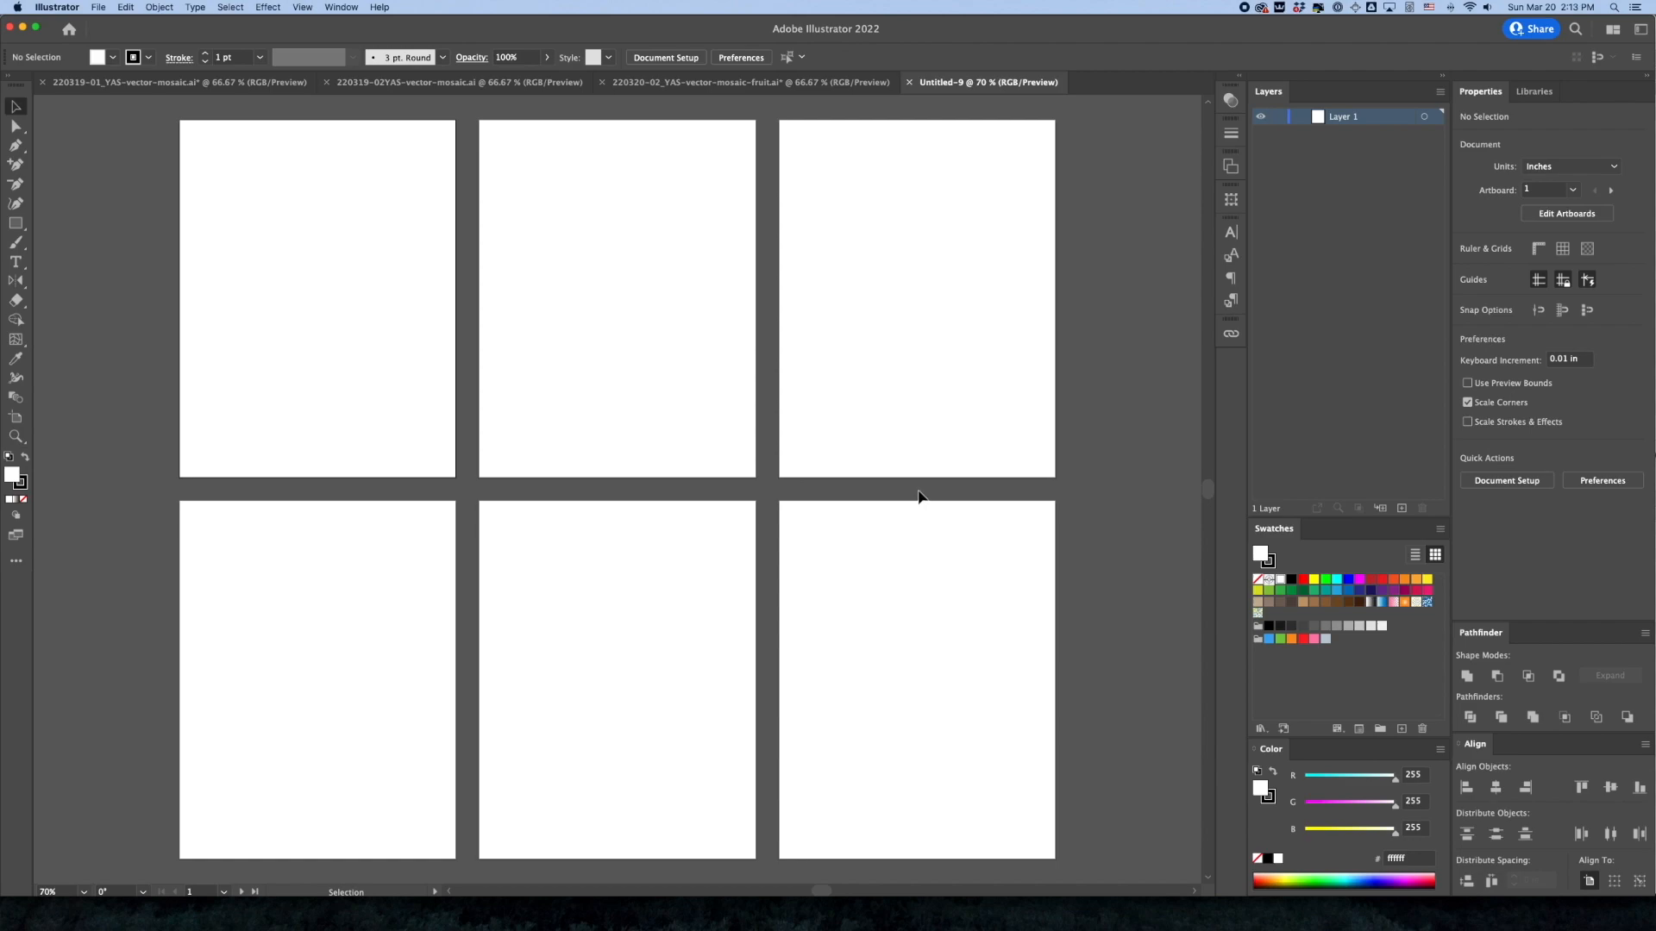
# Review the two vector mosaic documents and the fruit mosaic document, toggling their artwork layers' visibility, and return to the blank six-artboard document
pyautogui.click(123, 87)
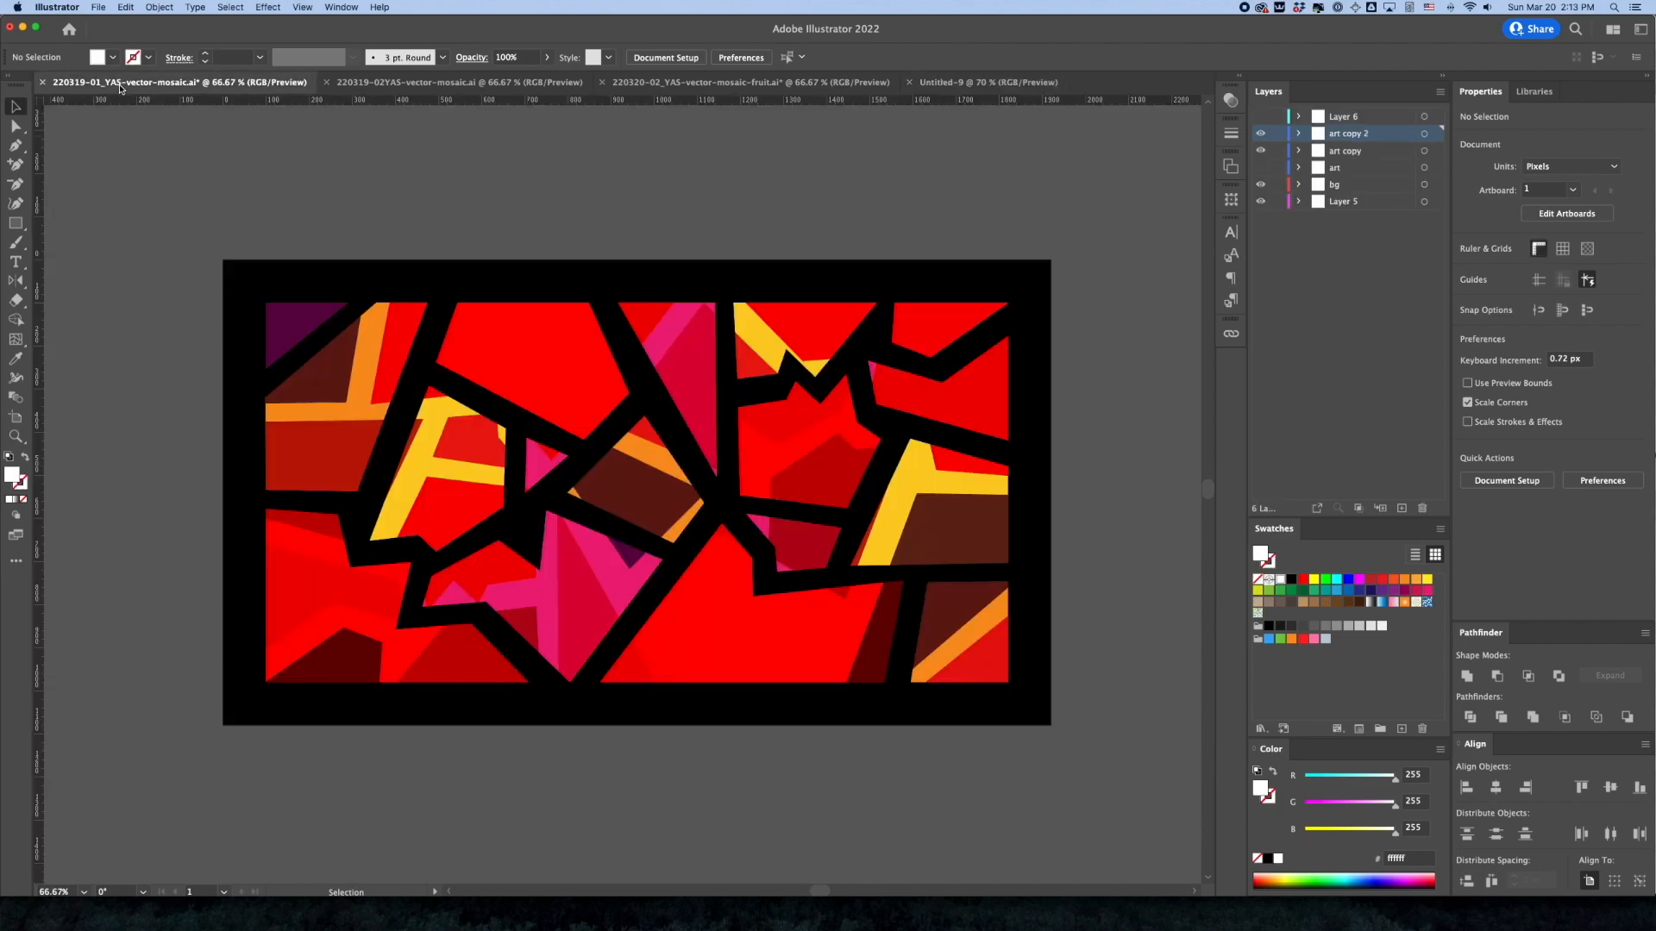
pyautogui.click(1260, 135)
pyautogui.click(1260, 134)
pyautogui.click(480, 83)
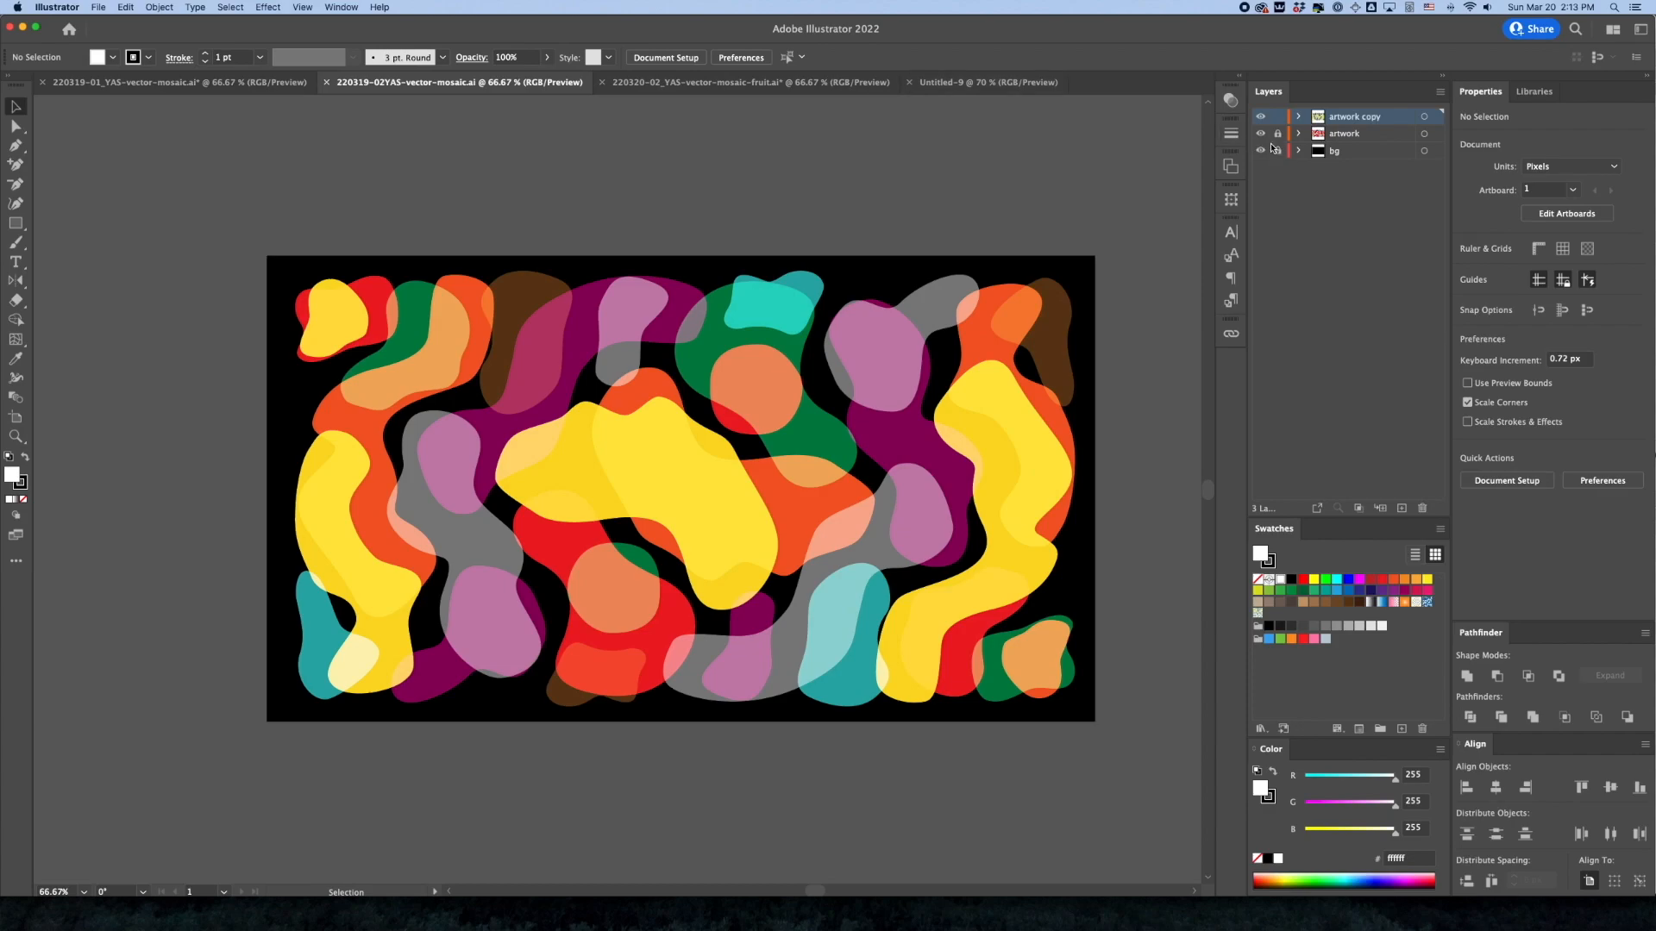
pyautogui.click(1261, 117)
pyautogui.click(1260, 117)
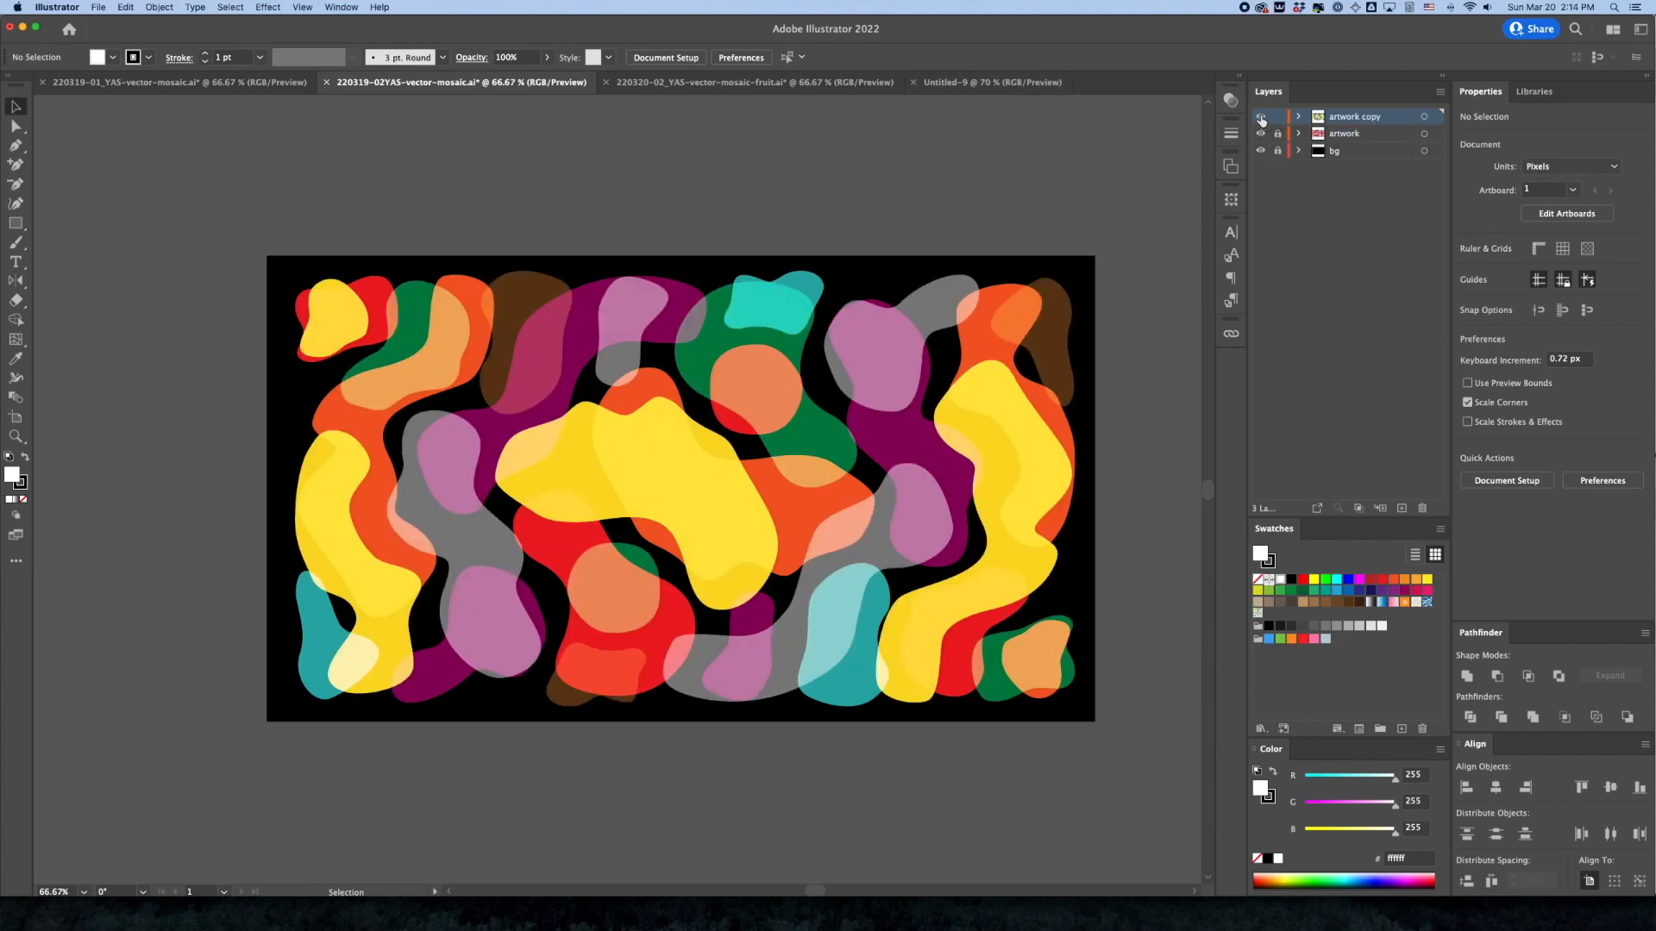
pyautogui.click(737, 83)
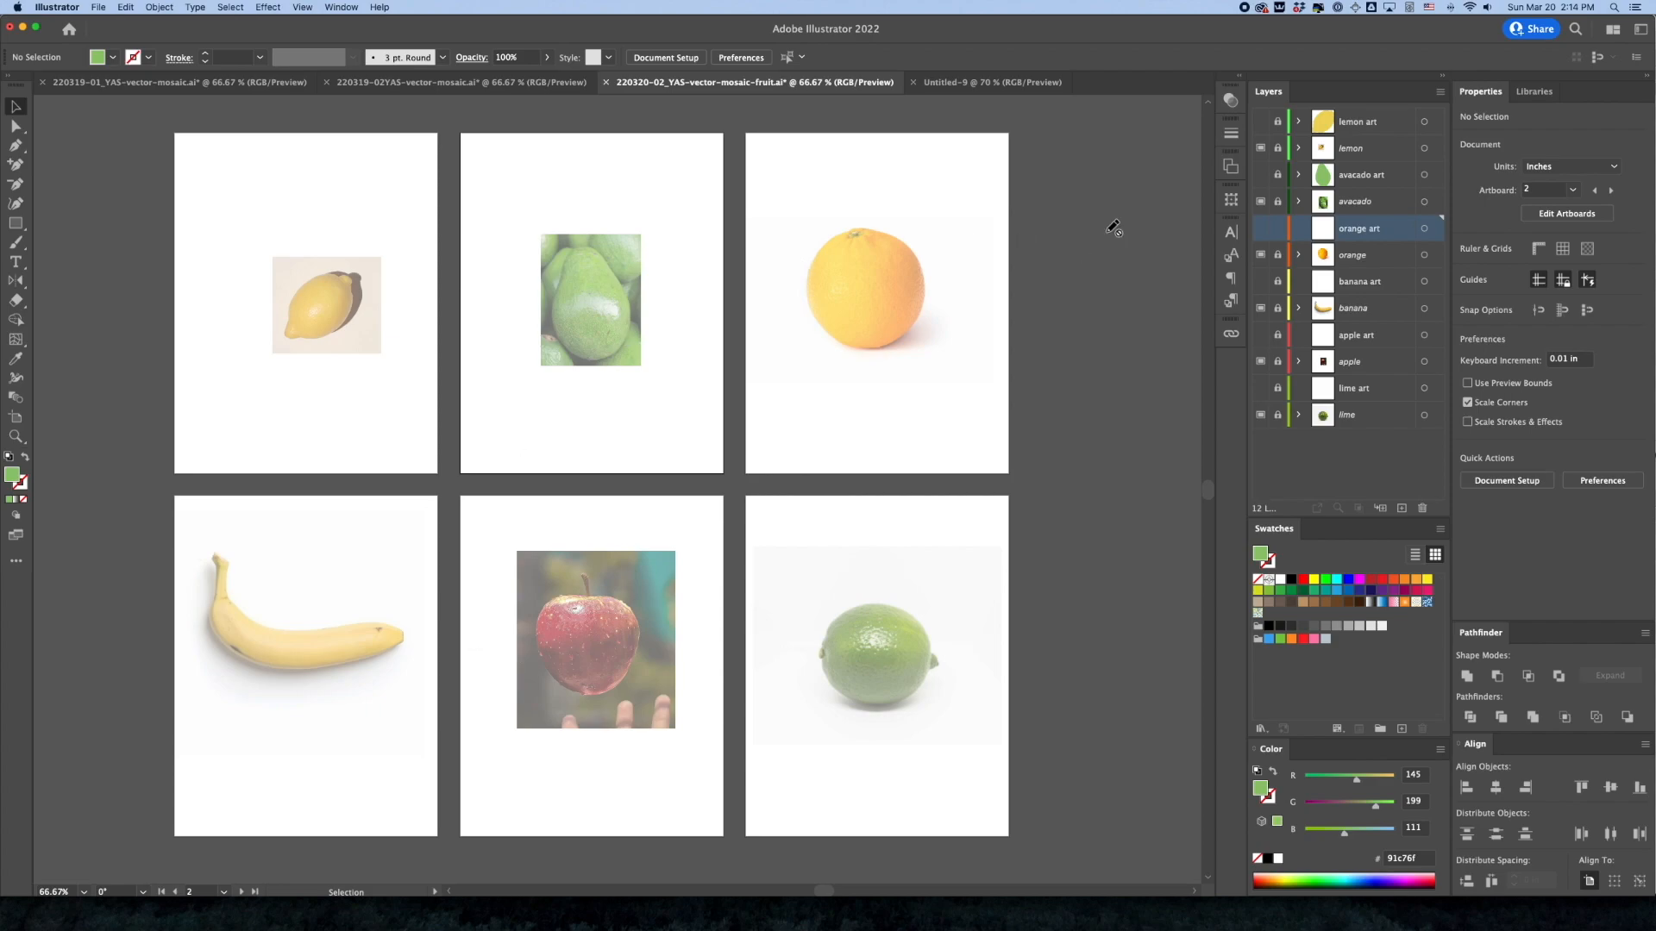
pyautogui.click(1260, 122)
pyautogui.click(1262, 125)
pyautogui.click(970, 83)
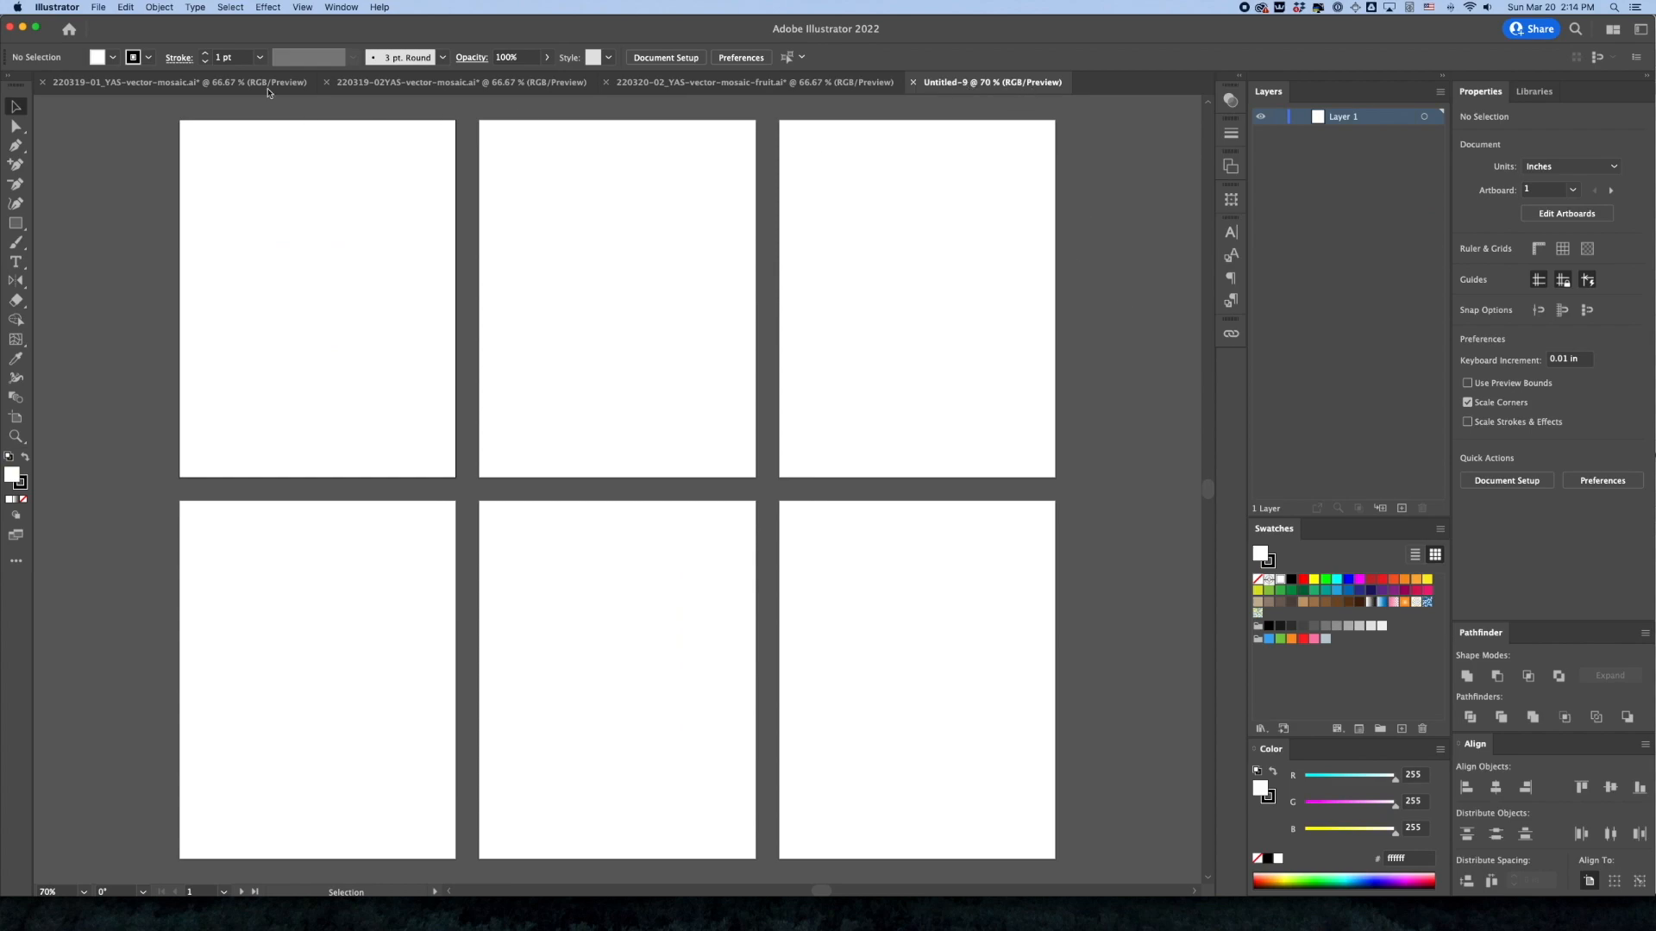
# Create a new portrait document of 8.5 x 11 in with 6 artboards, RGB color and High (300 ppi) raster effects
pyautogui.click(96, 7)
pyautogui.click(107, 23)
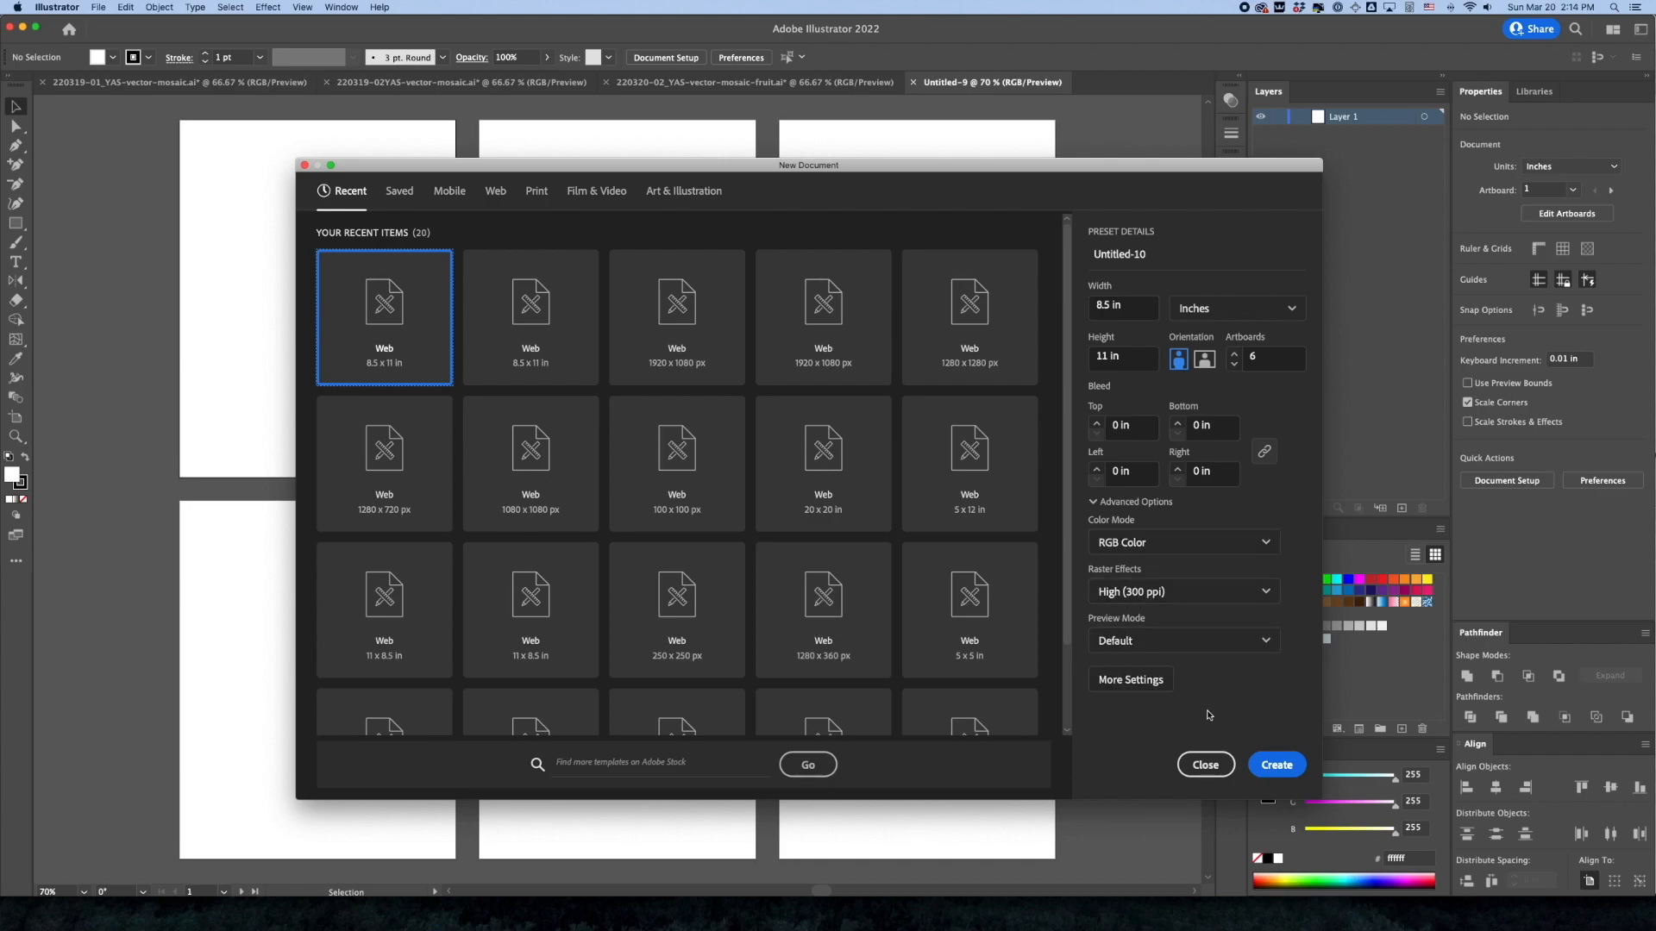
pyautogui.click(1282, 765)
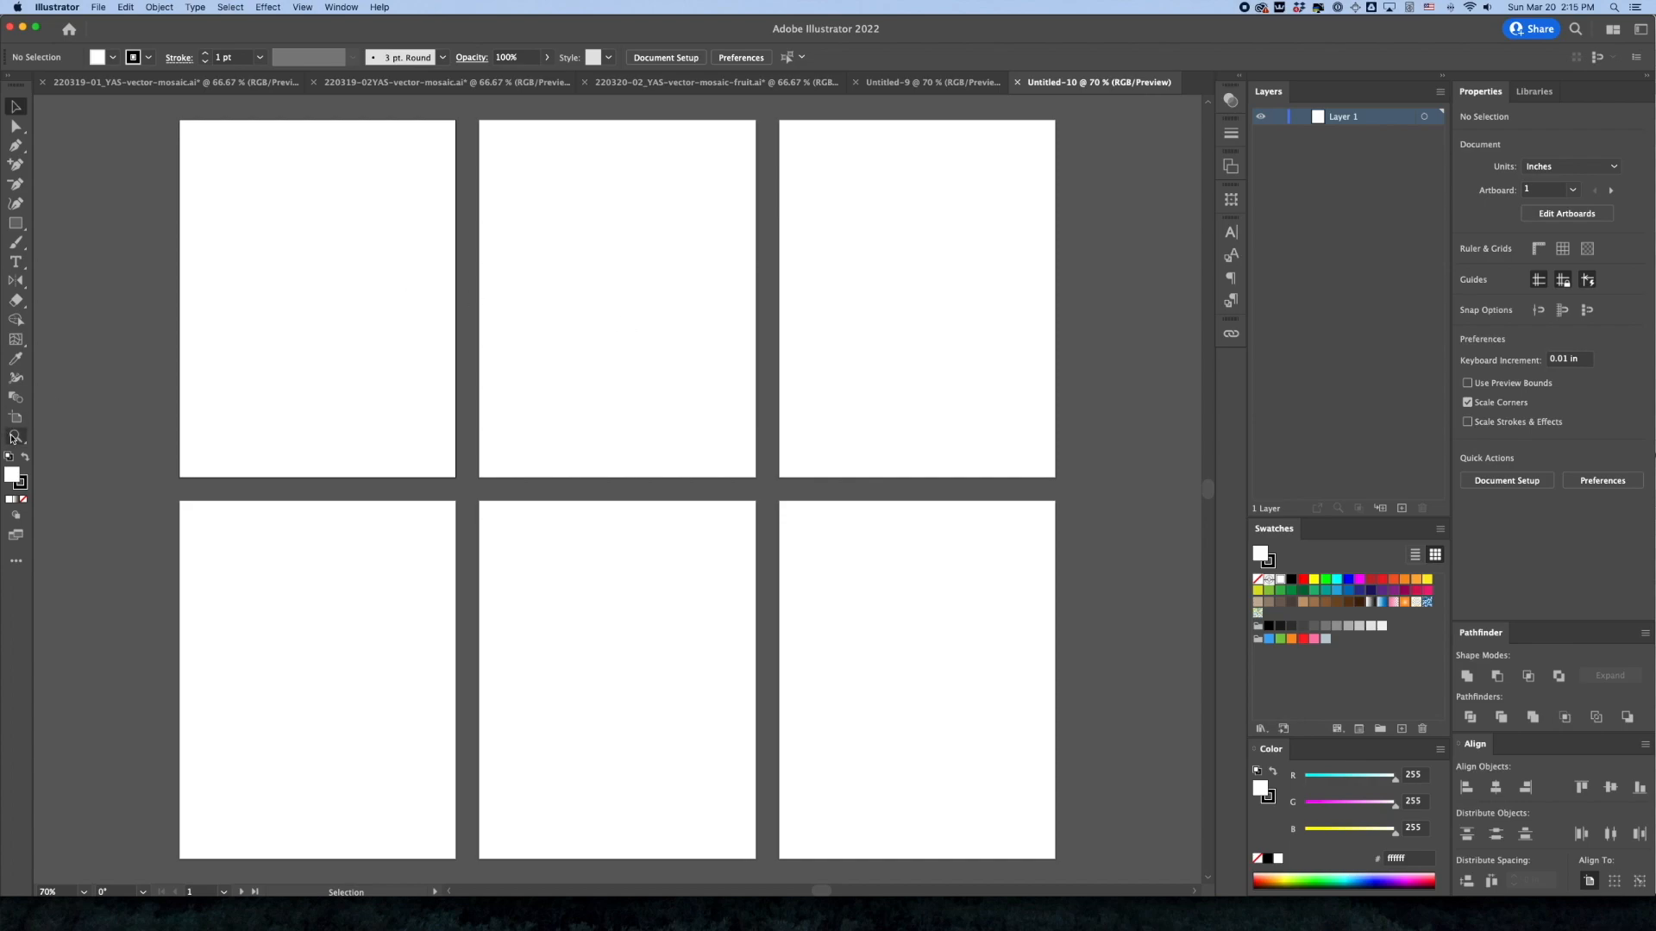
# Zoom in on the first artboard and pan across to inspect the neighbouring artboard
pyautogui.press('space')
pyautogui.moveTo(615, 319)
pyautogui.mouseDown()
pyautogui.moveTo(544, 336)
pyautogui.moveTo(654, 321)
pyautogui.moveTo(624, 293)
pyautogui.moveTo(605, 299)
pyautogui.moveTo(641, 318)
pyautogui.mouseUp()
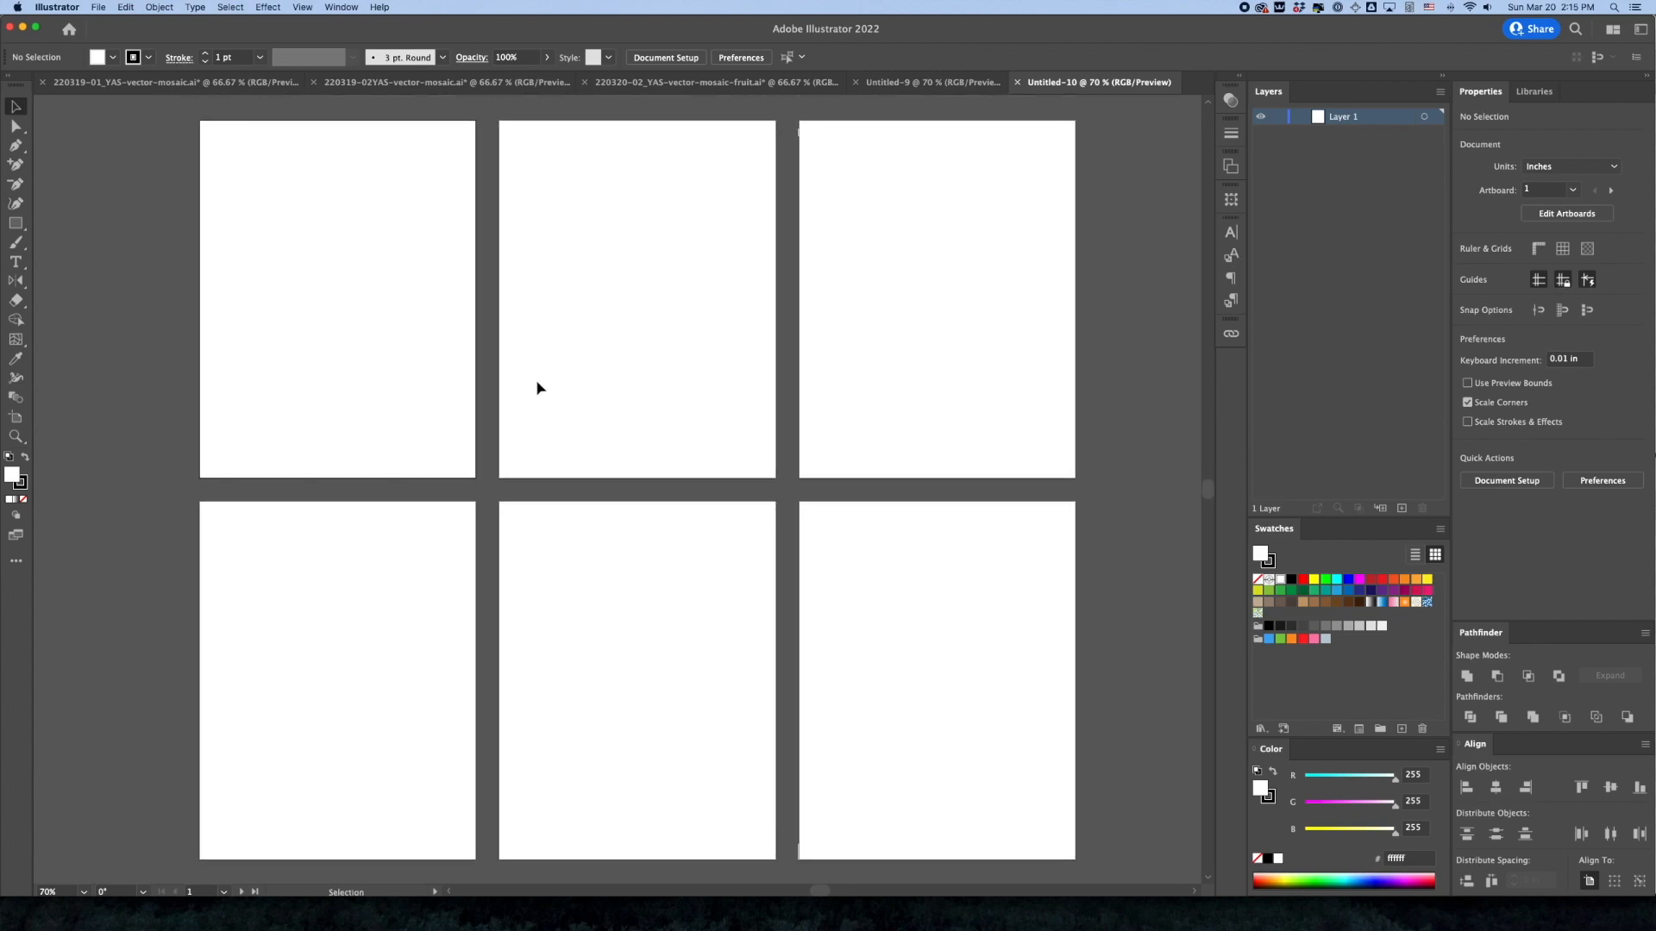
pyautogui.press('super+space')
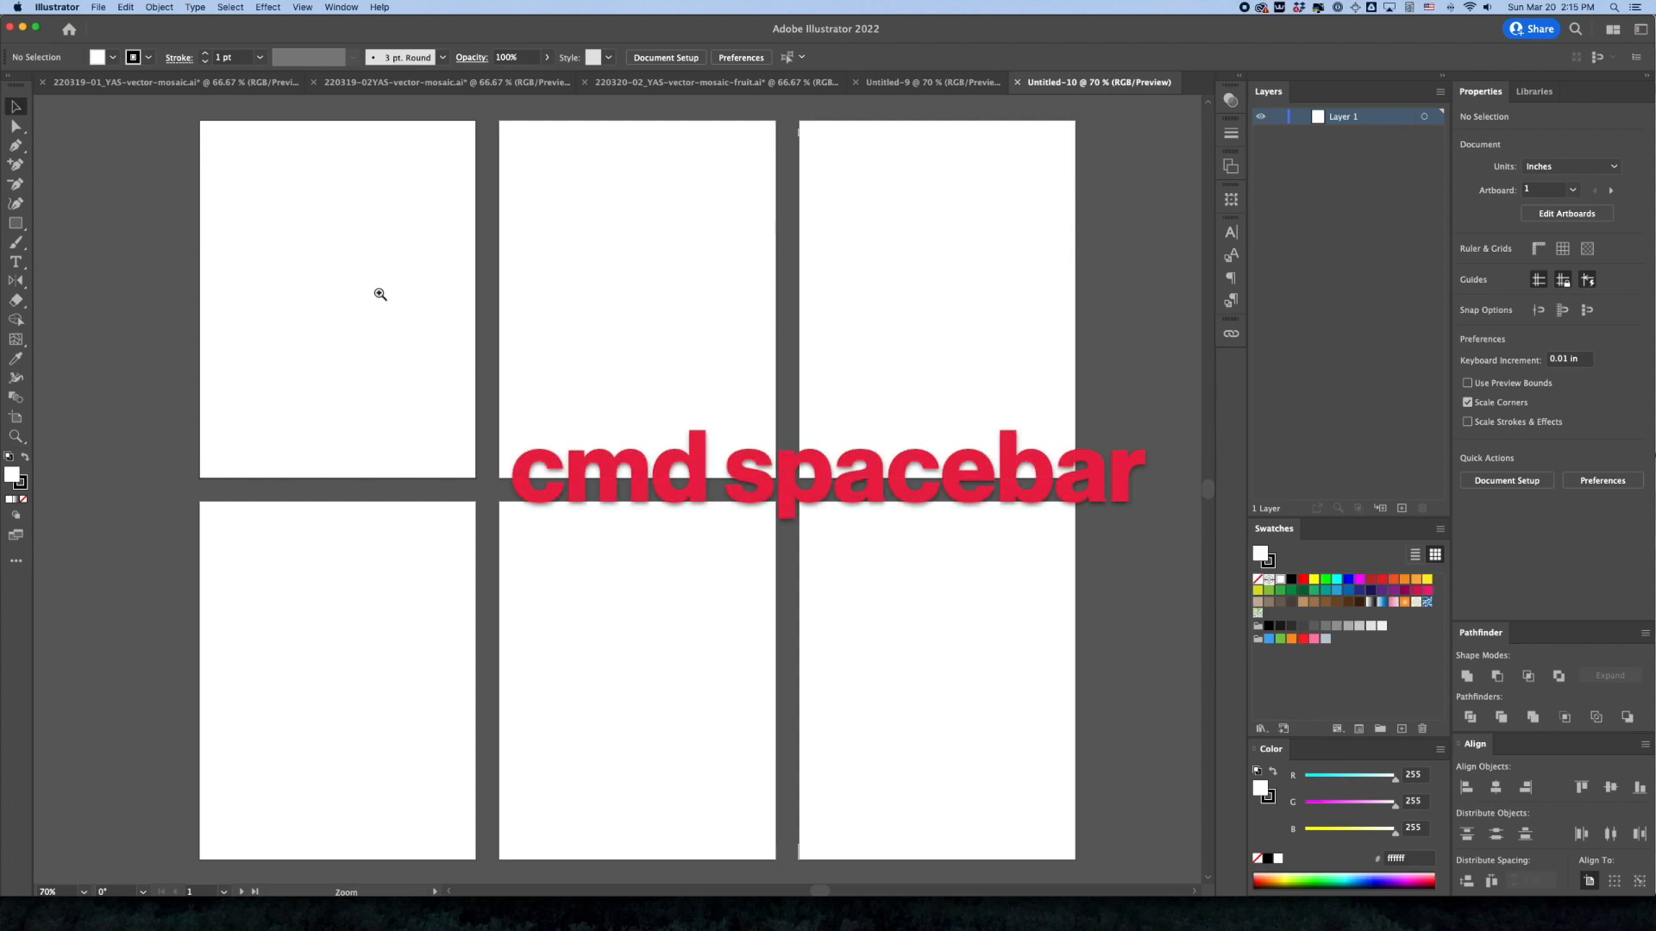
pyautogui.click(346, 284)
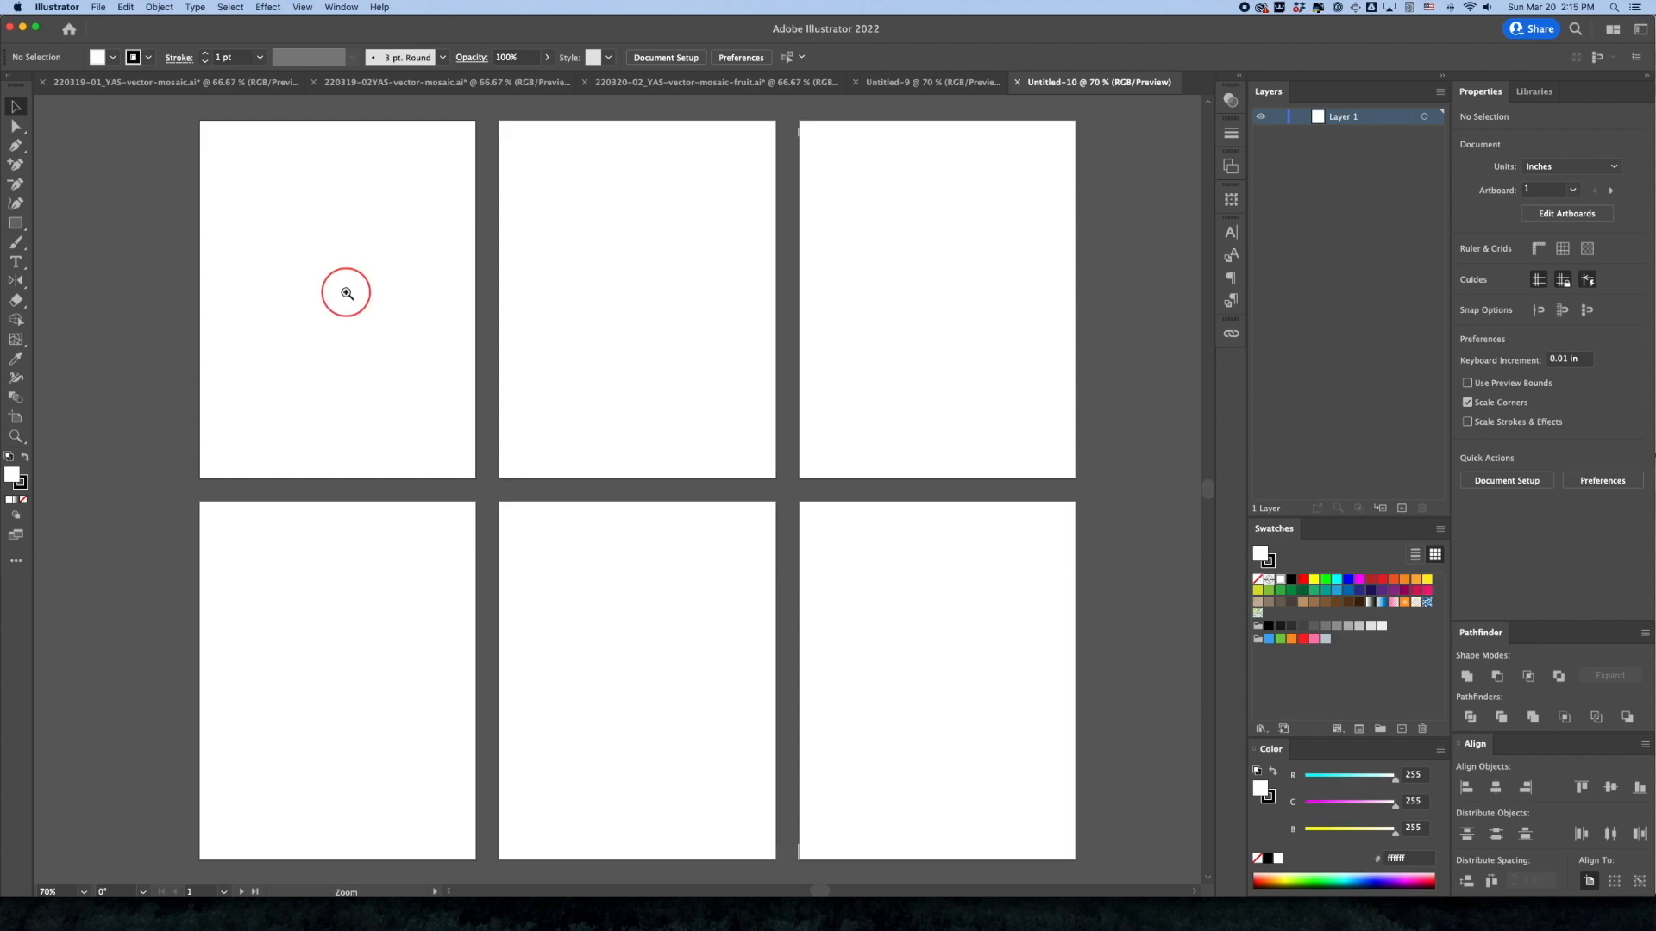
pyautogui.click(635, 511)
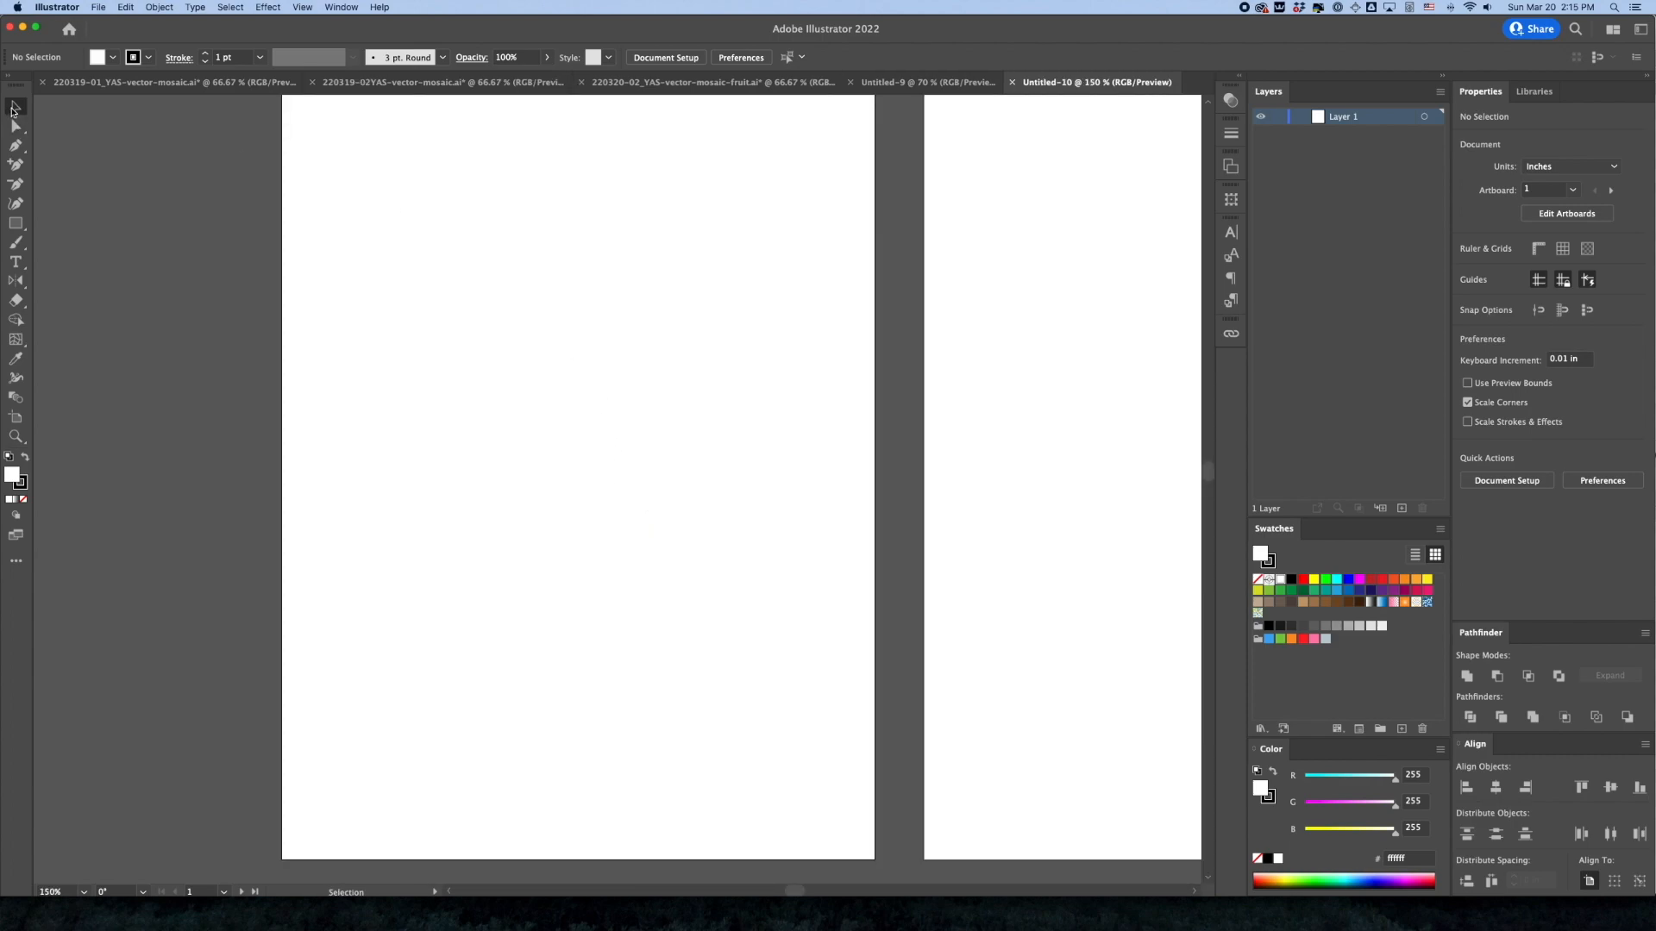
pyautogui.moveTo(878, 458); pyautogui.dragTo(499, 492)
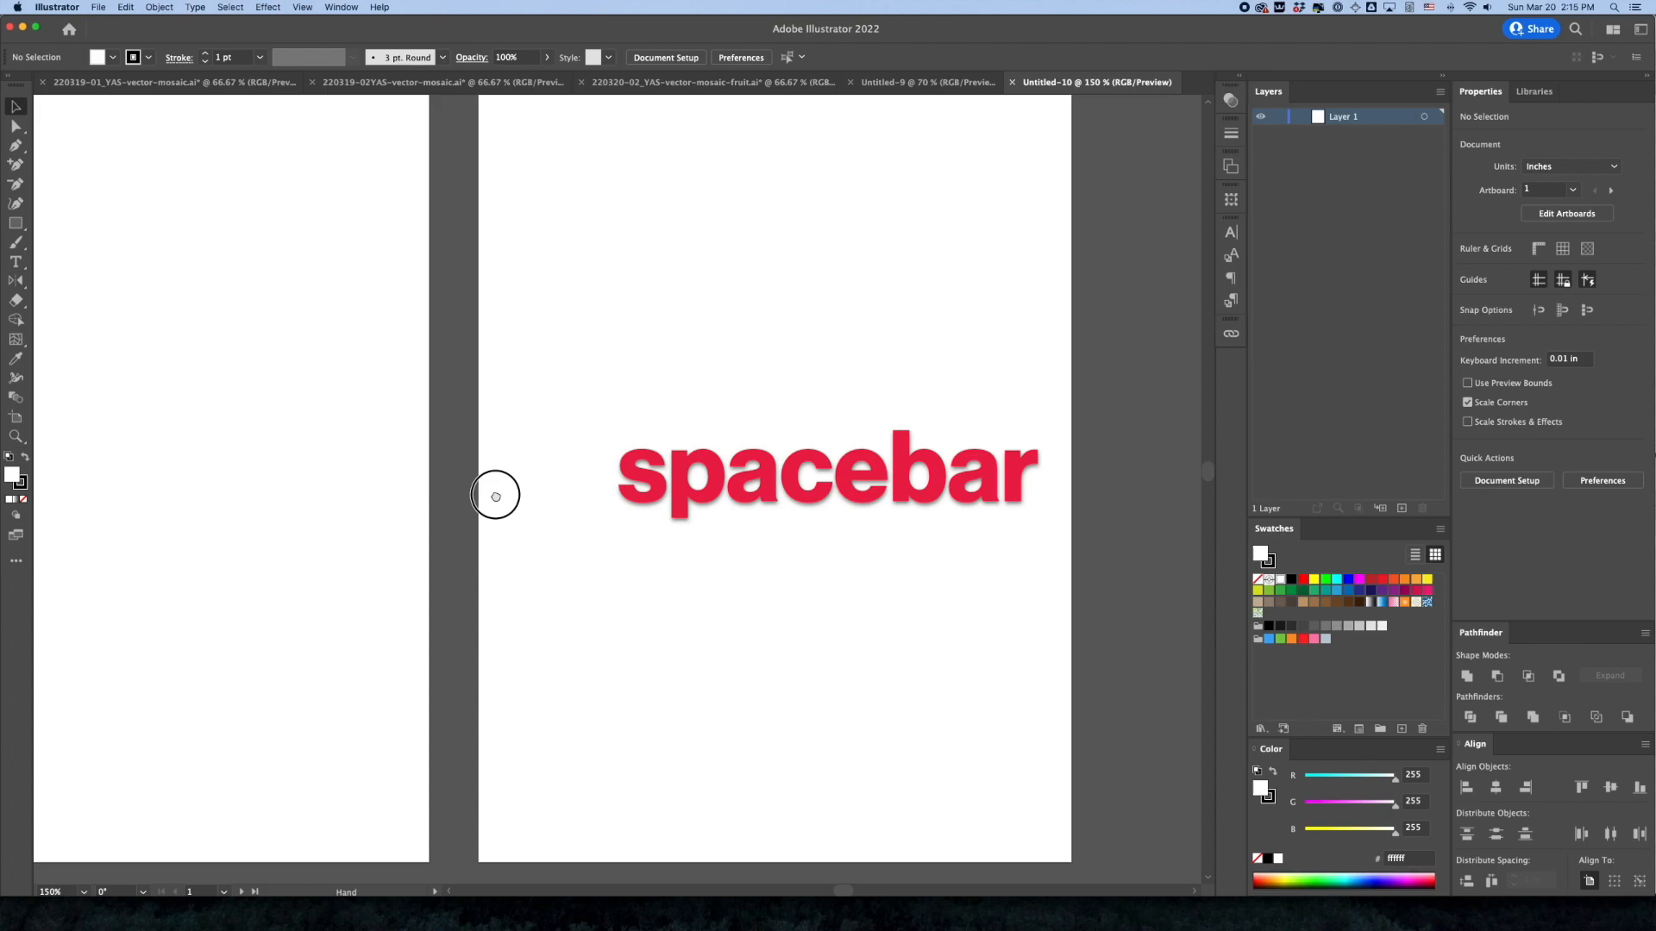
pyautogui.moveTo(776, 396); pyautogui.dragTo(878, 438)
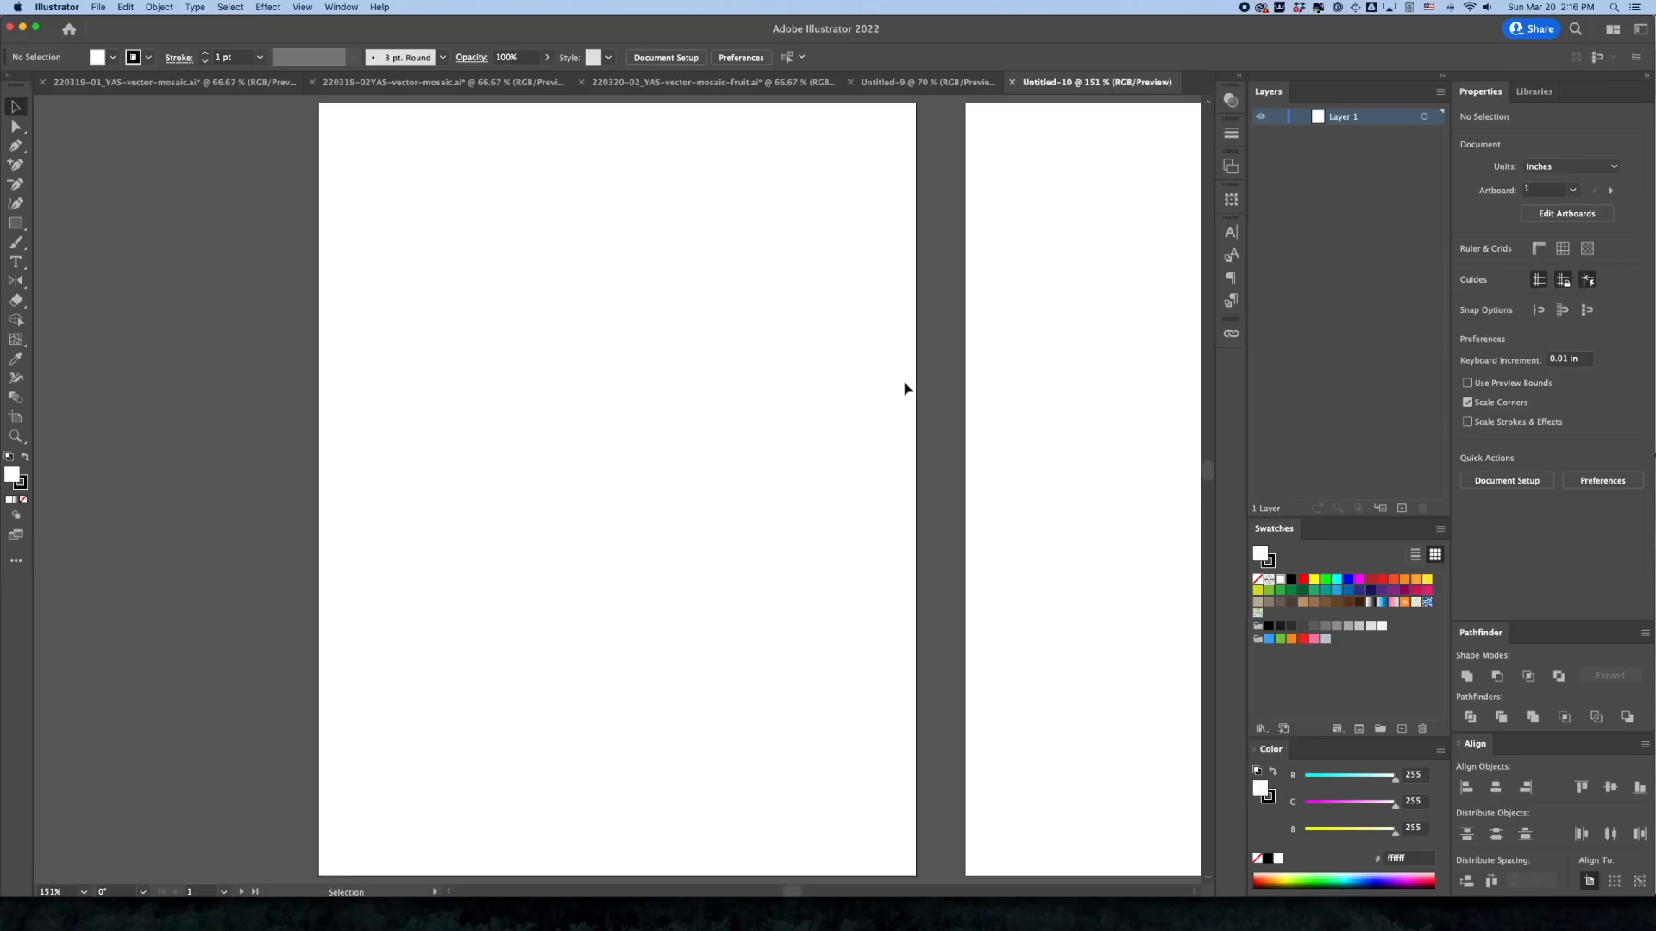
# View the artboards at 100%, zoom out to 50% and center all six in the view
pyautogui.press('super+1')
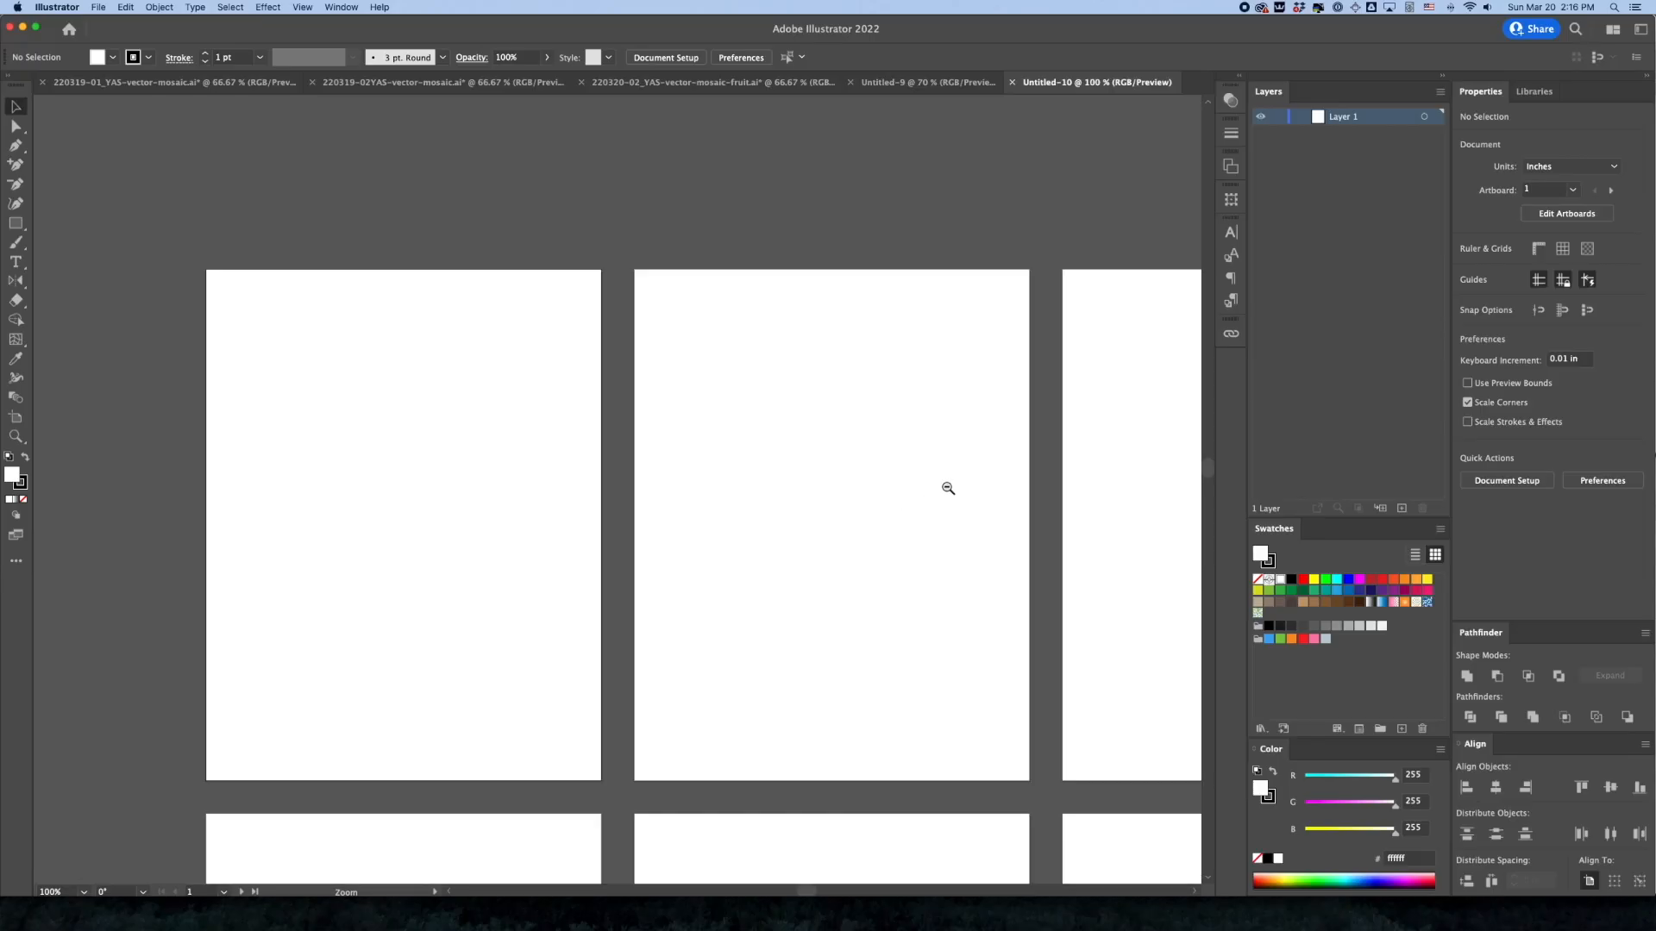
pyautogui.press('z')
pyautogui.keyDown('alt'); pyautogui.click(805, 580); pyautogui.keyUp('alt')
pyautogui.keyDown('alt'); pyautogui.click(764, 583); pyautogui.keyUp('alt')
pyautogui.press('space')
pyautogui.moveTo(577, 538); pyautogui.dragTo(665, 491)
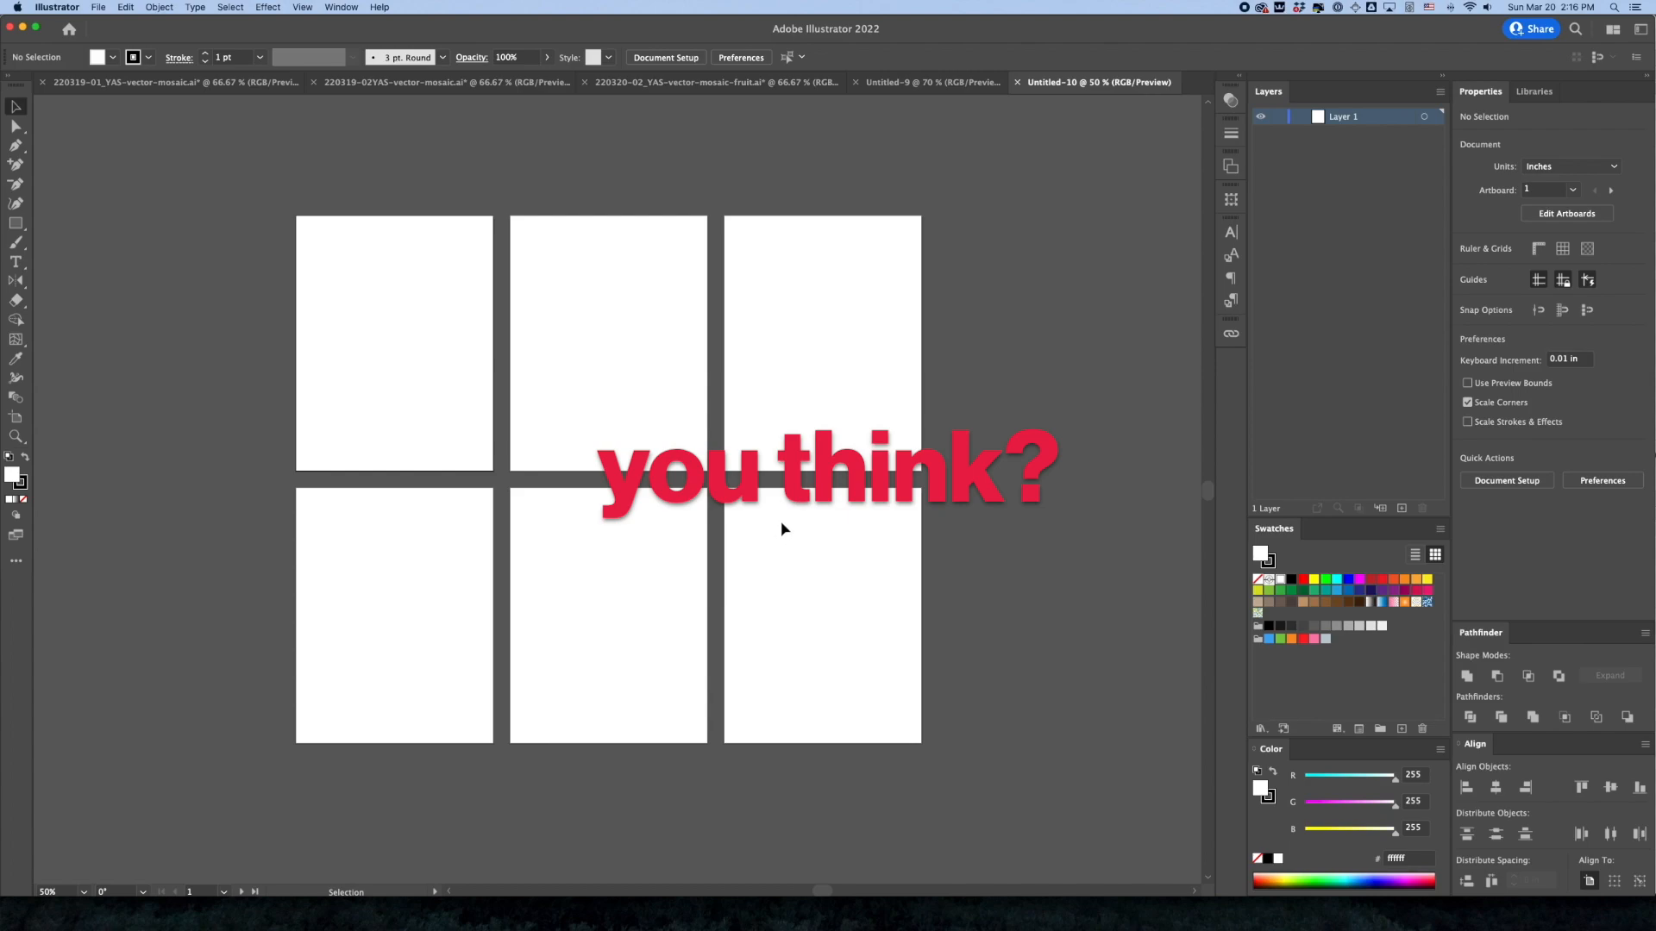
# Zoom in on the first artboard of the upper row and center it in the view
pyautogui.press('super+space')
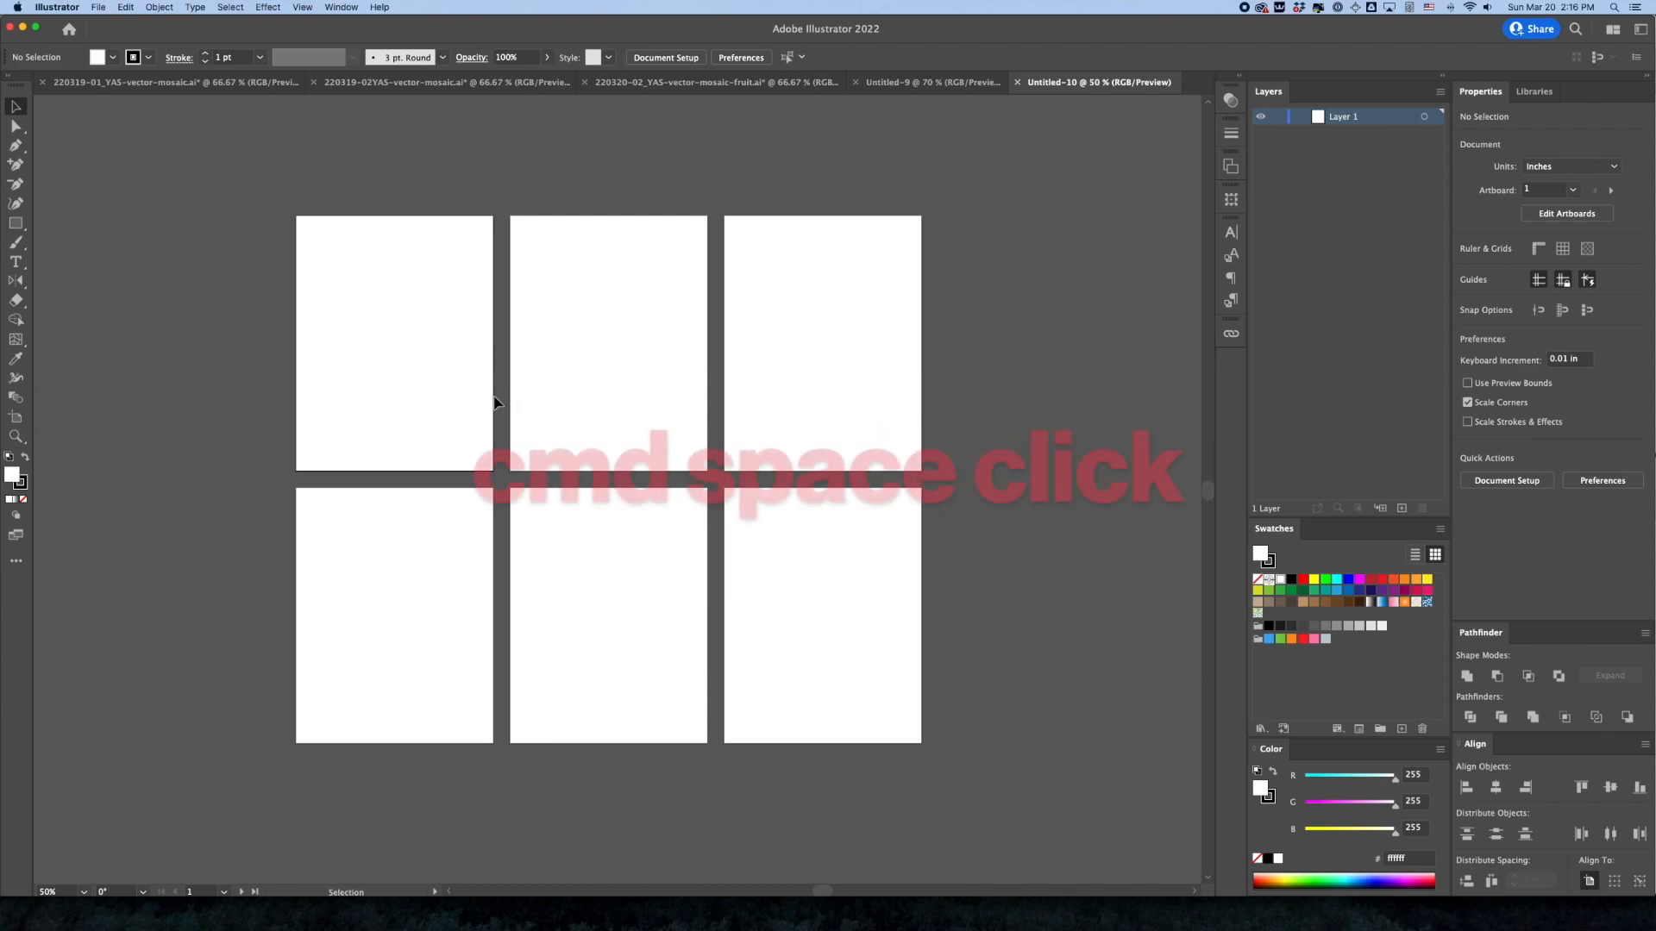
pyautogui.click(436, 358)
pyautogui.click(433, 355)
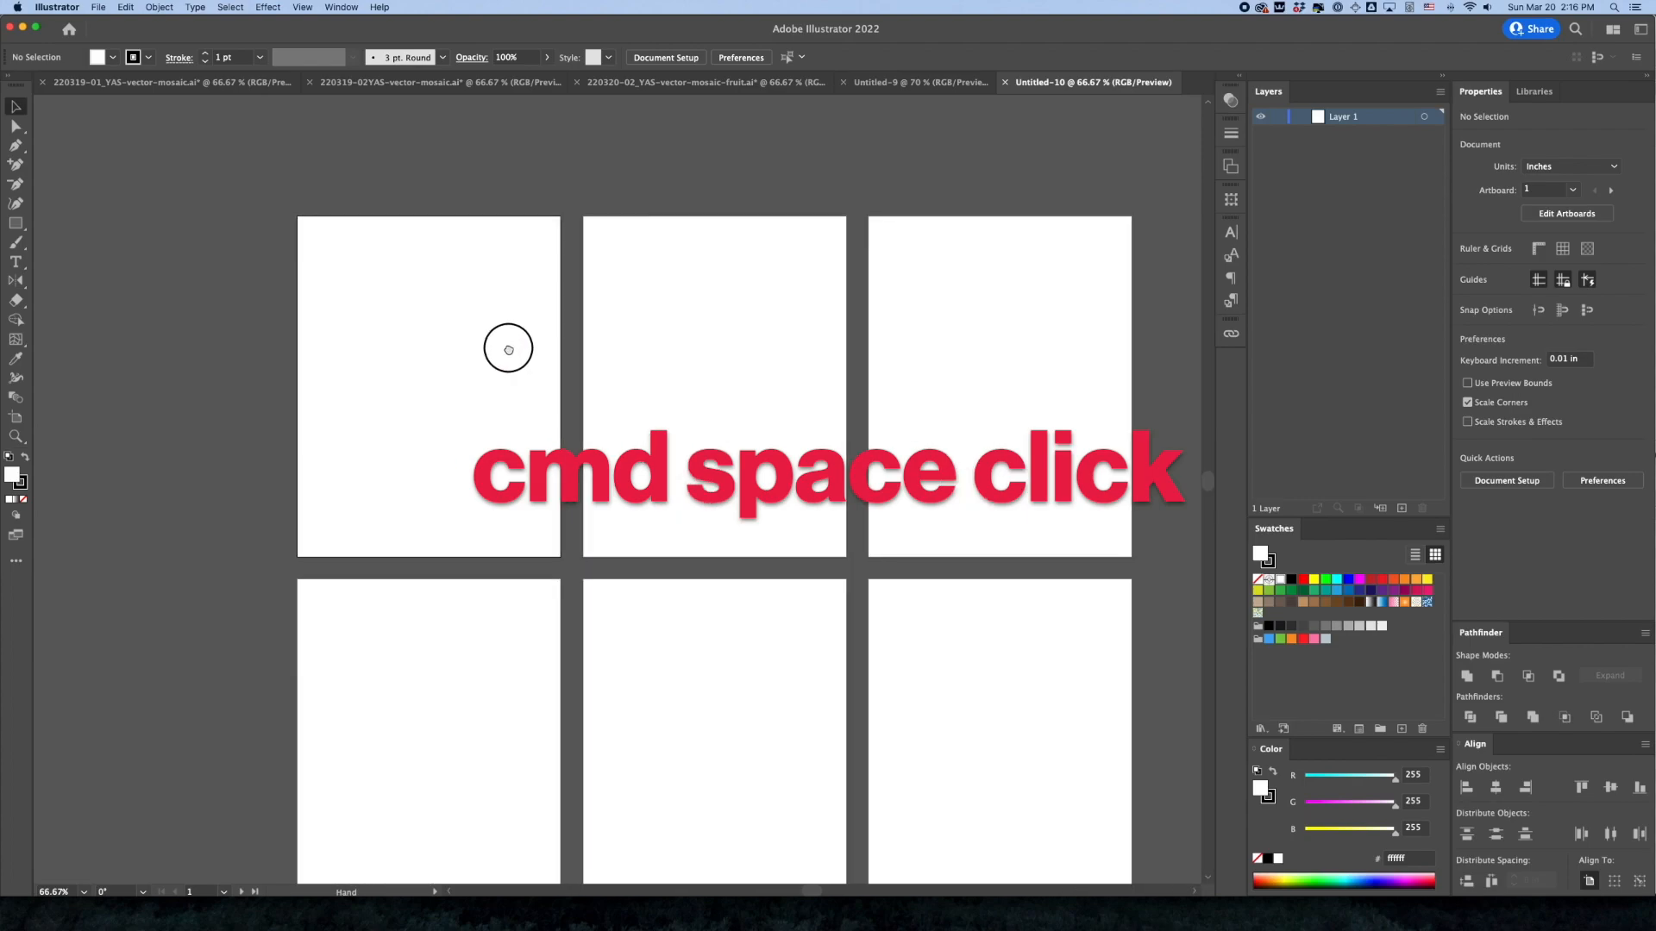
pyautogui.keyDown('super'); pyautogui.click(385, 329); pyautogui.keyUp('super')
pyautogui.keyDown('super'); pyautogui.click(587, 446); pyautogui.keyUp('super')
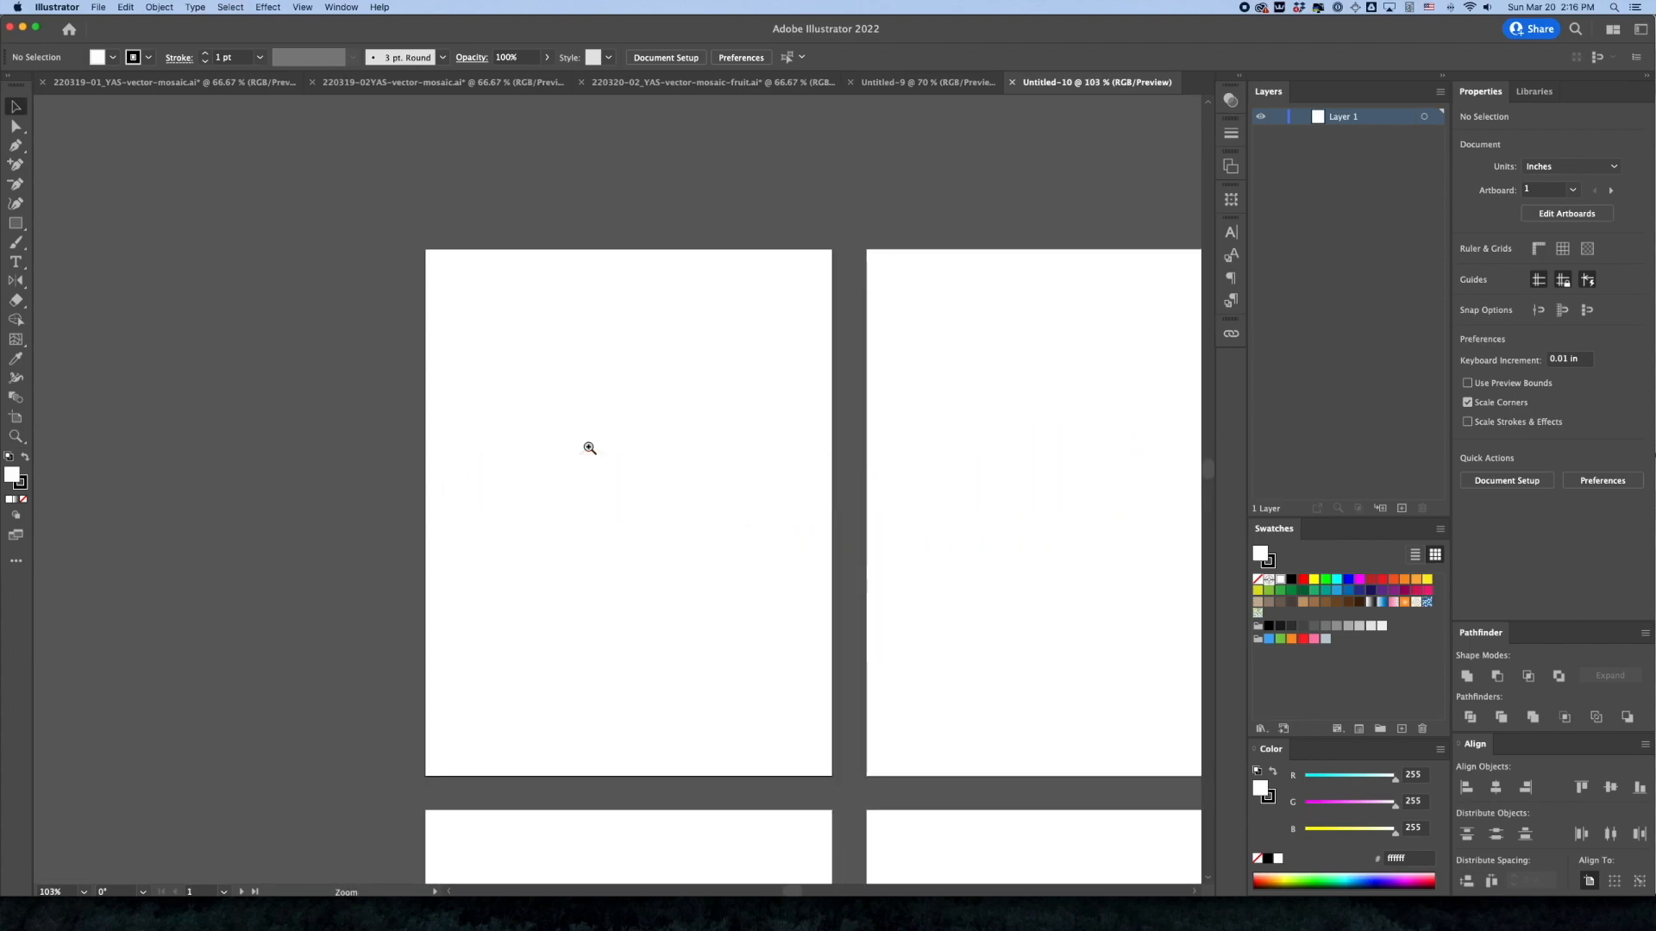
pyautogui.press('space')
pyautogui.moveTo(616, 479); pyautogui.dragTo(592, 420)
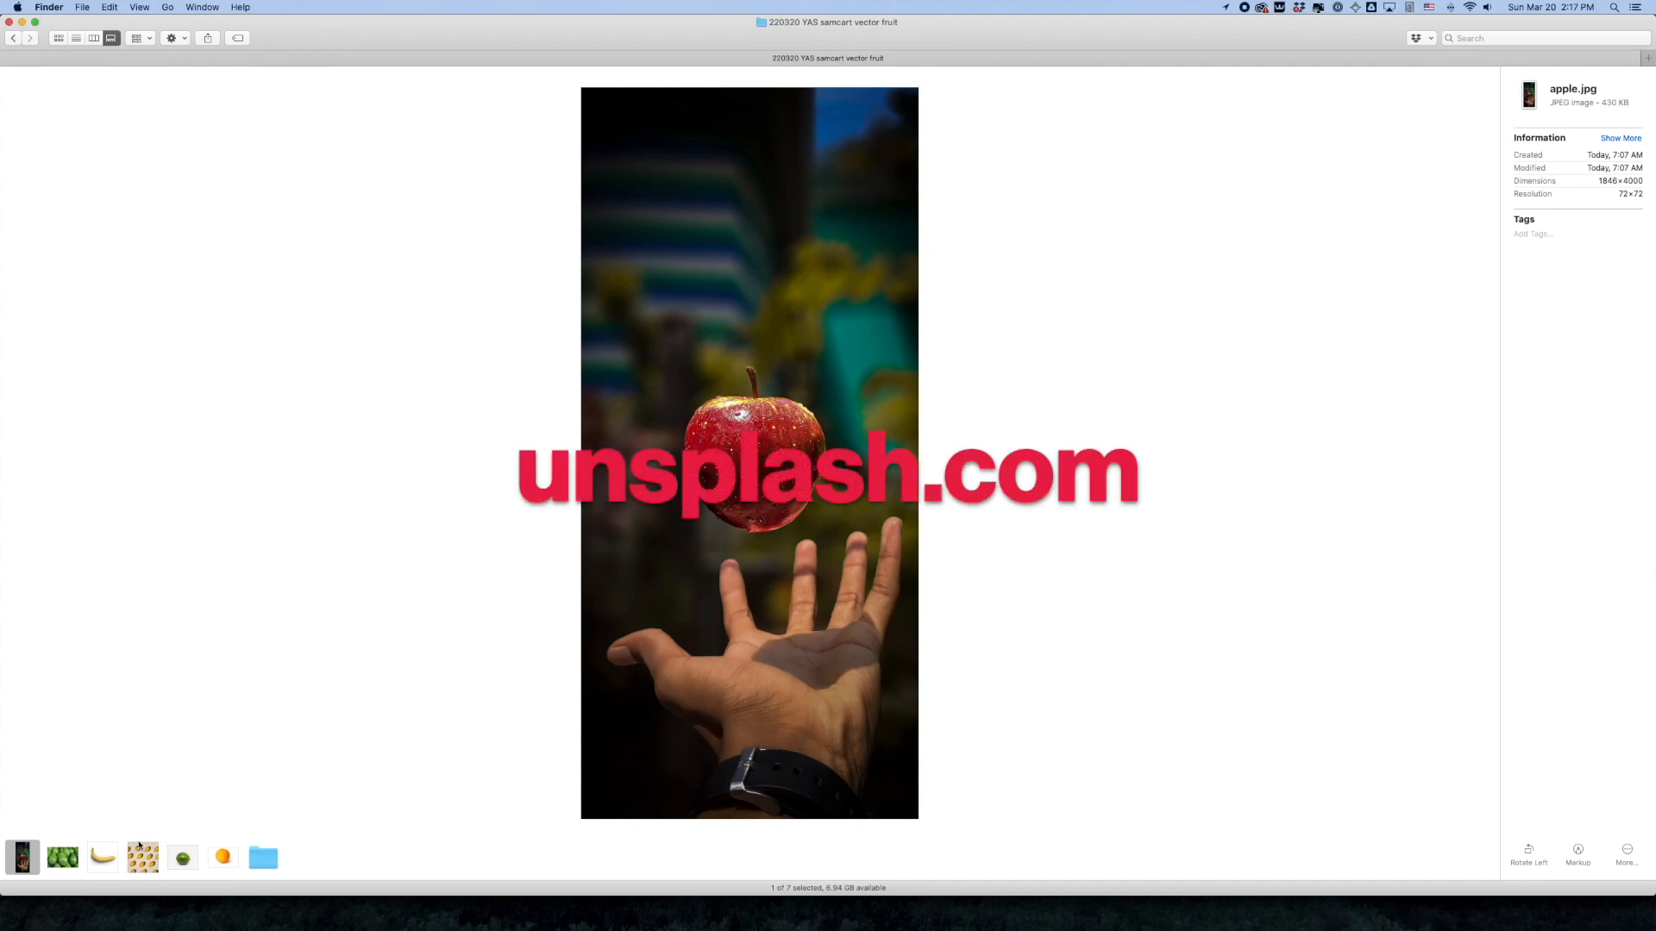
# Preview the avocado, banana, lemon, lime and orange photos in Finder, show the folder as a list, and return to Illustrator
pyautogui.click(69, 863)
pyautogui.click(102, 860)
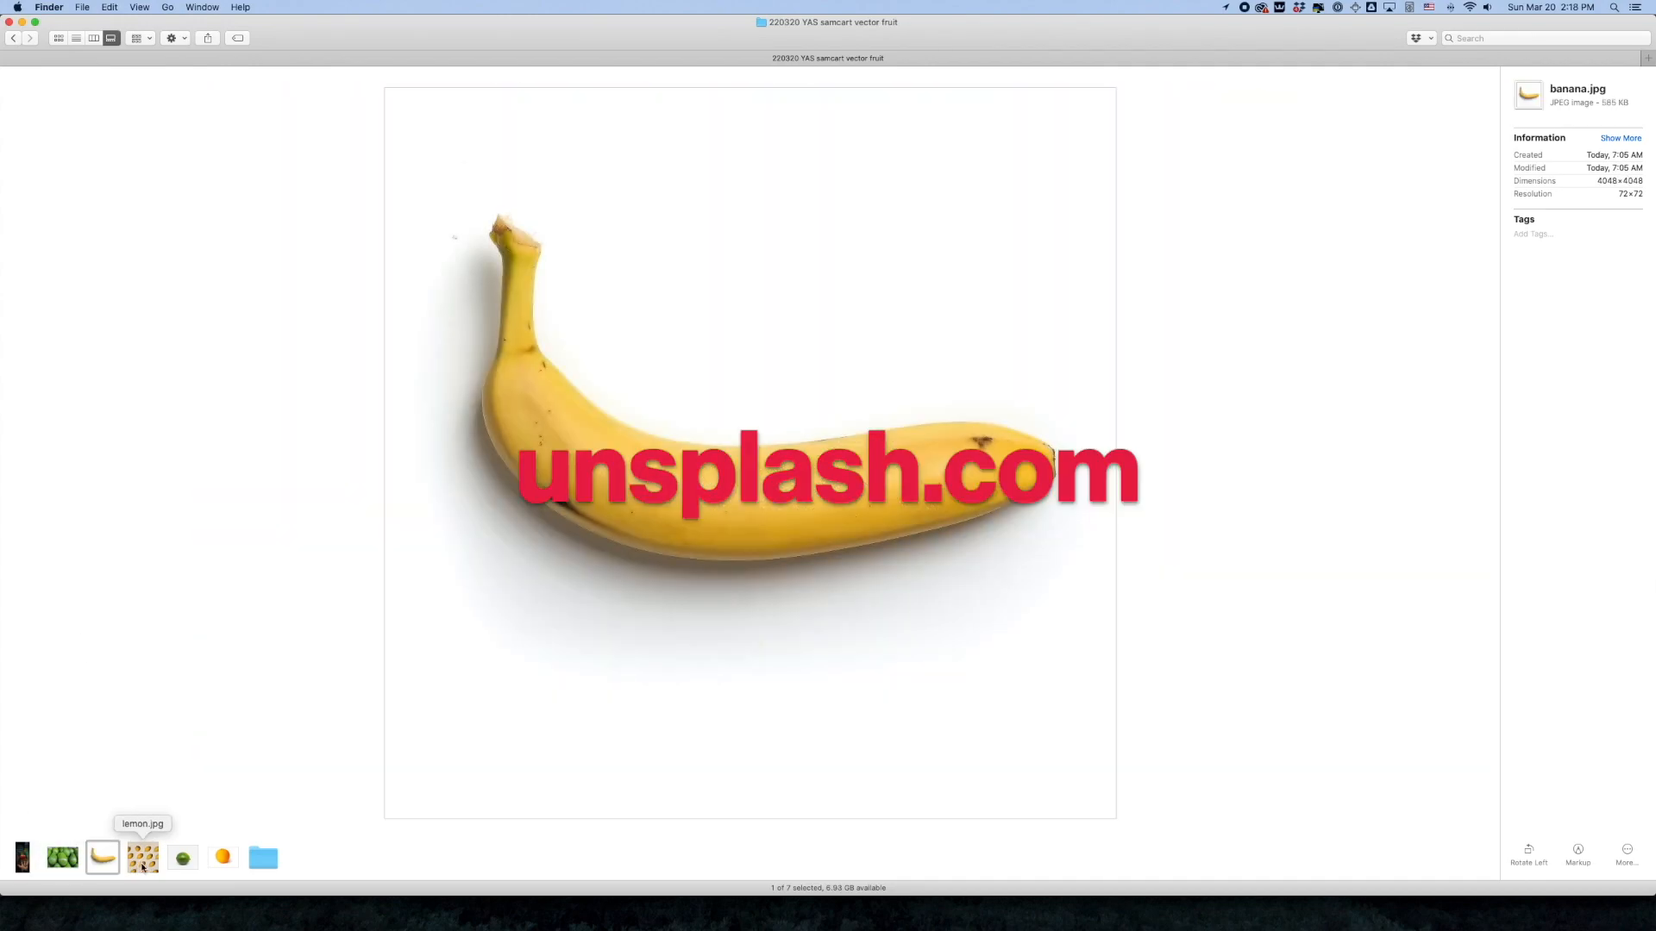
pyautogui.click(144, 860)
pyautogui.click(183, 860)
pyautogui.click(225, 862)
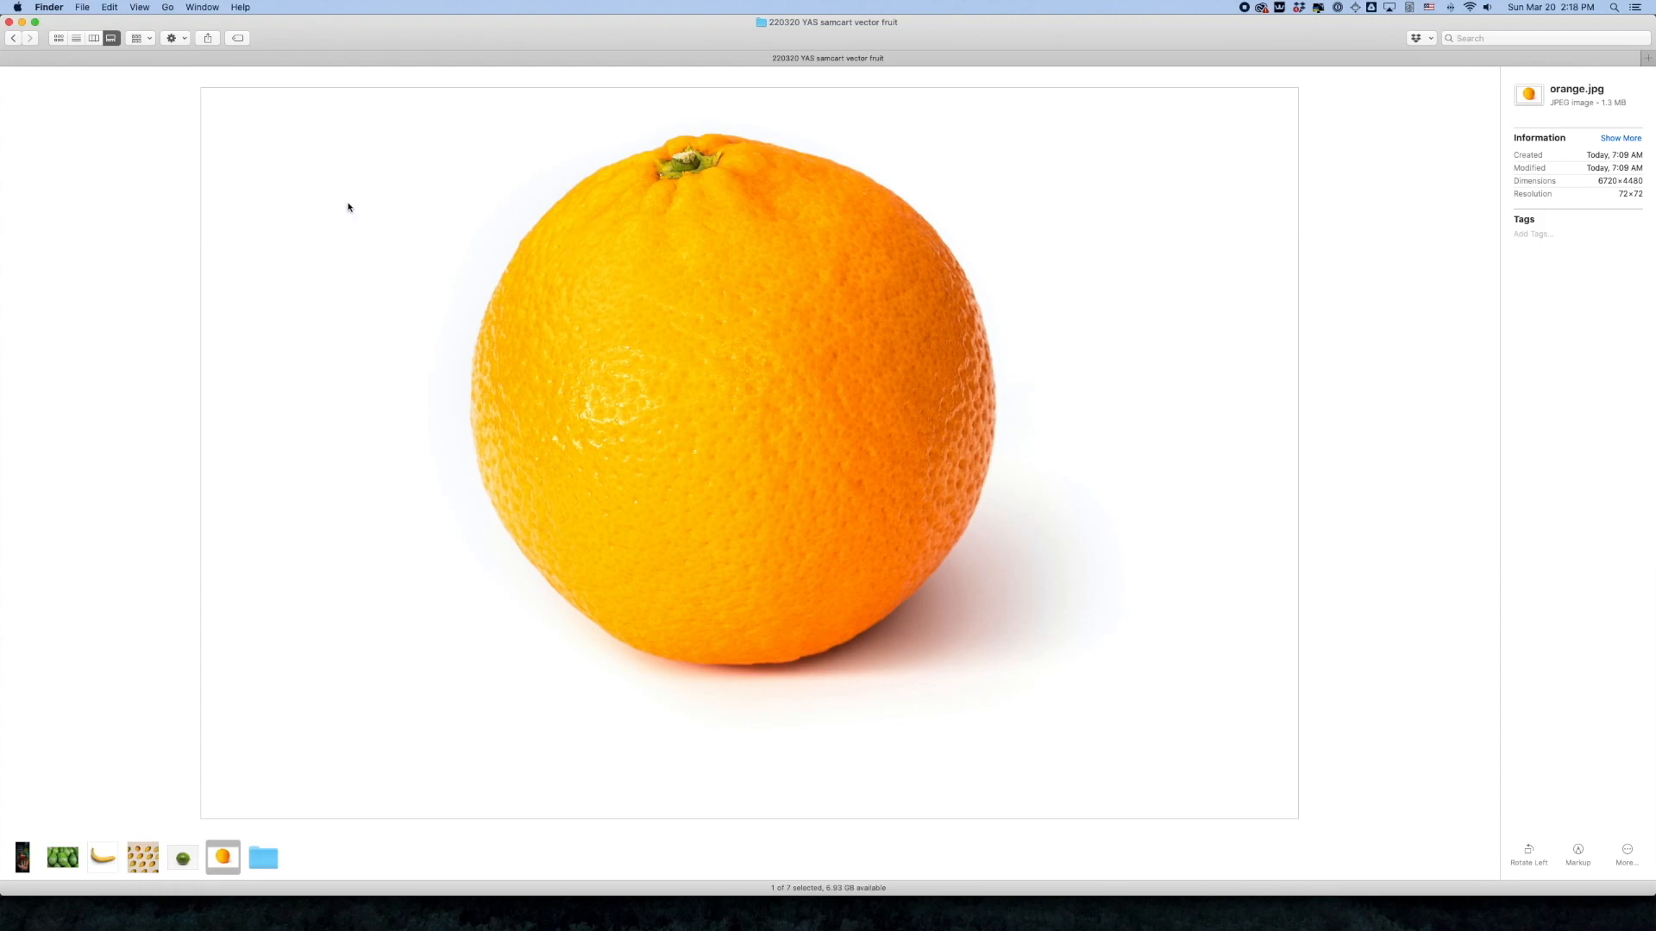
pyautogui.press('super+2')
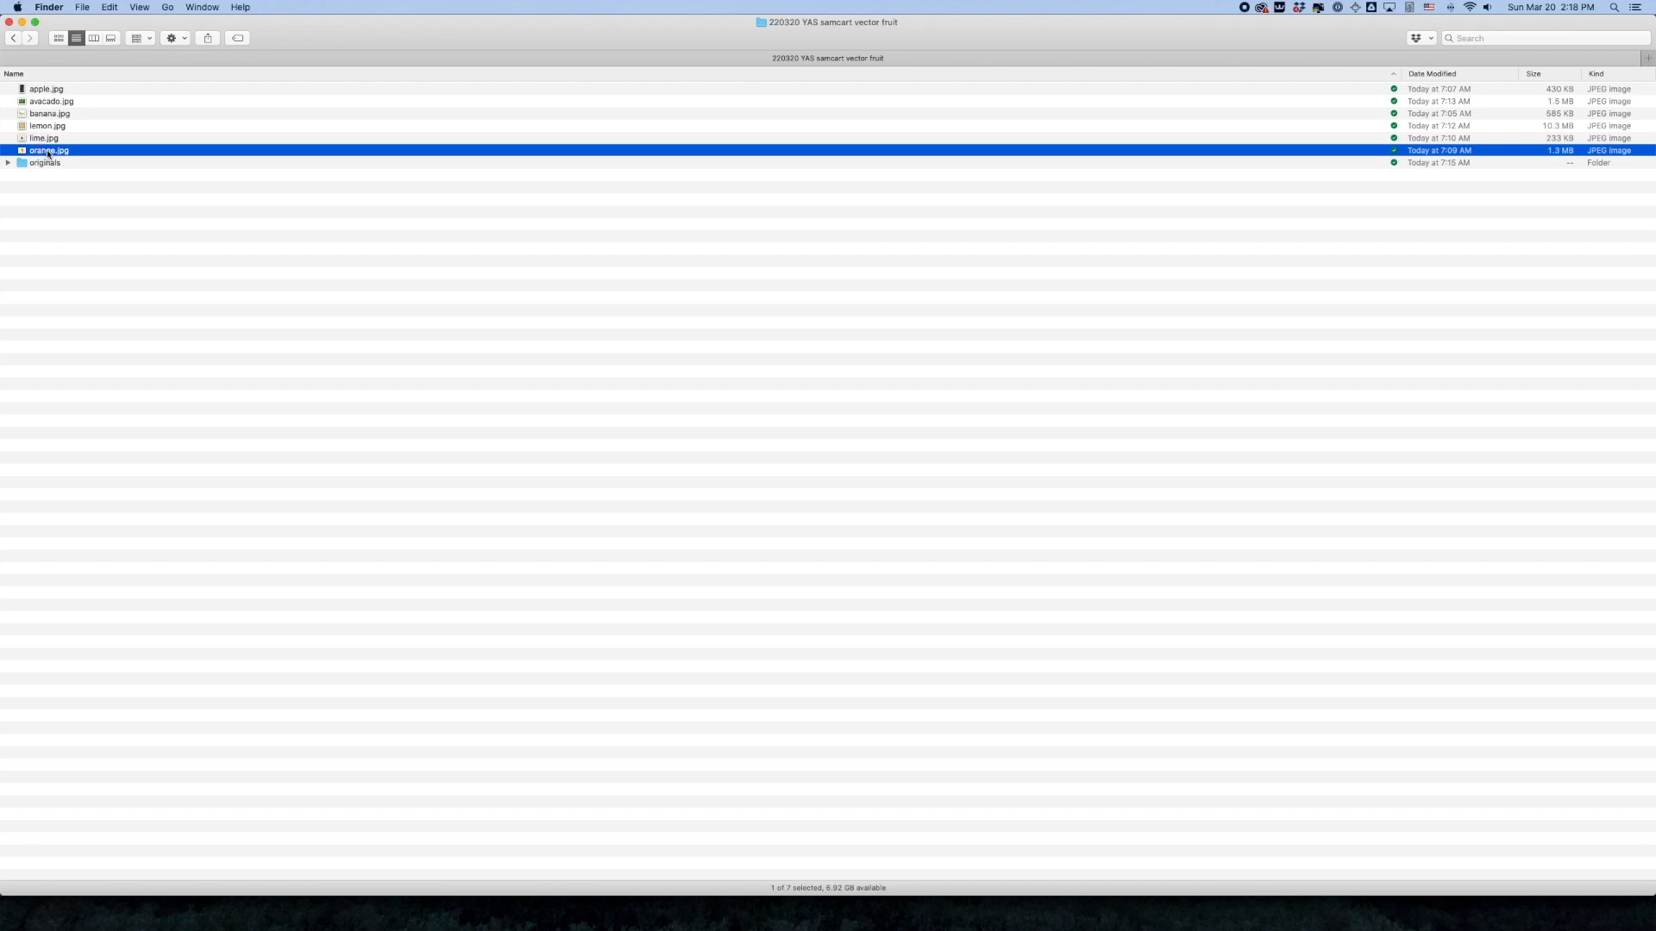
pyautogui.click(182, 277)
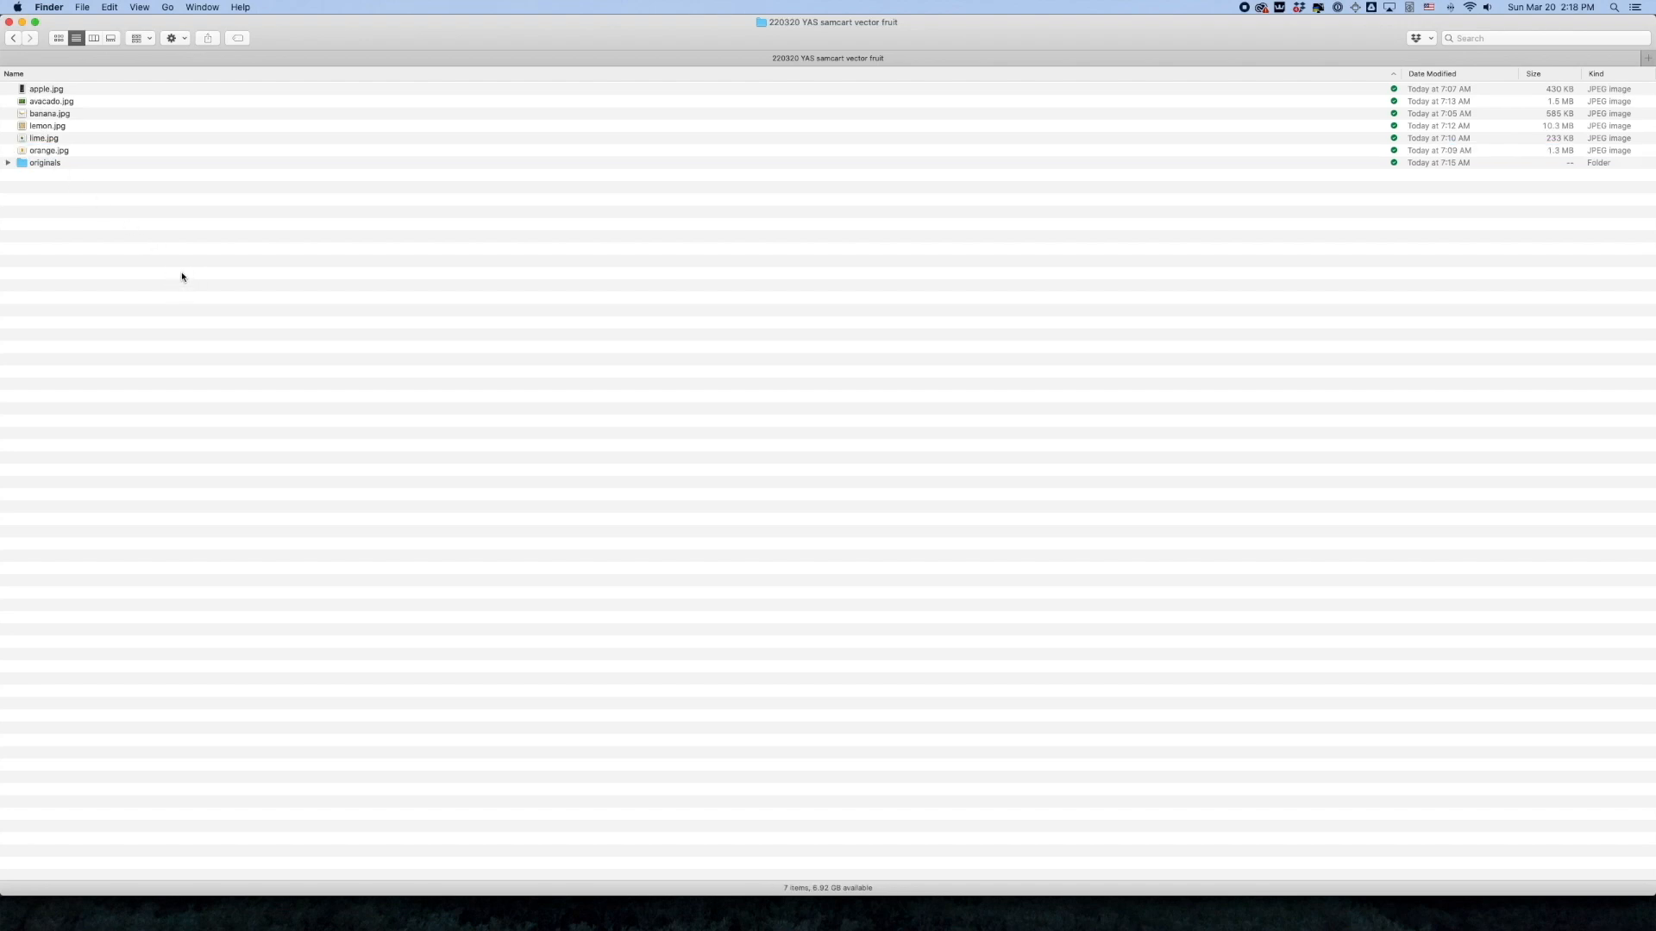
pyautogui.press('super+Tab')
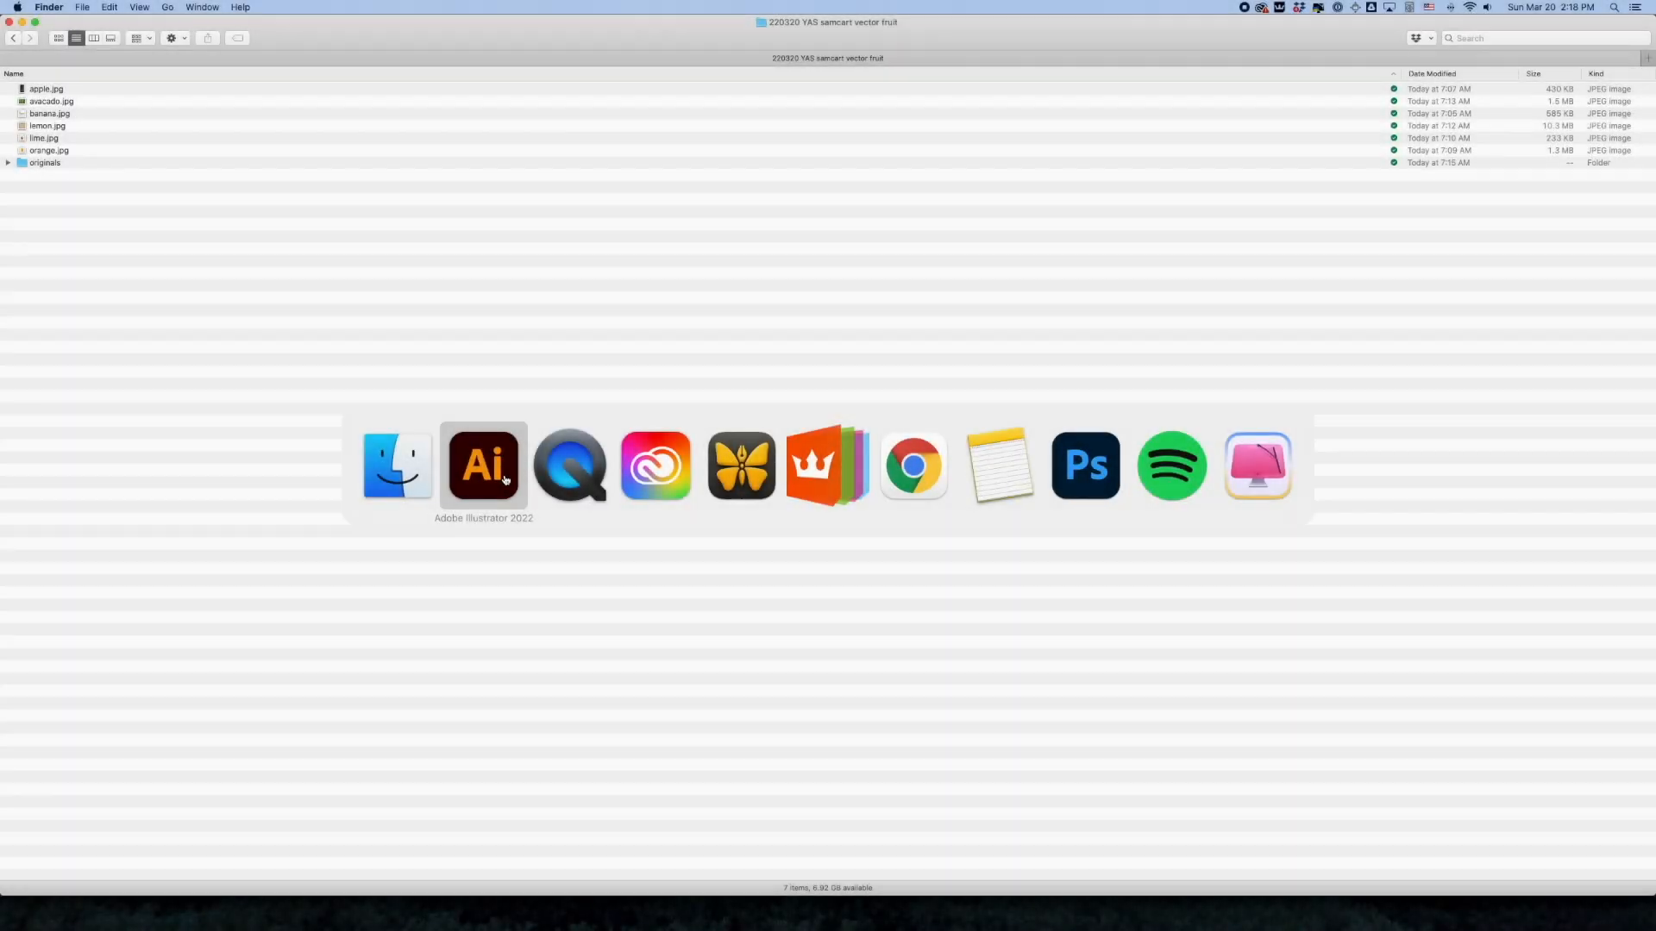
# Activate artboard 2 and fit it in the window, and do the same with artboard 3
pyautogui.click(491, 464)
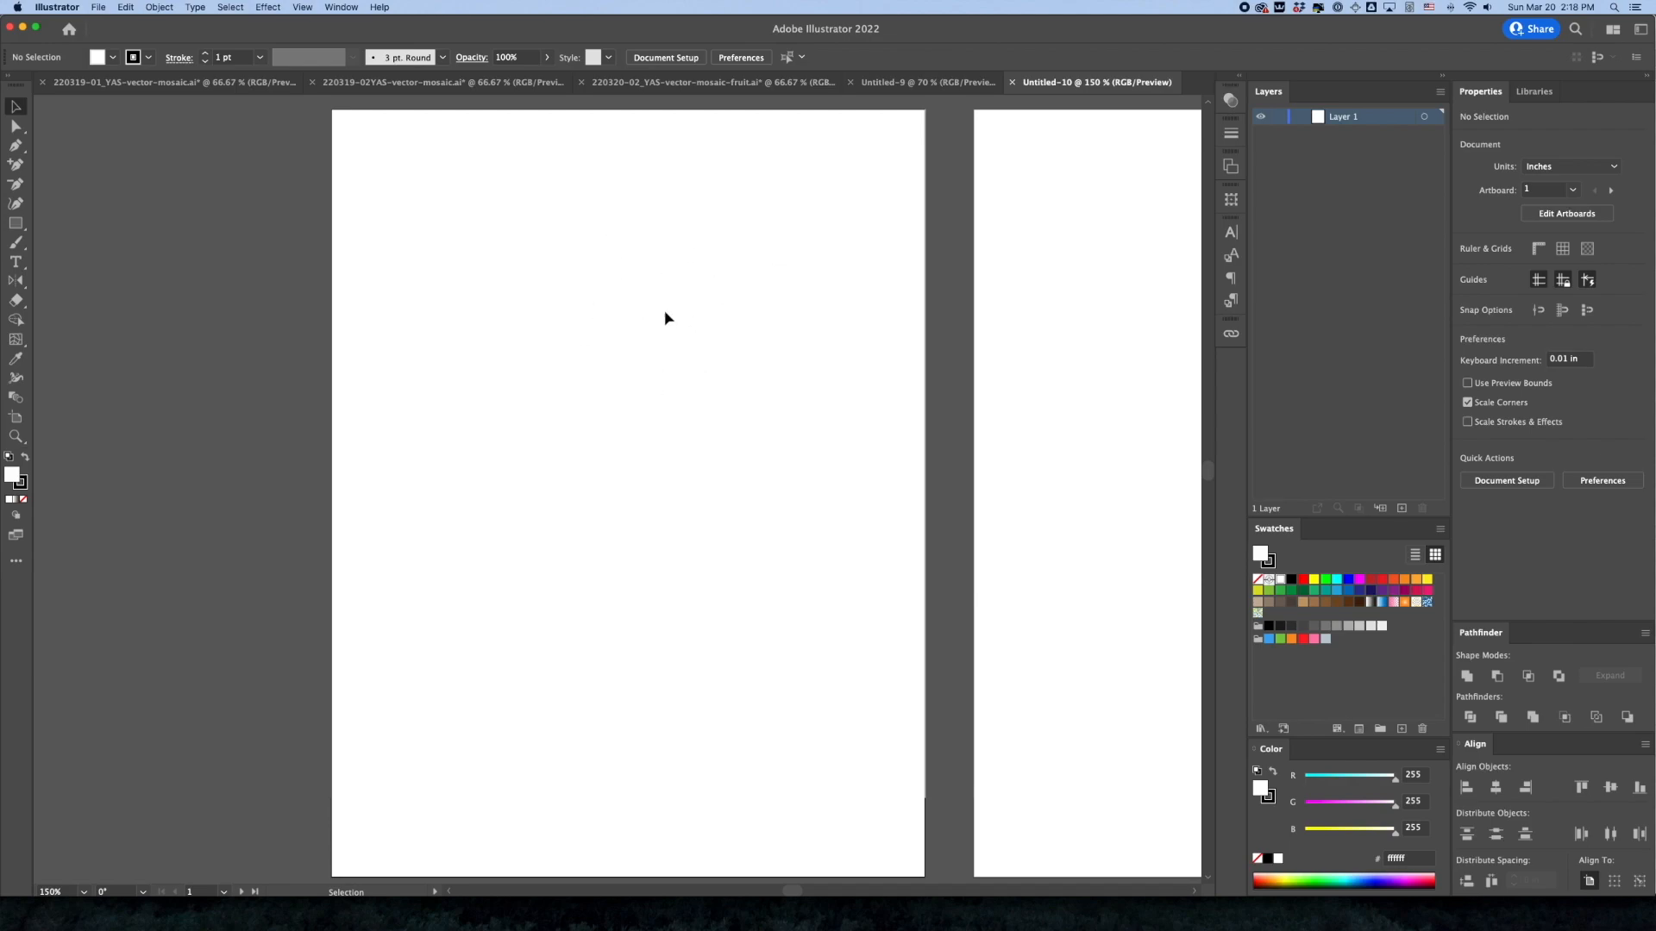
pyautogui.click(1068, 271)
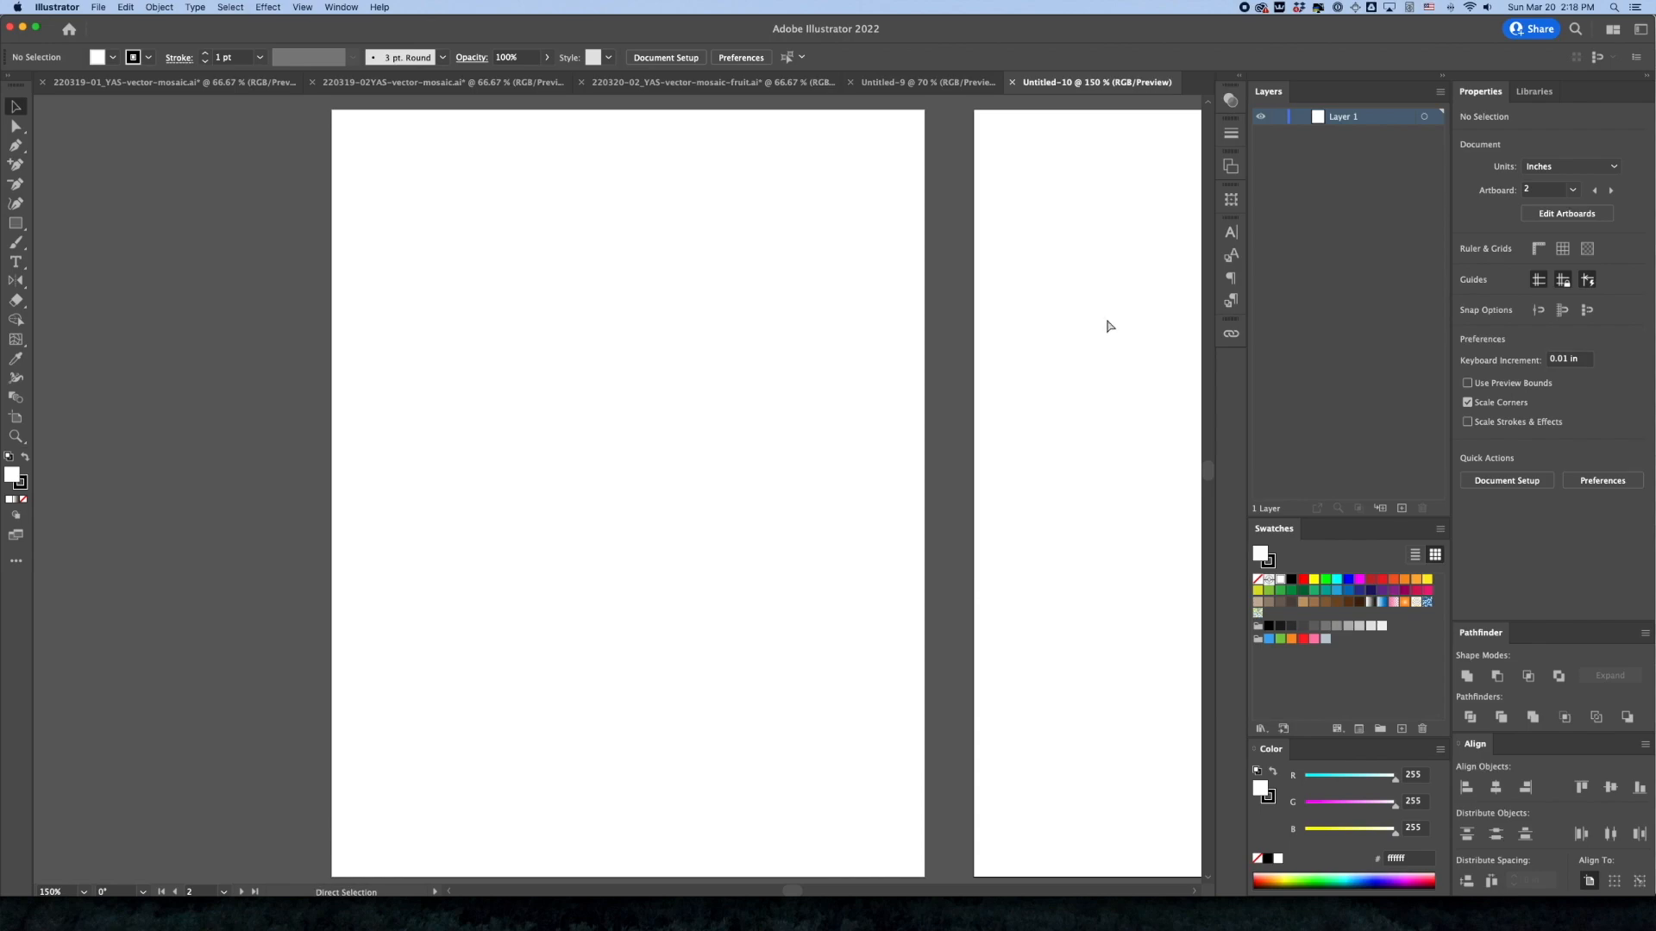
pyautogui.press('super+0')
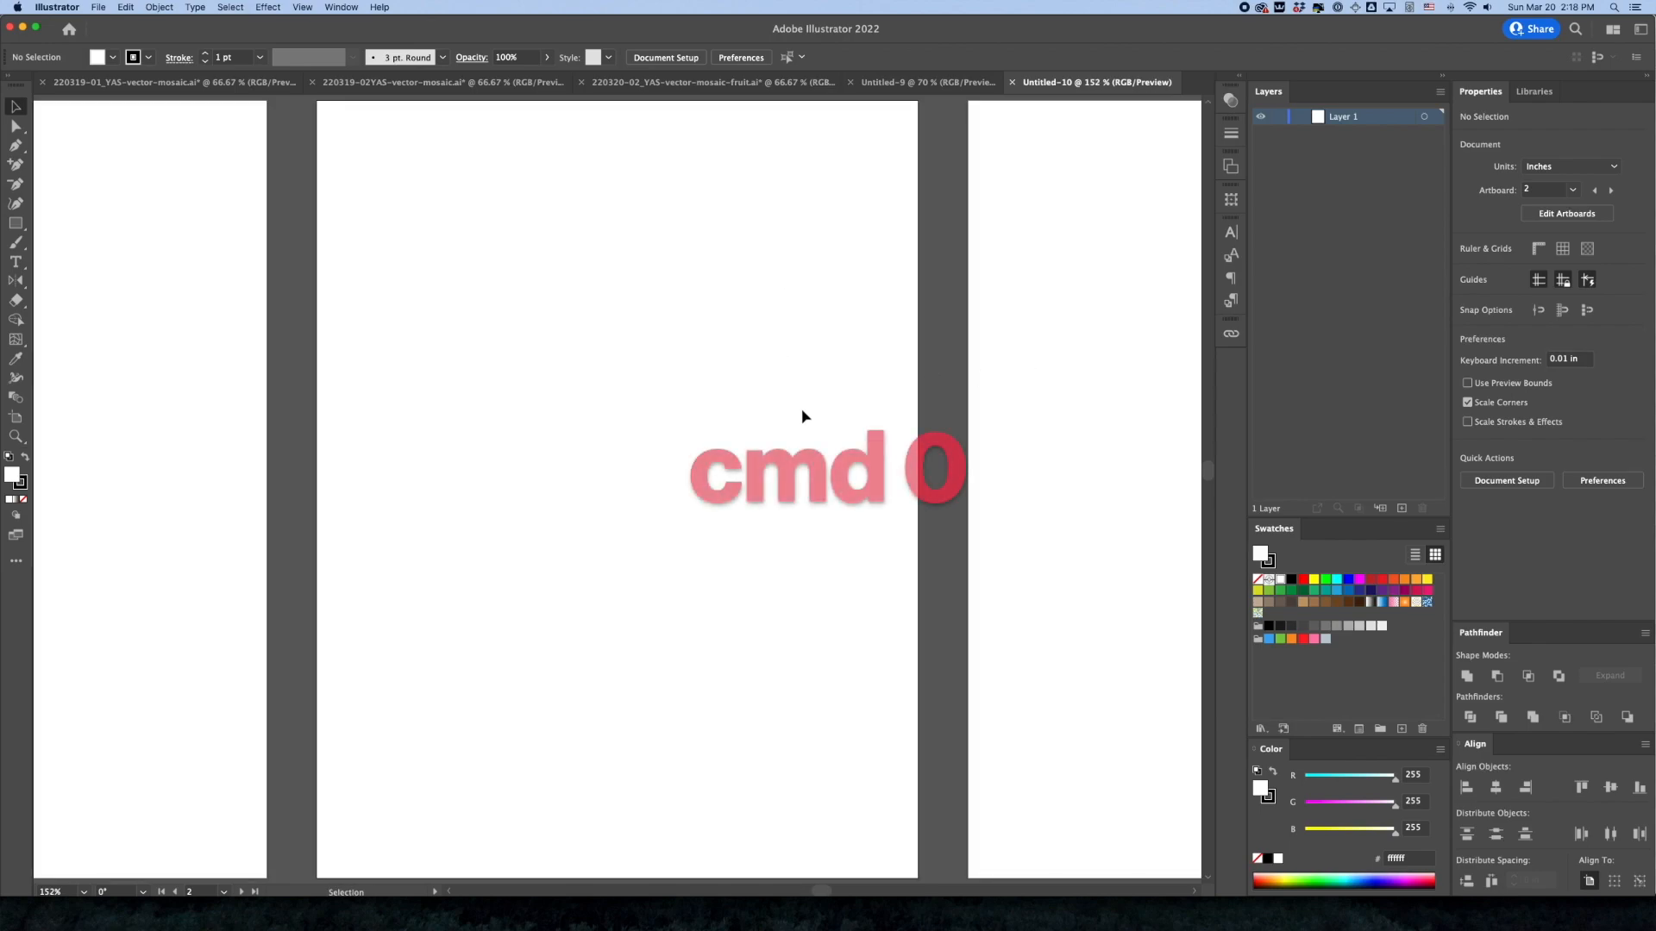
pyautogui.click(1140, 338)
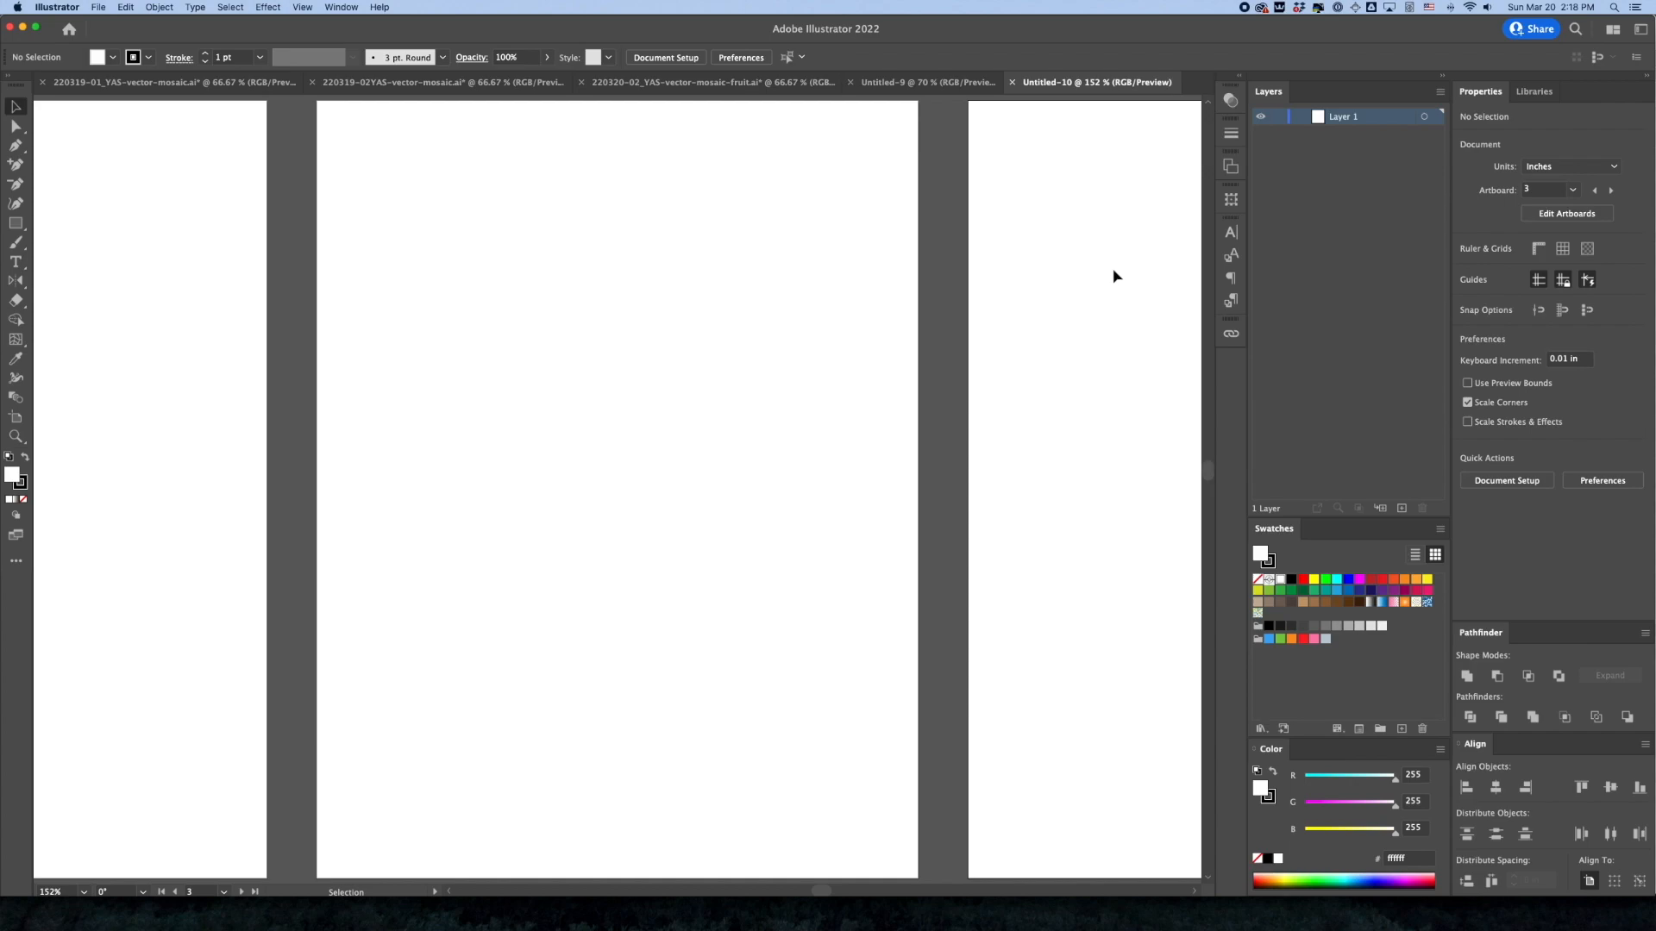
pyautogui.press('a')
pyautogui.press('super+0')
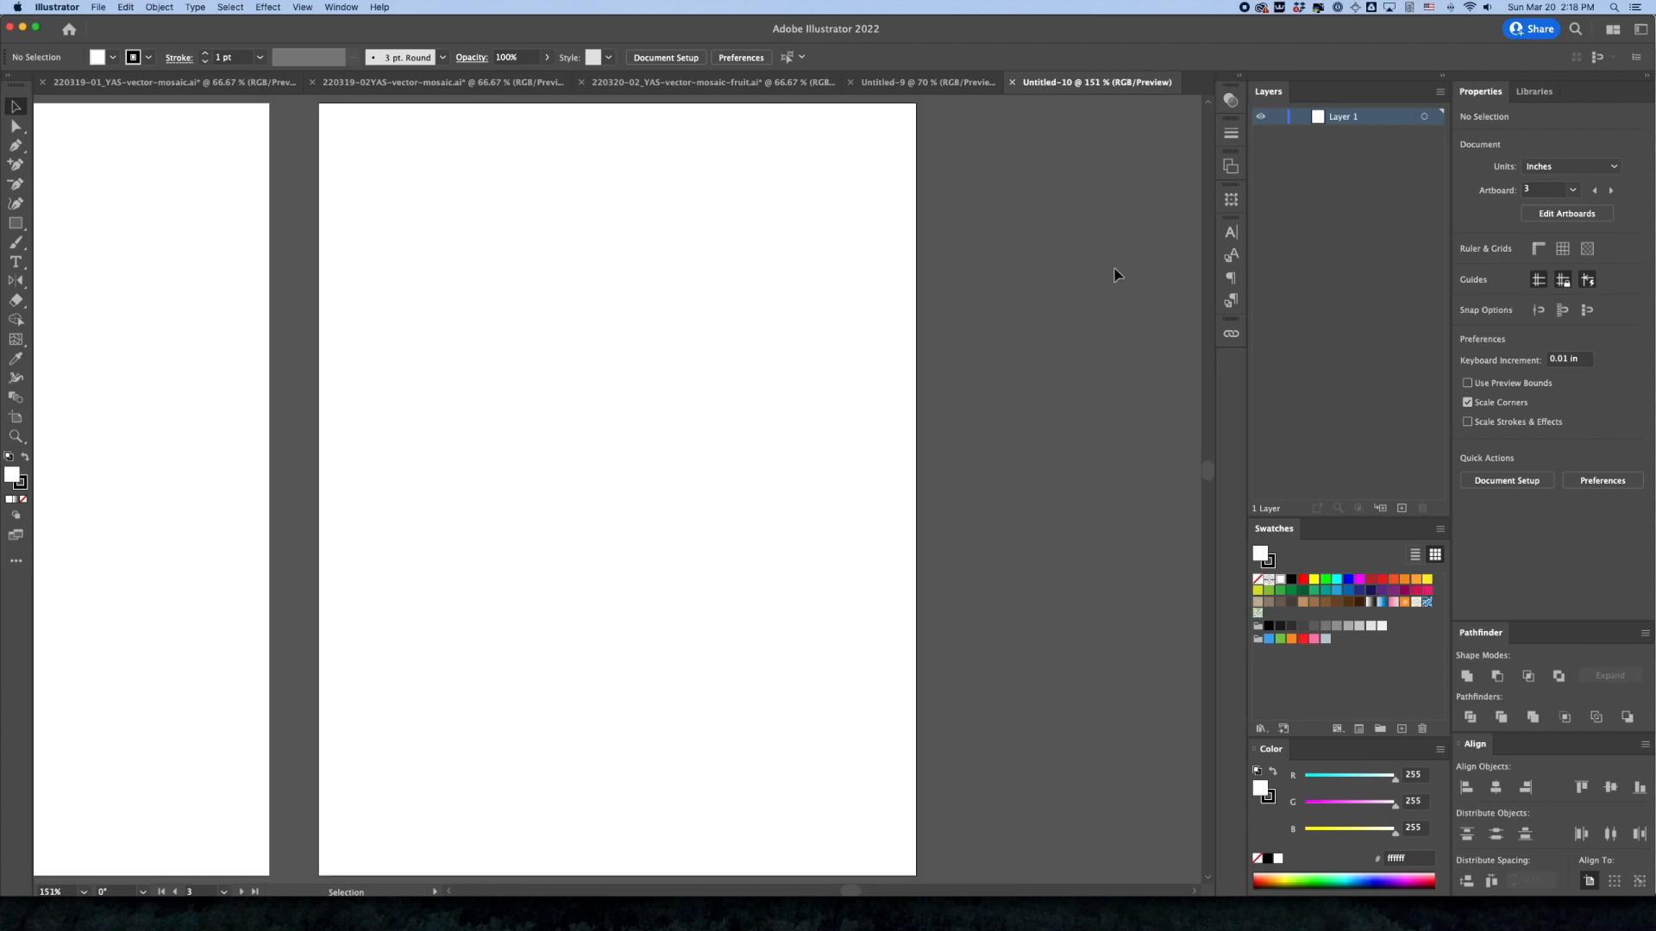
# Go back to the first artboard, make it active and fit it in the window
pyautogui.press('space')
pyautogui.moveTo(284, 349); pyautogui.dragTo(705, 328)
pyautogui.moveTo(448, 361); pyautogui.dragTo(970, 375)
pyautogui.moveTo(621, 383); pyautogui.dragTo(865, 373)
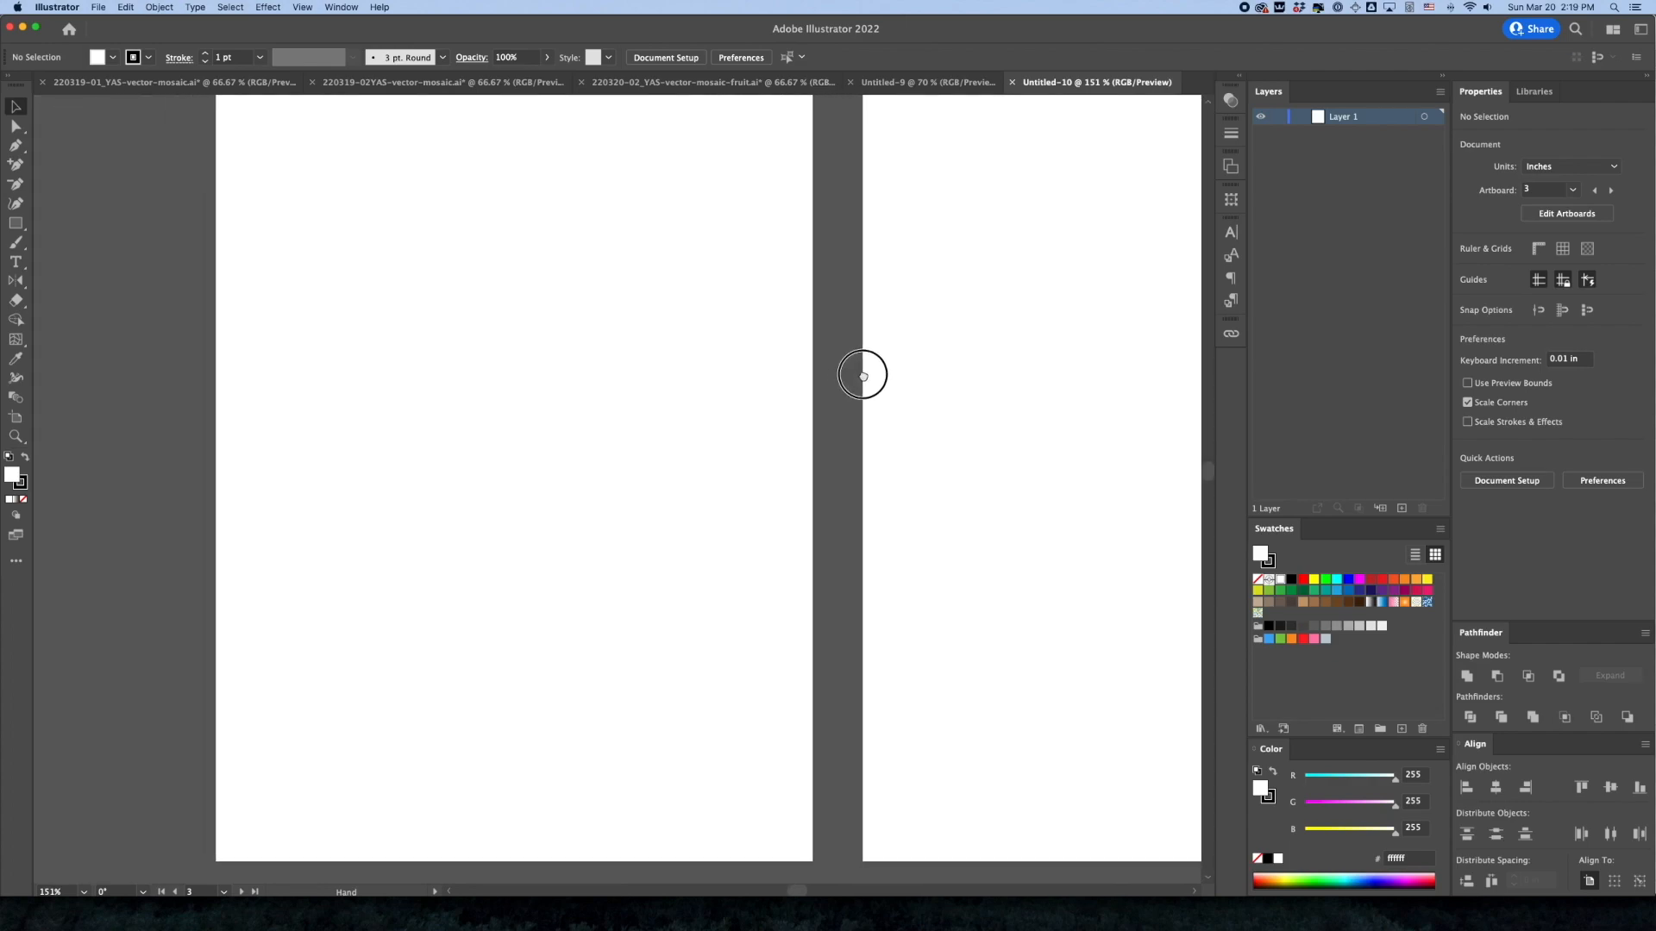
pyautogui.click(539, 317)
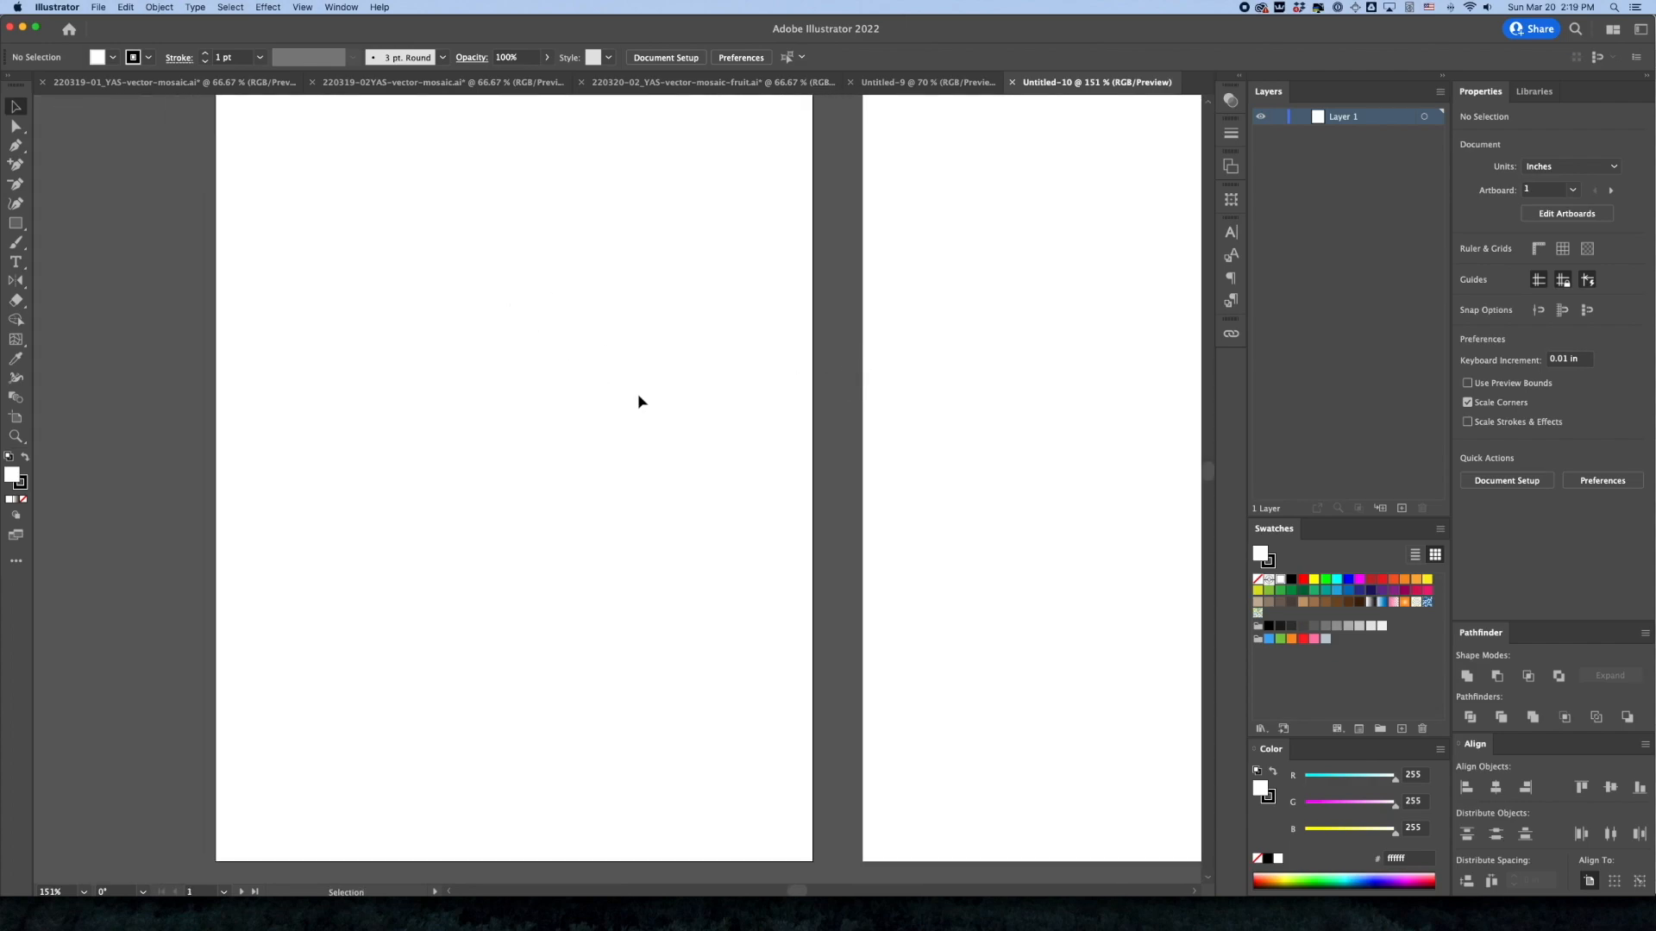
pyautogui.press('super+0')
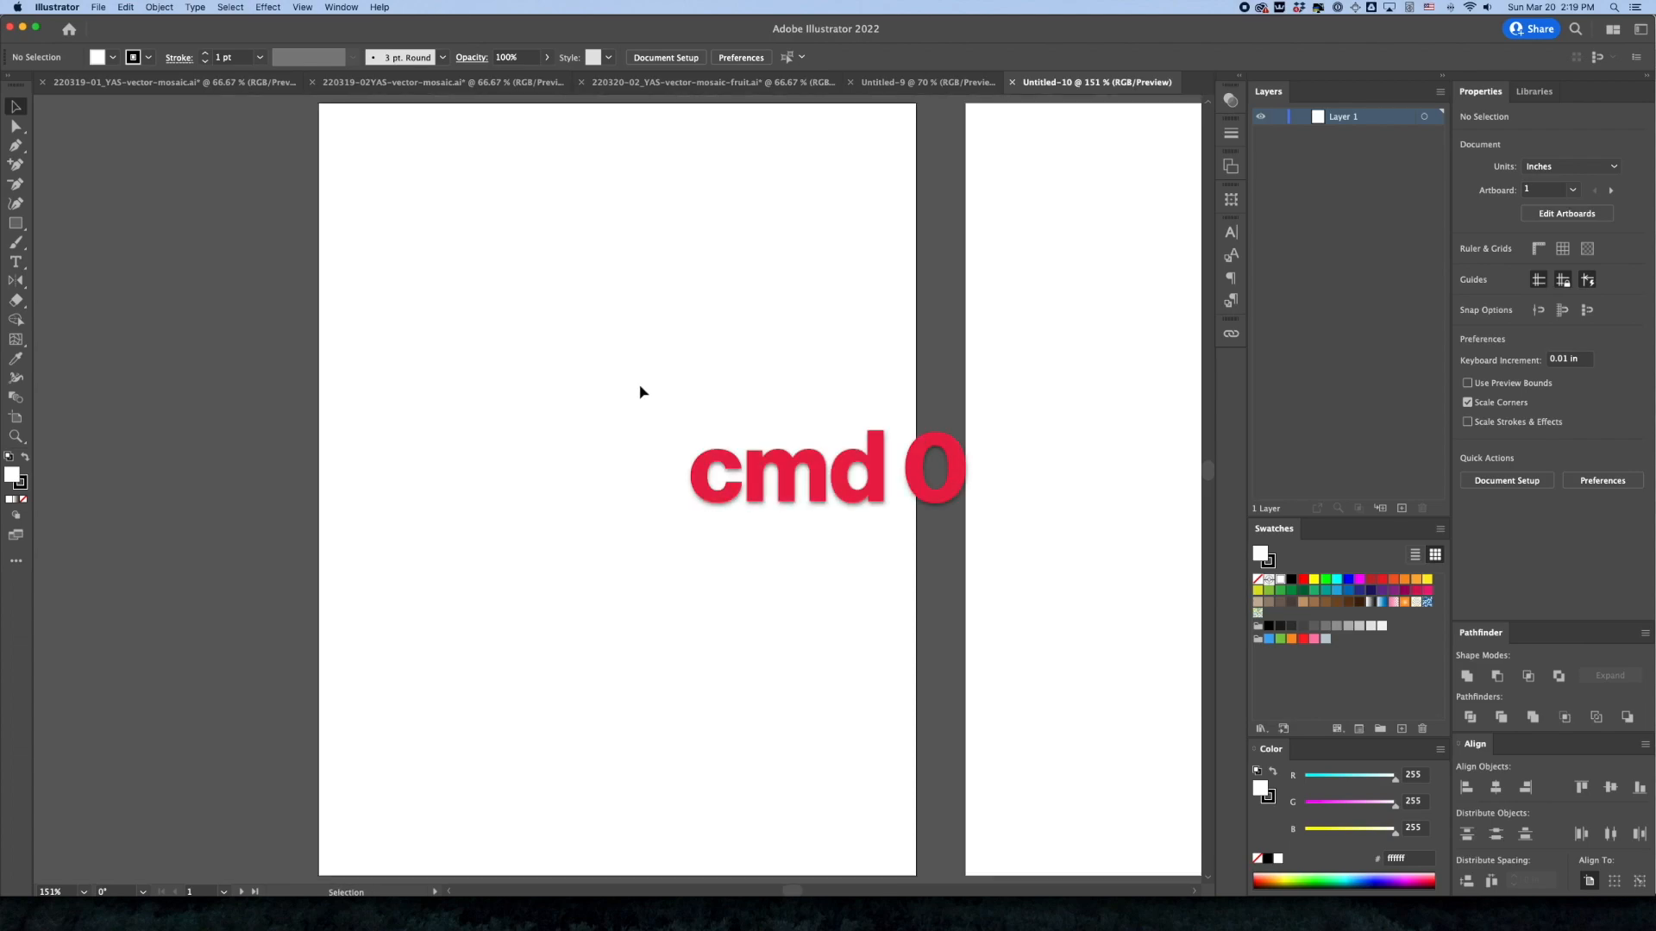
# Place lemon.jpg from the 220320 YAS samcart folder on the first artboard as a linked template
pyautogui.click(93, 6)
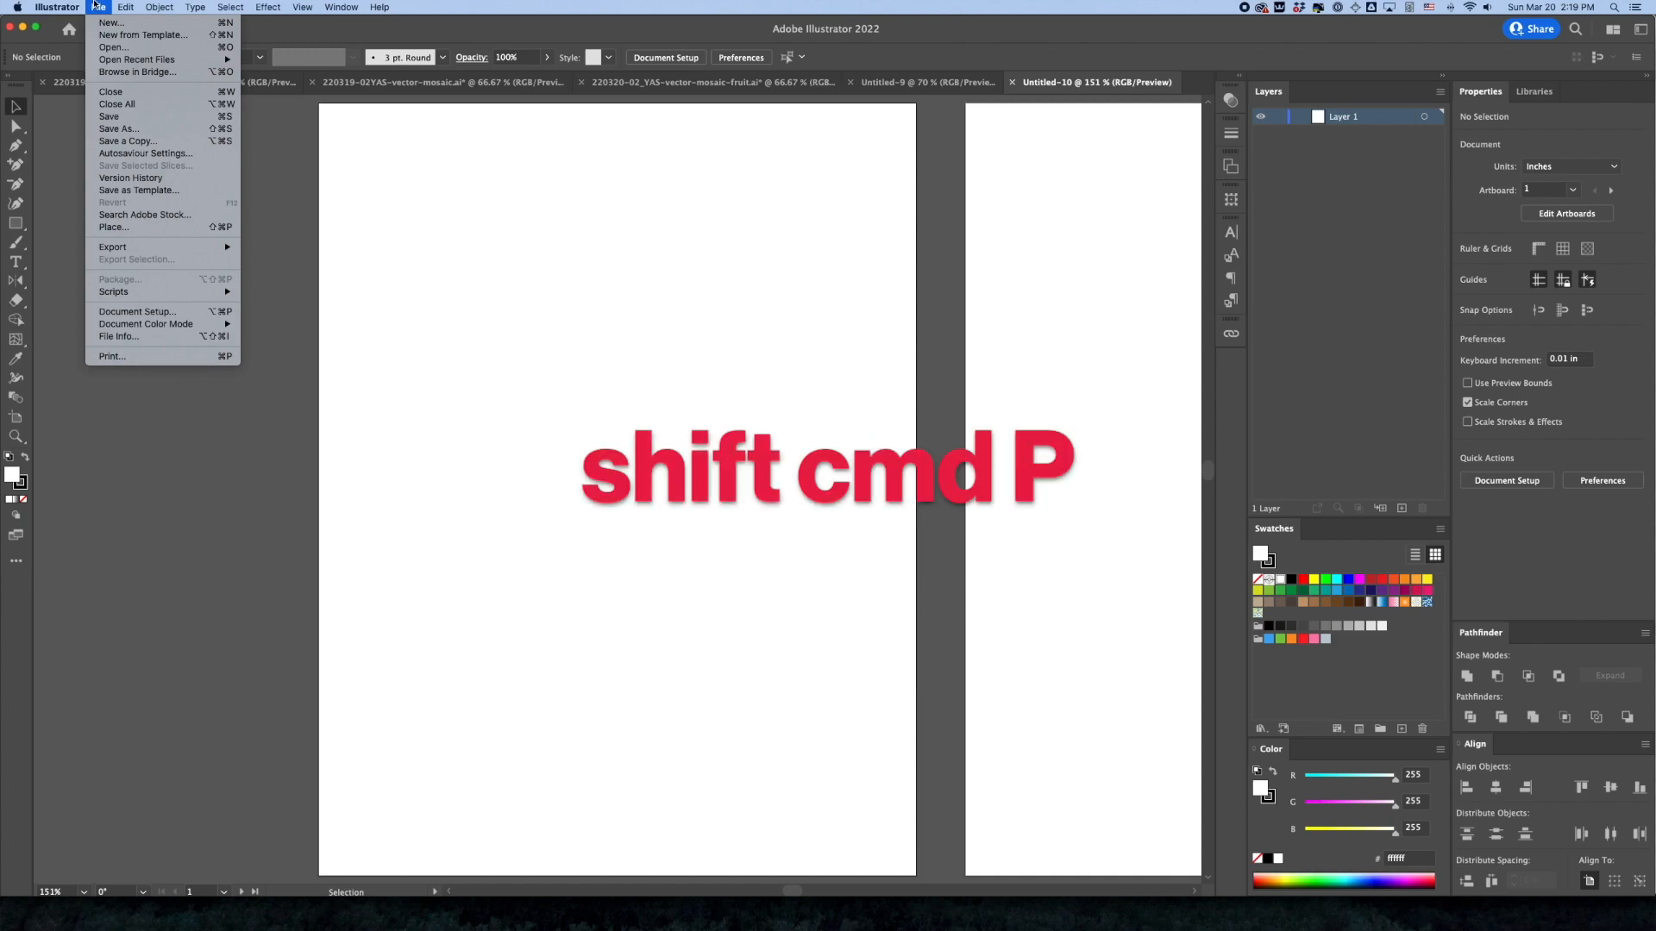
pyautogui.click(142, 228)
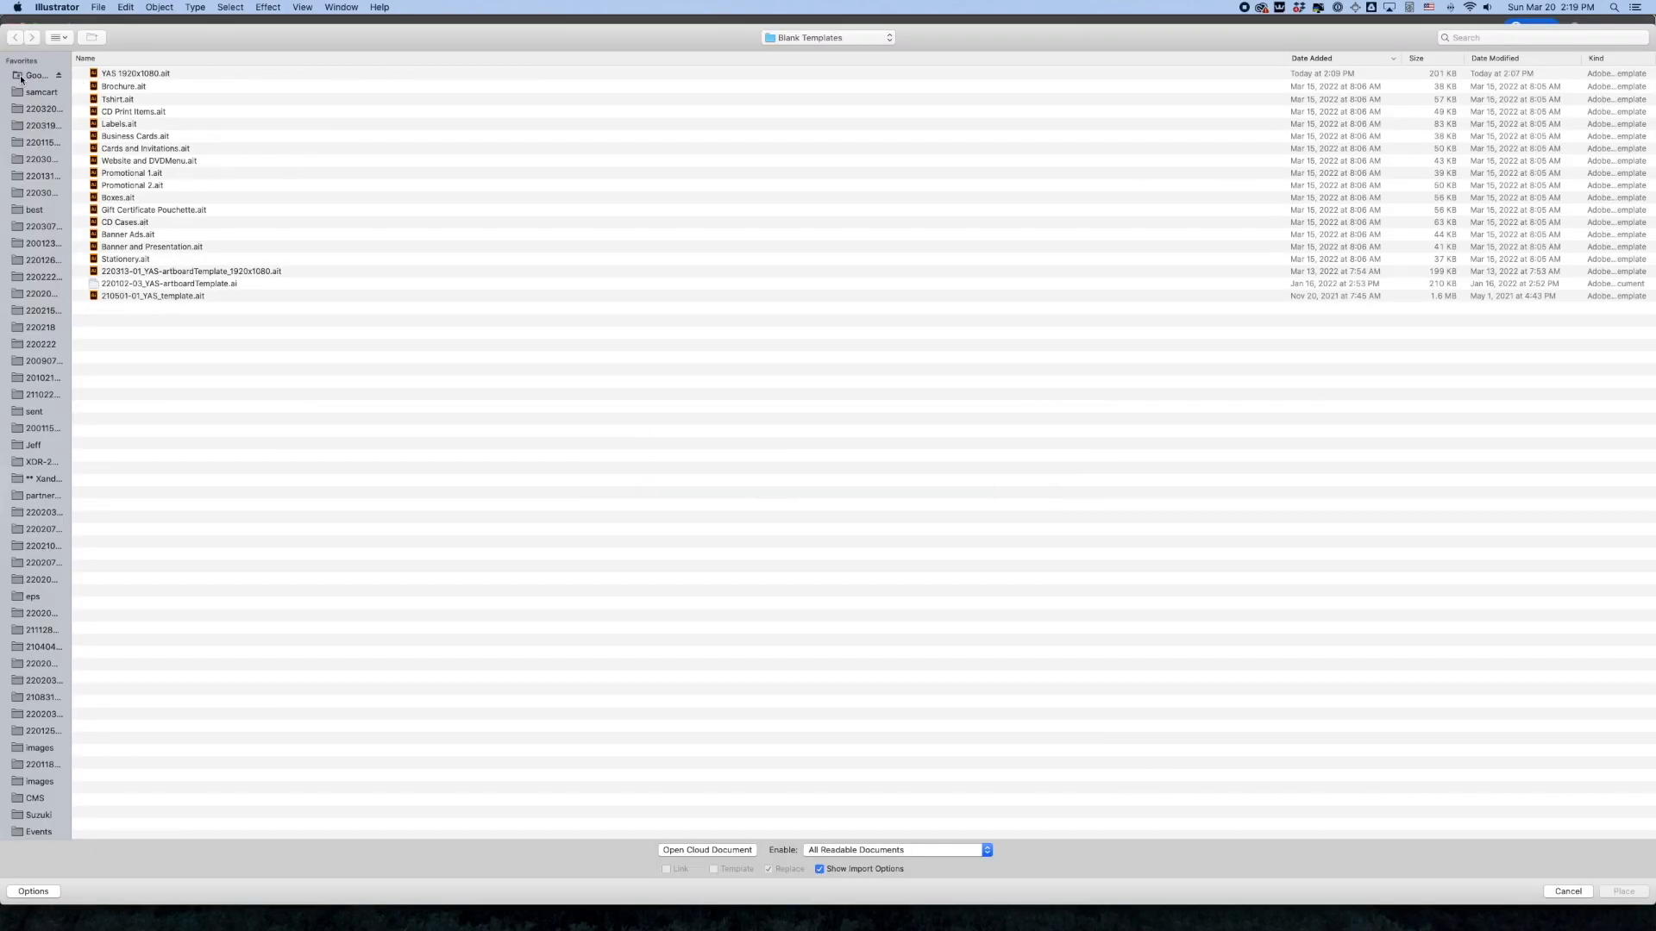
pyautogui.click(24, 111)
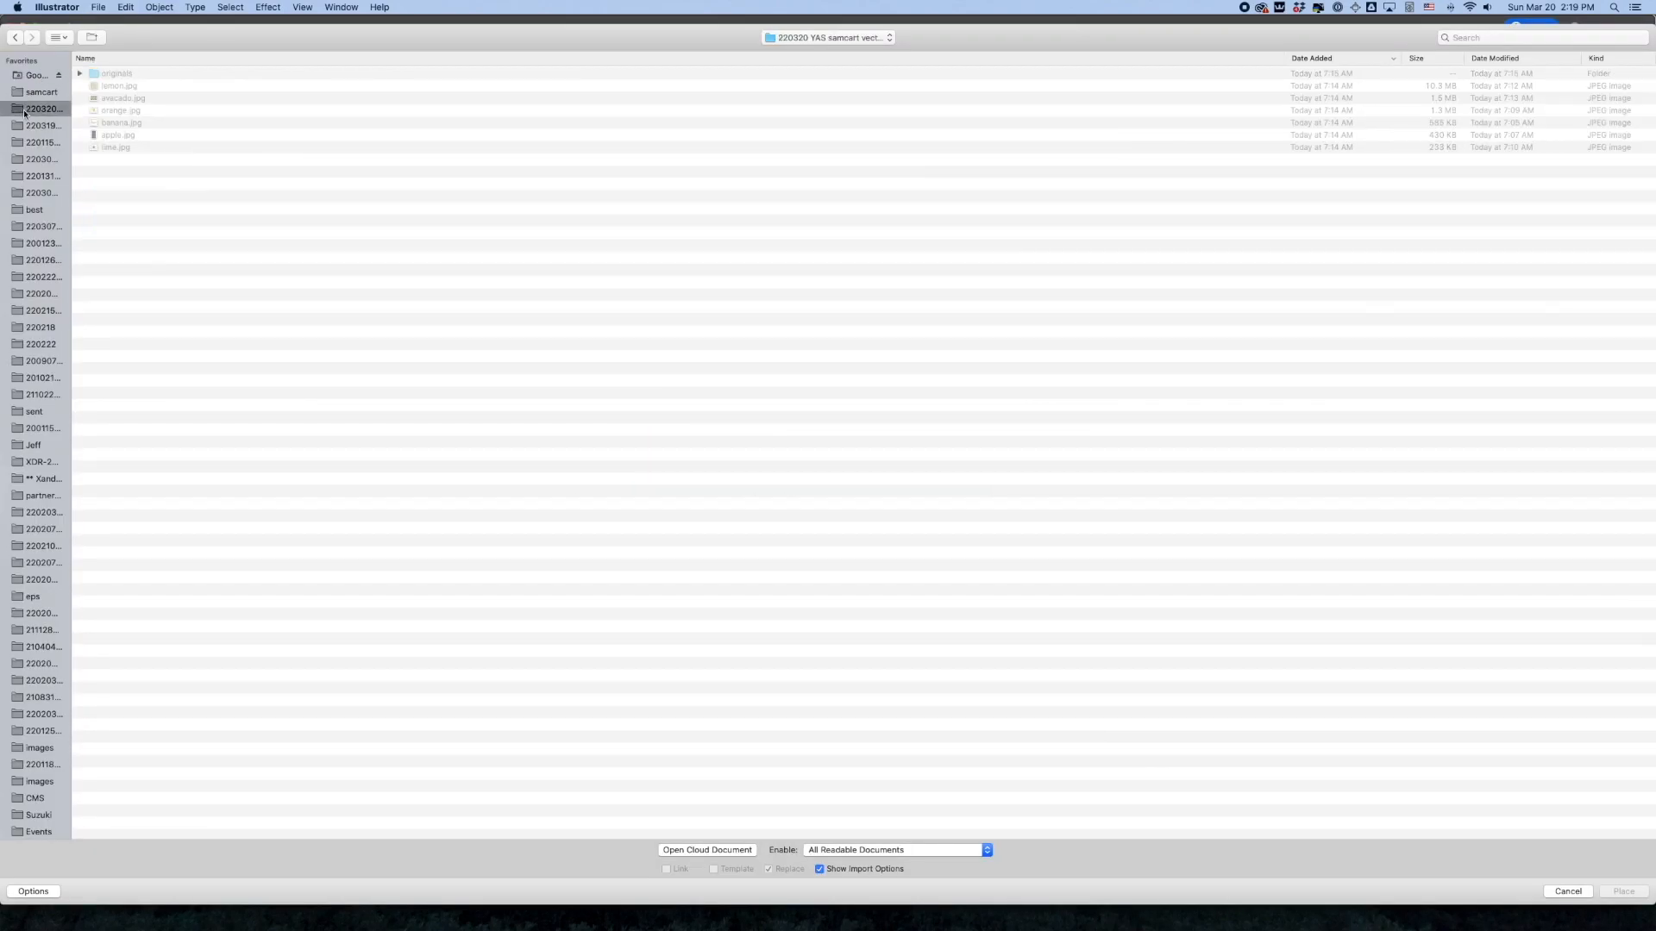
pyautogui.click(126, 87)
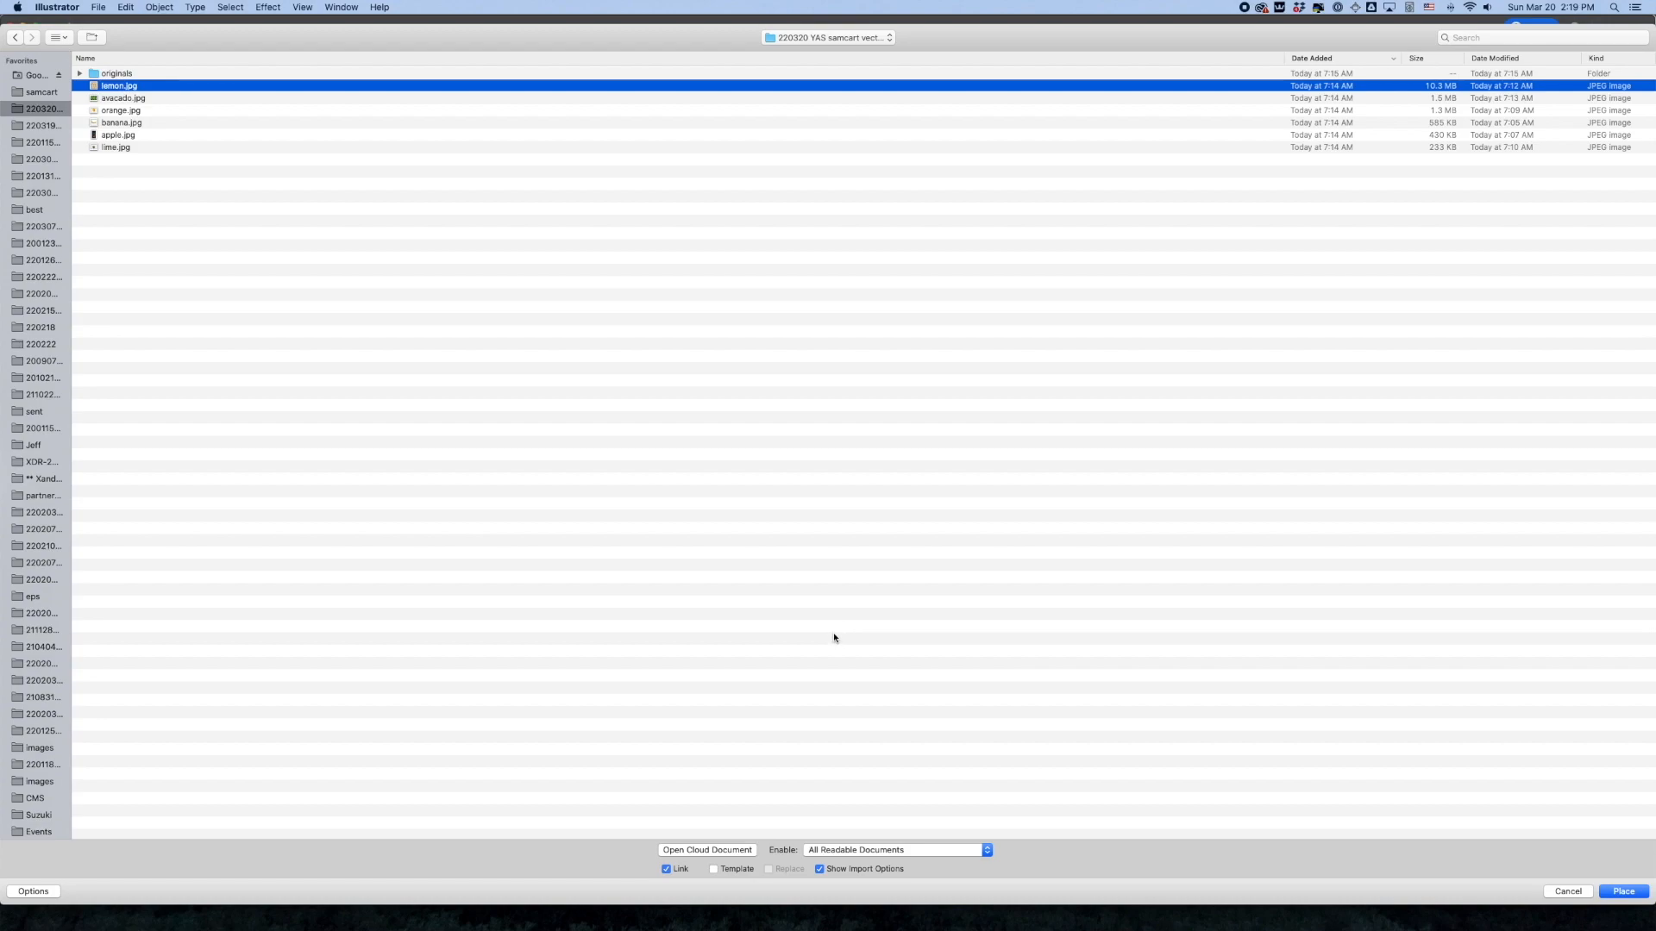
pyautogui.click(714, 870)
pyautogui.click(1600, 895)
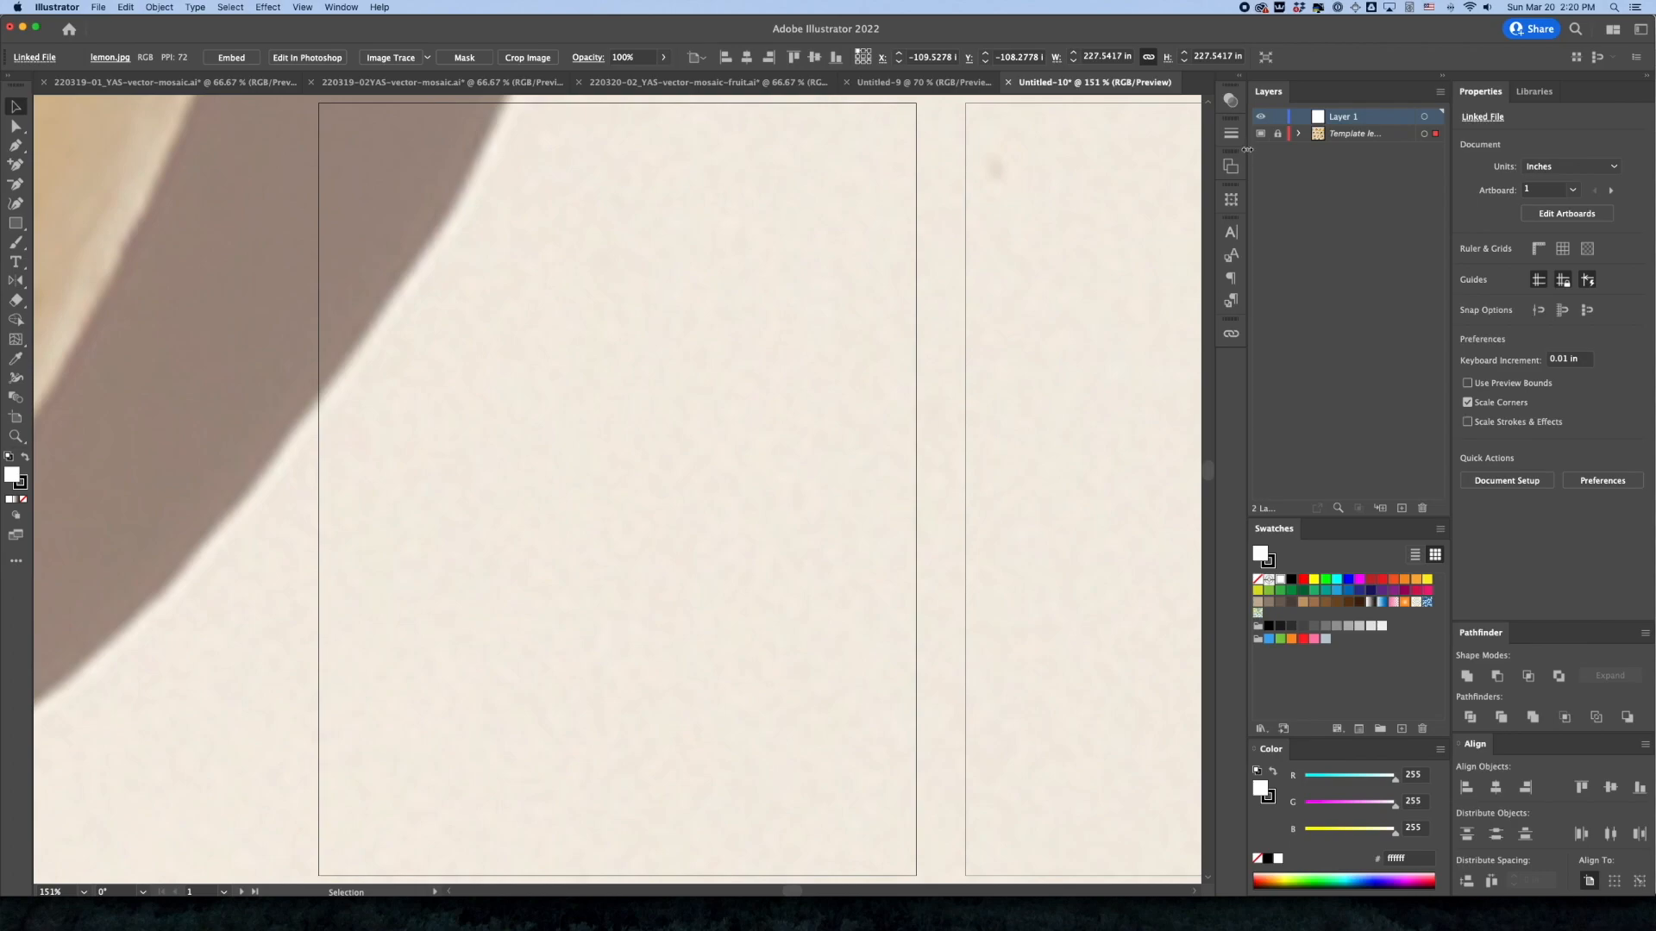
# Widen the Layers panel to show full layer names and unlock the lemon template layer
pyautogui.moveTo(1247, 369); pyautogui.dragTo(1112, 366)
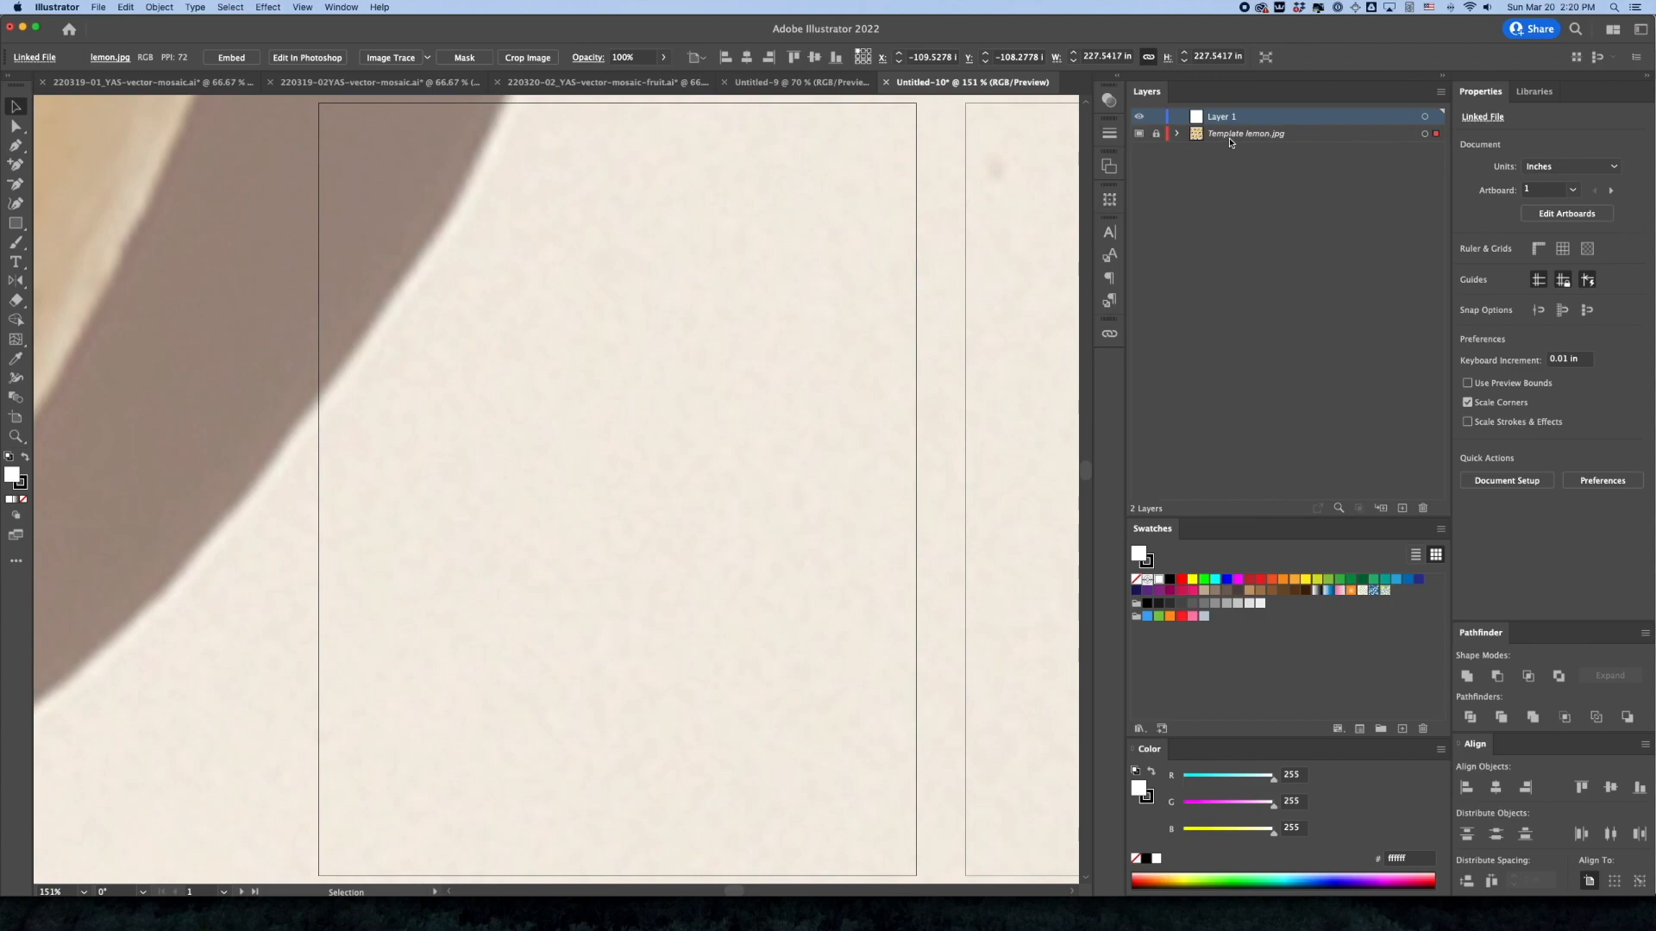
pyautogui.click(1156, 135)
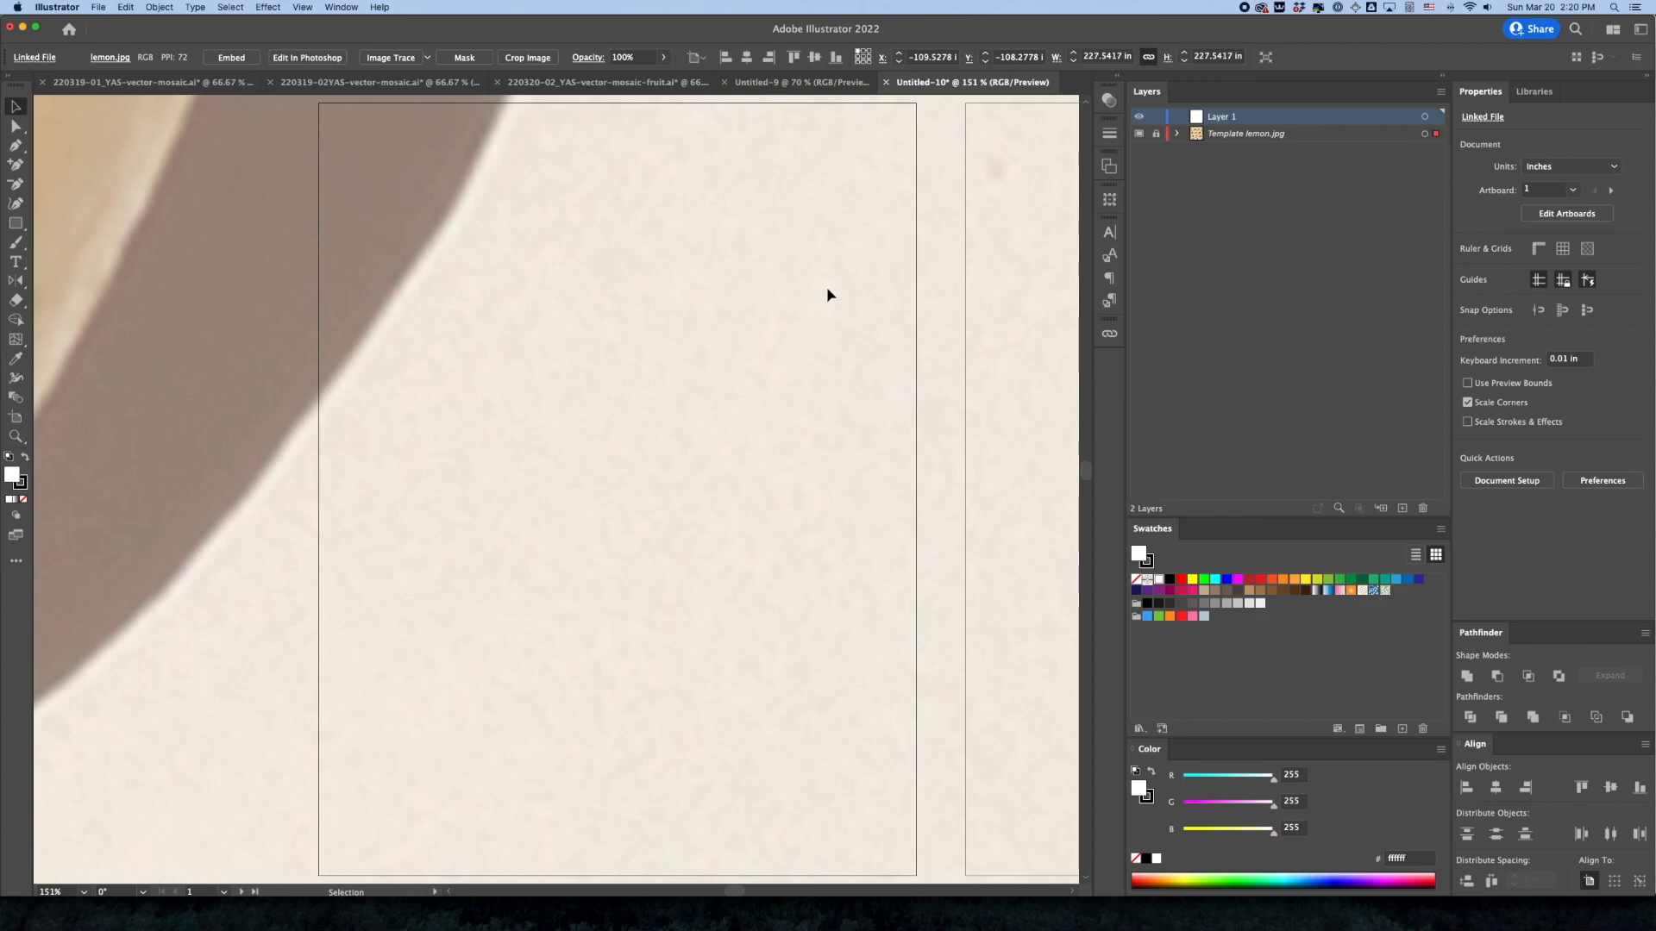
pyautogui.click(1157, 134)
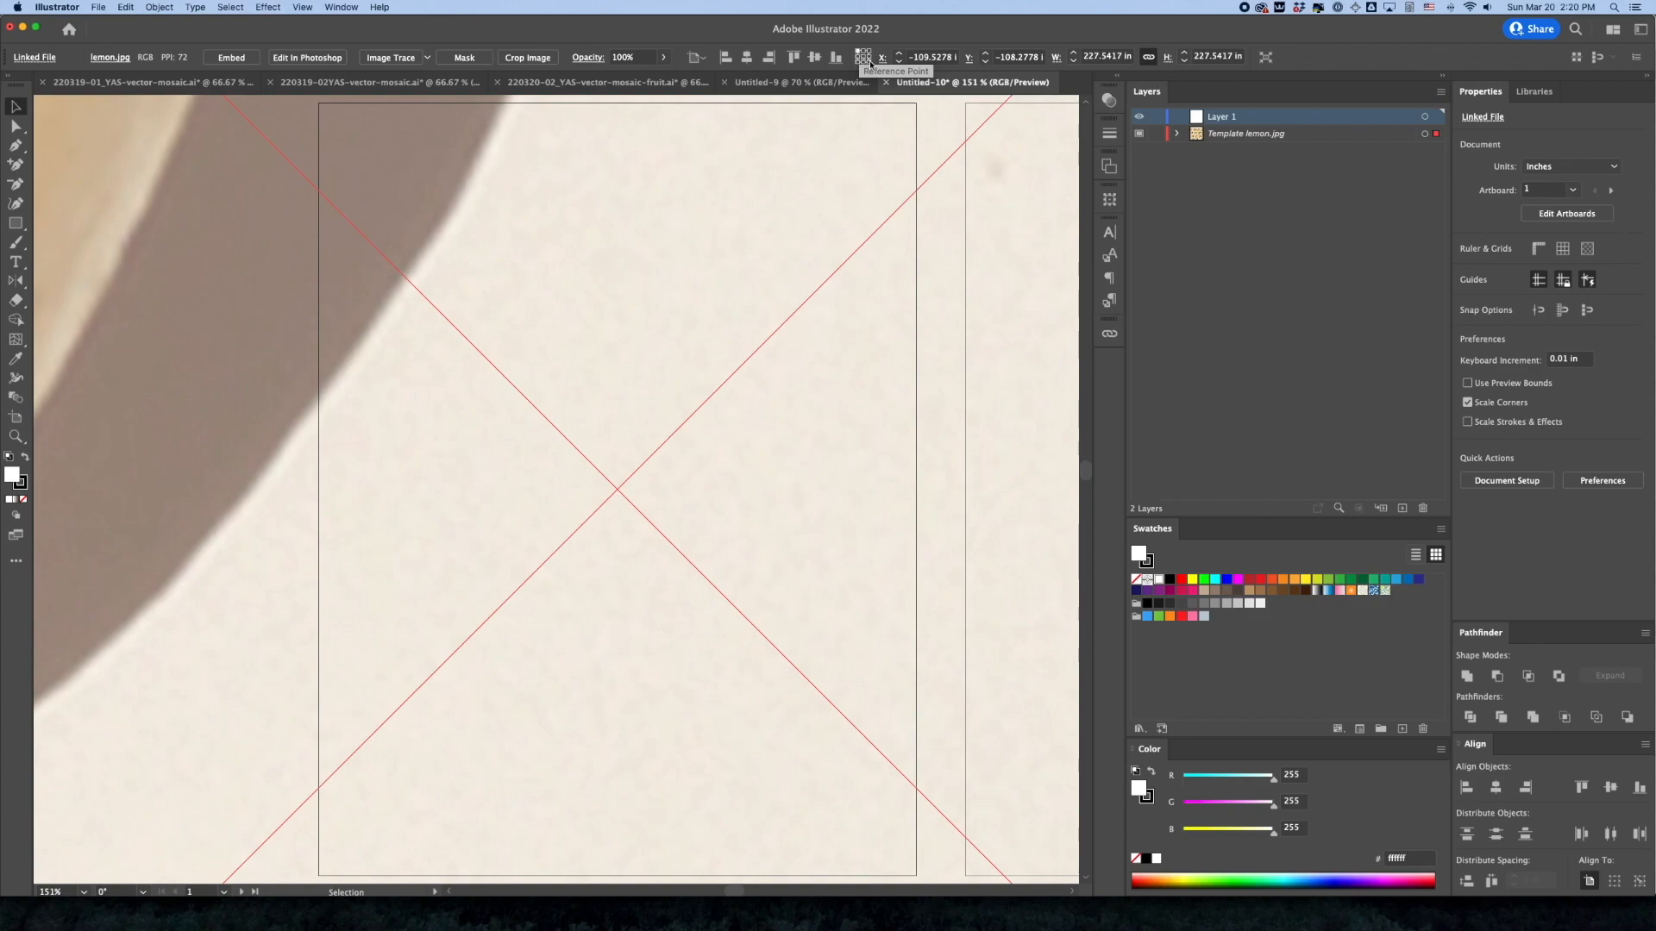
# Position the lemon photo at X 0, Y 0, scale it proportionally to 8 in wide, and lock its template layer
pyautogui.click(921, 57)
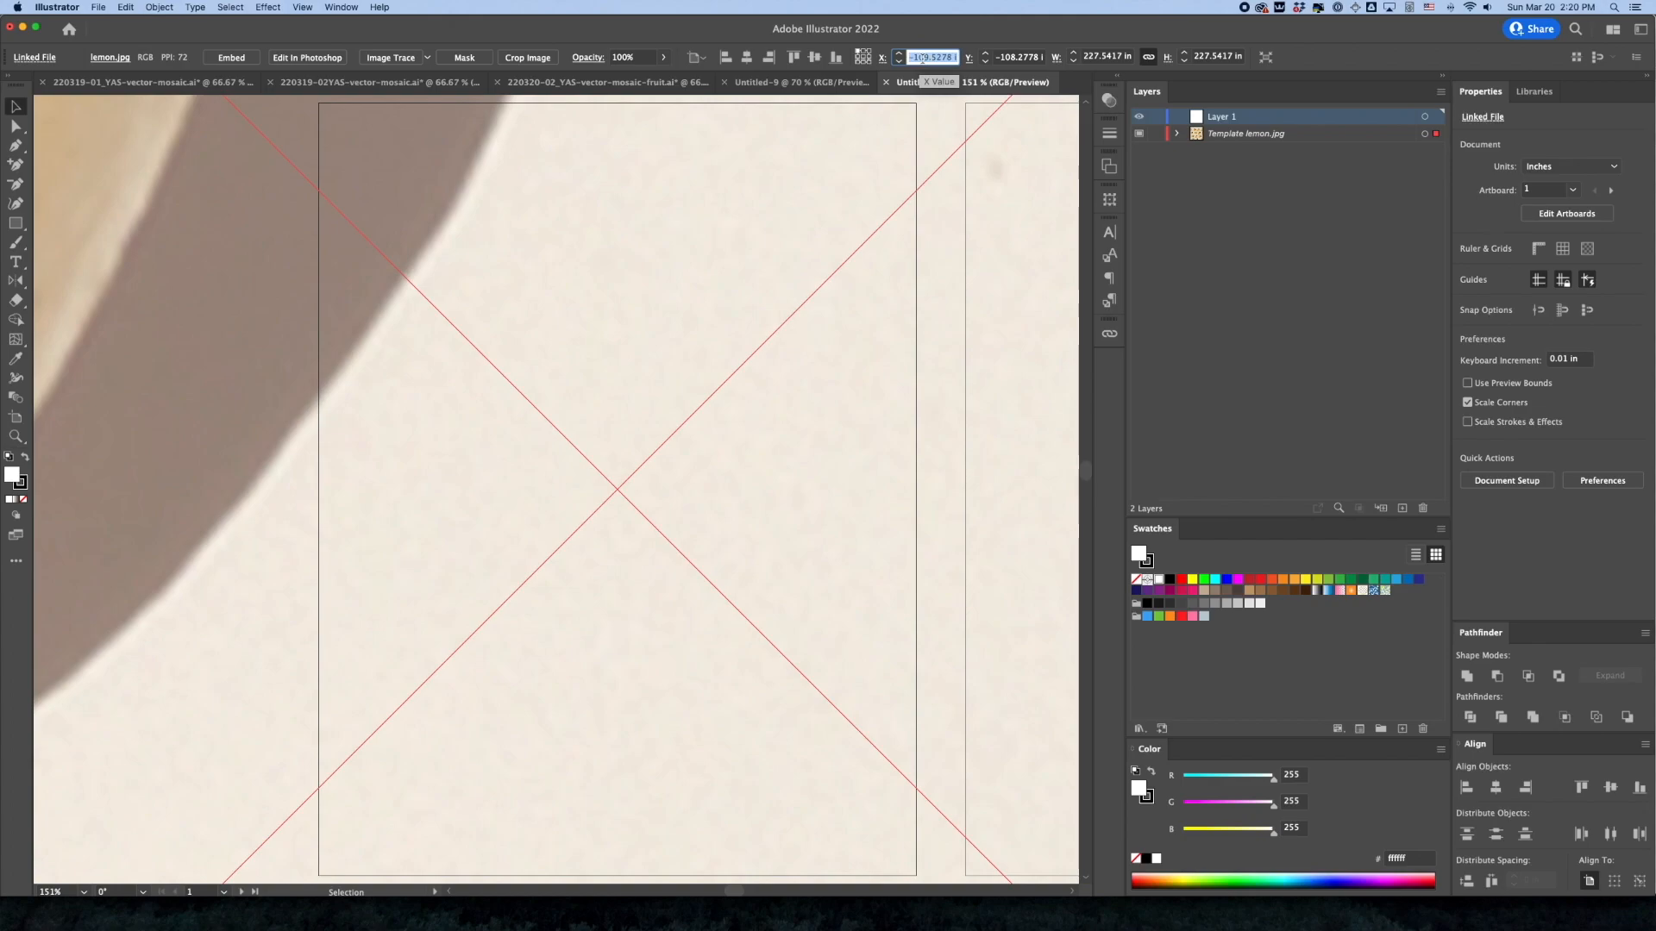
pyautogui.write('0')
pyautogui.press('Tab')
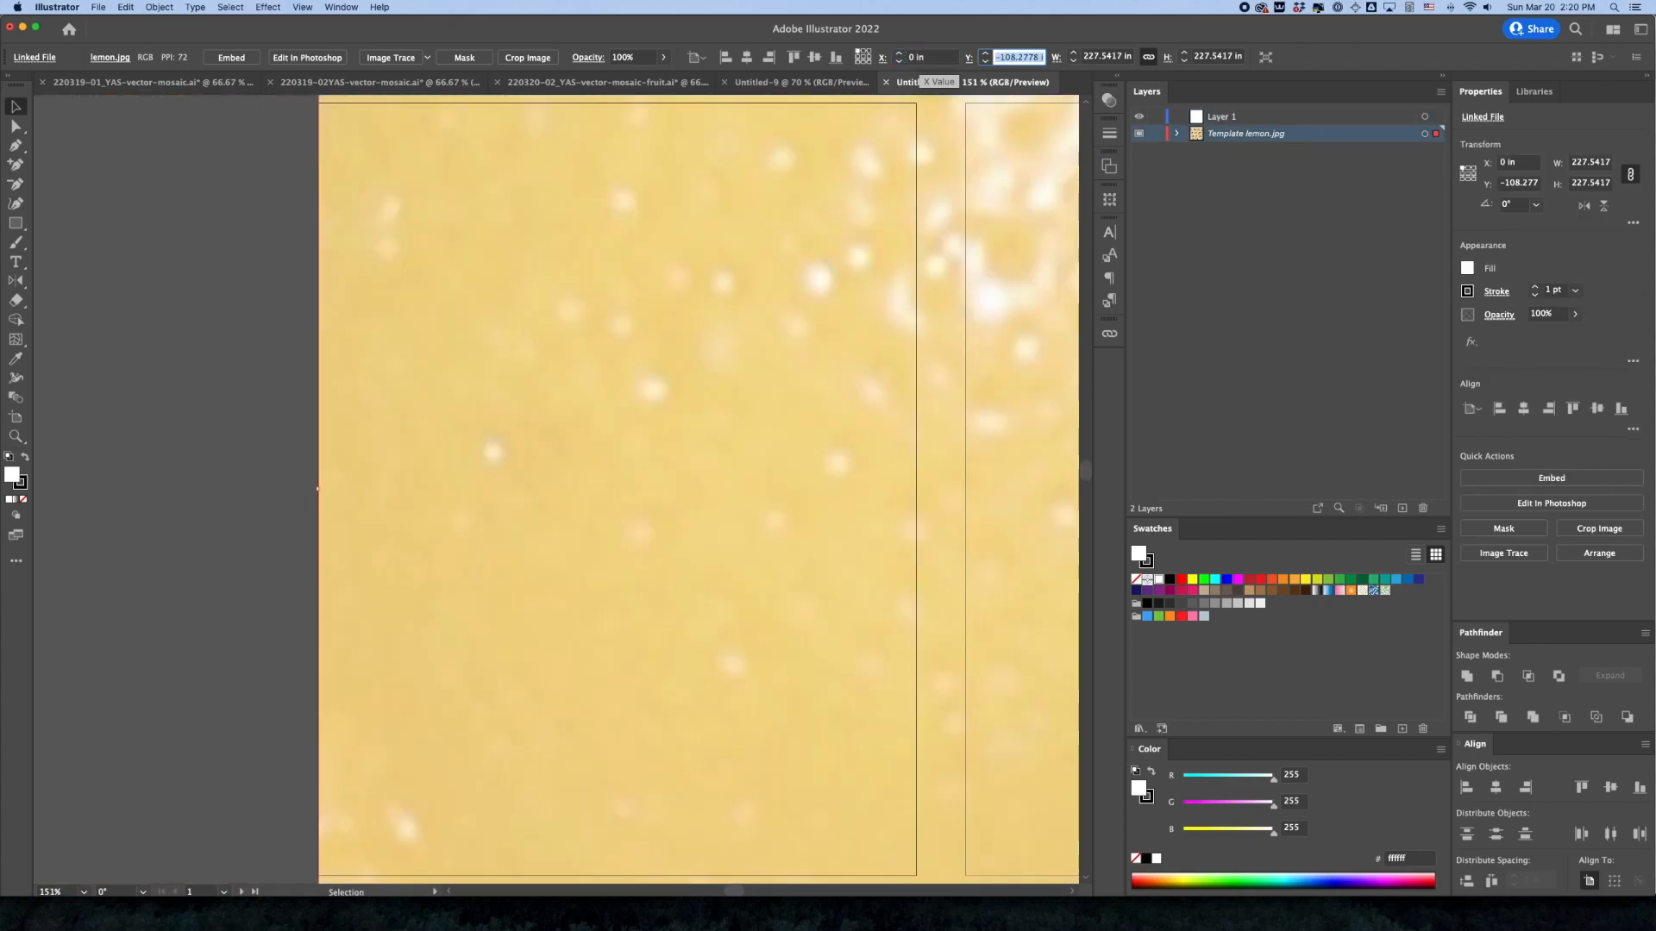
pyautogui.write('0')
pyautogui.press('Tab')
pyautogui.write('8')
pyautogui.press('Return')
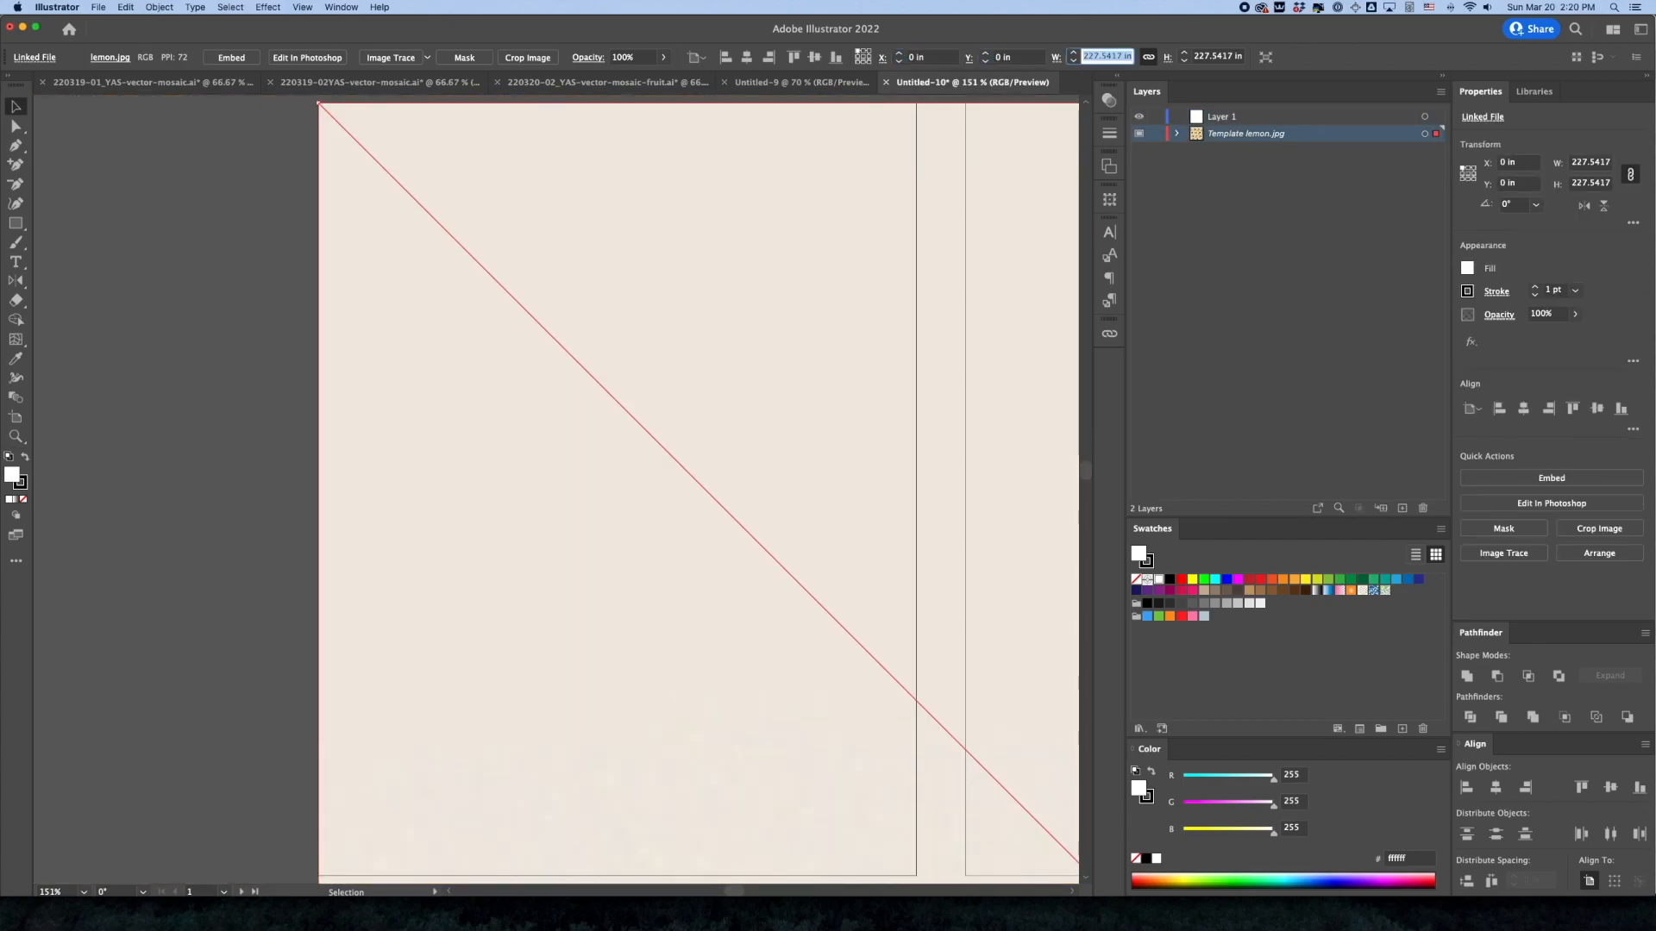
pyautogui.press('Tab')
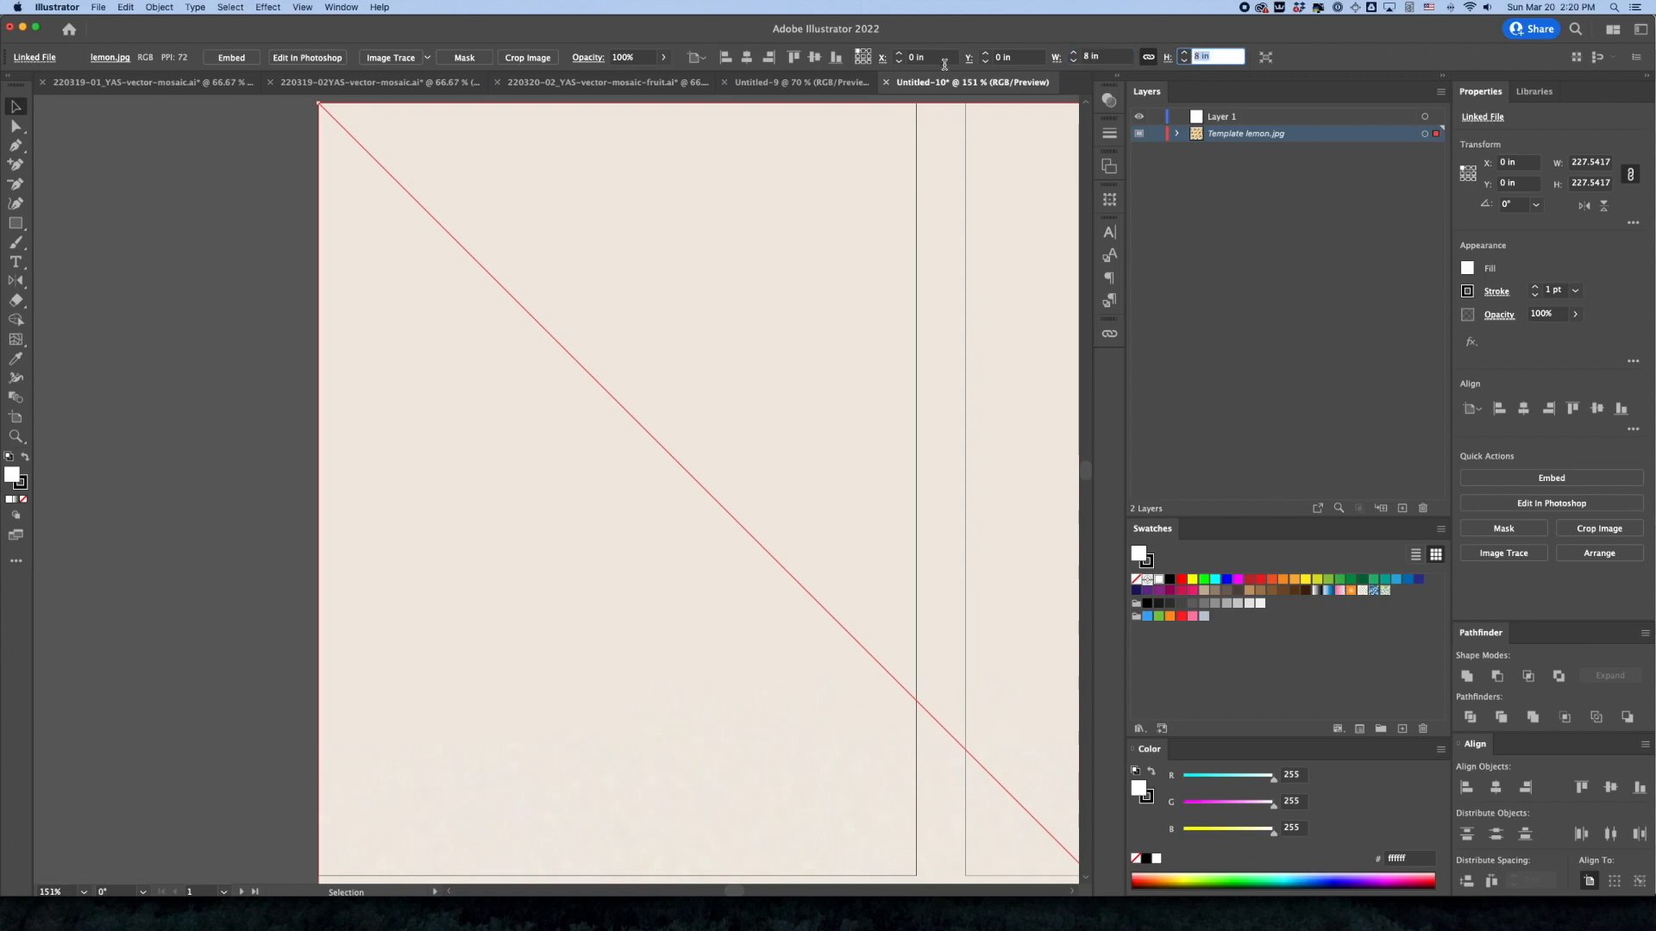
pyautogui.press('Return')
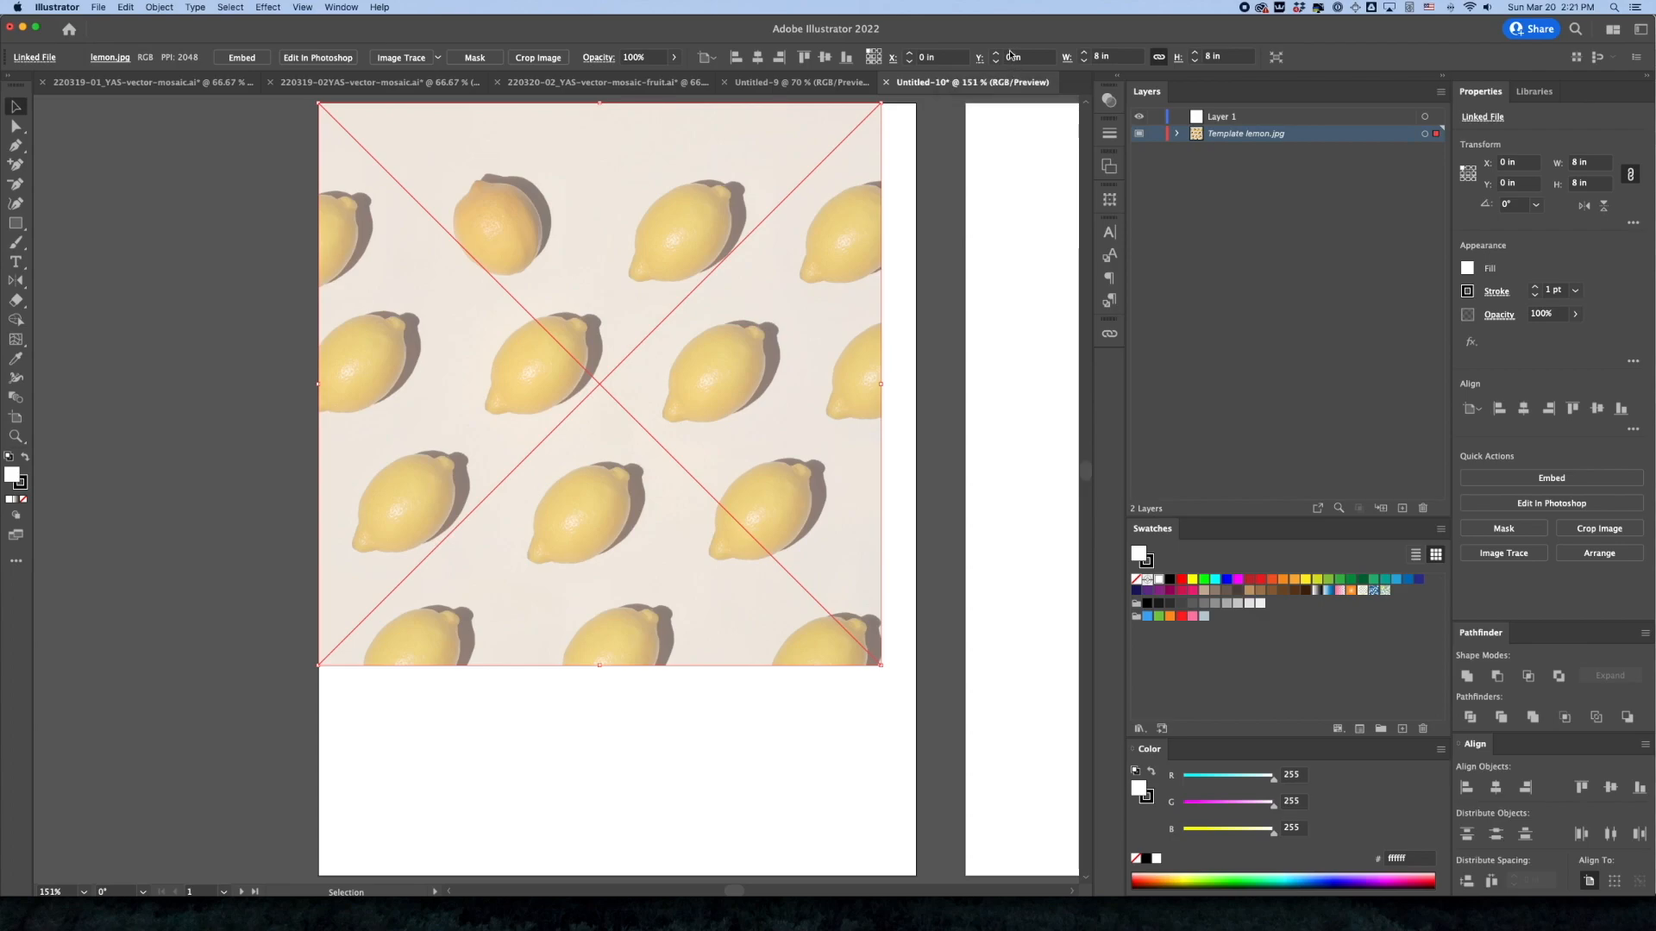
pyautogui.click(1156, 134)
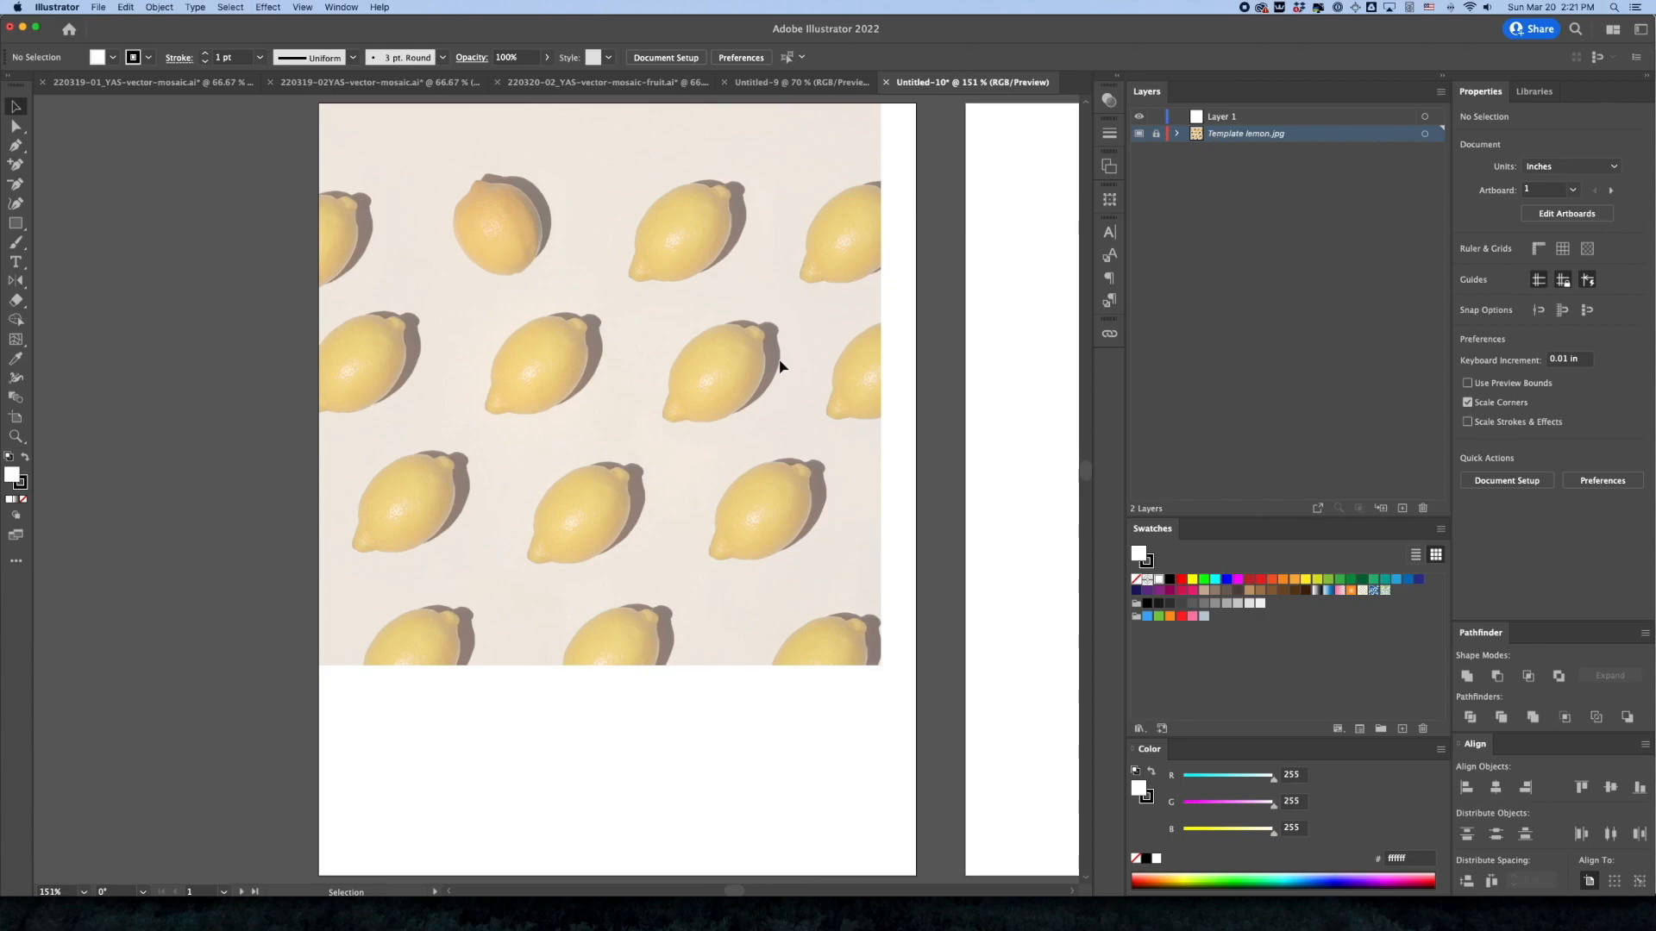
# Zoom out to all six artboards, make artboard 2 active and fit it in the window
pyautogui.press('a')
pyautogui.press('super+minus')
pyautogui.press('super+minus')
pyautogui.press('super+minus')
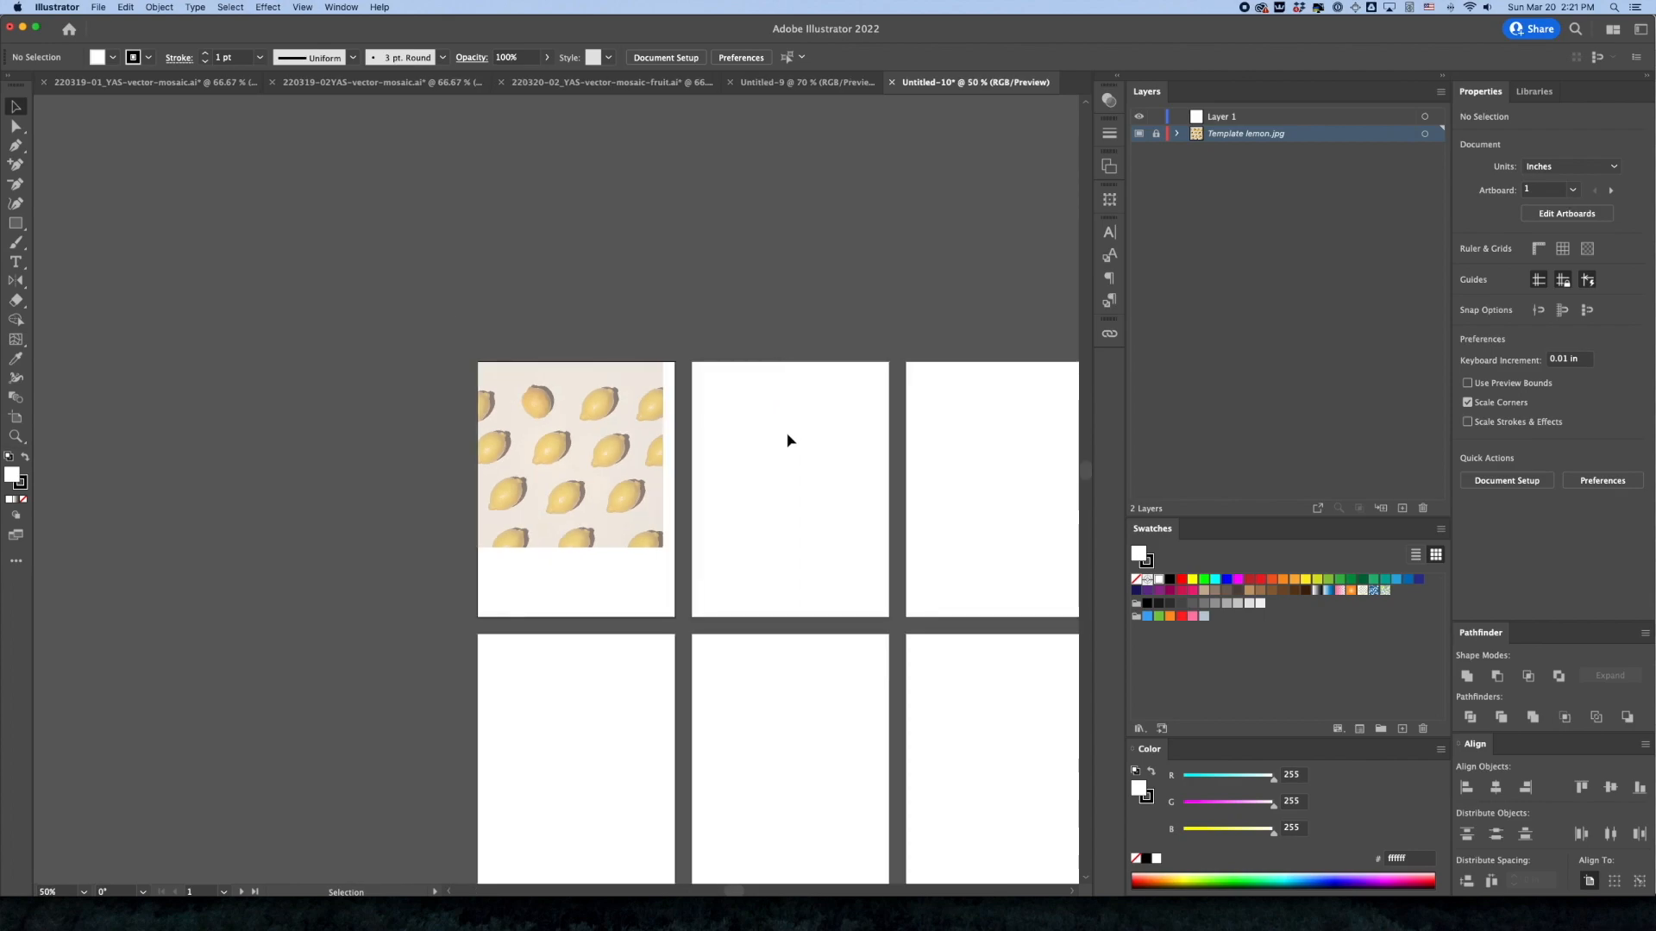
pyautogui.moveTo(828, 525); pyautogui.dragTo(673, 444)
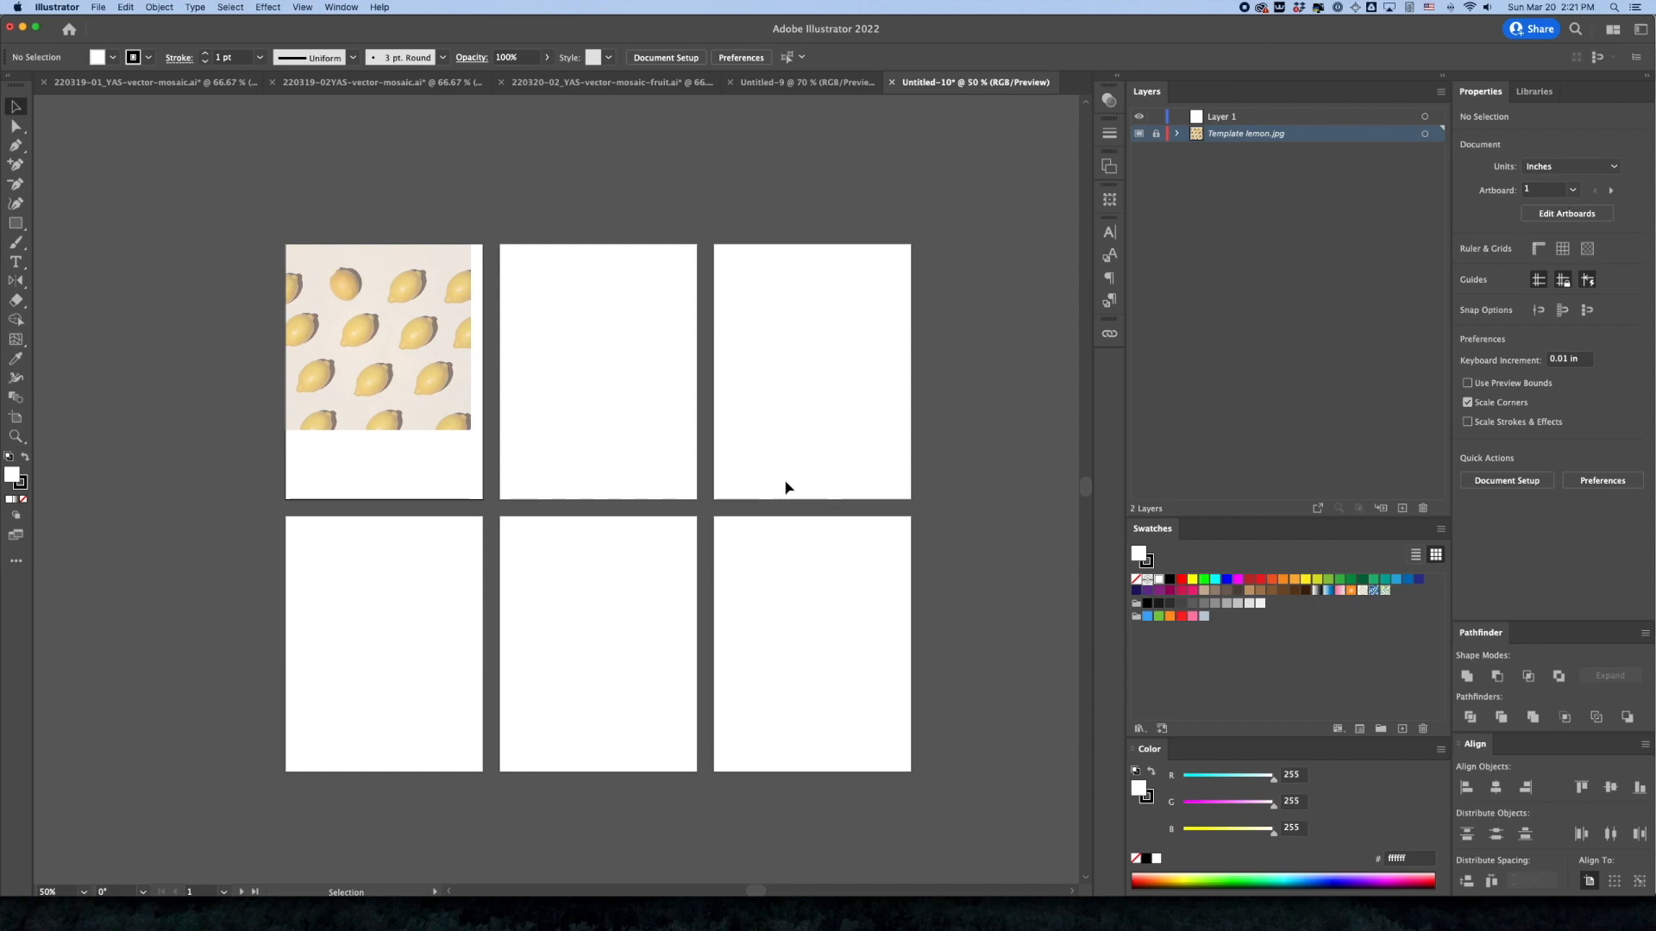
pyautogui.click(660, 437)
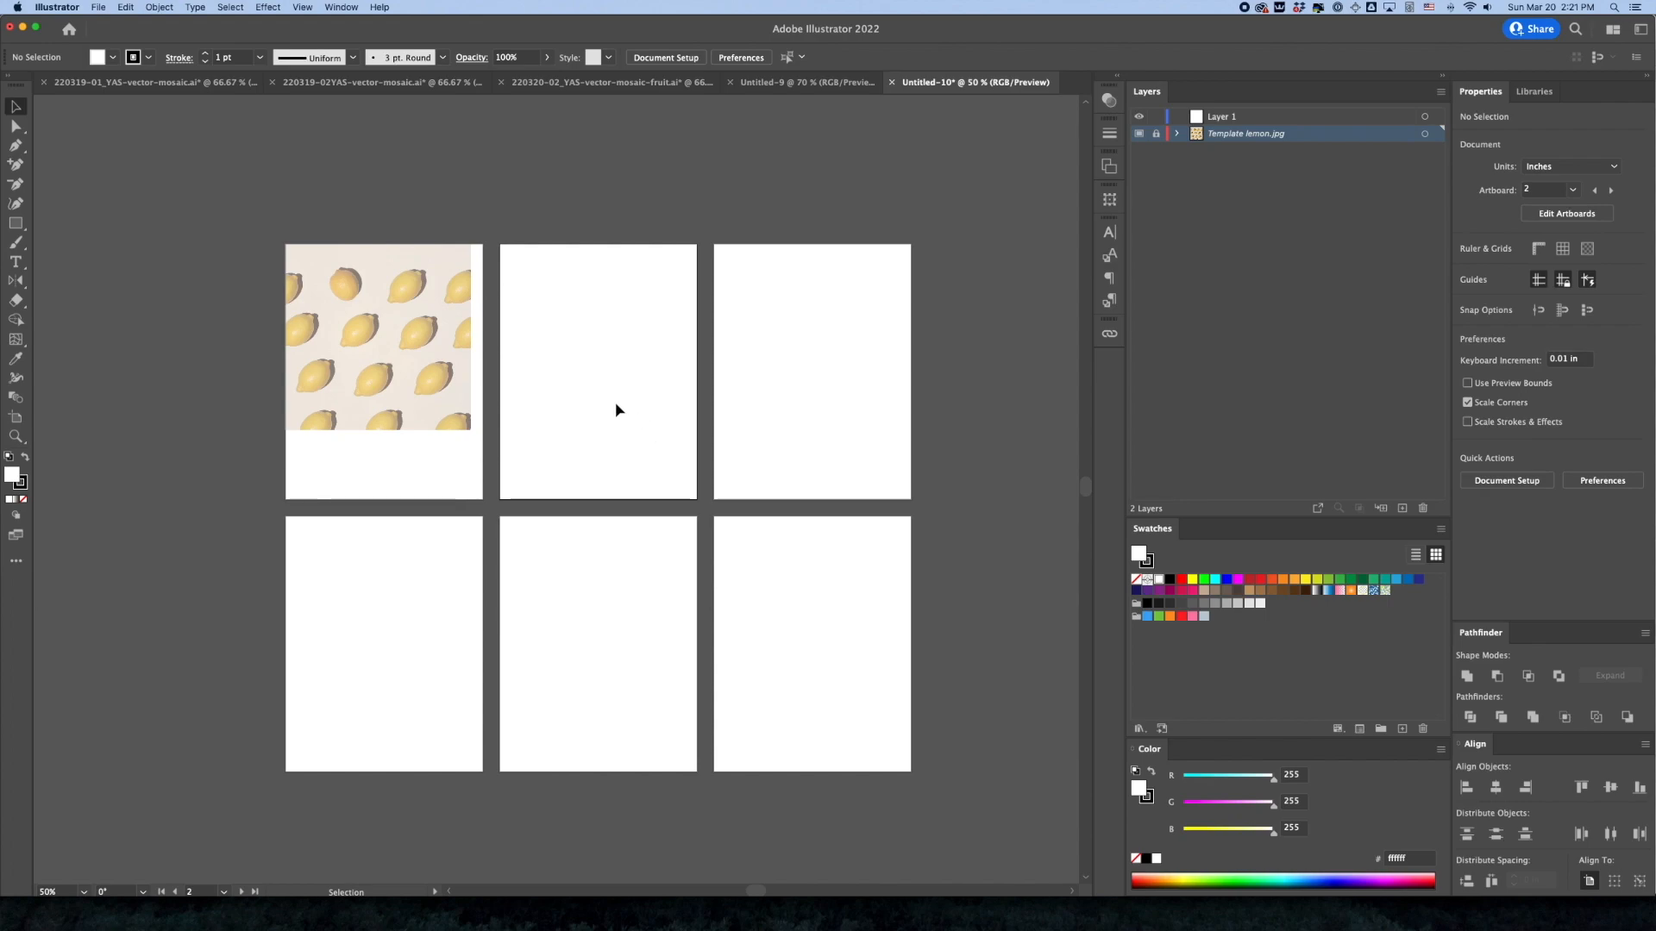
pyautogui.press('super+0')
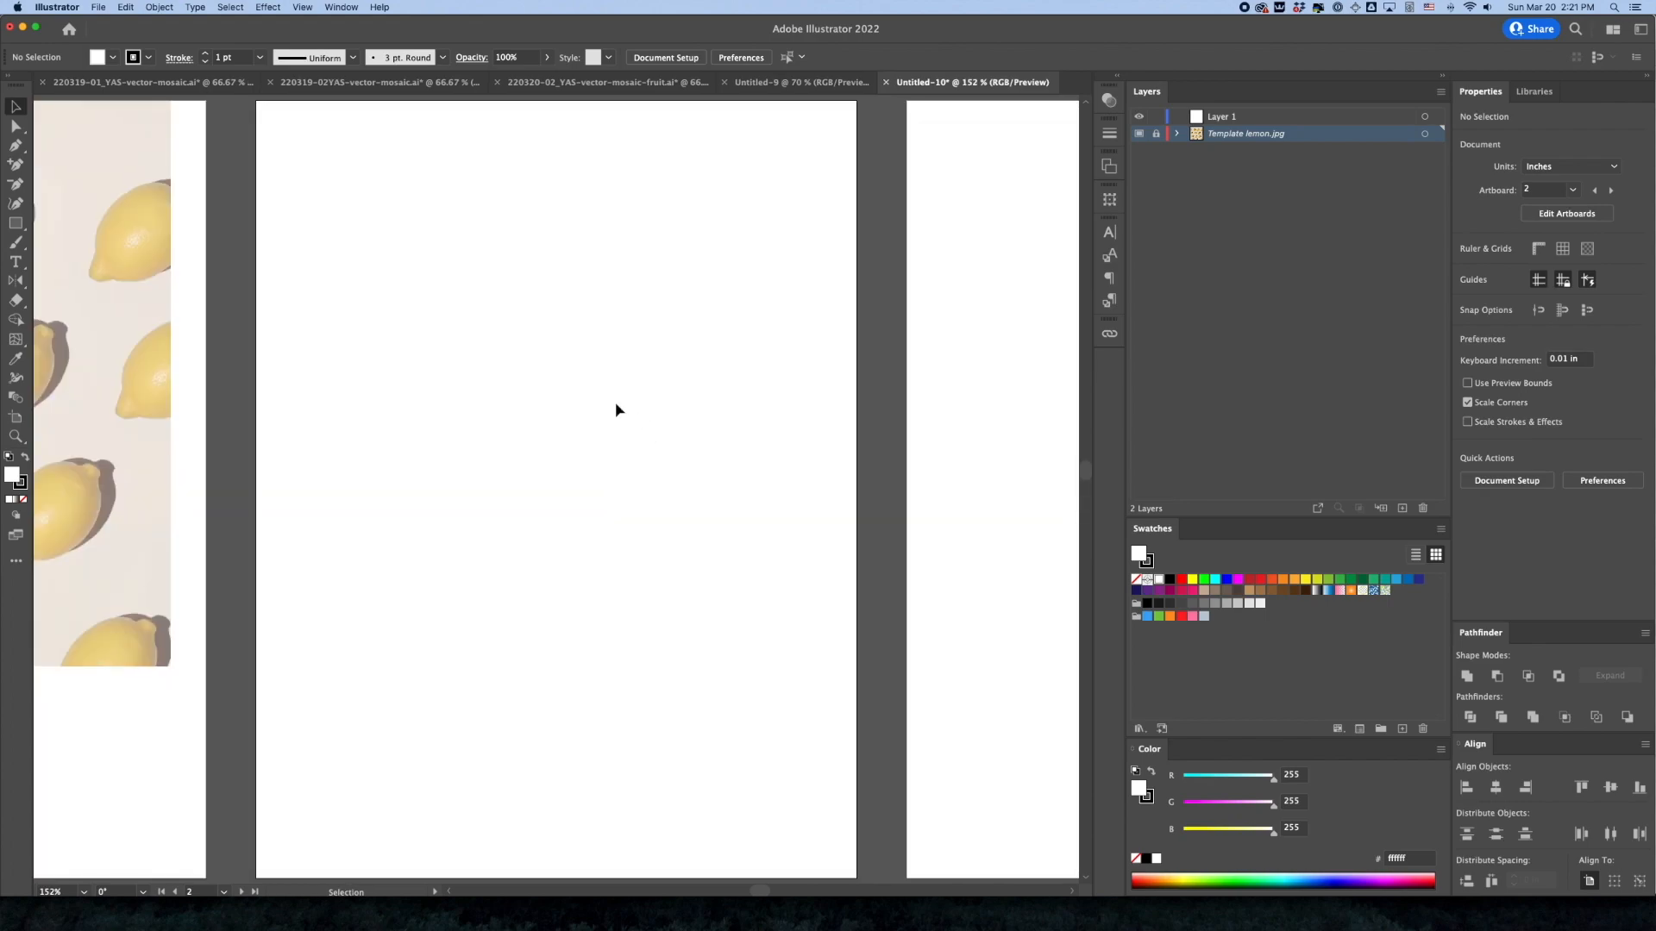
pyautogui.click(96, 5)
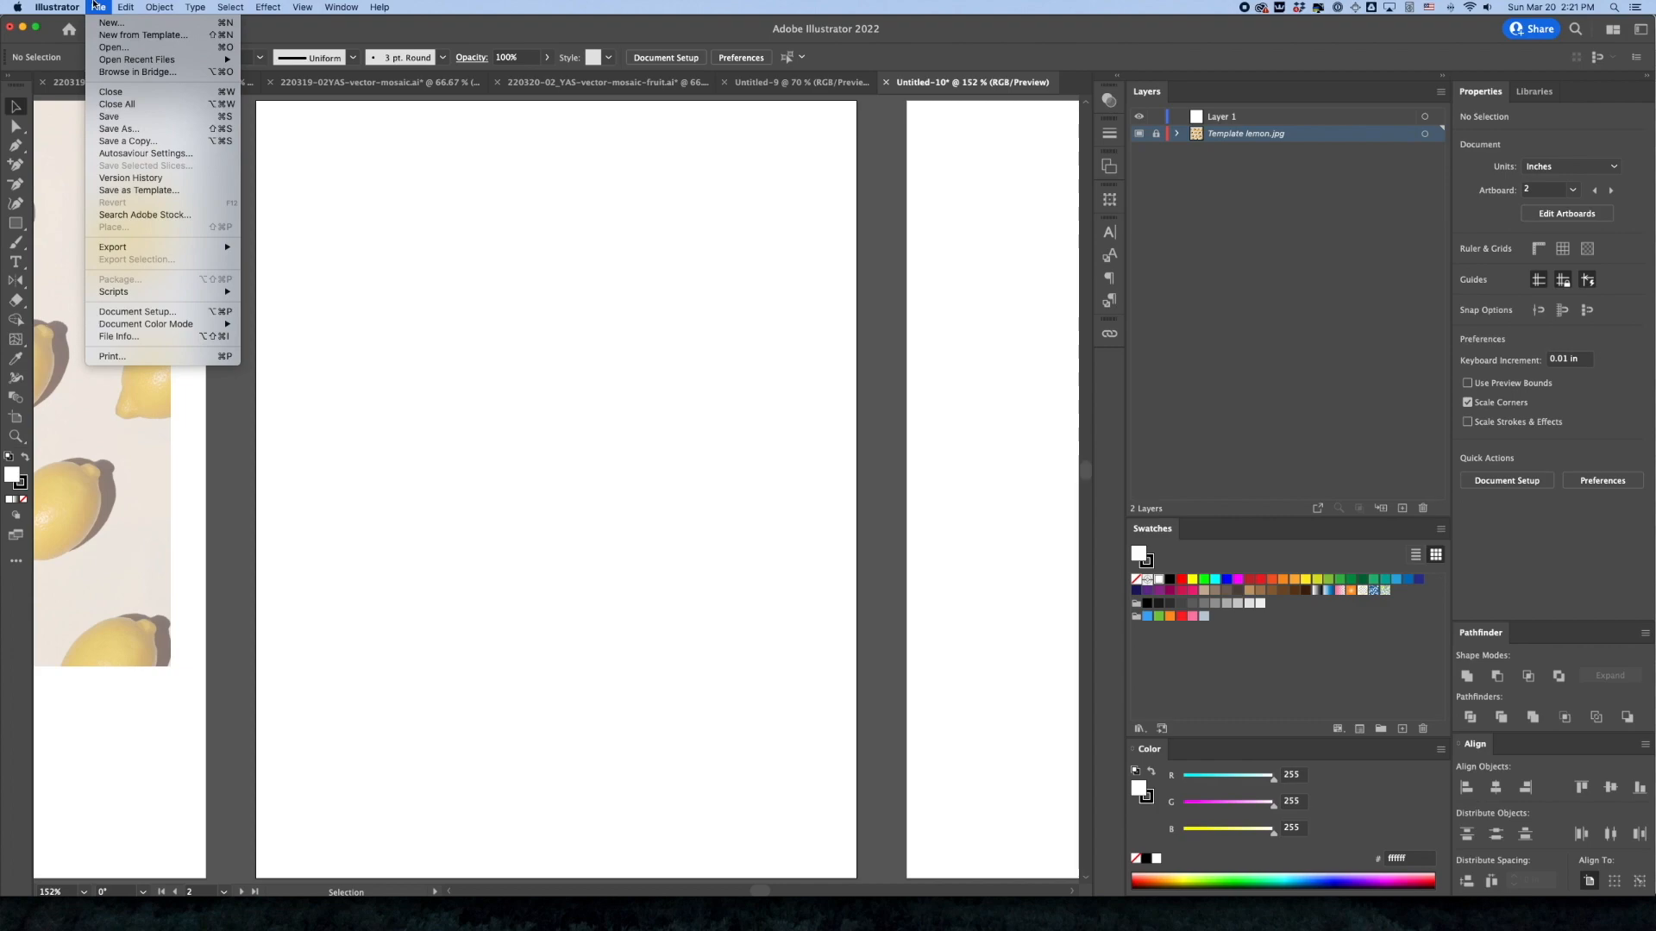
pyautogui.click(94, 5)
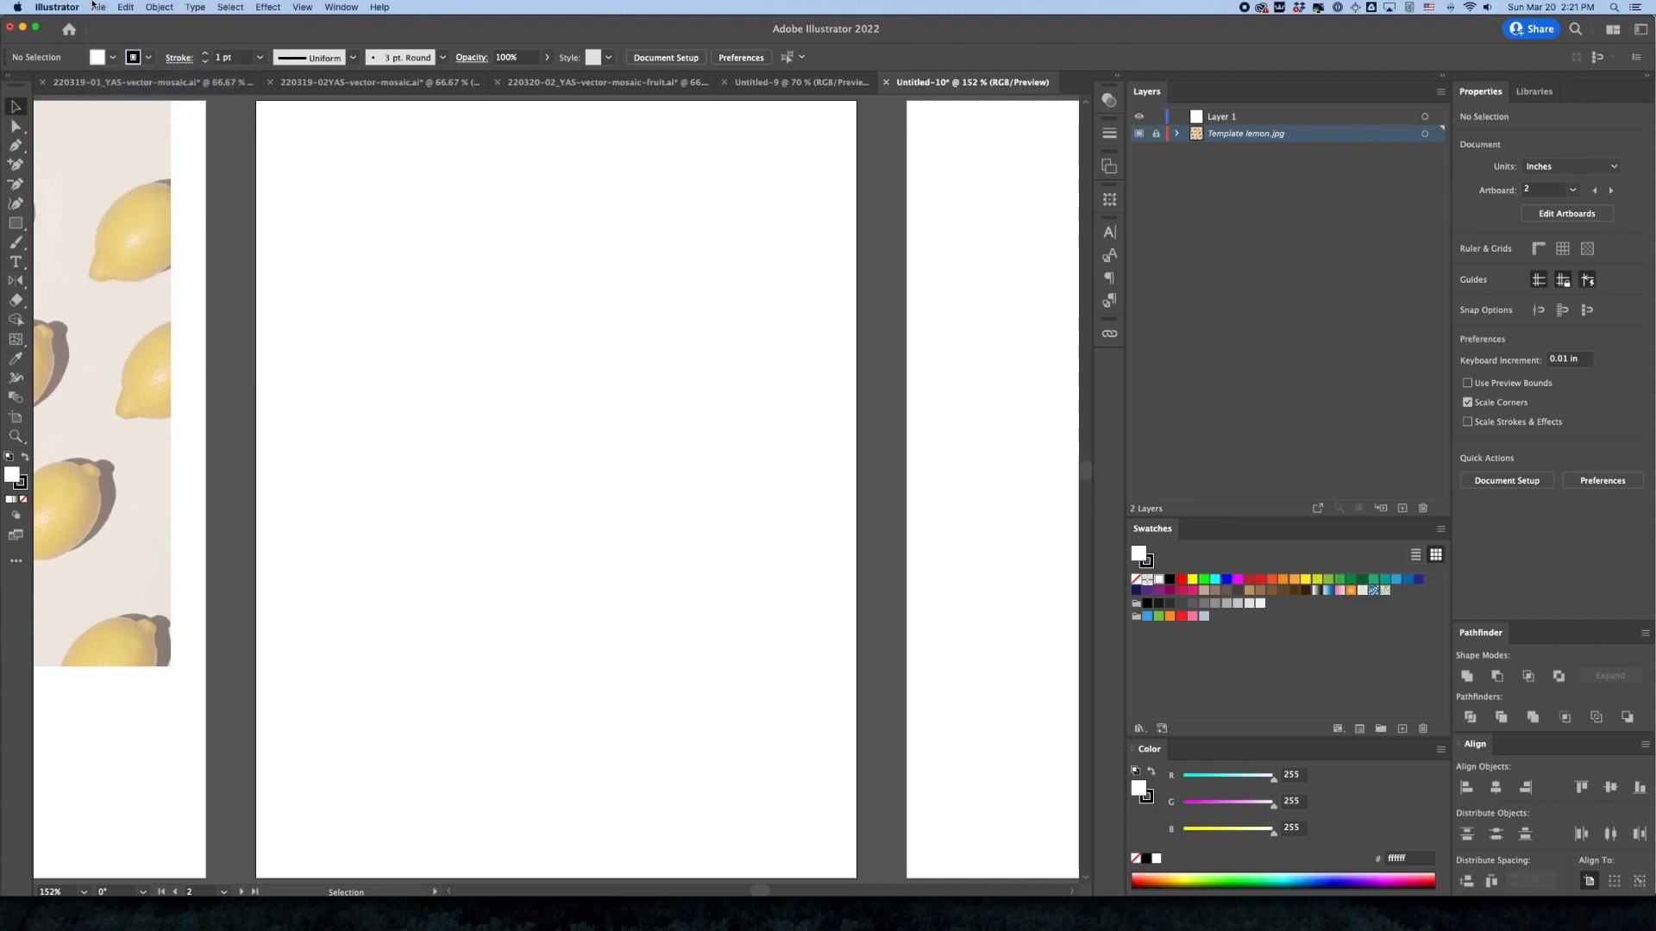
pyautogui.click(94, 6)
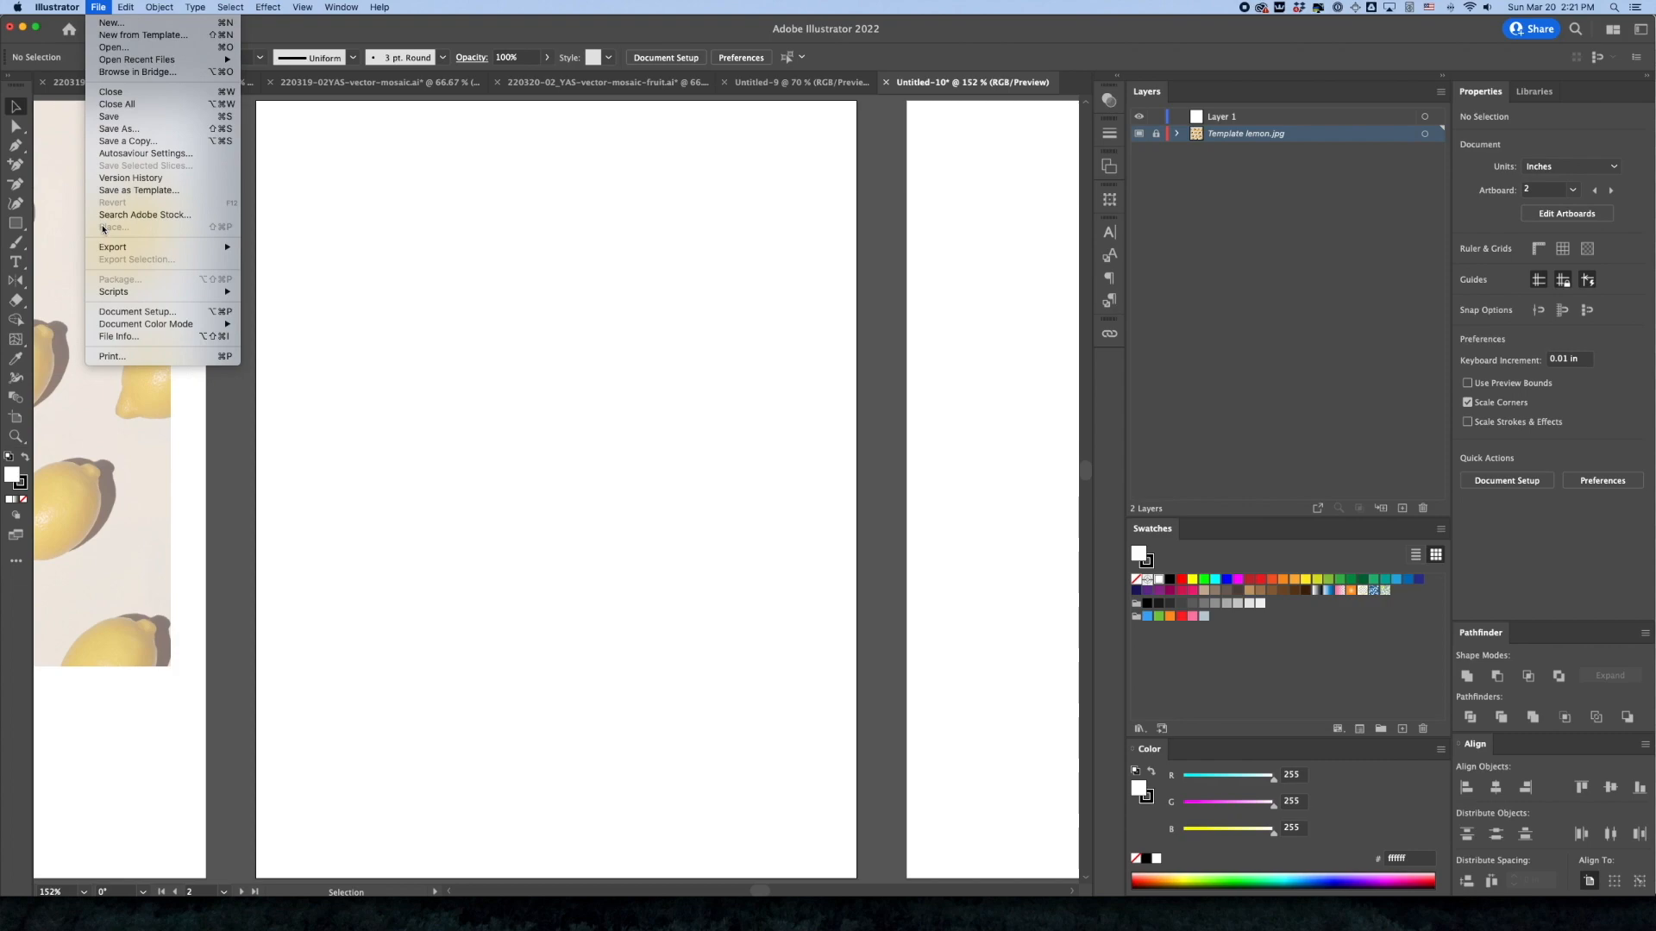
pyautogui.click(1236, 137)
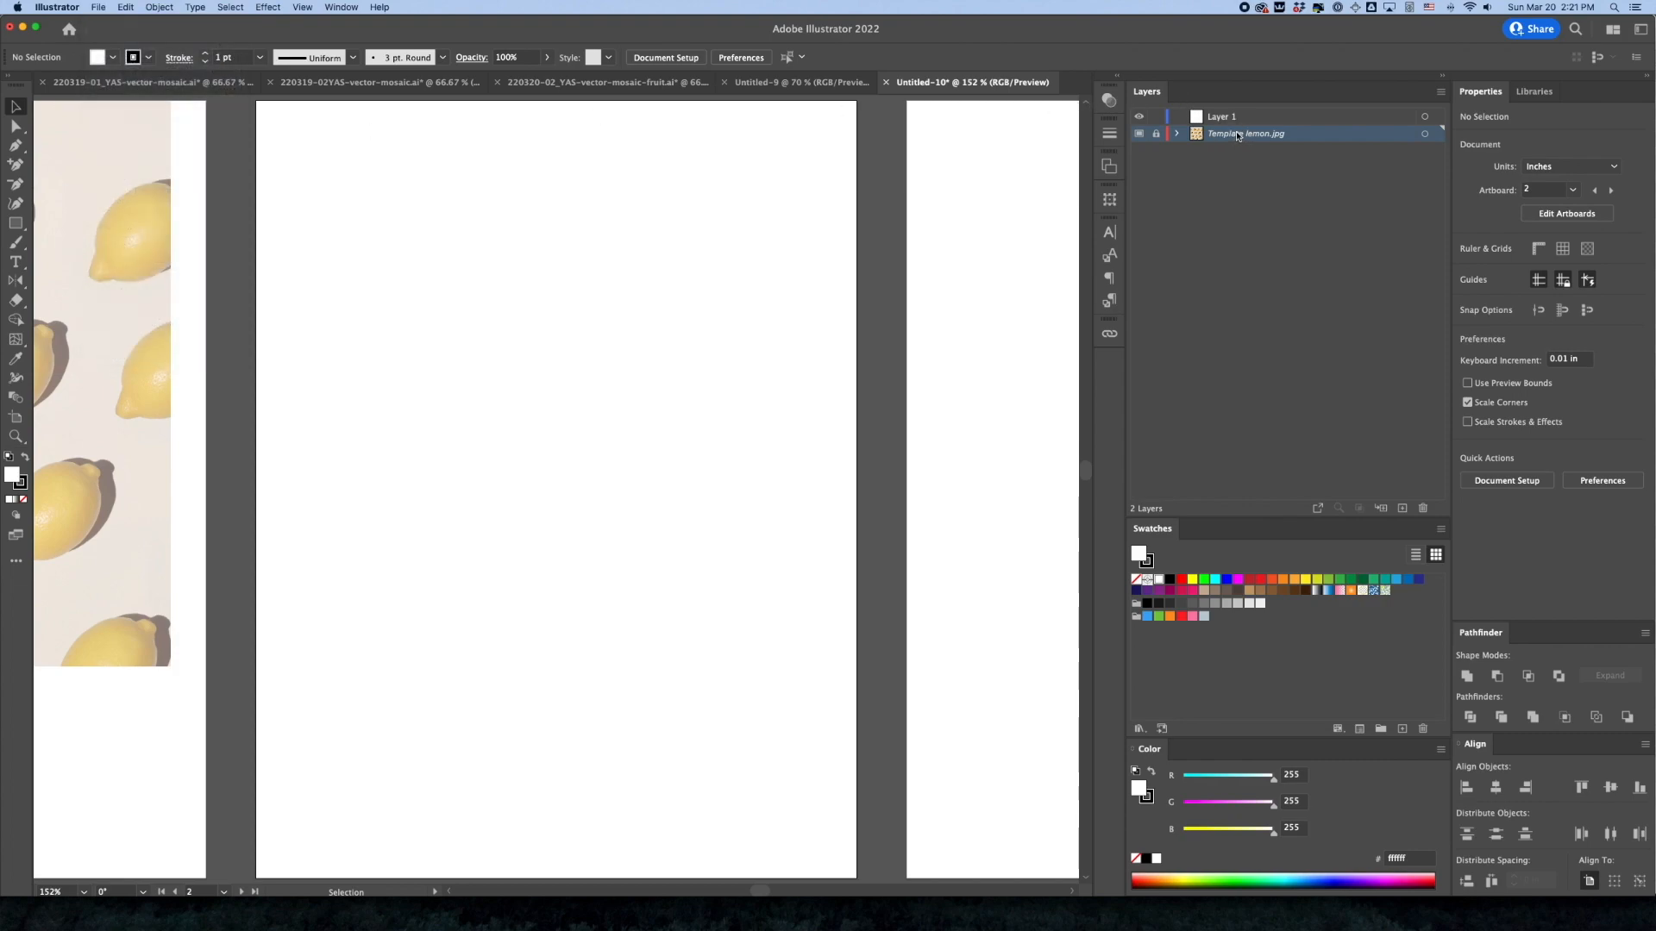
# Make Layer 1 the active layer and place avacado.jpg on artboard 2 as a linked template
pyautogui.click(1233, 118)
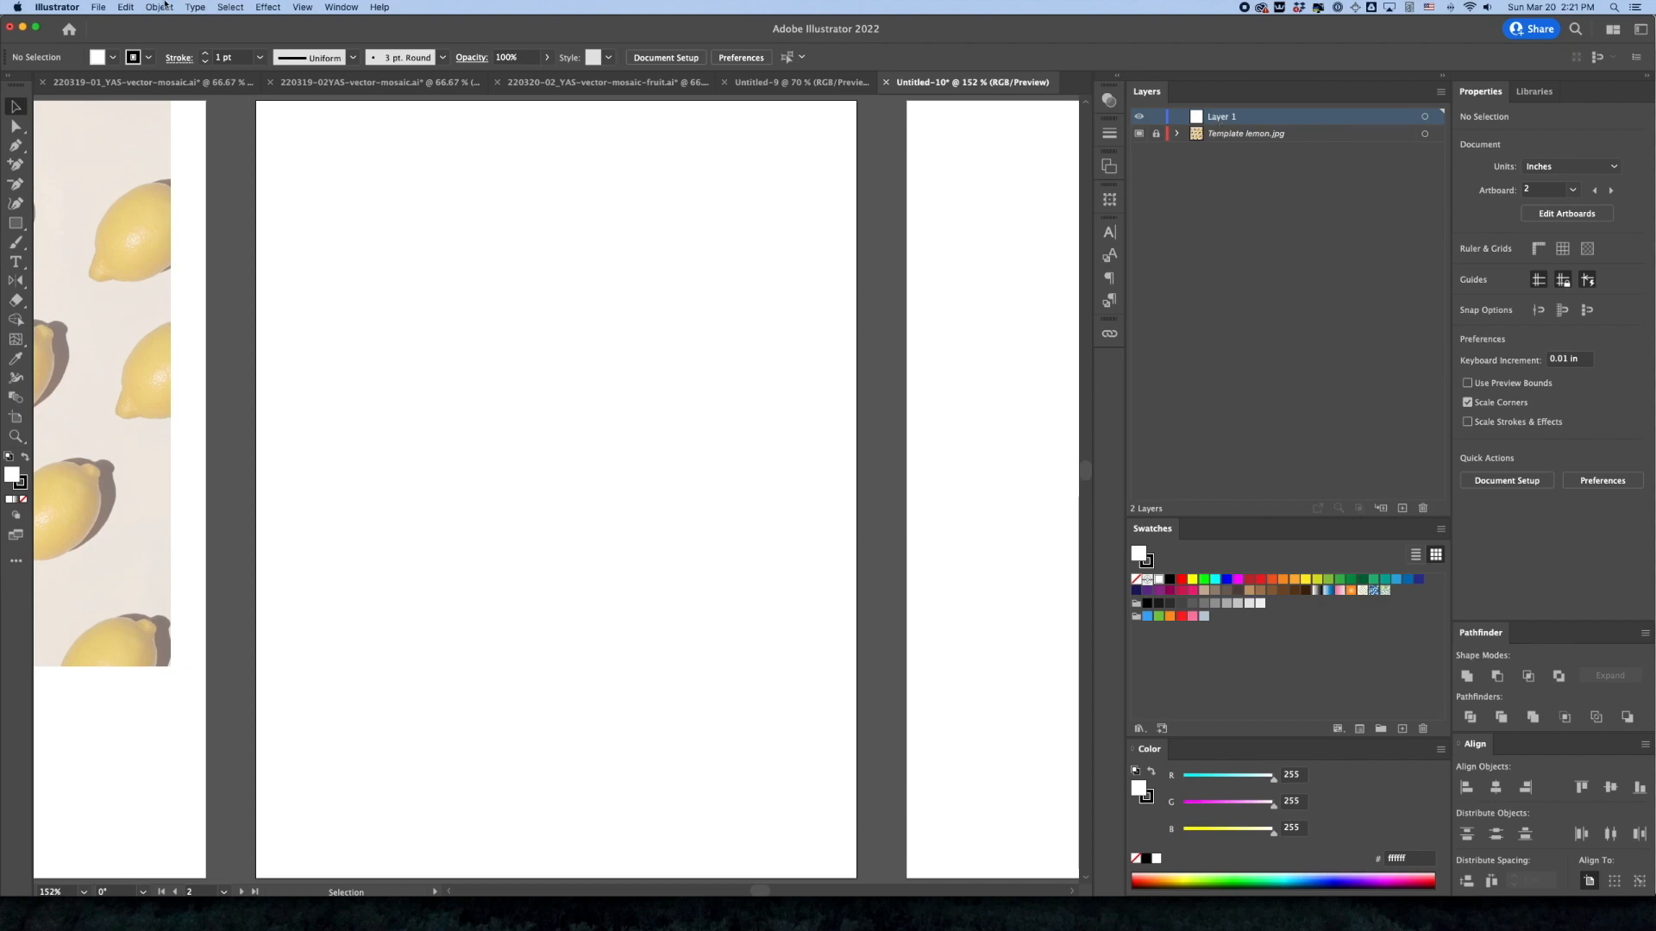
pyautogui.click(98, 7)
pyautogui.click(129, 228)
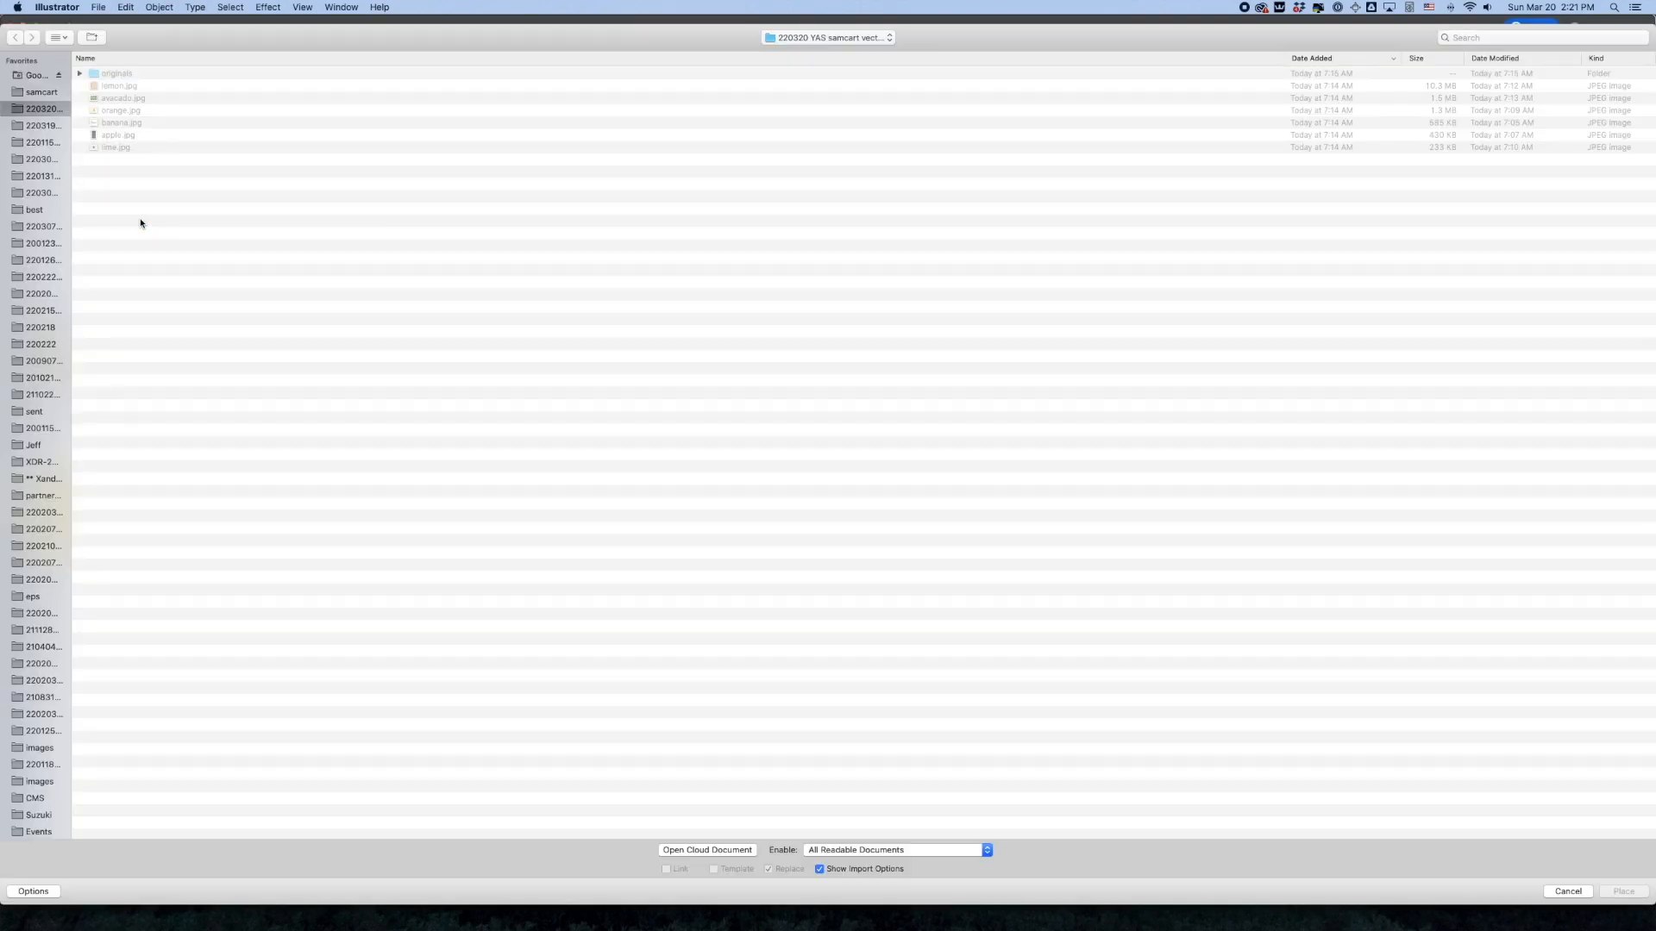
pyautogui.click(118, 98)
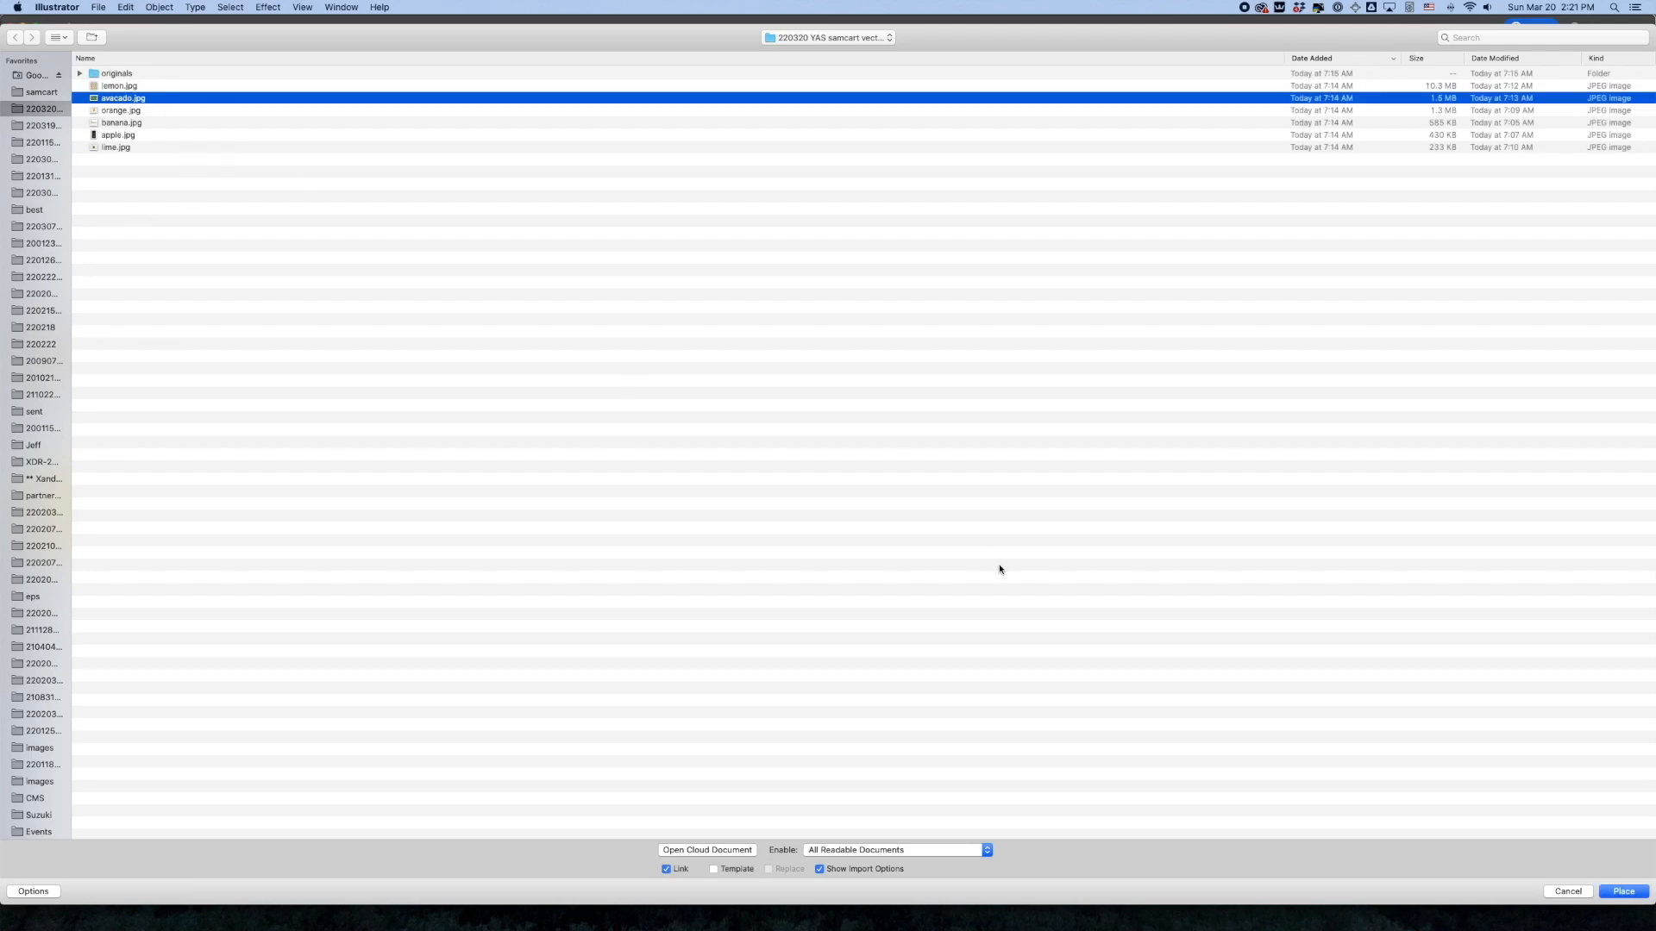
pyautogui.click(720, 870)
pyautogui.click(1627, 893)
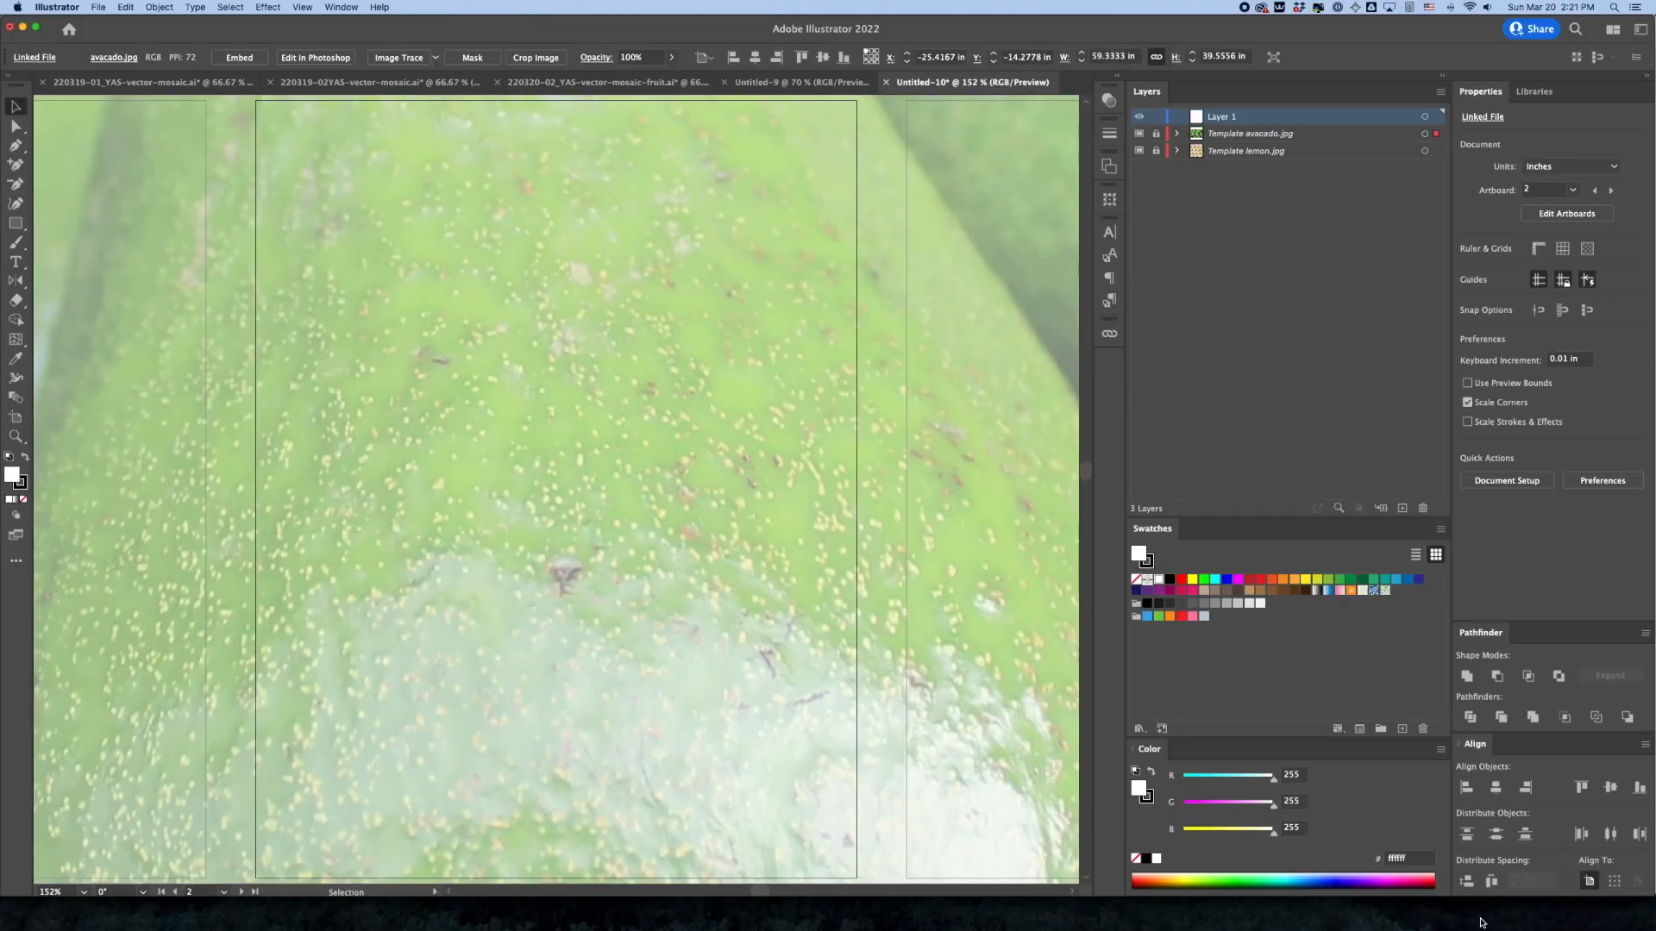
# Unlock the avocado template layer, set the photo to X 0, Y 0 and 8 in wide with proportions kept, and relock the layer
pyautogui.click(1156, 134)
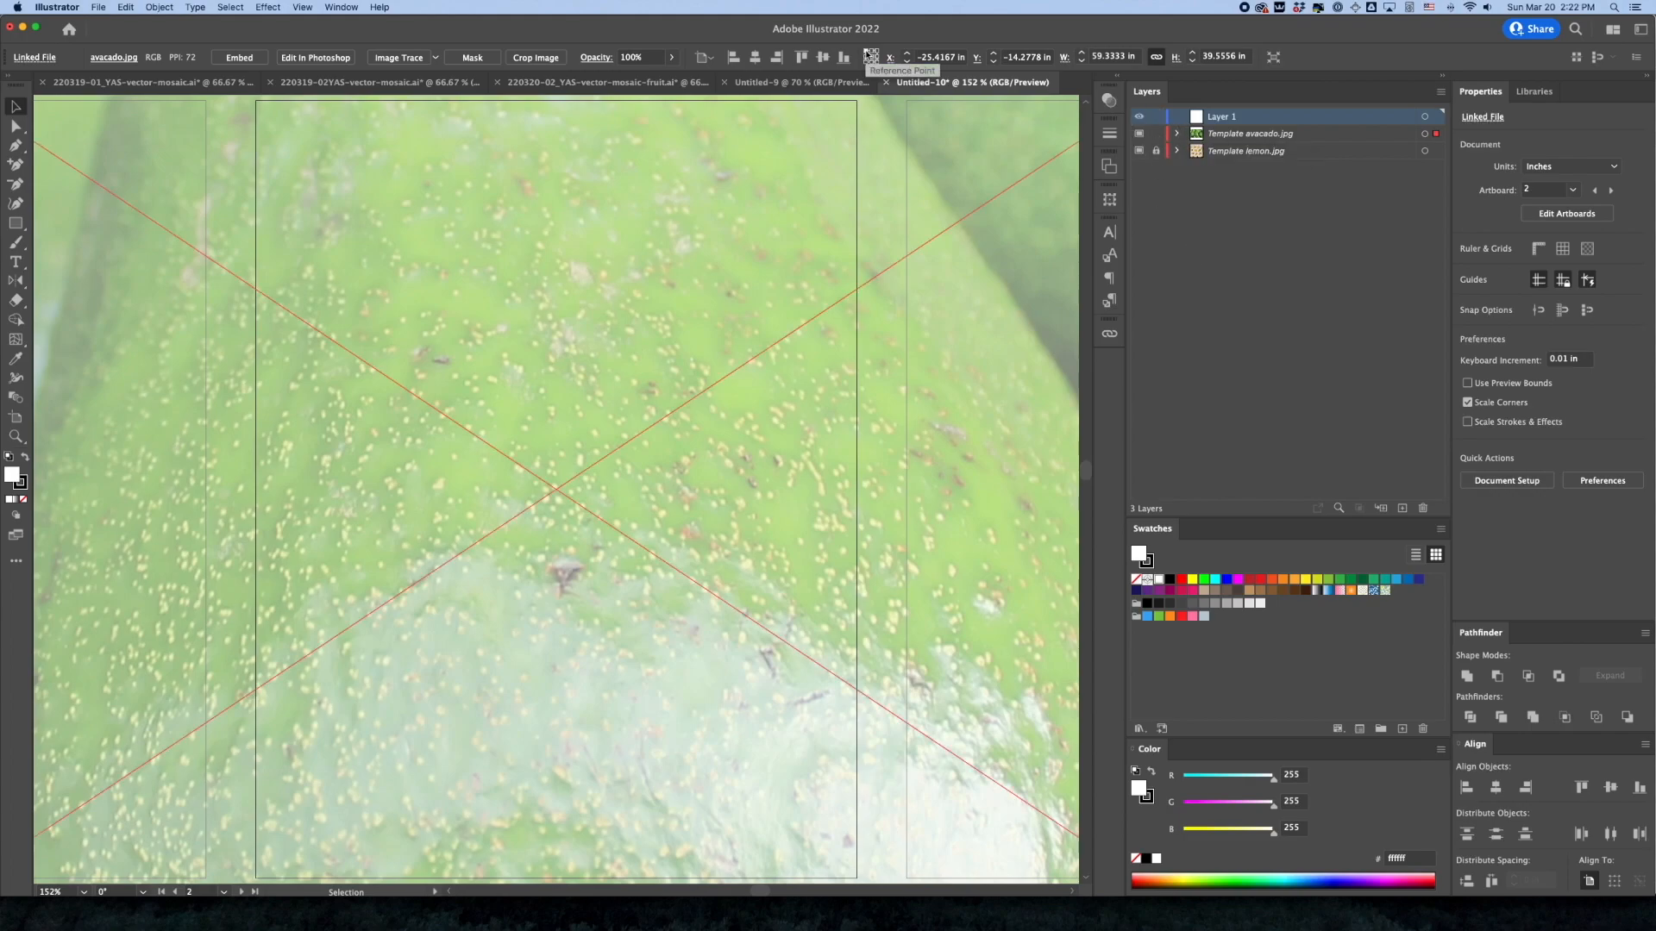
pyautogui.click(938, 57)
pyautogui.write('0')
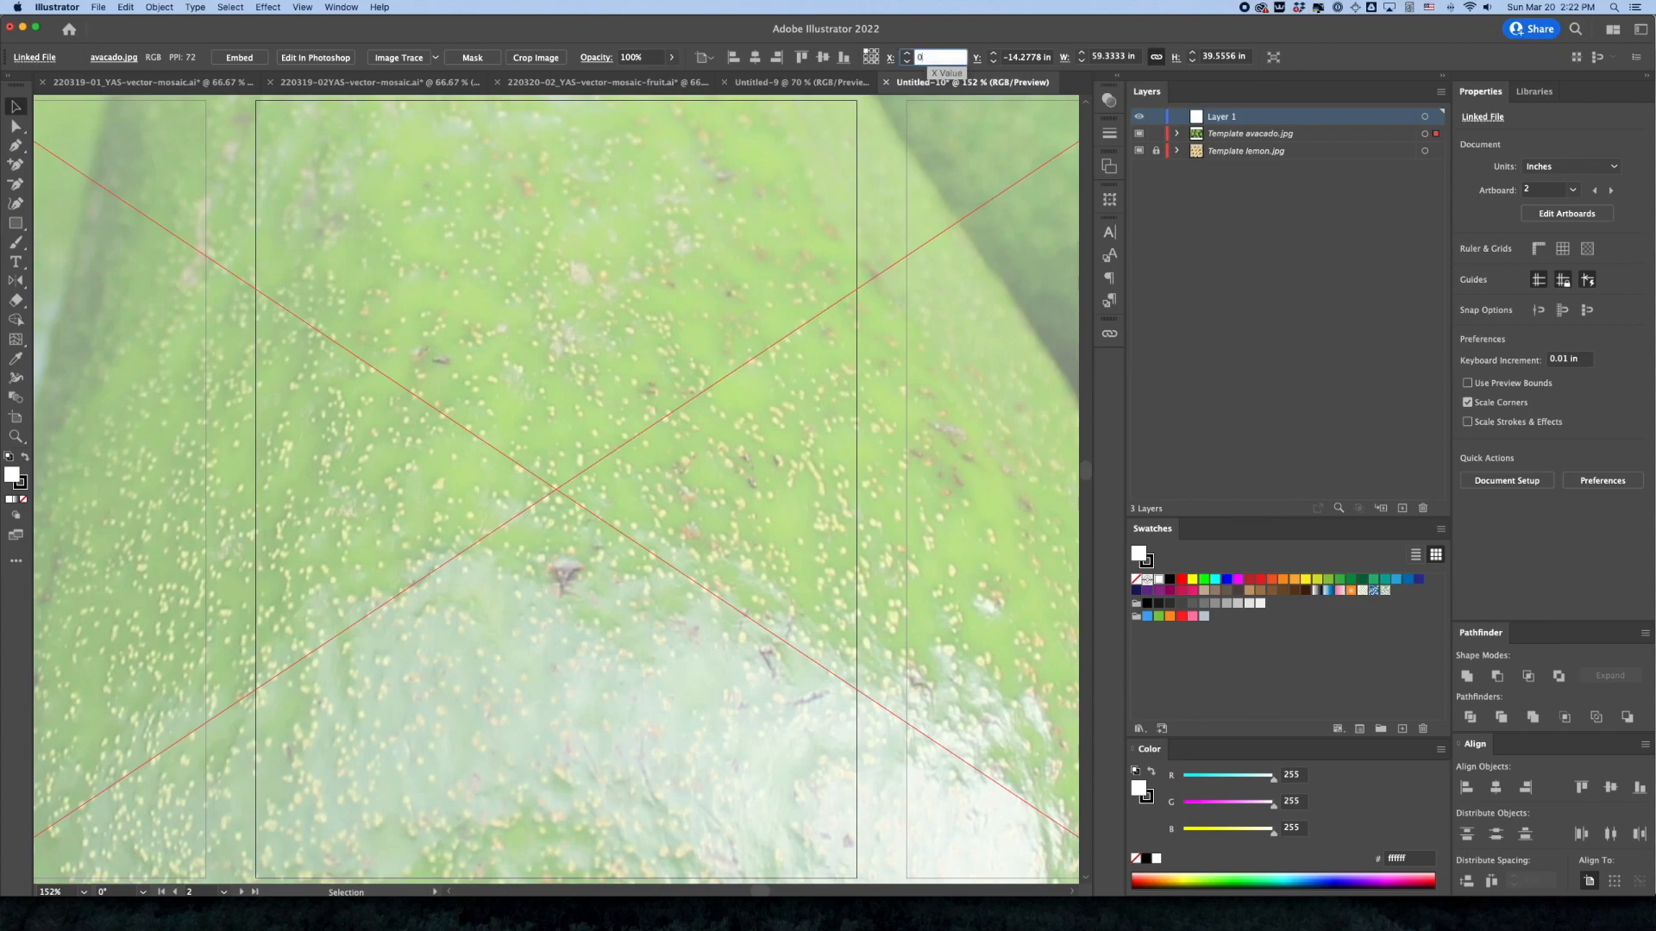
pyautogui.press('Tab')
pyautogui.write('0')
pyautogui.press('Tab')
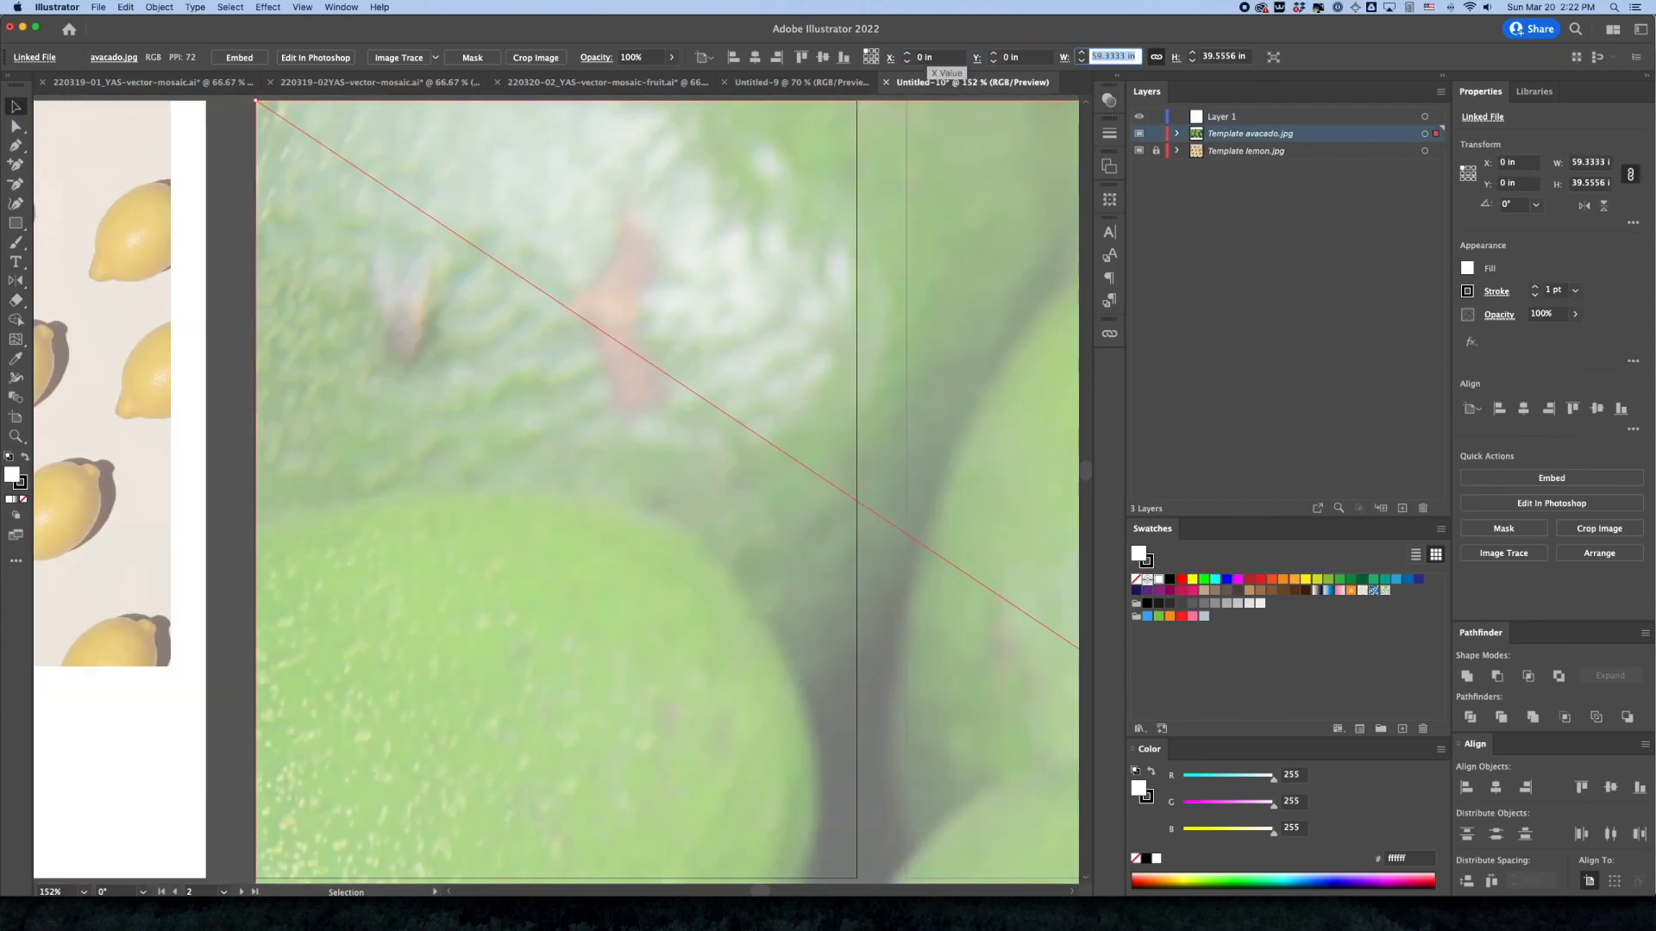
pyautogui.write('8')
pyautogui.press('Return')
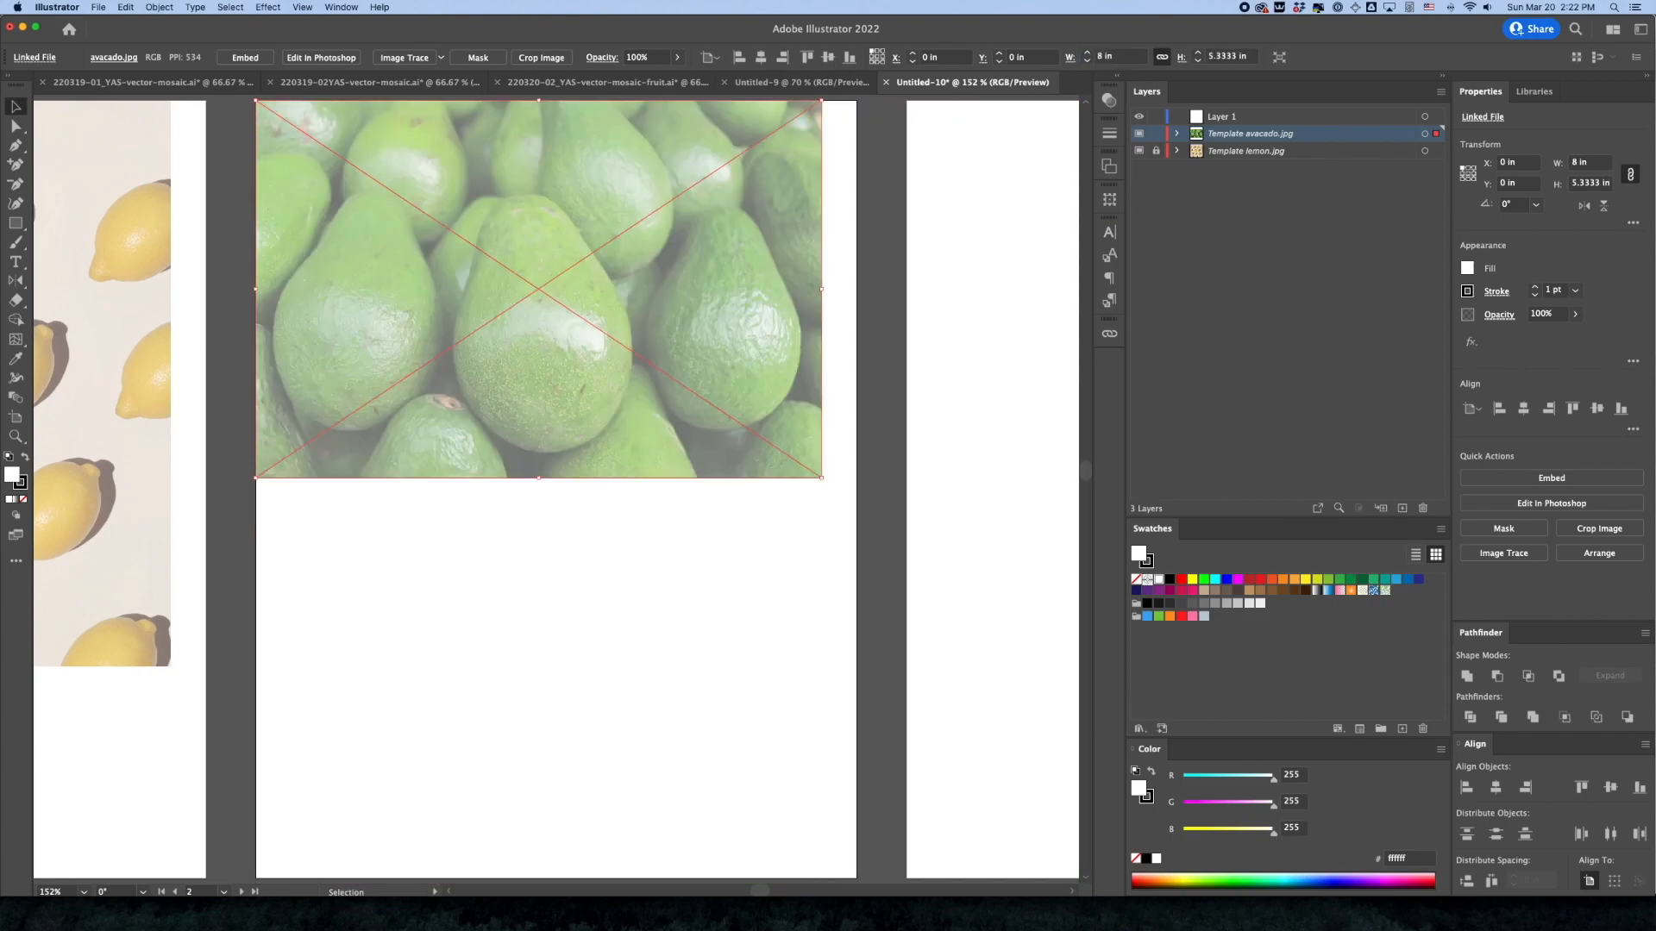
pyautogui.click(1156, 135)
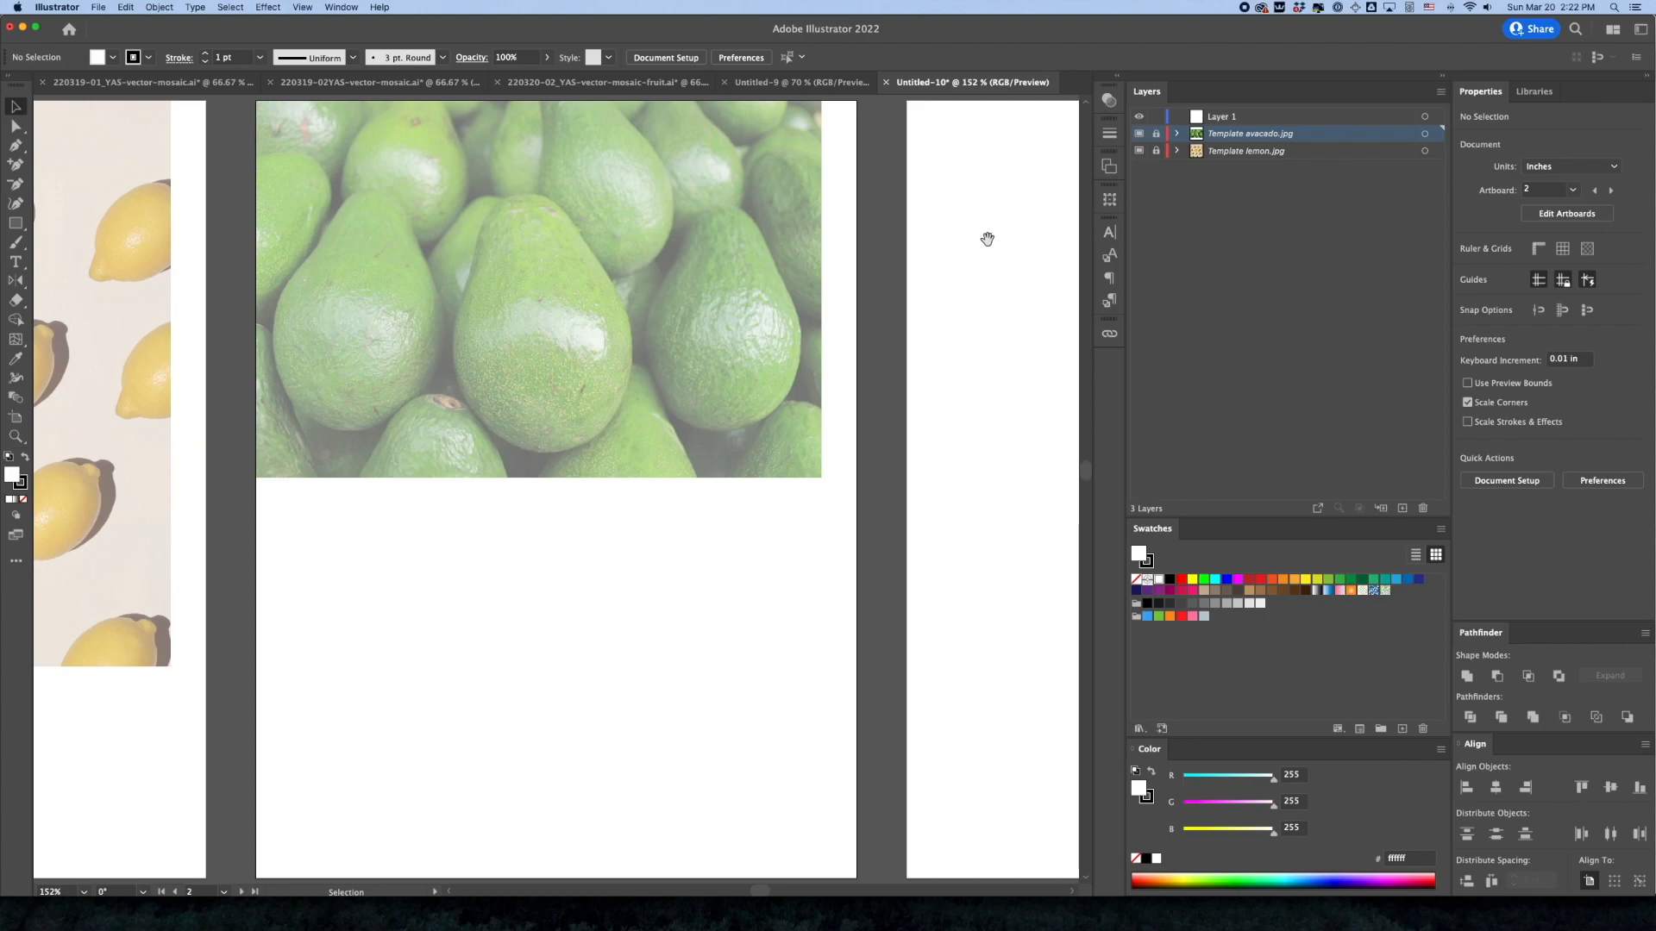
# Make Layer 1 the active layer and place orange.jpg on artboard 3 as a linked template
pyautogui.press('space')
pyautogui.moveTo(1014, 250); pyautogui.dragTo(772, 233)
pyautogui.moveTo(888, 255); pyautogui.dragTo(660, 257)
pyautogui.moveTo(837, 286); pyautogui.dragTo(785, 292)
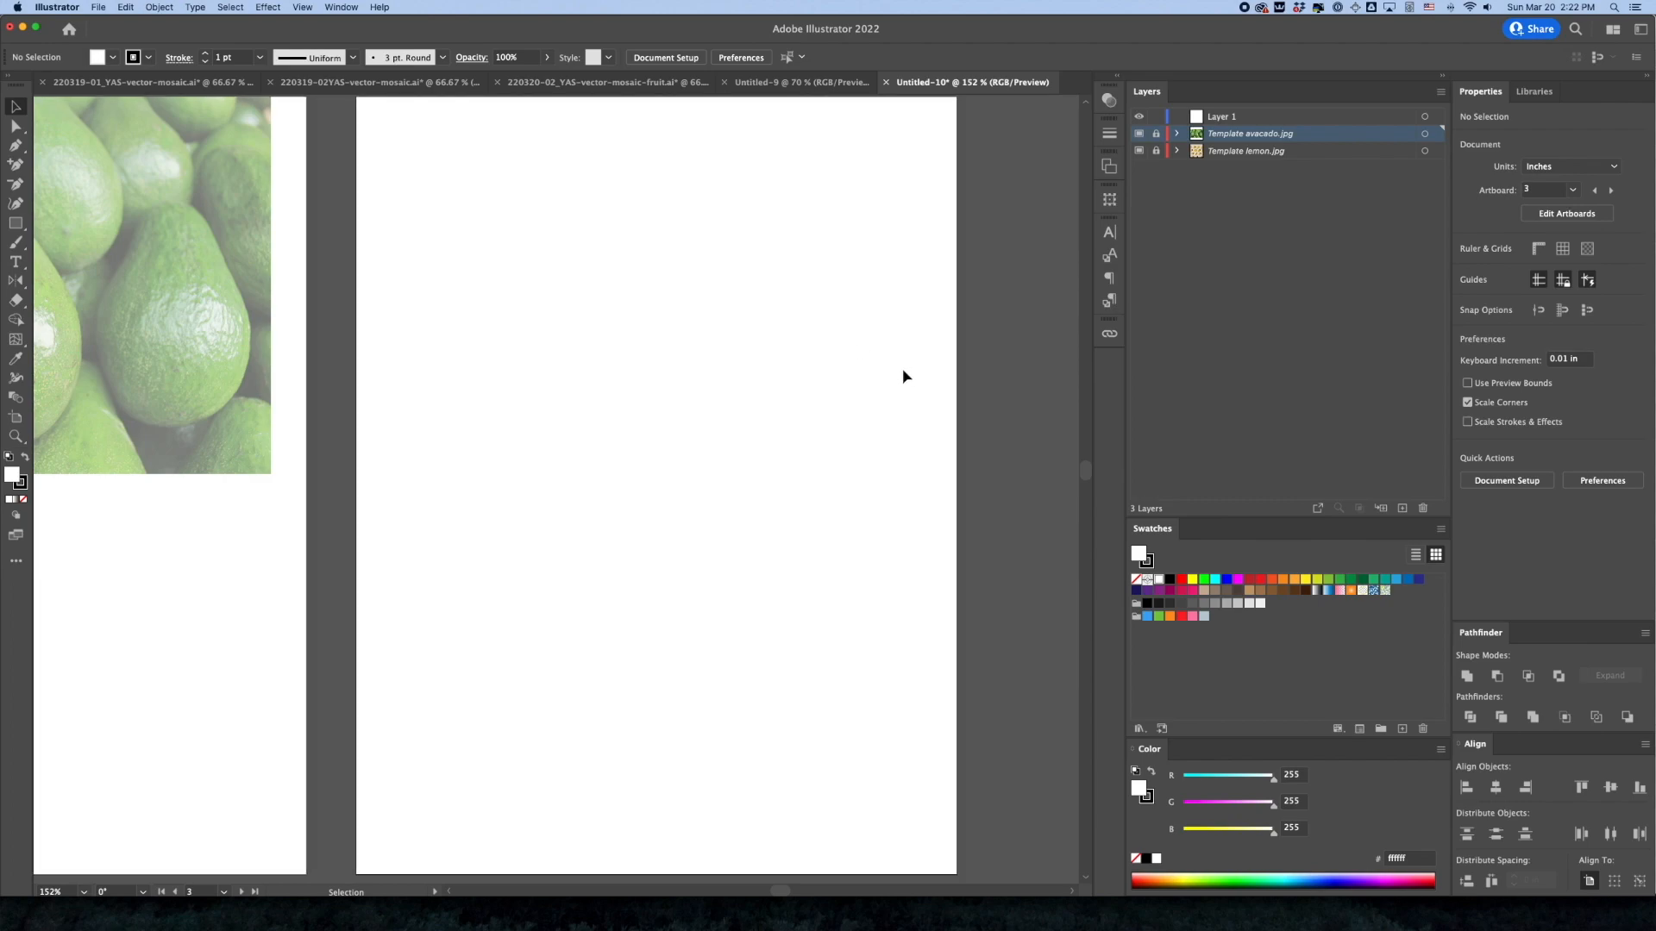
pyautogui.click(1232, 119)
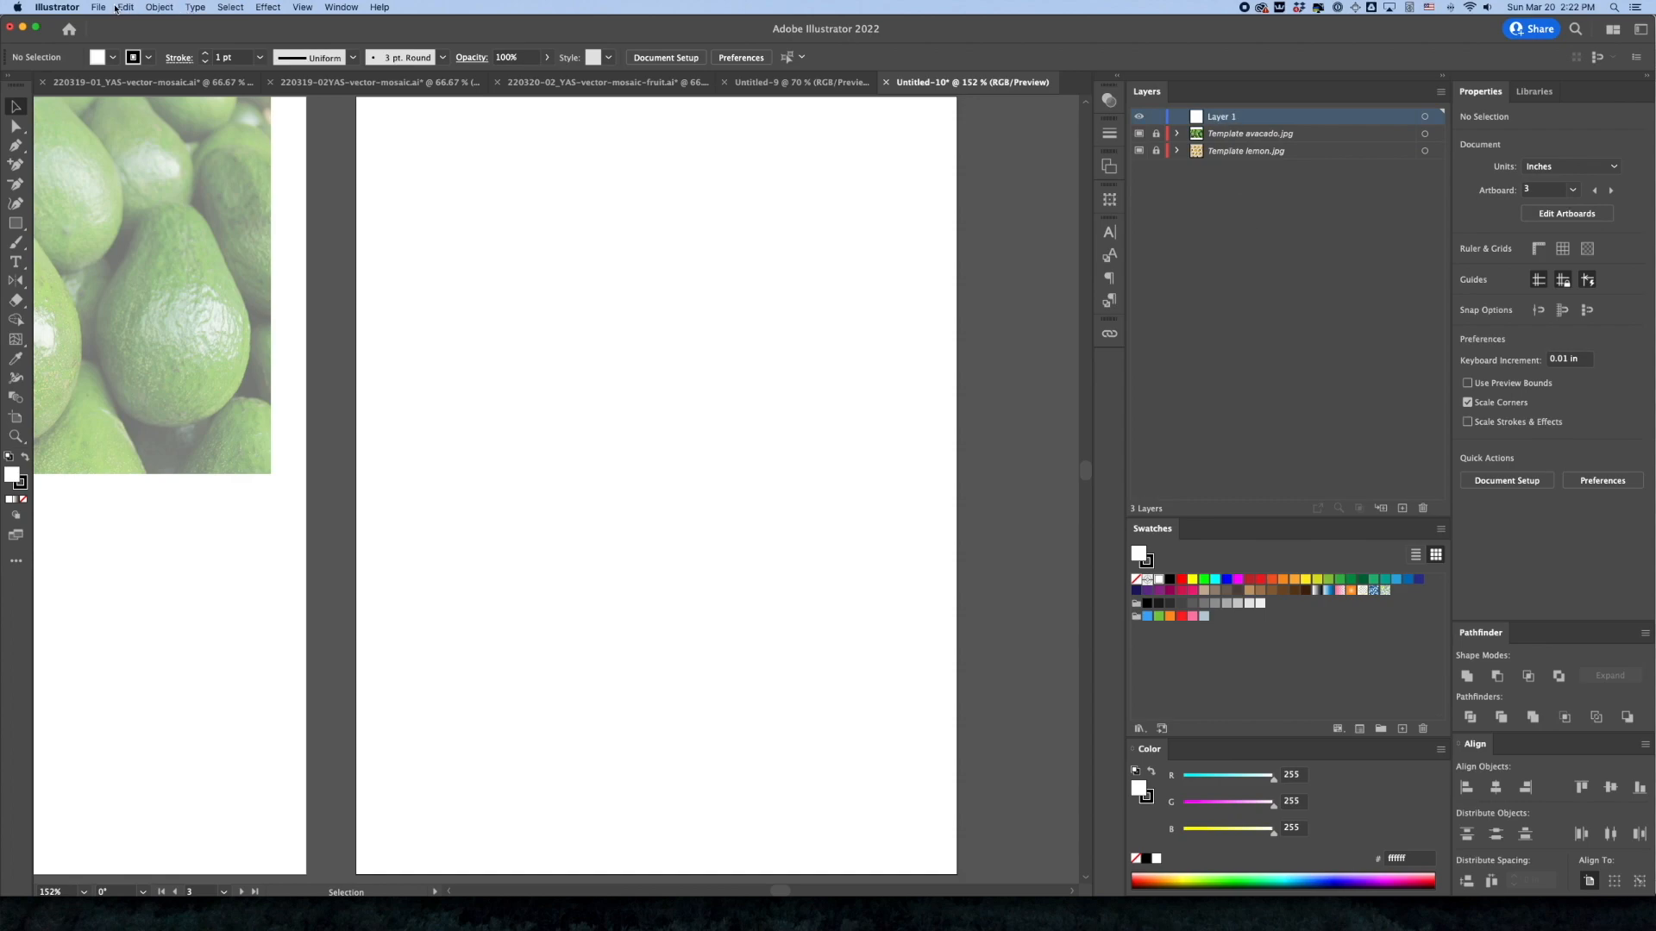
pyautogui.click(102, 7)
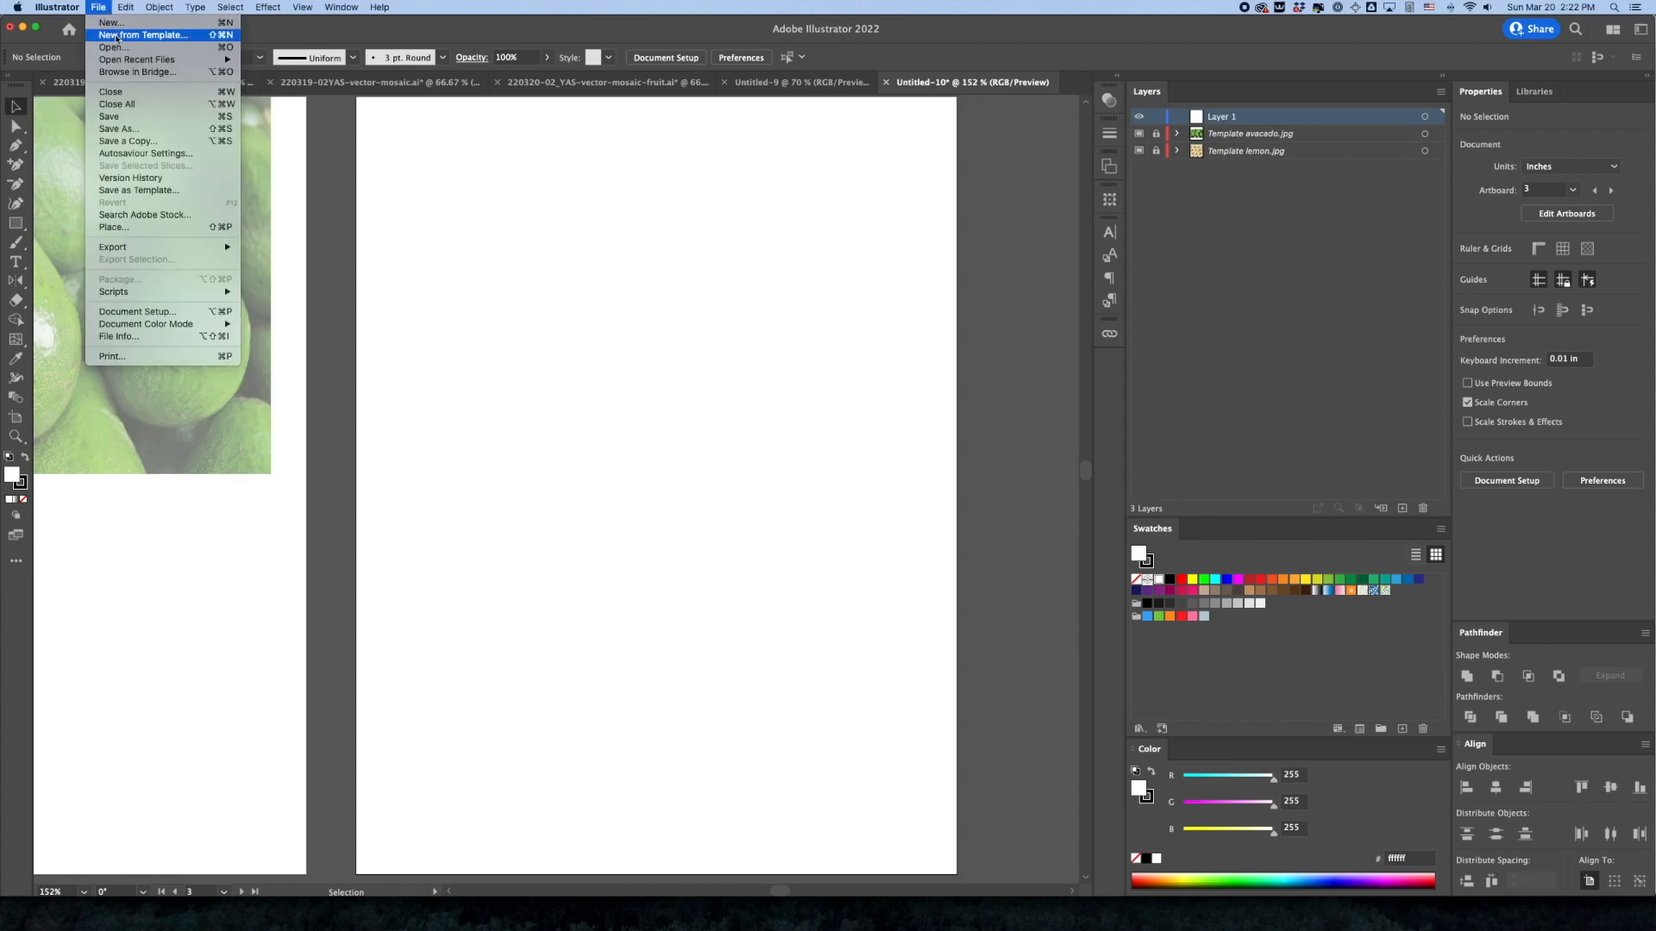
pyautogui.click(148, 215)
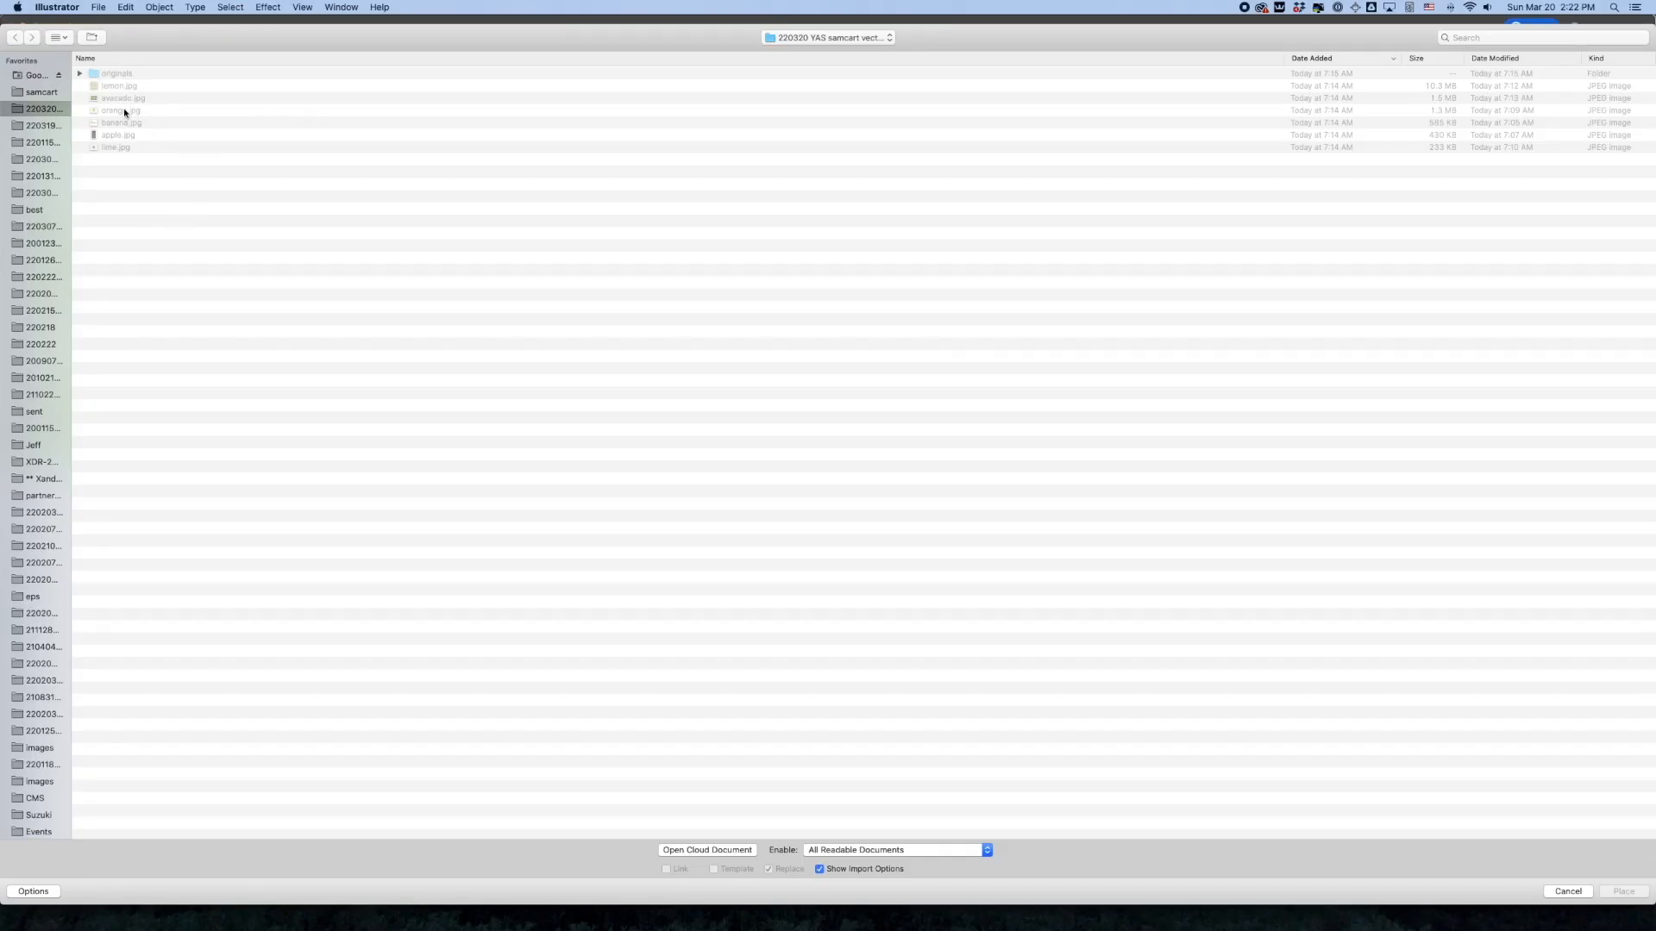
pyautogui.click(125, 110)
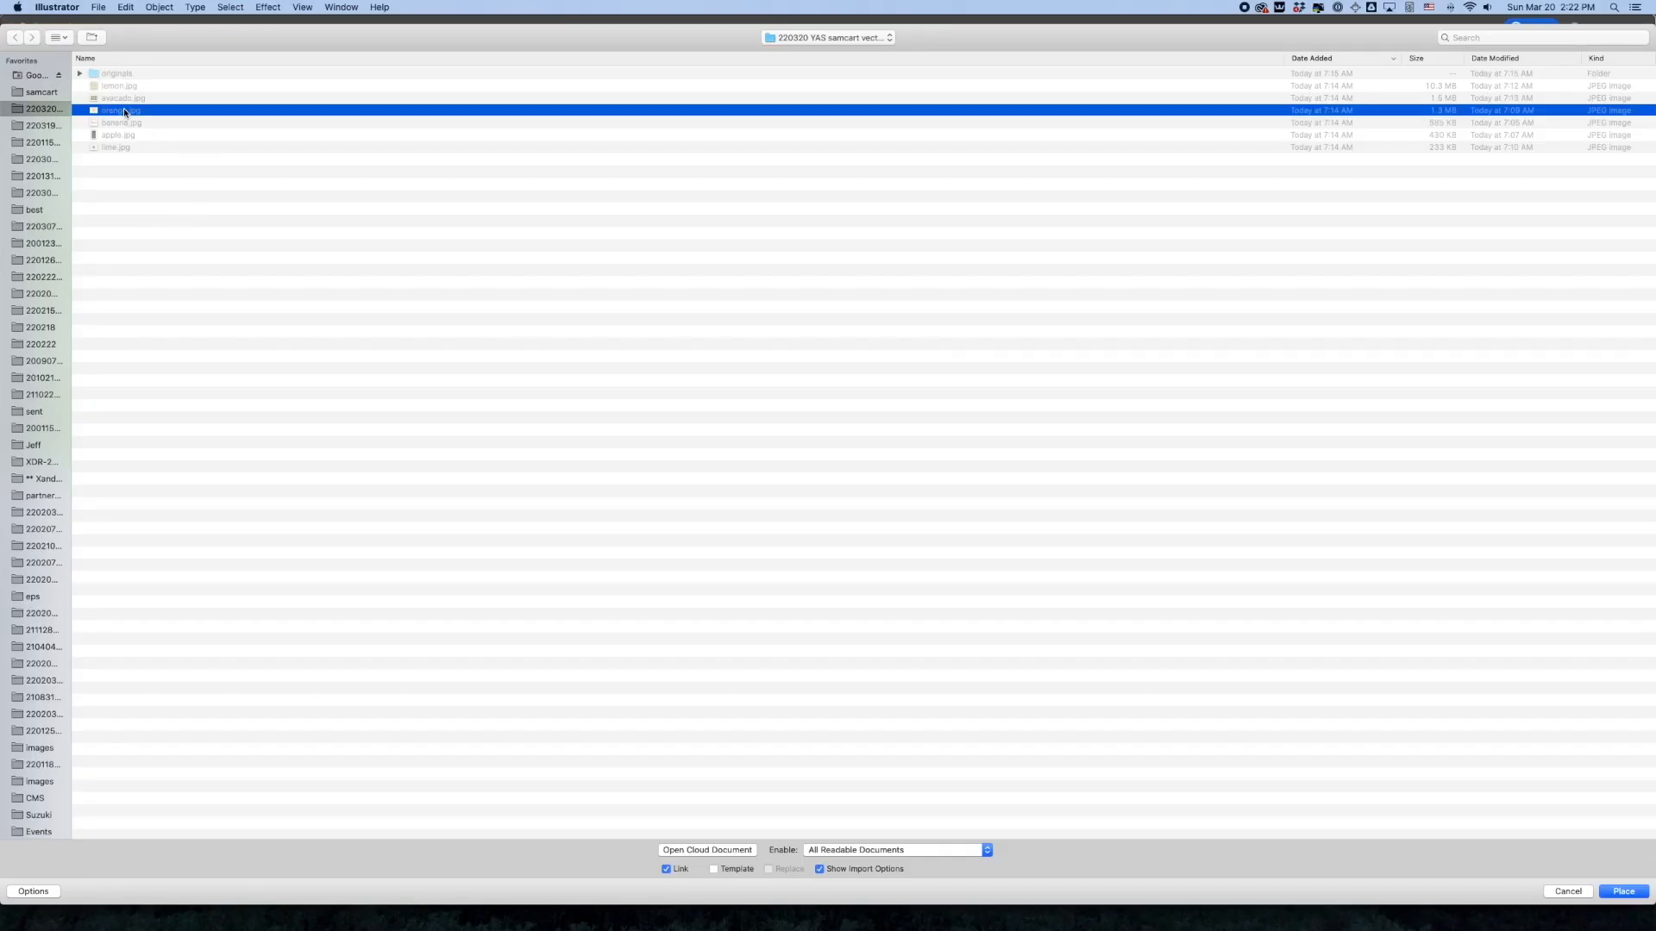
pyautogui.click(1647, 895)
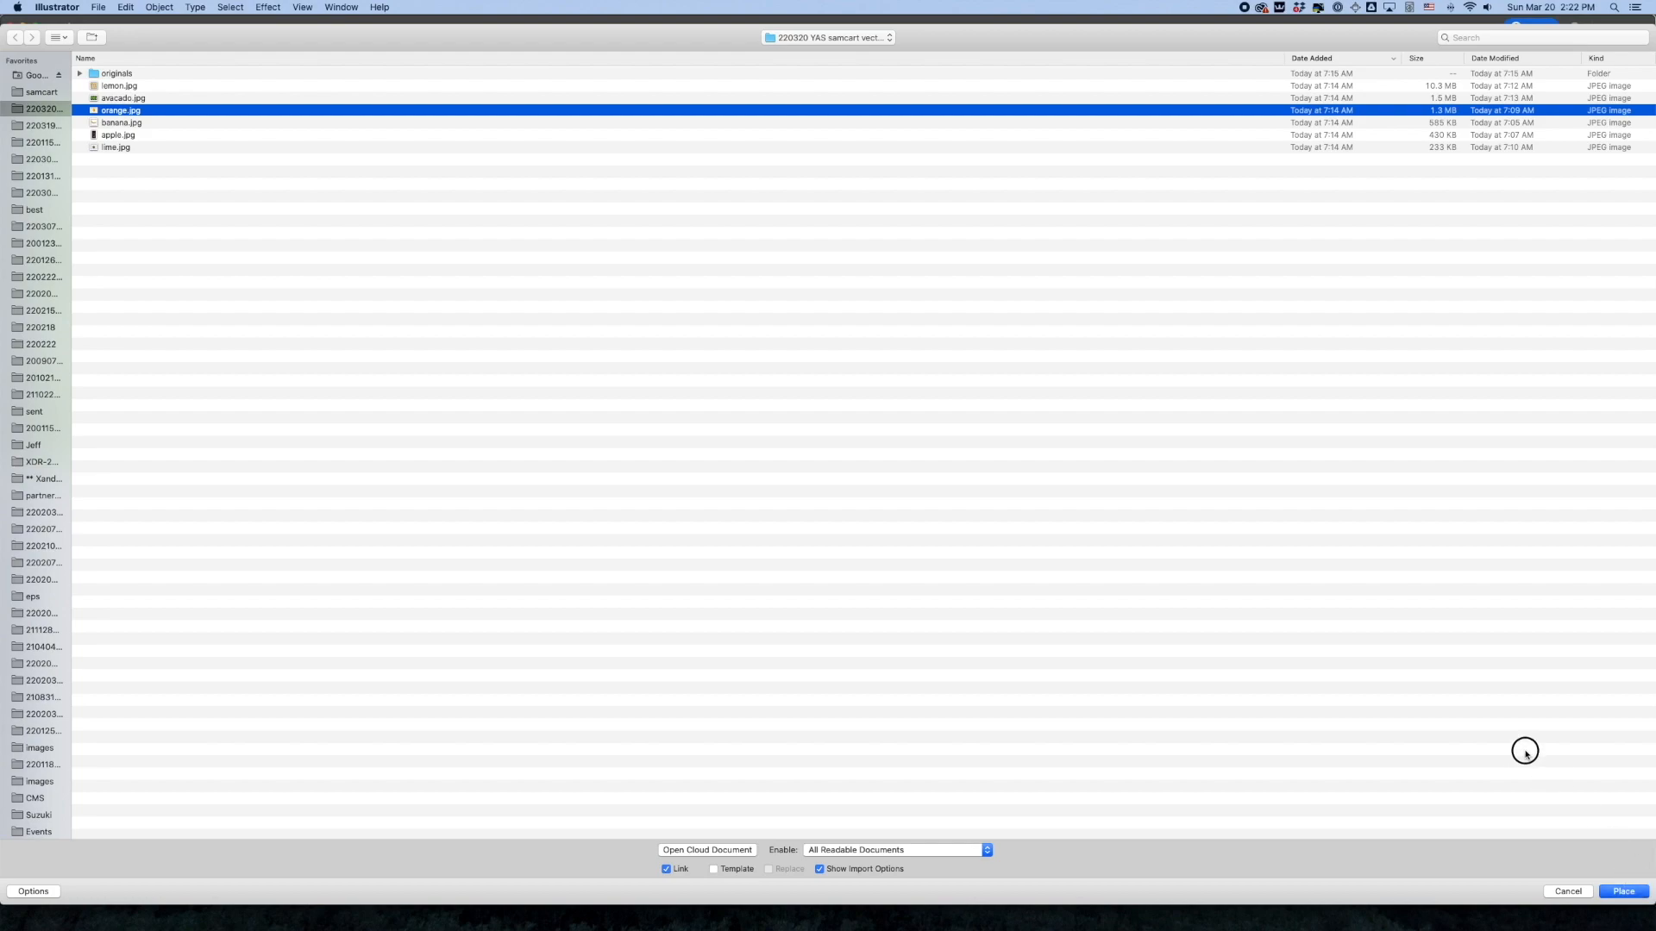
pyautogui.click(734, 869)
pyautogui.click(1625, 893)
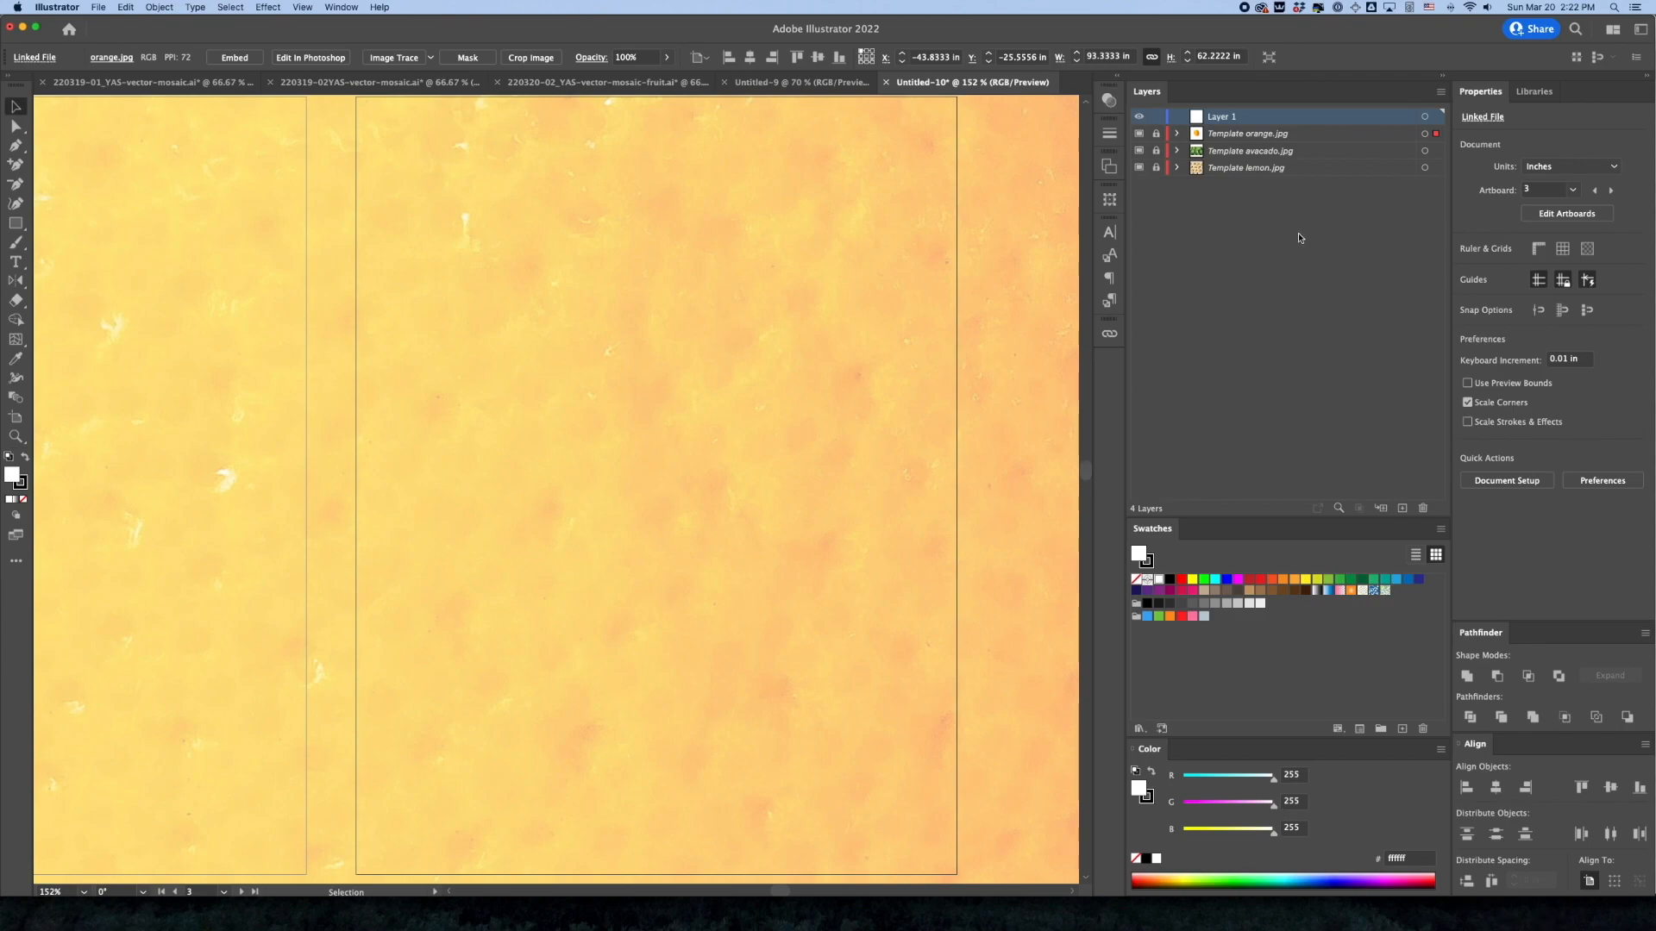
# Unlock the orange template layer, set the photo to X 0, Y 0 and 8 in wide with proportions kept, and relock the layer
pyautogui.click(1156, 134)
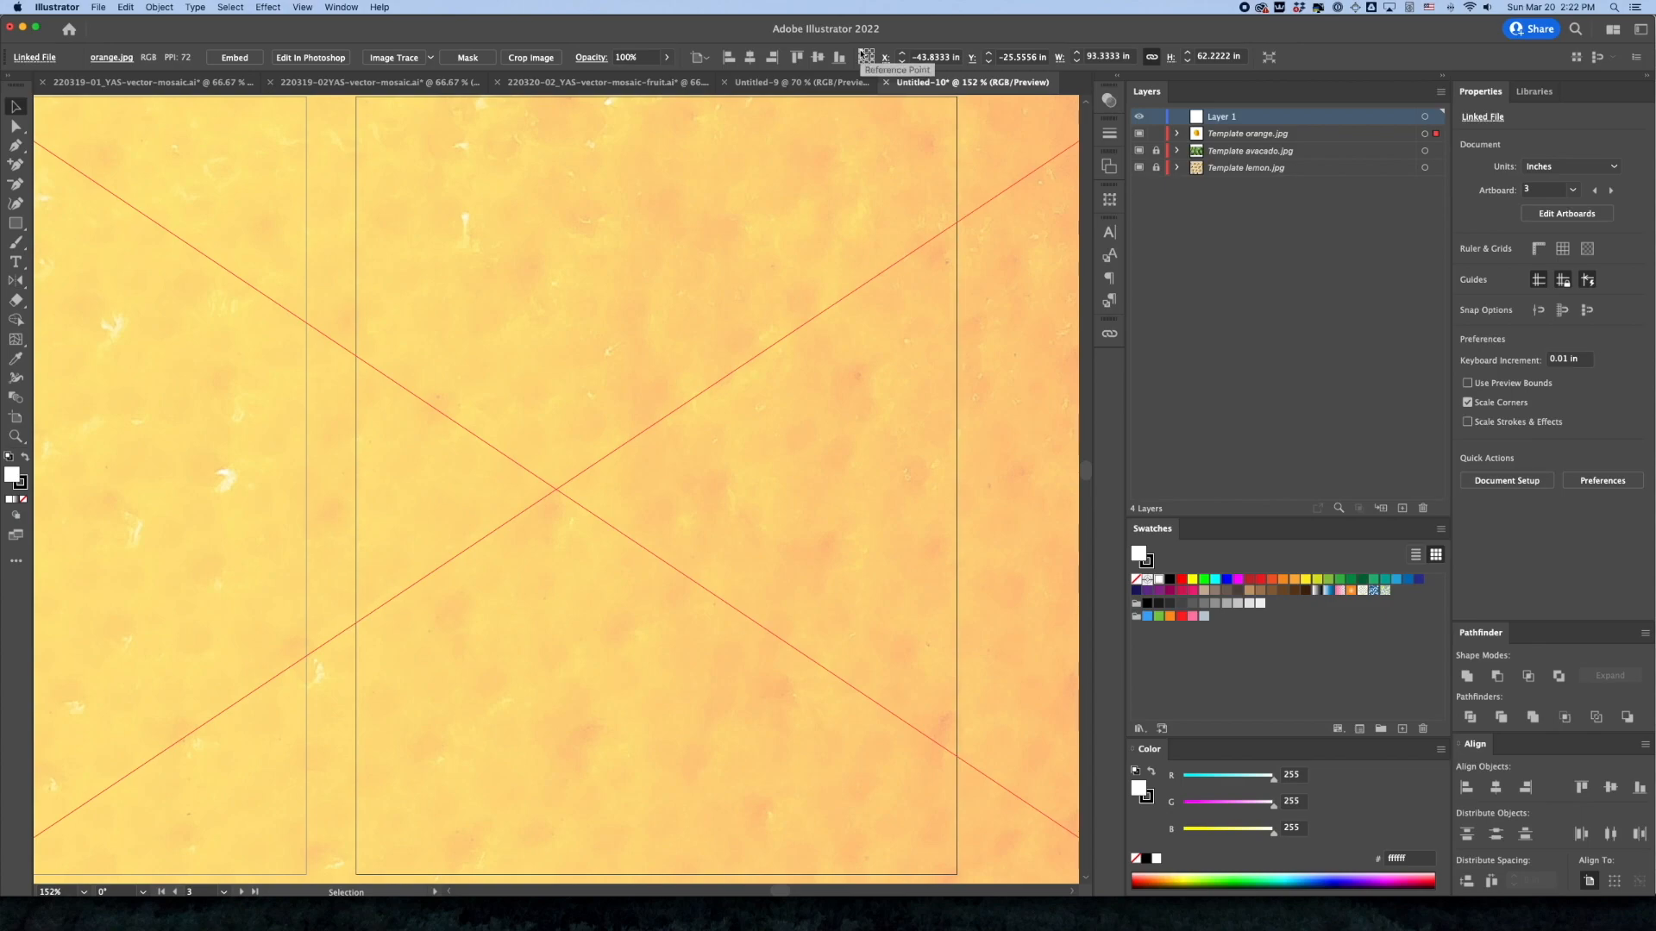
pyautogui.click(920, 57)
pyautogui.write('0')
pyautogui.press('Tab')
pyautogui.write('0')
pyautogui.press('Tab')
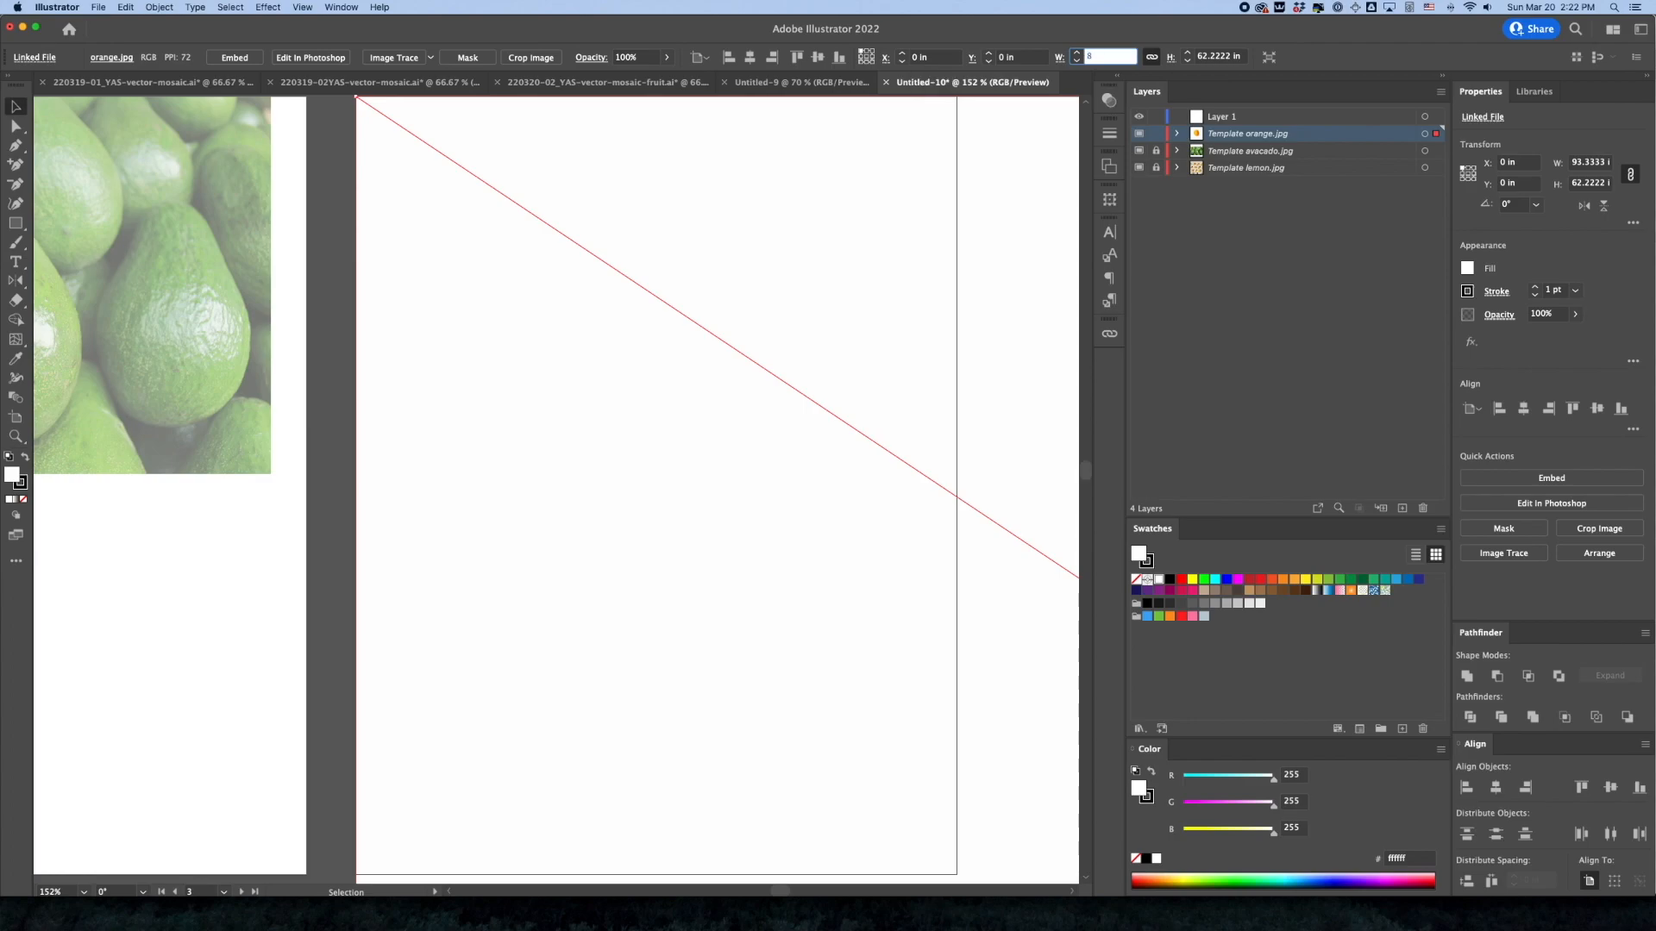
pyautogui.write('8')
pyautogui.press('Return')
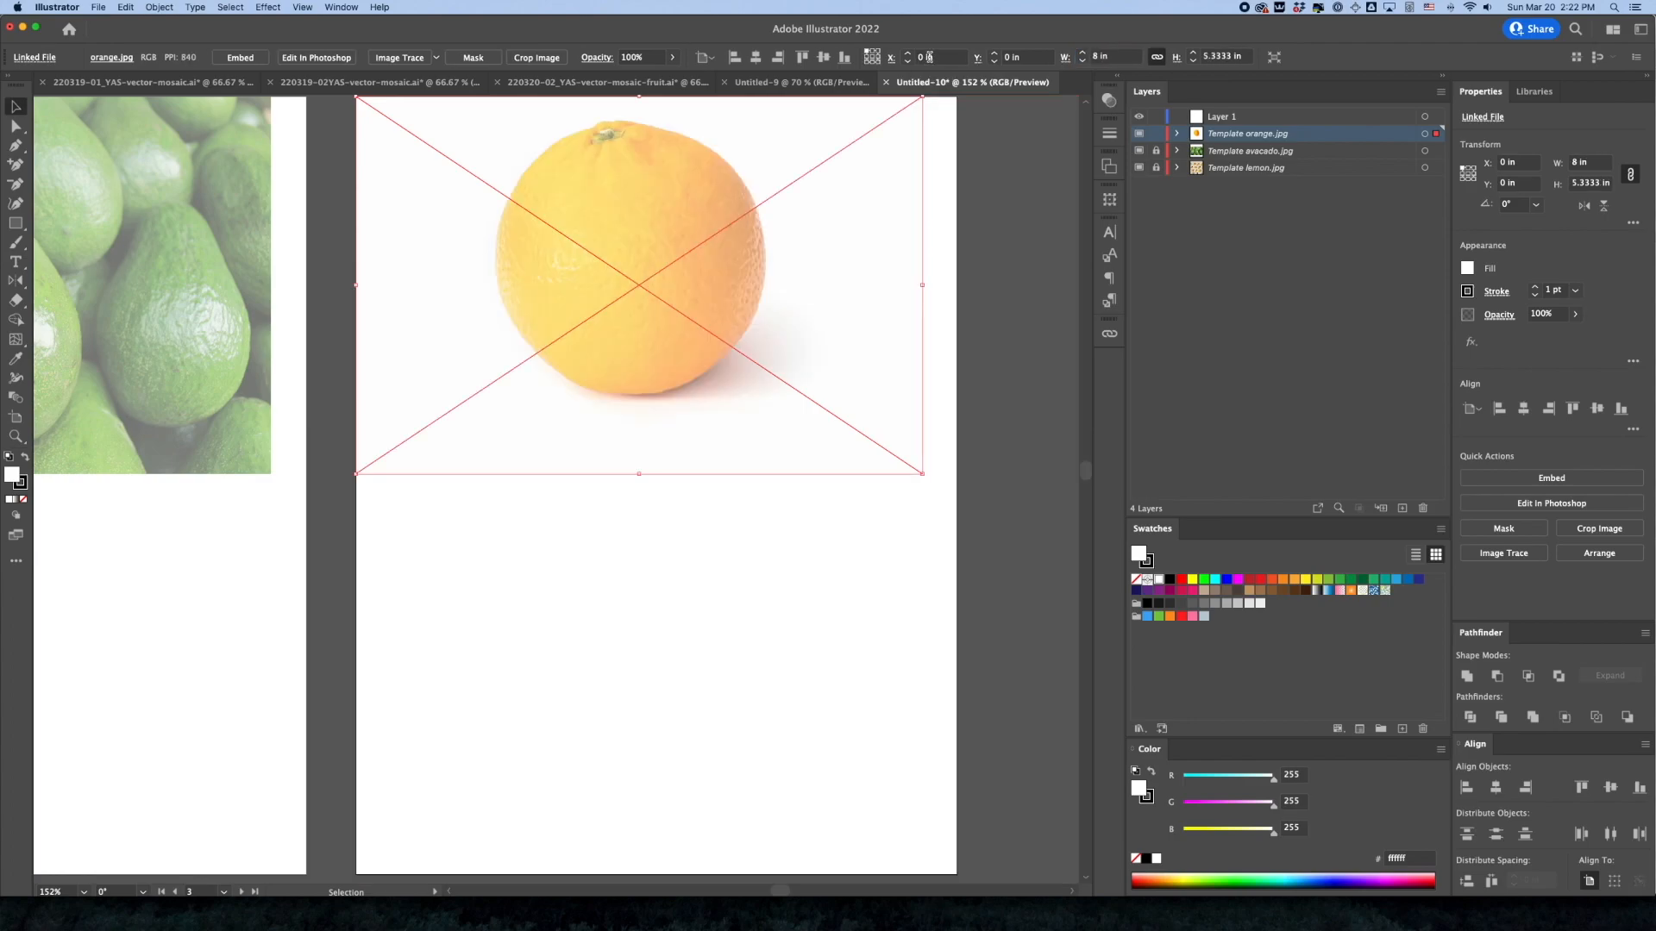
pyautogui.click(1156, 134)
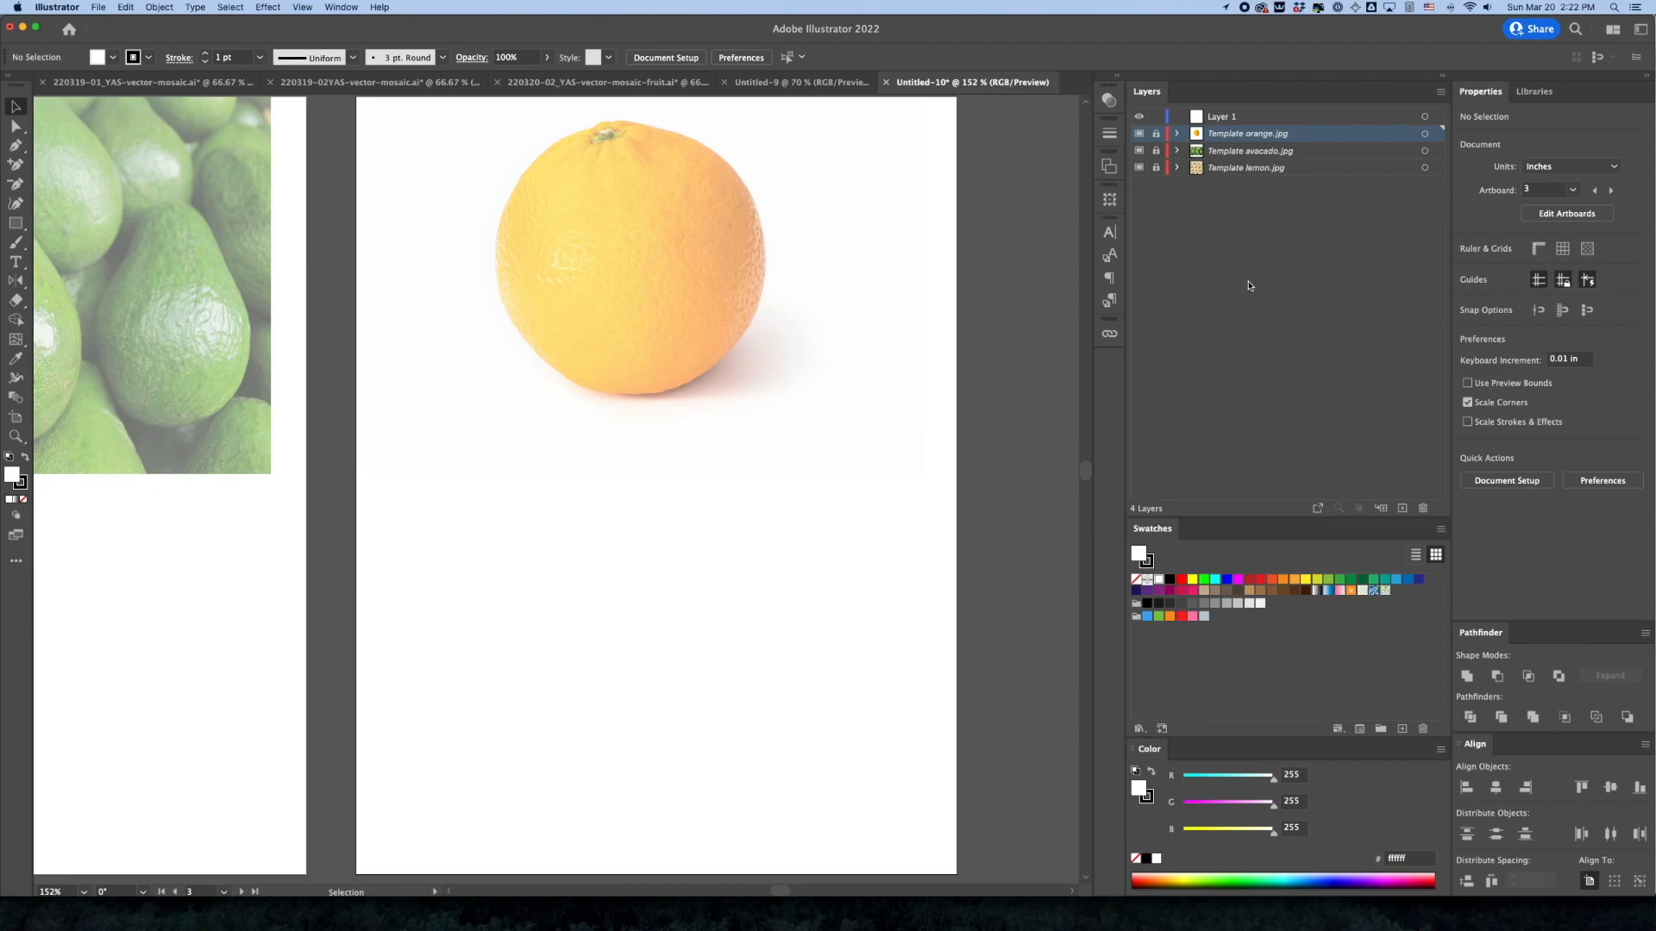
# Make the empty artboard 4, the first one in the second row, the active artboard
pyautogui.press('space')
pyautogui.moveTo(389, 549); pyautogui.dragTo(818, 309)
pyautogui.moveTo(306, 552); pyautogui.dragTo(728, 406)
pyautogui.moveTo(381, 539); pyautogui.dragTo(582, 402)
pyautogui.moveTo(485, 527); pyautogui.dragTo(547, 288)
pyautogui.moveTo(522, 366); pyautogui.dragTo(541, 320)
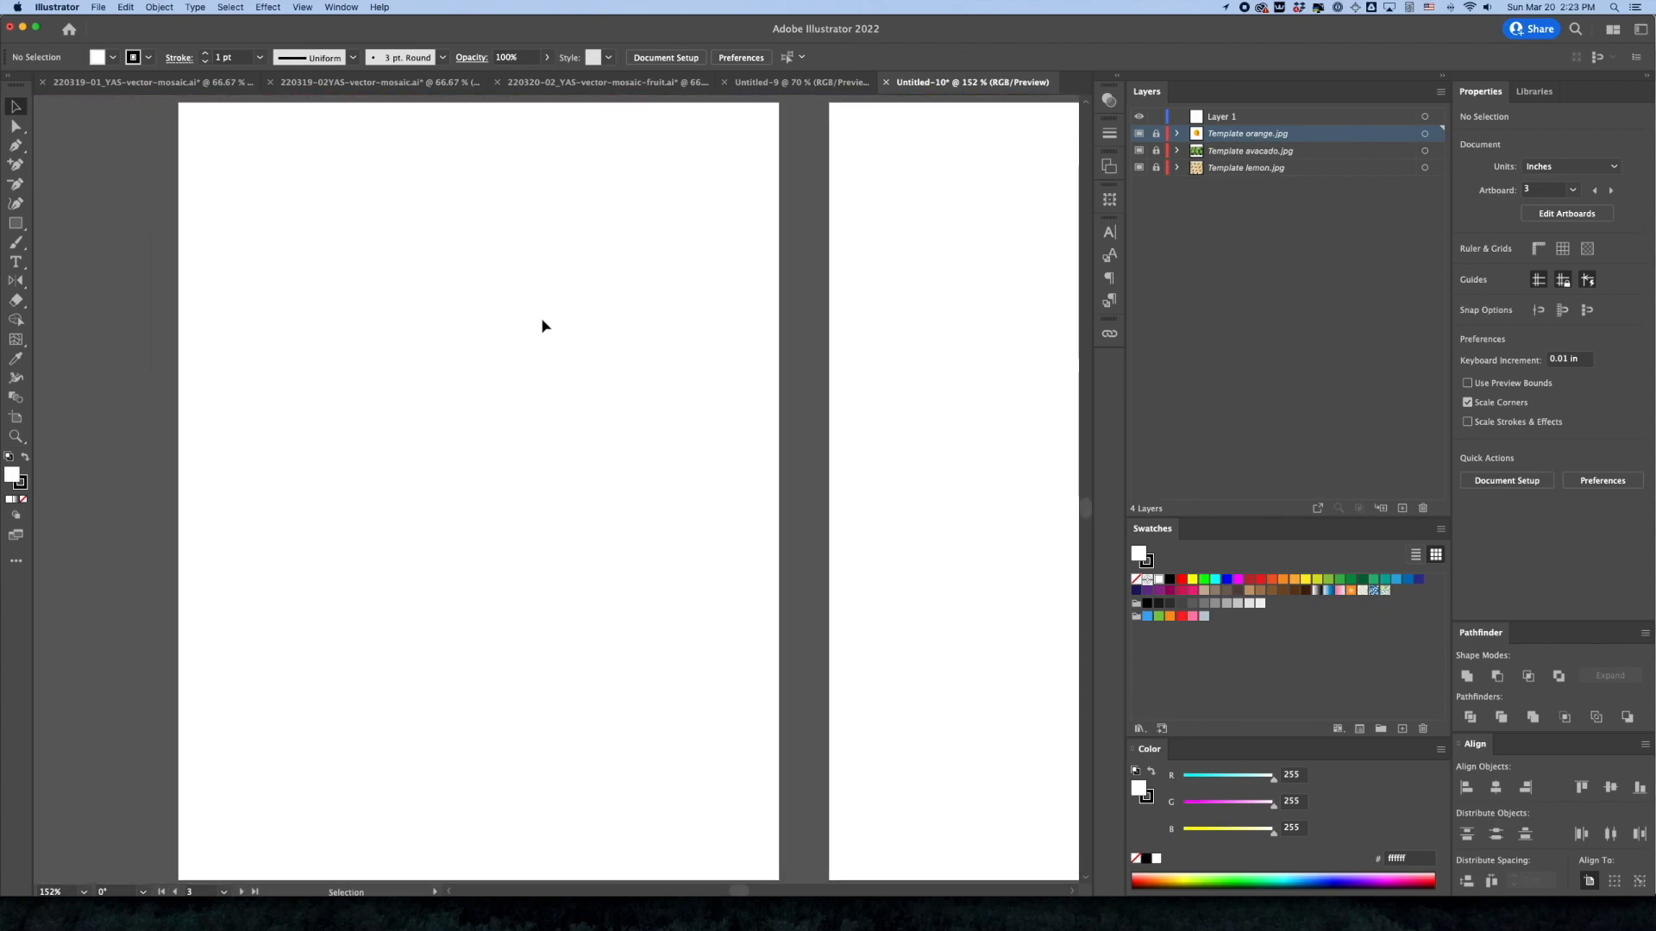
pyautogui.click(541, 320)
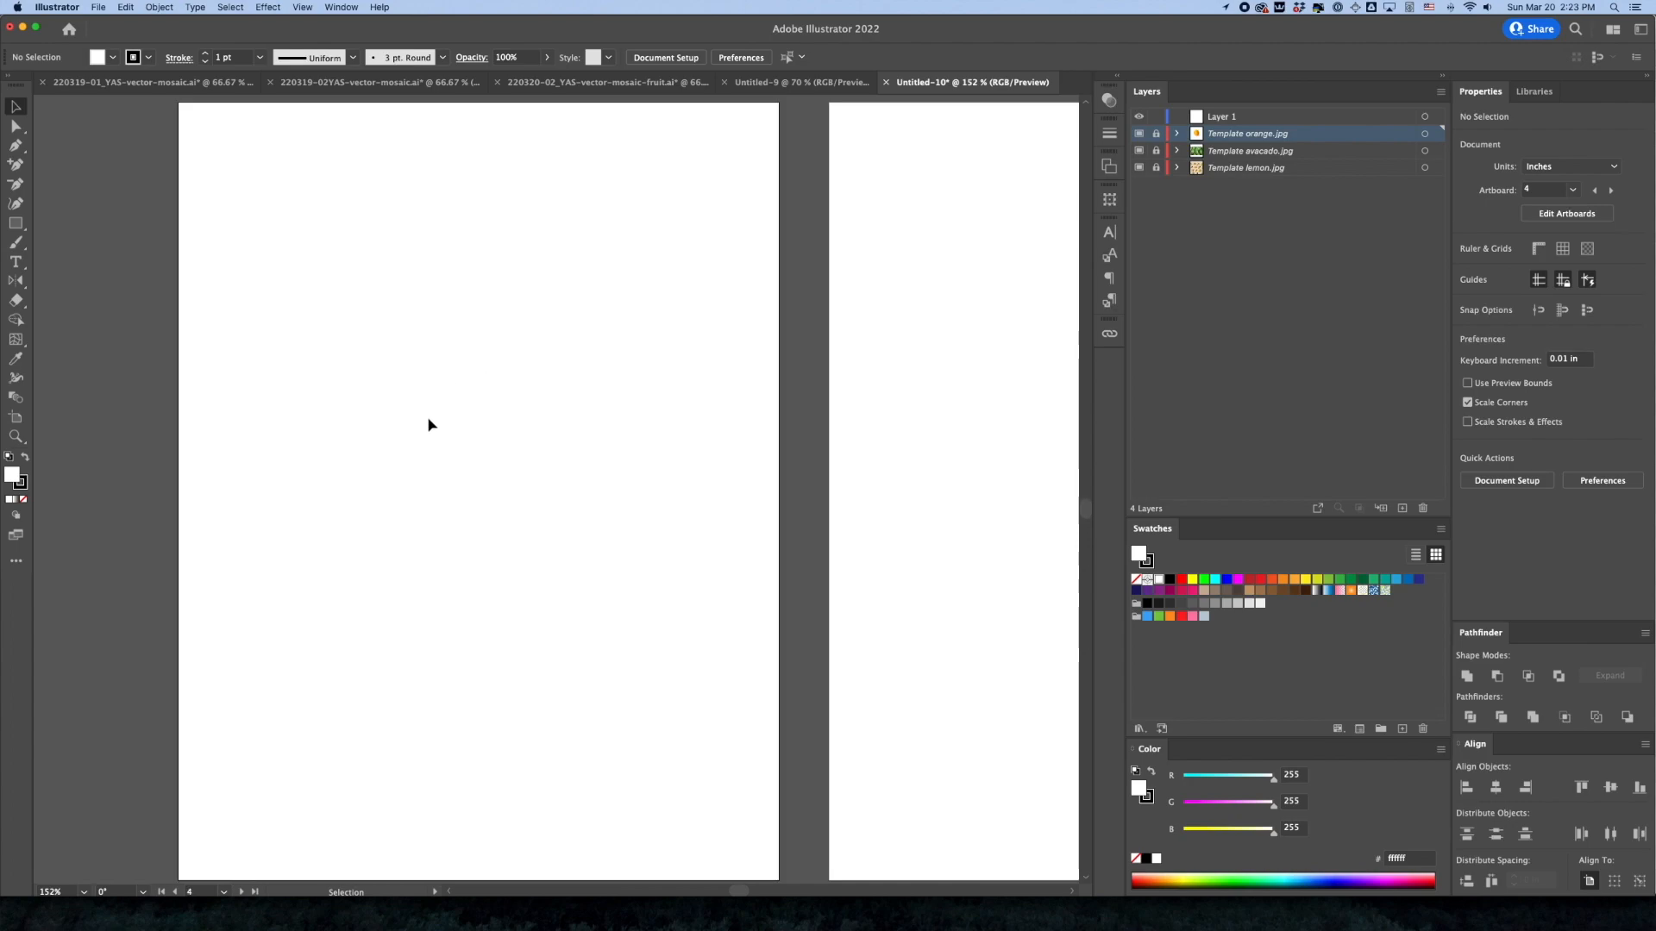
# Make Layer 1 the active layer and place banana.jpg on artboard 4 as a linked template
pyautogui.click(1213, 121)
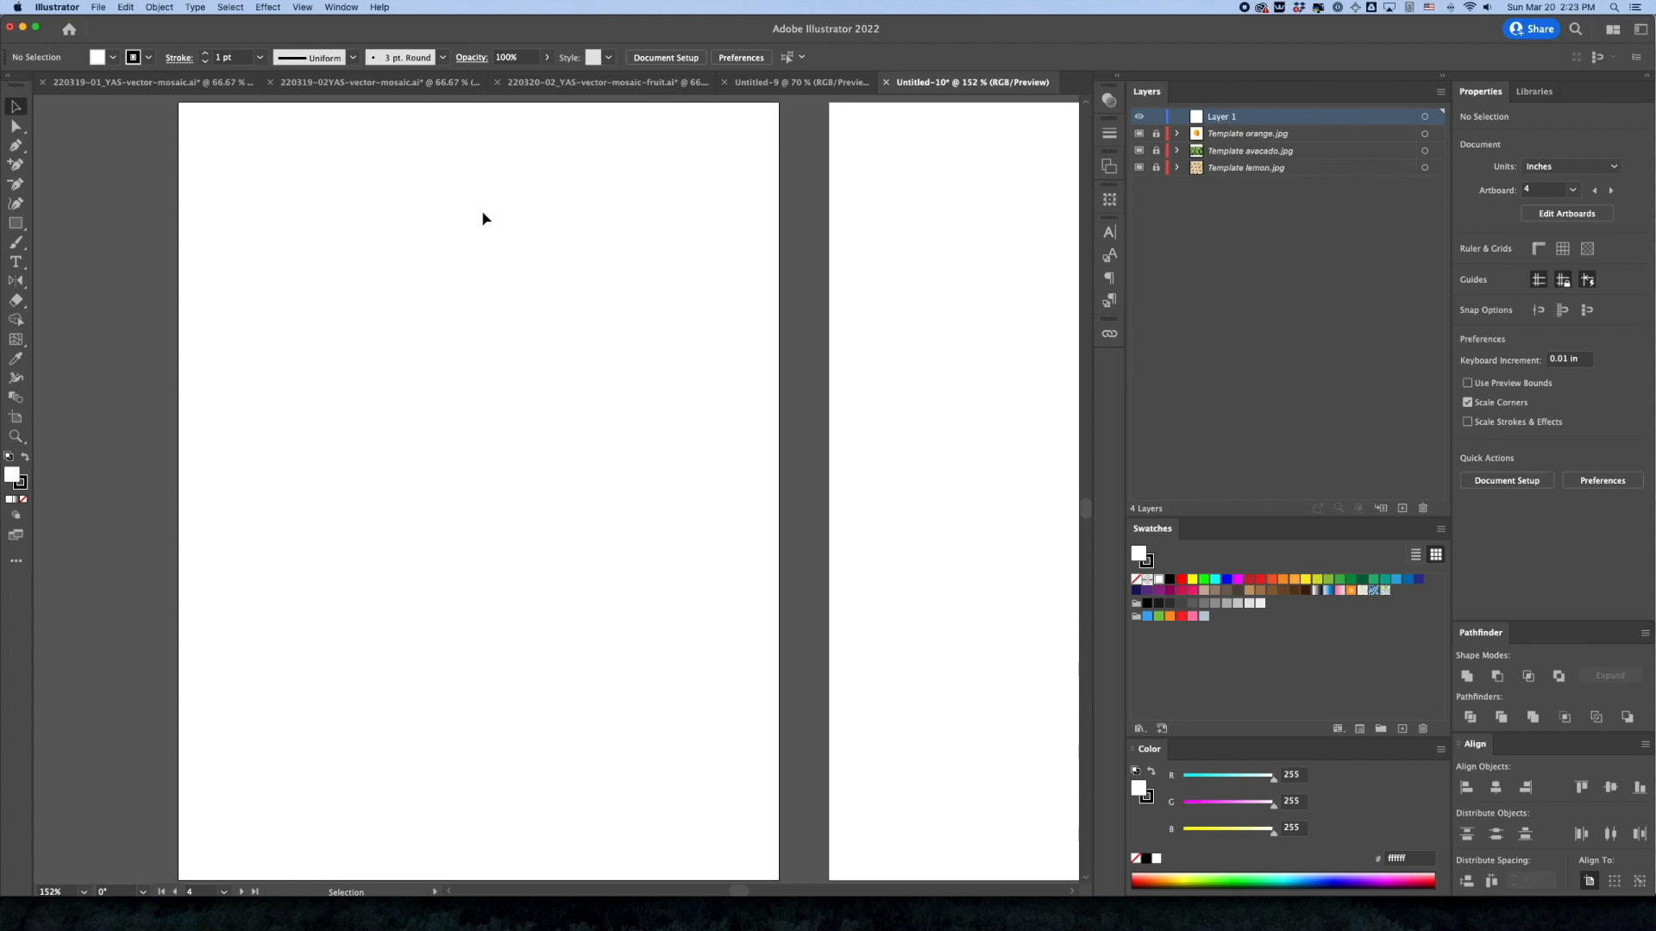
pyautogui.click(98, 6)
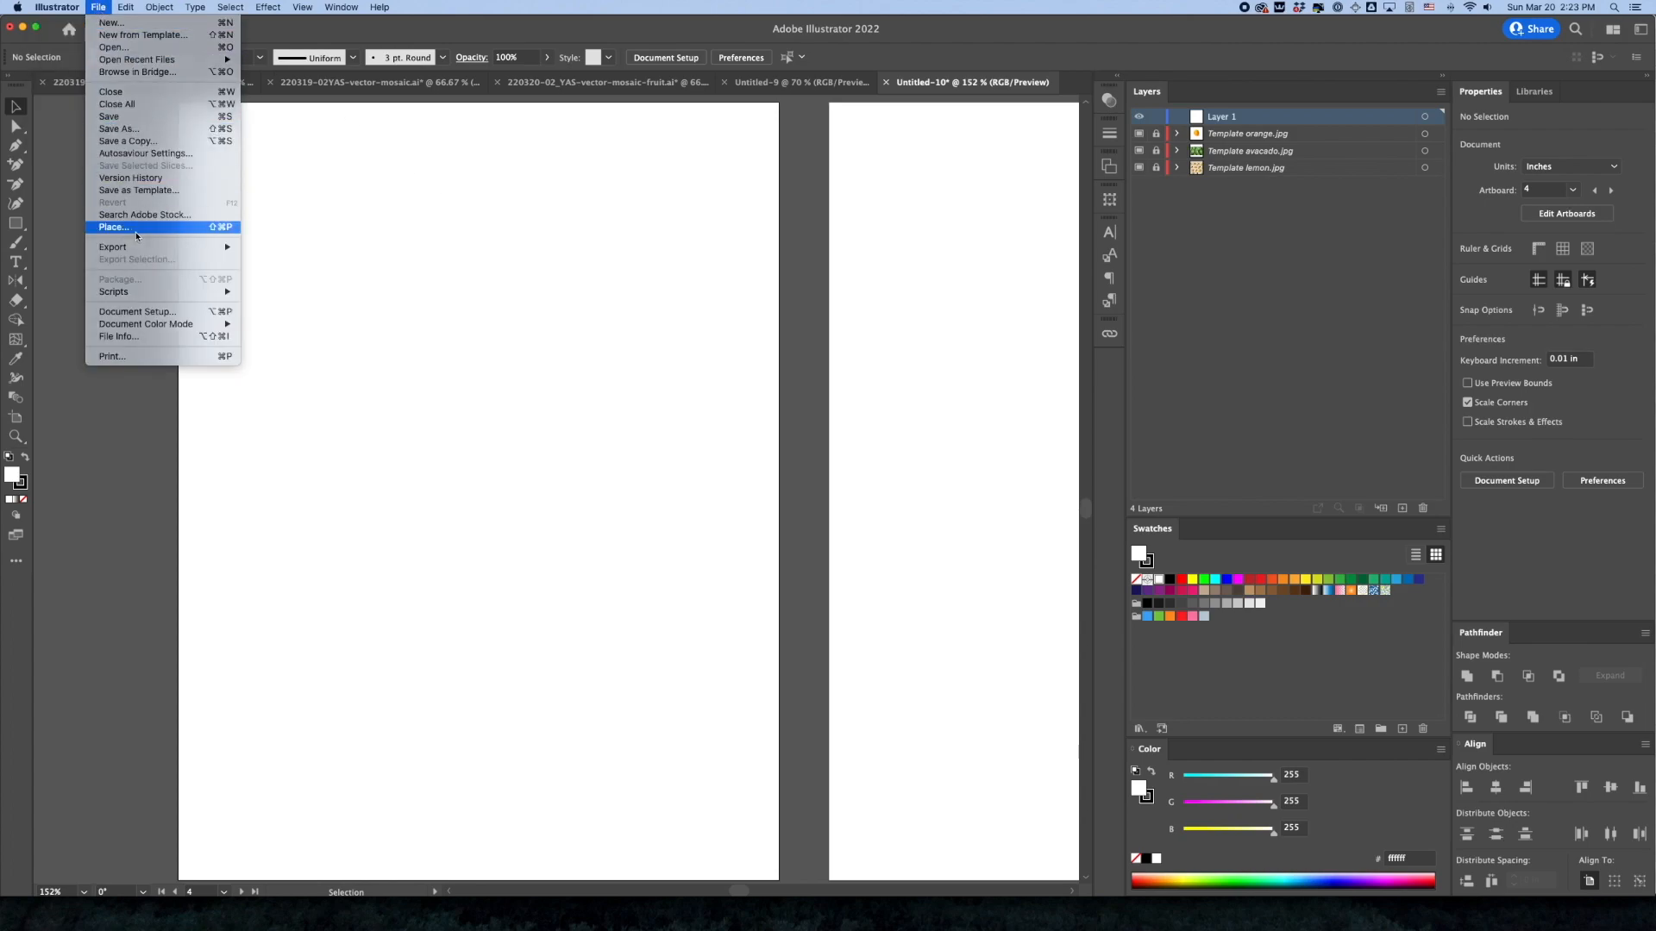
pyautogui.click(137, 229)
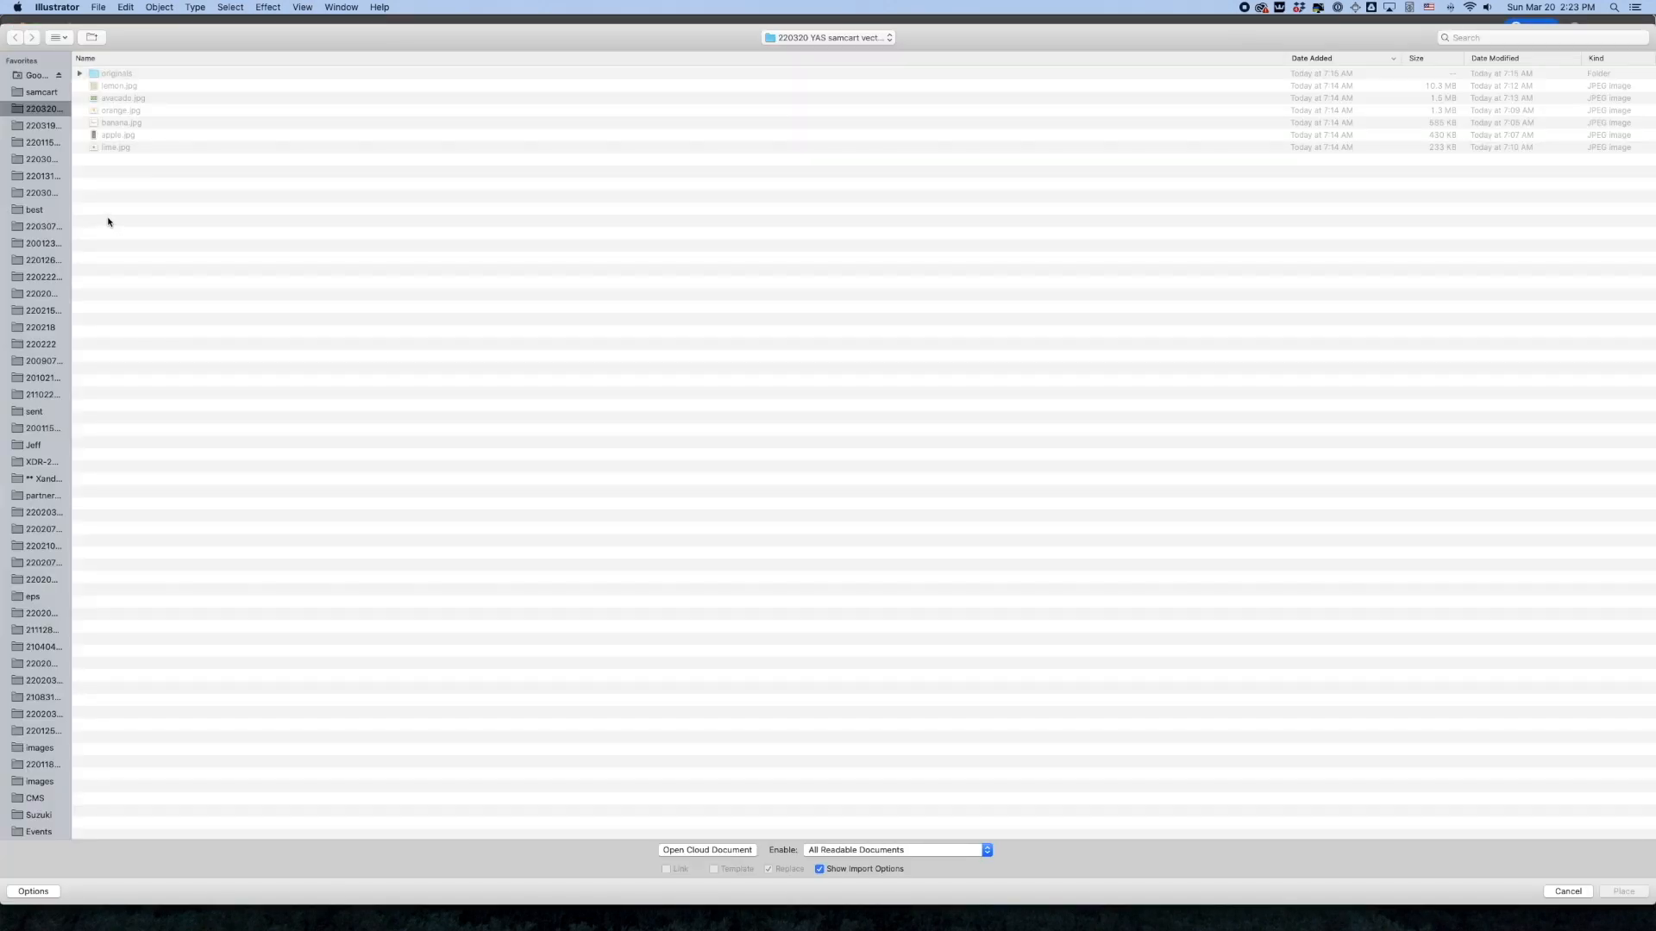
pyautogui.click(121, 124)
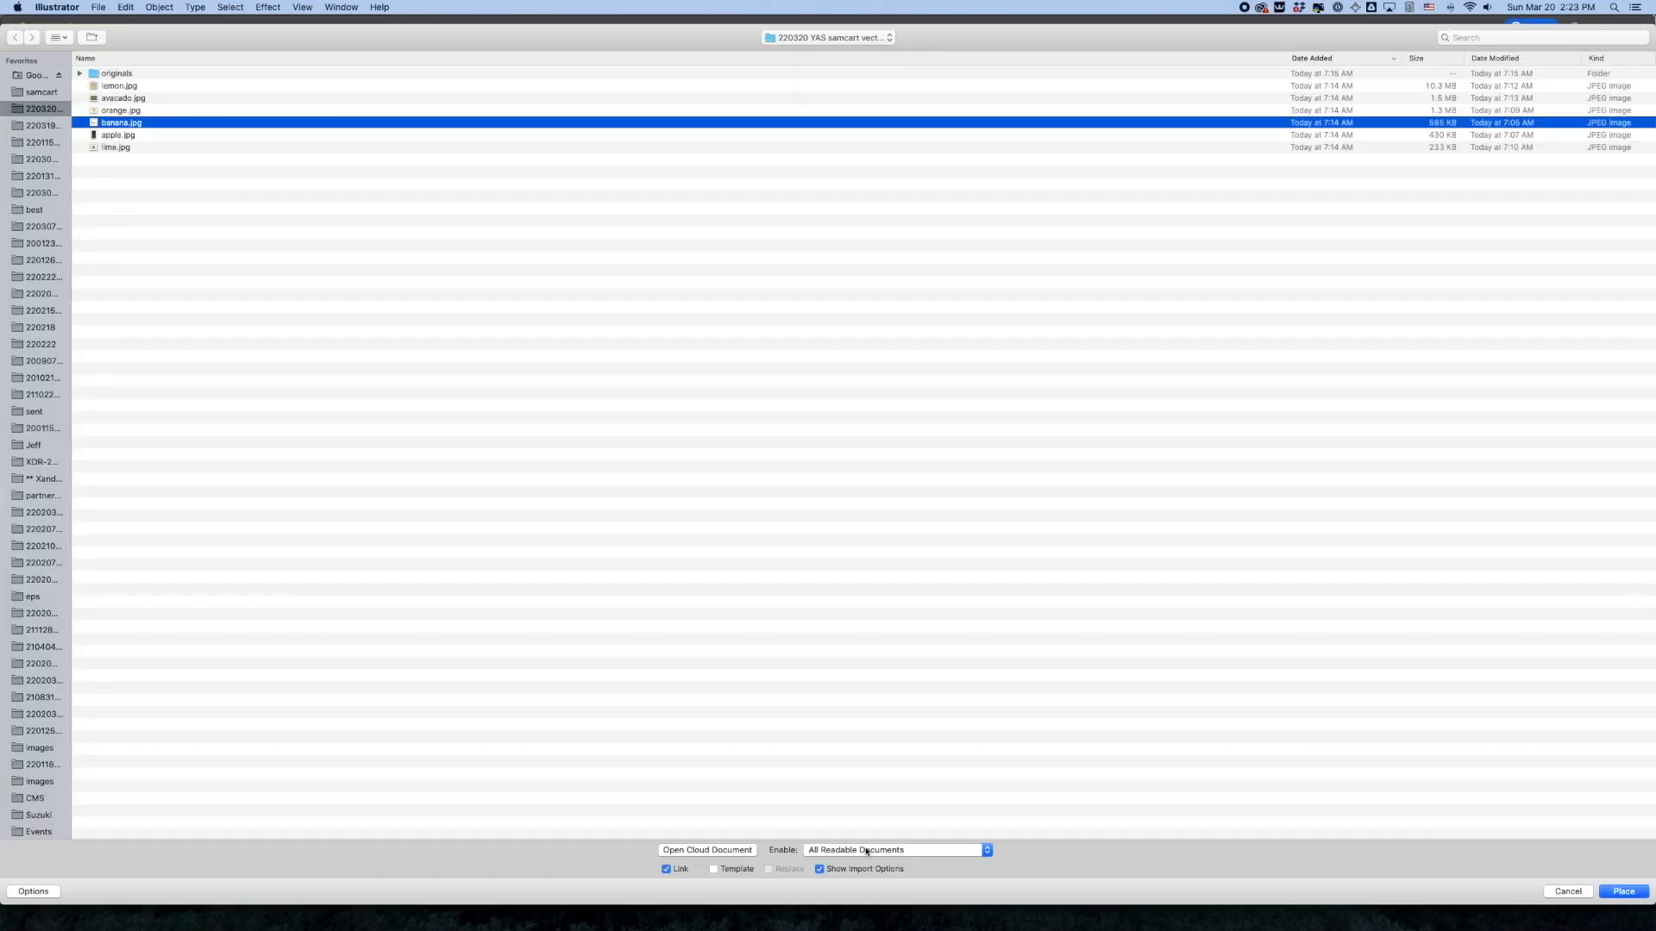
pyautogui.click(1621, 892)
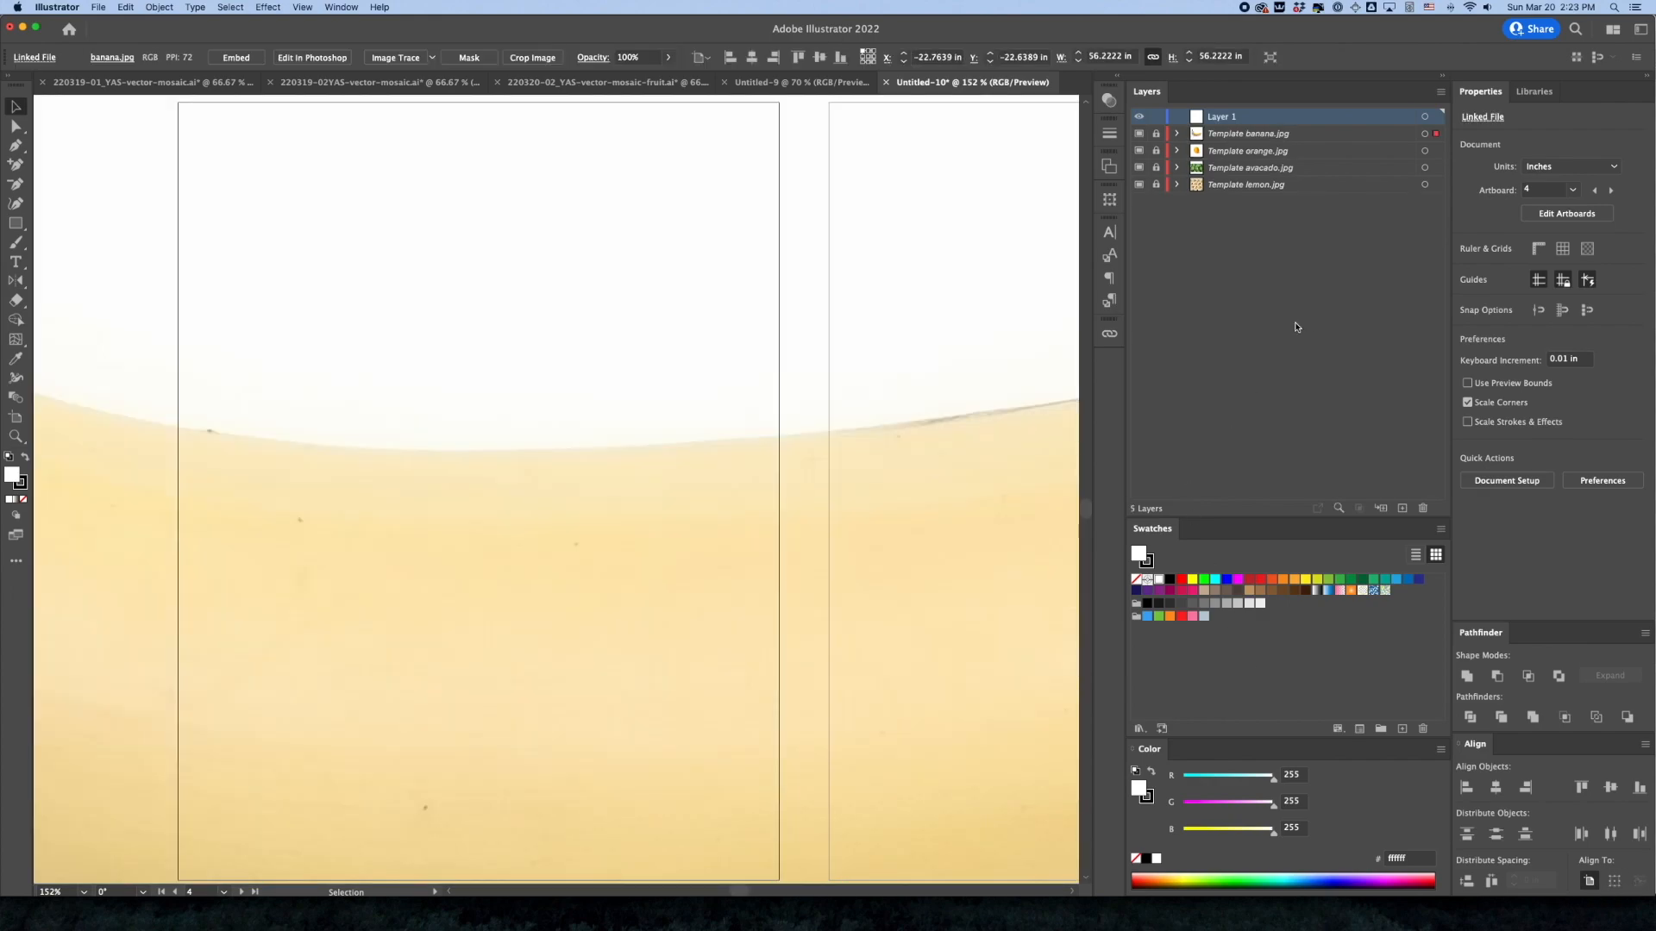
# Unlock the banana template layer, set the photo to X 0, Y 0 and 8 in wide with proportions kept, and relock the layer
pyautogui.click(1157, 134)
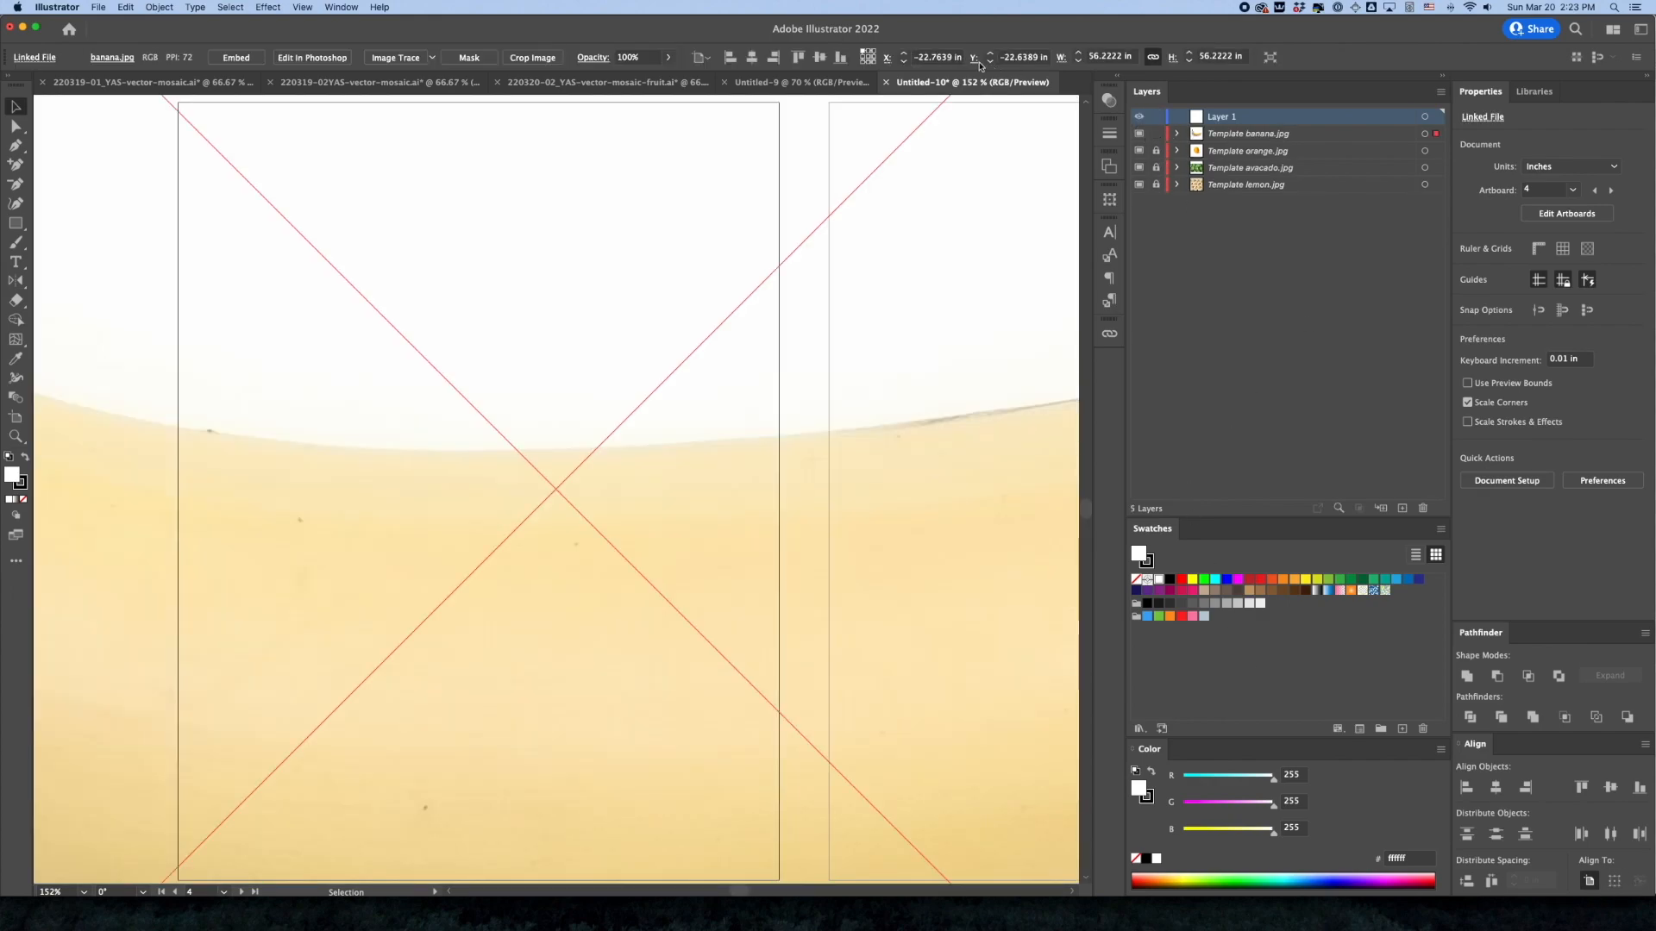
pyautogui.tripleClick(944, 57)
pyautogui.write('0')
pyautogui.press('Tab')
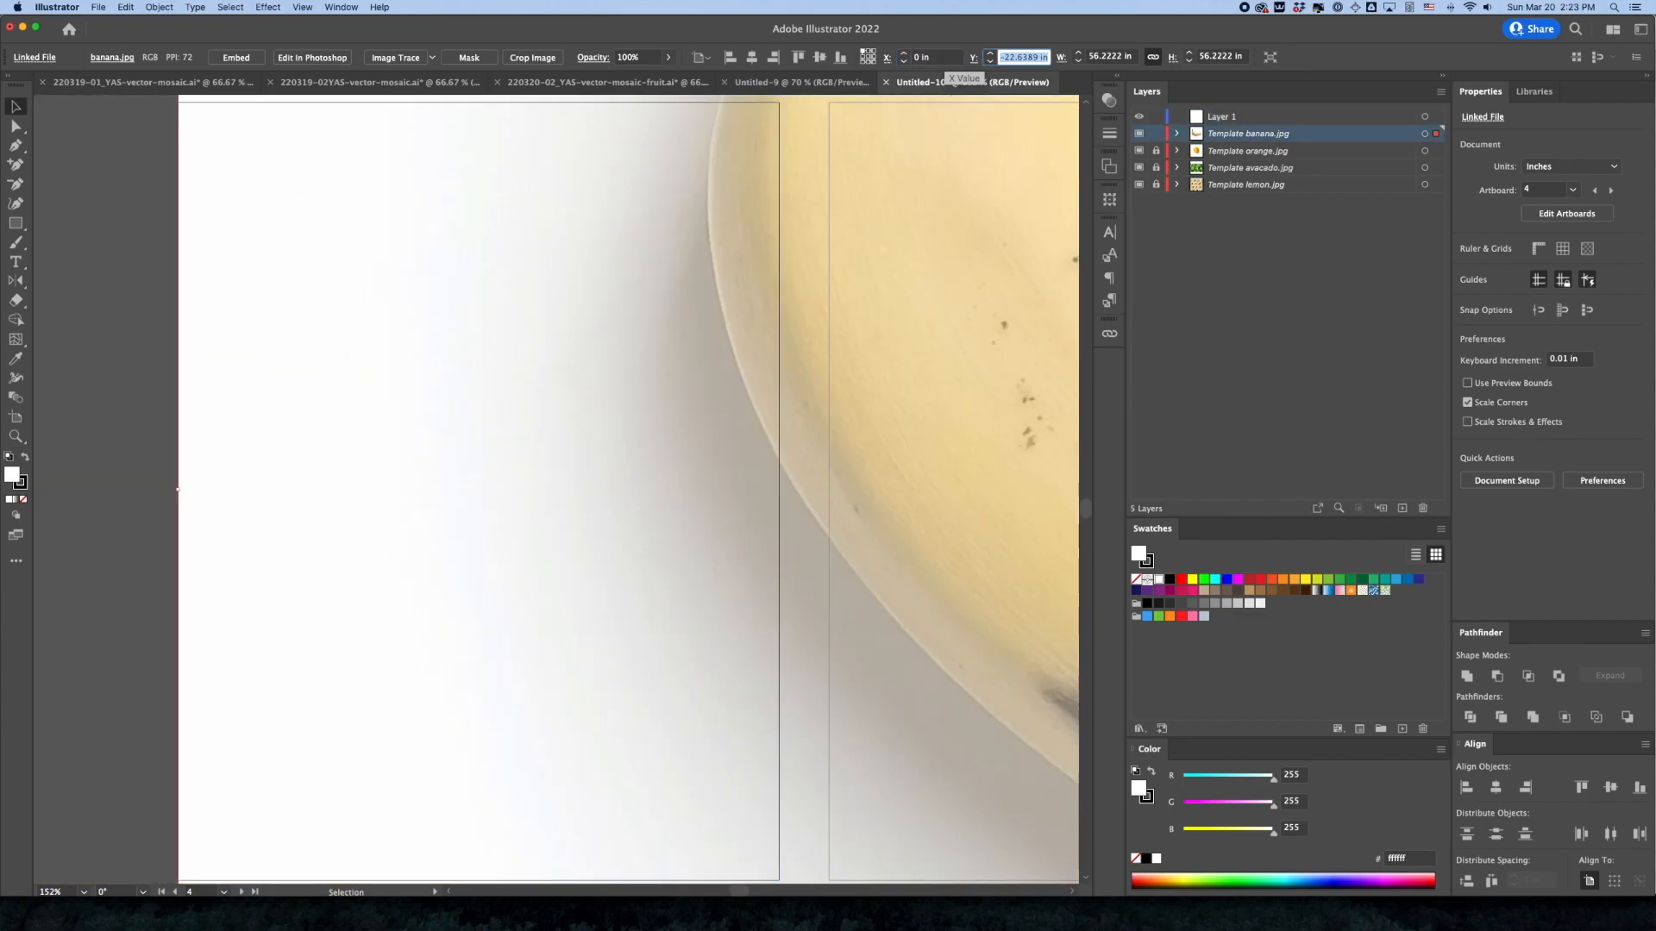
pyautogui.write('0')
pyautogui.press('Tab')
pyautogui.write('8')
pyautogui.press('Return')
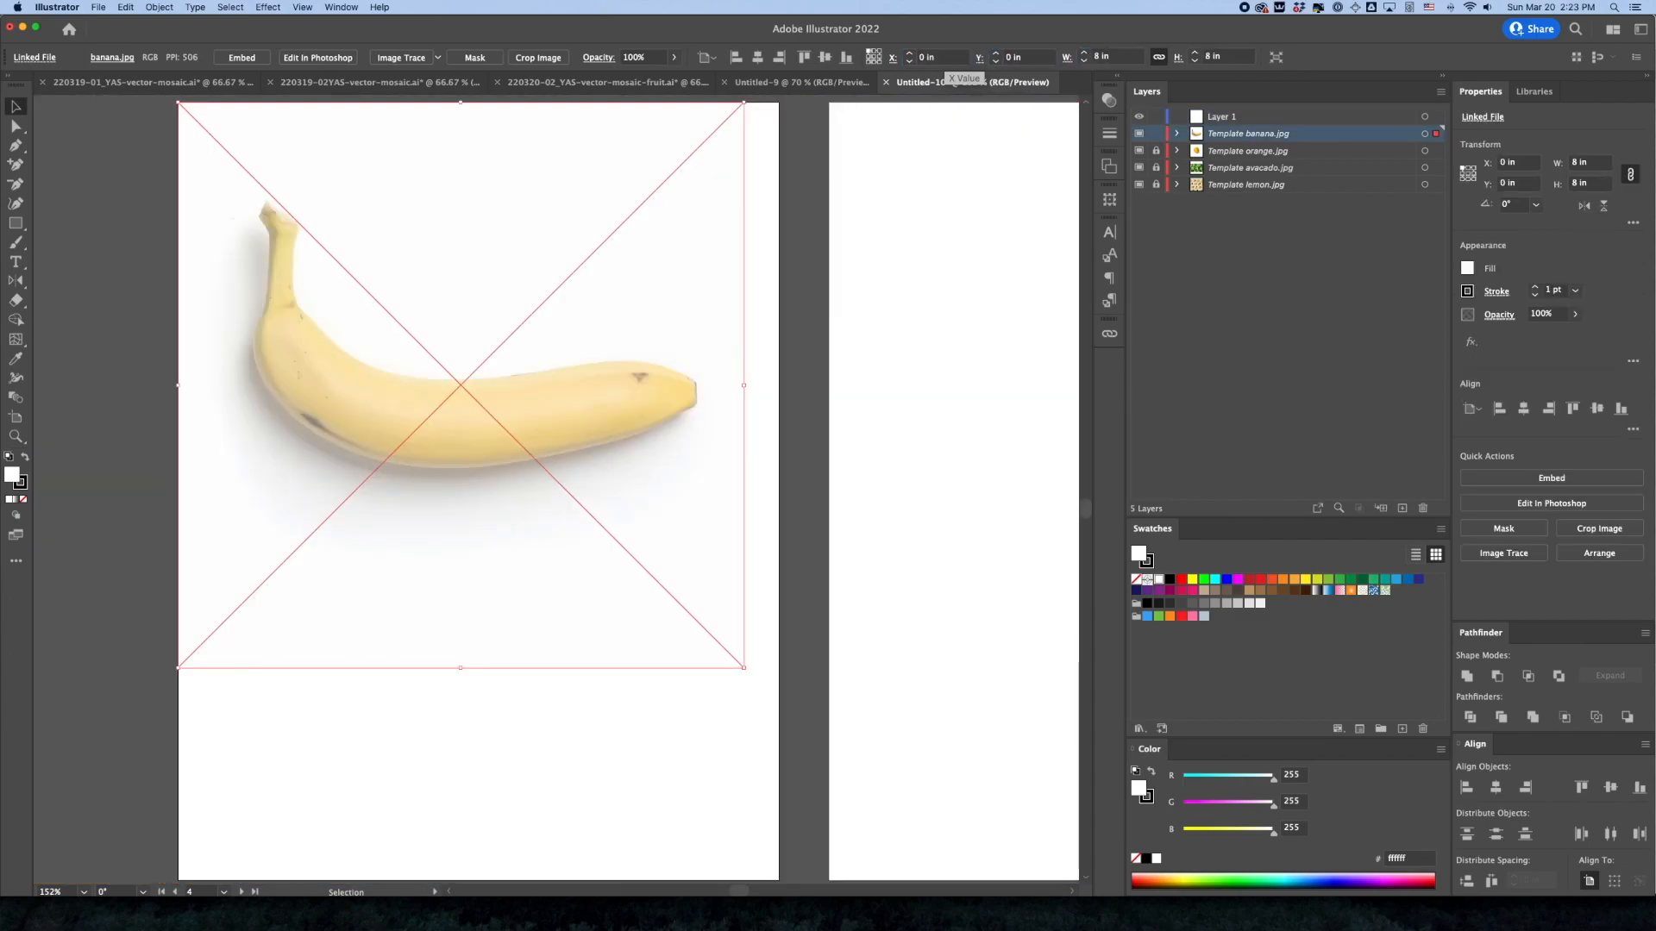
pyautogui.click(1157, 134)
# Make the empty artboard 5 beside the banana the active artboard and Layer 1 the active layer
pyautogui.press('space')
pyautogui.moveTo(921, 400); pyautogui.dragTo(647, 397)
pyautogui.moveTo(898, 429); pyautogui.dragTo(631, 433)
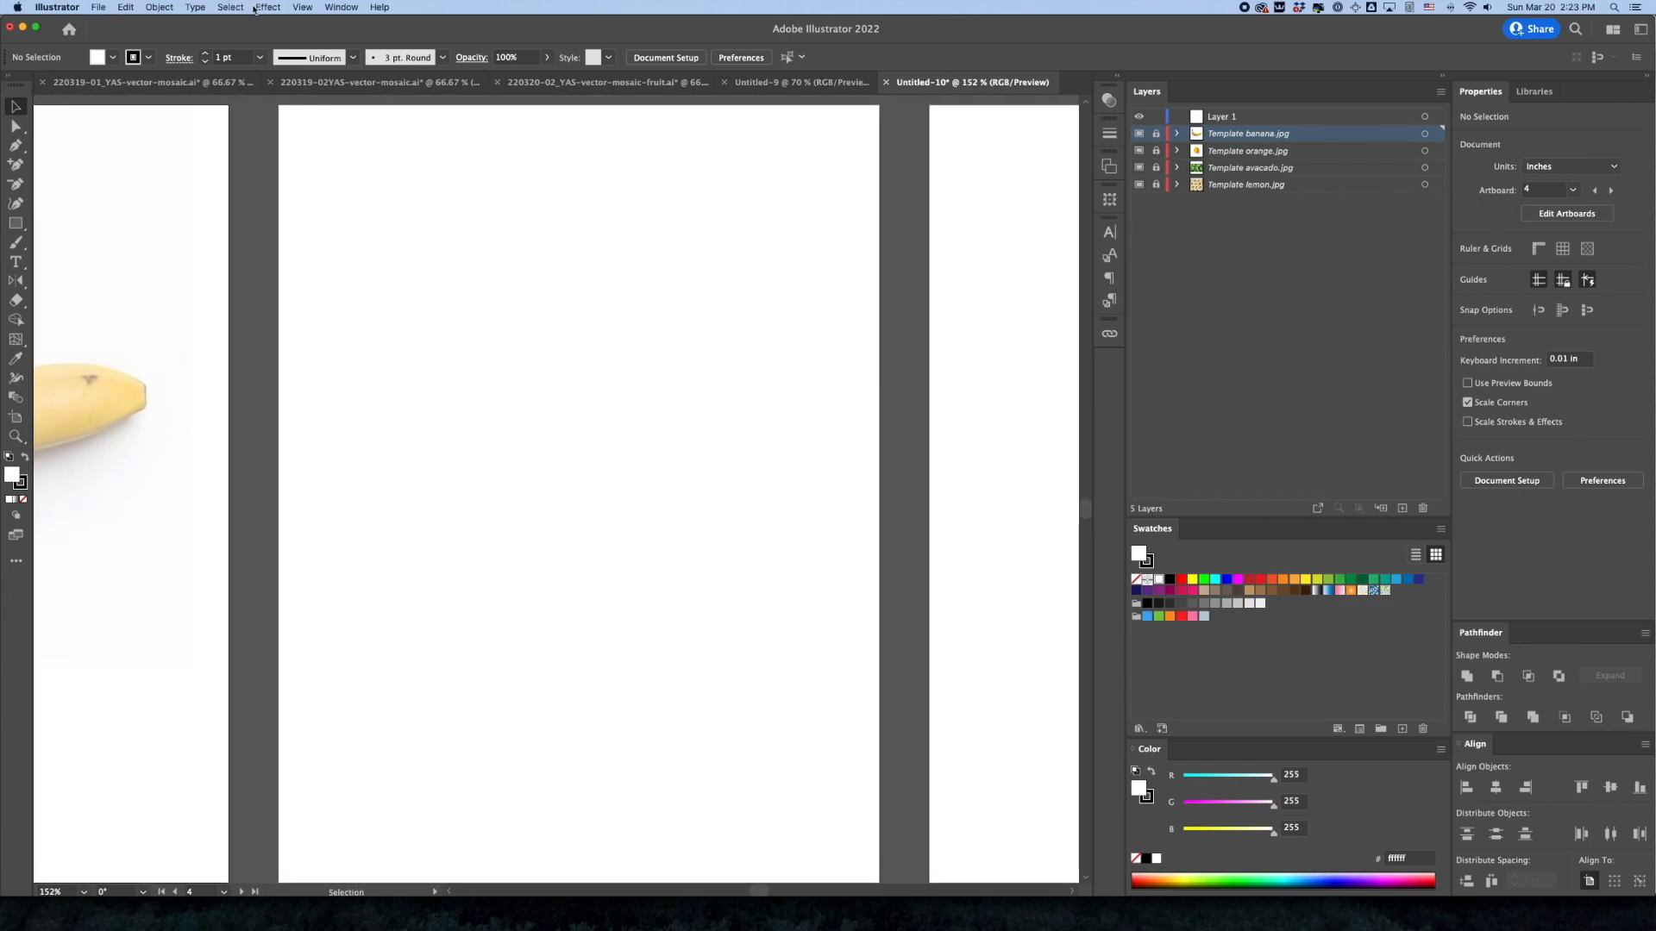
pyautogui.click(492, 195)
pyautogui.click(1217, 121)
pyautogui.click(96, 4)
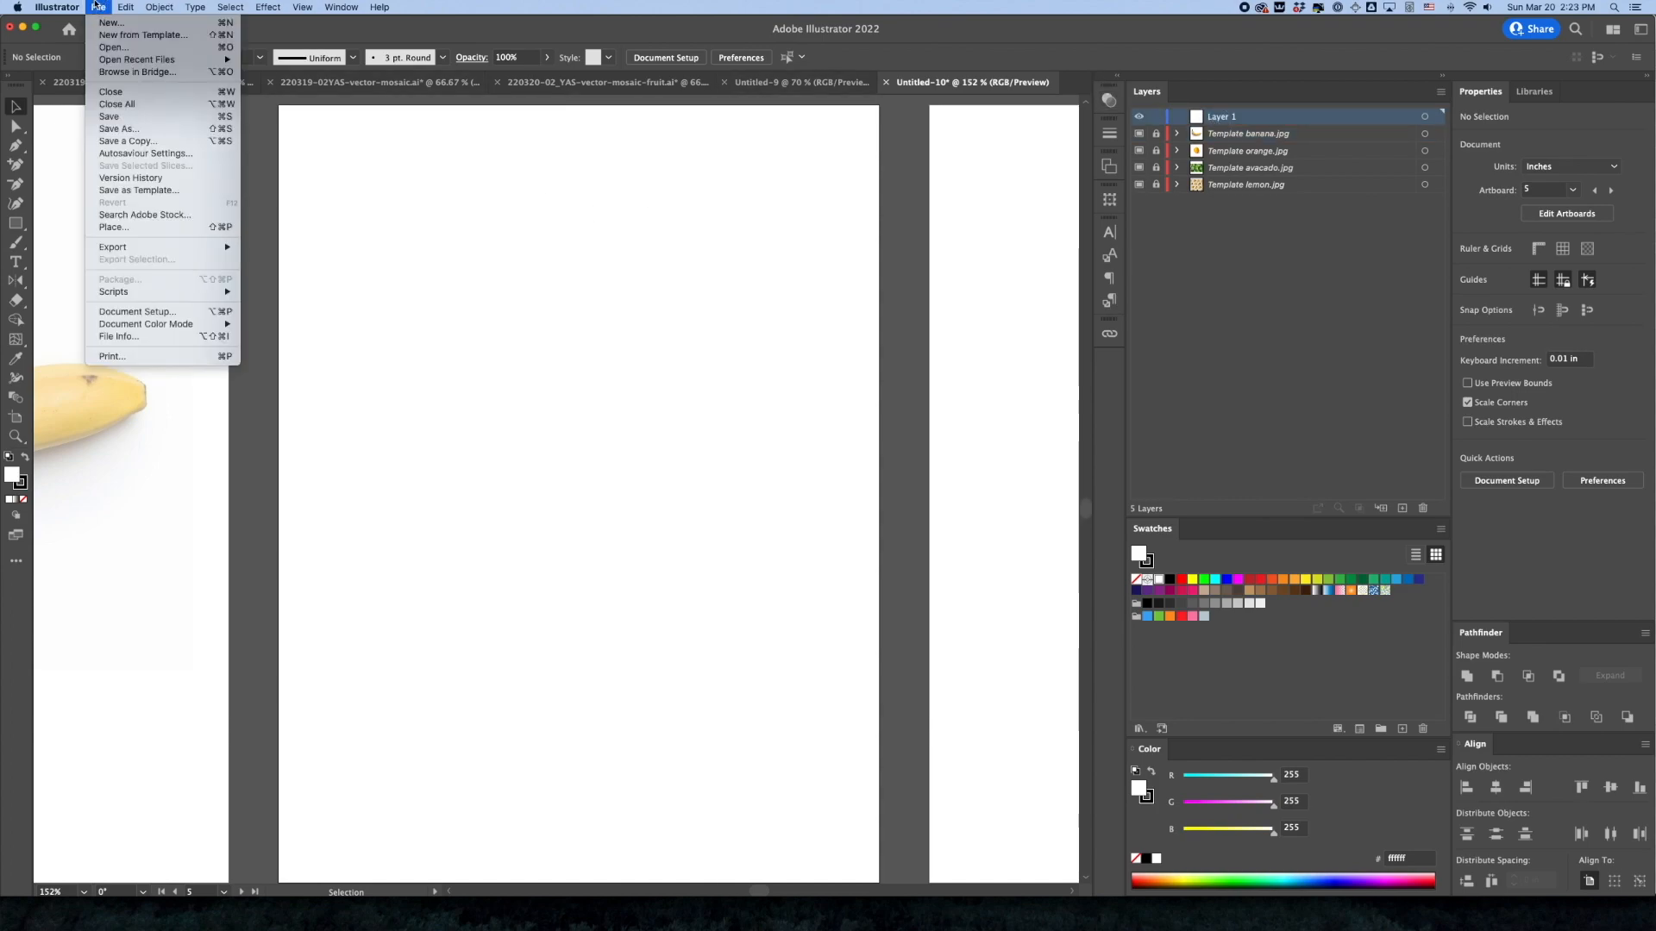
pyautogui.click(134, 220)
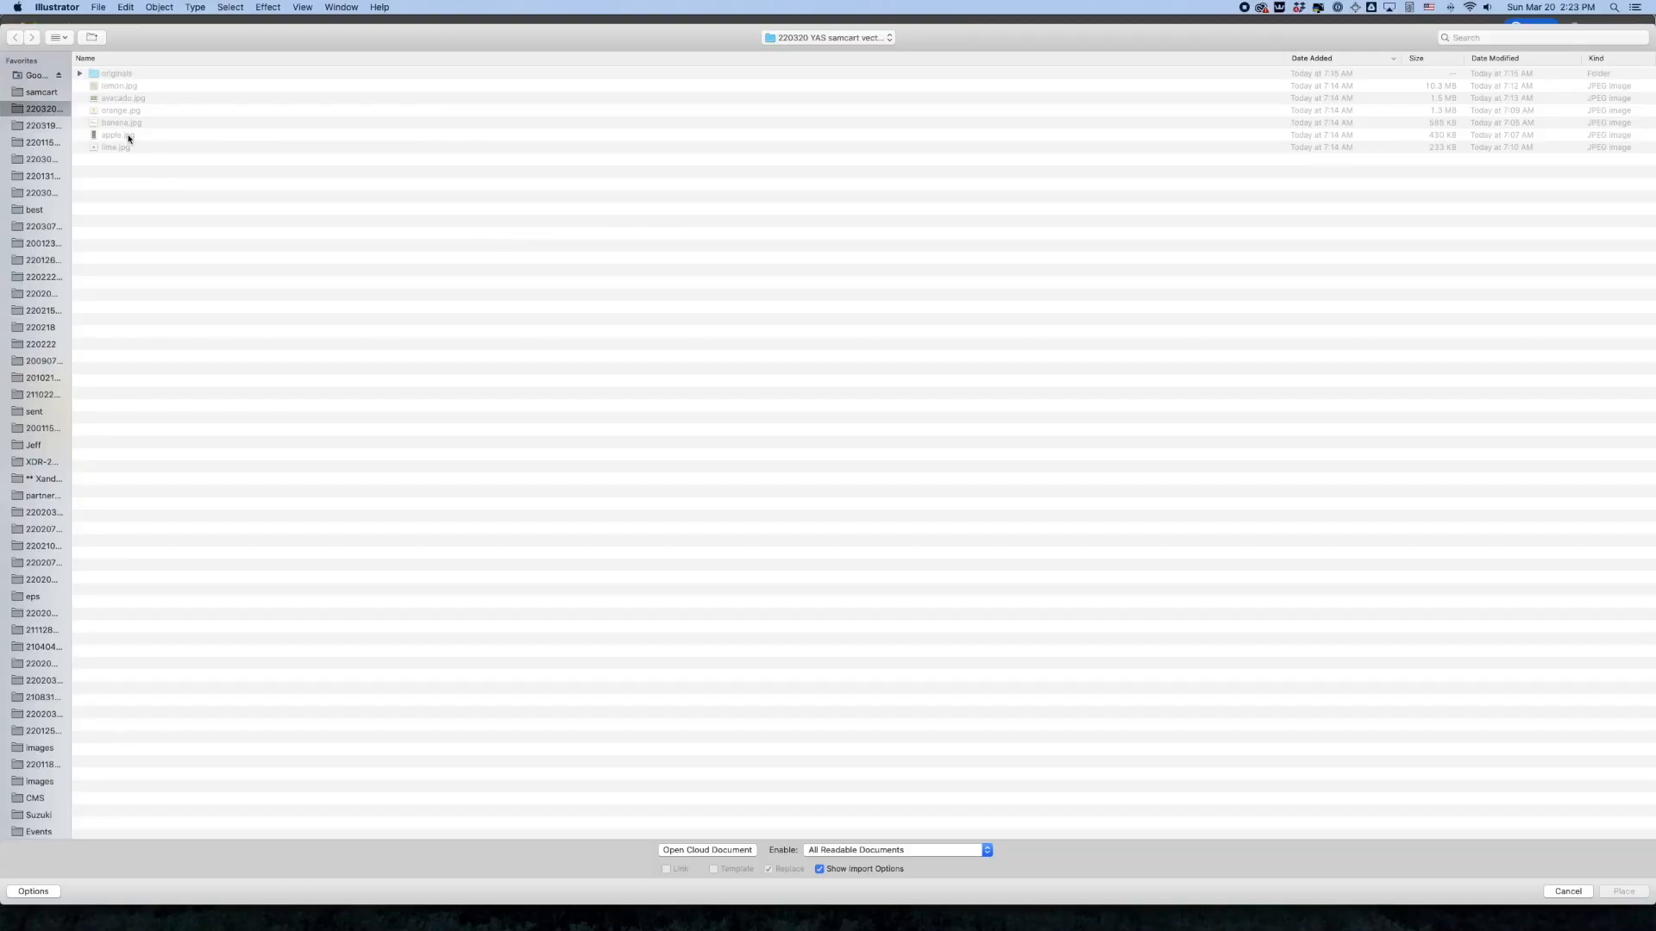
pyautogui.doubleClick(129, 136)
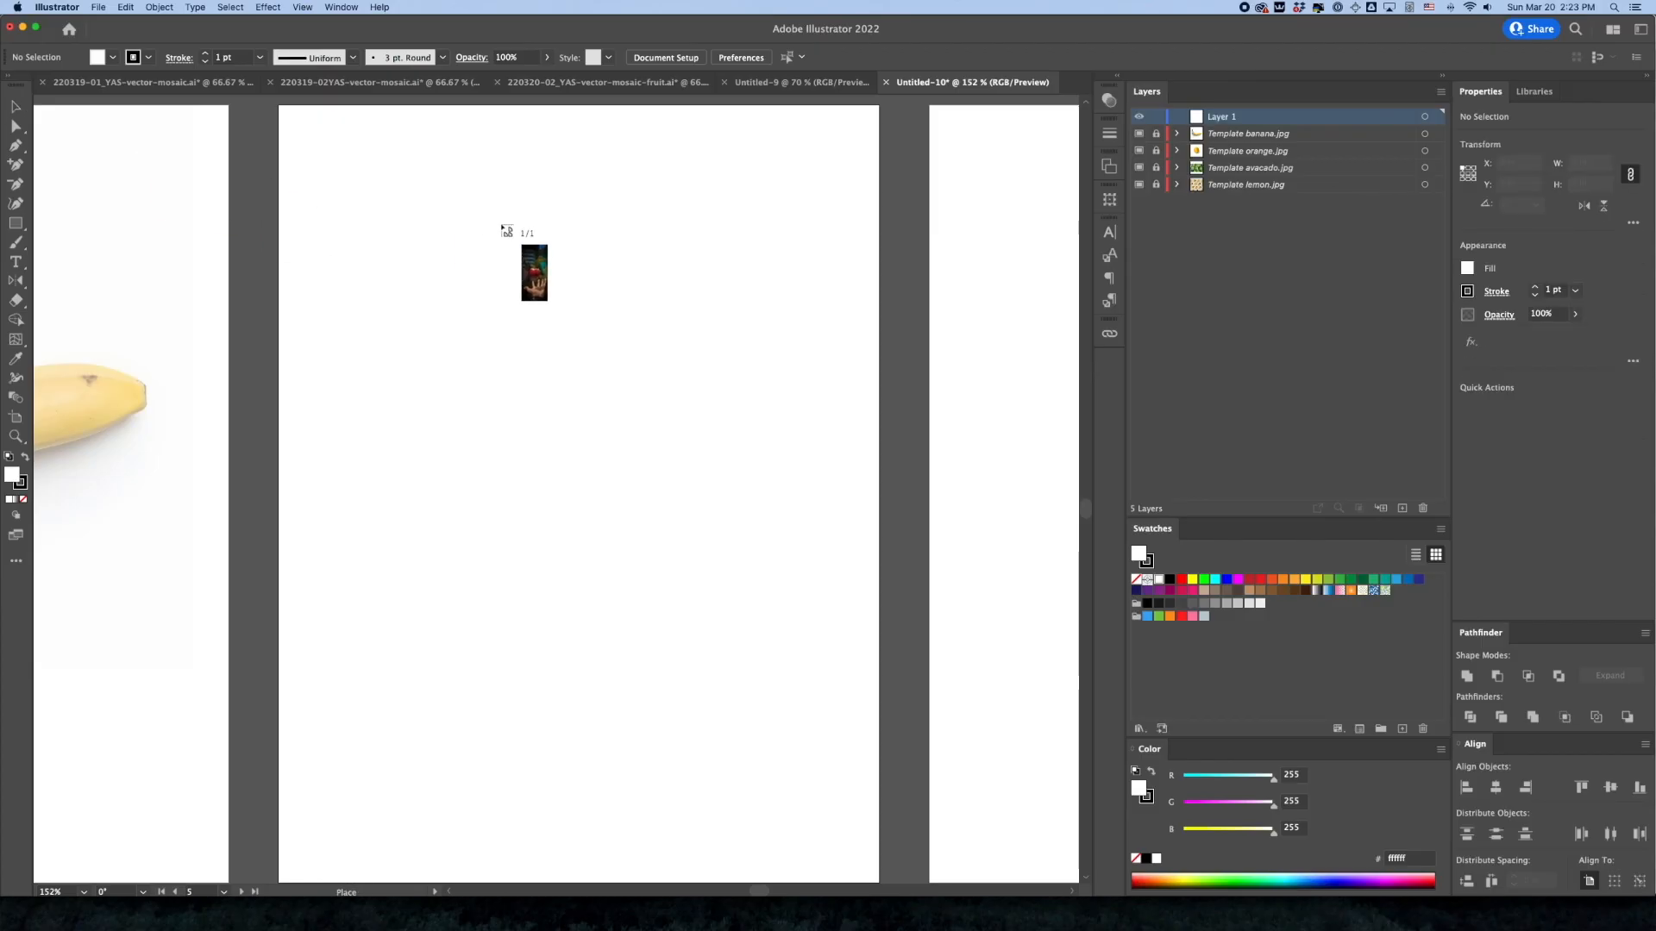
pyautogui.click(502, 224)
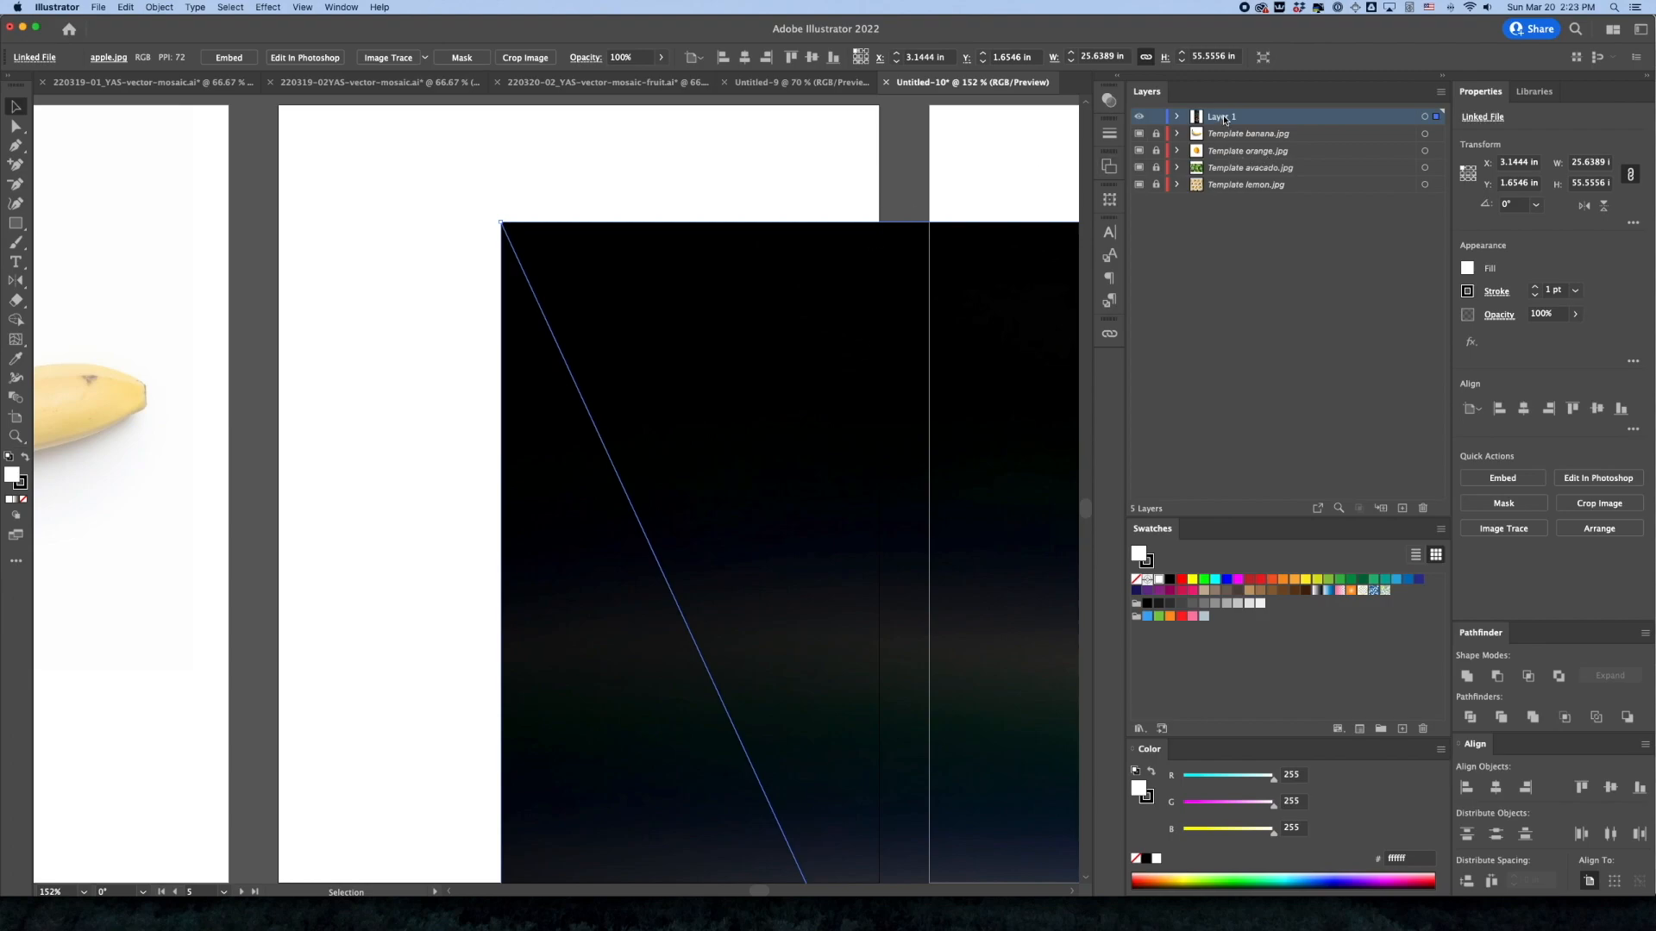
pyautogui.click(1157, 116)
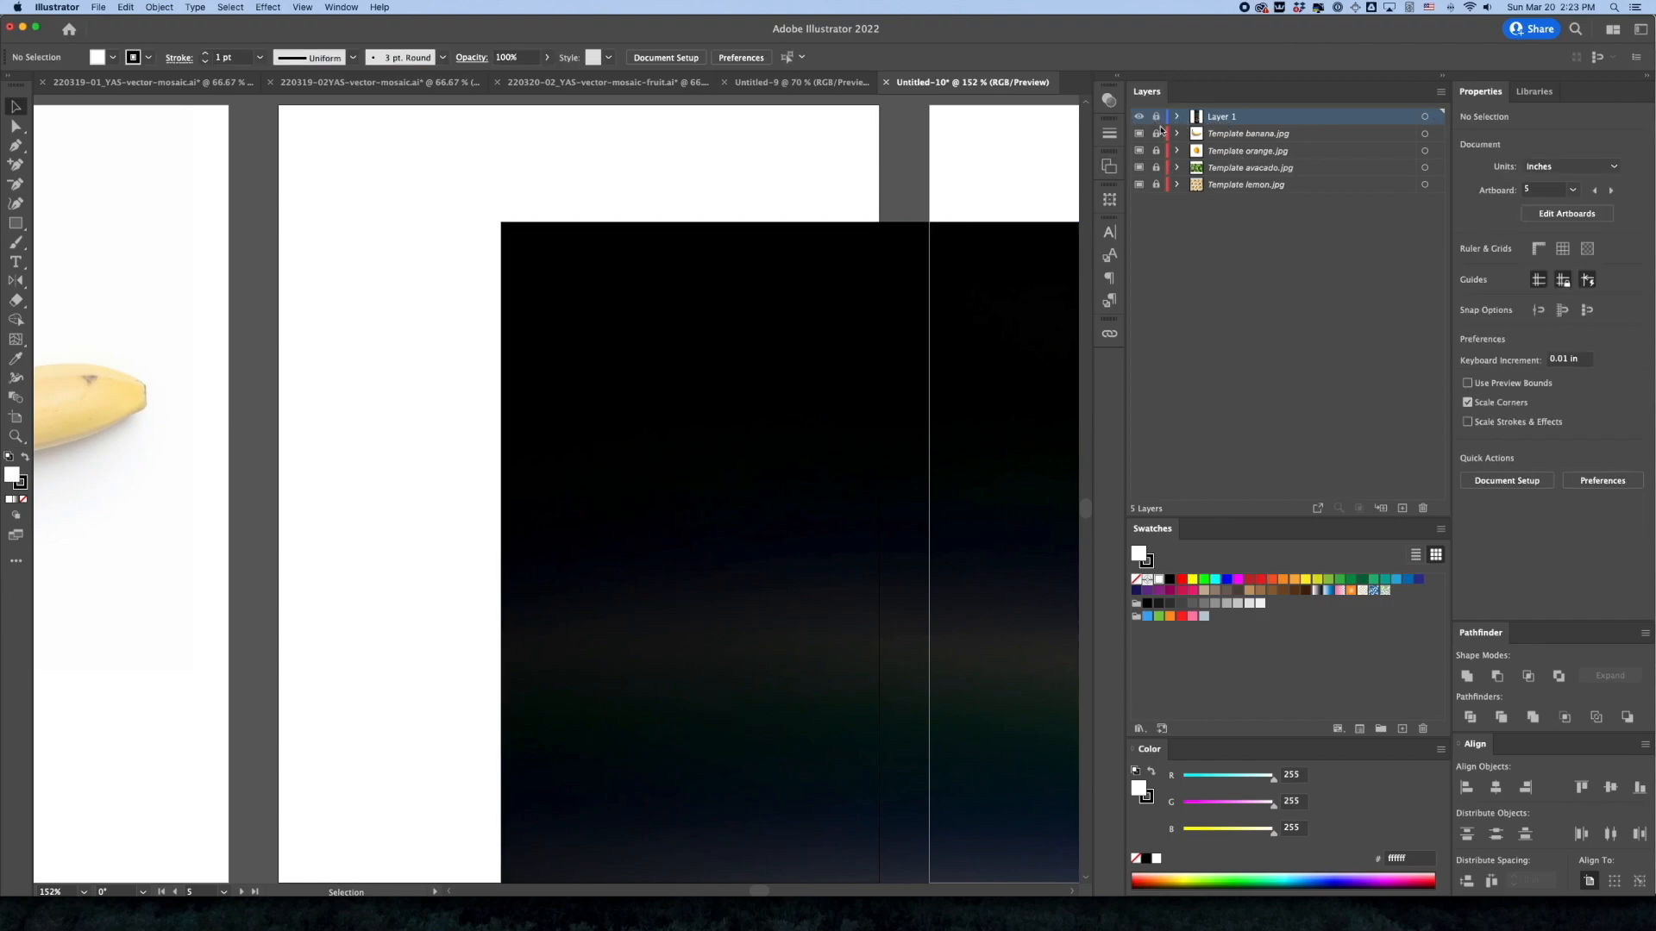
pyautogui.click(1156, 117)
pyautogui.press('super+a')
pyautogui.press('Delete')
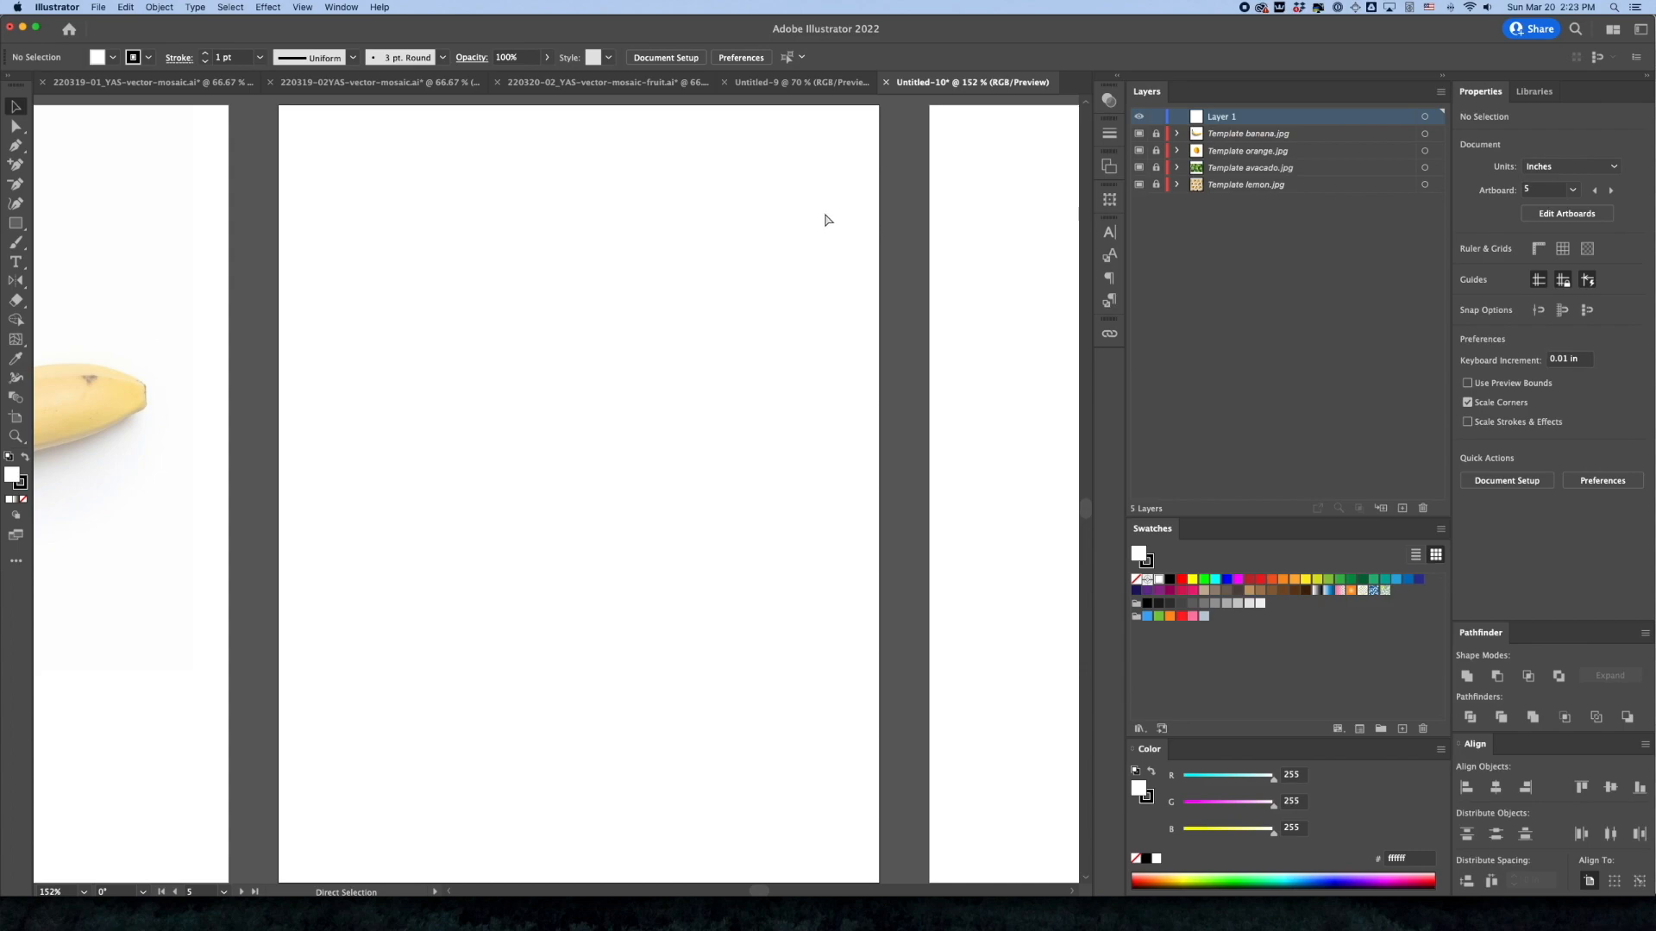
# Place apple.jpg on artboard 5 as a linked template
pyautogui.click(99, 7)
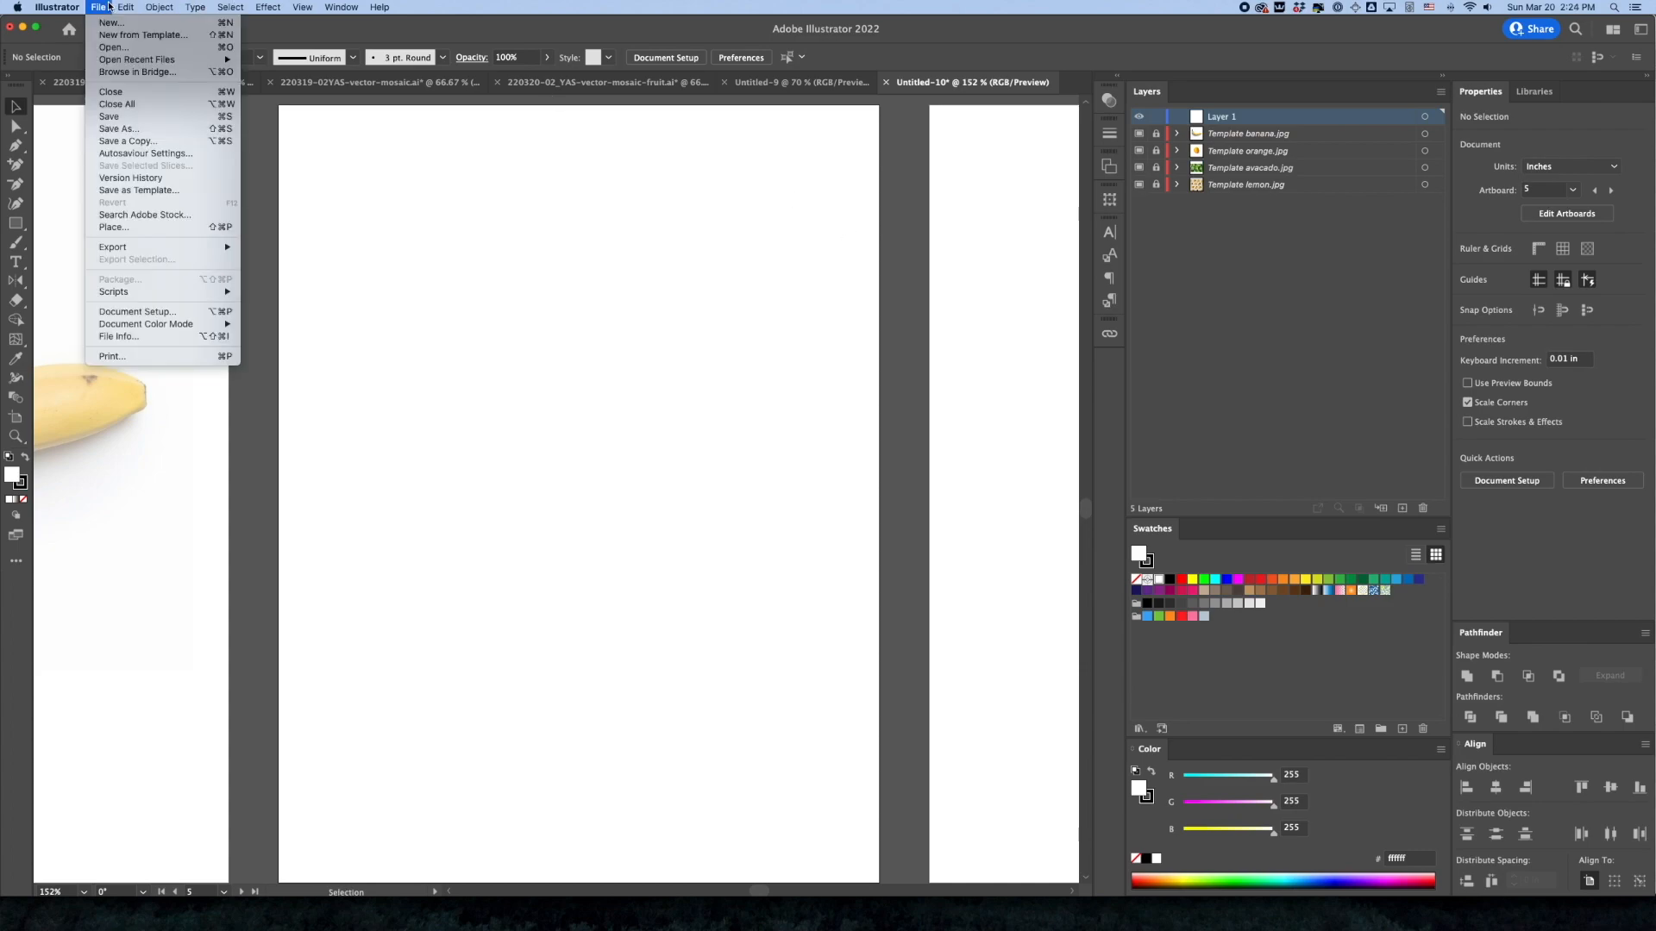
pyautogui.click(123, 228)
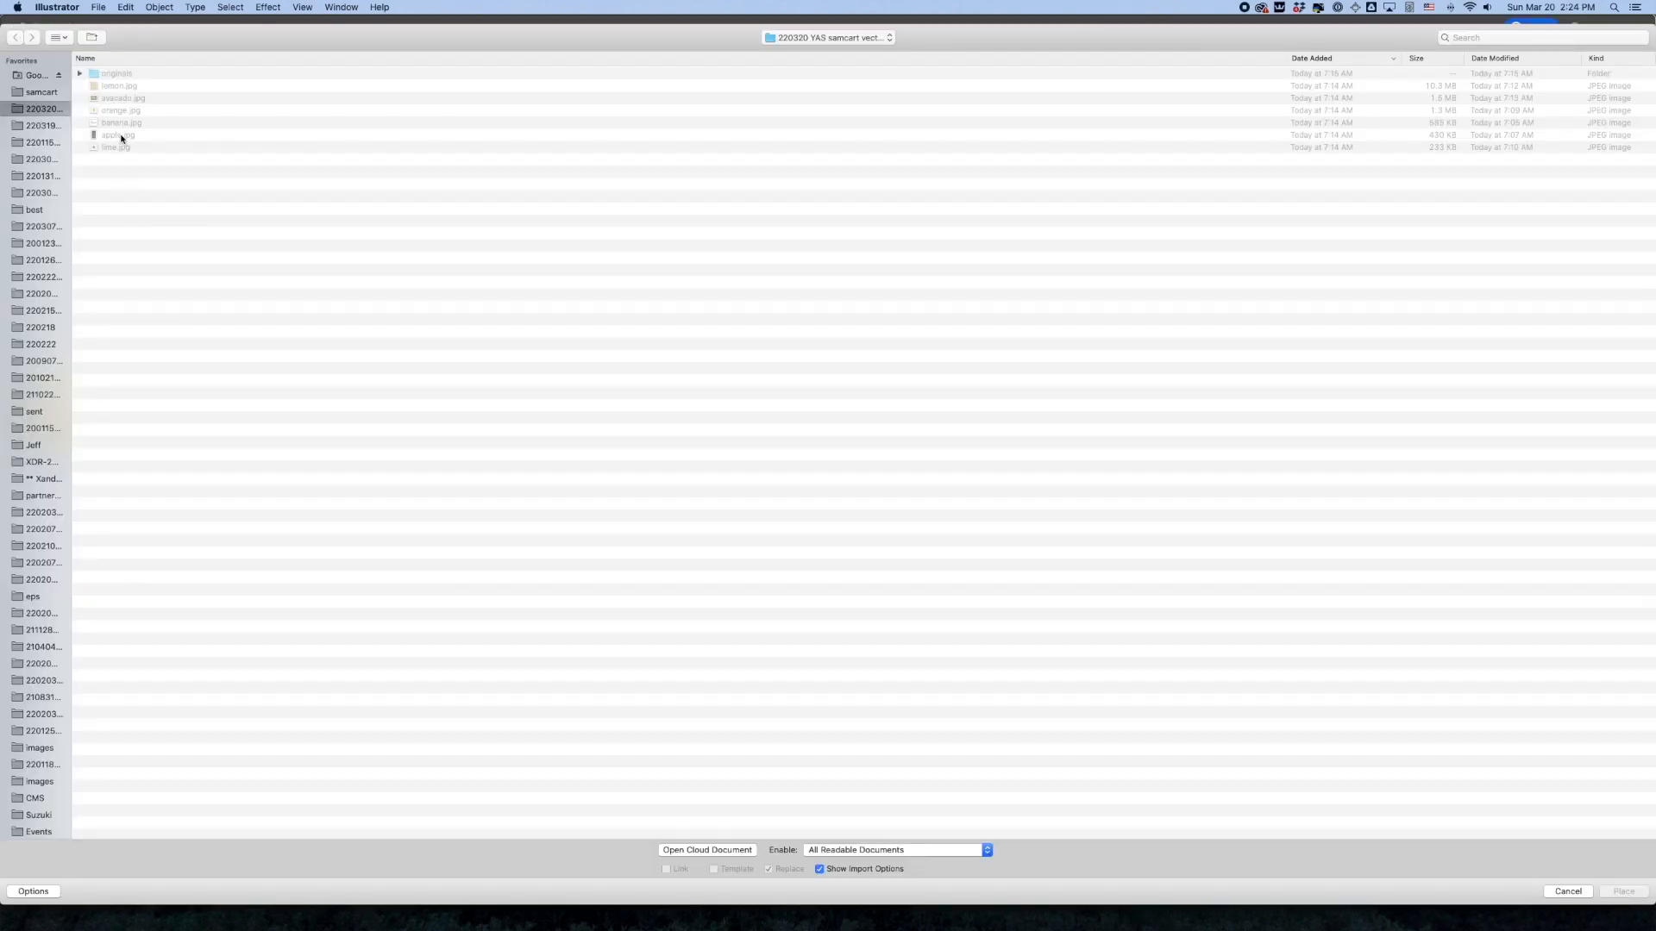
pyautogui.click(121, 135)
pyautogui.click(721, 868)
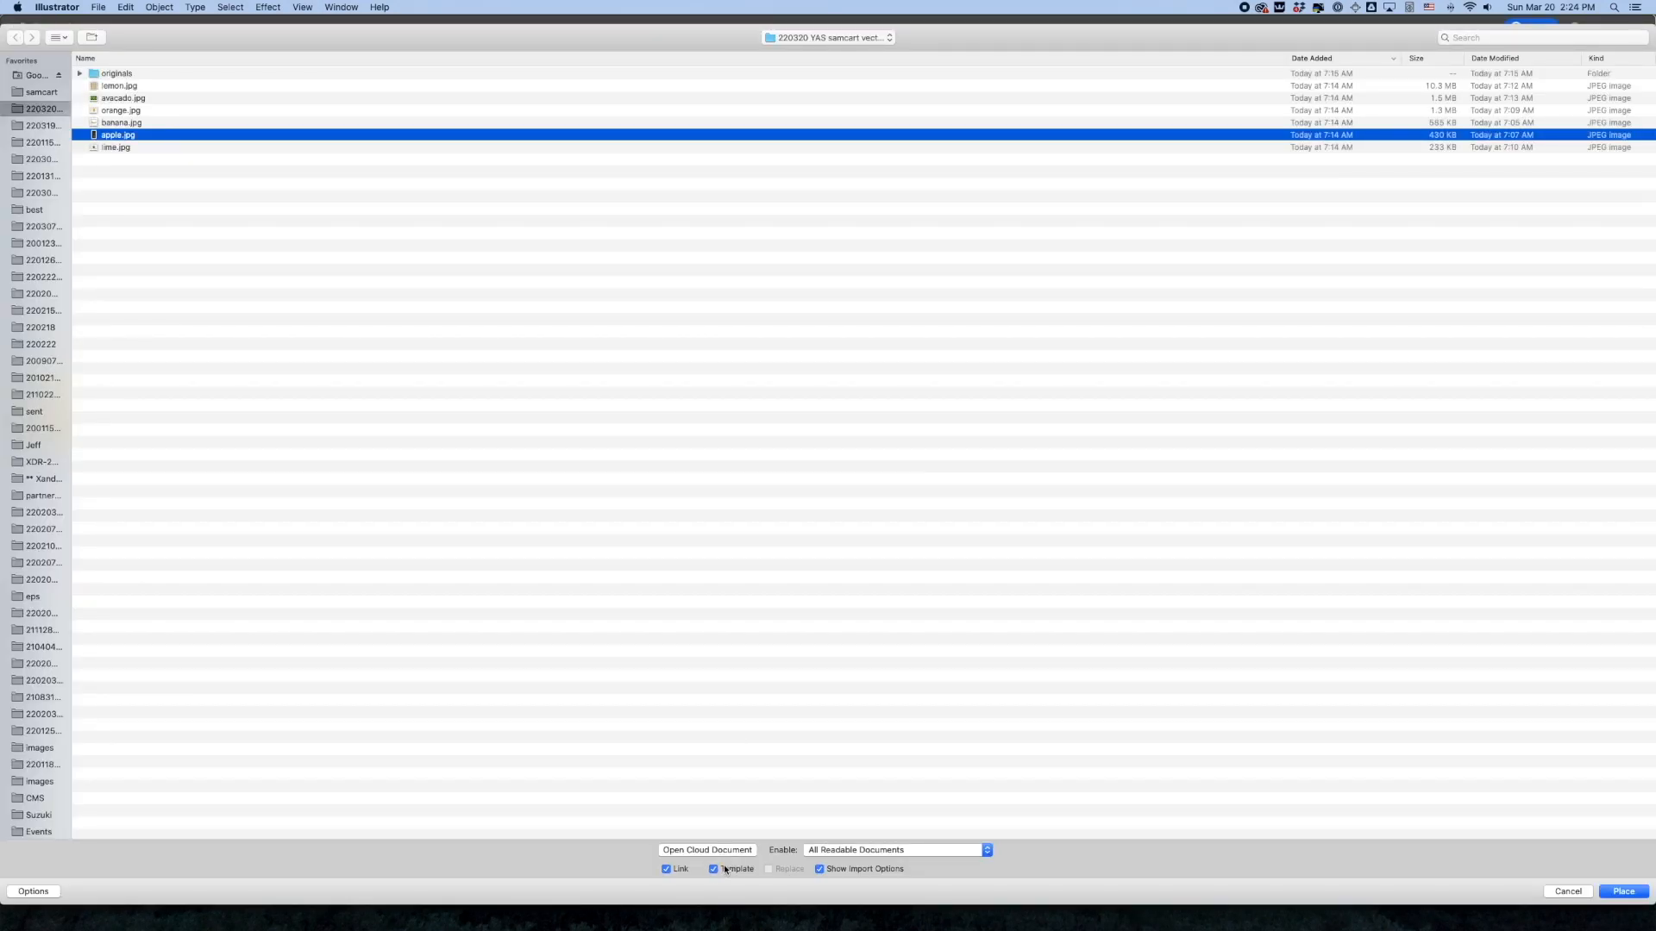
pyautogui.click(1623, 891)
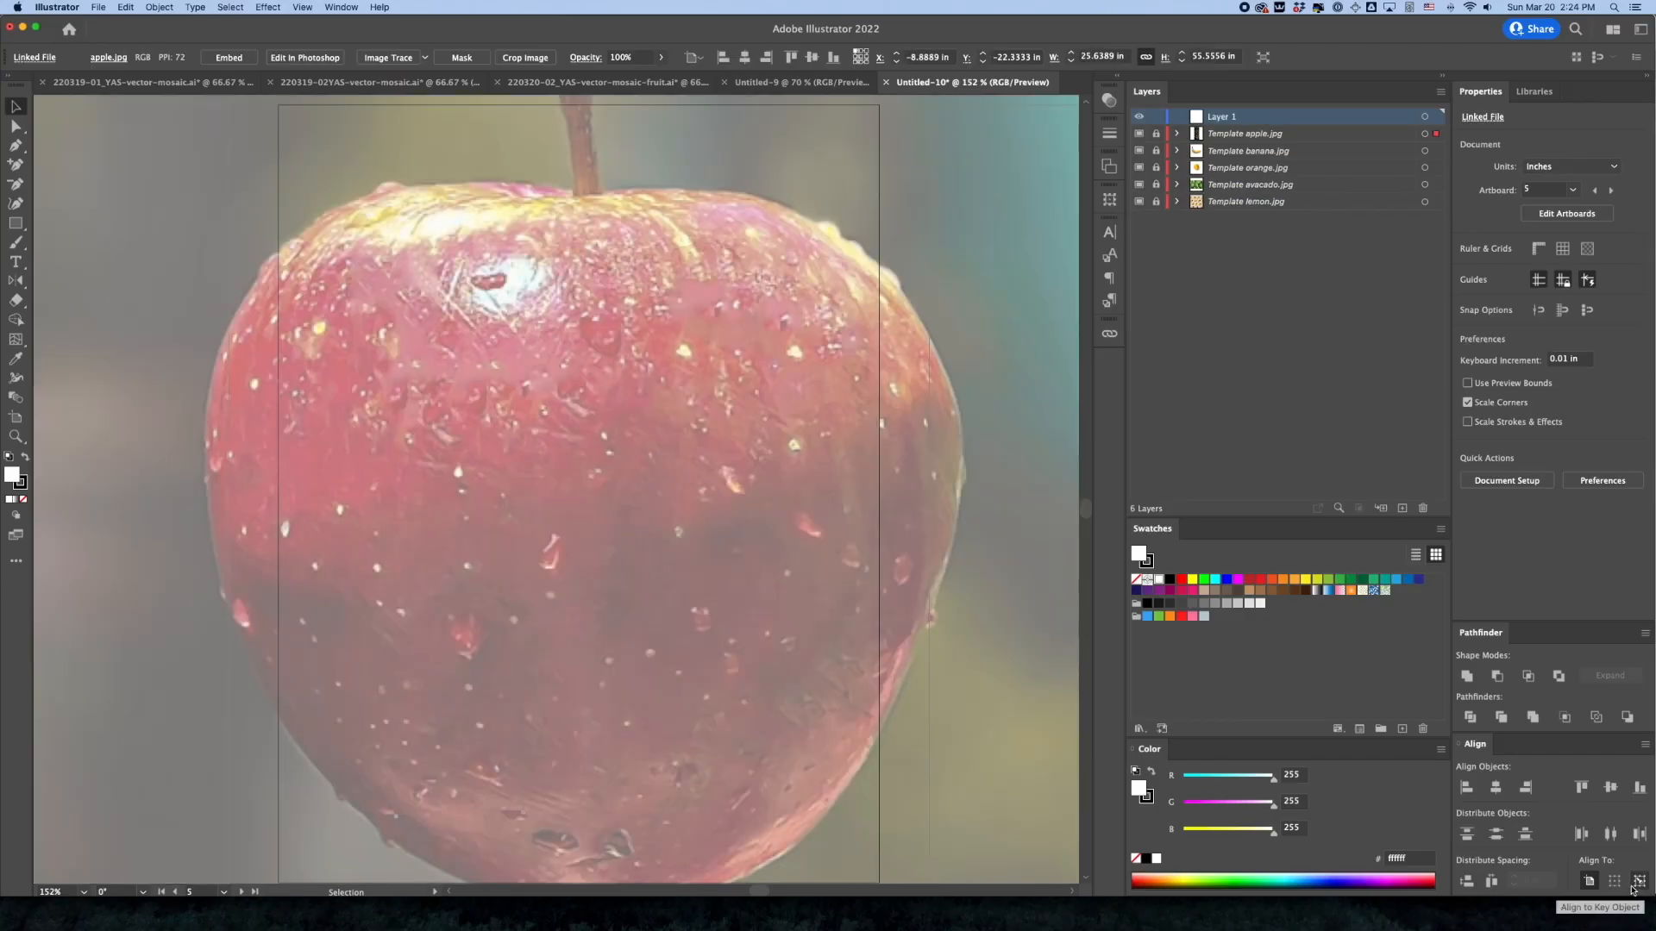
# Unlock the apple template layer and set the photo to X 0, Y 0 and 8 in wide with proportions kept
pyautogui.click(1157, 135)
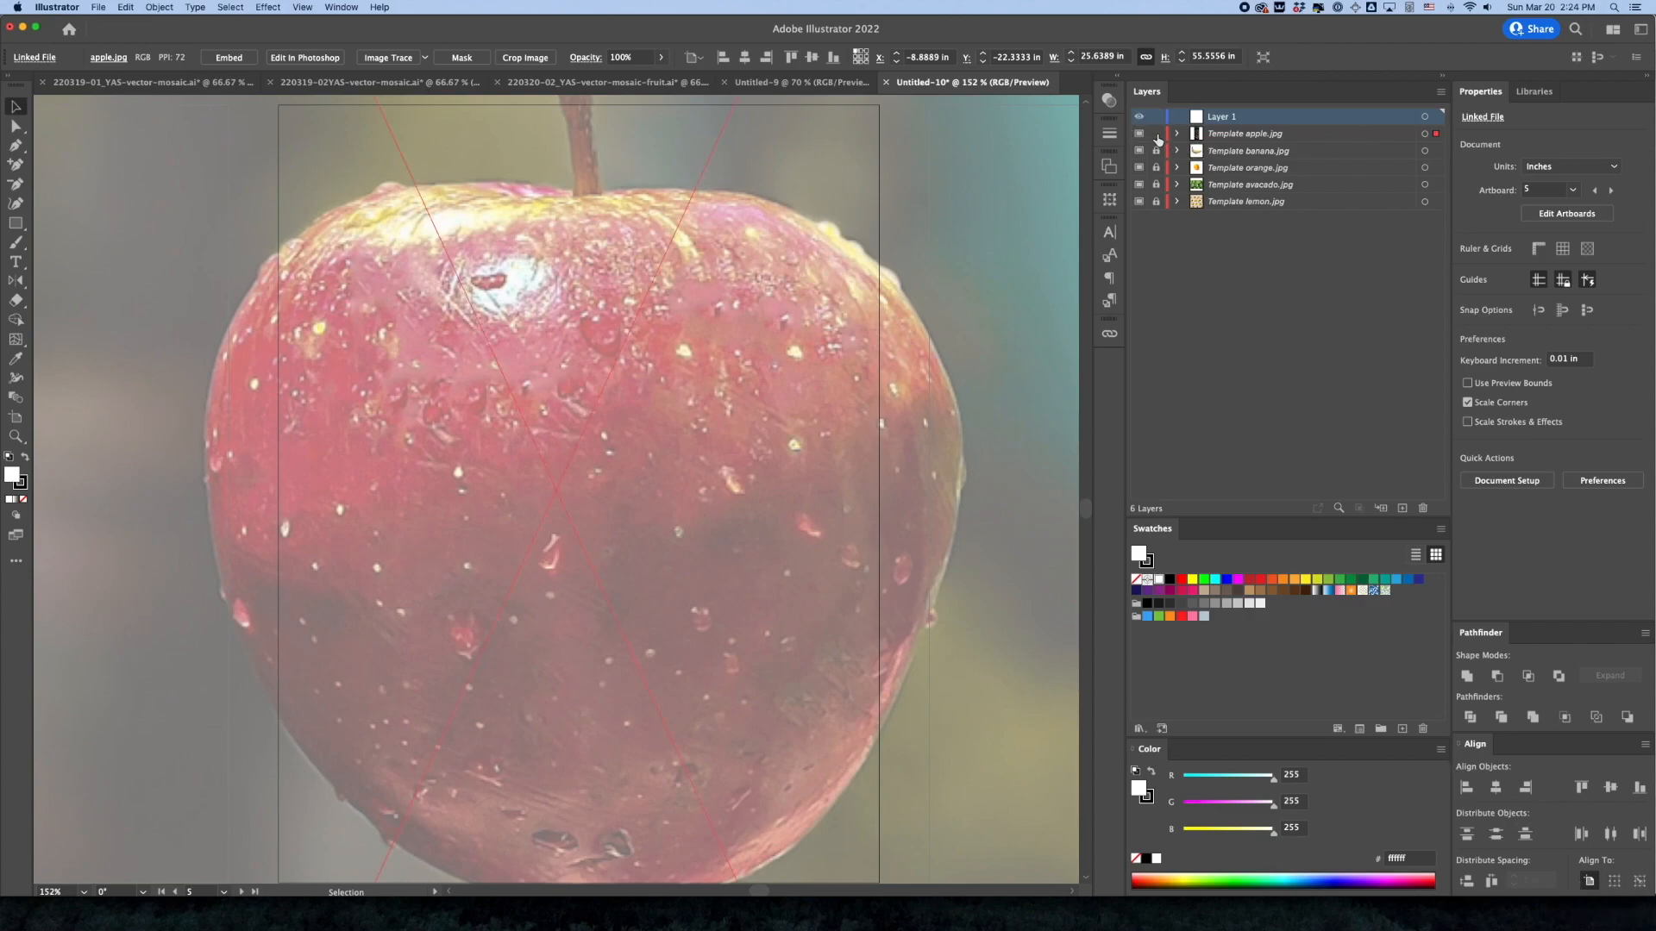
pyautogui.click(916, 58)
pyautogui.write('0')
pyautogui.press('Tab')
pyautogui.write('0')
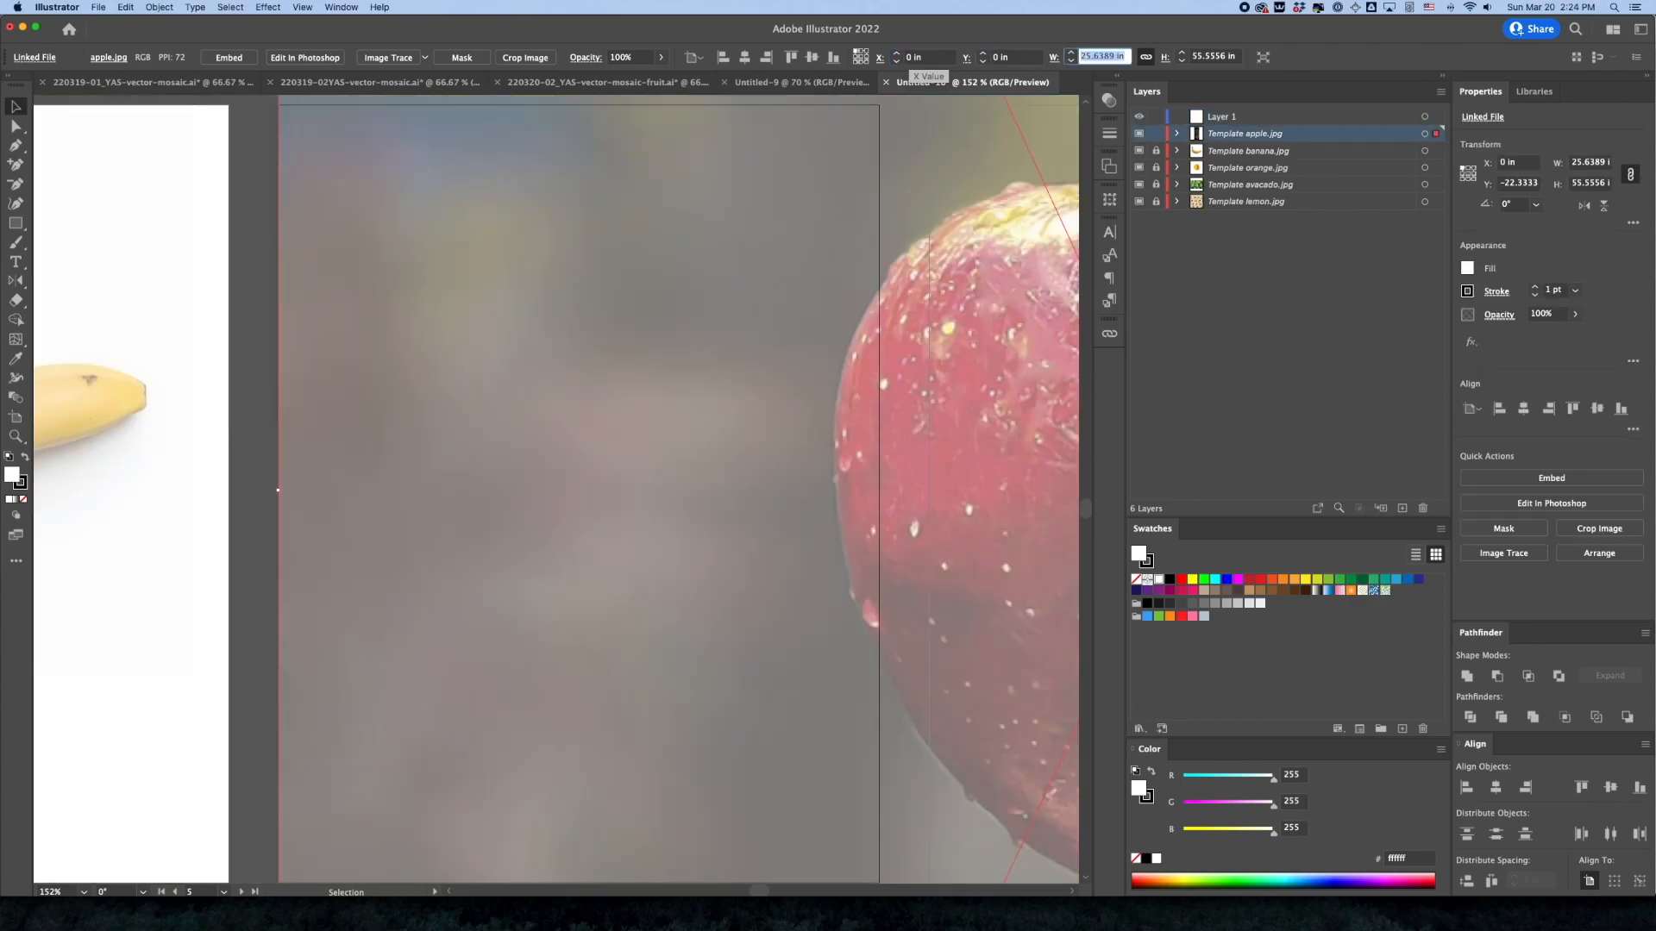
pyautogui.press('Return')
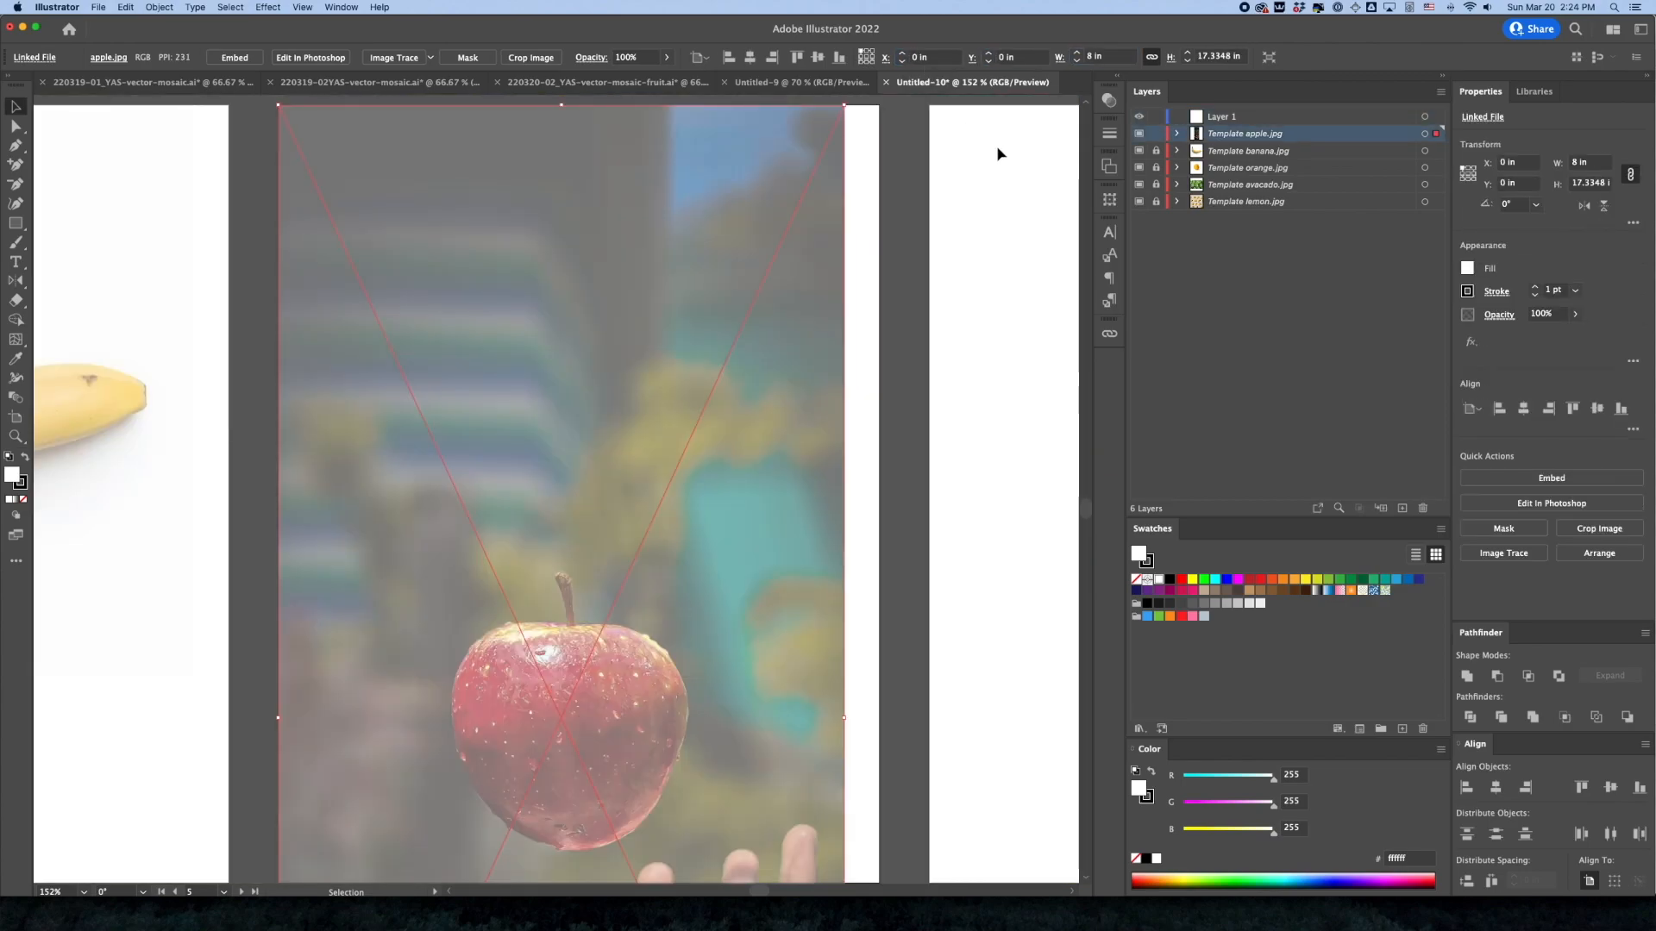
# Lock the apple template layer, and make the empty artboard 6 the active artboard and Layer 1 the active layer
pyautogui.click(1156, 134)
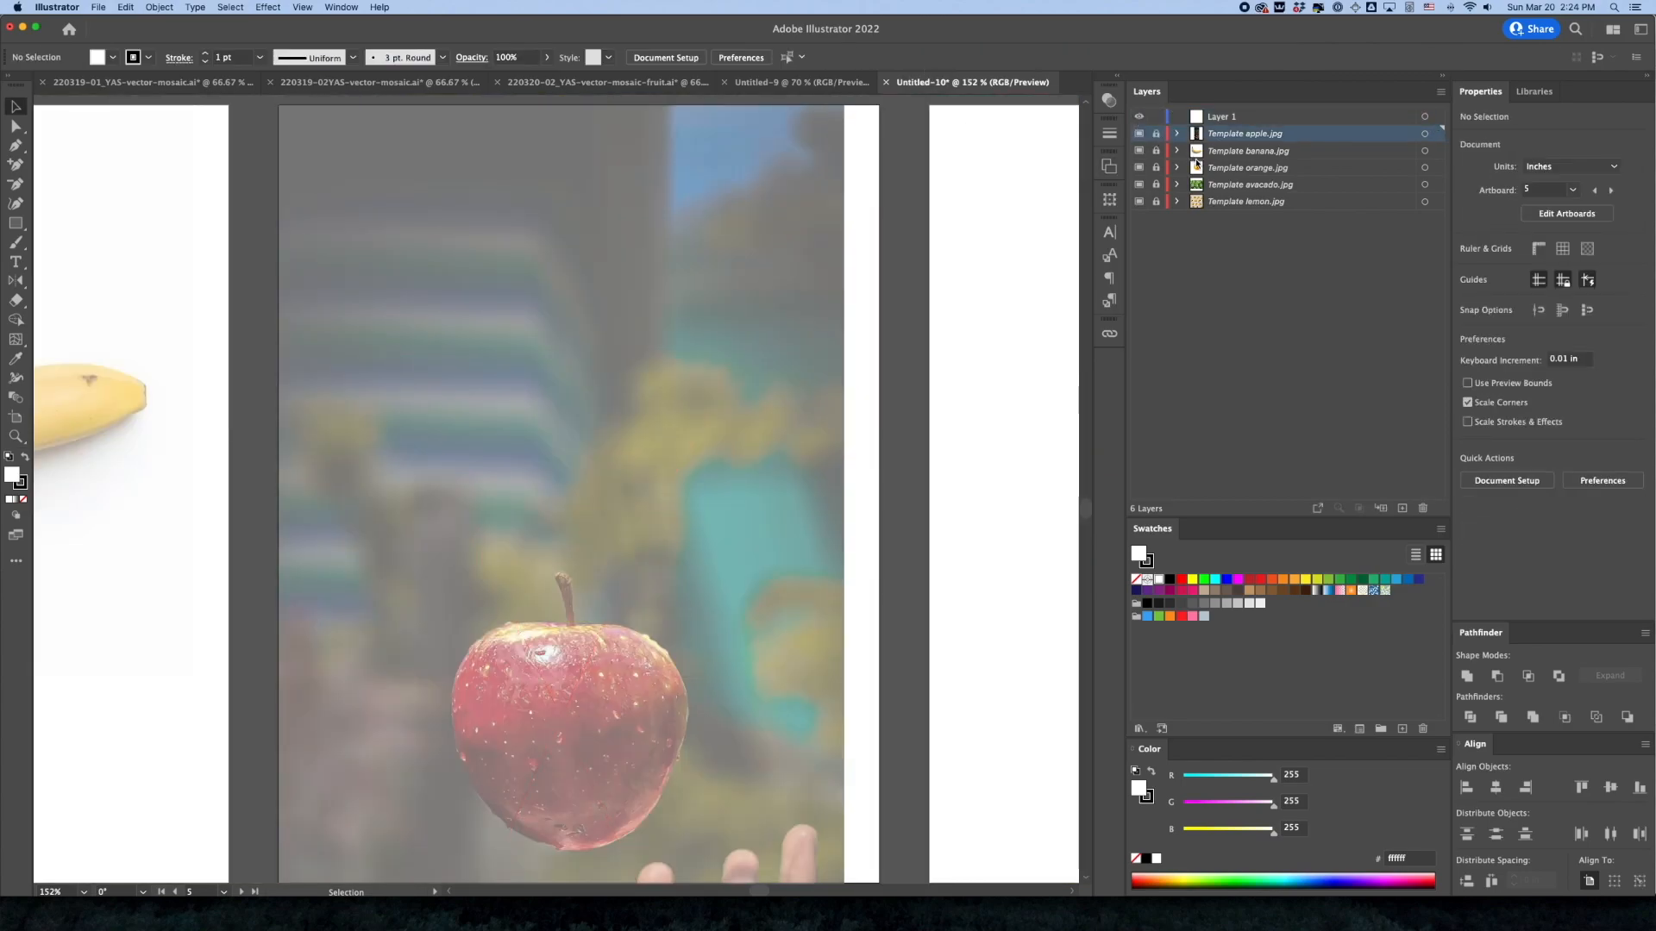
pyautogui.press('space')
pyautogui.moveTo(984, 328); pyautogui.dragTo(536, 347)
pyautogui.moveTo(705, 359); pyautogui.dragTo(632, 351)
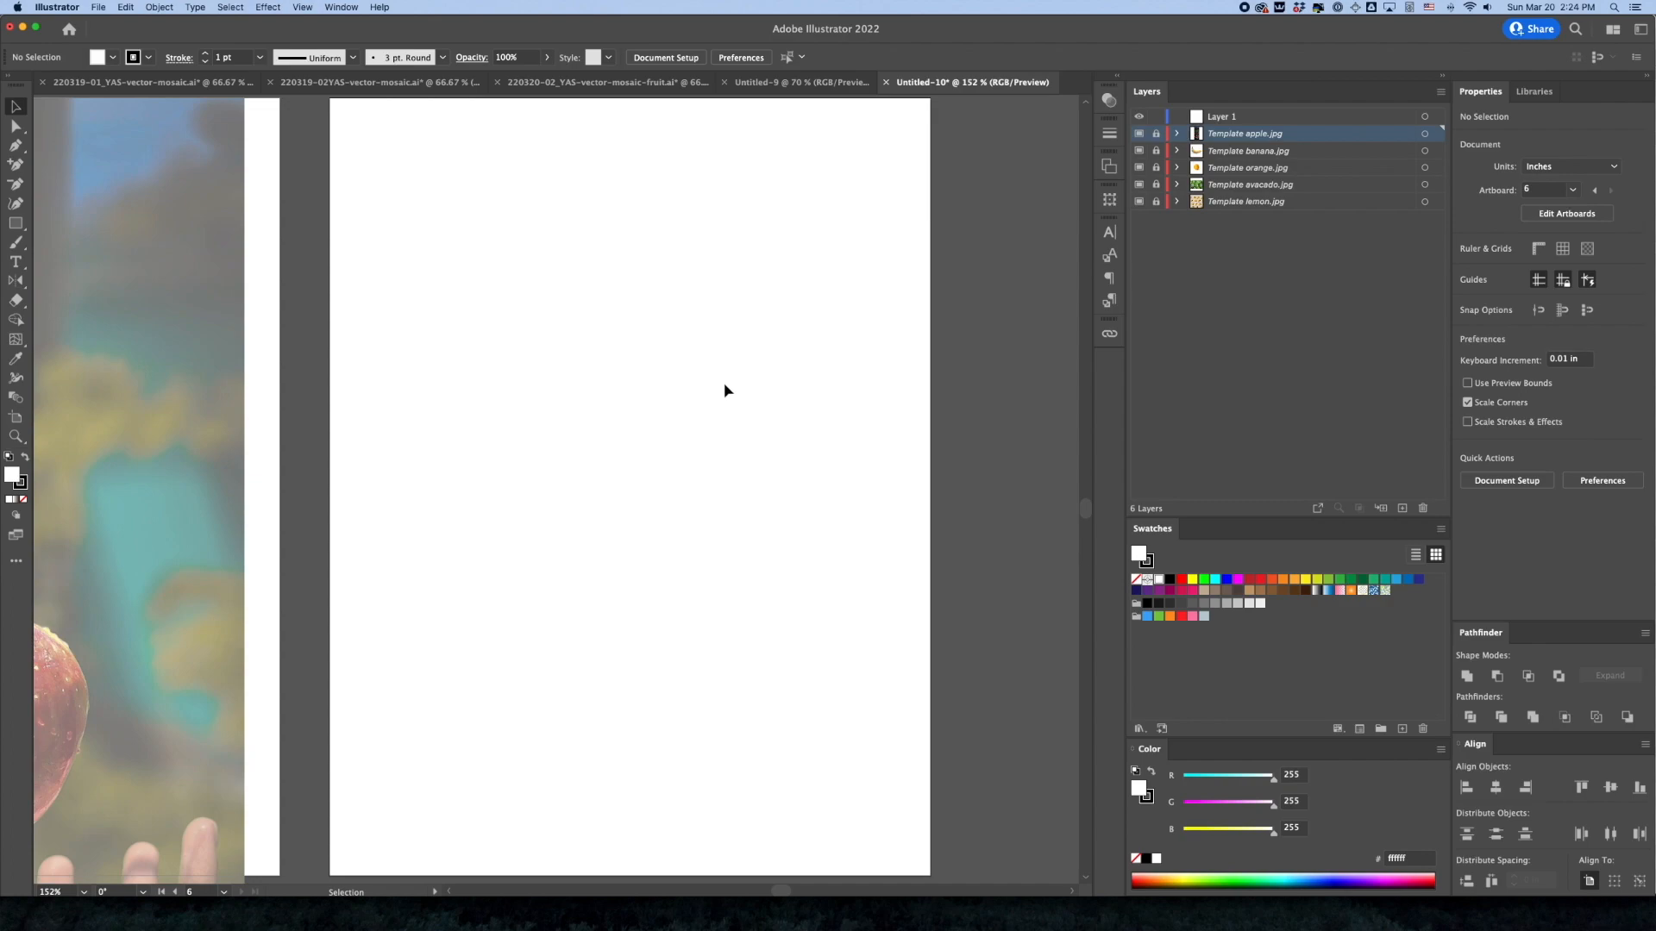
pyautogui.click(1231, 119)
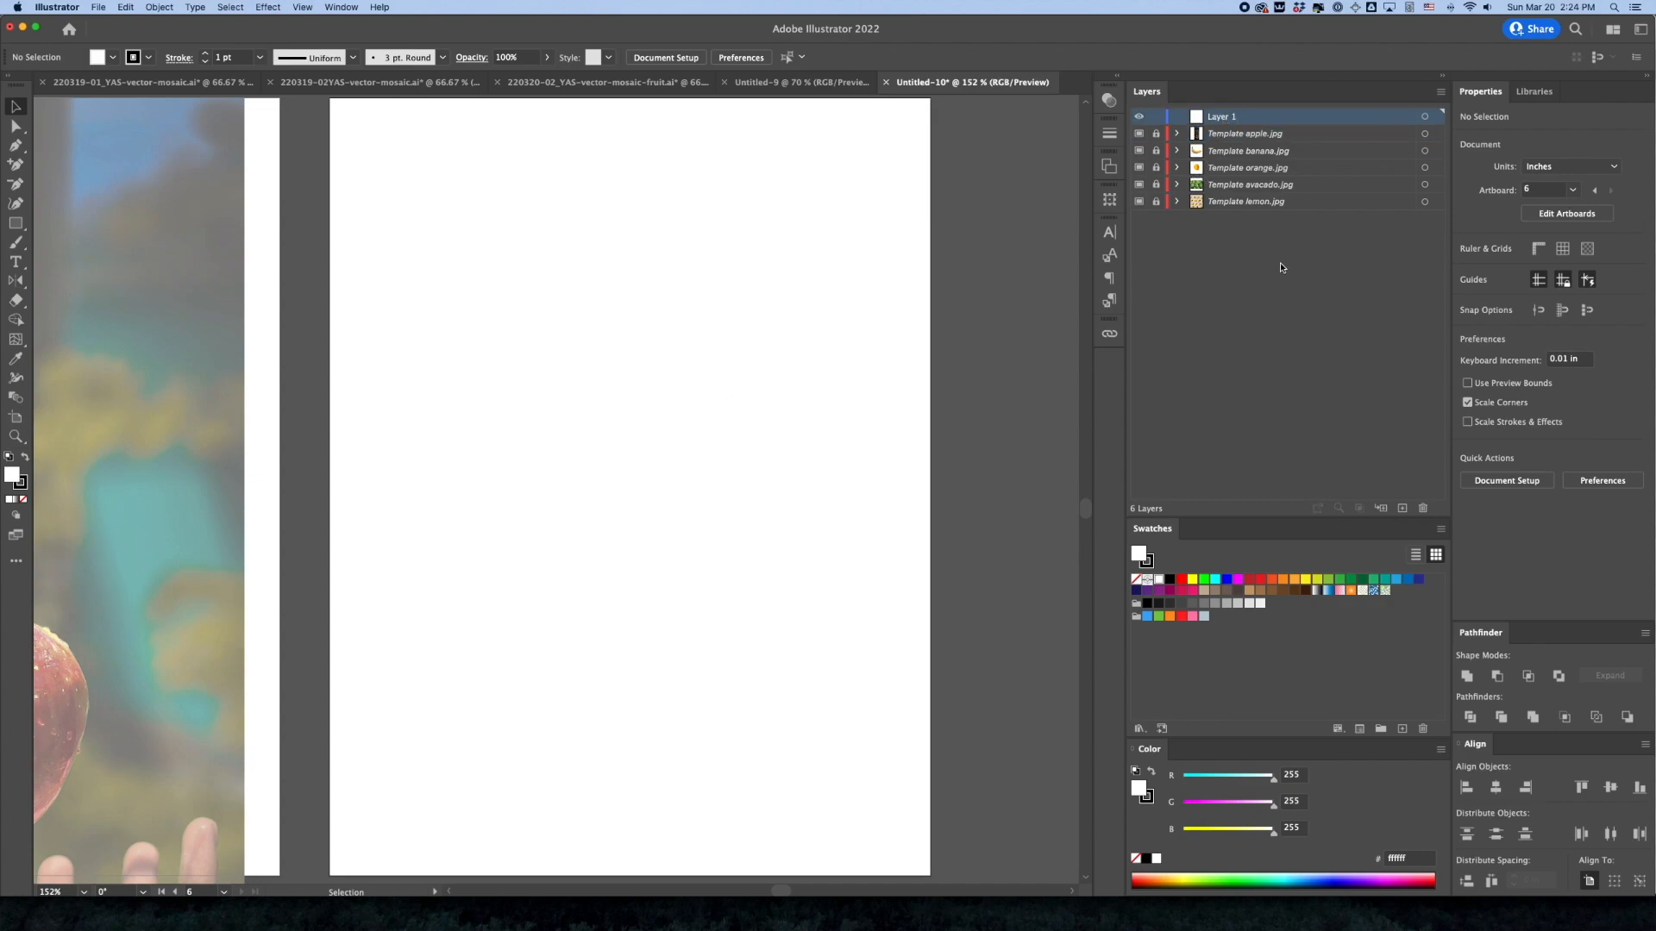
# Place lime.jpg on artboard 6 as a linked template
pyautogui.click(100, 8)
pyautogui.click(158, 230)
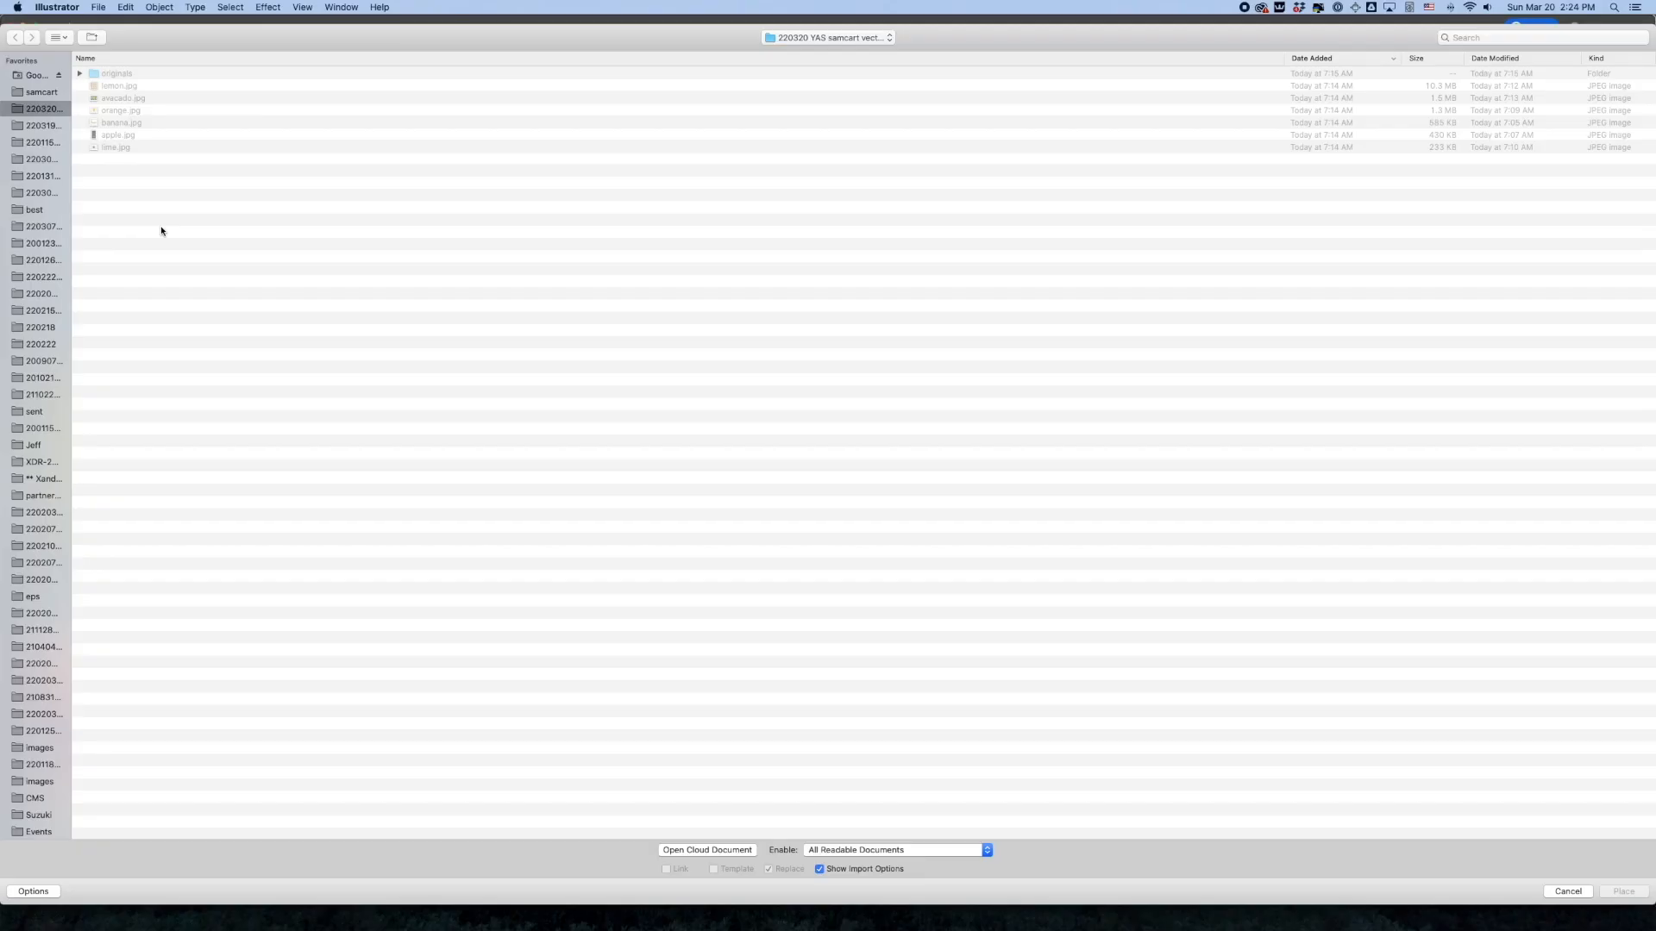
pyautogui.click(122, 150)
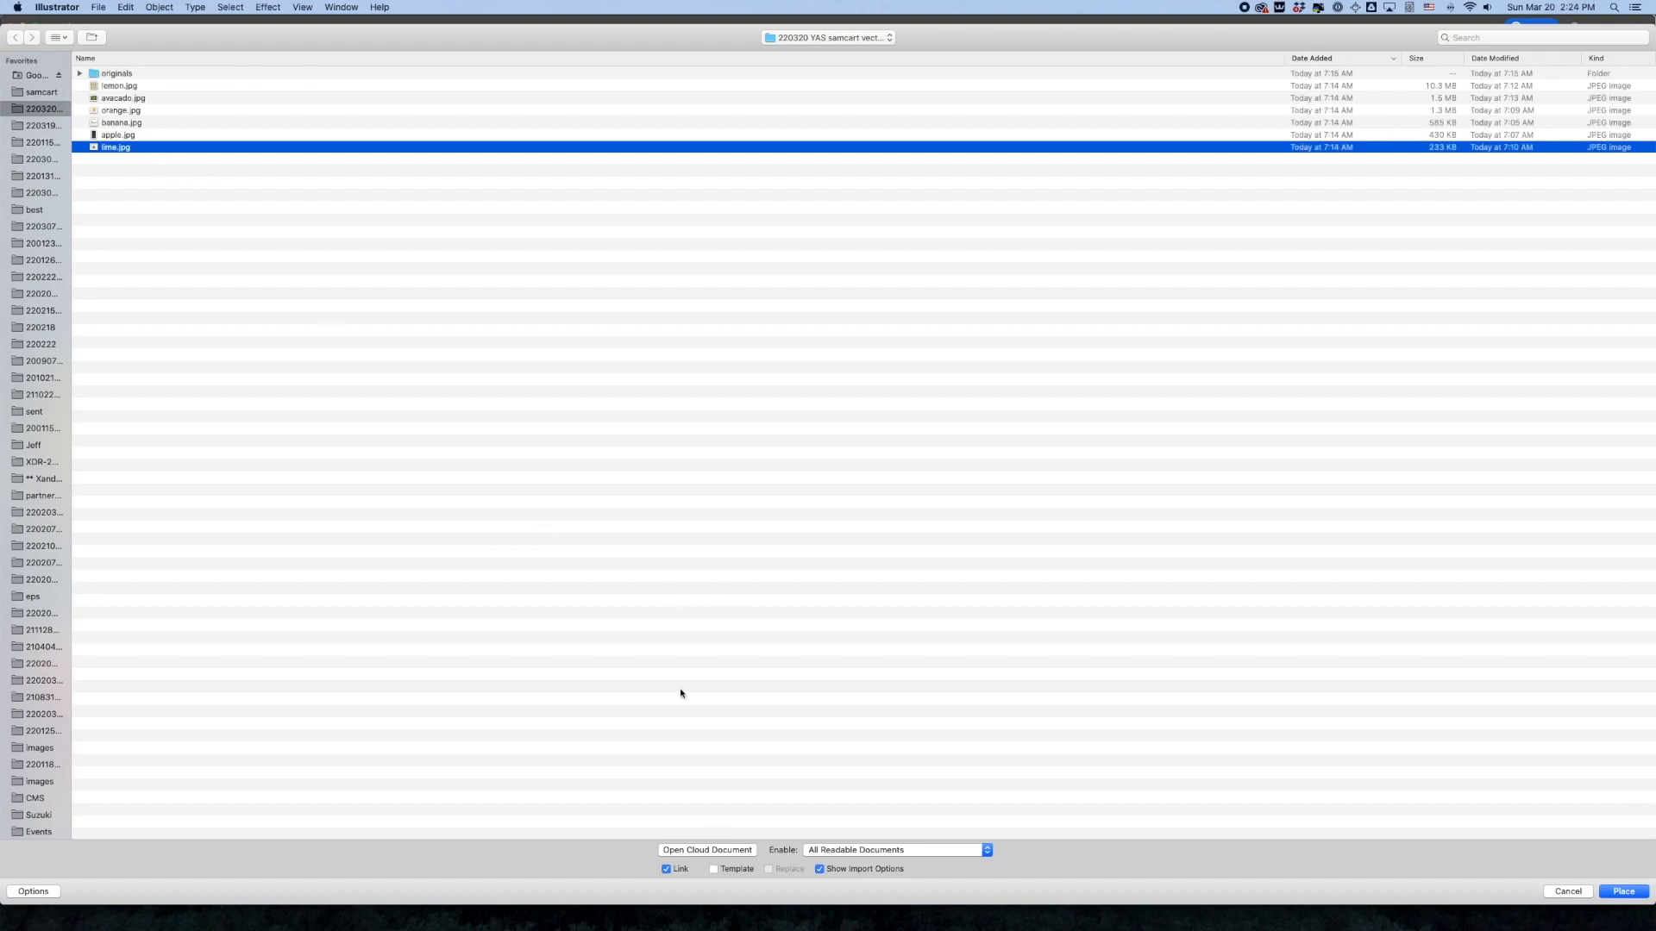
pyautogui.click(714, 870)
pyautogui.click(1624, 892)
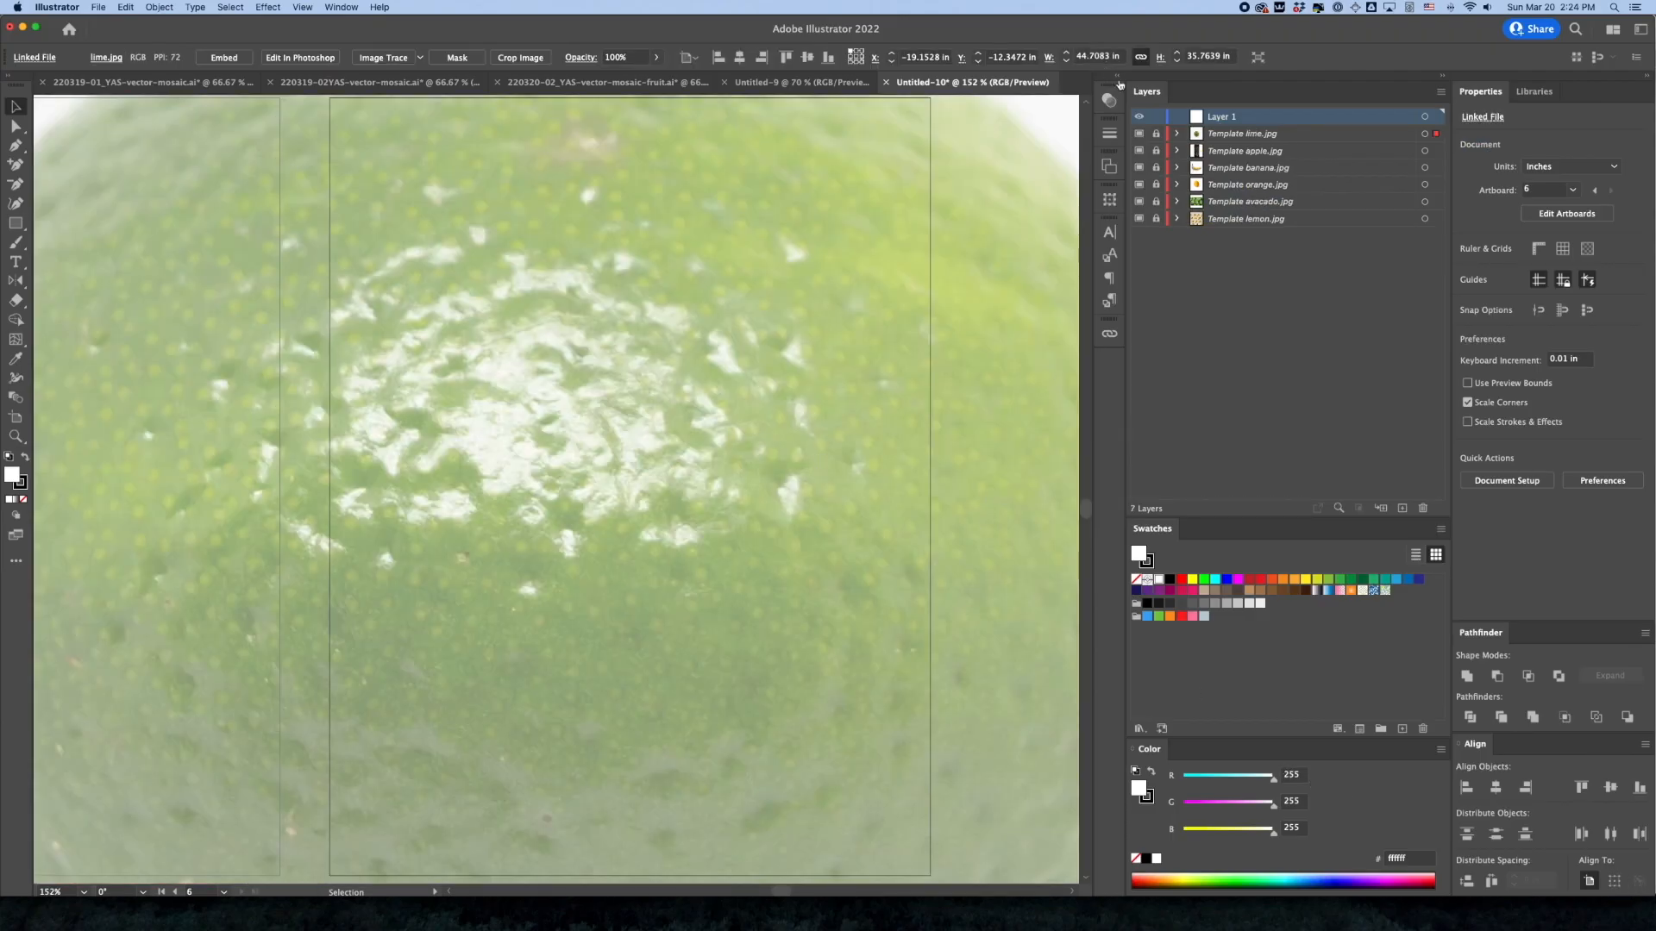
# Unlock the lime template layer, set the photo to X 0, Y 0 and 8 in wide with proportions kept, and relock the layer
pyautogui.click(1156, 133)
pyautogui.click(924, 56)
pyautogui.write('0')
pyautogui.press('Tab')
pyautogui.write('0')
pyautogui.press('Tab')
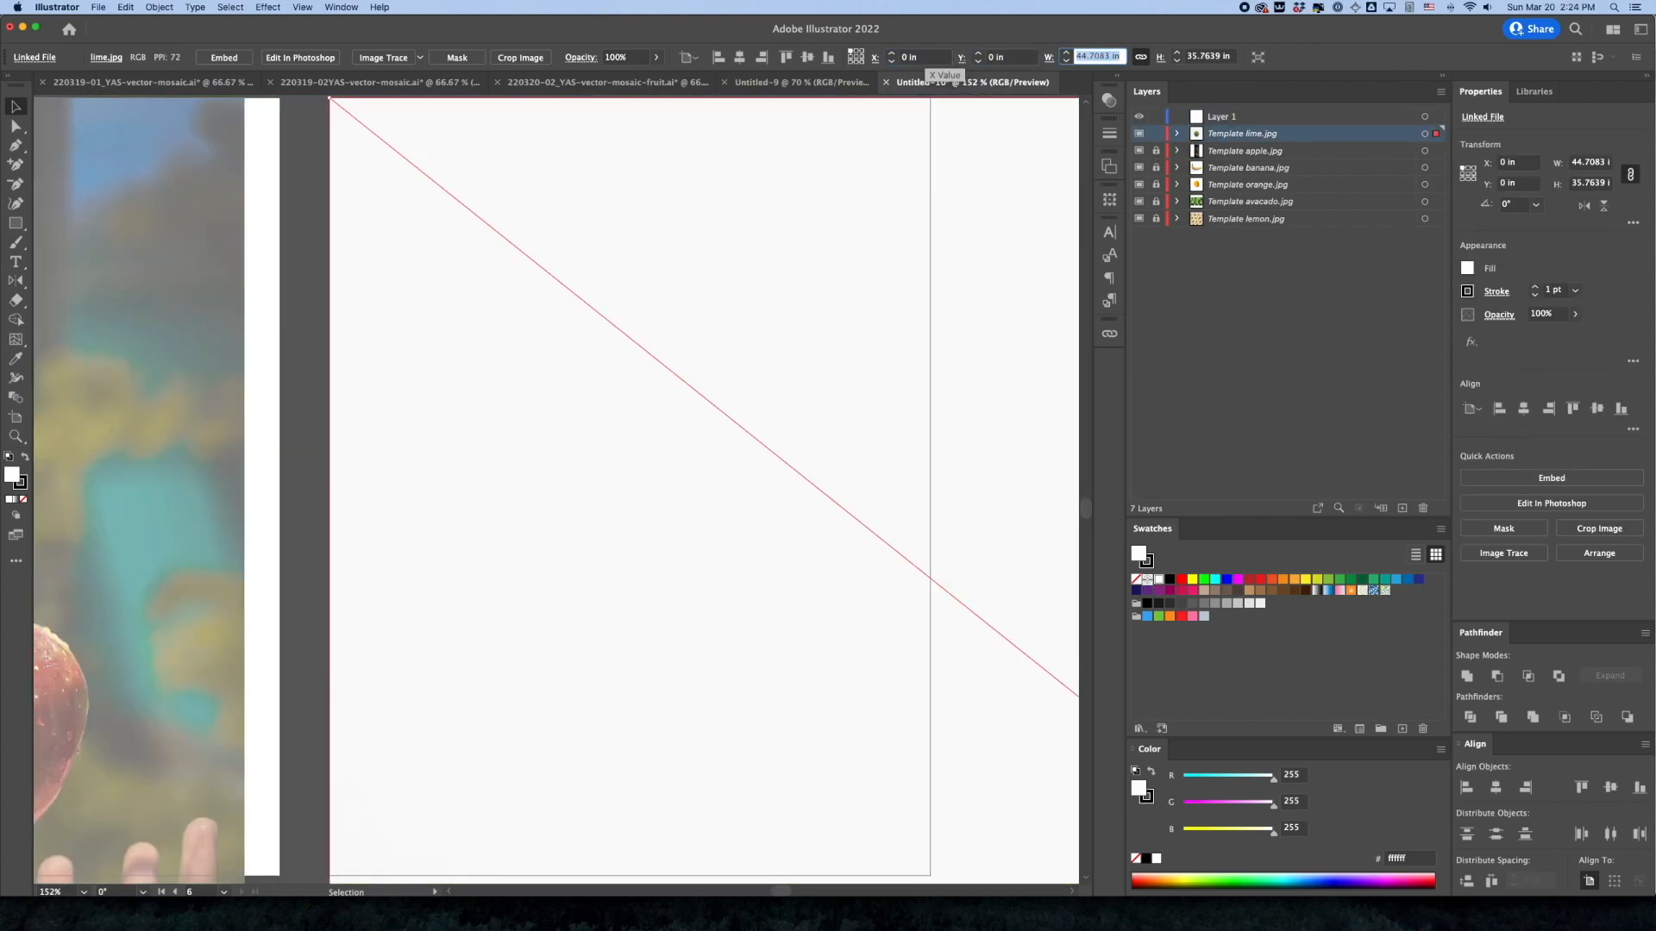
pyautogui.write('8')
pyautogui.press('Return')
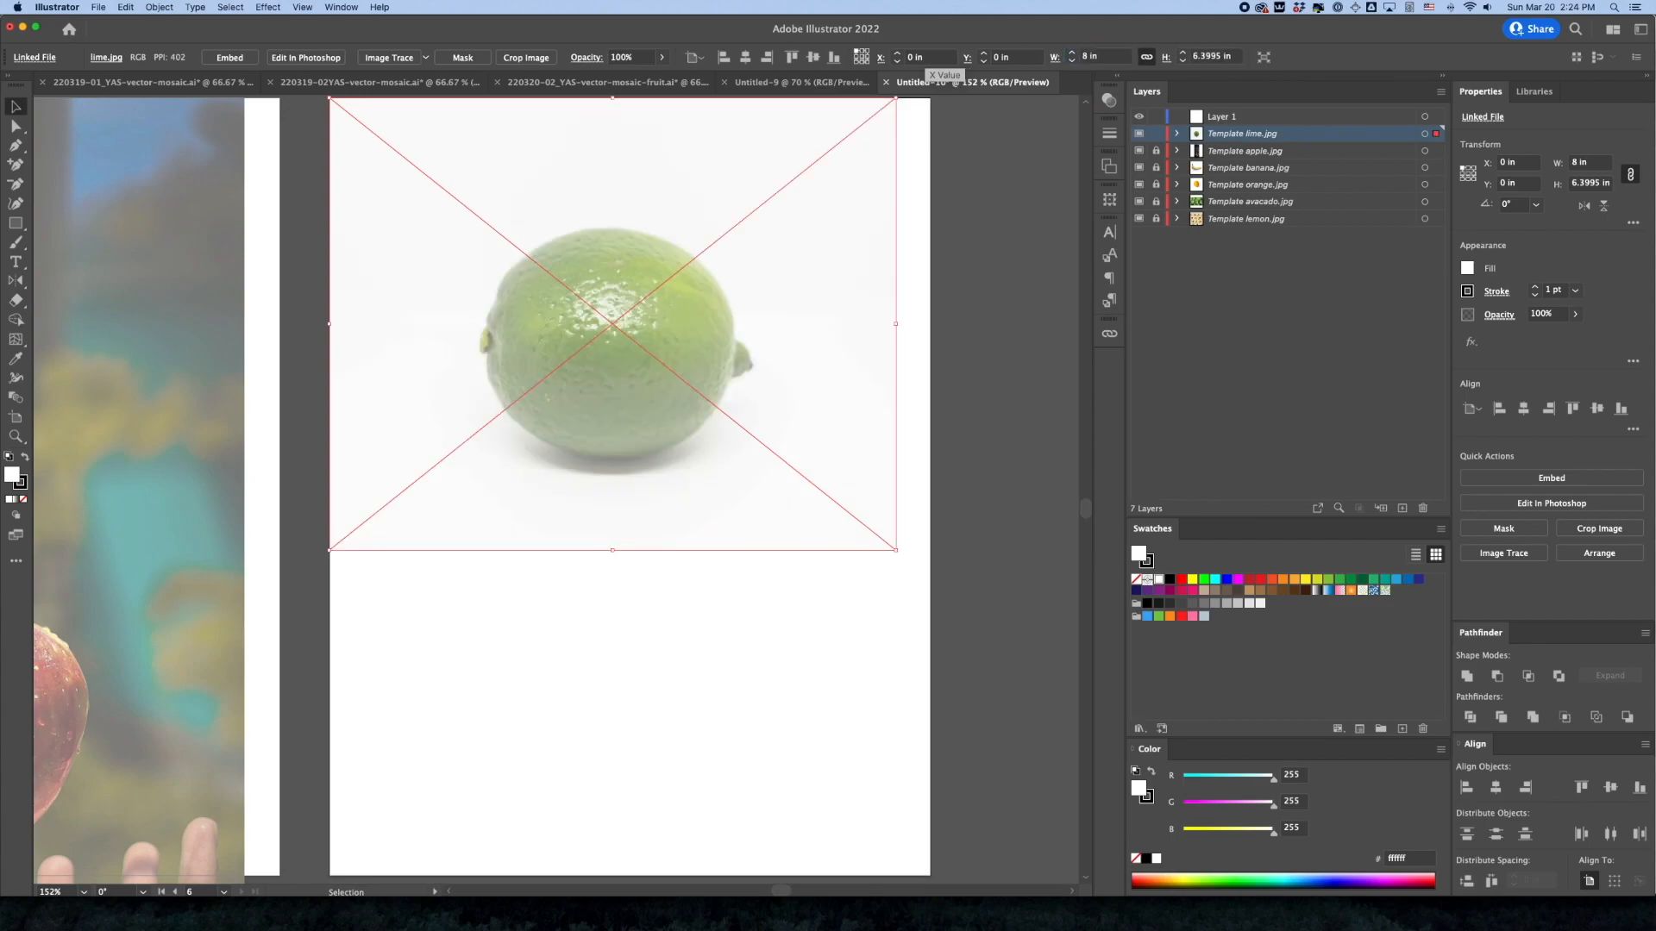
pyautogui.click(1156, 134)
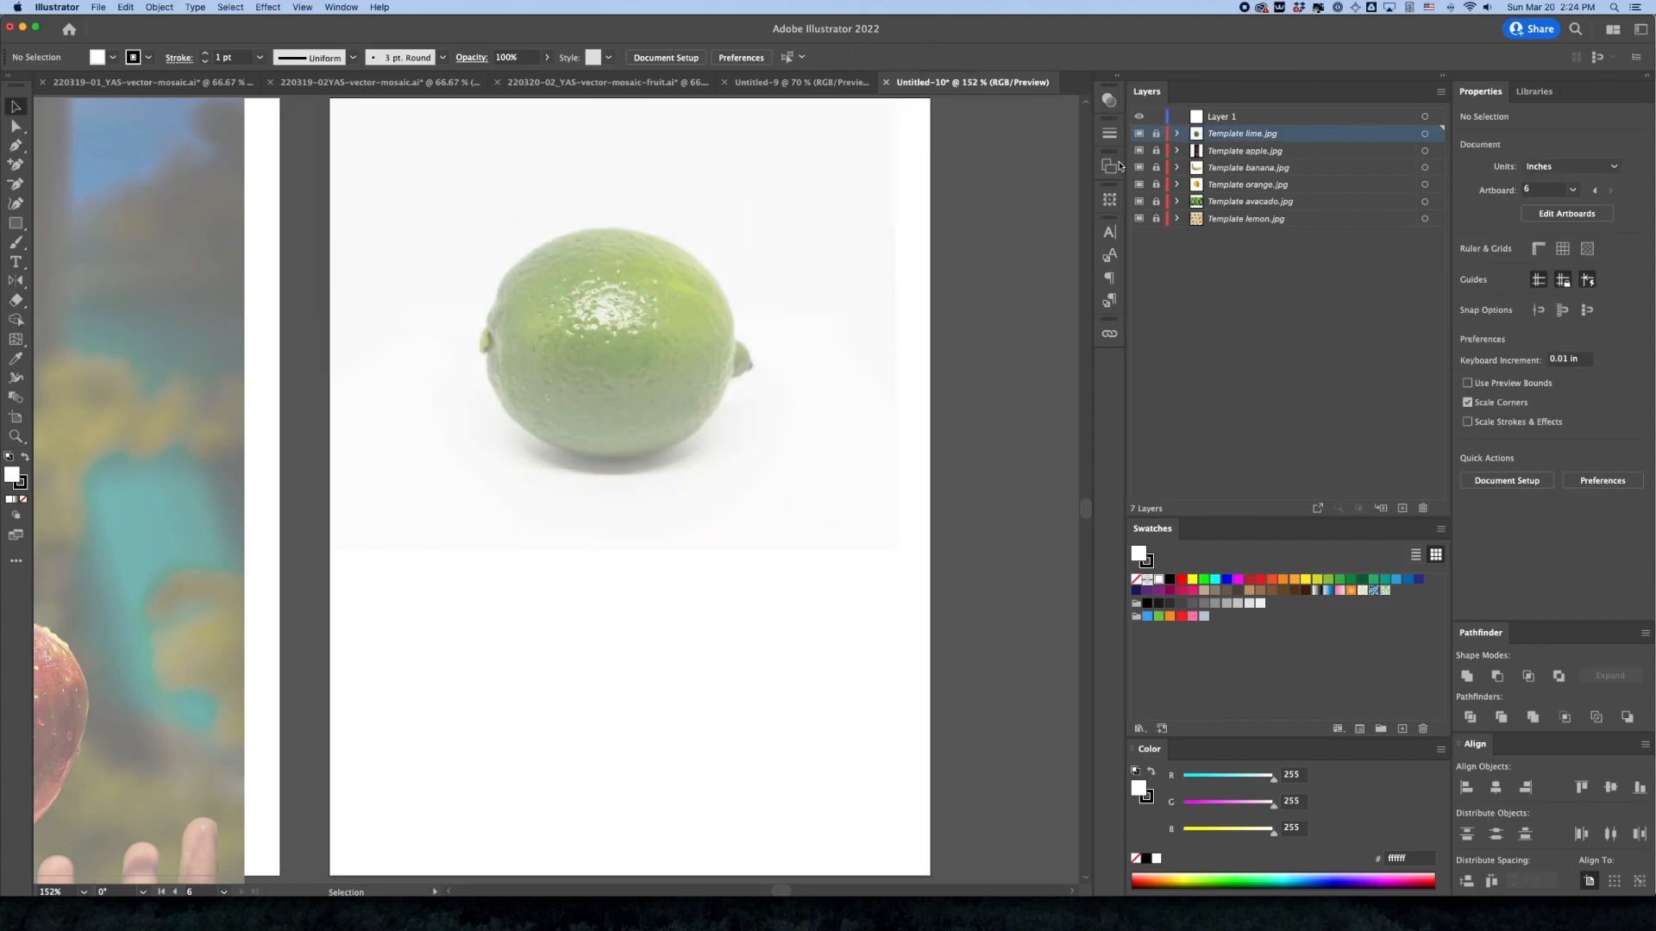
# Start saving the document under a new name and choose the eps folder inside samcart as the destination
pyautogui.press('super+shift+s')
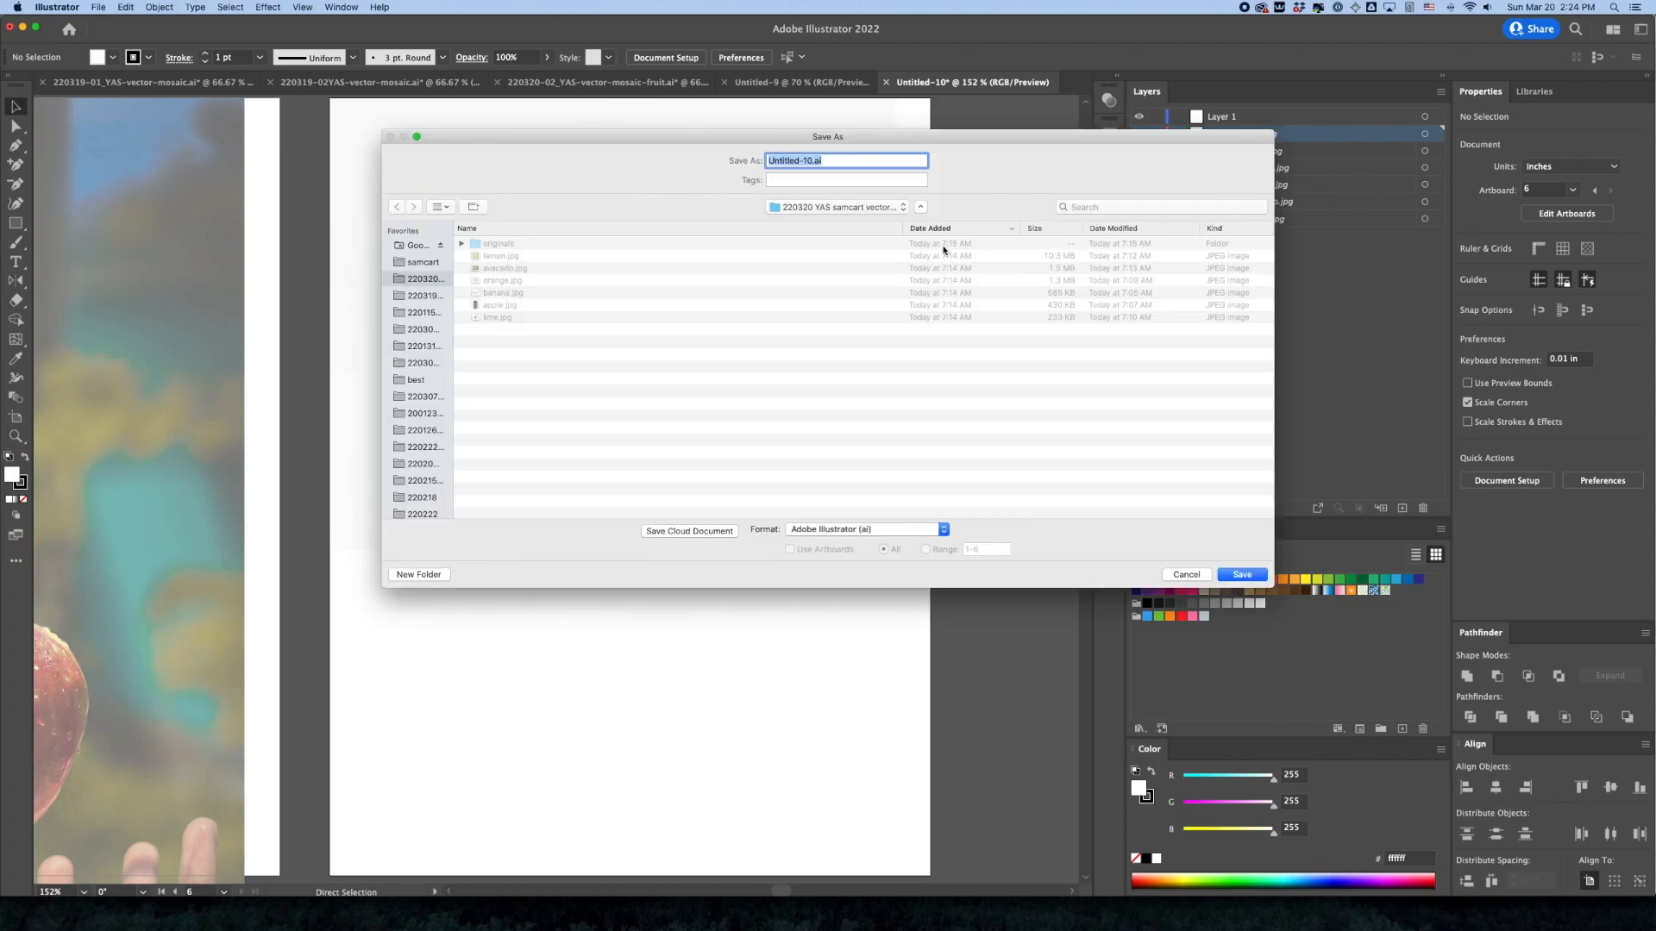
pyautogui.click(788, 209)
pyautogui.click(789, 219)
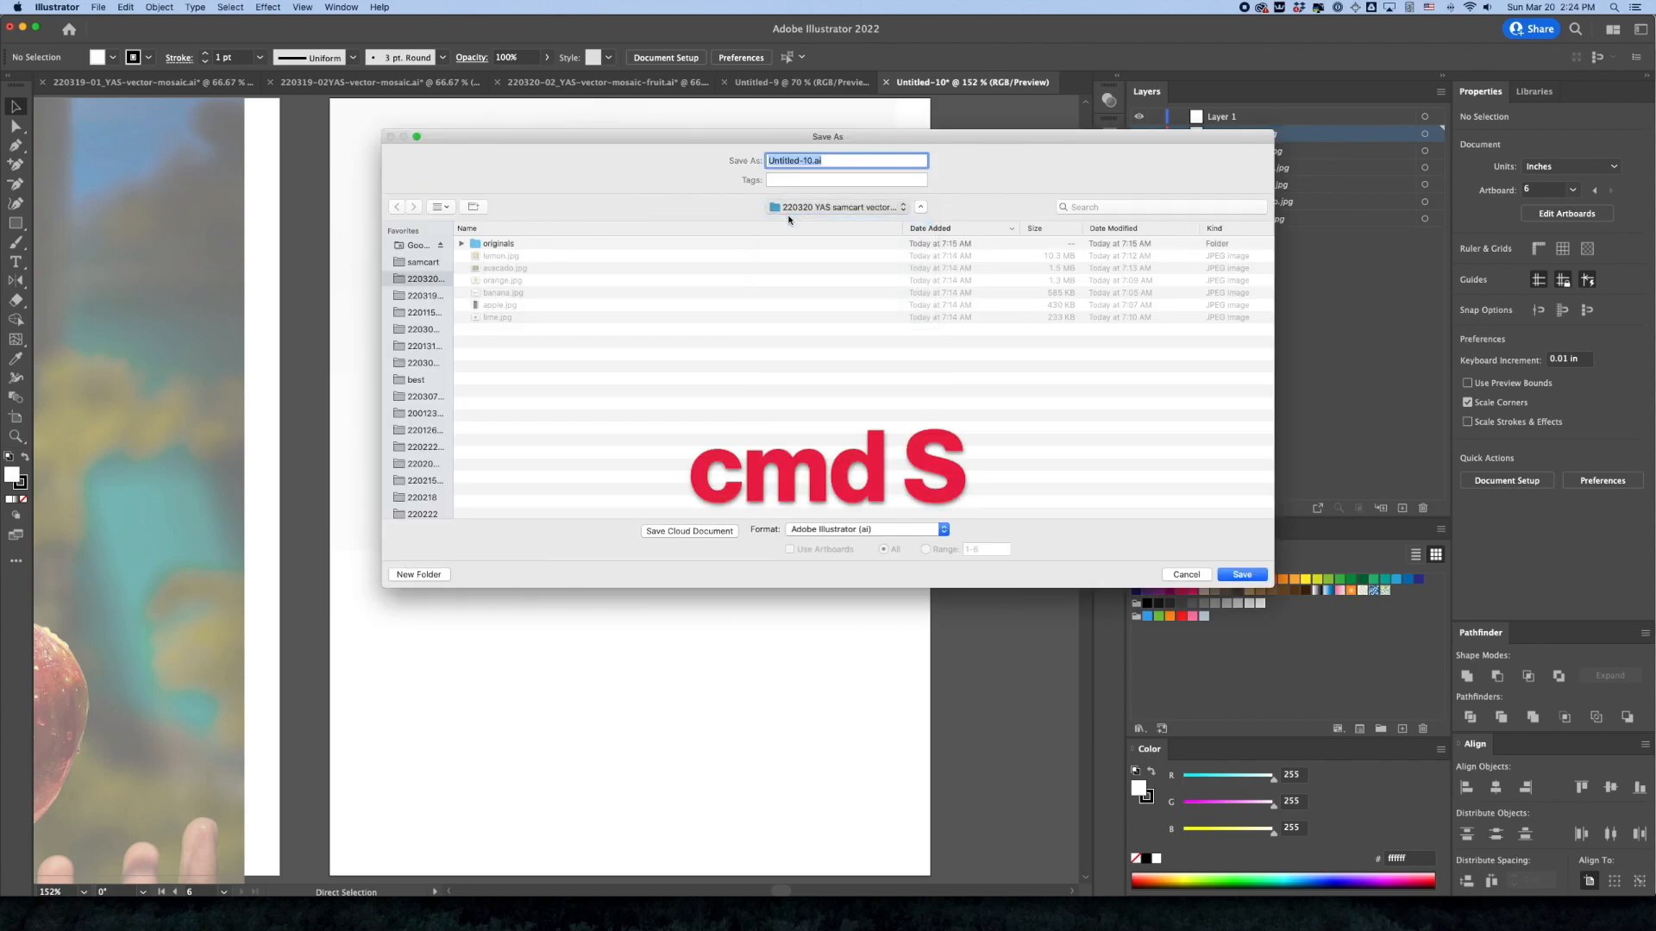
pyautogui.click(561, 245)
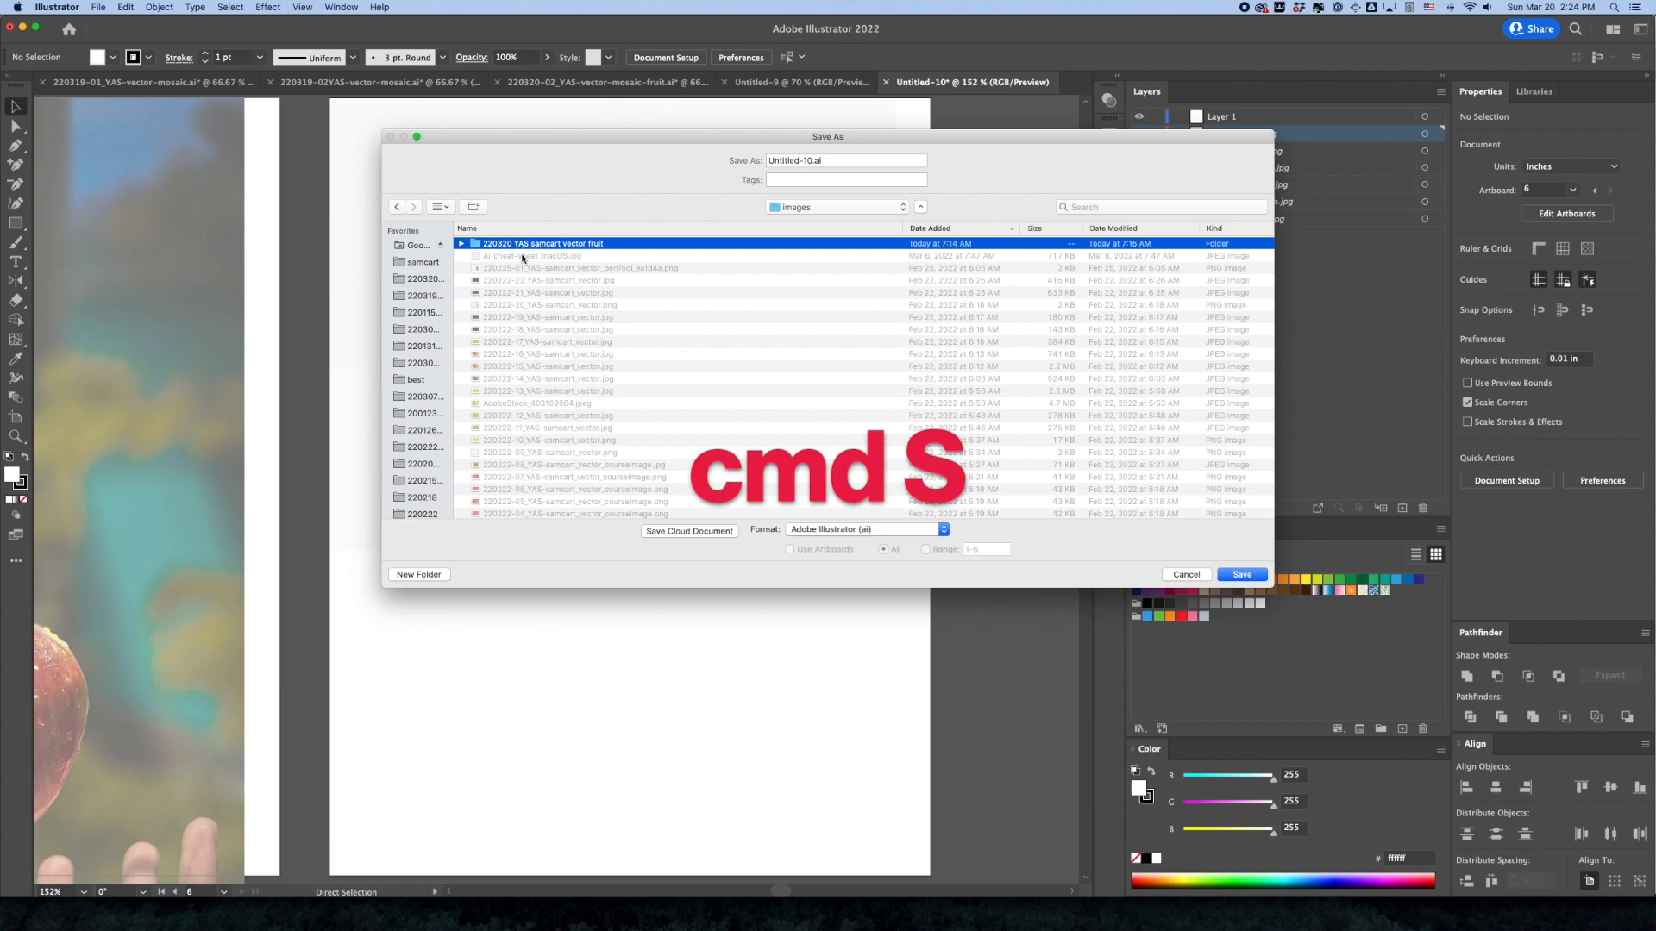
pyautogui.doubleClick(570, 245)
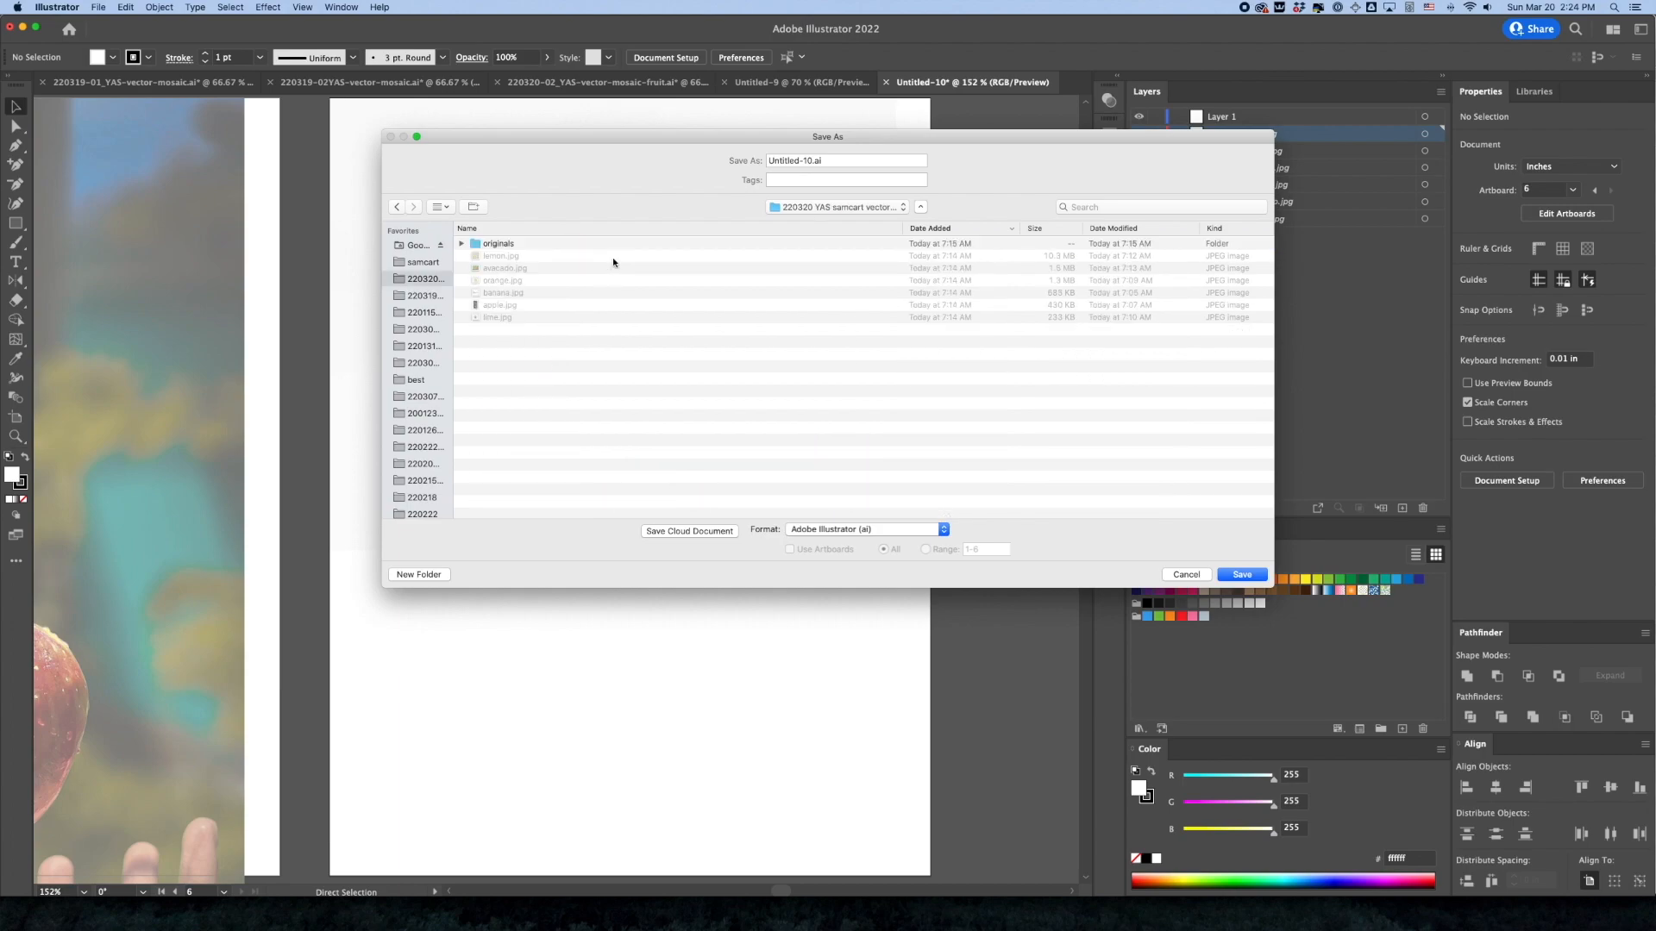
pyautogui.click(845, 208)
pyautogui.click(824, 221)
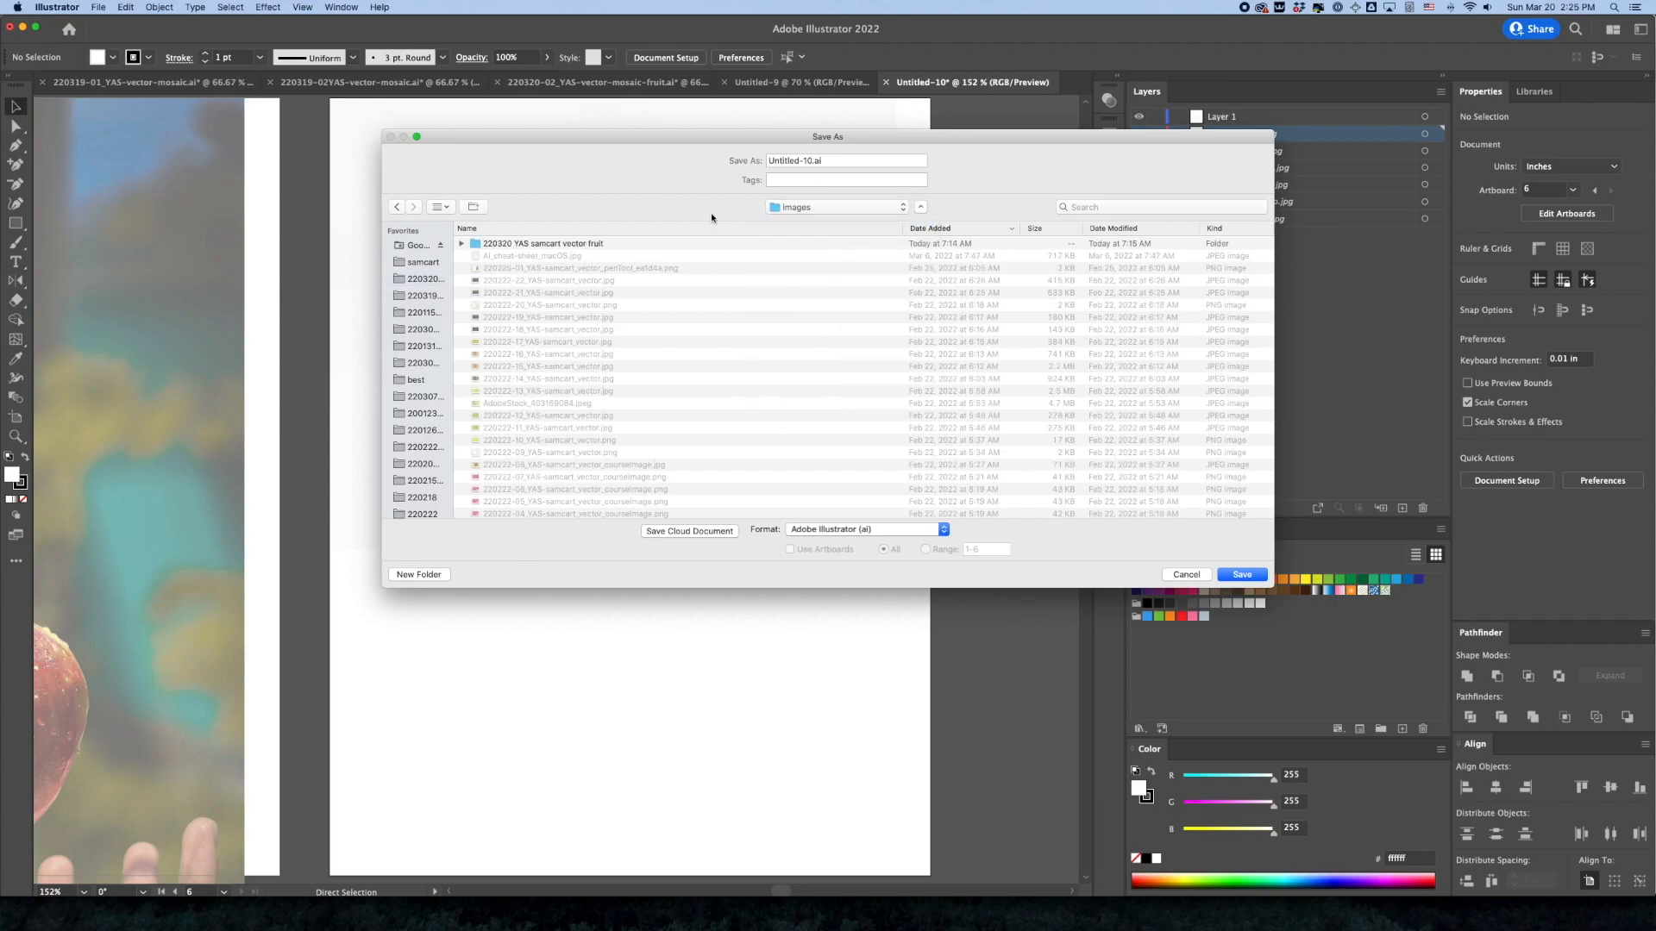
pyautogui.click(820, 208)
pyautogui.click(820, 221)
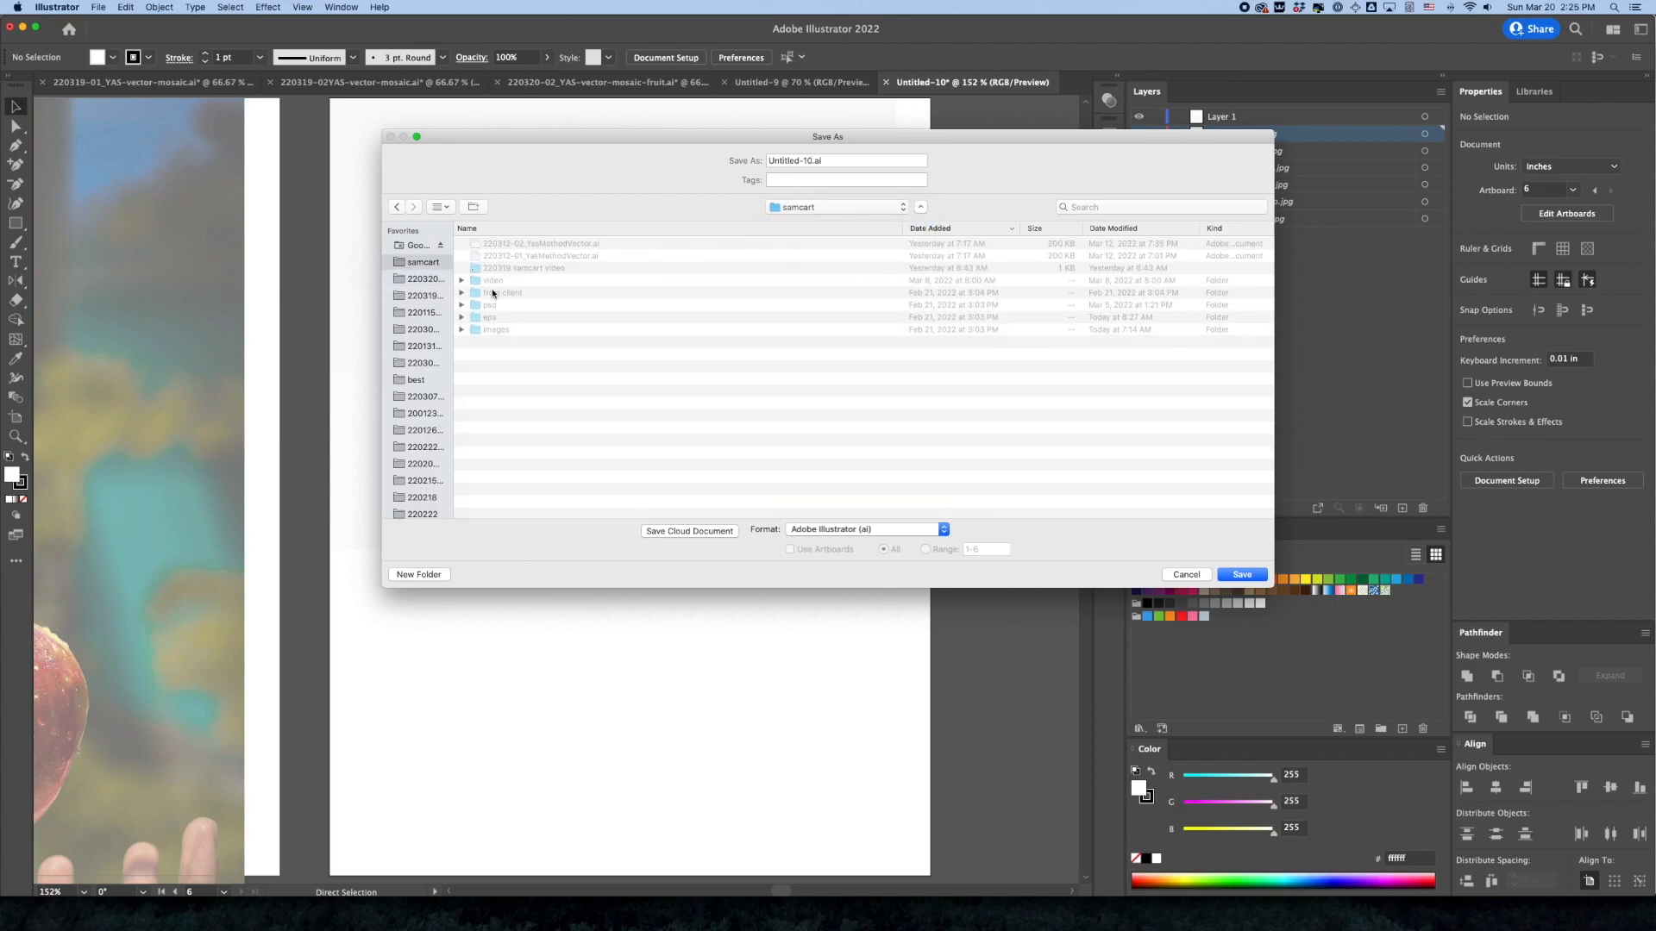
pyautogui.doubleClick(493, 317)
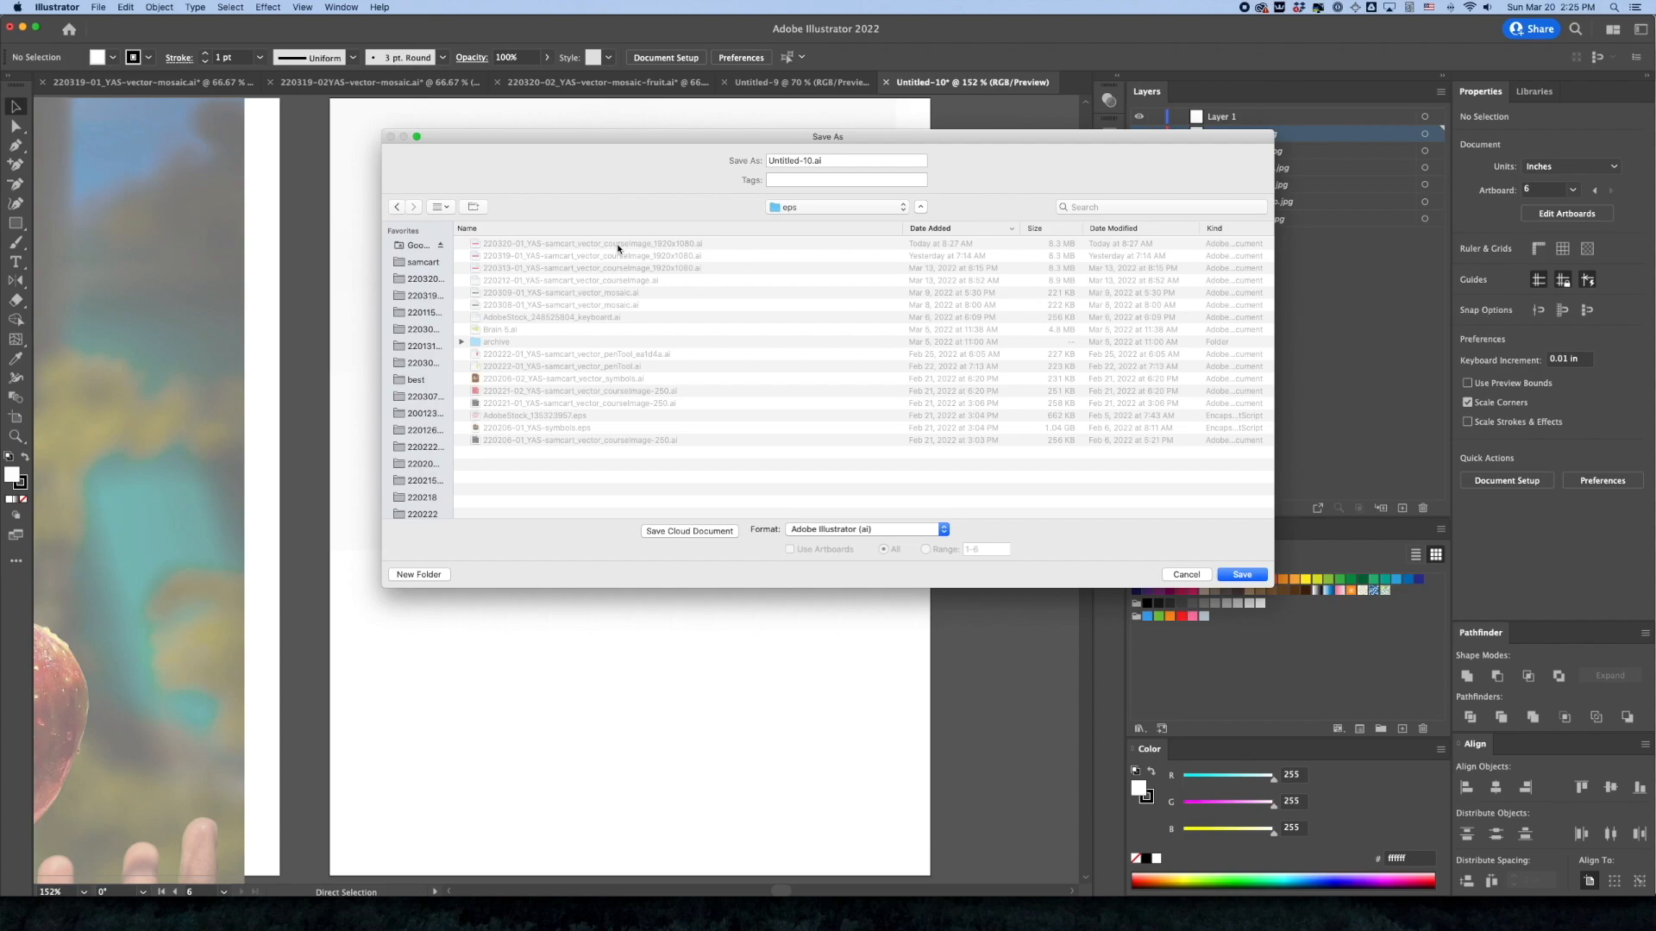
# Save the document as 220320-01_YAS-samcart_vector-fruit.ai, based on the existing 220320-01 file name, in Illustrator 2020 format
pyautogui.click(618, 245)
pyautogui.click(802, 162)
pyautogui.click(811, 161)
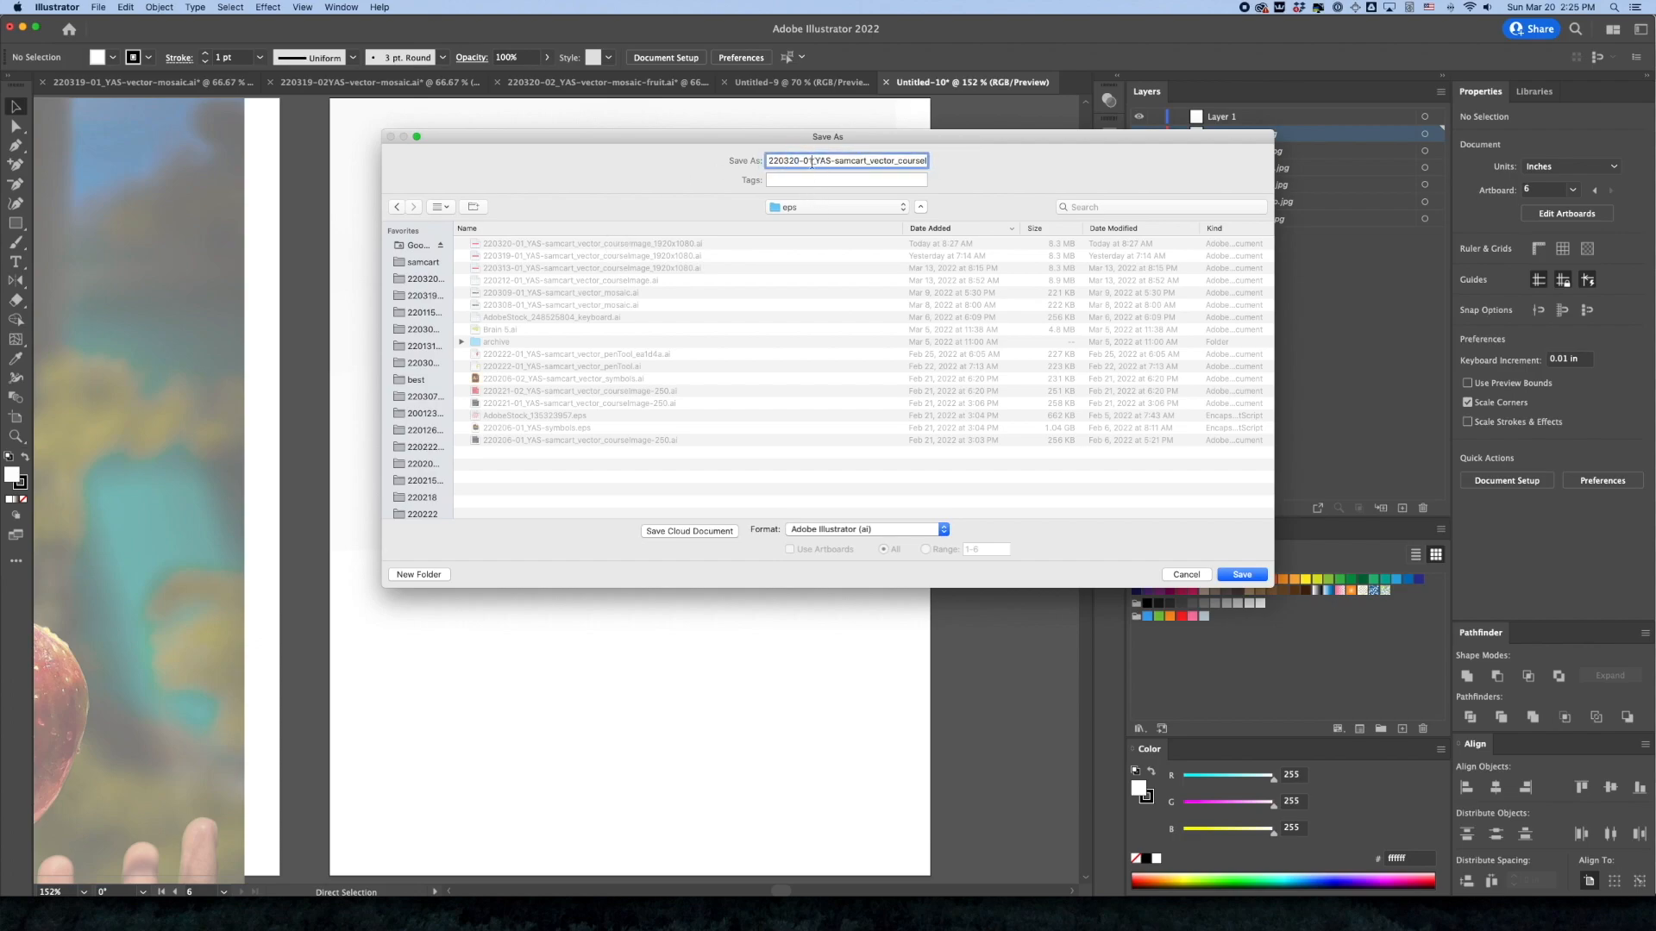
pyautogui.moveTo(870, 162); pyautogui.dragTo(913, 160)
pyautogui.write('_vector-')
pyautogui.write('fruit.ai')
pyautogui.press('Return')
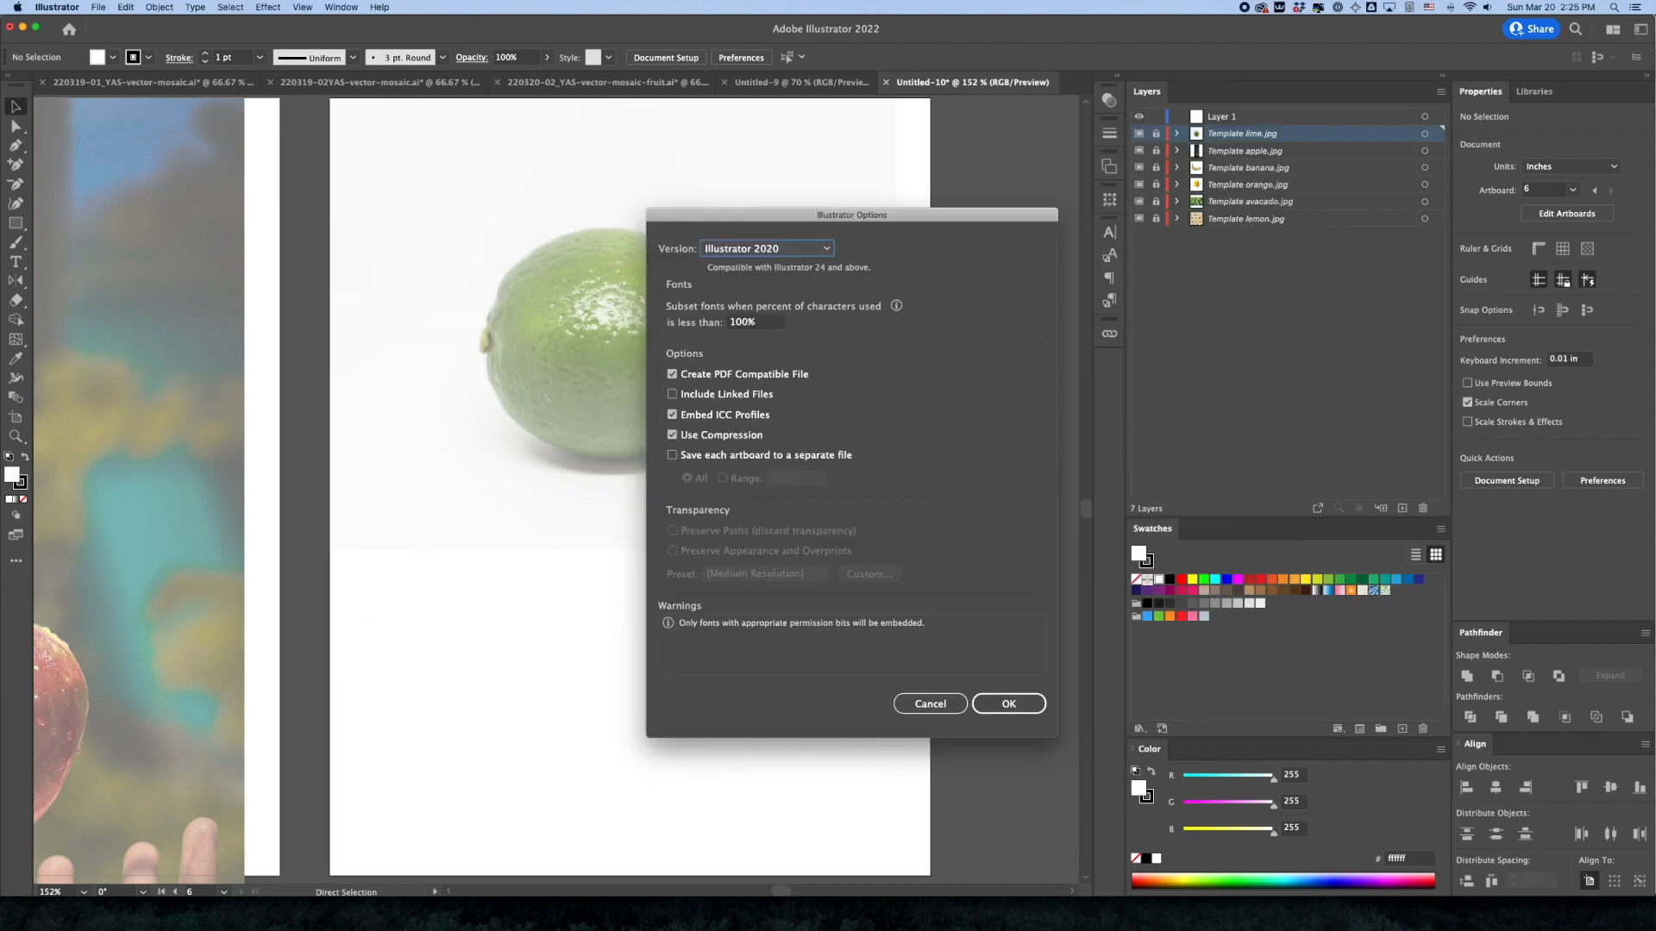
pyautogui.press('Return')
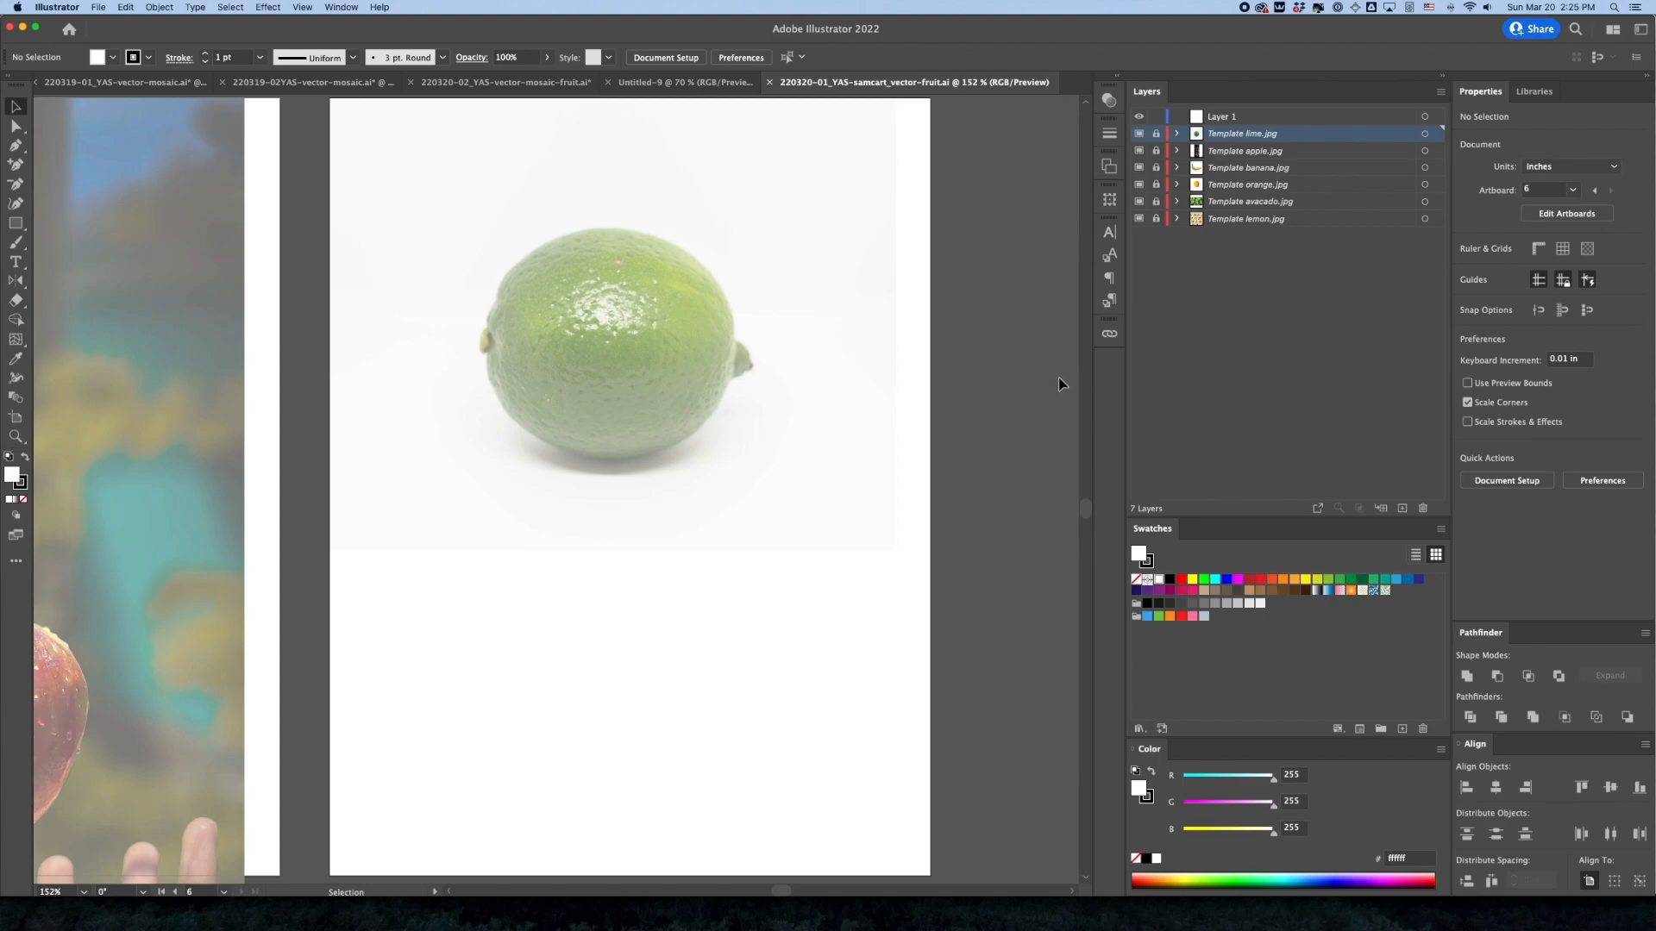
# Delete the empty Layer 1 and show all six artboards
pyautogui.click(1217, 118)
pyautogui.click(1422, 508)
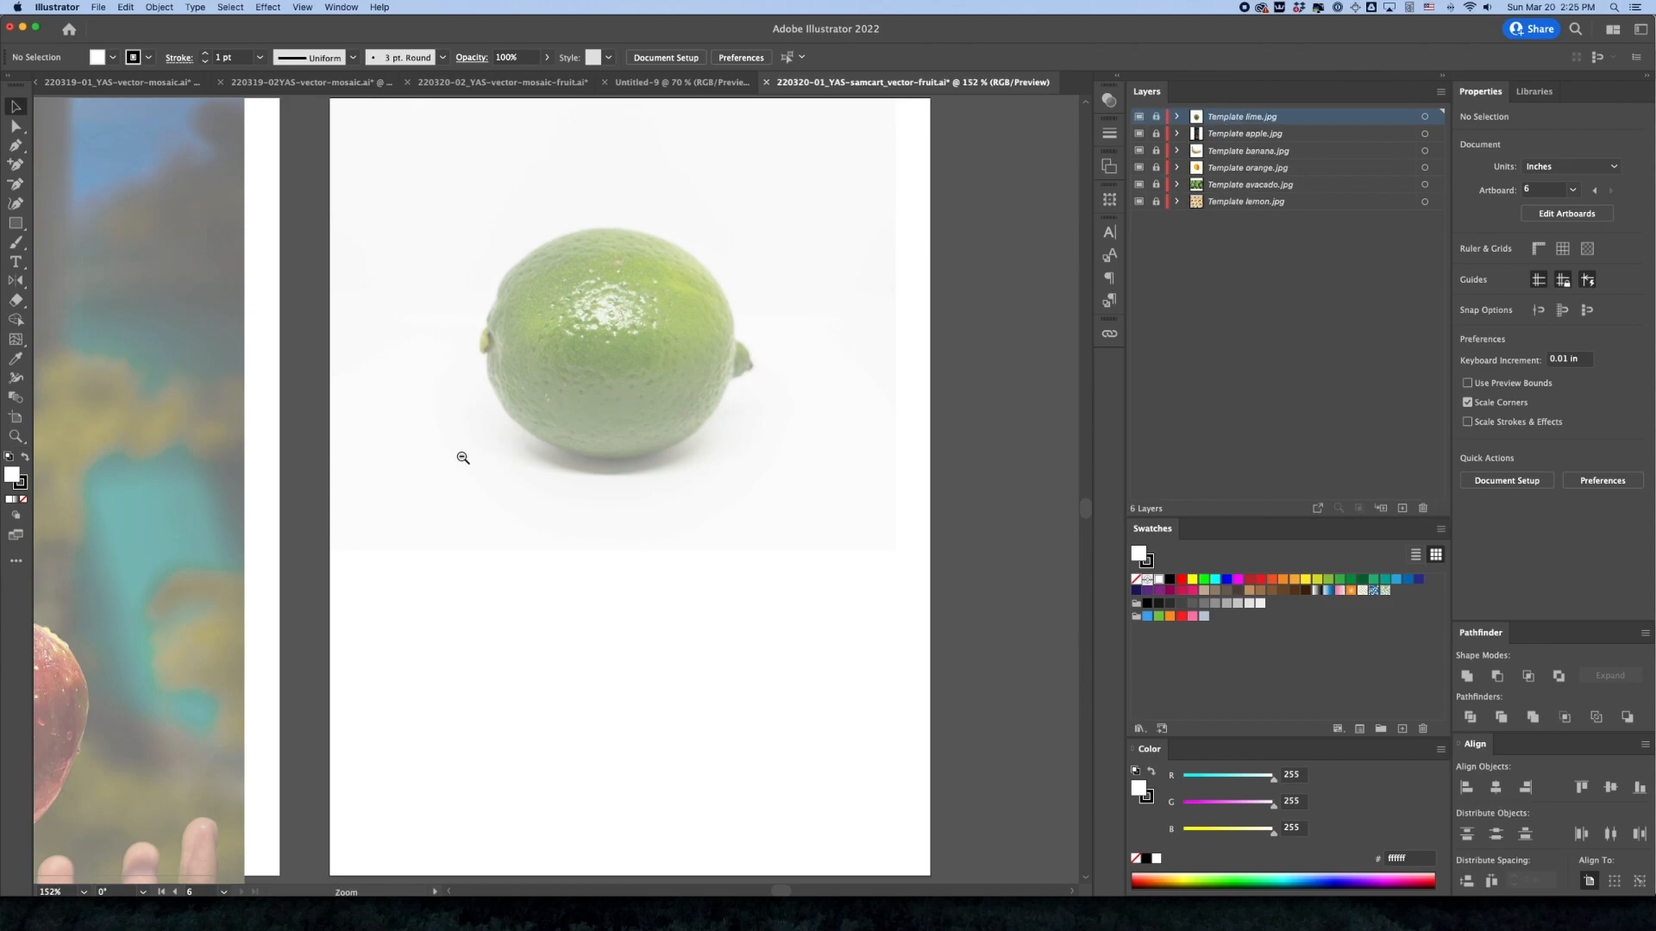
pyautogui.keyDown('alt'); pyautogui.click(410, 461); pyautogui.keyUp('alt')
pyautogui.keyDown('alt'); pyautogui.click(466, 407); pyautogui.keyUp('alt')
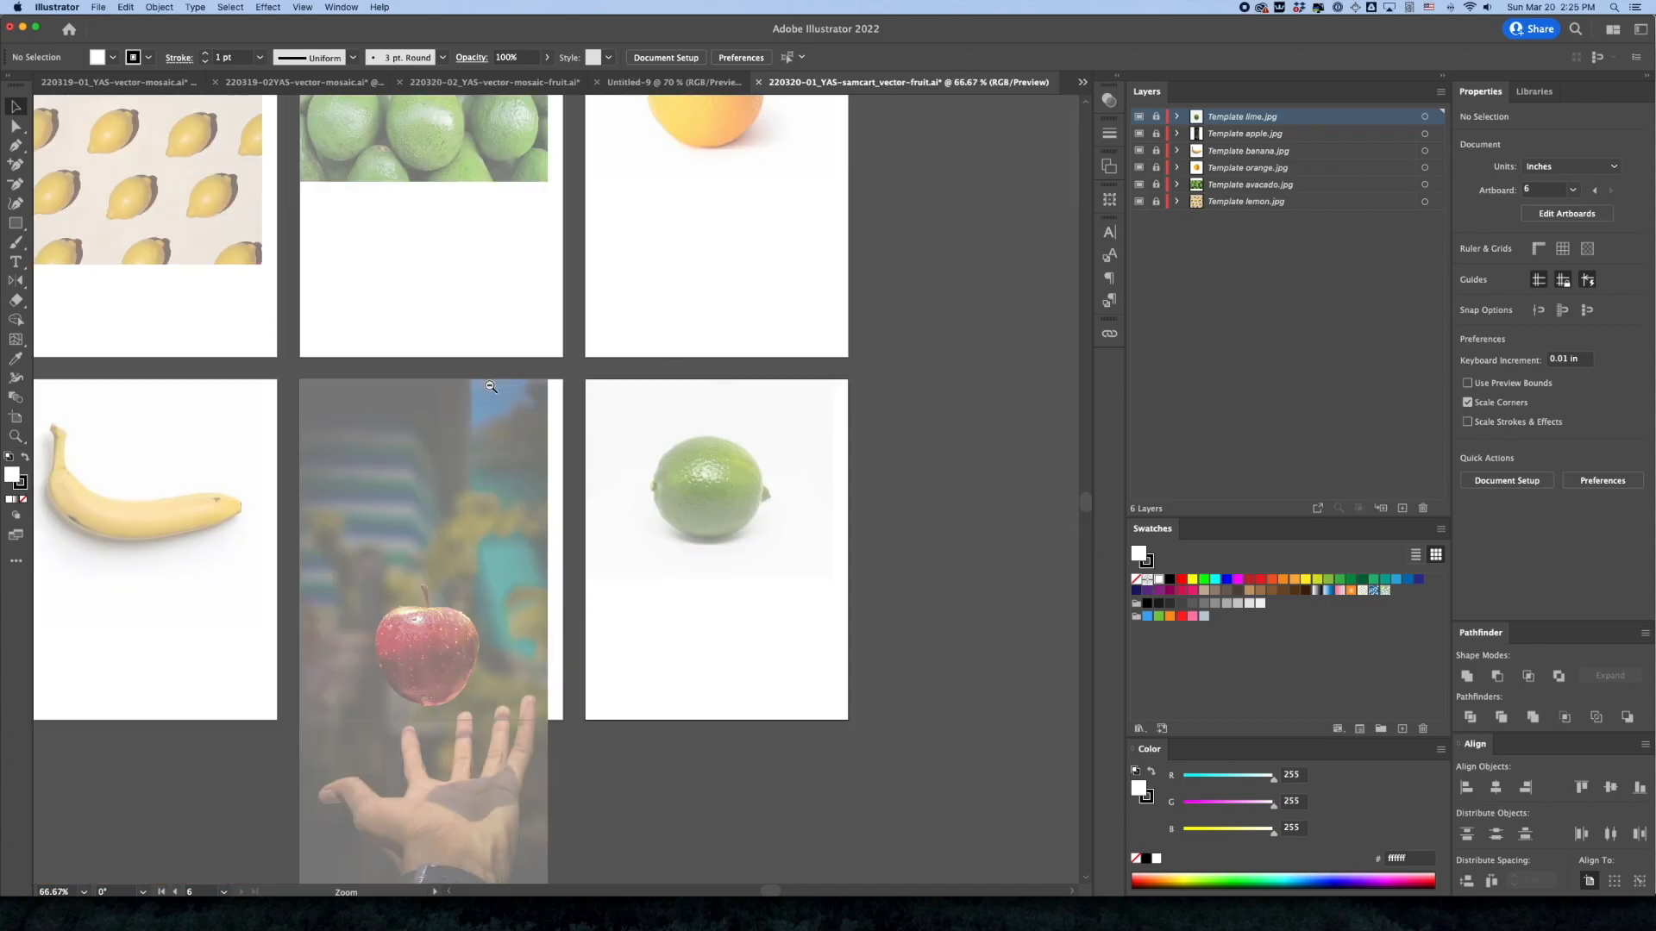
pyautogui.keyDown('alt'); pyautogui.click(488, 389); pyautogui.keyUp('alt')
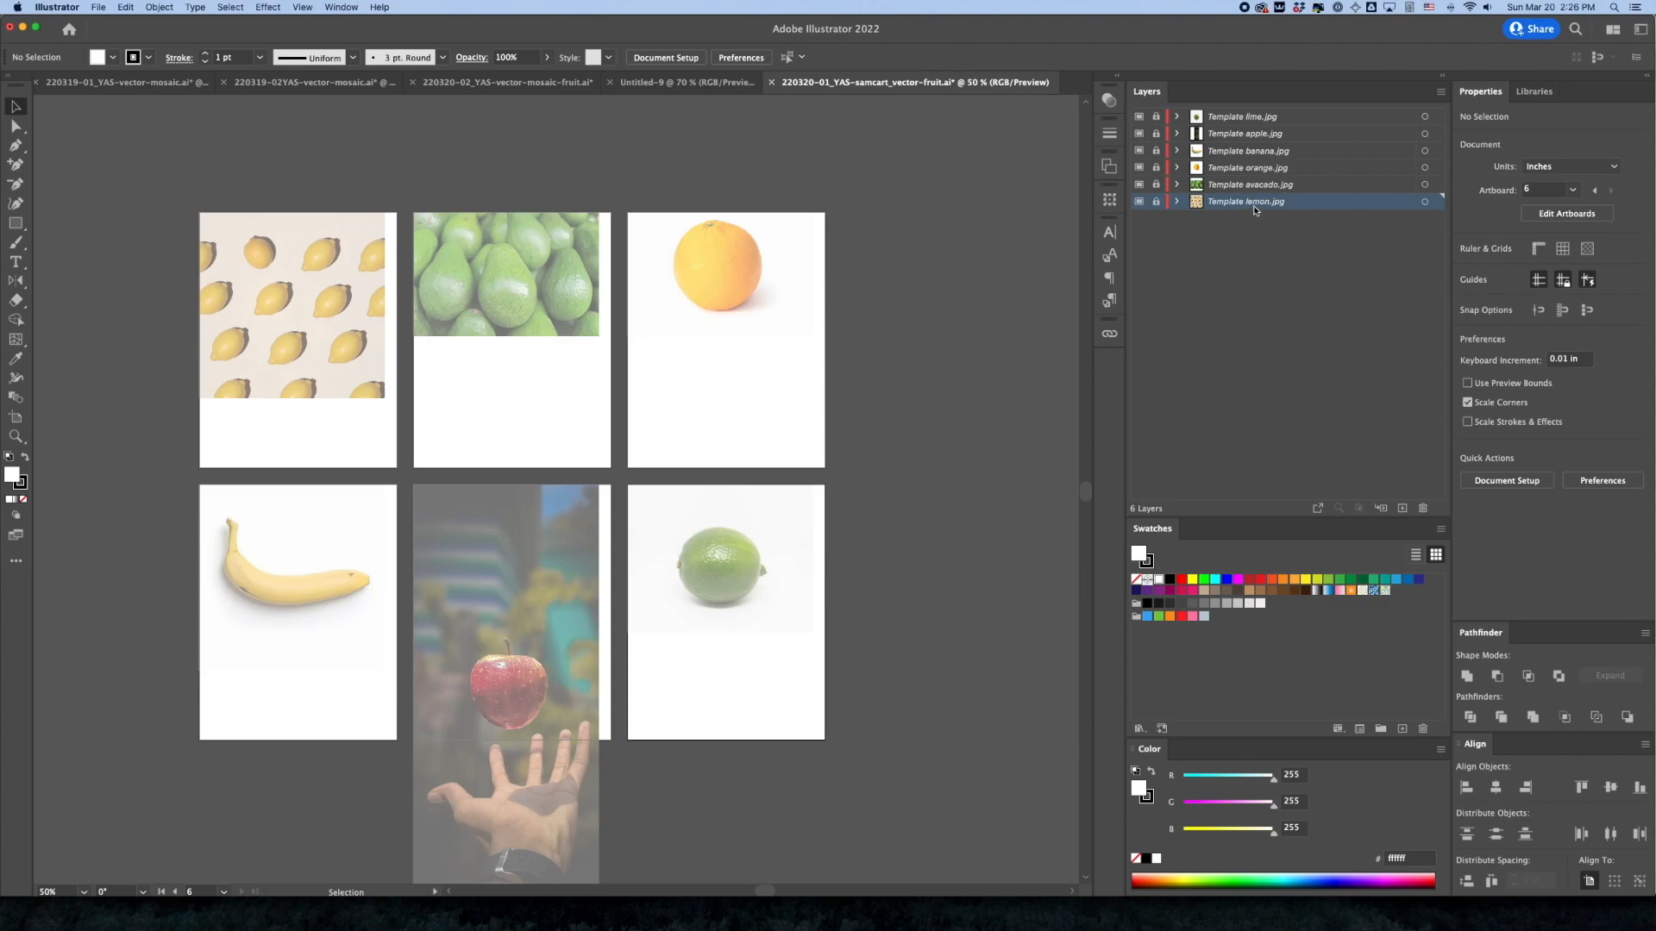
# Reorder the template layers from top to bottom as lemon, avacado, orange, banana, apple and lime
pyautogui.click(1284, 188)
pyautogui.moveTo(1284, 188); pyautogui.dragTo(1268, 111)
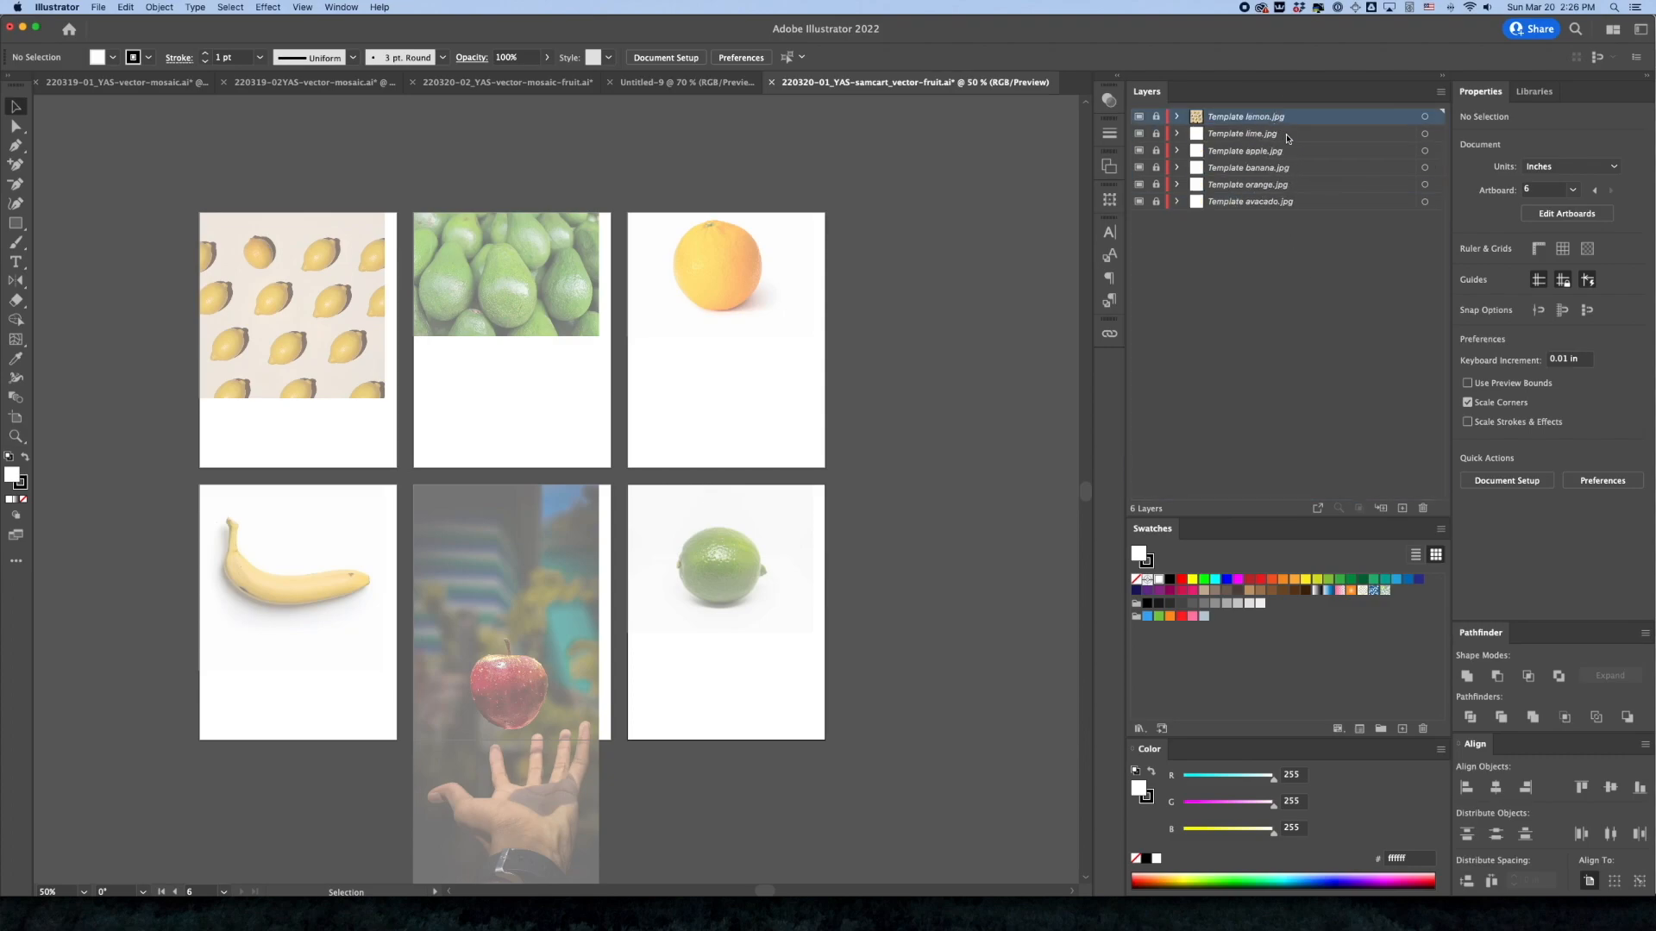
pyautogui.moveTo(1268, 208); pyautogui.dragTo(1280, 144)
pyautogui.moveTo(1239, 205); pyautogui.dragTo(1266, 183)
pyautogui.click(1266, 202)
pyautogui.click(1259, 233)
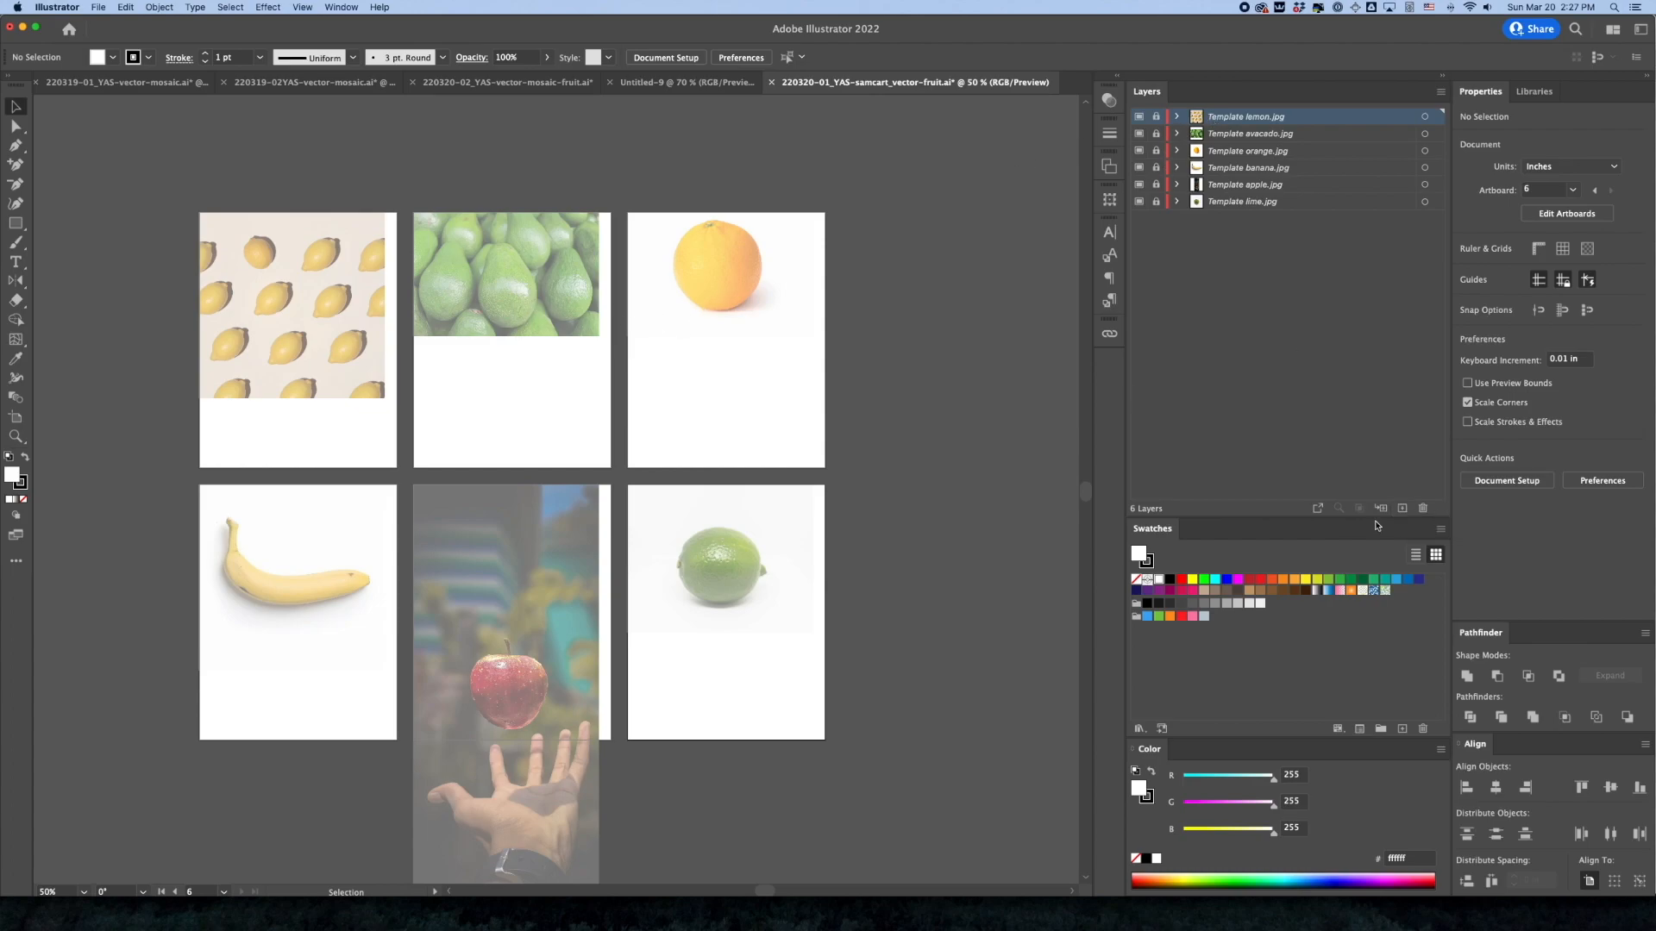
# Add six new empty layers, Layer 7 to Layer 12, above the template layers, removing any extra one
pyautogui.click(1402, 508)
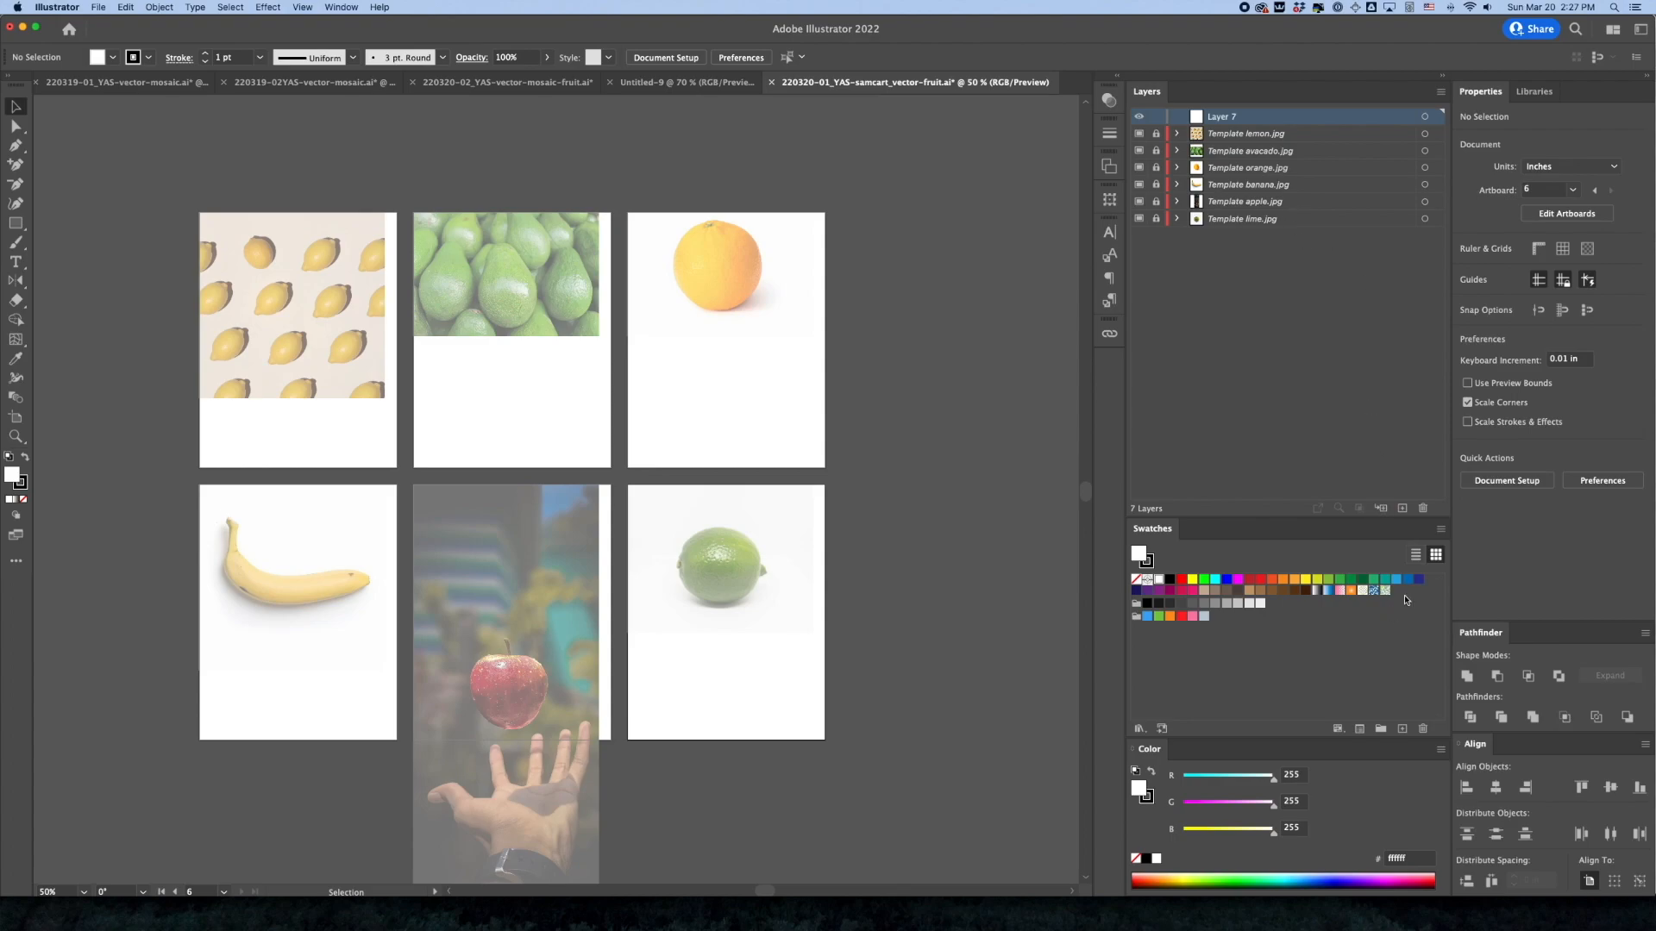
pyautogui.click(1403, 508)
pyautogui.click(1402, 508)
pyautogui.click(1402, 508)
pyautogui.click(1402, 508)
pyautogui.click(1402, 508)
pyautogui.click(1403, 508)
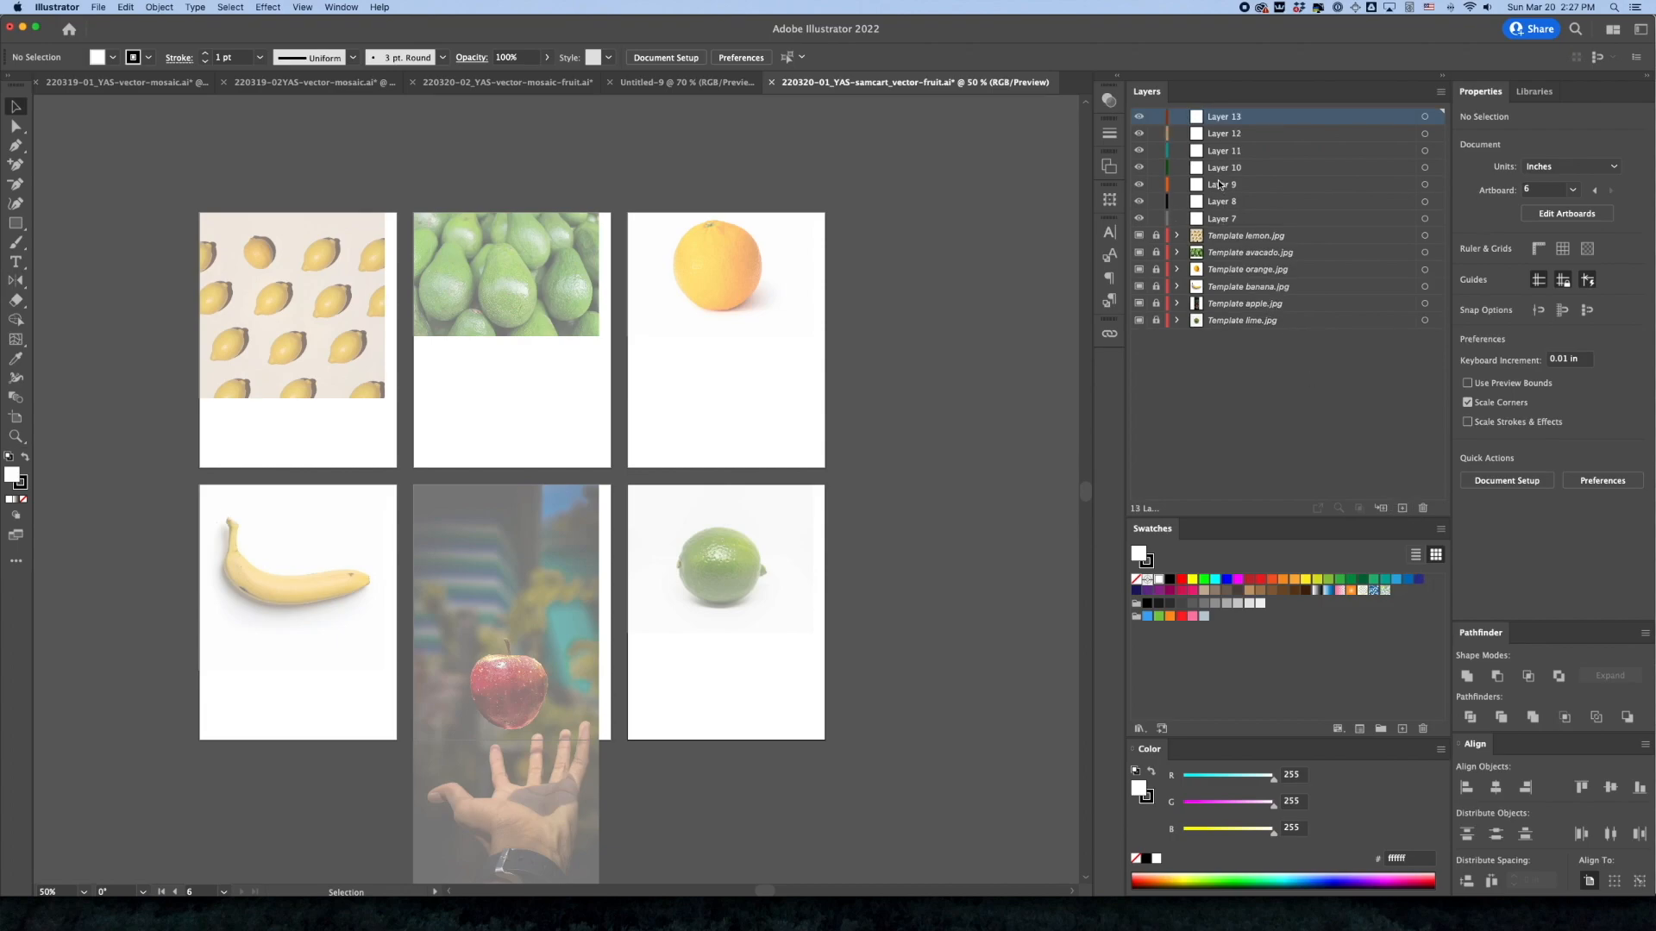
pyautogui.click(1424, 508)
# Rename Layer 7 to lemon and Layer 8 to avacado
pyautogui.doubleClick(1227, 201)
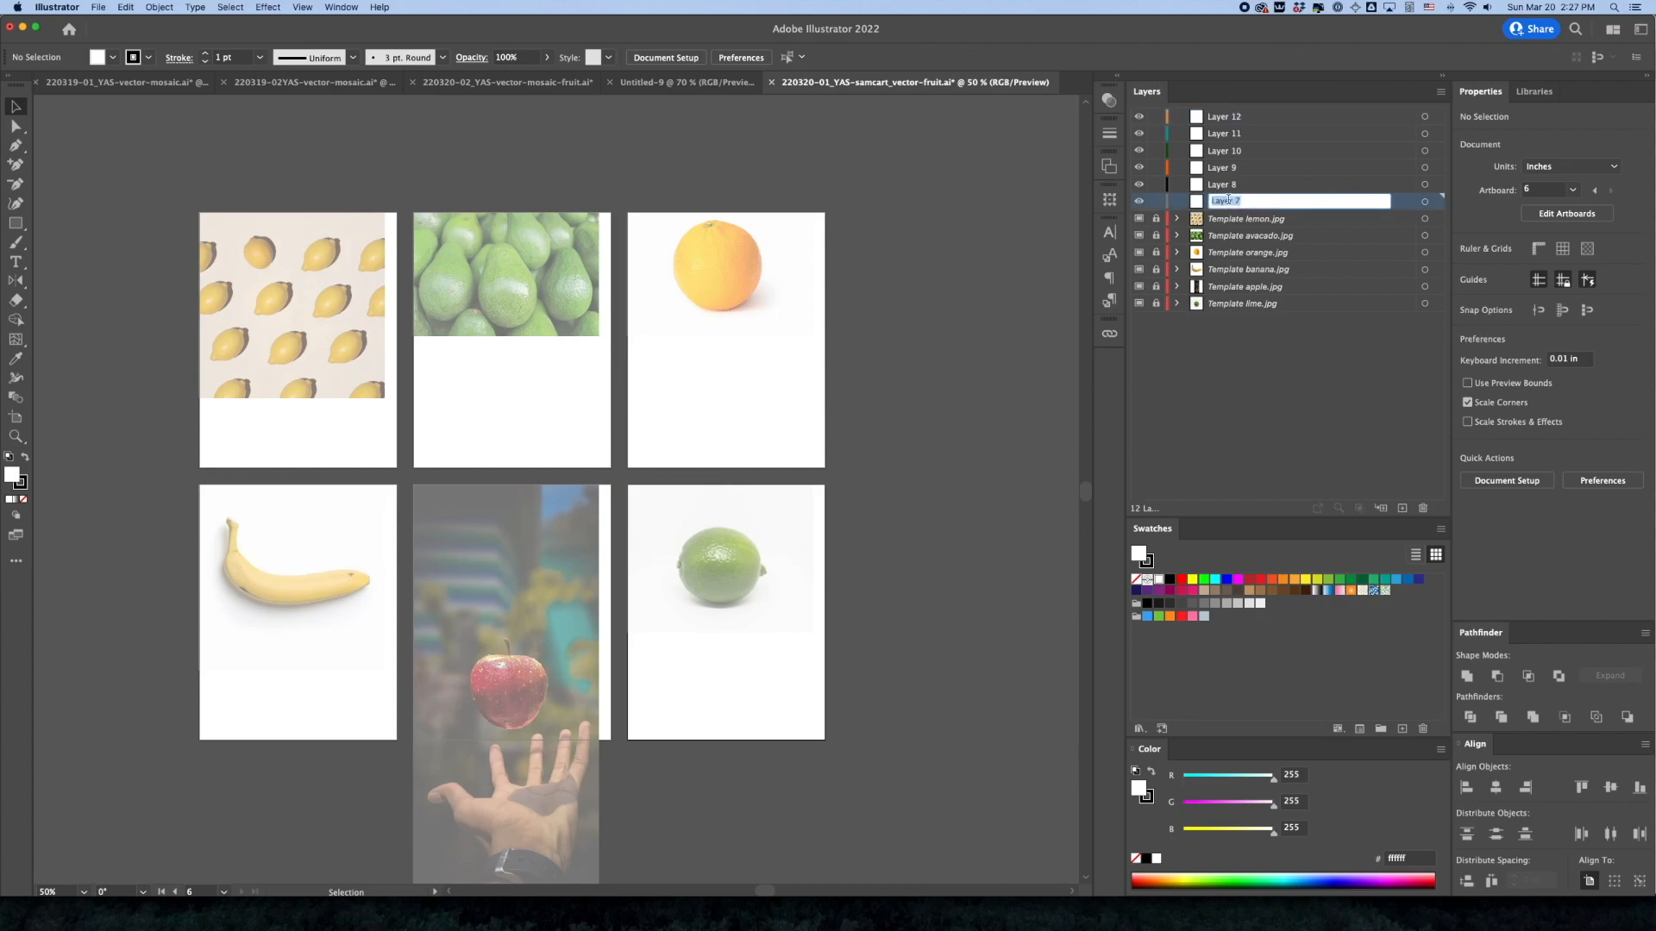
pyautogui.write('lemon')
pyautogui.press('Return')
pyautogui.doubleClick(1224, 186)
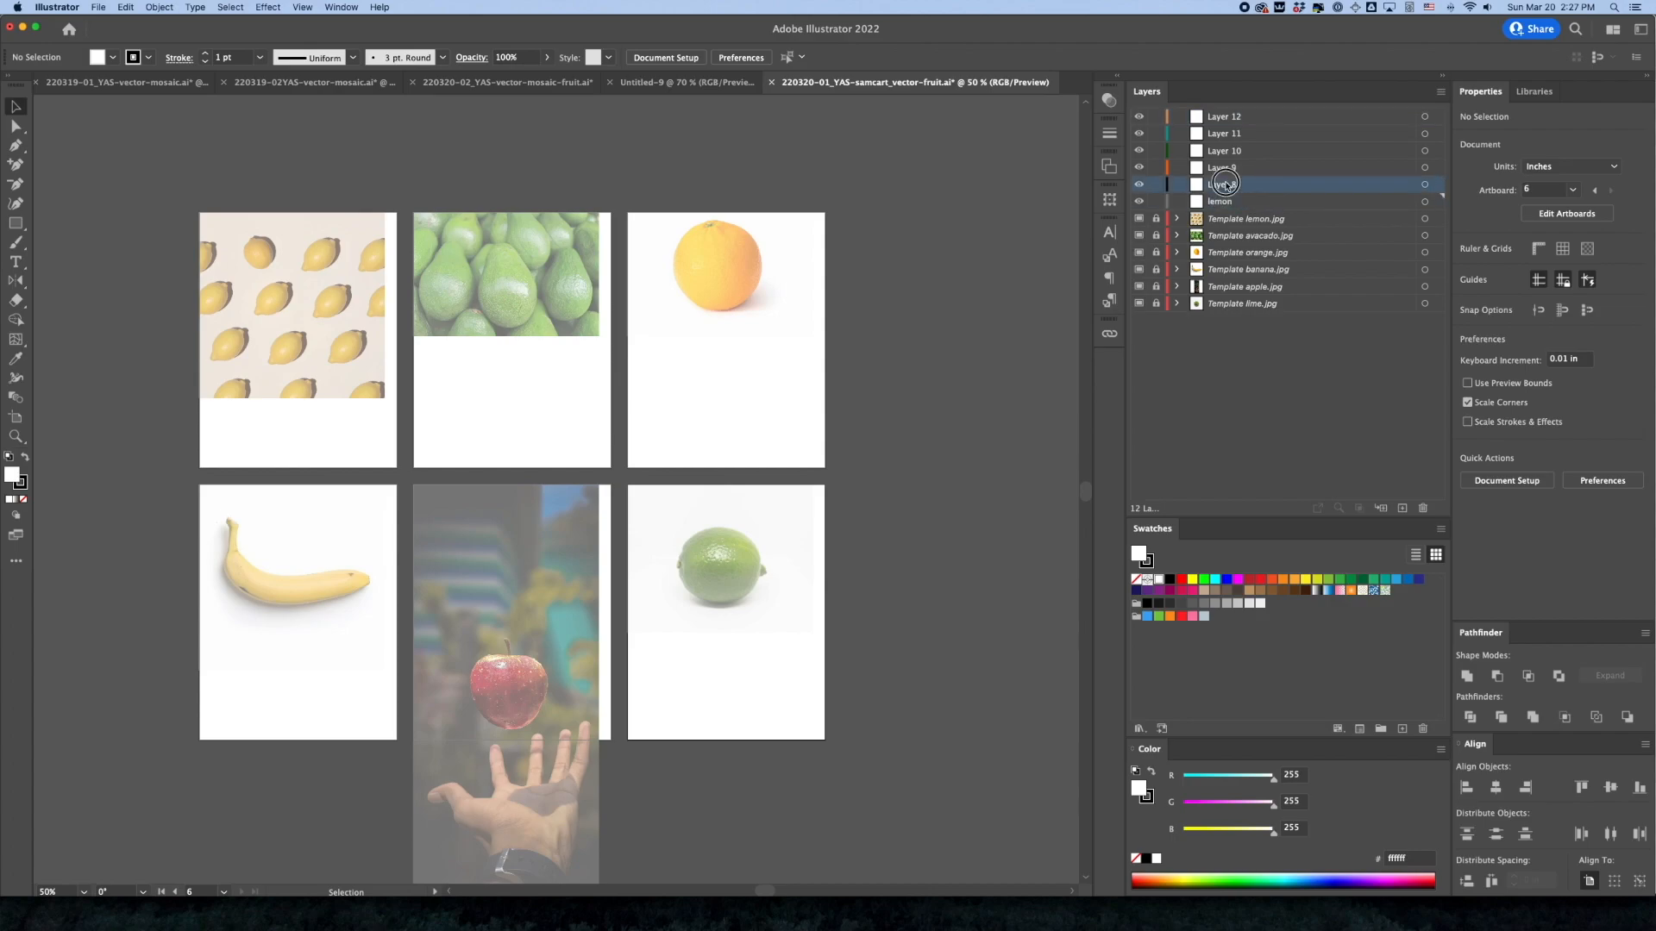
pyautogui.write('avacado')
pyautogui.press('Return')
# Rename Layer 9 to orange and Layer 10 to banana
pyautogui.doubleClick(1223, 169)
pyautogui.write('orantg')
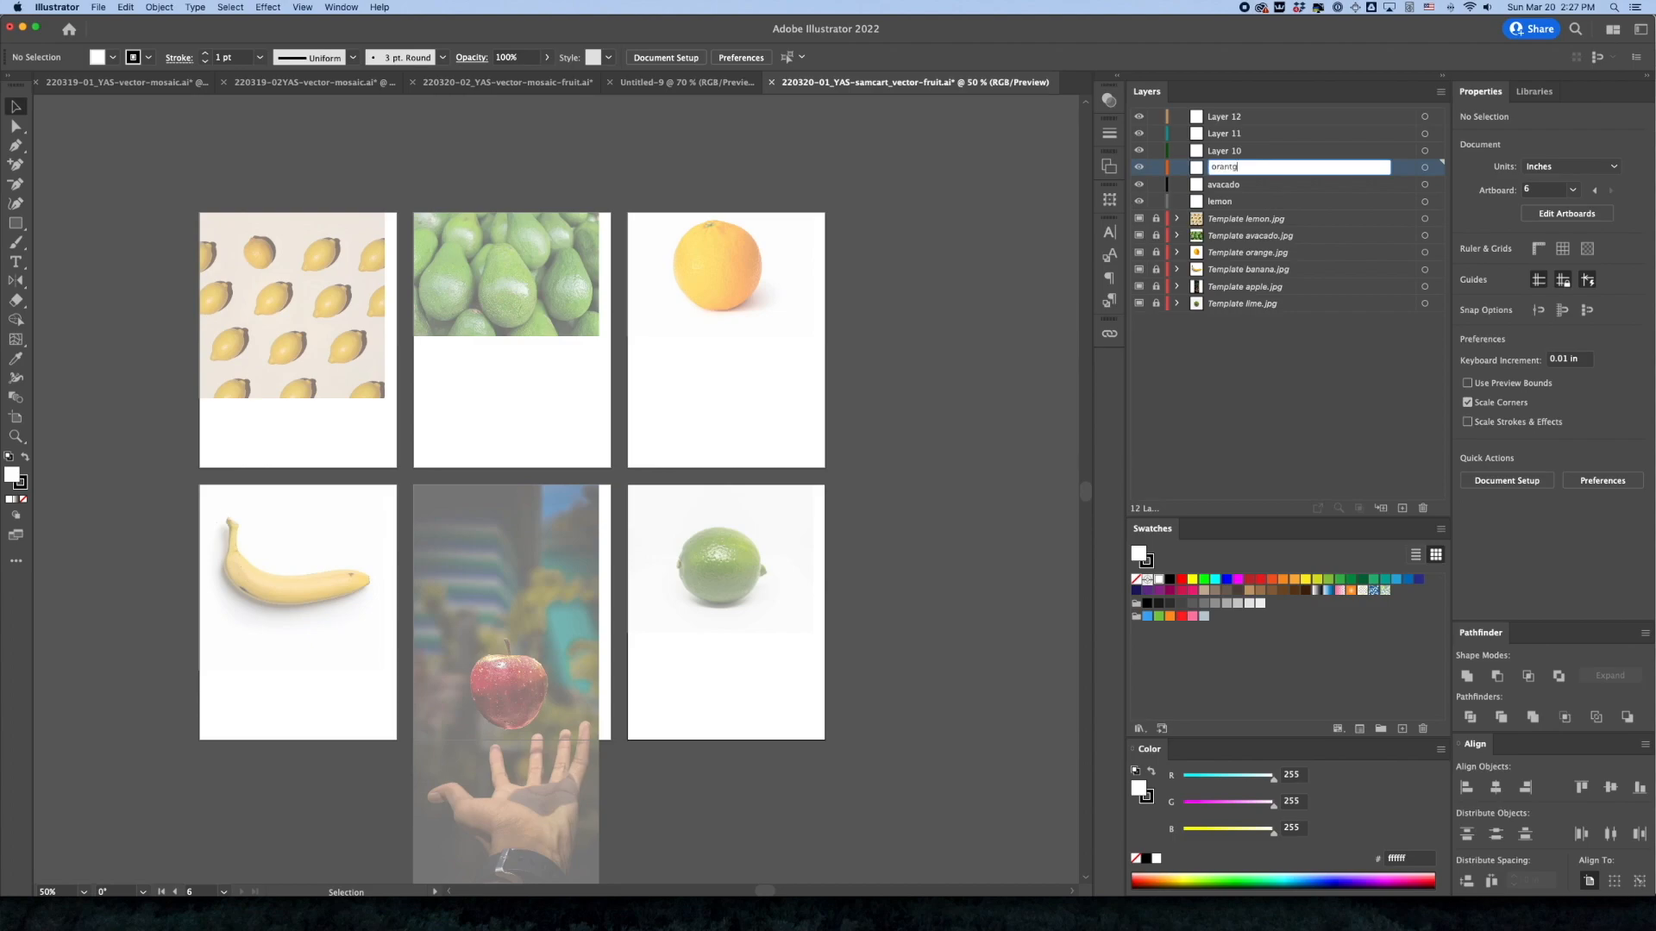
pyautogui.press('BackSpace')
pyautogui.write('ge')
pyautogui.press('Return')
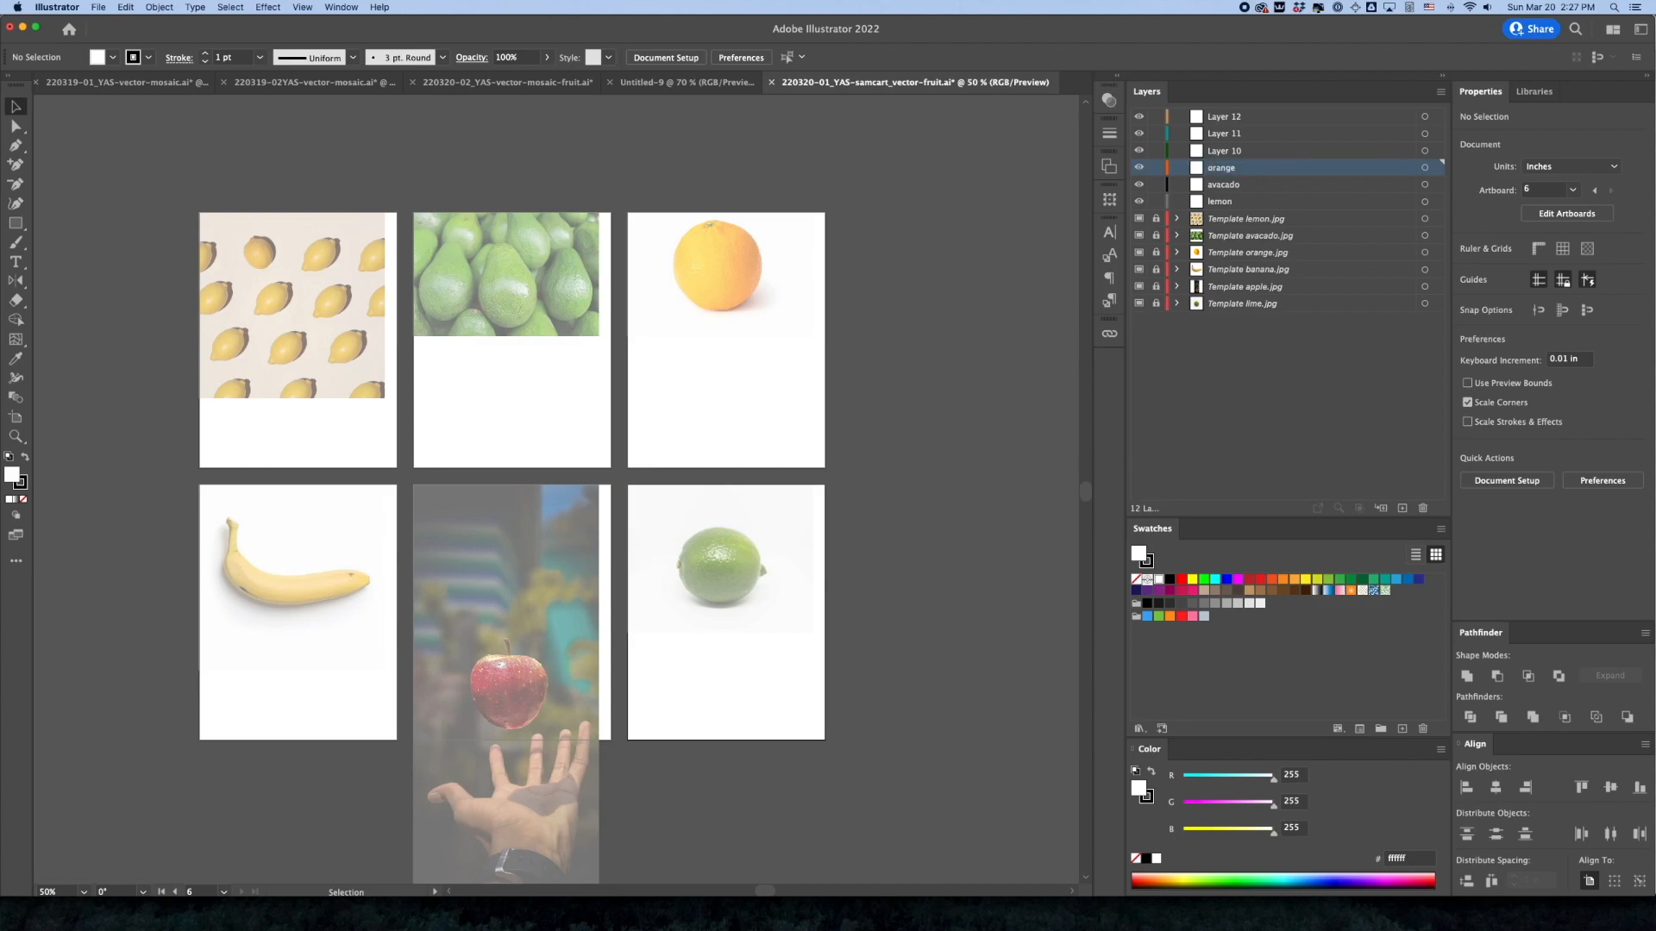
pyautogui.doubleClick(1220, 151)
pyautogui.write('bab')
pyautogui.write('ana')
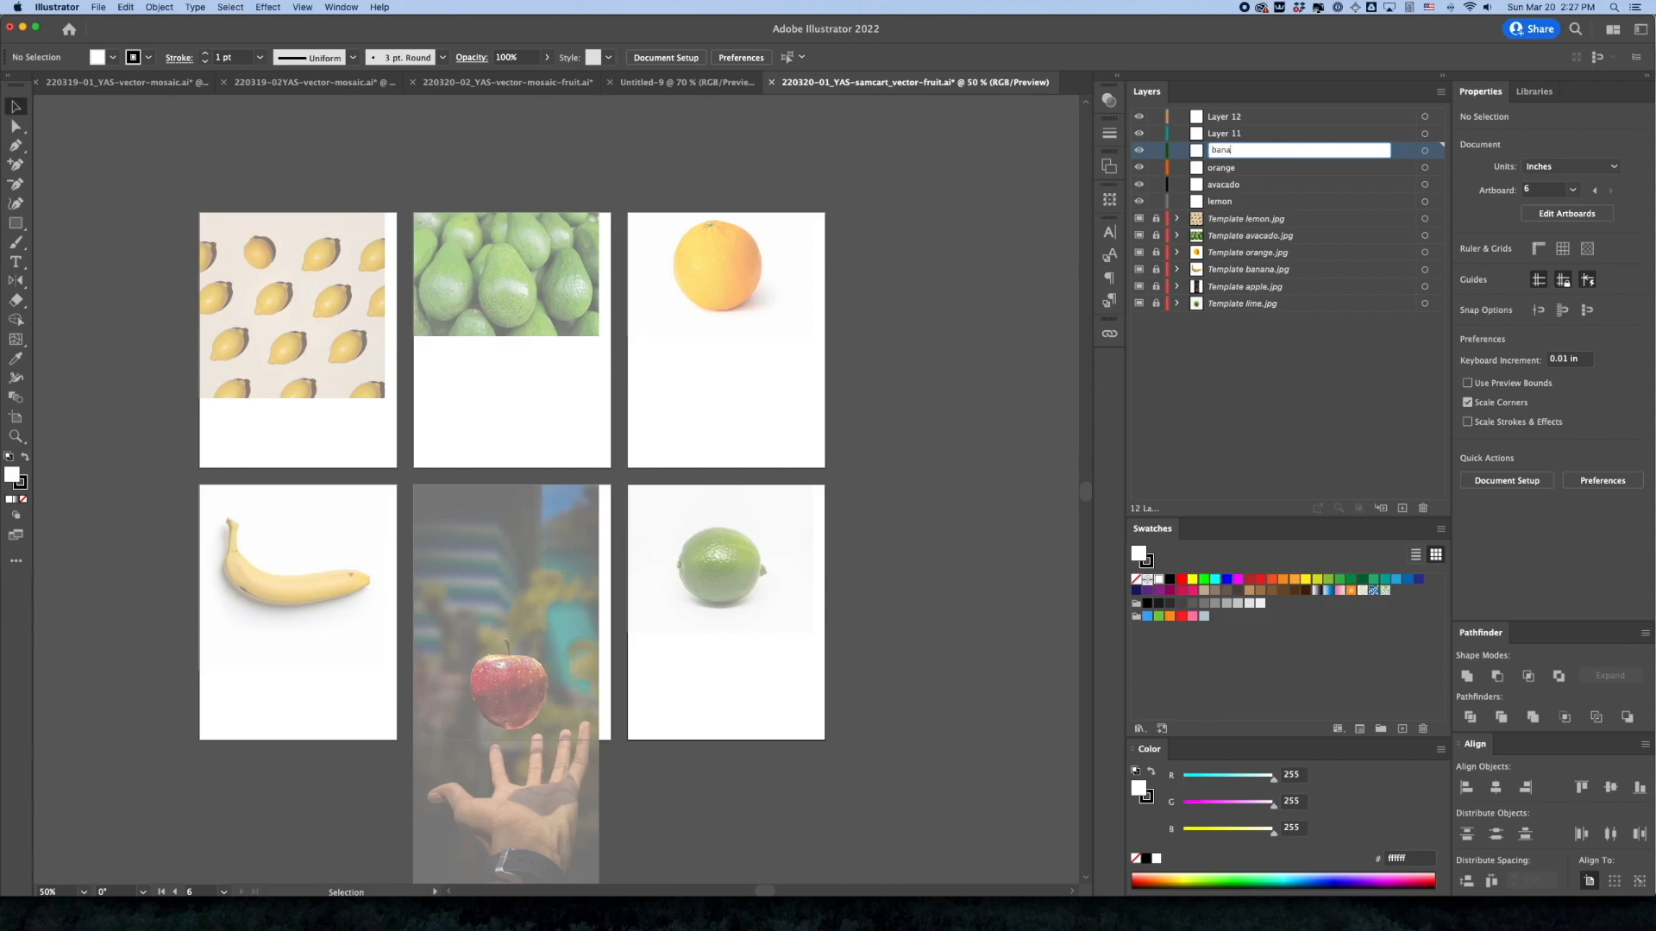
pyautogui.press('Return')
# Rename Layer 11 to apple and Layer 12 to lime
pyautogui.doubleClick(1224, 134)
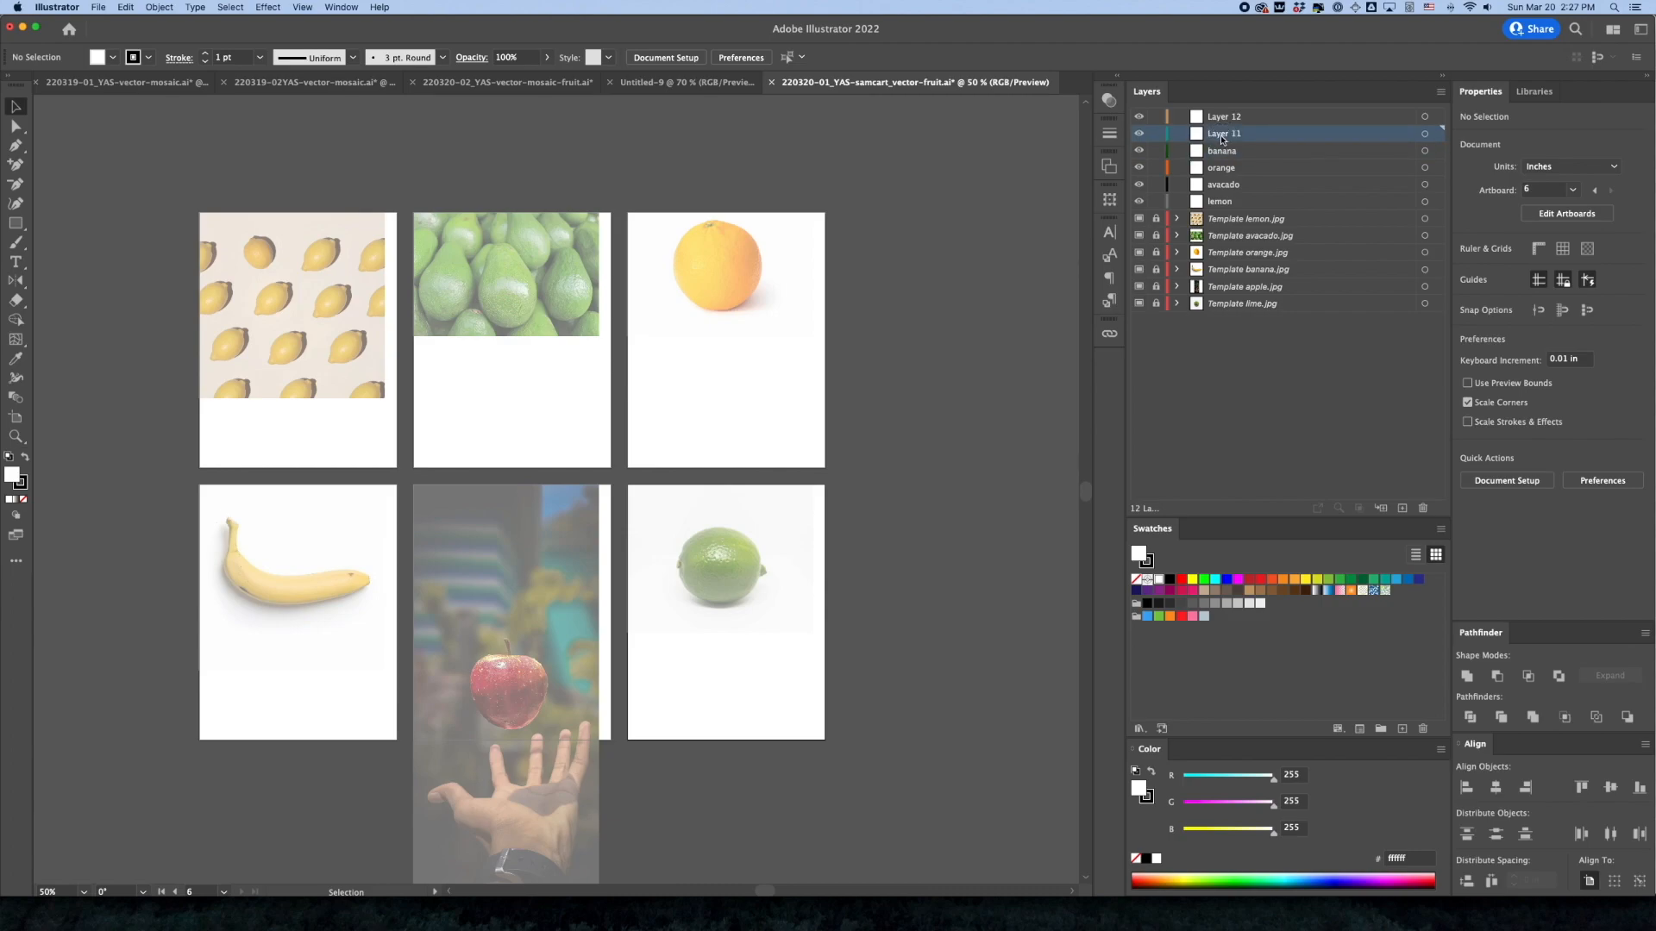
pyautogui.write('apple3')
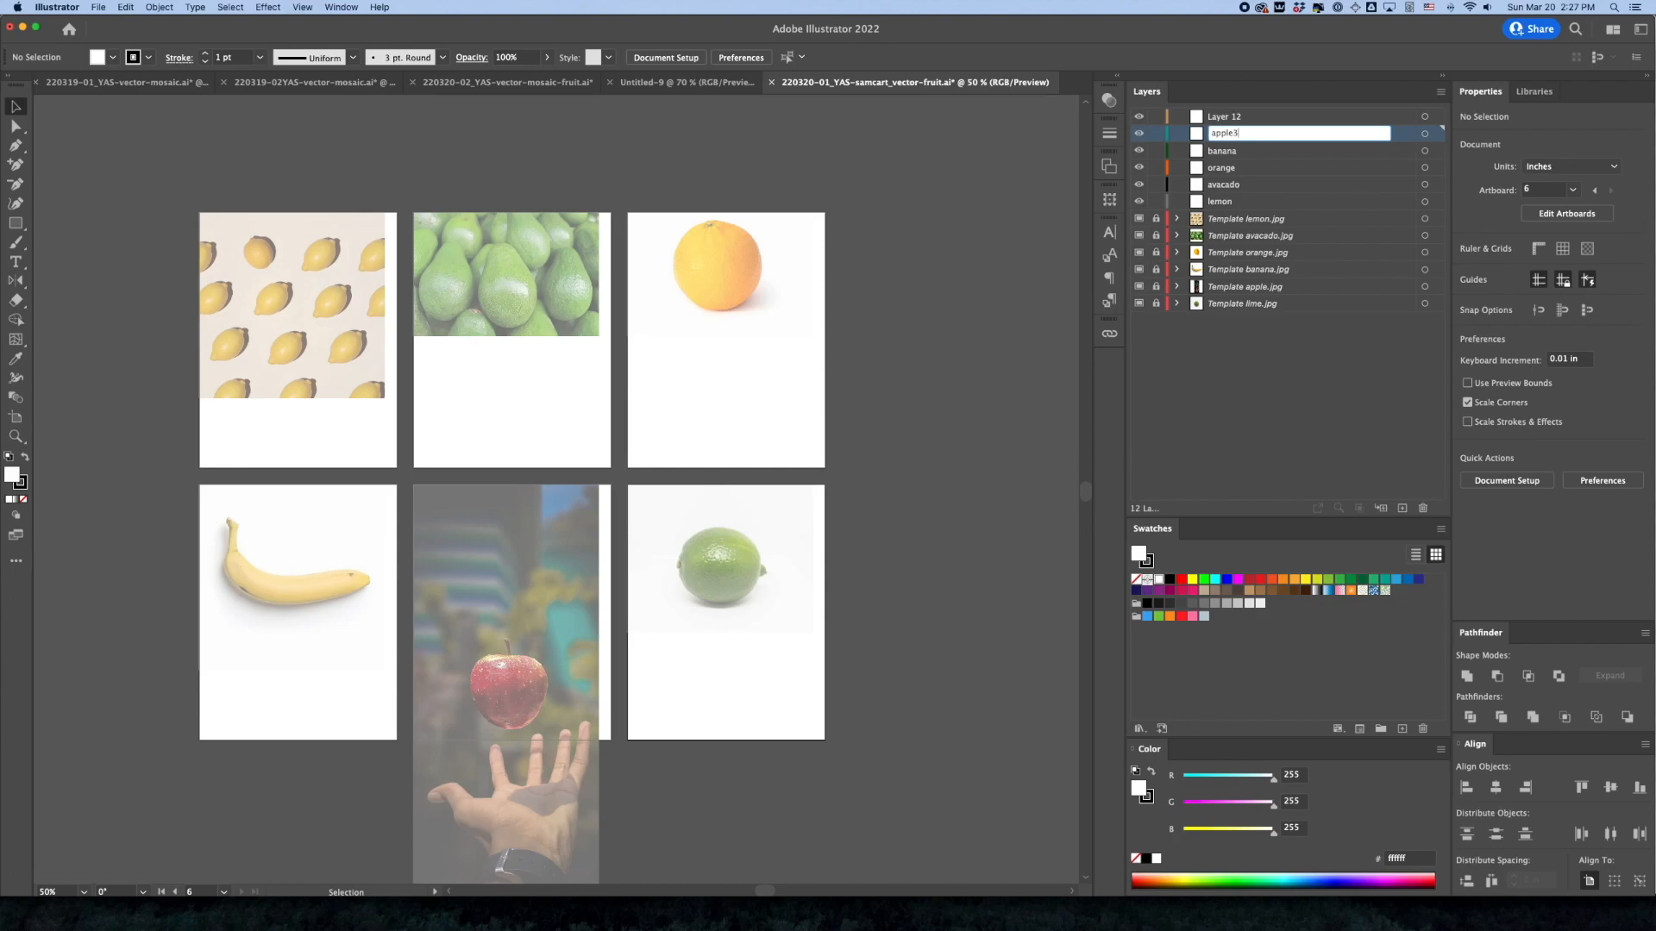
pyautogui.press('Return')
pyautogui.doubleClick(1214, 117)
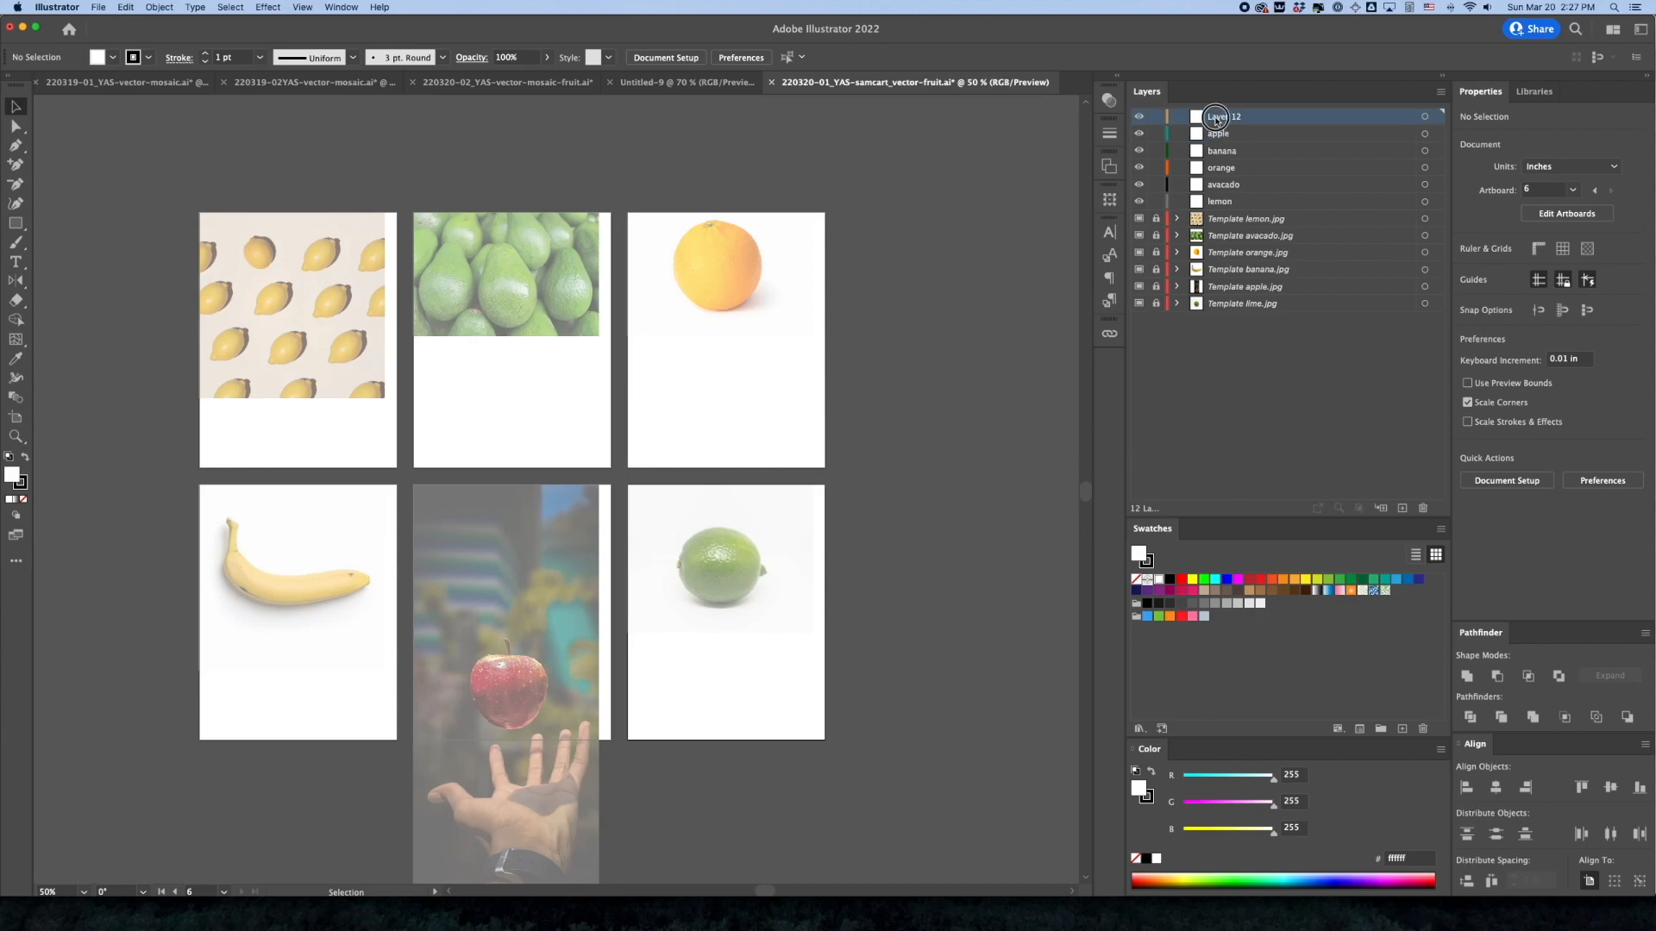
pyautogui.write('lime')
pyautogui.press('Return')
# Reorder the drawing layers so each one sits directly above its matching fruit template, from lemon down to lime
pyautogui.moveTo(1242, 120); pyautogui.dragTo(1265, 259)
pyautogui.moveTo(1255, 118); pyautogui.dragTo(1265, 164)
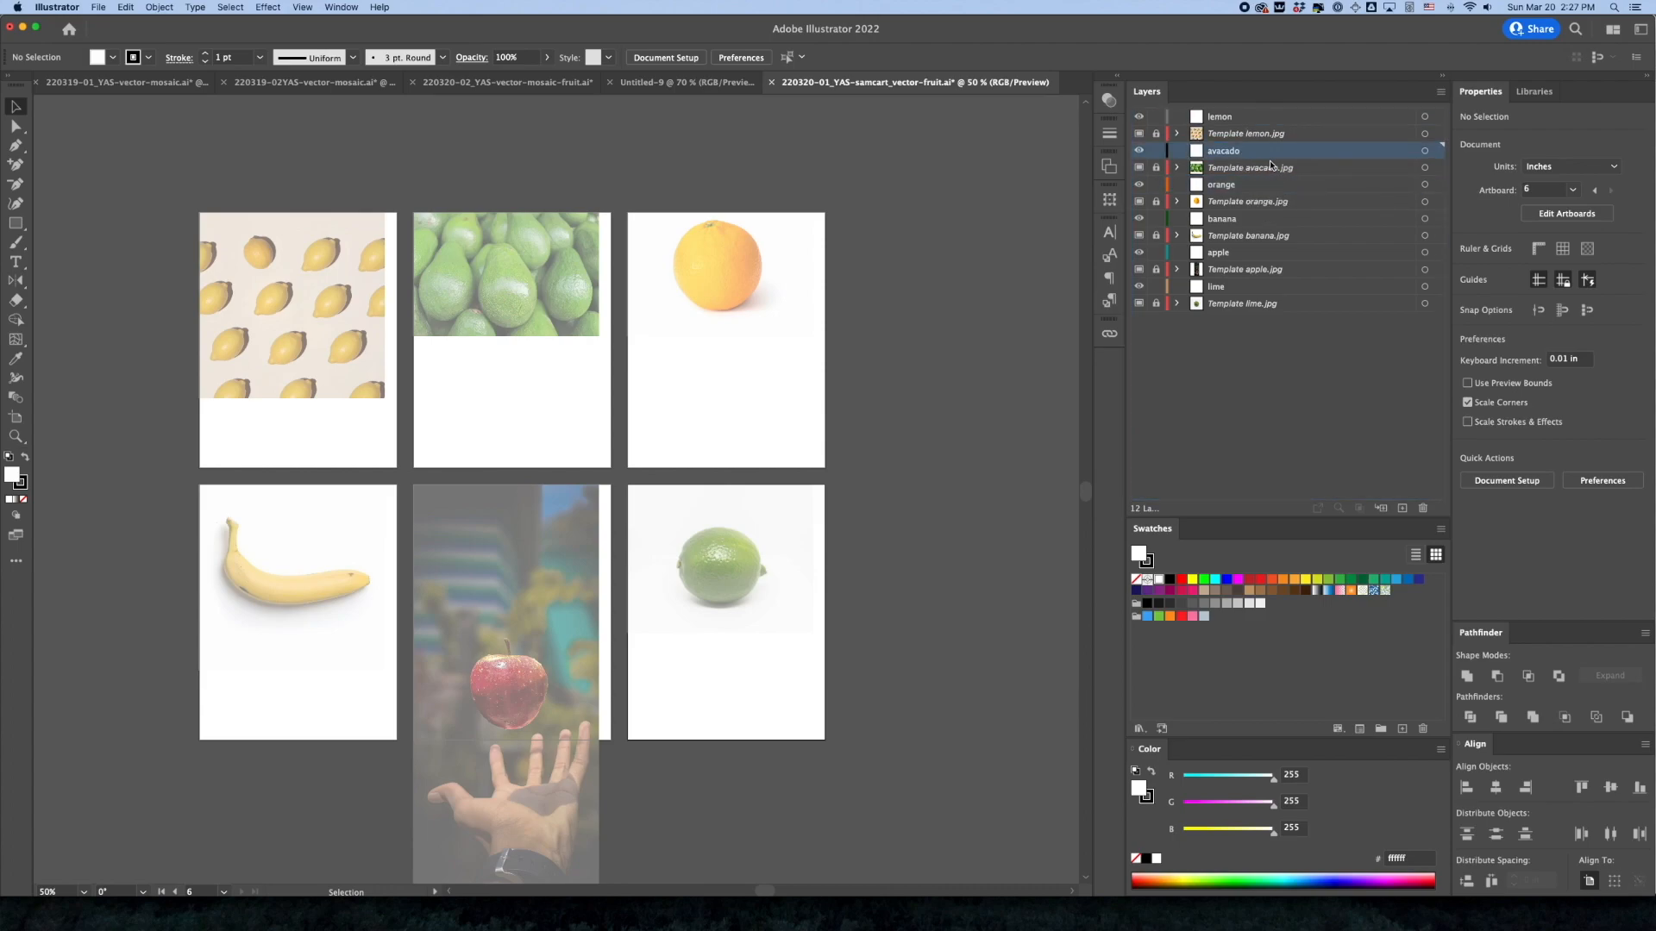
pyautogui.click(1270, 436)
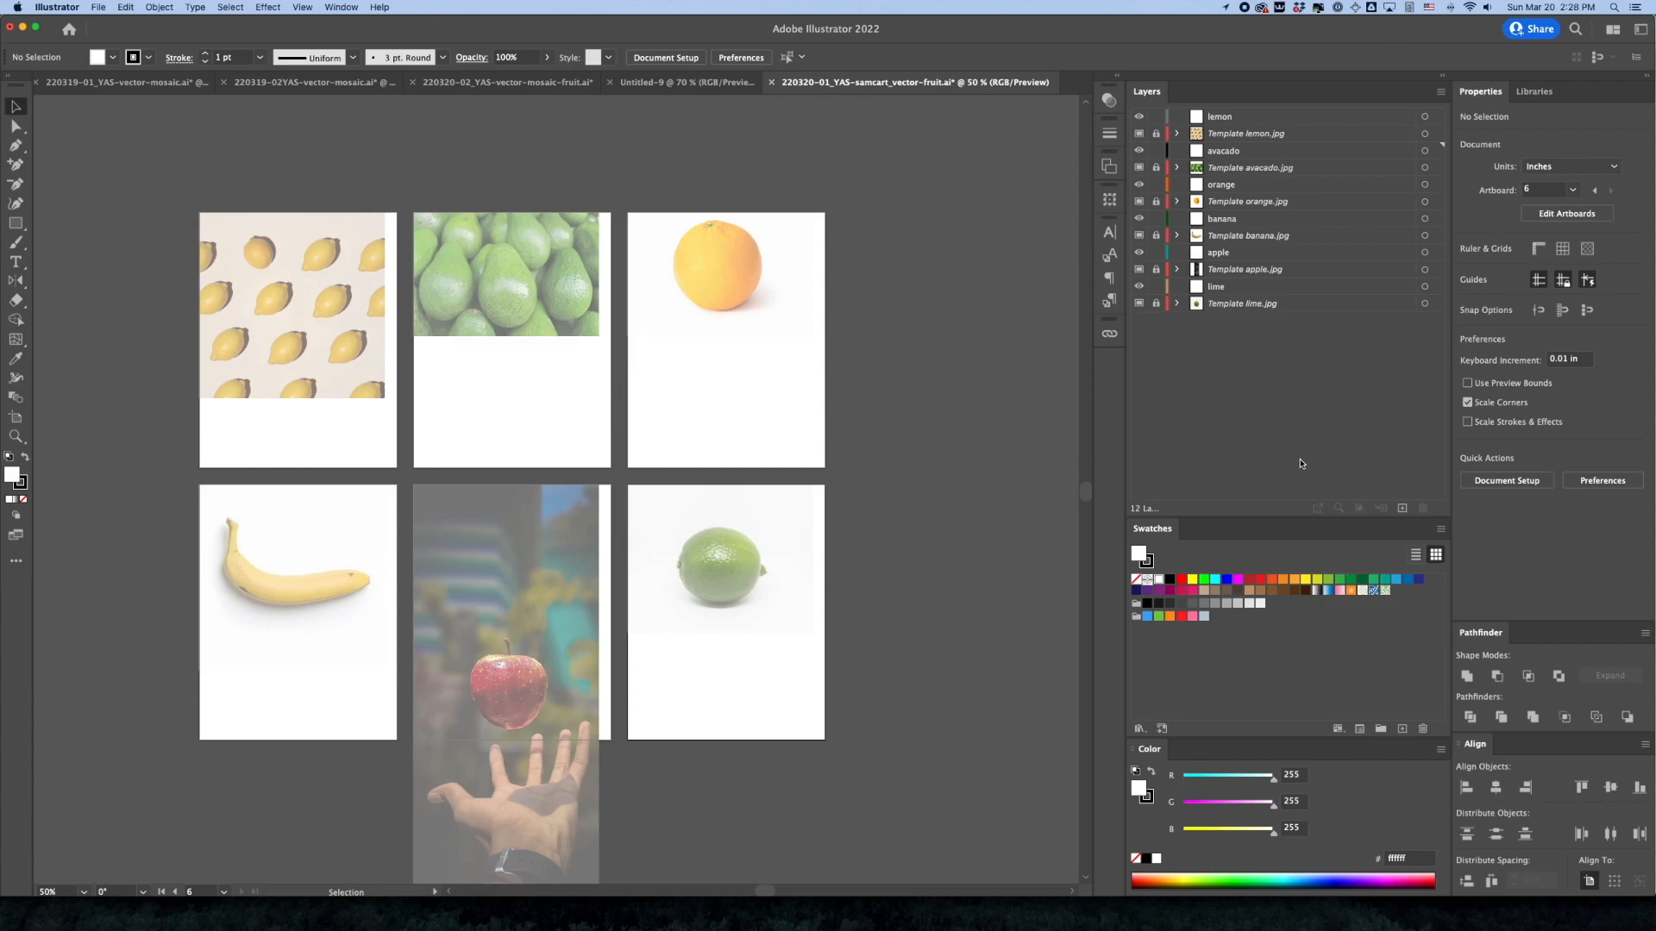
# Unlock the lemon template layer and draw a rectangle about 2.18 × 1.92 in over the second lemon in the second row
pyautogui.click(343, 303)
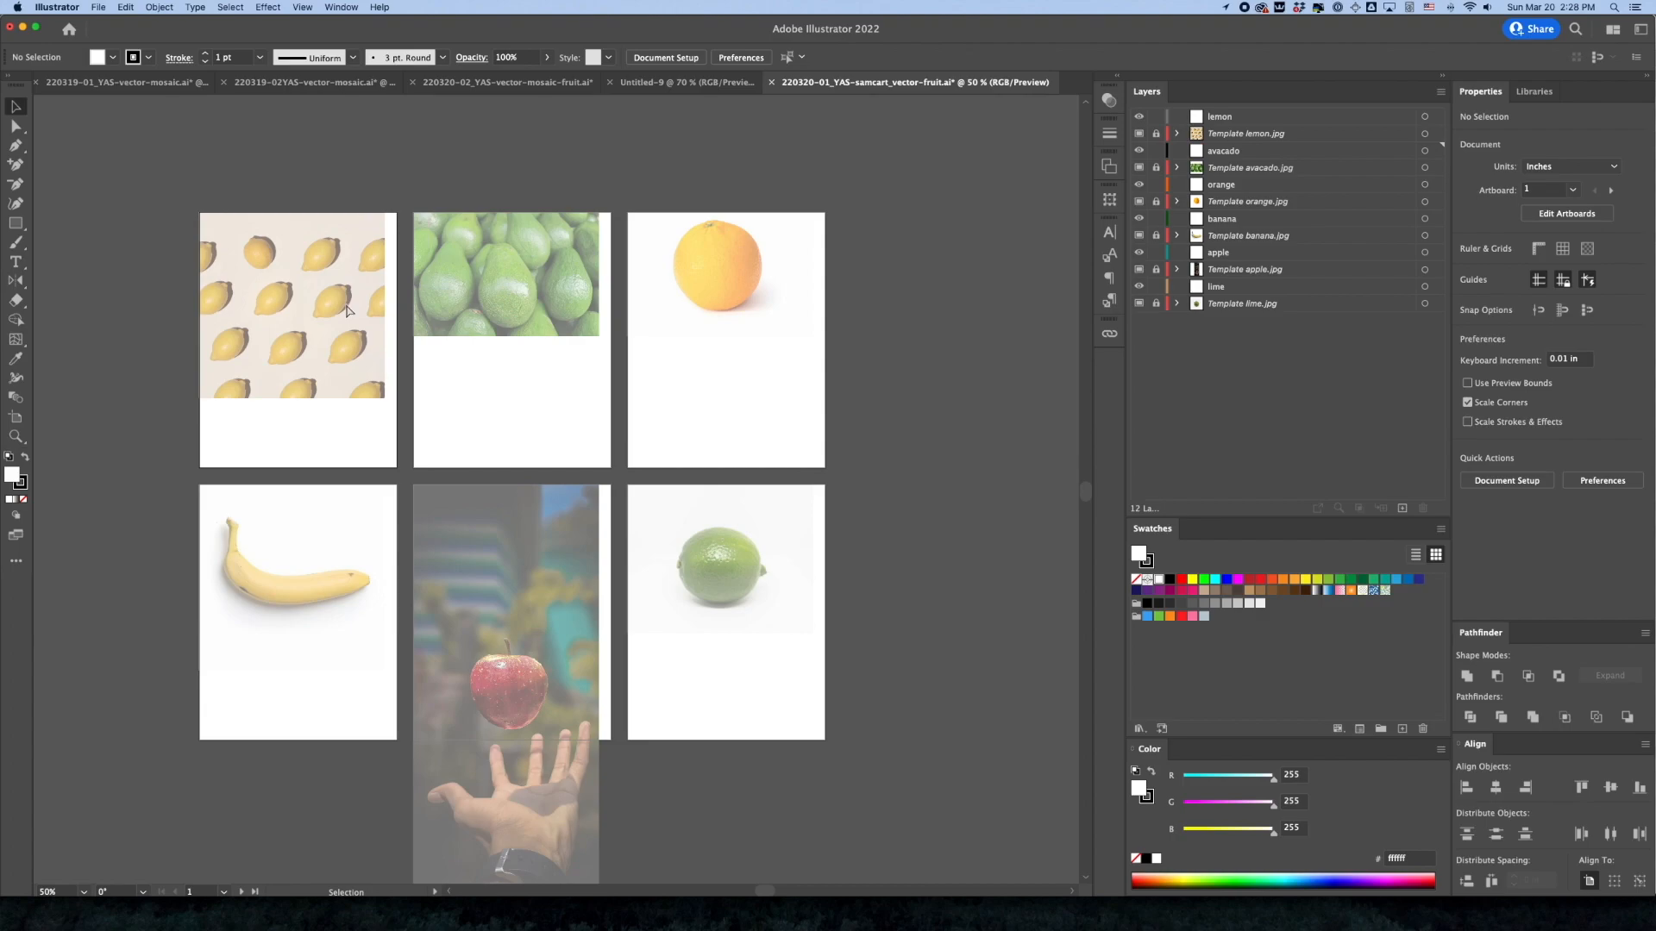
pyautogui.press('super+0')
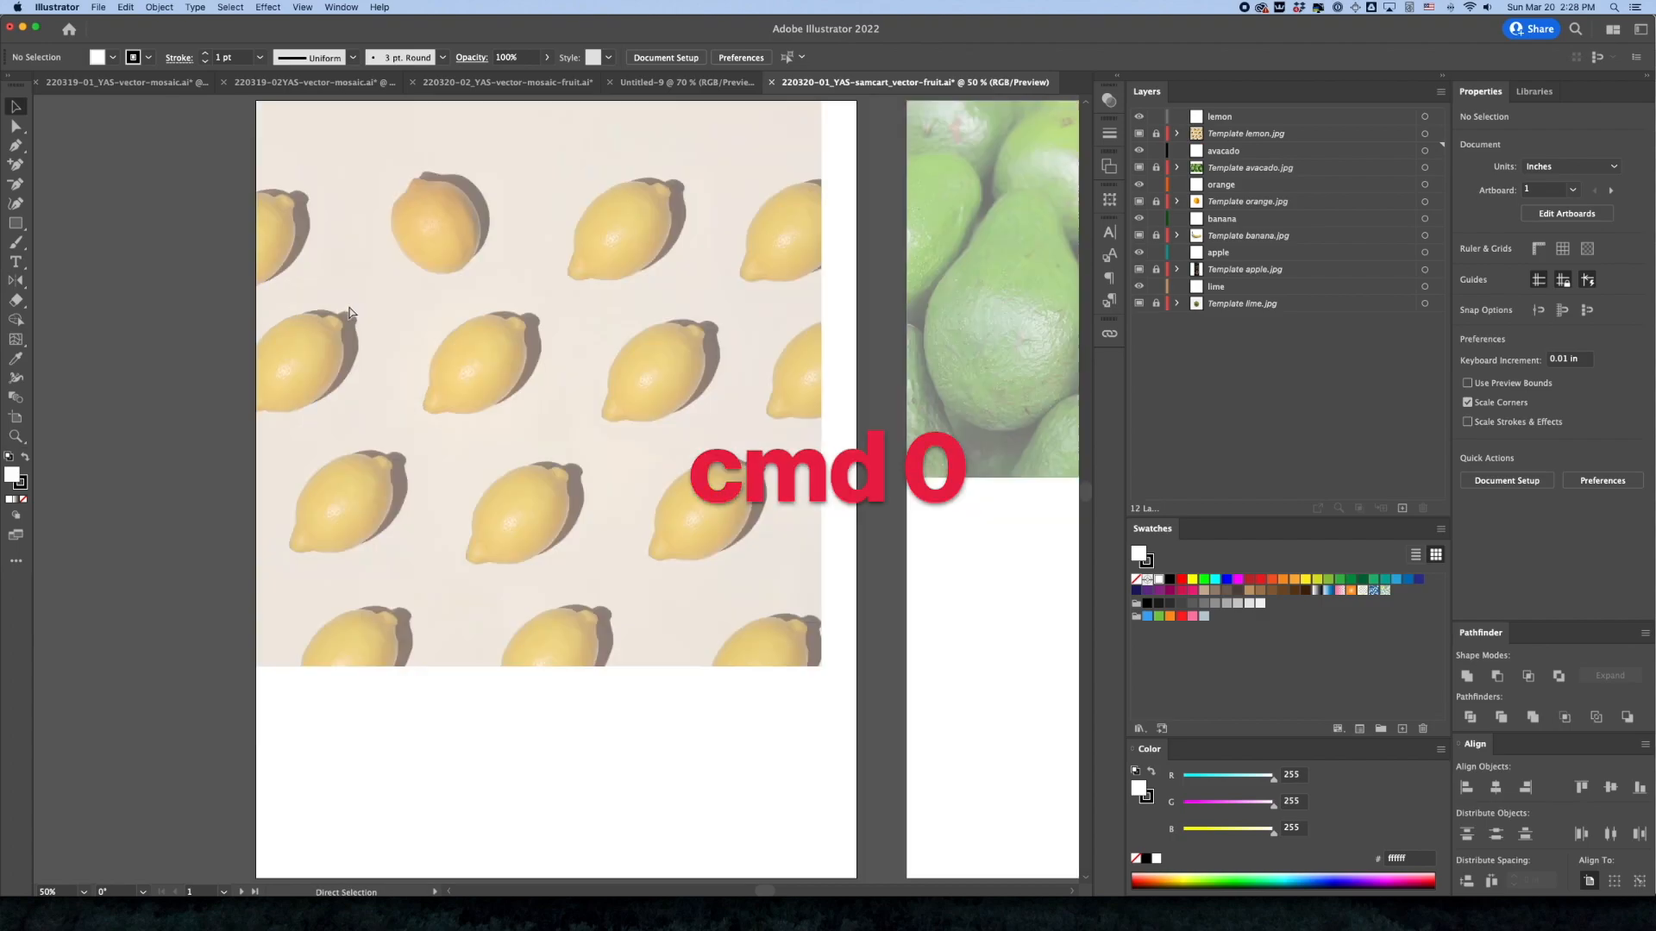
pyautogui.click(1245, 136)
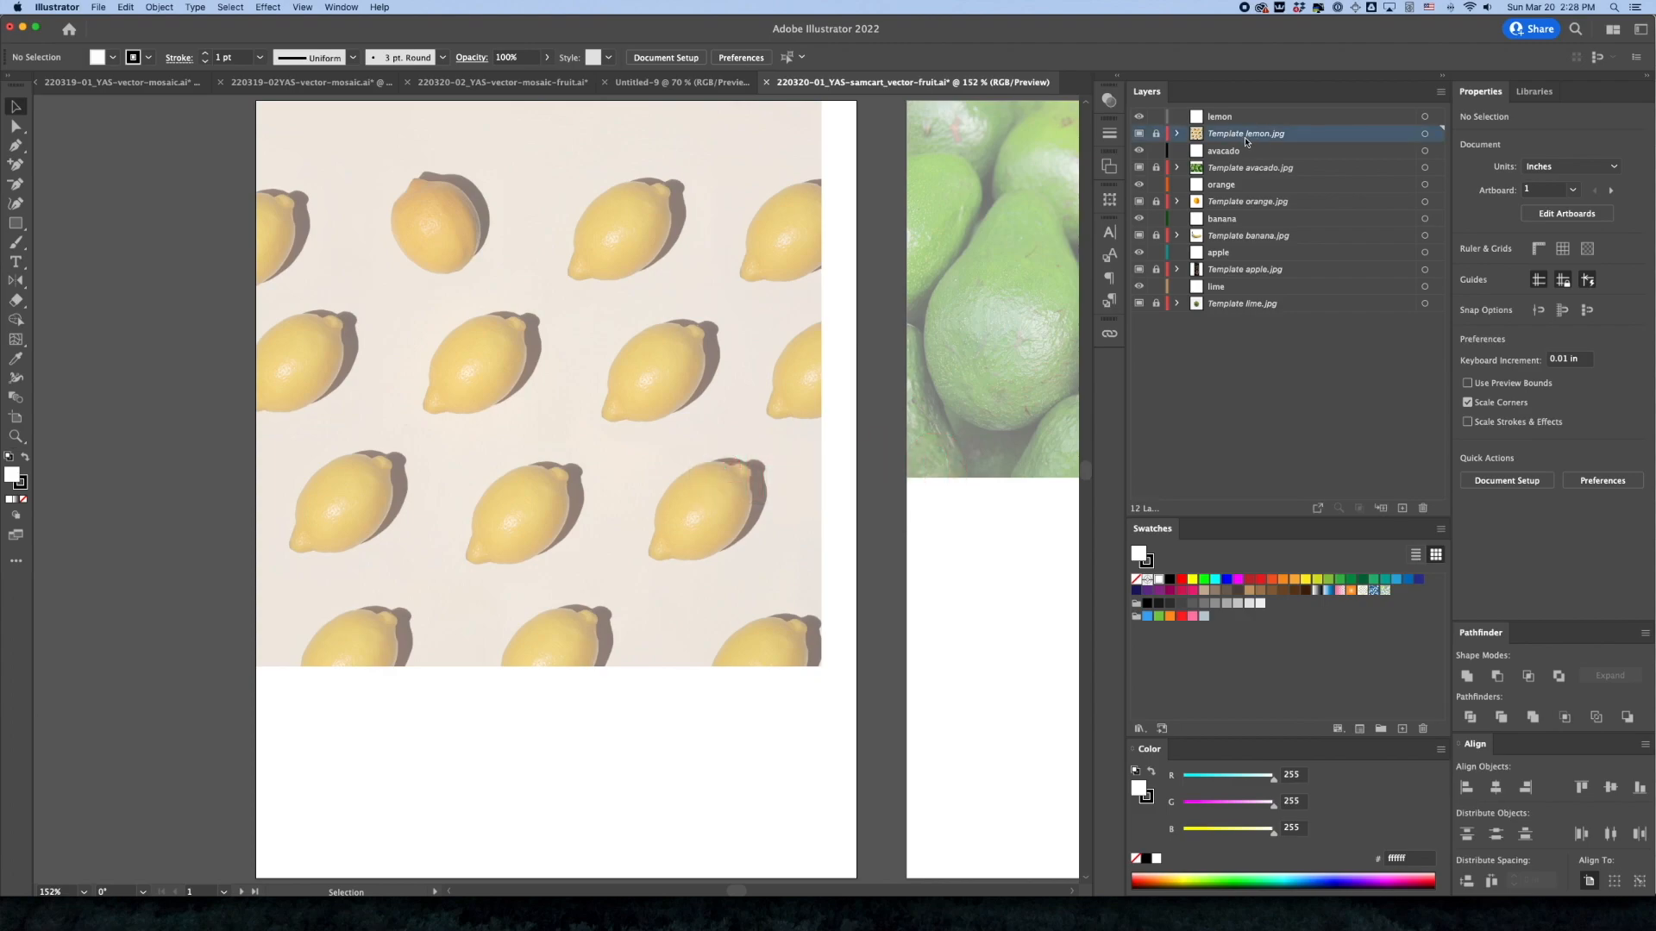
pyautogui.click(1156, 134)
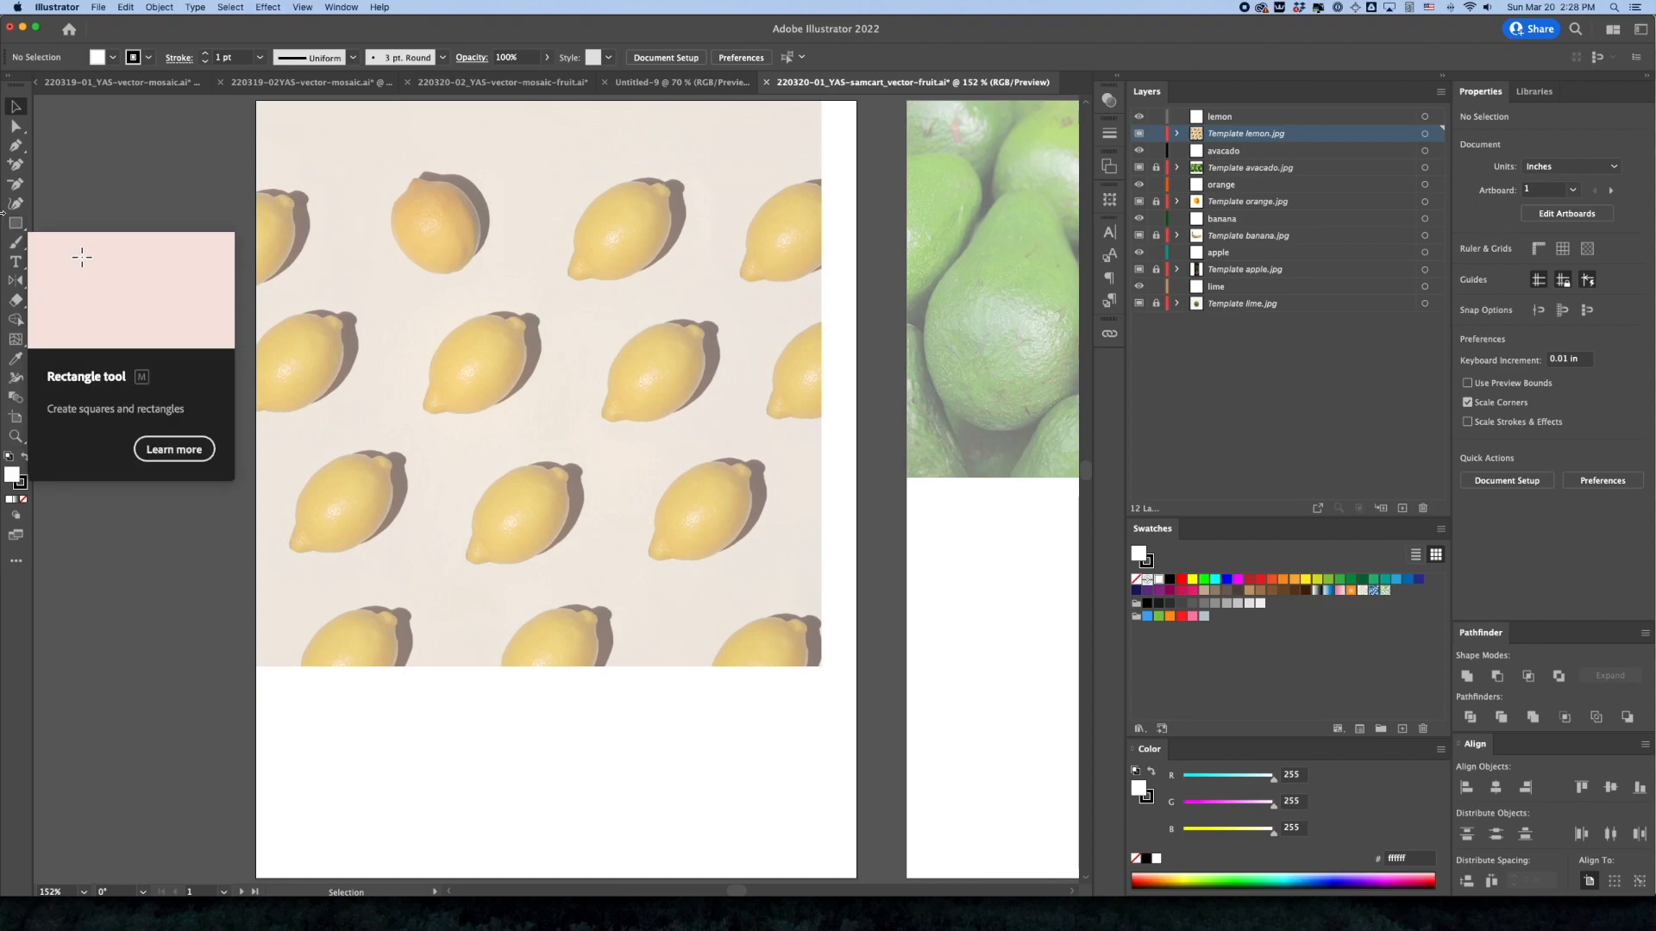
pyautogui.click(12, 226)
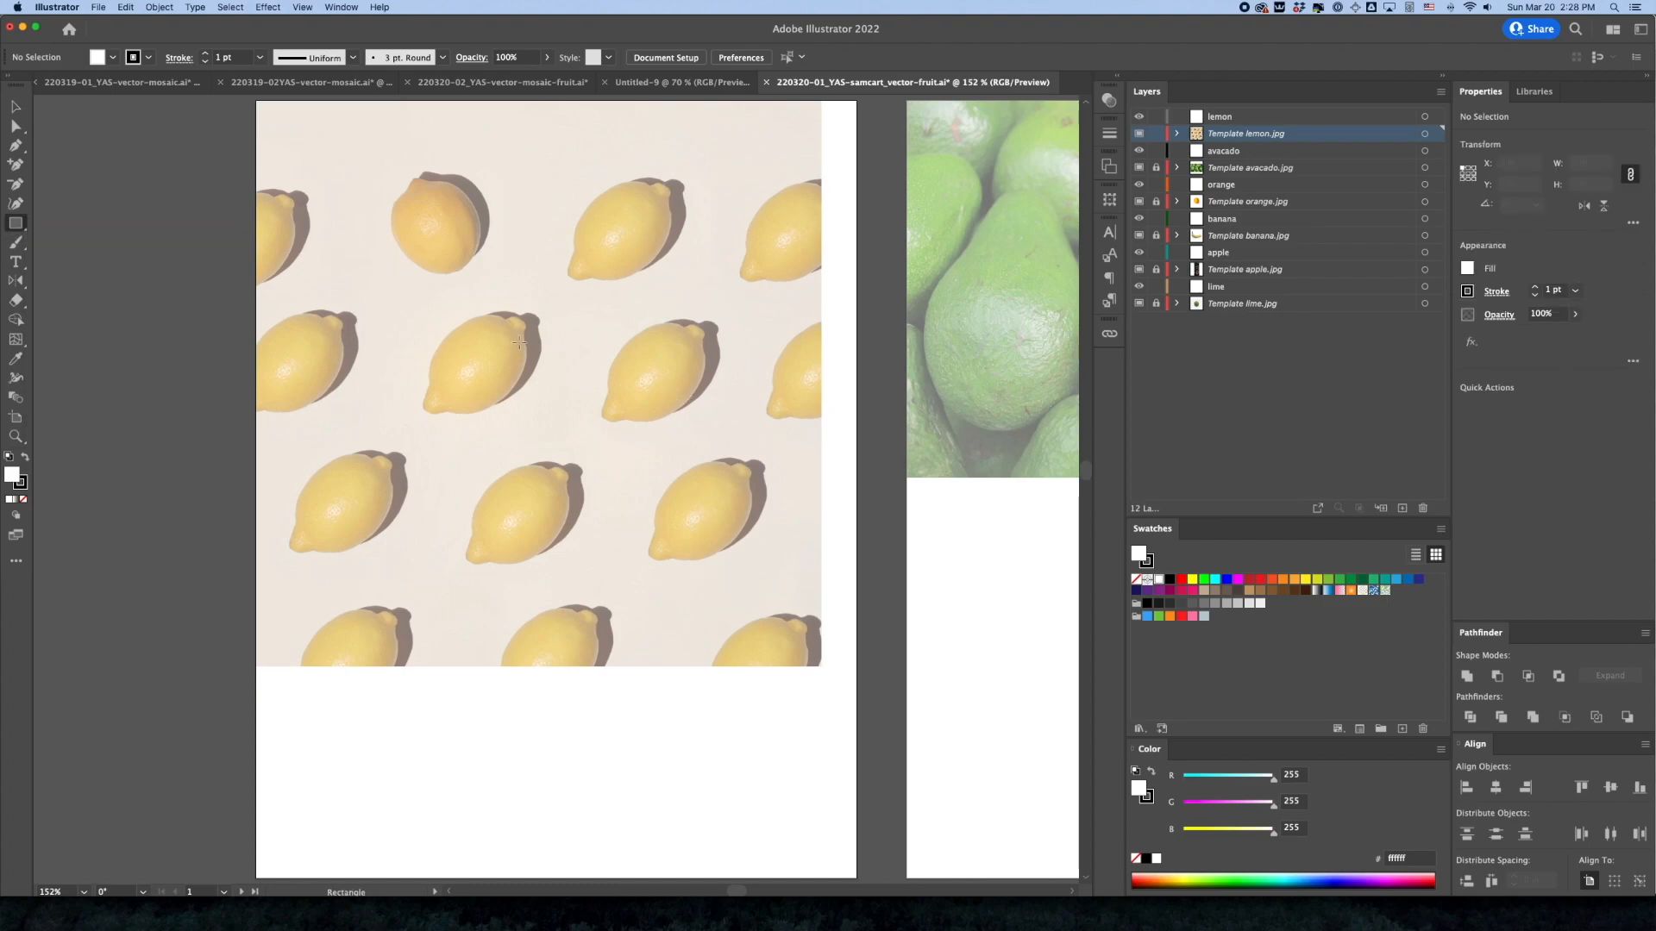
pyautogui.moveTo(401, 295); pyautogui.dragTo(557, 431)
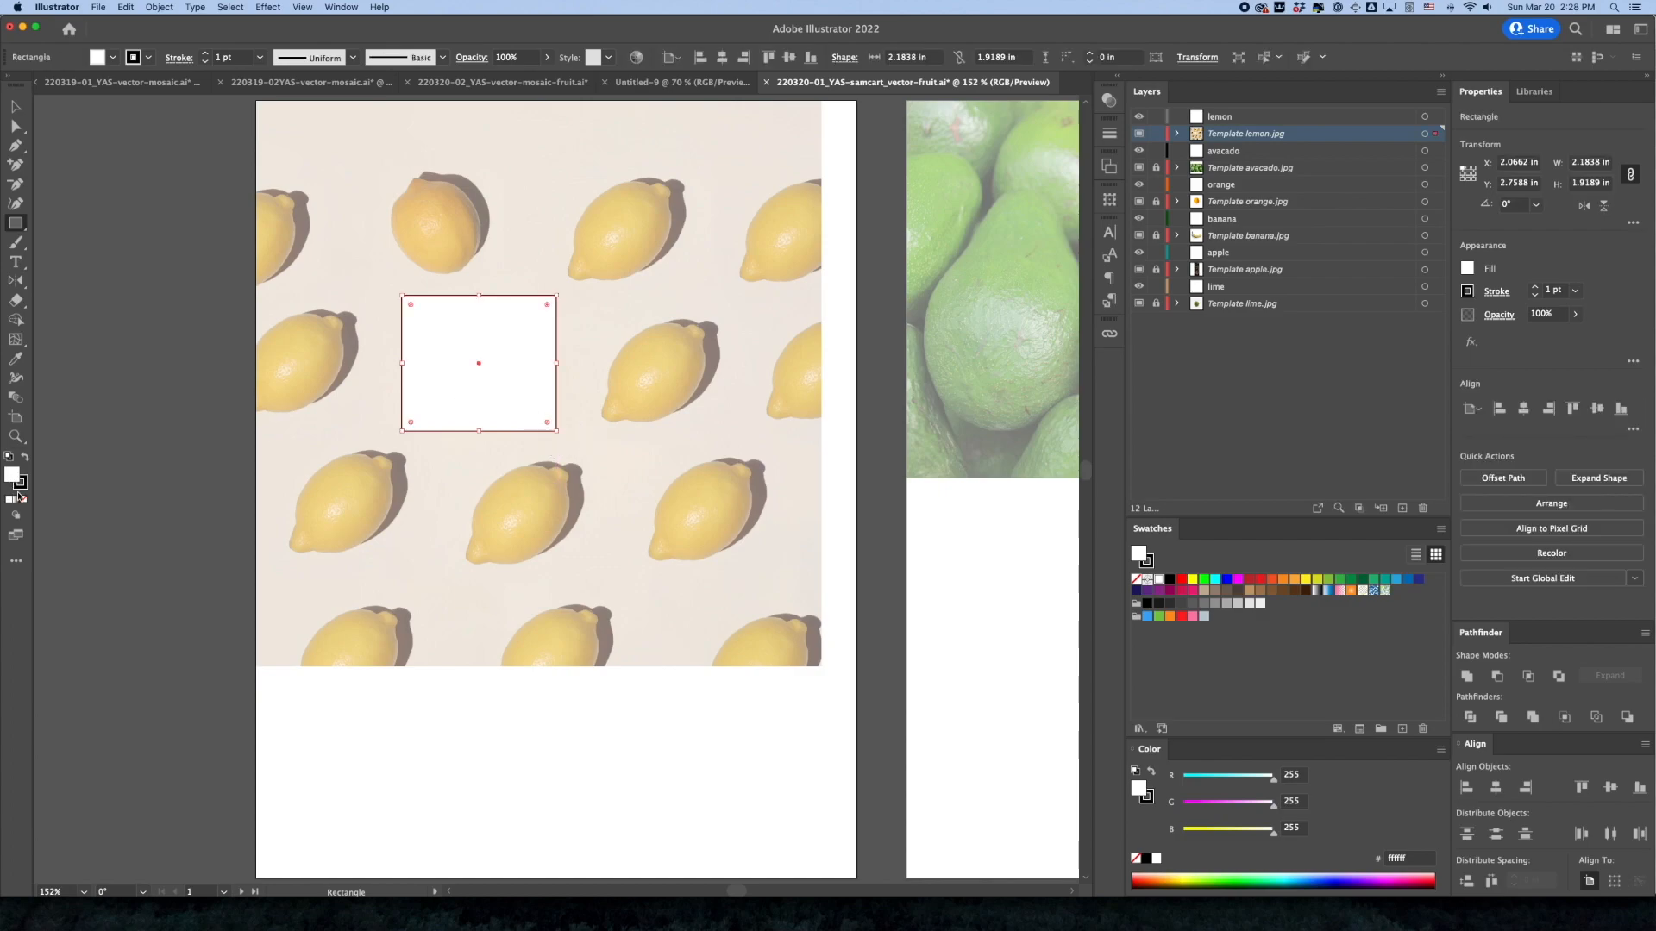
# Select the rectangle with the lemon photo and turn them into a clipping mask
pyautogui.click(16, 108)
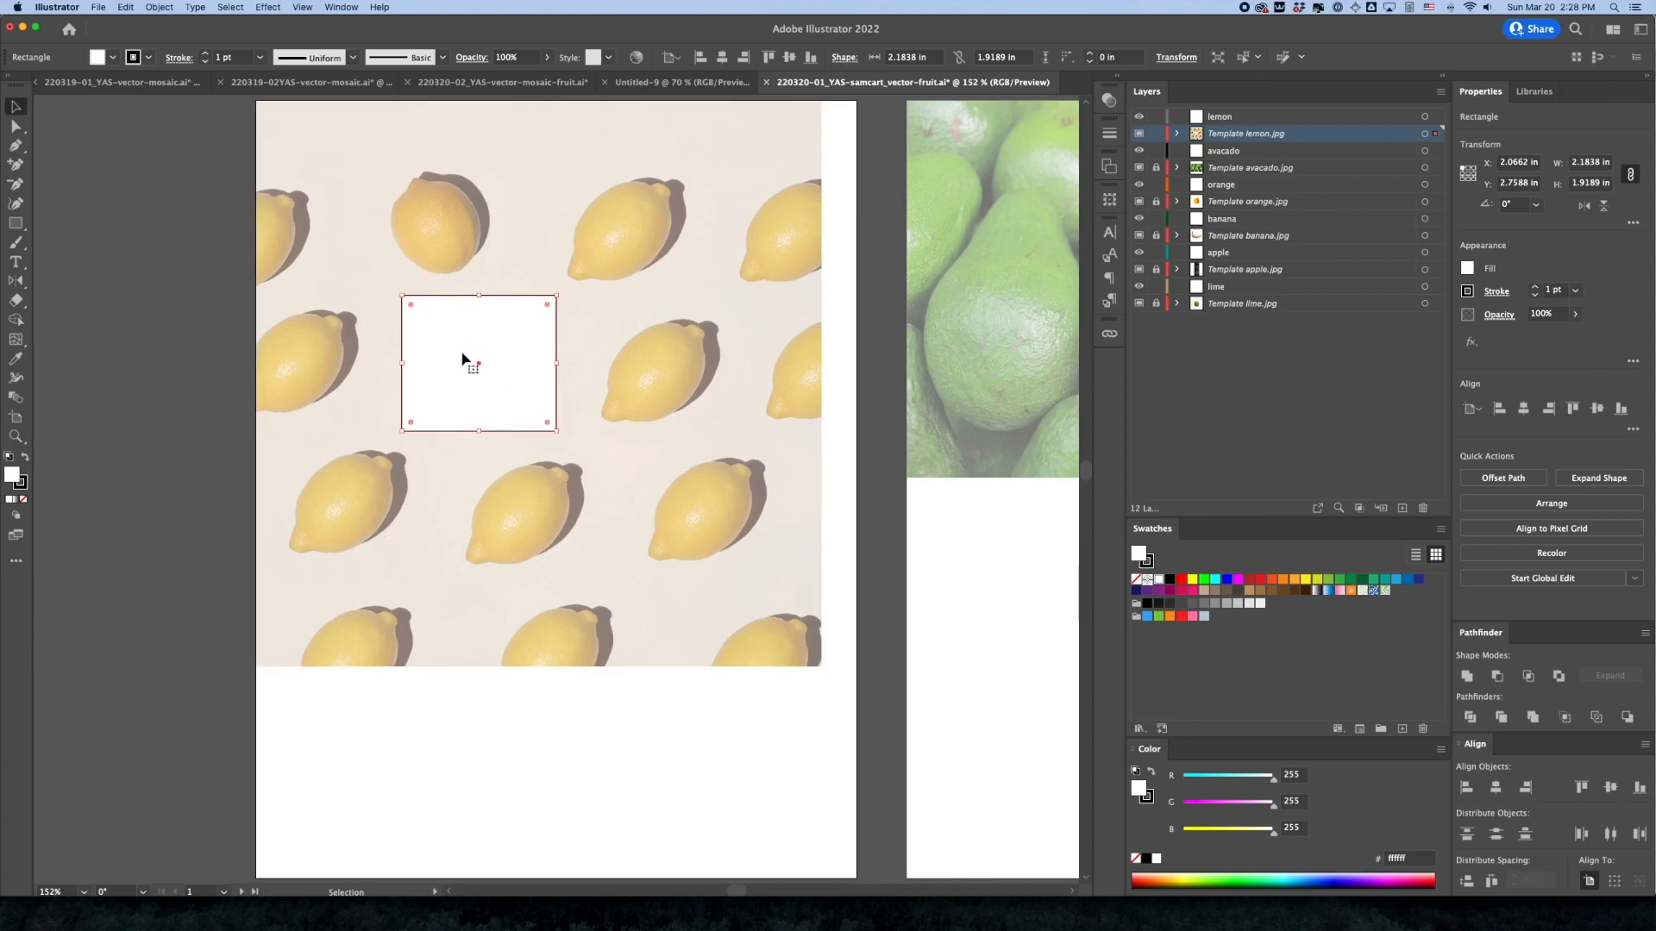
pyautogui.press('super+a')
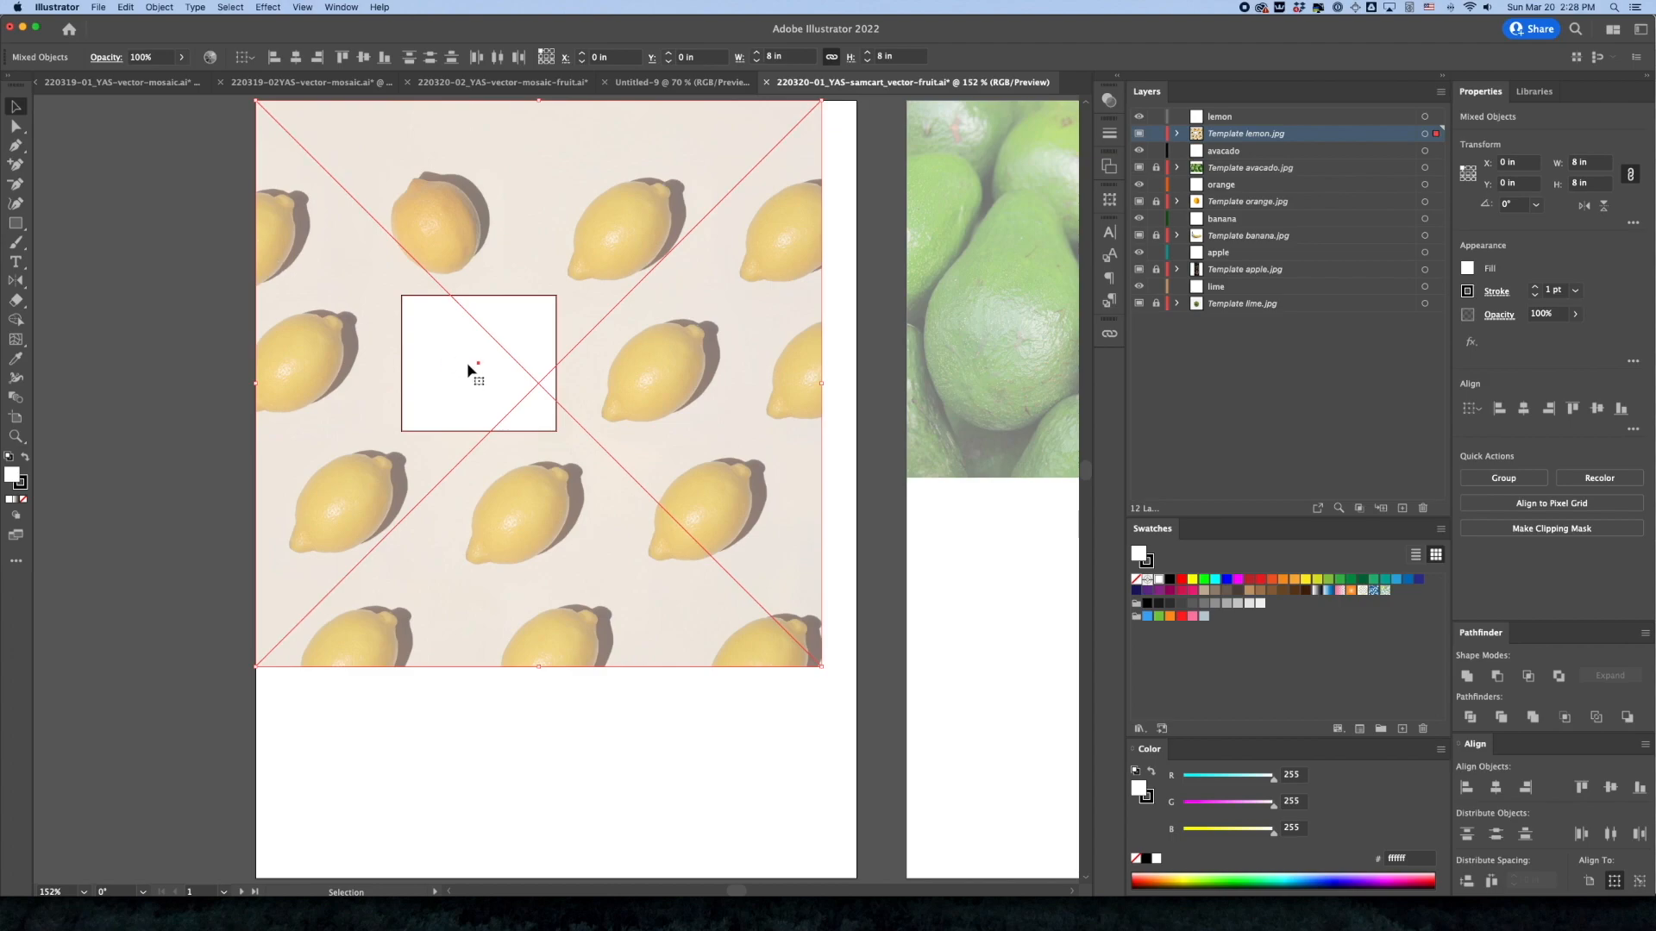
pyautogui.press('super+7')
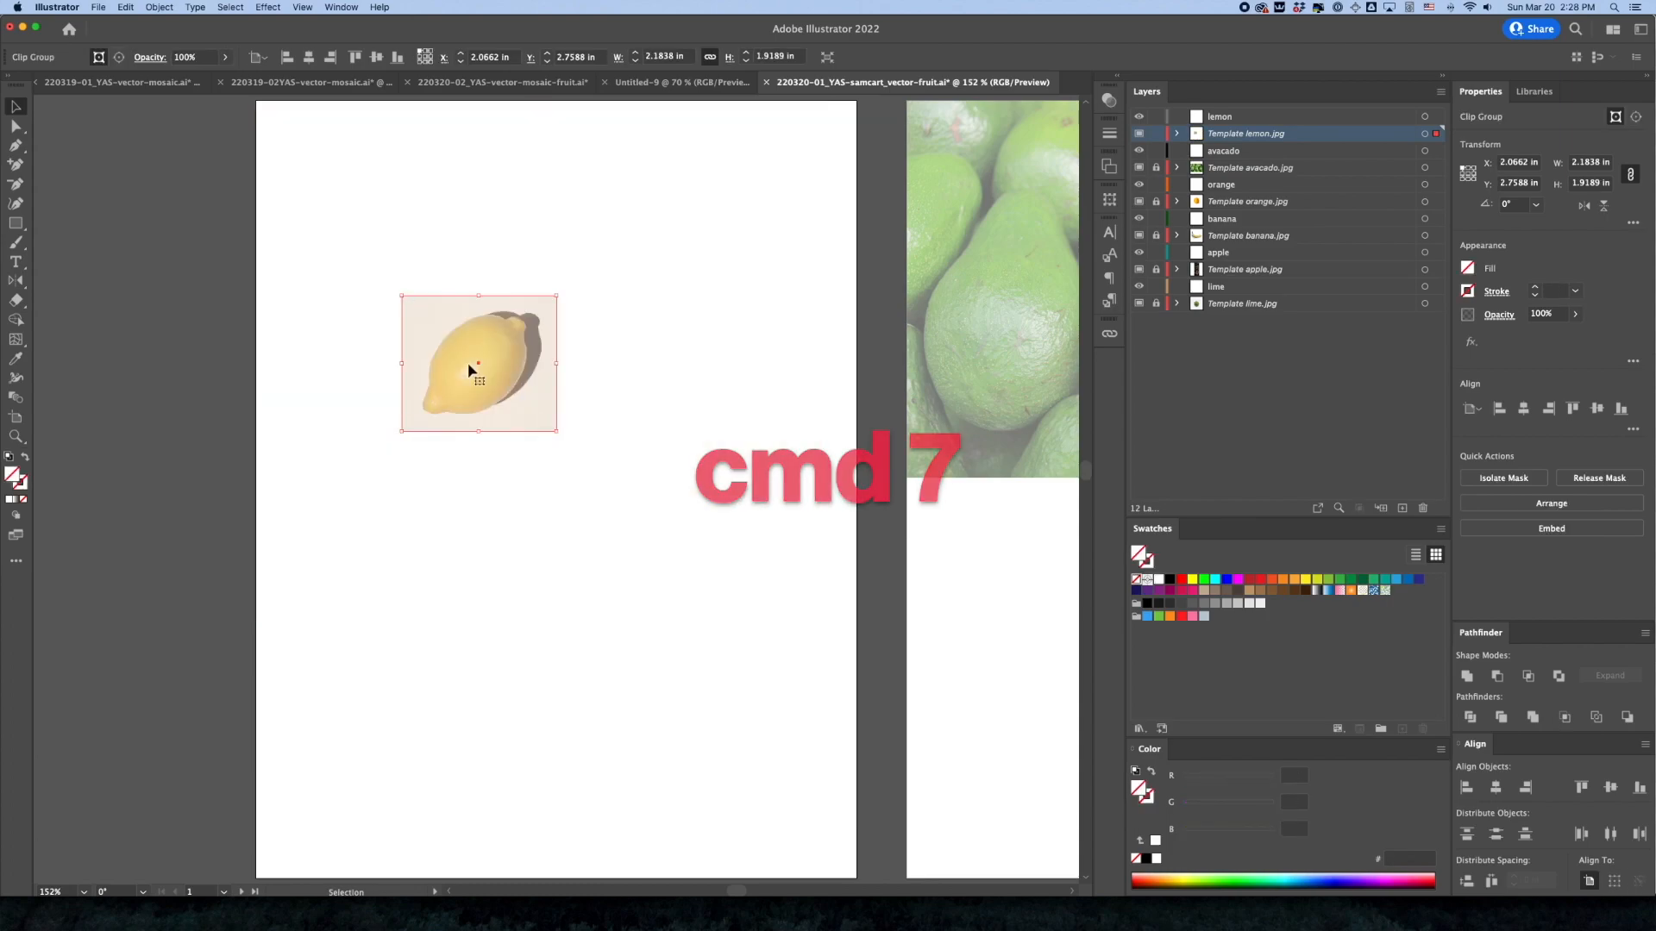
pyautogui.click(153, 340)
# Undo the clipping mask and the rectangle, and lock the lemon template layer again
pyautogui.press('super+z')
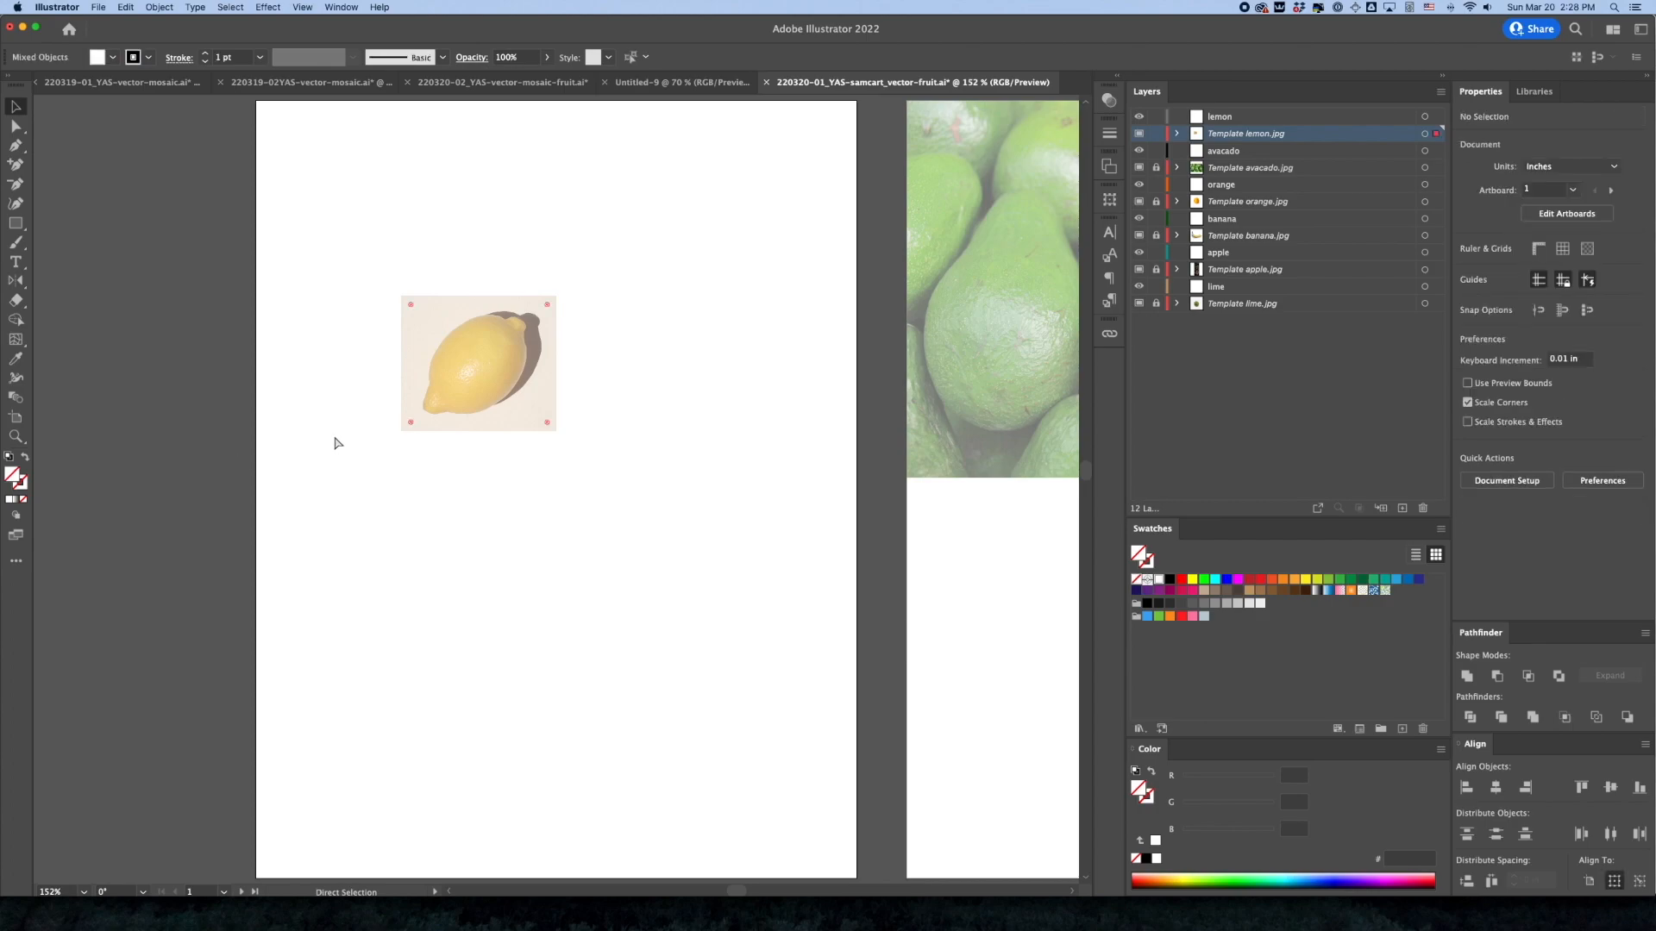
pyautogui.press('super+z')
pyautogui.press('super+z')
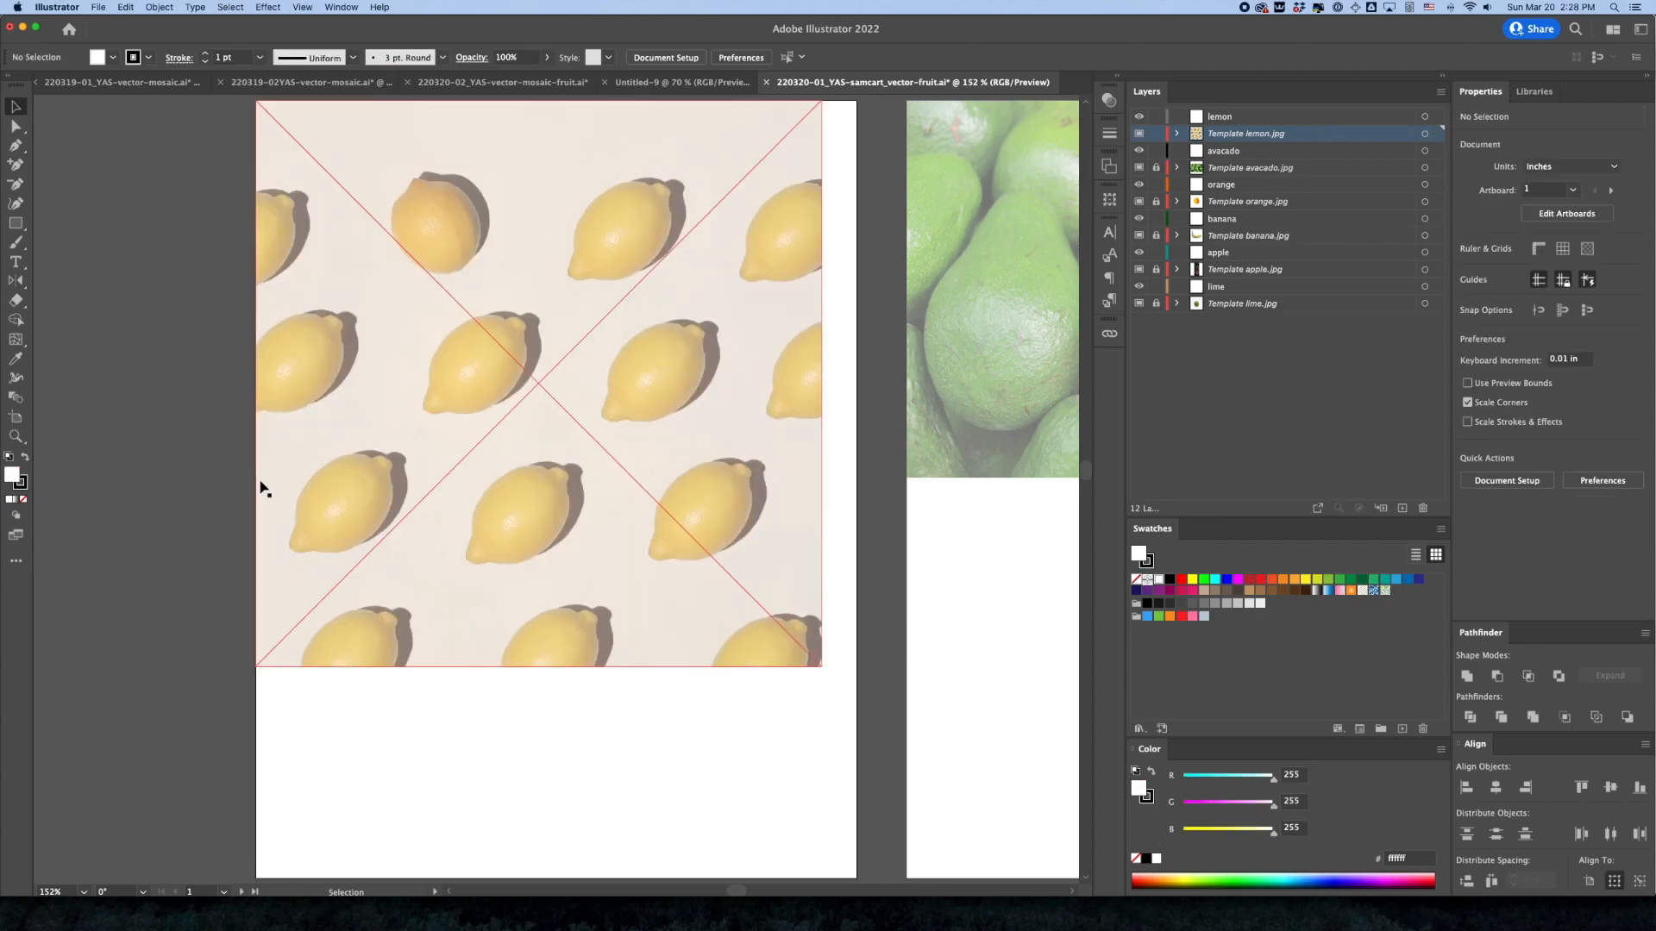
pyautogui.click(1155, 136)
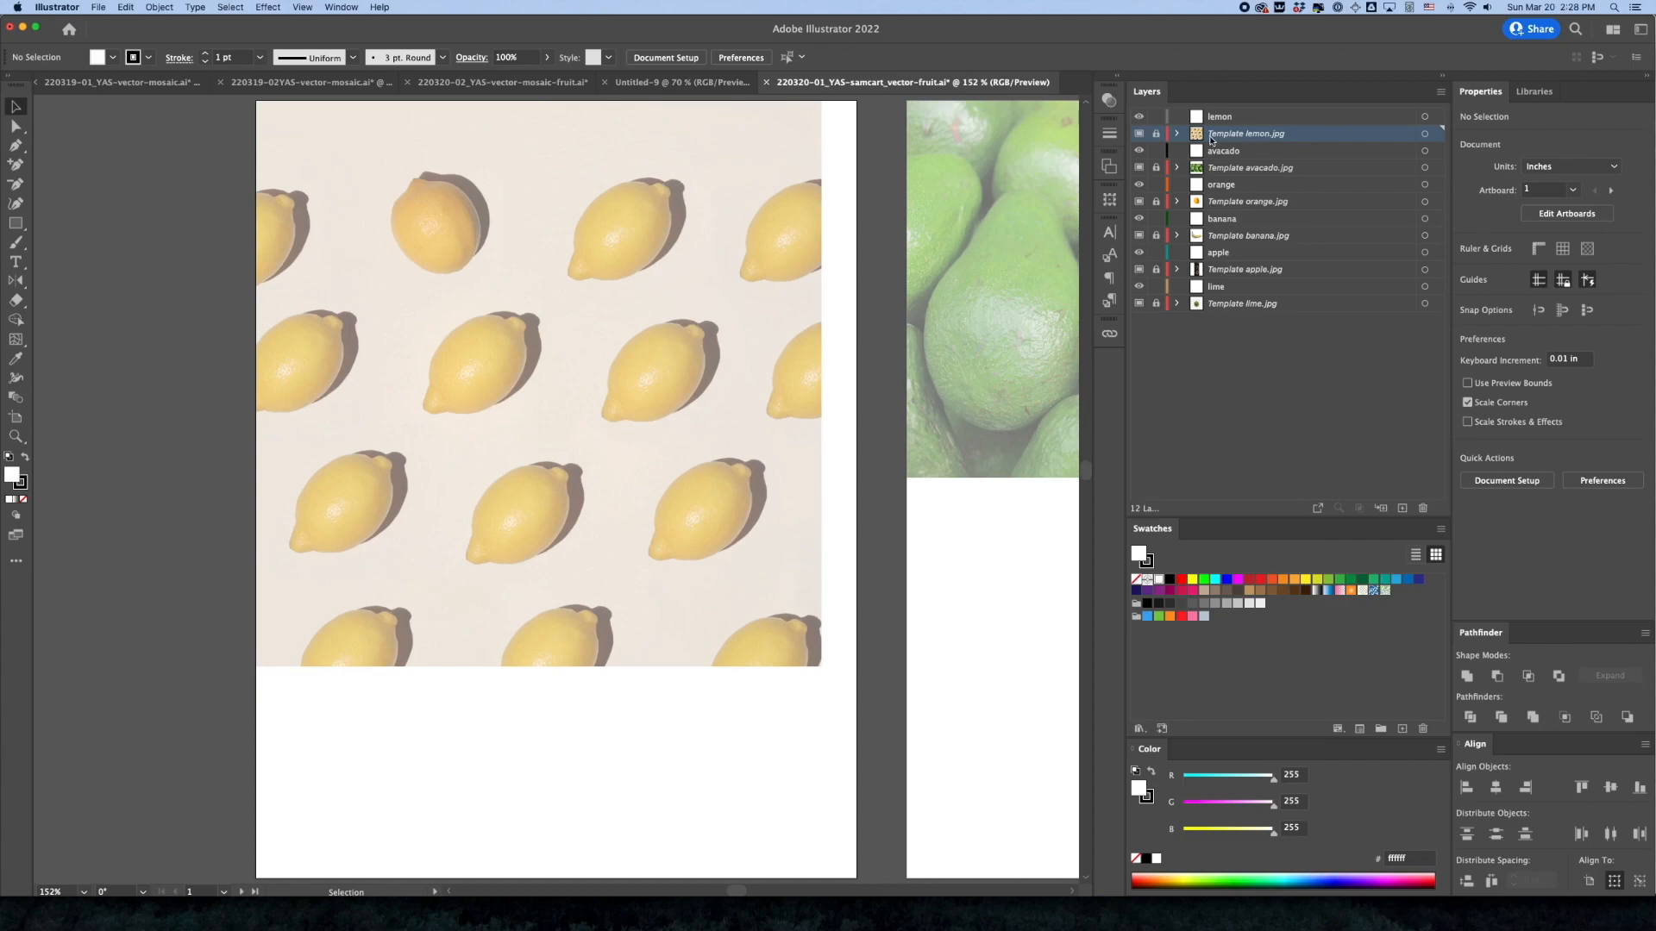
# Unlock the lemon template layer and draw a rectangle about 2.41 × 1.91 in around the second lemon in the second row
pyautogui.click(1156, 138)
pyautogui.click(16, 223)
pyautogui.moveTo(531, 397); pyautogui.dragTo(571, 431)
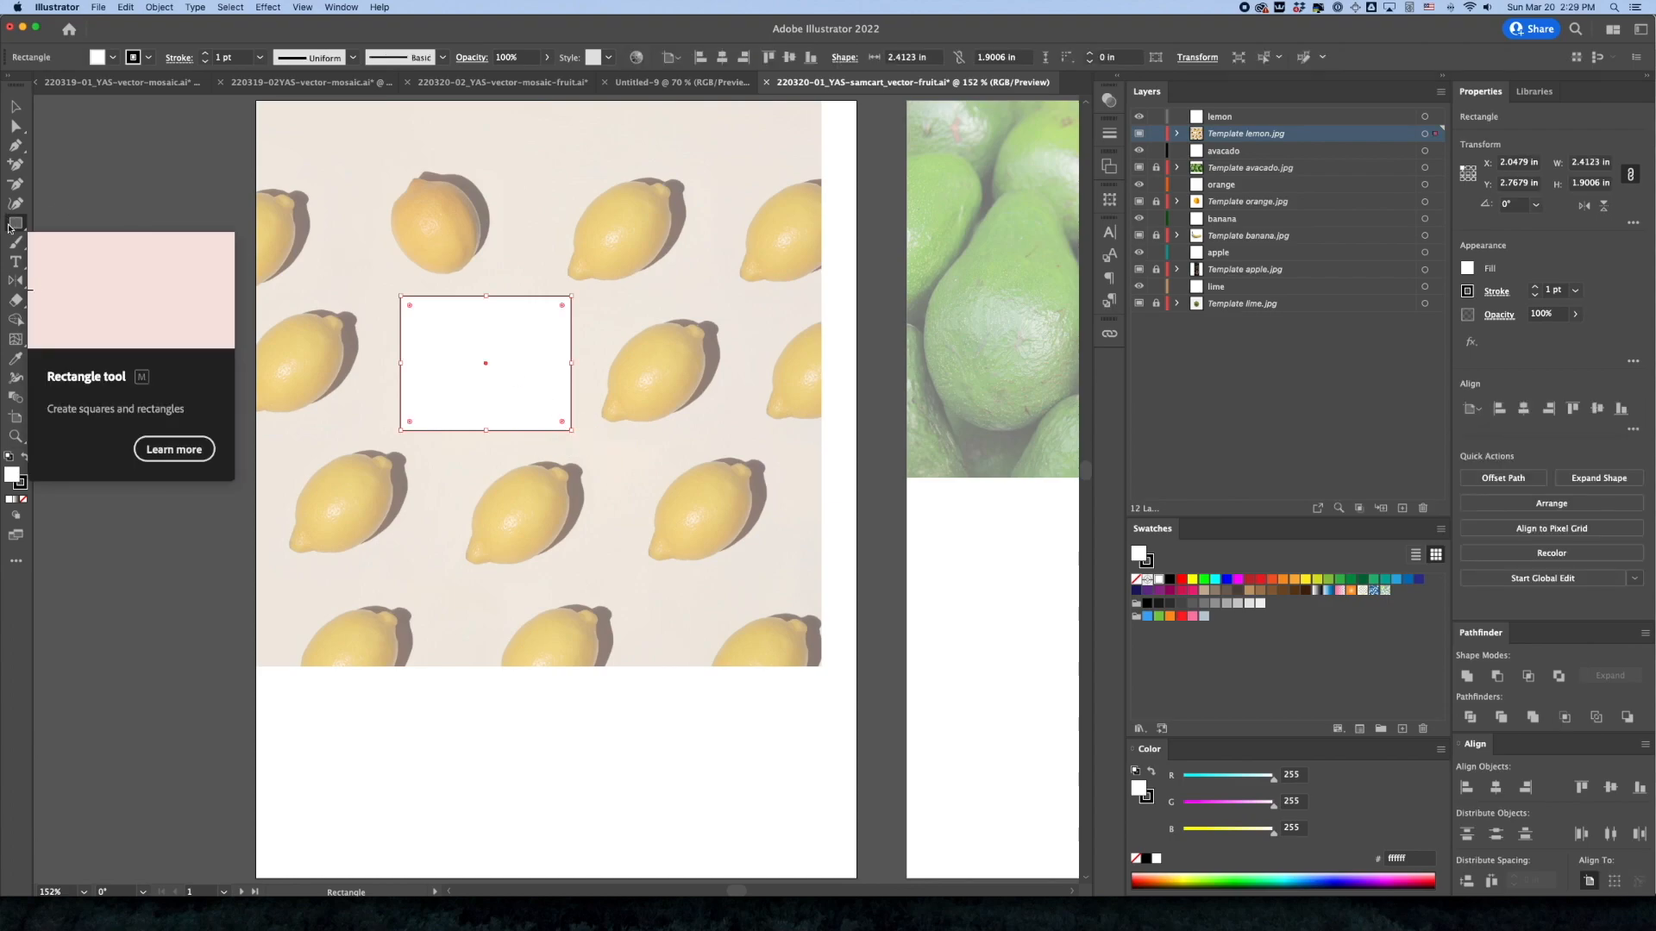
# Add the lemon photo to the rectangle selection and make a clipping mask that isolates the single lemon
pyautogui.click(14, 106)
pyautogui.keyDown('shift'); pyautogui.click(363, 240); pyautogui.keyUp('shift')
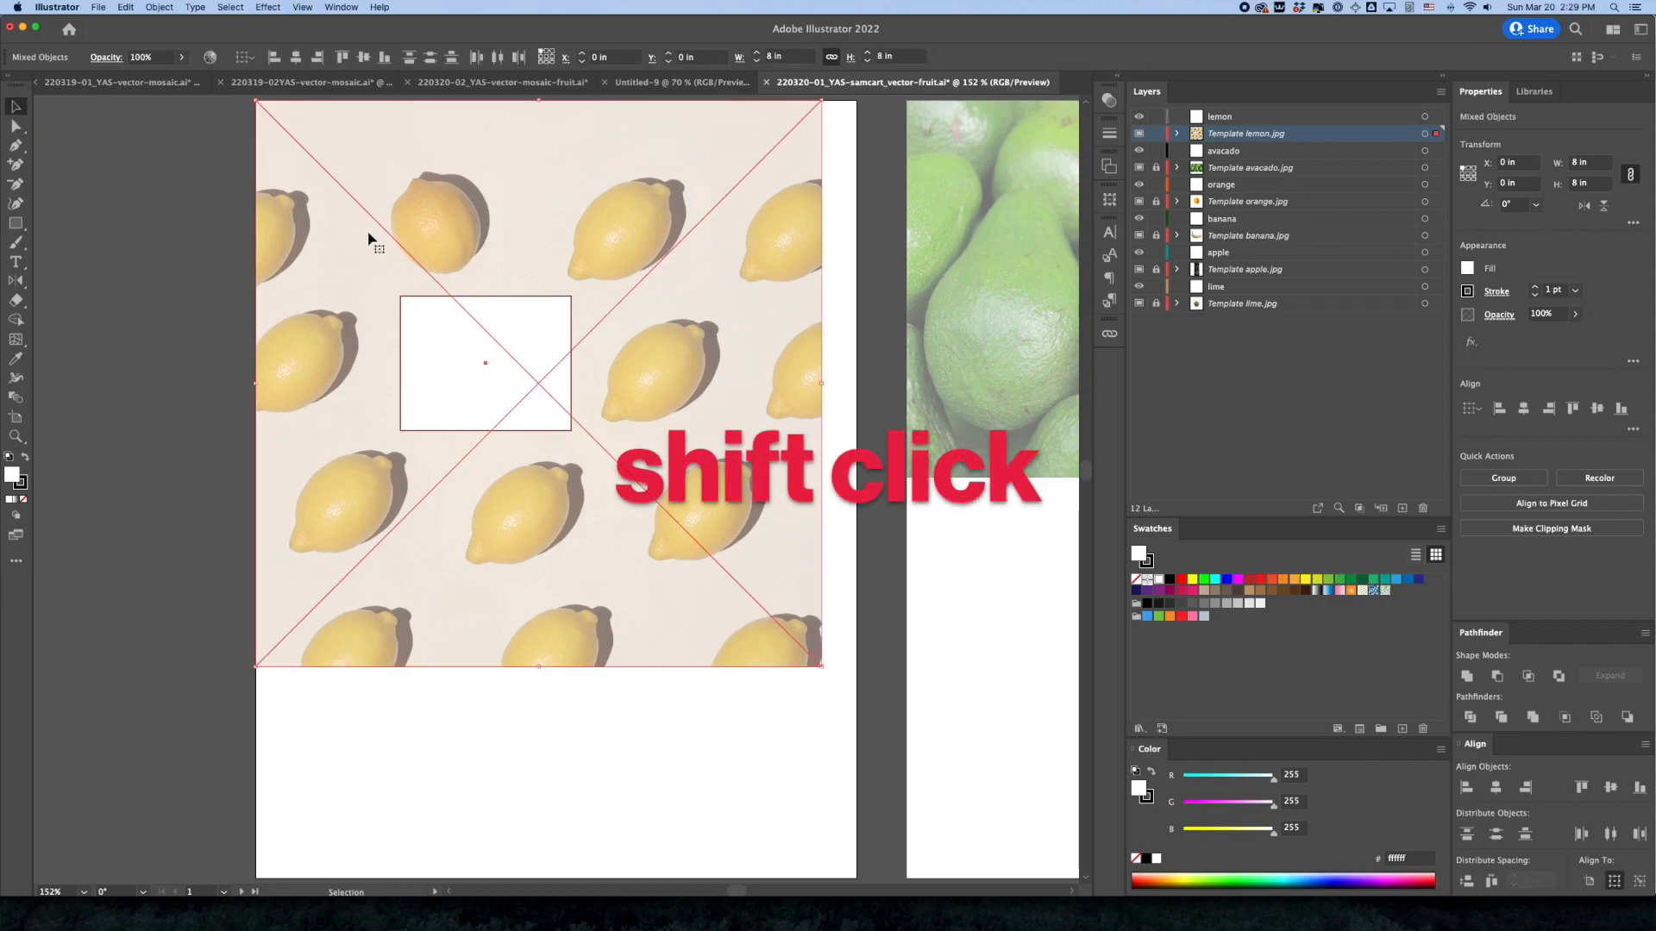
pyautogui.press('a')
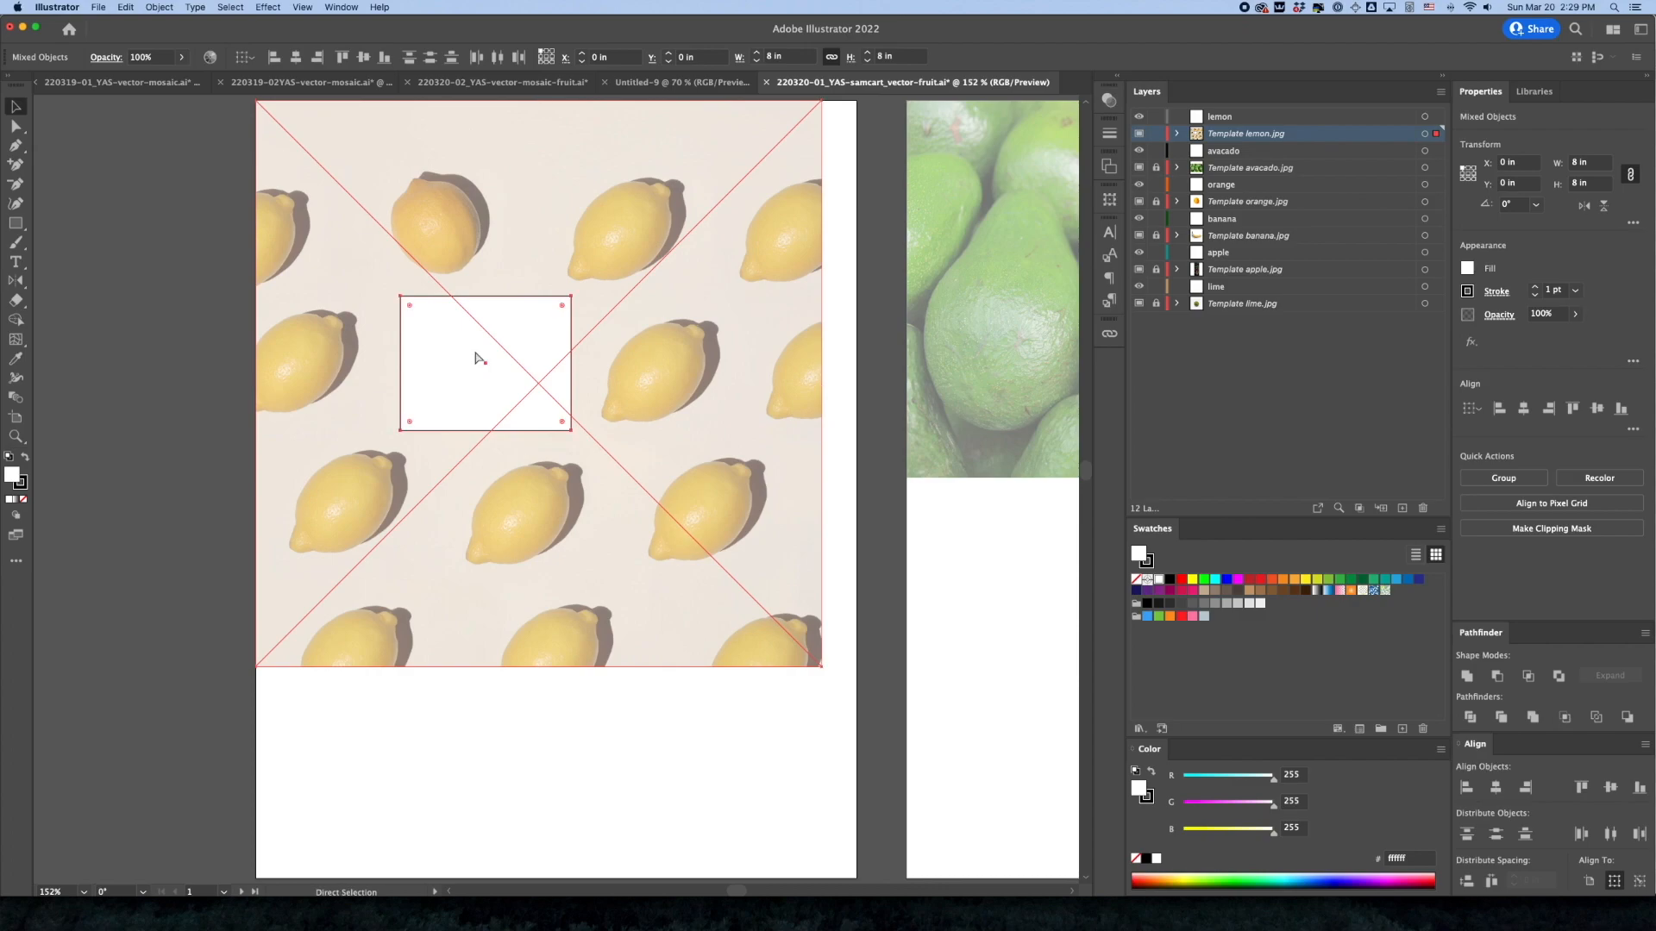
pyautogui.press('super+7')
pyautogui.press('v')
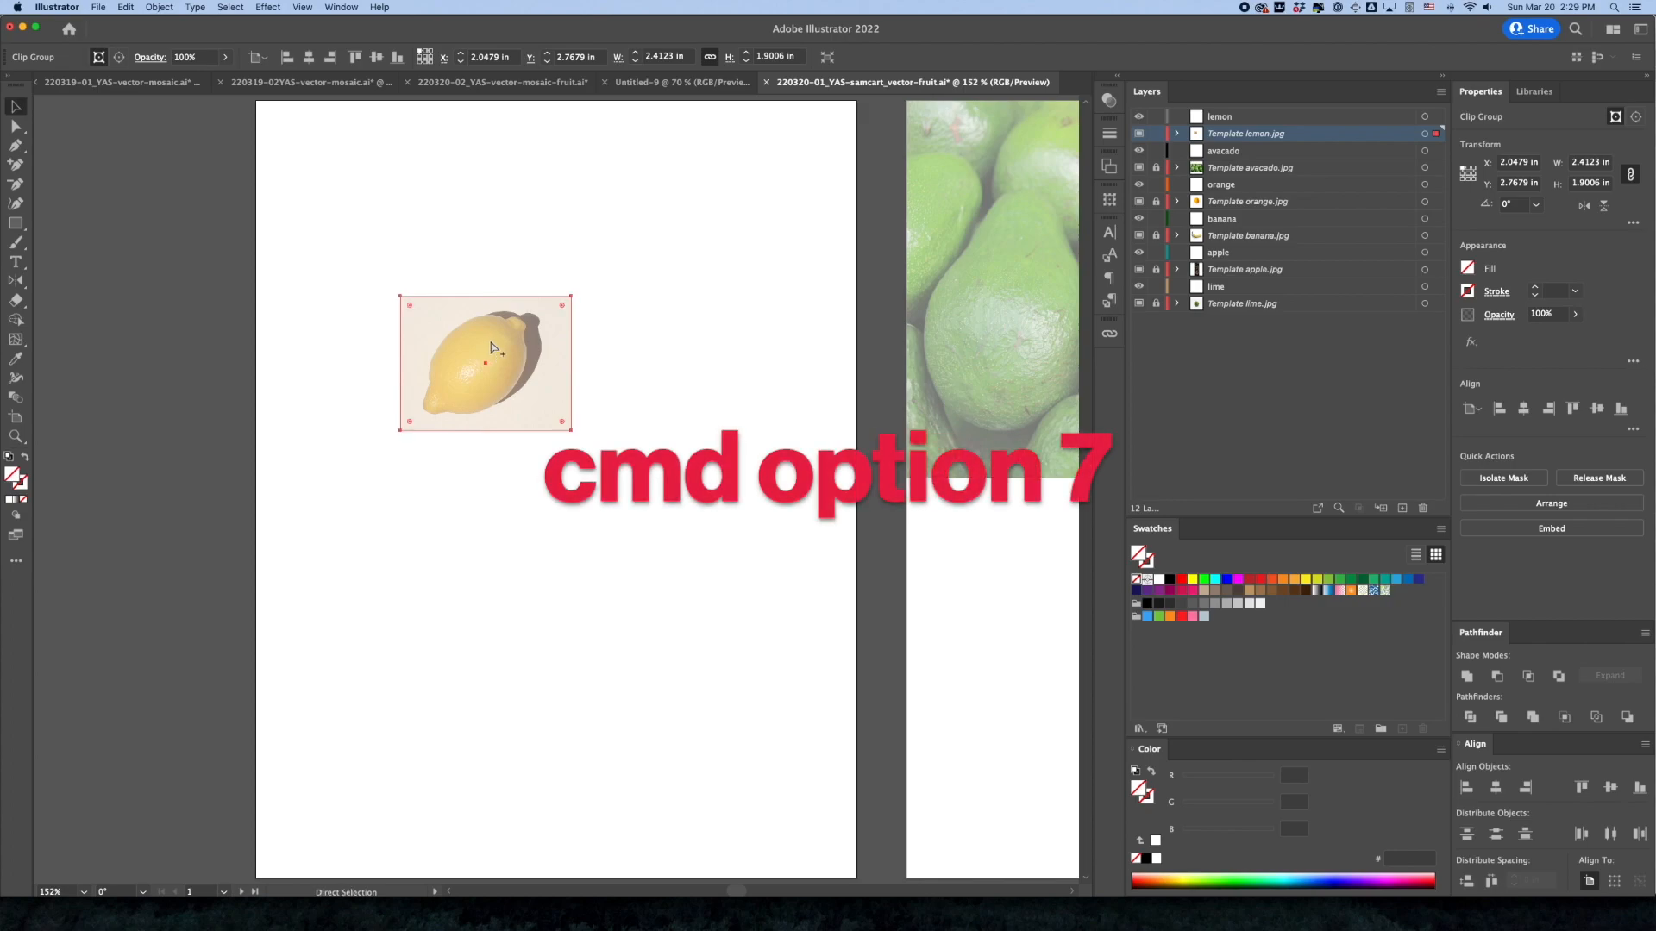
# Release the lemon's clipping mask and make it again from the same photo and rectangle
pyautogui.press('super+alt+7')
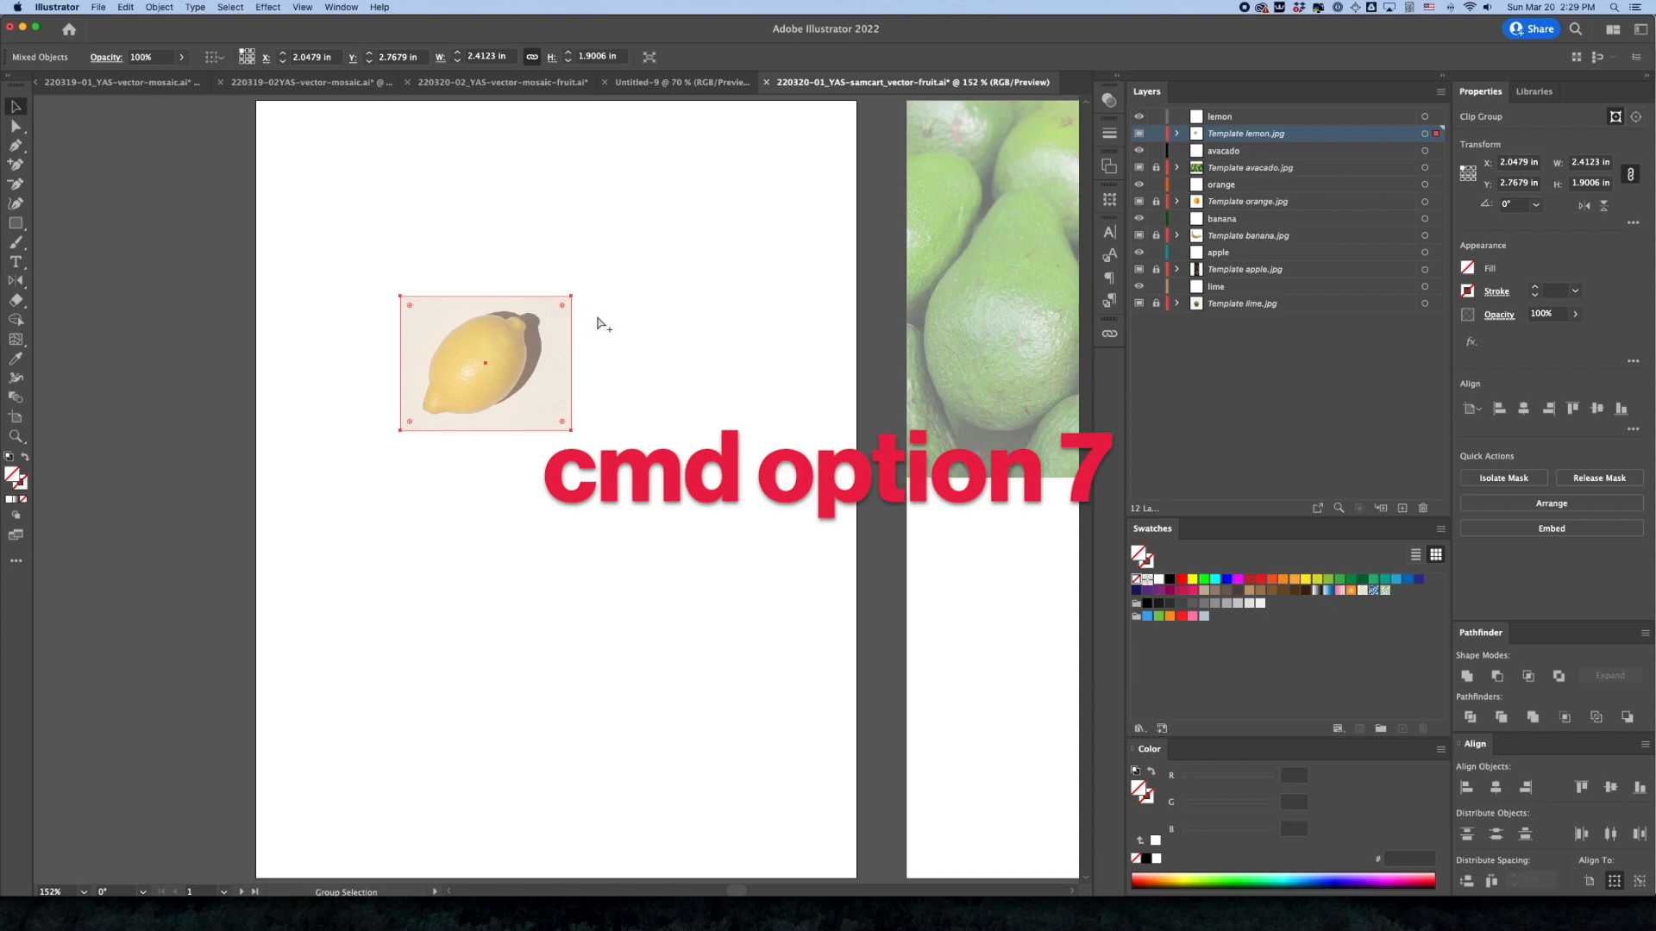
pyautogui.press('super+alt+7')
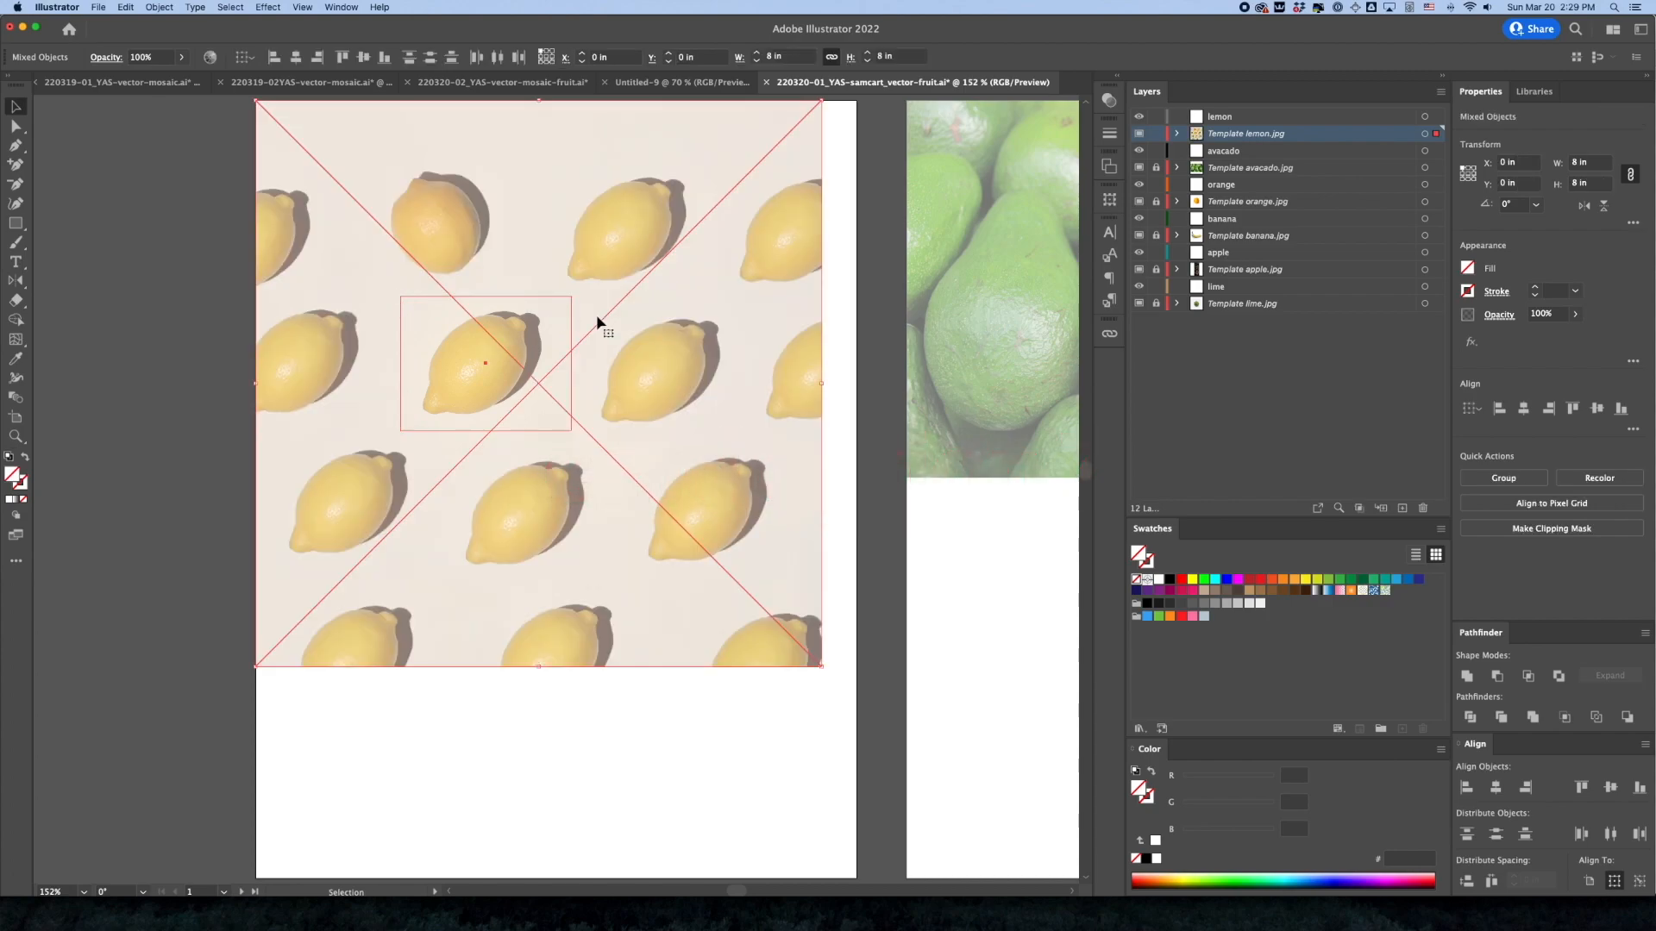
pyautogui.press('super+7')
# Move the clipped lemon toward the middle of its artboard and align it to the horizontal and vertical center
pyautogui.moveTo(527, 361); pyautogui.dragTo(592, 470)
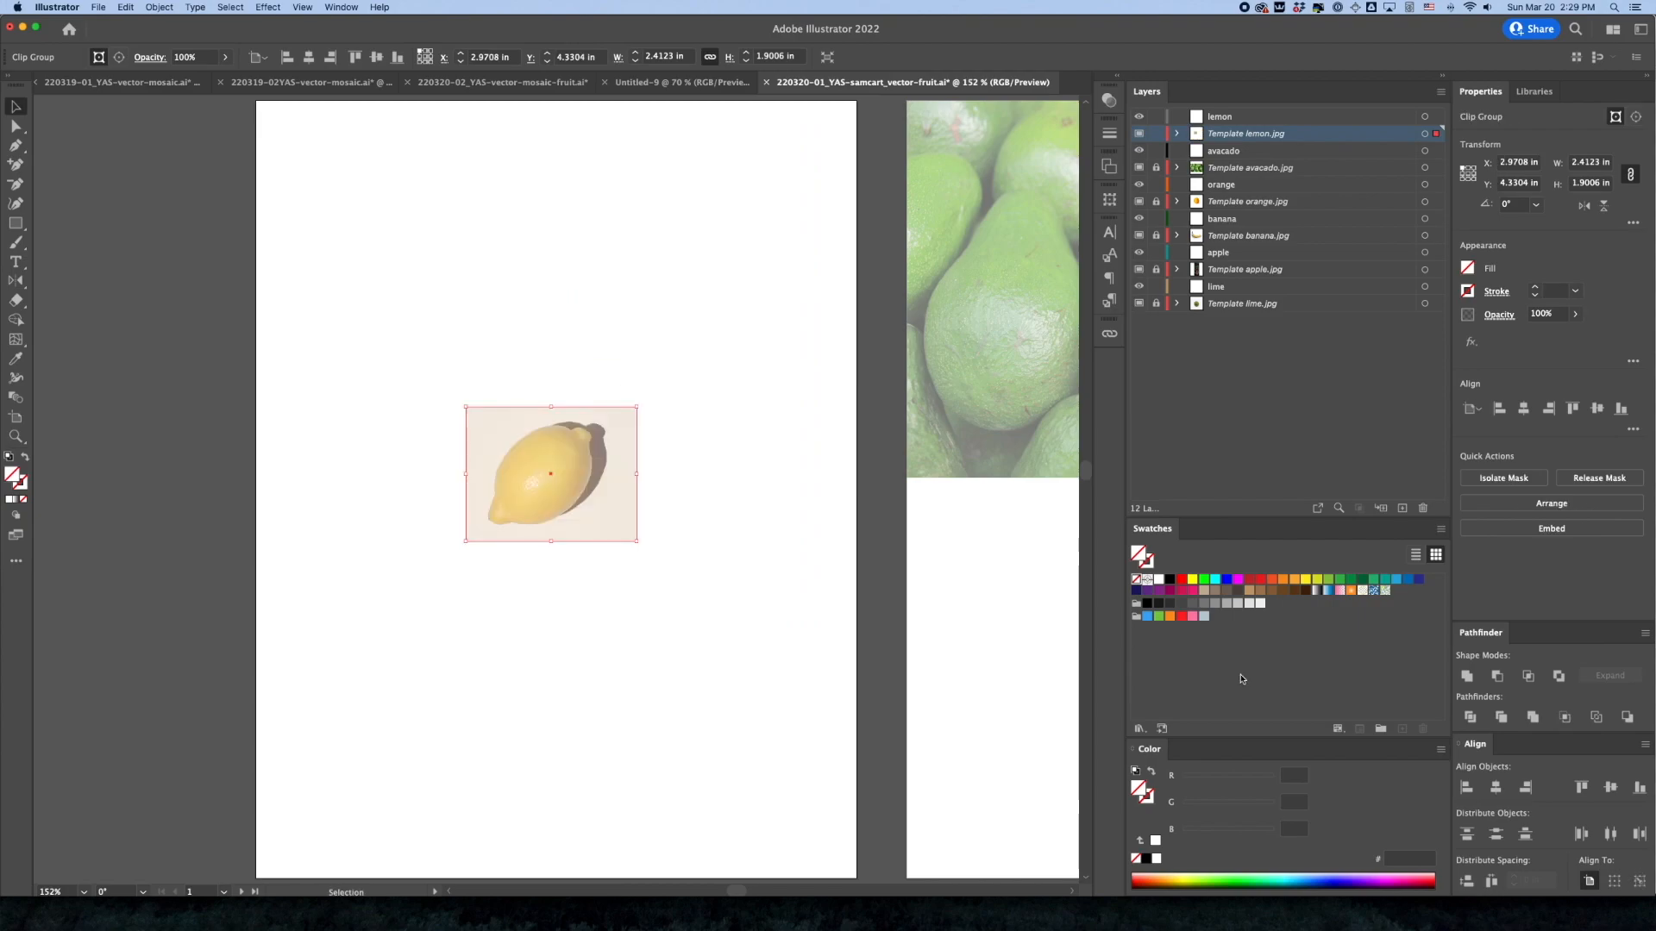
pyautogui.click(1496, 788)
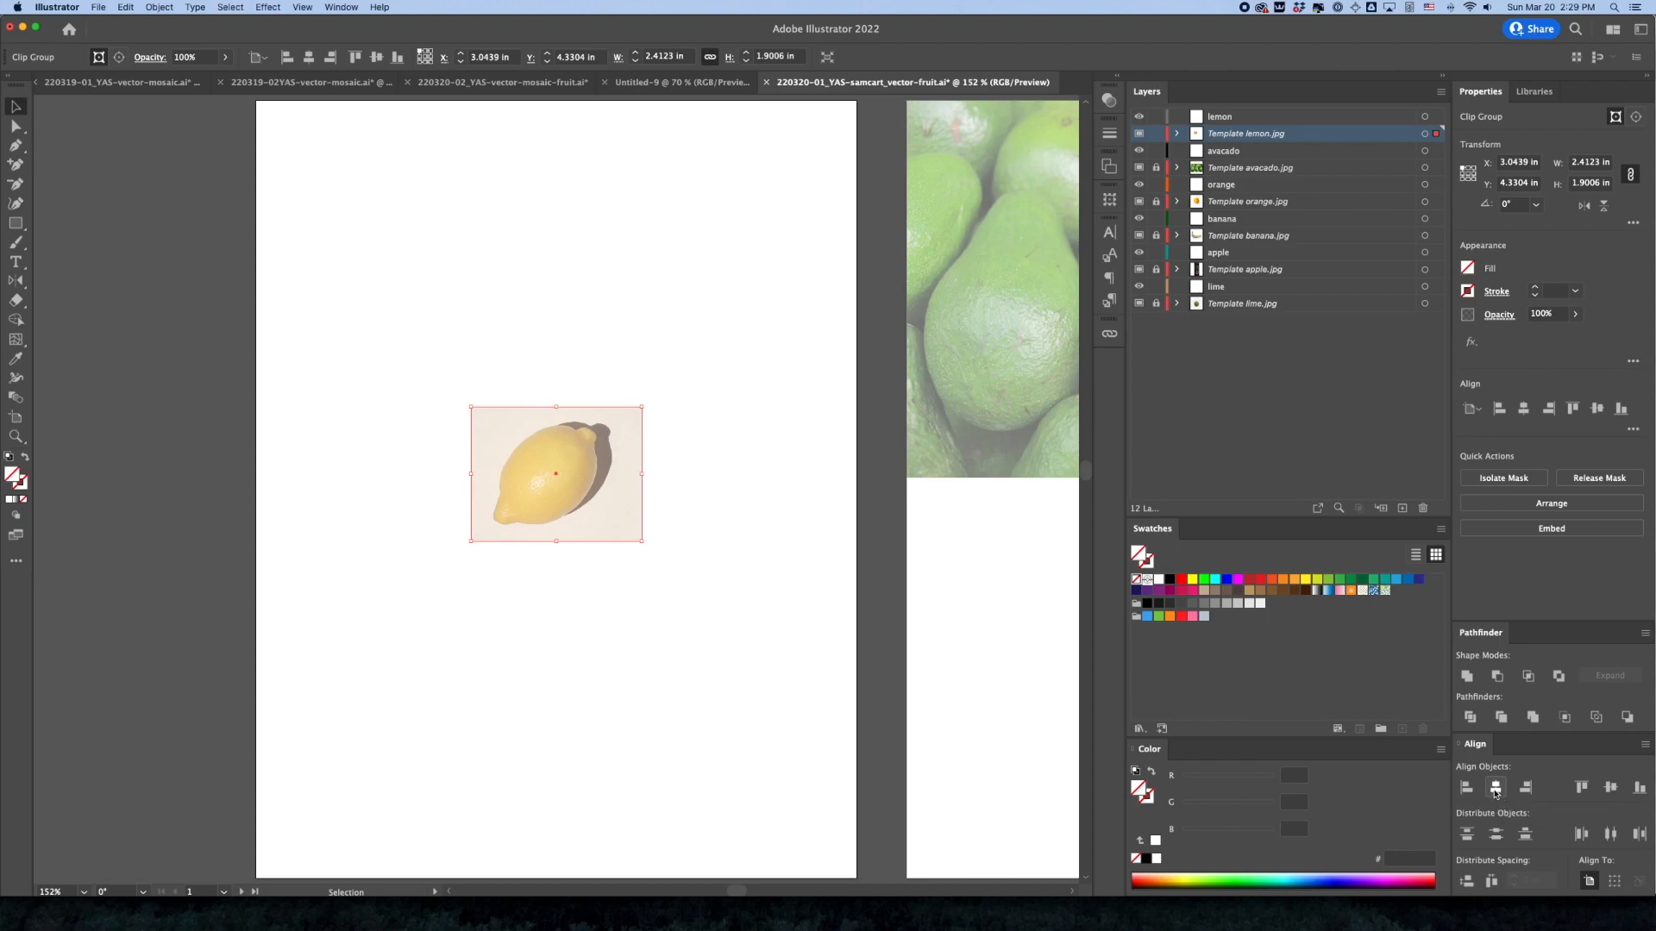
pyautogui.click(1609, 788)
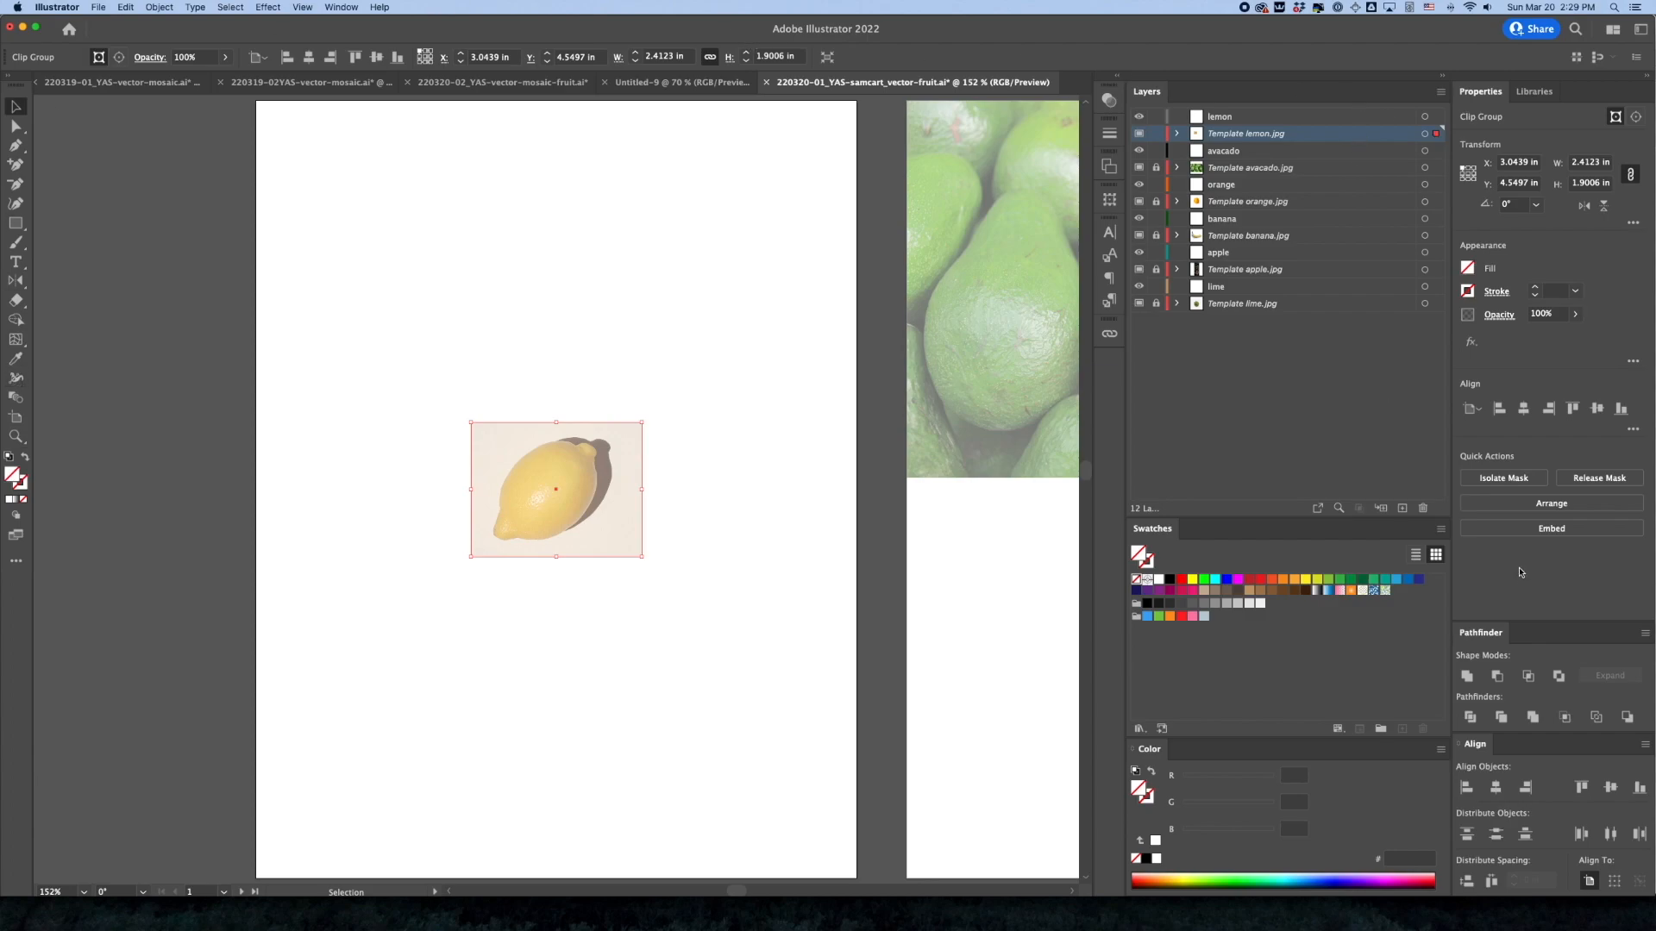
# Scale the clipped lemon proportionally to about 3.86 × 3.04 in, undoing any distorted resize, and recenter it on the artboard
pyautogui.moveTo(646, 426); pyautogui.dragTo(720, 305)
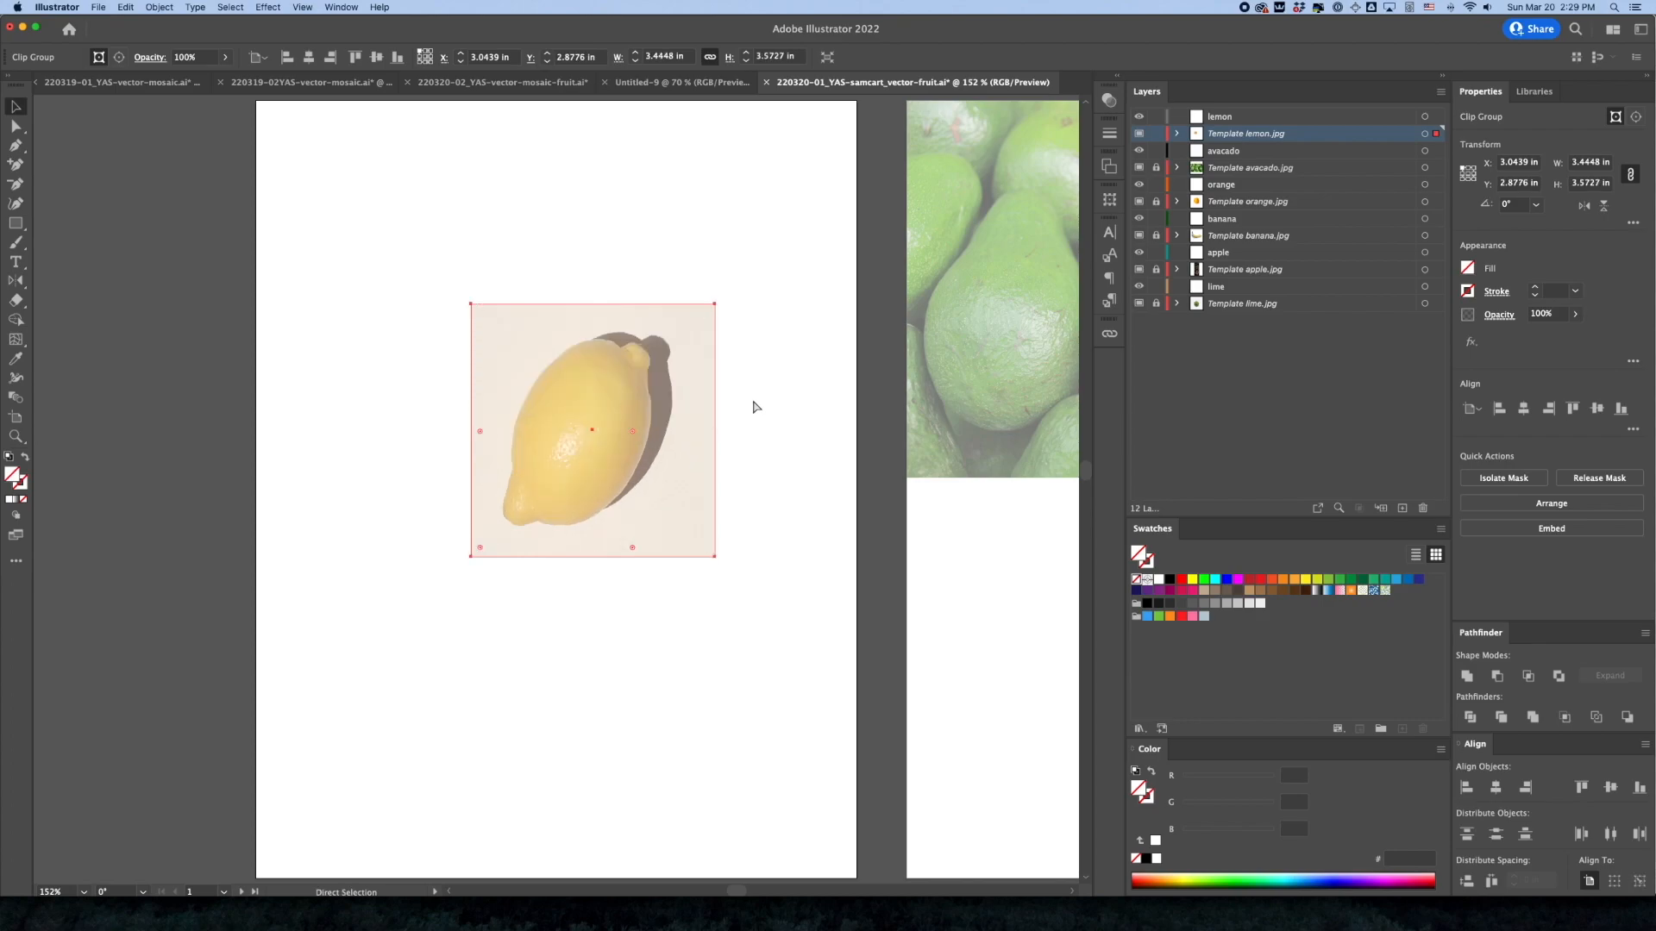
pyautogui.press('super+z')
pyautogui.moveTo(642, 422); pyautogui.dragTo(789, 344)
pyautogui.moveTo(826, 479); pyautogui.dragTo(823, 484)
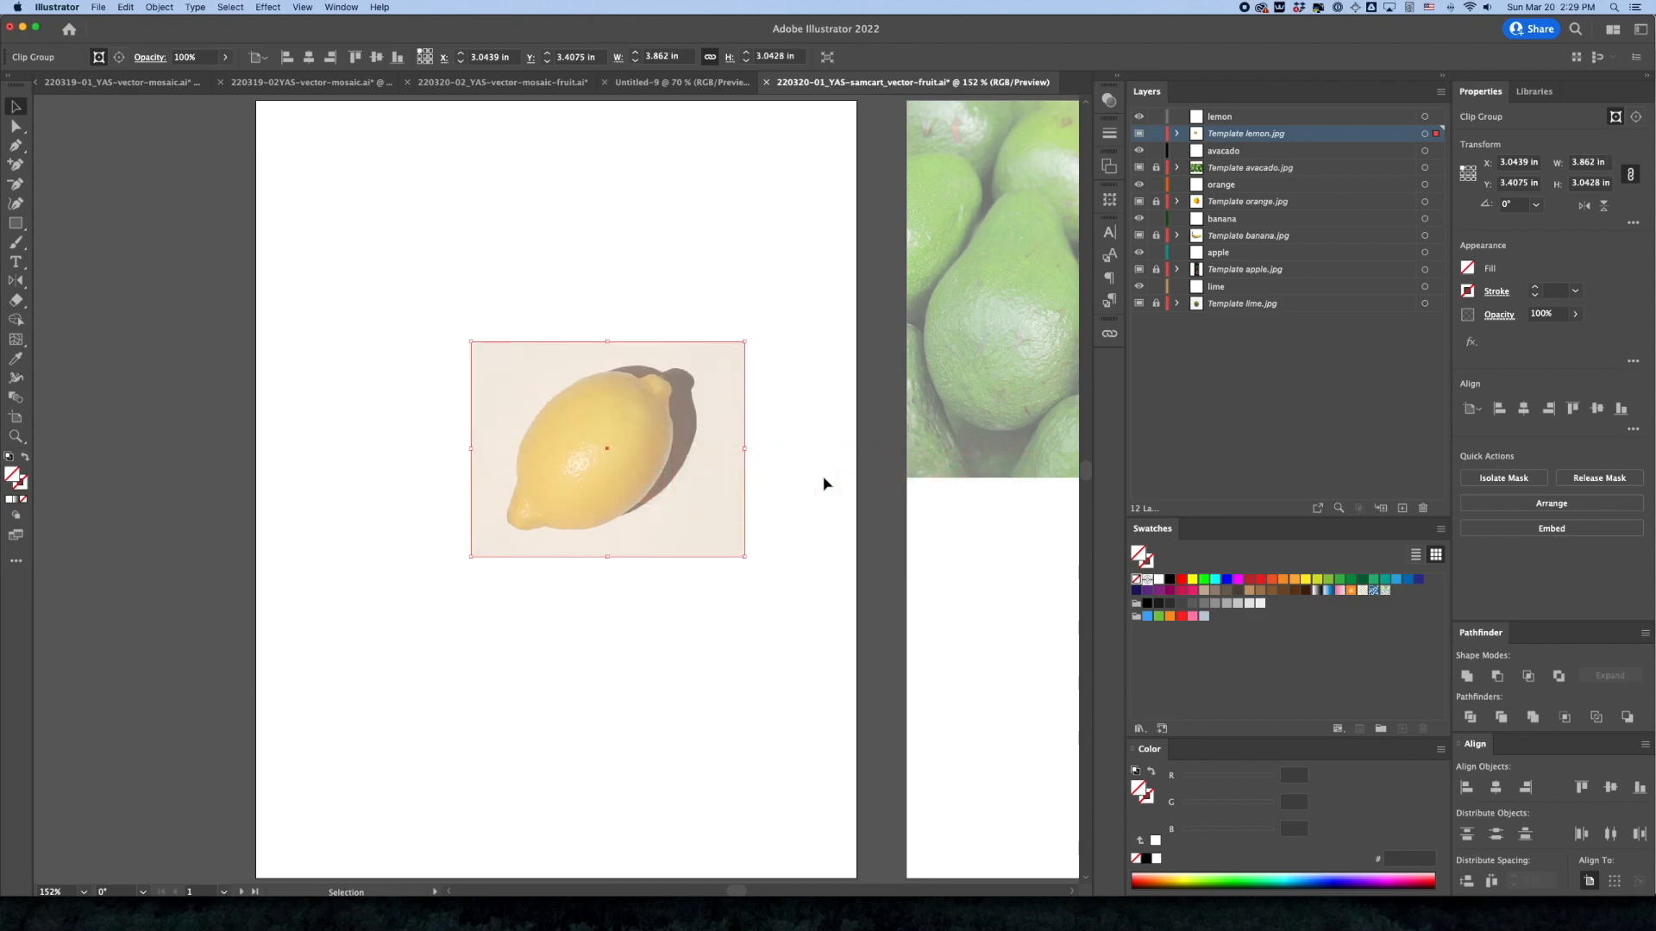
pyautogui.click(1610, 789)
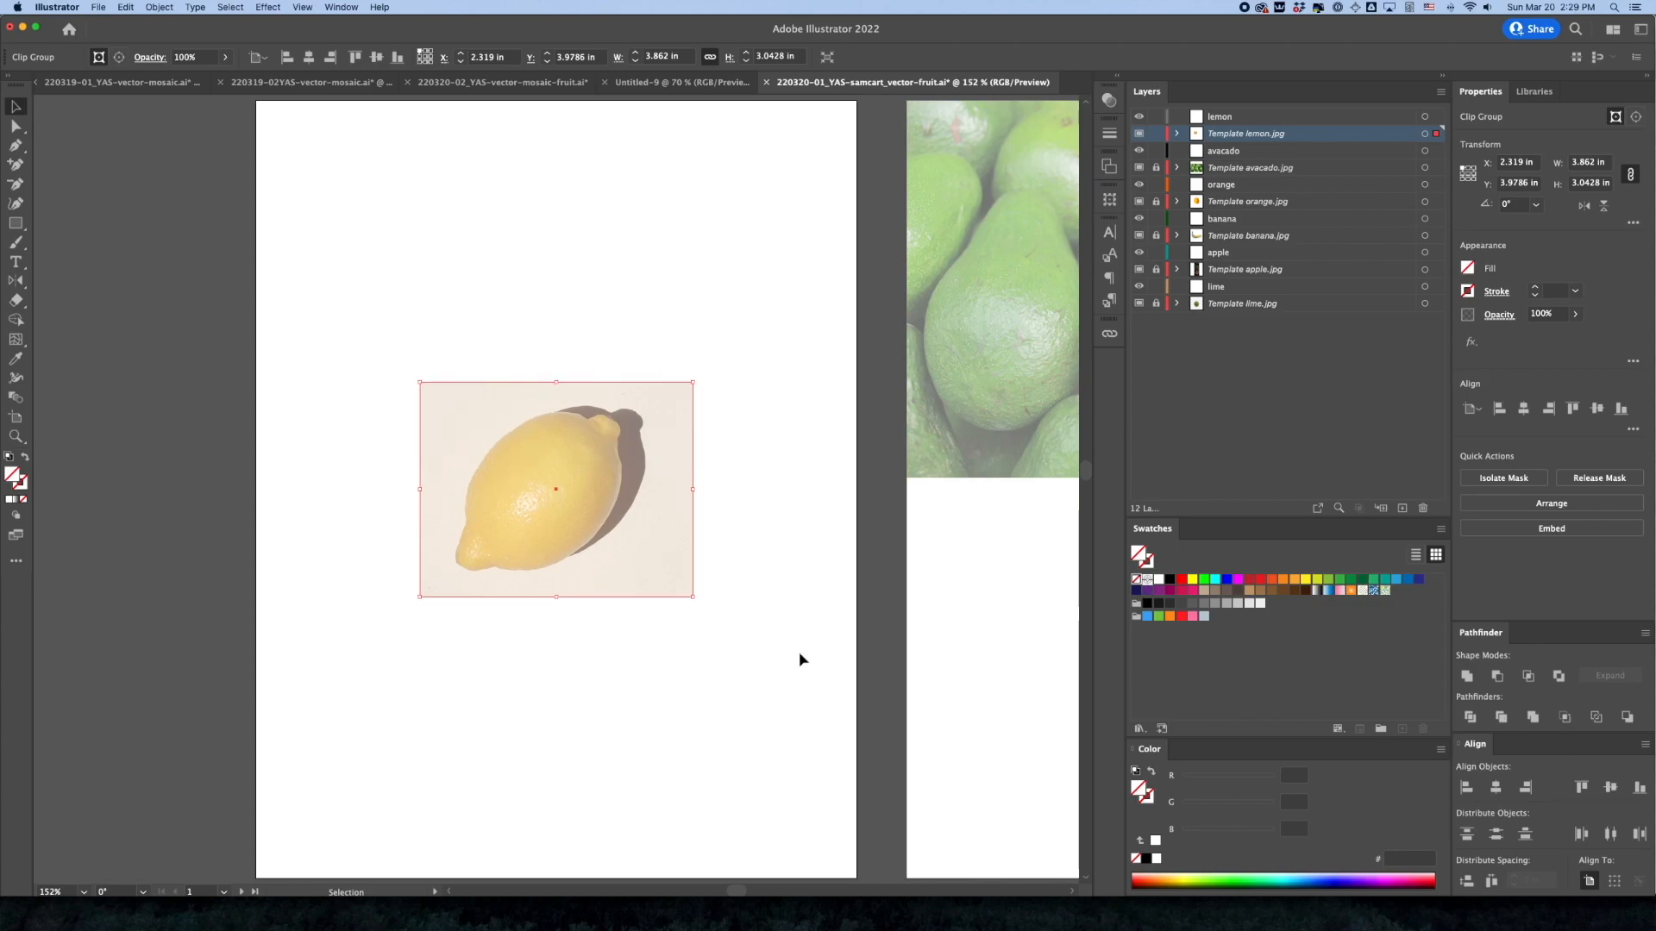
# Deselect the lemon photo, lock its template layer and make the lemon drawing layer active
pyautogui.click(784, 684)
pyautogui.click(1216, 117)
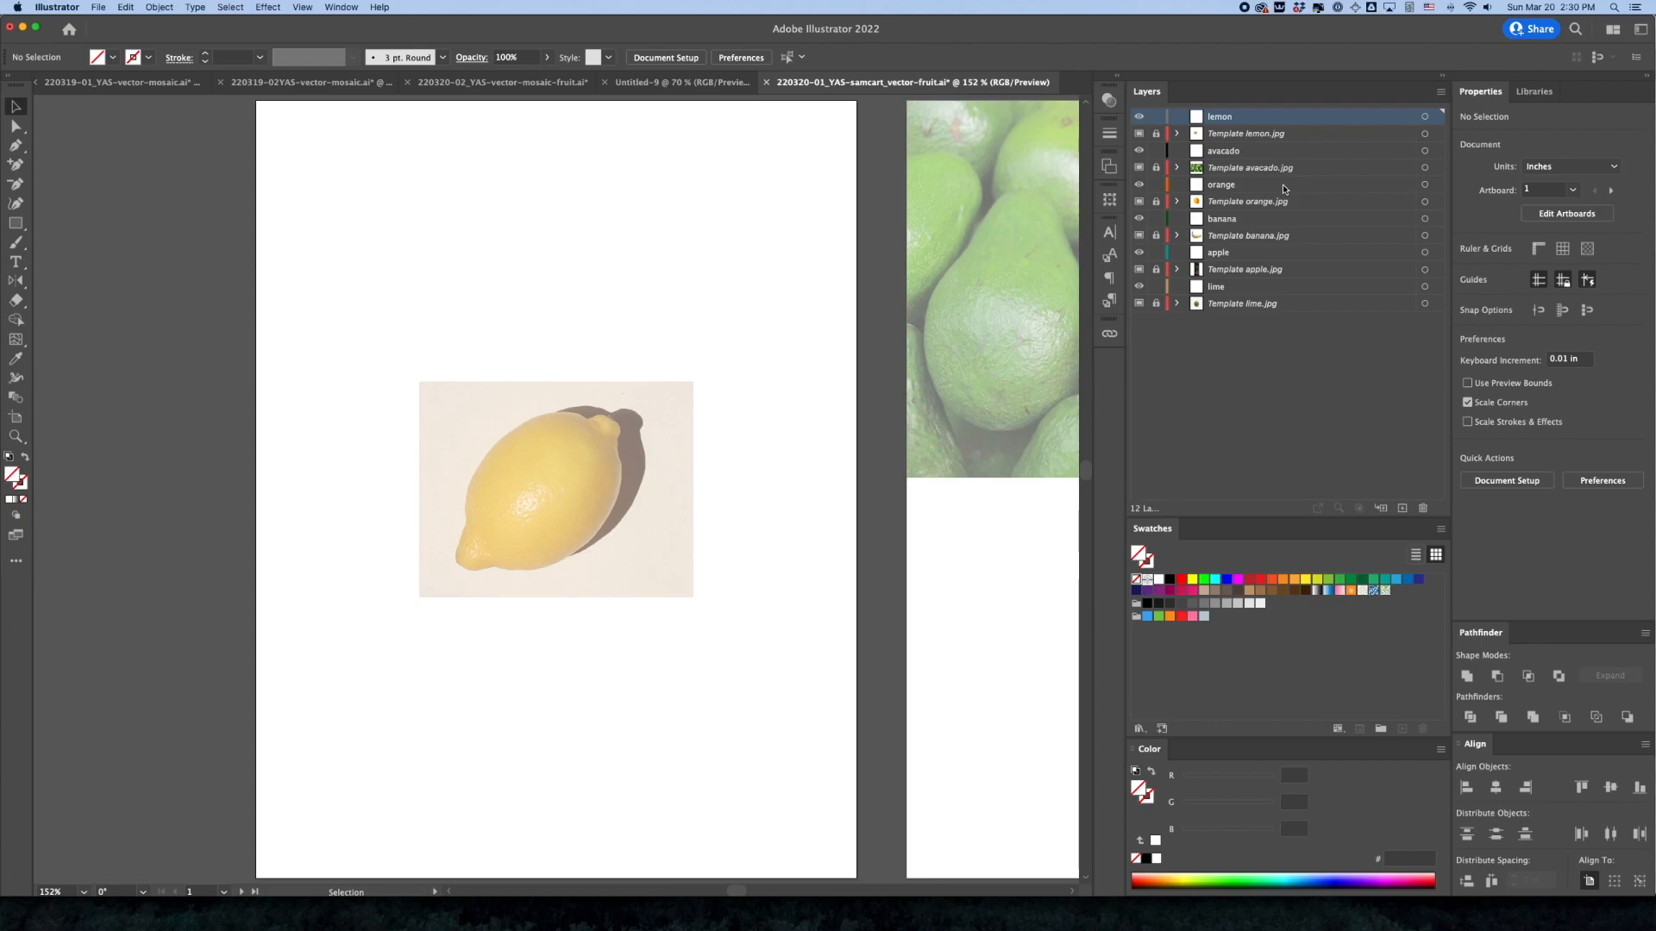
# Unlock the avacado template layer and move its photo down the second artboard to about X 0.22 in, Y 2.39 in
pyautogui.press('space')
pyautogui.moveTo(949, 497); pyautogui.dragTo(376, 510)
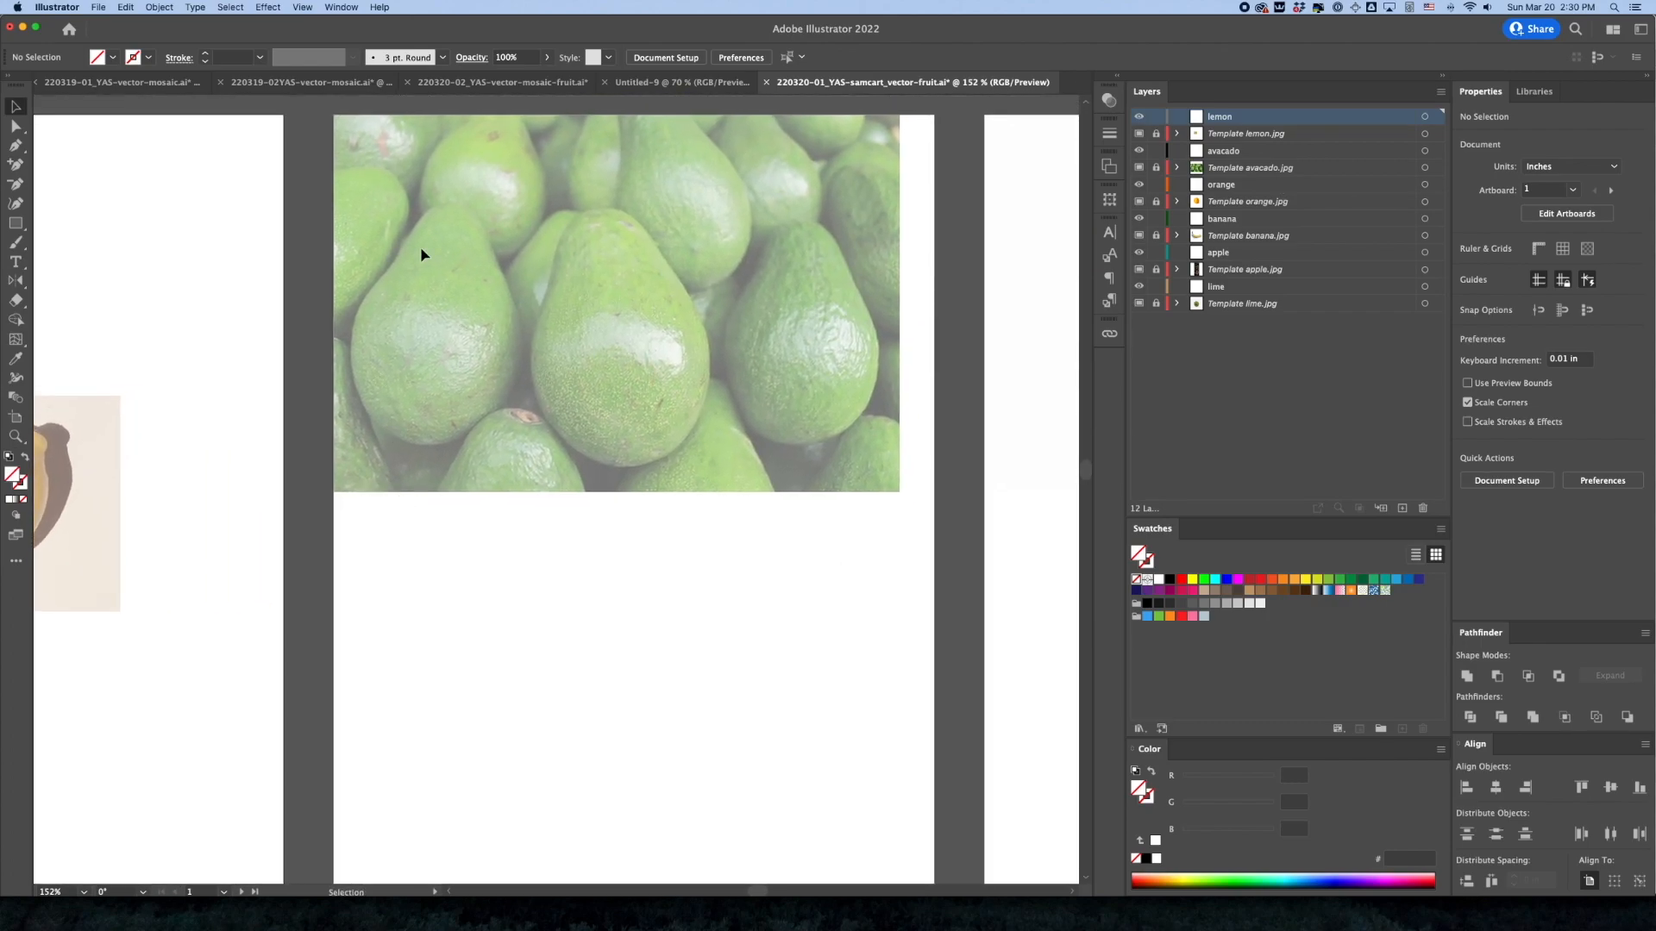
pyautogui.click(1224, 170)
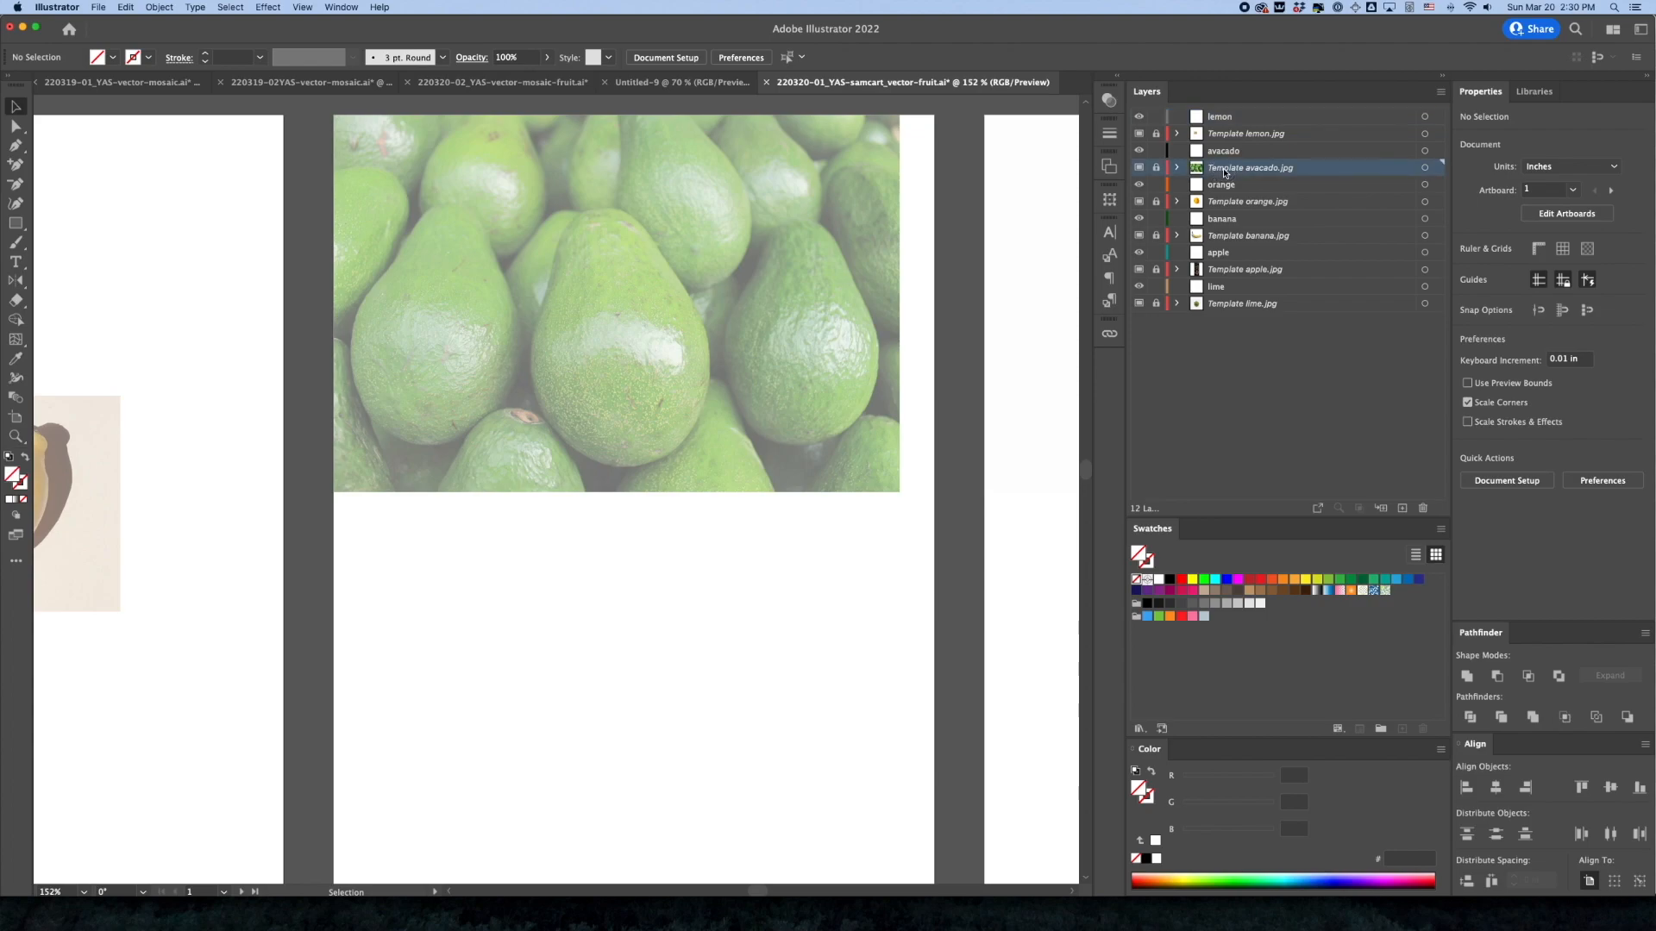
pyautogui.click(1156, 167)
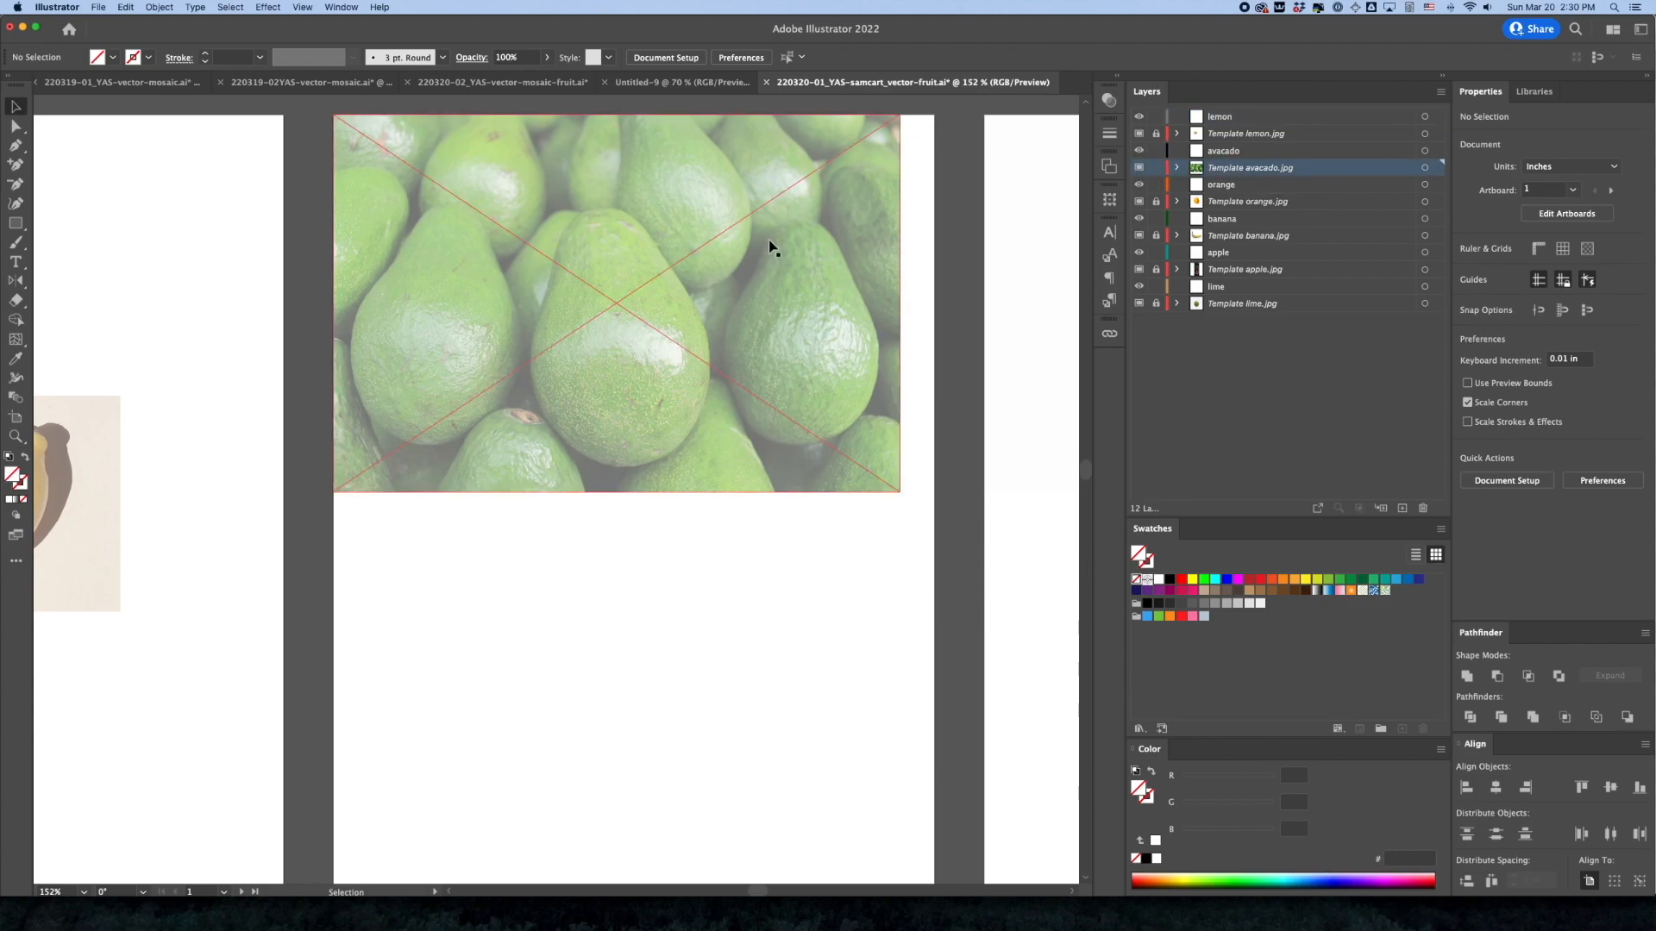
pyautogui.moveTo(769, 240); pyautogui.dragTo(785, 414)
pyautogui.press('v')
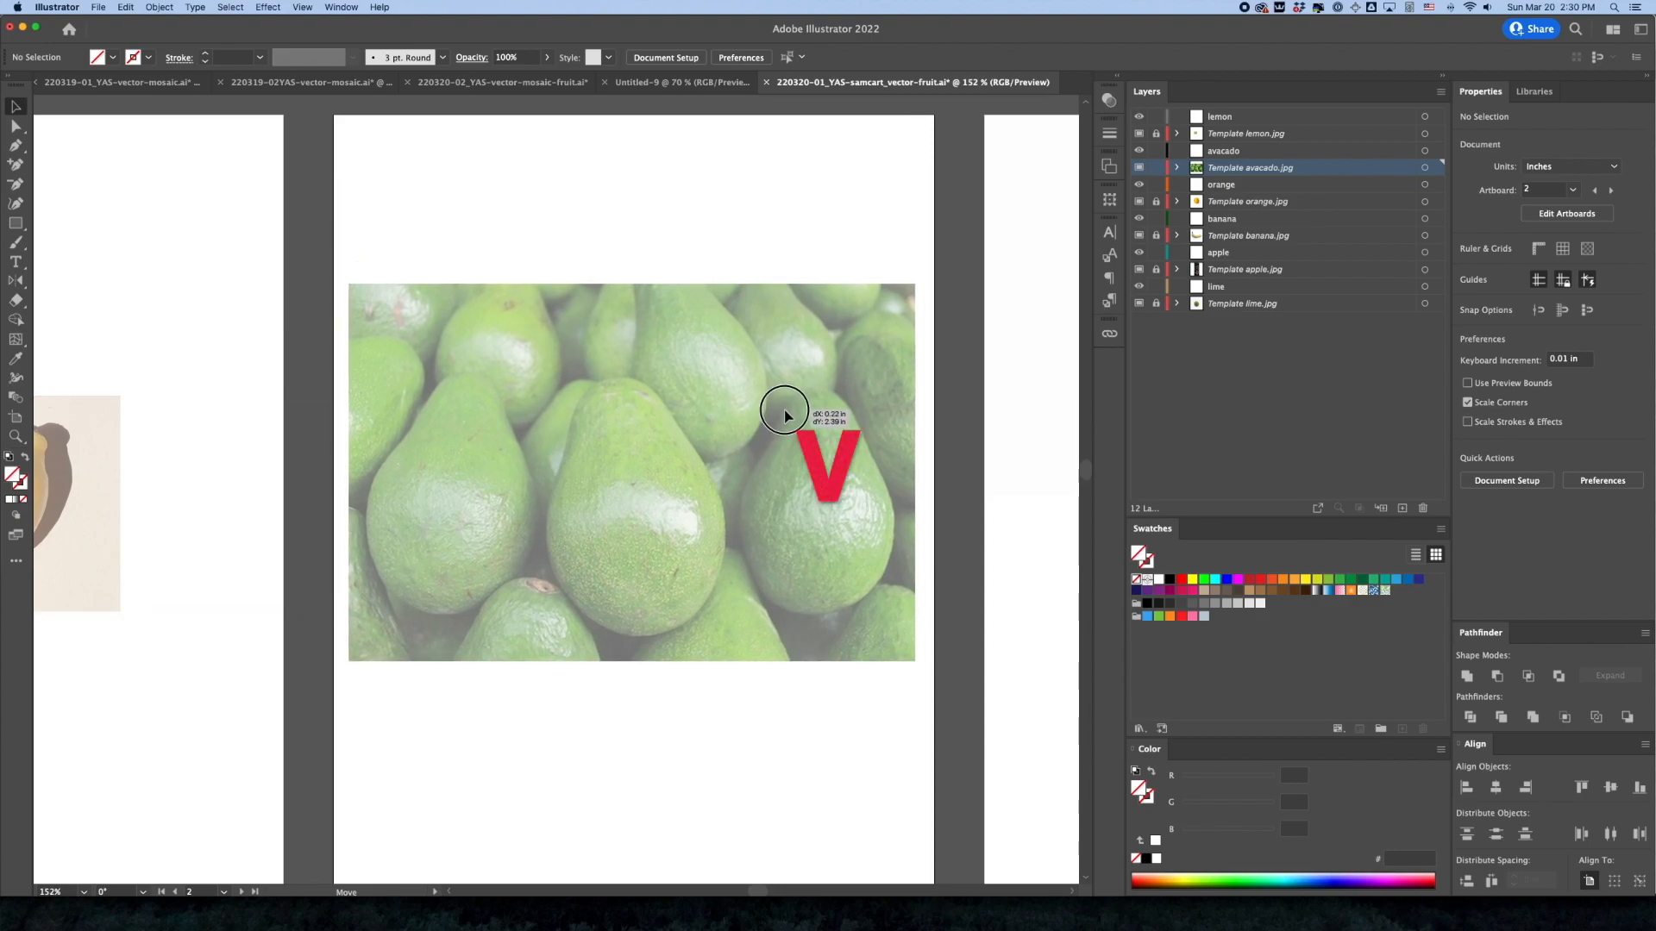
pyautogui.moveTo(783, 409); pyautogui.dragTo(784, 409)
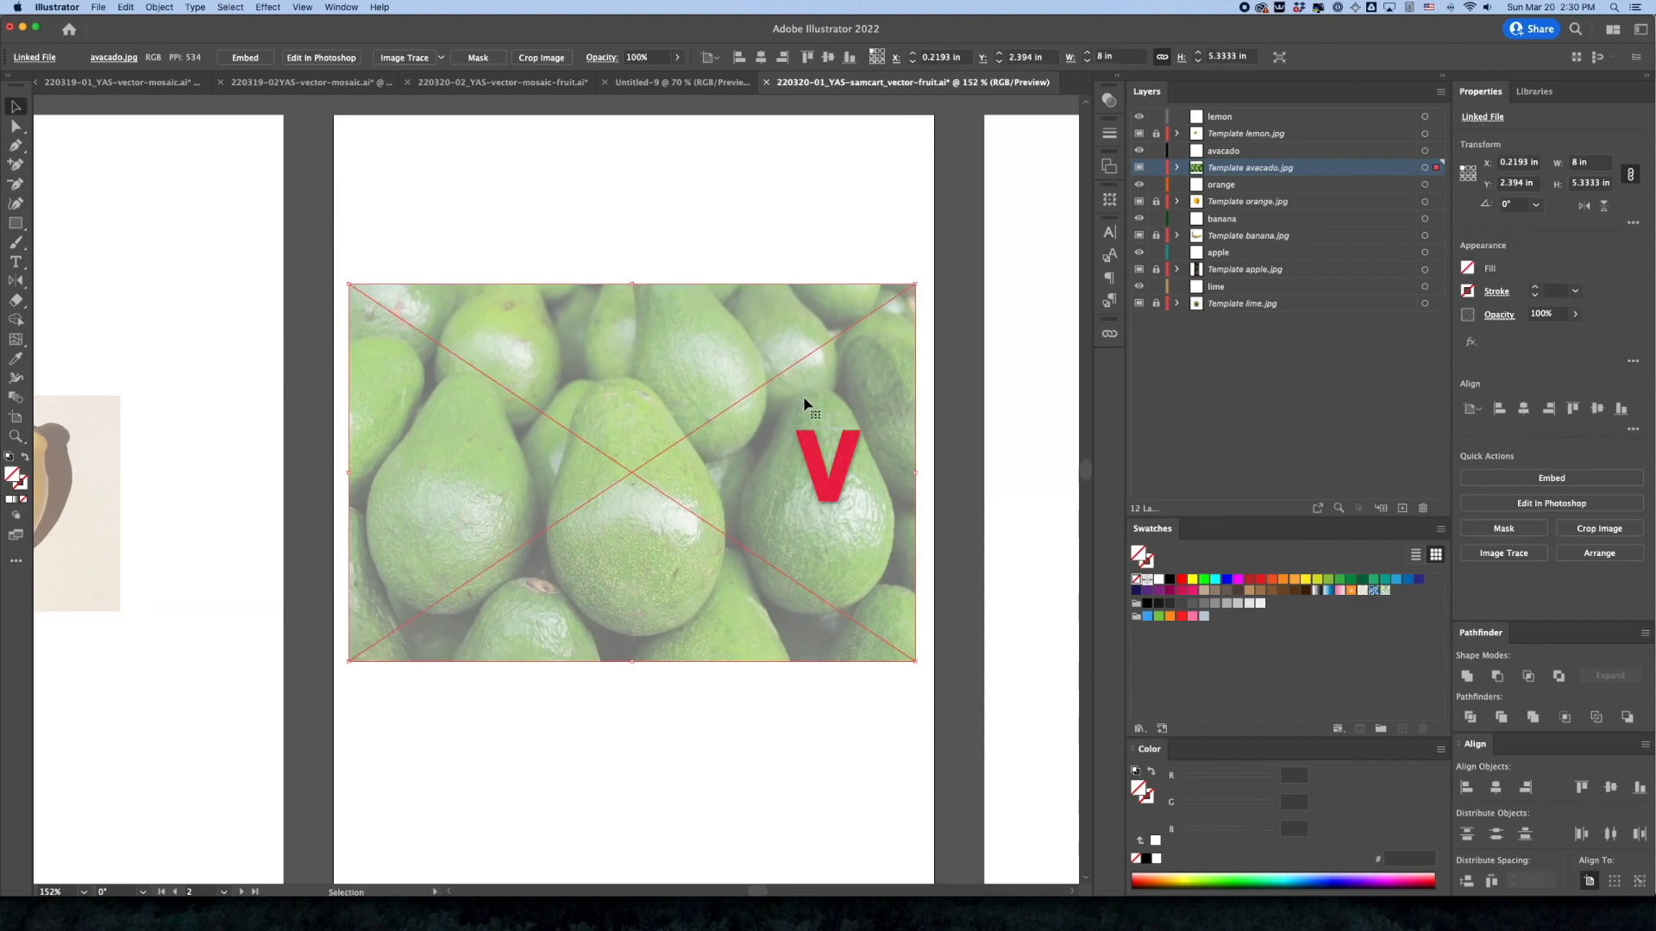
# Crop the avocado photo with a clipping mask from a rectangle about 3.02 × 4.21 in around the middle avocado, and lock its template layer
pyautogui.click(15, 225)
pyautogui.press('m')
pyautogui.moveTo(528, 353); pyautogui.dragTo(742, 651)
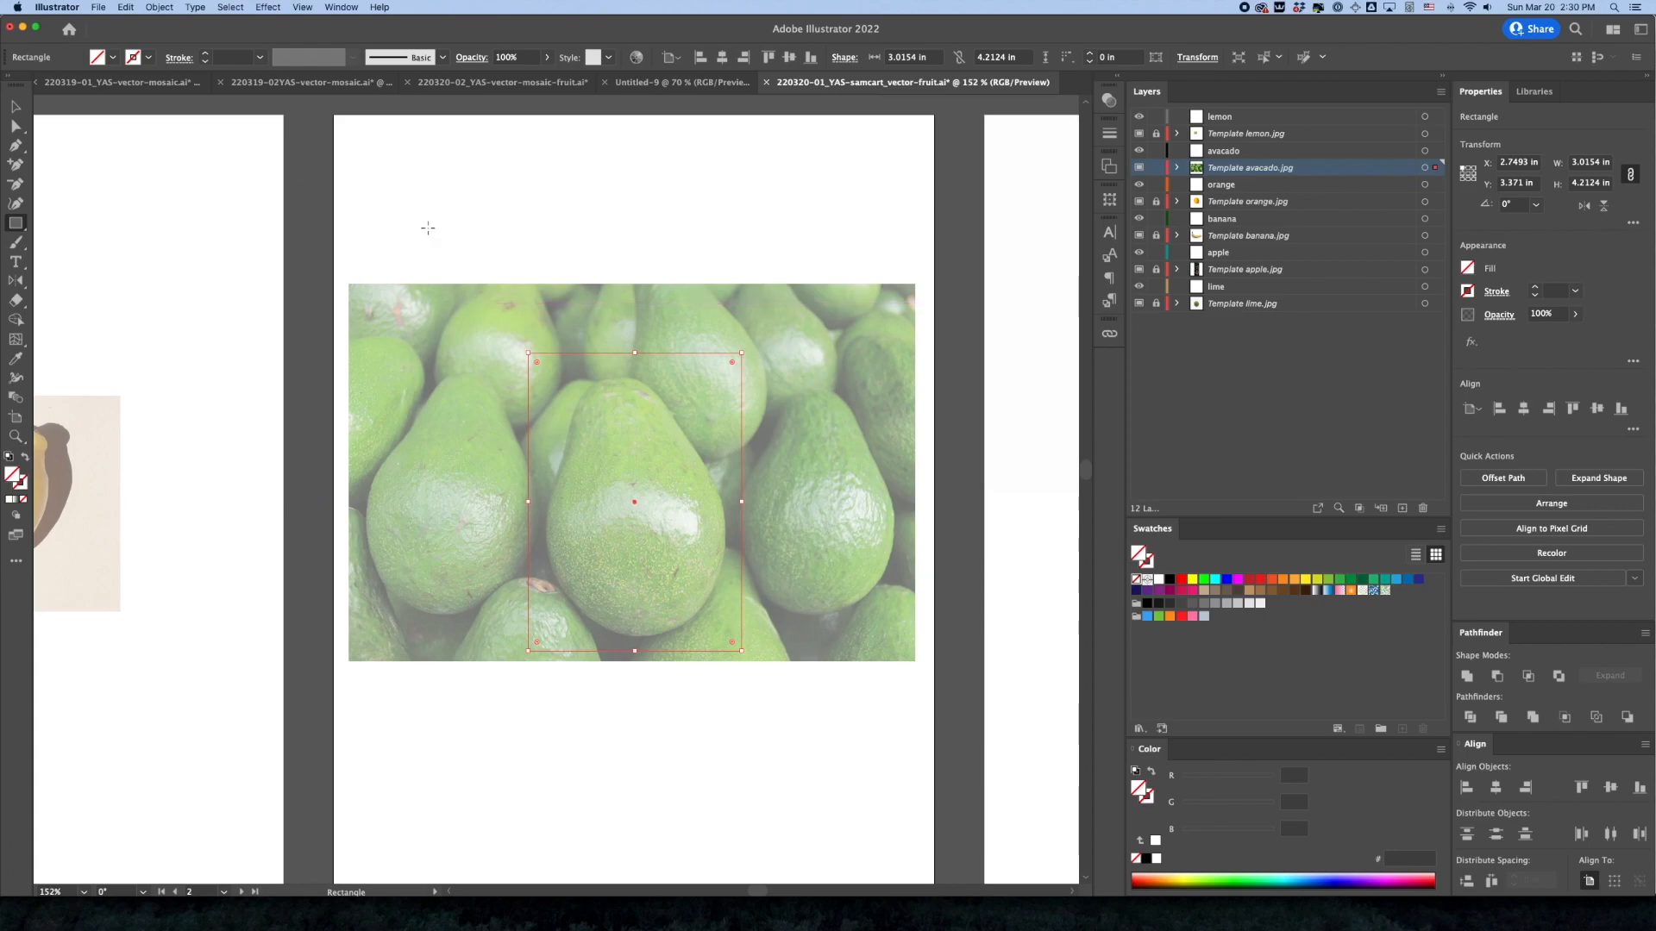
pyautogui.press('v')
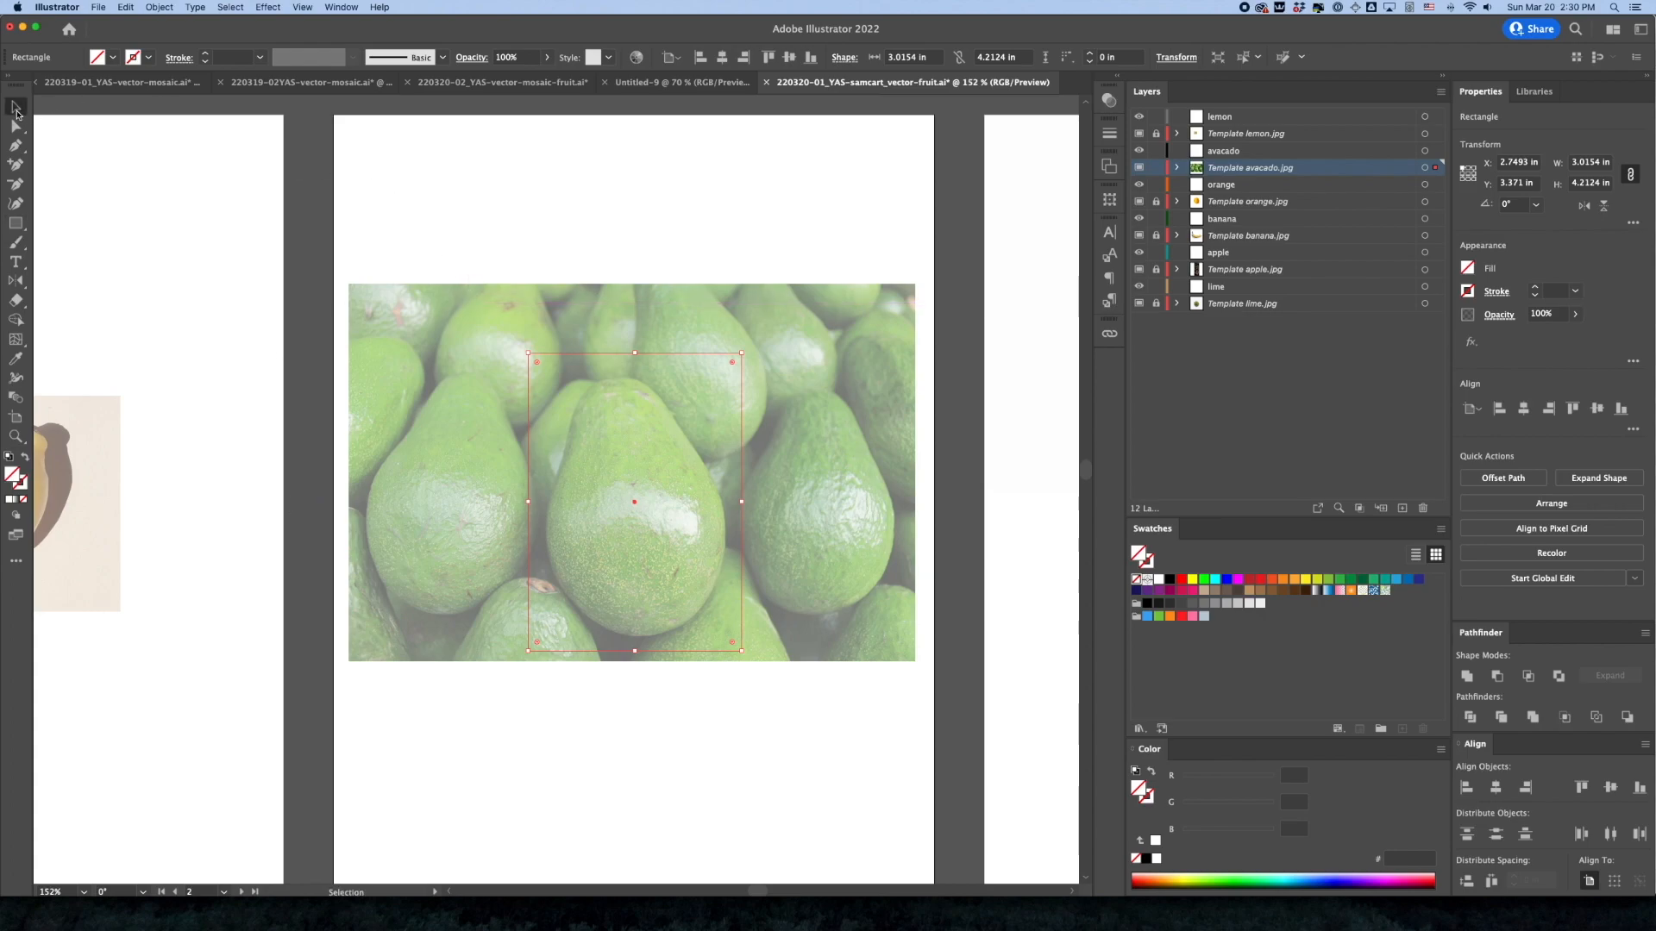
pyautogui.keyDown('shift'); pyautogui.click(501, 306); pyautogui.keyUp('shift')
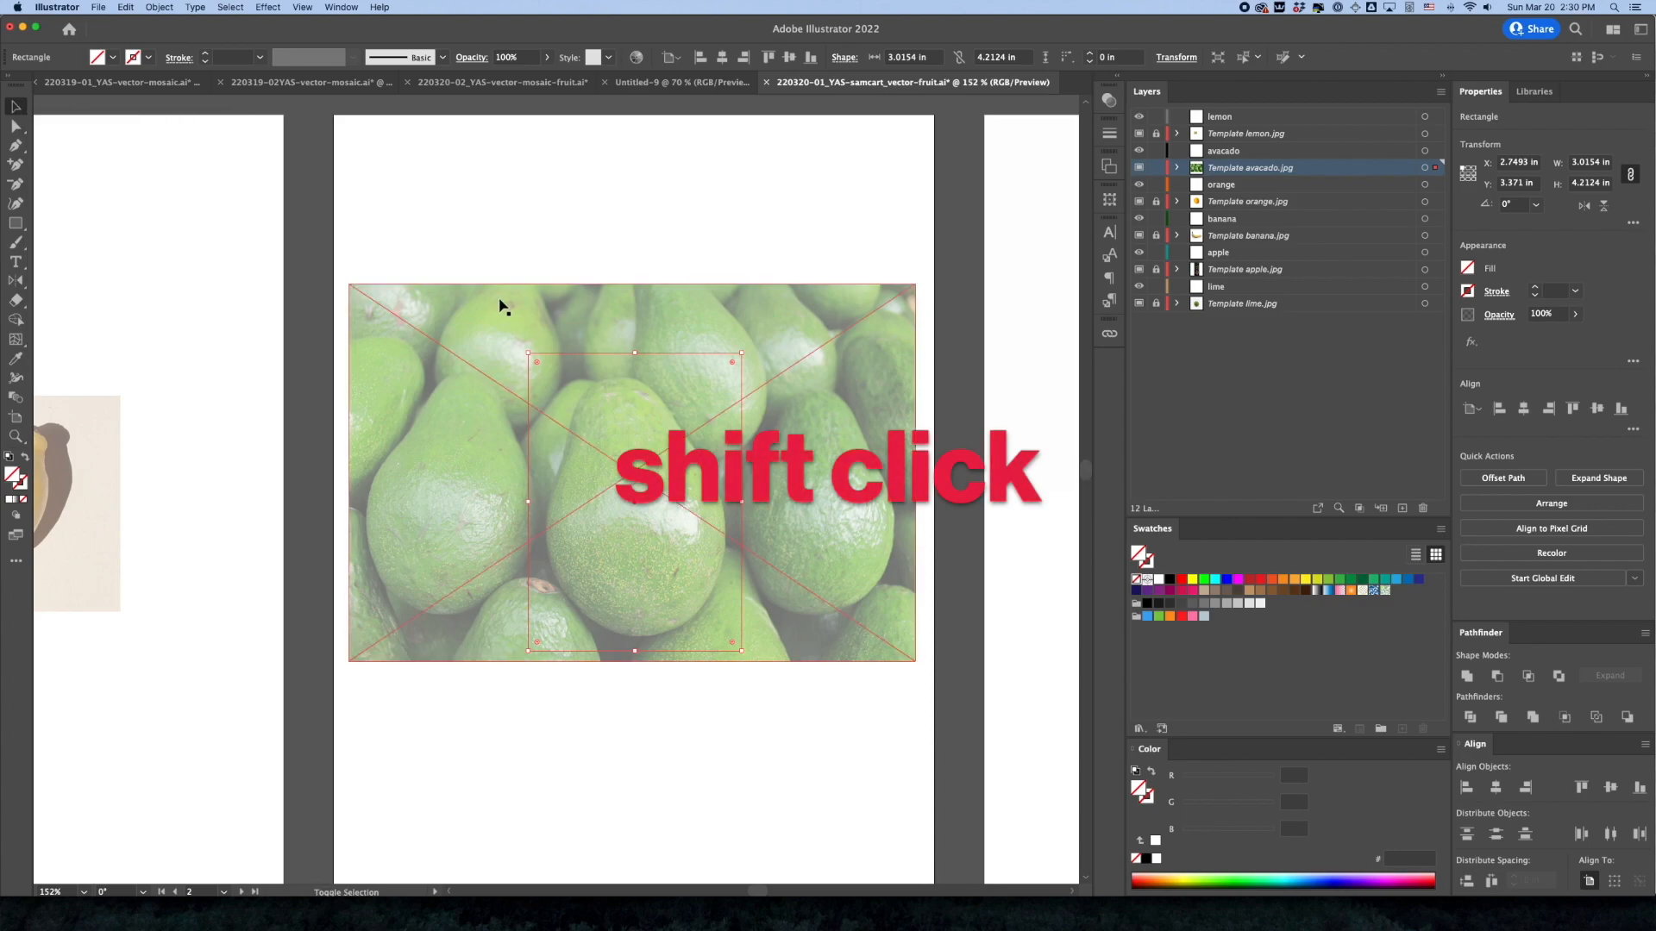
pyautogui.keyDown('shift'); pyautogui.click(496, 293); pyautogui.keyUp('shift')
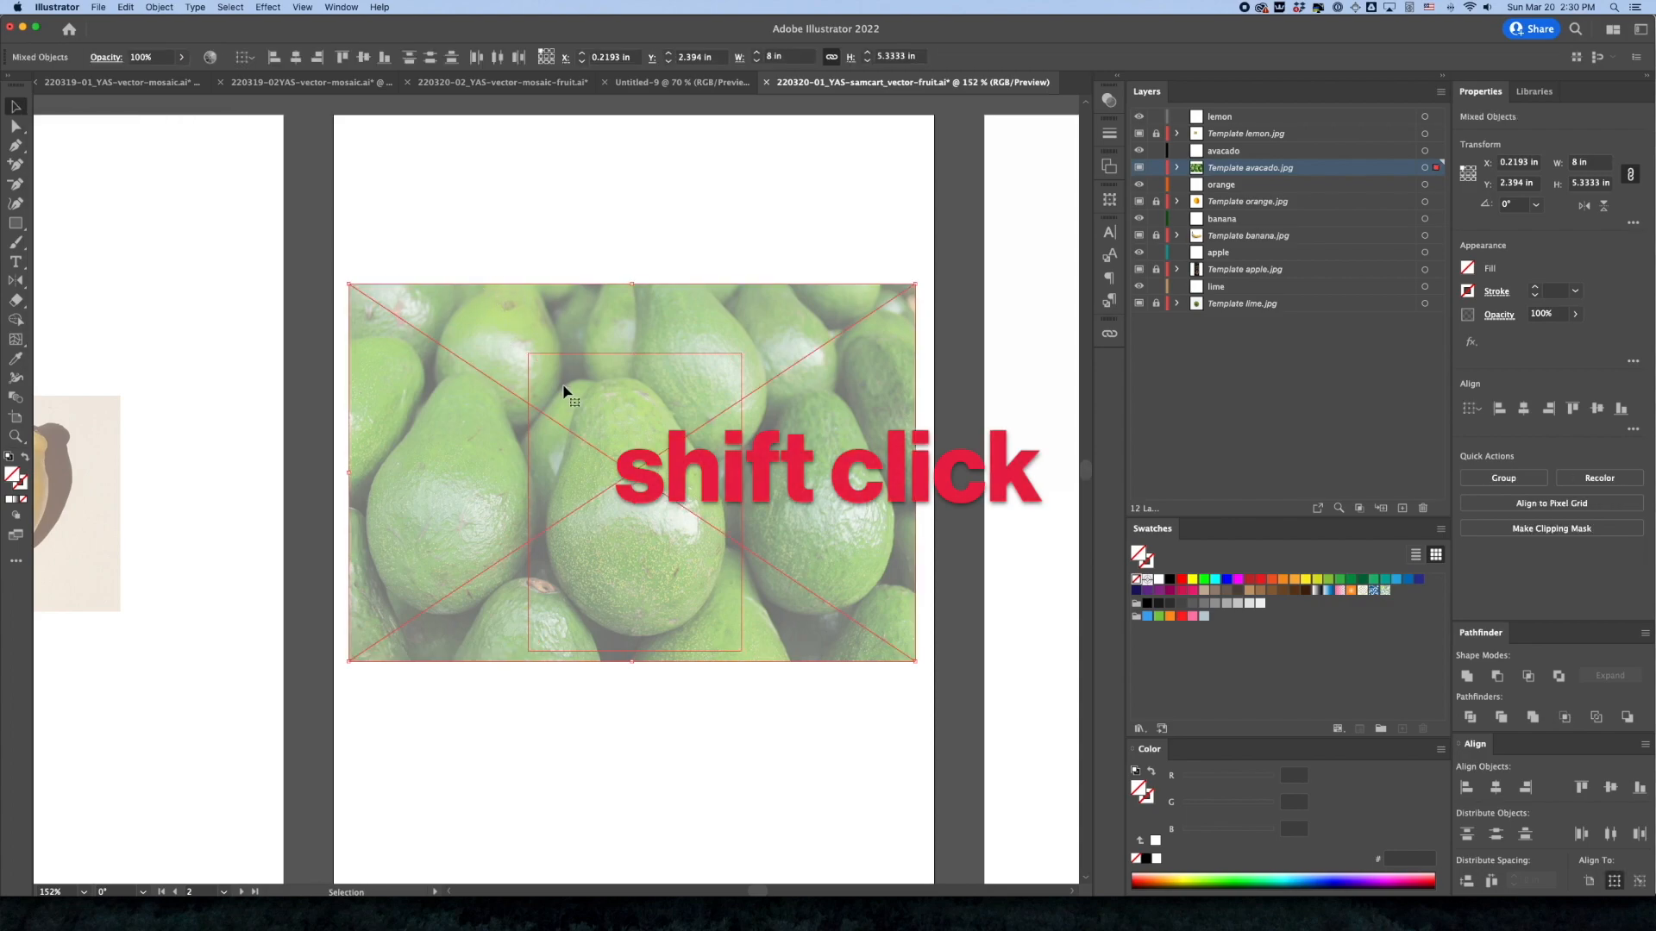
pyautogui.press('super+7')
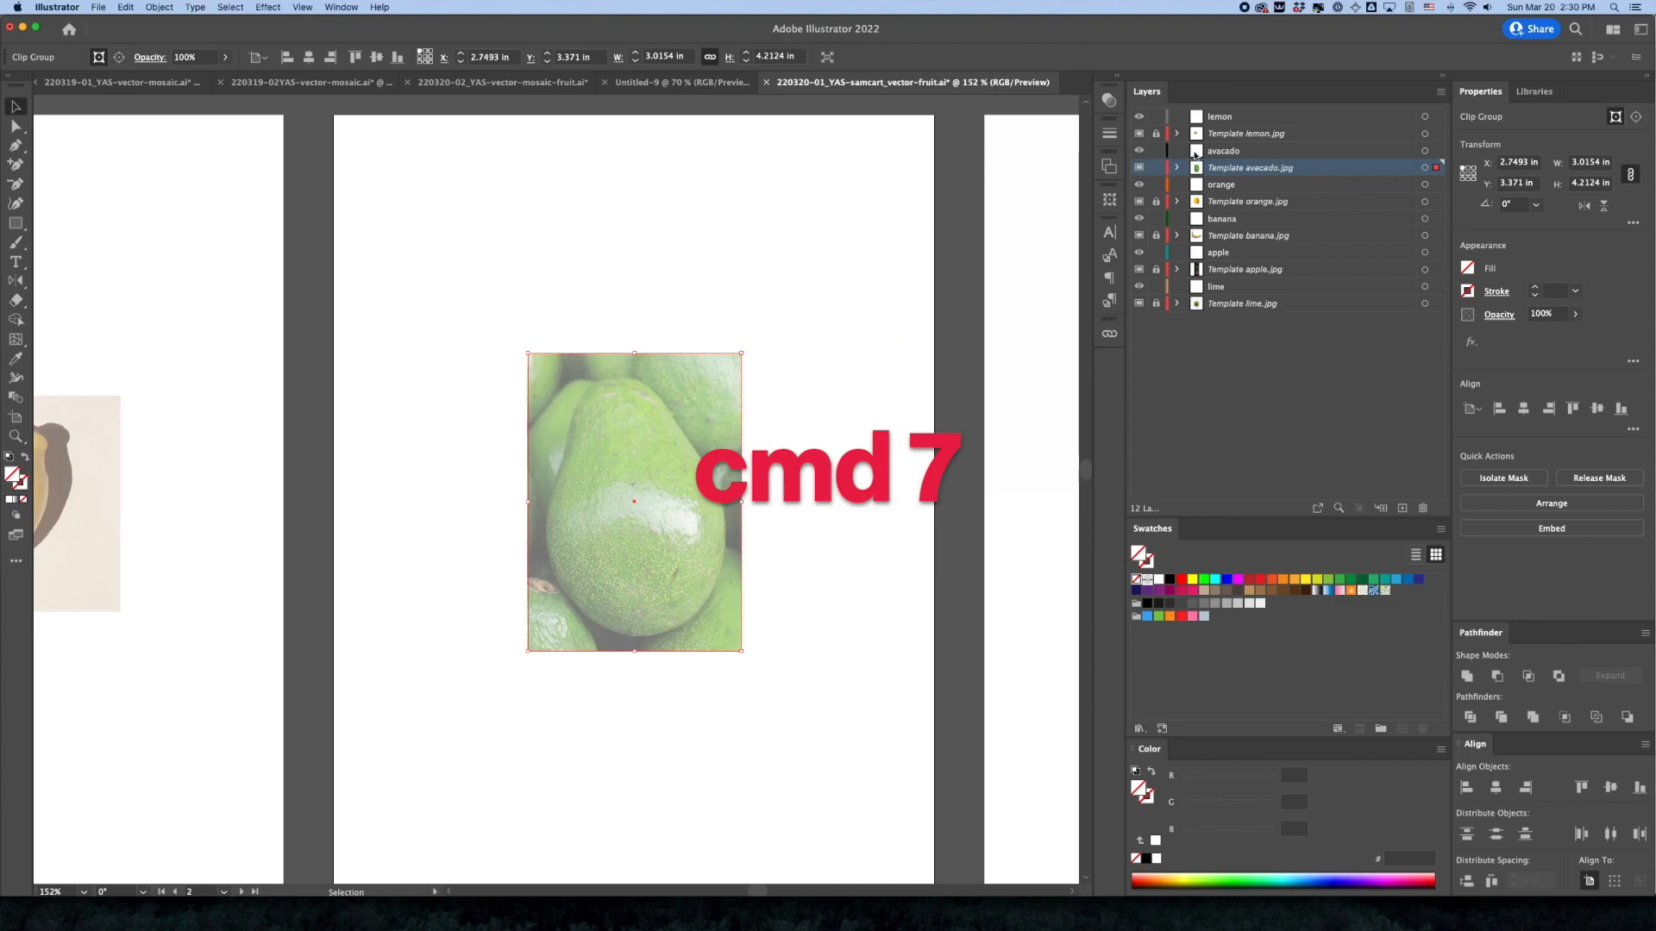
pyautogui.click(1157, 168)
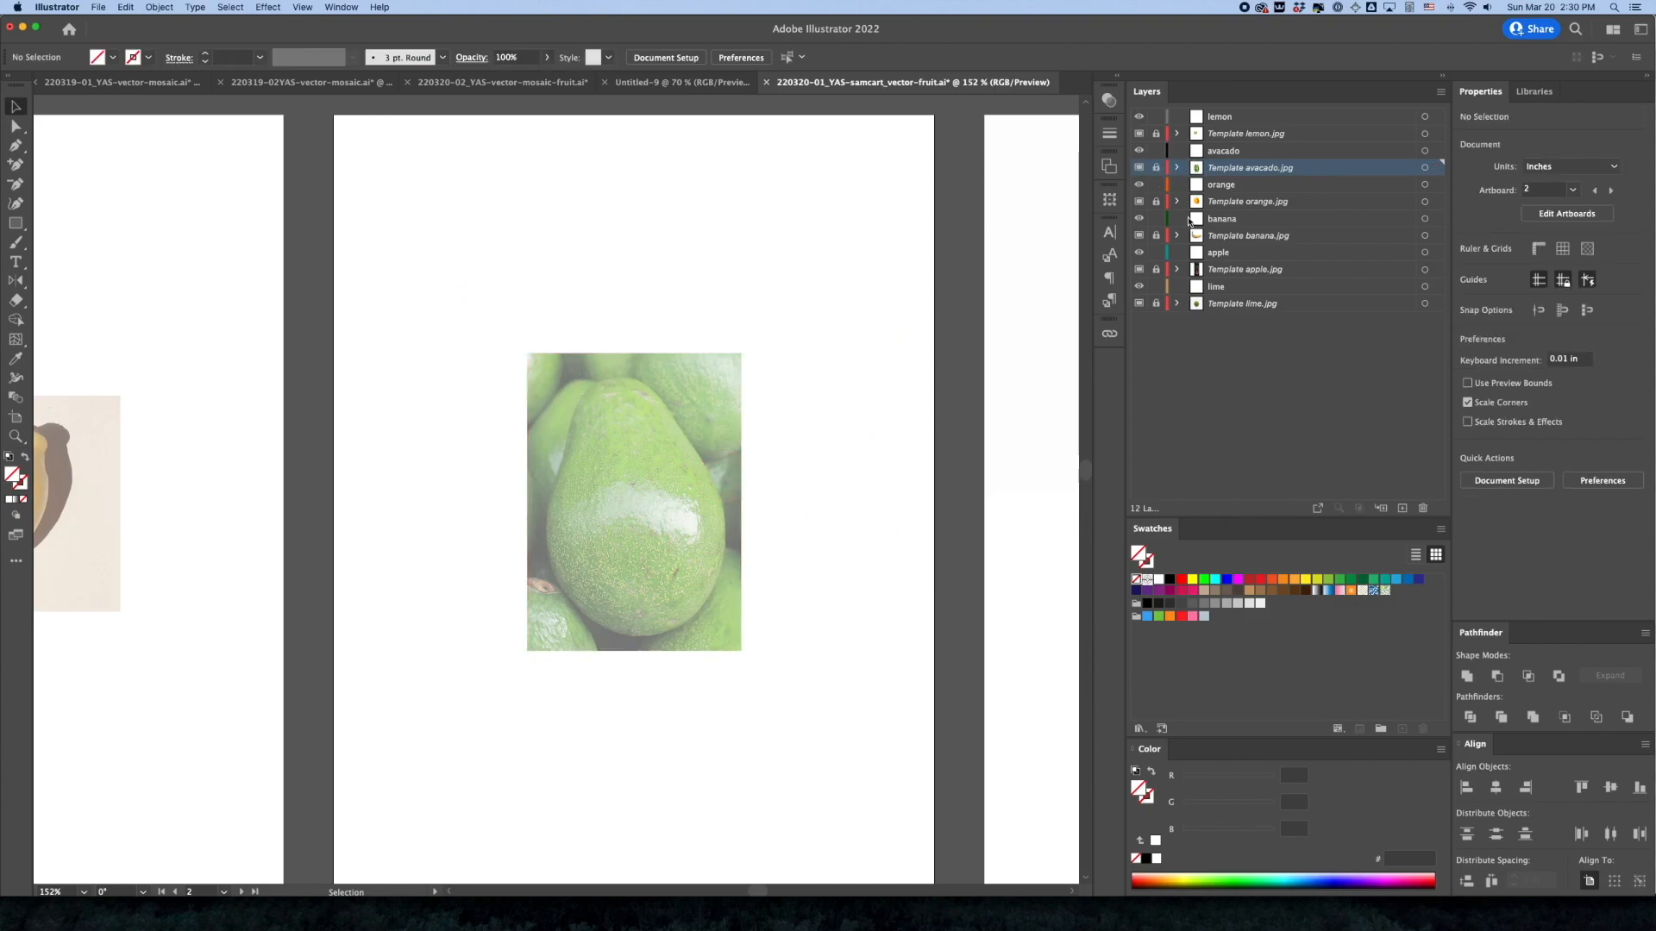
# Unlock the orange template layer and move its photo down the third artboard to about X 0.32 in, Y 2.96 in
pyautogui.click(1297, 204)
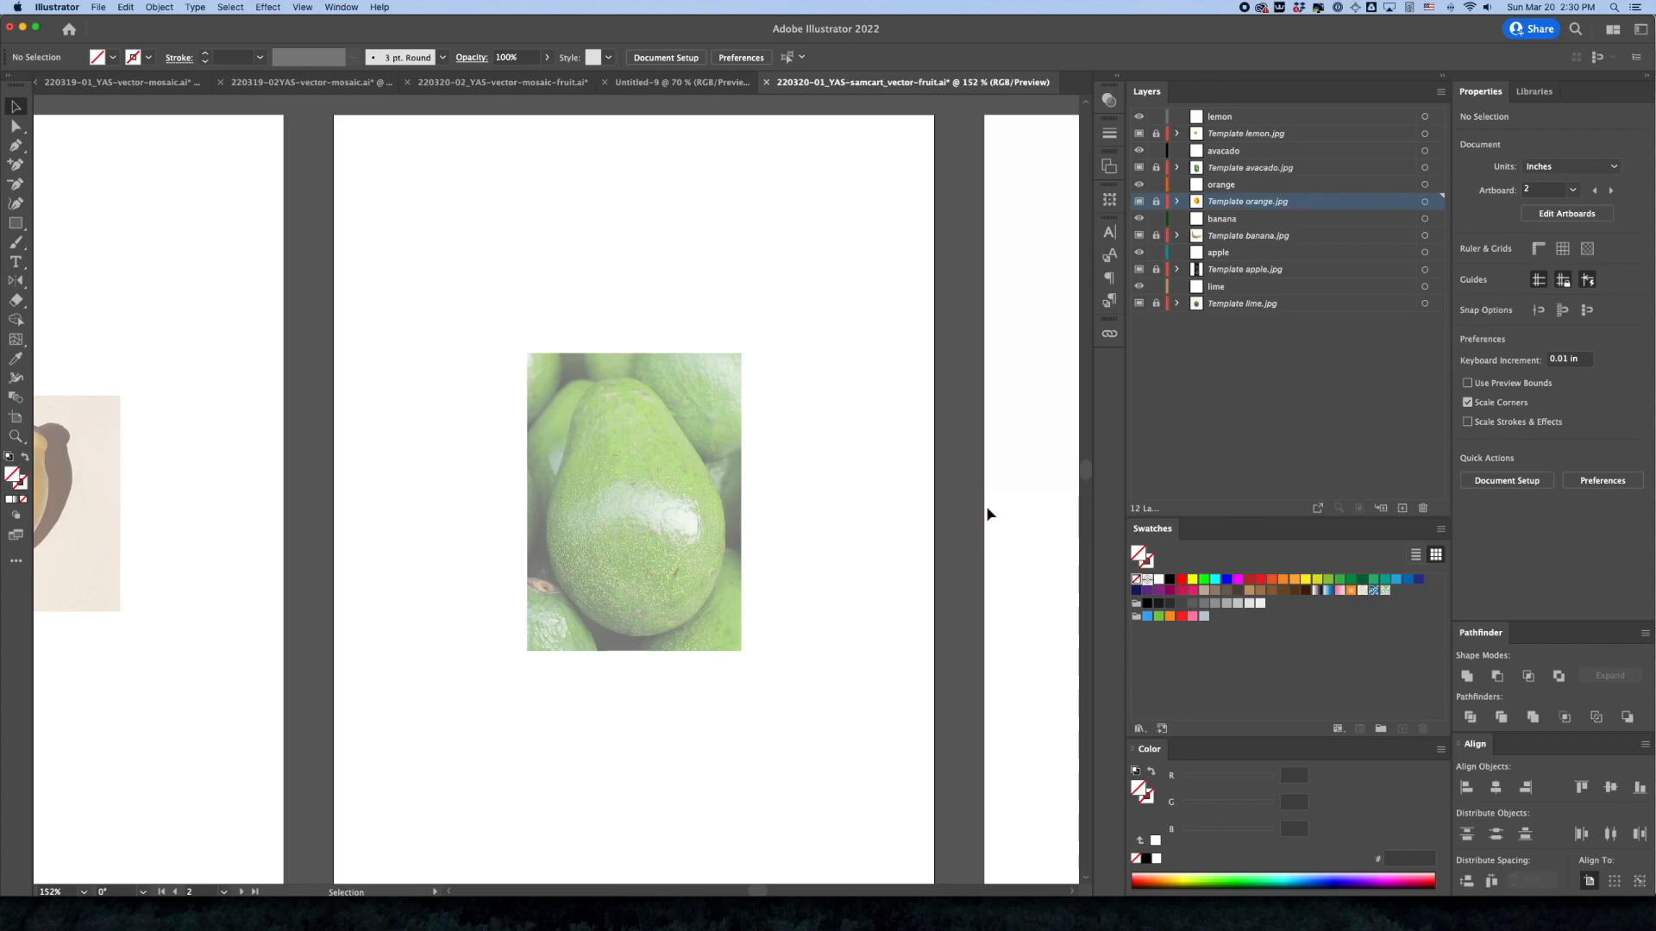
pyautogui.moveTo(1003, 522); pyautogui.dragTo(462, 510)
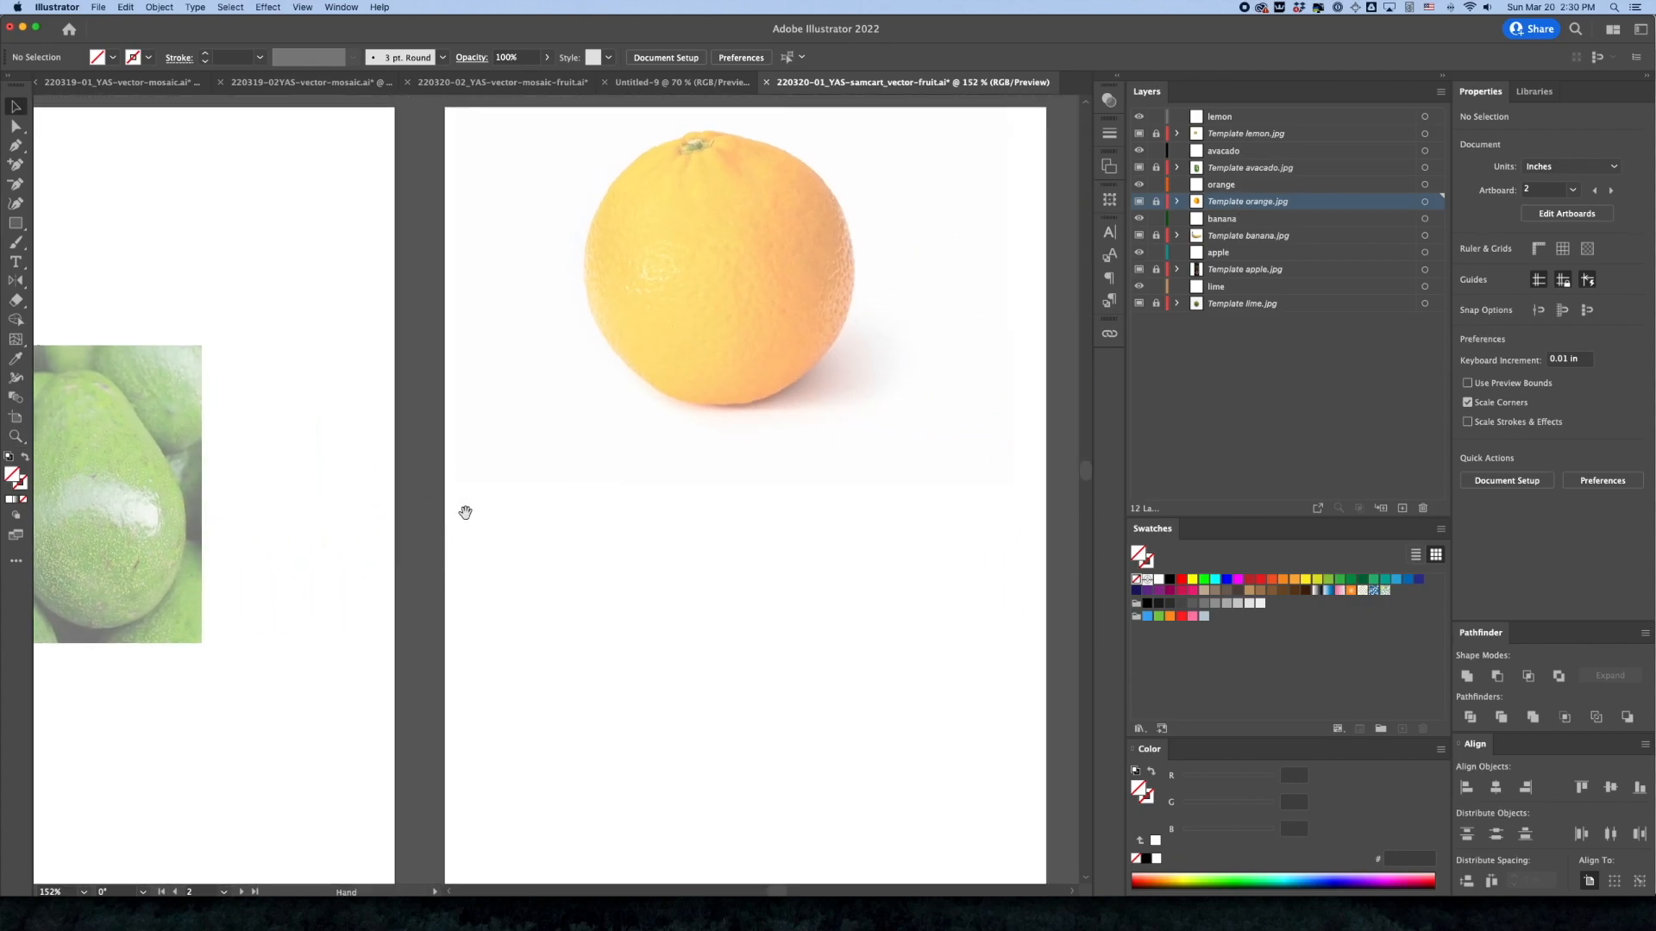
pyautogui.click(1156, 203)
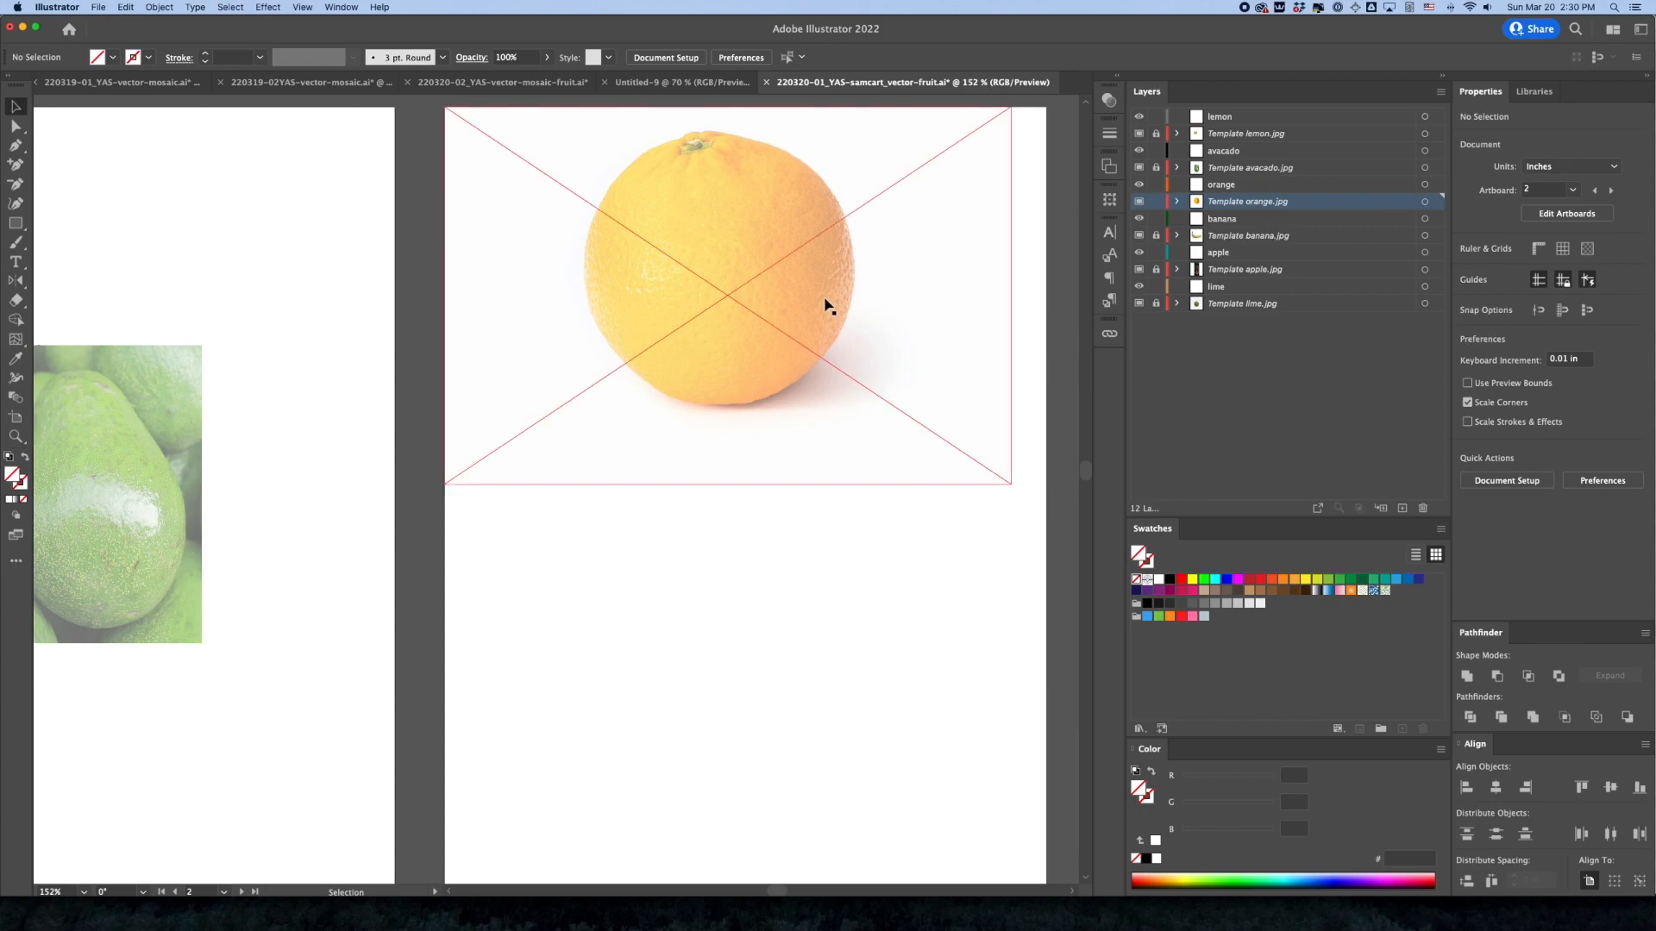
pyautogui.moveTo(826, 303); pyautogui.dragTo(848, 514)
# Draw a rectangle about 4.42 × 4.48 in around the orange, clip the photo to it and deselect
pyautogui.press('m')
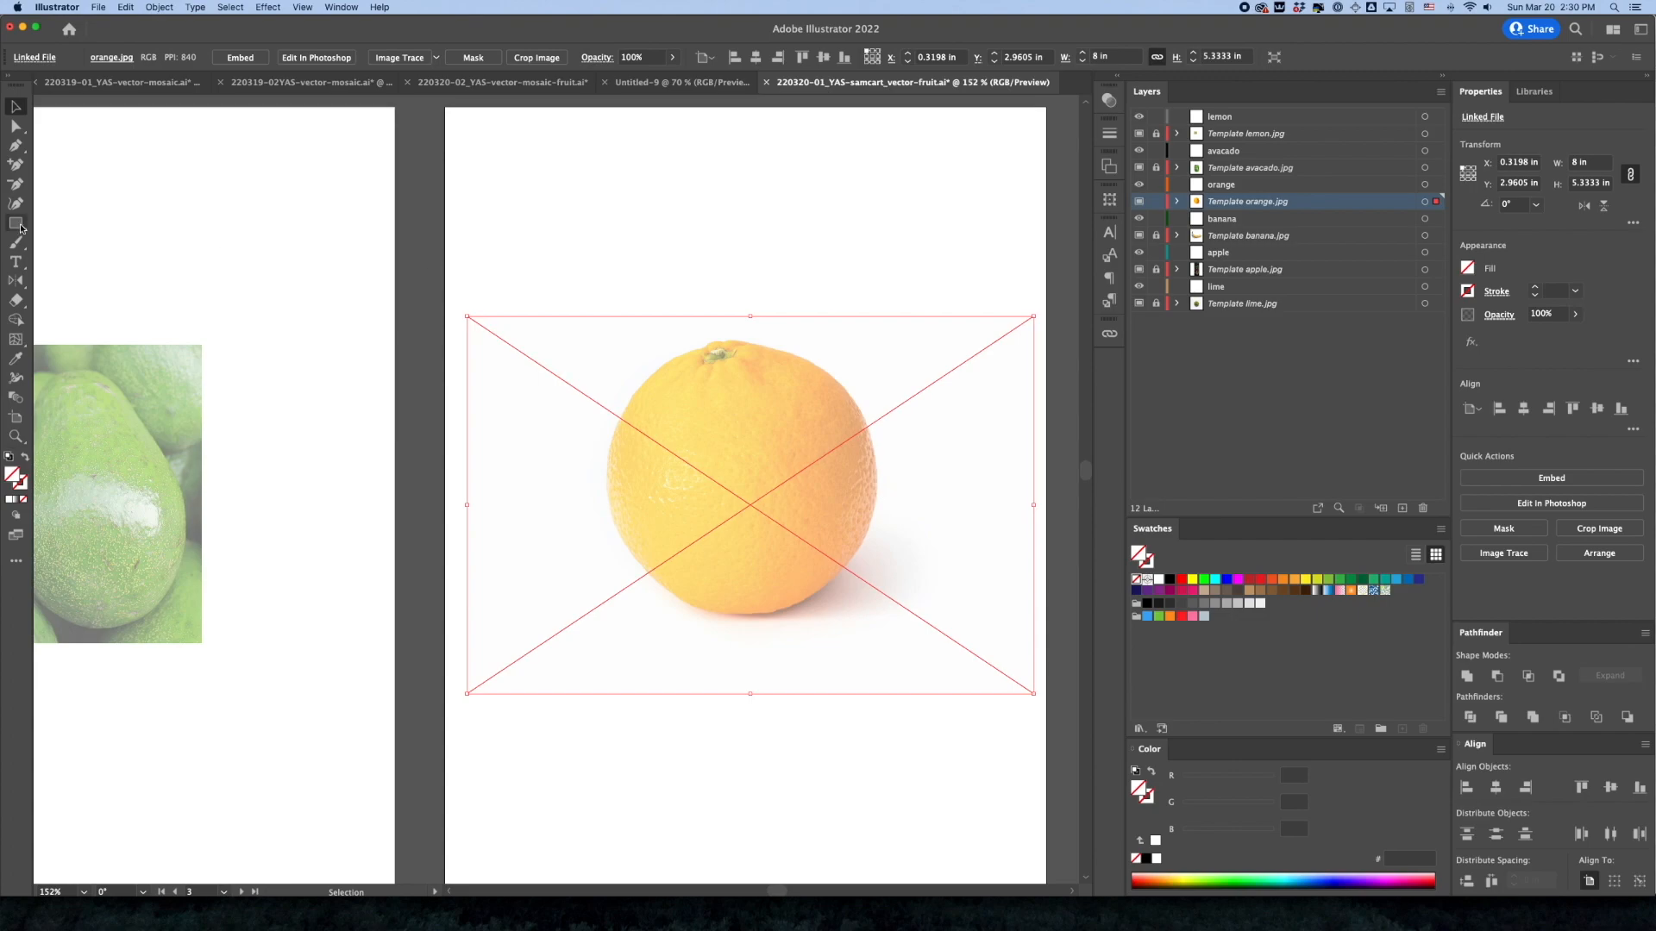
pyautogui.moveTo(588, 325); pyautogui.dragTo(901, 643)
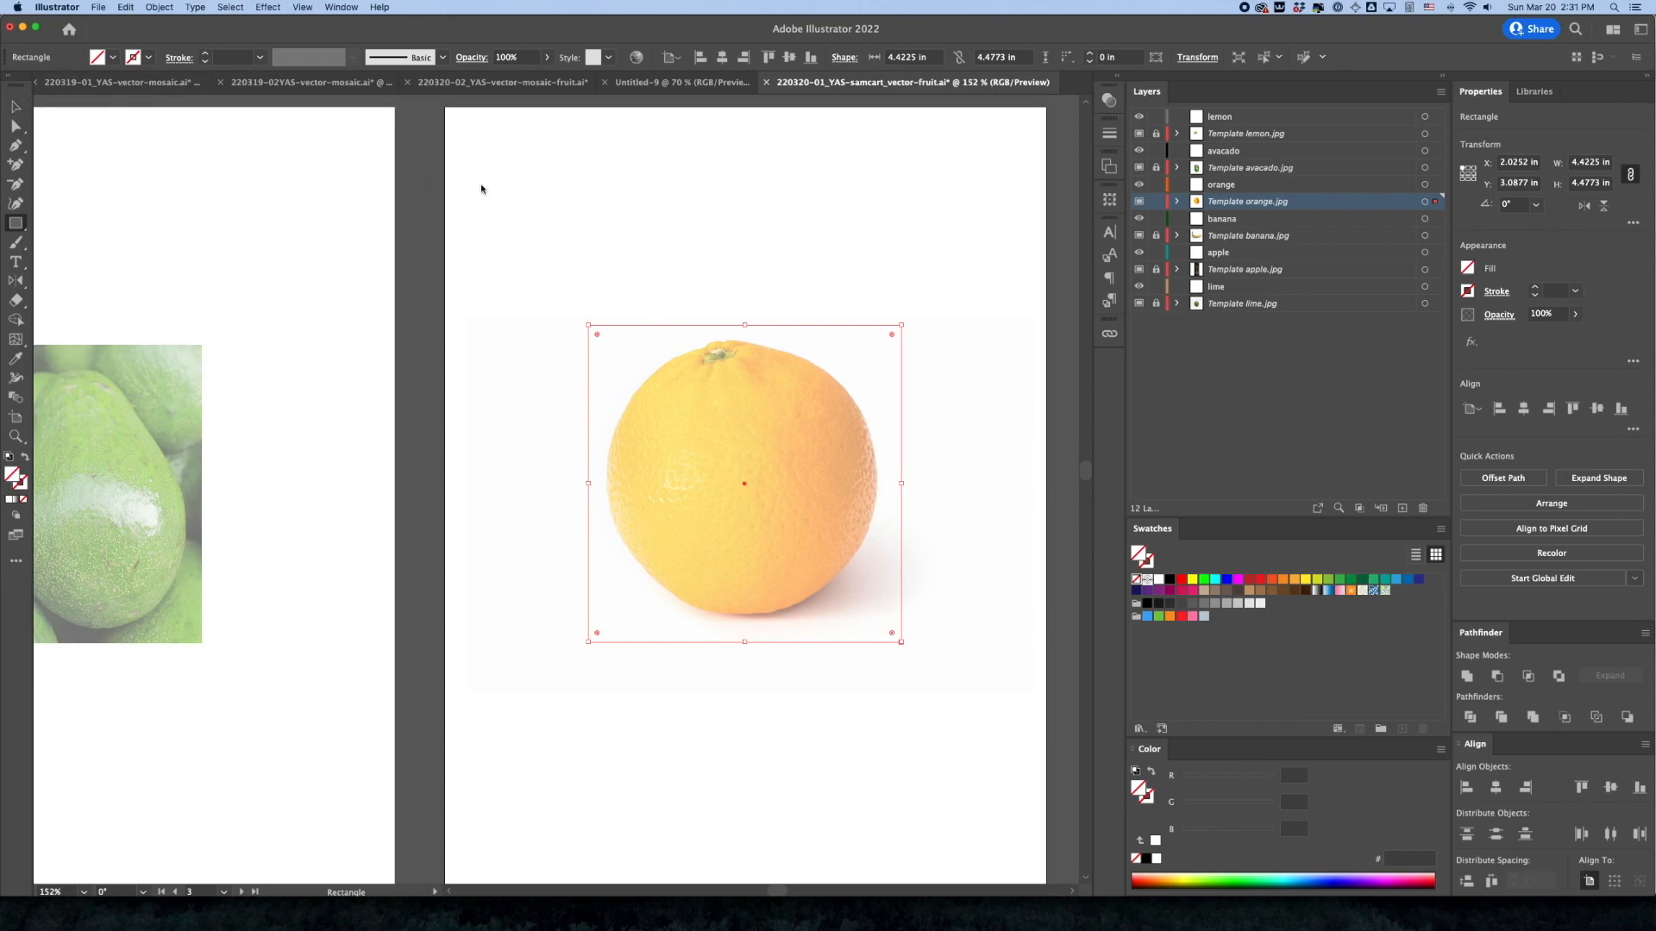
pyautogui.press('v')
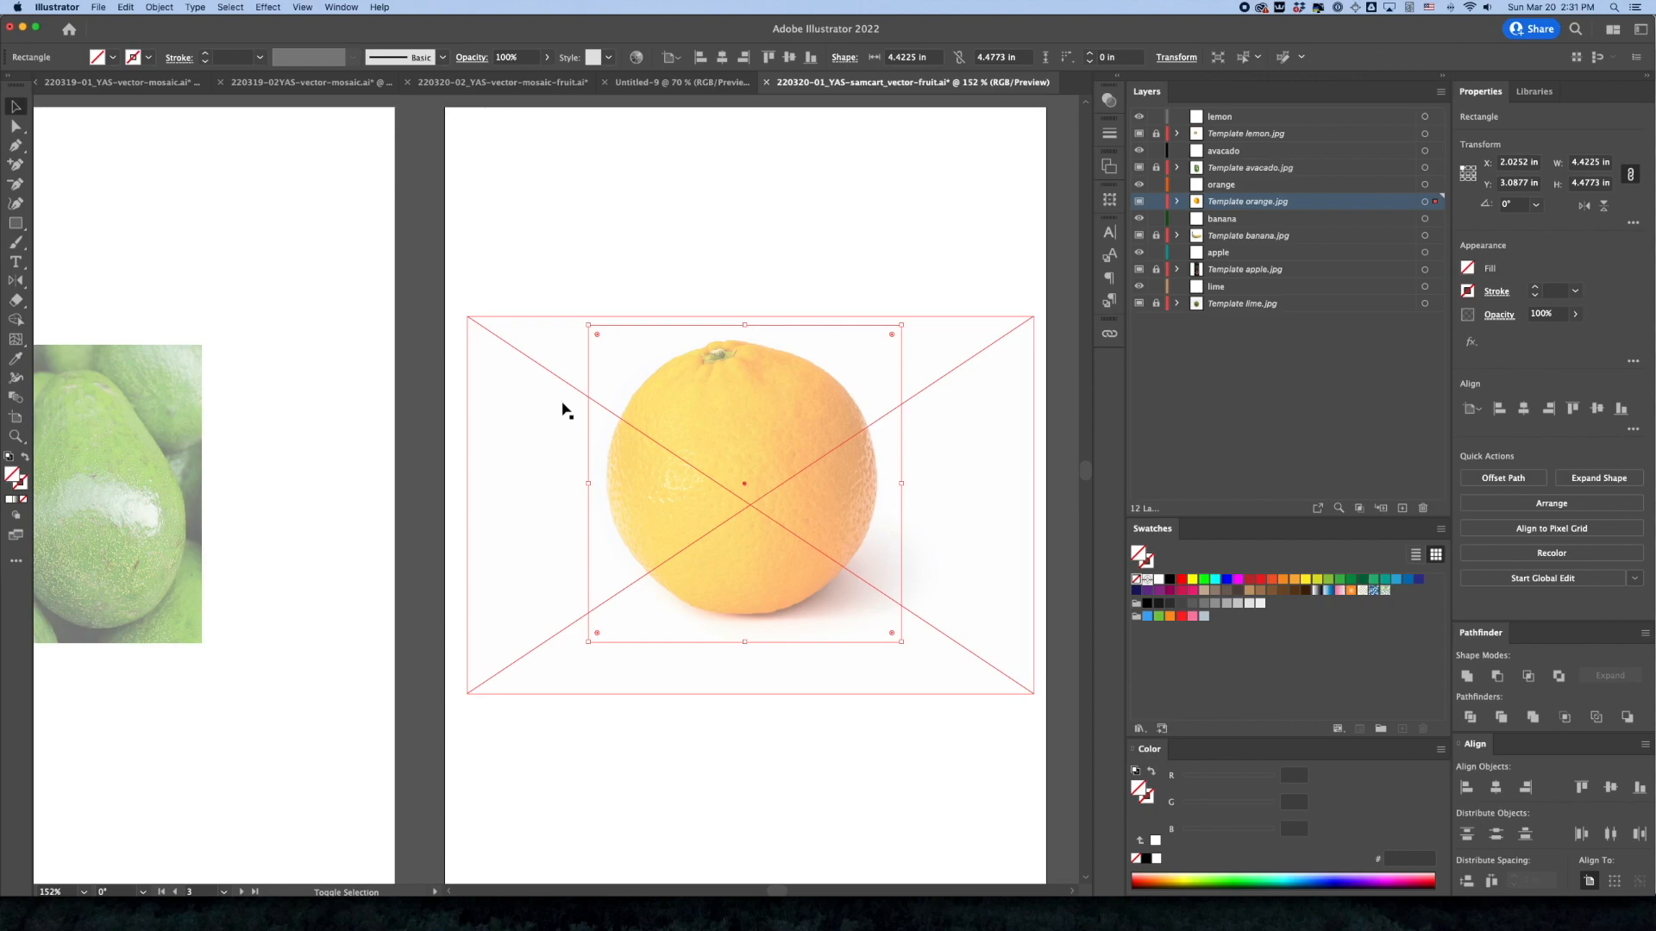
pyautogui.keyDown('shift'); pyautogui.click(578, 414); pyautogui.keyUp('shift')
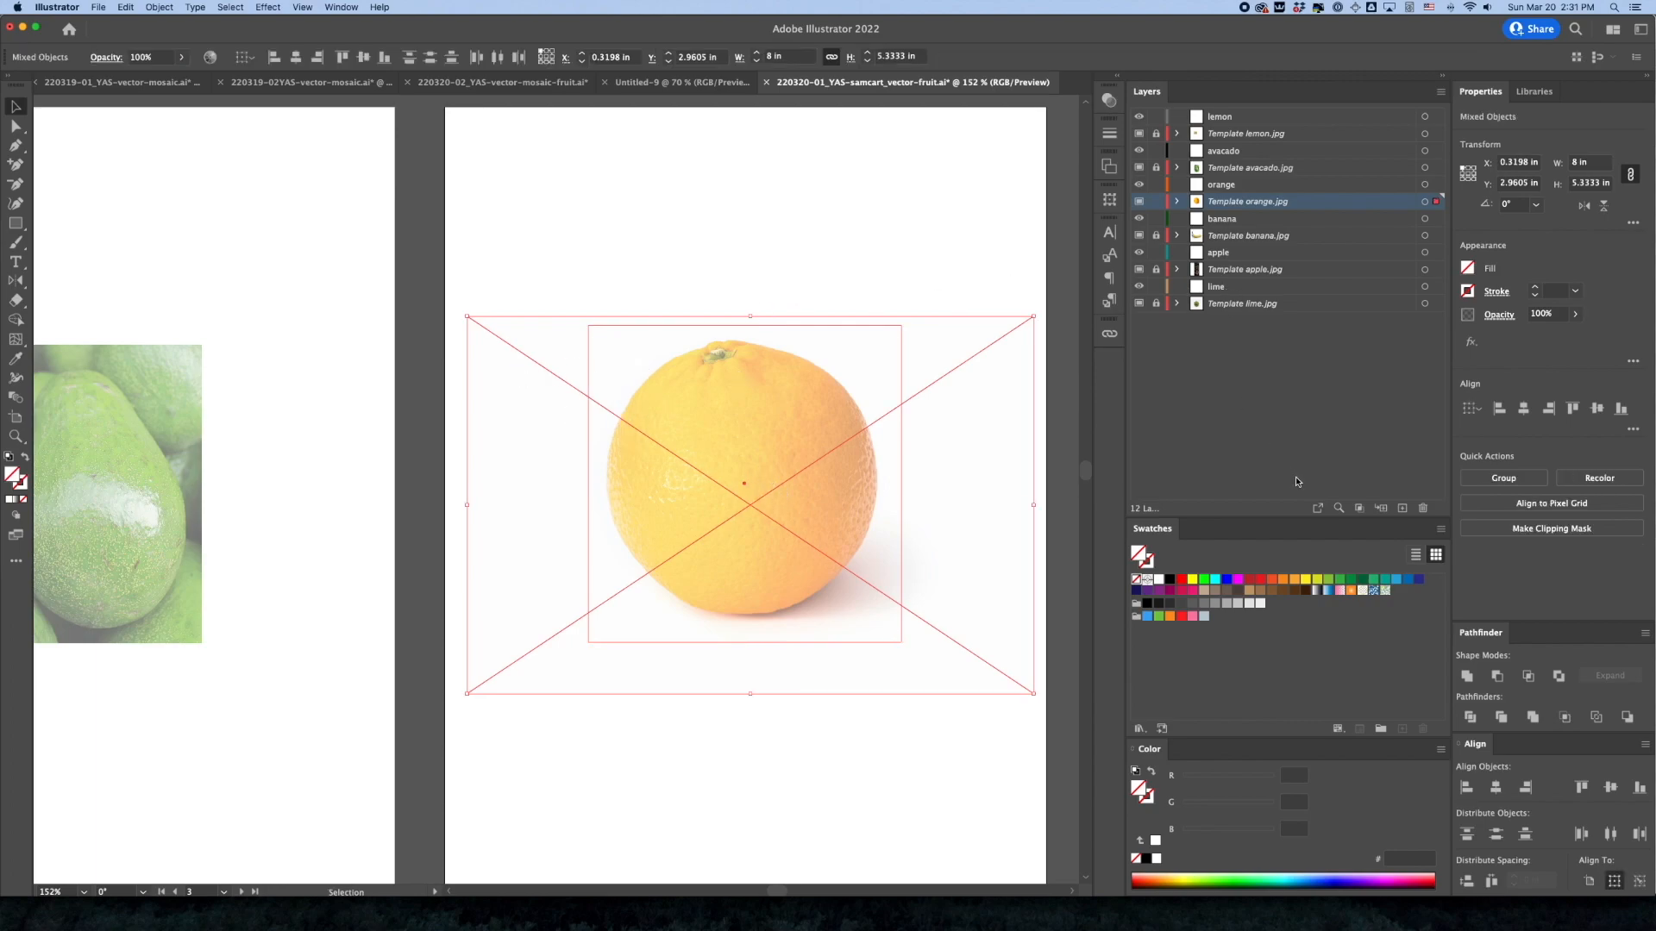
pyautogui.press('super+7')
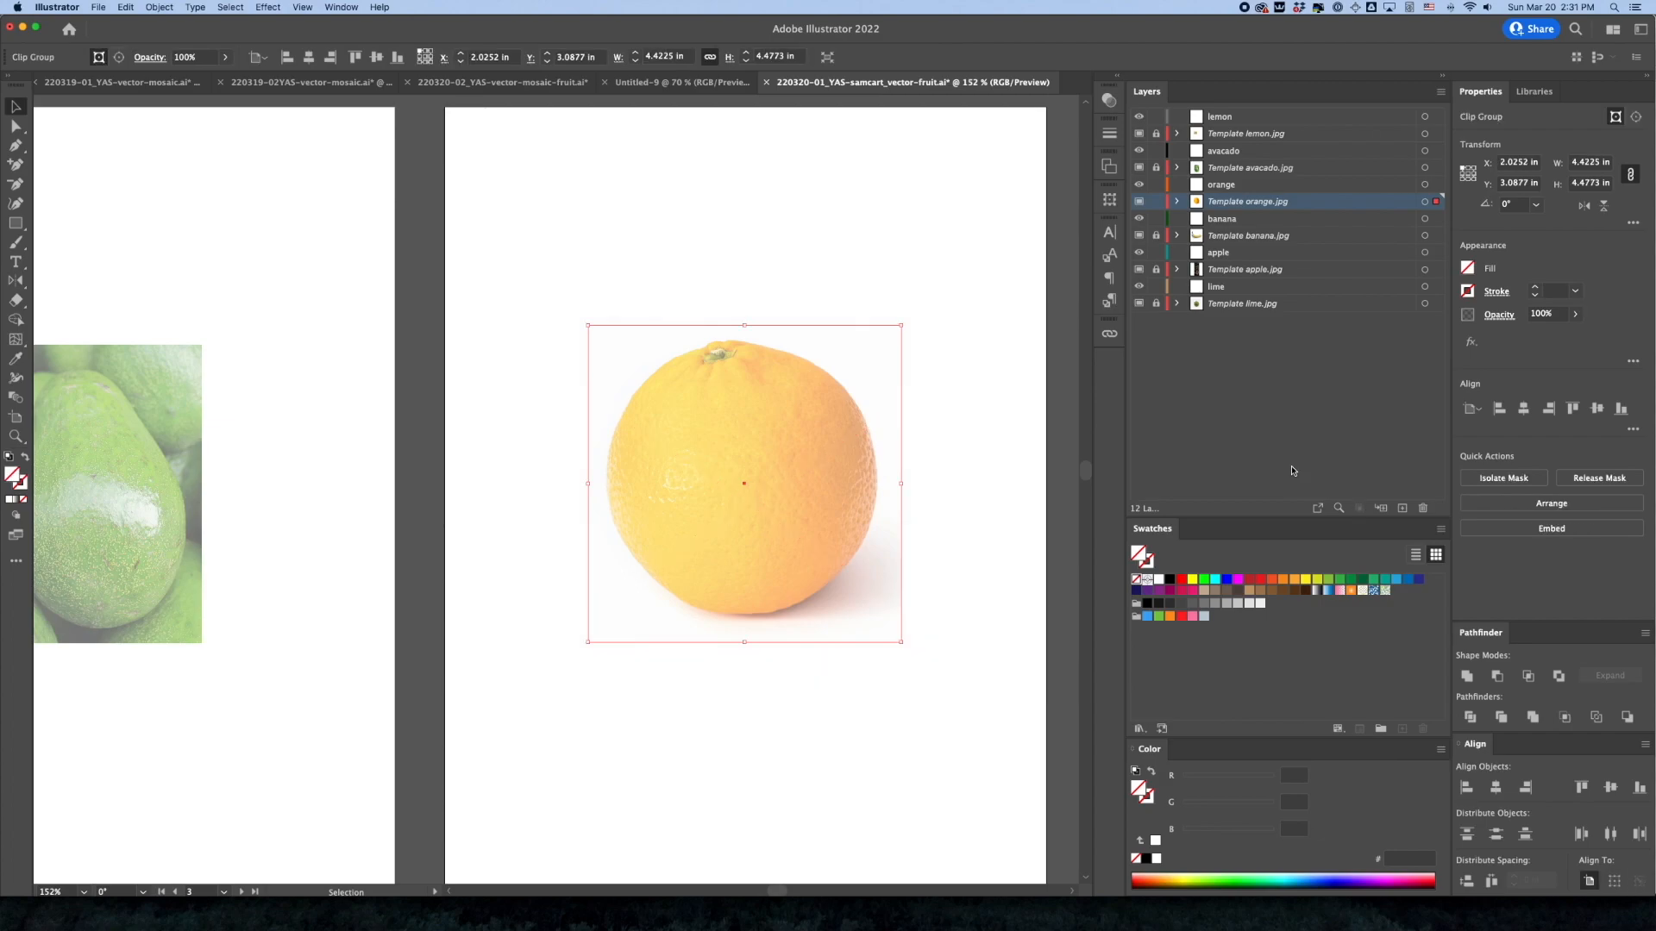
pyautogui.click(992, 283)
# Unlock the banana template layer, move its photo to about X 0.27 in, Y 1.31 in on the fourth artboard, and relock the layer
pyautogui.scroll(-1, 650, 562)
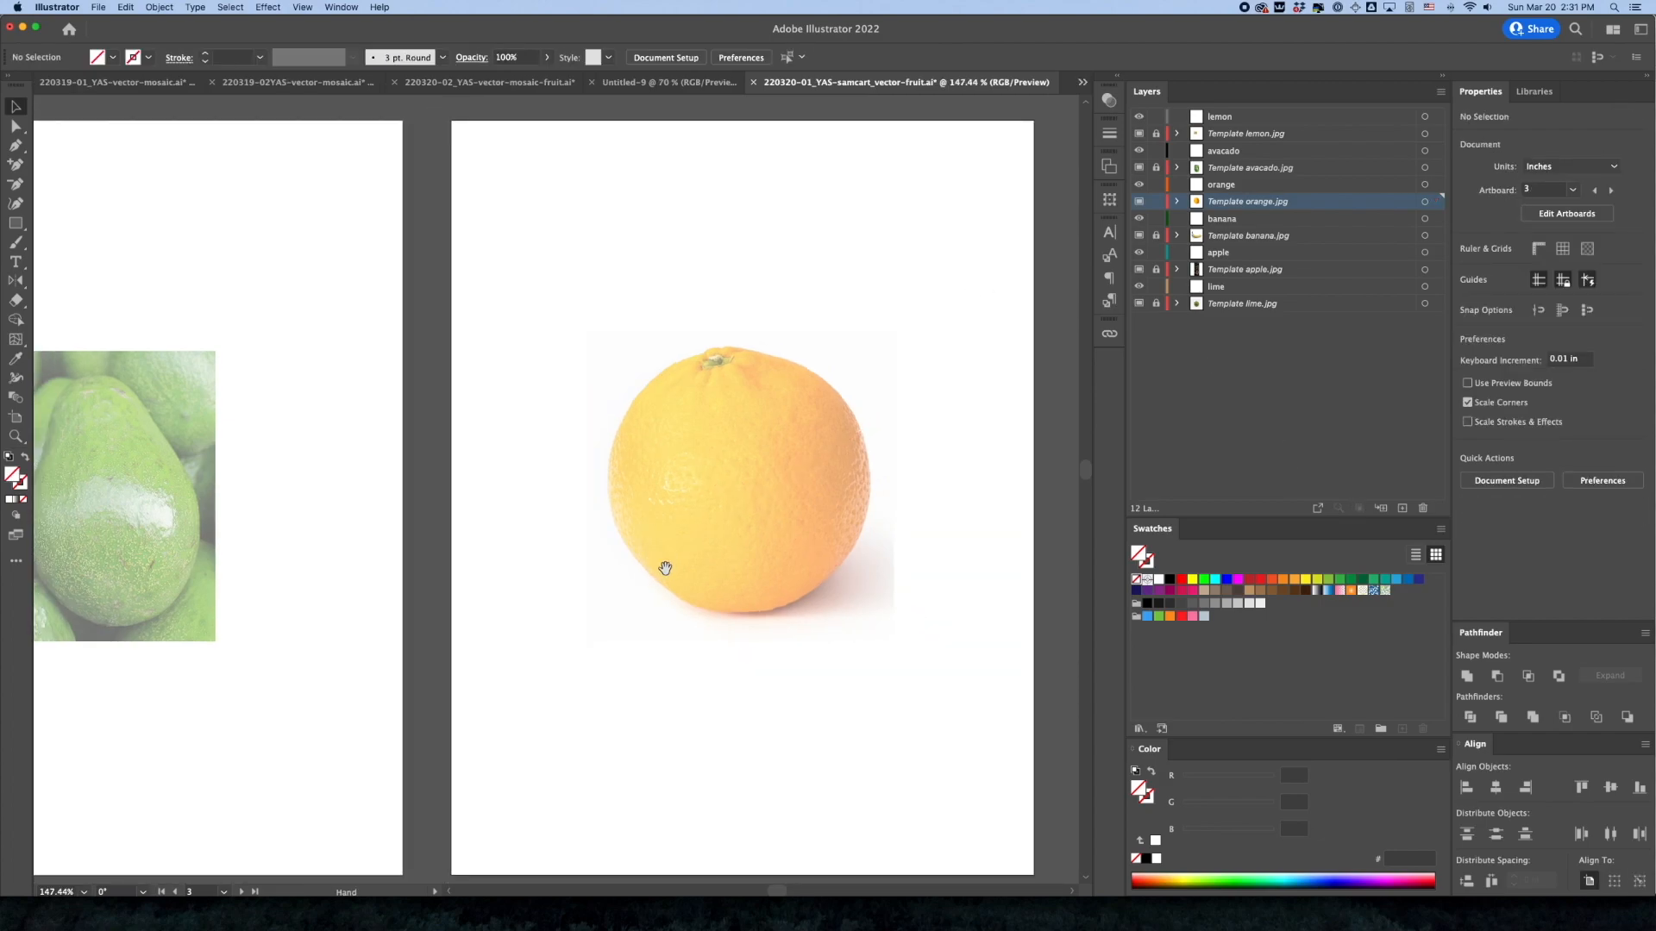
pyautogui.keyDown('alt'); pyautogui.keyDown('super'); pyautogui.click(585, 595); pyautogui.keyUp('super'); pyautogui.keyUp('alt')
pyautogui.keyDown('alt'); pyautogui.keyDown('super'); pyautogui.click(529, 611); pyautogui.keyUp('super'); pyautogui.keyUp('alt')
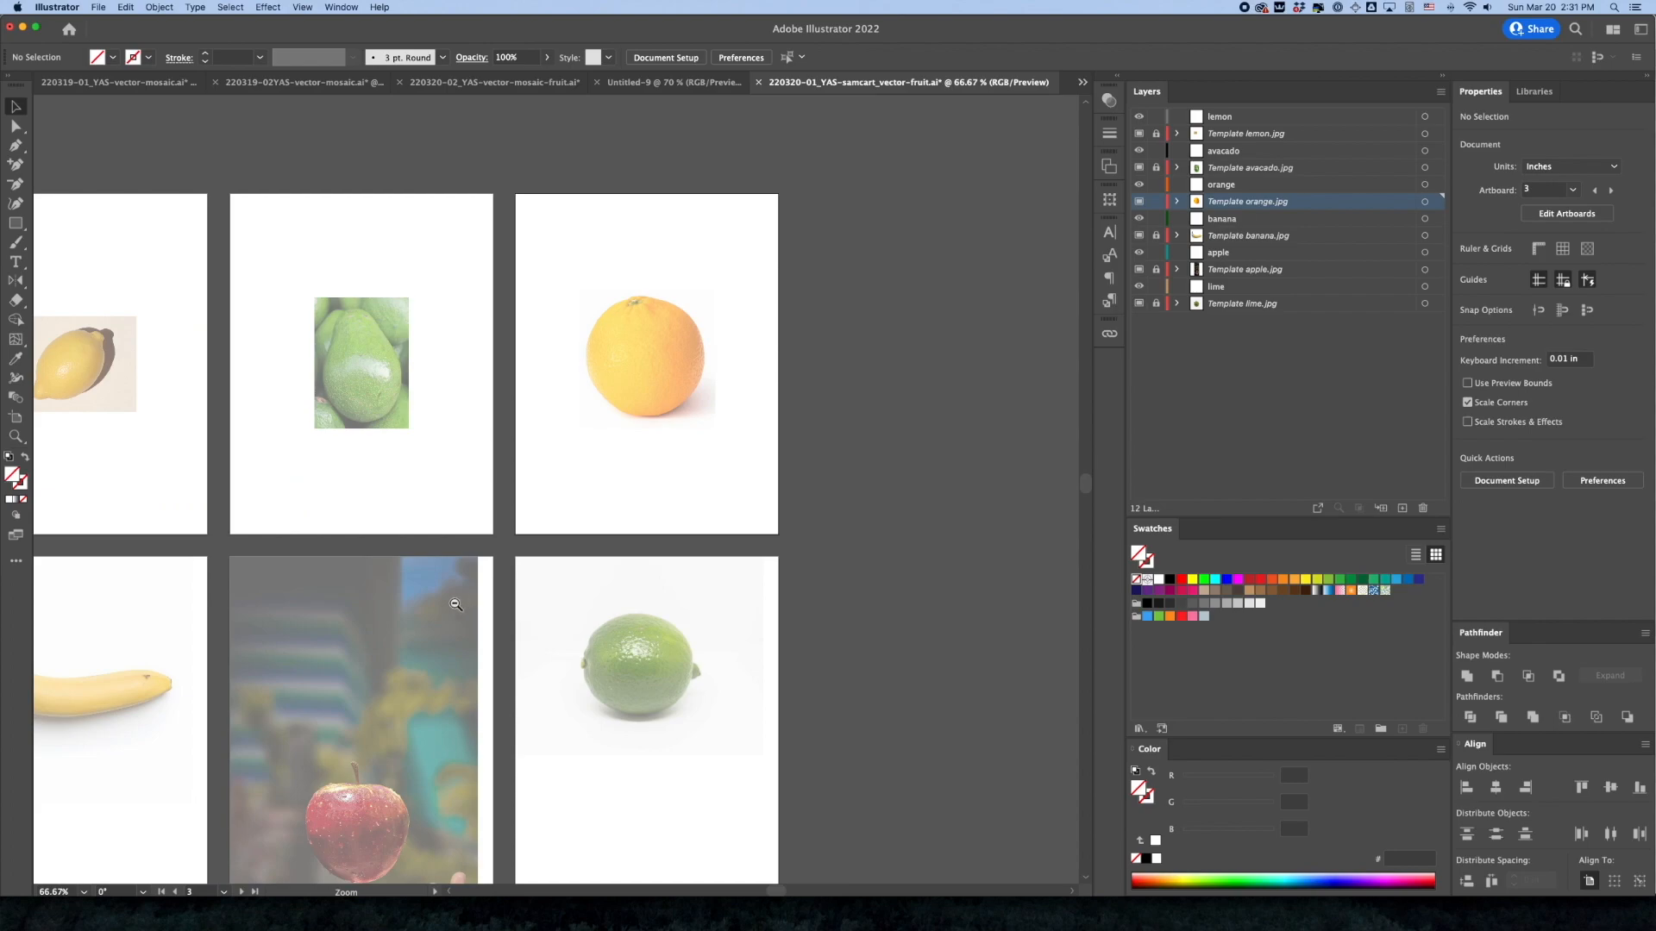
pyautogui.keyDown('alt'); pyautogui.keyDown('super'); pyautogui.click(643, 522); pyautogui.keyUp('super'); pyautogui.keyUp('alt')
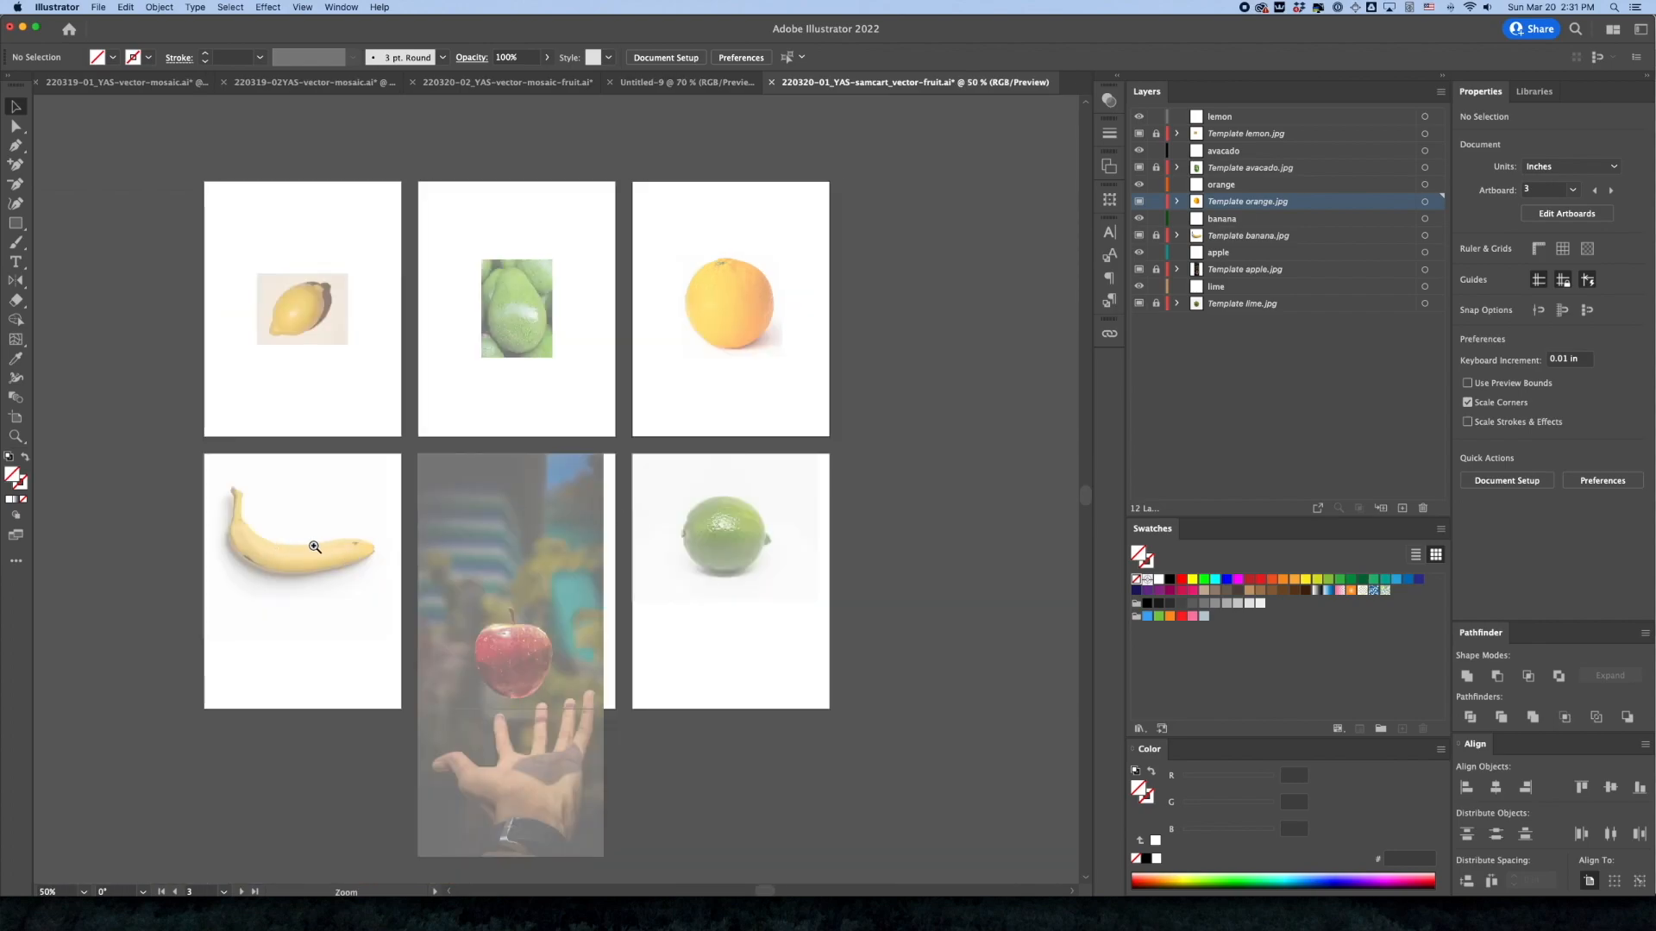
pyautogui.keyDown('super'); pyautogui.click(299, 552); pyautogui.keyUp('super')
pyautogui.keyDown('super'); pyautogui.click(564, 497); pyautogui.keyUp('super')
pyautogui.keyDown('super'); pyautogui.click(562, 498); pyautogui.keyUp('super')
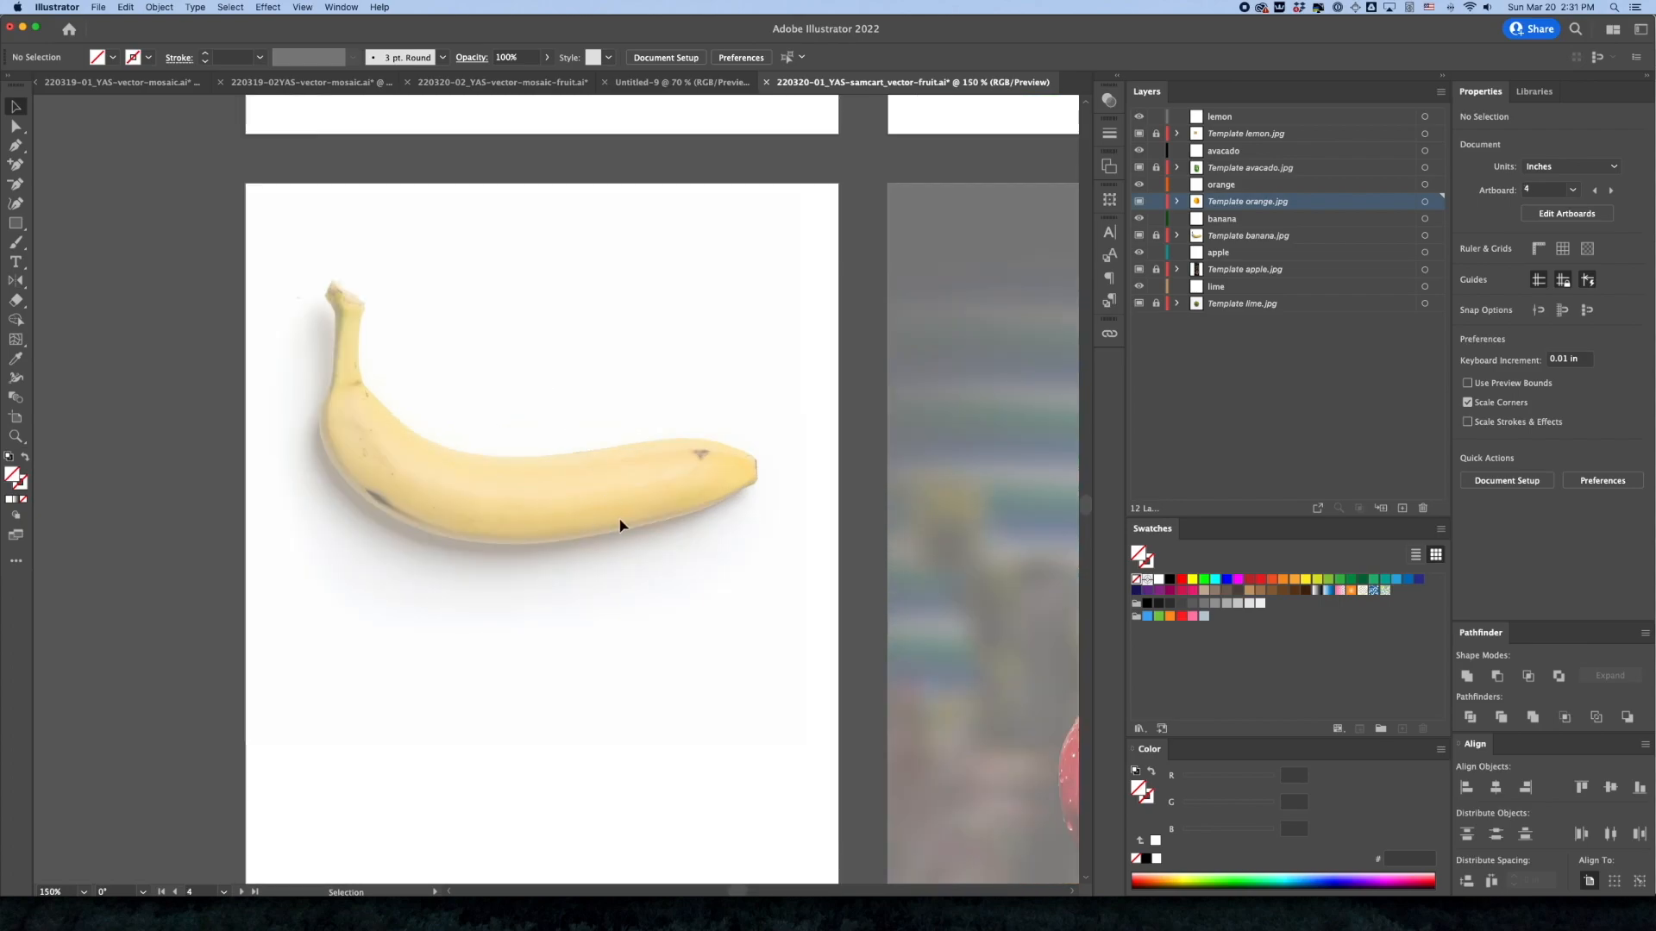
pyautogui.click(1184, 234)
pyautogui.click(1156, 235)
pyautogui.click(588, 451)
pyautogui.moveTo(648, 488); pyautogui.dragTo(666, 580)
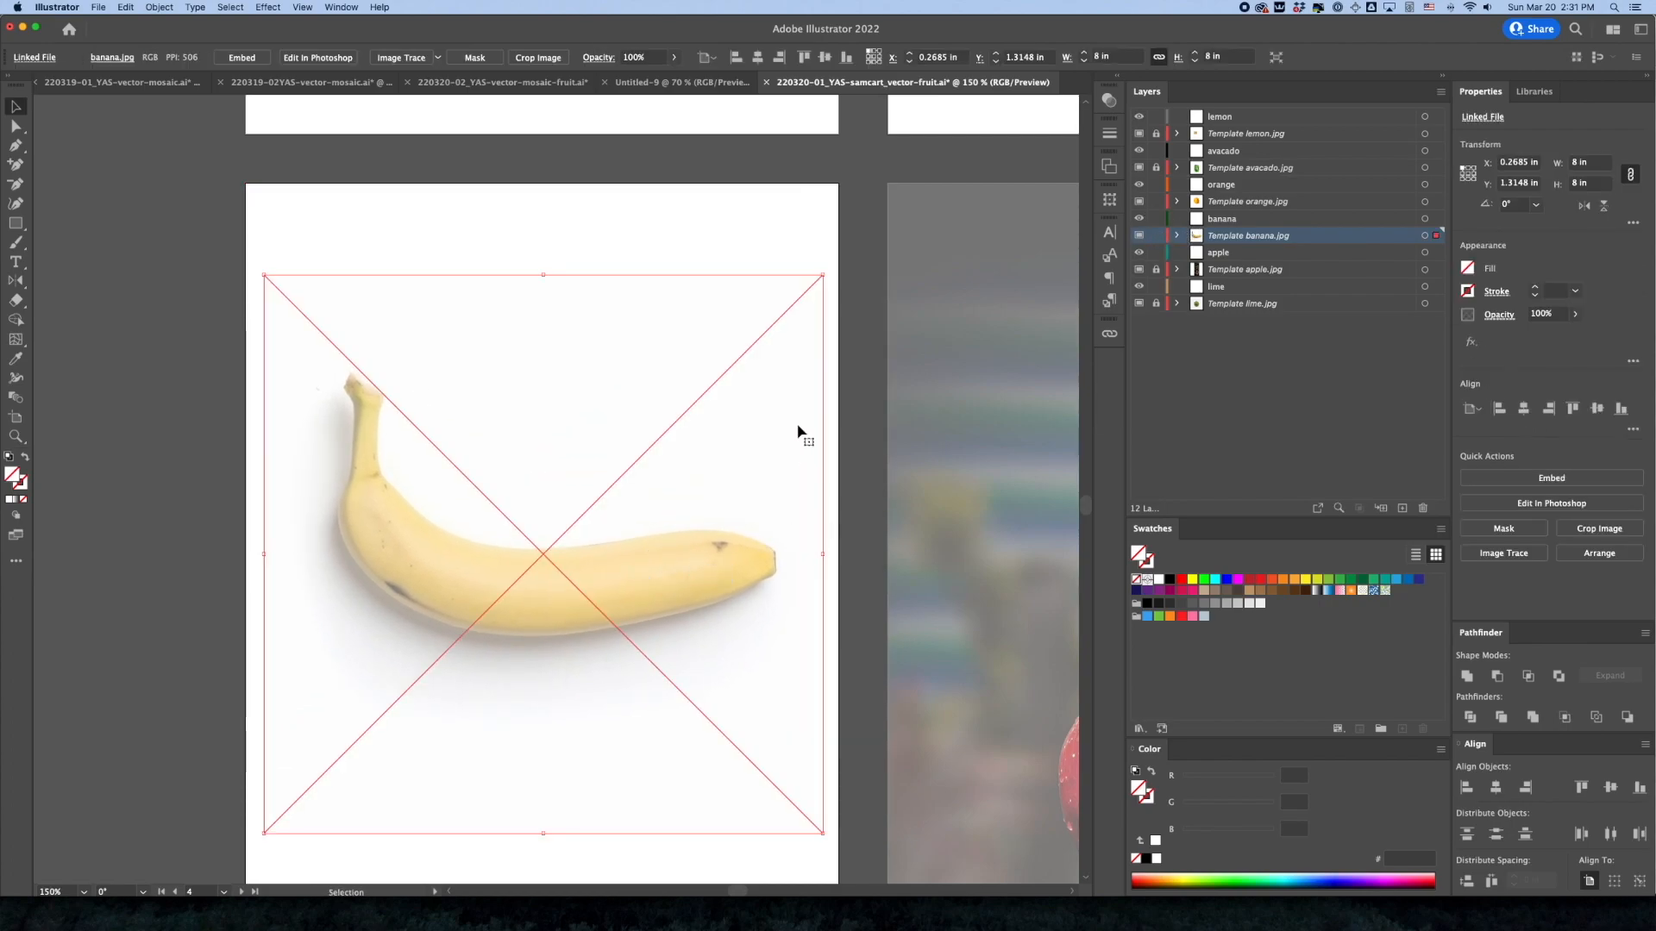
pyautogui.click(1156, 236)
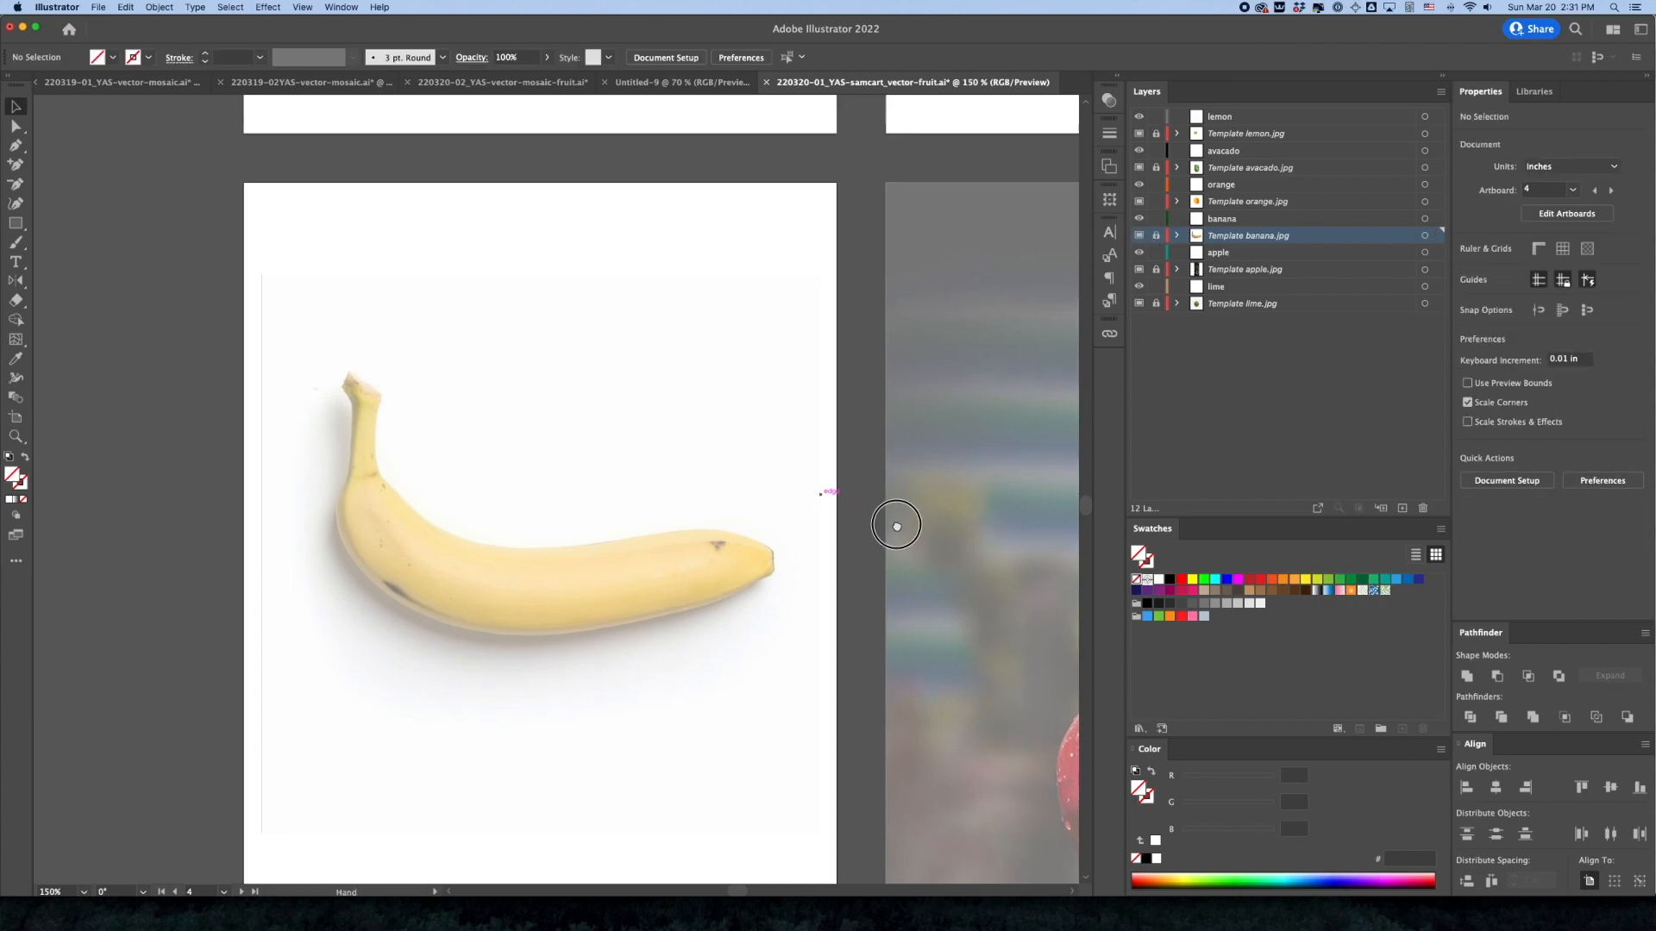
# Unlock the apple template layer and move its photo up the fifth artboard to about X 0.30 in, Y -4.23 in
pyautogui.moveTo(898, 525); pyautogui.dragTo(503, 453)
pyautogui.hscroll(5, 504, 453)
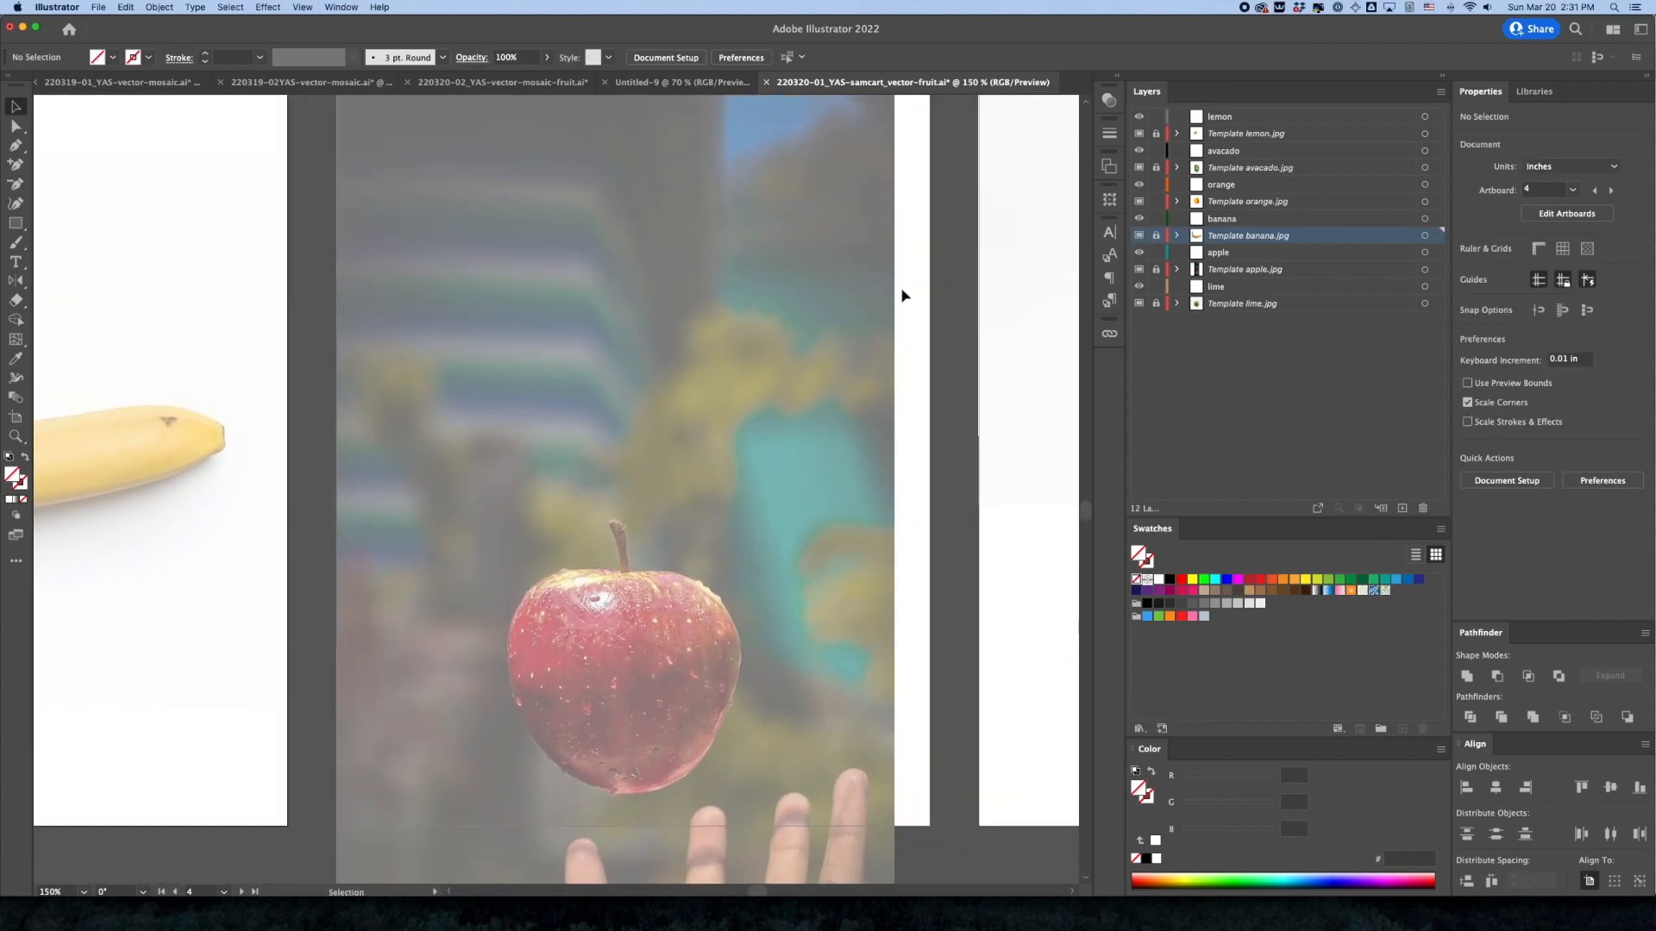
pyautogui.click(1243, 271)
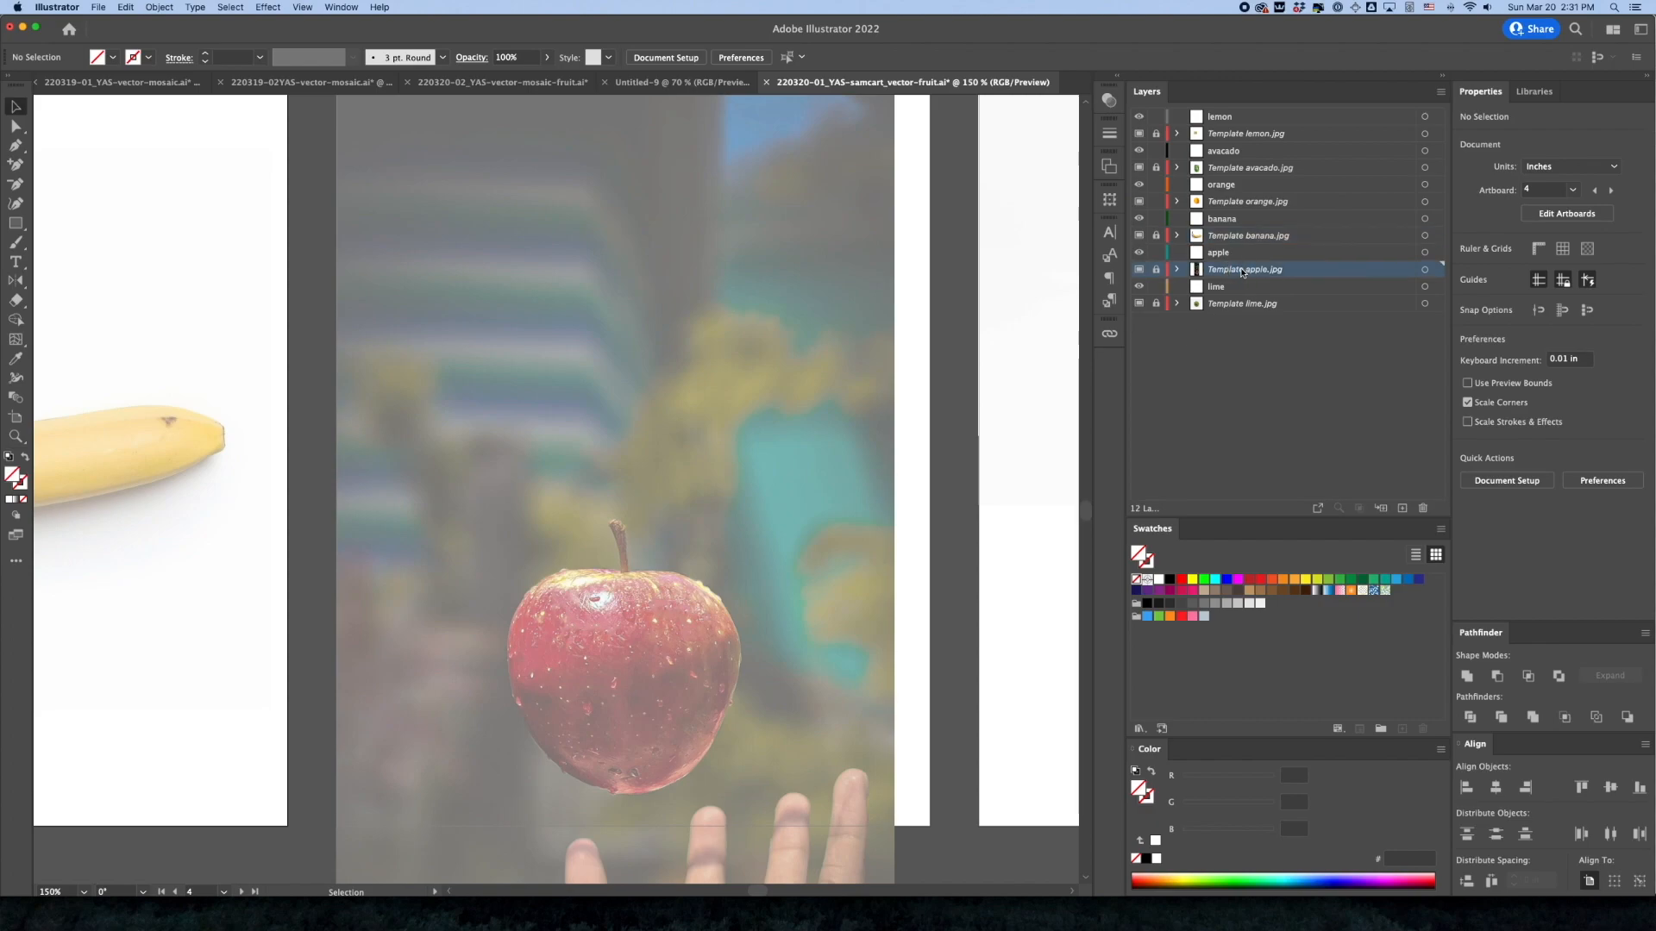
pyautogui.click(1155, 271)
pyautogui.click(768, 602)
pyautogui.moveTo(794, 614); pyautogui.dragTo(816, 355)
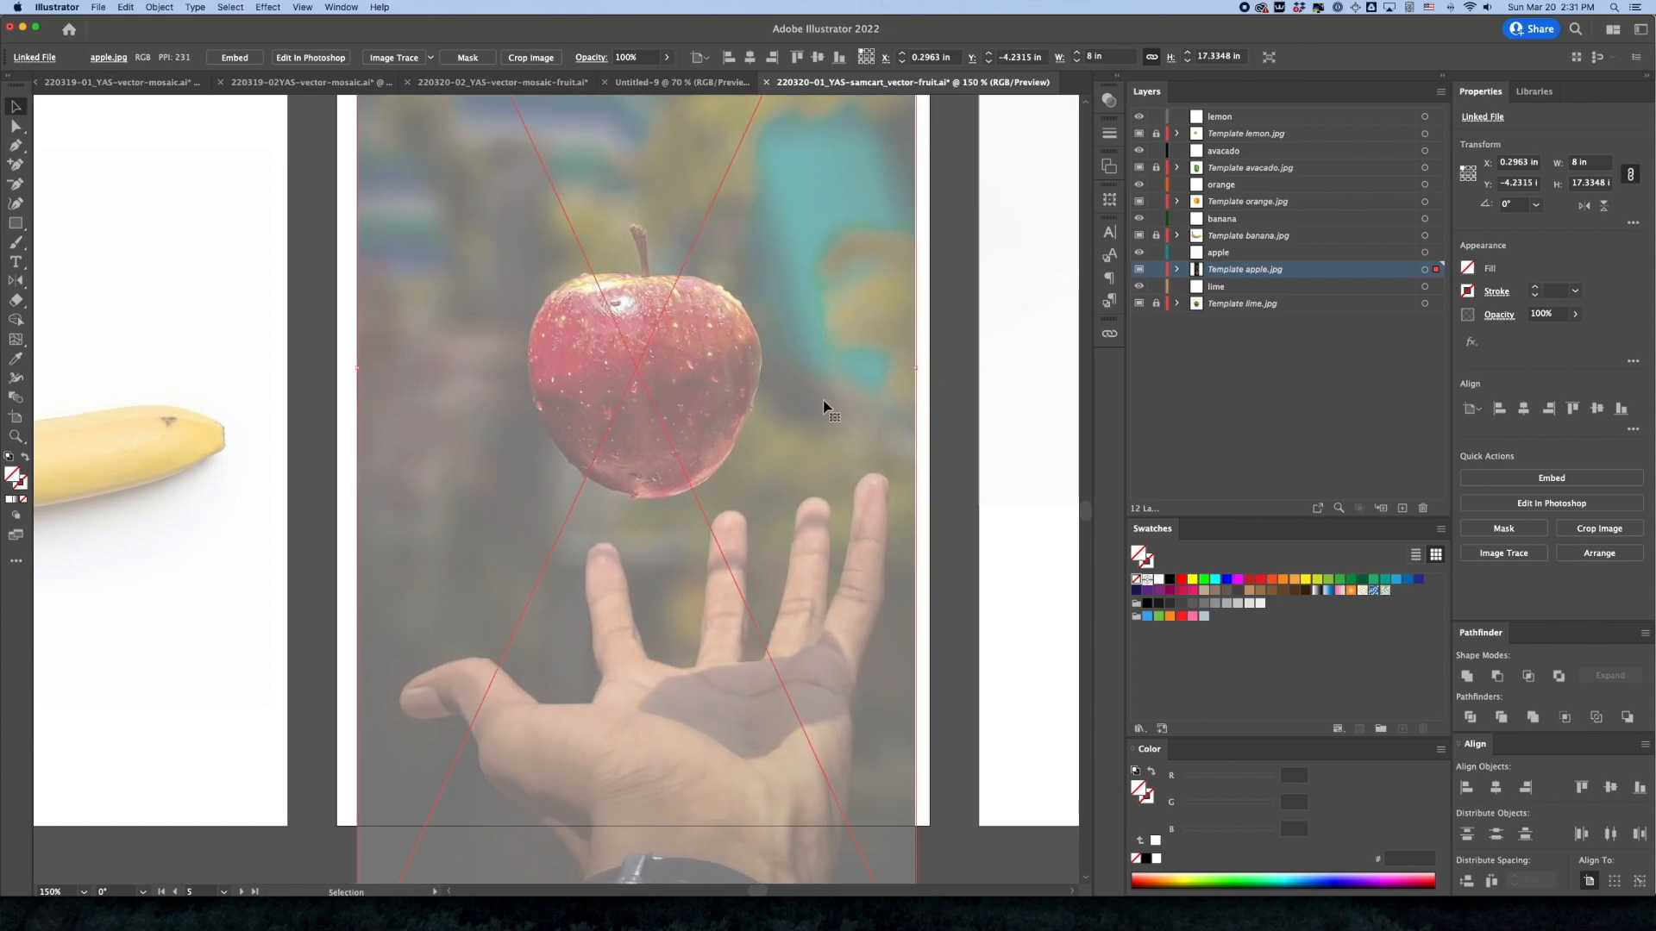
# Draw a rectangle about 4.05 × 4.85 in around the apple and clip the photo to it
pyautogui.click(16, 223)
pyautogui.moveTo(510, 193); pyautogui.dragTo(790, 532)
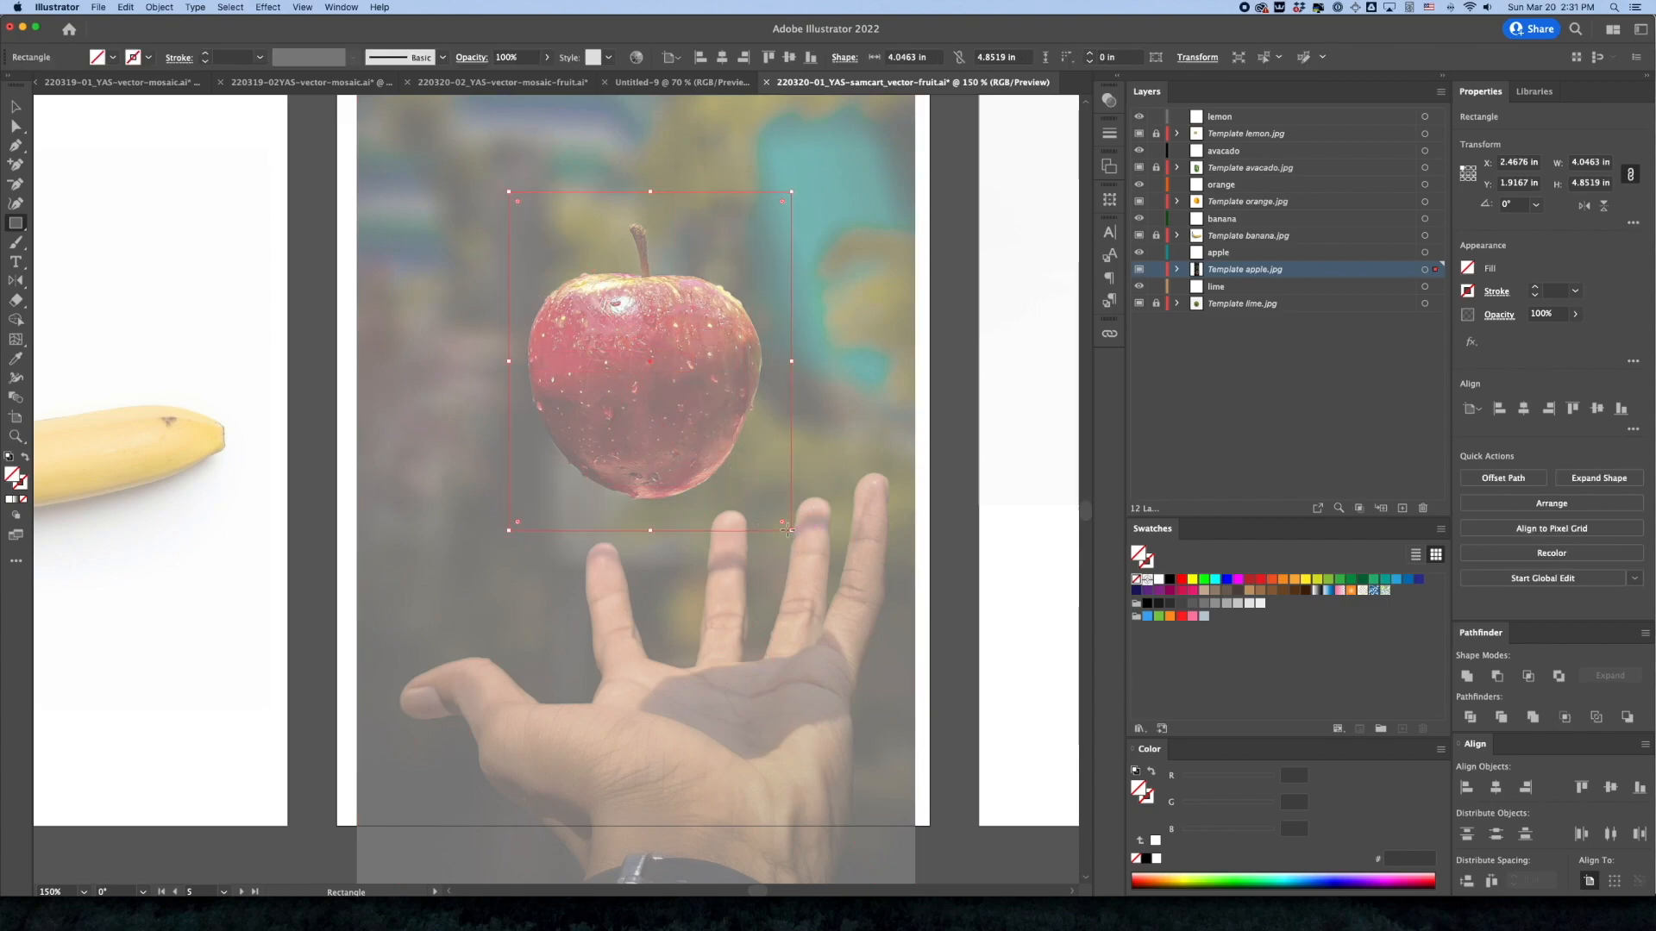
pyautogui.click(16, 107)
pyautogui.keyDown('shift'); pyautogui.click(393, 283); pyautogui.keyUp('shift')
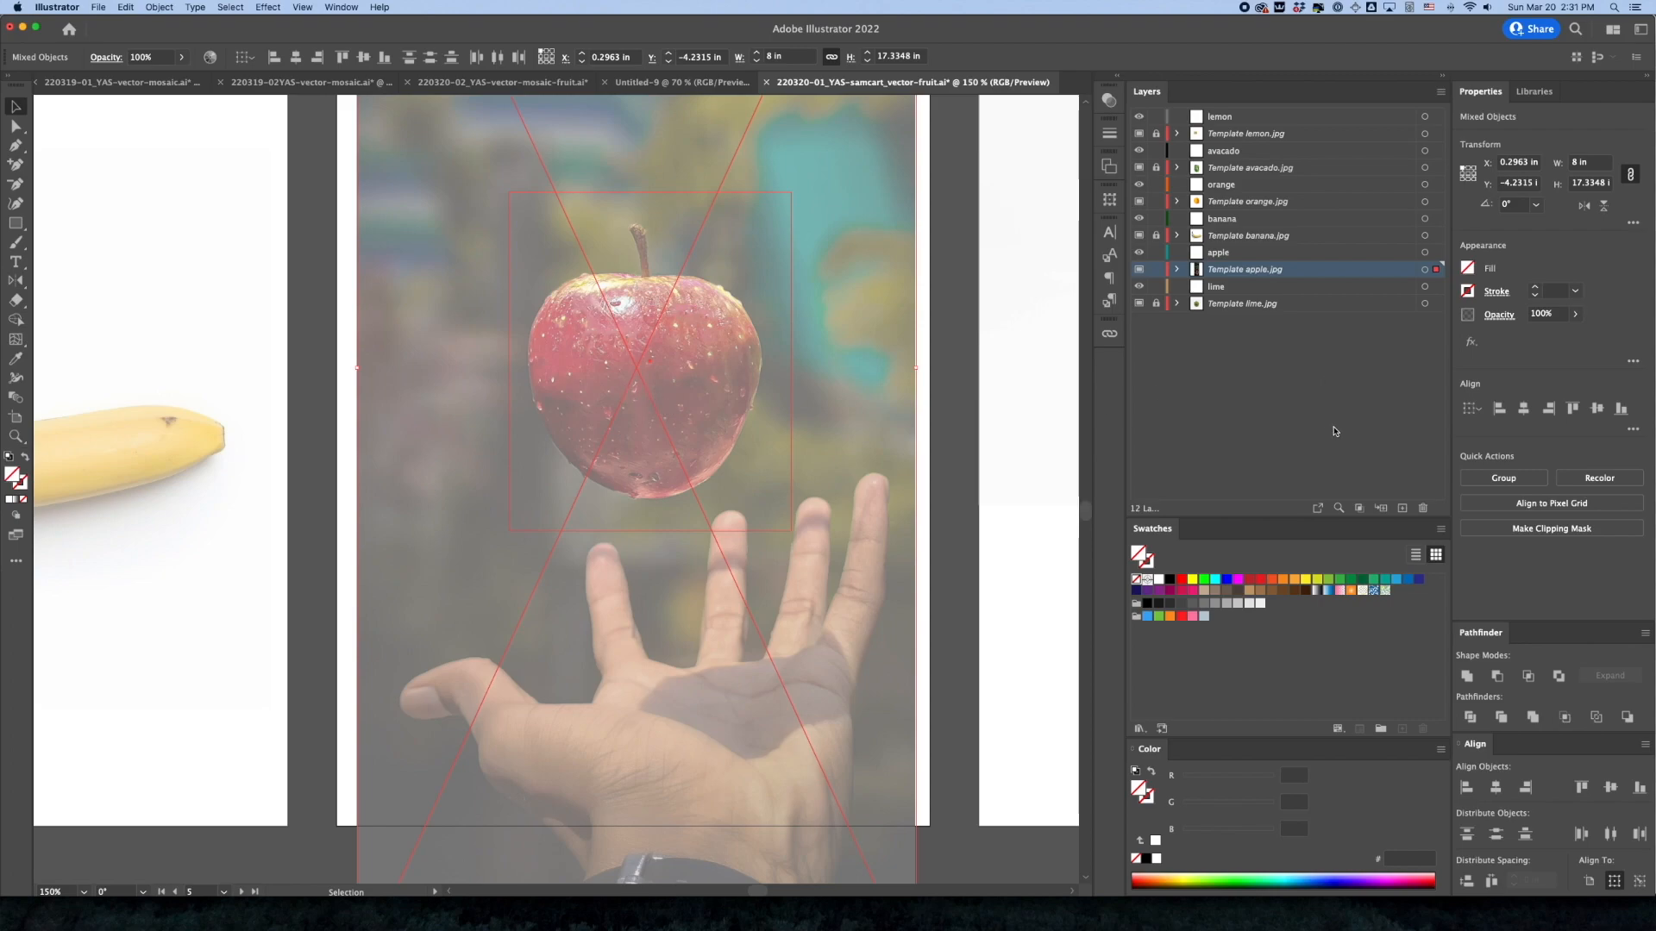
pyautogui.press('super+7')
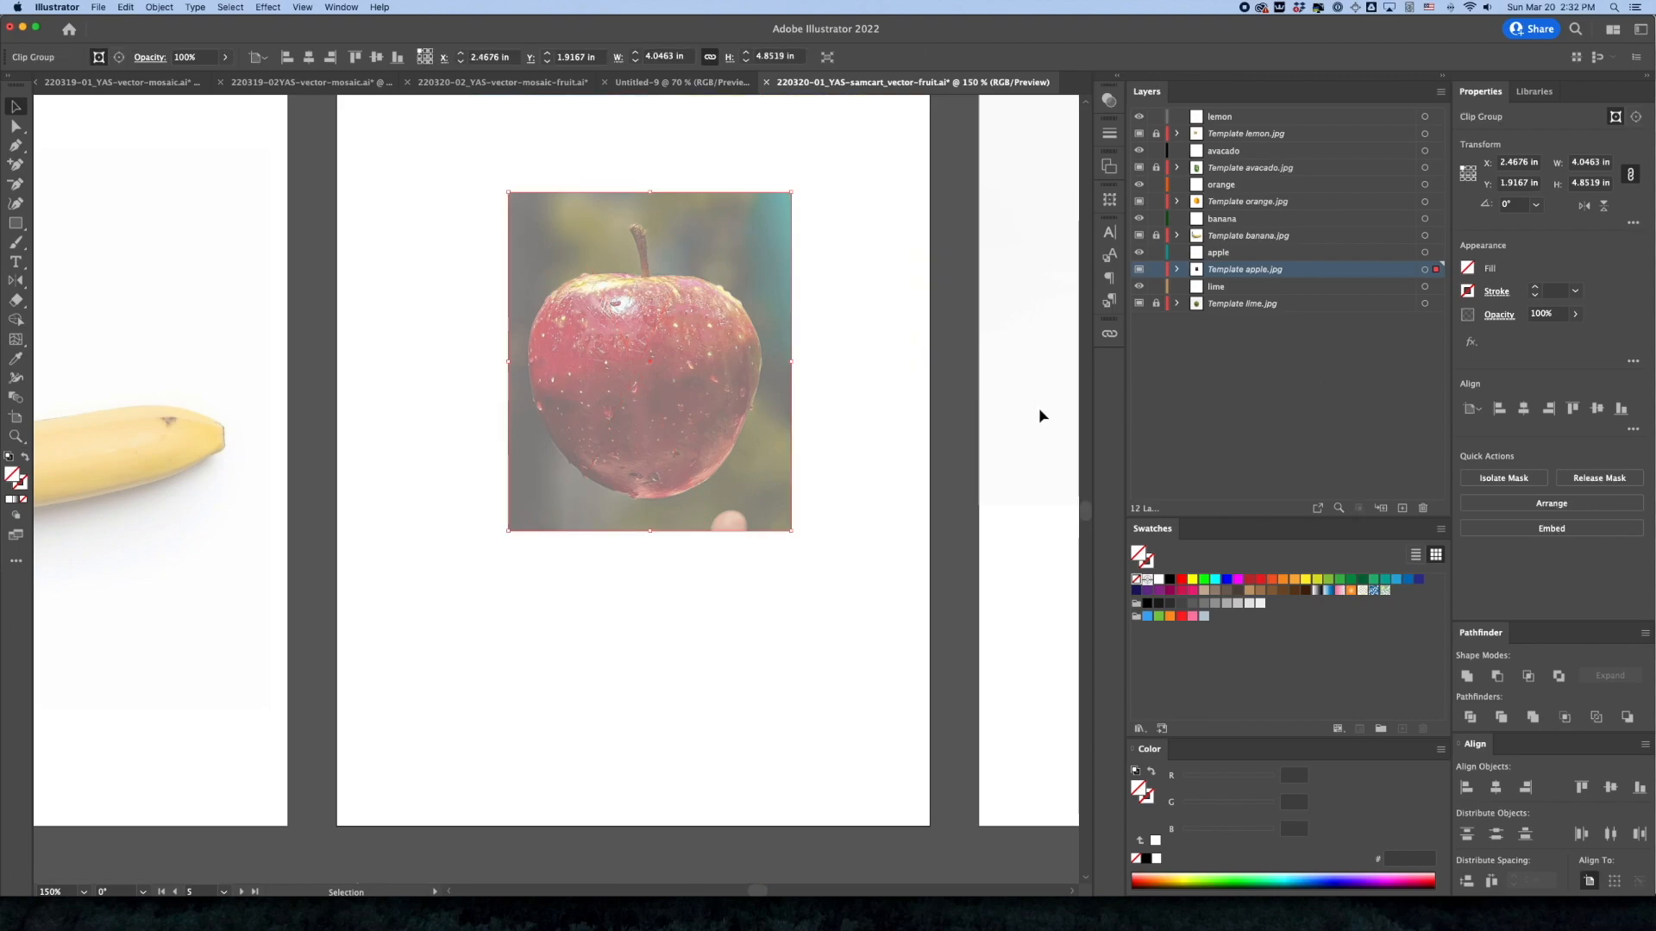
# Center the clipped apple horizontally and vertically on its artboard, deselect it and lock its template layer
pyautogui.click(1524, 408)
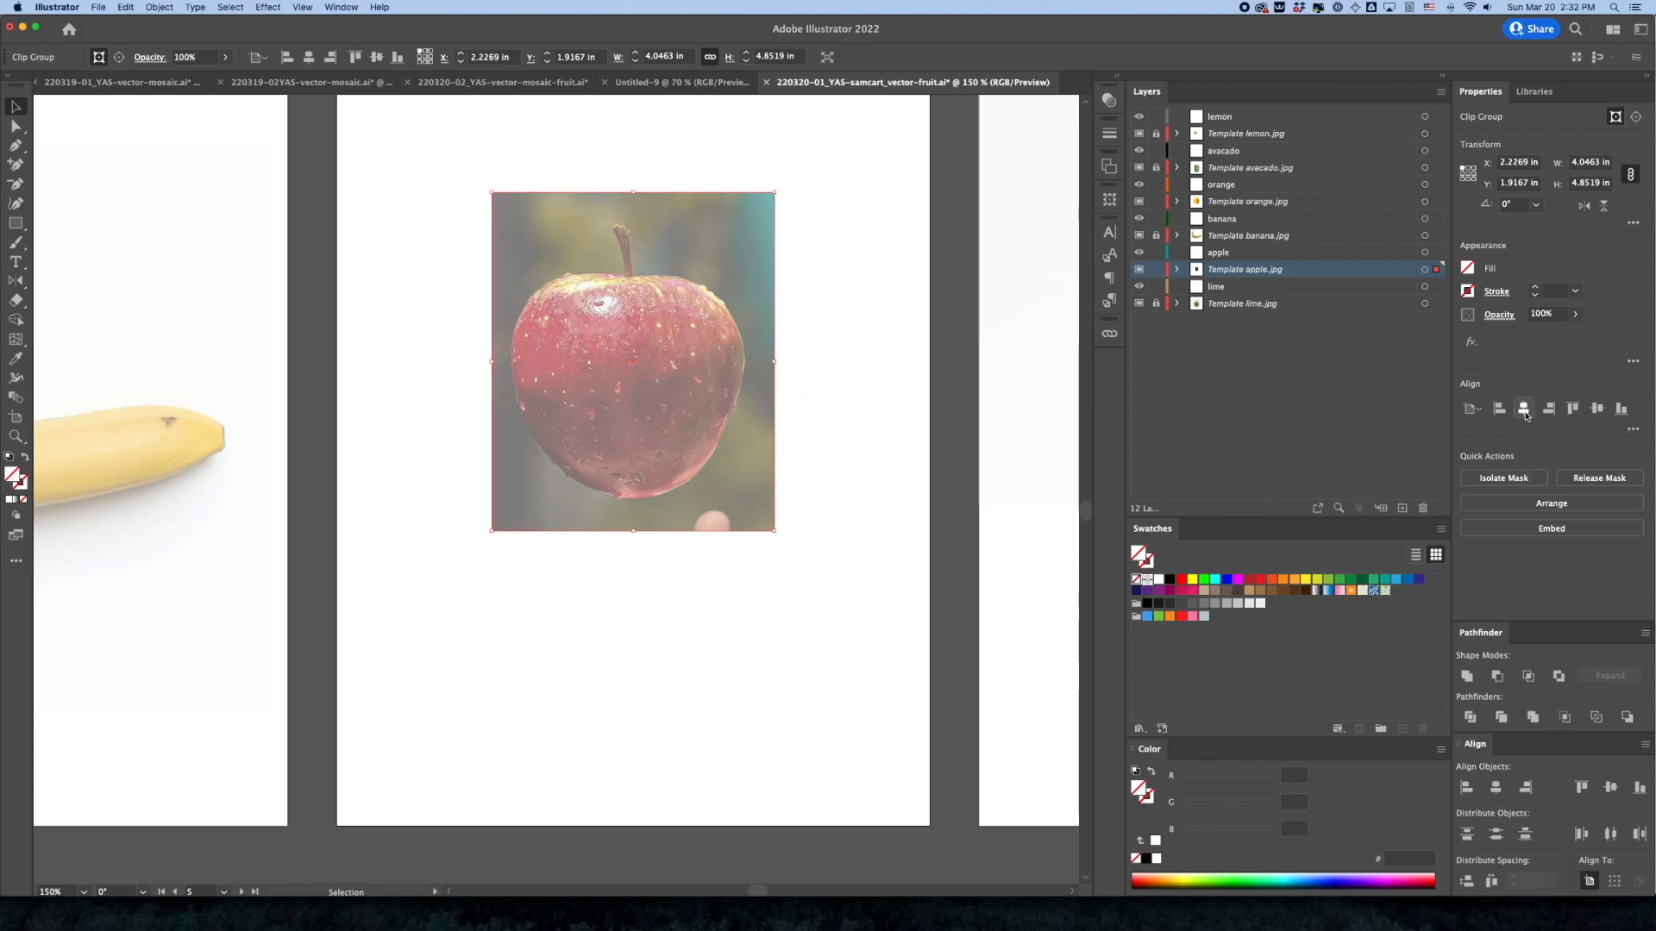
pyautogui.click(1598, 410)
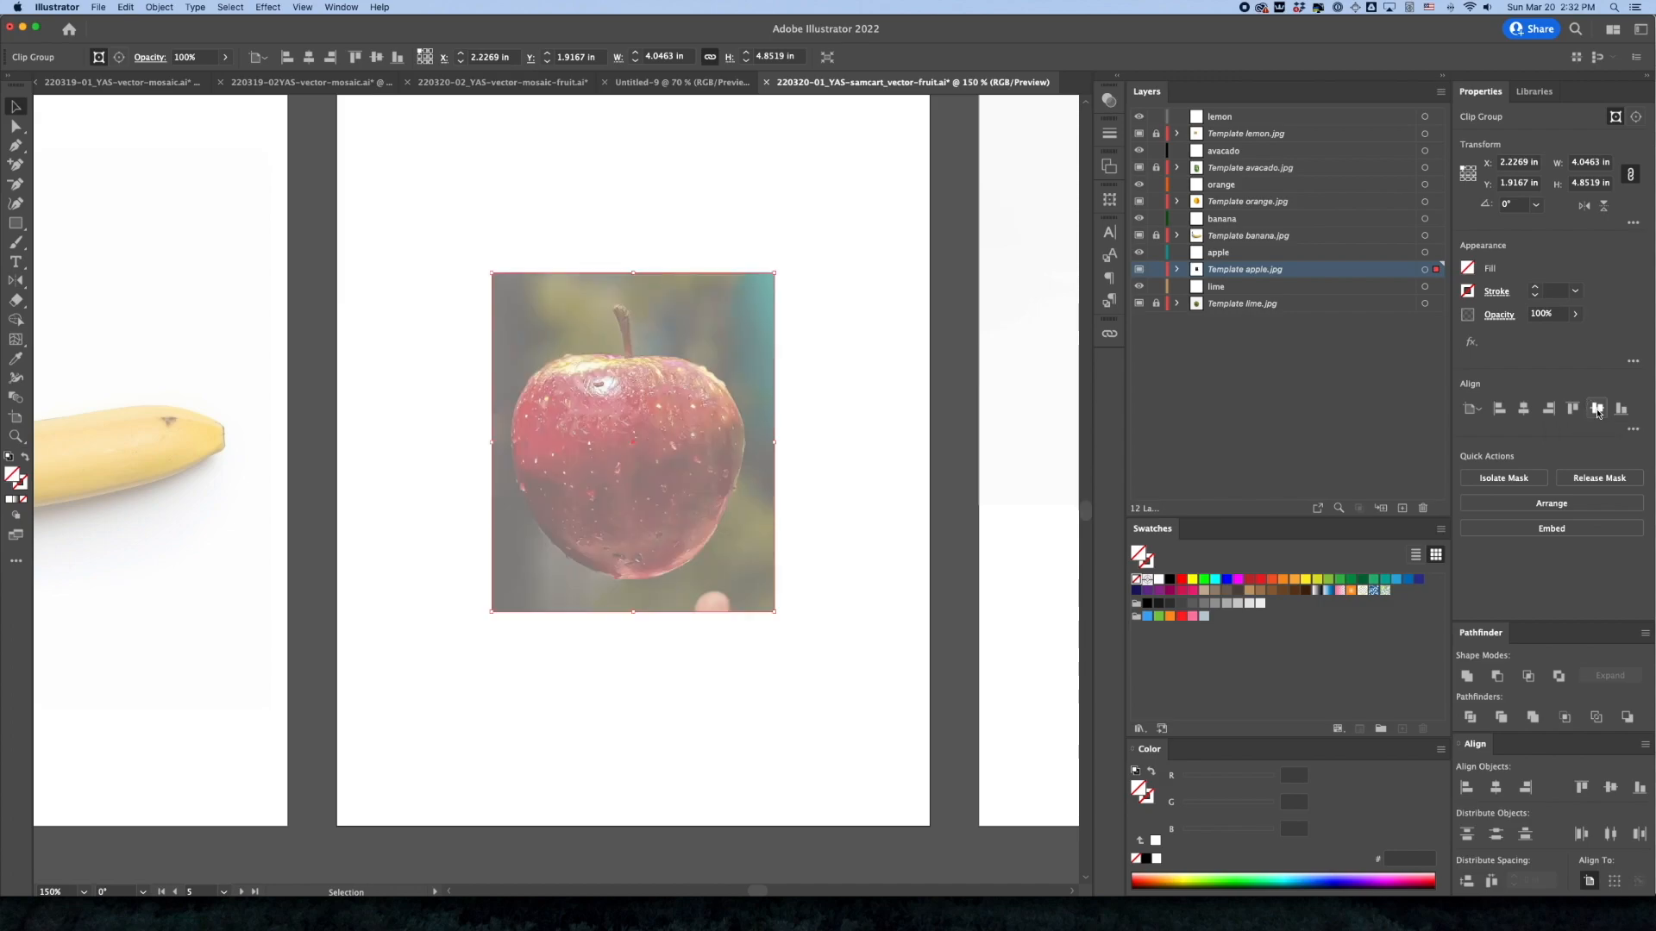
pyautogui.click(834, 535)
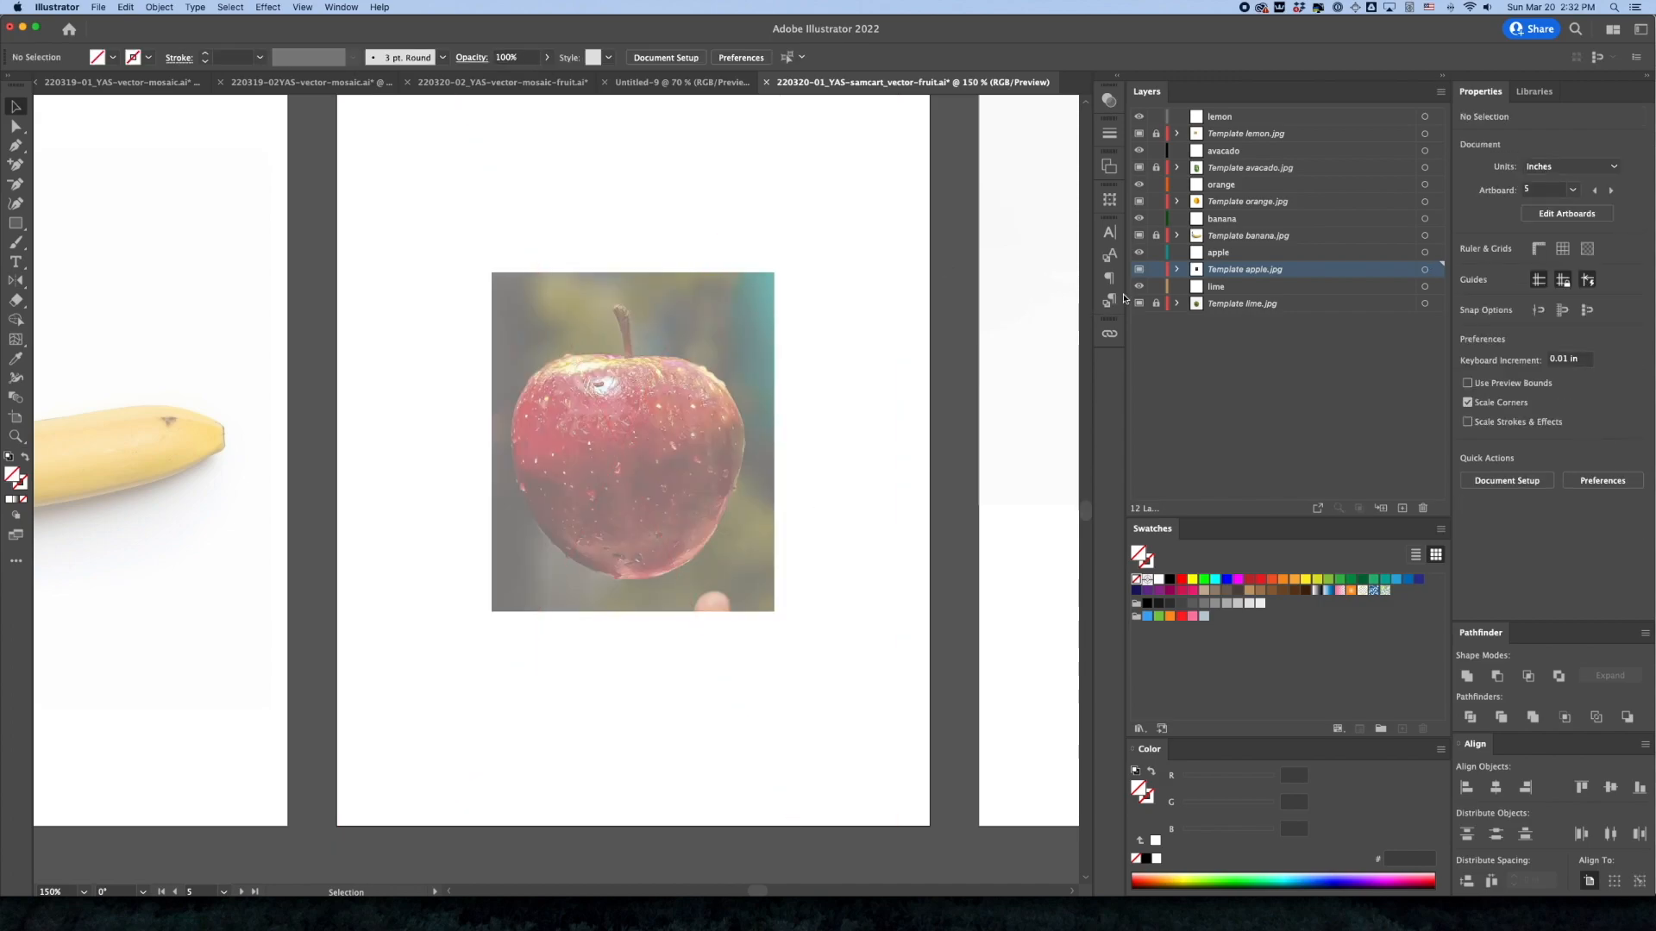
# Unlock the lime template layer and move its photo down the sixth artboard to about X 0.32 in, Y 1.94 in
pyautogui.moveTo(968, 455); pyautogui.dragTo(303, 554)
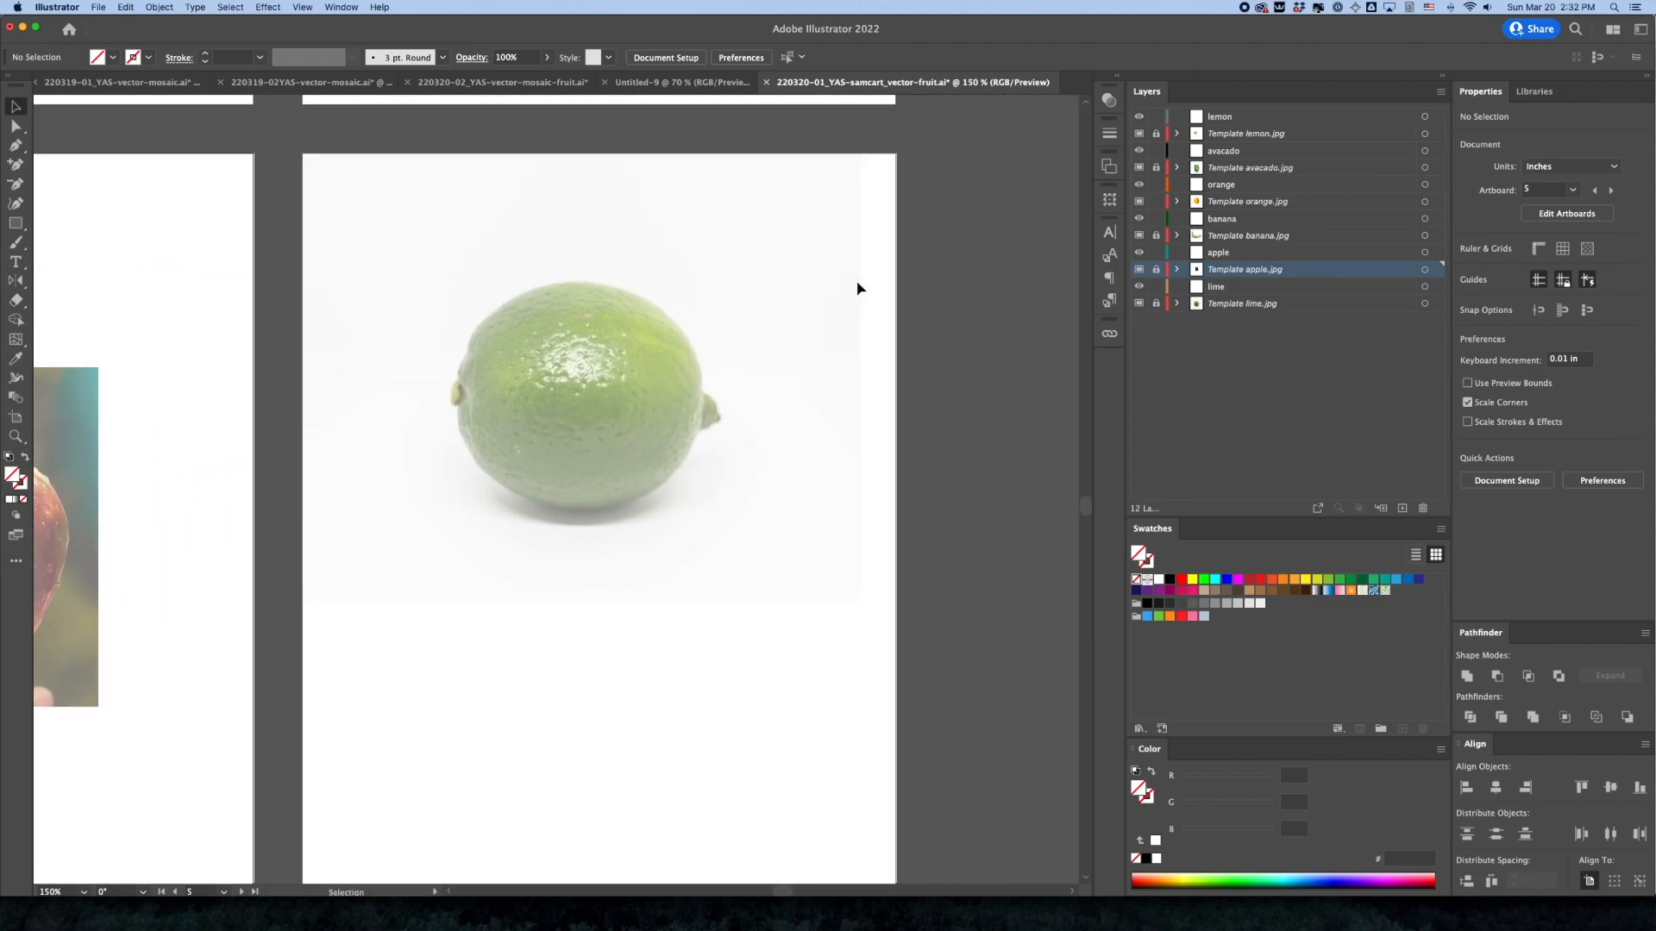
pyautogui.click(658, 428)
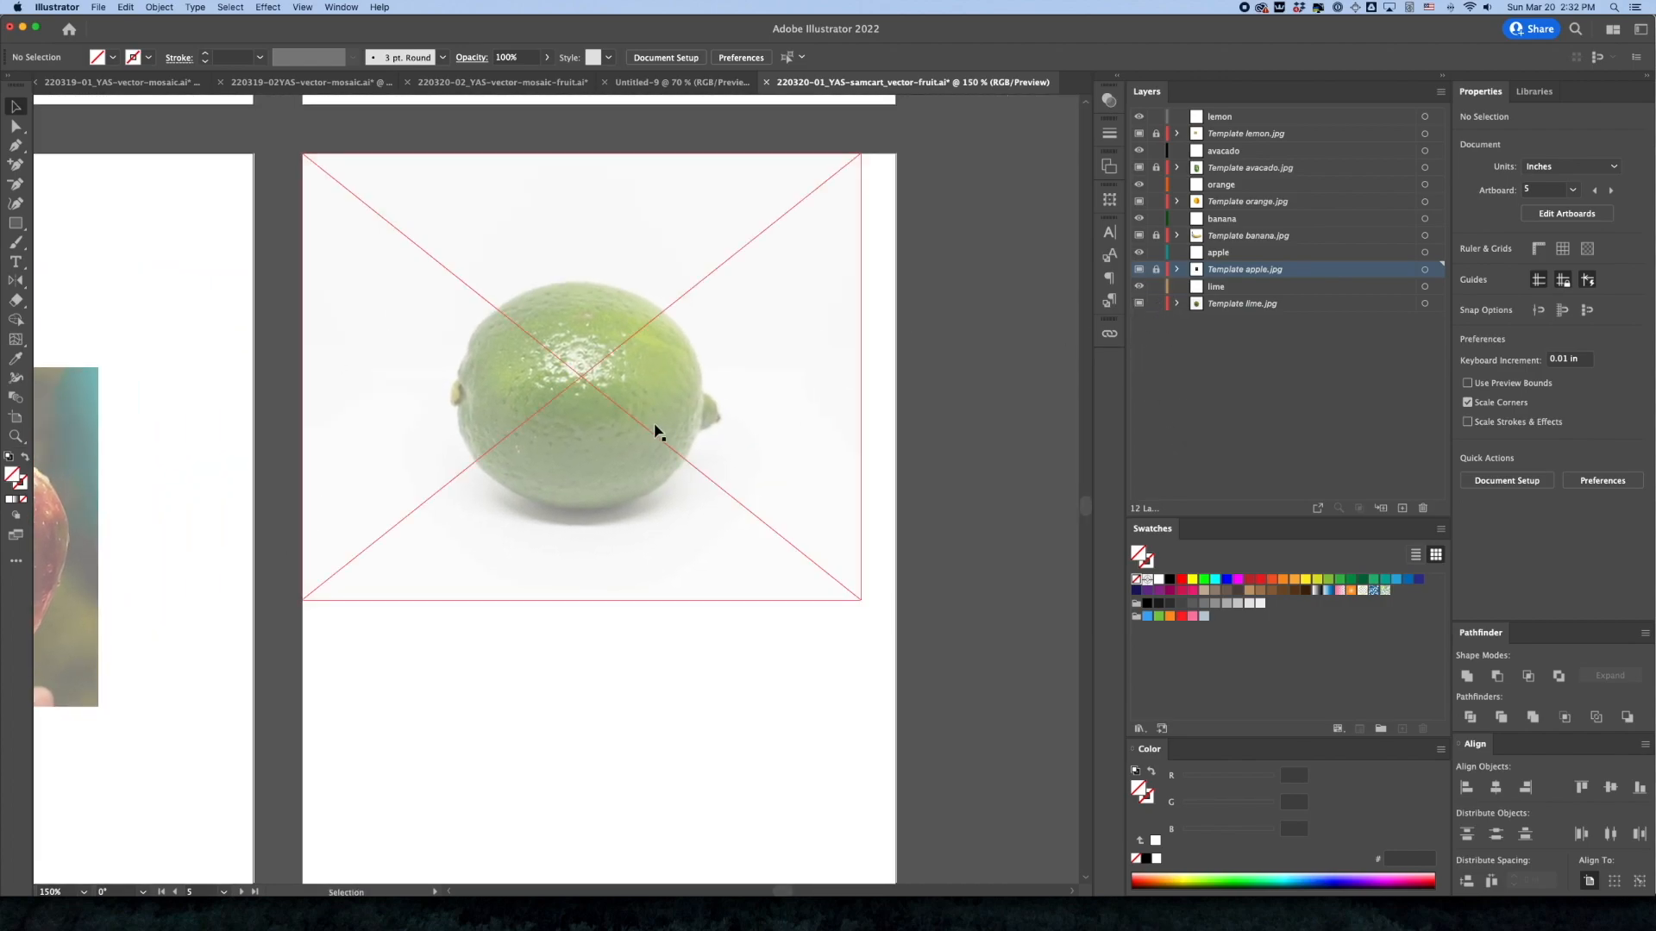
pyautogui.moveTo(721, 414); pyautogui.dragTo(729, 509)
pyautogui.moveTo(743, 543); pyautogui.dragTo(743, 540)
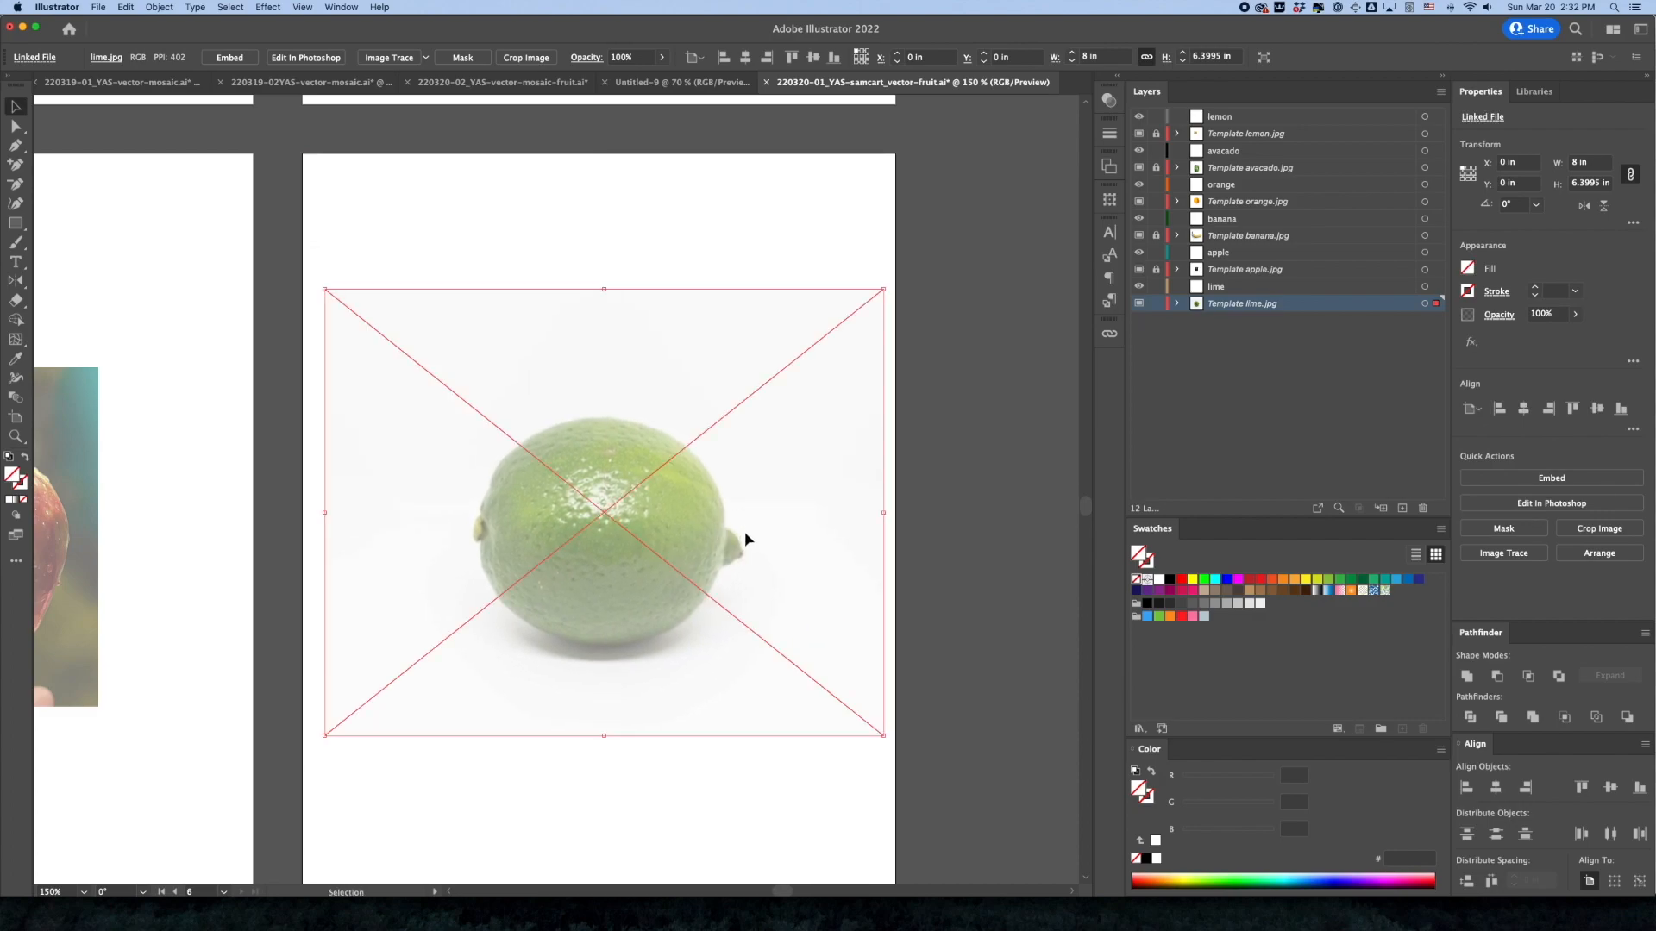
# Draw a rectangle about 5.05 × 4.81 in around the lime, clip the photo to it and deselect
pyautogui.click(15, 223)
pyautogui.moveTo(432, 360)
pyautogui.mouseDown()
pyautogui.moveTo(592, 543)
pyautogui.moveTo(784, 695)
pyautogui.mouseUp()
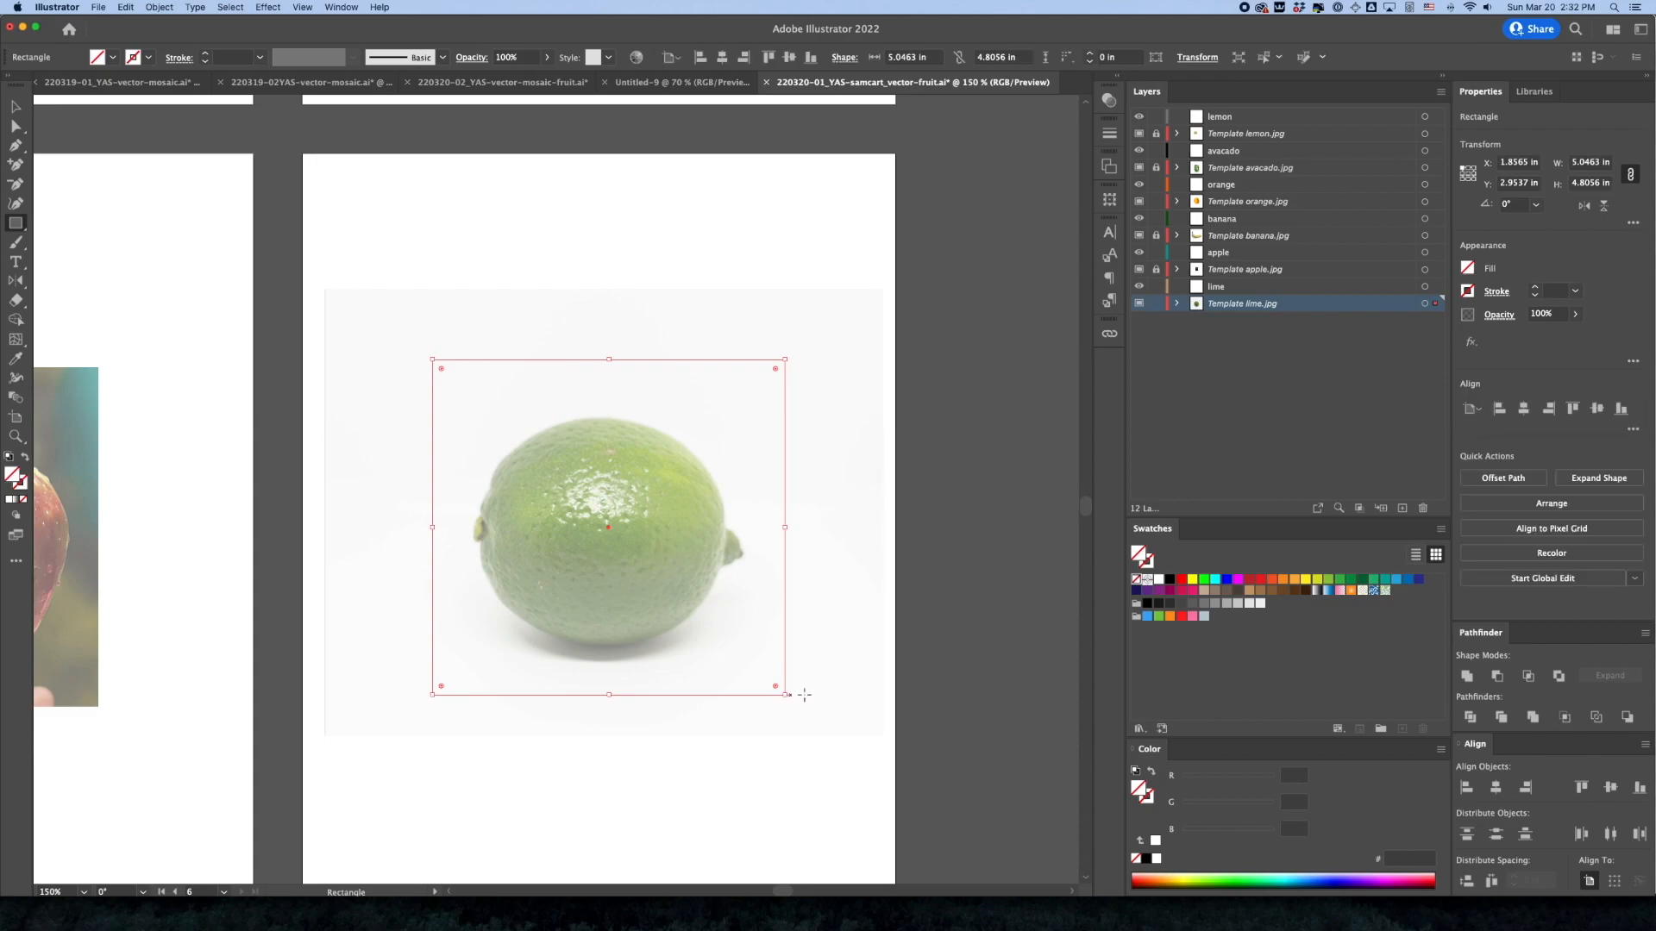
pyautogui.click(16, 106)
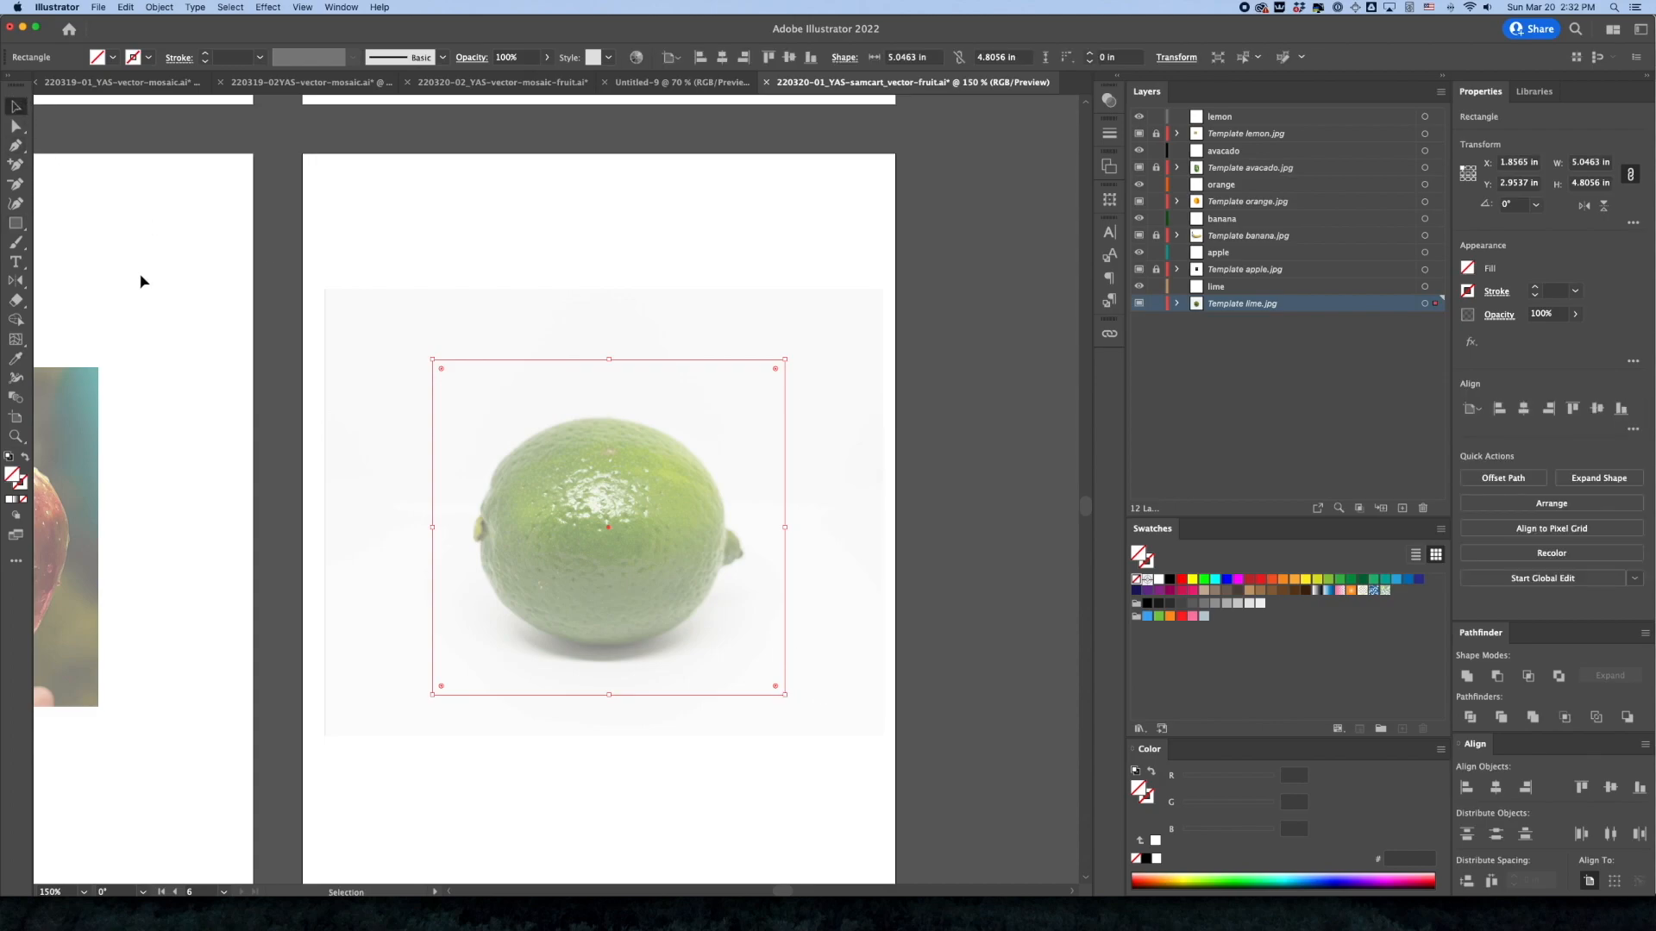
pyautogui.keyDown('shift'); pyautogui.click(458, 317); pyautogui.keyUp('shift')
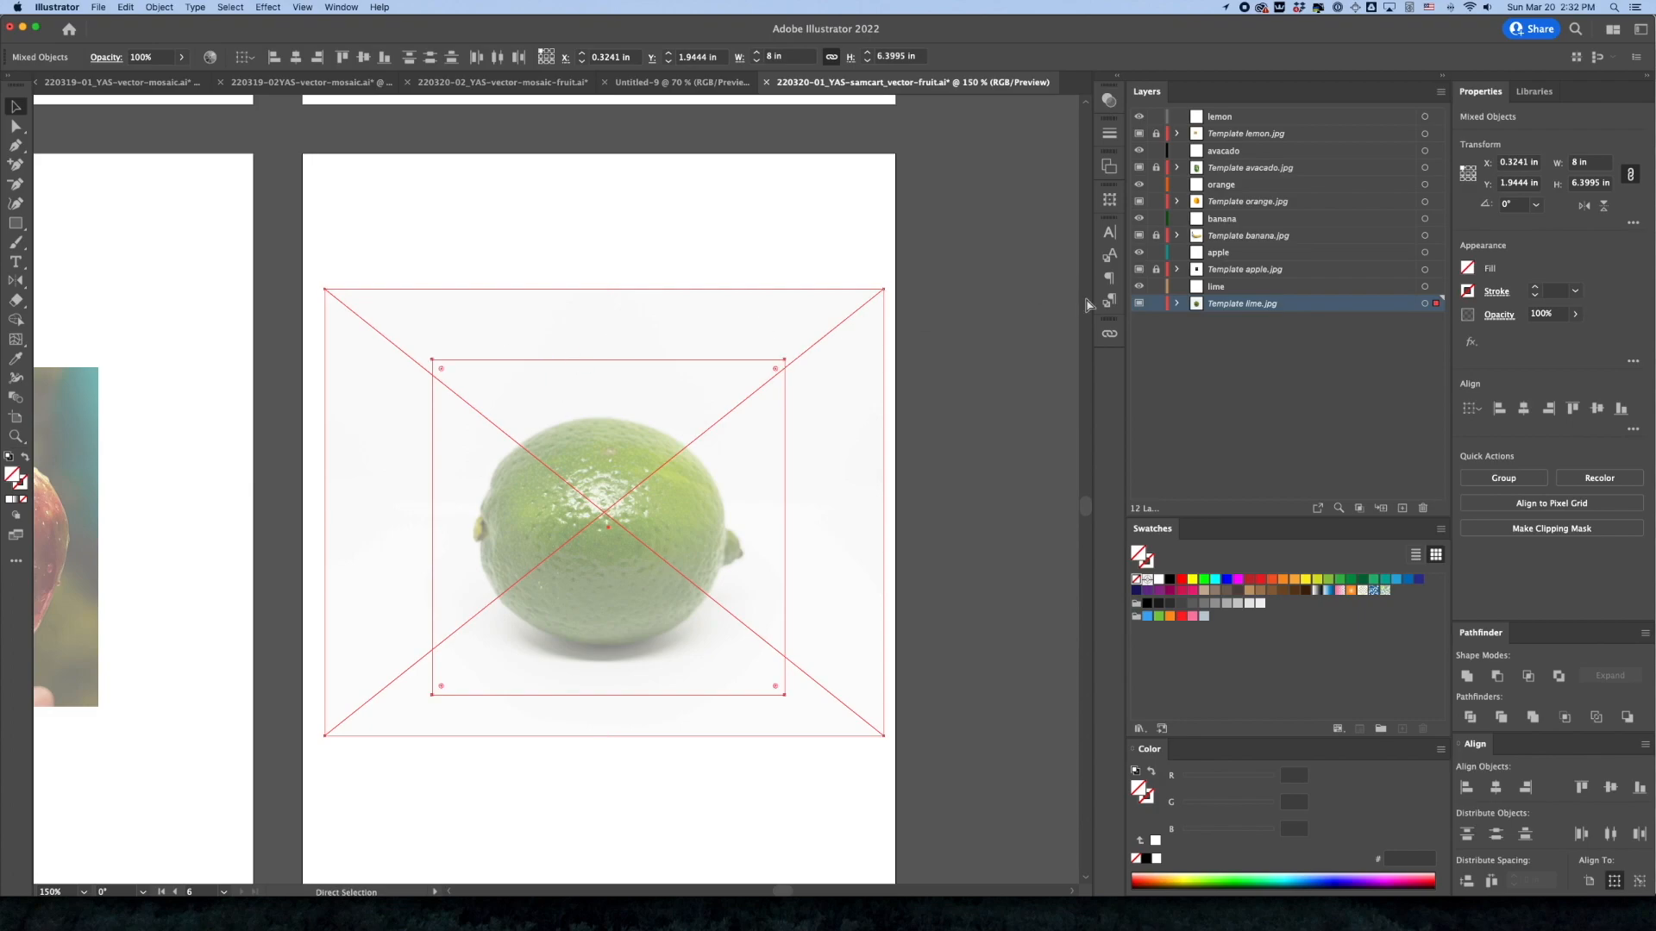
pyautogui.press('super+7')
pyautogui.click(760, 272)
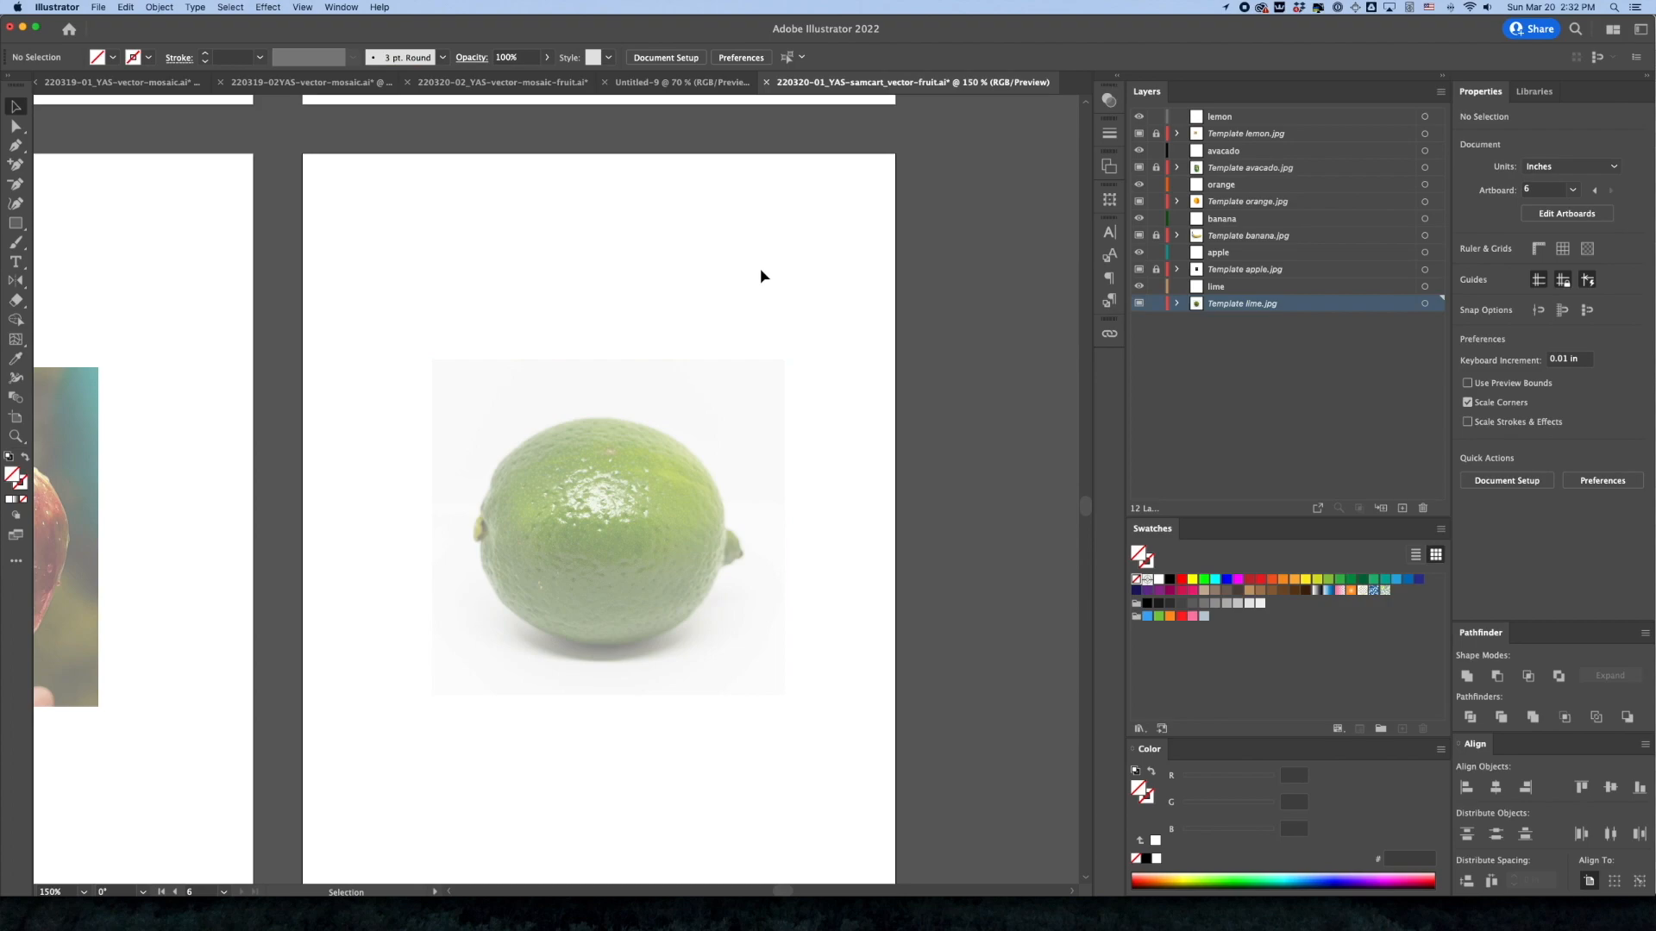
# Center the clipped lime horizontally and vertically on its artboard and lock its template layer
pyautogui.click(727, 416)
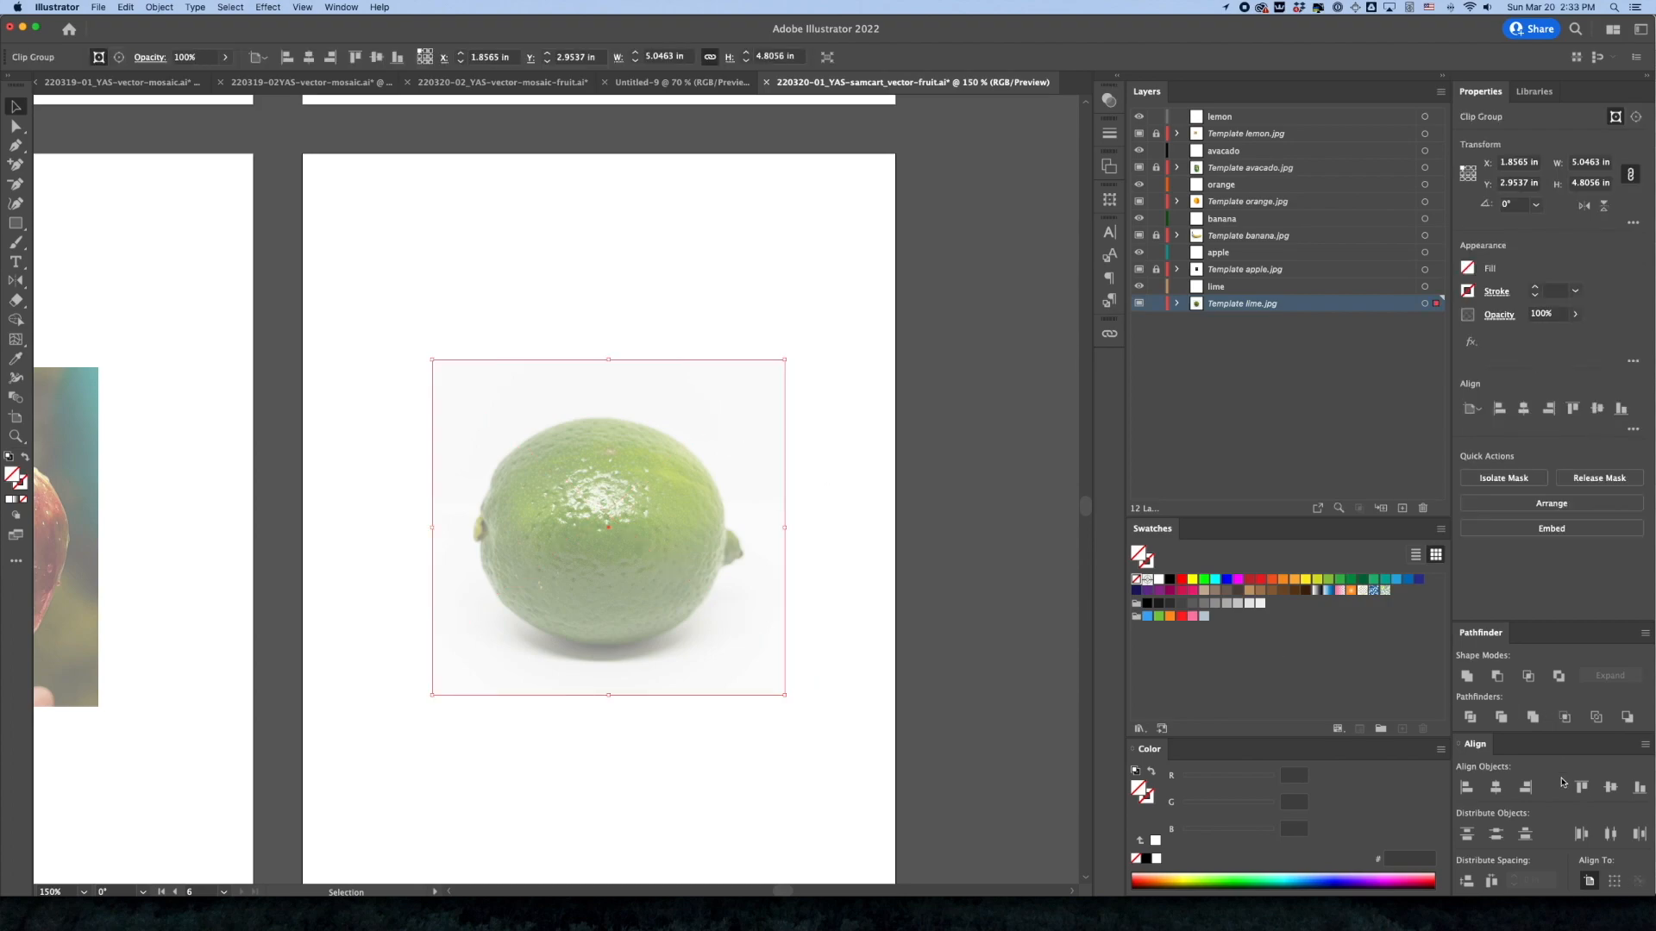
pyautogui.click(1496, 787)
pyautogui.click(1611, 787)
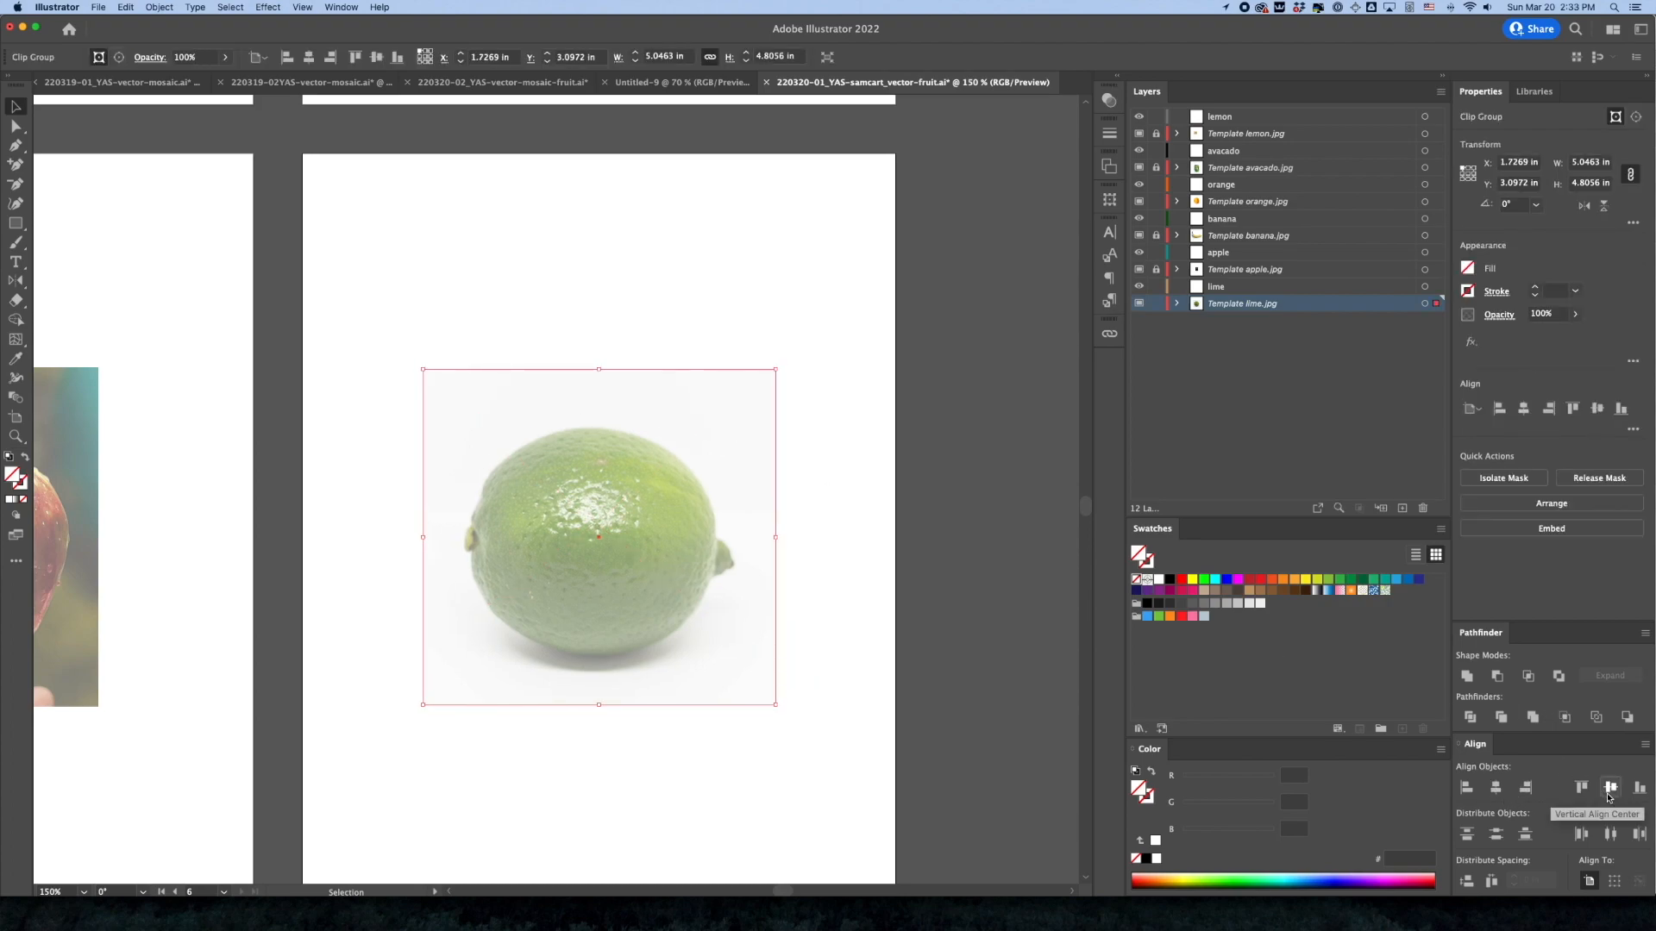
pyautogui.click(1155, 304)
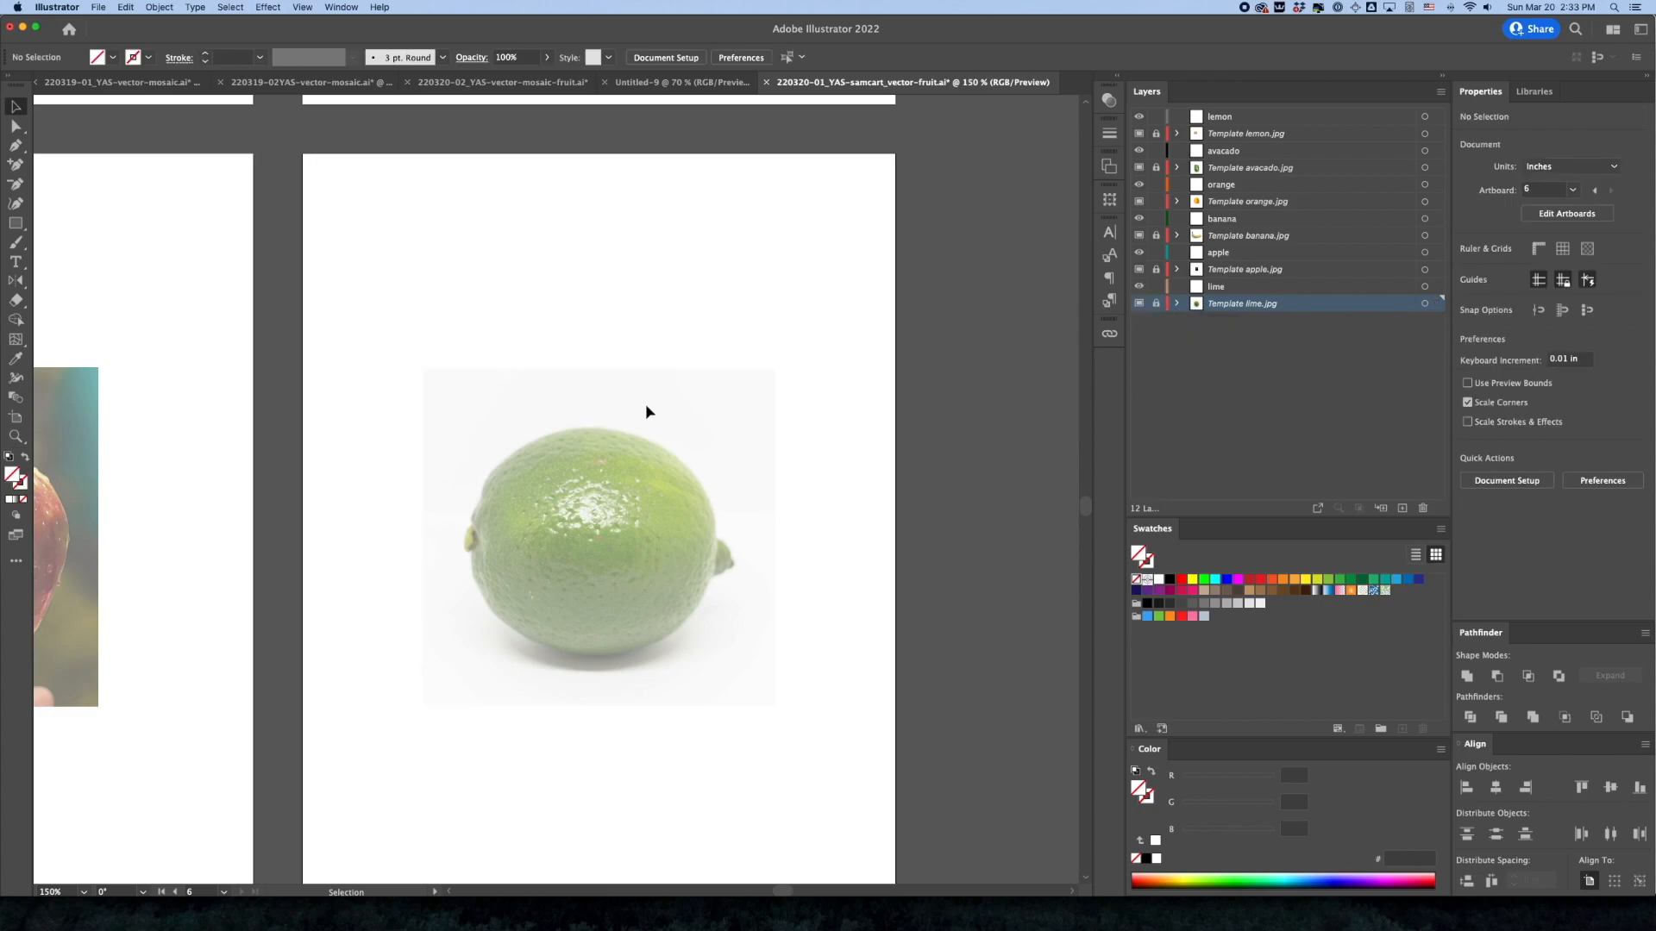
# Examine all six artboards together along with each fruit's template layer and matching drawing layer
pyautogui.press('z')
pyautogui.keyDown('alt'); pyautogui.click(643, 482); pyautogui.keyUp('alt')
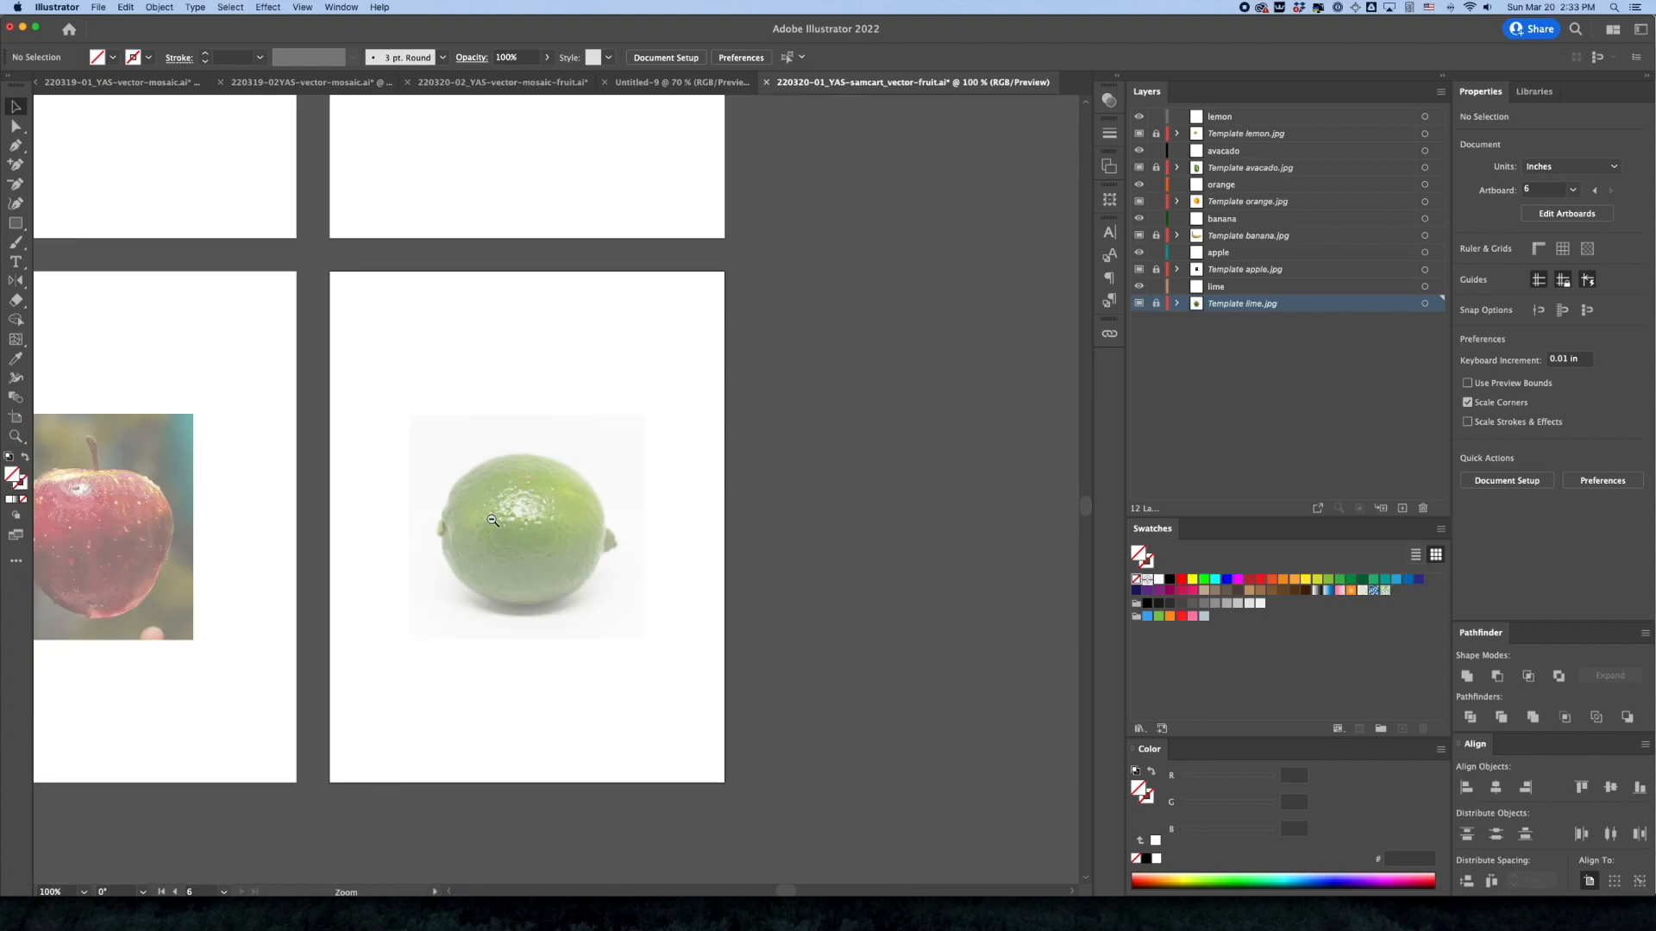
pyautogui.keyDown('alt'); pyautogui.click(643, 482); pyautogui.keyUp('alt')
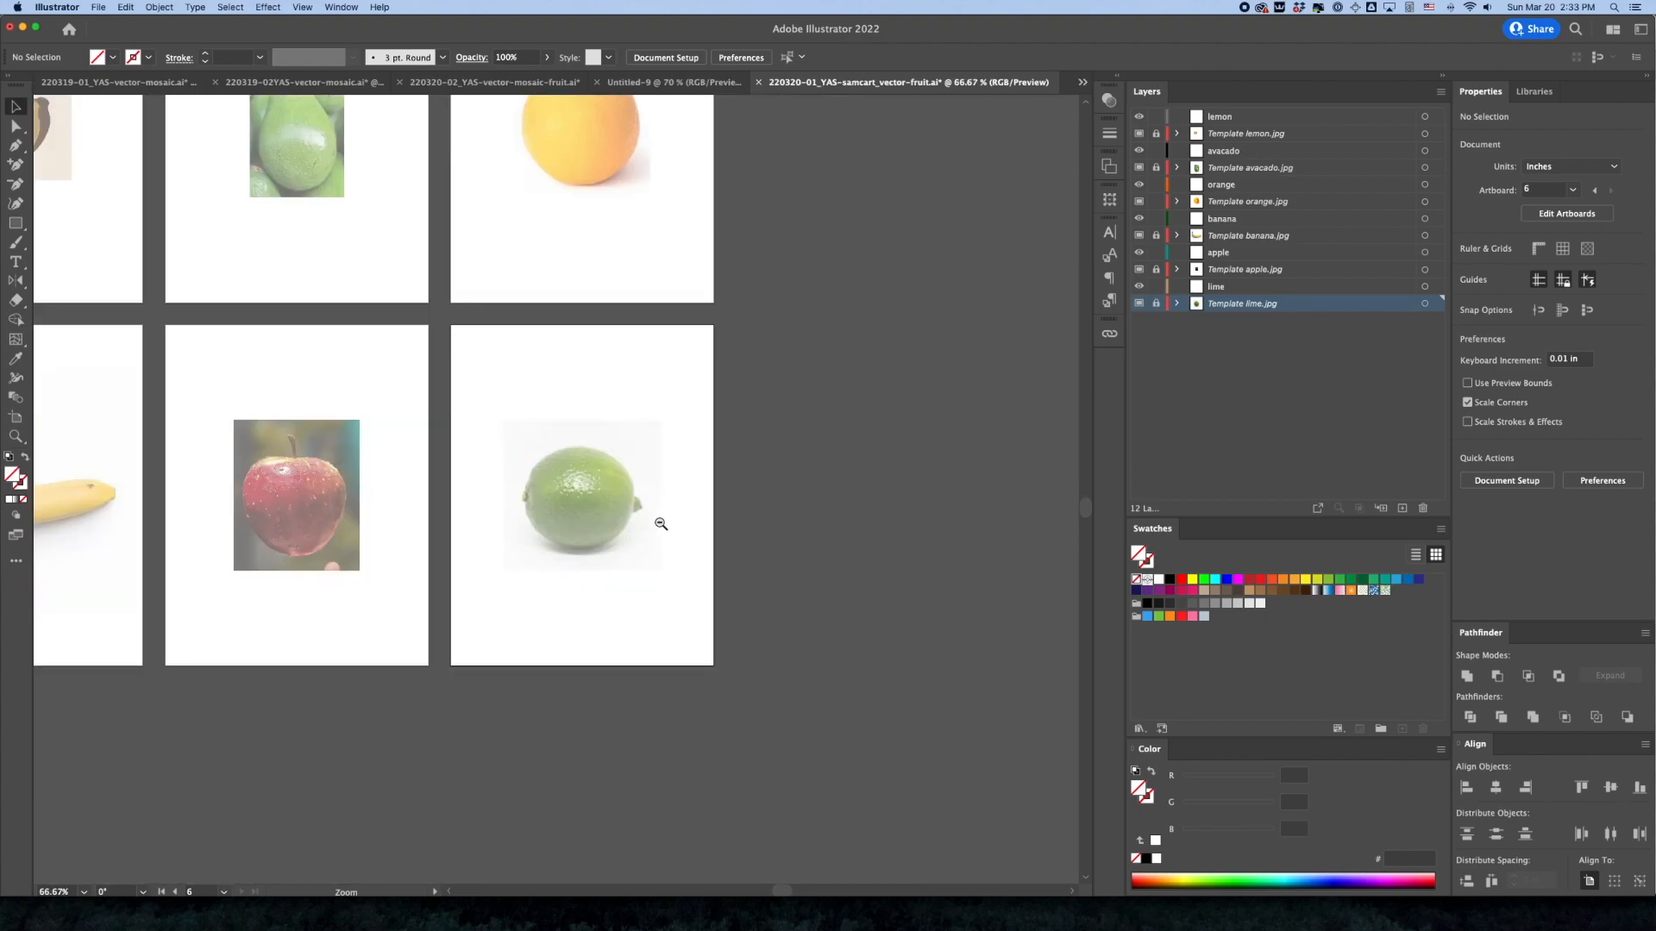
pyautogui.moveTo(458, 414); pyautogui.dragTo(693, 586)
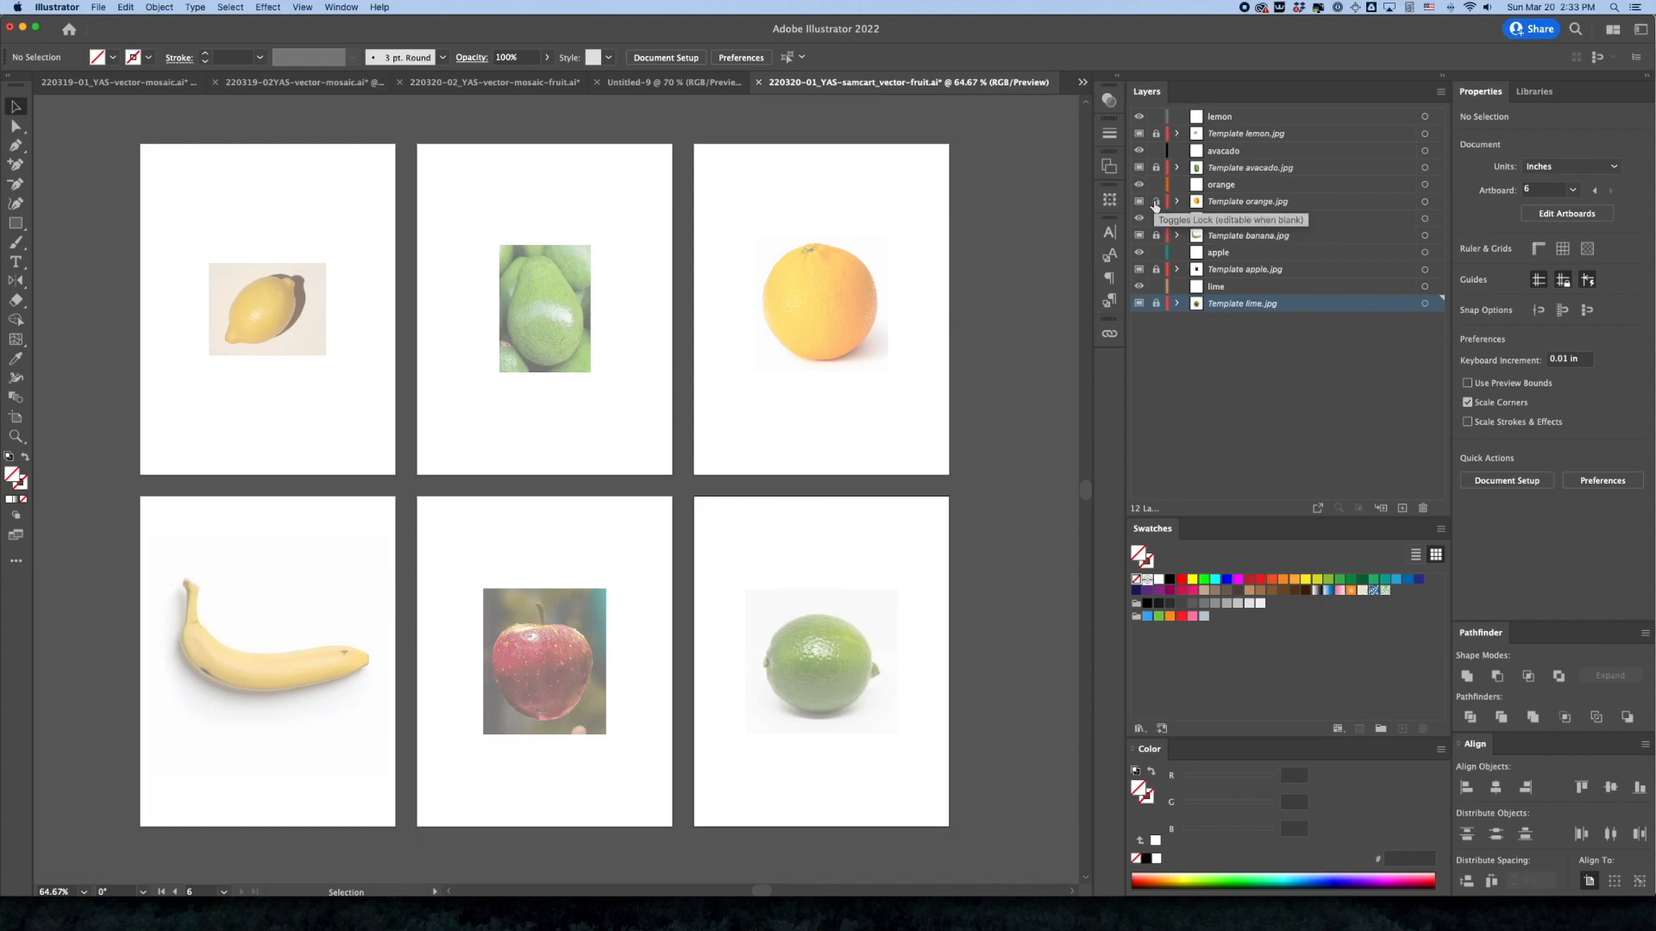
pyautogui.click(1233, 202)
pyautogui.click(1227, 136)
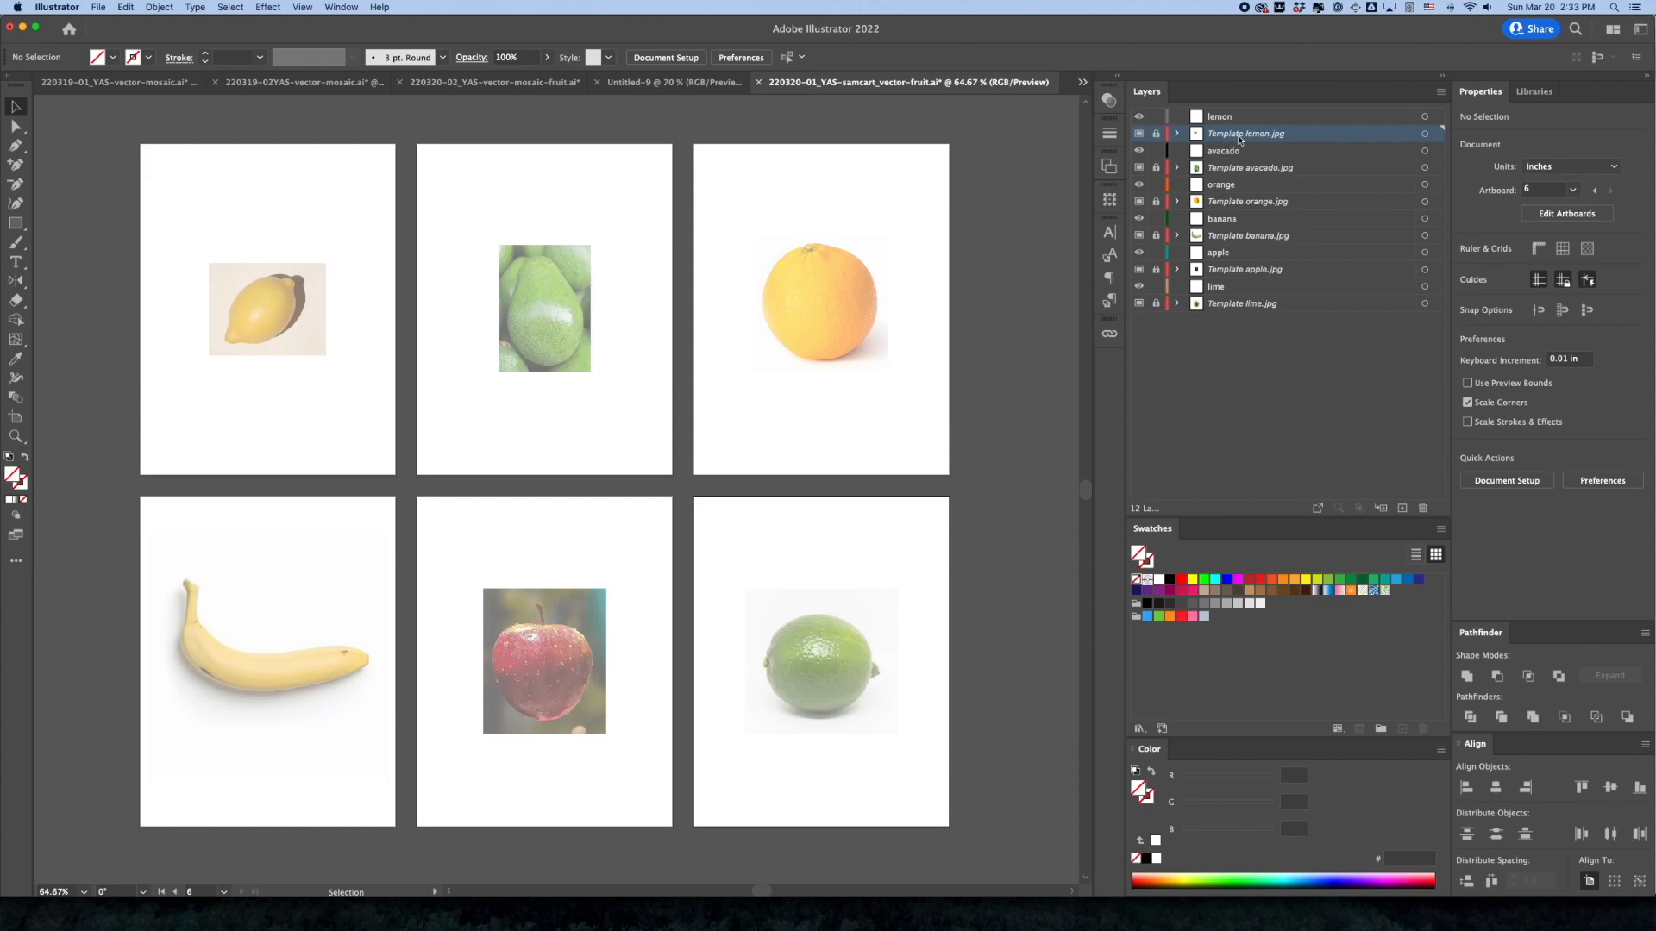
pyautogui.click(1248, 171)
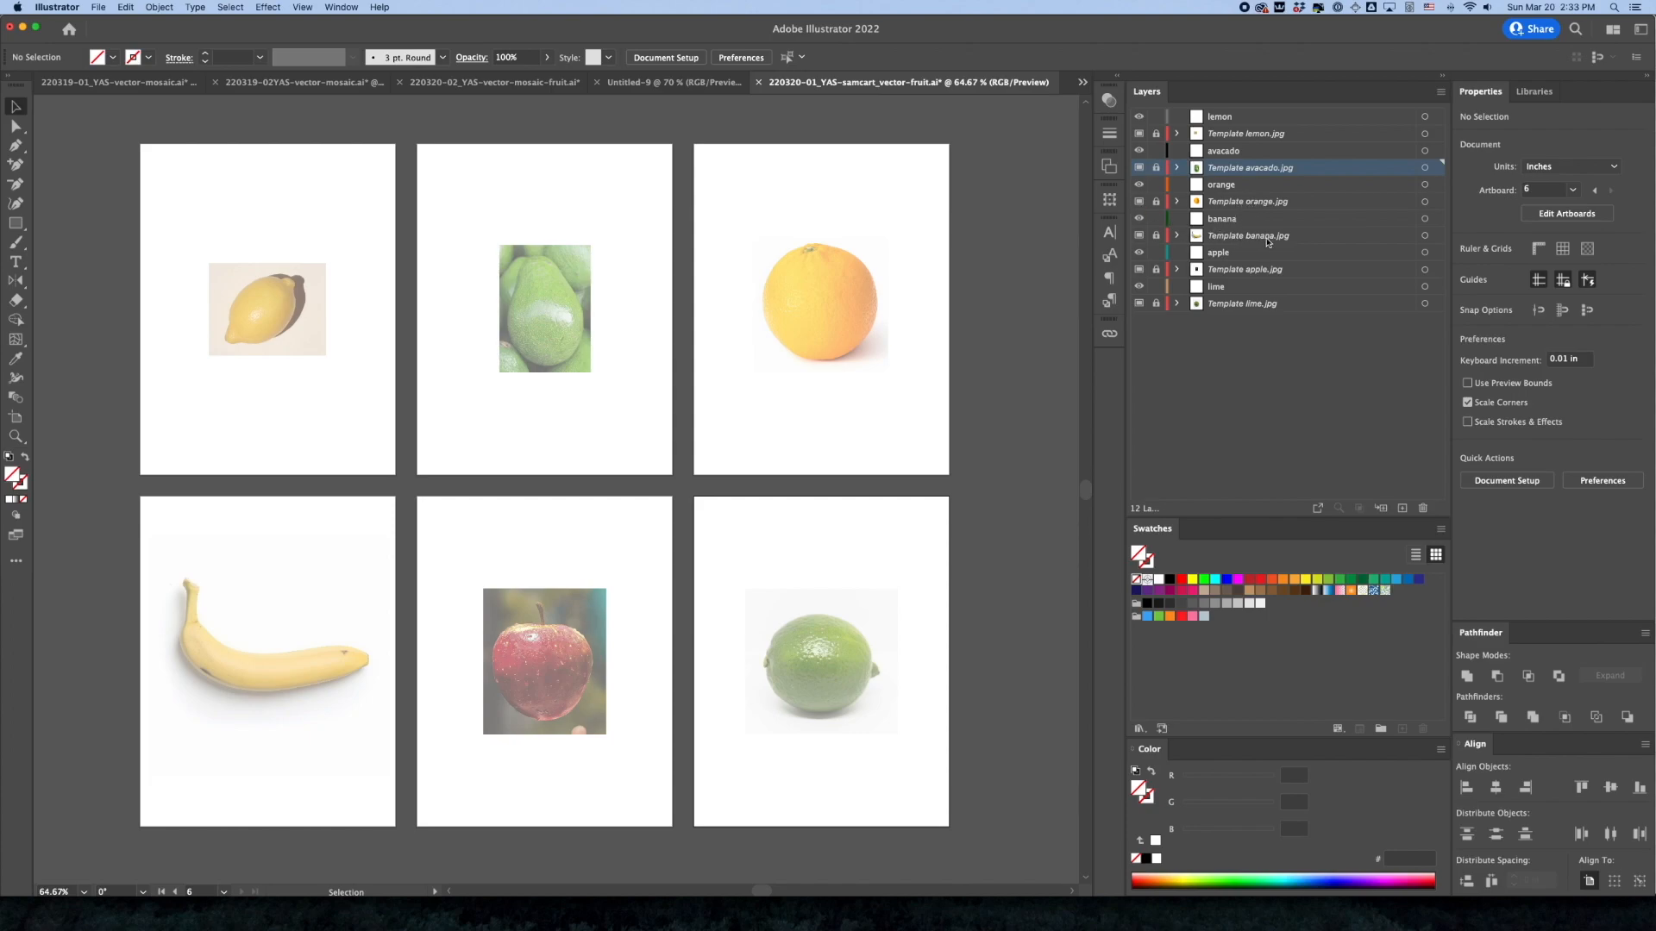
pyautogui.click(1240, 307)
pyautogui.click(1257, 345)
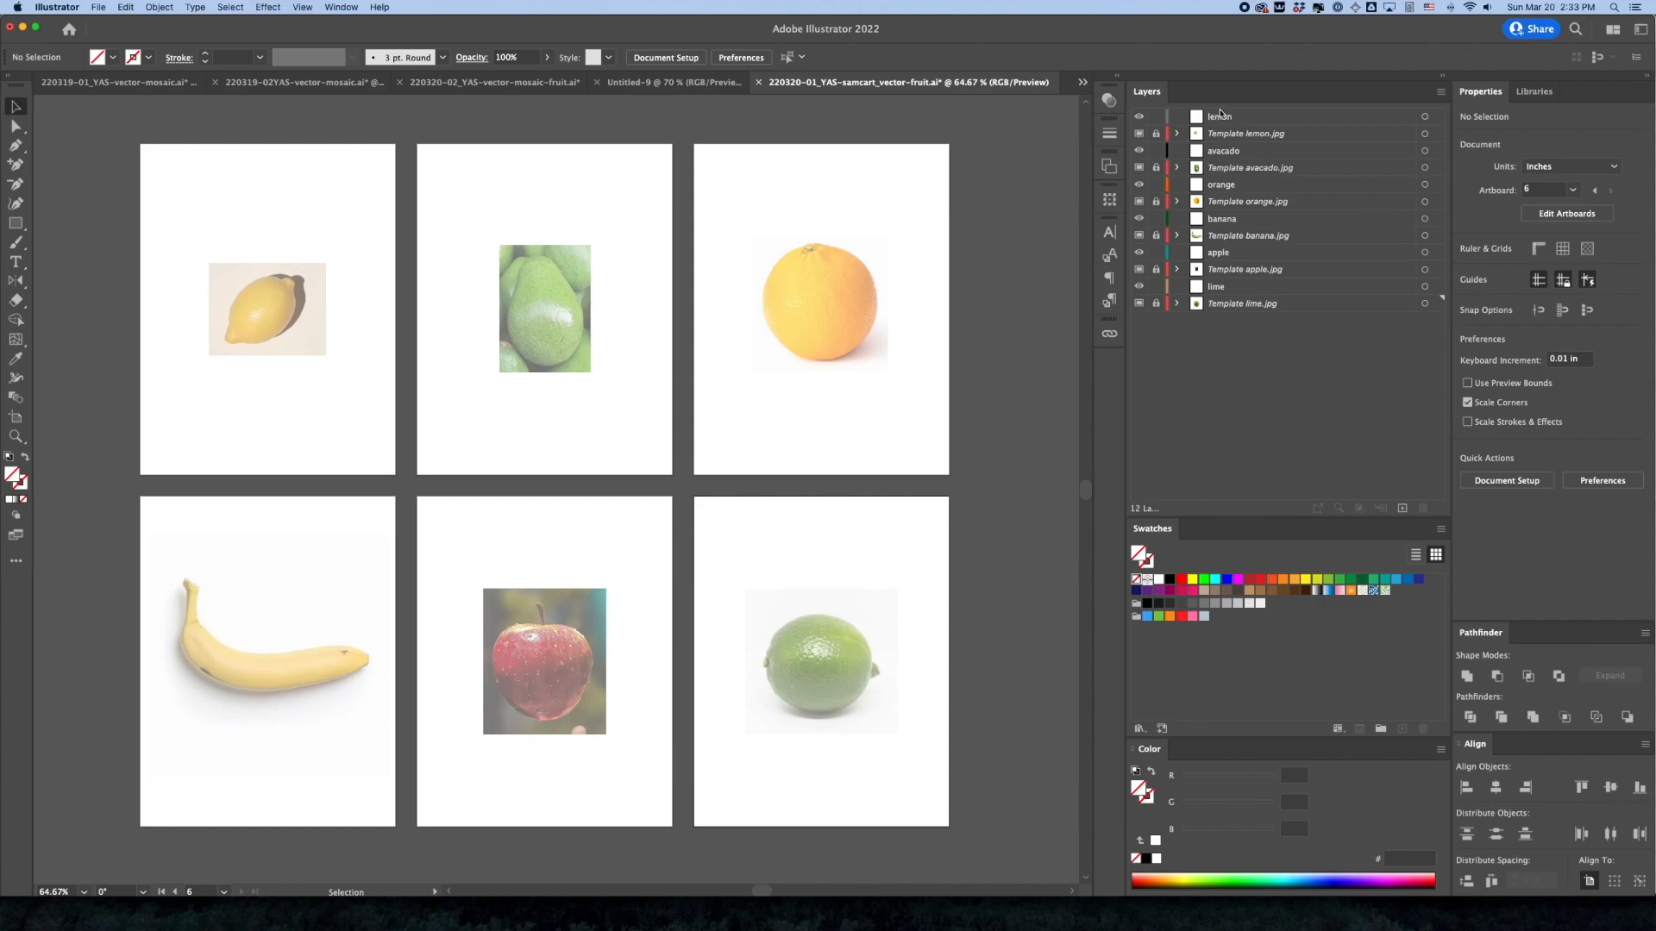
pyautogui.click(1223, 117)
pyautogui.click(1223, 151)
pyautogui.click(1223, 184)
pyautogui.click(1222, 219)
pyautogui.click(1218, 252)
pyautogui.click(1216, 286)
pyautogui.click(1252, 339)
# Make the lemon drawing layer active and ready the Pen tool over a close-up of the lemon photo
pyautogui.click(1230, 121)
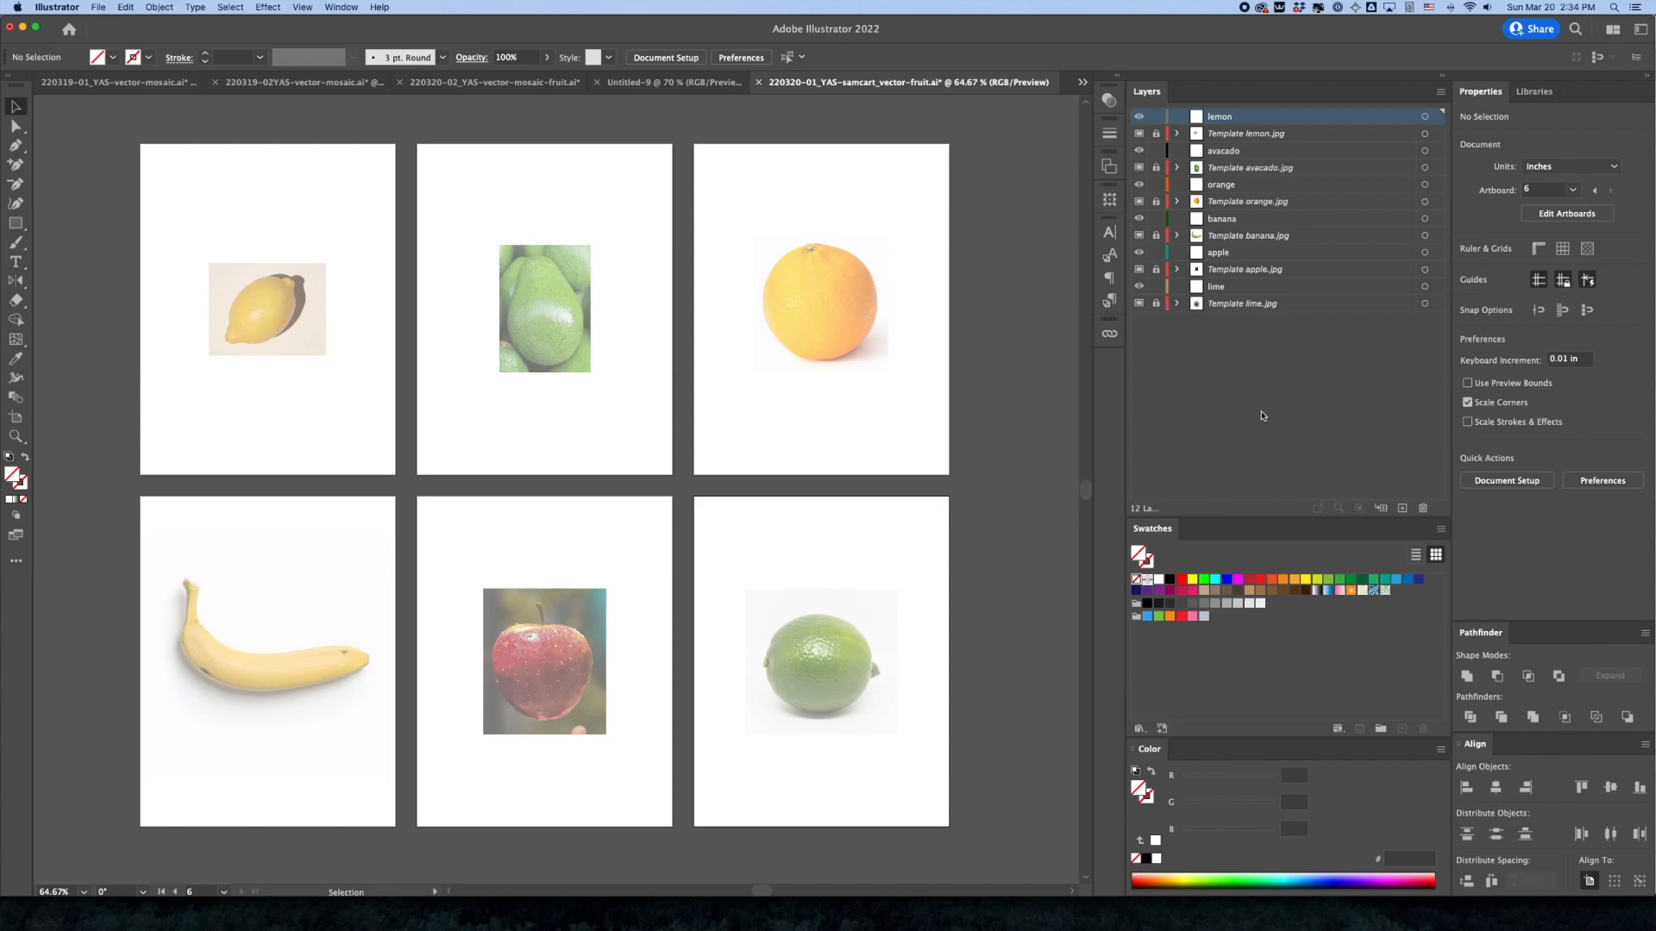
pyautogui.press('z')
pyautogui.moveTo(247, 294); pyautogui.dragTo(508, 380)
pyautogui.press('space')
pyautogui.moveTo(388, 364); pyautogui.dragTo(562, 421)
pyautogui.press('v')
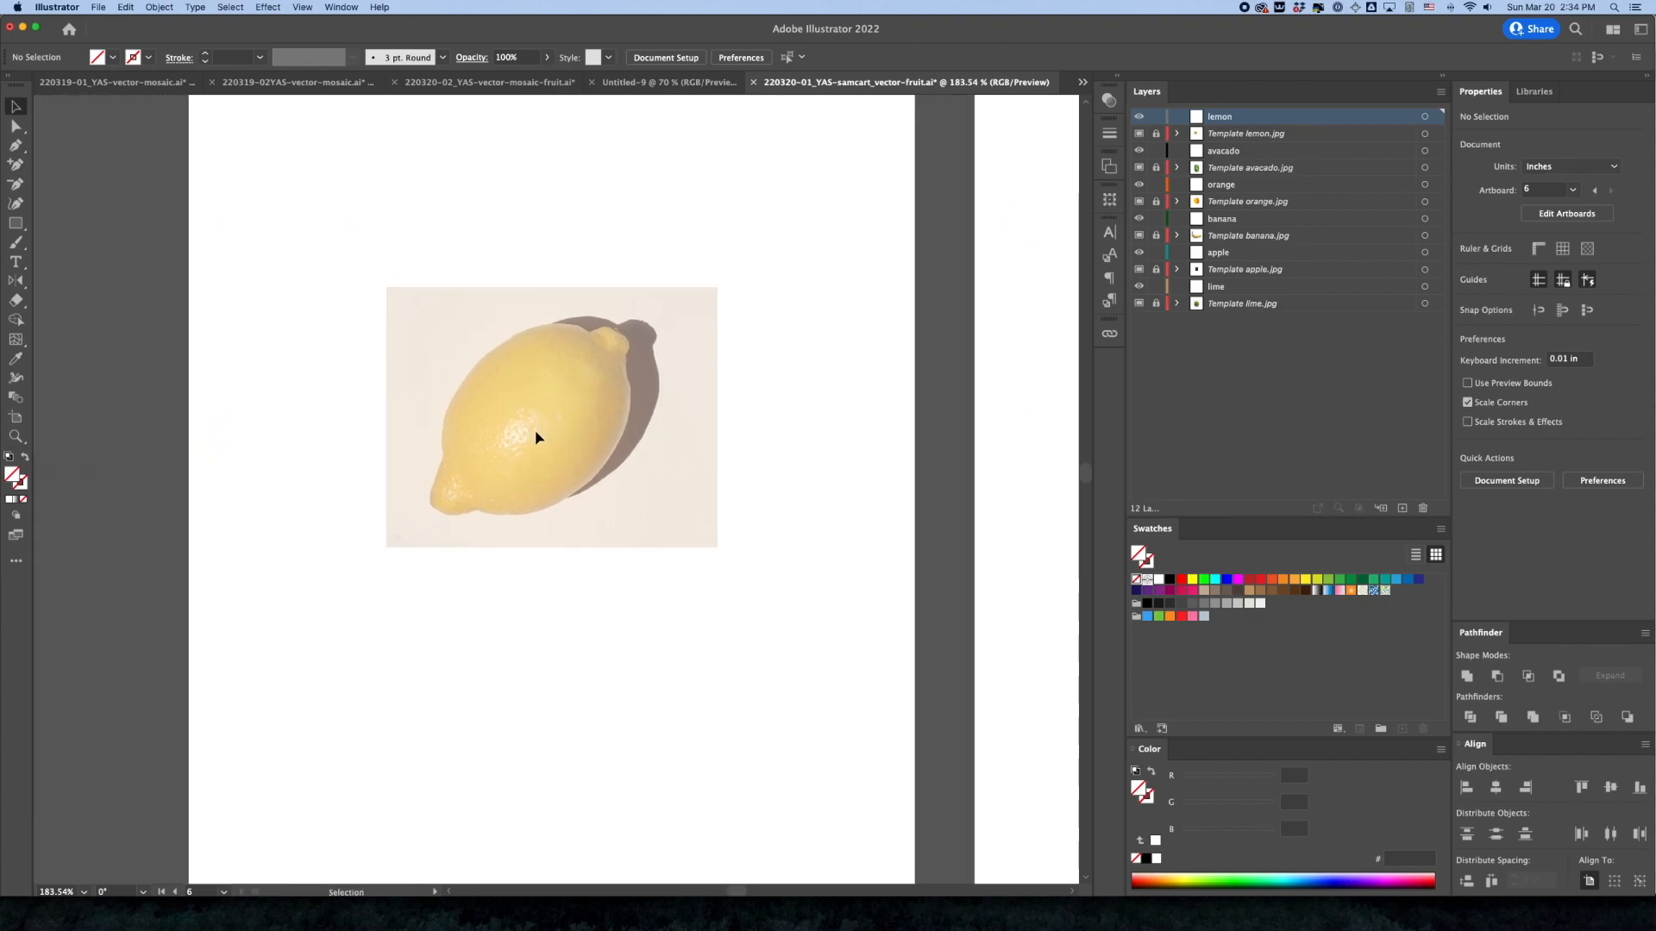
pyautogui.press('space')
pyautogui.press('super+space')
pyautogui.moveTo(533, 433); pyautogui.dragTo(584, 459)
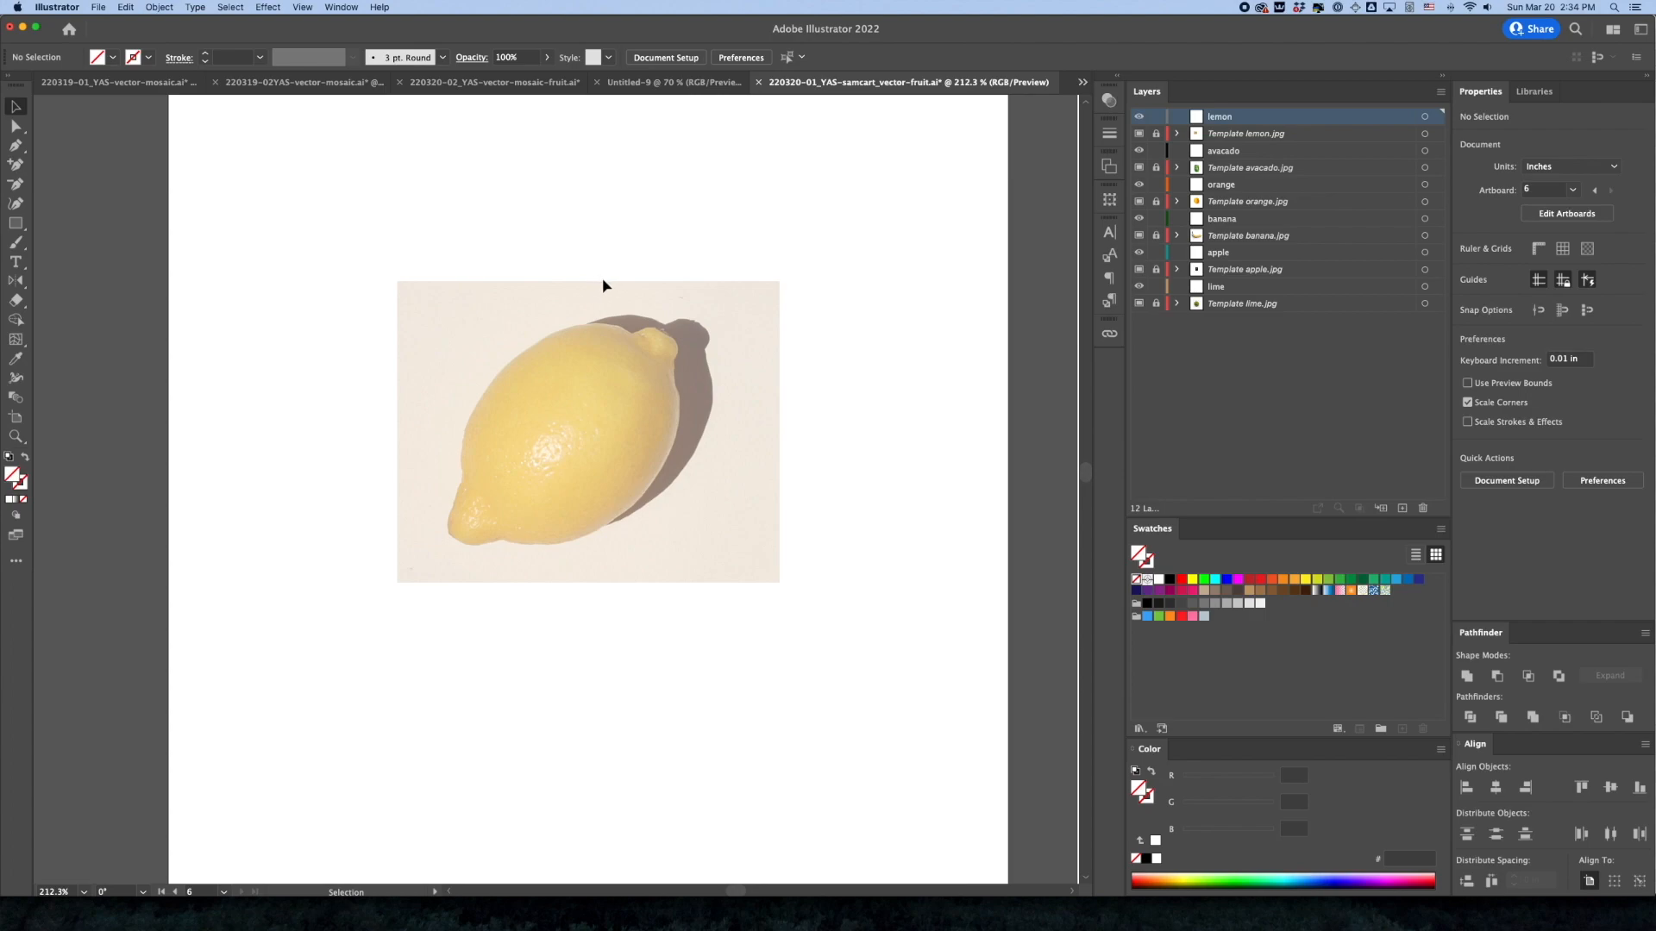
pyautogui.click(16, 145)
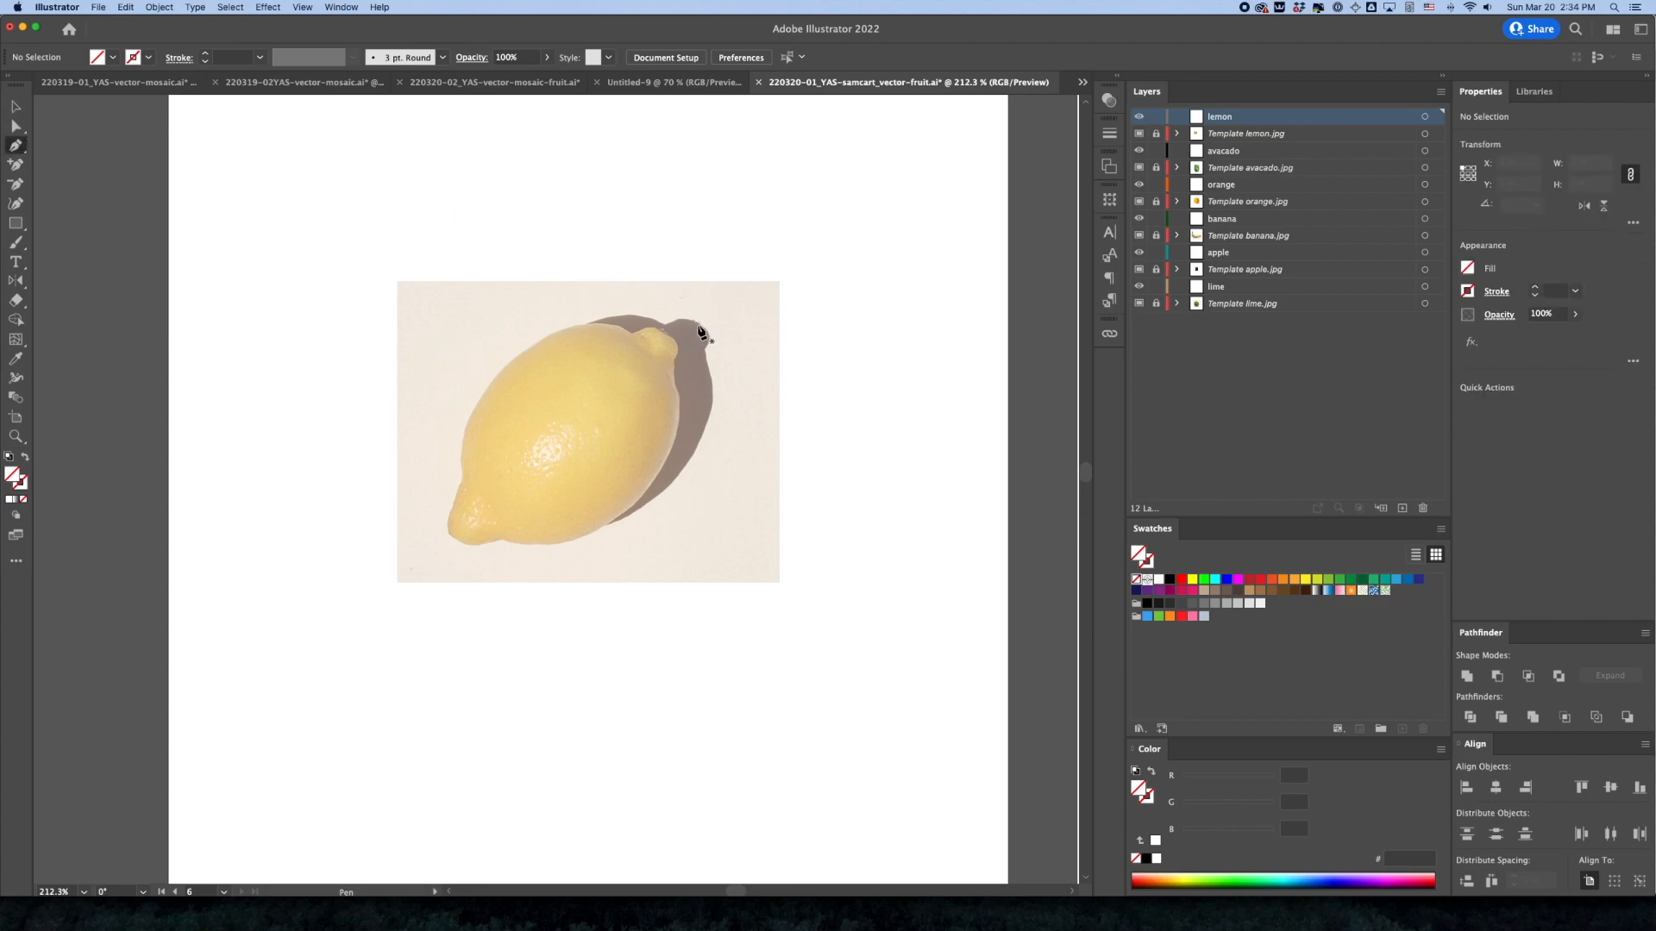
pyautogui.press('super+space')
pyautogui.keyDown('super'); pyautogui.click(574, 457); pyautogui.keyUp('super')
pyautogui.keyDown('super'); pyautogui.click(573, 455); pyautogui.keyUp('super')
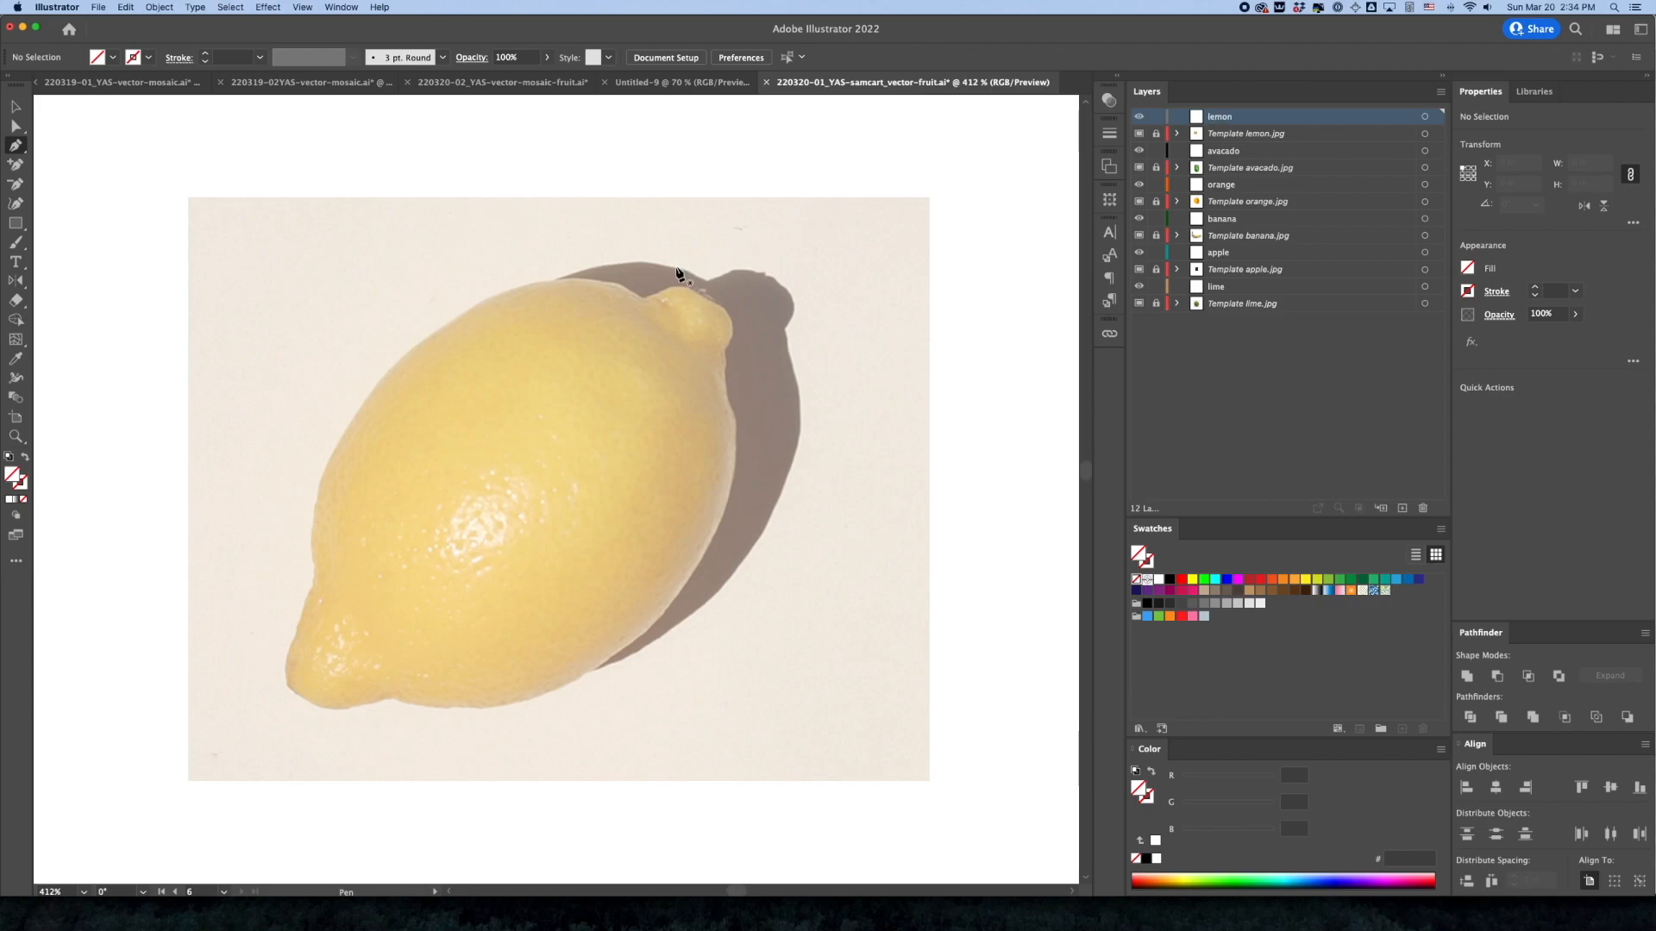
# Set the layer color of both the lemon layer and Template lemon.jpg to Yellow
pyautogui.doubleClick(1255, 121)
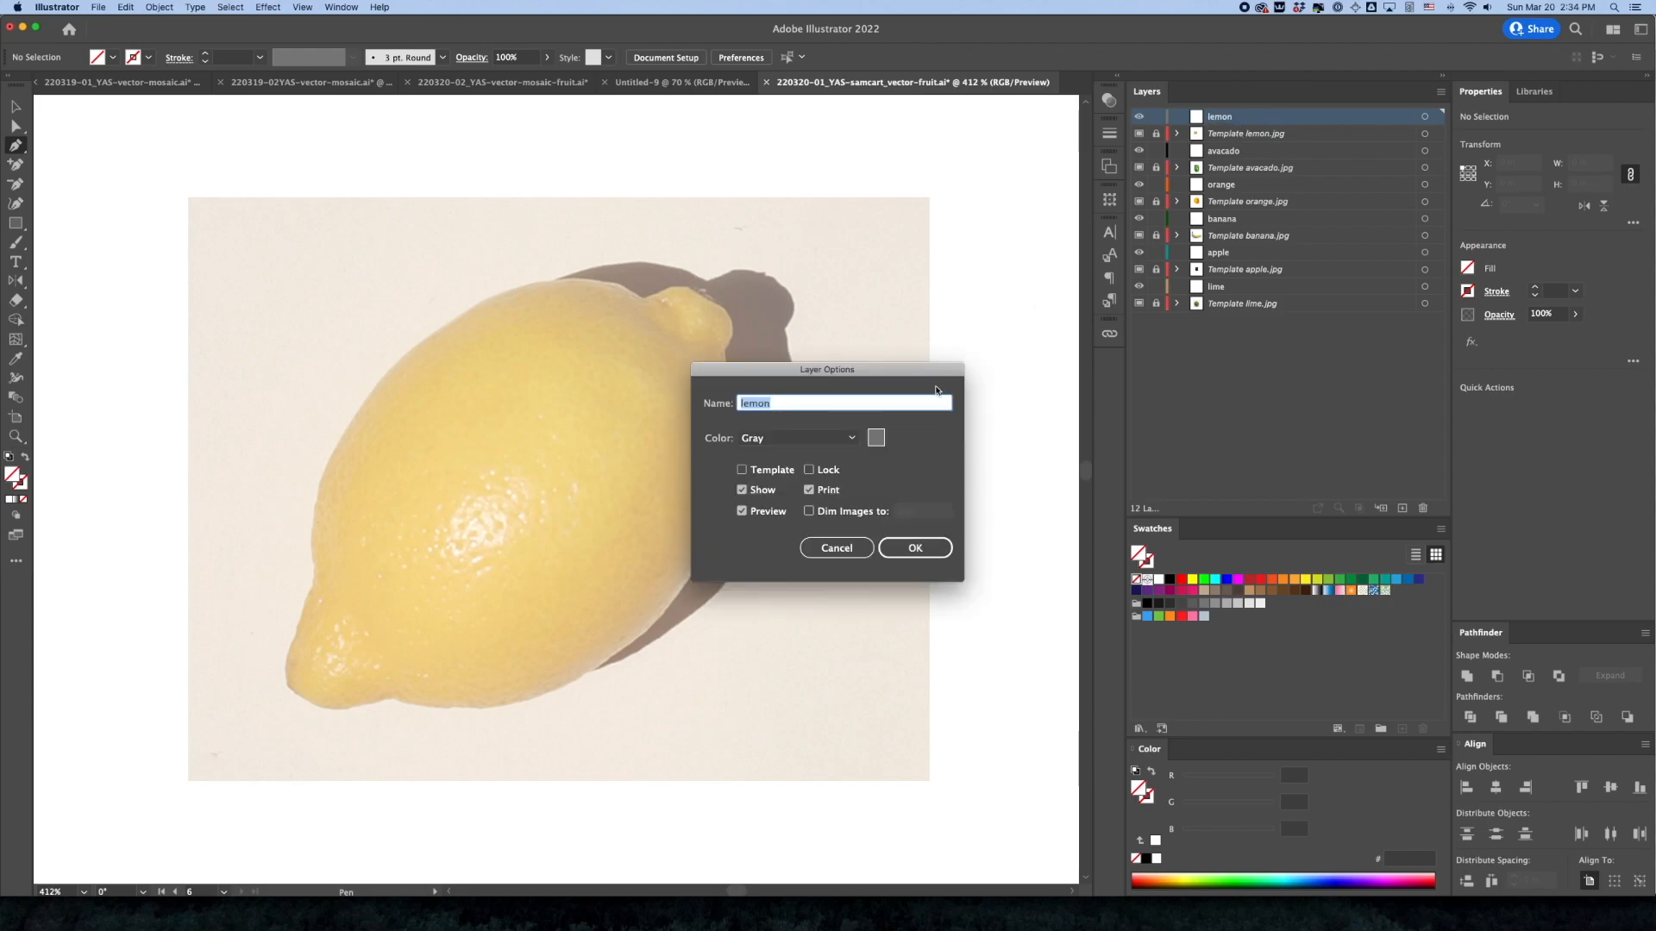
pyautogui.click(792, 440)
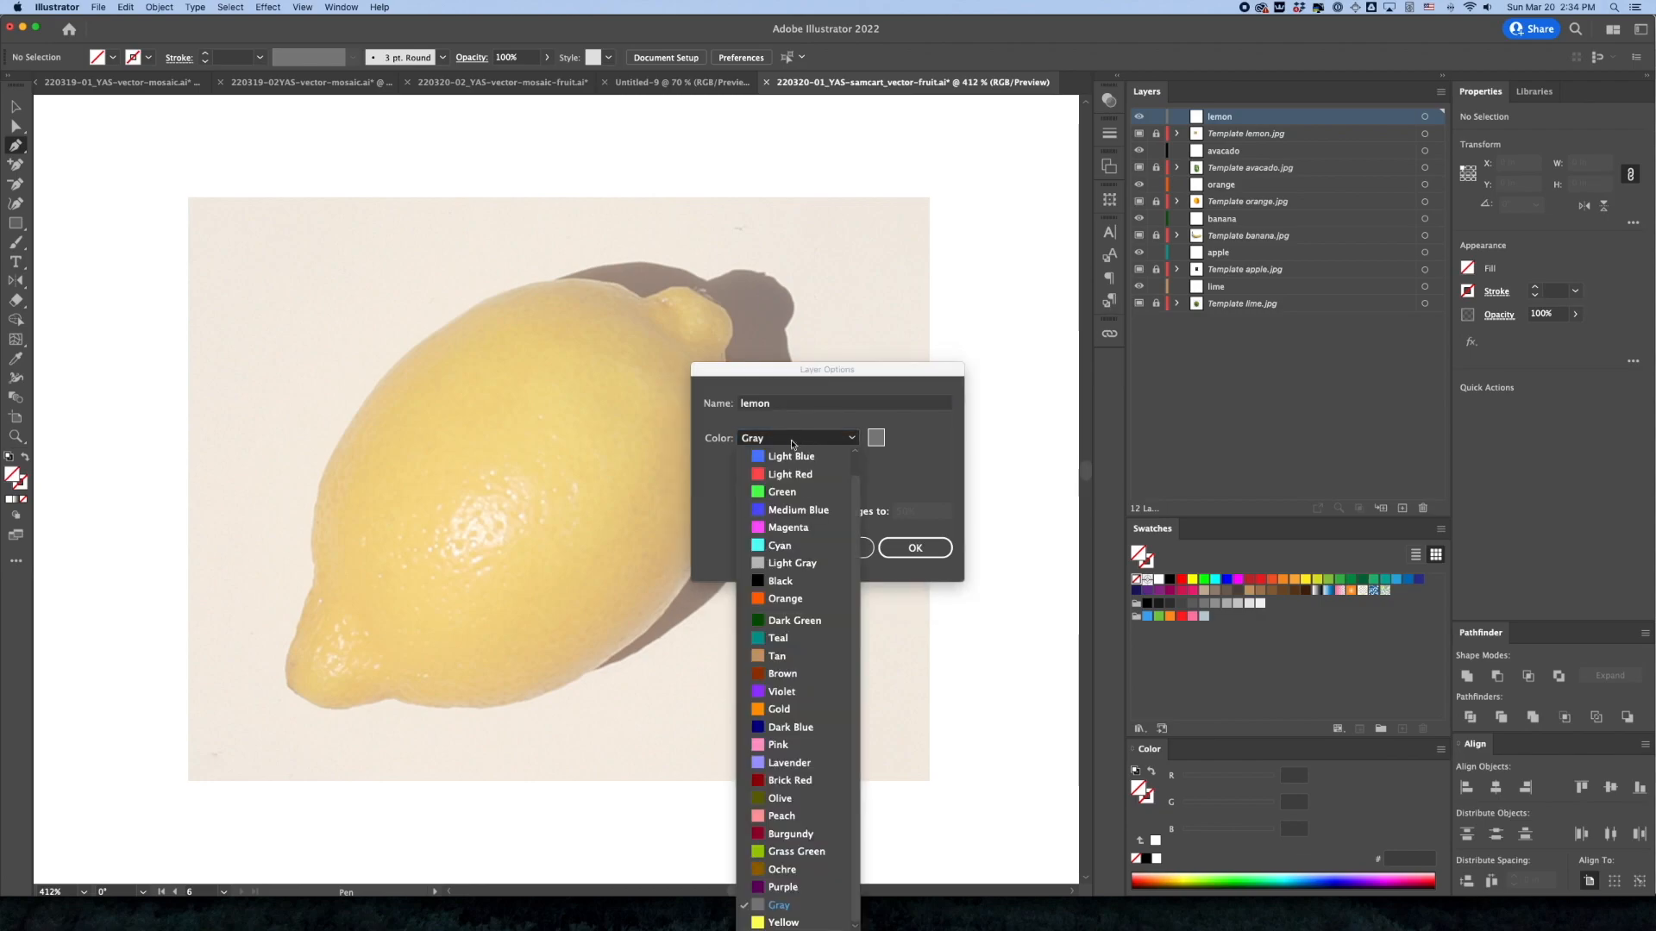
pyautogui.click(783, 922)
pyautogui.click(944, 549)
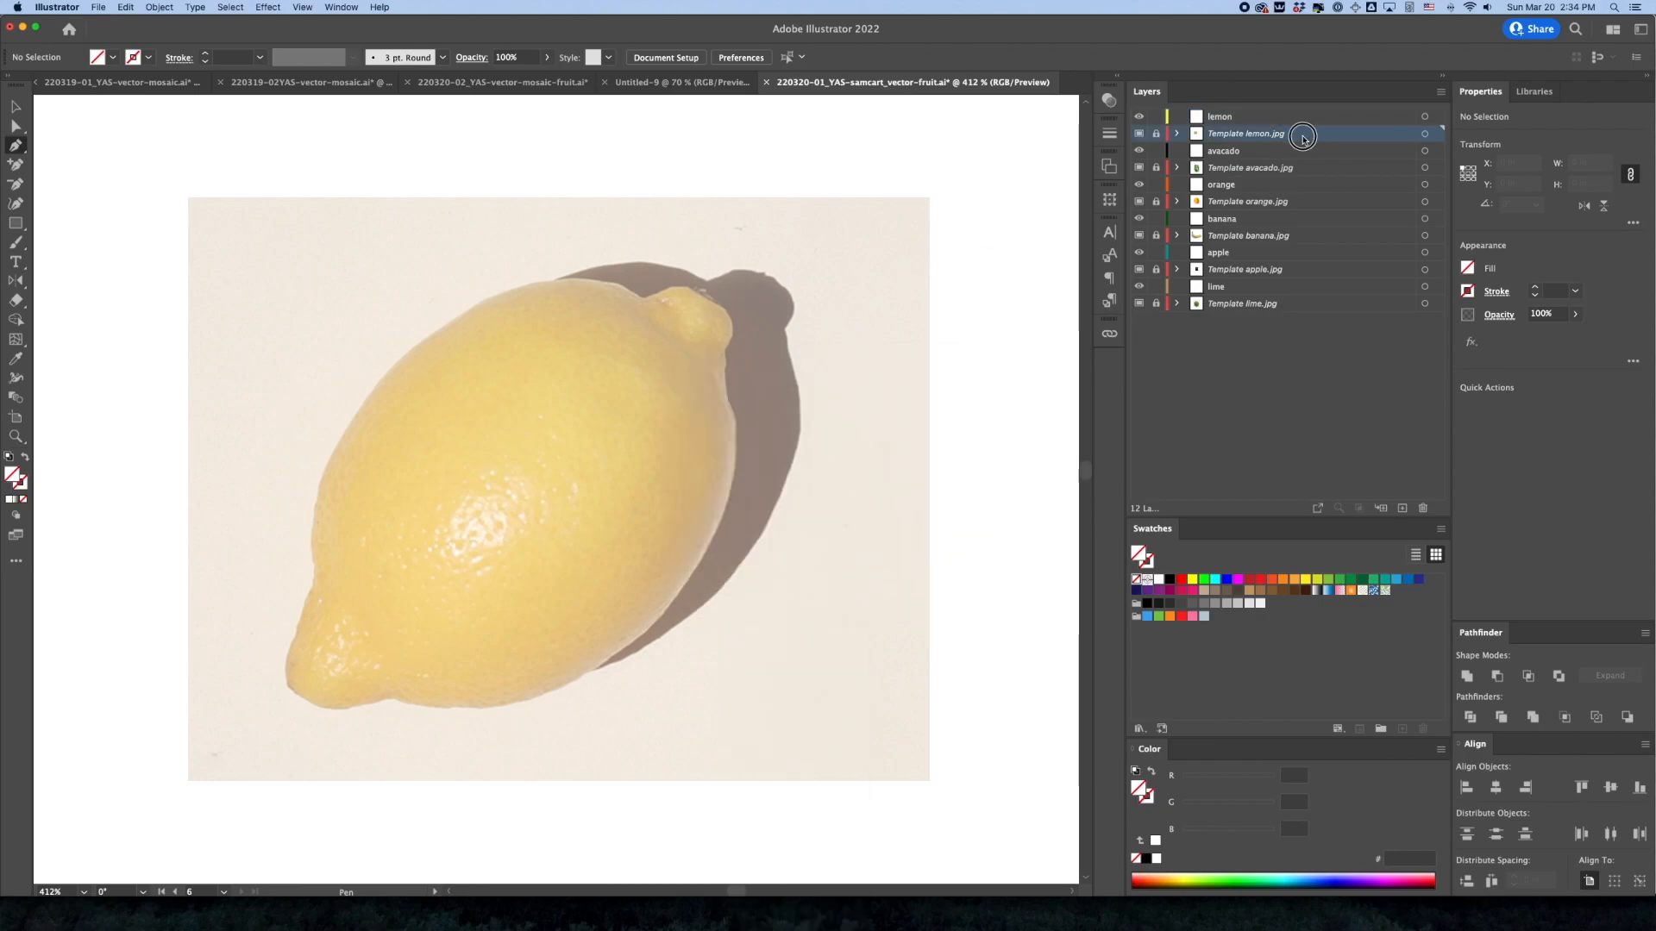
pyautogui.doubleClick(1295, 133)
pyautogui.click(855, 440)
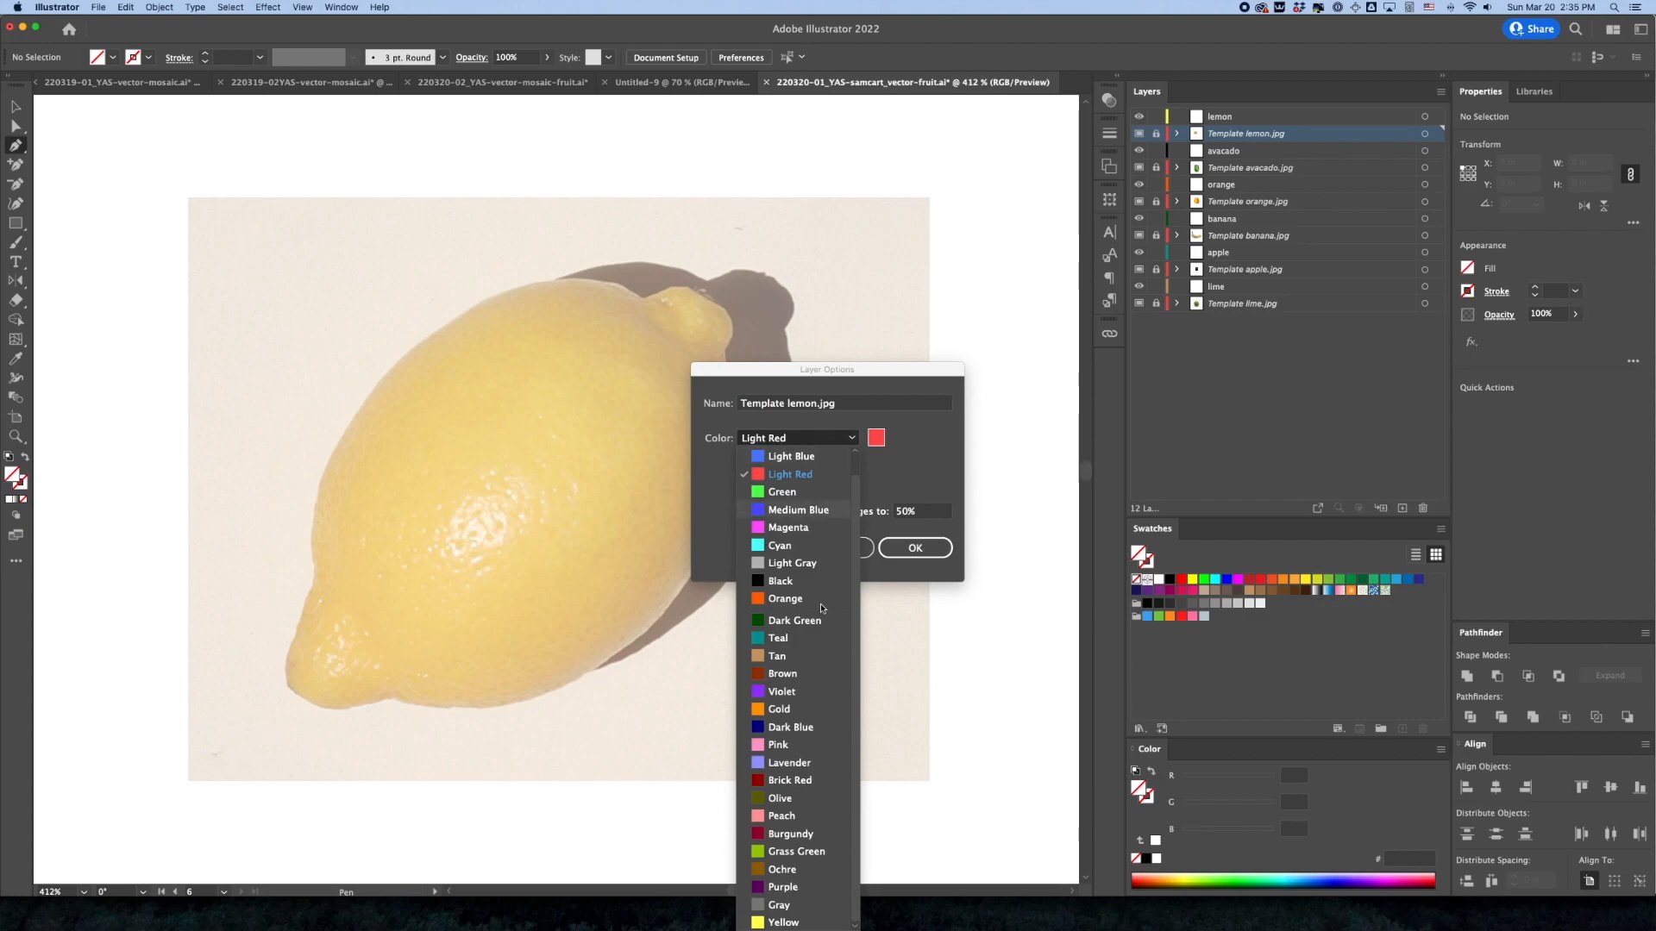
pyautogui.click(783, 922)
pyautogui.click(915, 548)
# Set the layer color of both the avacado layer and Template avacado.jpg to Grass Green
pyautogui.doubleClick(1274, 150)
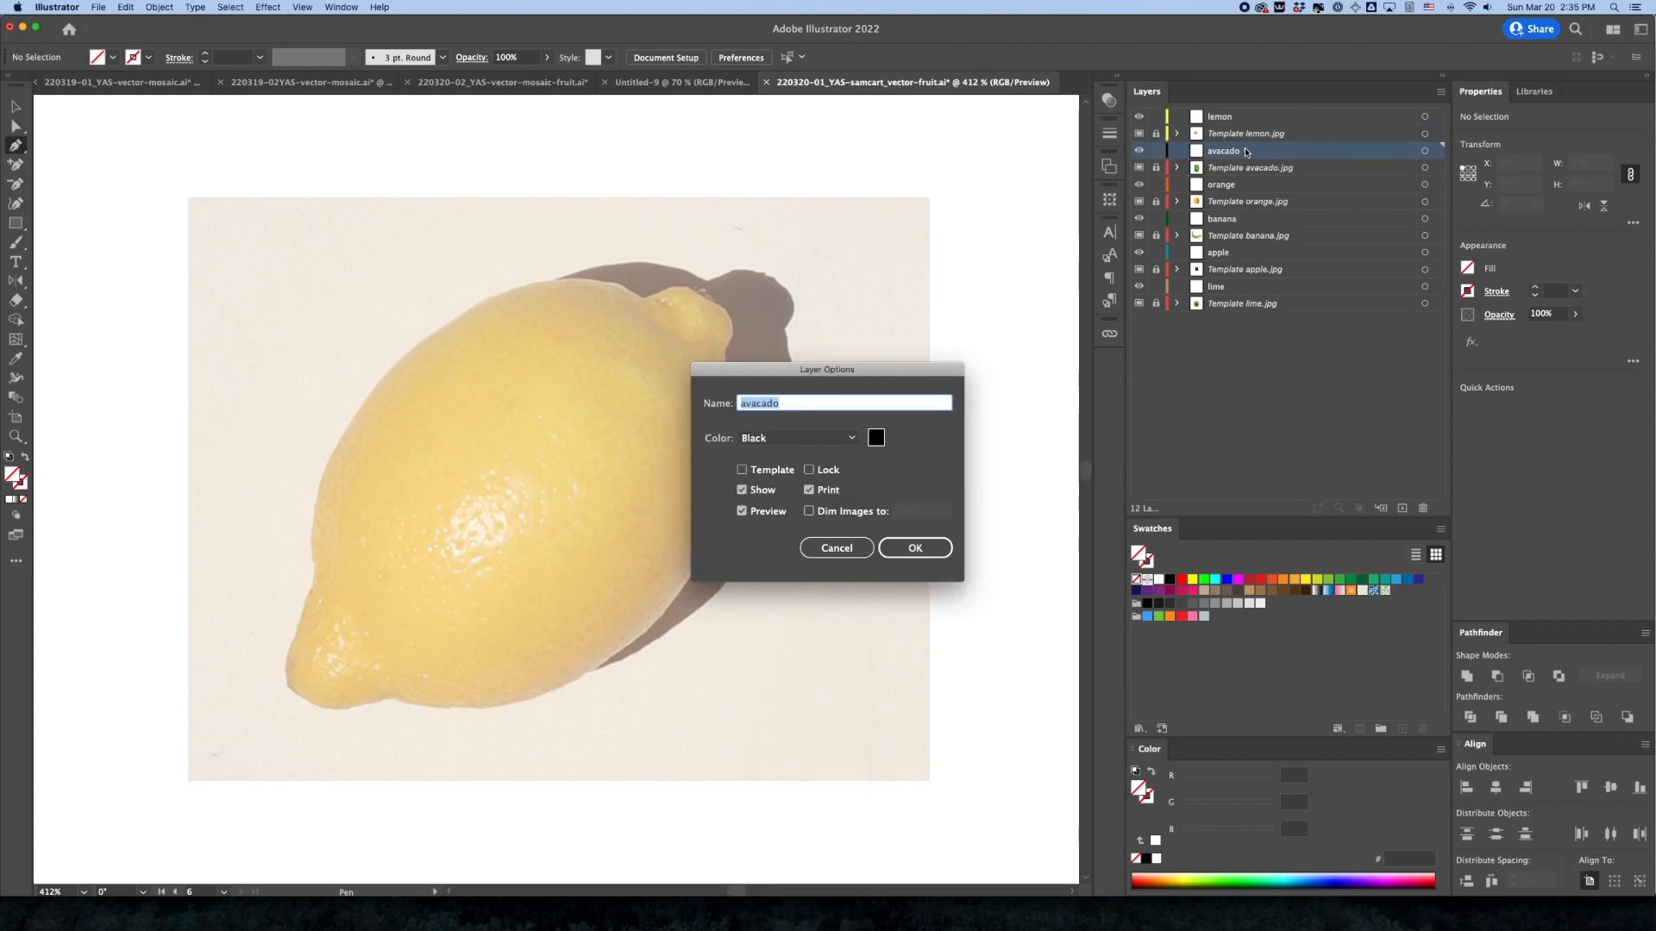
pyautogui.click(831, 437)
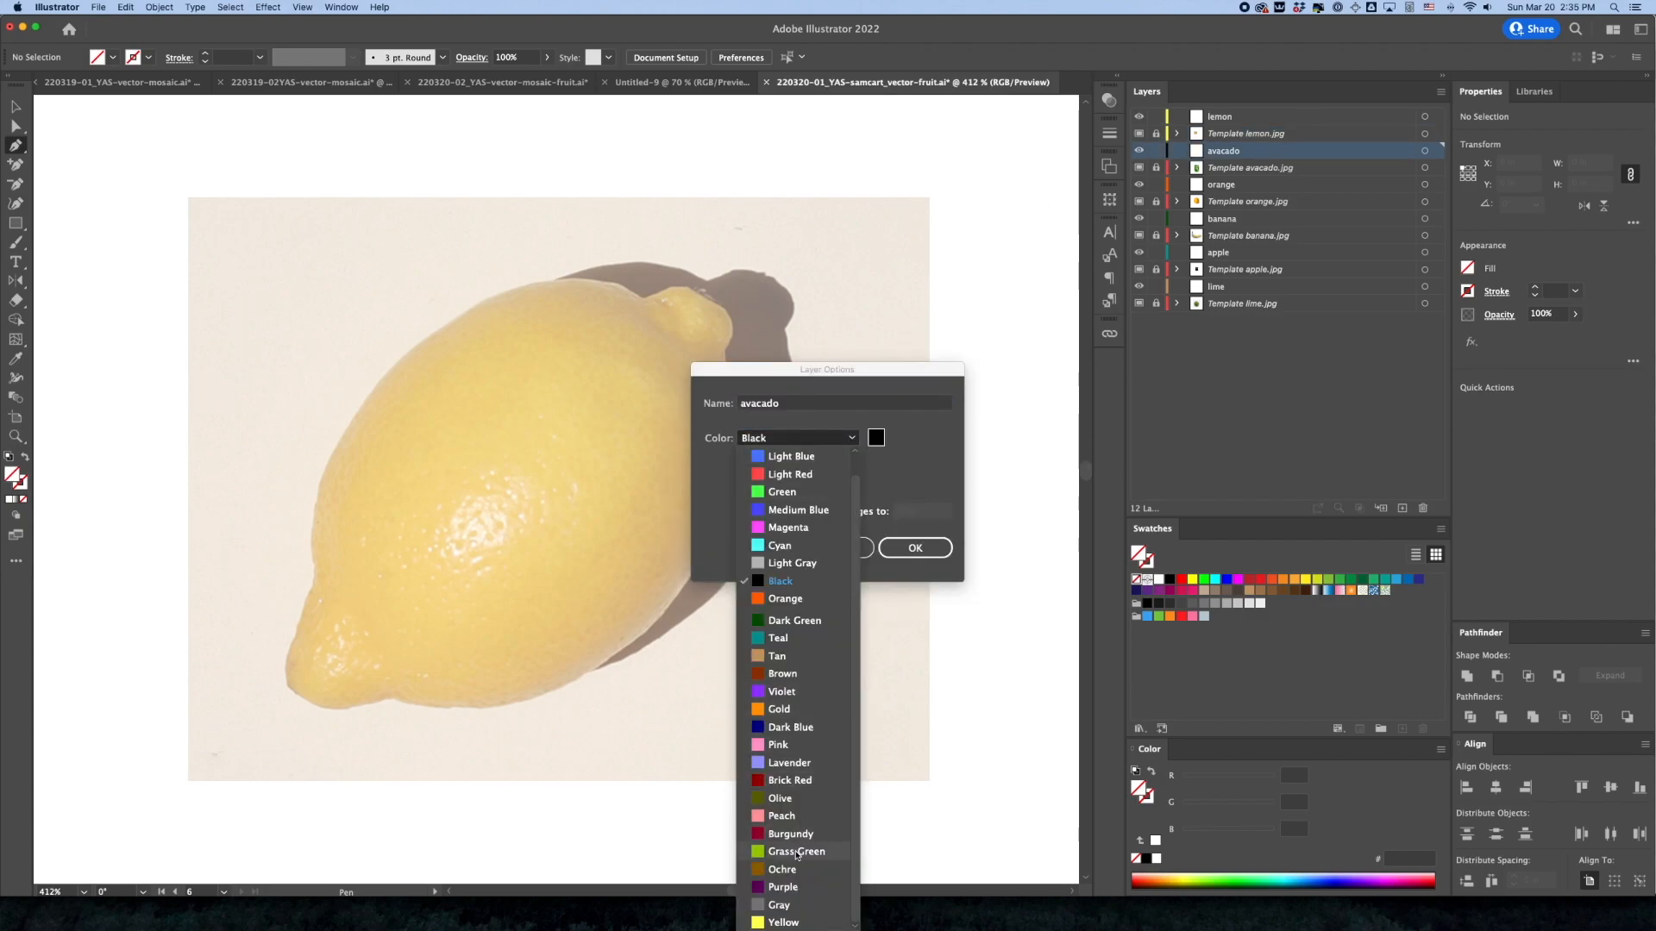
pyautogui.click(791, 852)
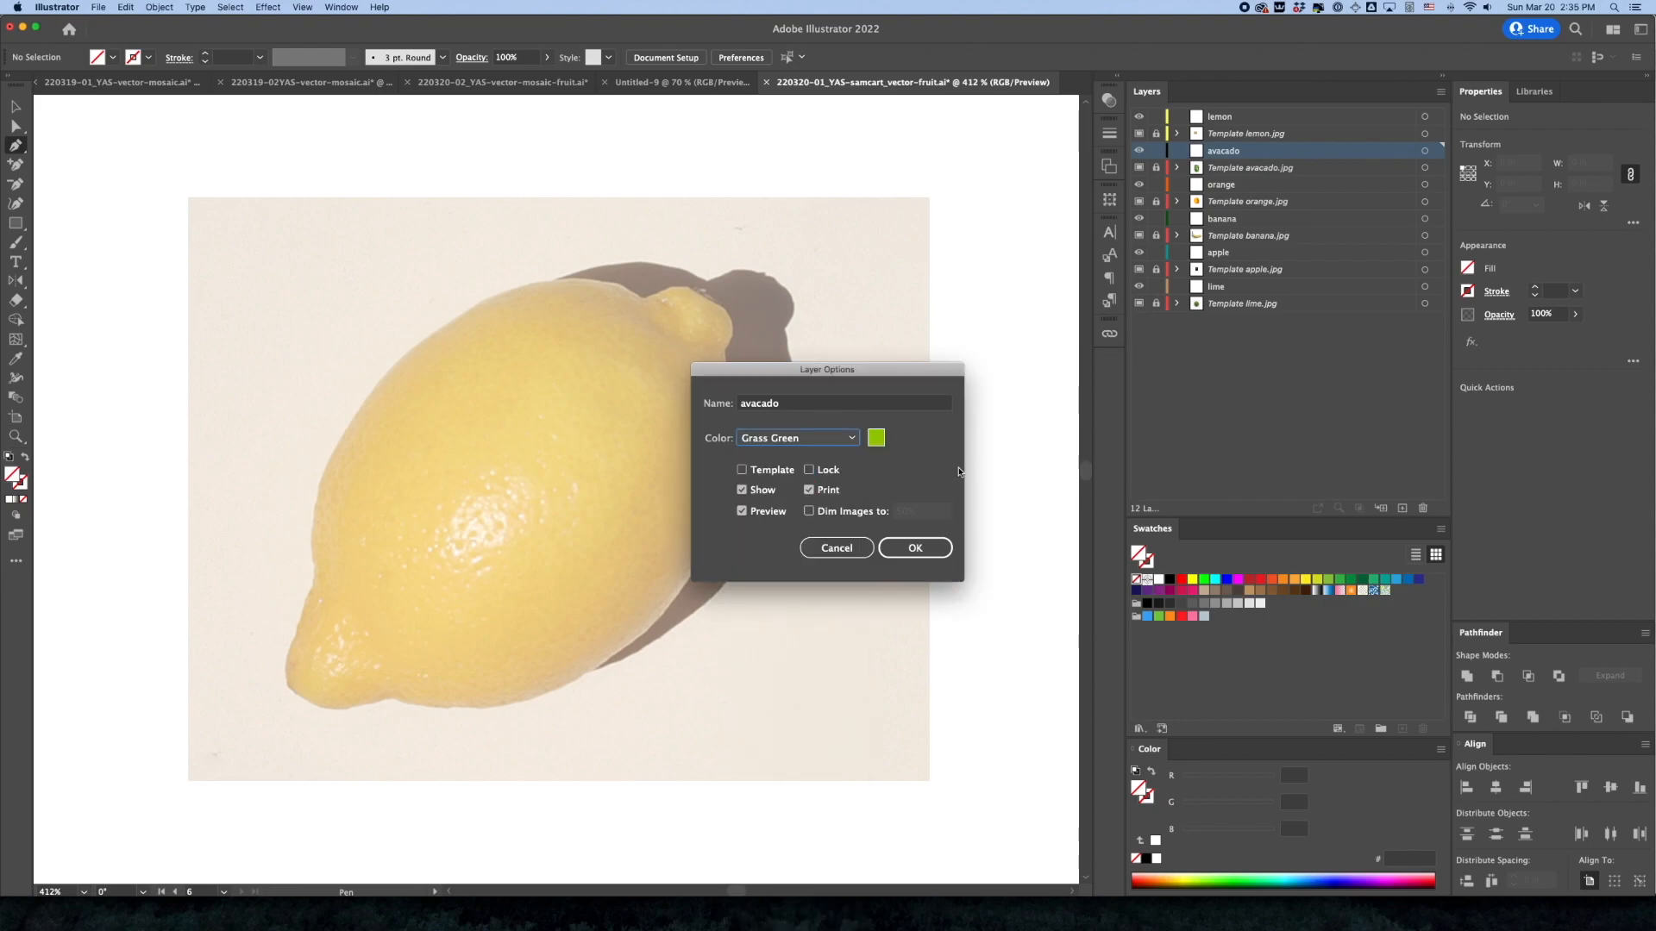
pyautogui.click(915, 547)
pyautogui.doubleClick(1277, 167)
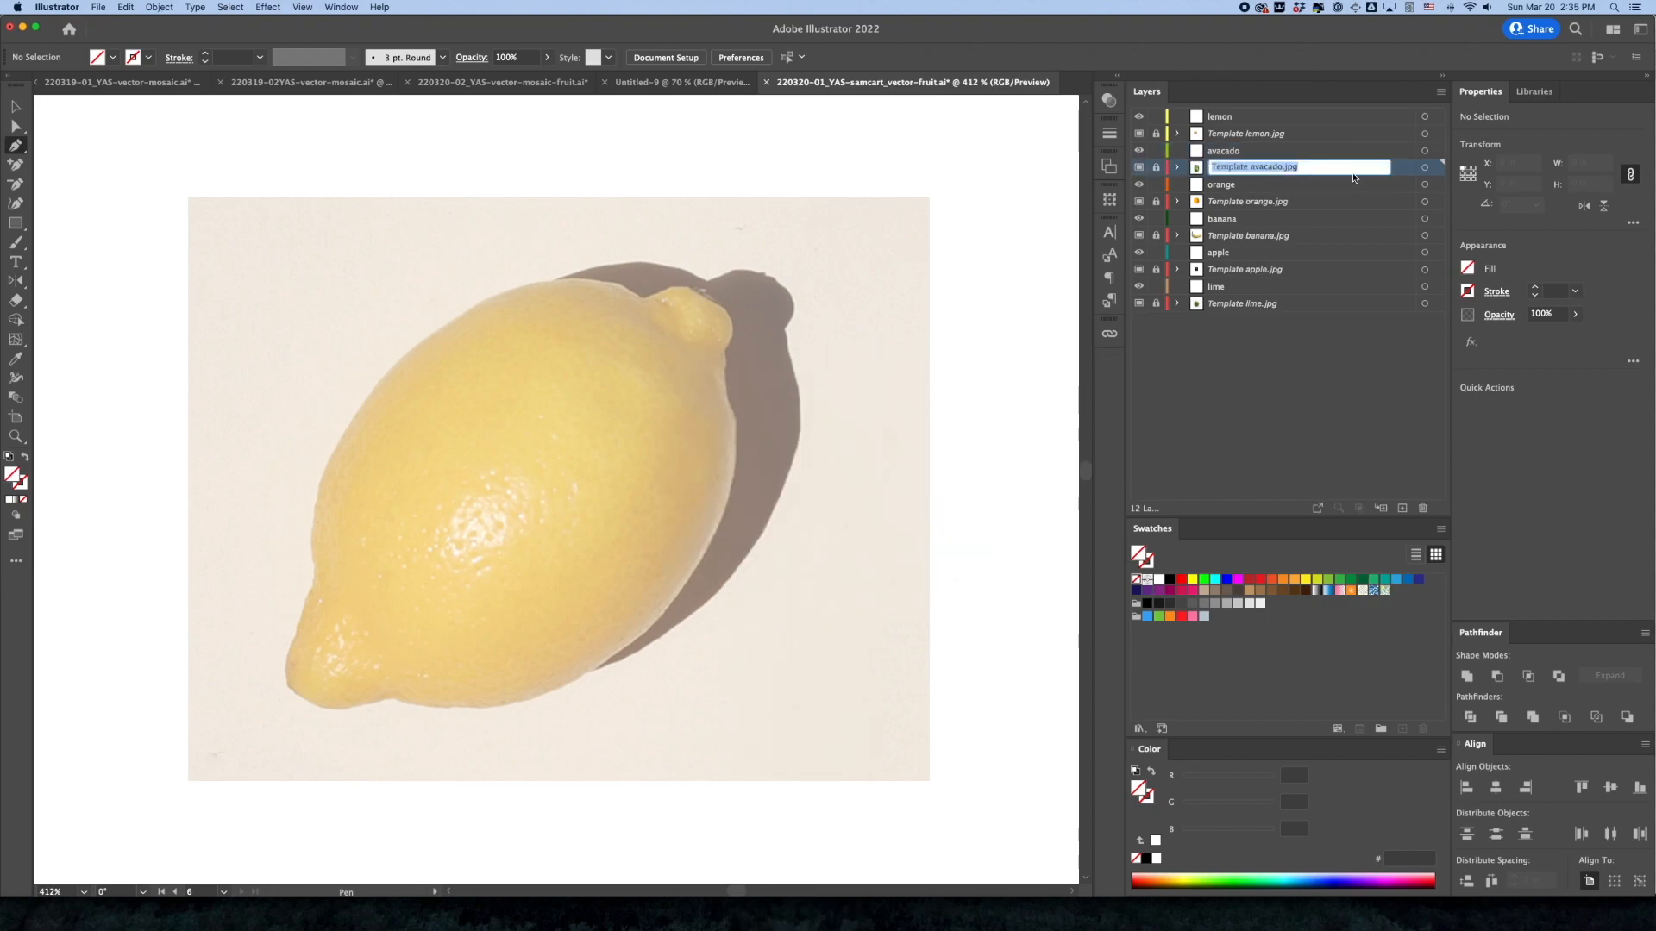
pyautogui.doubleClick(1314, 170)
pyautogui.click(829, 439)
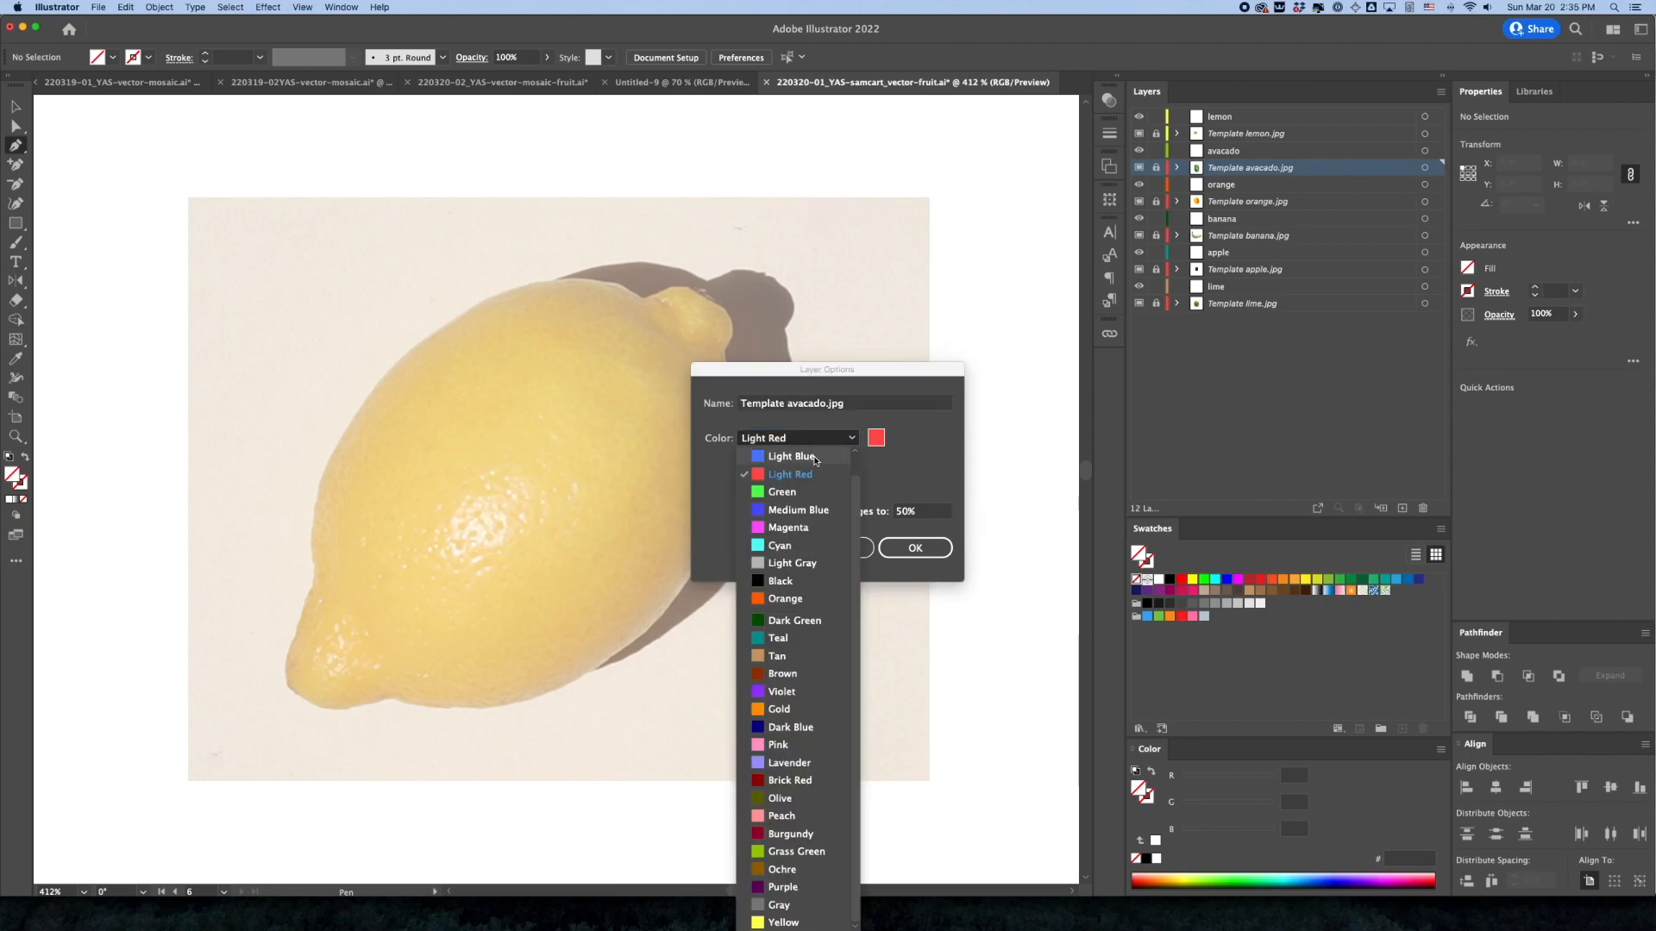
pyautogui.click(792, 852)
pyautogui.click(915, 547)
# Select the orange layer together with Template orange.jpg and set their shared layer color to Orange
pyautogui.click(1277, 186)
pyautogui.keyDown('shift'); pyautogui.click(1306, 204); pyautogui.keyUp('shift')
pyautogui.click(1437, 95)
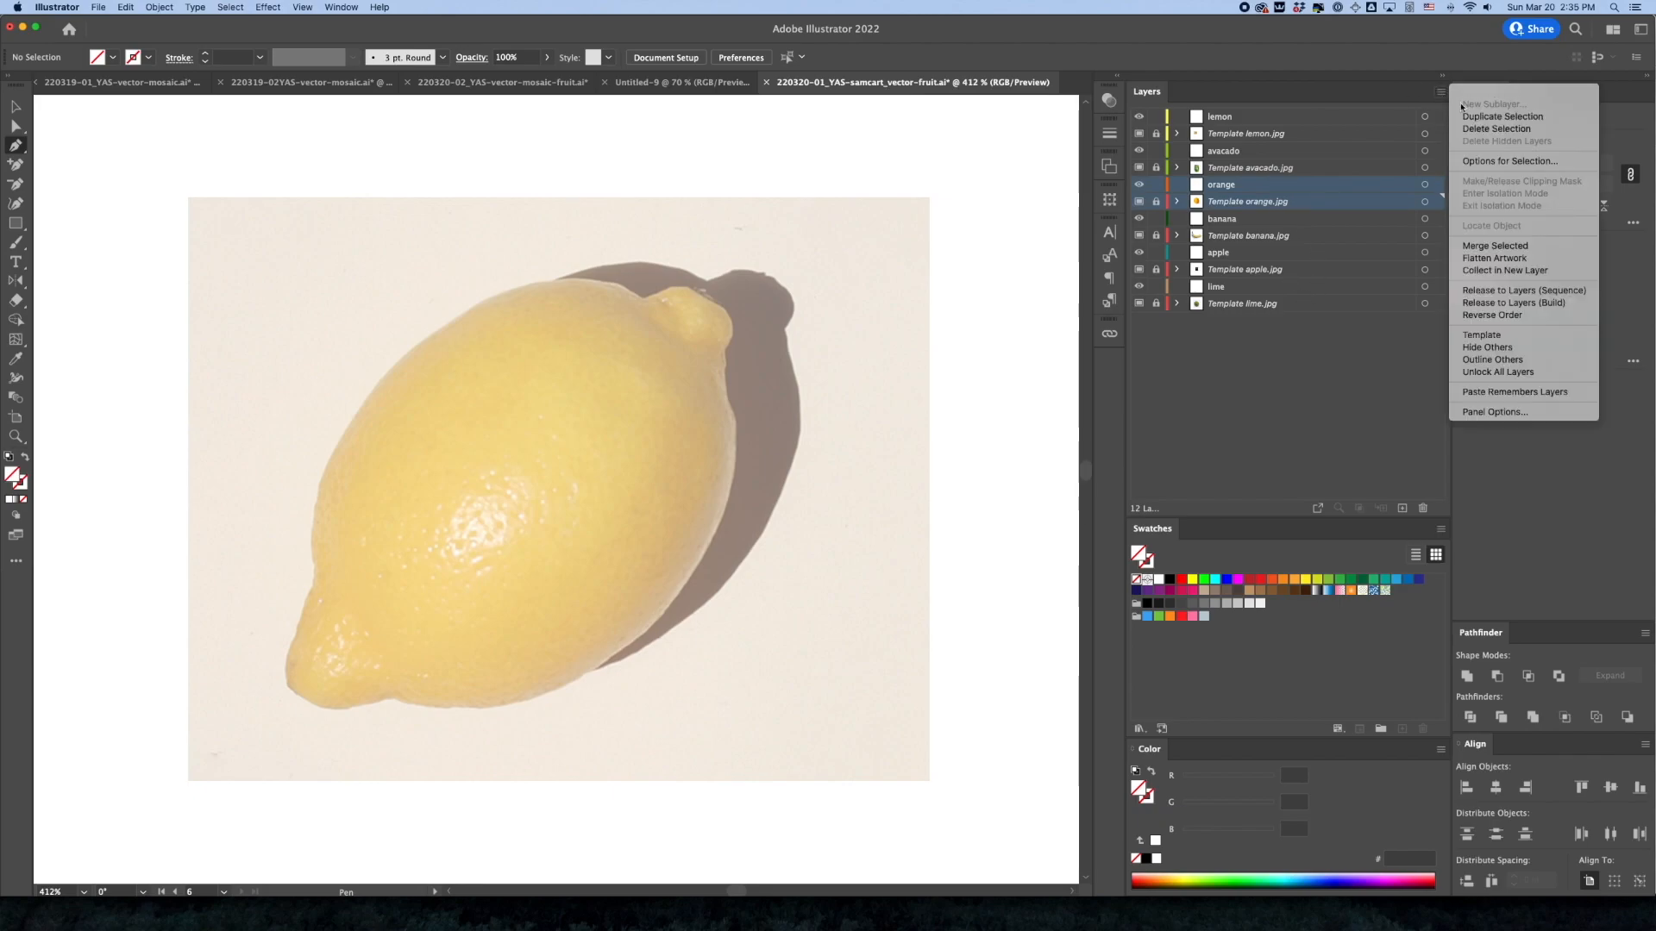
pyautogui.click(1488, 163)
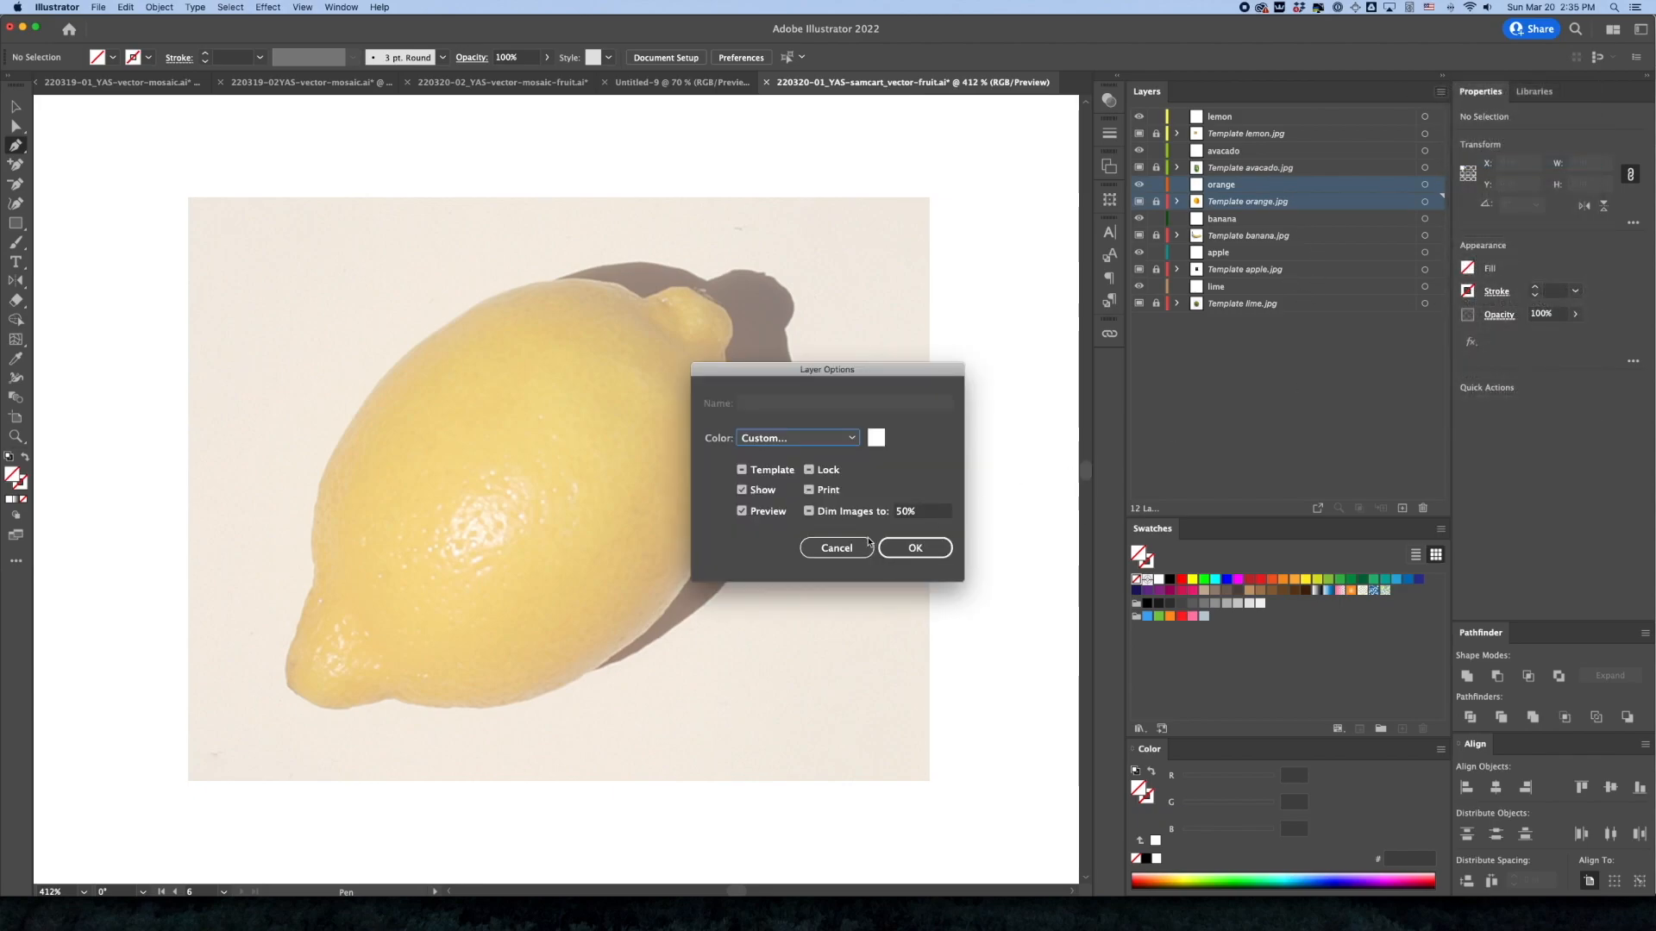
pyautogui.click(793, 438)
pyautogui.click(825, 573)
pyautogui.click(915, 549)
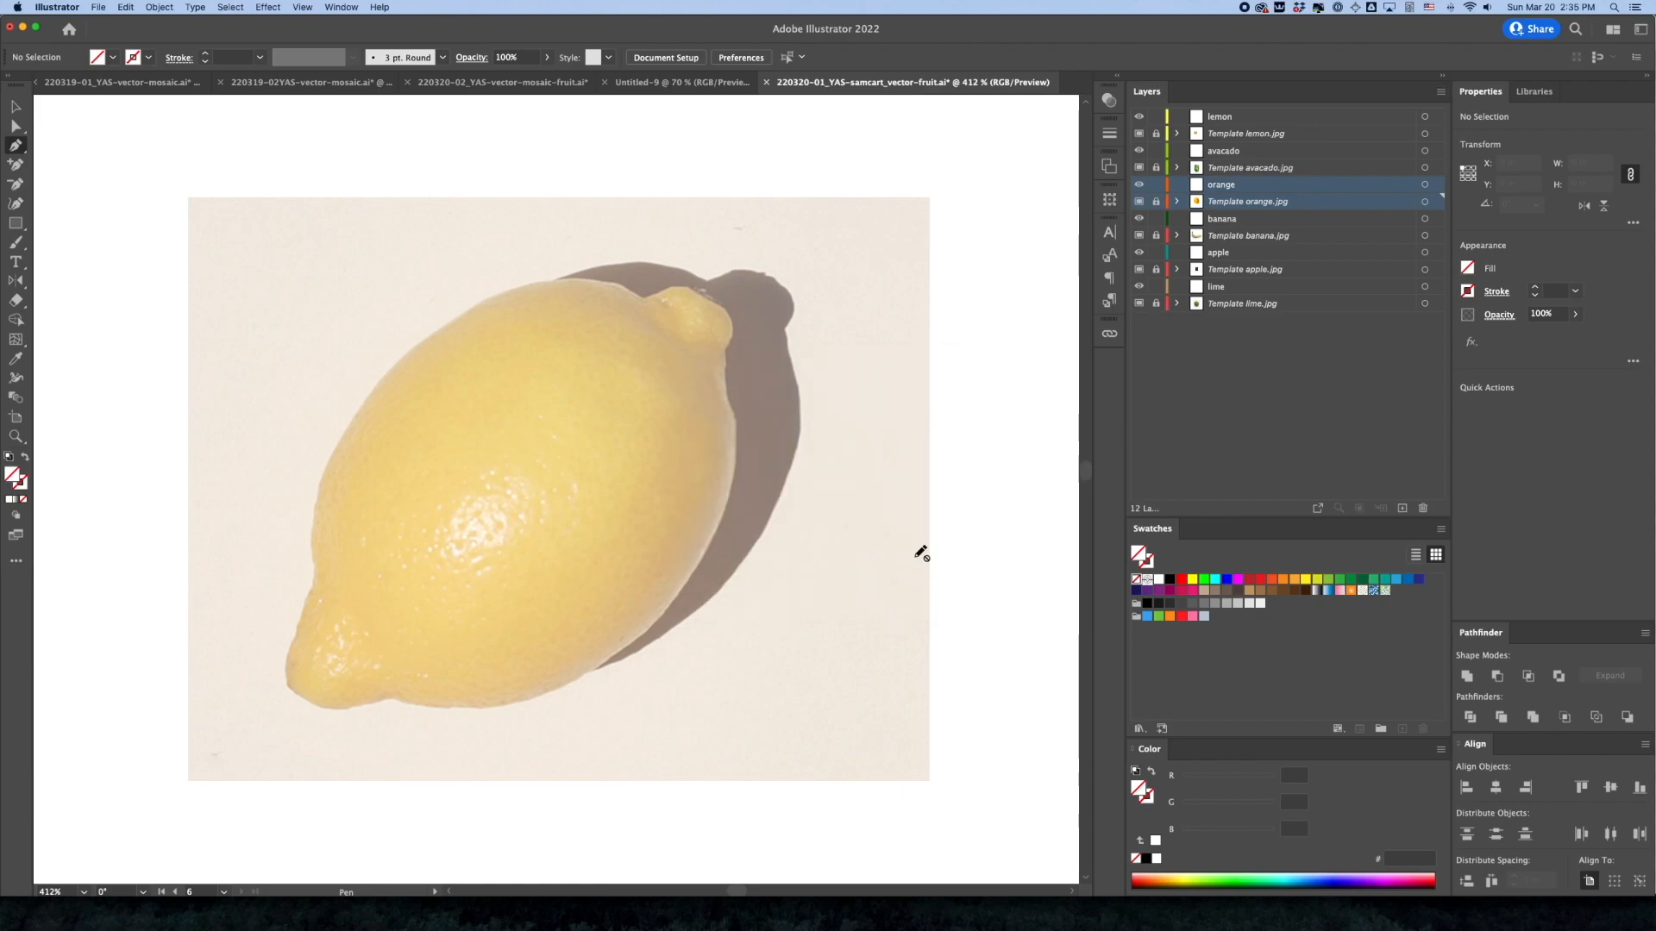
# Select the banana layer together with Template banana.jpg and set their shared layer color to Yellow
pyautogui.click(1431, 218)
pyautogui.keyDown('shift'); pyautogui.click(1432, 236); pyautogui.keyUp('shift')
pyautogui.click(1440, 92)
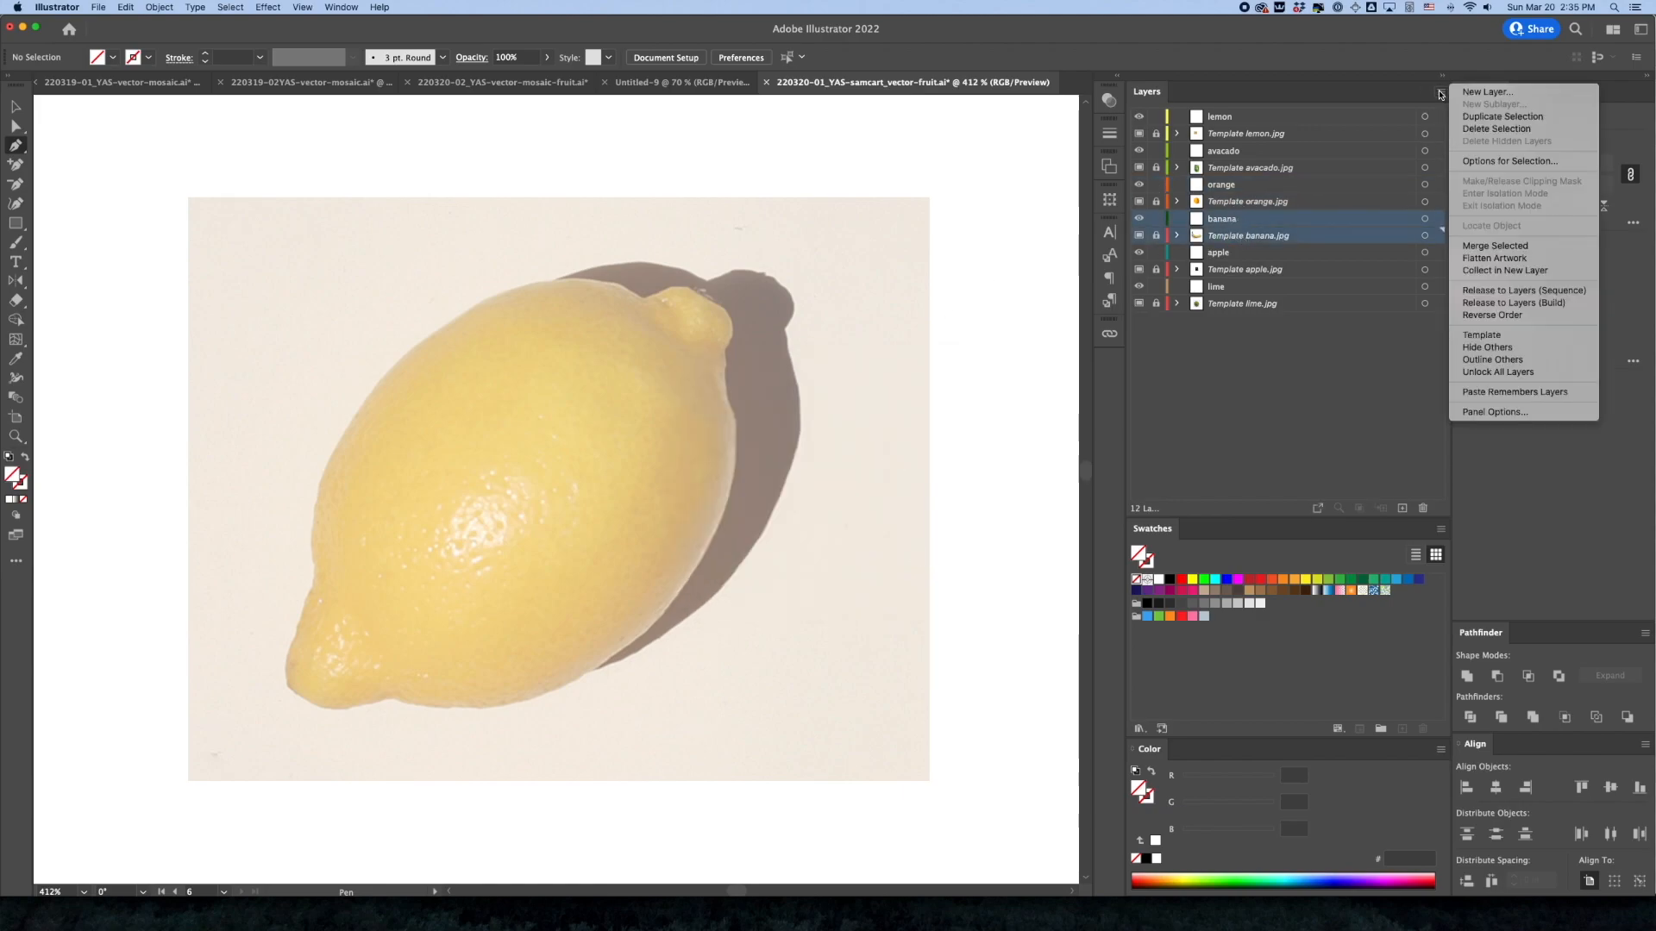
pyautogui.click(1484, 162)
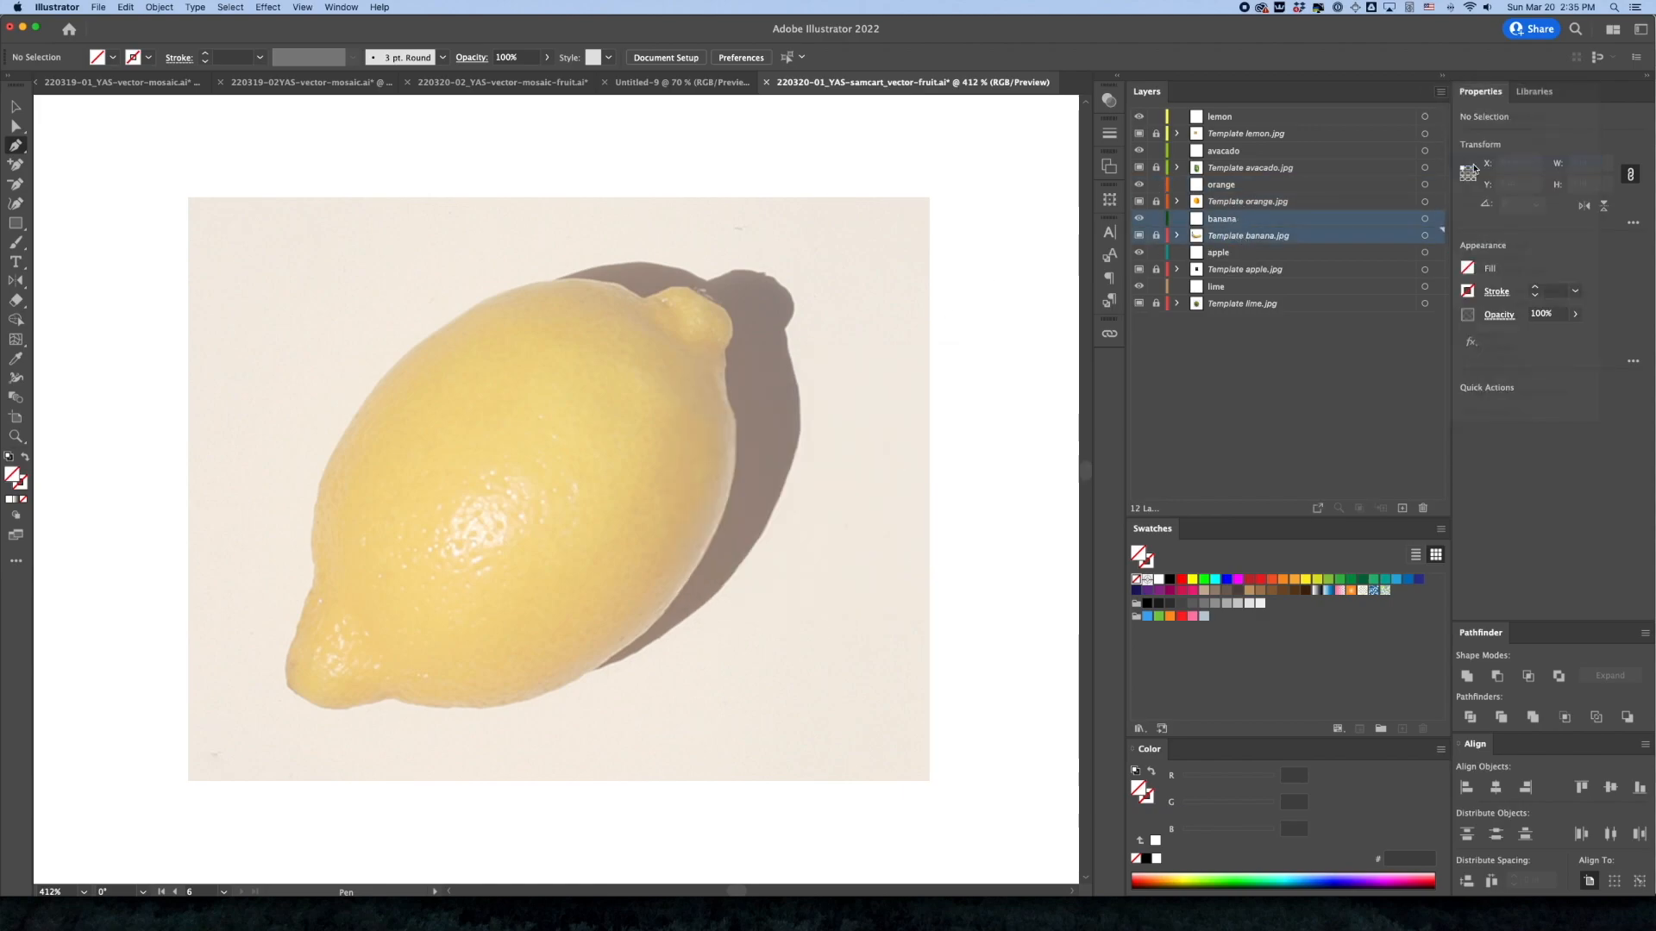
pyautogui.click(795, 438)
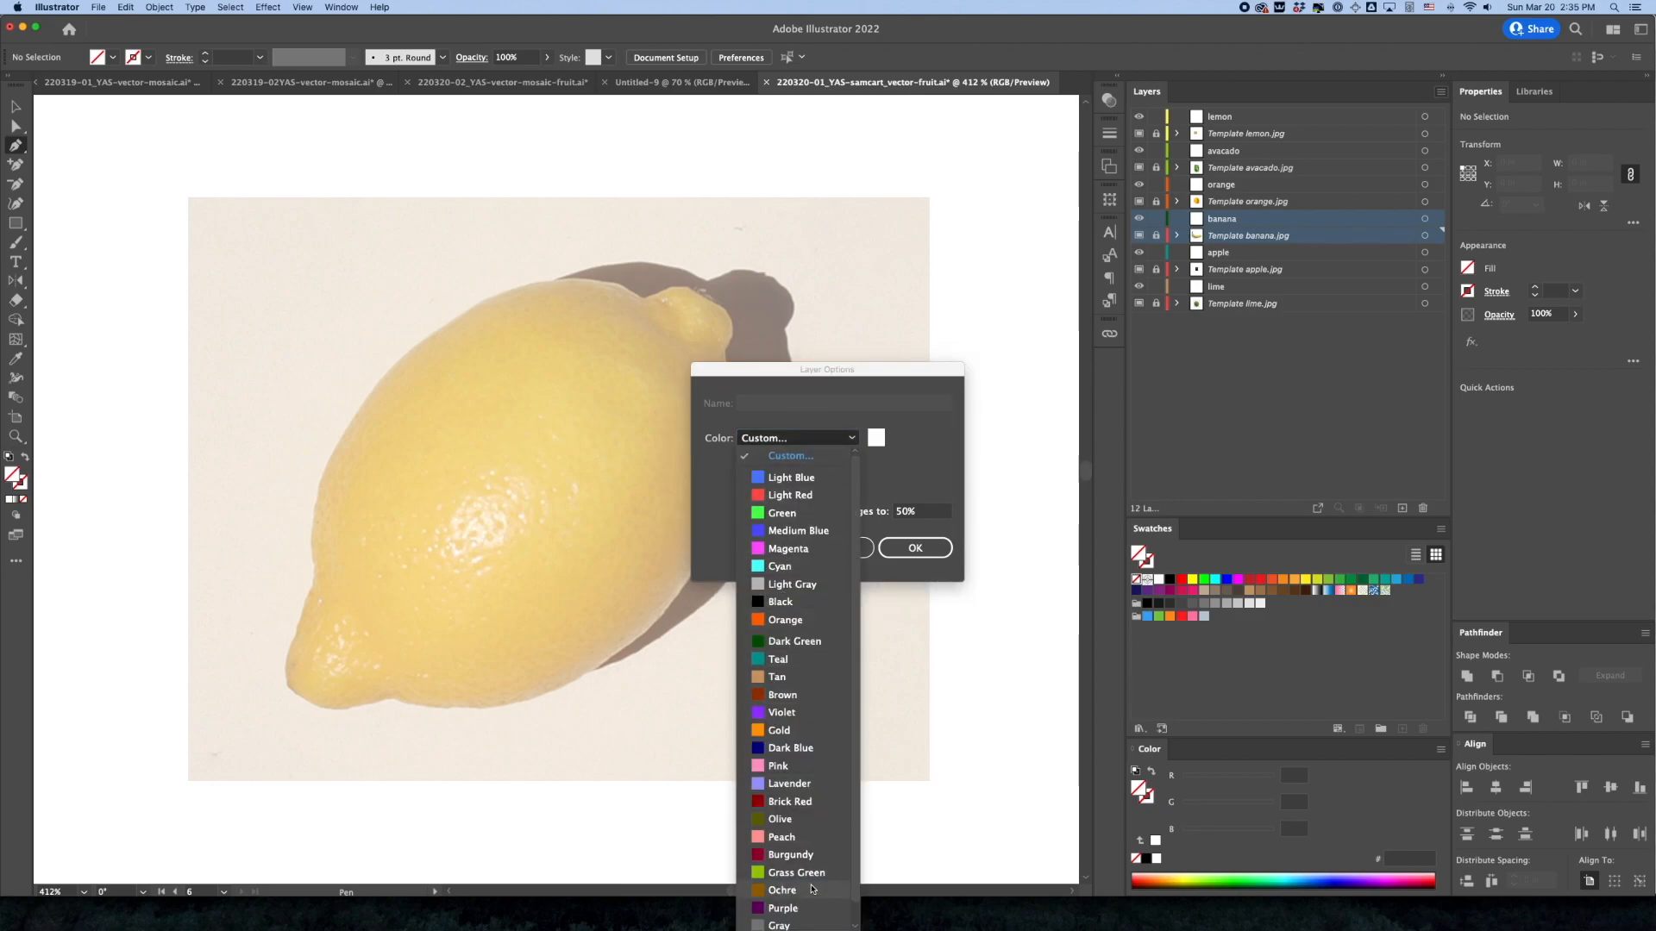
pyautogui.click(781, 914)
pyautogui.click(899, 559)
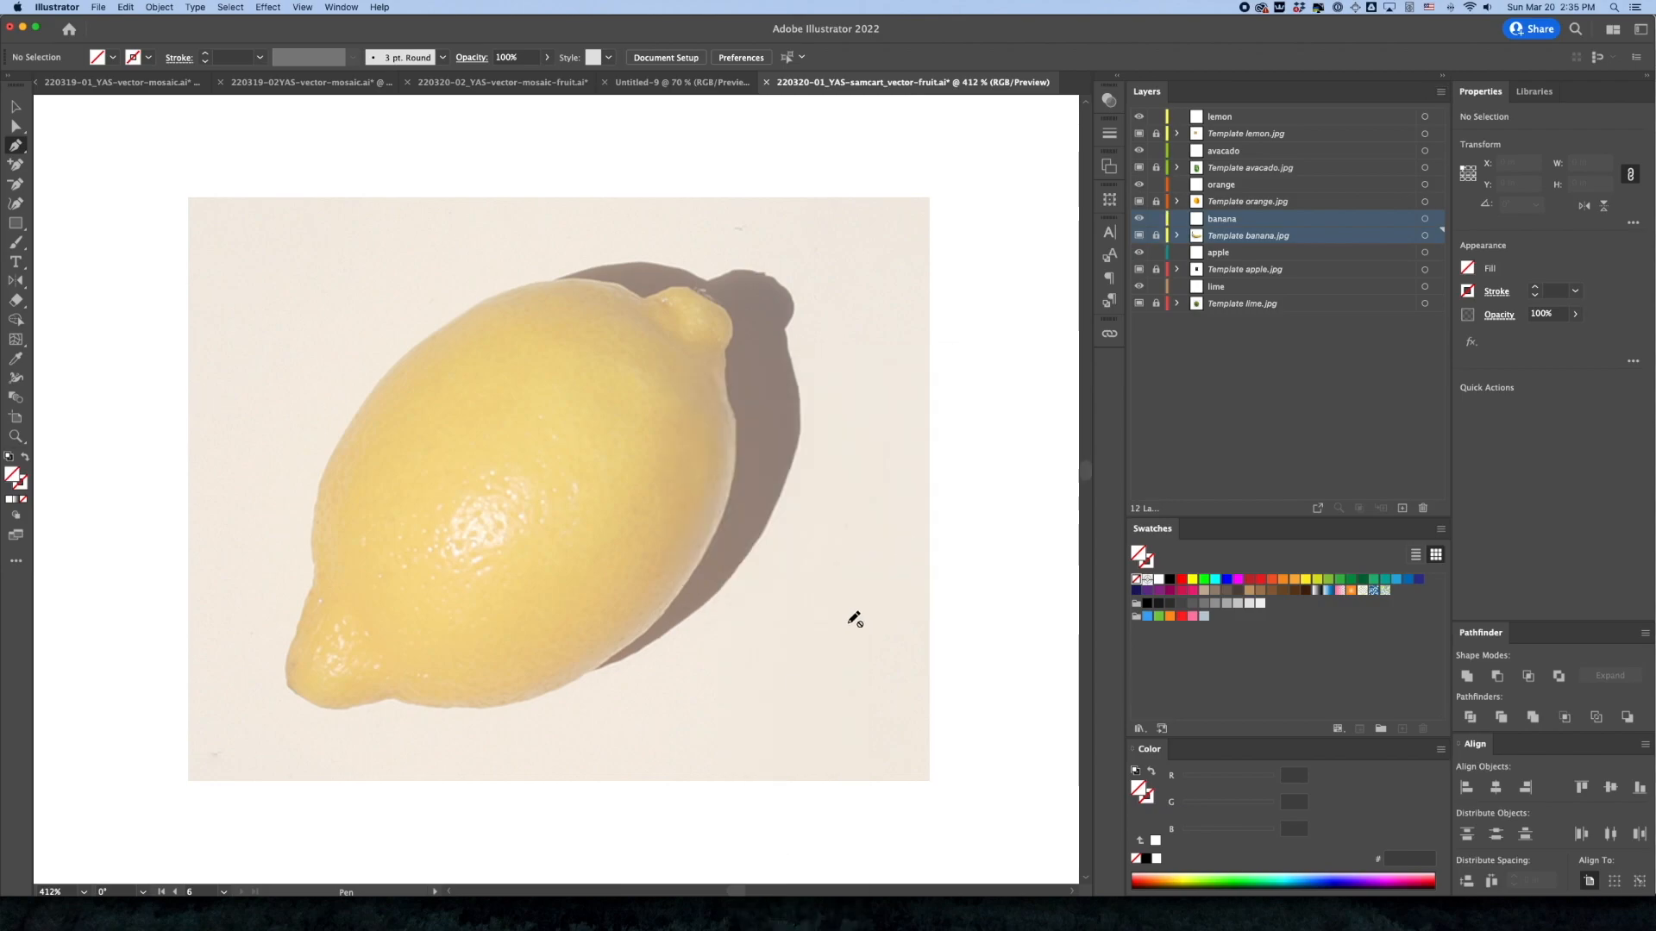
# Select the apple layer together with Template apple.jpg and set their shared layer color to Light Red
pyautogui.click(1217, 252)
pyautogui.keyDown('shift'); pyautogui.click(1233, 270); pyautogui.keyUp('shift')
pyautogui.click(1443, 92)
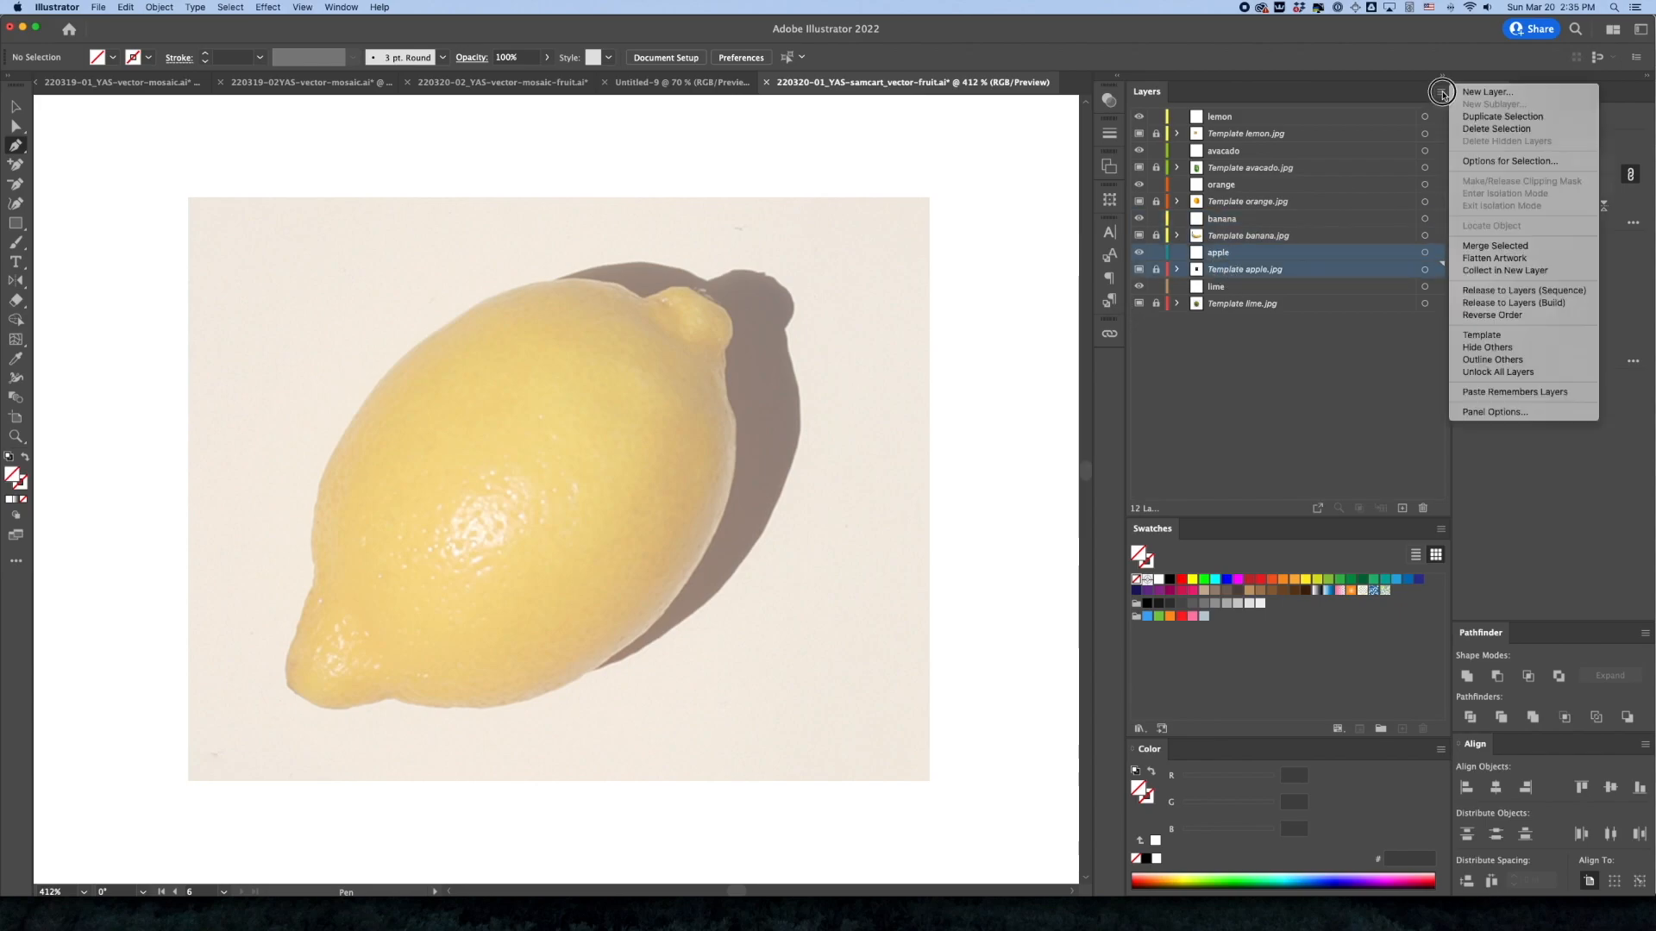
pyautogui.click(1487, 164)
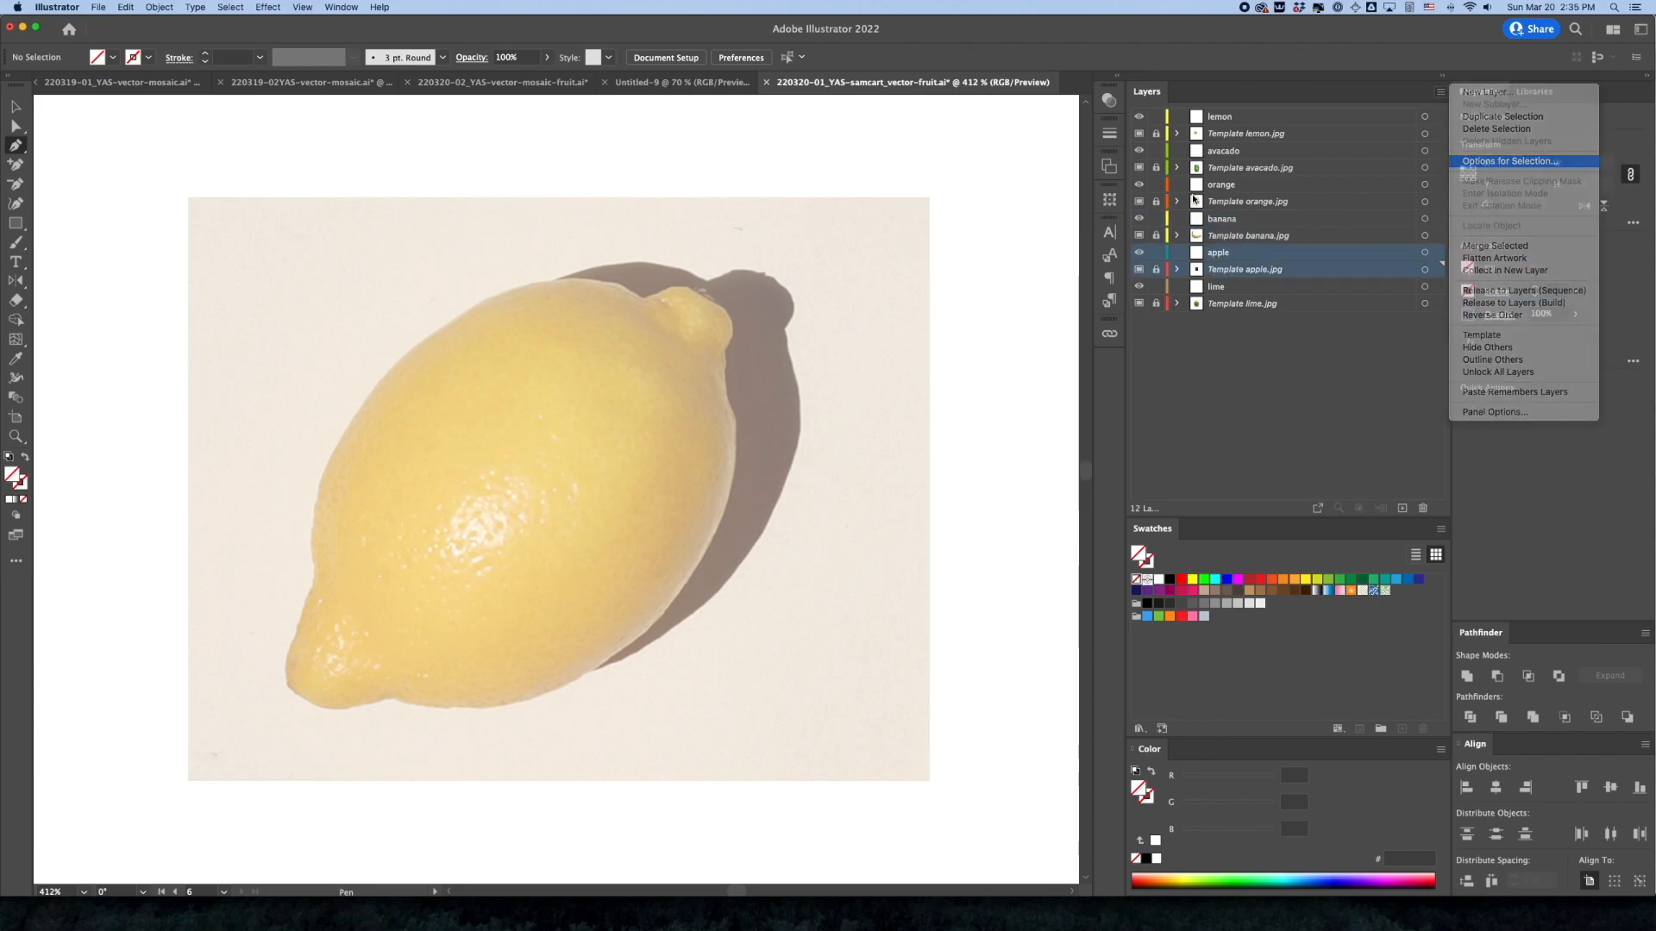
pyautogui.click(763, 438)
pyautogui.click(773, 497)
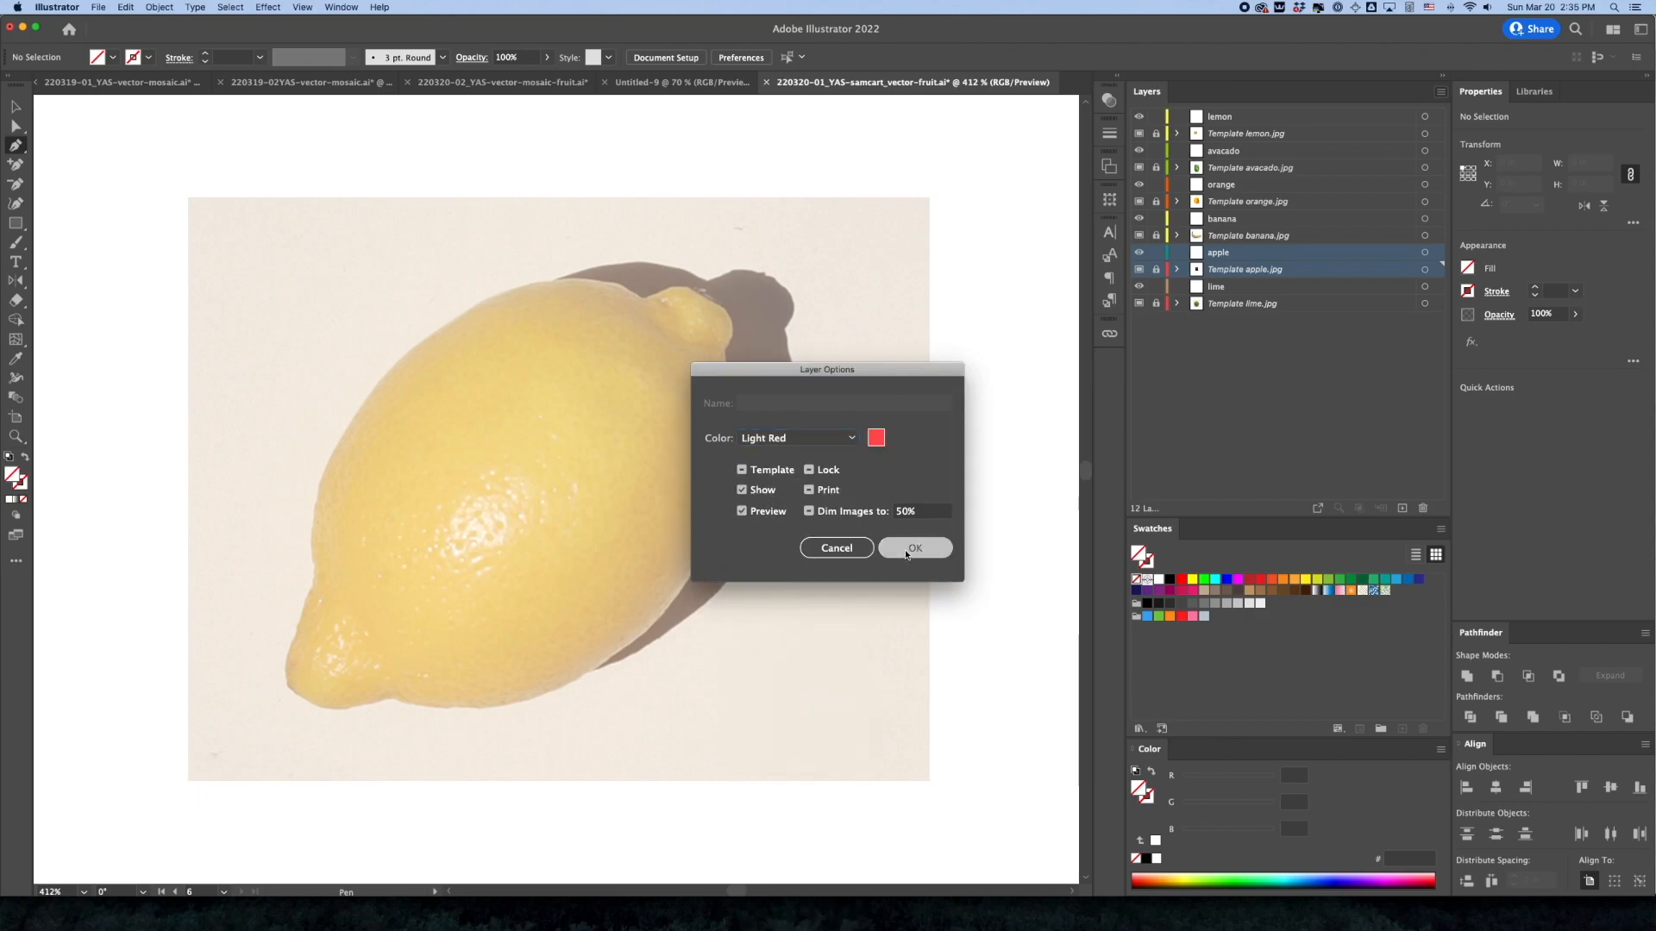
pyautogui.click(915, 549)
# Select the lime layer together with Template lime.jpg and set their shared layer color to Green
pyautogui.click(1216, 286)
pyautogui.keyDown('shift'); pyautogui.click(1242, 304); pyautogui.keyUp('shift')
pyautogui.click(1441, 92)
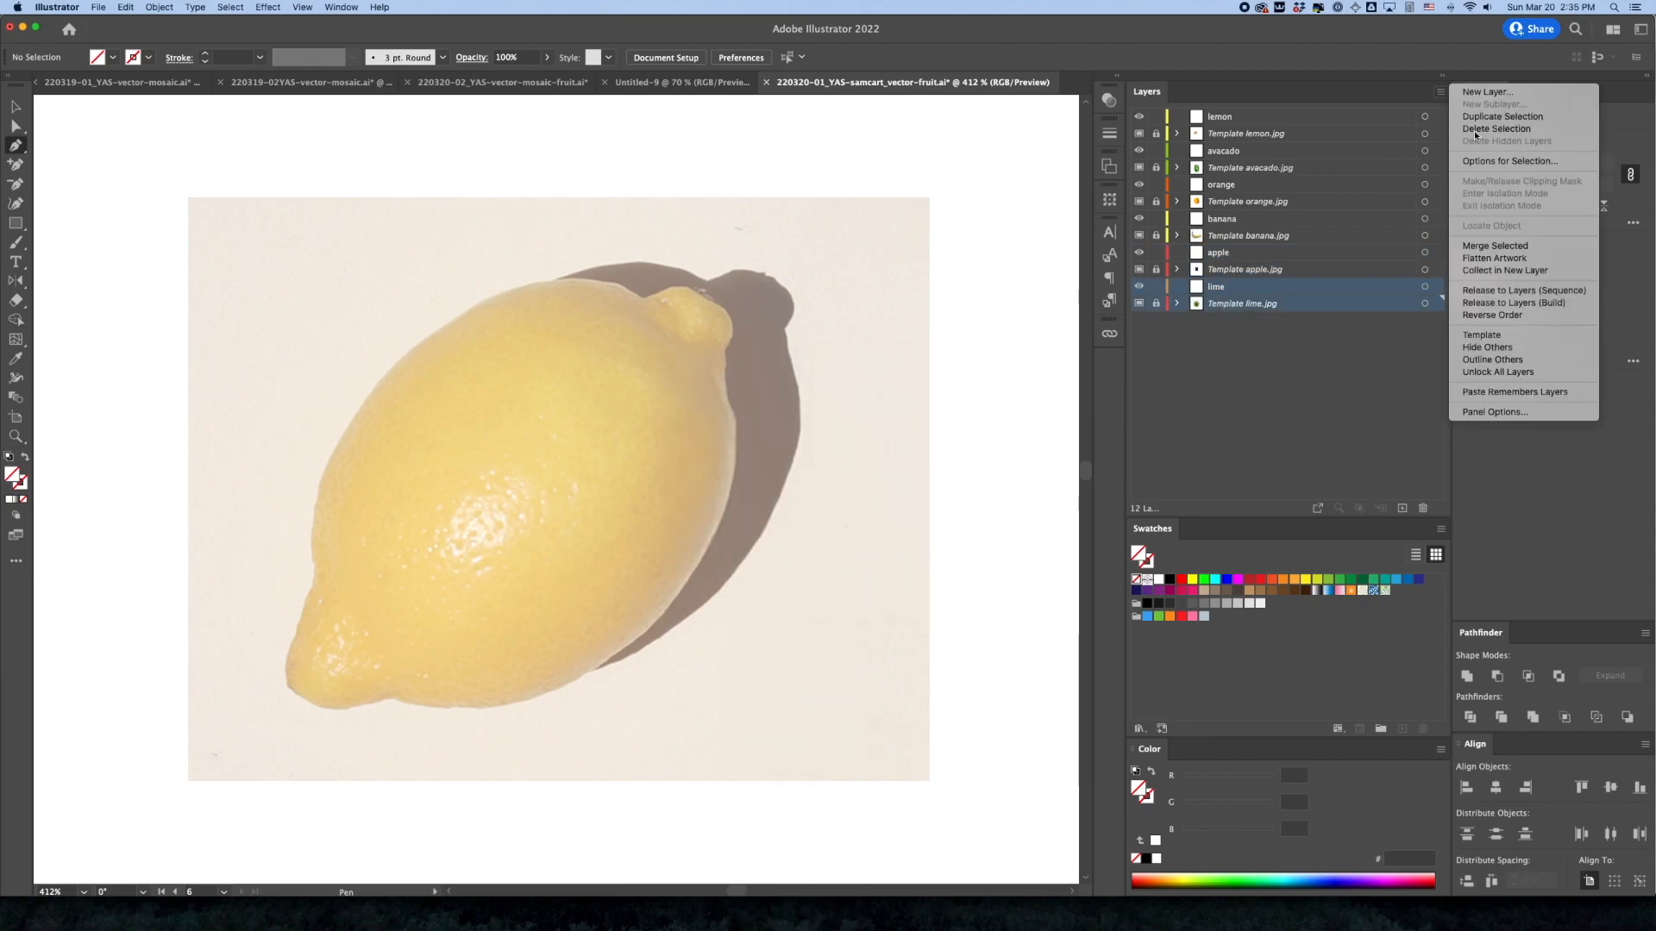
pyautogui.click(1478, 164)
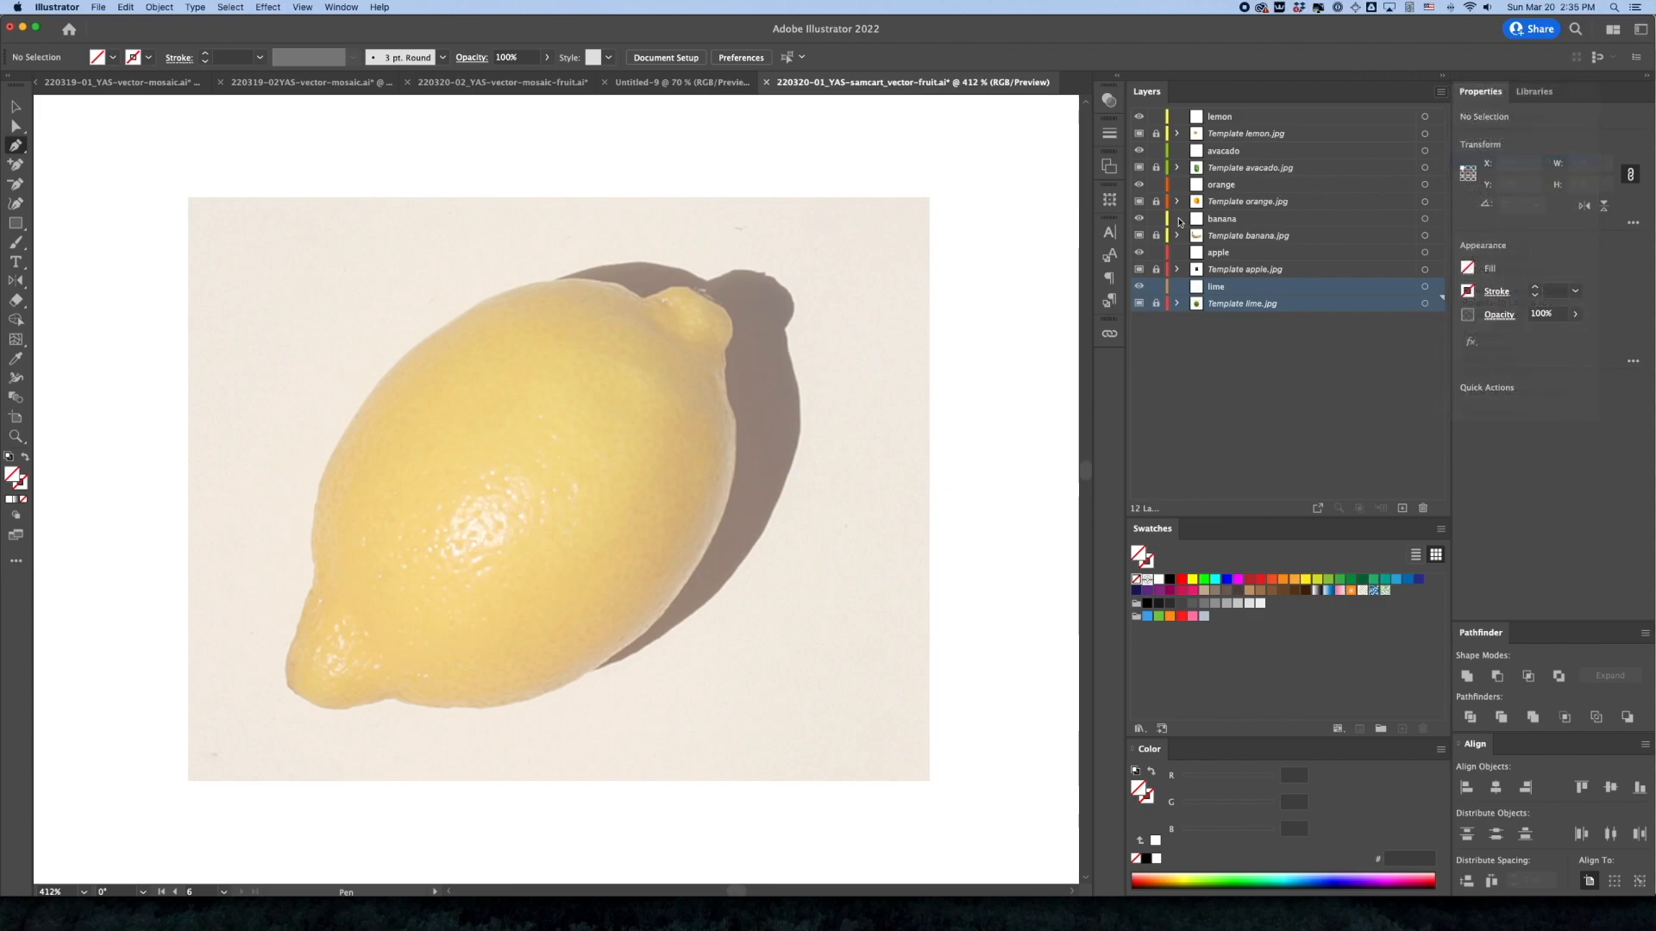
pyautogui.click(828, 440)
pyautogui.click(782, 511)
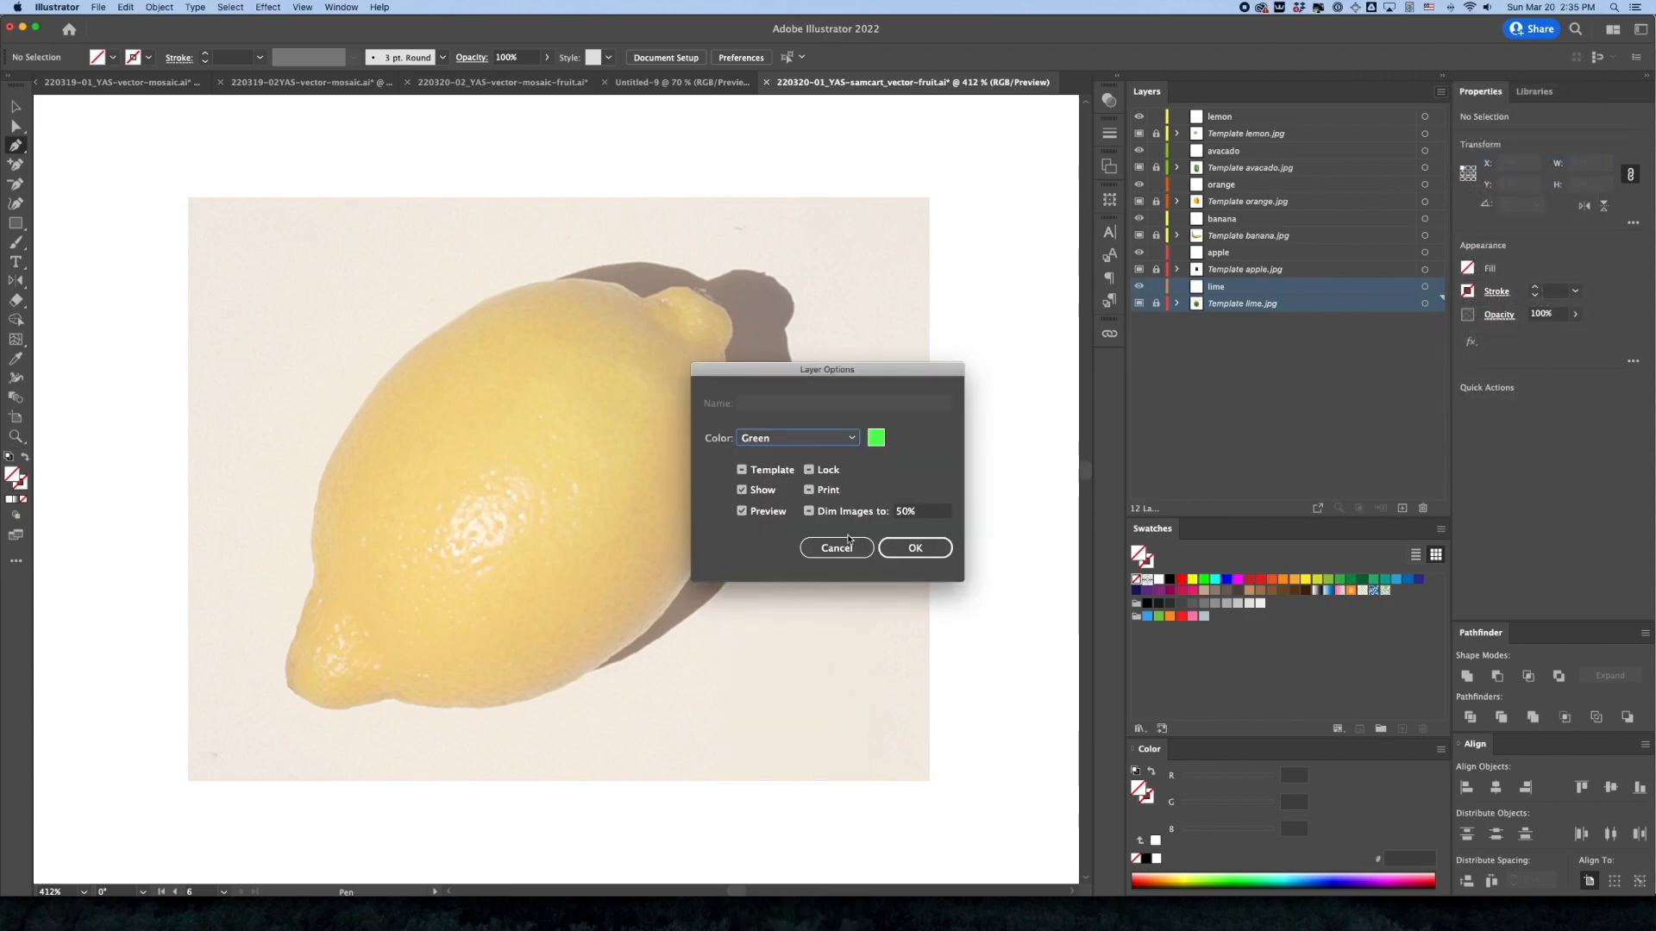
pyautogui.click(915, 548)
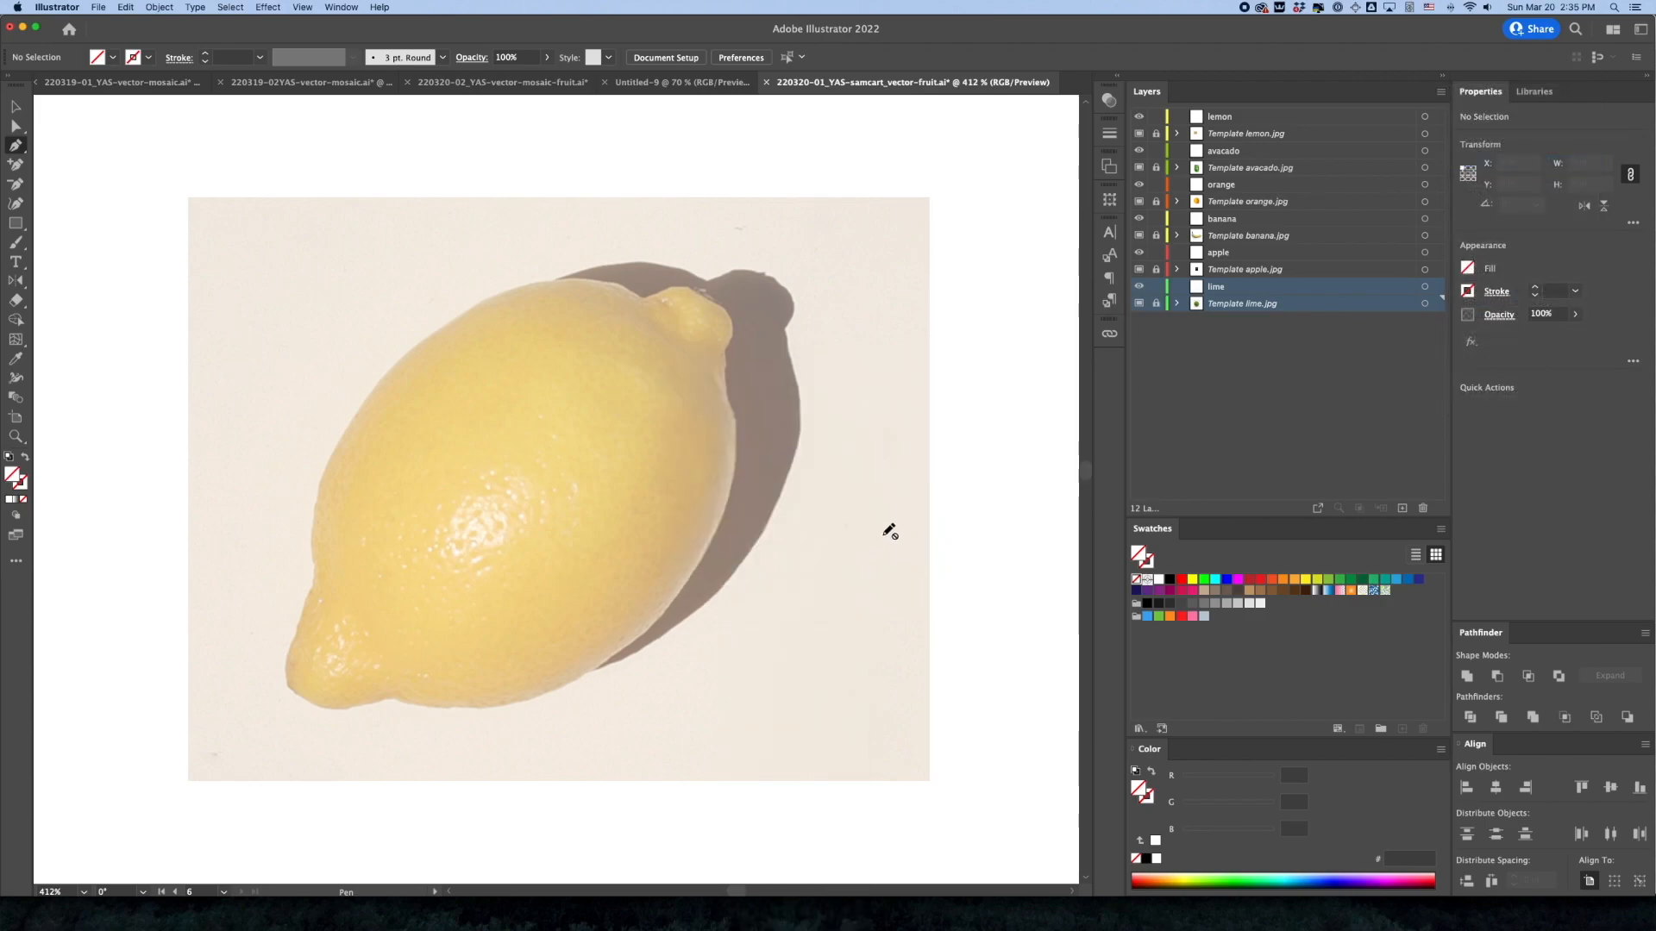
# Set the row size of the layer list to Large
pyautogui.click(1235, 132)
pyautogui.click(1221, 219)
pyautogui.click(1244, 370)
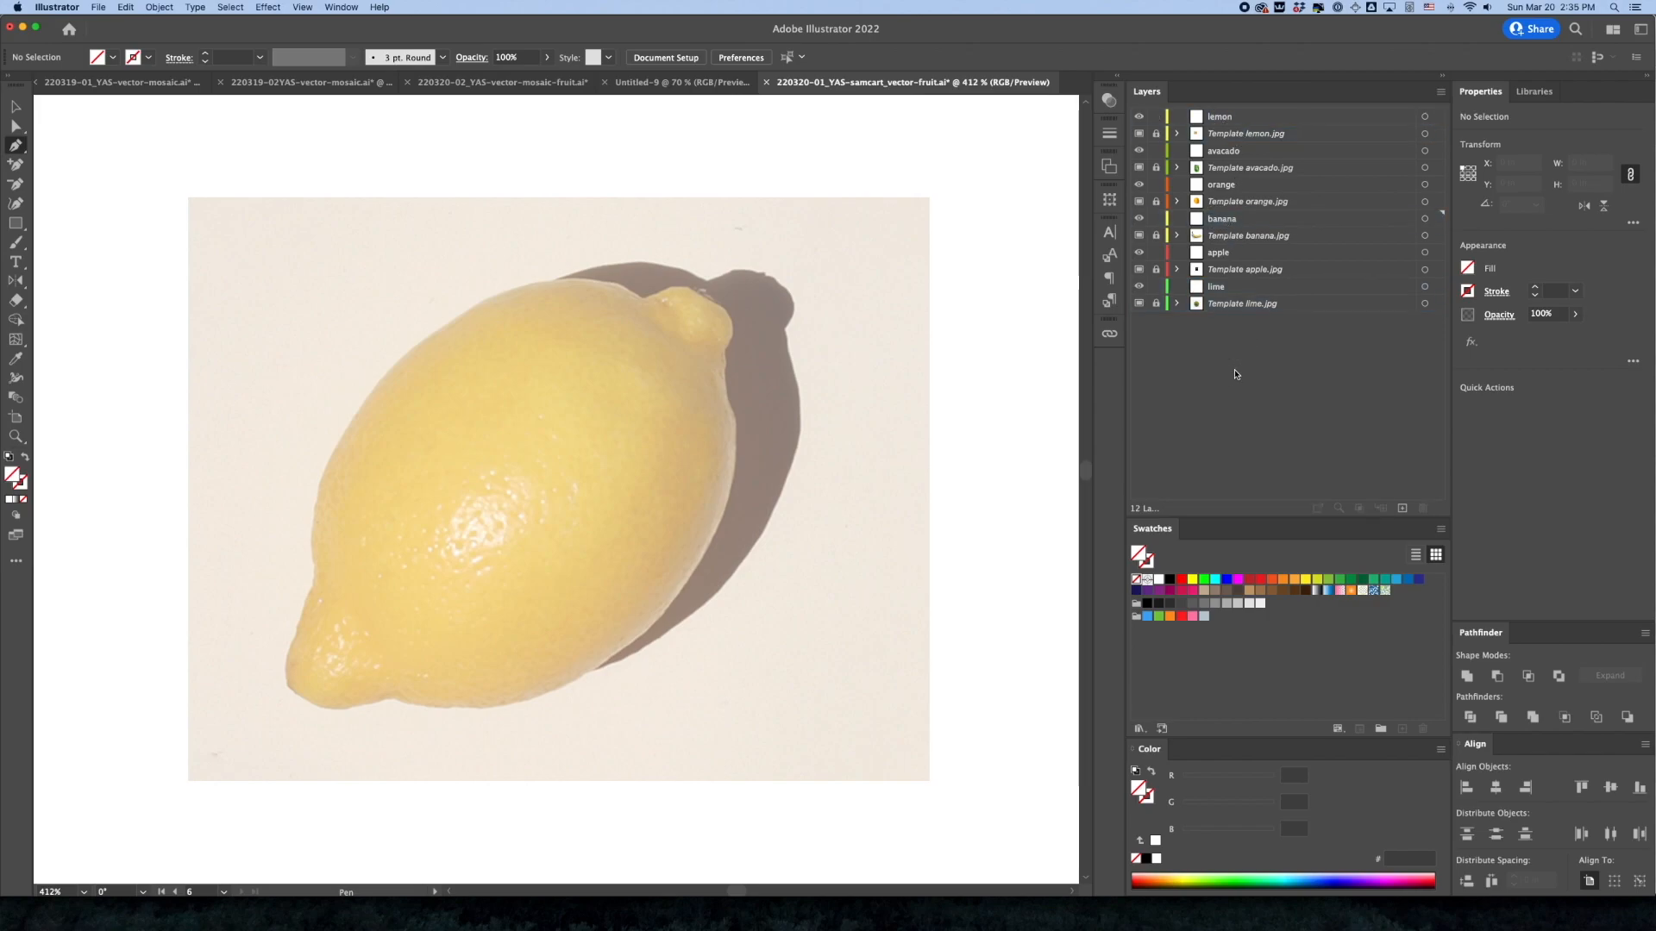
pyautogui.click(1229, 131)
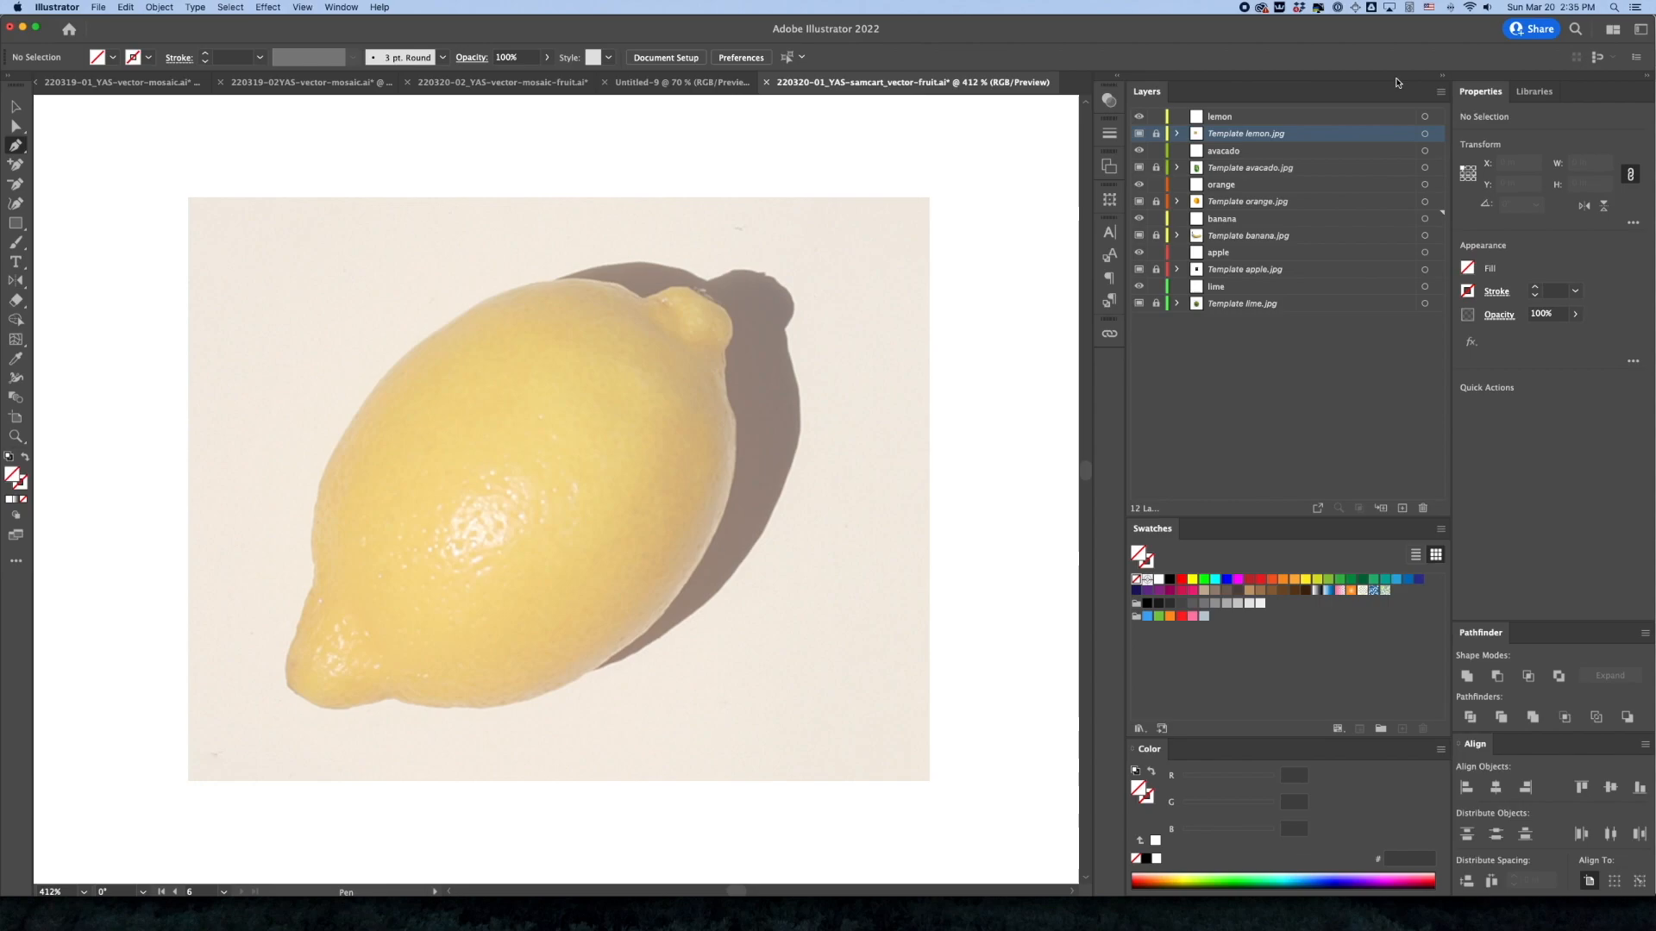
pyautogui.click(1440, 91)
pyautogui.click(1501, 413)
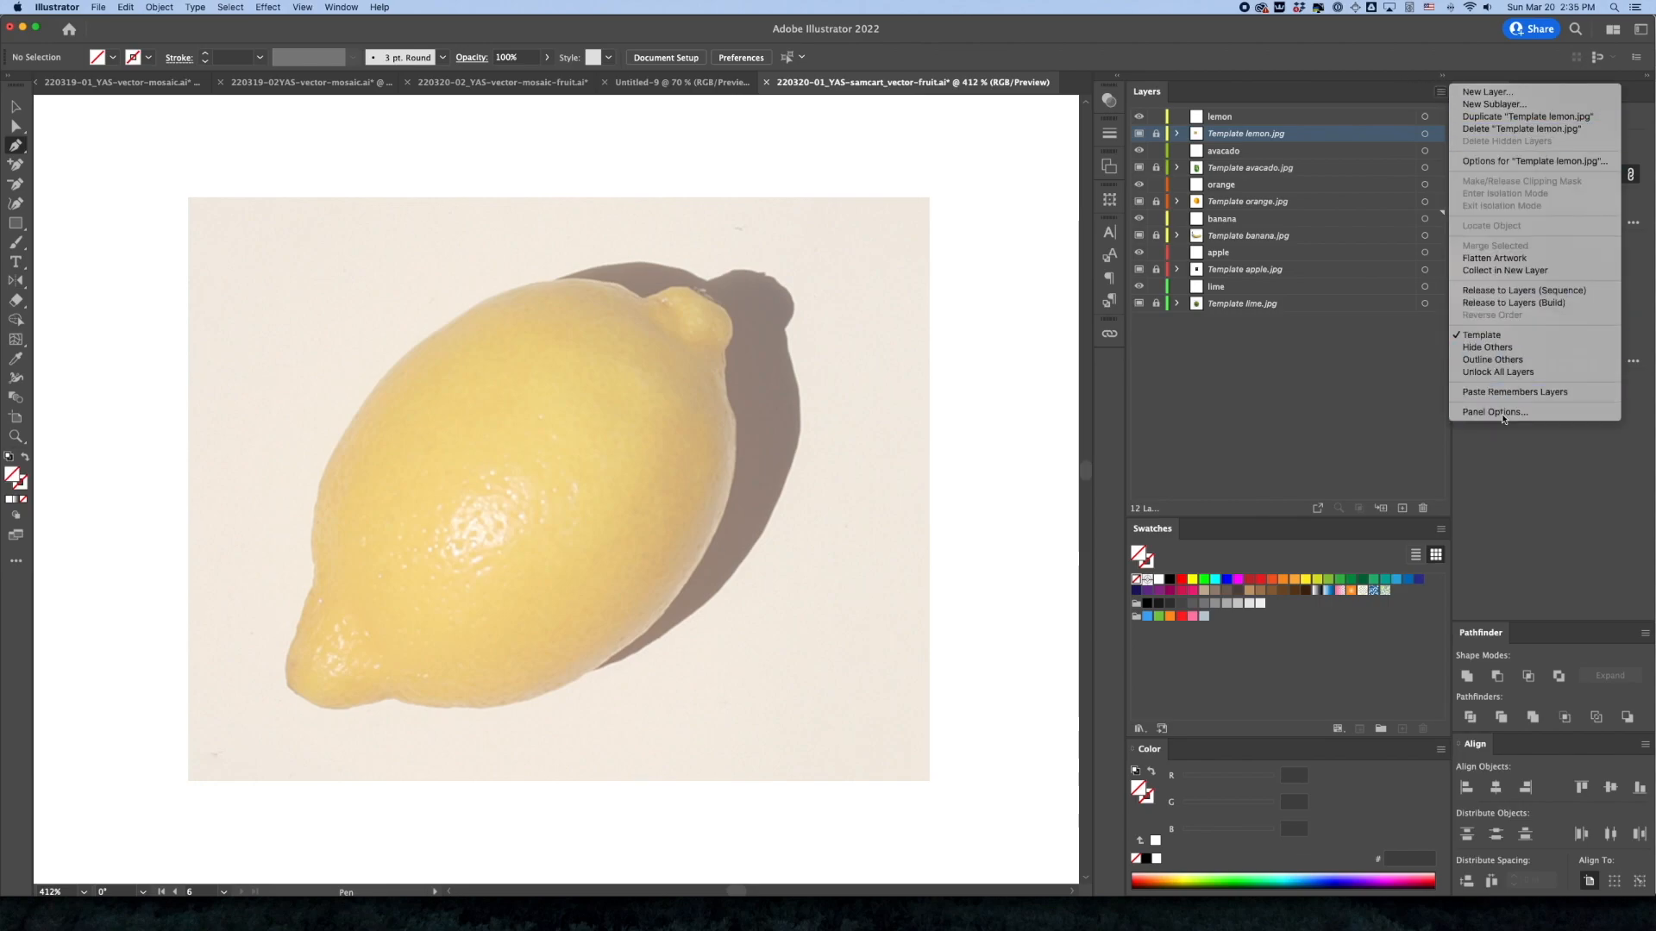
pyautogui.click(759, 405)
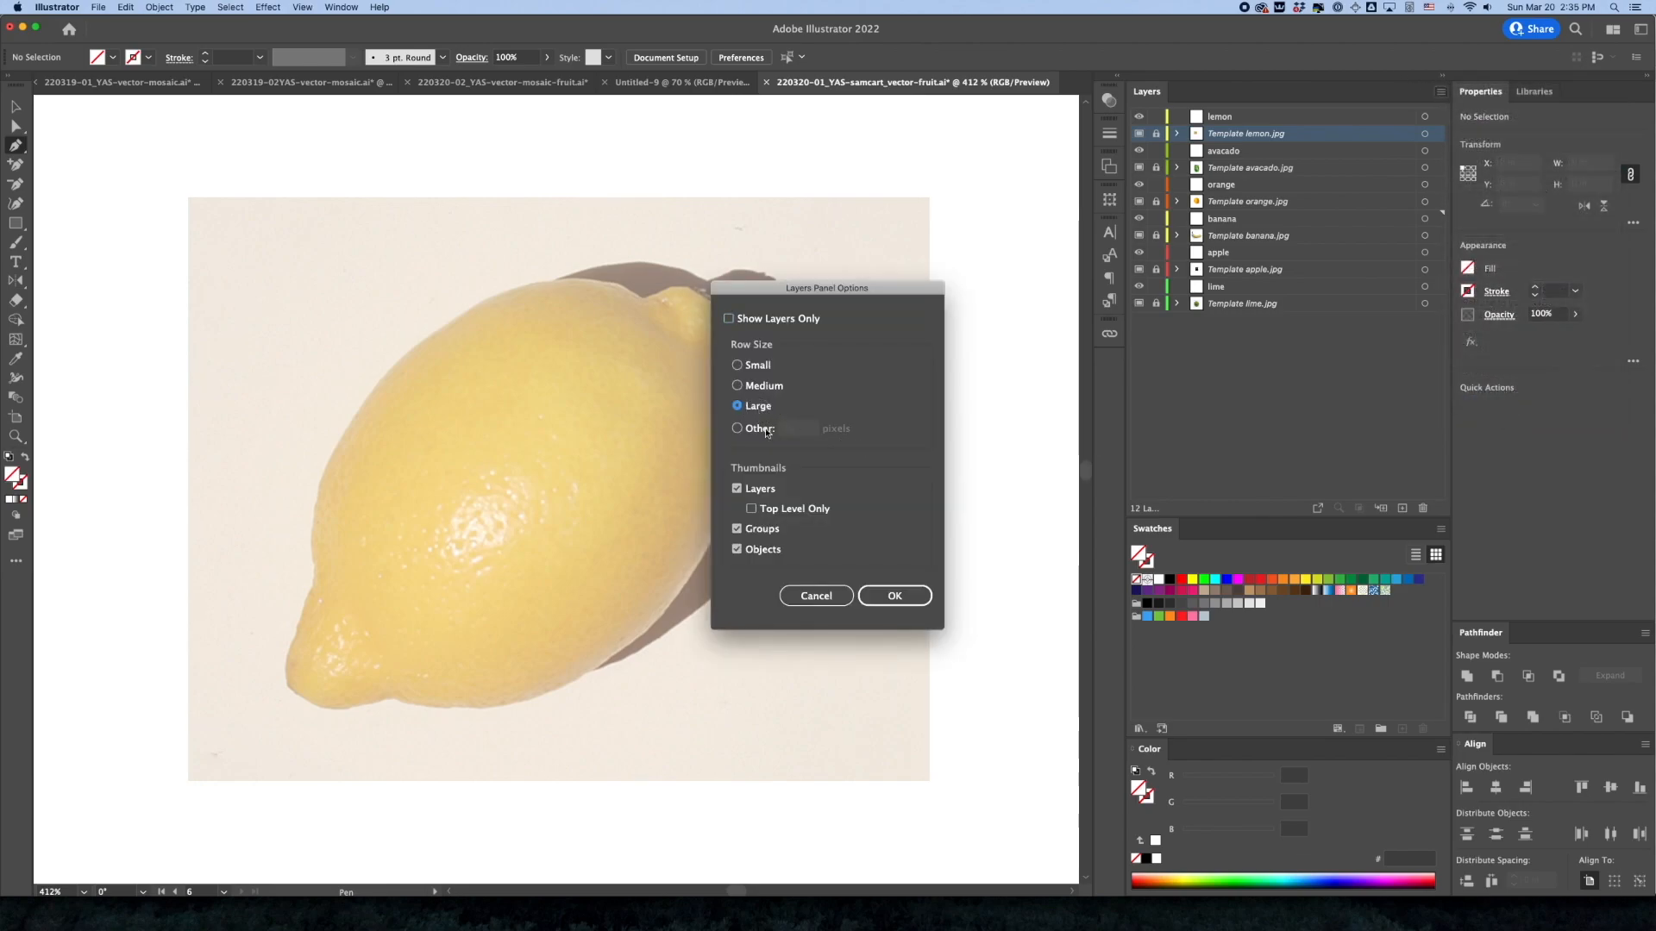
pyautogui.click(894, 595)
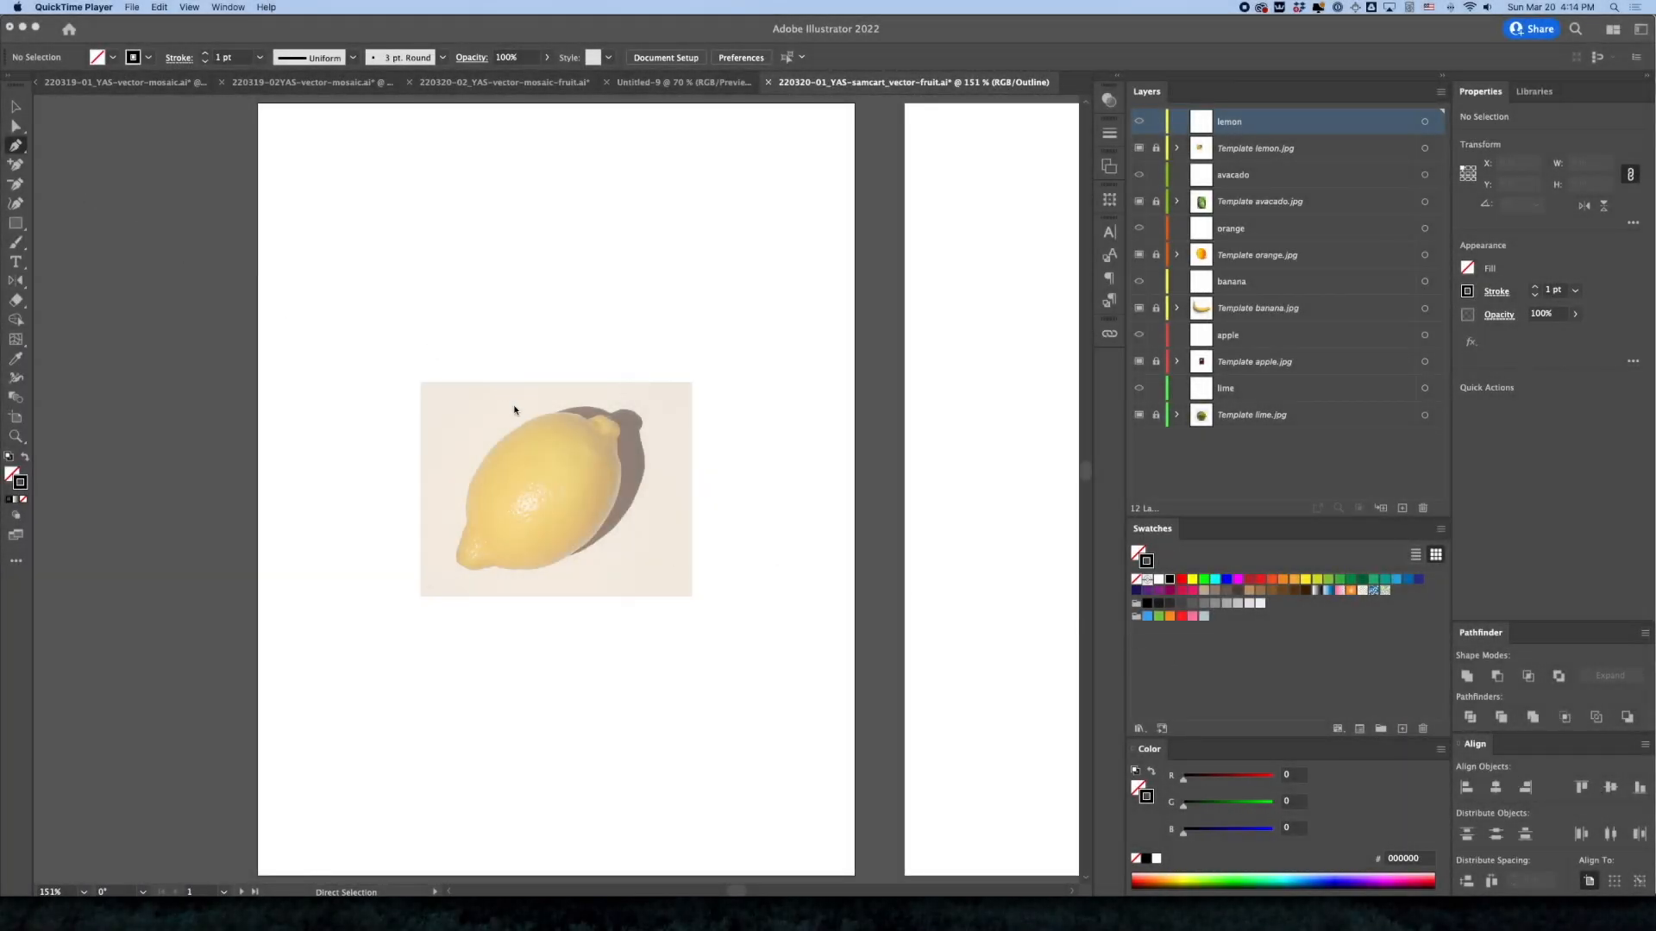
# Start a Pen tool path on the lemon layer along the upper-left edge of the lemon photo
pyautogui.click(564, 494)
pyautogui.press('z')
pyautogui.click(560, 496)
pyautogui.click(563, 495)
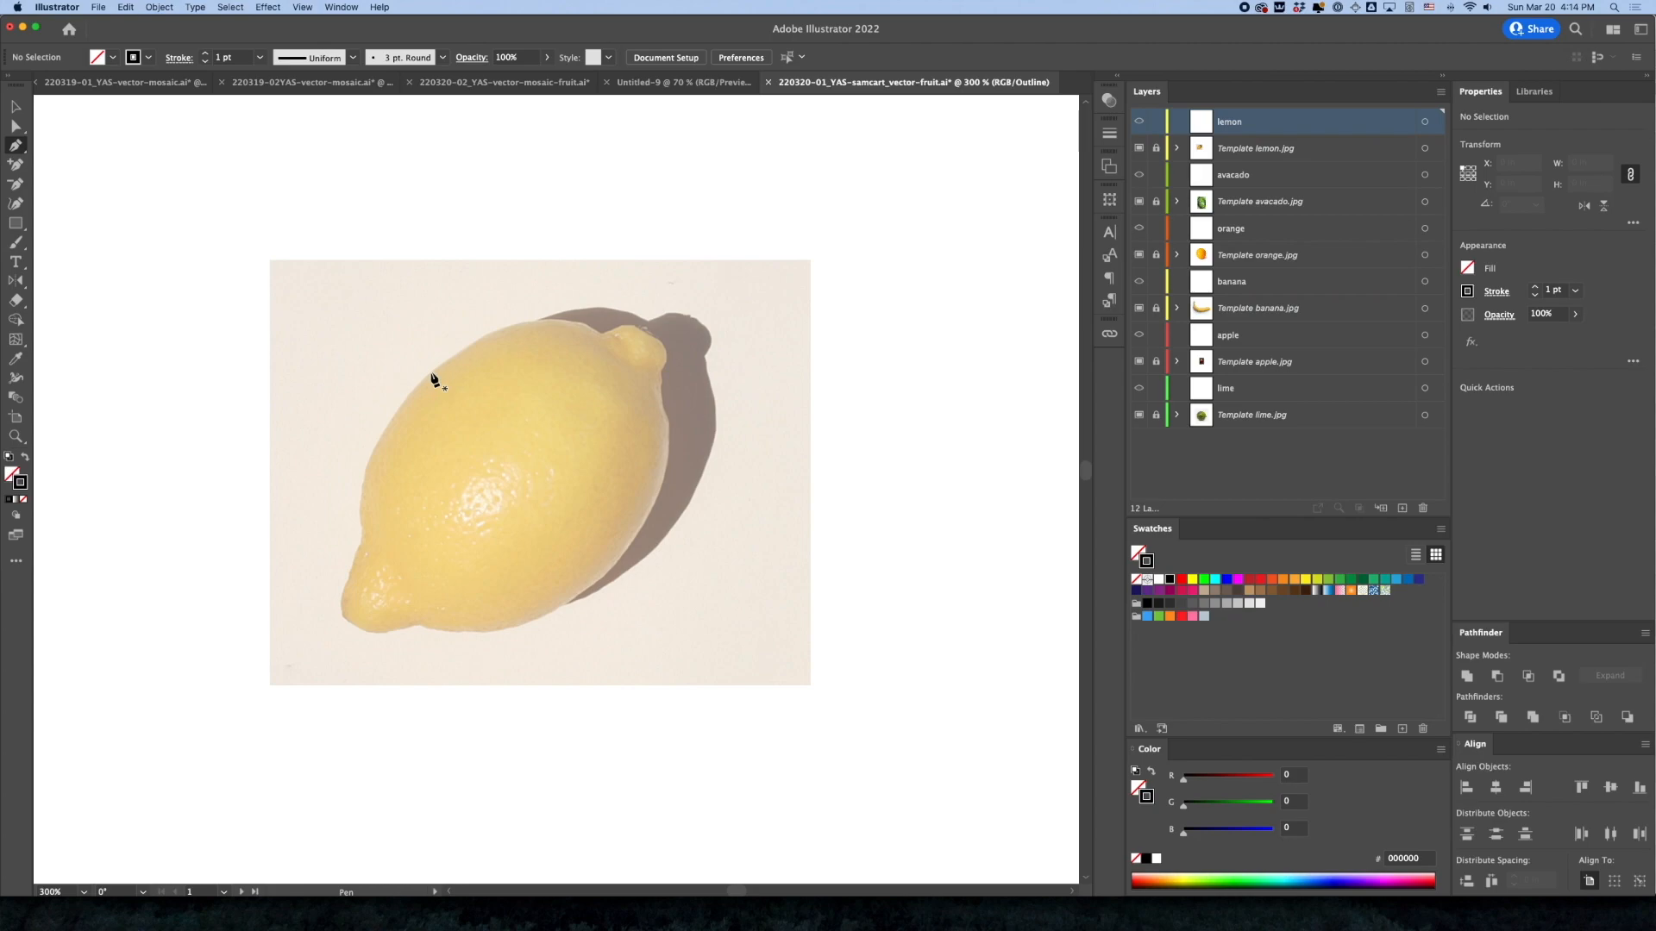
pyautogui.click(431, 374)
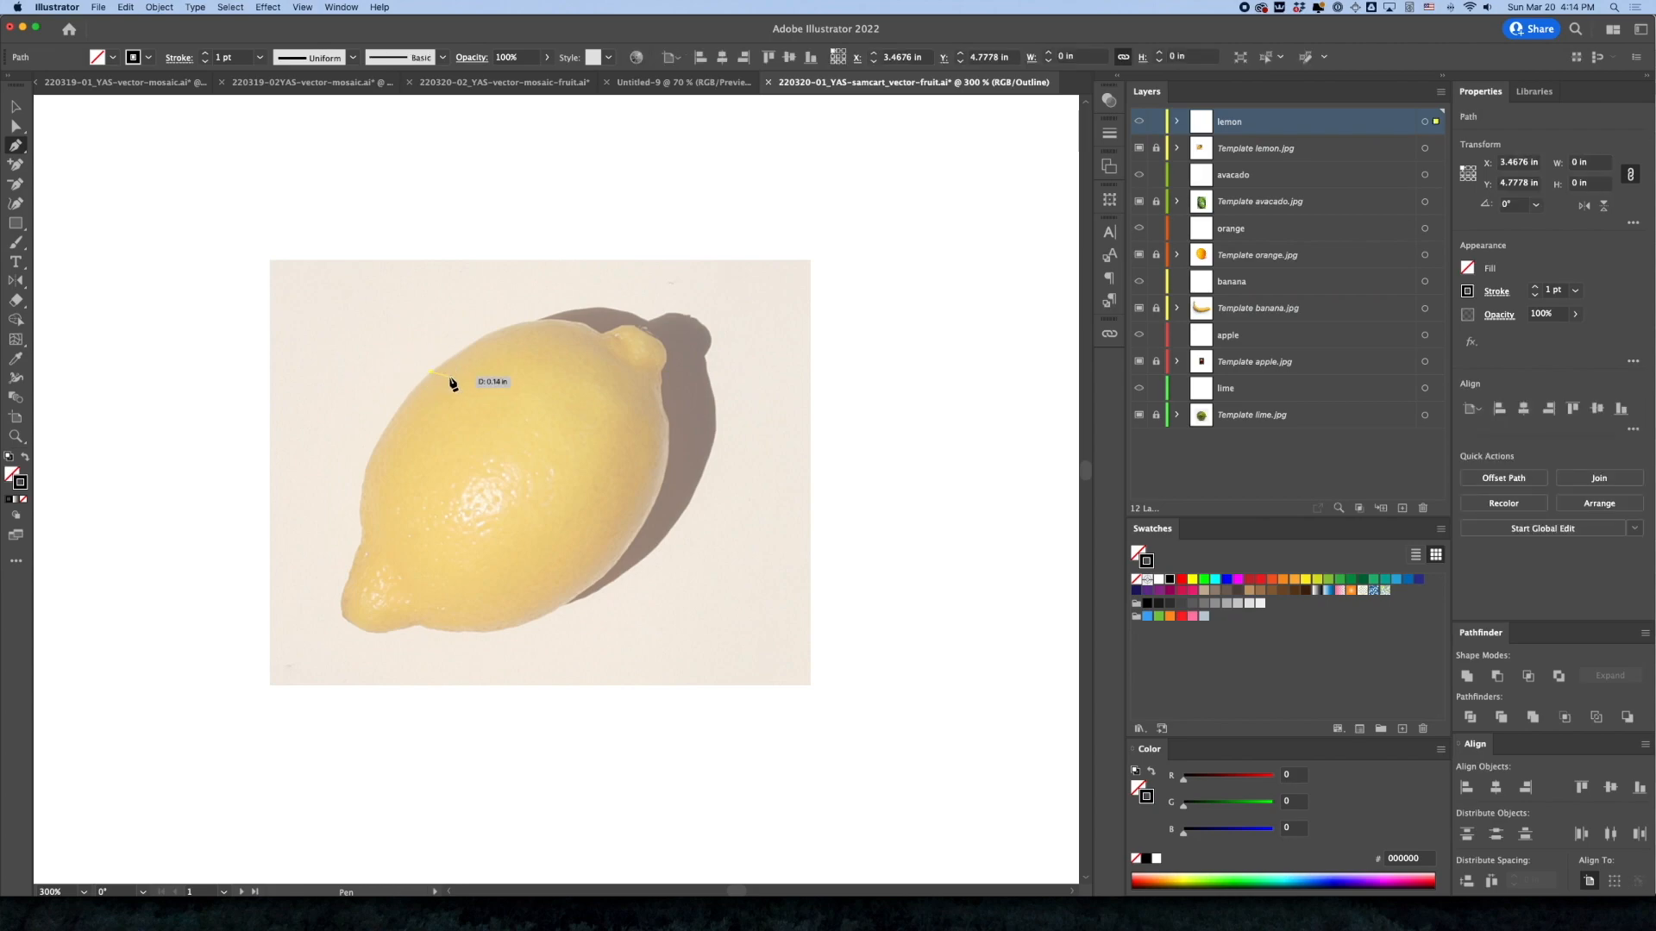
pyautogui.moveTo(452, 383); pyautogui.dragTo(477, 350)
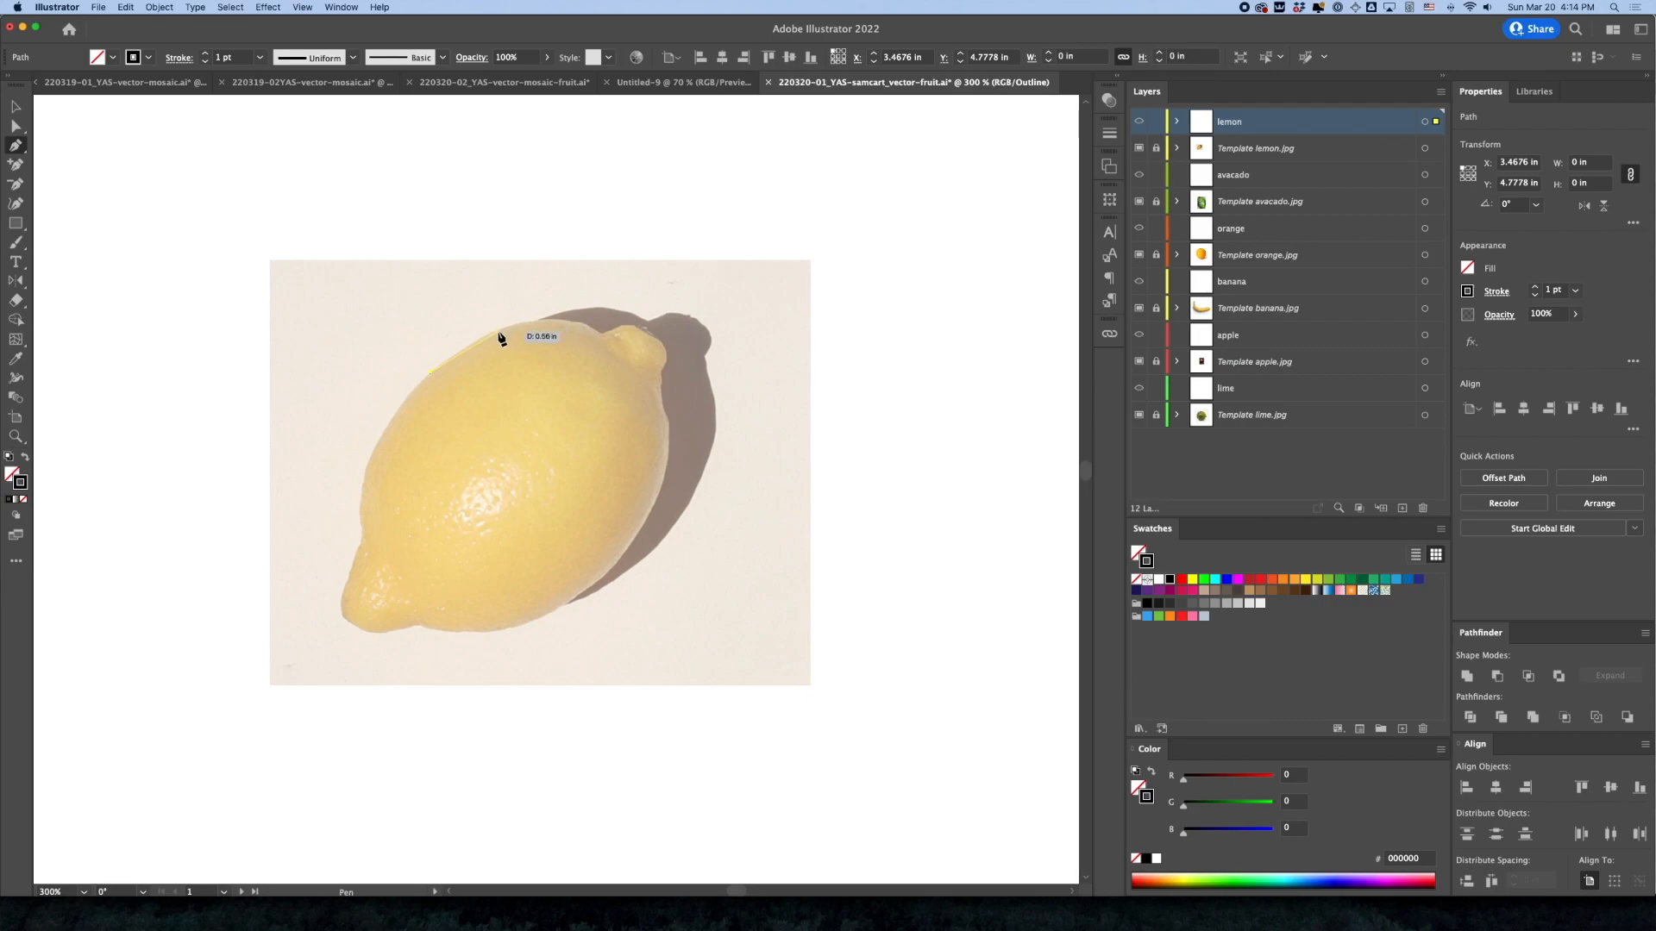
# Switch from outline to preview display and add a curved Pen tool anchor along the lemon's upper edge
pyautogui.press('super+y')
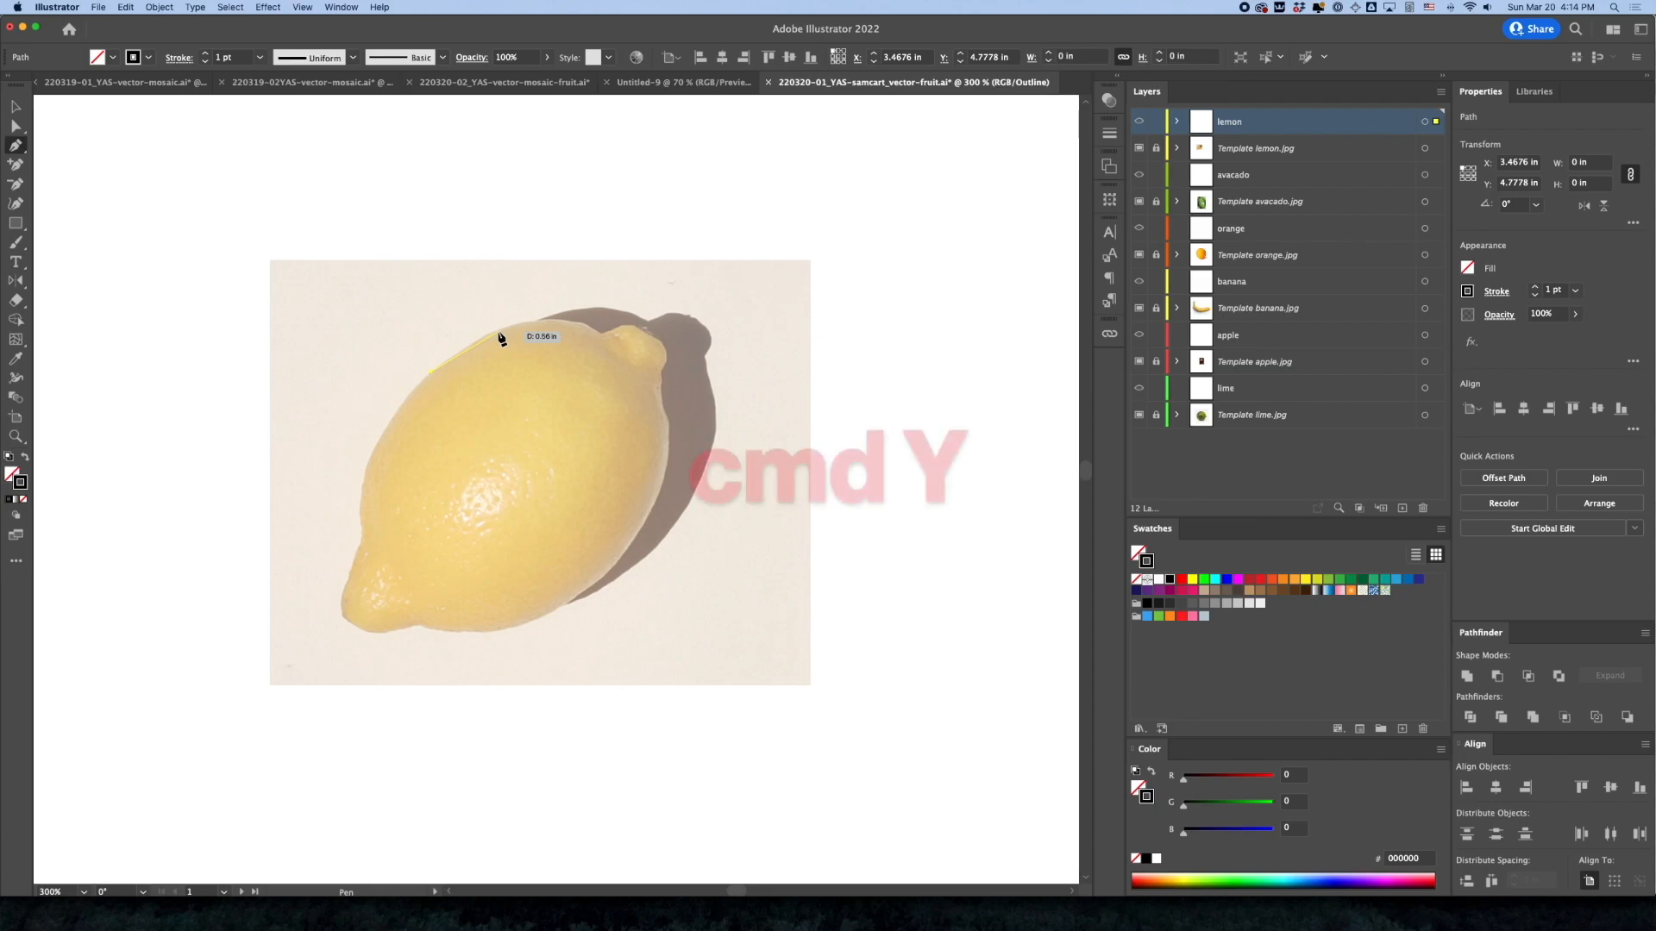
pyautogui.press('super+y')
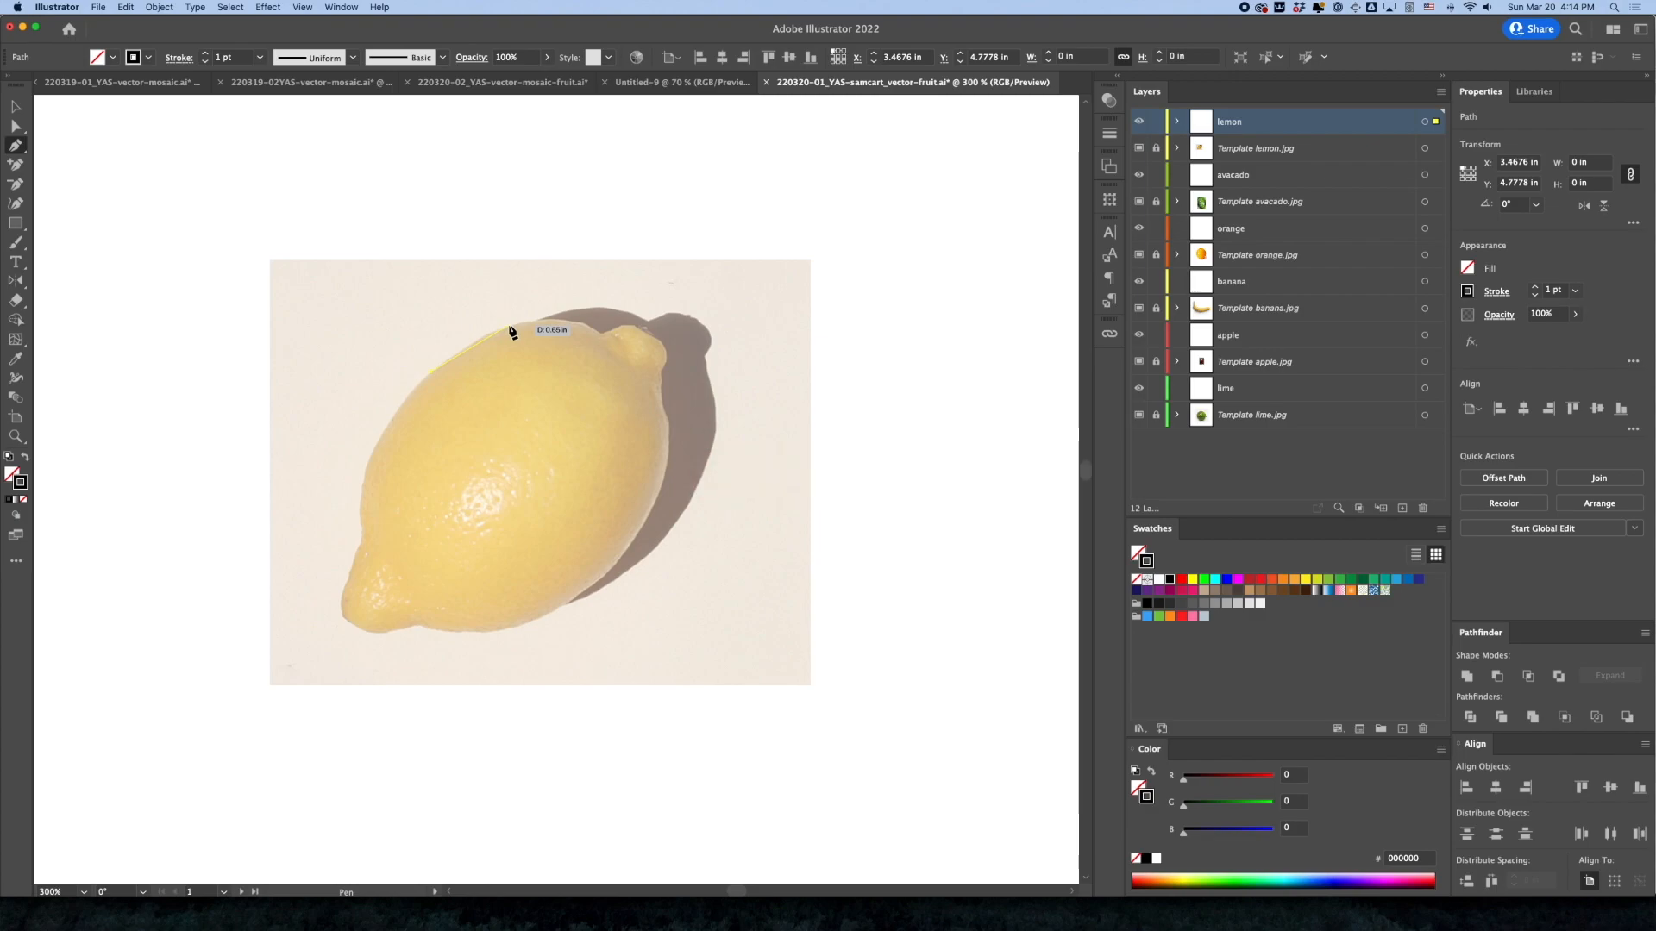
pyautogui.press('super+space')
pyautogui.click(513, 347)
pyautogui.moveTo(607, 461); pyautogui.dragTo(625, 451)
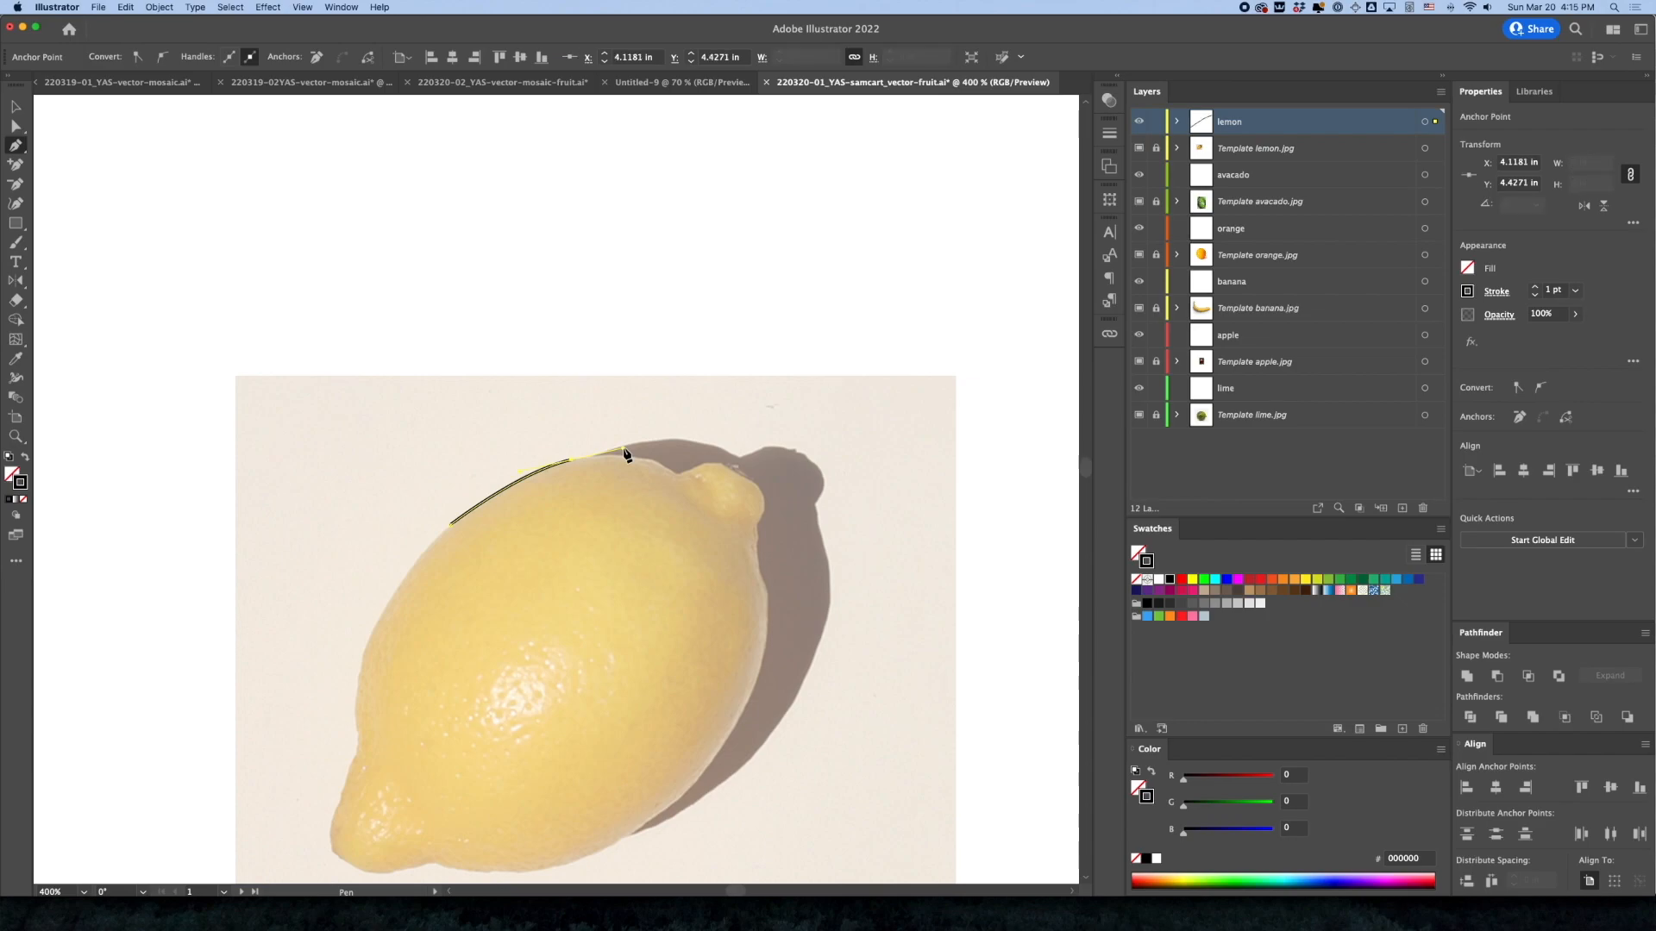
# Compare the lemon path in outline and preview display, leaving the document in Outline view
pyautogui.press('super')
pyautogui.press('super+y')
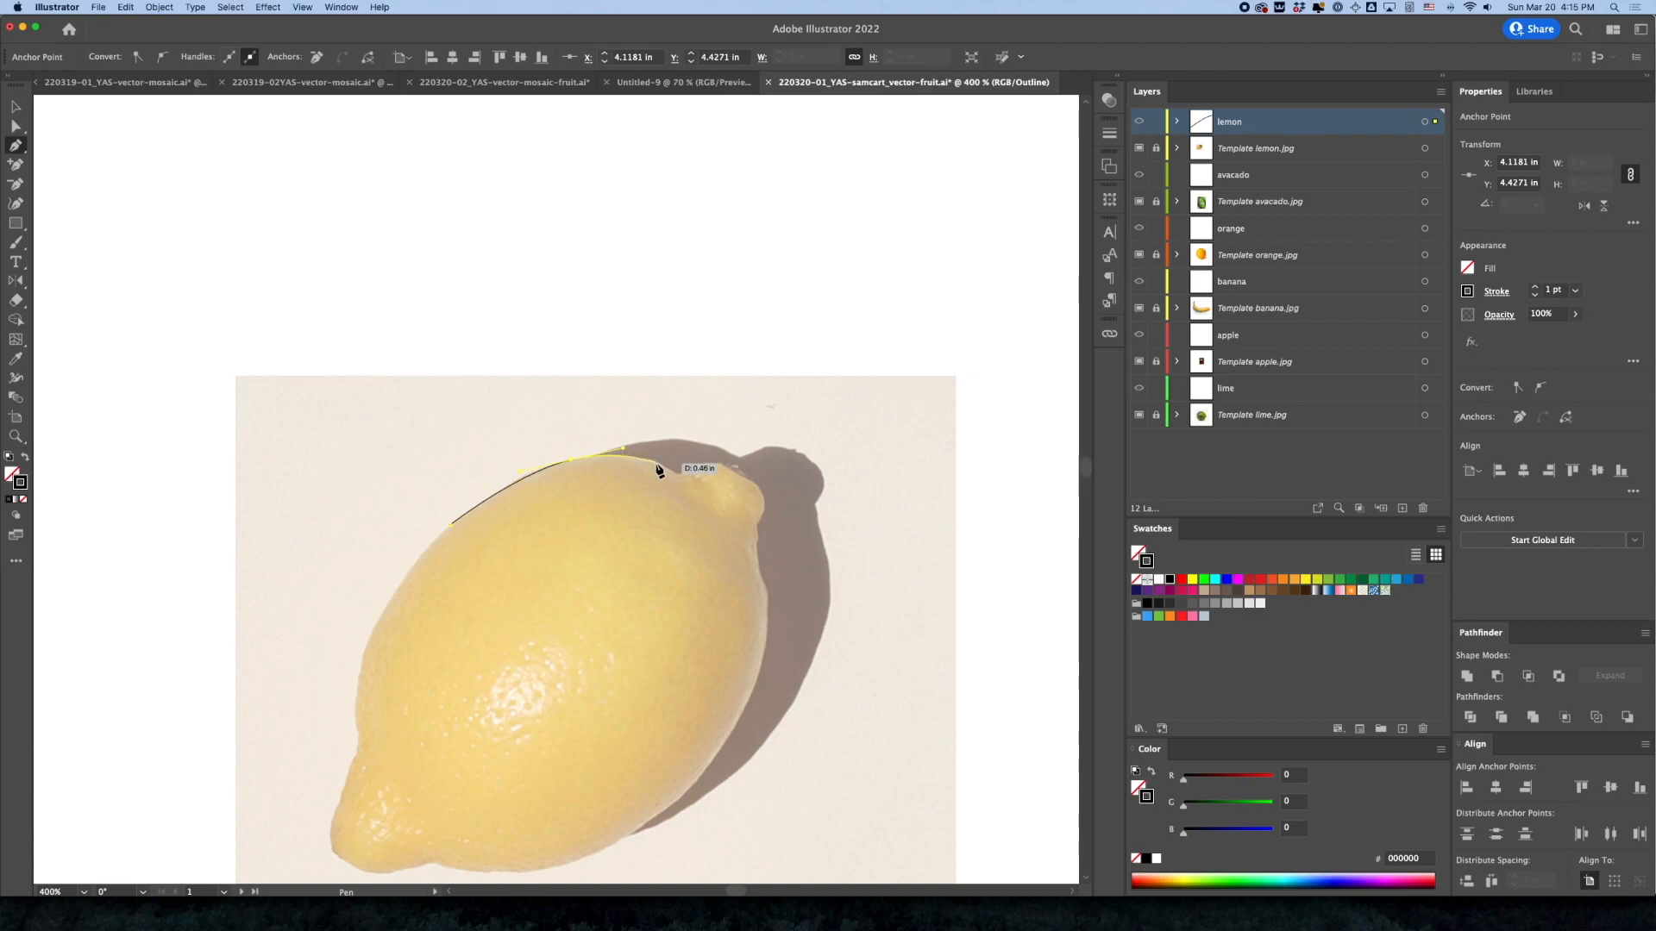
pyautogui.press('super')
pyautogui.press('super+y')
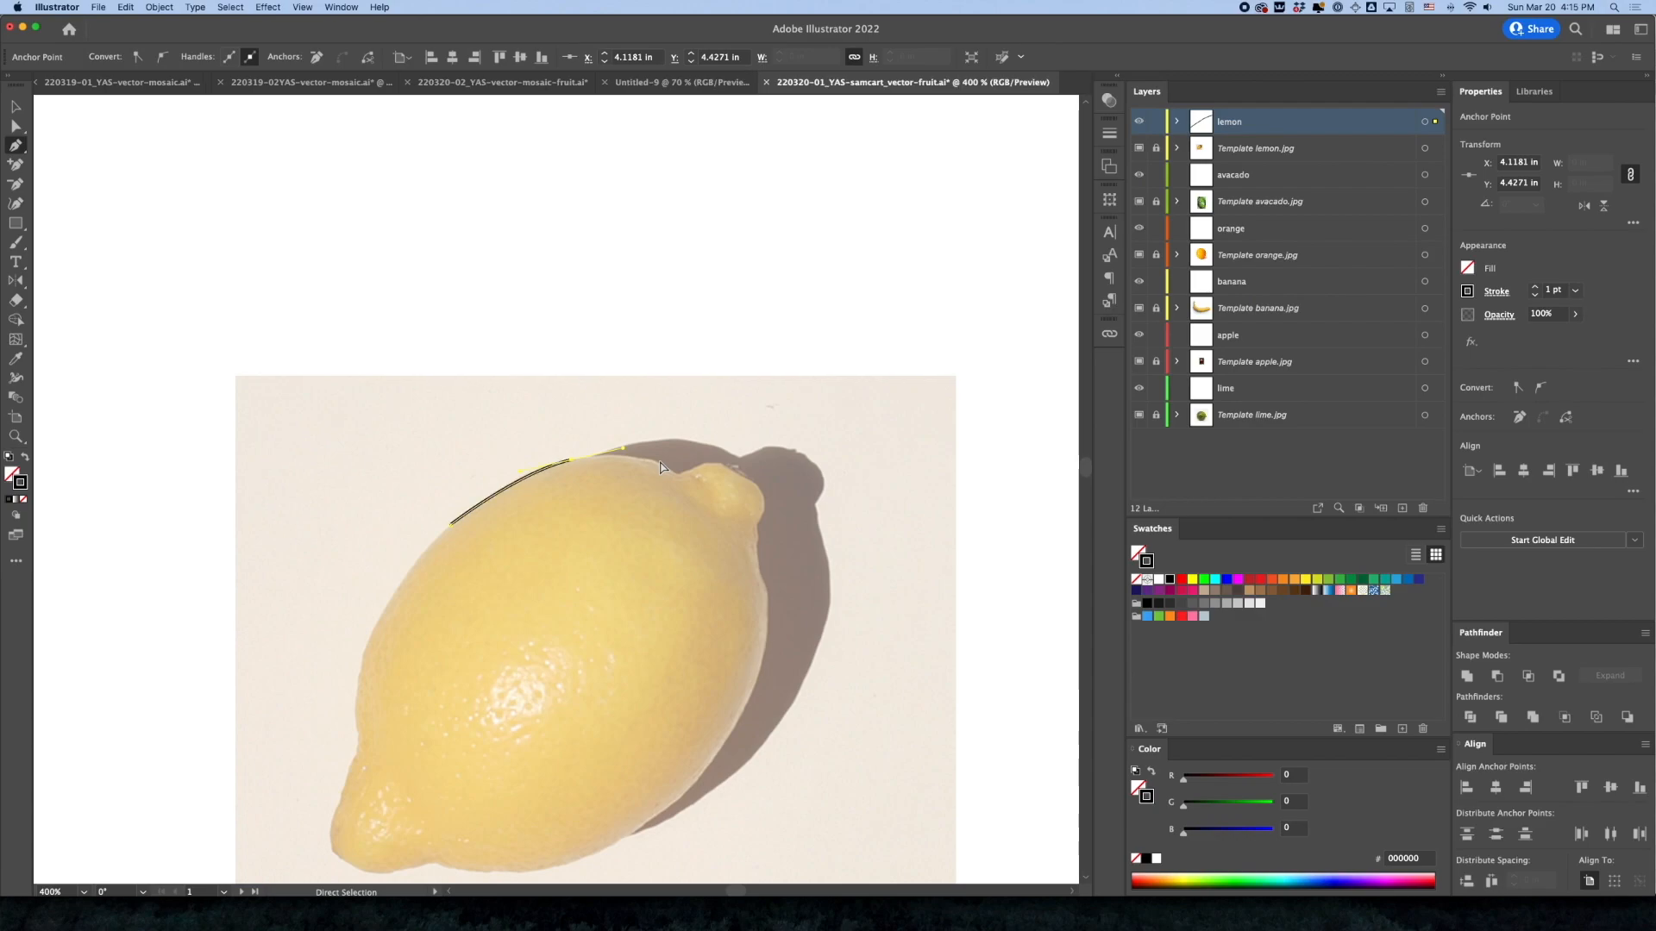
pyautogui.press('super+y')
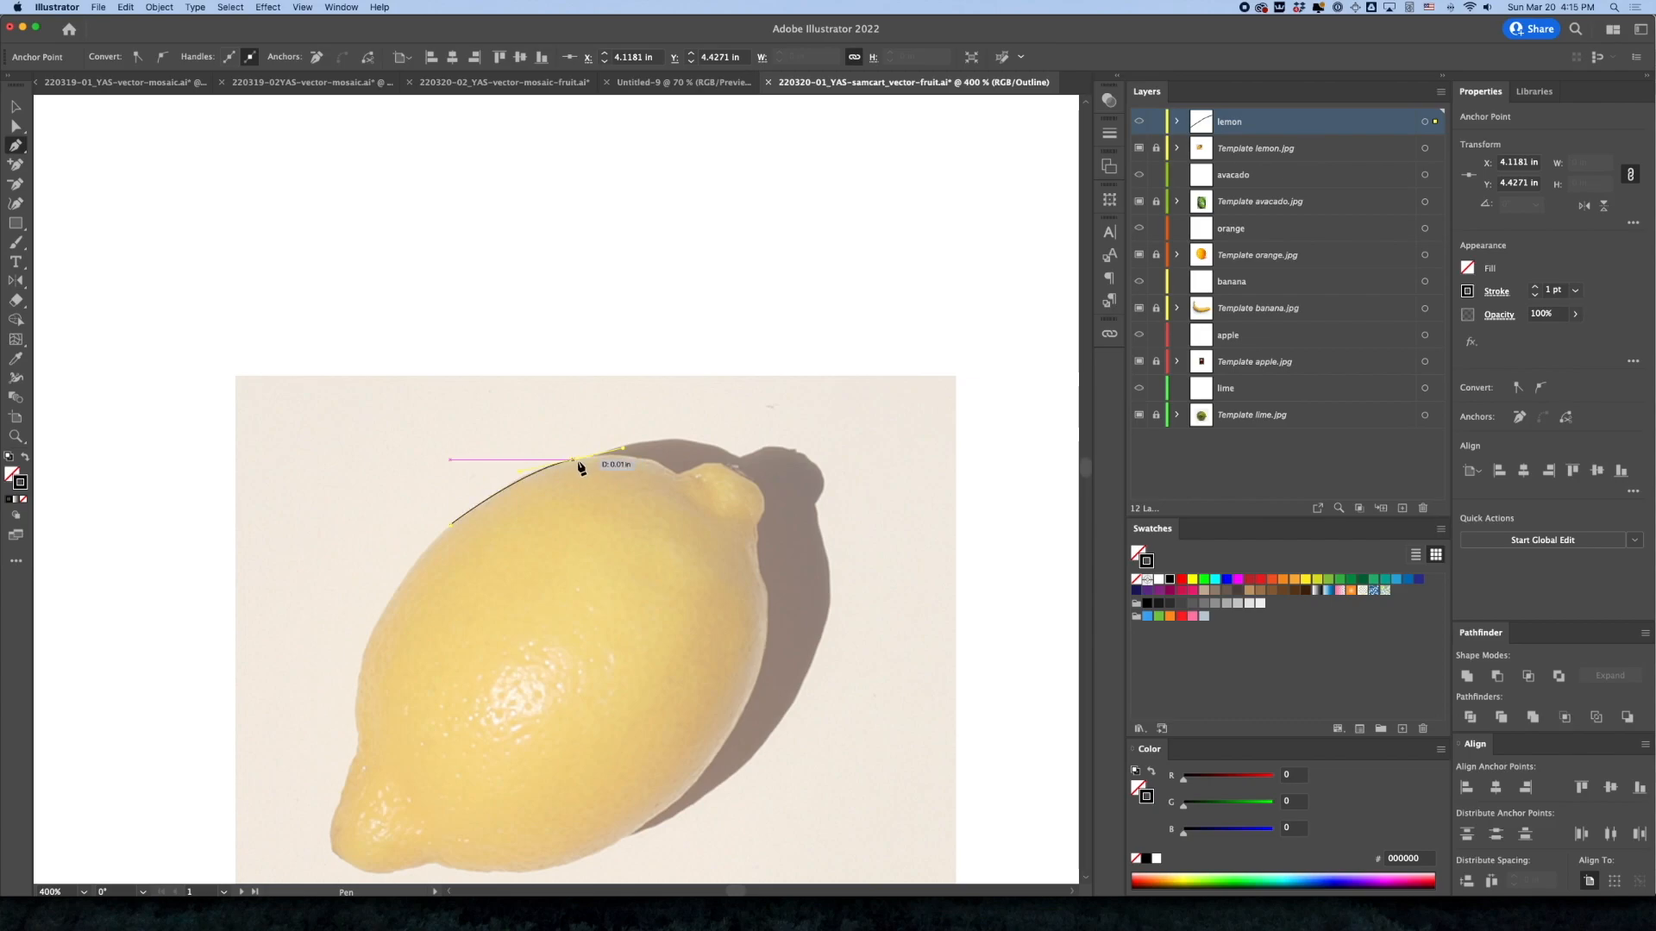
# Set the layer color of the lemon layer to Black
pyautogui.doubleClick(1253, 123)
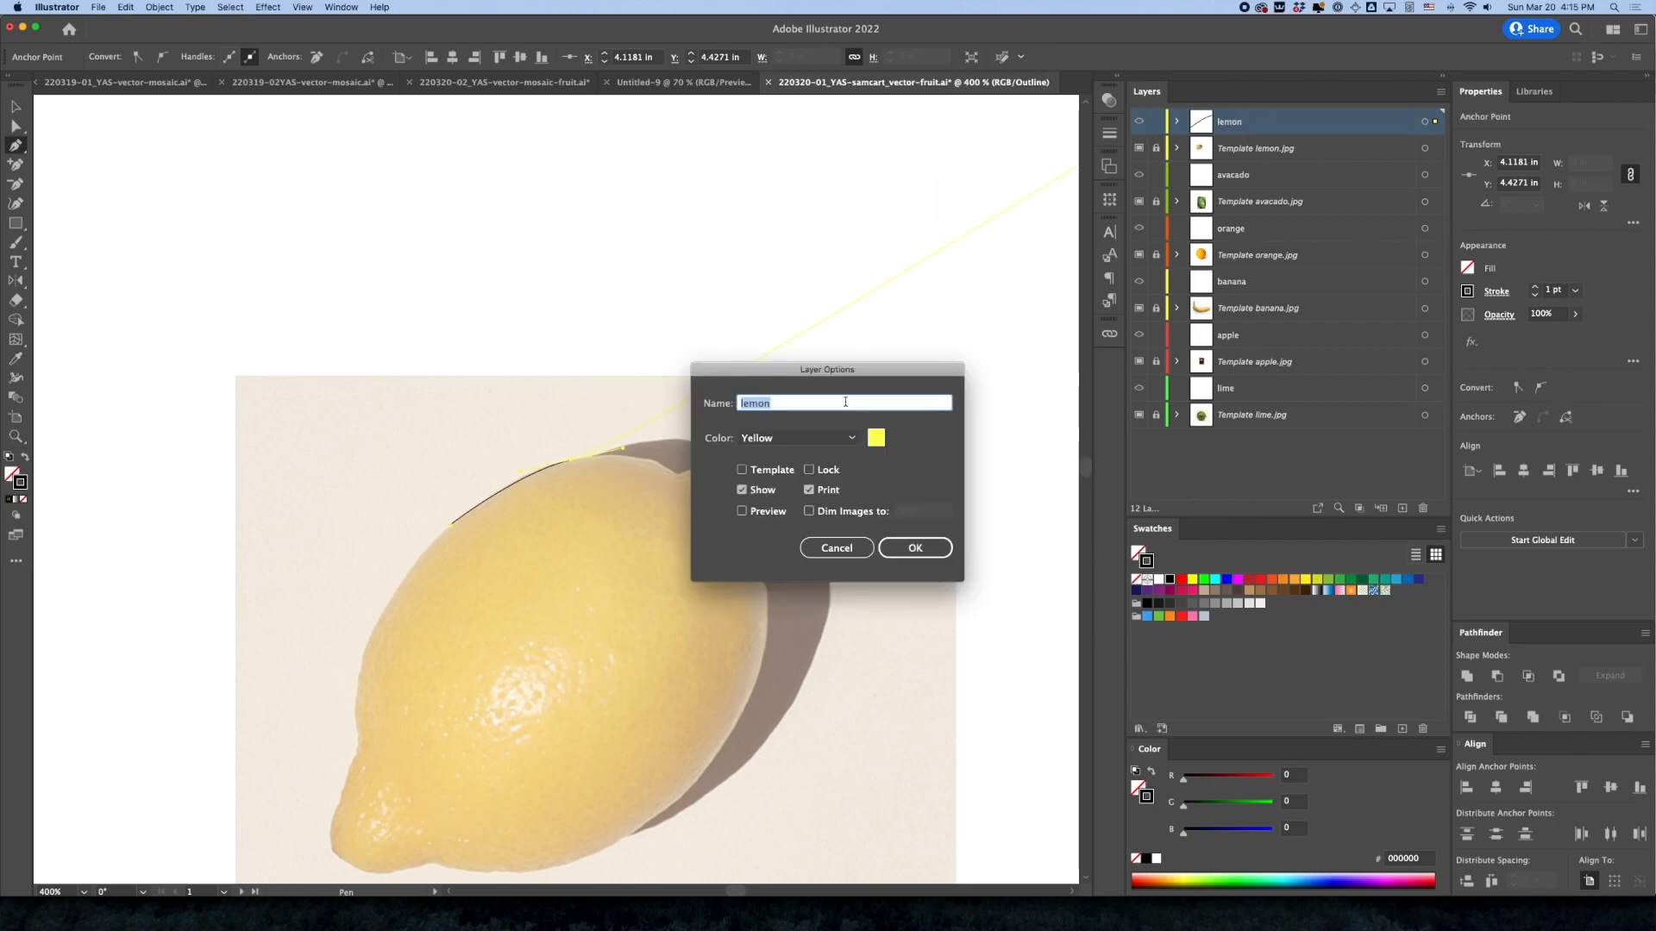
pyautogui.click(837, 438)
pyautogui.click(841, 576)
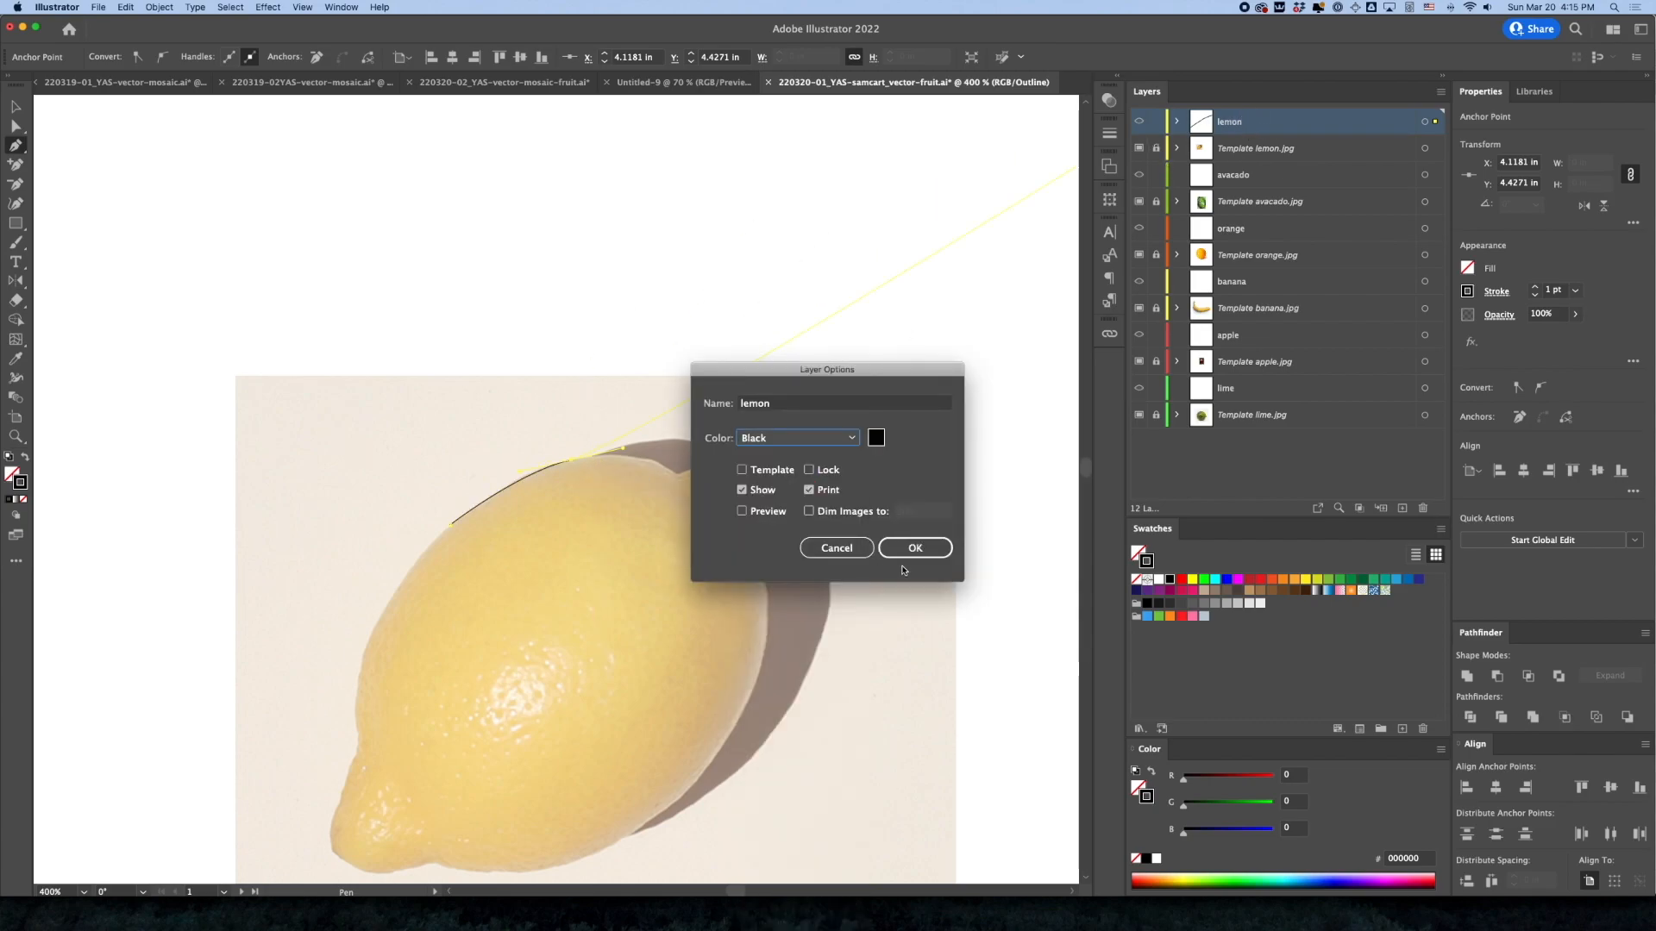
pyautogui.click(912, 548)
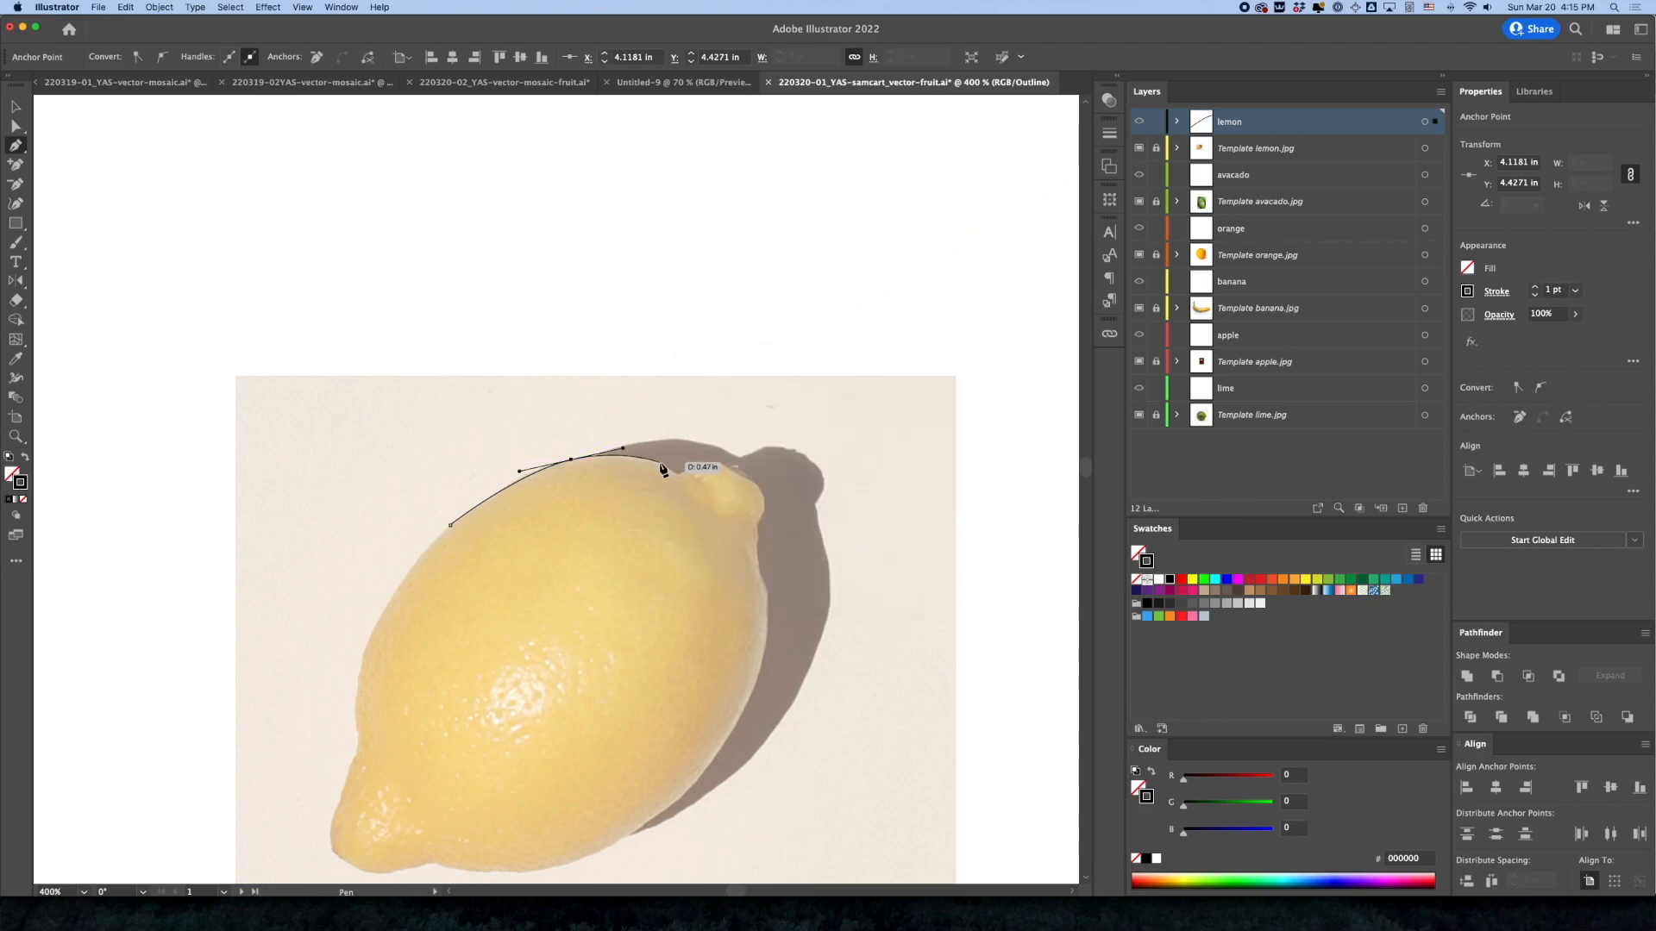
# Continue the Pen tool path along the lemon's top edge into the notch beside the stem nub
pyautogui.press('super')
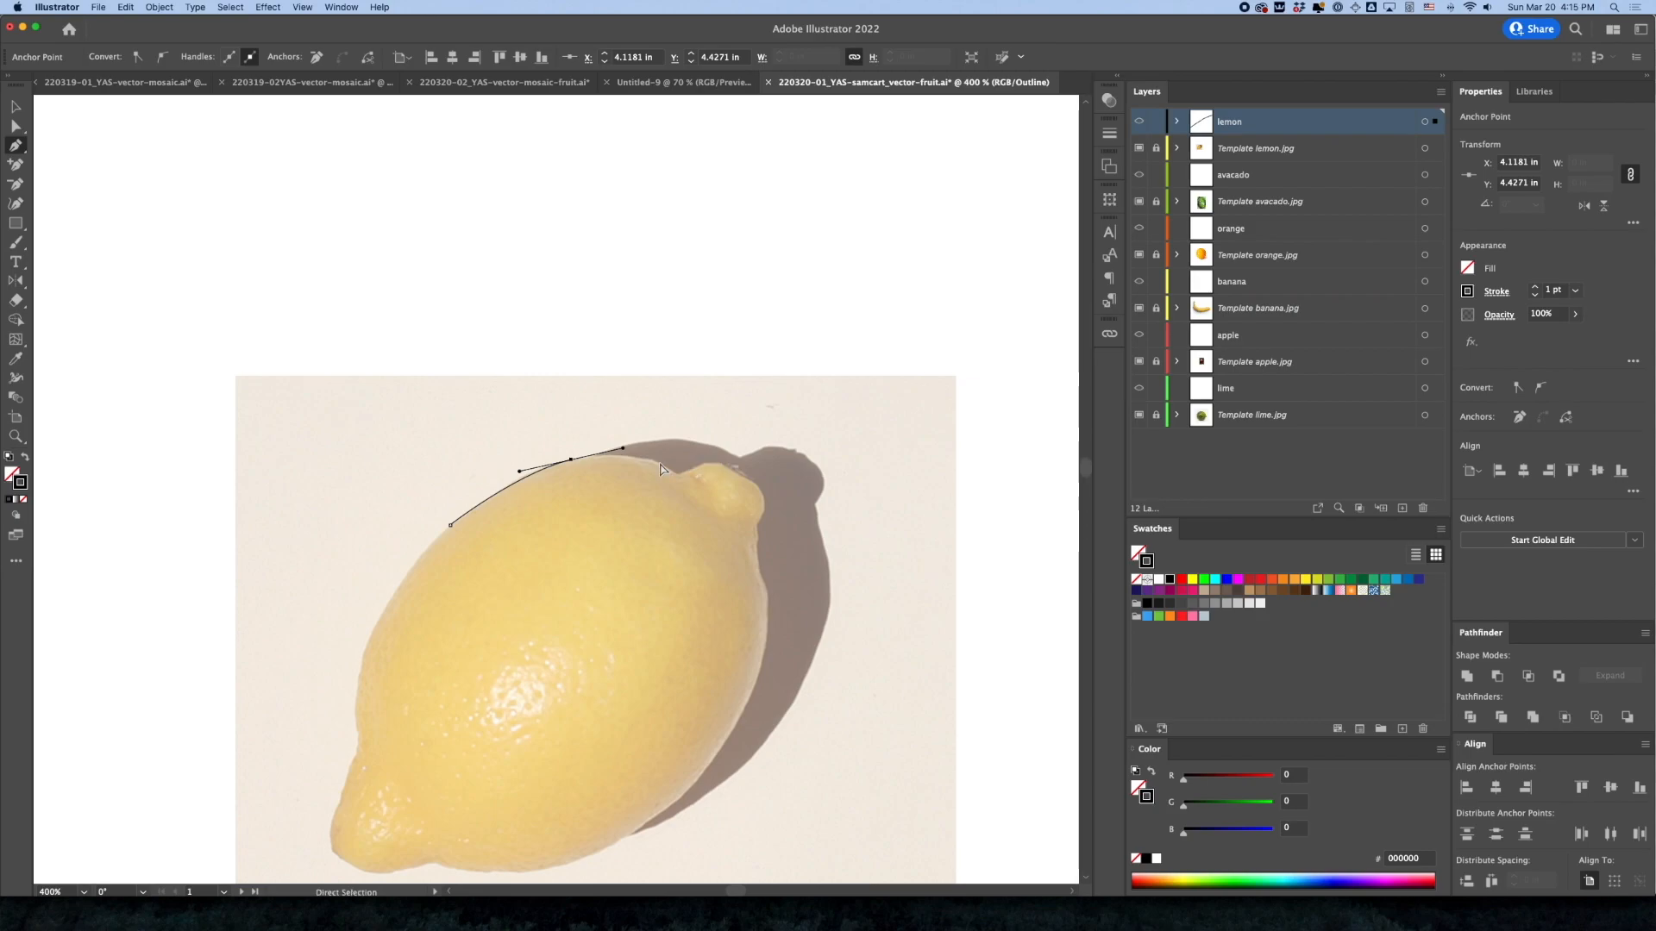
pyautogui.press('super+equal')
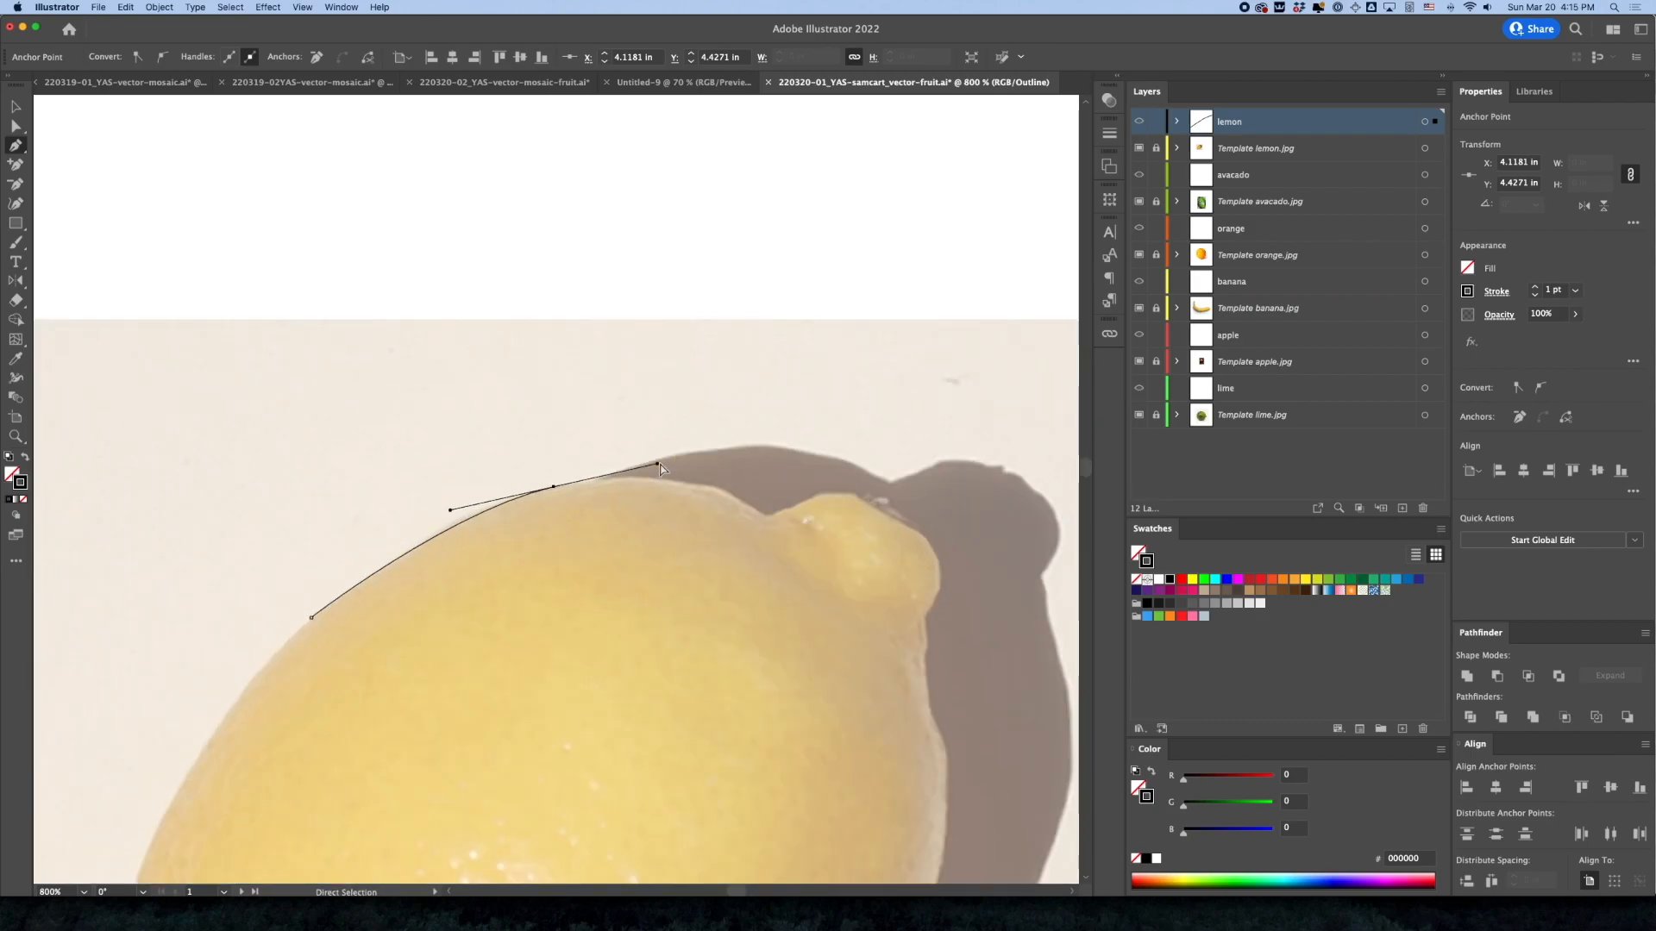
pyautogui.press('super+equal')
pyautogui.moveTo(736, 580); pyautogui.dragTo(672, 347)
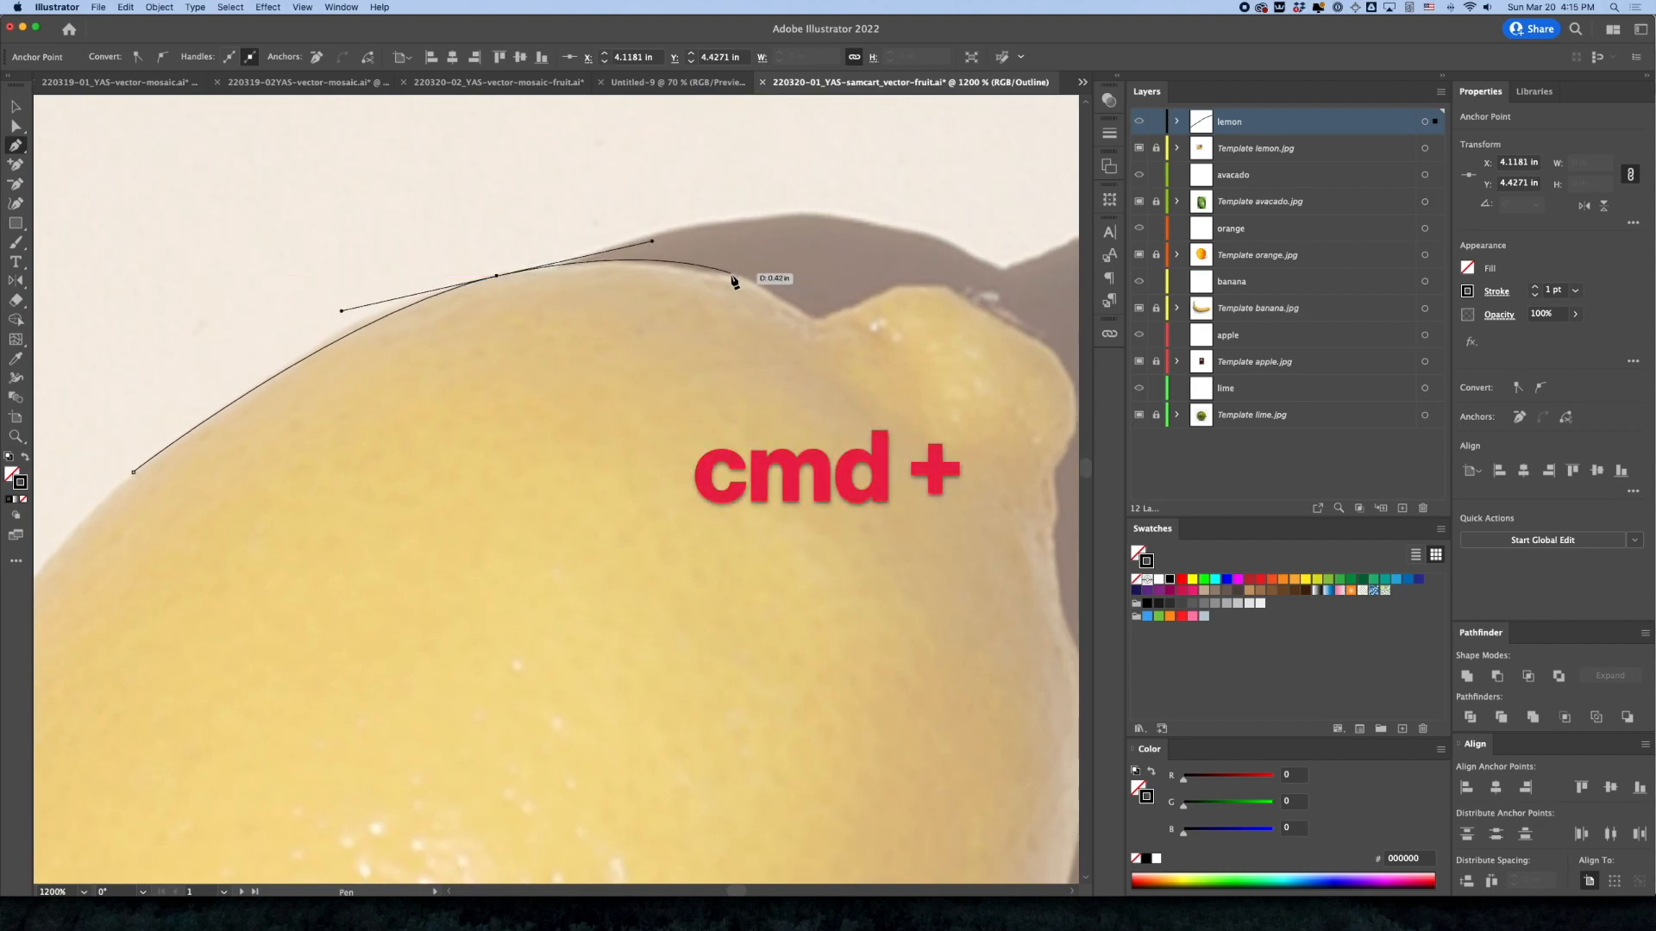
pyautogui.press('super+minus')
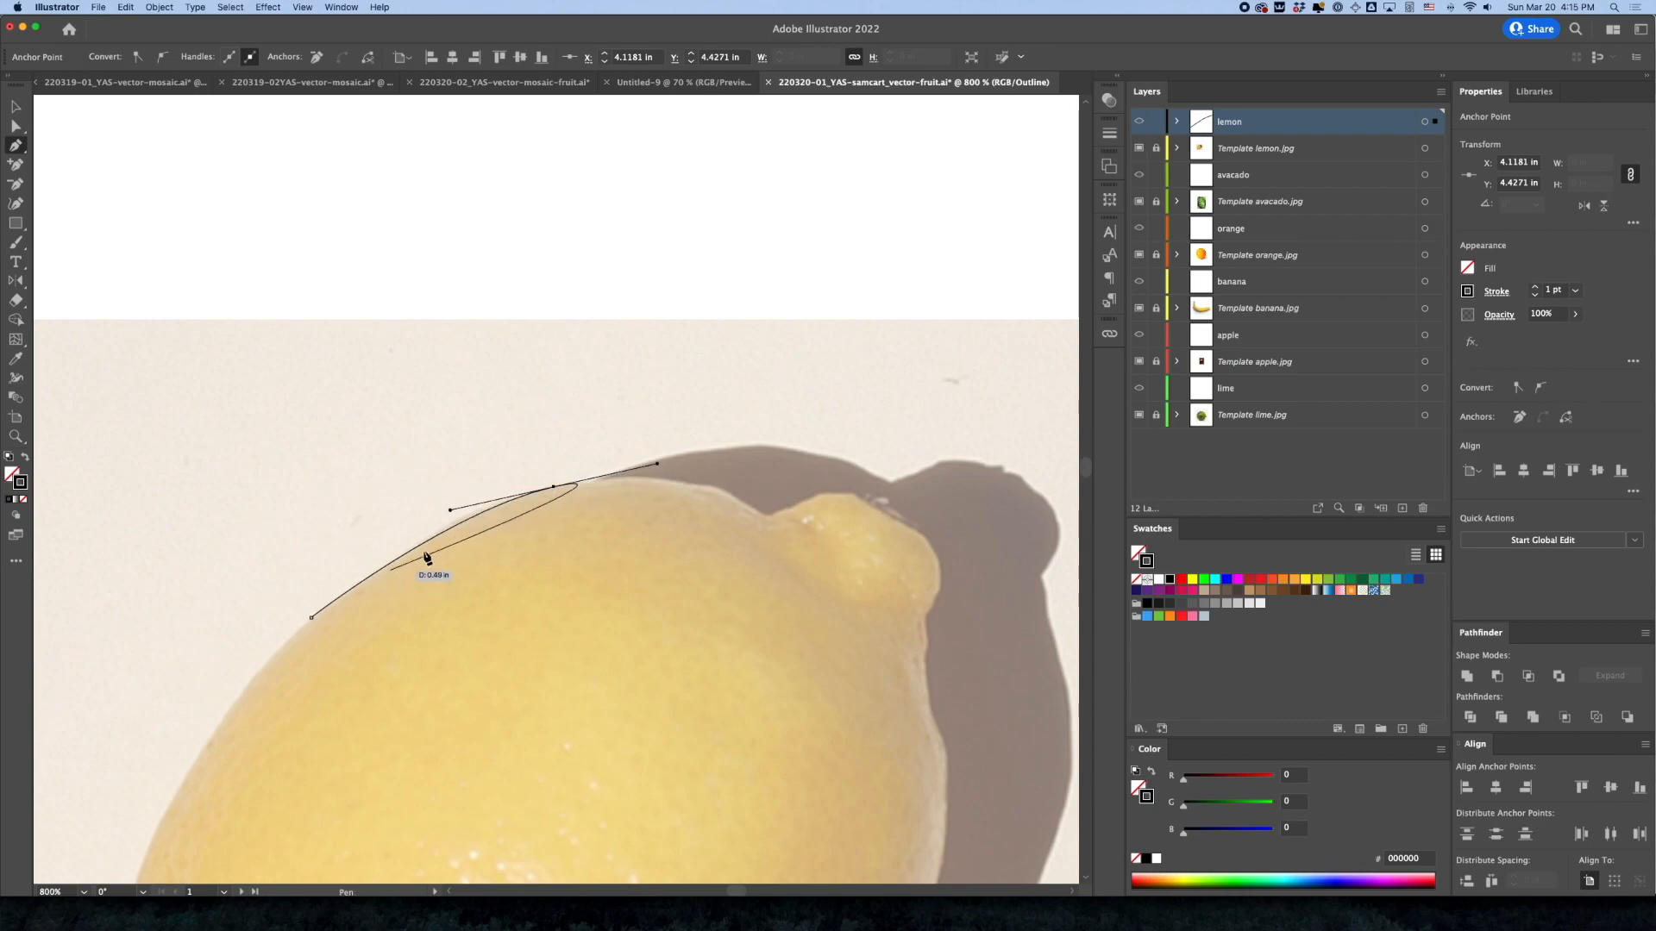
pyautogui.click(725, 492)
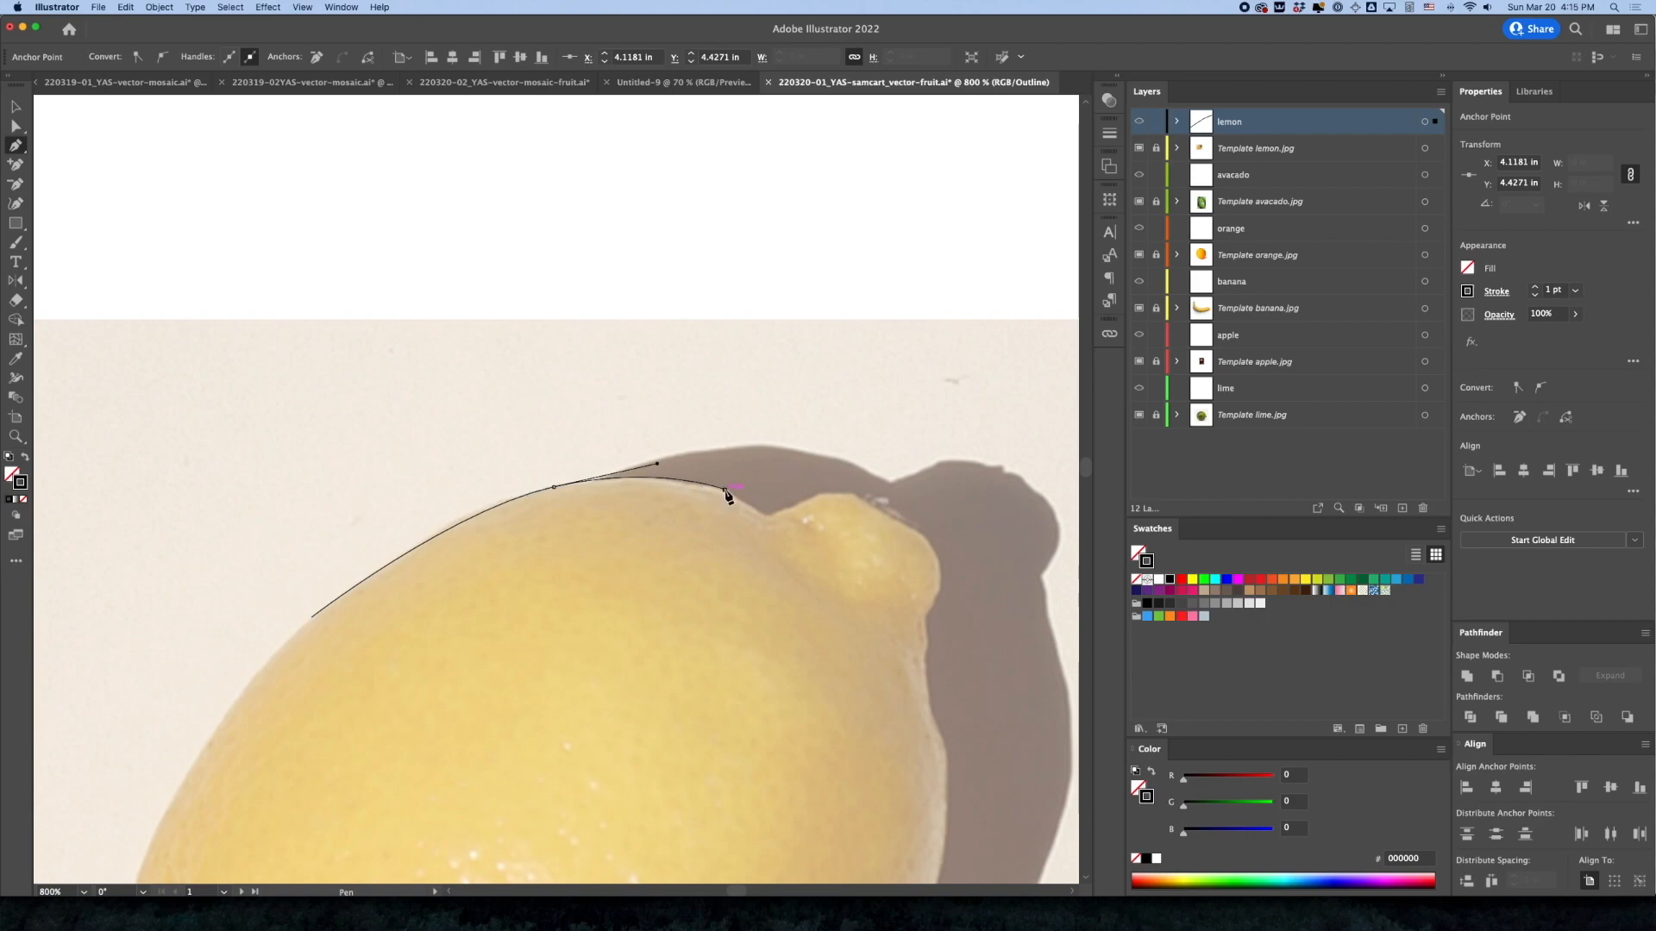
pyautogui.press('super+z')
pyautogui.moveTo(722, 489); pyautogui.dragTo(794, 509)
pyautogui.press('super+z')
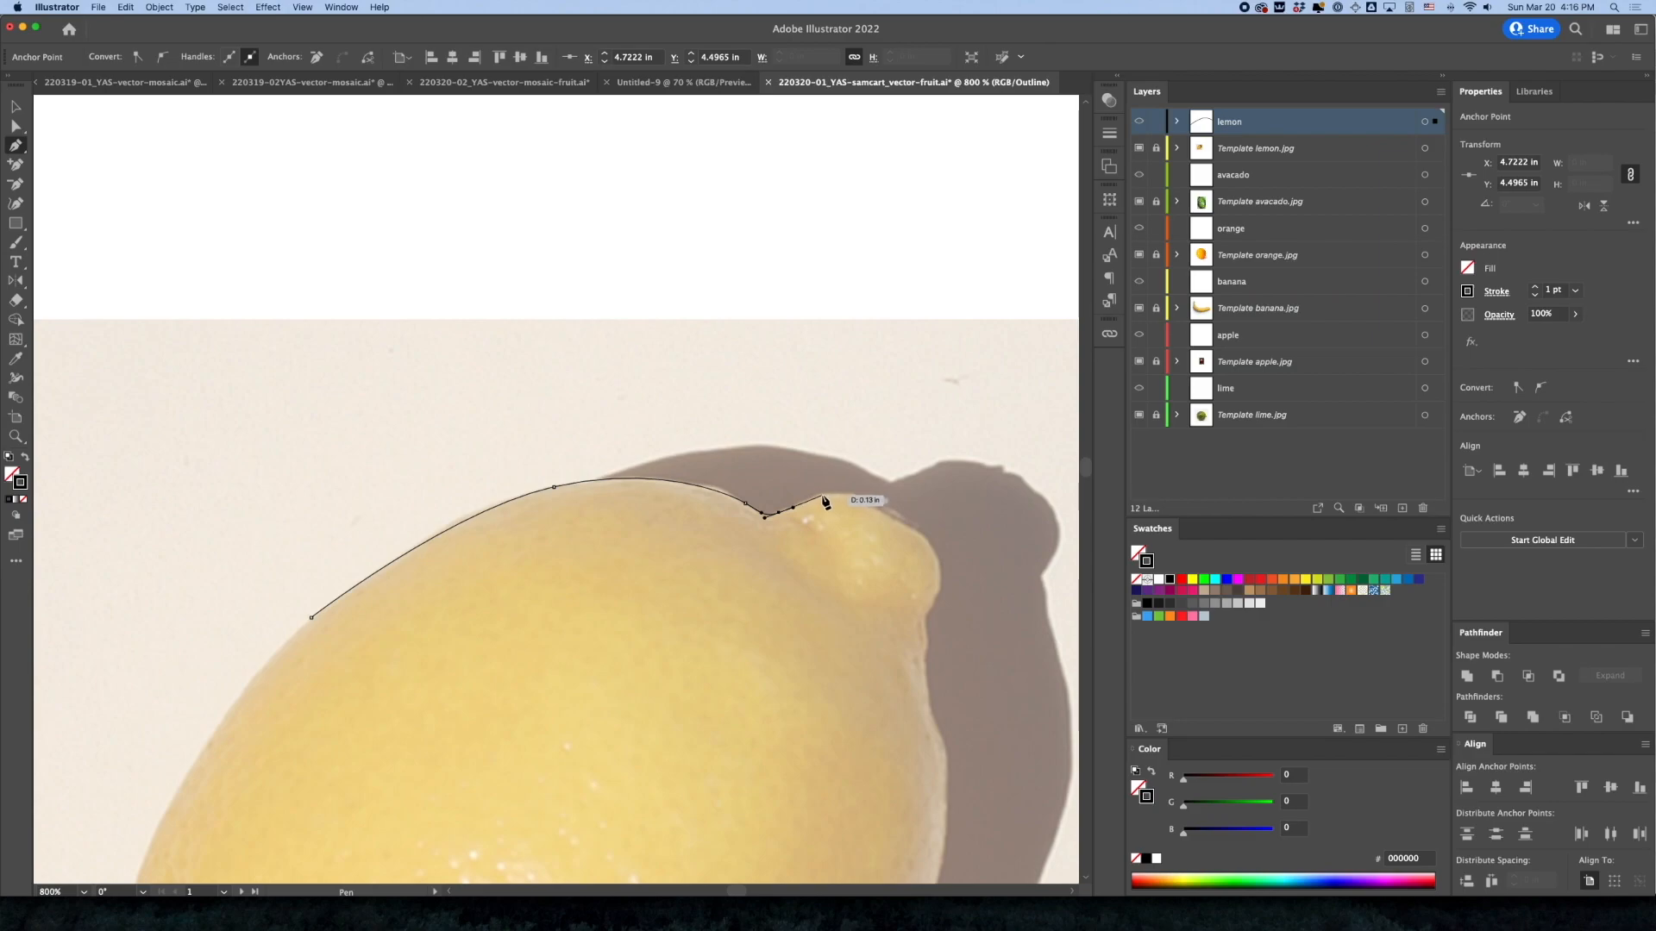
# Trace around the lemon's stem nub with curved anchors and down onto the start of the right edge
pyautogui.moveTo(822, 496)
pyautogui.mouseDown()
pyautogui.moveTo(844, 493)
pyautogui.moveTo(830, 500)
pyautogui.mouseUp()
pyautogui.moveTo(830, 492); pyautogui.dragTo(866, 496)
pyautogui.press('super+z')
pyautogui.keyDown('super'); pyautogui.click(867, 515); pyautogui.keyUp('super')
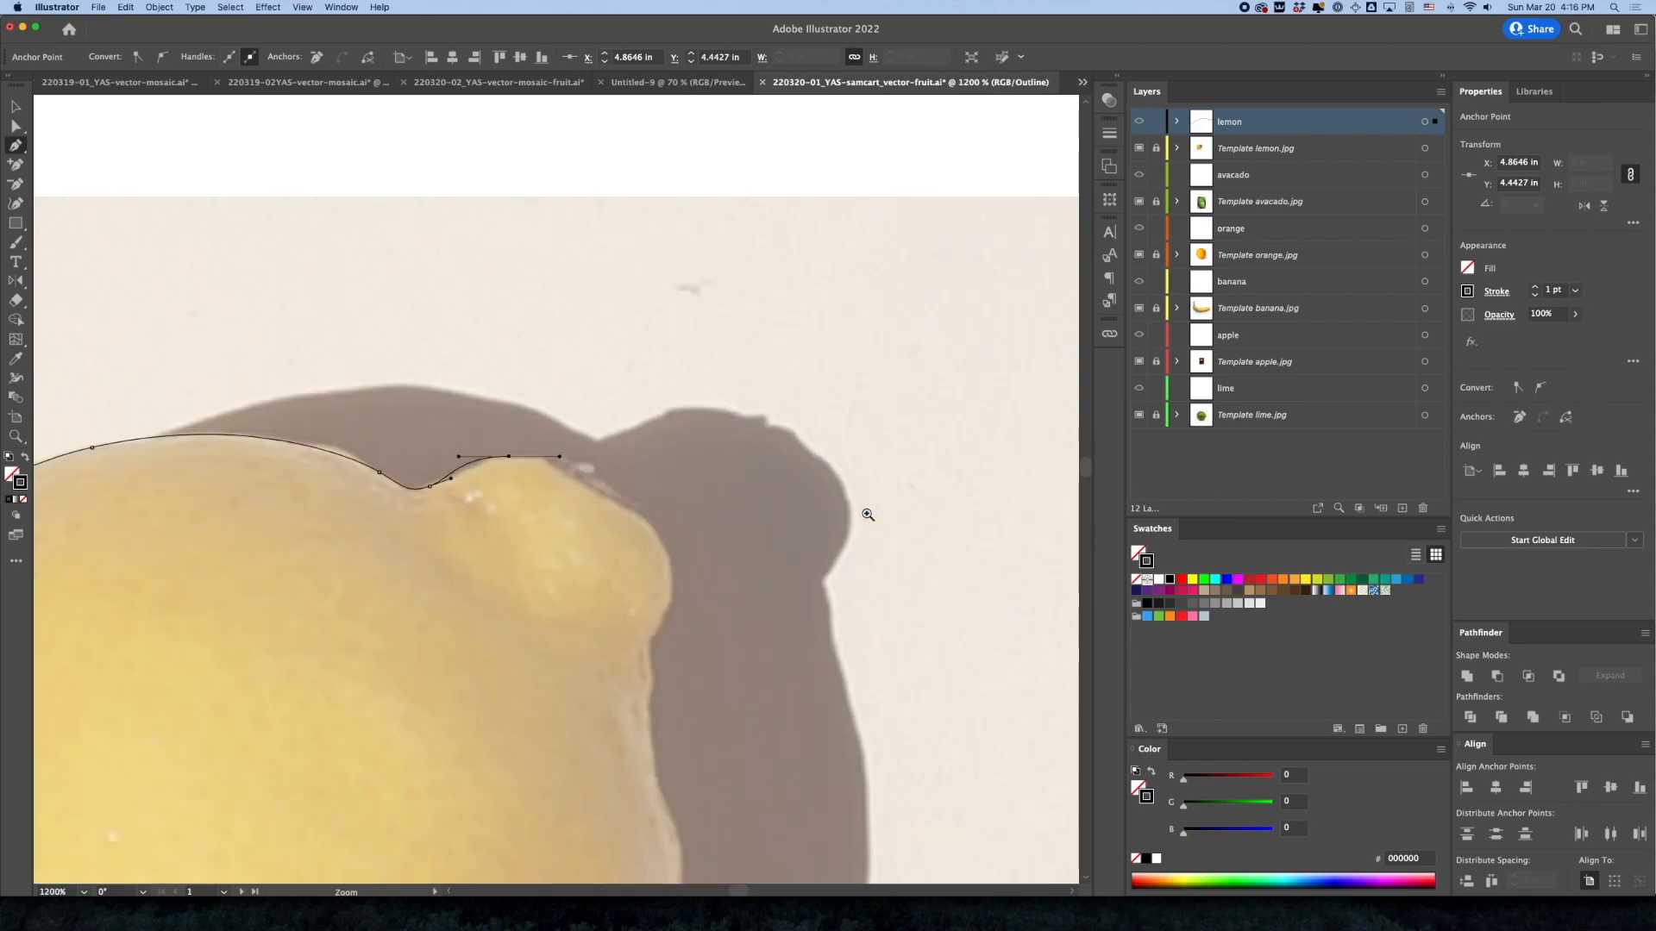
pyautogui.keyDown('super'); pyautogui.click(563, 506); pyautogui.keyUp('super')
pyautogui.moveTo(575, 458); pyautogui.dragTo(677, 510)
pyautogui.moveTo(701, 566); pyautogui.dragTo(682, 514)
pyautogui.press('space')
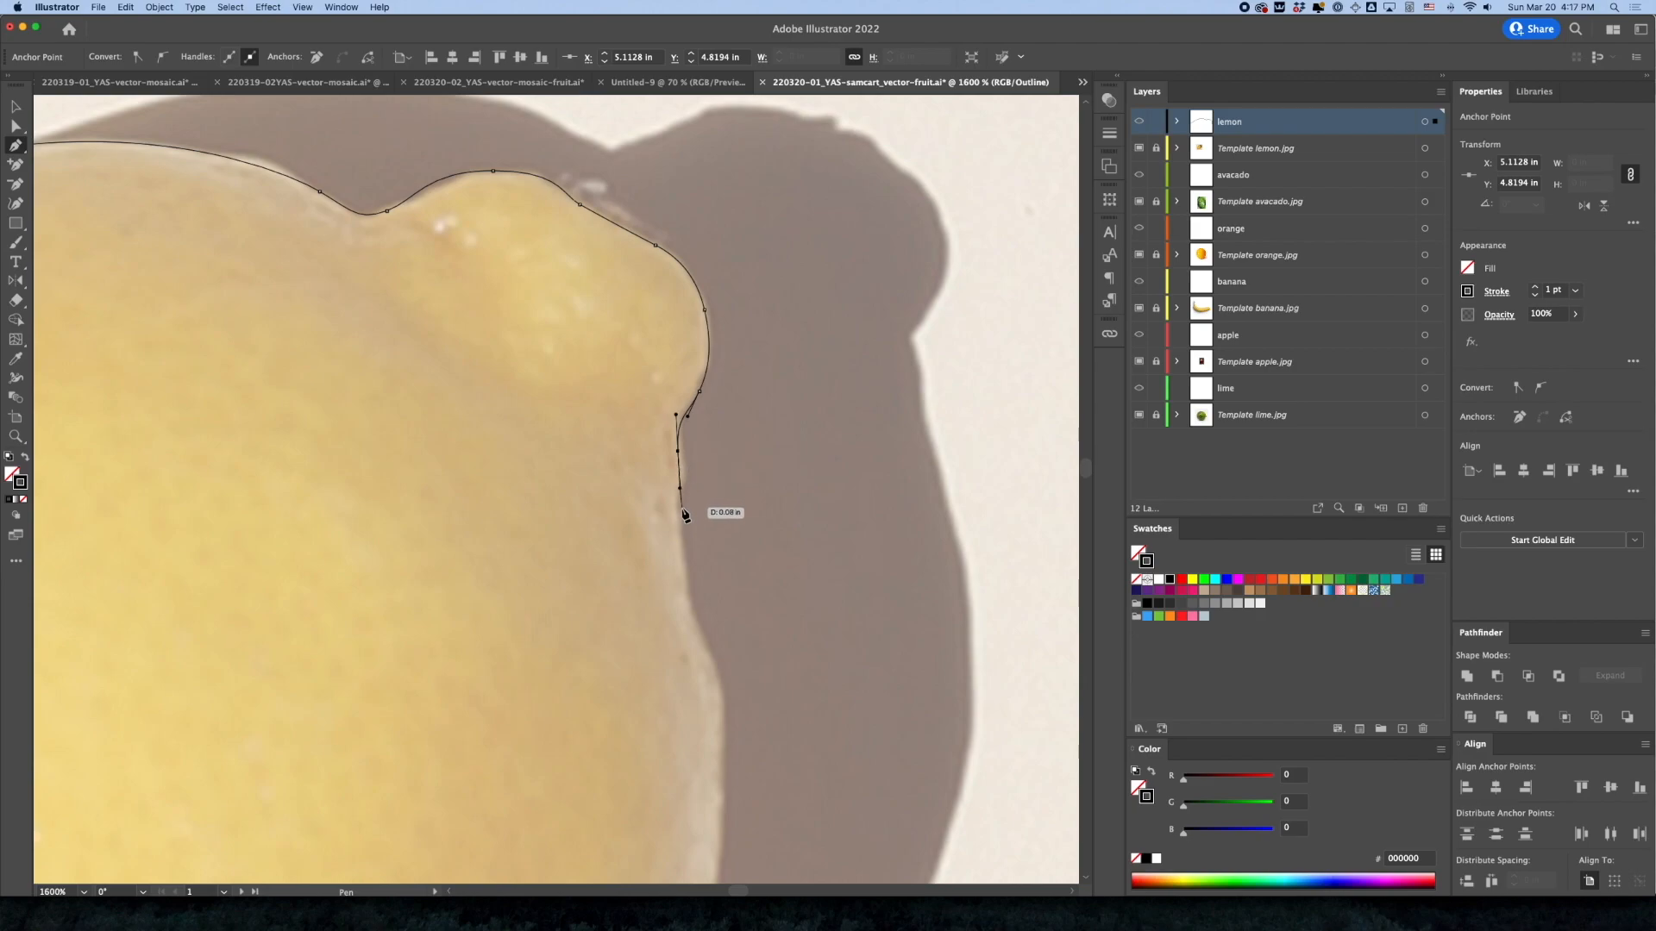
pyautogui.moveTo(681, 532); pyautogui.dragTo(684, 555)
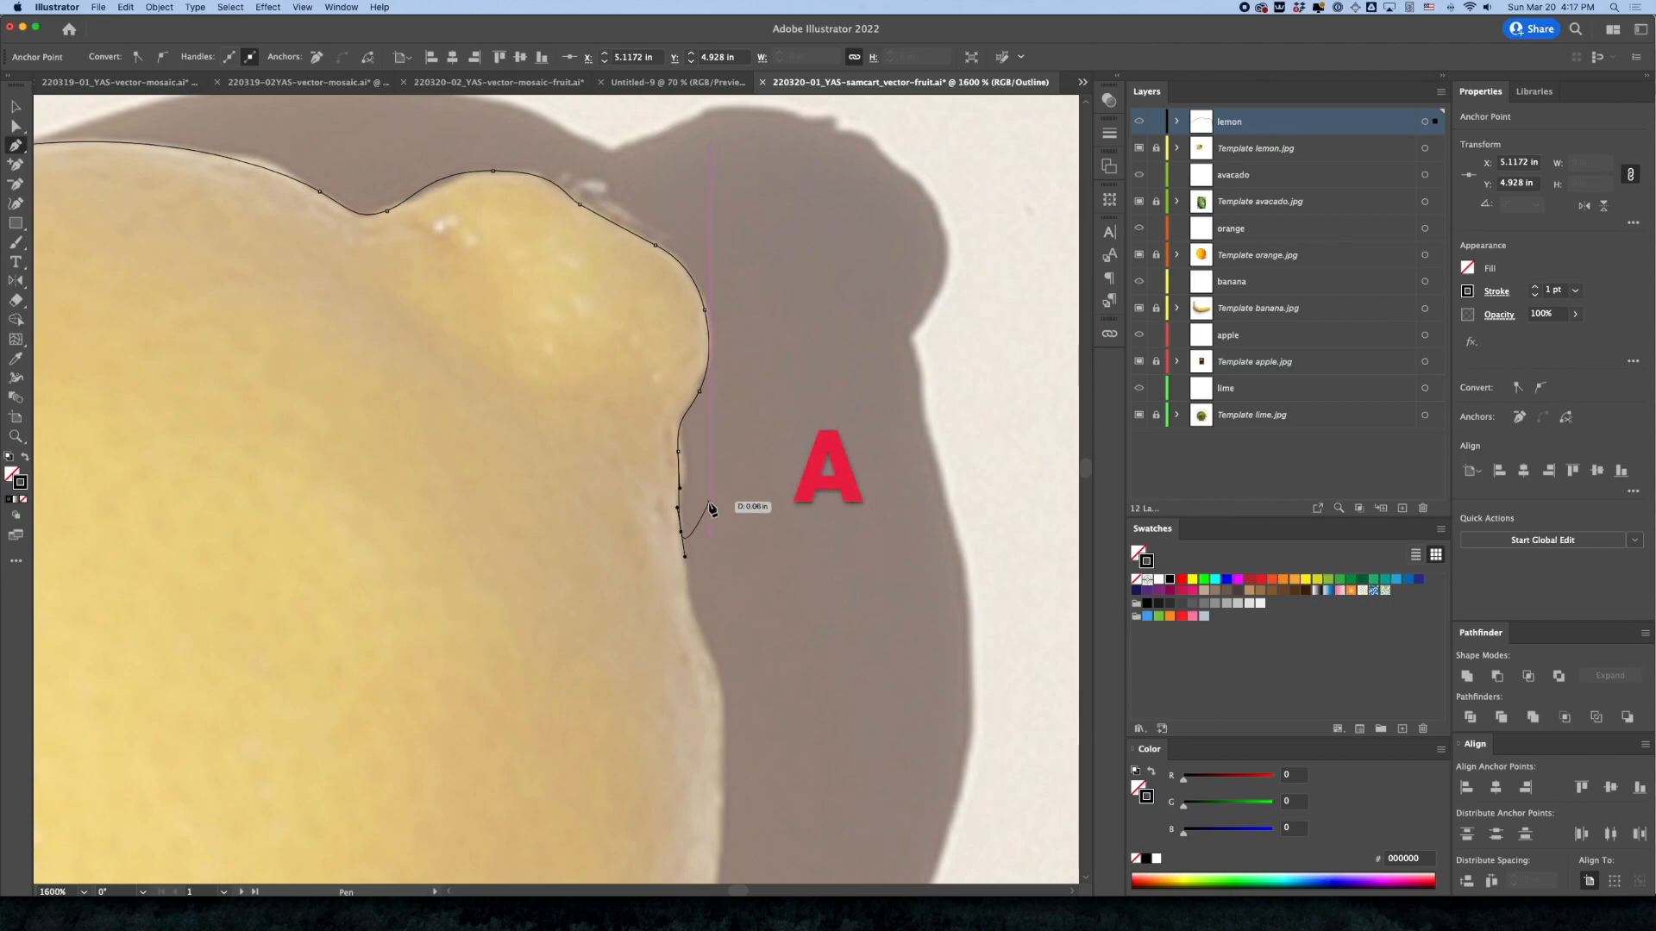
# Move the anchor just below the stem nub onto the lemon's edge with Direct Selection and resume the path from its open end
pyautogui.press('a')
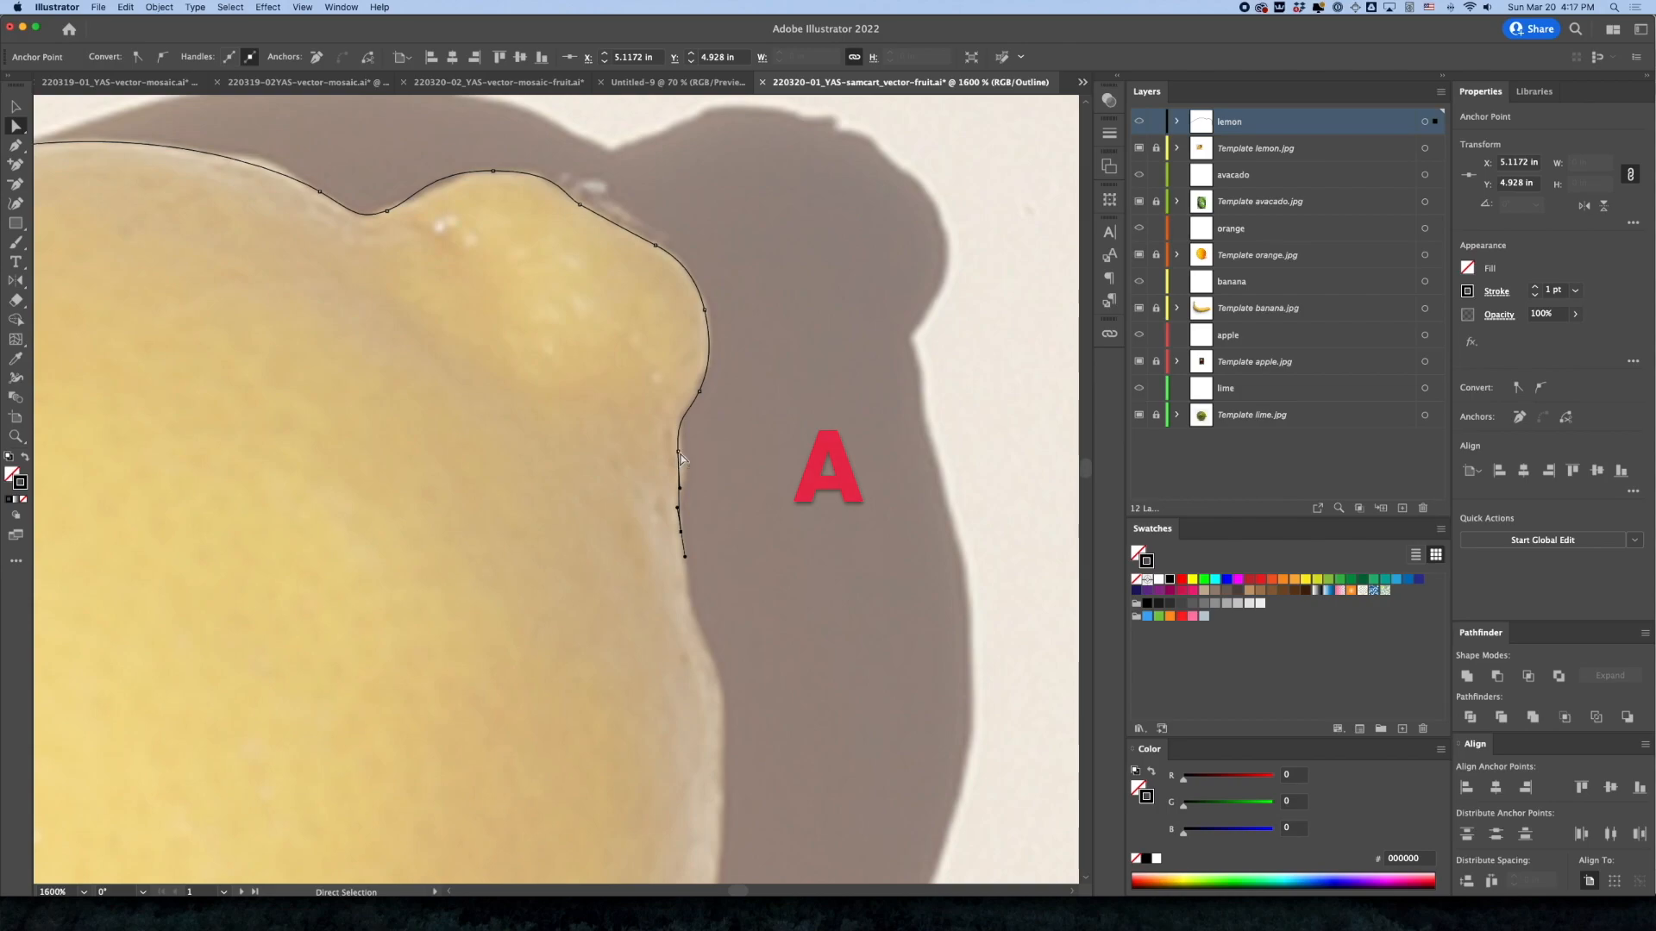
pyautogui.moveTo(678, 450); pyautogui.dragTo(684, 463)
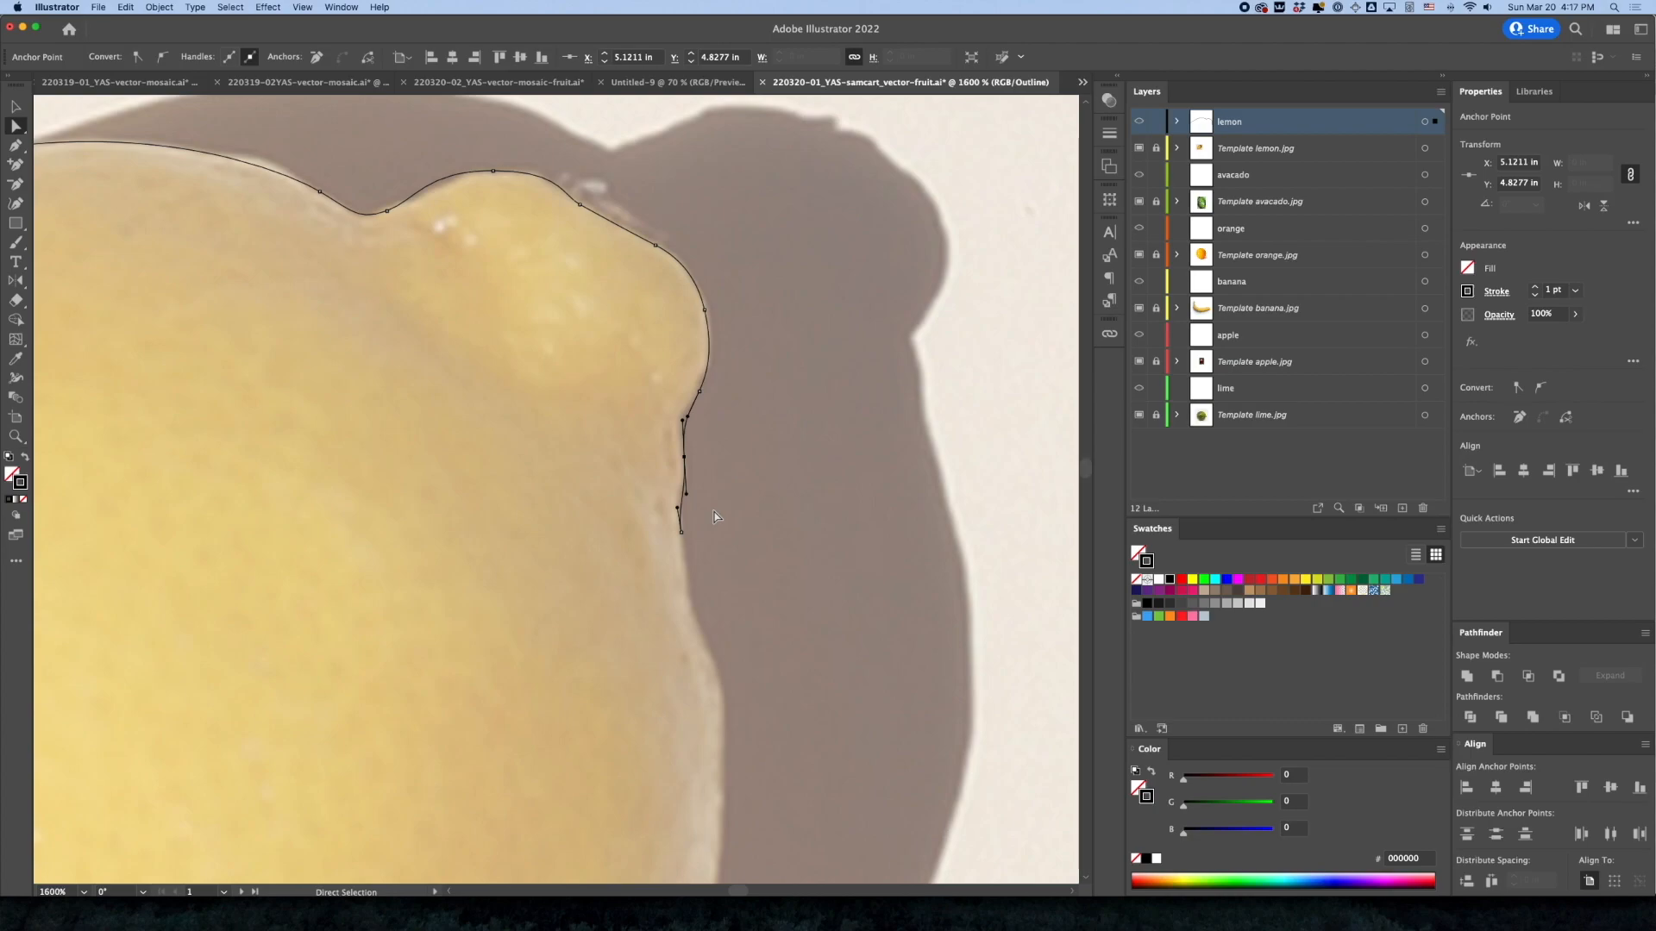
pyautogui.press('p')
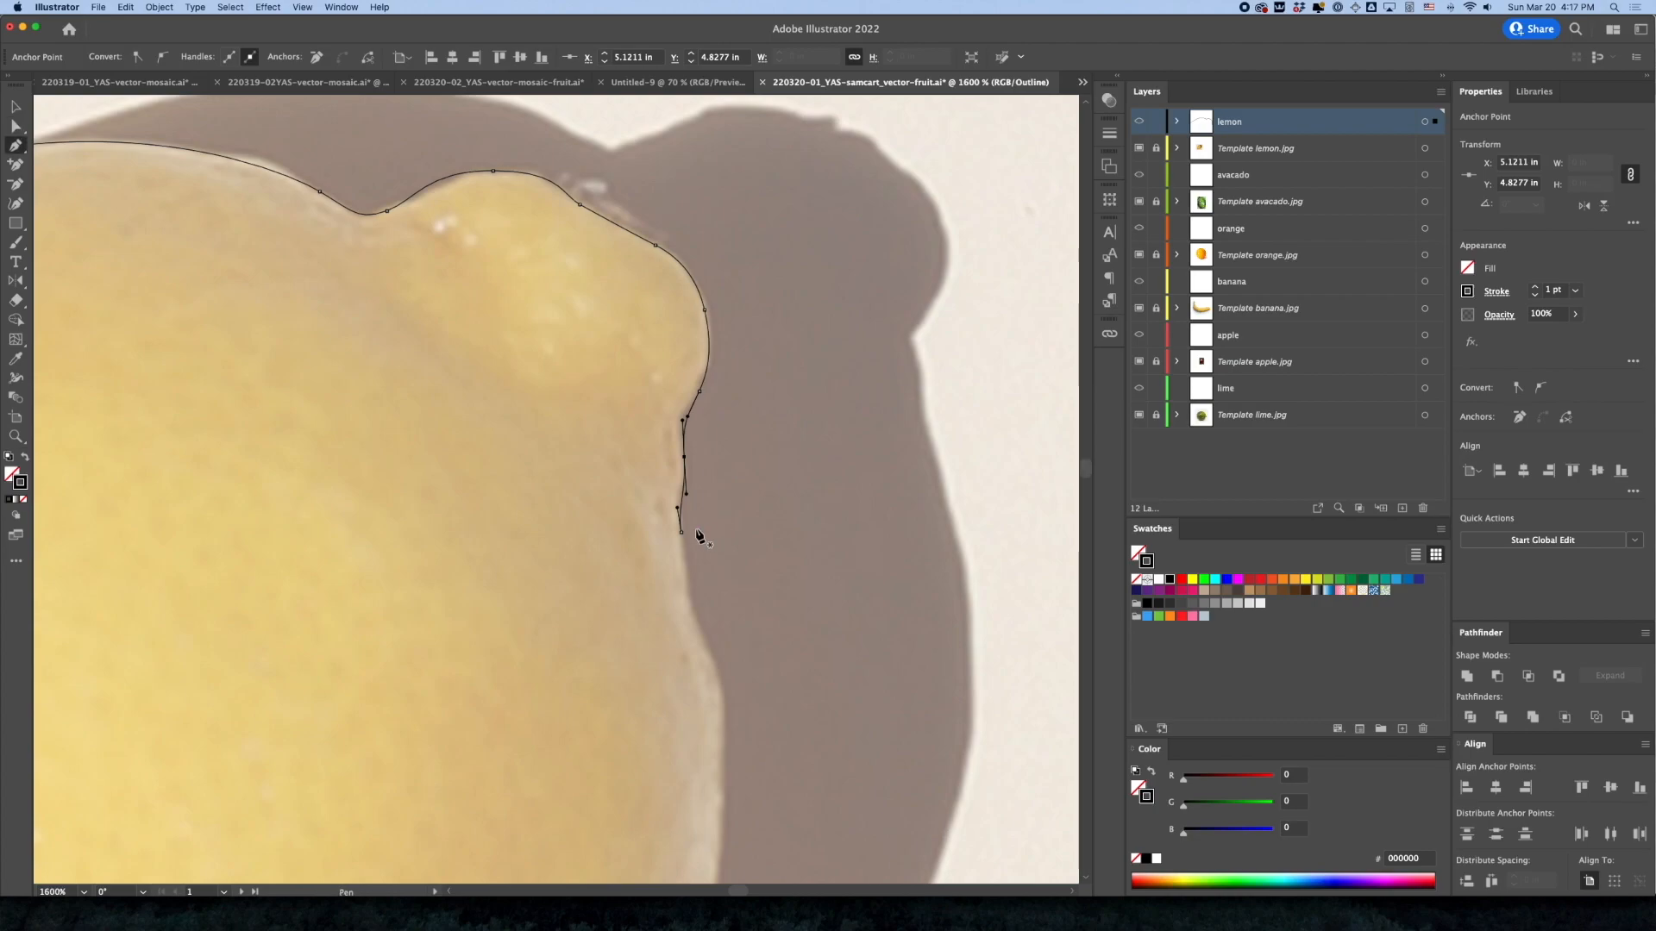
pyautogui.click(681, 532)
pyautogui.press('p')
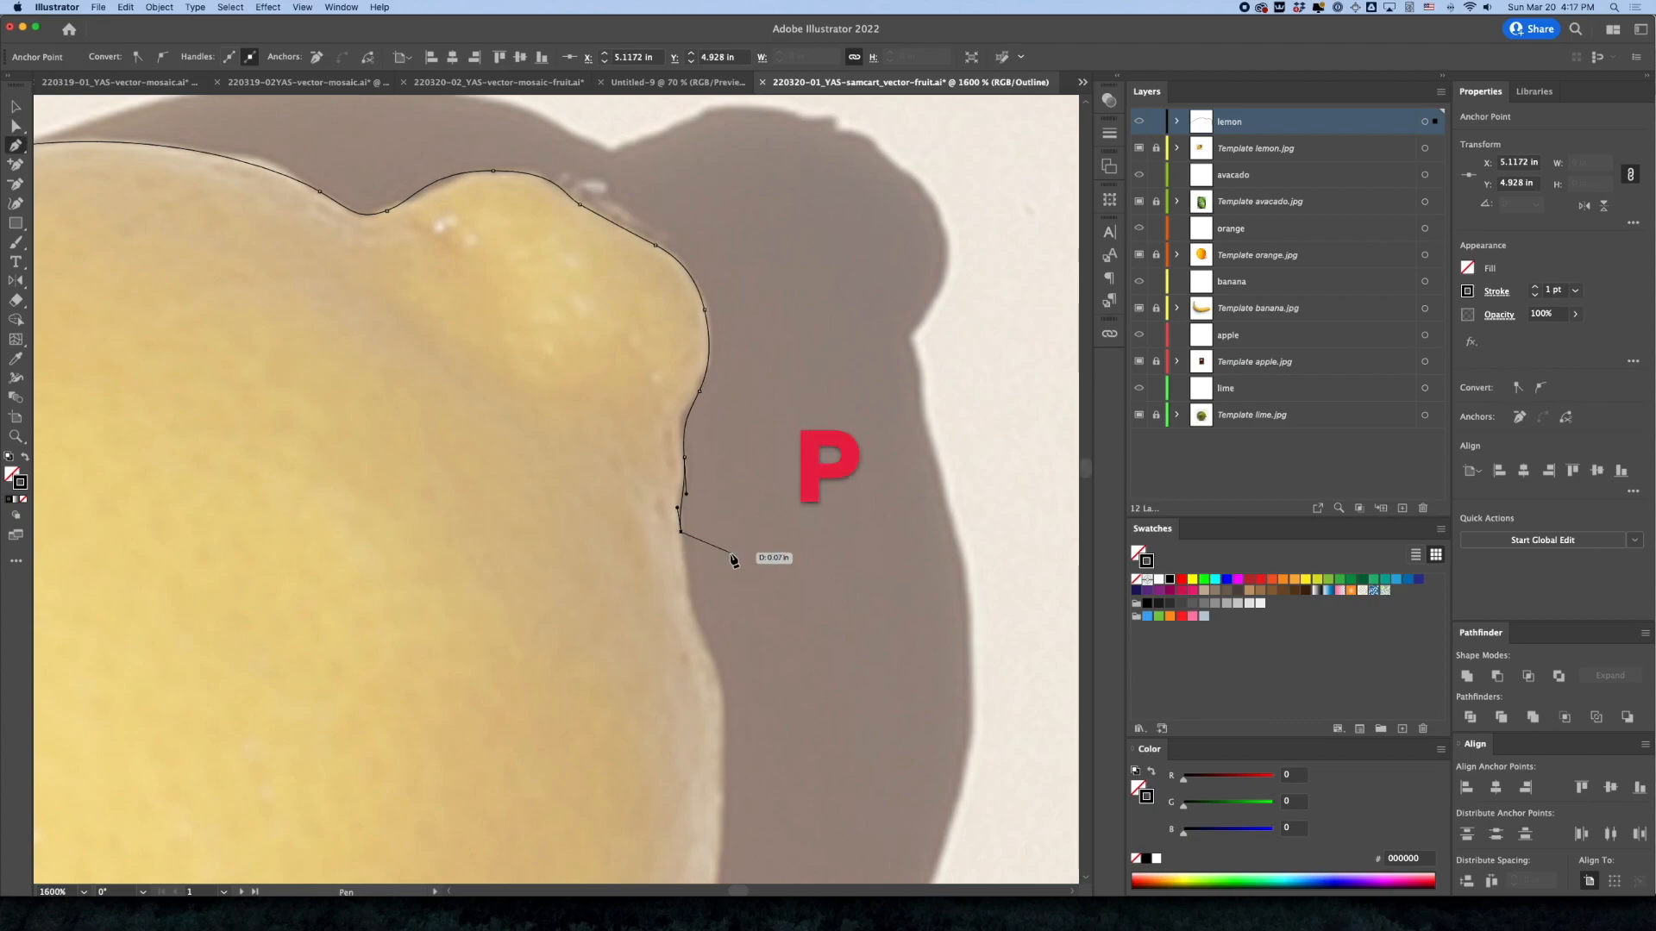
# Extend the path with curved anchors down the lemon's right edge along the shadow to the lower-right curve
pyautogui.moveTo(692, 606); pyautogui.dragTo(698, 622)
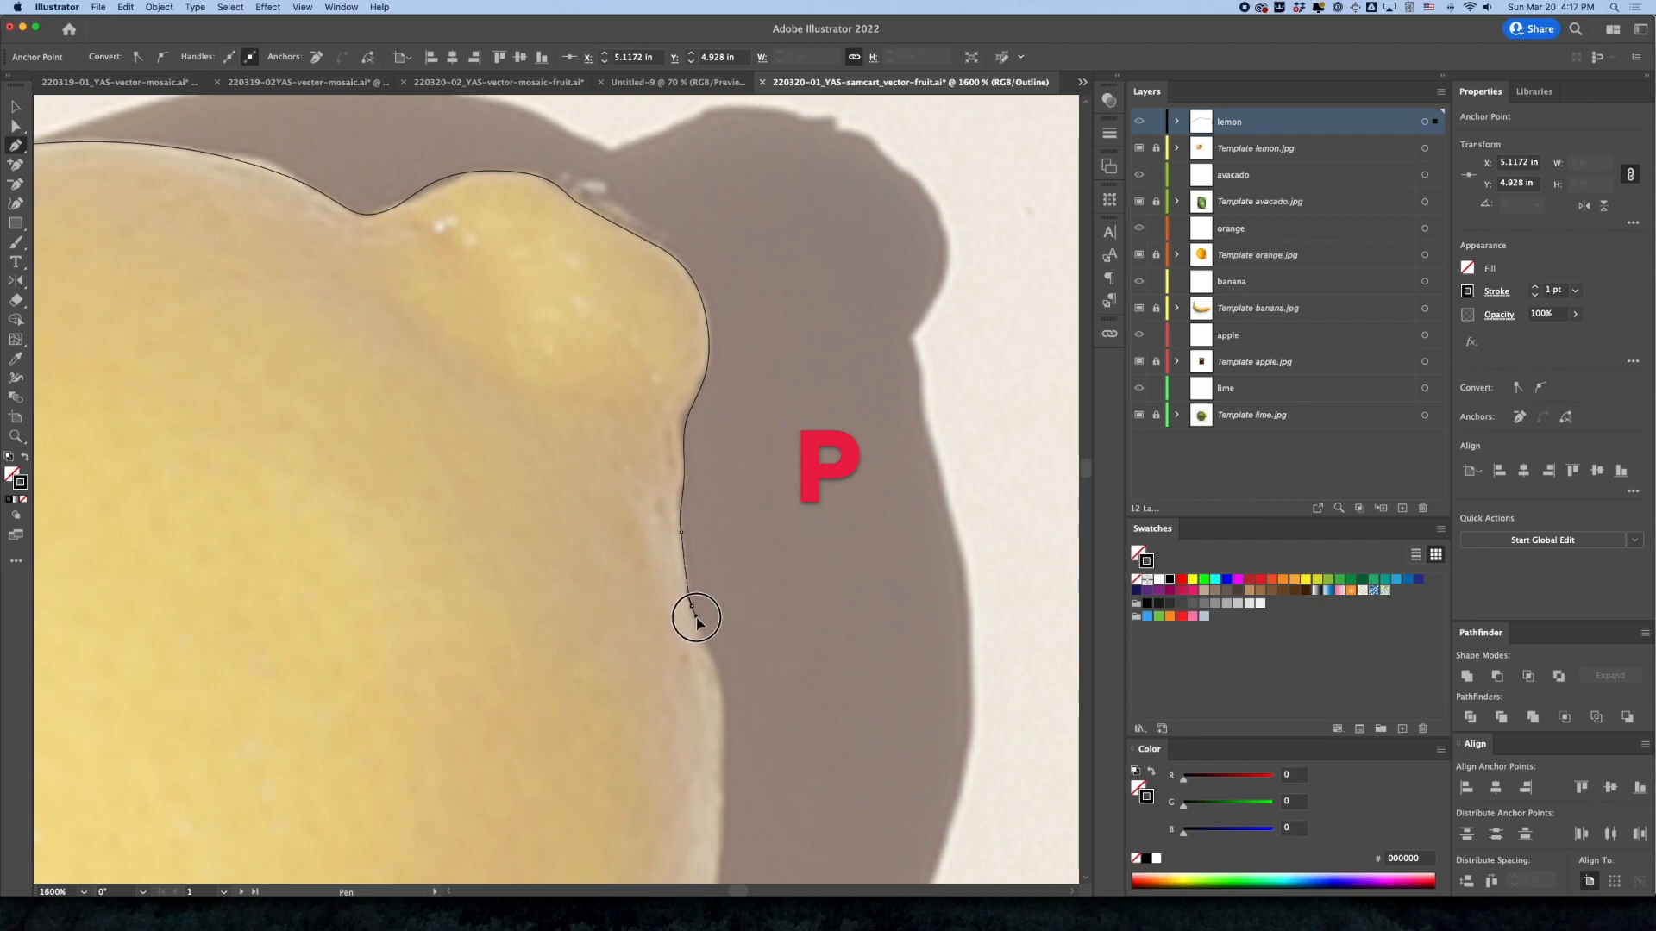
pyautogui.moveTo(725, 716); pyautogui.dragTo(770, 455)
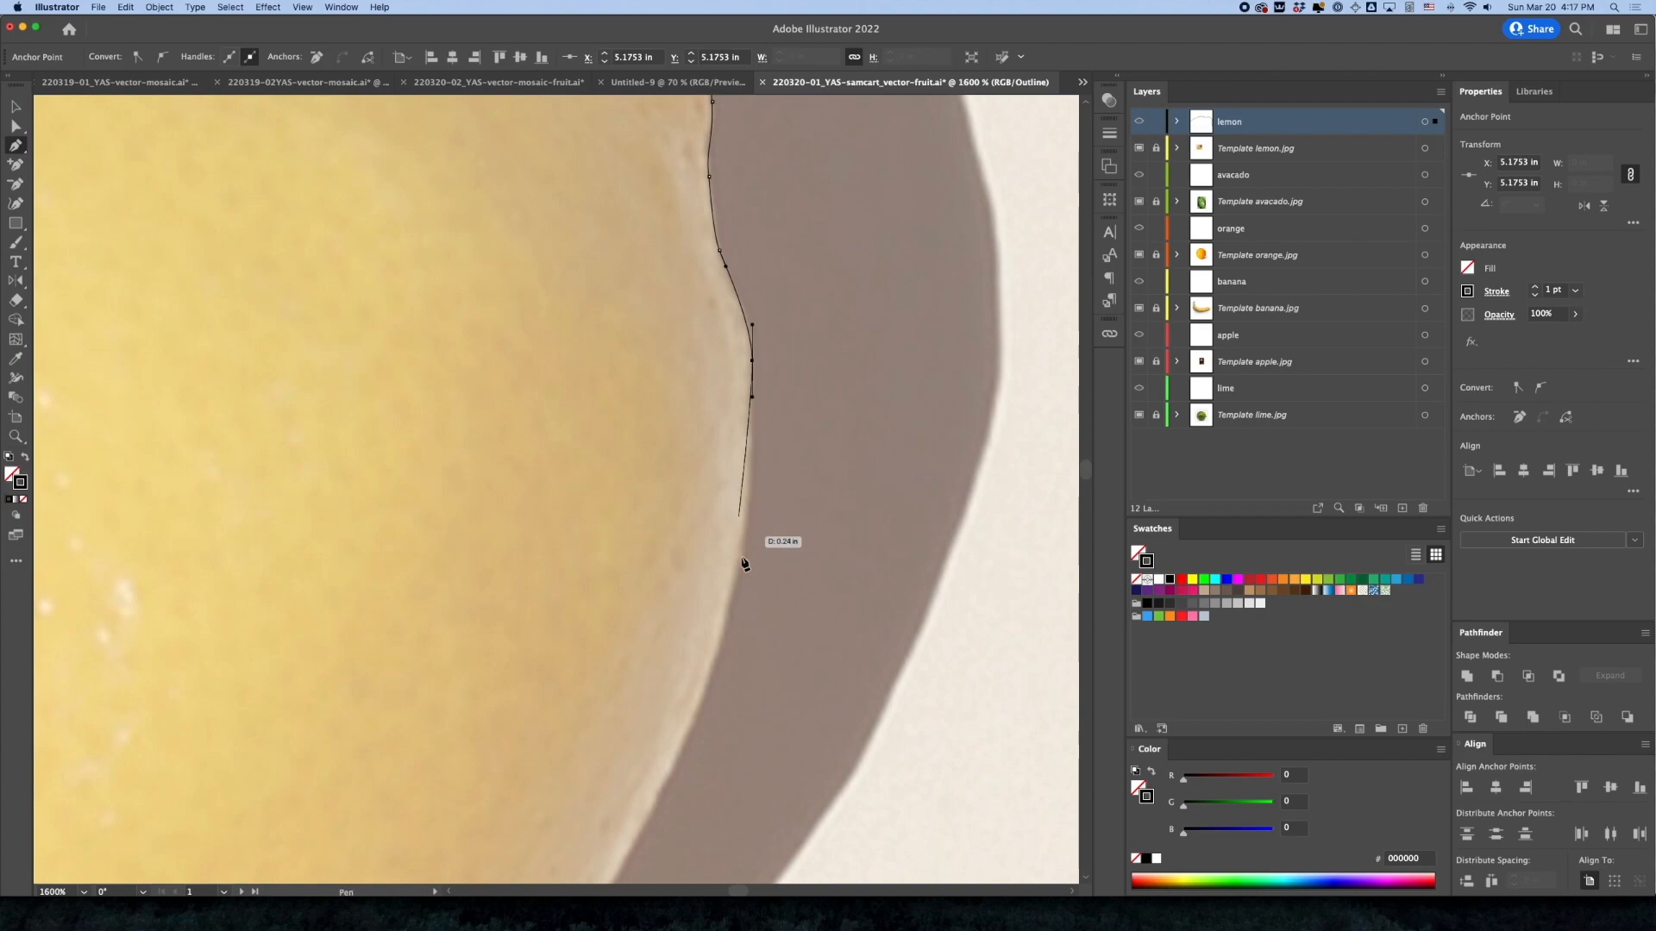
pyautogui.moveTo(729, 616); pyautogui.dragTo(796, 443)
pyautogui.moveTo(692, 629); pyautogui.dragTo(851, 395)
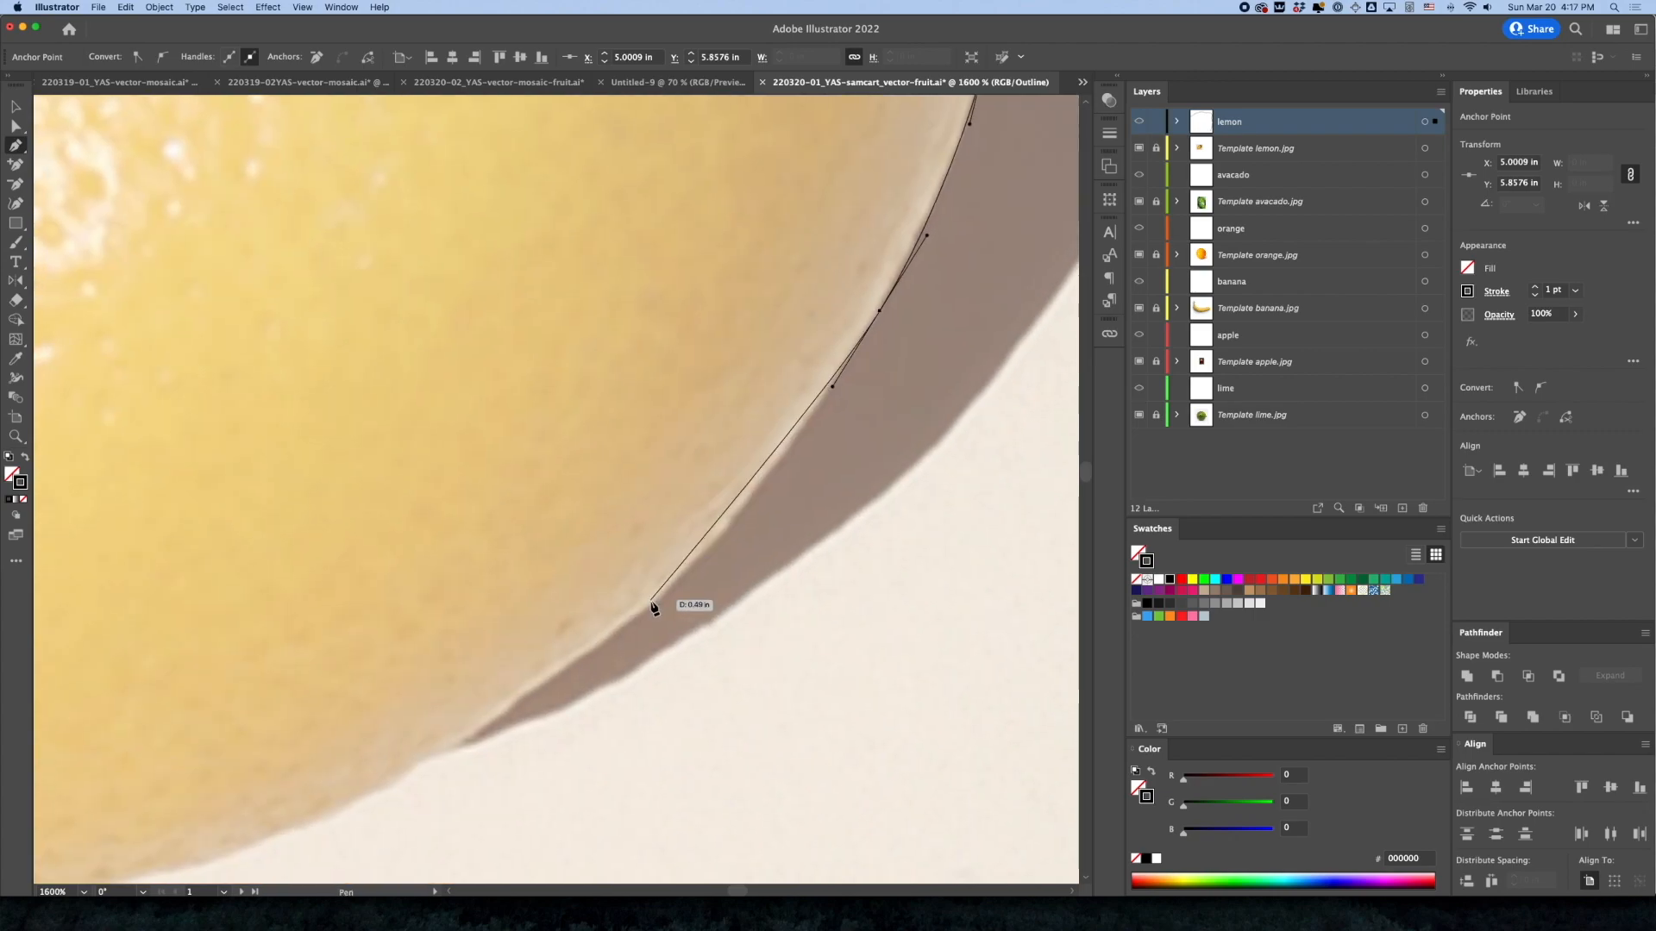
pyautogui.moveTo(651, 605); pyautogui.dragTo(683, 643)
pyautogui.moveTo(544, 727); pyautogui.dragTo(822, 707)
# Continue the path along the lemon's bottom edge, undoing and redrawing the curved anchor near the lowest point
pyautogui.keyDown('alt'); pyautogui.keyDown('super'); pyautogui.click(666, 651); pyautogui.keyUp('super'); pyautogui.keyUp('alt')
pyautogui.moveTo(663, 582); pyautogui.dragTo(854, 632)
pyautogui.moveTo(666, 642)
pyautogui.mouseDown()
pyautogui.moveTo(684, 647)
pyautogui.moveTo(669, 647)
pyautogui.mouseUp()
pyautogui.moveTo(634, 646); pyautogui.dragTo(605, 649)
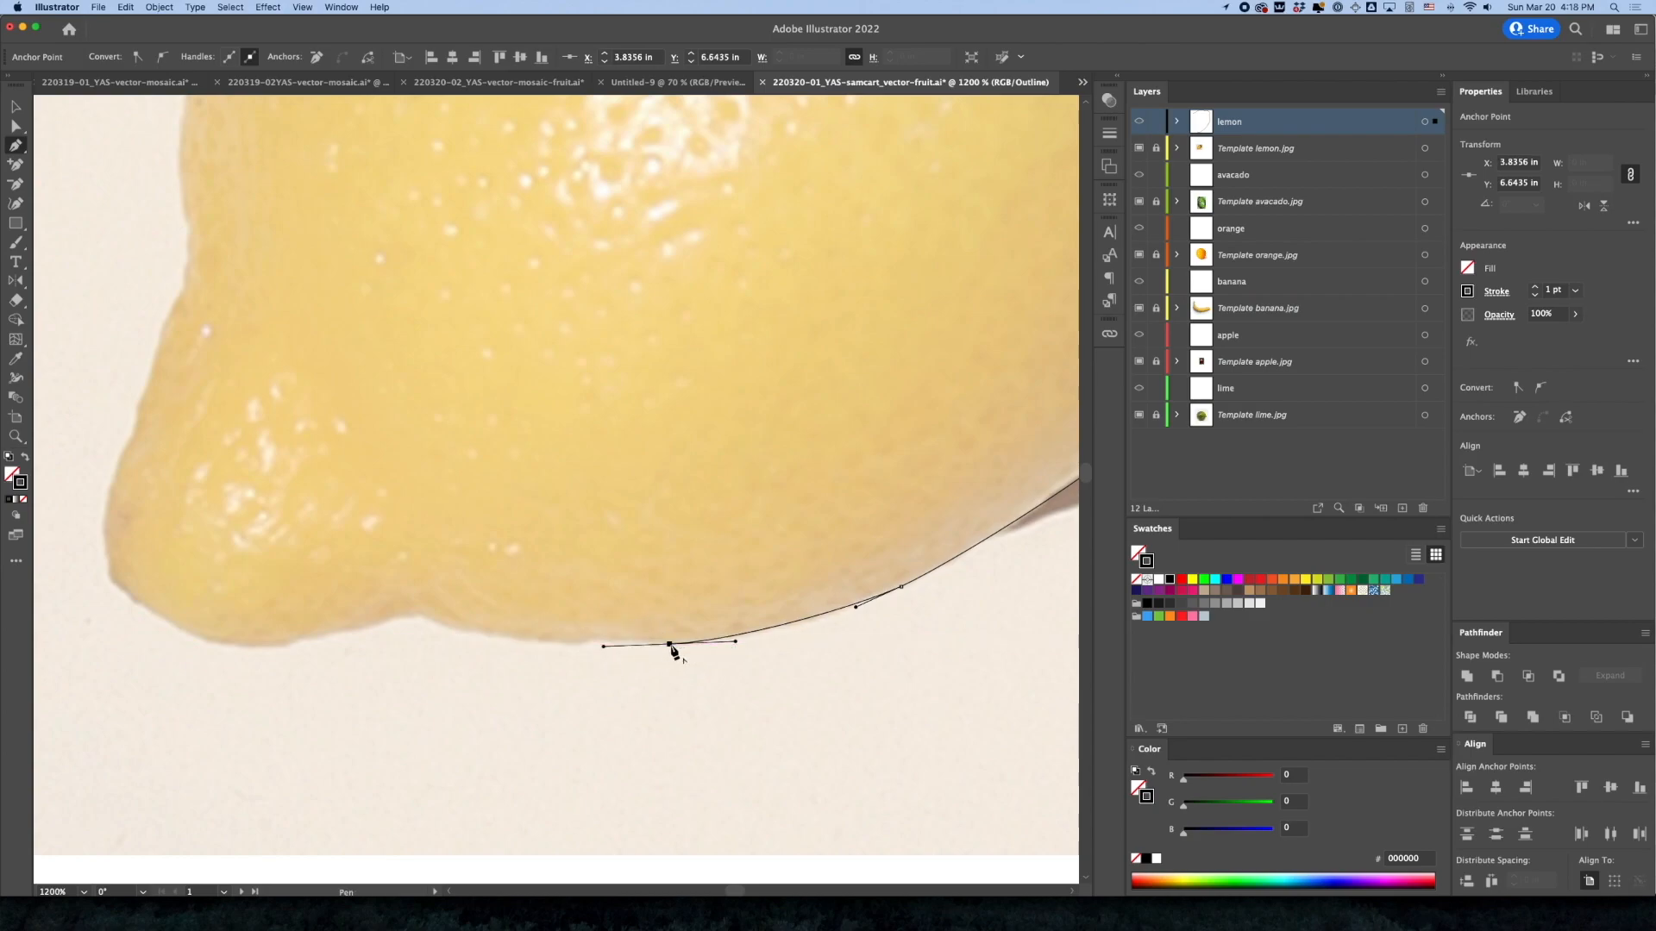
pyautogui.press('super+z')
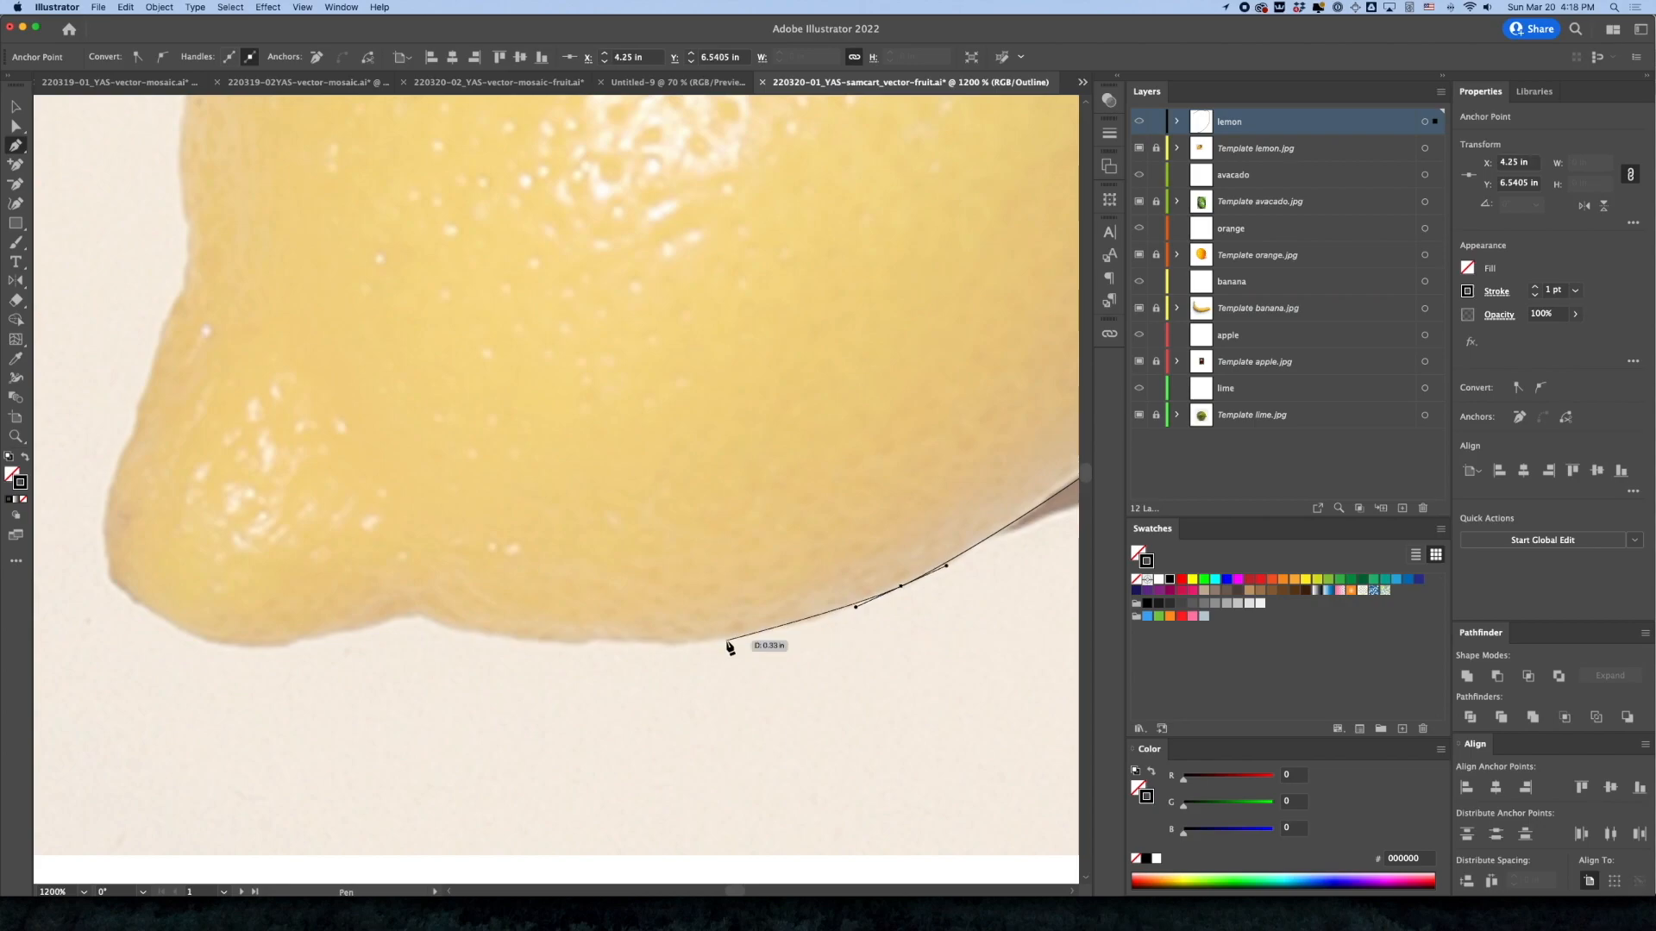
pyautogui.moveTo(722, 639); pyautogui.dragTo(555, 516)
# Add closely spaced anchors along the bottom edge into the shallow dip before the lemon's pointed tip
pyautogui.click(432, 619)
pyautogui.click(418, 614)
pyautogui.click(402, 617)
pyautogui.press('space')
pyautogui.keyDown('super'); pyautogui.click(531, 563); pyautogui.keyUp('super')
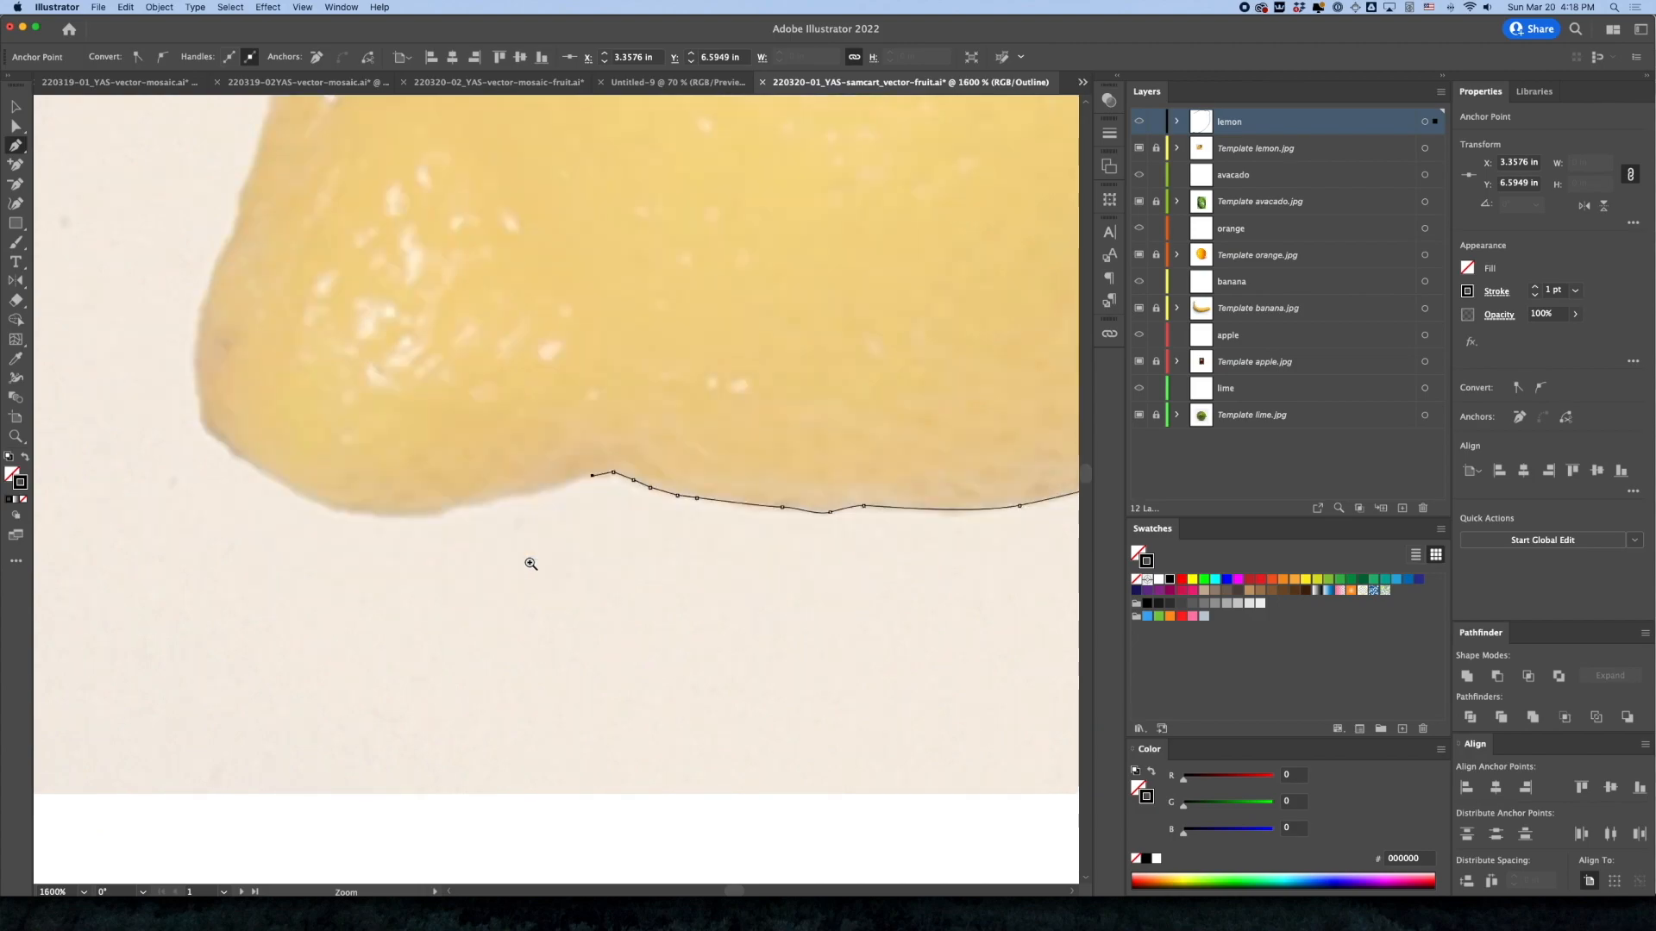
pyautogui.click(534, 485)
pyautogui.click(521, 489)
pyautogui.click(506, 495)
pyautogui.press('super+z')
pyautogui.press('super+z')
pyautogui.press('super+z')
# Retrace the shallow dip in the bottom edge and carry the path toward the underside of the lemon's tip
pyautogui.click(642, 480)
pyautogui.click(629, 468)
pyautogui.click(602, 472)
pyautogui.click(576, 478)
pyautogui.moveTo(500, 496); pyautogui.dragTo(485, 499)
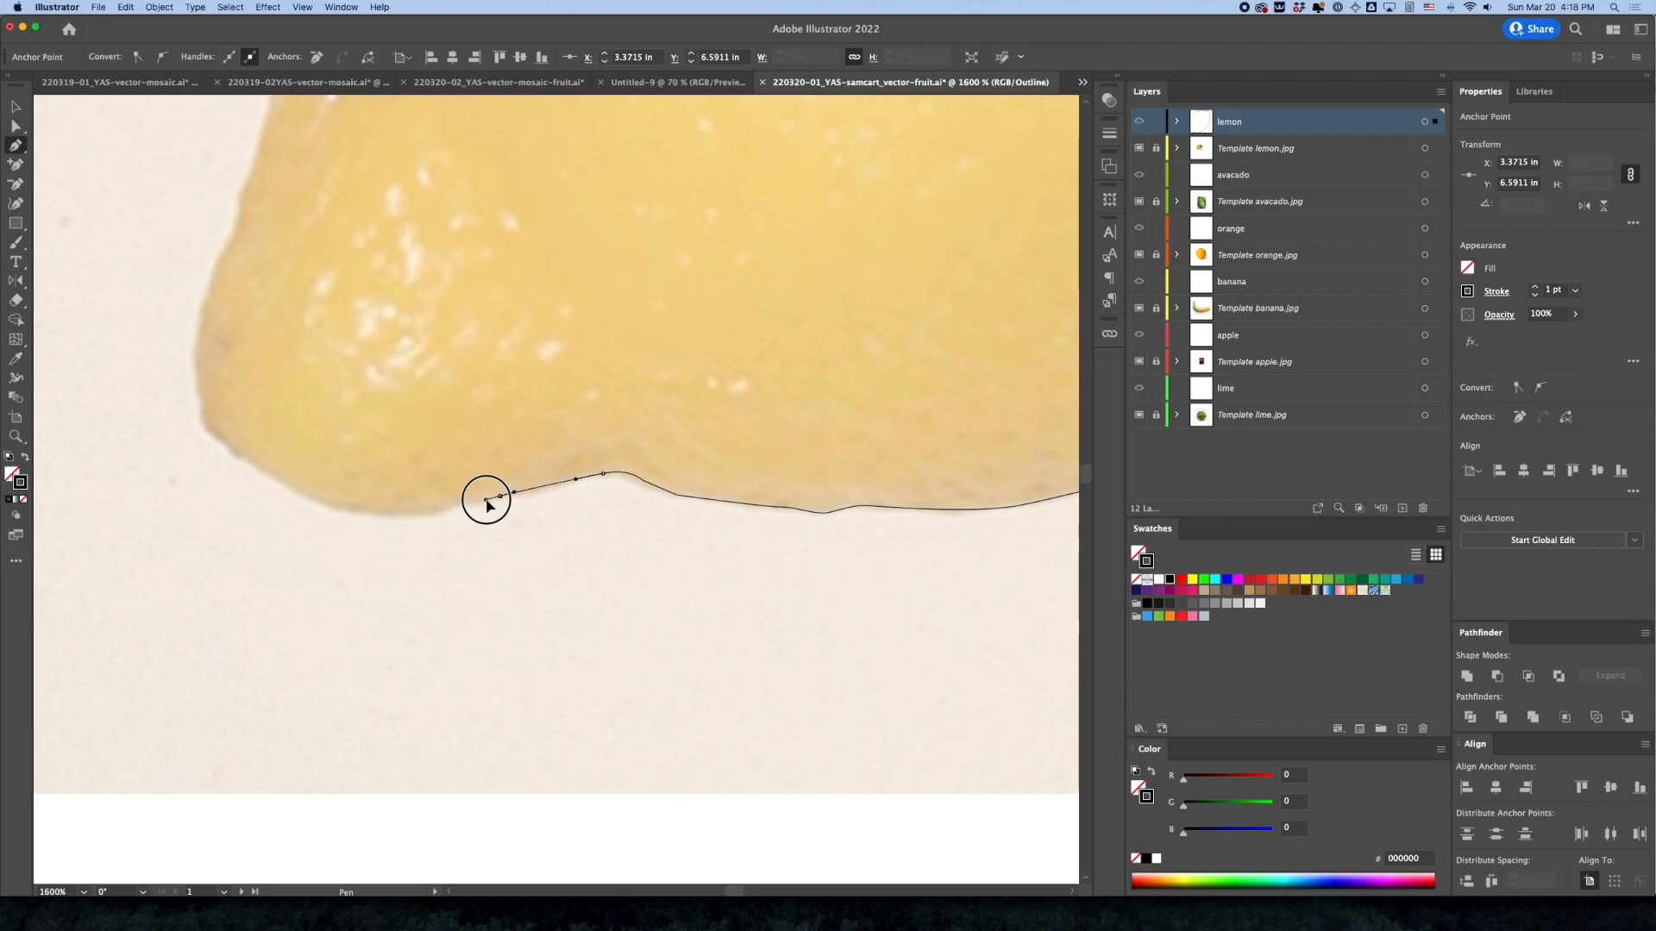
# Trace around the rounded lower-left tip of the lemon with curved anchors
pyautogui.moveTo(373, 511); pyautogui.dragTo(711, 672)
pyautogui.press('space')
pyautogui.moveTo(583, 595); pyautogui.dragTo(556, 567)
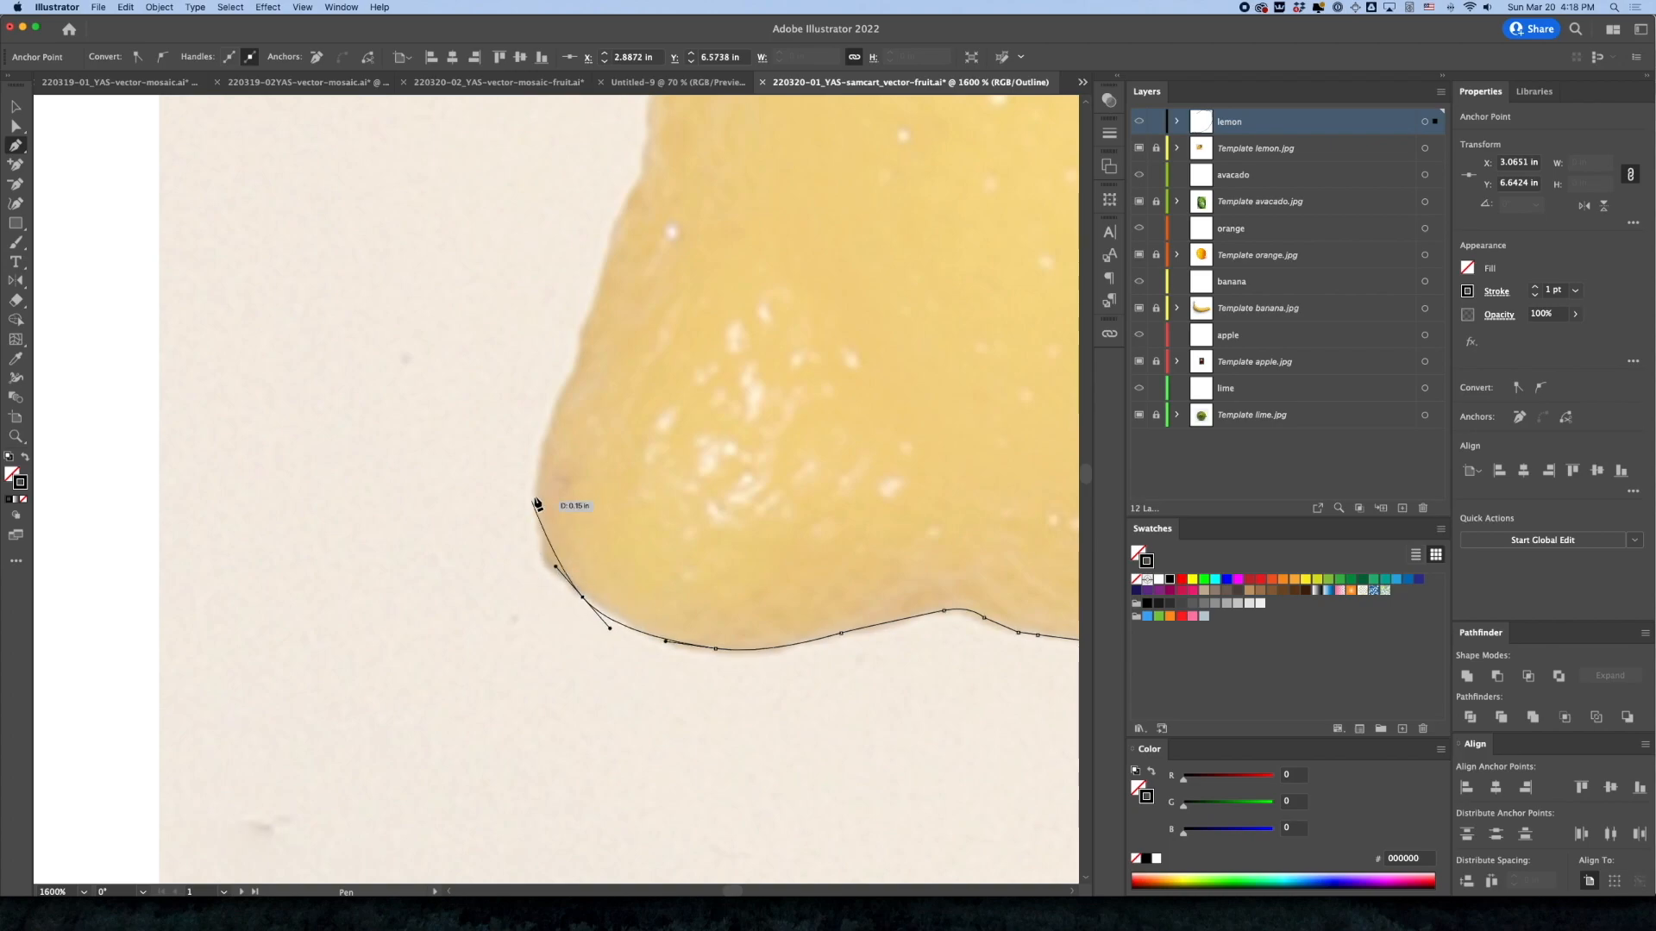
pyautogui.moveTo(535, 493); pyautogui.dragTo(537, 652)
pyautogui.press('space')
pyautogui.moveTo(525, 547); pyautogui.dragTo(536, 524)
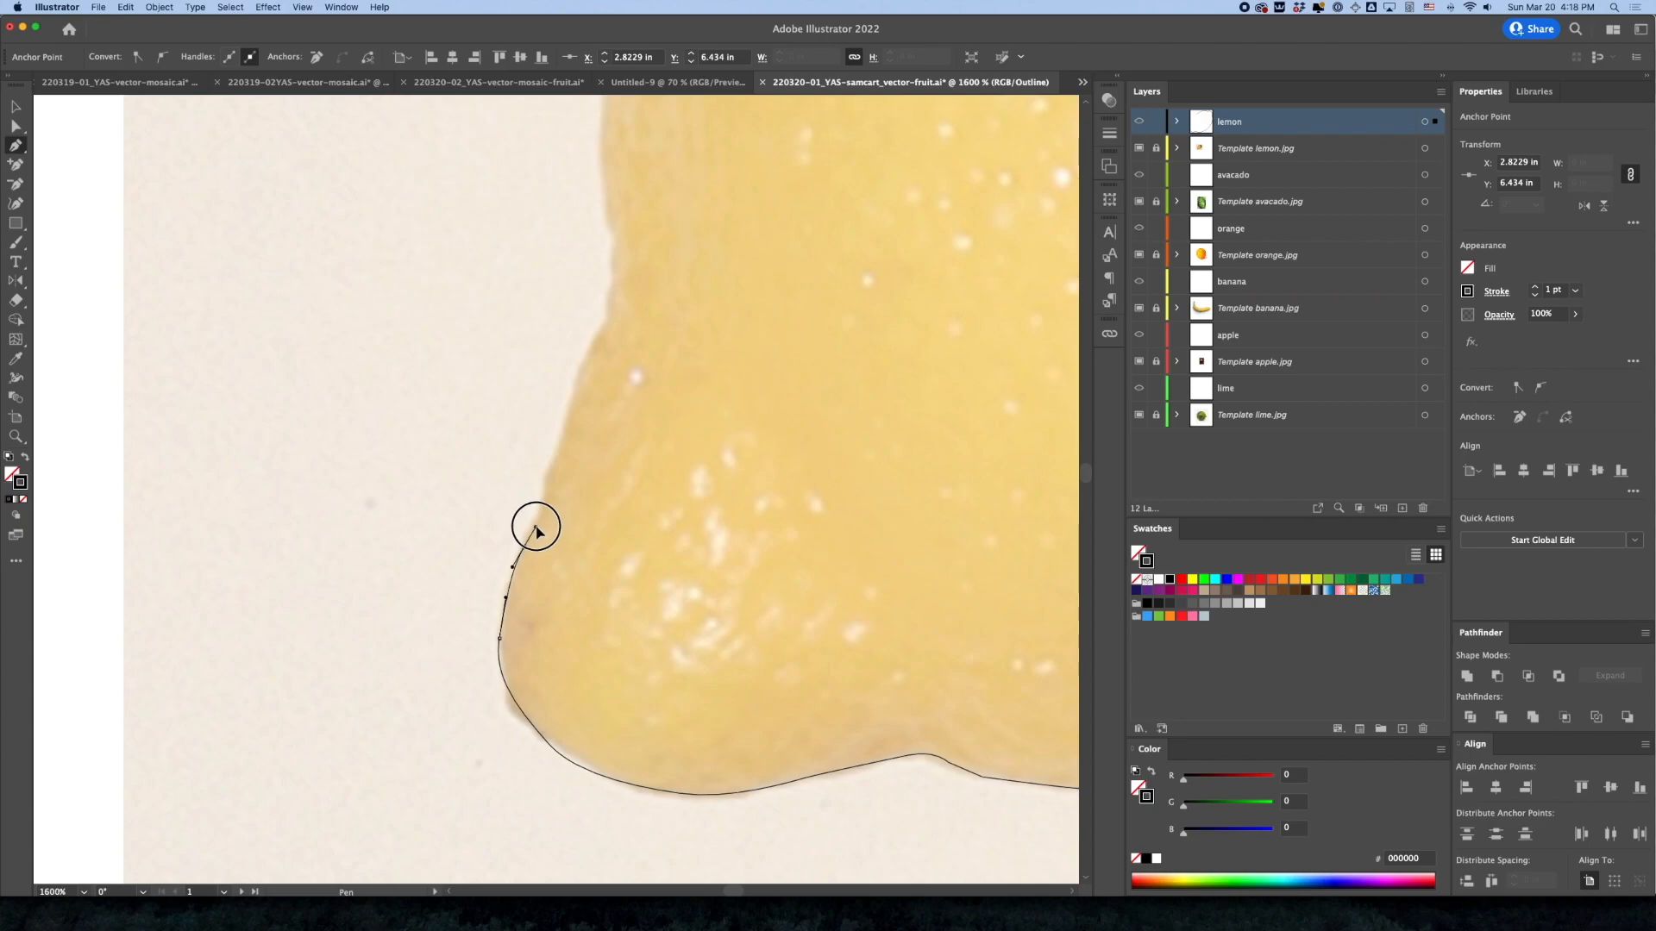
# Extend the path with curved anchors up the lemon's left edge above the tip
pyautogui.moveTo(558, 460); pyautogui.dragTo(640, 241)
pyautogui.scroll(4, 621, 366)
pyautogui.moveTo(601, 351); pyautogui.dragTo(623, 265)
pyautogui.scroll(5, 665, 432)
pyautogui.click(611, 333)
pyautogui.press('space')
pyautogui.moveTo(691, 405); pyautogui.dragTo(628, 620)
pyautogui.moveTo(616, 344); pyautogui.dragTo(637, 308)
# Trace the upper-left edge back to the path's starting anchor, join it there, and deselect the outline
pyautogui.scroll(9, 750, 340)
pyautogui.hscroll(3, 751, 339)
pyautogui.moveTo(647, 467); pyautogui.dragTo(673, 430)
pyautogui.click(812, 279)
pyautogui.moveTo(811, 279); pyautogui.dragTo(876, 232)
pyautogui.press('super+shift+a')
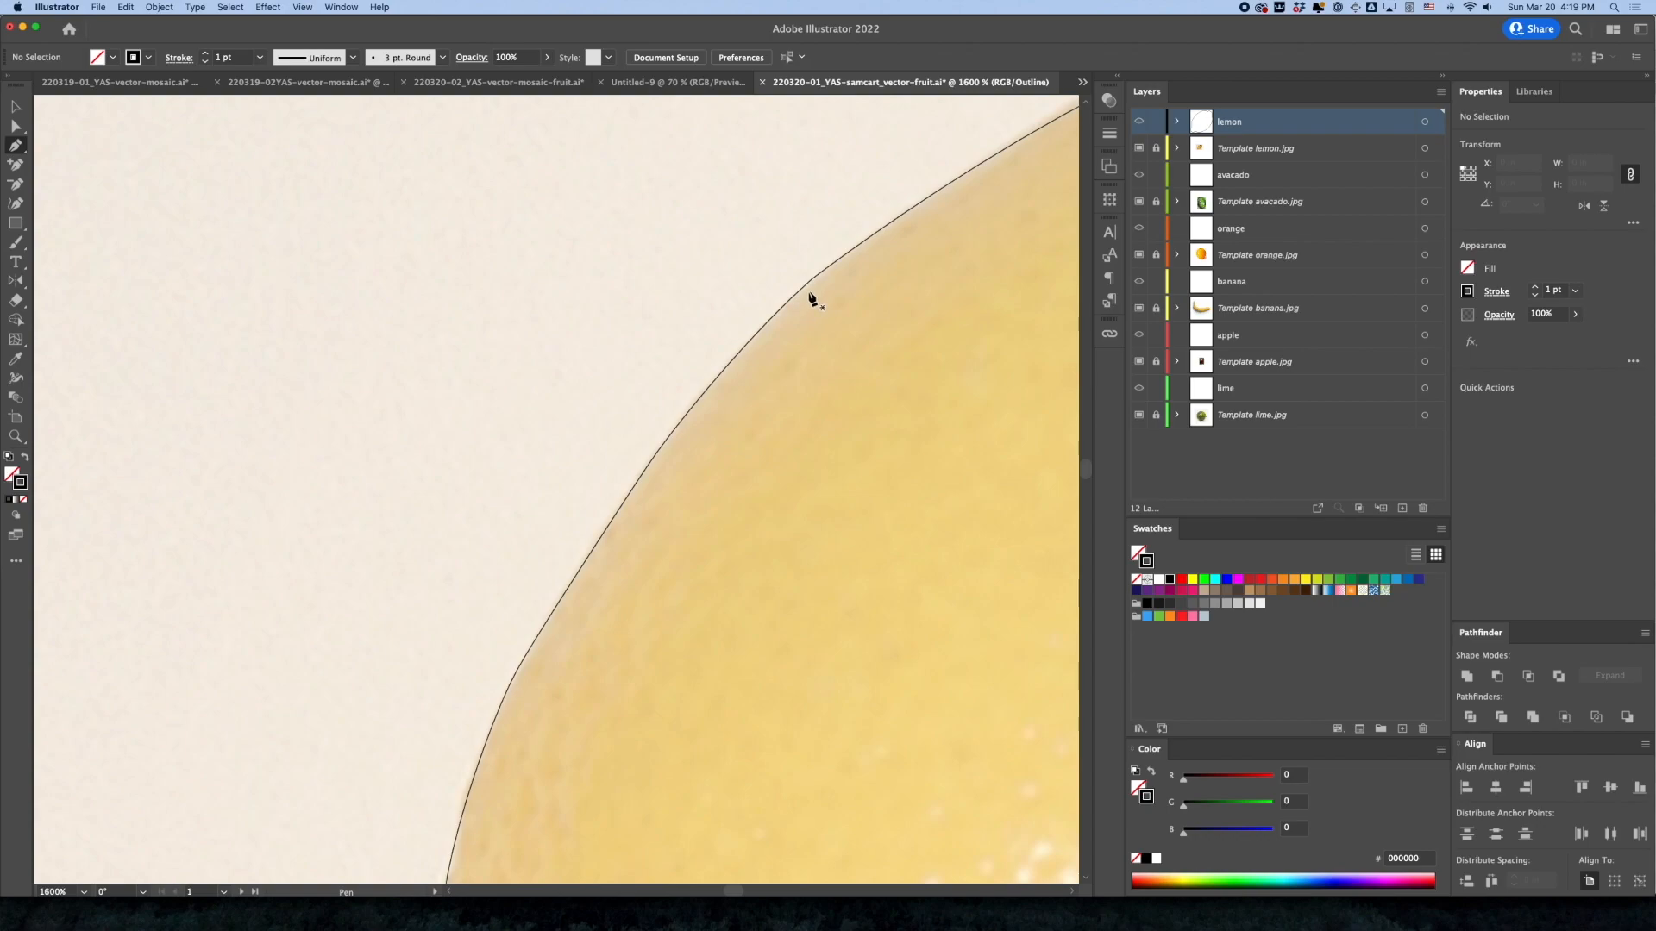
# Try repositioning two neighbouring anchors on the lemon's upper-left edge, undoing each move
pyautogui.press('super+space')
pyautogui.moveTo(810, 262); pyautogui.dragTo(1088, 449)
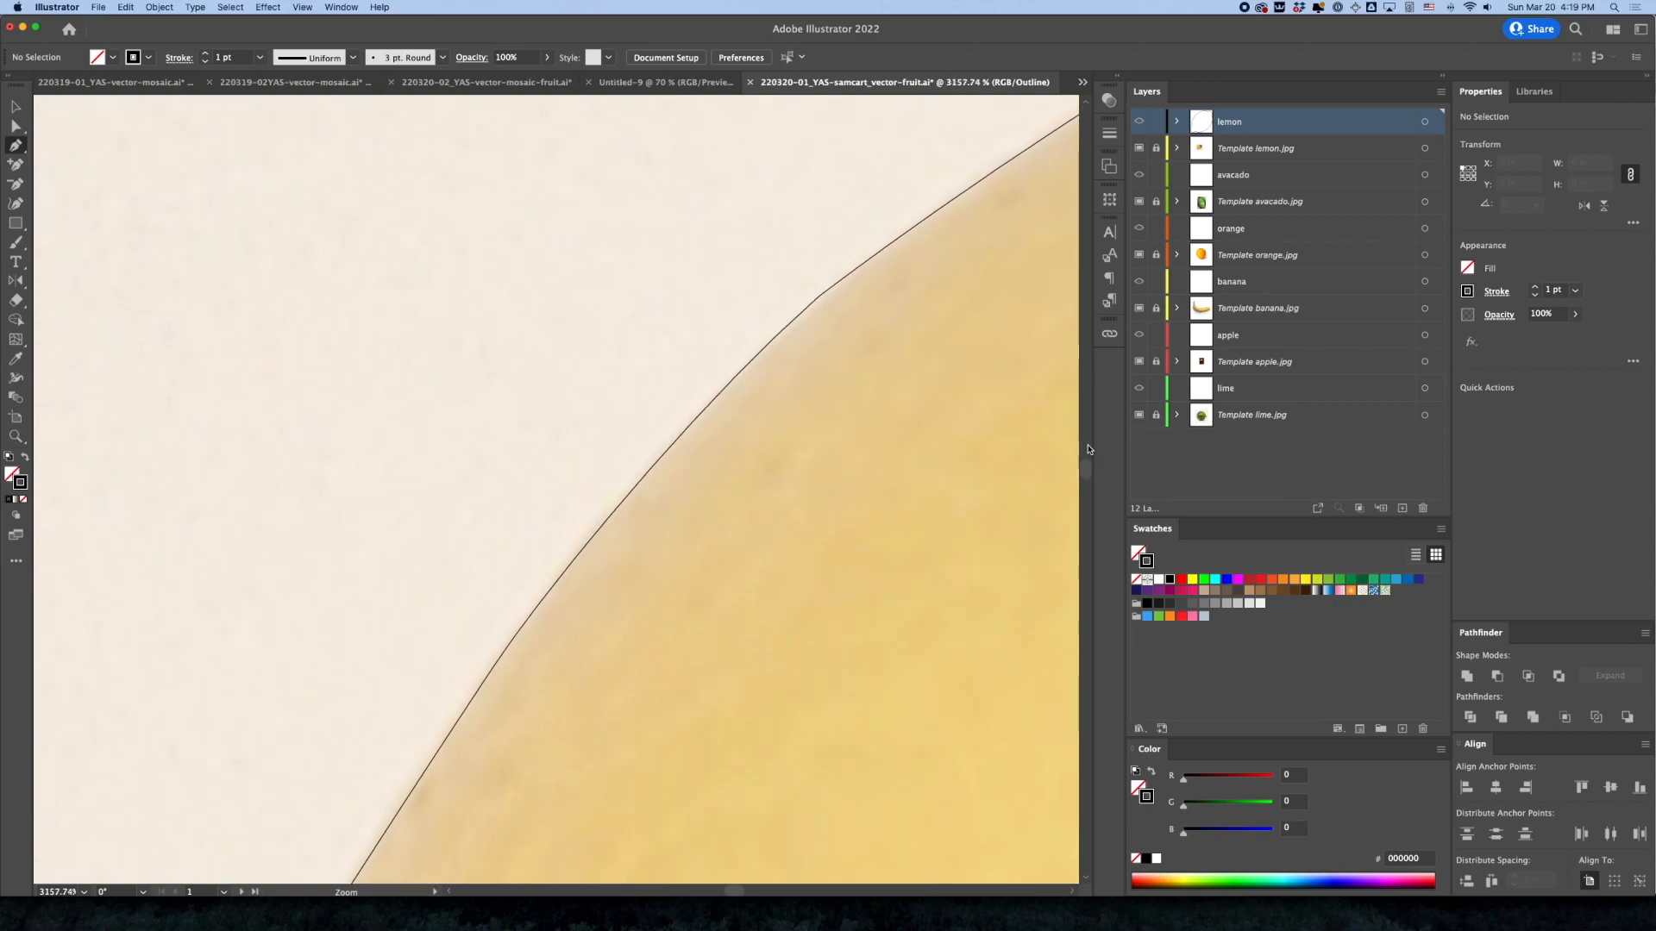
pyautogui.press('a')
pyautogui.click(819, 299)
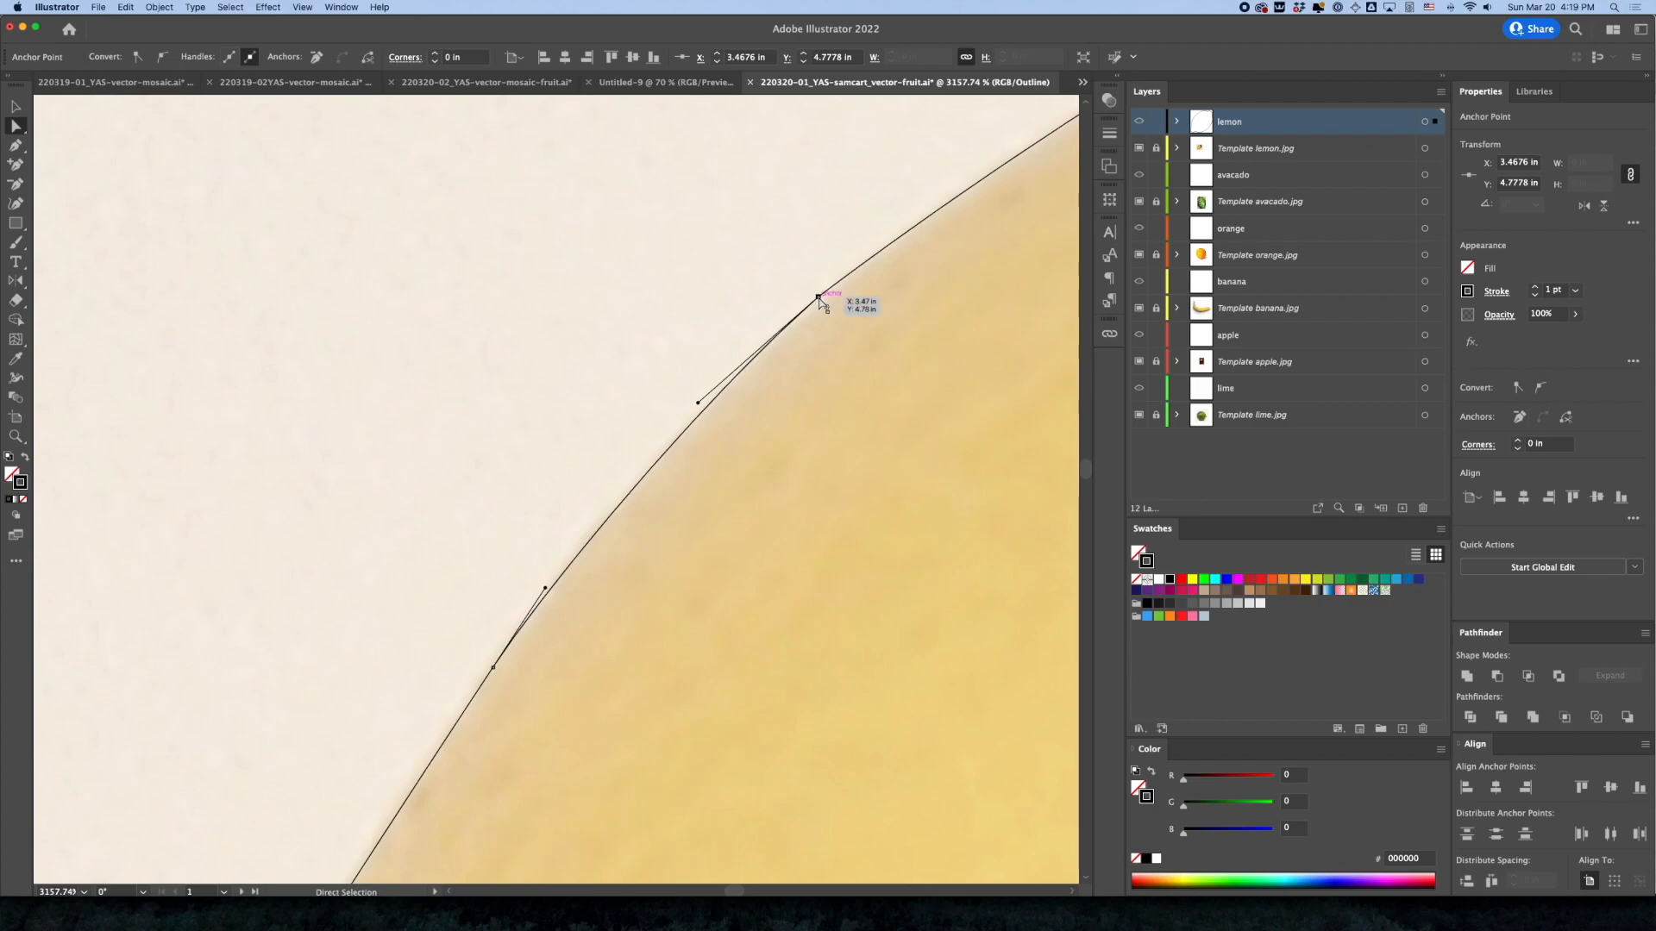
pyautogui.keyDown('alt'); pyautogui.click(819, 299); pyautogui.keyUp('alt')
pyautogui.moveTo(821, 299); pyautogui.dragTo(855, 262)
pyautogui.press('super+z')
pyautogui.click(820, 301)
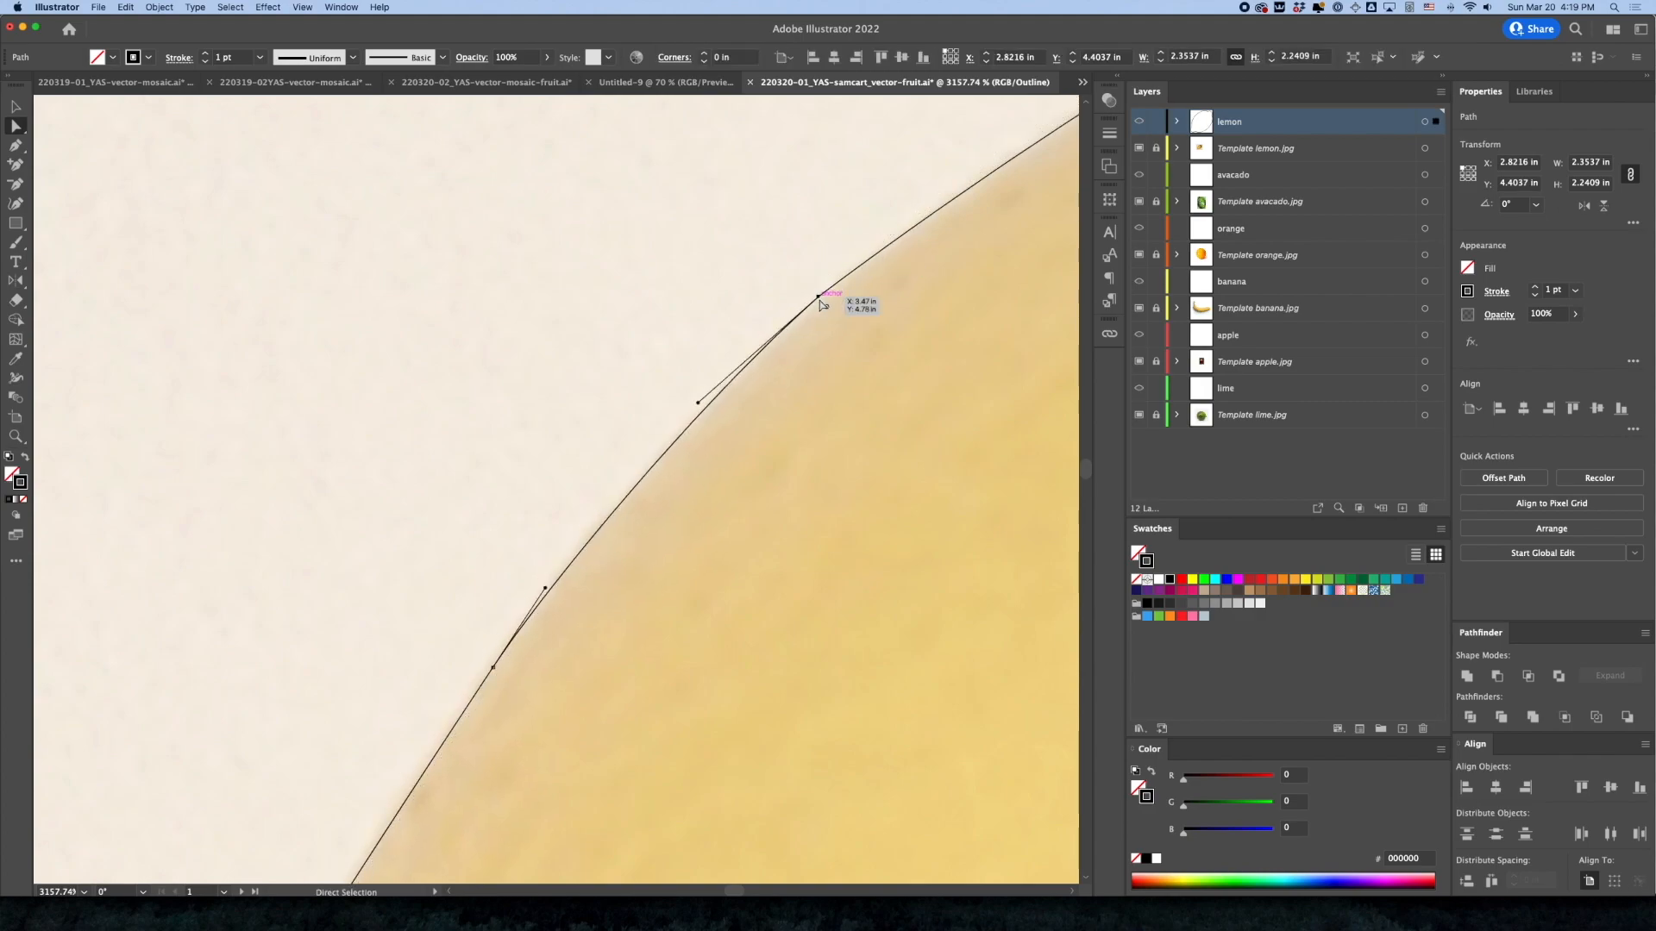
pyautogui.click(819, 299)
pyautogui.click(494, 669)
pyautogui.moveTo(493, 669); pyautogui.dragTo(429, 624)
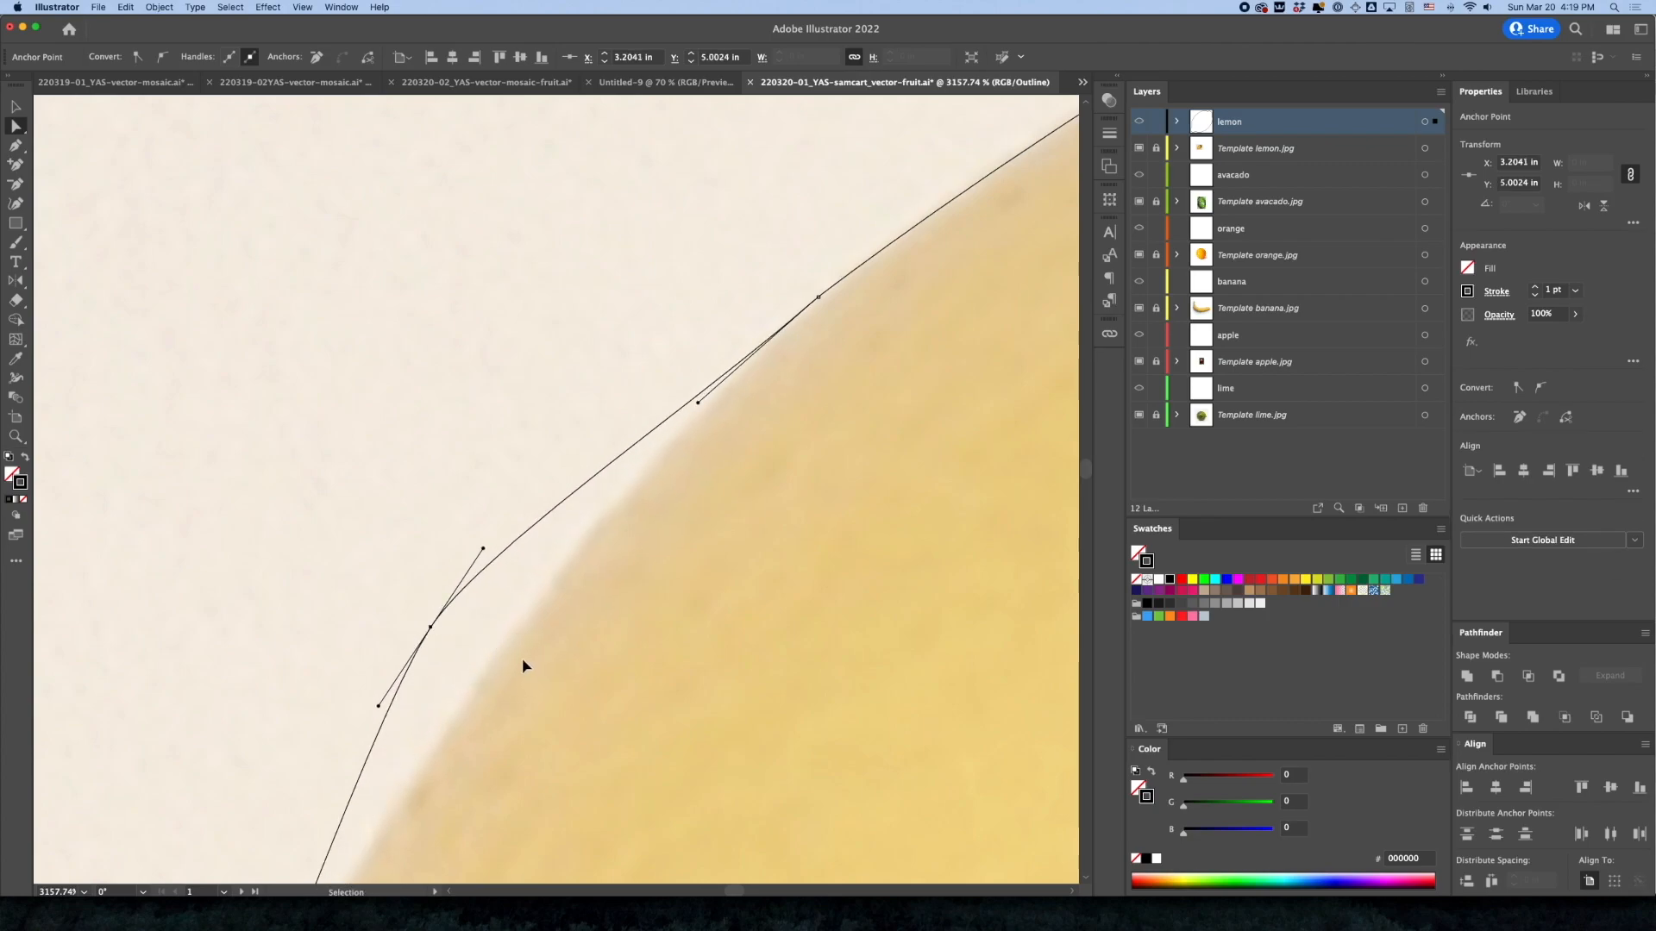
pyautogui.press('super+z')
# Smooth the corner anchor on the lemon's upper-left edge with the Anchor Point tool and deselect the outline
pyautogui.click(819, 297)
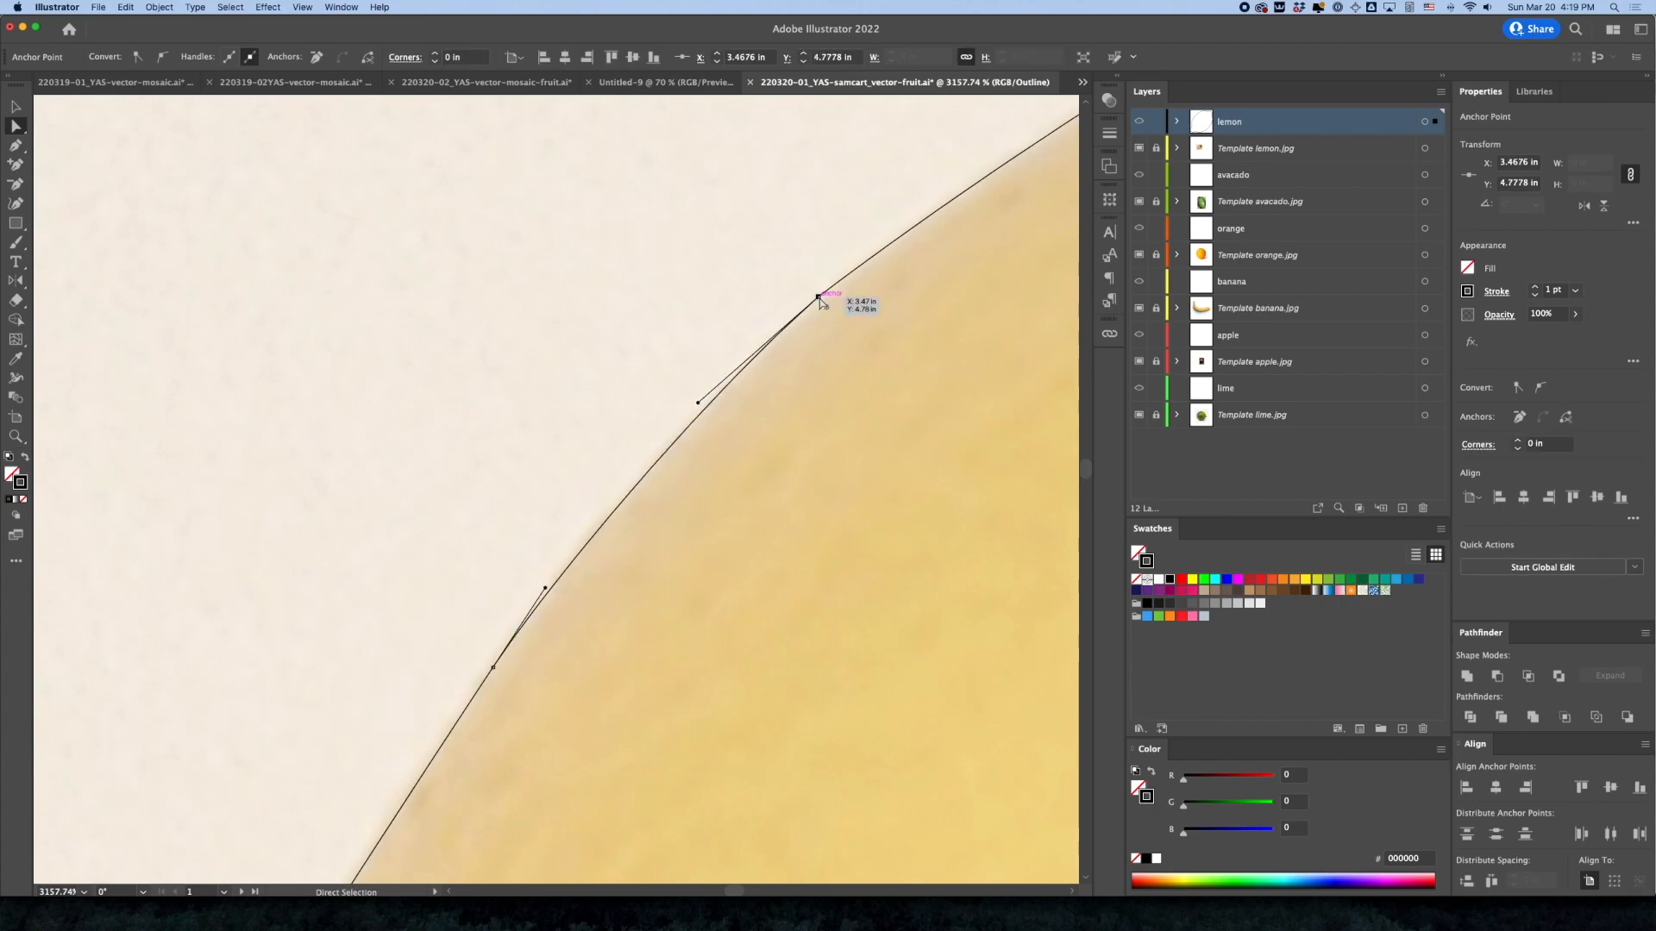
pyautogui.press('p')
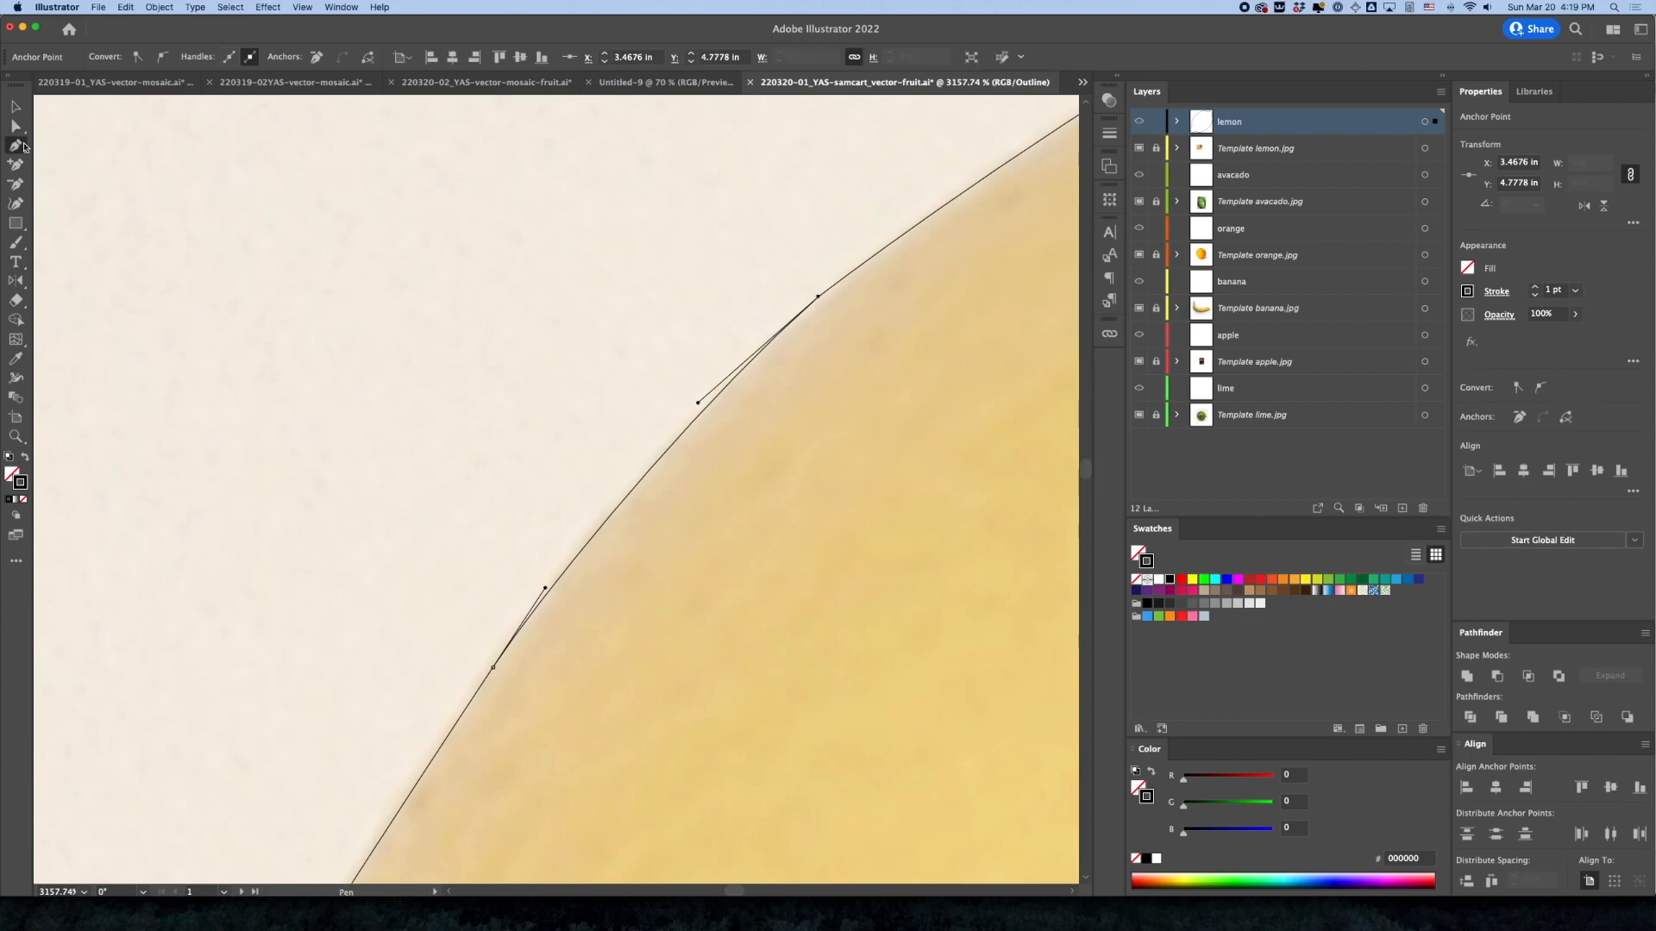
pyautogui.moveTo(15, 146); pyautogui.dragTo(103, 166)
pyautogui.moveTo(818, 297); pyautogui.dragTo(919, 216)
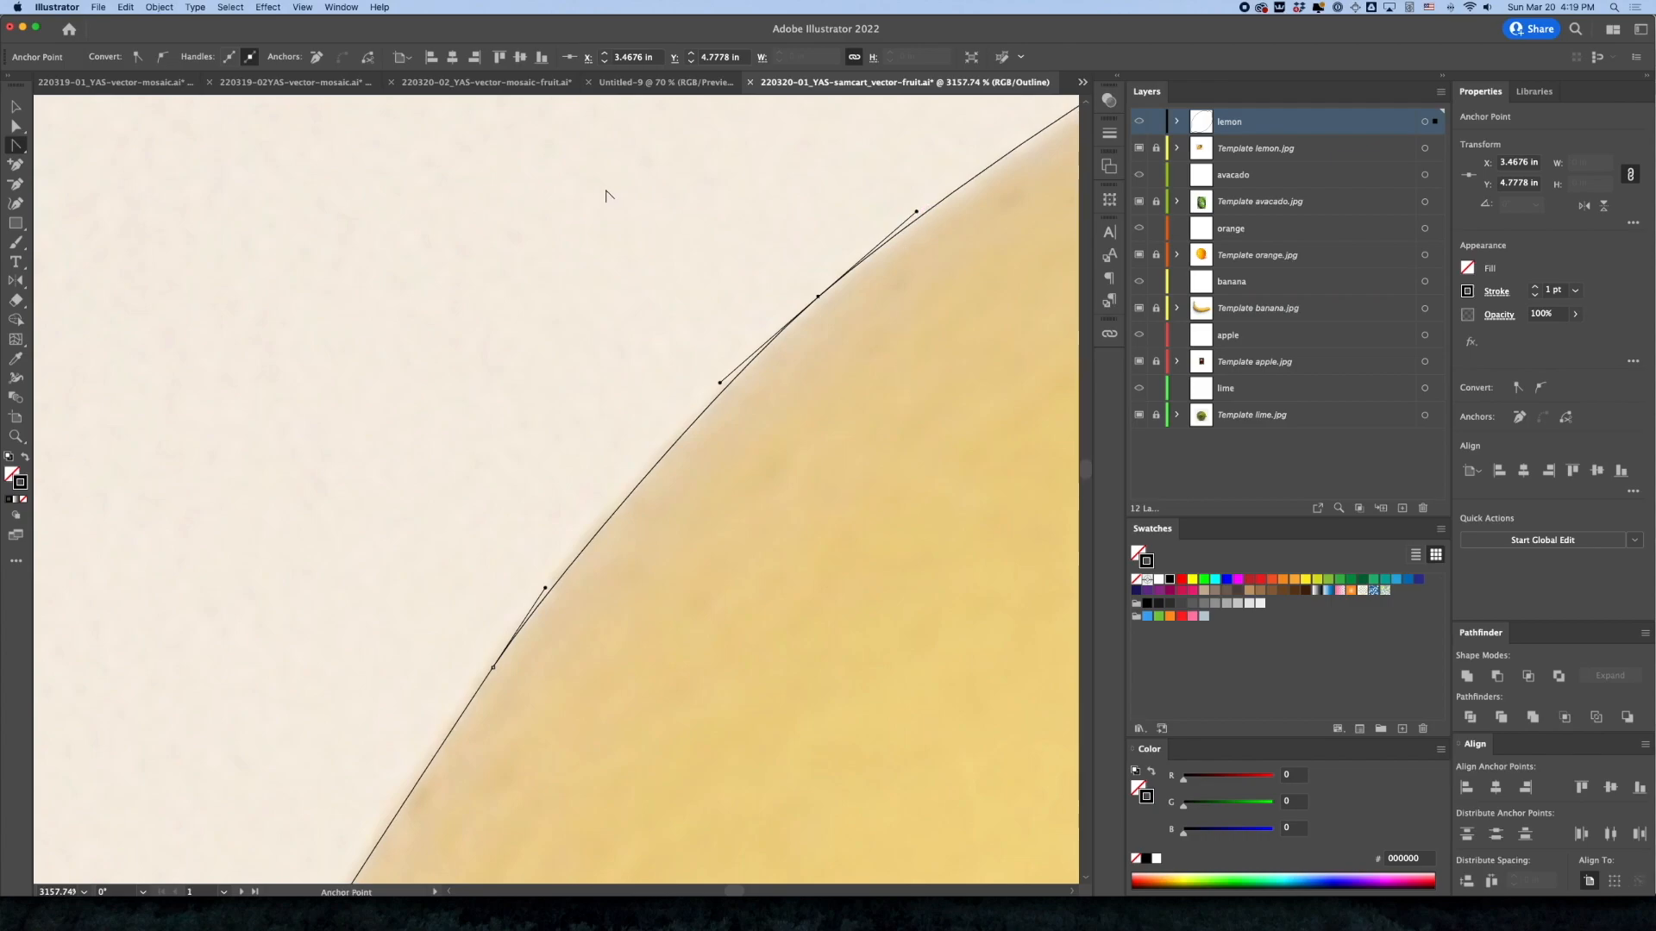
pyautogui.click(17, 149)
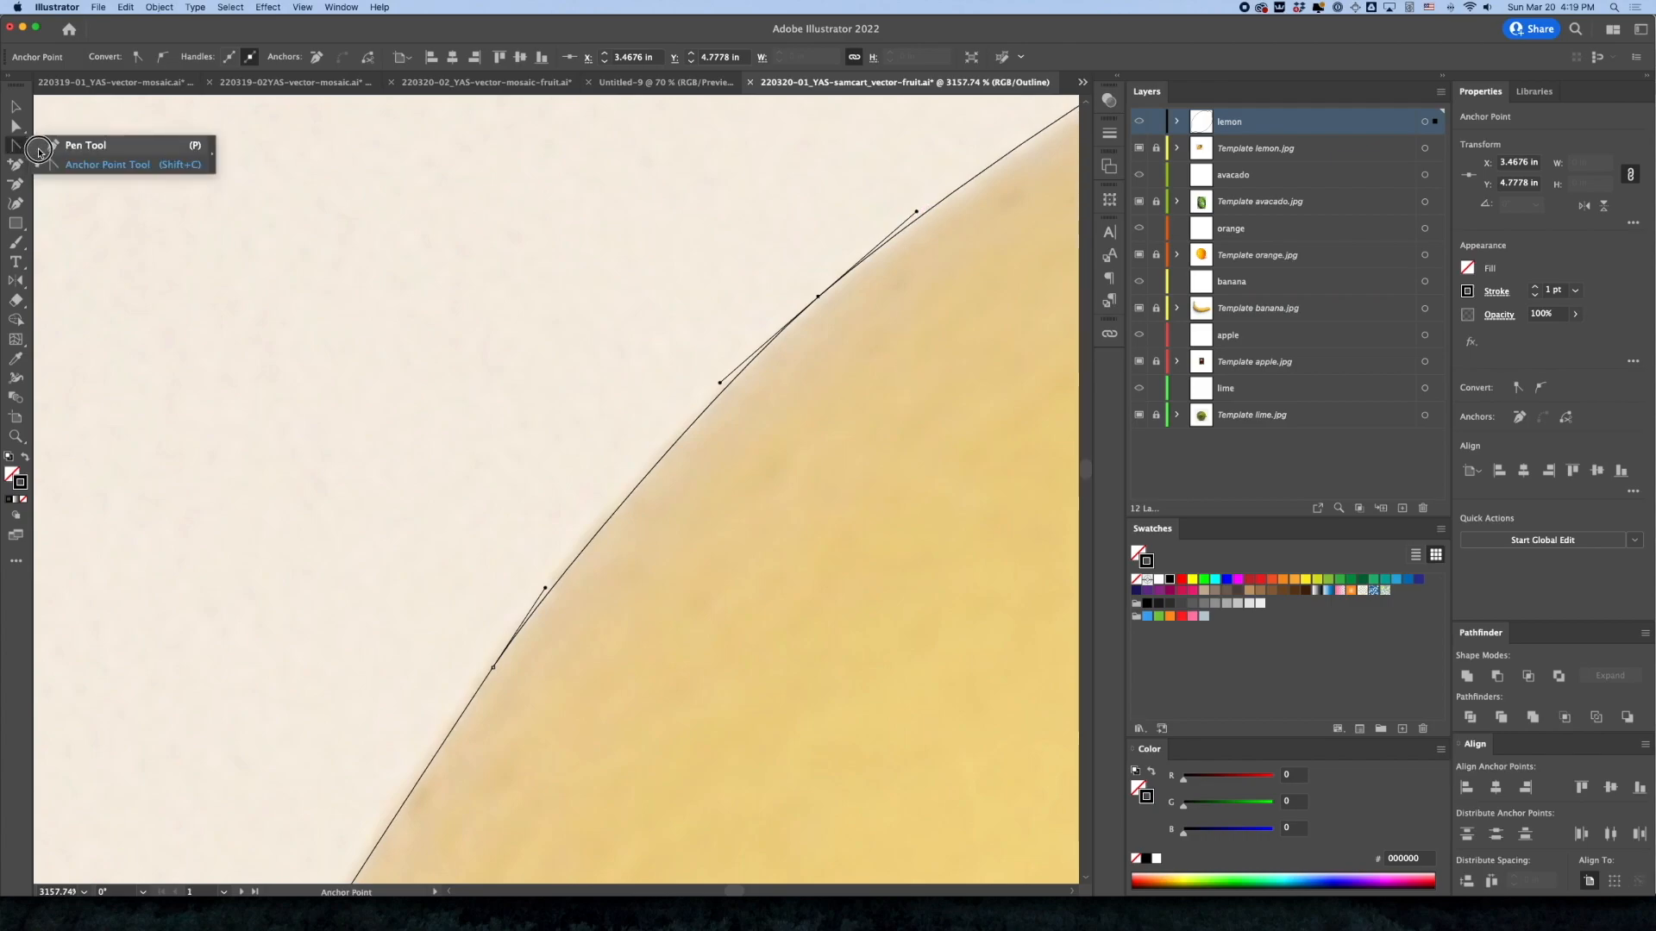
pyautogui.keyDown('super'); pyautogui.click(757, 279); pyautogui.keyUp('super')
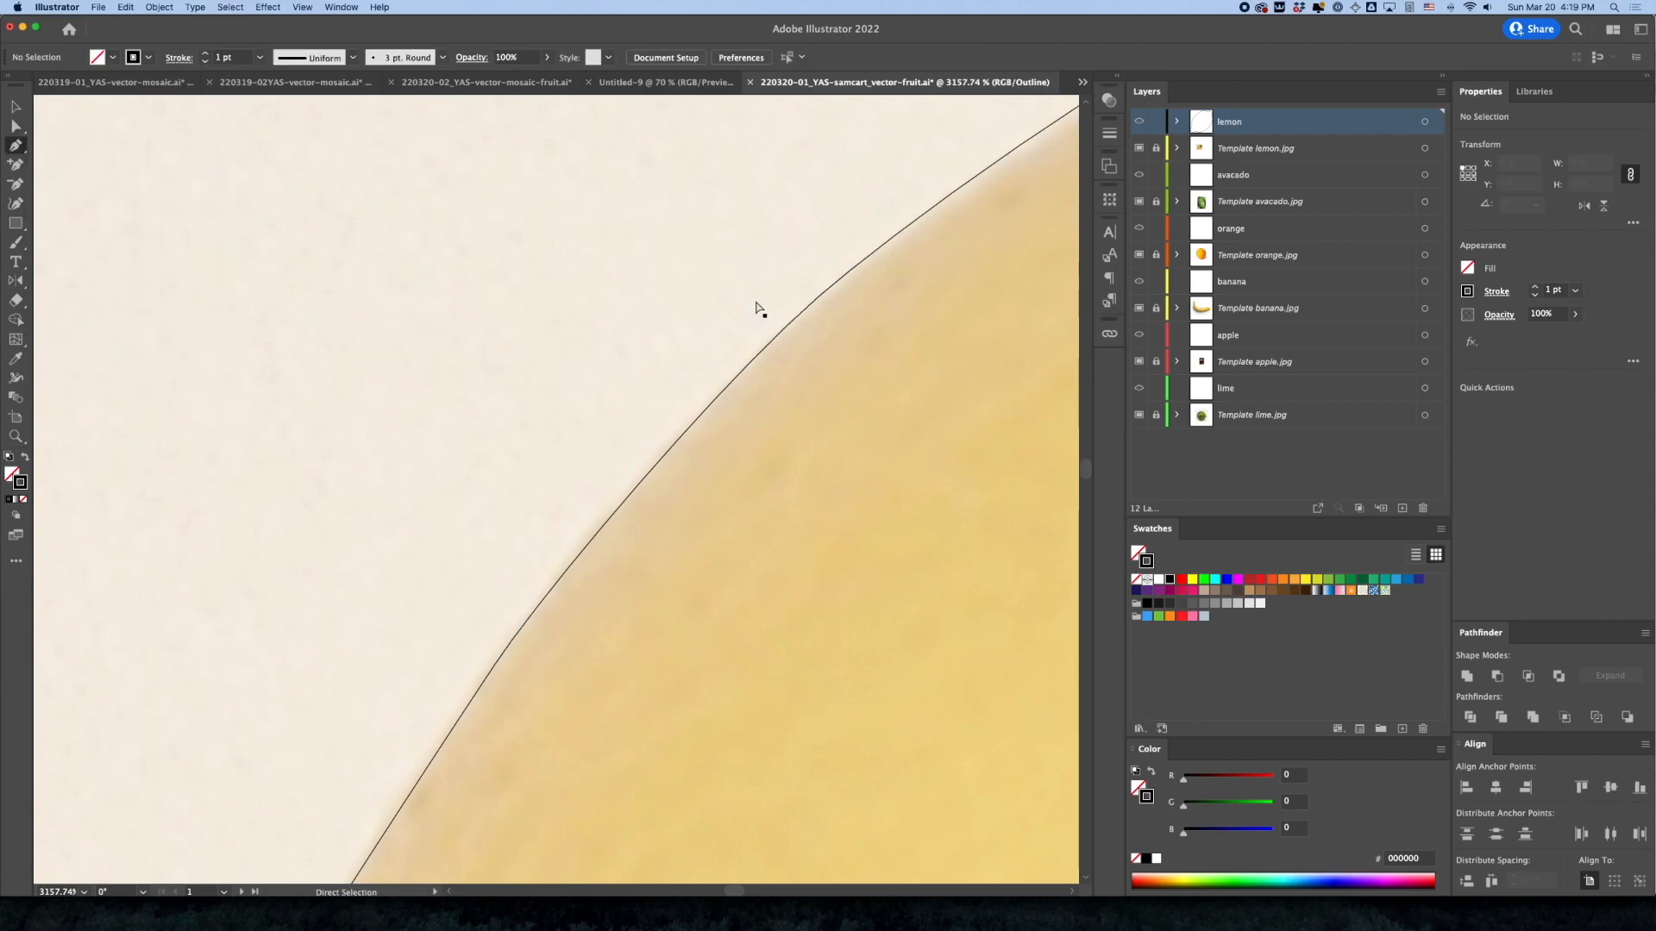
# Examine the complete lemon outline against the photo, checking the edge all the way around
pyautogui.press('alt+super+space')
pyautogui.click(925, 454)
pyautogui.click(839, 514)
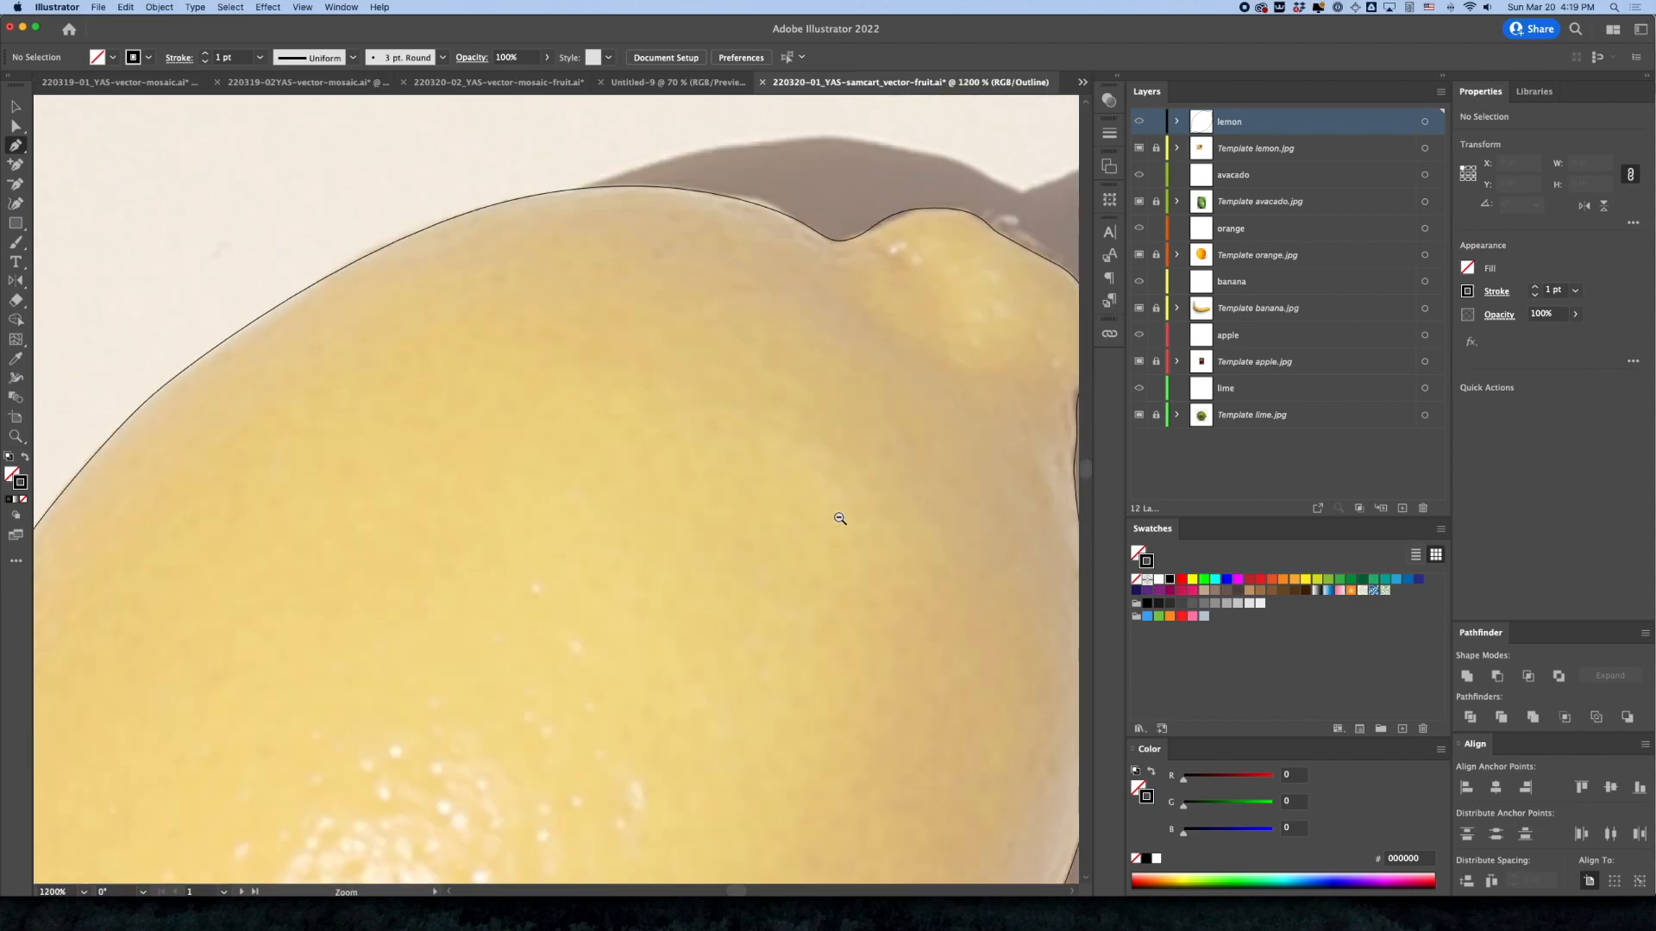
pyautogui.click(840, 514)
pyautogui.click(593, 613)
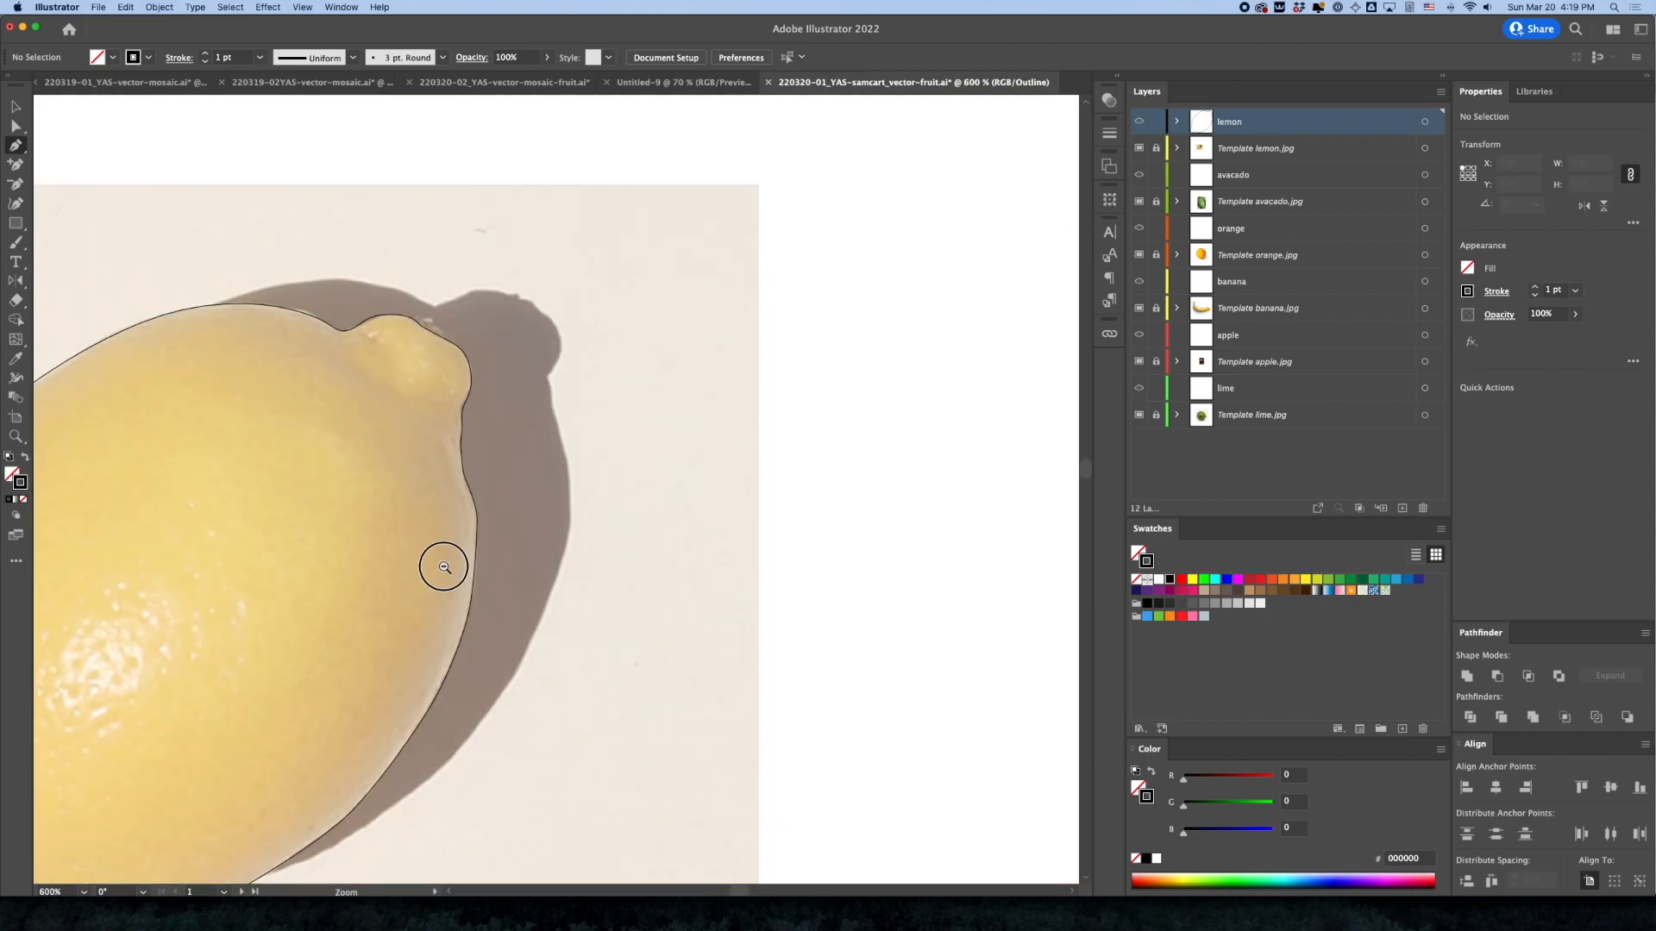
pyautogui.moveTo(443, 565); pyautogui.dragTo(808, 489)
pyautogui.click(472, 492)
pyautogui.moveTo(473, 492); pyautogui.dragTo(835, 609)
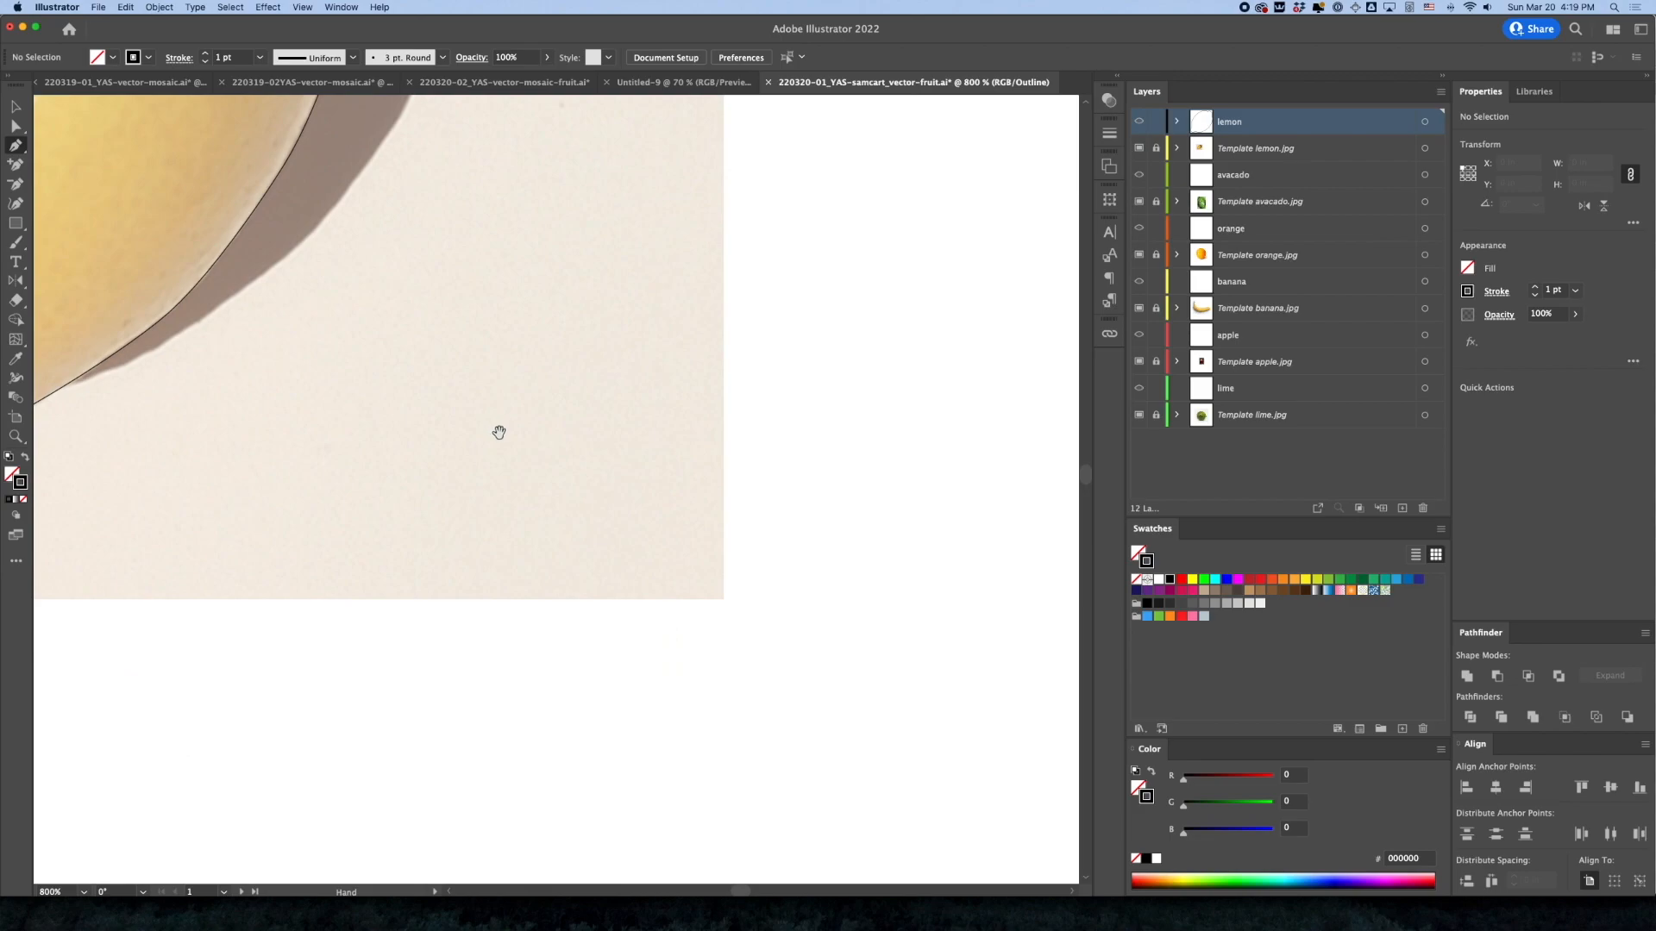
pyautogui.moveTo(439, 384); pyautogui.dragTo(1024, 765)
pyautogui.click(605, 459)
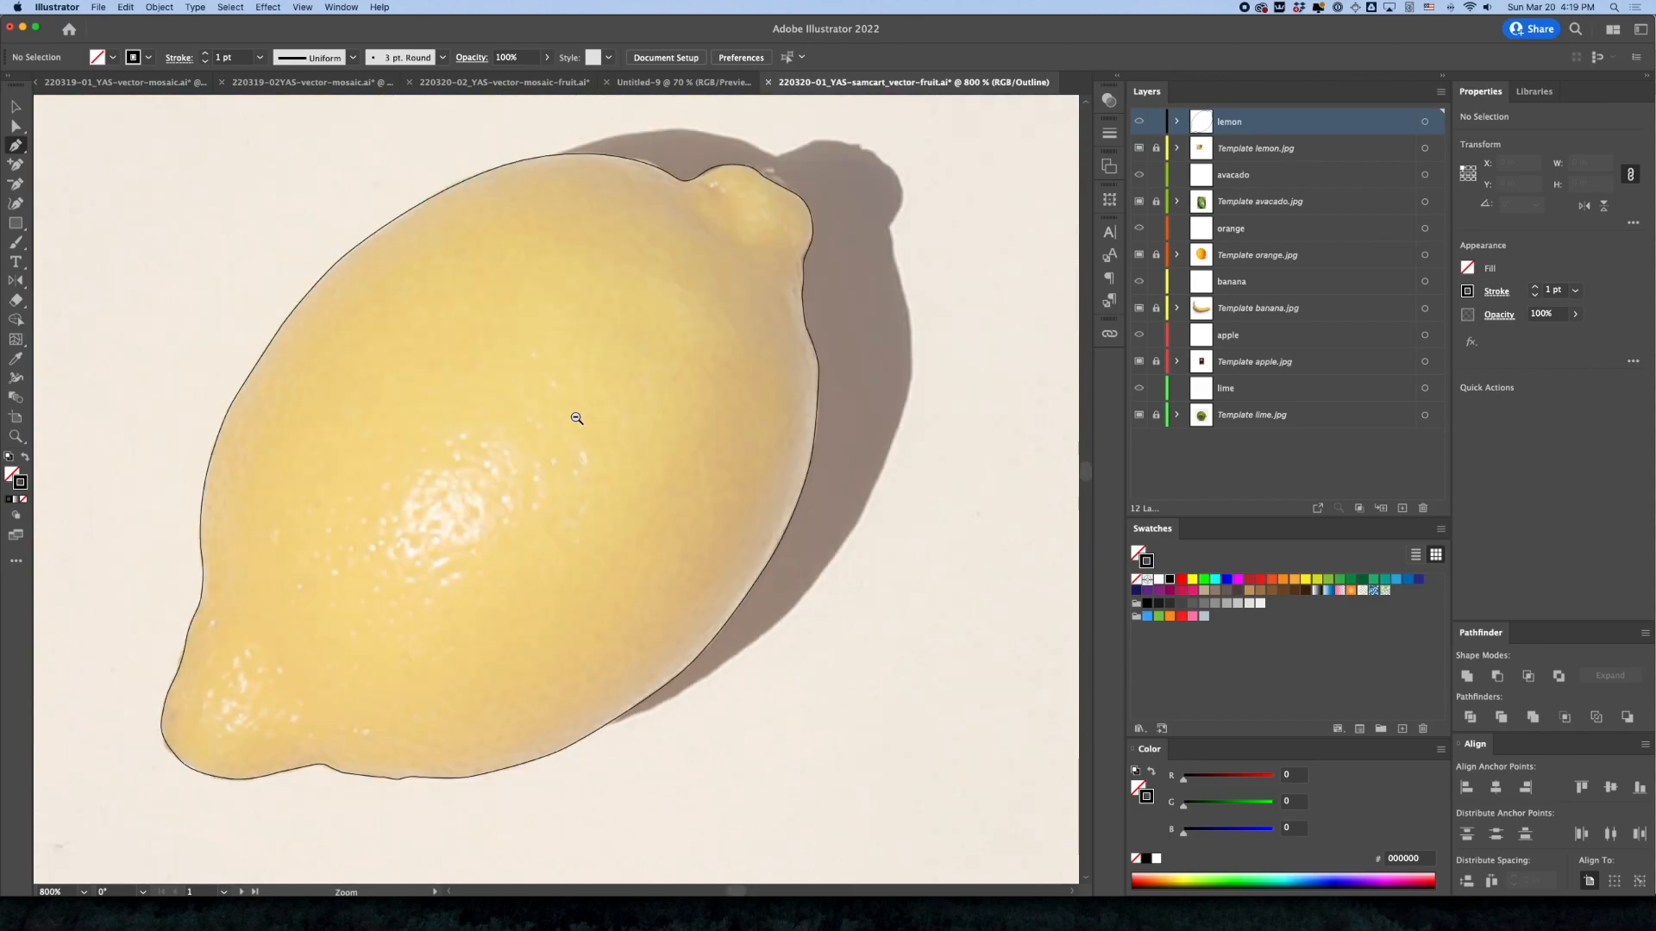
pyautogui.moveTo(546, 431); pyautogui.dragTo(647, 474)
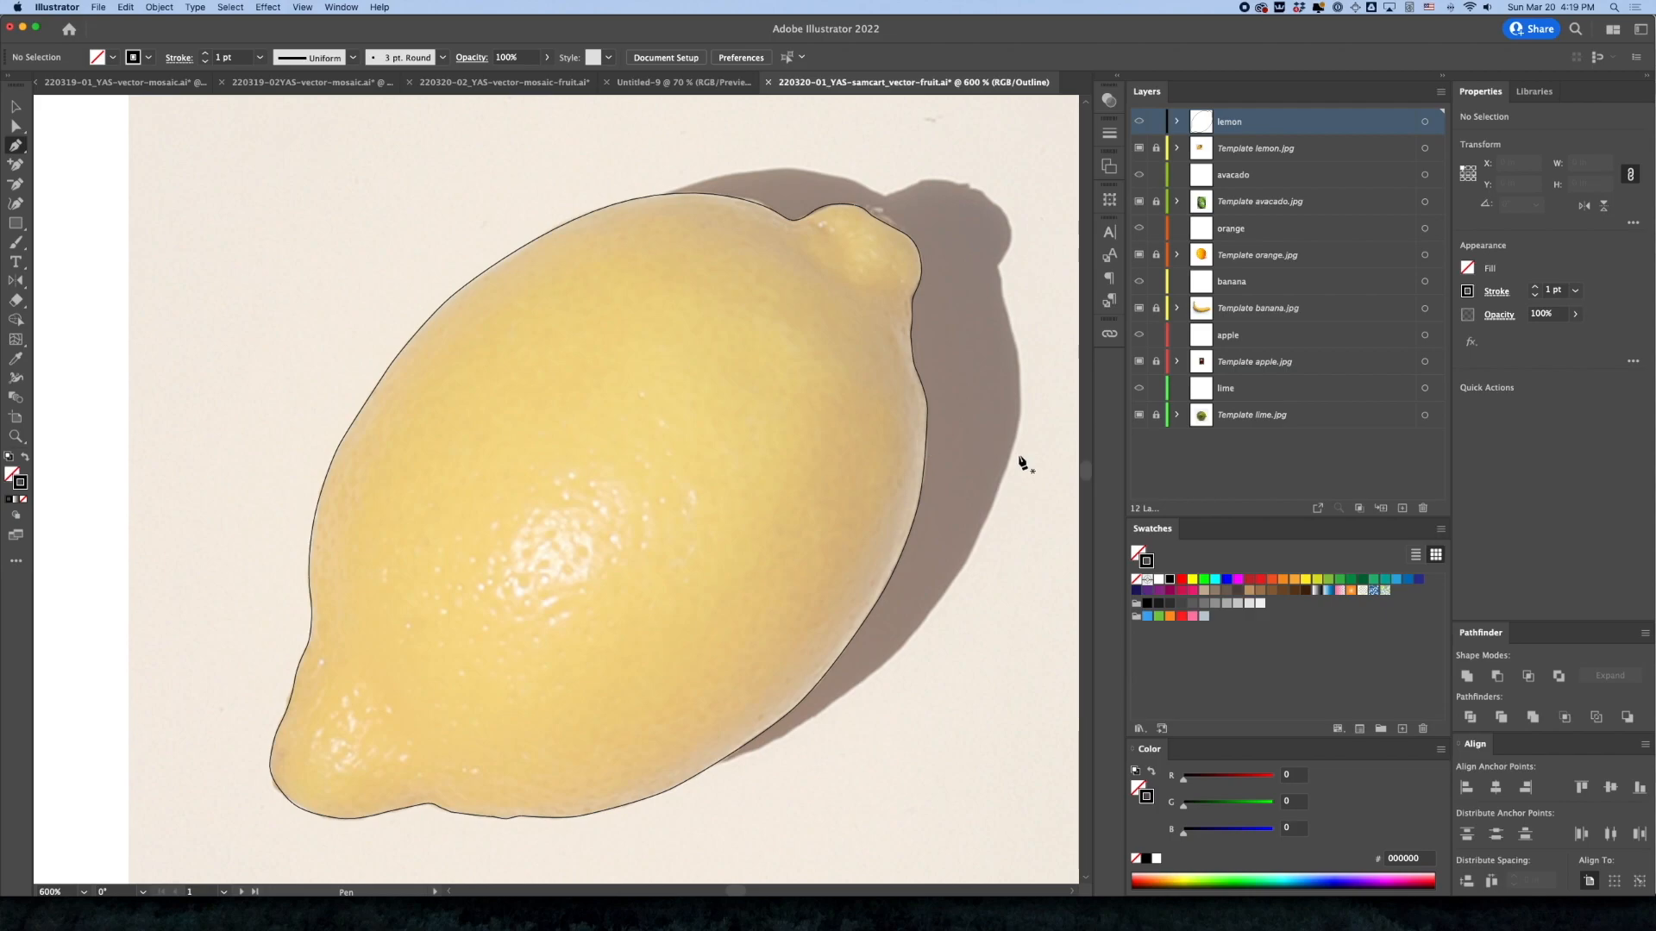
# Make the lemon layer active and select the traced lemon outline as a whole object
pyautogui.click(19, 105)
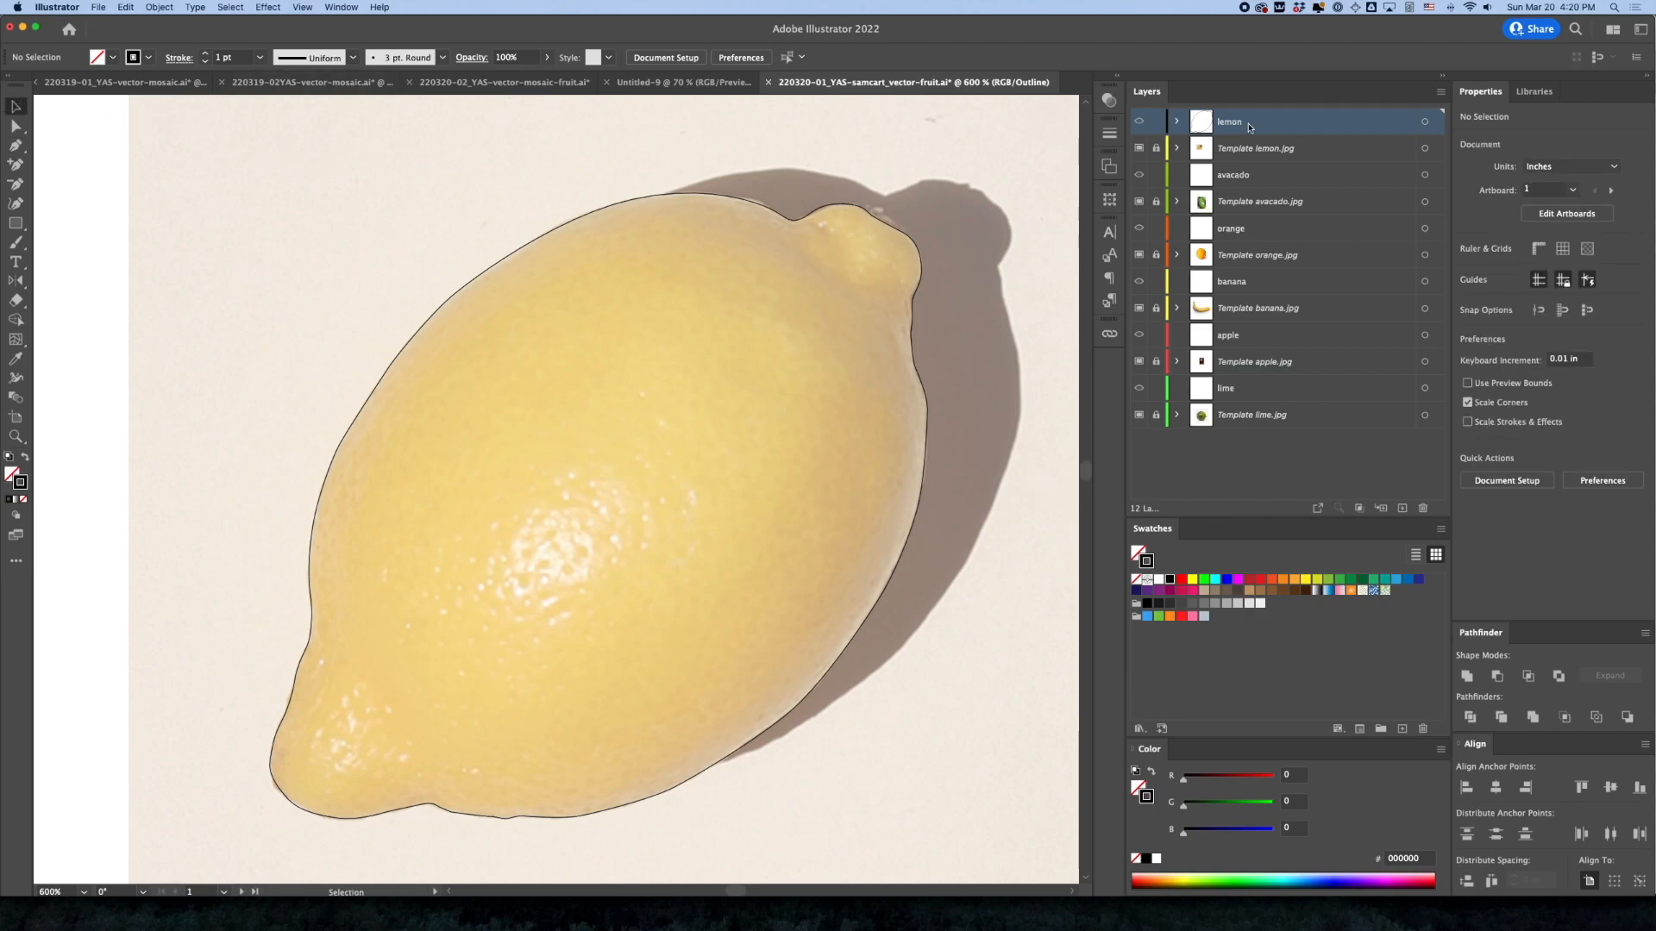
pyautogui.click(1248, 150)
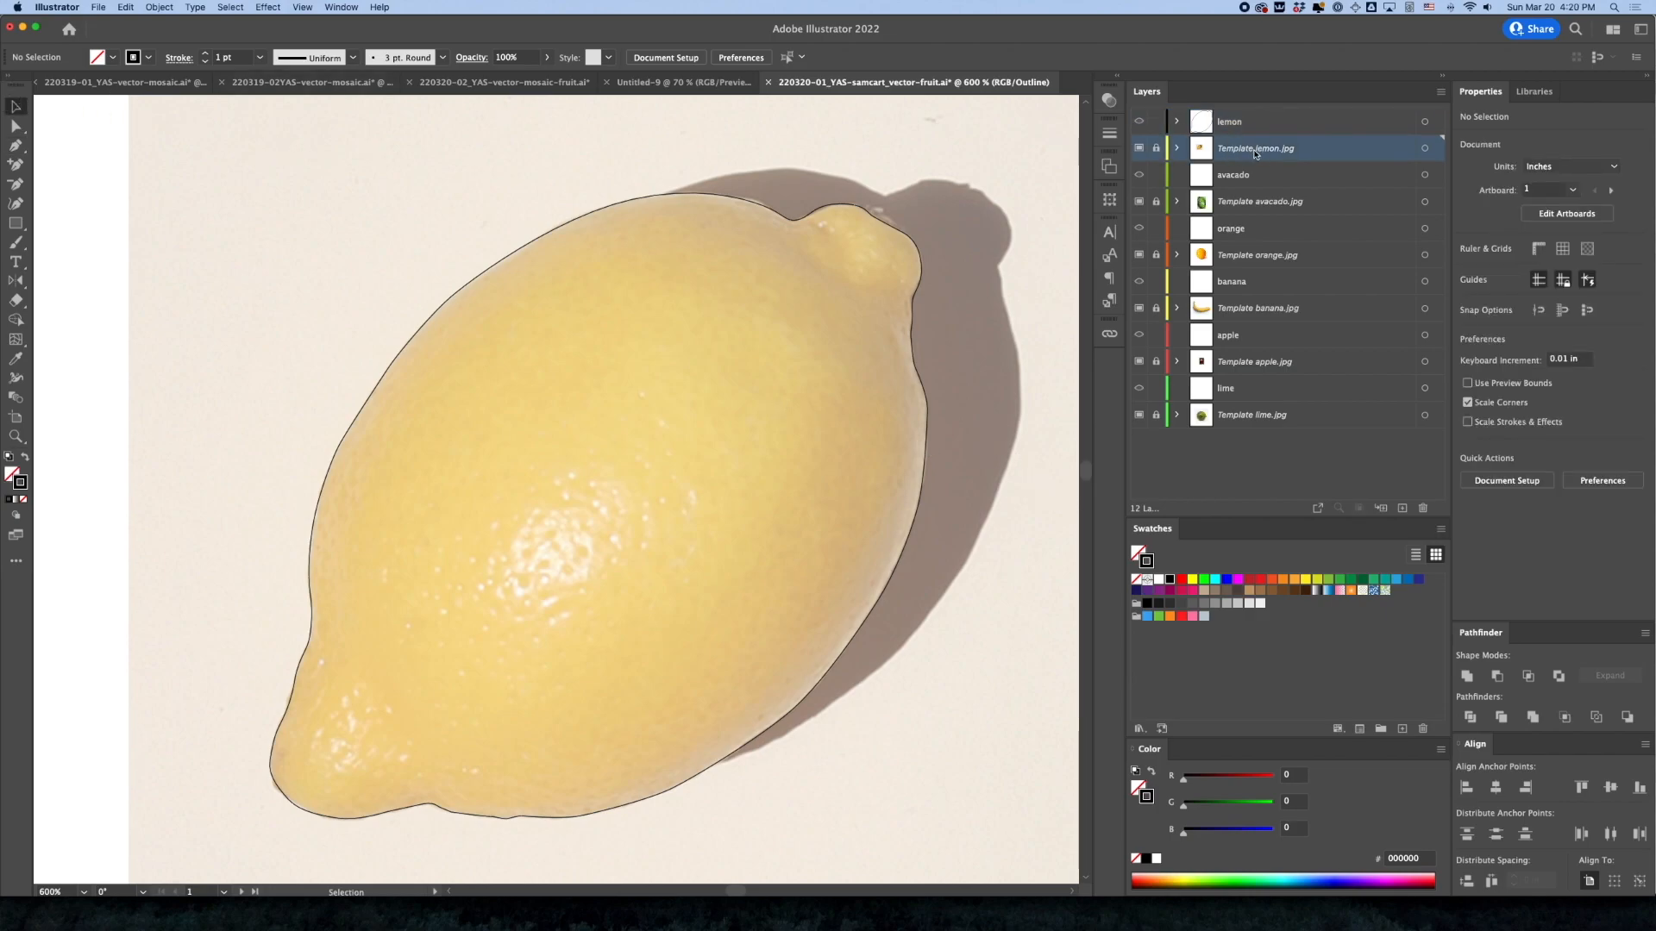
pyautogui.click(1226, 128)
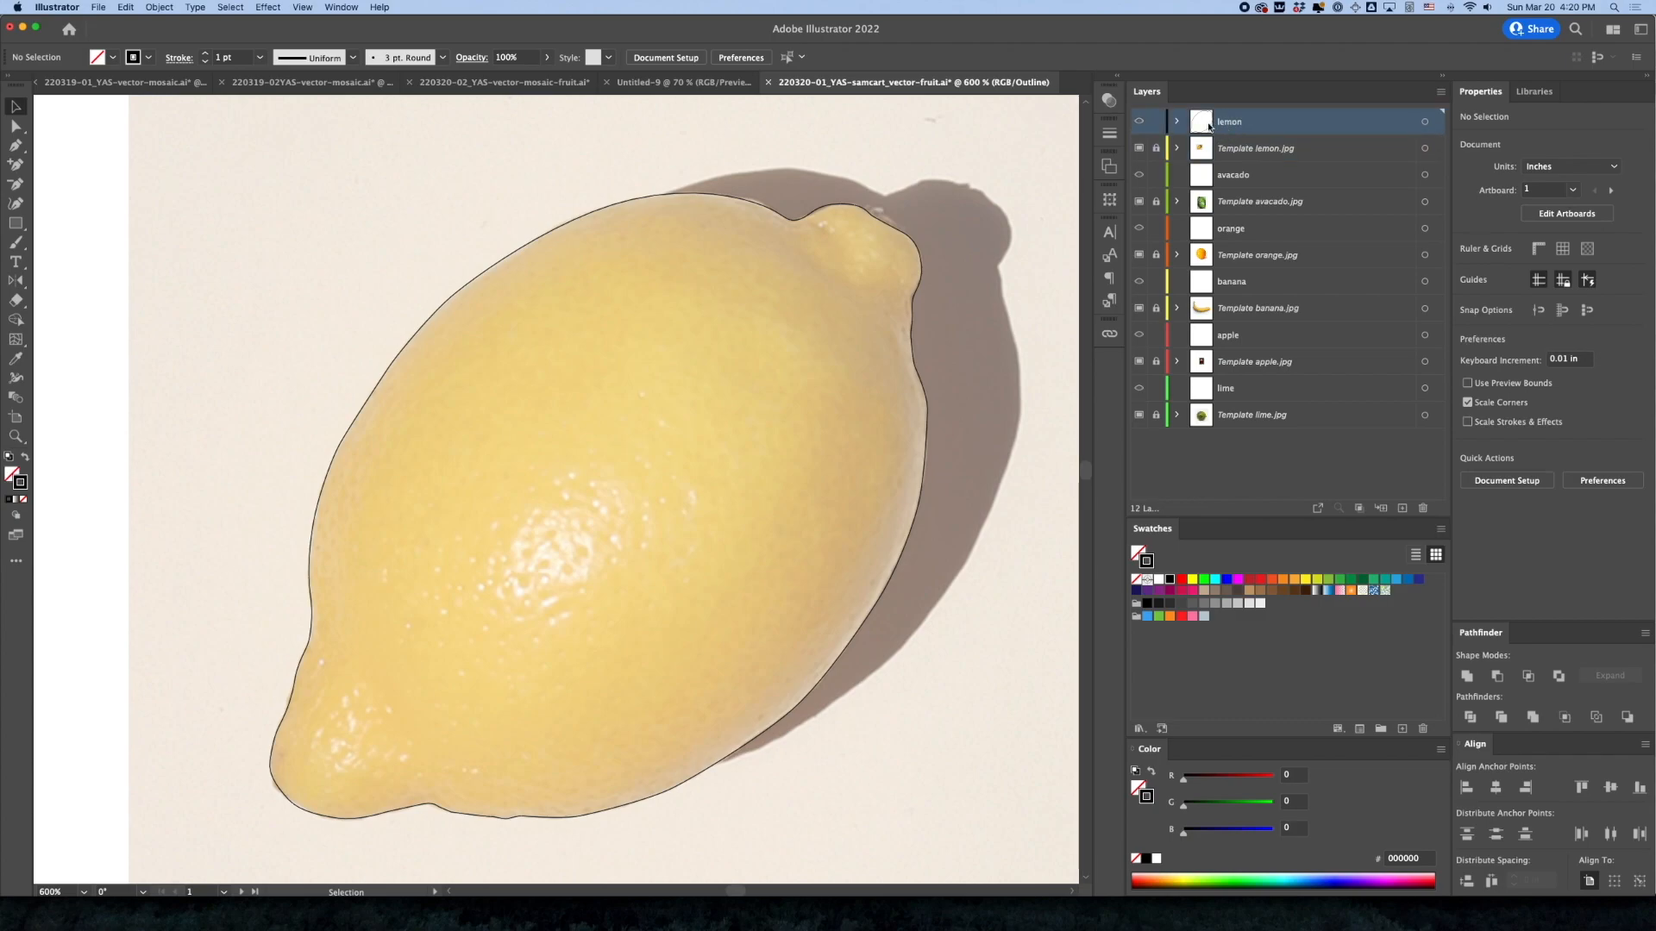
pyautogui.click(904, 239)
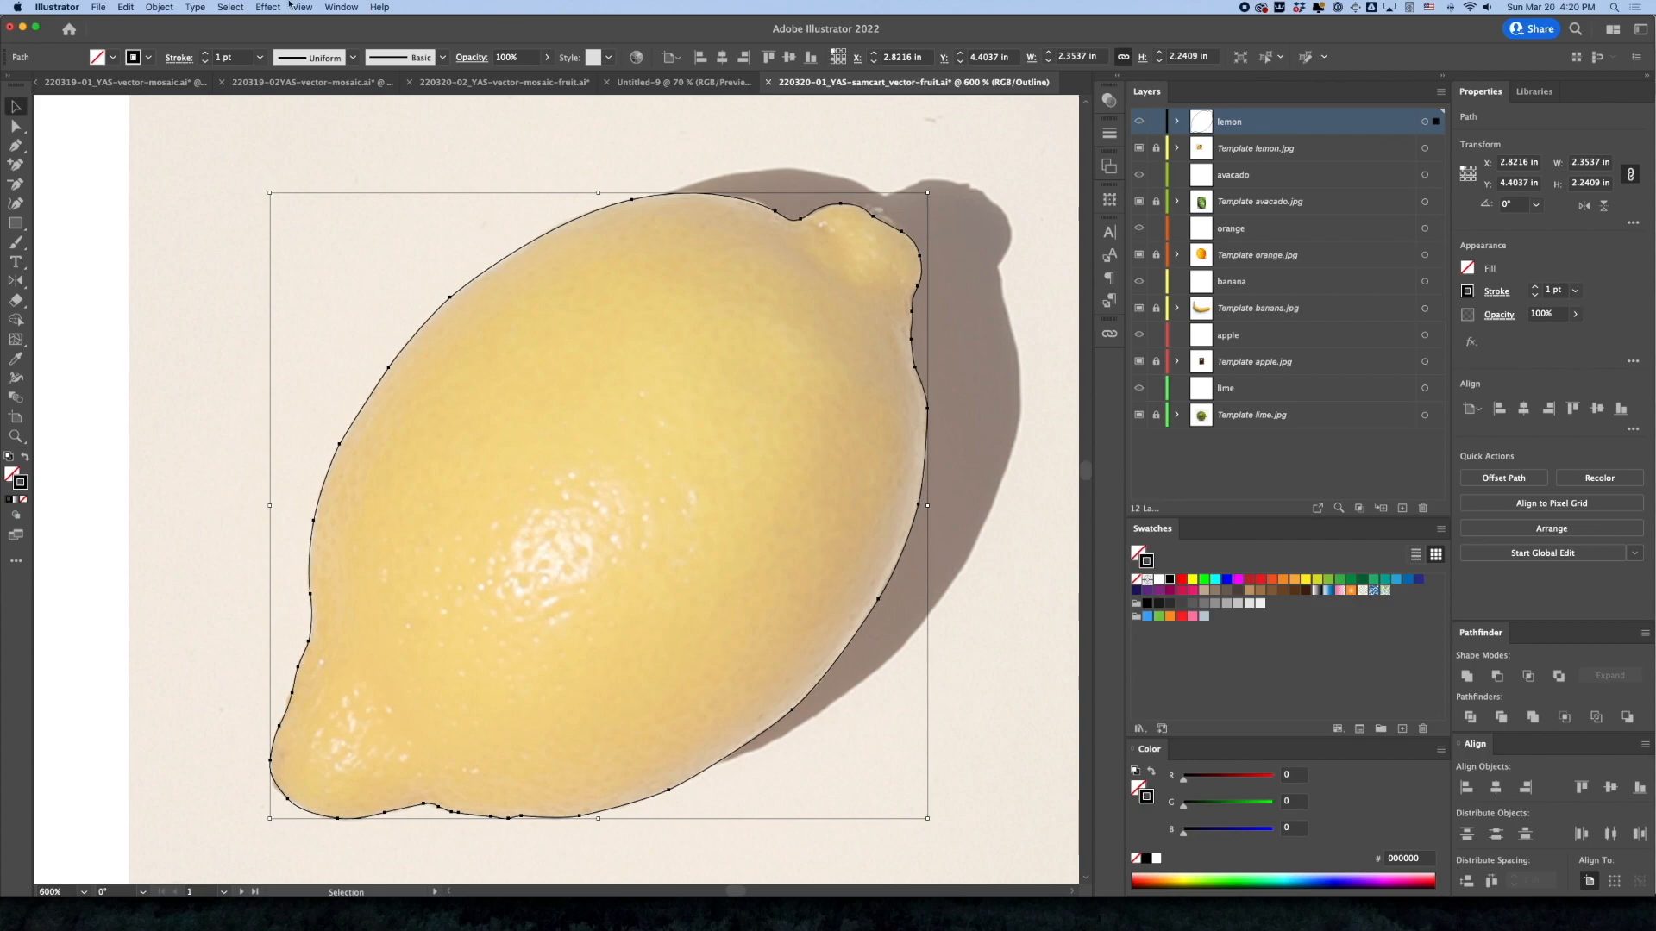
# Try simplifying the lemon outline at 7, 34 and 12 points, and undo the simplification
pyautogui.click(161, 7)
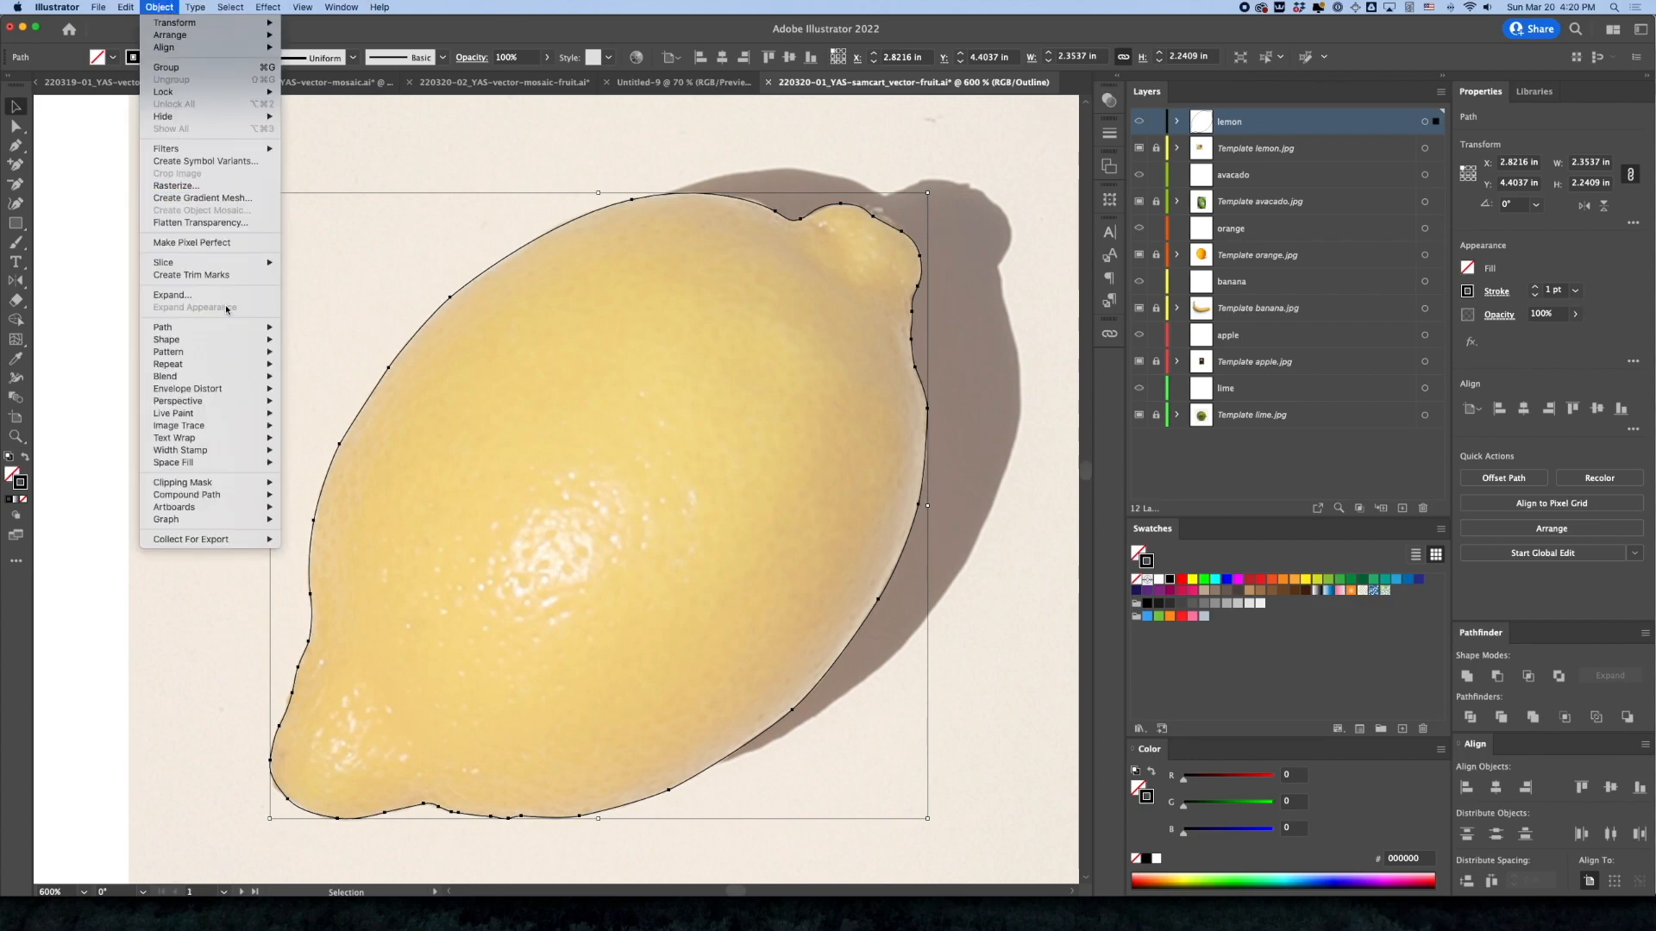
pyautogui.moveTo(219, 342)
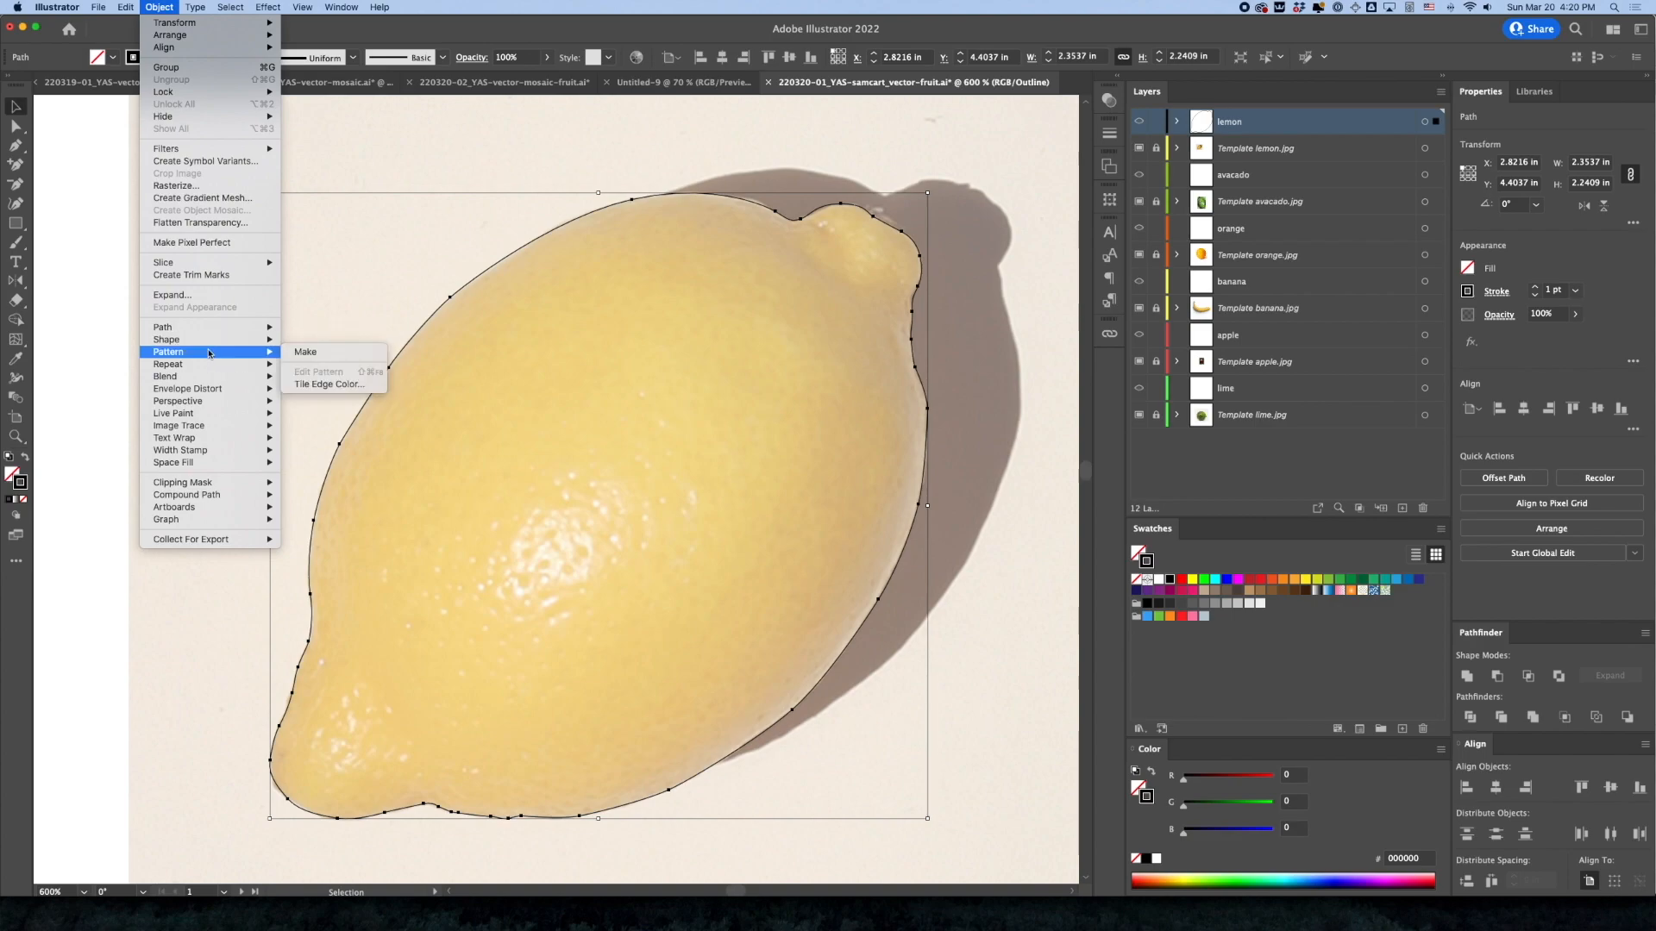
pyautogui.moveTo(217, 425)
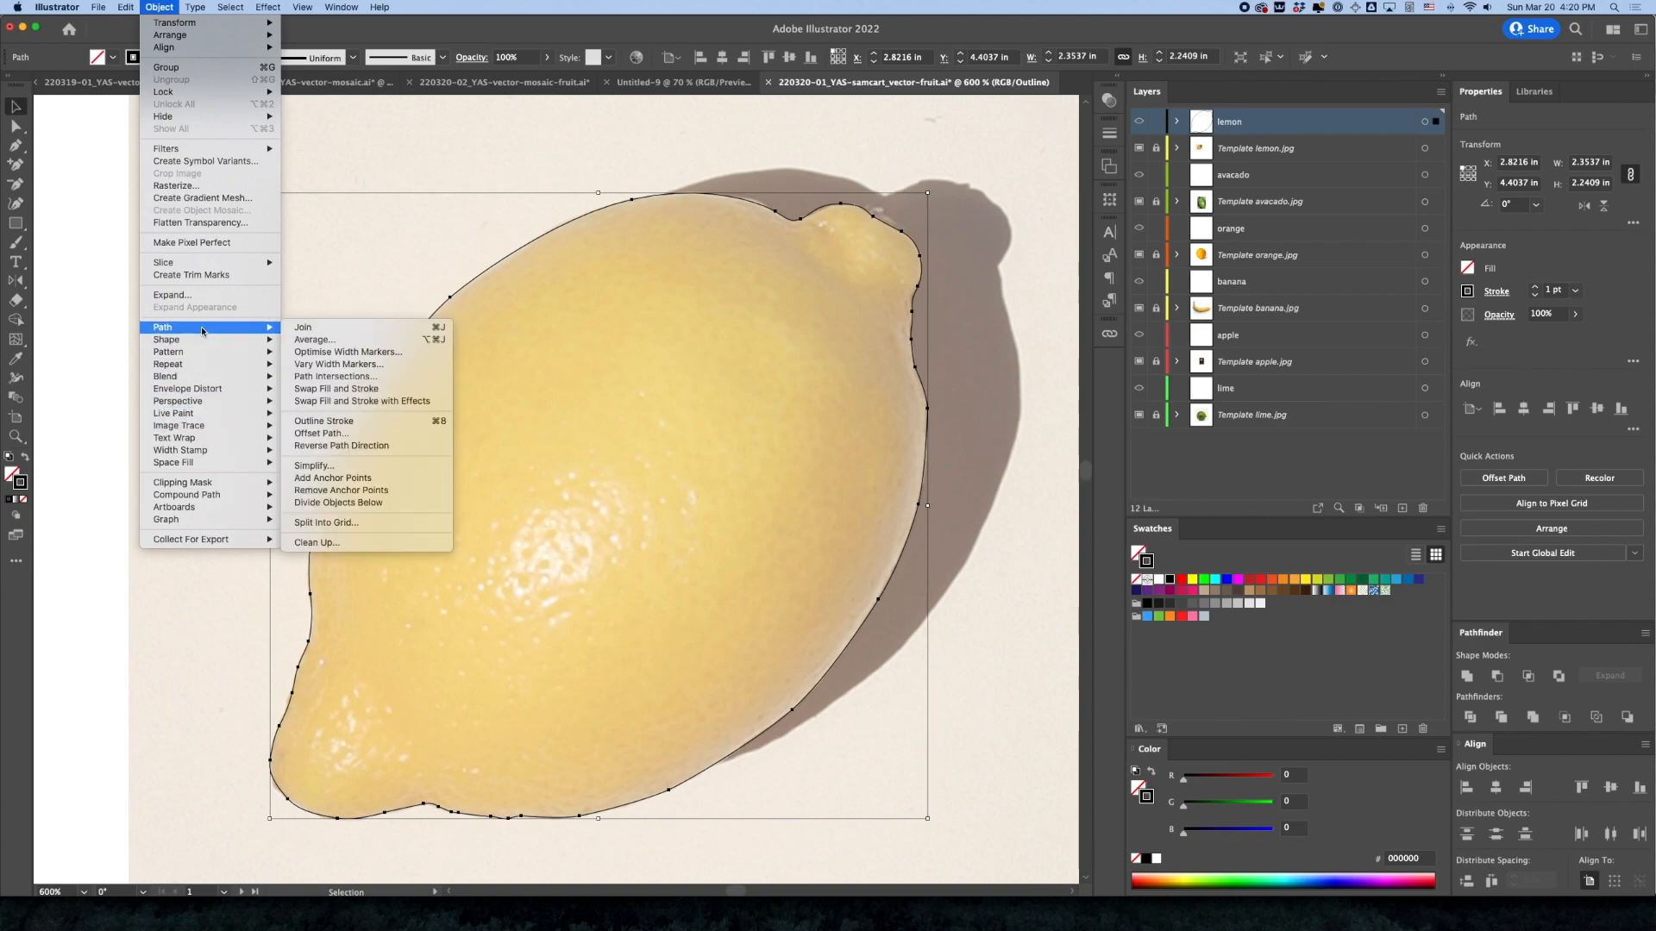
pyautogui.click(346, 467)
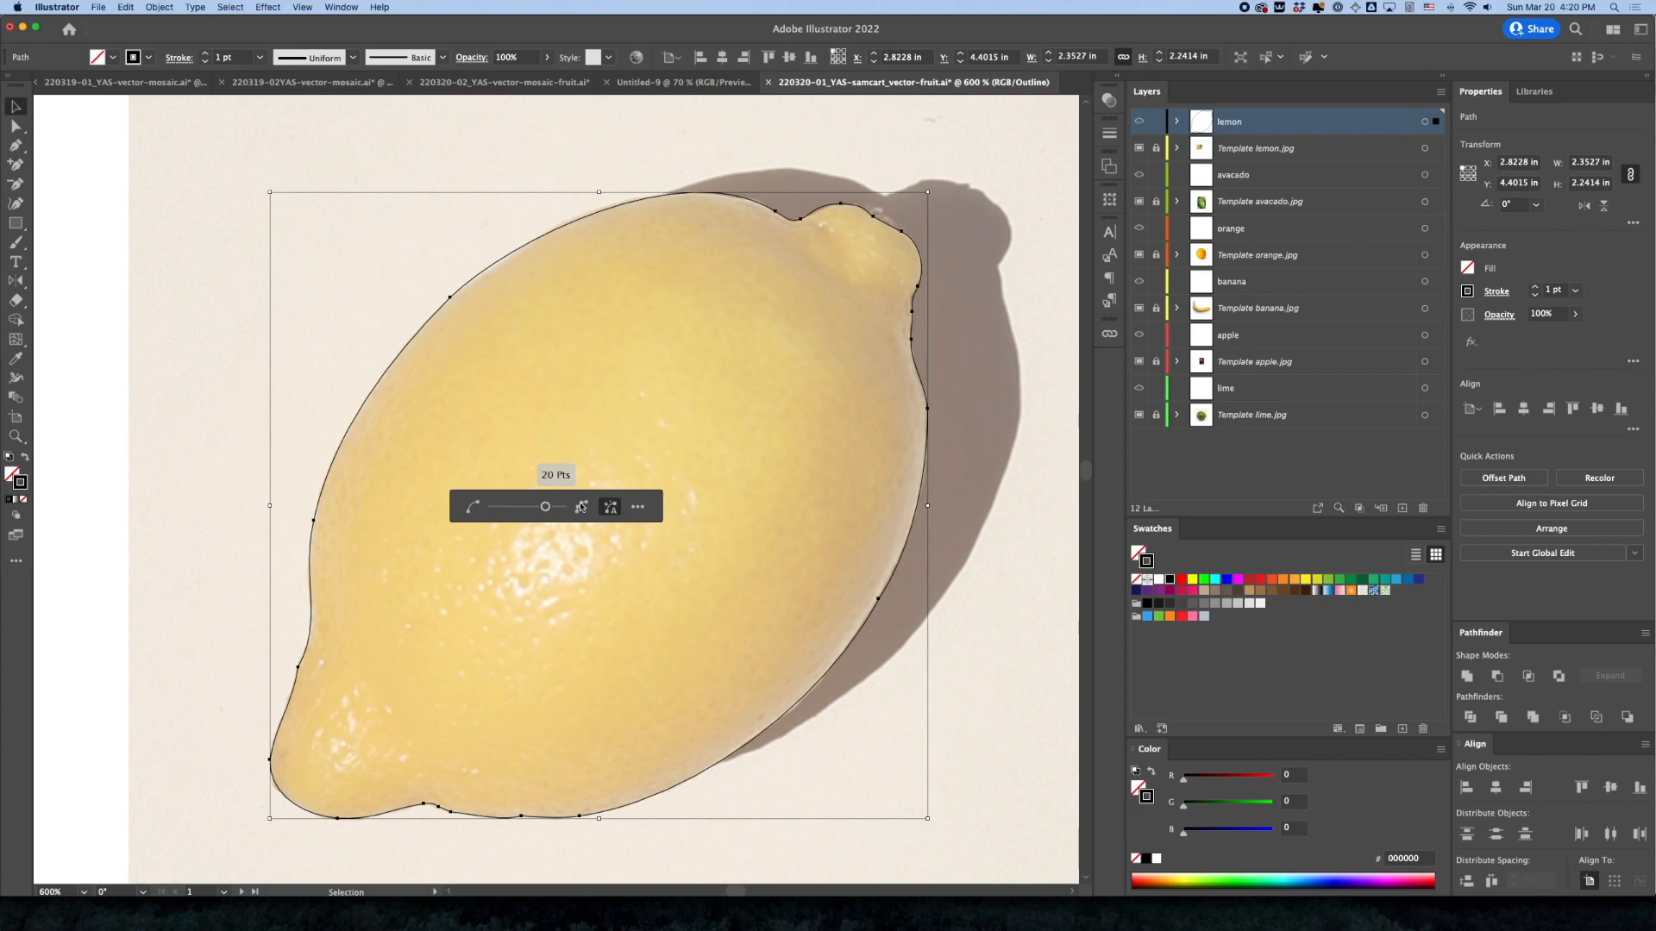
pyautogui.moveTo(547, 511); pyautogui.dragTo(491, 506)
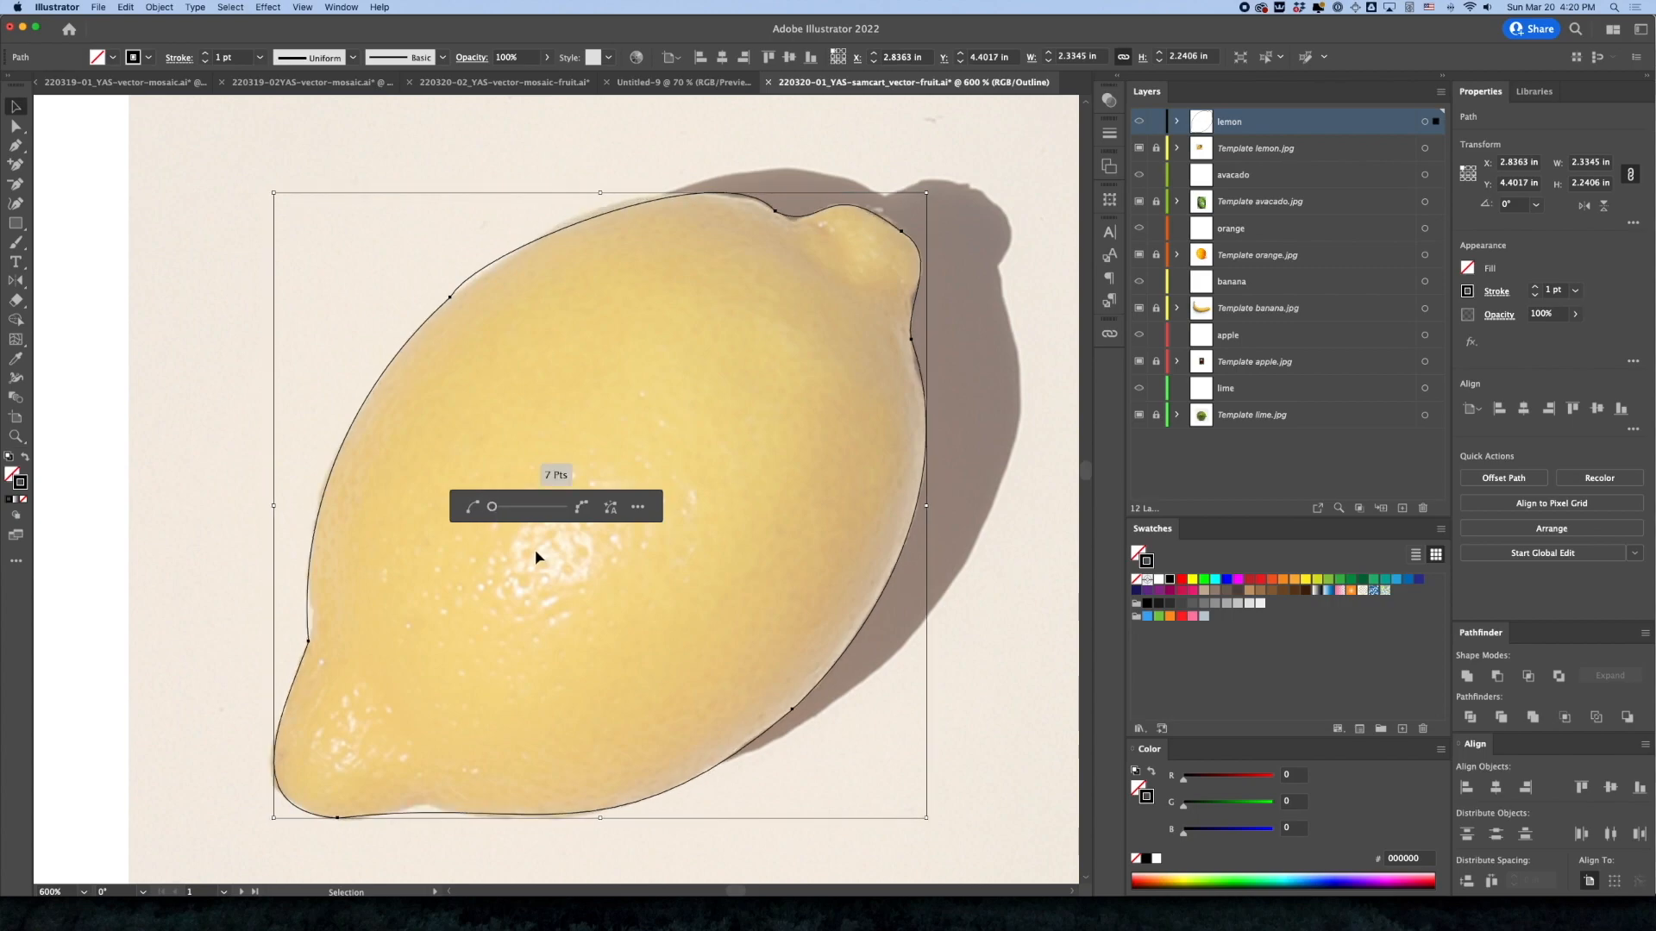
pyautogui.moveTo(492, 512); pyautogui.dragTo(562, 508)
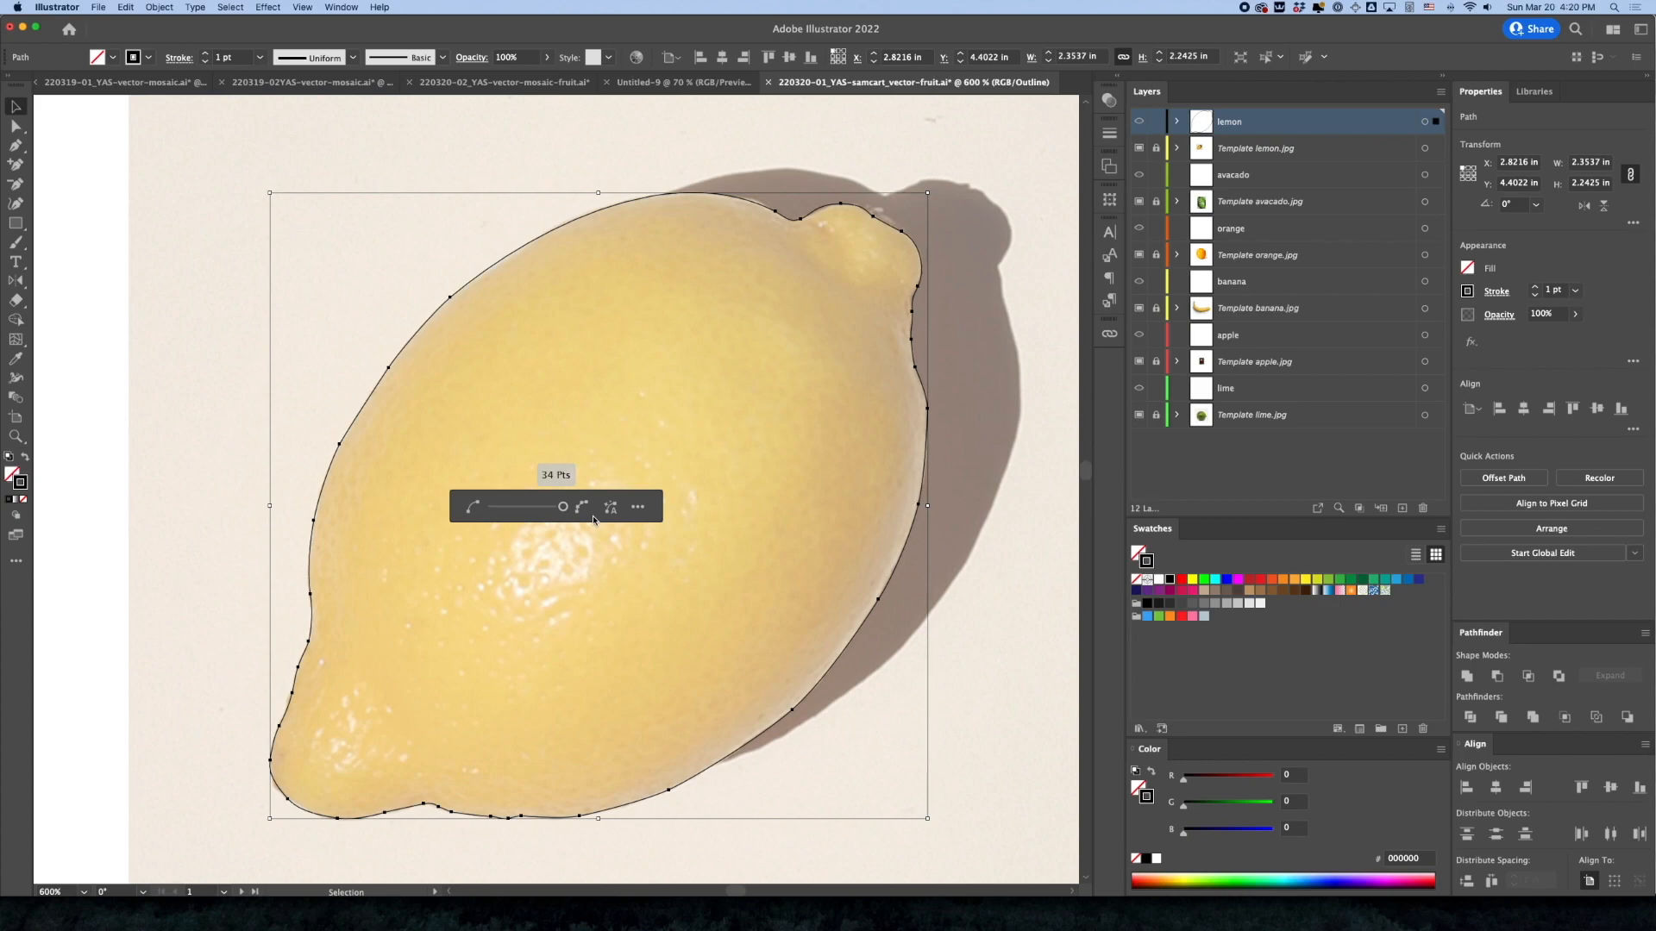
pyautogui.moveTo(563, 509); pyautogui.dragTo(538, 512)
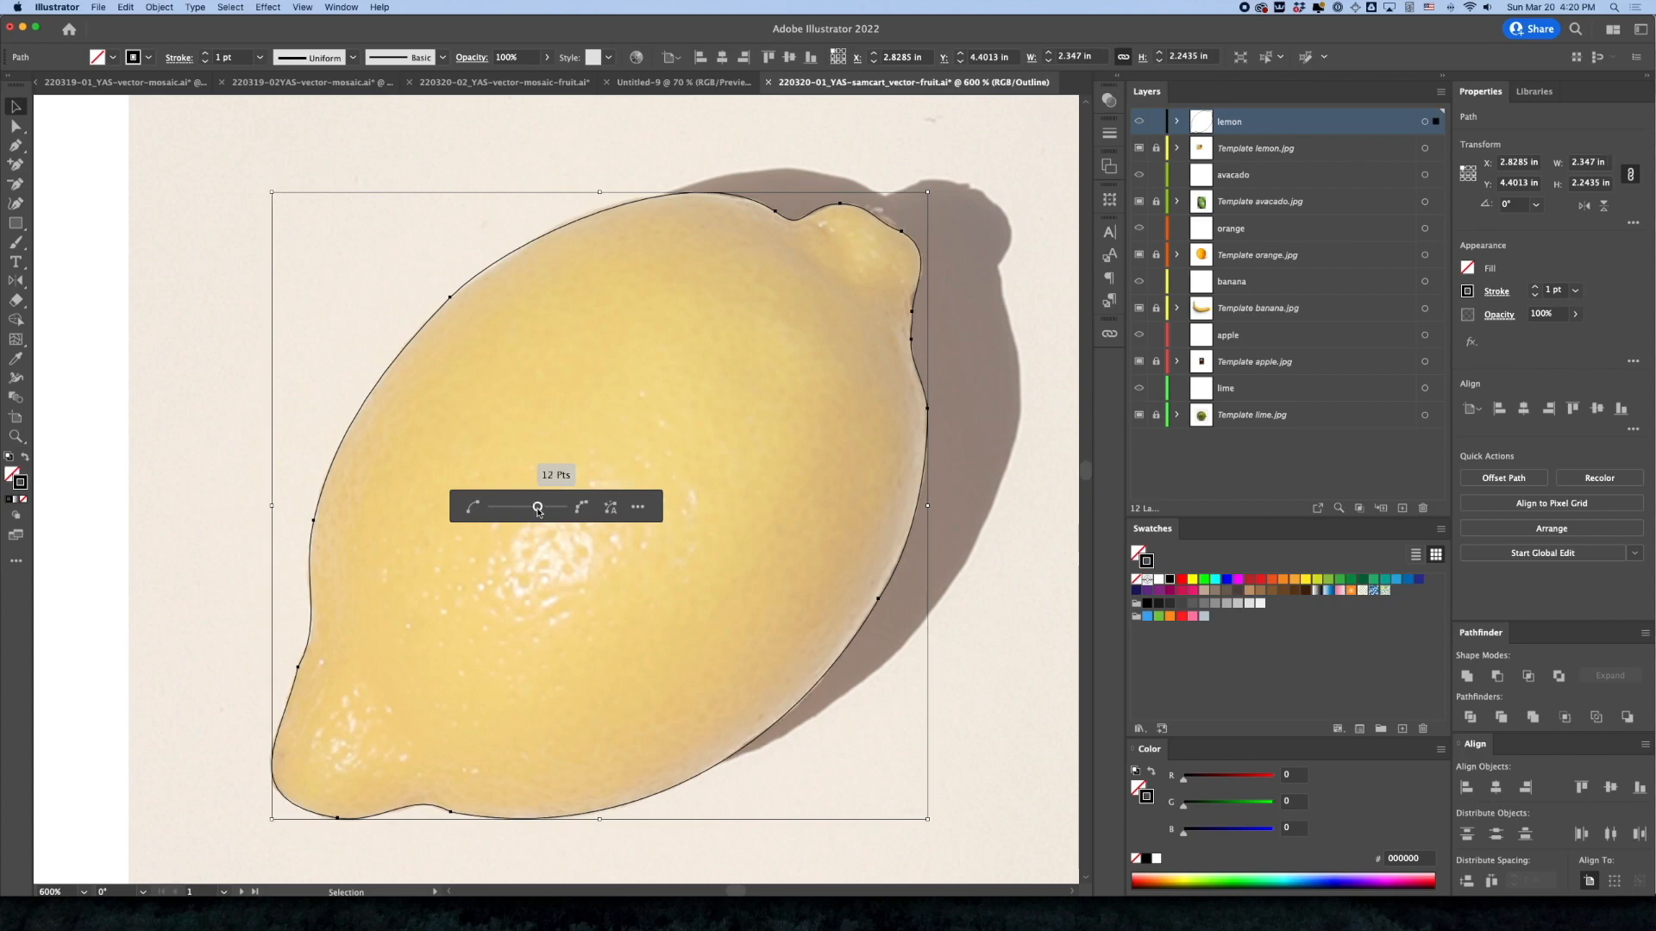
pyautogui.click(285, 493)
pyautogui.press('super+z')
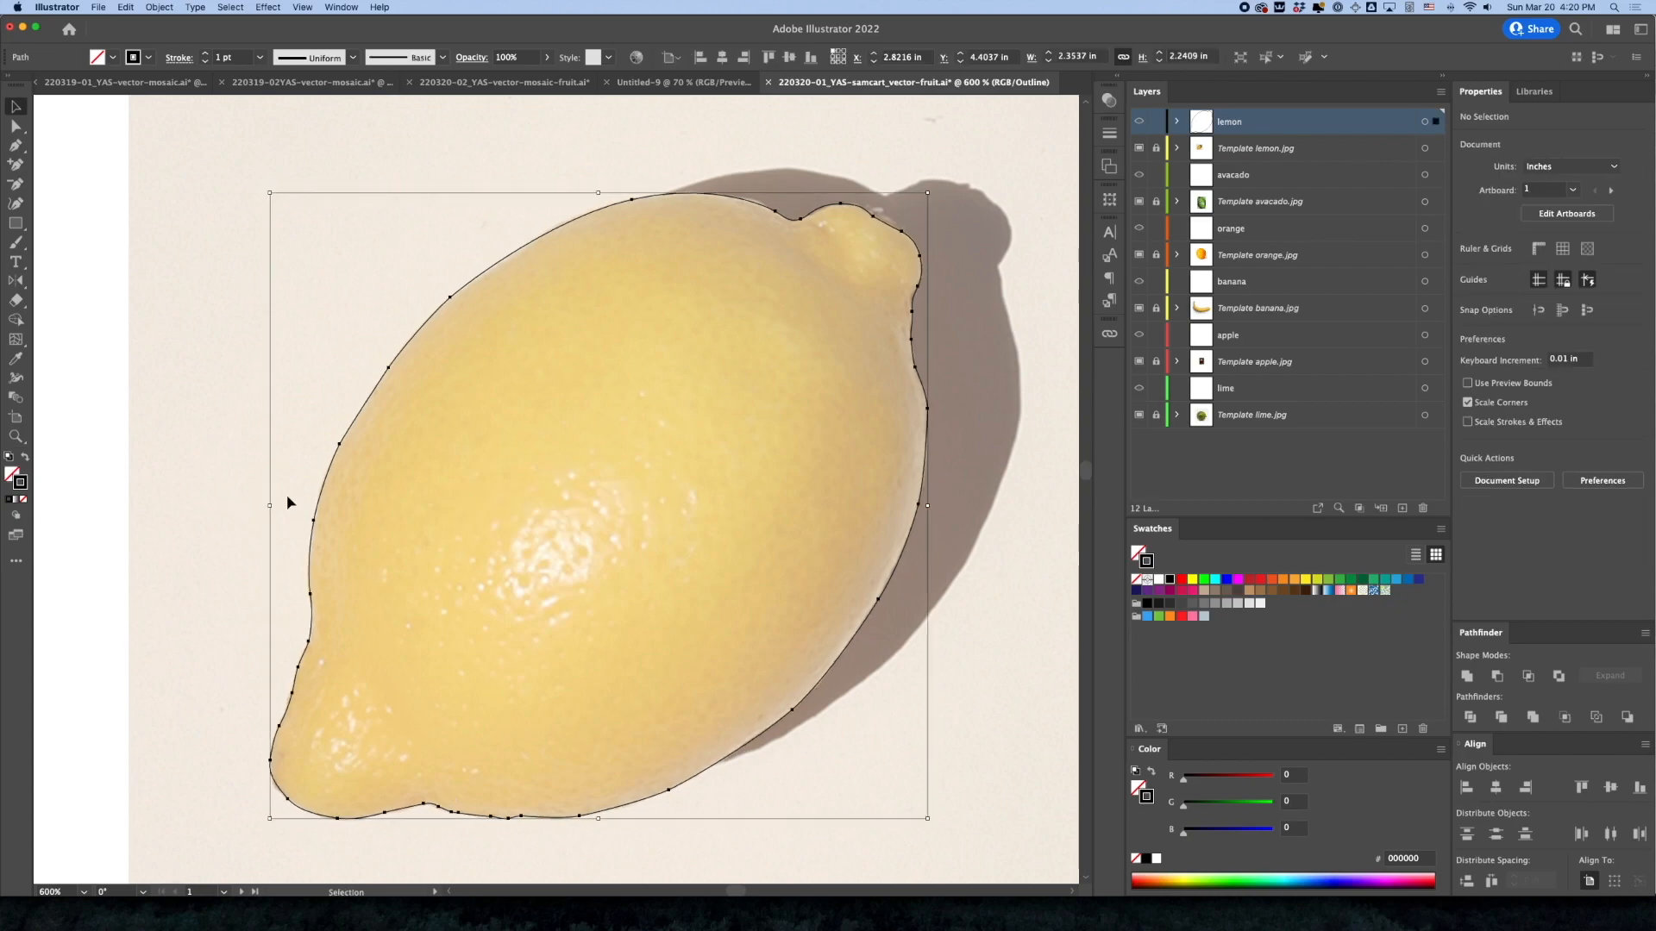
# Simplify the lemon outline to 20 points and deselect it
pyautogui.click(159, 7)
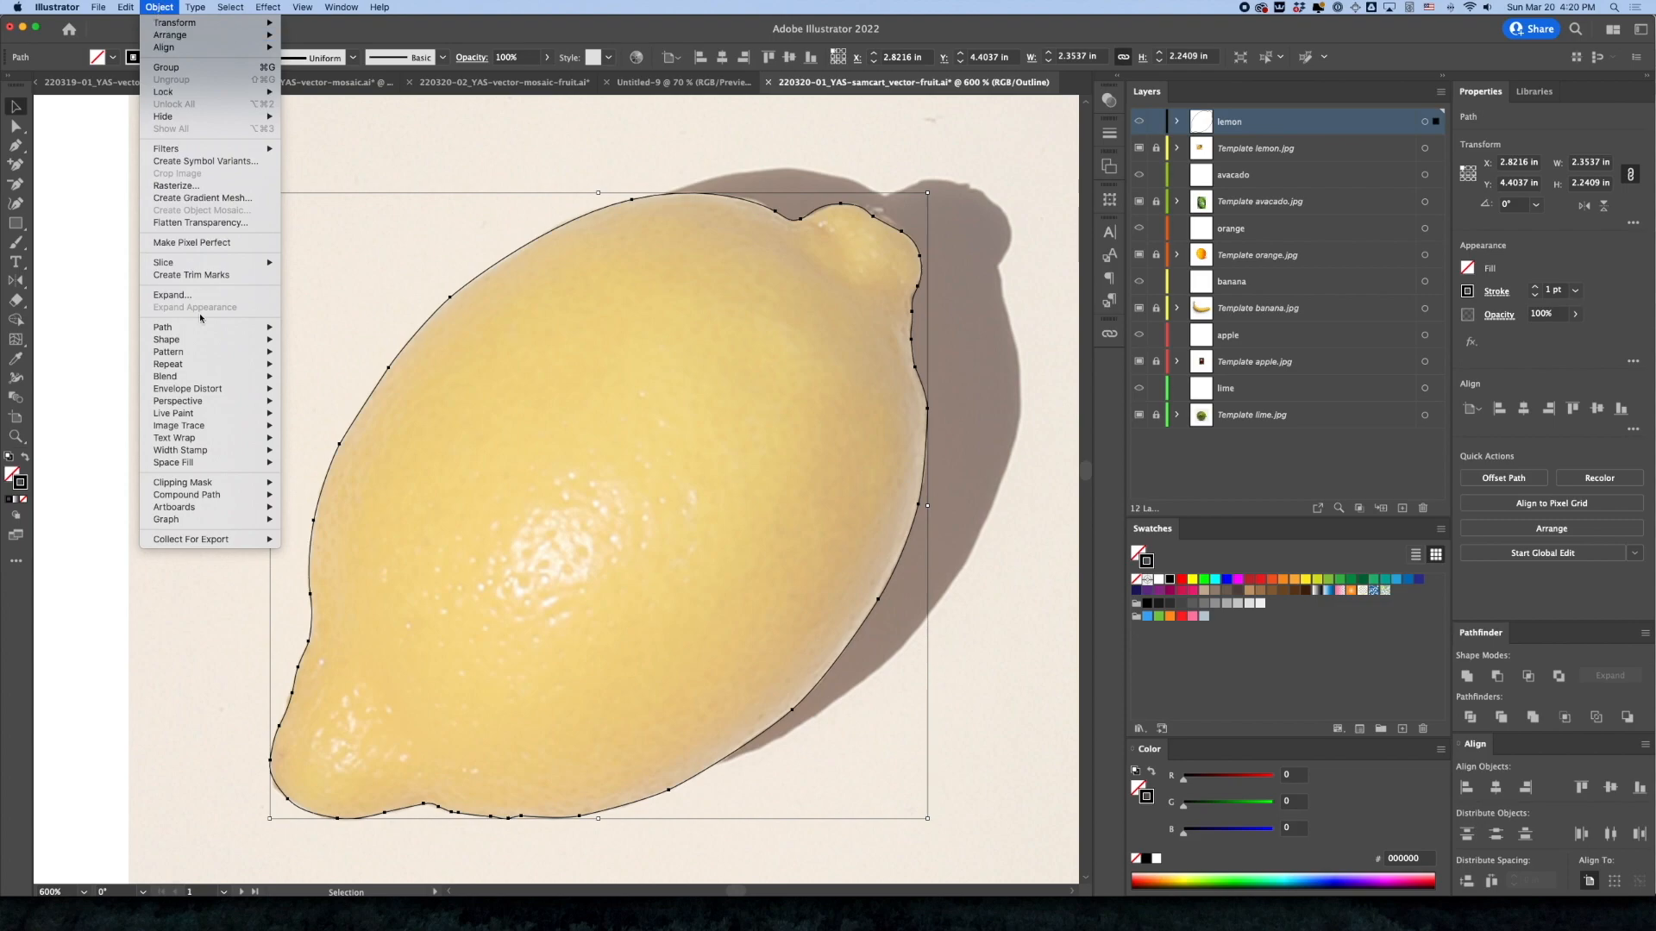
pyautogui.moveTo(216, 327)
pyautogui.click(340, 465)
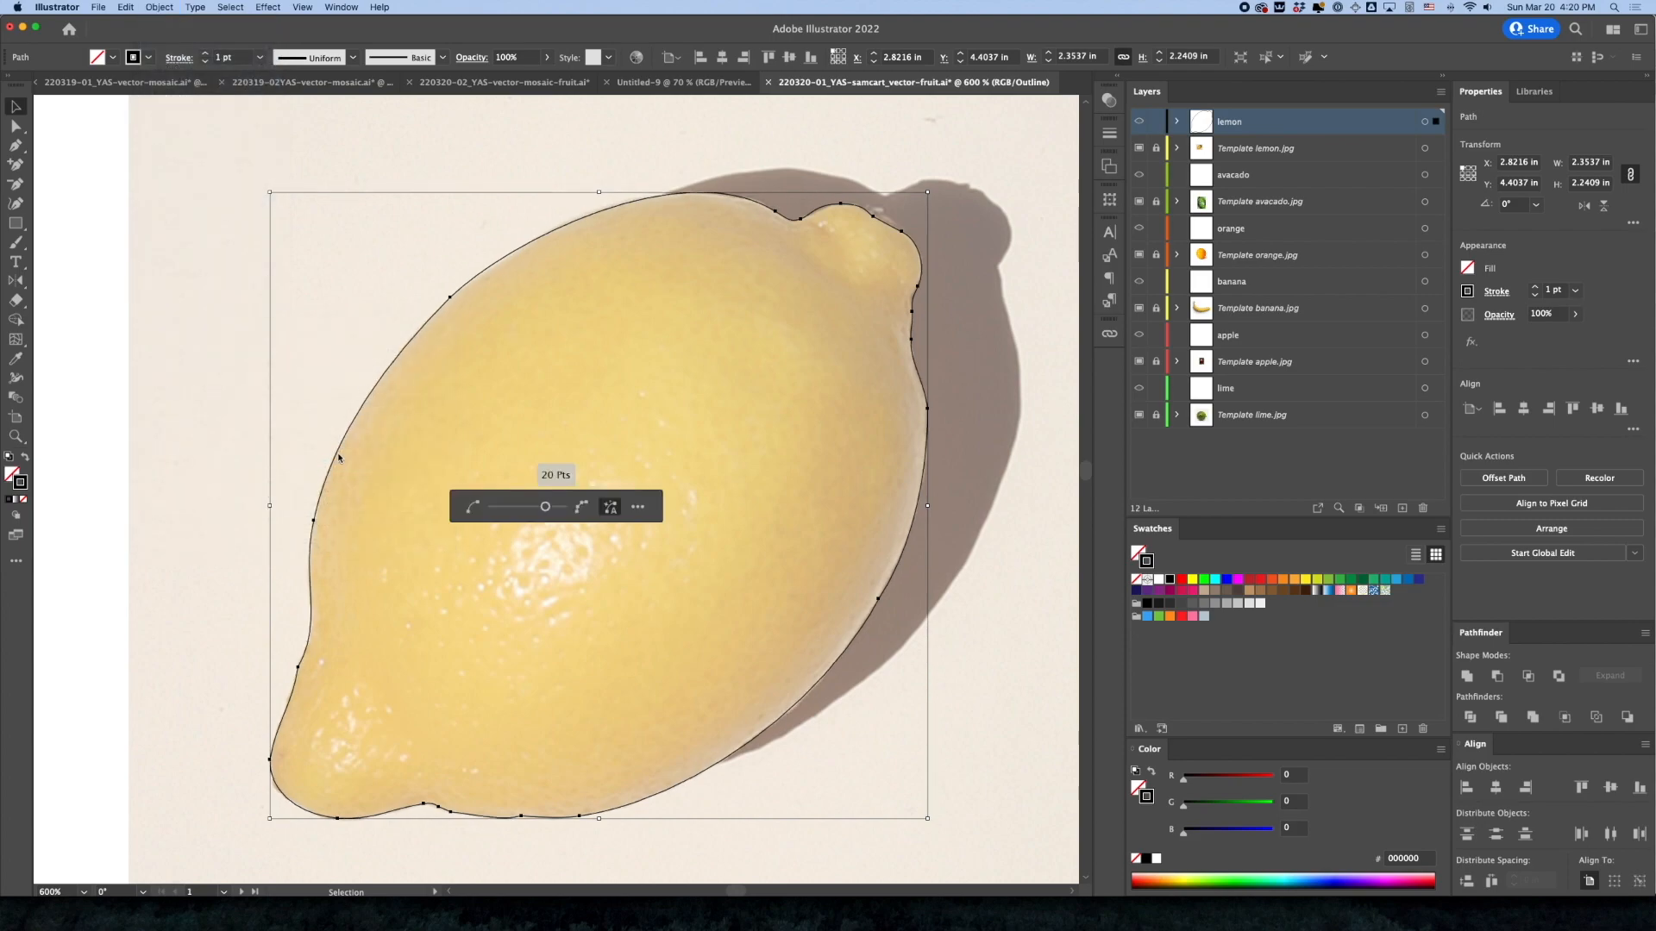
pyautogui.moveTo(545, 508); pyautogui.dragTo(544, 509)
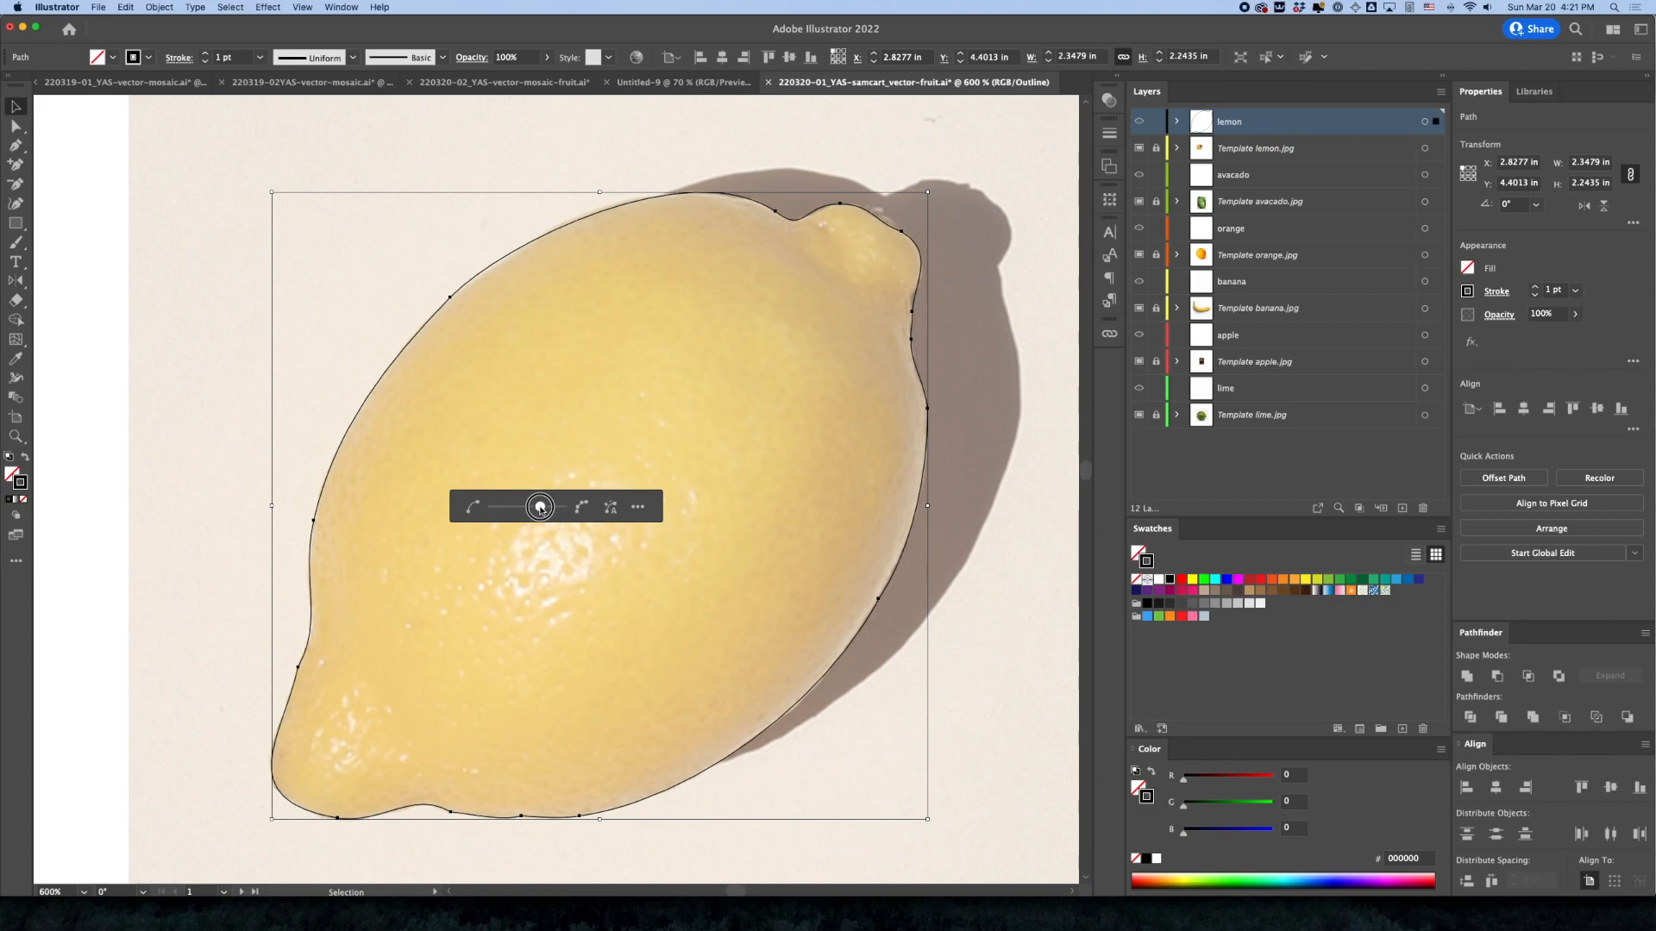
pyautogui.moveTo(539, 509); pyautogui.dragTo(546, 511)
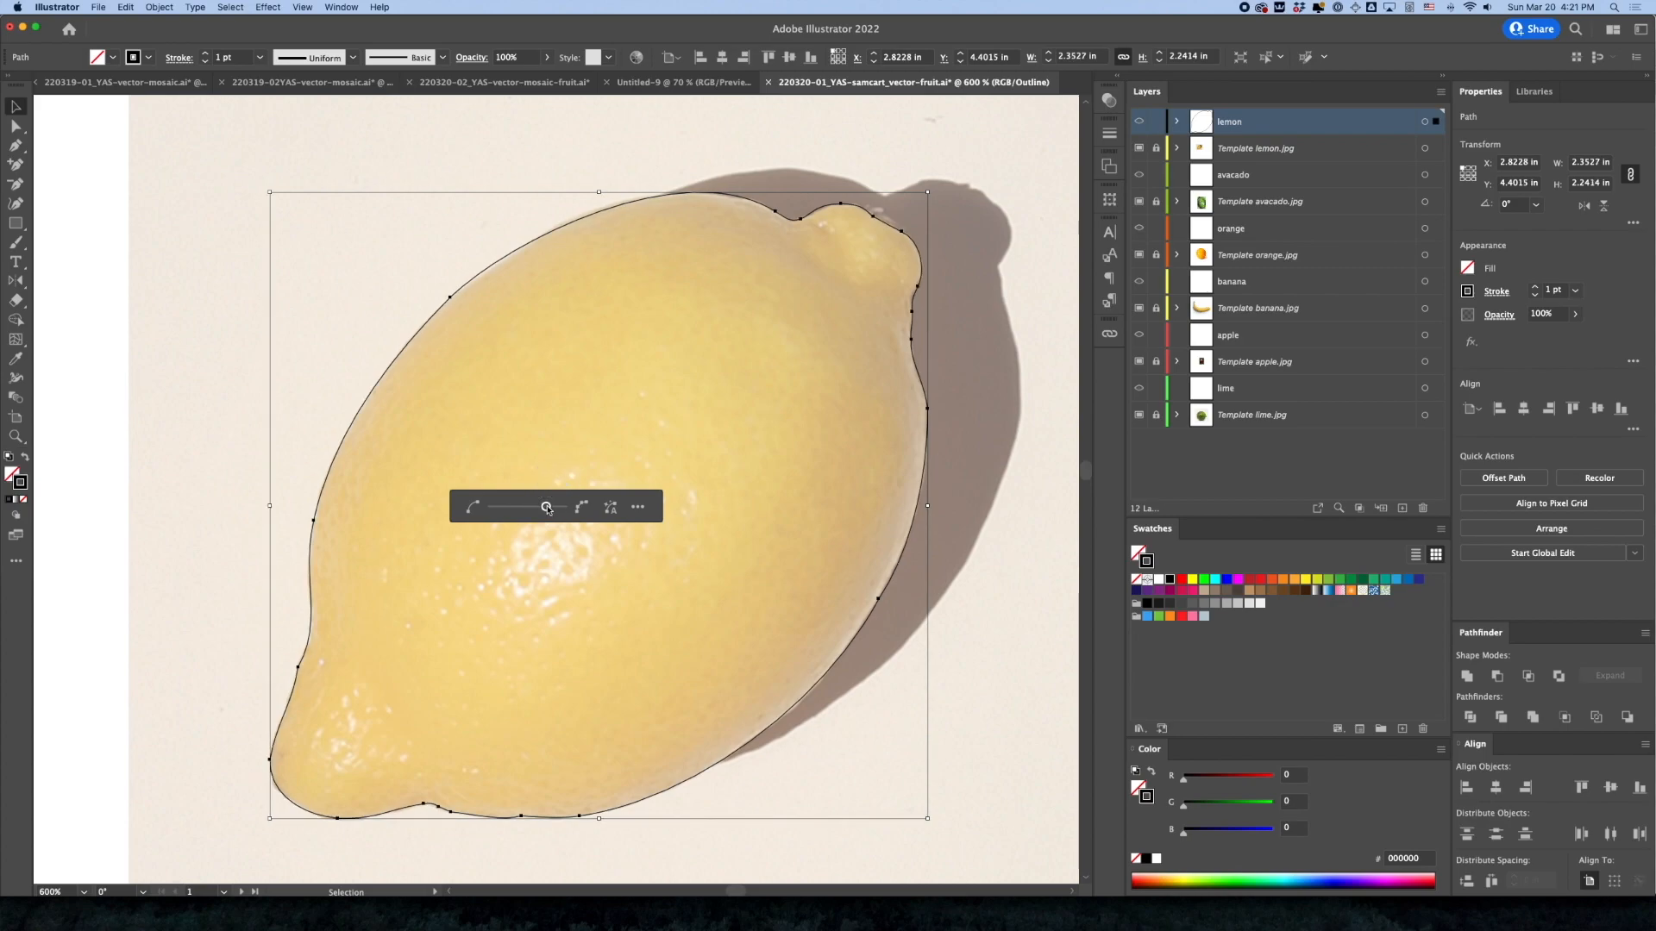
pyautogui.click(161, 172)
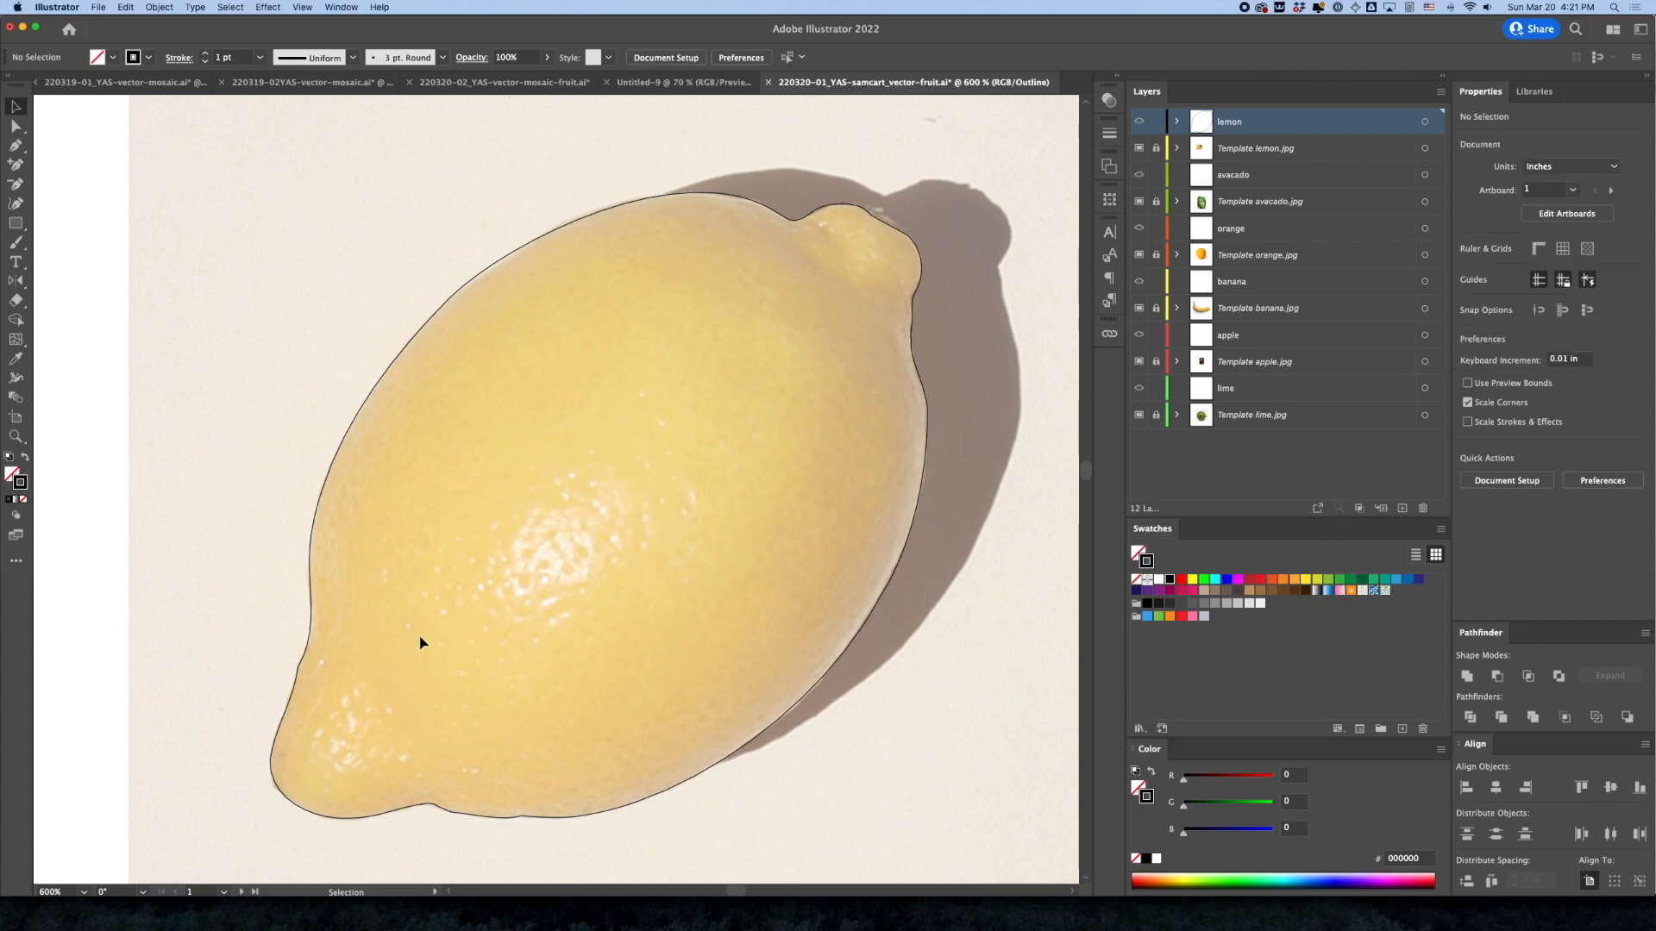
# Replace the kinked anchor in the concave bend above the lemon's lower-left tip with two new anchors, one on either side of it
pyautogui.moveTo(256, 657); pyautogui.dragTo(529, 683)
pyautogui.press('a')
pyautogui.click(399, 716)
pyautogui.scroll(-3, 474, 592)
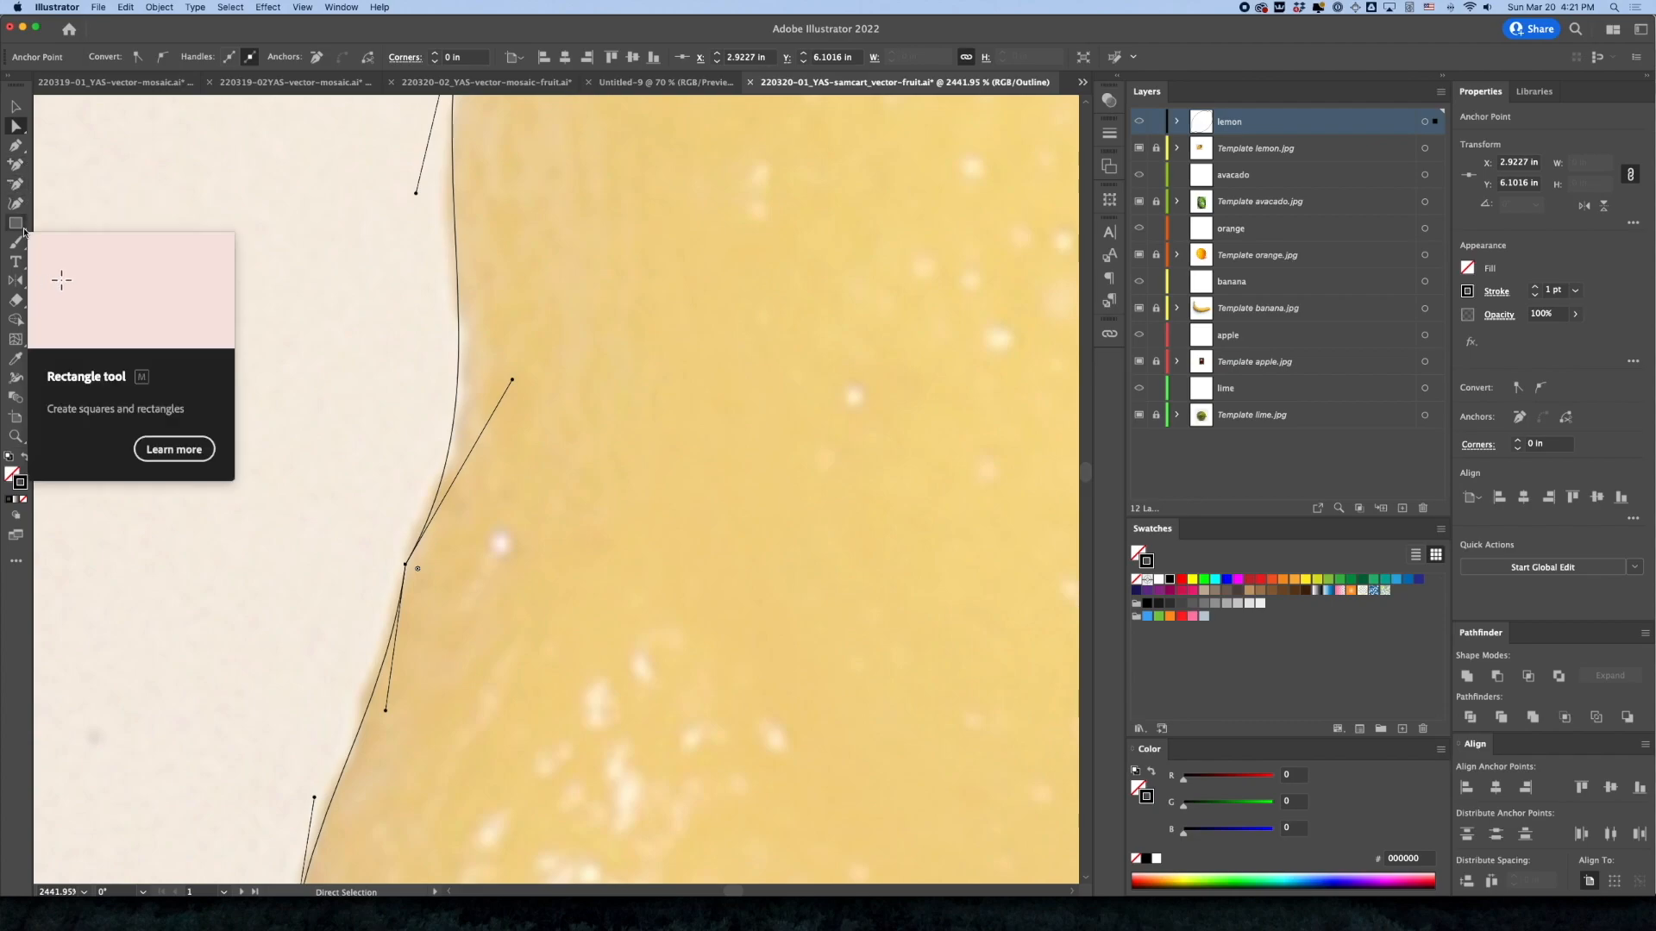
pyautogui.press('p')
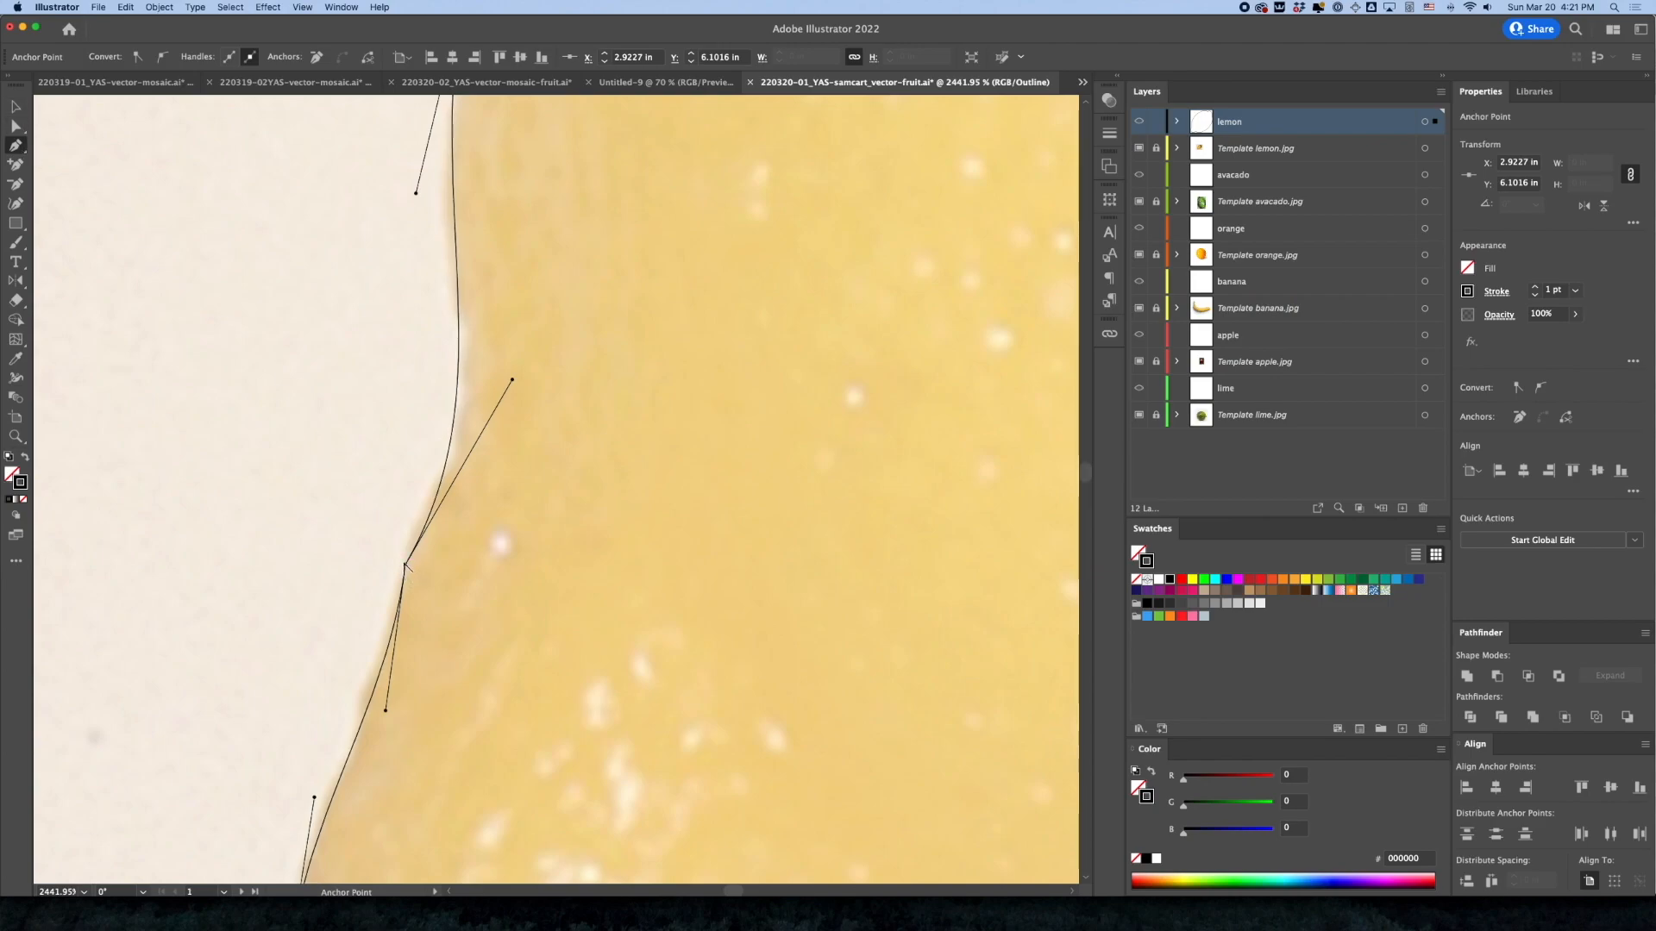
pyautogui.moveTo(406, 565); pyautogui.dragTo(436, 462)
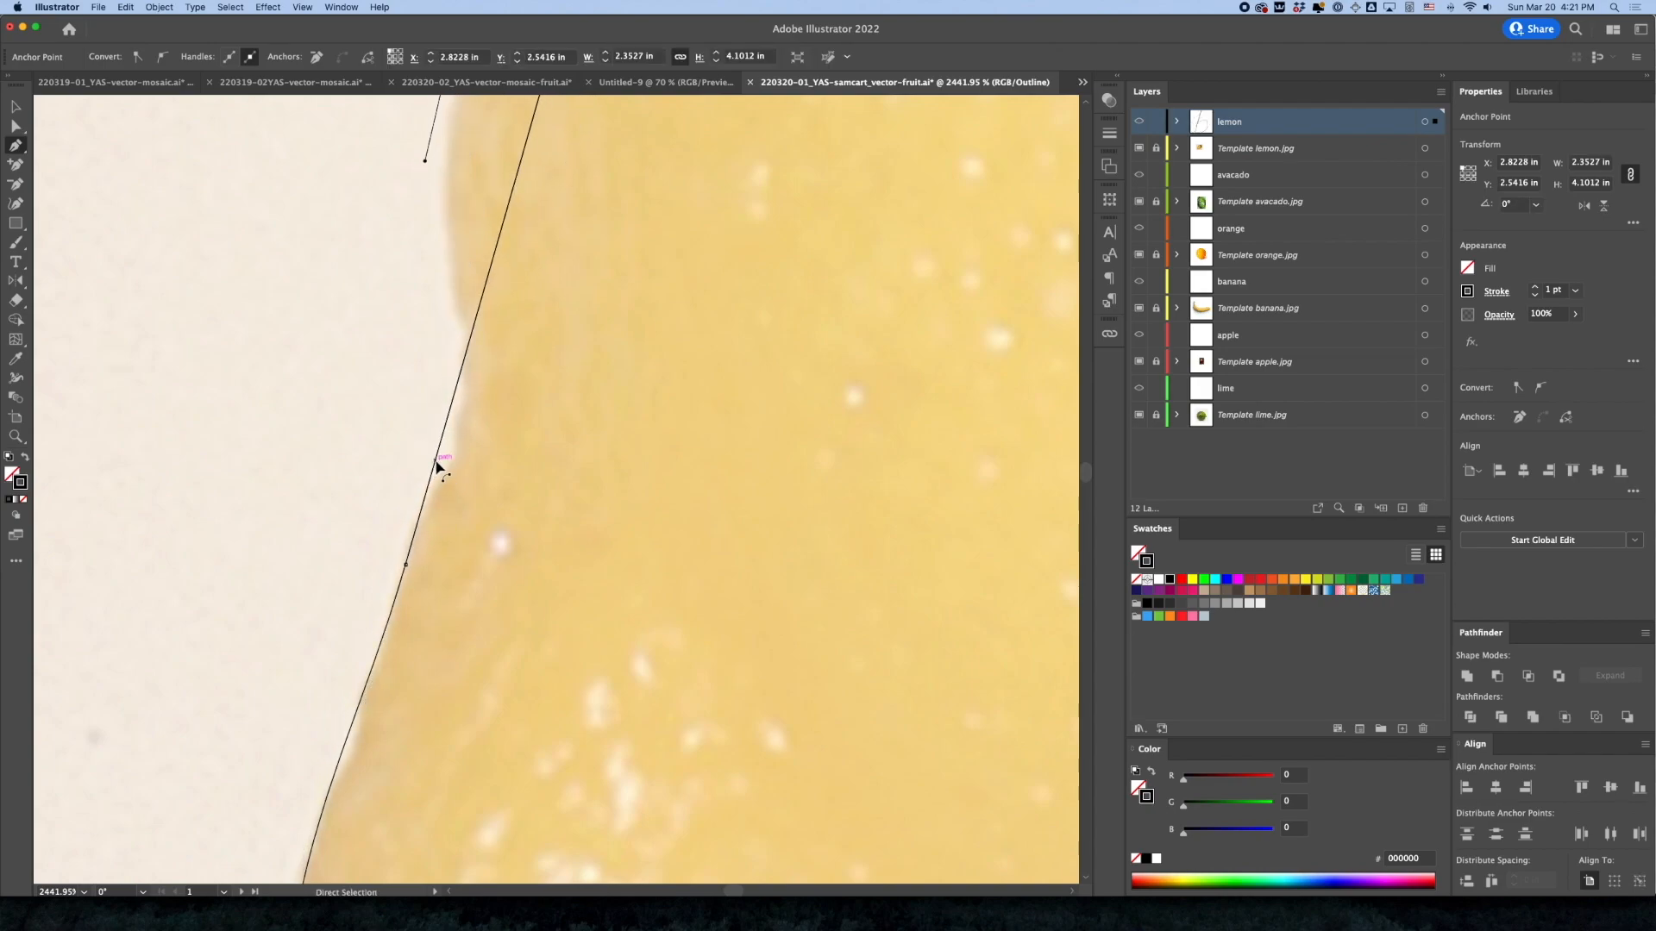
pyautogui.moveTo(438, 465); pyautogui.dragTo(440, 468)
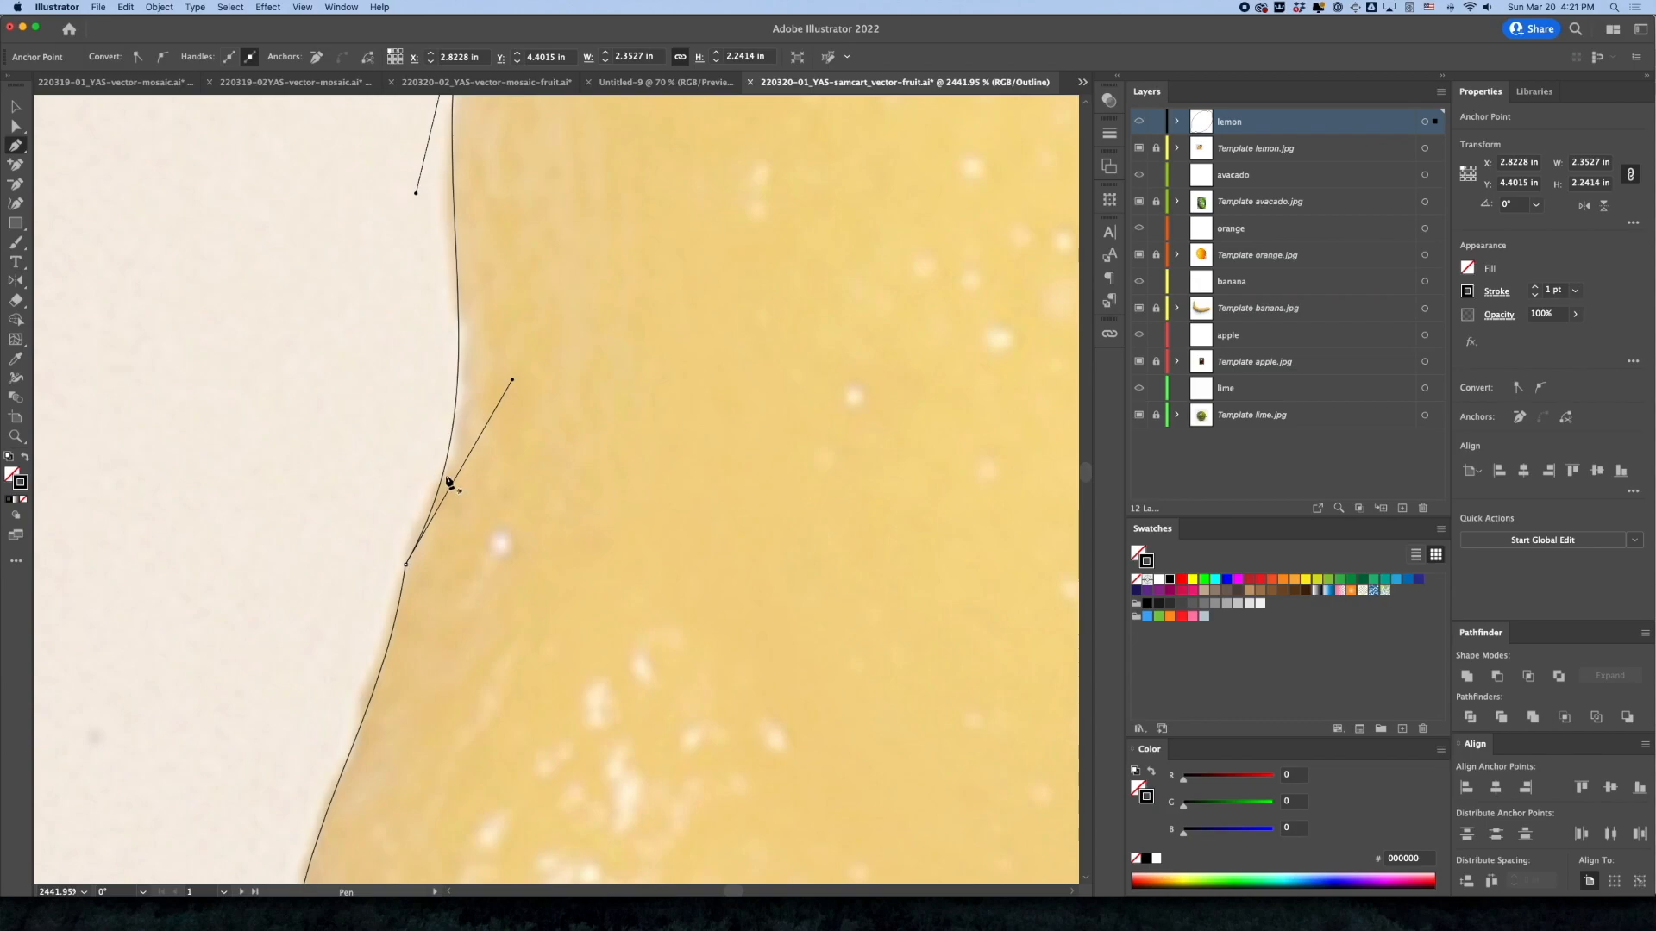
pyautogui.click(447, 473)
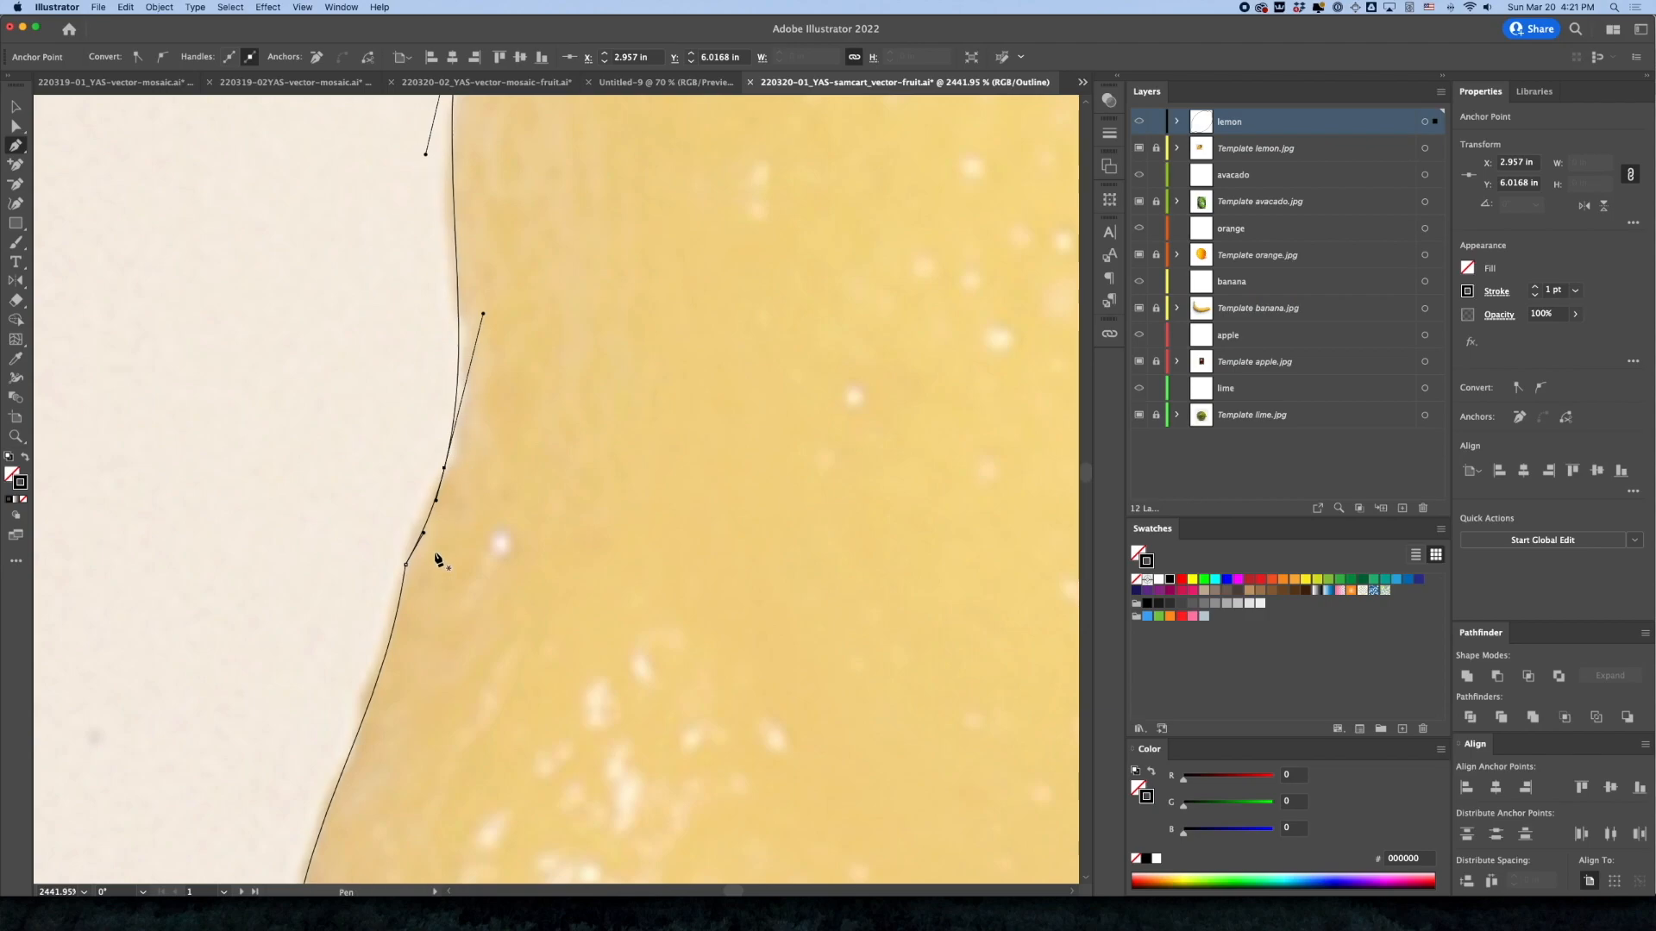
pyautogui.click(369, 713)
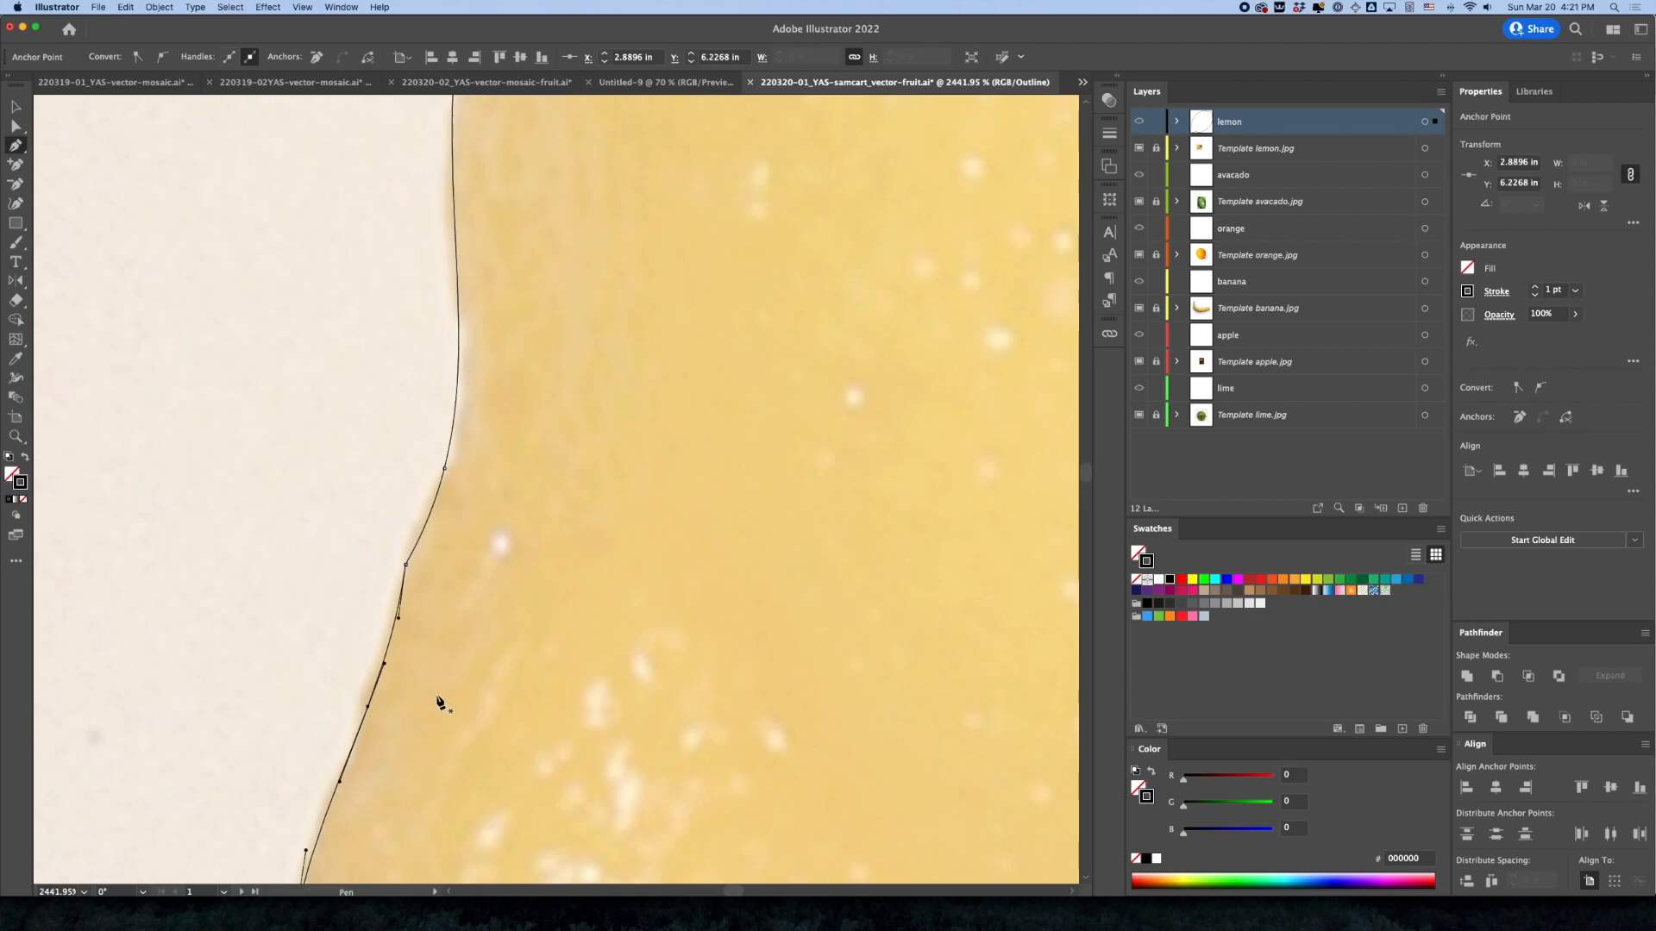
pyautogui.click(407, 567)
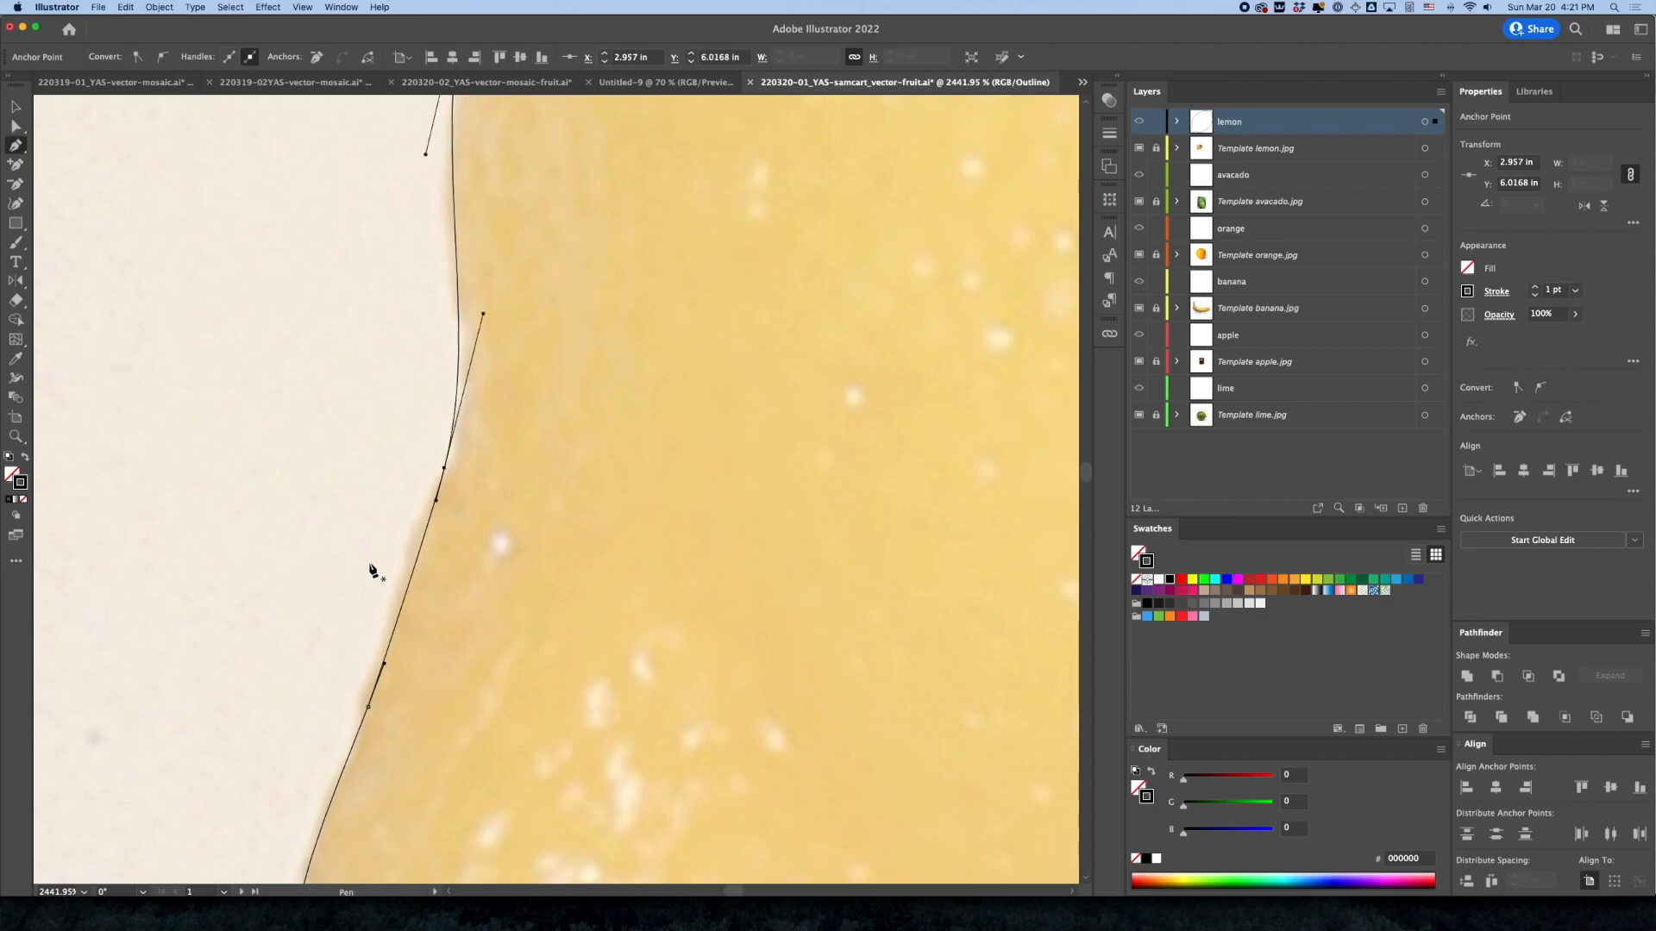
# Move the upper of the two new anchors slightly up along the lemon's left edge
pyautogui.keyDown('alt'); pyautogui.keyDown('super'); pyautogui.click(478, 573); pyautogui.keyUp('super'); pyautogui.keyUp('alt')
pyautogui.press('a')
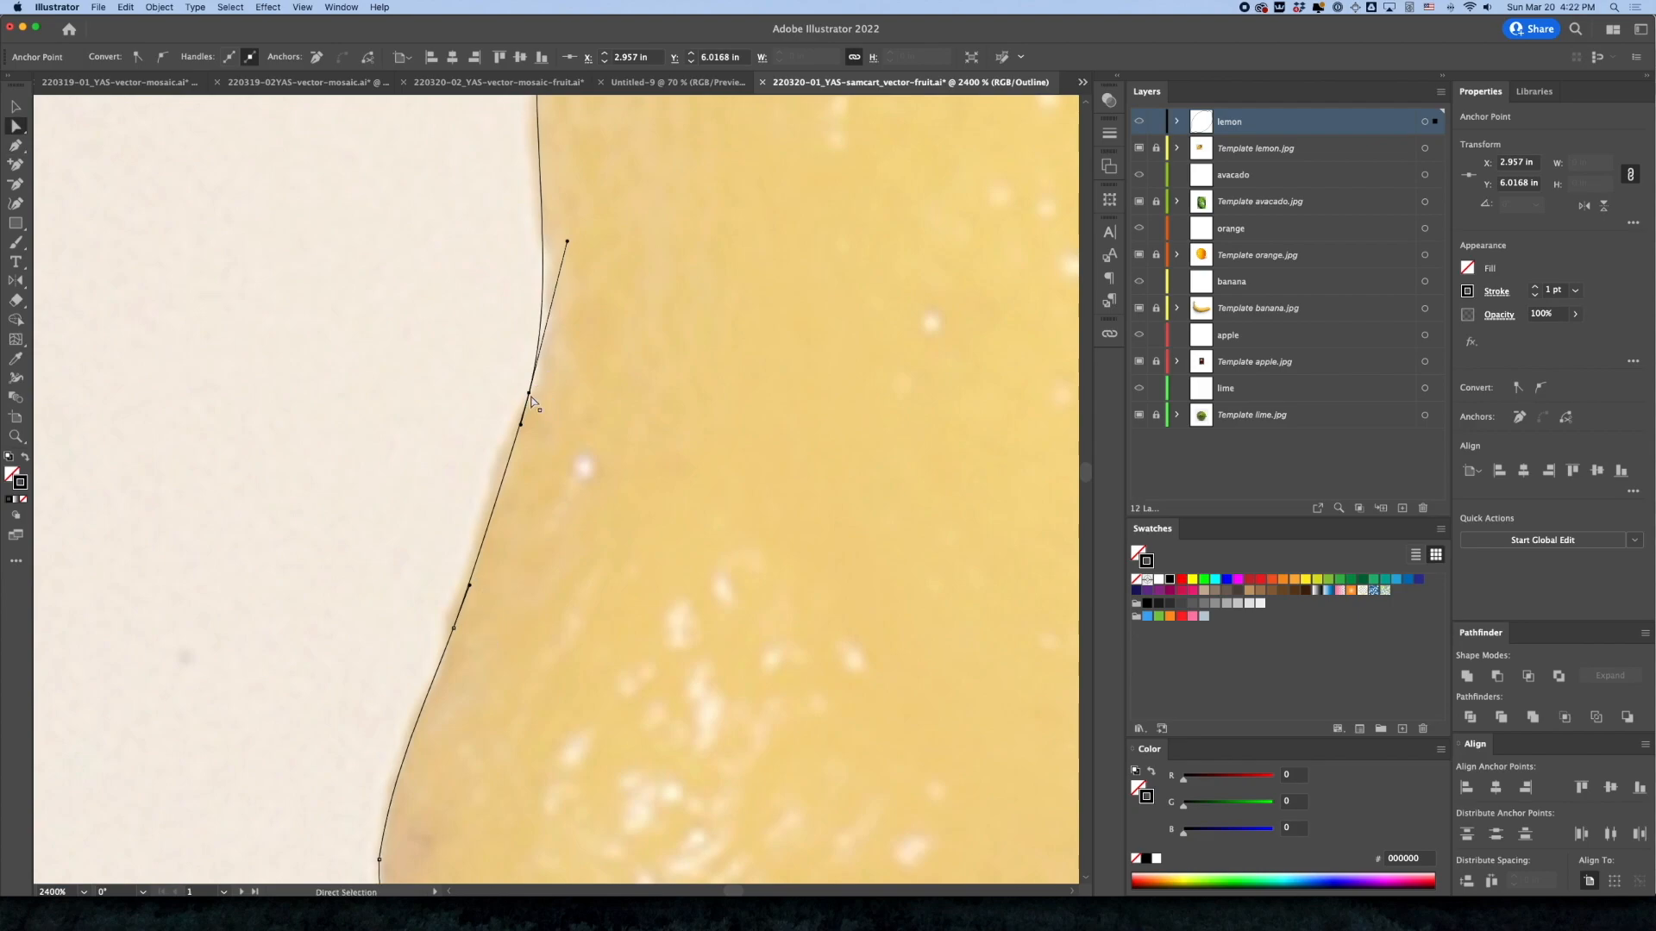
pyautogui.moveTo(530, 396); pyautogui.dragTo(536, 367)
# Delete the extra anchor beside the notch in the lemon's bottom edge, then reshape the neighbouring anchor's curve and shift it slightly right
pyautogui.moveTo(574, 701); pyautogui.dragTo(499, 439)
pyautogui.moveTo(539, 606); pyautogui.dragTo(343, 477)
pyautogui.moveTo(667, 593); pyautogui.dragTo(435, 576)
pyautogui.click(600, 662)
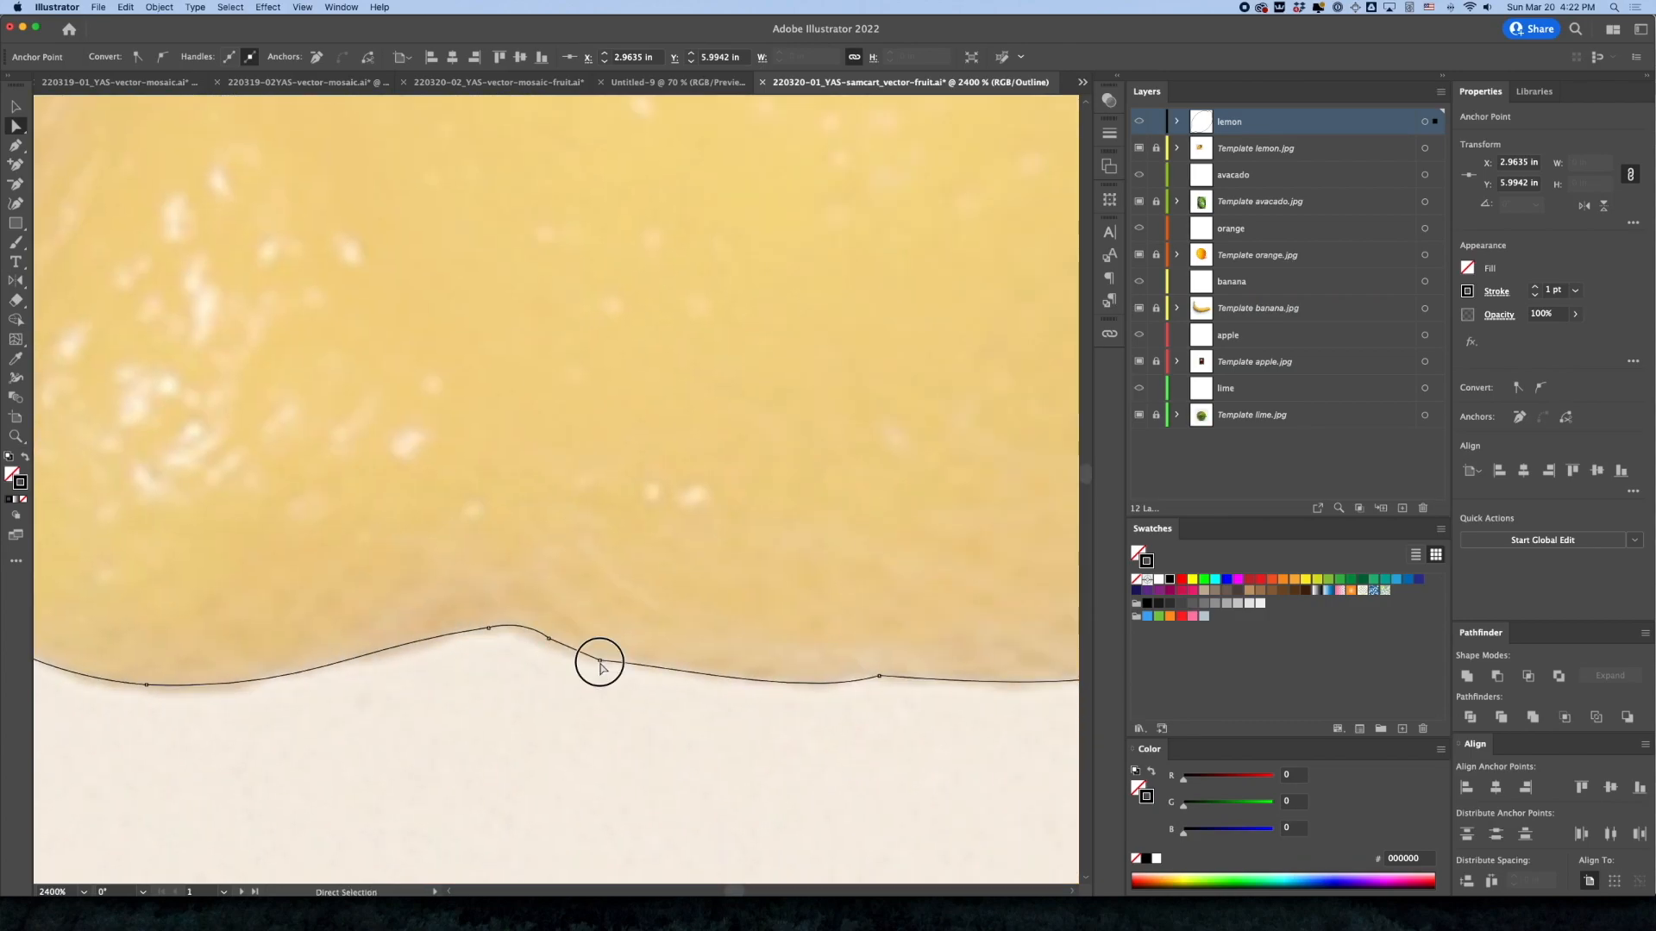
pyautogui.press('p')
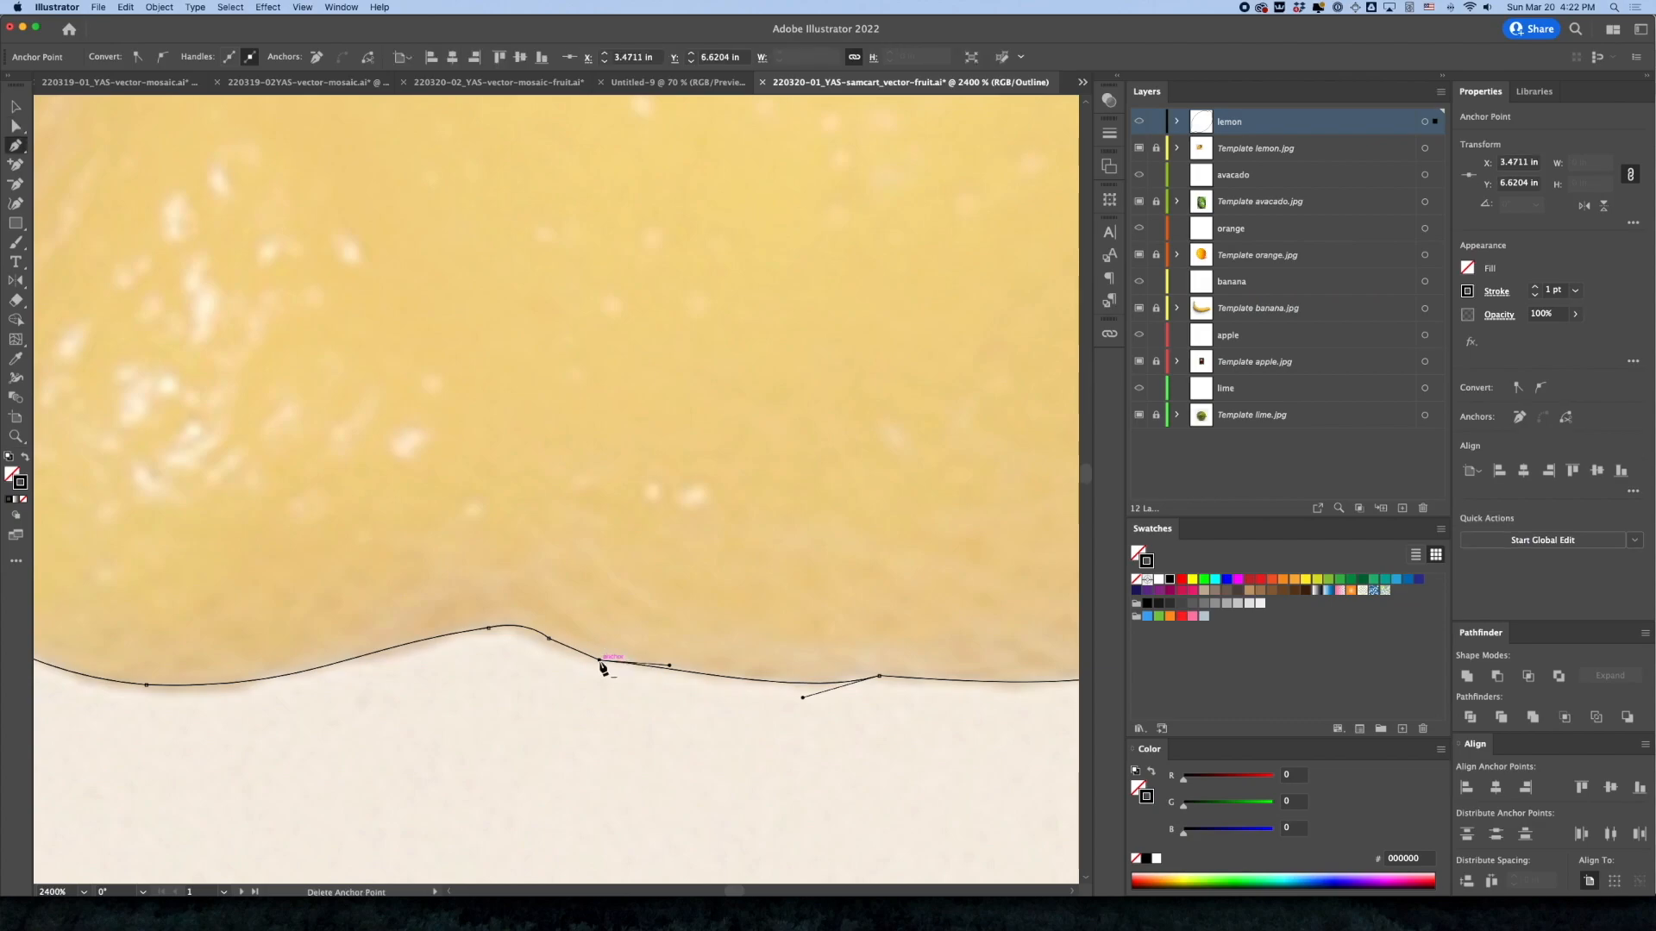
pyautogui.click(549, 640)
pyautogui.moveTo(602, 665); pyautogui.dragTo(562, 657)
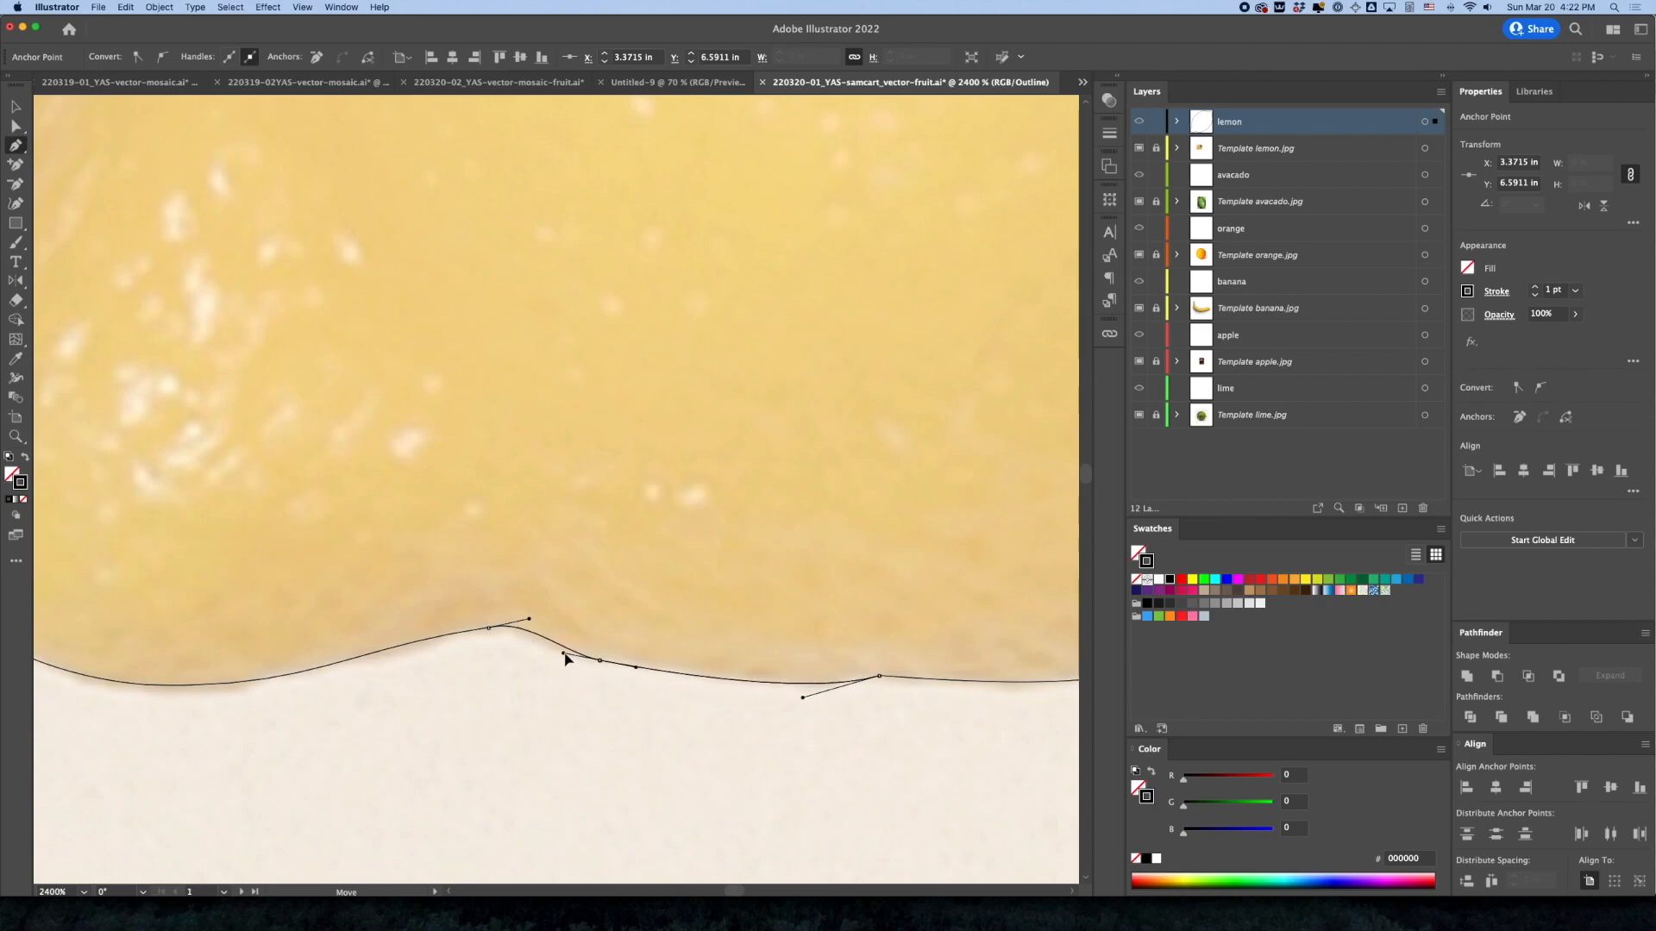
pyautogui.click(600, 662)
pyautogui.moveTo(601, 664); pyautogui.dragTo(617, 663)
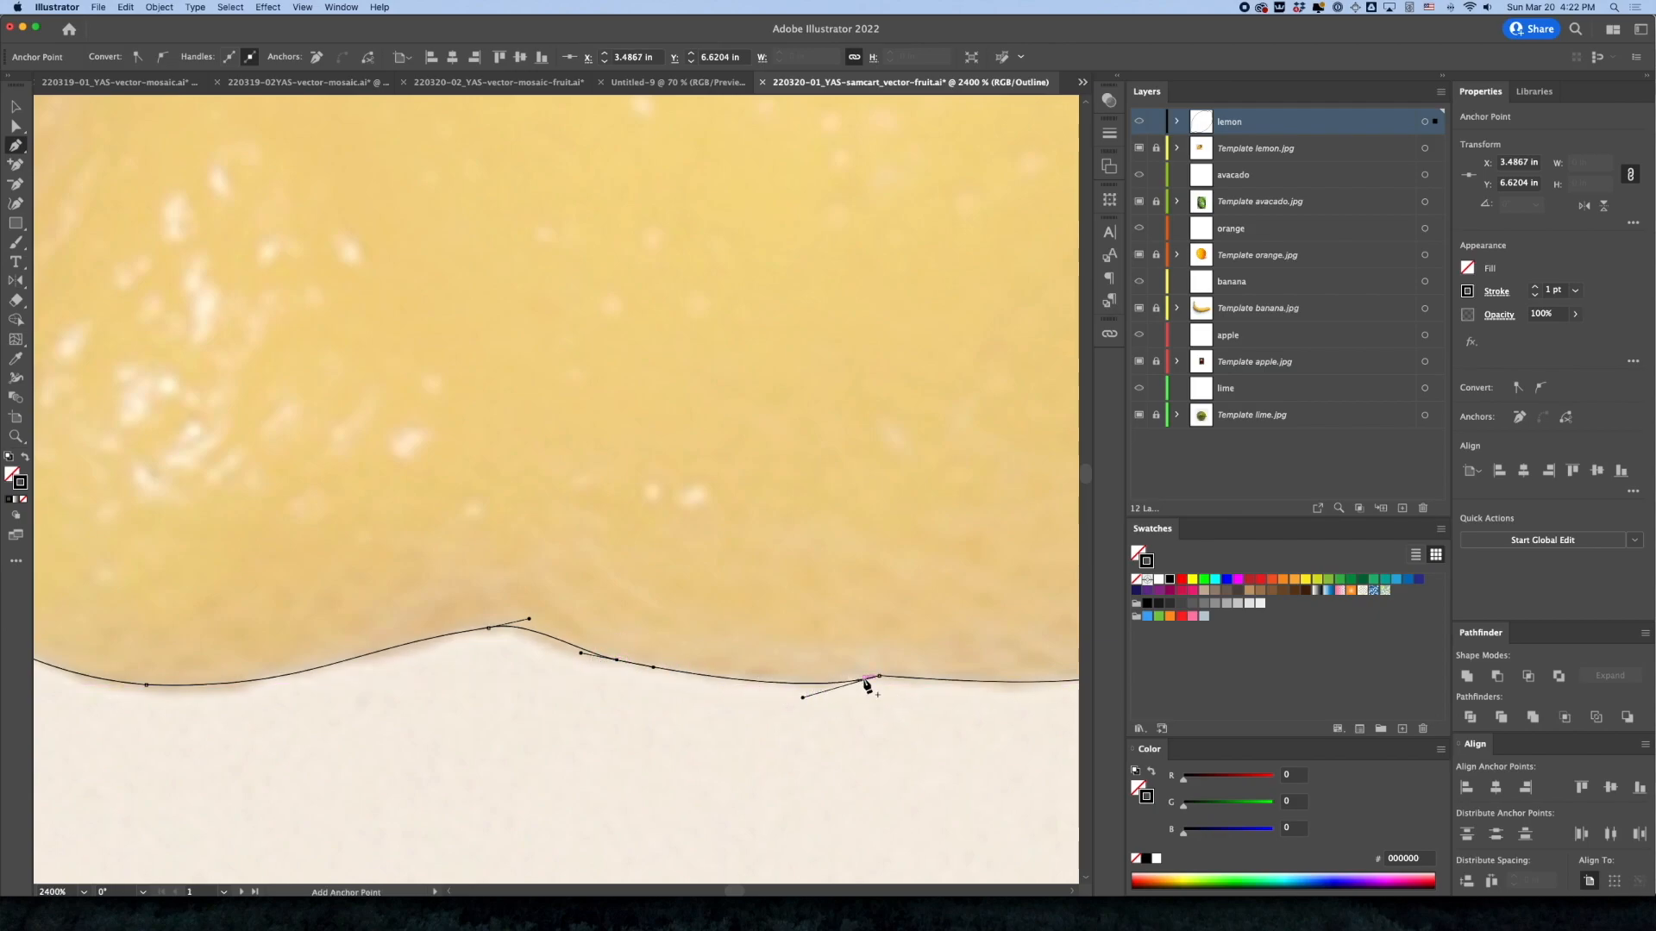
# Add an anchor on the bottom edge right of the notch and nudge it down to match the lemon's edge
pyautogui.keyDown('super'); pyautogui.click(880, 677); pyautogui.keyUp('super')
pyautogui.moveTo(902, 697); pyautogui.dragTo(703, 709)
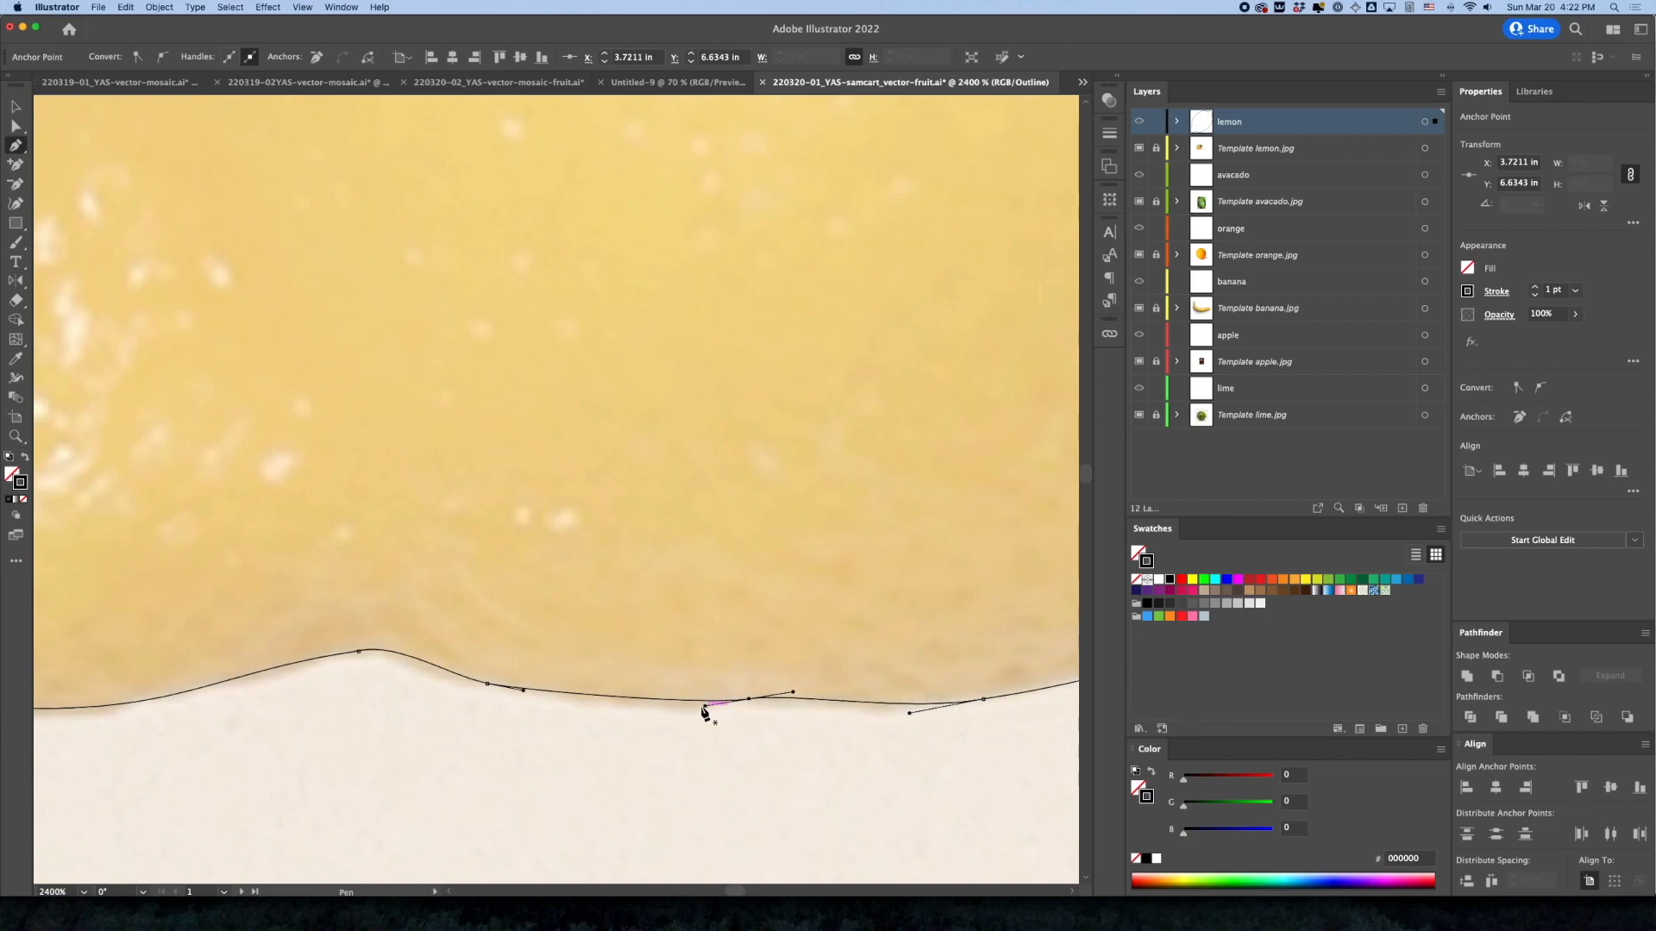
pyautogui.click(629, 703)
pyautogui.moveTo(628, 704); pyautogui.dragTo(627, 707)
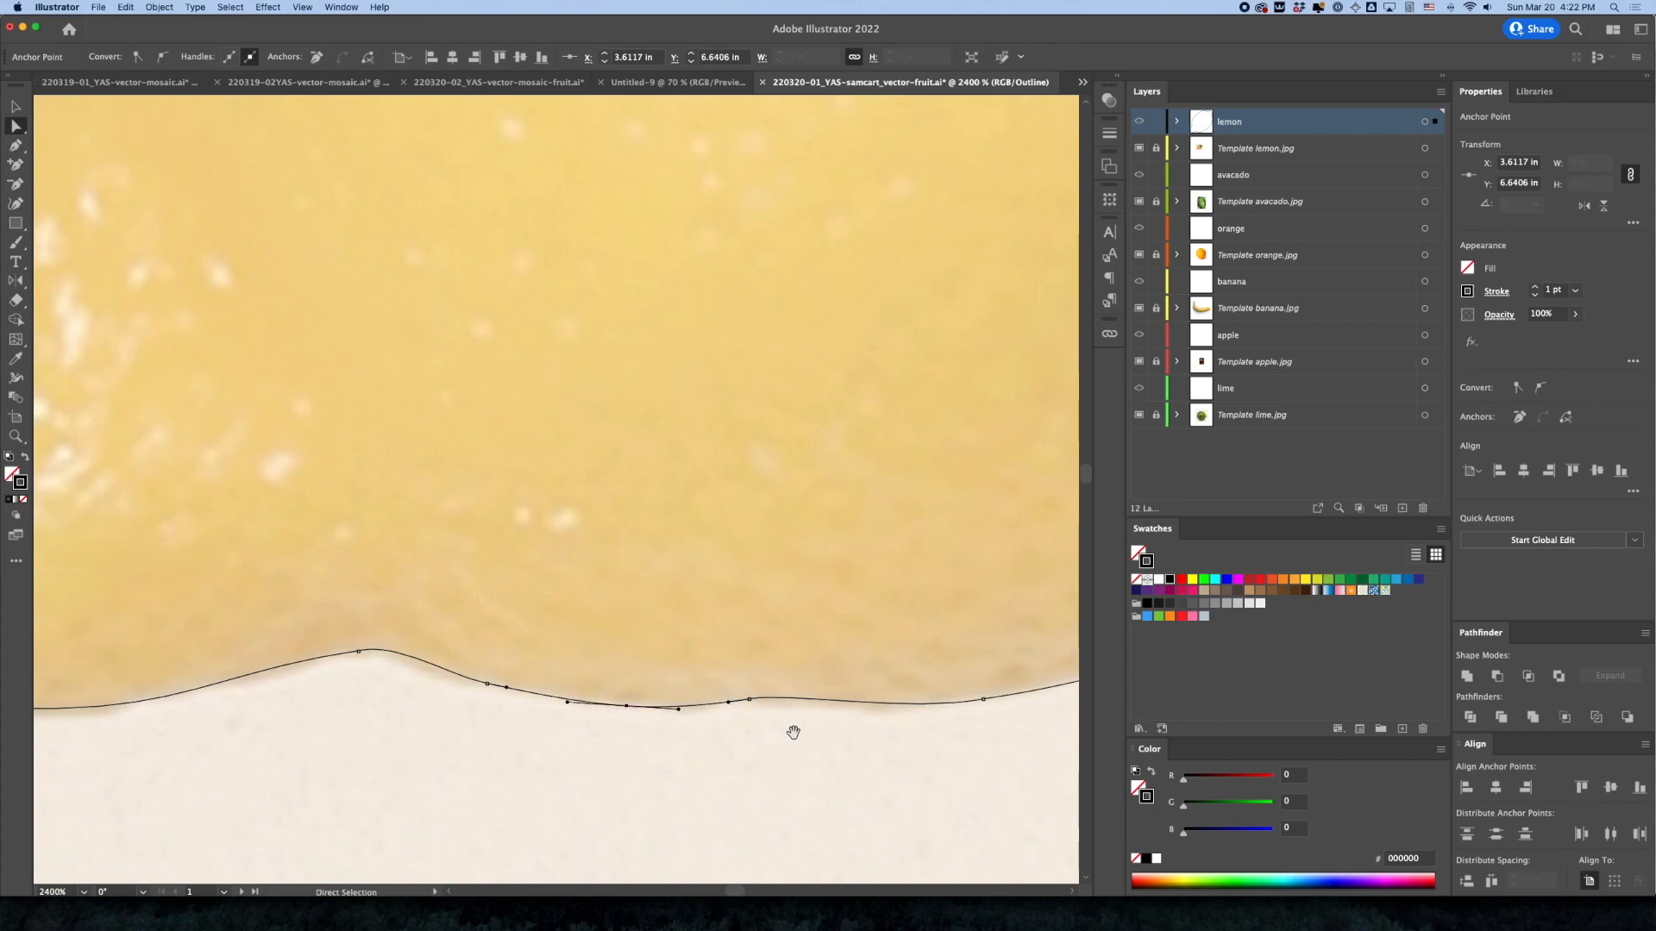
# Shorten the lower direction handle of the anchor at the lemon's rightmost edge
pyautogui.moveTo(793, 733); pyautogui.dragTo(646, 725)
pyautogui.press('p')
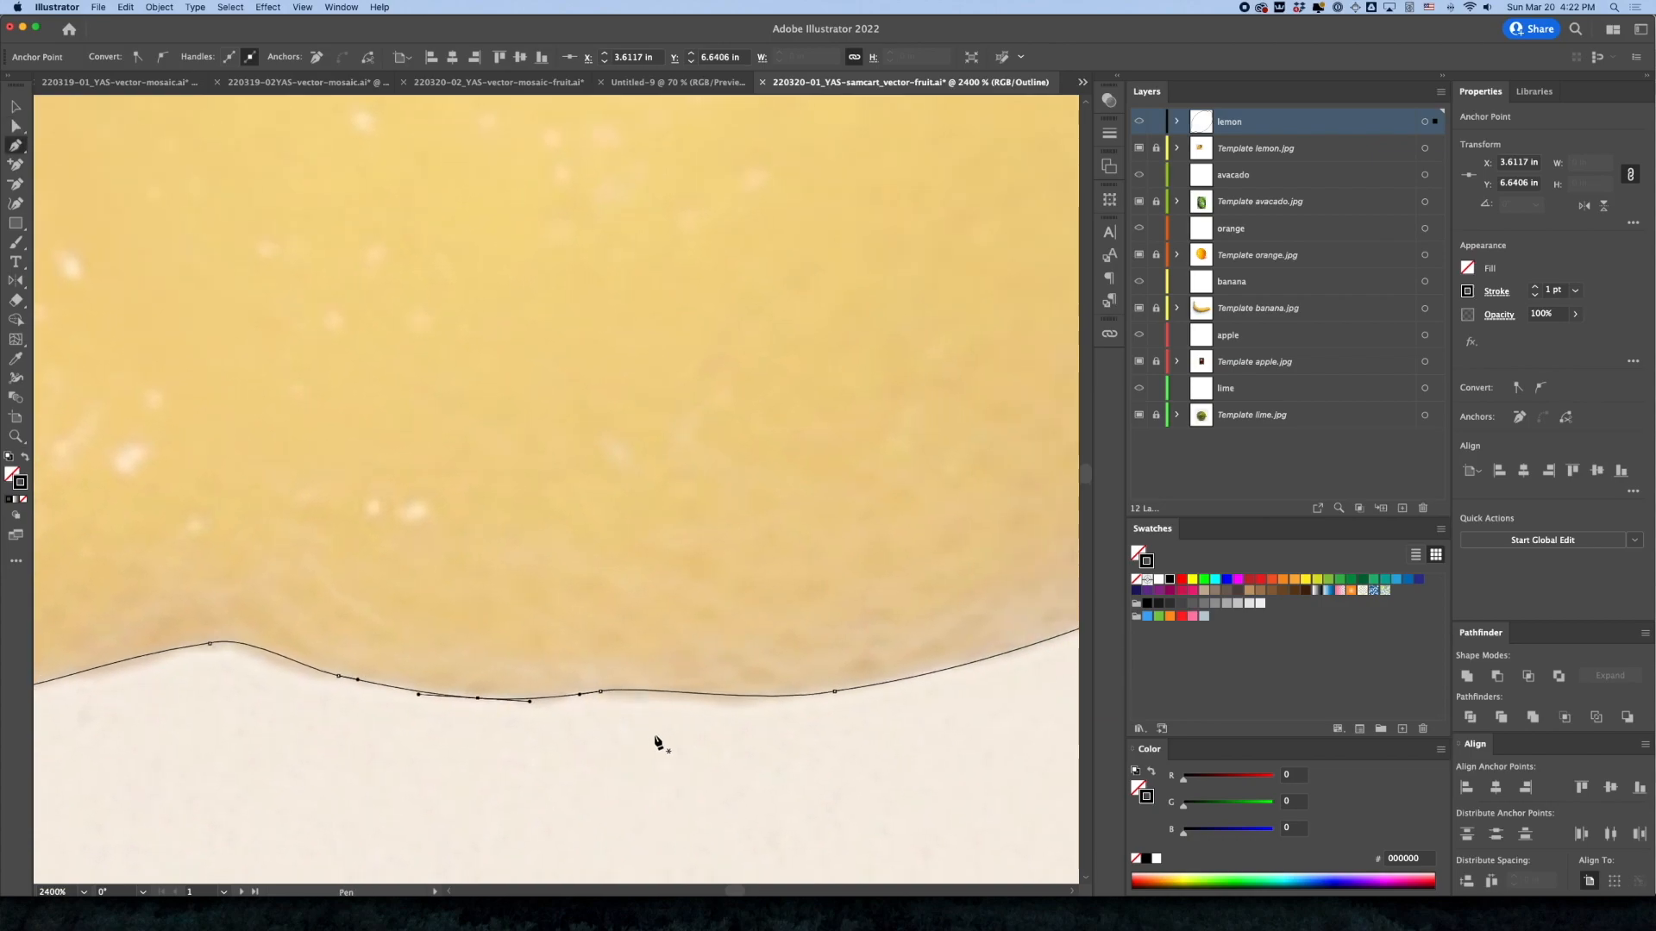
pyautogui.moveTo(813, 732); pyautogui.dragTo(711, 719)
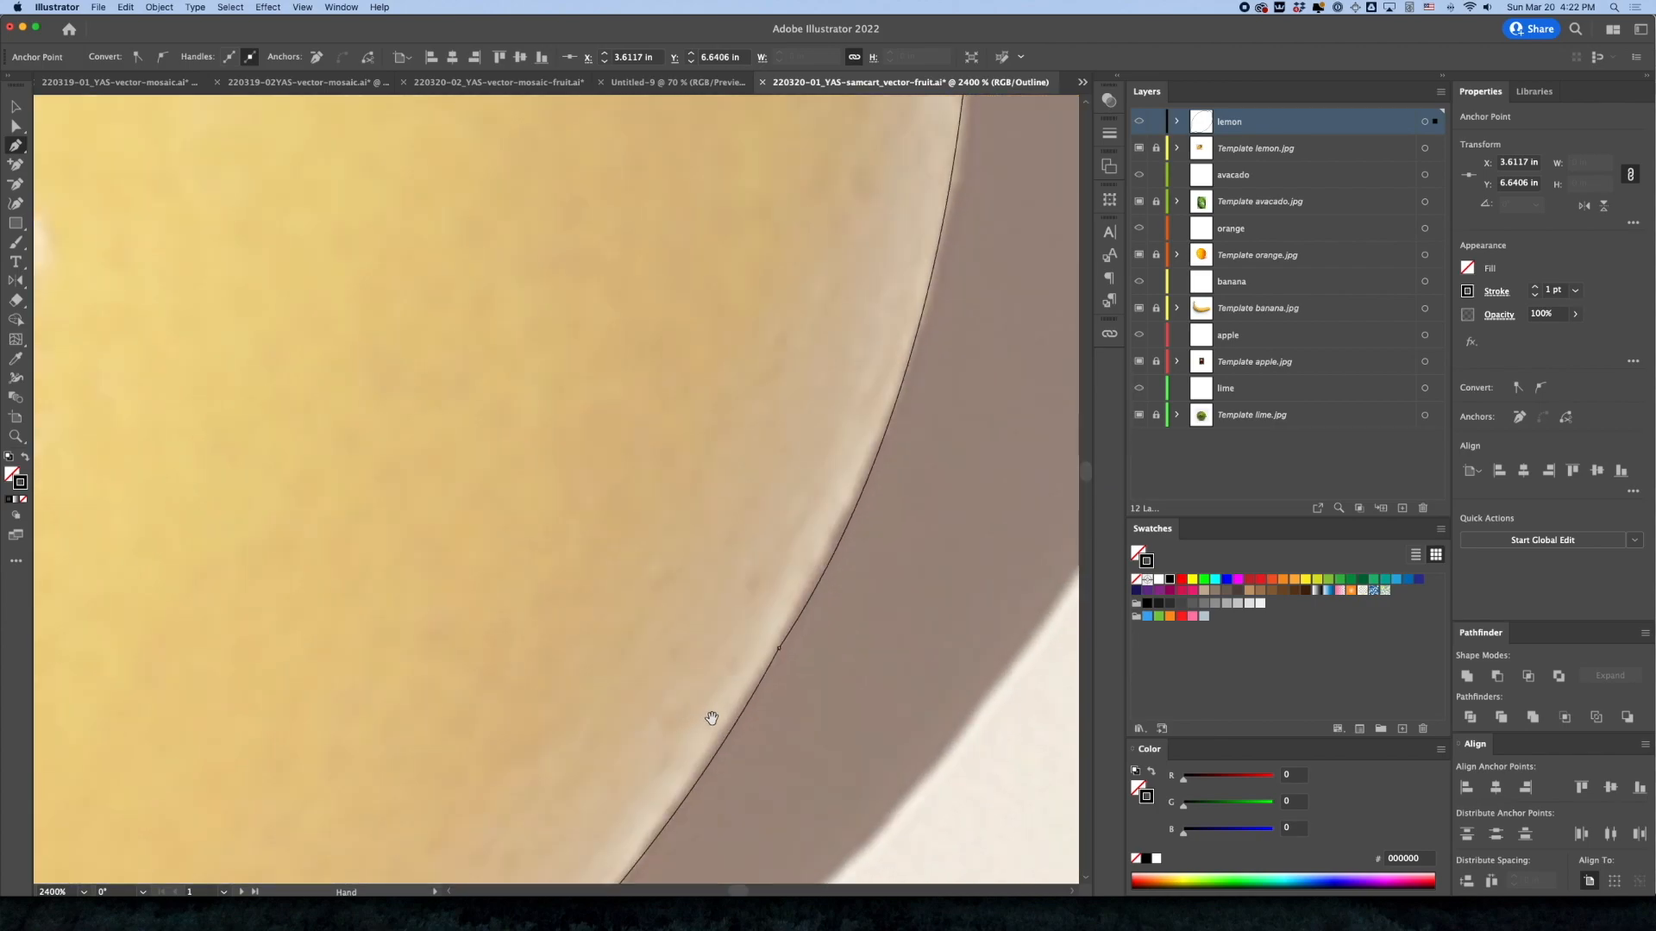
pyautogui.keyDown('super'); pyautogui.click(779, 649); pyautogui.keyUp('super')
pyautogui.keyDown('alt'); pyautogui.keyDown('super'); pyautogui.click(789, 650); pyautogui.keyUp('super'); pyautogui.keyUp('alt')
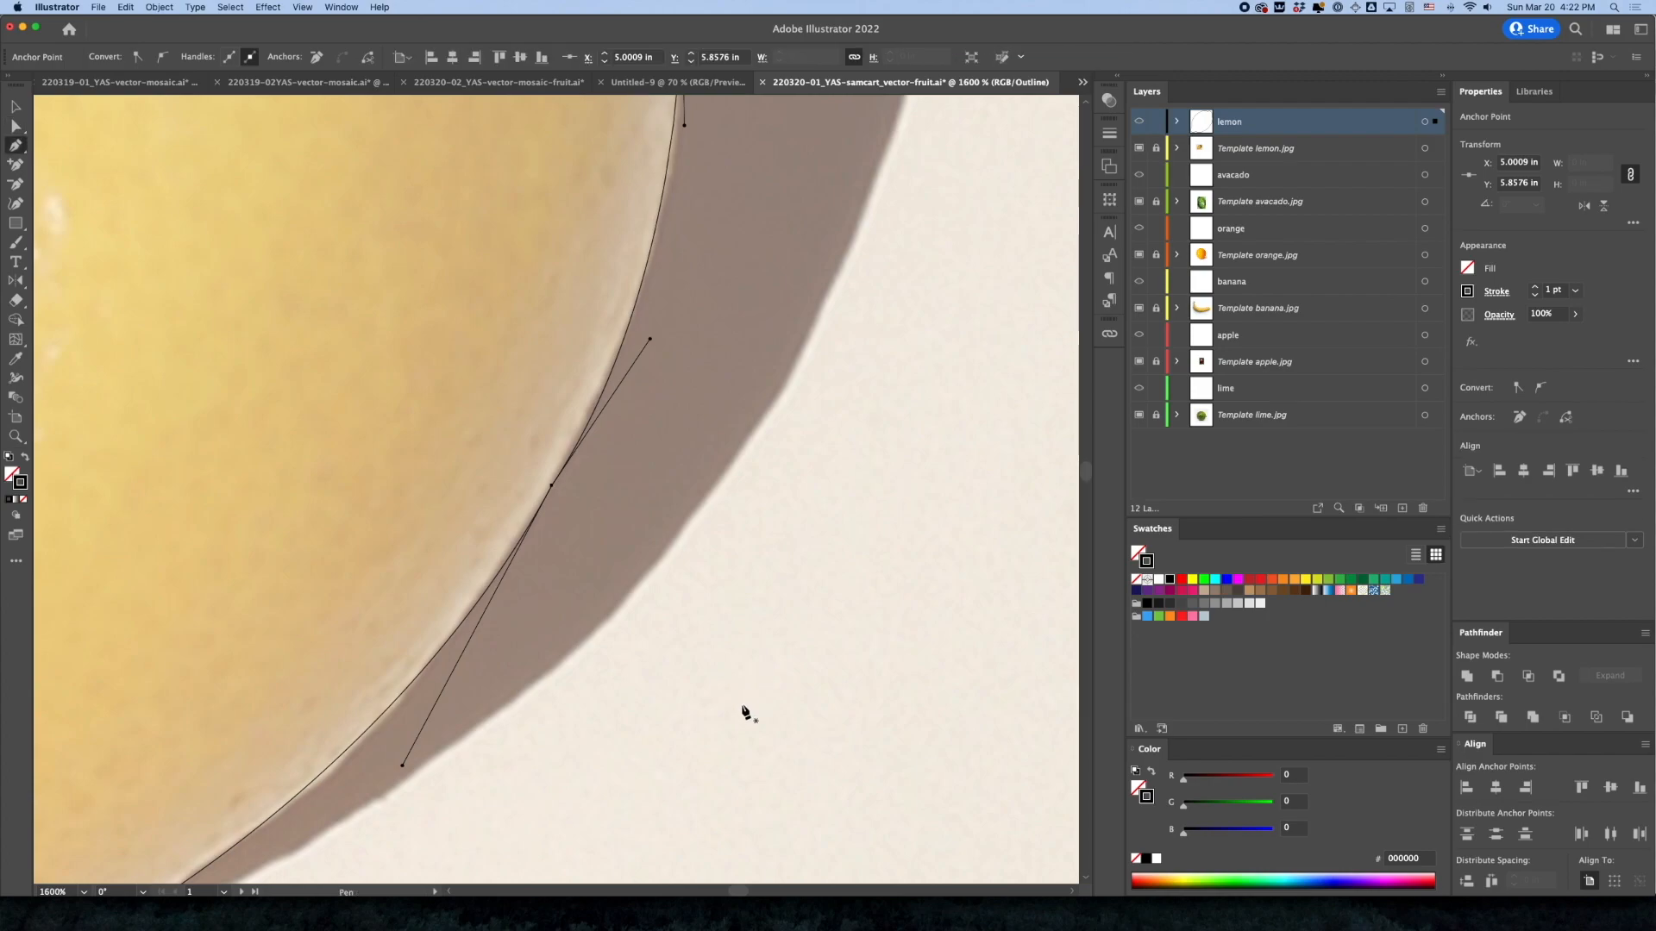
pyautogui.keyDown('alt'); pyautogui.keyDown('super'); pyautogui.click(619, 510); pyautogui.keyUp('super'); pyautogui.keyUp('alt')
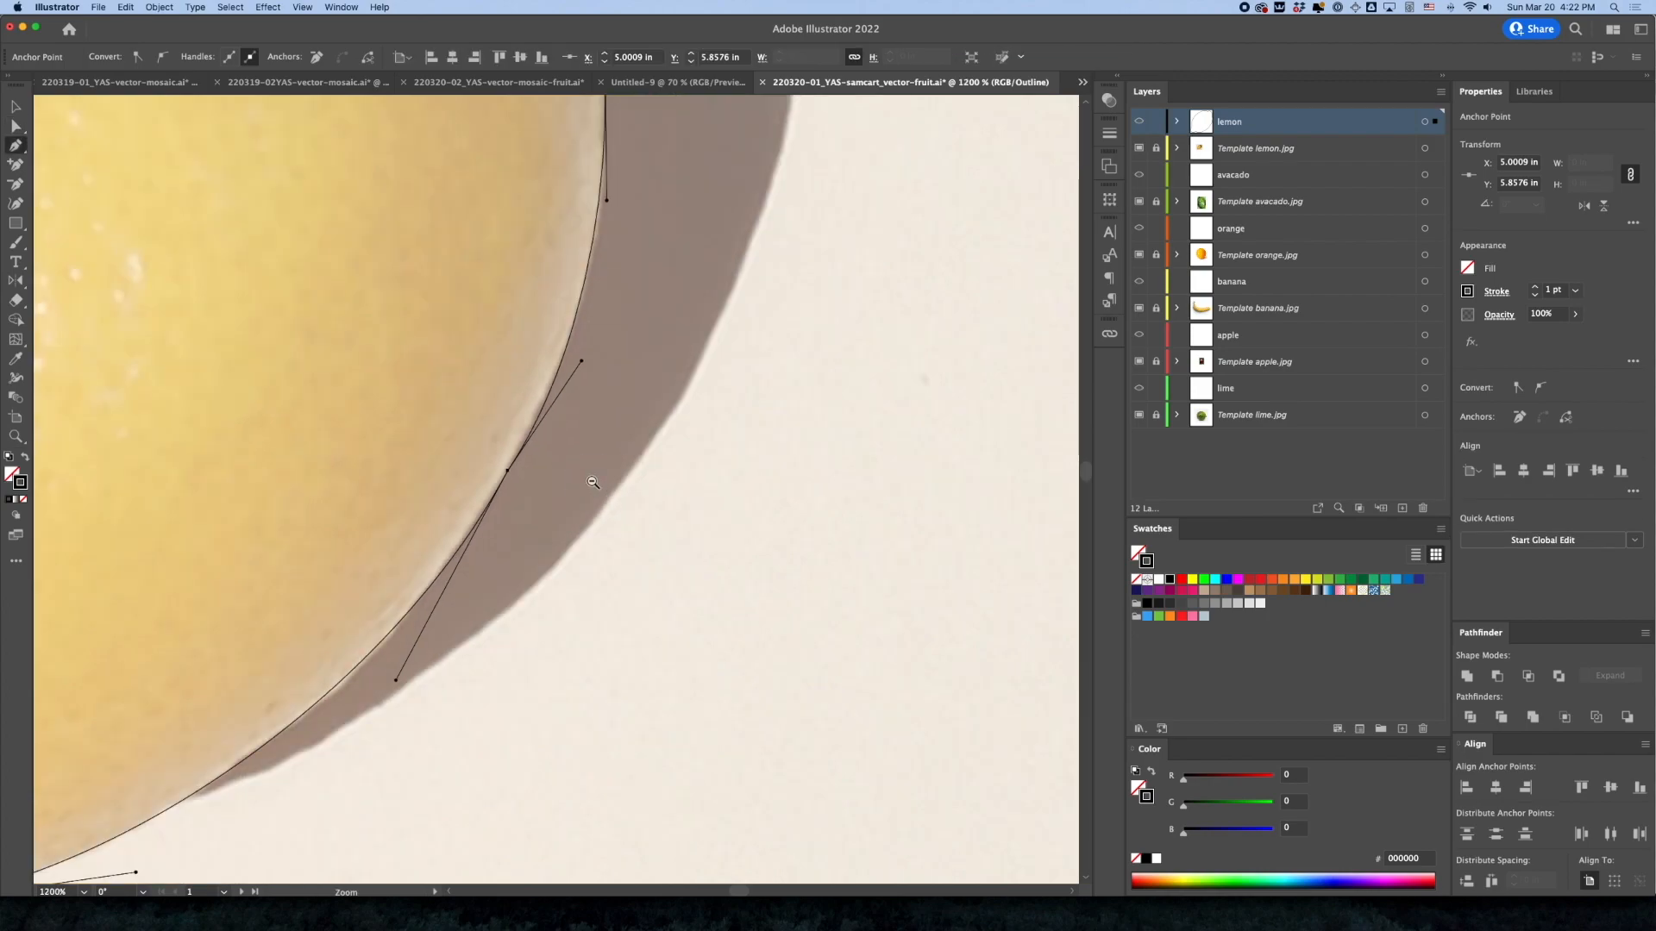
pyautogui.keyDown('alt'); pyautogui.keyDown('super'); pyautogui.click(593, 482); pyautogui.keyUp('super'); pyautogui.keyUp('alt')
pyautogui.moveTo(579, 529); pyautogui.dragTo(506, 658)
pyautogui.scroll(4, 751, 562)
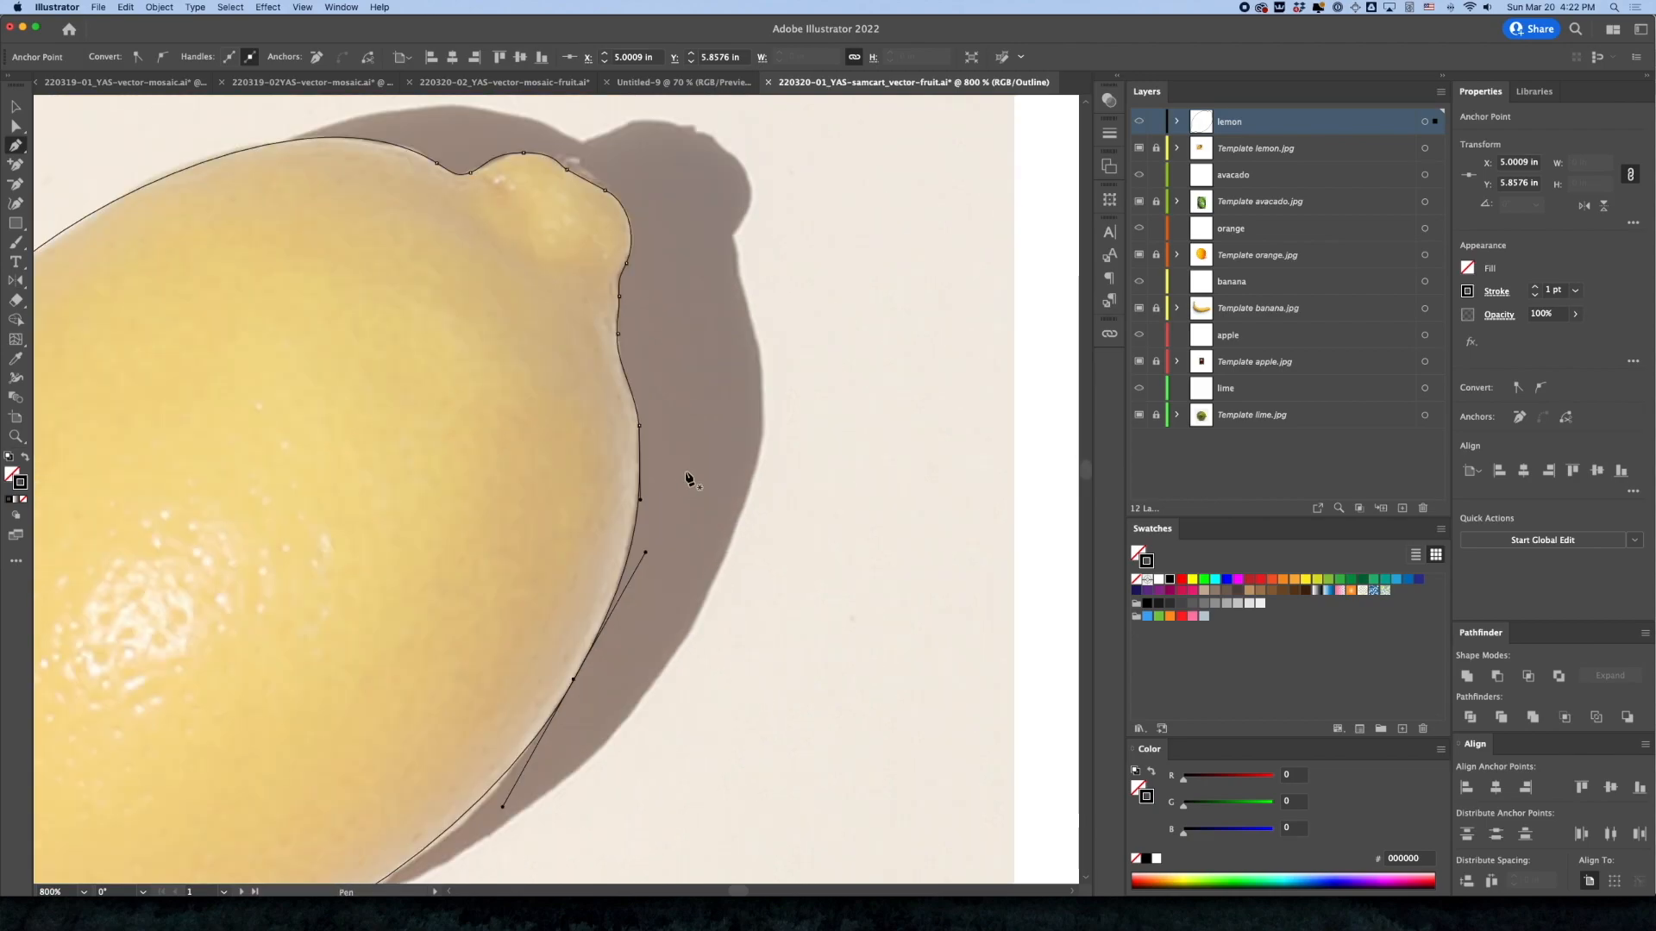
pyautogui.moveTo(639, 425); pyautogui.dragTo(645, 472)
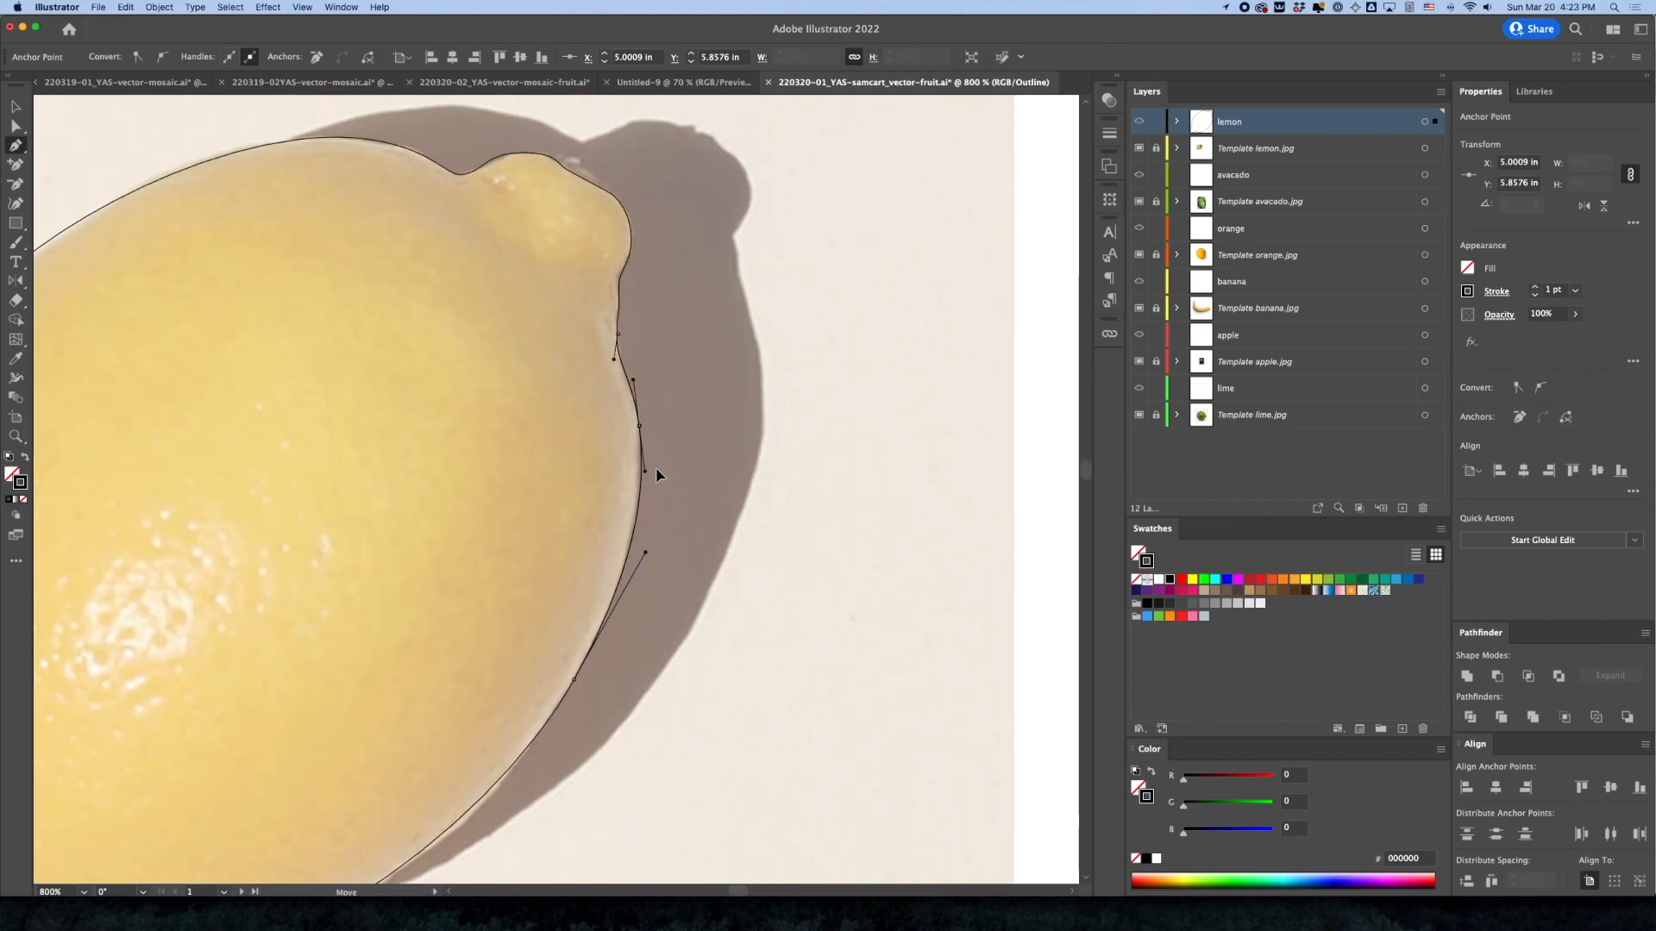
# Select the anchor in the concave bend just below the stem knob on the lemon's right edge
pyautogui.keyDown('super'); pyautogui.click(836, 445); pyautogui.keyUp('super')
pyautogui.moveTo(692, 366); pyautogui.dragTo(806, 486)
pyautogui.scroll(4, 806, 485)
pyautogui.press('a')
pyautogui.click(760, 485)
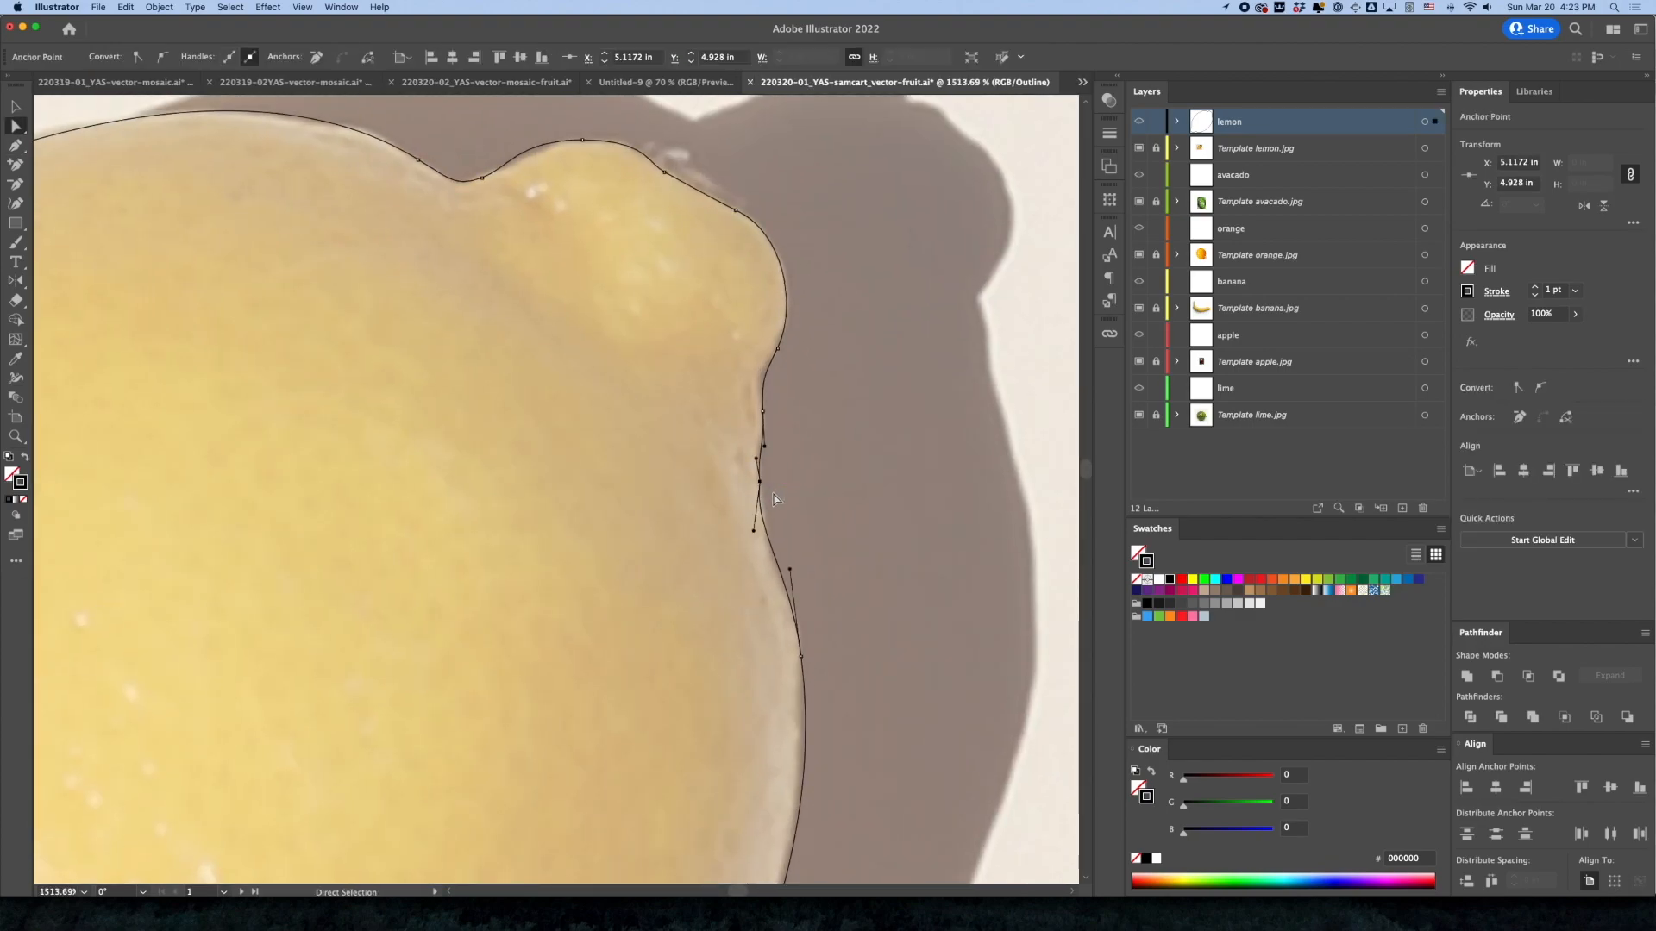
pyautogui.press('p')
pyautogui.moveTo(754, 531); pyautogui.dragTo(919, 579)
pyautogui.press('super+z')
pyautogui.press('a')
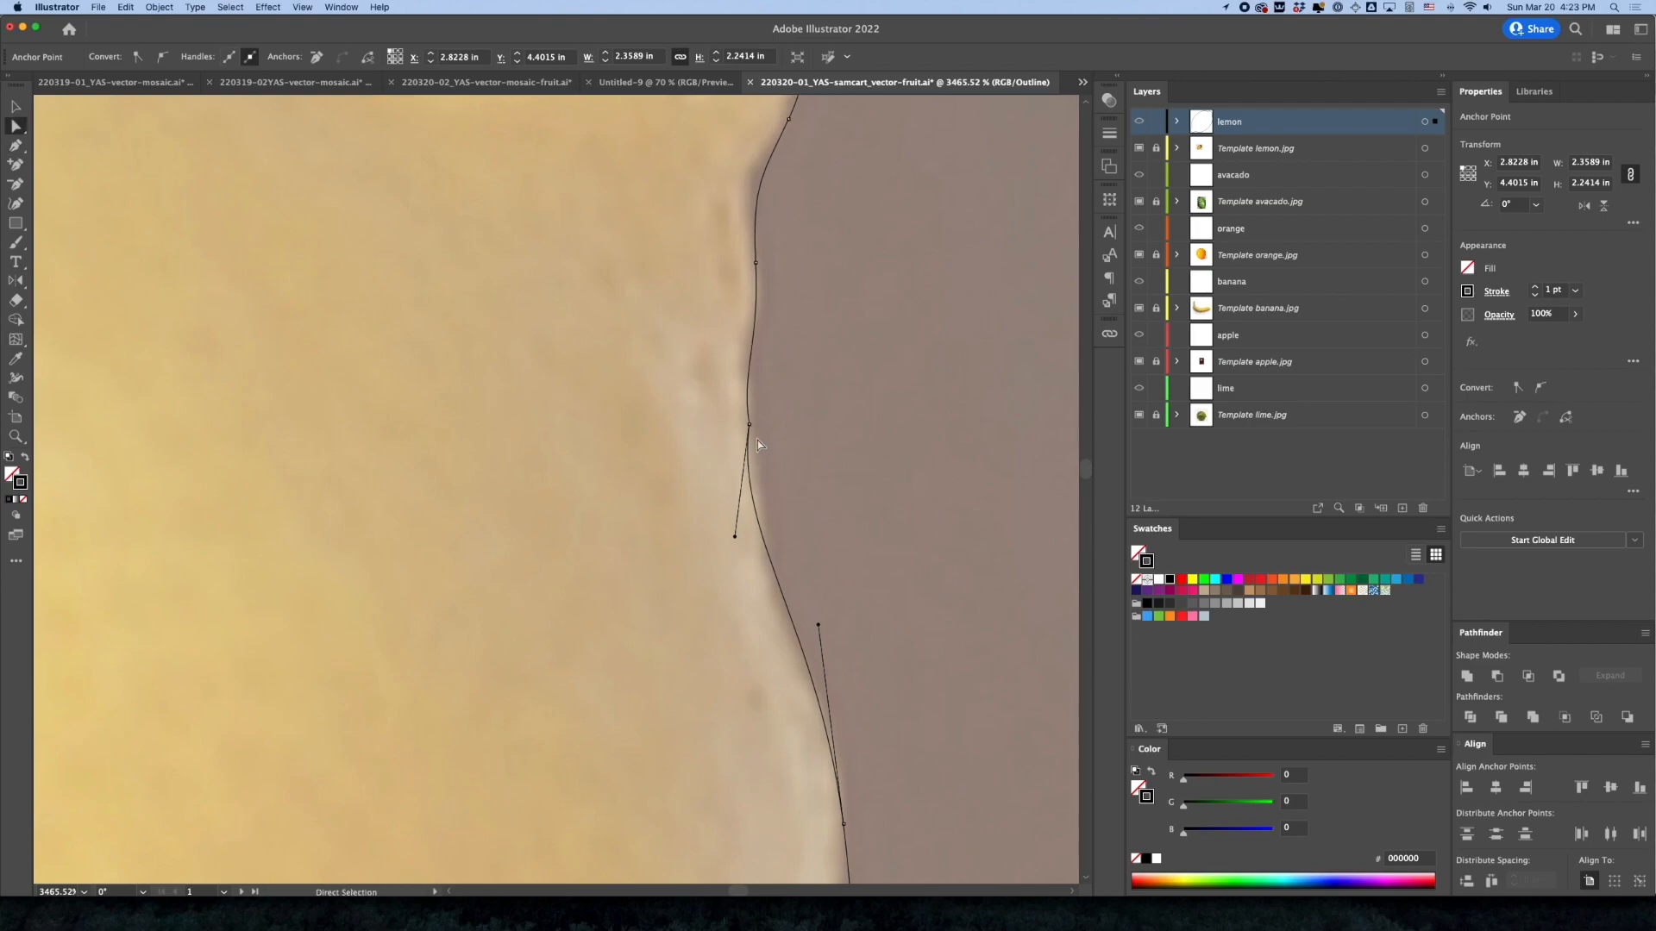
# Replace the anchor in the bend below the stem knob with two new anchors, one above and one below it
pyautogui.press('p')
pyautogui.click(755, 322)
pyautogui.click(761, 535)
pyautogui.click(750, 425)
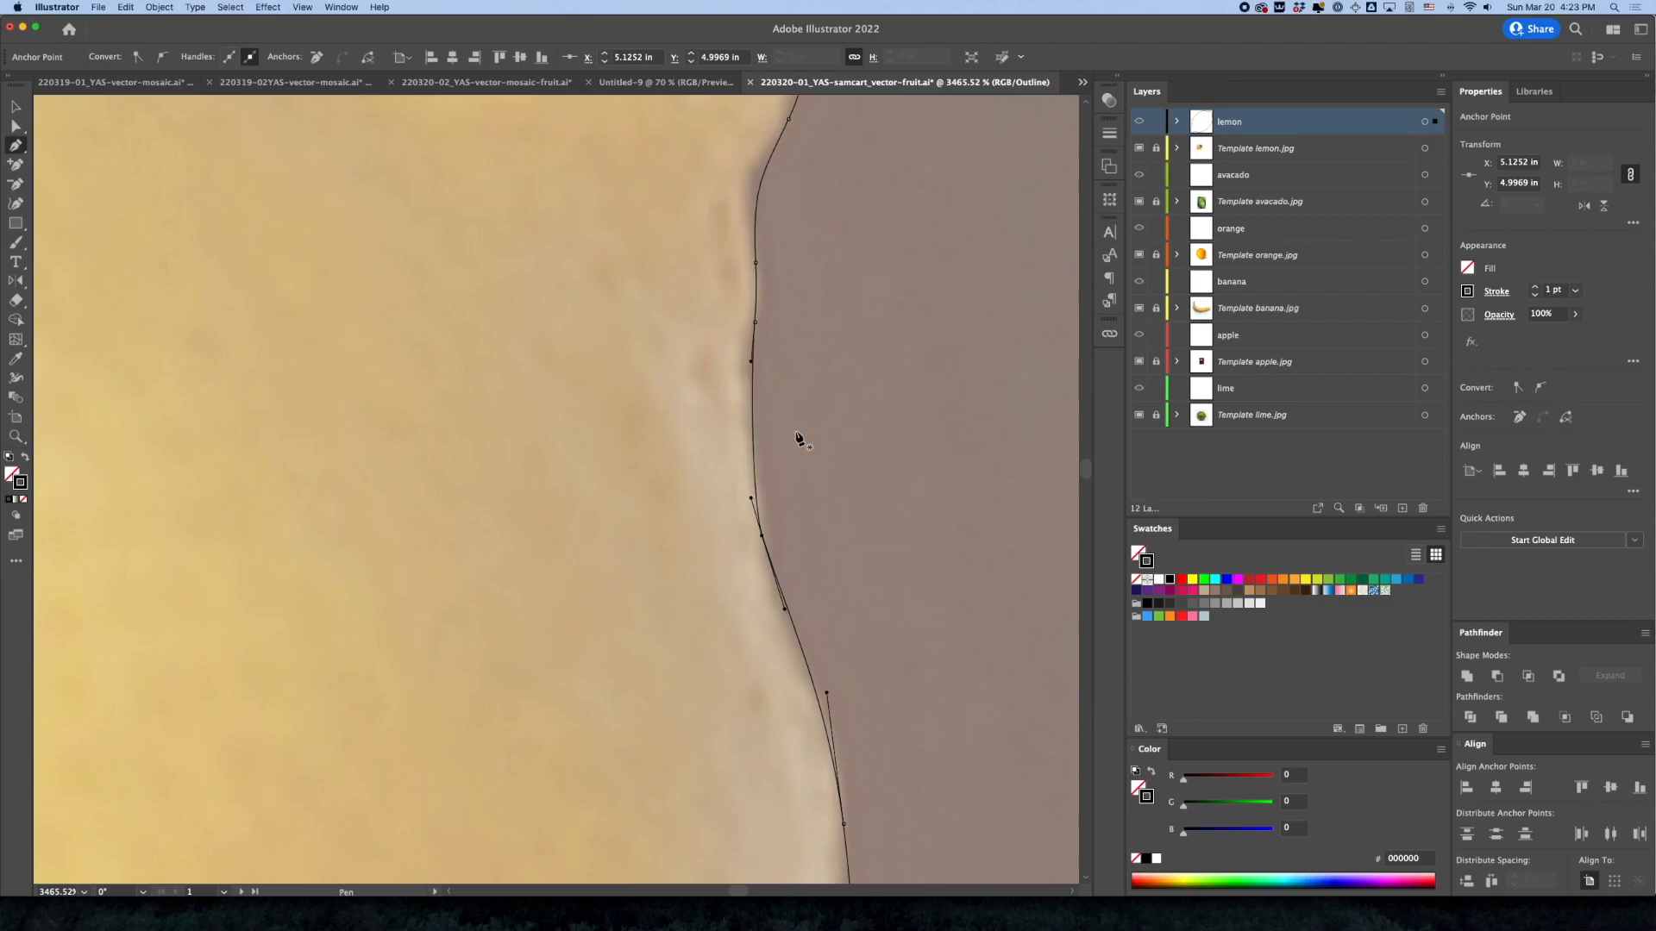
# Adjust the direction handles between the two new anchors so the curve hugs the bend below the stem knob
pyautogui.moveTo(751, 498); pyautogui.dragTo(734, 449)
pyautogui.click(747, 381)
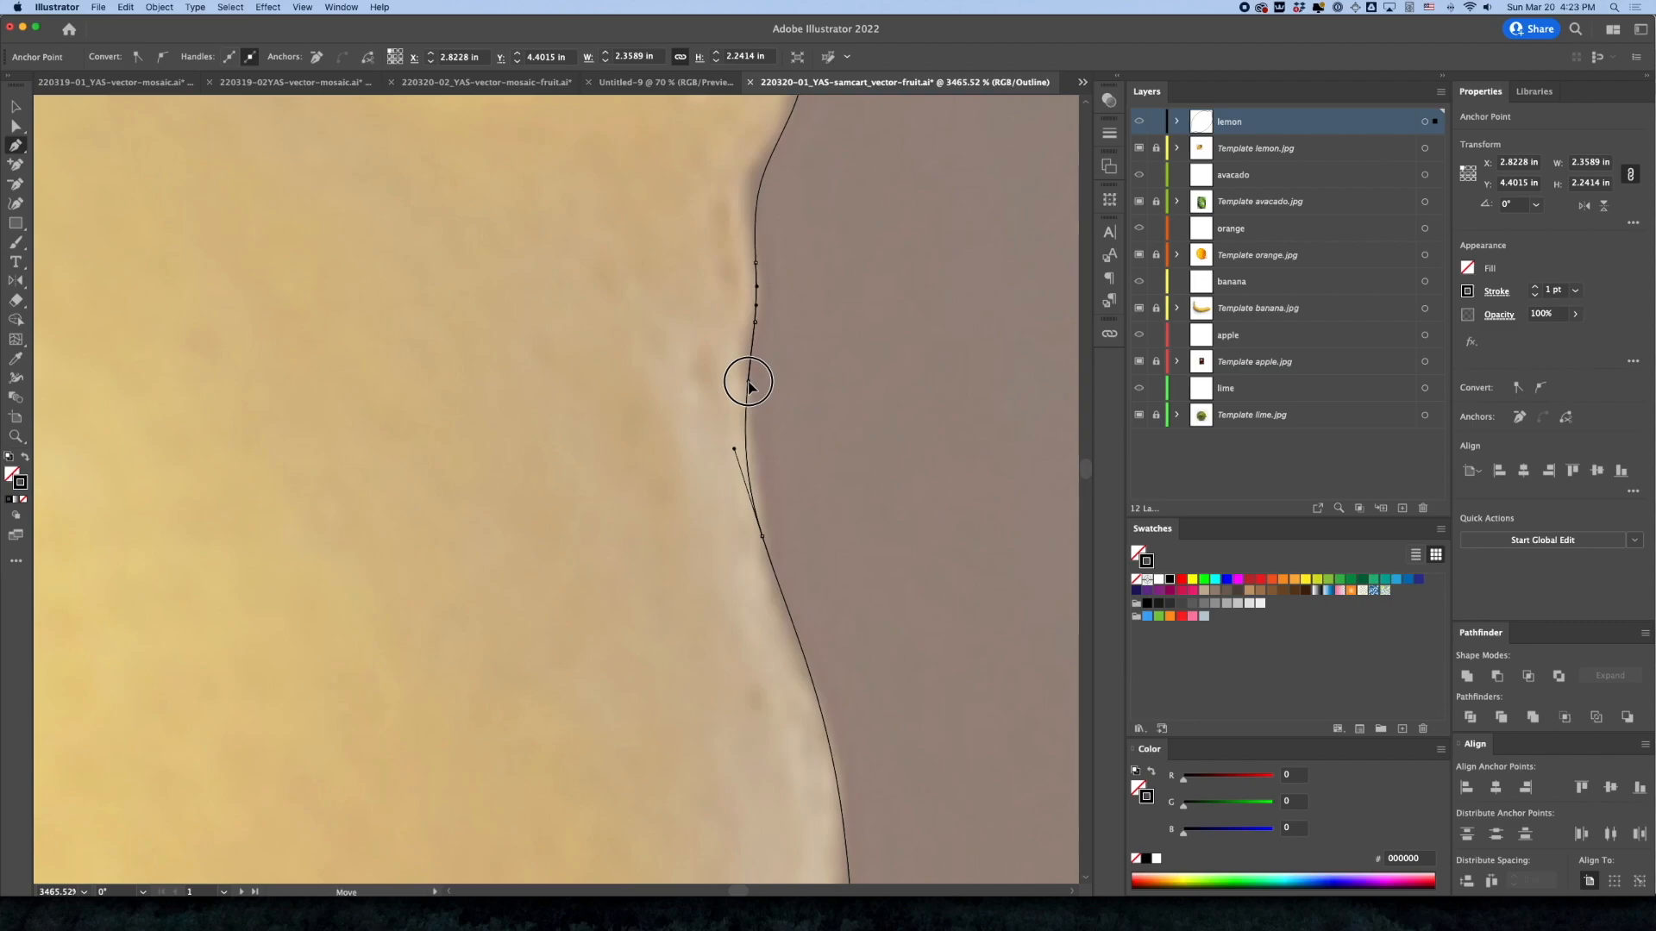
pyautogui.keyDown('alt'); pyautogui.keyDown('super'); pyautogui.click(787, 513); pyautogui.keyUp('super'); pyautogui.keyUp('alt')
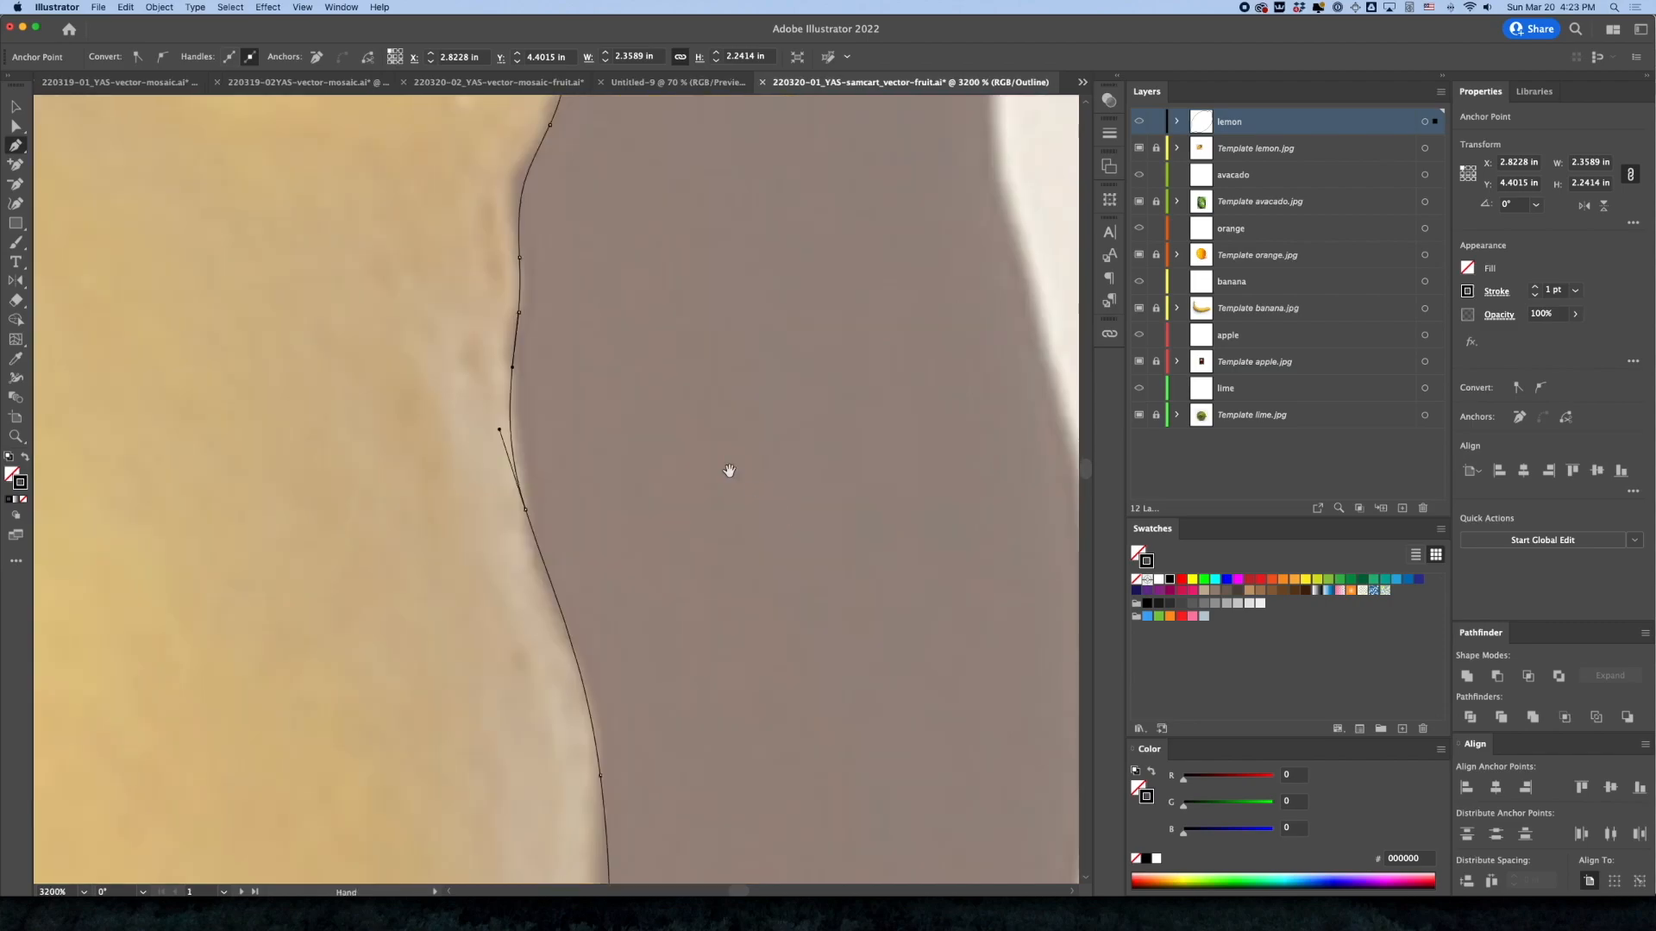
# Examine the outline against the photo from the stem knob across the lemon's top edge to its upper-left side
pyautogui.moveTo(659, 445); pyautogui.dragTo(787, 539)
pyautogui.moveTo(690, 399); pyautogui.dragTo(704, 521)
pyautogui.moveTo(708, 446); pyautogui.dragTo(710, 484)
pyautogui.moveTo(652, 334); pyautogui.dragTo(699, 448)
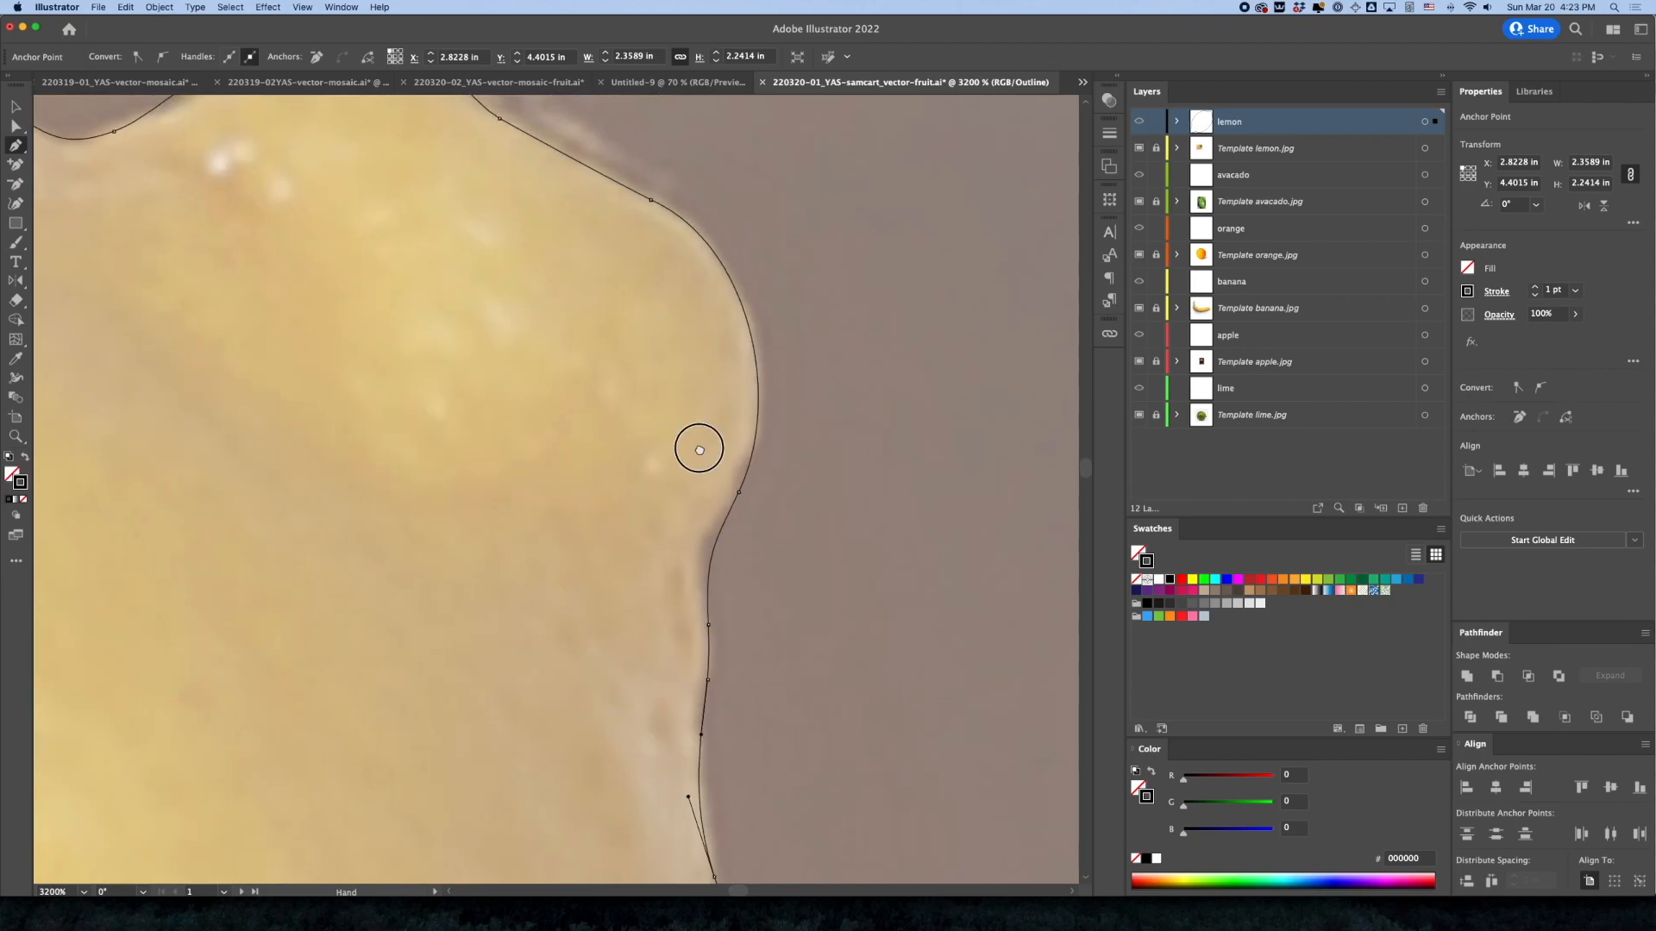
pyautogui.moveTo(607, 303); pyautogui.dragTo(765, 429)
pyautogui.moveTo(593, 392); pyautogui.dragTo(810, 438)
pyautogui.moveTo(643, 425); pyautogui.dragTo(817, 447)
pyautogui.moveTo(721, 436); pyautogui.dragTo(897, 444)
pyautogui.moveTo(539, 427); pyautogui.dragTo(833, 356)
pyautogui.moveTo(463, 403); pyautogui.dragTo(876, 250)
pyautogui.moveTo(417, 385); pyautogui.dragTo(561, 330)
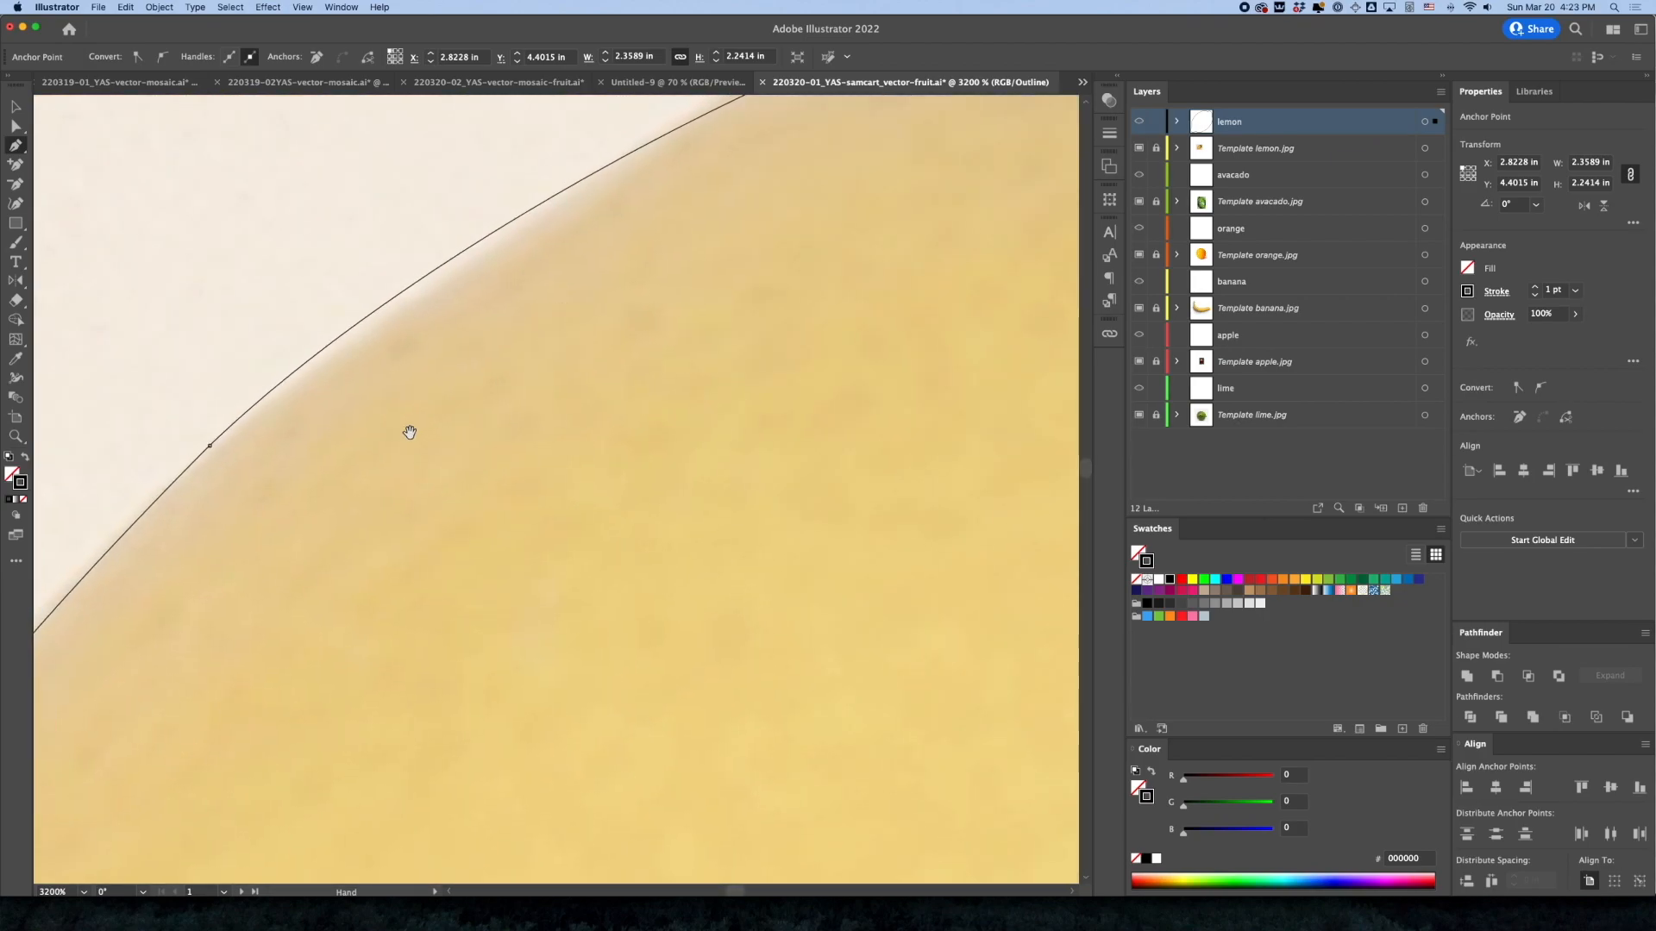
pyautogui.moveTo(411, 433); pyautogui.dragTo(597, 344)
# Move the anchor on the lemon's upper-left edge slightly inward to fit the photo
pyautogui.press('a')
pyautogui.moveTo(400, 357); pyautogui.dragTo(404, 370)
pyautogui.keyDown('alt'); pyautogui.keyDown('super'); pyautogui.click(435, 462); pyautogui.keyUp('super'); pyautogui.keyUp('alt')
pyautogui.keyDown('alt'); pyautogui.keyDown('super'); pyautogui.click(390, 582); pyautogui.keyUp('super'); pyautogui.keyUp('alt')
pyautogui.scroll(-3, 639, 469)
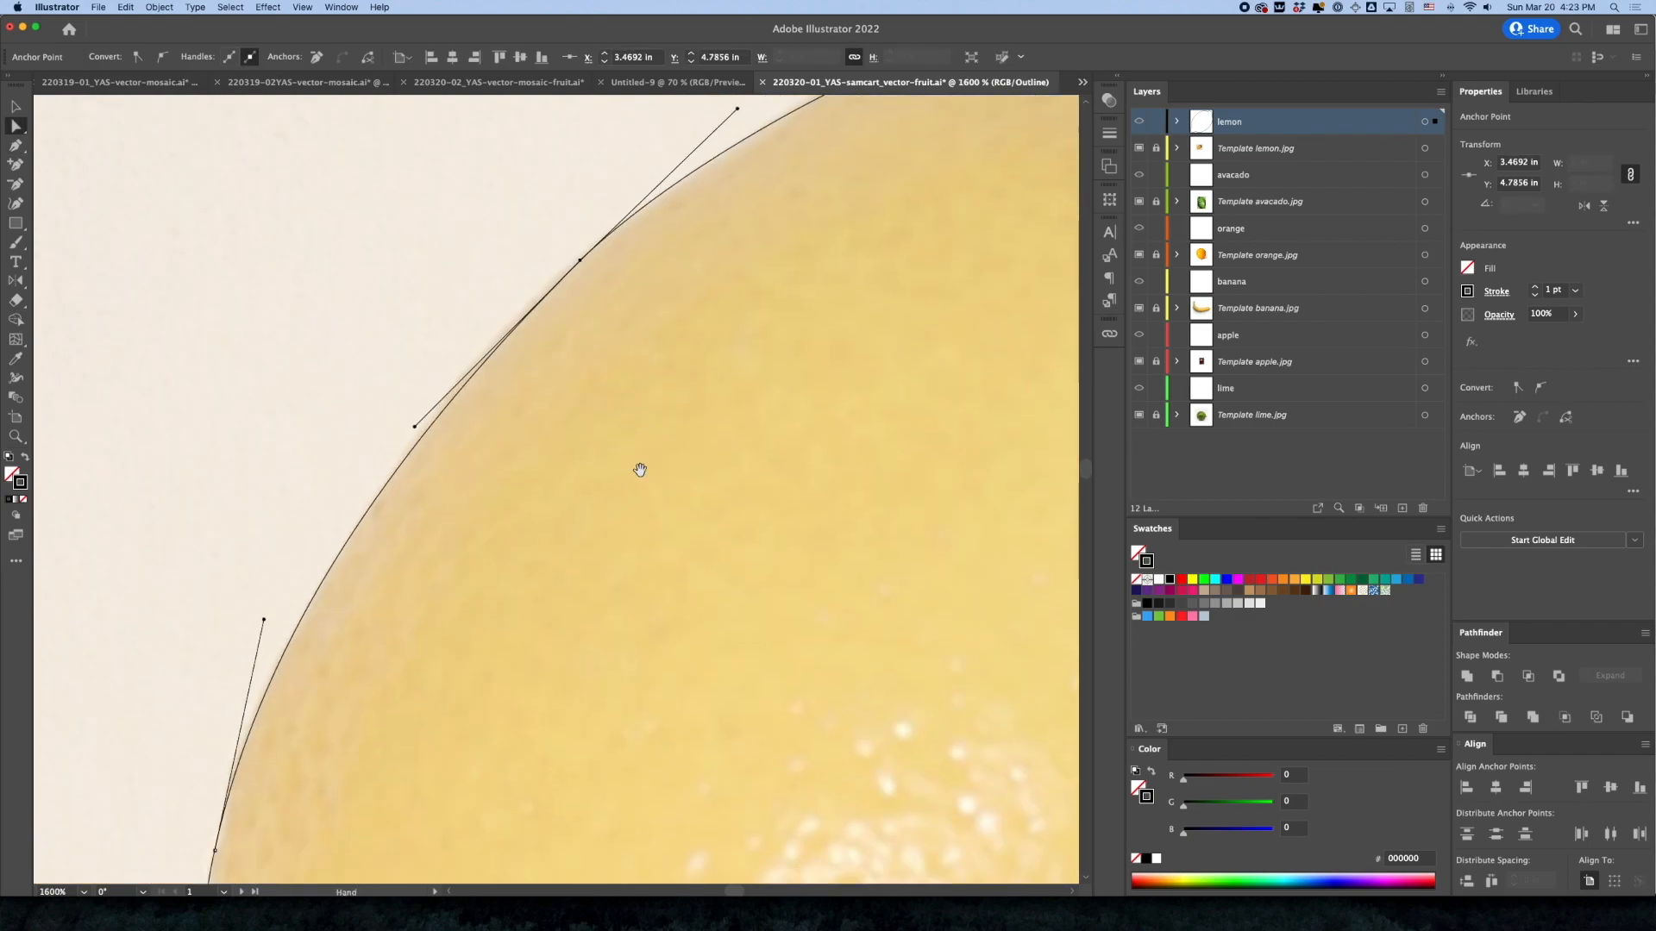
pyautogui.keyDown('alt'); pyautogui.keyDown('super'); pyautogui.click(608, 513); pyautogui.keyUp('super'); pyautogui.keyUp('alt')
pyautogui.keyDown('alt'); pyautogui.keyDown('super'); pyautogui.click(609, 454); pyautogui.keyUp('super'); pyautogui.keyUp('alt')
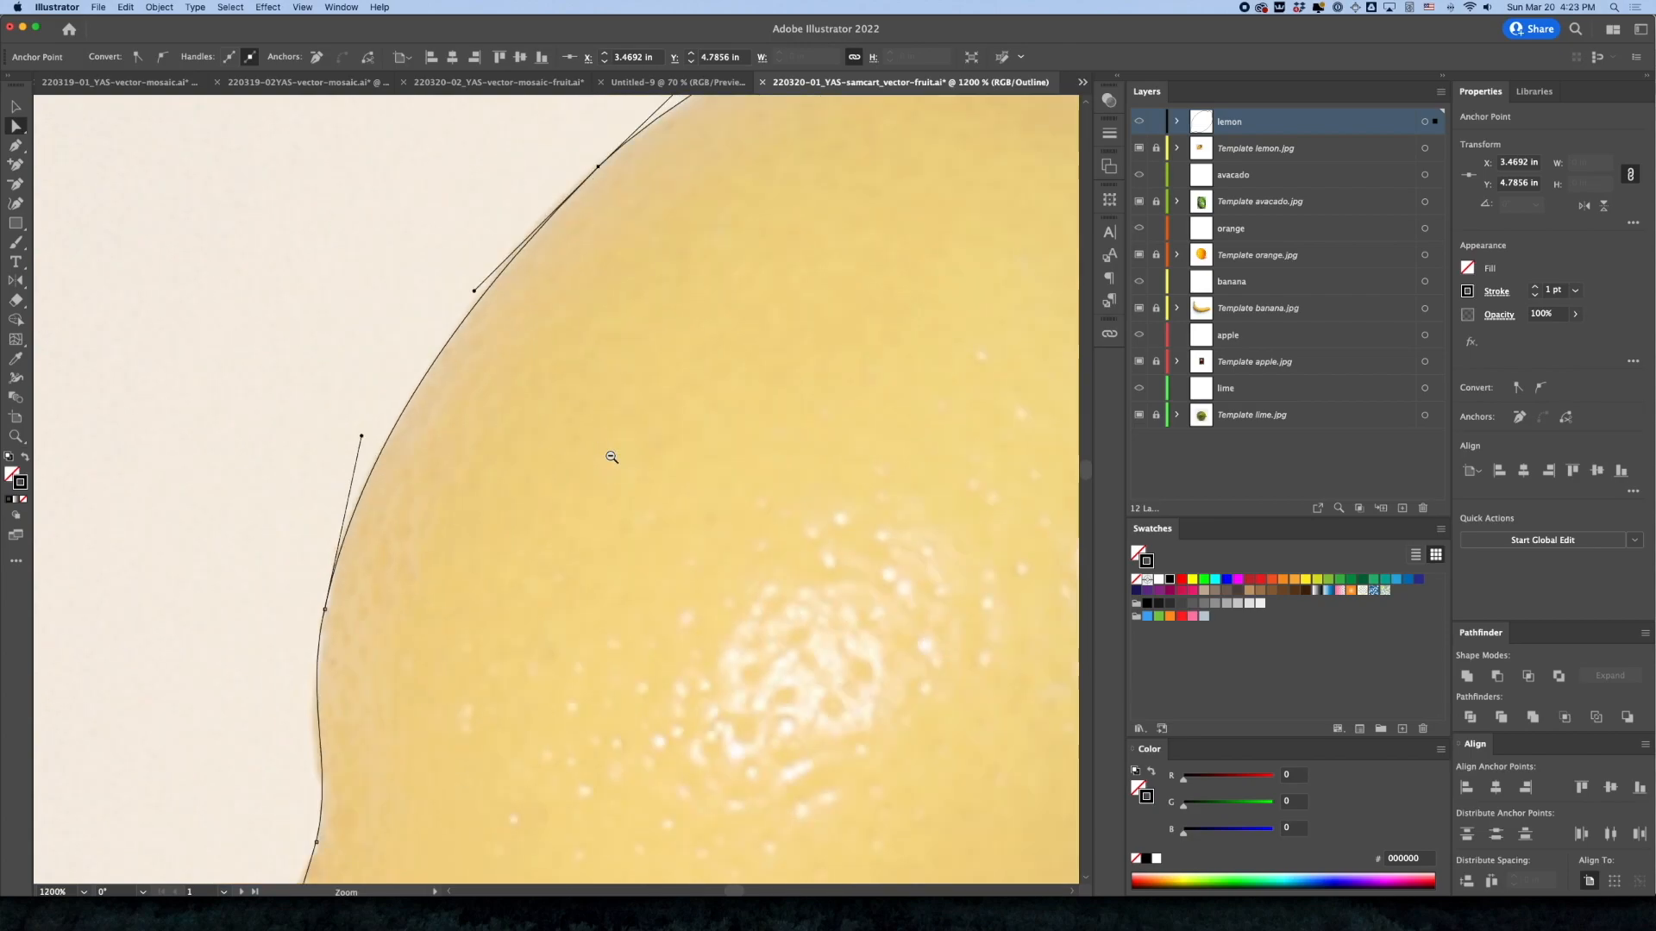
# Bring the whole lemon into view, deselect its anchors, and select the complete outline as one object
pyautogui.keyDown('alt'); pyautogui.keyDown('super'); pyautogui.click(717, 506); pyautogui.keyUp('super'); pyautogui.keyUp('alt')
pyautogui.keyDown('alt'); pyautogui.keyDown('super'); pyautogui.click(718, 507); pyautogui.keyUp('super'); pyautogui.keyUp('alt')
pyautogui.keyDown('super'); pyautogui.click(718, 505); pyautogui.keyUp('super')
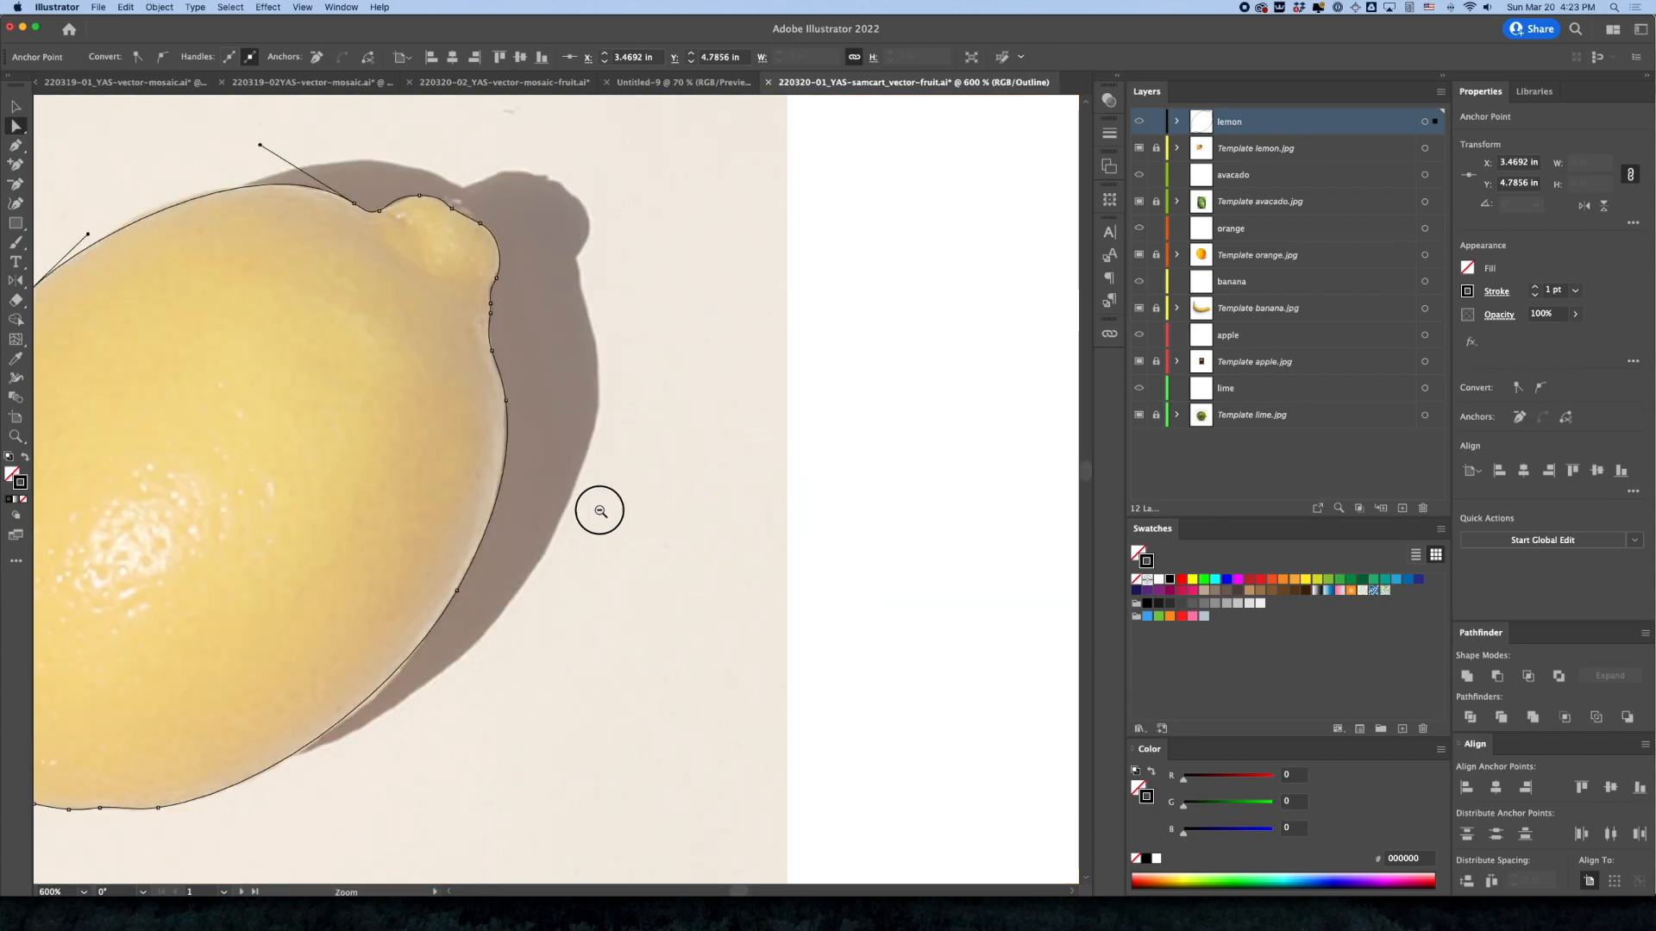
pyautogui.keyDown('alt'); pyautogui.keyDown('super'); pyautogui.click(691, 530); pyautogui.keyUp('super'); pyautogui.keyUp('alt')
pyautogui.moveTo(754, 517); pyautogui.dragTo(951, 518)
pyautogui.moveTo(465, 485); pyautogui.dragTo(552, 501)
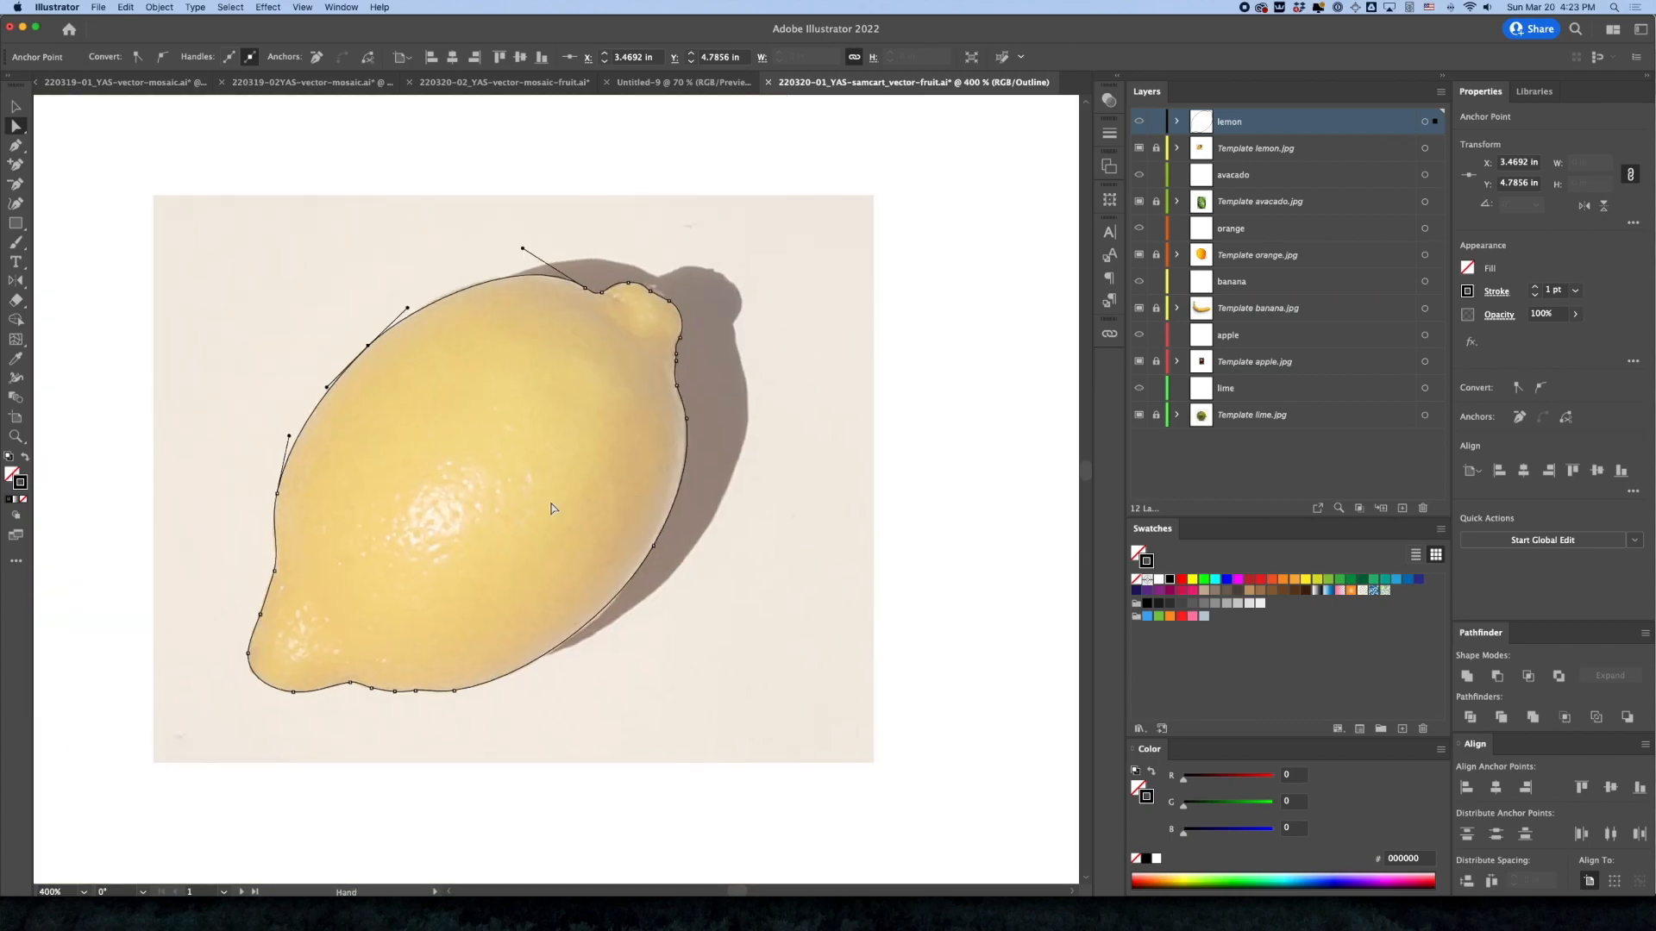
pyautogui.press('v')
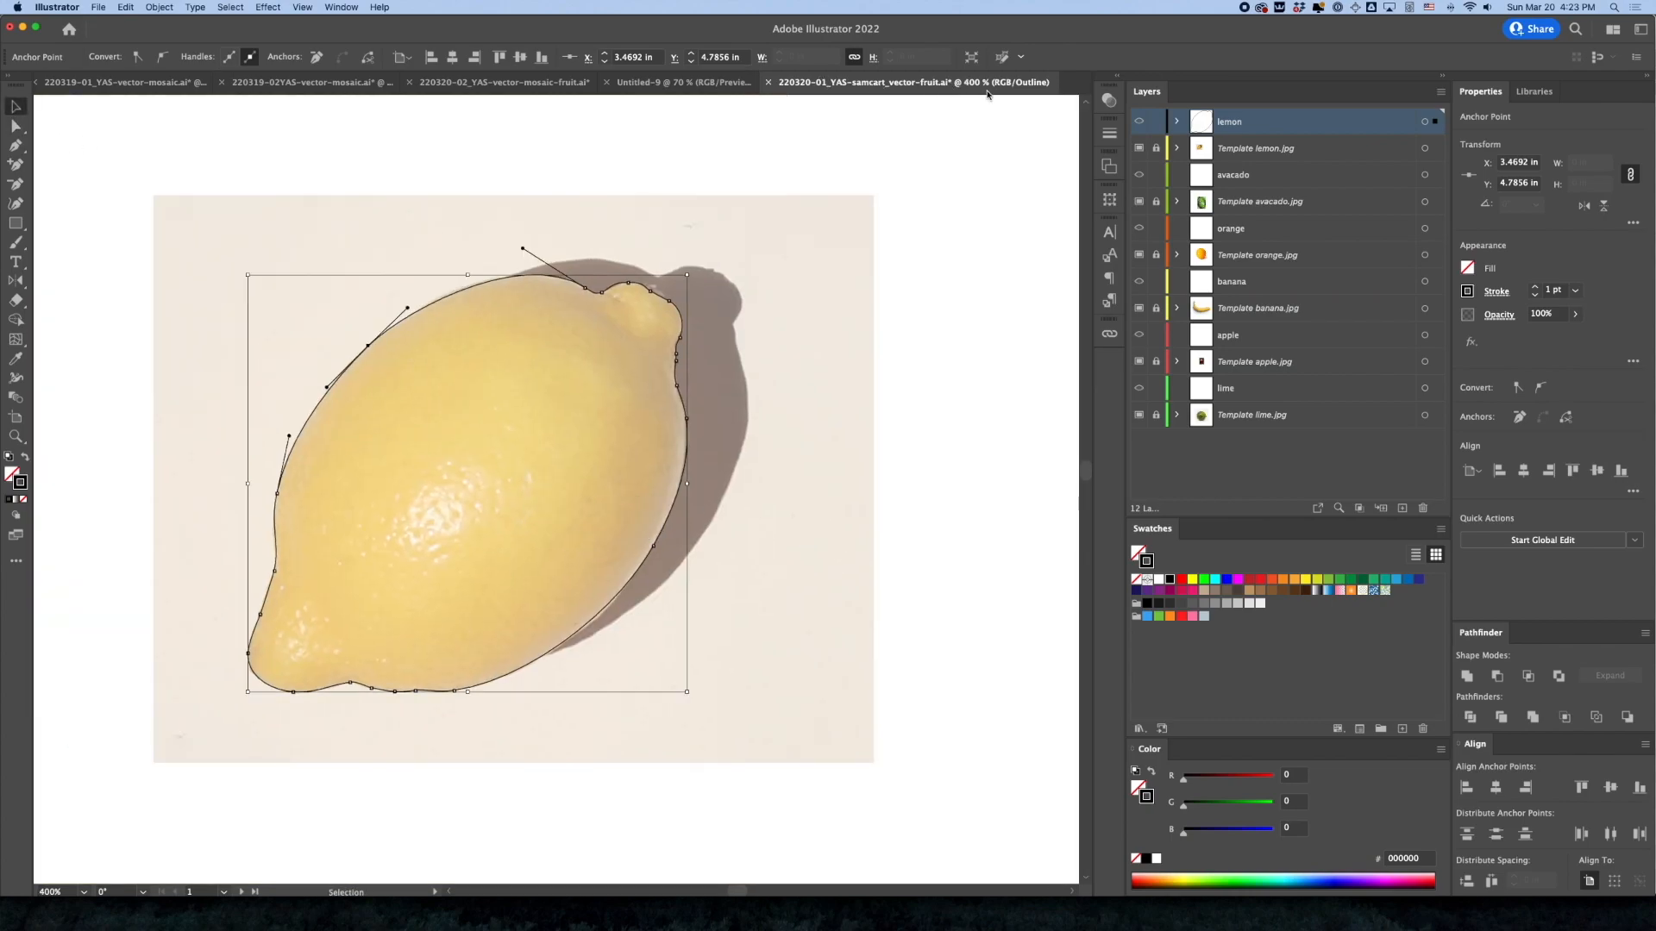
pyautogui.click(1010, 168)
pyautogui.click(618, 293)
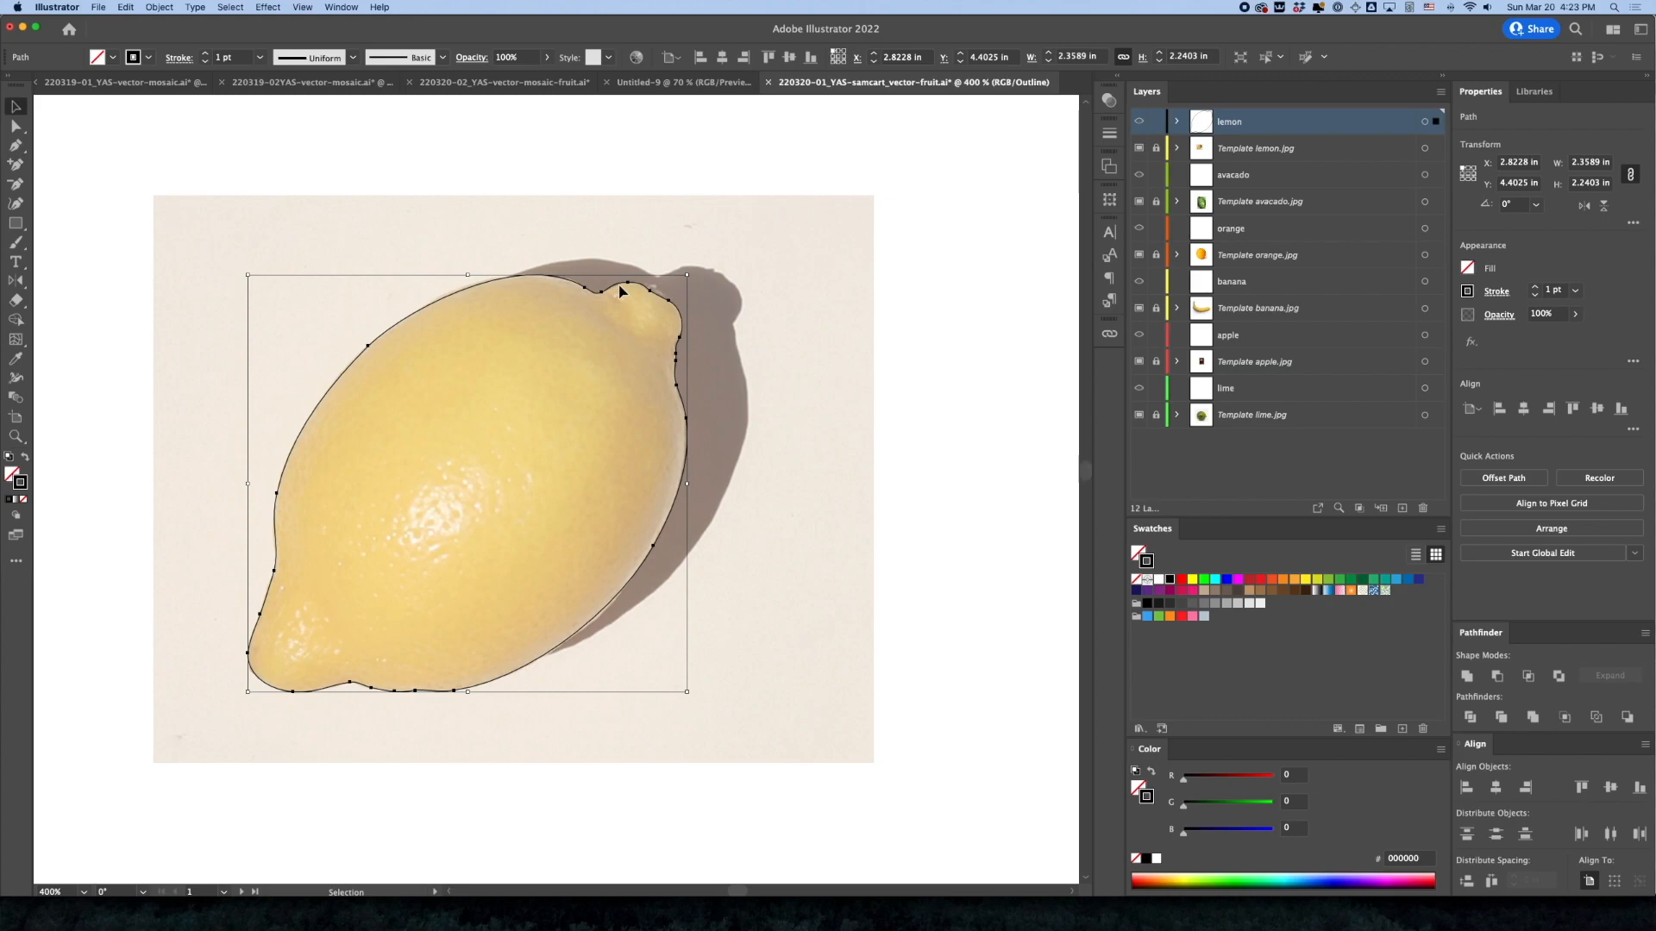
# Switch the document from outline to preview display, keeping the lemon path selected as a whole
pyautogui.press('a')
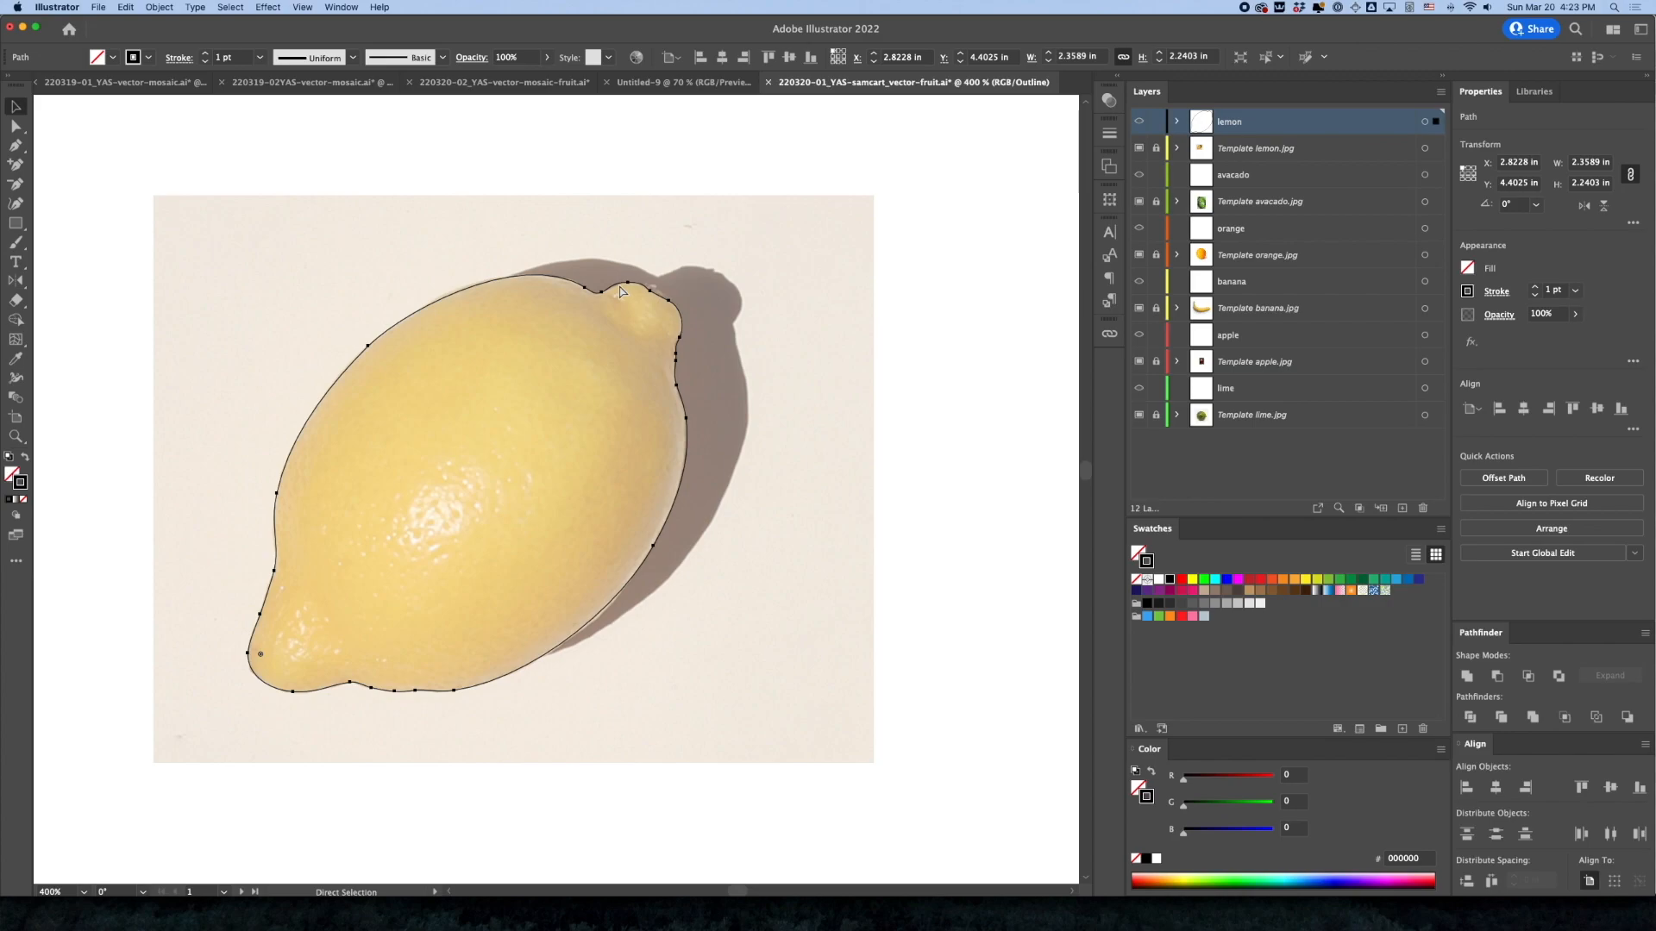
pyautogui.press('v')
pyautogui.hotkey('ctrl', 'y')
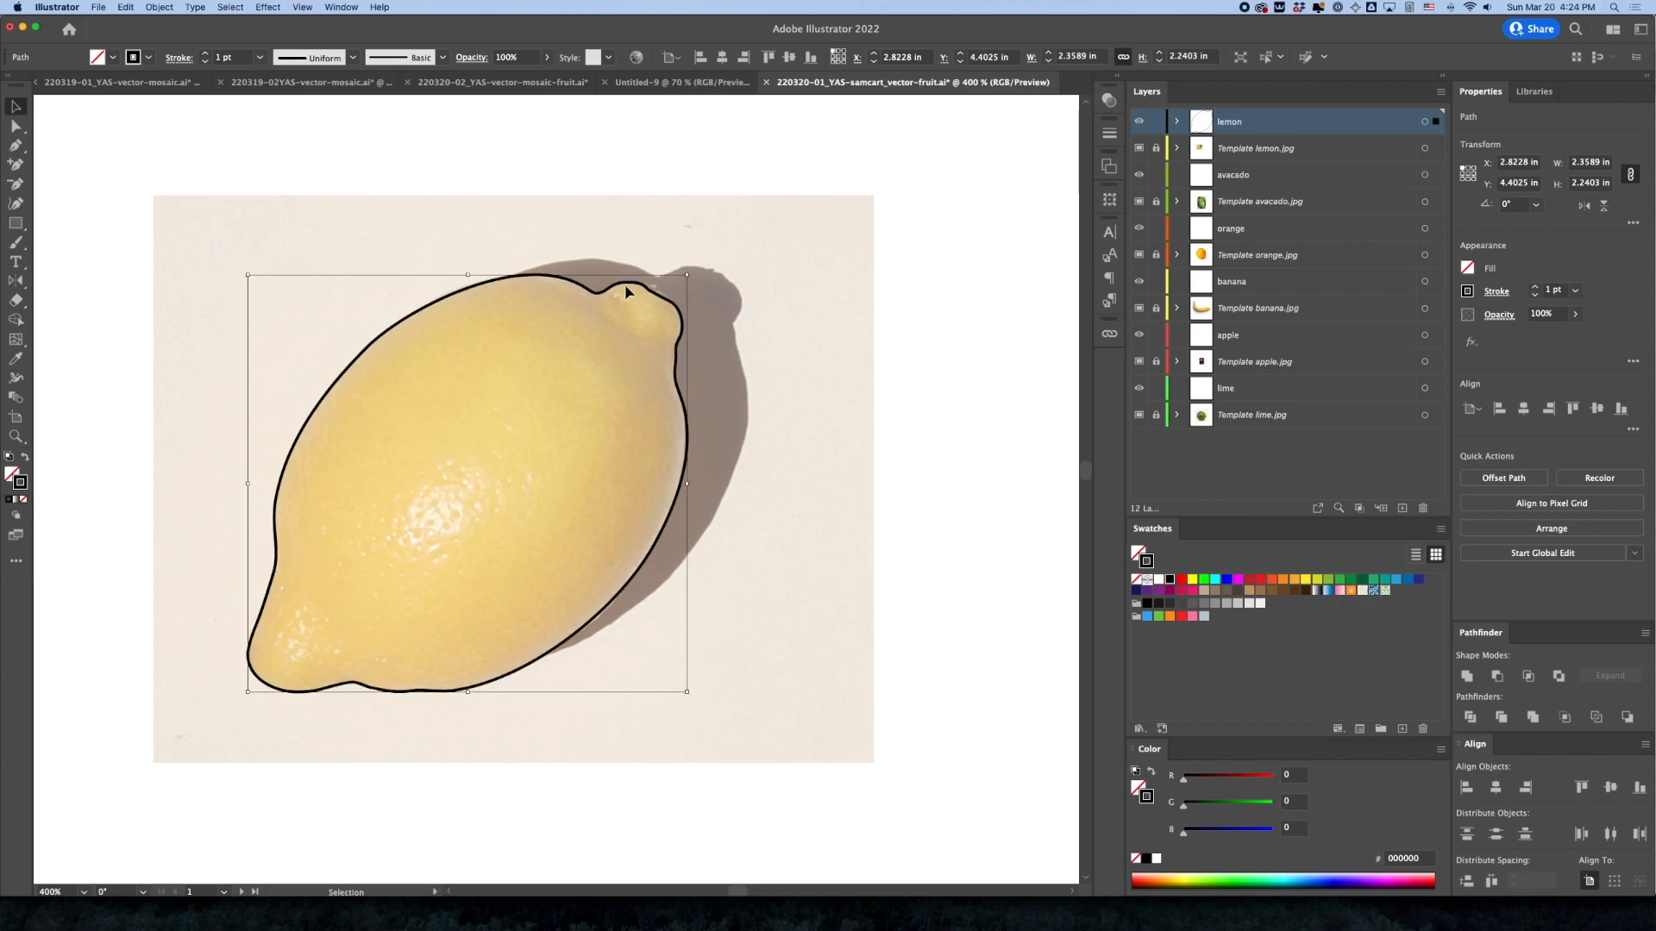
# Remove the lemon path's stroke and fill it with yellow sampled from the lemon photo
pyautogui.click(24, 500)
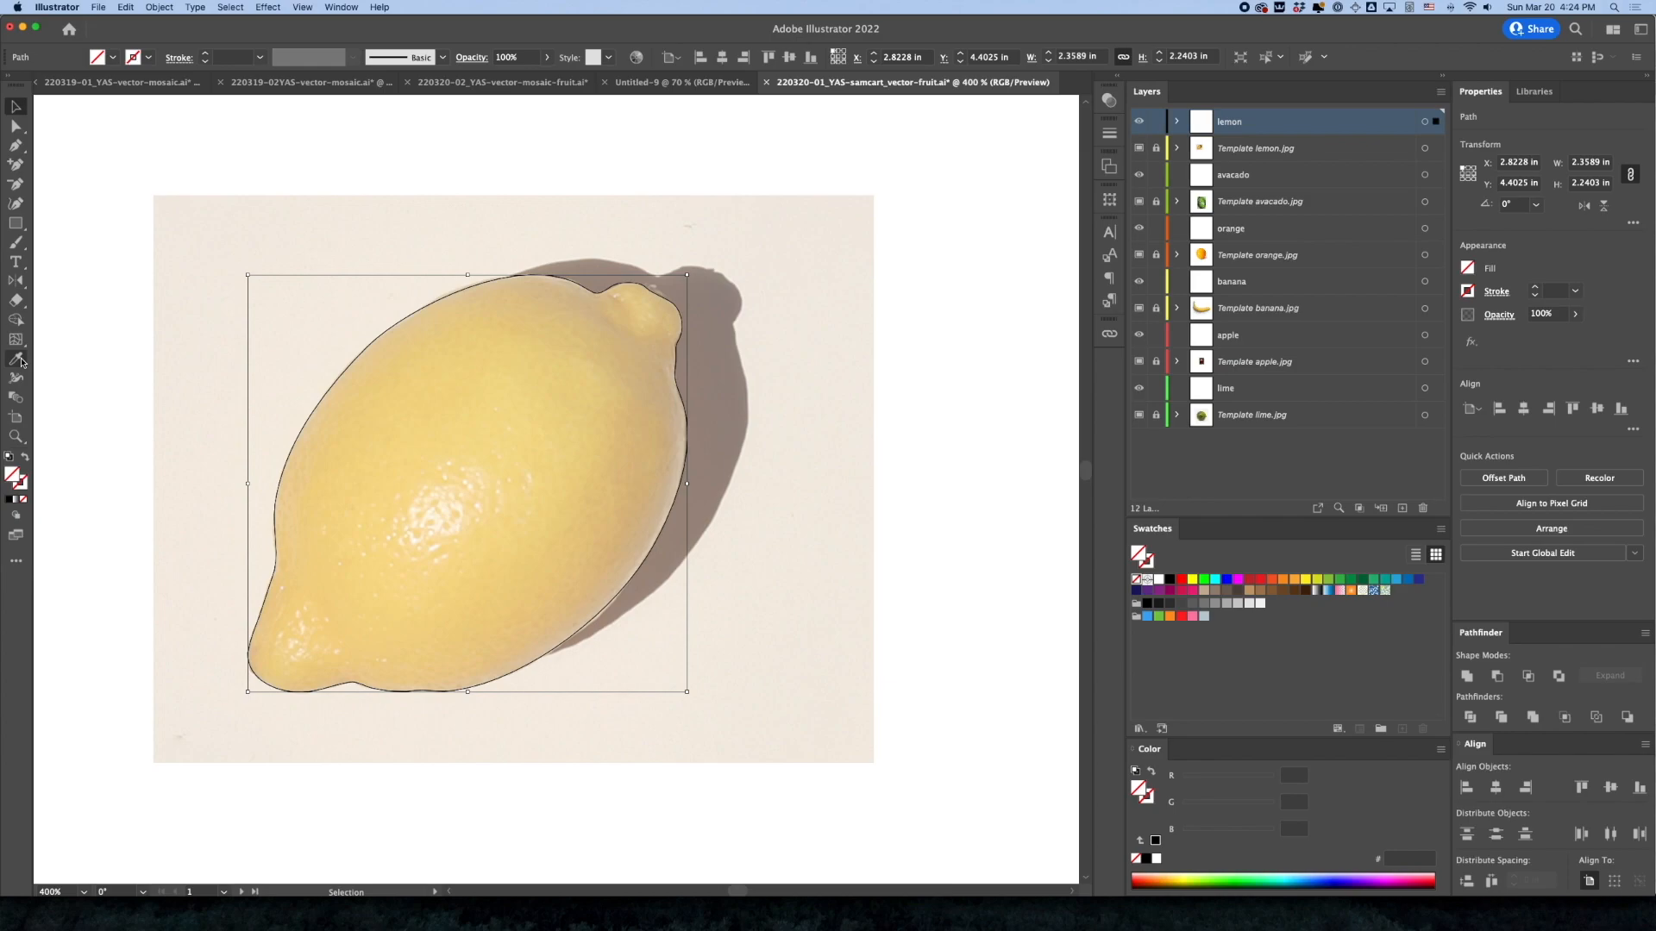
pyautogui.click(21, 361)
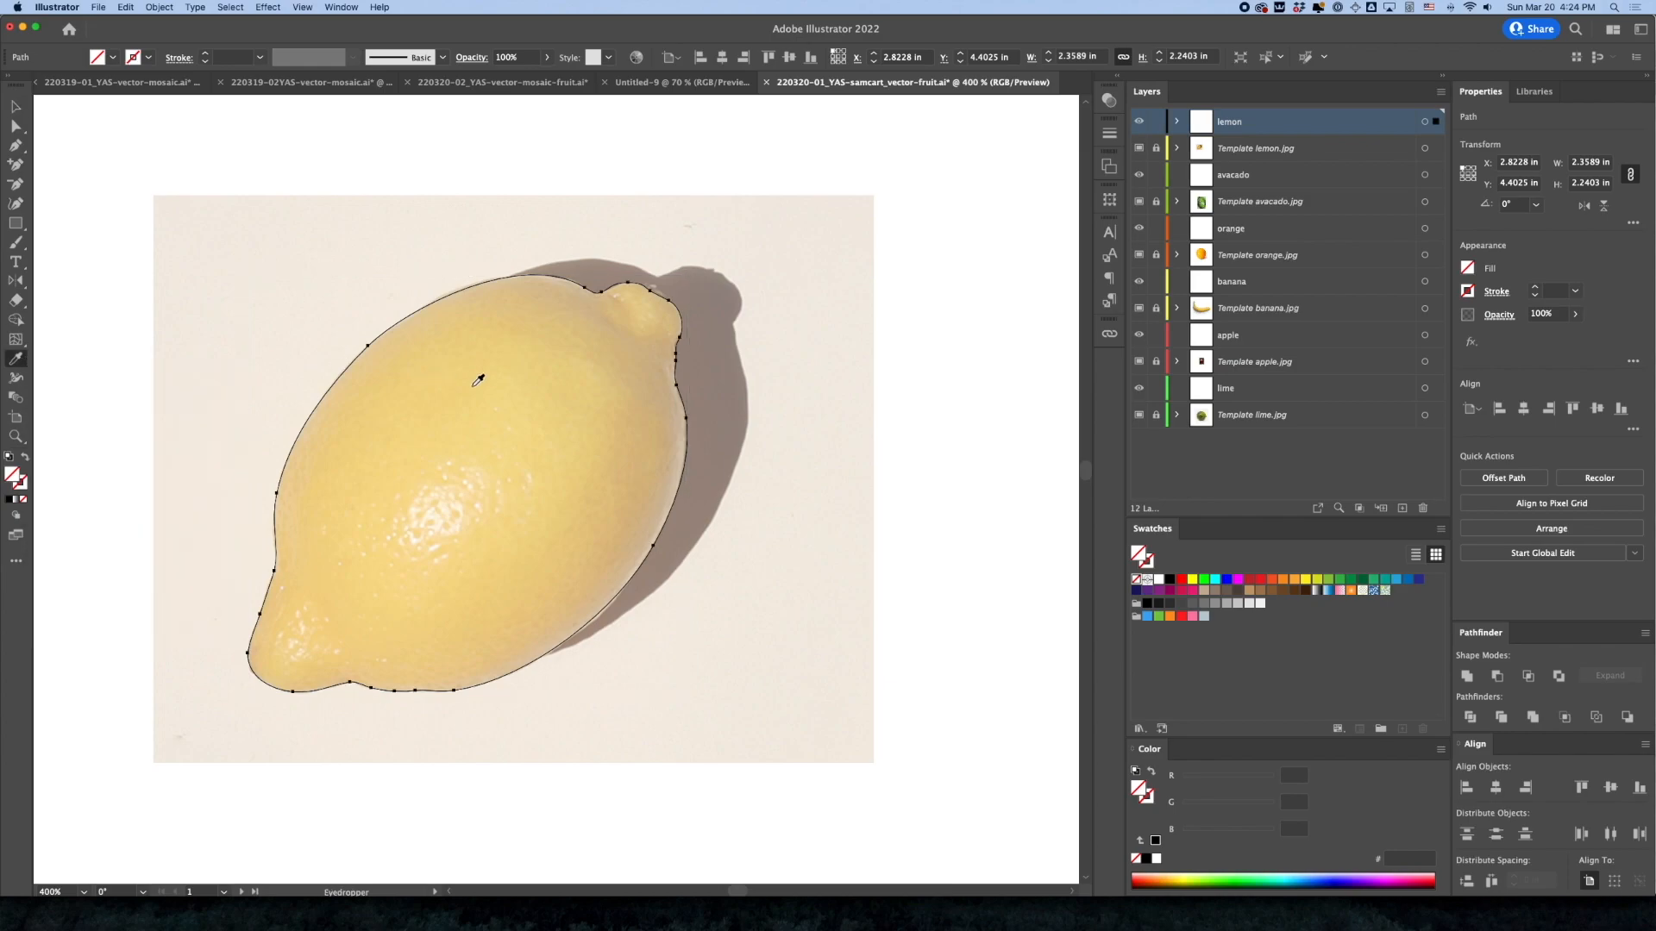
pyautogui.click(475, 387)
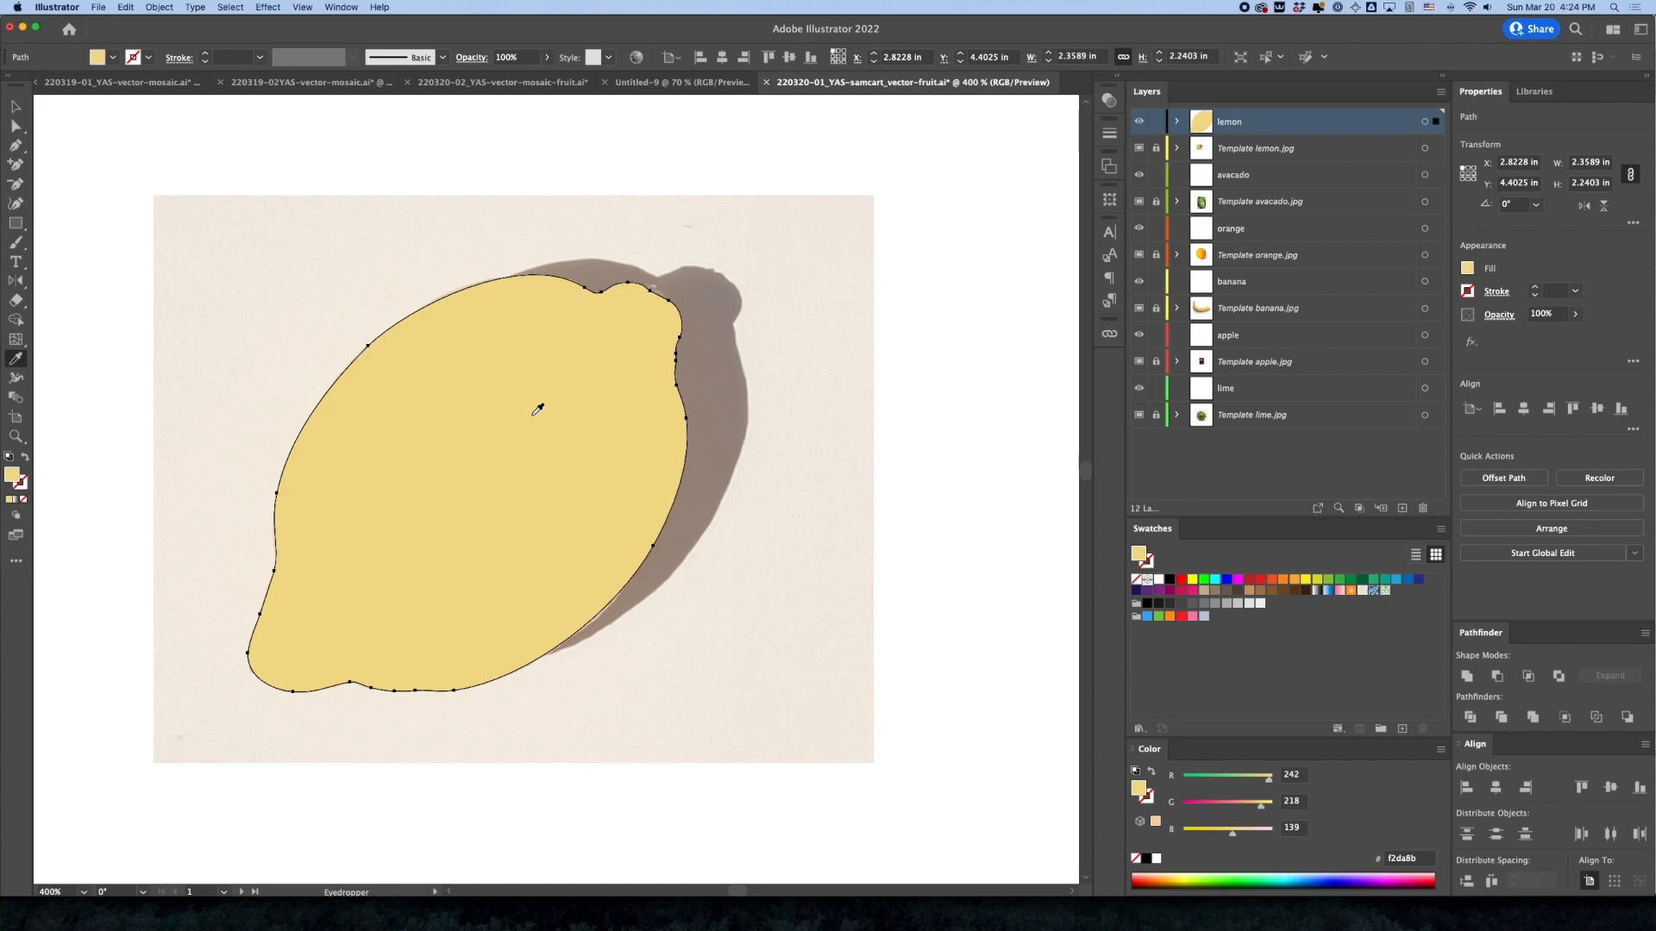
# Toggle the lemon layer off and on to compare the shape with the photo, and hide the Template lemon.jpg layer
pyautogui.click(1140, 123)
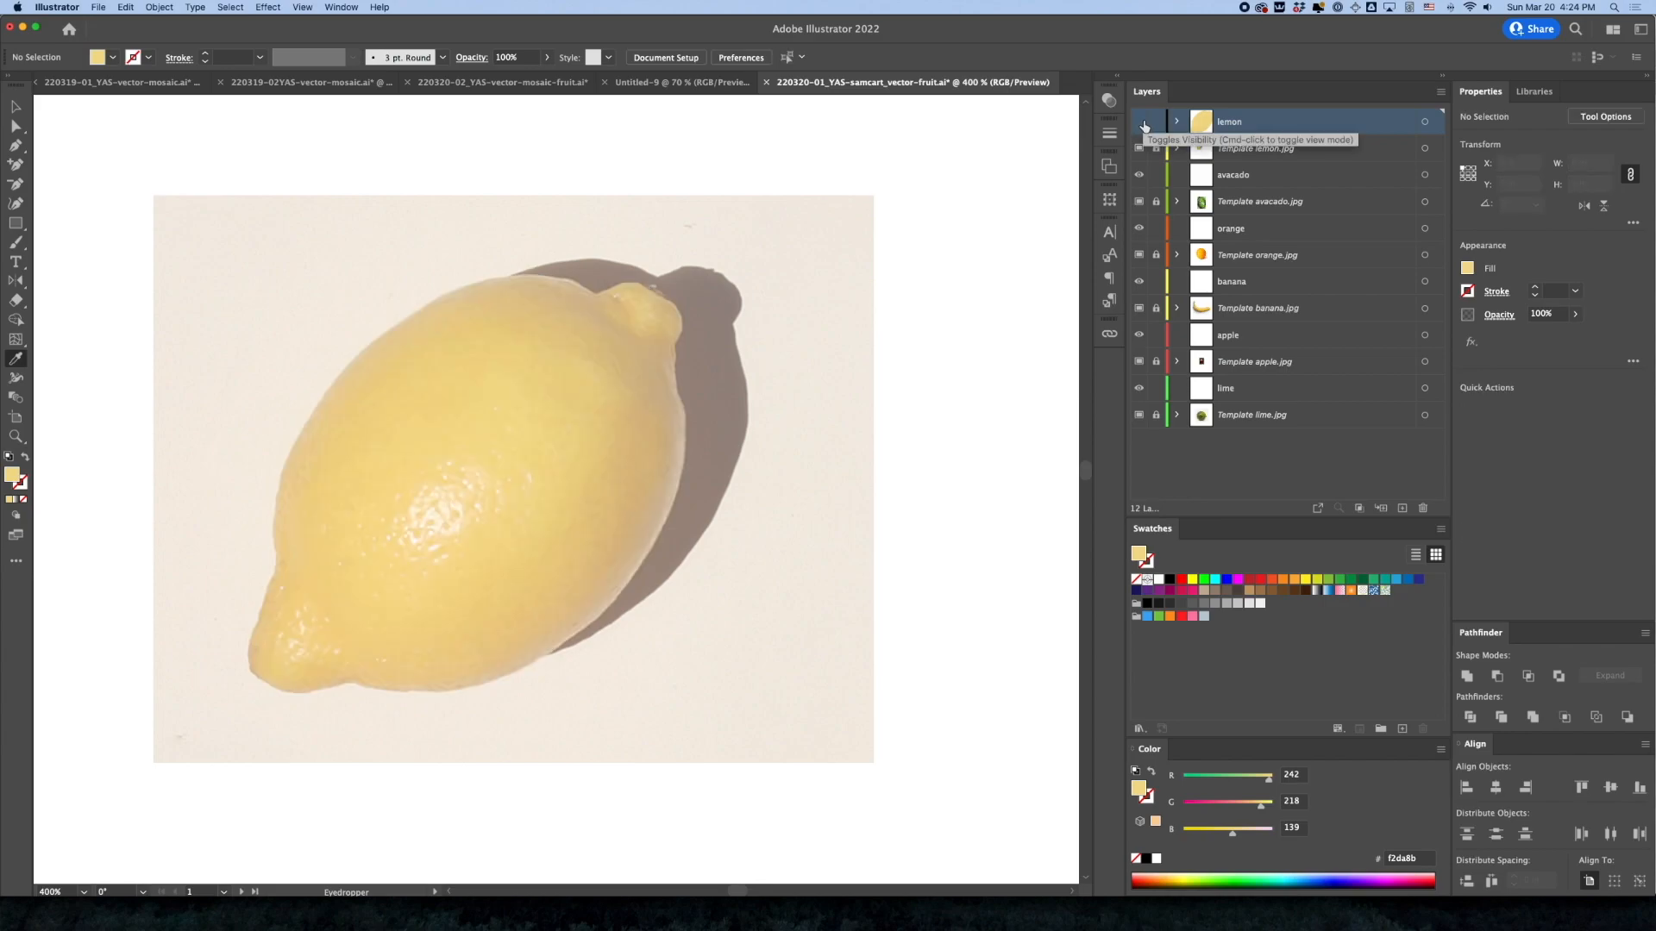
pyautogui.click(1140, 124)
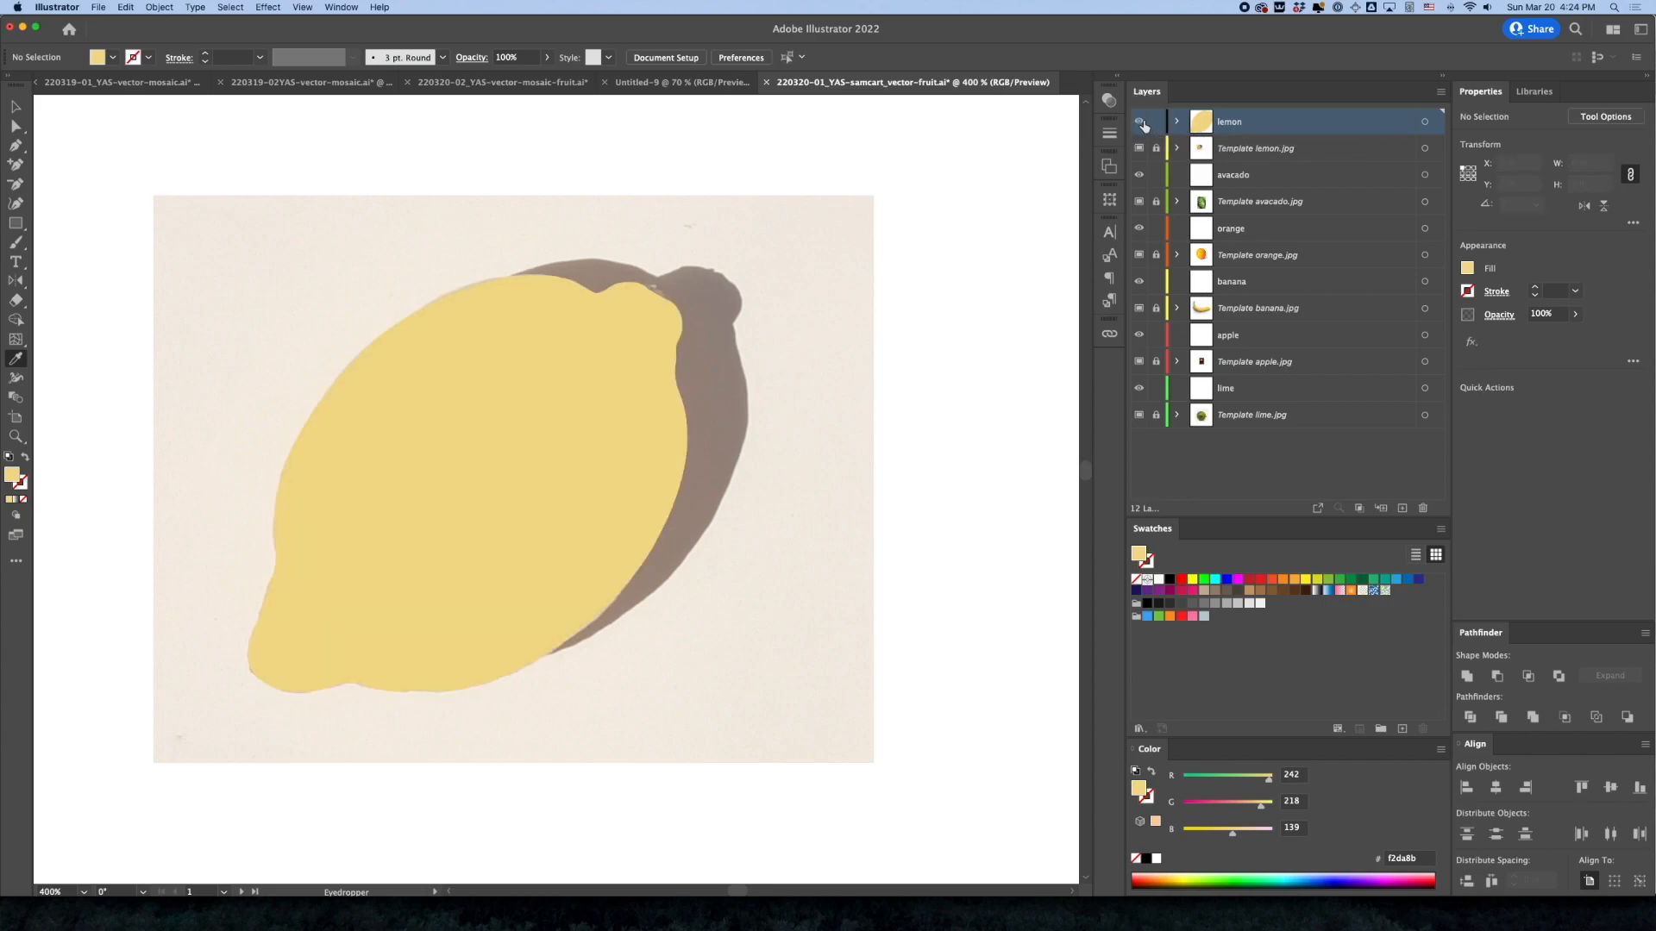
pyautogui.click(1139, 150)
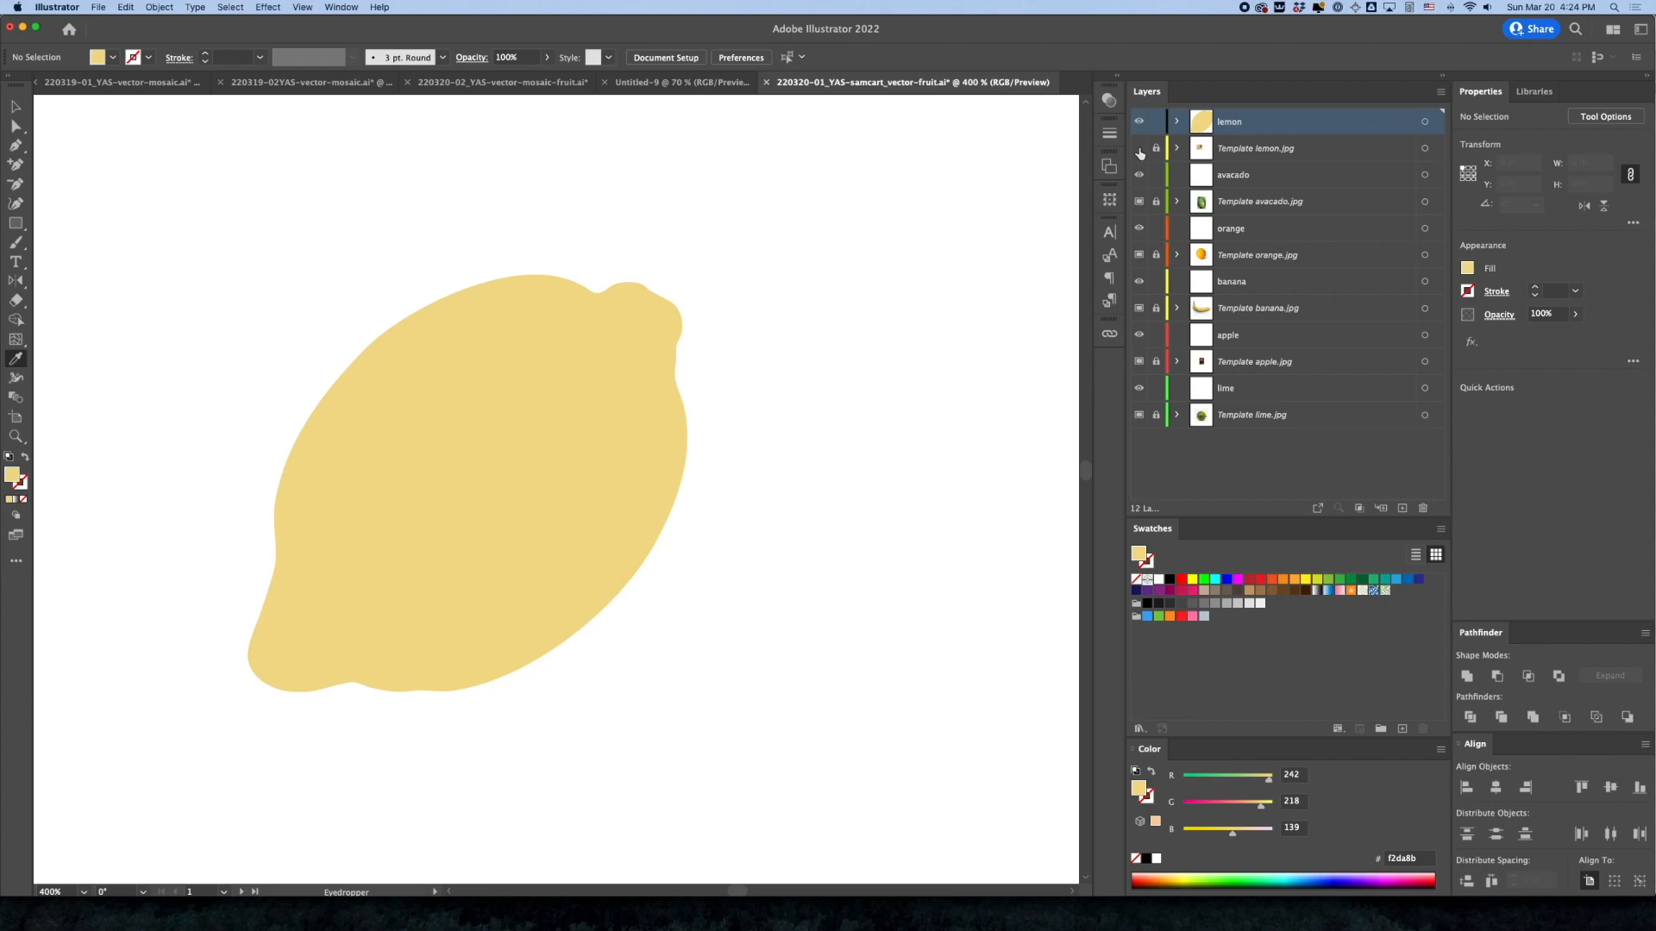
pyautogui.click(16, 106)
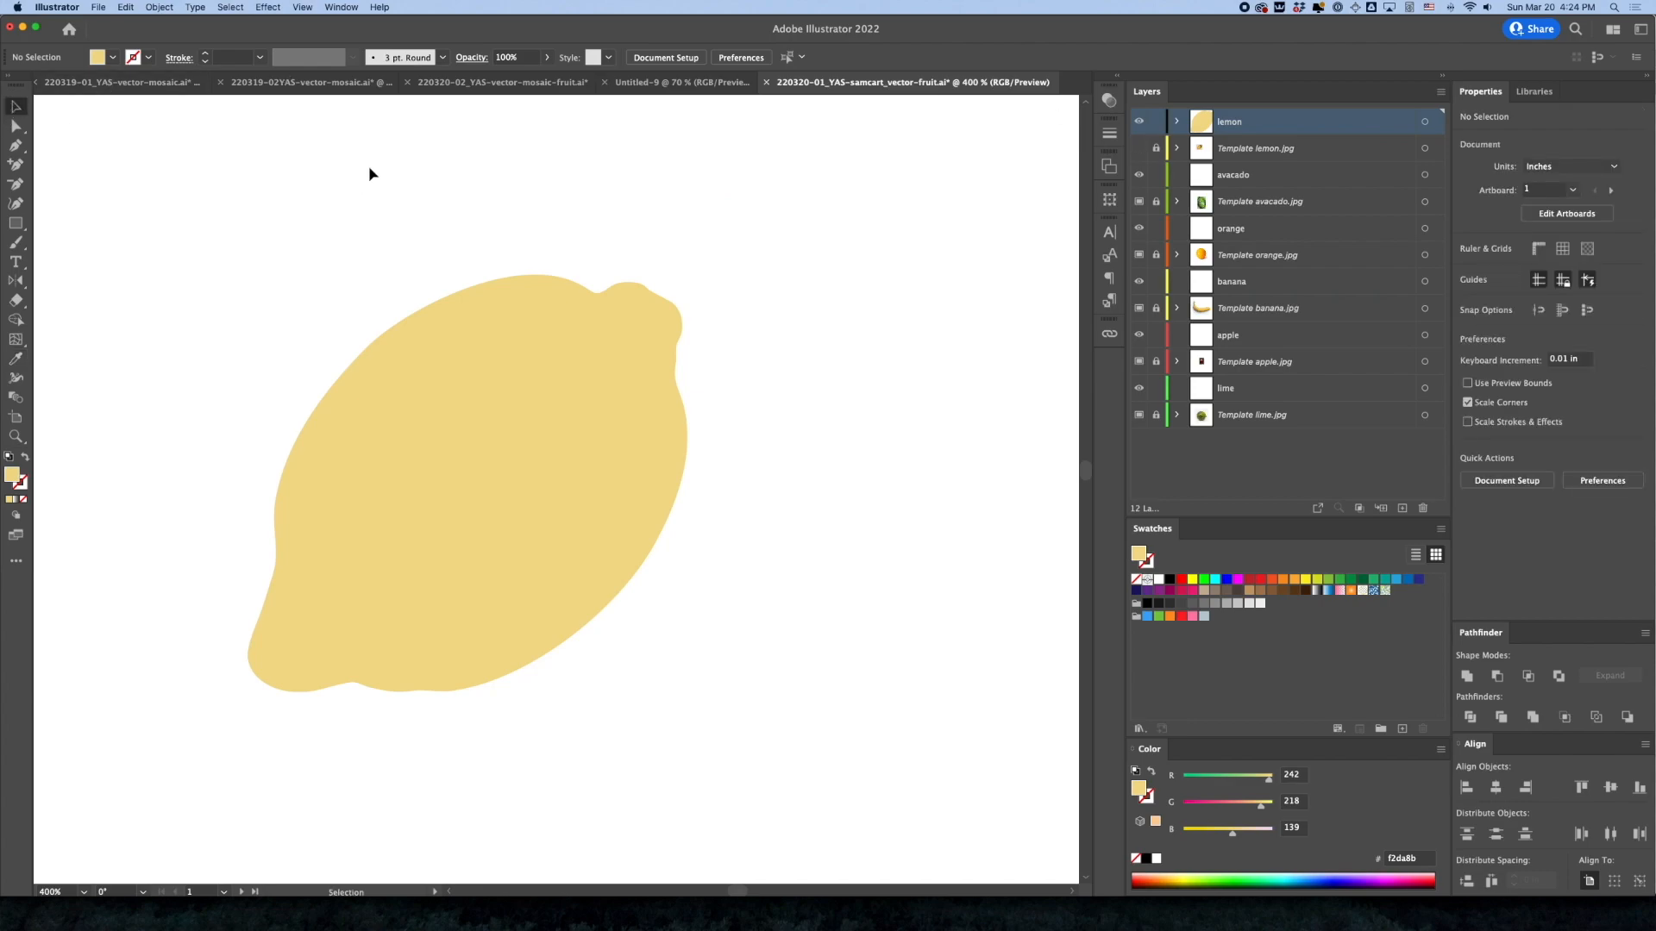
# Save the fruit document with the filled lemon shape
pyautogui.press('super+minus')
pyautogui.press('super+minus')
pyautogui.press('super+minus')
pyautogui.moveTo(608, 483); pyautogui.dragTo(494, 312)
pyautogui.moveTo(497, 388); pyautogui.dragTo(496, 472)
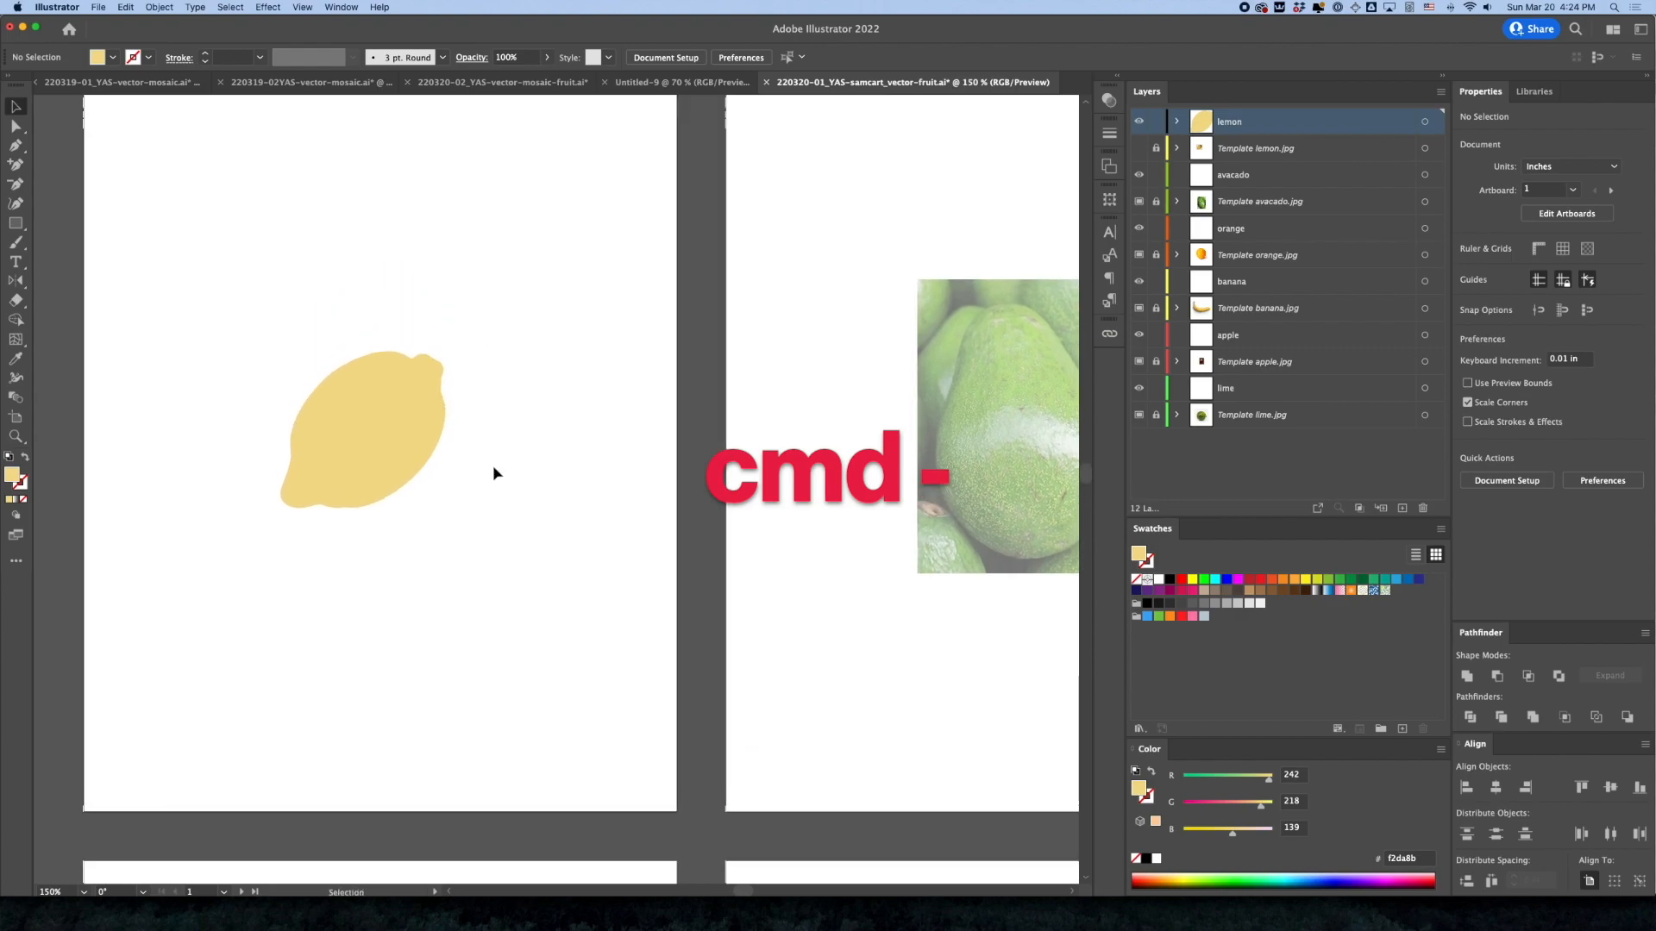
pyautogui.press('super+s')
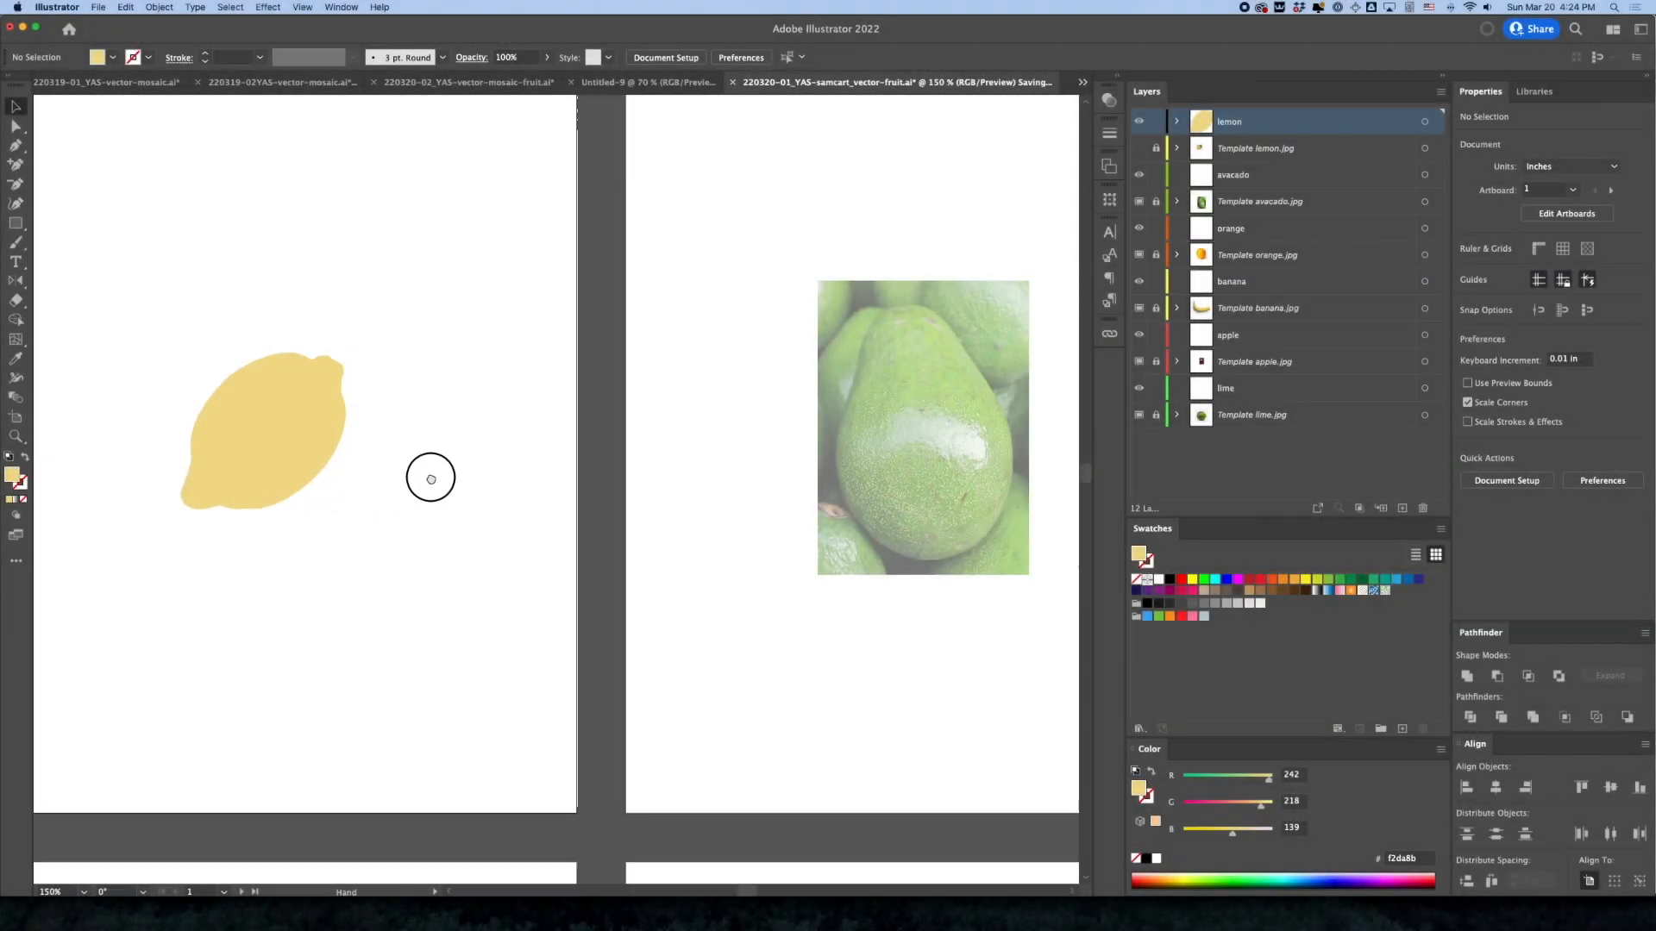
# Make the avacado layer active for tracing the avocado photo on the second artboard
pyautogui.hscroll(5, 595, 483)
pyautogui.moveTo(595, 482); pyautogui.dragTo(565, 476)
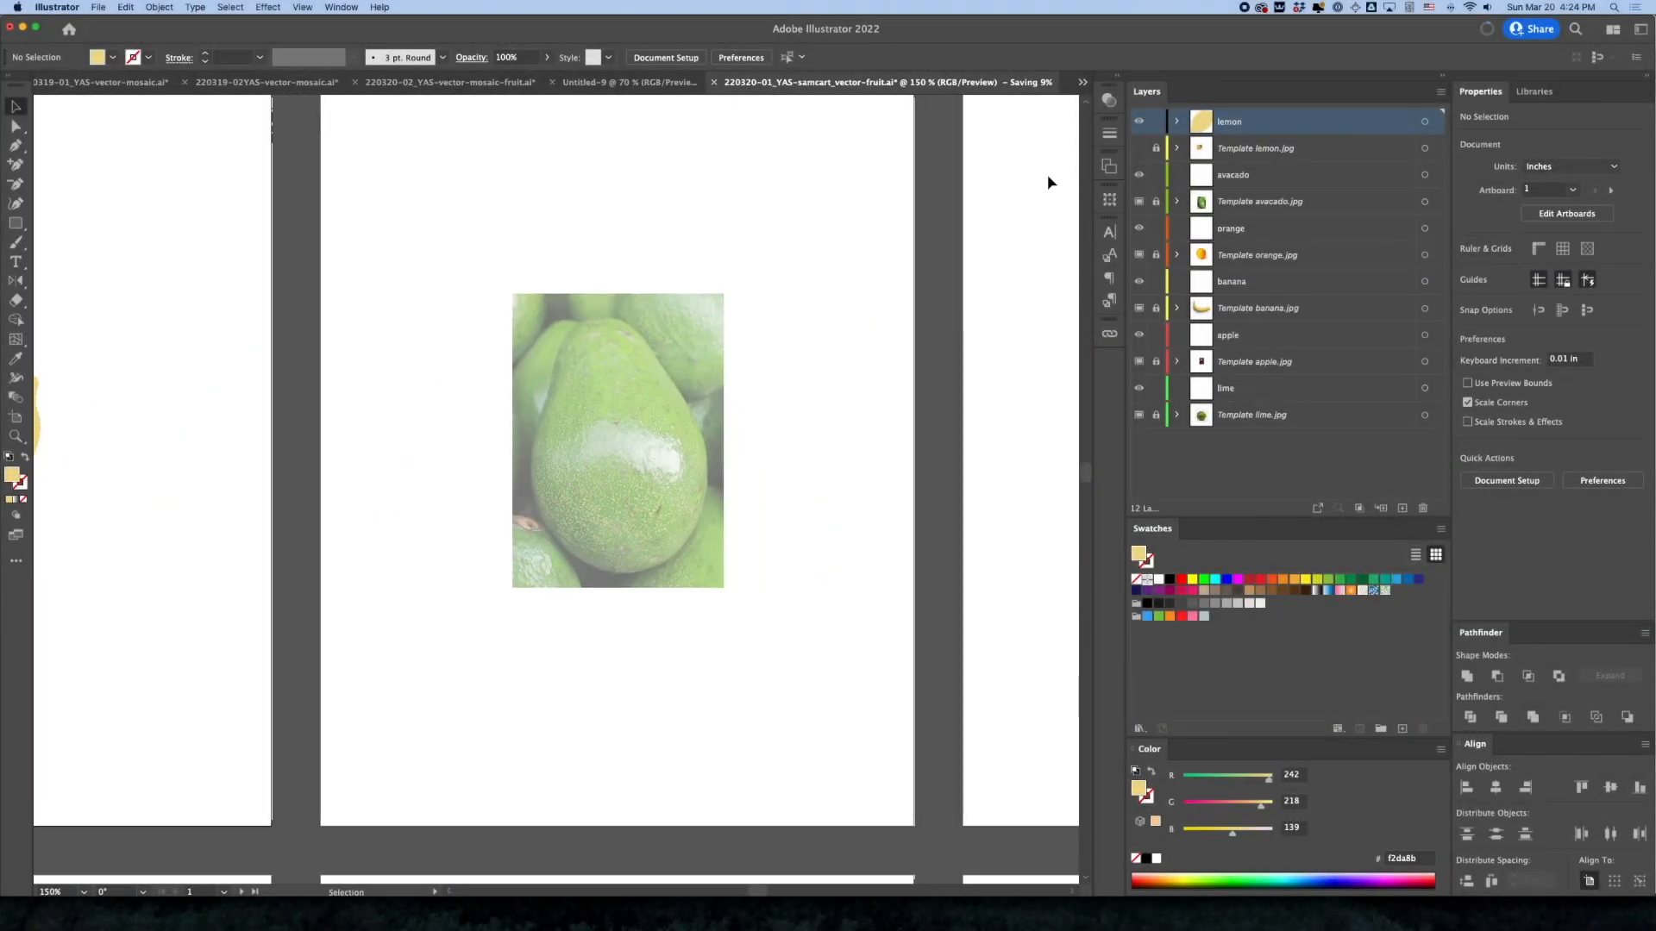
pyautogui.click(739, 340)
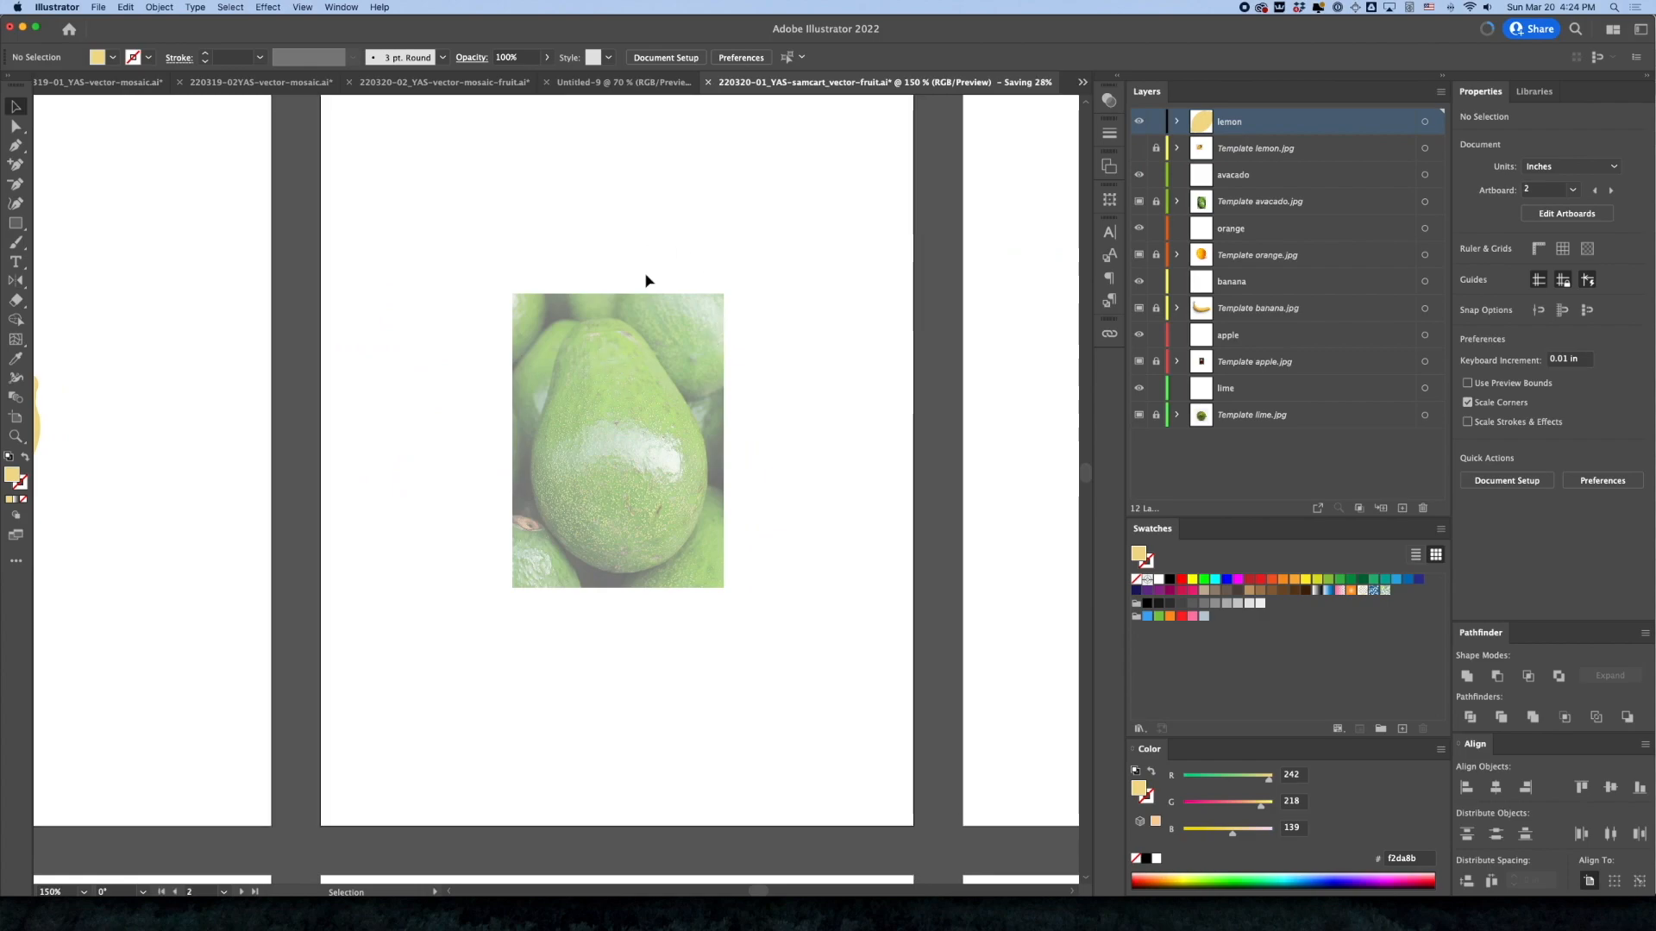
pyautogui.click(1221, 177)
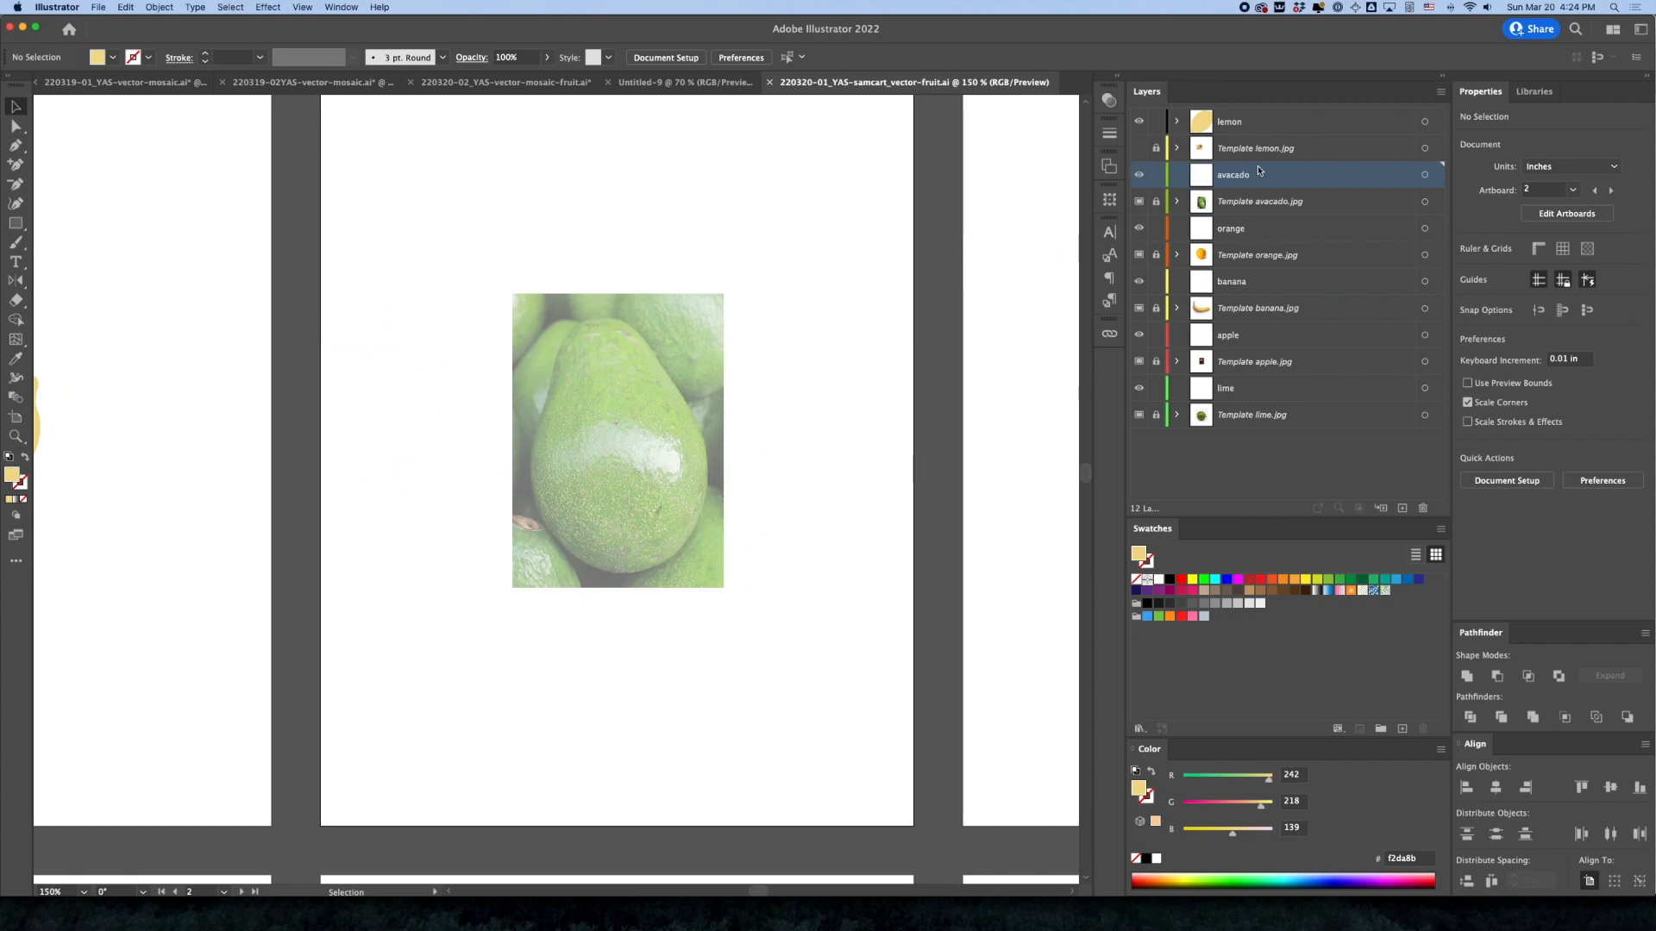
pyautogui.click(665, 415)
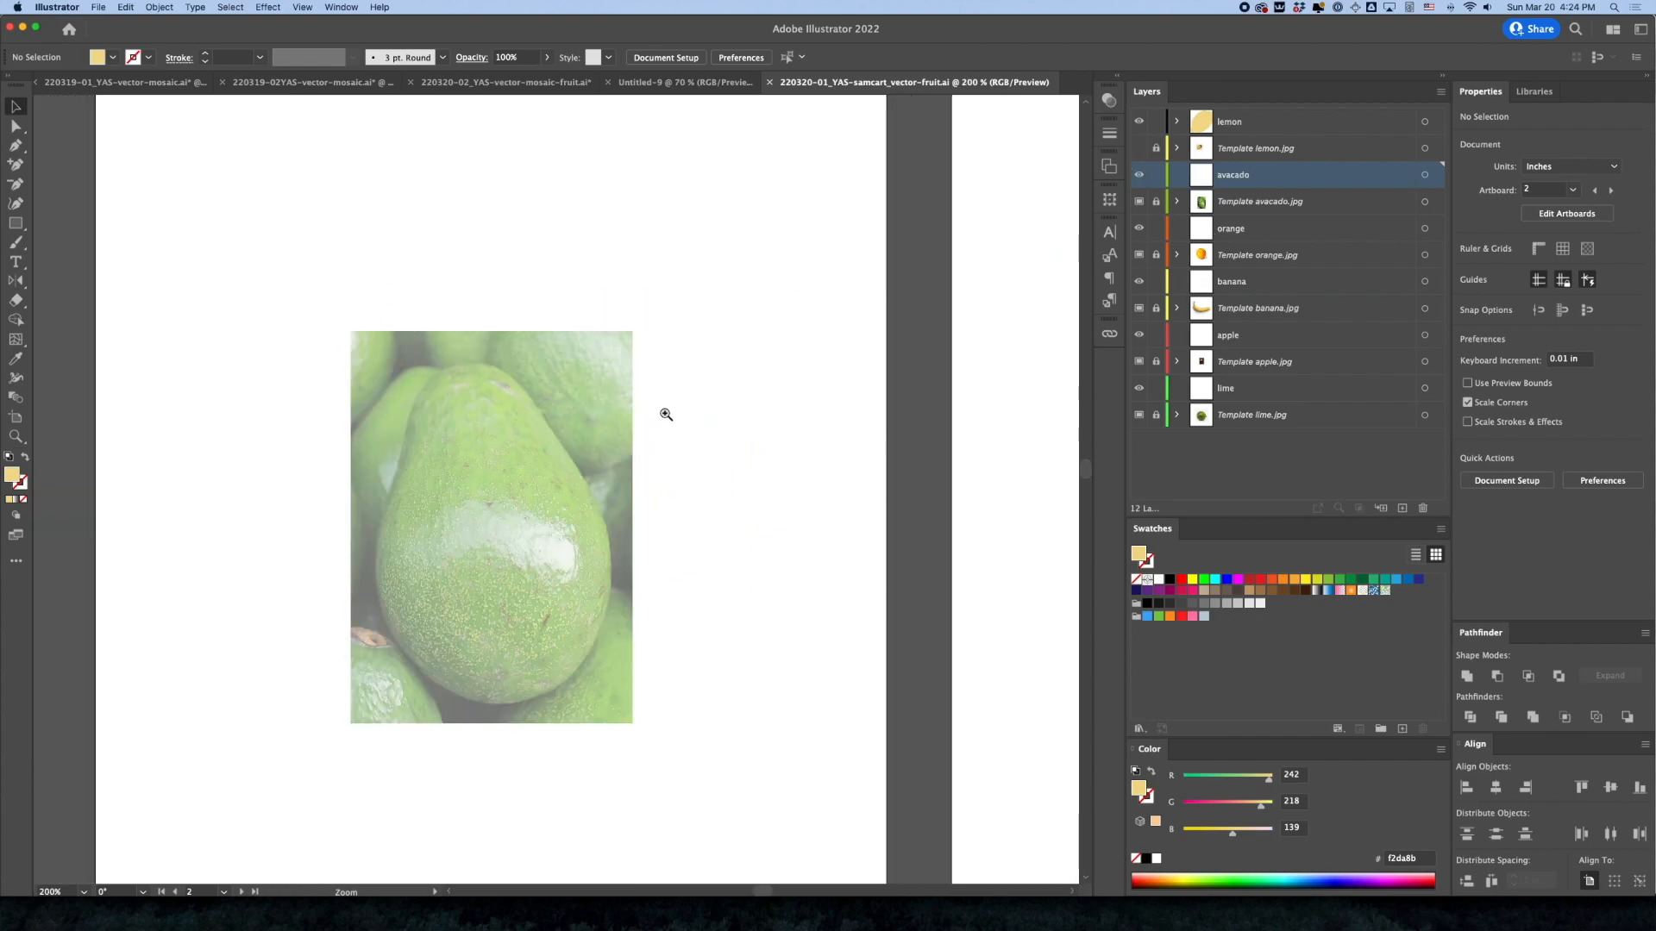
pyautogui.click(535, 506)
pyautogui.moveTo(523, 541); pyautogui.dragTo(662, 467)
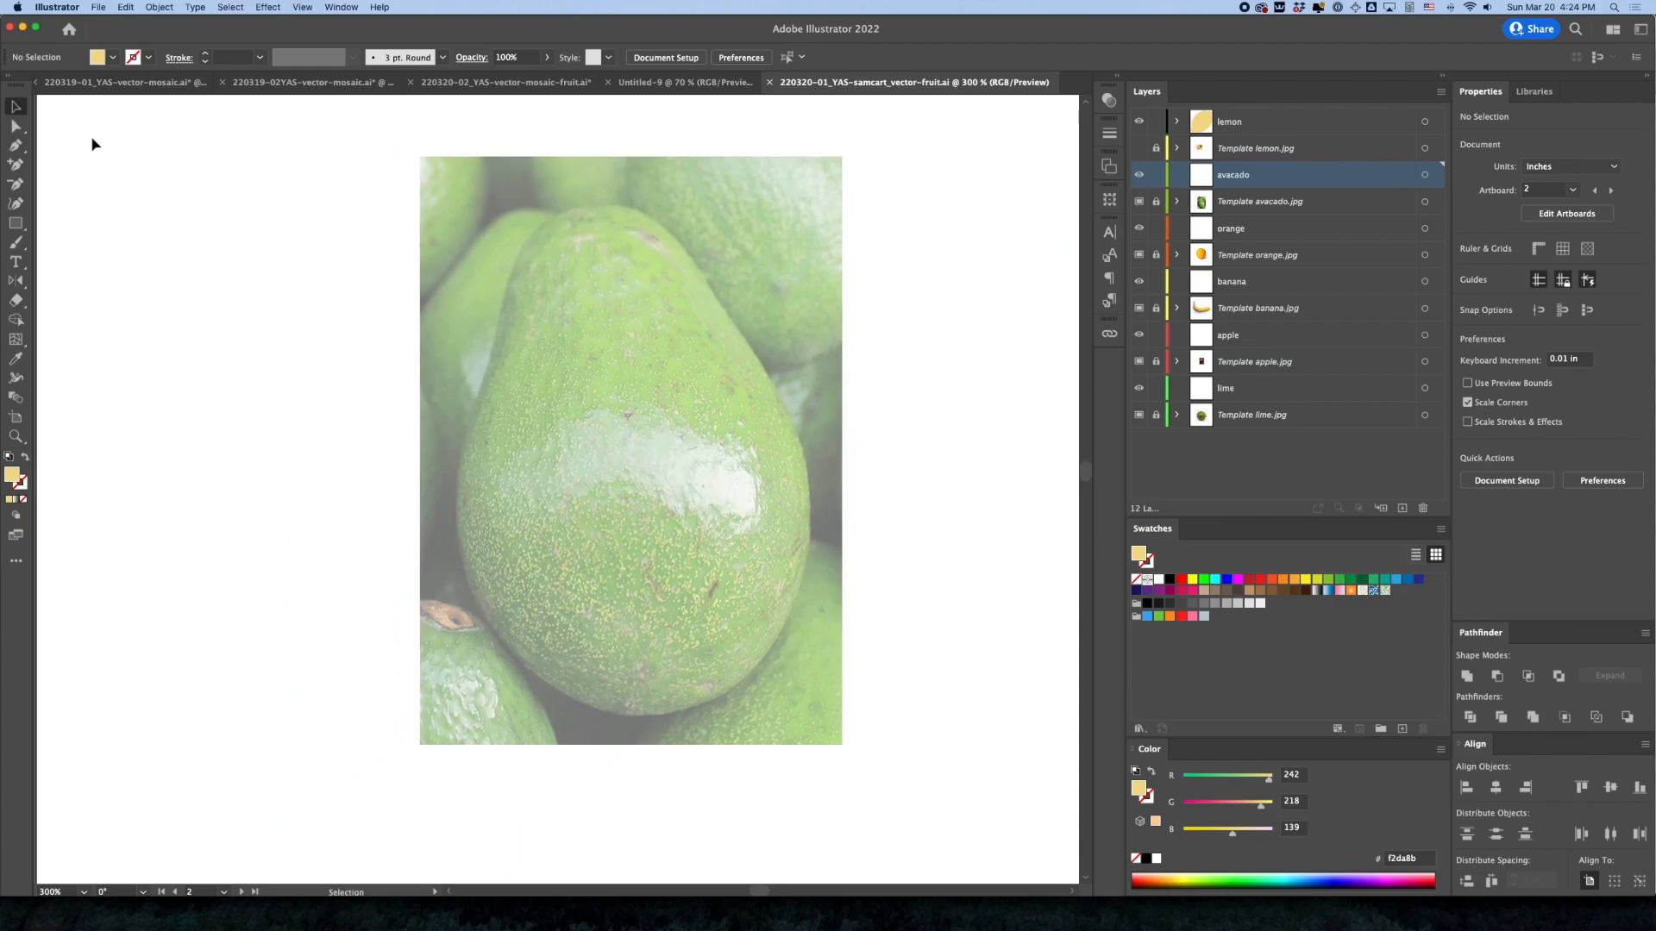
# Start the avocado outline with the Pen at the fruit's top, curve it down the upper-right edge, and remove its fill
pyautogui.press('p')
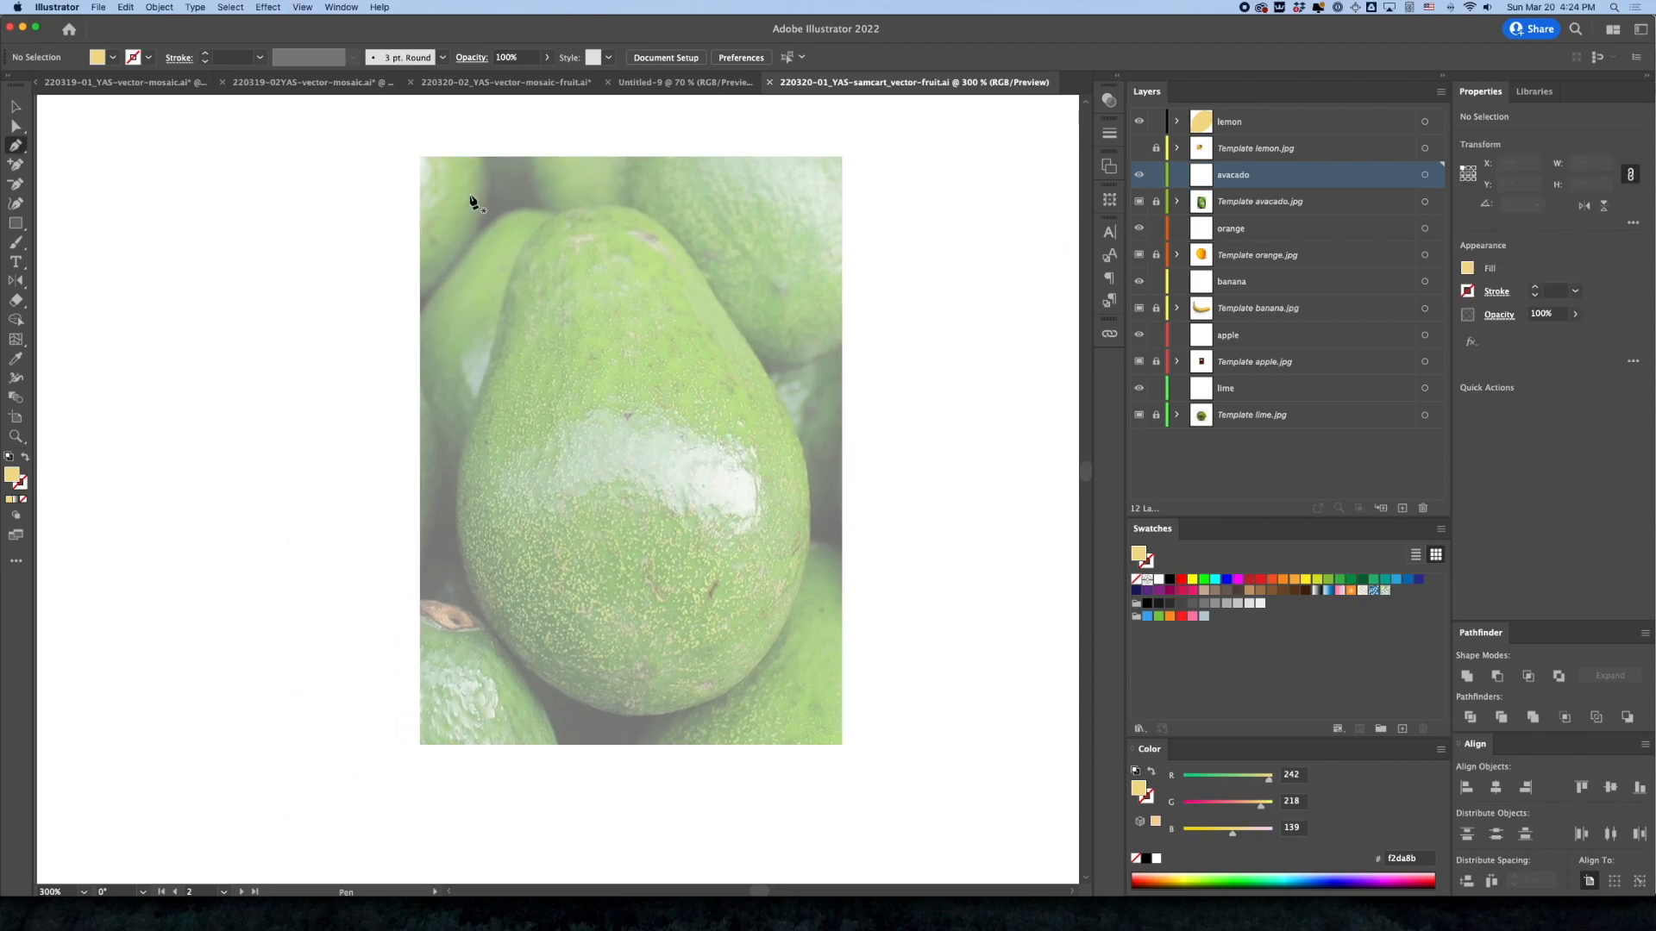
pyautogui.click(596, 205)
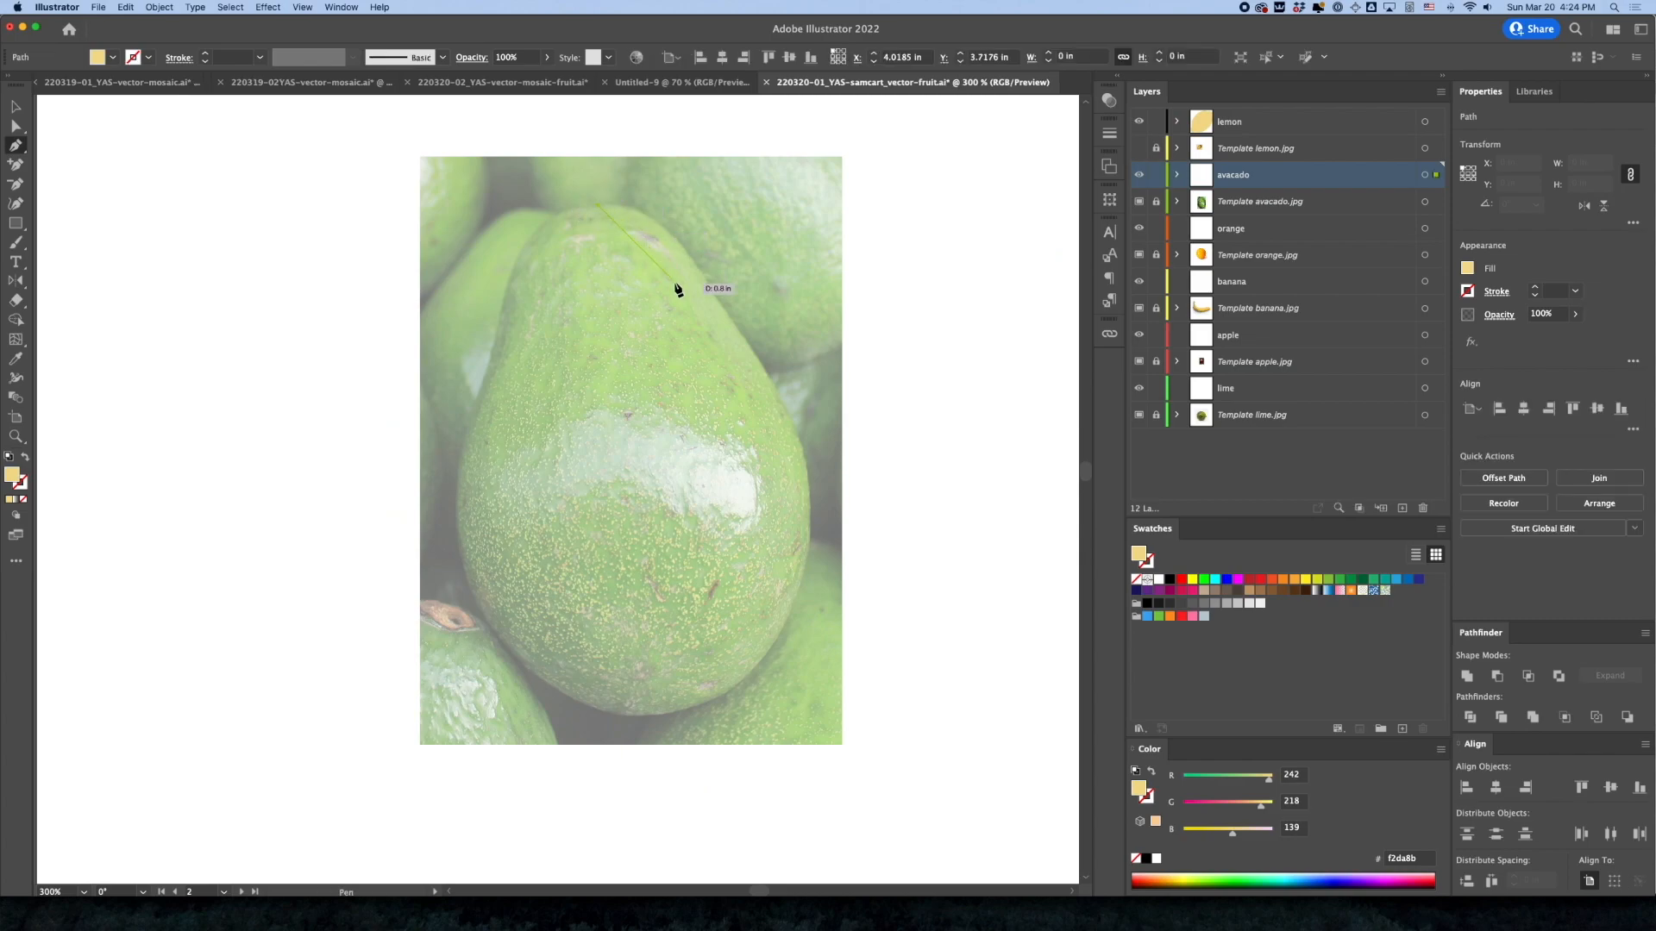
pyautogui.moveTo(706, 282); pyautogui.dragTo(755, 374)
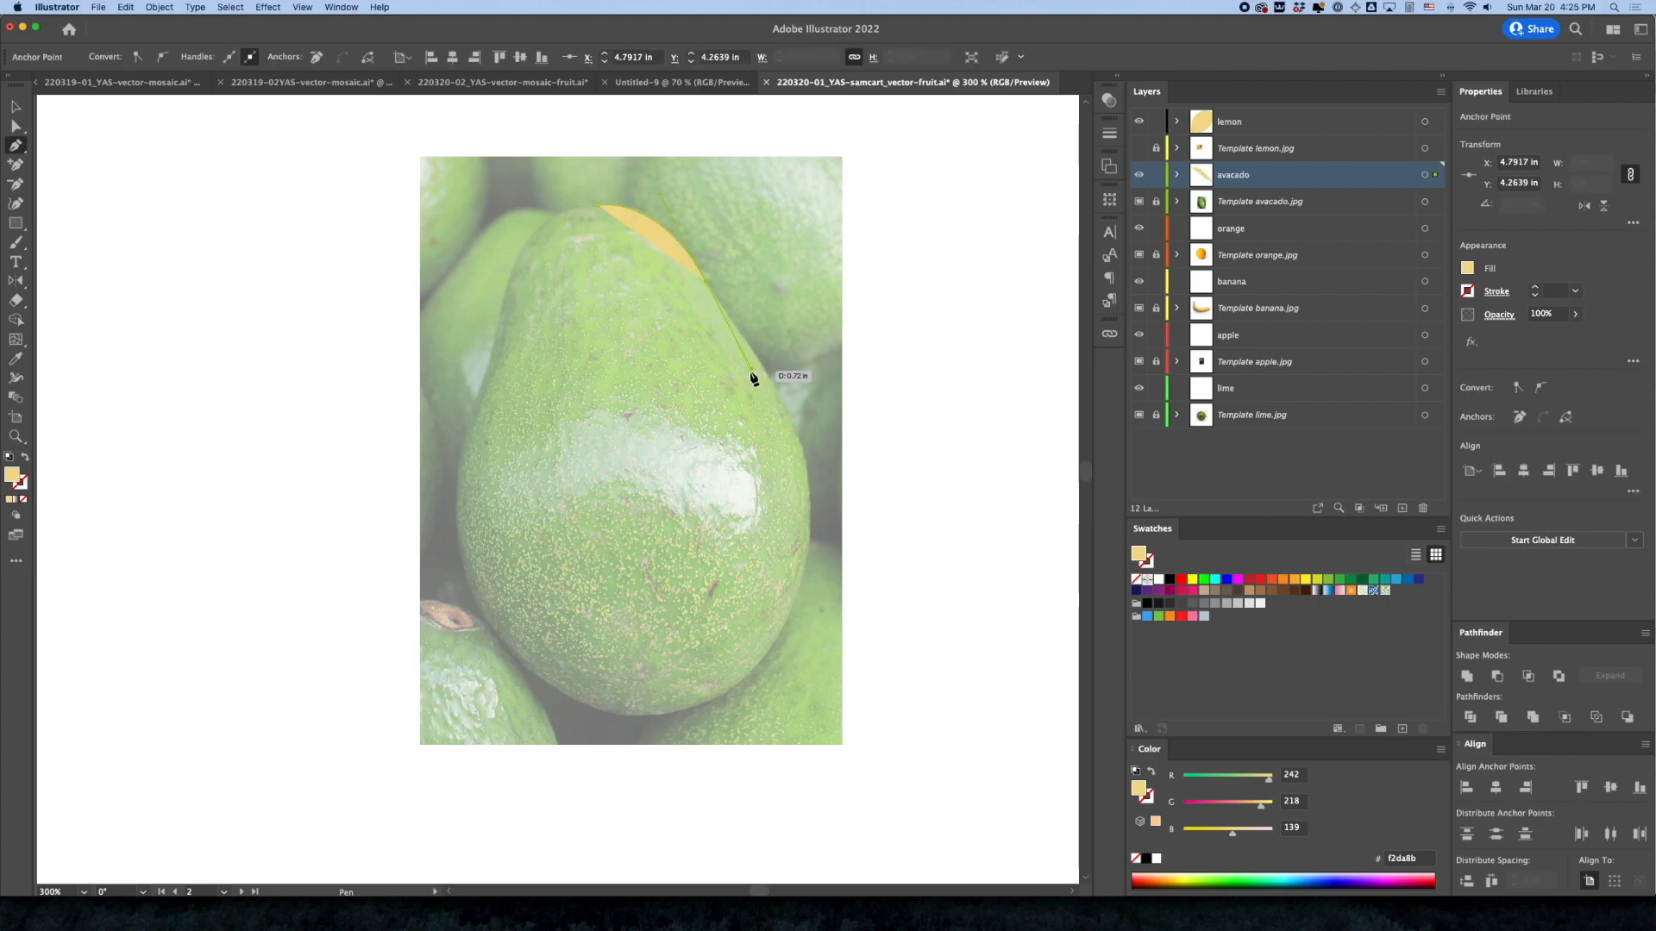
pyautogui.press('/')
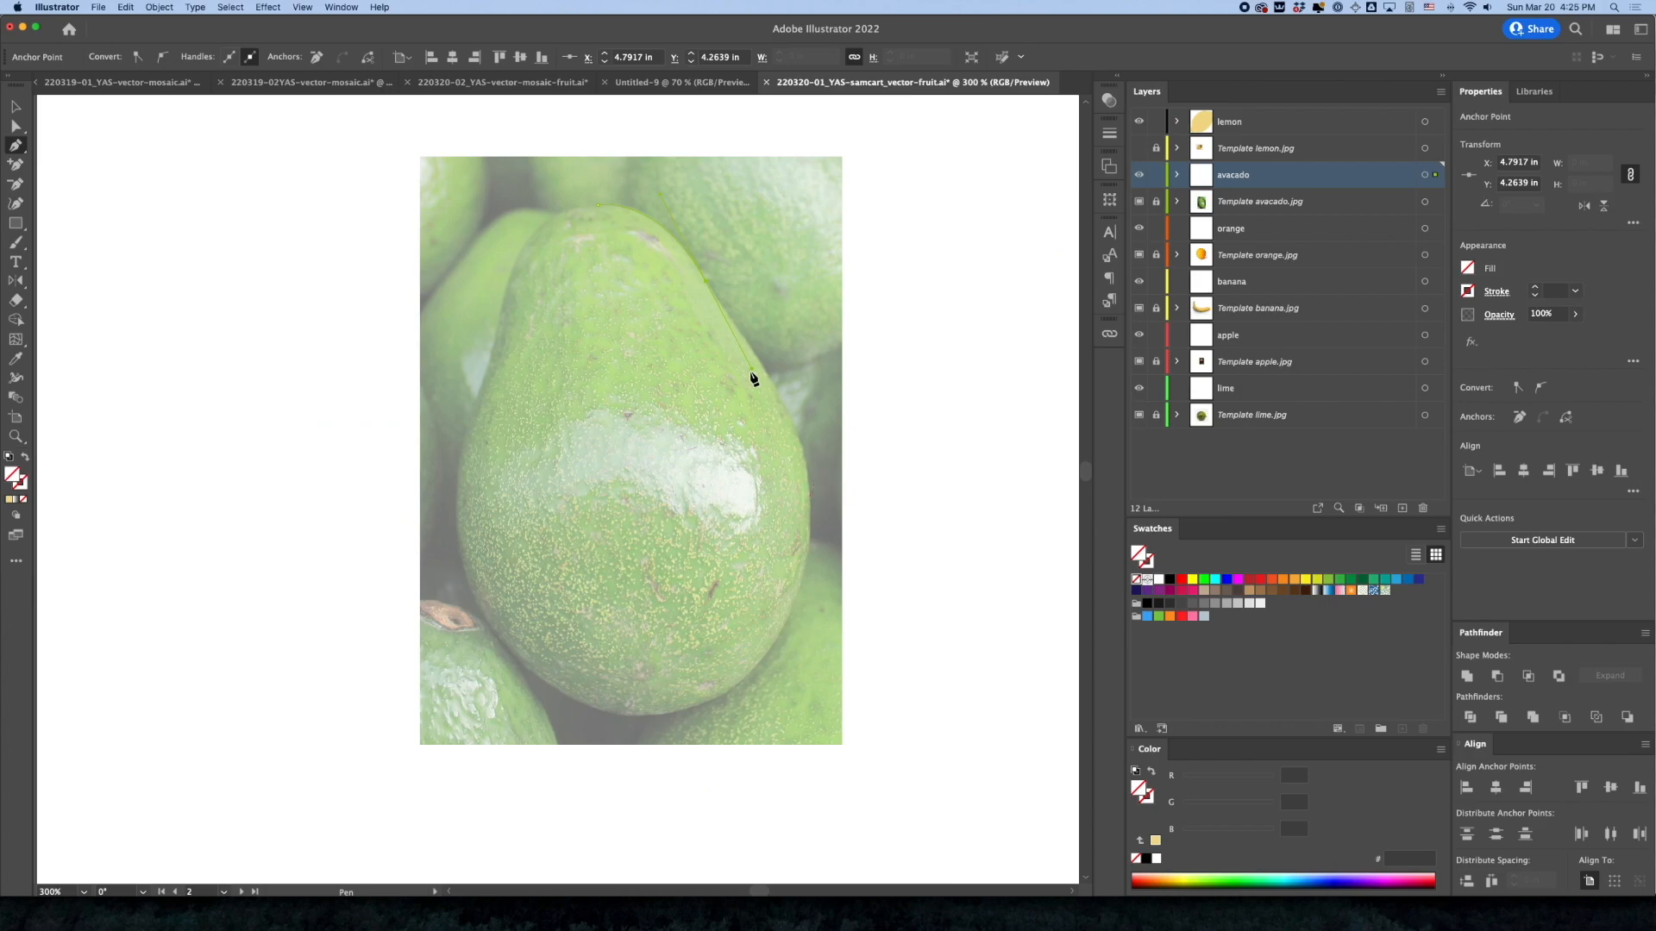
# Switch the document to outline display to see the avocado path against the photo
pyautogui.press('super')
pyautogui.press('super+y')
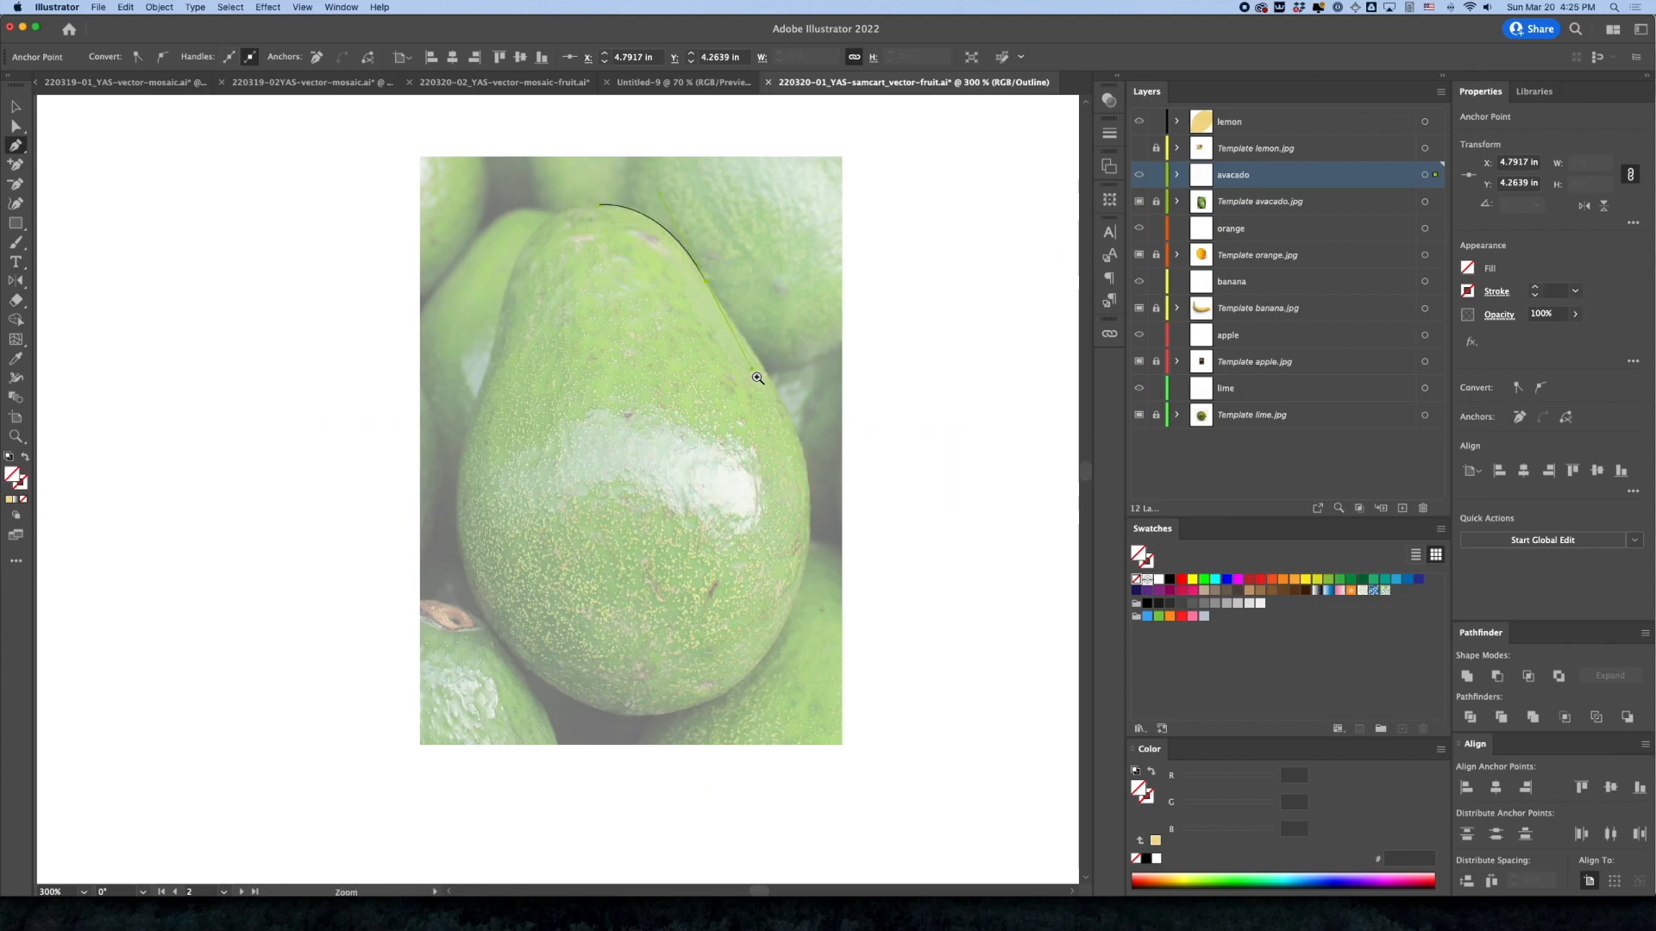
pyautogui.keyDown('super'); pyautogui.click(743, 360); pyautogui.keyUp('super')
pyautogui.keyDown('super'); pyautogui.click(570, 450); pyautogui.keyUp('super')
pyautogui.moveTo(559, 464); pyautogui.dragTo(632, 422)
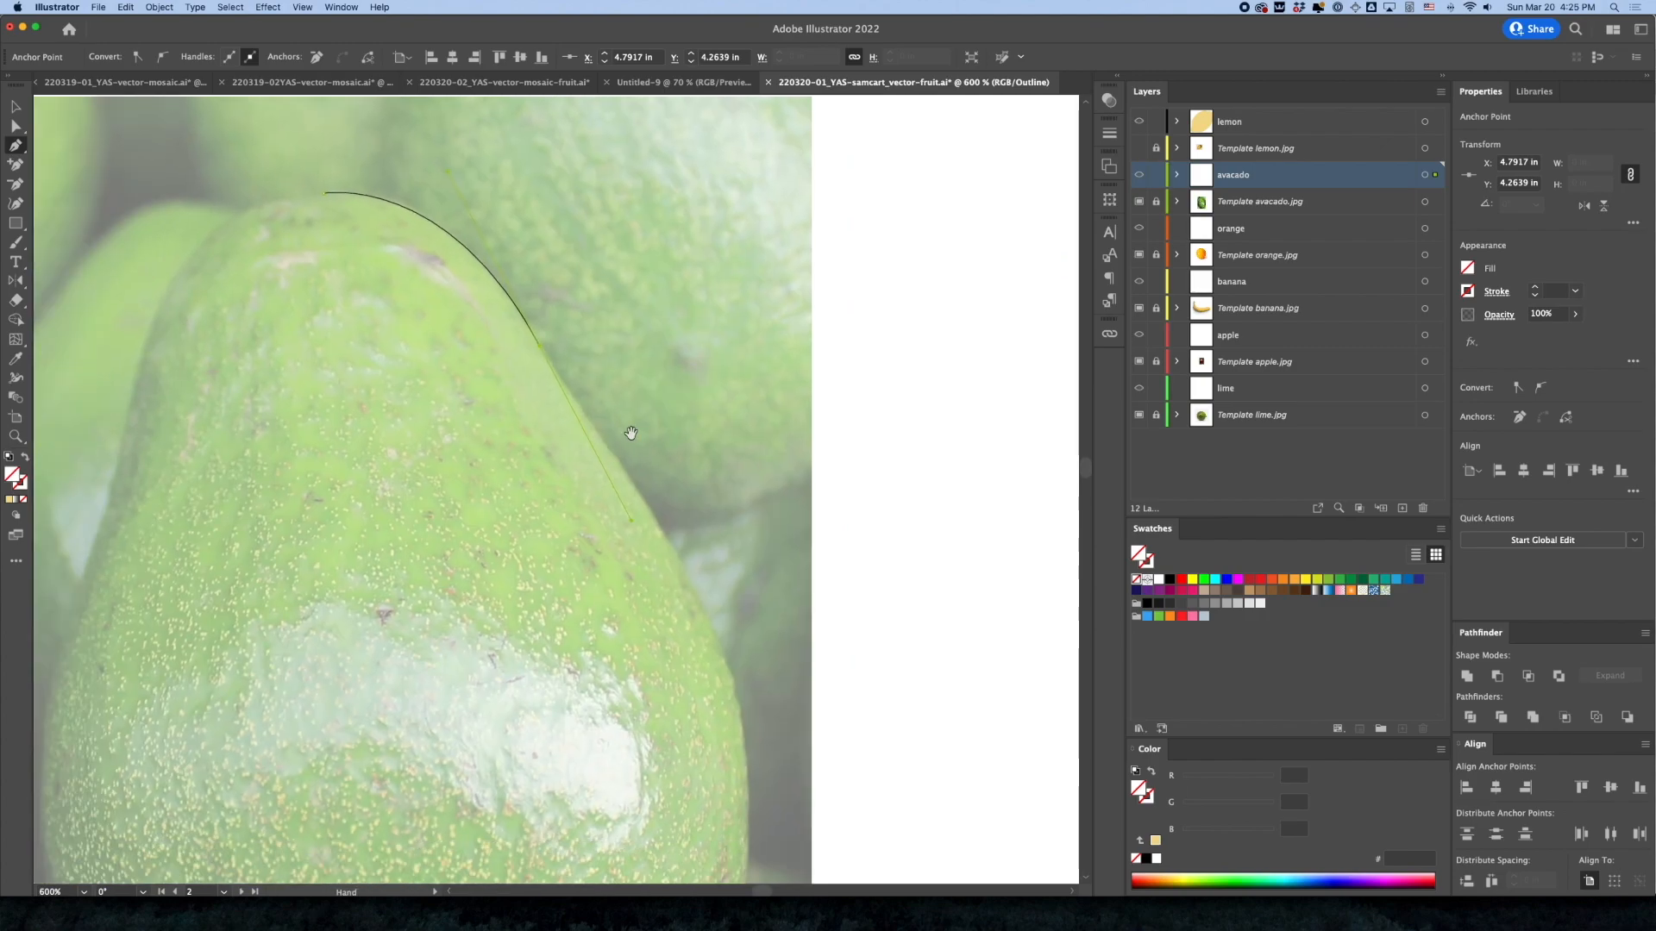
# Undo the long first segment and replace it with a shorter curve along the avocado's top edge
pyautogui.click(536, 341)
pyautogui.press('super+z')
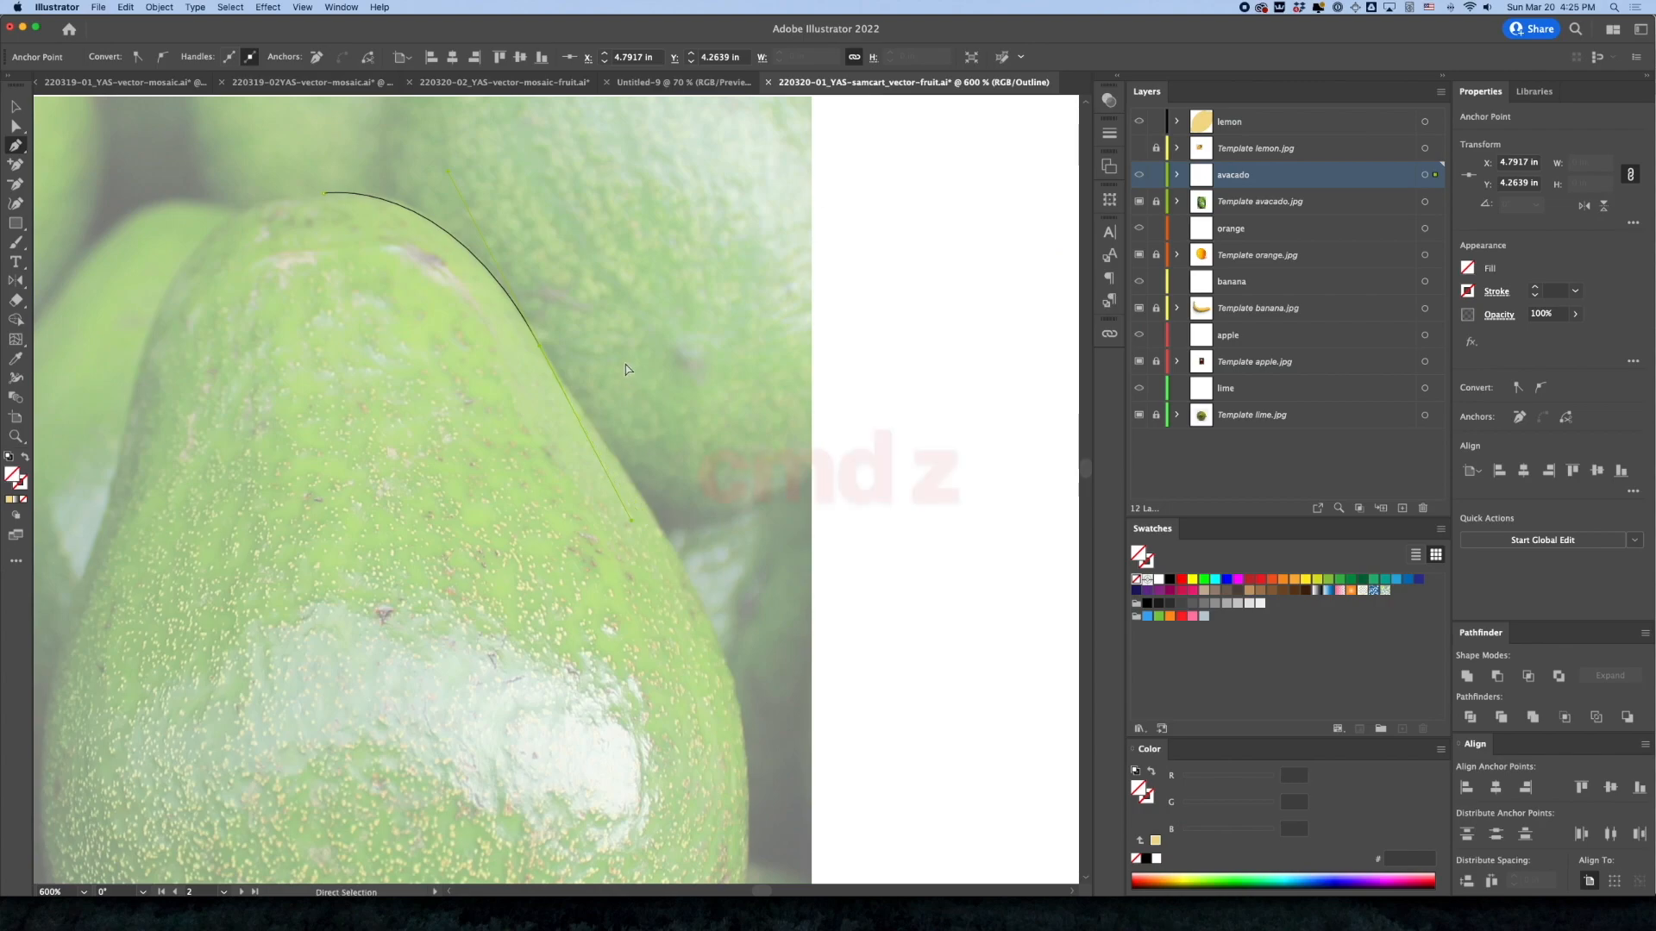
pyautogui.press('super+z')
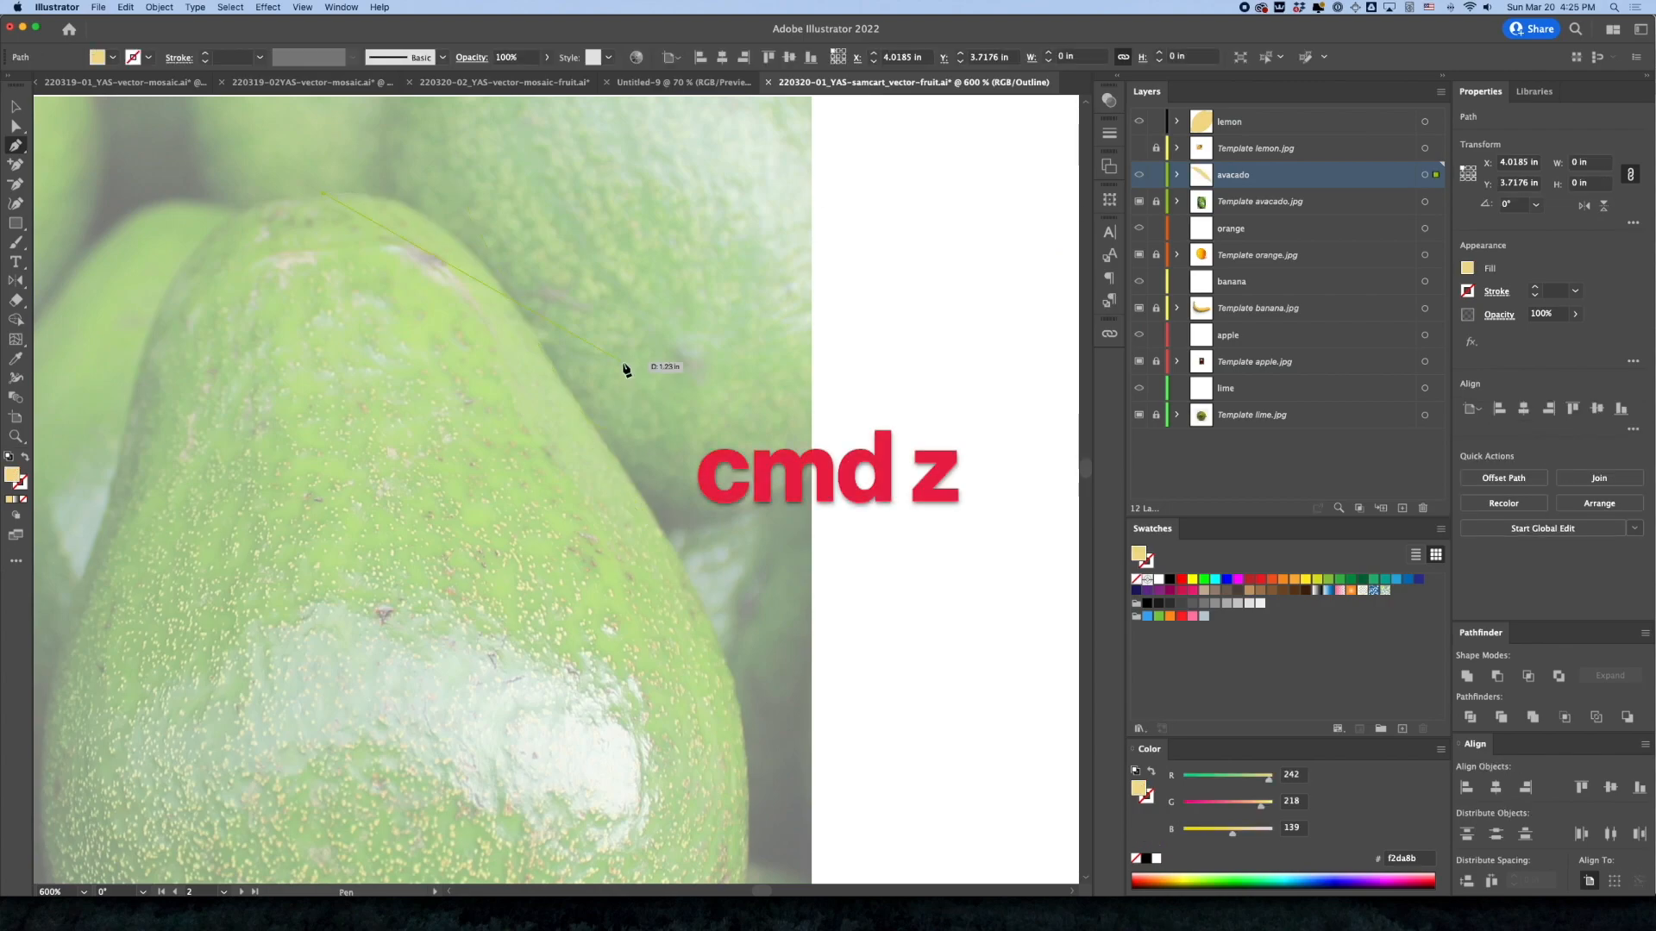
pyautogui.moveTo(423, 217); pyautogui.dragTo(469, 242)
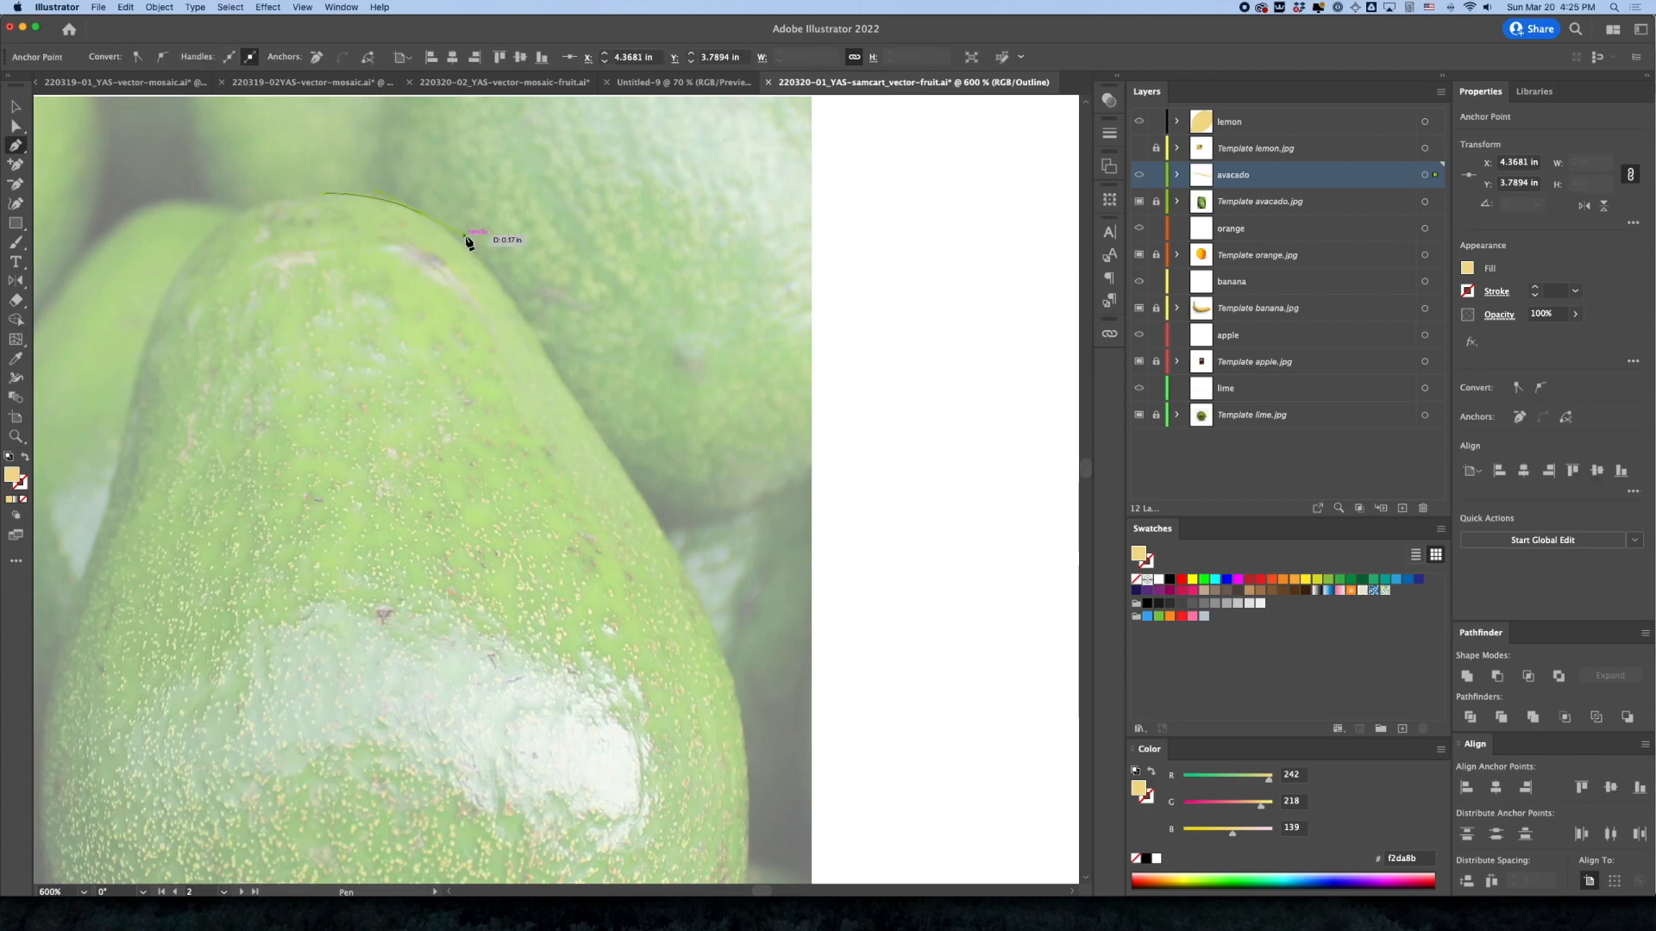
# Set the avacado layer's color to Black in its layer options
pyautogui.doubleClick(1242, 176)
pyautogui.doubleClick(1404, 179)
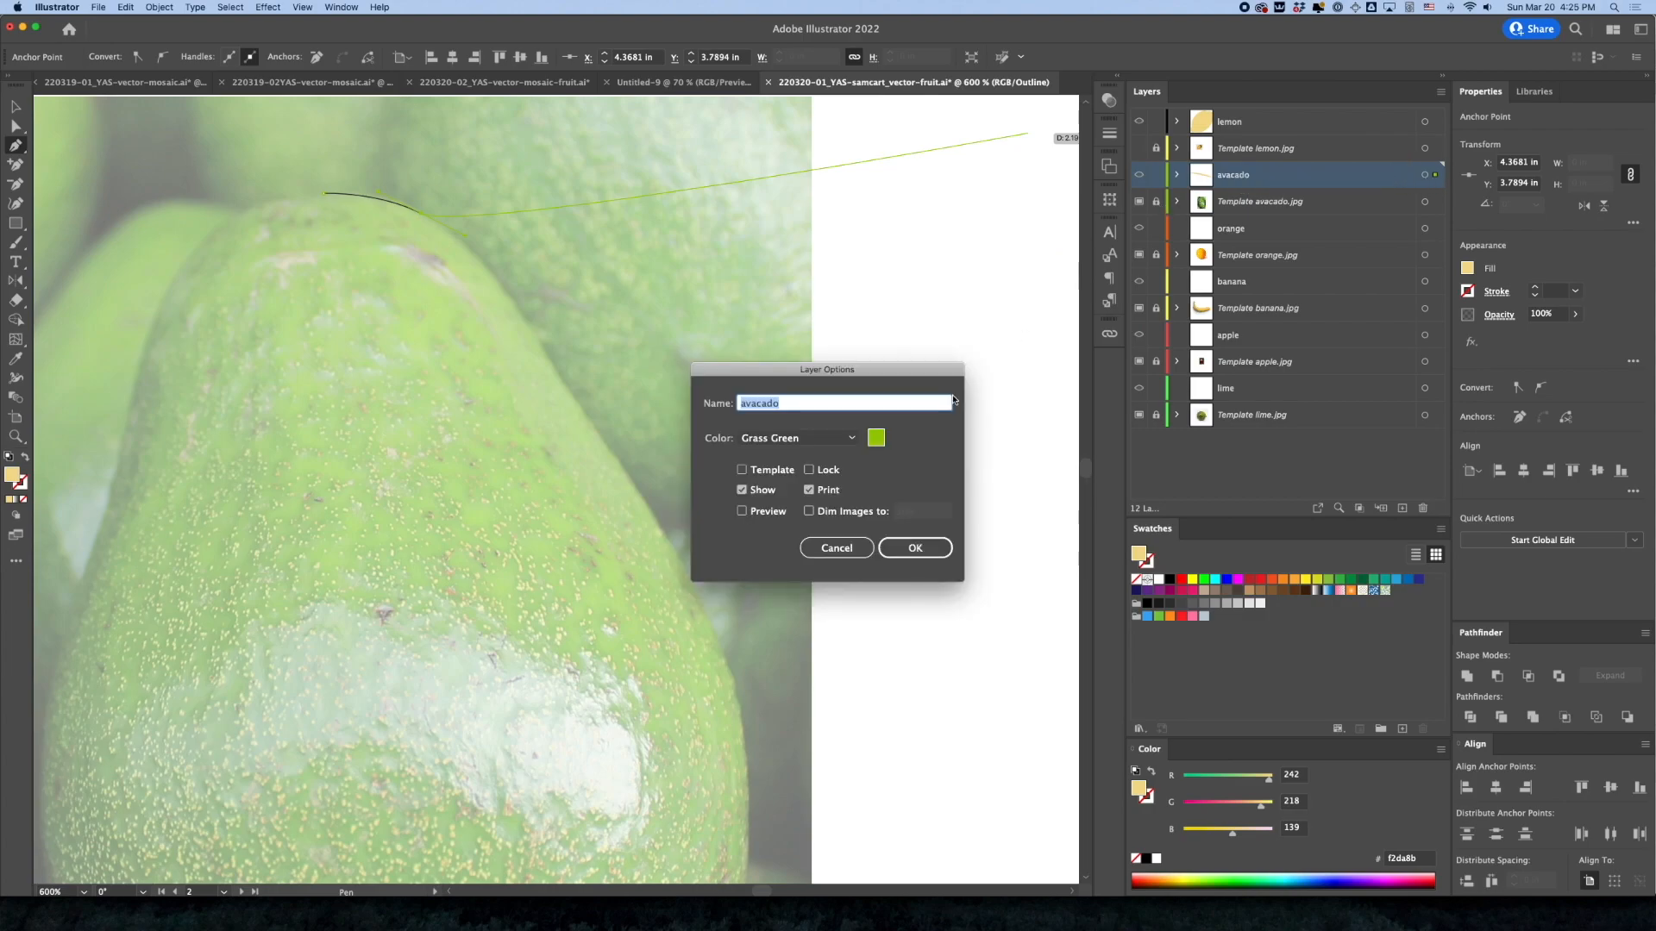
pyautogui.click(798, 438)
pyautogui.click(798, 580)
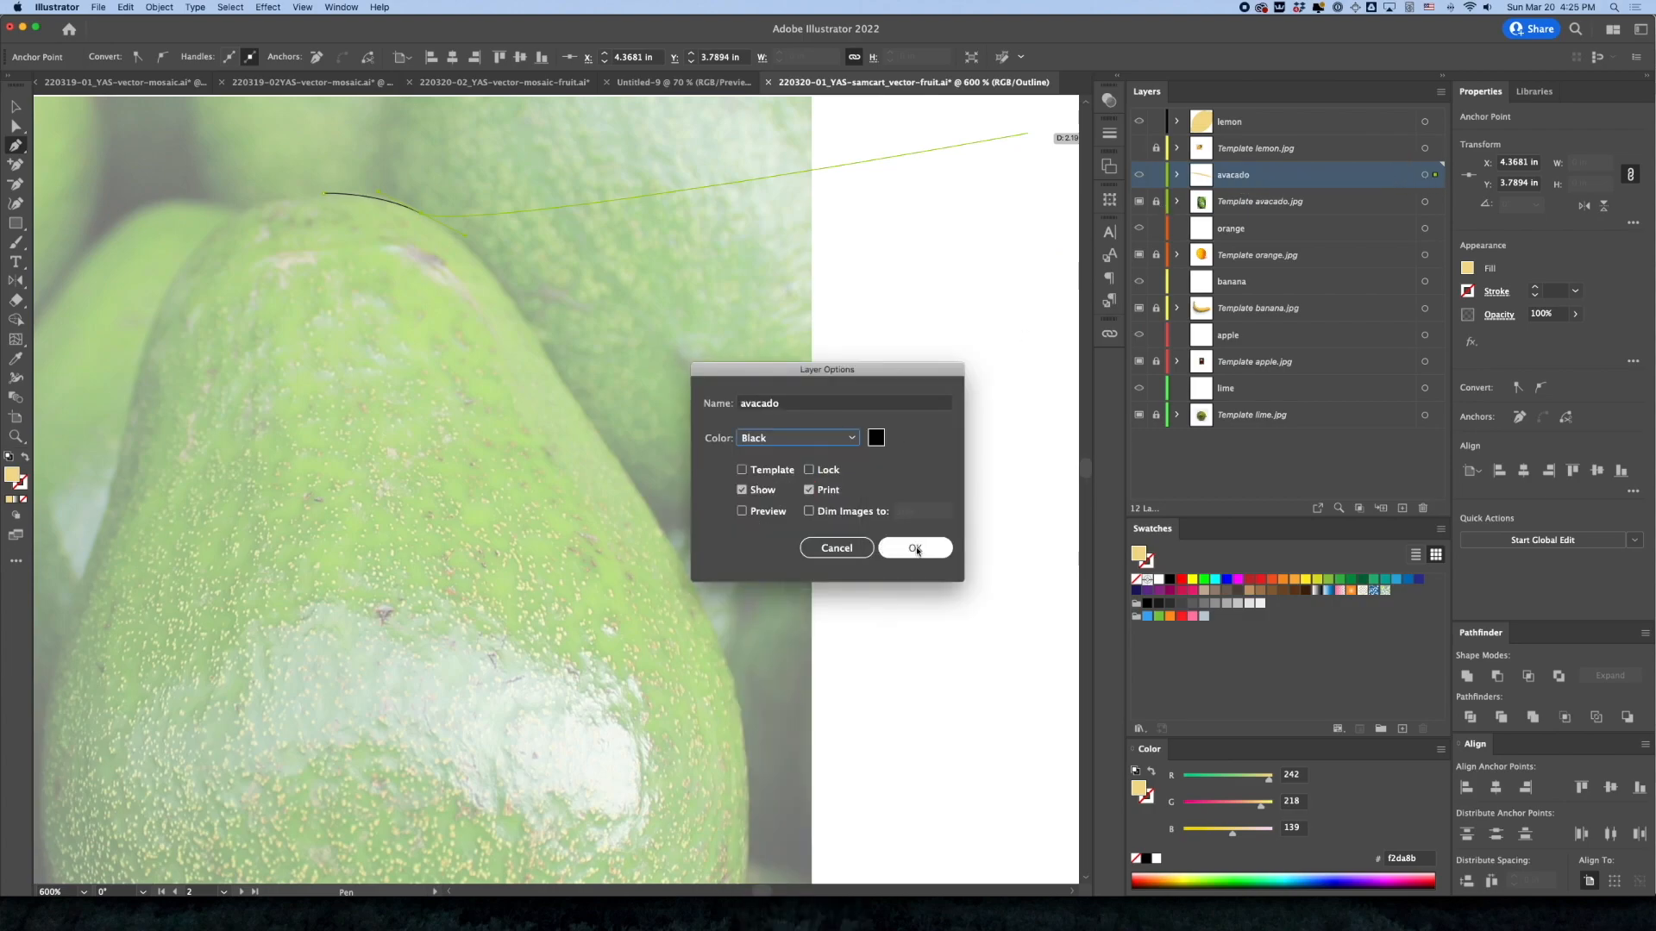
pyautogui.click(915, 549)
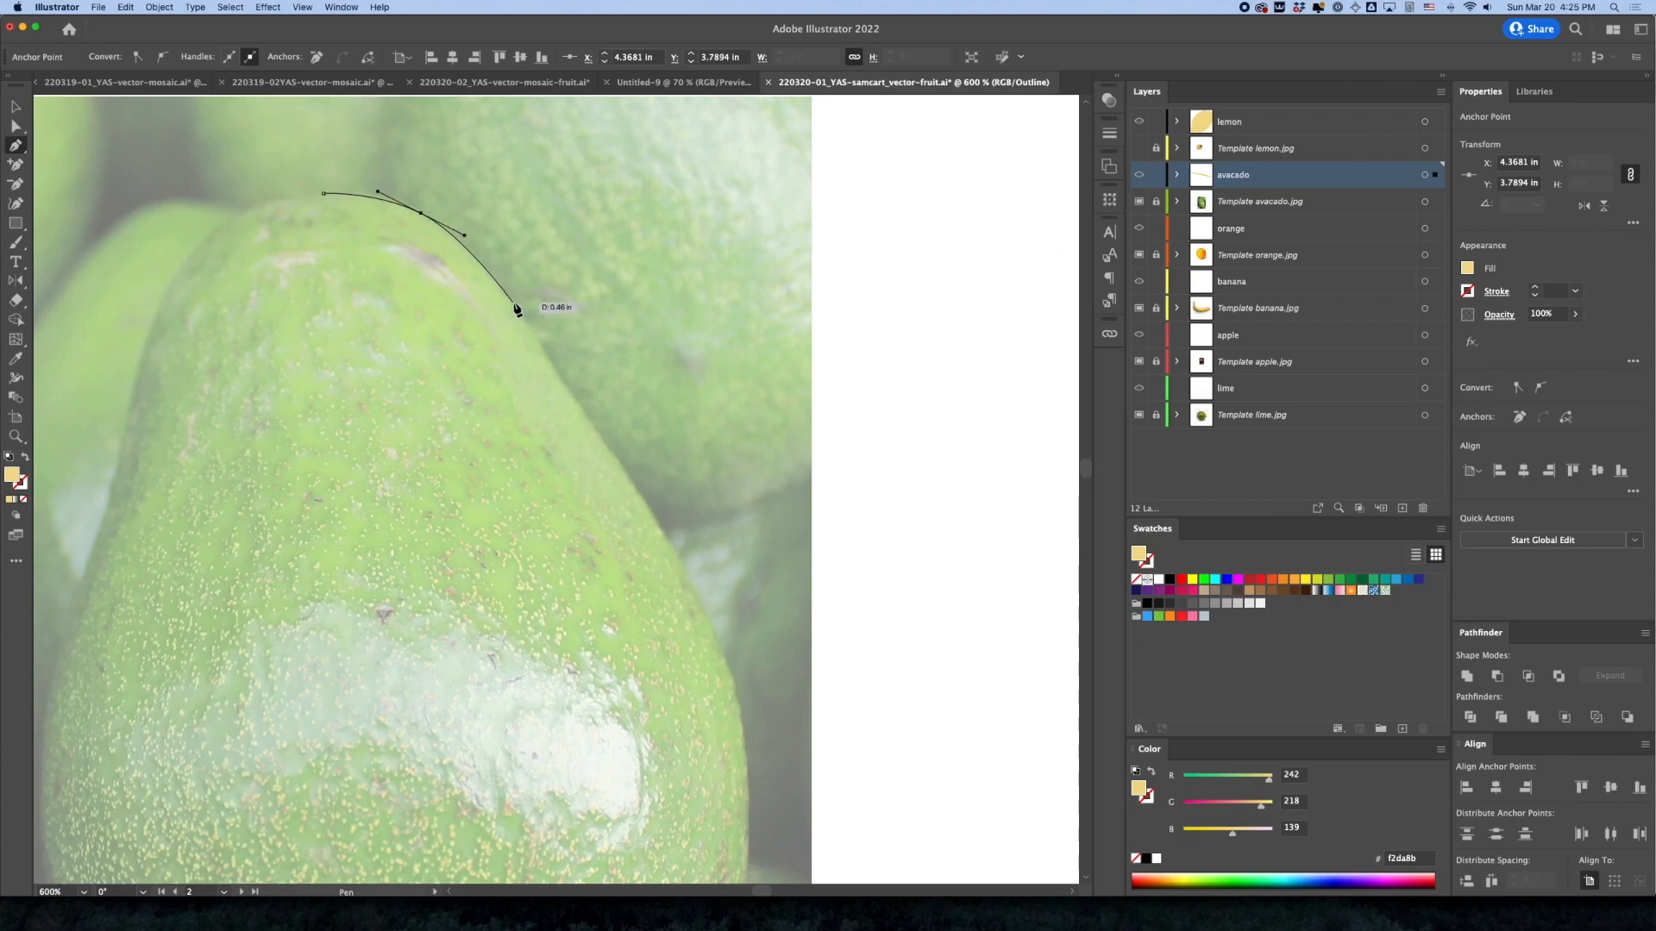
# Extend the Pen outline with curved anchors down the avocado's right edge to its widest point
pyautogui.moveTo(515, 303); pyautogui.dragTo(615, 239)
pyautogui.moveTo(699, 335); pyautogui.dragTo(724, 372)
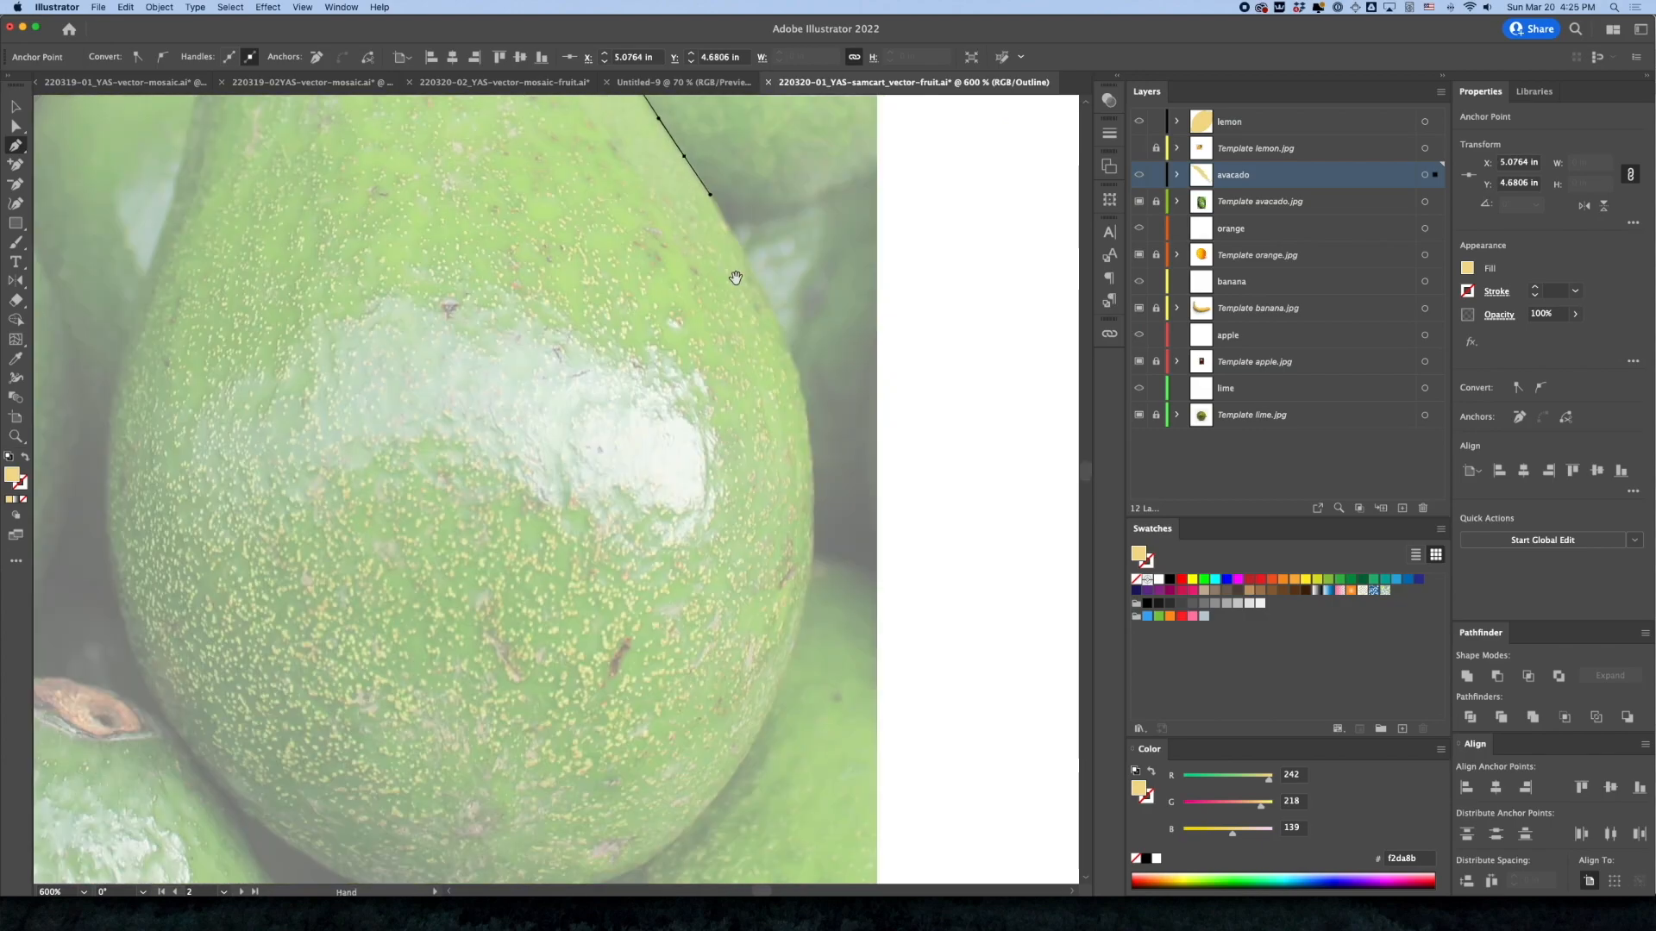
pyautogui.scroll(-5, 741, 371)
pyautogui.moveTo(812, 466); pyautogui.dragTo(812, 595)
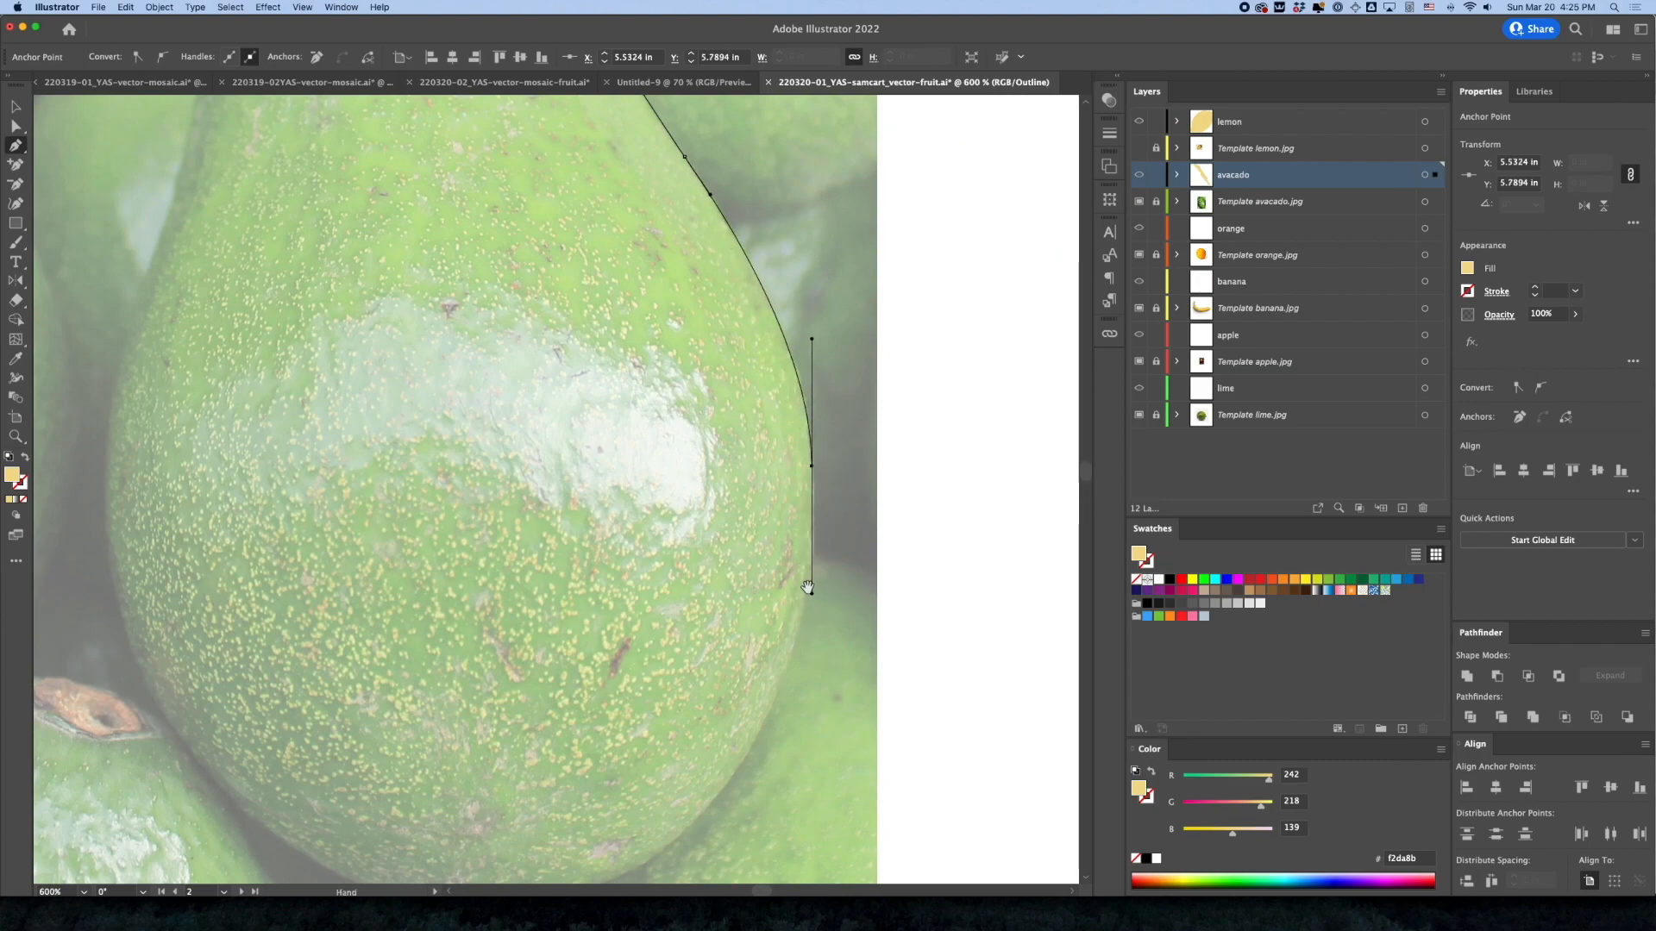
pyautogui.click(810, 594)
pyautogui.scroll(-3, 776, 707)
pyautogui.hscroll(-2, 776, 707)
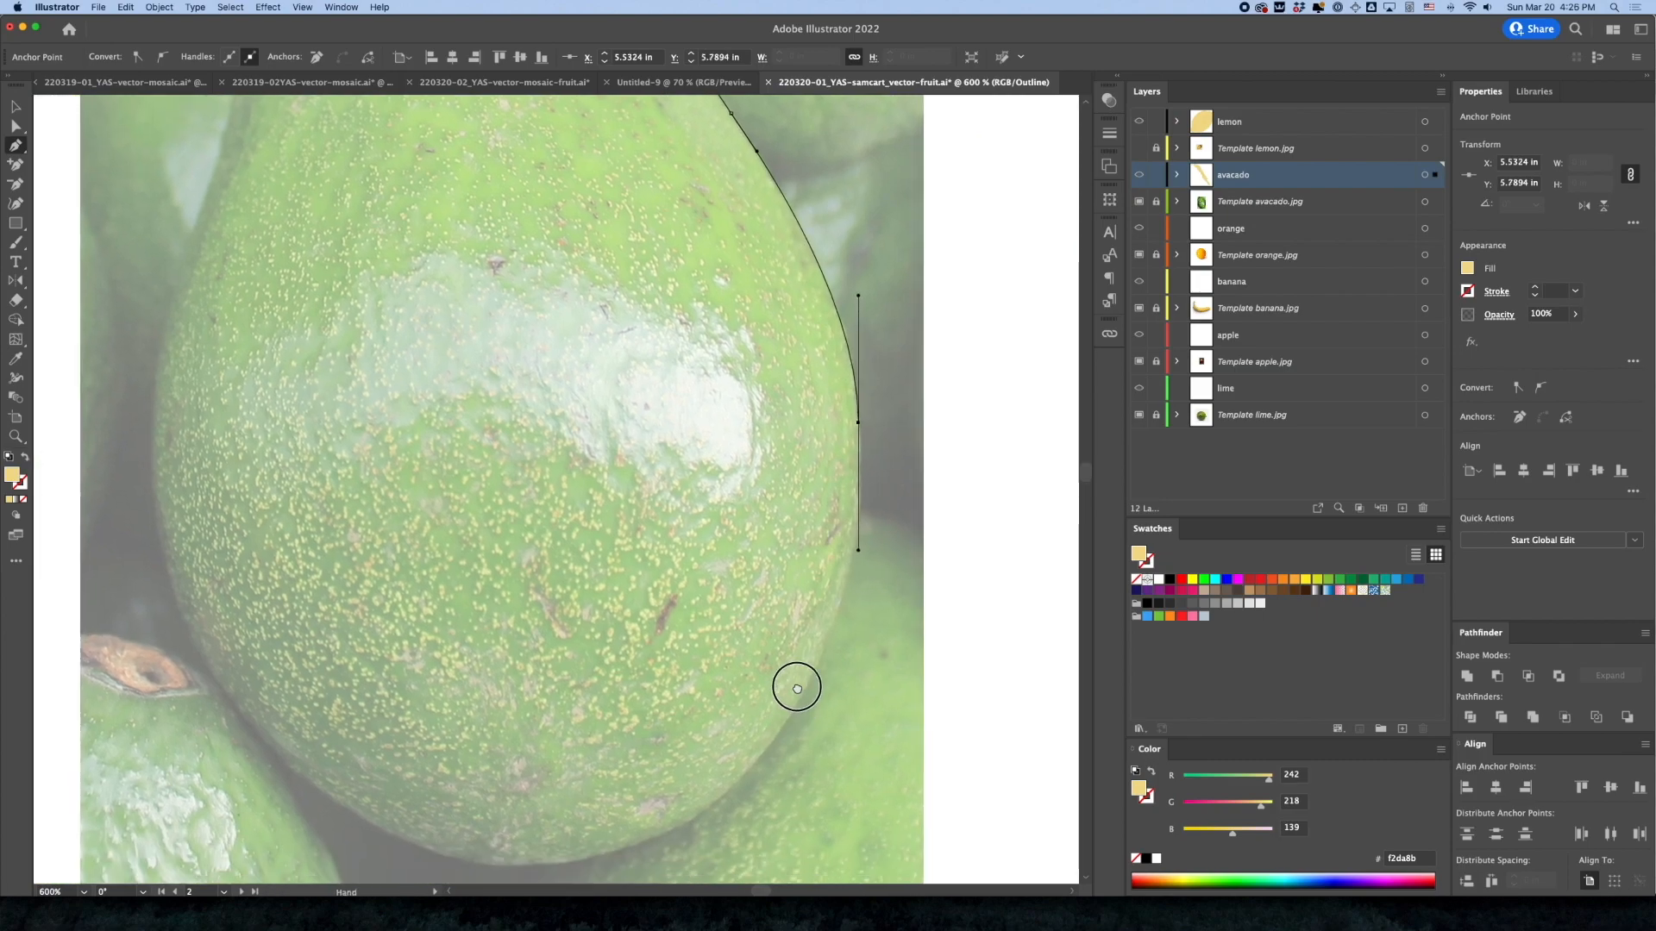
pyautogui.moveTo(741, 717); pyautogui.dragTo(639, 795)
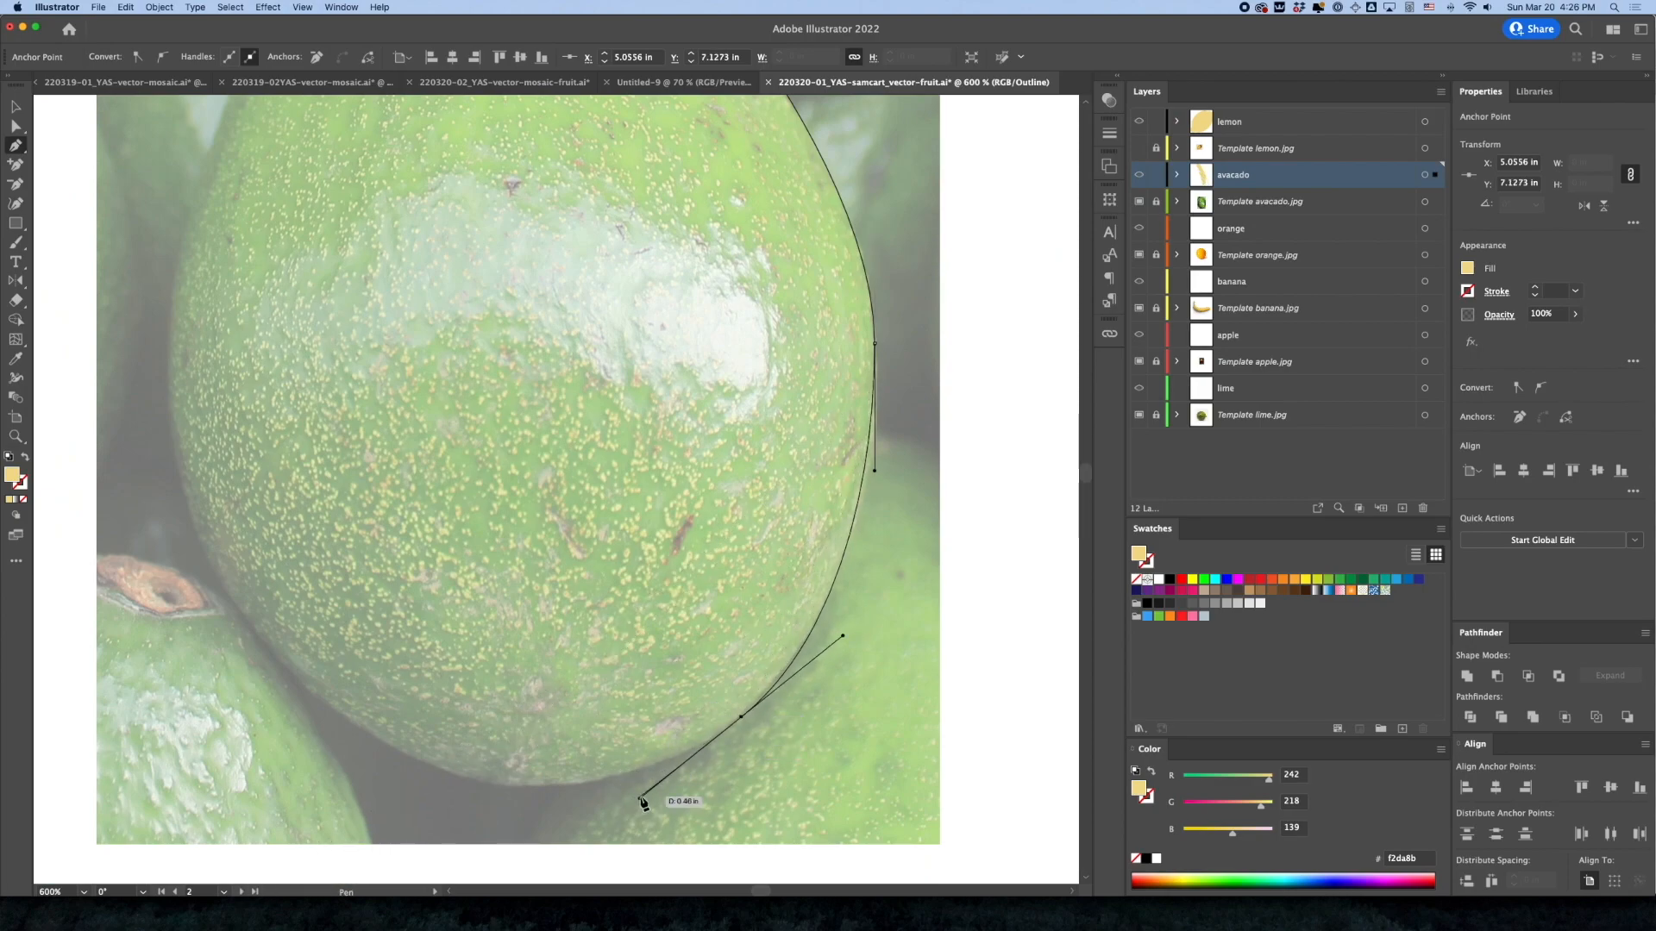
pyautogui.press('super+z')
pyautogui.moveTo(611, 776); pyautogui.dragTo(392, 820)
pyautogui.press('super+z')
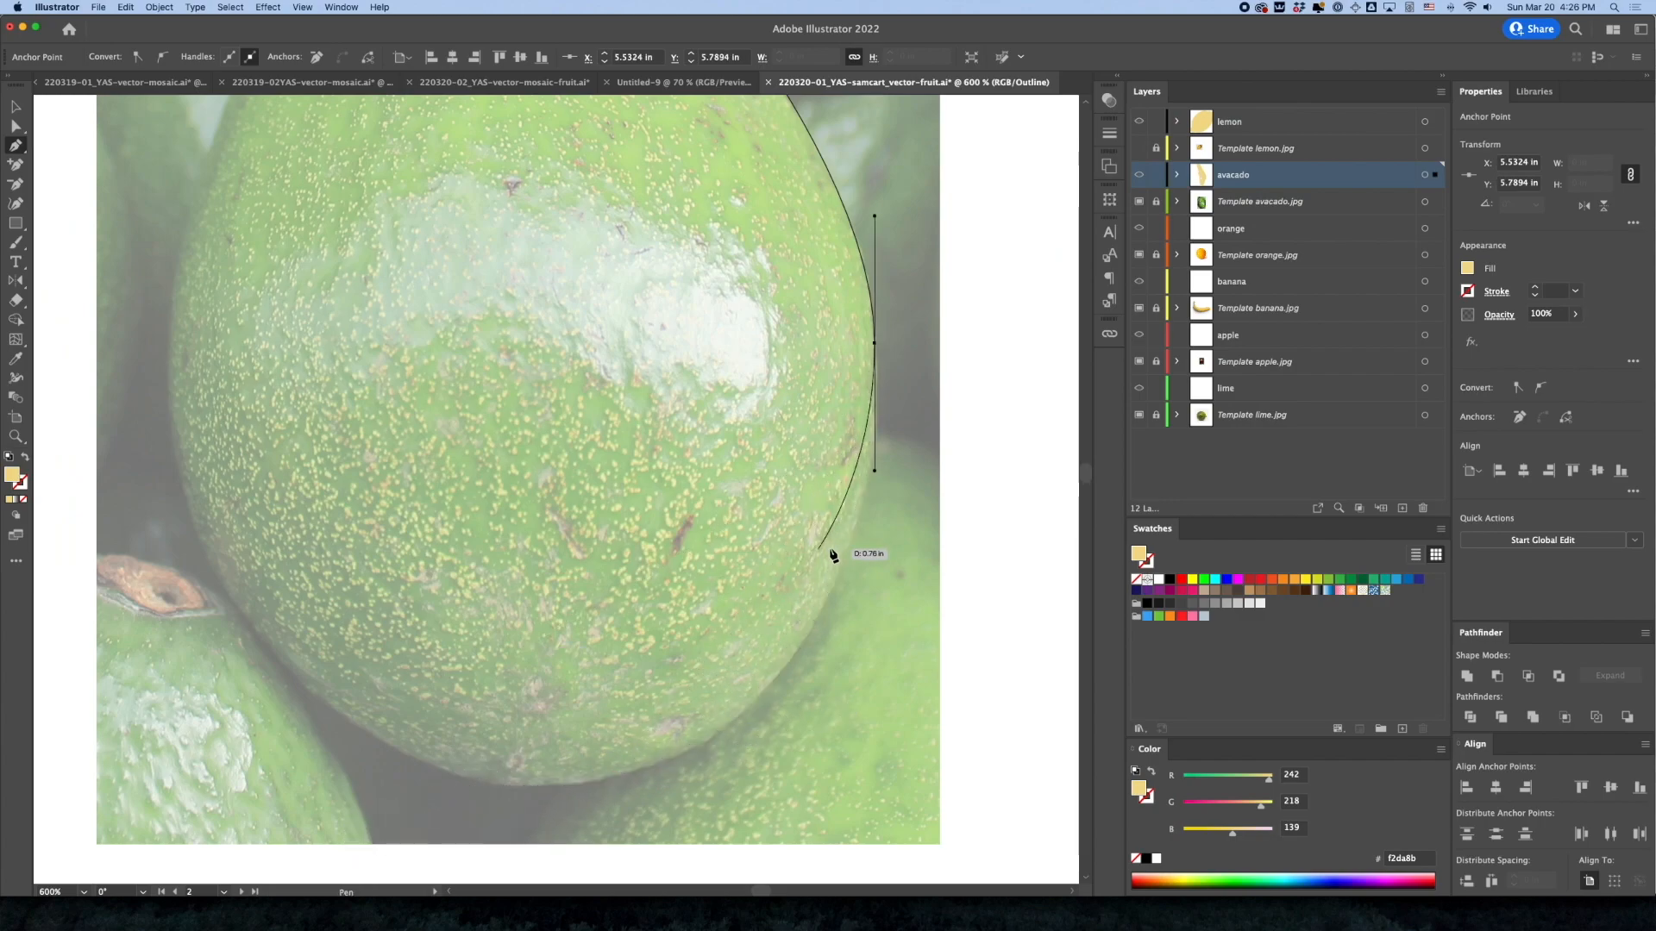
# Continue the outline with curved anchors around the avocado's lower-right edge and bottom to its lower-left side
pyautogui.moveTo(843, 563); pyautogui.dragTo(826, 606)
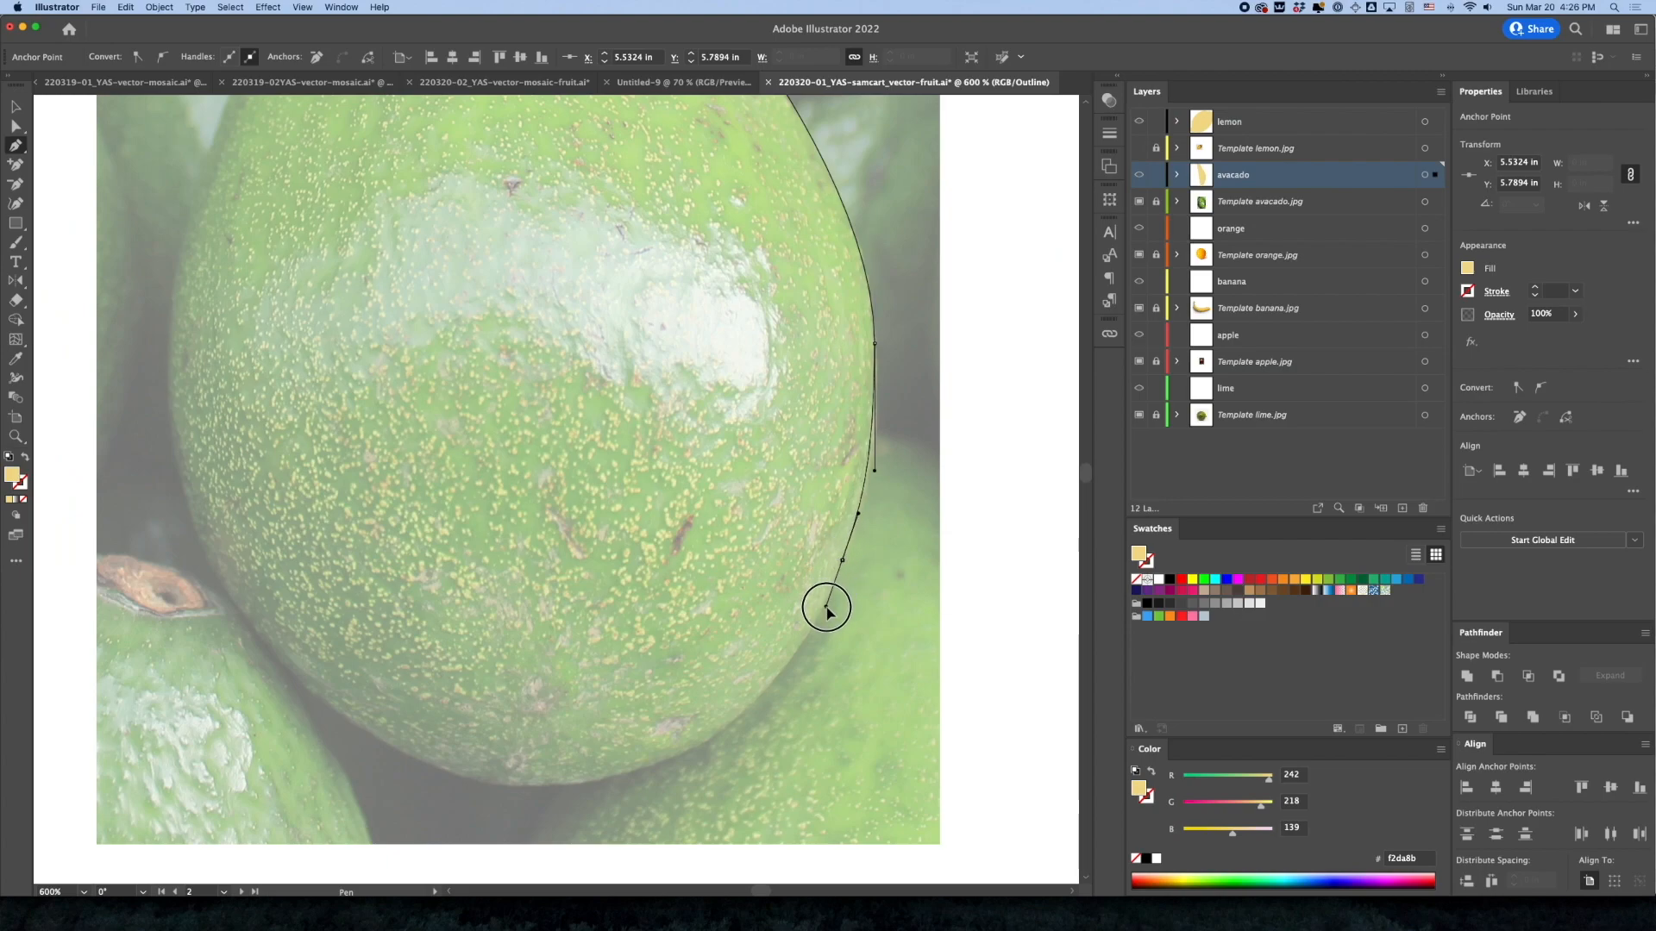
pyautogui.moveTo(702, 741); pyautogui.dragTo(636, 772)
pyautogui.moveTo(463, 782); pyautogui.dragTo(379, 750)
pyautogui.moveTo(345, 689); pyautogui.dragTo(610, 709)
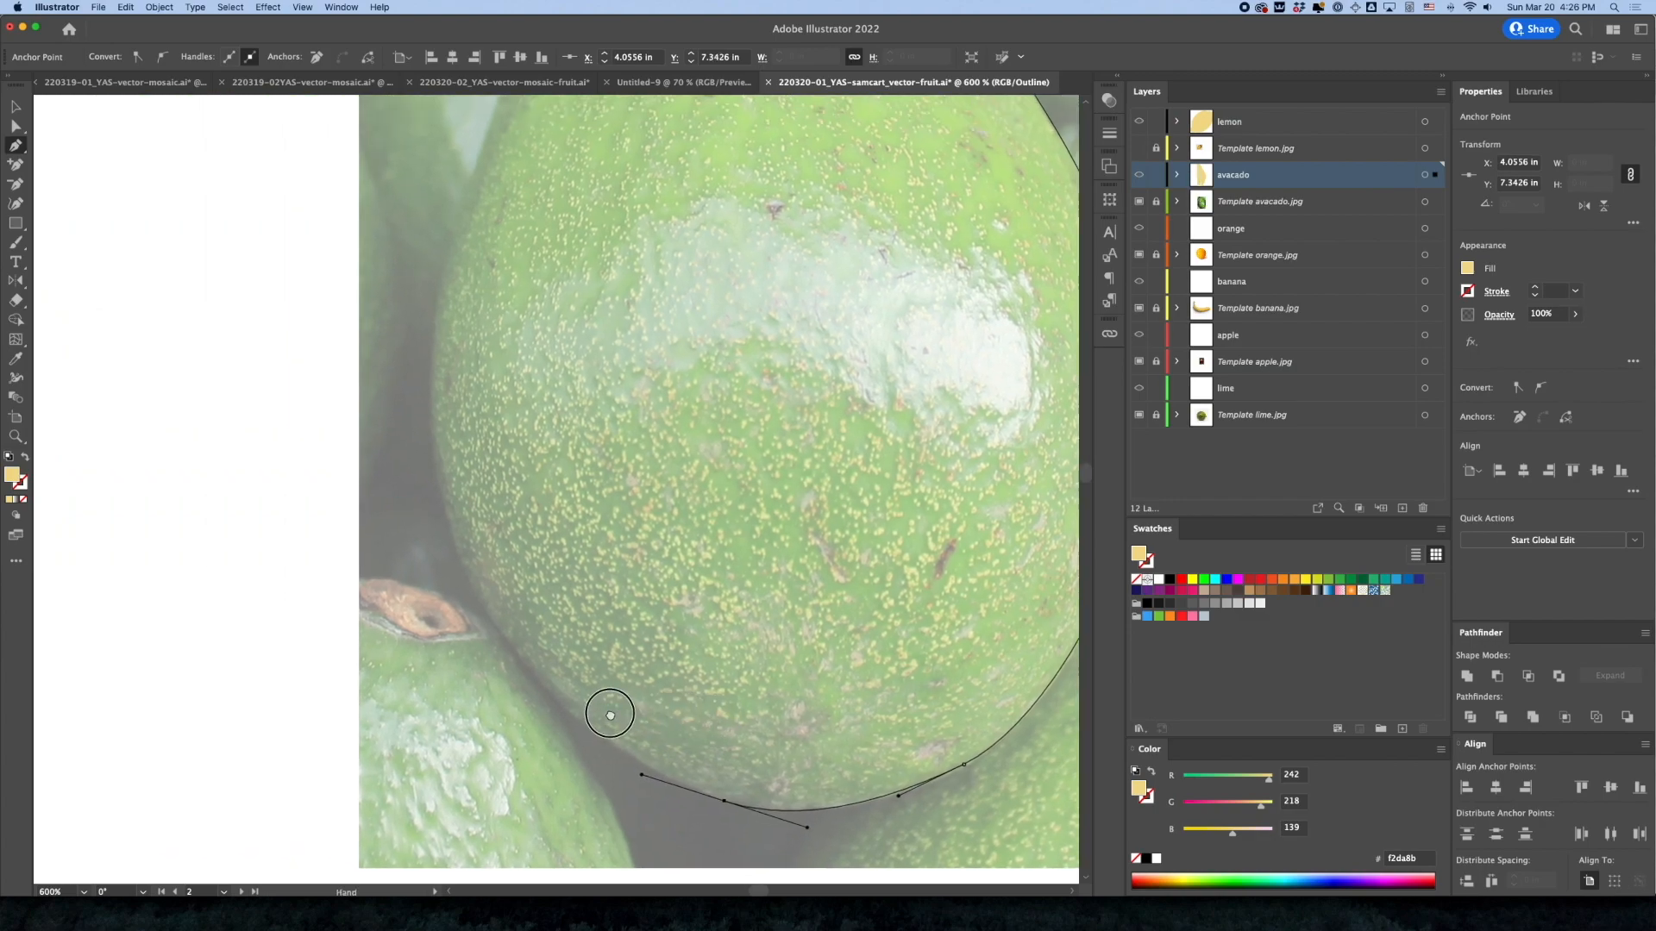
pyautogui.click(511, 649)
pyautogui.moveTo(511, 647); pyautogui.dragTo(479, 598)
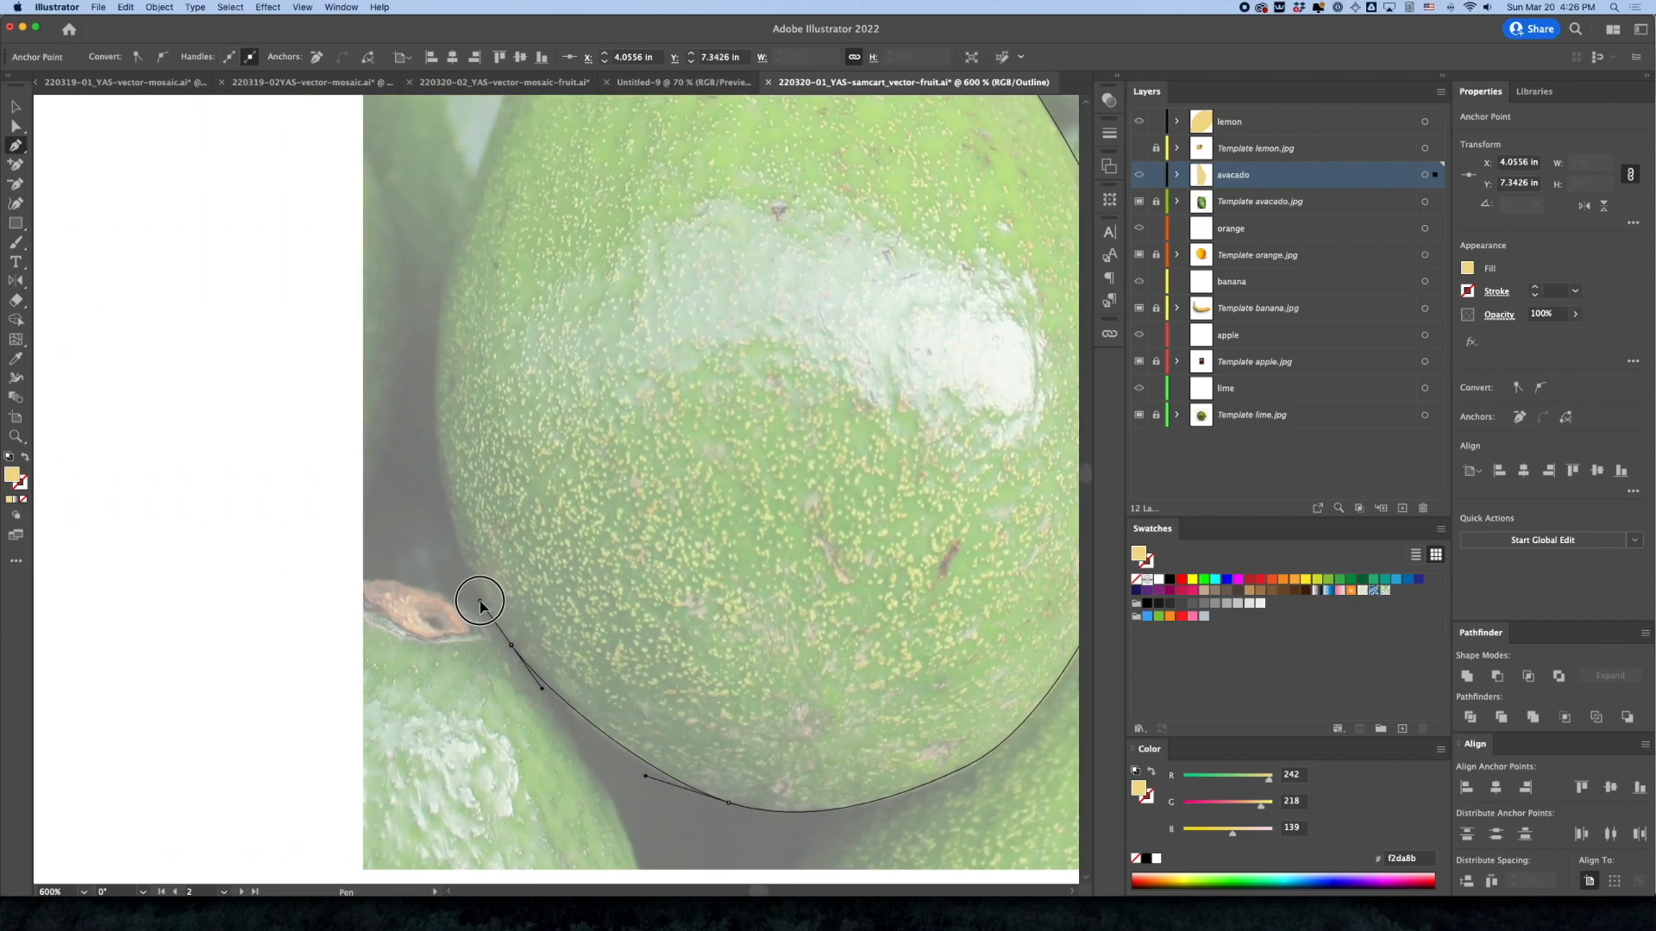
# Trace up the avocado's left edge with curved anchors and close the path at the starting anchor on top
pyautogui.moveTo(509, 520); pyautogui.dragTo(616, 678)
pyautogui.moveTo(542, 521); pyautogui.dragTo(555, 425)
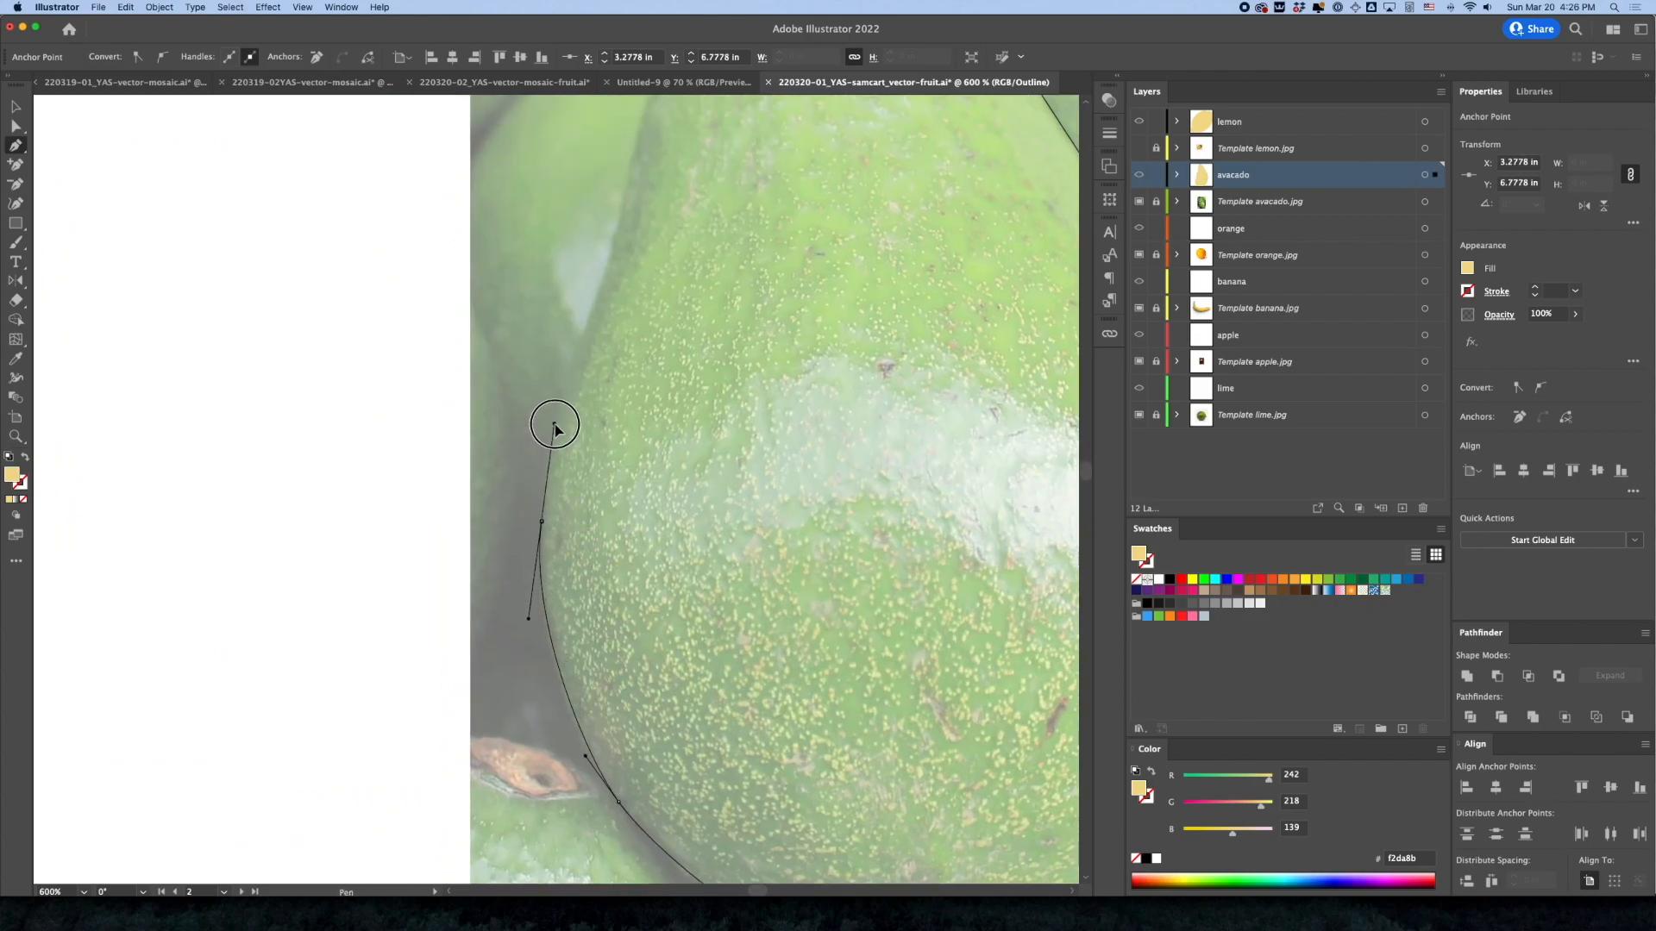
pyautogui.moveTo(713, 313); pyautogui.dragTo(709, 545)
pyautogui.moveTo(587, 557); pyautogui.dragTo(604, 508)
pyautogui.moveTo(638, 367); pyautogui.dragTo(648, 331)
pyautogui.moveTo(825, 180); pyautogui.dragTo(970, 176)
pyautogui.click(16, 109)
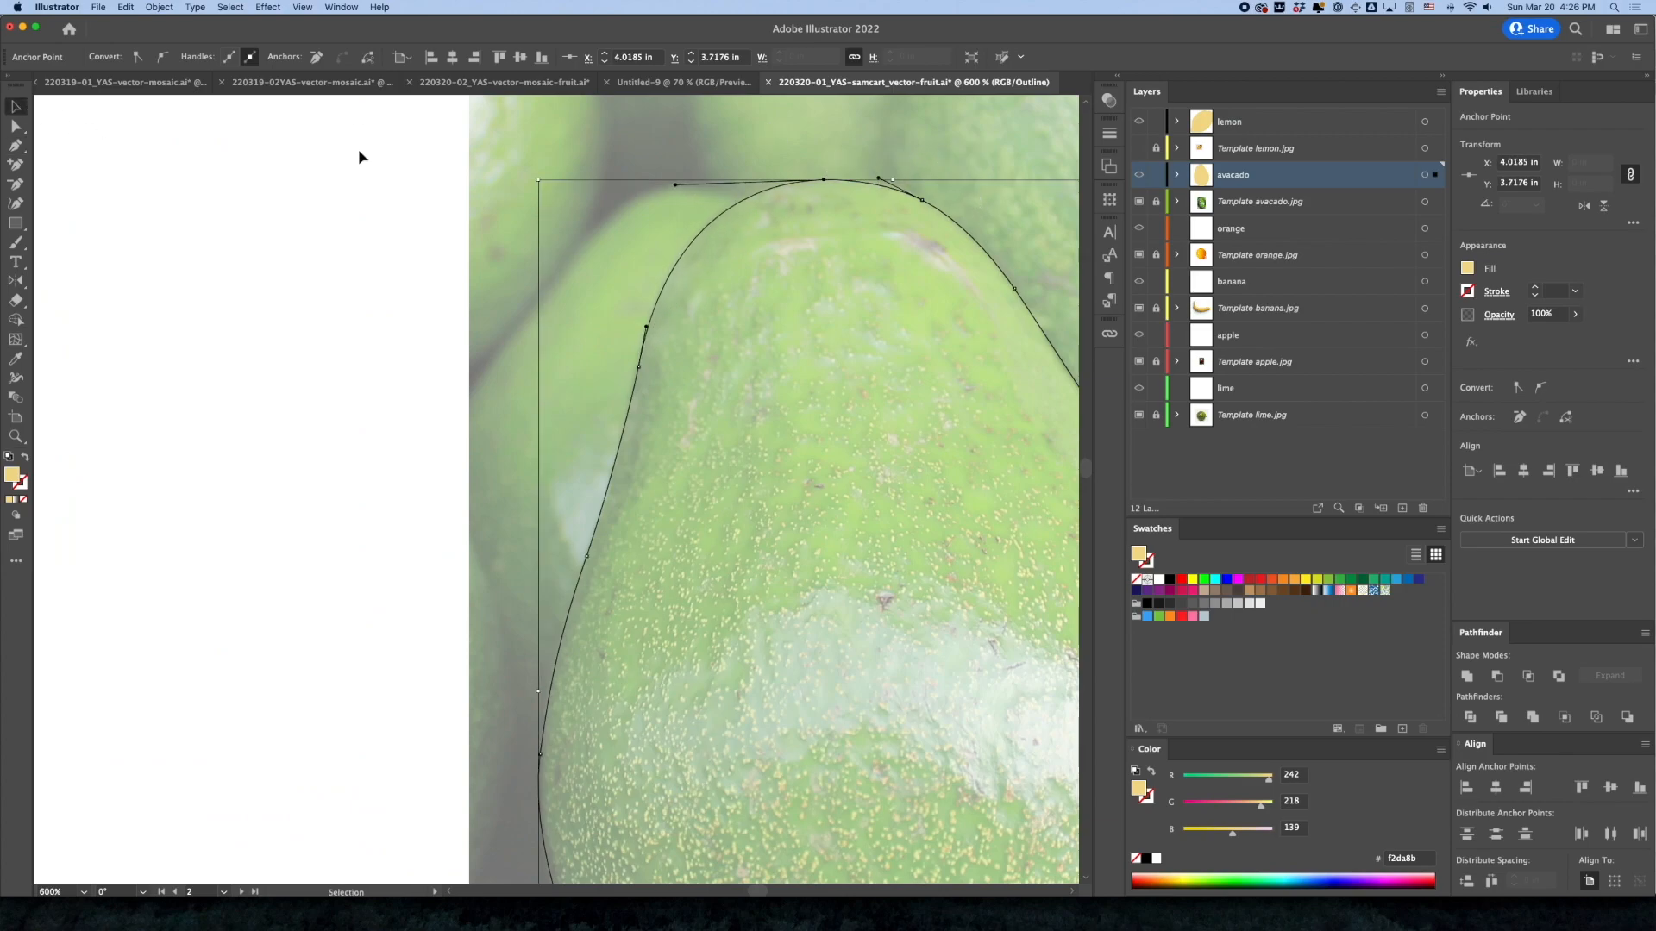
# Simplify the traced avocado path to reduce its anchor points, keeping the automatic simplification
pyautogui.click(362, 158)
pyautogui.keyDown('alt'); pyautogui.keyDown('super'); pyautogui.click(811, 402); pyautogui.keyUp('super'); pyautogui.keyUp('alt')
pyautogui.keyDown('alt'); pyautogui.keyDown('super'); pyautogui.click(812, 402); pyautogui.keyUp('super'); pyautogui.keyUp('alt')
pyautogui.moveTo(654, 560); pyautogui.dragTo(777, 379)
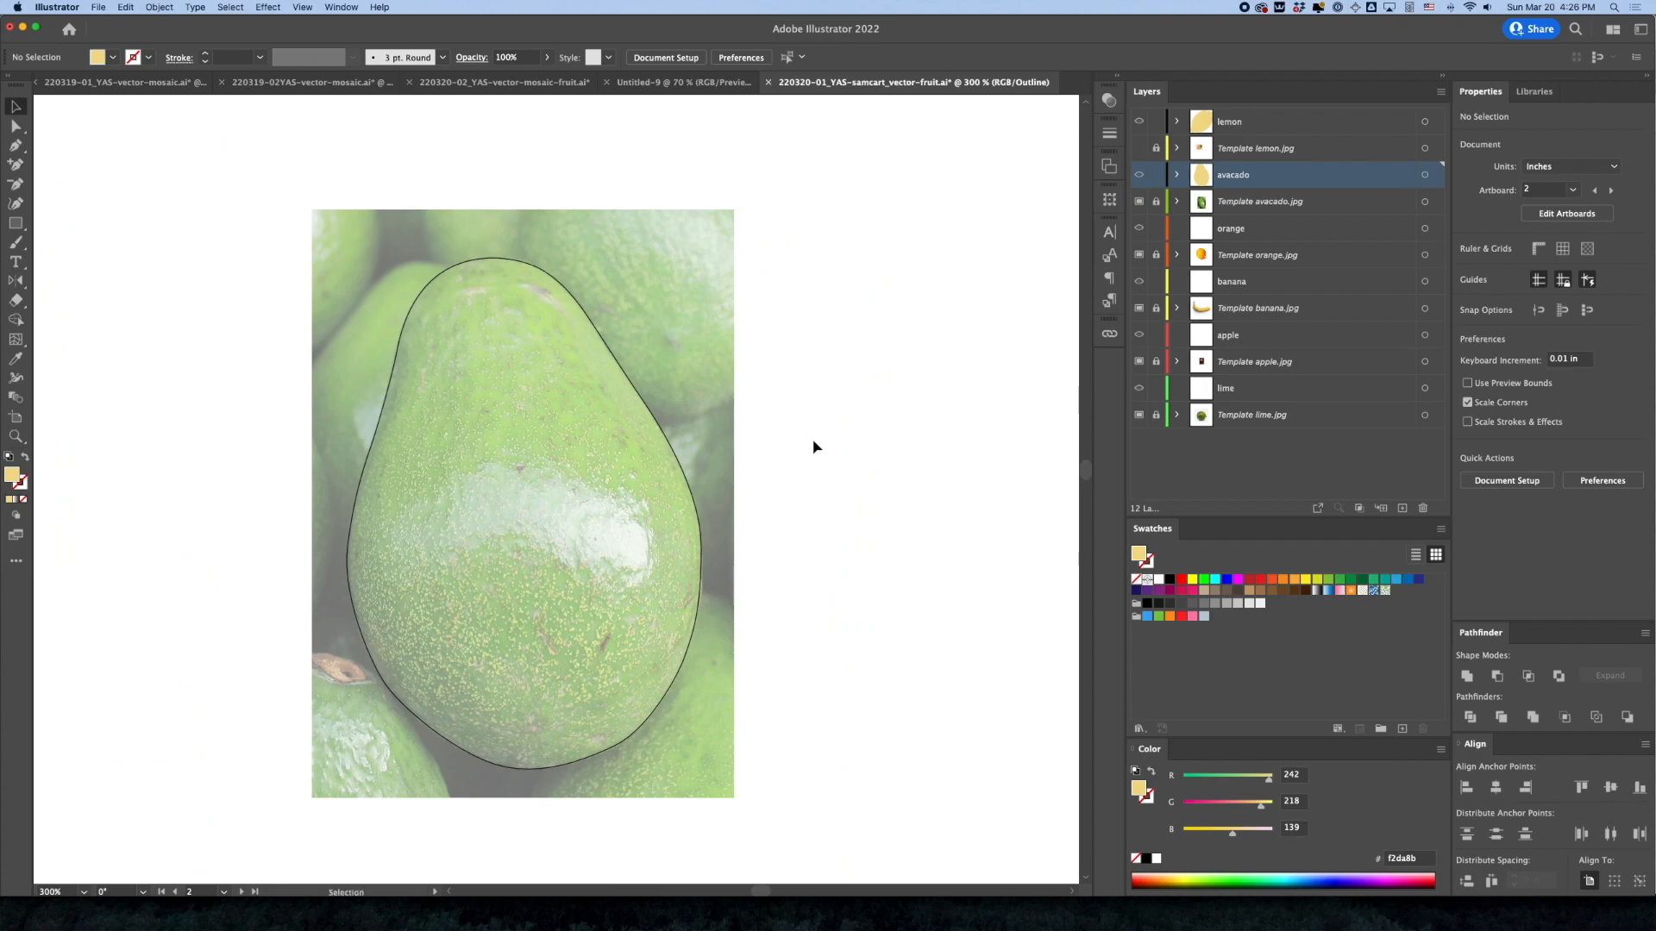
pyautogui.click(634, 386)
pyautogui.click(158, 7)
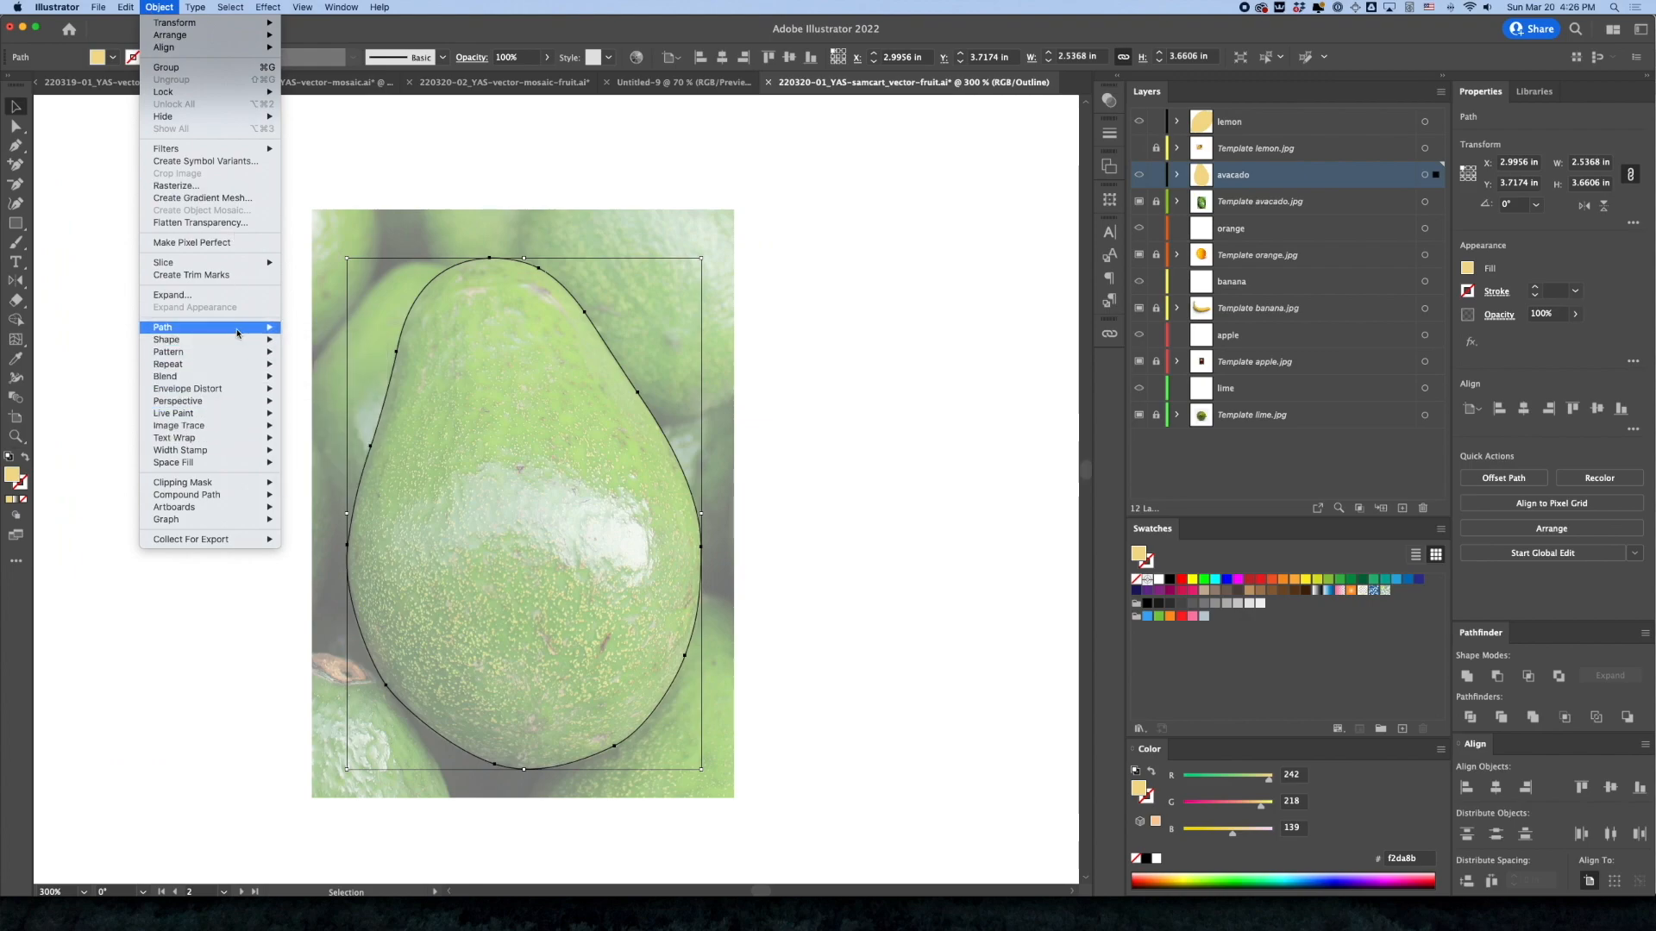
pyautogui.moveTo(242, 330)
pyautogui.click(362, 465)
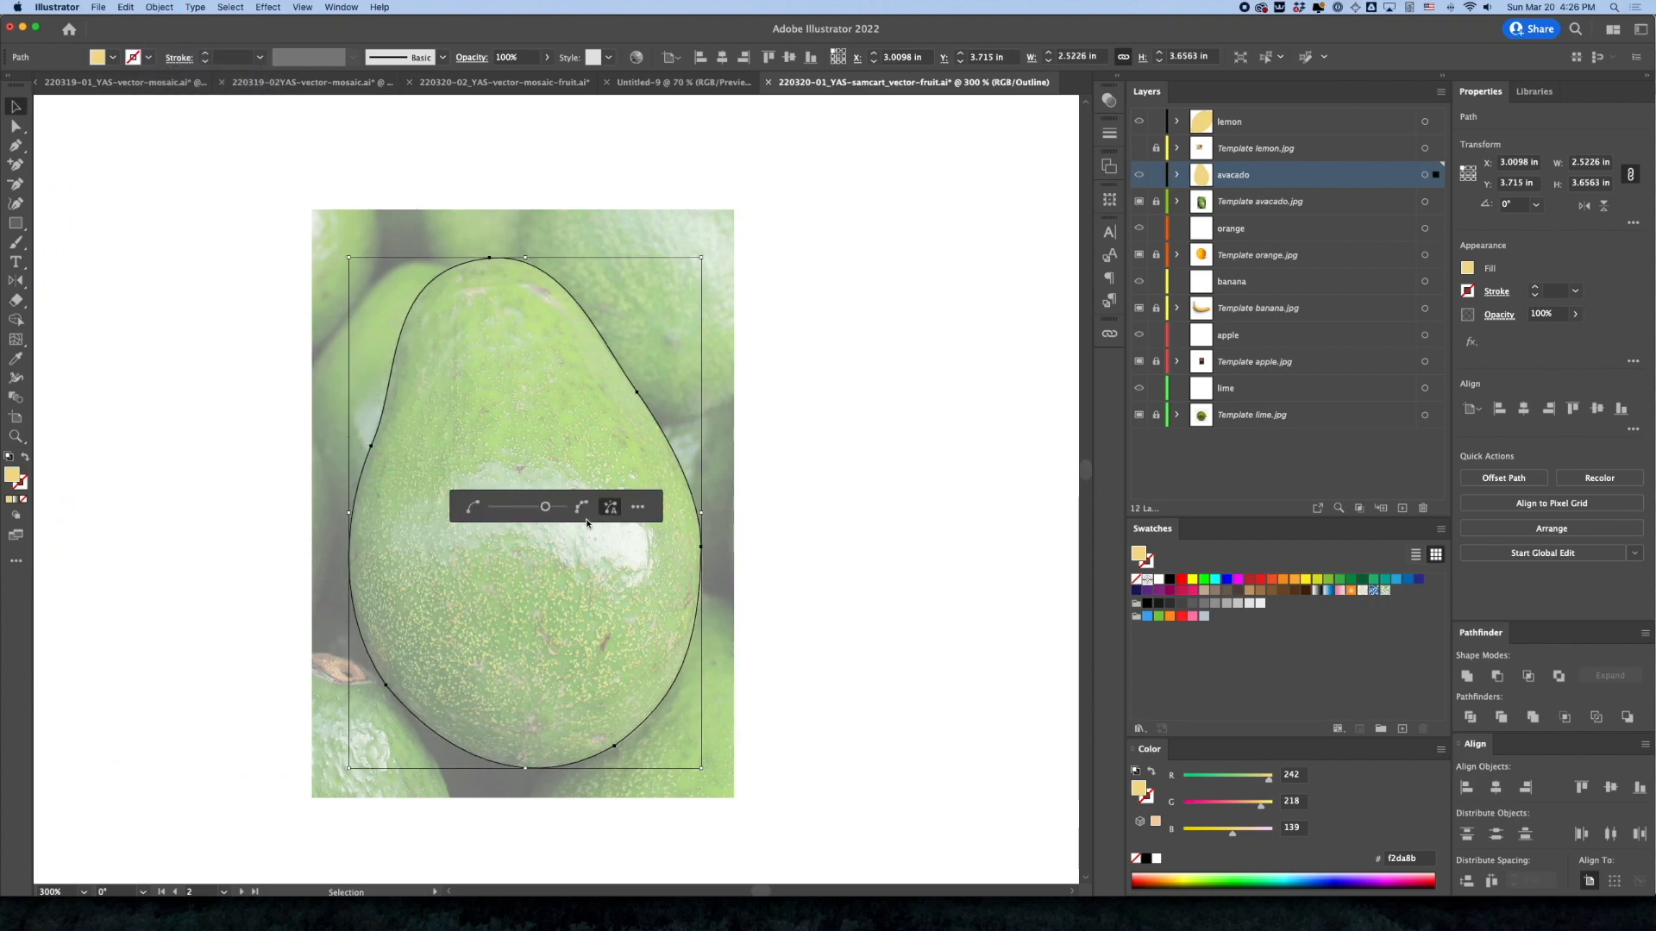
pyautogui.click(104, 161)
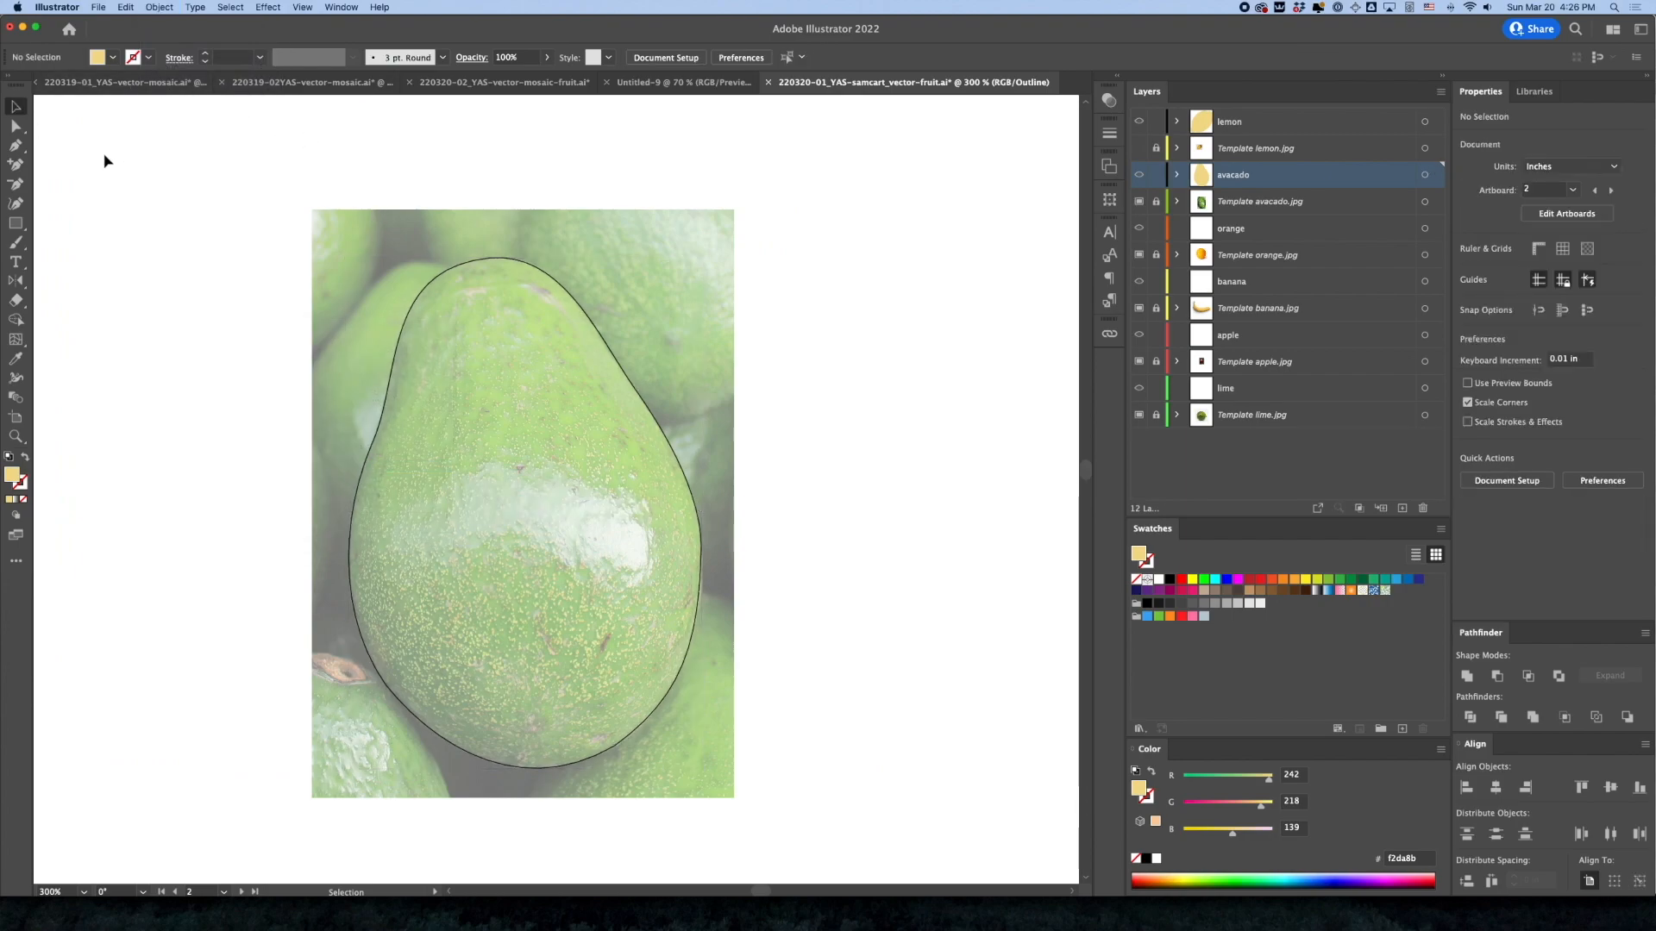
# Return to Preview mode, clear the avocado shape's fill and use the Eyedropper to fill it with photo green #afce92
pyautogui.press('super+y')
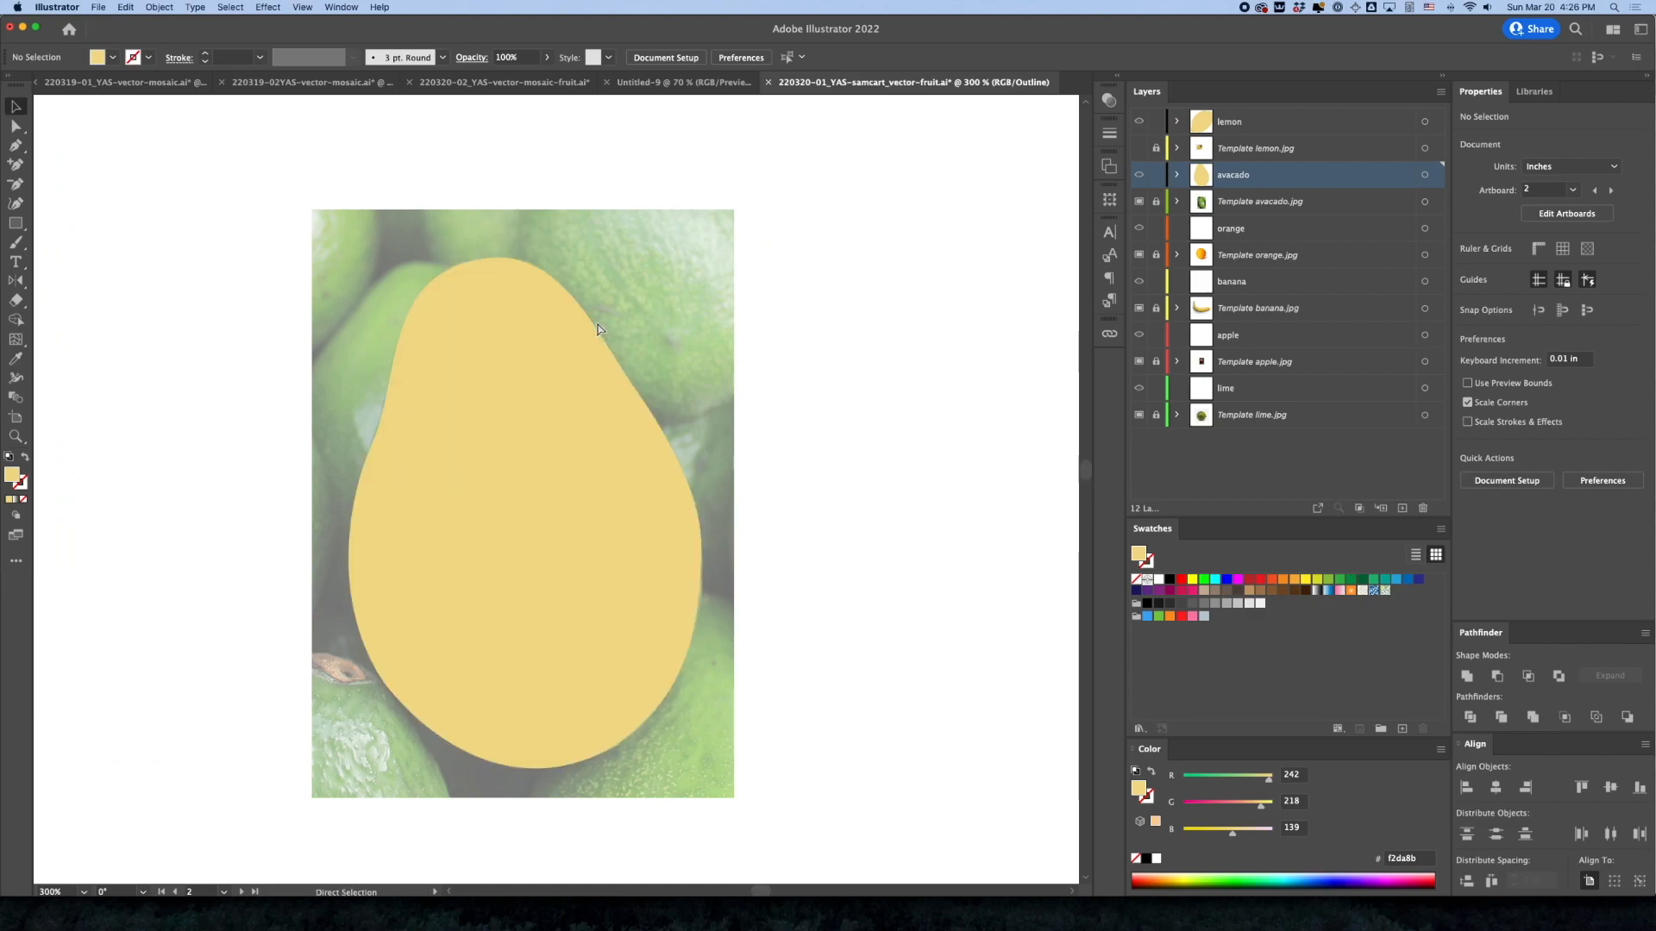
pyautogui.click(603, 398)
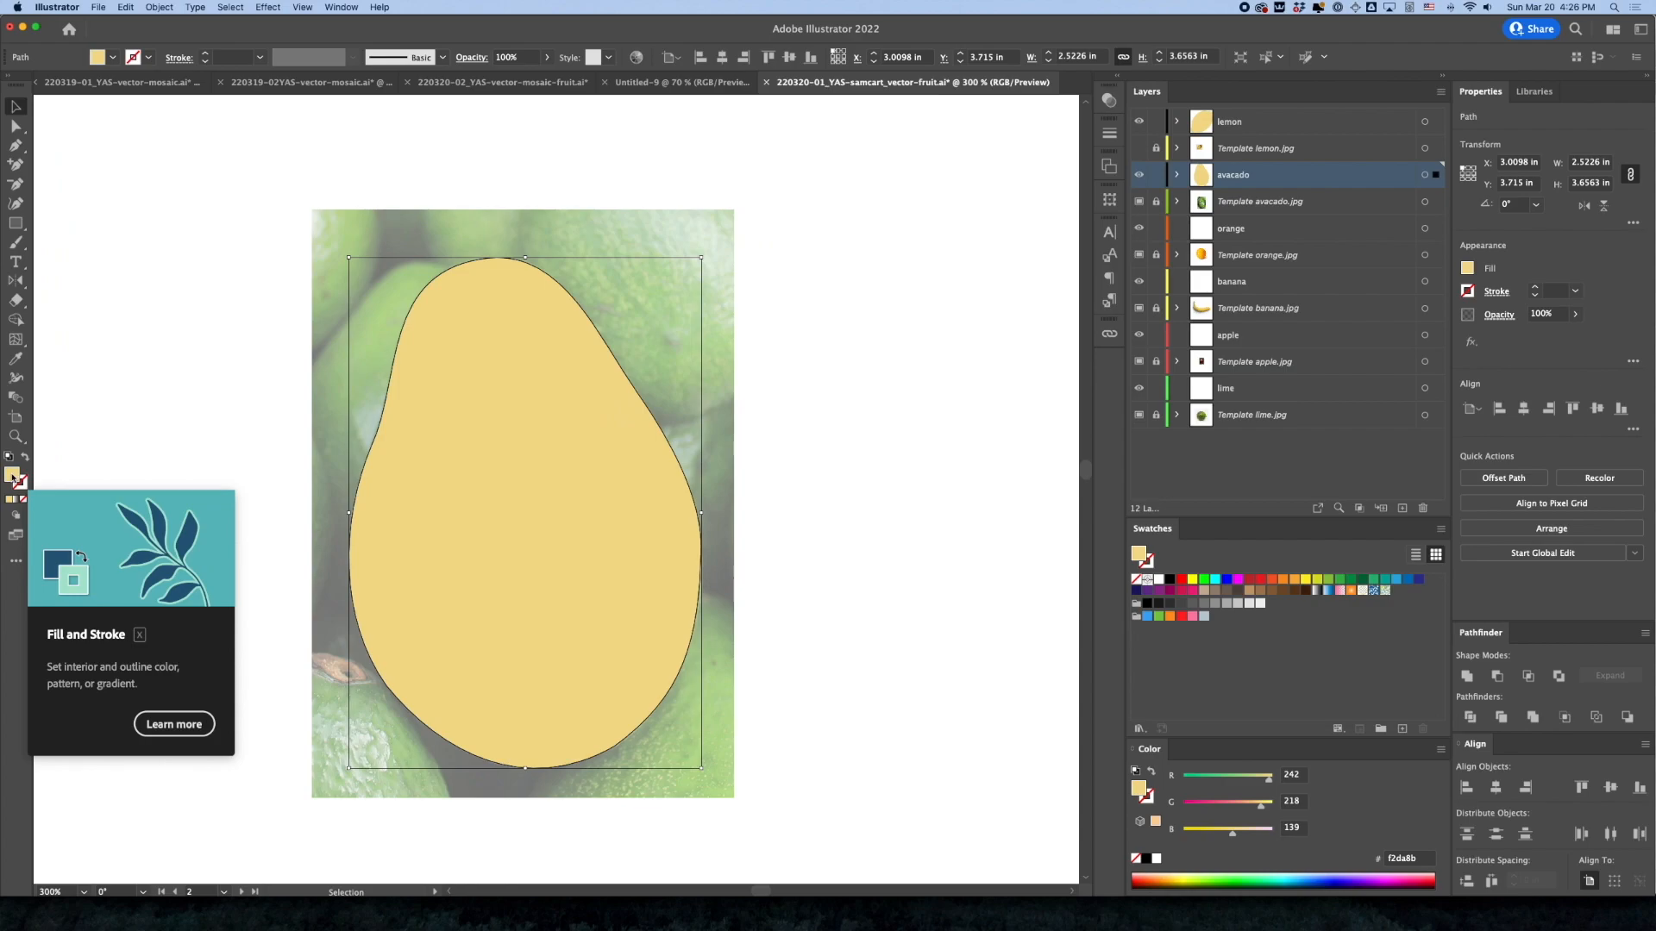
pyautogui.press('/')
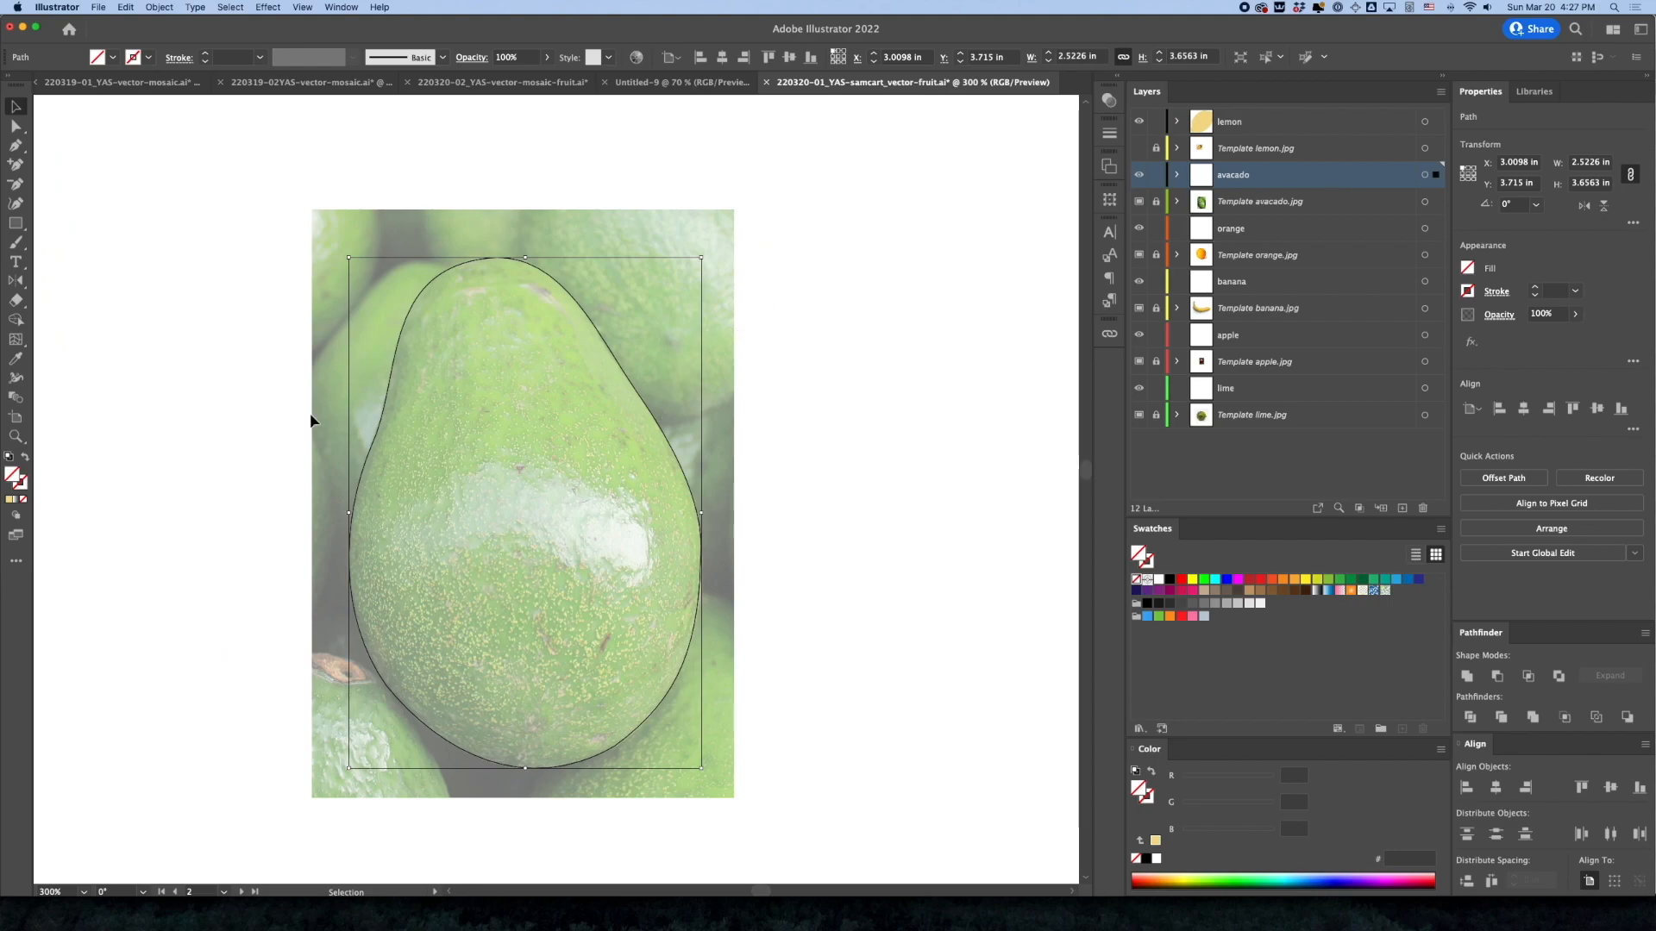
pyautogui.click(20, 362)
pyautogui.click(509, 418)
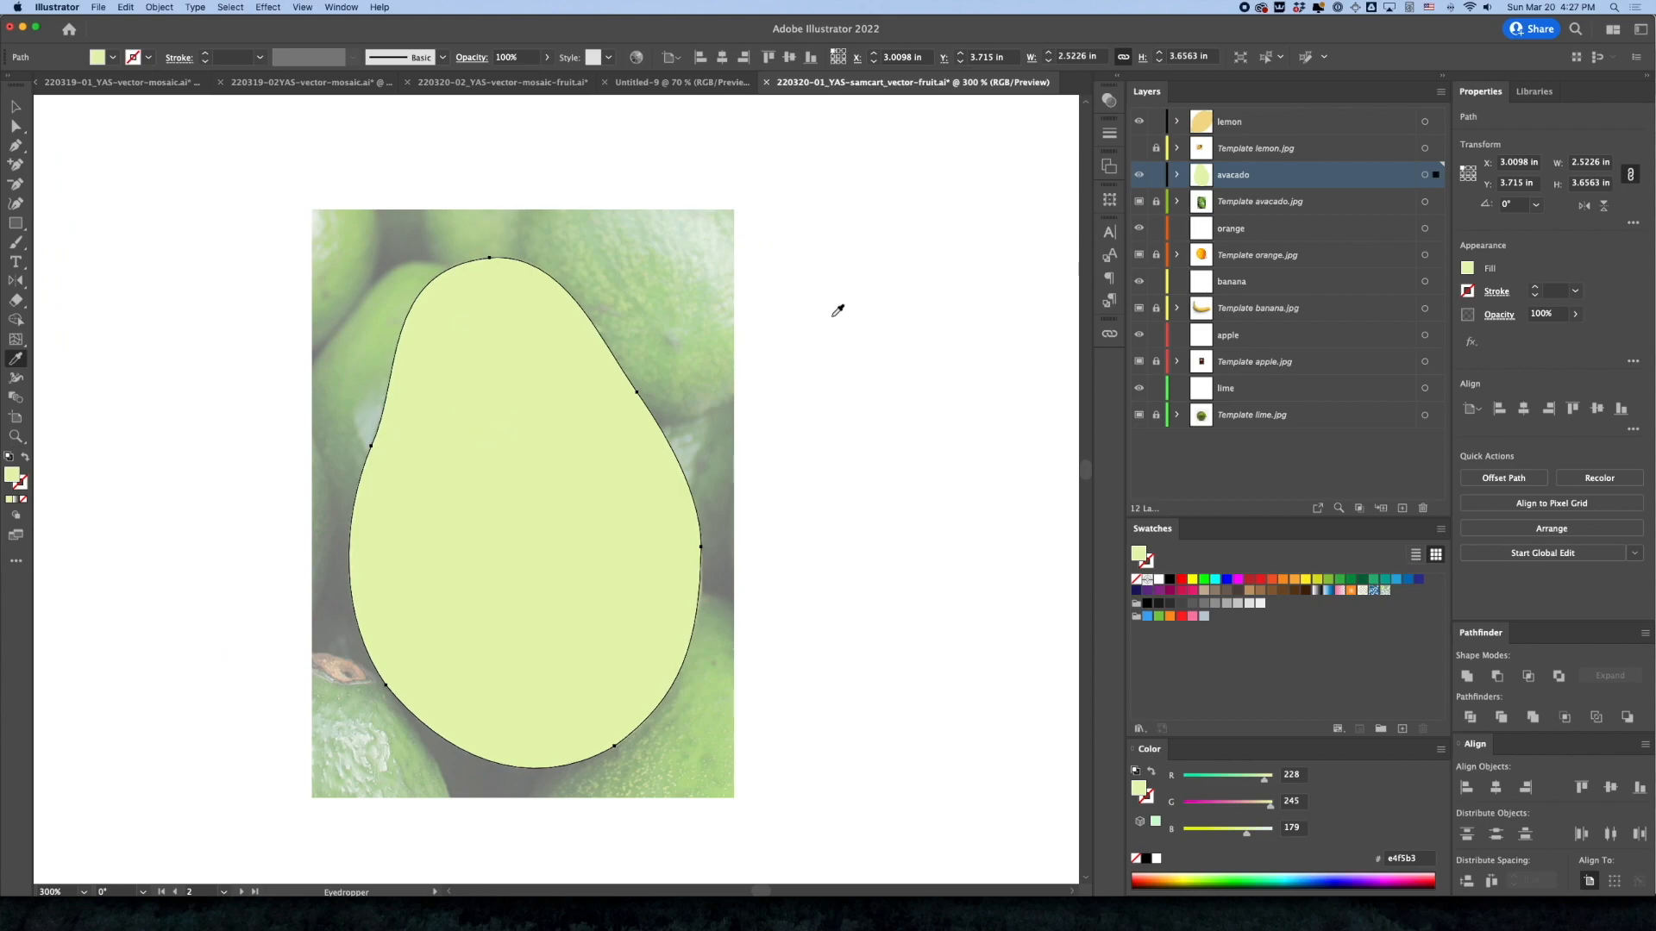
pyautogui.click(691, 361)
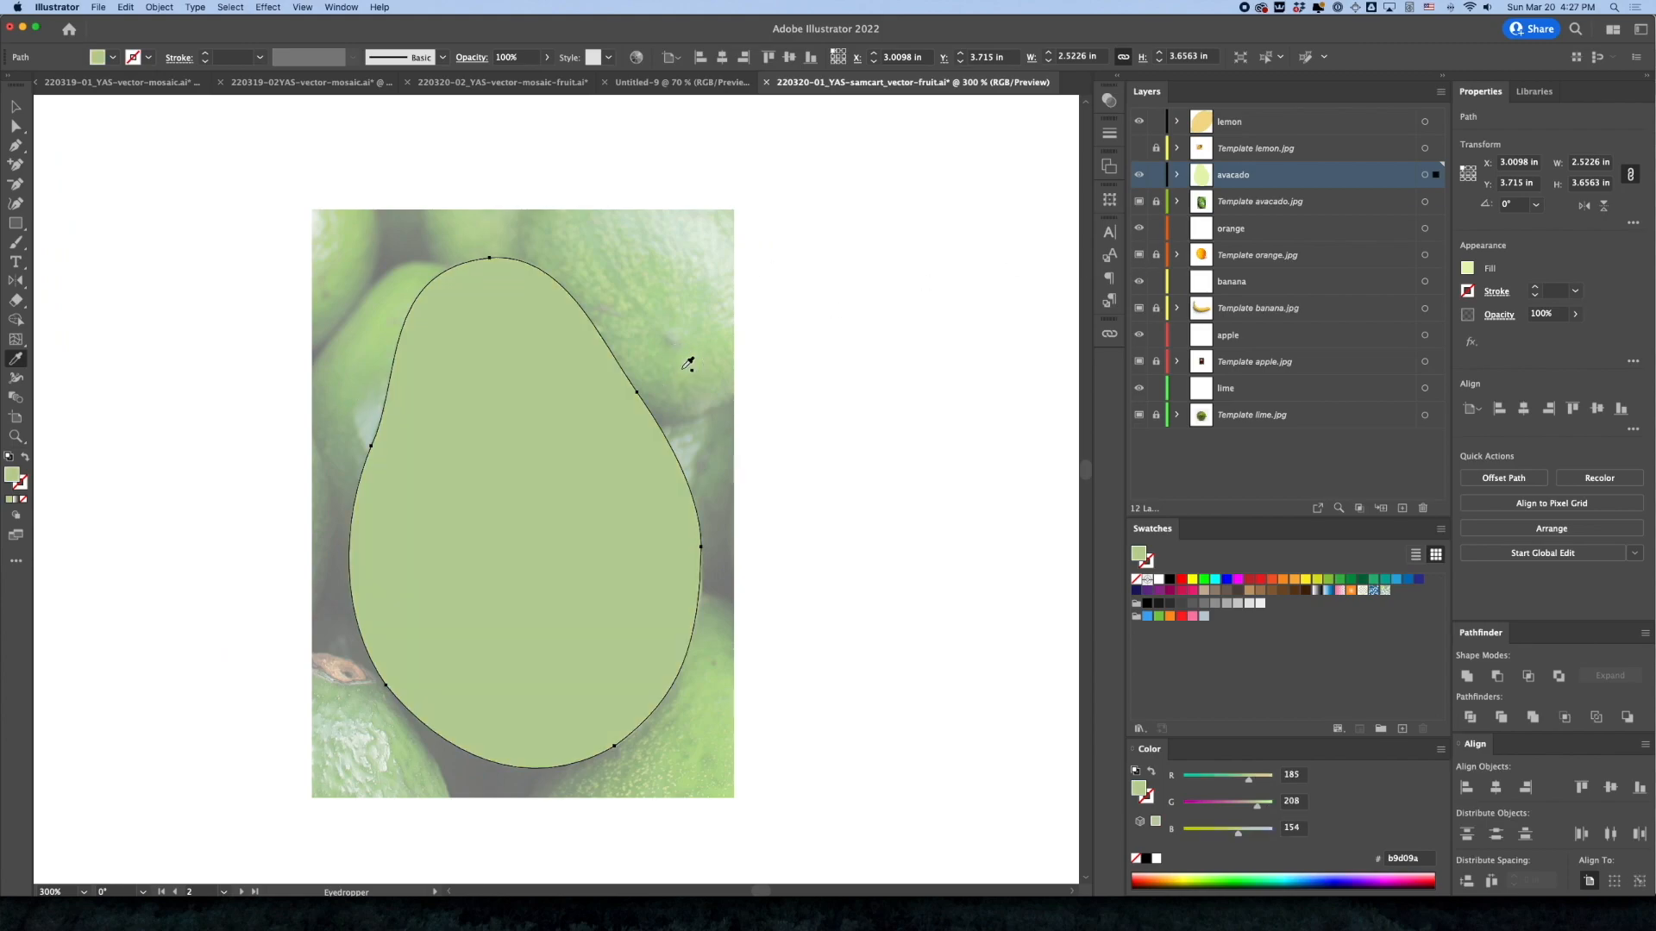
pyautogui.click(688, 370)
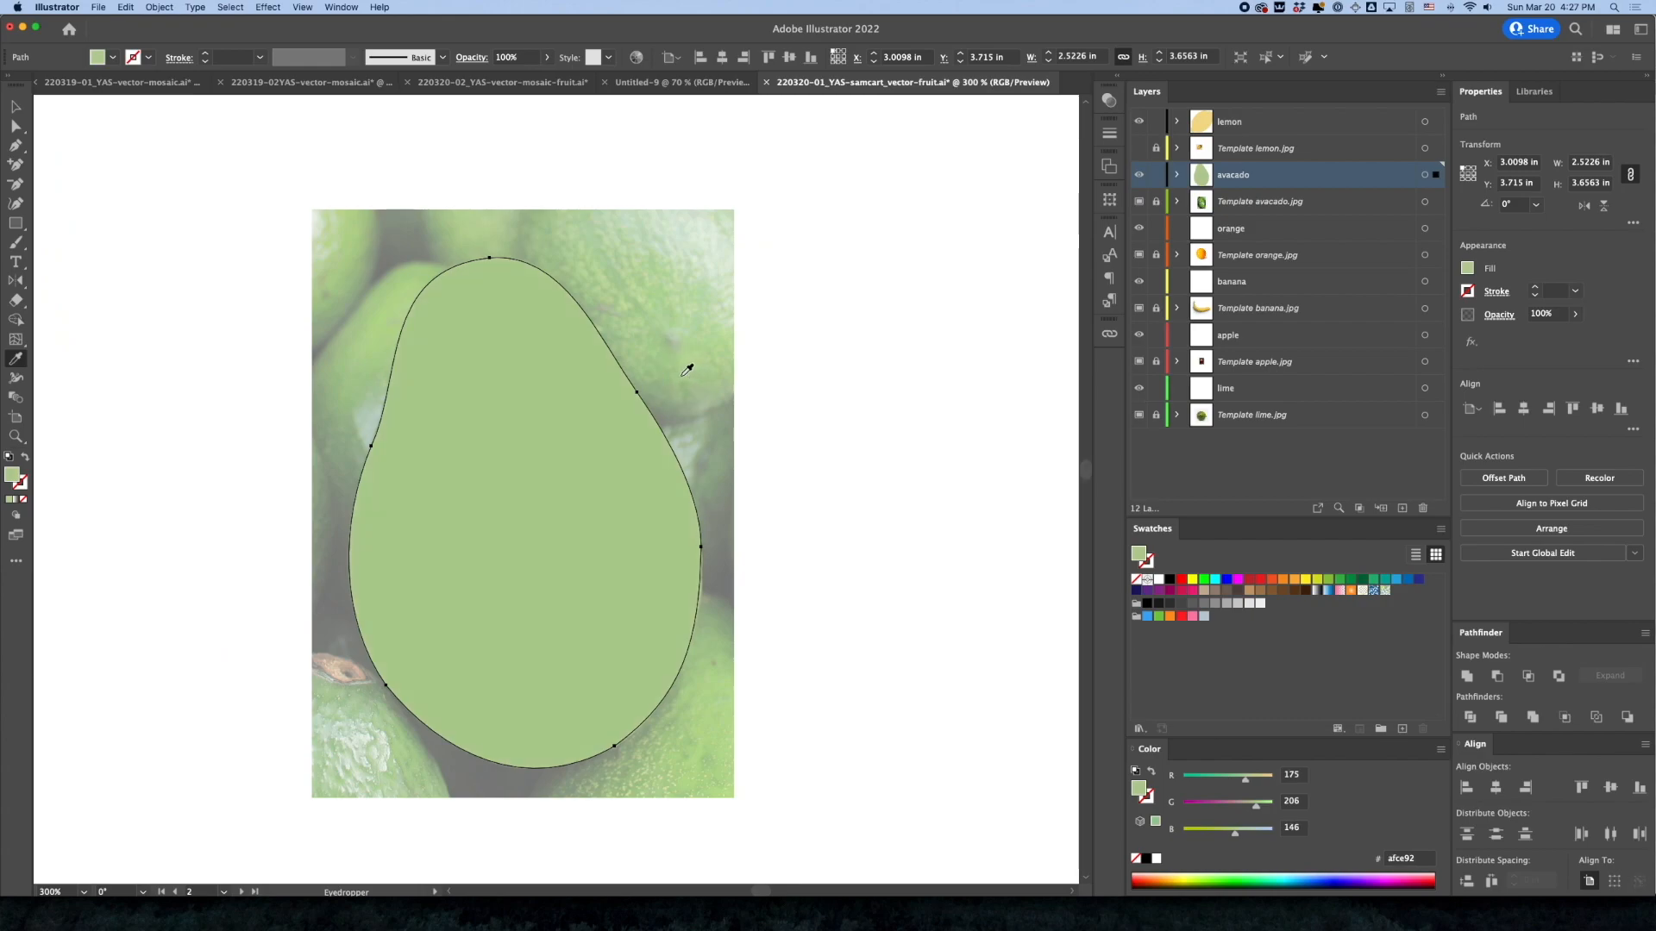
# Hide the Template avacado.jpg layer and save the document
pyautogui.click(1138, 201)
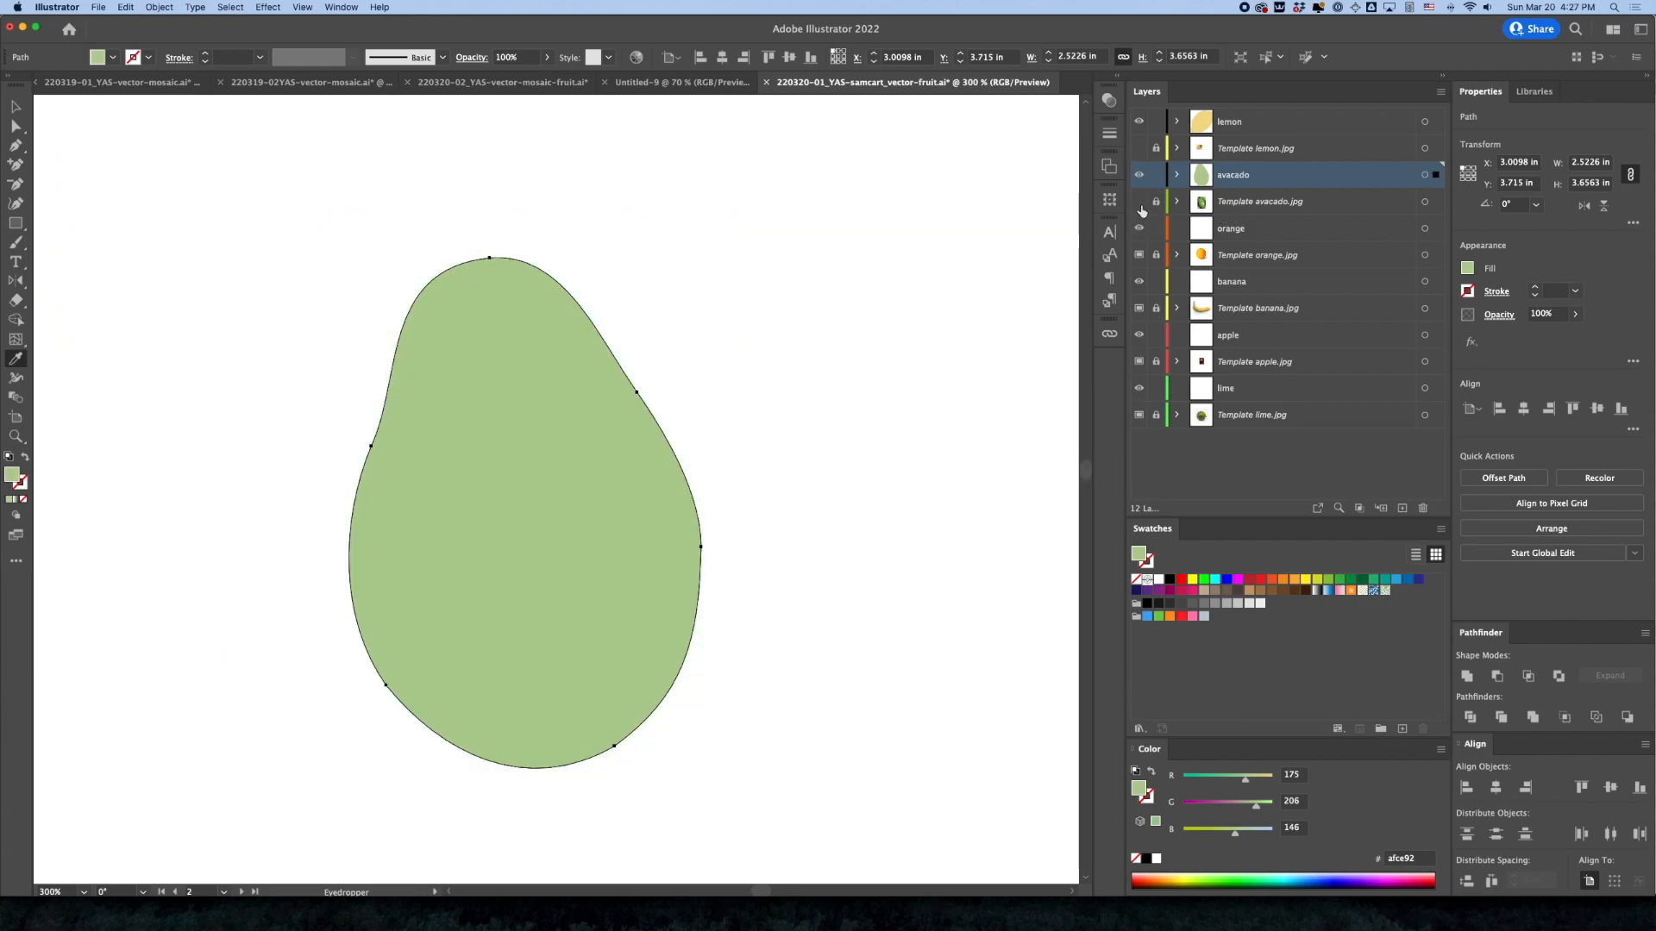
pyautogui.click(13, 109)
pyautogui.click(223, 294)
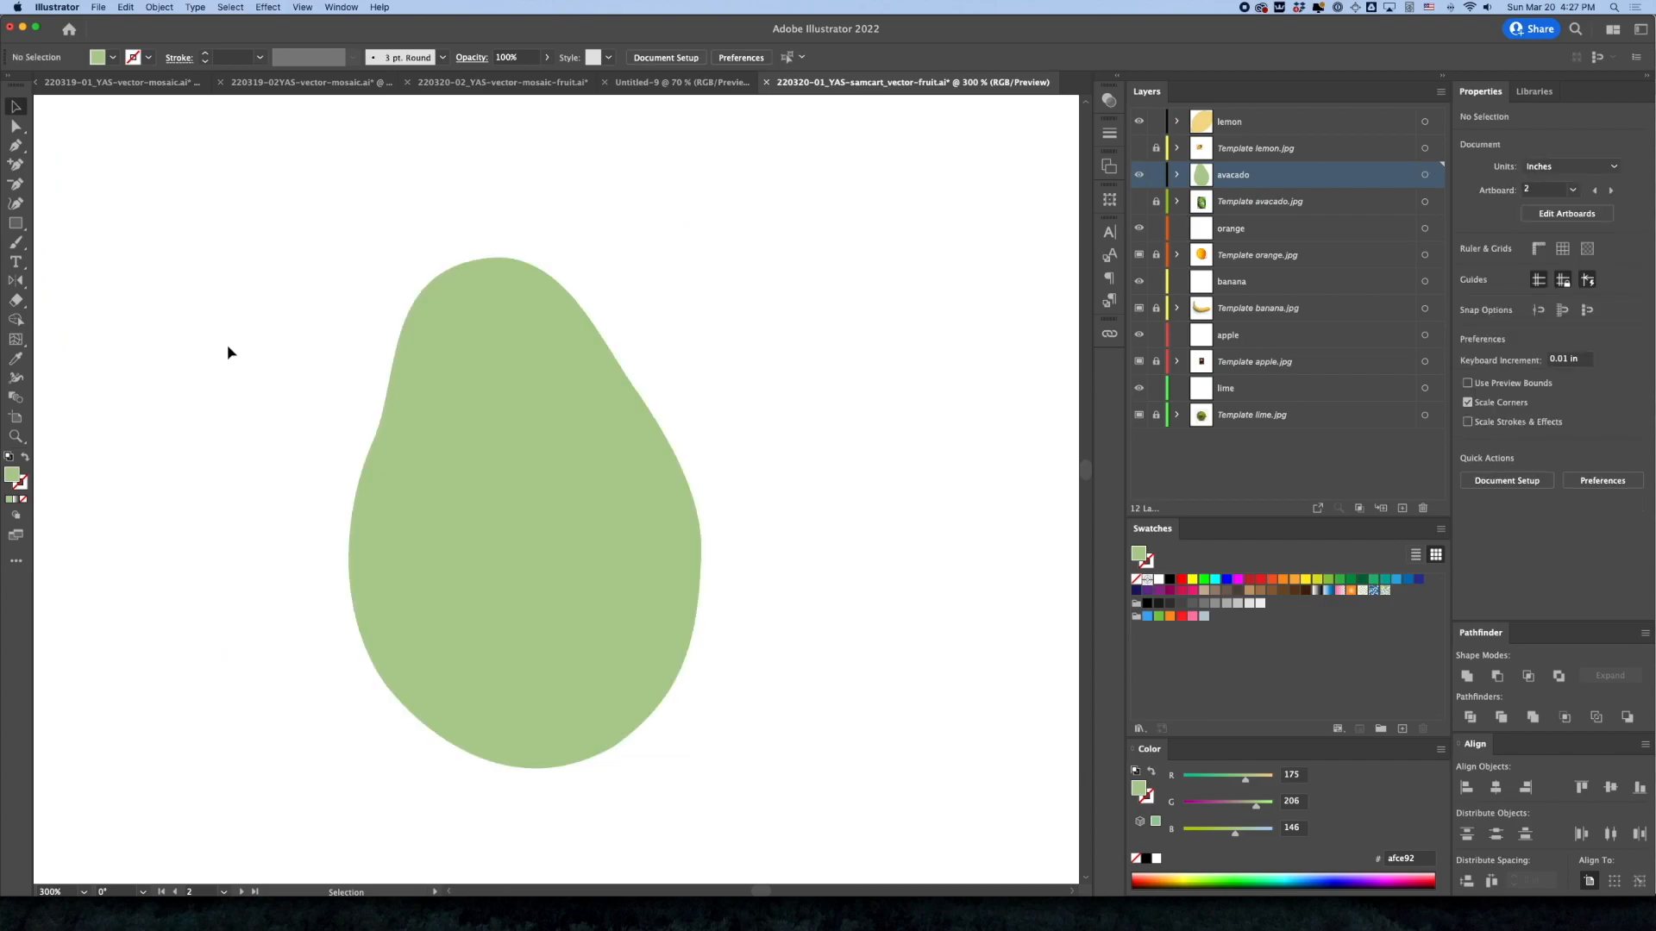
pyautogui.keyDown('alt'); pyautogui.keyDown('super'); pyautogui.click(608, 572); pyautogui.keyUp('super'); pyautogui.keyUp('alt')
pyautogui.keyDown('alt'); pyautogui.keyDown('super'); pyautogui.click(608, 572); pyautogui.keyUp('super'); pyautogui.keyUp('alt')
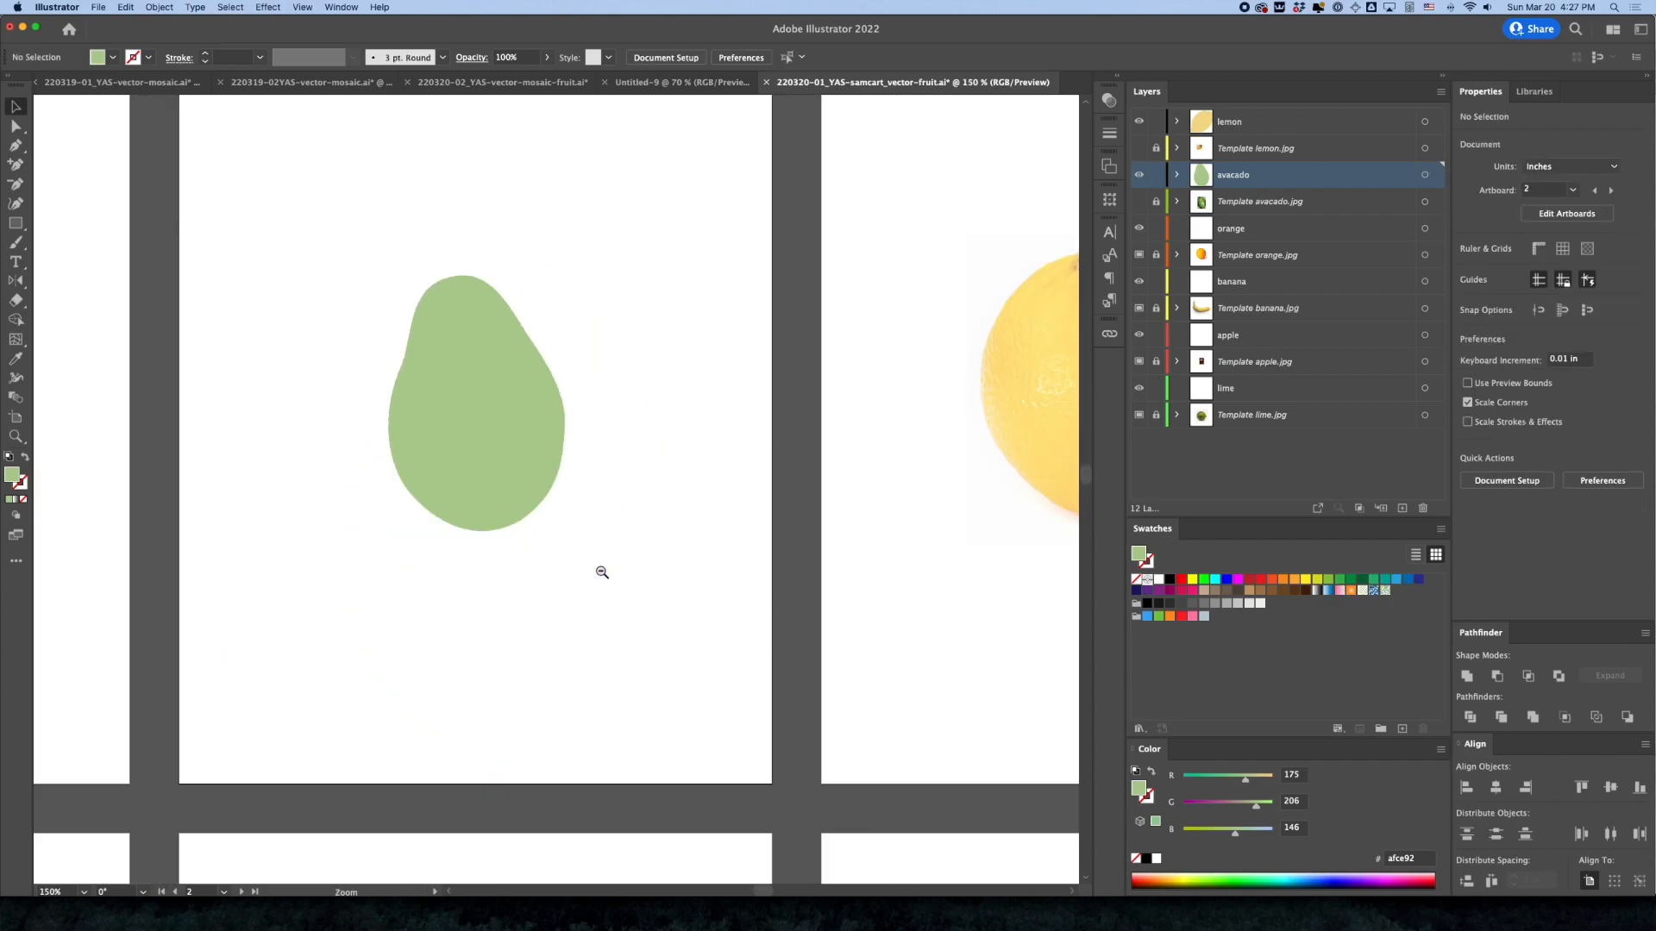
pyautogui.keyDown('alt'); pyautogui.keyDown('super'); pyautogui.click(606, 571); pyautogui.keyUp('super'); pyautogui.keyUp('alt')
pyautogui.keyDown('alt'); pyautogui.keyDown('super'); pyautogui.click(477, 555); pyautogui.keyUp('super'); pyautogui.keyUp('alt')
pyautogui.moveTo(457, 552); pyautogui.dragTo(540, 551)
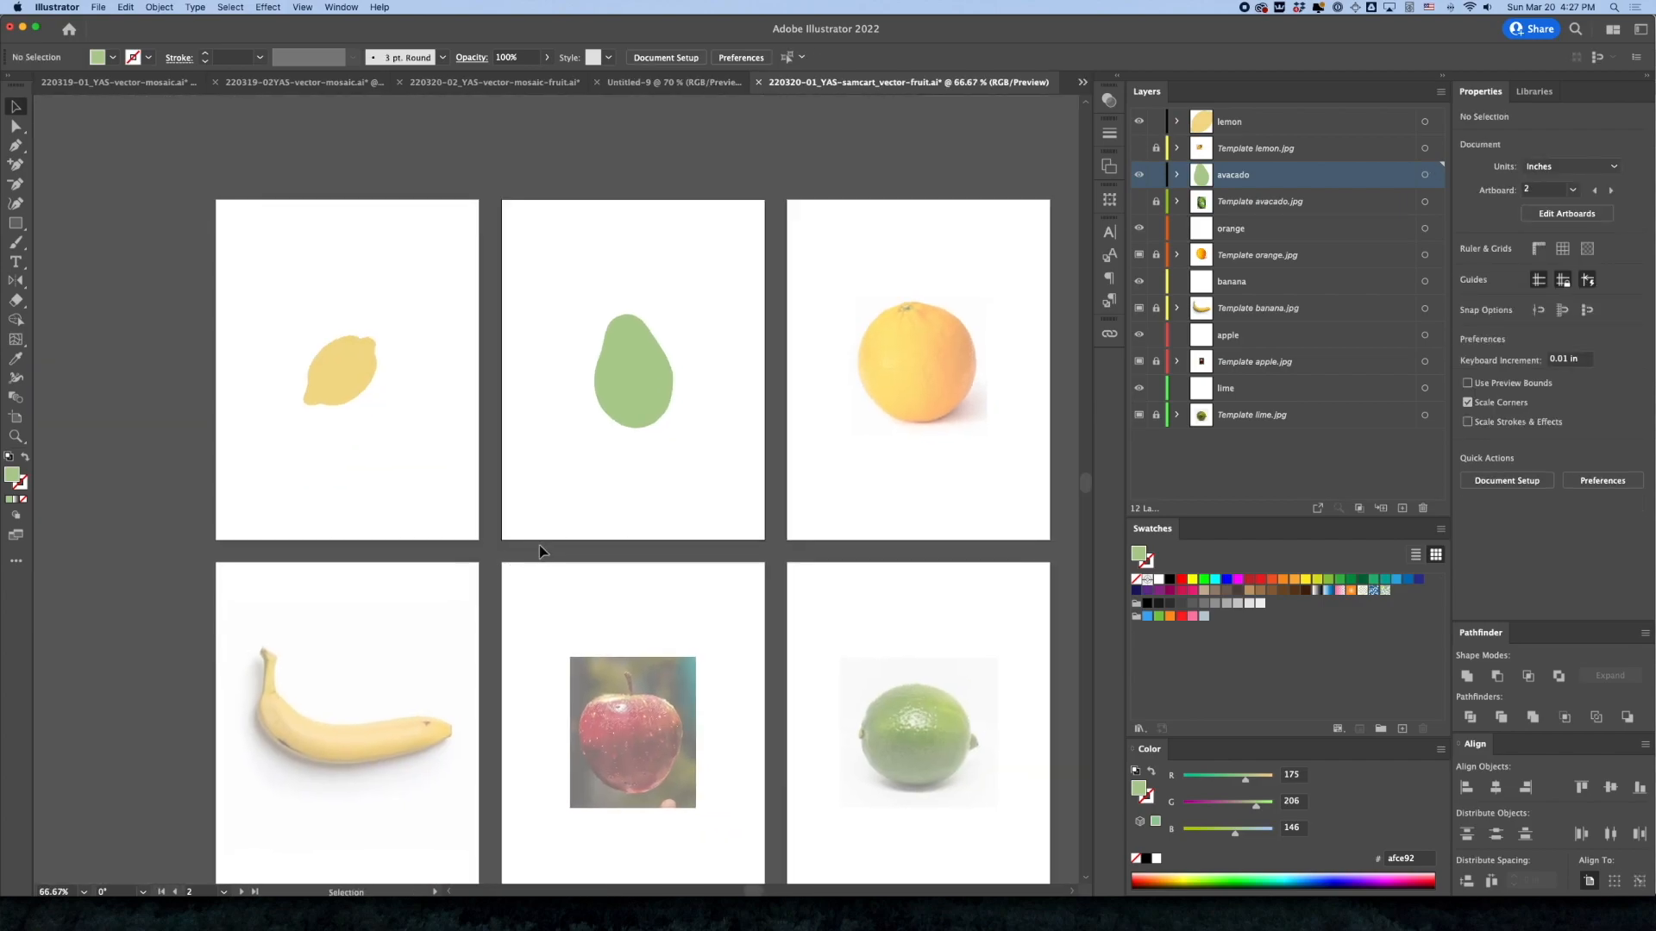
pyautogui.press('super+s')
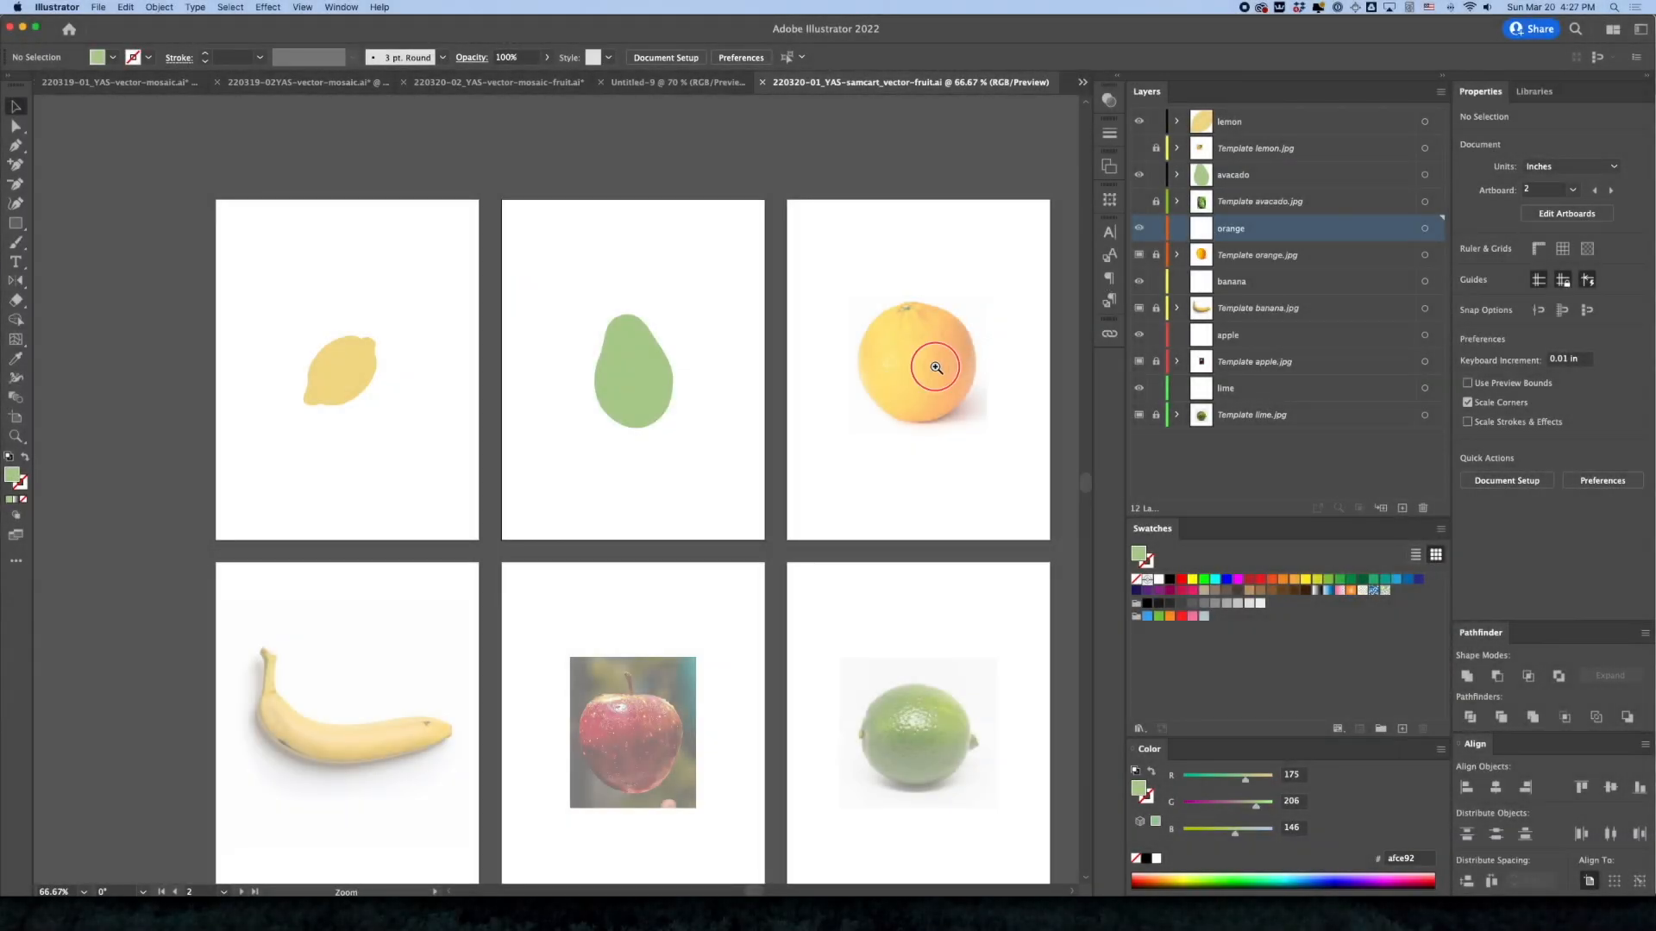
# Start a Pen outline on the orange layer from the orange's left edge around its bottom to the lower-right edge, with no fill
pyautogui.click(934, 381)
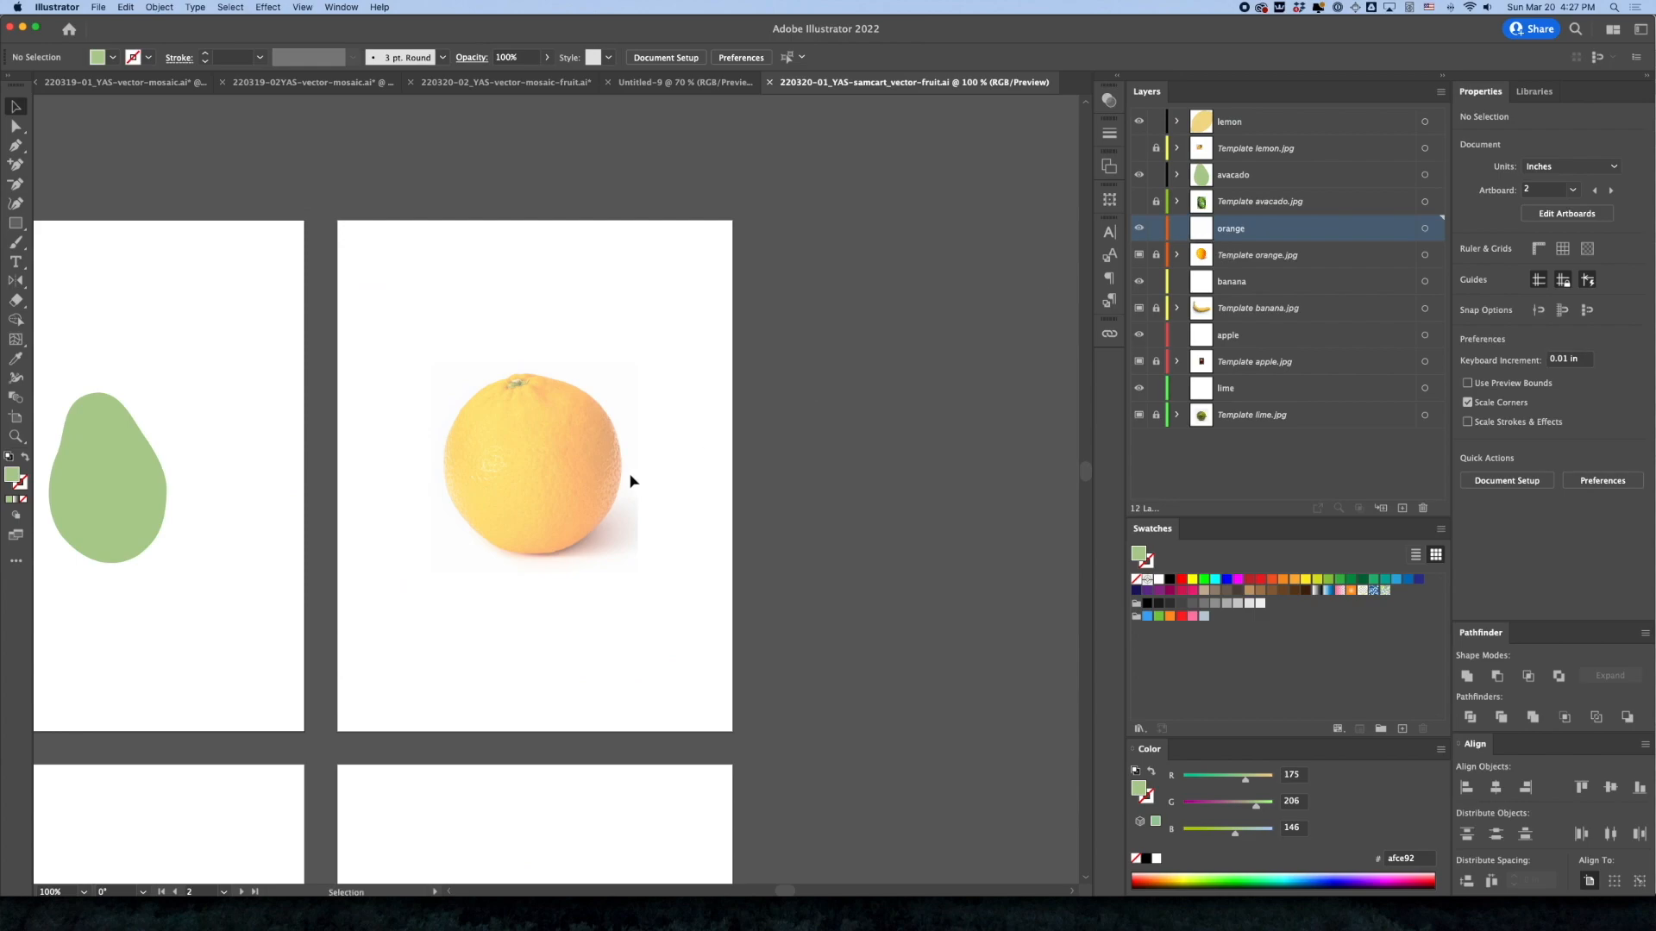
pyautogui.keyDown('super'); pyautogui.click(570, 491); pyautogui.keyUp('super')
pyautogui.keyDown('super'); pyautogui.click(565, 494); pyautogui.keyUp('super')
pyautogui.moveTo(530, 500); pyautogui.dragTo(643, 499)
pyautogui.press('p')
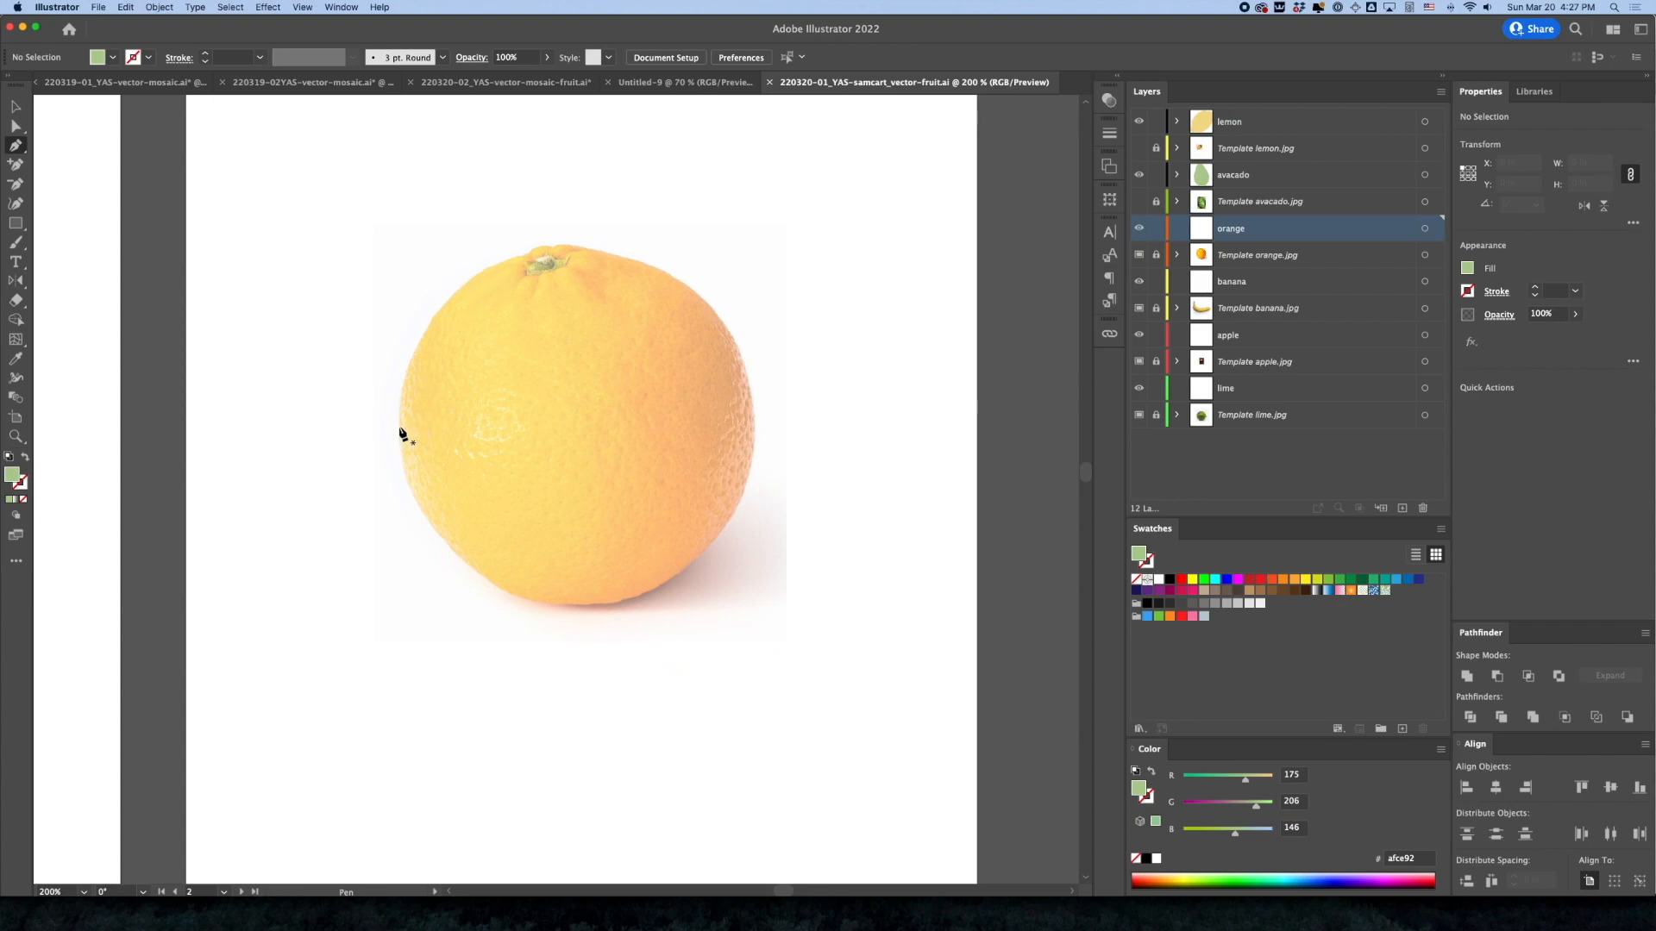
pyautogui.keyDown('super'); pyautogui.click(580, 492); pyautogui.keyUp('super')
pyautogui.click(277, 444)
pyautogui.moveTo(418, 634); pyautogui.dragTo(534, 700)
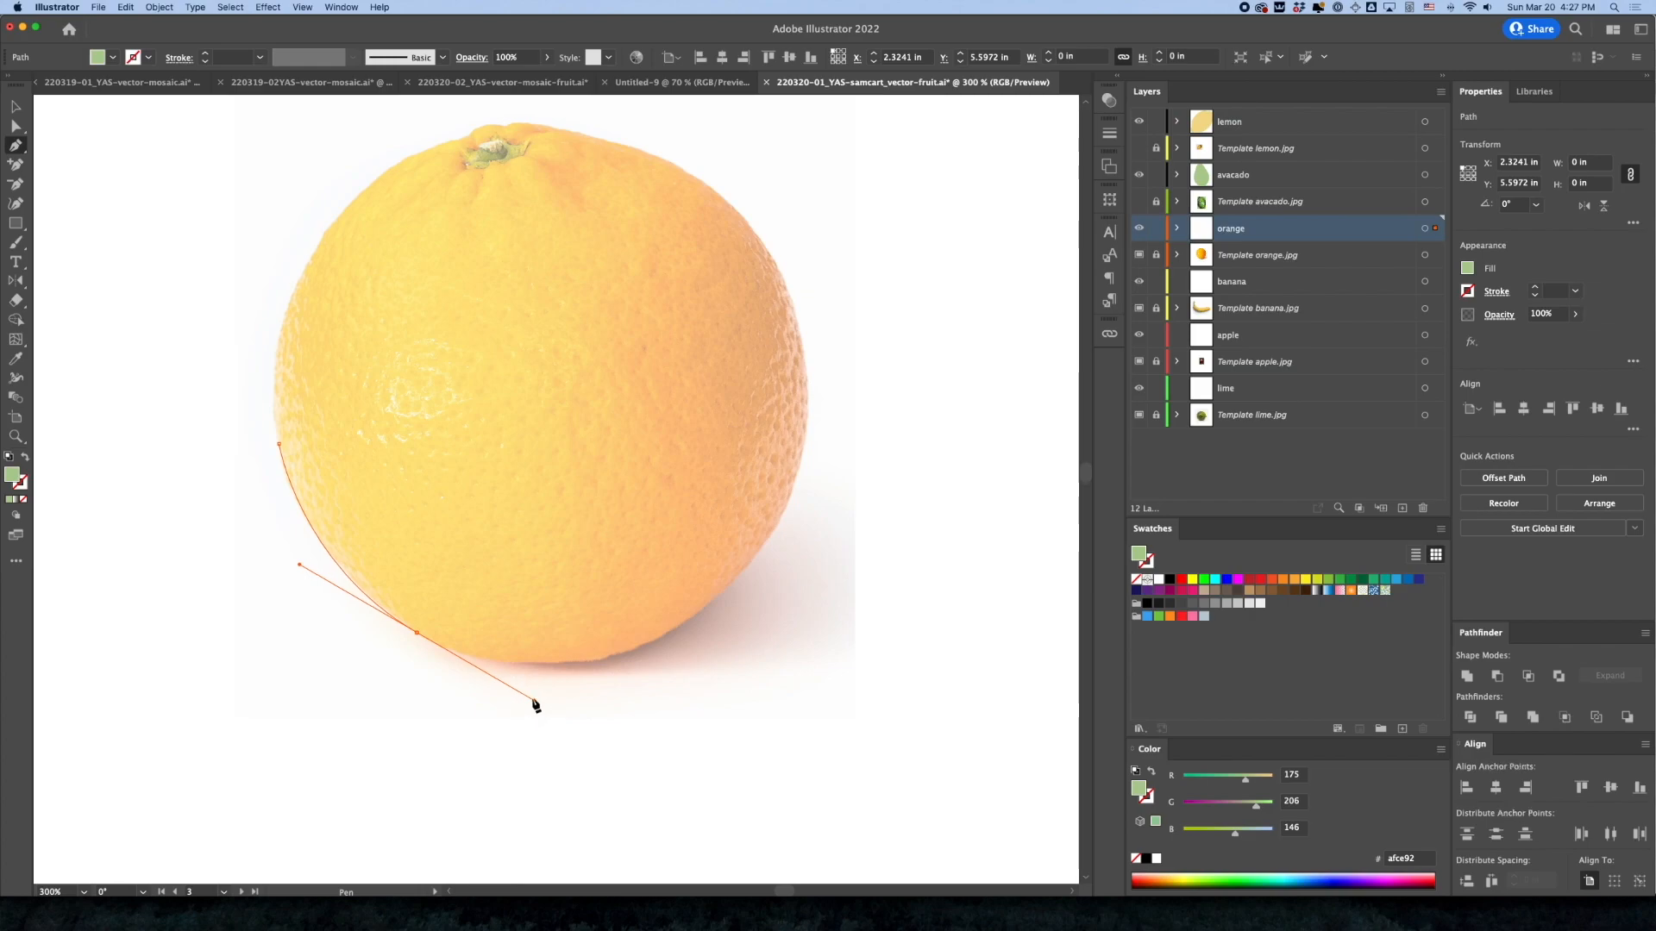
pyautogui.moveTo(677, 628); pyautogui.dragTo(713, 609)
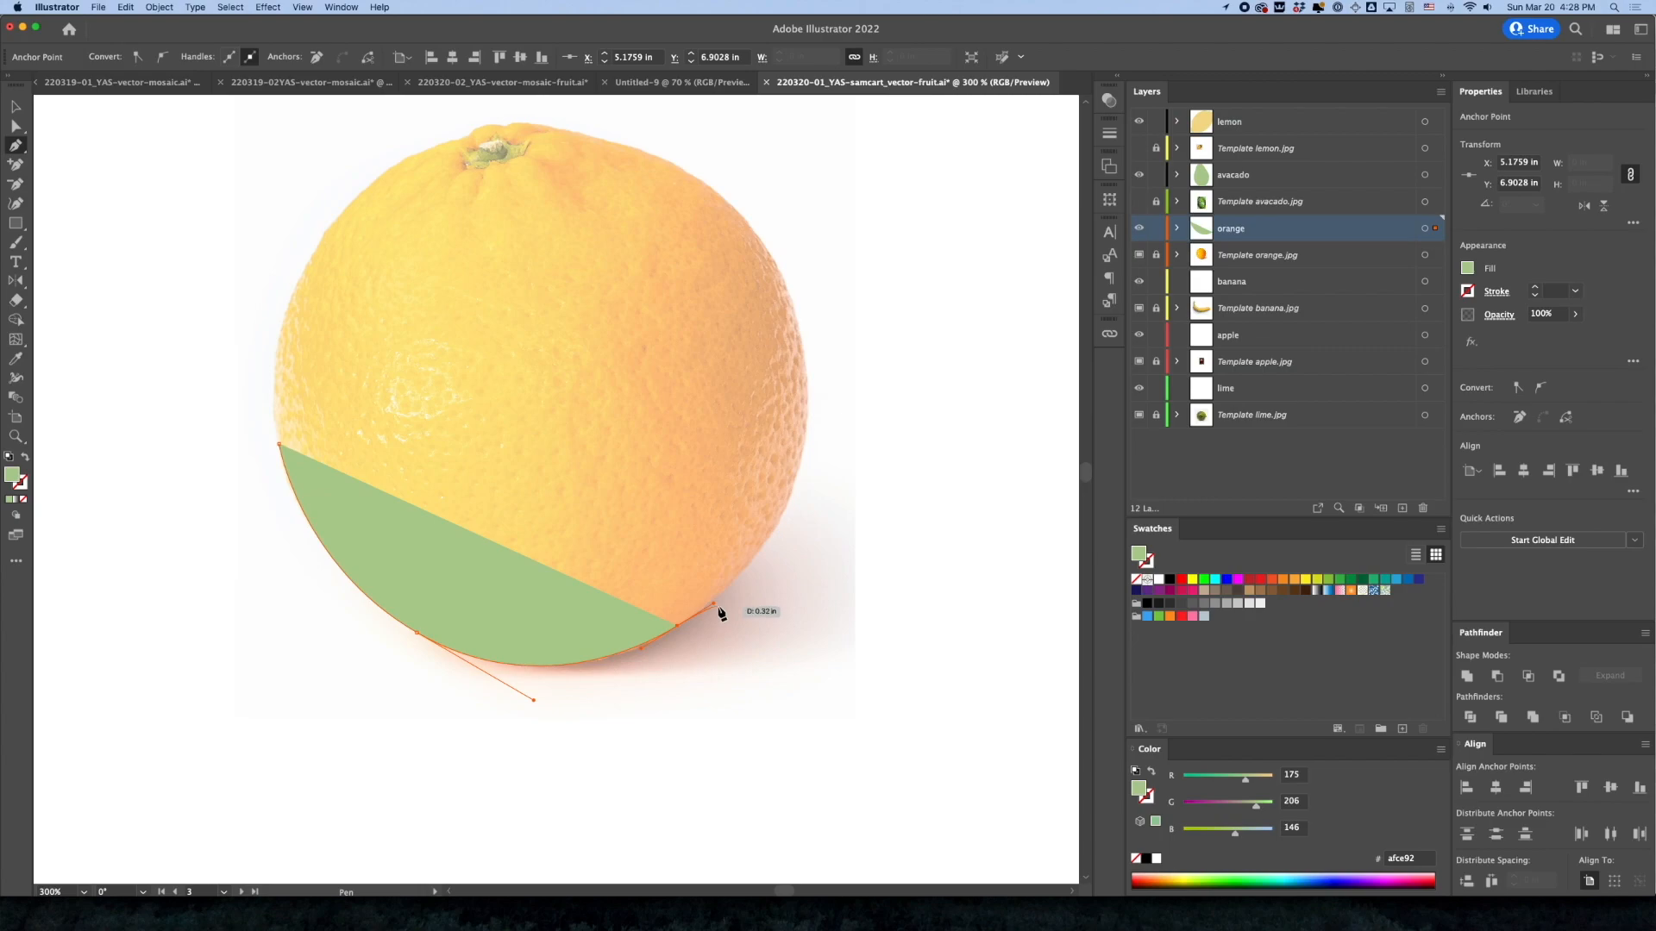
pyautogui.press('/')
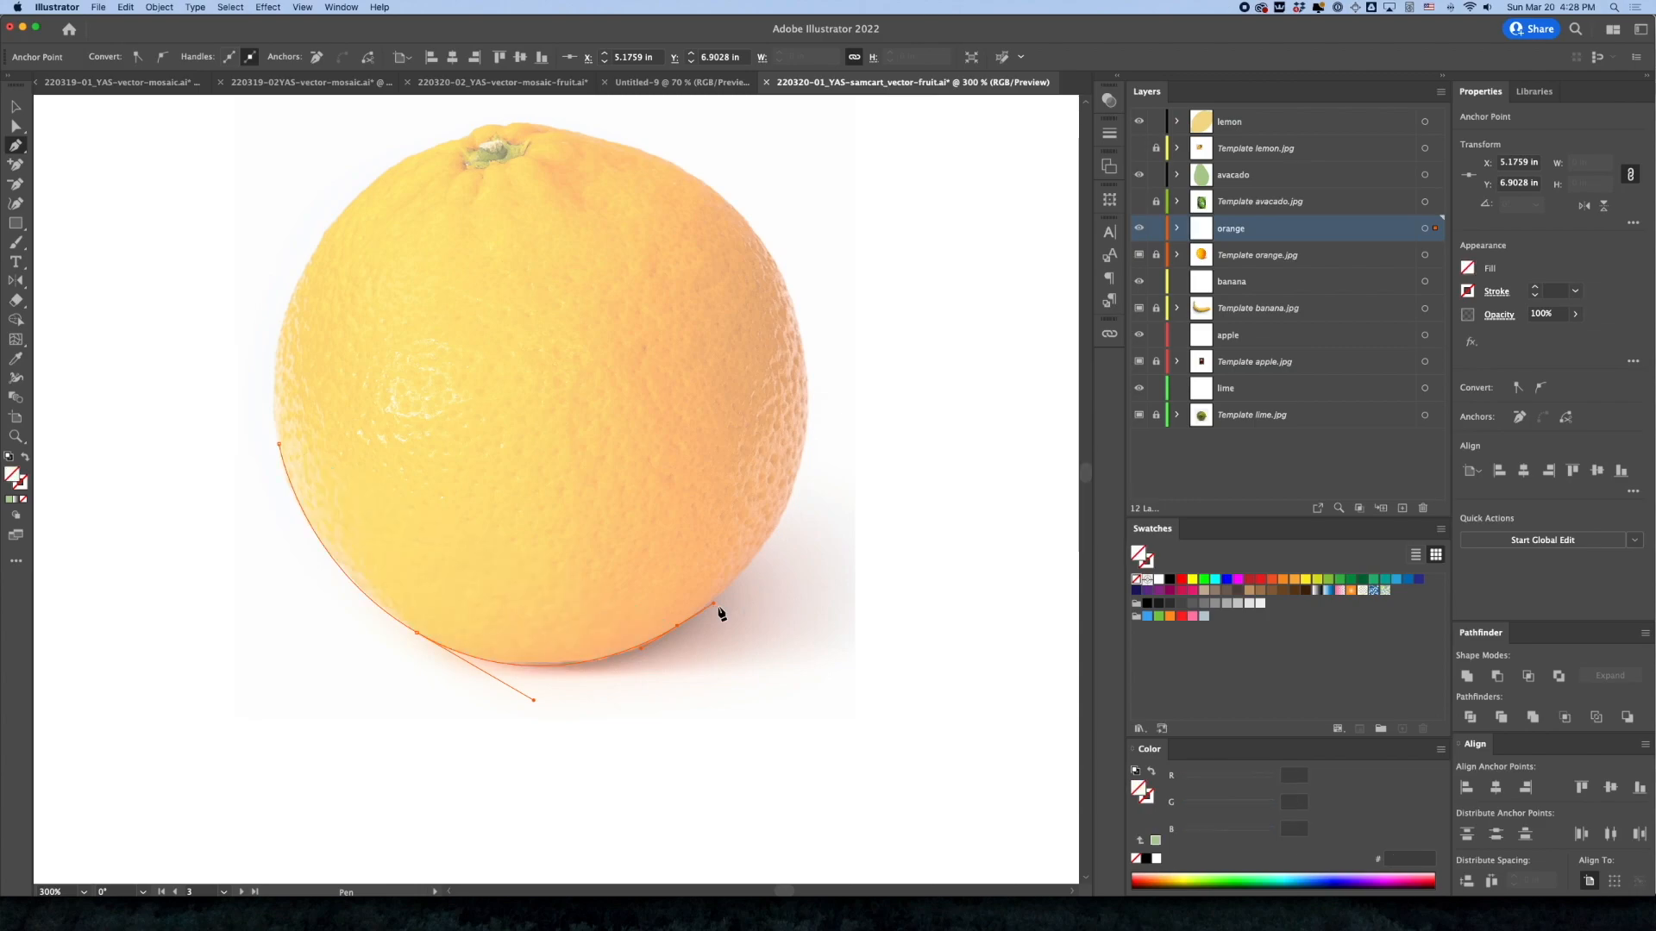
# Set the orange layer's color to Black in its layer options
pyautogui.moveTo(721, 613); pyautogui.dragTo(1266, 238)
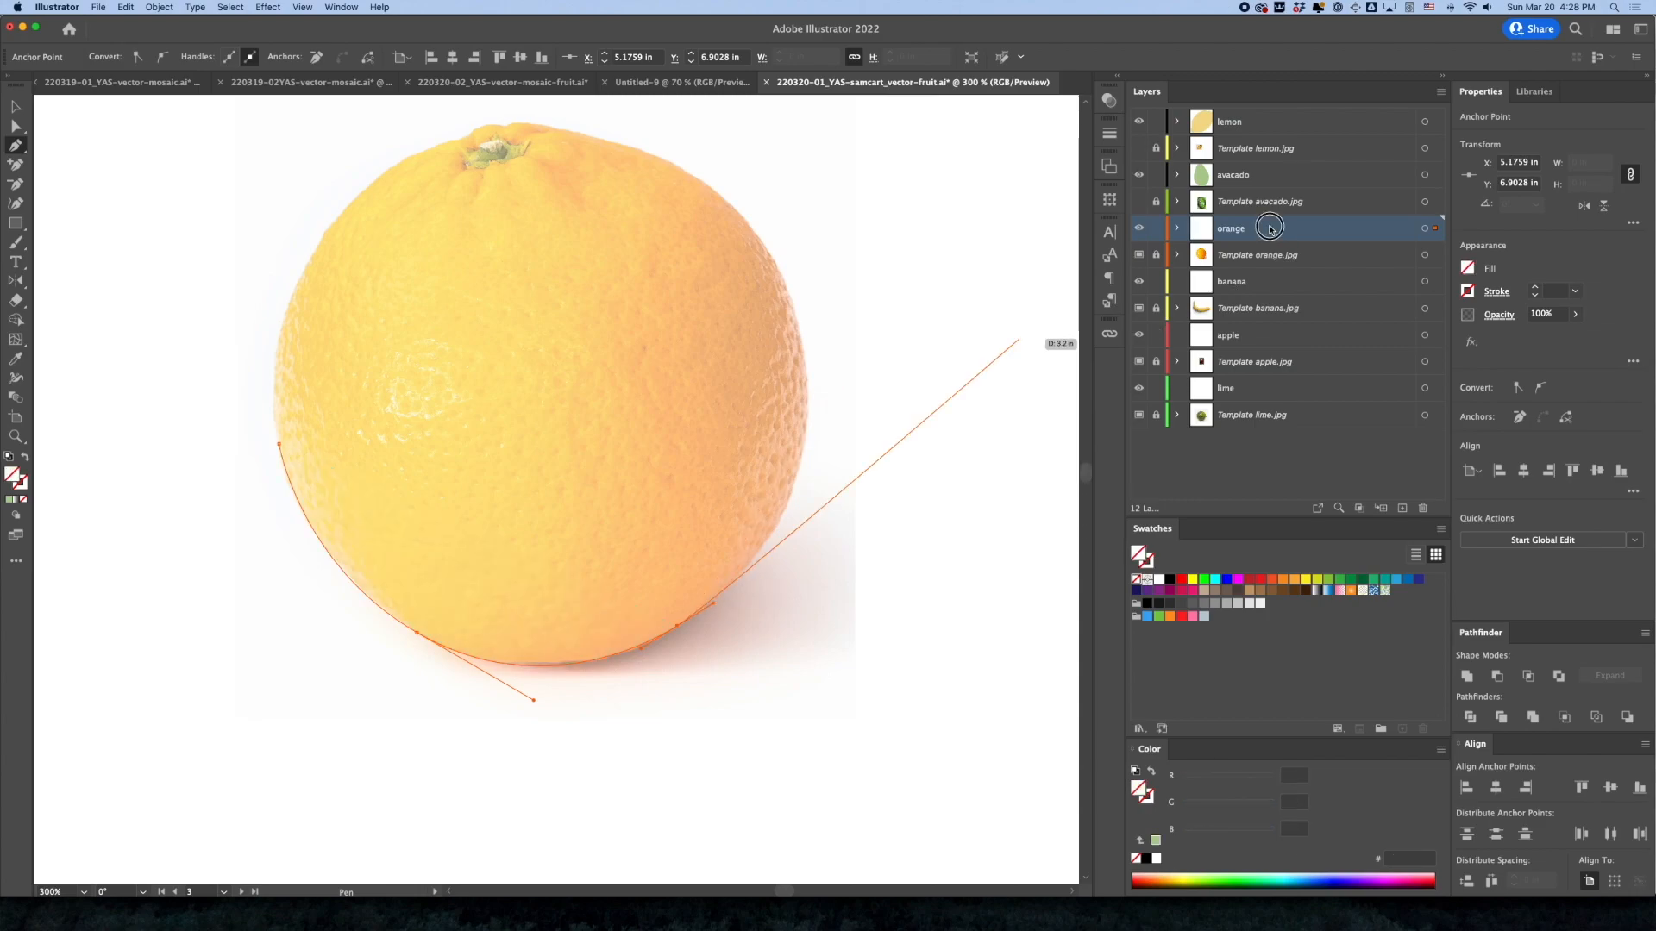
pyautogui.doubleClick(1270, 228)
pyautogui.click(811, 437)
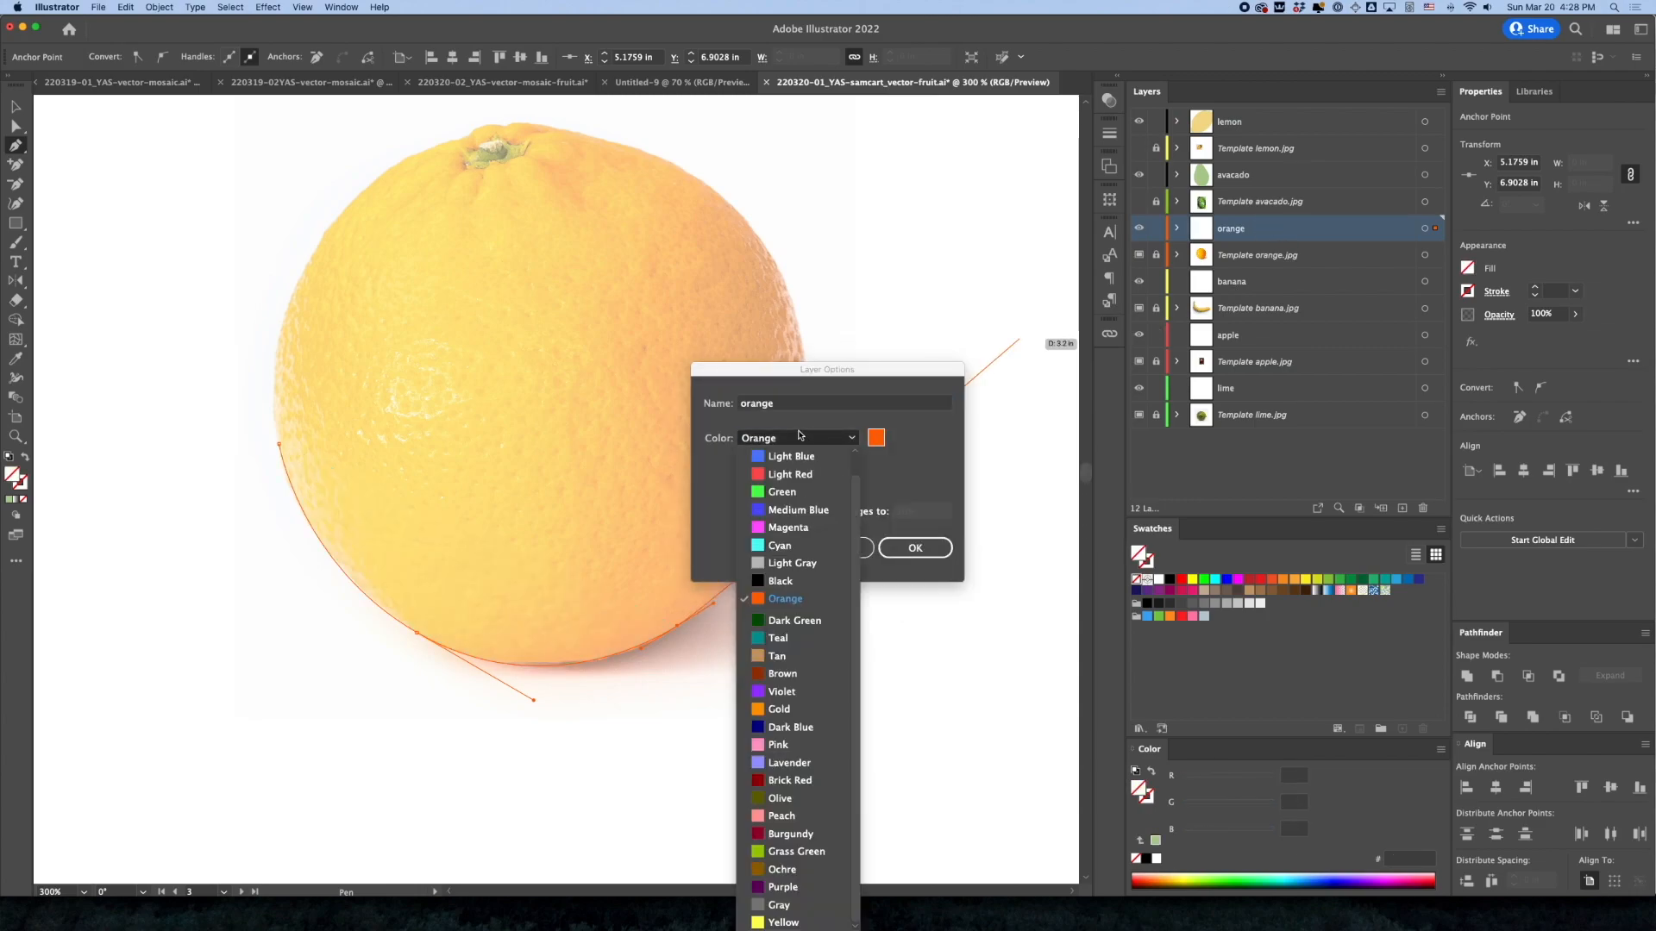
pyautogui.click(796, 582)
pyautogui.click(915, 547)
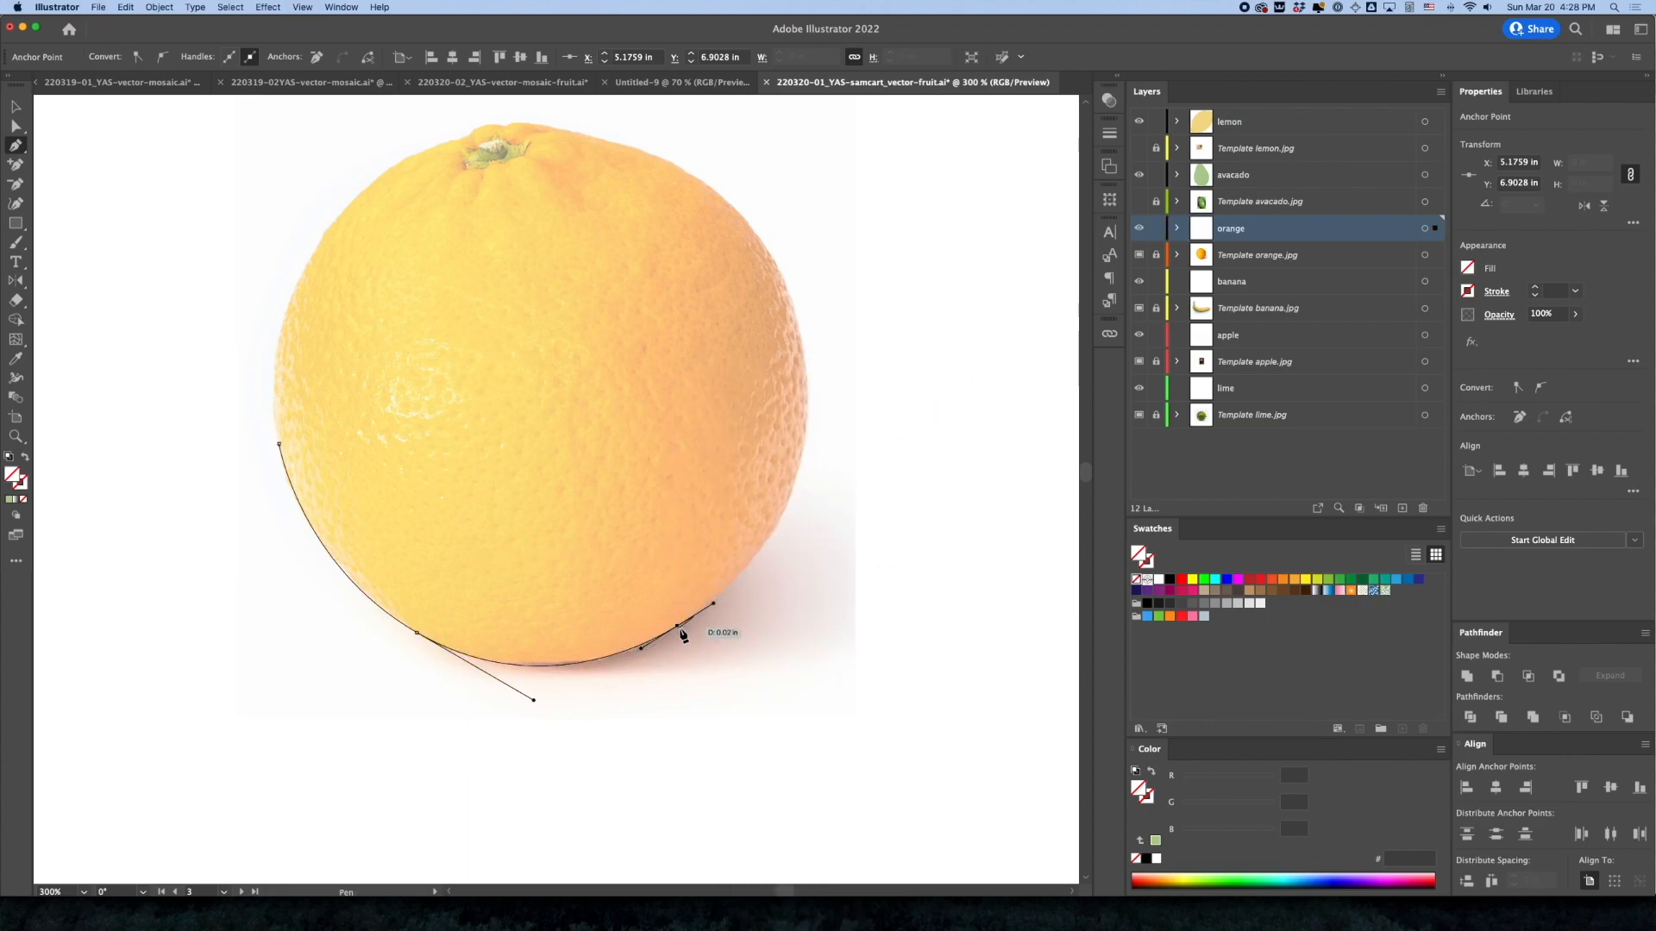
# In Outline mode, continue the Pen outline with curved anchors up the orange's right edge toward the stem
pyautogui.press('super')
pyautogui.press('super+y')
pyautogui.moveTo(808, 401); pyautogui.dragTo(808, 276)
pyautogui.moveTo(725, 313); pyautogui.dragTo(837, 500)
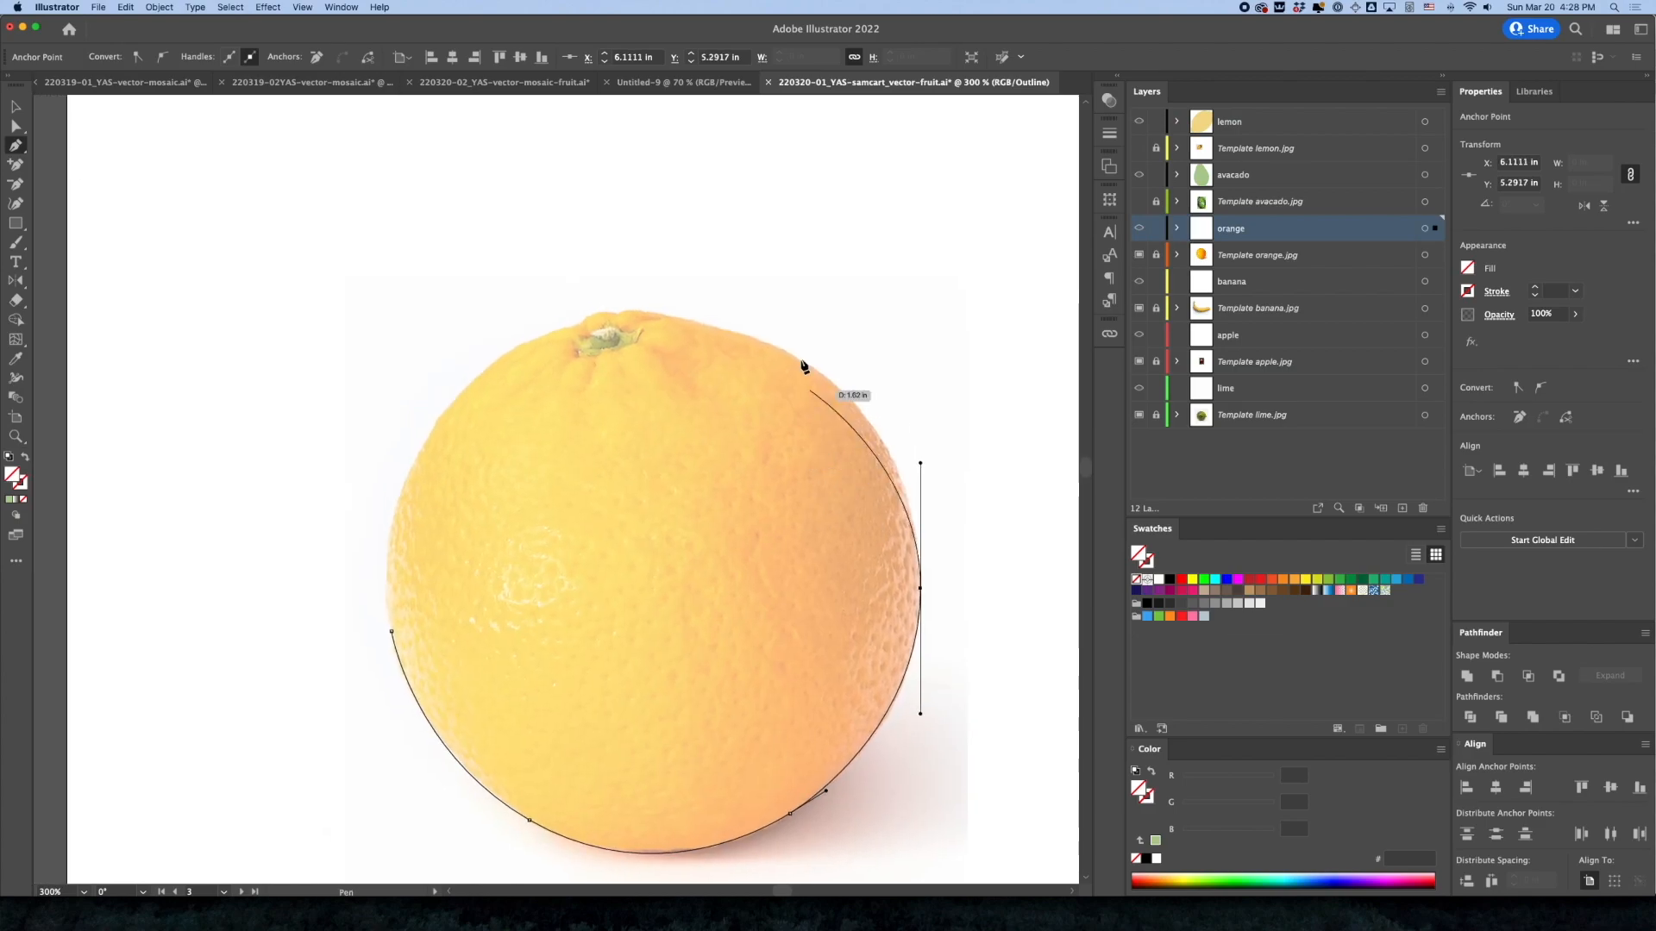
pyautogui.moveTo(795, 355); pyautogui.dragTo(738, 327)
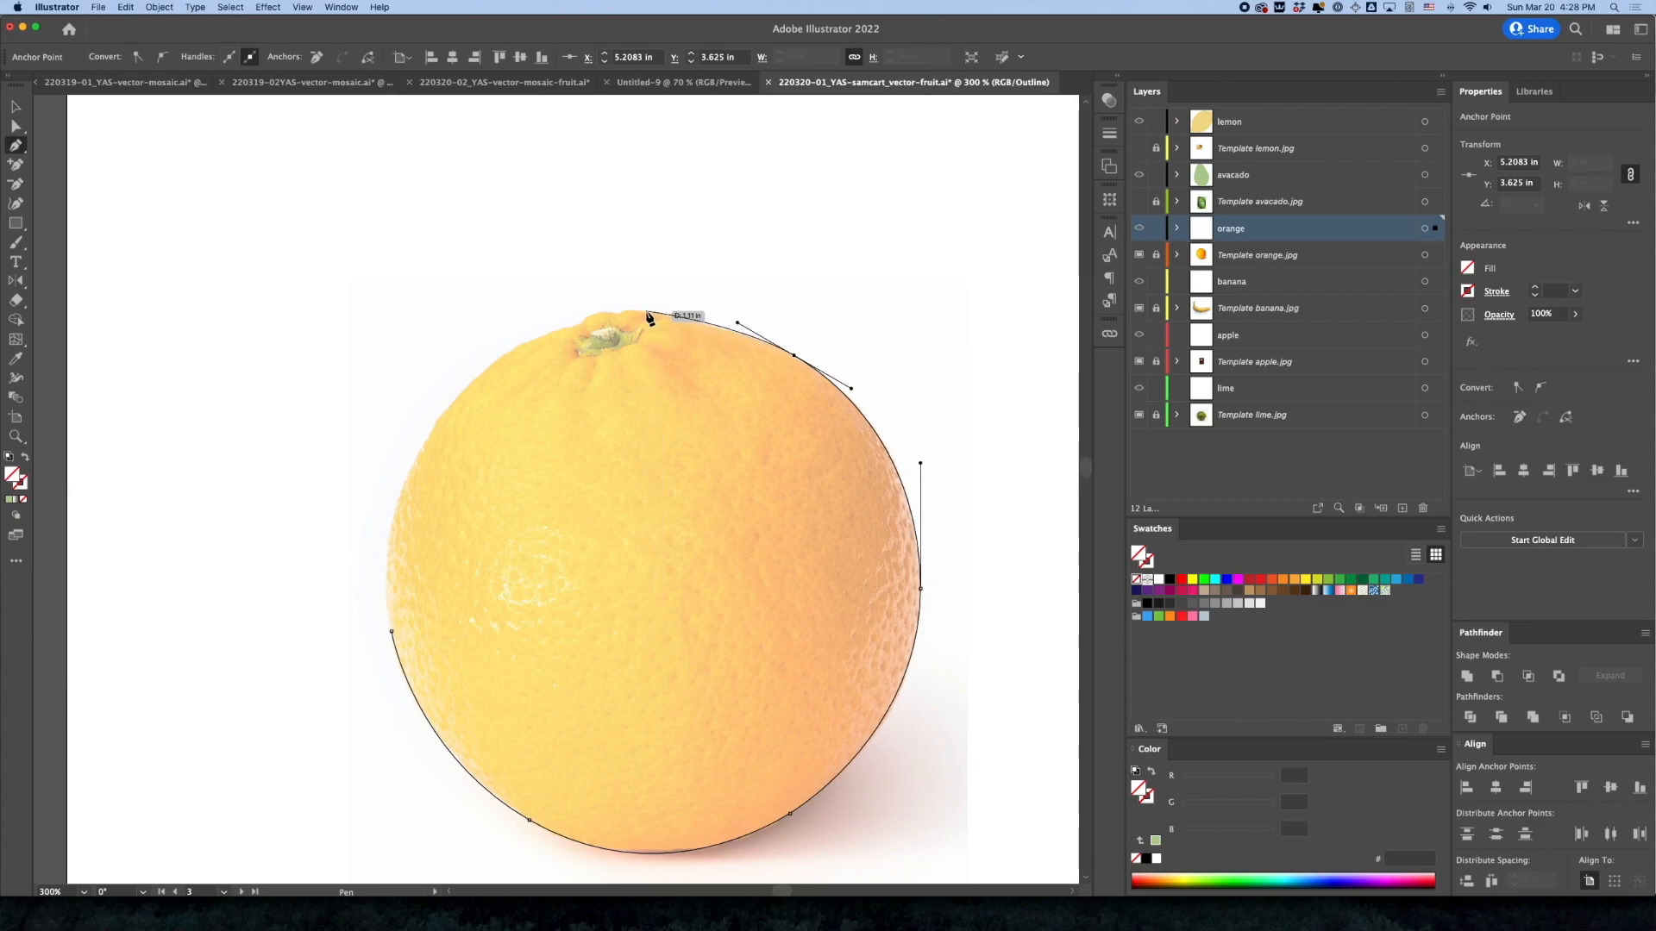
pyautogui.press('super+z')
pyautogui.click(846, 393)
pyautogui.moveTo(688, 320); pyautogui.dragTo(595, 309)
pyautogui.click(688, 320)
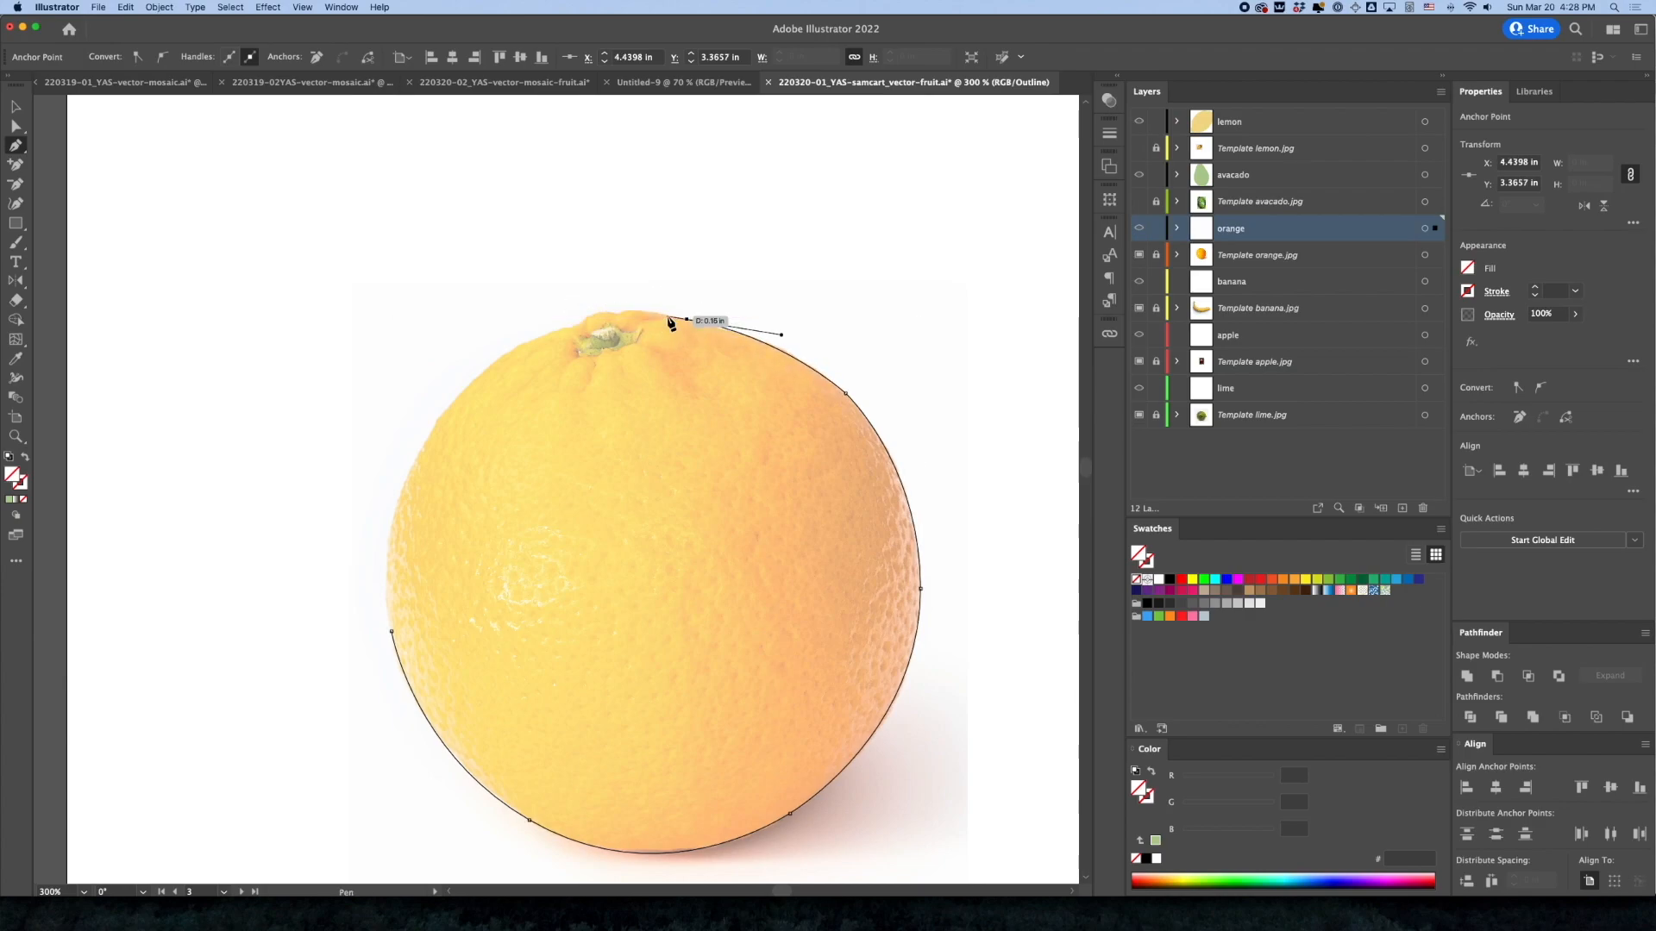
# Trace over the bumps at the orange's stem and down its left edge, closing the path at the starting anchor
pyautogui.click(627, 311)
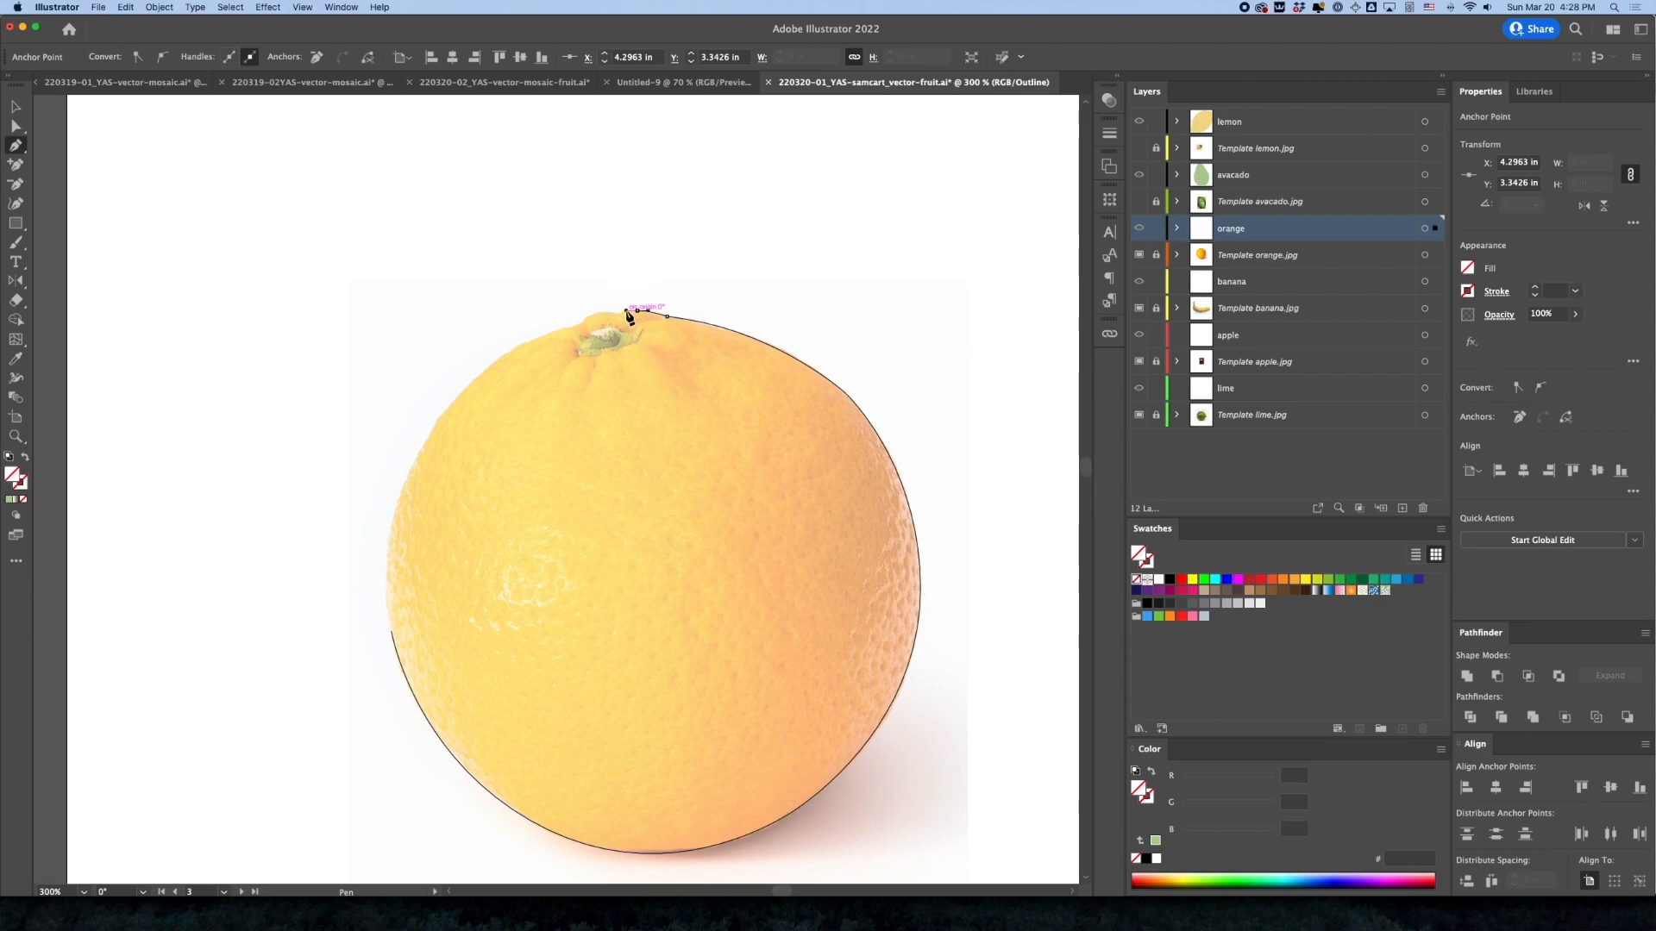
pyautogui.moveTo(617, 313); pyautogui.dragTo(613, 318)
pyautogui.click(597, 314)
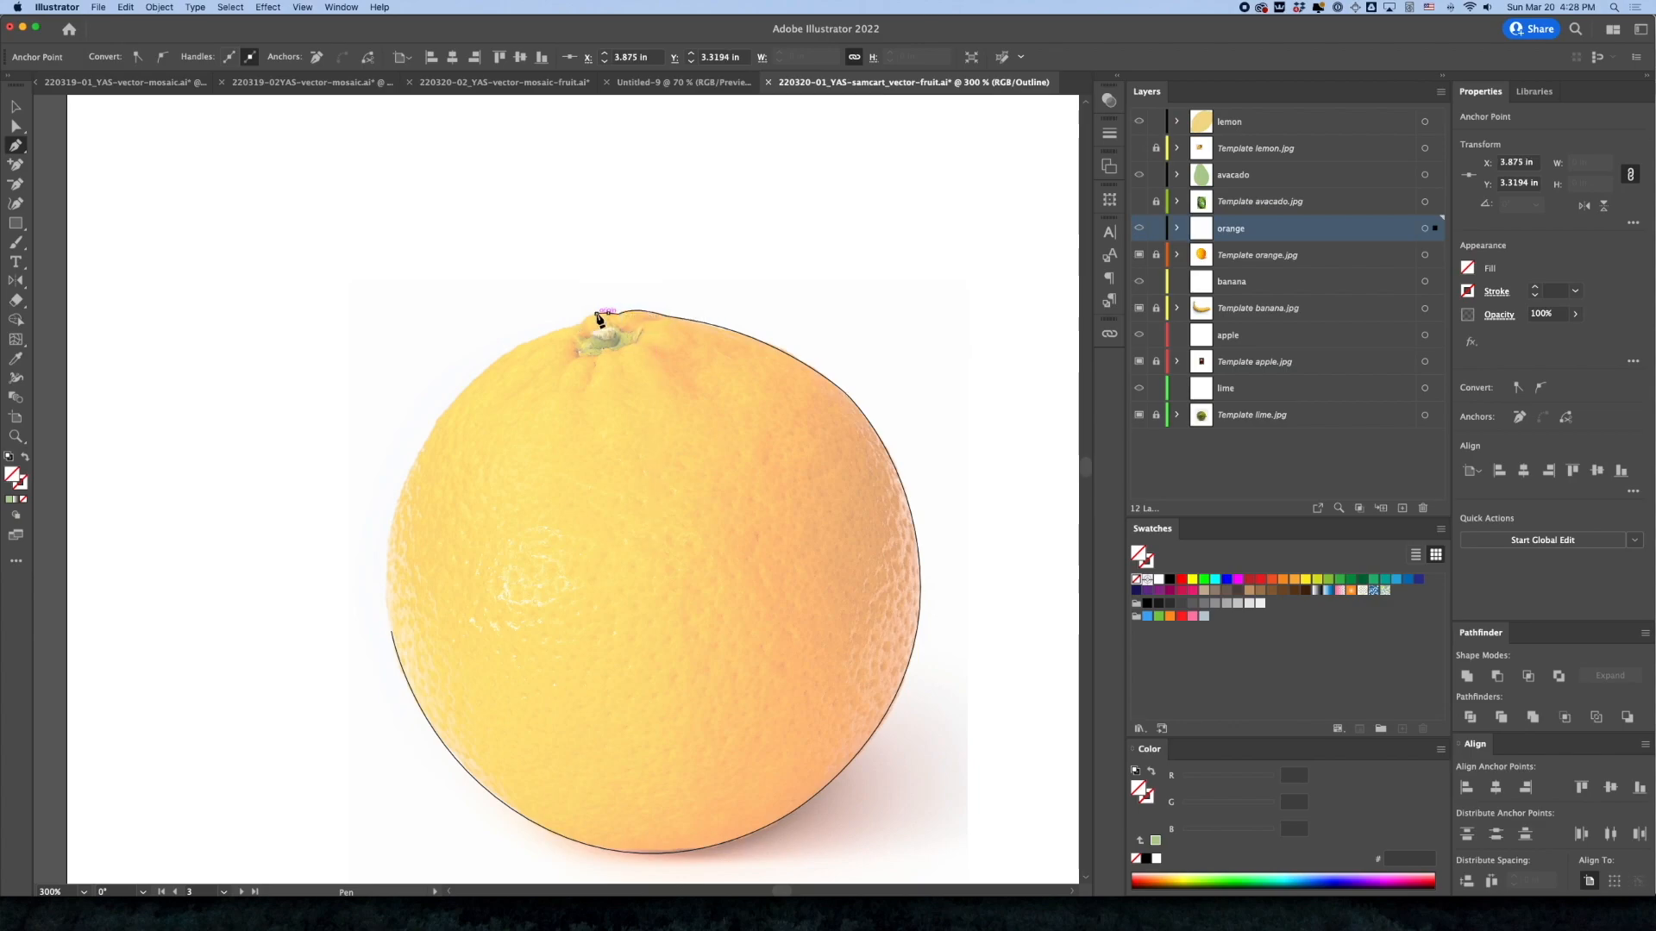
pyautogui.moveTo(553, 330); pyautogui.dragTo(520, 361)
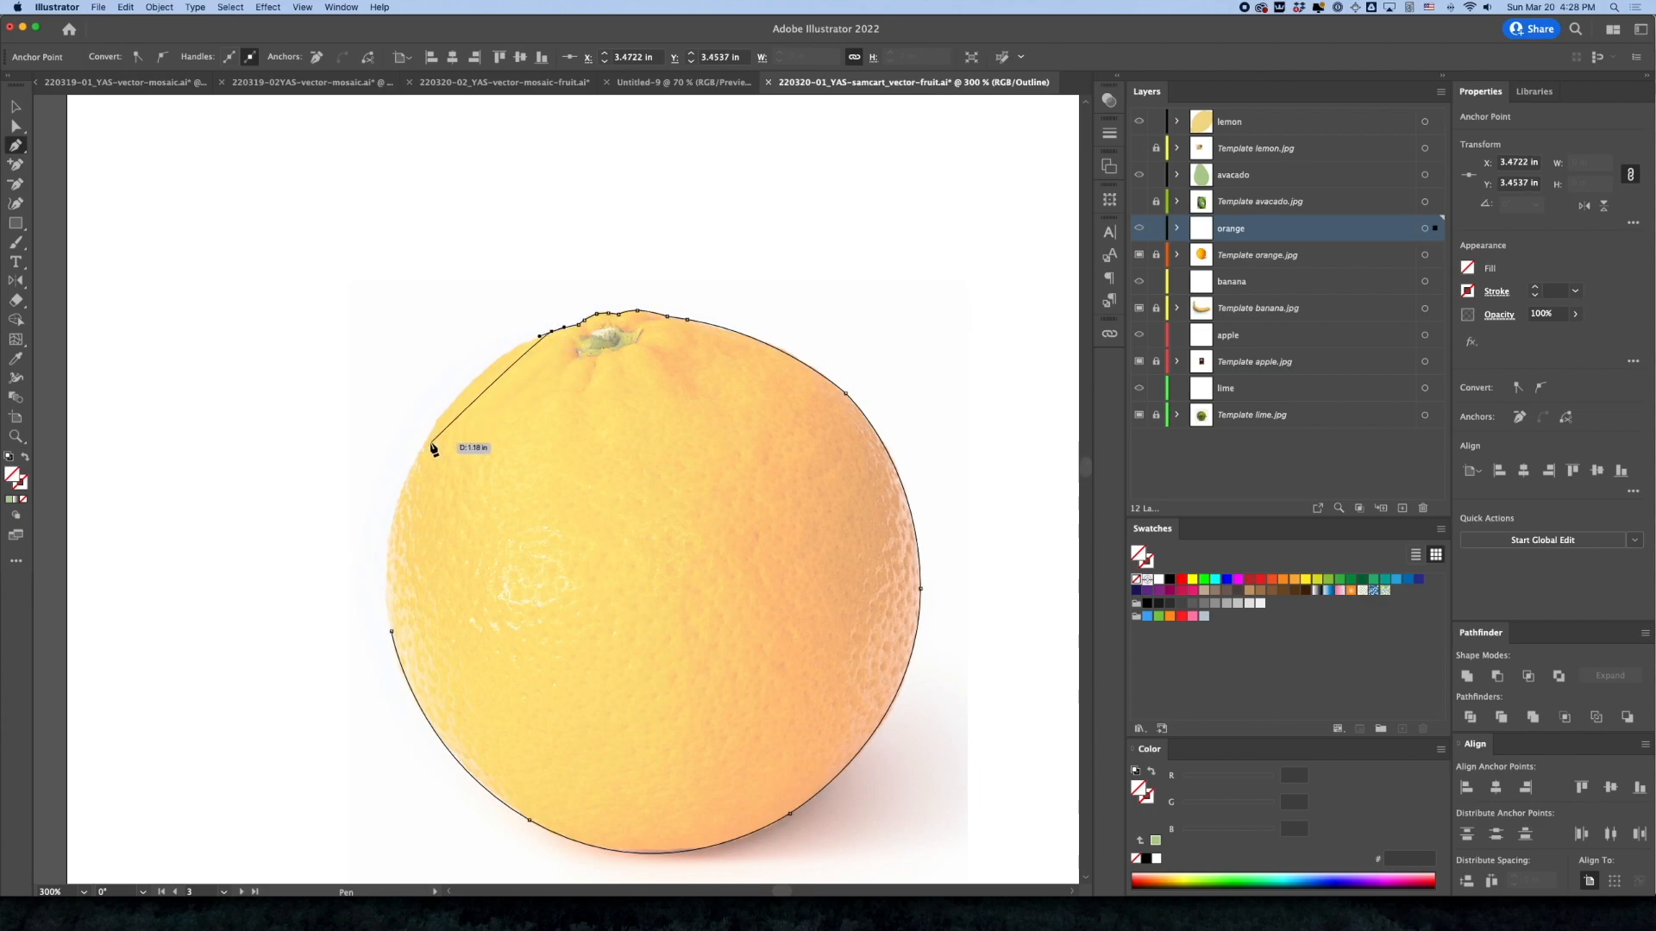
pyautogui.moveTo(425, 445); pyautogui.dragTo(384, 522)
pyautogui.click(393, 633)
pyautogui.moveTo(391, 632); pyautogui.dragTo(396, 685)
# Select the orange outline in Preview mode and fill it with yellow-orange #feda7f sampled from the photo with the Eyedropper
pyautogui.press('v')
pyautogui.click(294, 198)
pyautogui.moveTo(746, 515); pyautogui.dragTo(632, 390)
pyautogui.click(728, 225)
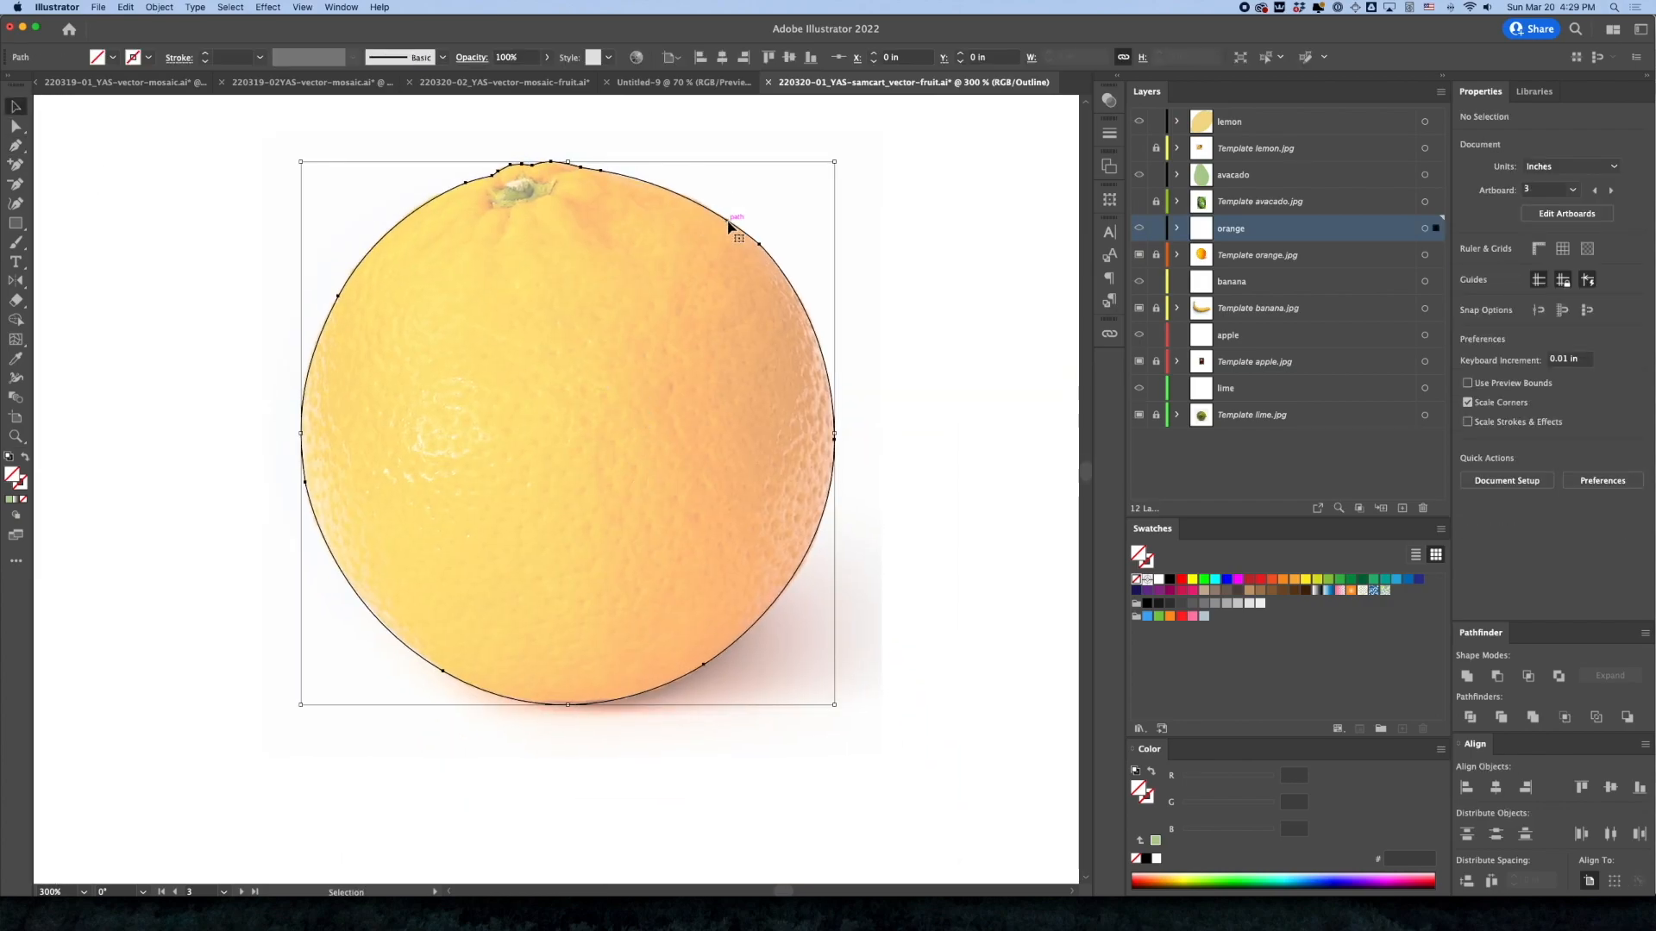
pyautogui.press('a')
pyautogui.press('v')
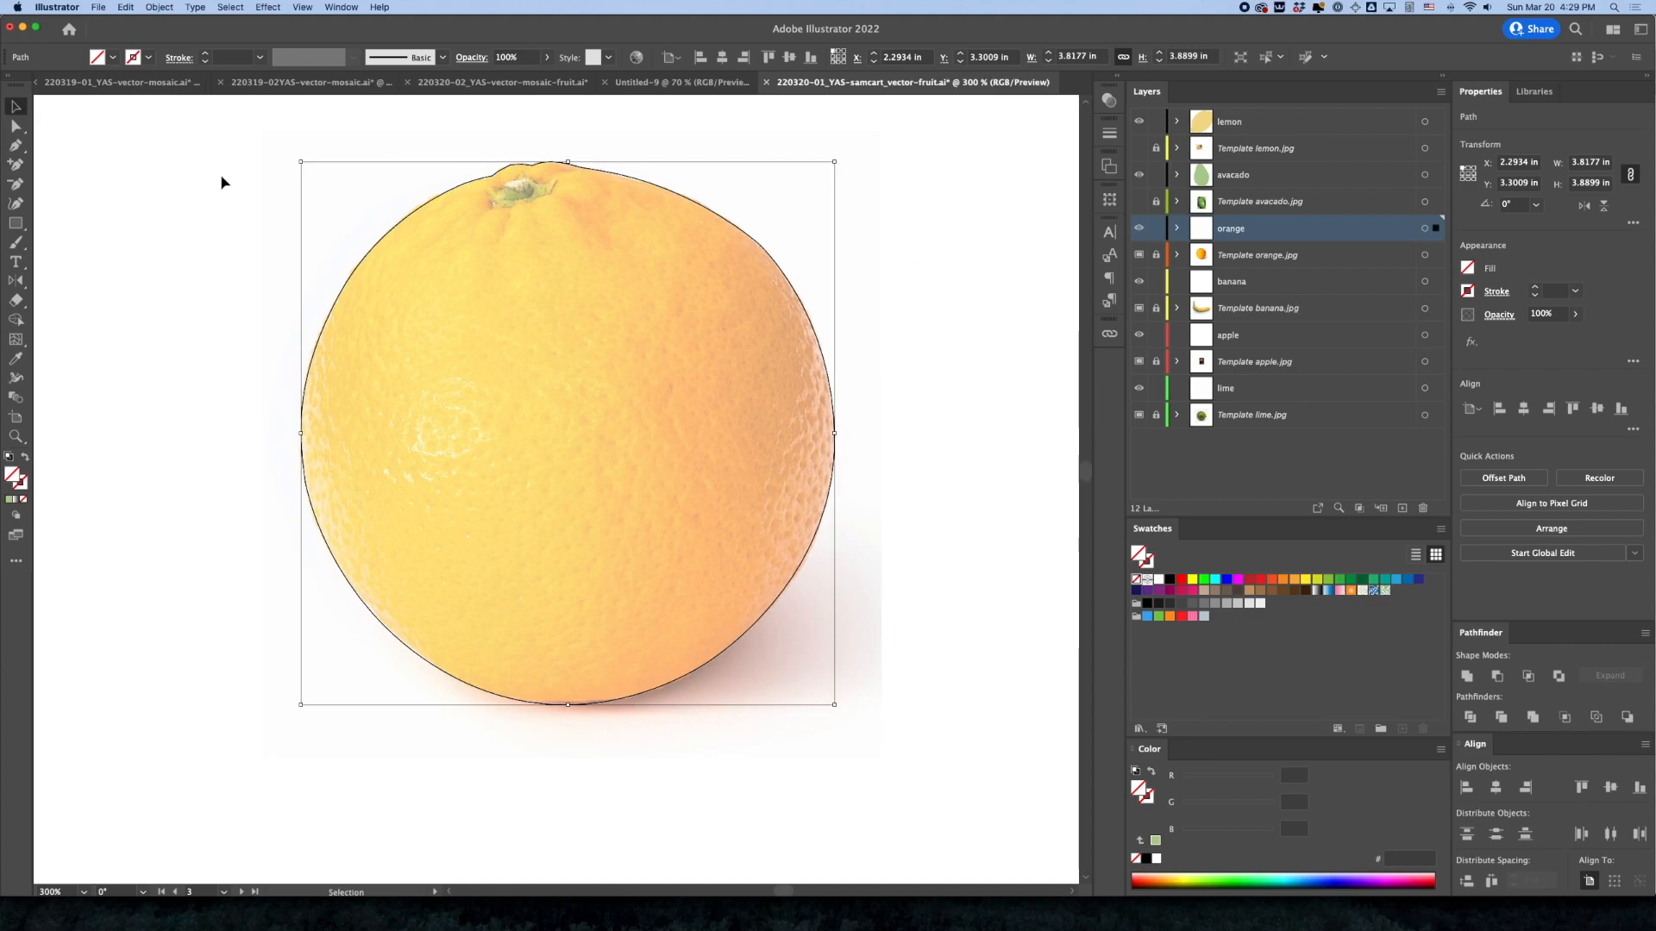
pyautogui.click(19, 363)
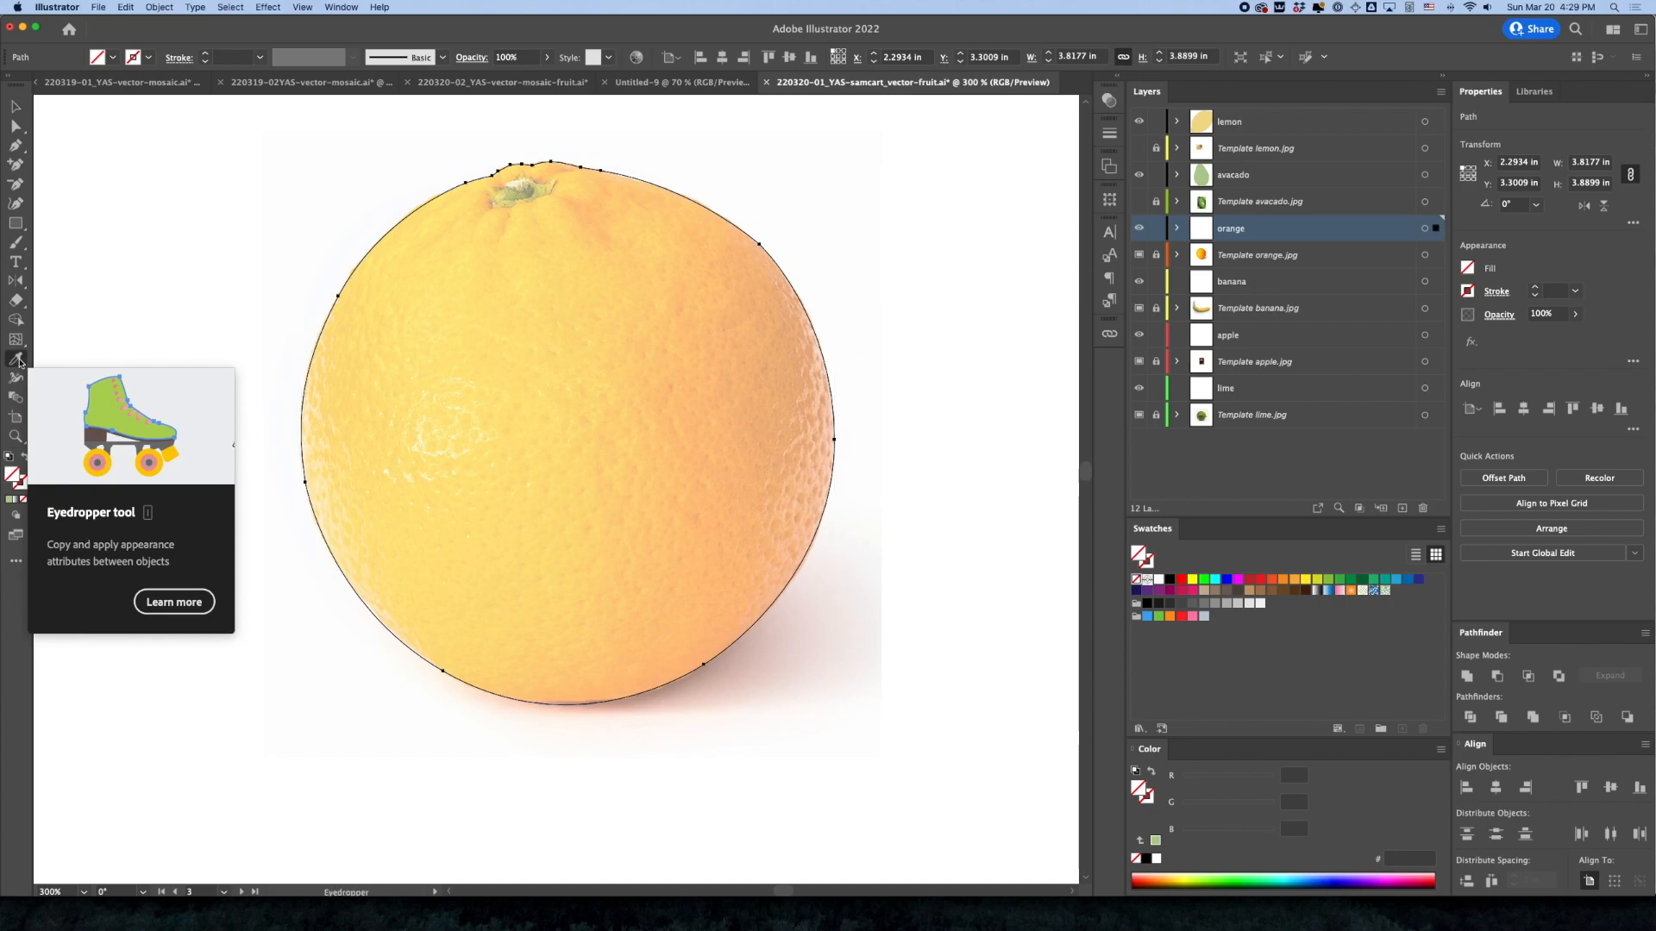
pyautogui.click(572, 401)
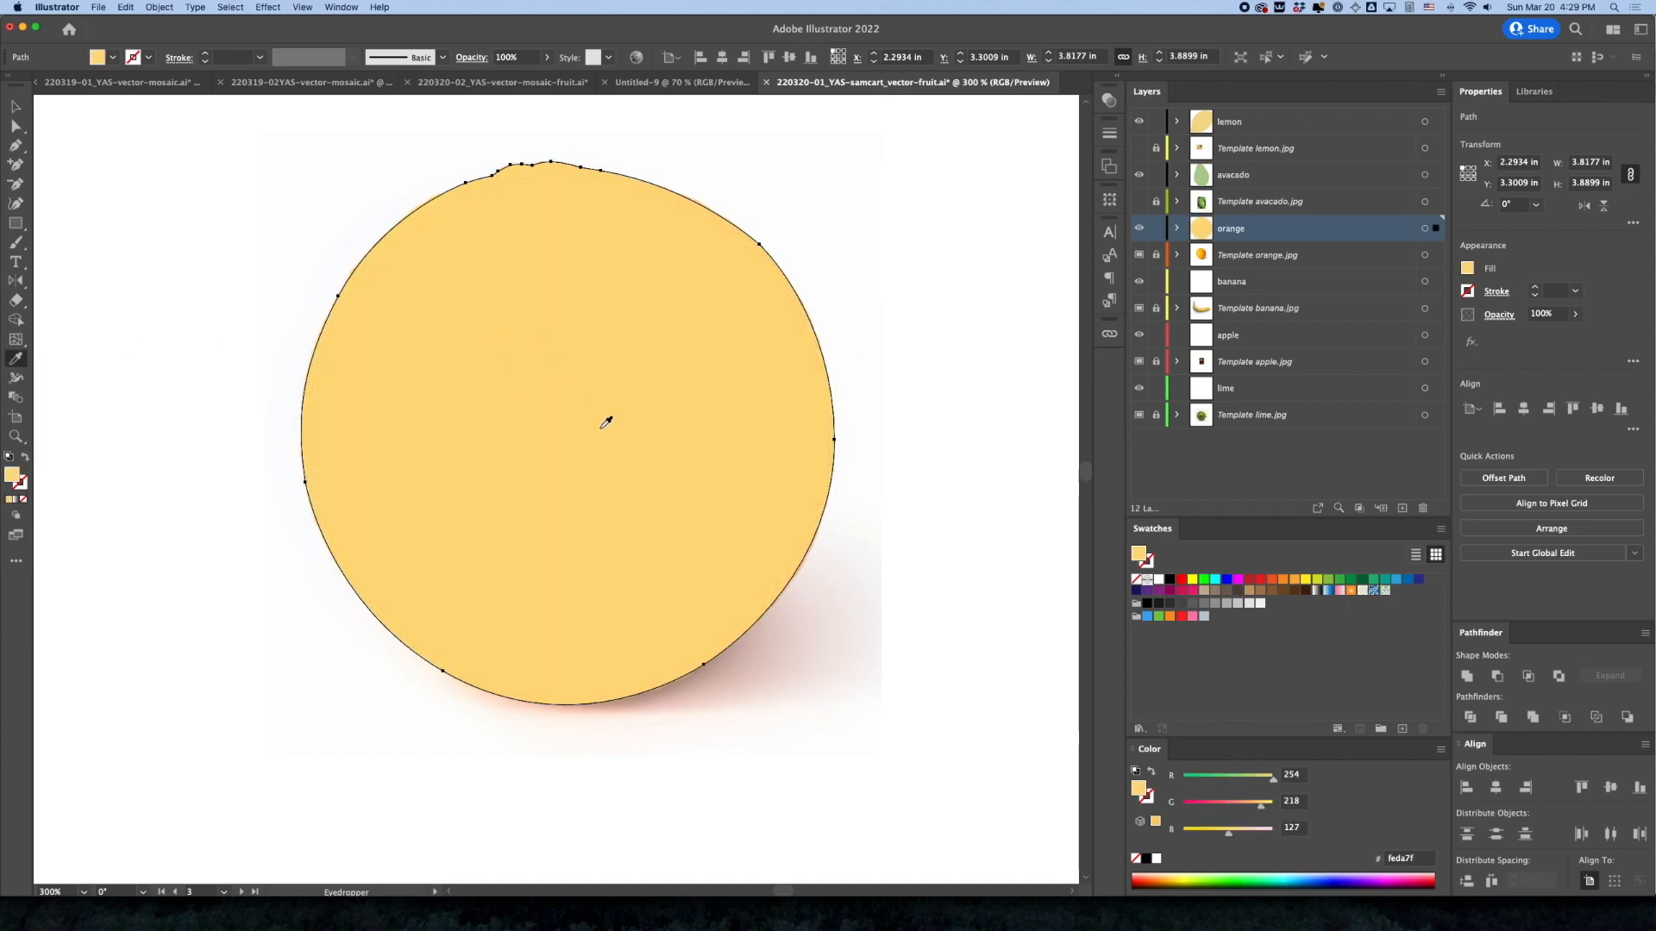
# Hide the Template orange.jpg layer and deselect the filled orange shape
pyautogui.click(1138, 255)
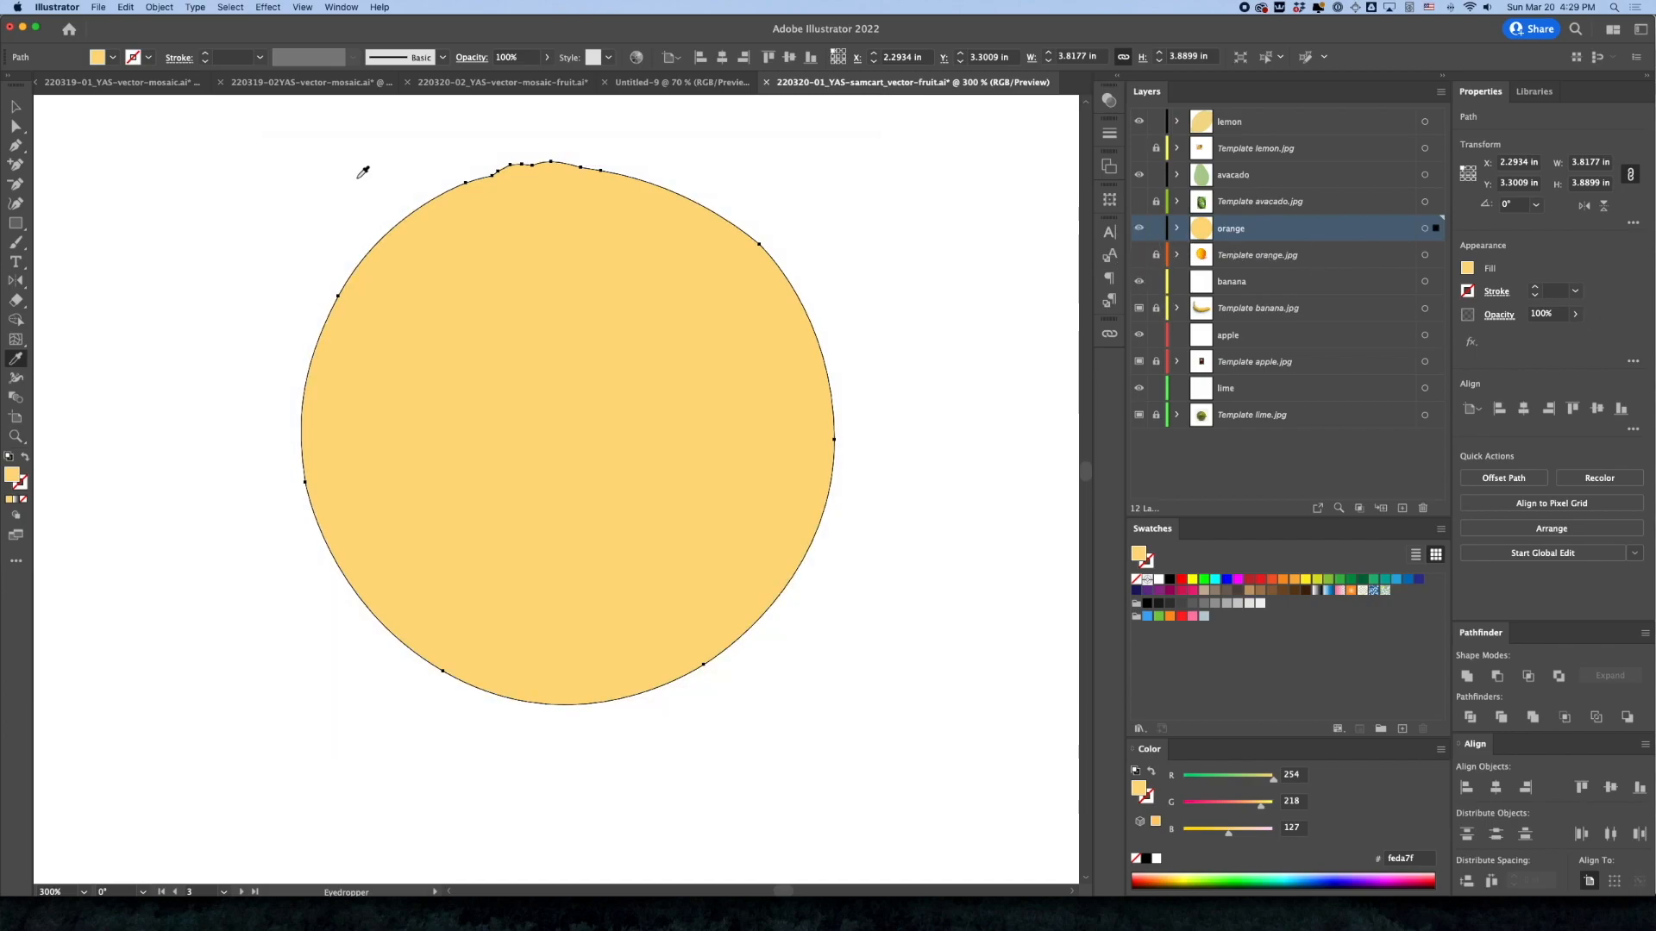
pyautogui.click(16, 106)
pyautogui.click(171, 216)
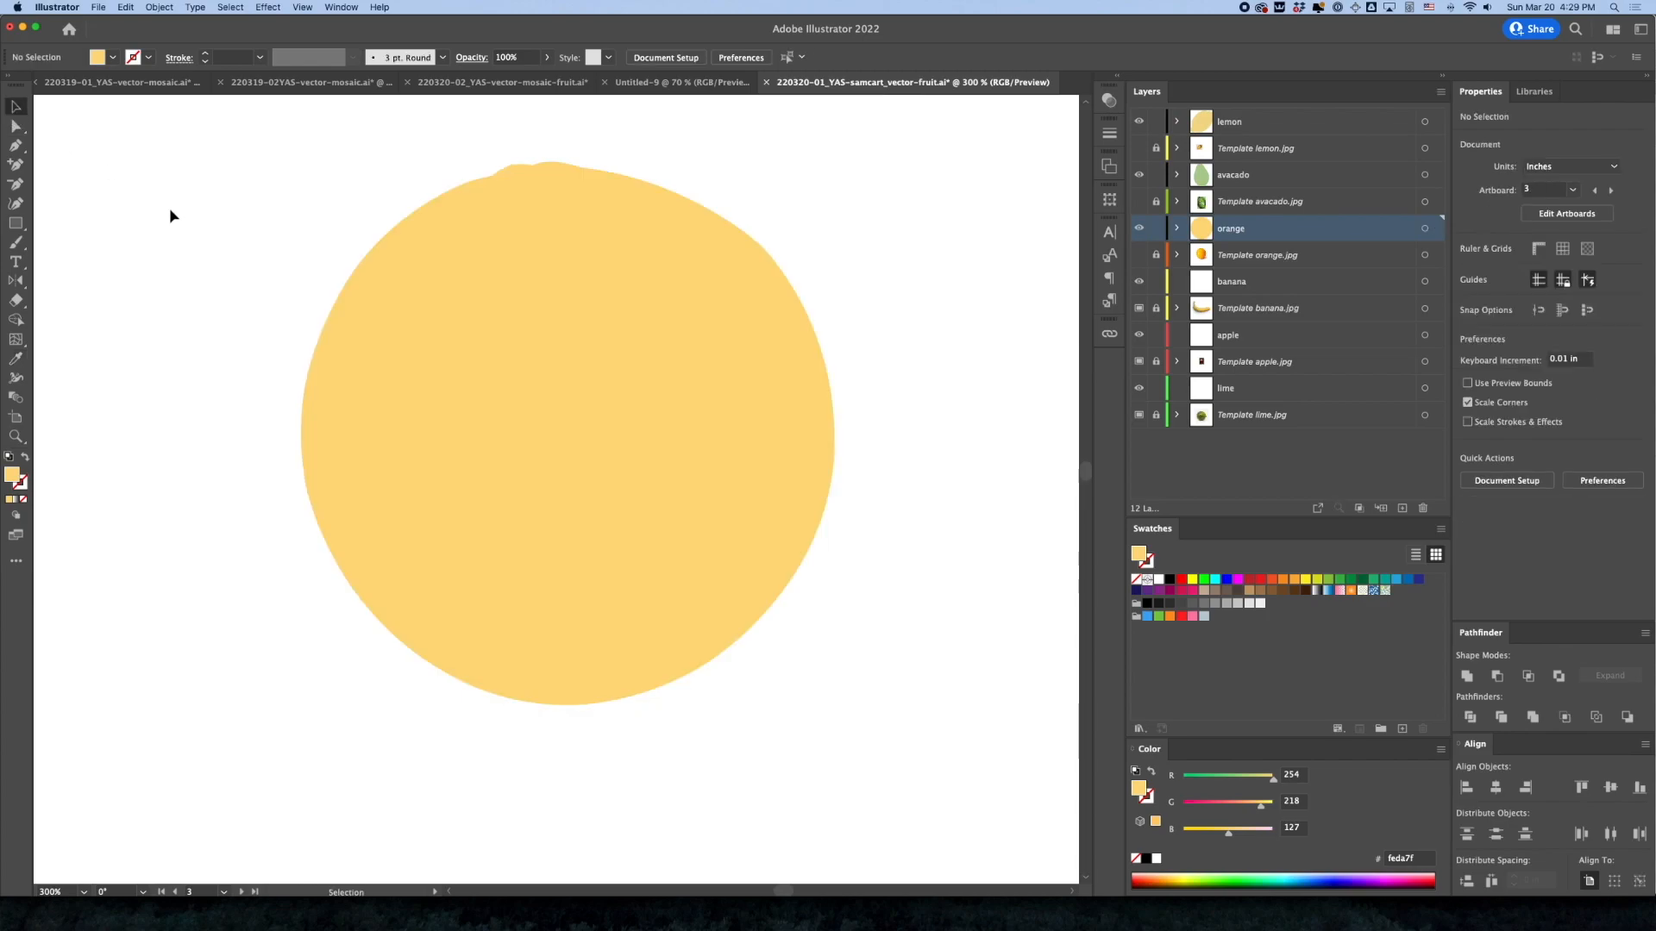
# Shift the orange shape's fill to a deeper orange, #fec67f, by setting its green value to 198, and deselect it
pyautogui.keyDown('alt'); pyautogui.keyDown('super'); pyautogui.click(591, 483); pyautogui.keyUp('super'); pyautogui.keyUp('alt')
pyautogui.keyDown('alt'); pyautogui.keyDown('super'); pyautogui.click(473, 534); pyautogui.keyUp('super'); pyautogui.keyUp('alt')
pyautogui.keyDown('alt'); pyautogui.keyDown('super'); pyautogui.click(474, 535); pyautogui.keyUp('super'); pyautogui.keyUp('alt')
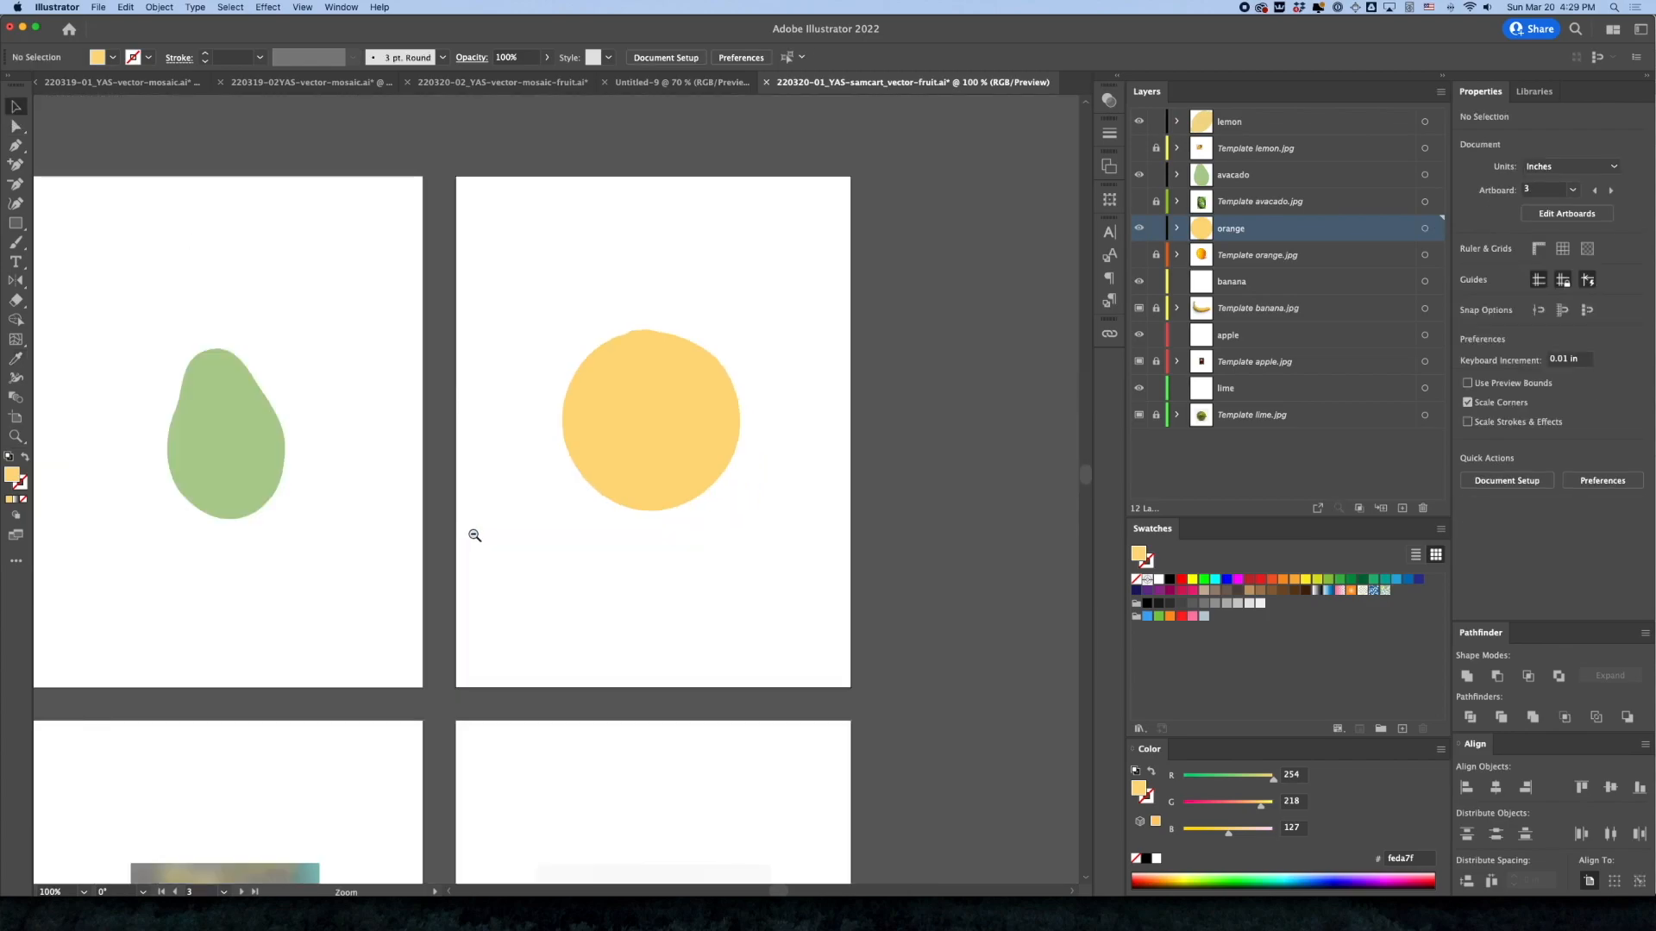
pyautogui.keyDown('alt'); pyautogui.keyDown('super'); pyautogui.click(416, 550); pyautogui.keyUp('super'); pyautogui.keyUp('alt')
pyautogui.moveTo(408, 552); pyautogui.dragTo(568, 460)
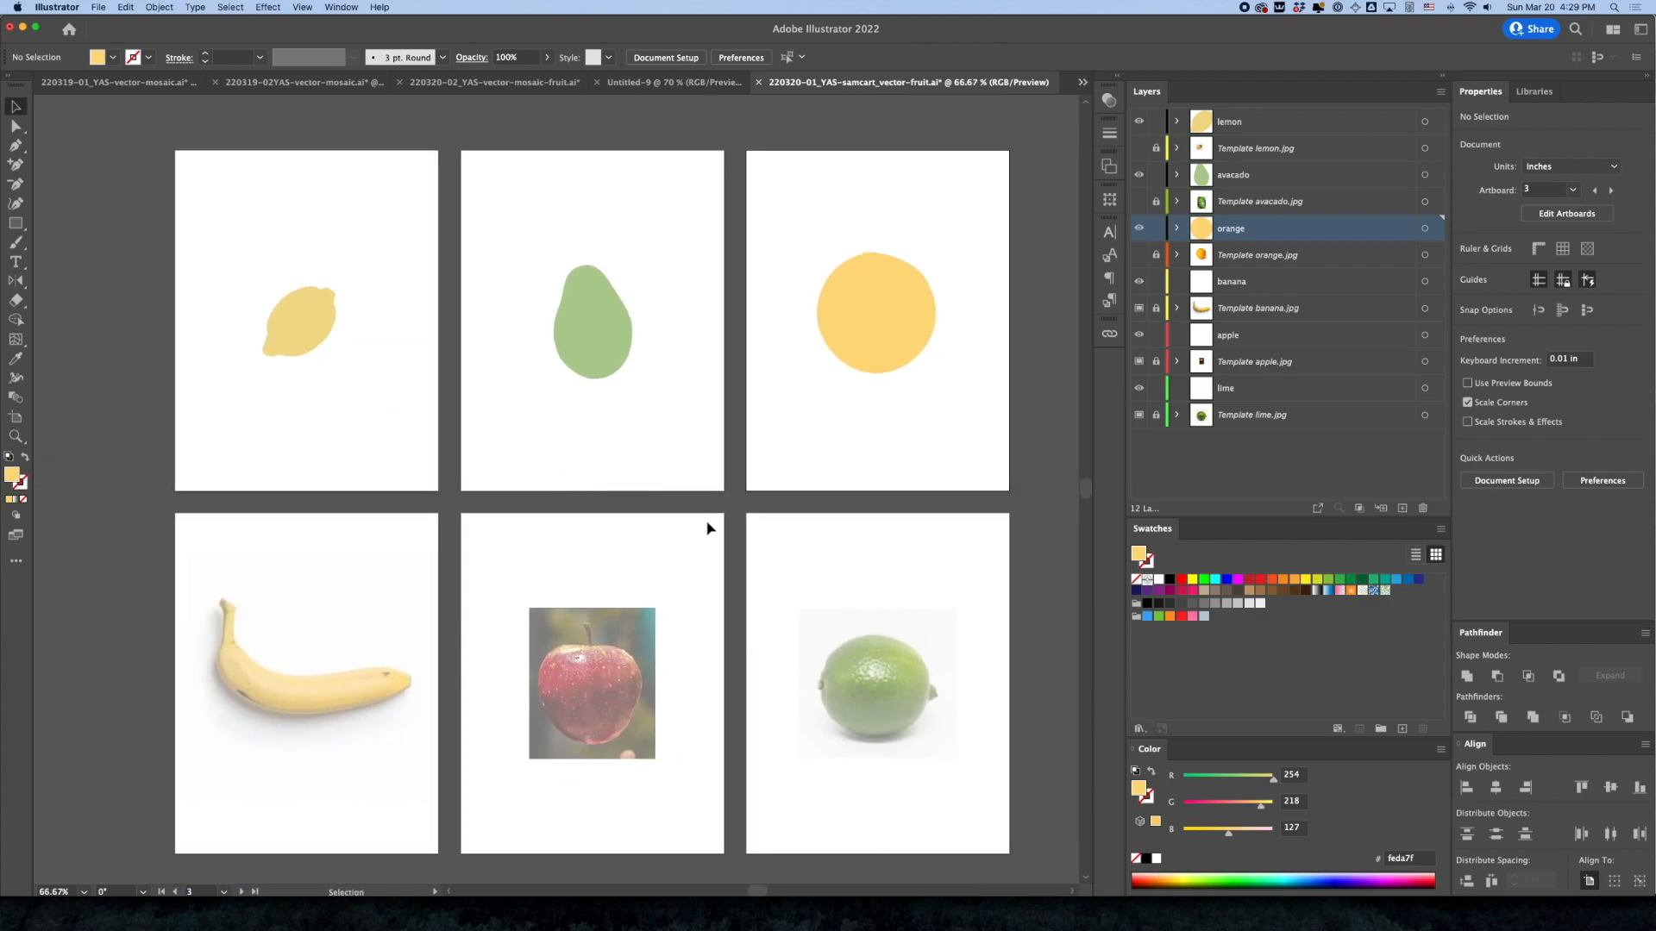
pyautogui.click(865, 368)
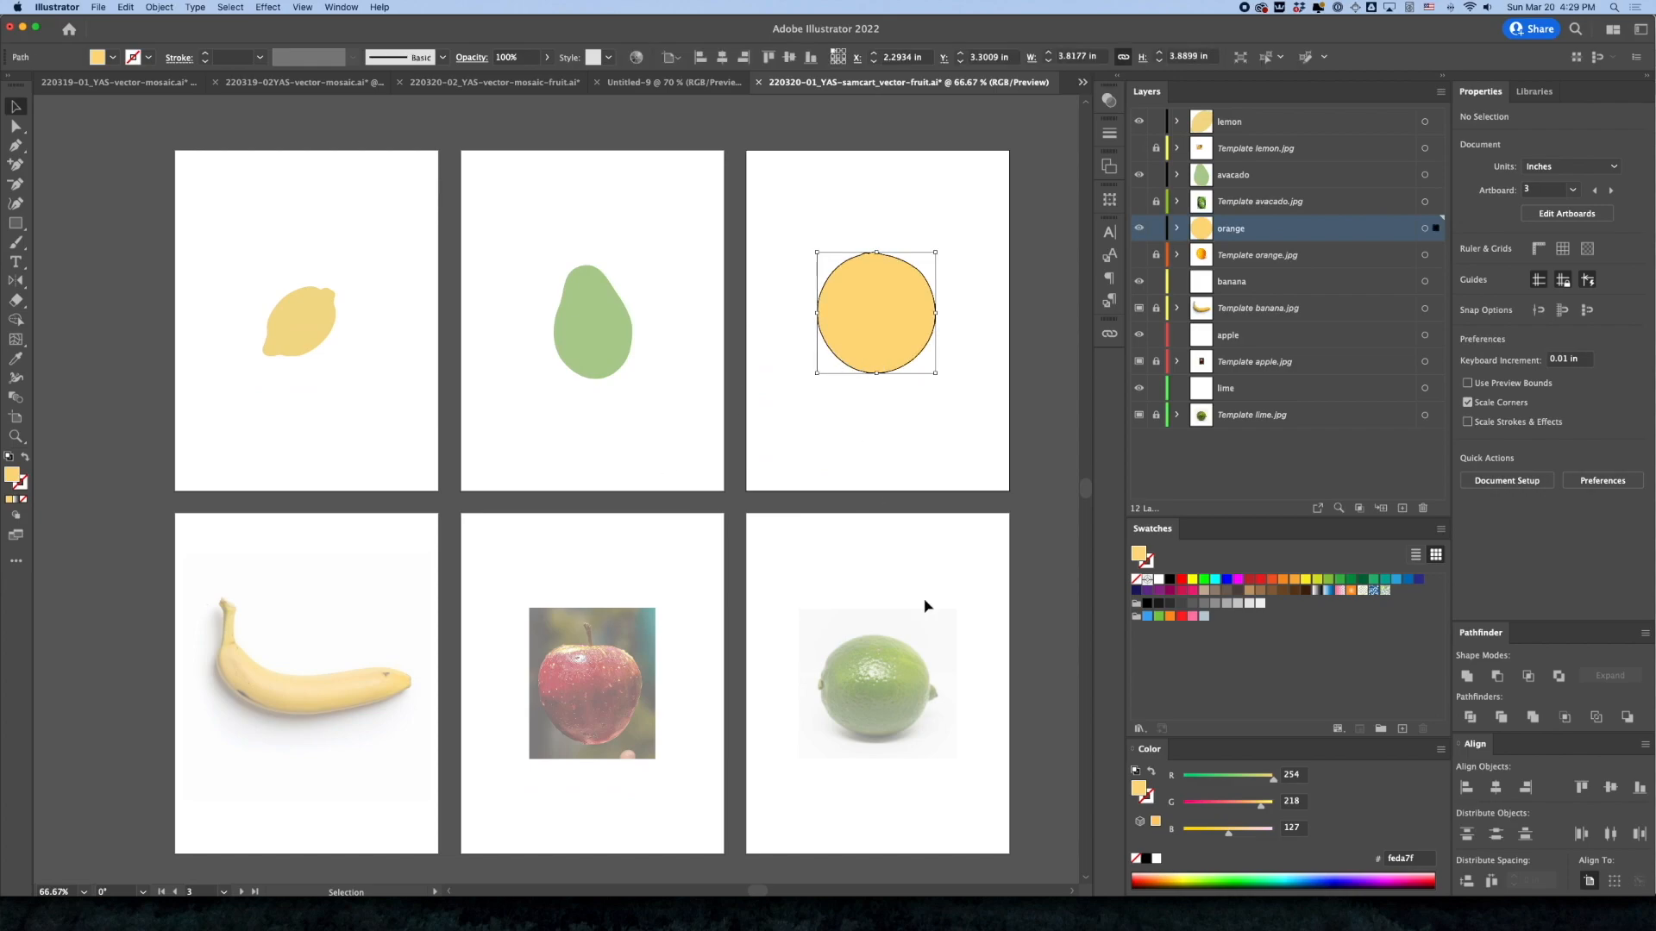
pyautogui.moveTo(1259, 811); pyautogui.dragTo(1248, 806)
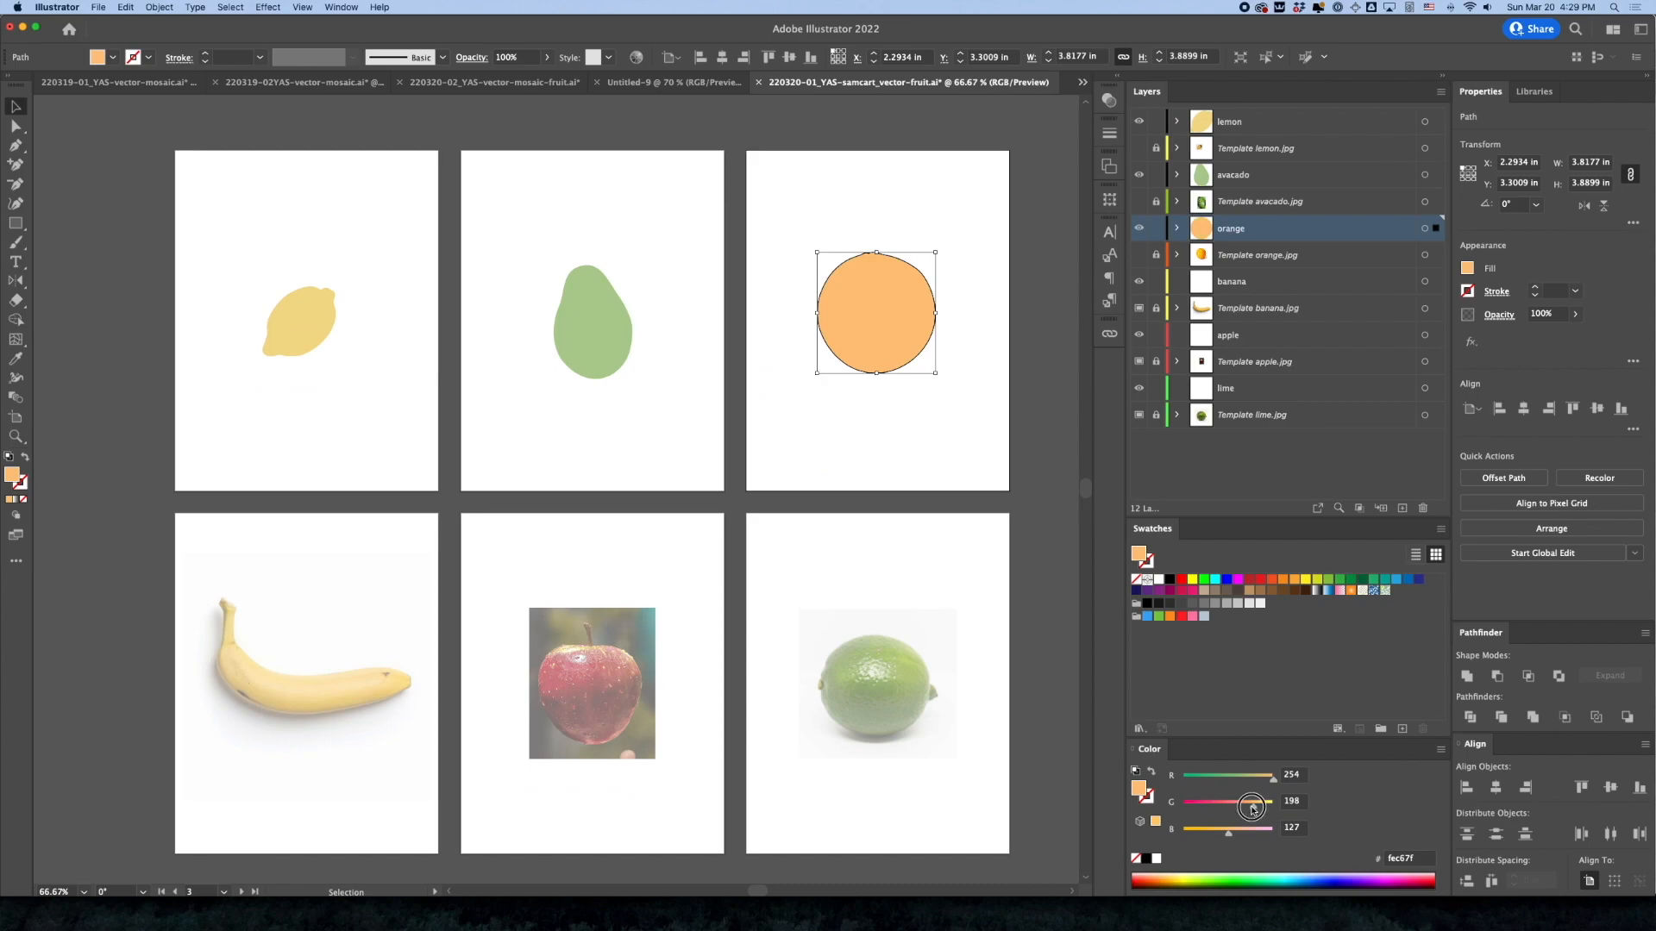
pyautogui.click(896, 543)
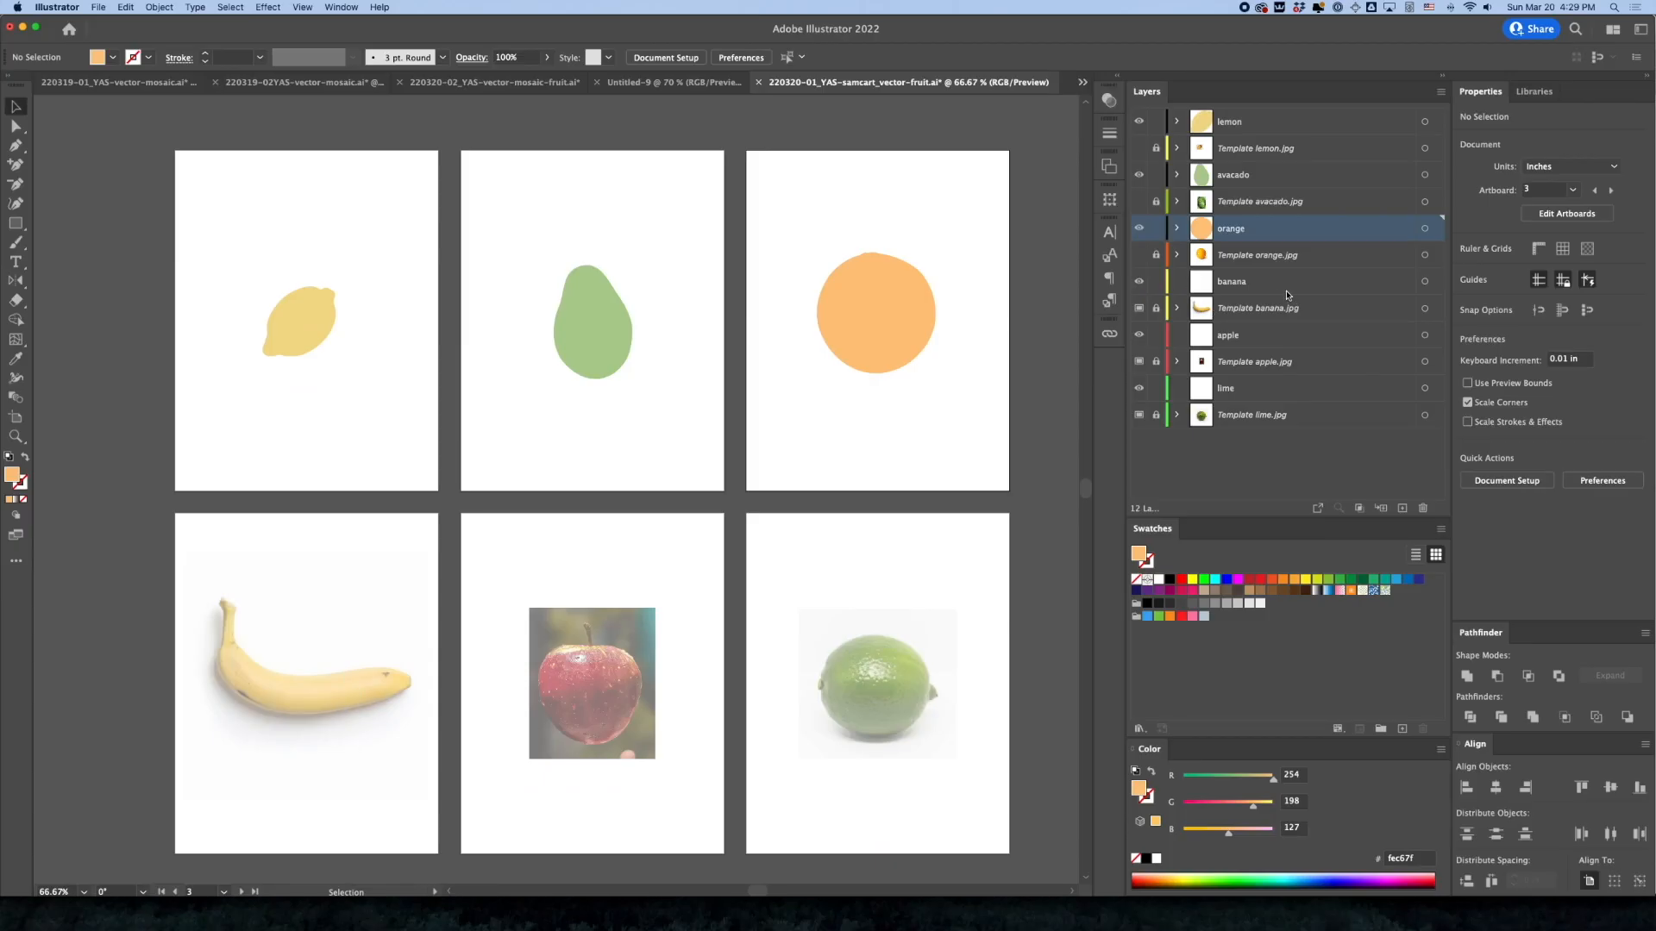
# On the banana layer, start a Pen path on the banana's inner edge just below the stem
pyautogui.click(1279, 285)
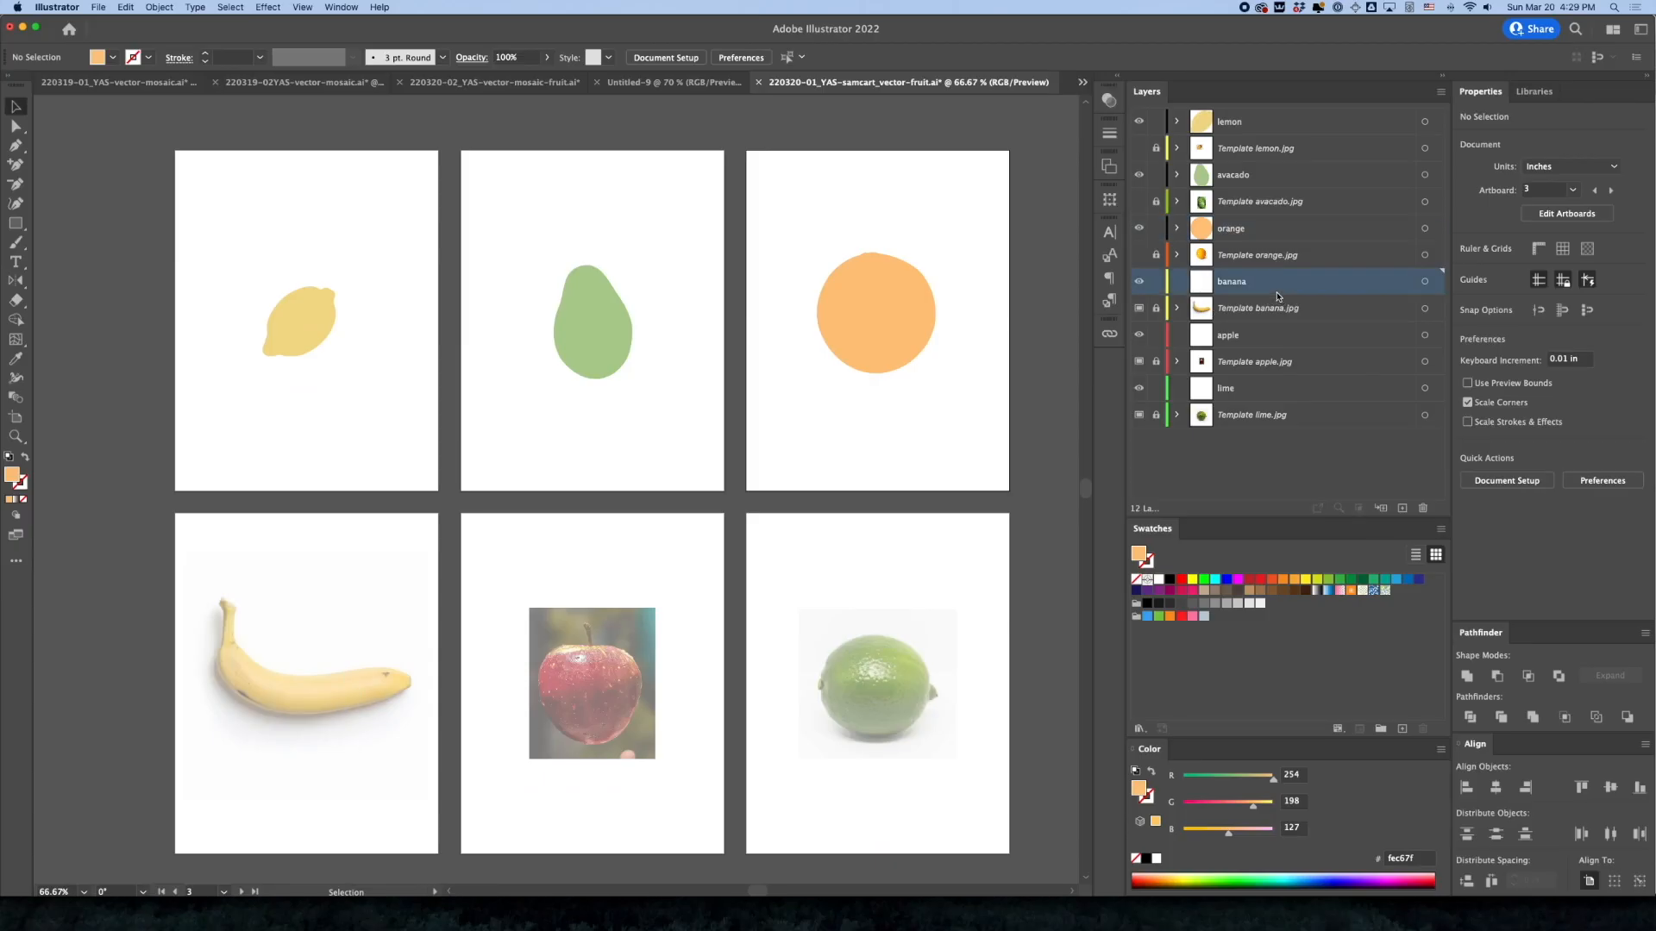
pyautogui.keyDown('super'); pyautogui.click(302, 668); pyautogui.keyUp('super')
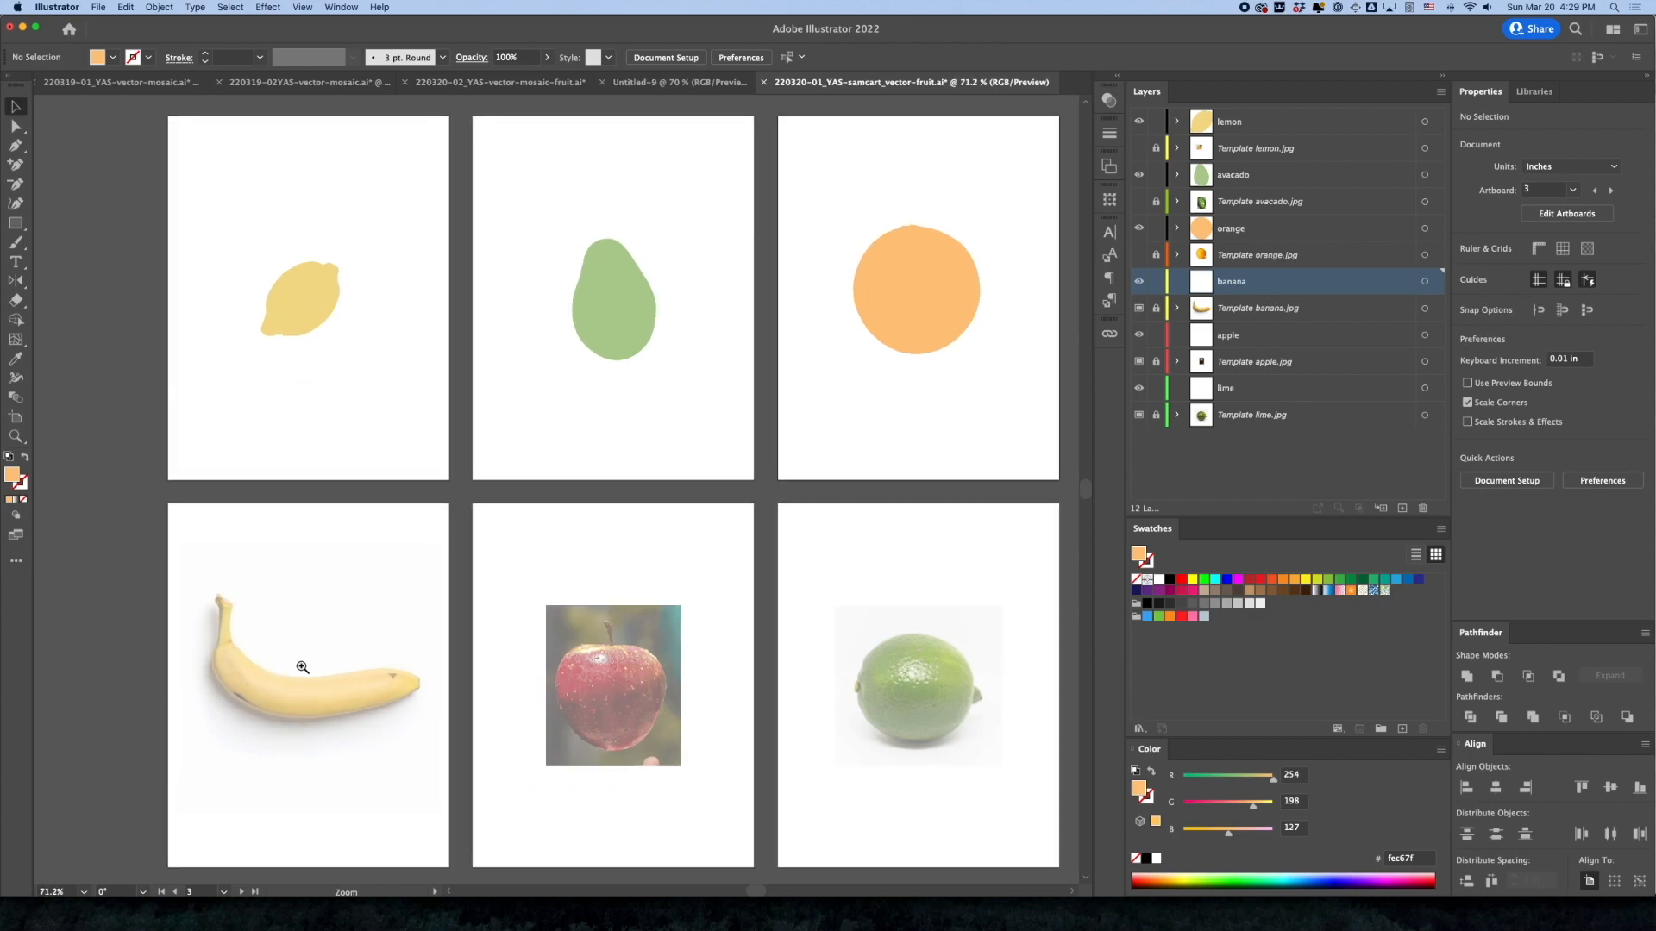
pyautogui.keyDown('super'); pyautogui.click(534, 528); pyautogui.keyUp('super')
pyautogui.keyDown('super'); pyautogui.click(590, 481); pyautogui.keyUp('super')
pyautogui.press('p')
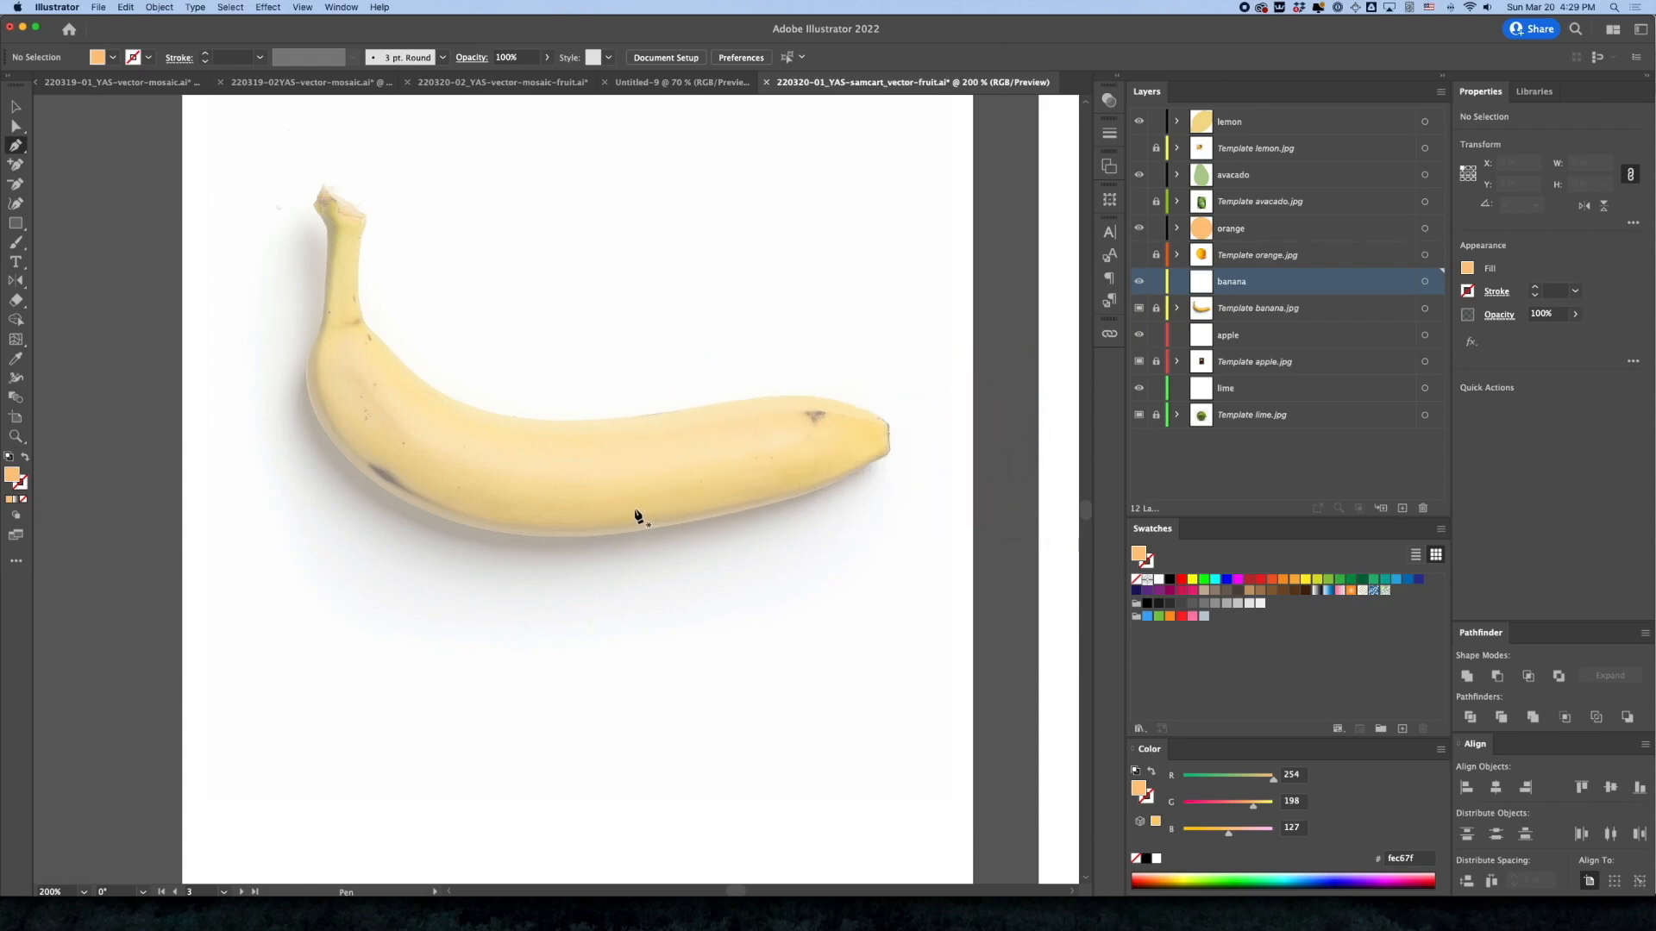
pyautogui.keyDown('super'); pyautogui.click(327, 208); pyautogui.keyUp('super')
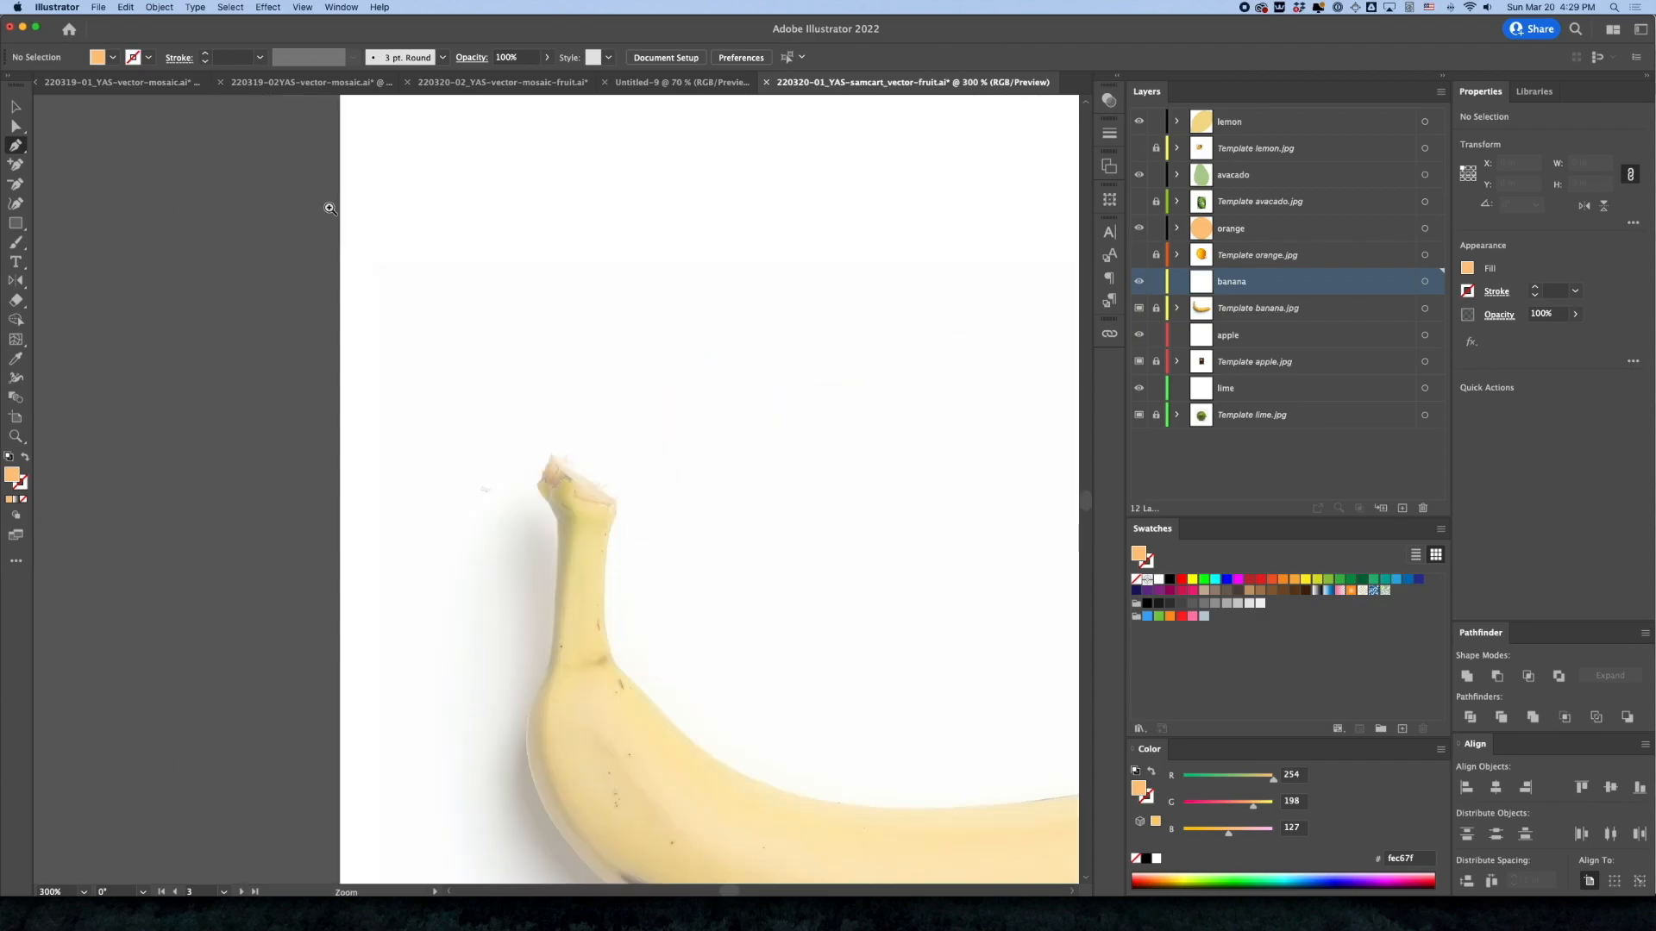
pyautogui.keyDown('super'); pyautogui.click(708, 586); pyautogui.keyUp('super')
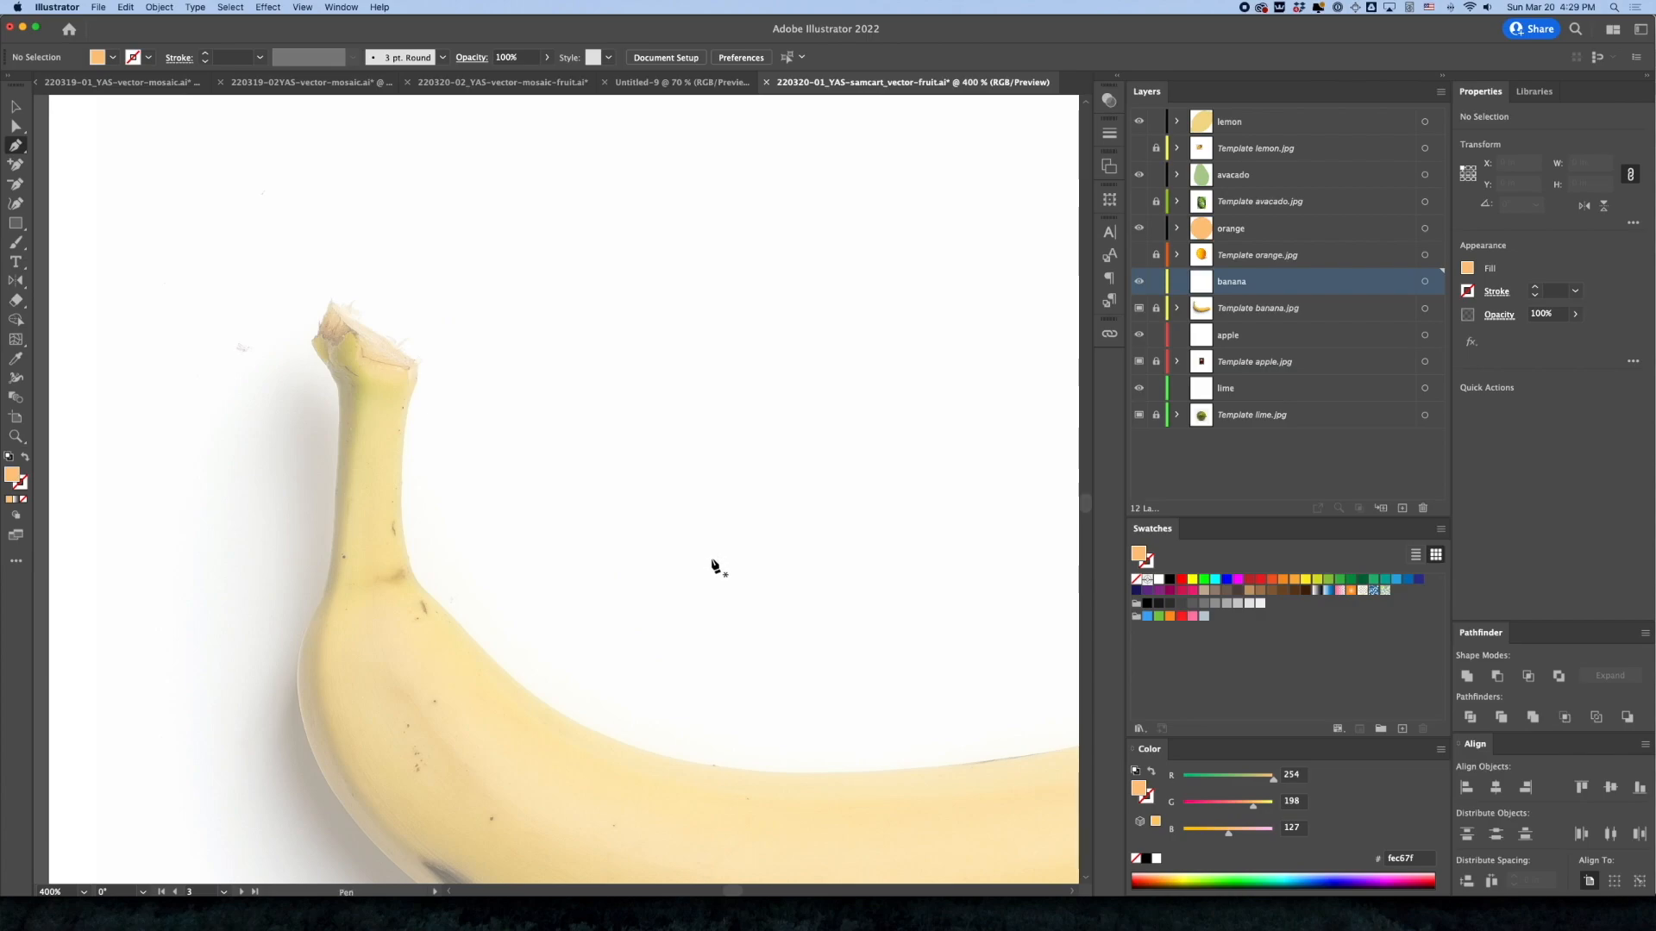
pyautogui.moveTo(710, 561); pyautogui.dragTo(559, 444)
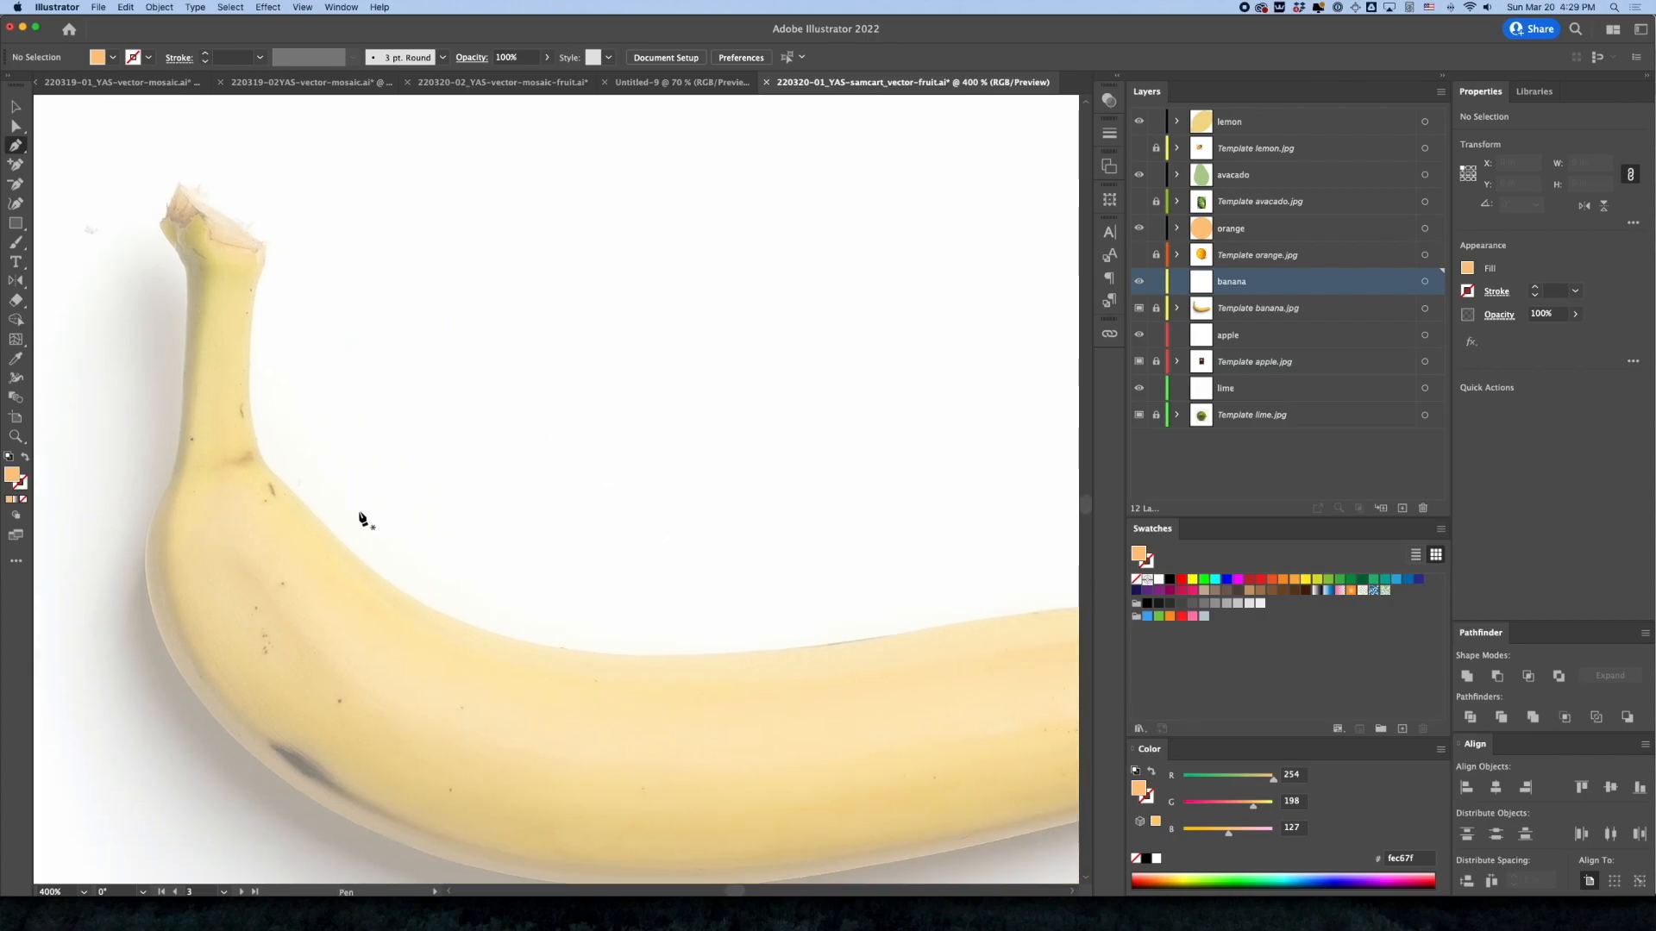
pyautogui.moveTo(301, 504); pyautogui.dragTo(416, 618)
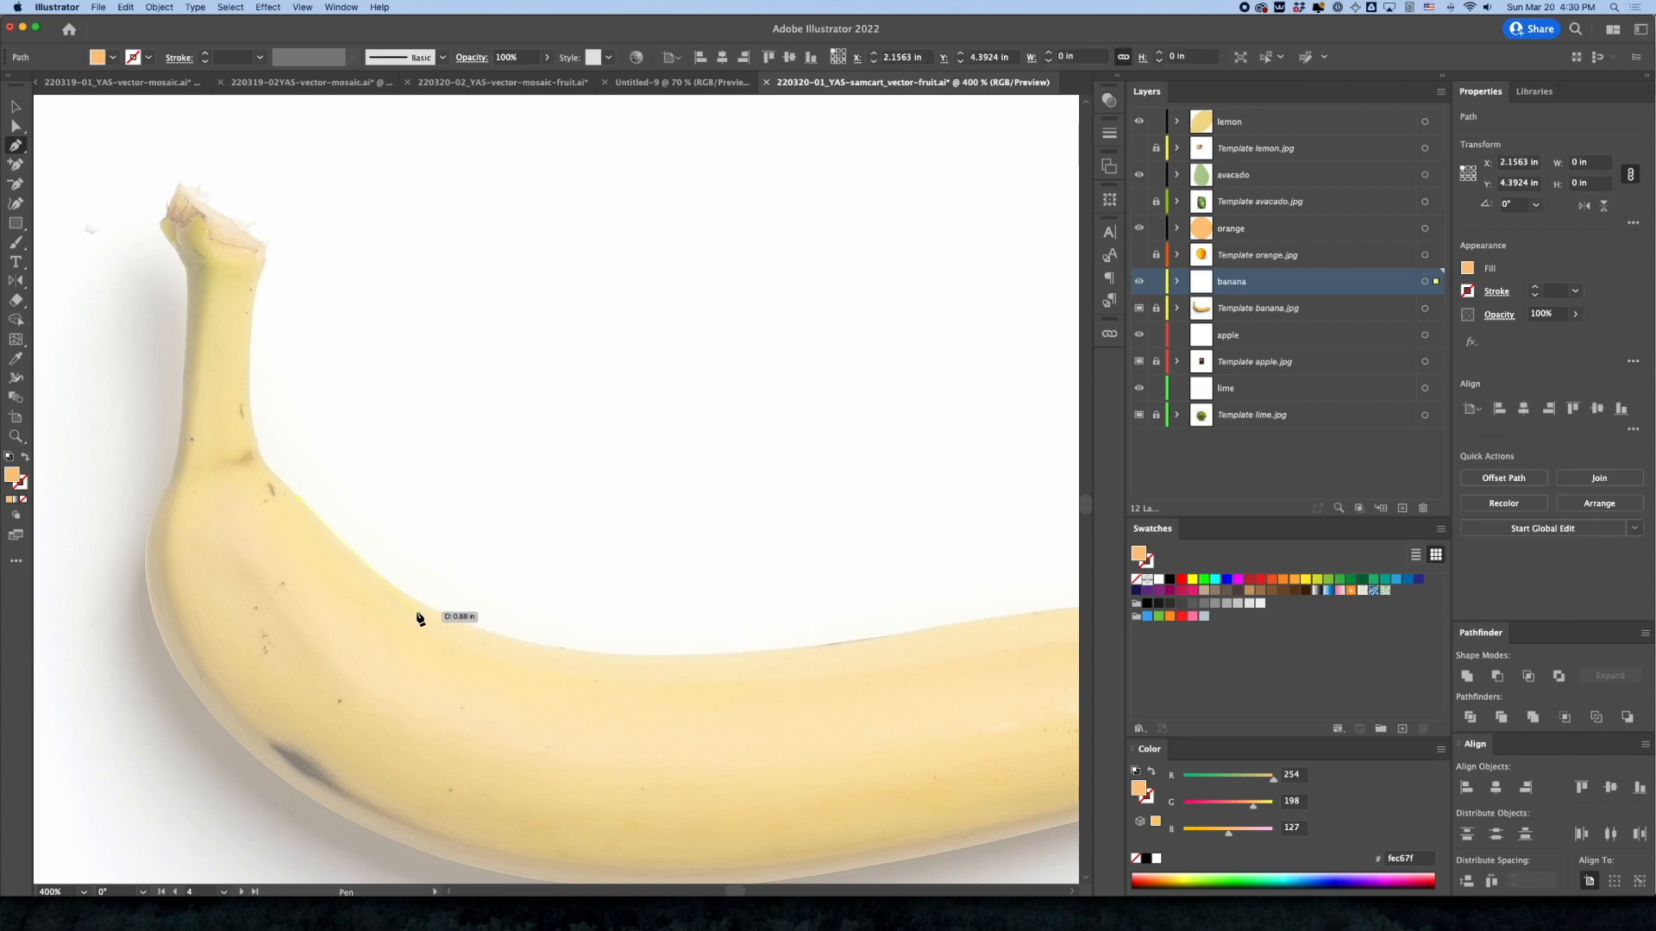
# Change the banana layer's highlight color to Black in its layer options
pyautogui.press('super')
pyautogui.doubleClick(1236, 281)
pyautogui.click(1416, 288)
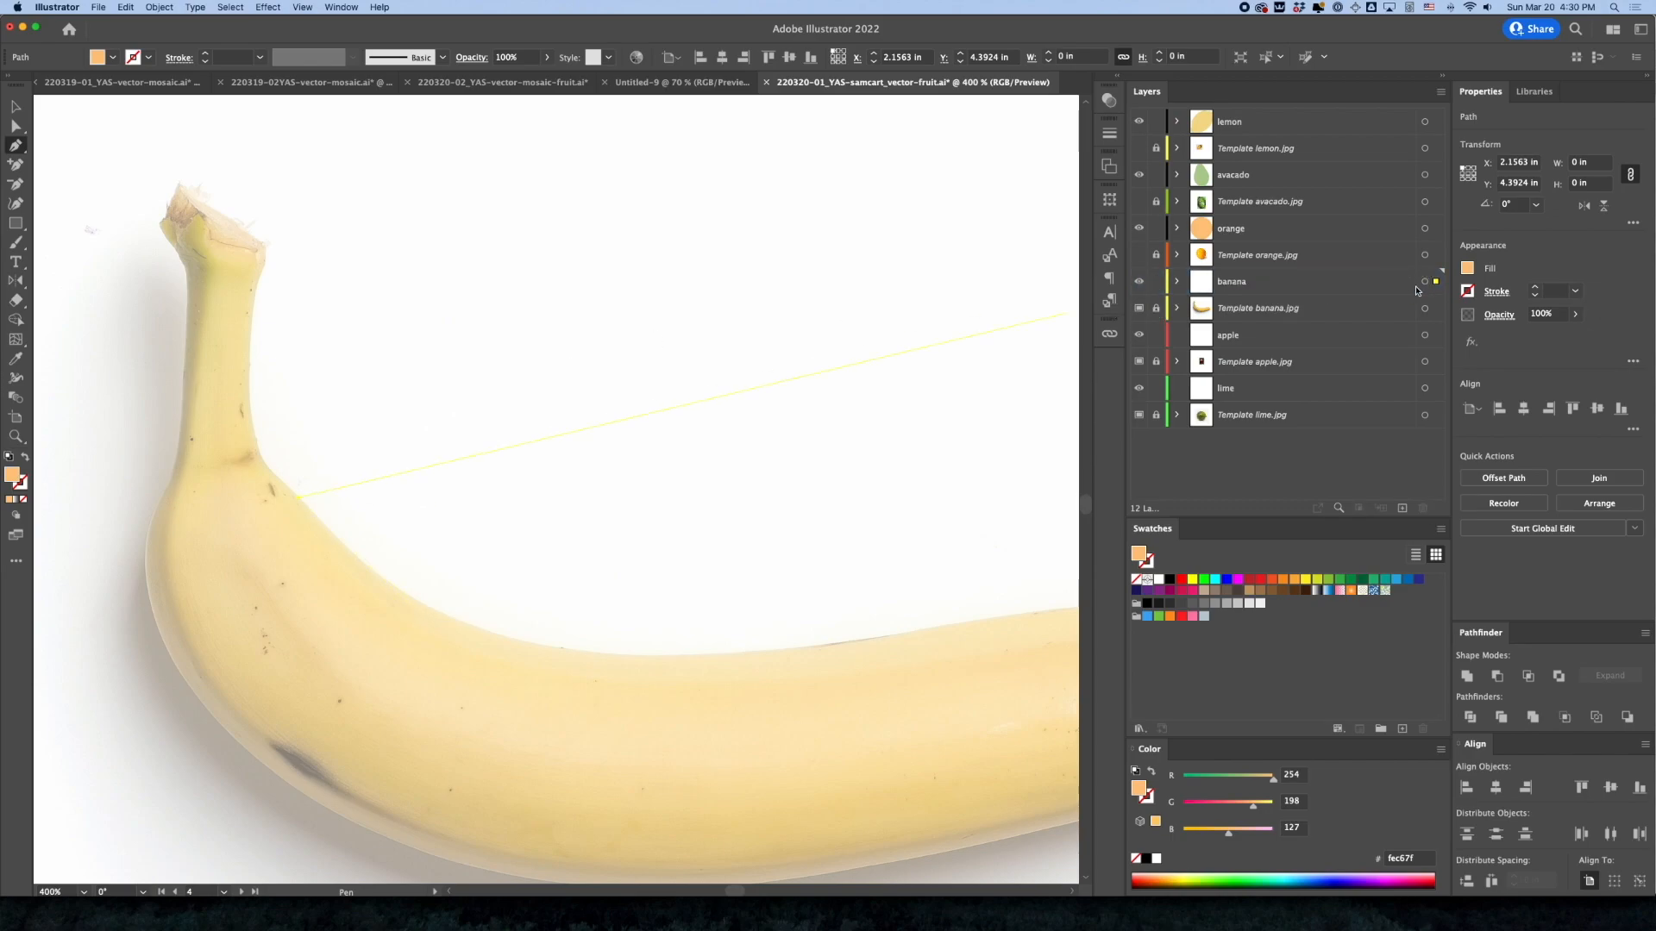
pyautogui.doubleClick(1401, 290)
pyautogui.click(802, 439)
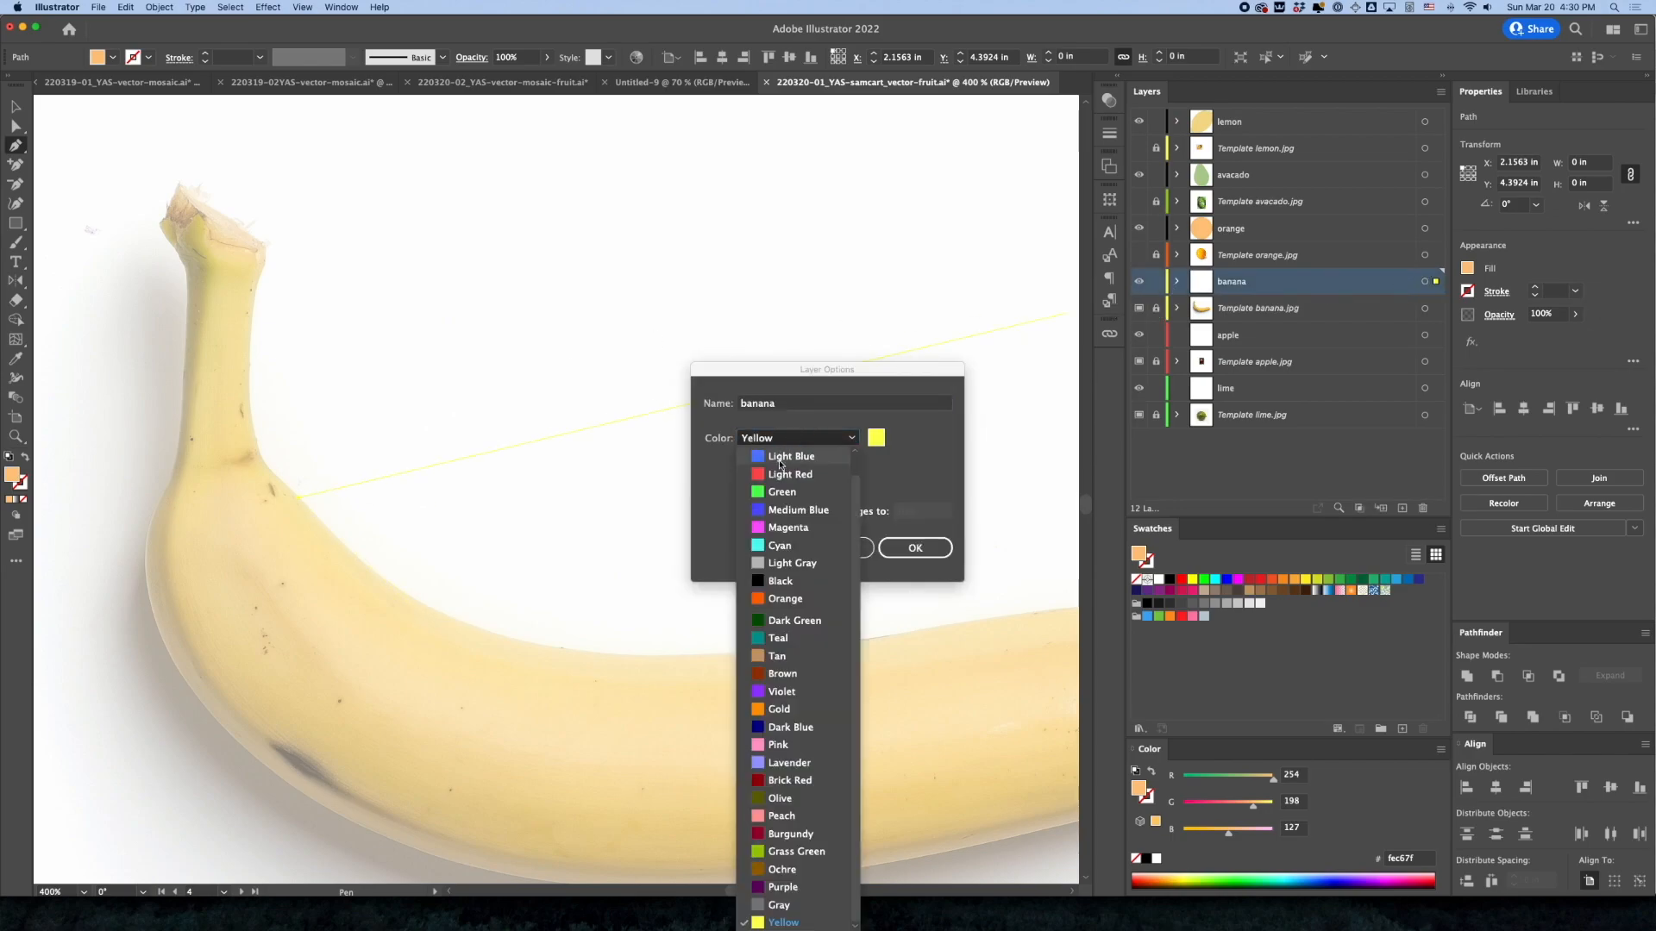
pyautogui.click(787, 582)
pyautogui.click(915, 547)
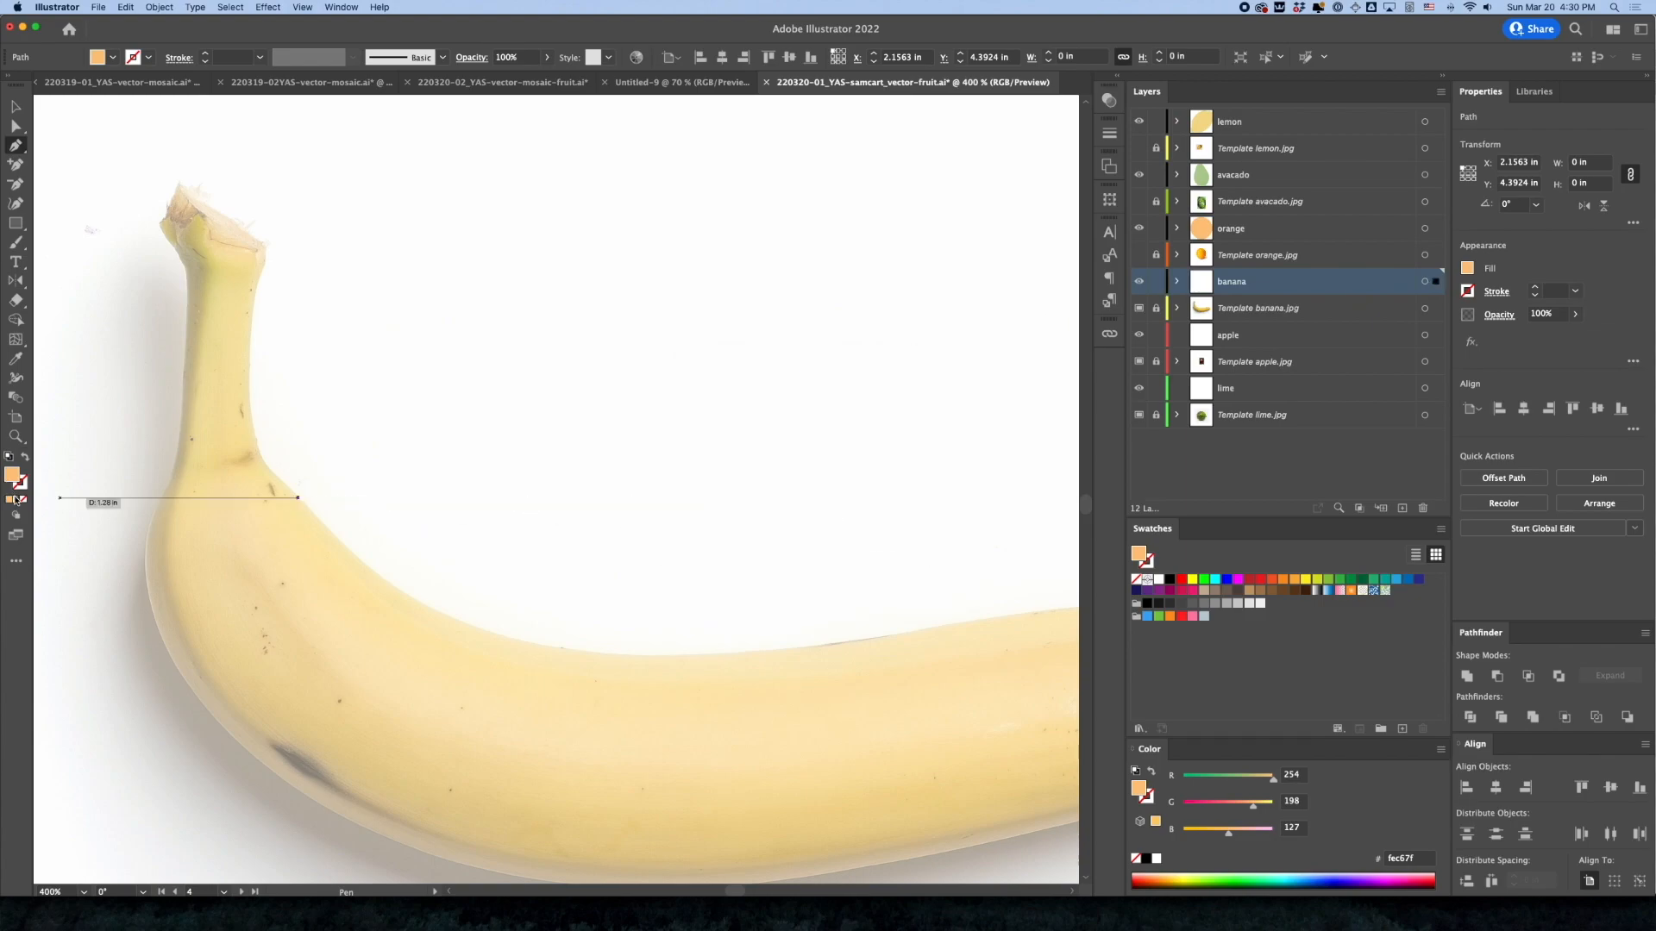
# Remove the path's fill and, in Outline mode, trace curved anchors along the banana's upper edge toward its tip
pyautogui.click(21, 499)
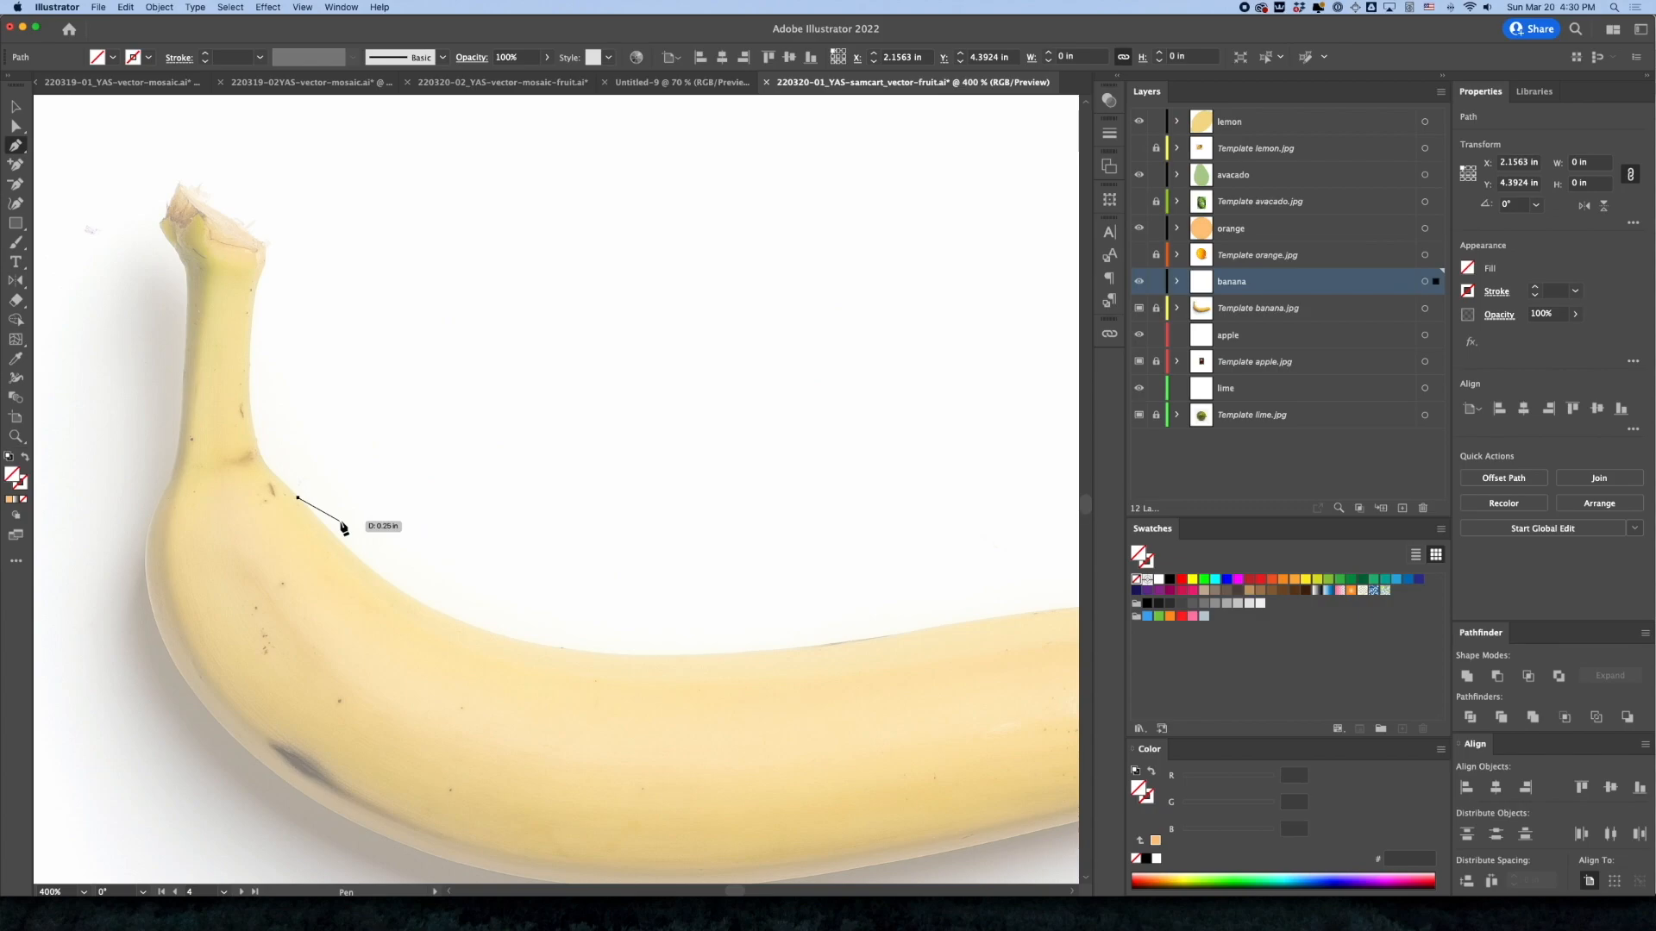
pyautogui.press('super+y')
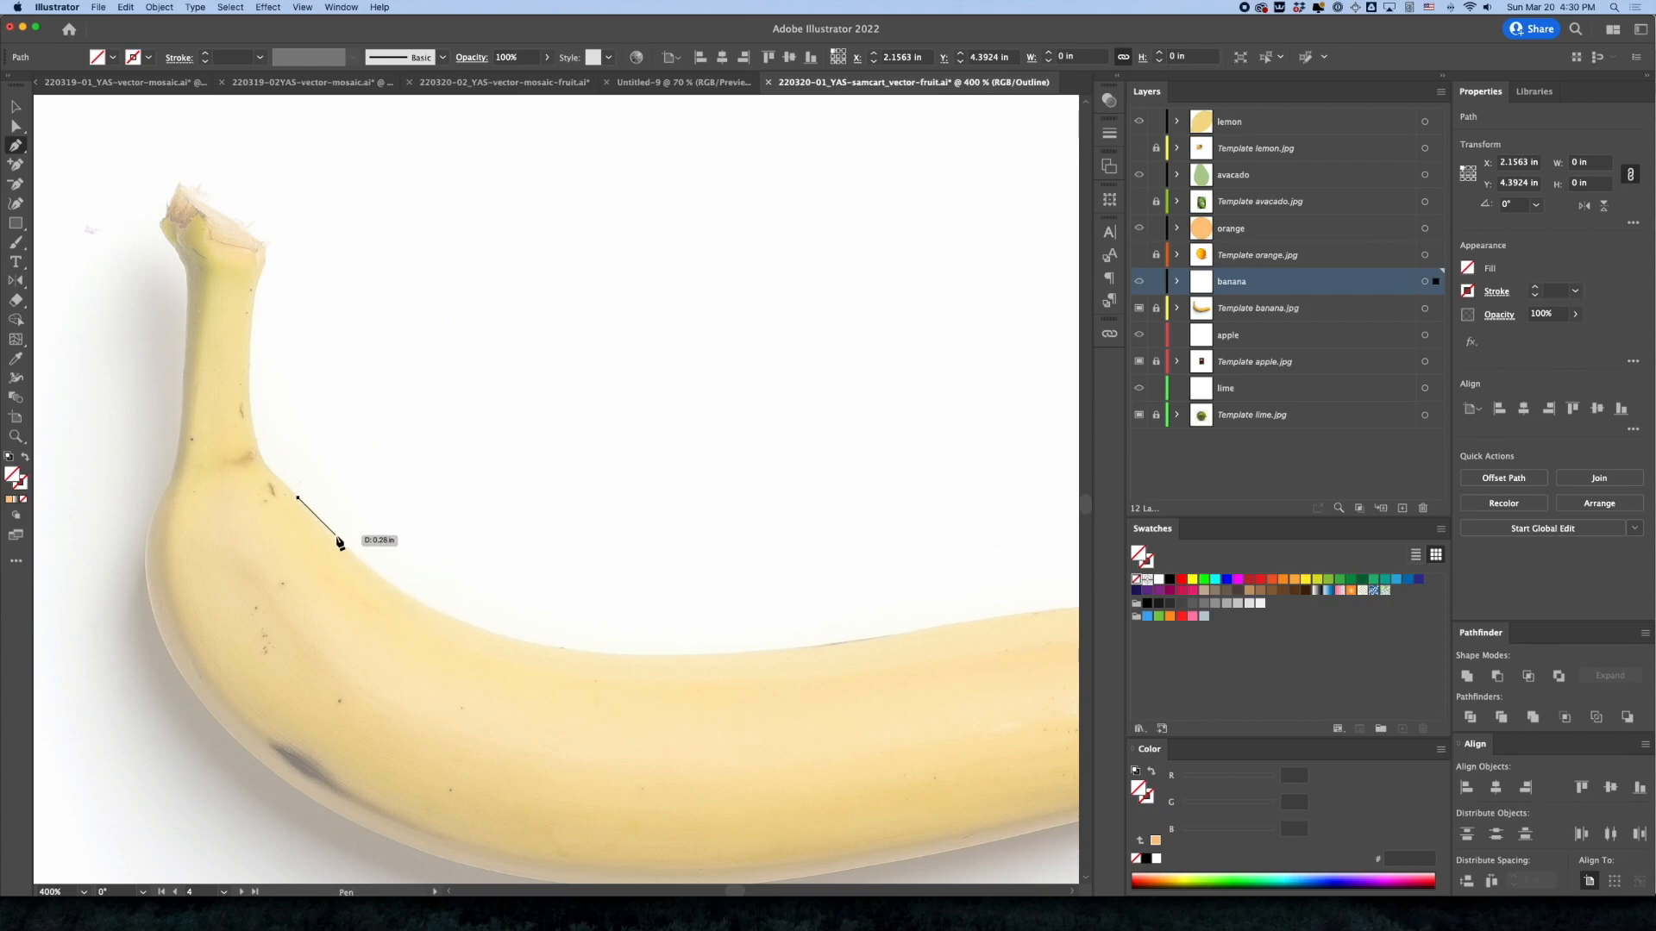
pyautogui.moveTo(335, 539); pyautogui.dragTo(354, 555)
pyautogui.moveTo(647, 657); pyautogui.dragTo(835, 648)
pyautogui.moveTo(861, 667); pyautogui.dragTo(407, 690)
pyautogui.moveTo(564, 638); pyautogui.dragTo(616, 632)
# Try further Pen anchors along the banana's upper edge near its tip and undo them
pyautogui.press('super+equal')
pyautogui.moveTo(784, 649); pyautogui.dragTo(929, 672)
pyautogui.click(752, 524)
pyautogui.press('super+z')
pyautogui.press('super+z')
pyautogui.moveTo(559, 440); pyautogui.dragTo(639, 452)
pyautogui.moveTo(703, 488); pyautogui.dragTo(725, 497)
pyautogui.click(753, 522)
pyautogui.press('super+z')
pyautogui.press('super+z')
pyautogui.press('super+z')
pyautogui.press('super+z')
# Trace the last stretch of the banana's upper edge and continue the path around its blunt tip
pyautogui.moveTo(427, 543); pyautogui.dragTo(811, 575)
pyautogui.moveTo(625, 491); pyautogui.dragTo(685, 482)
pyautogui.moveTo(866, 491); pyautogui.dragTo(679, 504)
pyautogui.moveTo(669, 479); pyautogui.dragTo(734, 482)
pyautogui.moveTo(895, 529); pyautogui.dragTo(929, 551)
pyautogui.click(949, 562)
pyautogui.click(952, 639)
pyautogui.moveTo(858, 701); pyautogui.dragTo(833, 720)
pyautogui.moveTo(832, 720); pyautogui.dragTo(921, 491)
pyautogui.moveTo(772, 547); pyautogui.dragTo(693, 568)
# Continue the Pen outline with curved anchors along the banana's lower edge, heading back toward the stem end
pyautogui.moveTo(694, 567); pyautogui.dragTo(1000, 528)
pyautogui.moveTo(714, 592); pyautogui.dragTo(619, 606)
pyautogui.keyDown('super'); pyautogui.moveTo(868, 561); pyautogui.dragTo(869, 565); pyautogui.keyUp('super')
pyautogui.moveTo(287, 636); pyautogui.dragTo(301, 552)
pyautogui.press('super+minus')
# Trace around the banana's outer bend toward the stem, undoing misplaced anchors along the way
pyautogui.moveTo(222, 388); pyautogui.dragTo(613, 558)
pyautogui.moveTo(514, 511)
pyautogui.mouseDown()
pyautogui.moveTo(398, 356)
pyautogui.moveTo(499, 277)
pyautogui.mouseUp()
pyautogui.click(514, 510)
pyautogui.press('super+z')
pyautogui.press('super+z')
pyautogui.moveTo(485, 345); pyautogui.dragTo(514, 250)
pyautogui.moveTo(509, 267); pyautogui.dragTo(484, 491)
pyautogui.click(461, 571)
pyautogui.keyDown('super'); pyautogui.moveTo(461, 569); pyautogui.dragTo(654, 517); pyautogui.keyUp('super')
pyautogui.press('super+z')
pyautogui.press('super+z')
pyautogui.press('super+minus')
pyautogui.press('super+minus')
# Trace up the outer side of the banana's stem and around its cut end with corner anchors
pyautogui.moveTo(479, 458); pyautogui.dragTo(481, 369)
pyautogui.moveTo(504, 324); pyautogui.dragTo(518, 295)
pyautogui.moveTo(552, 327); pyautogui.dragTo(529, 794)
pyautogui.moveTo(538, 477); pyautogui.dragTo(537, 451)
pyautogui.click(543, 343)
pyautogui.moveTo(548, 348); pyautogui.dragTo(571, 528)
pyautogui.click(512, 416)
pyautogui.click(551, 335)
pyautogui.click(721, 459)
pyautogui.click(718, 492)
# Trace down the inner side of the banana's stem and close the path at the starting anchor
pyautogui.moveTo(702, 558); pyautogui.dragTo(697, 585)
pyautogui.moveTo(706, 596); pyautogui.dragTo(535, 312)
pyautogui.moveTo(519, 474); pyautogui.dragTo(521, 522)
pyautogui.moveTo(522, 528); pyautogui.dragTo(469, 402)
pyautogui.click(565, 556)
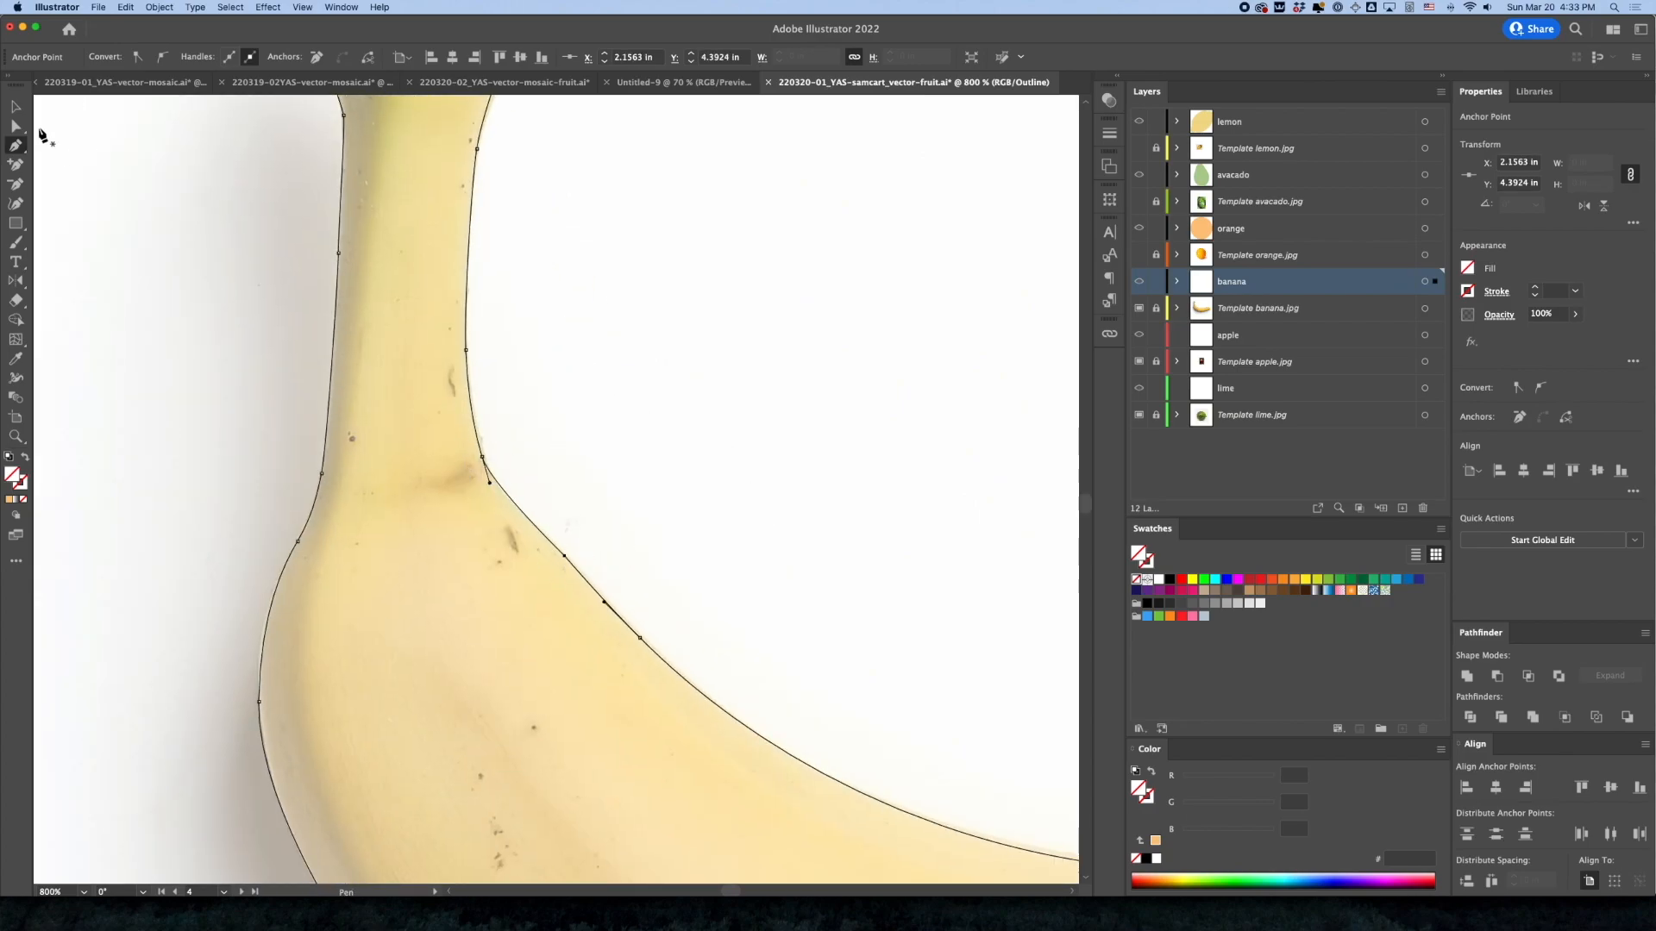
# Select the banana outline, return to Preview mode and give it a black 1 pt stroke with no fill
pyautogui.click(16, 107)
pyautogui.press('super+minus')
pyautogui.press('super+minus')
pyautogui.press('super+minus')
pyautogui.press('super+minus')
pyautogui.moveTo(853, 599); pyautogui.dragTo(554, 510)
pyautogui.click(558, 487)
pyautogui.press('super+y')
pyautogui.click(9, 456)
pyautogui.click(23, 499)
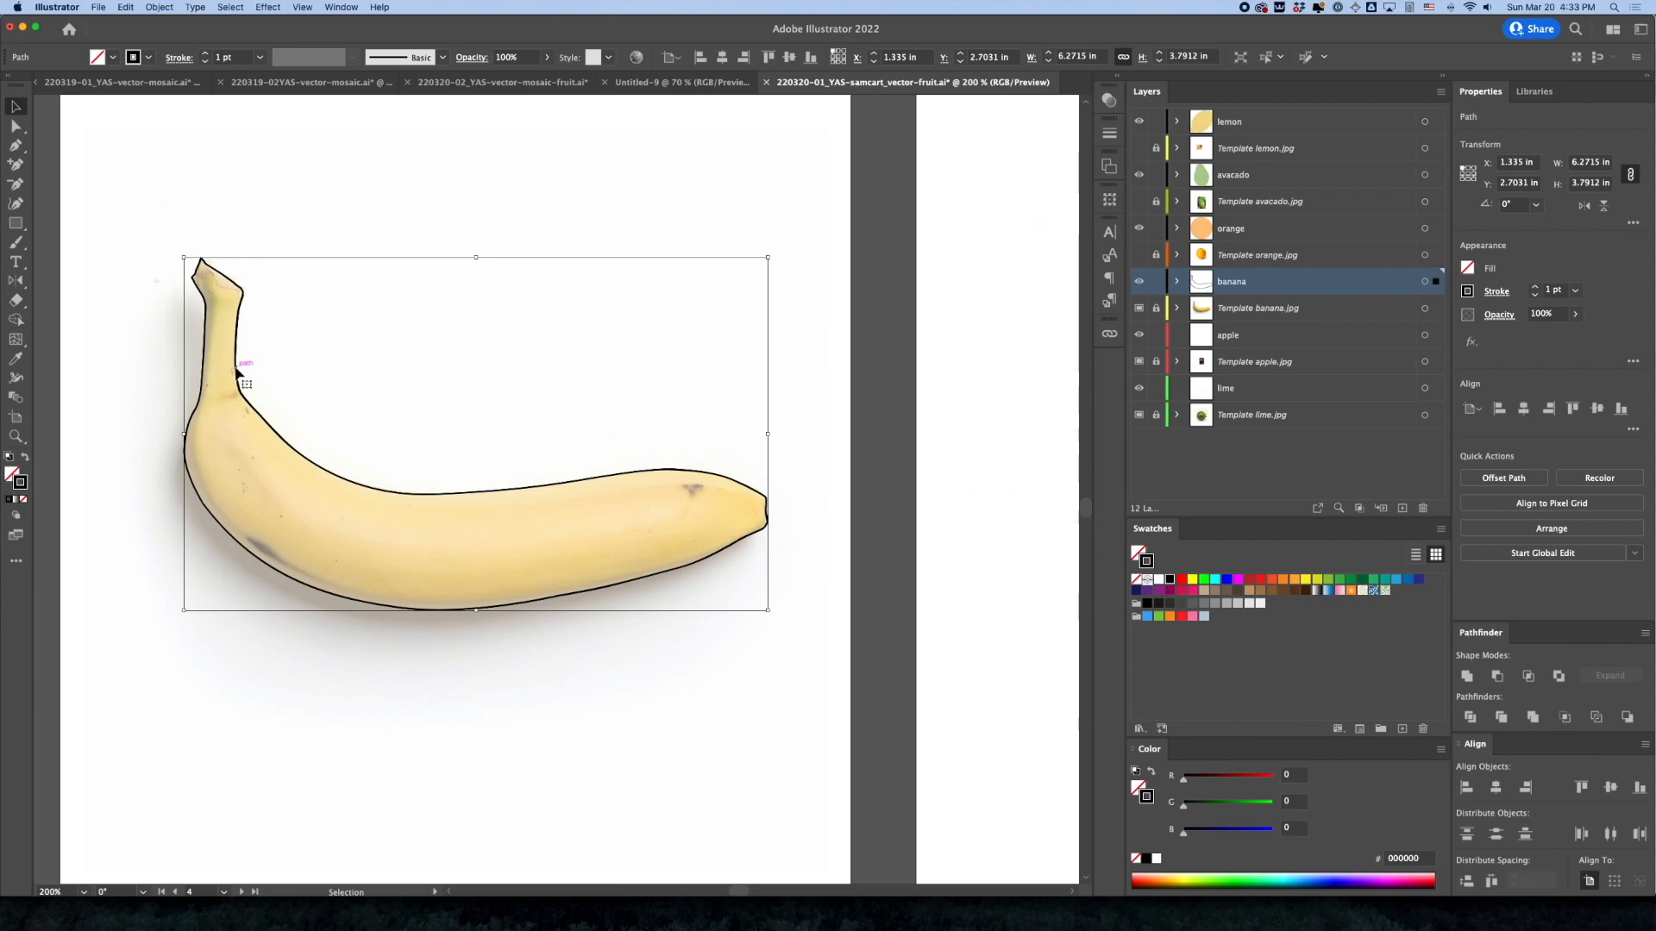
# Fill the banana with a color sampled from its photo and set its blue value to 129, making it #fae481
pyautogui.click(20, 362)
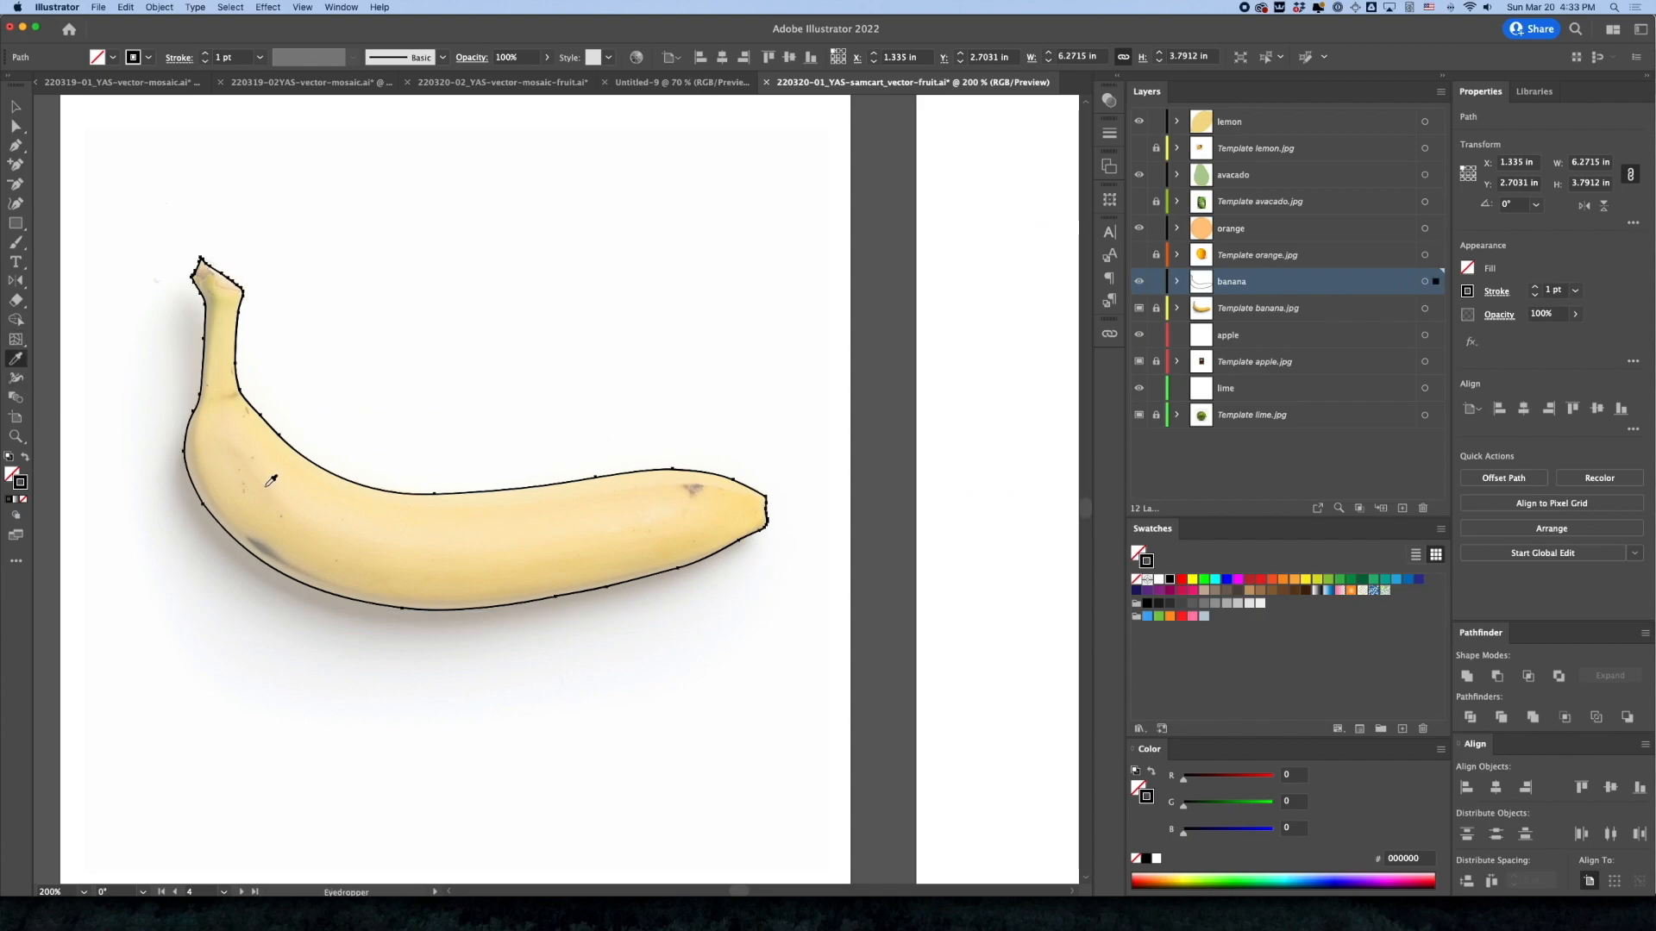
pyautogui.click(301, 497)
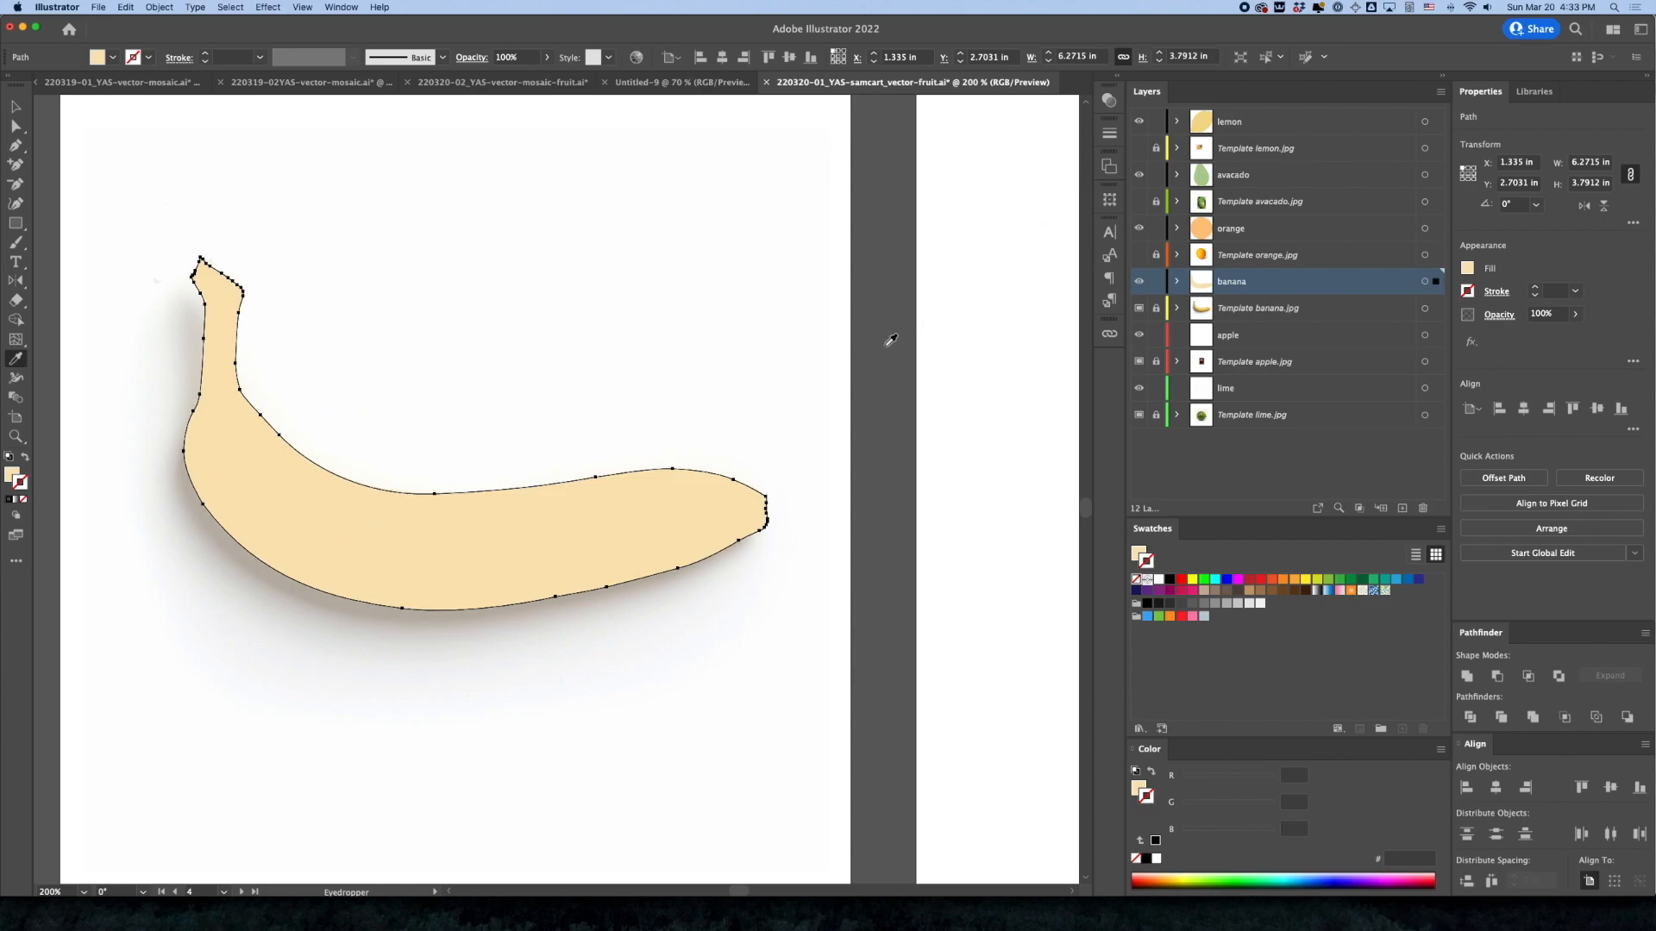
pyautogui.click(1139, 787)
pyautogui.moveTo(1256, 835); pyautogui.dragTo(1229, 834)
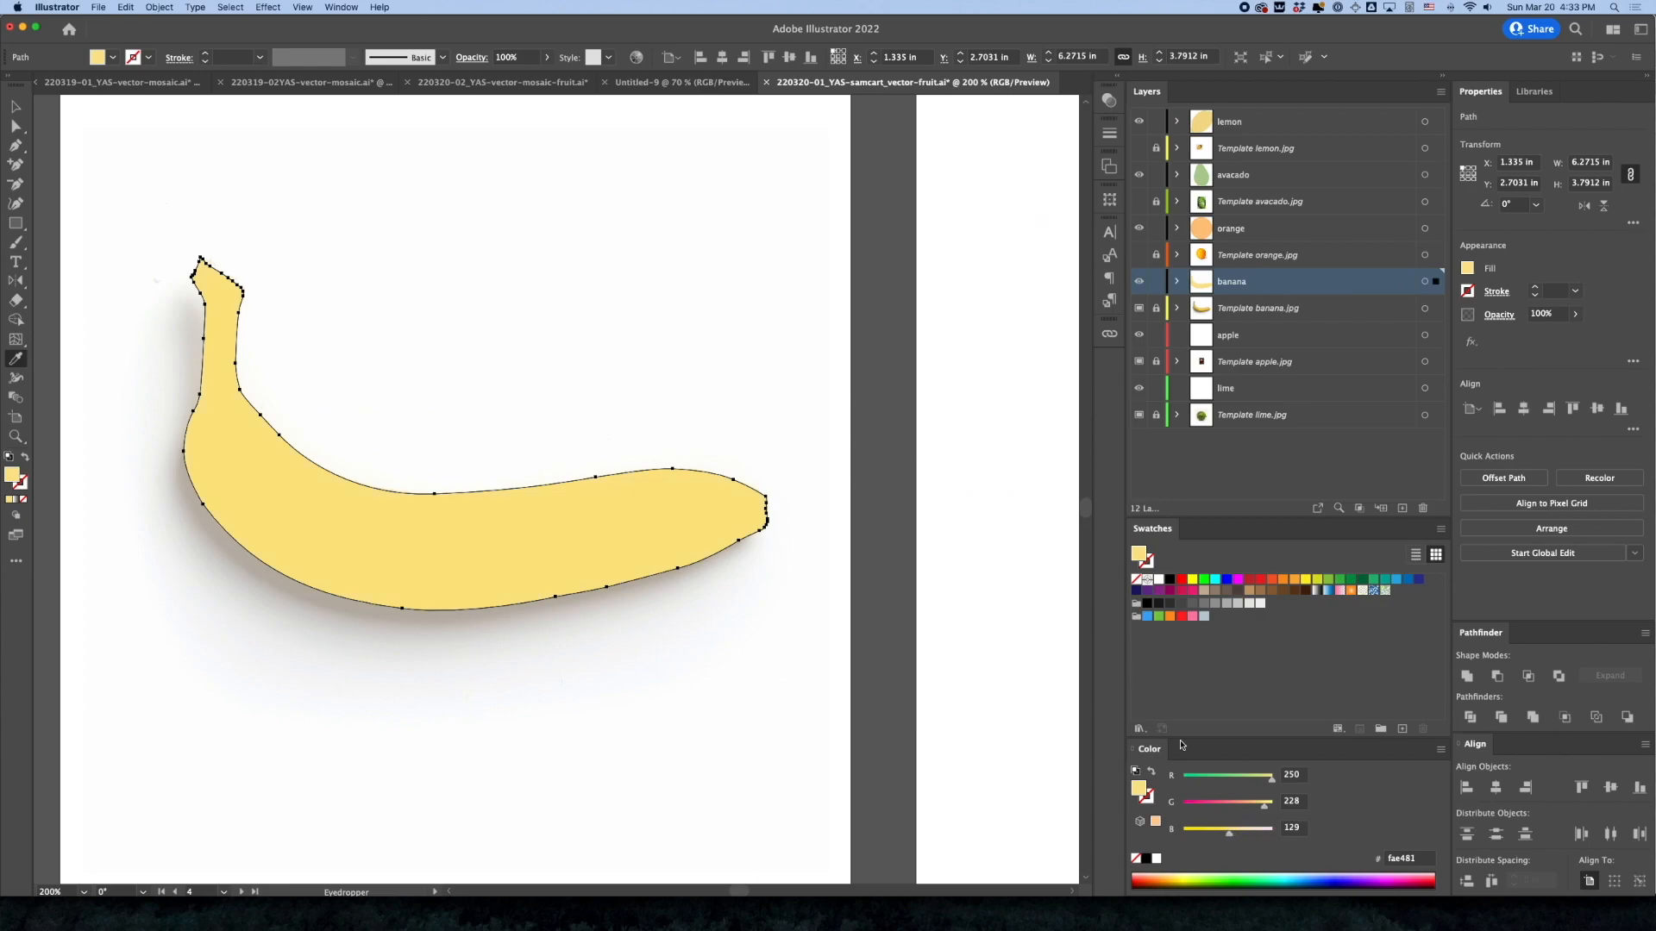
# Hide the Template banana.jpg layer and deselect the filled banana shape
pyautogui.click(16, 107)
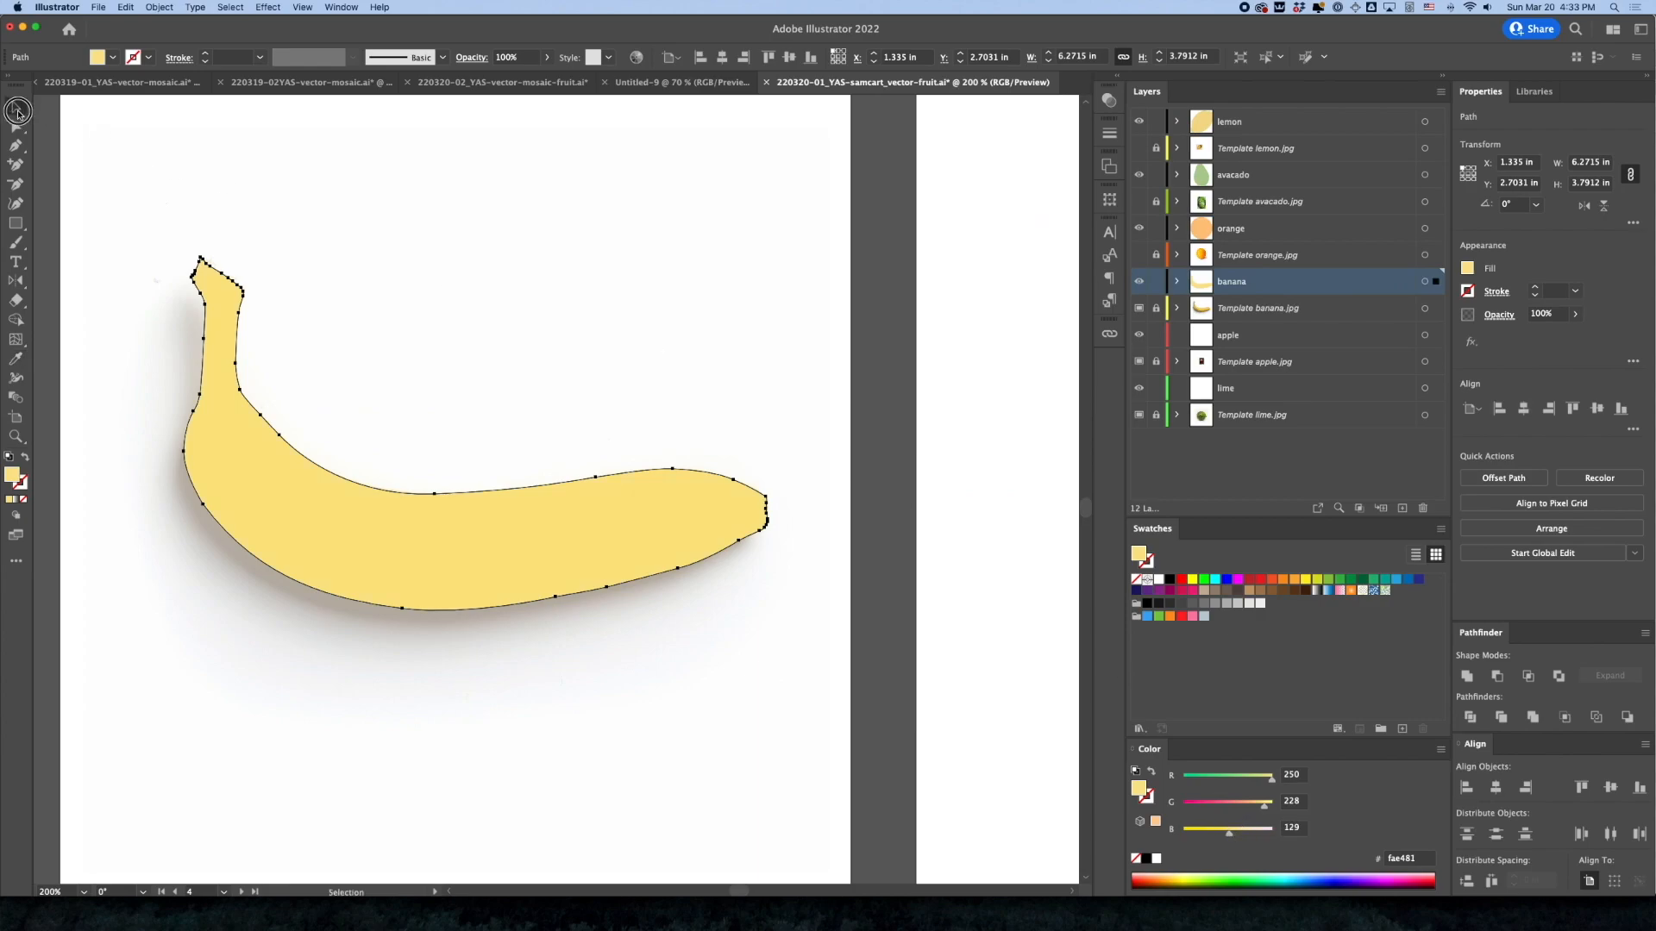
pyautogui.click(1140, 311)
pyautogui.click(809, 392)
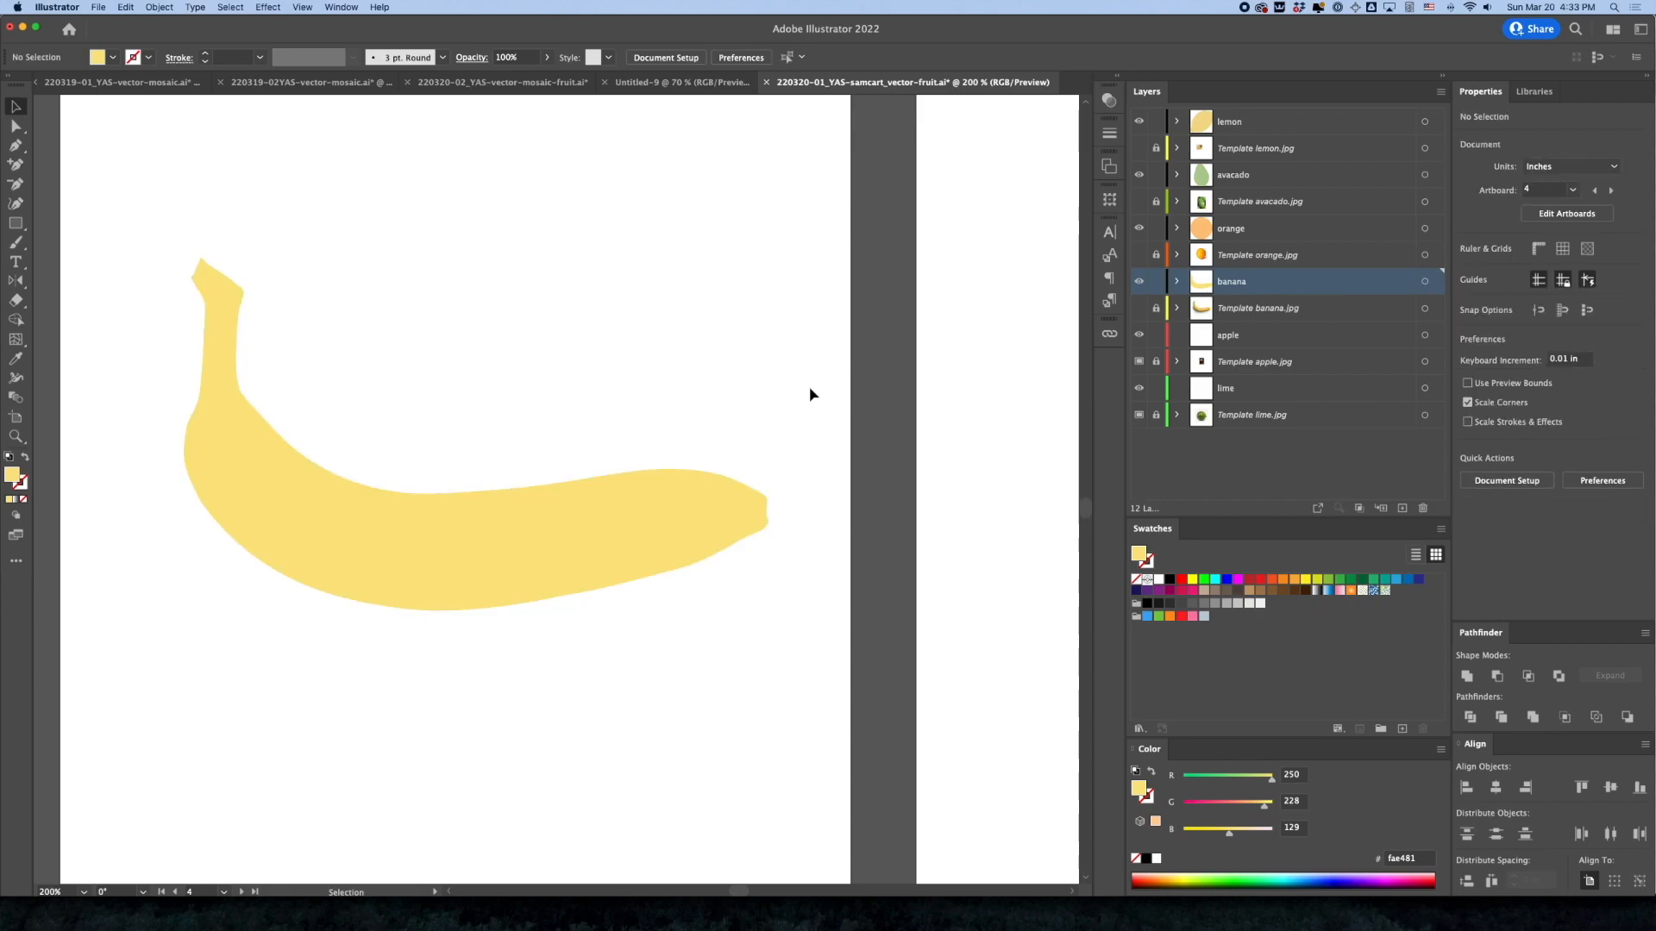
# Save the document with the finished banana shape
pyautogui.press('z')
pyautogui.keyDown('alt'); pyautogui.click(568, 448); pyautogui.keyUp('alt')
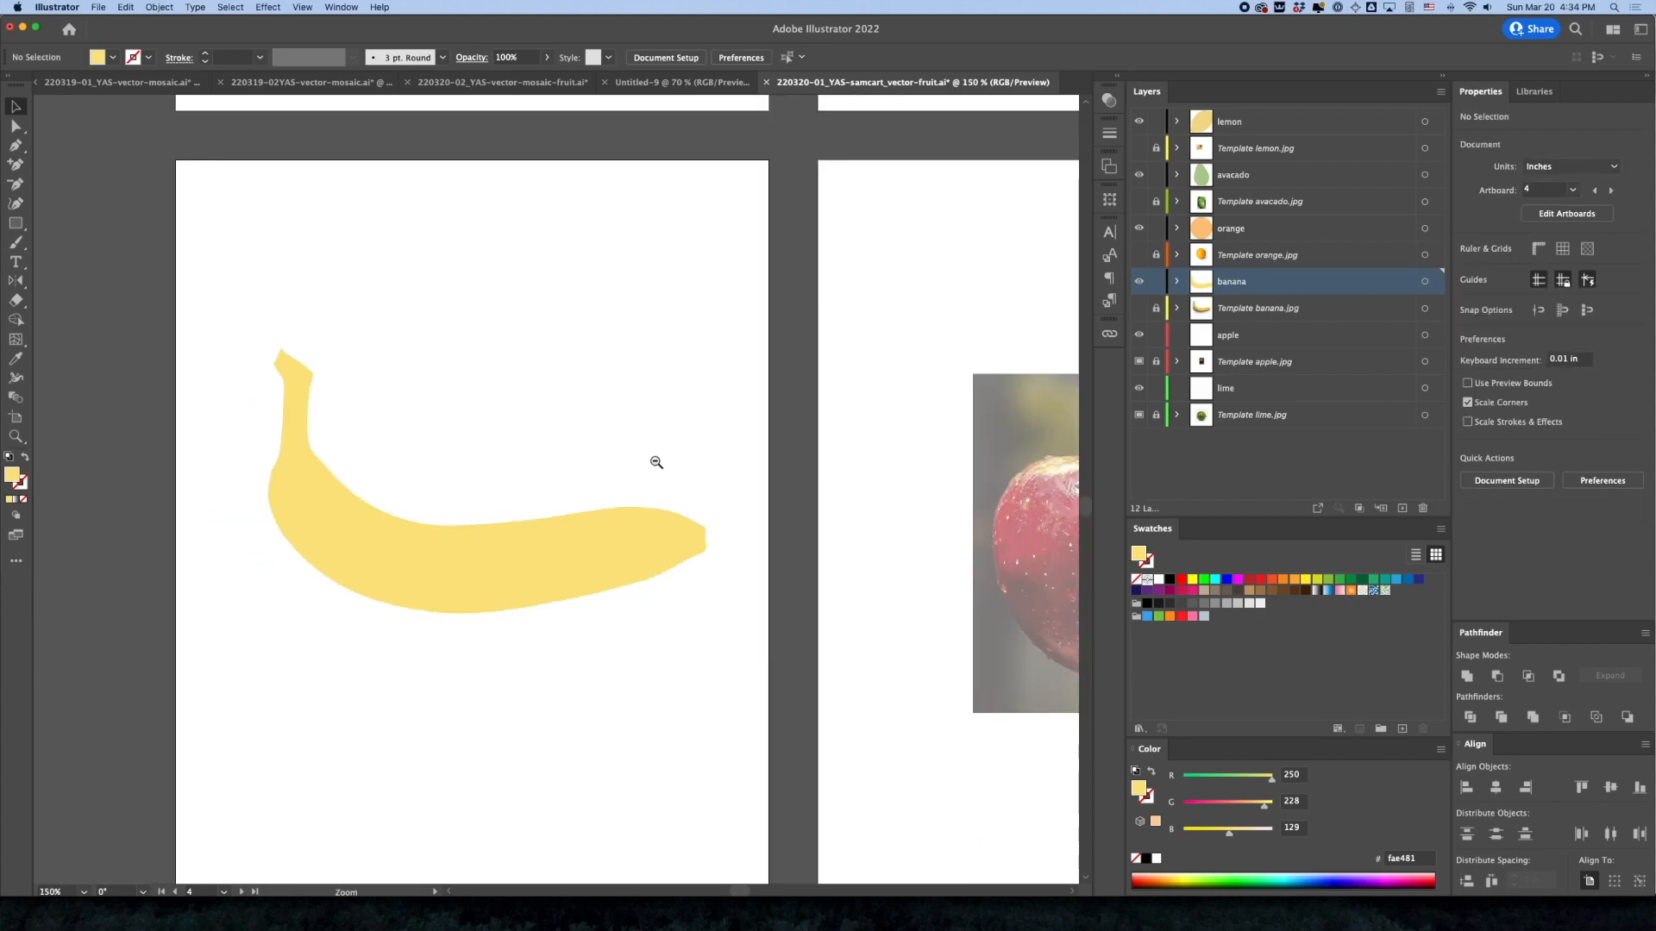
pyautogui.keyDown('alt'); pyautogui.click(656, 463); pyautogui.keyUp('alt')
pyautogui.moveTo(747, 538); pyautogui.dragTo(674, 499)
pyautogui.press('super+s')
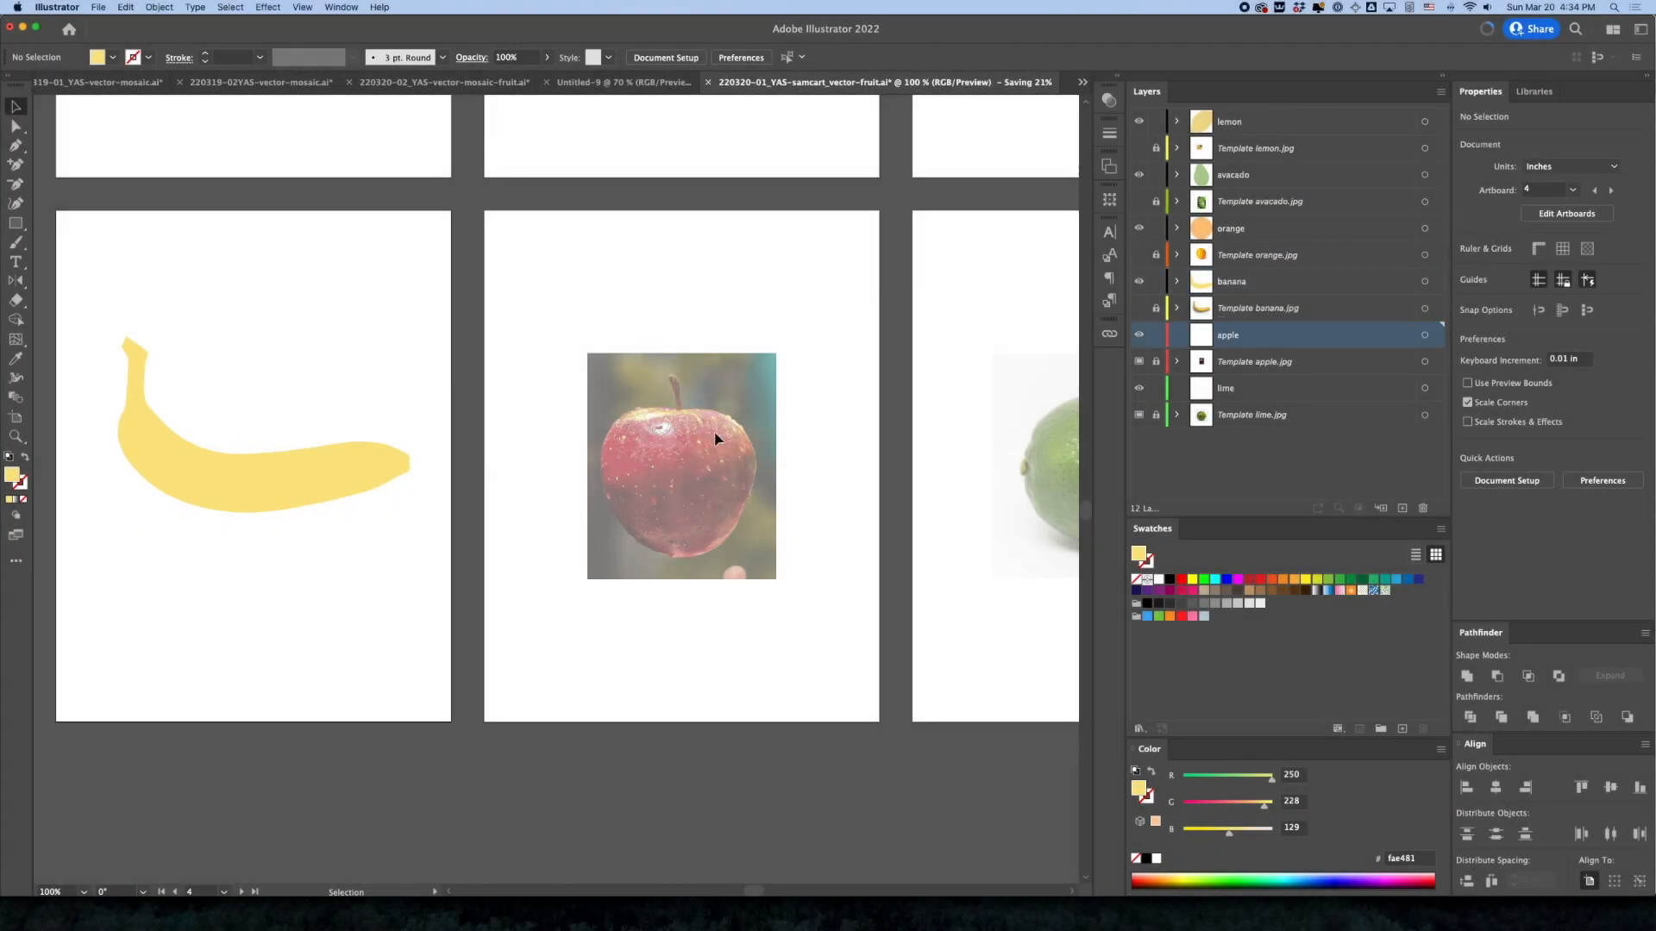
# On the apple layer, start a Pen path just left of the stem and curve it over the apple's upper-left shoulder
pyautogui.moveTo(689, 487); pyautogui.dragTo(648, 495)
pyautogui.moveTo(499, 532); pyautogui.dragTo(573, 496)
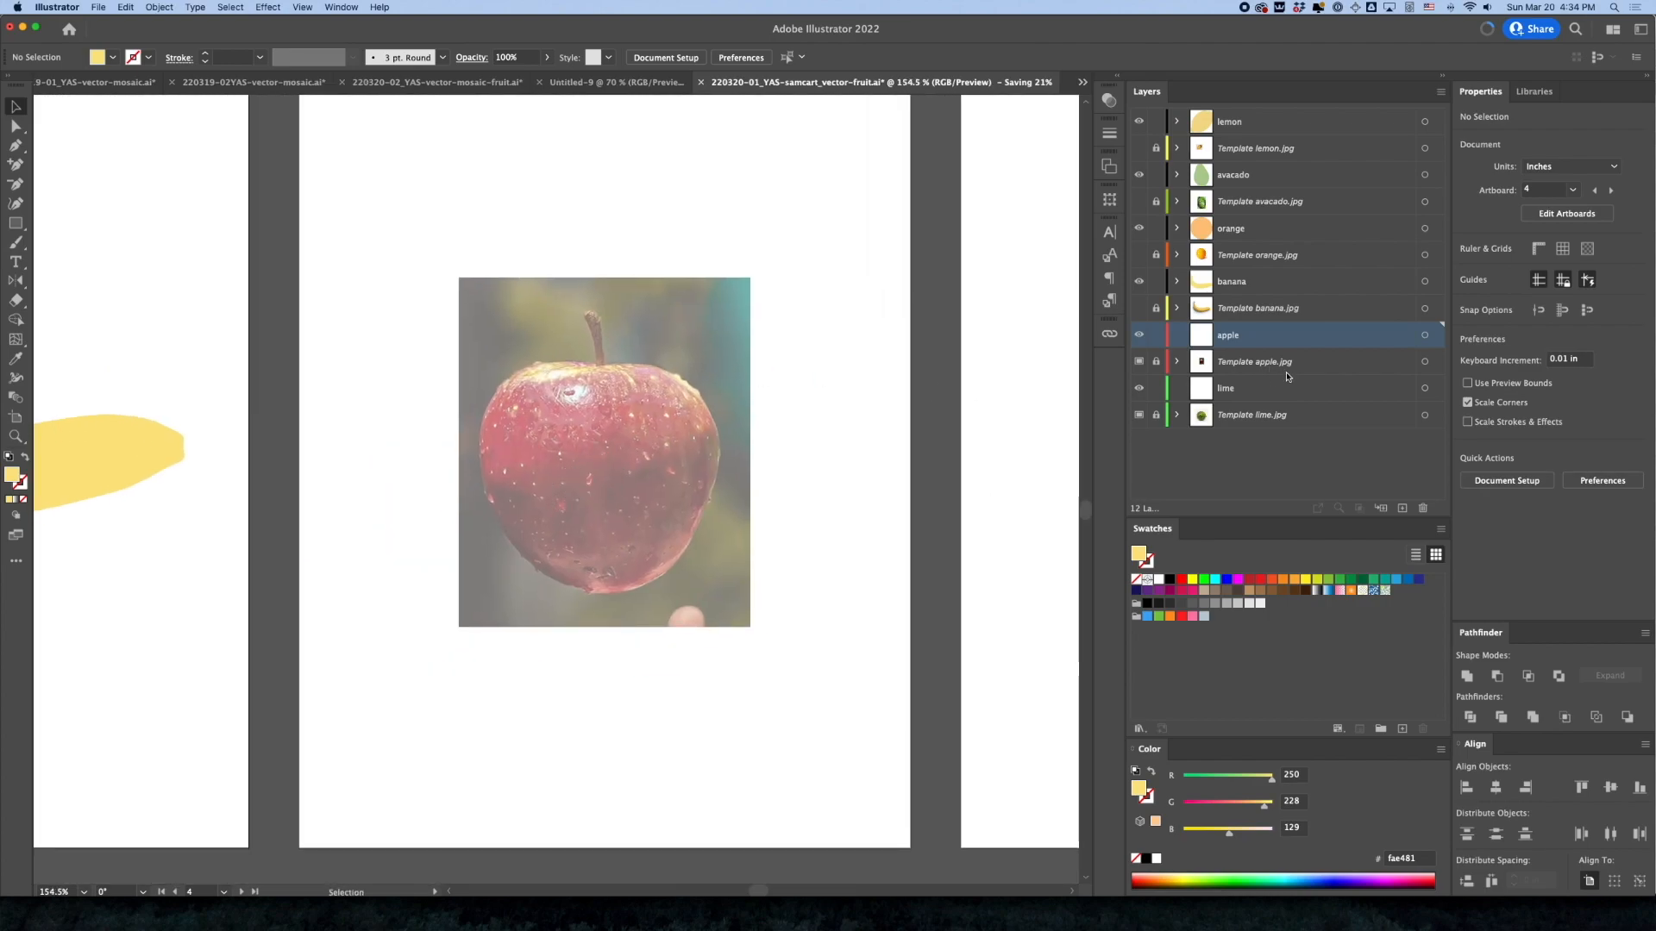
pyautogui.click(15, 145)
pyautogui.keyDown('super'); pyautogui.click(592, 404); pyautogui.keyUp('super')
pyautogui.moveTo(552, 448); pyautogui.dragTo(552, 421)
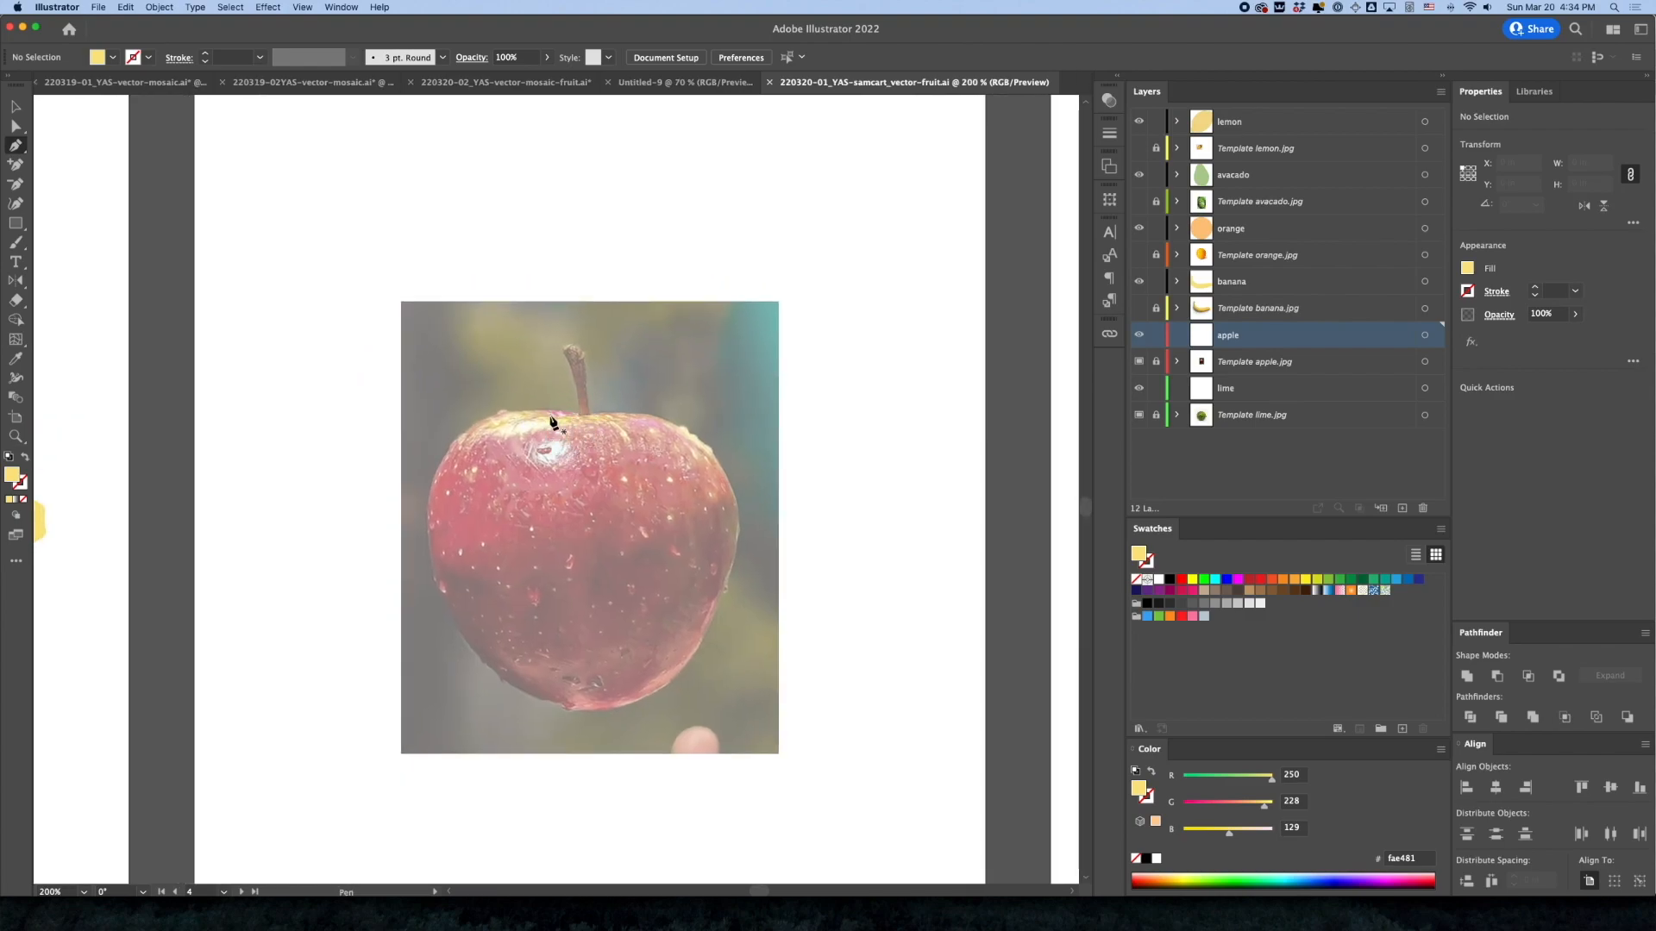
pyautogui.click(551, 412)
pyautogui.moveTo(441, 467); pyautogui.dragTo(405, 534)
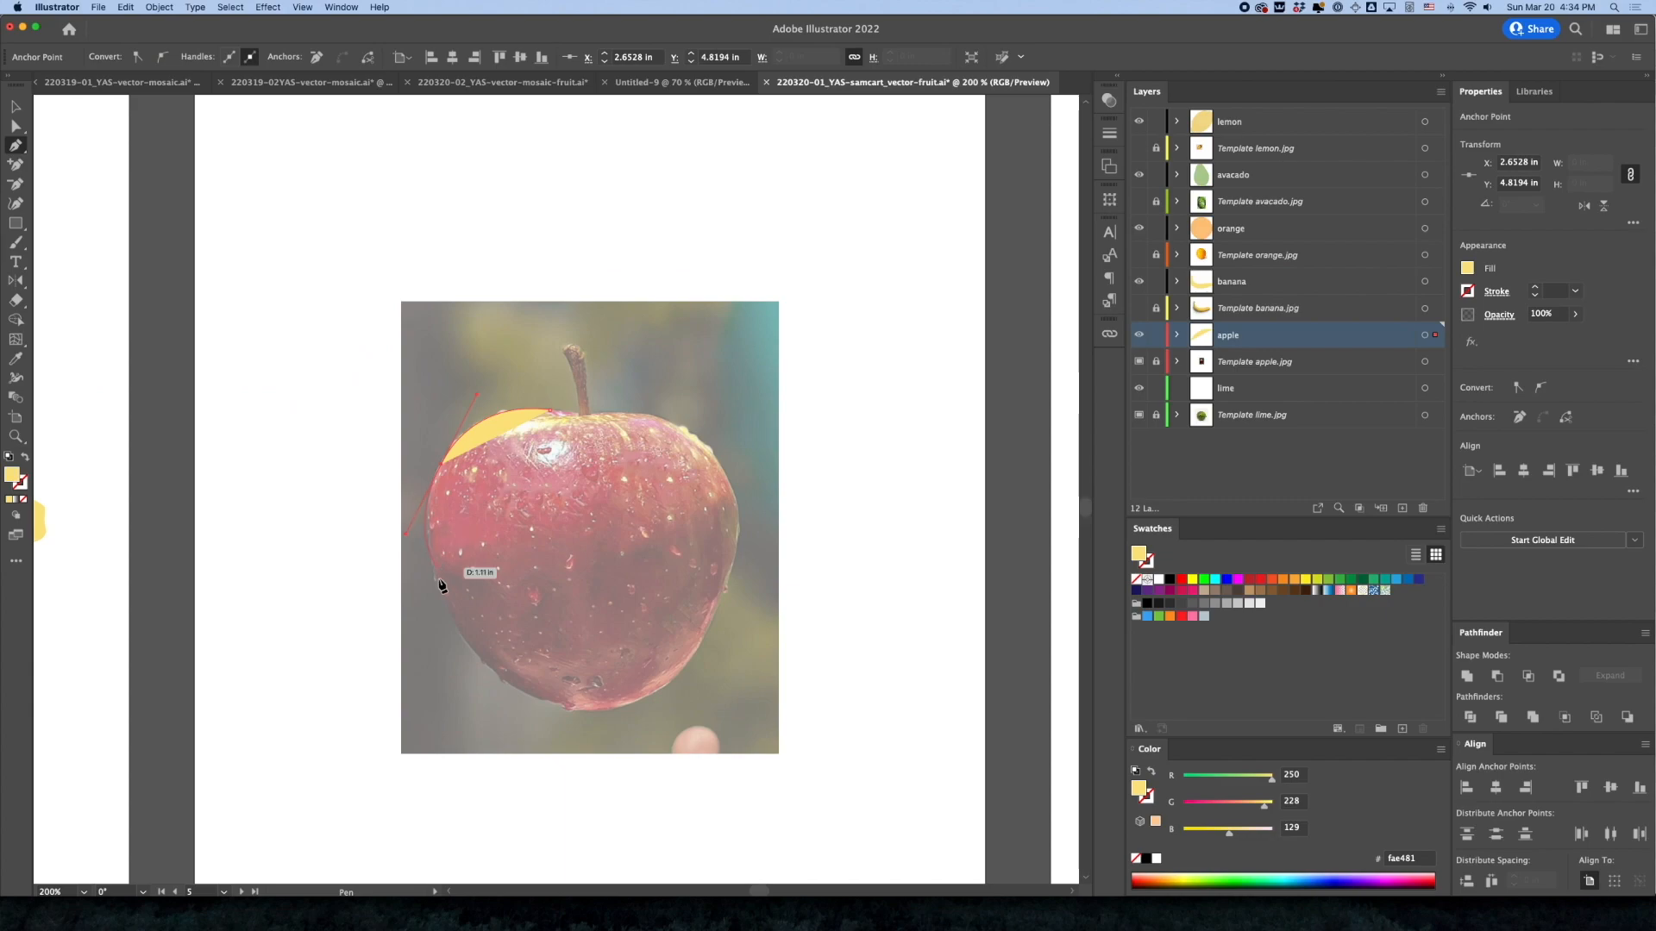
# Remove the path's fill and trace the apple's left side, bottom and lower-right edge with curved anchors
pyautogui.click(24, 500)
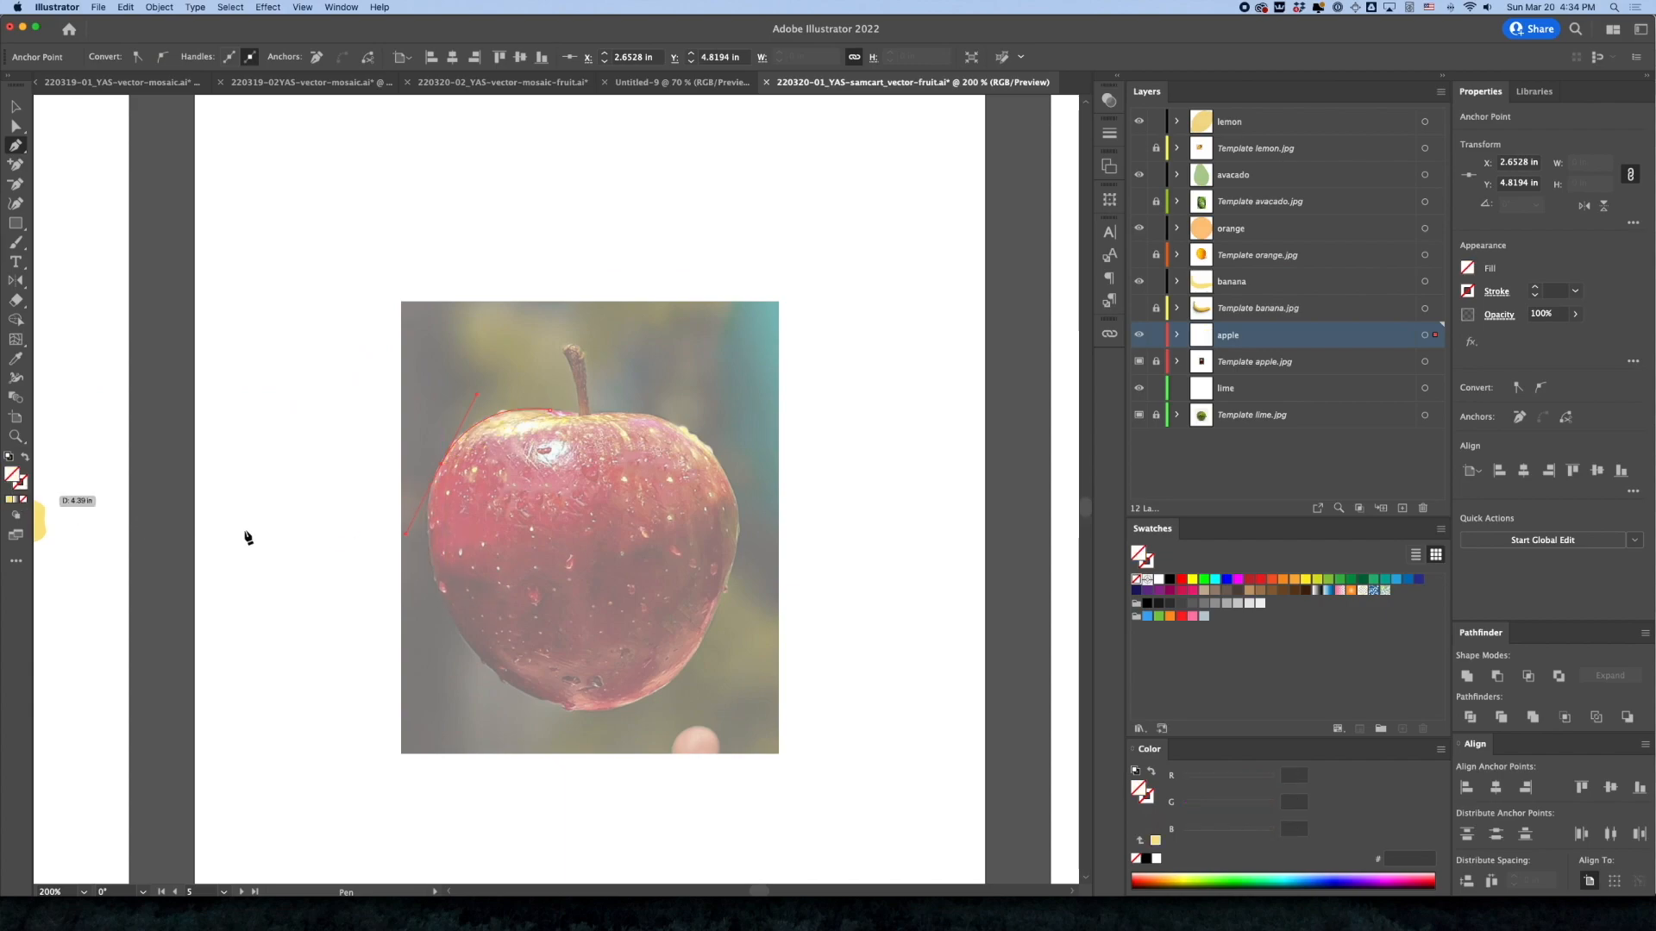
pyautogui.moveTo(461, 630); pyautogui.dragTo(478, 653)
pyautogui.moveTo(574, 708); pyautogui.dragTo(709, 671)
pyautogui.click(724, 597)
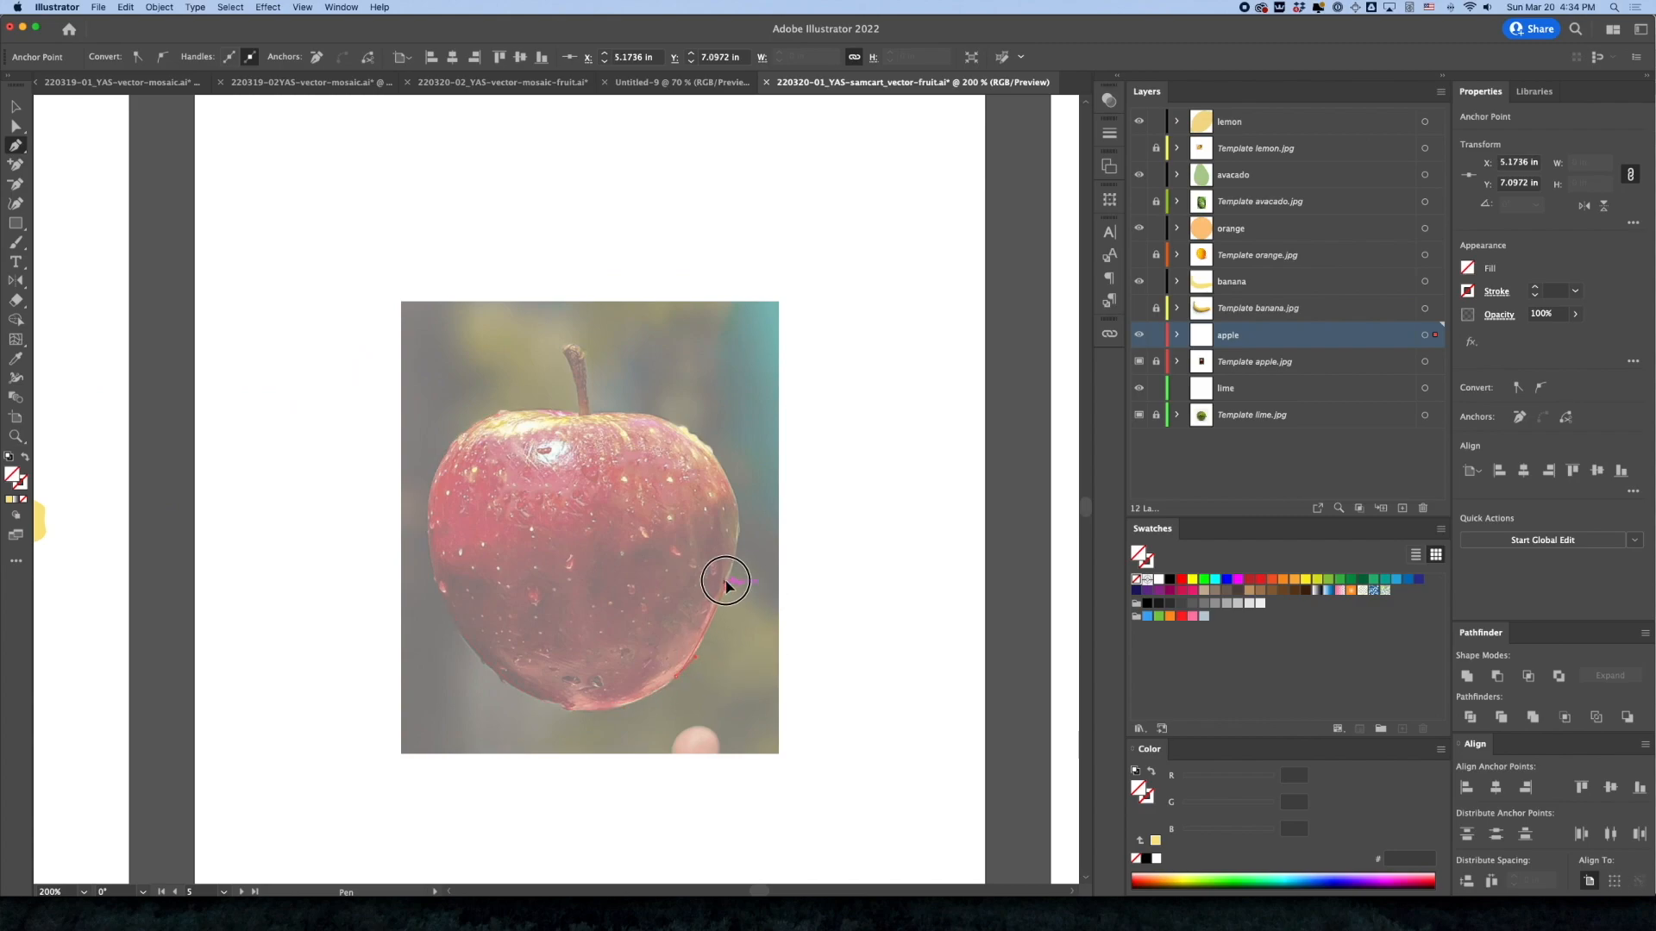
pyautogui.click(732, 566)
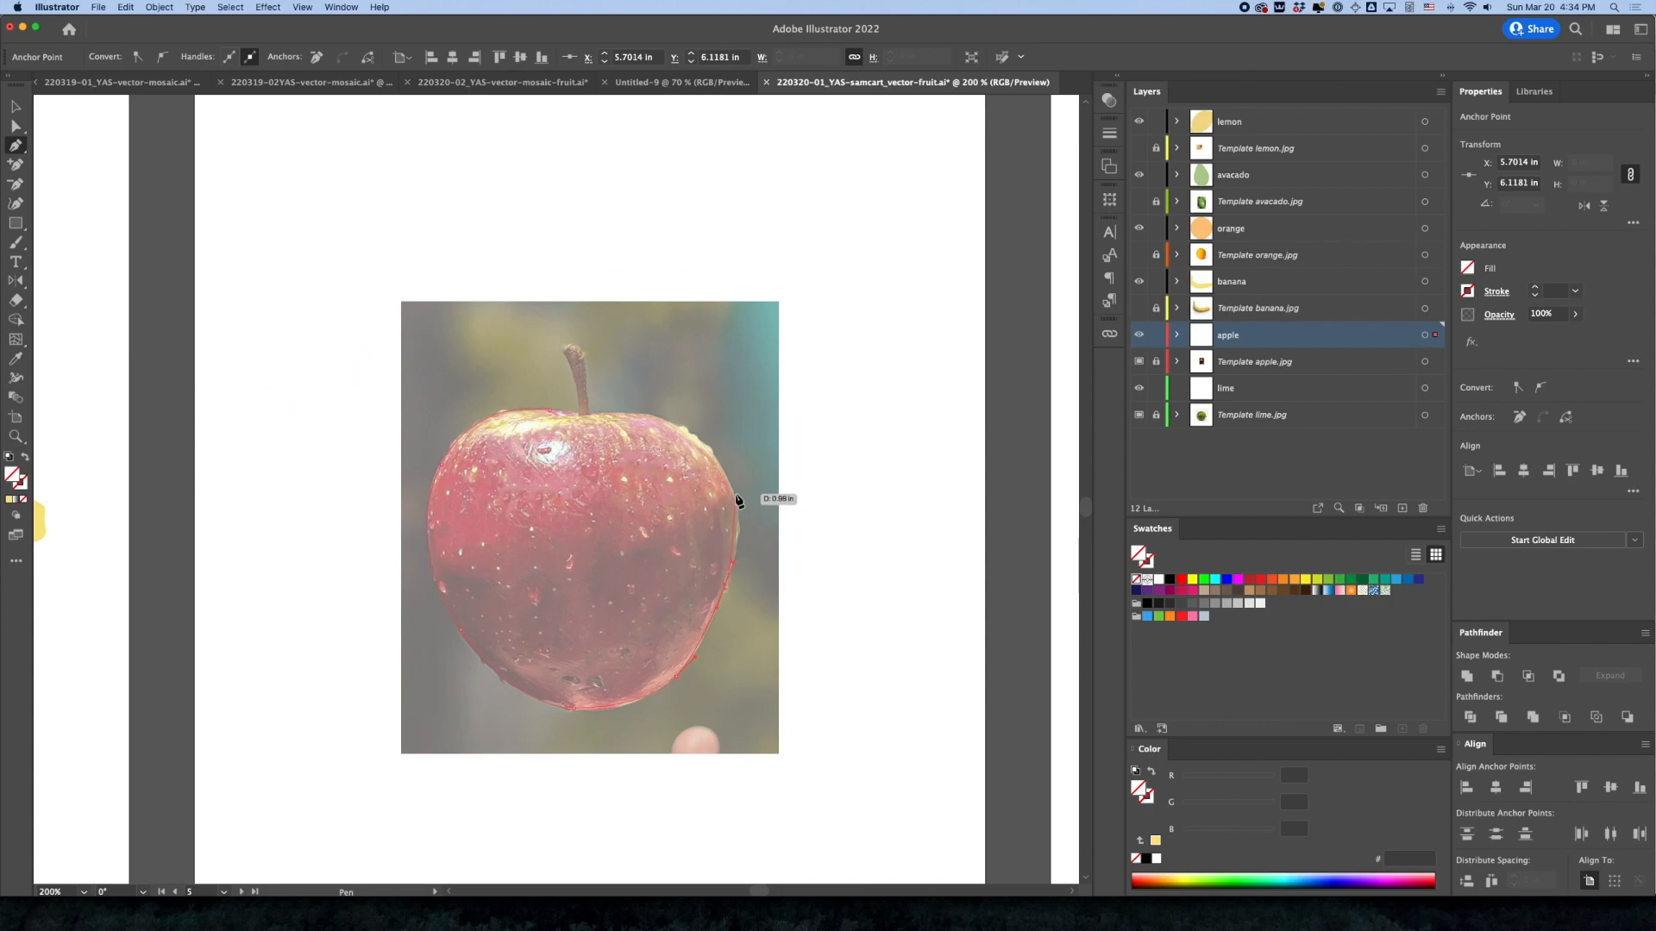
# Continue the apple outline up the right side and across the top past the stem, closing it at the starting anchor
pyautogui.moveTo(732, 490); pyautogui.dragTo(721, 462)
pyautogui.keyDown('super'); pyautogui.click(700, 457); pyautogui.keyUp('super')
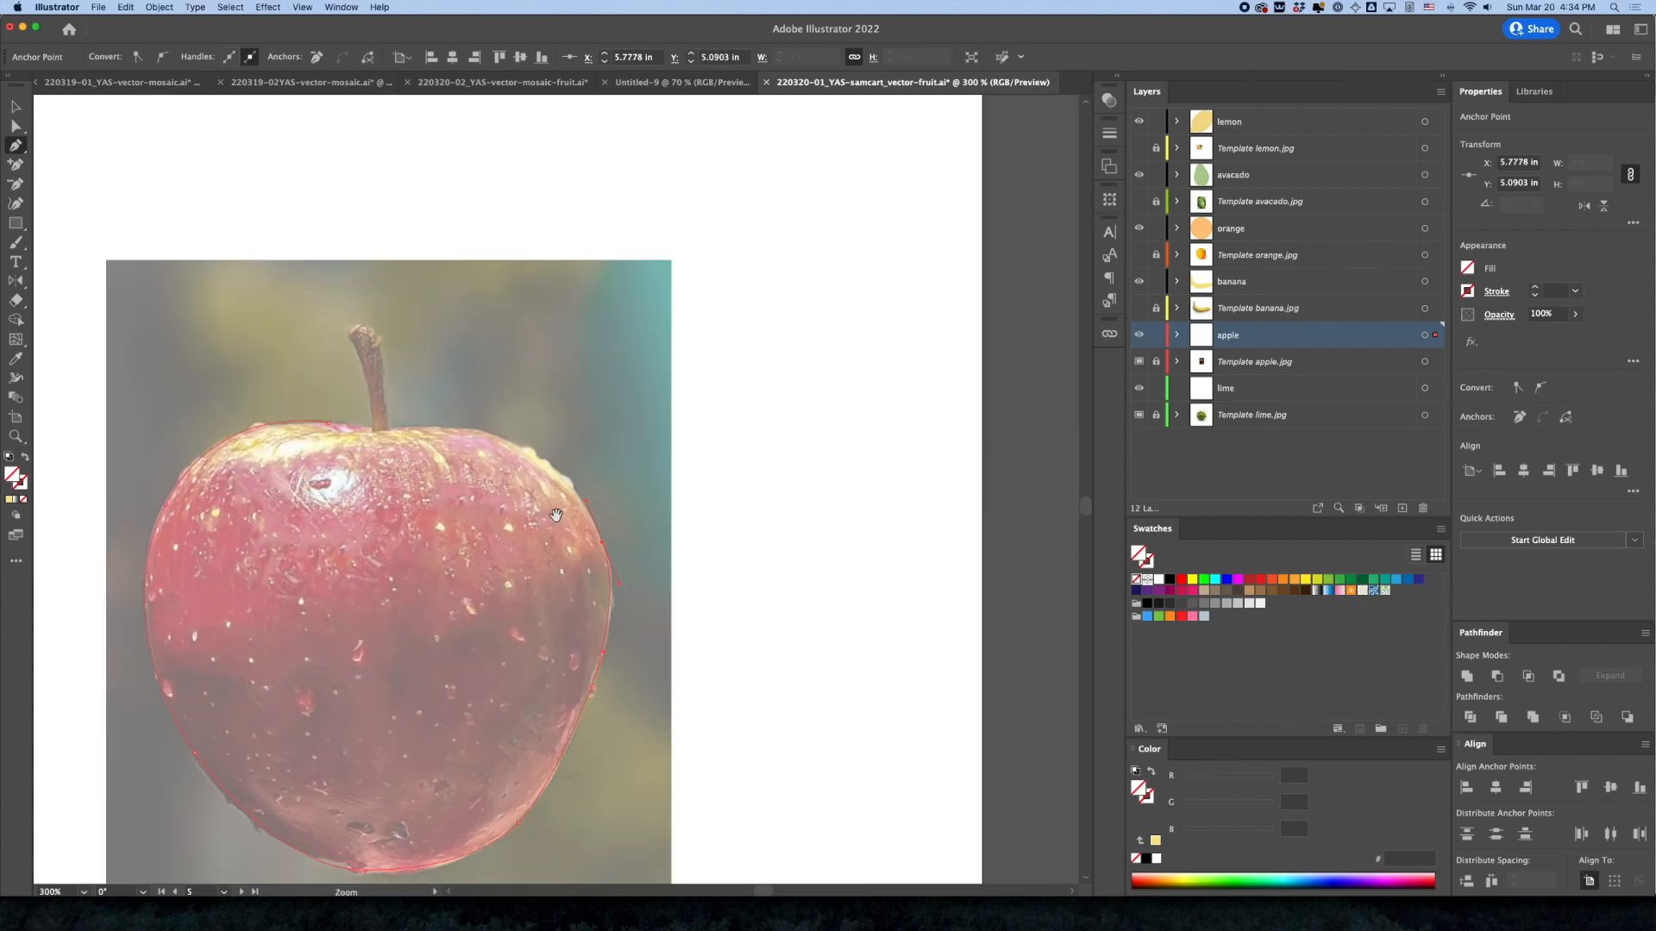
pyautogui.moveTo(556, 514); pyautogui.dragTo(686, 554)
pyautogui.moveTo(649, 488); pyautogui.dragTo(437, 469)
pyautogui.click(459, 465)
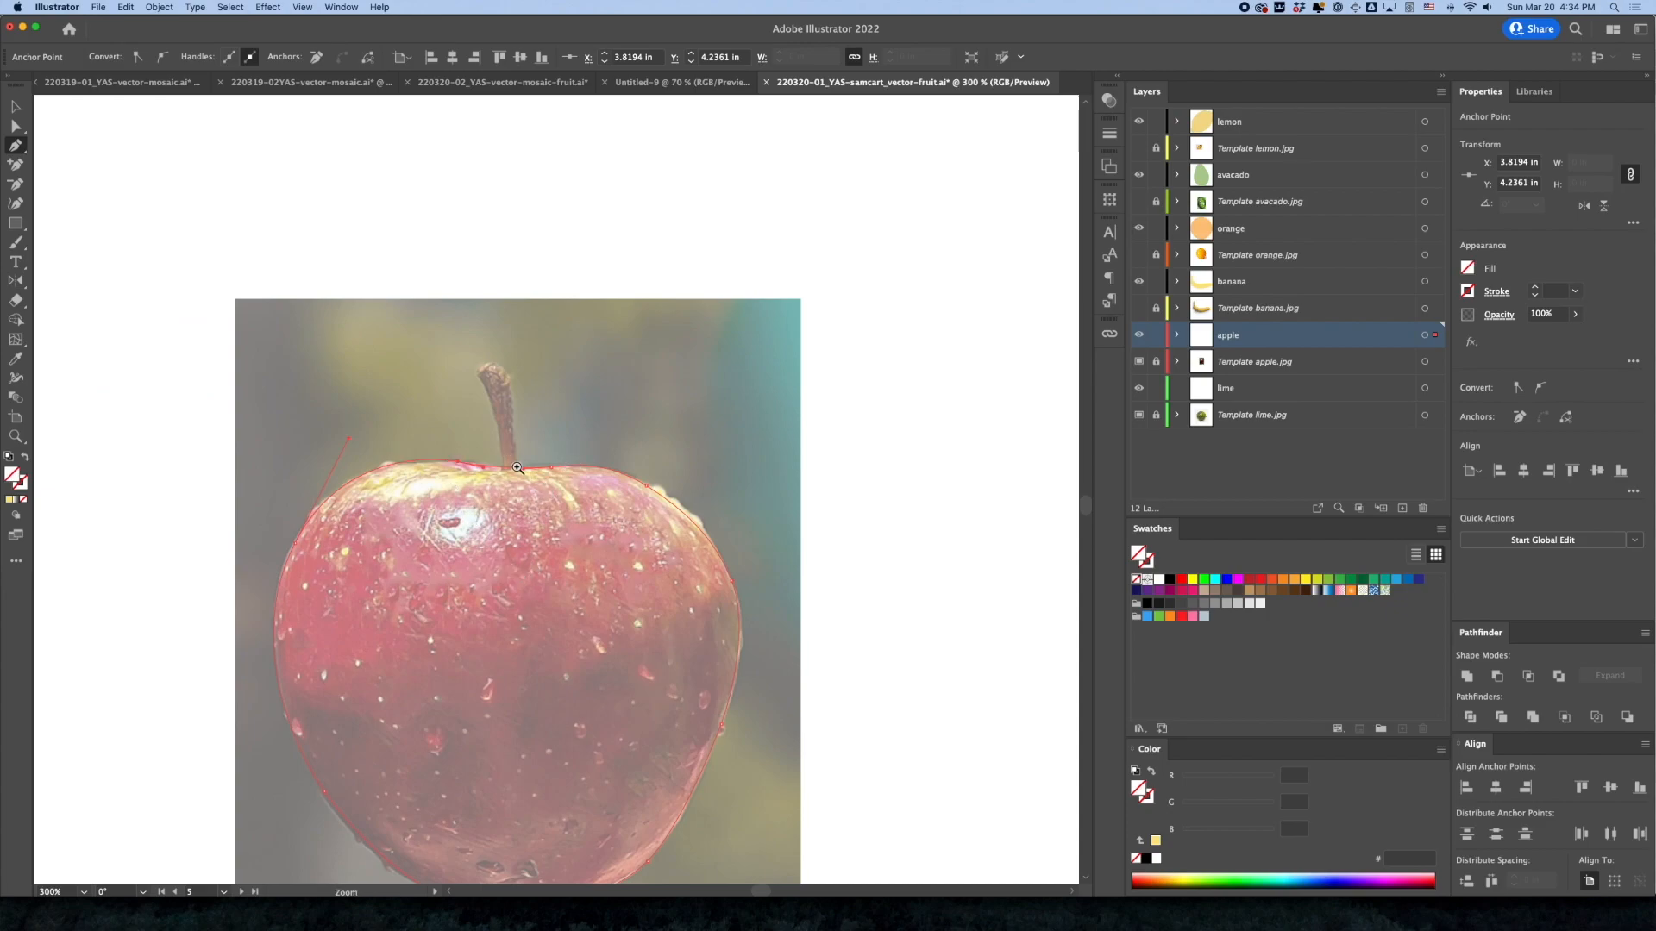
pyautogui.keyDown('super'); pyautogui.click(518, 468); pyautogui.keyUp('super')
pyautogui.keyDown('super'); pyautogui.click(524, 475); pyautogui.keyUp('super')
pyautogui.keyDown('super'); pyautogui.click(642, 544); pyautogui.keyUp('super')
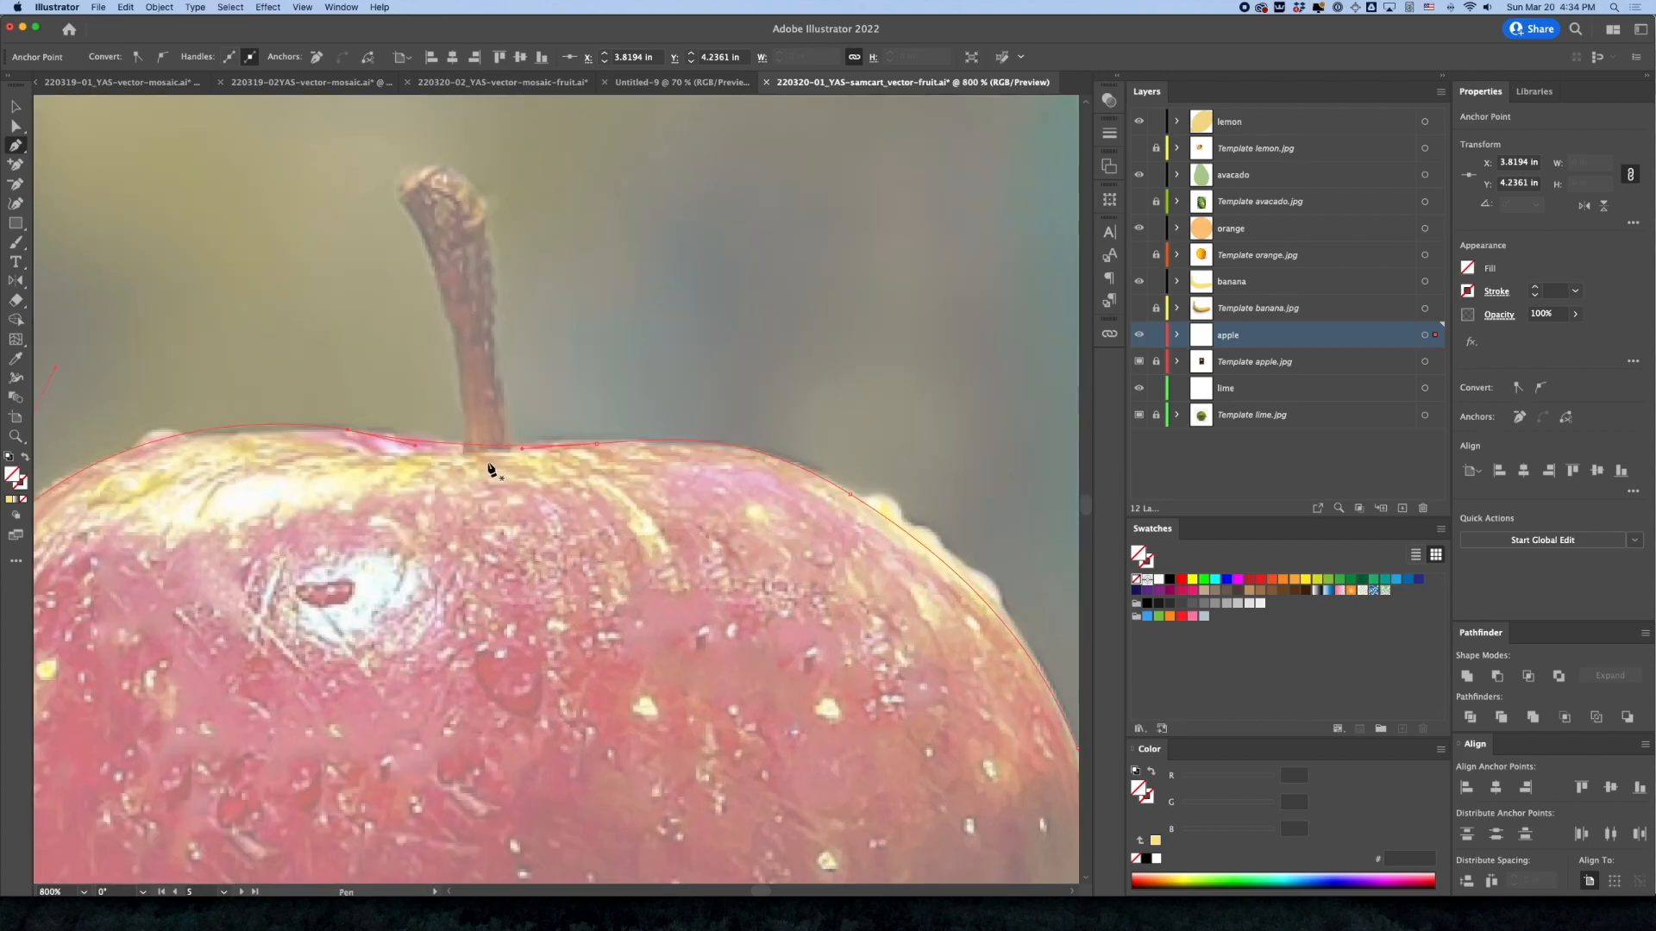
# Add anchor points to the apple's top edge on both sides of the stem base and nudge the right-hand one into place
pyautogui.click(466, 446)
pyautogui.click(517, 446)
pyautogui.press('a')
pyautogui.click(516, 447)
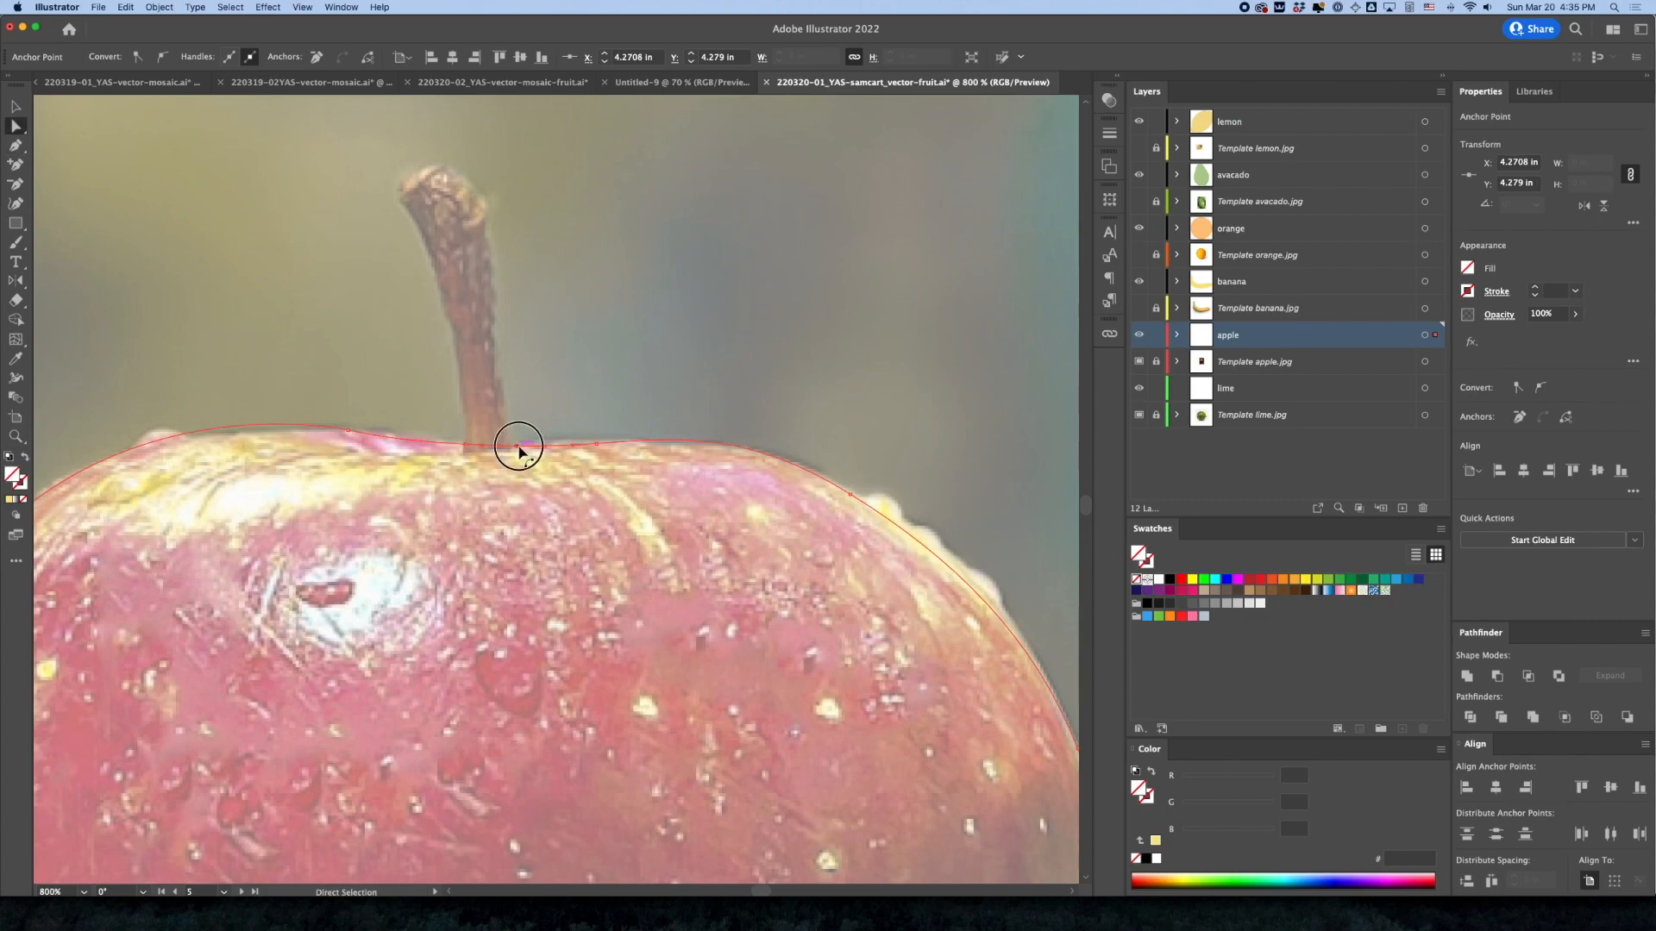
pyautogui.moveTo(511, 448); pyautogui.dragTo(509, 448)
pyautogui.click(549, 507)
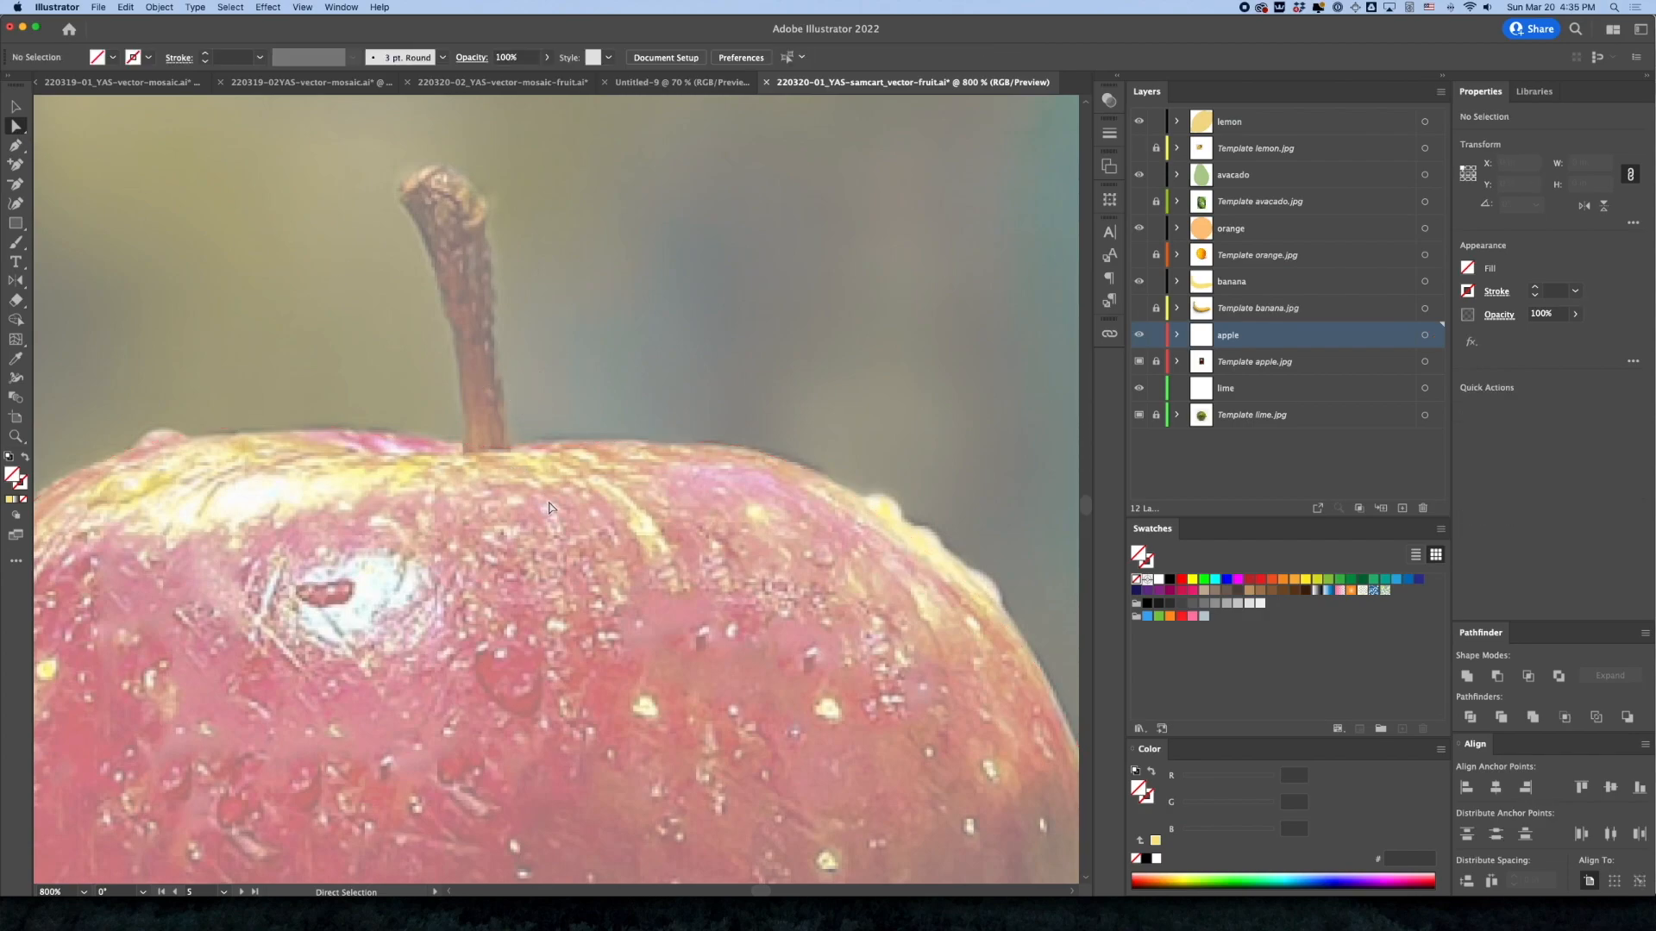
# Remove the segment crossing the stem base so the apple outline is open between the two stem anchors
pyautogui.click(491, 450)
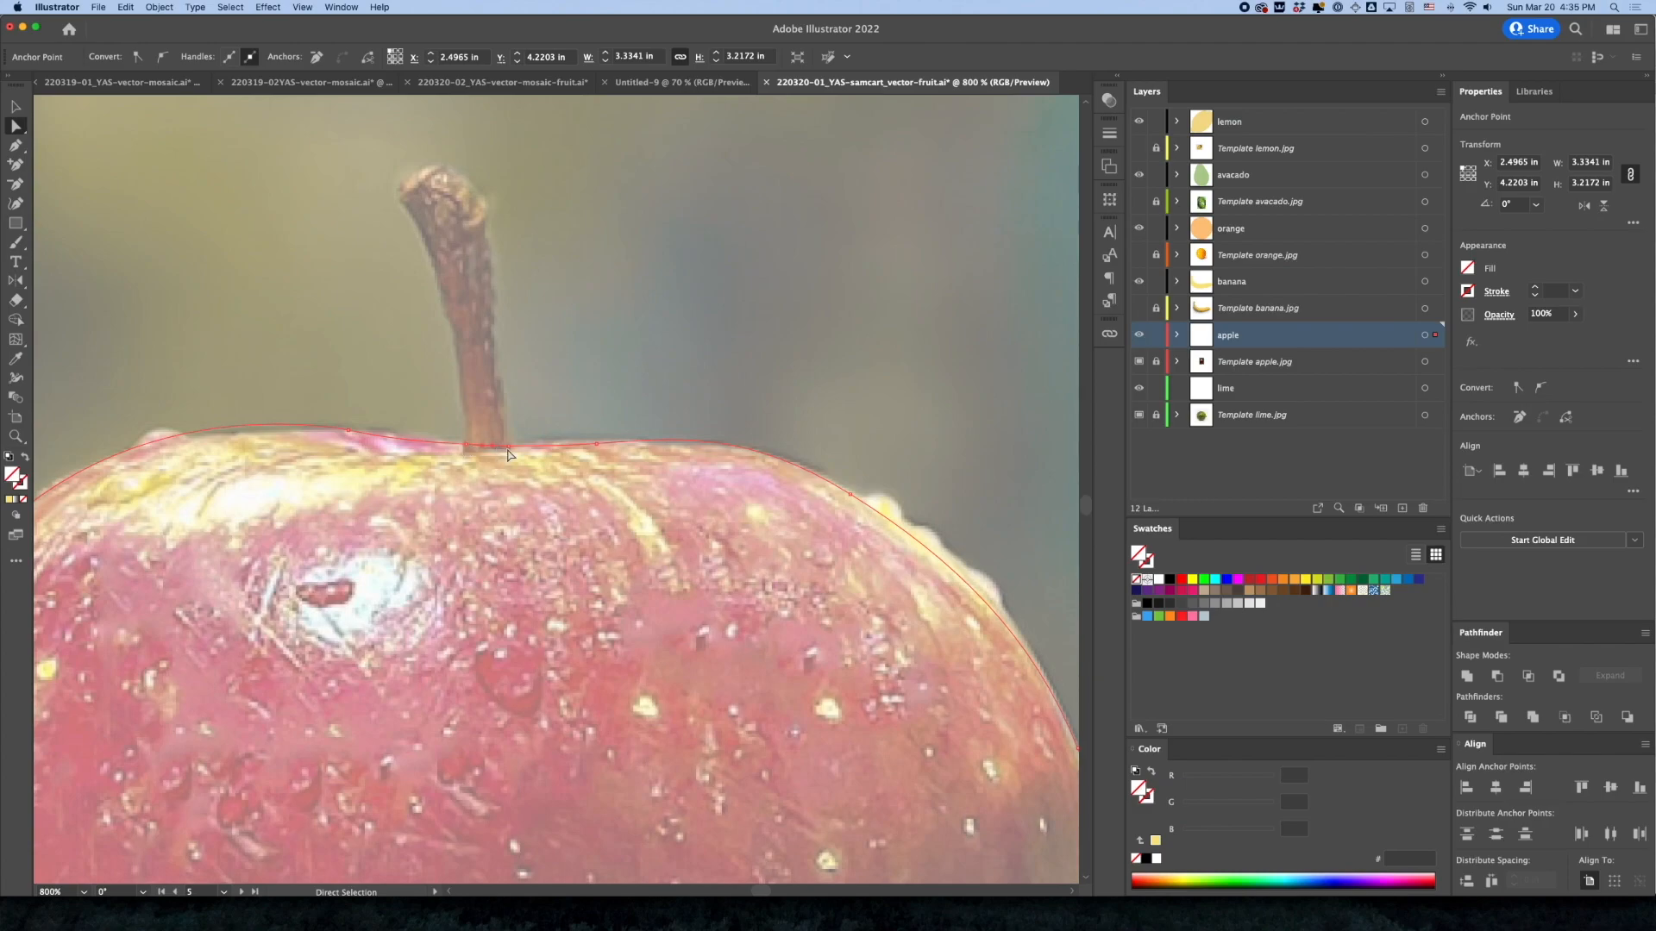
pyautogui.click(508, 452)
pyautogui.click(536, 472)
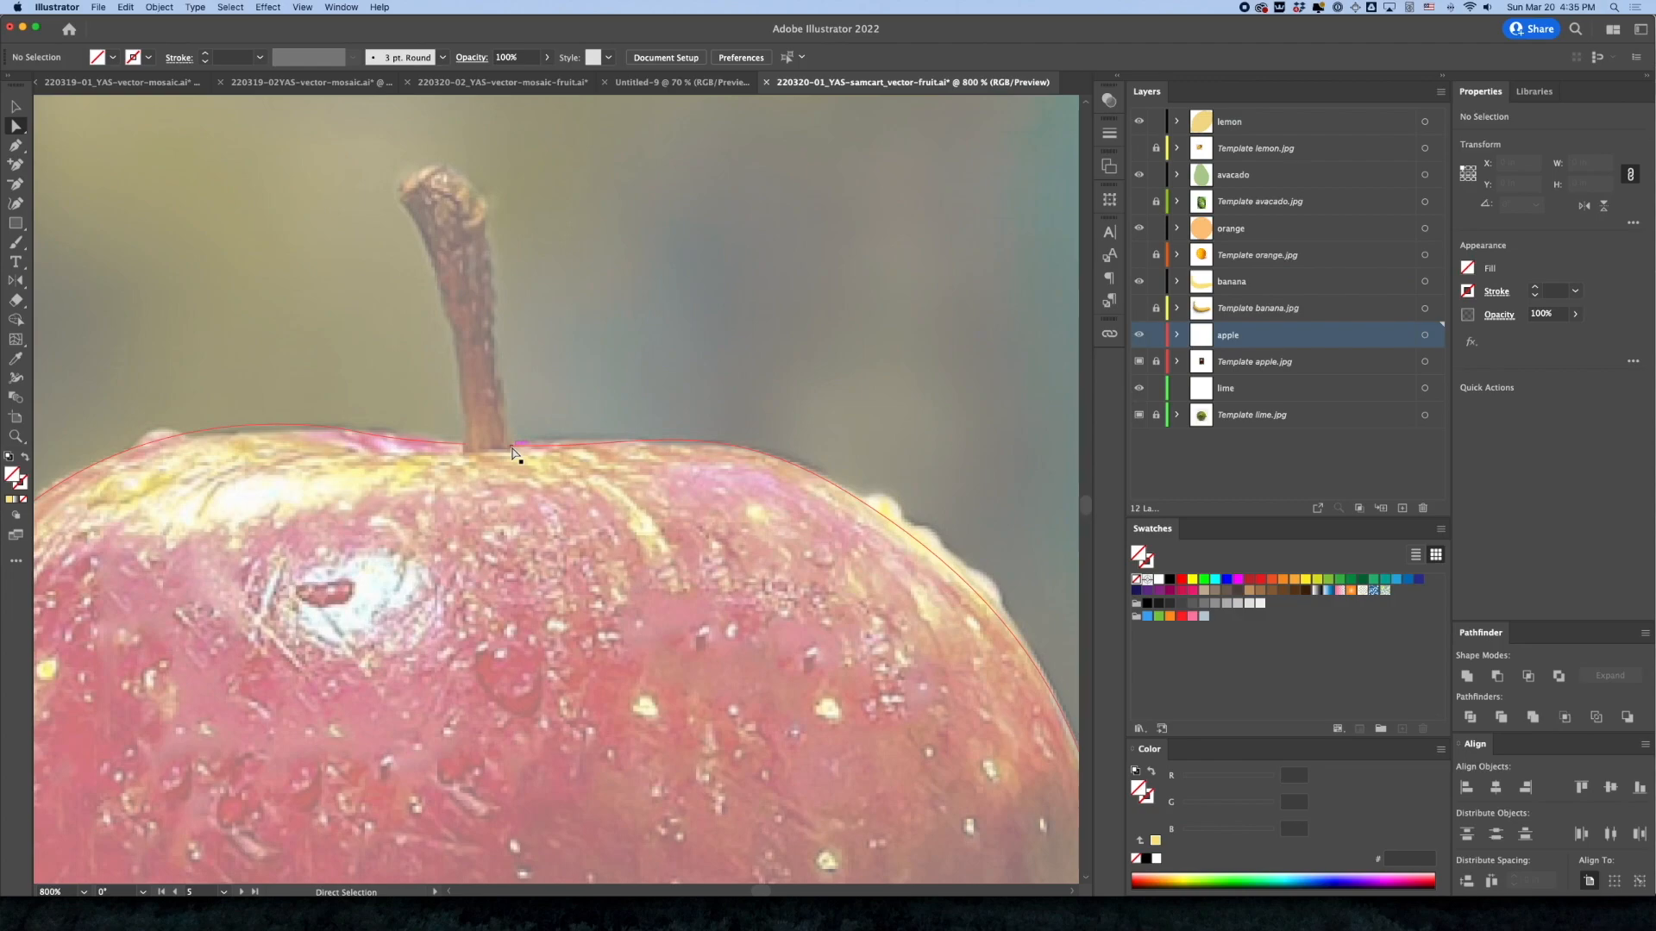
# Give the apple path the default black 1 pt stroke with no fill
pyautogui.click(514, 451)
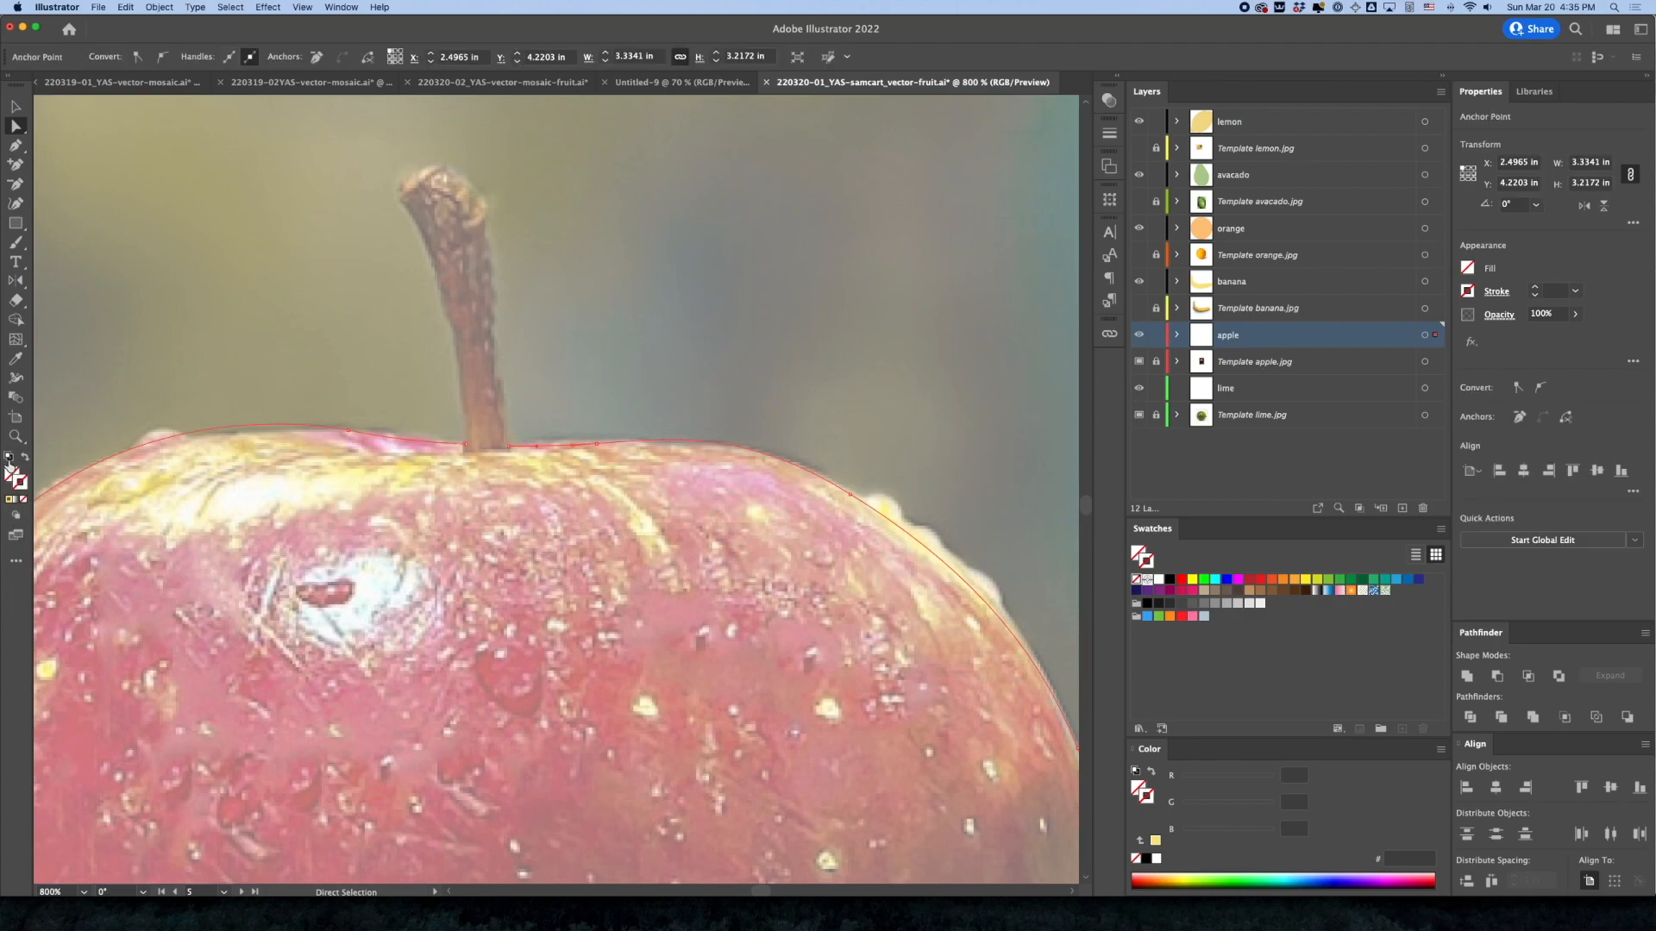
pyautogui.click(9, 458)
pyautogui.click(9, 476)
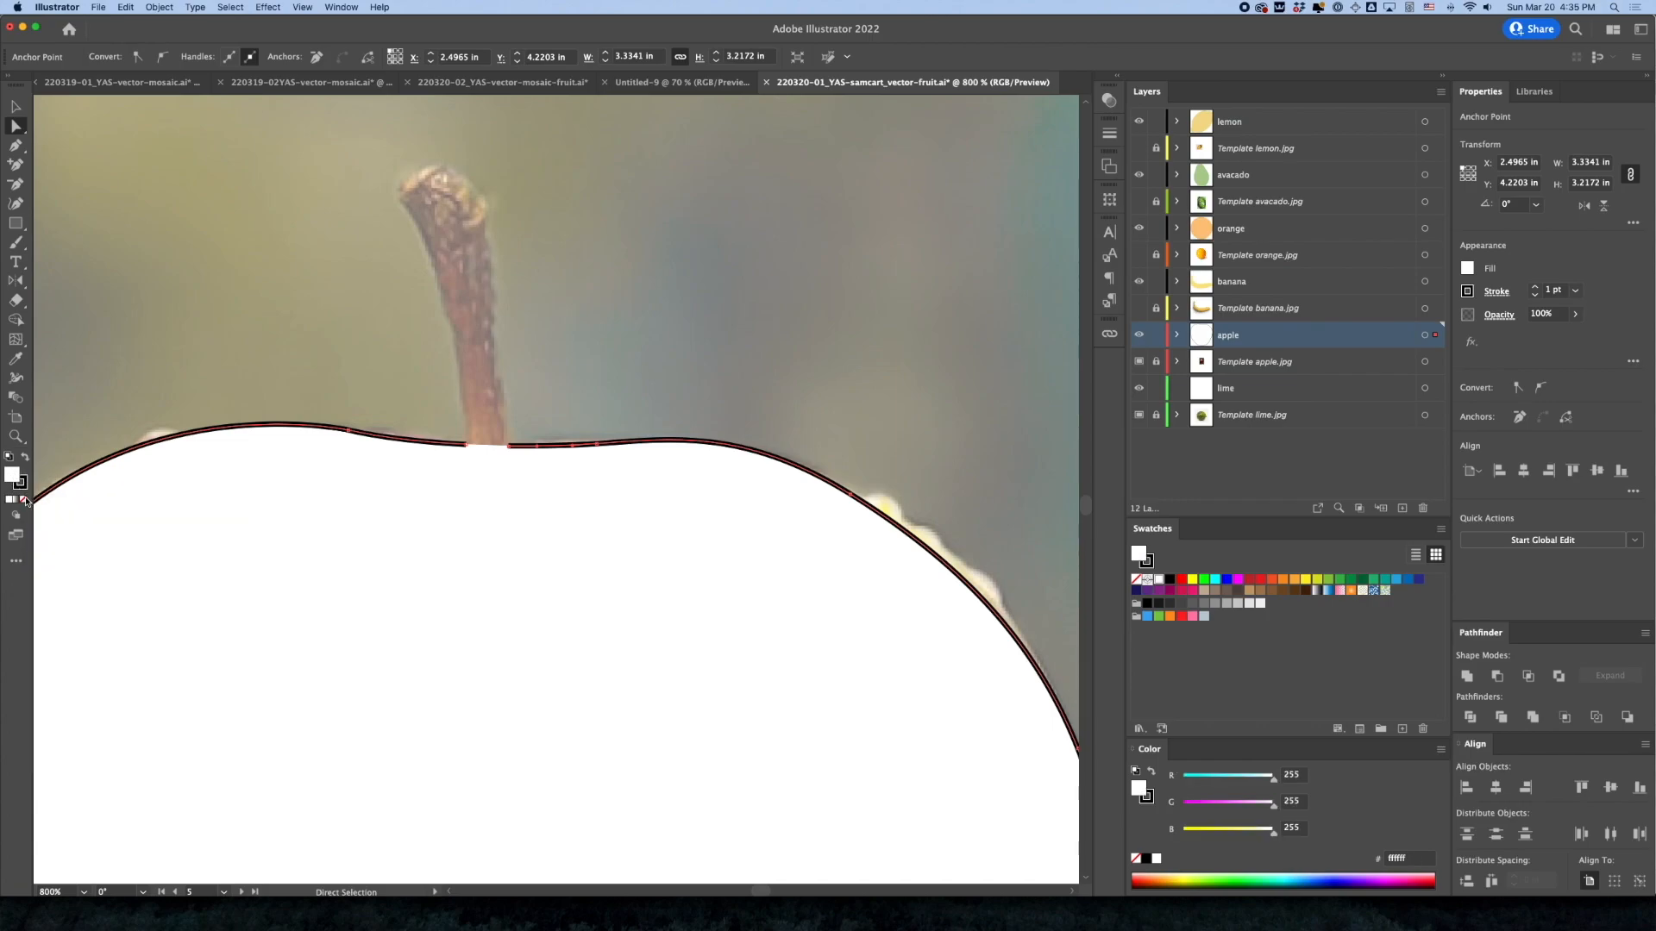
pyautogui.click(24, 499)
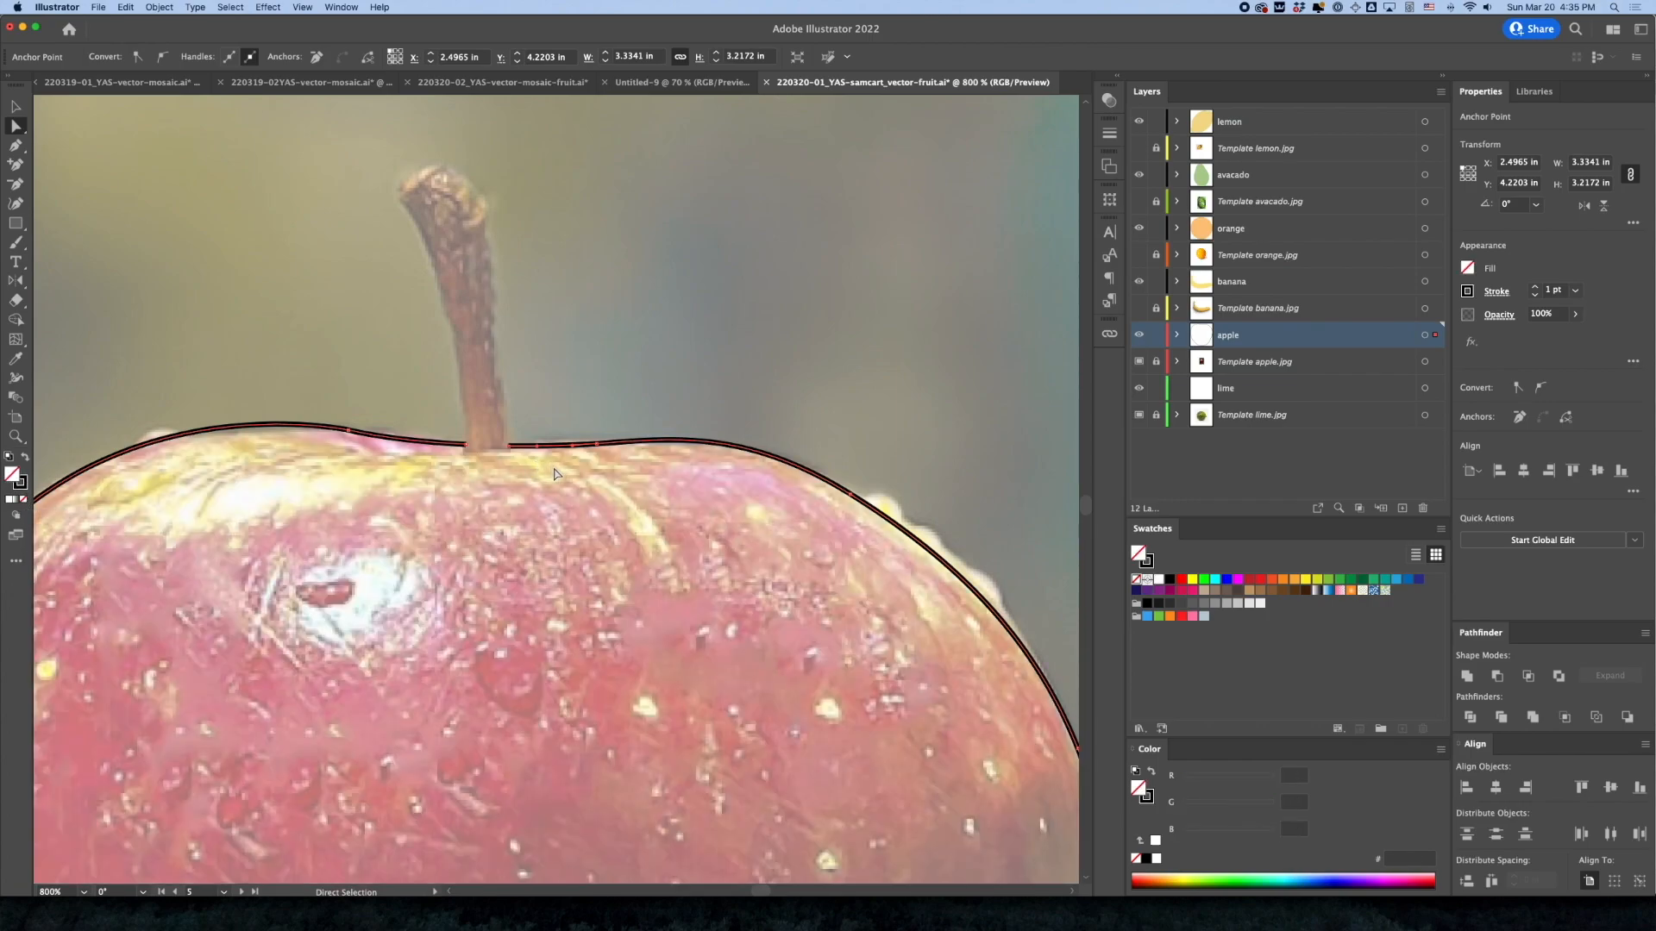
# Continue the apple path with the Pen tool from the left stem anchor up the stem's left edge to its tip, using outline view
pyautogui.press('p')
pyautogui.moveTo(465, 448); pyautogui.dragTo(462, 385)
pyautogui.click(457, 354)
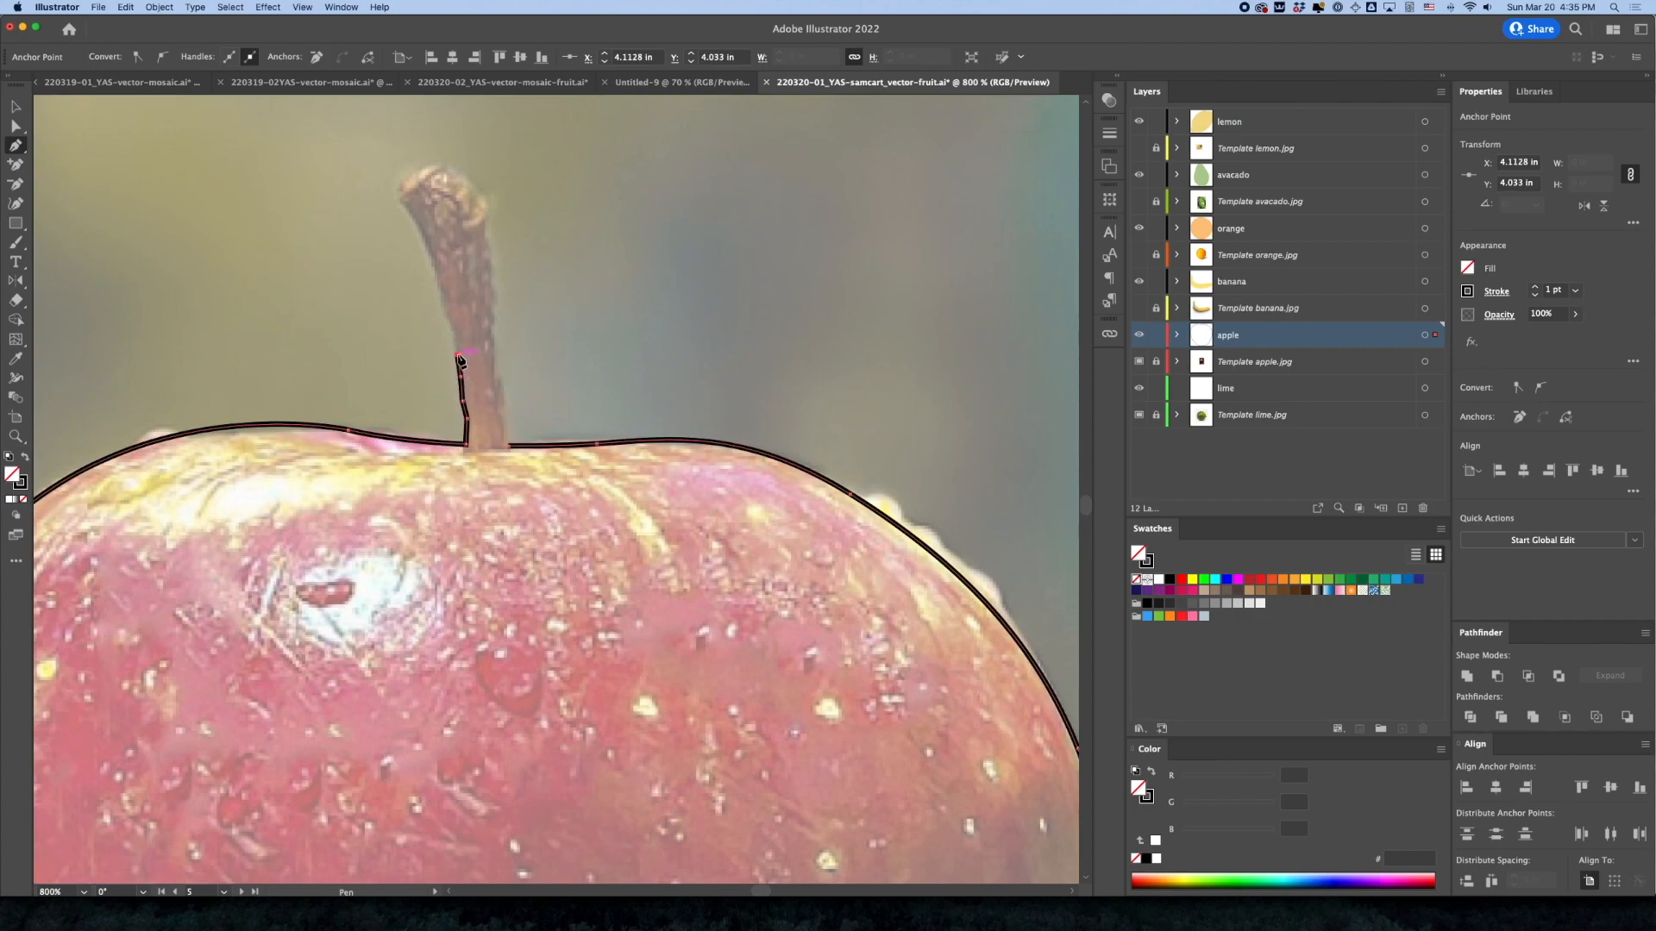
pyautogui.press('super+y')
pyautogui.click(455, 330)
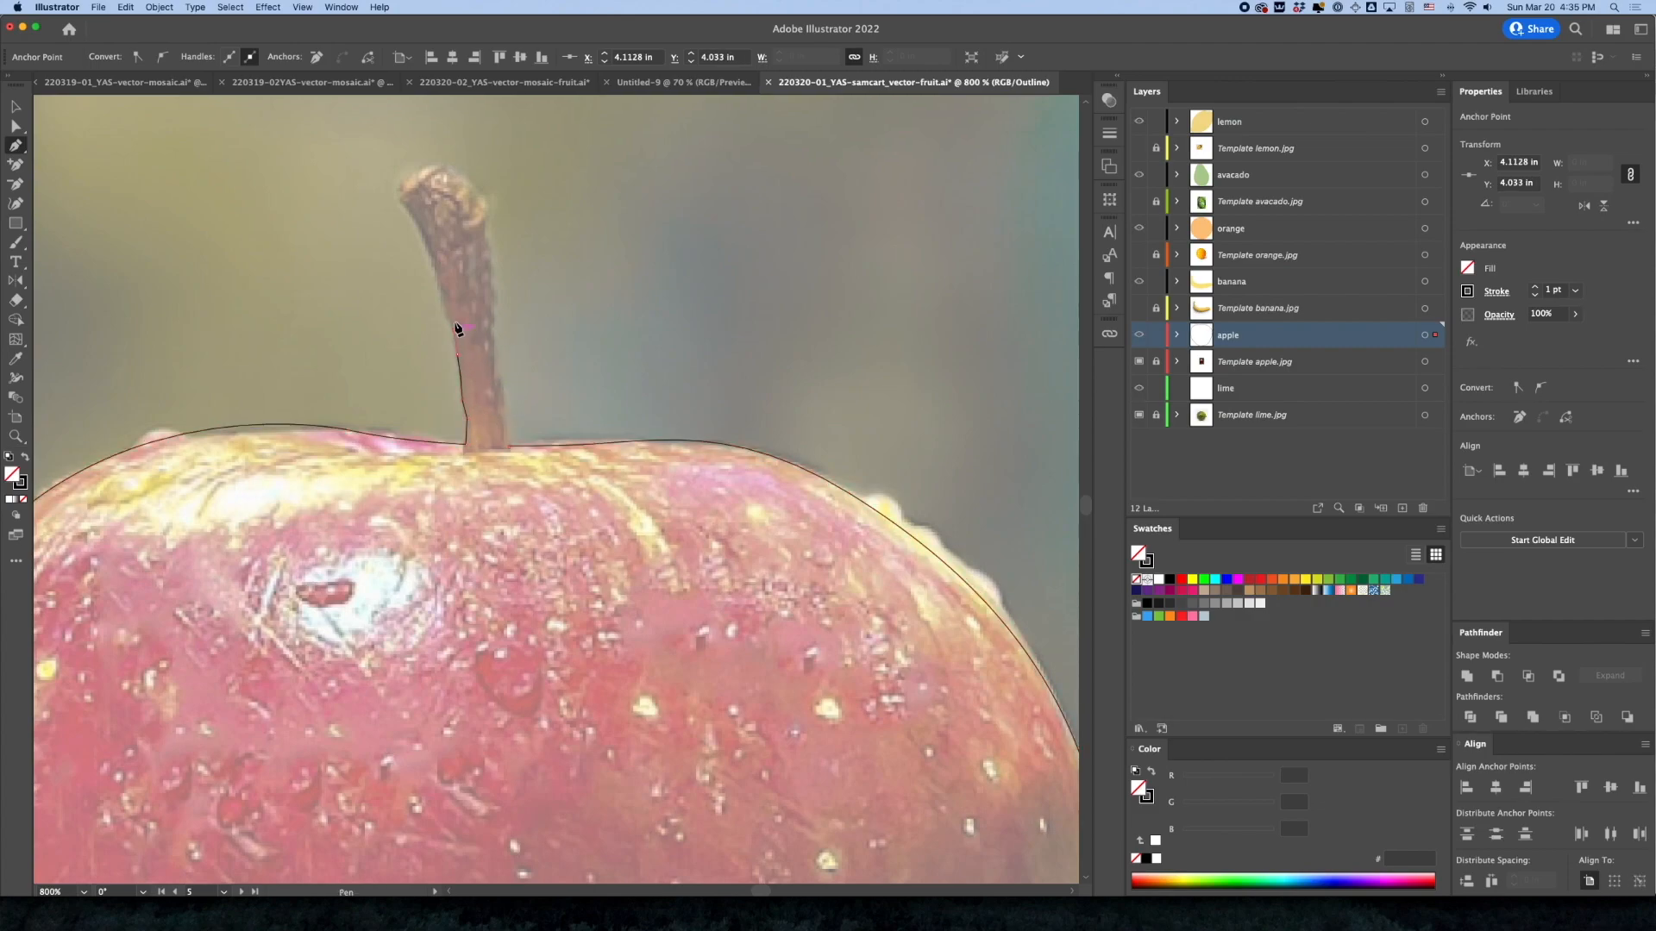
pyautogui.click(448, 314)
pyautogui.click(442, 301)
pyautogui.click(438, 279)
pyautogui.click(427, 245)
pyautogui.click(414, 217)
pyautogui.click(402, 200)
pyautogui.click(400, 185)
# Trace around the stem tip and down its right edge, close the path at the right stem anchor, and return to preview
pyautogui.click(411, 174)
pyautogui.click(433, 167)
pyautogui.click(473, 185)
pyautogui.click(486, 202)
pyautogui.click(484, 215)
pyautogui.click(483, 242)
pyautogui.click(485, 264)
pyautogui.click(491, 303)
pyautogui.click(493, 332)
pyautogui.click(495, 356)
pyautogui.click(499, 381)
pyautogui.click(501, 405)
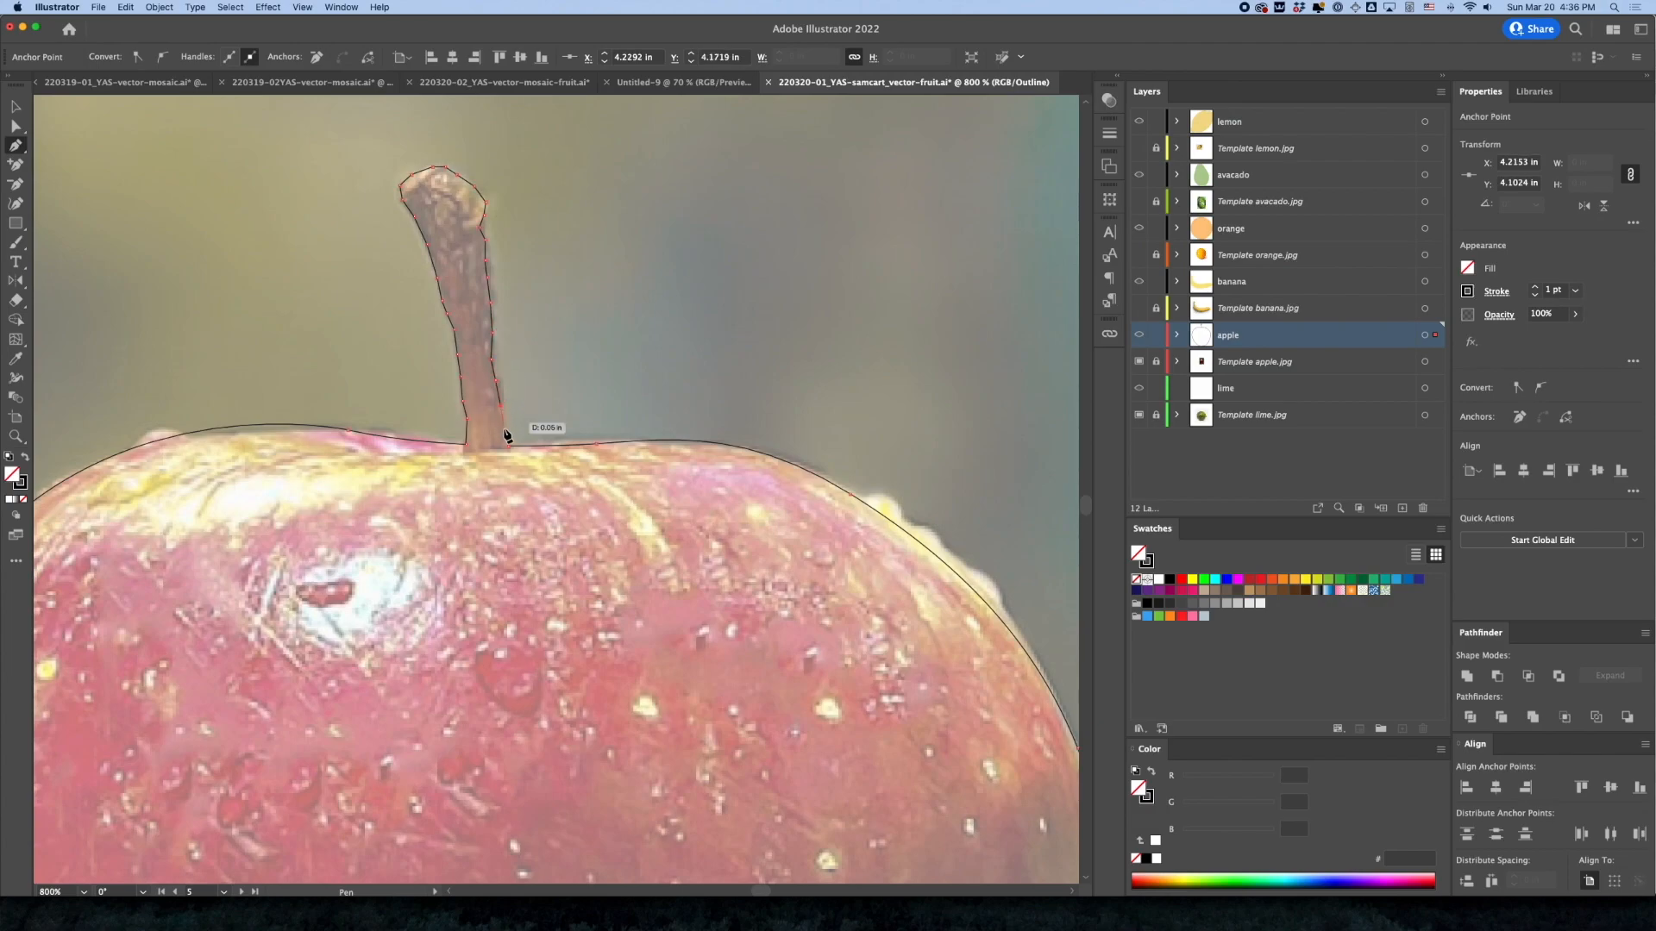
pyautogui.click(508, 446)
pyautogui.press('super+y')
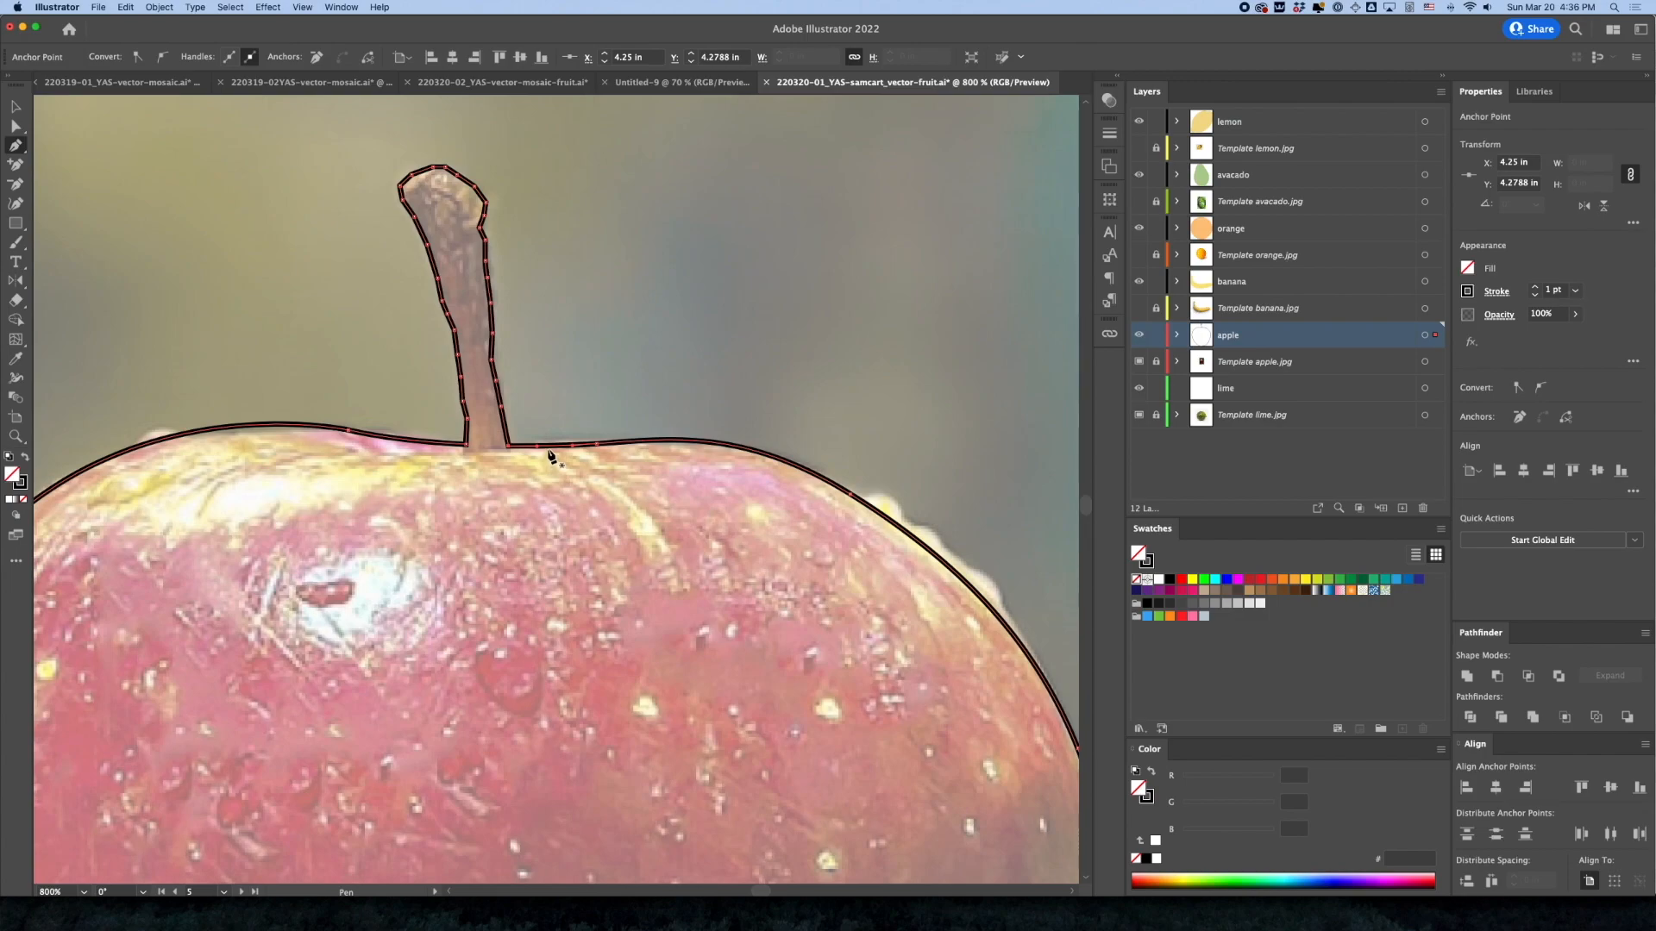
# Fill the whole apple shape with a red sampled from the upper part of the apple photo using the Eyedropper
pyautogui.click(15, 107)
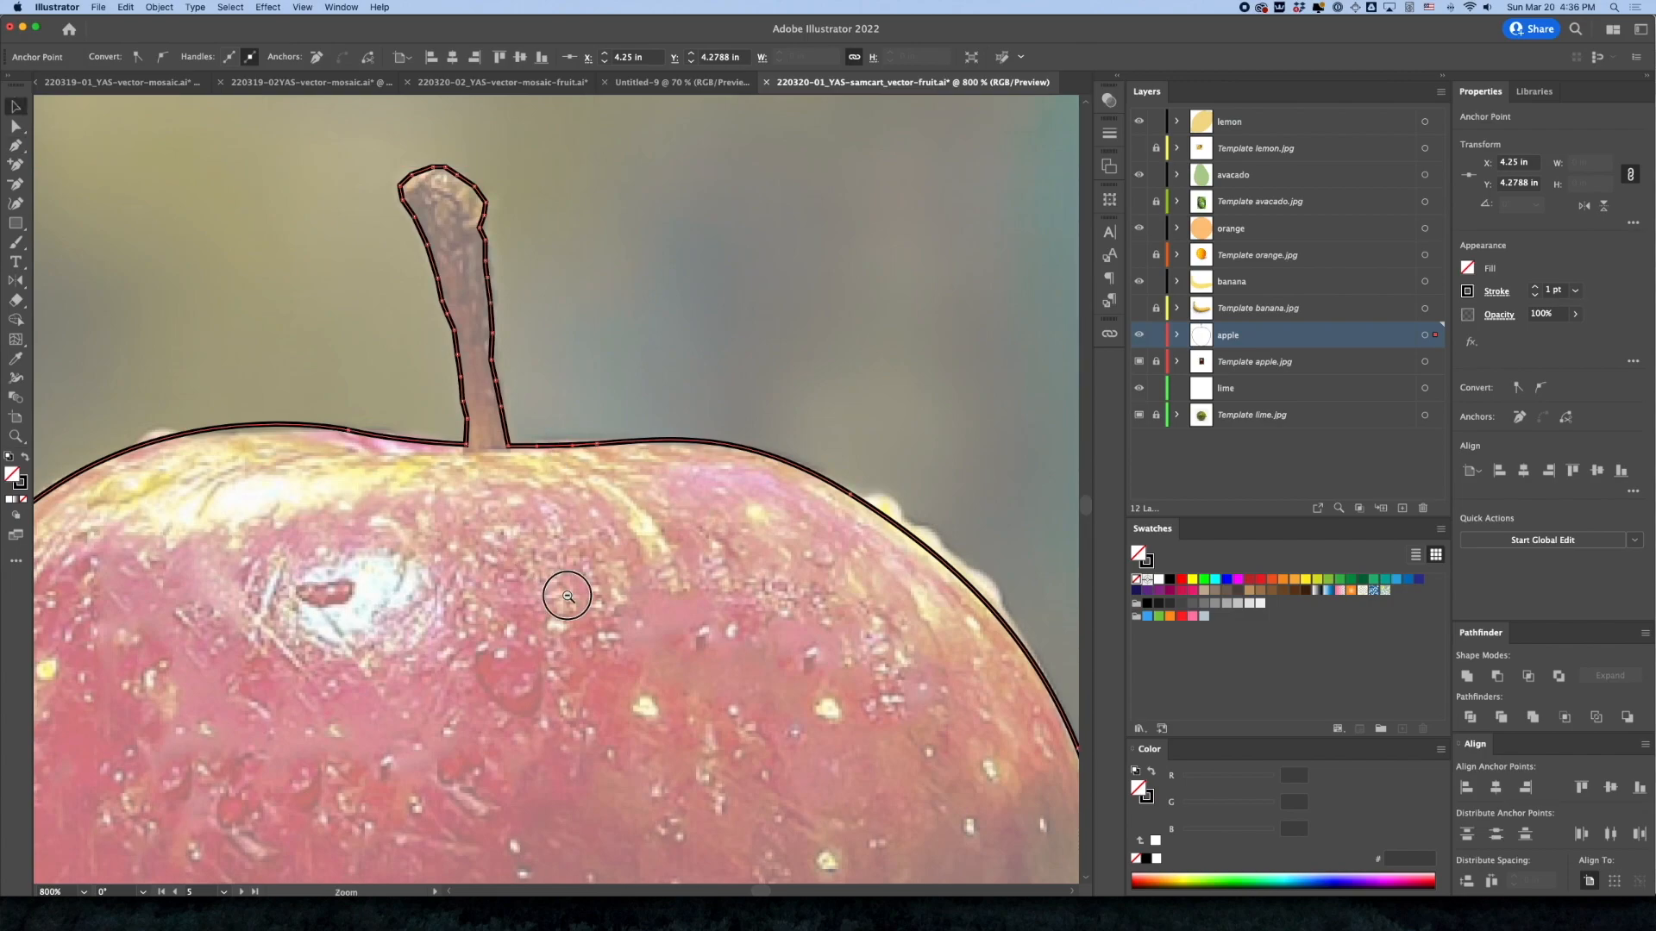
pyautogui.keyDown('alt'); pyautogui.keyDown('super'); pyautogui.click(566, 595); pyautogui.keyUp('super'); pyautogui.keyUp('alt')
pyautogui.keyDown('alt'); pyautogui.keyDown('super'); pyautogui.click(568, 596); pyautogui.keyUp('super'); pyautogui.keyUp('alt')
pyautogui.keyDown('alt'); pyautogui.keyDown('super'); pyautogui.click(569, 595); pyautogui.keyUp('super'); pyautogui.keyUp('alt')
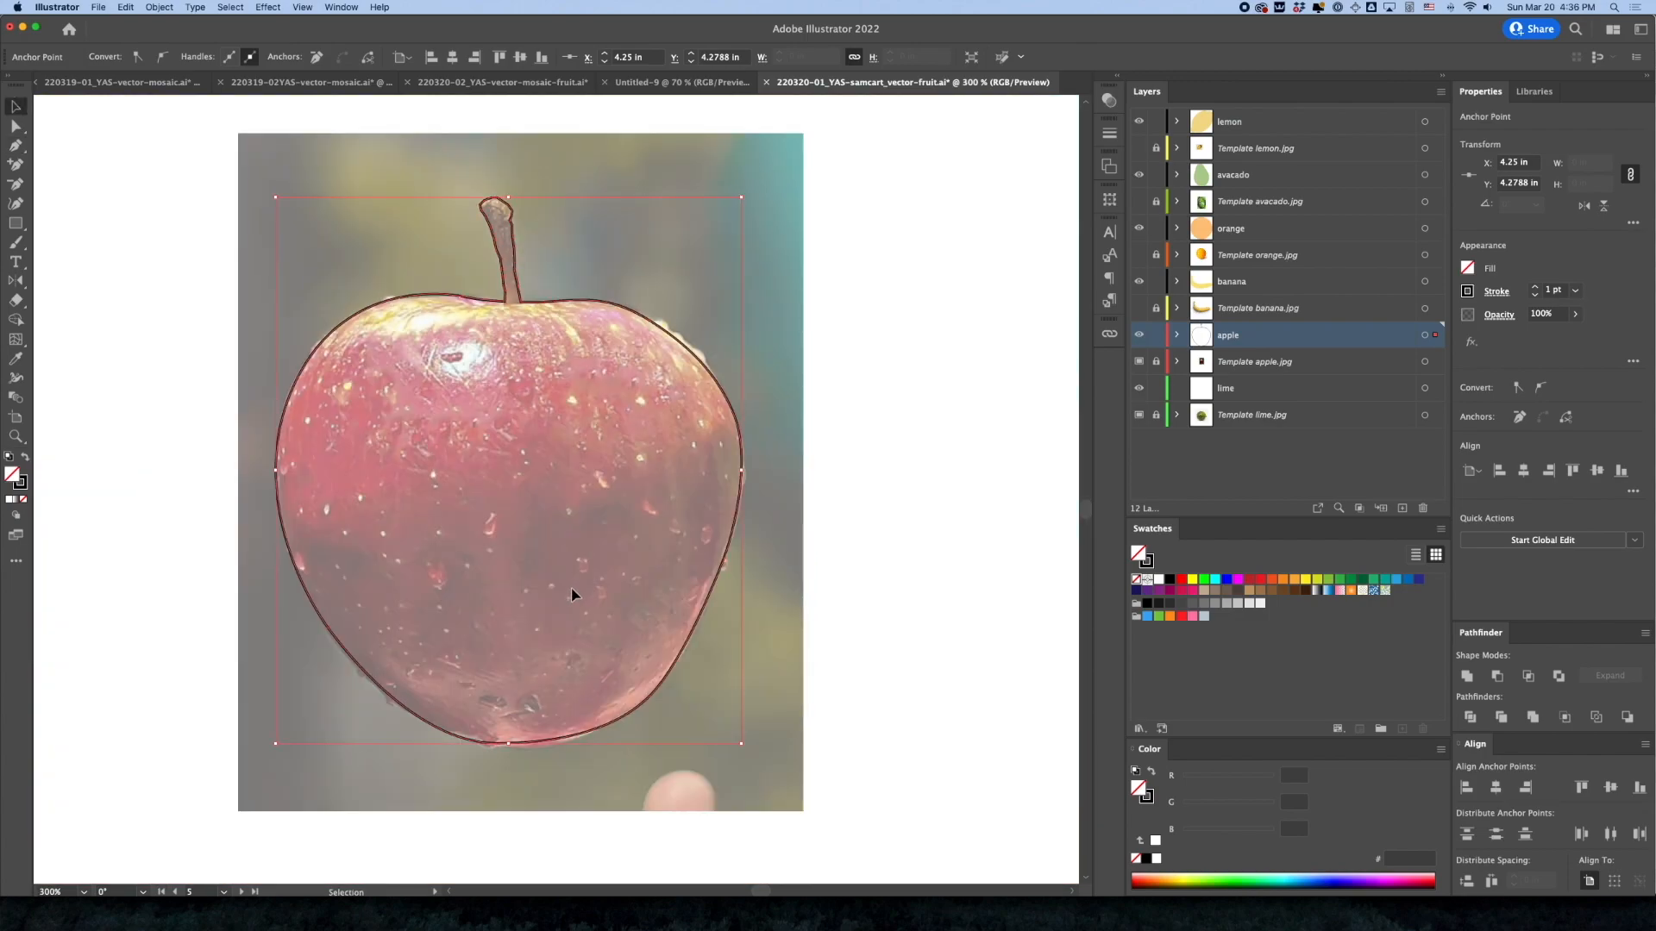
pyautogui.press('i')
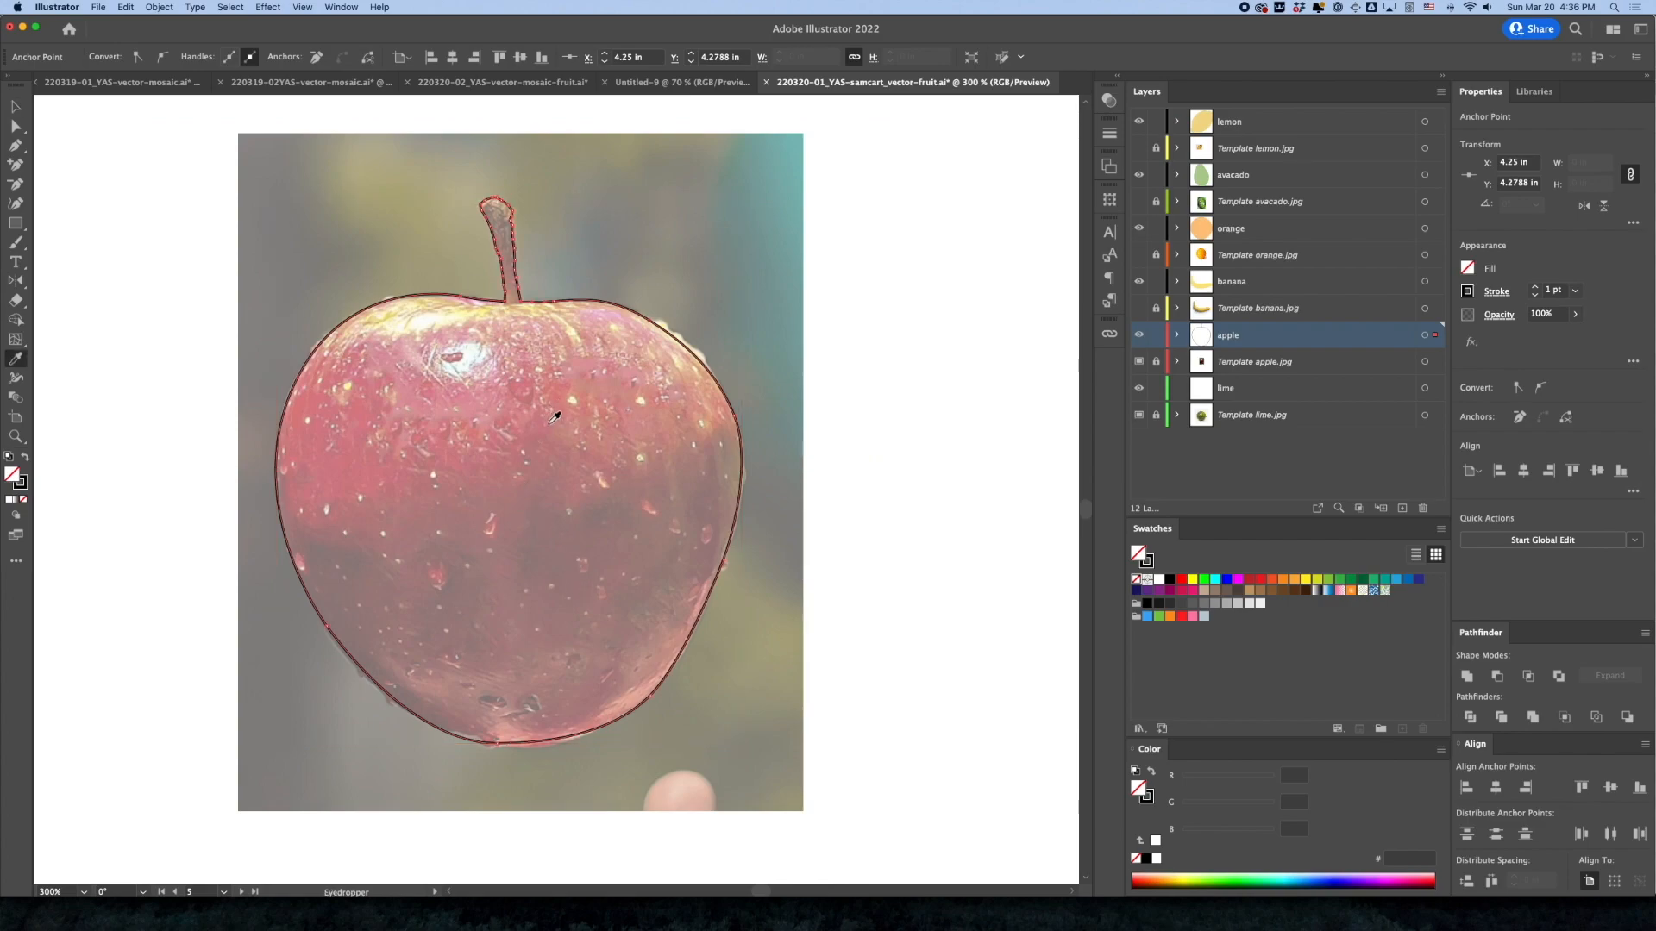
pyautogui.click(563, 389)
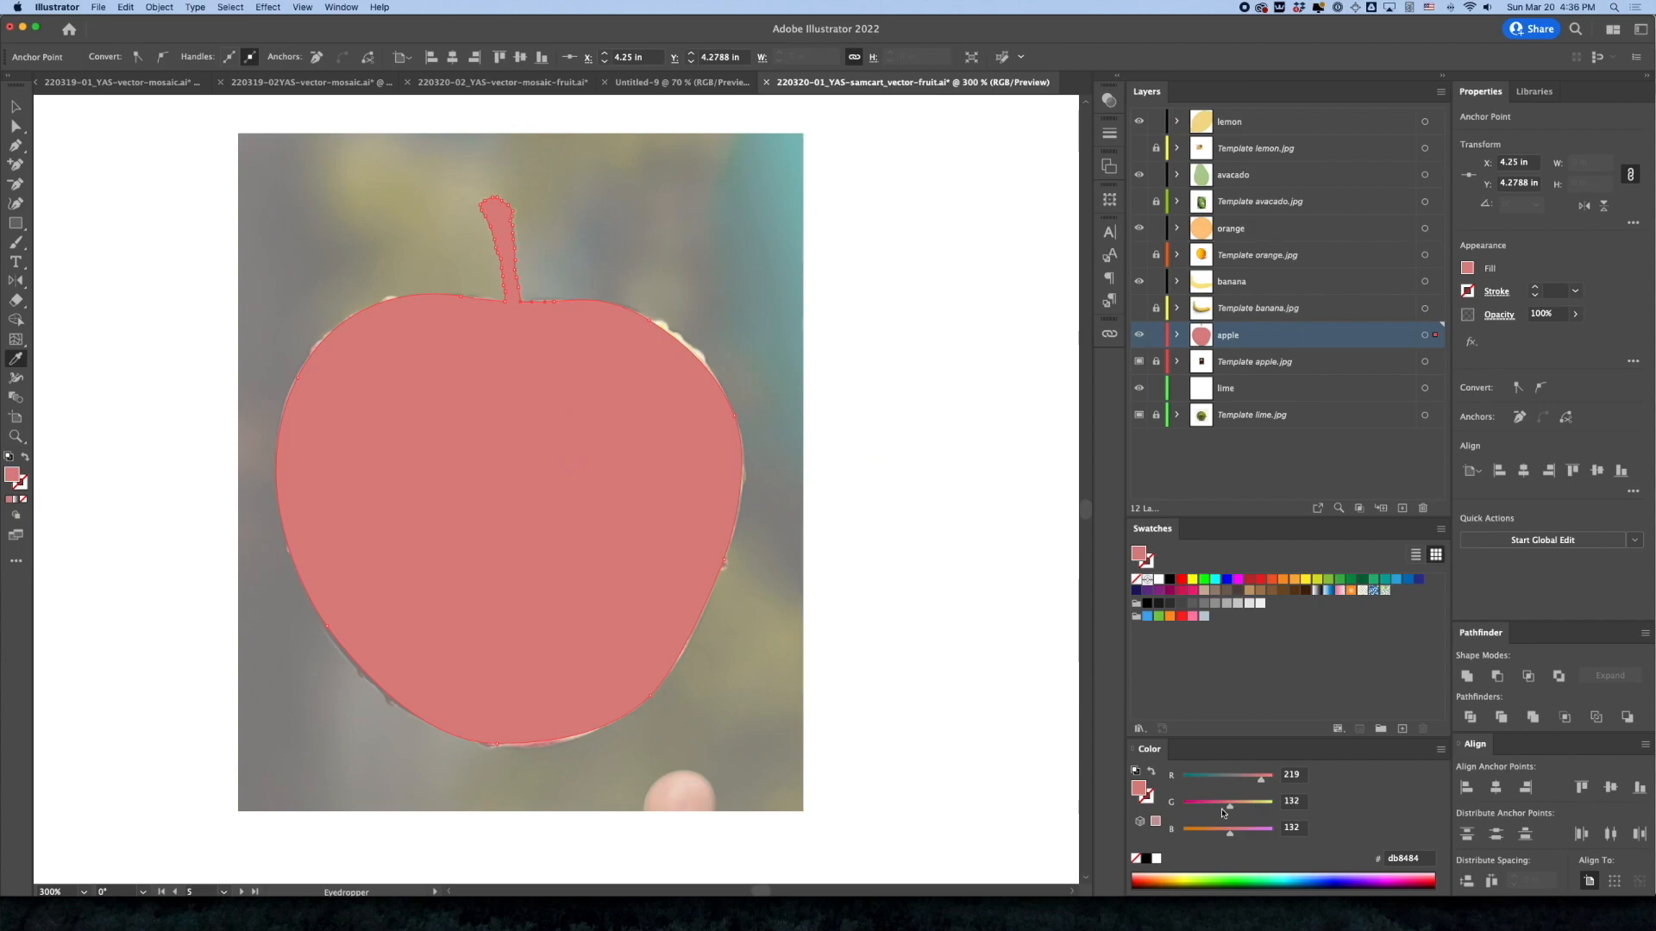
# Switch the color sliders to HSB and raise the apple fill's saturation to about 63%
pyautogui.click(1440, 749)
pyautogui.click(1475, 795)
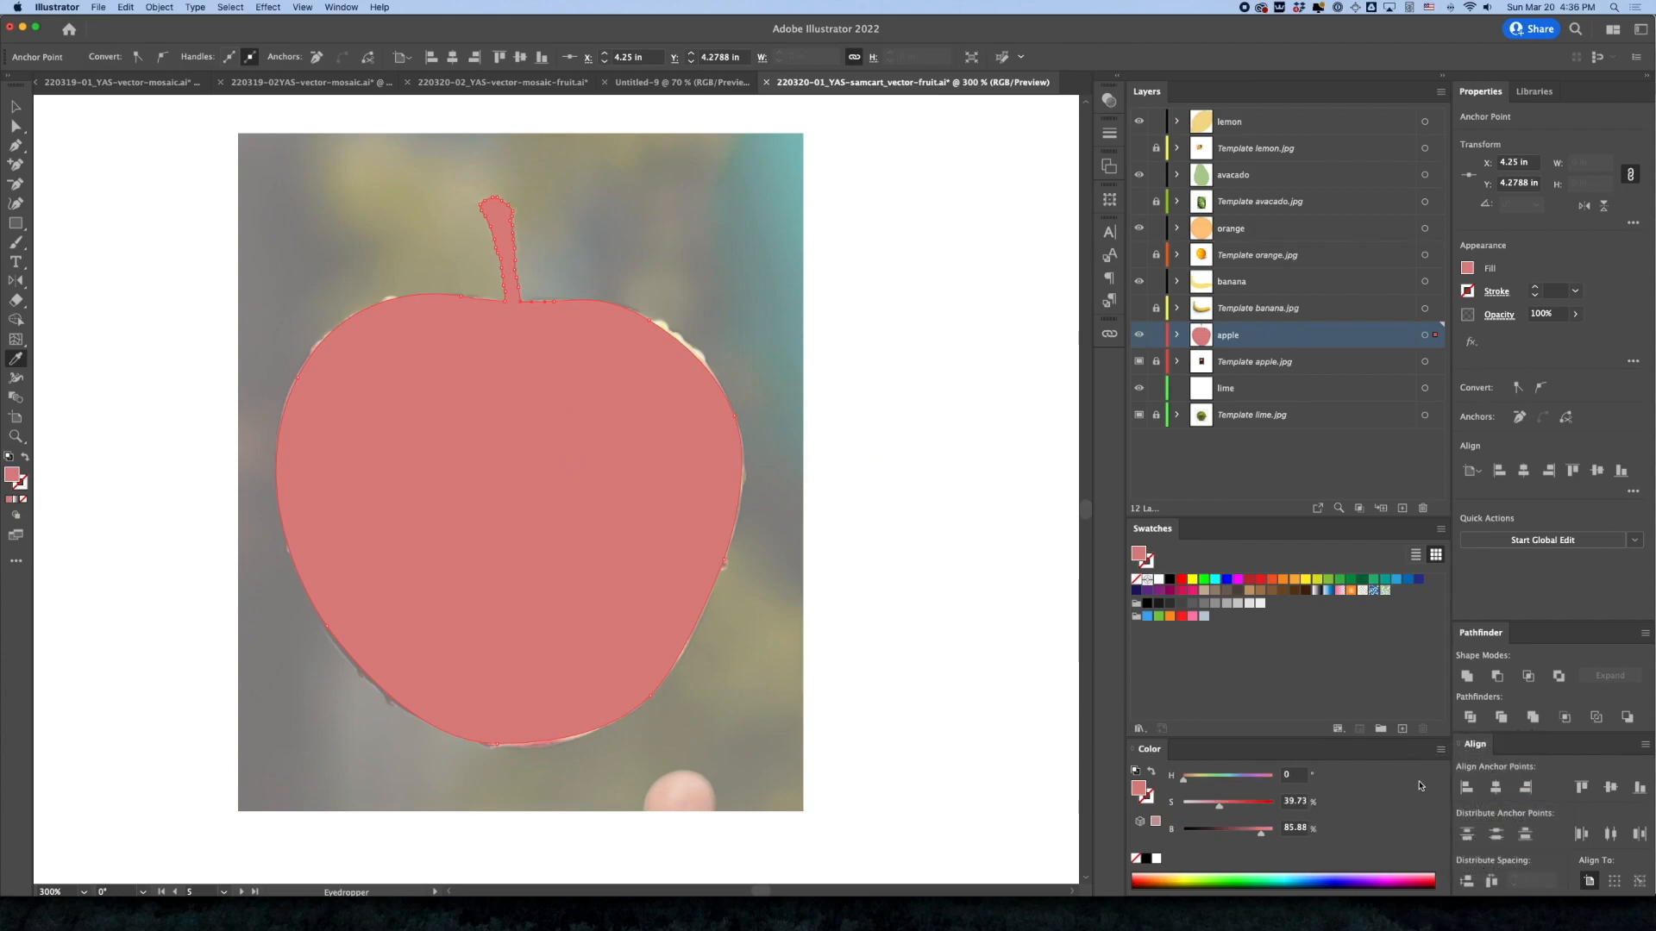
pyautogui.moveTo(1229, 807); pyautogui.dragTo(1236, 809)
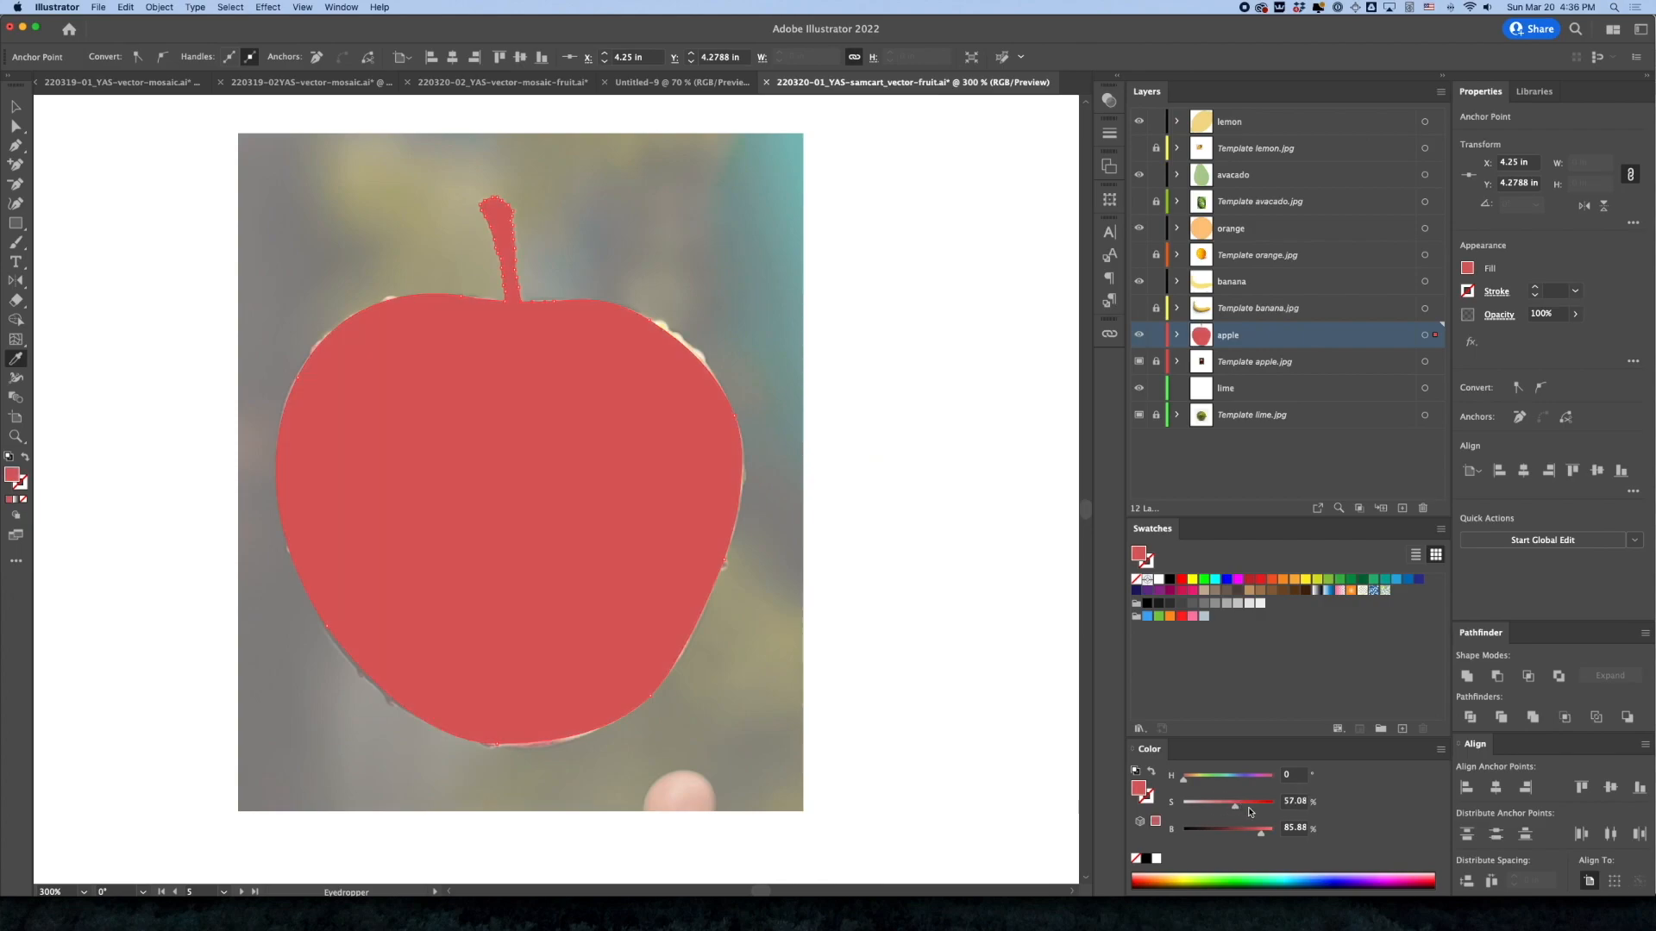
pyautogui.moveTo(1236, 809); pyautogui.dragTo(1243, 812)
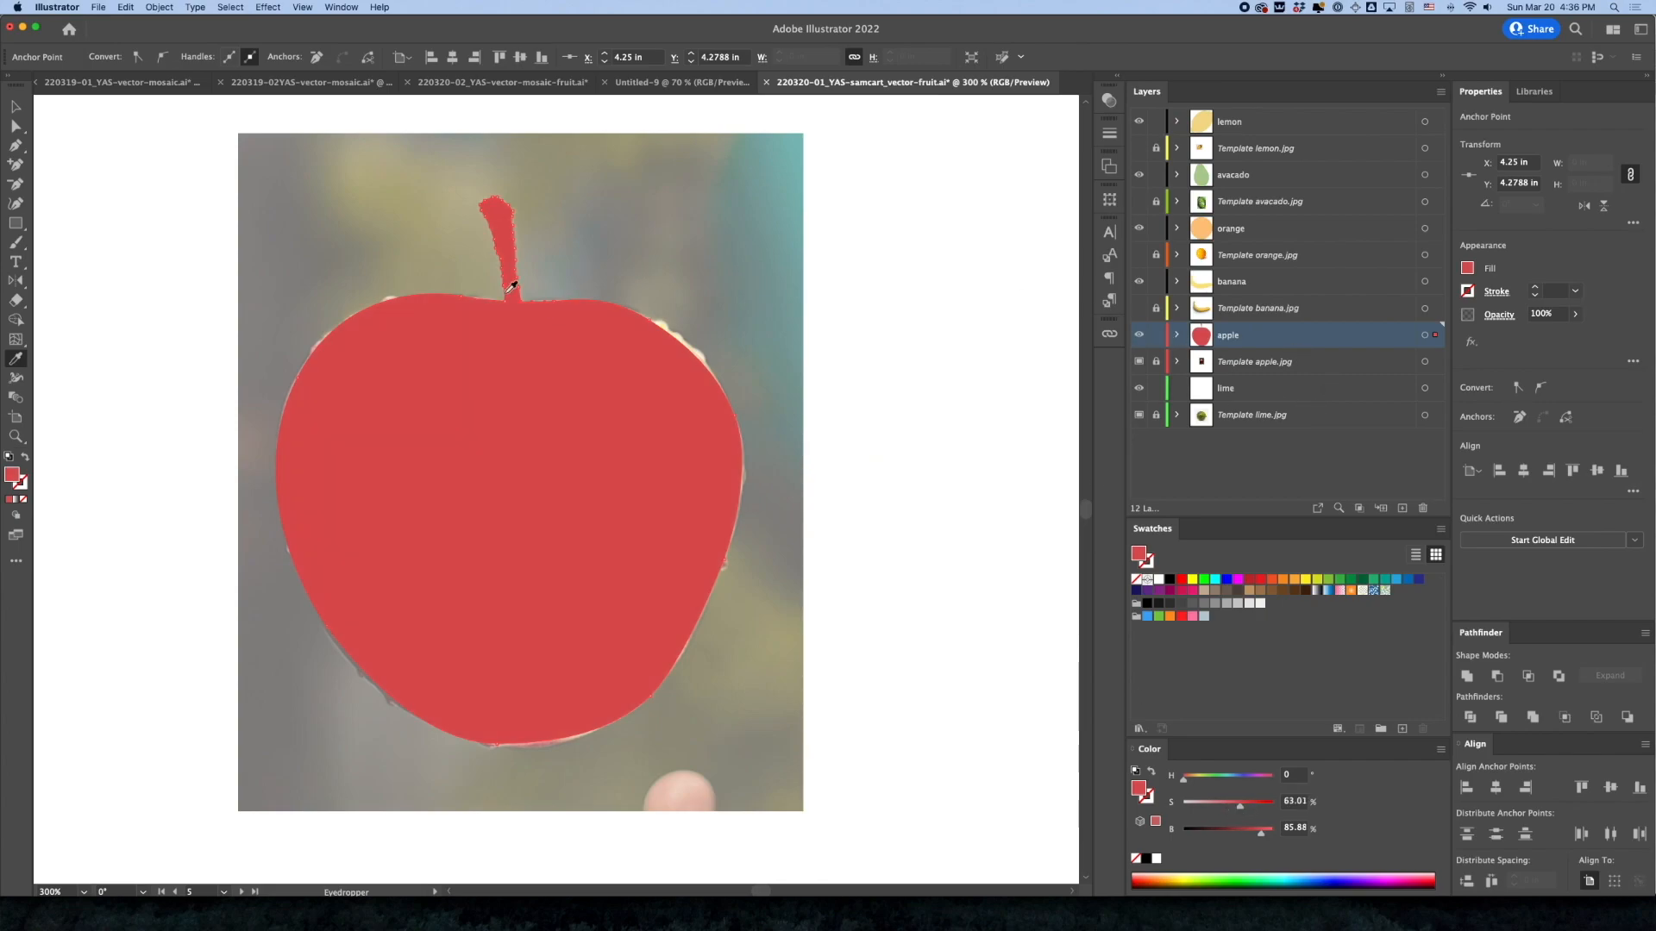
# Deselect the apple and hide the apple template photo layer
pyautogui.click(15, 106)
pyautogui.click(988, 314)
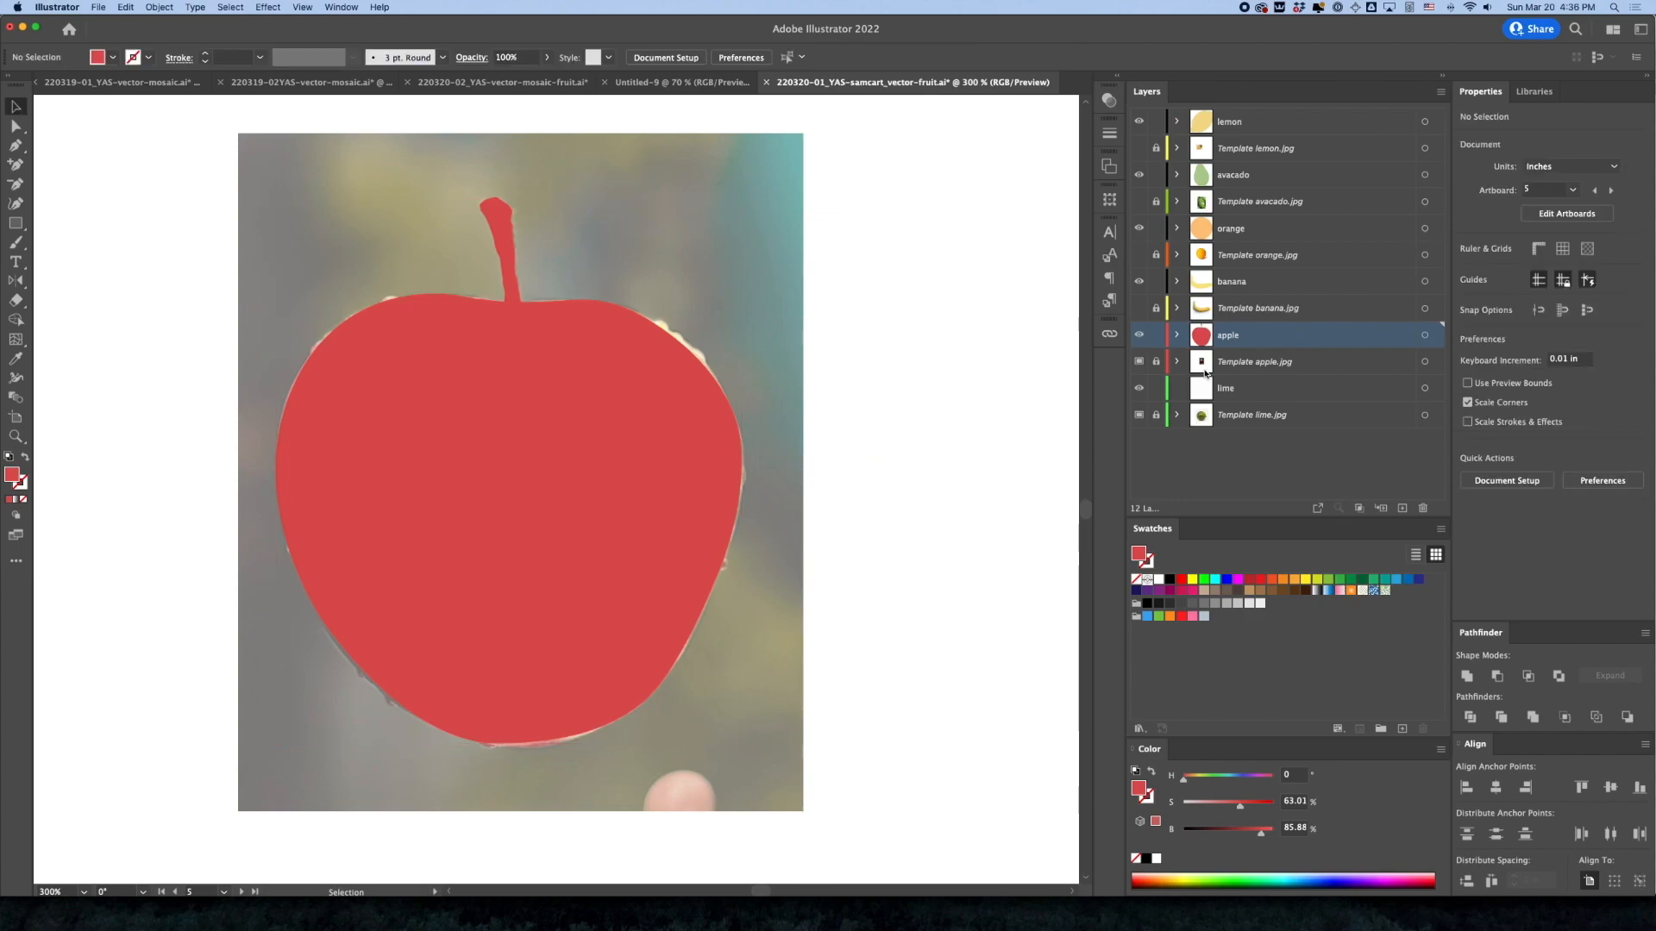
pyautogui.click(1139, 361)
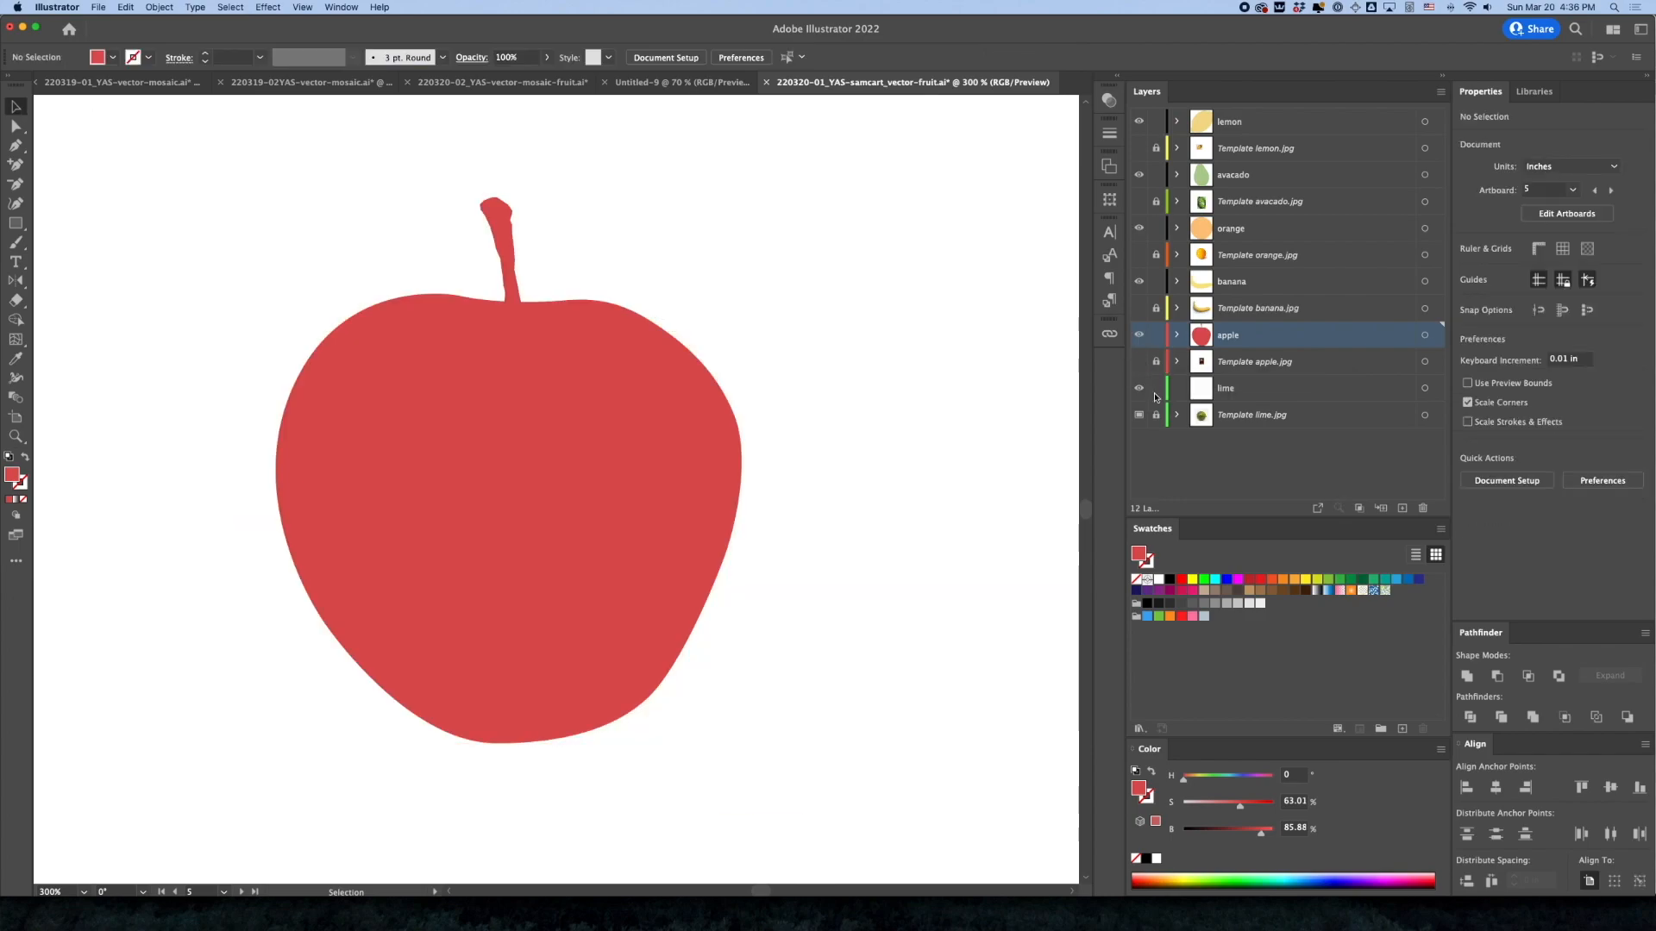
# On the lime layer, start a Pen path at the lime's top, curve it over the upper-right shoulder and remove its fill
pyautogui.keyDown('alt'); pyautogui.keyDown('super'); pyautogui.click(673, 544); pyautogui.keyUp('super'); pyautogui.keyUp('alt')
pyautogui.keyDown('alt'); pyautogui.keyDown('super'); pyautogui.click(674, 544); pyautogui.keyUp('super'); pyautogui.keyUp('alt')
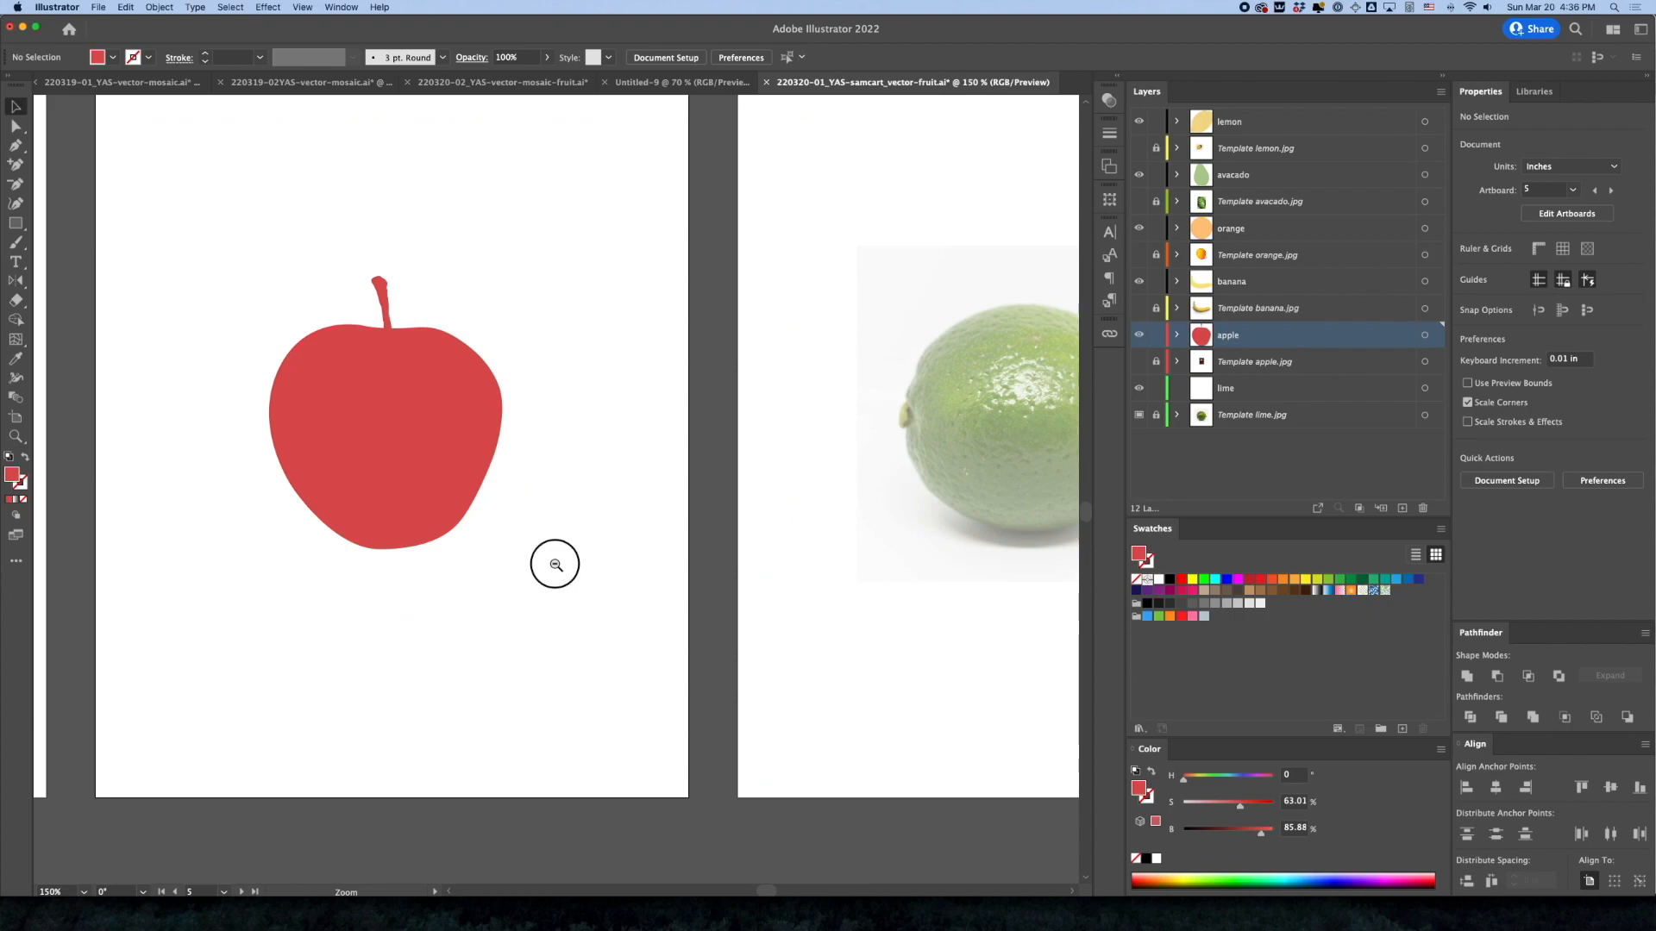
pyautogui.keyDown('alt'); pyautogui.keyDown('super'); pyautogui.click(555, 563); pyautogui.keyUp('super'); pyautogui.keyUp('alt')
pyautogui.keyDown('alt'); pyautogui.keyDown('super'); pyautogui.click(599, 504); pyautogui.keyUp('super'); pyautogui.keyUp('alt')
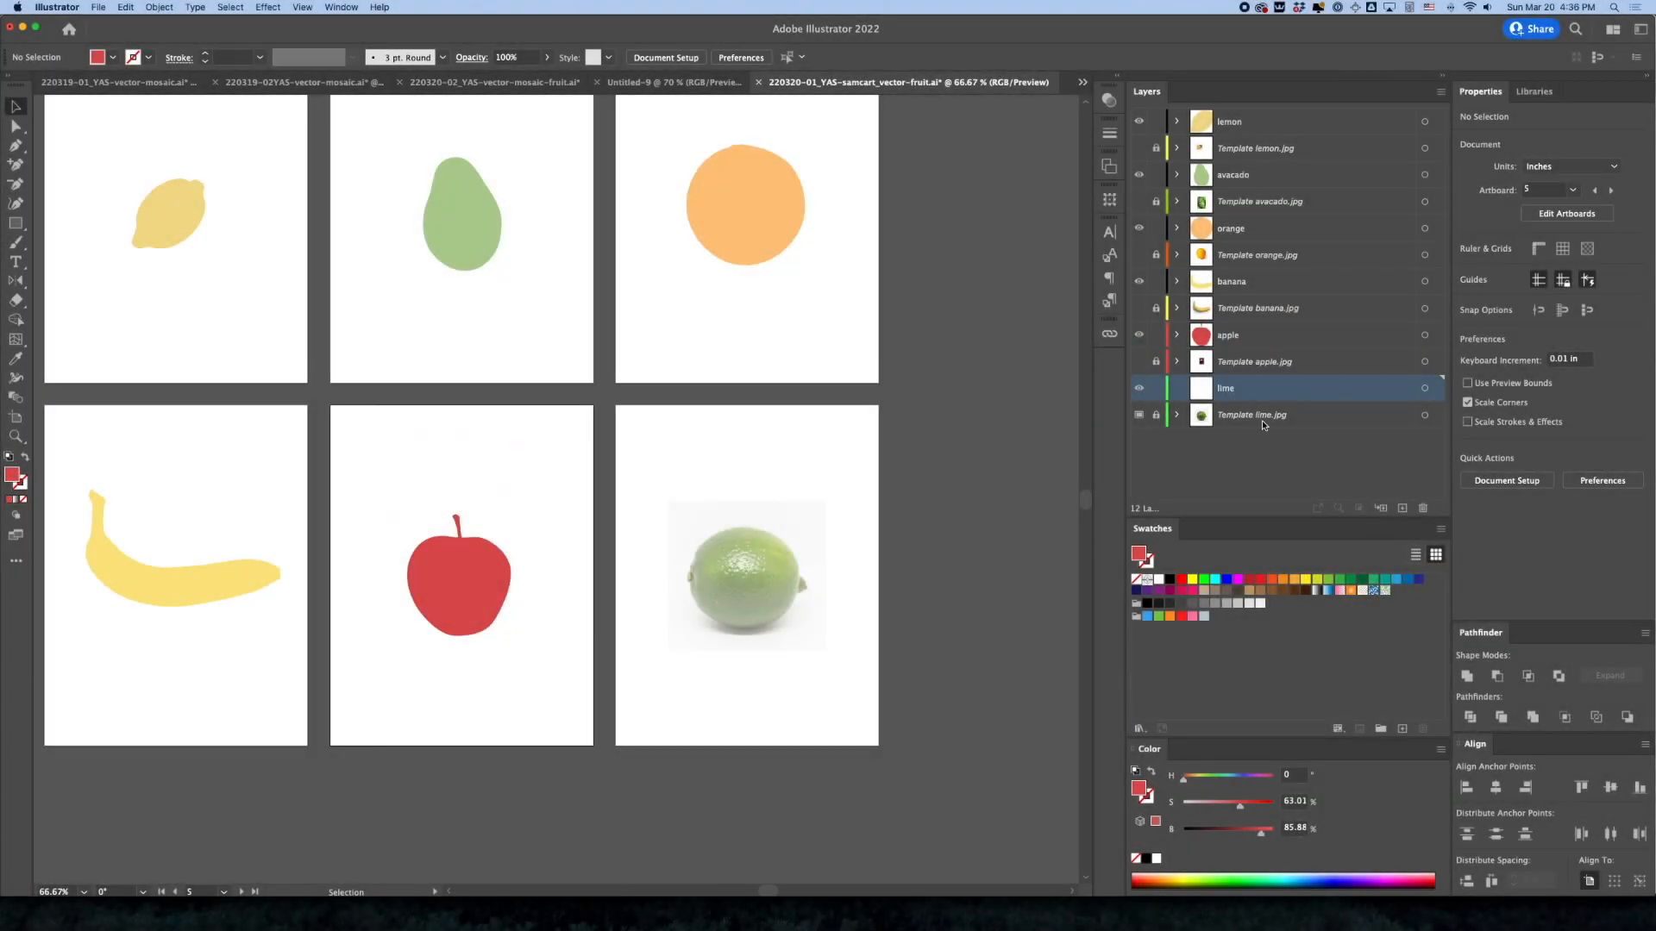
pyautogui.moveTo(751, 572); pyautogui.dragTo(972, 634)
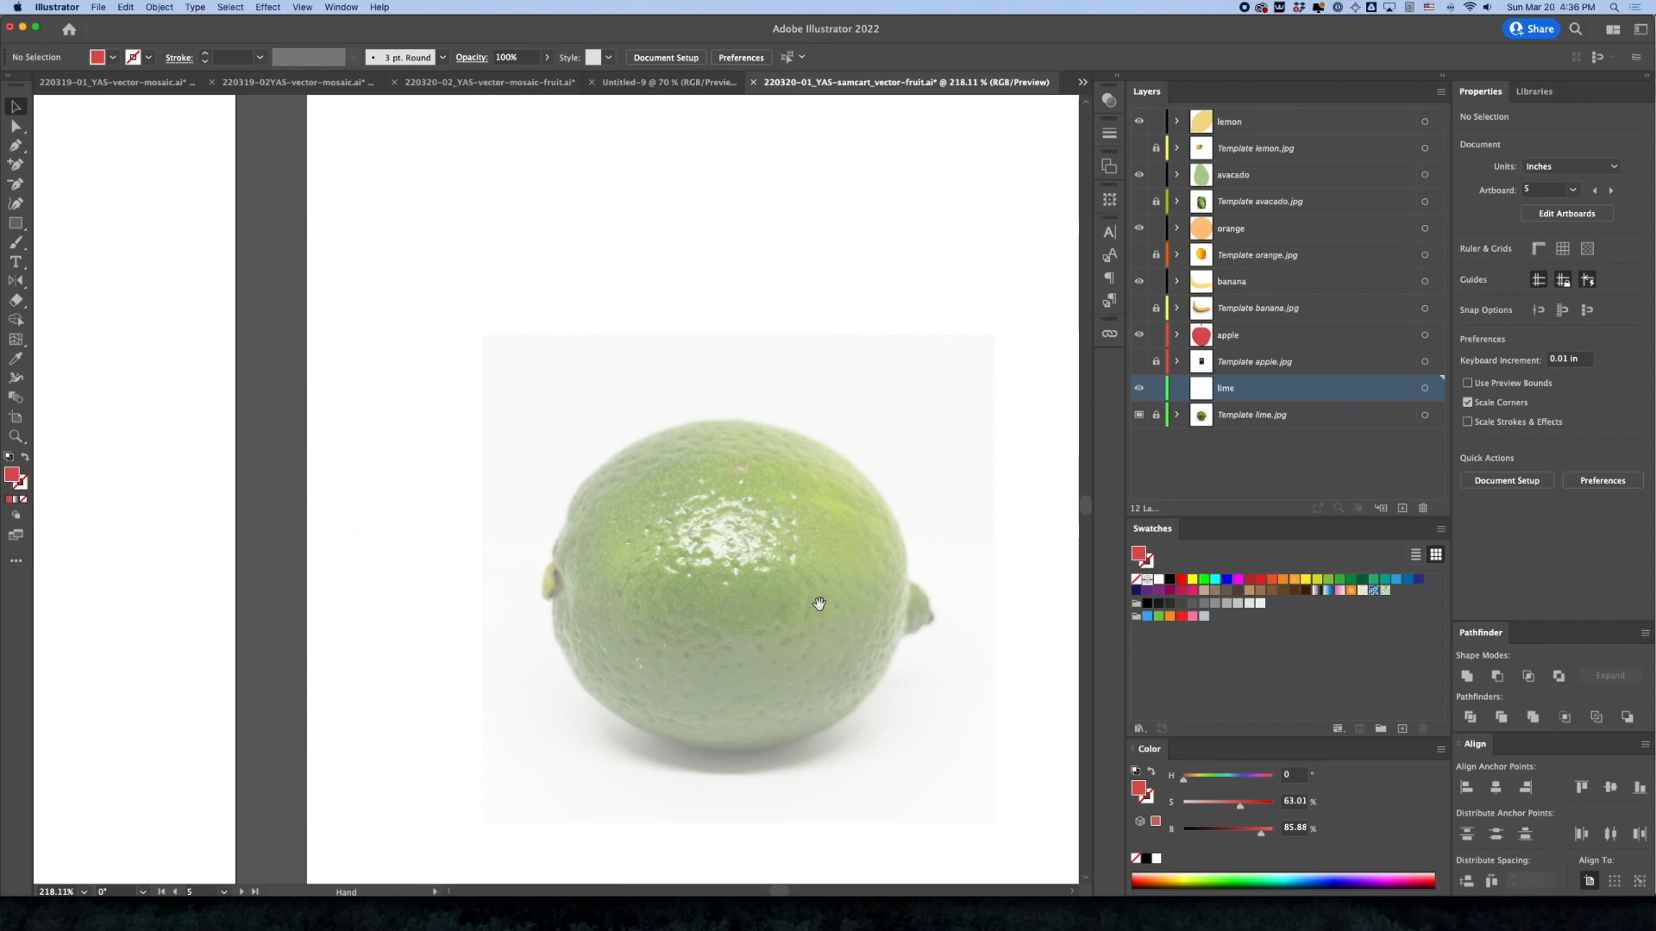
pyautogui.moveTo(813, 604); pyautogui.dragTo(650, 466)
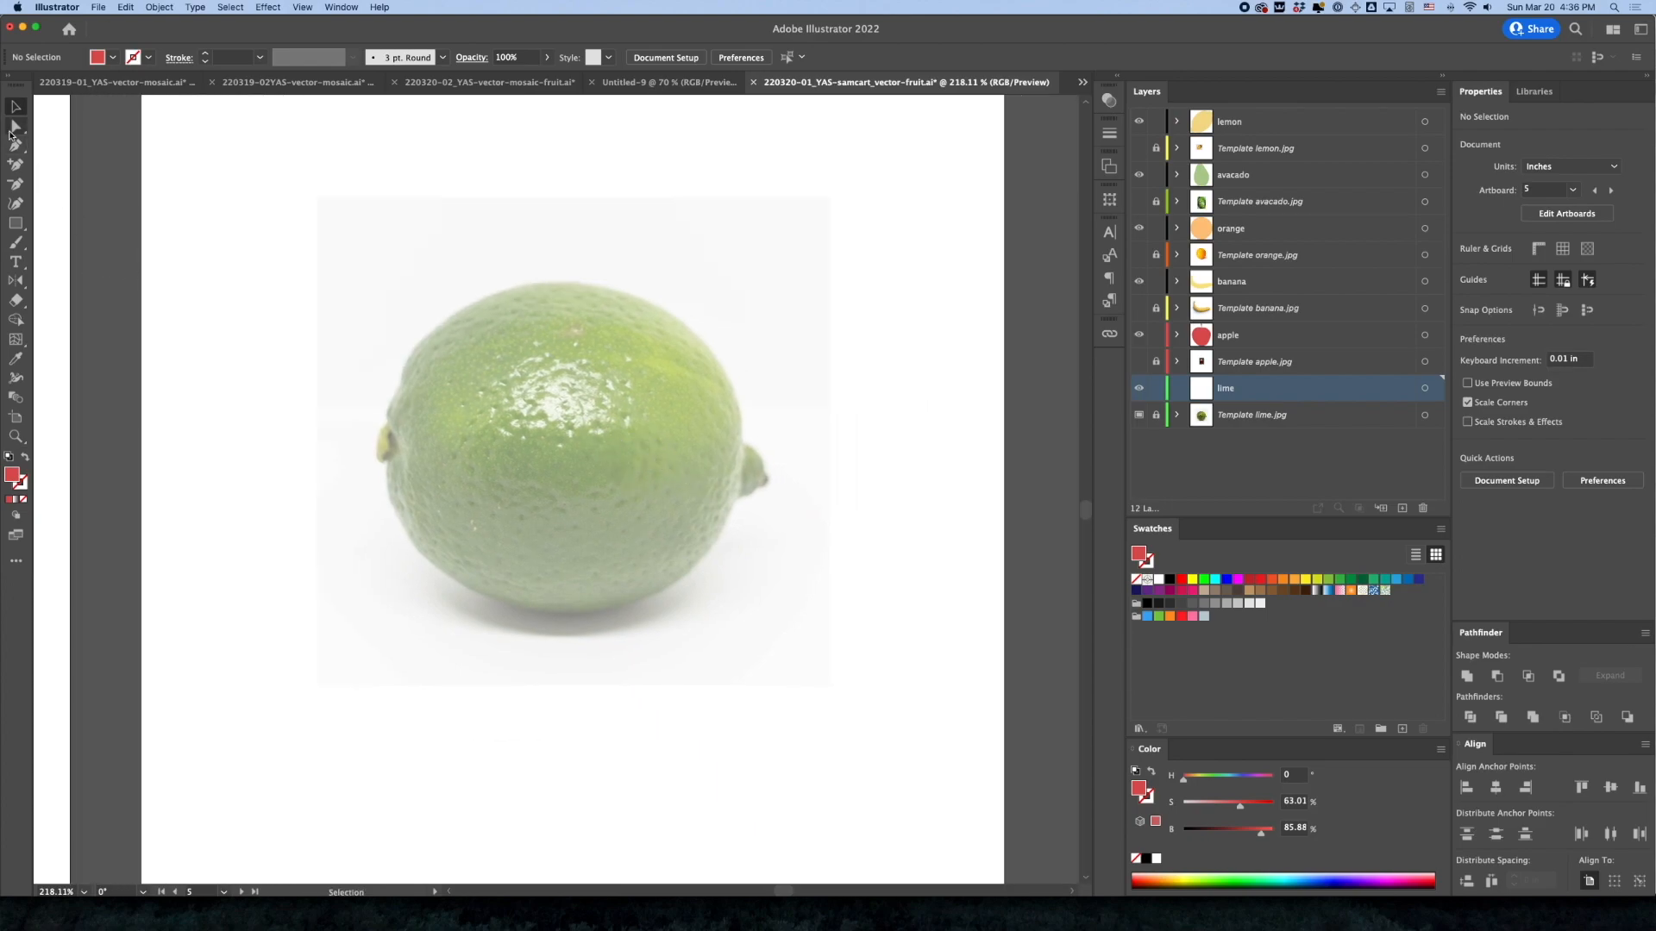
pyautogui.click(16, 144)
pyautogui.click(655, 434)
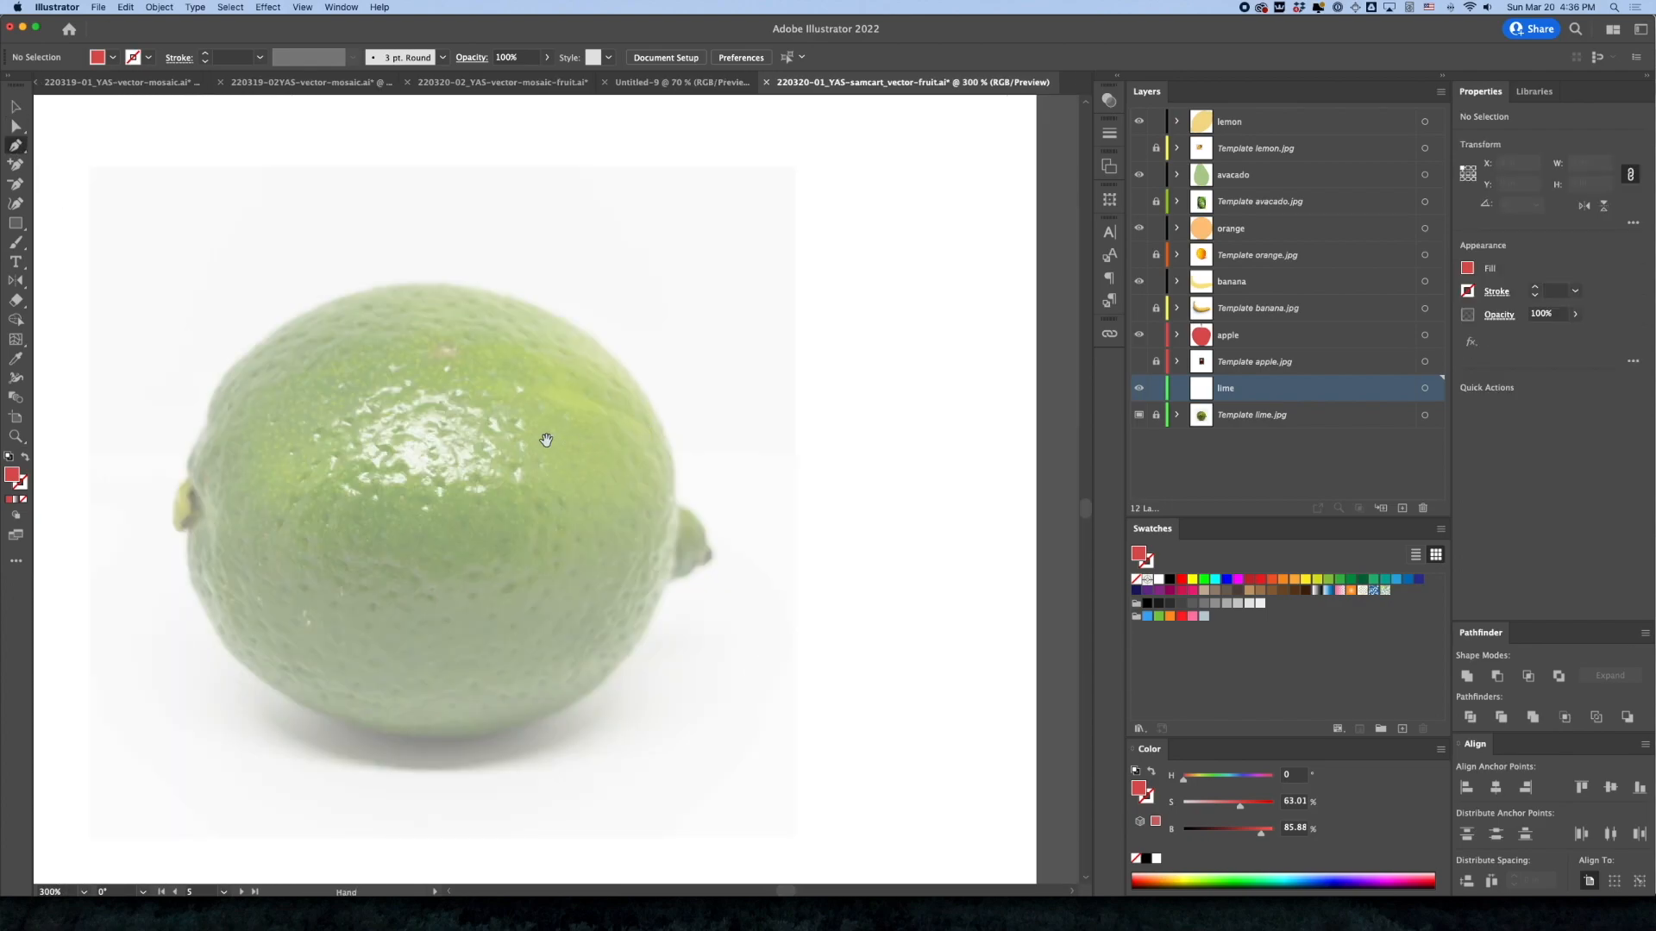
pyautogui.click(518, 244)
pyautogui.moveTo(759, 354); pyautogui.dragTo(841, 477)
pyautogui.click(23, 499)
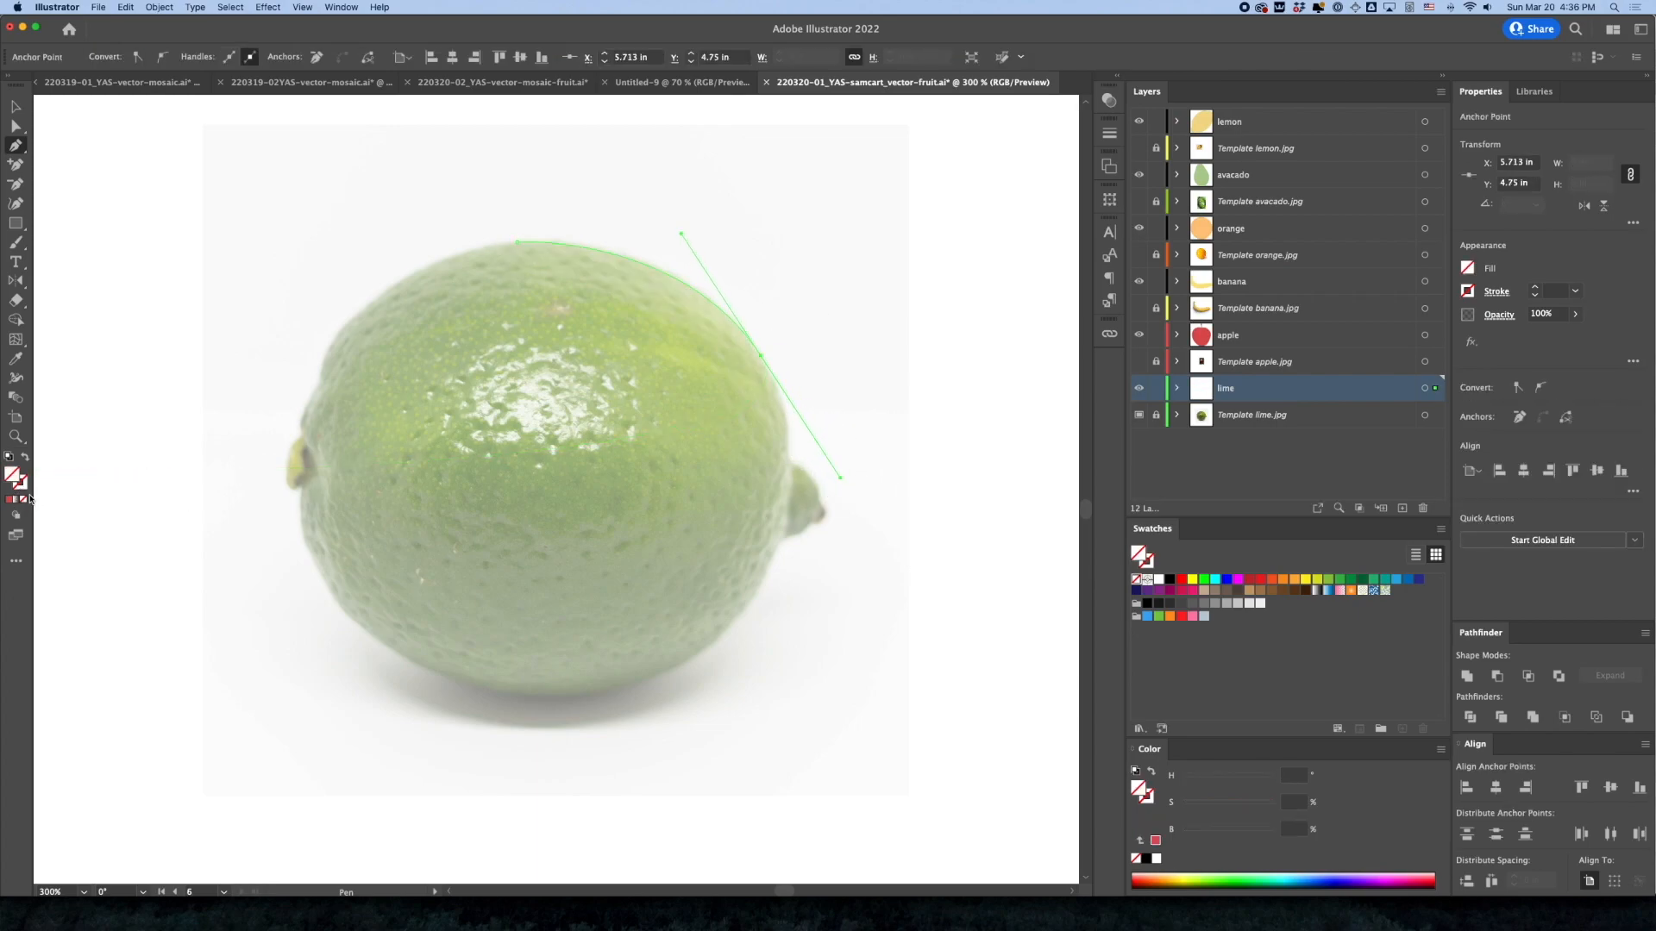
# Continue the lime outline down the right side and around the small nub at its right end
pyautogui.click(761, 357)
pyautogui.moveTo(790, 454); pyautogui.dragTo(789, 507)
pyautogui.press('super+equal')
pyautogui.press('super+equal')
pyautogui.moveTo(604, 511); pyautogui.dragTo(700, 525)
pyautogui.click(639, 437)
pyautogui.click(701, 532)
pyautogui.click(709, 548)
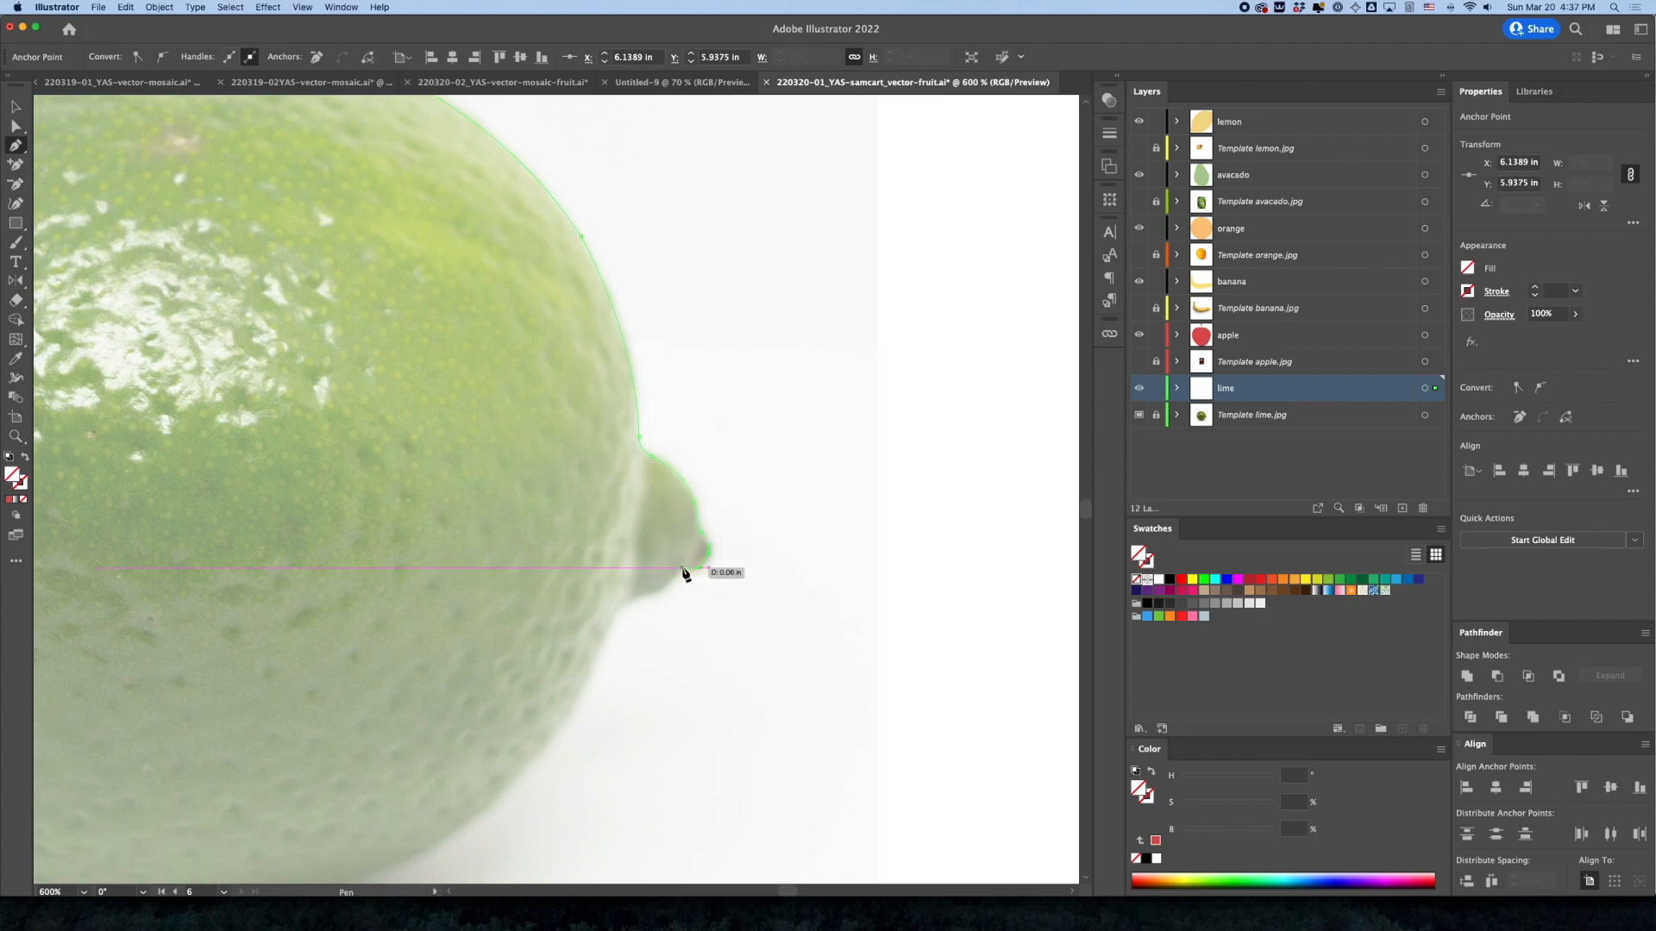
pyautogui.click(677, 571)
pyautogui.click(640, 595)
pyautogui.click(615, 607)
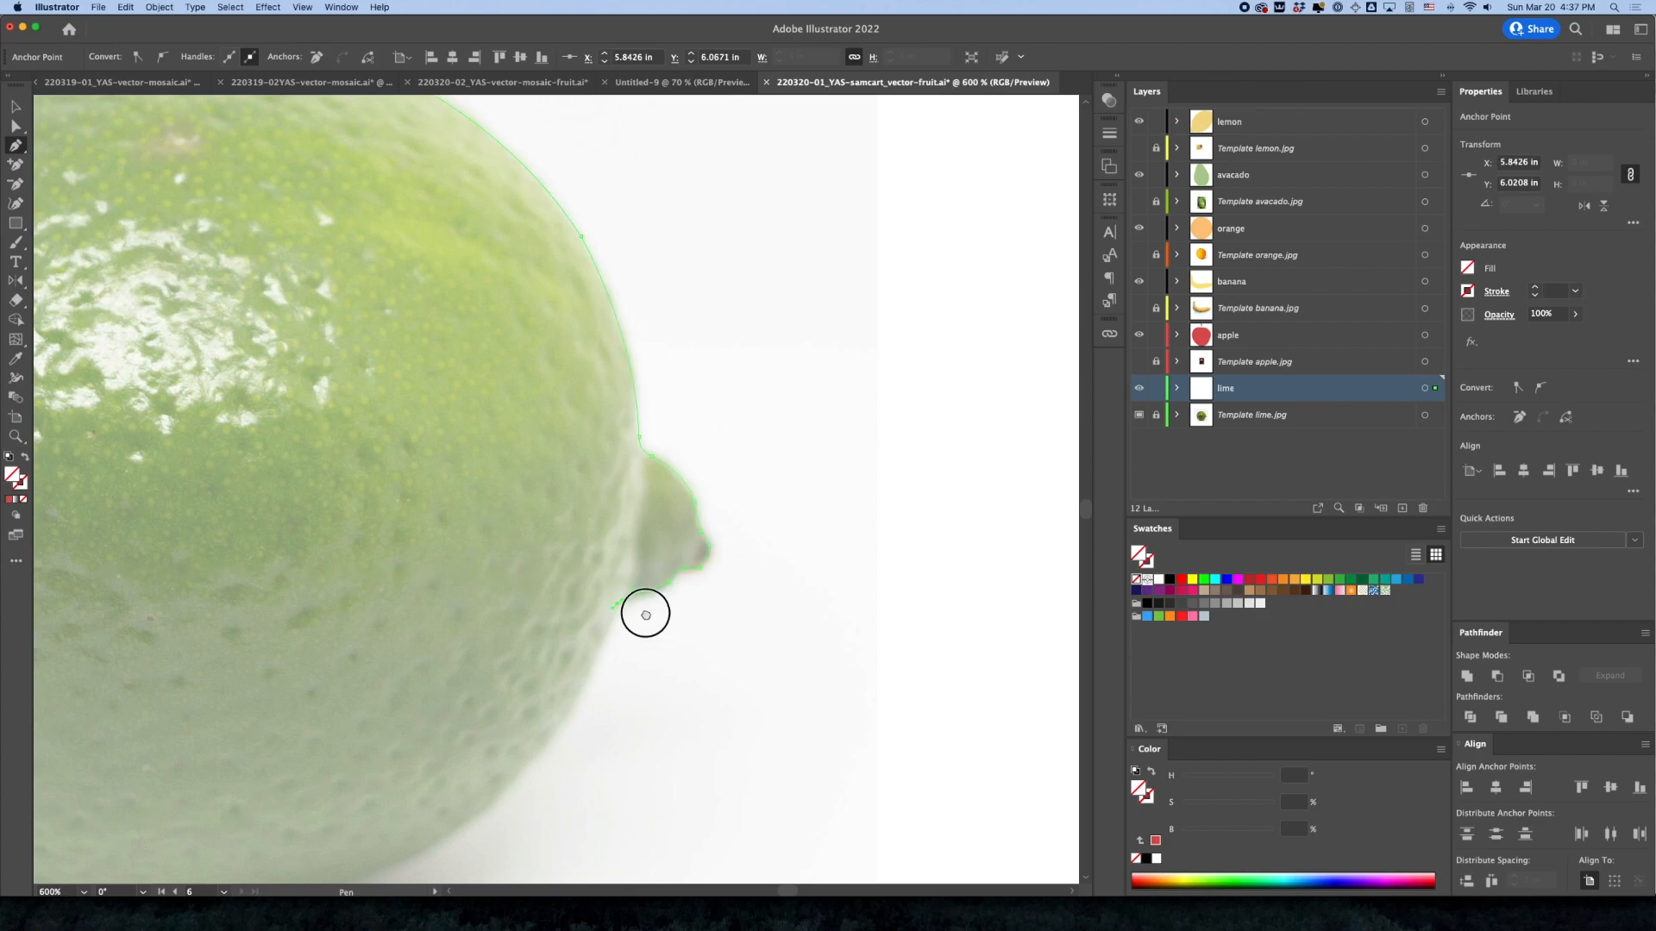
# Trace the lime's lower-right side, bottom and lower-left side with curved anchors
pyautogui.moveTo(640, 621); pyautogui.dragTo(757, 418)
pyautogui.moveTo(663, 534); pyautogui.dragTo(872, 572)
pyautogui.moveTo(575, 647); pyautogui.dragTo(333, 643)
pyautogui.click(163, 451)
pyautogui.moveTo(185, 467); pyautogui.dragTo(439, 733)
pyautogui.moveTo(351, 584); pyautogui.dragTo(344, 539)
# Trace around the small nub at the lime's left end with closely spaced anchors
pyautogui.click(351, 512)
pyautogui.click(350, 495)
pyautogui.click(344, 492)
pyautogui.click(334, 495)
pyautogui.click(327, 491)
pyautogui.click(320, 480)
pyautogui.click(321, 464)
pyautogui.click(322, 443)
pyautogui.click(332, 422)
pyautogui.click(342, 404)
pyautogui.click(351, 392)
pyautogui.click(349, 371)
# Continue the lime outline over the upper-left shoulder and close it at the top starting anchor
pyautogui.click(360, 334)
pyautogui.click(376, 300)
pyautogui.moveTo(479, 167); pyautogui.dragTo(554, 354)
pyautogui.click(371, 545)
pyautogui.moveTo(712, 386); pyautogui.dragTo(421, 487)
pyautogui.moveTo(496, 398); pyautogui.dragTo(575, 380)
# Fill the lime shape with a yellow-green sampled from the lime photo using the Eyedropper
pyautogui.press('i')
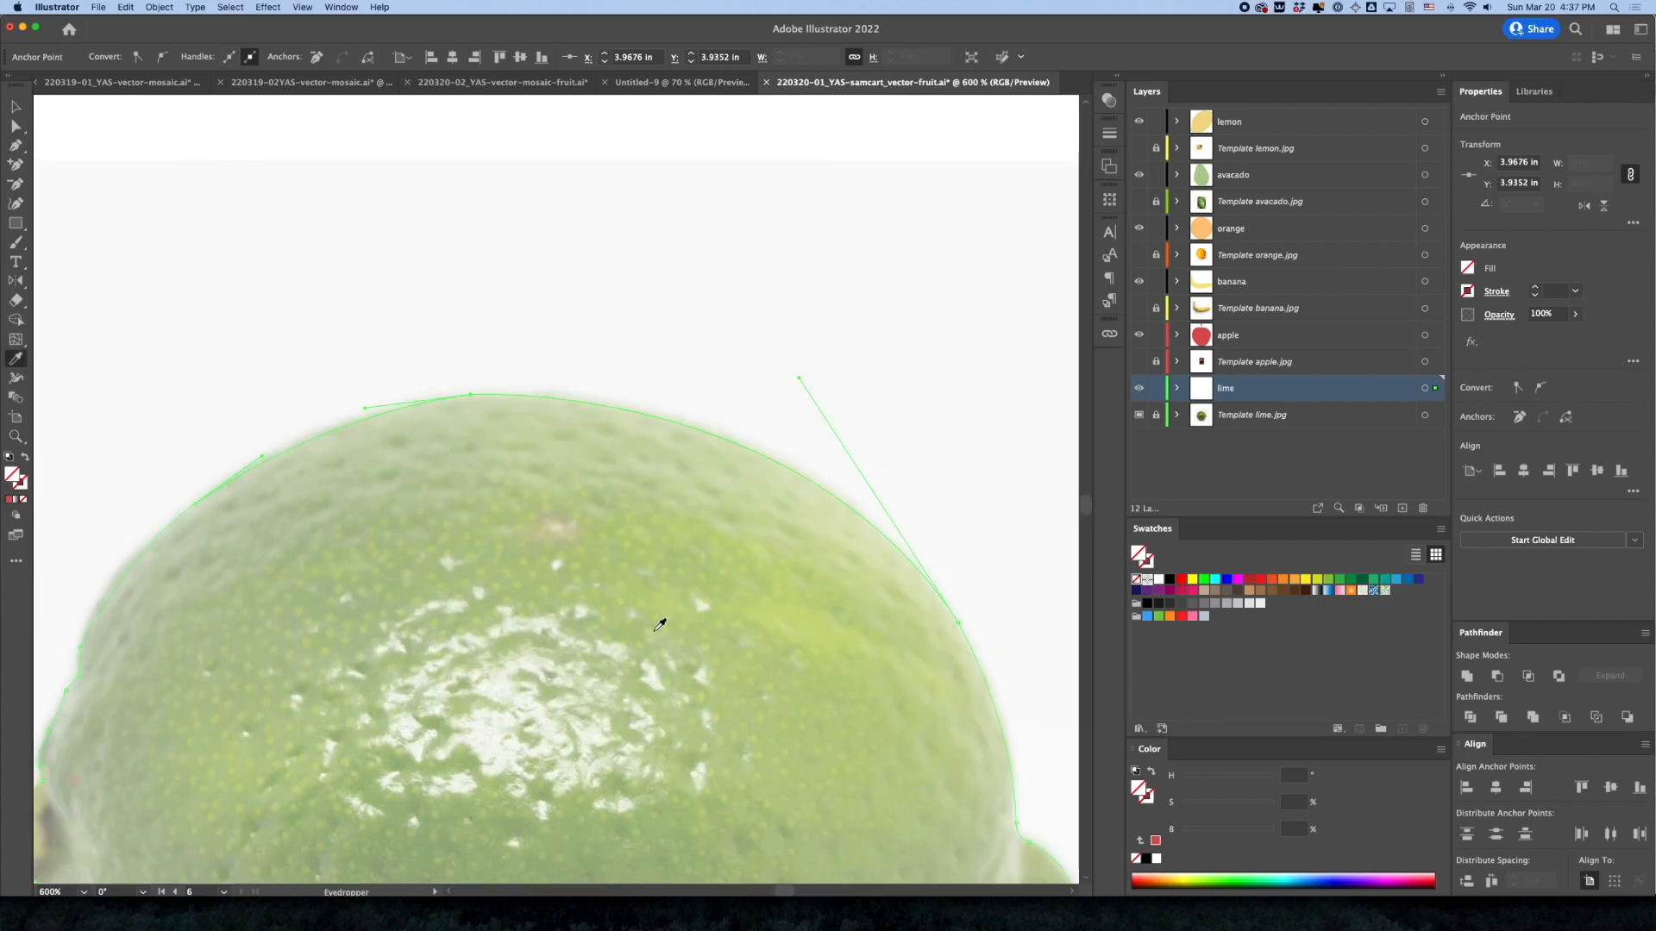
pyautogui.click(672, 615)
pyautogui.click(1228, 806)
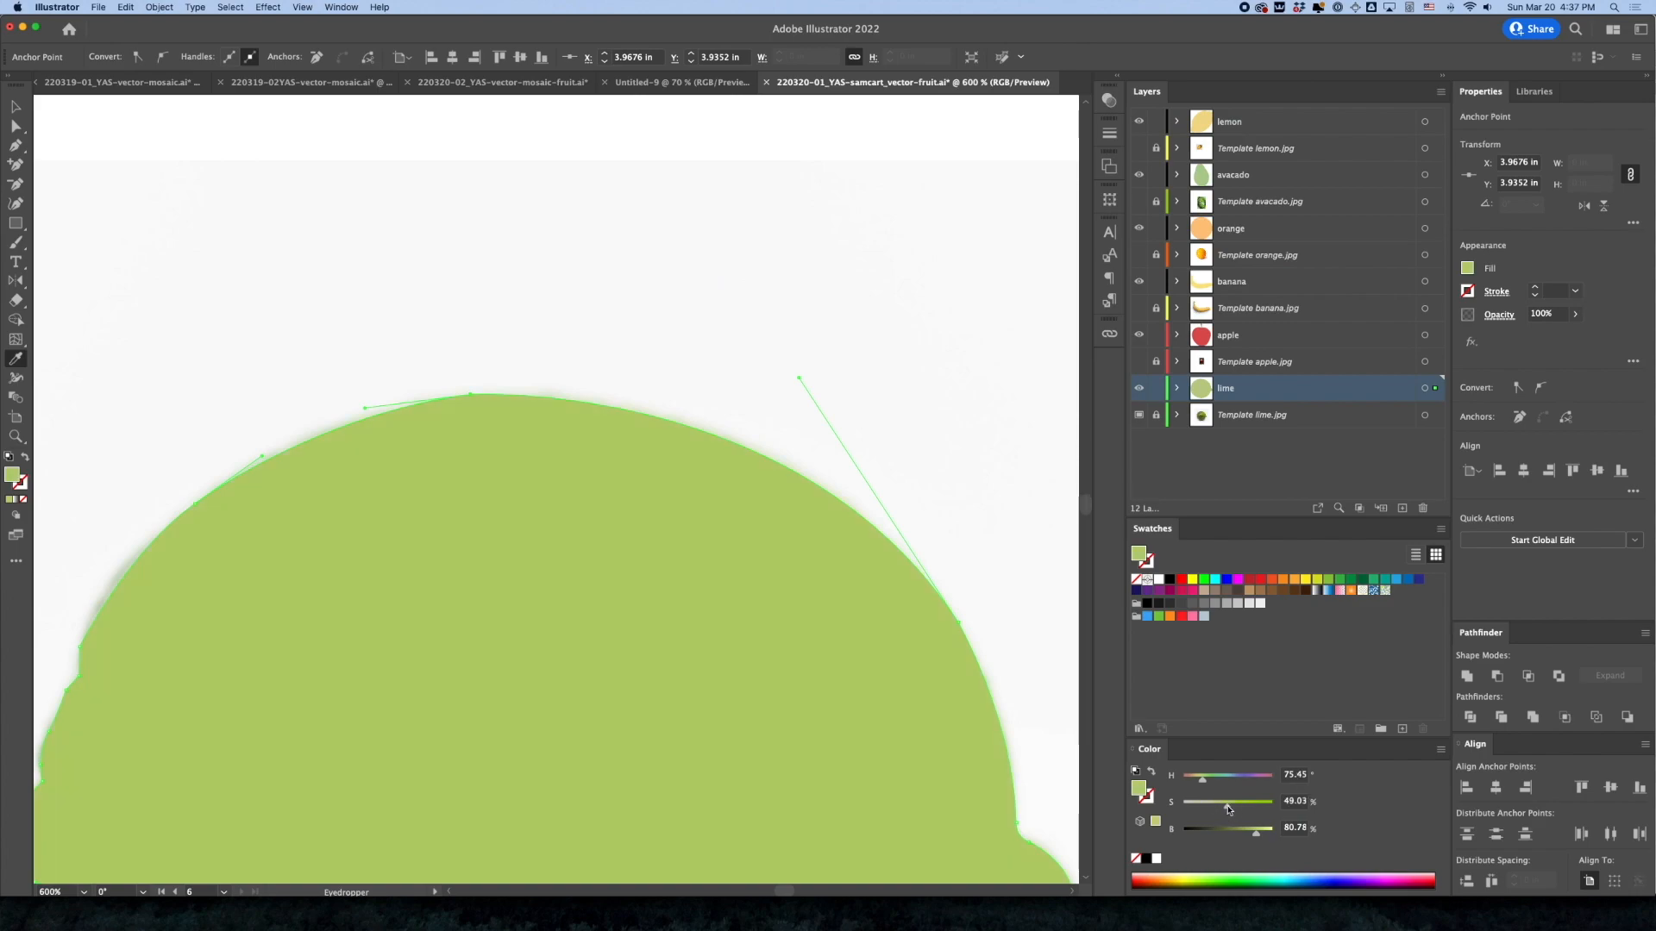
# Smooth the curve at the lime's top anchor with the Pen tool and deselect the shape
pyautogui.click(15, 145)
pyautogui.moveTo(473, 395); pyautogui.dragTo(544, 392)
pyautogui.keyDown('super'); pyautogui.click(620, 377); pyautogui.keyUp('super')
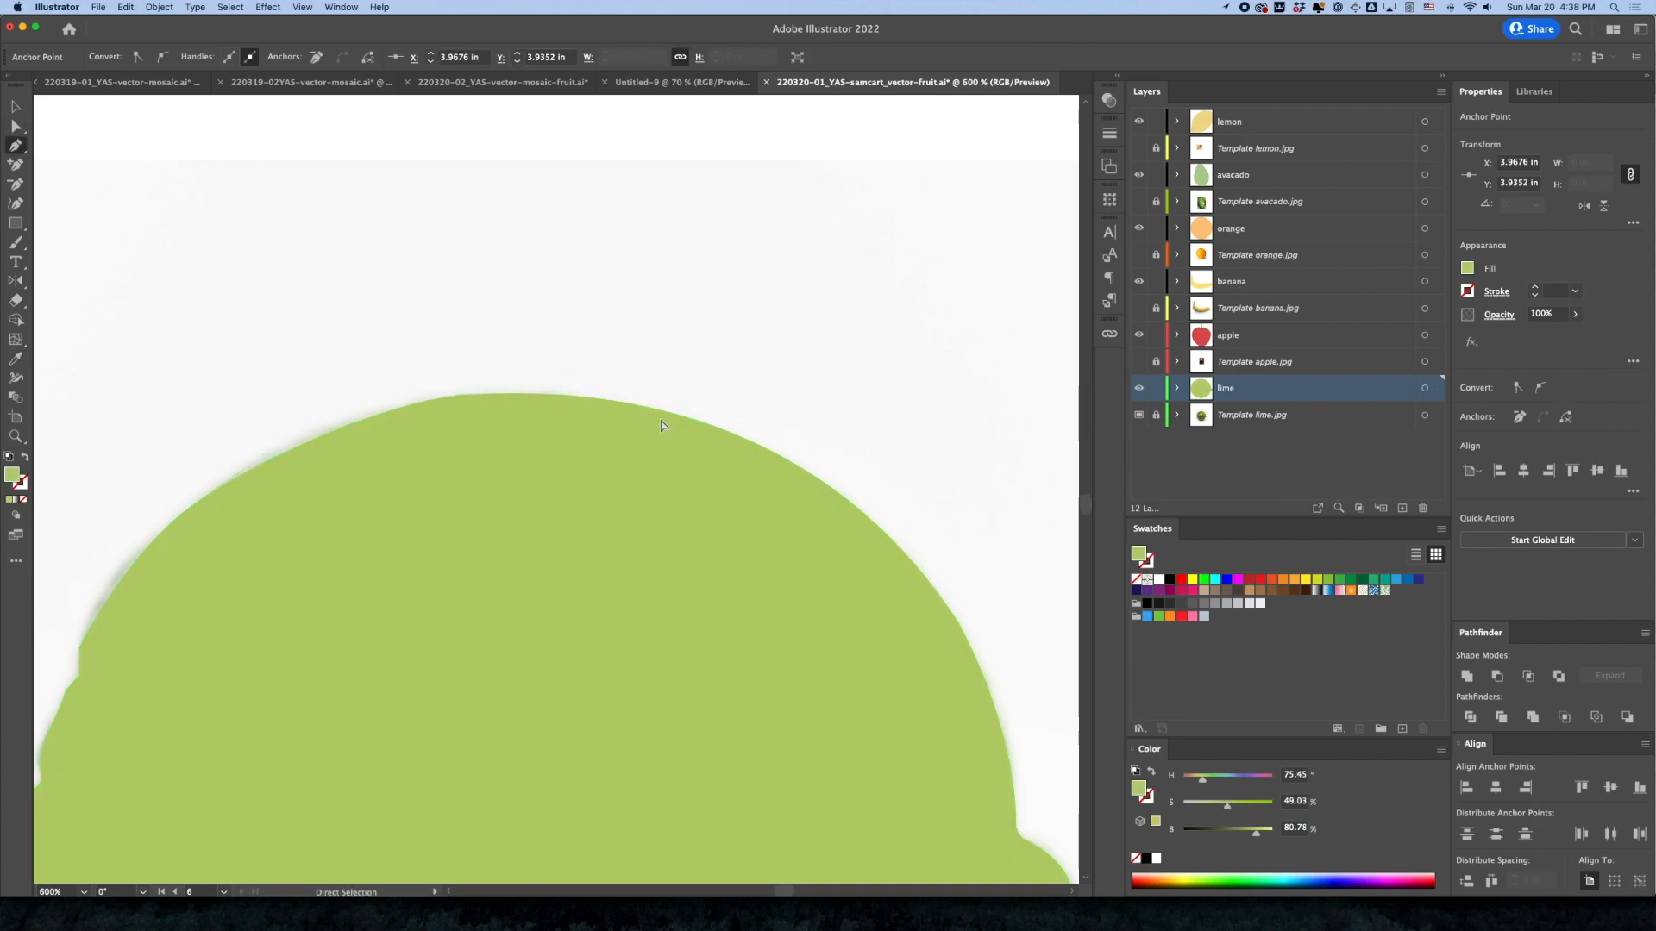
# Toggle the lime template photo to compare it with the traced shape, leaving the template layer hidden
pyautogui.press('super+minus')
pyautogui.press('super+minus')
pyautogui.press('super+minus')
pyautogui.moveTo(608, 602); pyautogui.dragTo(668, 547)
pyautogui.click(1140, 416)
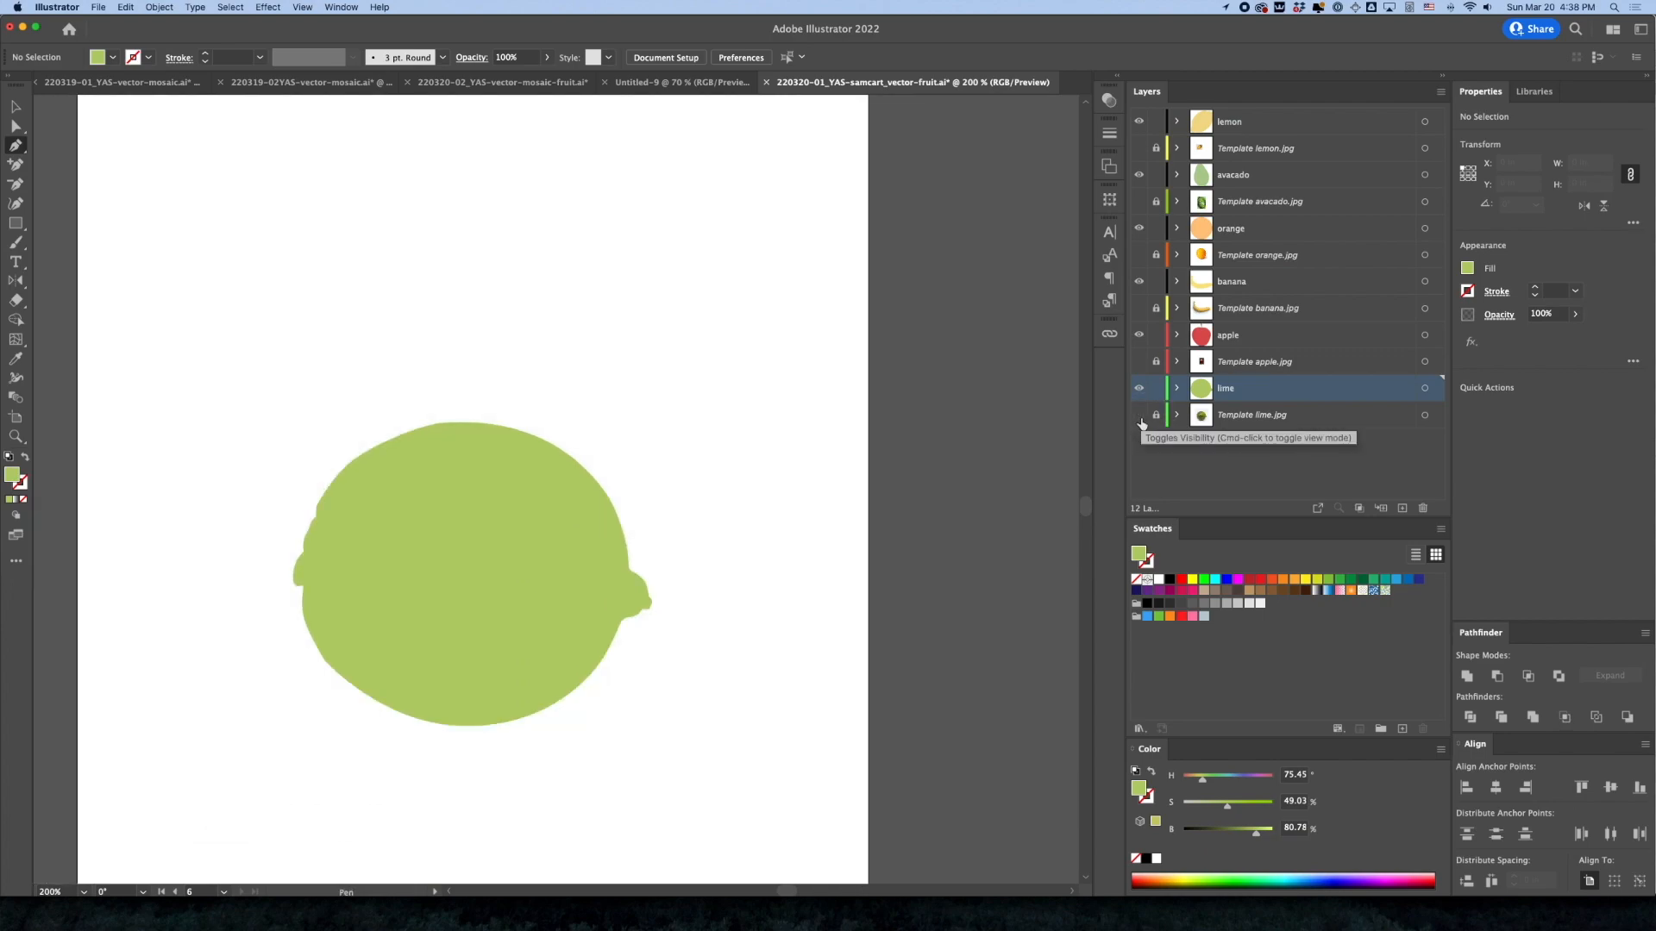
pyautogui.click(1139, 416)
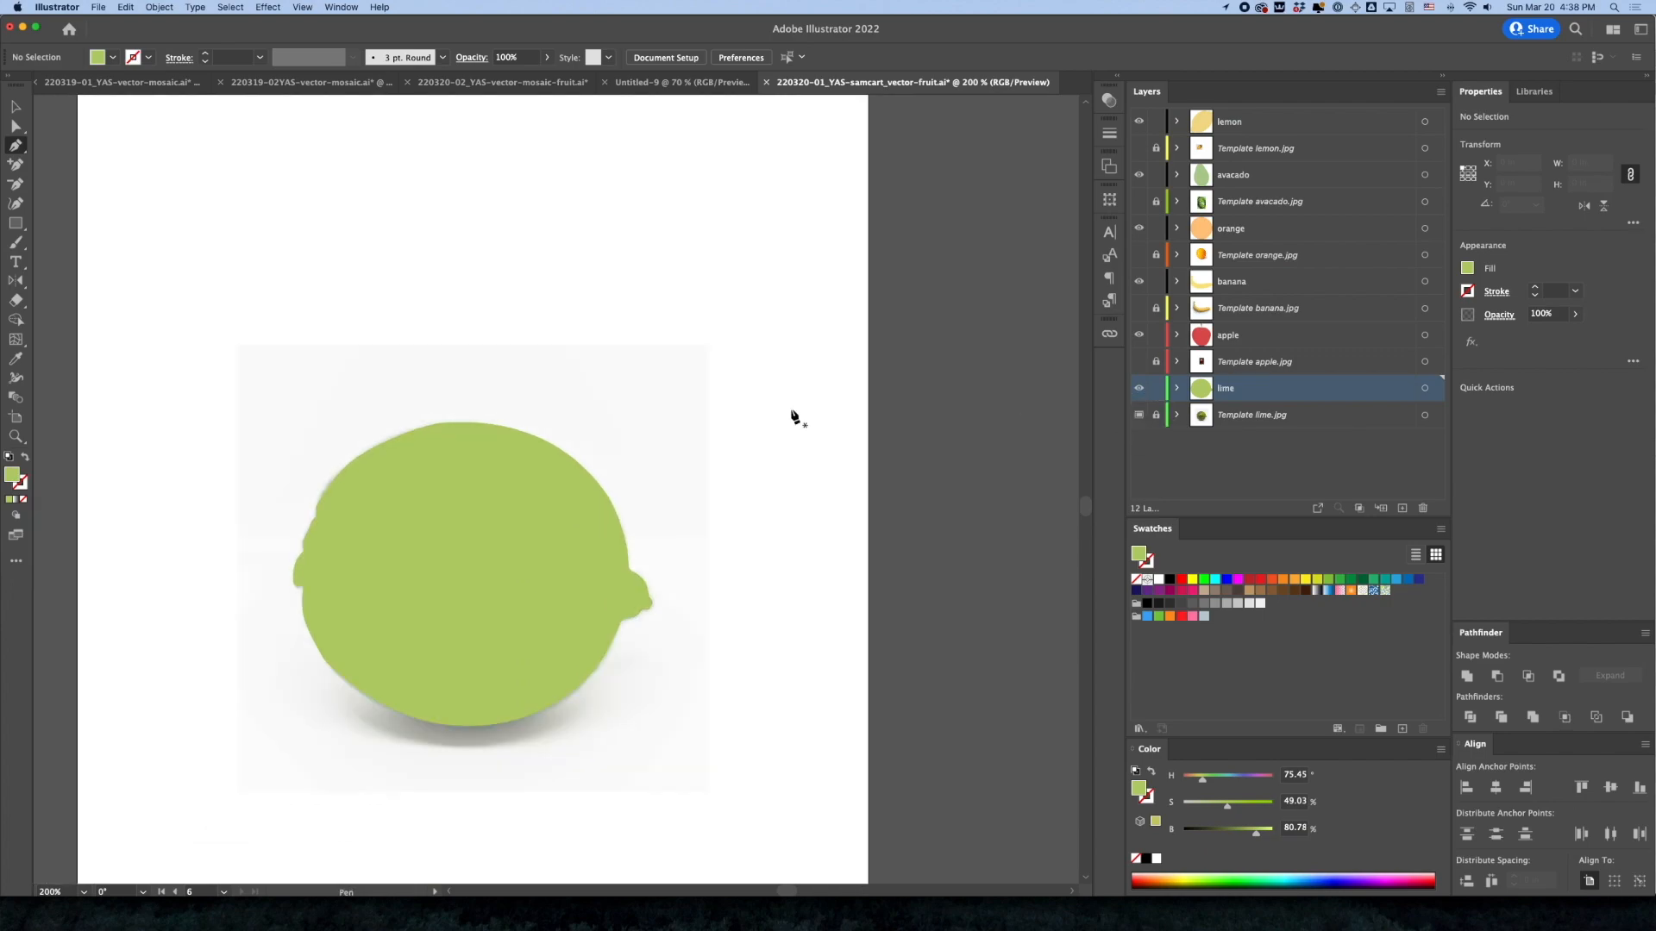
pyautogui.click(1139, 416)
# Delete the stray anchor in the notch on the lime's edge above the left nub to smooth the outline
pyautogui.press('super+minus')
pyautogui.press('super+minus')
pyautogui.press('super+minus')
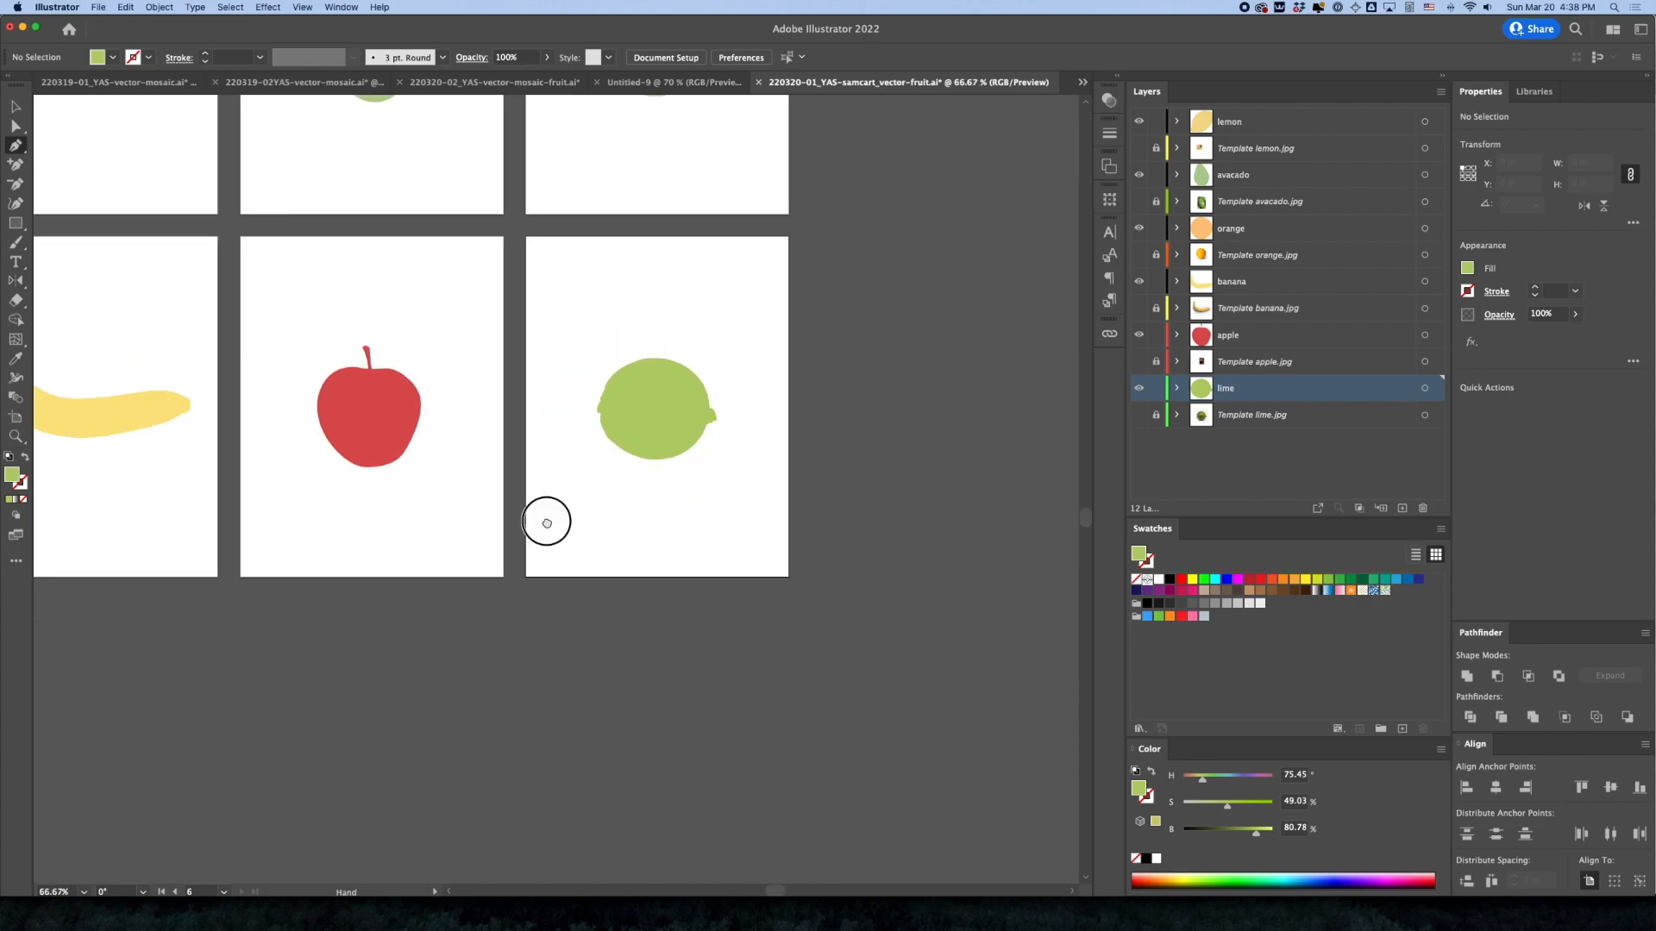
pyautogui.moveTo(547, 523); pyautogui.dragTo(640, 559)
pyautogui.moveTo(743, 425); pyautogui.dragTo(943, 572)
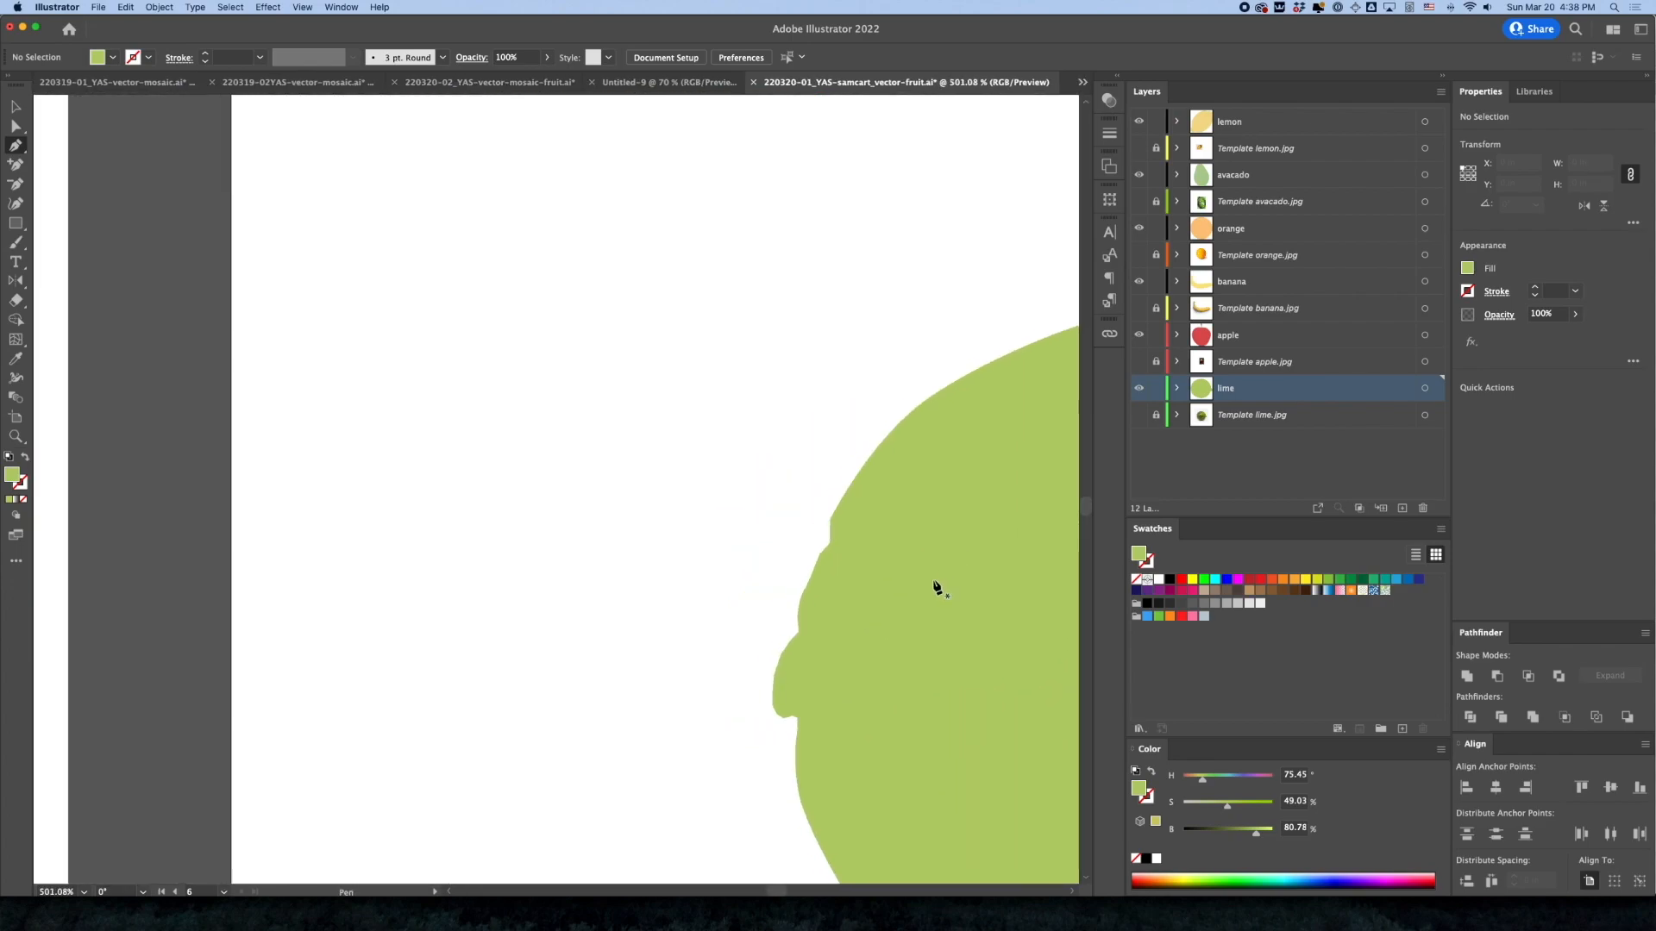
pyautogui.press('a')
pyautogui.click(831, 547)
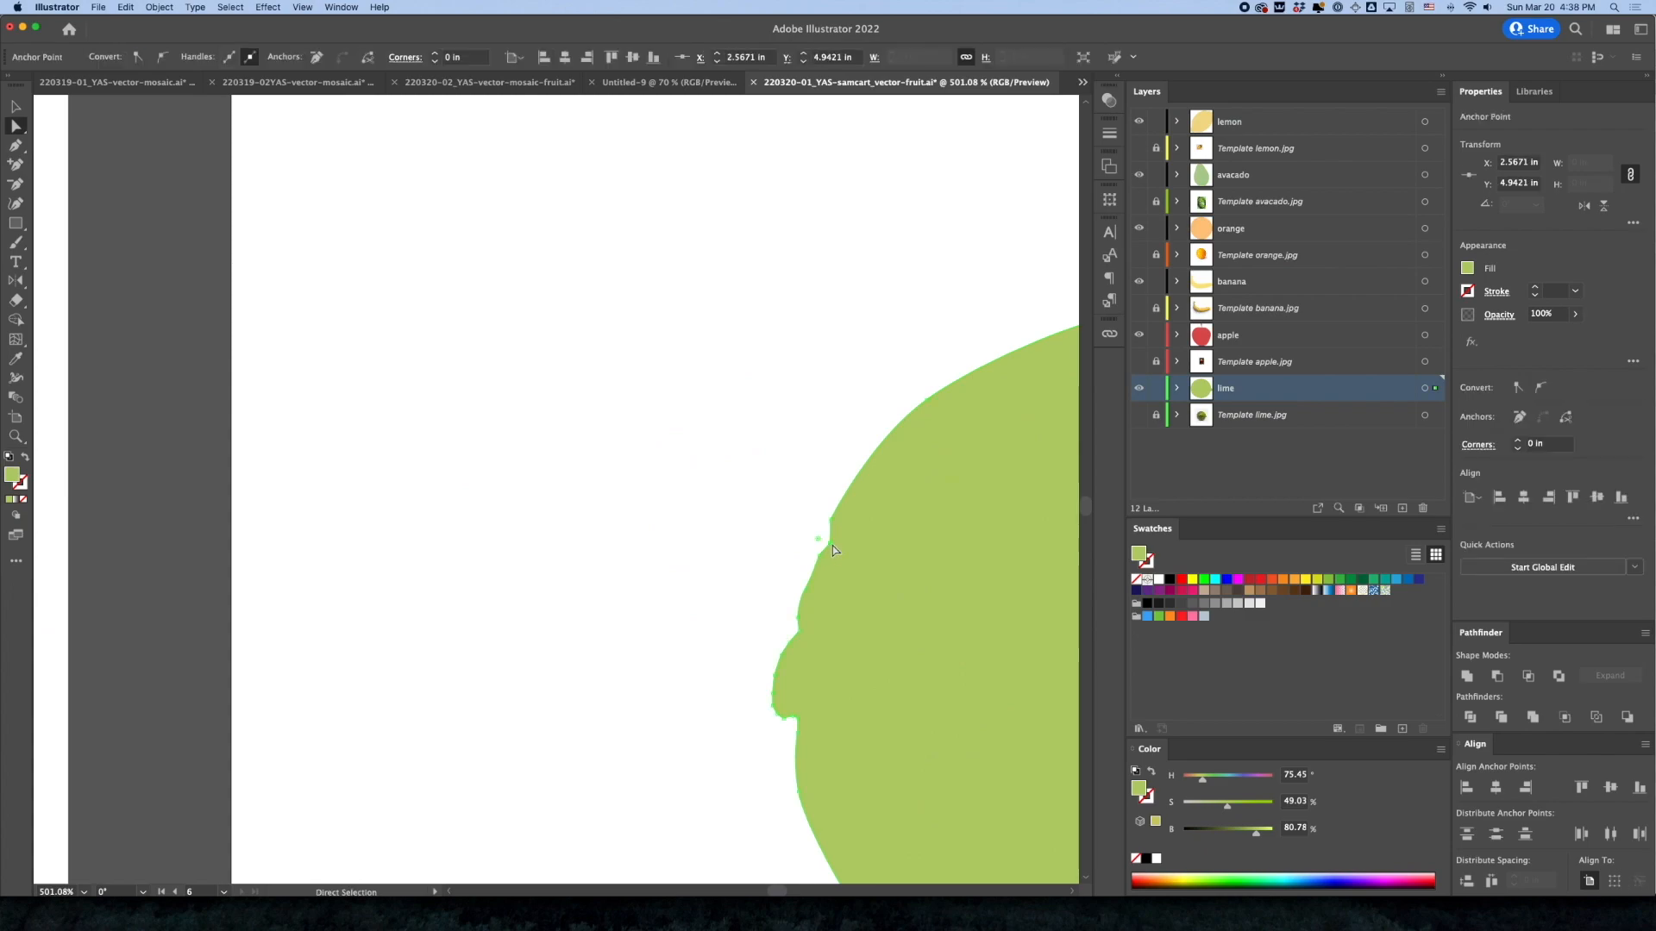
pyautogui.press('p')
pyautogui.click(833, 549)
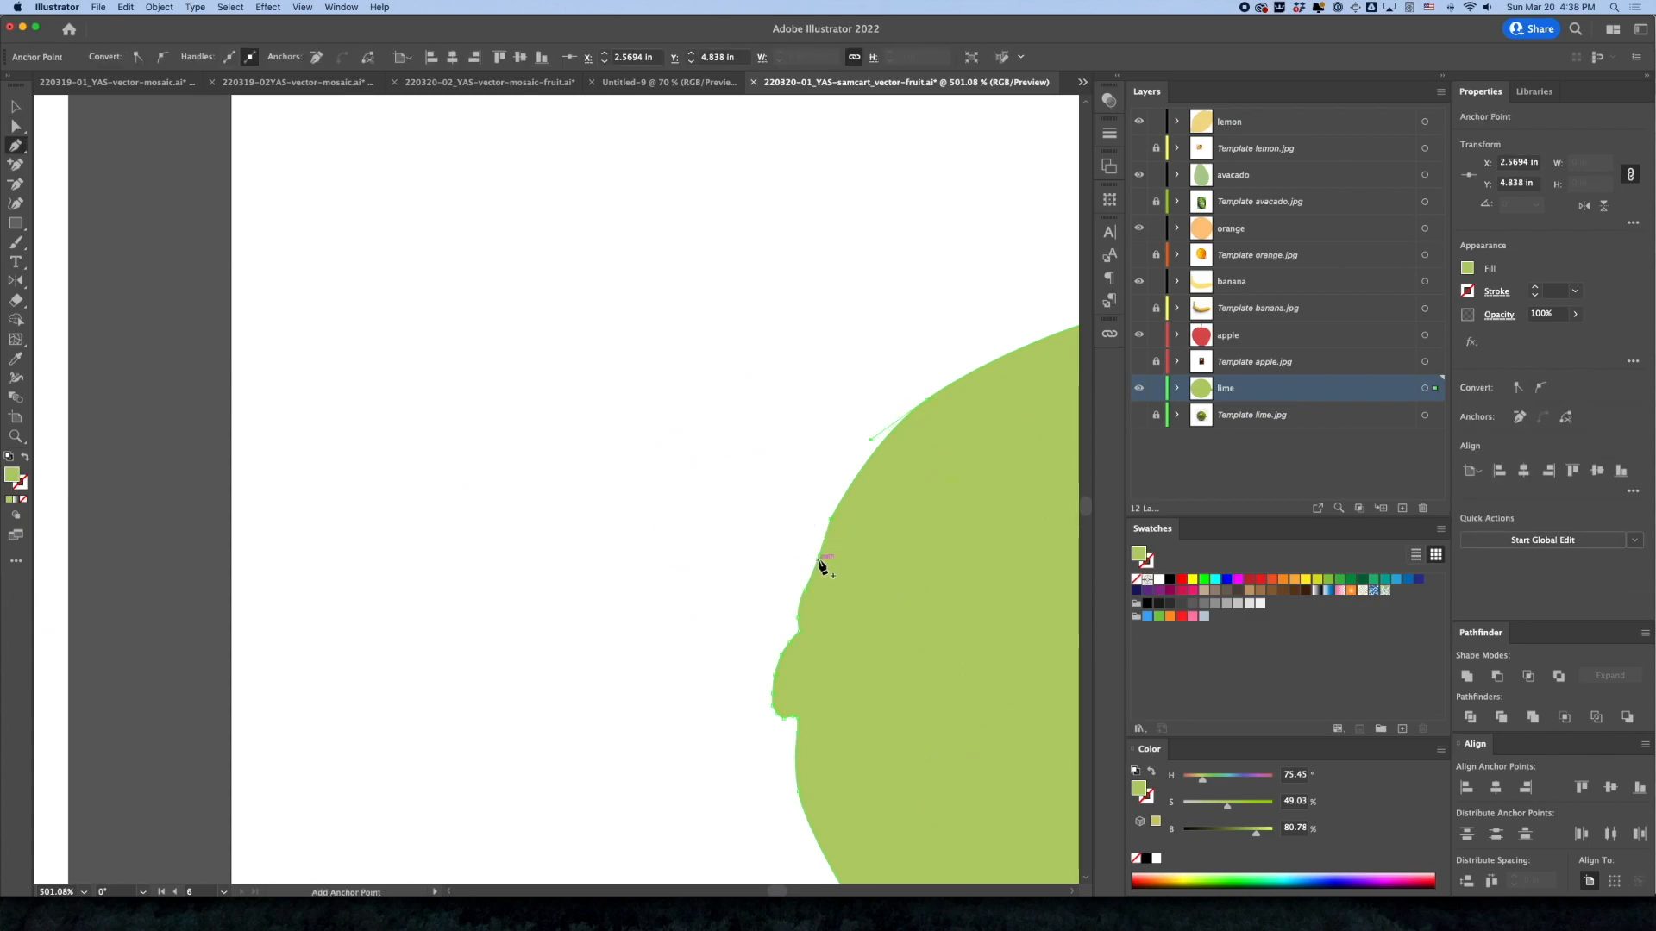
# Remove the anchor where the lime's edge meets its left nub and adjust the neighbouring anchor to smooth the transition
pyautogui.click(804, 640)
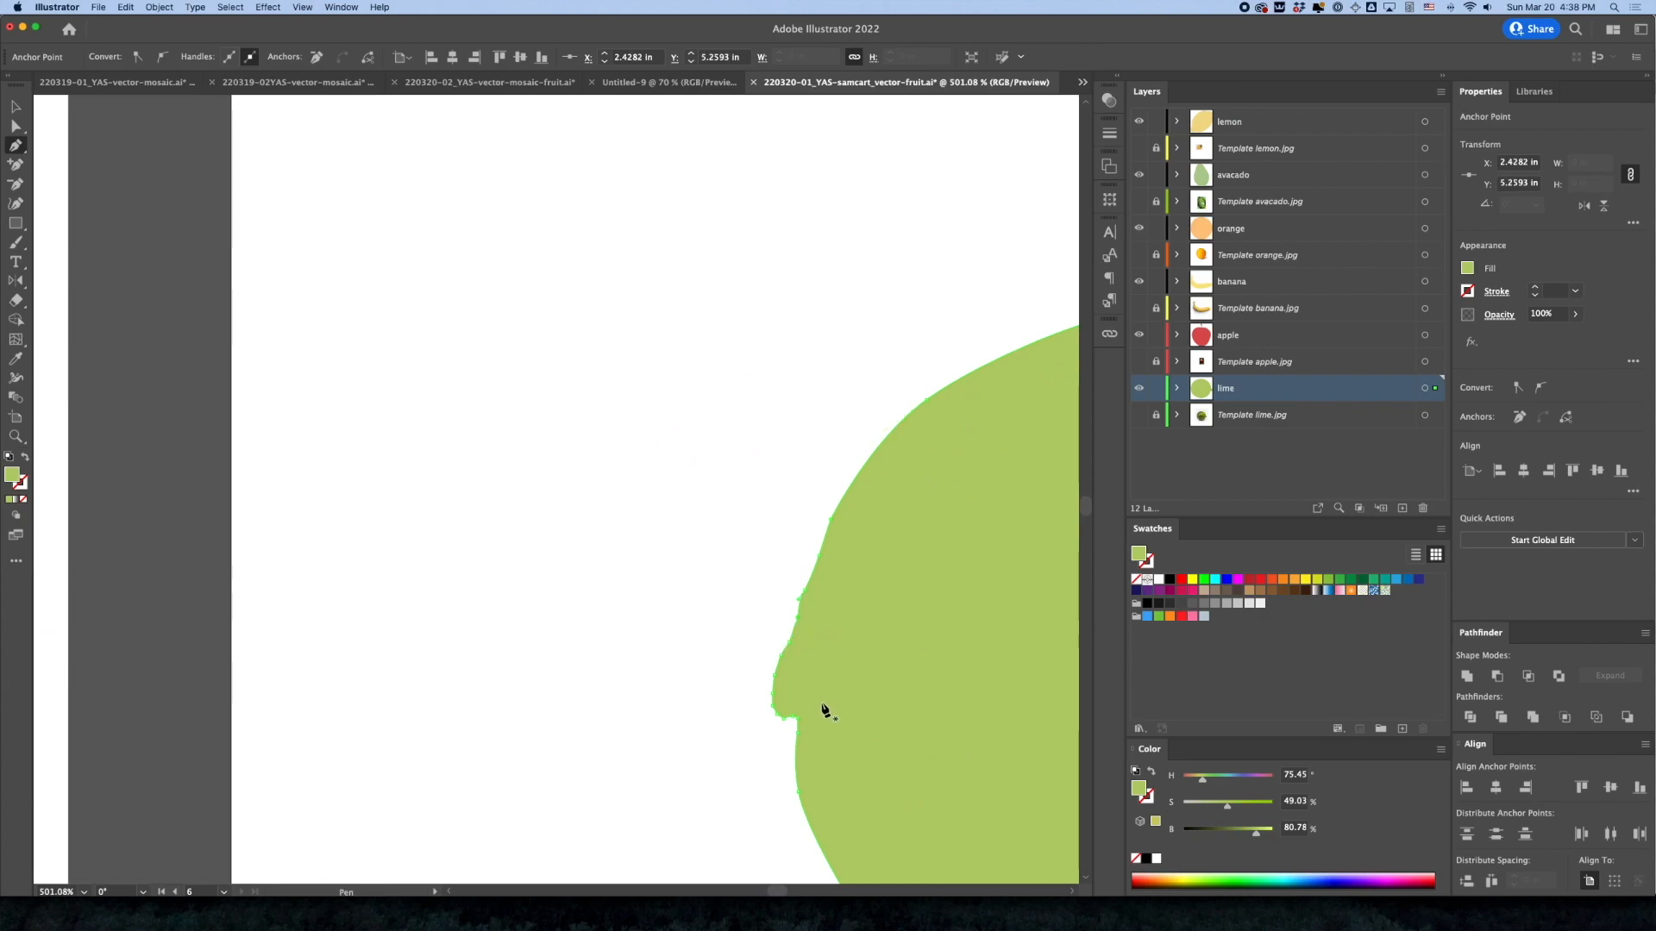
pyautogui.keyDown('super'); pyautogui.click(759, 740); pyautogui.keyUp('super')
pyautogui.keyDown('super'); pyautogui.click(803, 614); pyautogui.keyUp('super')
pyautogui.keyDown('super'); pyautogui.click(799, 620); pyautogui.keyUp('super')
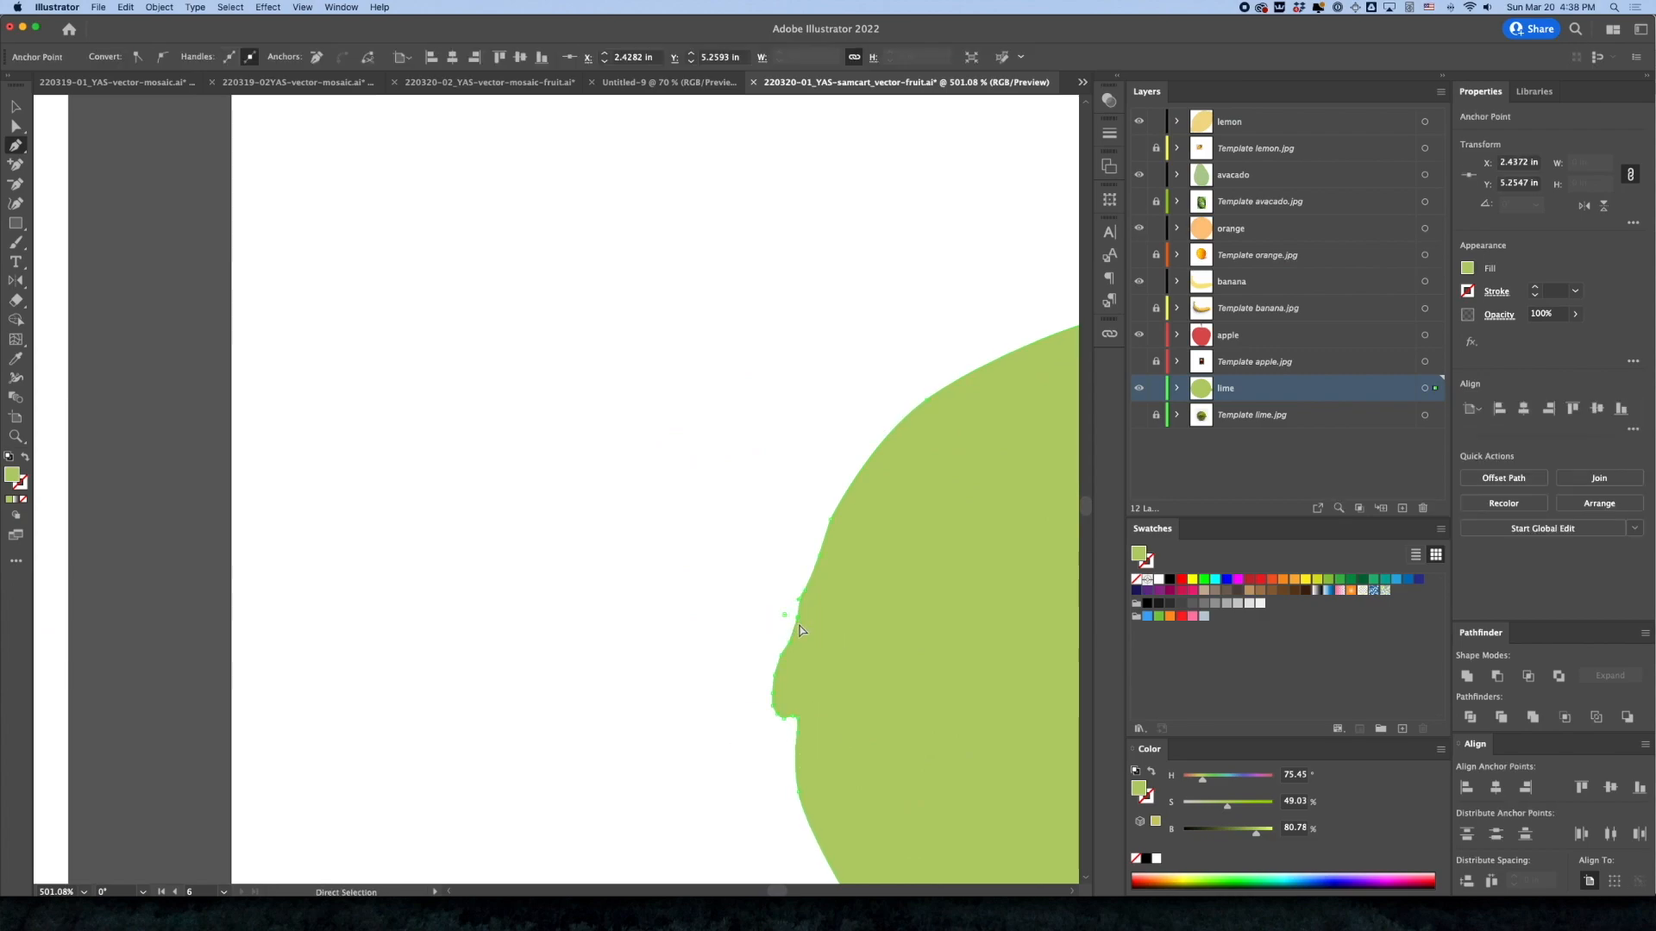
# Select the whole lime shape, simplify its path to 13 points and deselect it
pyautogui.click(16, 106)
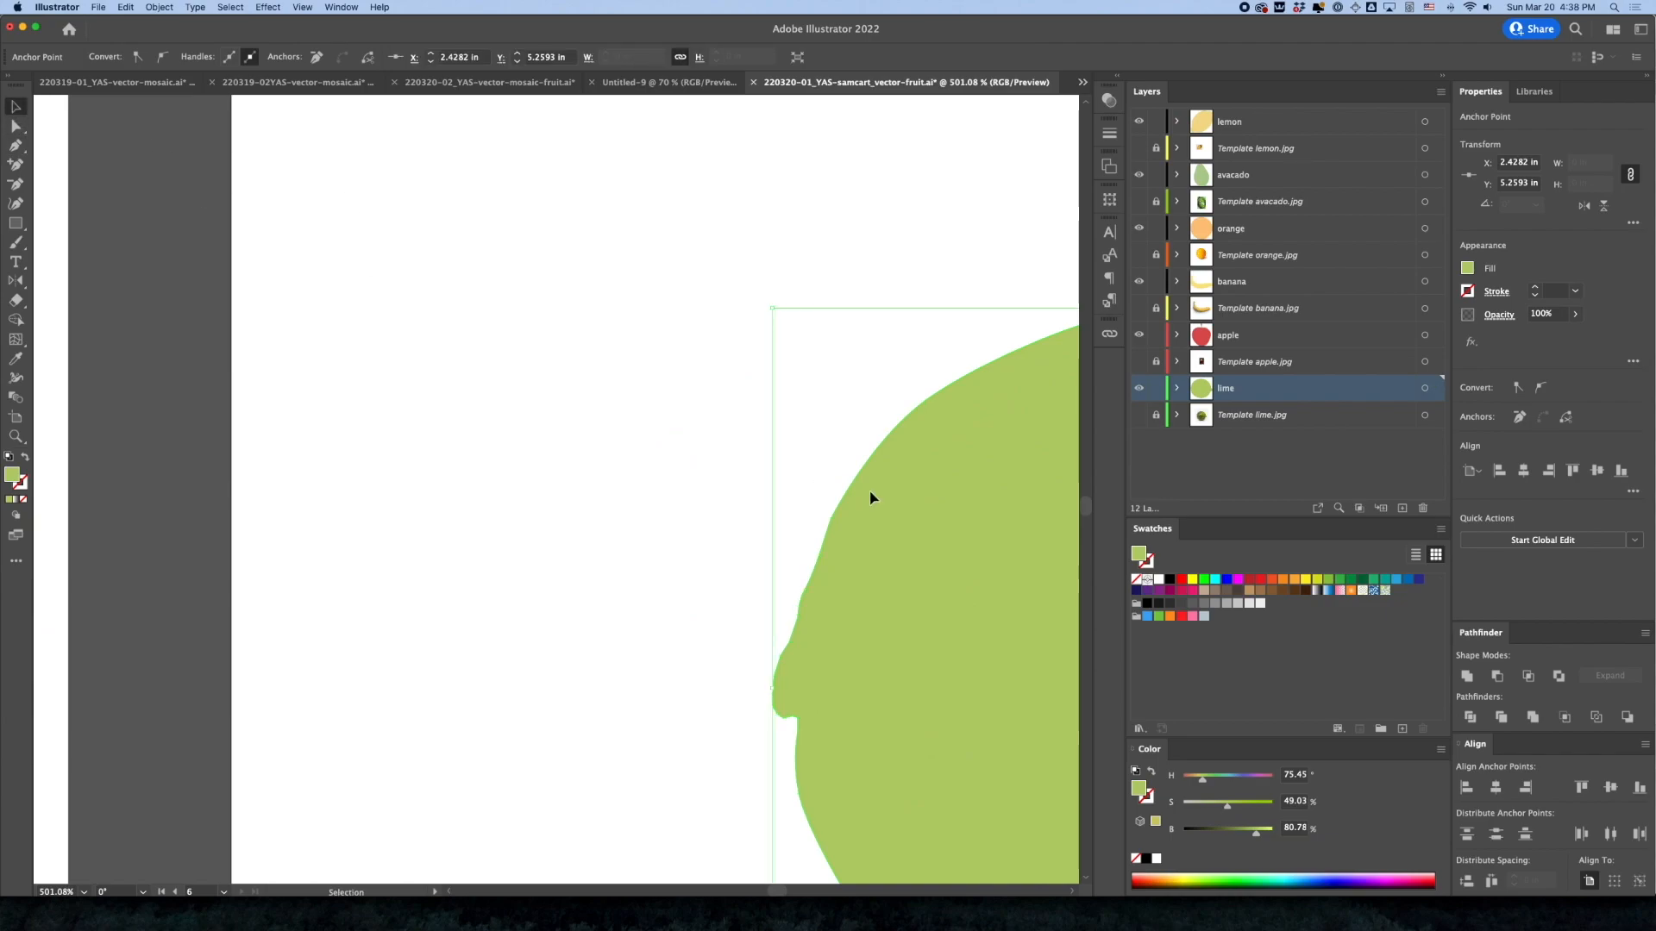
pyautogui.press('super+shift+a')
pyautogui.click(932, 576)
pyautogui.press('super+minus')
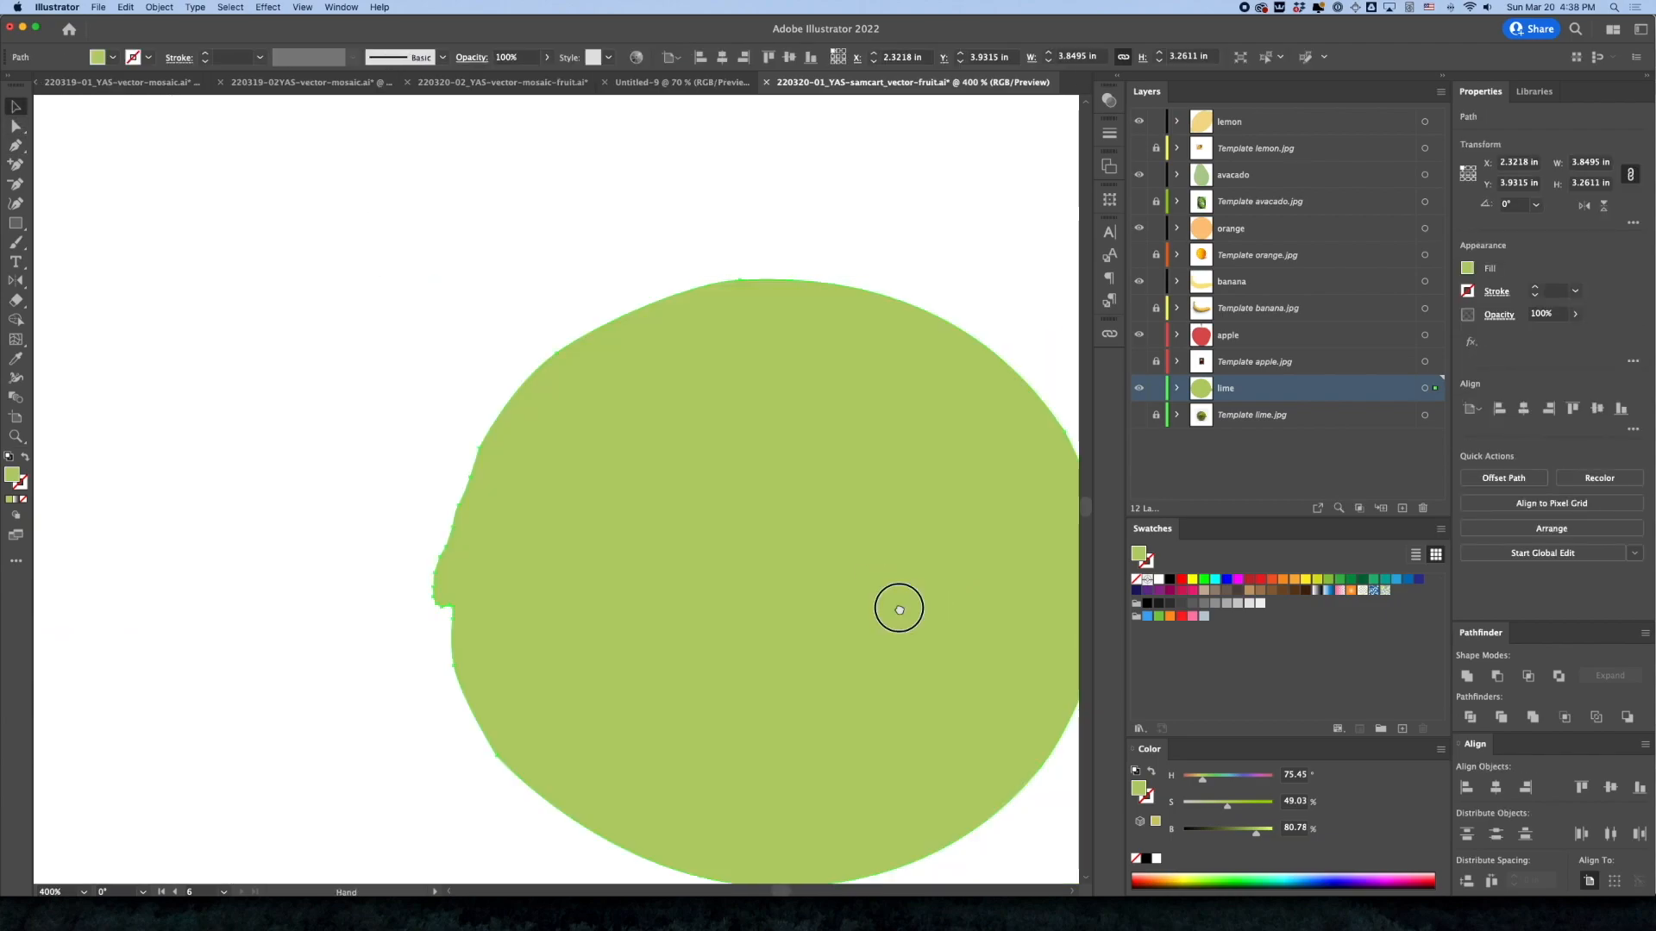
pyautogui.click(159, 7)
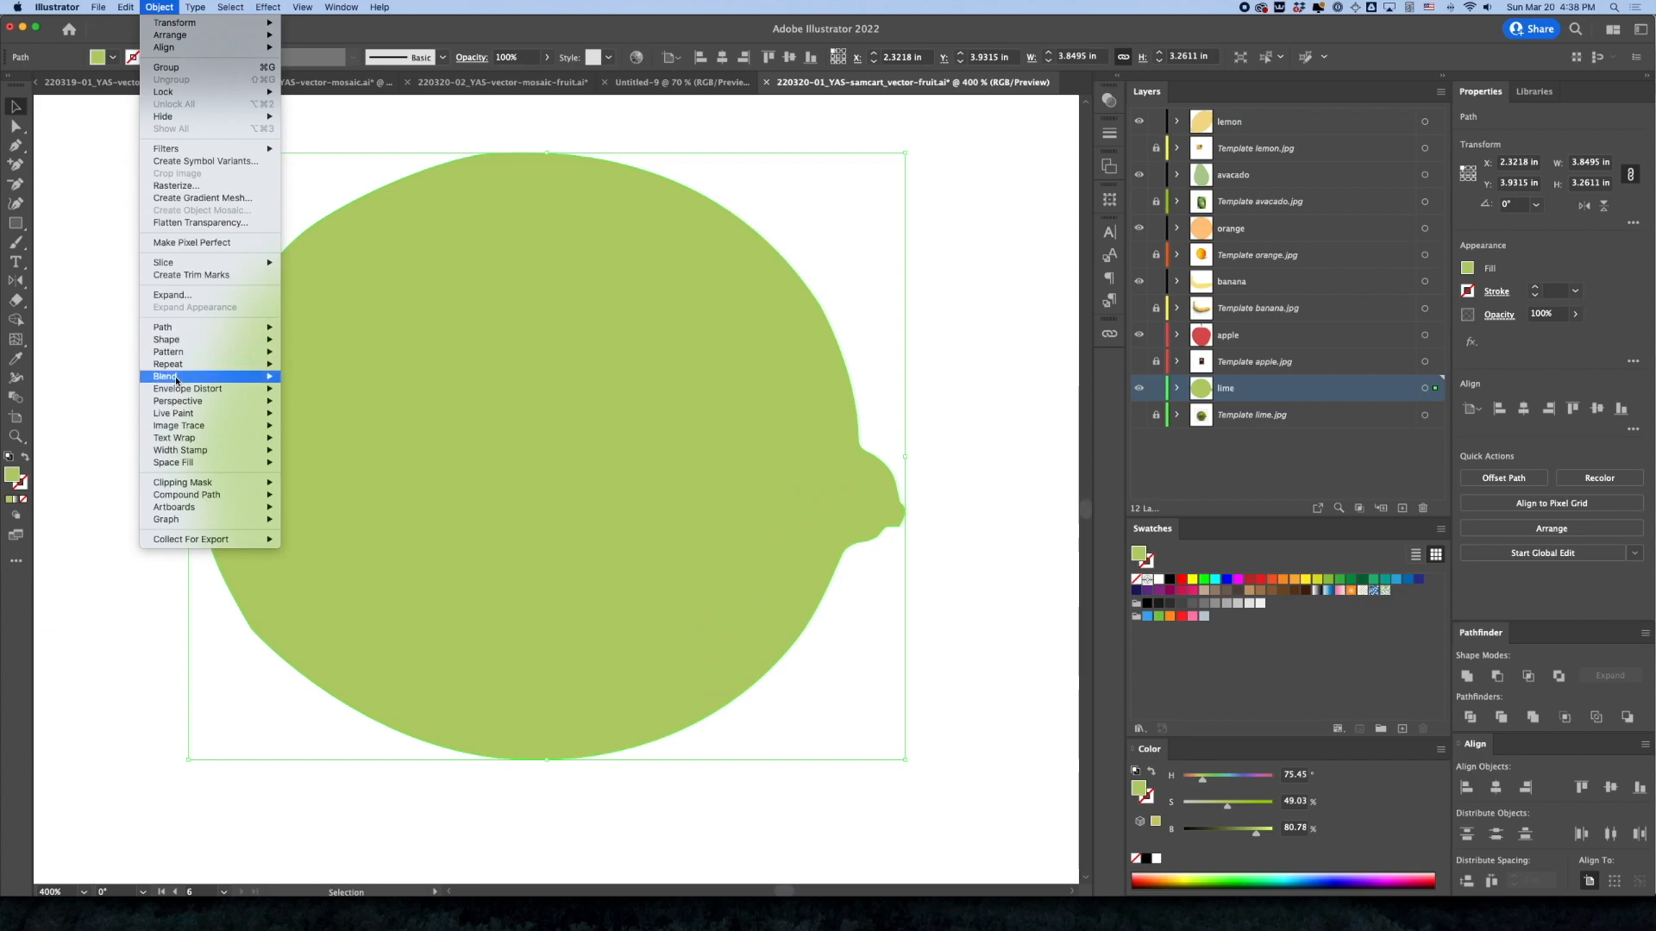
pyautogui.moveTo(209, 331)
pyautogui.click(342, 466)
pyautogui.click(528, 511)
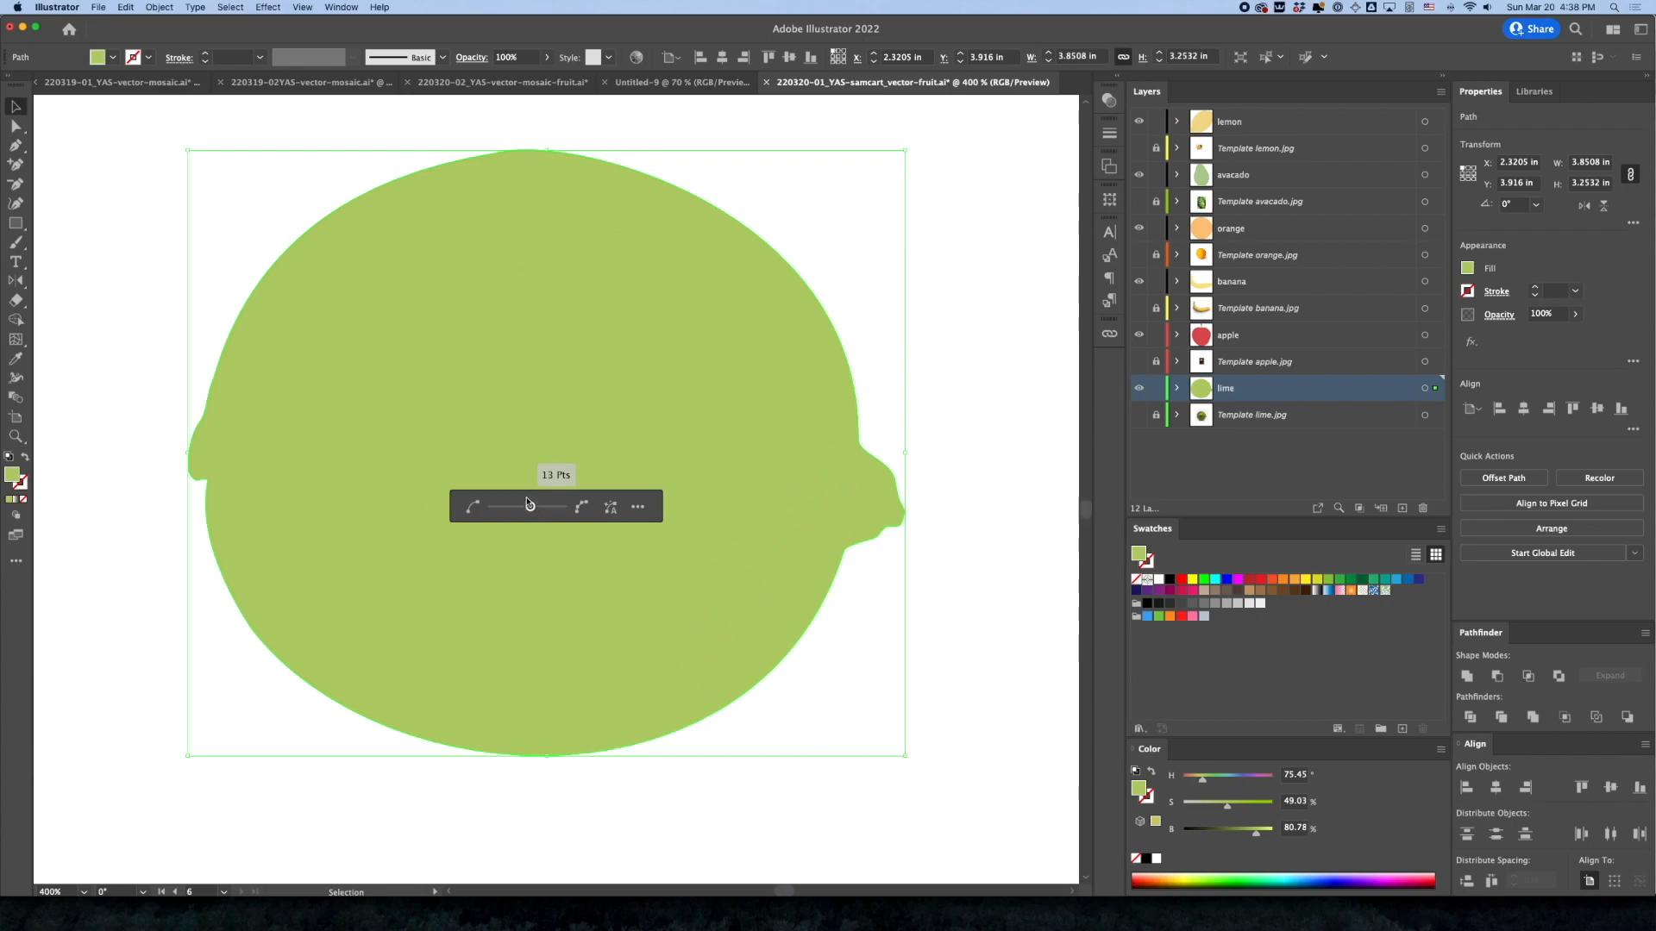
pyautogui.click(203, 129)
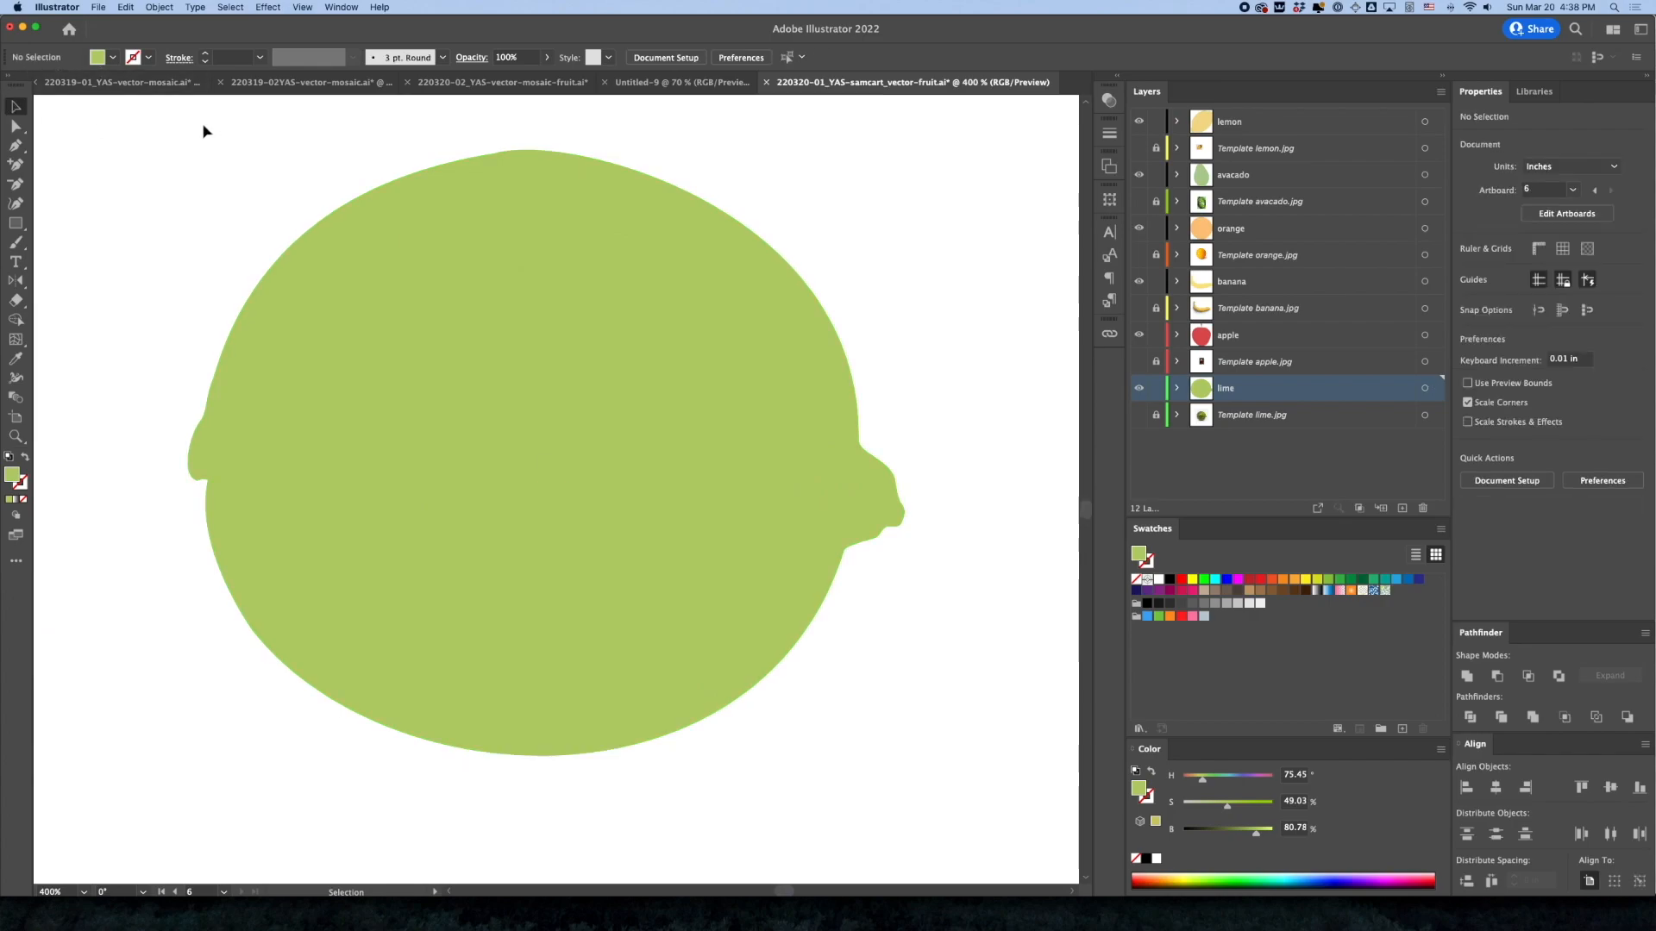
# Delete the corner anchor beneath the lime's left nub and reshape the curve there with the Pen tool
pyautogui.keyDown('alt'); pyautogui.keyDown('super'); pyautogui.click(720, 514); pyautogui.keyUp('super'); pyautogui.keyUp('alt')
pyautogui.keyDown('alt'); pyautogui.keyDown('super'); pyautogui.click(720, 515); pyautogui.keyUp('super'); pyautogui.keyUp('alt')
pyautogui.keyDown('alt'); pyautogui.keyDown('super'); pyautogui.click(720, 515); pyautogui.keyUp('super'); pyautogui.keyUp('alt')
pyautogui.moveTo(502, 579); pyautogui.dragTo(791, 578)
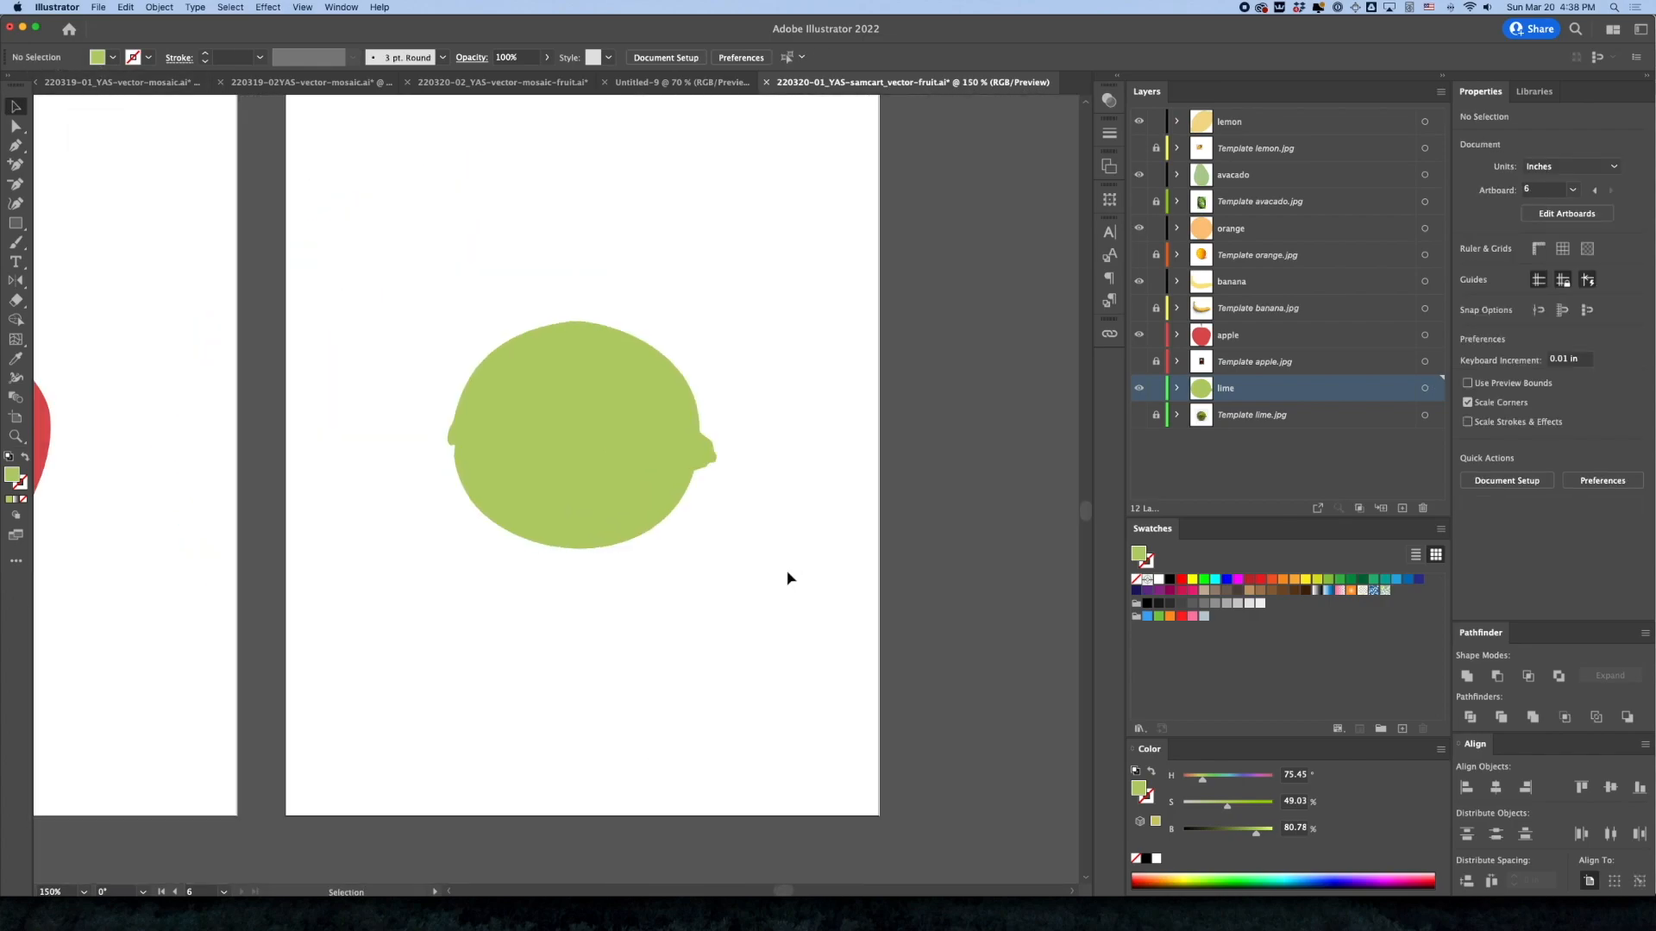
pyautogui.moveTo(443, 431); pyautogui.dragTo(769, 519)
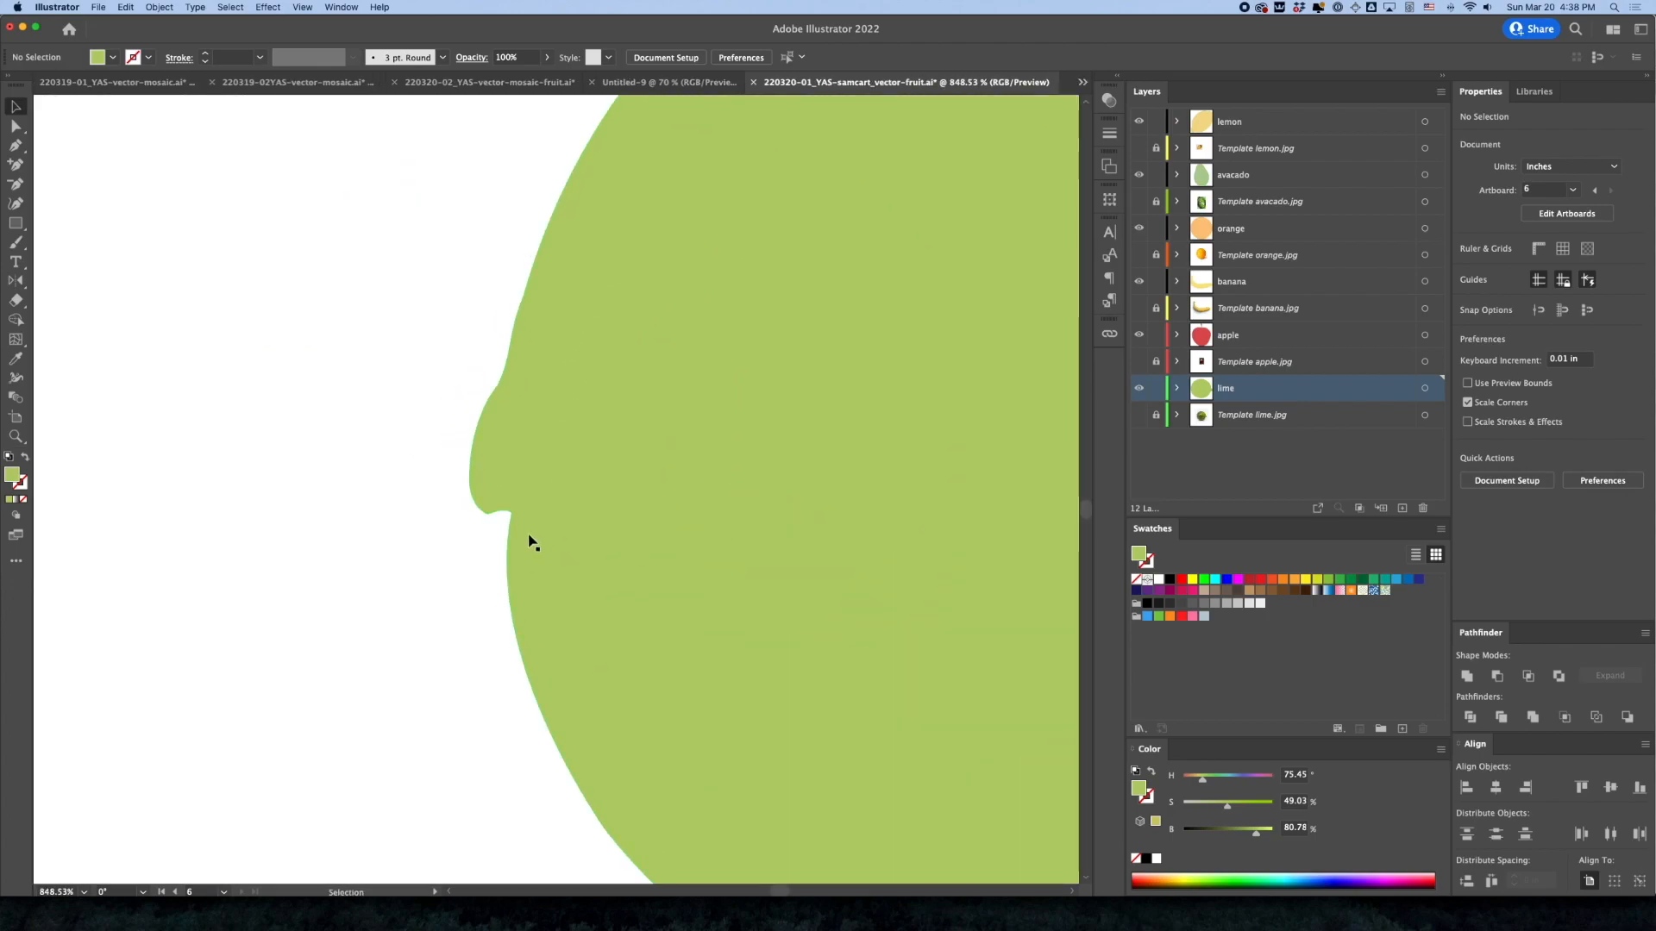
pyautogui.press('a')
pyautogui.click(511, 511)
pyautogui.press('p')
pyautogui.click(508, 539)
pyautogui.click(511, 513)
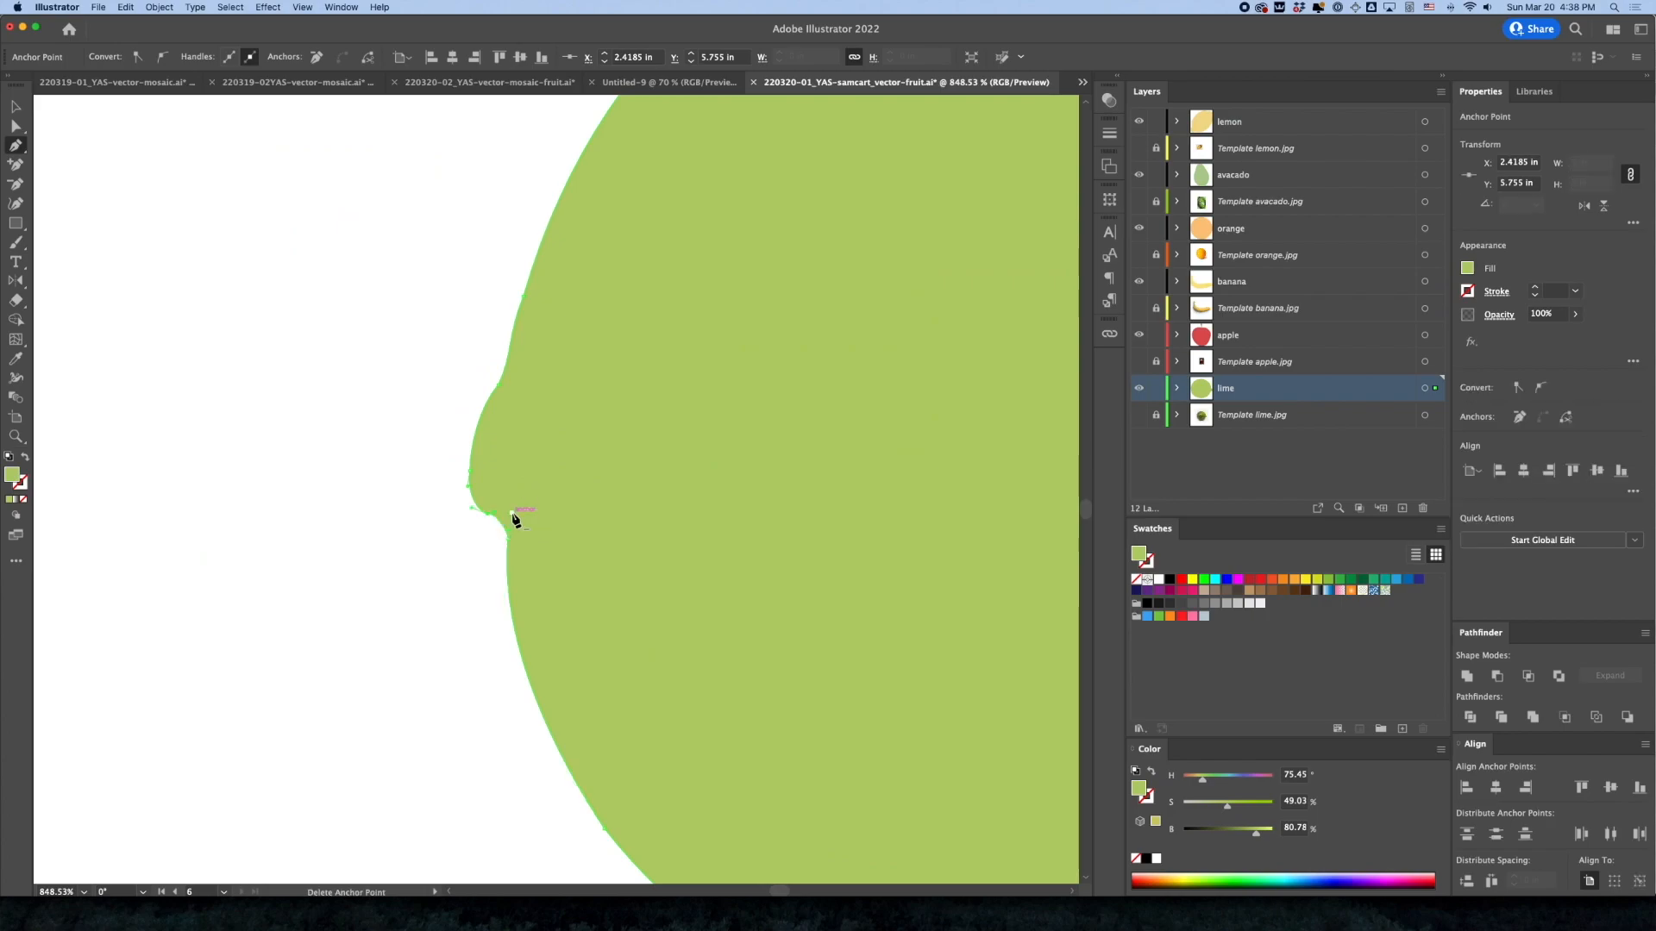
pyautogui.moveTo(509, 531); pyautogui.dragTo(472, 509)
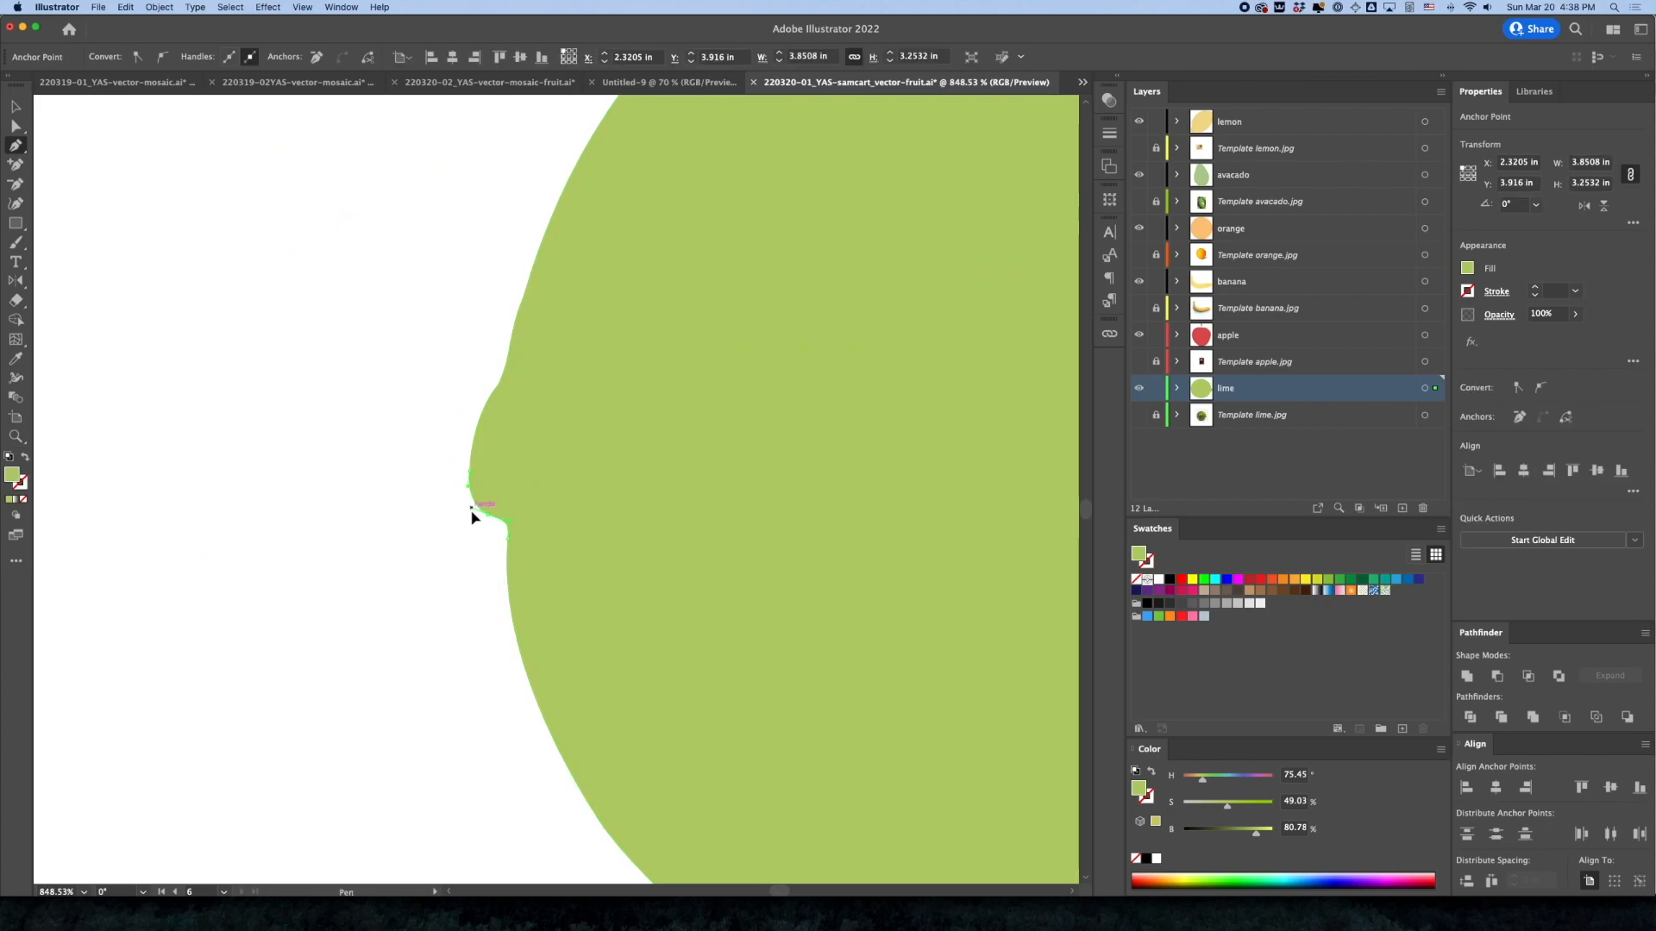
# Move the left nub's outermost anchor slightly outward and upward, adjust its handle for a rounder tip, and deselect
pyautogui.keyDown('super'); pyautogui.click(420, 549); pyautogui.keyUp('super')
pyautogui.press('a')
pyautogui.click(471, 473)
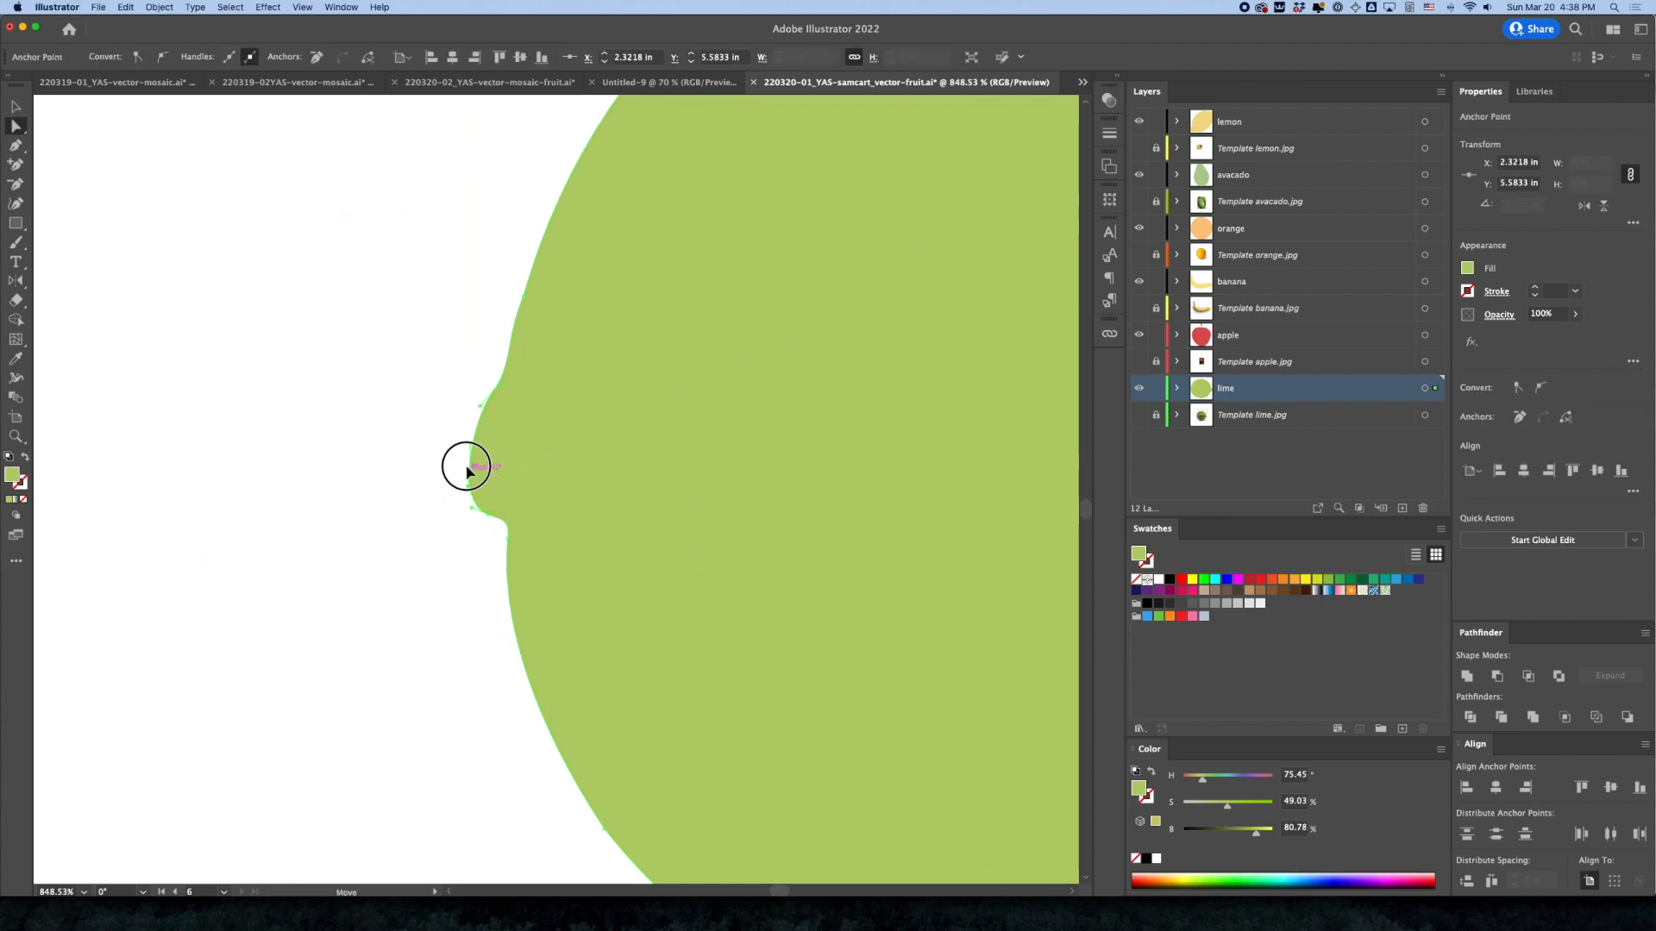
pyautogui.press('p')
pyautogui.moveTo(463, 459); pyautogui.dragTo(465, 441)
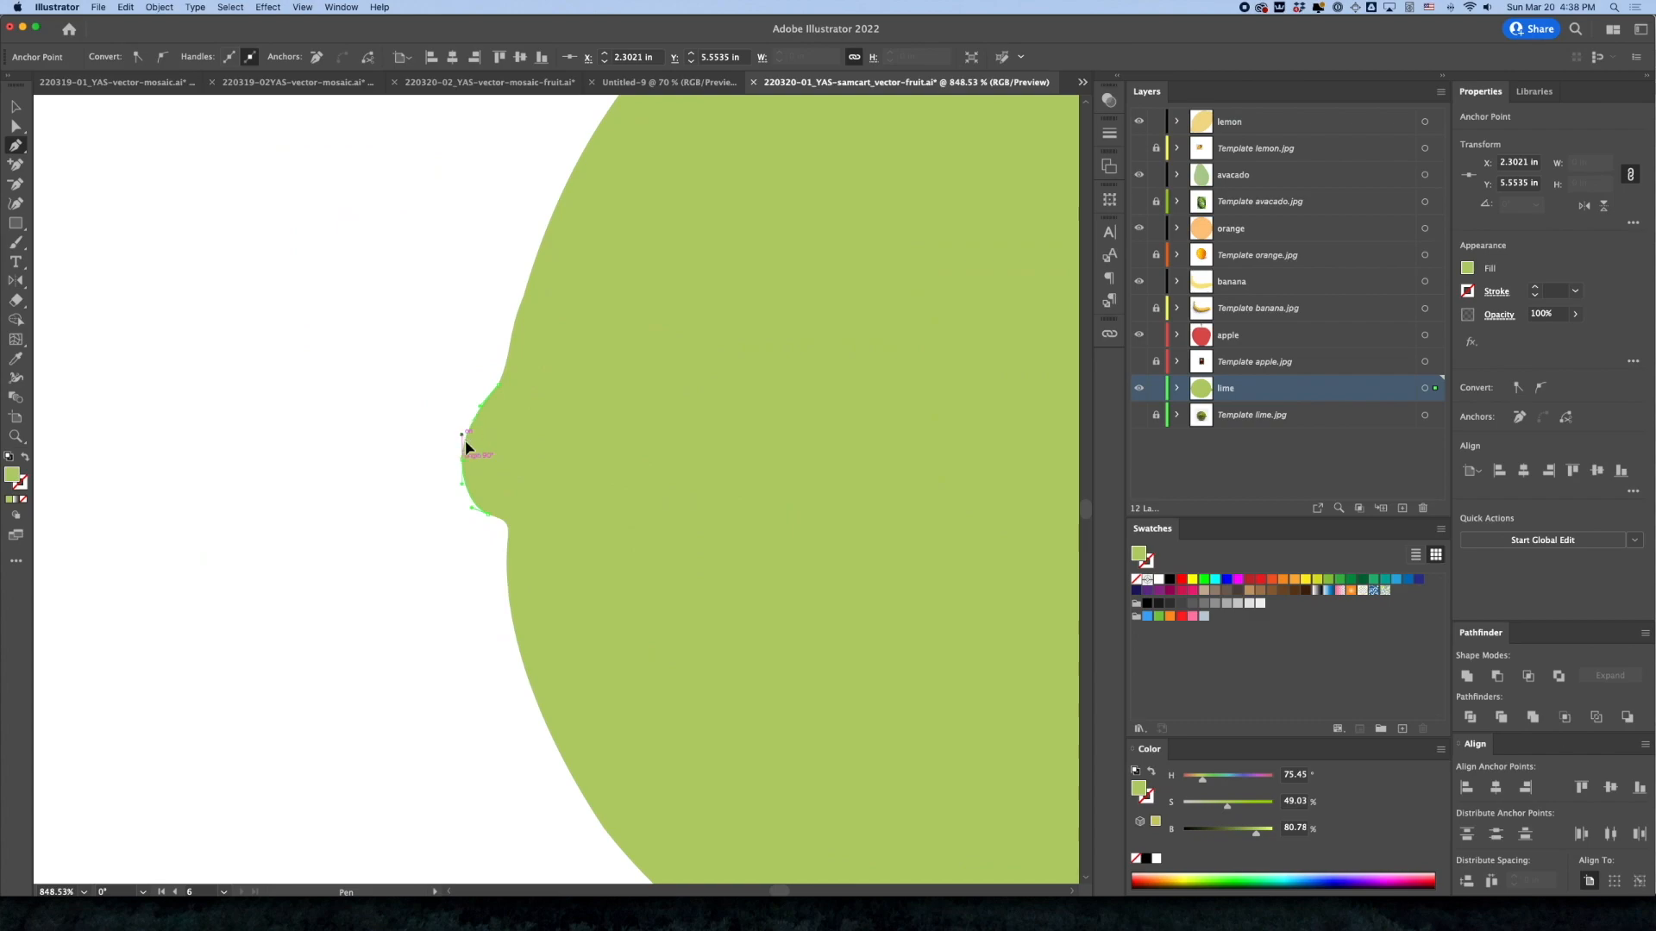
pyautogui.keyDown('super'); pyautogui.click(436, 561); pyautogui.keyUp('super')
# Nudge the left nub's outermost anchor further up and outward to X 2.2936 in, Y 5.5336 in
pyautogui.keyDown('alt'); pyautogui.keyDown('super'); pyautogui.click(484, 569); pyautogui.keyUp('super'); pyautogui.keyUp('alt')
pyautogui.keyDown('alt'); pyautogui.keyDown('super'); pyautogui.click(484, 569); pyautogui.keyUp('super'); pyautogui.keyUp('alt')
pyautogui.keyDown('alt'); pyautogui.keyDown('super'); pyautogui.click(484, 569); pyautogui.keyUp('super'); pyautogui.keyUp('alt')
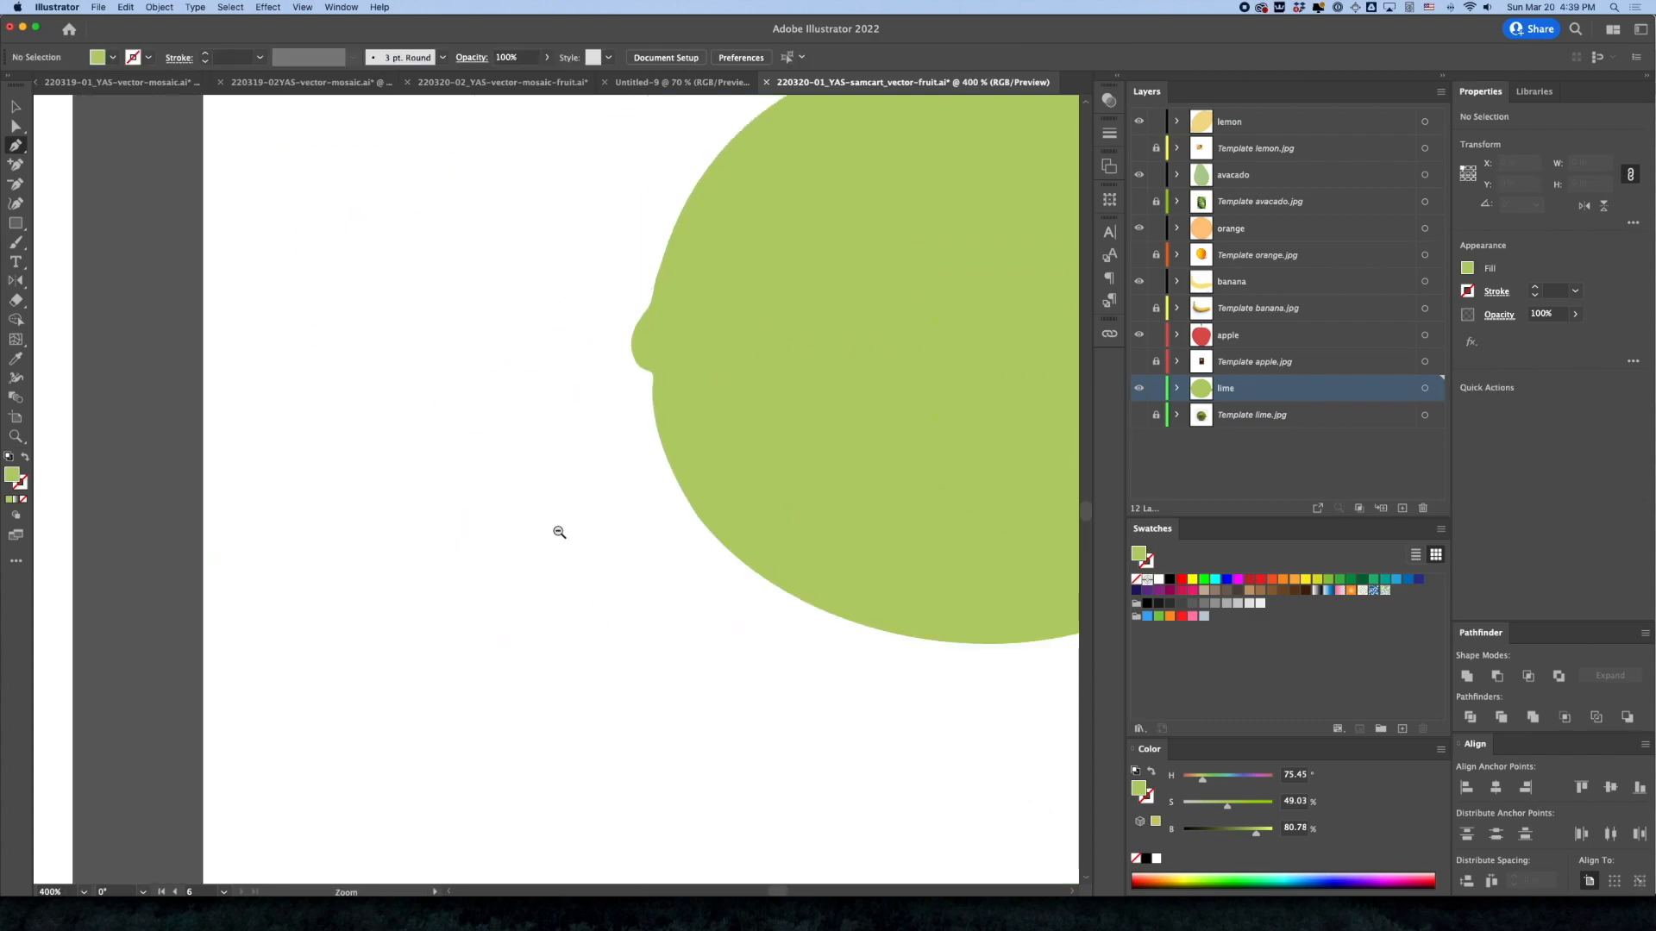
pyautogui.moveTo(676, 480); pyautogui.dragTo(597, 533)
pyautogui.moveTo(576, 406); pyautogui.dragTo(739, 455)
pyautogui.press('a')
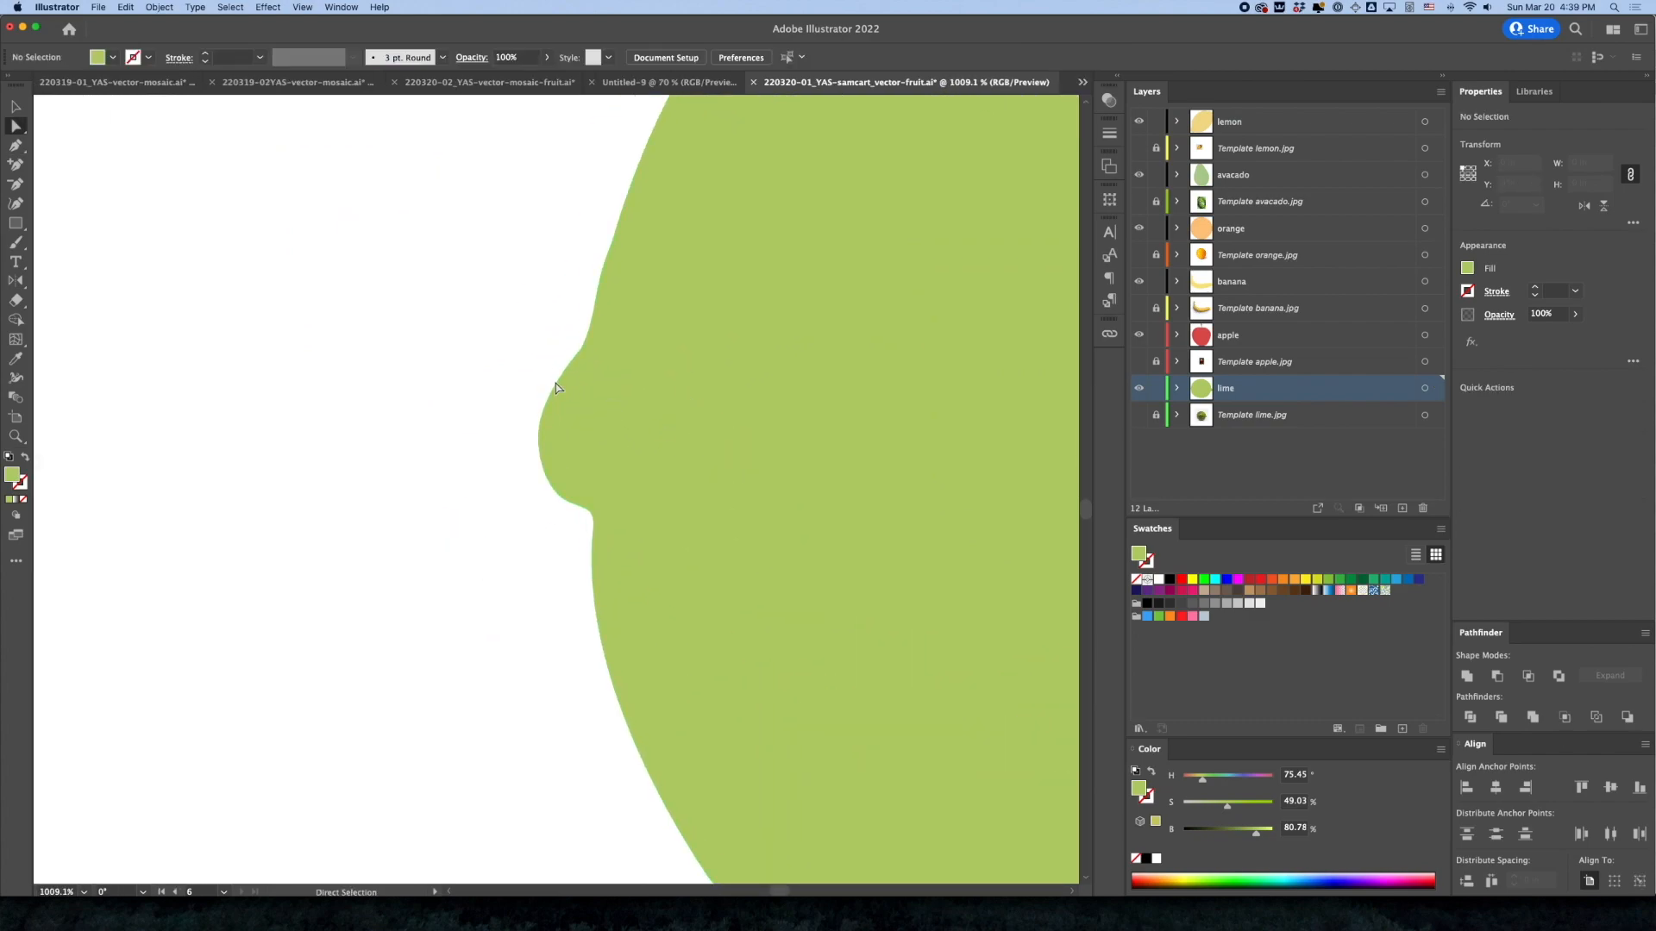
pyautogui.click(555, 389)
pyautogui.moveTo(539, 439); pyautogui.dragTo(537, 426)
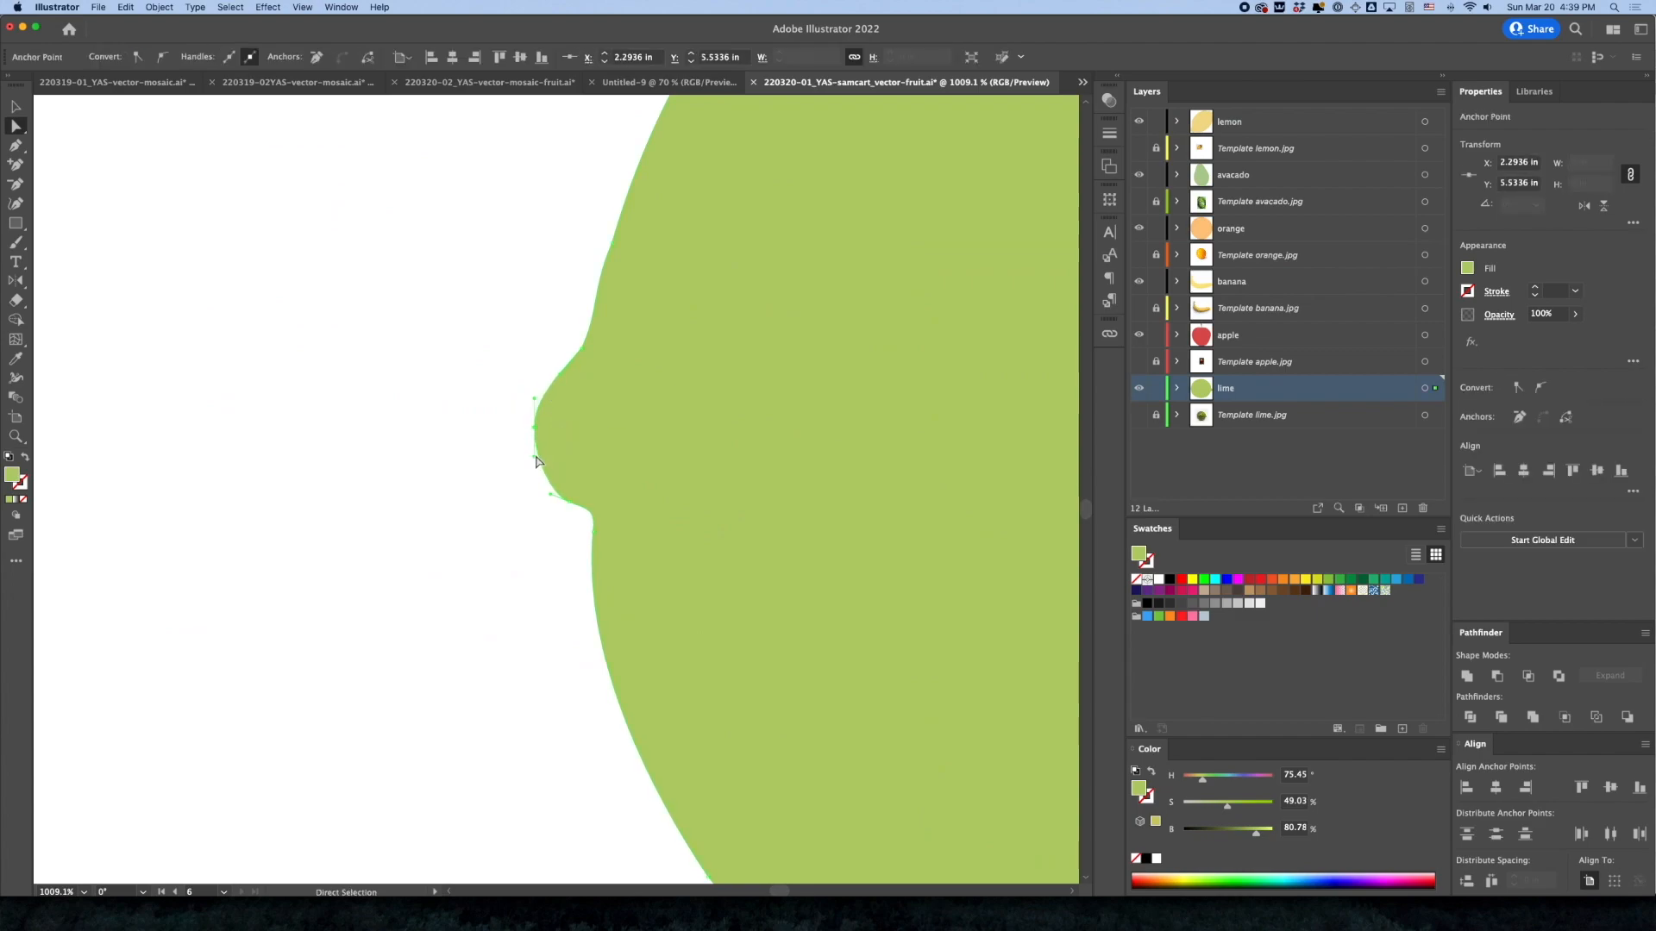
# Convert the corner anchor above the lime's left nub to a smooth point with the Anchor Point tool
pyautogui.click(580, 349)
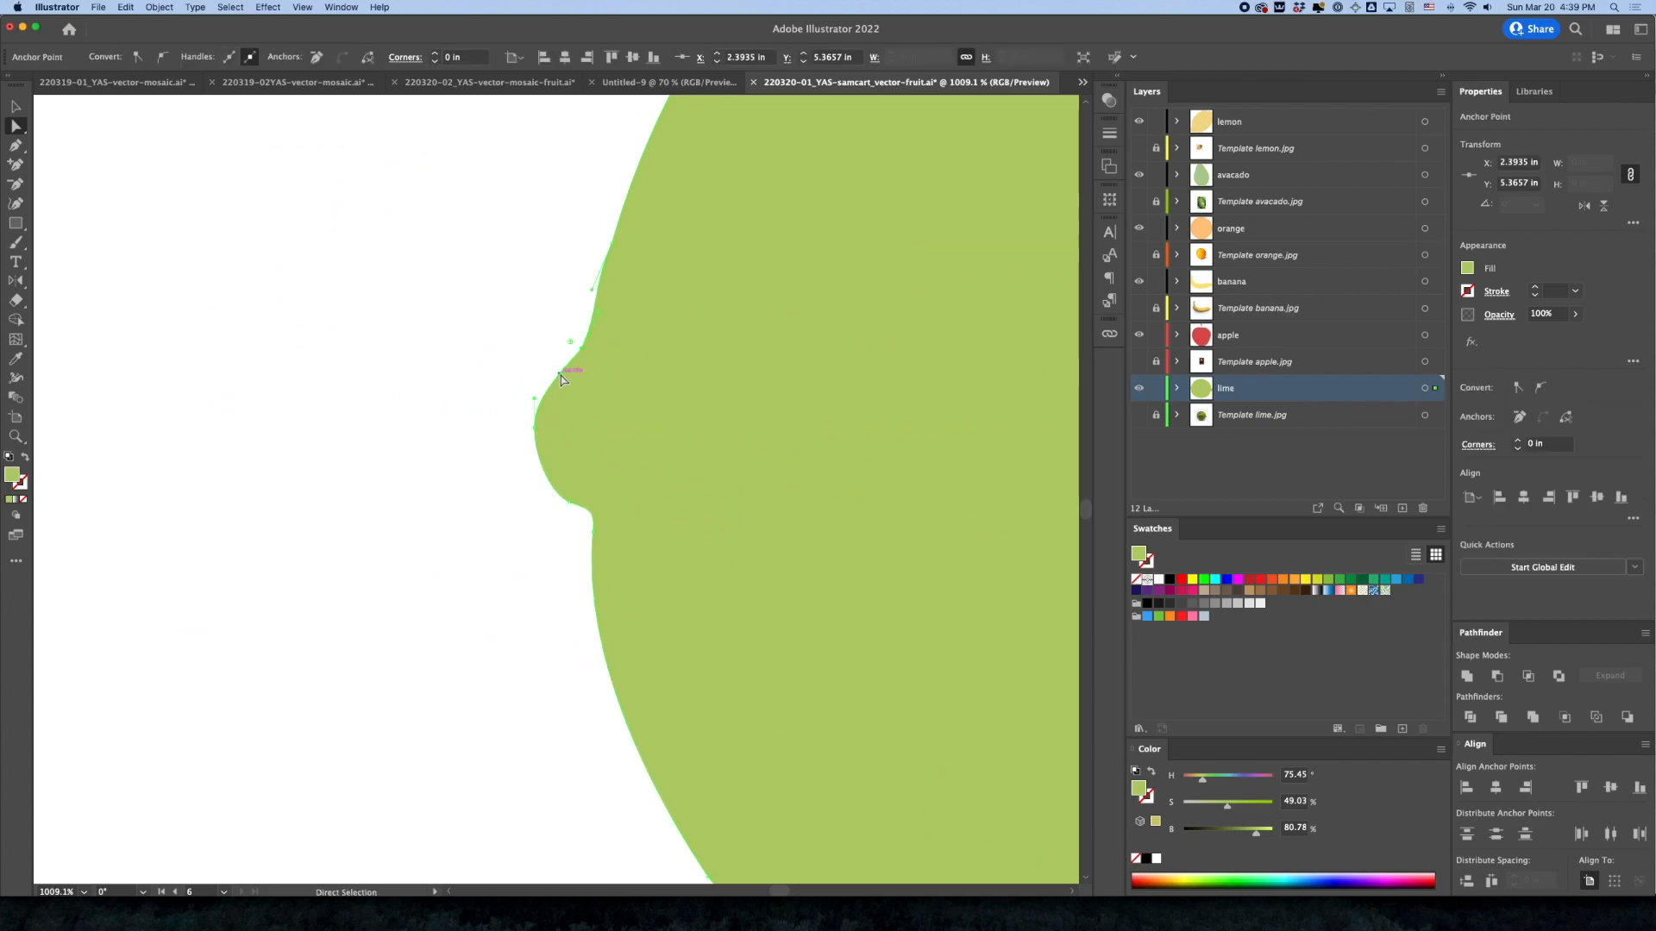
pyautogui.hotkey('shift', 'c')
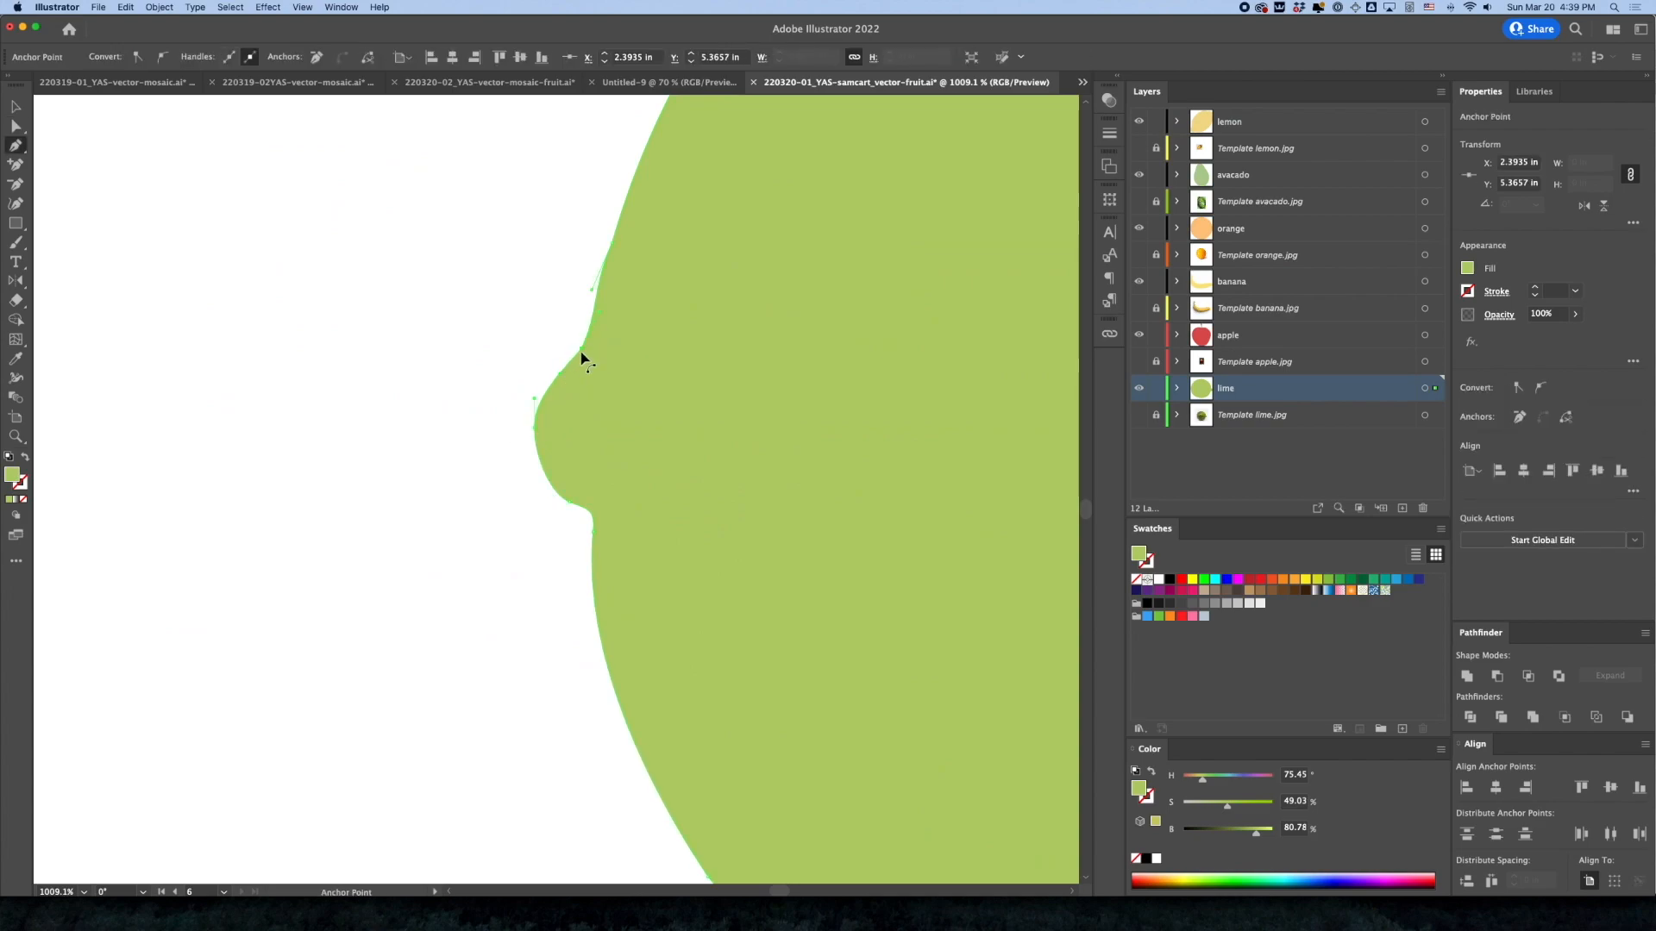
pyautogui.moveTo(582, 349); pyautogui.dragTo(593, 329)
pyautogui.scroll(2, 687, 504)
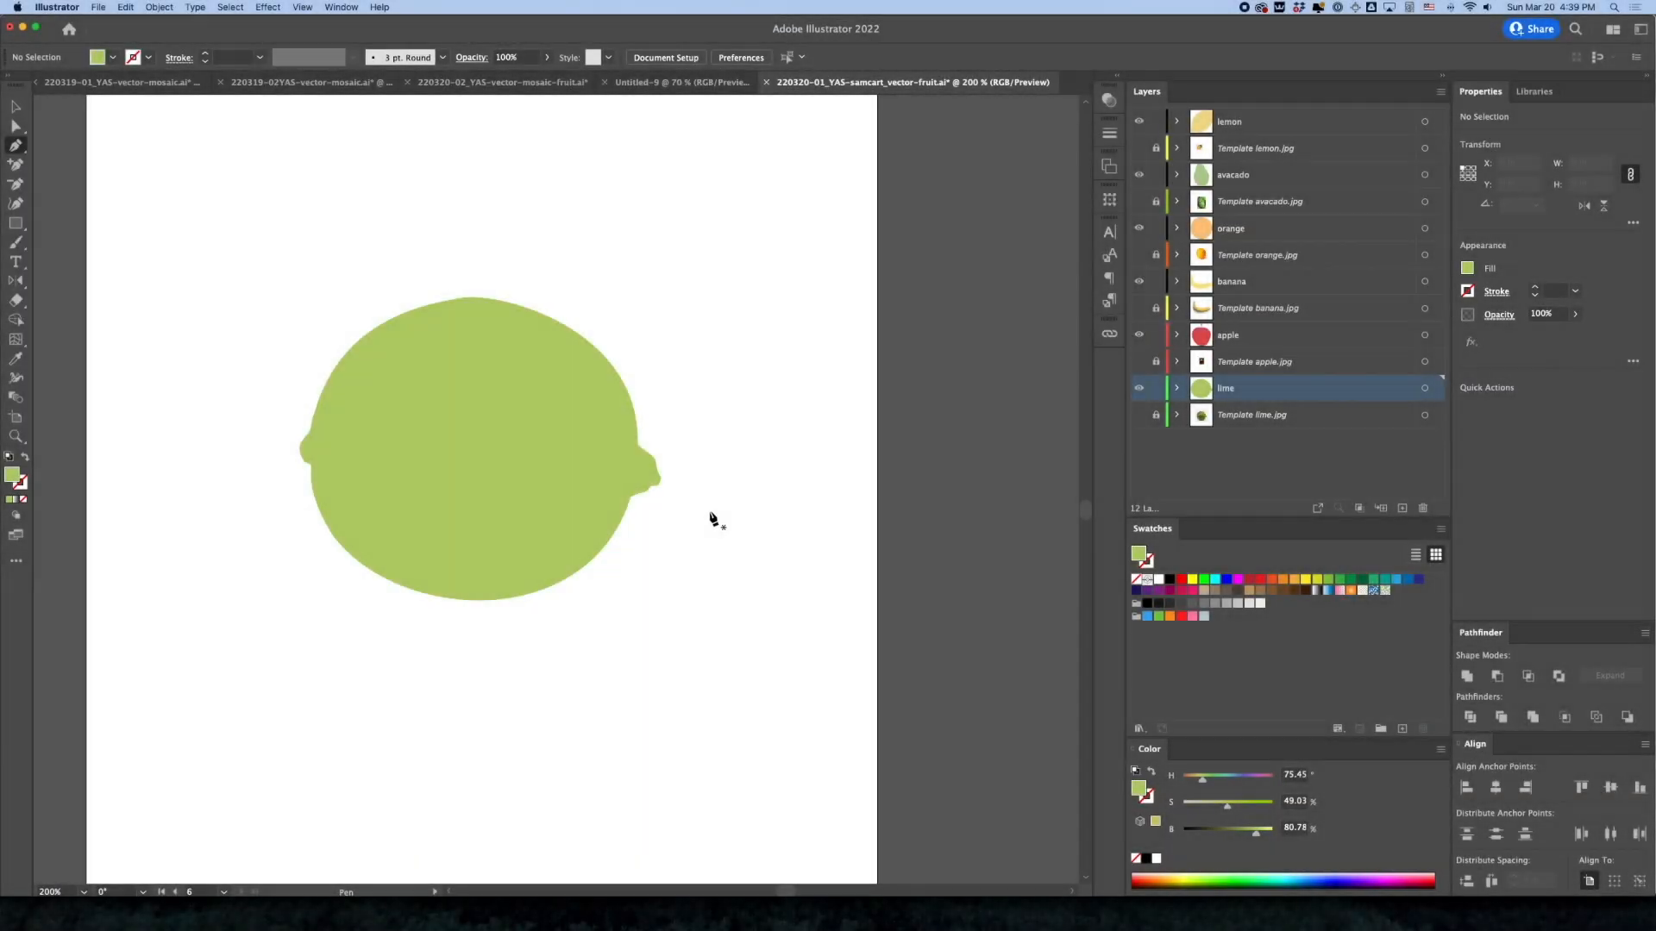
# Switch to the Selection tool and save the document with all six fruit shapes
pyautogui.scroll(-4, 709, 517)
pyautogui.moveTo(484, 519); pyautogui.dragTo(886, 709)
pyautogui.click(16, 108)
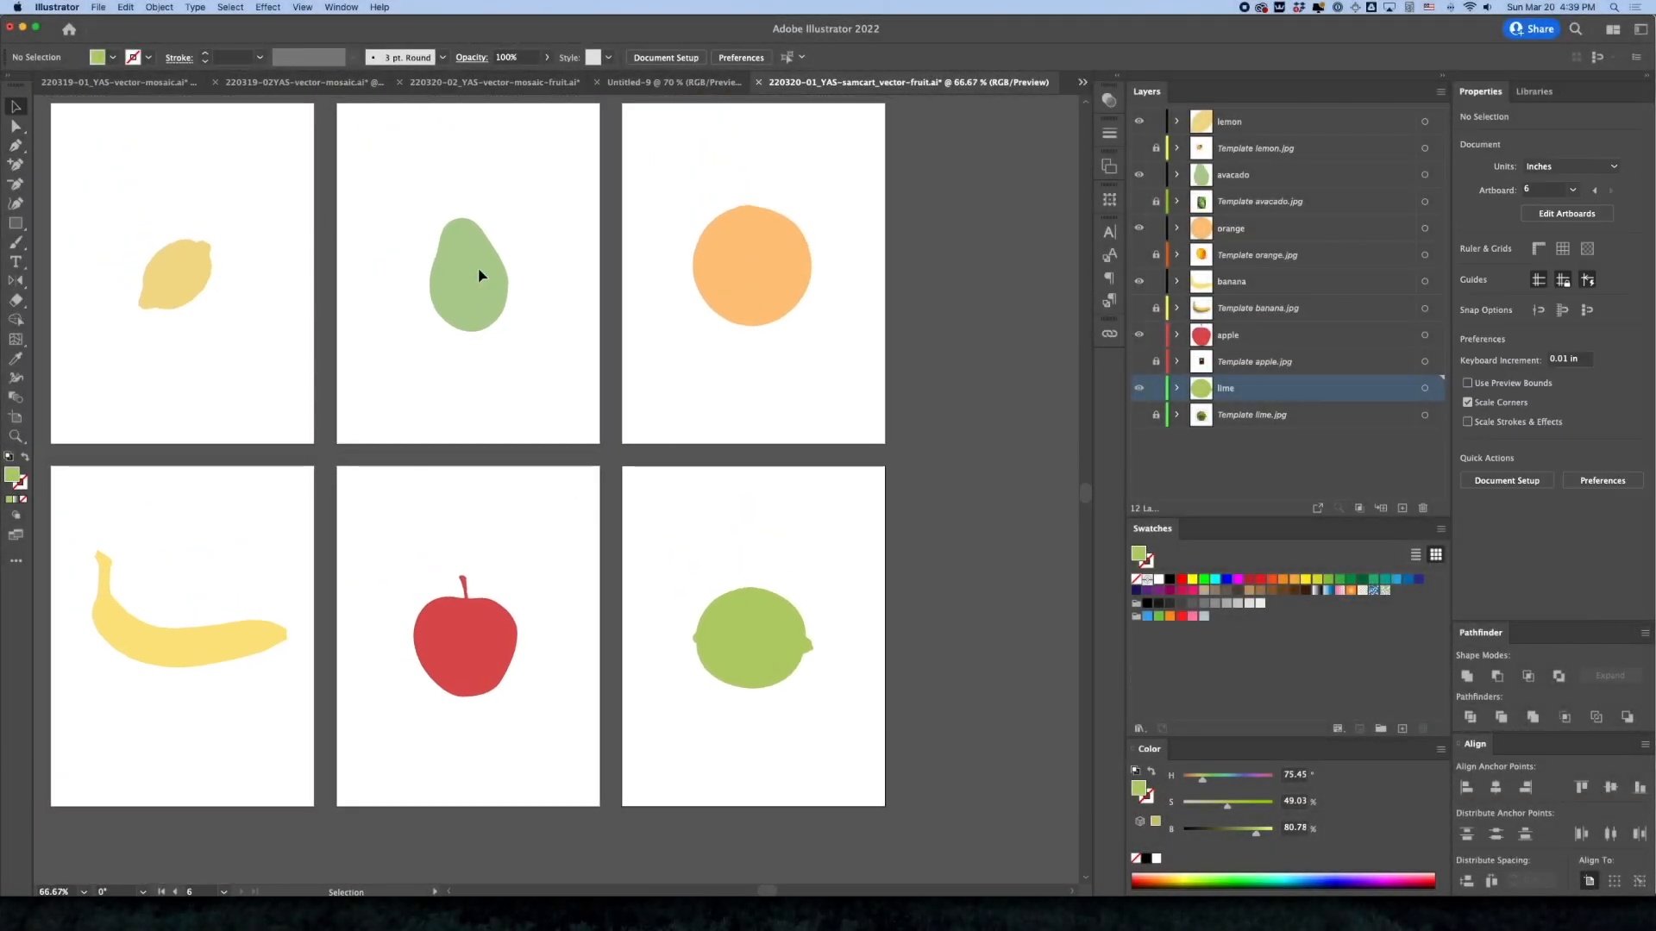
pyautogui.moveTo(735, 583); pyautogui.dragTo(820, 550)
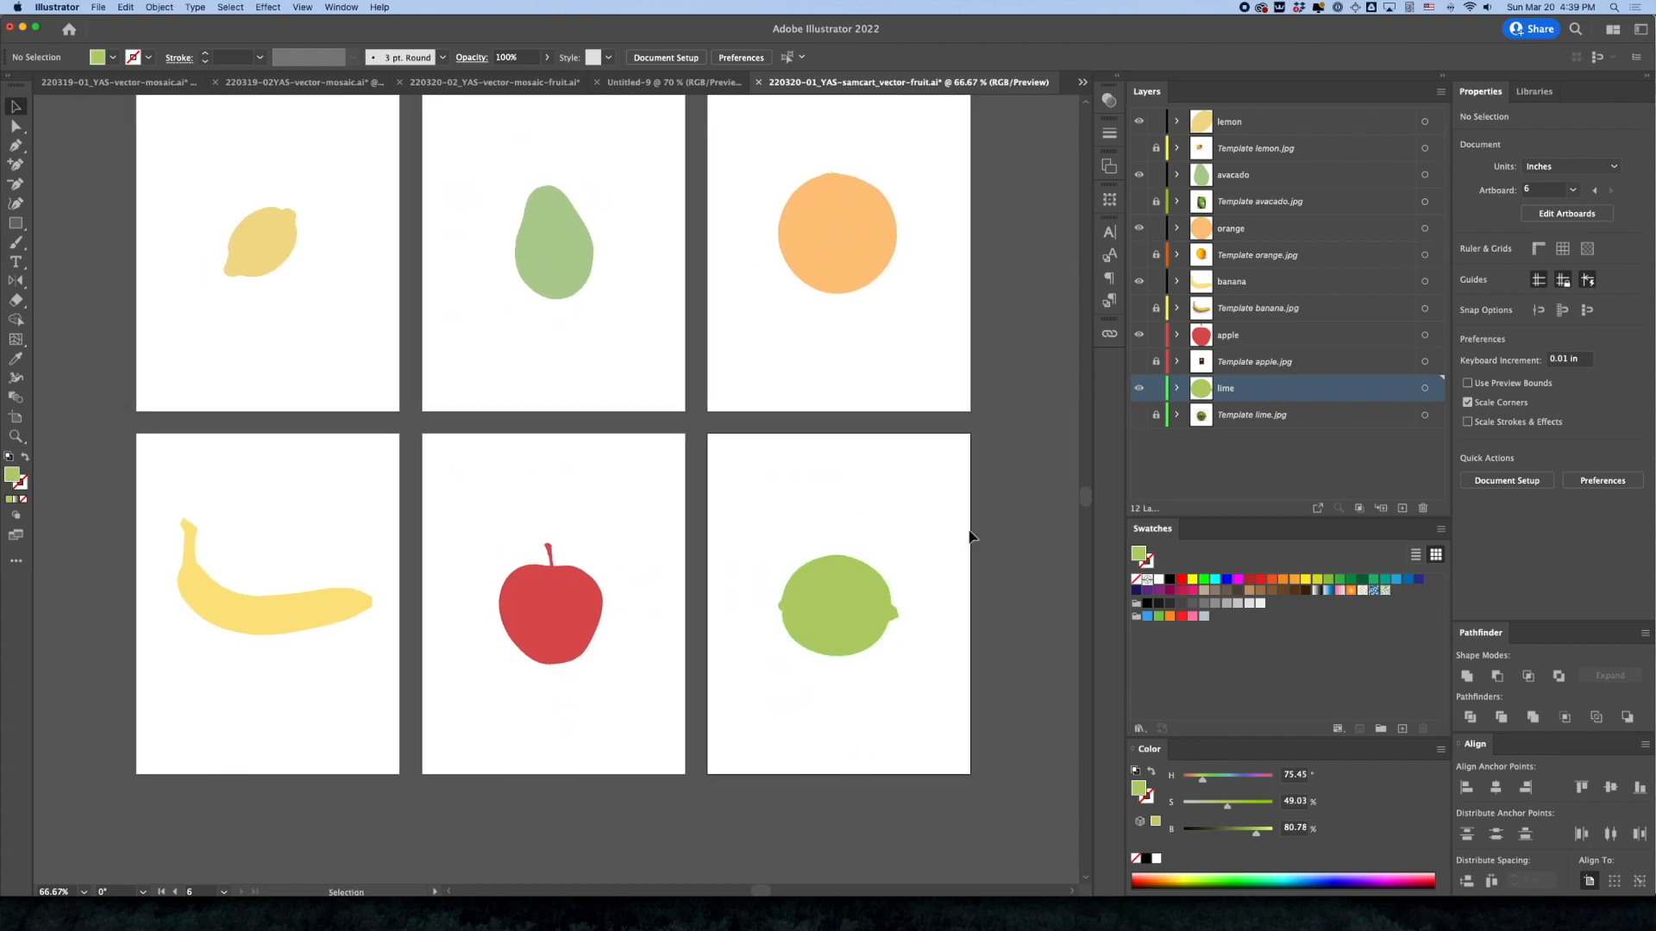
pyautogui.press('super+s')
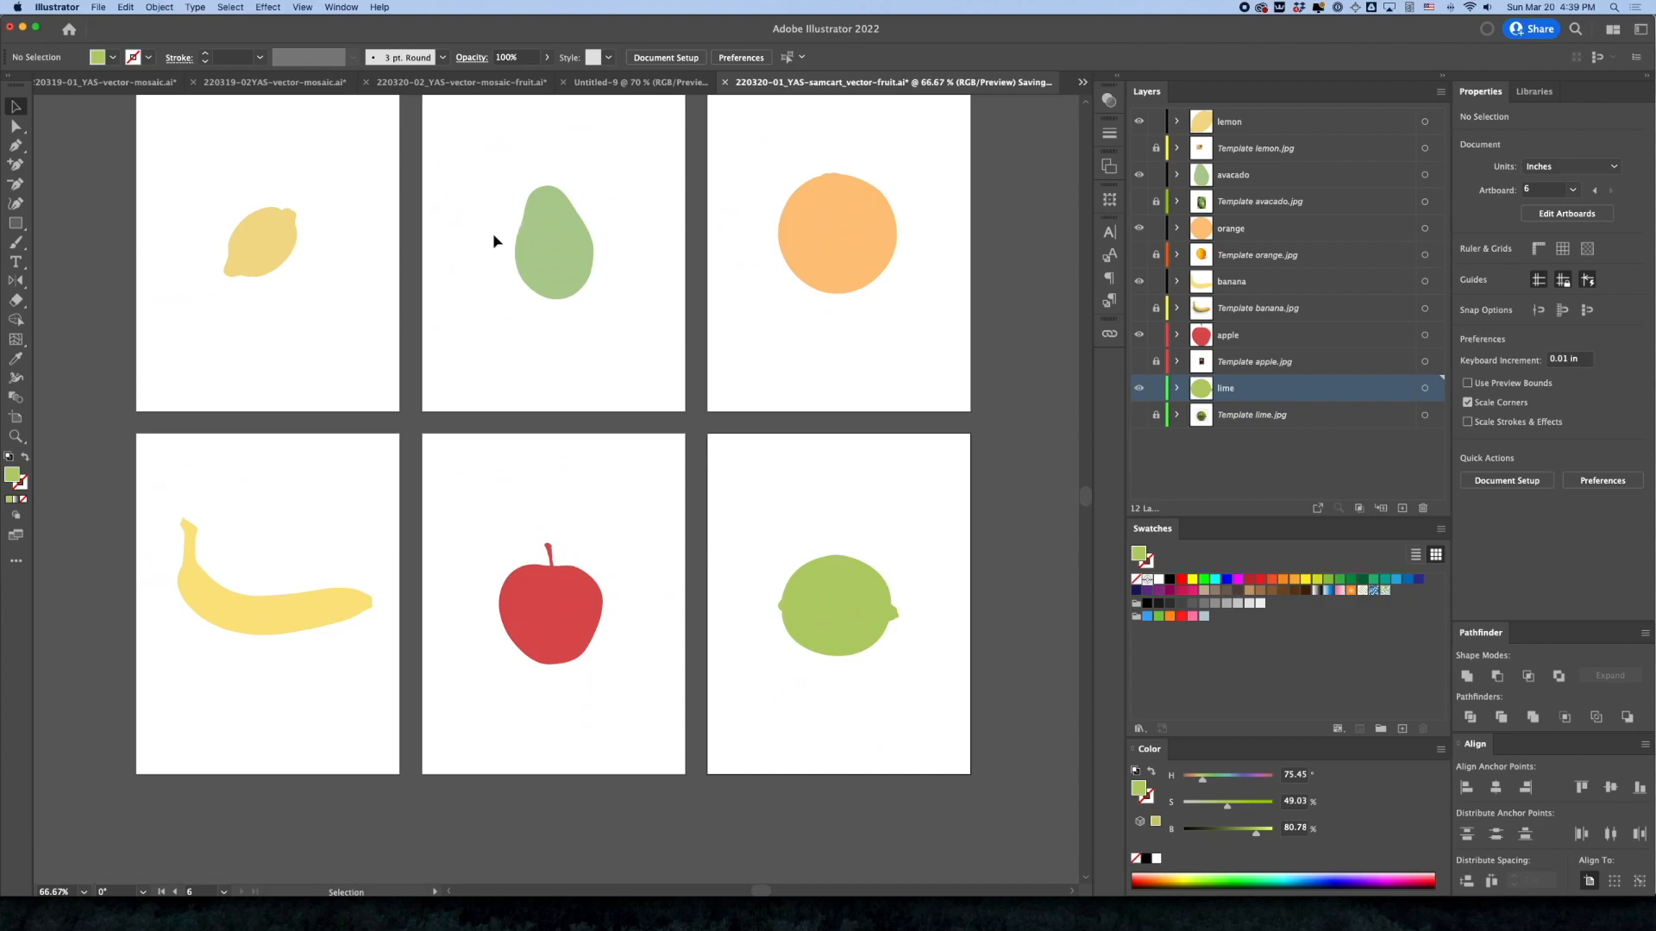
# Start creating a new document from a template
pyautogui.click(125, 7)
pyautogui.moveTo(99, 6)
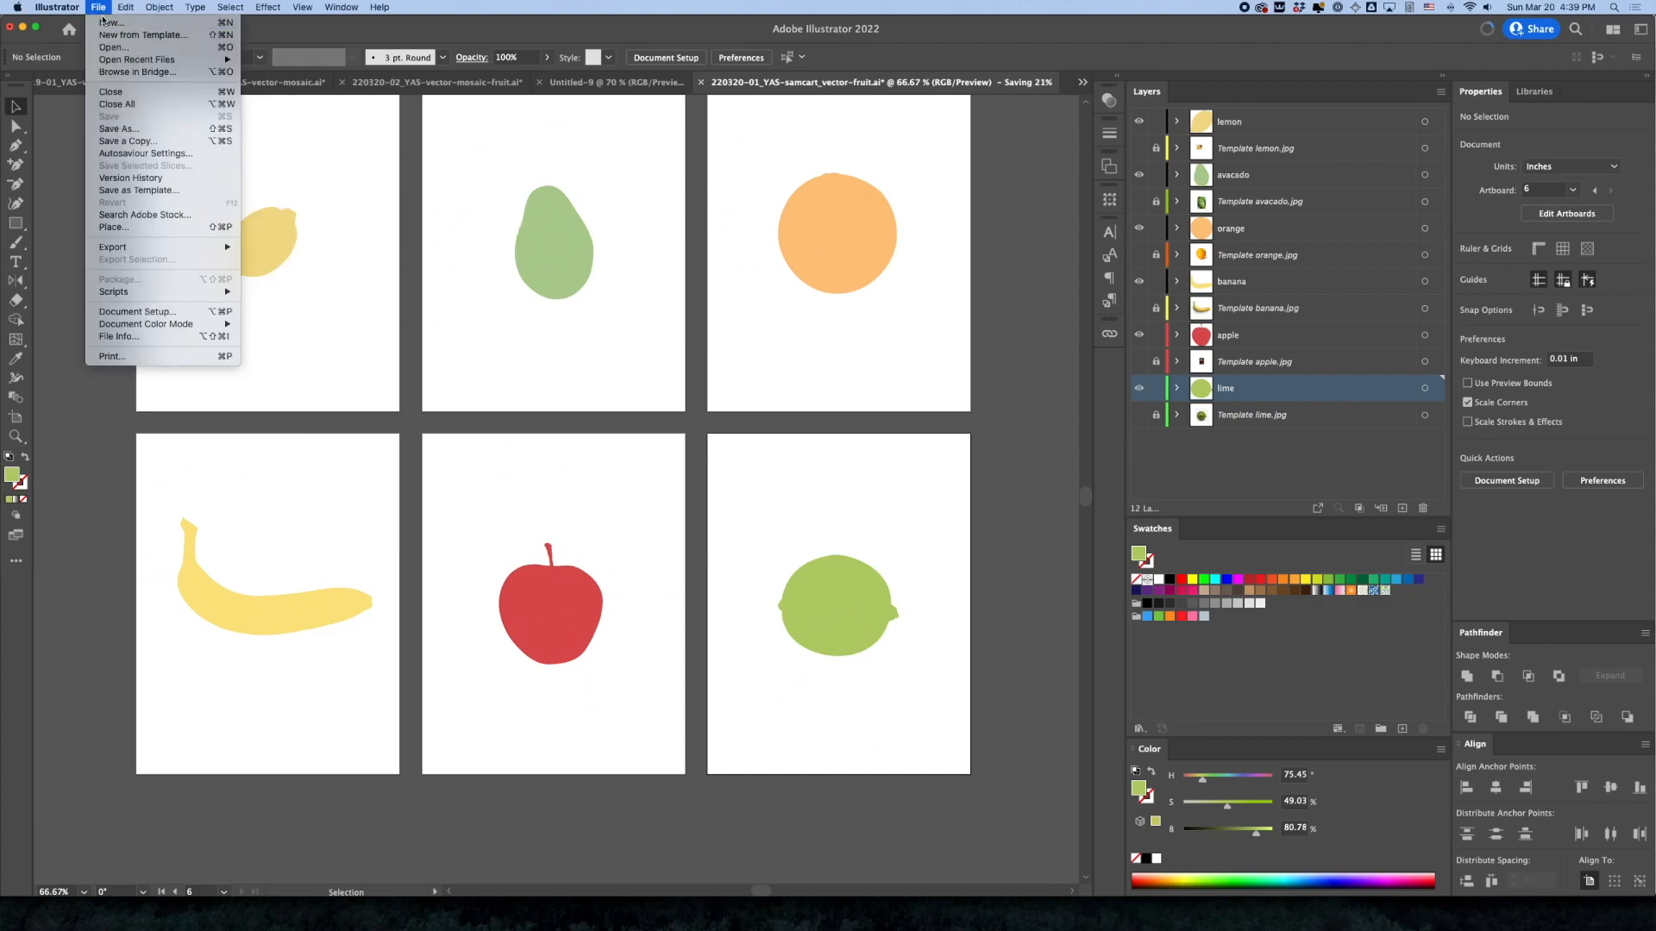
pyautogui.click(141, 35)
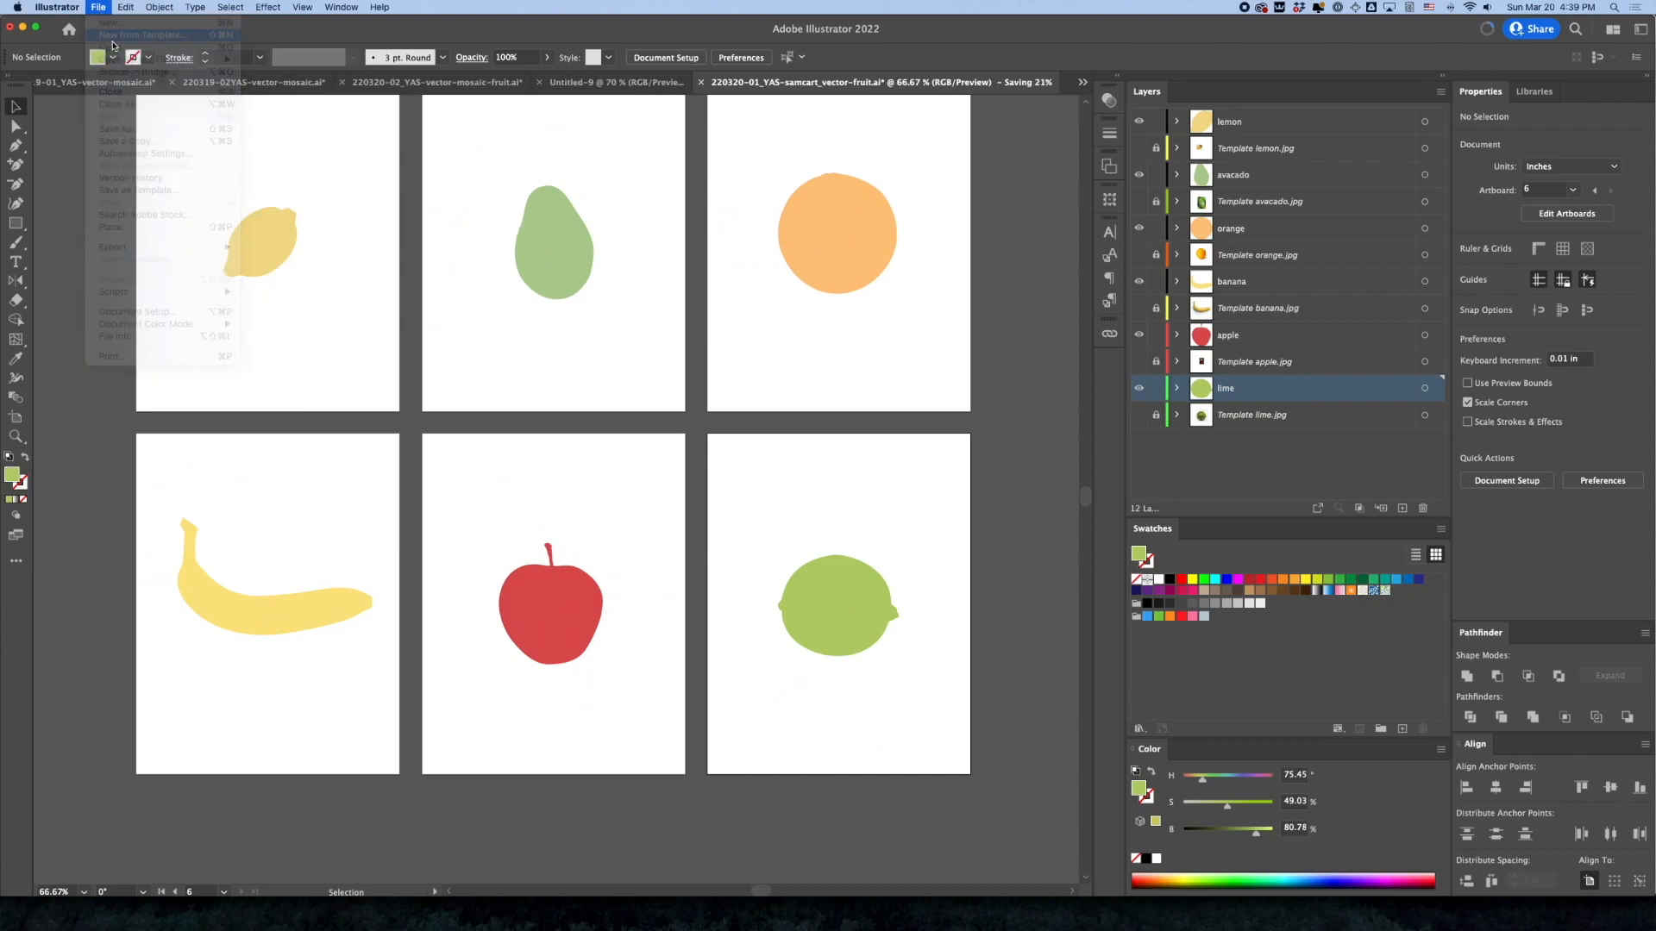
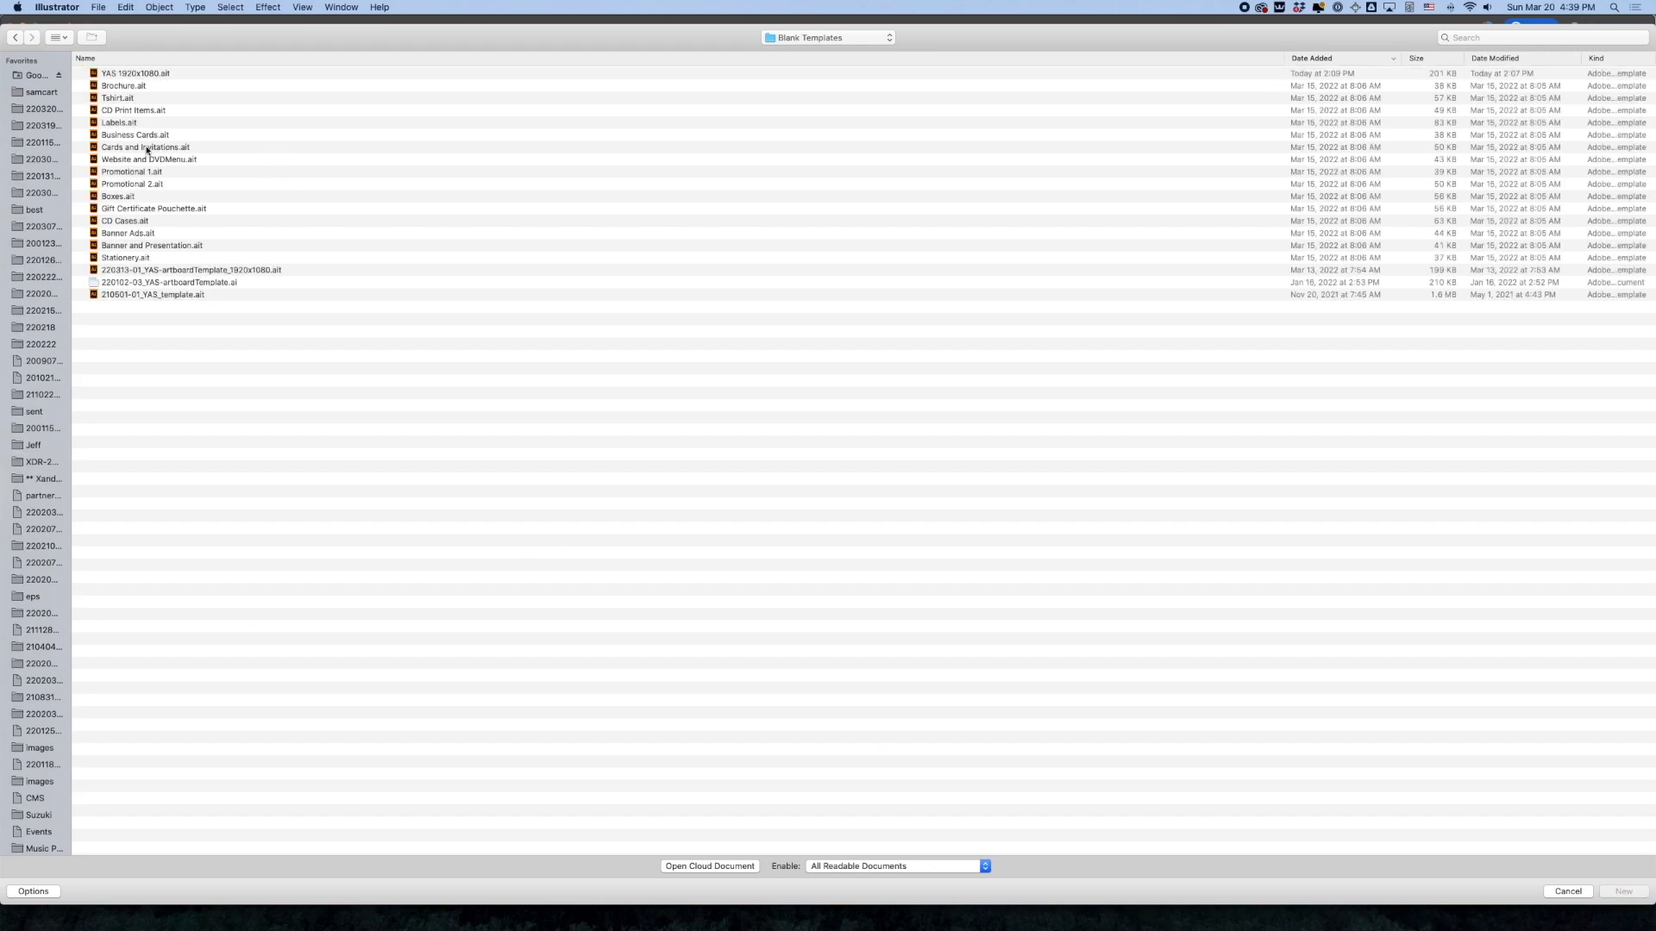
# Create a new document from the YAS 1920x1080.ait template
pyautogui.click(128, 78)
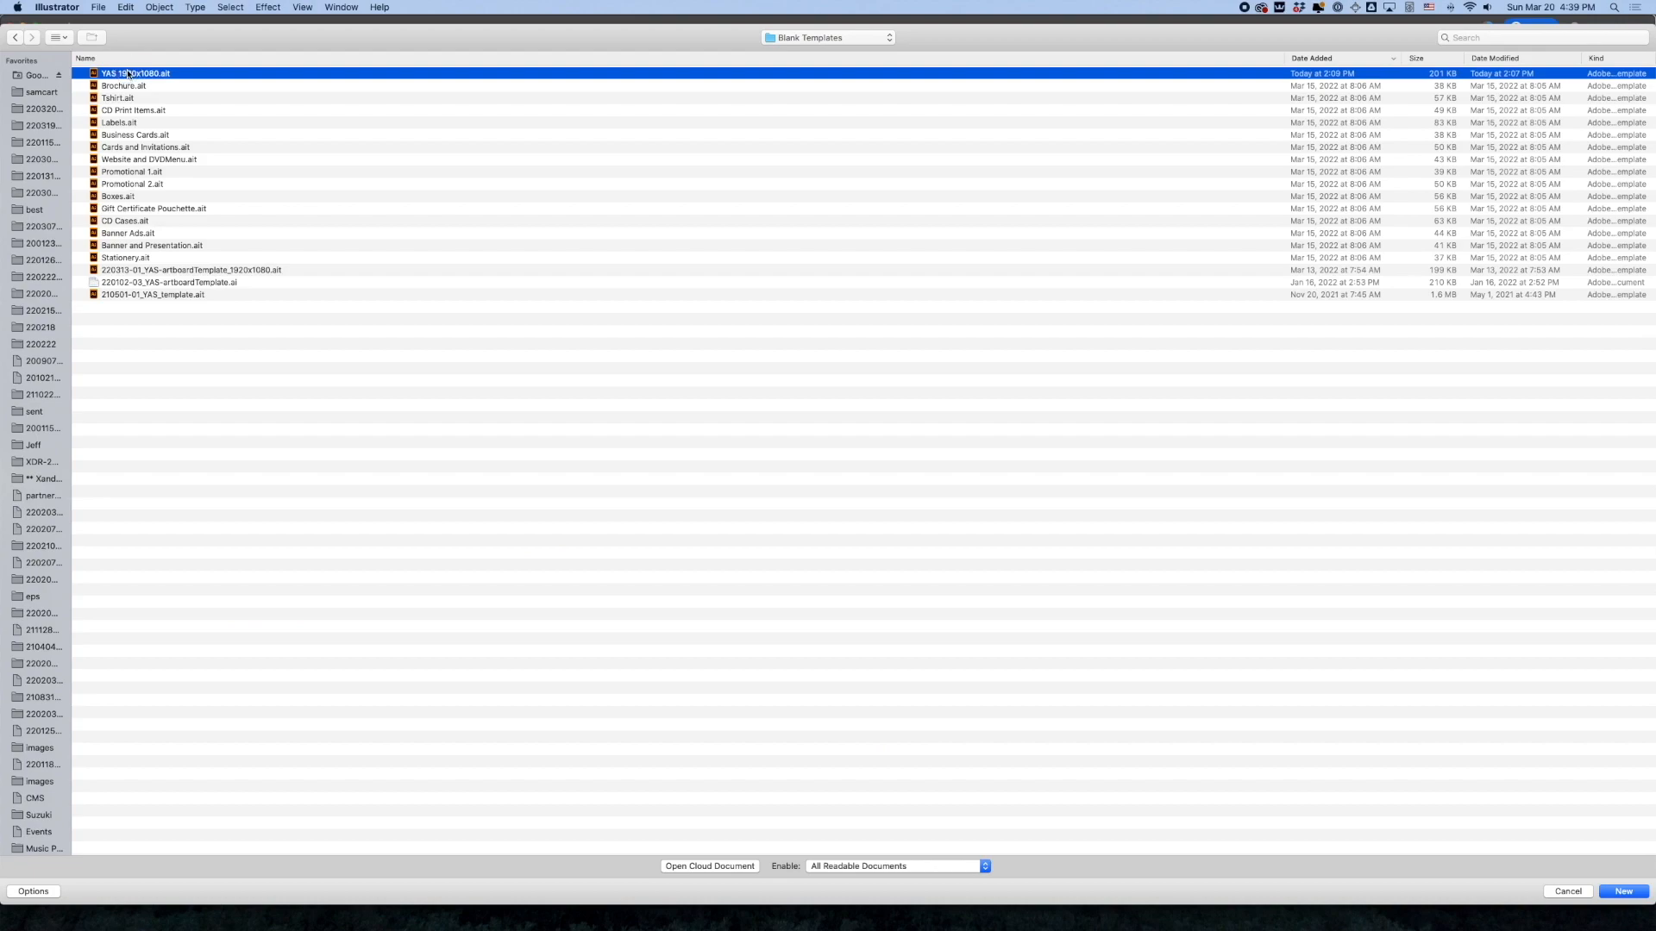
pyautogui.doubleClick(129, 75)
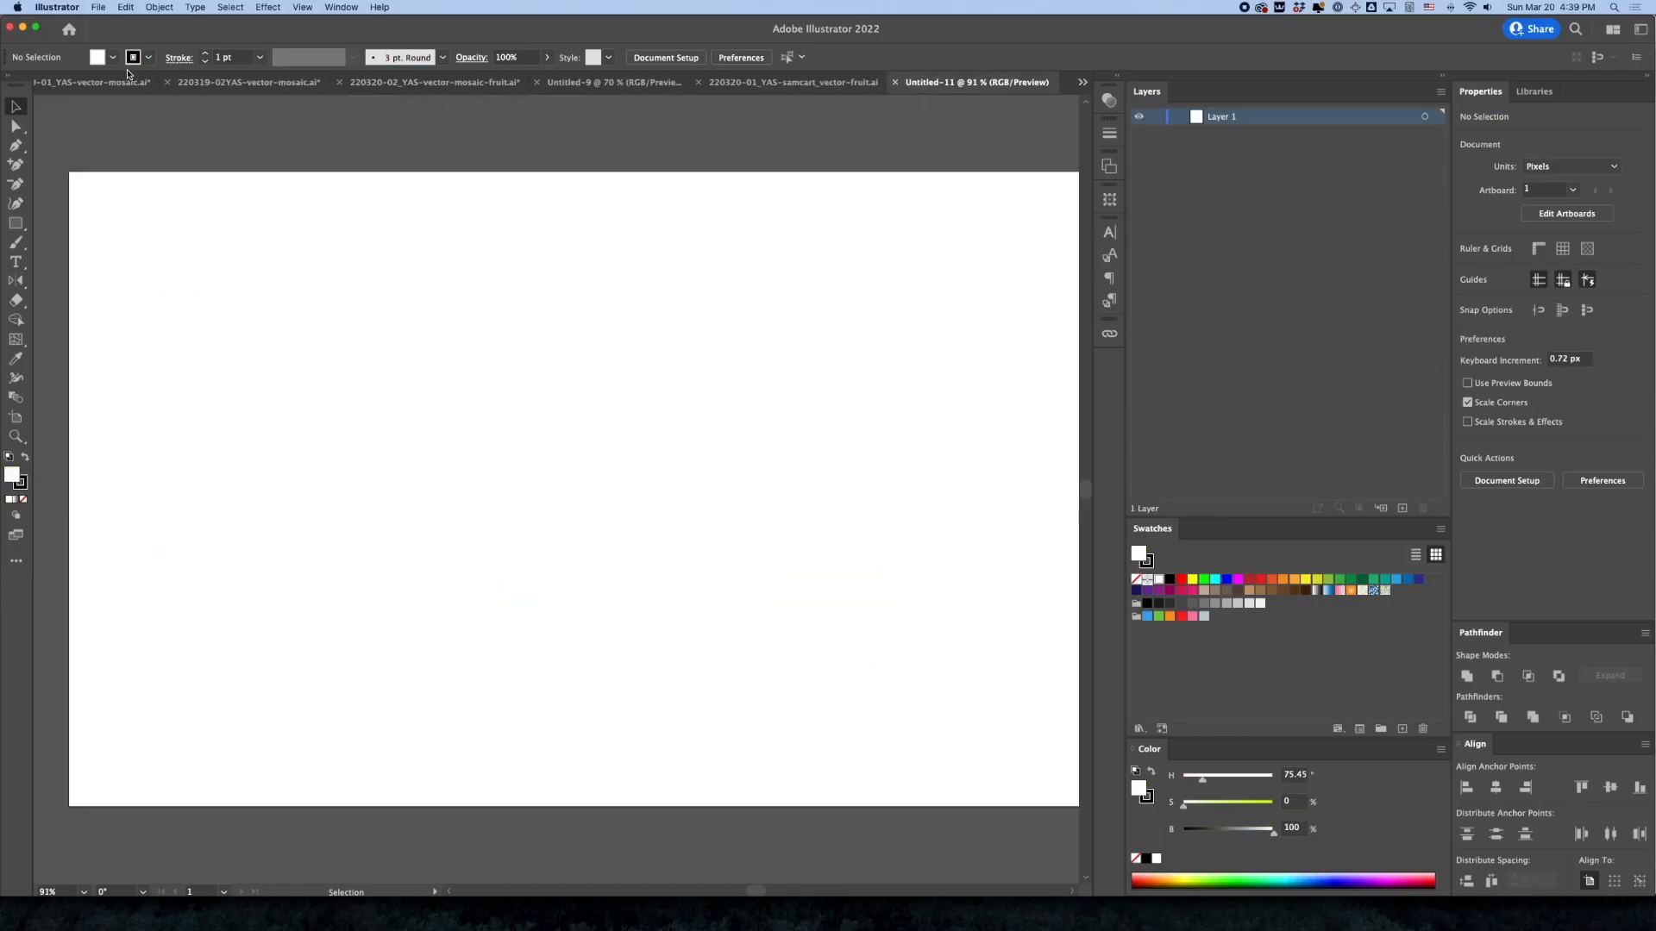
# Copy all six fruit shapes from 220320-01_YAS-samcart_vector-fruit.ai and paste them into the new untitled document
pyautogui.click(819, 88)
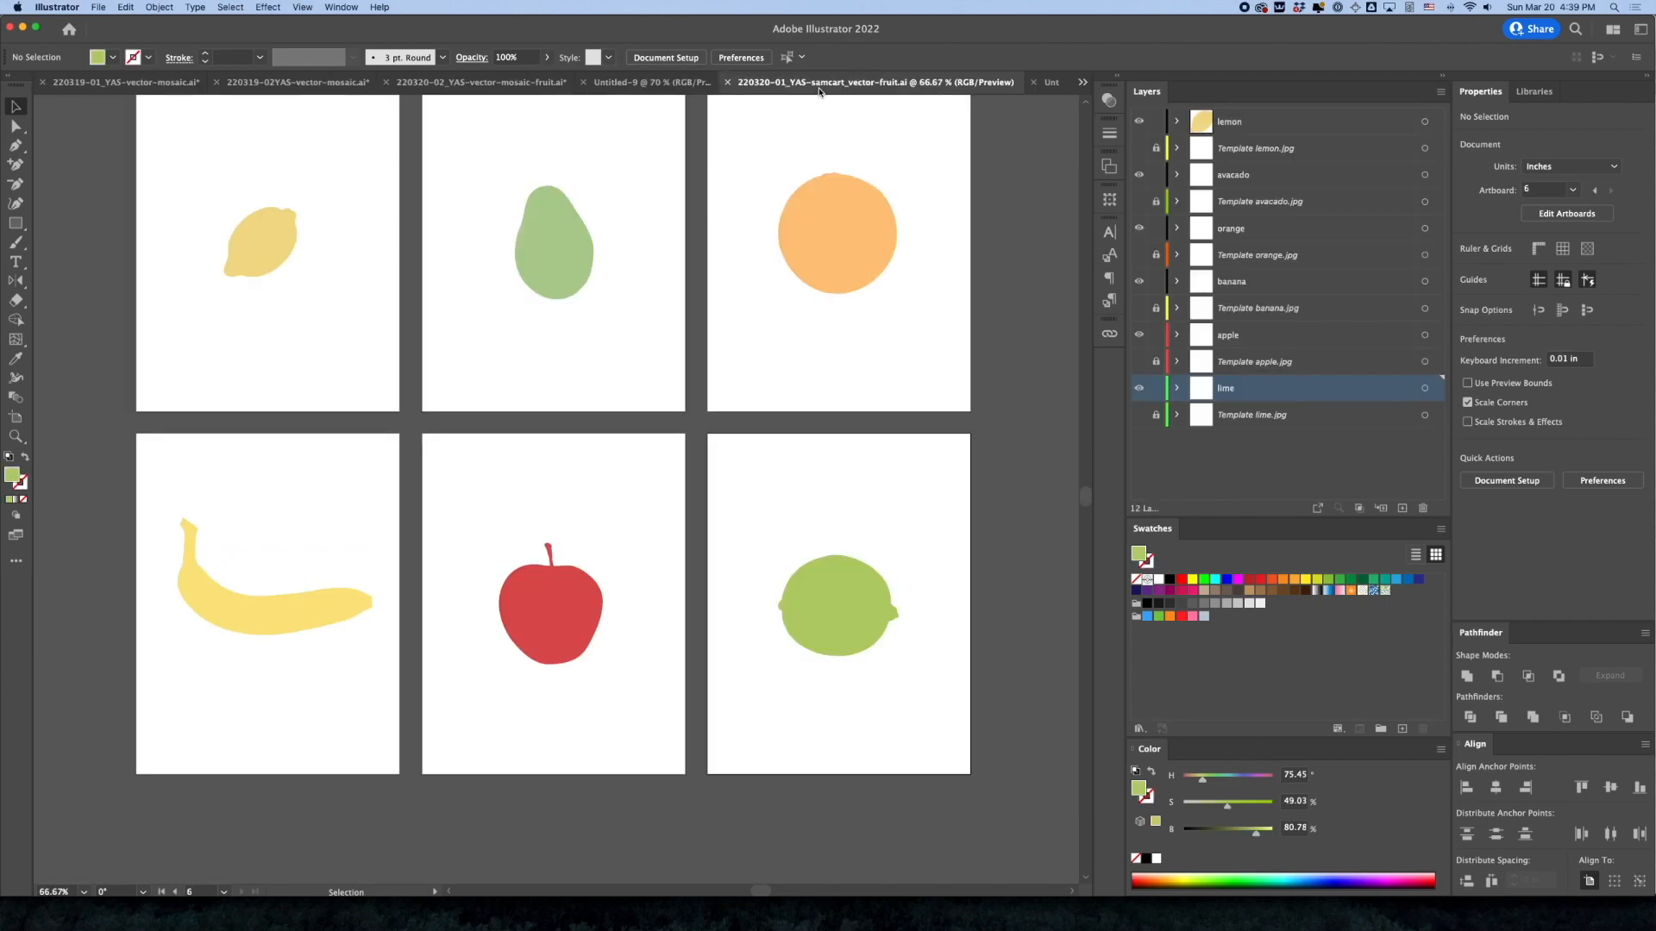
pyautogui.press('super+a')
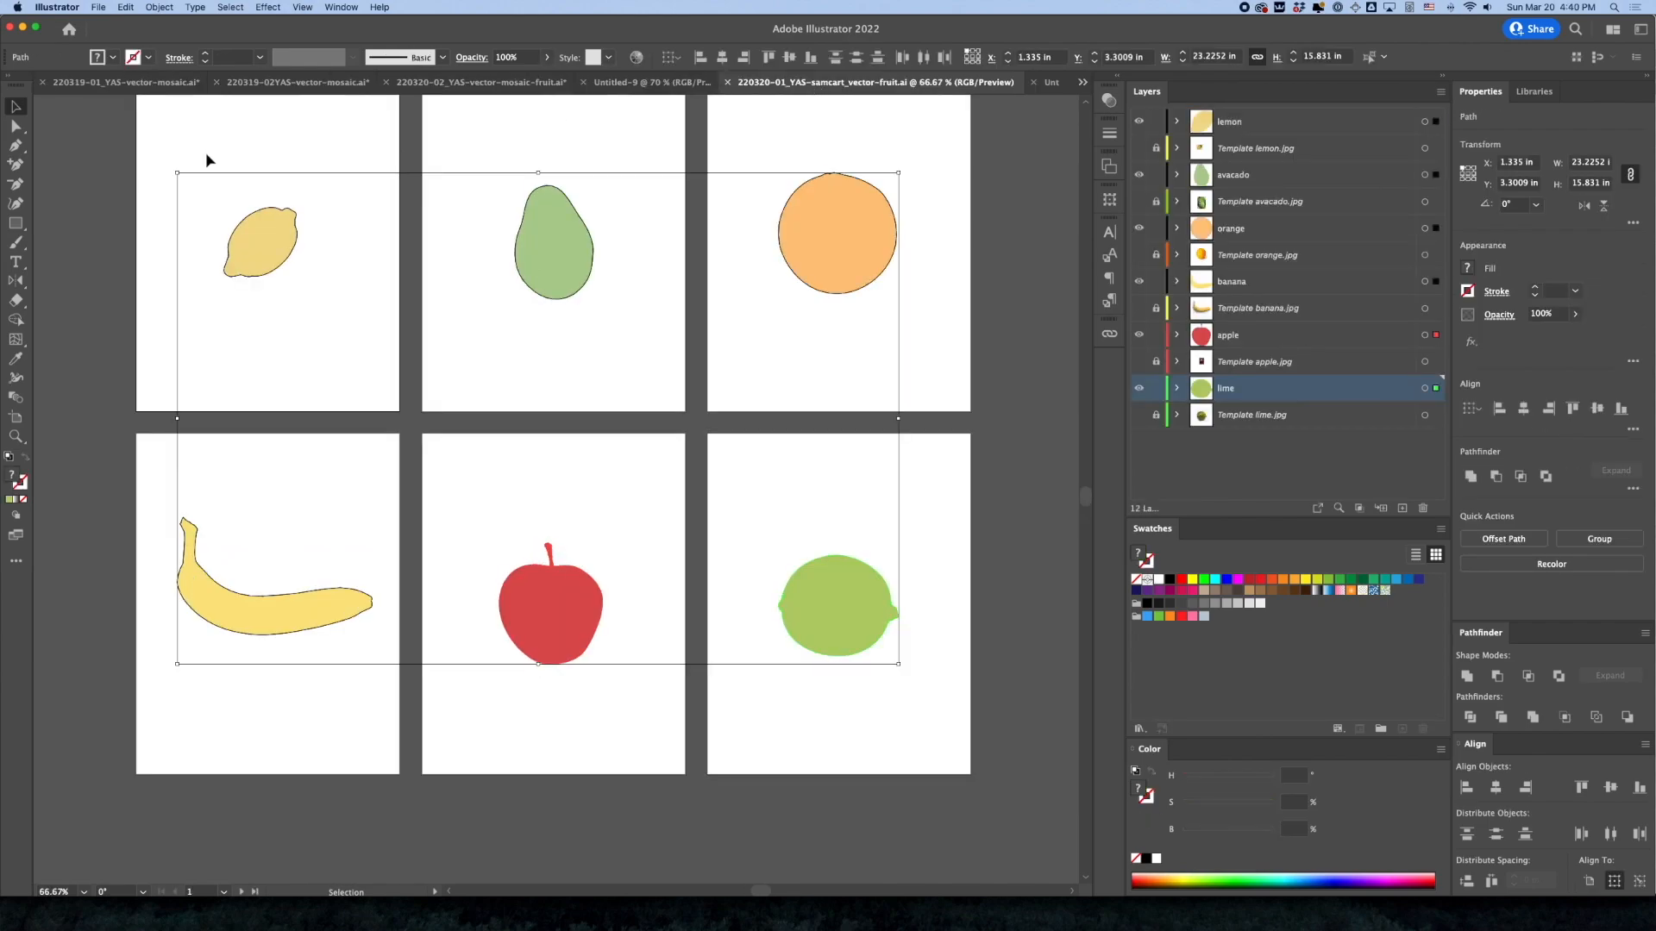
pyautogui.press('super+c')
pyautogui.press('super+Tab')
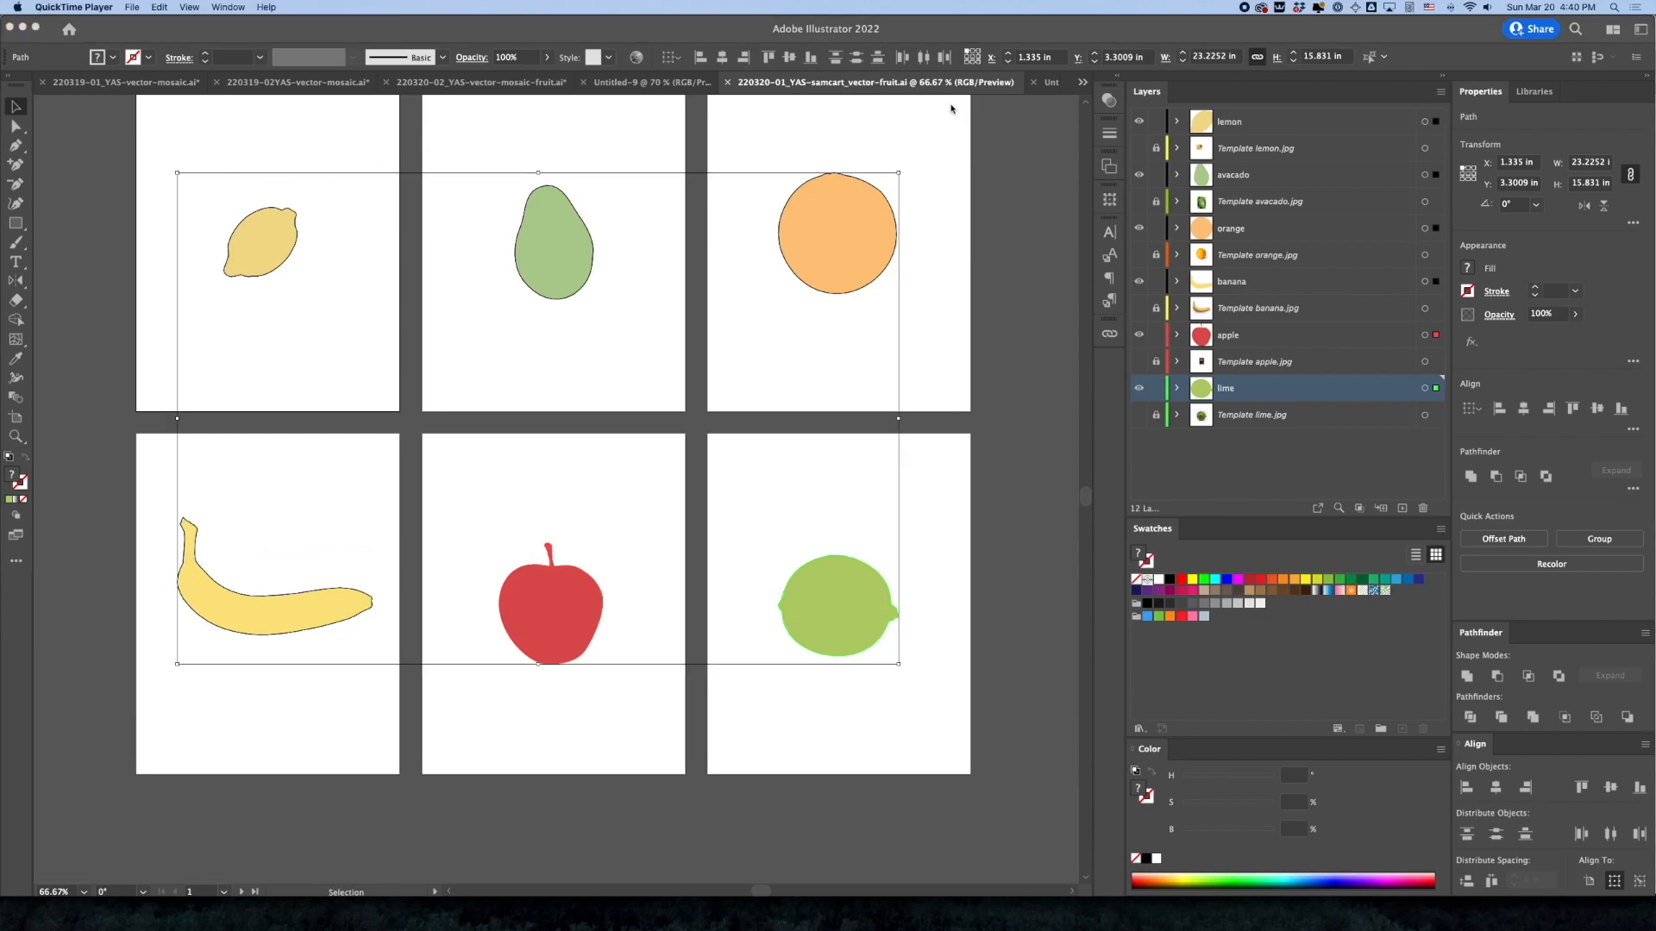
pyautogui.click(1049, 86)
pyautogui.click(1052, 87)
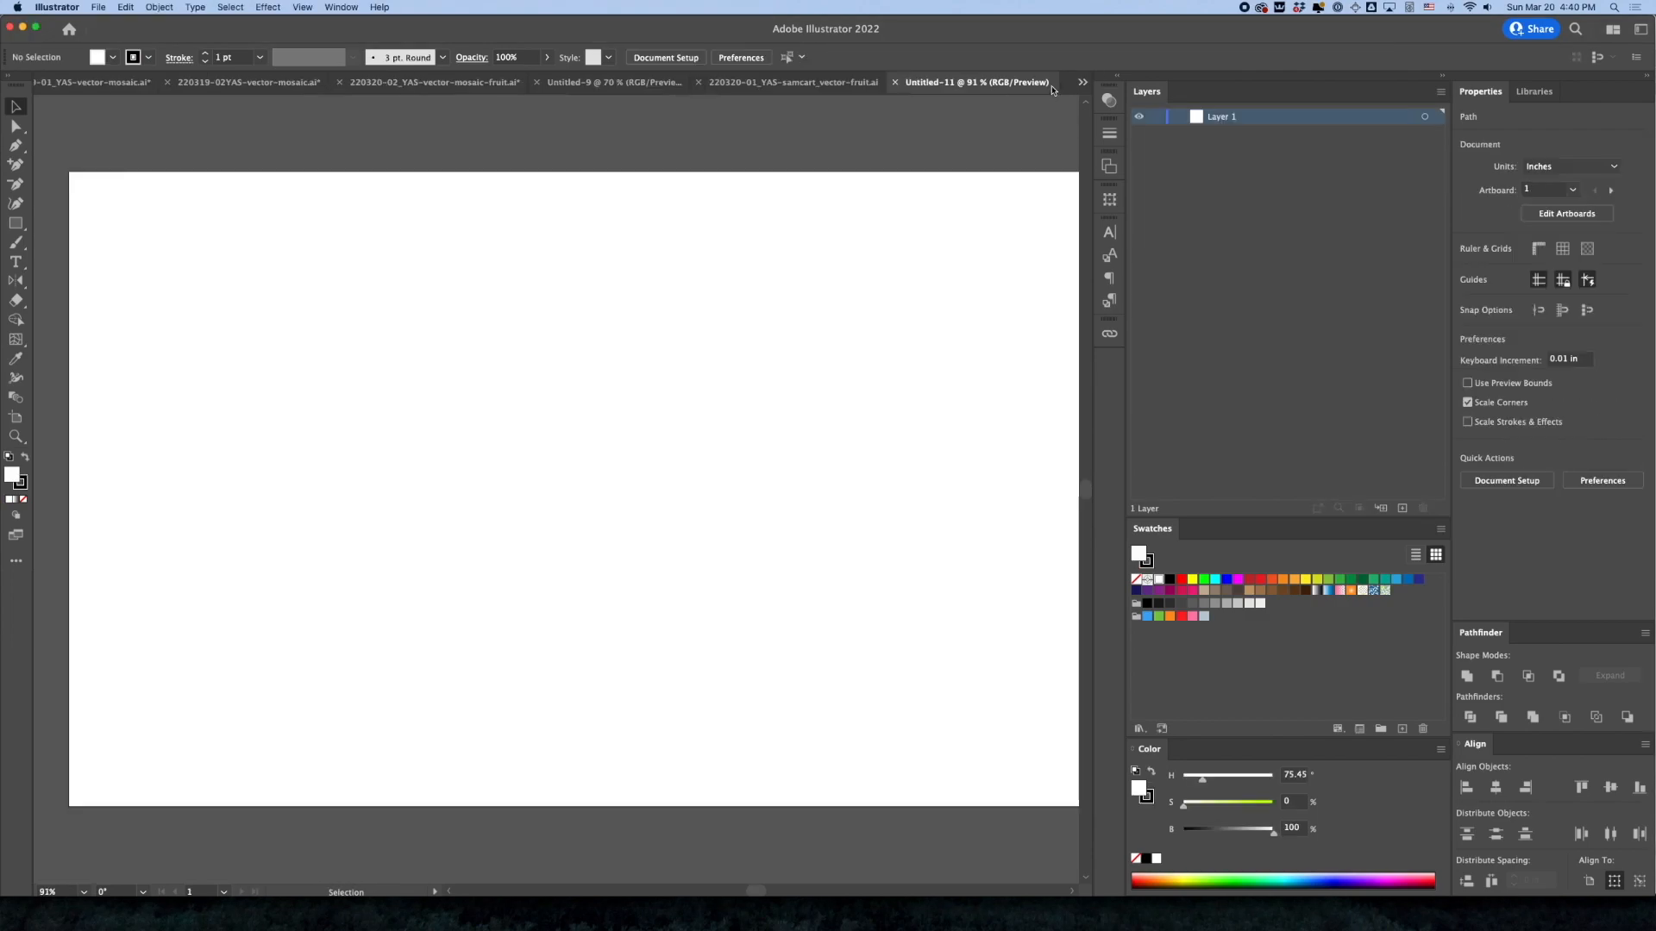
pyautogui.press('super+v')
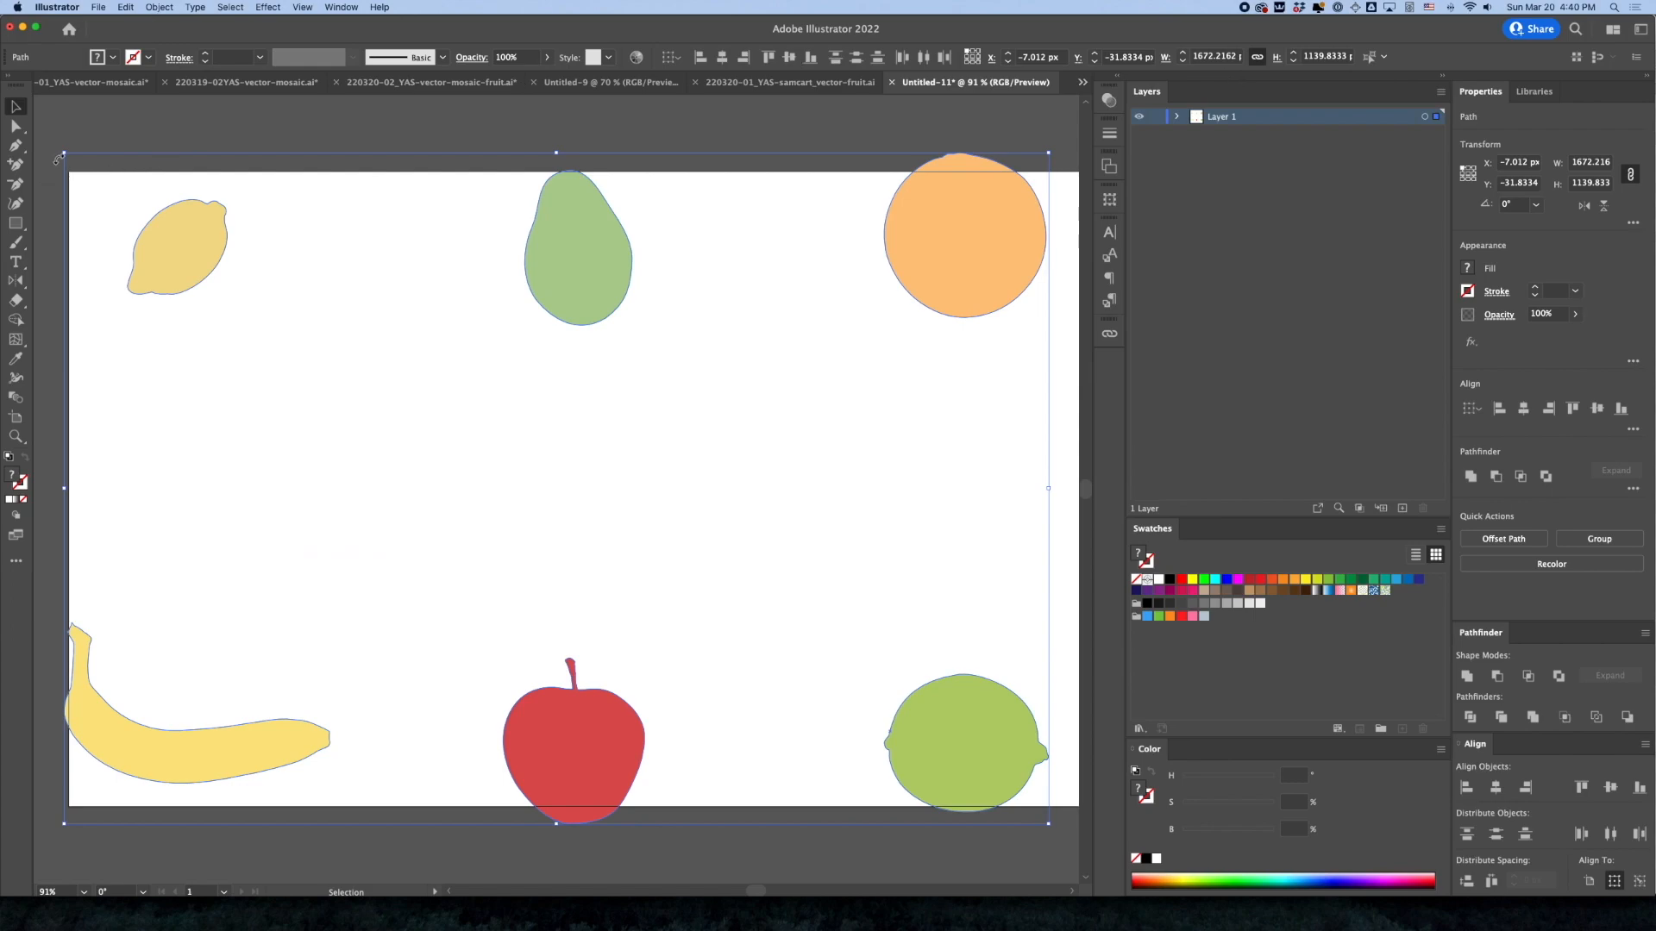
# Scale the pasted fruit shapes down together and move them so they all sit inside the artboard
pyautogui.moveTo(63, 157); pyautogui.dragTo(457, 378)
pyautogui.moveTo(542, 492); pyautogui.dragTo(265, 363)
pyautogui.click(794, 341)
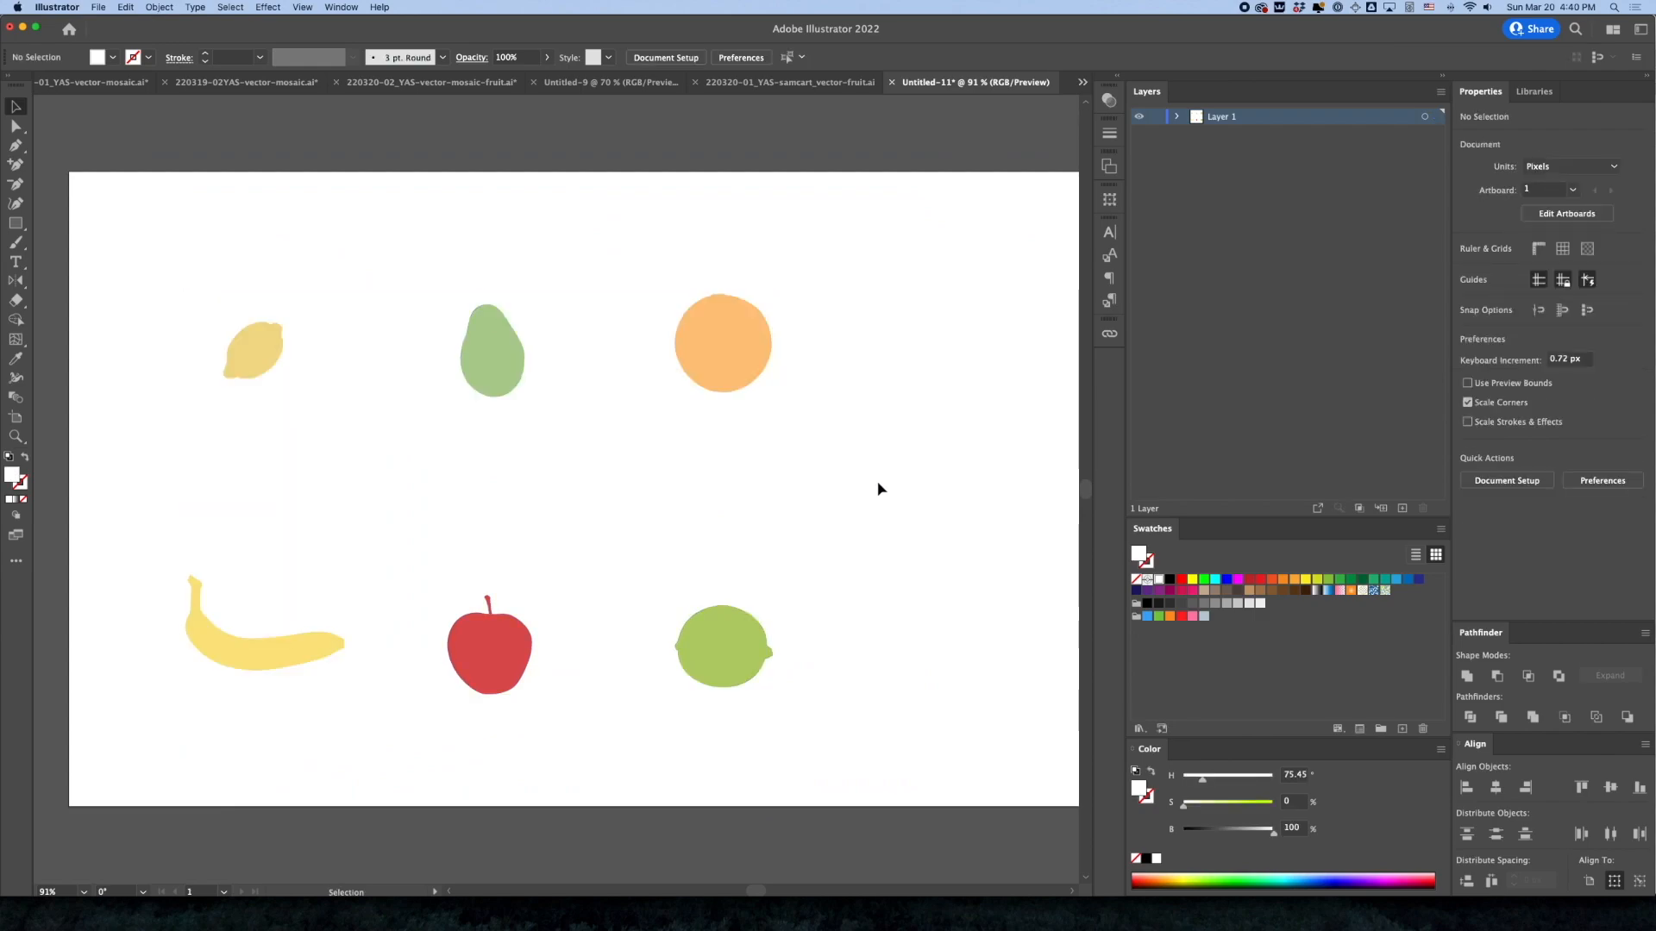
# Save the new document as 220320-02_YAS-samcart_vector-fruit.ai in the eps folder
pyautogui.press('a')
pyautogui.press('super+s')
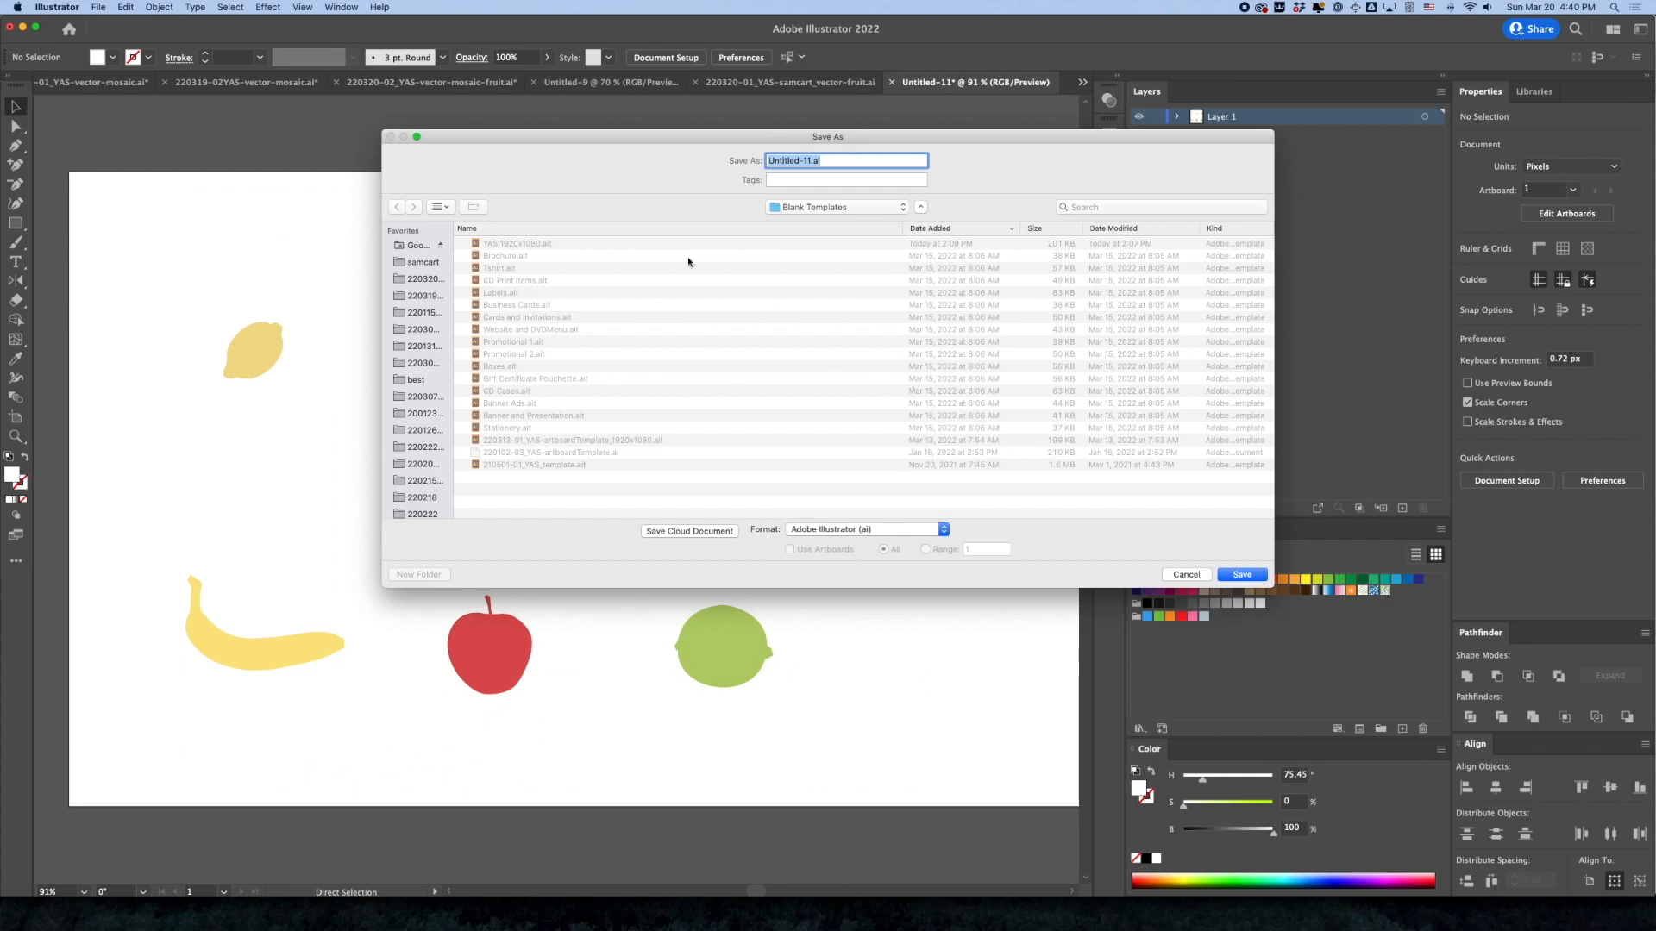
pyautogui.click(399, 264)
pyautogui.doubleClick(509, 311)
pyautogui.click(586, 243)
pyautogui.click(809, 161)
pyautogui.press('BackSpace')
pyautogui.write('2')
pyautogui.click(1219, 574)
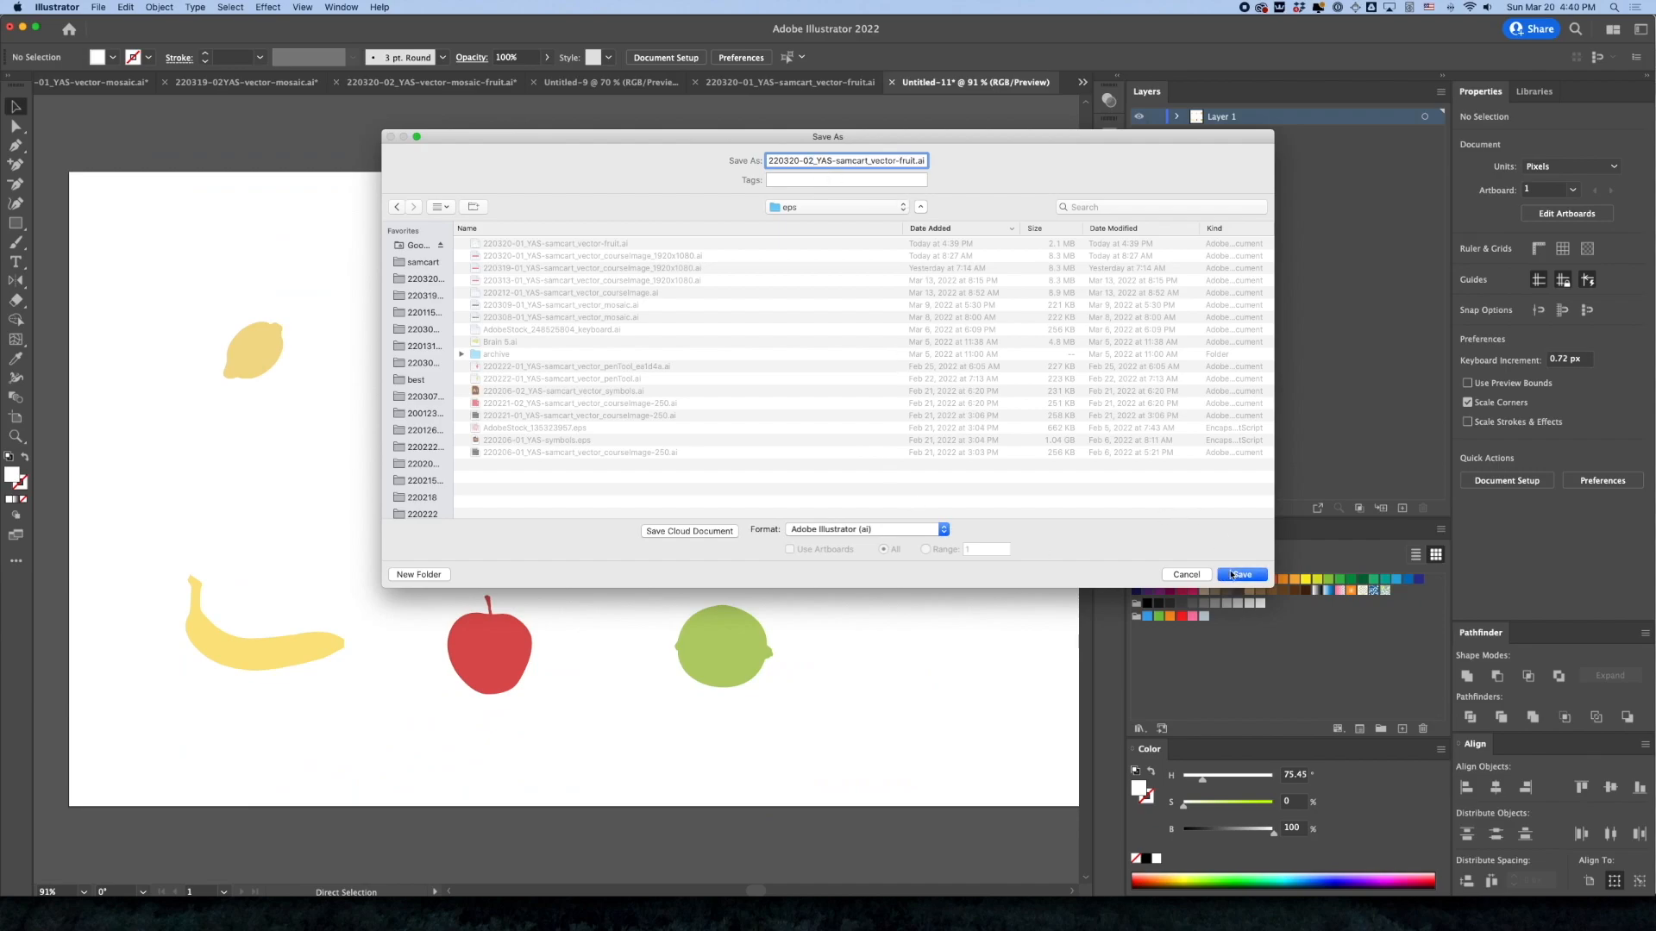
pyautogui.click(1007, 701)
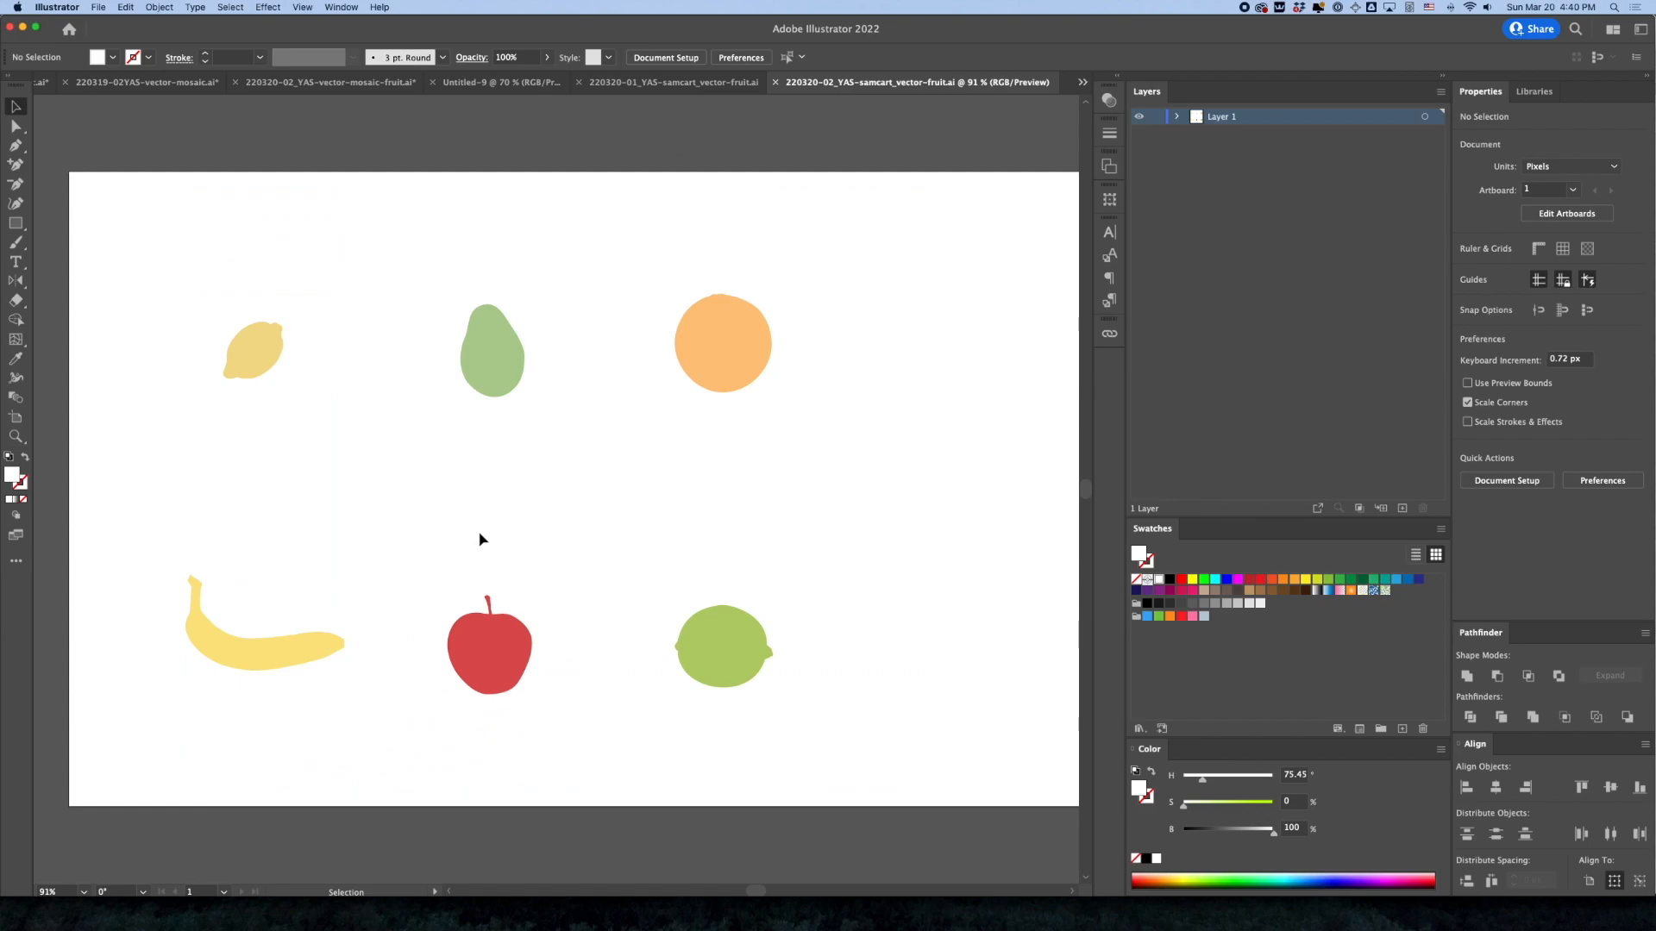
# Rename the layer holding the fruit shapes to "art"
pyautogui.click(15, 224)
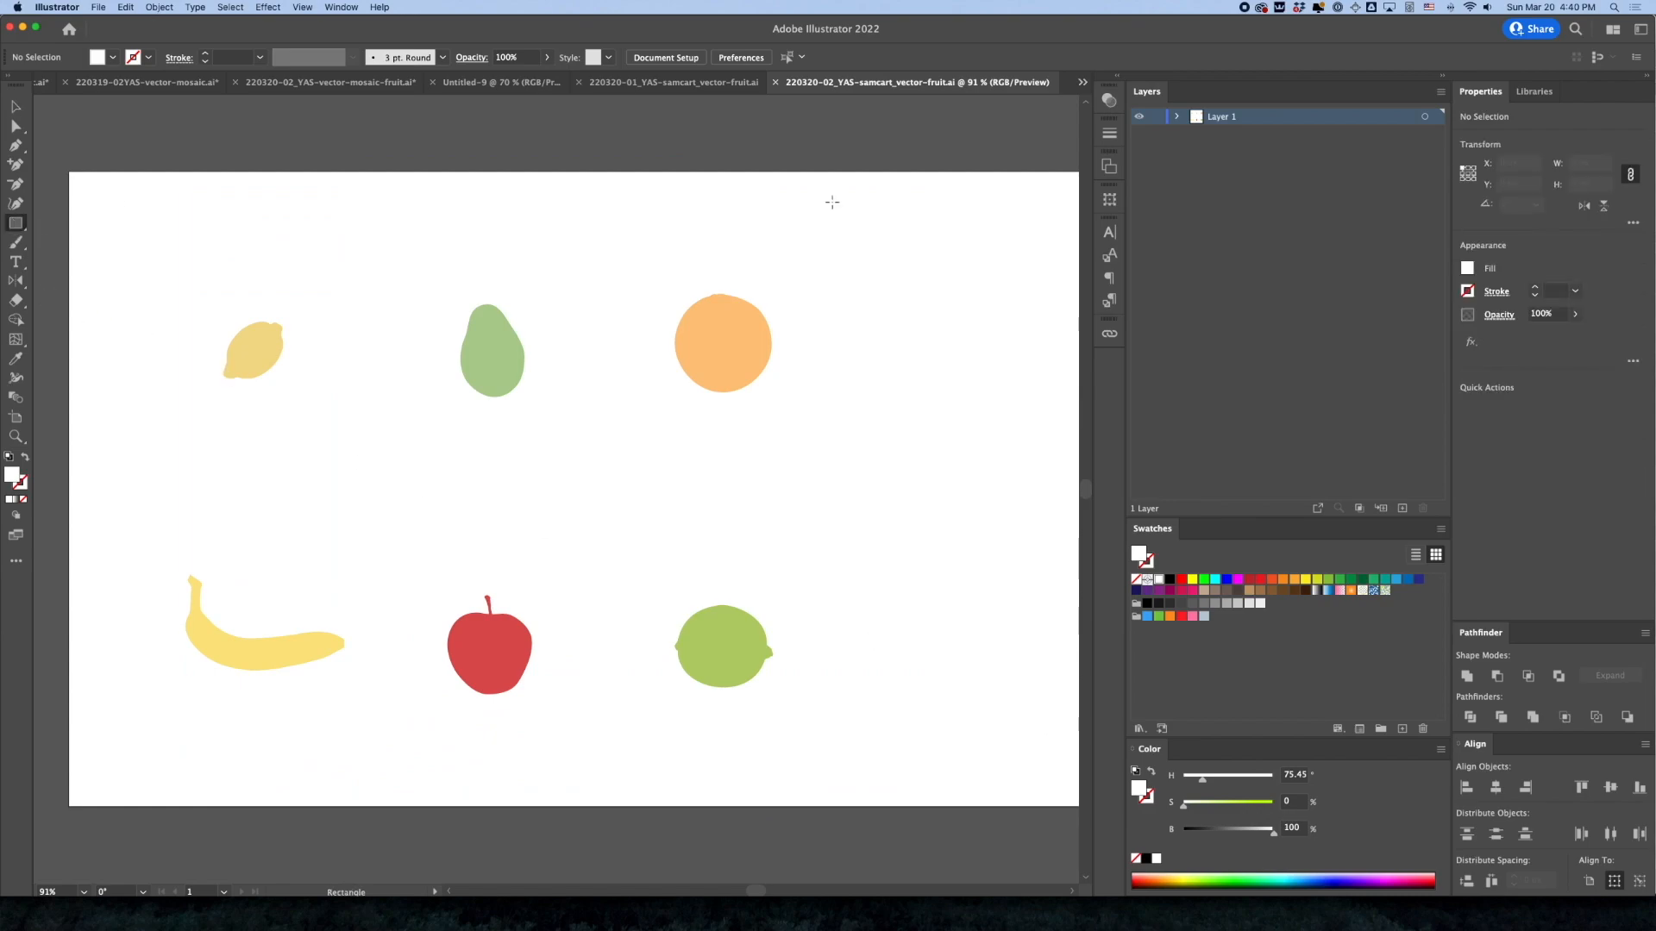
pyautogui.doubleClick(1219, 117)
pyautogui.write('art')
pyautogui.press('Return')
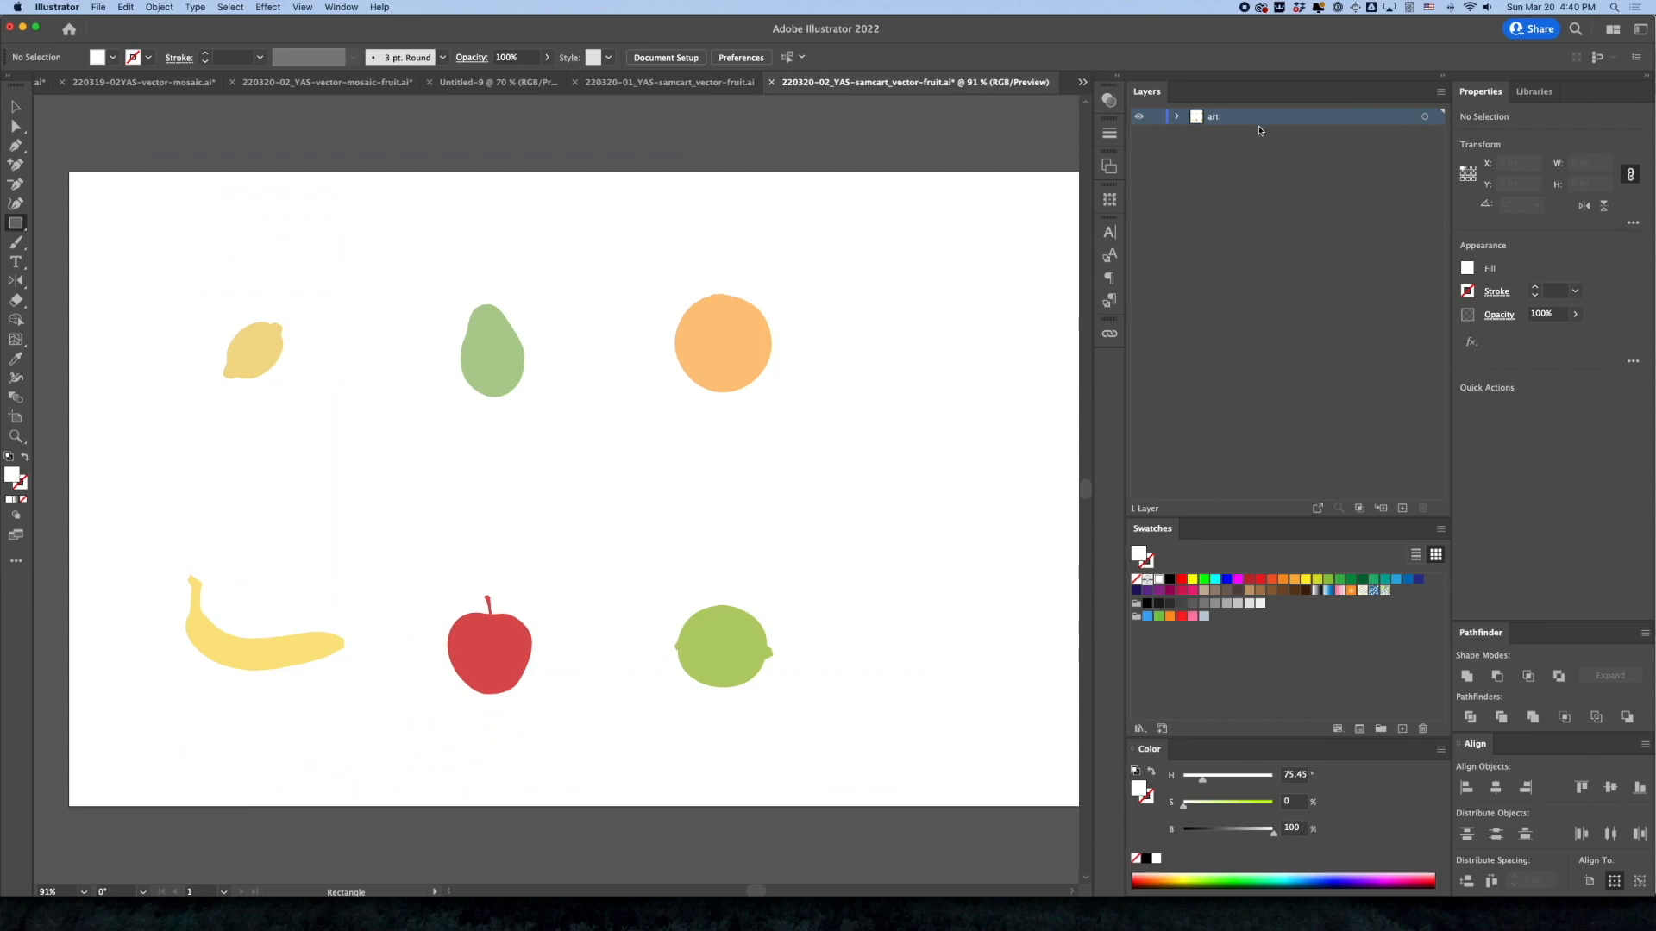
# Add a new layer beneath the art layer and name it "background"
pyautogui.click(1401, 508)
pyautogui.moveTo(1230, 121); pyautogui.dragTo(1225, 138)
pyautogui.doubleClick(1225, 136)
pyautogui.write('b')
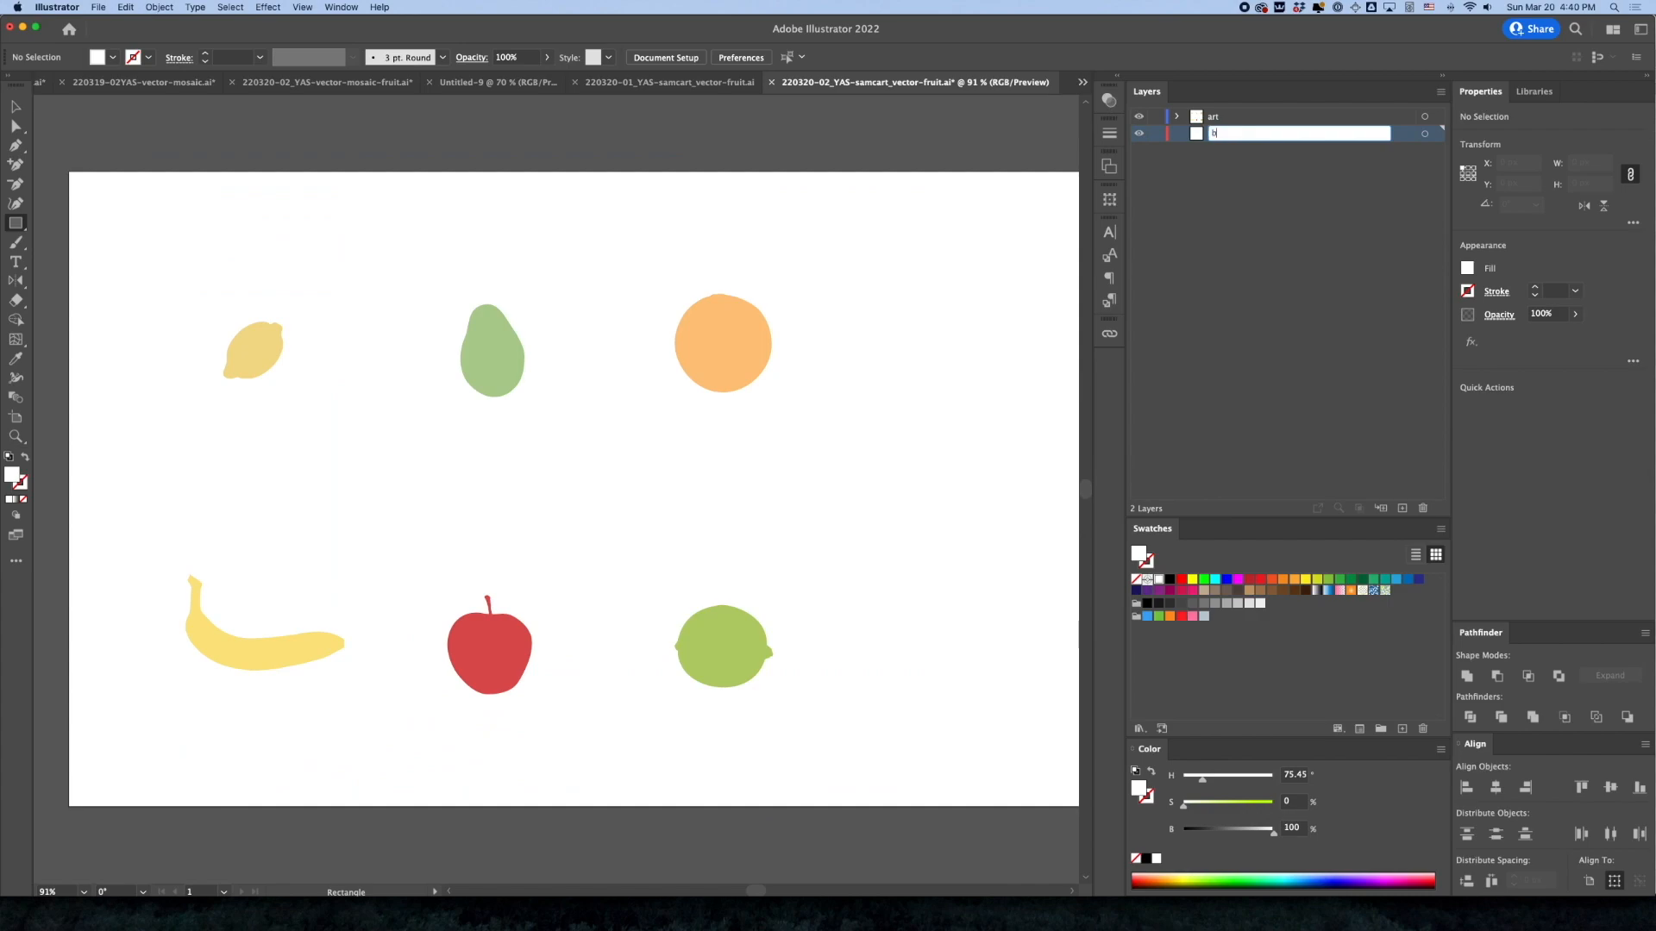
pyautogui.write('ackground')
pyautogui.press('Return')
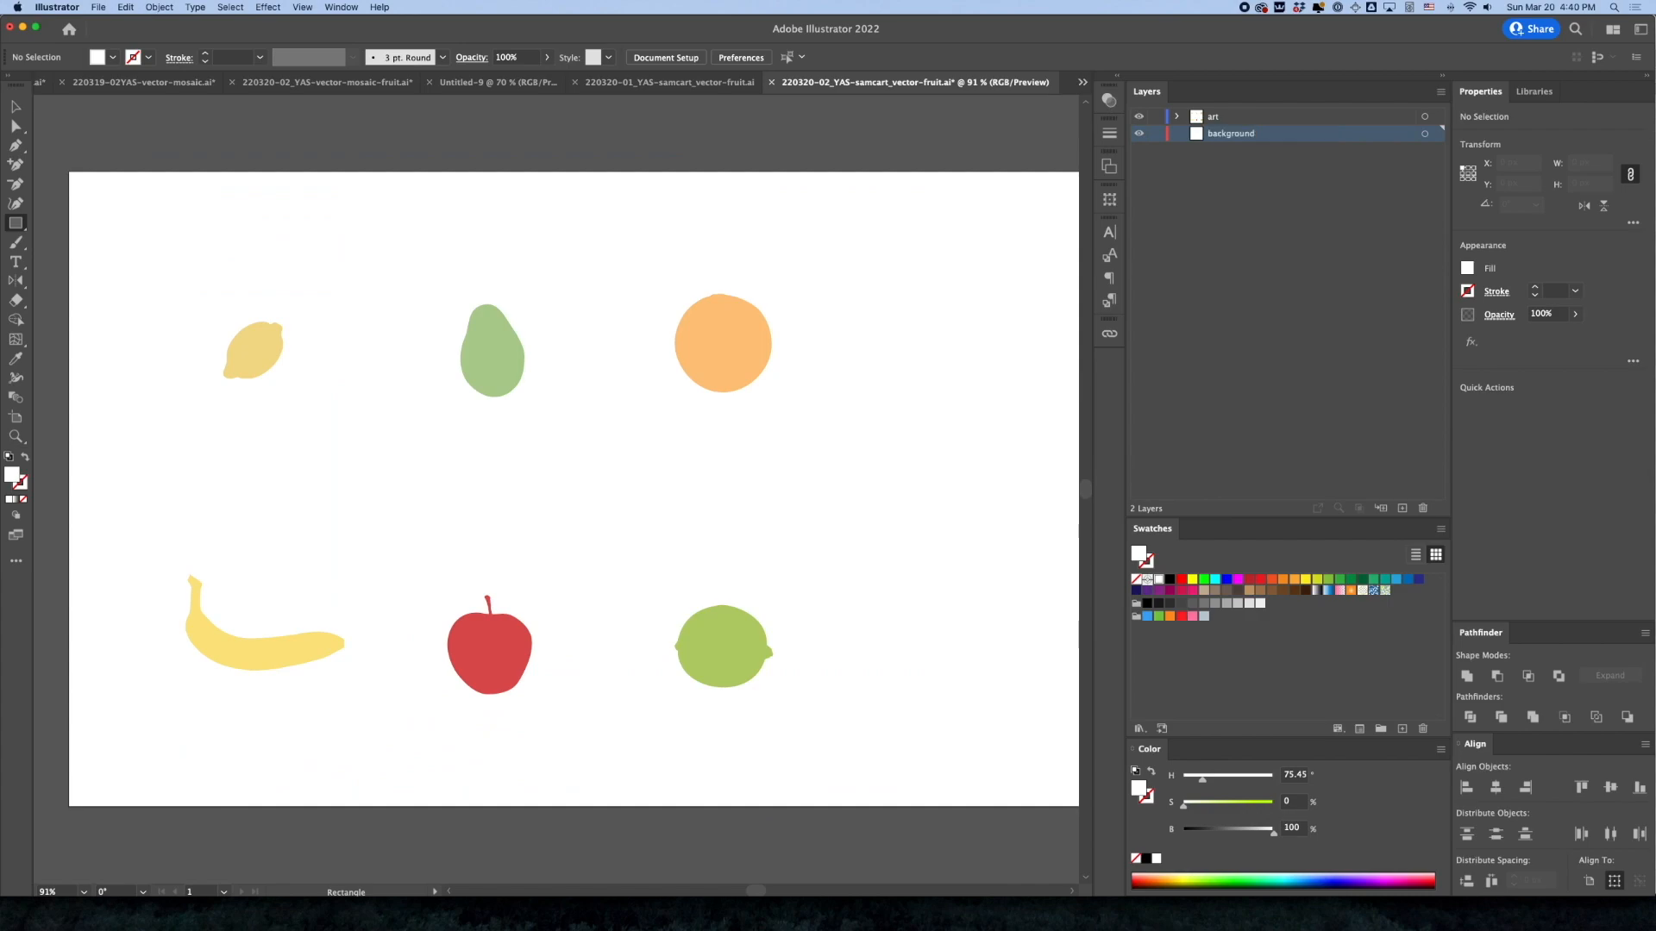
# Create a 1920 × 1080 px rectangle on the background layer and fill it with black
pyautogui.click(219, 228)
pyautogui.write('1920')
pyautogui.press('Tab')
pyautogui.write('10')
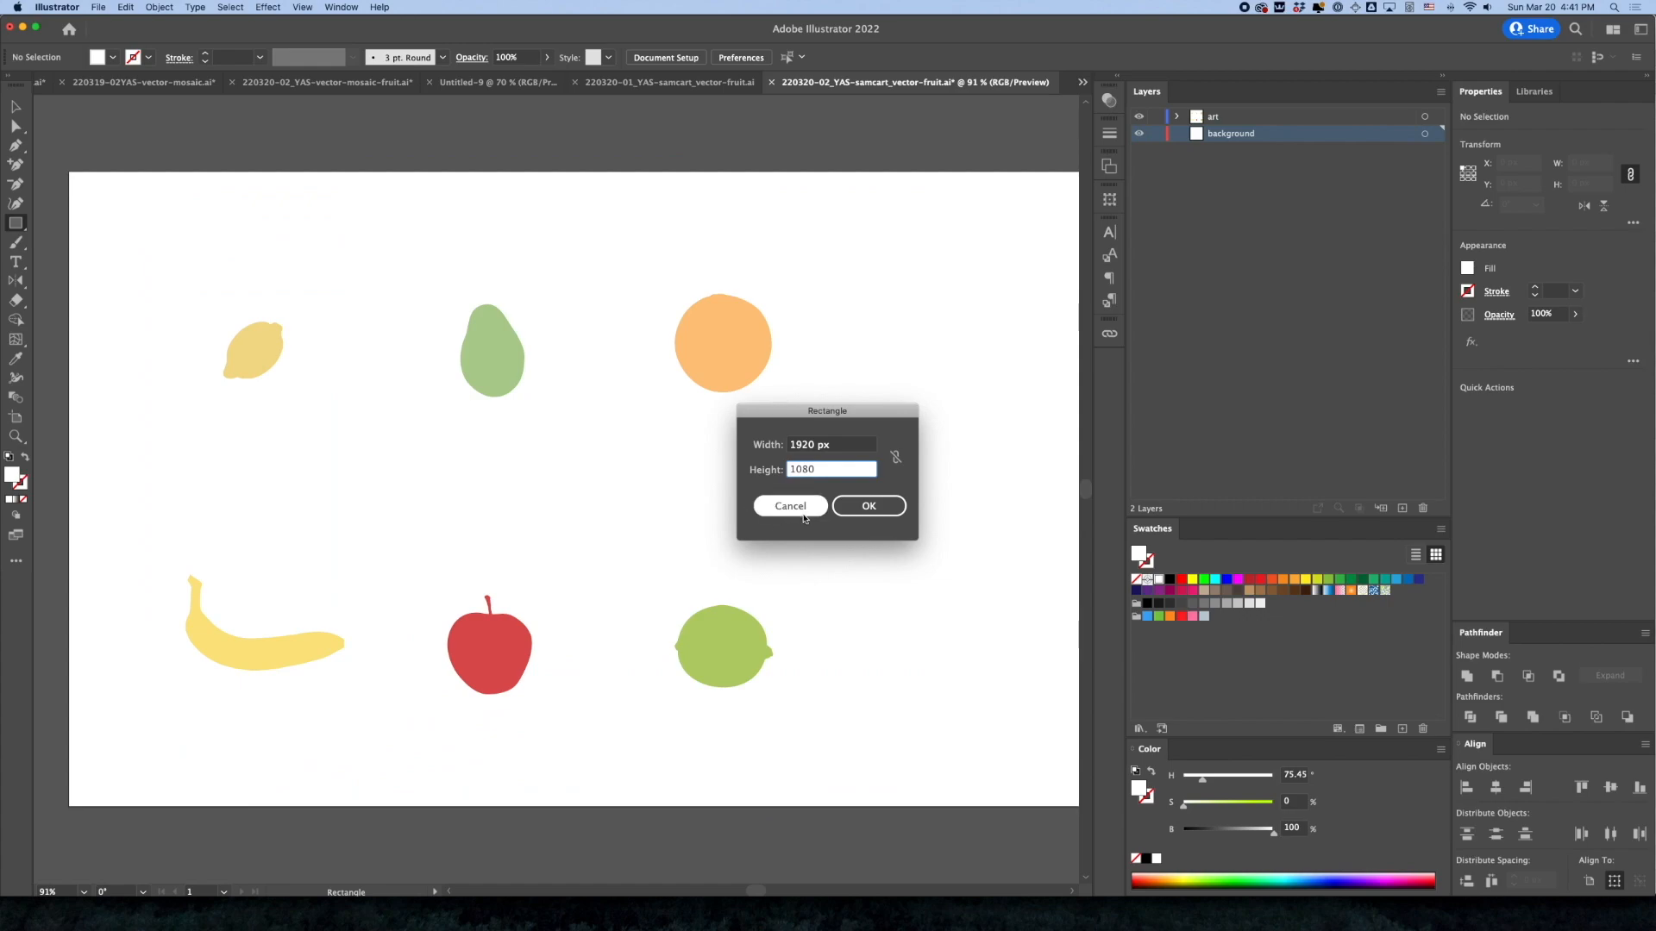
pyautogui.click(868, 506)
pyautogui.click(1170, 579)
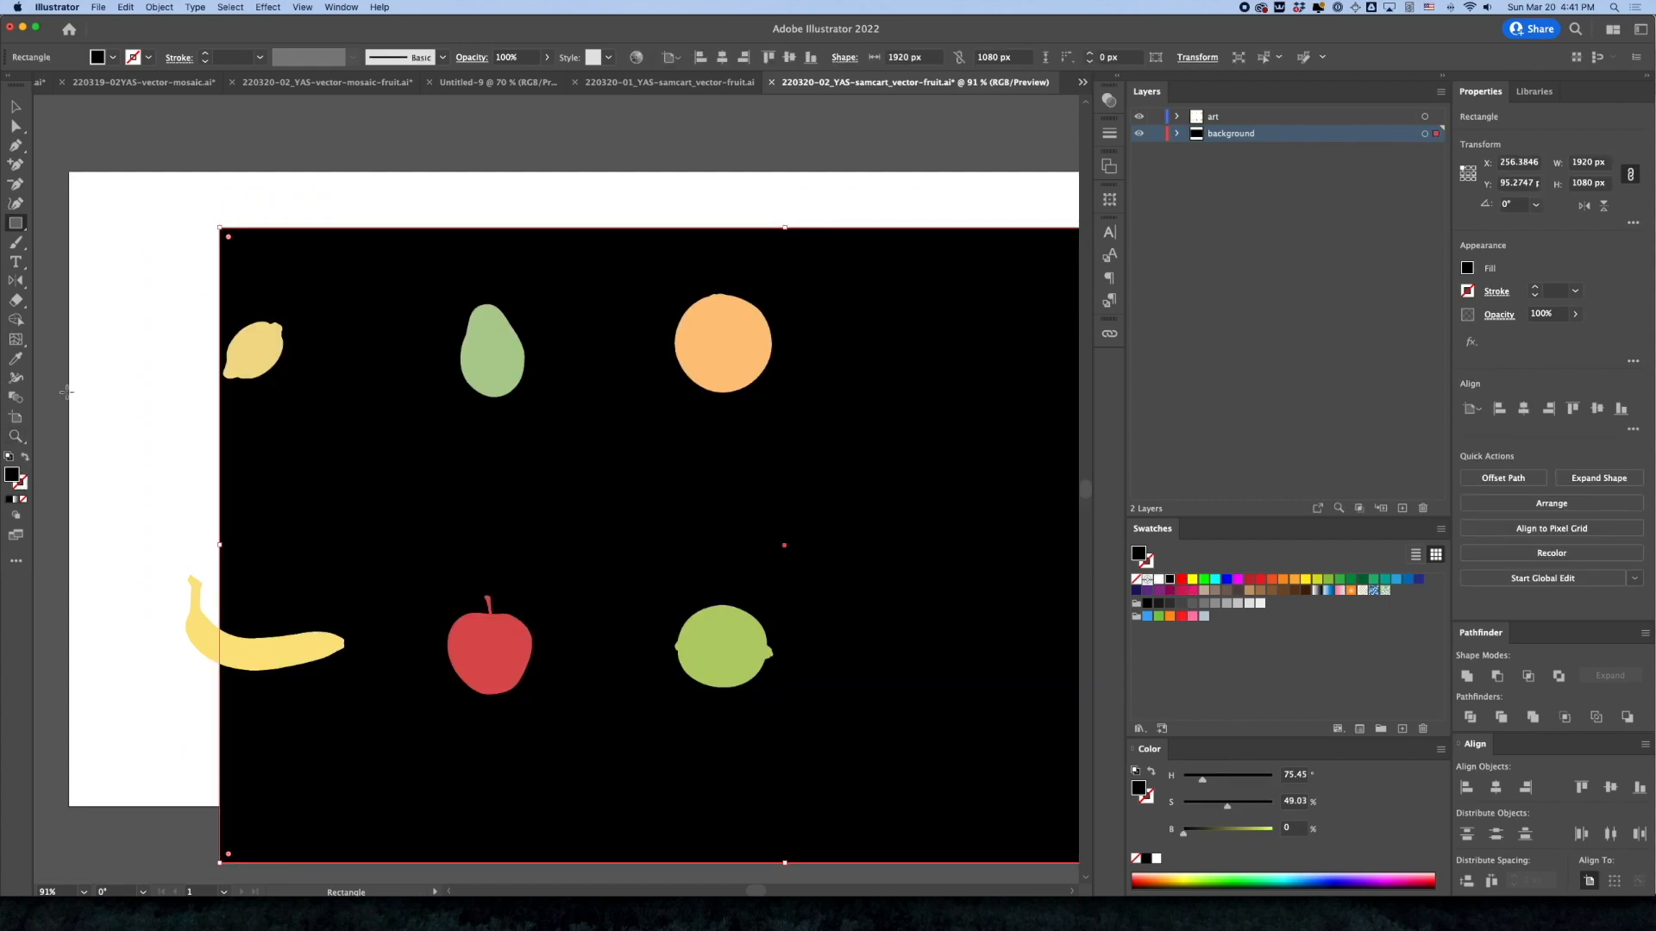
# Position the background rectangle at X 0 px, Y 0 px and lock the background layer
pyautogui.click(14, 108)
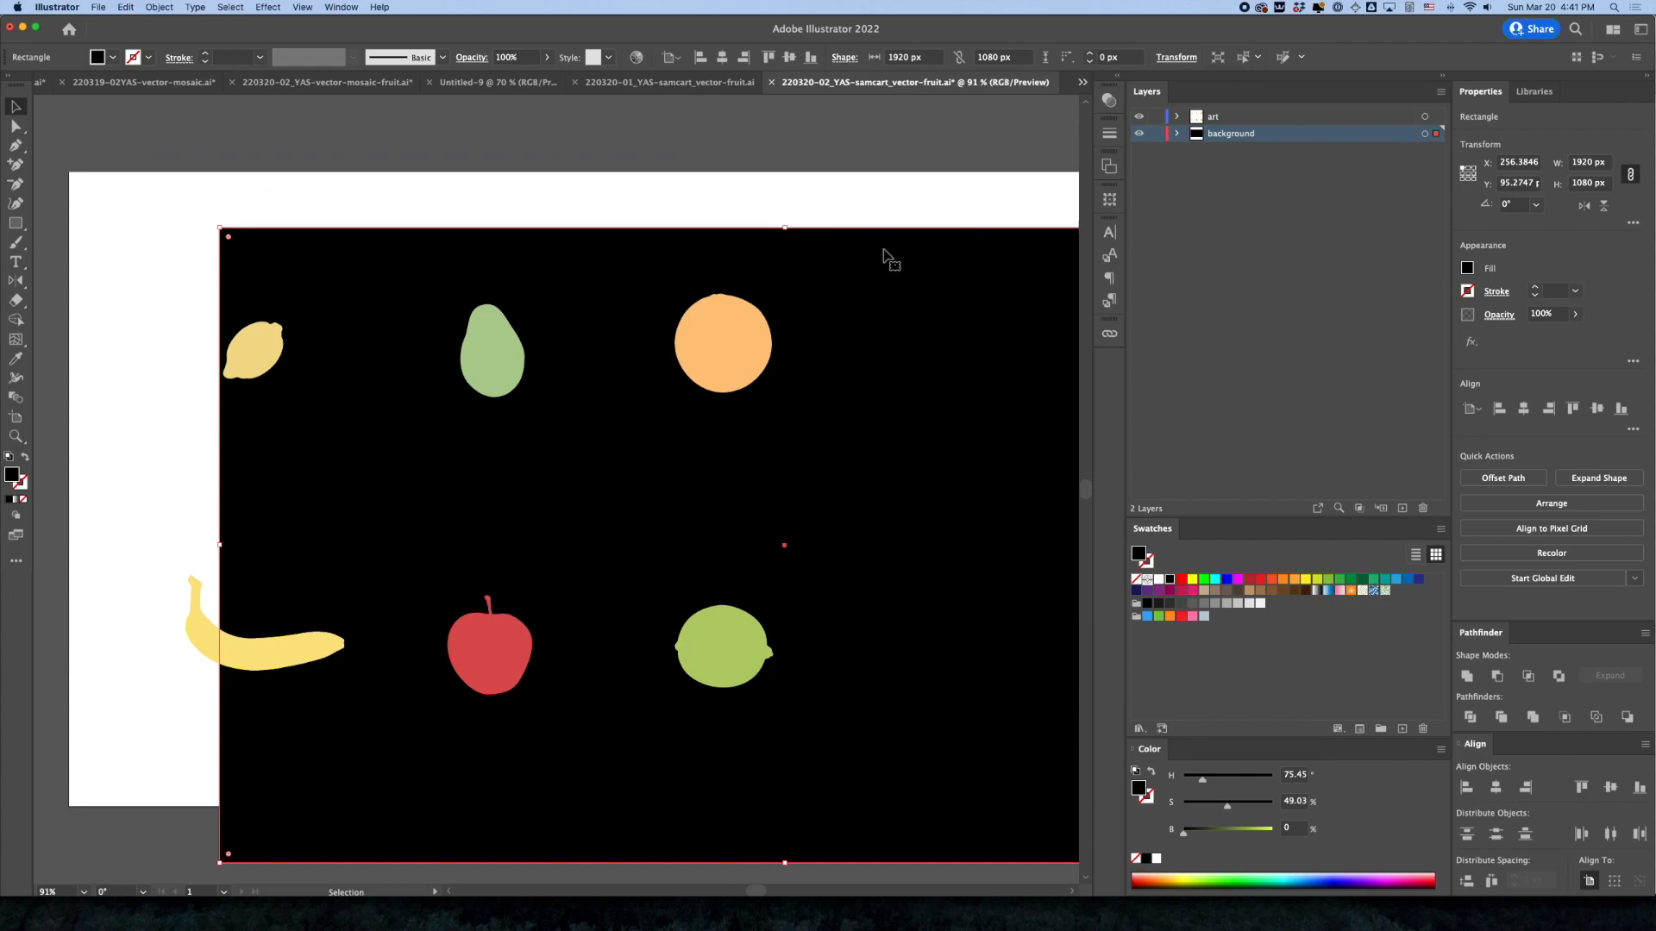
pyautogui.click(1164, 60)
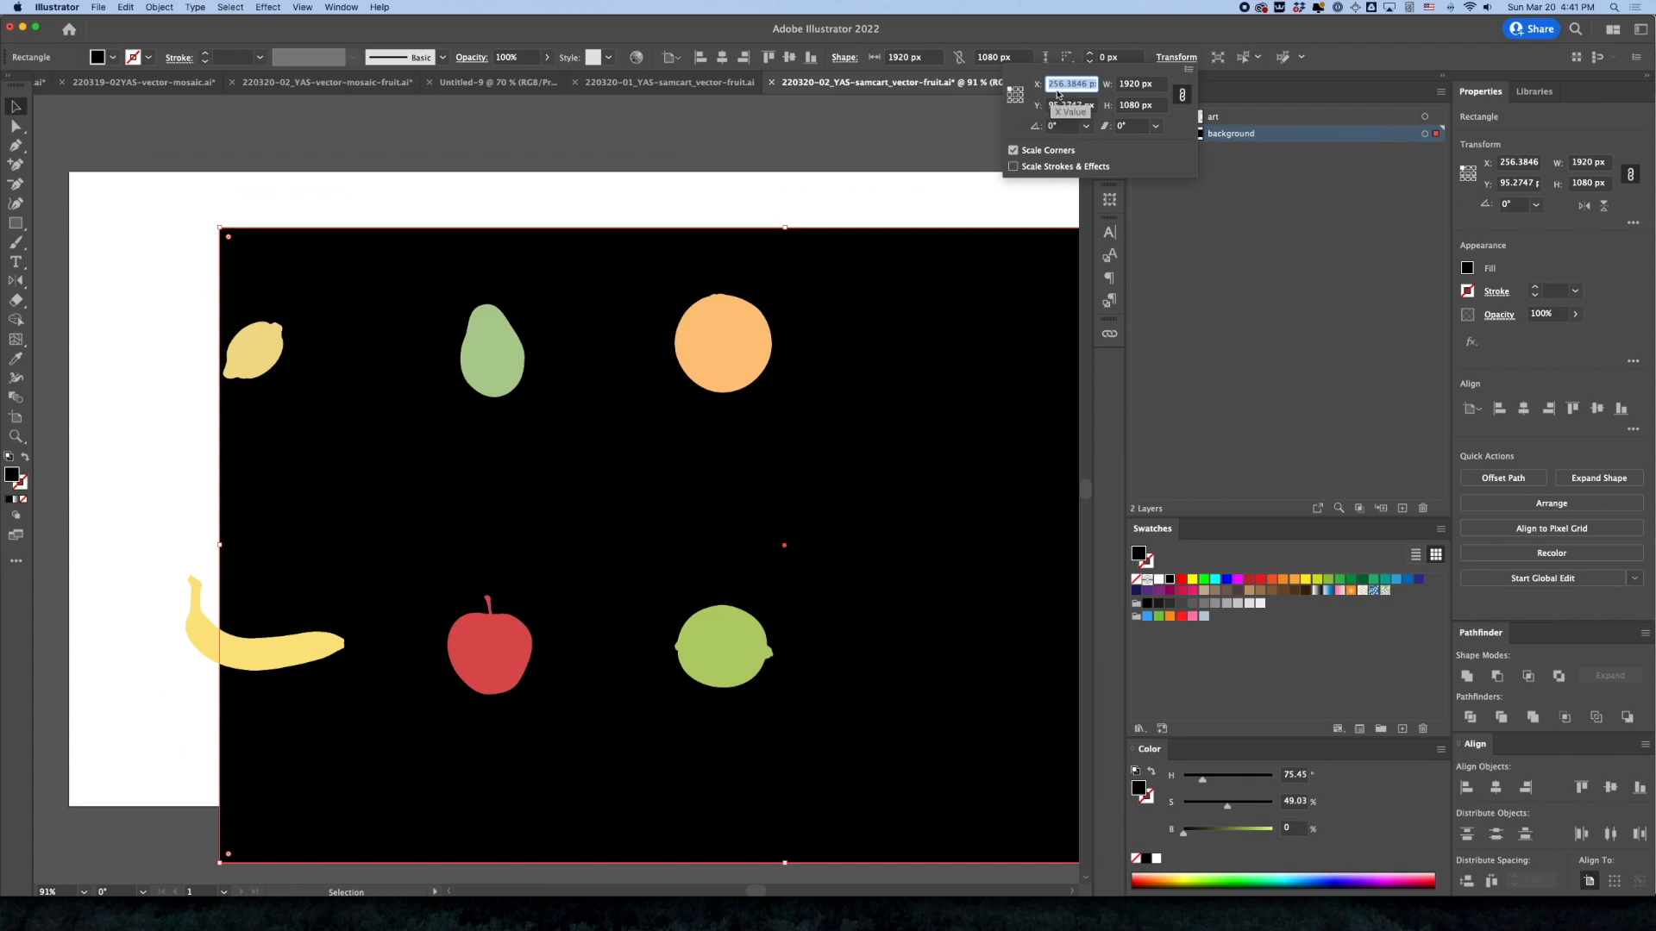
pyautogui.write('0')
pyautogui.press('Tab')
pyautogui.write('0')
pyautogui.press('Tab')
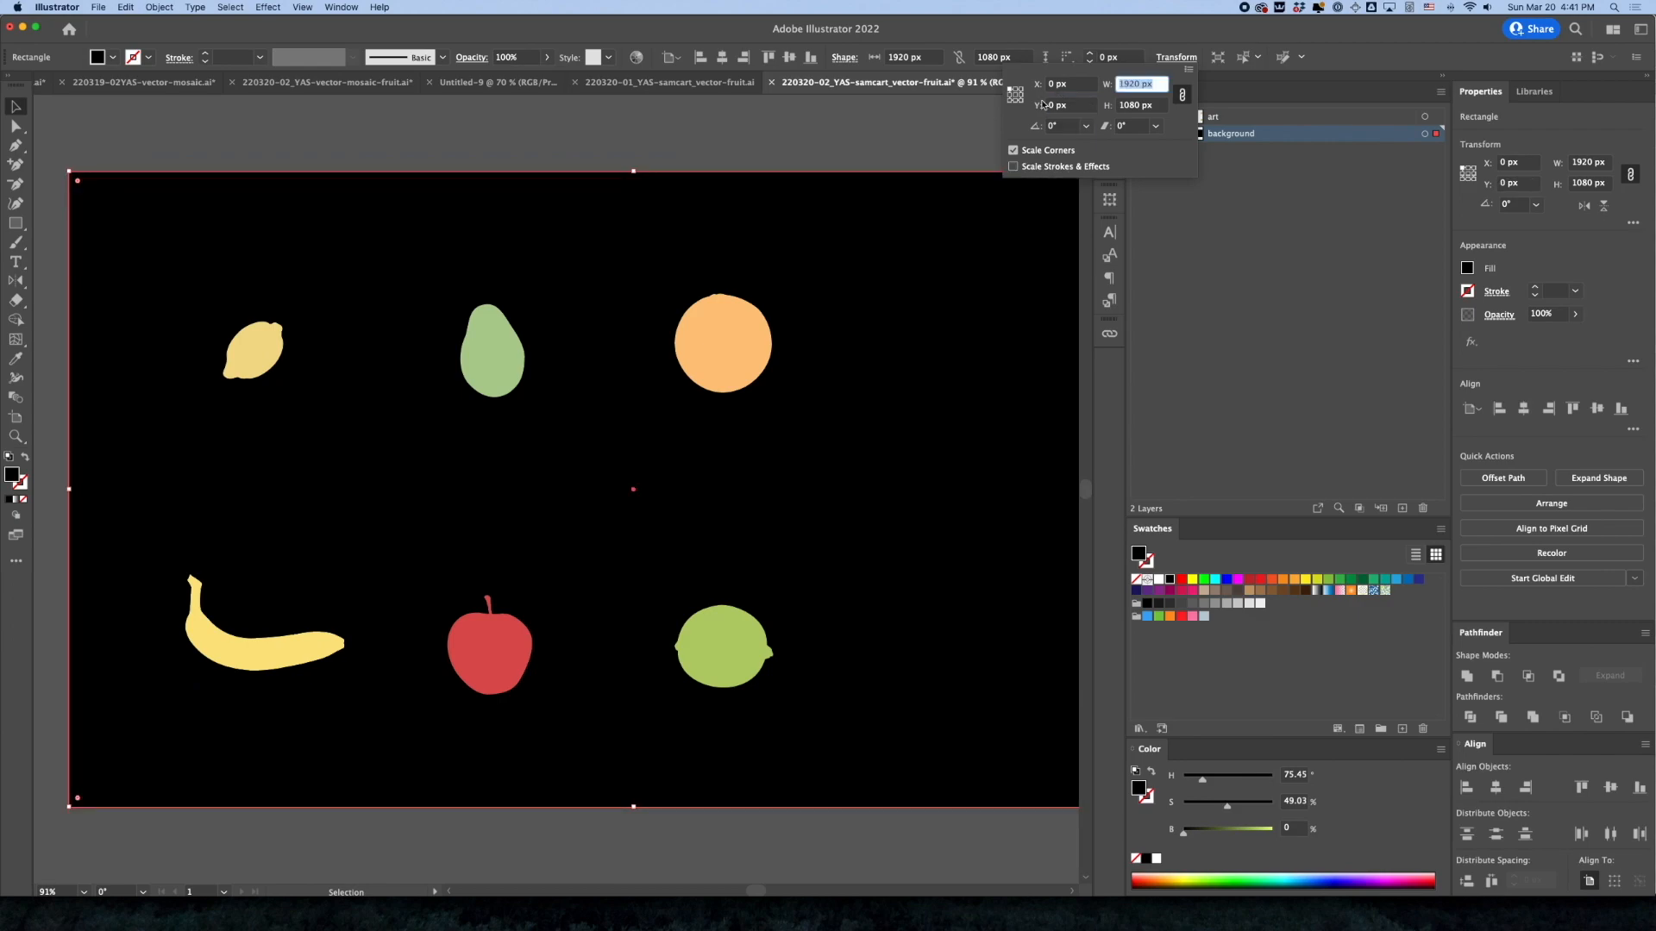
pyautogui.press('Escape')
pyautogui.click(1155, 134)
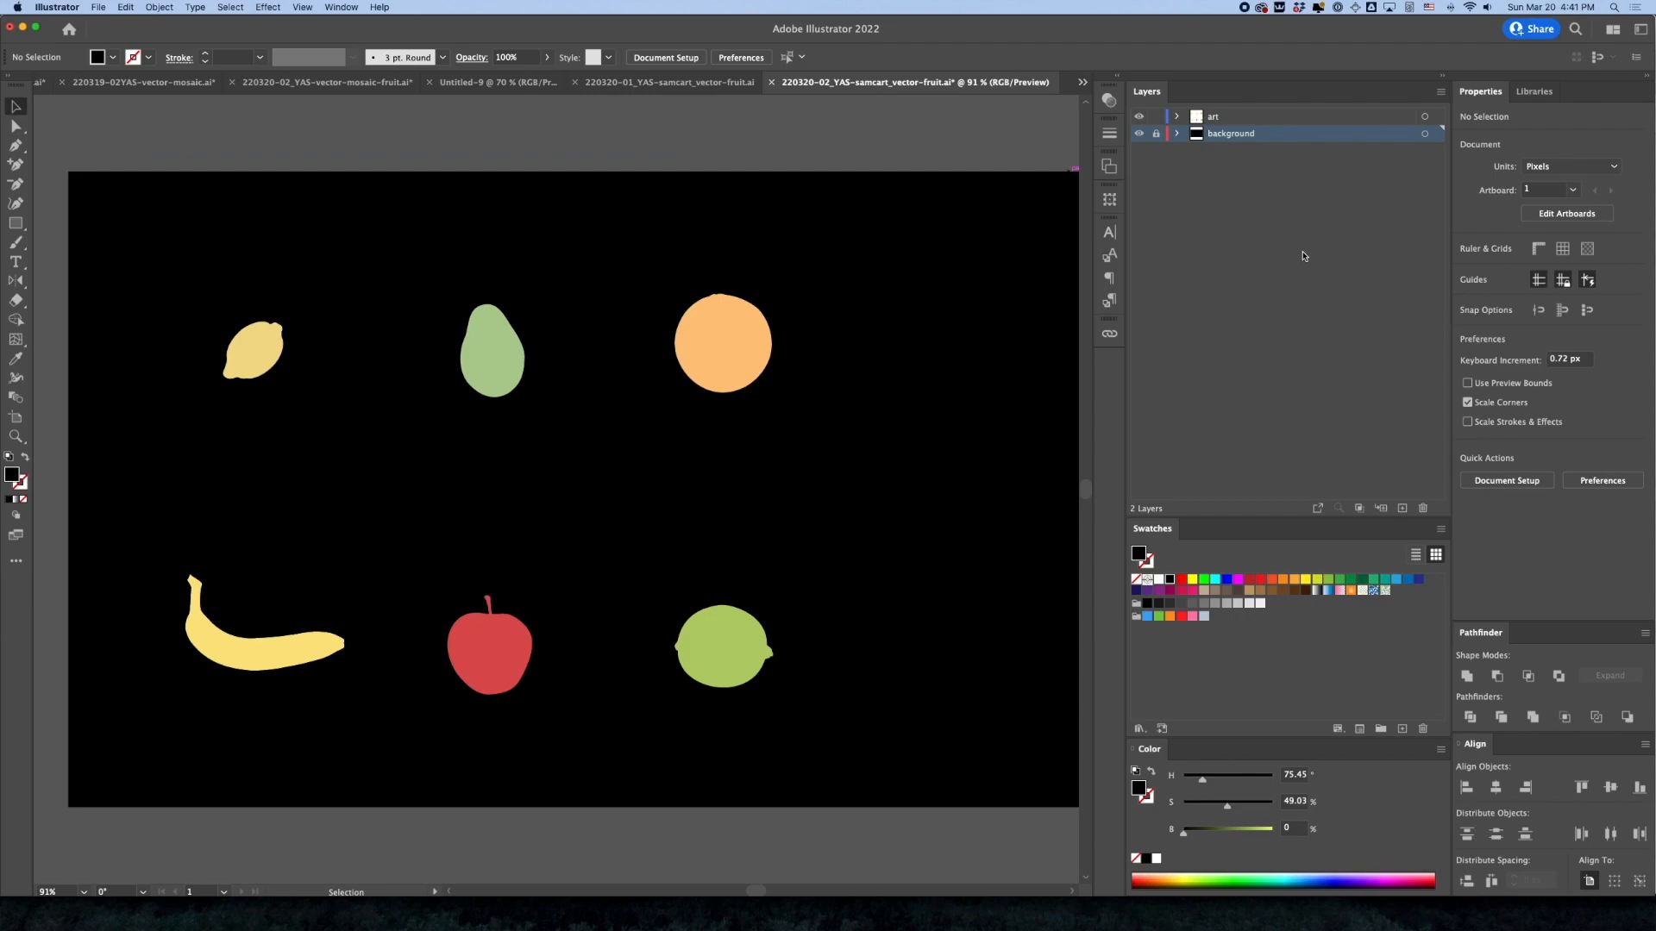
# Unlock the background layer and fill its rectangle with the blue swatch R=0 G=113 B=188
pyautogui.click(1157, 133)
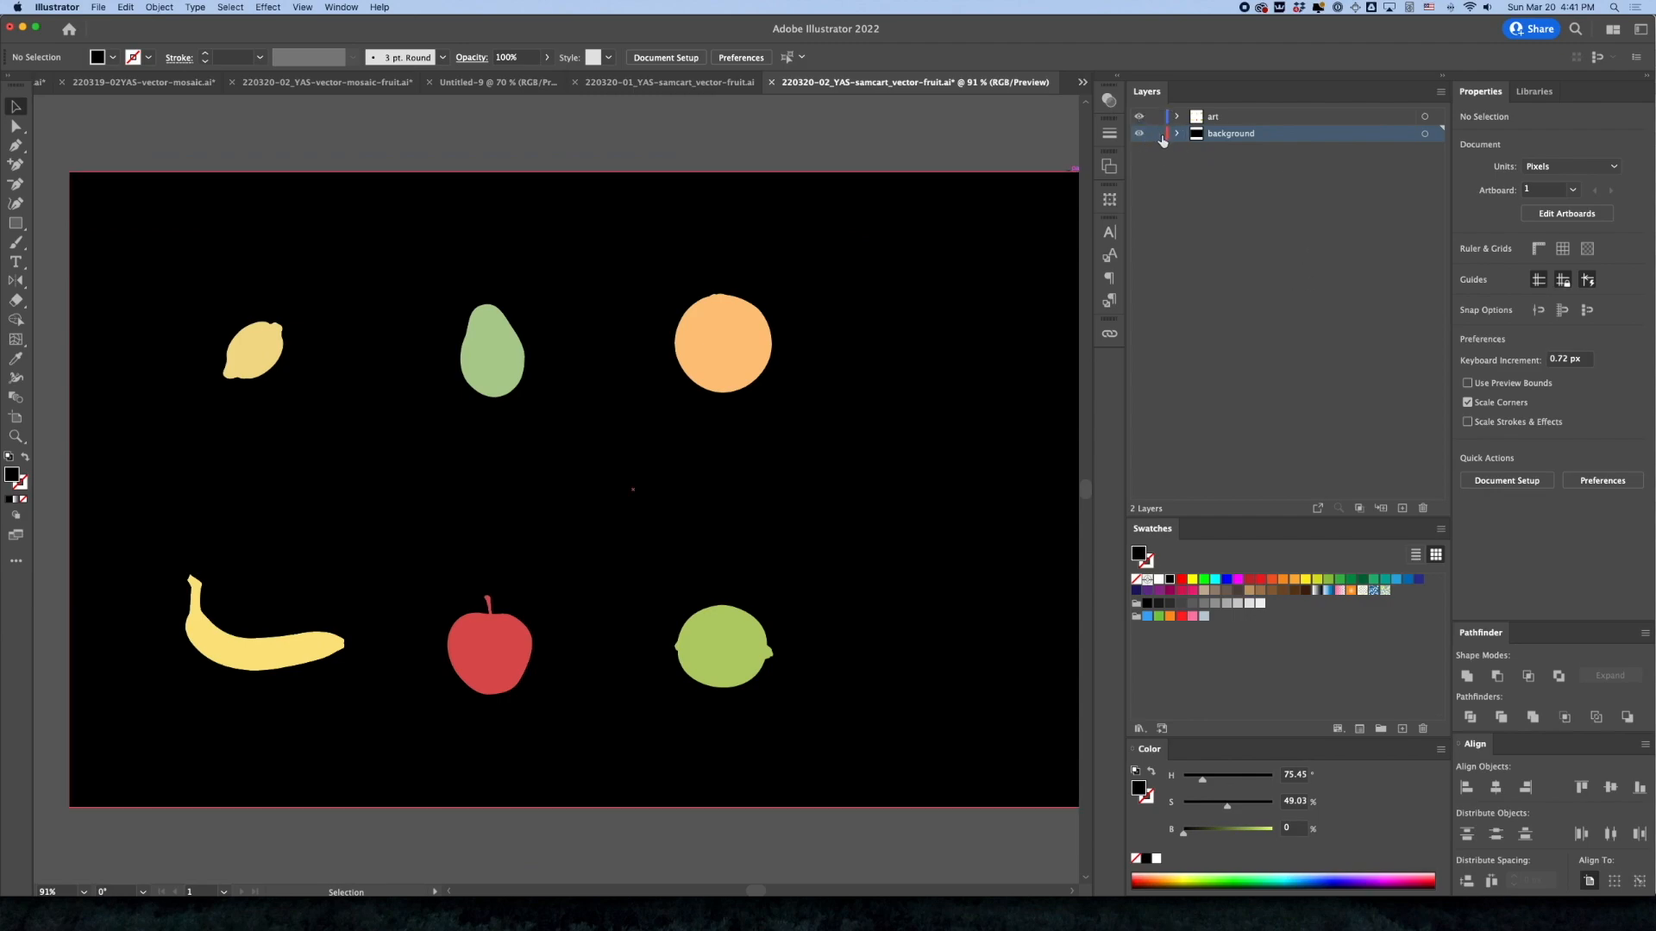
pyautogui.click(842, 244)
pyautogui.click(1394, 581)
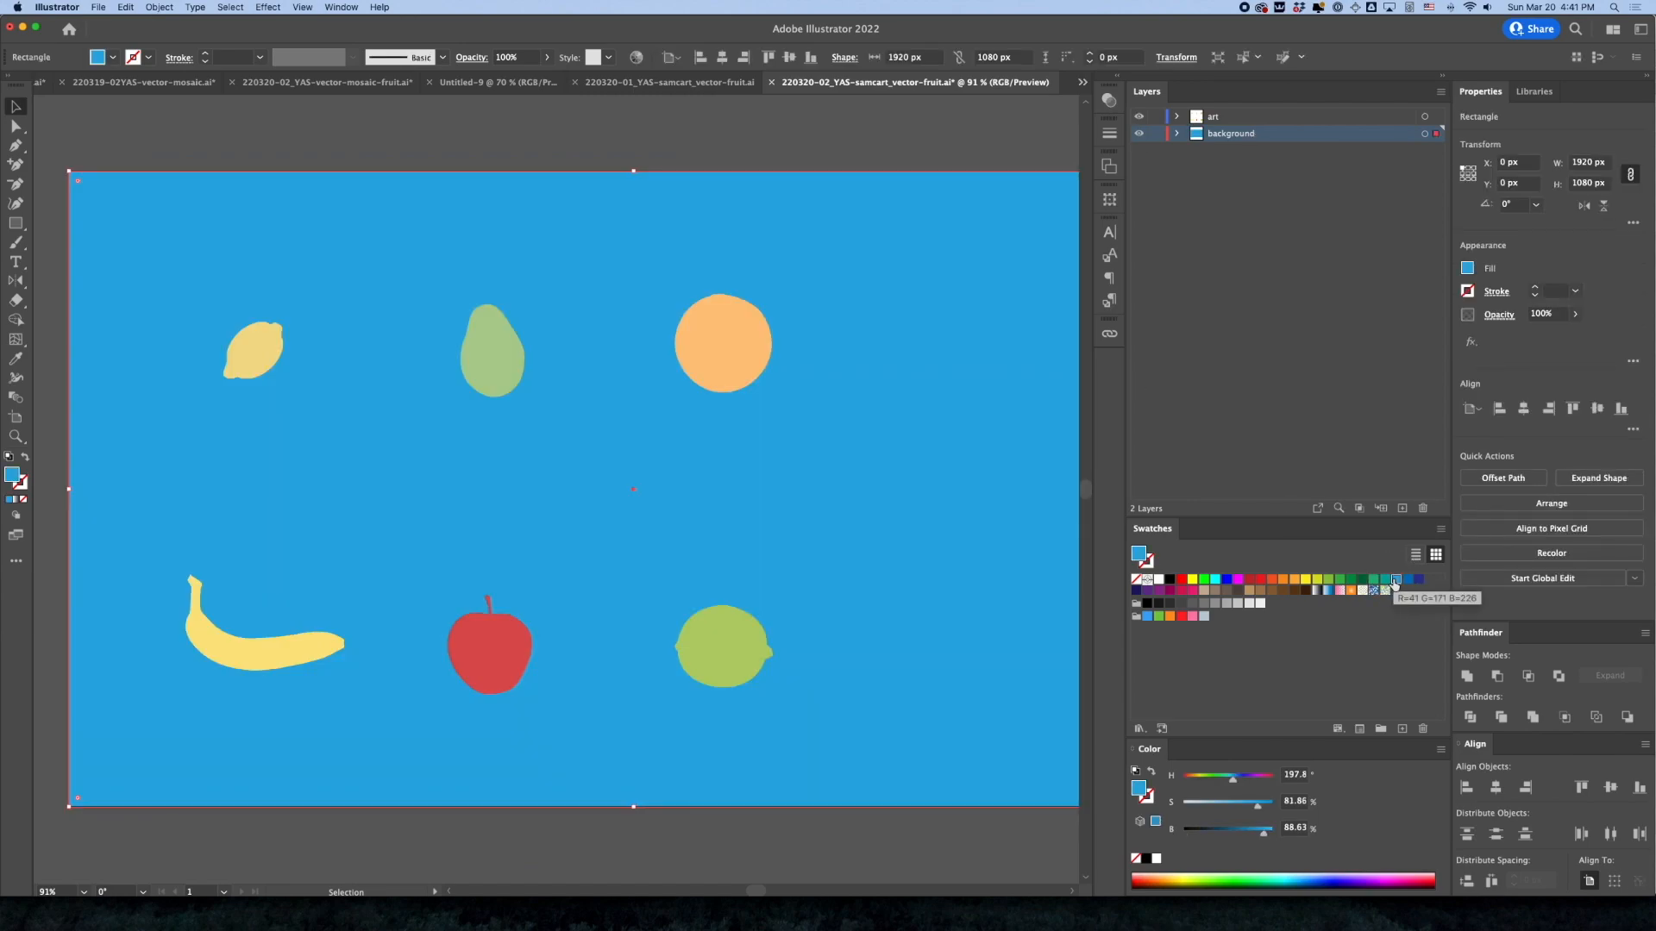
pyautogui.click(1408, 583)
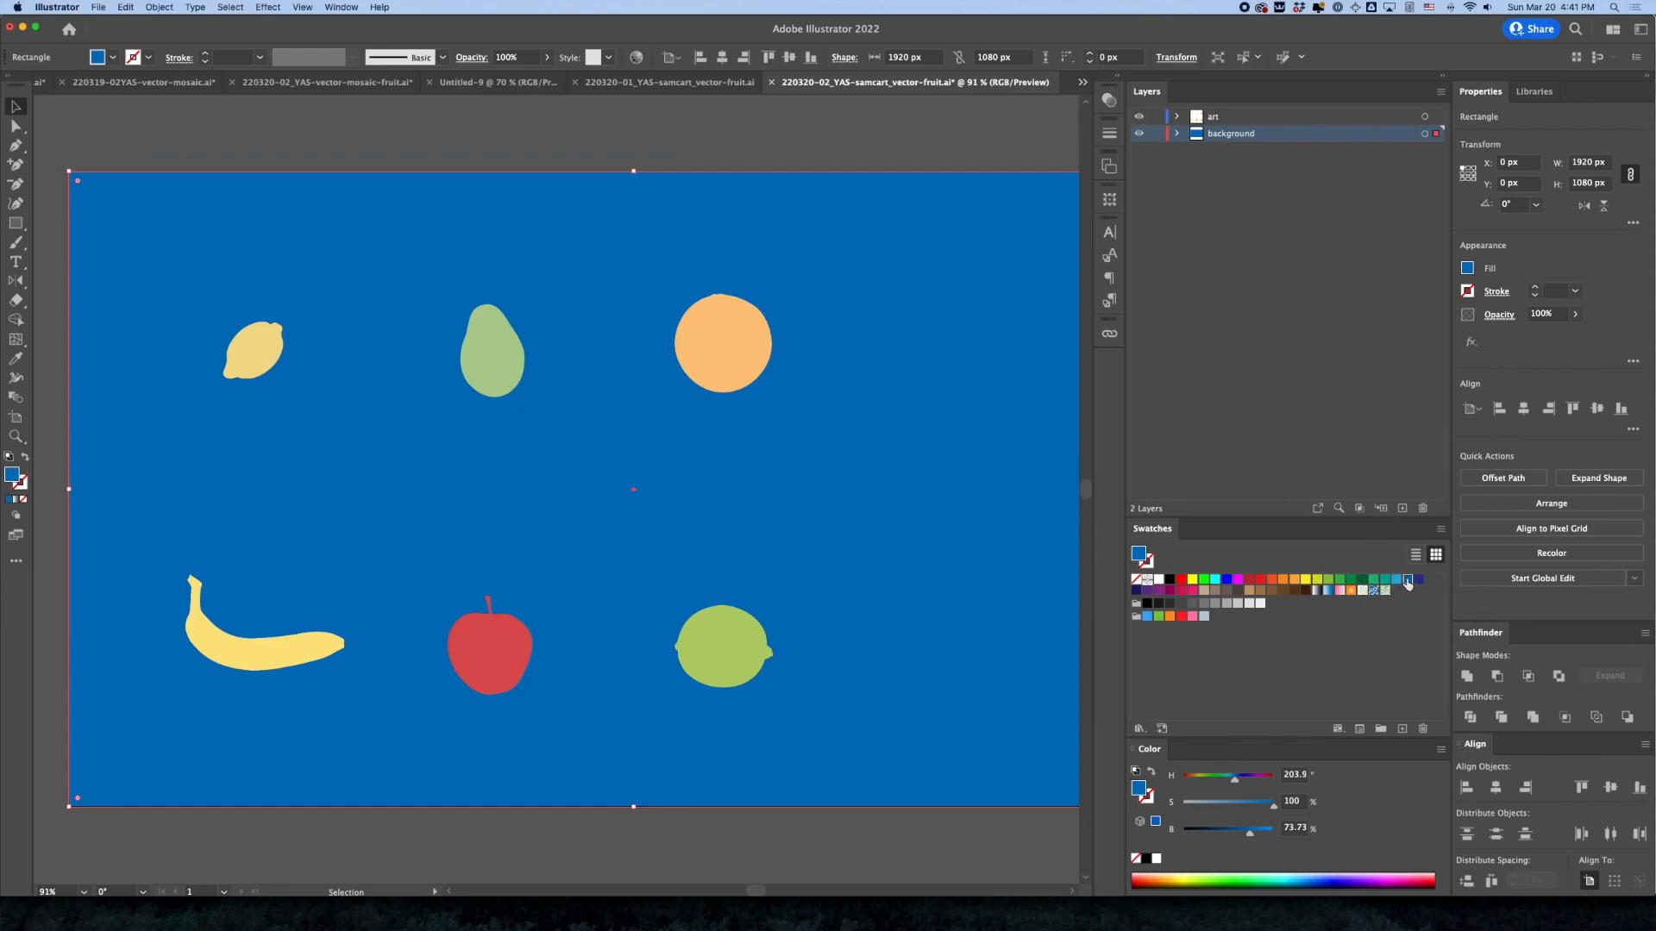
# Inspect the blue's swatch options and hex value without changing them, and lock the background layer
pyautogui.doubleClick(1410, 584)
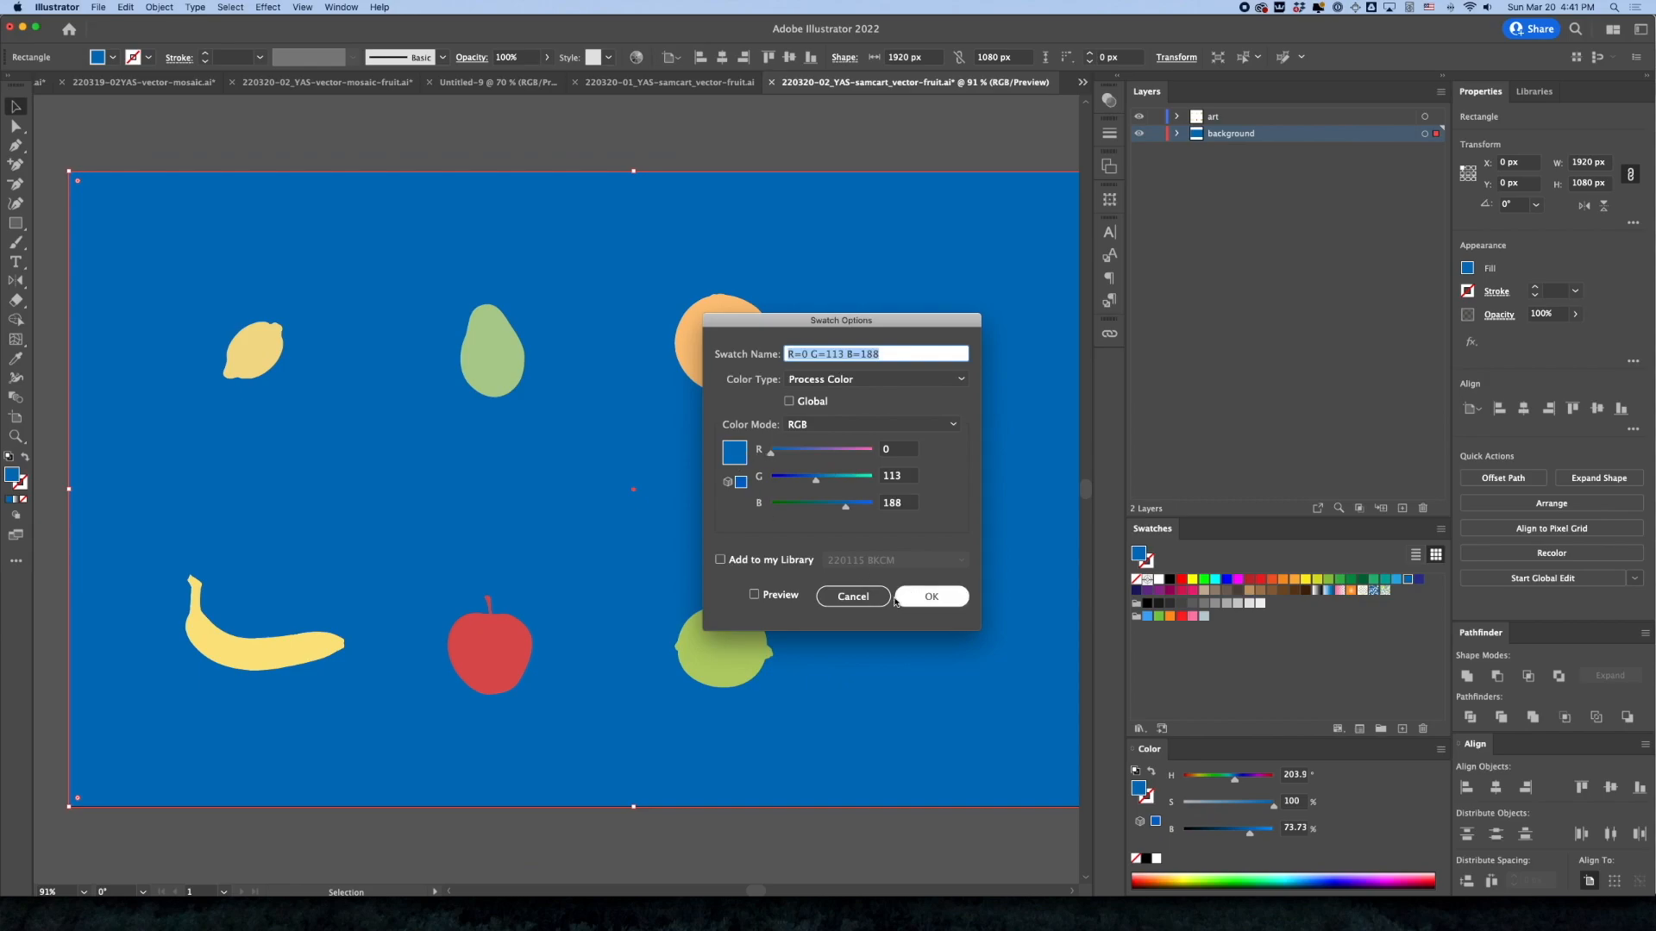
pyautogui.click(896, 600)
pyautogui.doubleClick(11, 476)
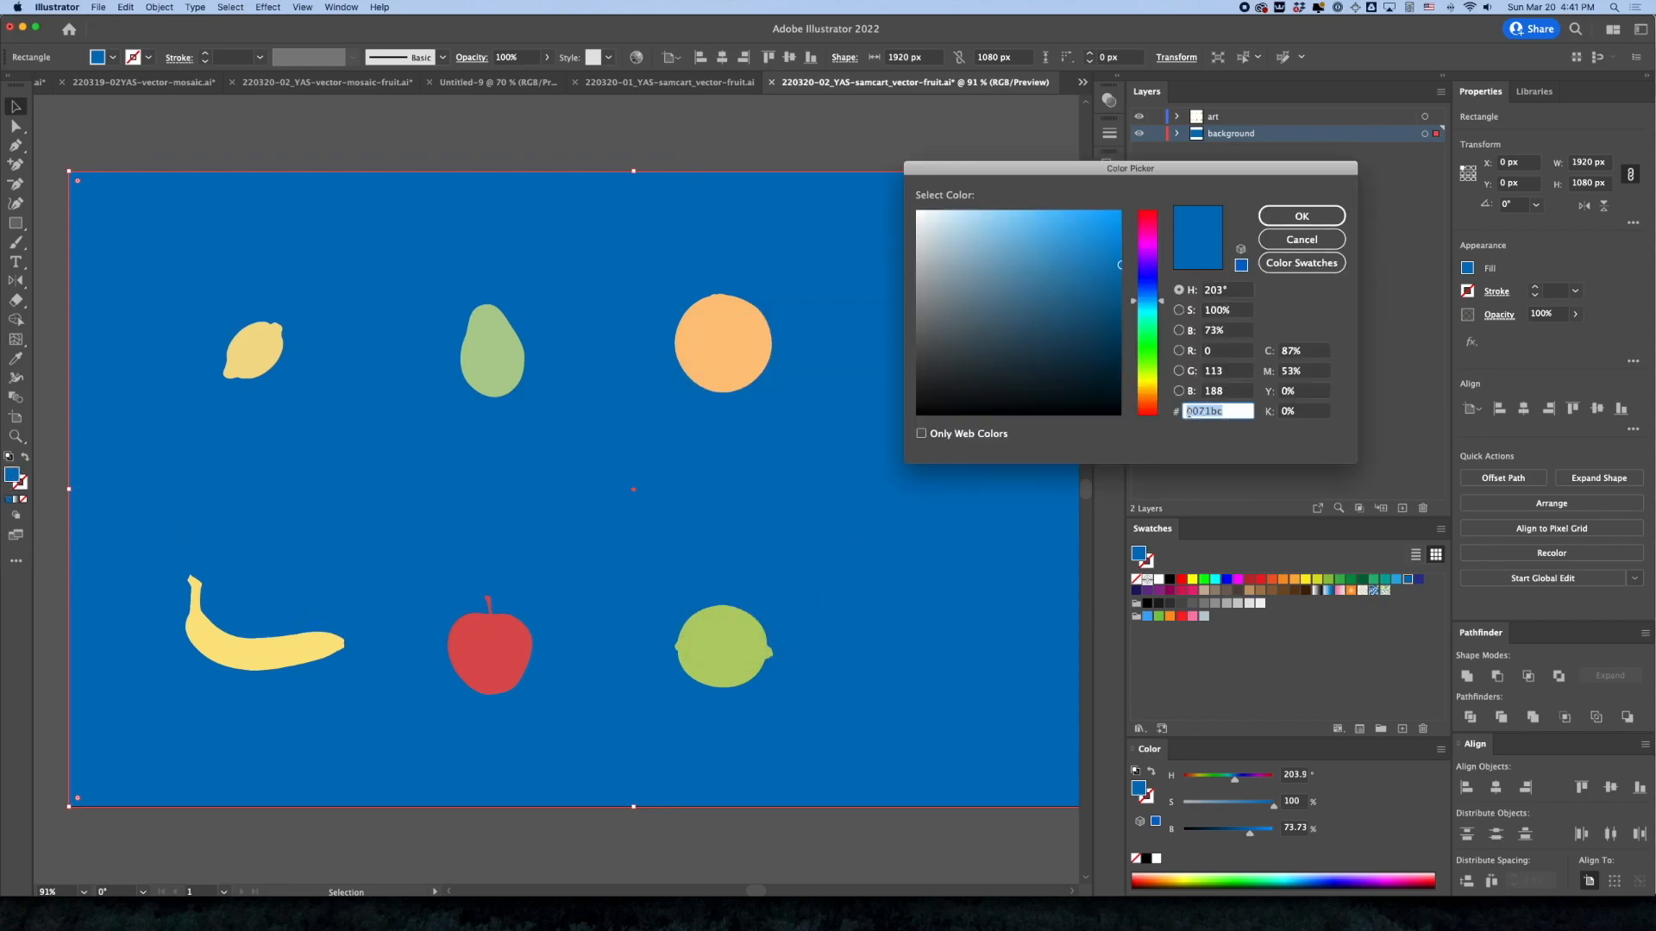
pyautogui.click(1300, 240)
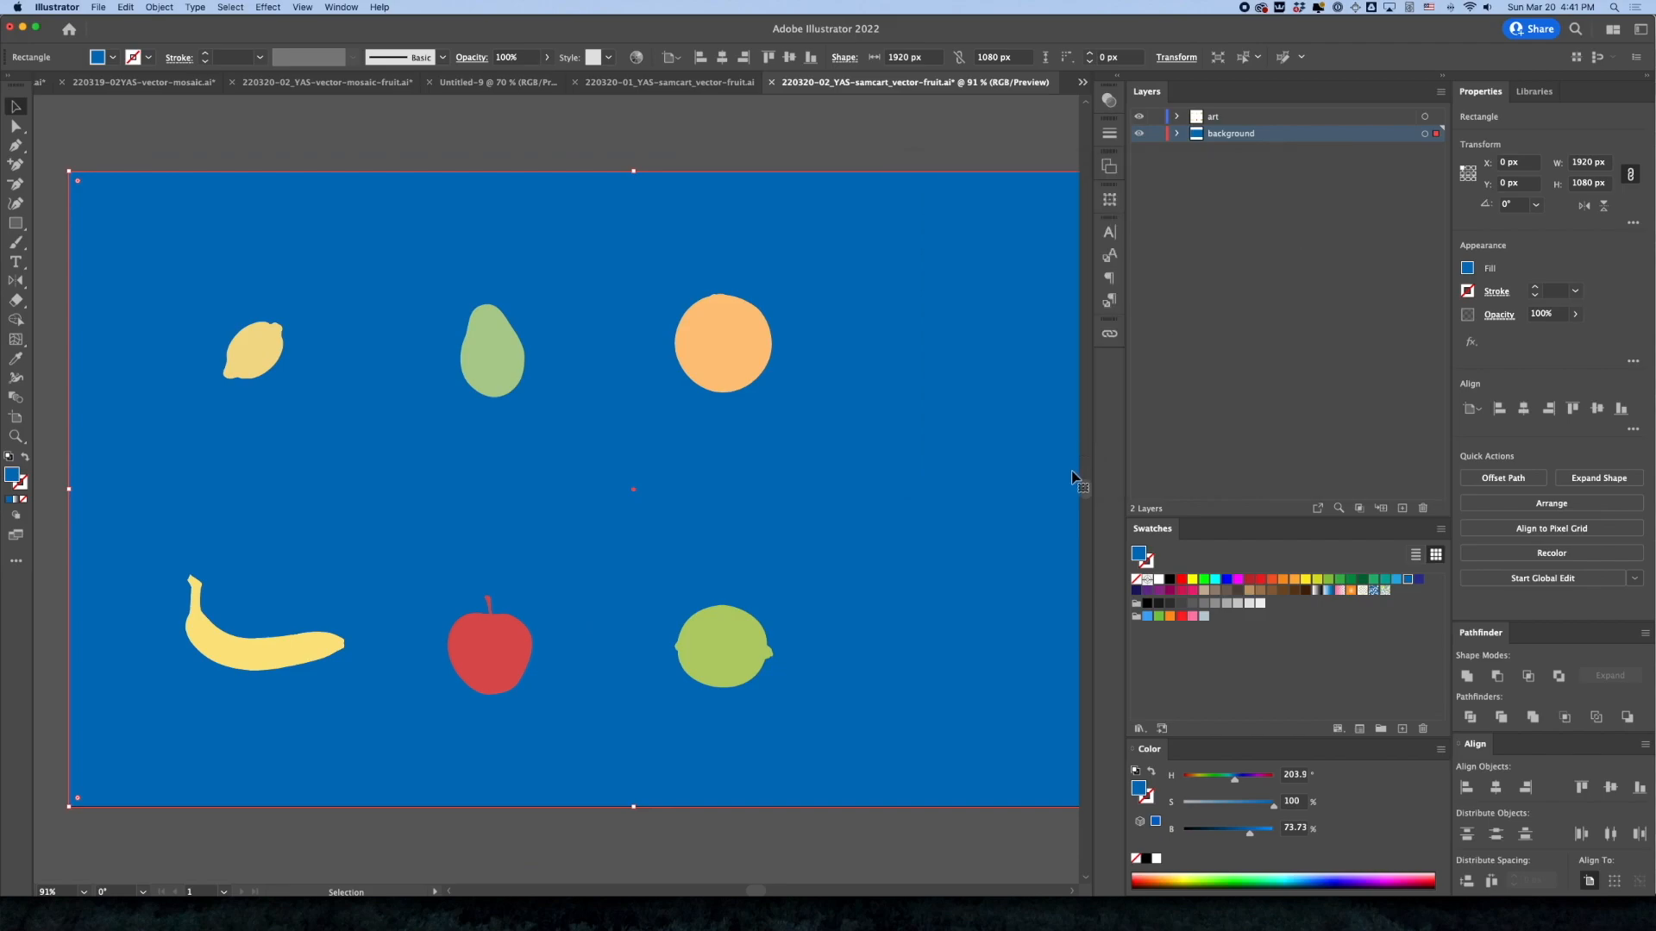
pyautogui.click(1156, 134)
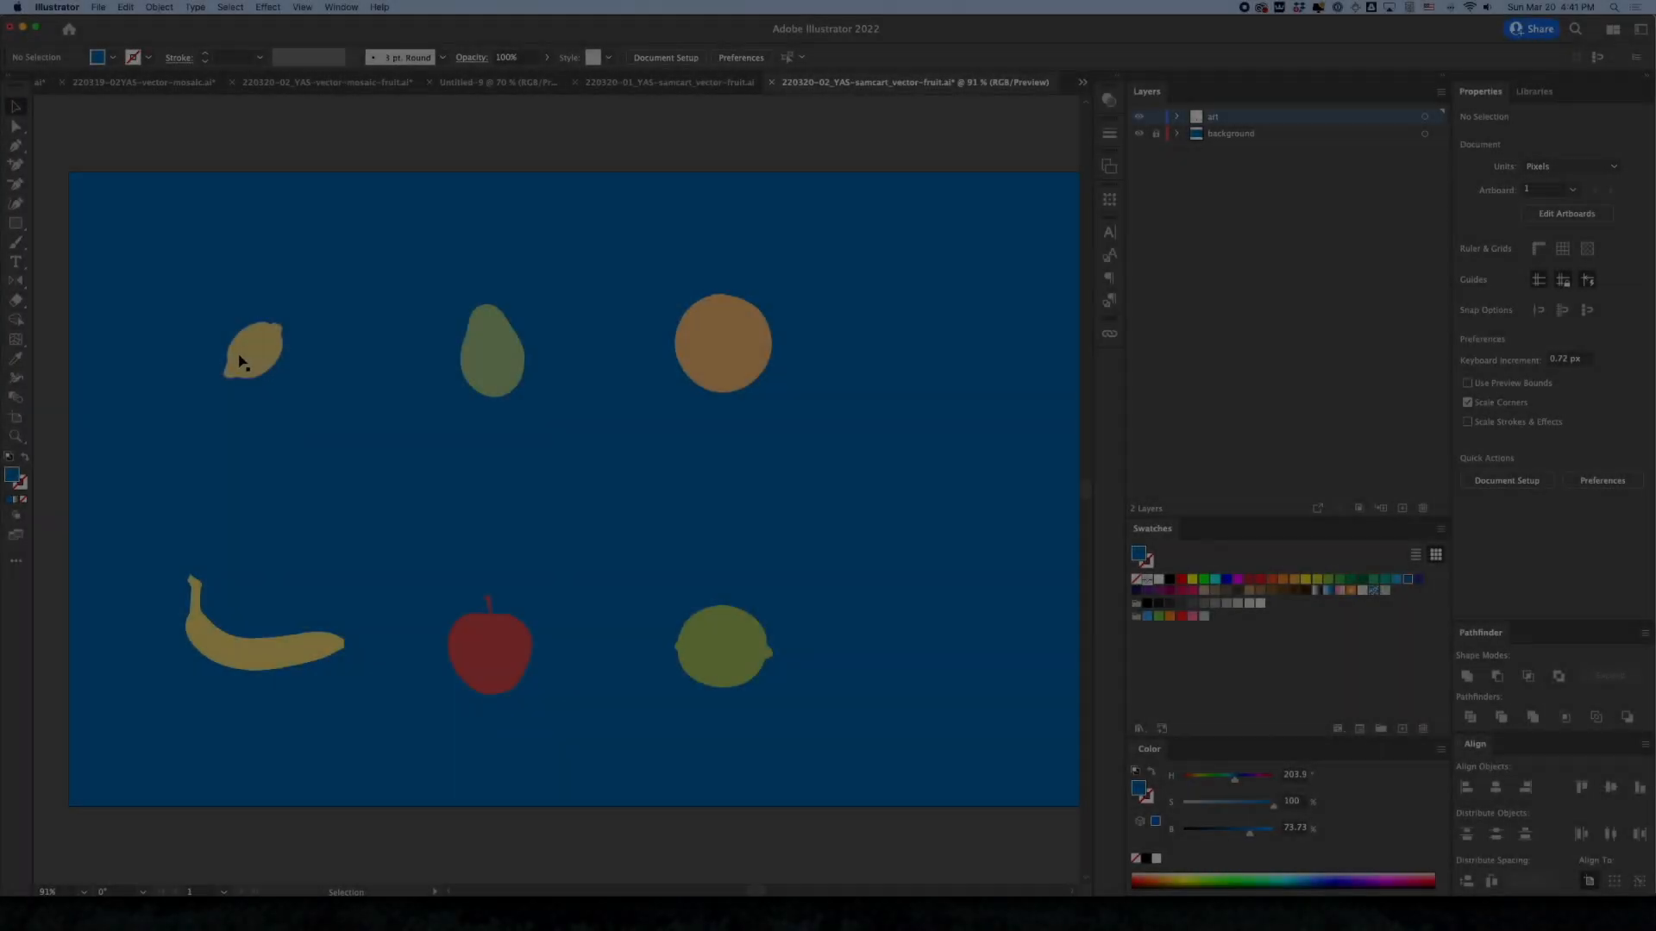
# Enlarge the lemon proportionally to about 255 × 242 px, extending up and to the right
pyautogui.click(285, 326)
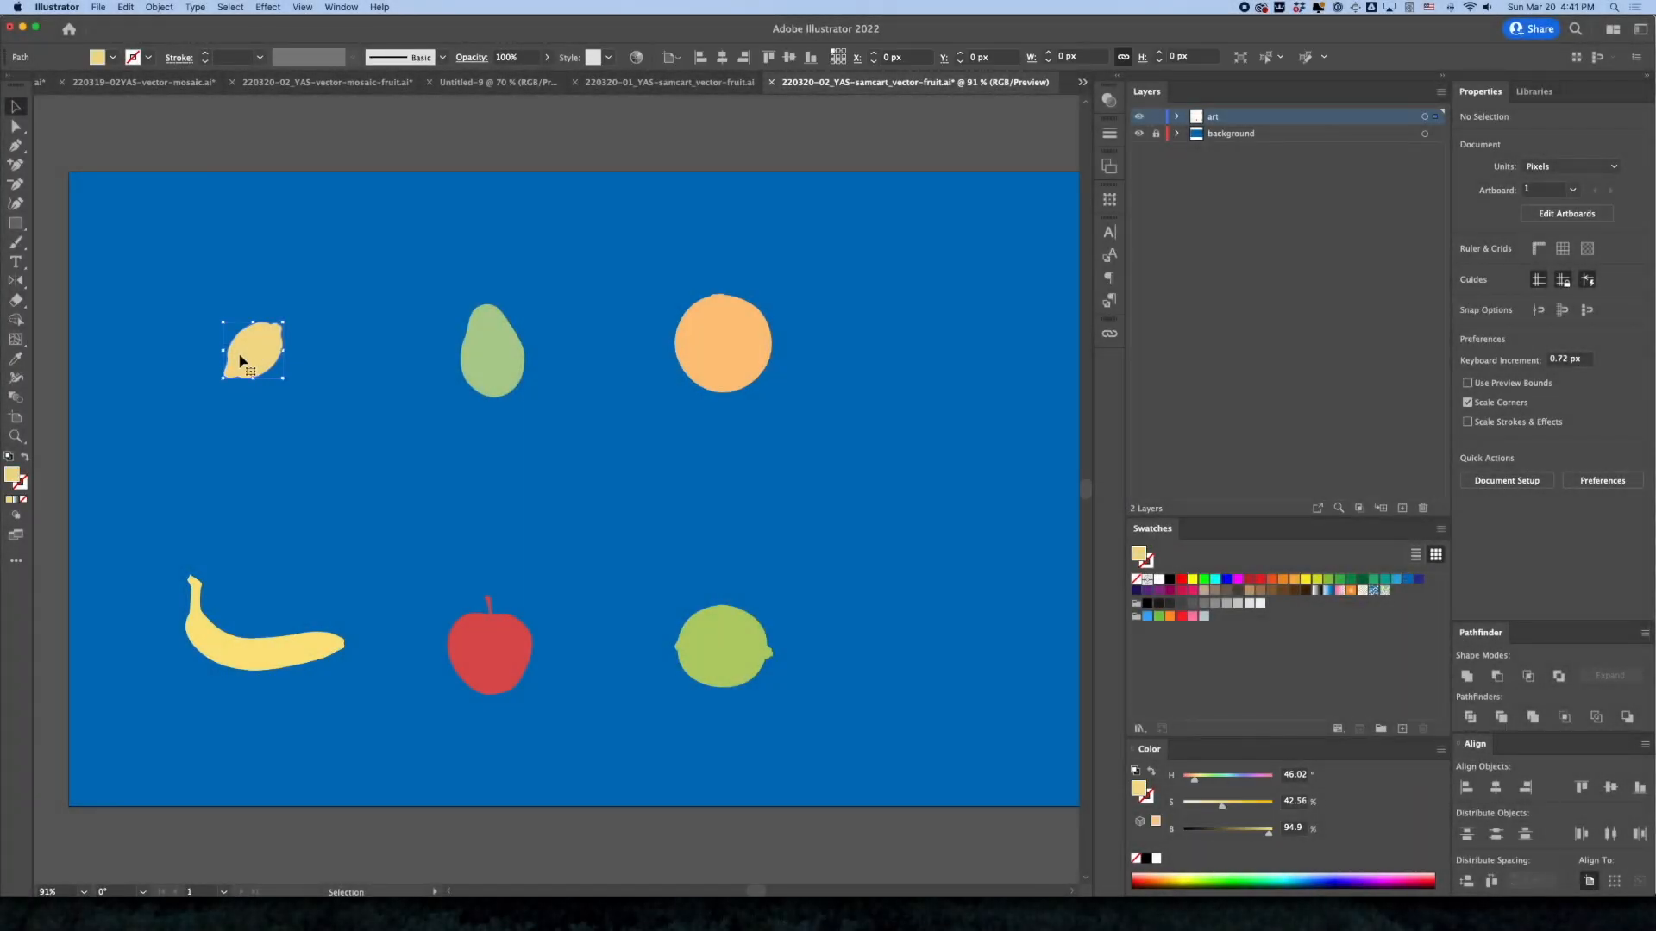
pyautogui.moveTo(282, 326); pyautogui.dragTo(369, 287)
pyautogui.press('super+z')
pyautogui.moveTo(288, 323); pyautogui.dragTo(395, 233)
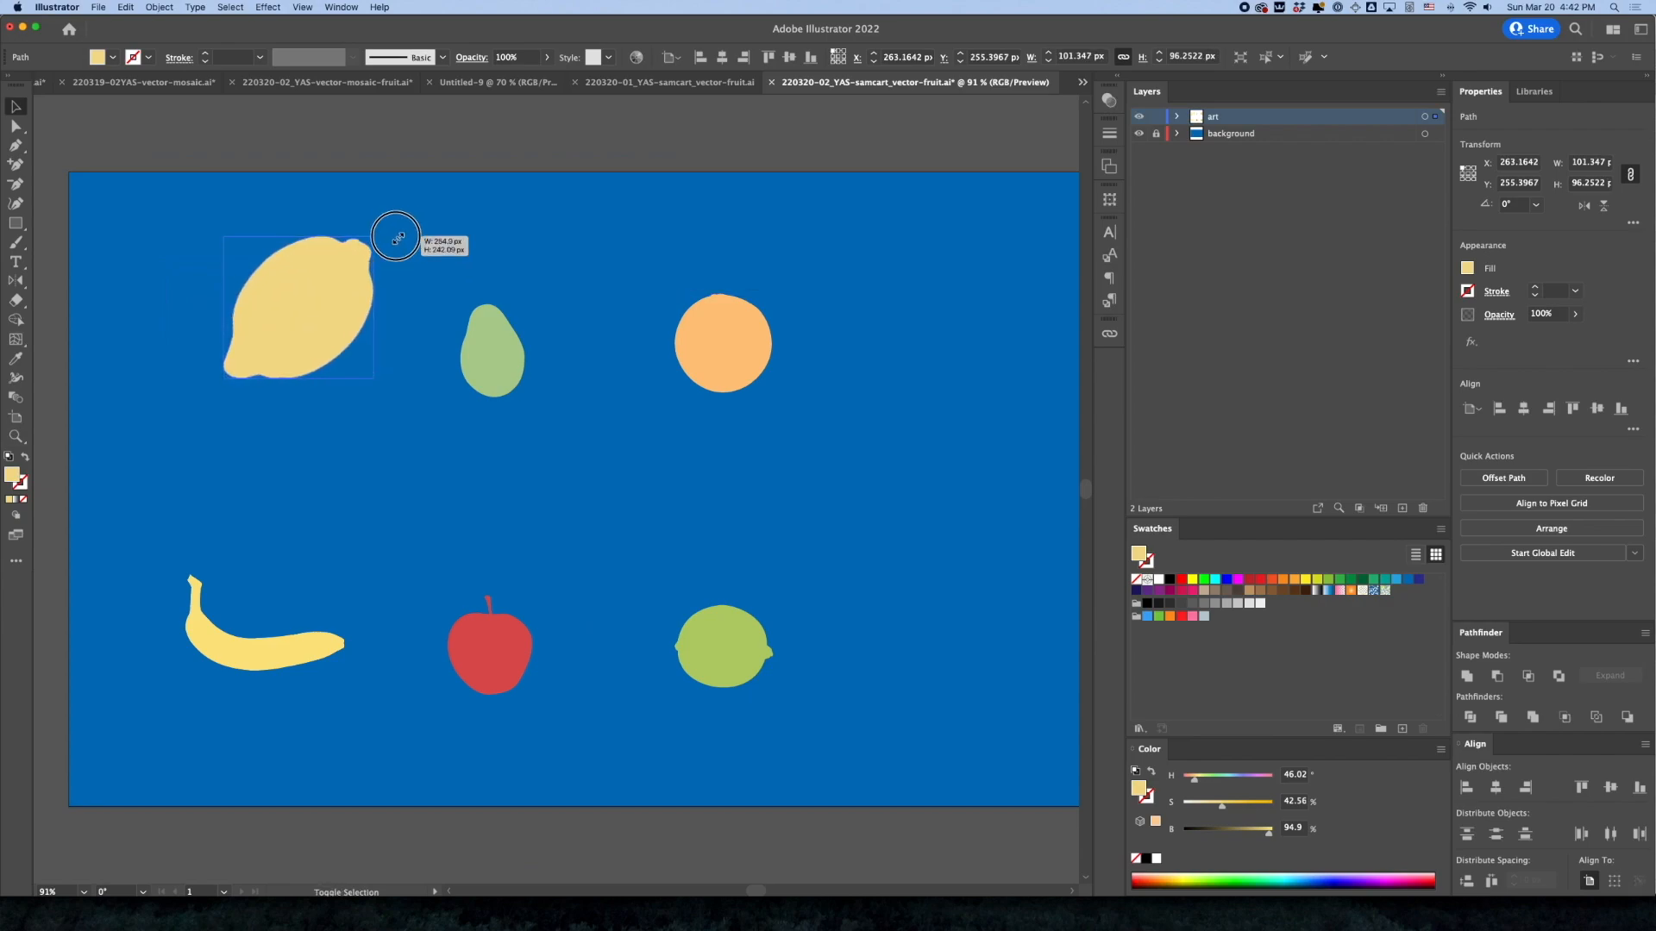
# Enlarge the avocado to about 209 × 303 px and scale the orange up proportionally
pyautogui.click(483, 358)
pyautogui.moveTo(454, 396); pyautogui.dragTo(392, 488)
pyautogui.click(692, 356)
pyautogui.moveTo(676, 394); pyautogui.dragTo(613, 454)
# Enlarge the banana to about 499 × 302 px and scale the apple up so the two overlap
pyautogui.click(254, 670)
pyautogui.moveTo(345, 576); pyautogui.dragTo(479, 492)
pyautogui.click(515, 656)
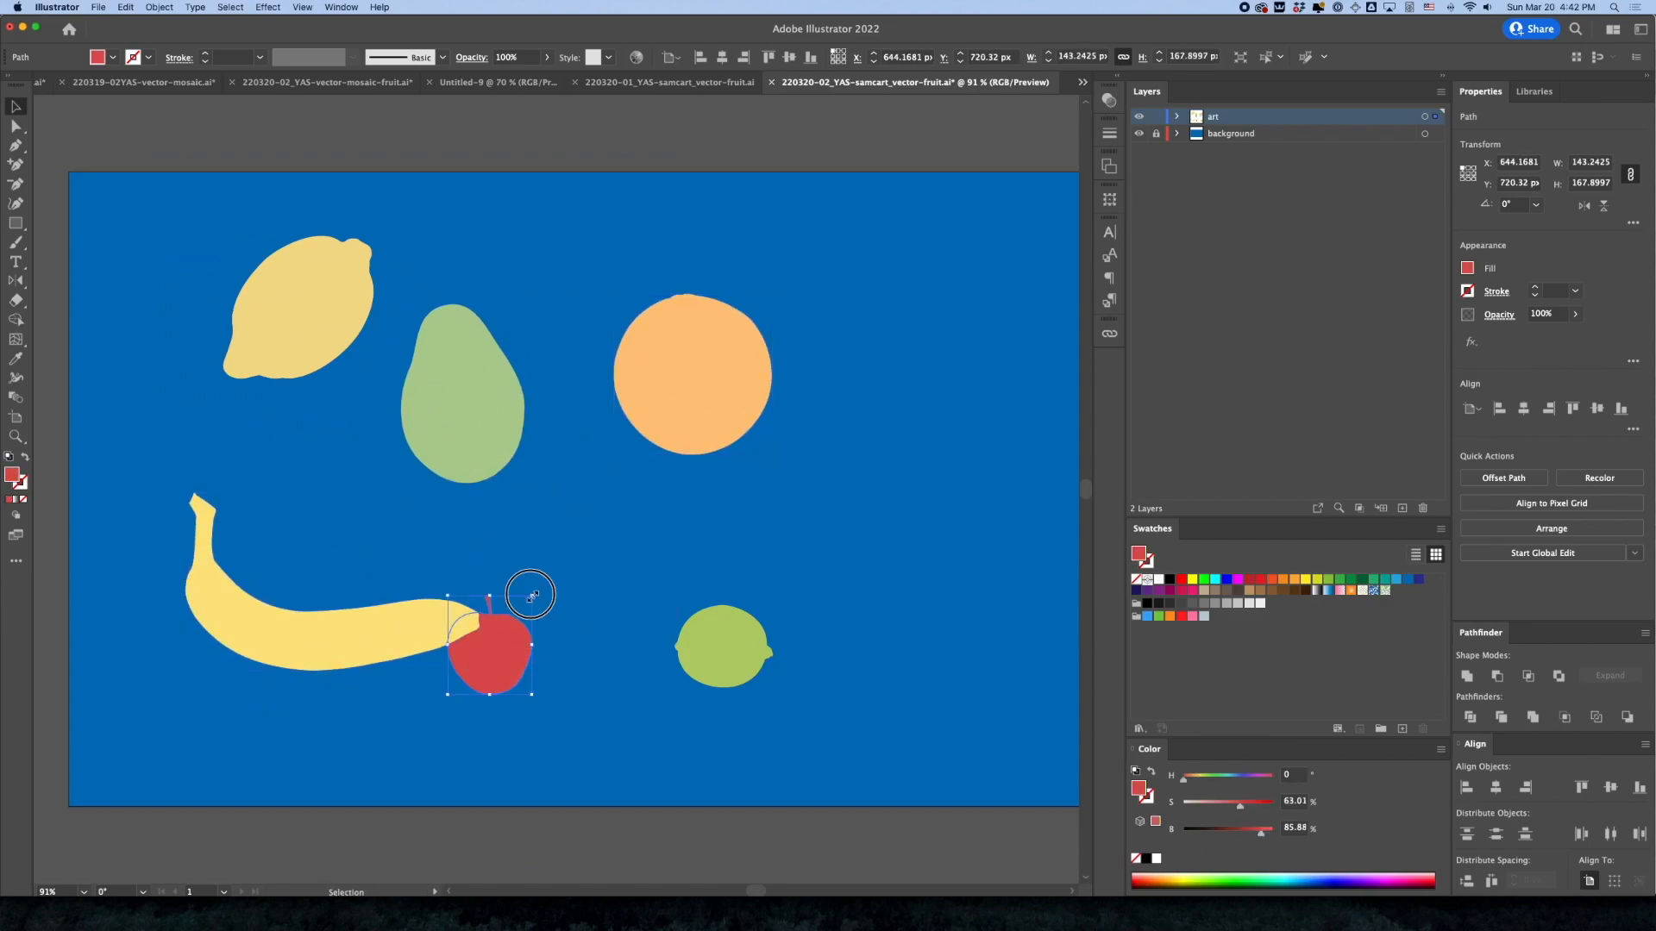
pyautogui.moveTo(534, 595); pyautogui.dragTo(618, 499)
# Enlarge the lime slightly and deselect it
pyautogui.click(742, 647)
pyautogui.moveTo(773, 606); pyautogui.dragTo(798, 583)
pyautogui.click(802, 515)
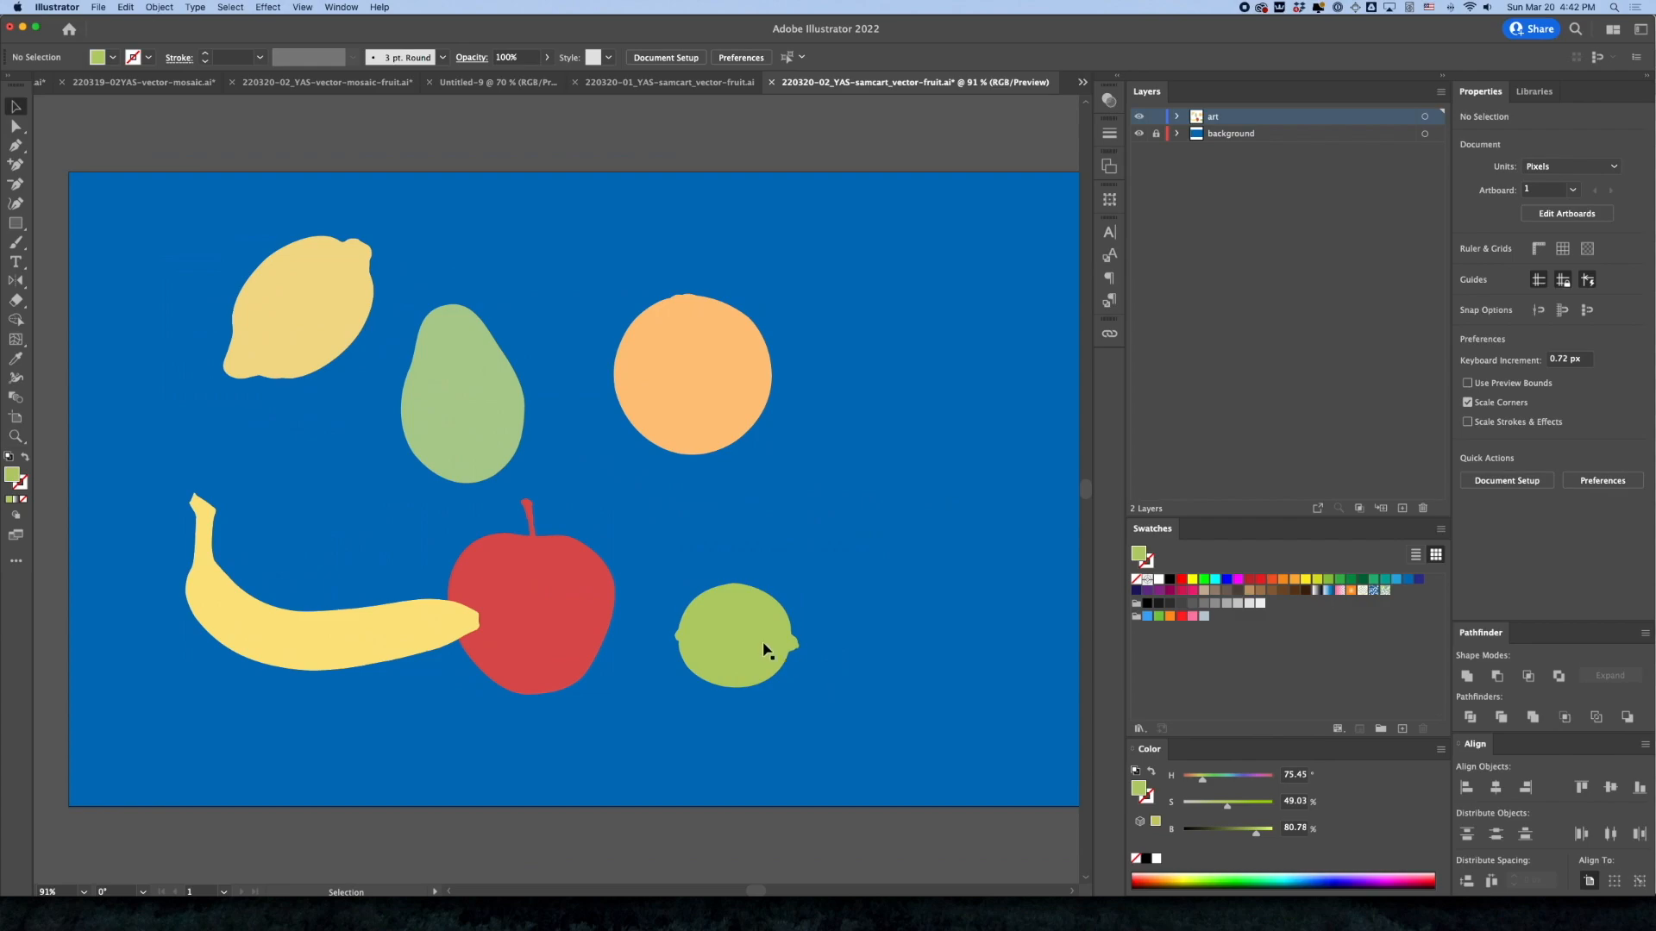
# Duplicate the lime into a cluster of three and place a copy of the orange to its right
pyautogui.moveTo(738, 657); pyautogui.dragTo(860, 729)
pyautogui.click(697, 429)
pyautogui.moveTo(697, 428); pyautogui.dragTo(894, 422)
# Make the avocado's green fill more saturated and raise the lemon's fill saturation to about 67%
pyautogui.click(483, 451)
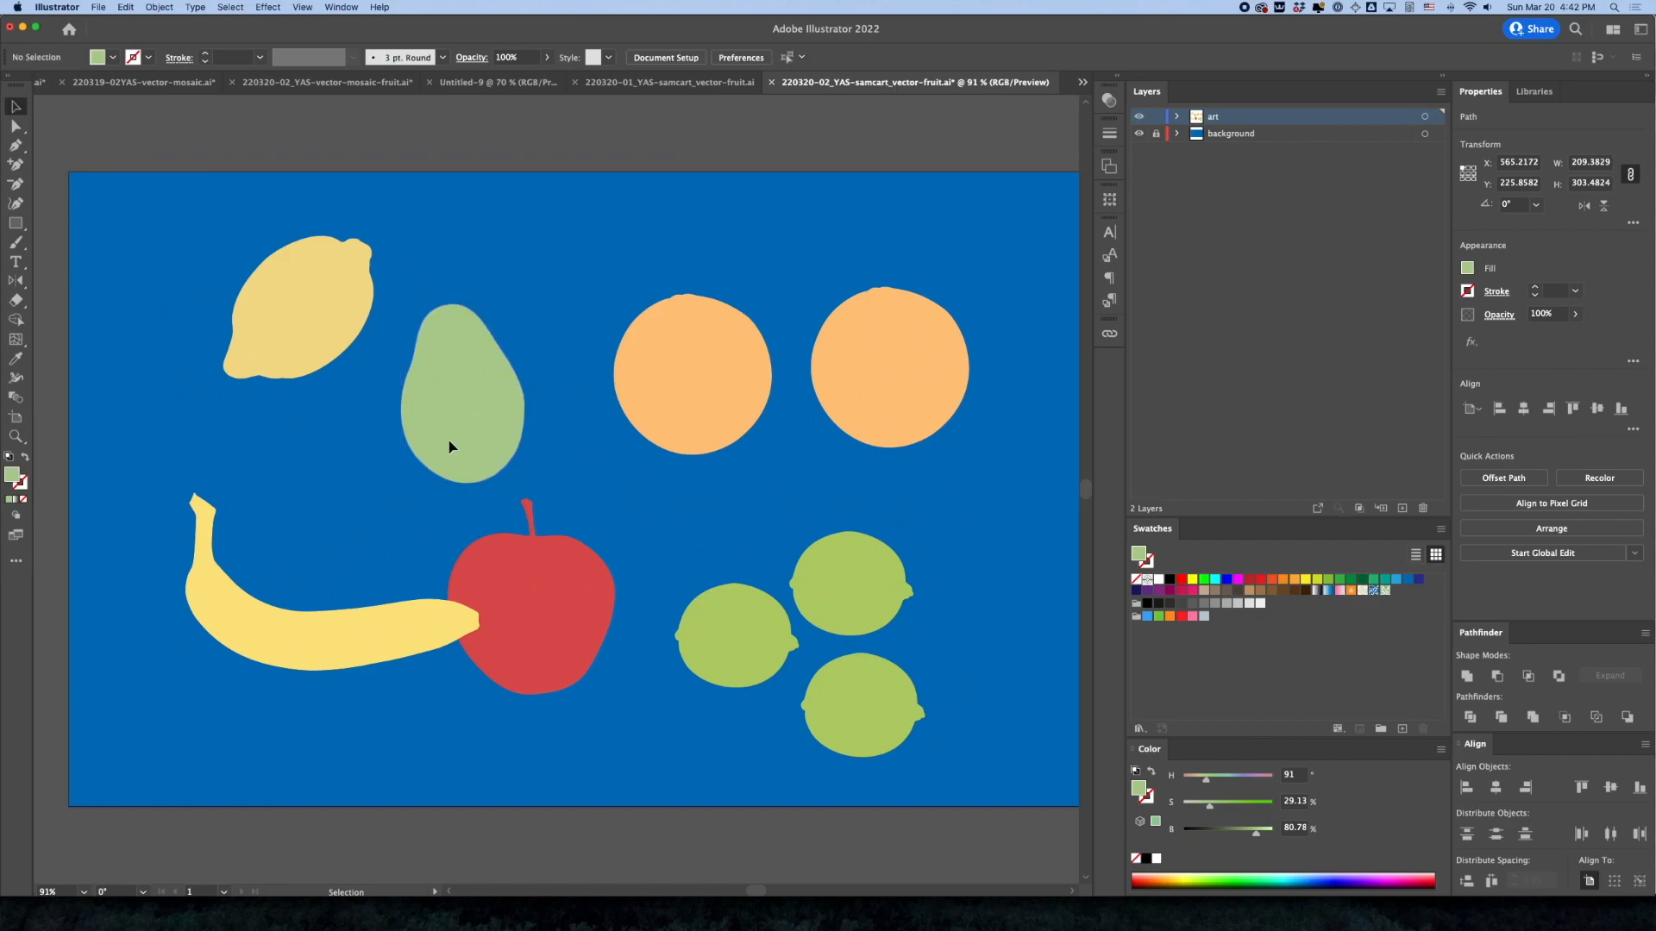
pyautogui.moveTo(1239, 807); pyautogui.dragTo(1250, 841)
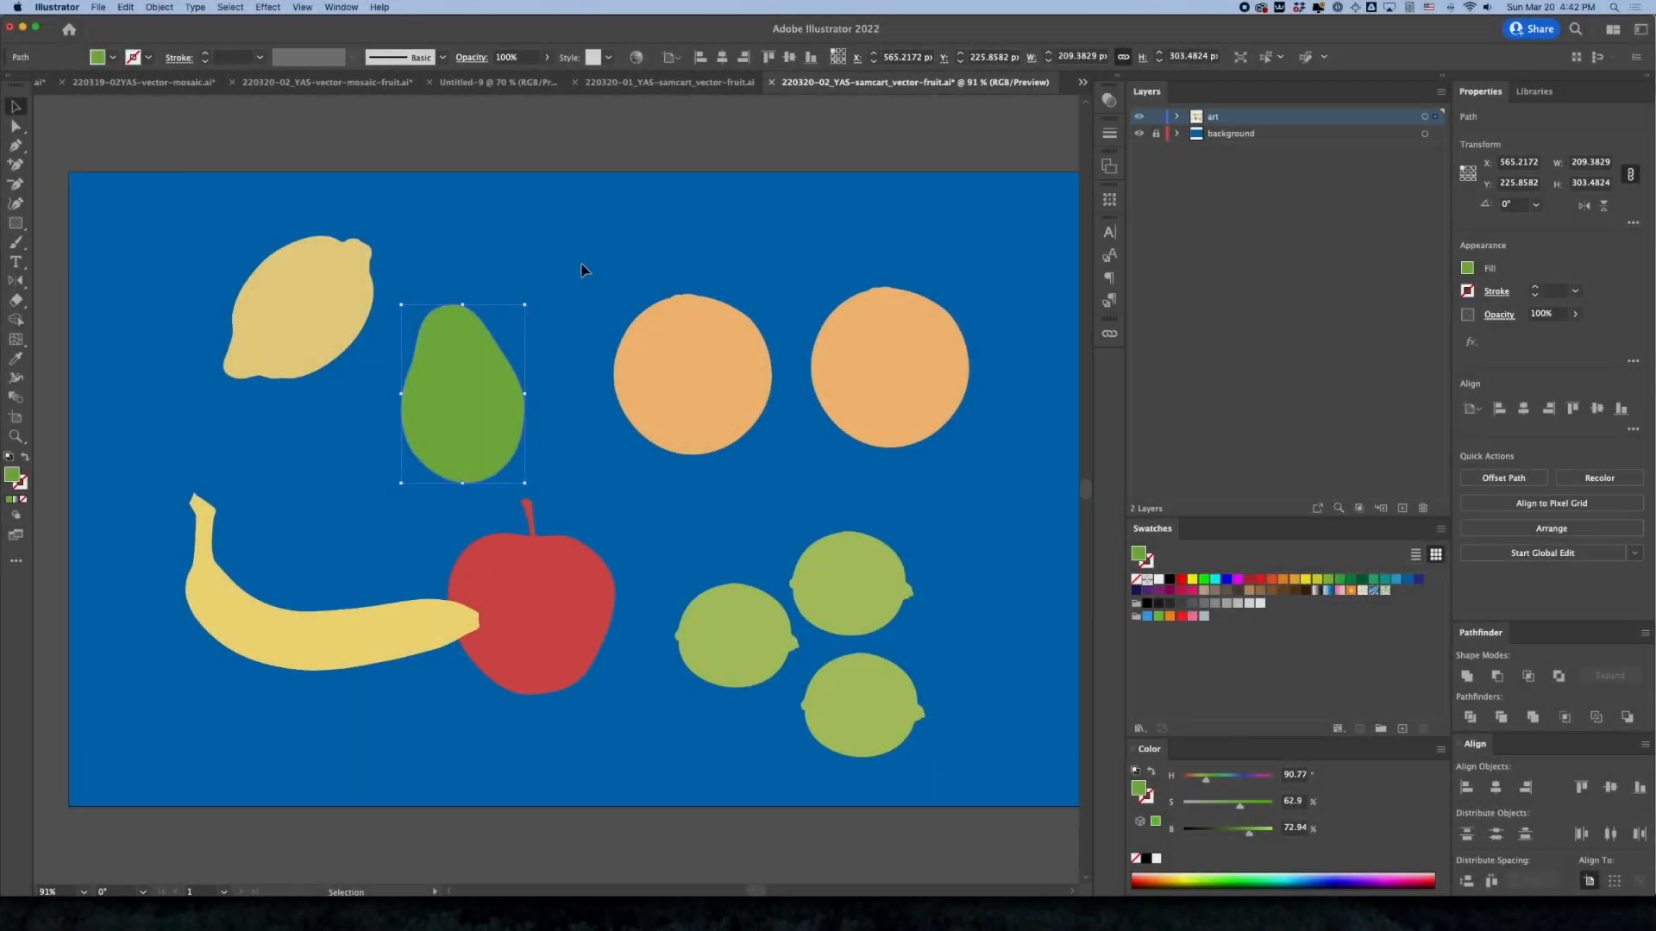
pyautogui.click(583, 273)
pyautogui.click(315, 301)
pyautogui.click(1243, 808)
# Set the banana's fill to about 63% saturation and 87% brightness, and lower the lemon's fill saturation to about 49%
pyautogui.click(369, 646)
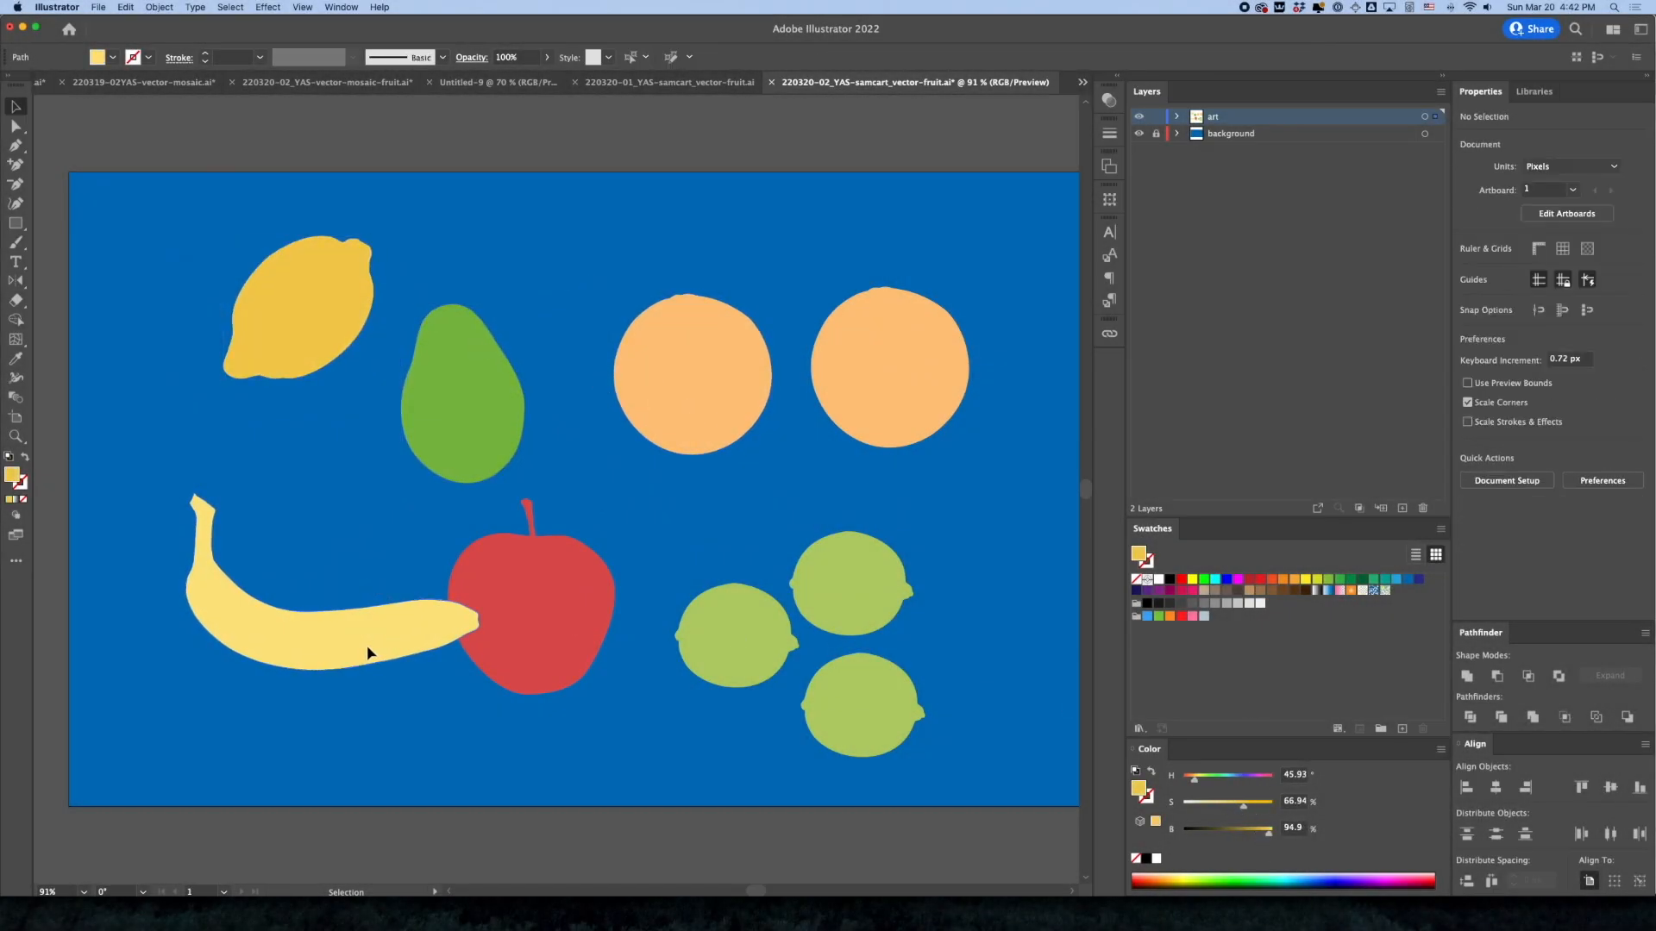
pyautogui.moveTo(1268, 831); pyautogui.dragTo(1258, 833)
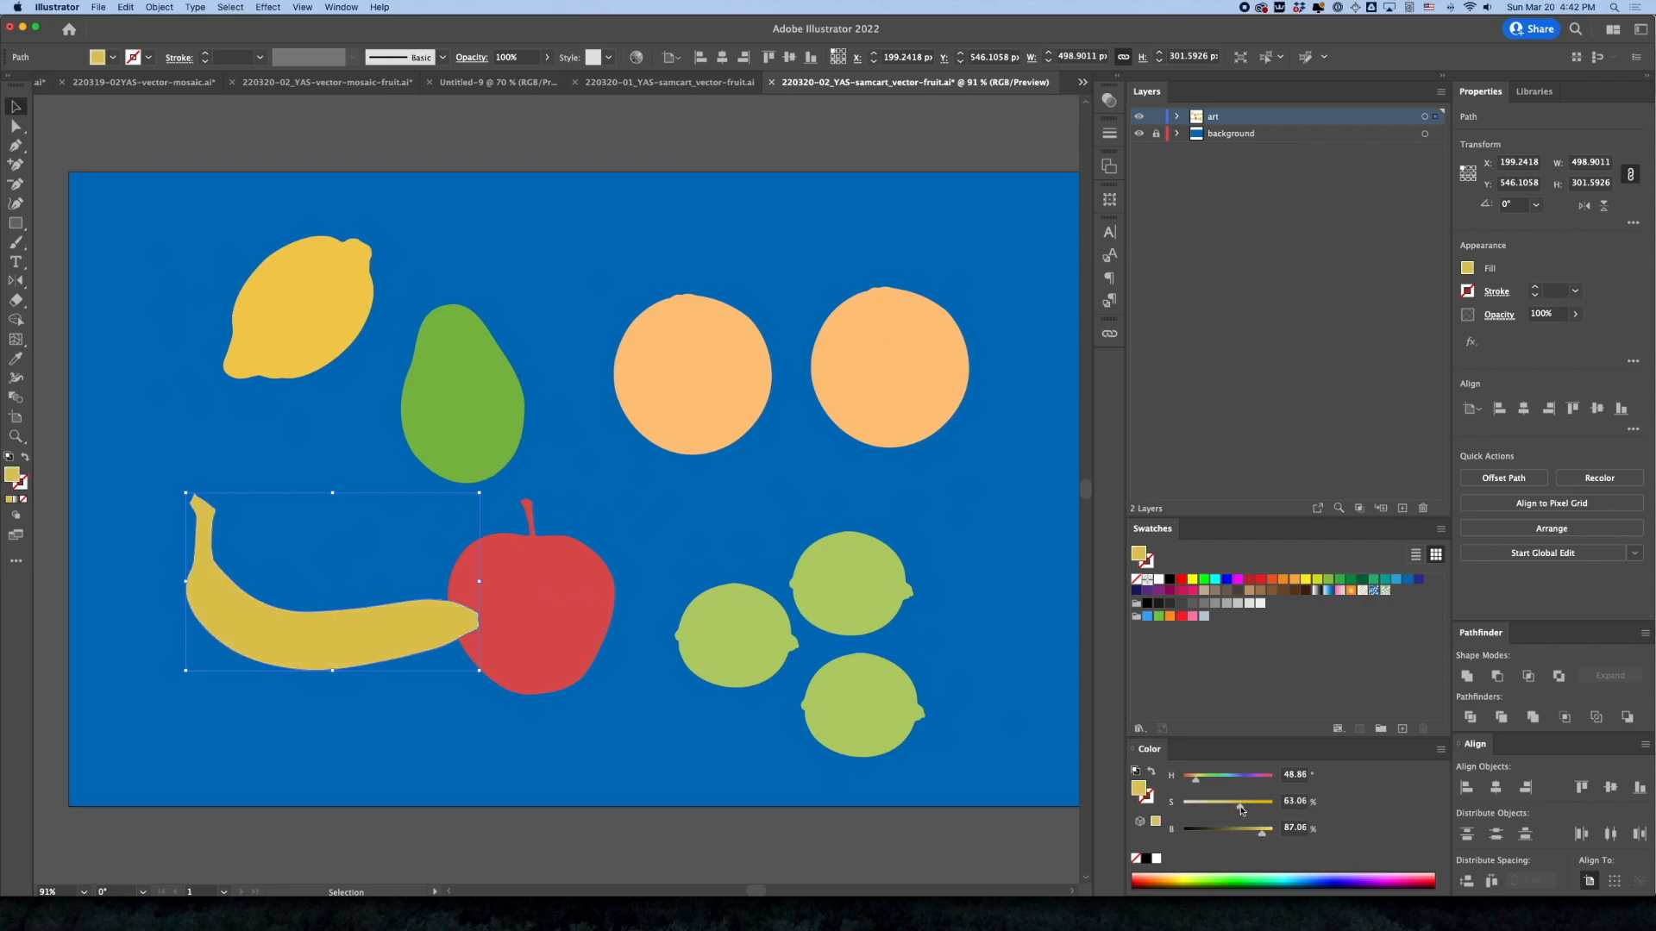
pyautogui.click(297, 306)
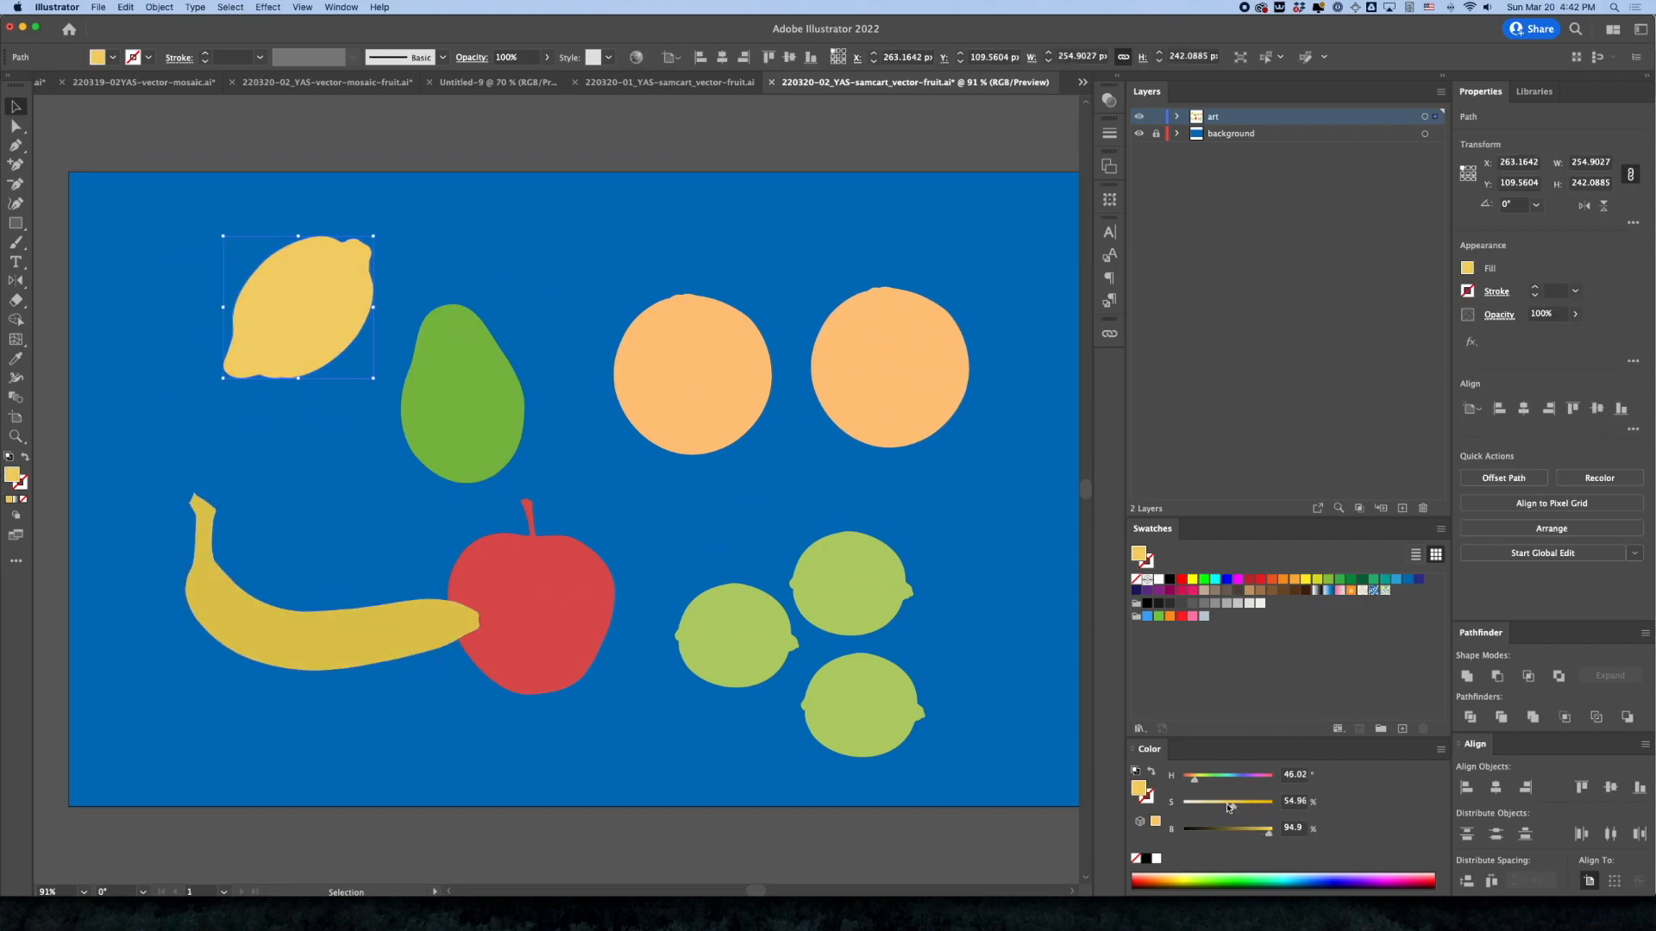
# Raise both oranges' fill saturation to about 69% and line up the second orange level with the first
pyautogui.click(584, 391)
pyautogui.click(643, 397)
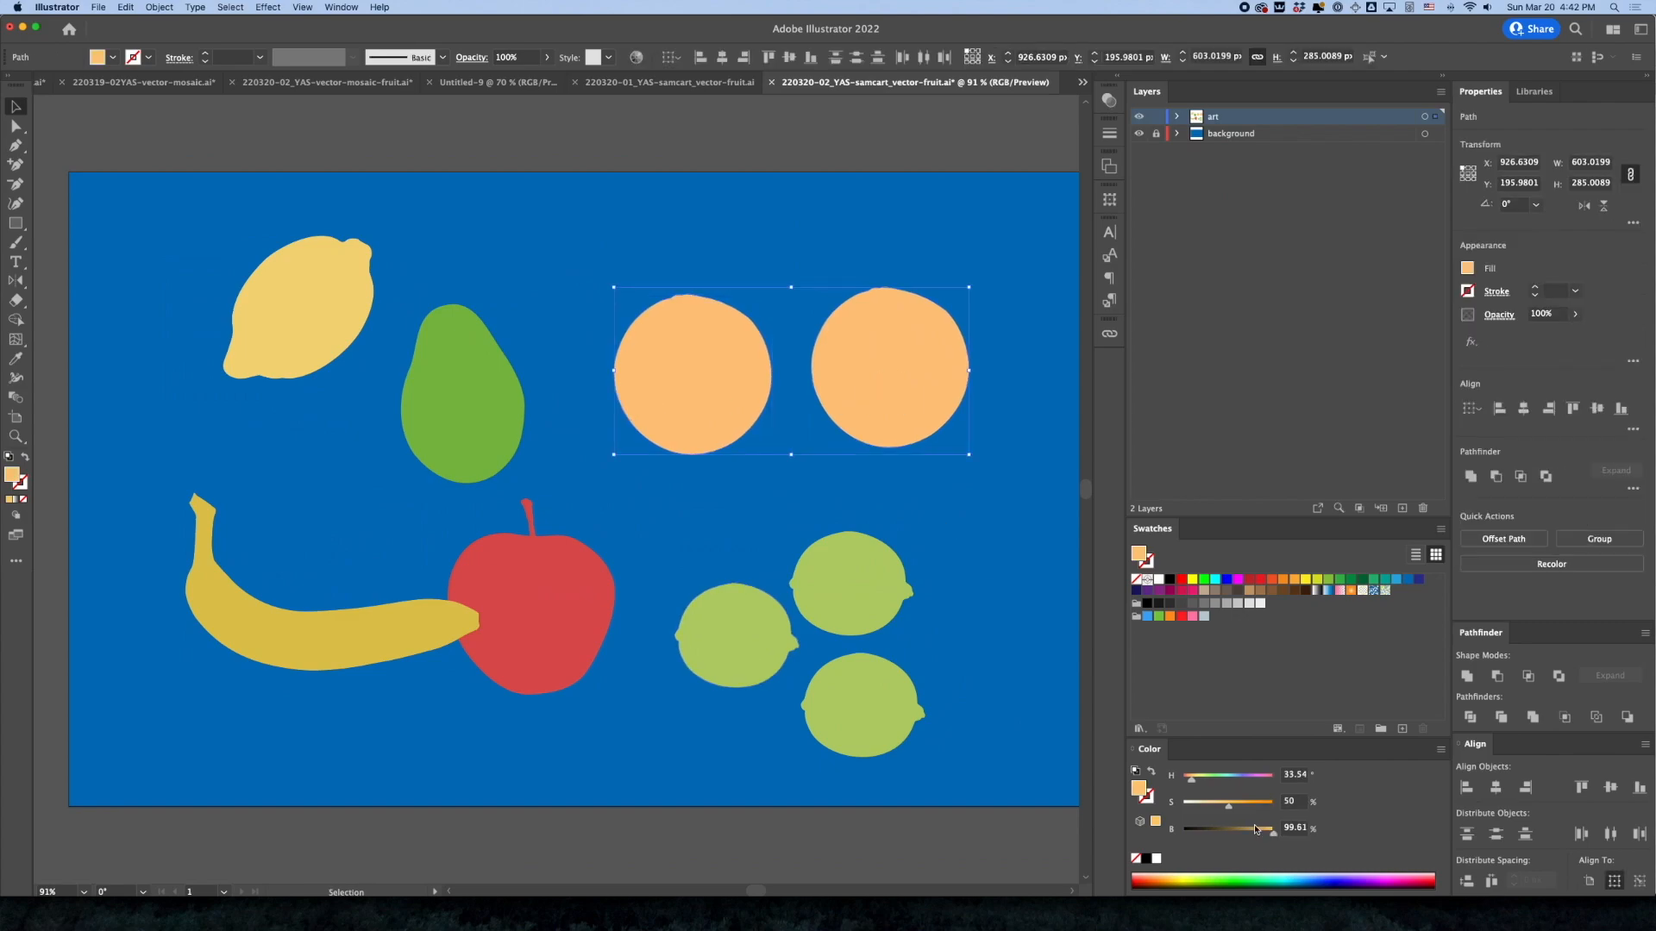
pyautogui.click(1246, 808)
pyautogui.click(1035, 437)
pyautogui.moveTo(913, 413); pyautogui.dragTo(843, 445)
pyautogui.click(928, 273)
pyautogui.hotkey('ctrl', 'z')
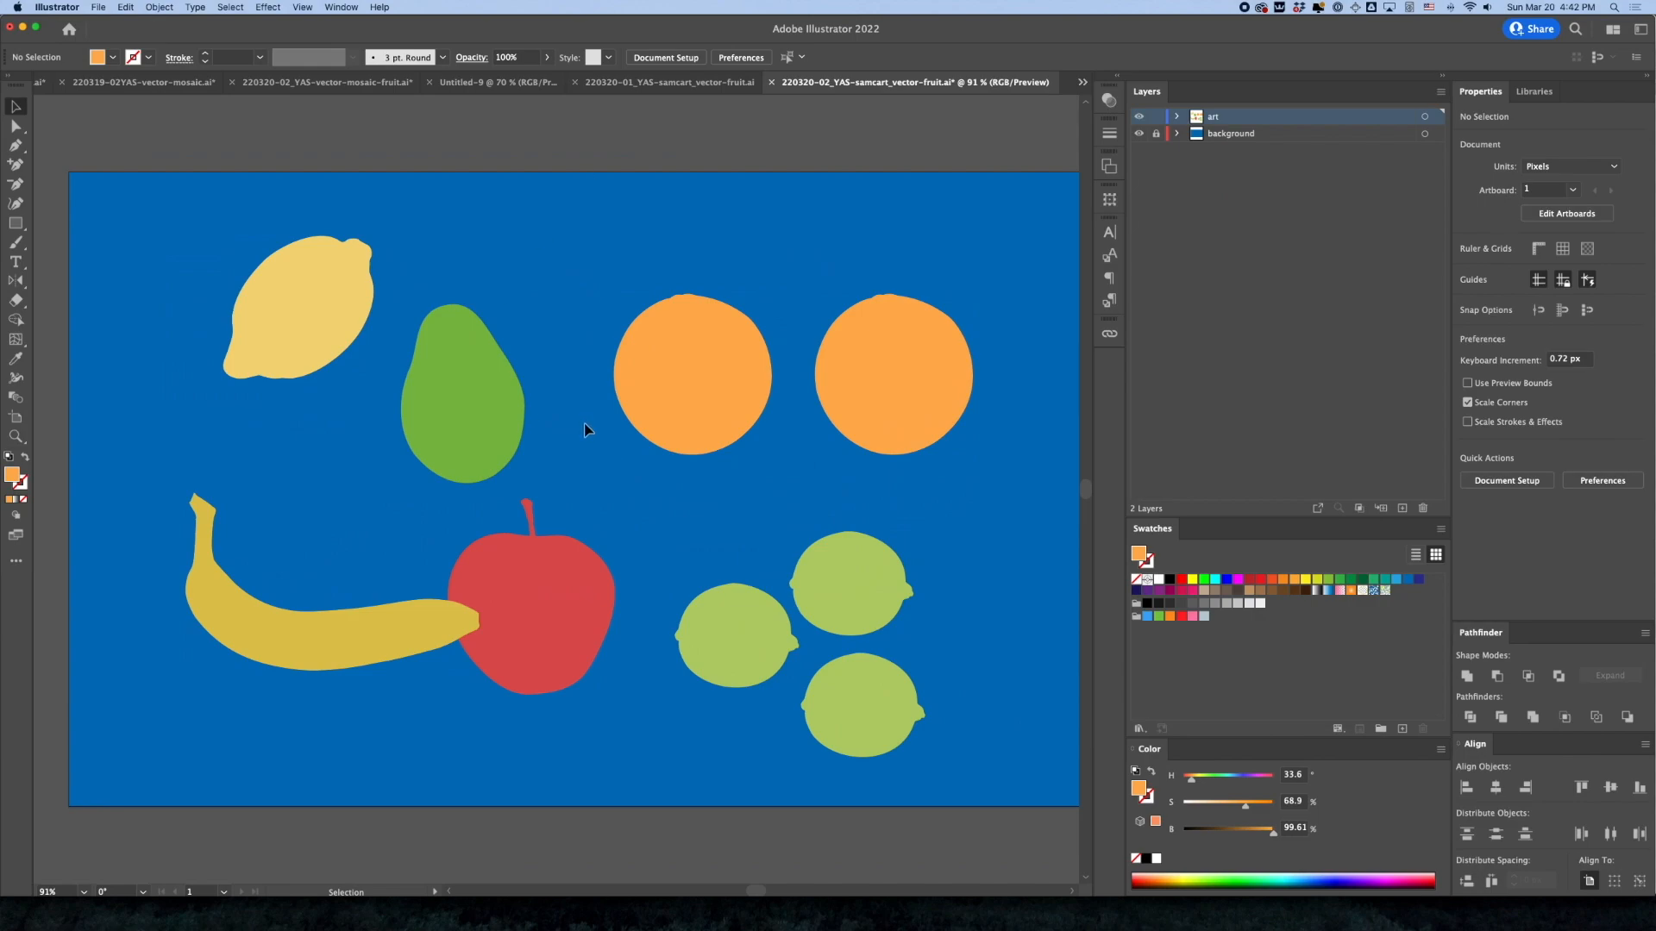
# Shift the three limes slightly together and group them
pyautogui.moveTo(677, 506); pyautogui.dragTo(607, 462)
pyautogui.scroll(-1, 661, 487)
pyautogui.click(608, 577)
pyautogui.keyDown('shift'); pyautogui.click(726, 533); pyautogui.keyUp('shift')
pyautogui.keyDown('shift'); pyautogui.click(749, 656); pyautogui.keyUp('shift')
pyautogui.moveTo(749, 655); pyautogui.dragTo(739, 593)
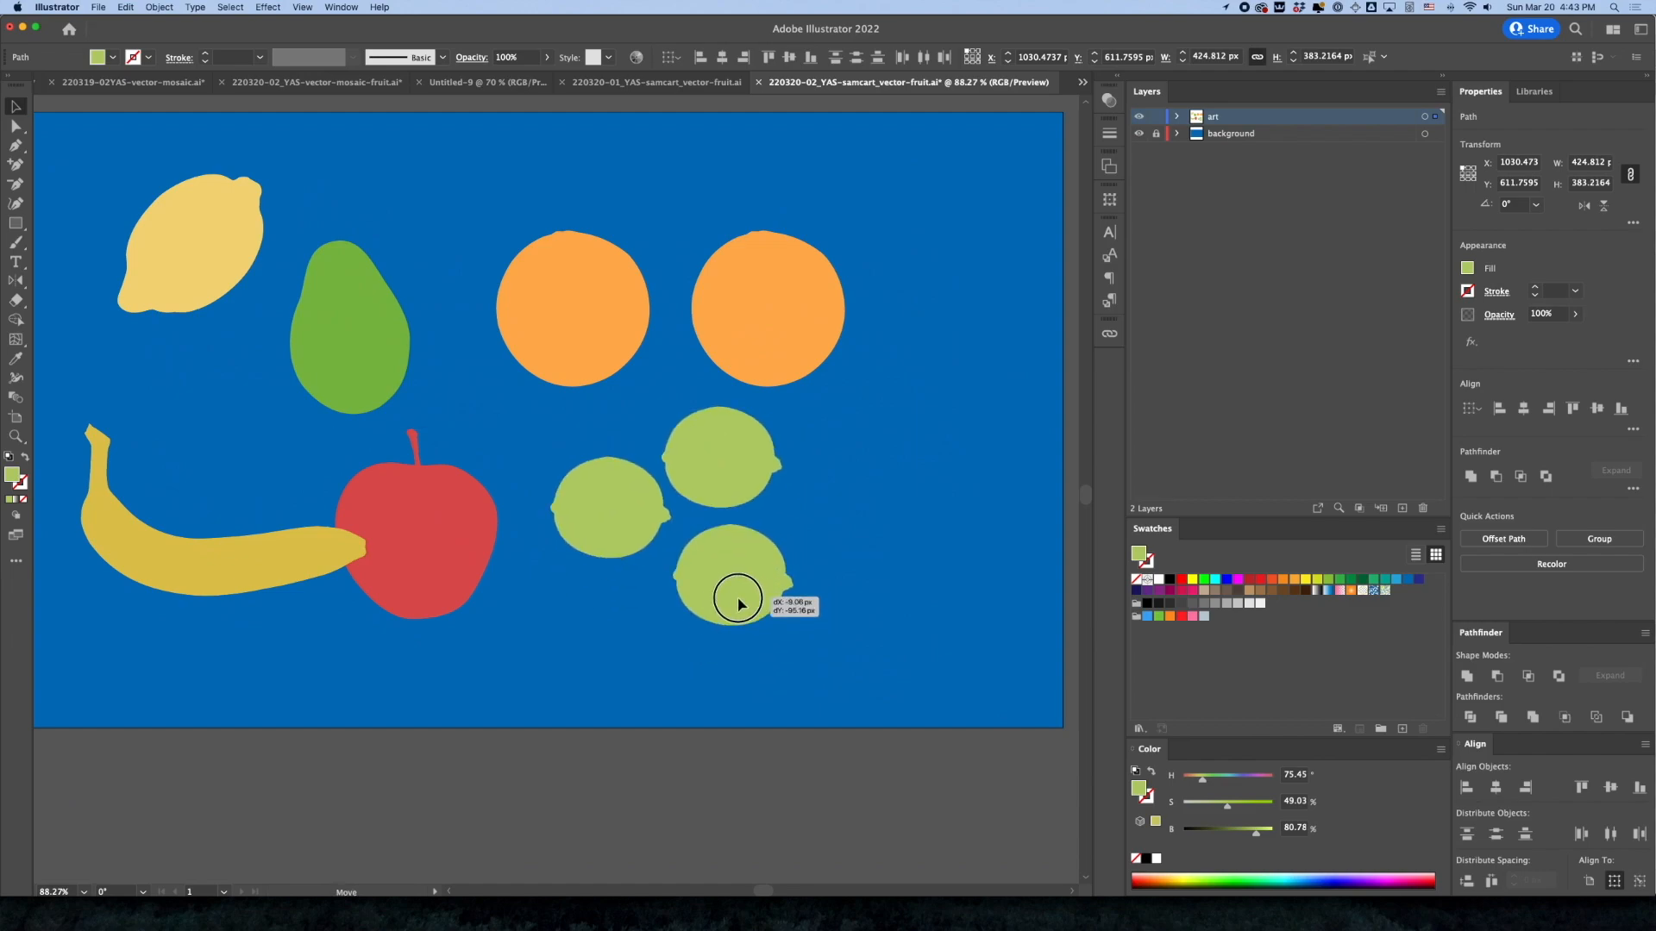
pyautogui.click(817, 595)
pyautogui.click(623, 531)
pyautogui.keyDown('shift'); pyautogui.click(718, 468); pyautogui.keyUp('shift')
pyautogui.keyDown('shift'); pyautogui.click(754, 598); pyautogui.keyUp('shift')
pyautogui.moveTo(687, 466); pyautogui.dragTo(740, 483)
pyautogui.press('super+g')
# Group the two oranges and move them up a little to open space above the limes
pyautogui.click(608, 338)
pyautogui.keyDown('shift'); pyautogui.click(749, 332); pyautogui.keyUp('shift')
pyautogui.press('super+g')
pyautogui.moveTo(782, 326); pyautogui.dragTo(768, 295)
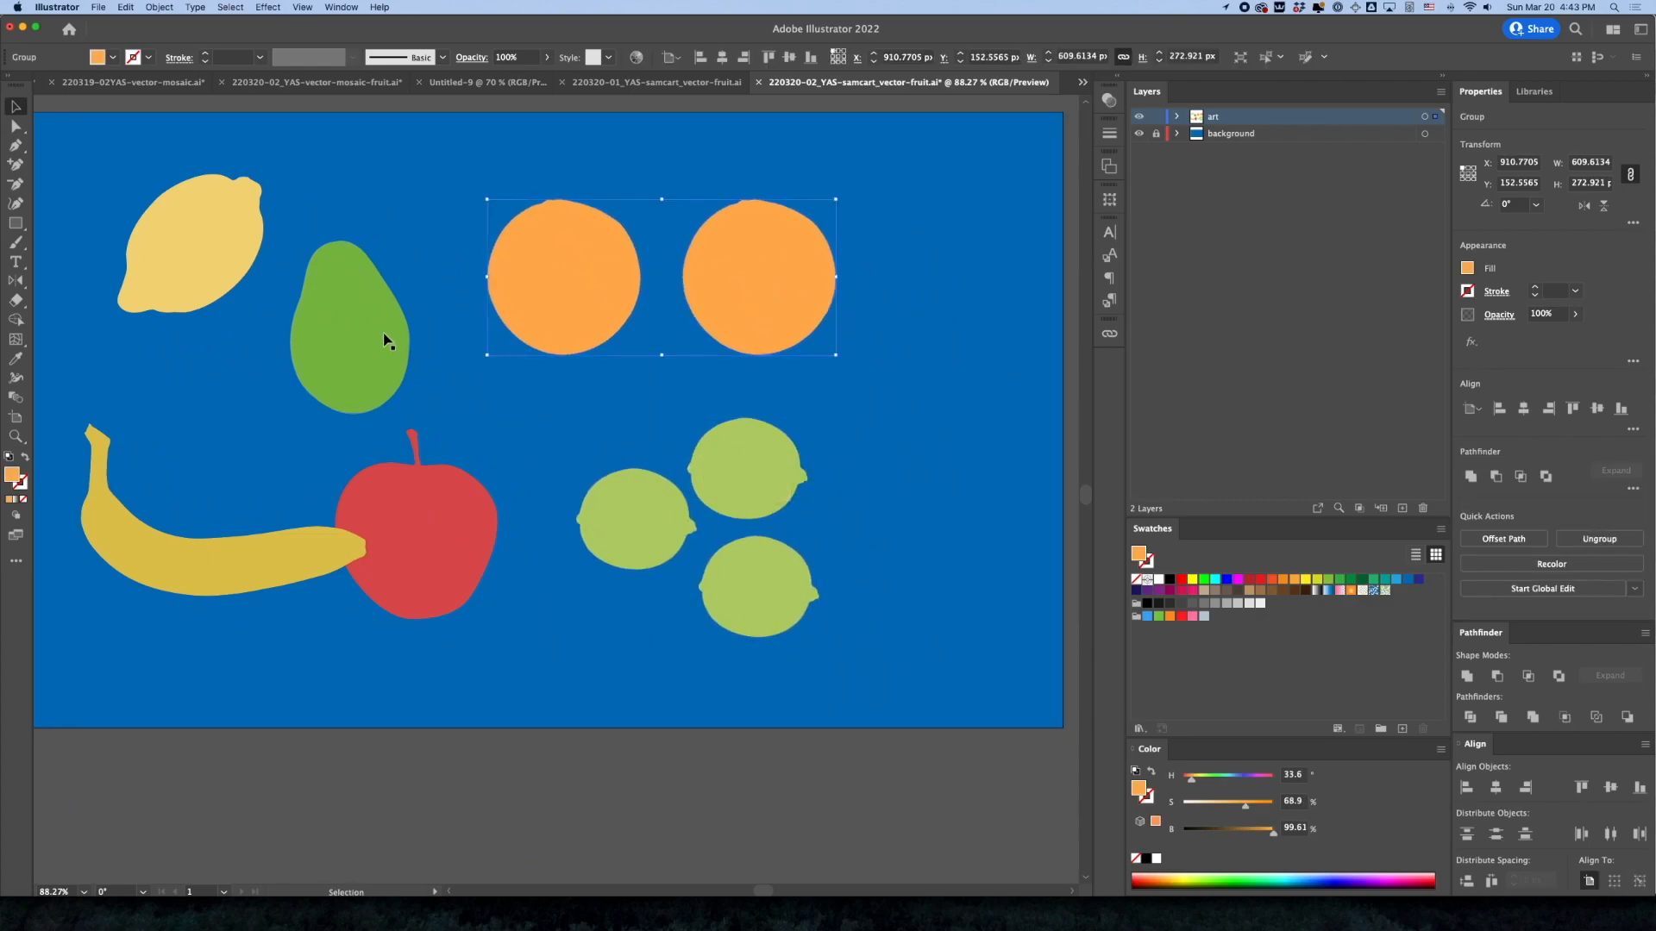
# Nudge the avocado toward the oranges, move the lemon down, and raise the lemon's fill saturation to about 67%
pyautogui.click(377, 377)
pyautogui.moveTo(359, 362); pyautogui.dragTo(378, 359)
pyautogui.moveTo(193, 272); pyautogui.dragTo(172, 343)
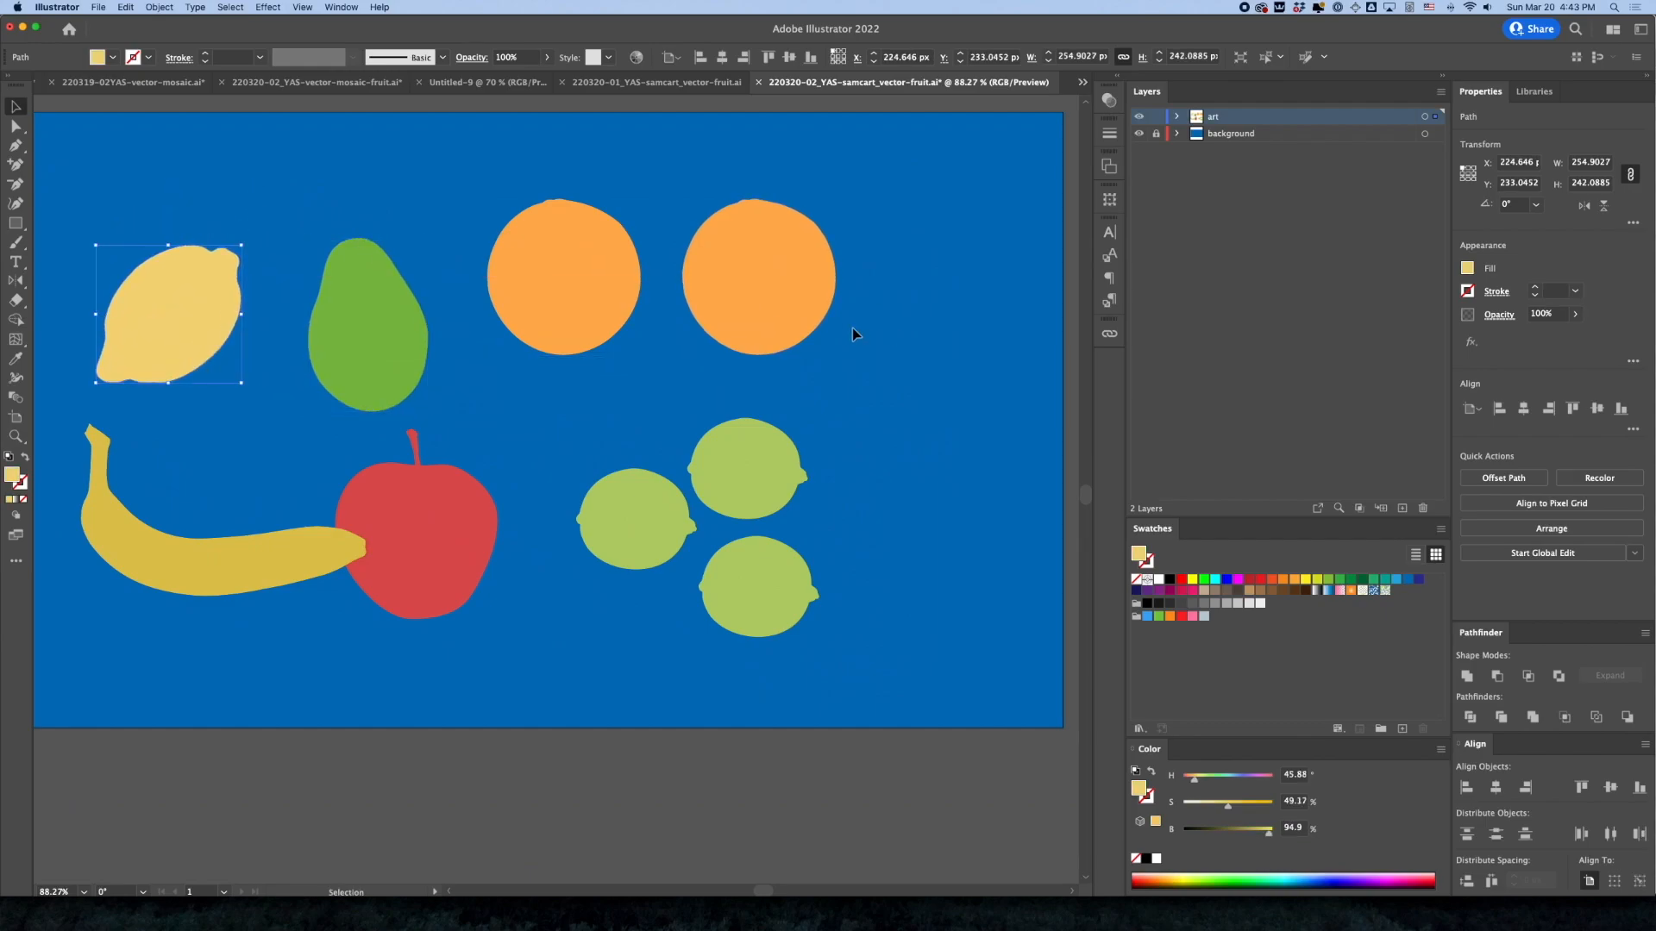
pyautogui.click(1244, 811)
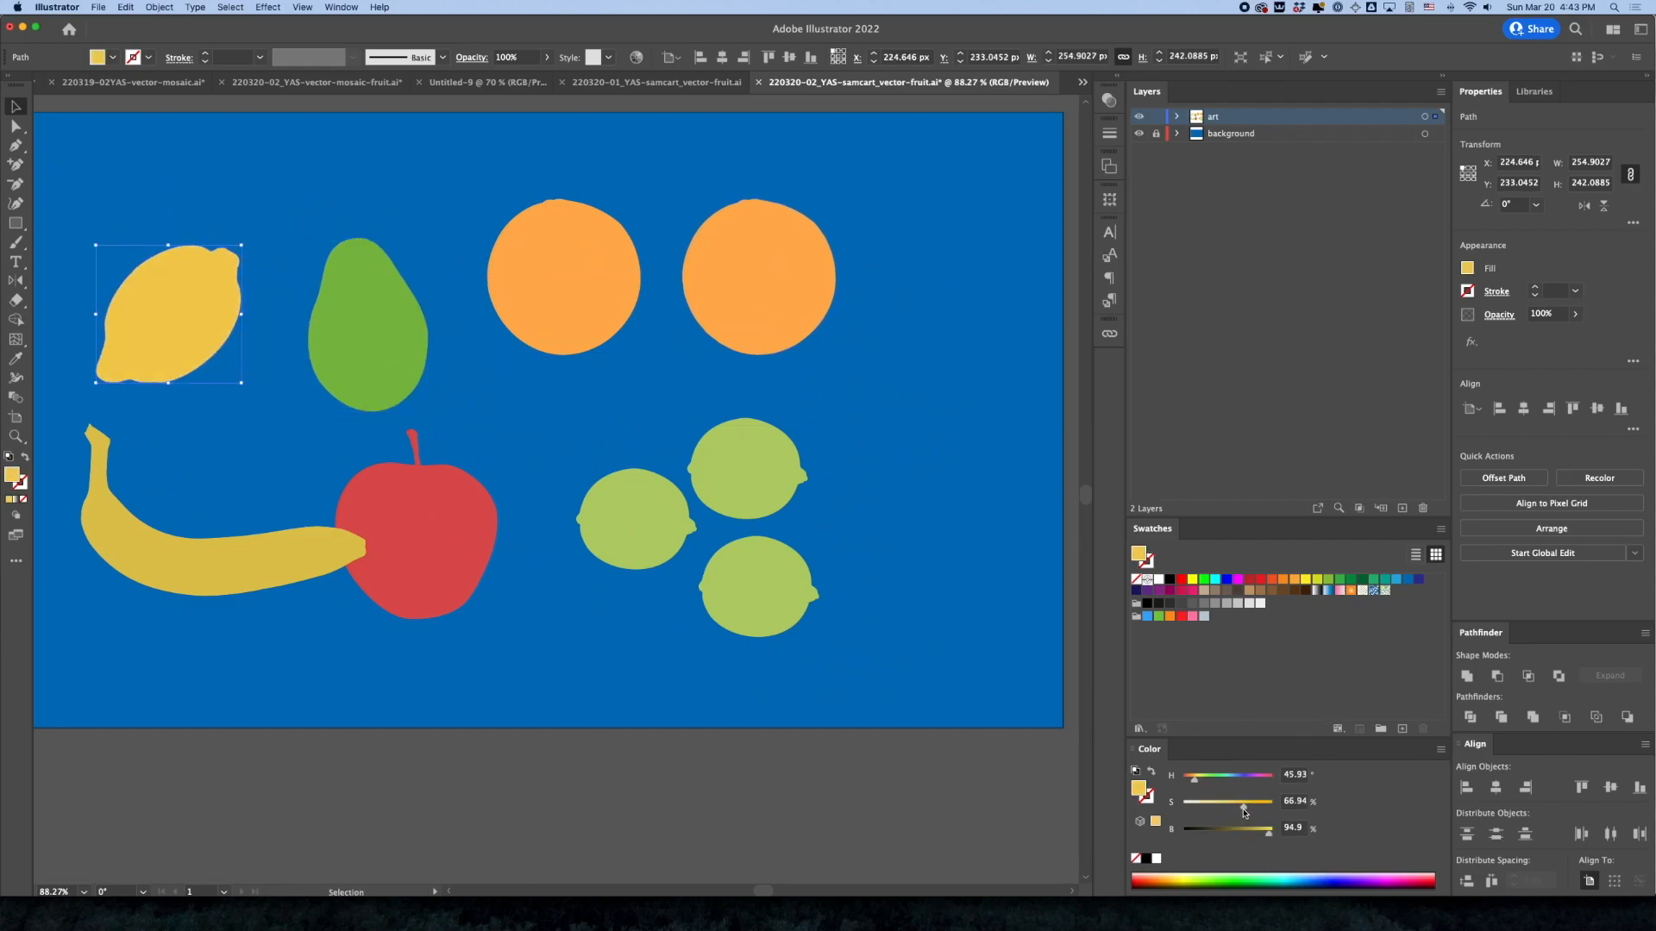
pyautogui.click(921, 759)
pyautogui.click(226, 571)
pyautogui.moveTo(231, 573); pyautogui.dragTo(315, 661)
pyautogui.press('super+z')
# Separate the banana and apple by placing the apple above the banana, and shift the lemon and avocado to fit around them
pyautogui.click(518, 786)
pyautogui.click(431, 569)
pyautogui.moveTo(200, 568); pyautogui.dragTo(225, 641)
pyautogui.moveTo(457, 558); pyautogui.dragTo(299, 518)
pyautogui.moveTo(207, 330); pyautogui.dragTo(172, 372)
pyautogui.moveTo(366, 357); pyautogui.dragTo(319, 341)
# Ungroup the two oranges and place one in the artboard's upper-left corner, nudging the lemon and avocado to make room
pyautogui.click(601, 312)
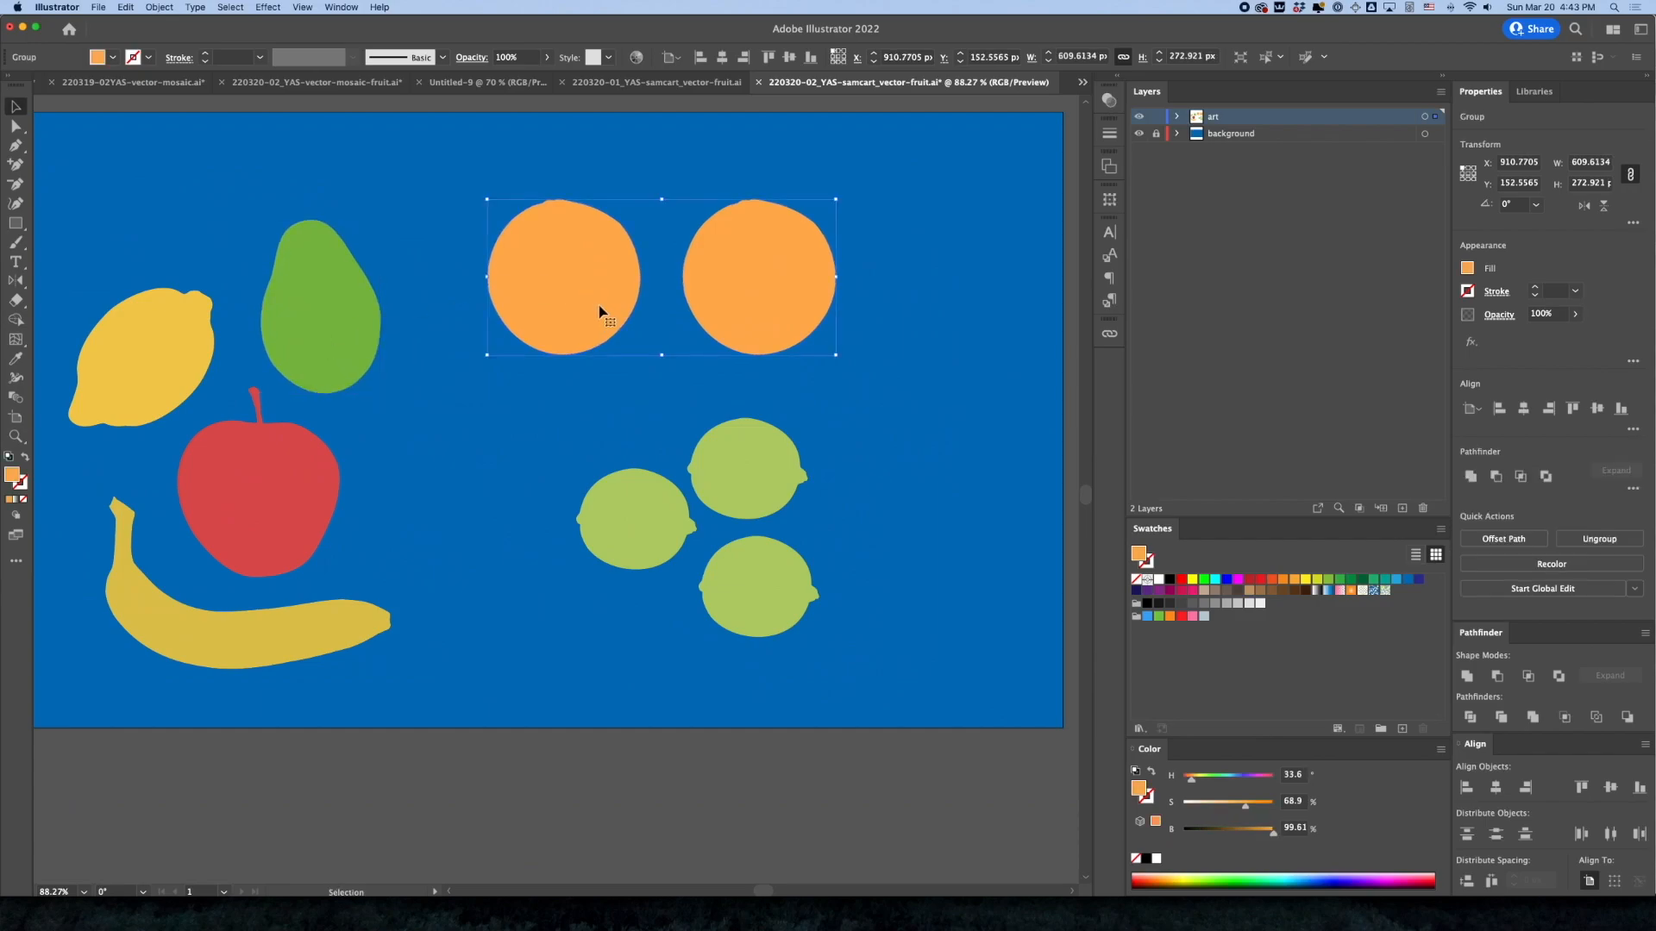
pyautogui.press('super+shift+g')
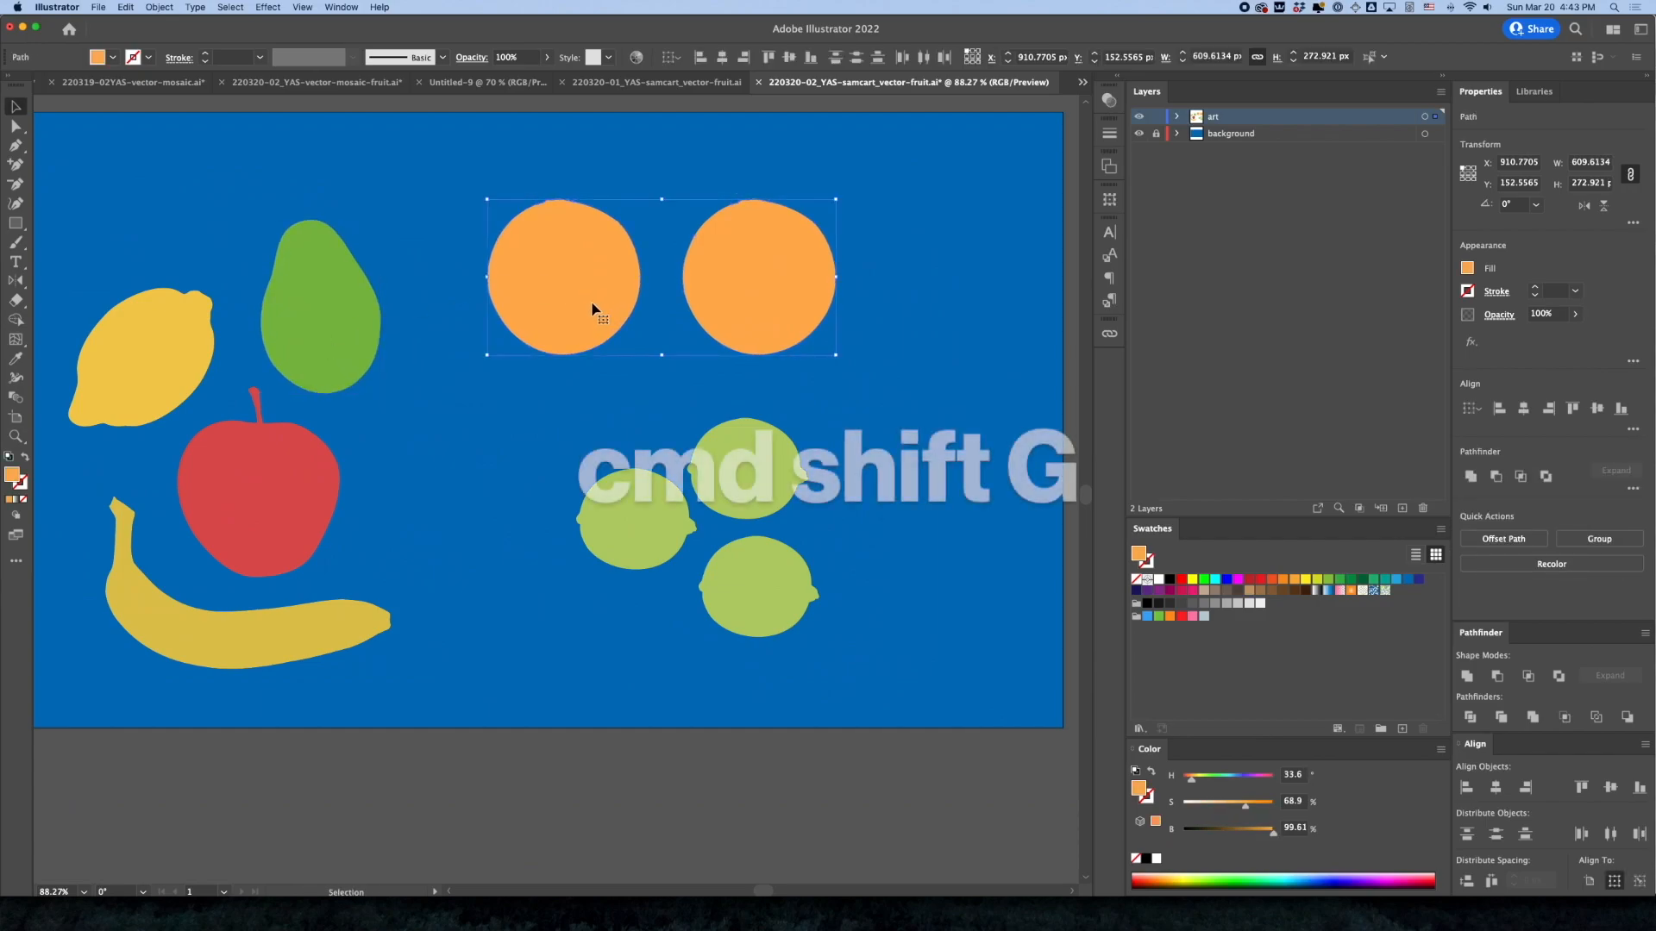
pyautogui.moveTo(591, 326); pyautogui.dragTo(160, 268)
pyautogui.moveTo(161, 378); pyautogui.dragTo(148, 407)
pyautogui.moveTo(329, 368); pyautogui.dragTo(305, 347)
# Shift the lime group slightly and place the remaining orange just right of the apple
pyautogui.click(705, 286)
pyautogui.moveTo(665, 529); pyautogui.dragTo(692, 562)
pyautogui.moveTo(730, 312); pyautogui.dragTo(438, 464)
# Move the lime group below the second orange, rotate it about 14°, and ungroup it
pyautogui.click(681, 582)
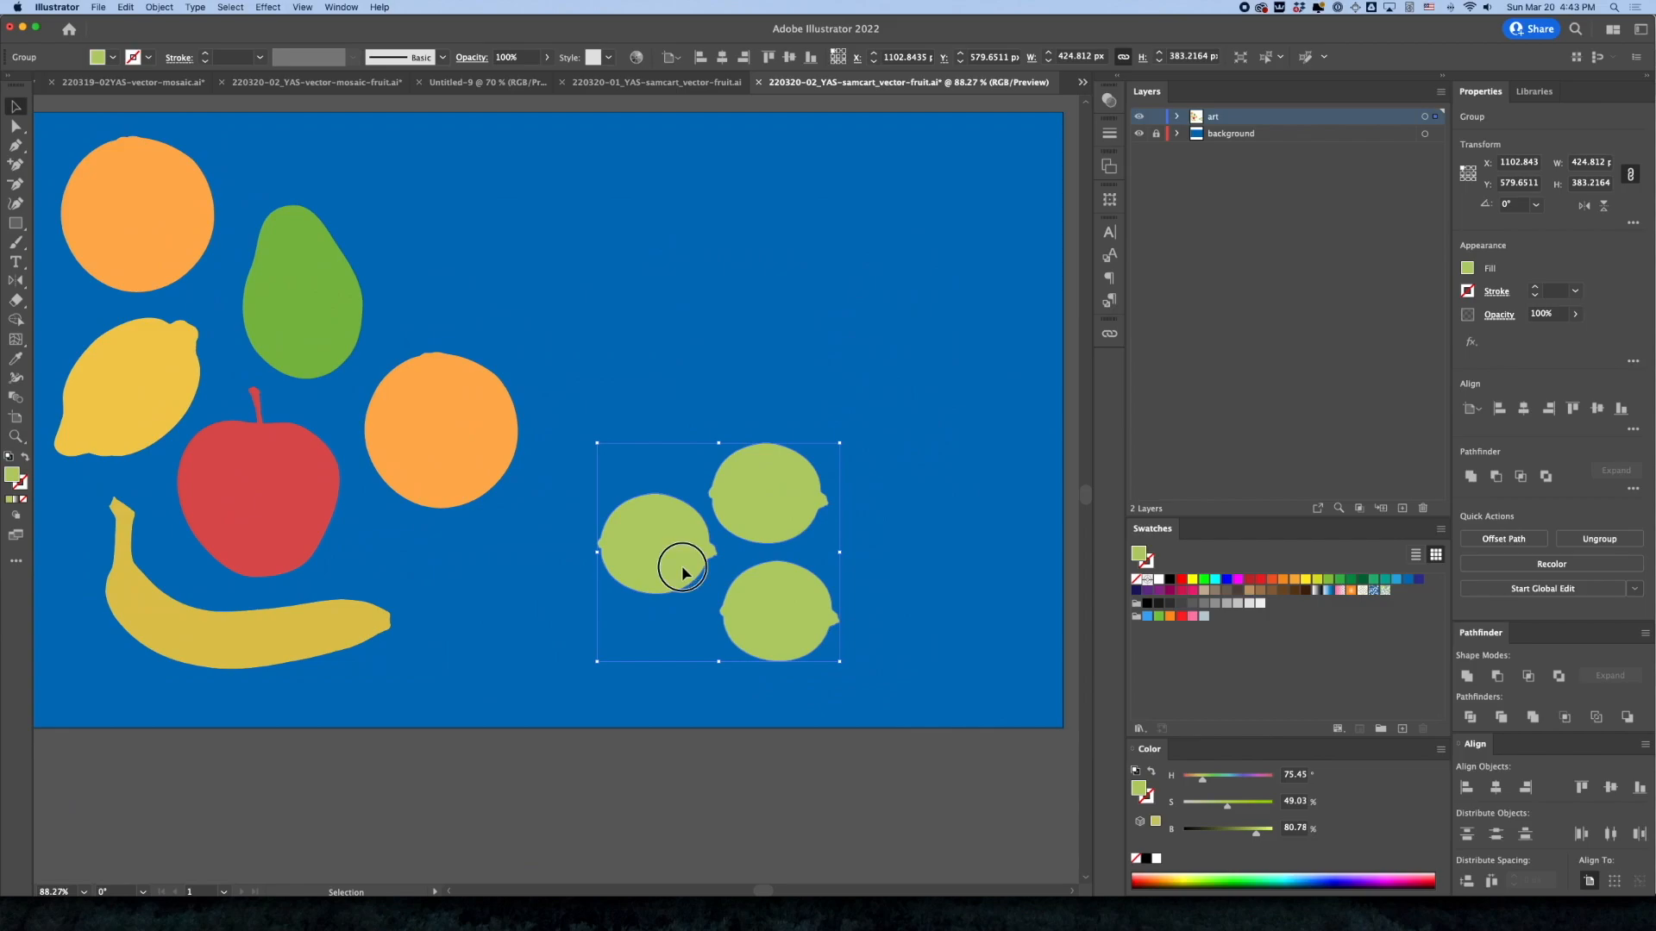
pyautogui.moveTo(639, 581); pyautogui.dragTo(484, 618)
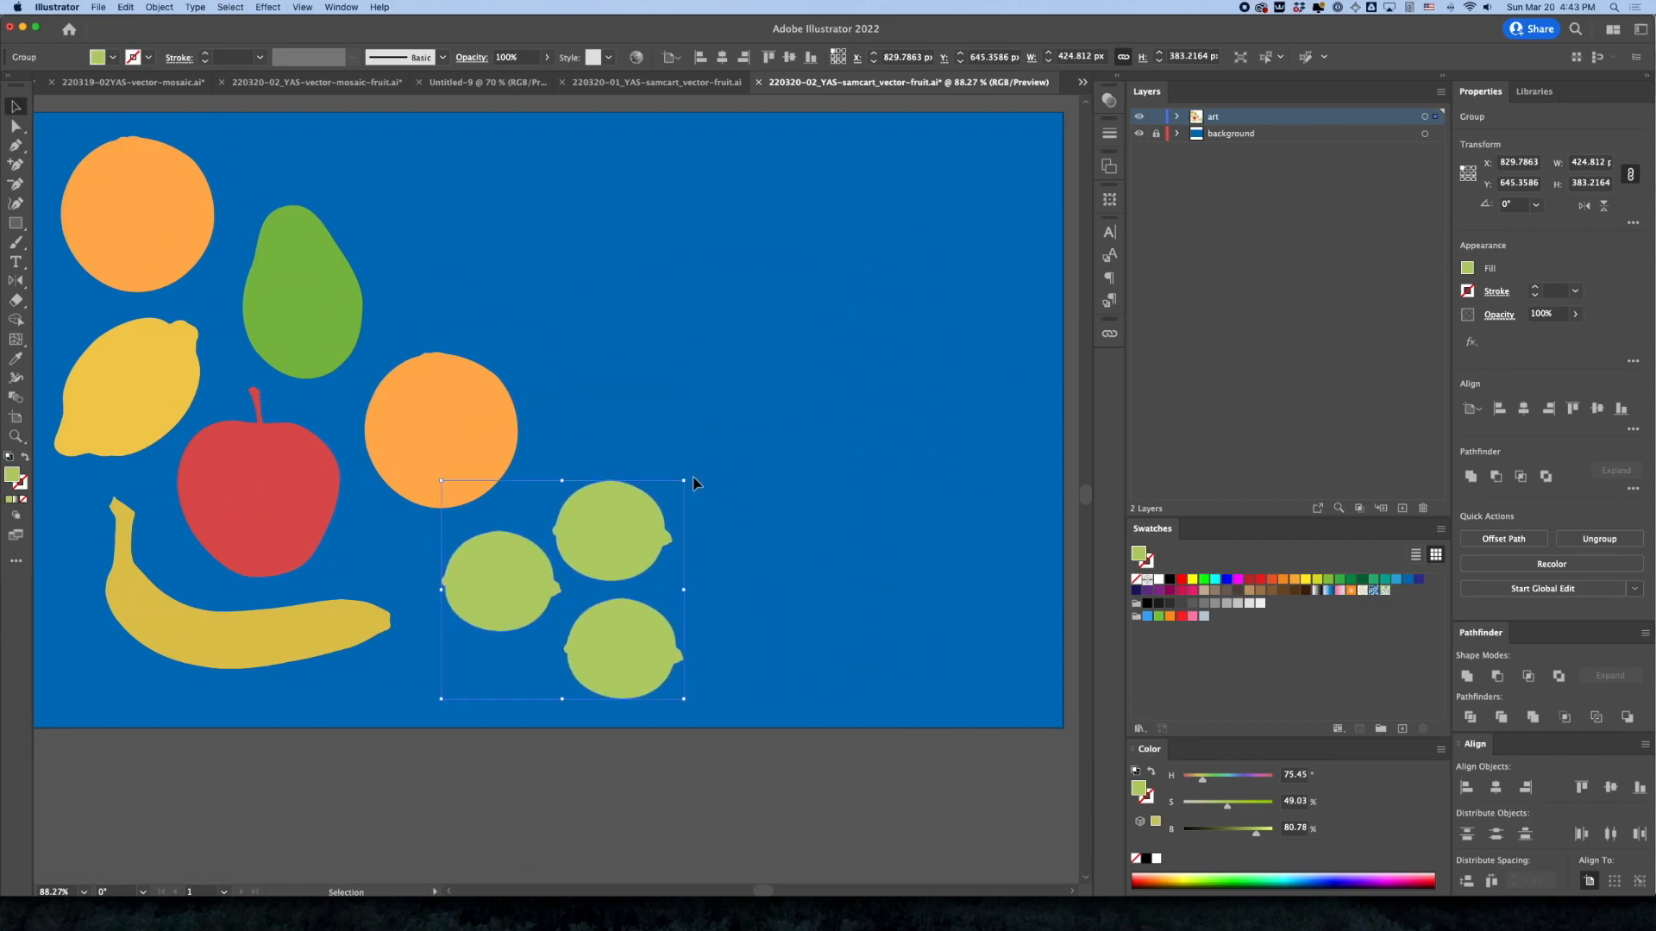
pyautogui.moveTo(690, 481); pyautogui.dragTo(615, 494)
pyautogui.press('a')
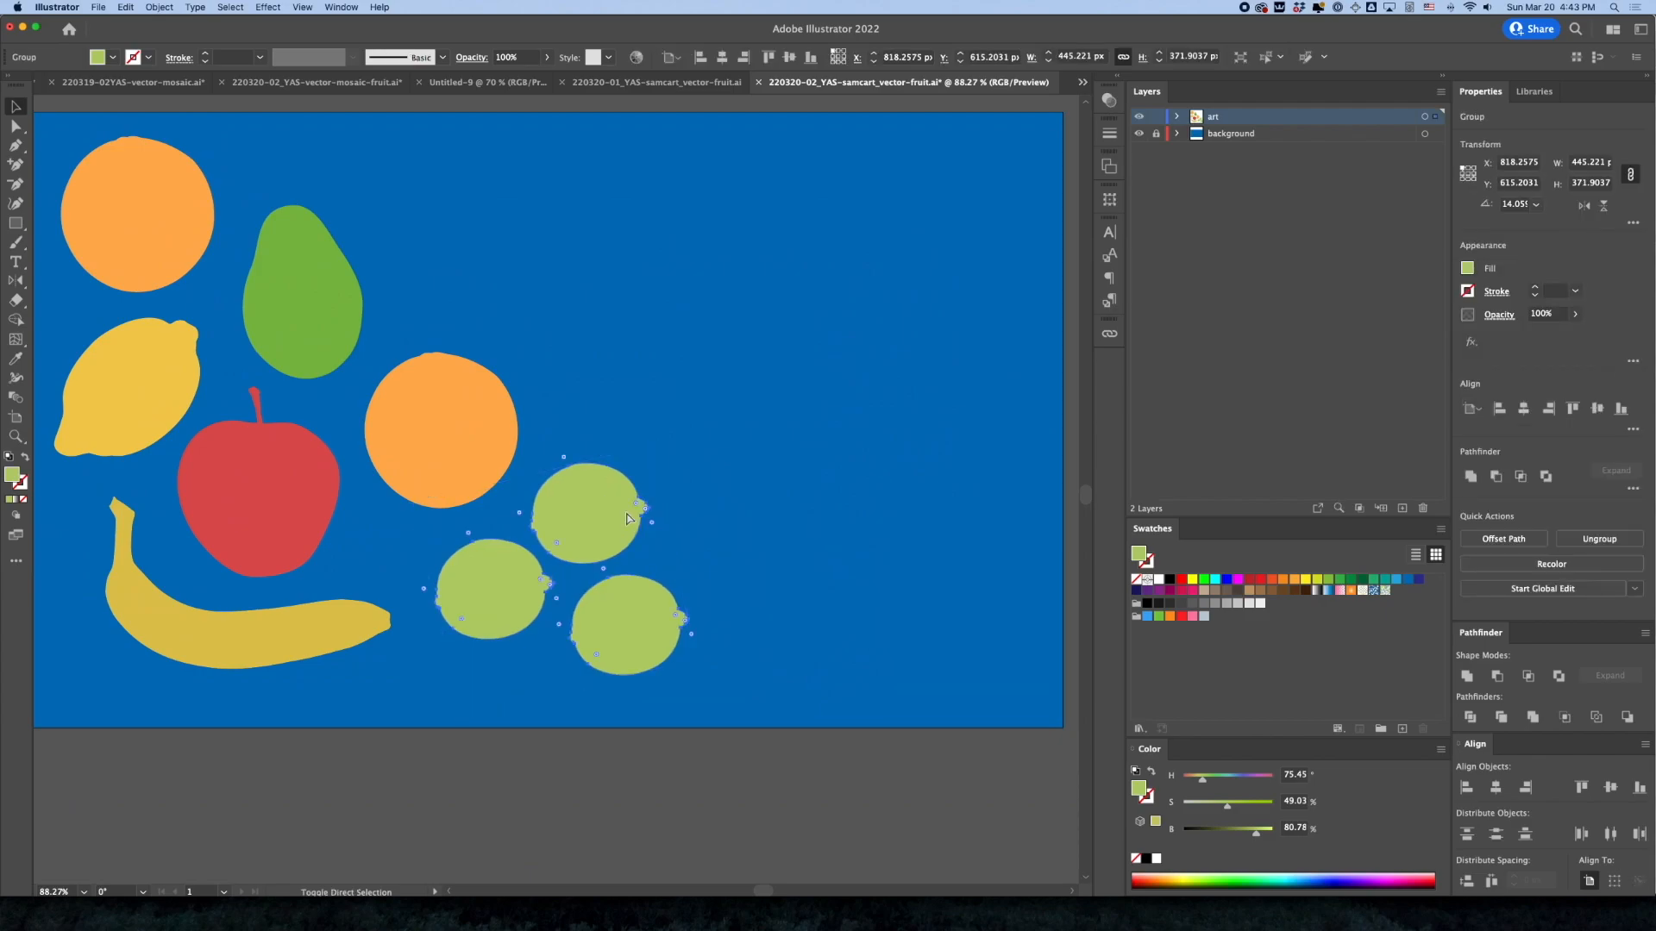
pyautogui.press('super+shift+g')
# Spread out the limes, placing one between the avocado and the second orange and another near the artboard's right edge
pyautogui.click(691, 389)
pyautogui.click(593, 497)
pyautogui.moveTo(606, 514); pyautogui.dragTo(907, 225)
pyautogui.moveTo(653, 604); pyautogui.dragTo(951, 497)
pyautogui.moveTo(887, 231); pyautogui.dragTo(456, 286)
pyautogui.click(877, 242)
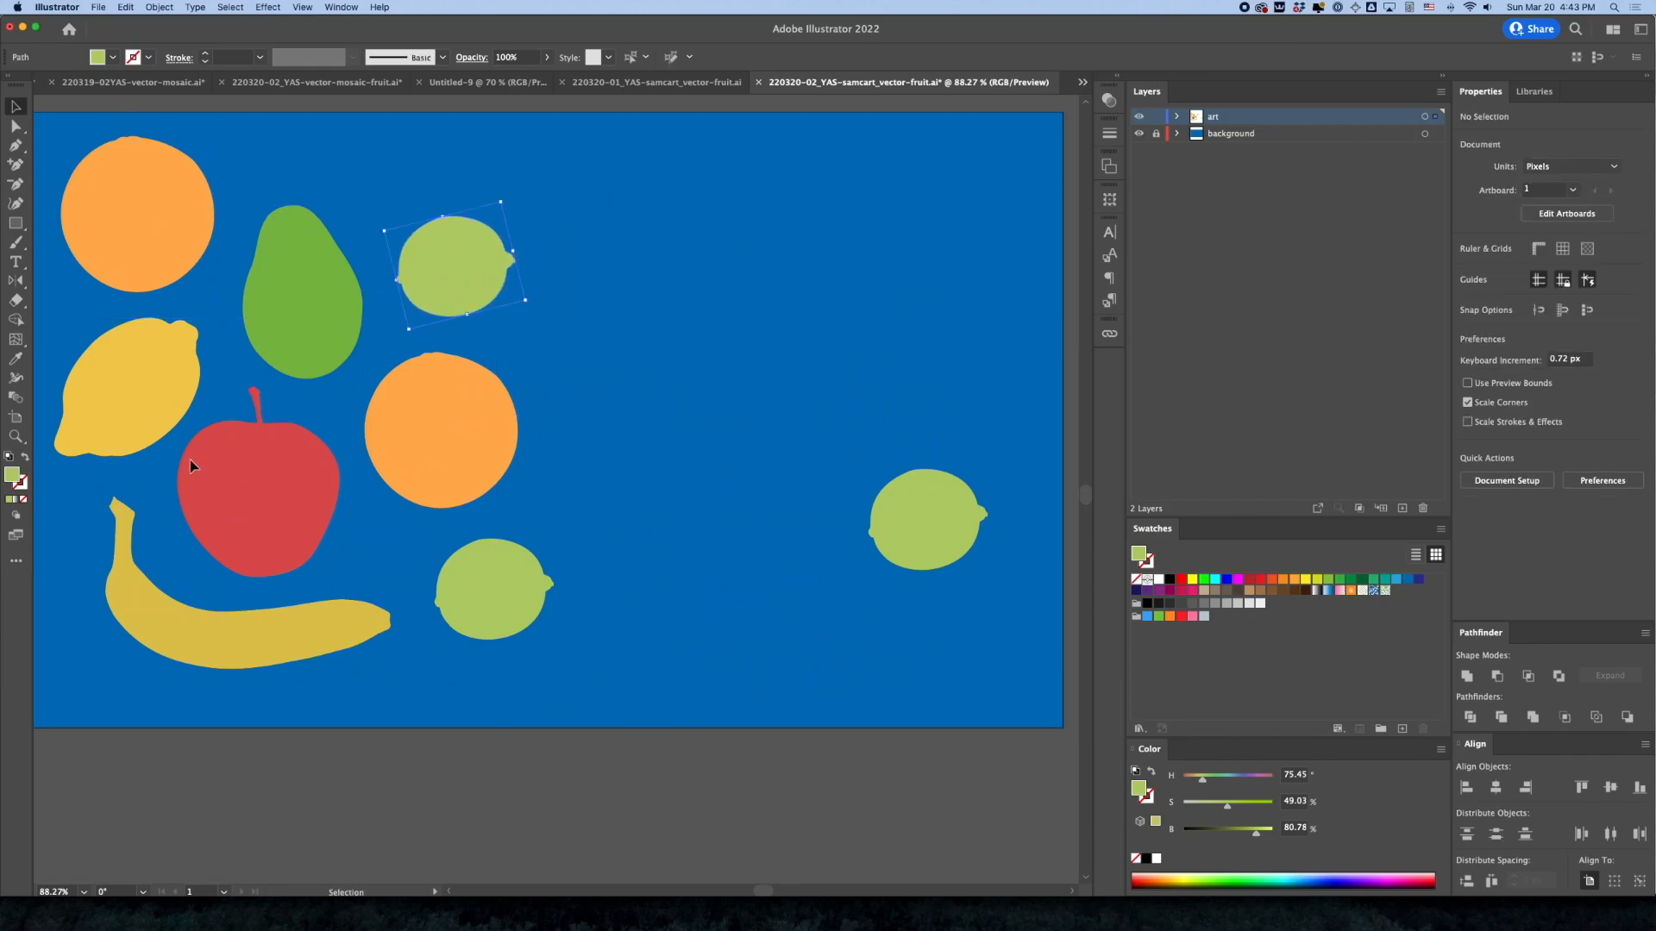
# Duplicate the lemon to the right of the second orange and rotate the copy so it slants the opposite way
pyautogui.click(163, 421)
pyautogui.moveTo(112, 399); pyautogui.dragTo(587, 315)
pyautogui.moveTo(682, 390); pyautogui.dragTo(665, 259)
pyautogui.moveTo(576, 301); pyautogui.dragTo(592, 399)
# Place a copy of the apple in the upper-right area and mirror it horizontally with the Reflect tool
pyautogui.moveTo(259, 521); pyautogui.dragTo(728, 288)
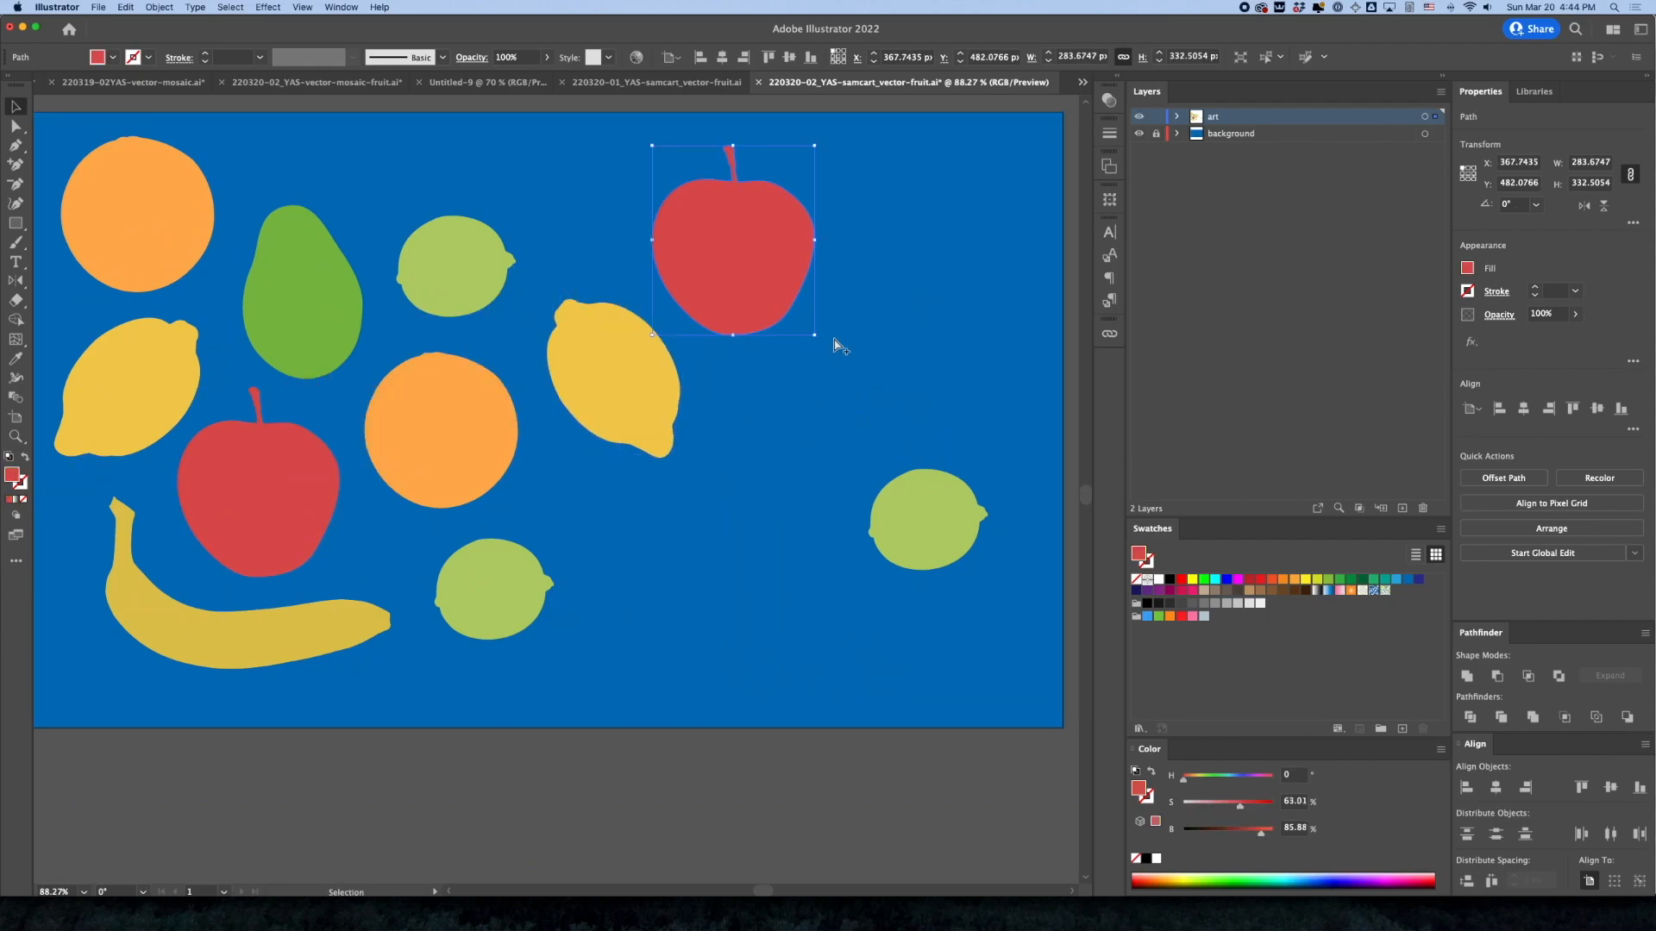
pyautogui.click(127, 7)
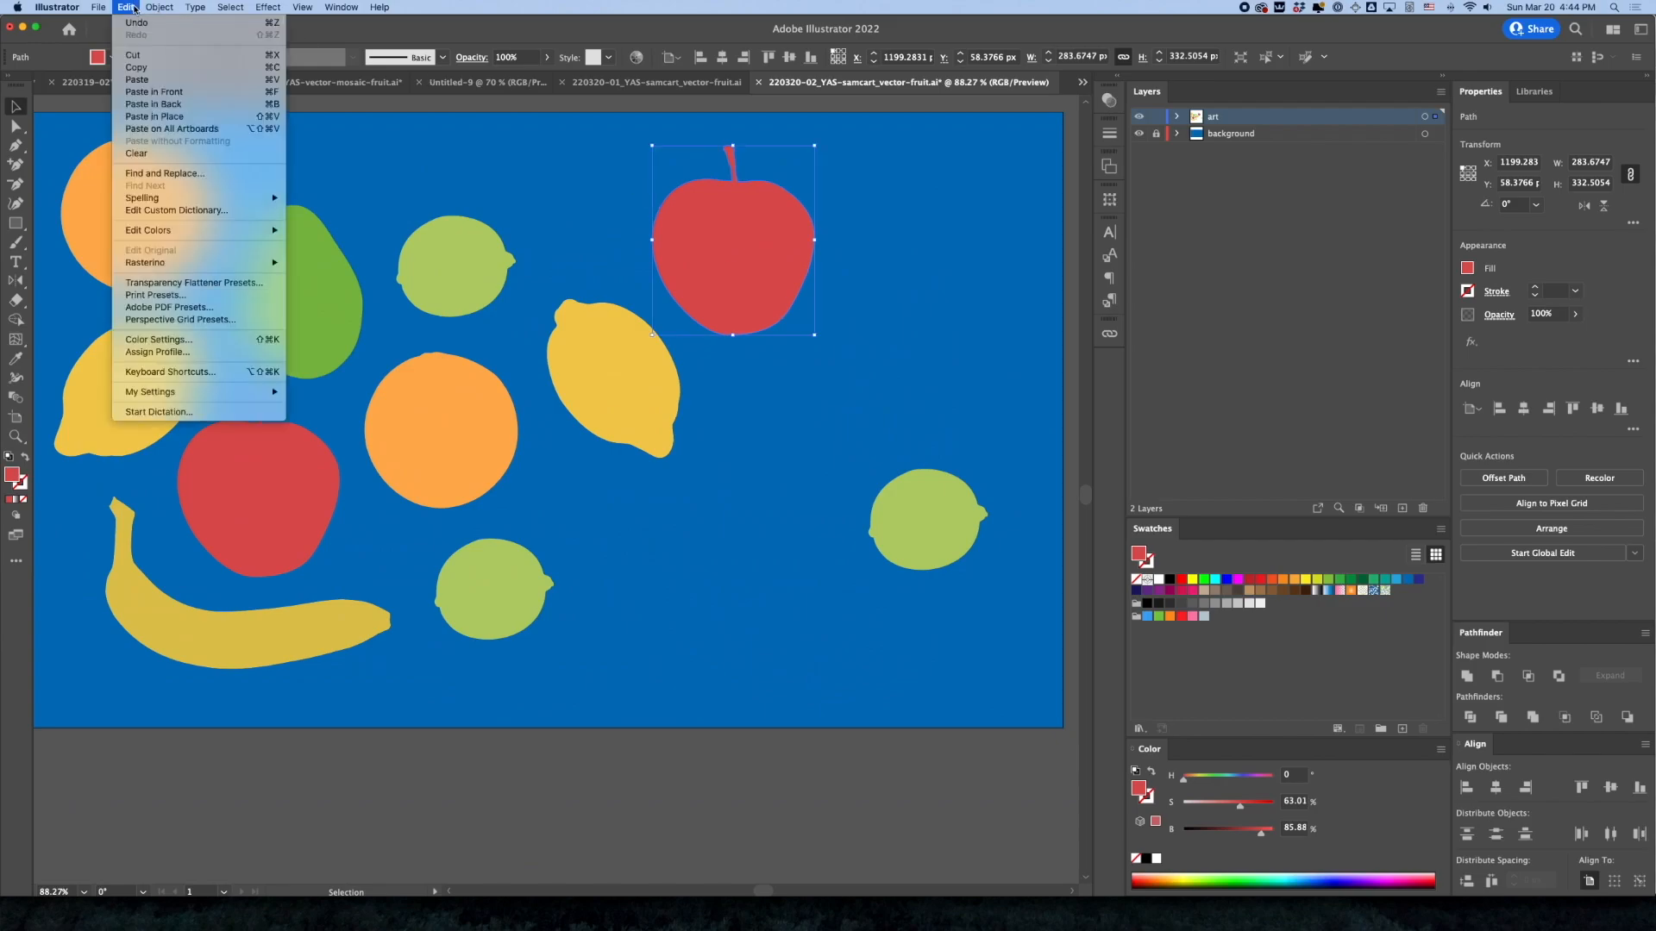
pyautogui.moveTo(166, 9)
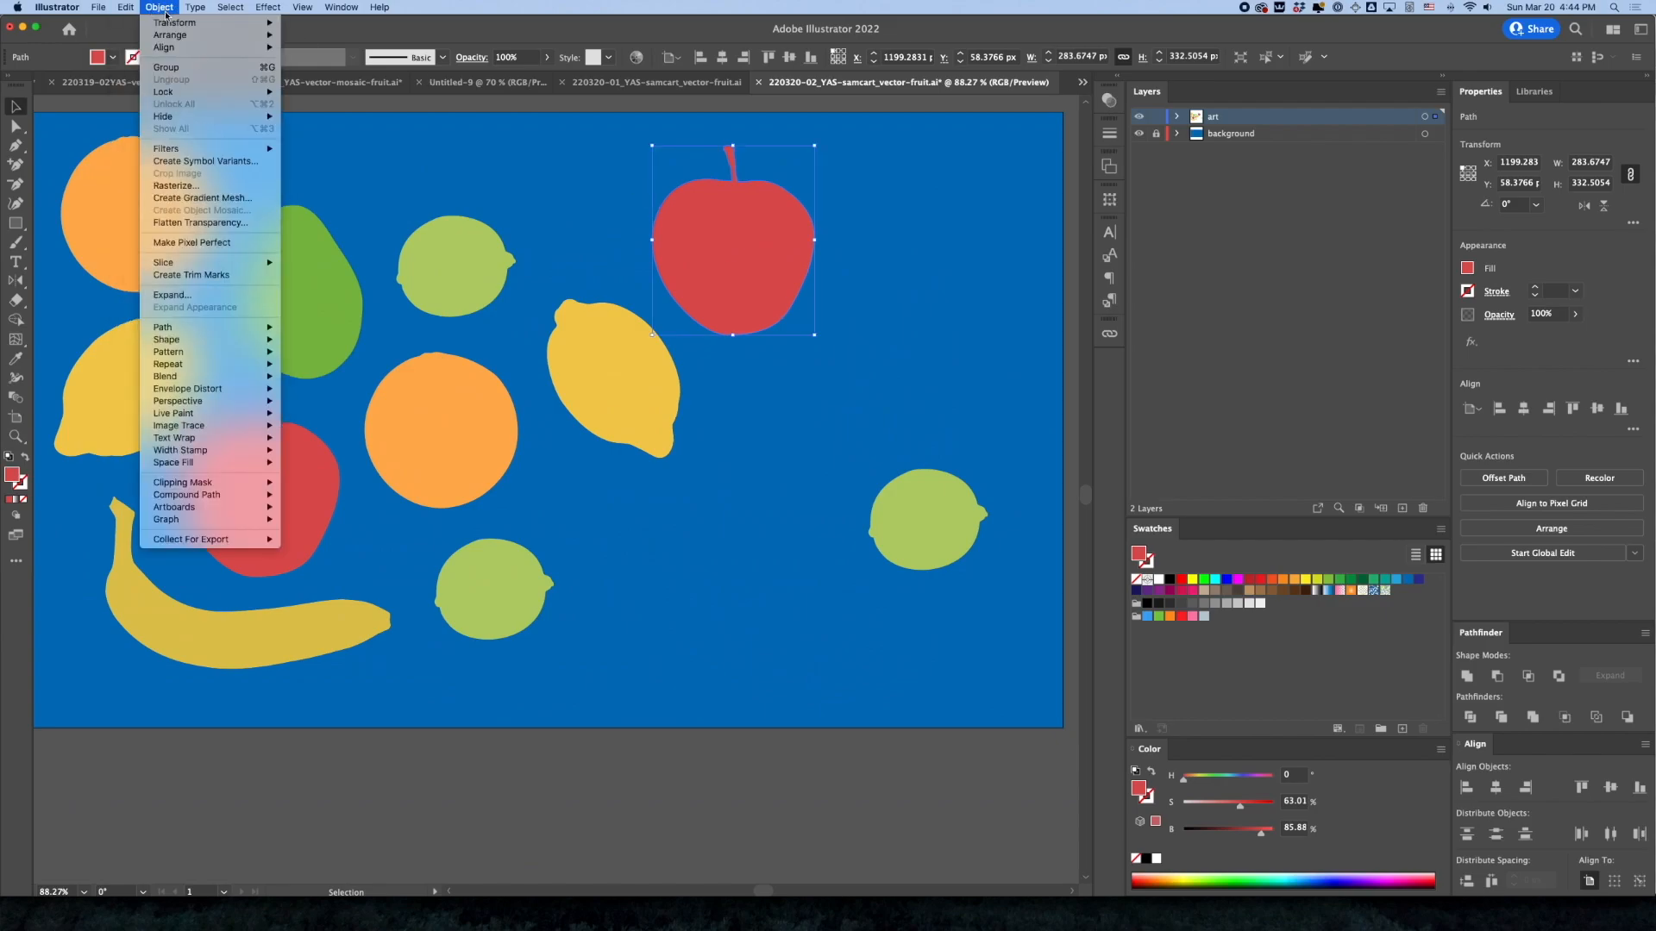
pyautogui.click(163, 6)
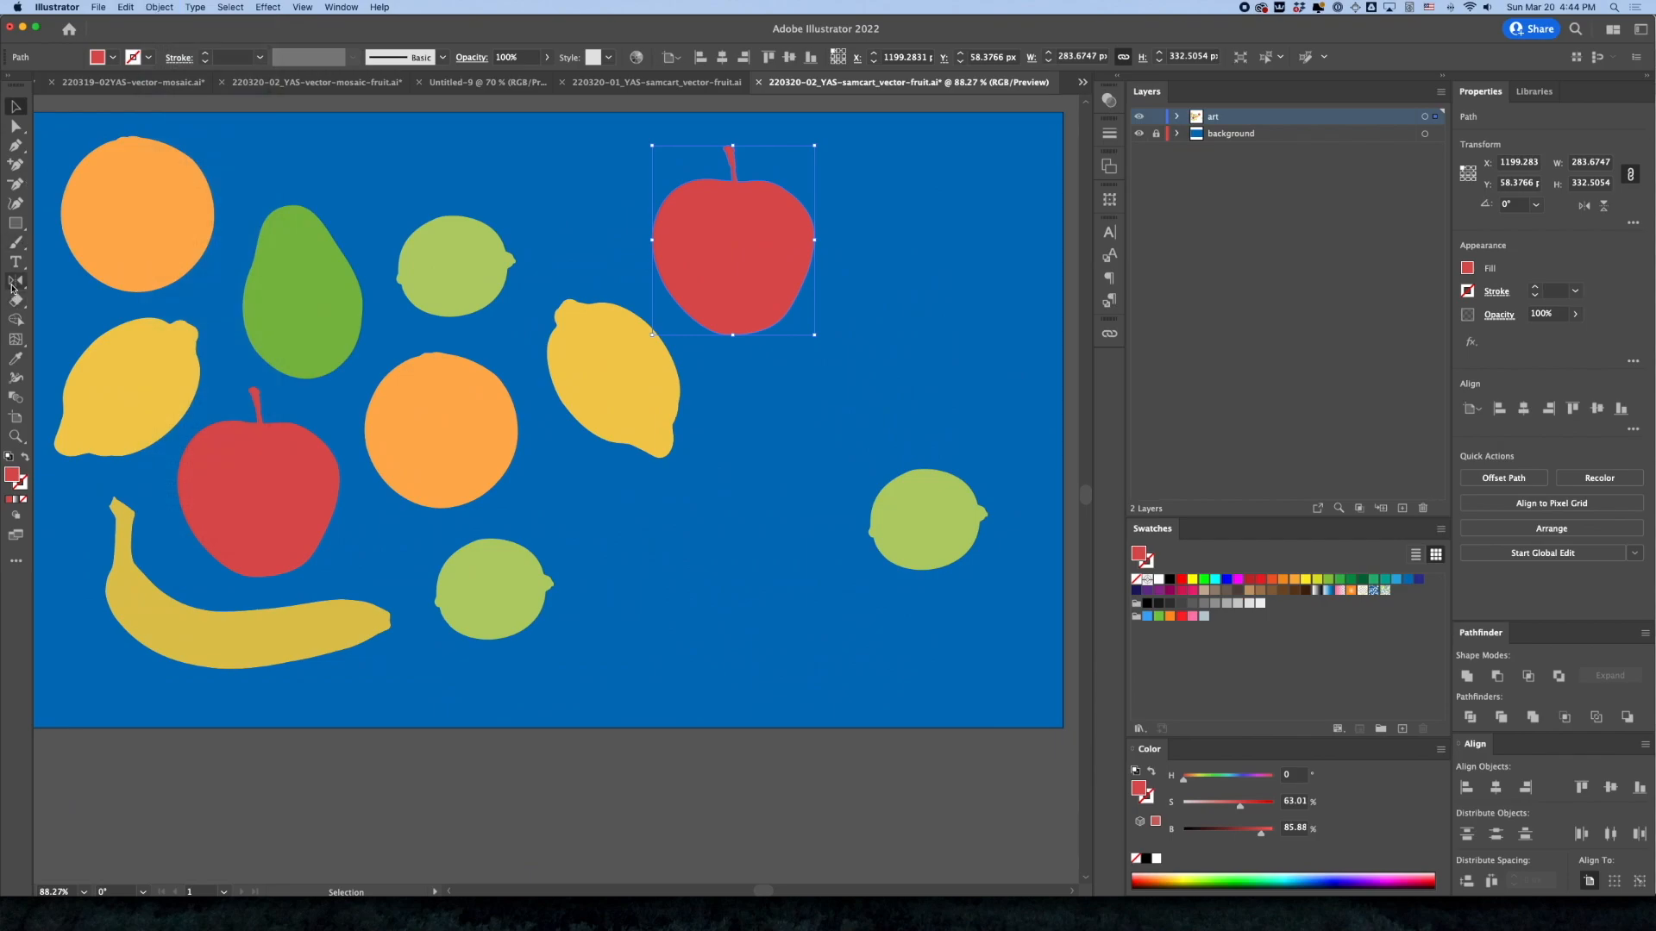
pyautogui.click(14, 284)
pyautogui.moveTo(638, 276); pyautogui.dragTo(807, 274)
# Set all three limes' fill to about 72% saturation and 71% brightness
pyautogui.click(480, 284)
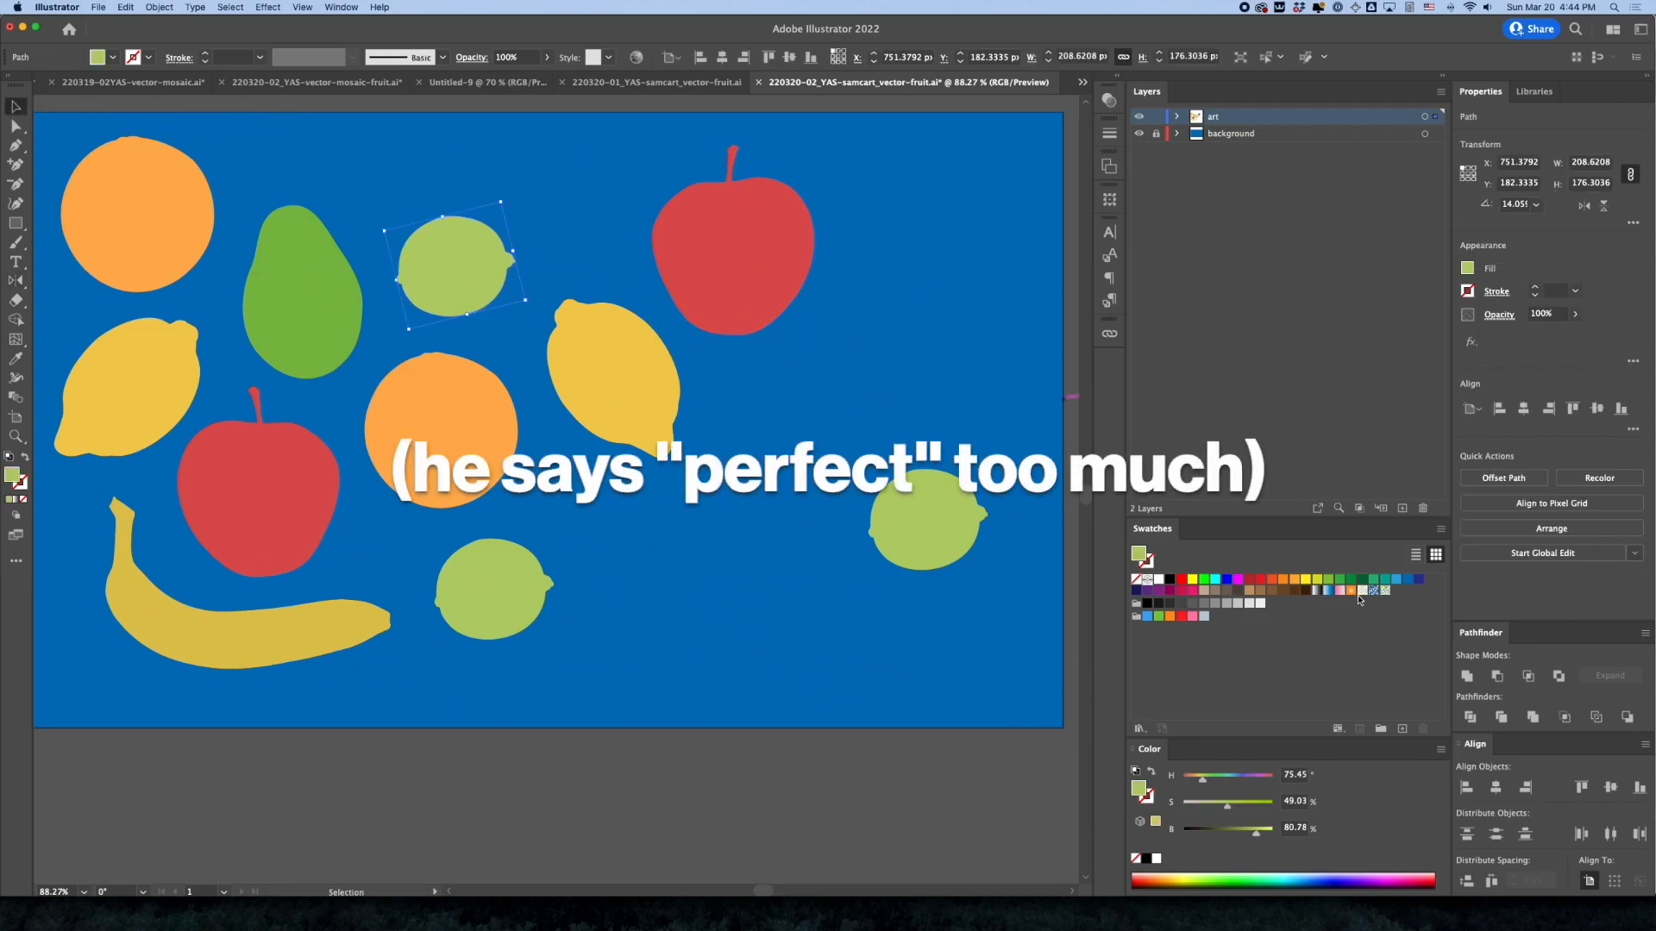
pyautogui.keyDown('shift'); pyautogui.click(483, 582); pyautogui.keyUp('shift')
pyautogui.keyDown('shift'); pyautogui.click(928, 543); pyautogui.keyUp('shift')
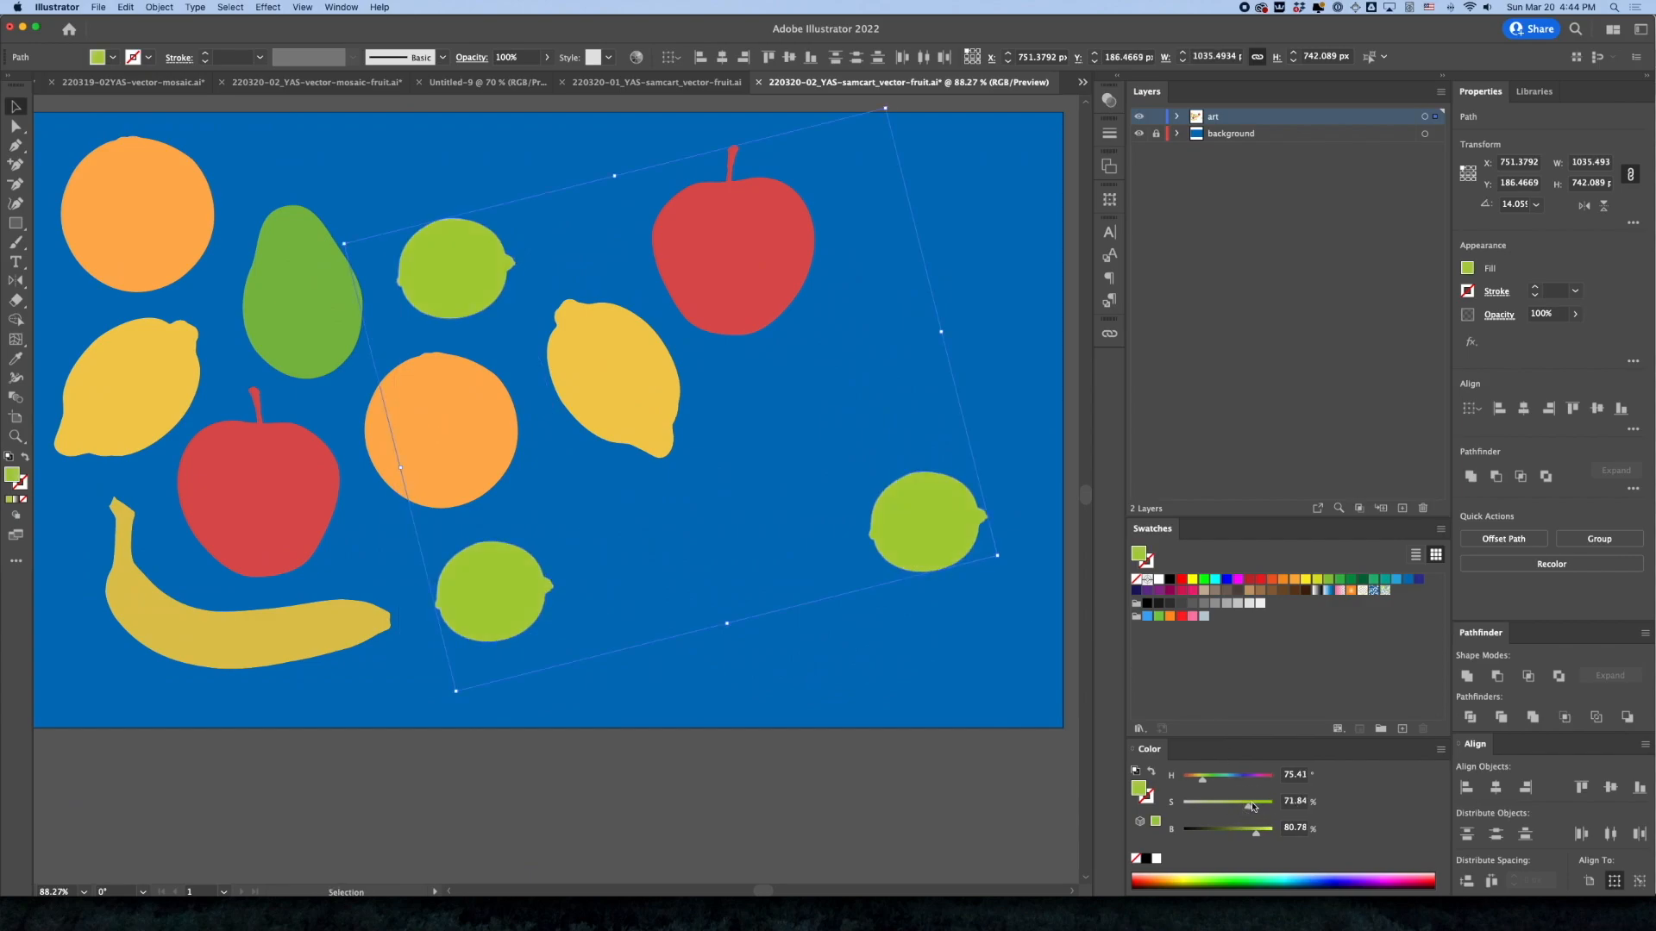
pyautogui.moveTo(1258, 839); pyautogui.dragTo(1248, 838)
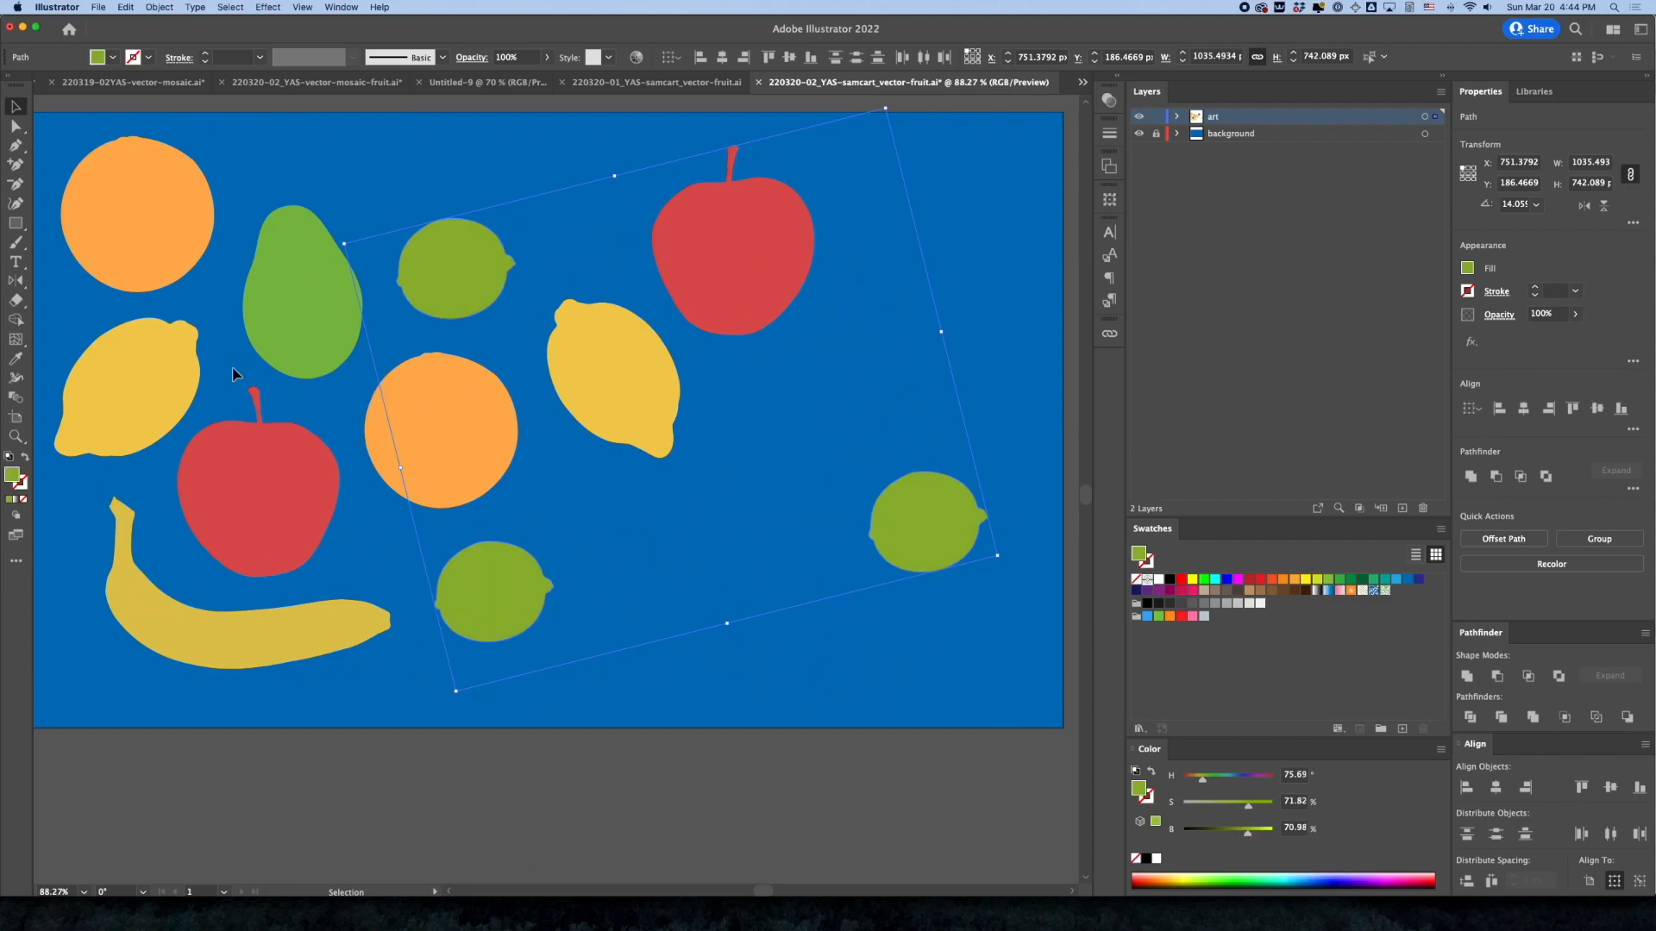
# Darken the avocado's fill to about 69% saturation and 64% brightness, and deselect it
pyautogui.click(258, 363)
pyautogui.moveTo(1243, 832); pyautogui.dragTo(1239, 834)
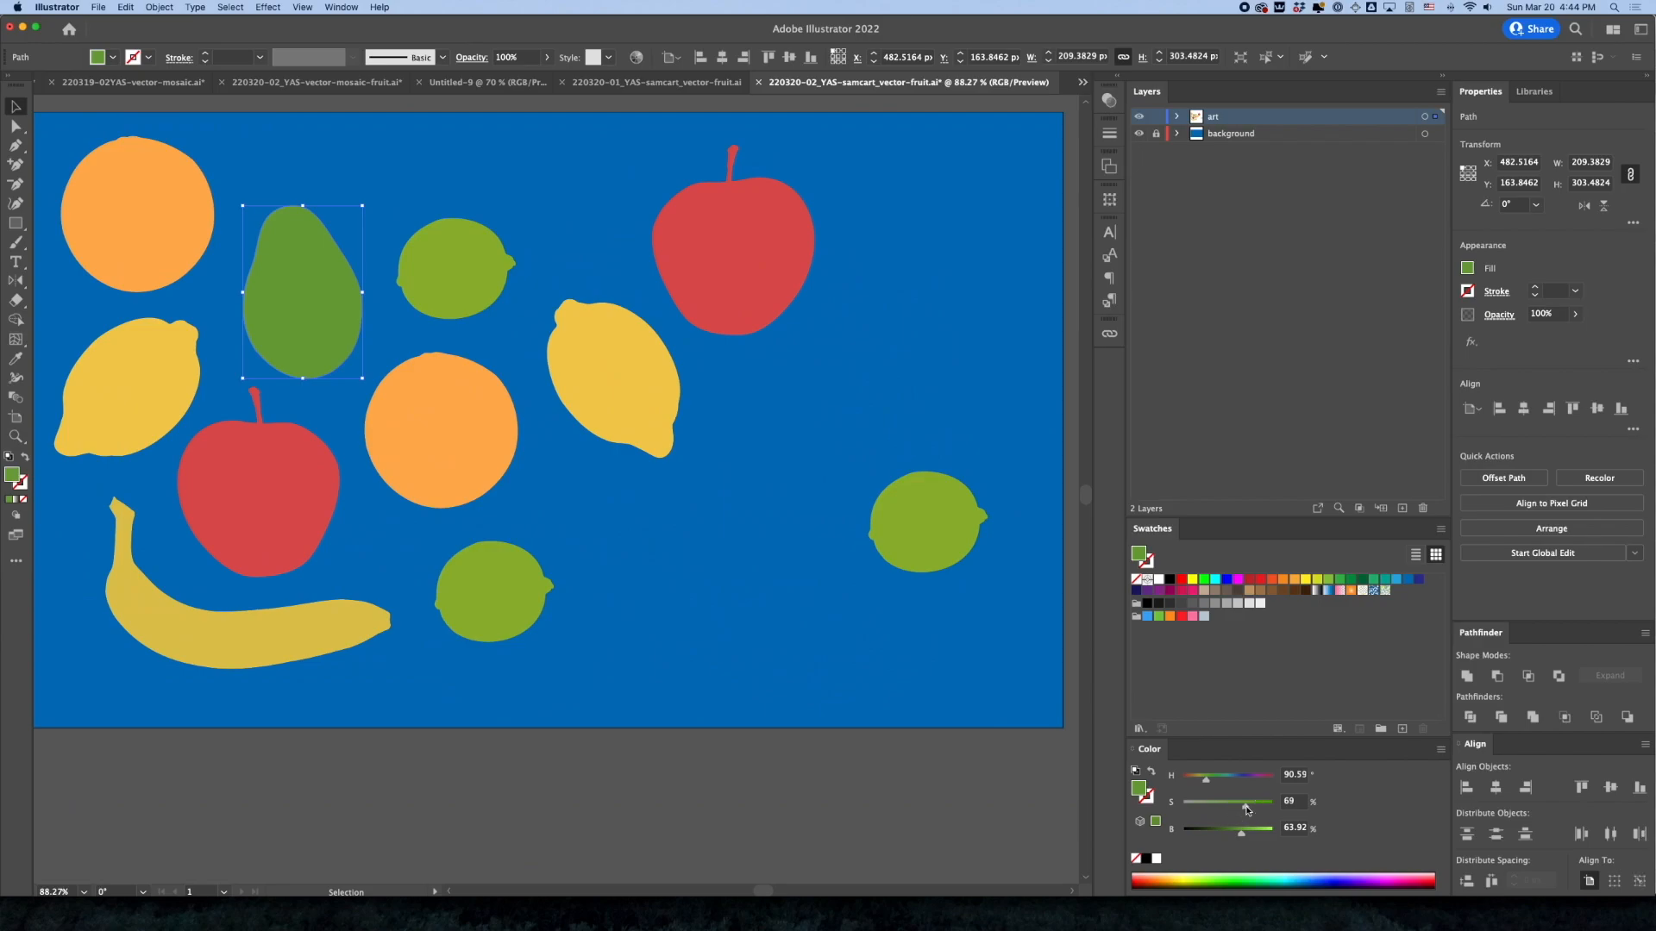
pyautogui.click(757, 805)
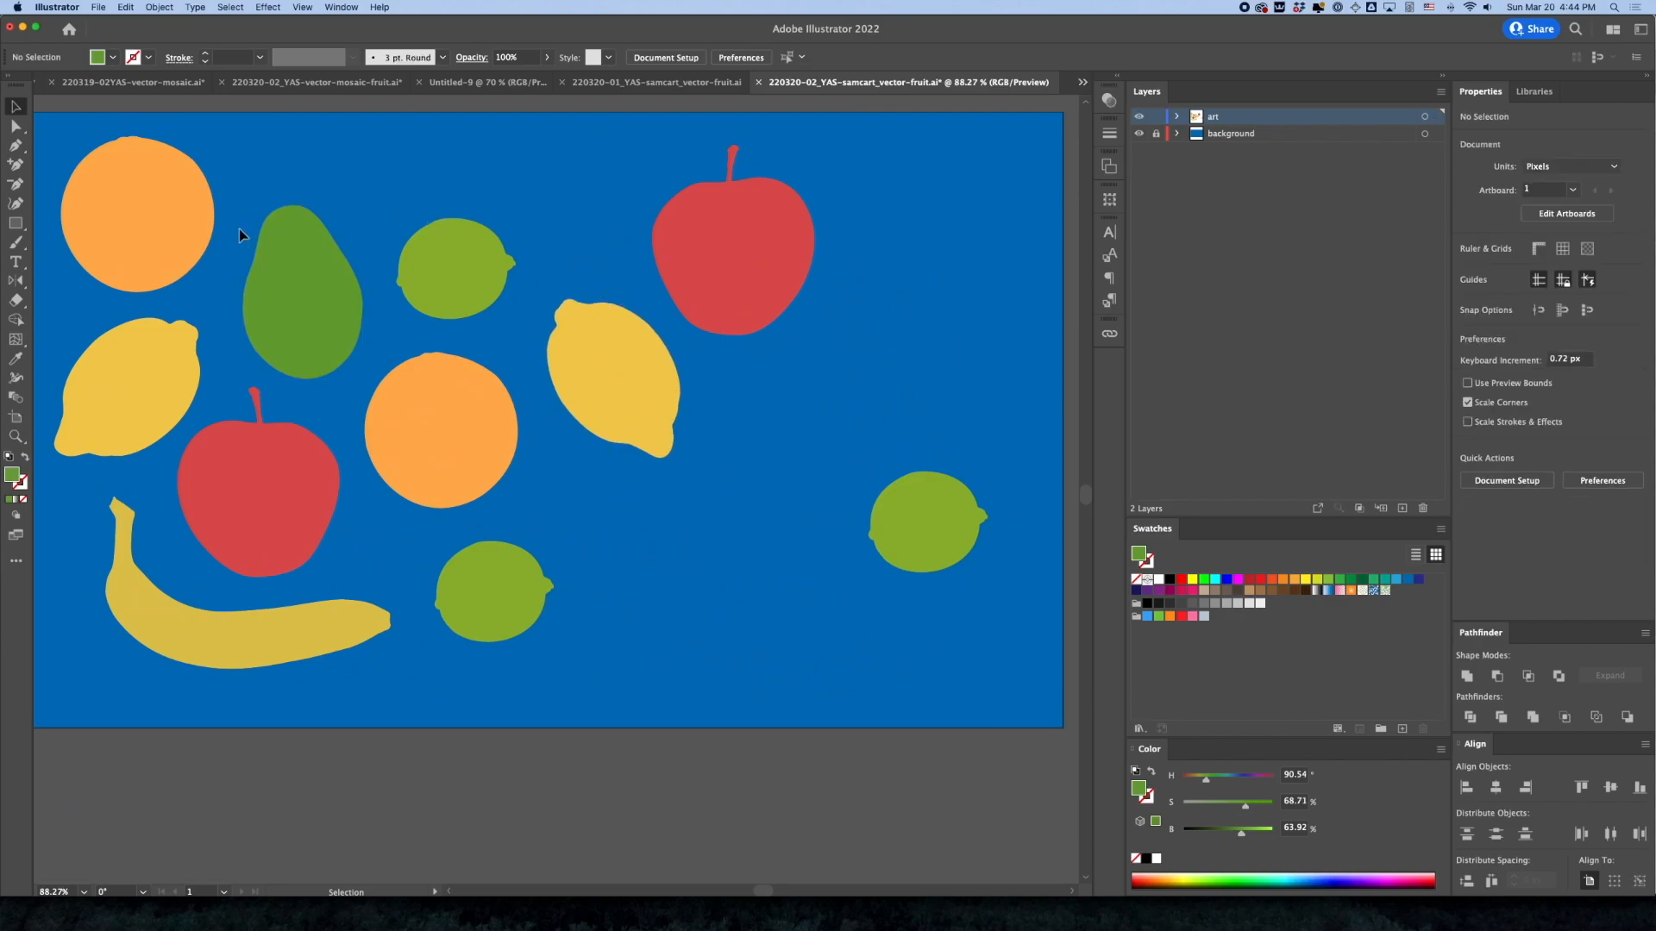
# Place copies of the lemon near the lower right, the orange in the upper-right corner, and a lime beside the copied lemon
pyautogui.click(174, 369)
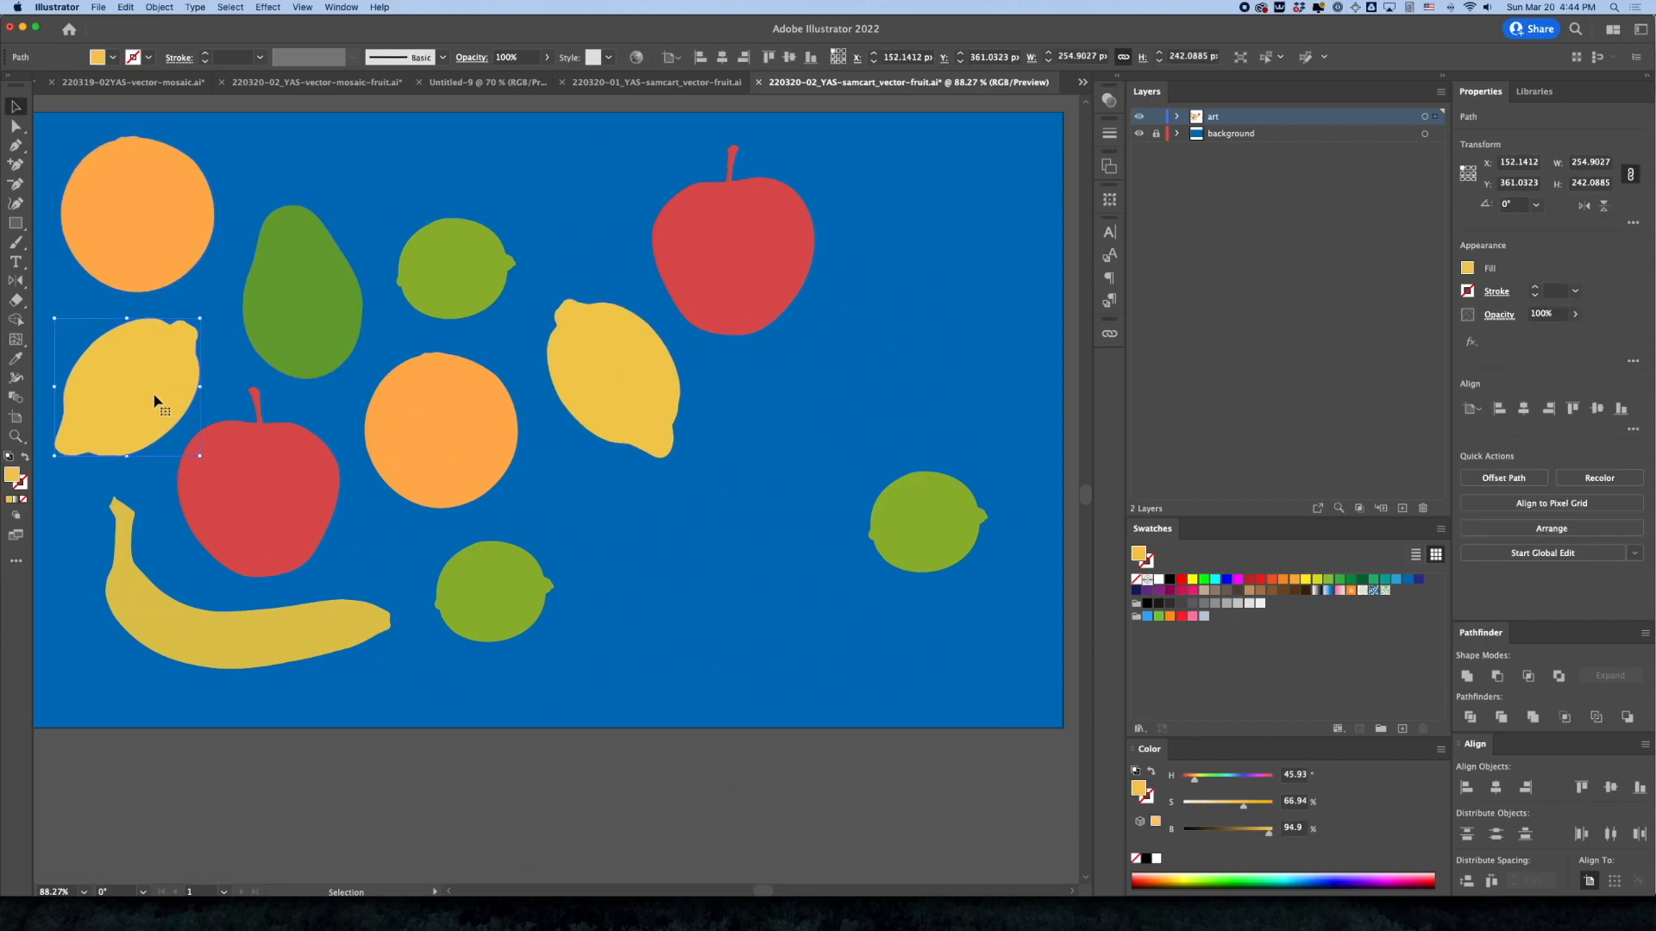
pyautogui.moveTo(167, 373); pyautogui.dragTo(792, 589)
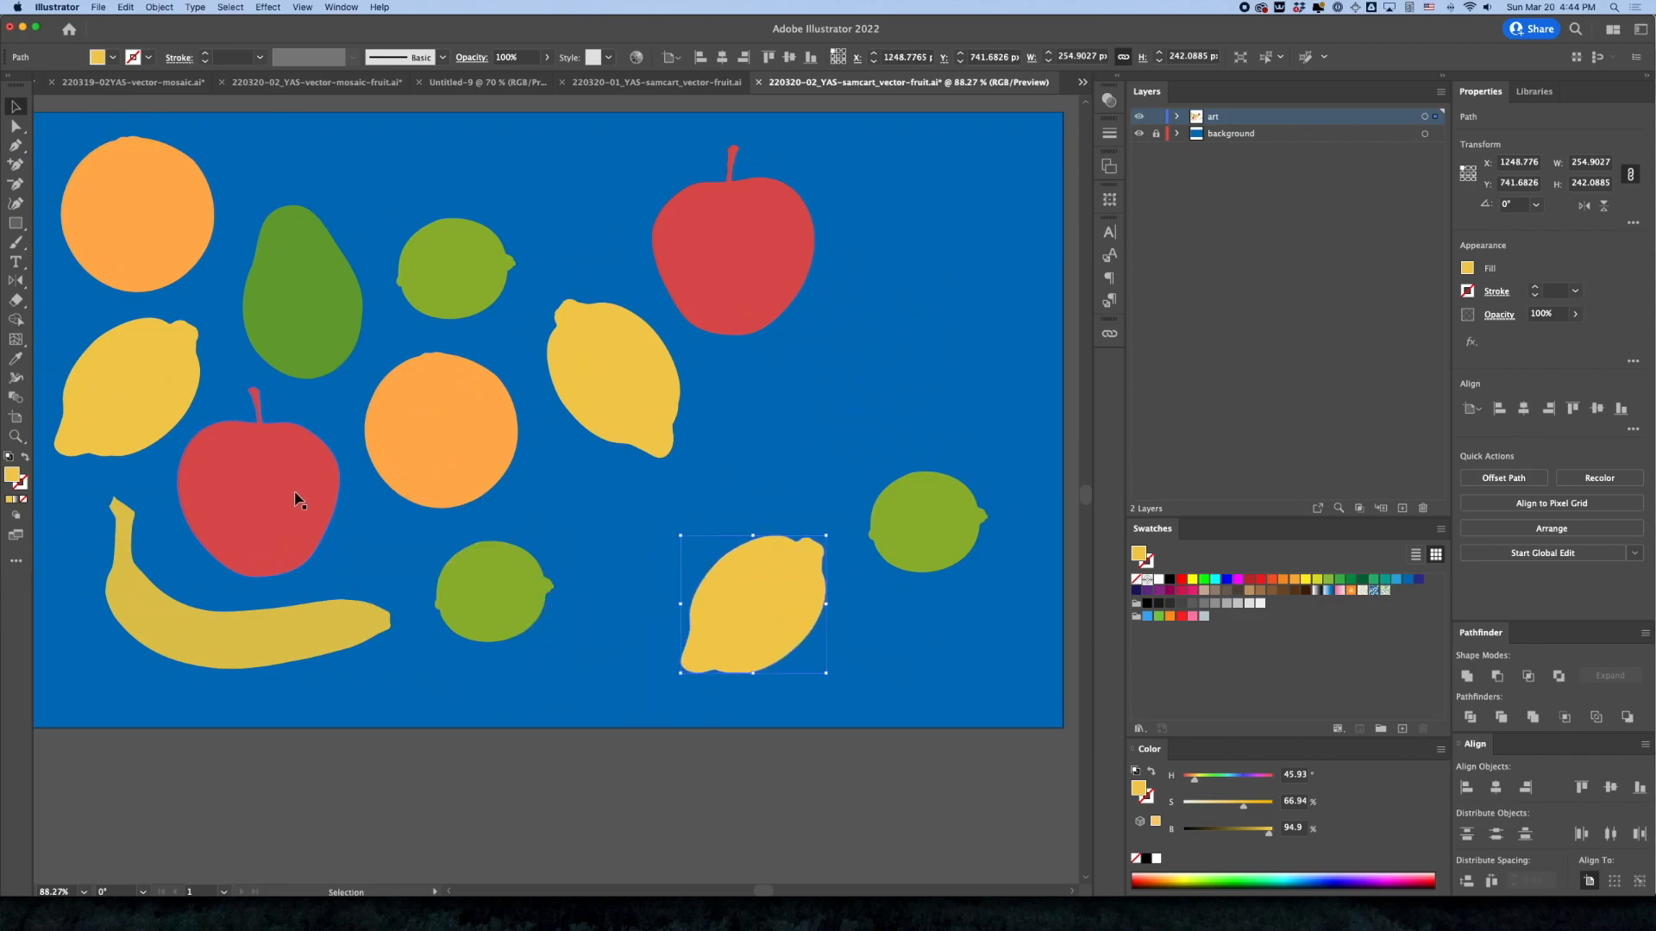
pyautogui.moveTo(436, 446); pyautogui.dragTo(934, 239)
pyautogui.moveTo(462, 275); pyautogui.dragTo(639, 535)
pyautogui.moveTo(576, 482); pyautogui.dragTo(565, 499)
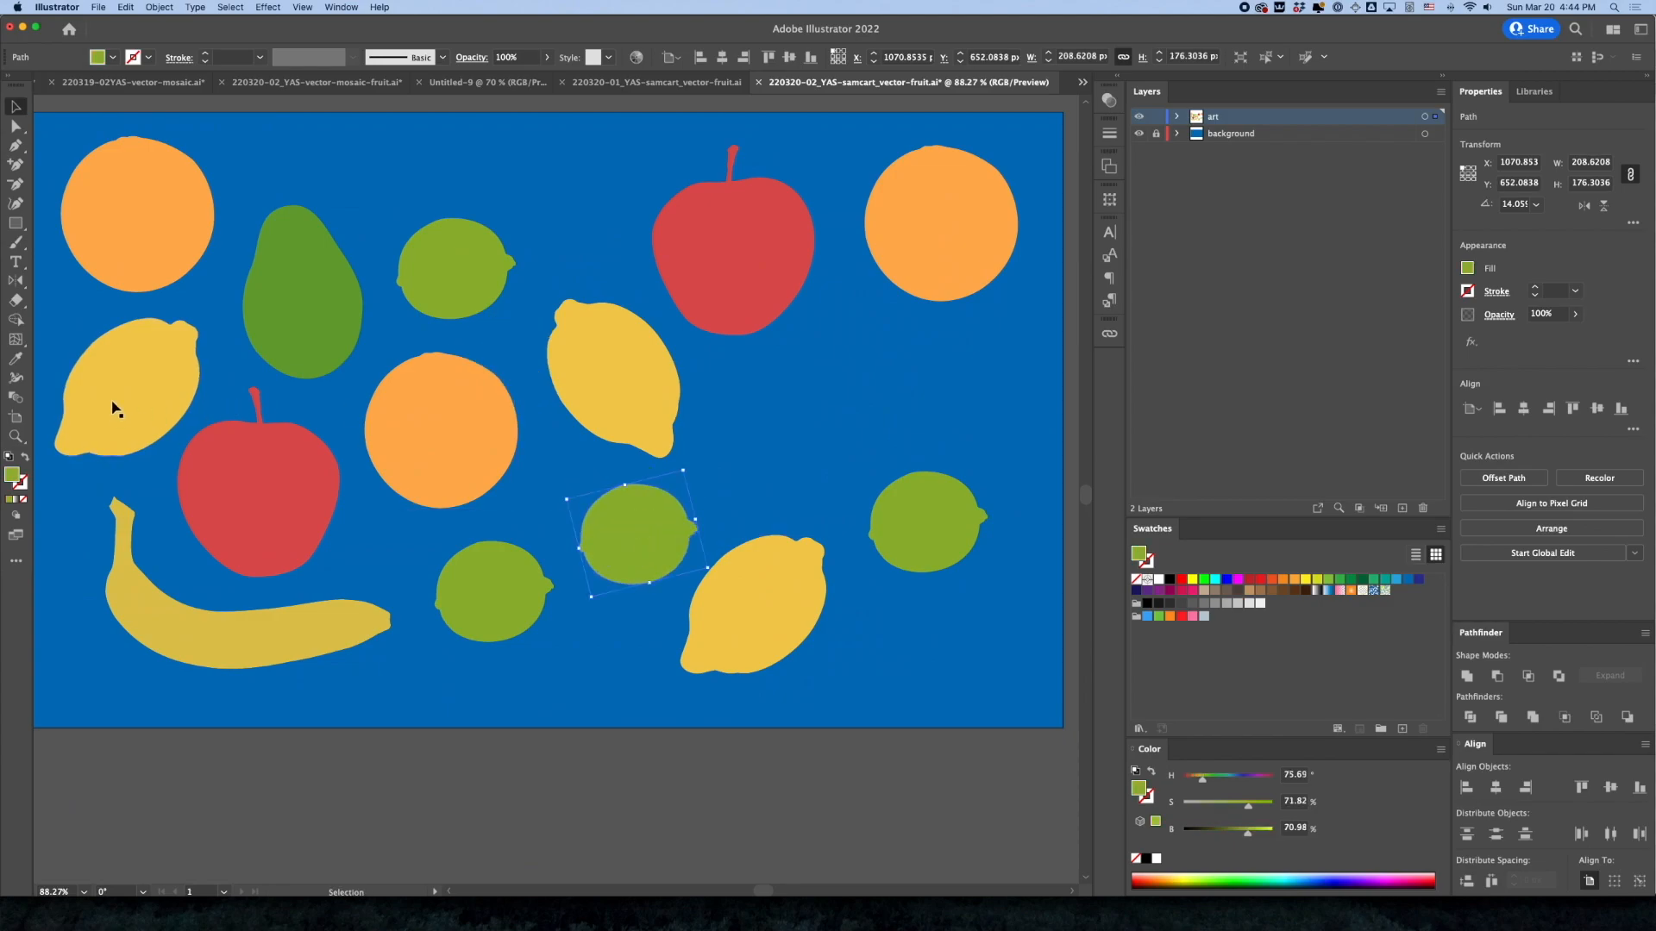
# Duplicate the banana, turn the copy to arch downward, and place it above the upper lime
pyautogui.moveTo(243, 658); pyautogui.dragTo(488, 274)
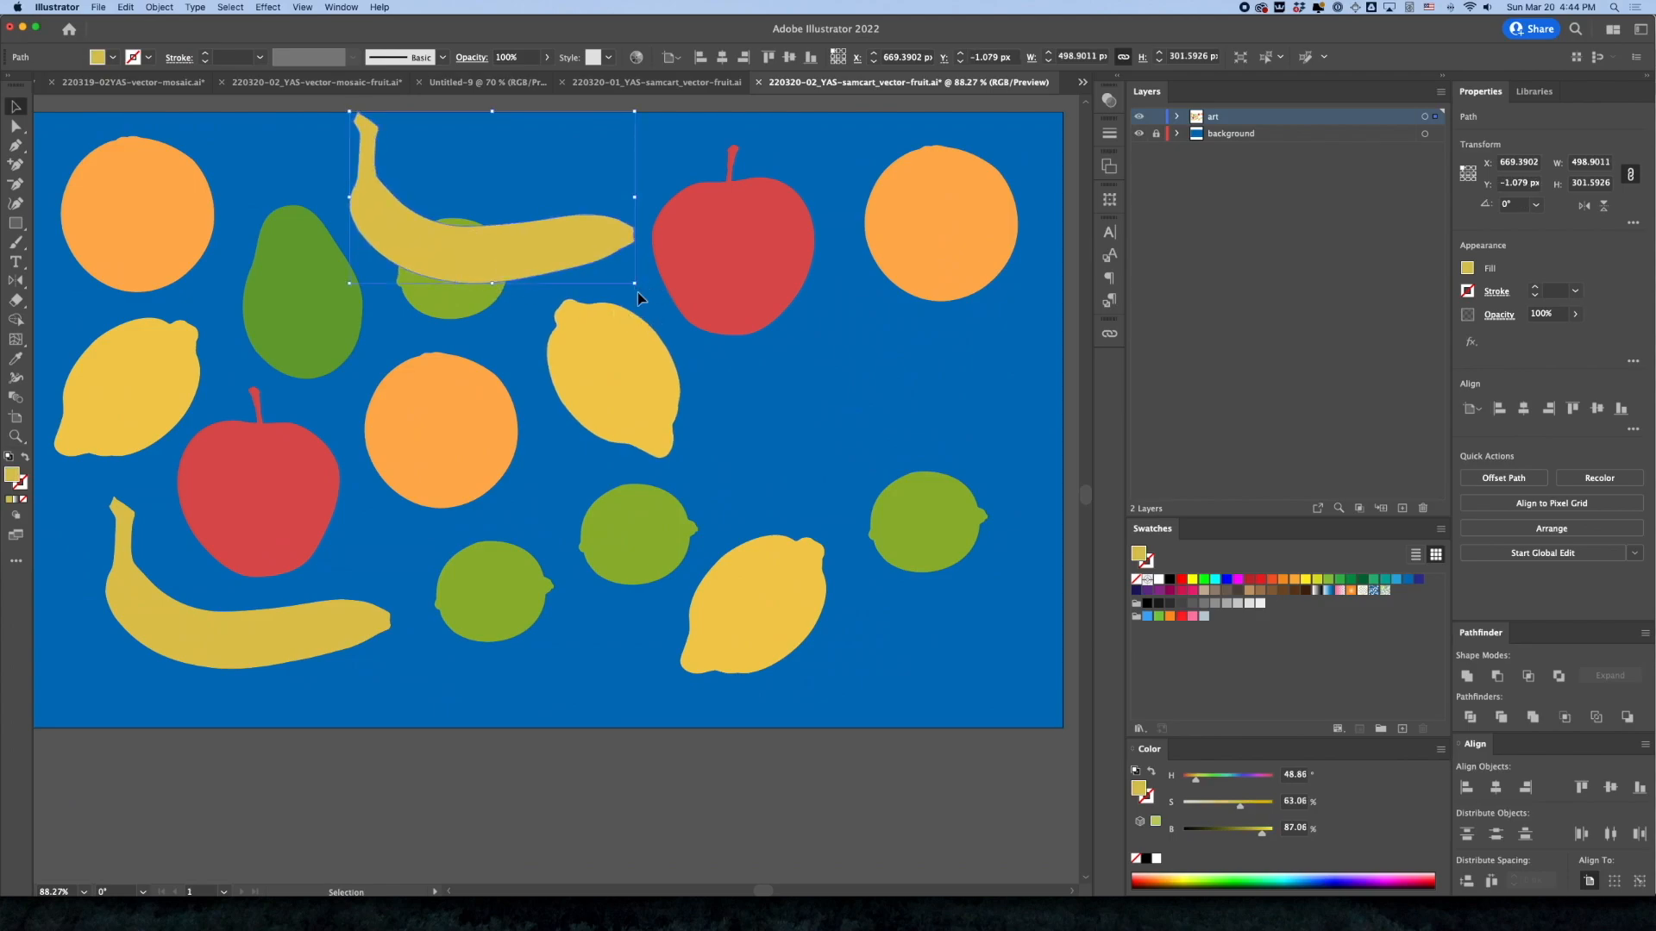
pyautogui.click(663, 261)
pyautogui.moveTo(640, 293); pyautogui.dragTo(259, 137)
pyautogui.moveTo(466, 144); pyautogui.dragTo(412, 183)
# Tilt the avocado, scale it down, and fit it between the upper-left orange and the second orange
pyautogui.moveTo(297, 305); pyautogui.dragTo(268, 327)
pyautogui.moveTo(339, 407); pyautogui.dragTo(378, 358)
pyautogui.moveTo(298, 324); pyautogui.dragTo(308, 326)
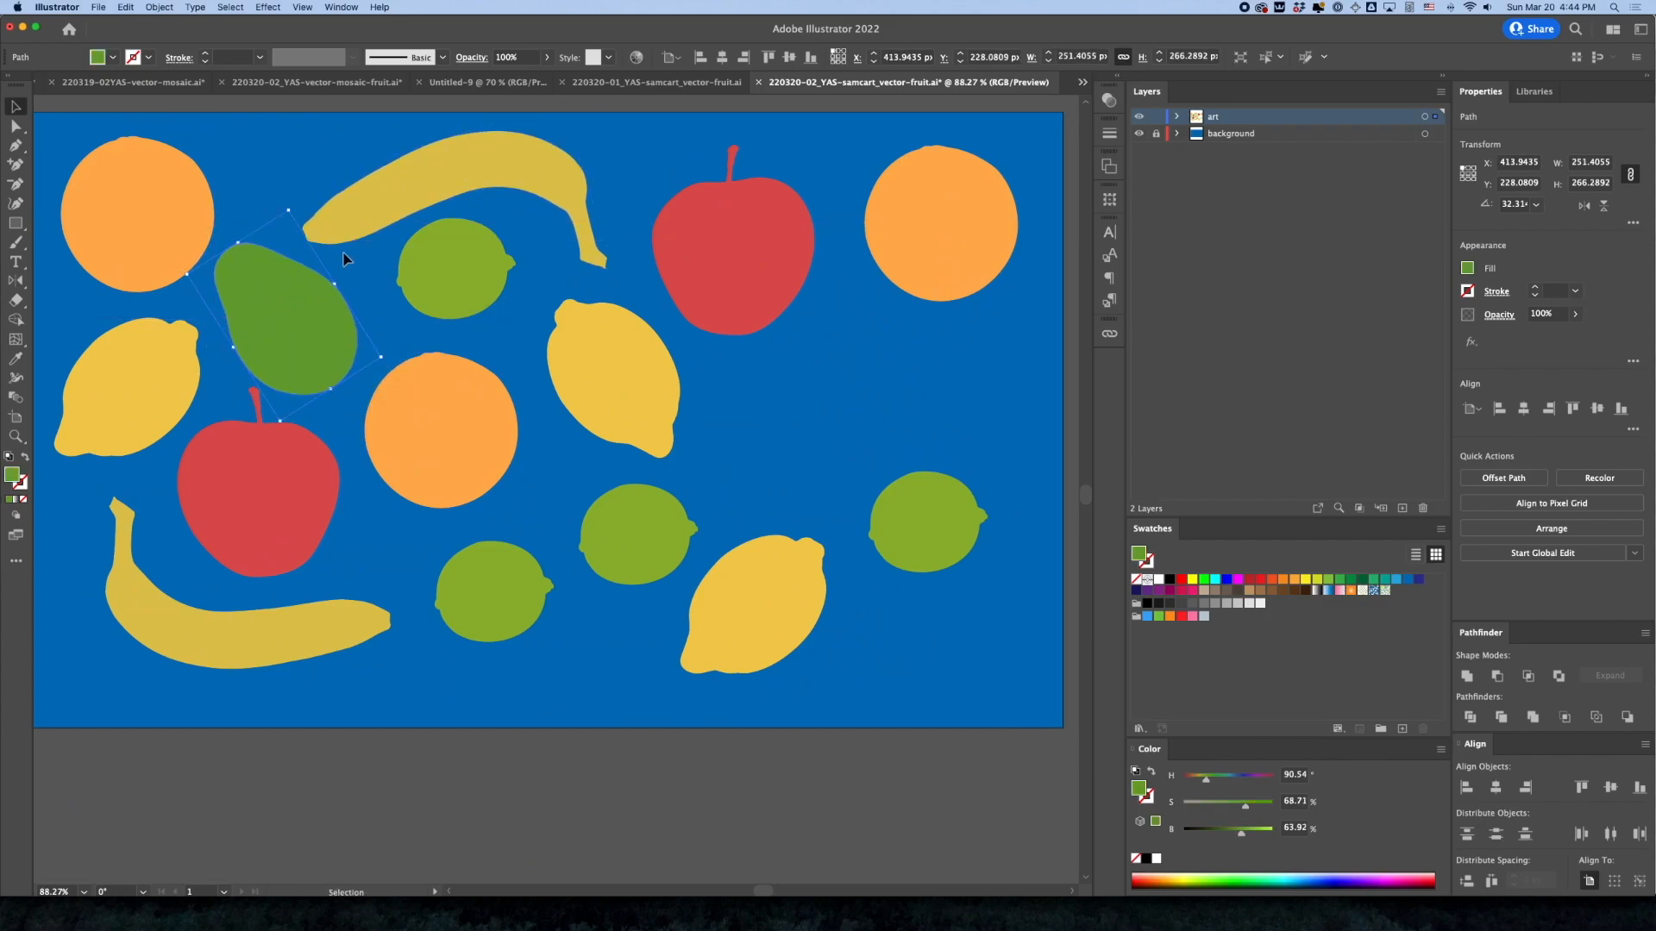
pyautogui.moveTo(290, 213); pyautogui.dragTo(288, 249)
pyautogui.moveTo(291, 325); pyautogui.dragTo(301, 312)
# Shrink the leftmost lemon slightly and nudge the avocado and the upper lime into more even spacing
pyautogui.click(140, 361)
pyautogui.moveTo(200, 318); pyautogui.dragTo(168, 367)
pyautogui.moveTo(299, 334); pyautogui.dragTo(296, 333)
pyautogui.moveTo(432, 277); pyautogui.dragTo(439, 289)
# Move the rightmost lime inward and place a copy of the mirrored apple in the lower-right corner
pyautogui.click(714, 276)
pyautogui.click(715, 276)
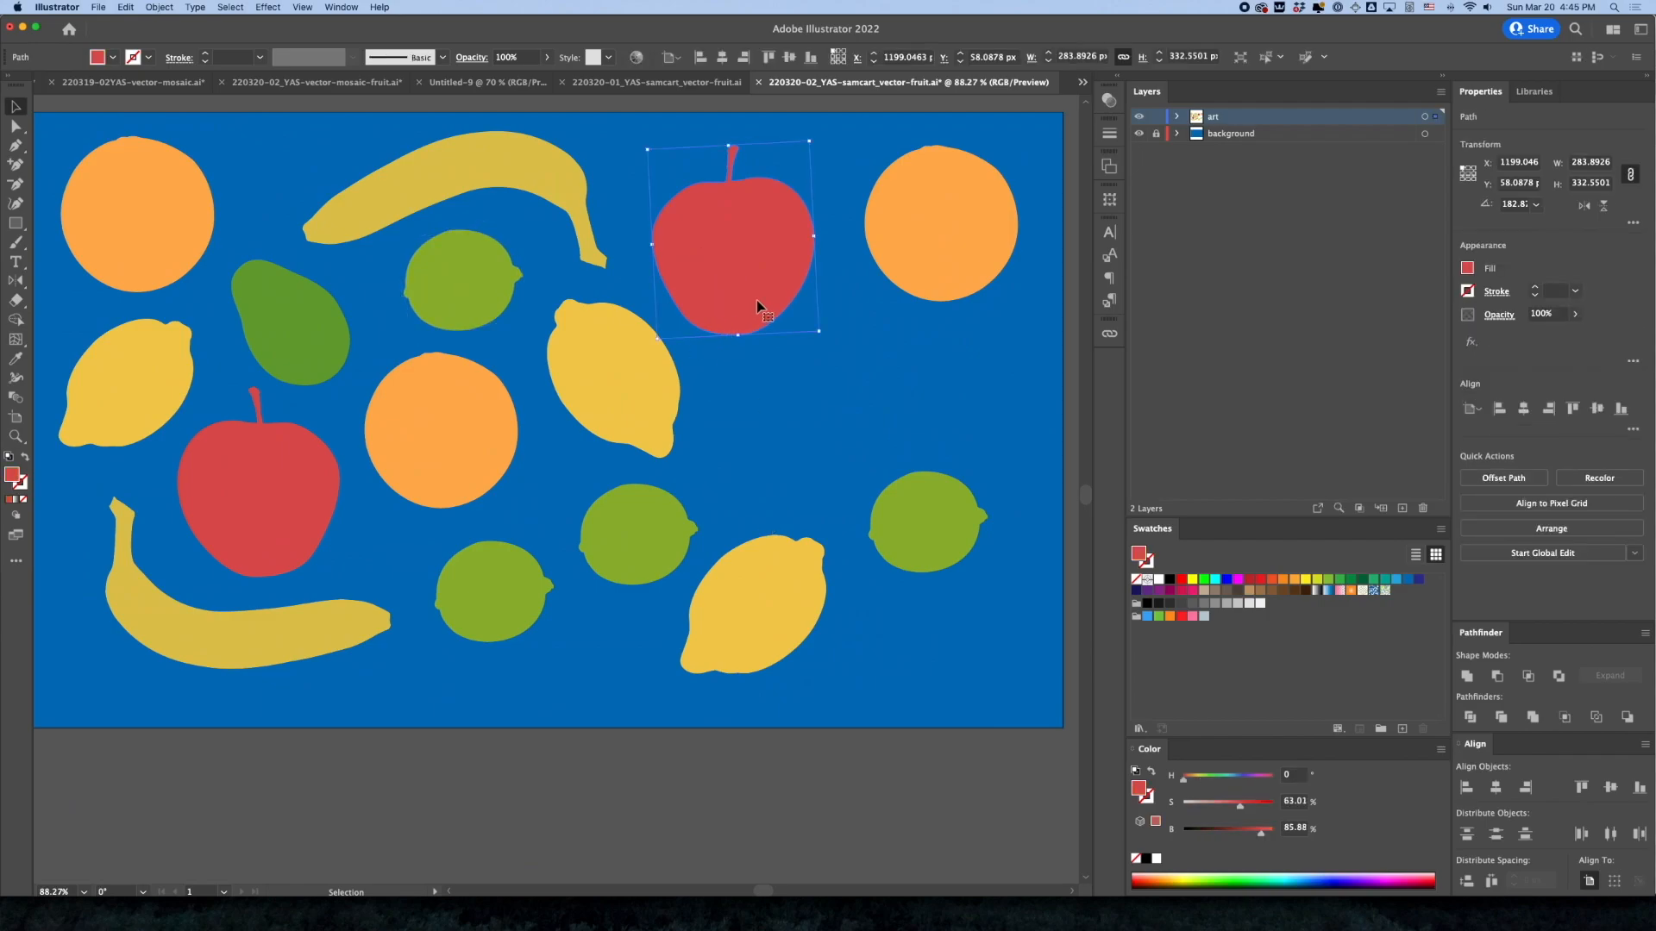
pyautogui.moveTo(939, 559); pyautogui.dragTo(789, 473)
pyautogui.moveTo(743, 257); pyautogui.dragTo(946, 611)
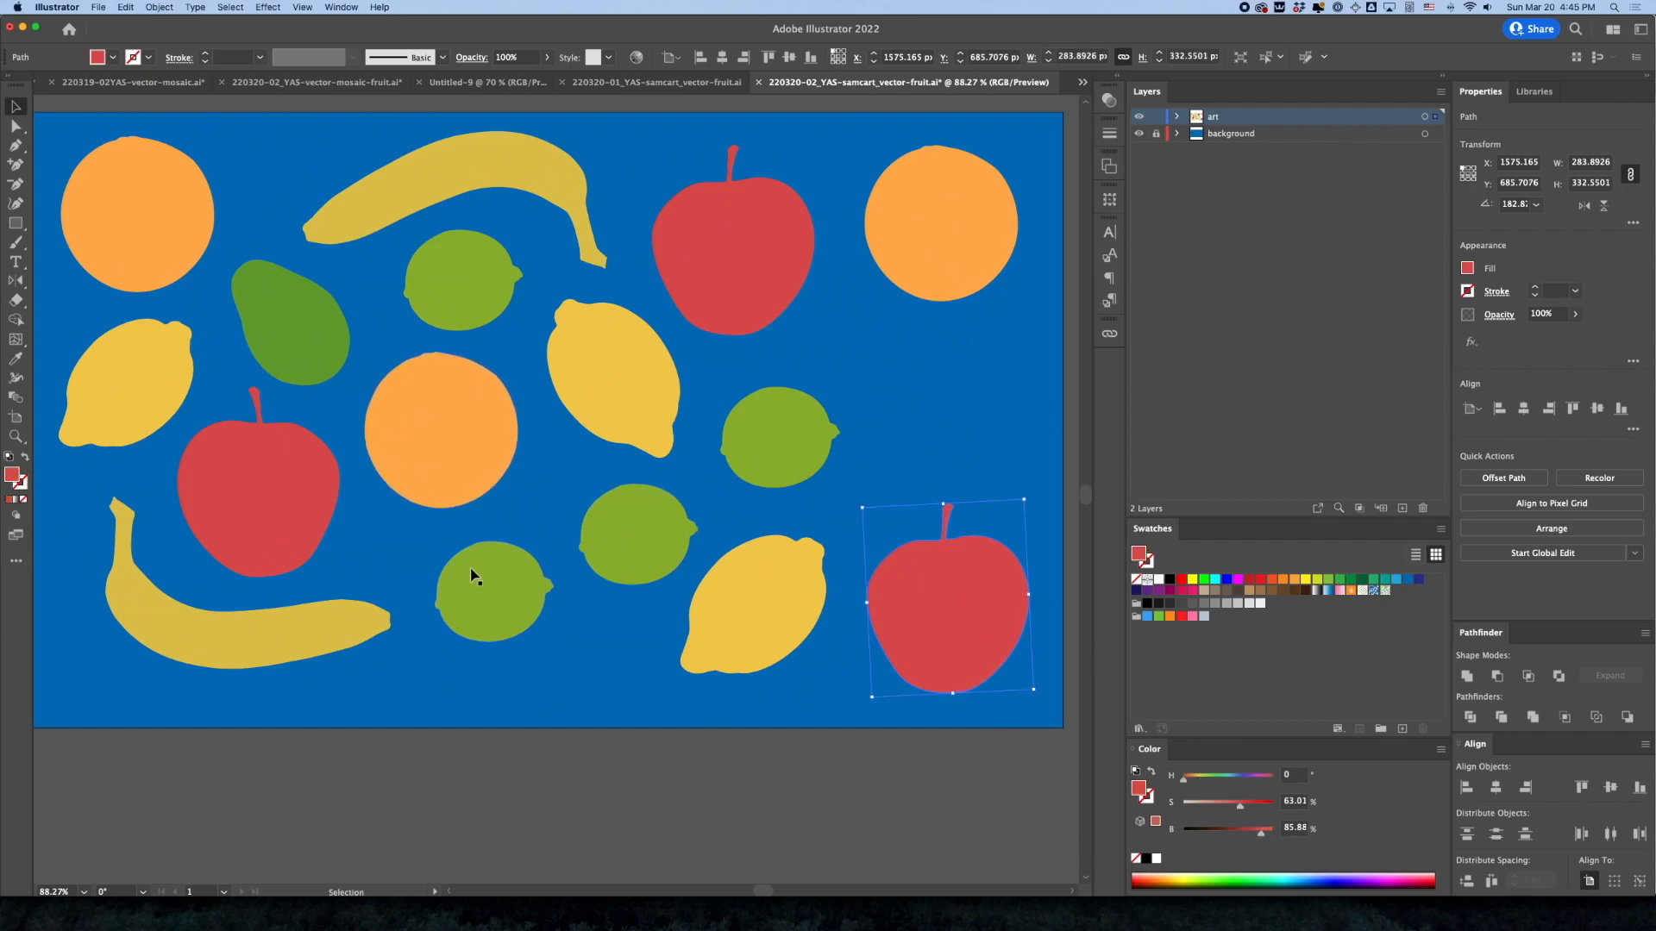
# Place a downward-arching copy of the banana below the upper-right orange, move the nearby lime beneath it, and deselect everything
pyautogui.keyDown('alt'); pyautogui.moveTo(233, 645); pyautogui.dragTo(811, 488); pyautogui.keyUp('alt')
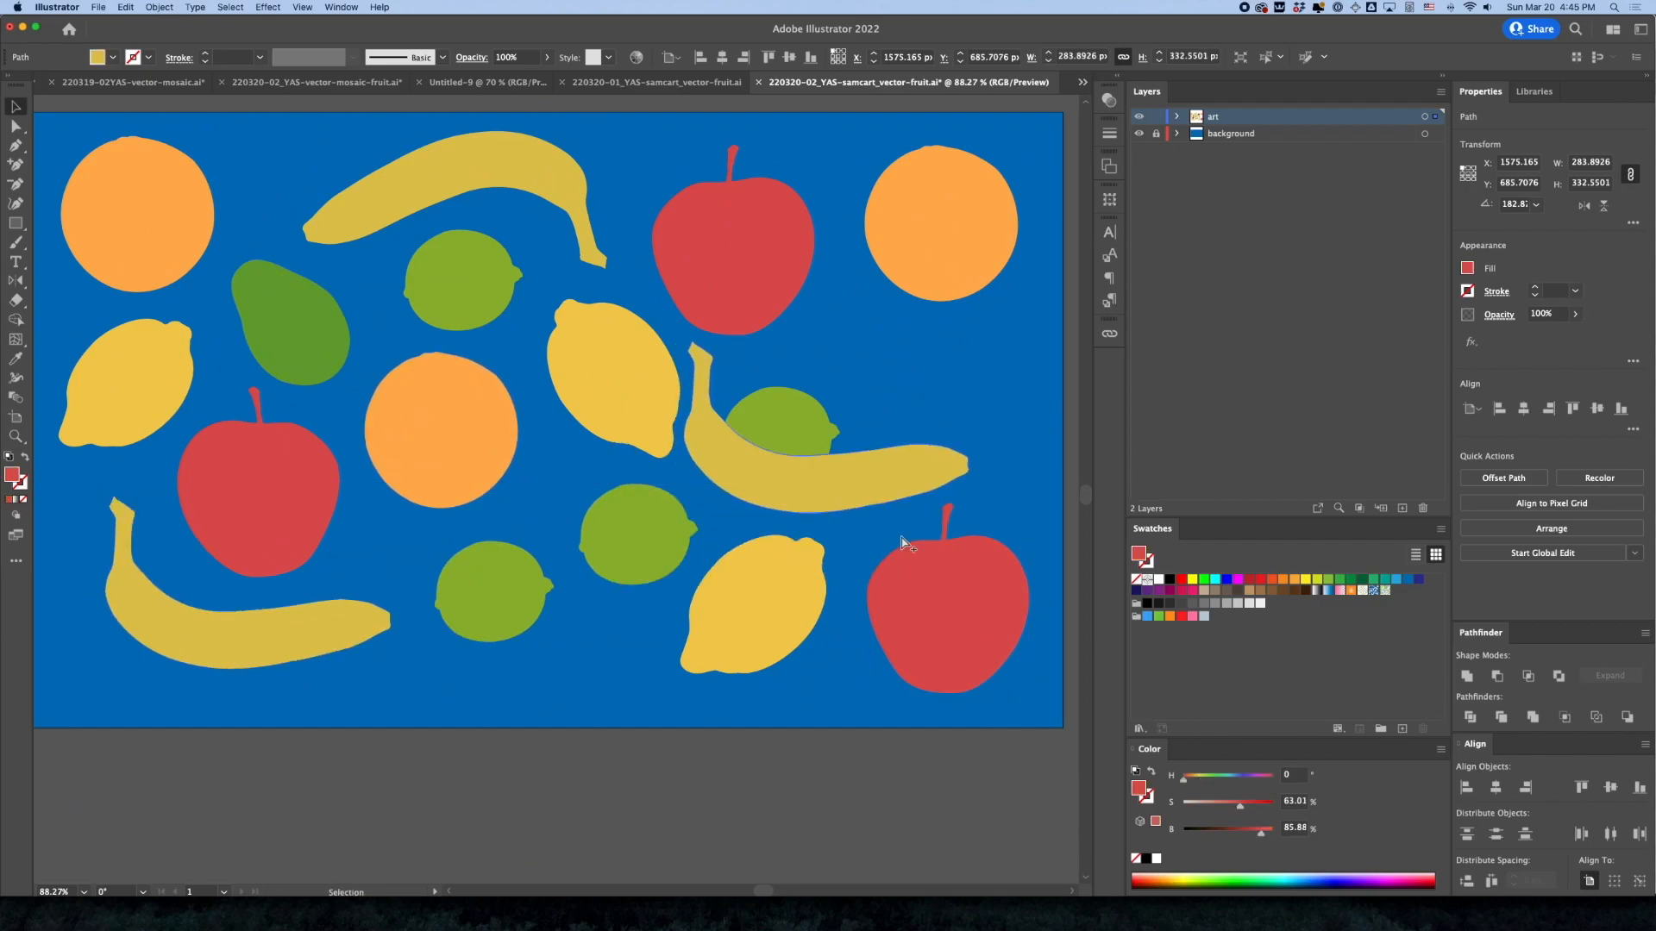
pyautogui.moveTo(972, 521); pyautogui.dragTo(867, 391)
pyautogui.moveTo(809, 477); pyautogui.dragTo(911, 506)
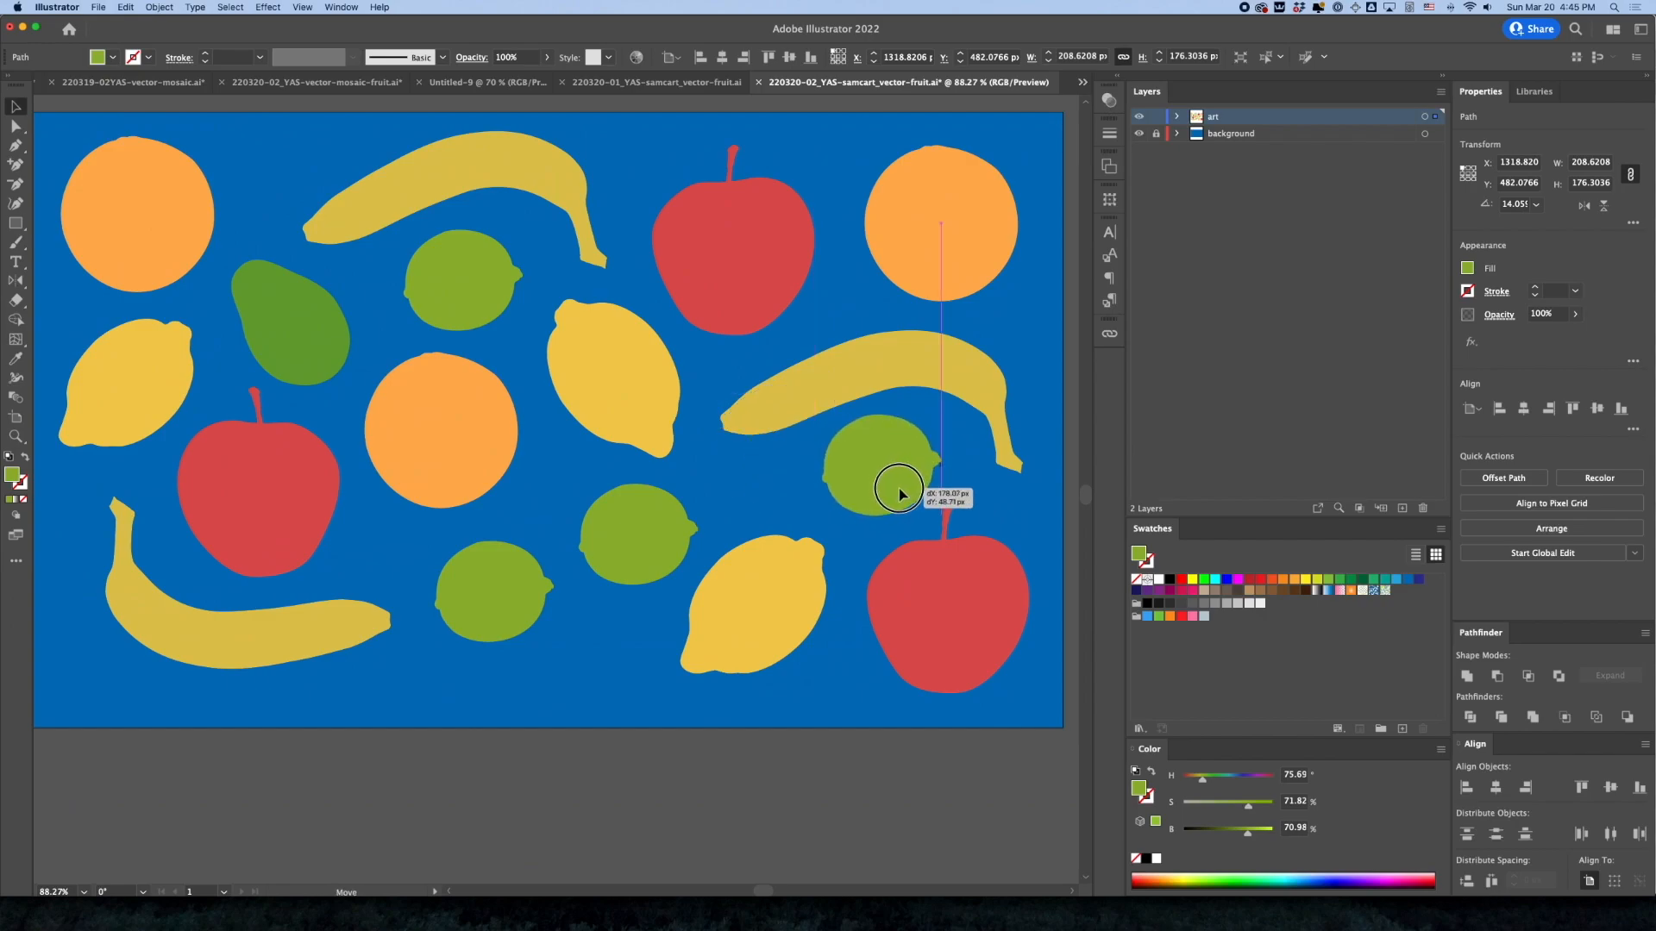
pyautogui.moveTo(755, 404); pyautogui.dragTo(792, 403)
pyautogui.click(691, 278)
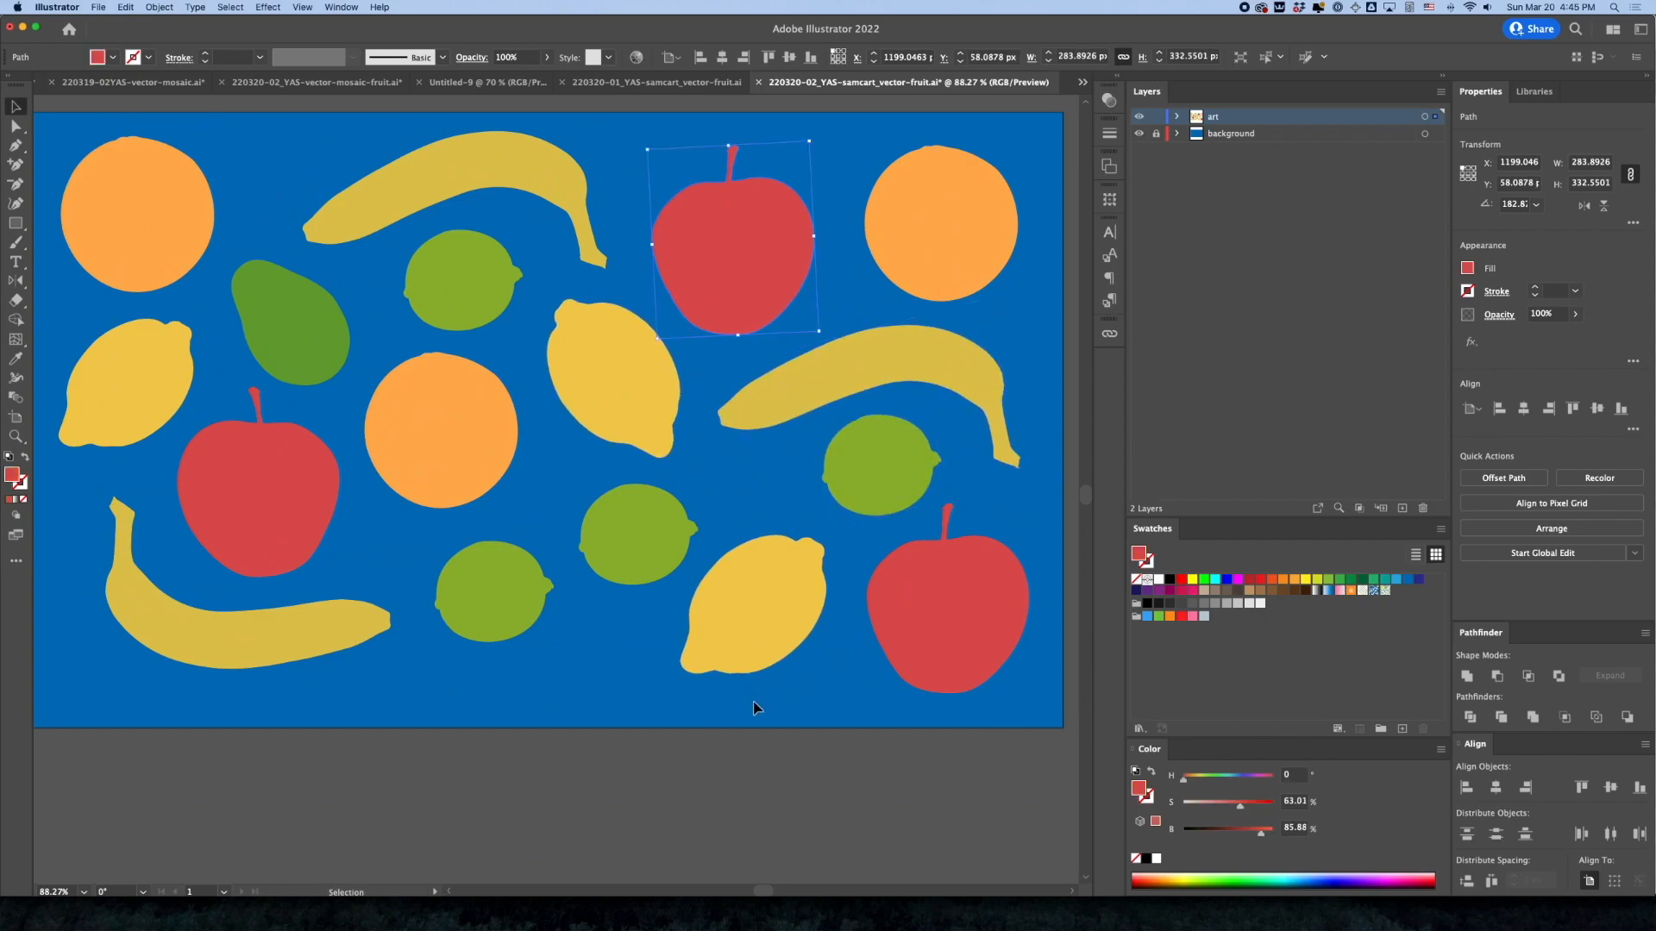
pyautogui.click(775, 733)
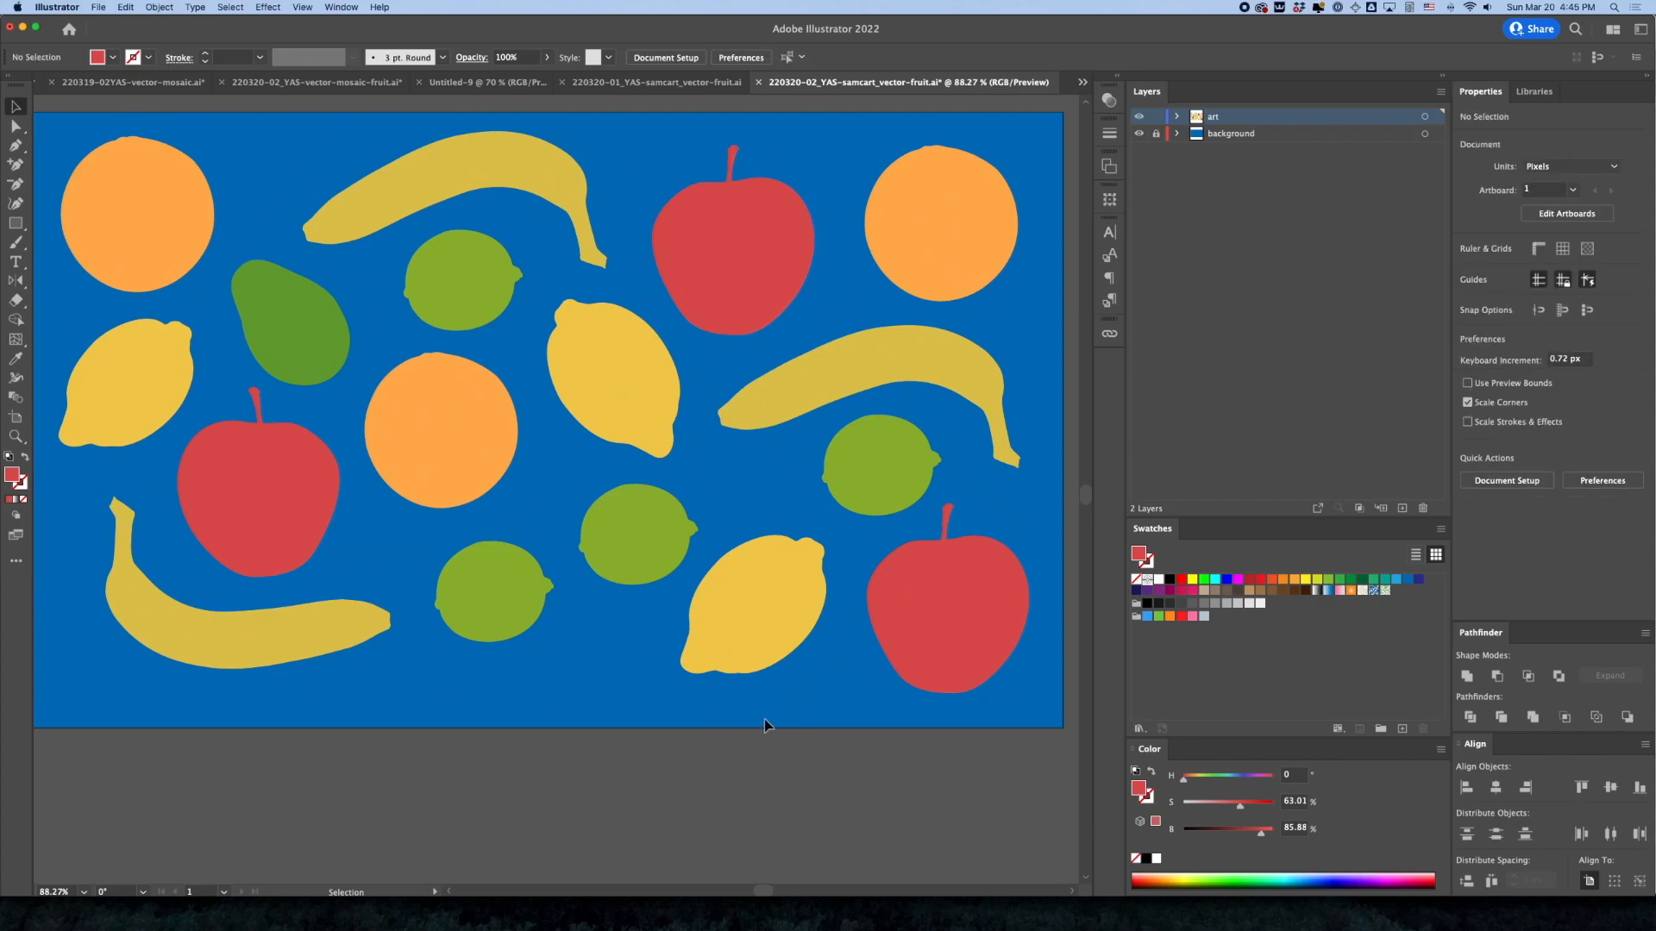
pyautogui.click(488, 591)
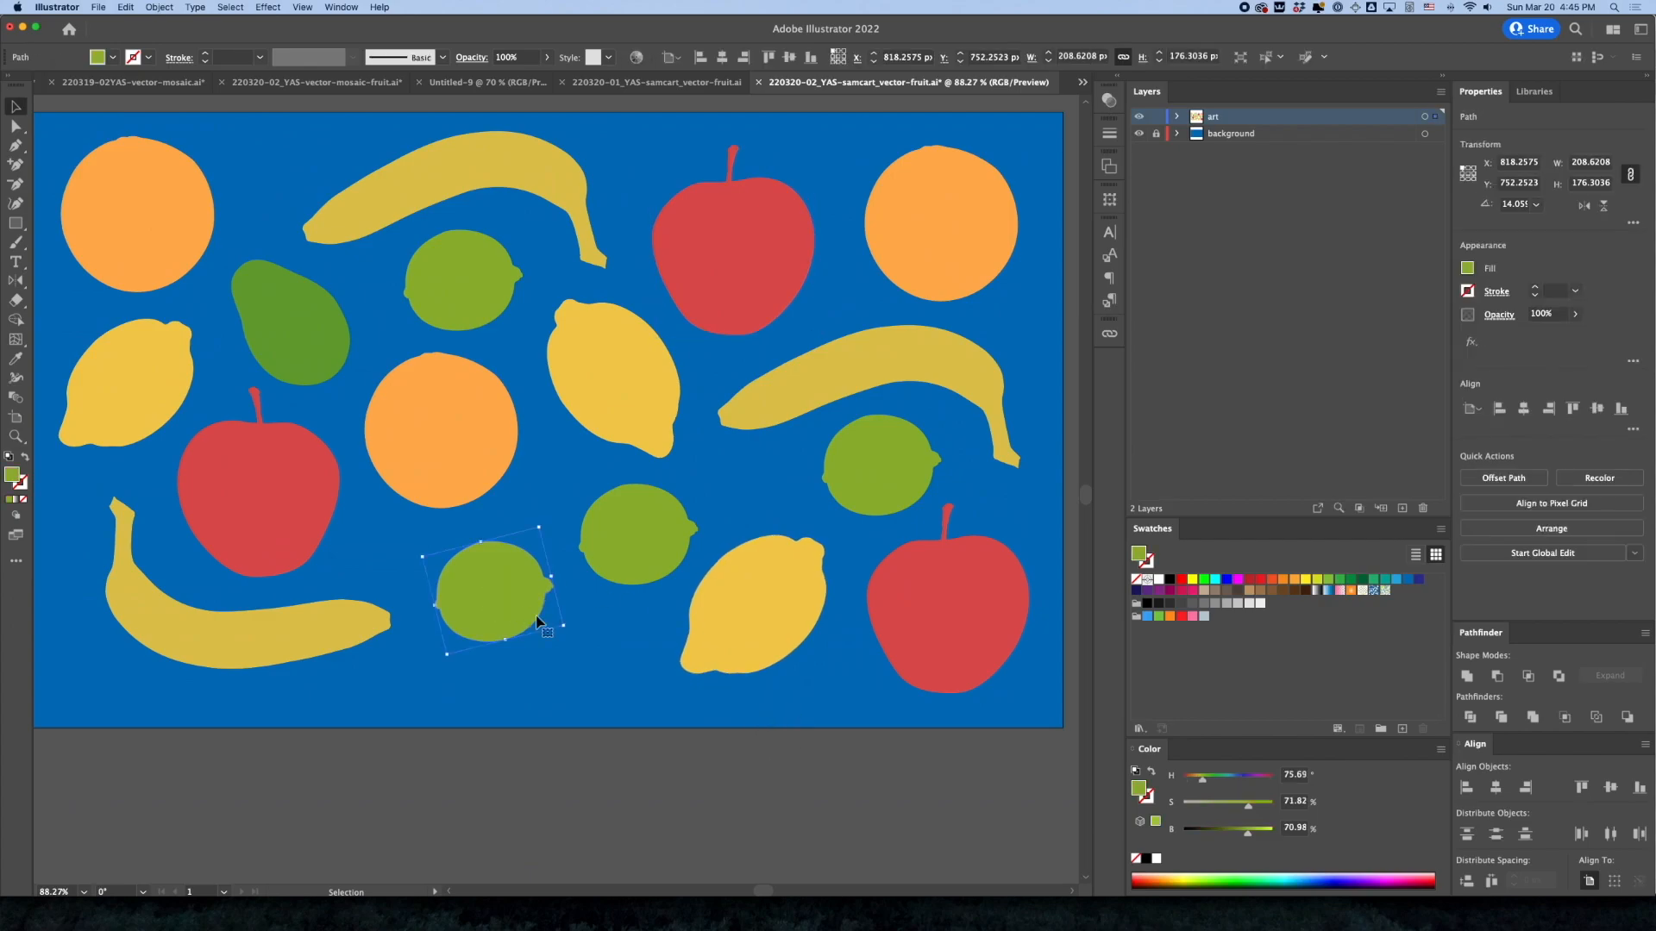
pyautogui.press('Delete')
pyautogui.moveTo(655, 563); pyautogui.dragTo(542, 650)
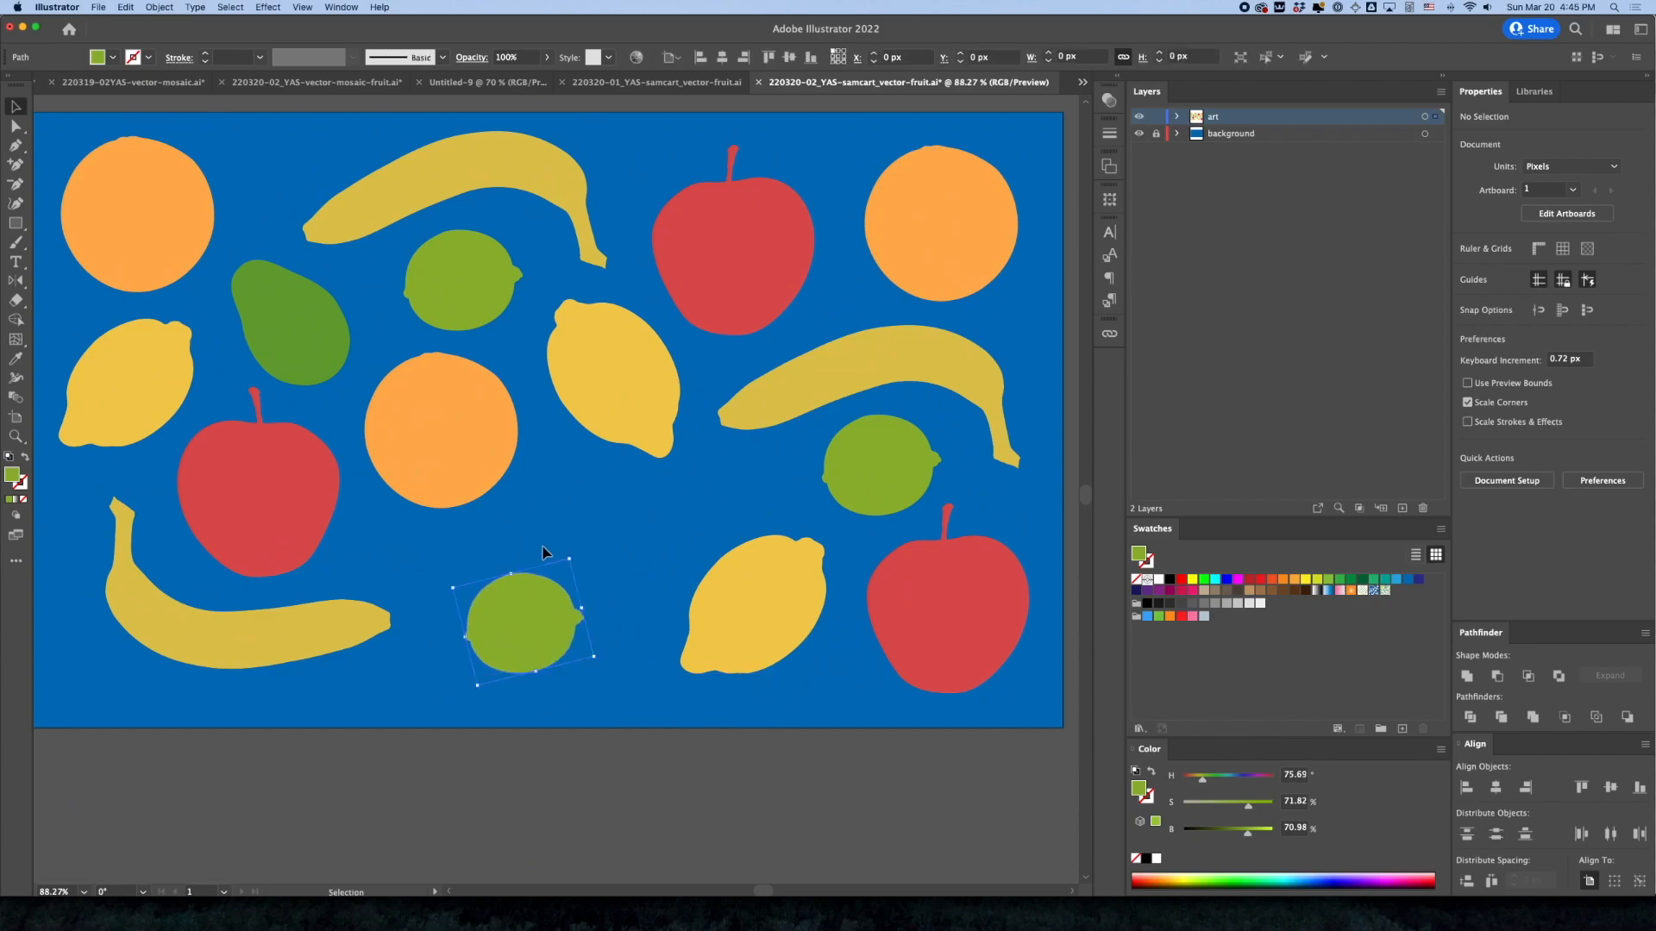
pyautogui.moveTo(623, 428)
pyautogui.mouseDown()
pyautogui.moveTo(626, 455)
pyautogui.moveTo(627, 422)
pyautogui.mouseUp()
pyautogui.press('super+z')
pyautogui.press('super+z')
pyautogui.press('super+z')
pyautogui.press('super+z')
# Move the lime beside the lower-left banana slightly downward
pyautogui.click(674, 730)
pyautogui.moveTo(512, 609); pyautogui.dragTo(515, 636)
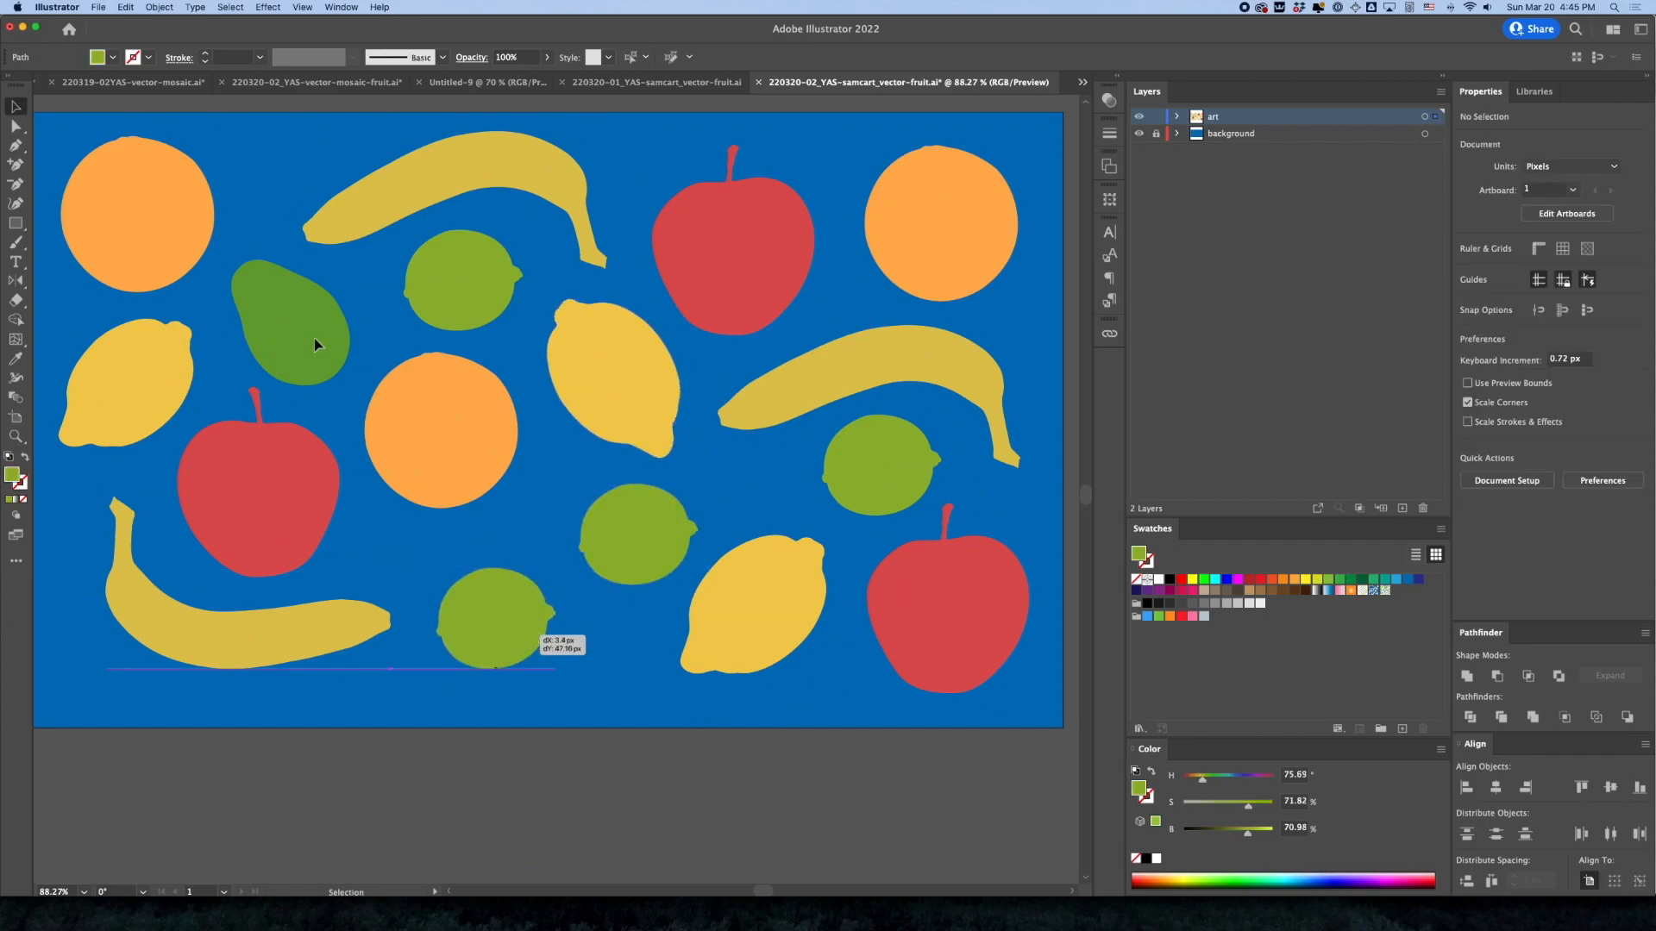
# Check how each kind of fruit is distributed by going through the oranges, apples and bananas, and deselect everything
pyautogui.click(132, 236)
pyautogui.click(408, 450)
pyautogui.click(918, 229)
pyautogui.click(921, 583)
pyautogui.click(733, 250)
pyautogui.click(272, 492)
pyautogui.click(259, 634)
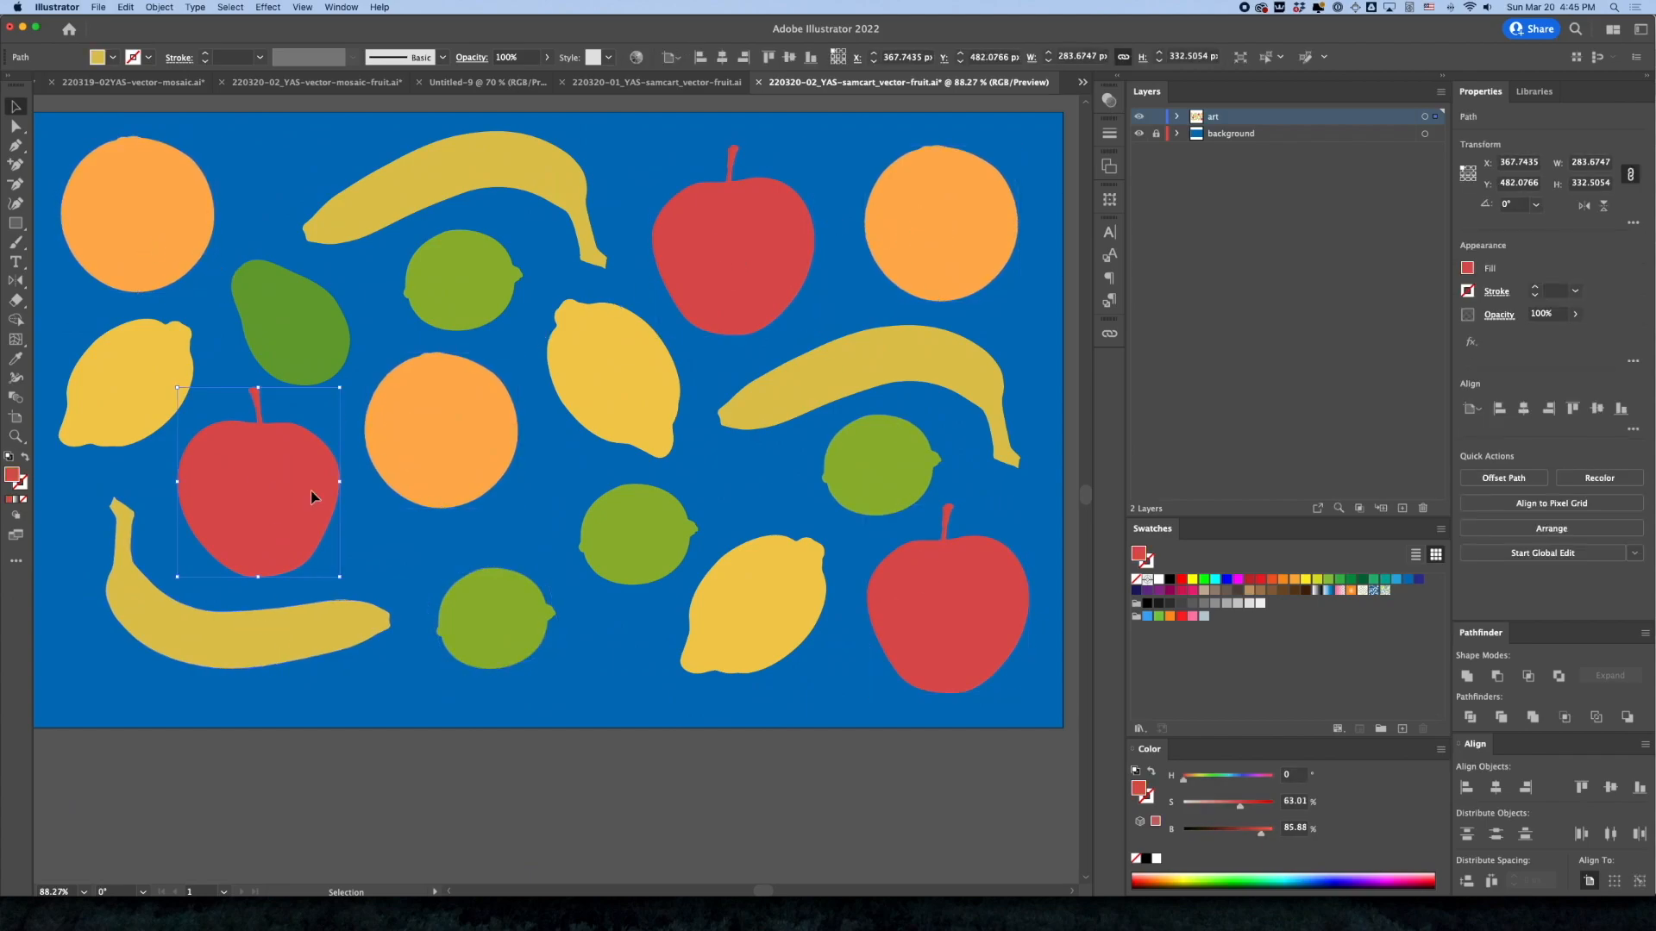
pyautogui.click(411, 216)
pyautogui.click(967, 380)
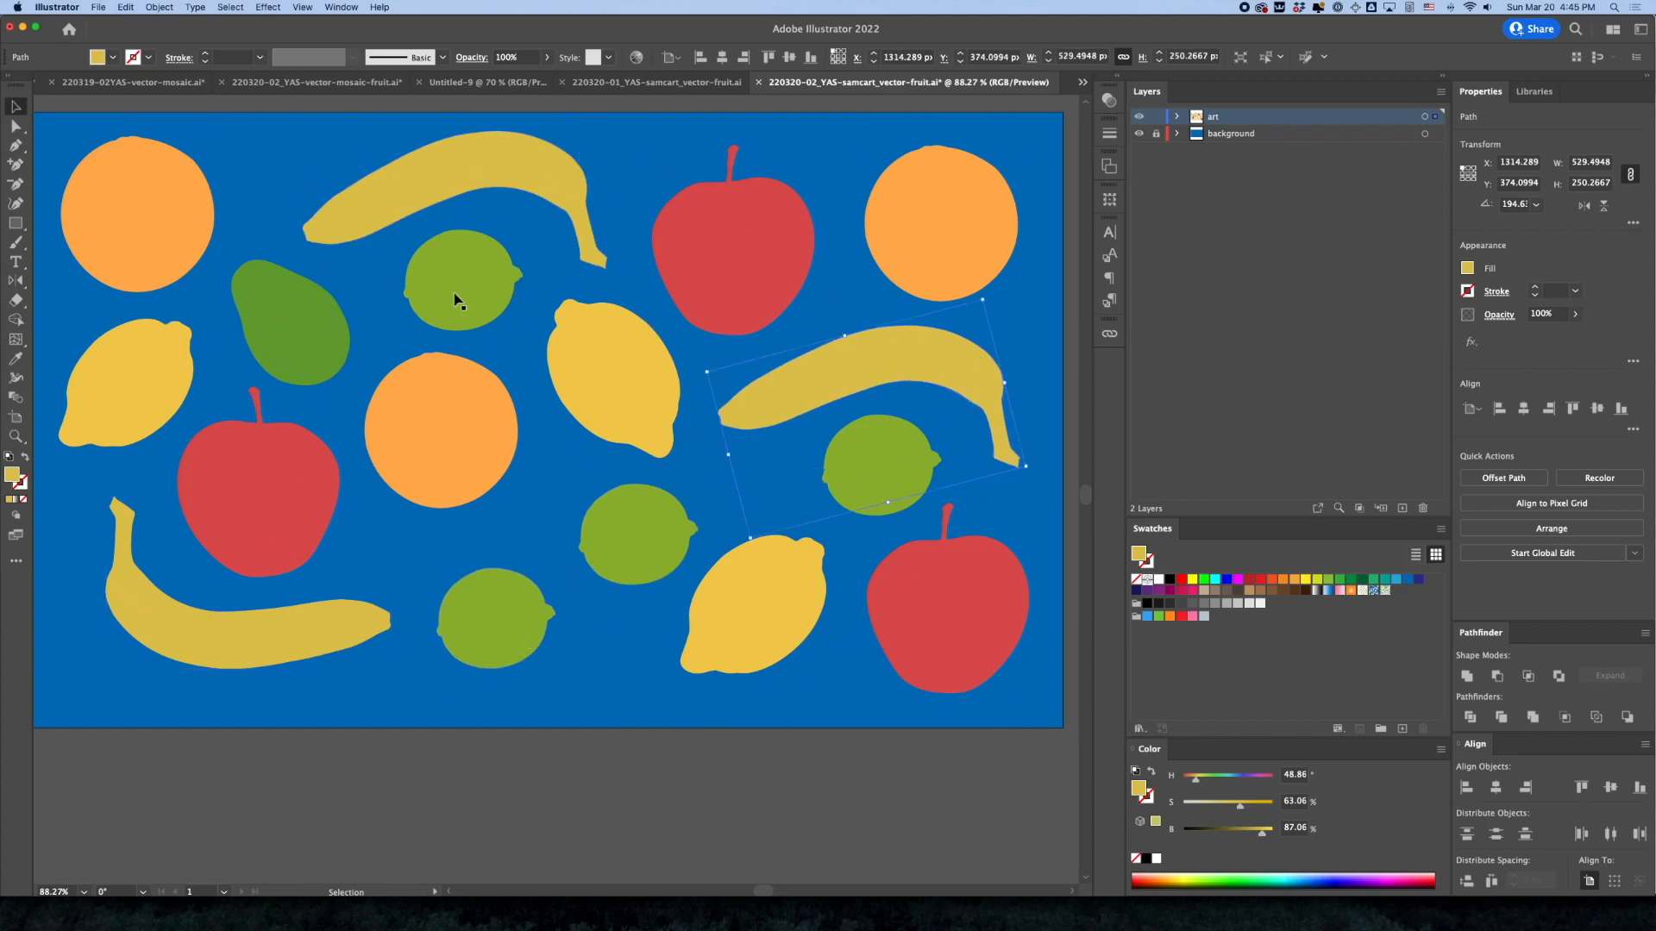
pyautogui.click(864, 689)
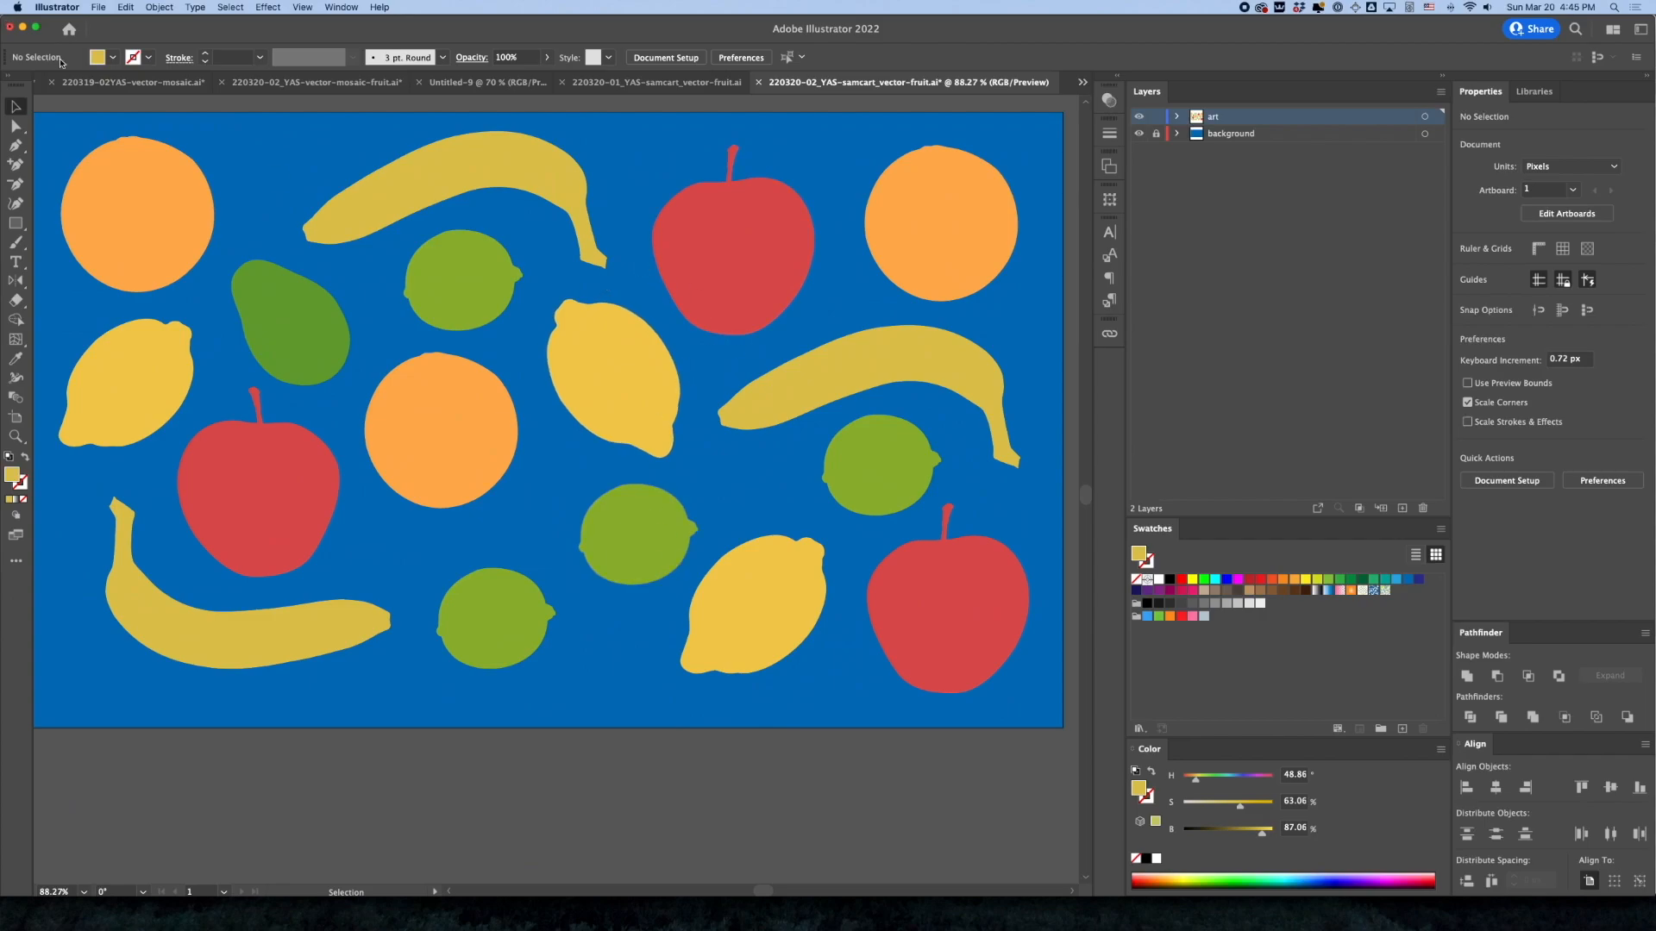
# Shift the upper-left orange, leftmost lemon, lower banana and left apple outward toward the artboard's left edge
pyautogui.press('super+minus')
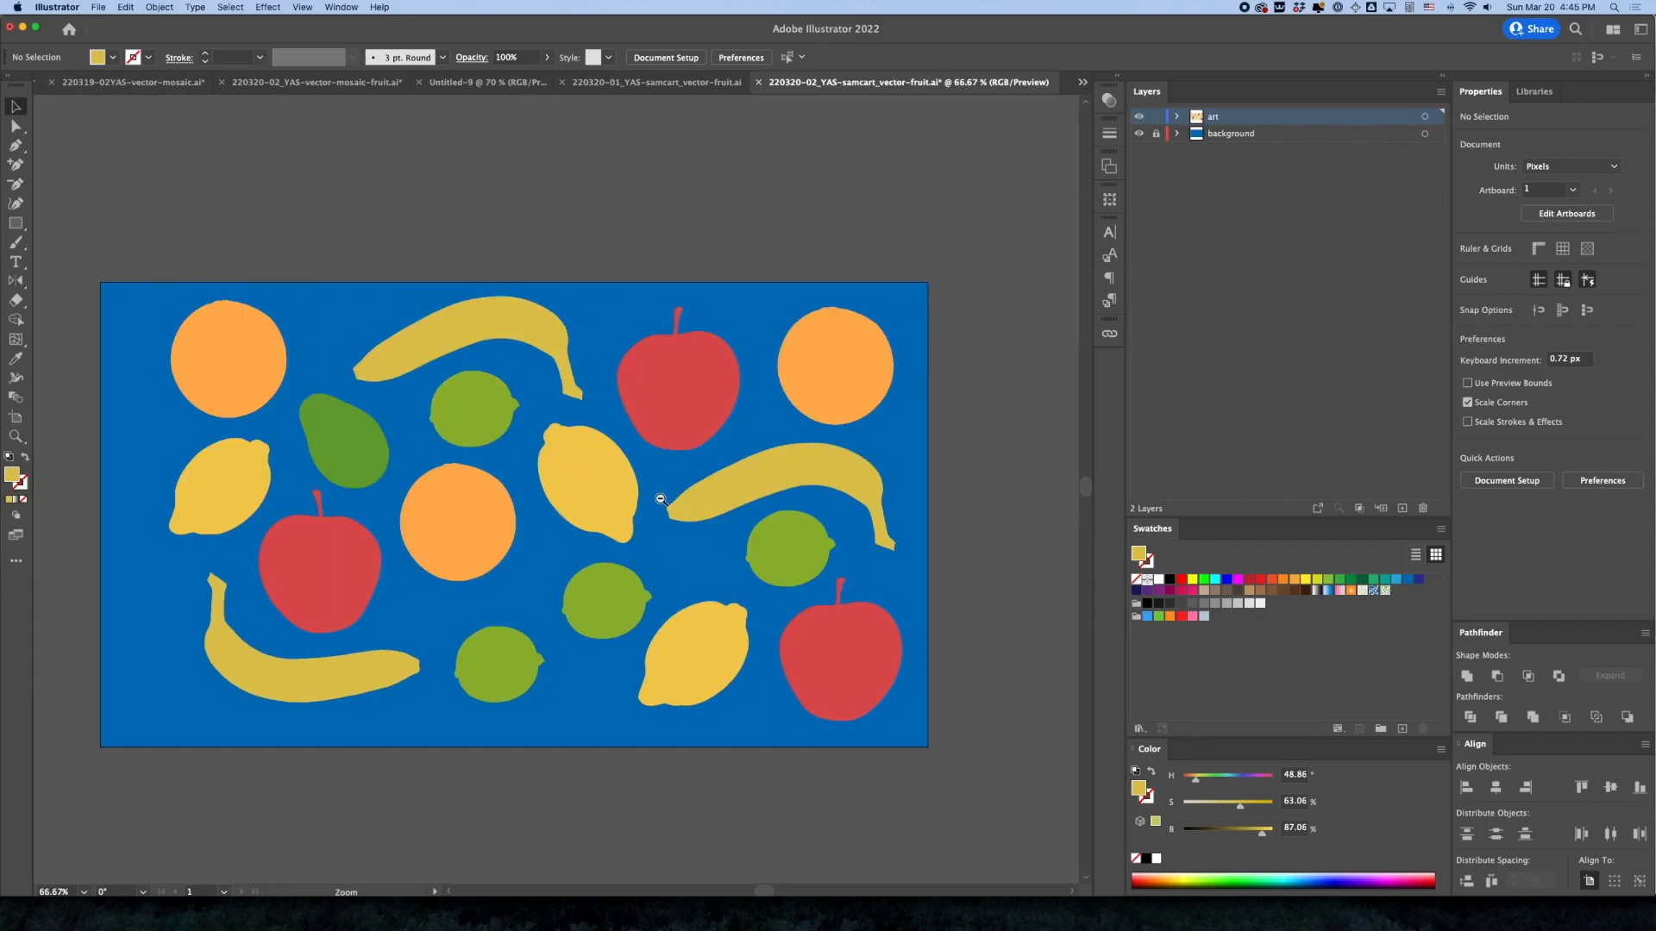
pyautogui.moveTo(259, 386); pyautogui.dragTo(231, 385)
pyautogui.moveTo(237, 505); pyautogui.dragTo(209, 510)
pyautogui.moveTo(255, 690); pyautogui.dragTo(207, 700)
pyautogui.moveTo(307, 583); pyautogui.dragTo(274, 576)
# Nudge the central orange, the two lower limes and the lower lemon to even out the gaps, and clear the selection
pyautogui.moveTo(440, 518); pyautogui.dragTo(432, 527)
pyautogui.moveTo(512, 664); pyautogui.dragTo(472, 654)
pyautogui.moveTo(609, 598); pyautogui.dragTo(594, 600)
pyautogui.click(740, 498)
pyautogui.moveTo(702, 638)
pyautogui.mouseDown()
pyautogui.moveTo(687, 650)
pyautogui.moveTo(705, 657)
pyautogui.mouseUp()
pyautogui.click(1060, 541)
pyautogui.click(979, 549)
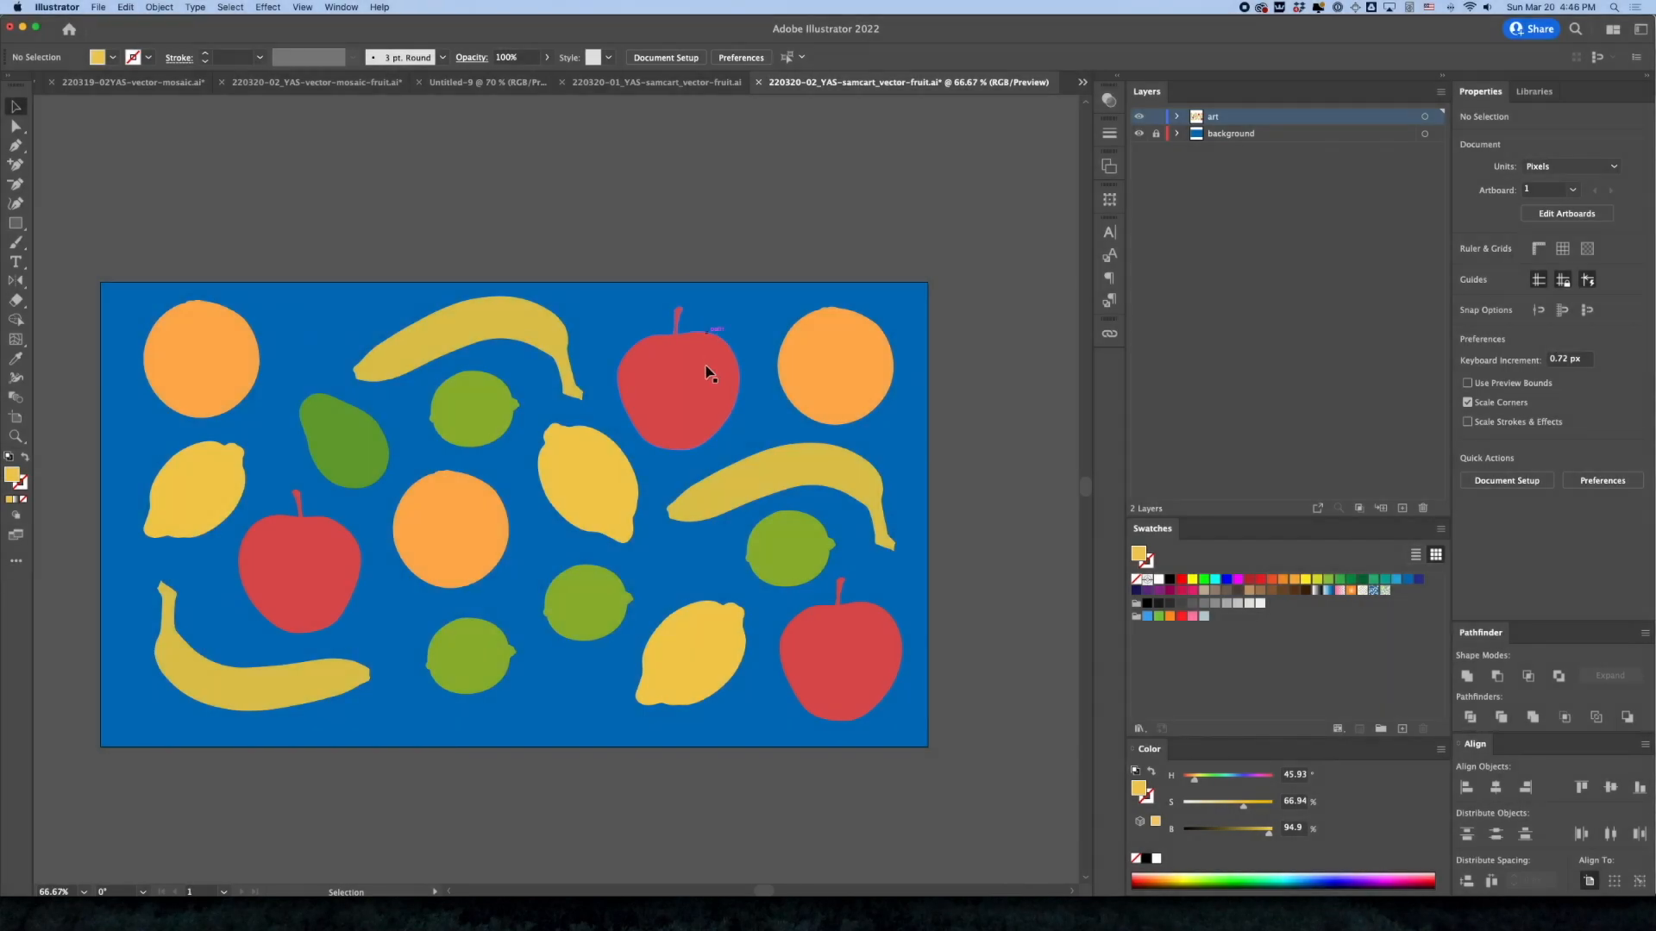
# Scale everything on the art layer proportionally about its centre to about 1632 × 913 px
pyautogui.click(1156, 135)
pyautogui.click(1424, 118)
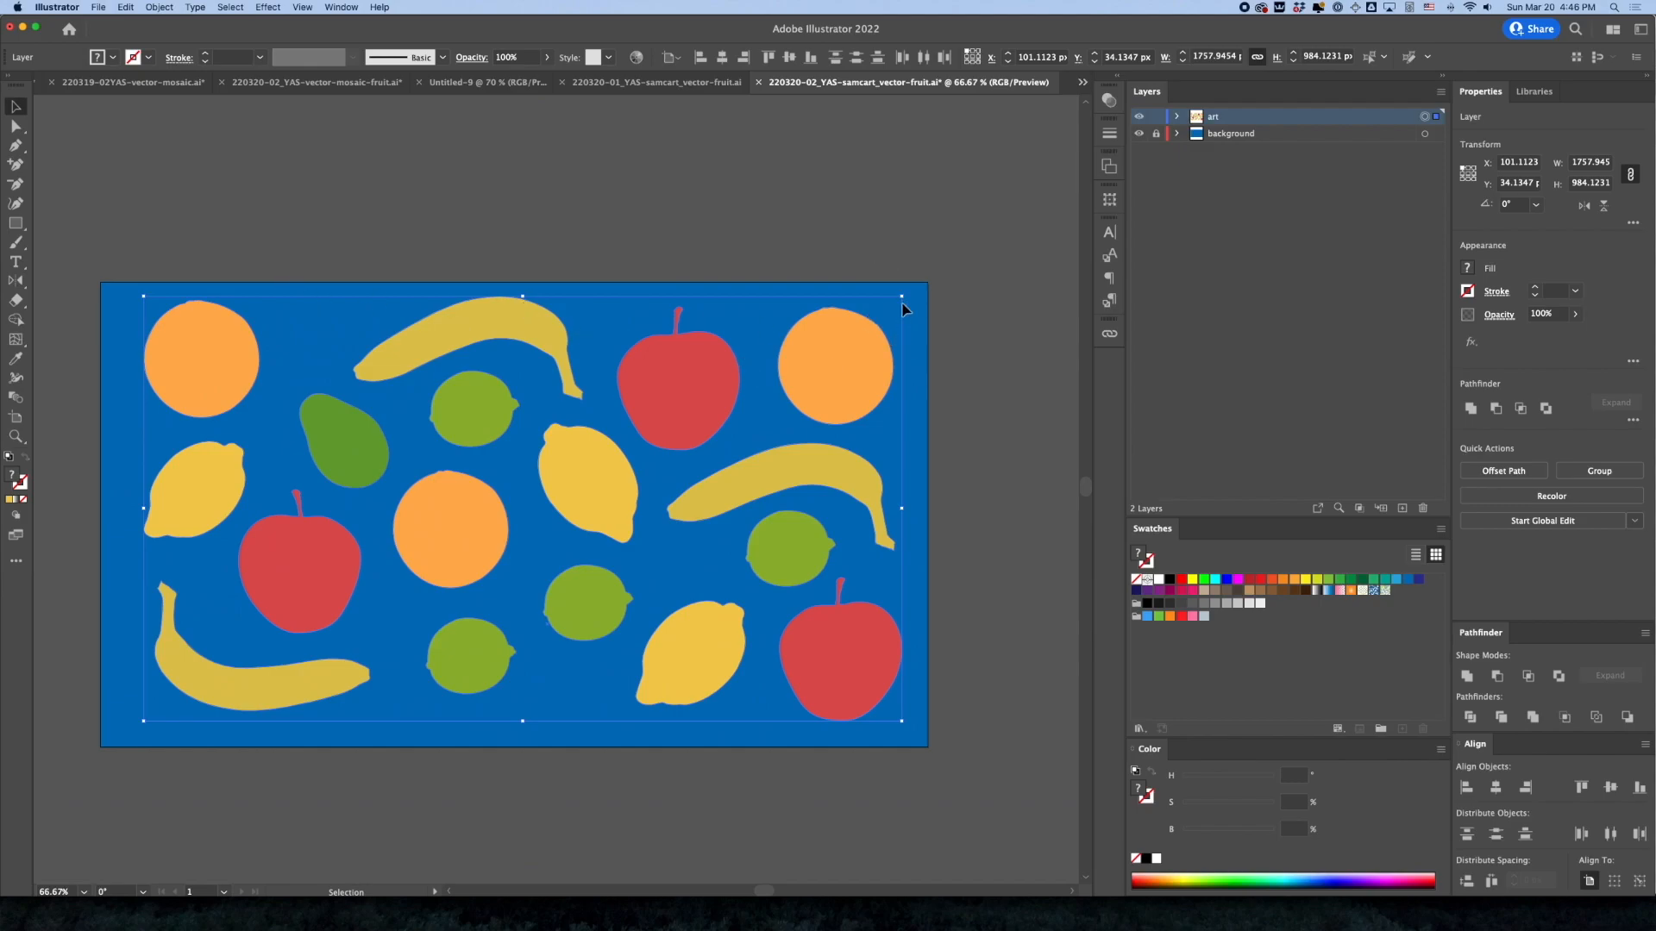
pyautogui.click(1346, 158)
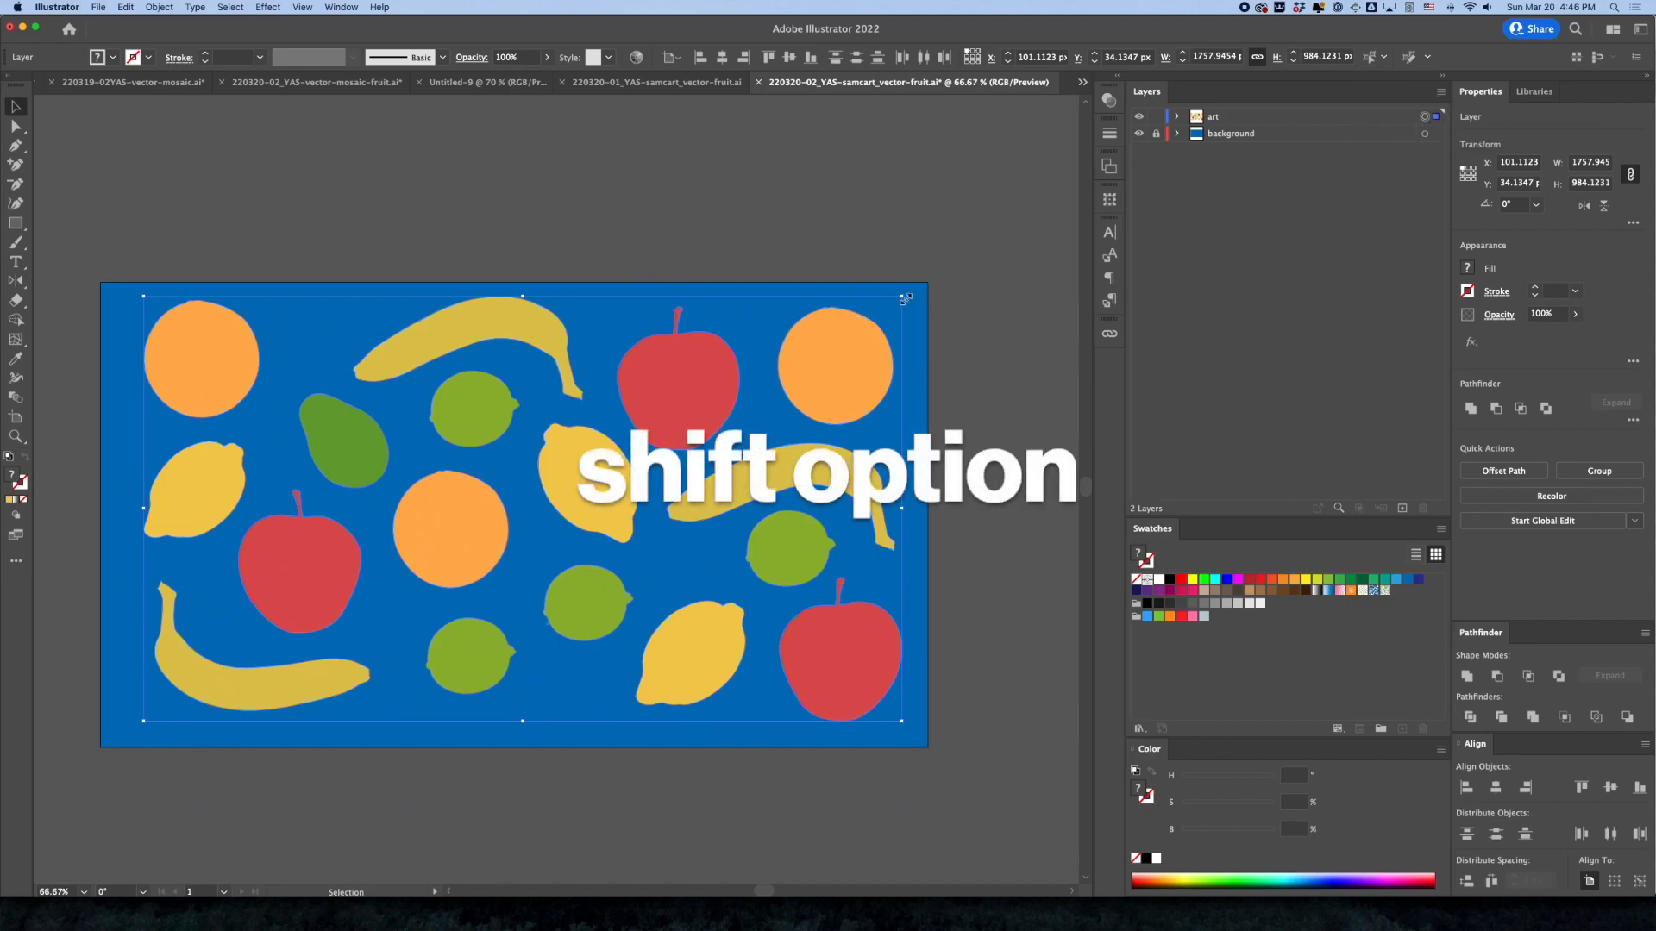
pyautogui.moveTo(906, 298); pyautogui.dragTo(886, 314)
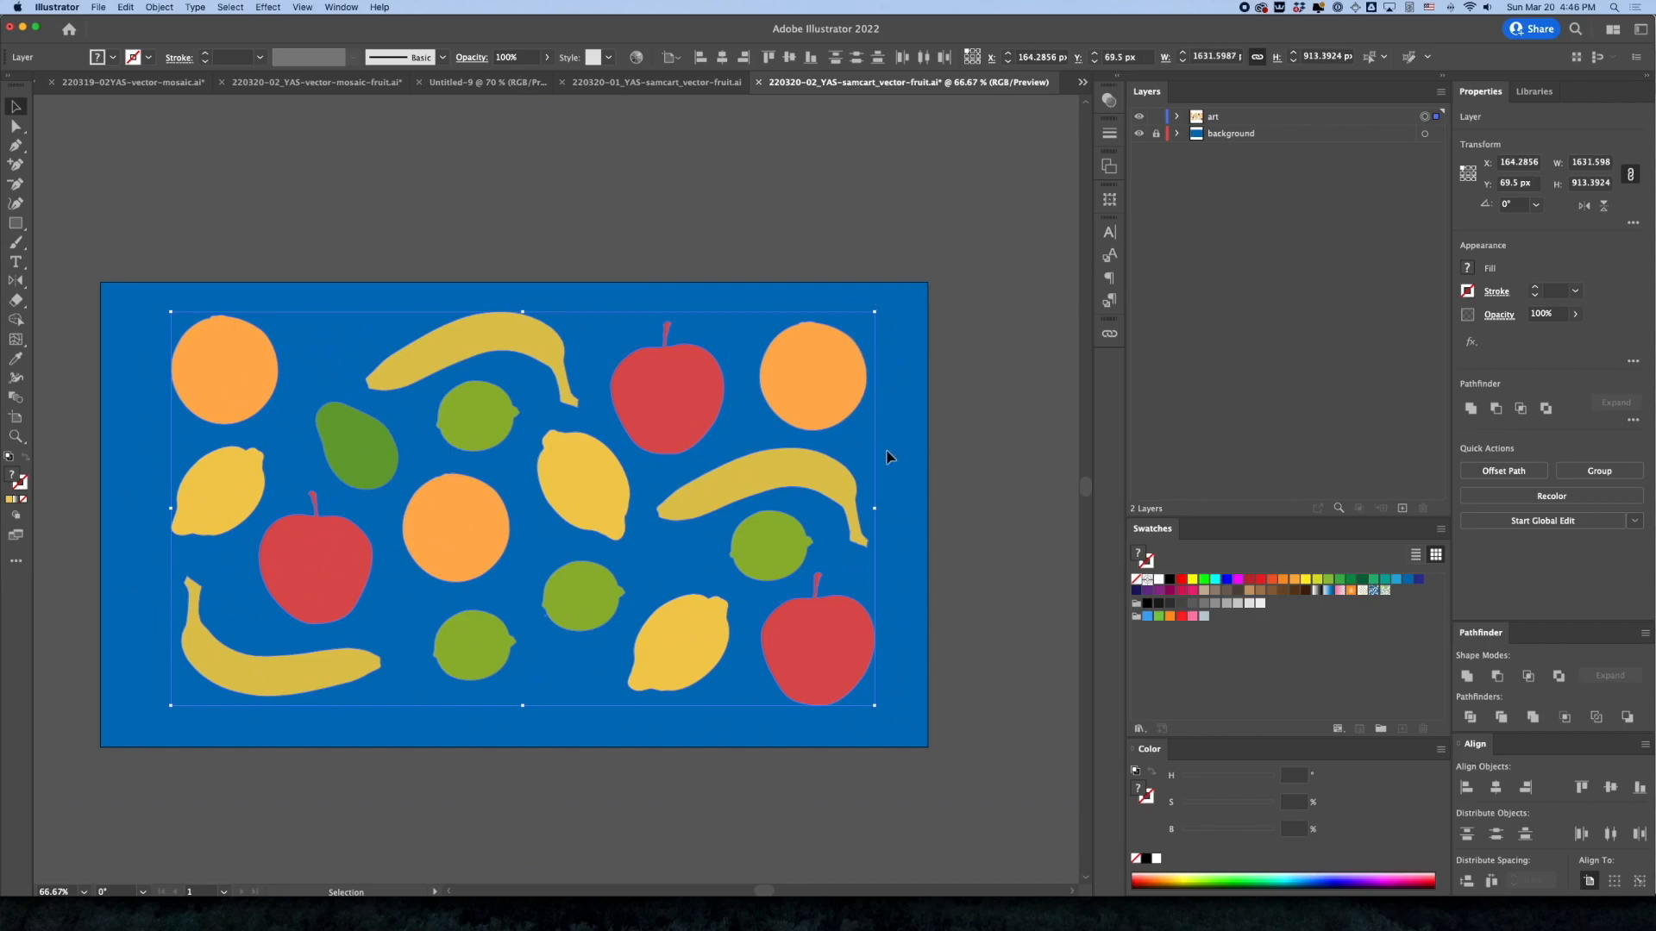
pyautogui.click(960, 495)
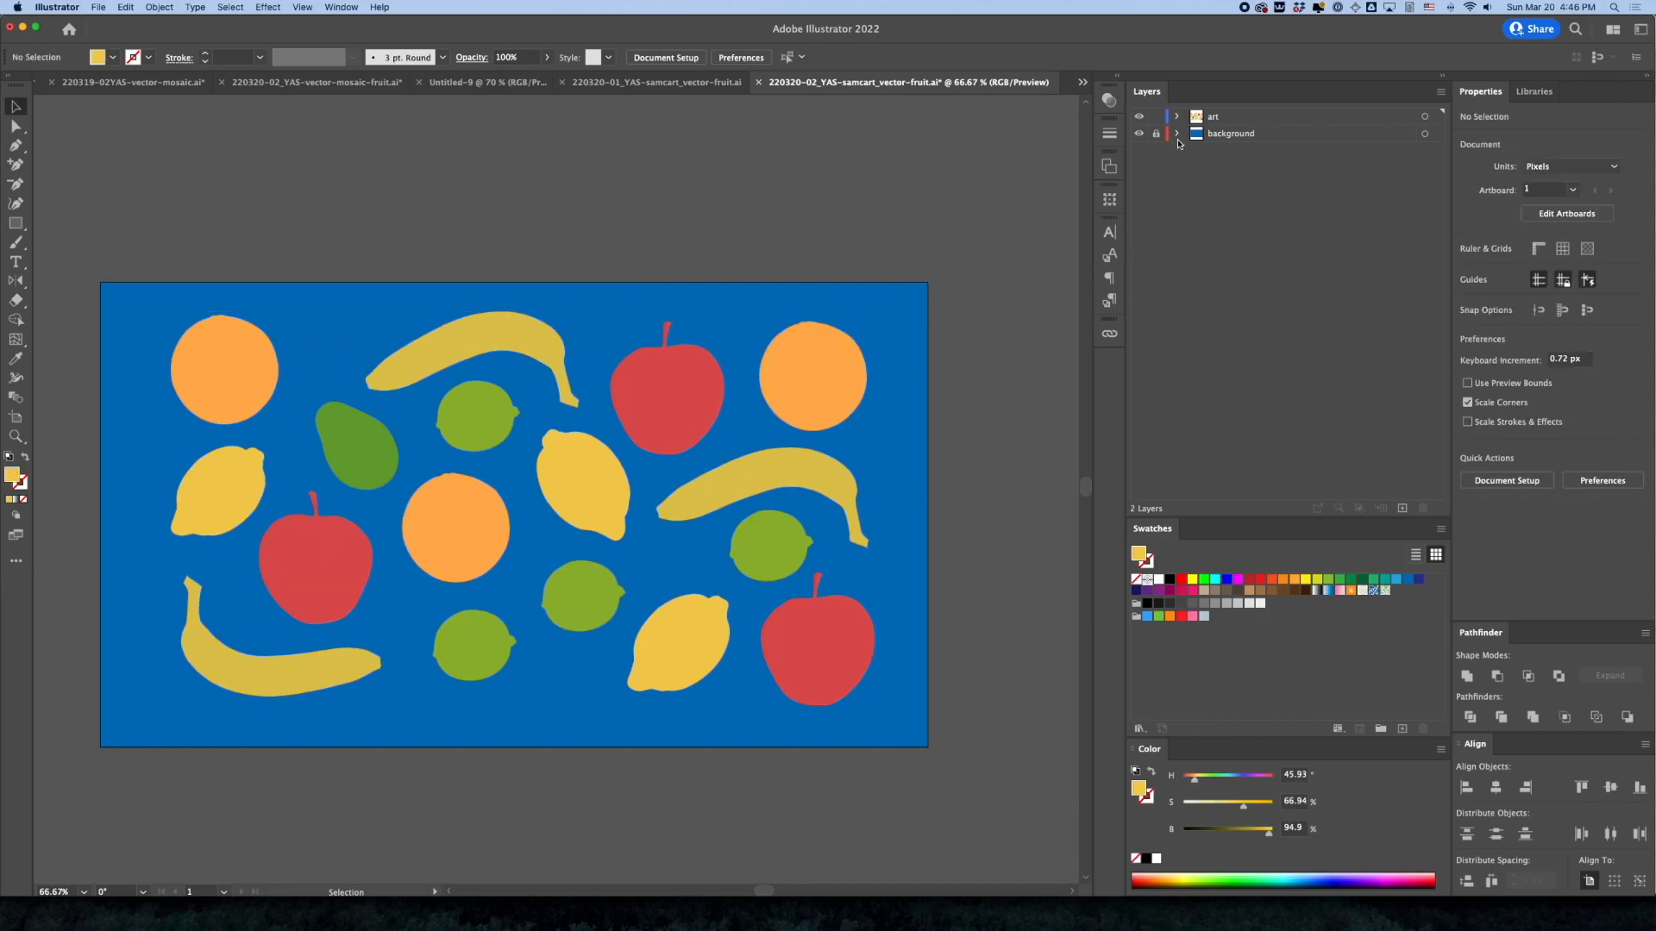
# Add a new layer between art and background, and paste a copy of the blue background rectangle in place on it
pyautogui.click(1402, 509)
pyautogui.moveTo(1231, 121); pyautogui.dragTo(1236, 143)
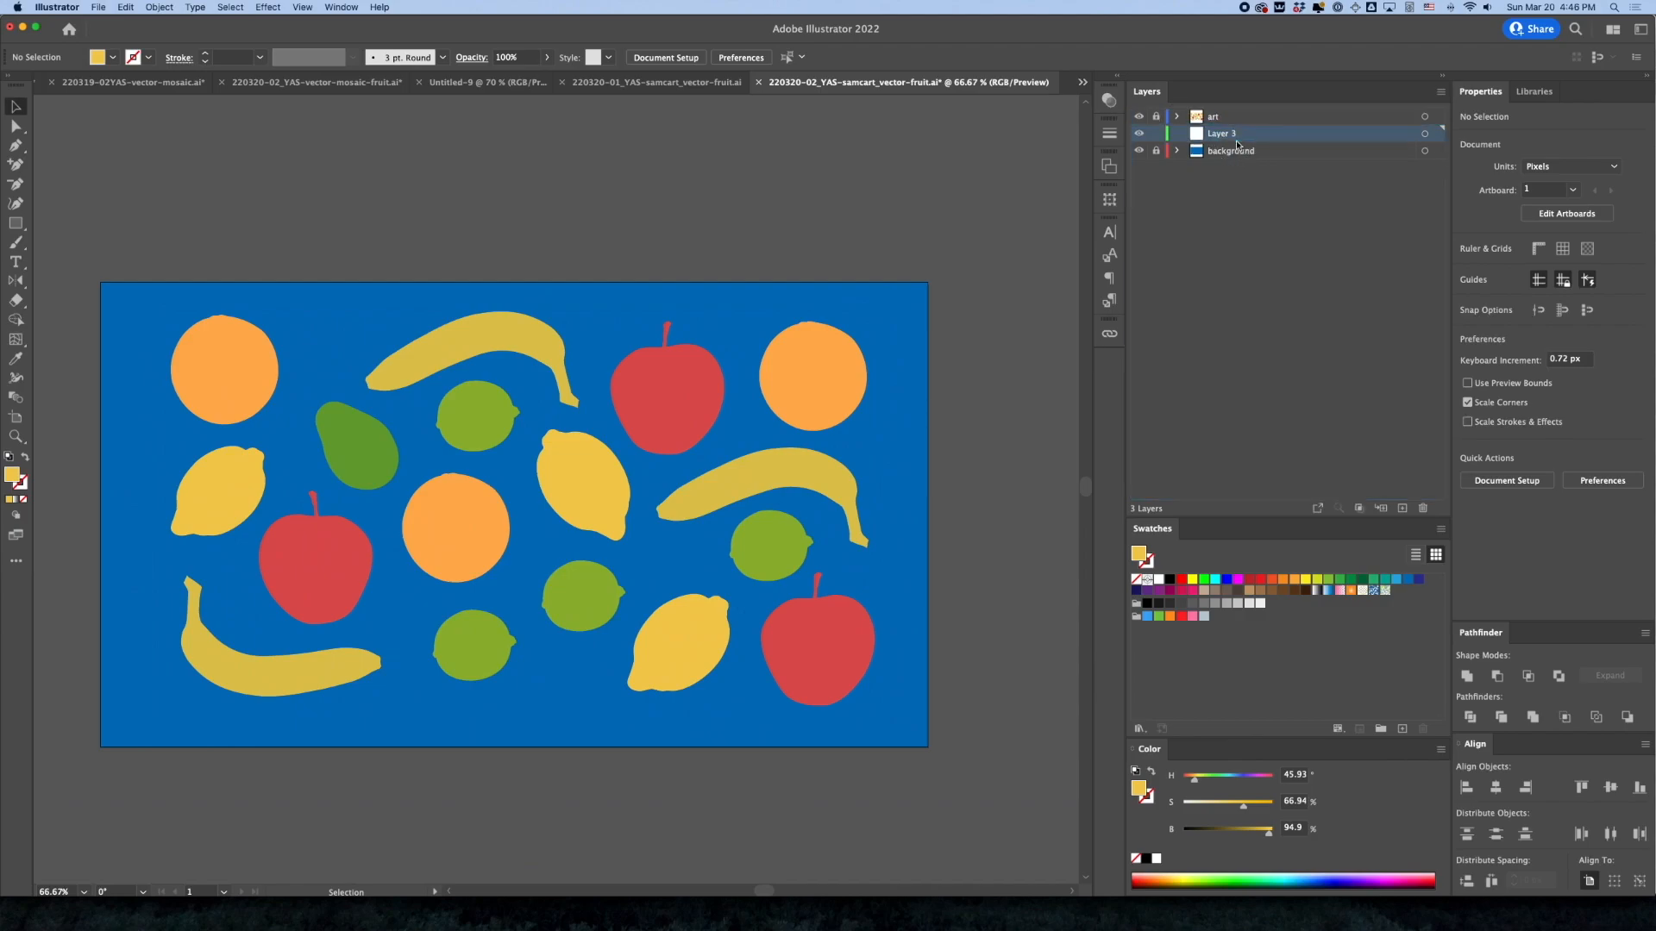
pyautogui.click(1156, 153)
pyautogui.click(913, 376)
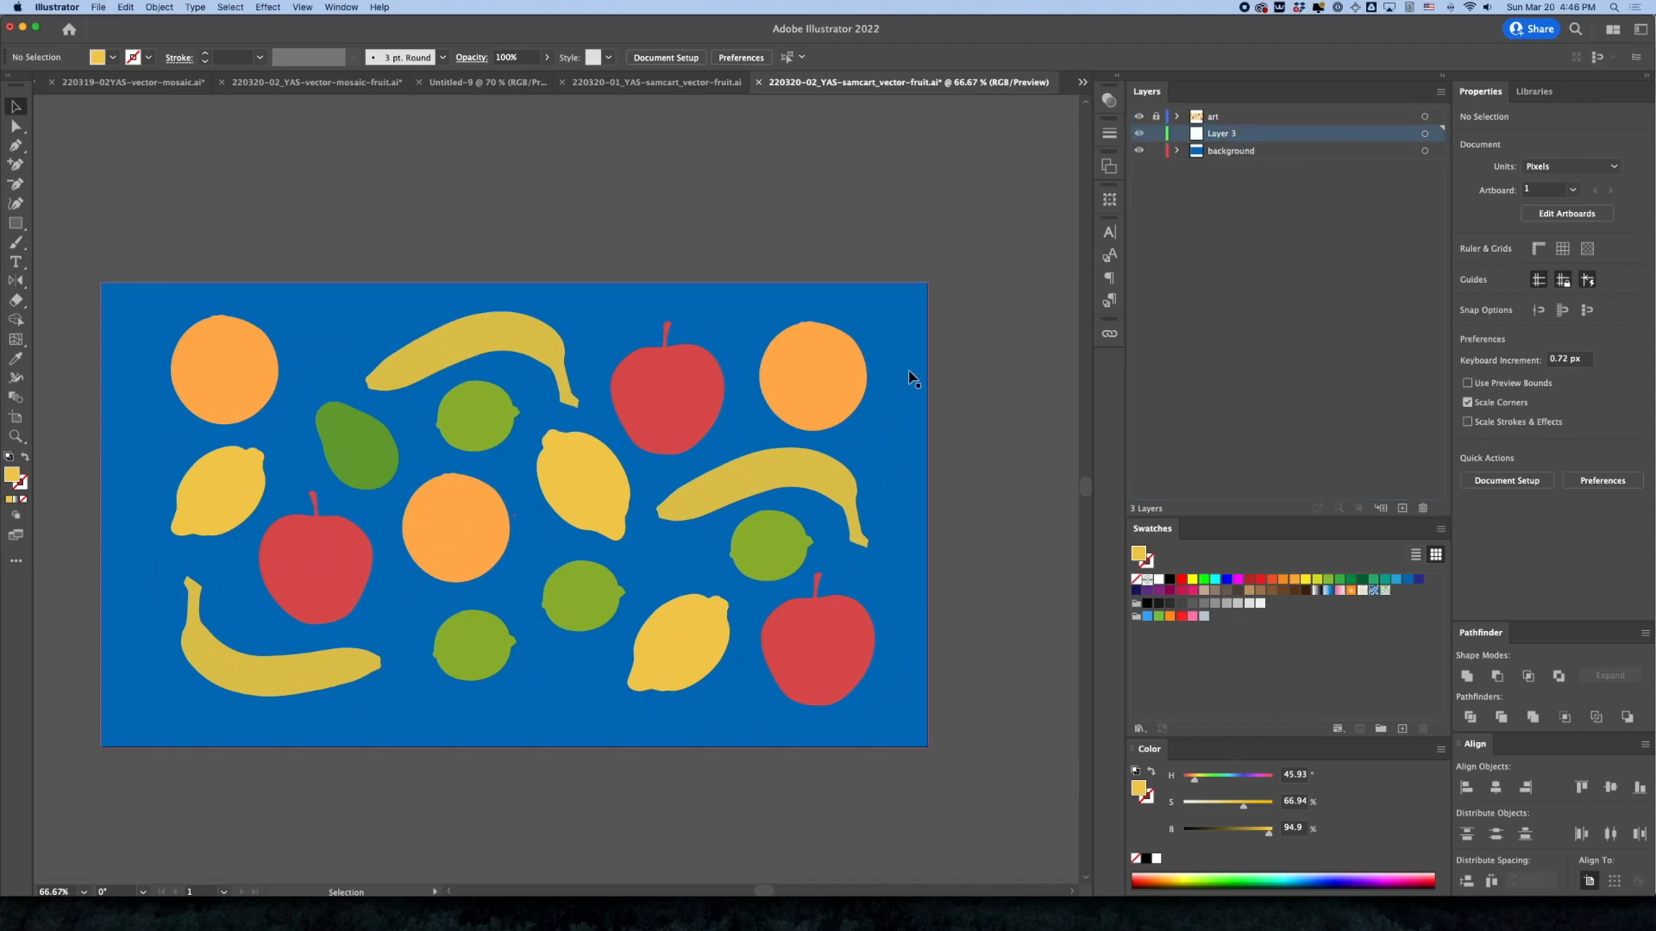
pyautogui.press('super+c')
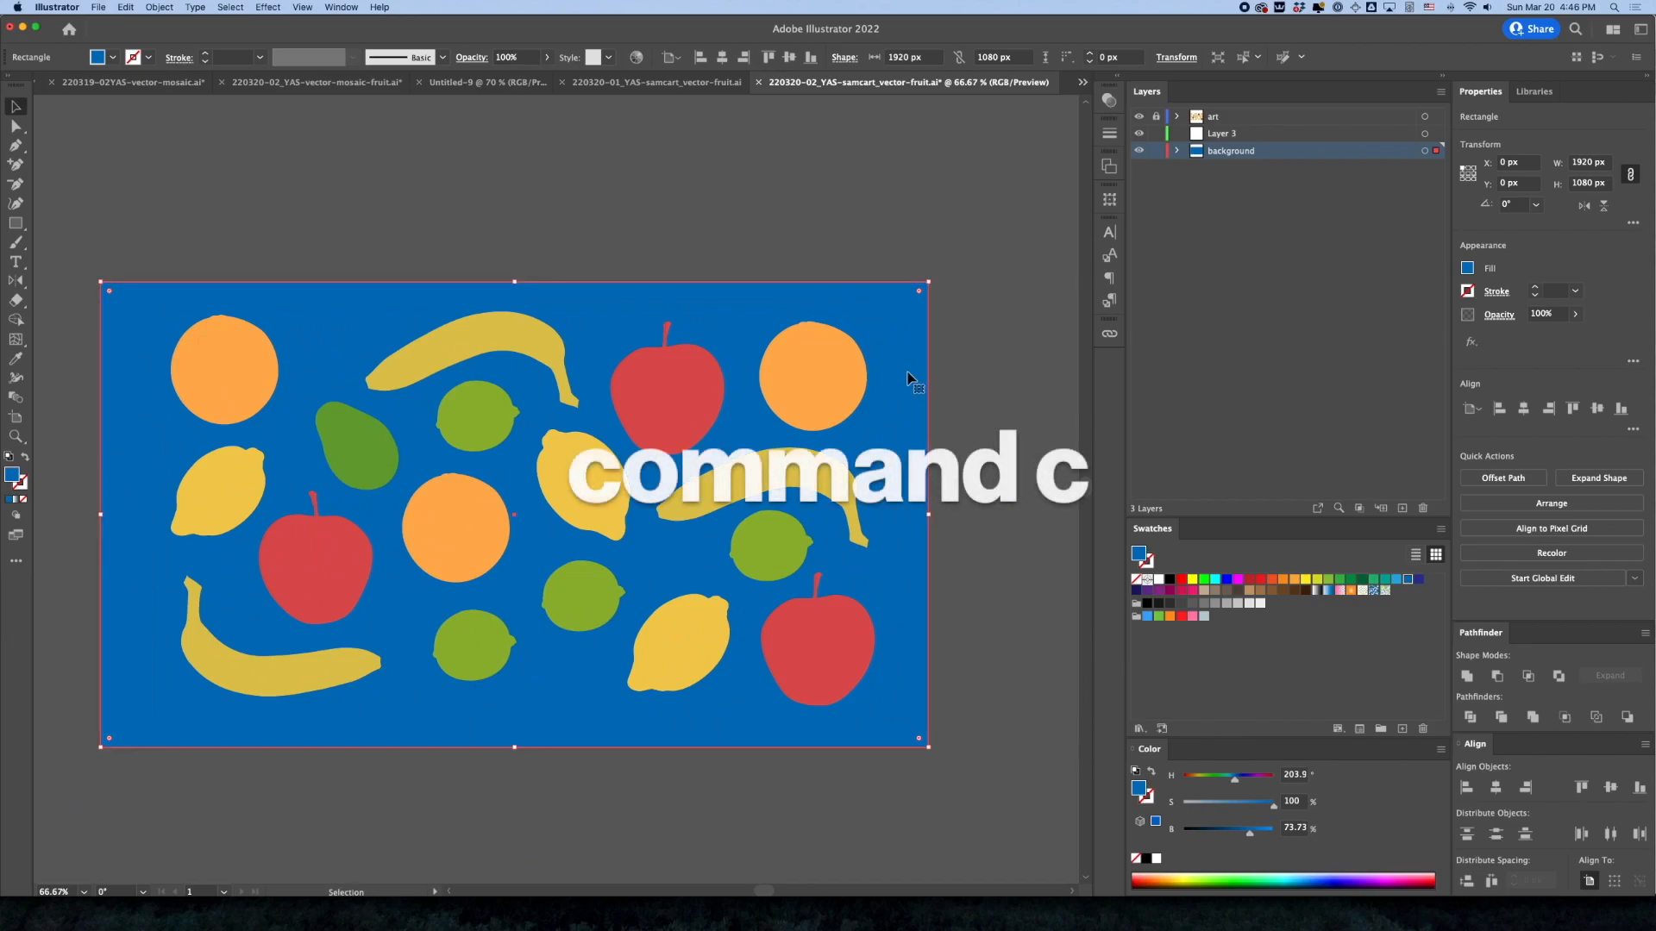
pyautogui.click(1156, 153)
pyautogui.click(1234, 135)
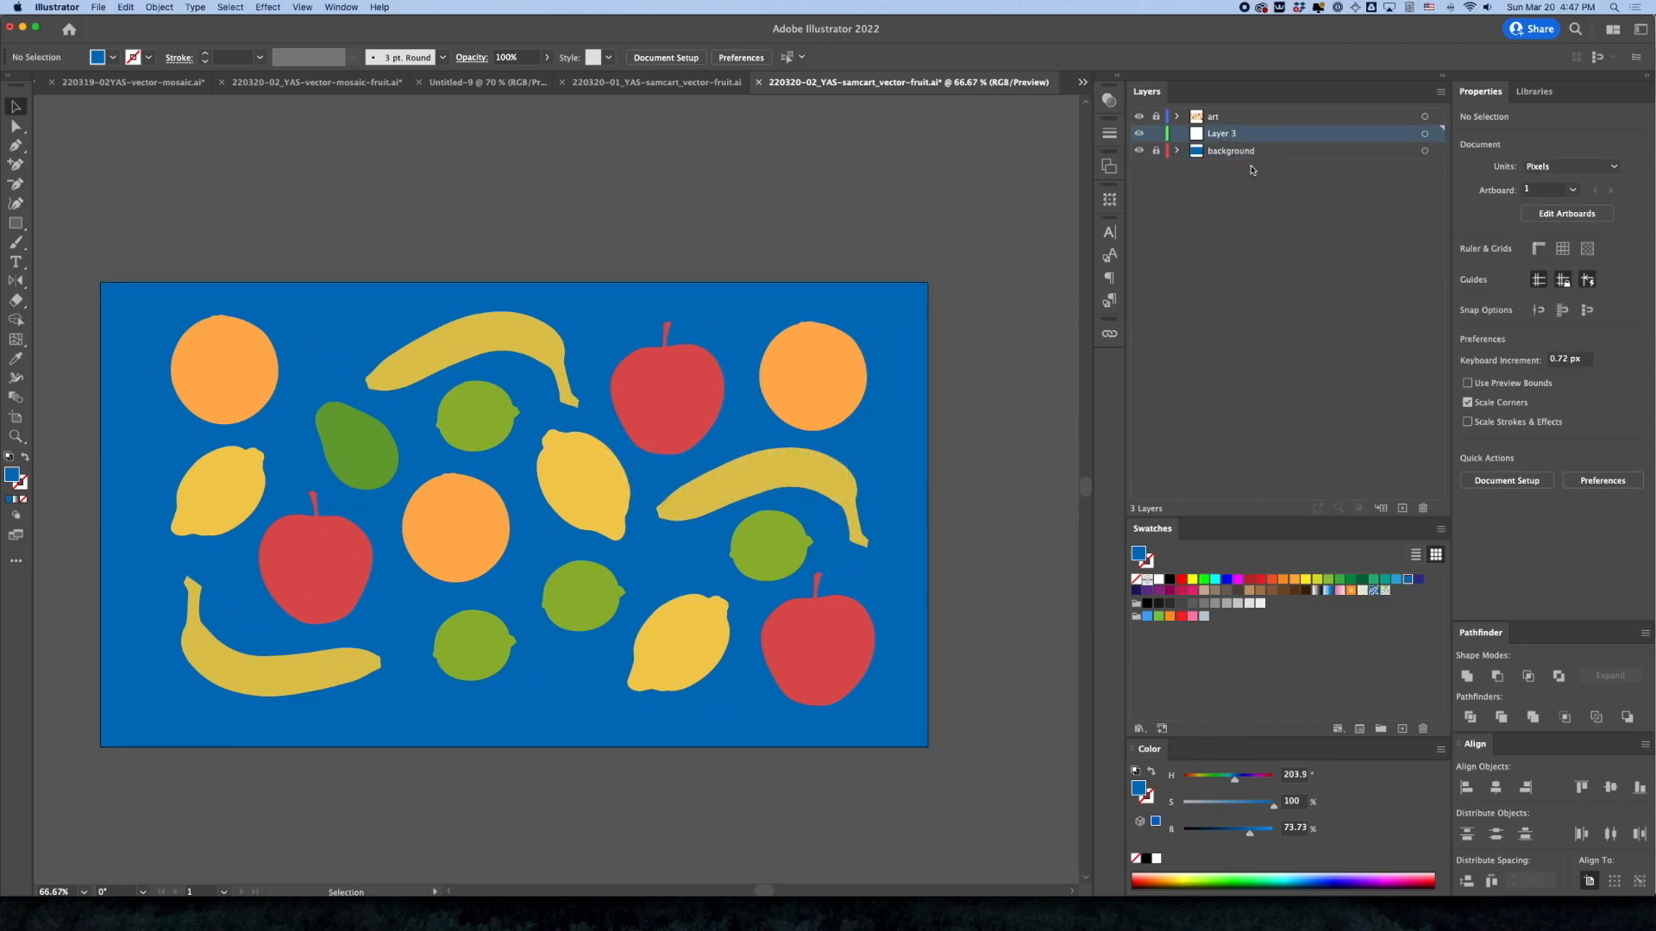
pyautogui.click(123, 7)
pyautogui.press('super+shift+v')
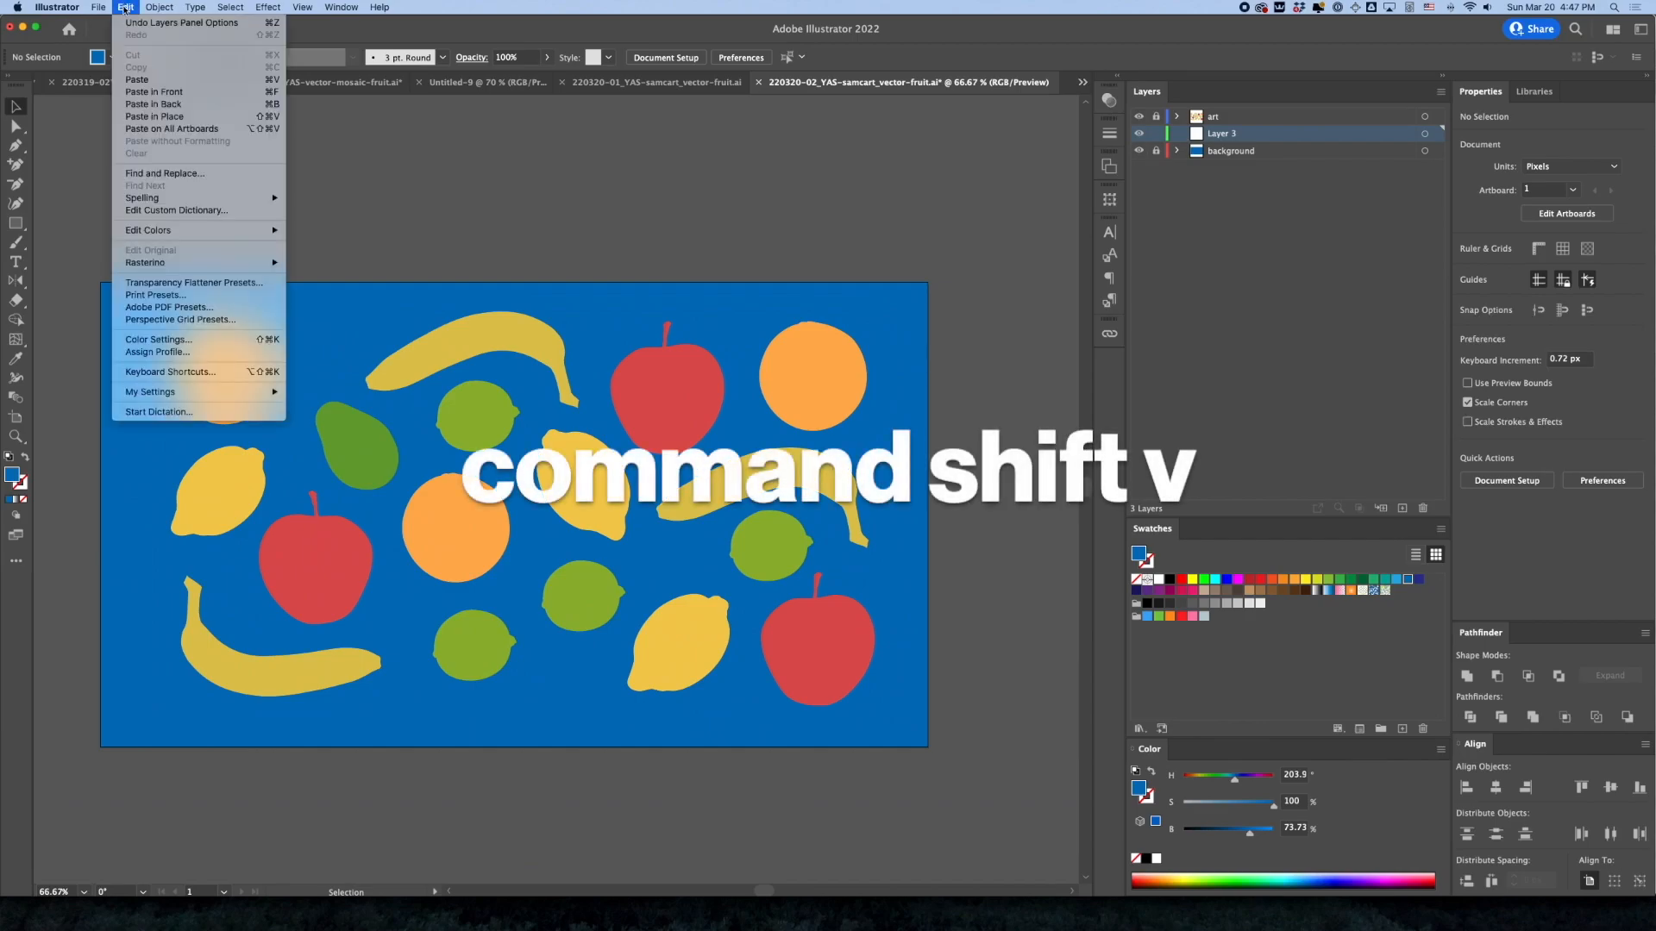
pyautogui.click(143, 117)
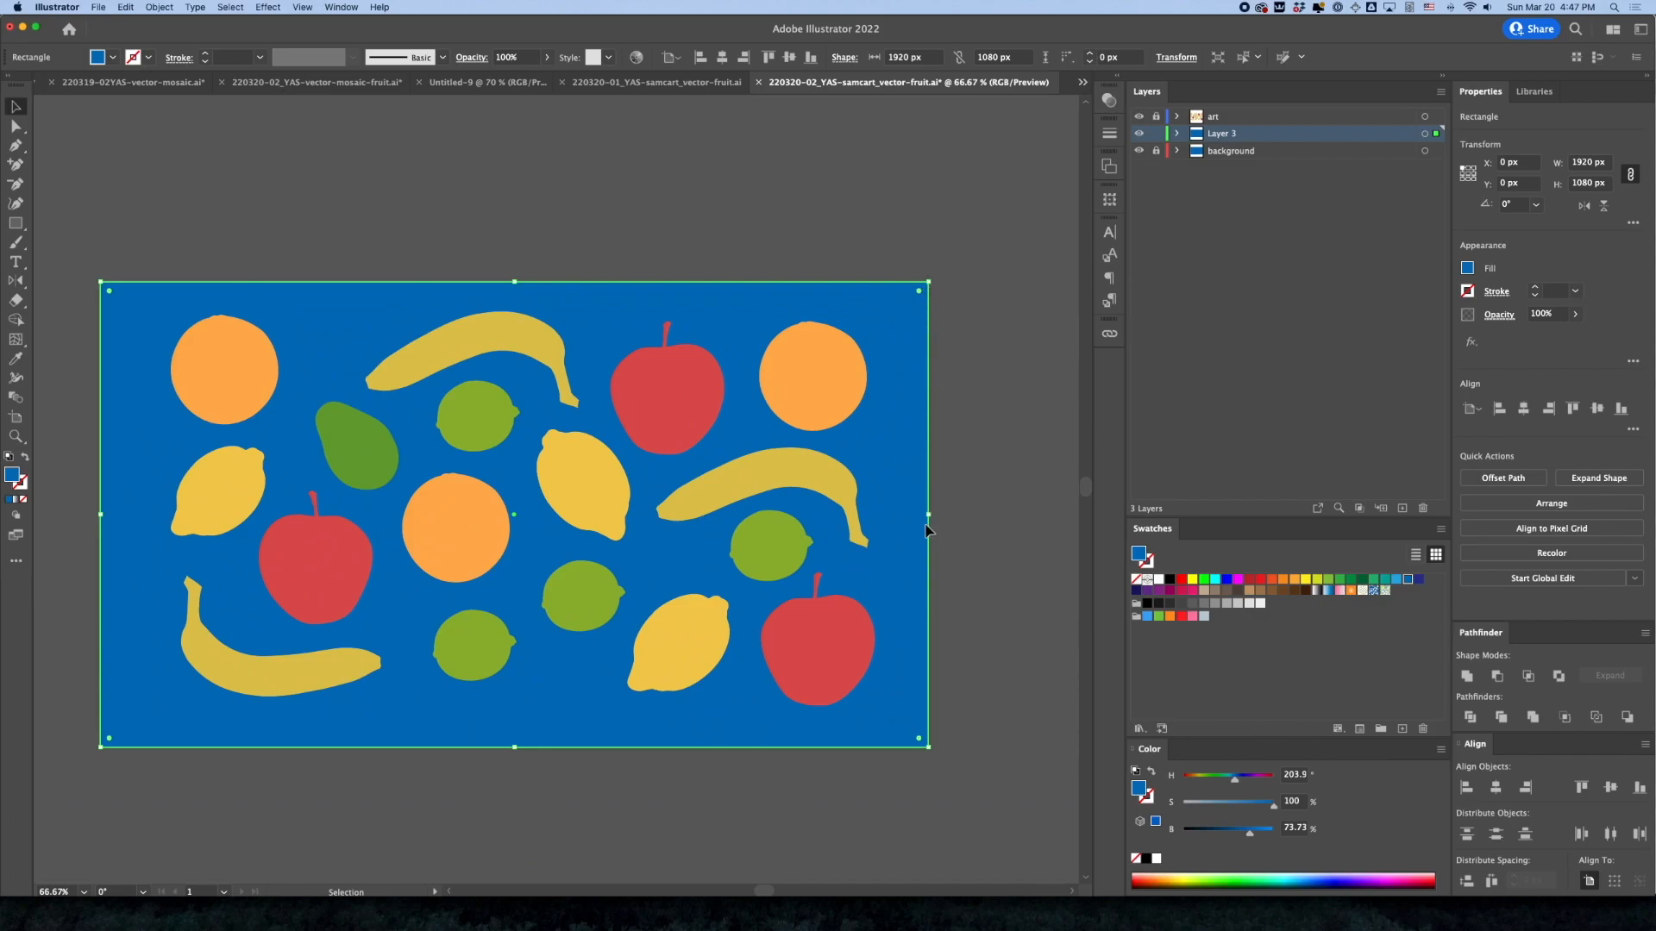
# Shrink the pasted blue rectangle about its centre to about 1804 × 972 px, leaving an even margin on all sides
pyautogui.moveTo(930, 516); pyautogui.dragTo(904, 521)
pyautogui.moveTo(514, 283); pyautogui.dragTo(516, 307)
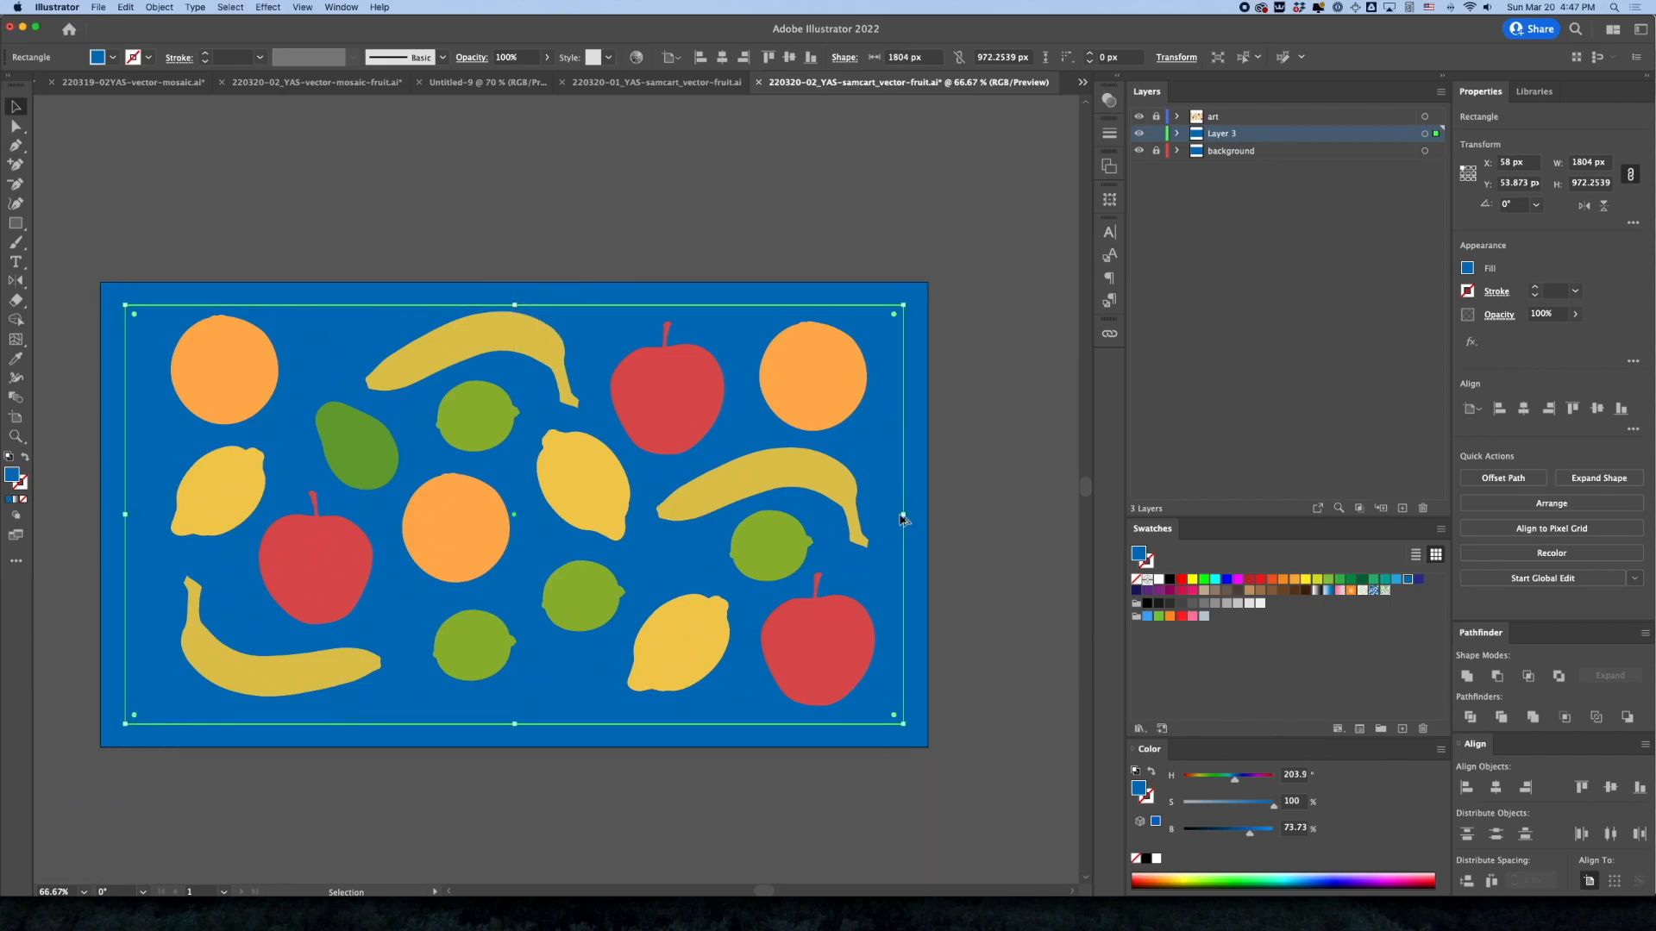
pyautogui.moveTo(904, 517); pyautogui.dragTo(904, 518)
# Lock the new layer, unlock the background layer, and fill its full-size rectangle with white
pyautogui.click(1231, 152)
pyautogui.click(1156, 133)
pyautogui.click(1157, 150)
pyautogui.click(806, 305)
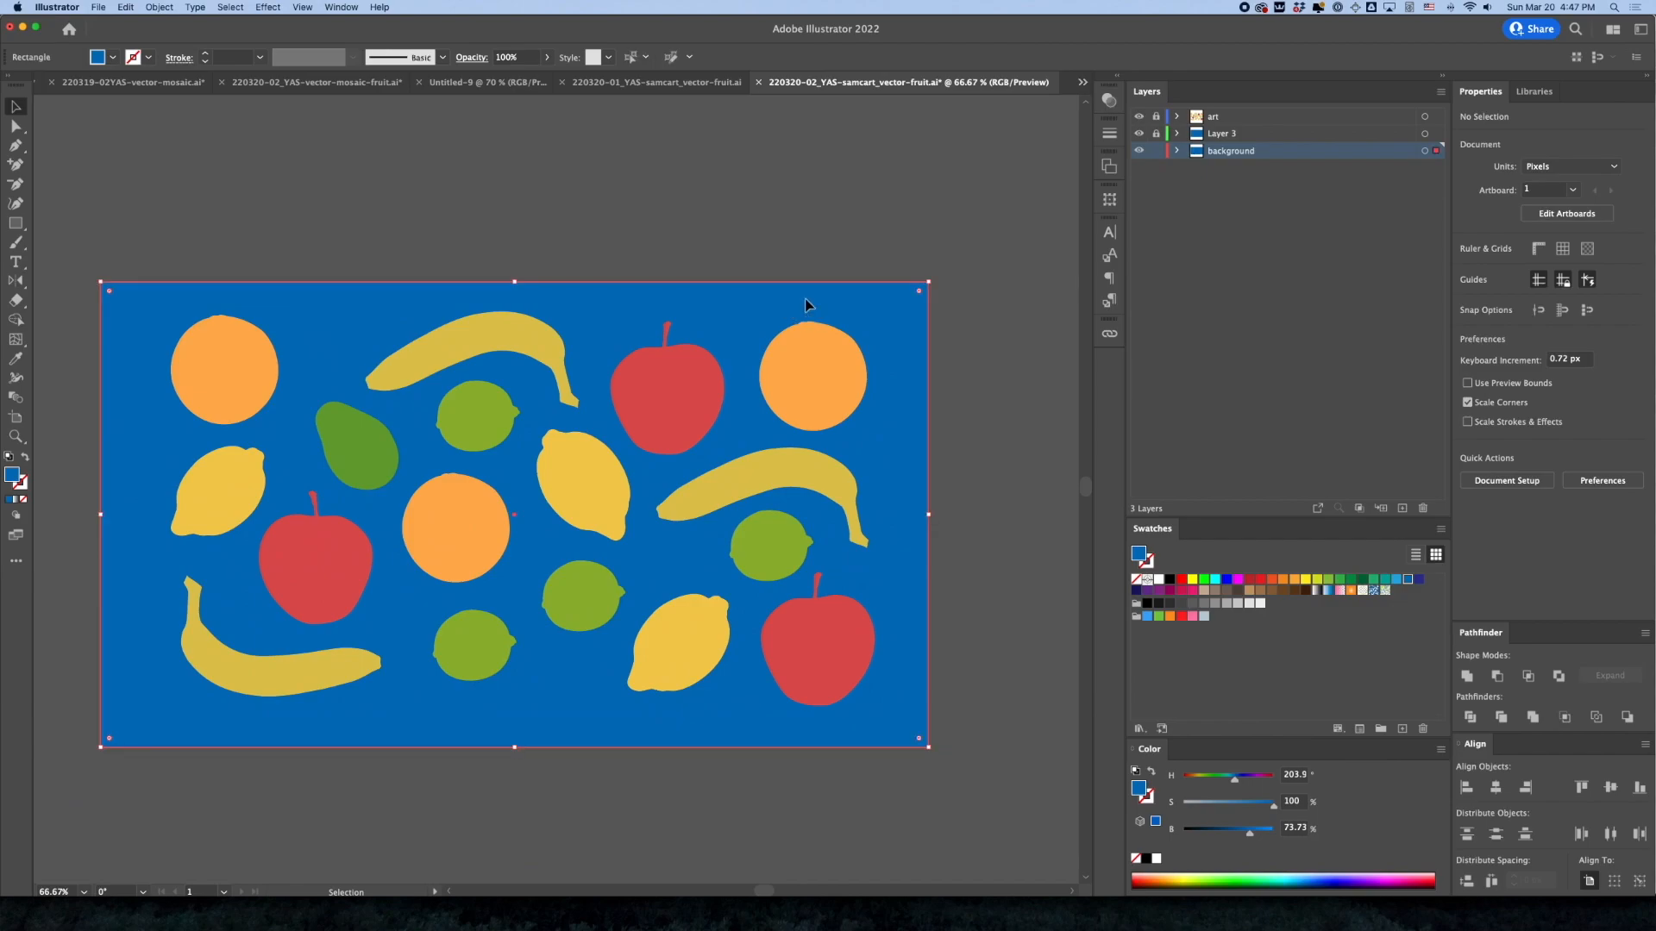
pyautogui.doubleClick(1159, 581)
pyautogui.press('Escape')
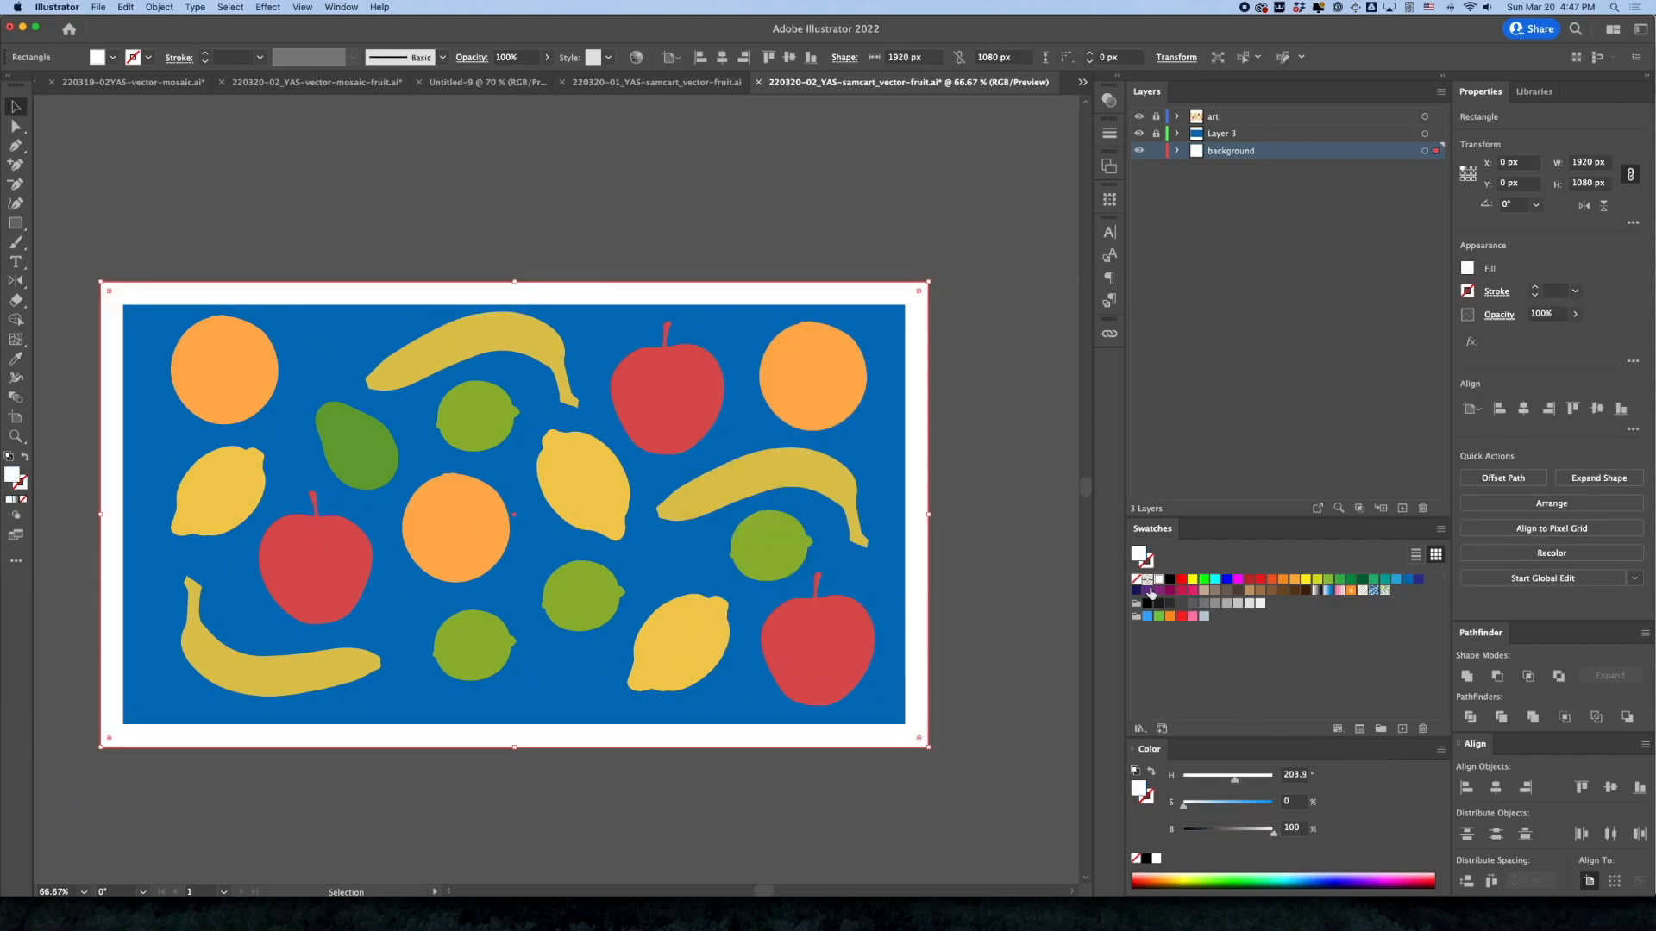
pyautogui.click(536, 148)
# Rename the layer holding the smaller rectangle as blue
pyautogui.doubleClick(1222, 134)
pyautogui.write('blue')
pyautogui.press('Return')
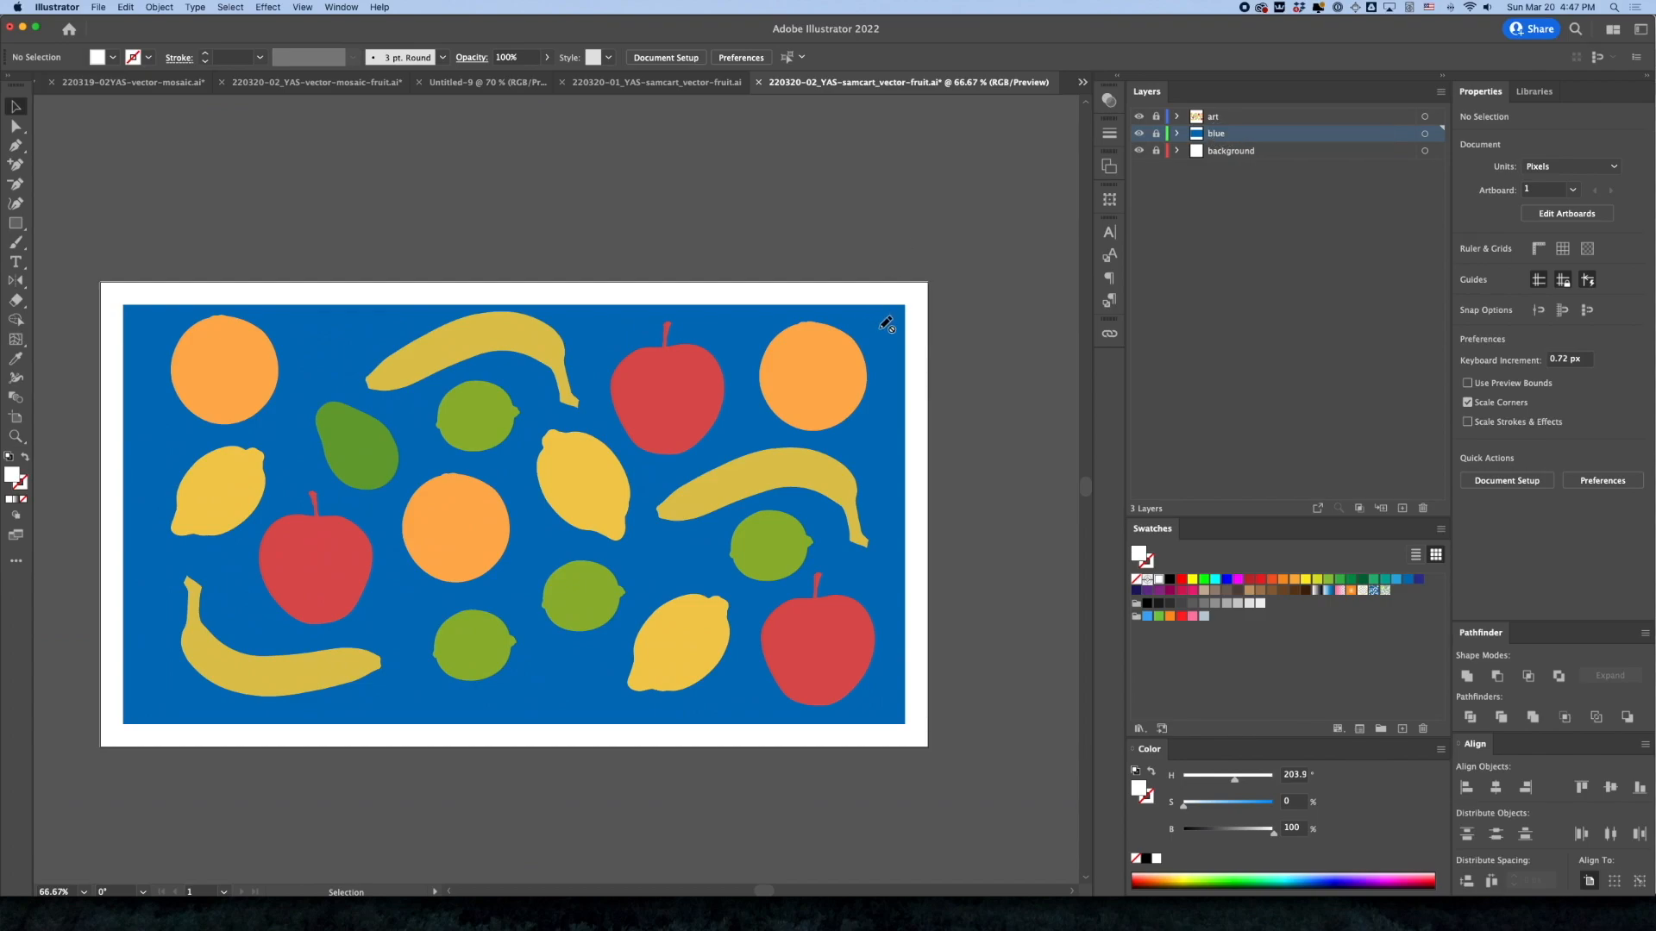
# Select all the fruit and scale it down slightly about its centre inside the blue rectangle
pyautogui.click(1157, 134)
pyautogui.press('super+a')
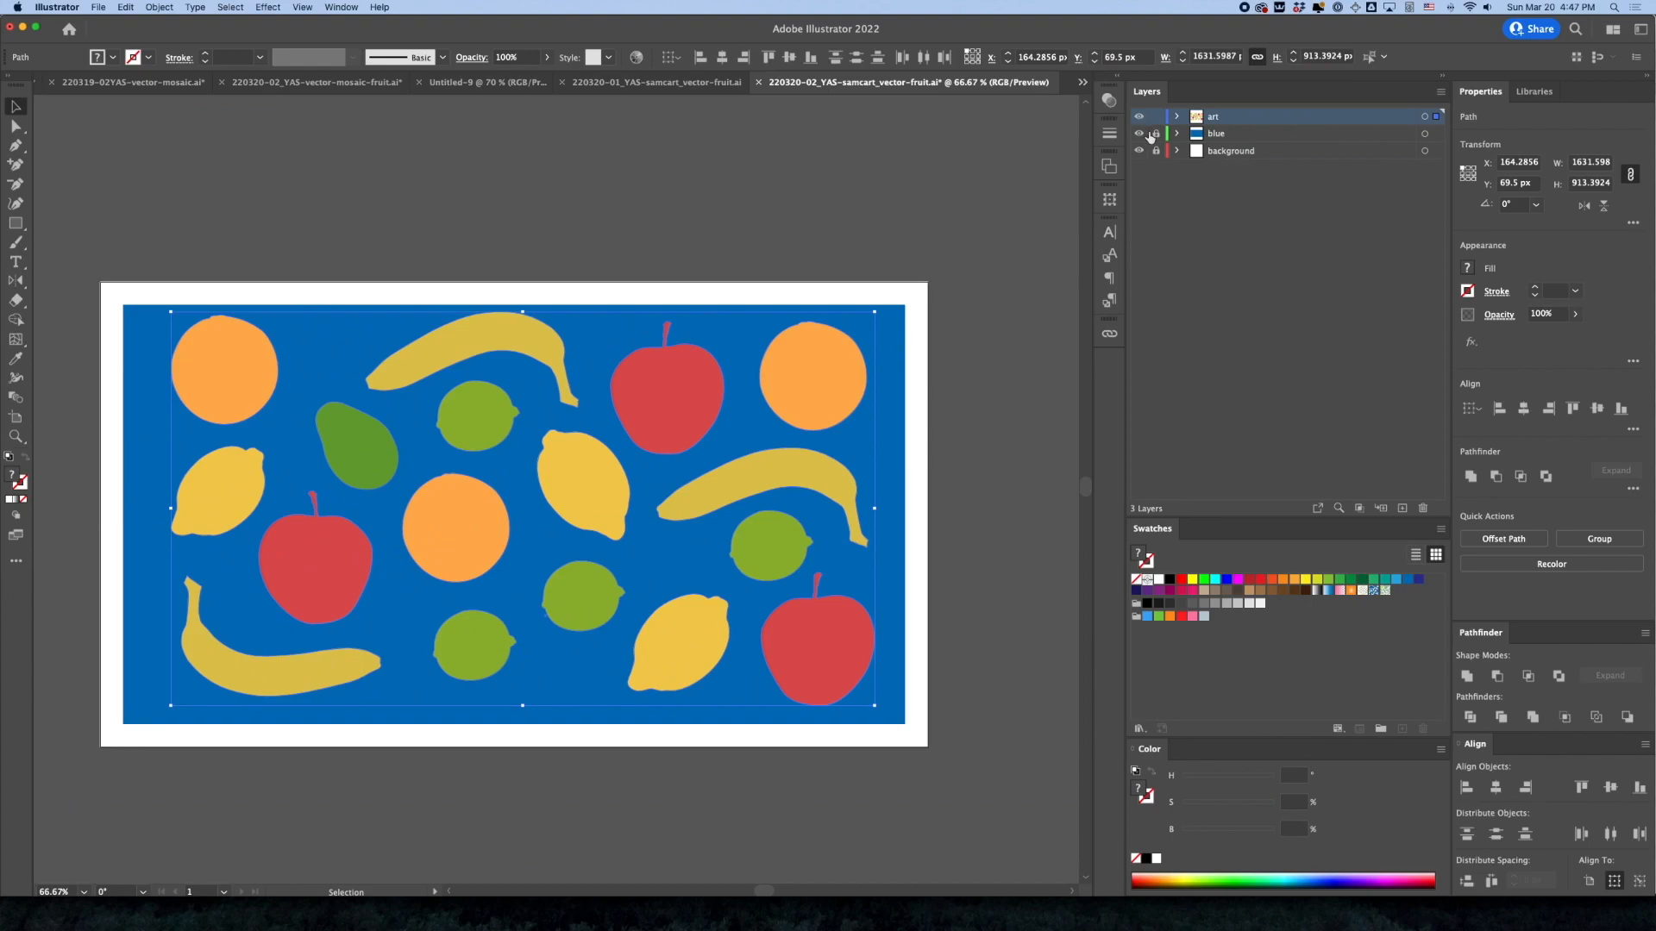
pyautogui.moveTo(874, 310); pyautogui.dragTo(861, 319)
pyautogui.click(384, 366)
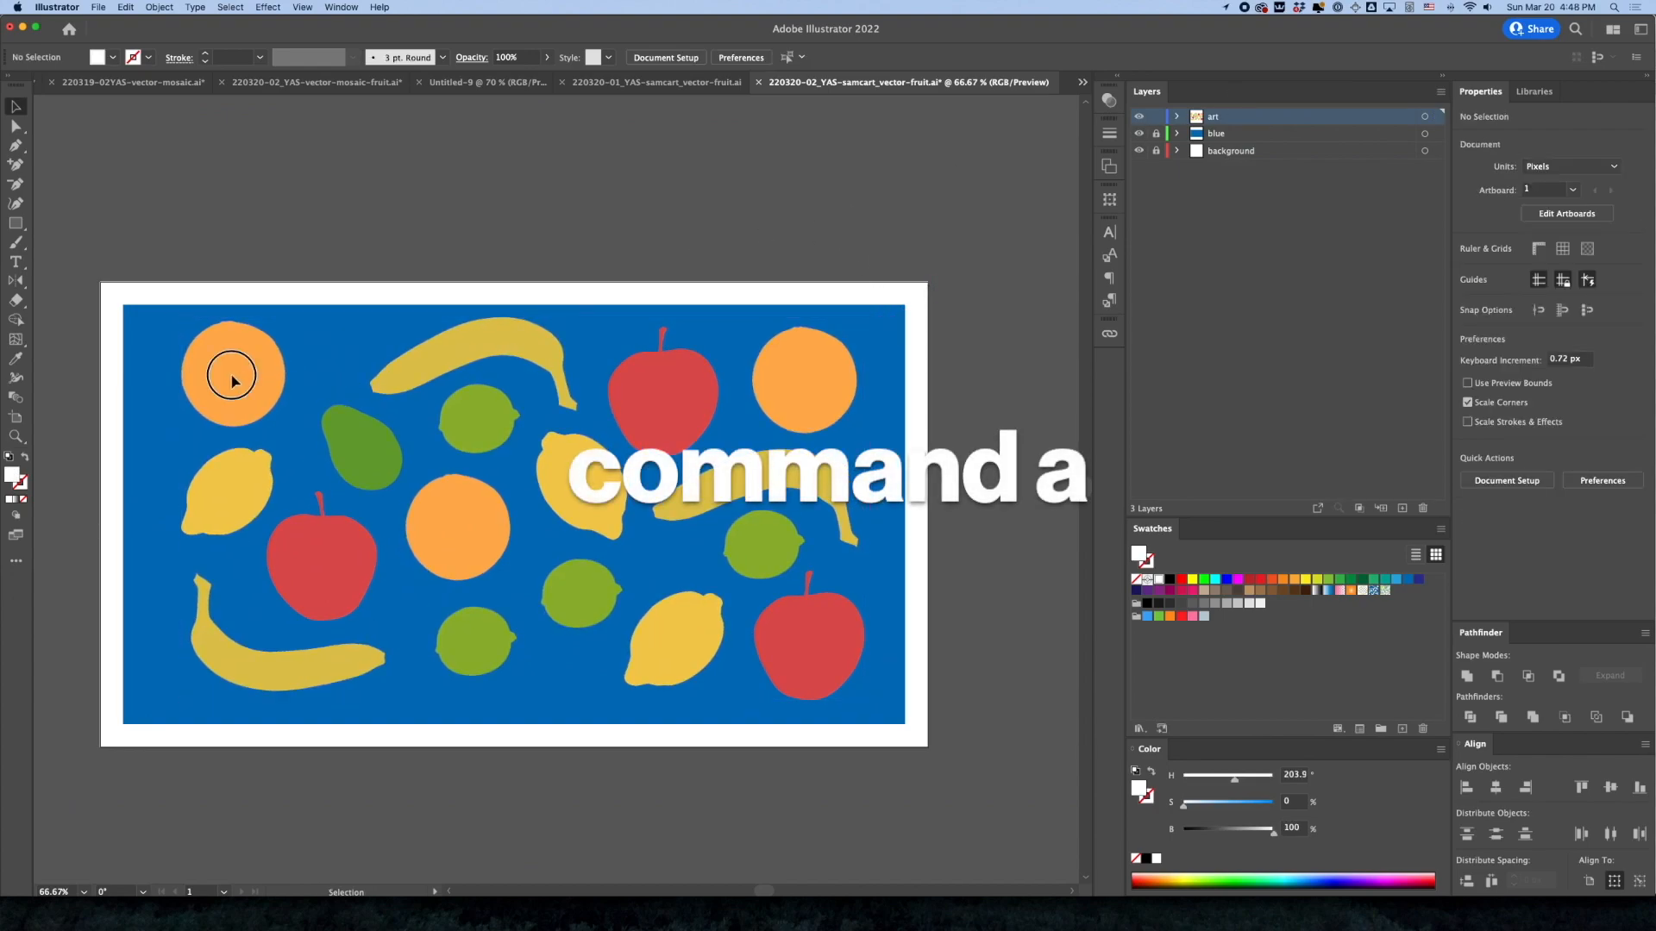
# Shift the upper-left orange, avocado, upper banana, left lemon and lower banana outward toward the blue area's left side
pyautogui.moveTo(233, 374); pyautogui.dragTo(203, 381)
pyautogui.moveTo(346, 458); pyautogui.dragTo(325, 451)
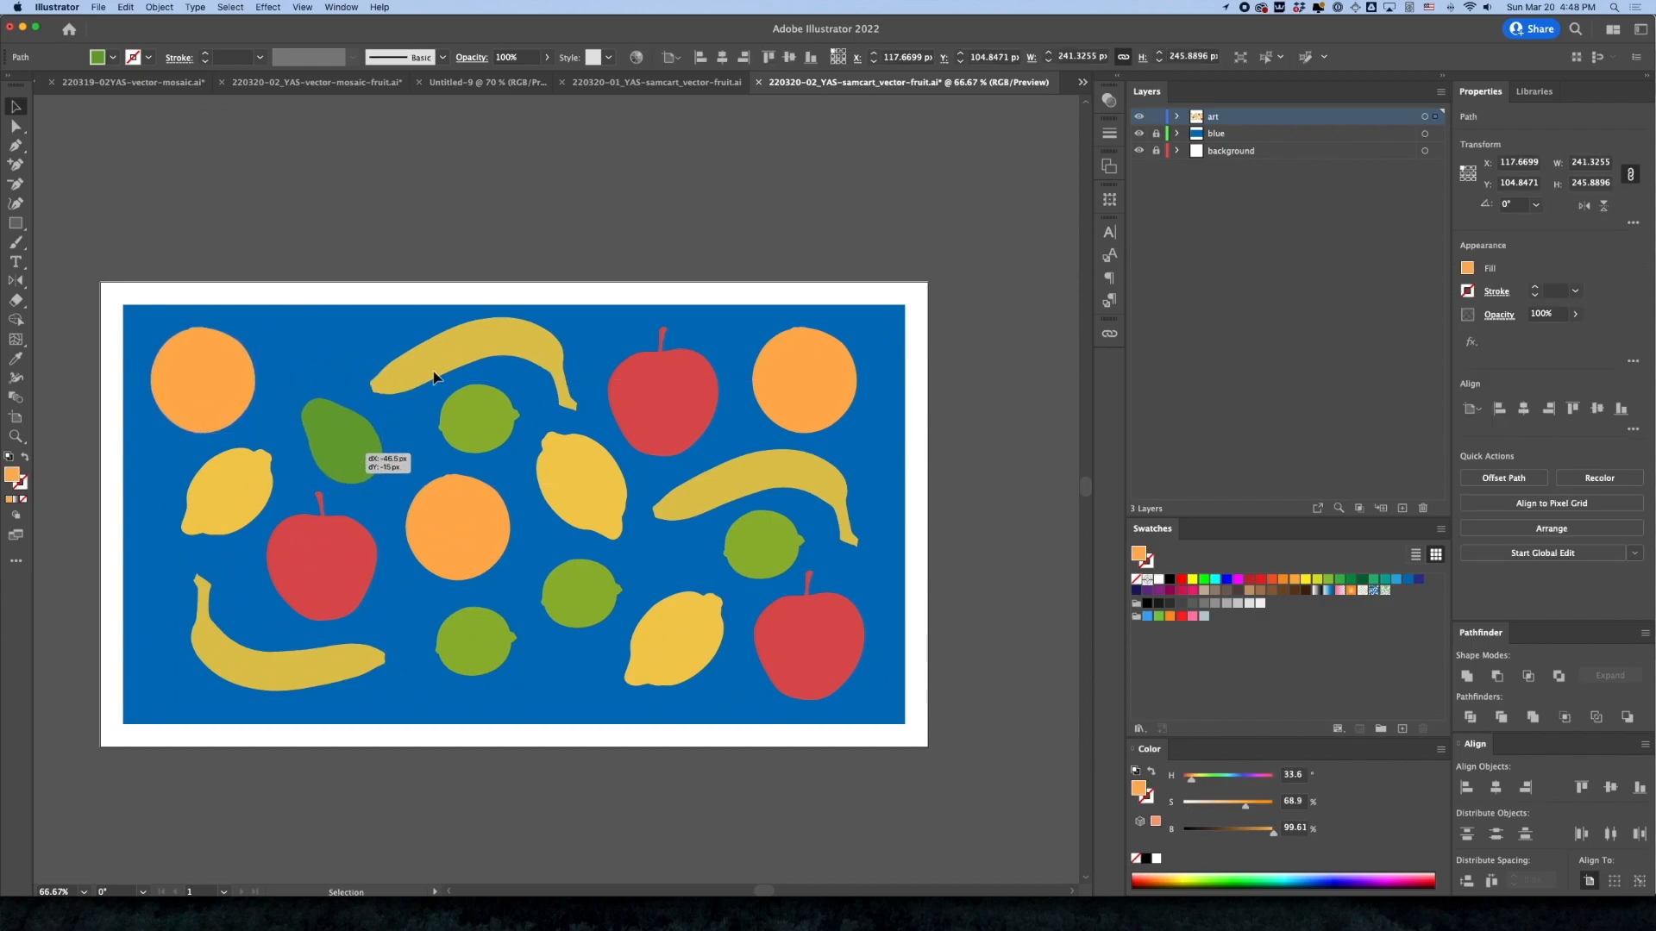
pyautogui.moveTo(432, 369); pyautogui.dragTo(417, 371)
pyautogui.moveTo(209, 507); pyautogui.dragTo(188, 518)
pyautogui.moveTo(257, 671); pyautogui.dragTo(238, 663)
# Move the left apple slightly outward, shrink it a little, and recentre it between its neighbours
pyautogui.moveTo(300, 578); pyautogui.dragTo(286, 581)
pyautogui.moveTo(357, 621); pyautogui.dragTo(349, 611)
pyautogui.moveTo(307, 557); pyautogui.dragTo(309, 564)
# Nudge the central orange and lowest lime toward the left, and fit the middle lime between that orange and the lower lemon
pyautogui.moveTo(440, 528); pyautogui.dragTo(425, 532)
pyautogui.moveTo(469, 639); pyautogui.dragTo(450, 655)
pyautogui.moveTo(558, 610); pyautogui.dragTo(569, 671)
pyautogui.press('cmd+z')
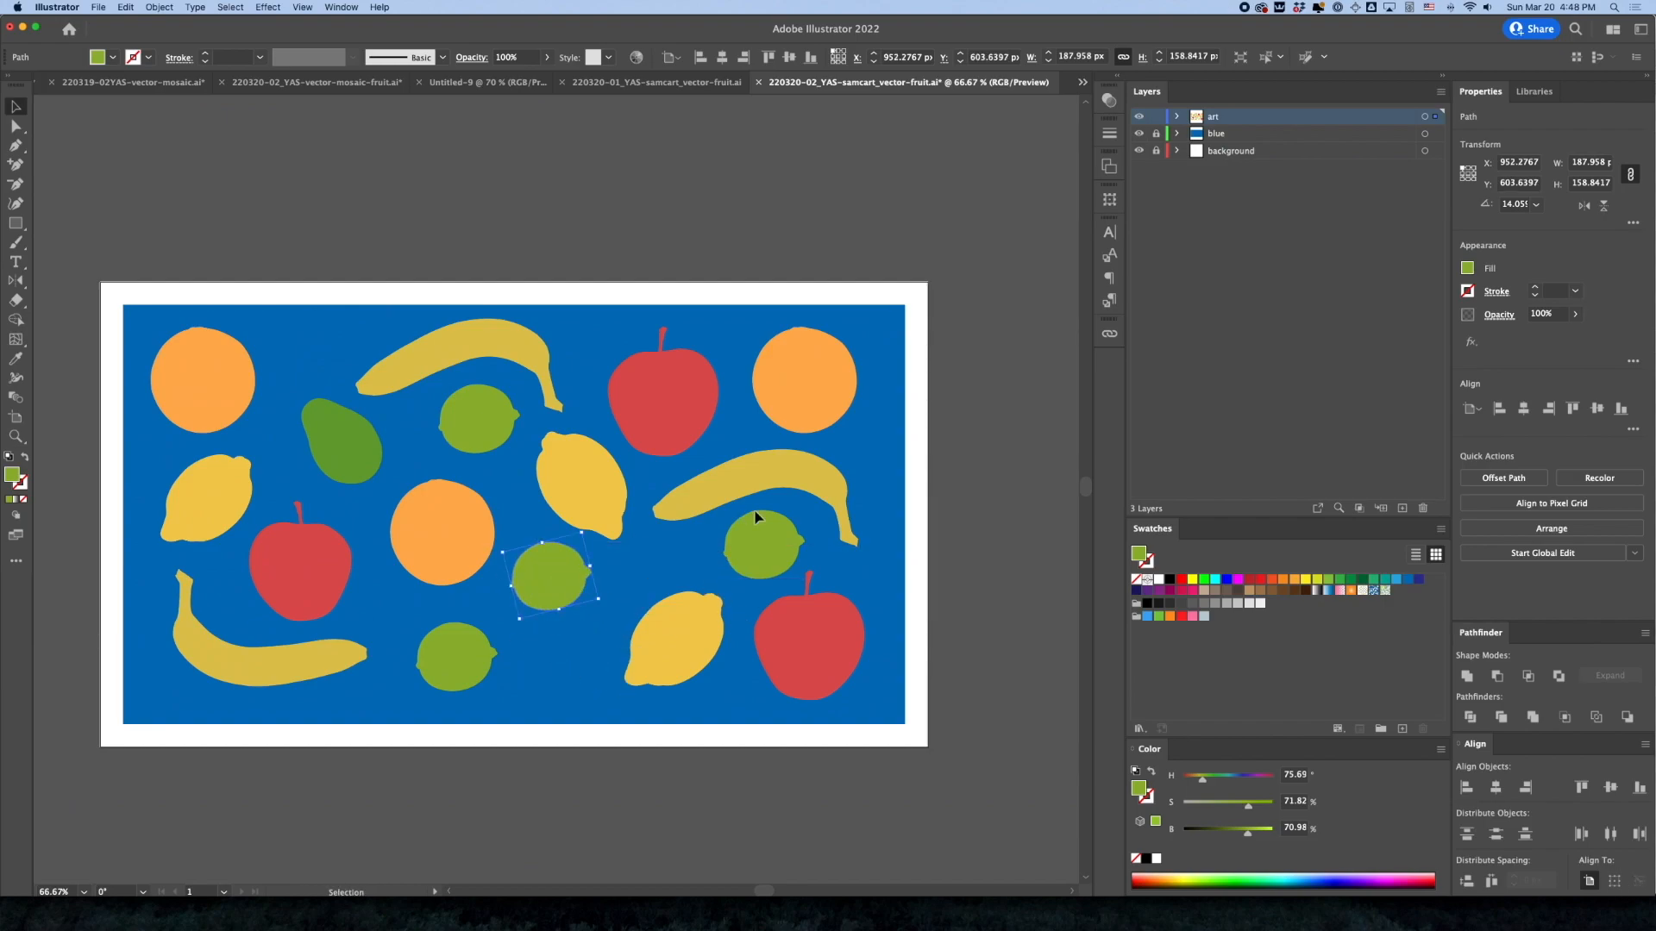
# Move the lower lemon up and inward, and shift the lower-right apple, right banana, upper-right orange and upper apple outward
pyautogui.moveTo(678, 661); pyautogui.dragTo(659, 621)
pyautogui.moveTo(804, 657); pyautogui.dragTo(823, 662)
pyautogui.moveTo(781, 472); pyautogui.dragTo(797, 468)
pyautogui.moveTo(813, 384); pyautogui.dragTo(833, 379)
pyautogui.moveTo(656, 418); pyautogui.dragTo(692, 396)
pyautogui.click(592, 474)
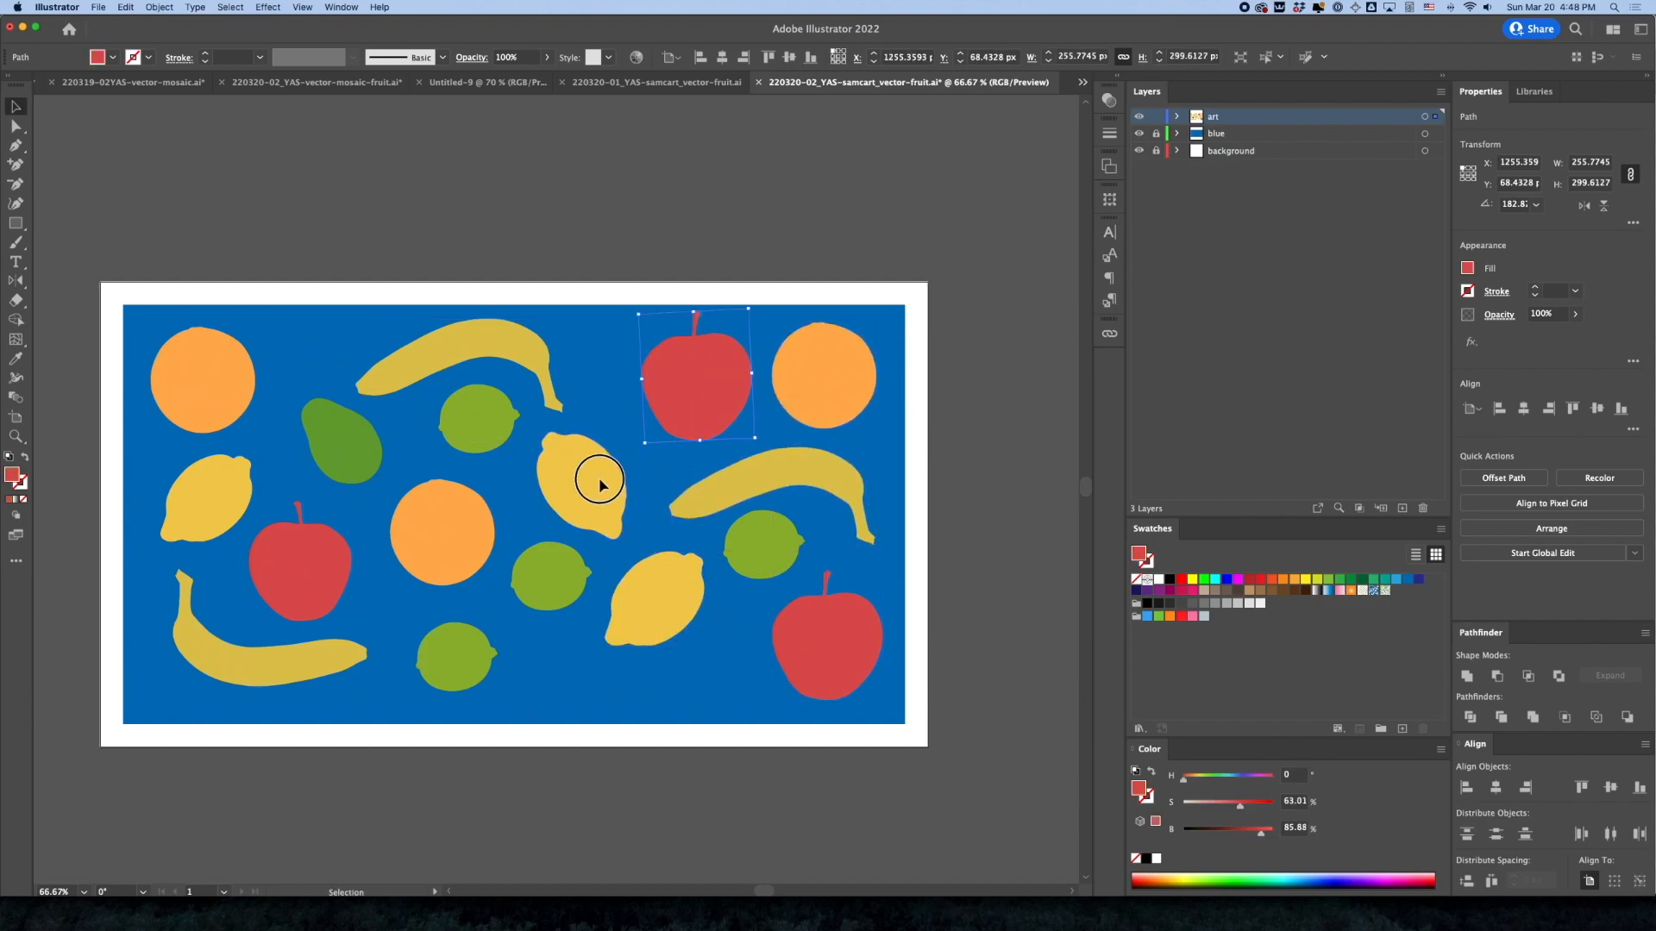
pyautogui.moveTo(604, 513); pyautogui.dragTo(602, 518)
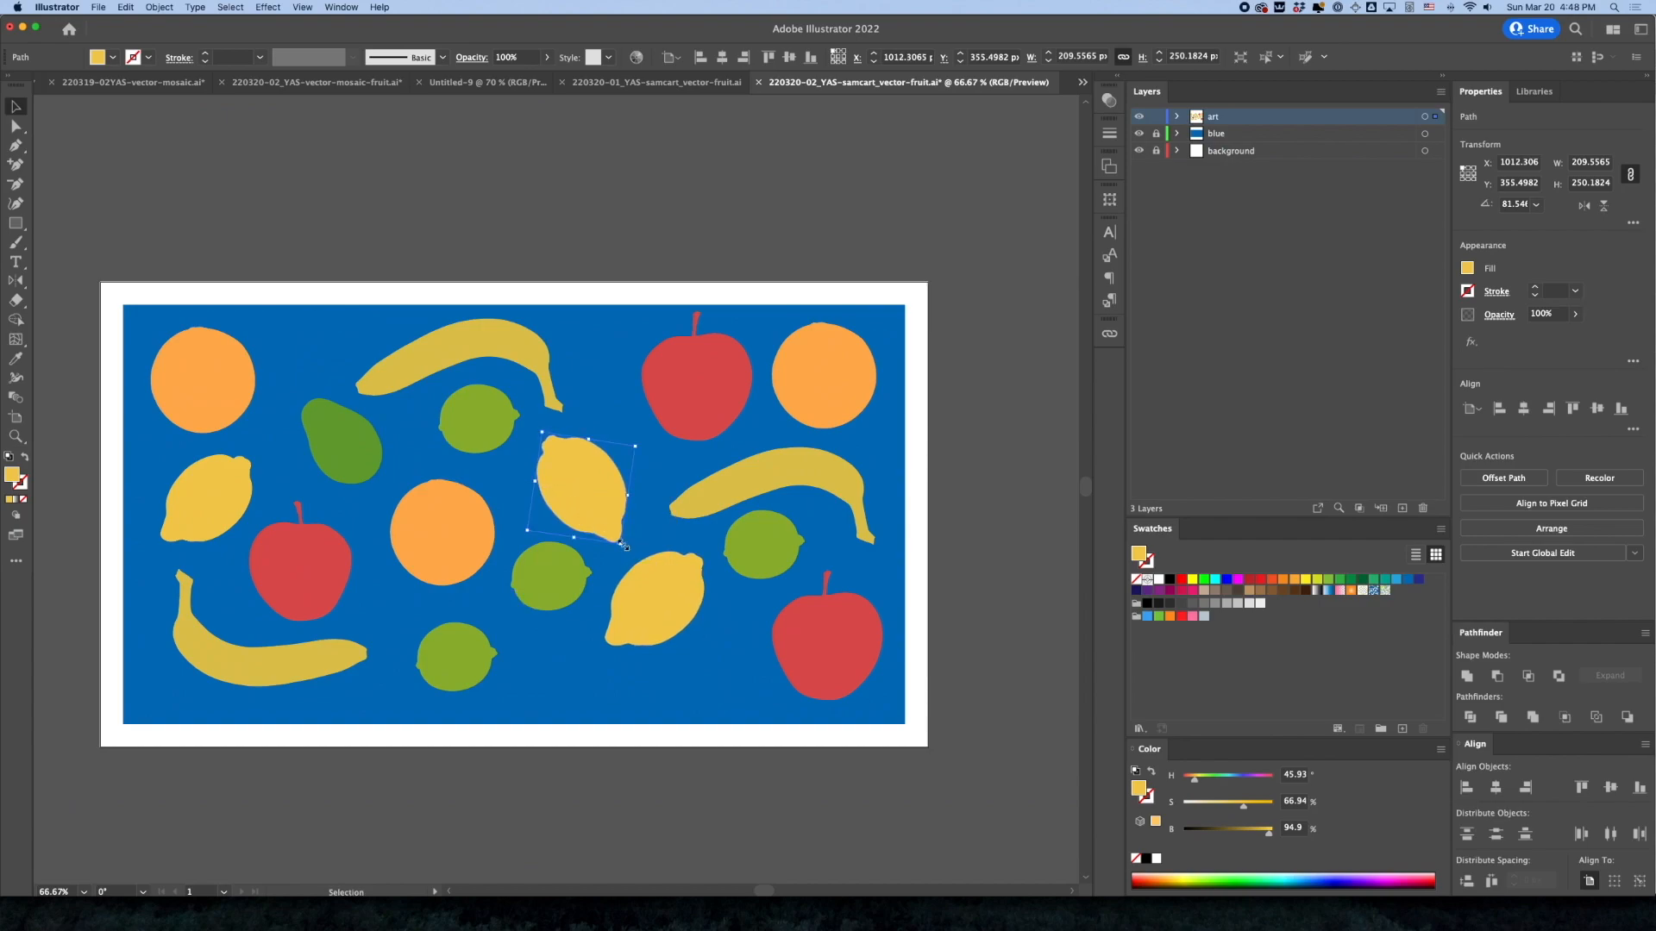
pyautogui.moveTo(624, 552); pyautogui.dragTo(580, 478)
pyautogui.press('super+z')
pyautogui.press('super+z')
# Swap the positions of the upper apple and central lemon, and nudge the avocado, middle lime and lower lemon into more even spacing
pyautogui.moveTo(629, 393); pyautogui.dragTo(695, 397)
pyautogui.moveTo(607, 480); pyautogui.dragTo(633, 480)
pyautogui.click(555, 578)
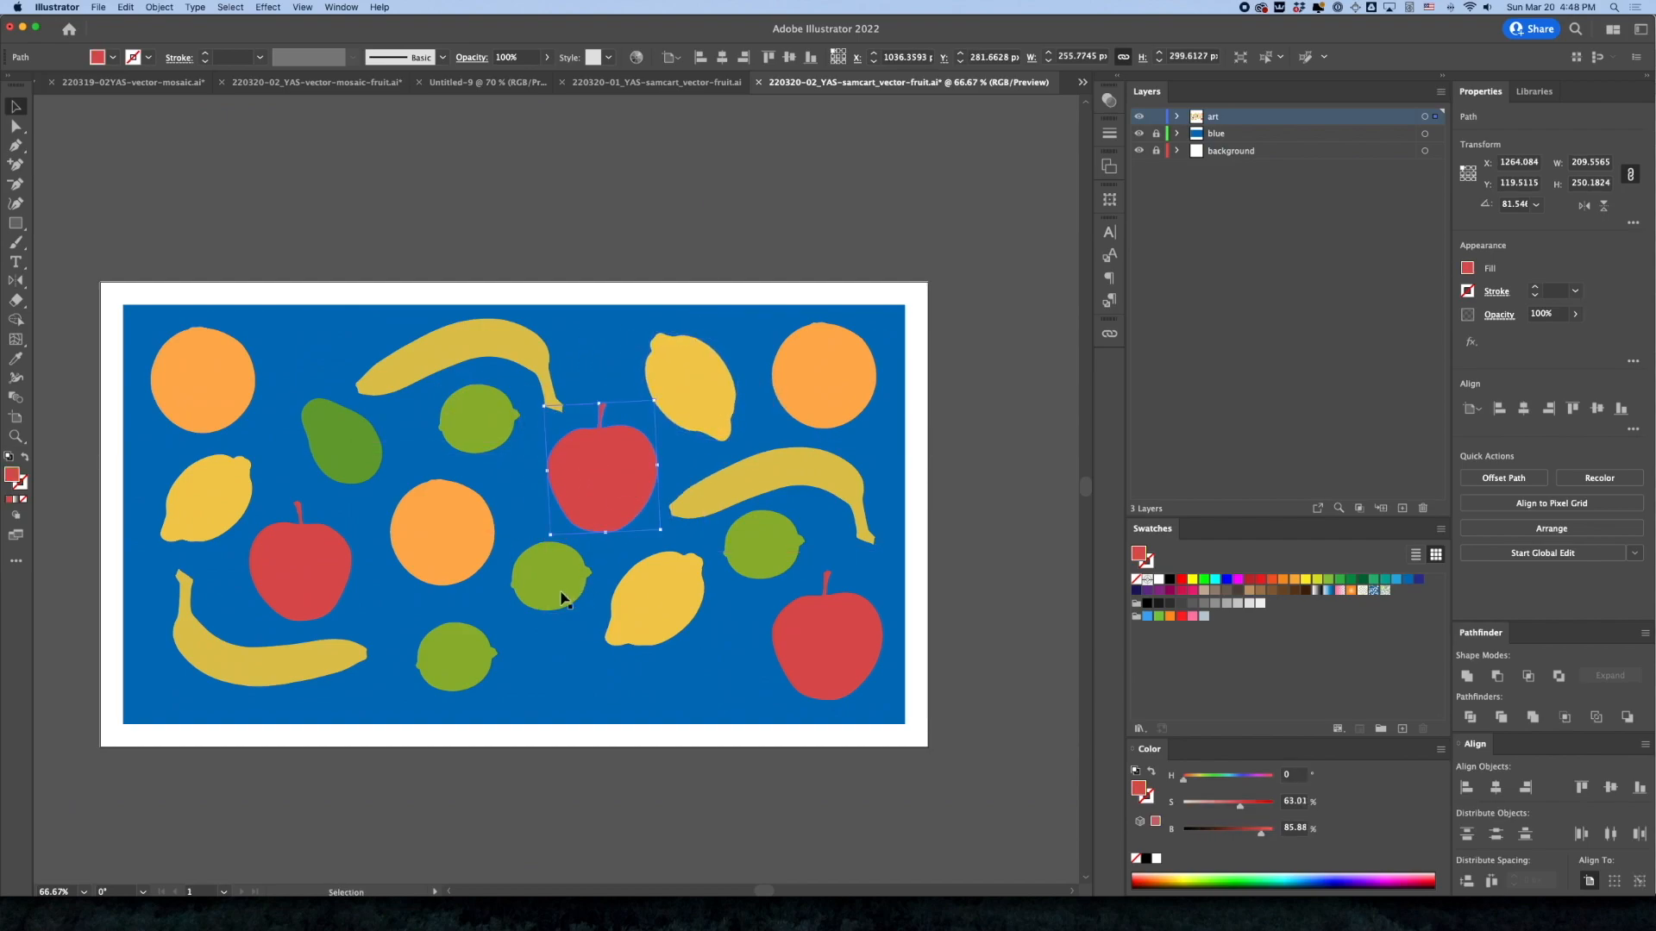
pyautogui.moveTo(343, 446); pyautogui.dragTo(332, 446)
pyautogui.moveTo(641, 607)
pyautogui.mouseDown()
pyautogui.moveTo(535, 575)
pyautogui.moveTo(621, 581)
pyautogui.mouseUp()
# Place a rotated copy of the avocado beside the lower-right apple and nudge the lower lemon to fit above it
pyautogui.moveTo(351, 441); pyautogui.dragTo(777, 651)
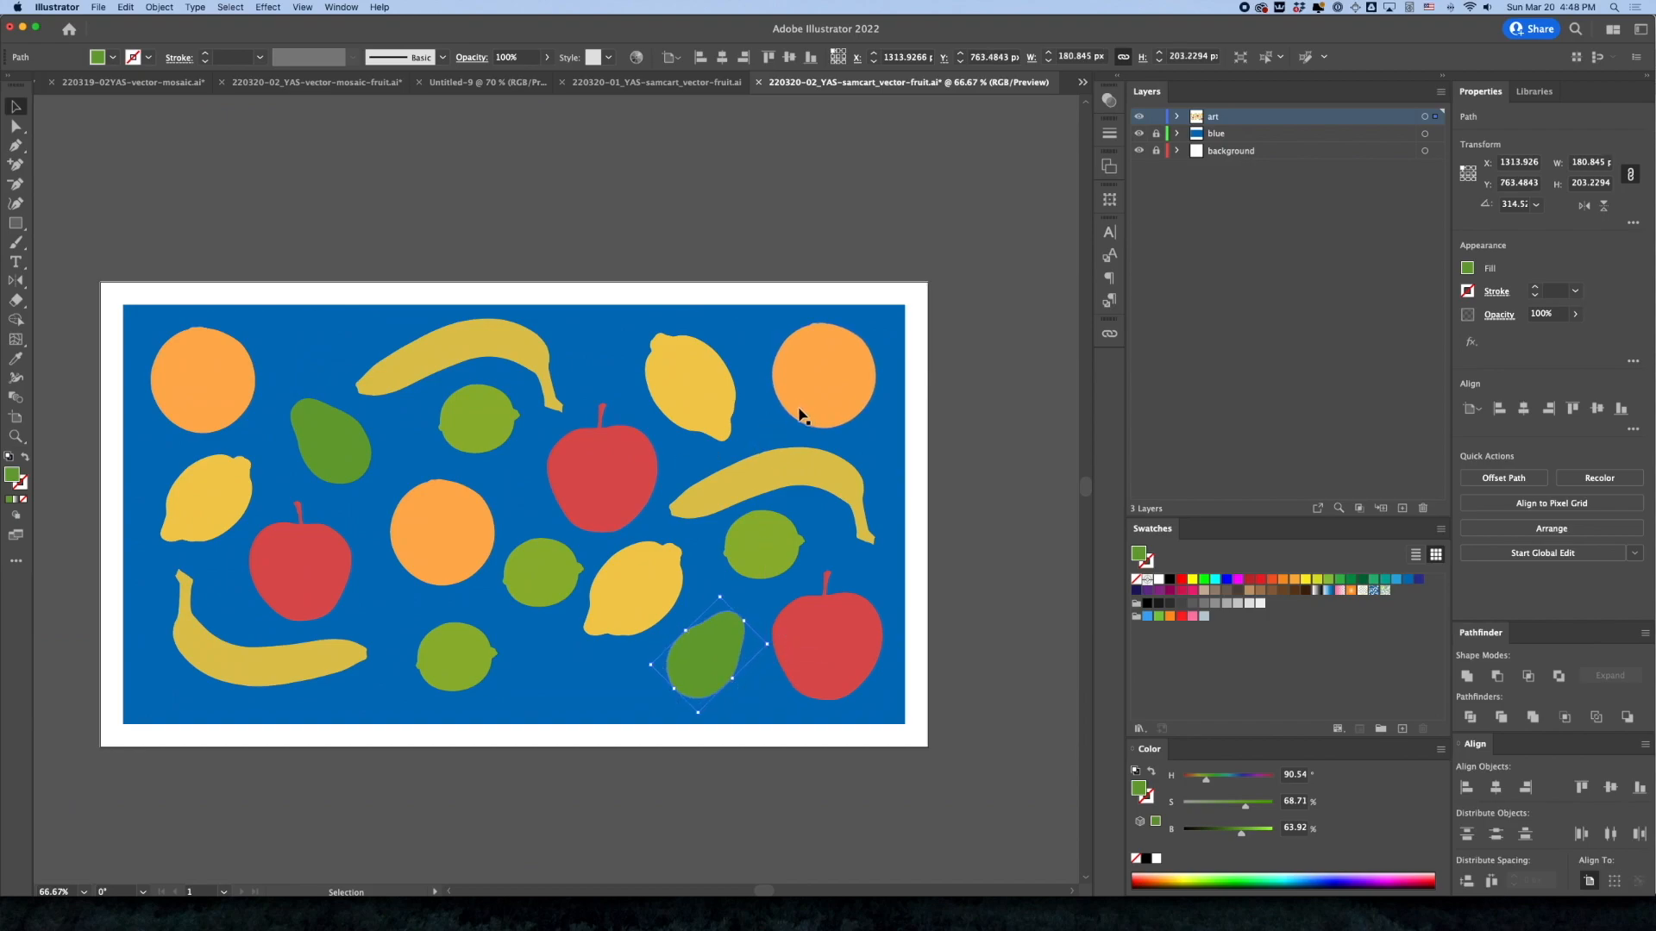
pyautogui.moveTo(617, 602); pyautogui.dragTo(628, 599)
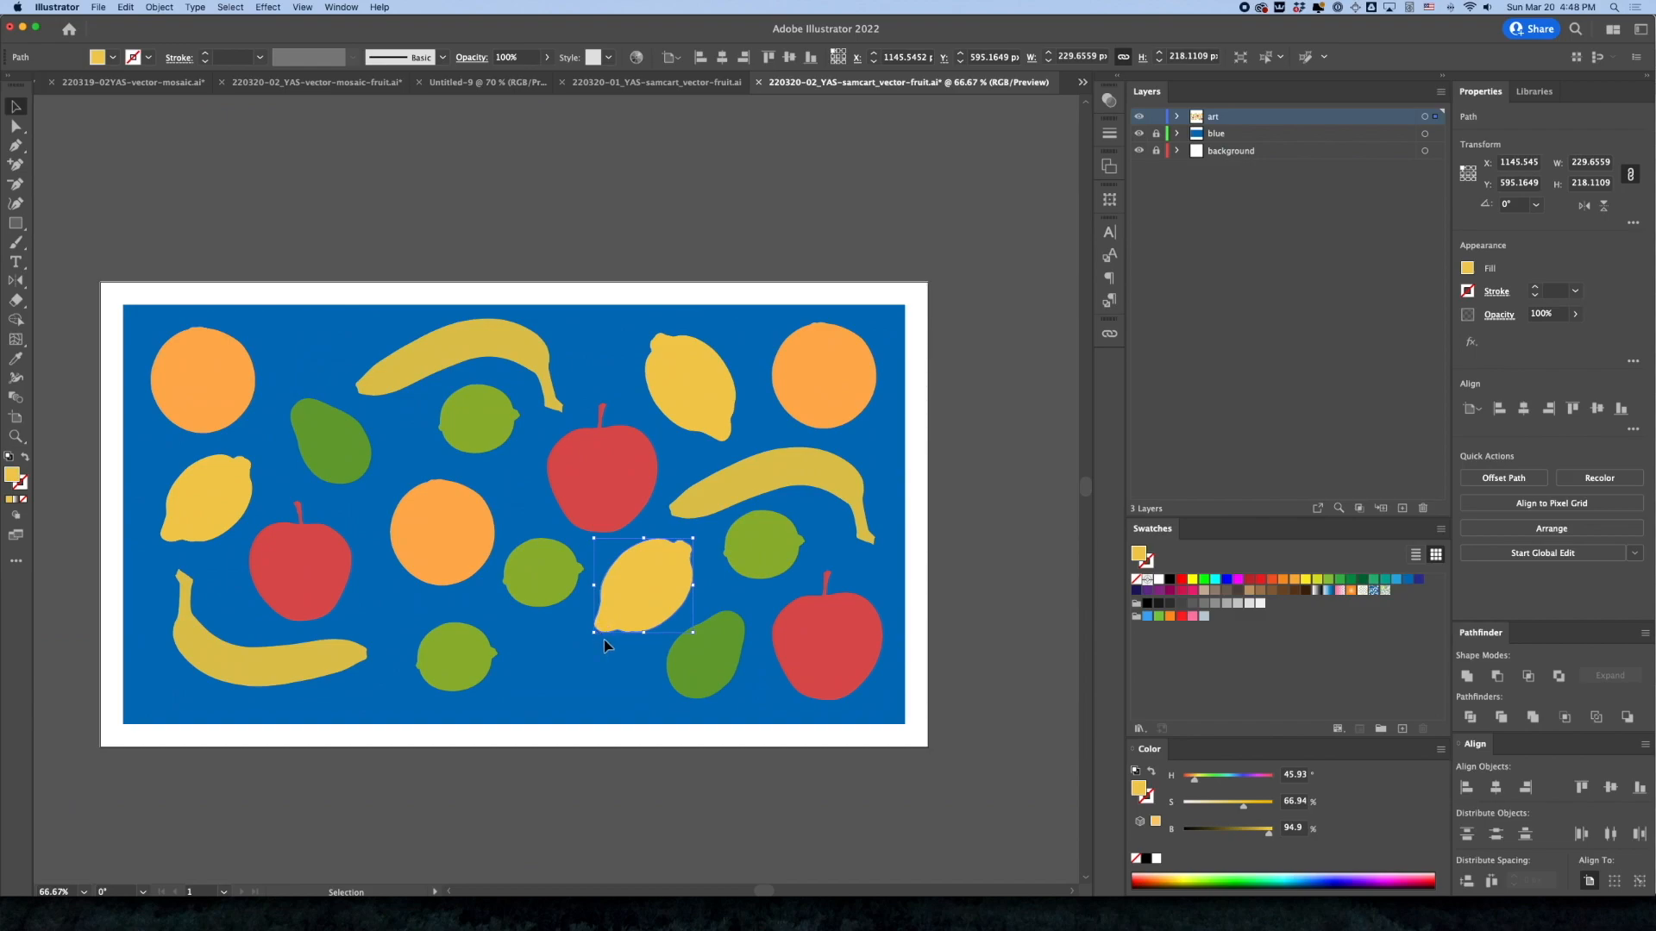
# Nudge the left apple and central orange upward, and move the lowest lime into the gap beneath that orange
pyautogui.click(296, 592)
pyautogui.moveTo(480, 668); pyautogui.dragTo(445, 653)
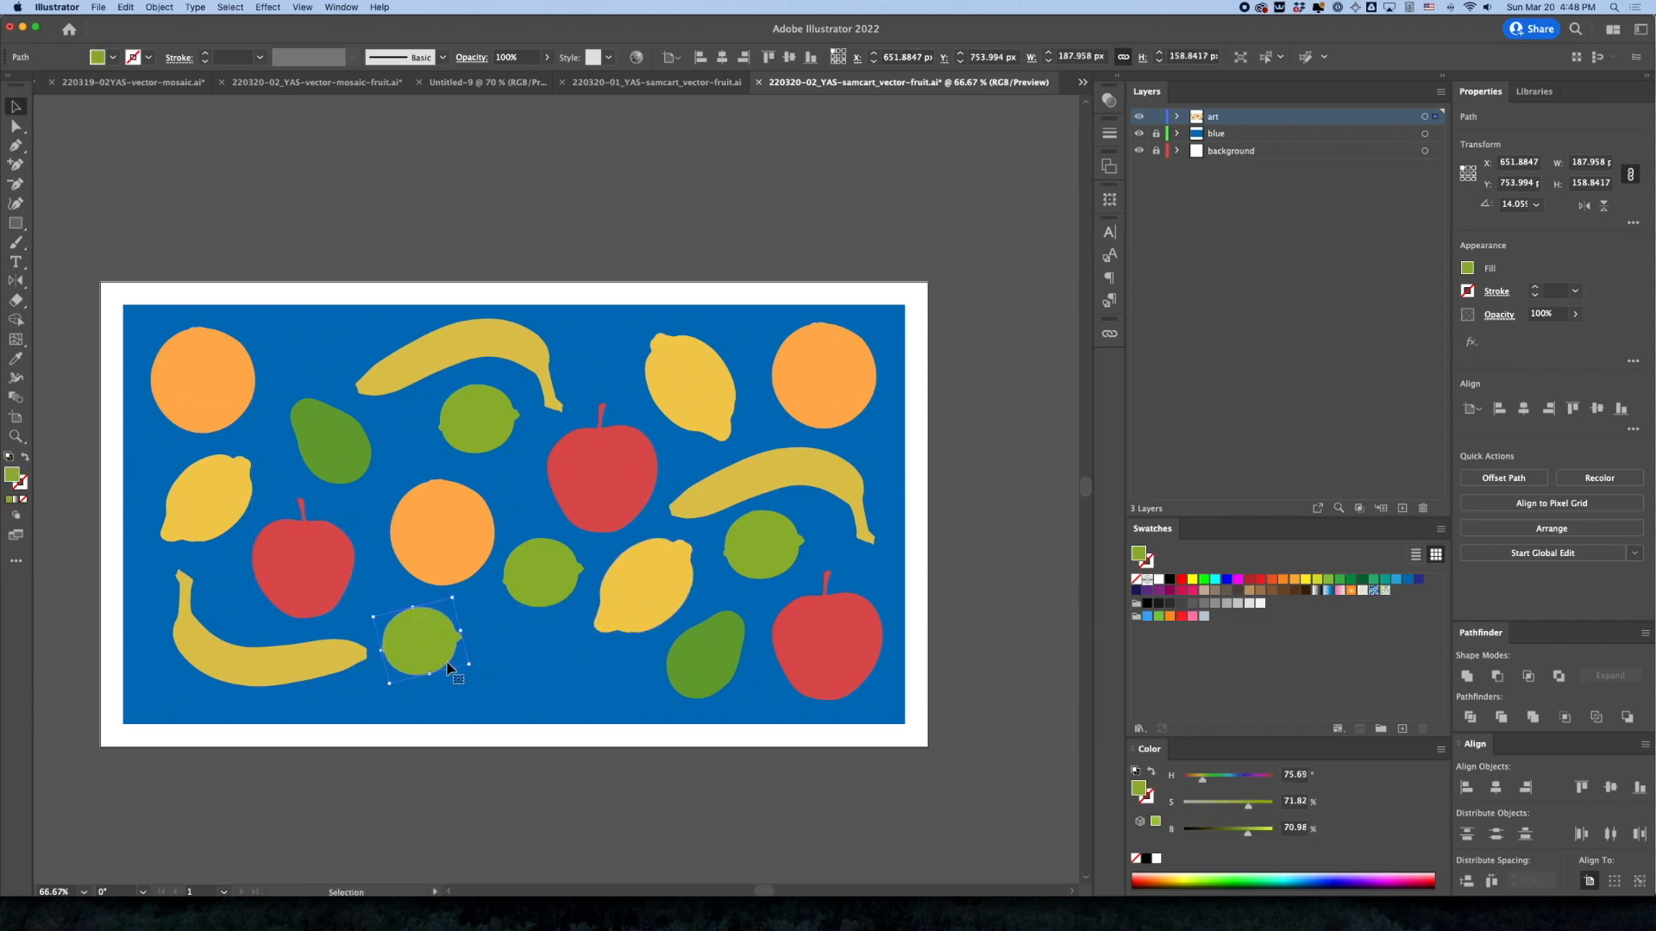
pyautogui.moveTo(457, 553); pyautogui.dragTo(444, 542)
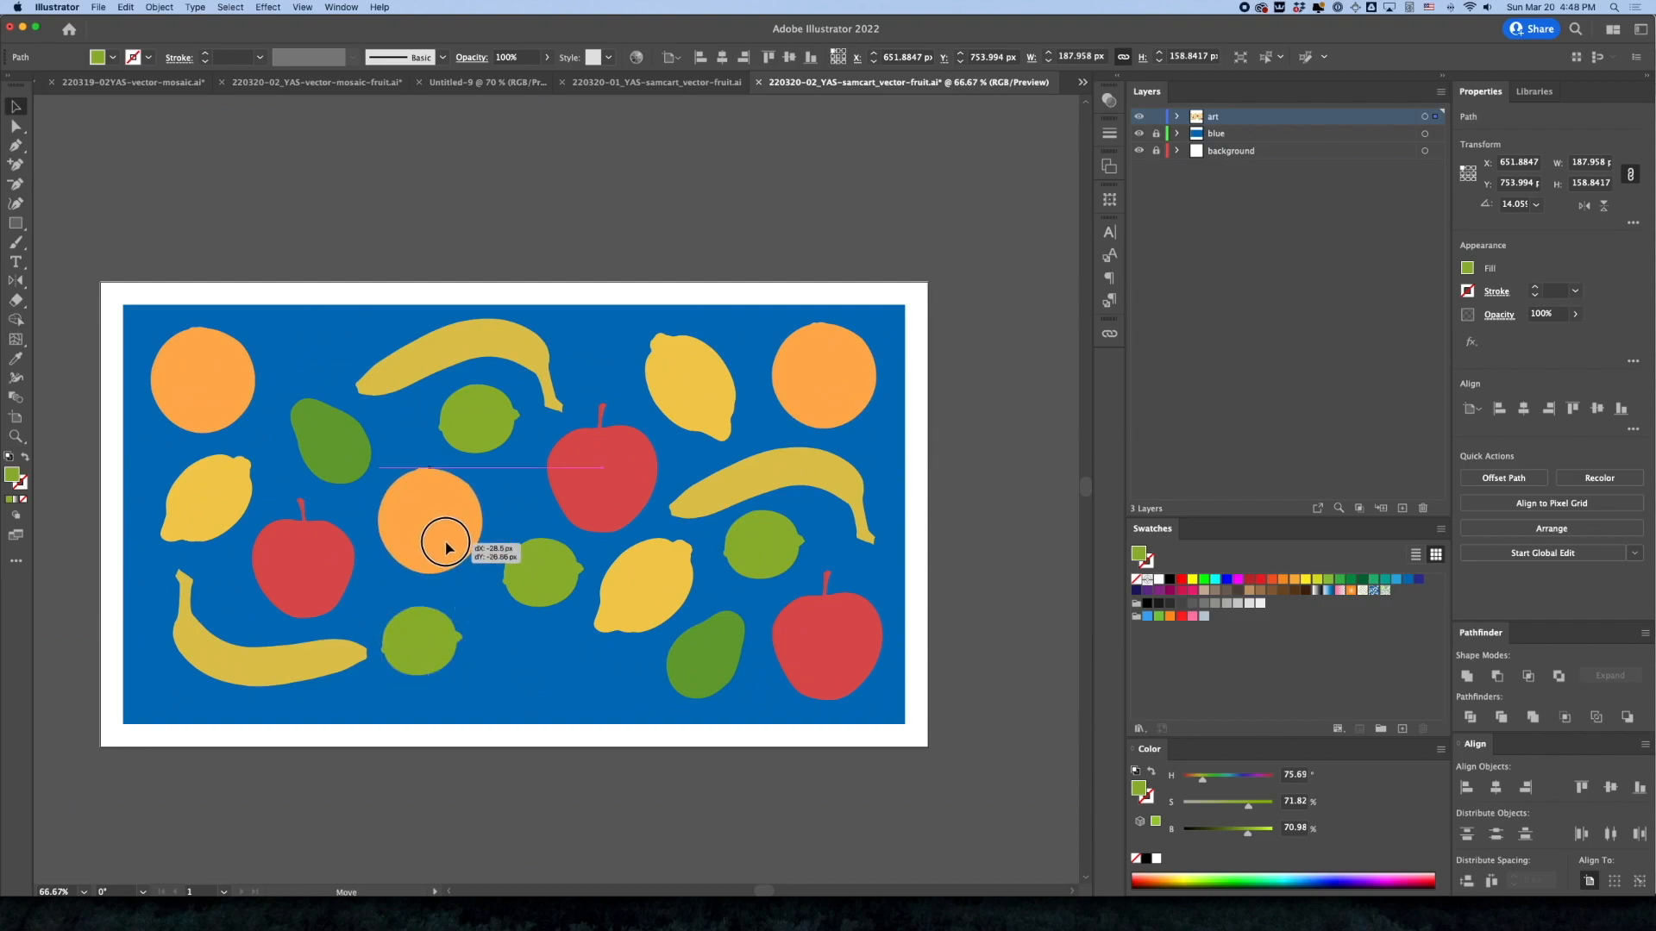
pyautogui.moveTo(435, 643); pyautogui.dragTo(436, 625)
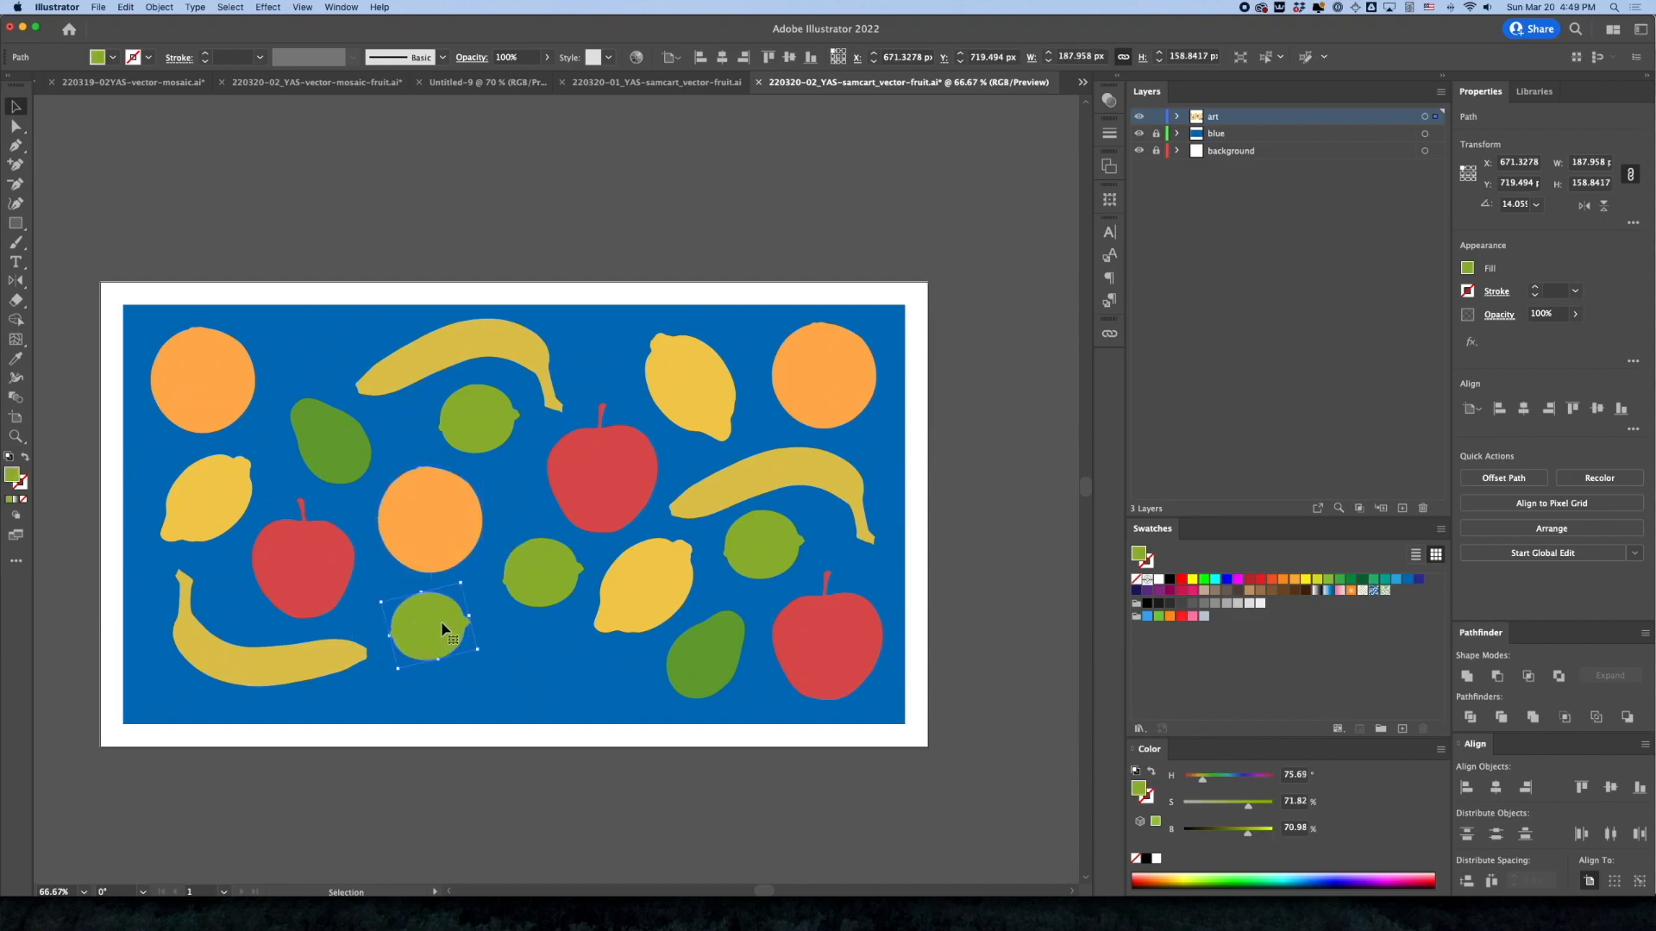
# Nudge the middle lime and lower avocado for more even spacing, and place a rotated lime copy in the gap below that lime
pyautogui.moveTo(548, 583); pyautogui.dragTo(543, 577)
pyautogui.click(654, 608)
pyautogui.click(693, 390)
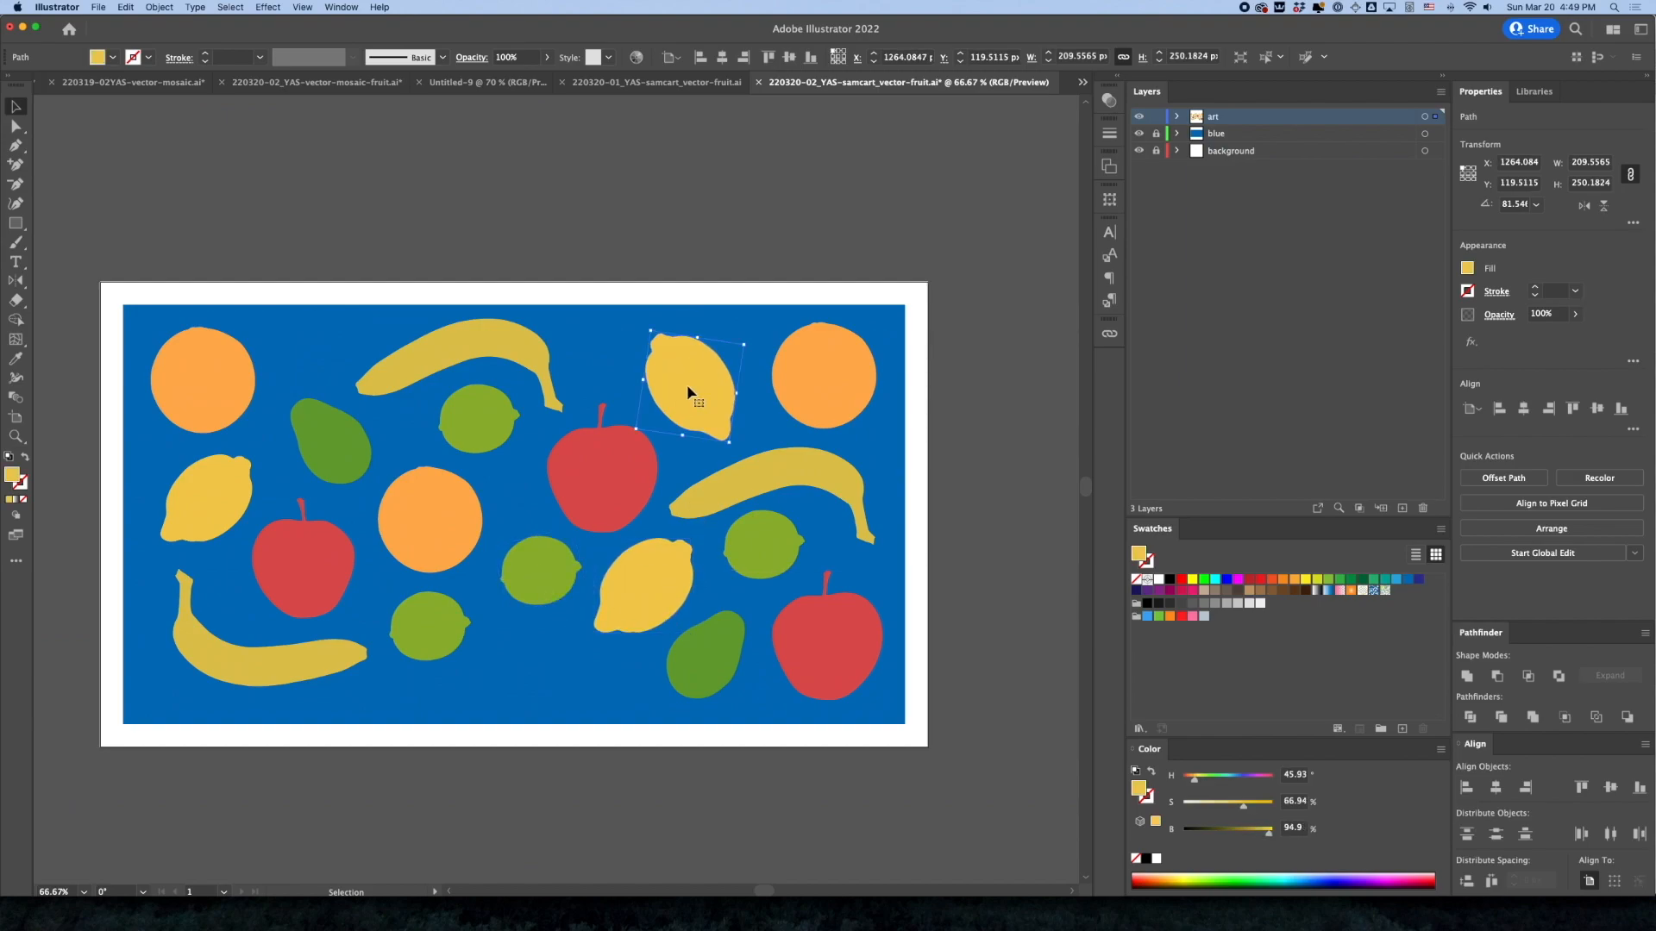
pyautogui.moveTo(709, 666); pyautogui.dragTo(714, 662)
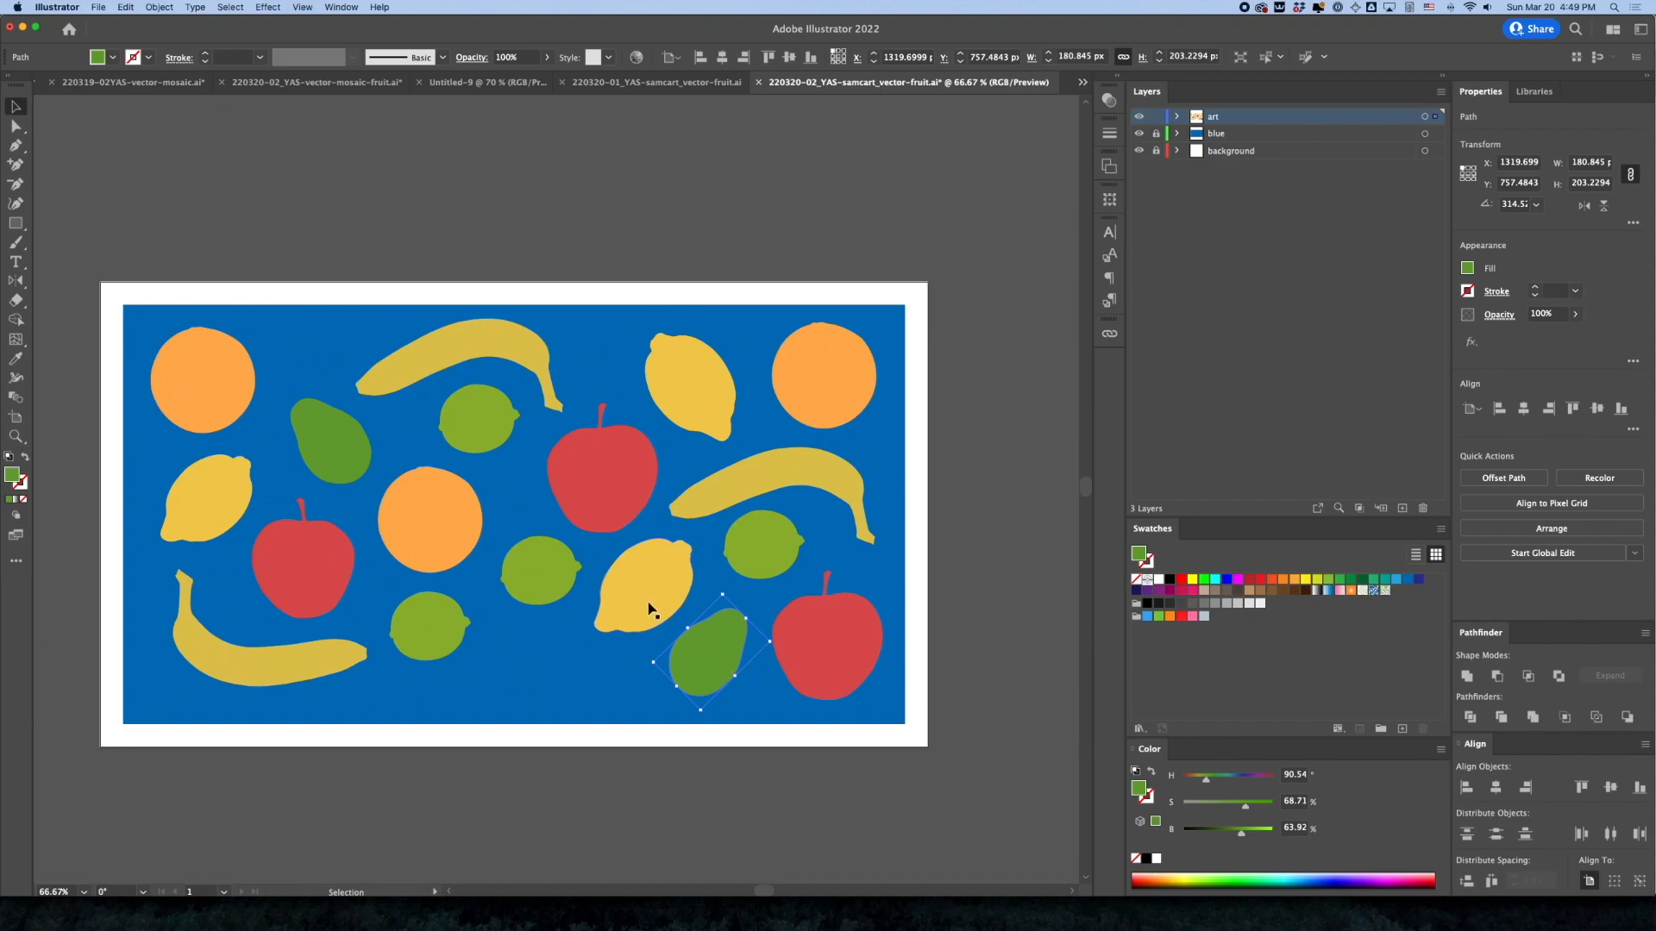
pyautogui.moveTo(538, 566); pyautogui.dragTo(534, 569)
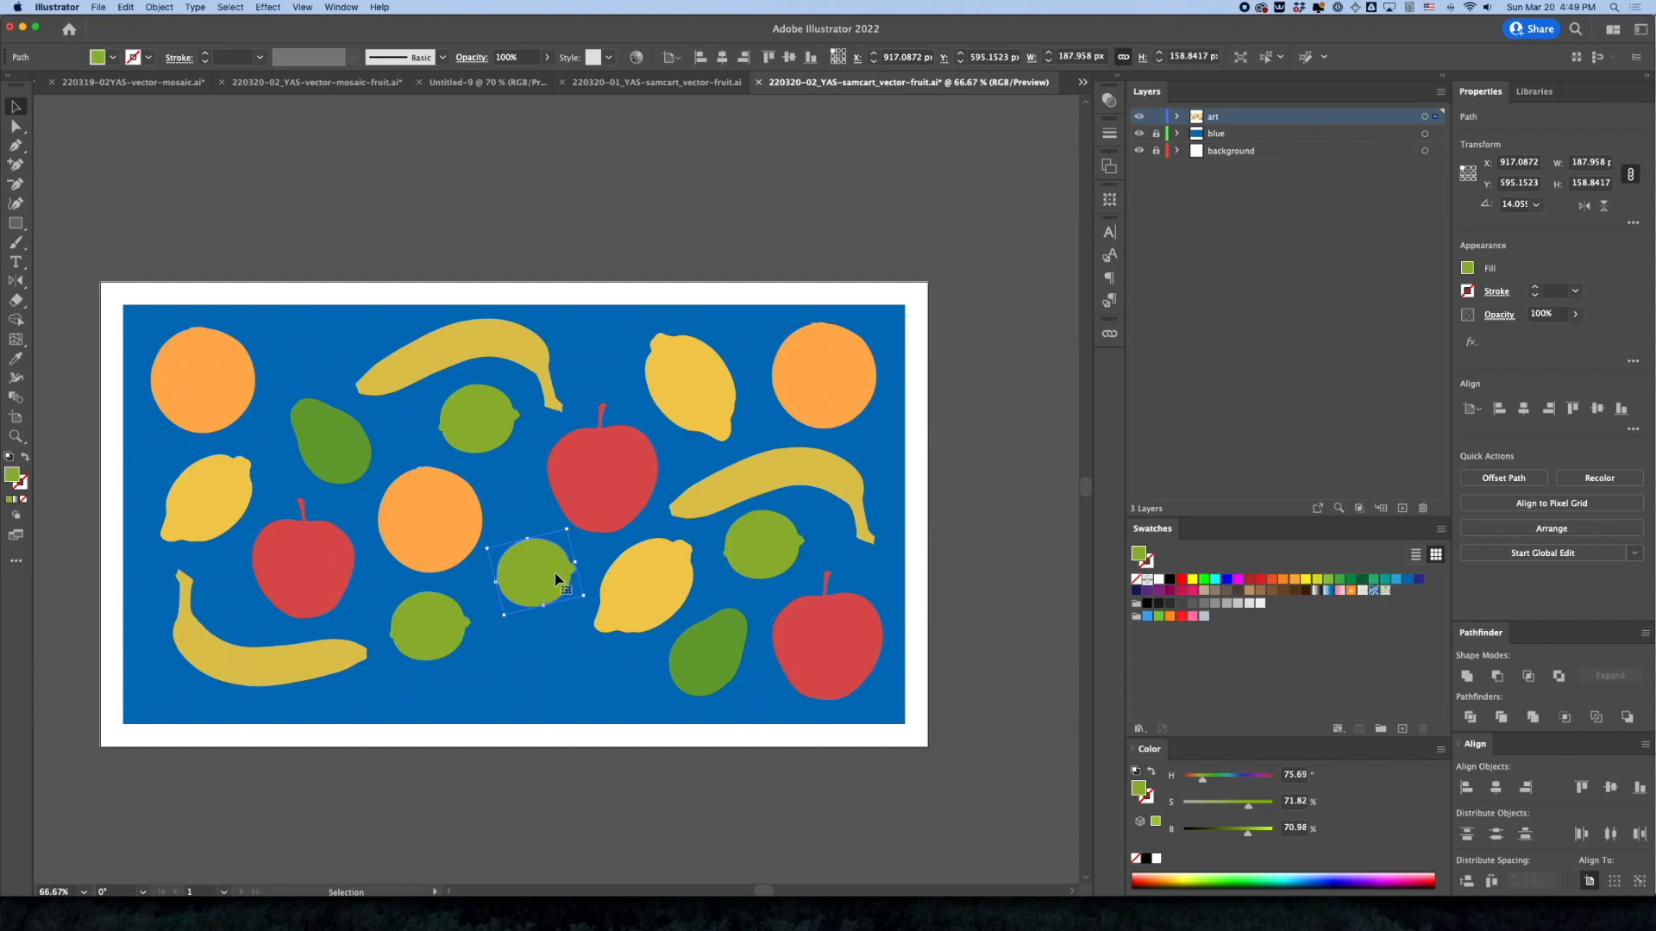
pyautogui.moveTo(429, 630); pyautogui.dragTo(525, 647)
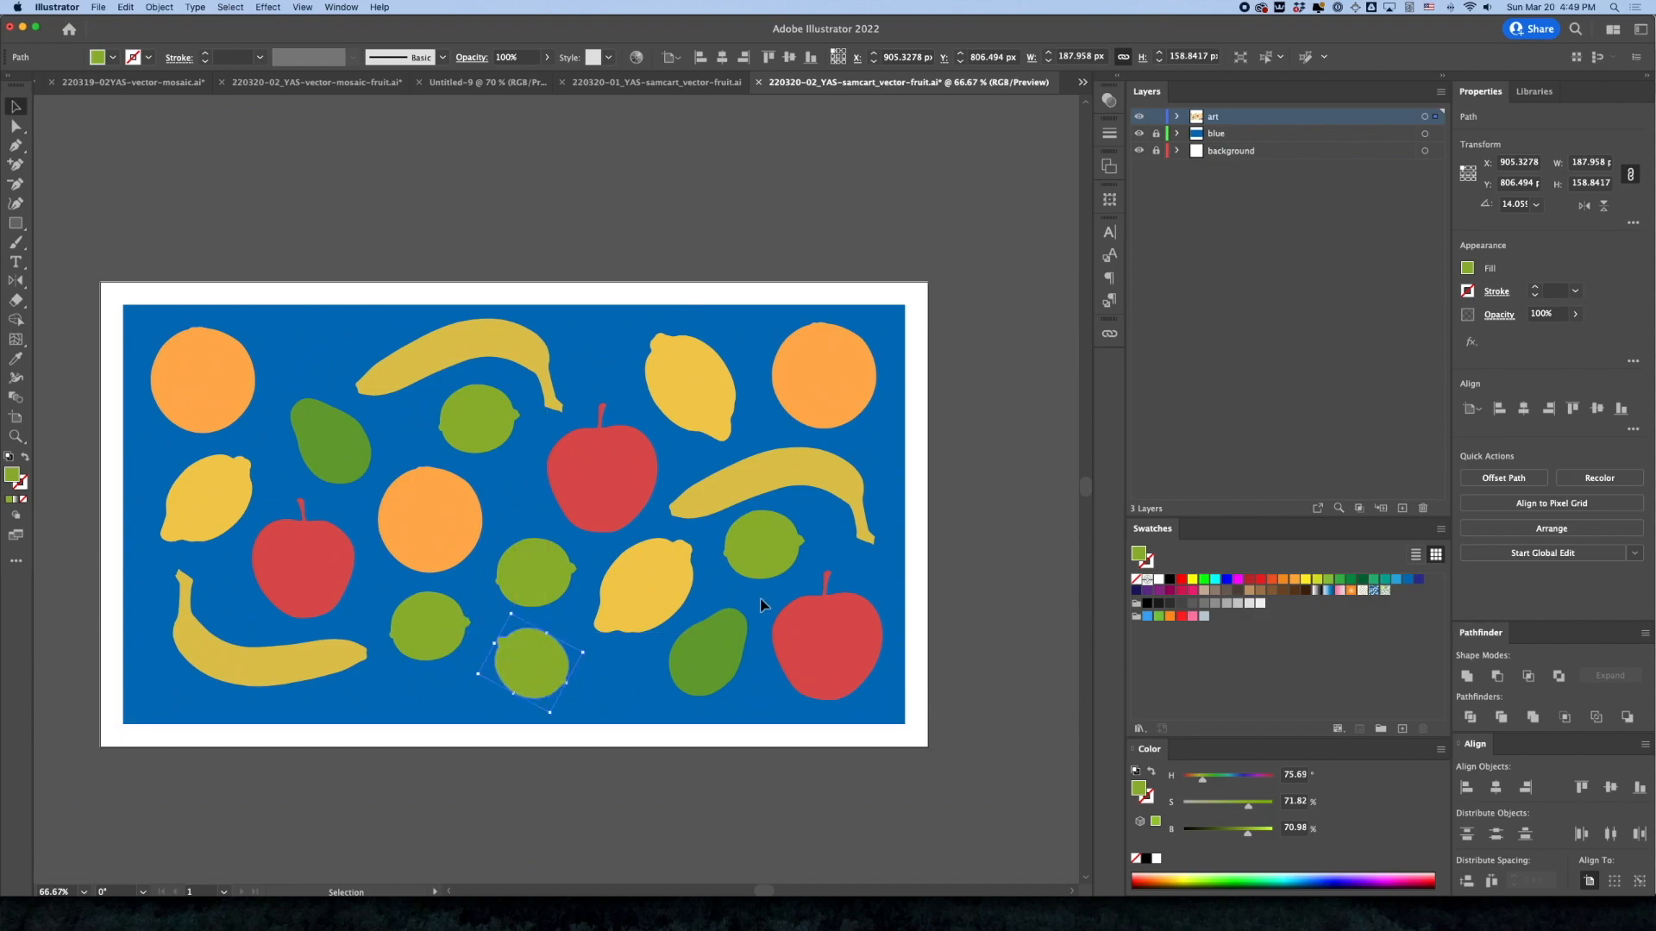
pyautogui.click(947, 607)
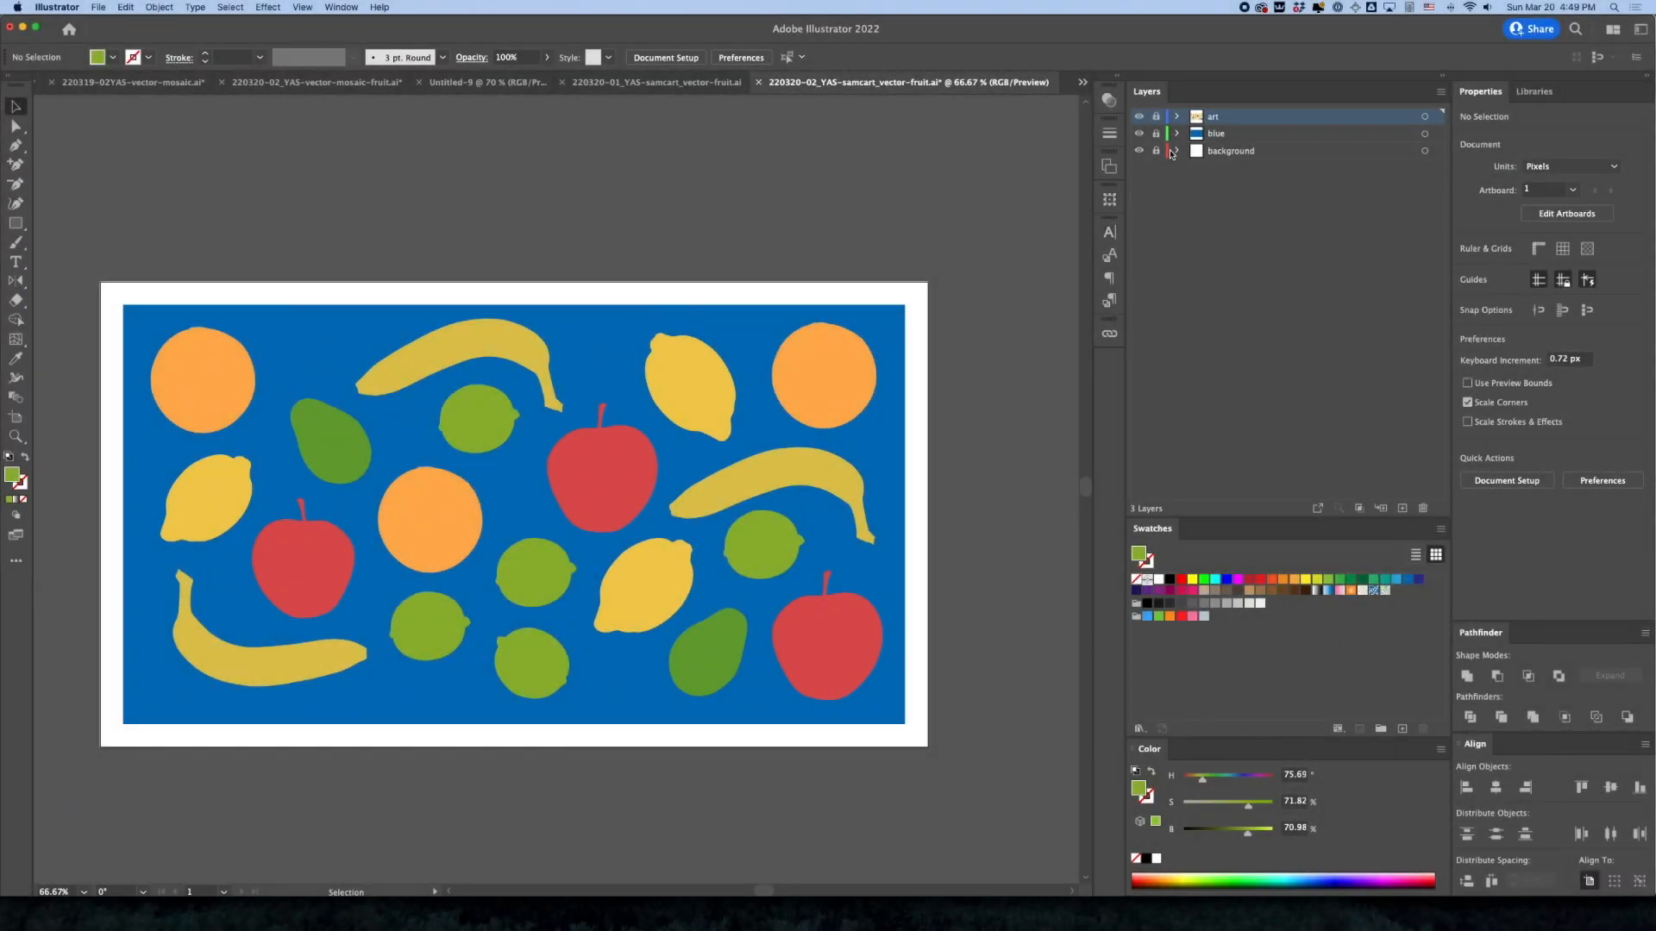
# With the art layer unlocked, paste a copy of the upper-left orange in front and darken the copy's fill to 81.18% brightness
pyautogui.click(1157, 116)
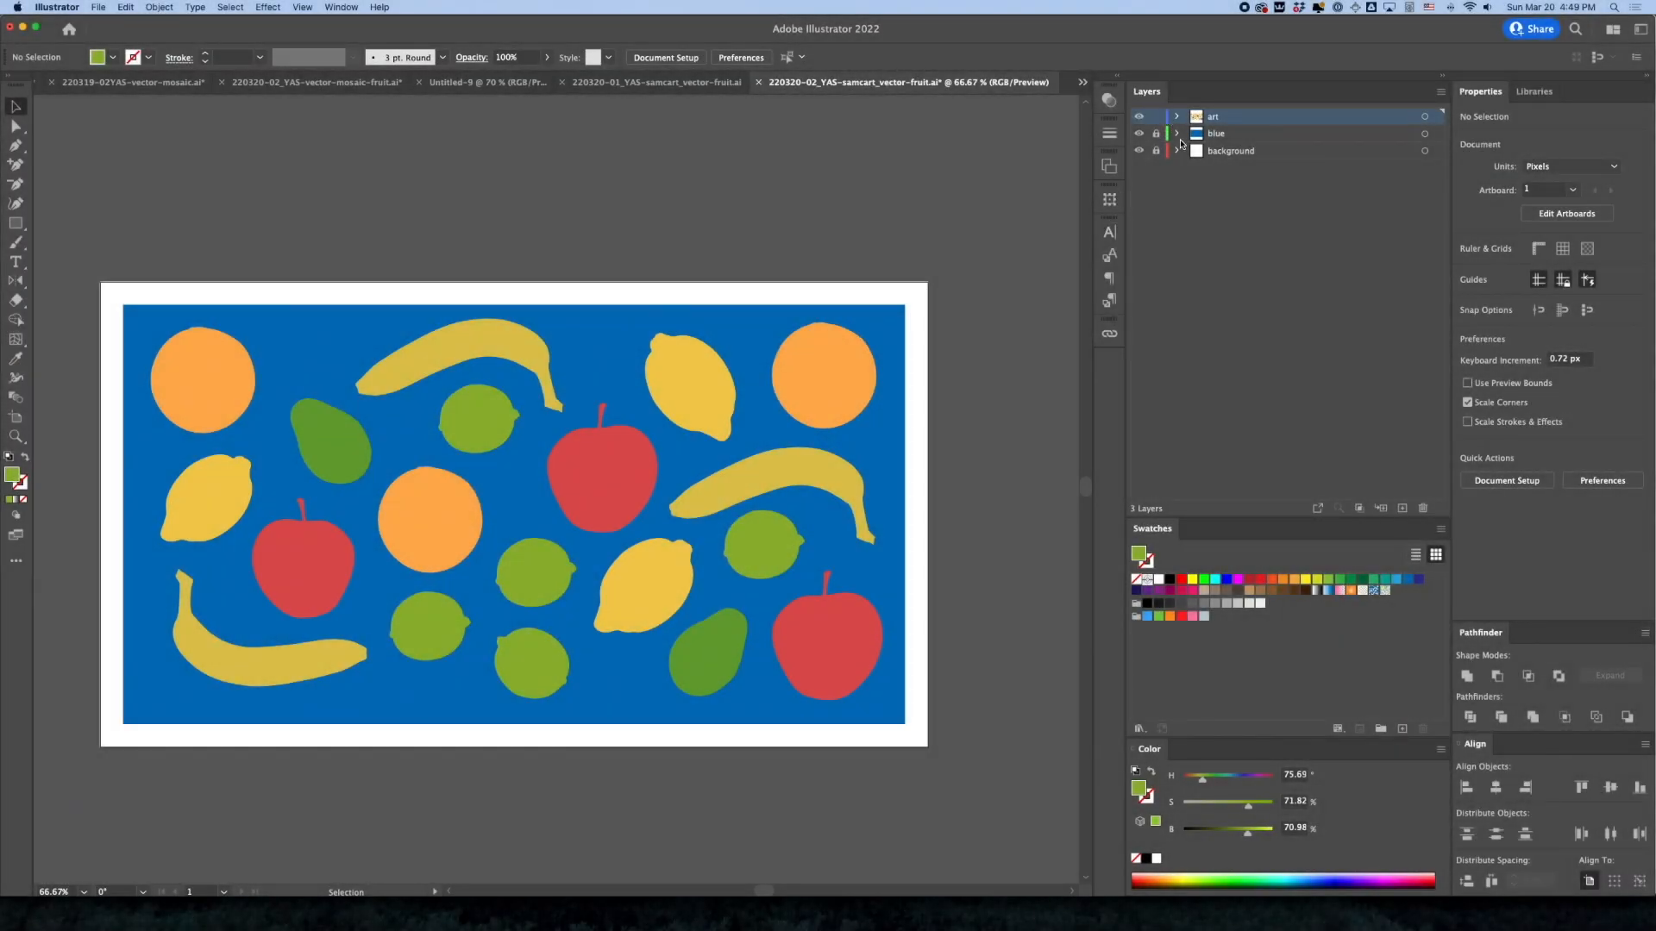
pyautogui.press('z')
pyautogui.click(228, 397)
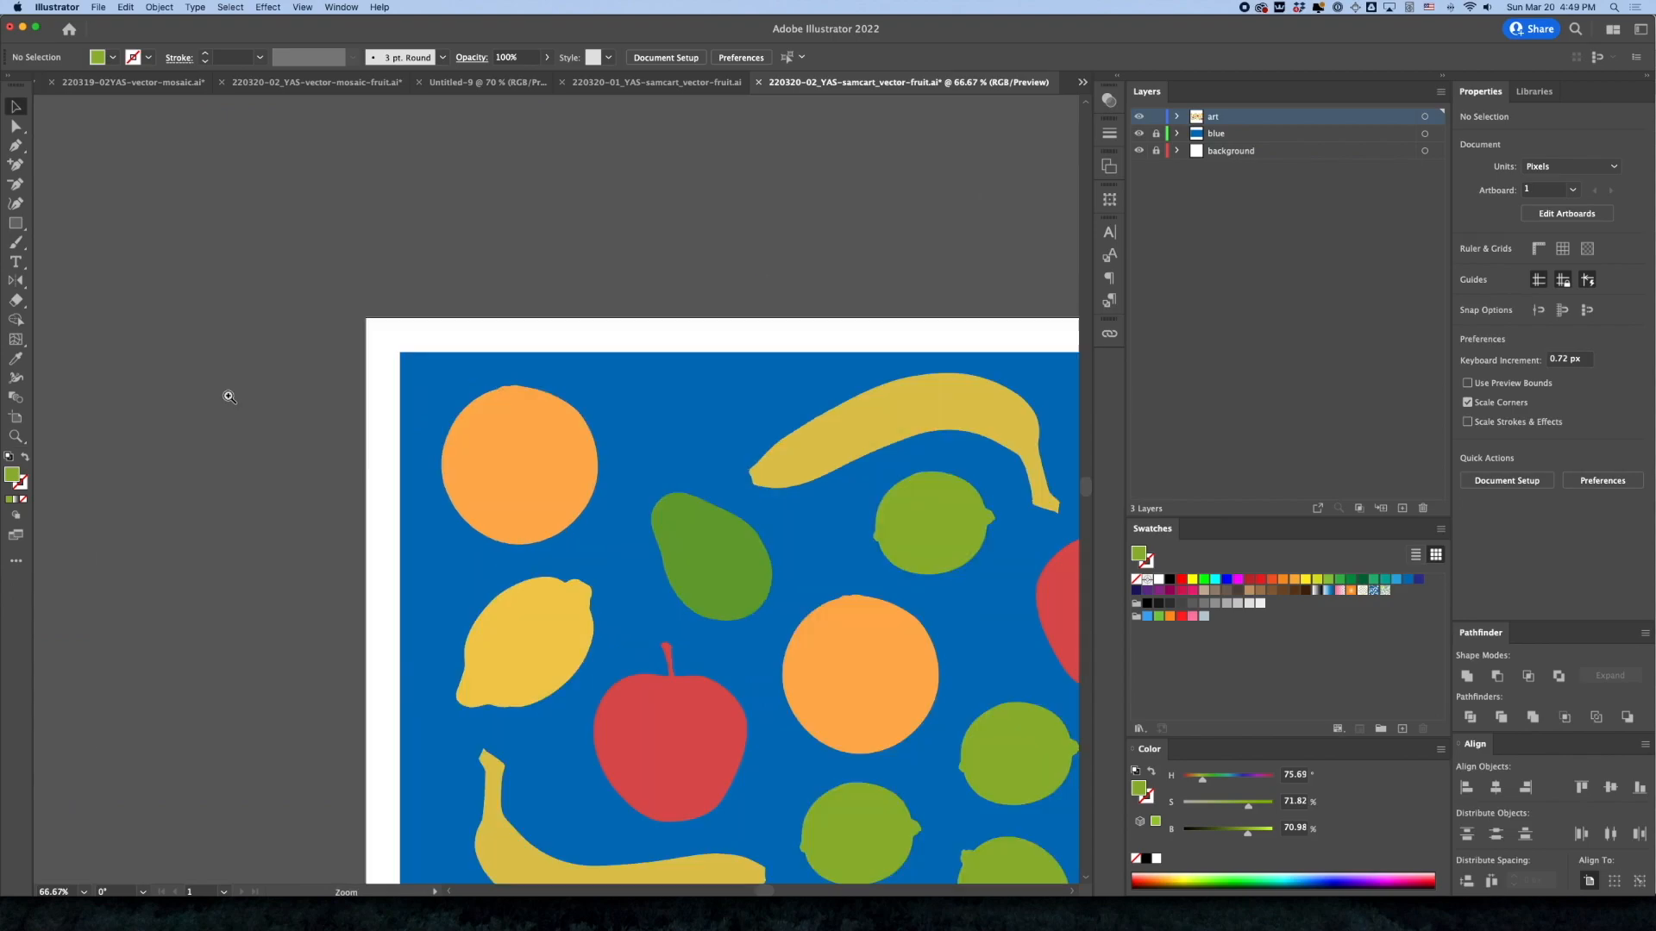
pyautogui.click(579, 447)
pyautogui.press('v')
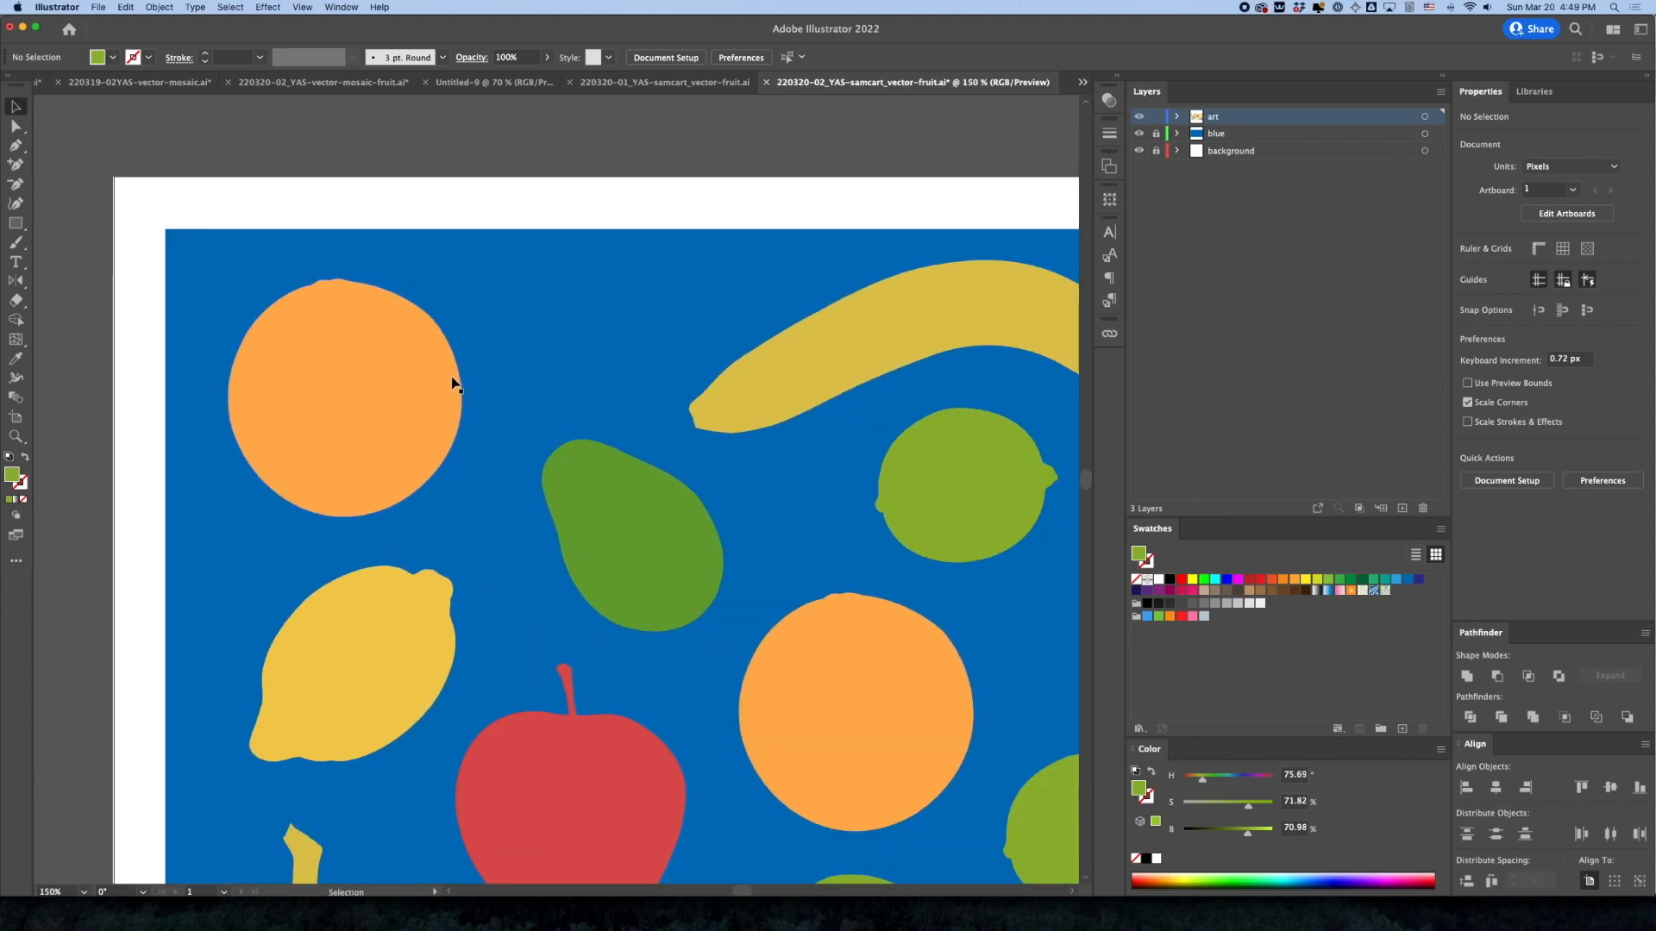
pyautogui.click(421, 387)
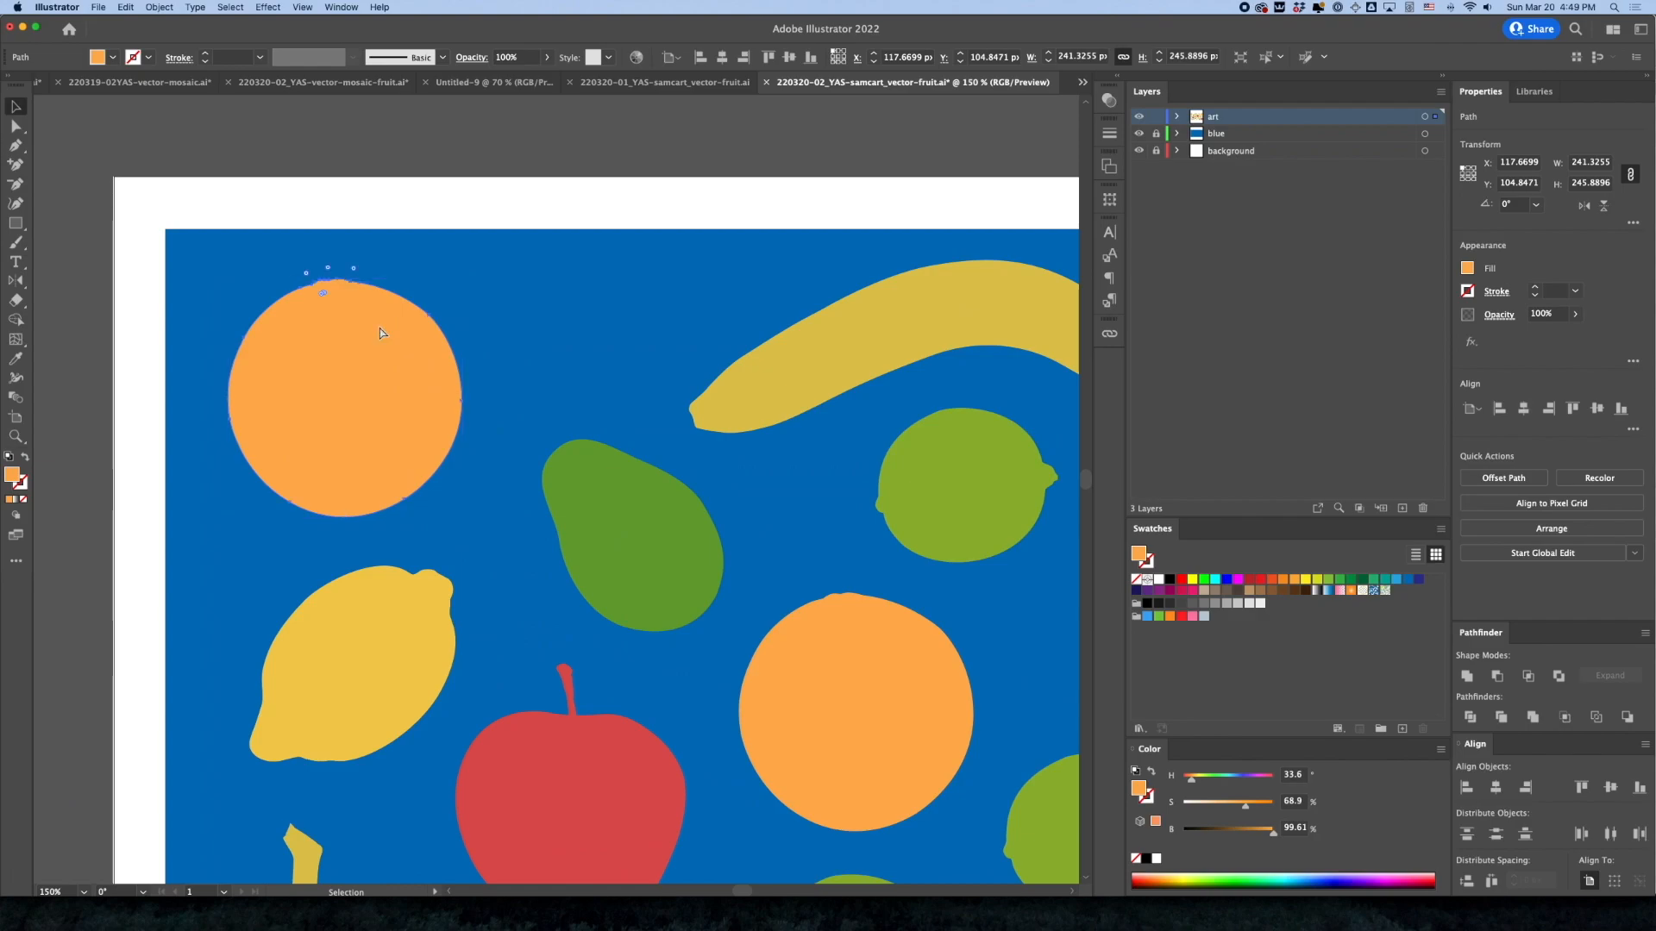
pyautogui.click(157, 6)
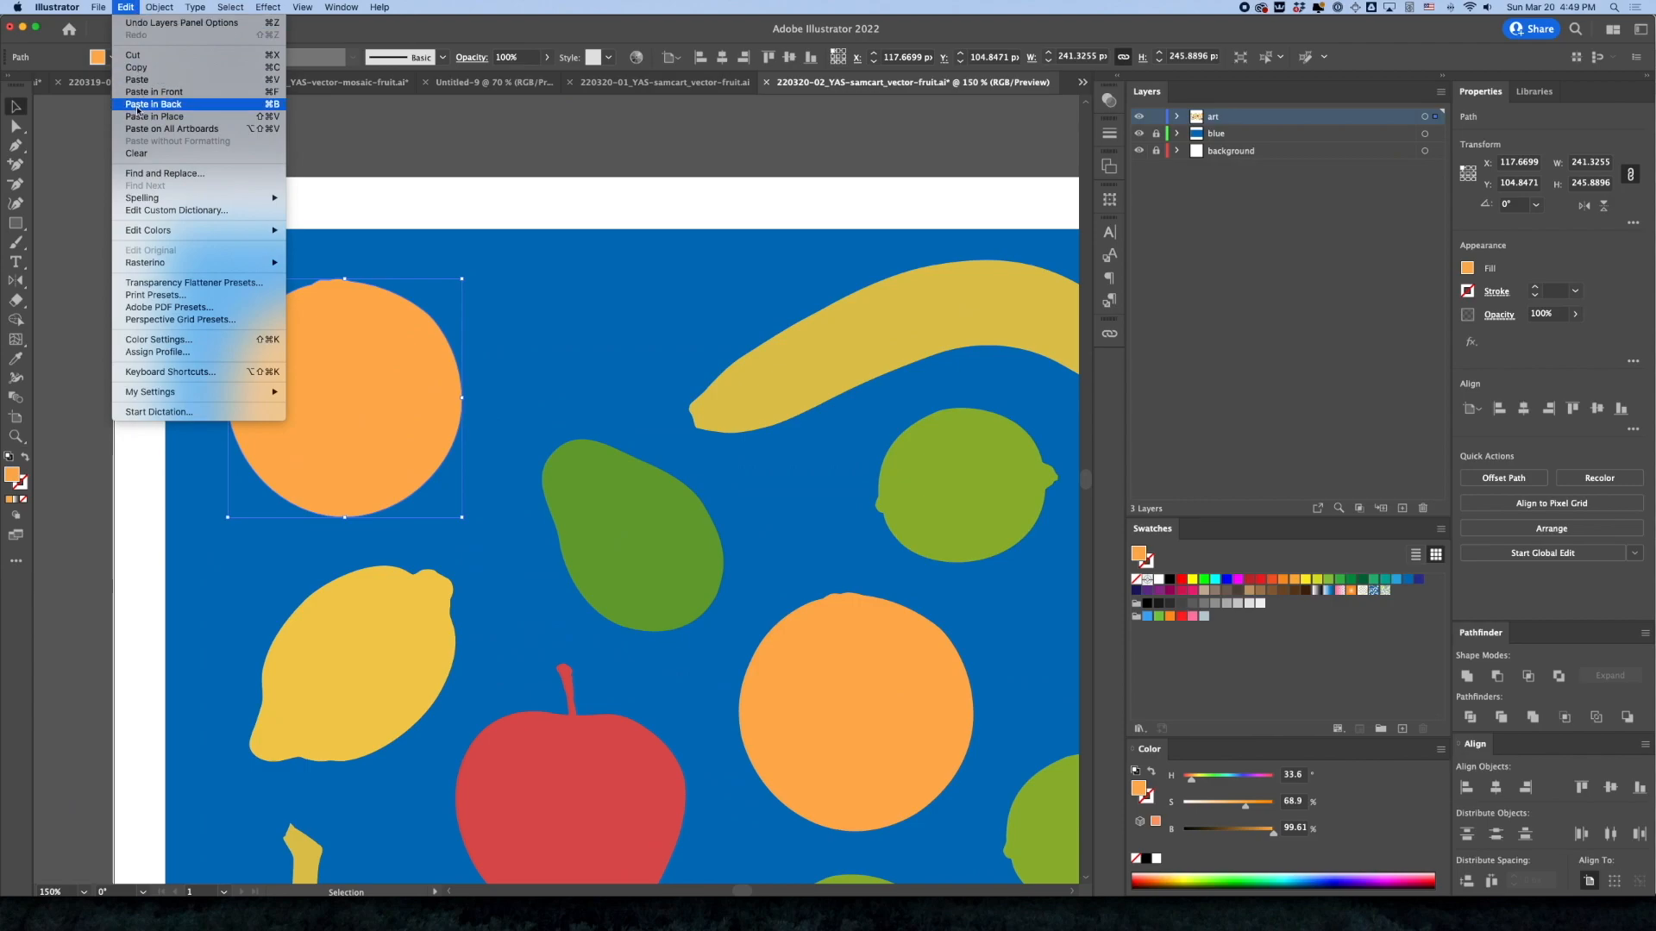
pyautogui.click(136, 101)
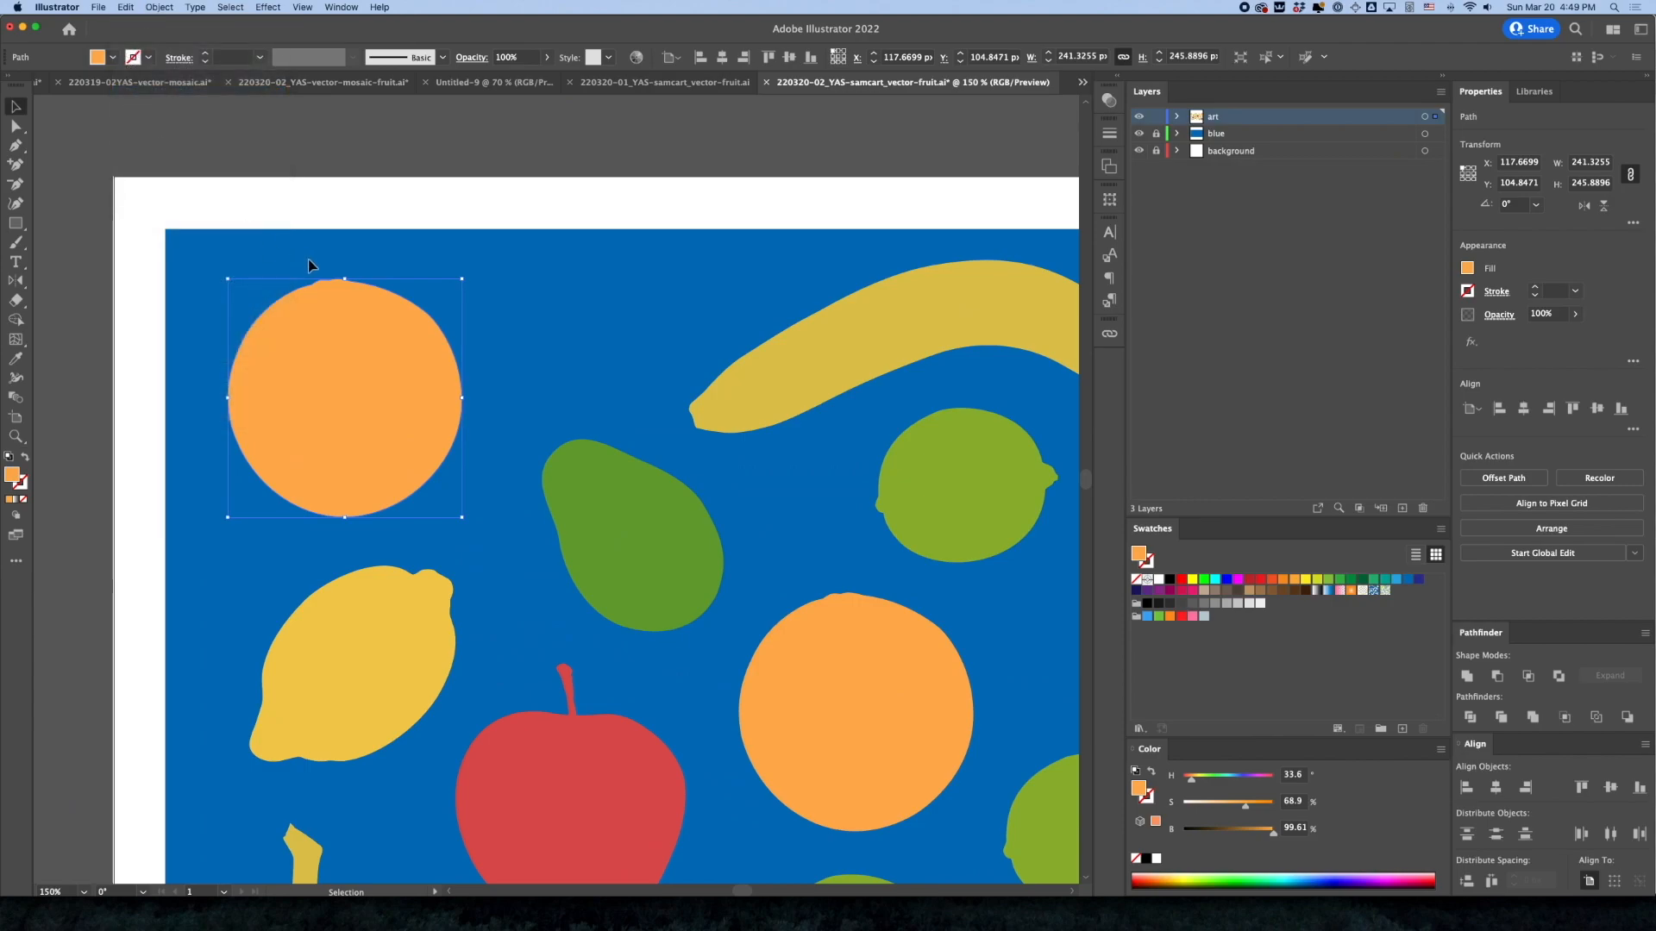
pyautogui.press('a')
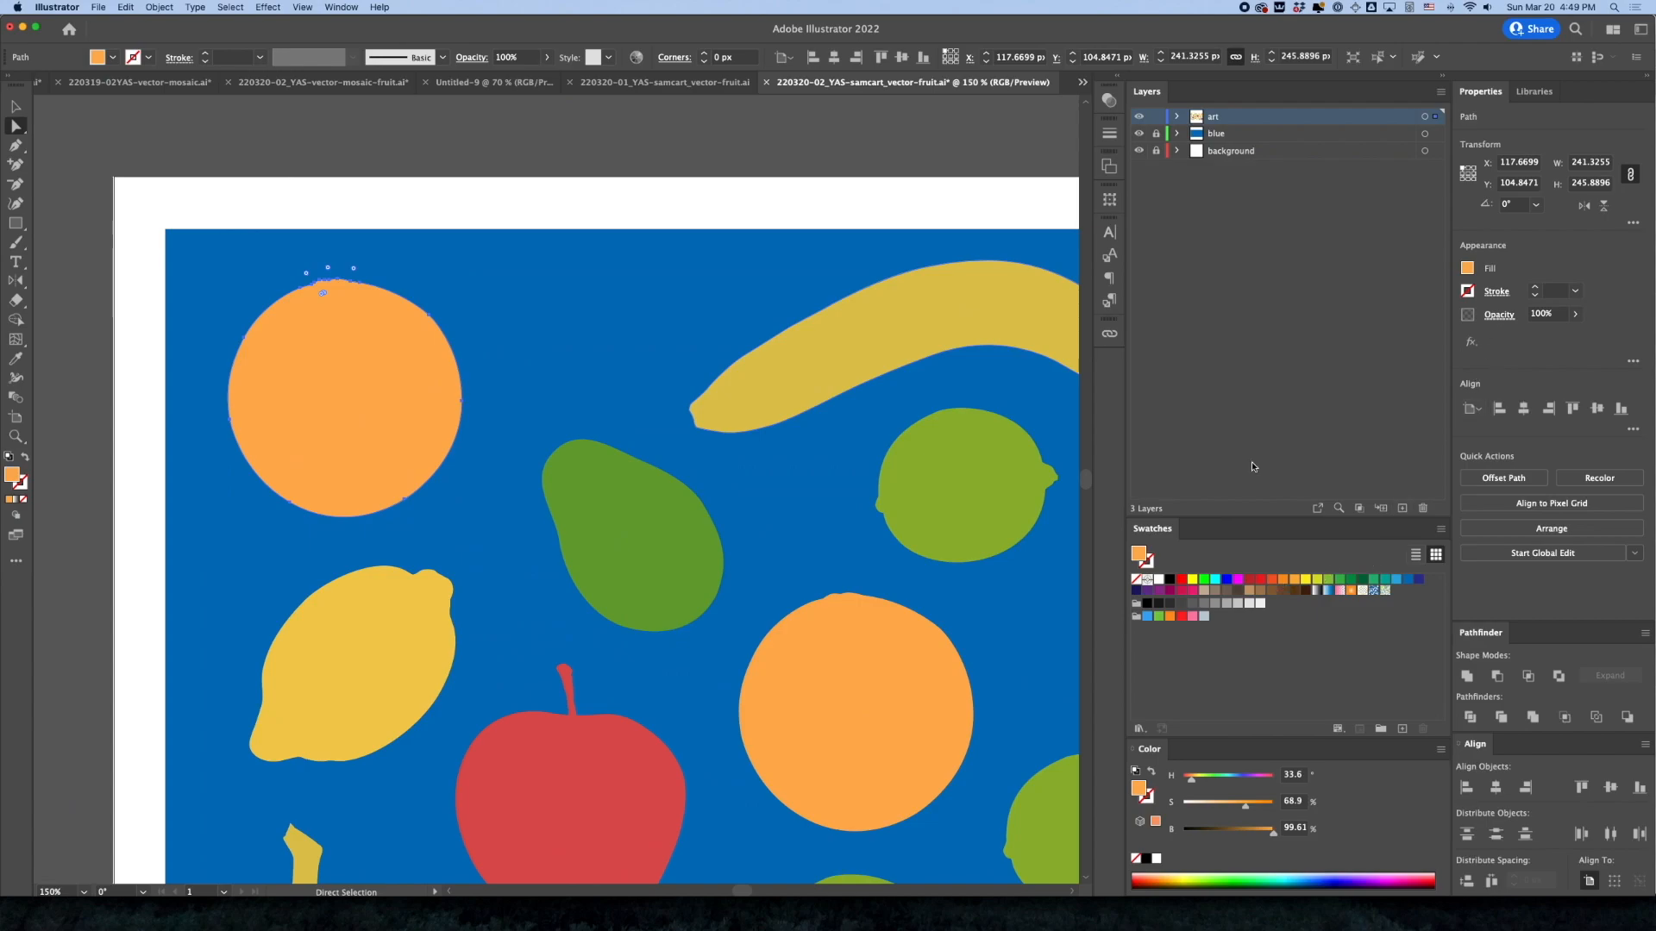
pyautogui.moveTo(1273, 833); pyautogui.dragTo(1257, 835)
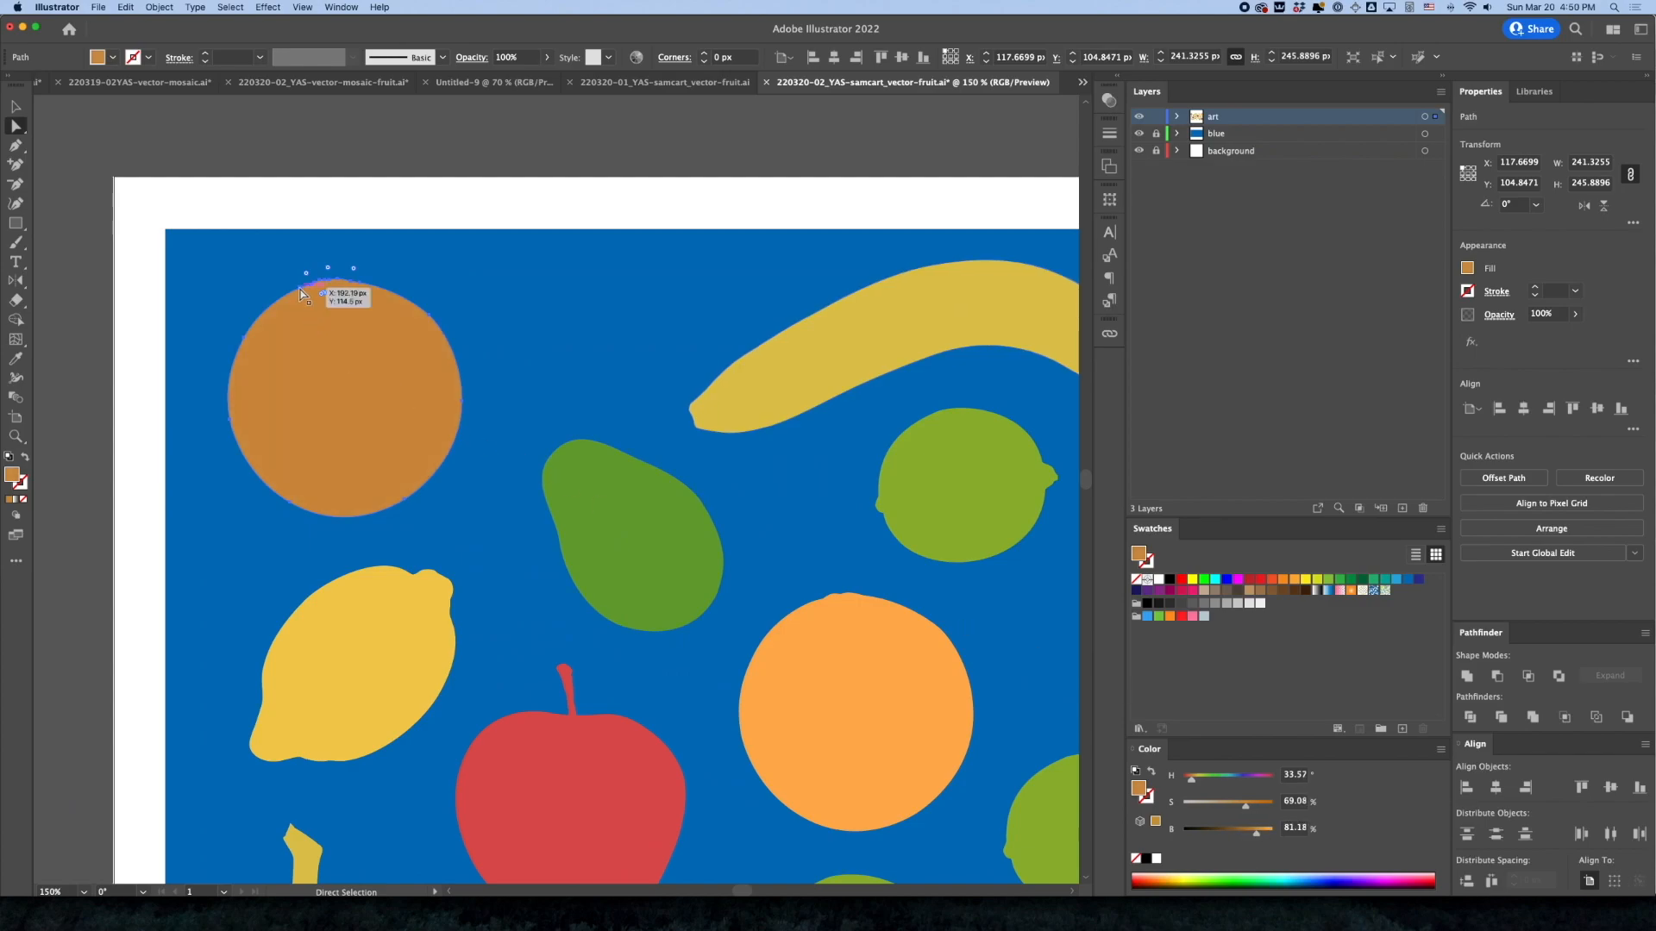
# Remove the dark copy's upper and left anchor points and add one on its lower-left edge, leaving a diagonally cut lower-right portion
pyautogui.click(17, 185)
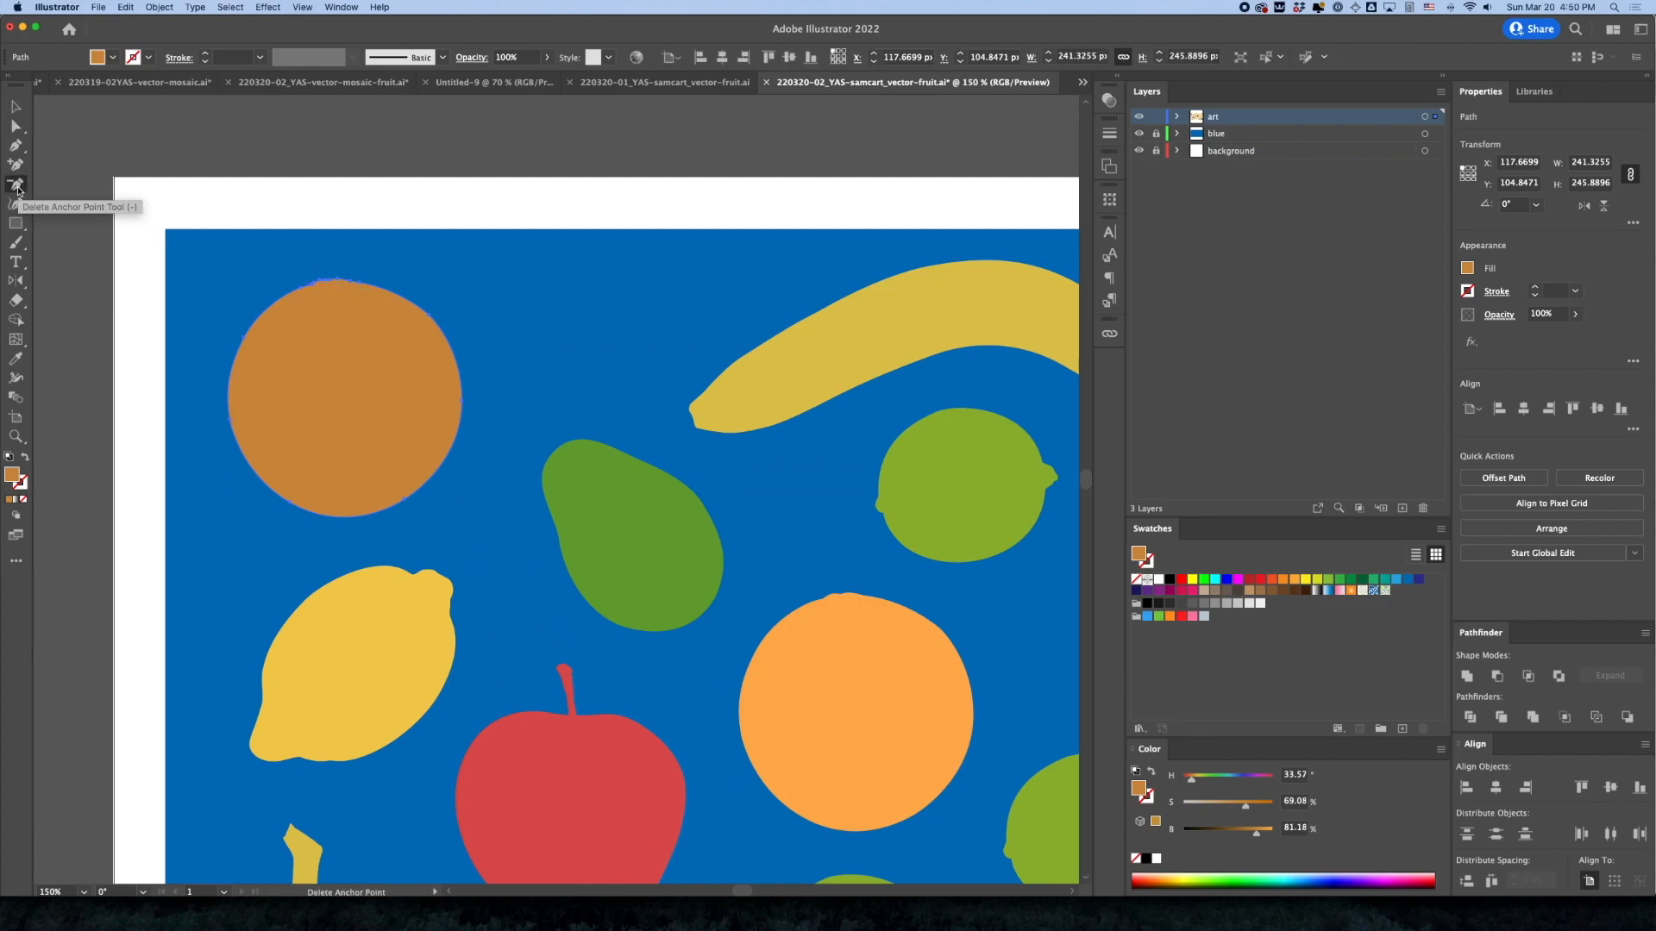
pyautogui.click(302, 292)
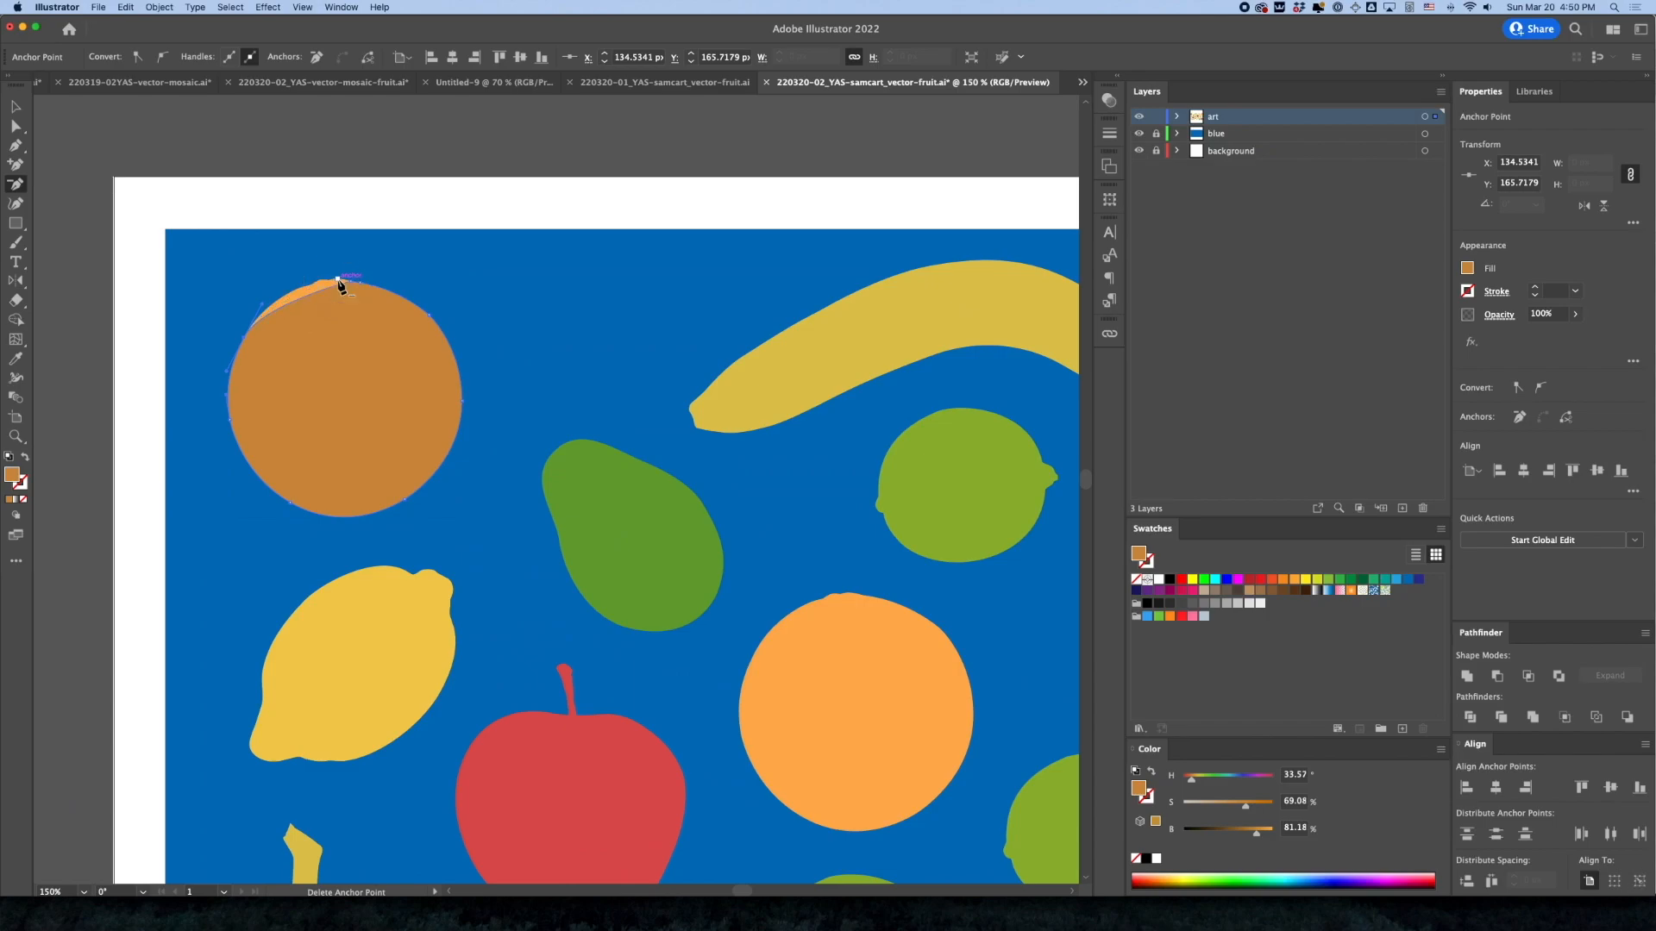
pyautogui.click(359, 283)
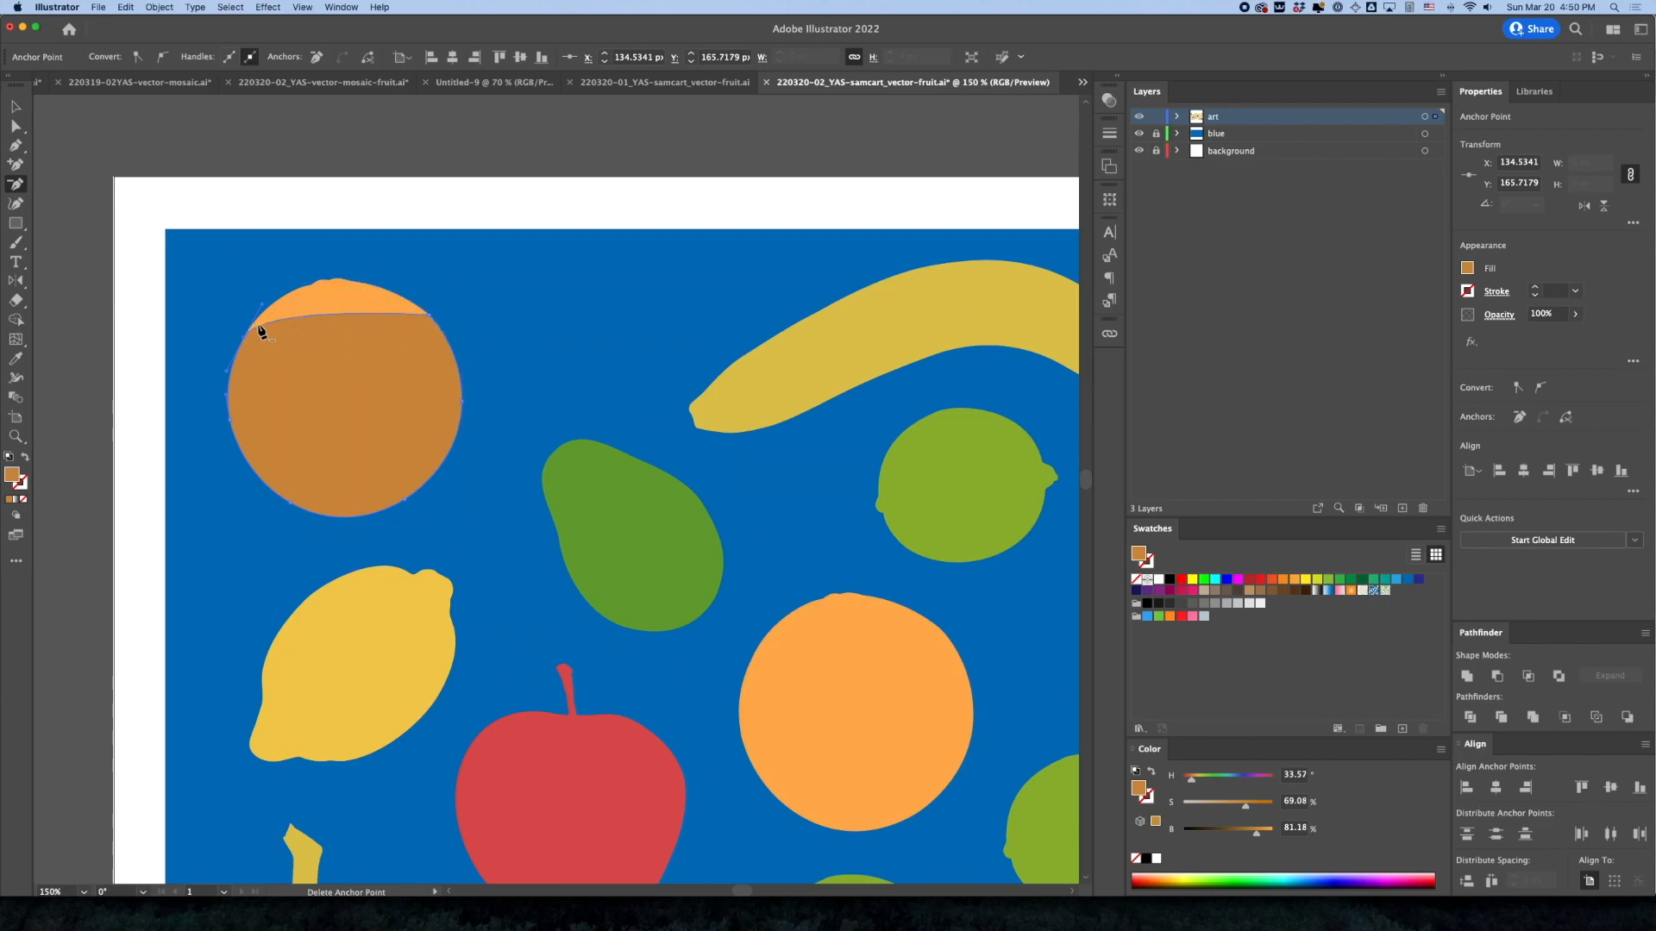
pyautogui.moveTo(248, 339); pyautogui.dragTo(229, 420)
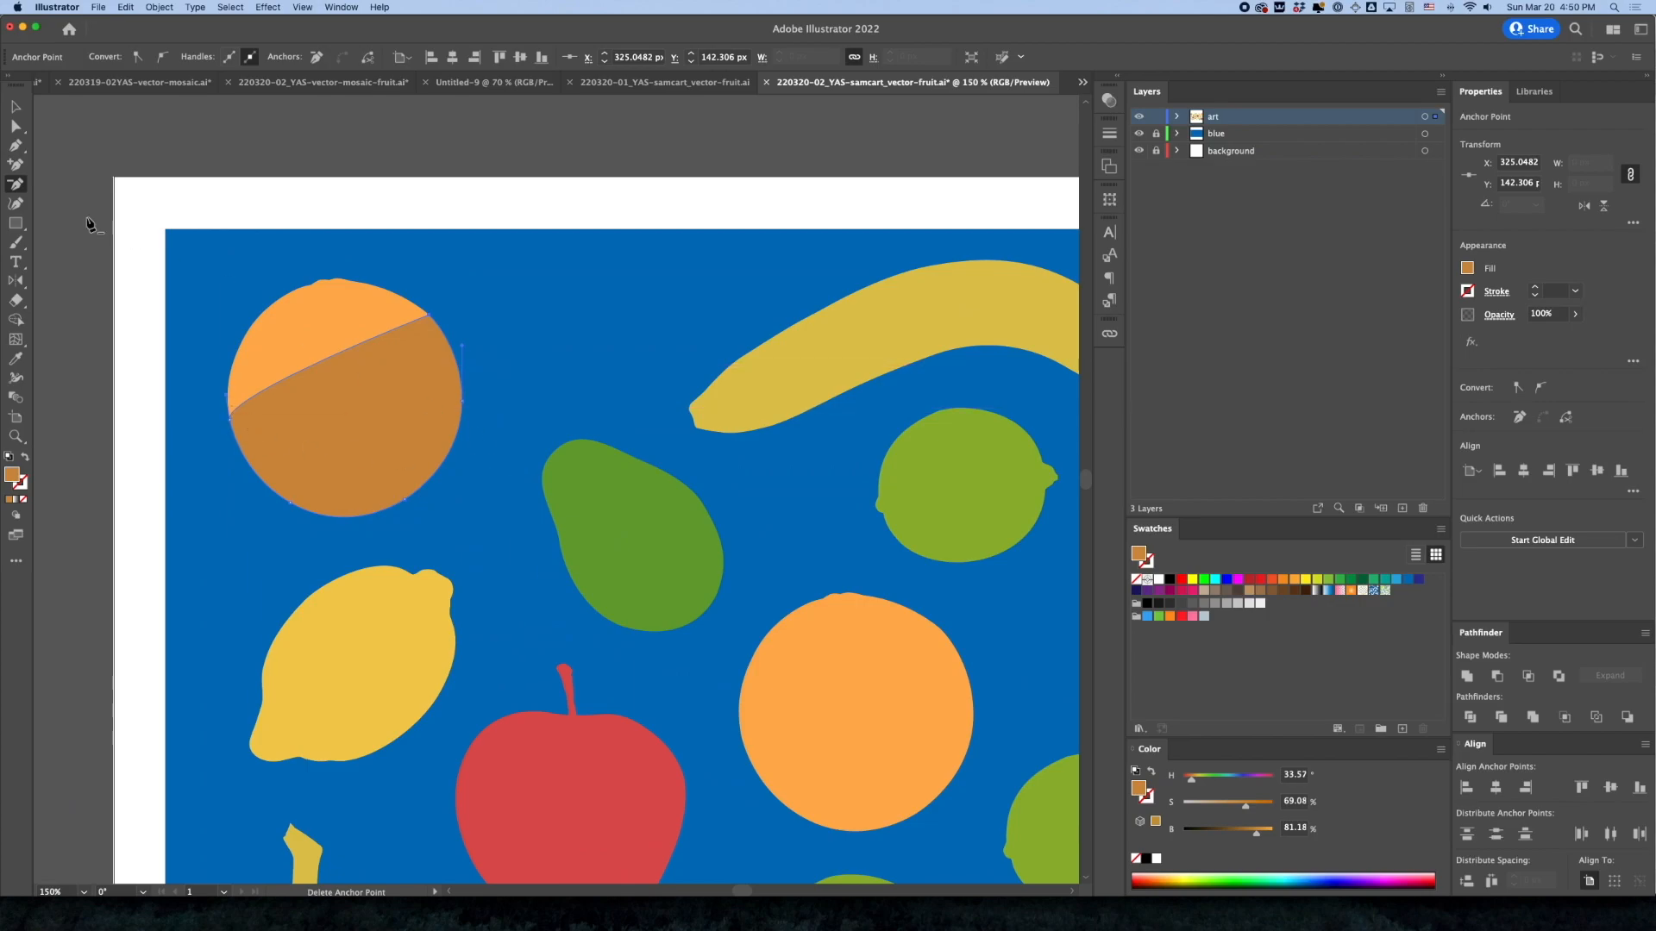
pyautogui.click(16, 164)
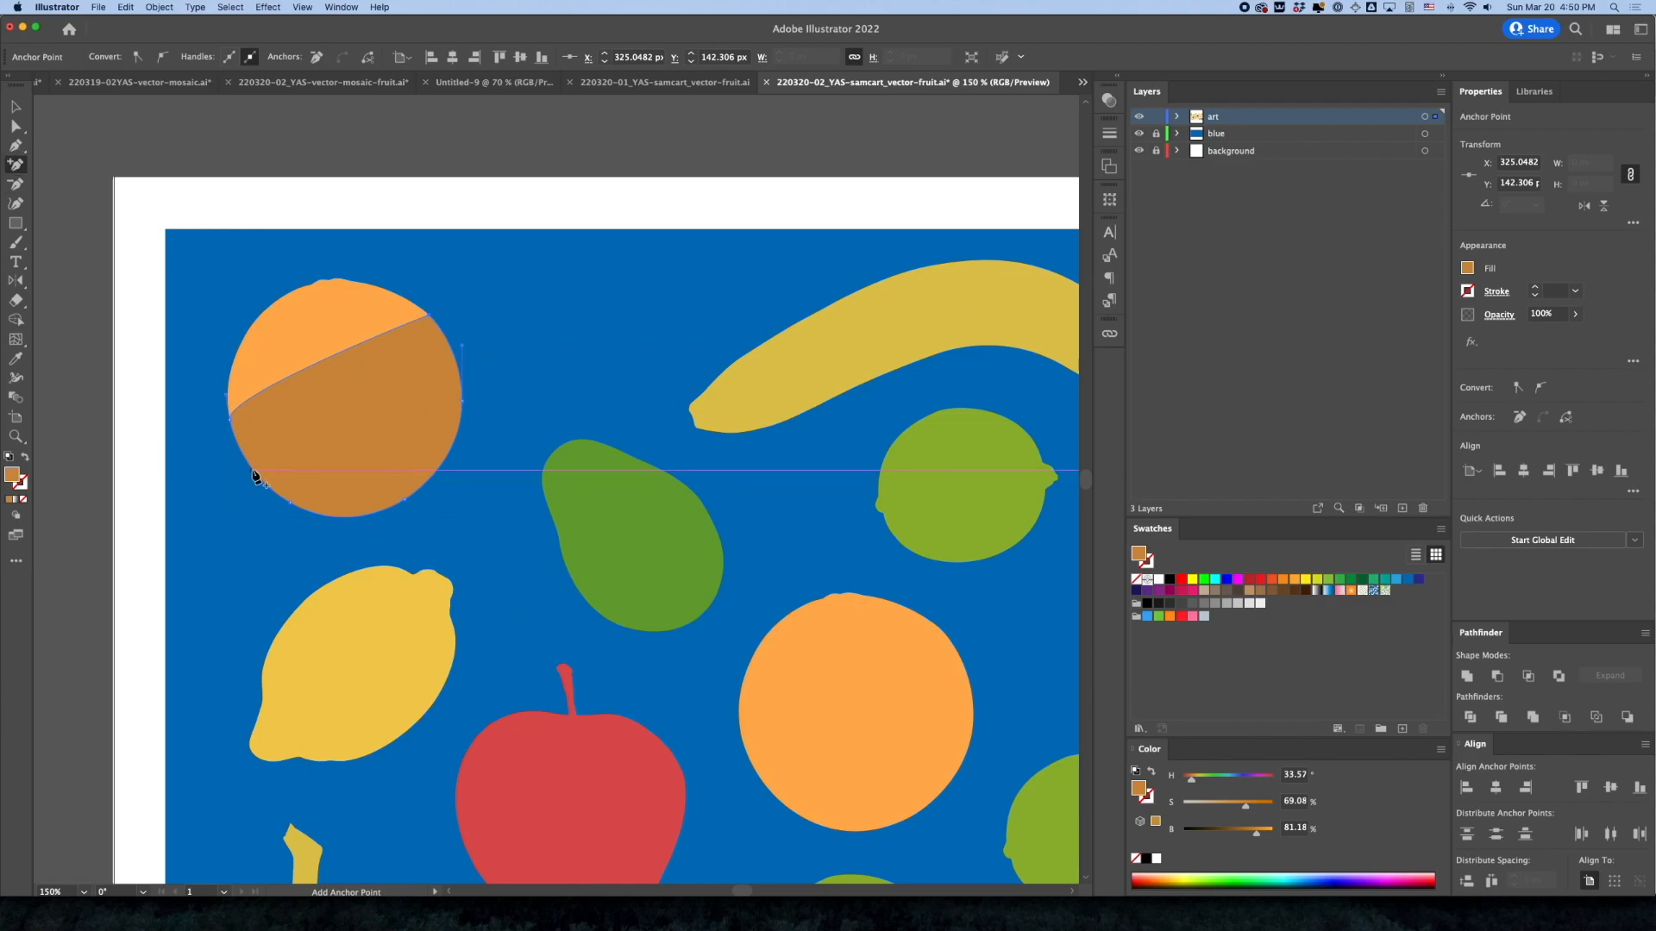
pyautogui.click(257, 478)
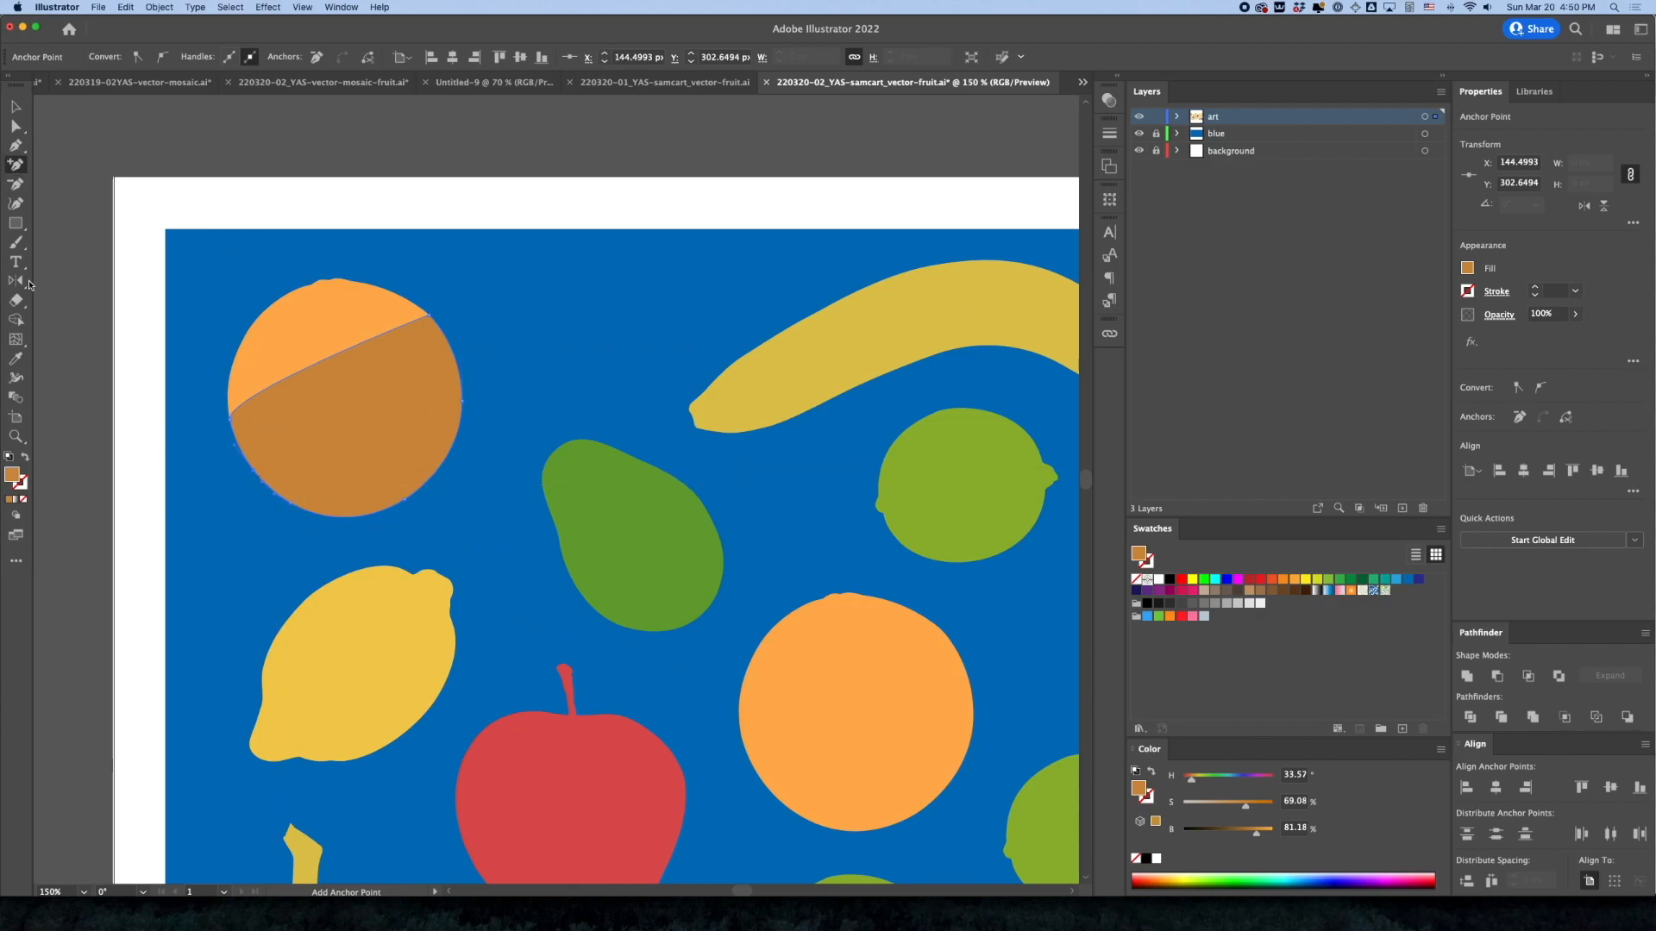
pyautogui.click(15, 186)
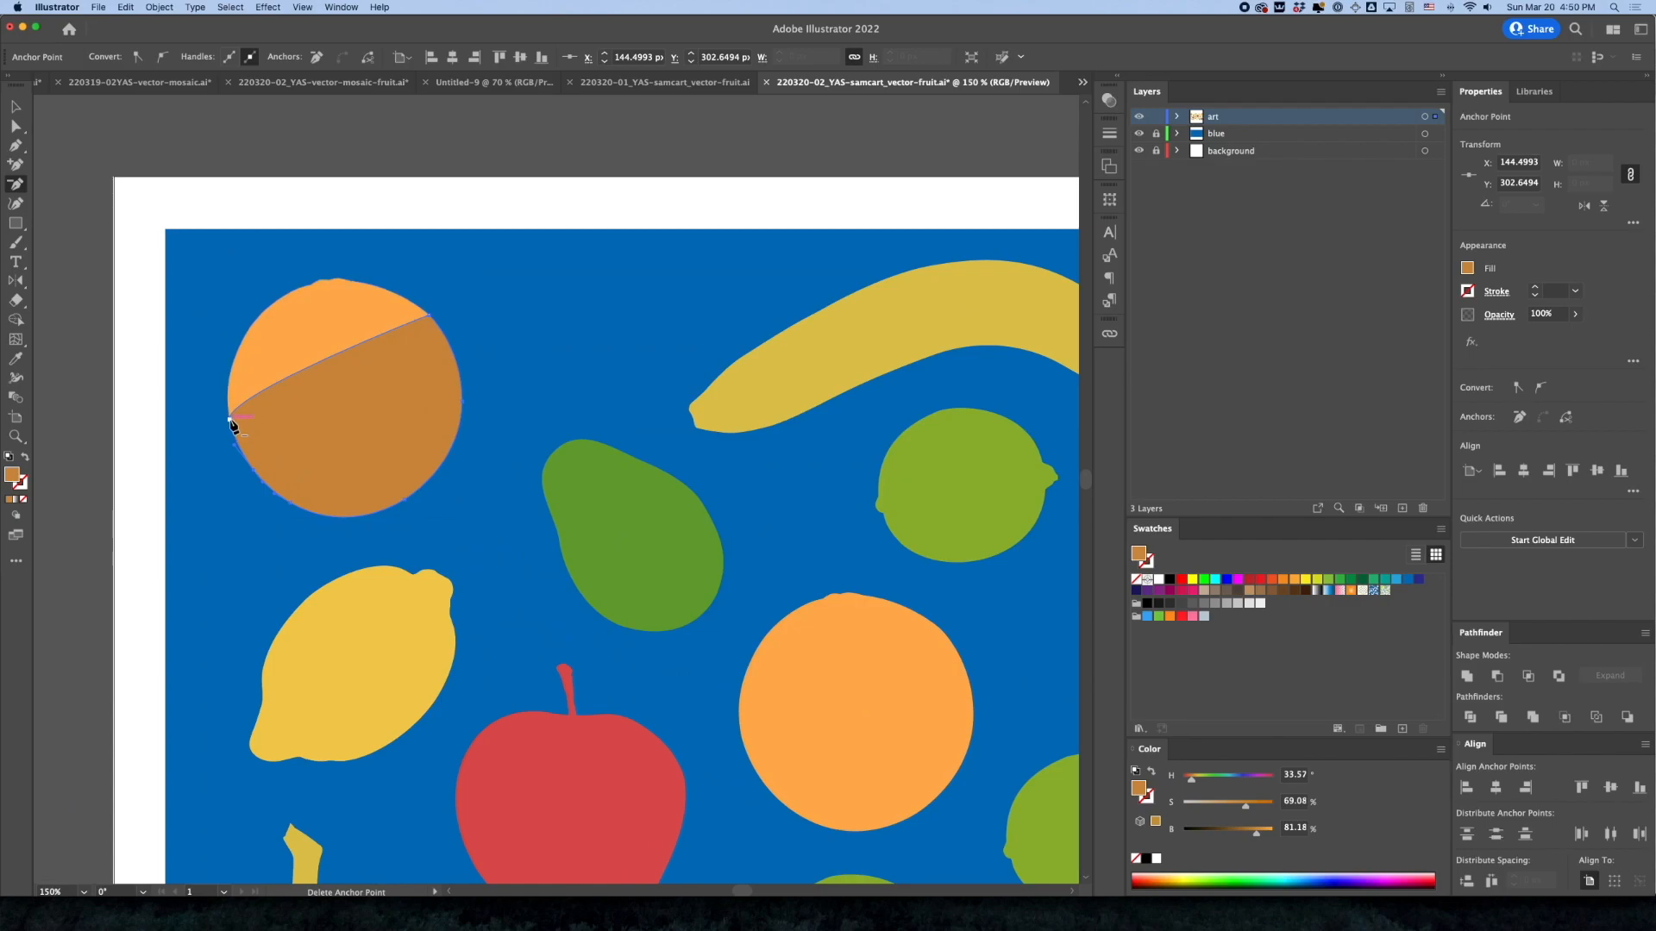
pyautogui.click(229, 416)
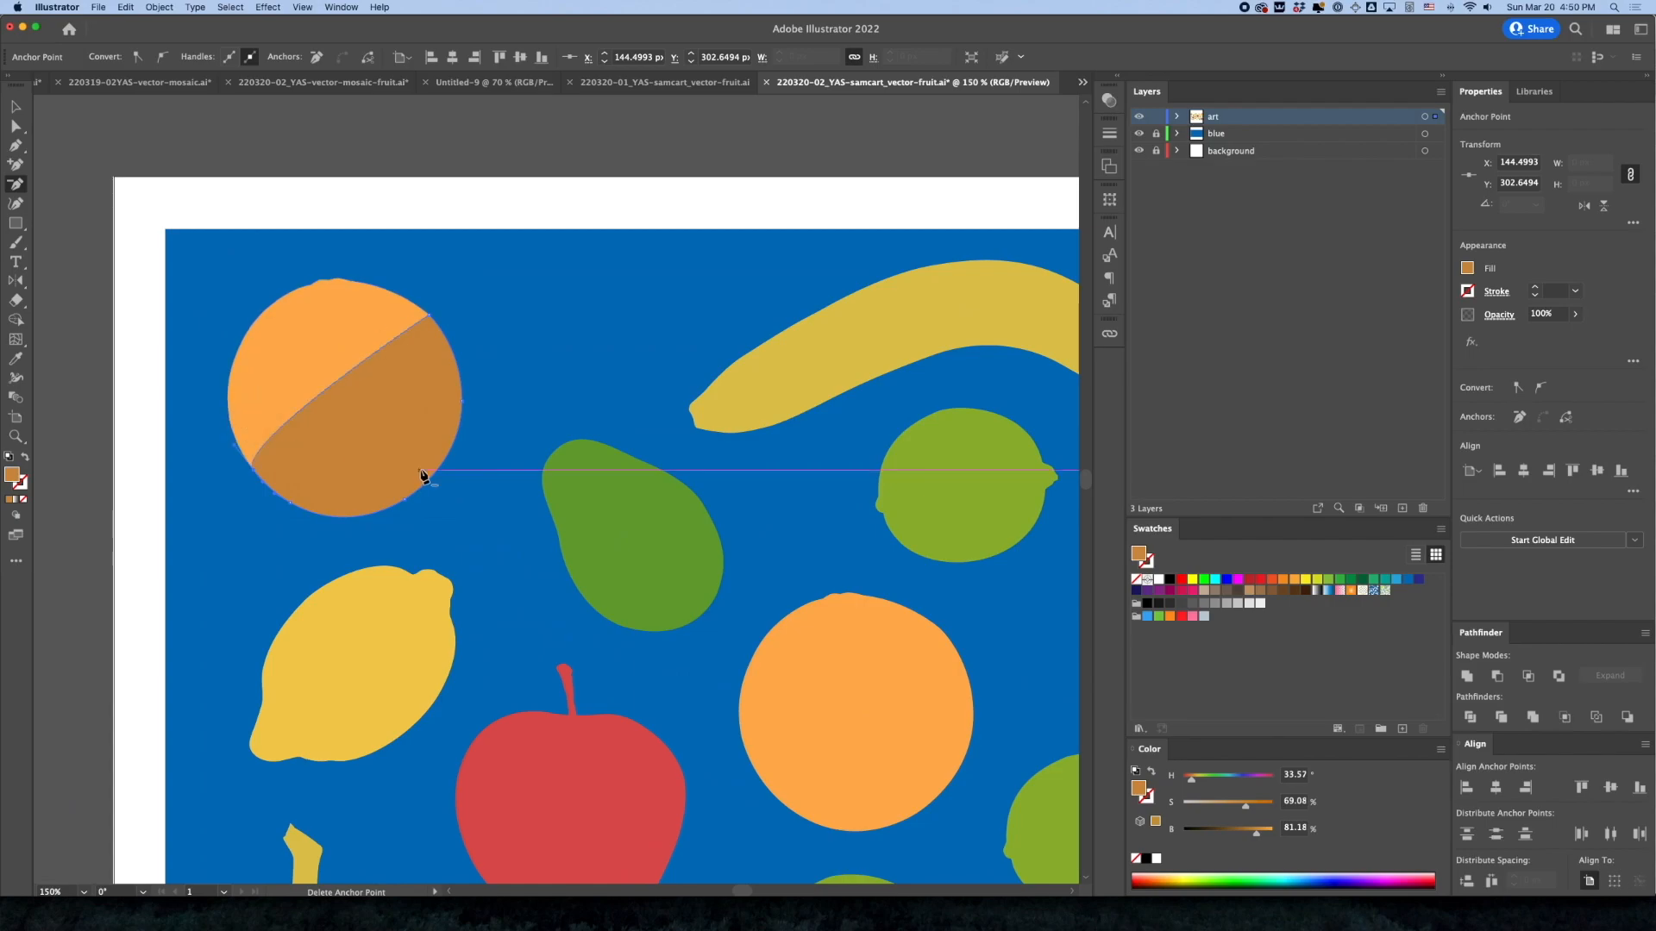
pyautogui.click(236, 447)
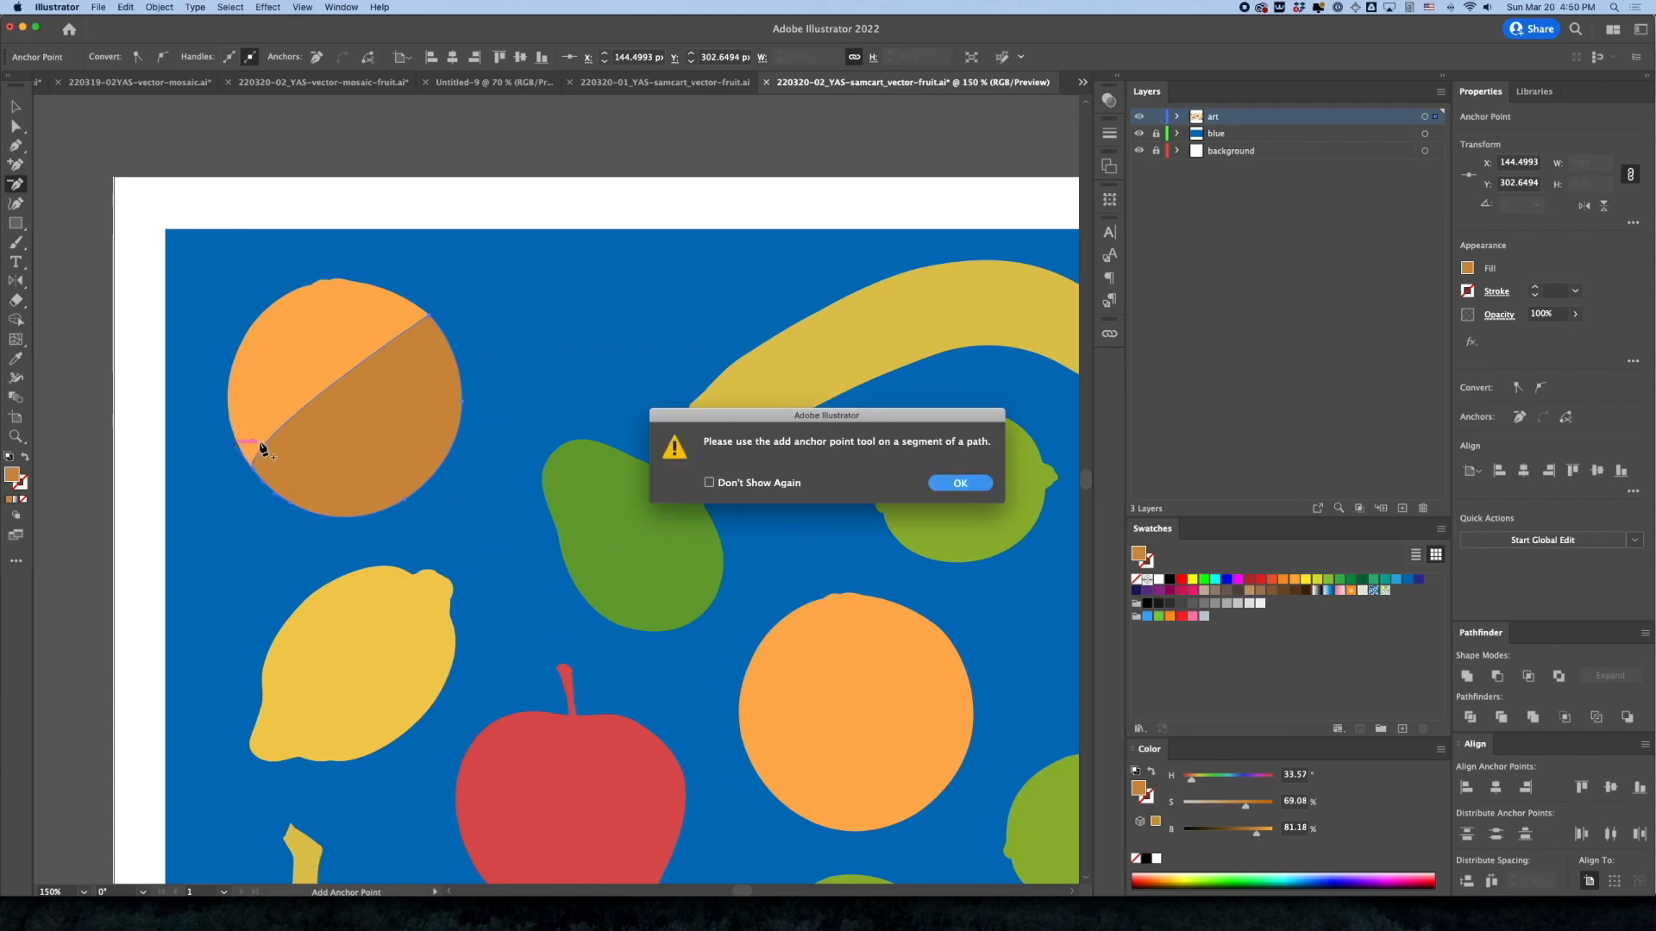
pyautogui.click(959, 483)
# Curve the dark shape's inner edge toward the lower right with the Pen tool to form a crescent shadow on the orange
pyautogui.click(16, 145)
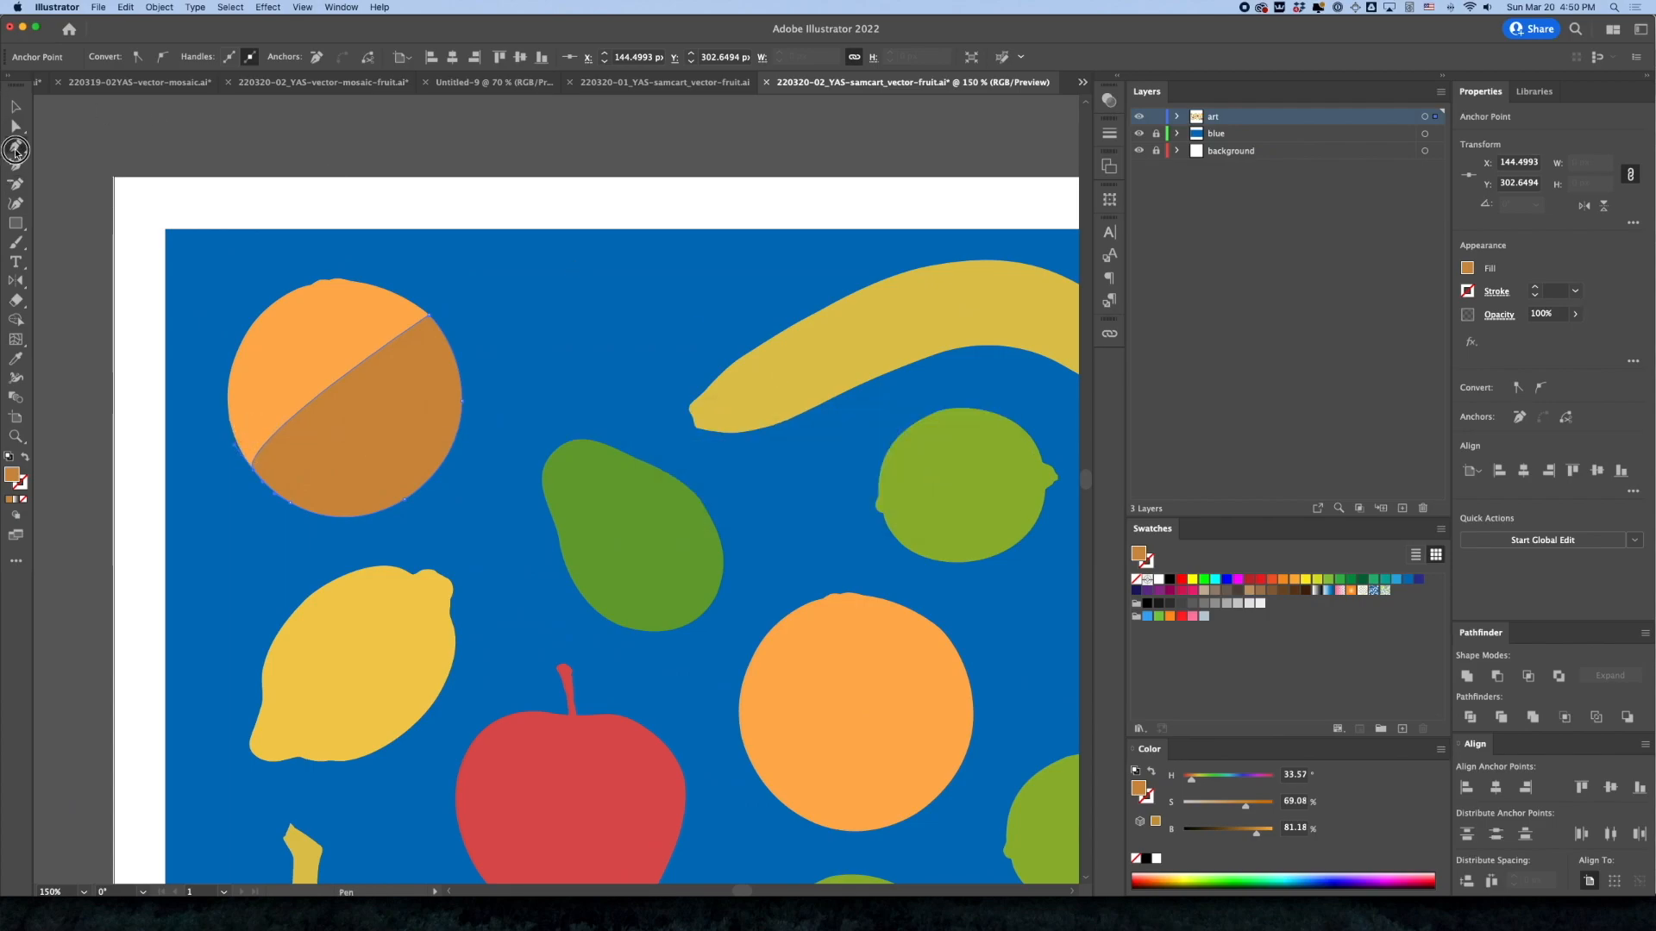
pyautogui.click(235, 448)
pyautogui.moveTo(234, 448); pyautogui.dragTo(448, 496)
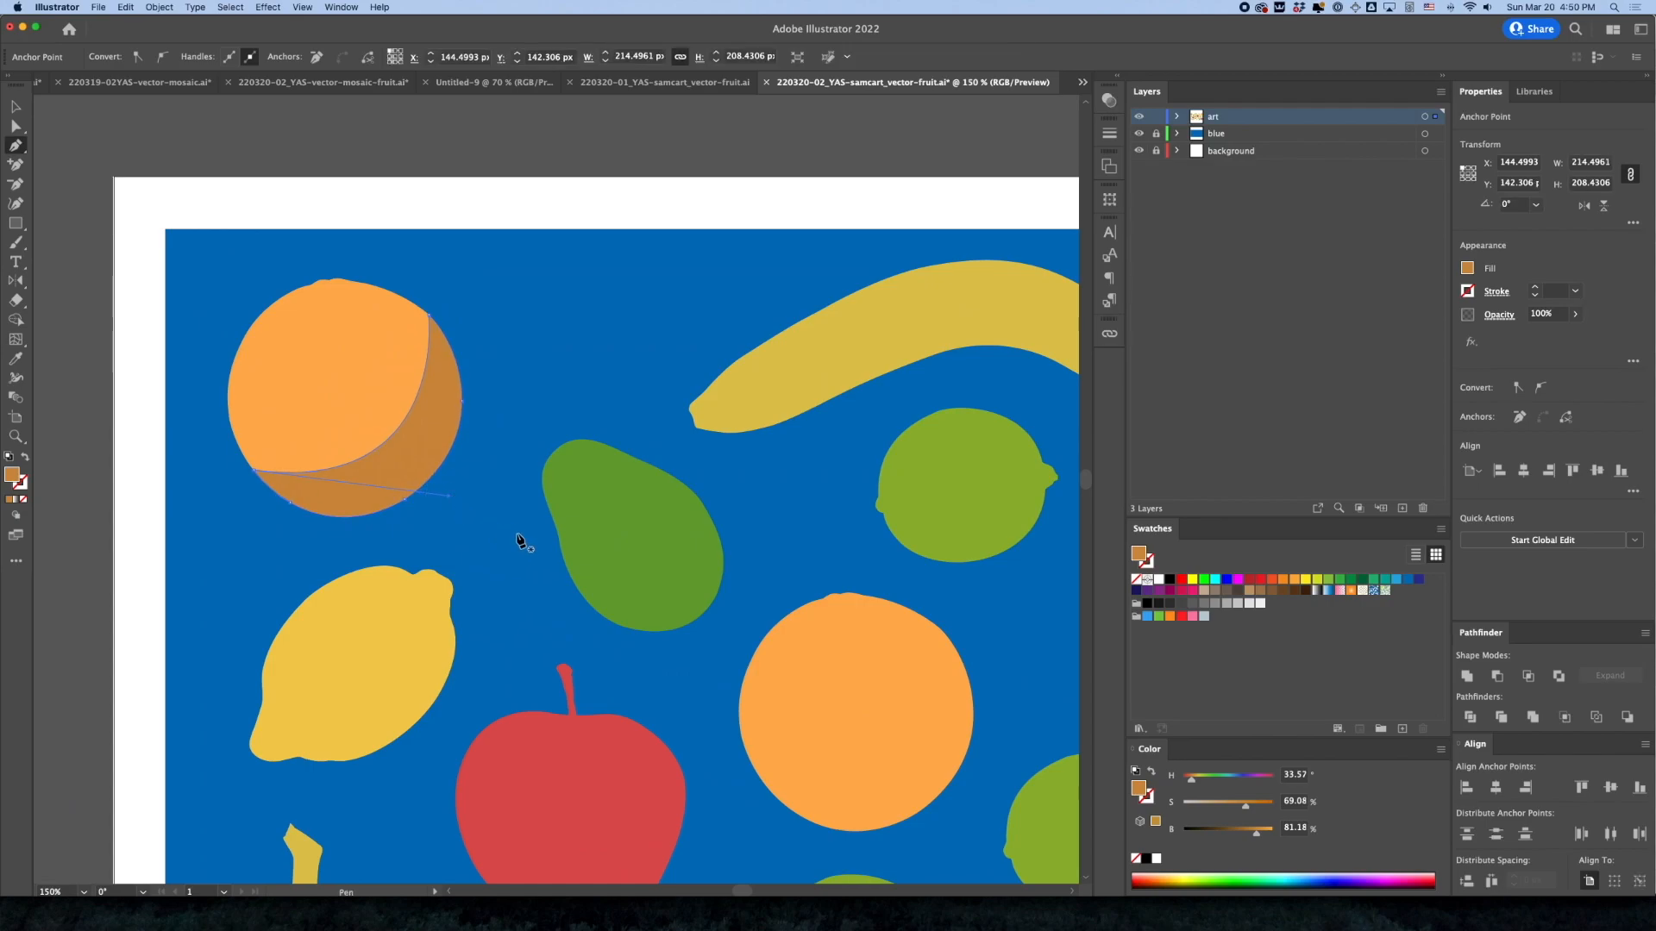
pyautogui.click(16, 106)
pyautogui.click(258, 153)
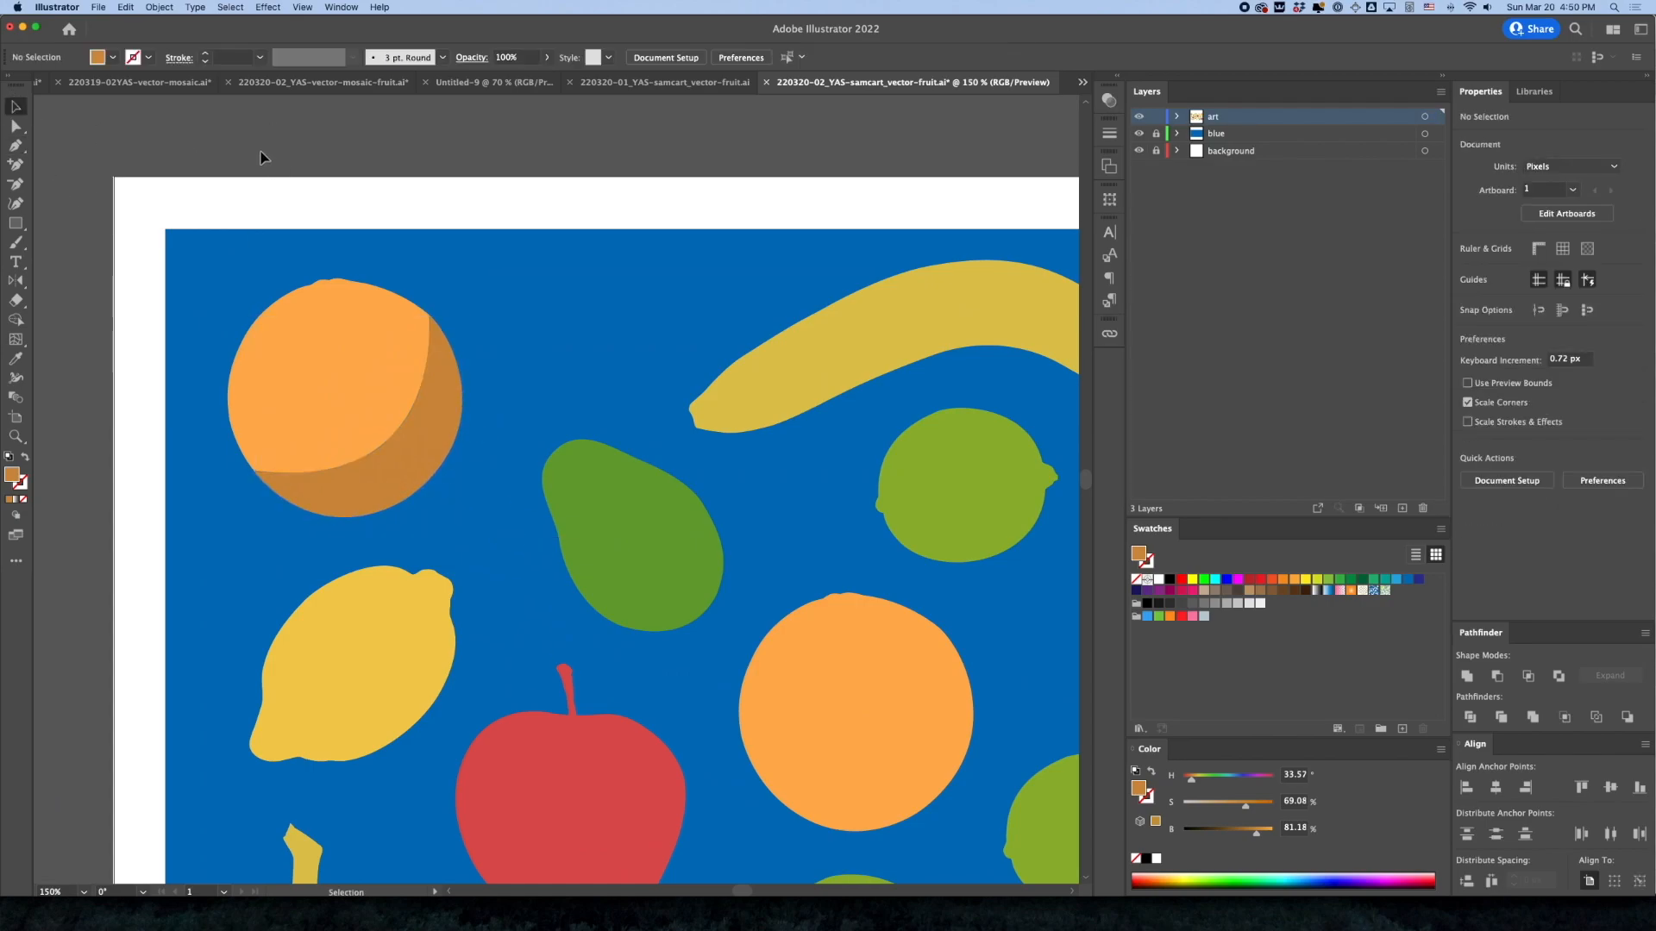
# Set the opacity of the orange's crescent shadow to 50%
pyautogui.click(377, 488)
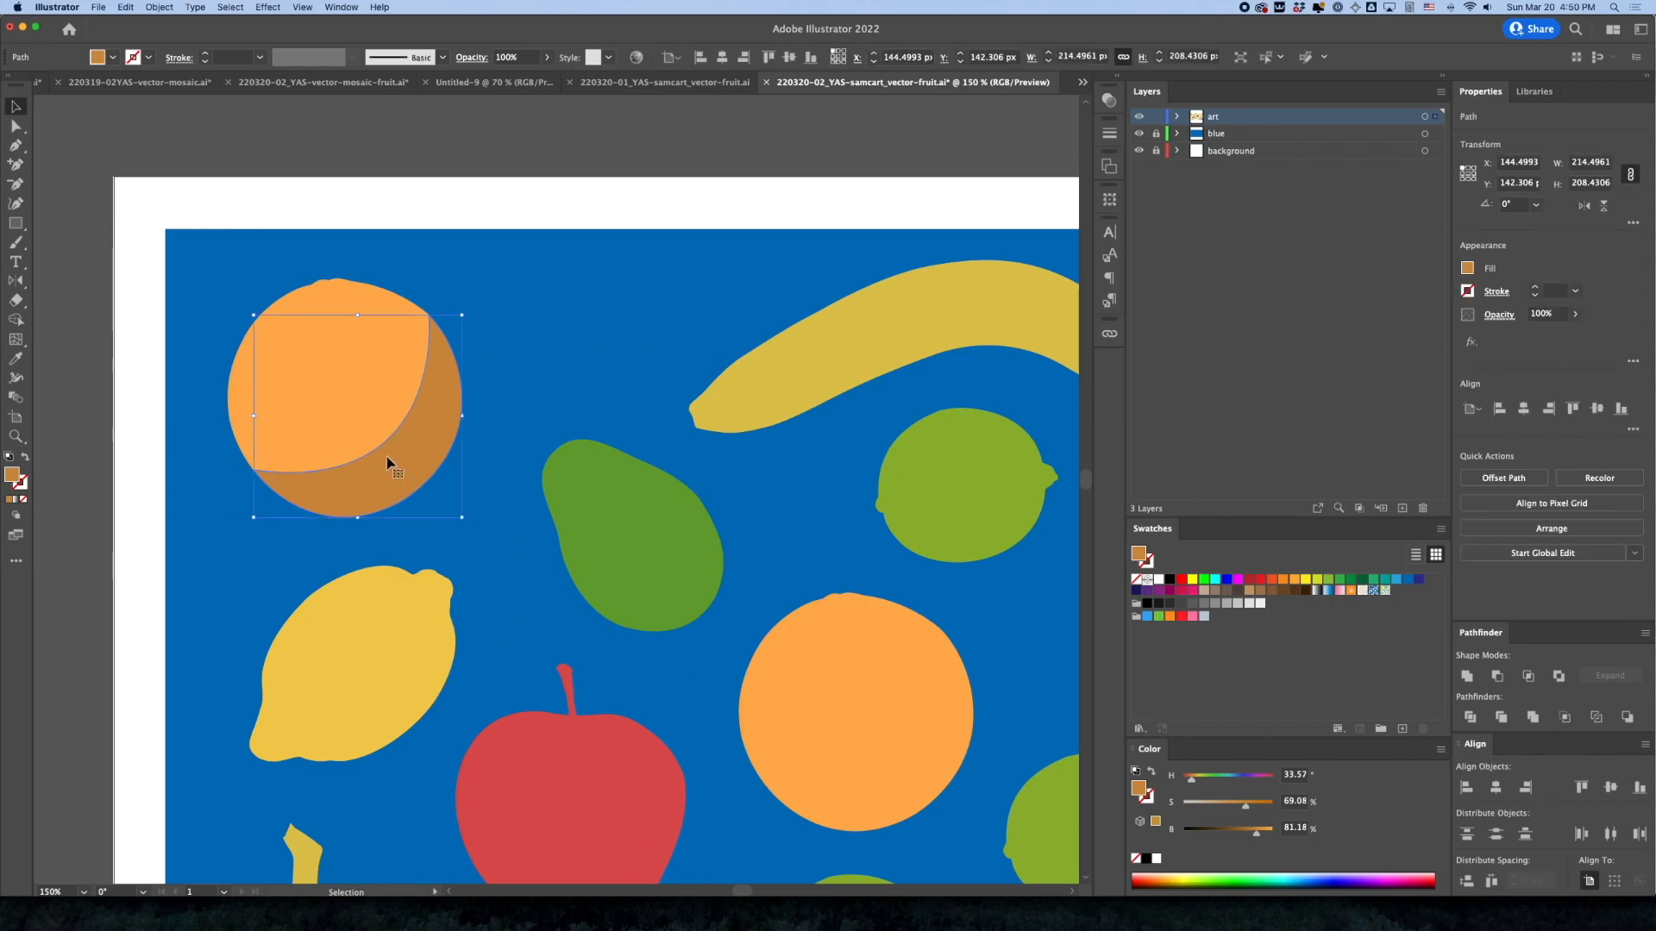
pyautogui.click(1575, 314)
pyautogui.moveTo(1571, 339); pyautogui.dragTo(1544, 336)
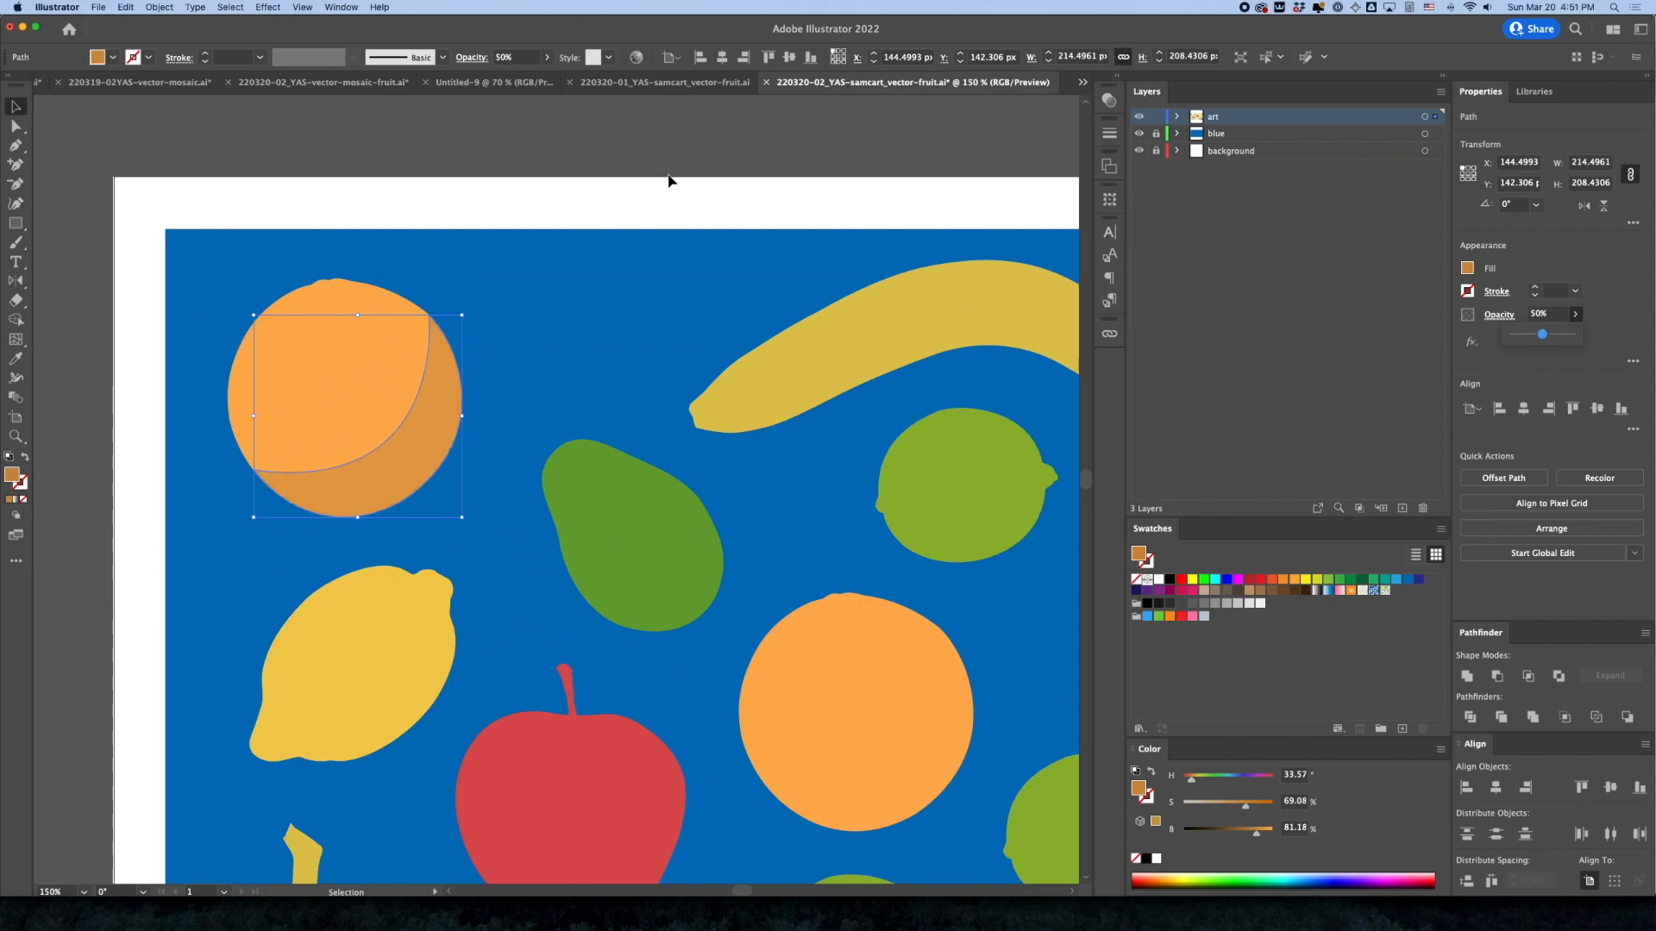
pyautogui.click(628, 165)
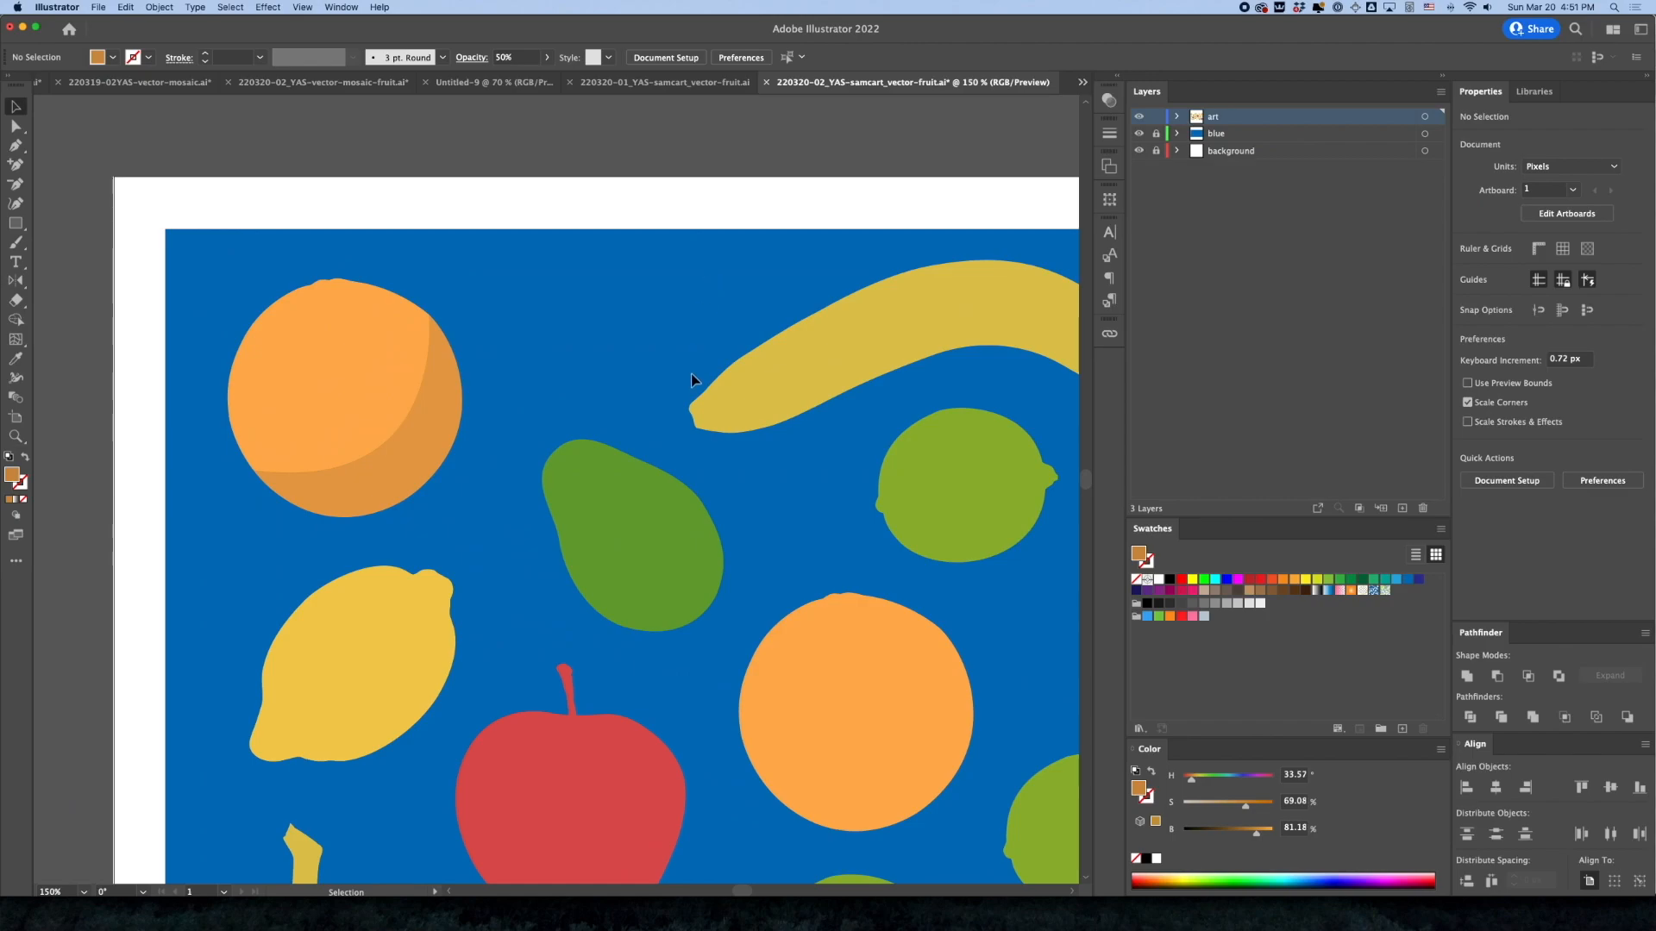
pyautogui.keyDown('alt'); pyautogui.keyDown('super'); pyautogui.click(729, 509); pyautogui.keyUp('super'); pyautogui.keyUp('alt')
pyautogui.keyDown('alt'); pyautogui.keyDown('super'); pyautogui.click(692, 527); pyautogui.keyUp('super'); pyautogui.keyUp('alt')
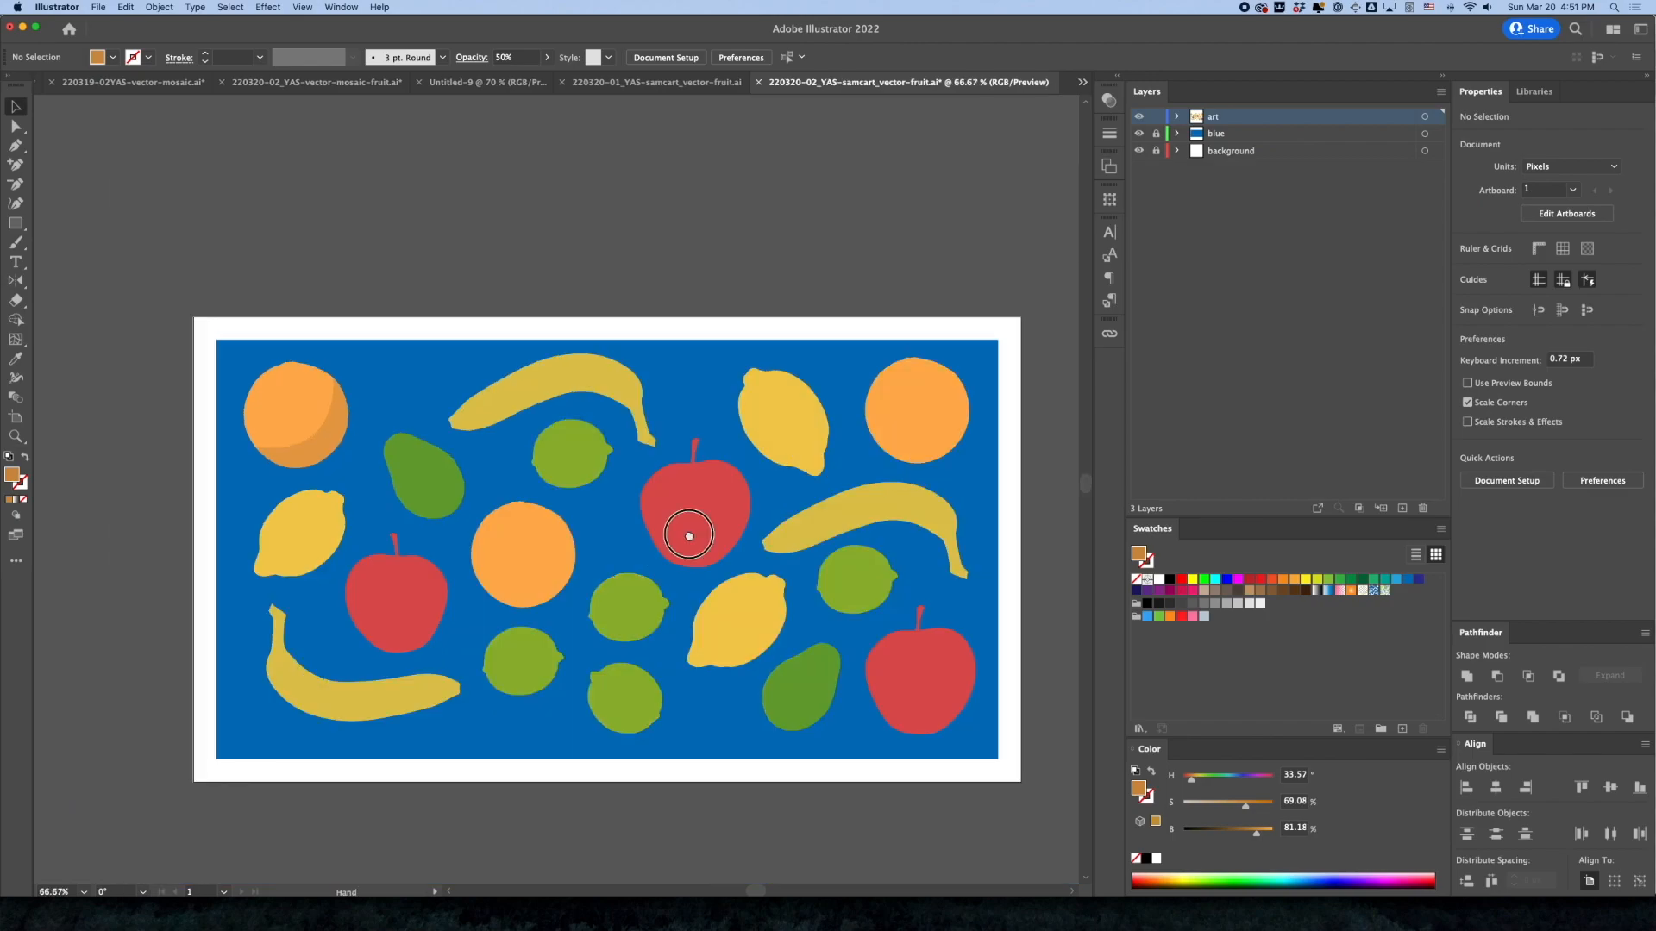
# Paste a copy of the left lemon in front and darken the copy's fill to 67.84% brightness
pyautogui.moveTo(358, 509); pyautogui.dragTo(546, 506)
pyautogui.click(547, 506)
pyautogui.click(555, 487)
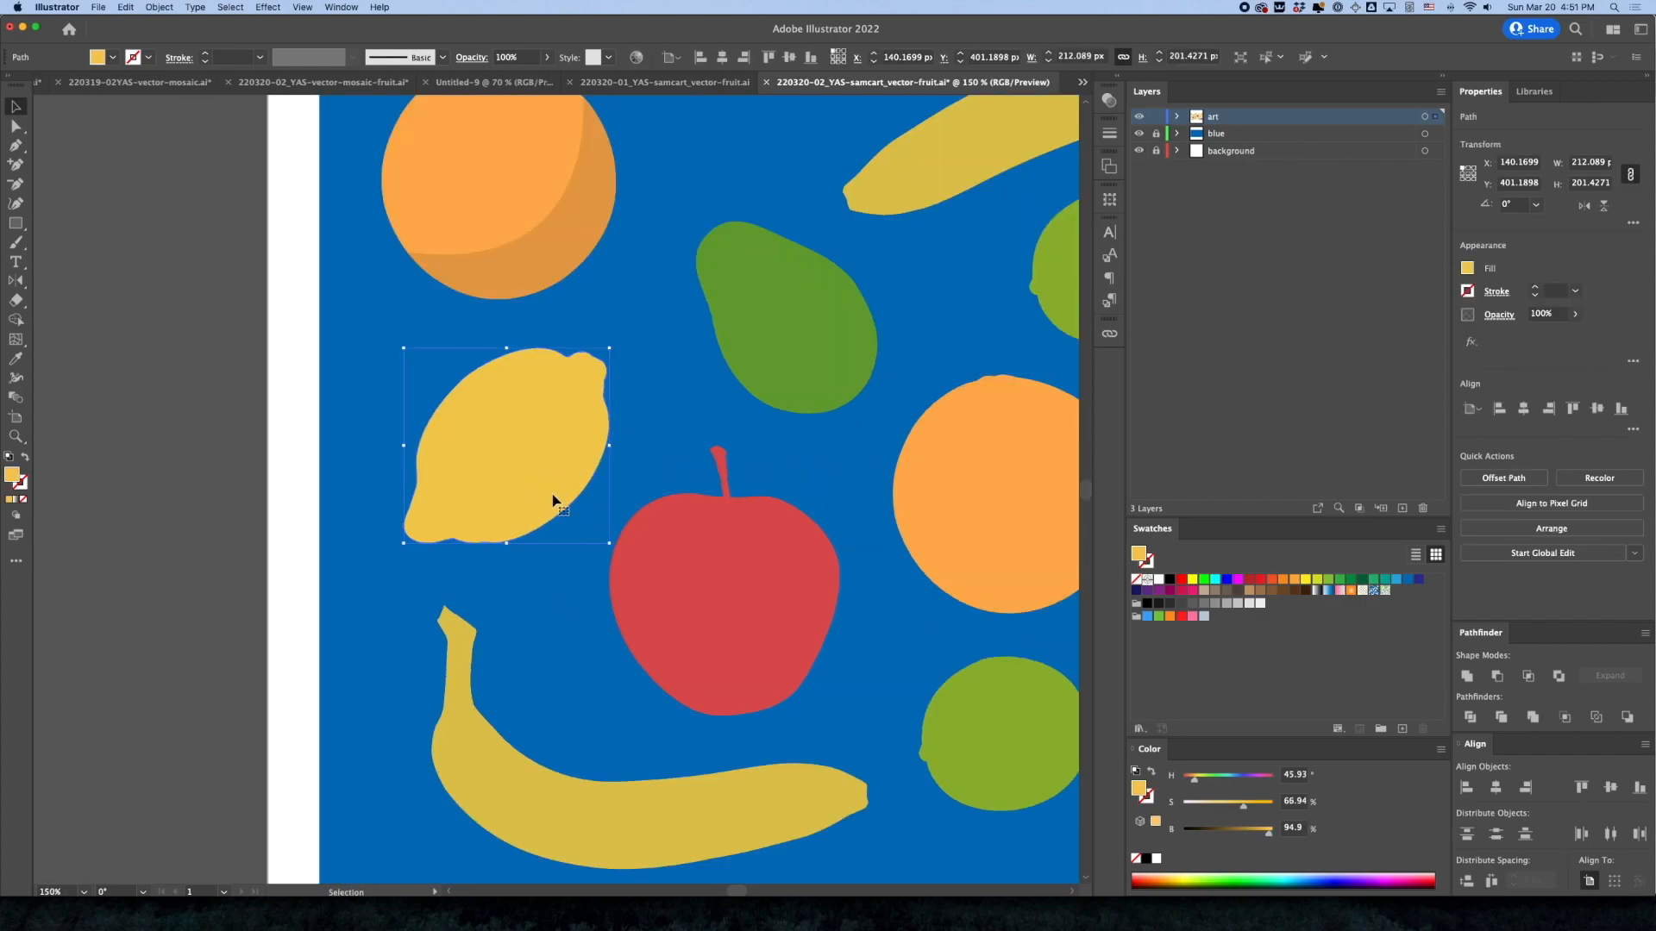
pyautogui.click(126, 6)
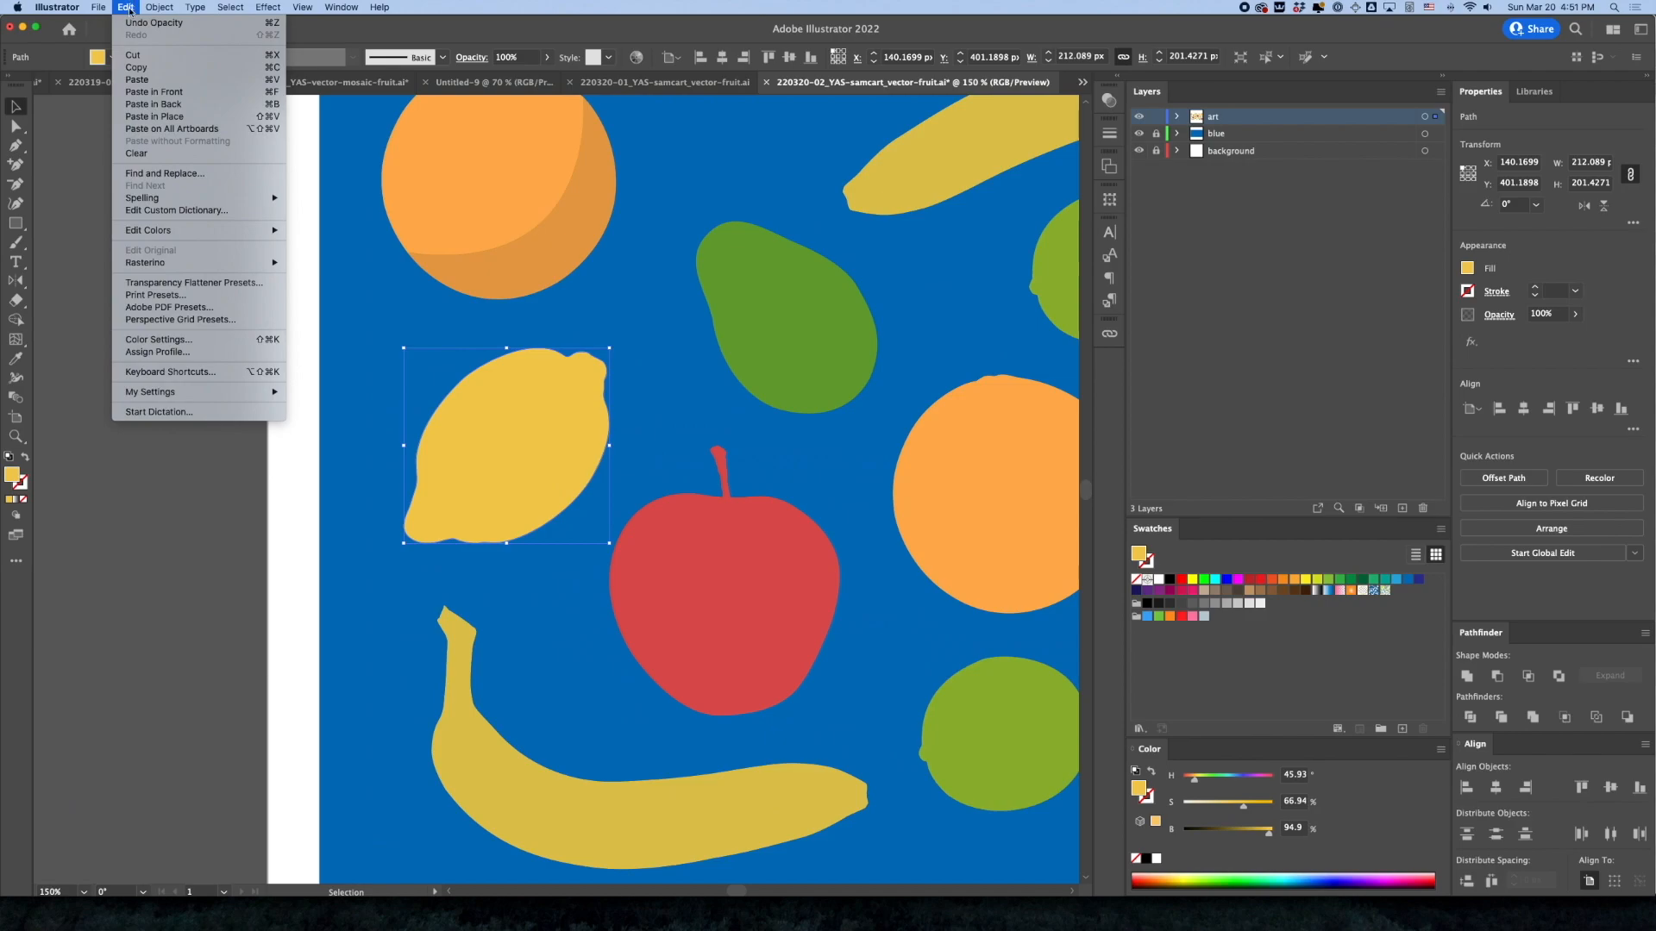
pyautogui.click(141, 100)
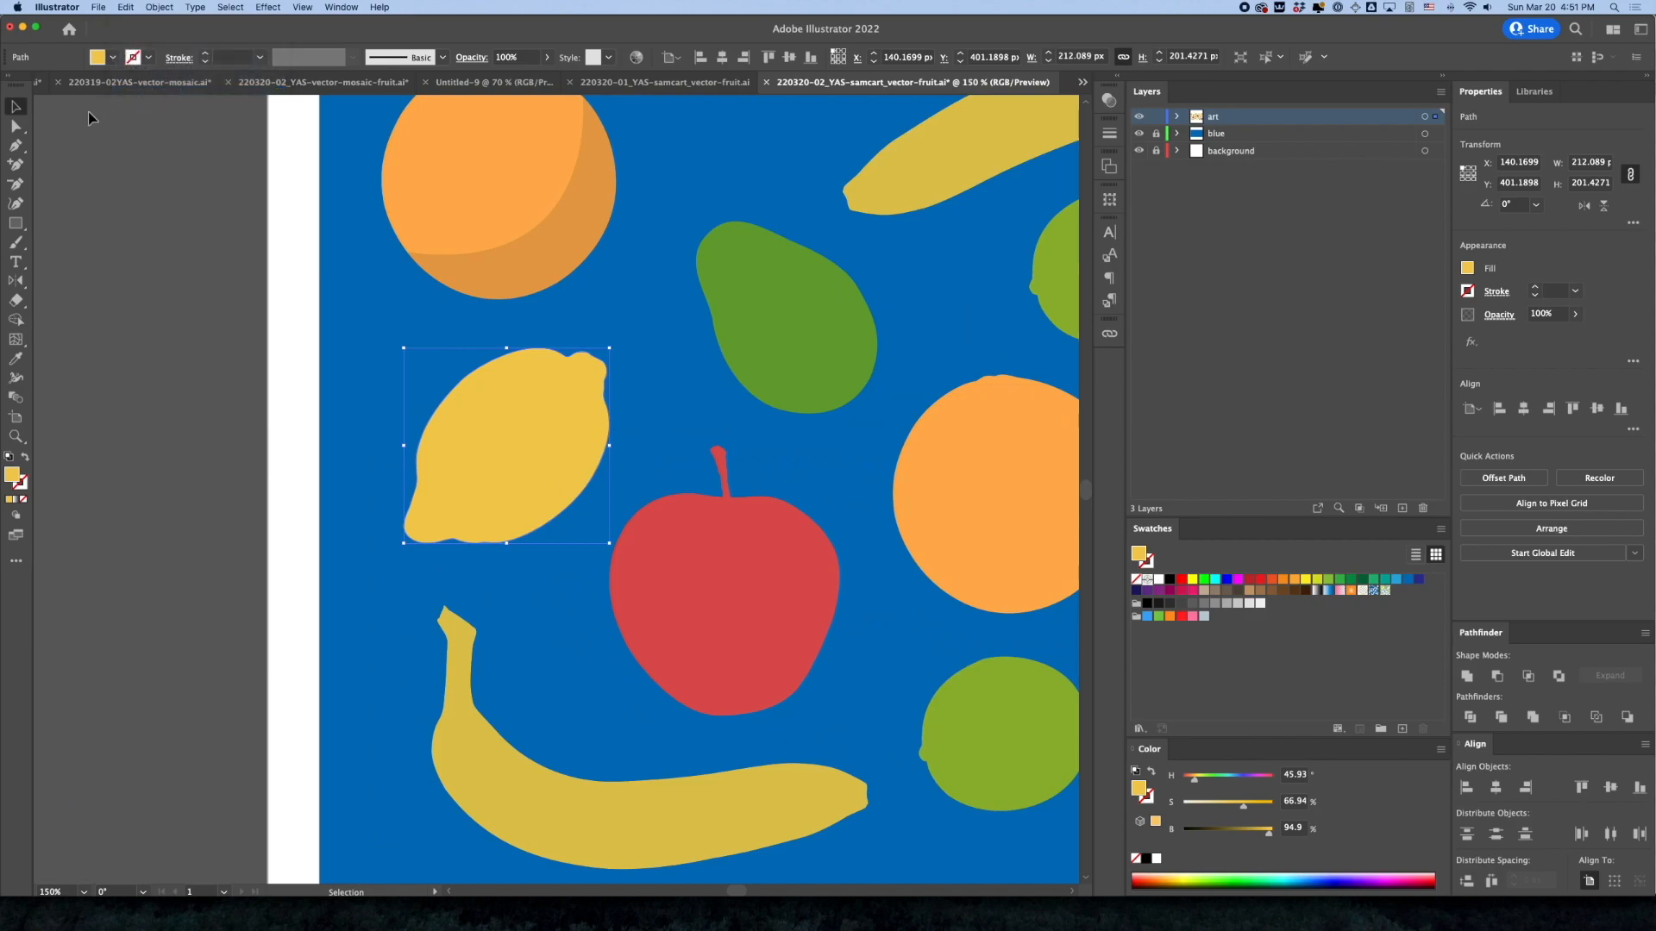
pyautogui.click(16, 184)
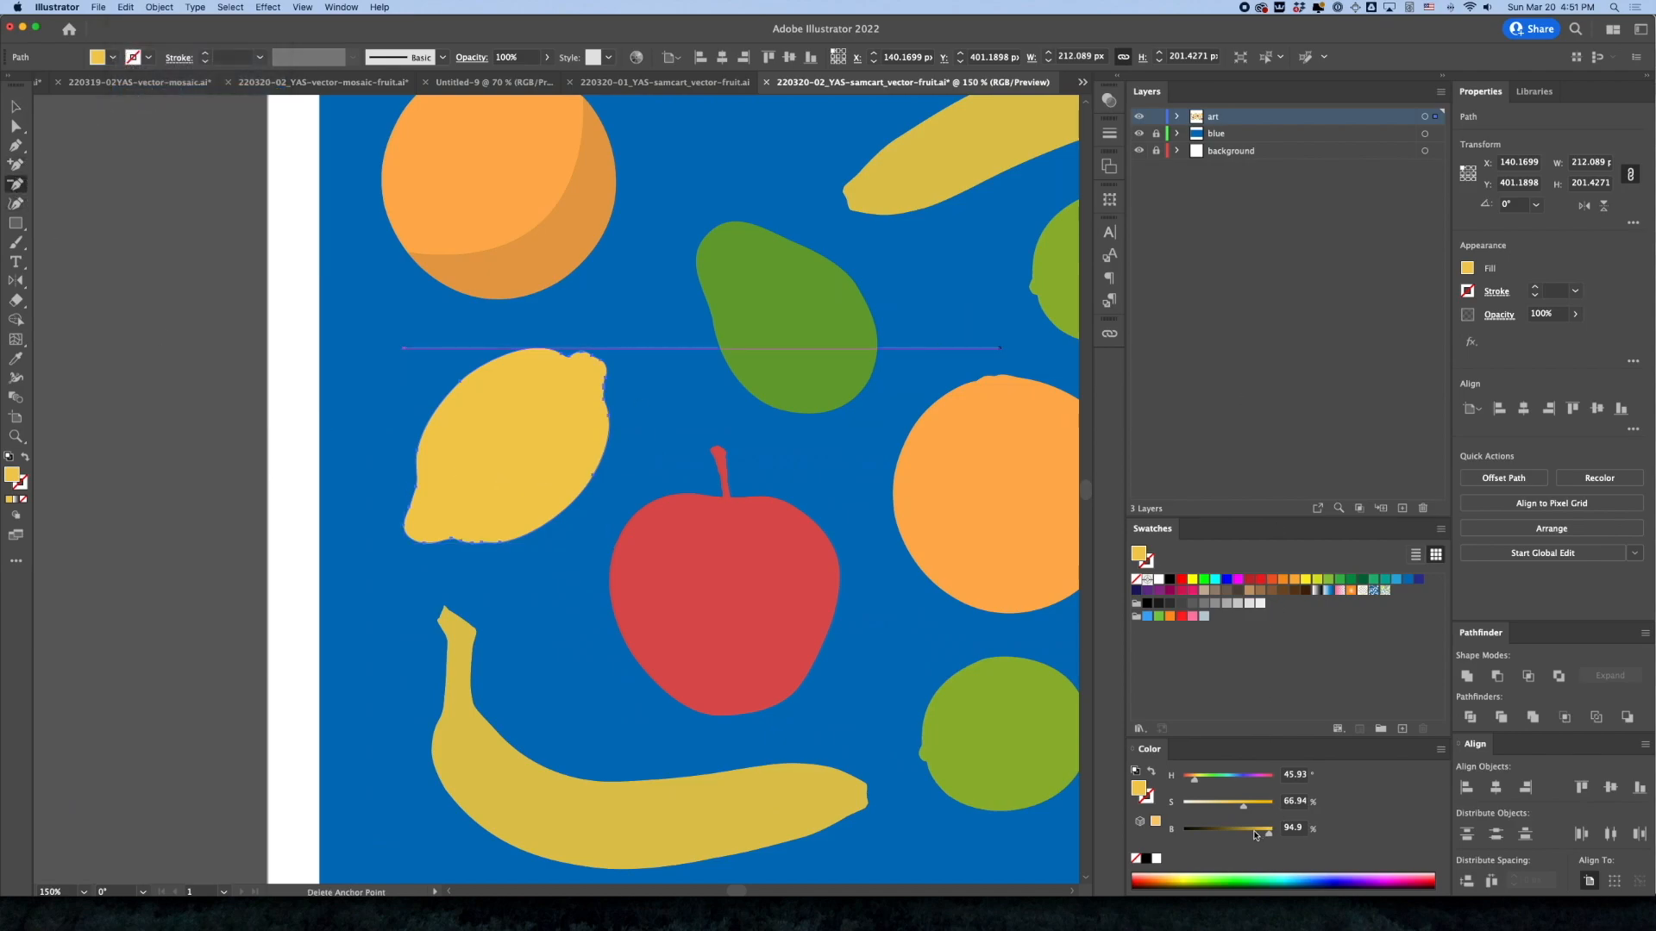
pyautogui.moveTo(1257, 835); pyautogui.dragTo(1245, 833)
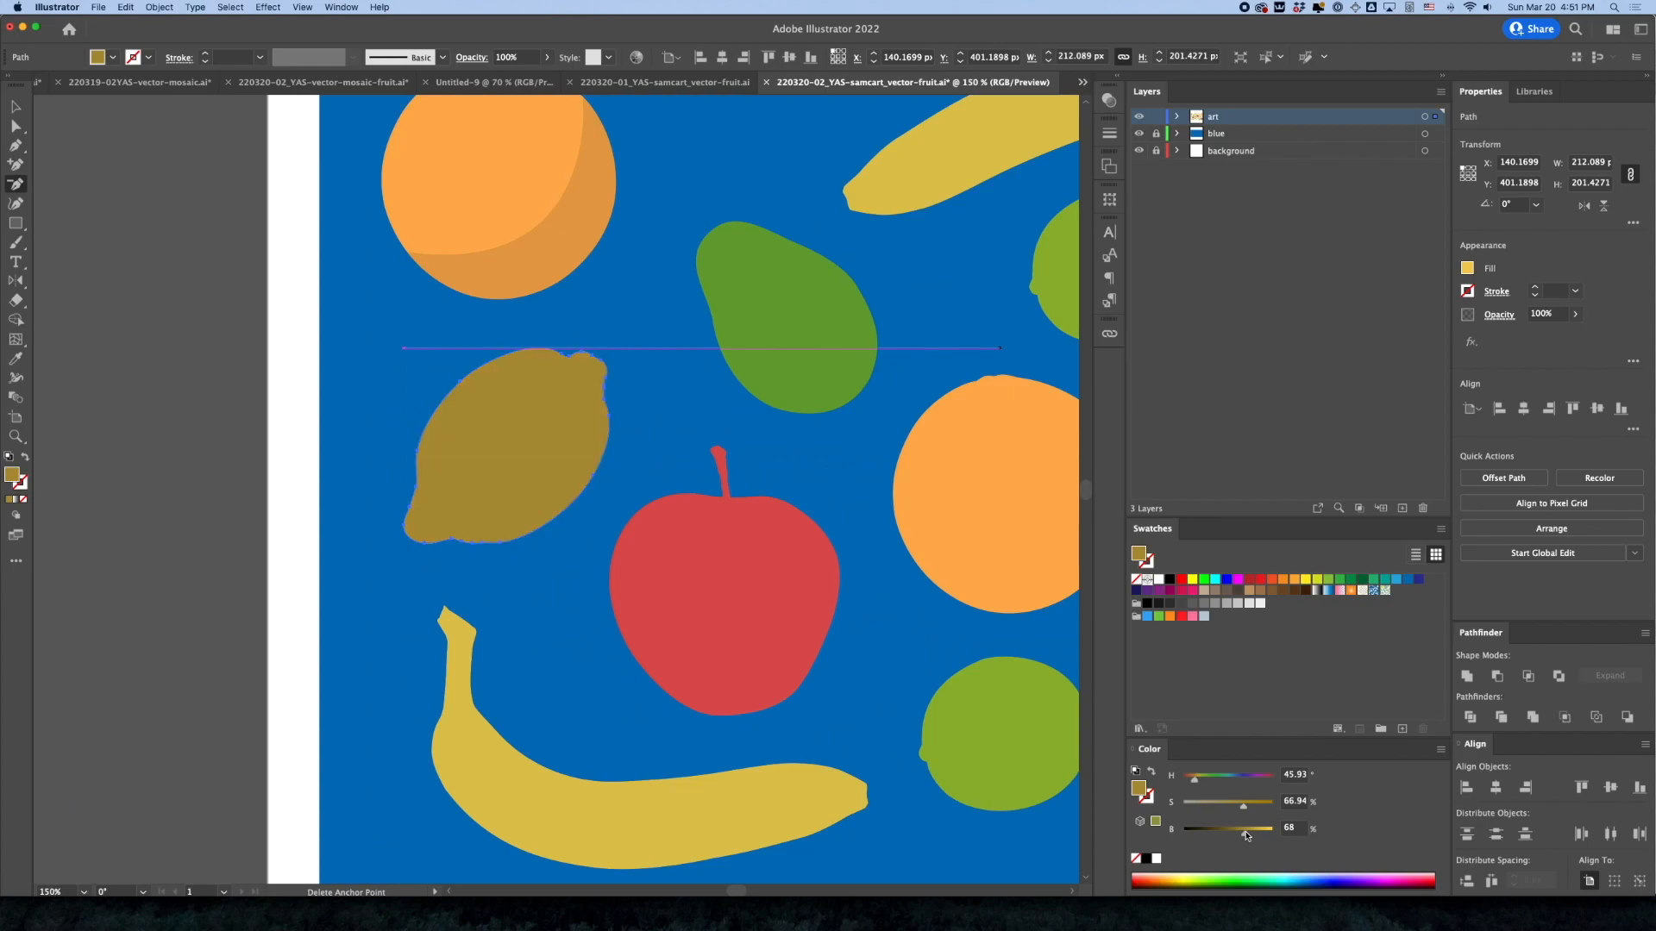
# Delete the anchor points along the upper-left edge and top bump of the dark lemon copy
pyautogui.click(409, 513)
pyautogui.click(973, 480)
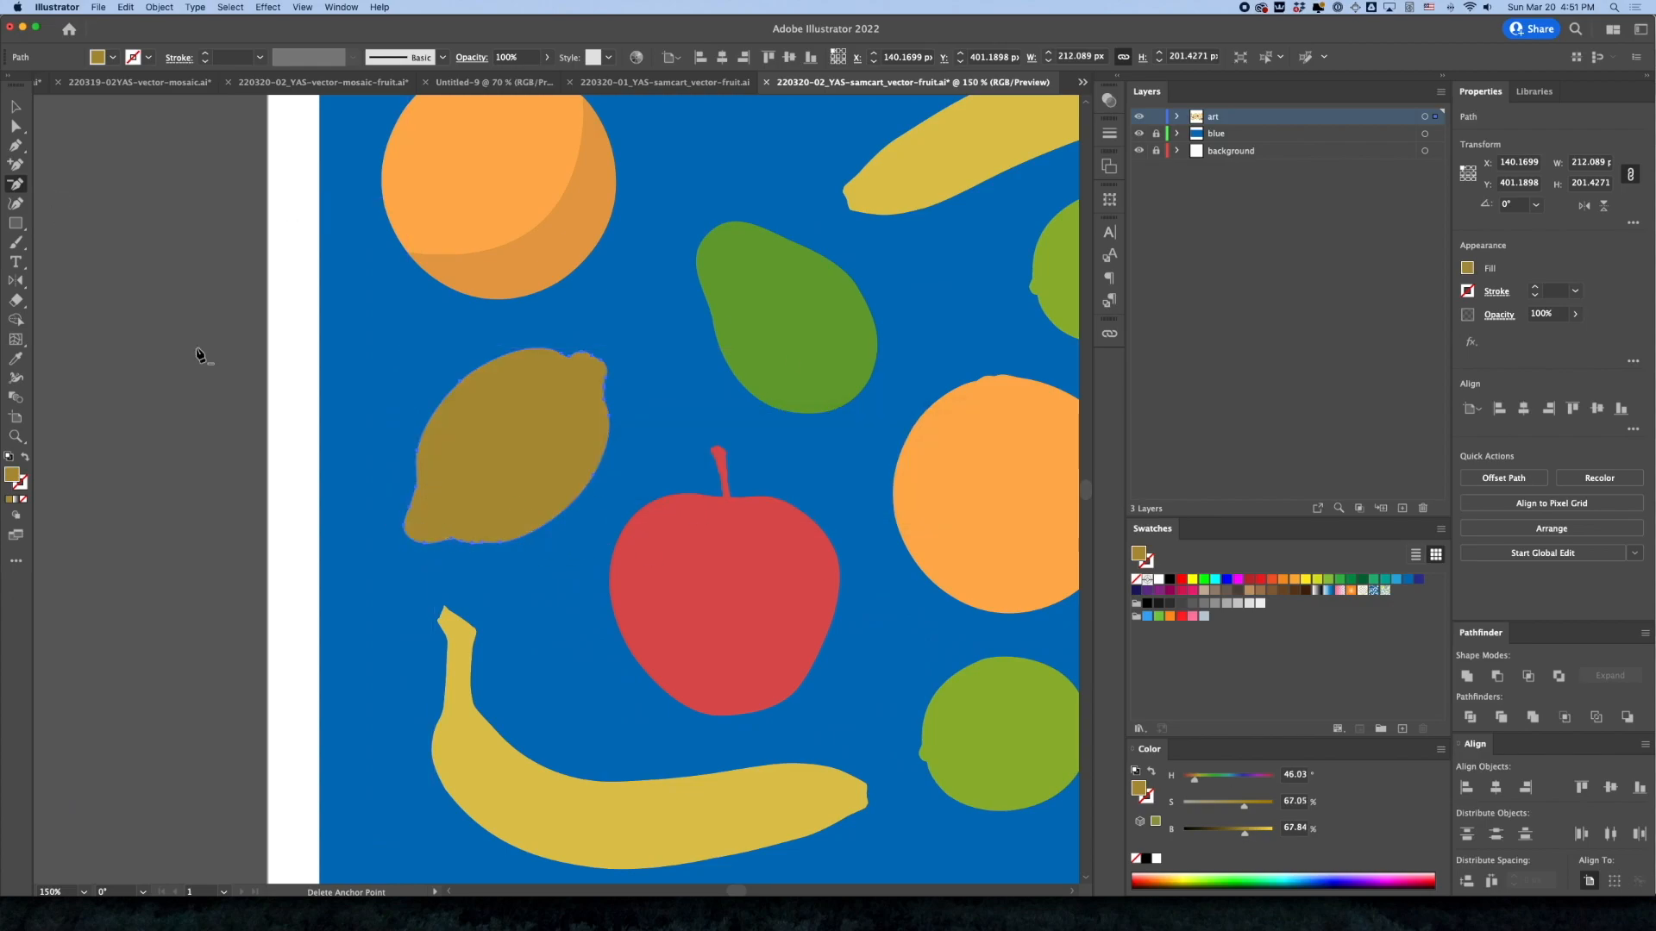
pyautogui.click(409, 509)
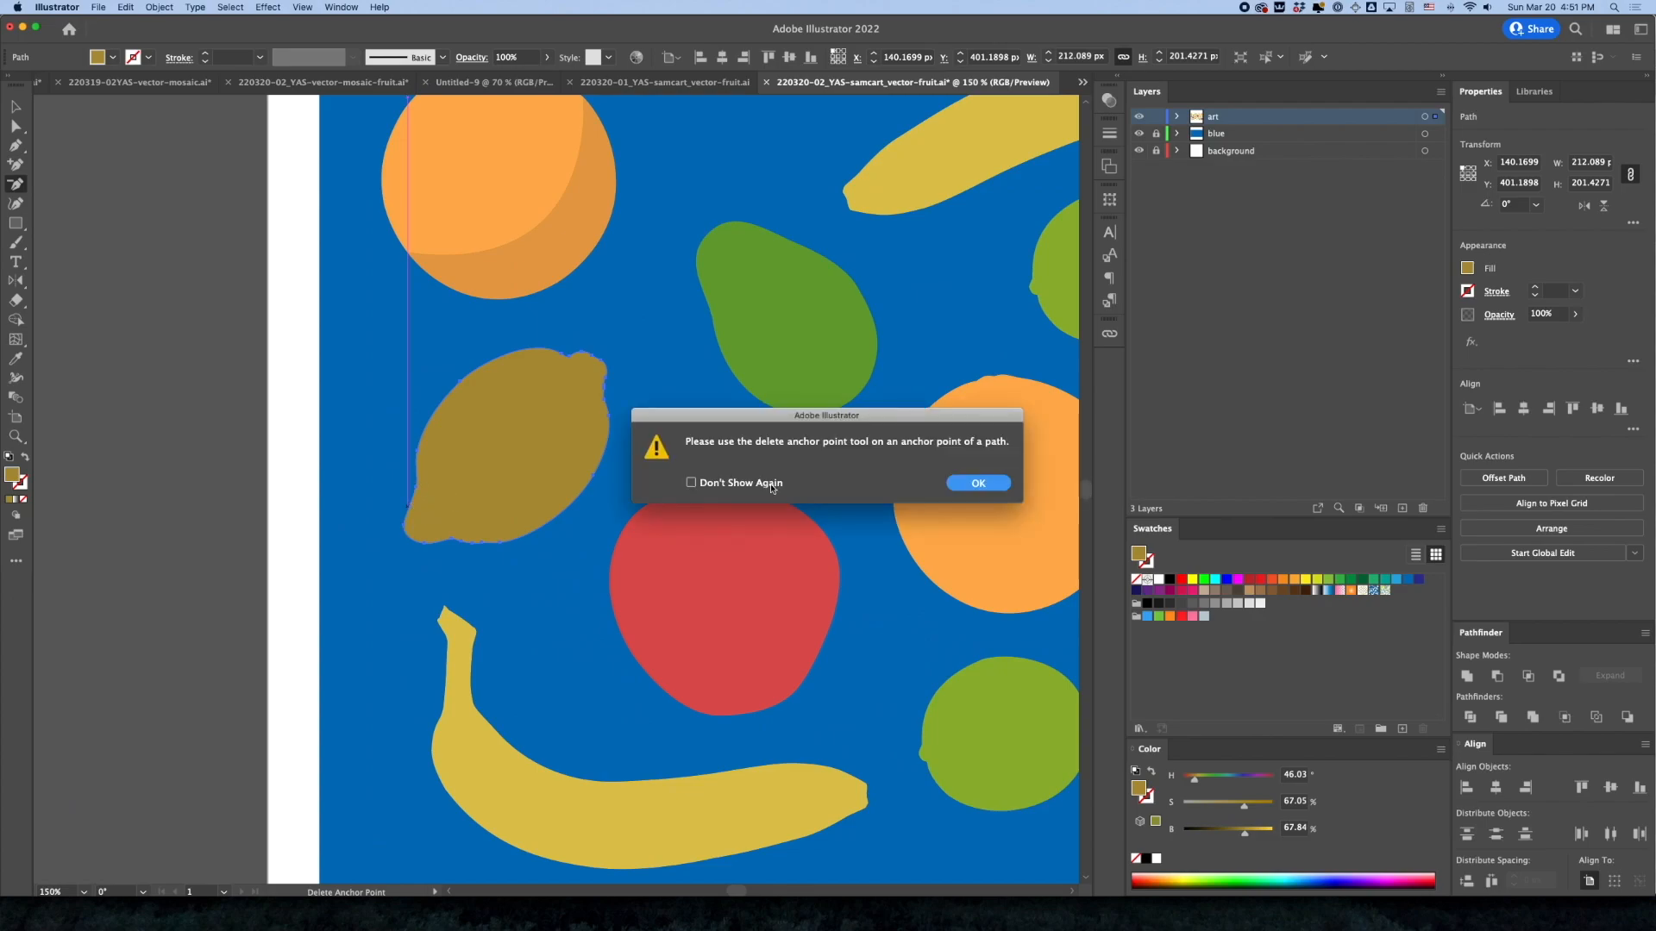
pyautogui.click(957, 484)
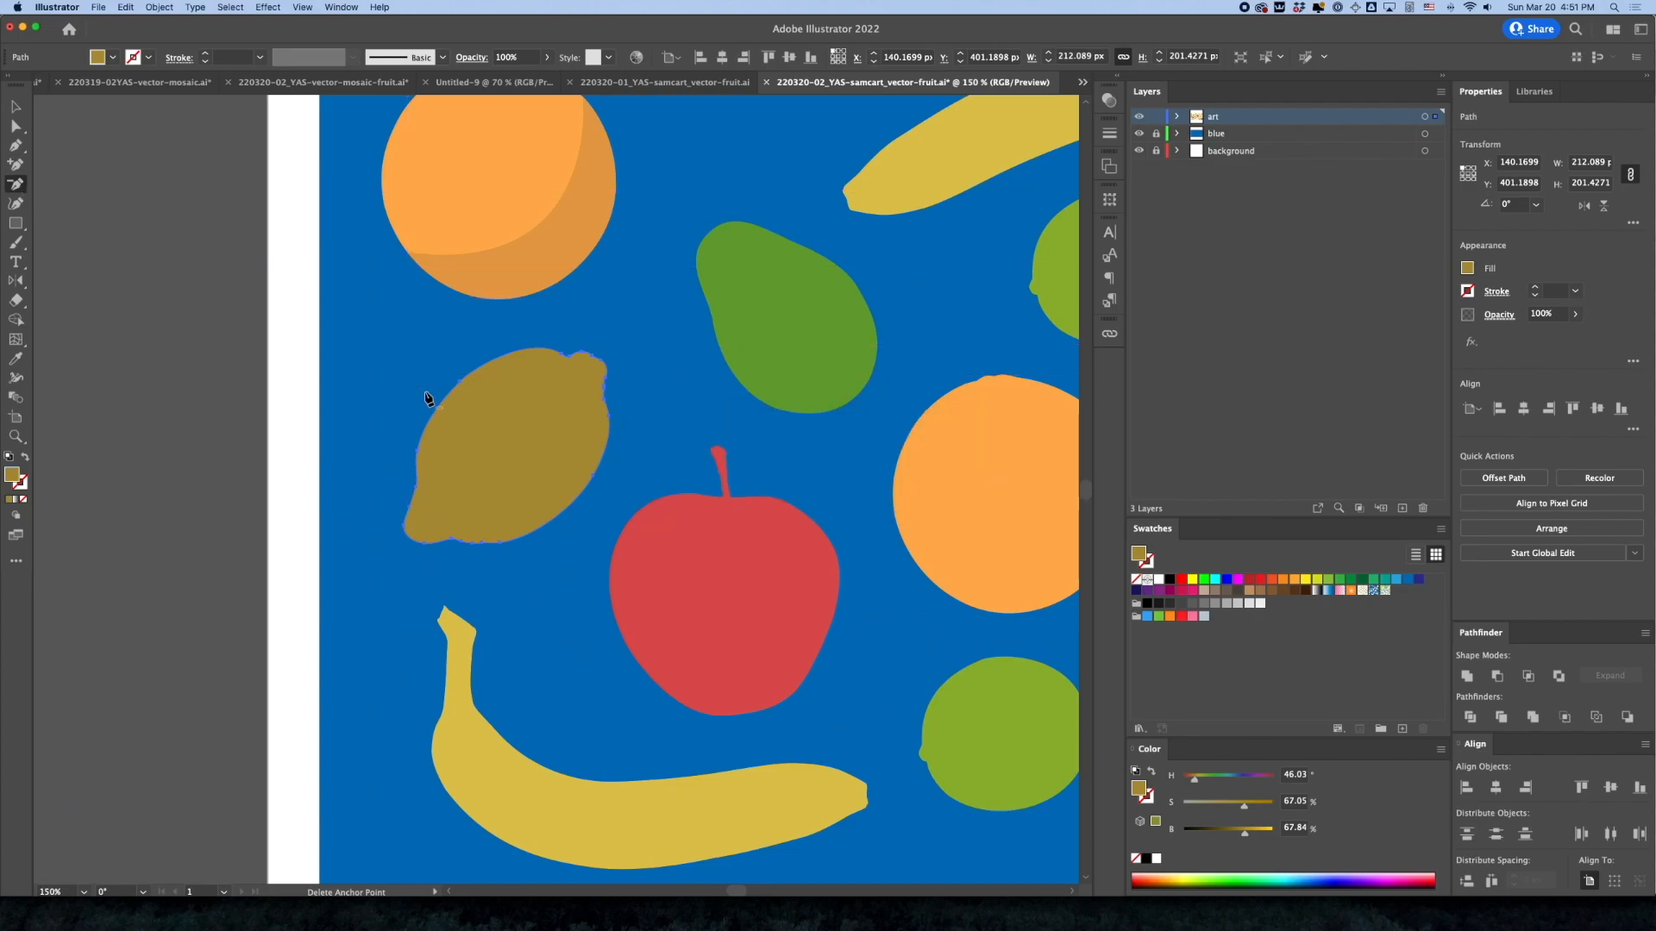
pyautogui.click(462, 388)
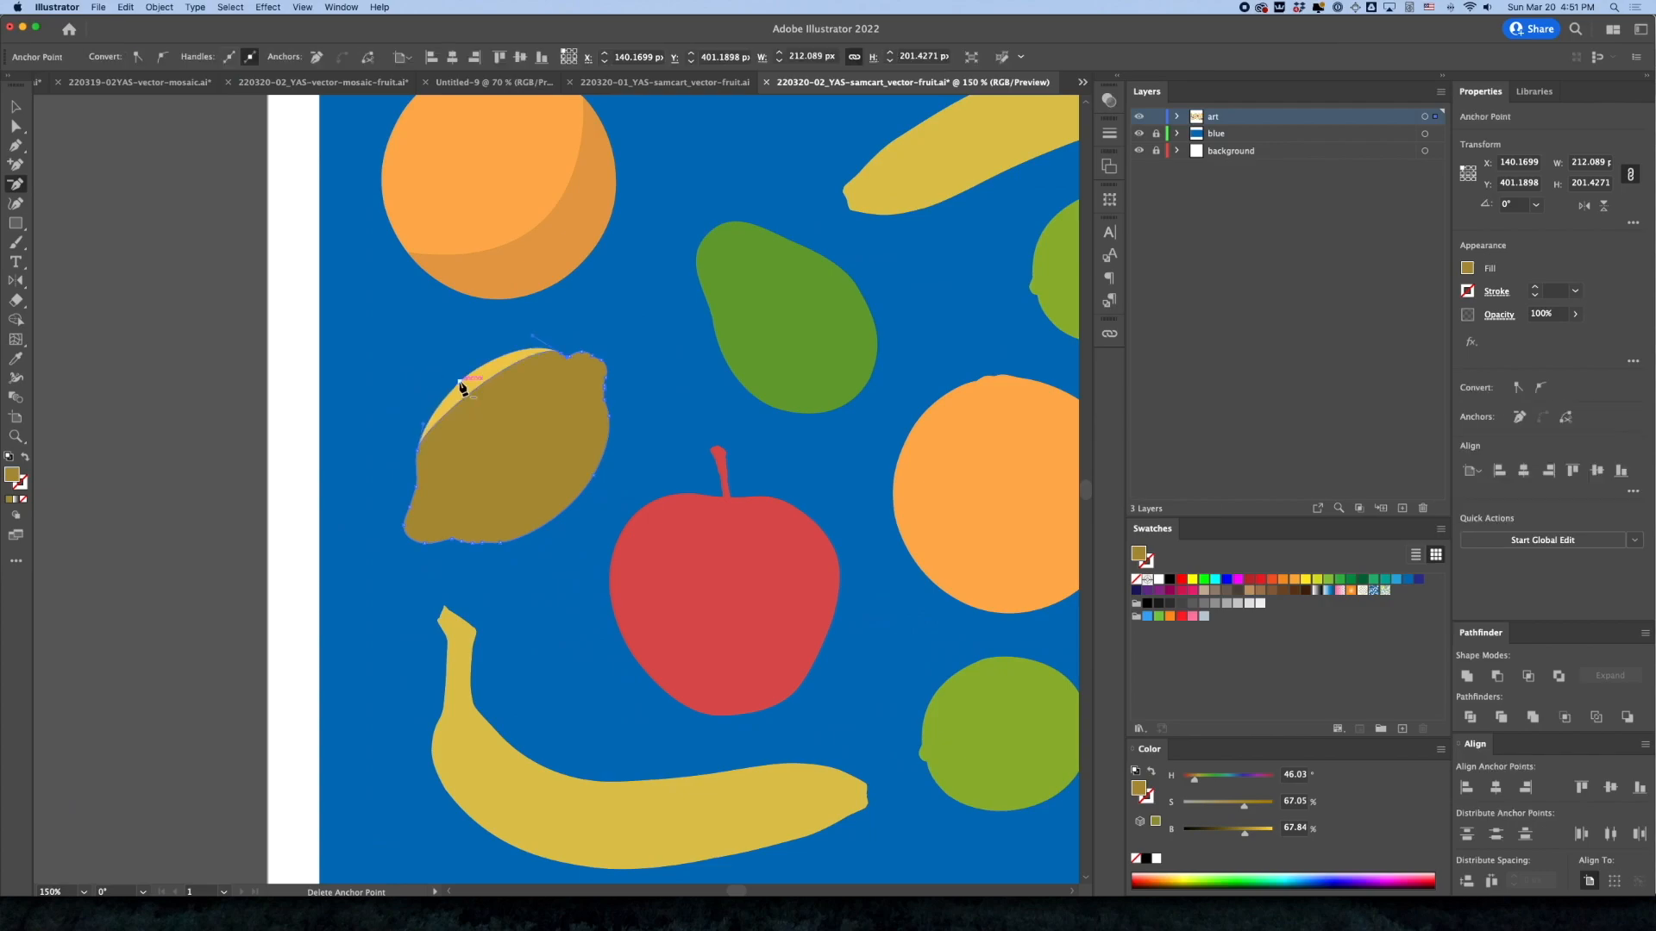
pyautogui.scroll(5, 565, 362)
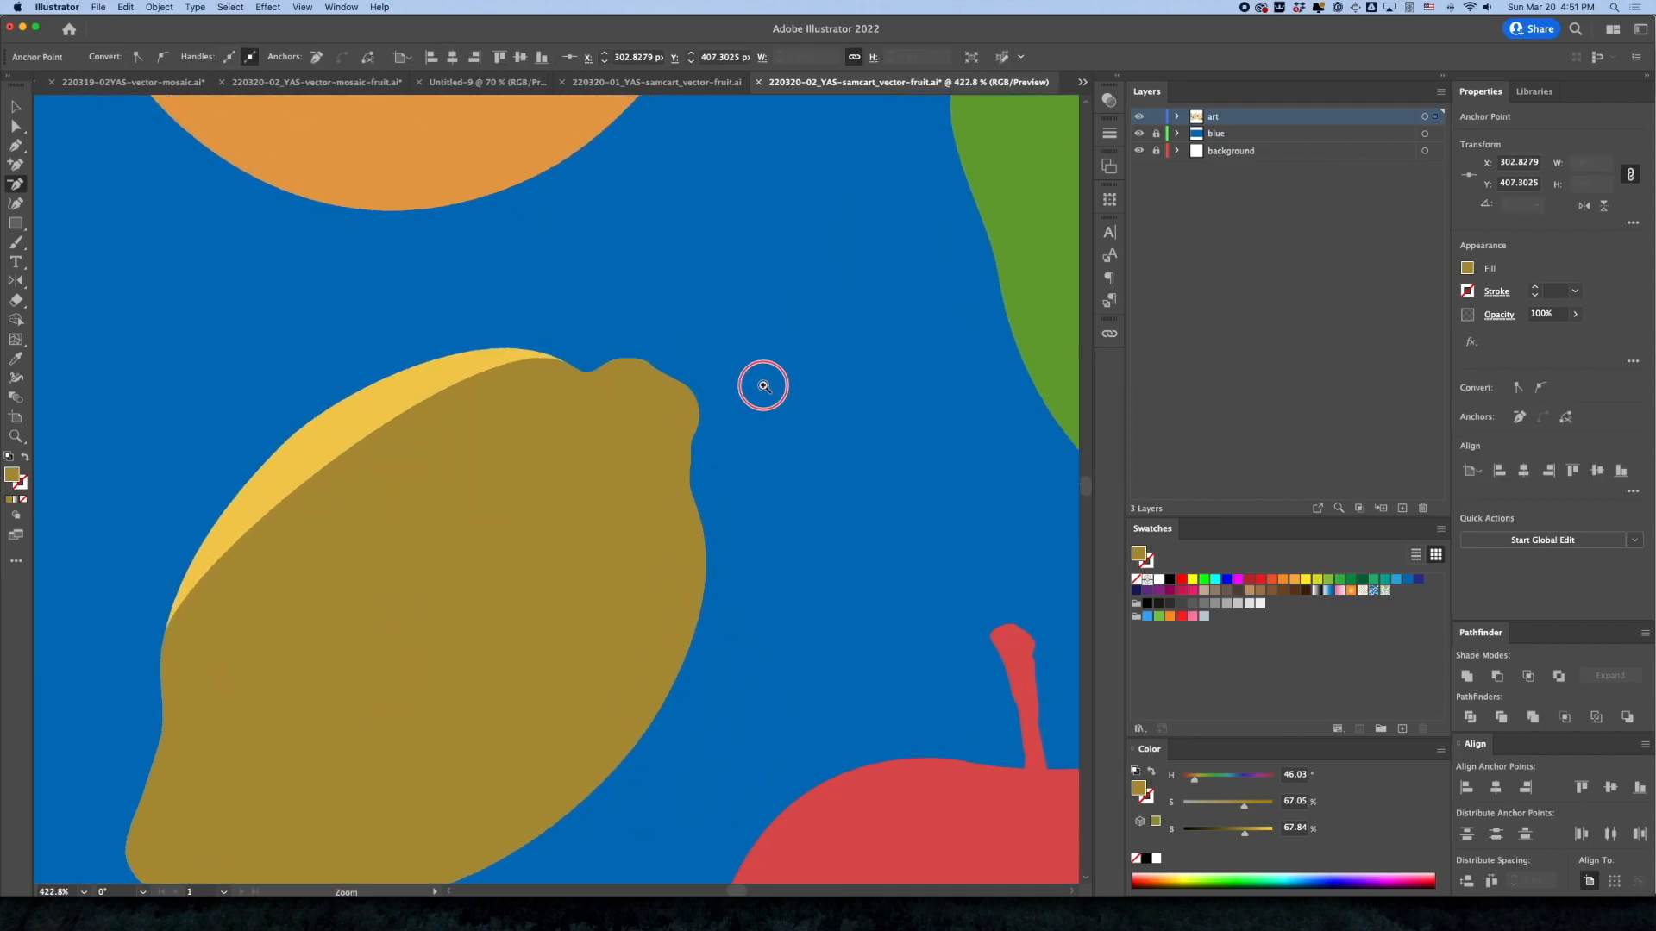
pyautogui.click(574, 371)
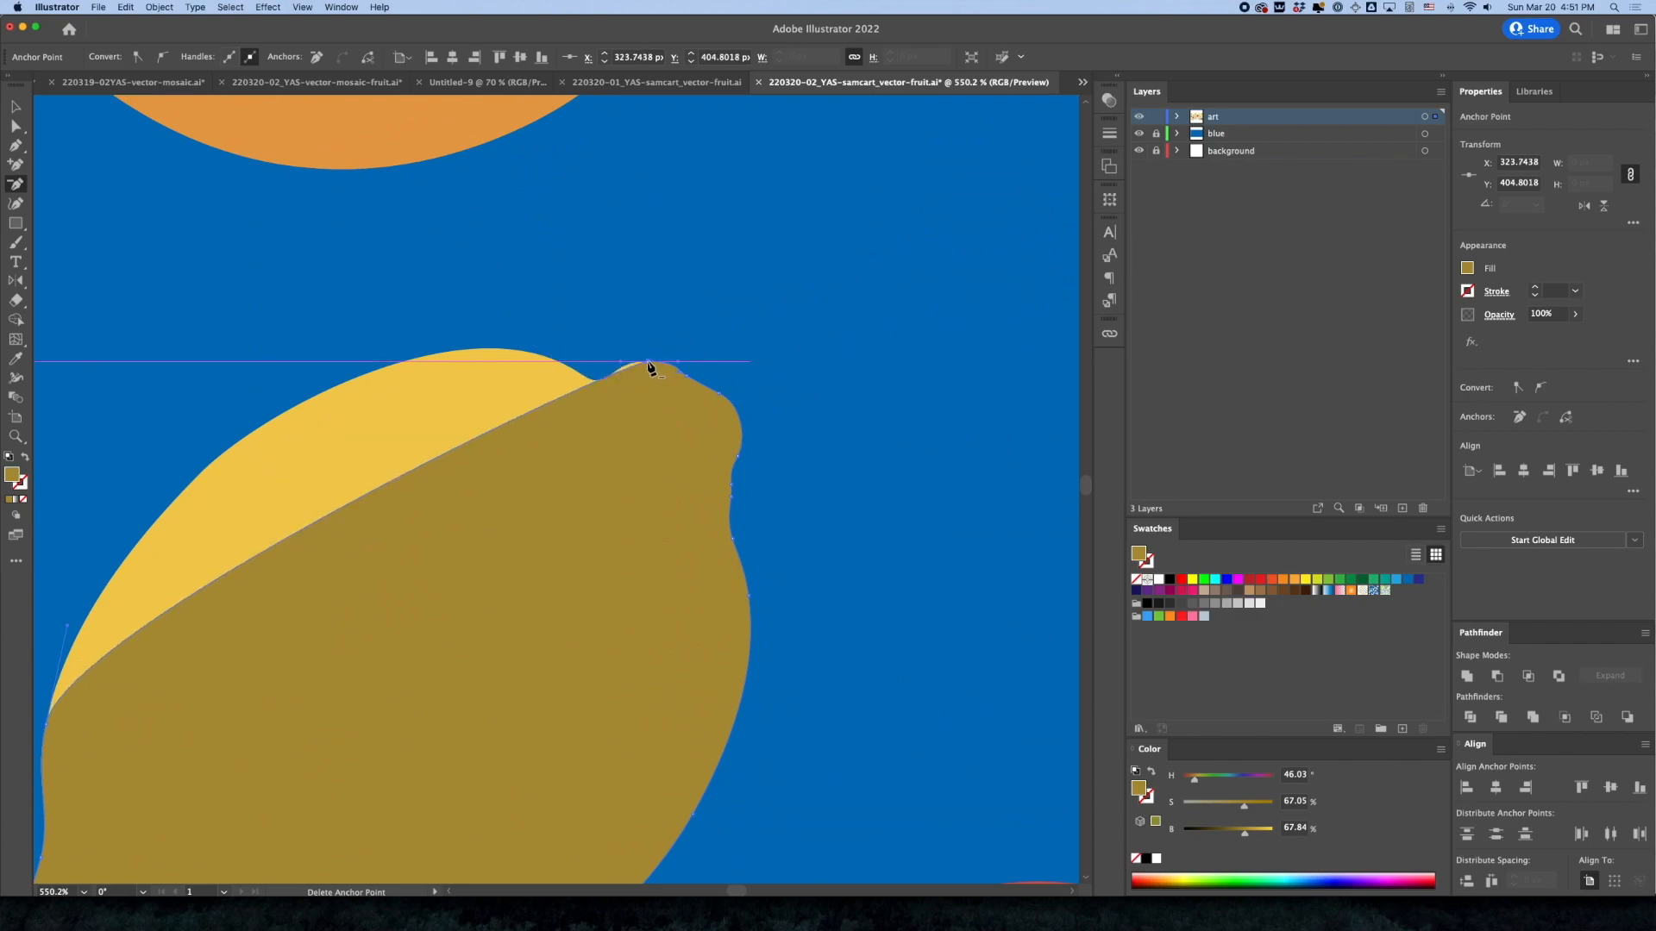
pyautogui.click(652, 369)
pyautogui.click(691, 381)
pyautogui.click(962, 488)
pyautogui.click(697, 389)
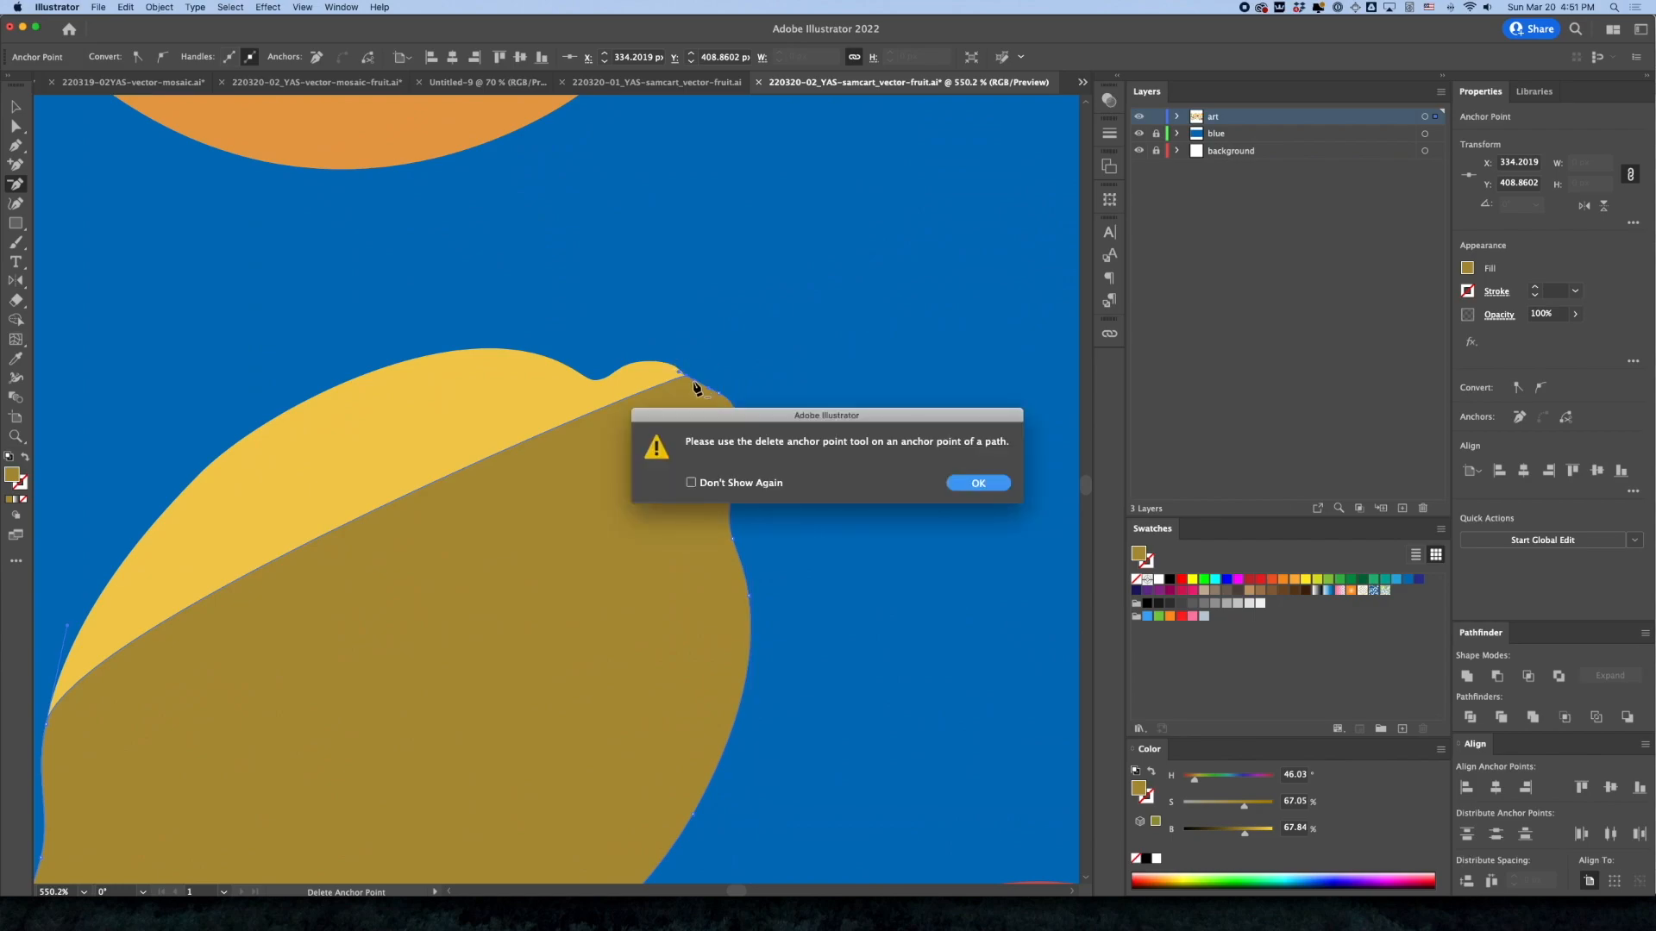
pyautogui.click(958, 483)
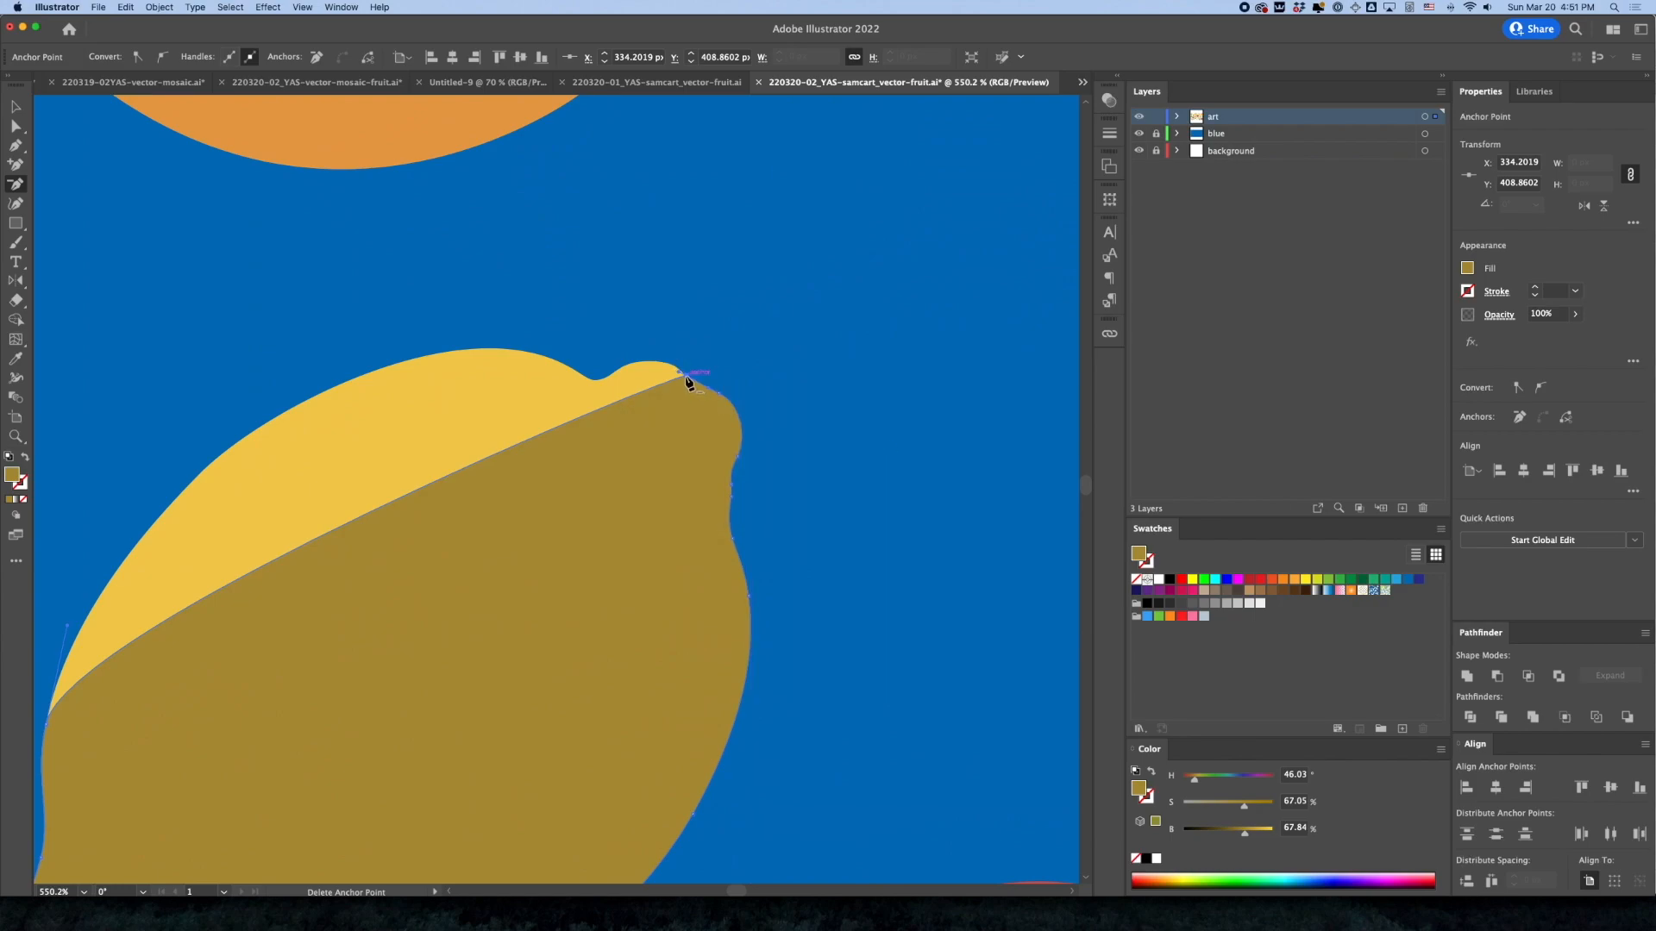
# Delete the remaining anchor points down the dark lemon copy's left edge to its lower-left tip
pyautogui.moveTo(631, 528); pyautogui.dragTo(838, 338)
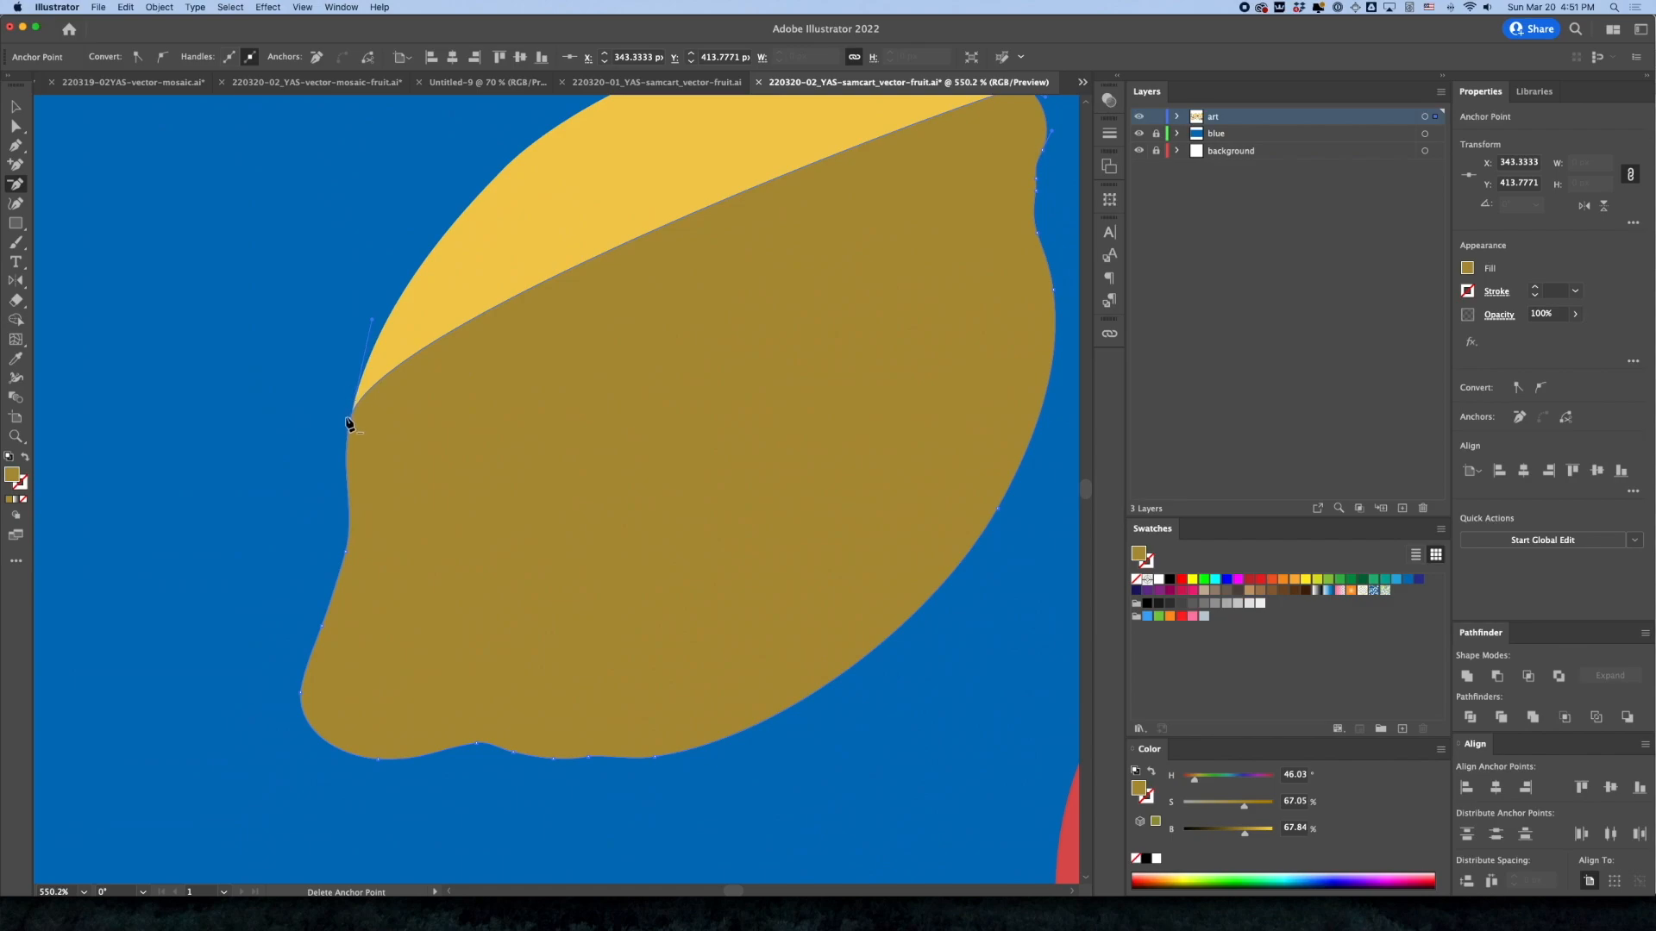
pyautogui.click(351, 423)
pyautogui.click(349, 556)
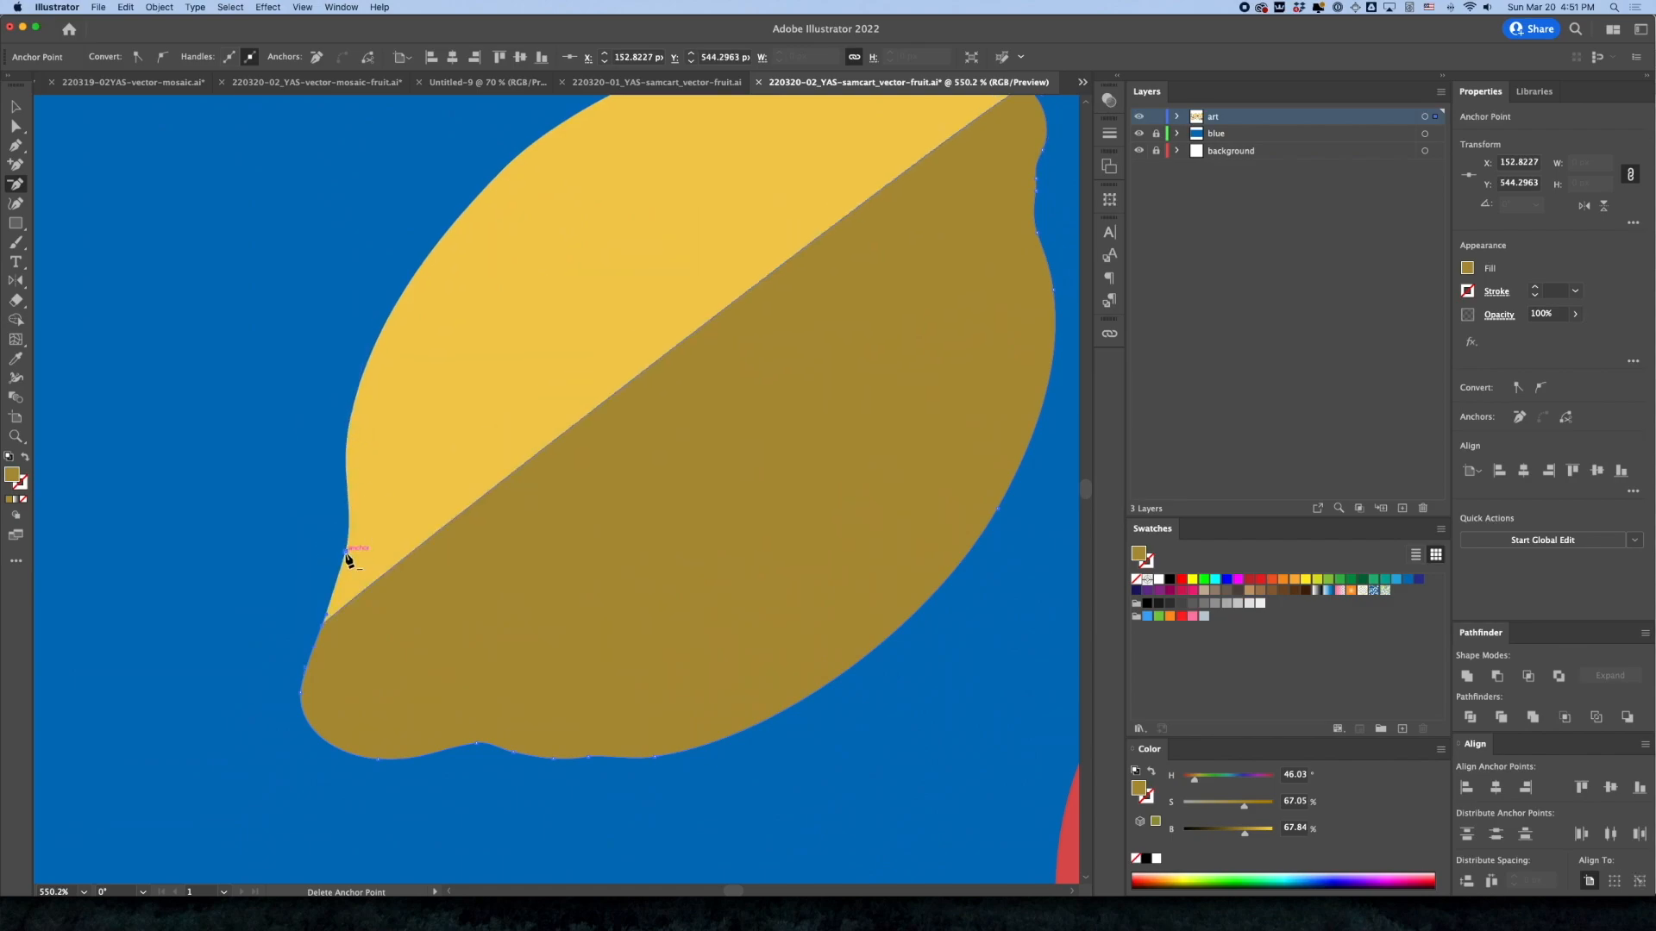
pyautogui.click(324, 624)
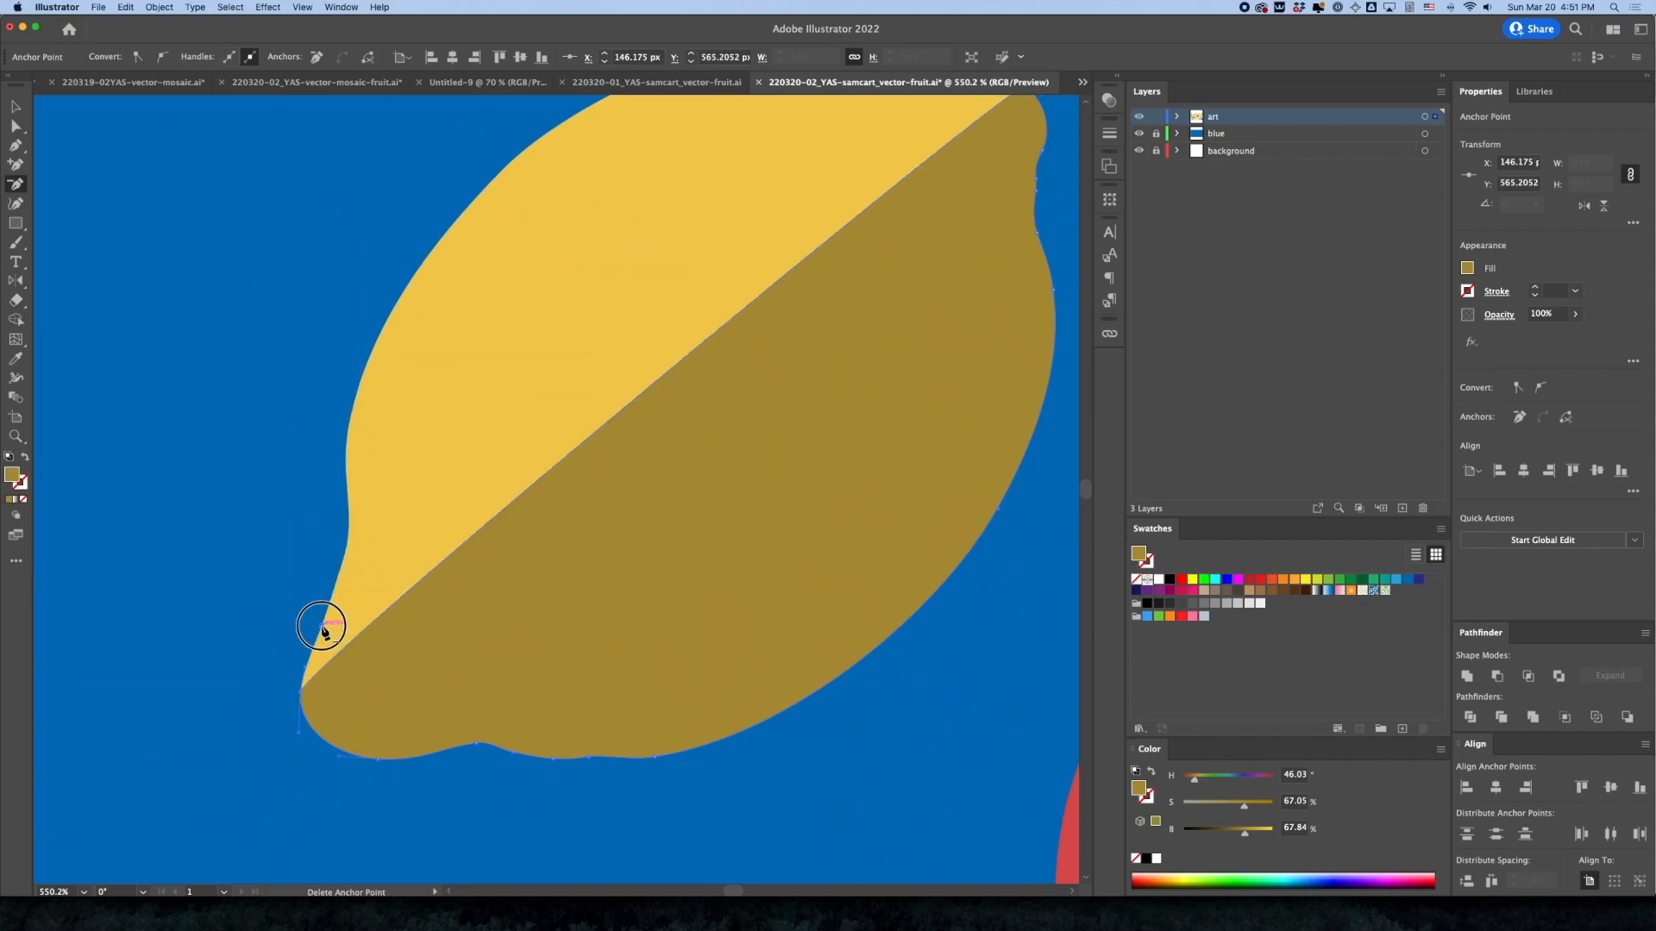
pyautogui.click(300, 695)
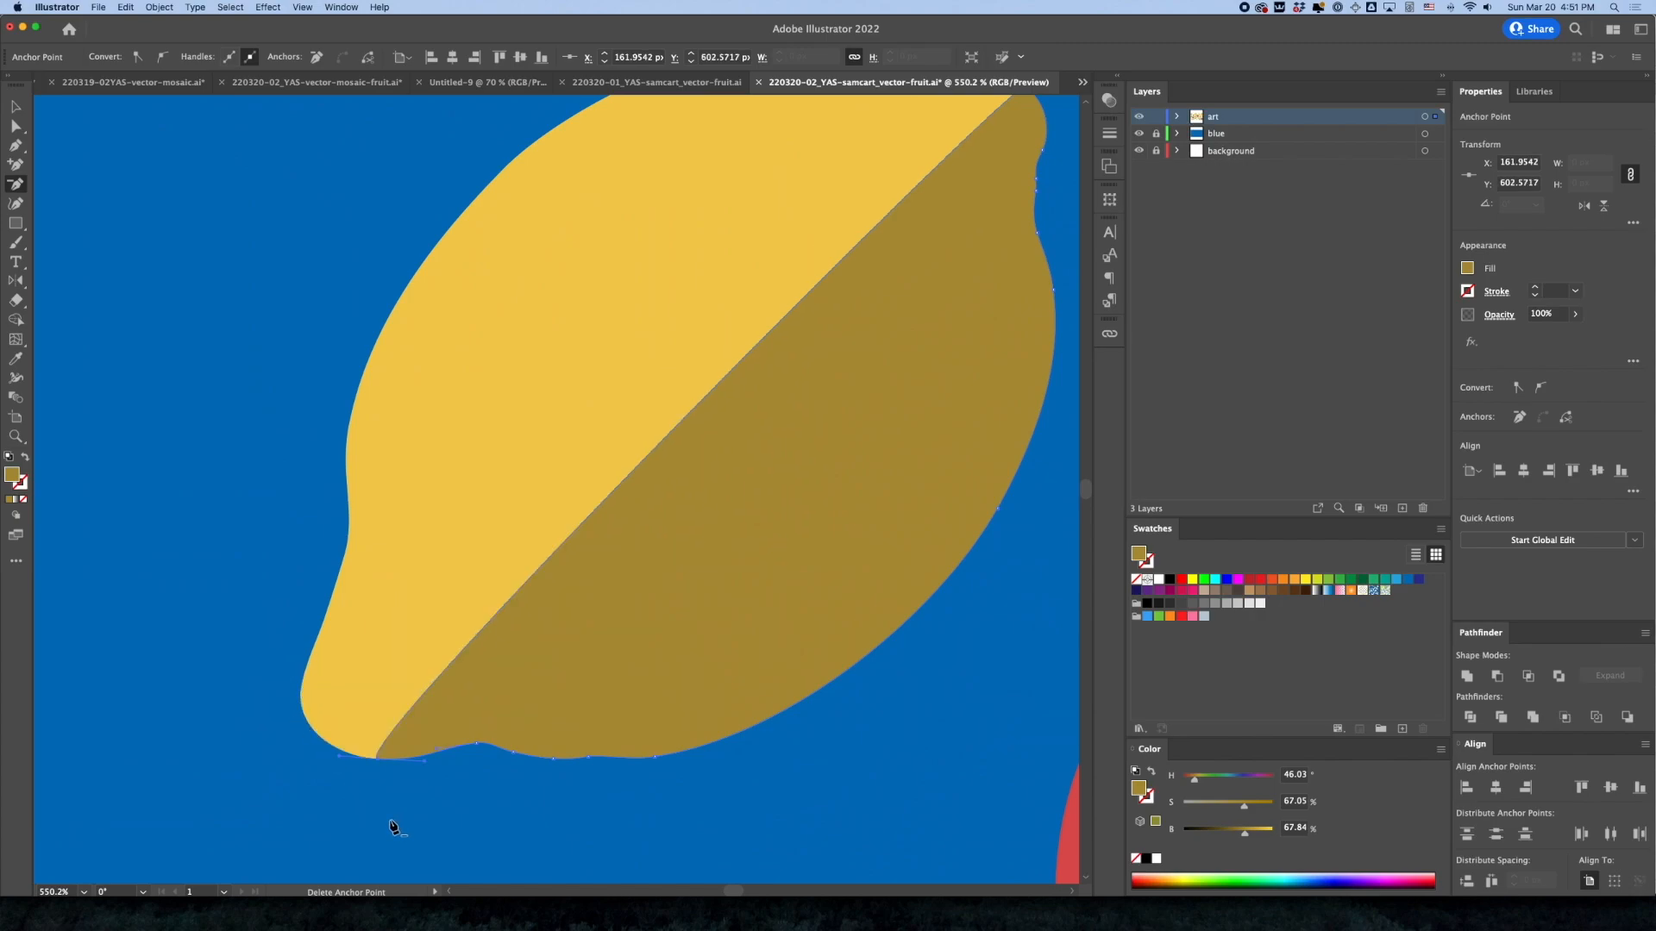
# Undo the last anchor deletion, add an anchor just below the lemon copy's lower-left tip and delete the tip's own anchor
pyautogui.hotkey('ctrl', 'z')
pyautogui.click(15, 165)
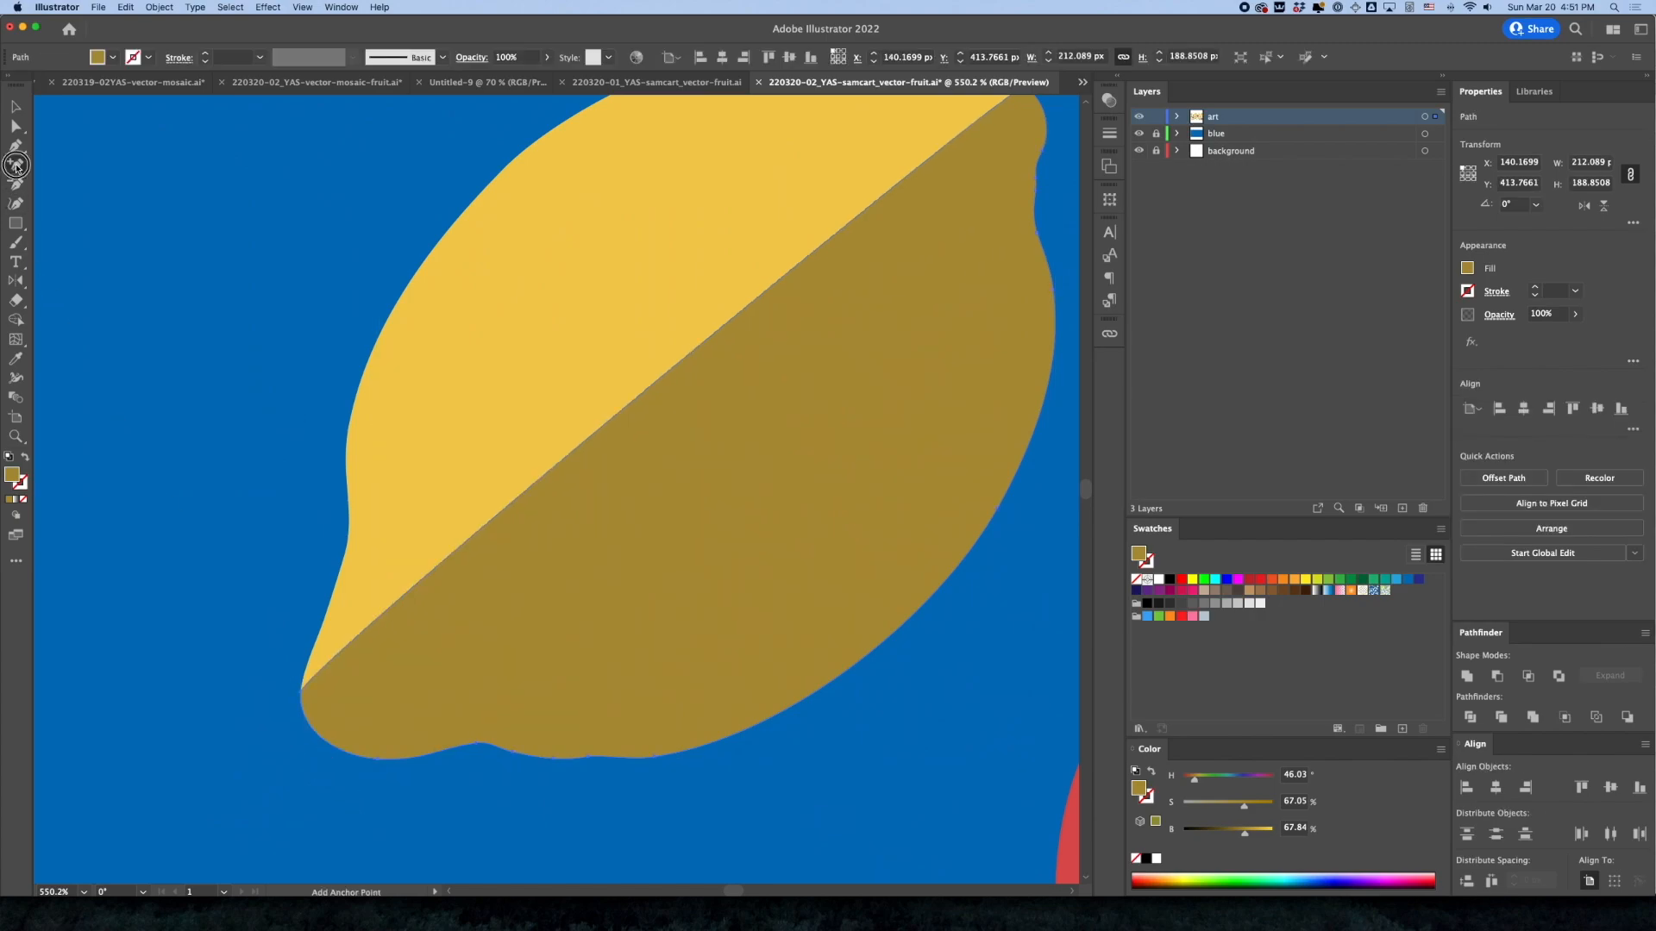
pyautogui.click(317, 736)
pyautogui.click(16, 186)
pyautogui.click(303, 698)
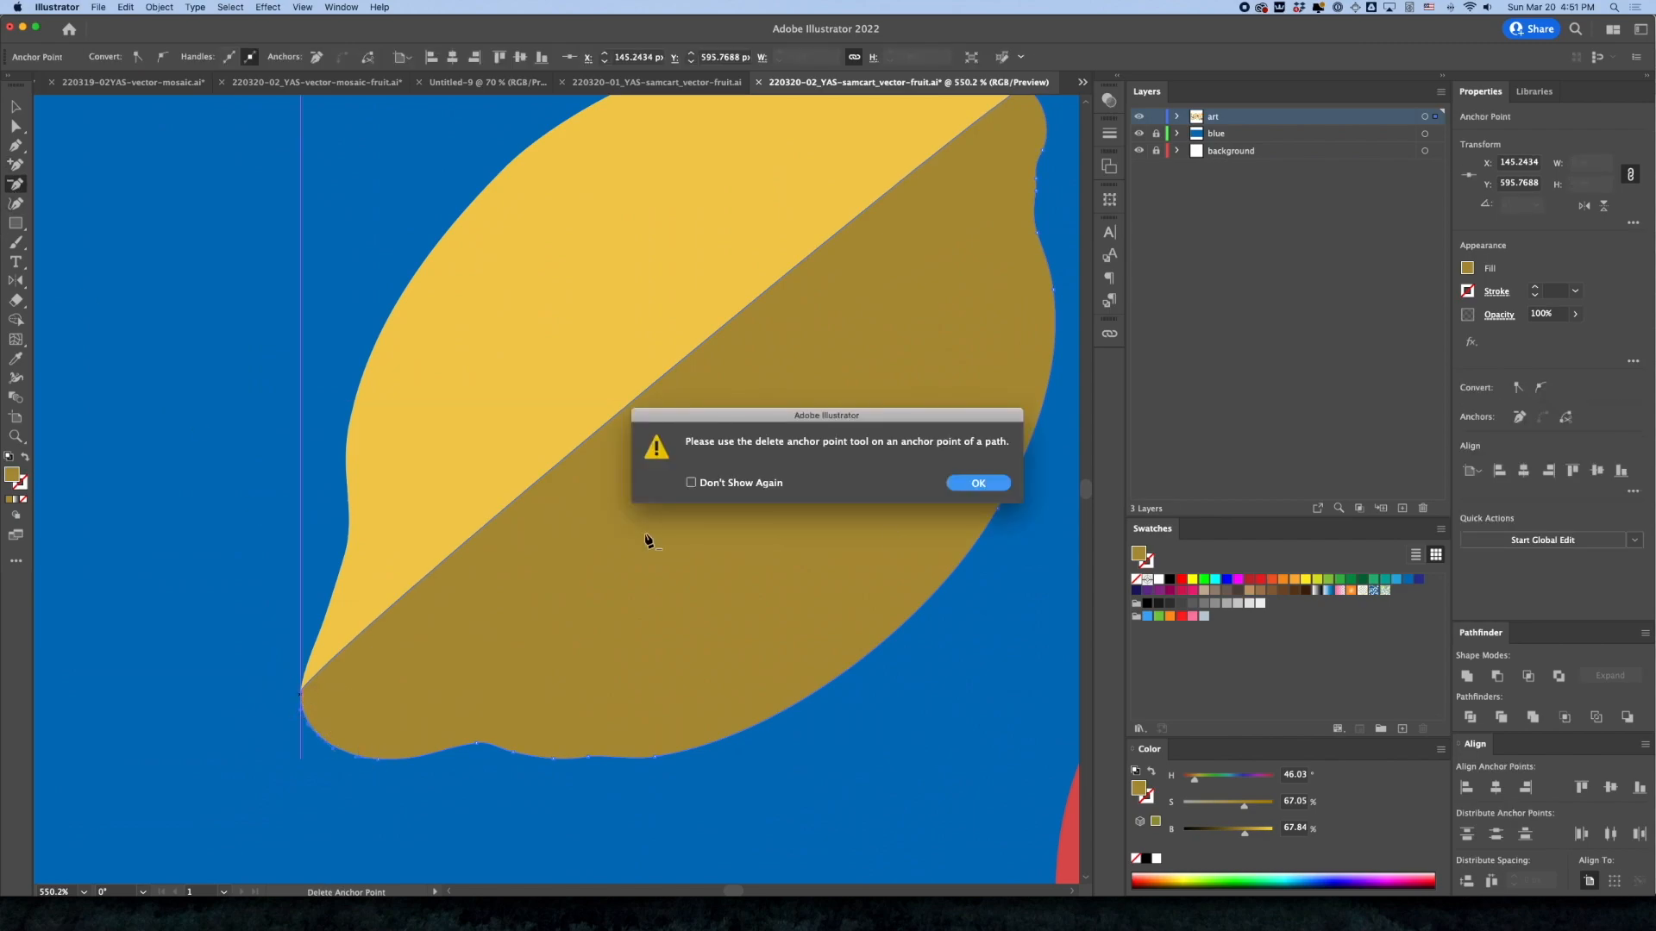
pyautogui.click(955, 486)
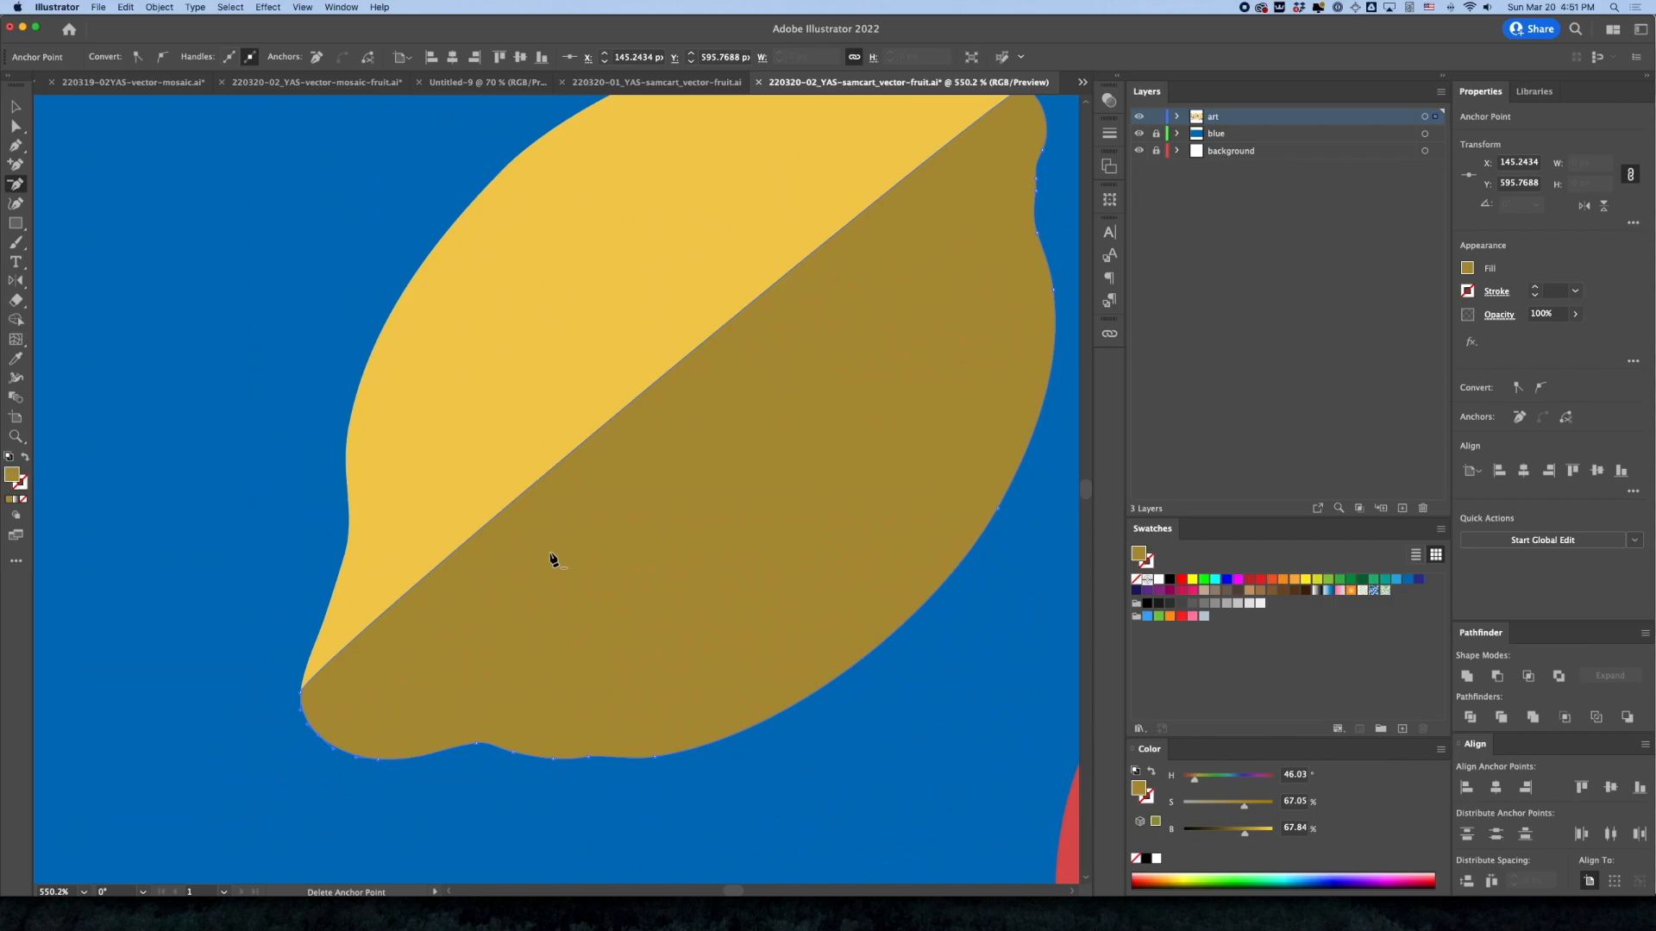
pyautogui.click(302, 697)
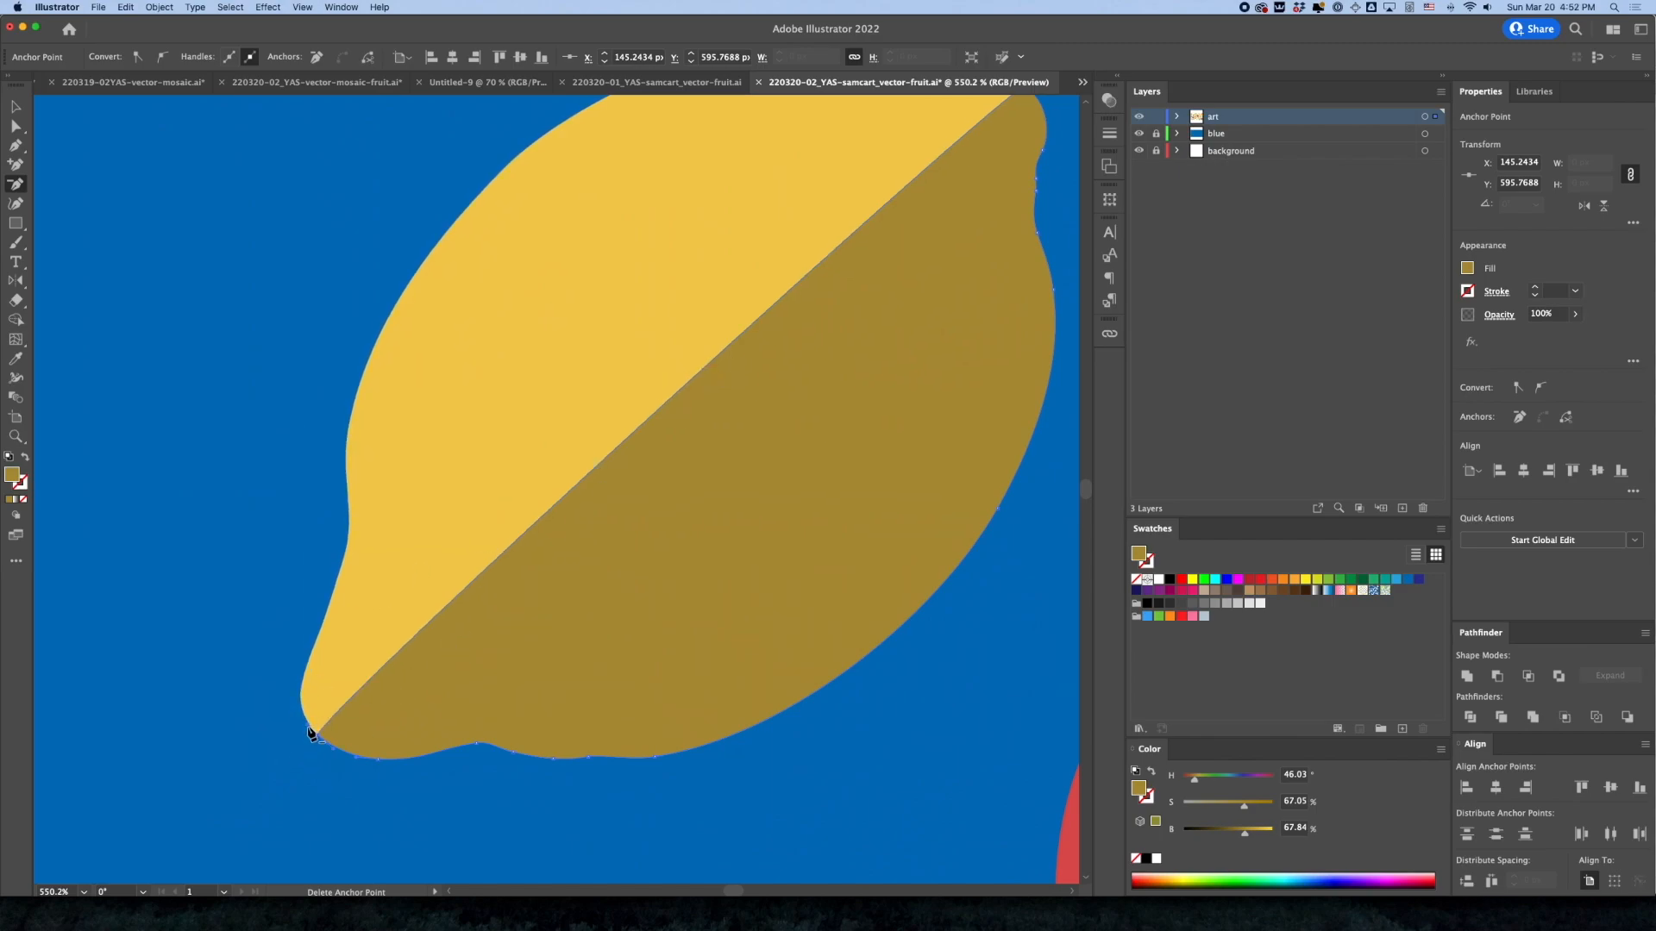
# Curve the dark lemon shape's straight inner edge toward the lower right with Direct Selection to form a crescent shadow
pyautogui.click(16, 126)
pyautogui.moveTo(312, 733); pyautogui.dragTo(984, 567)
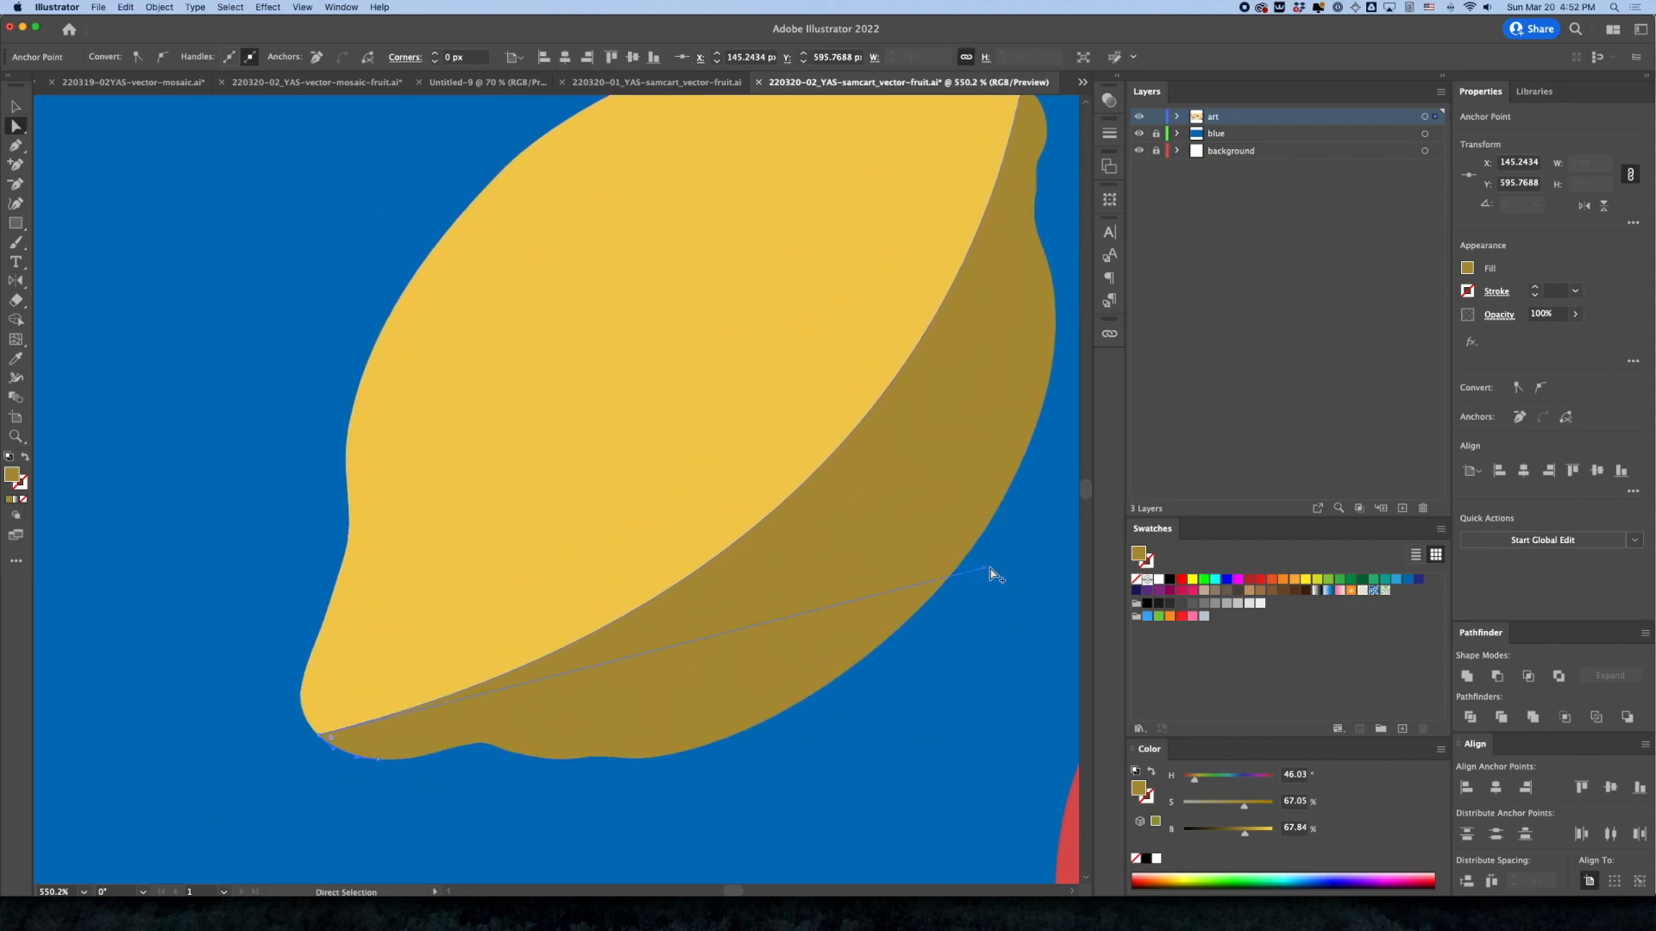
pyautogui.press('super+minus')
pyautogui.press('super+minus')
pyautogui.press('super+minus')
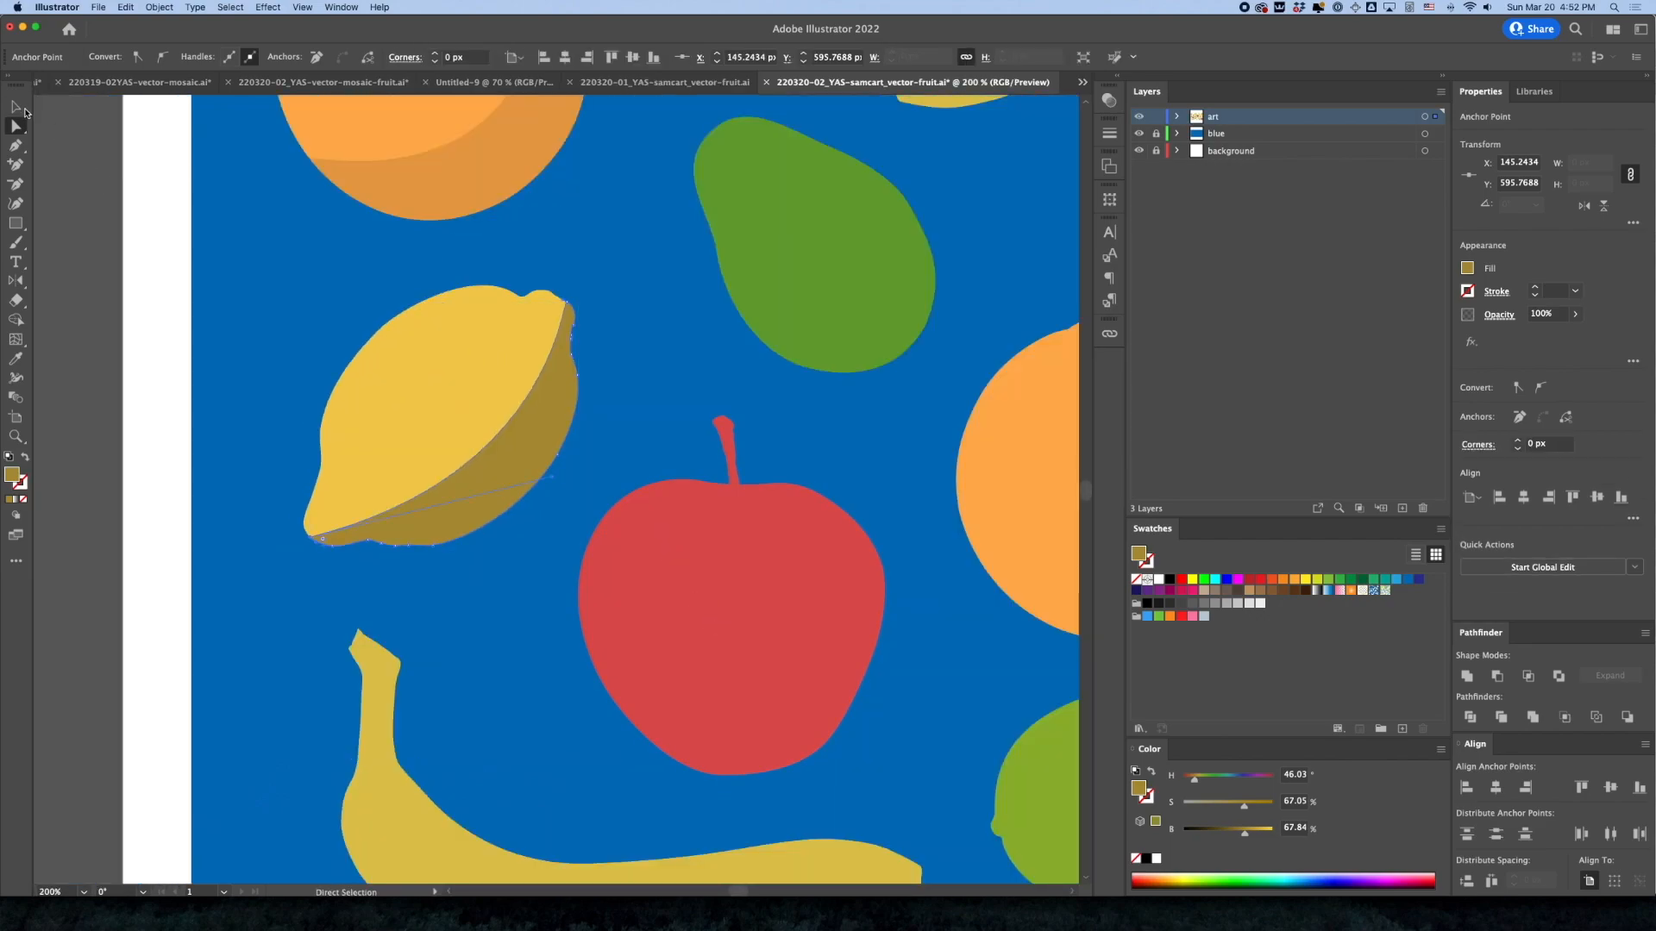
# Set the opacity of the lemon's crescent shadow to 50% and deselect it
pyautogui.click(25, 110)
pyautogui.click(95, 242)
pyautogui.click(460, 493)
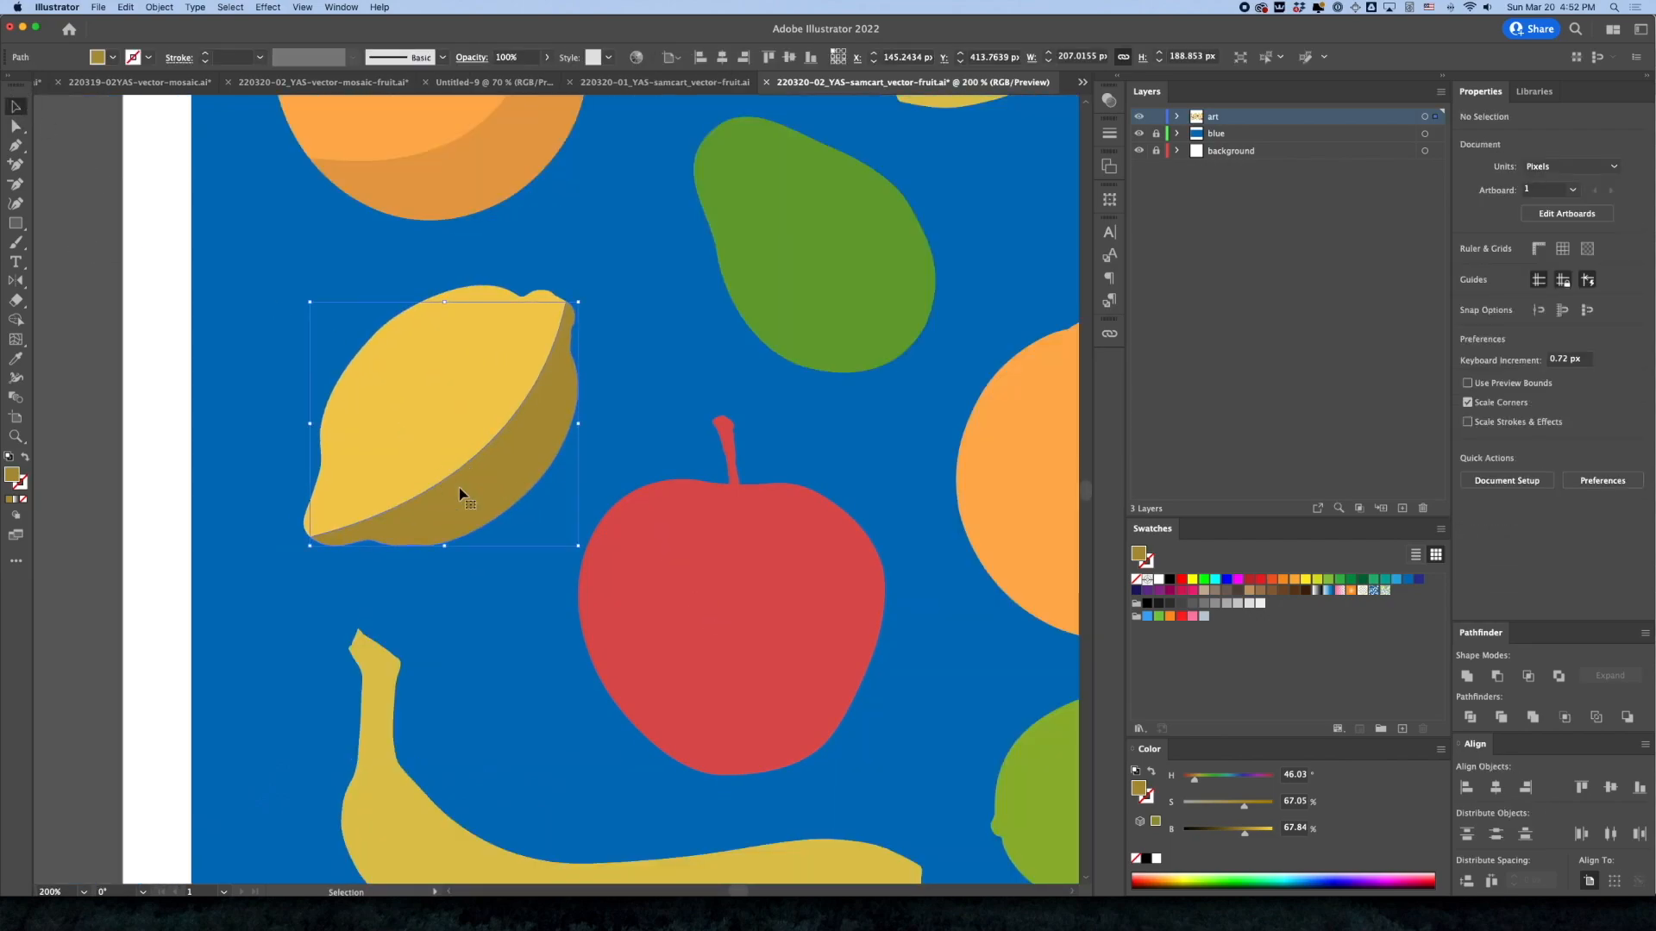
pyautogui.click(1548, 315)
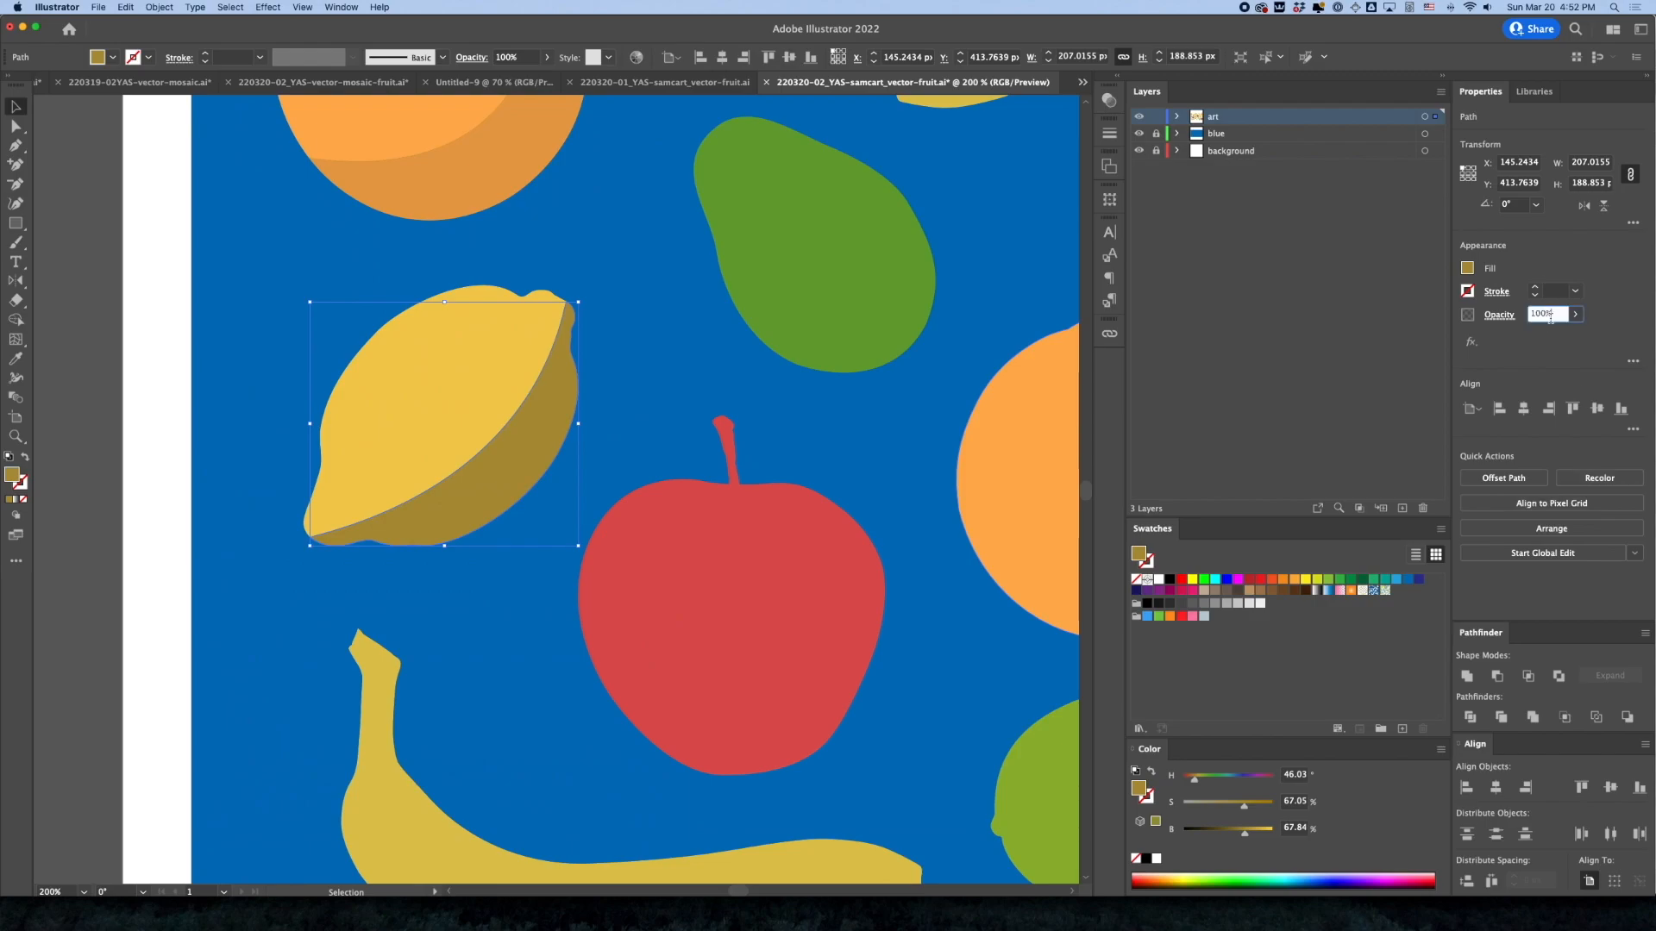
pyautogui.write('50')
pyautogui.press('Return')
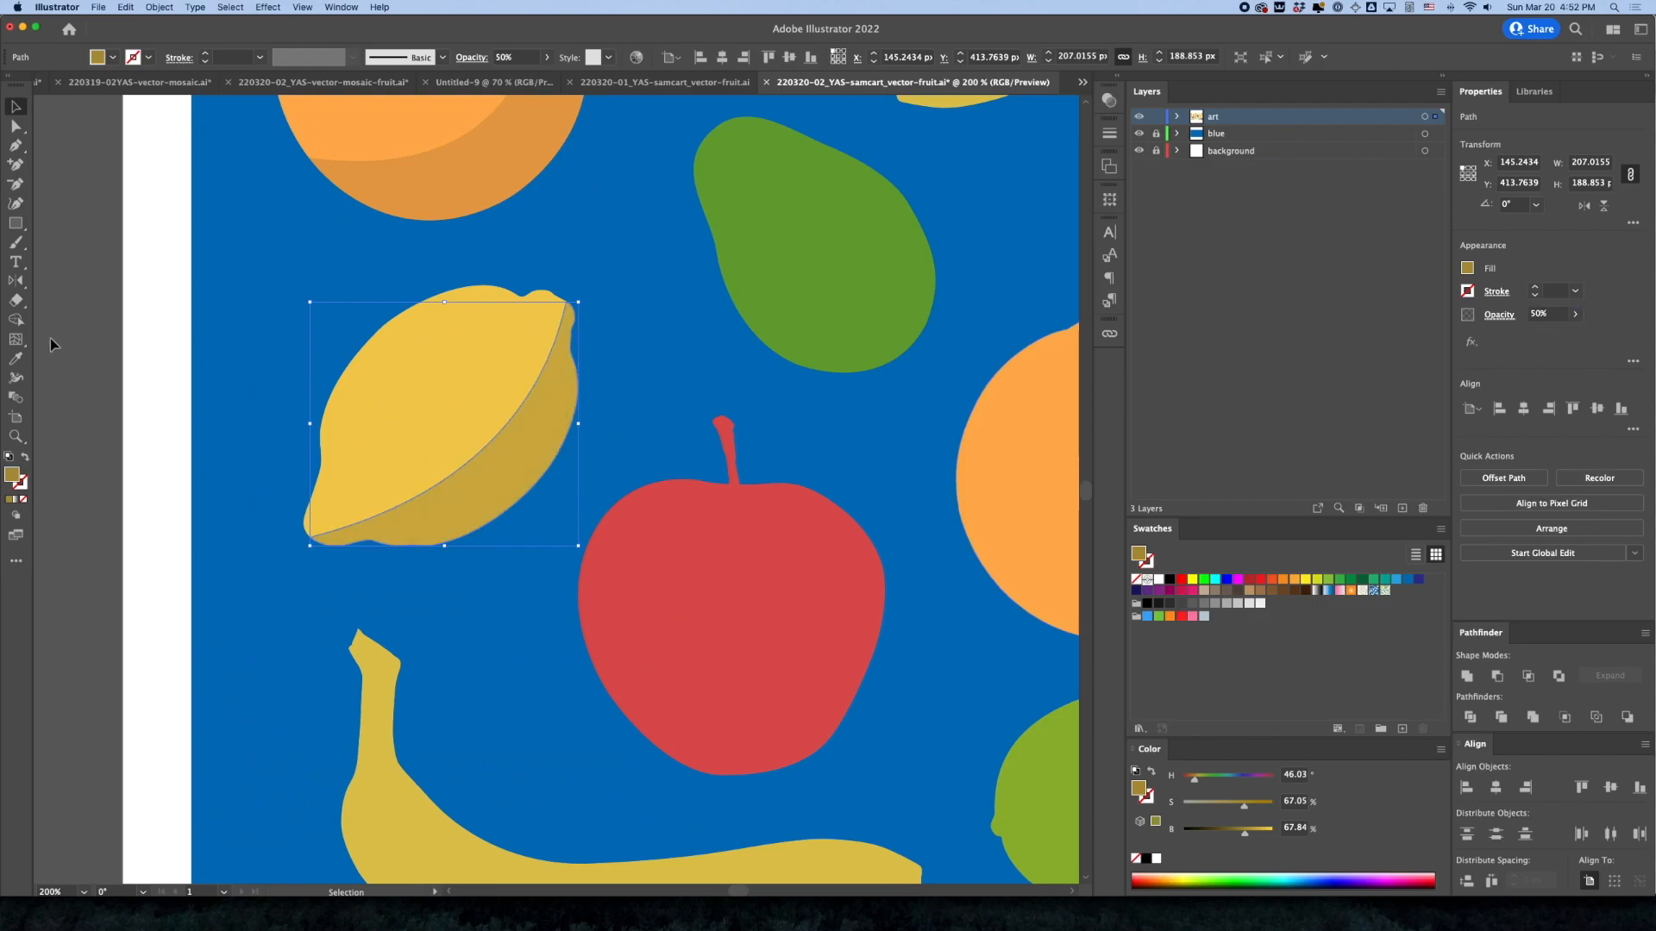
pyautogui.click(156, 369)
pyautogui.press('super+minus')
pyautogui.press('super+minus')
pyautogui.press('super+minus')
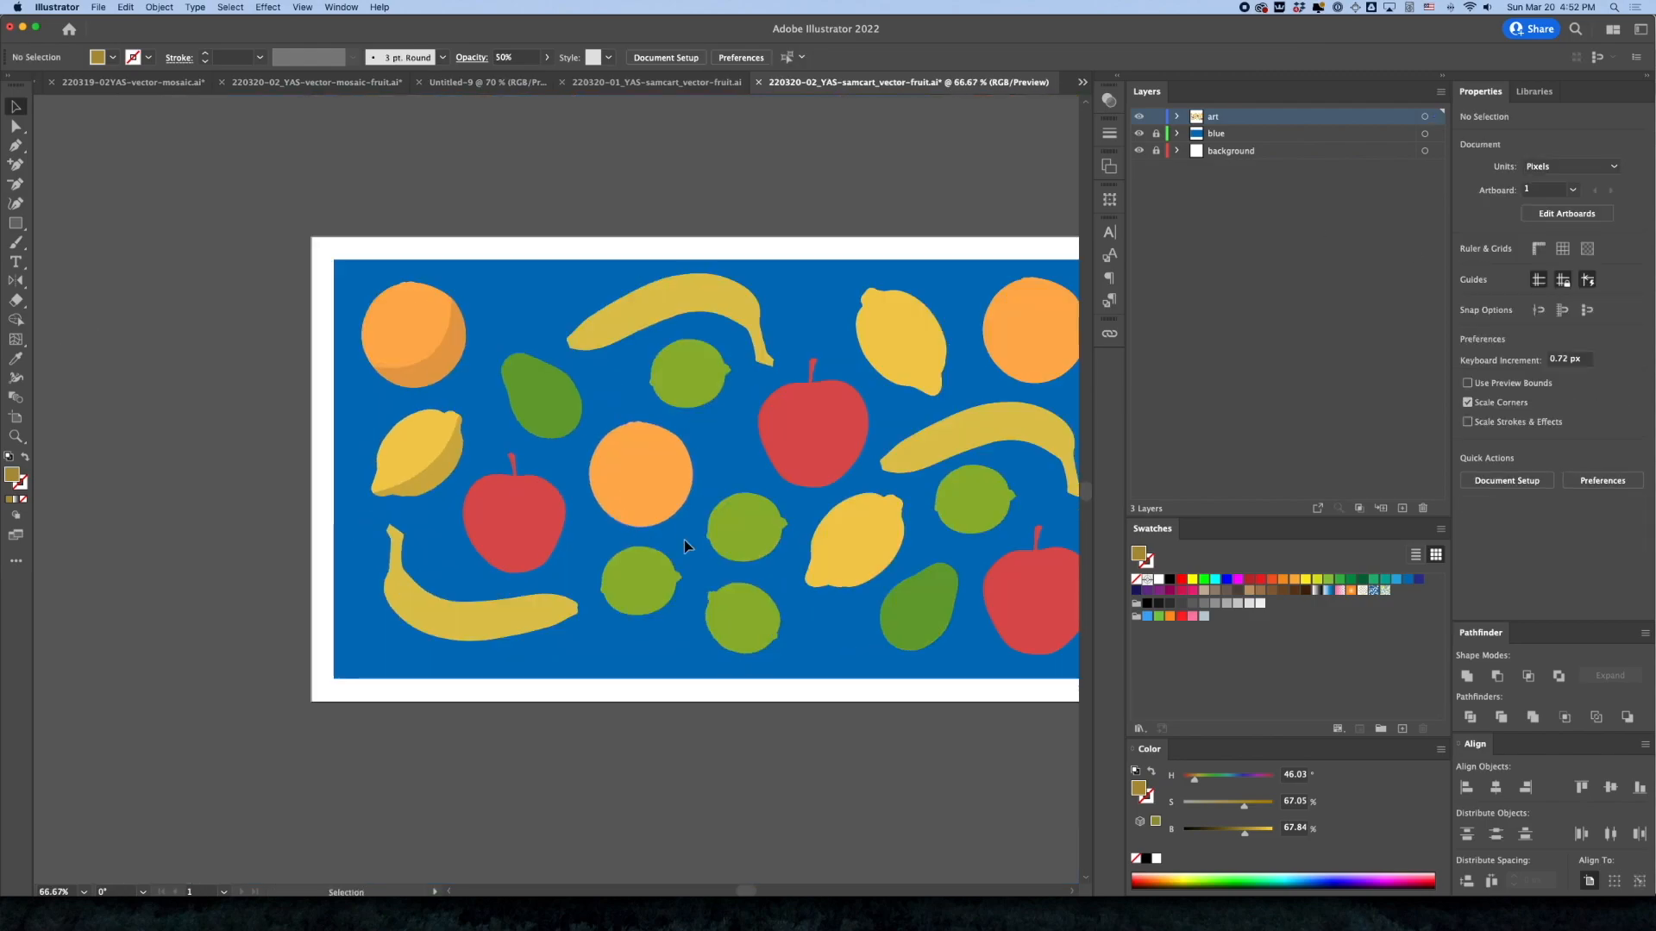
# Paste a copy of the left green pear in front and darken the copy's fill to 54.12% brightness
pyautogui.click(545, 395)
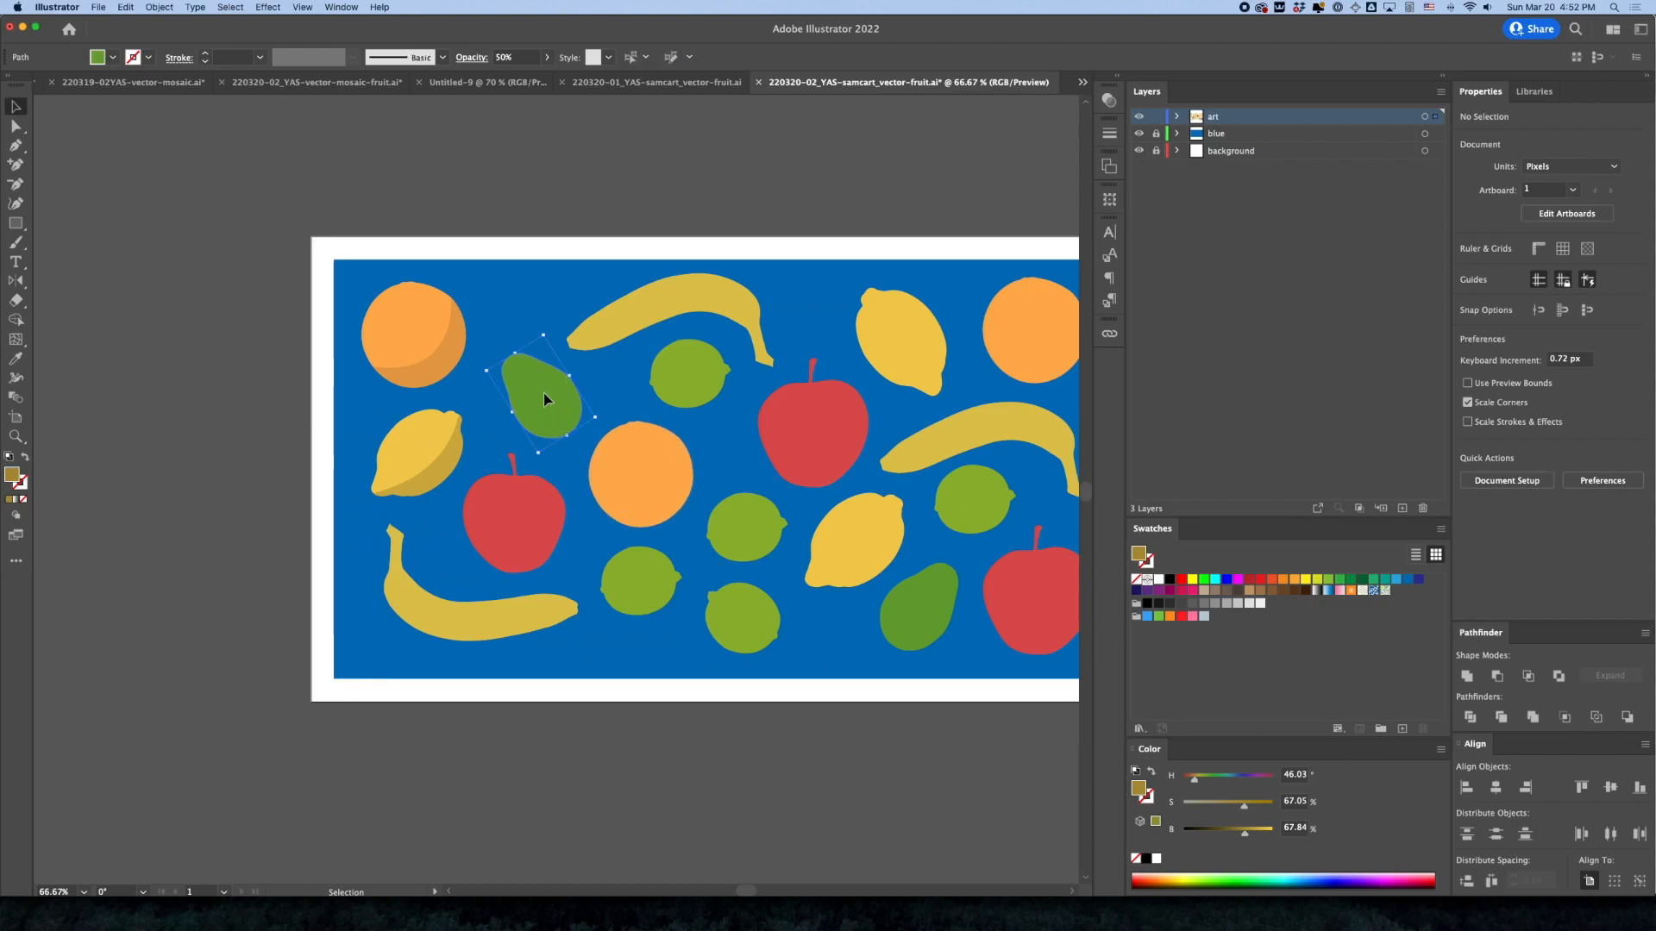
pyautogui.moveTo(462, 352)
pyautogui.mouseDown()
pyautogui.moveTo(697, 417)
pyautogui.moveTo(458, 339)
pyautogui.mouseUp()
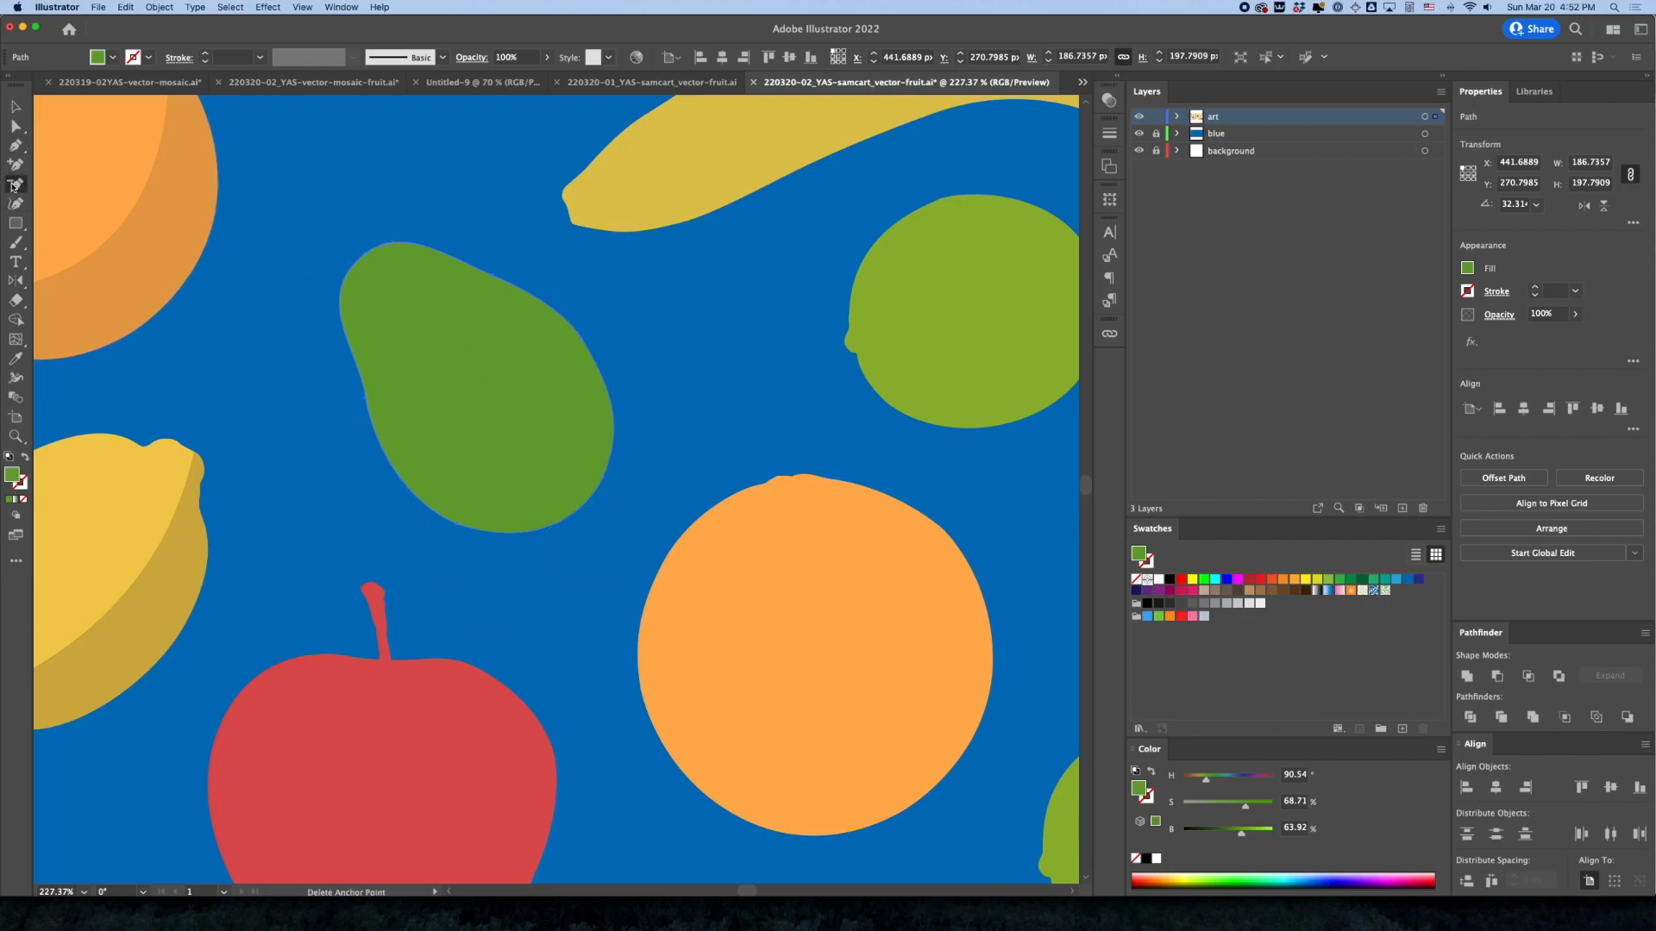
pyautogui.click(123, 7)
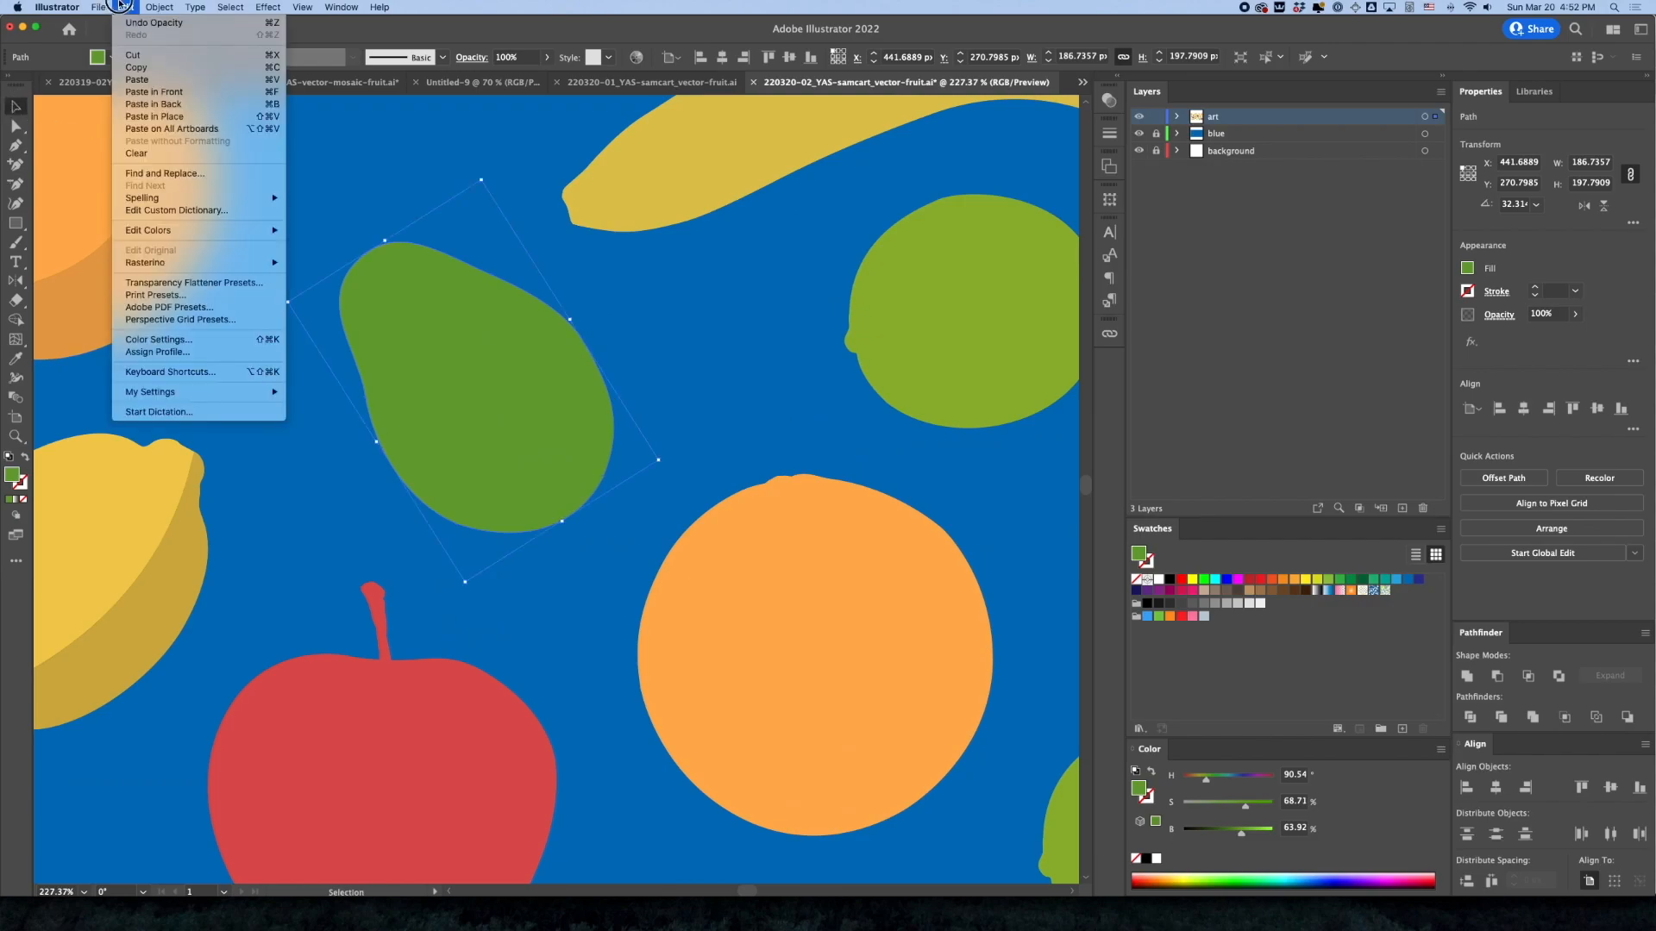
pyautogui.click(137, 93)
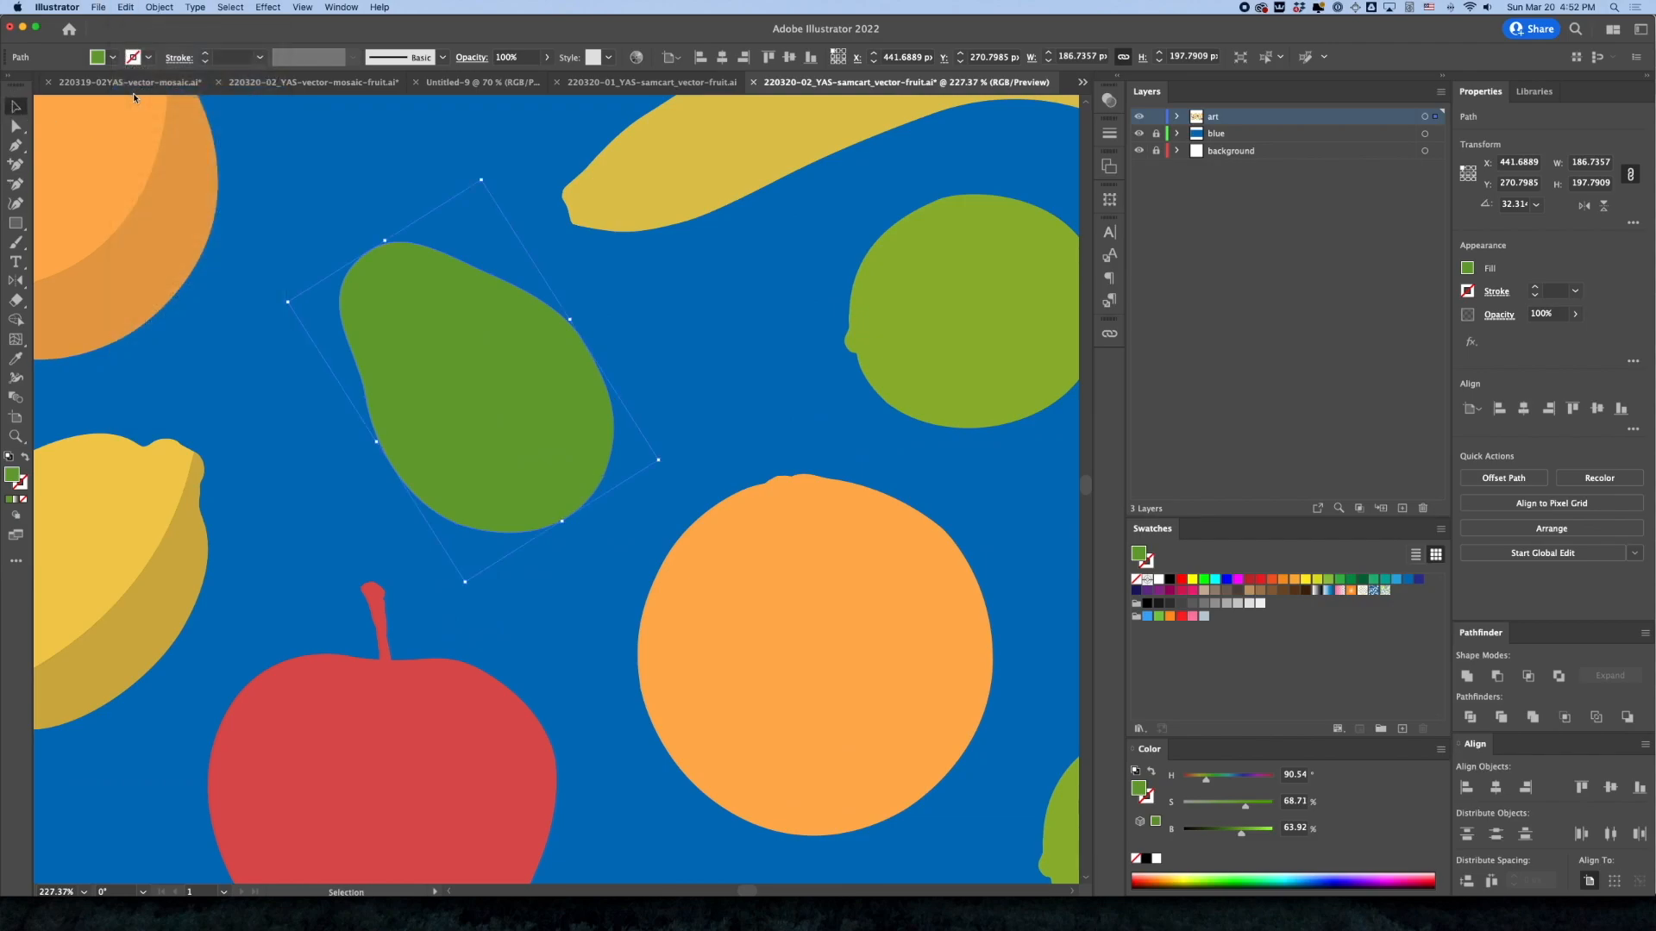
pyautogui.press('p')
pyautogui.click(1223, 835)
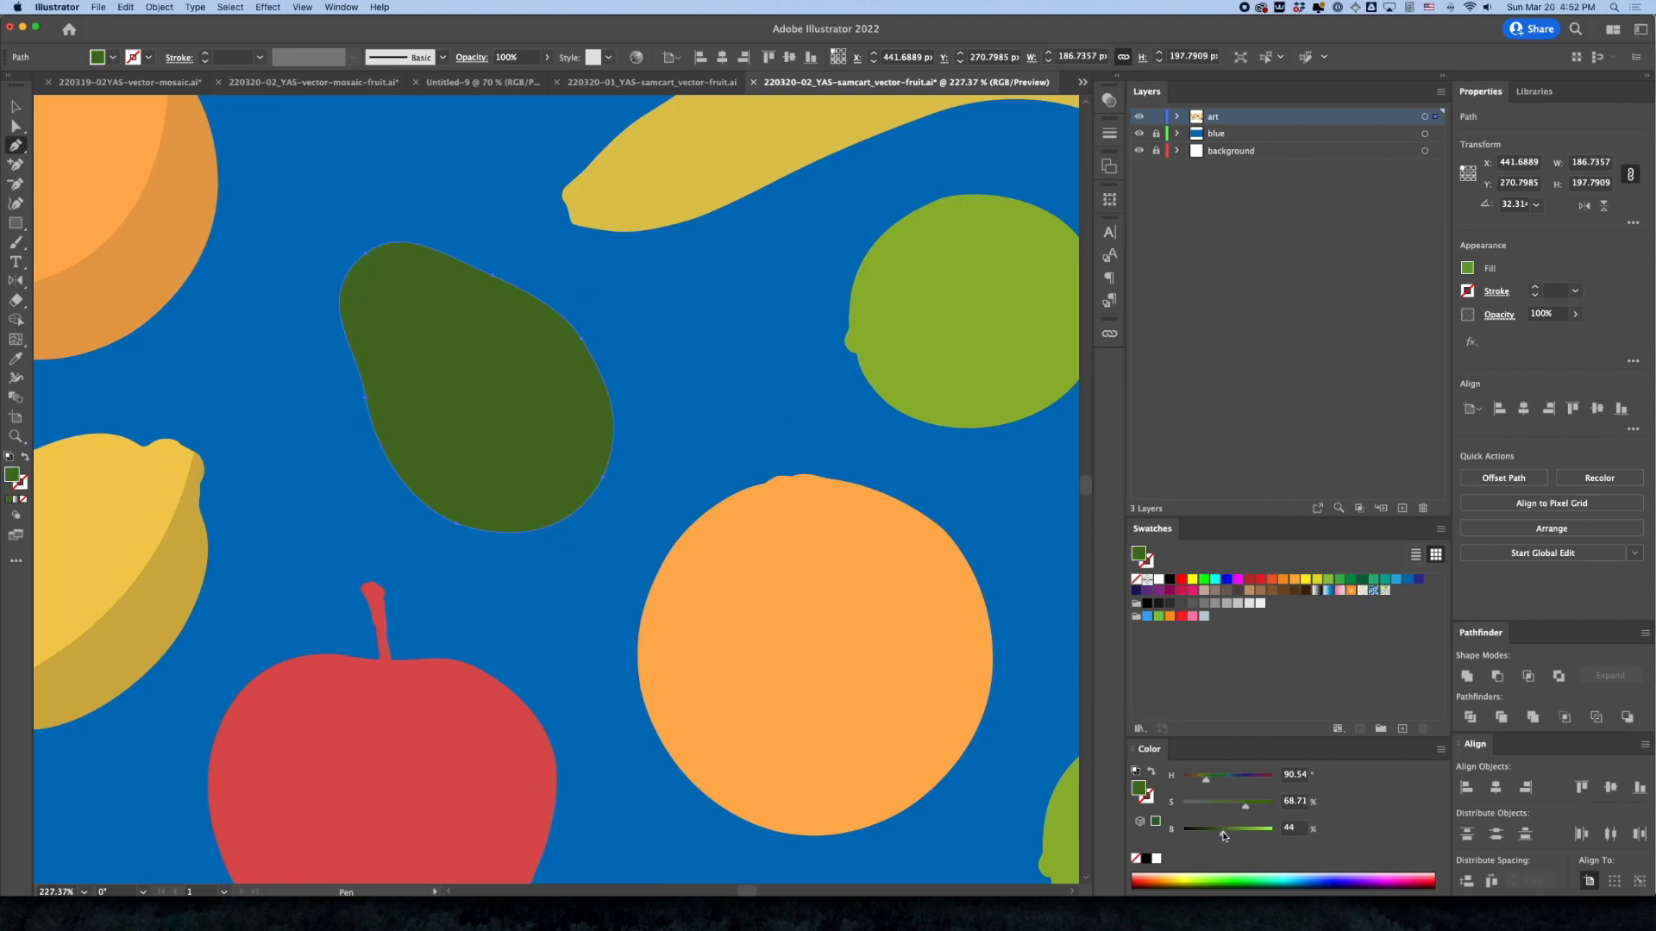
pyautogui.click(1233, 833)
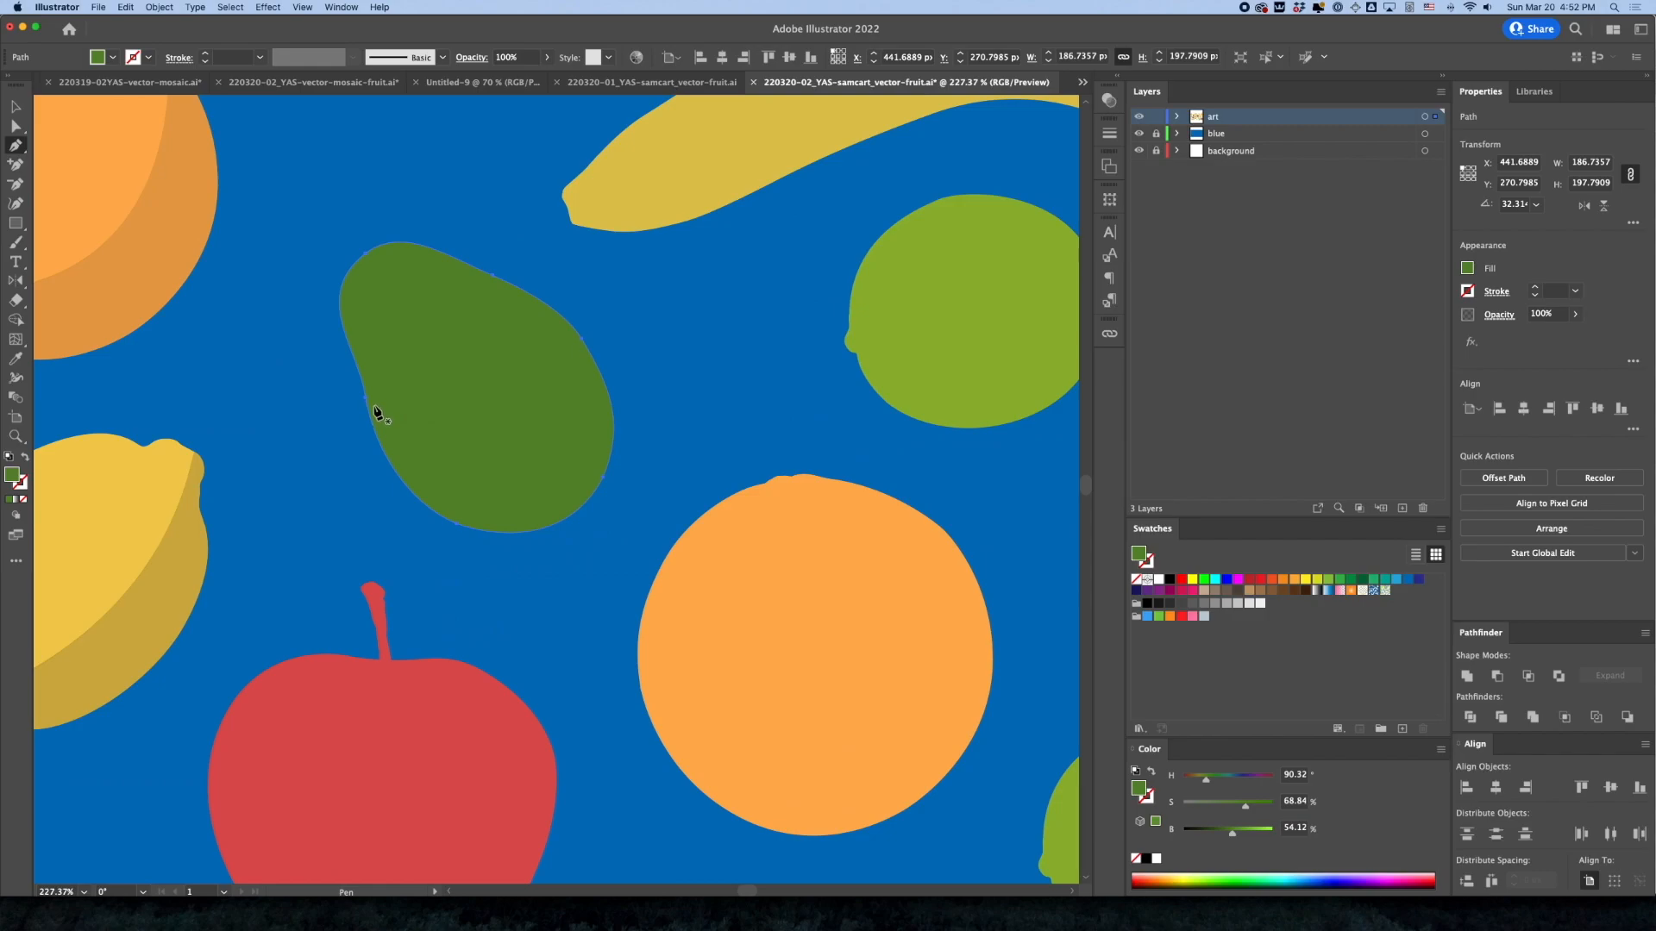
# Add an anchor on the dark pear copy's lower-left edge and delete its left and upper anchors, leaving the lower-right portion
pyautogui.click(410, 489)
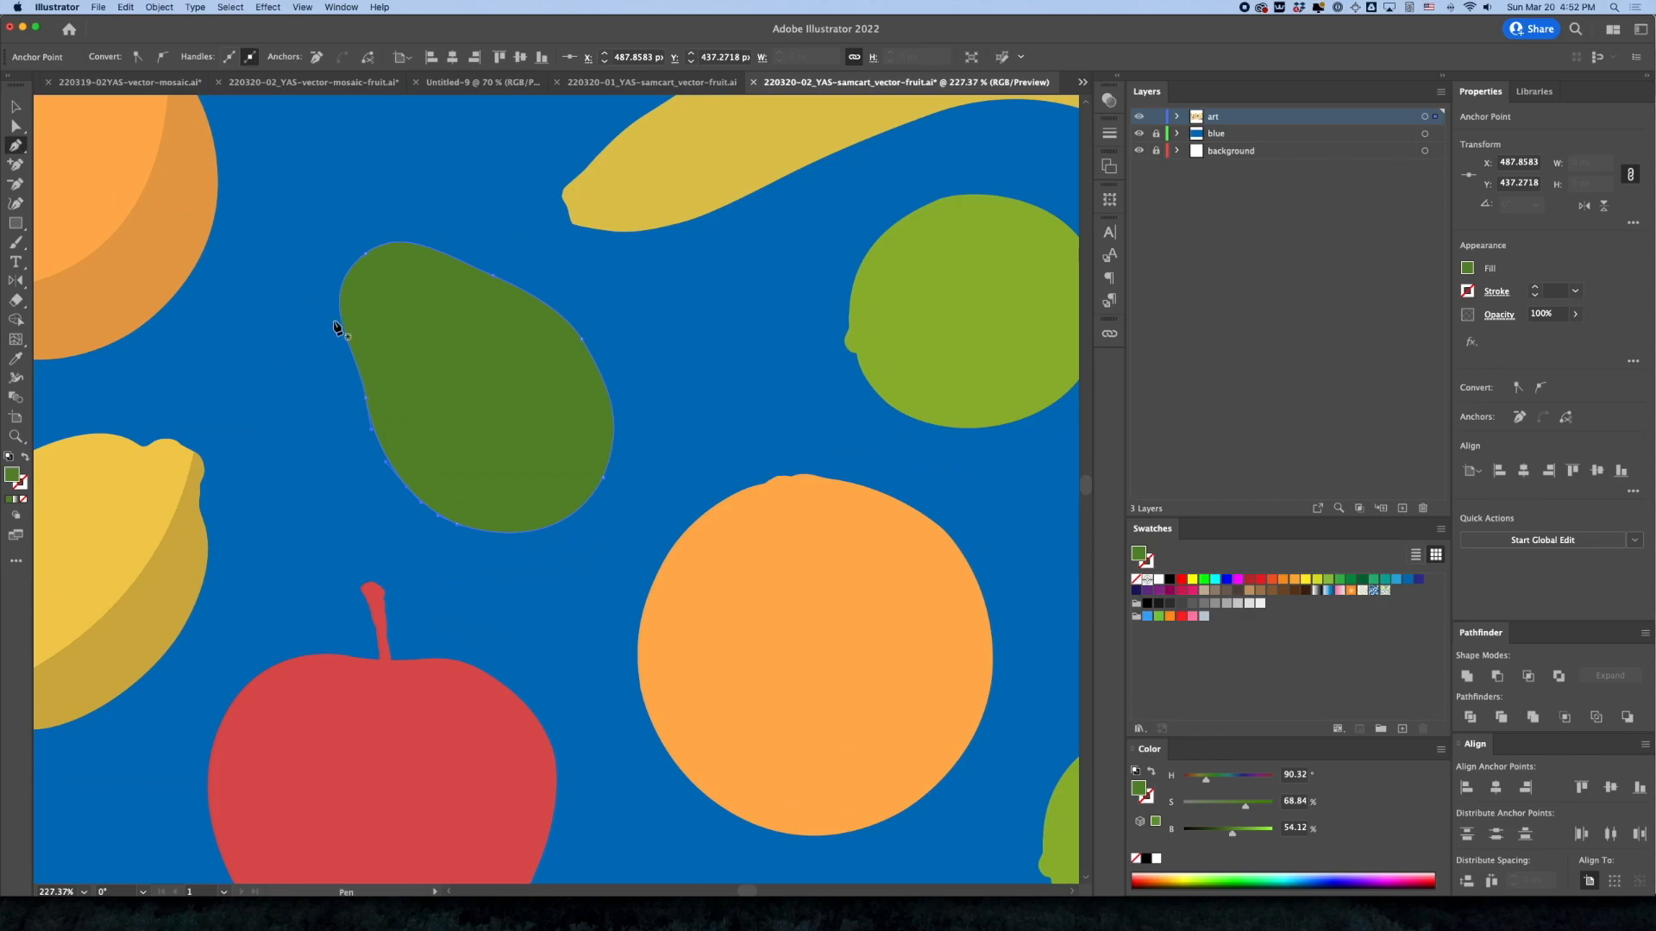
pyautogui.click(366, 397)
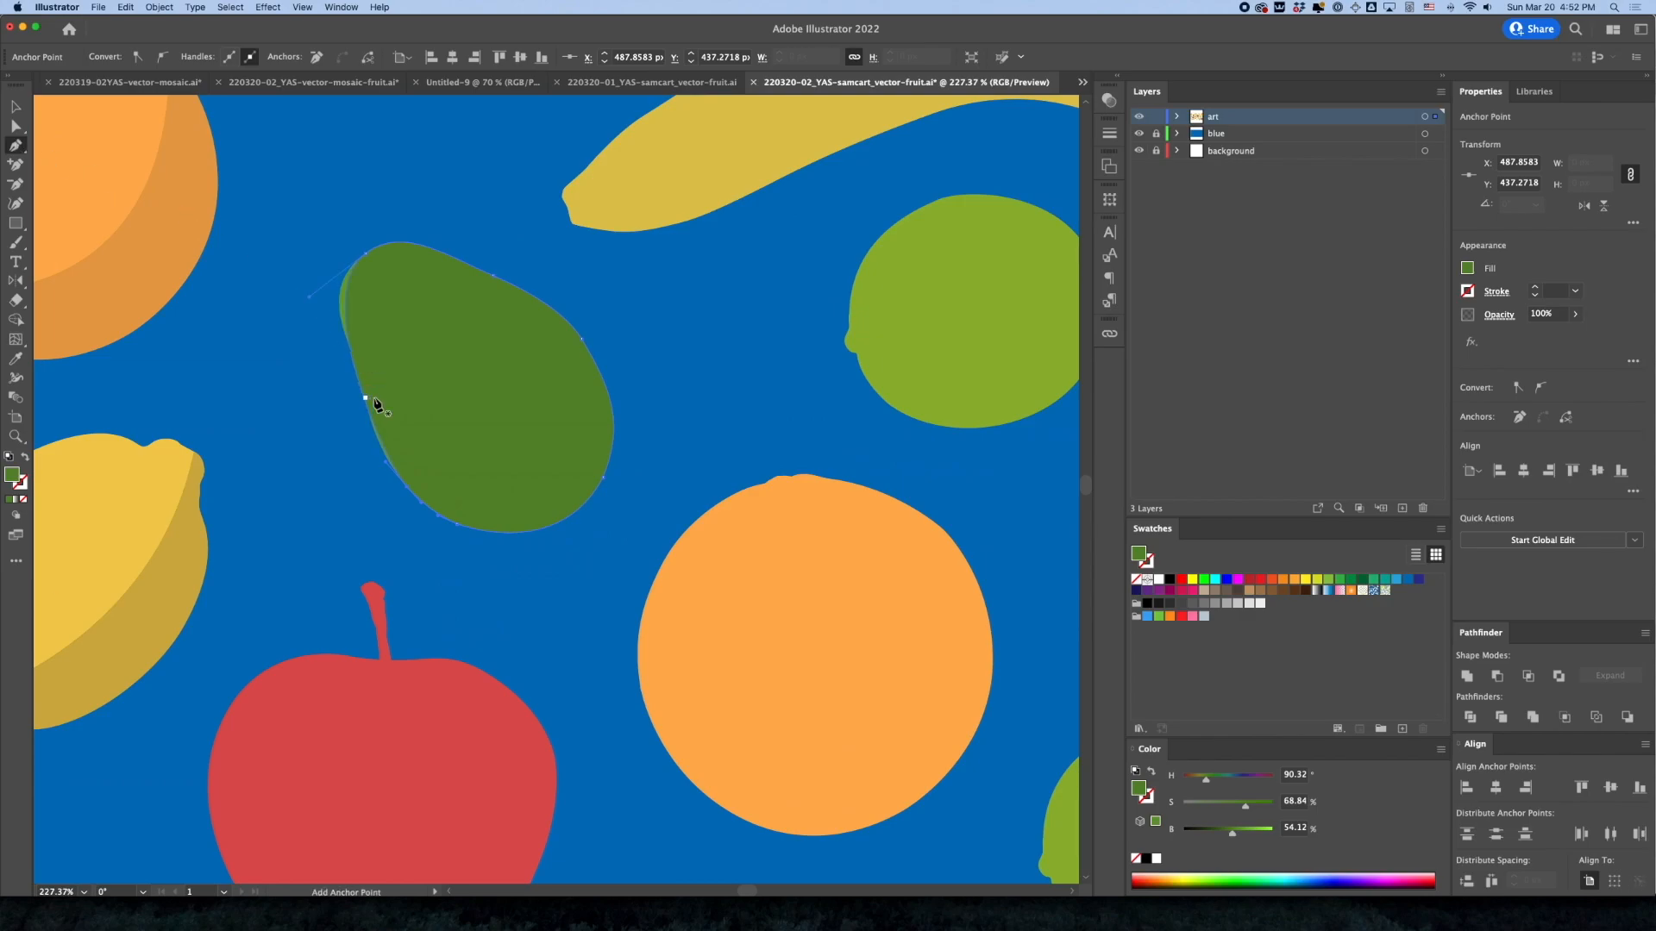
pyautogui.click(365, 252)
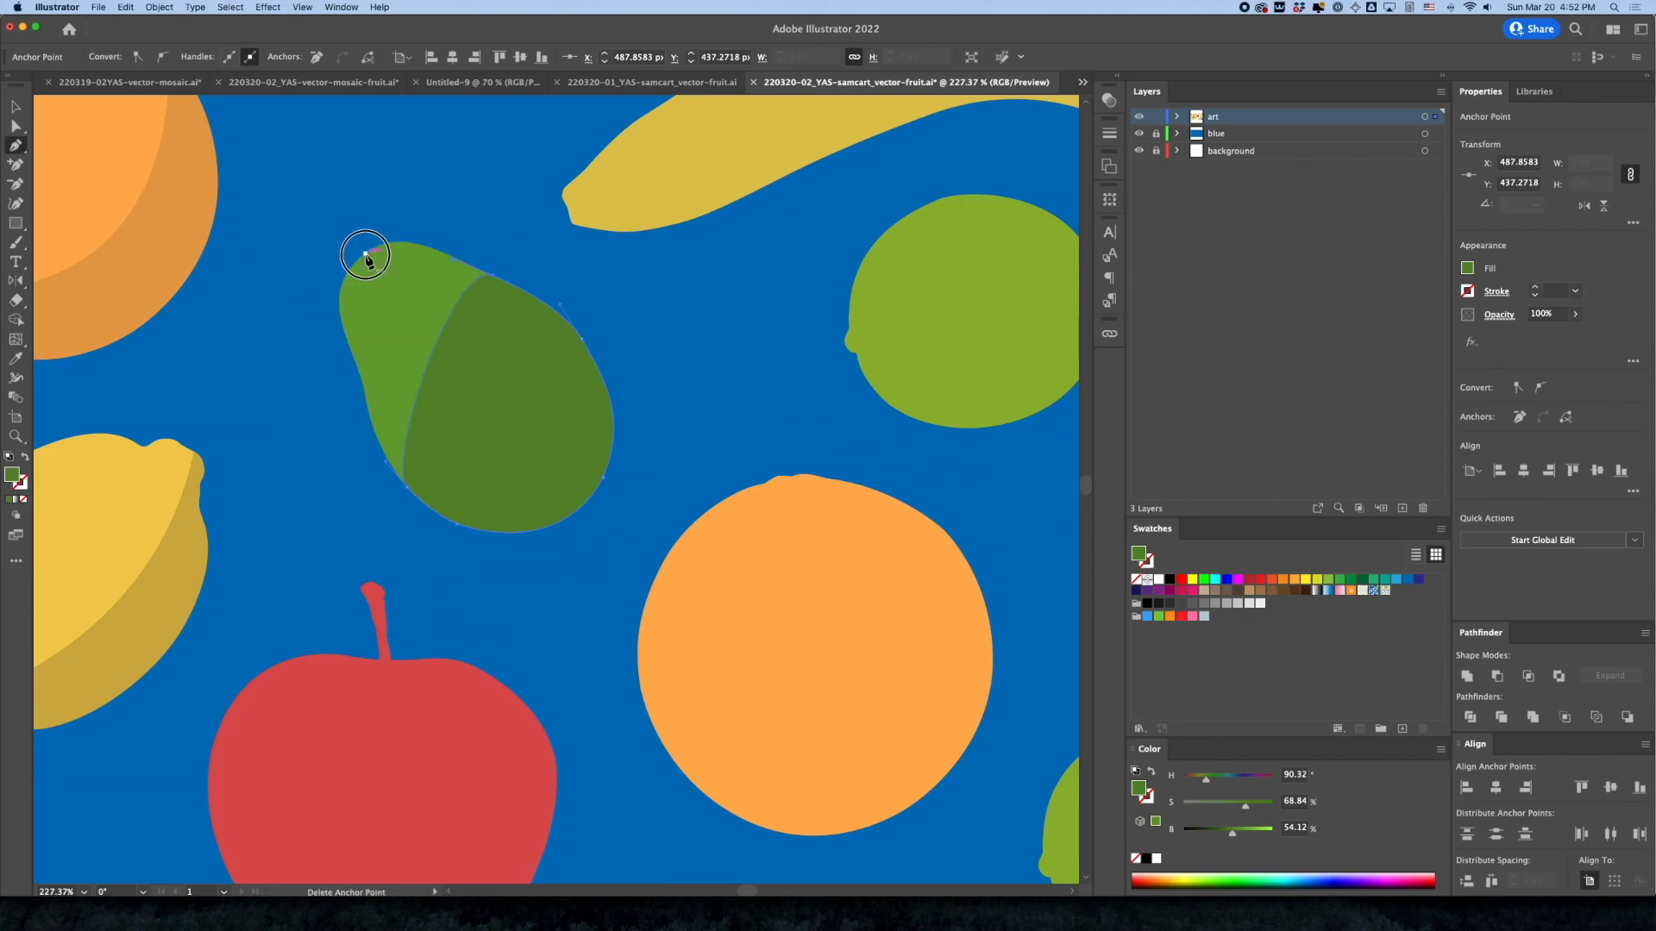
pyautogui.click(495, 279)
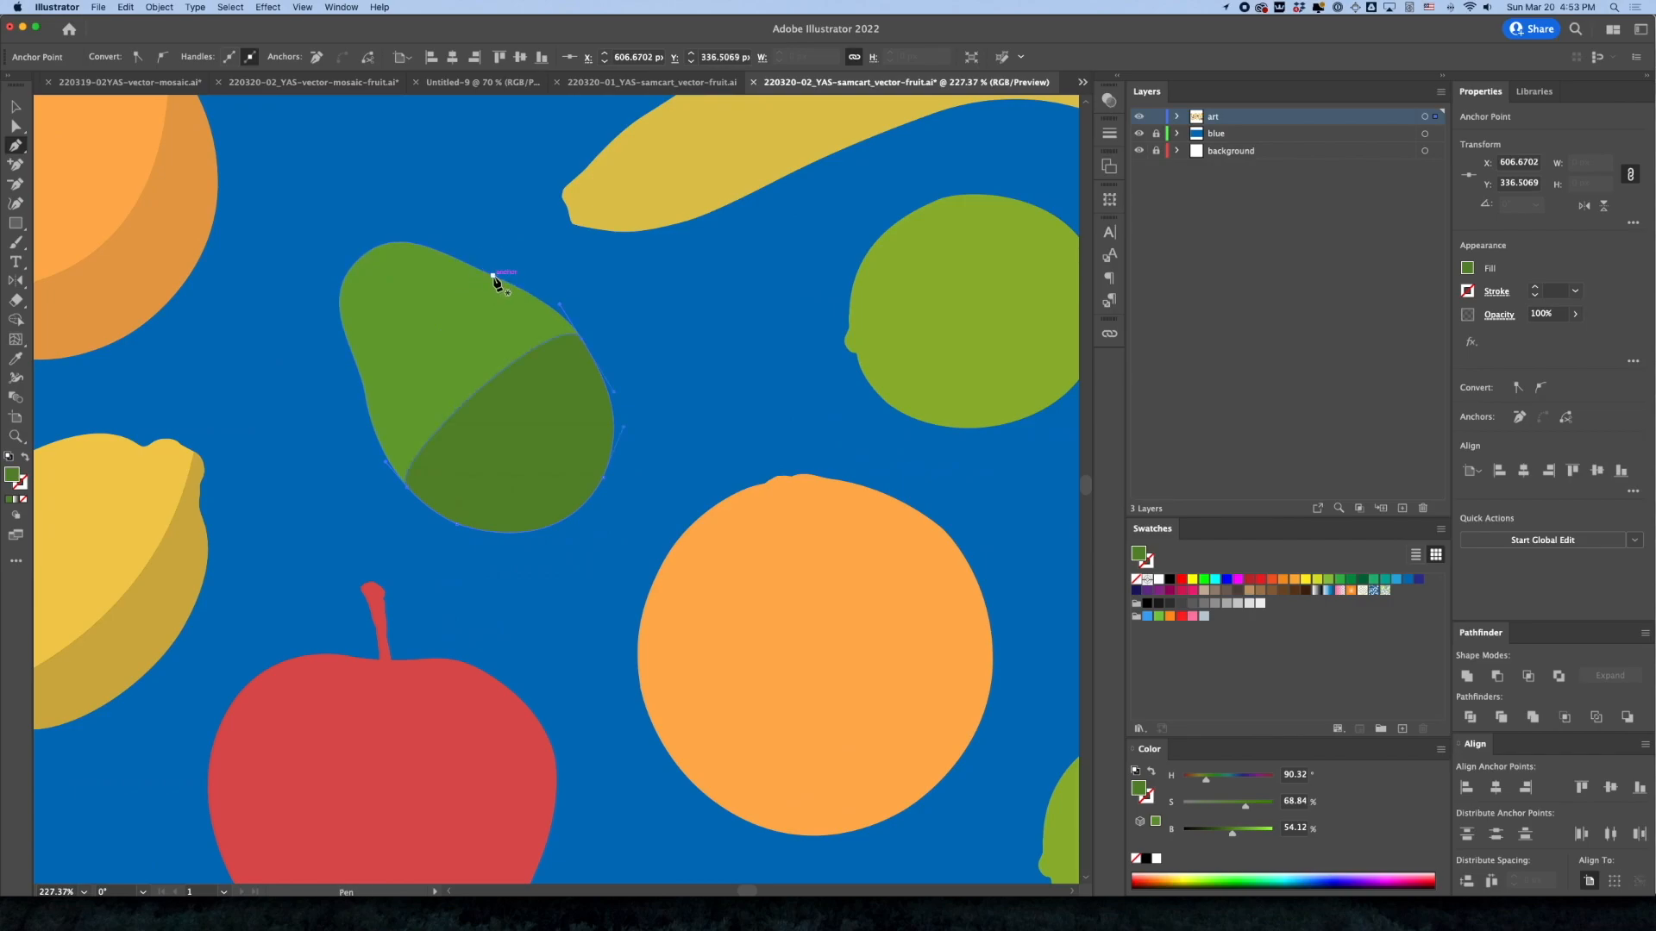
# Curve the dark pear shape's inner edge toward the lower right by adjusting both end handles to form a crescent shadow
pyautogui.moveTo(407, 486); pyautogui.dragTo(613, 508)
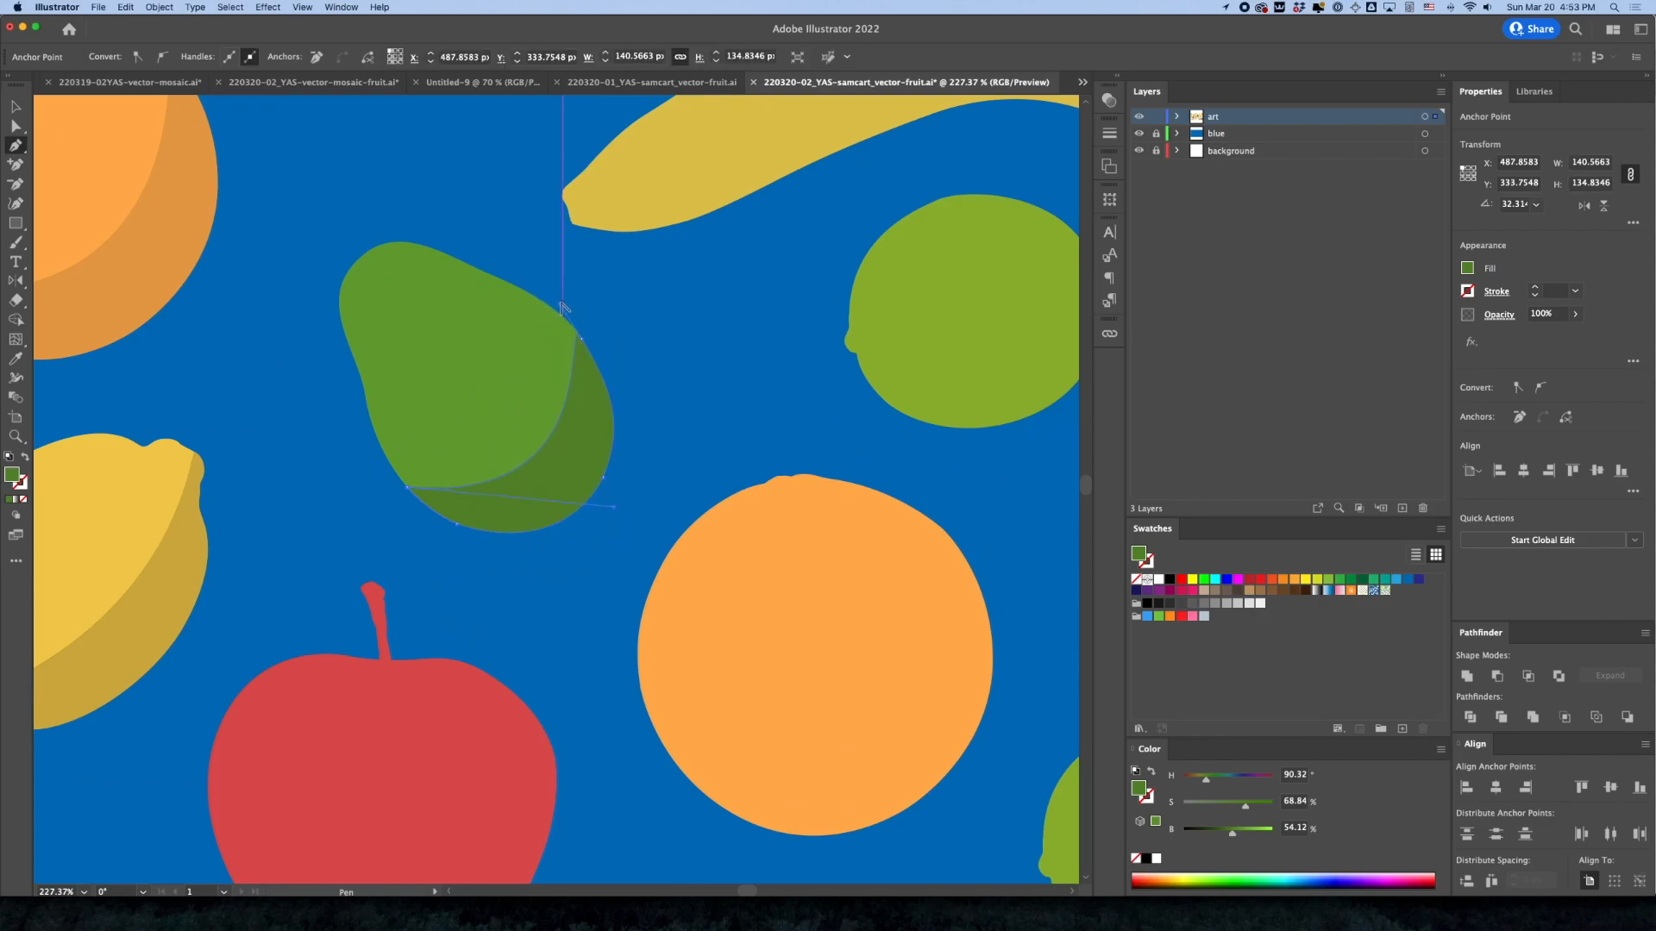
pyautogui.moveTo(560, 303); pyautogui.dragTo(571, 392)
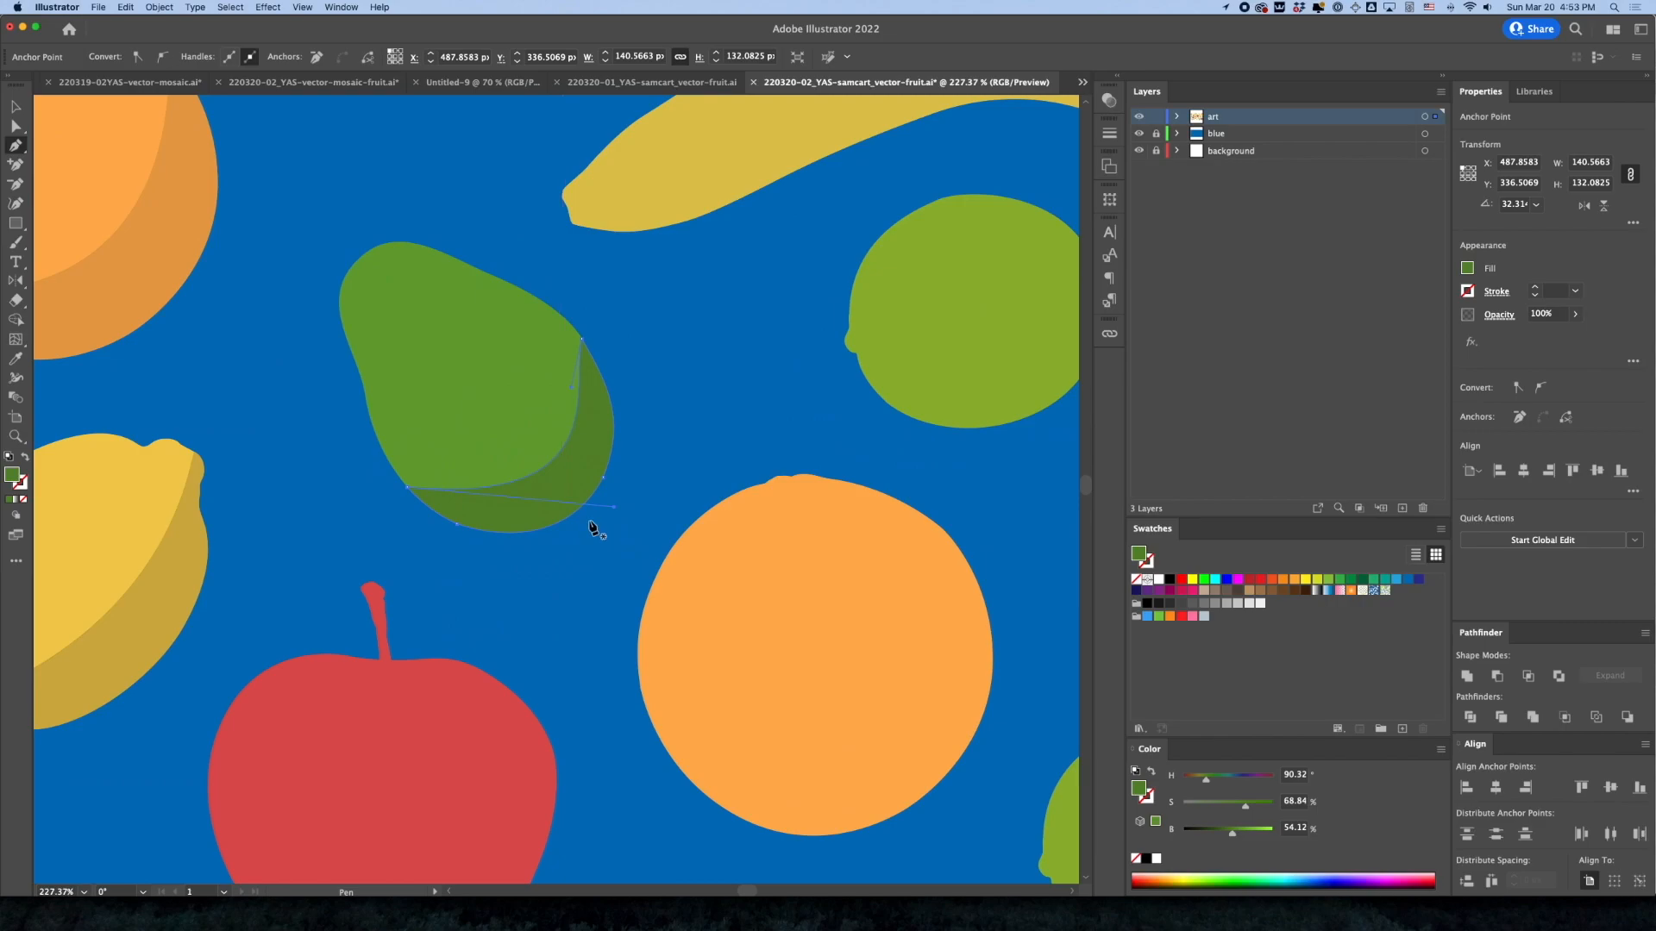
pyautogui.moveTo(615, 507); pyautogui.dragTo(579, 506)
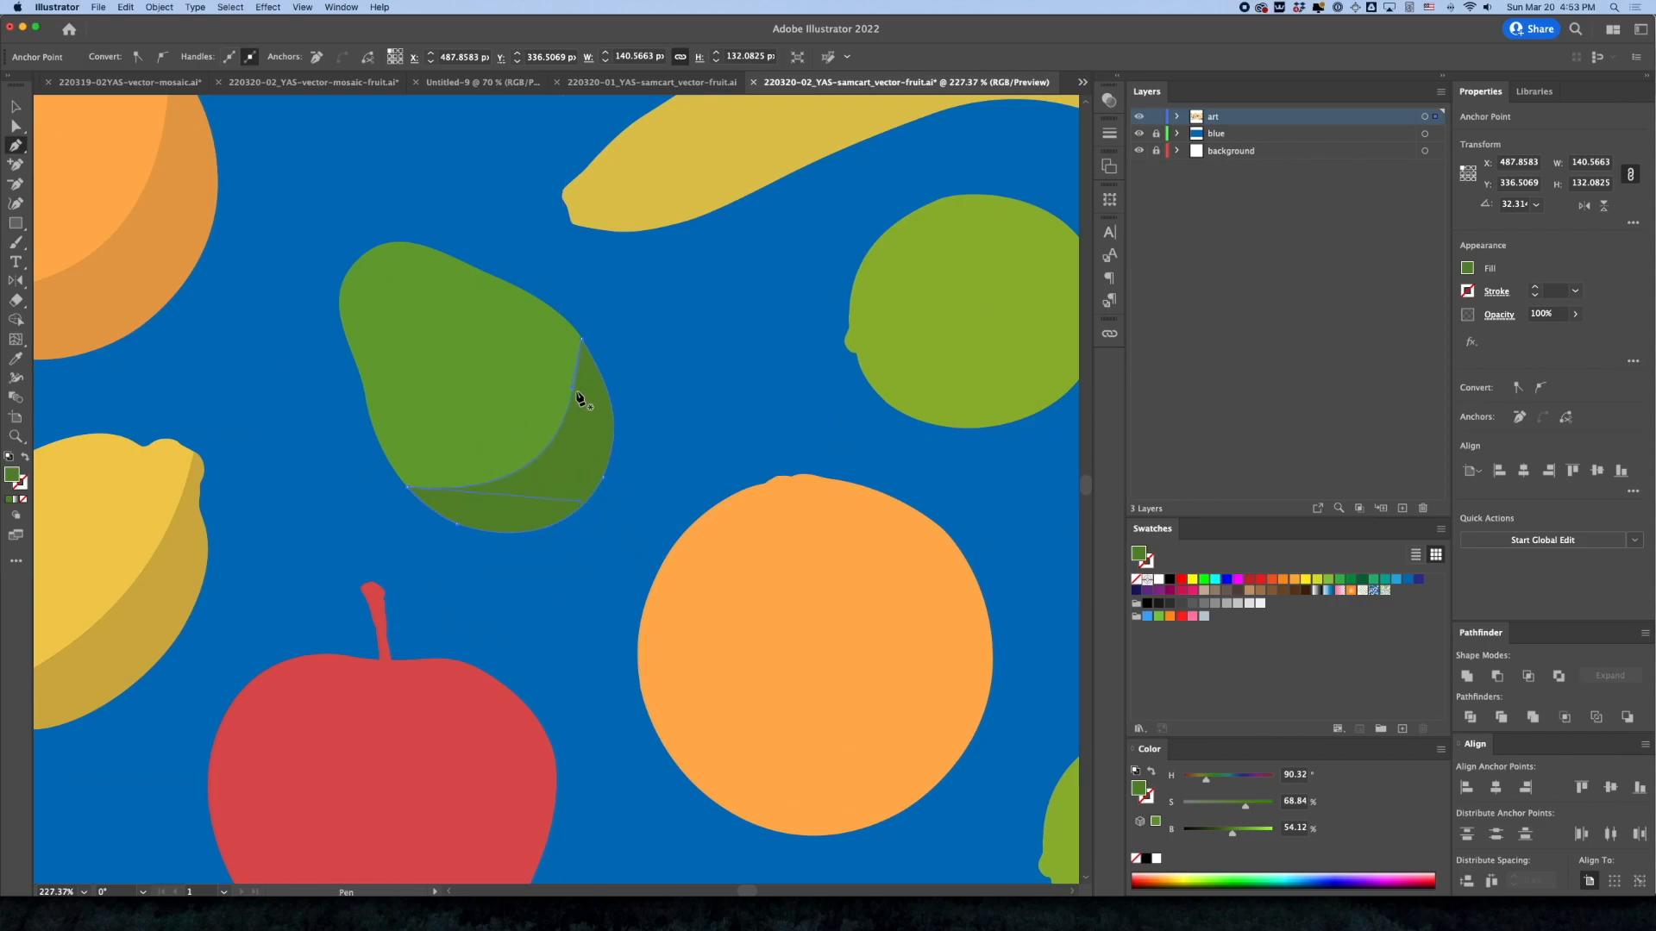
pyautogui.moveTo(572, 394); pyautogui.dragTo(578, 406)
# Set the opacity of the pear's crescent shadow to 50% and deselect it
pyautogui.click(1548, 314)
pyautogui.write('50')
pyautogui.press('Return')
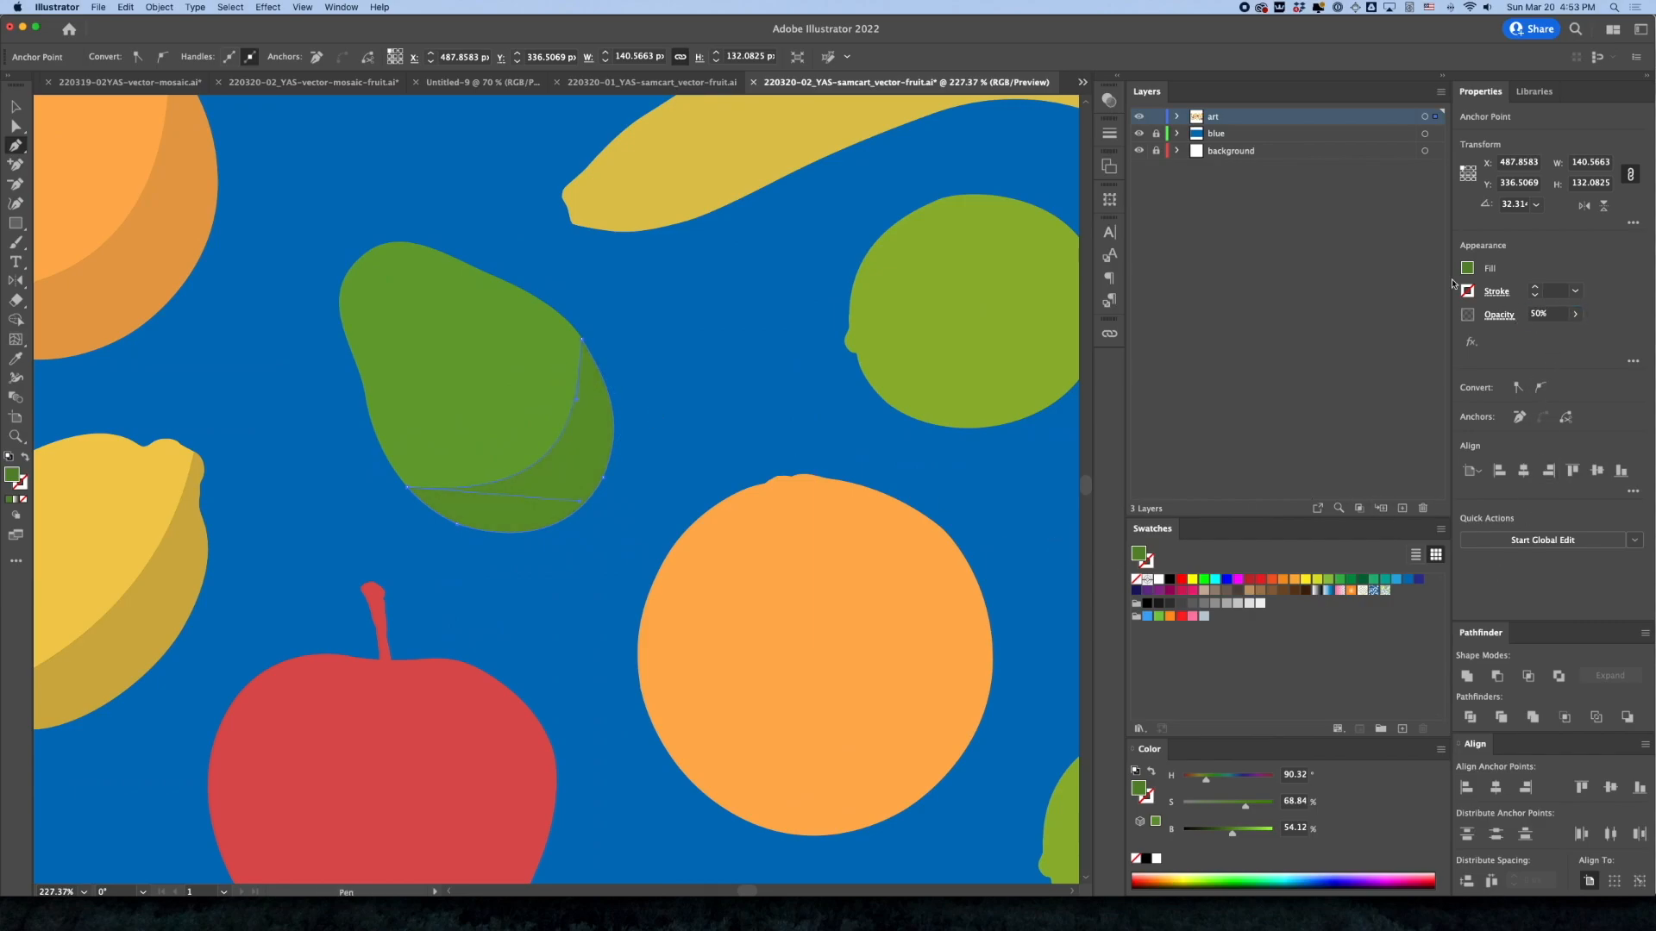
pyautogui.click(16, 106)
pyautogui.click(399, 159)
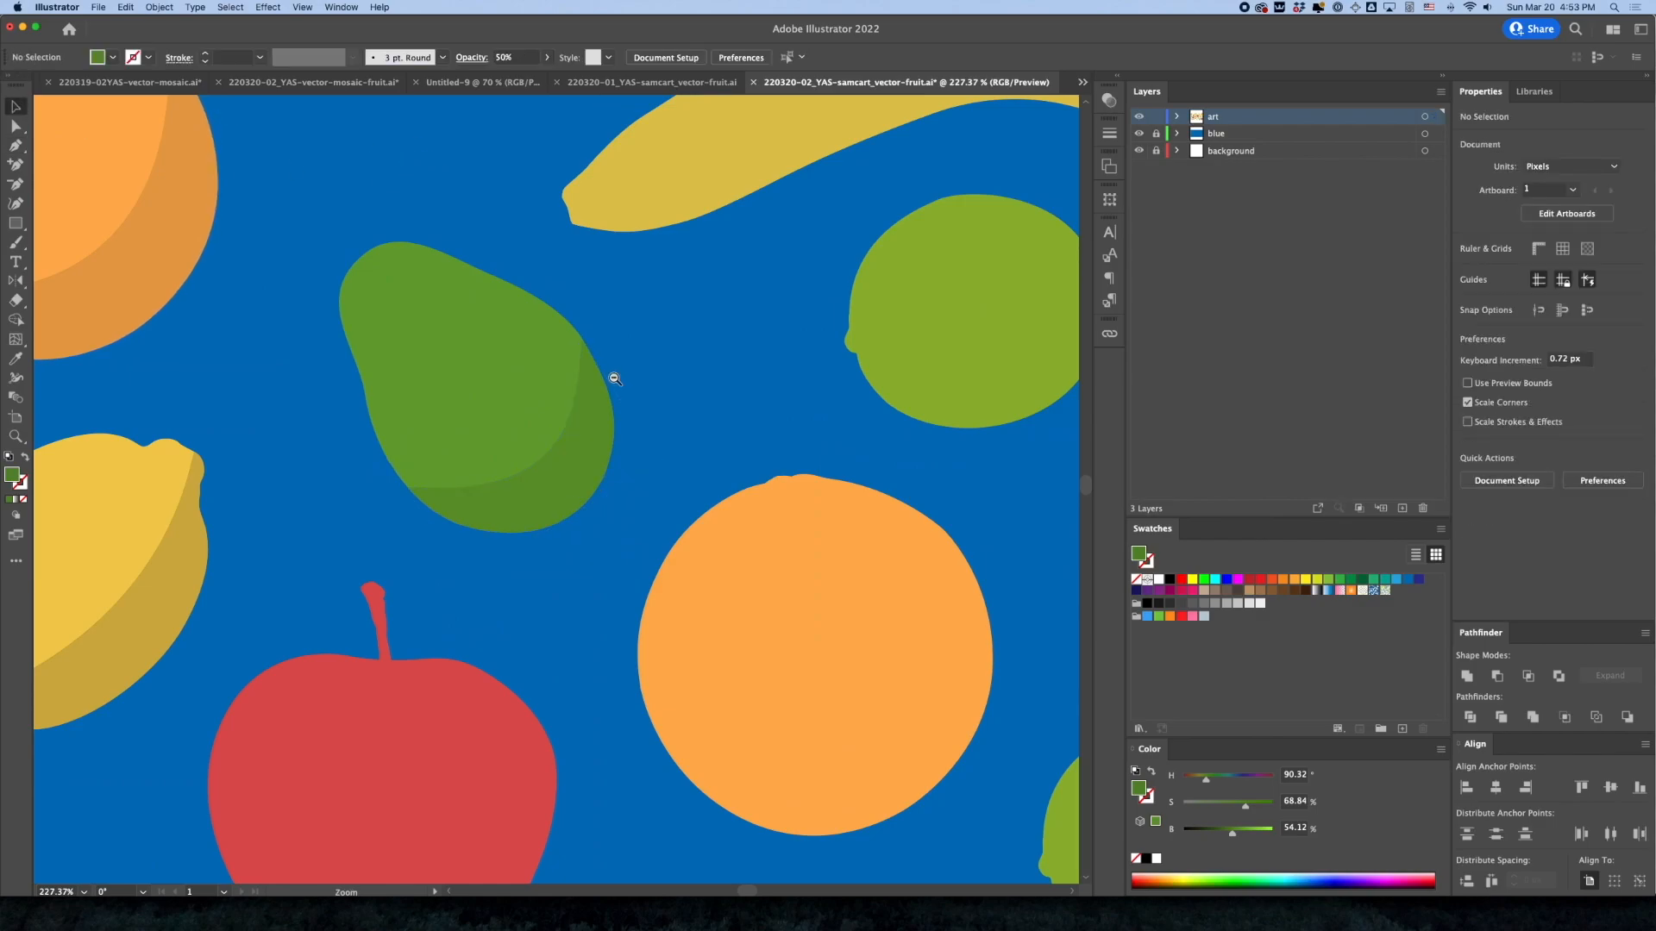
# Paste a copy of the left red apple in place and darken the copy's fill to 58.04% brightness
pyautogui.keyDown('alt'); pyautogui.keyDown('super'); pyautogui.click(610, 373); pyautogui.keyUp('super'); pyautogui.keyUp('alt')
pyautogui.keyDown('alt'); pyautogui.keyDown('super'); pyautogui.click(666, 542); pyautogui.keyUp('super'); pyautogui.keyUp('alt')
pyautogui.moveTo(607, 538); pyautogui.dragTo(819, 416)
pyautogui.moveTo(802, 581); pyautogui.dragTo(771, 526)
pyautogui.click(595, 584)
pyautogui.press('a')
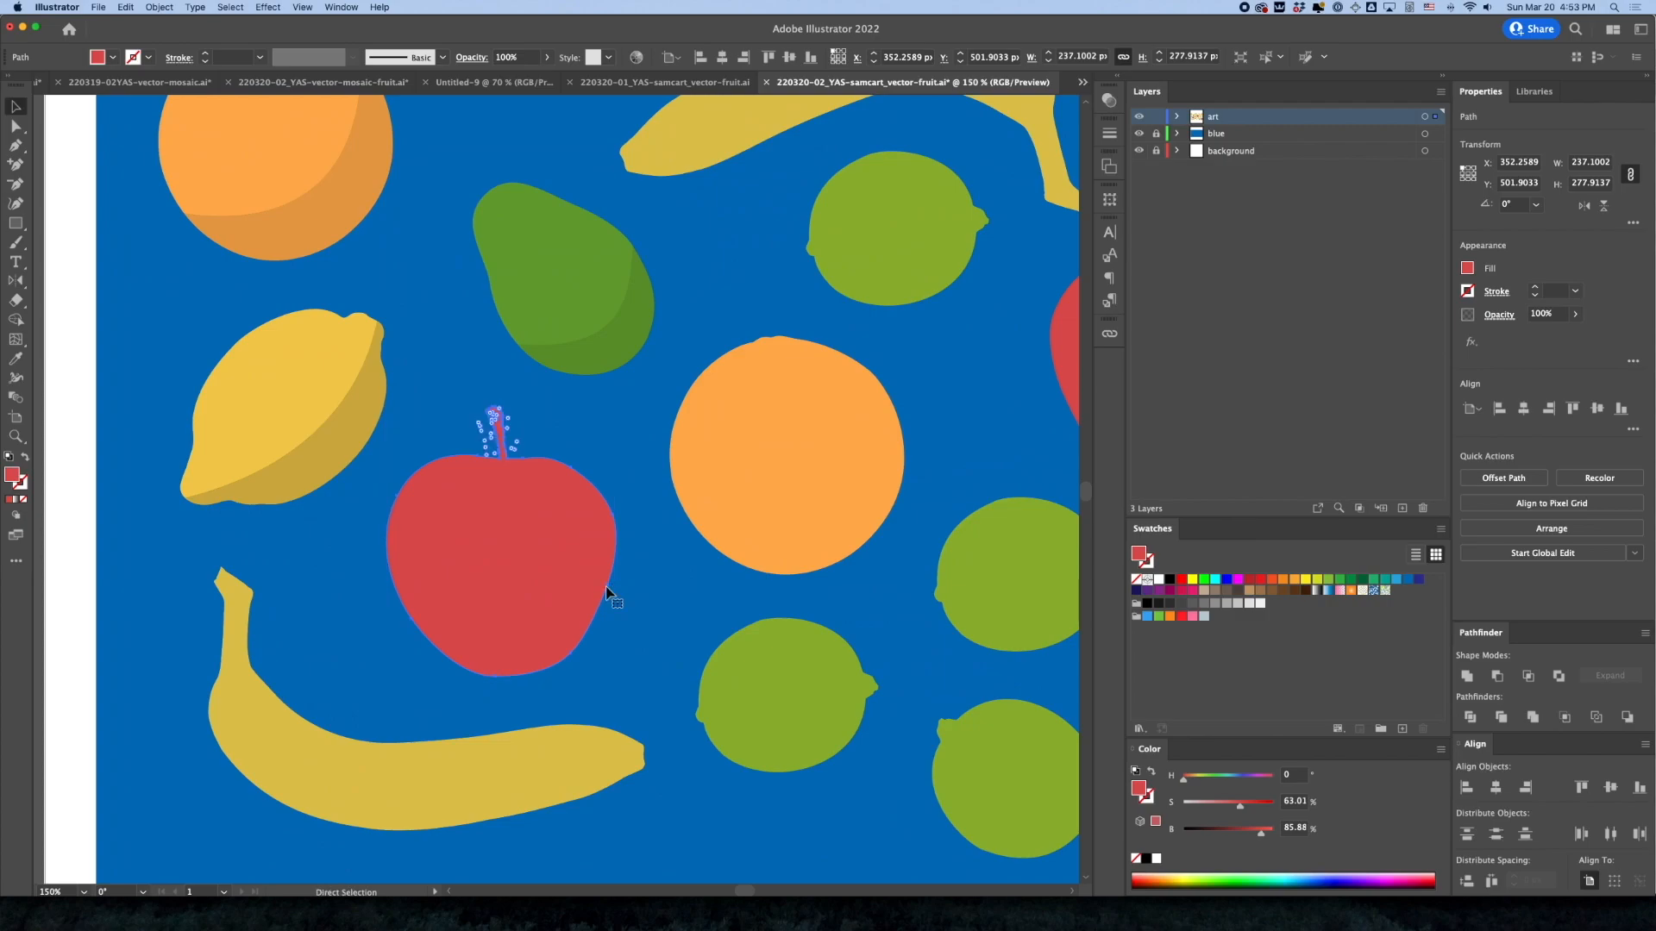
pyautogui.press('v')
pyautogui.press('super')
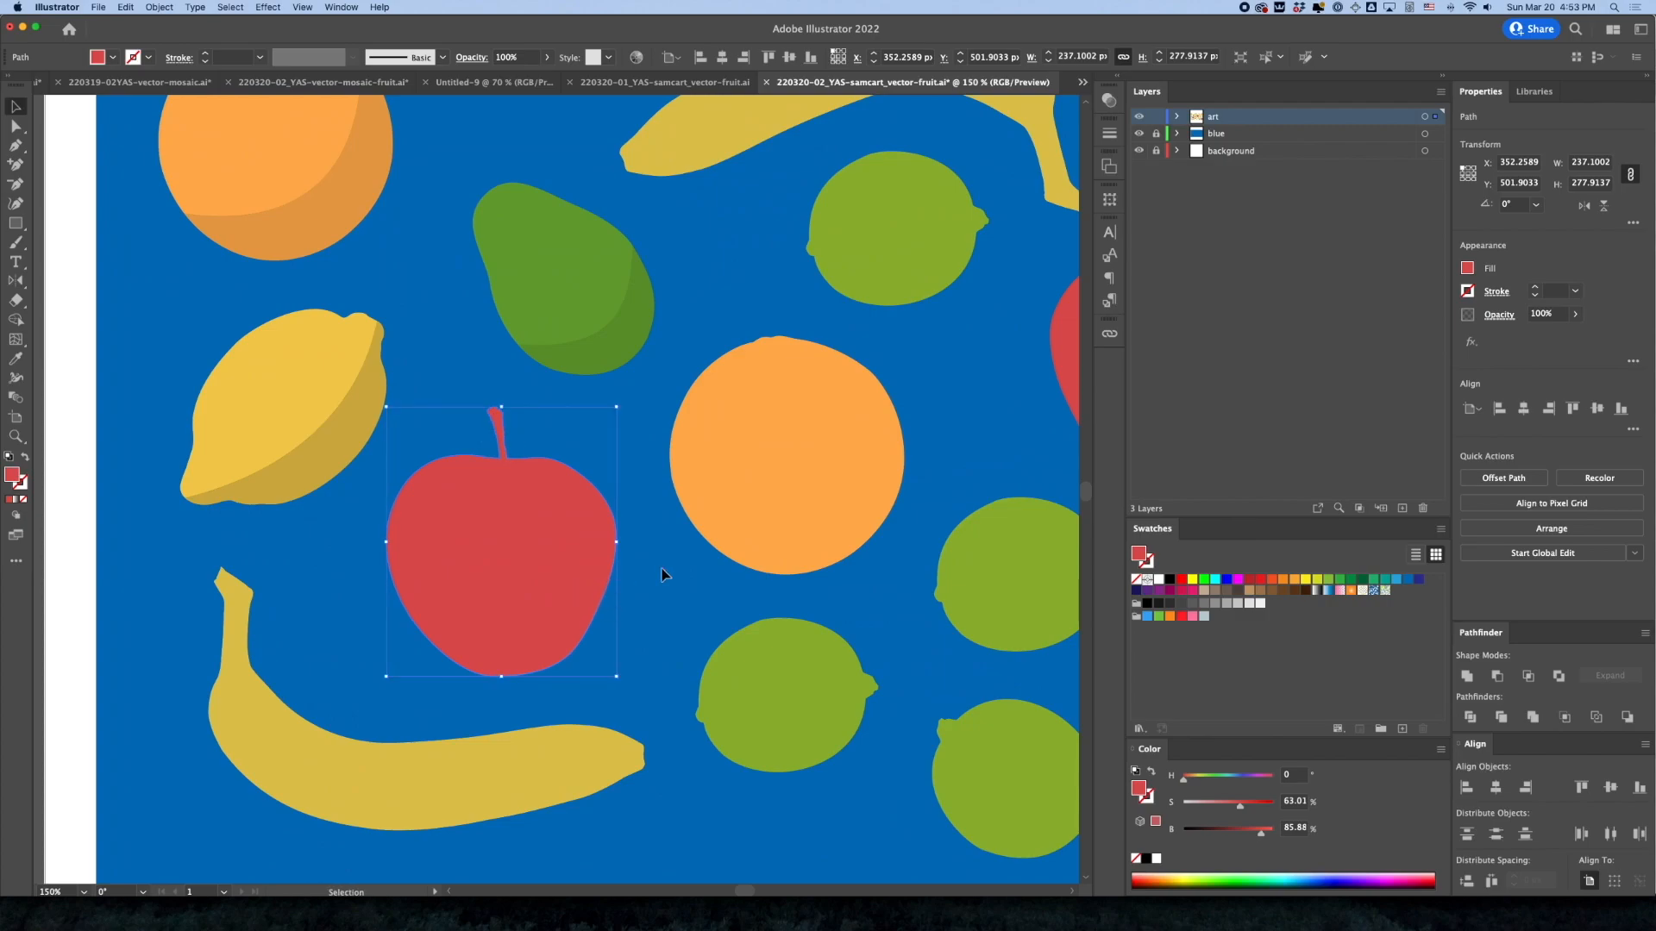
pyautogui.moveTo(1245, 832); pyautogui.dragTo(1235, 833)
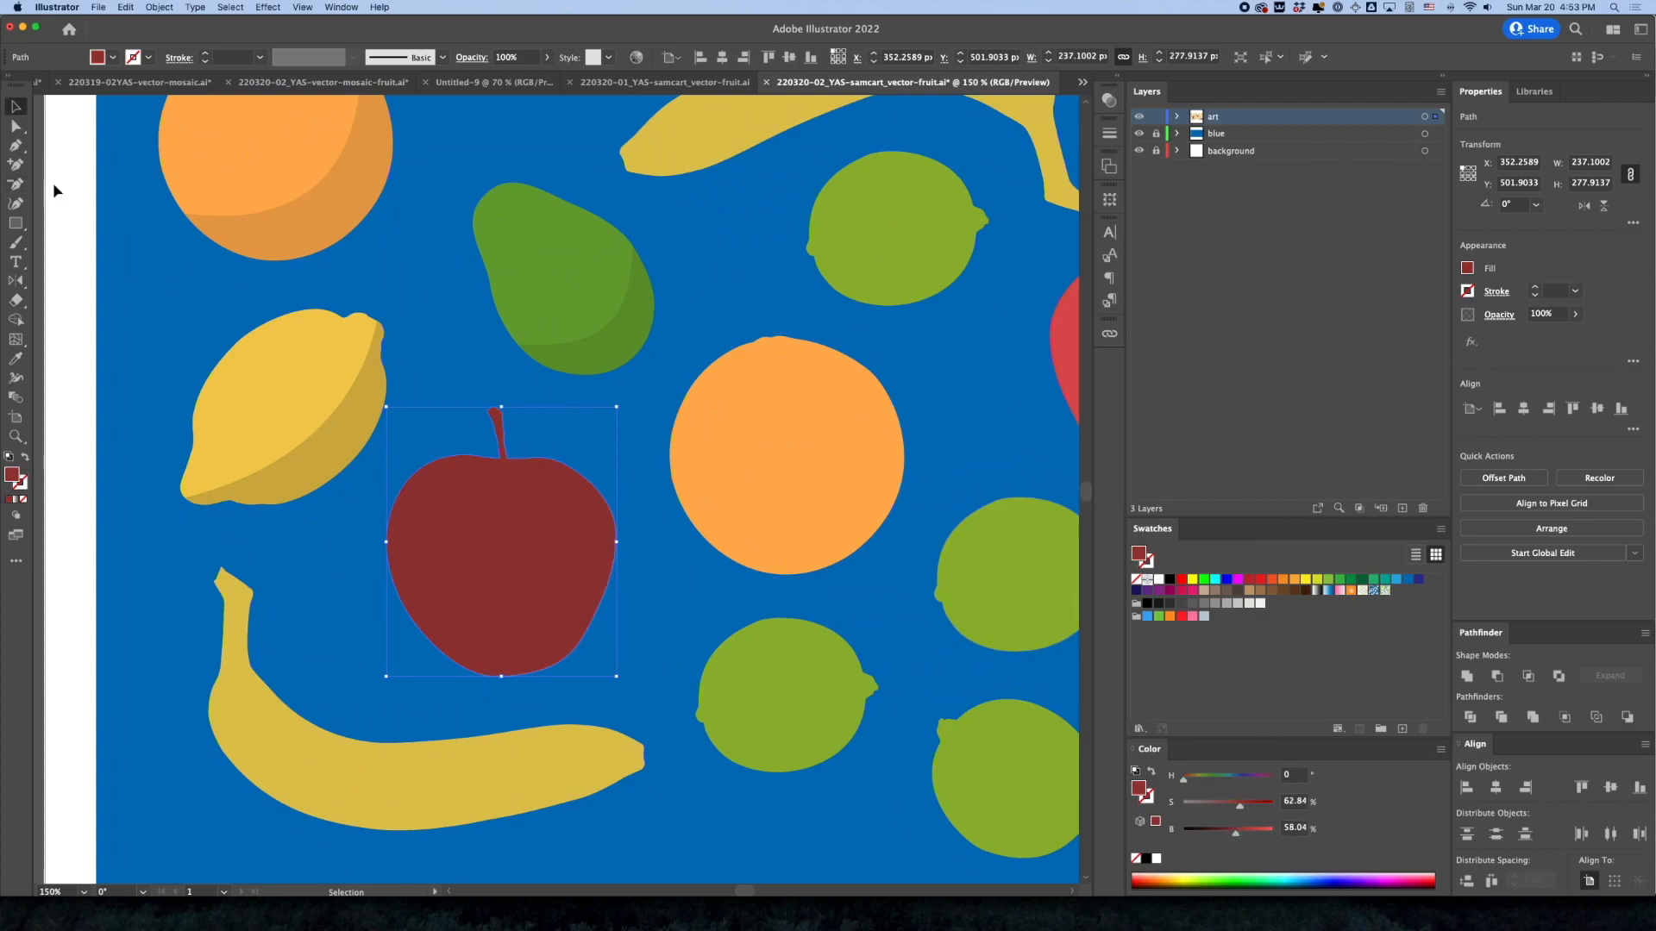
# Isolate the dark apple copy for editing
pyautogui.click(15, 145)
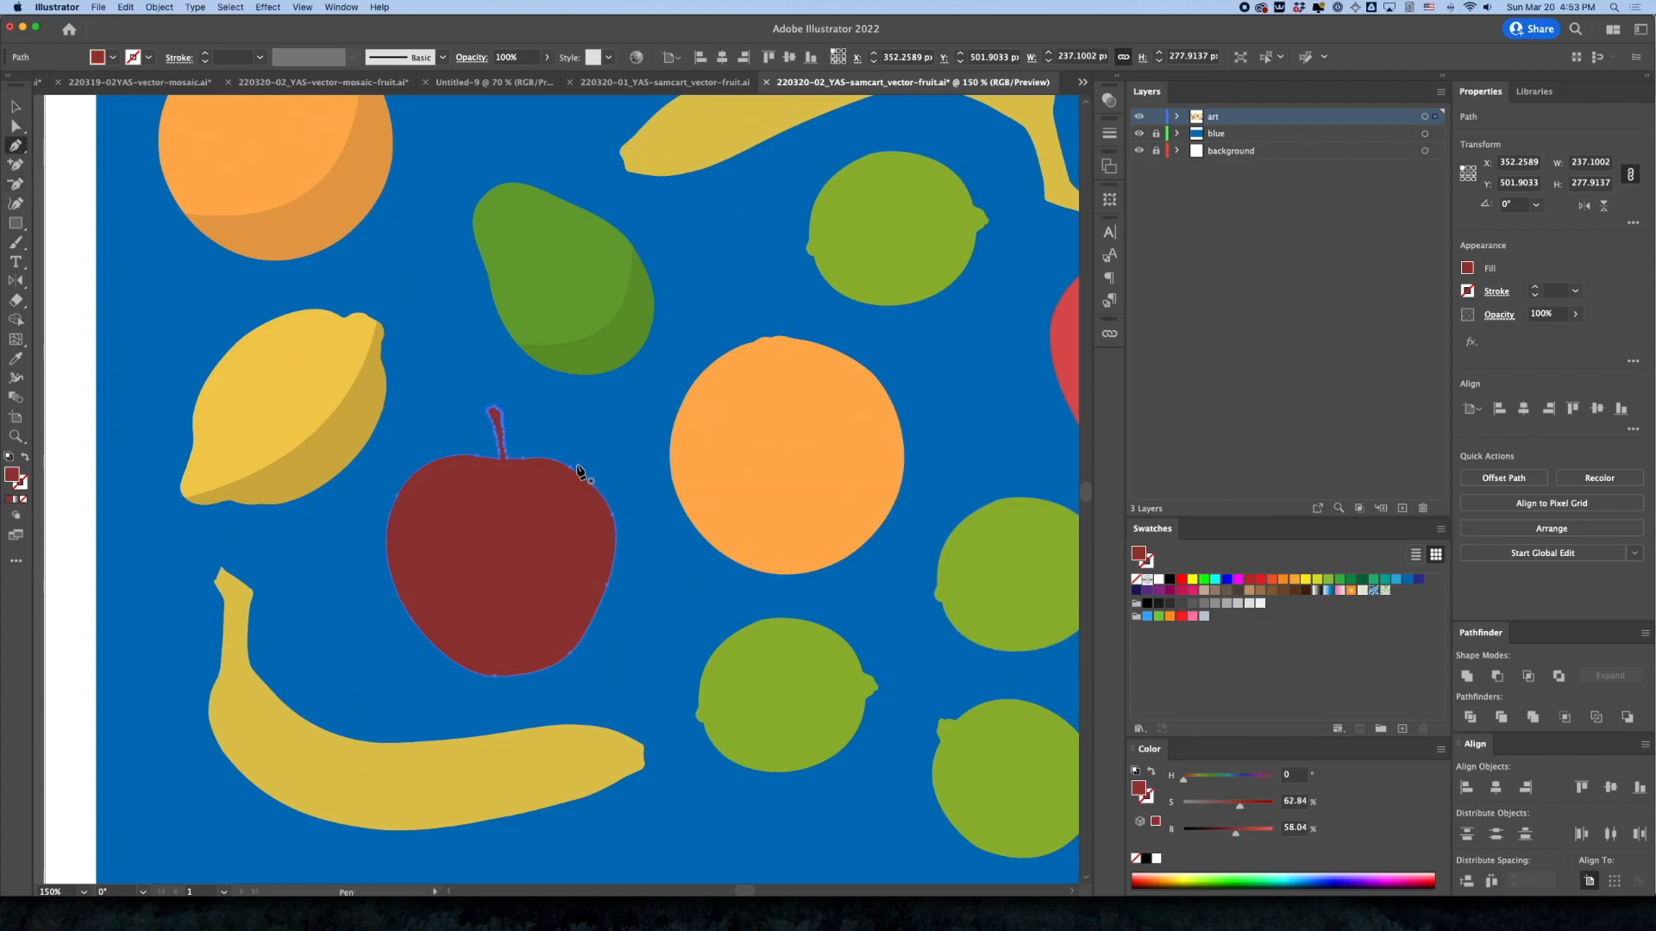
pyautogui.keyDown('super'); pyautogui.click(527, 476); pyautogui.keyUp('super')
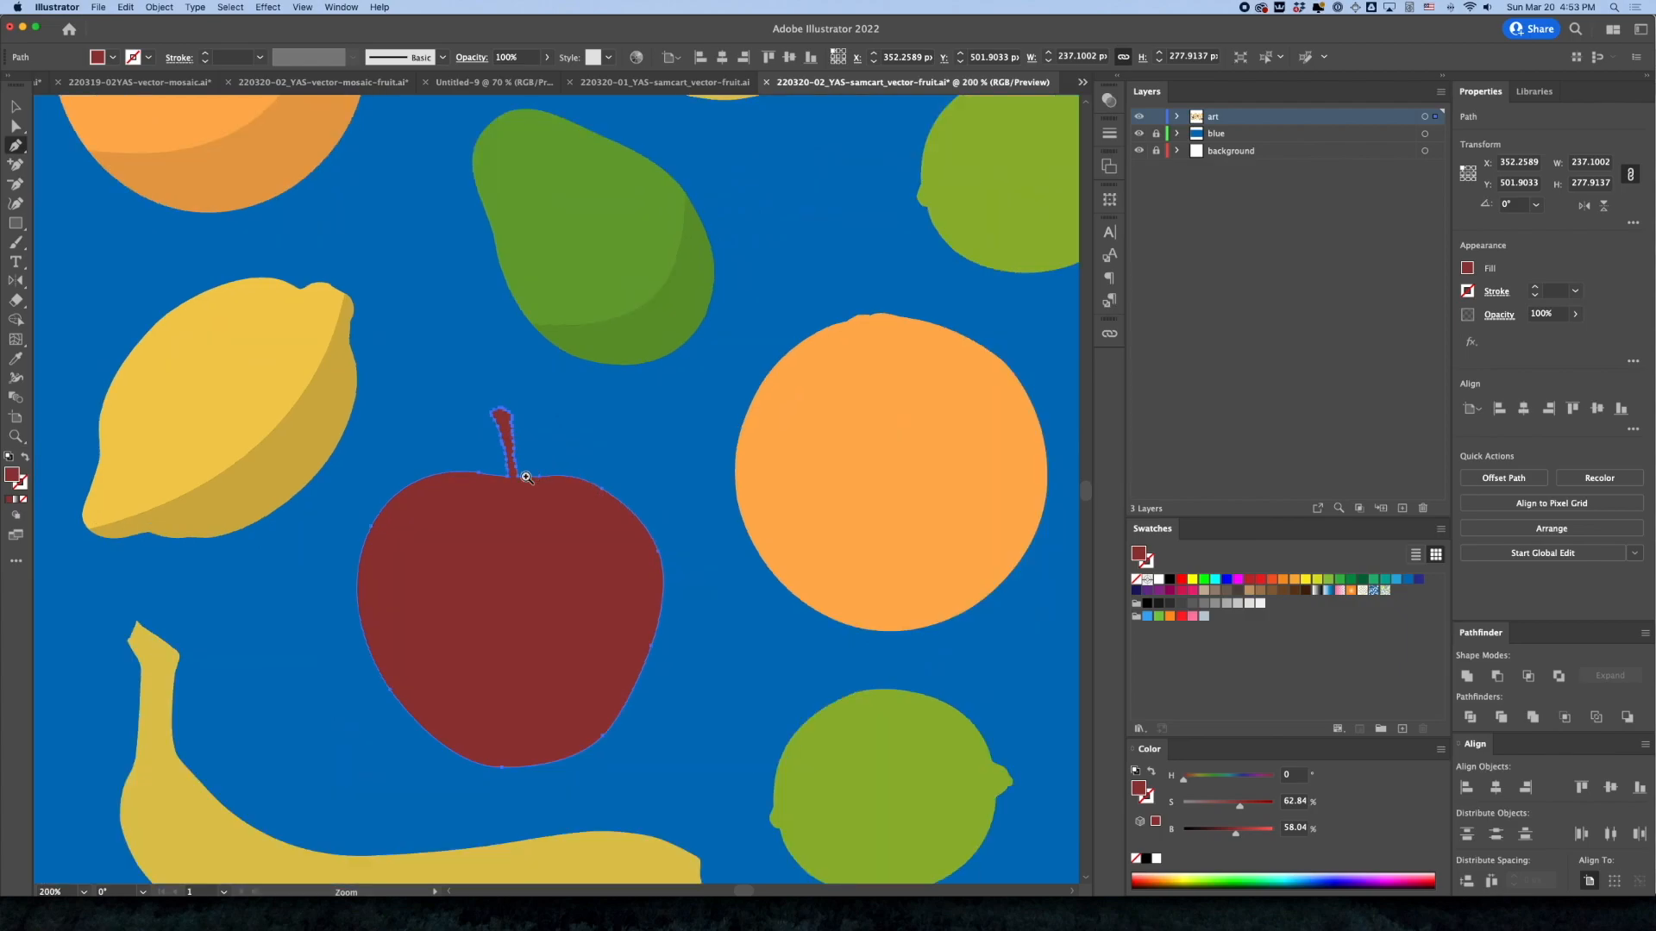
pyautogui.keyDown('super'); pyautogui.click(557, 575); pyautogui.keyUp('super')
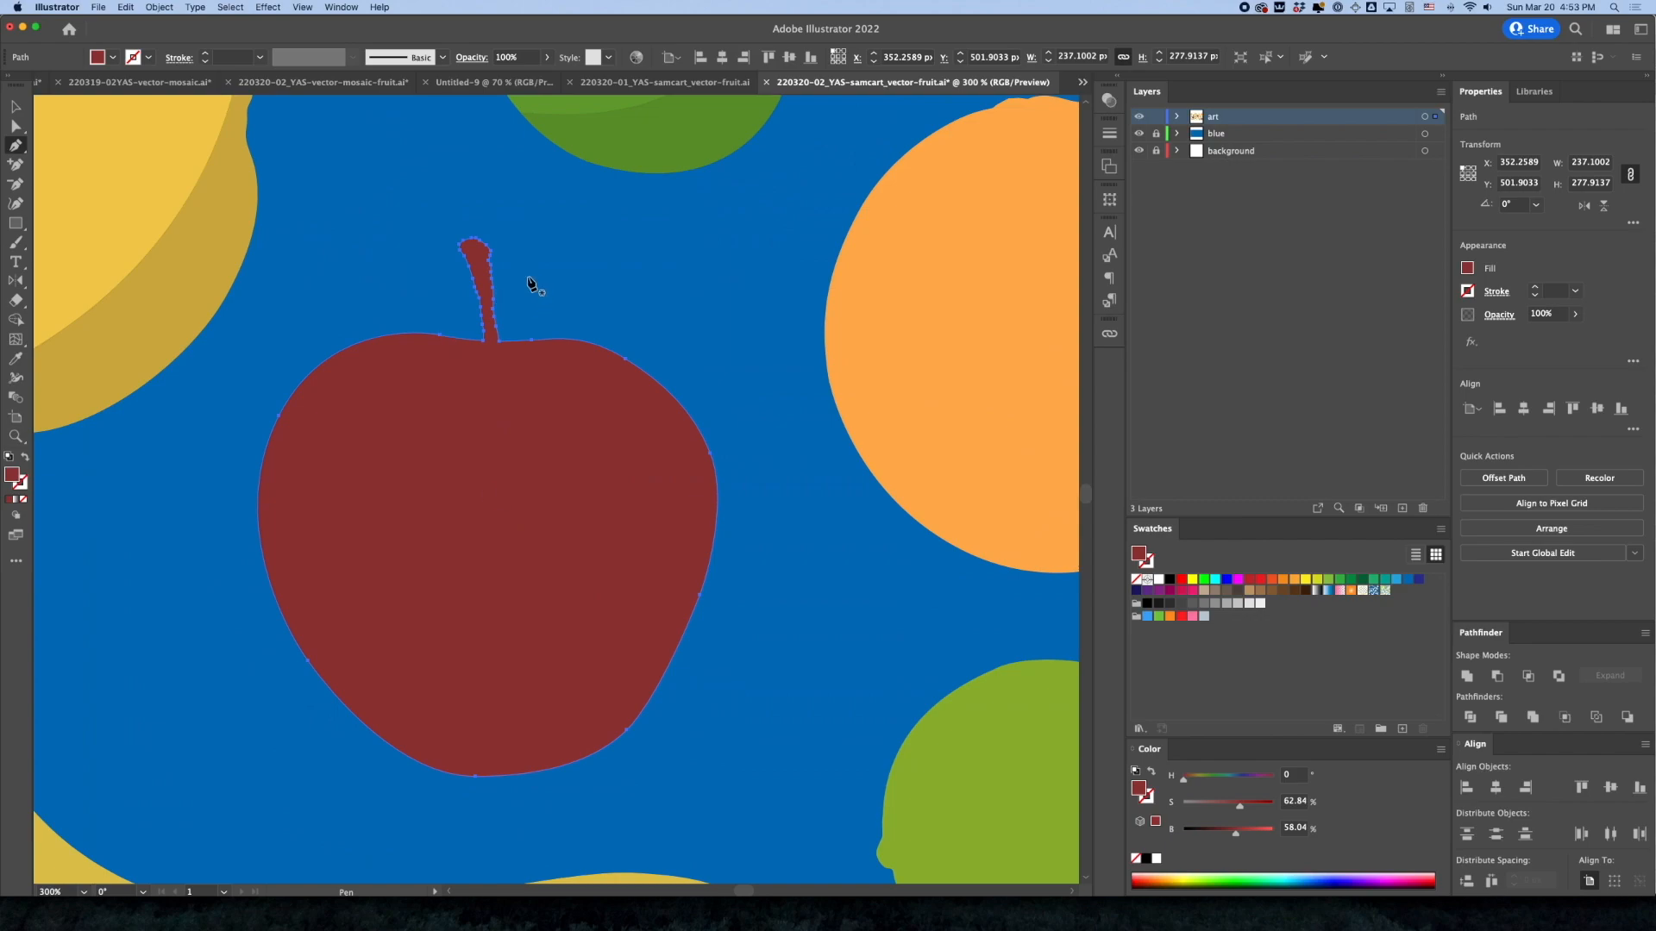
pyautogui.click(15, 106)
pyautogui.doubleClick(435, 464)
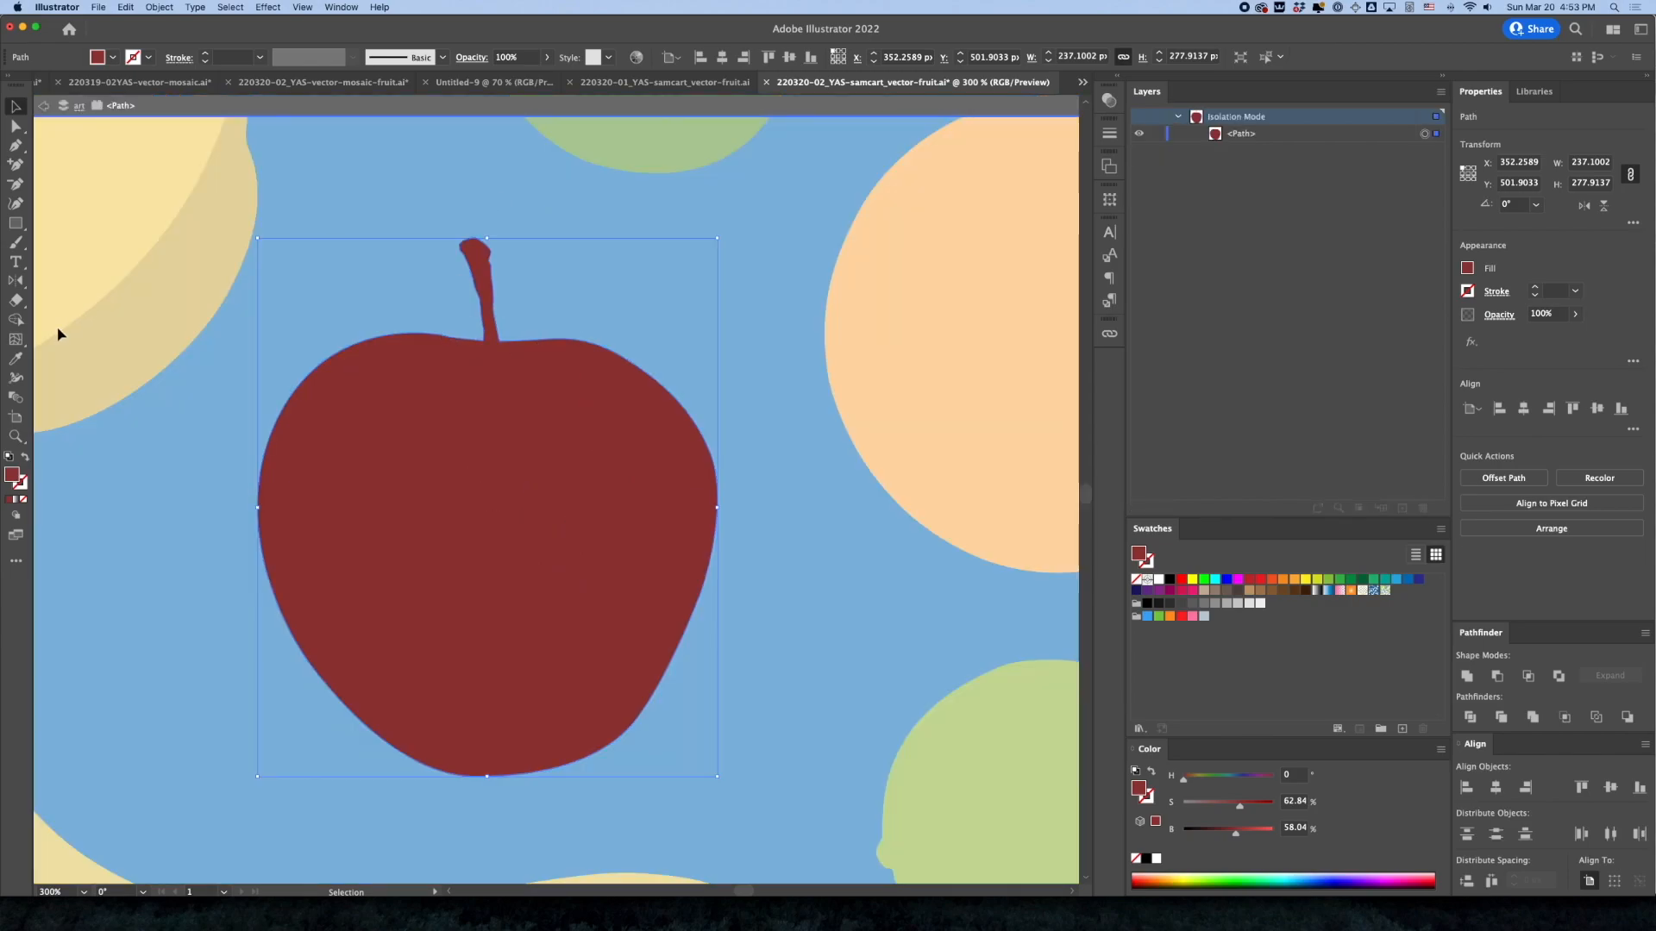
# Lasso the stem's anchor points on the dark apple copy and delete them
pyautogui.click(16, 561)
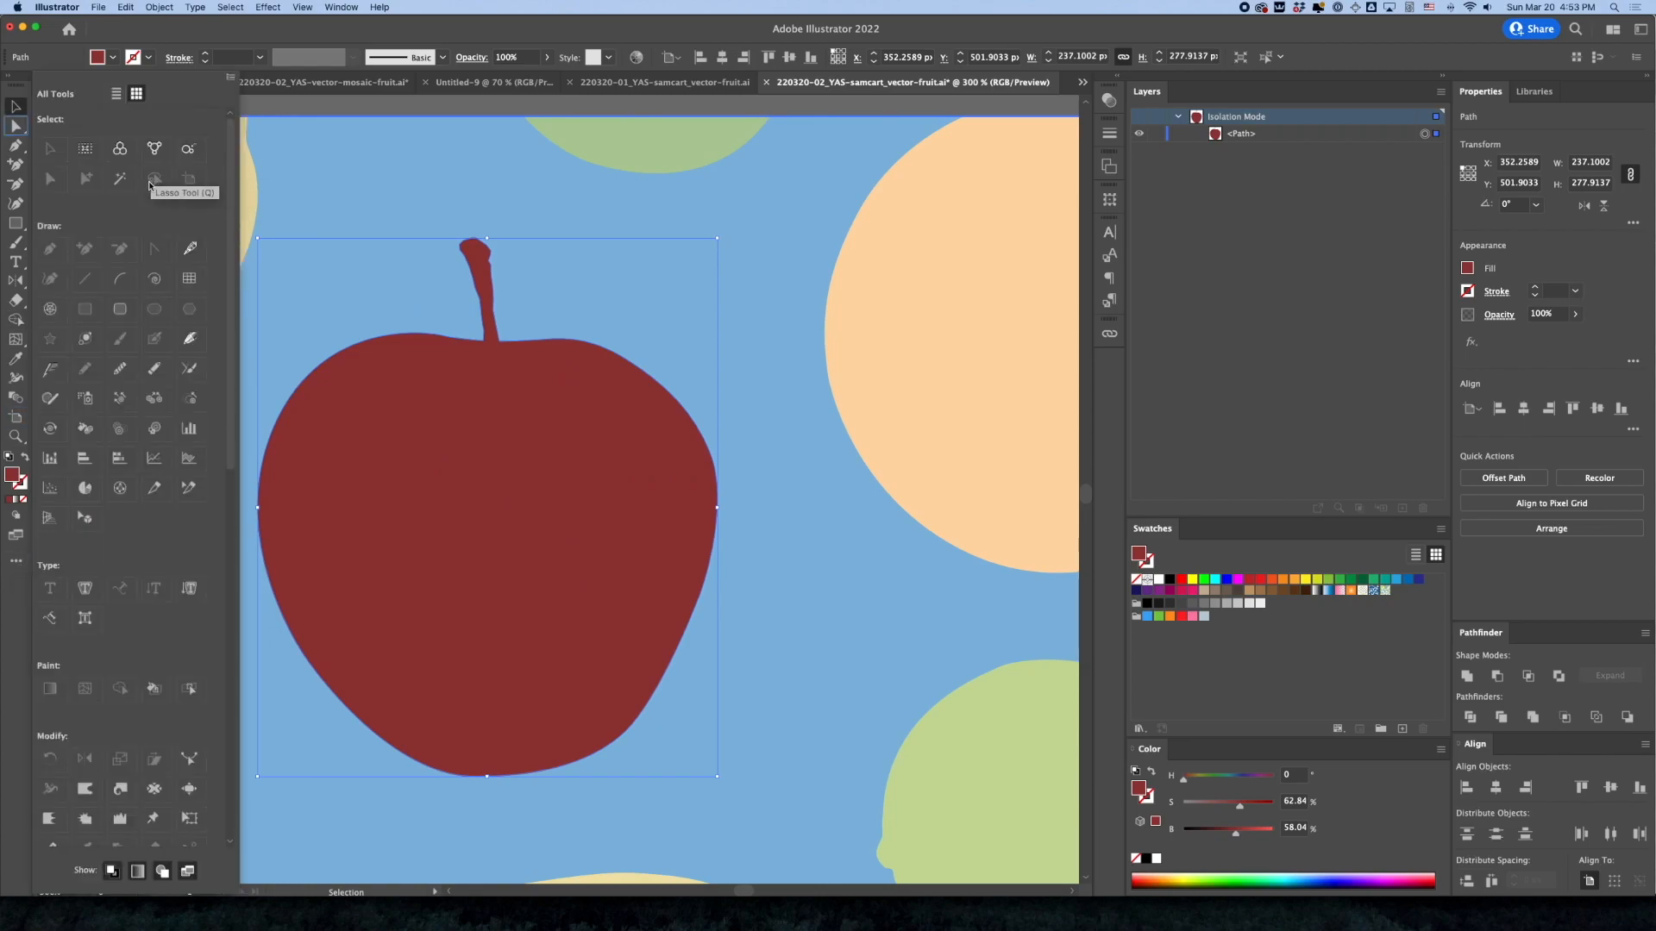
pyautogui.click(19, 114)
pyautogui.press('q')
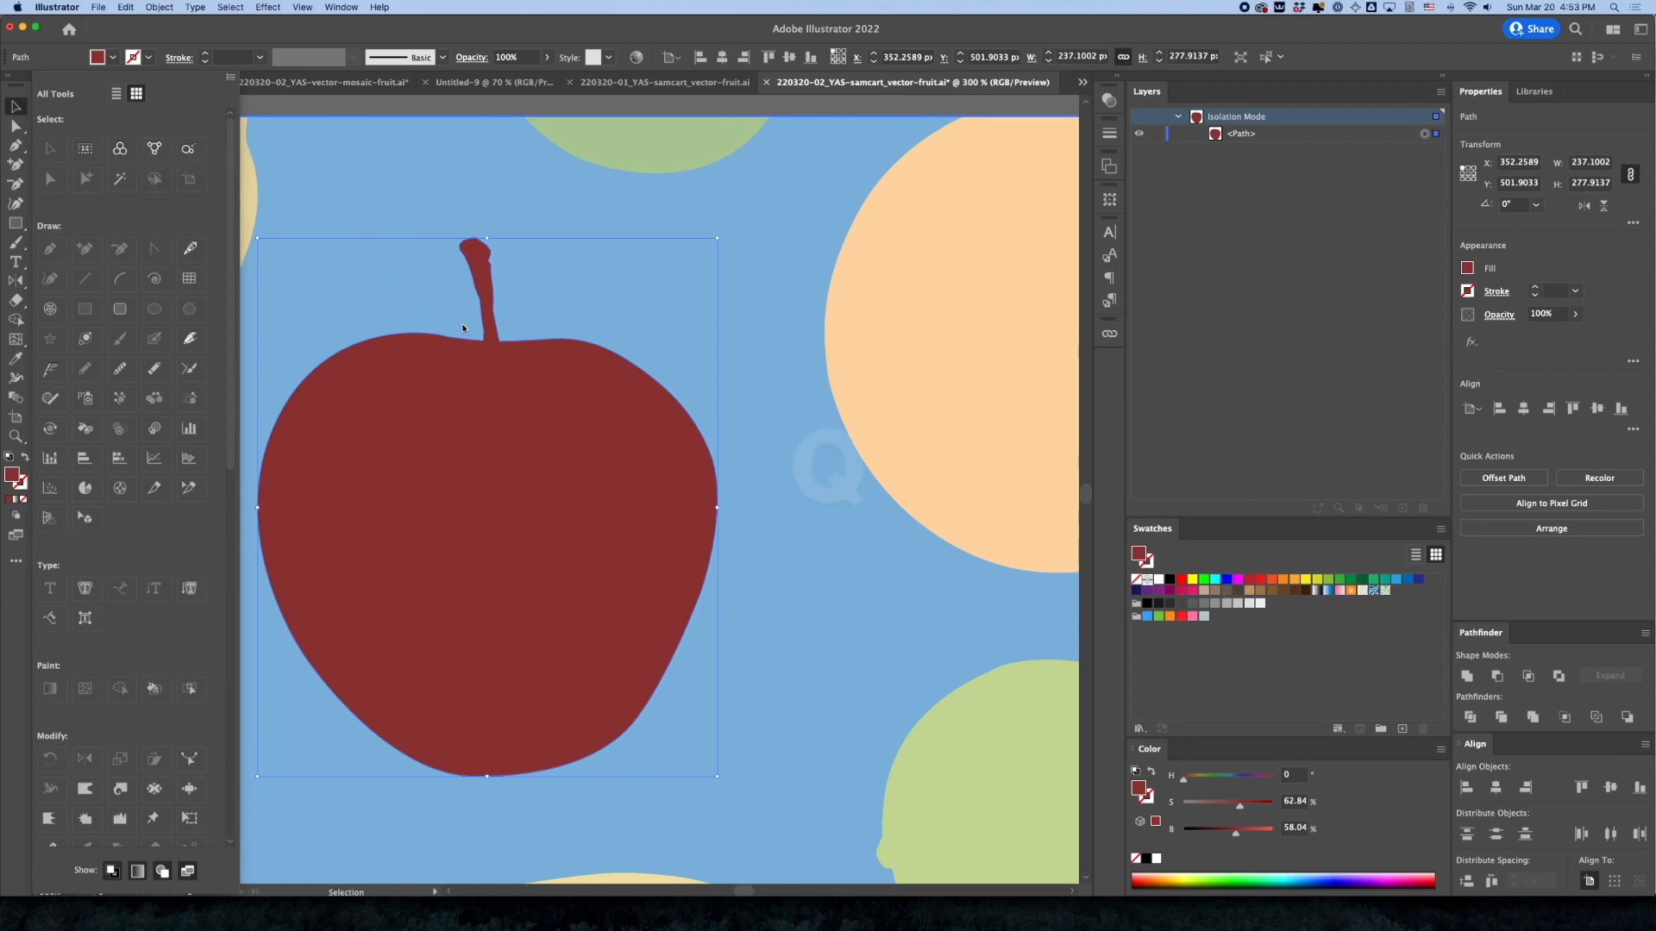
pyautogui.click(16, 560)
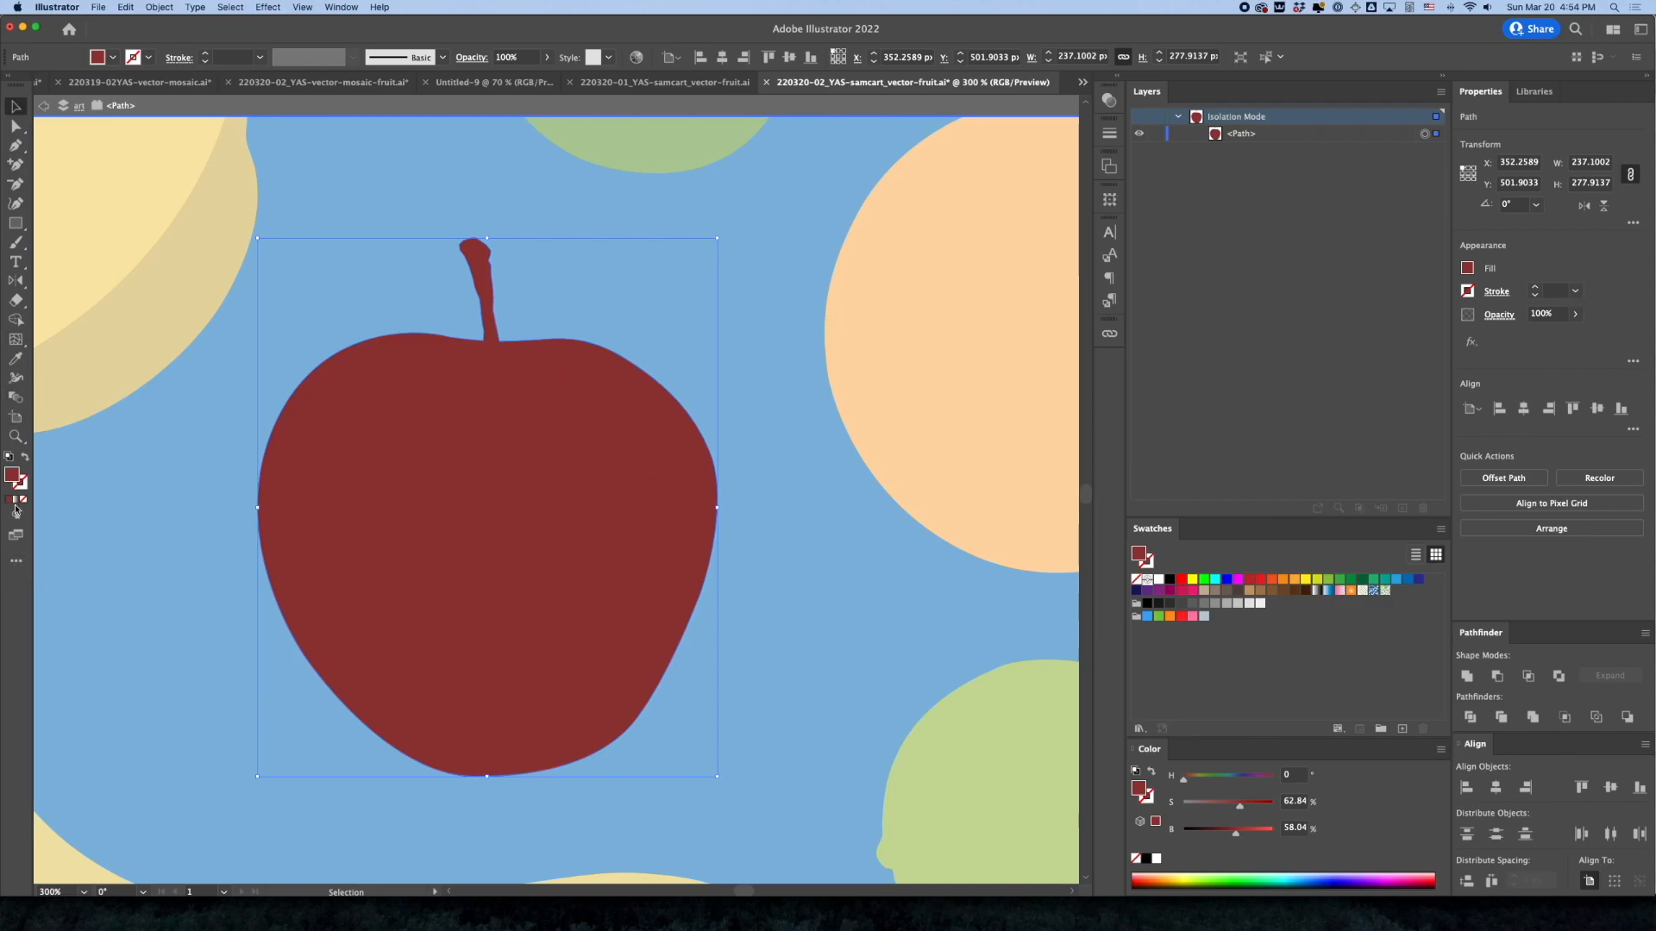
pyautogui.press('q')
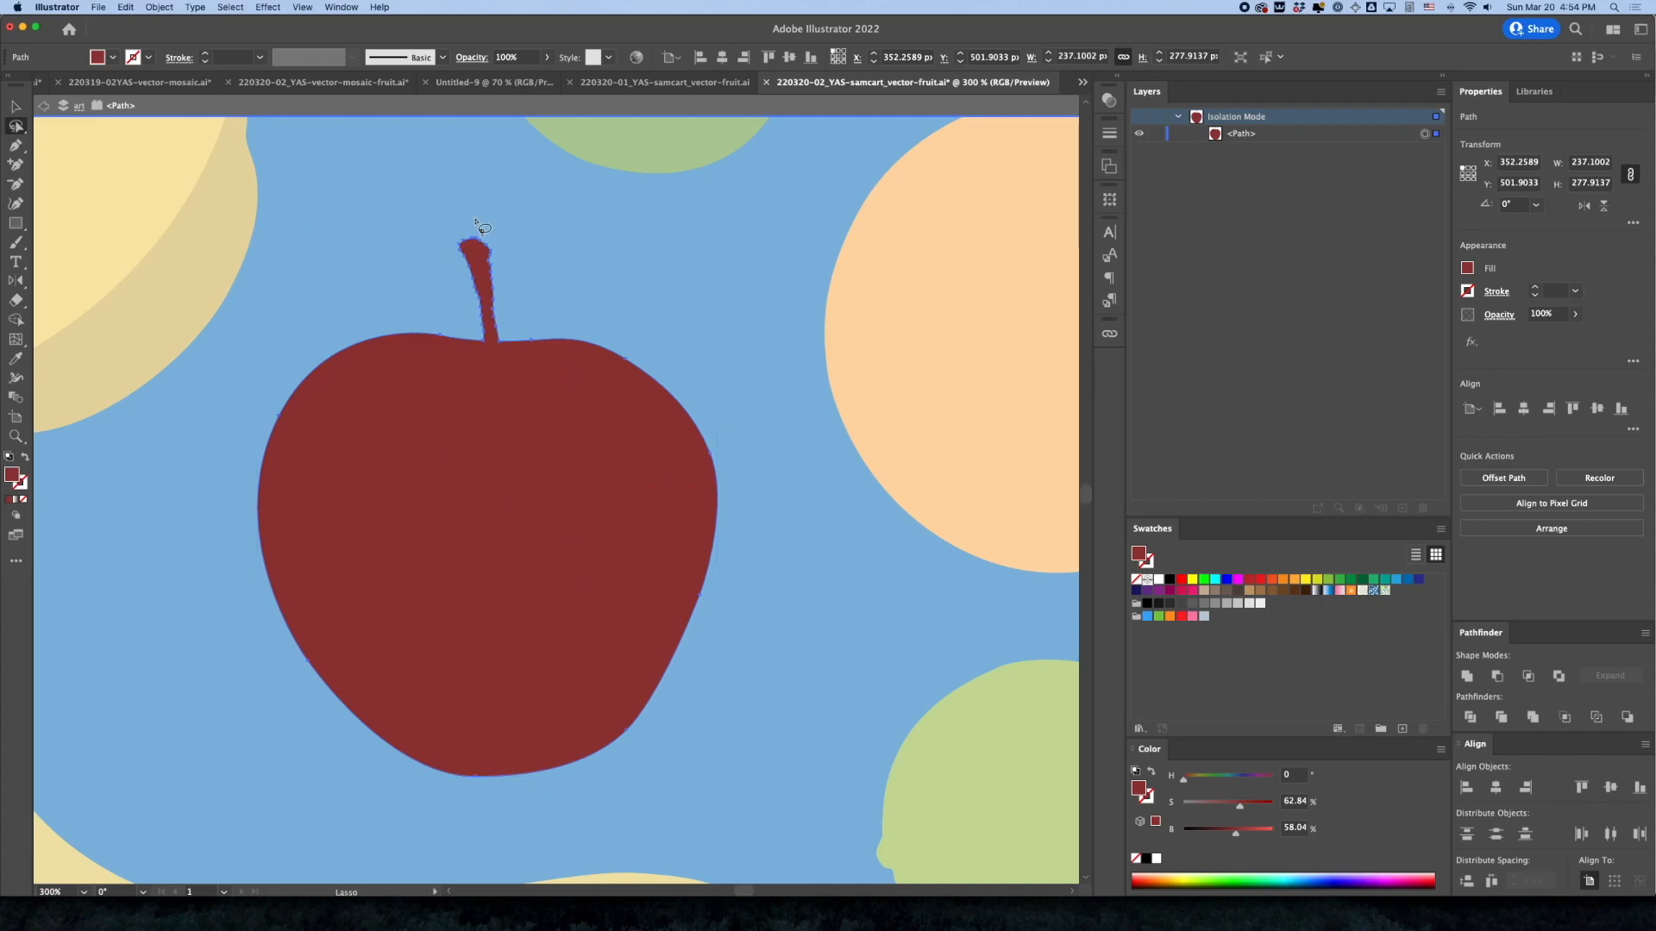
pyautogui.moveTo(475, 221)
pyautogui.mouseDown()
pyautogui.moveTo(440, 229)
pyautogui.moveTo(431, 284)
pyautogui.moveTo(479, 361)
pyautogui.moveTo(516, 348)
pyautogui.moveTo(516, 263)
pyautogui.moveTo(475, 218)
pyautogui.mouseUp()
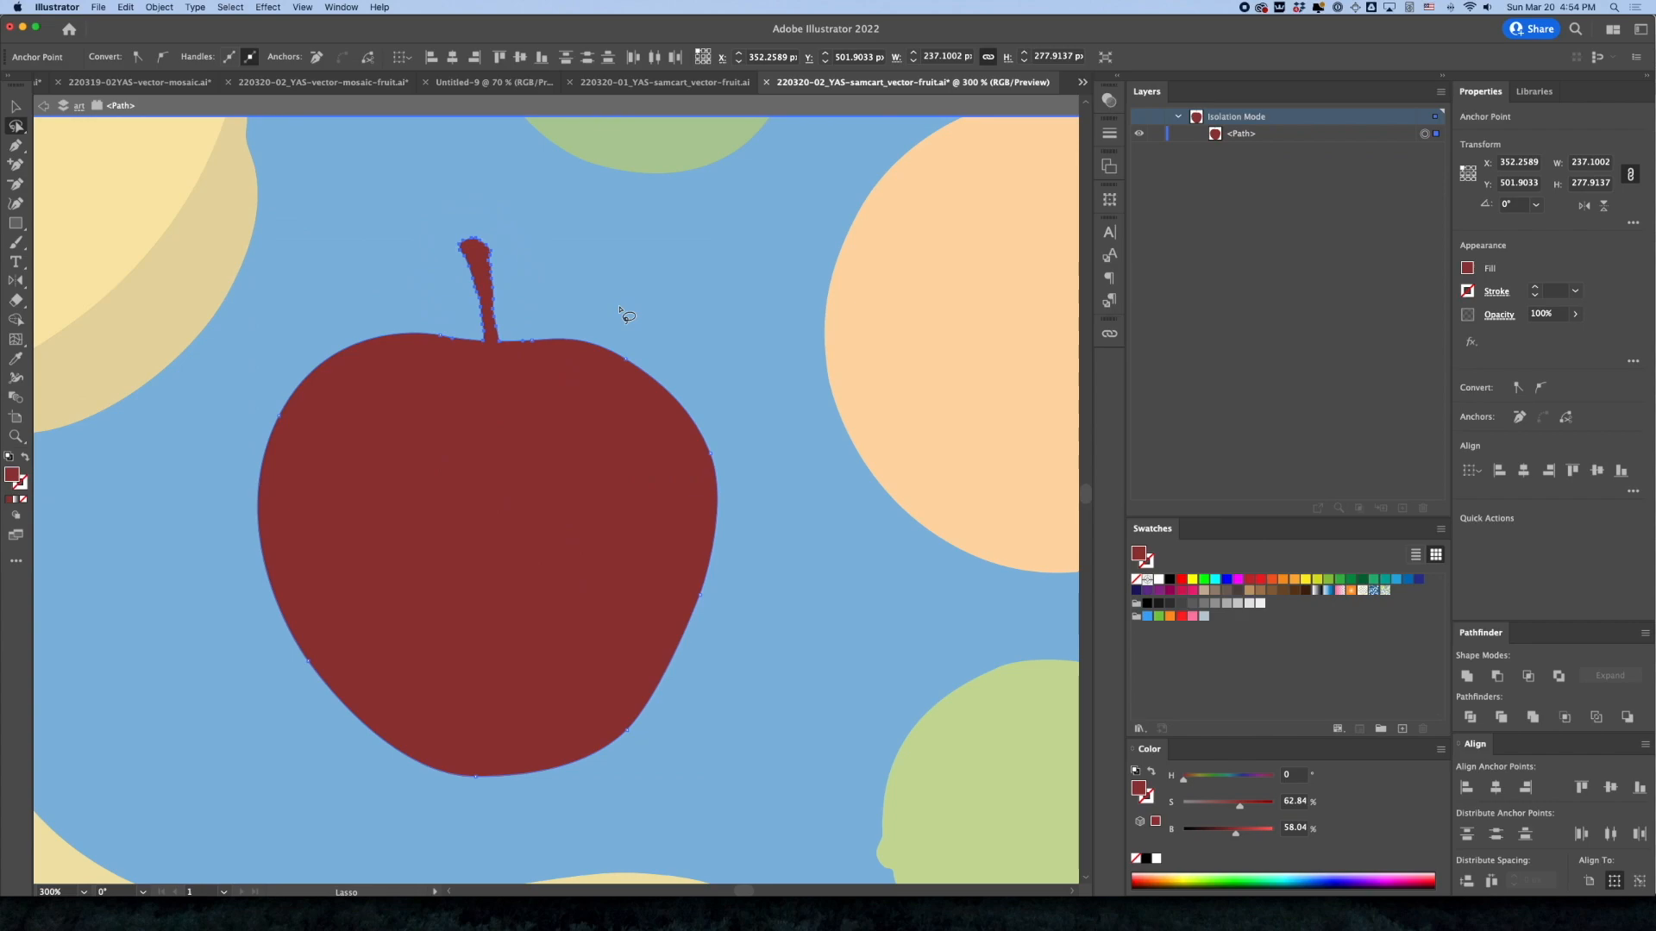
pyautogui.press('Delete')
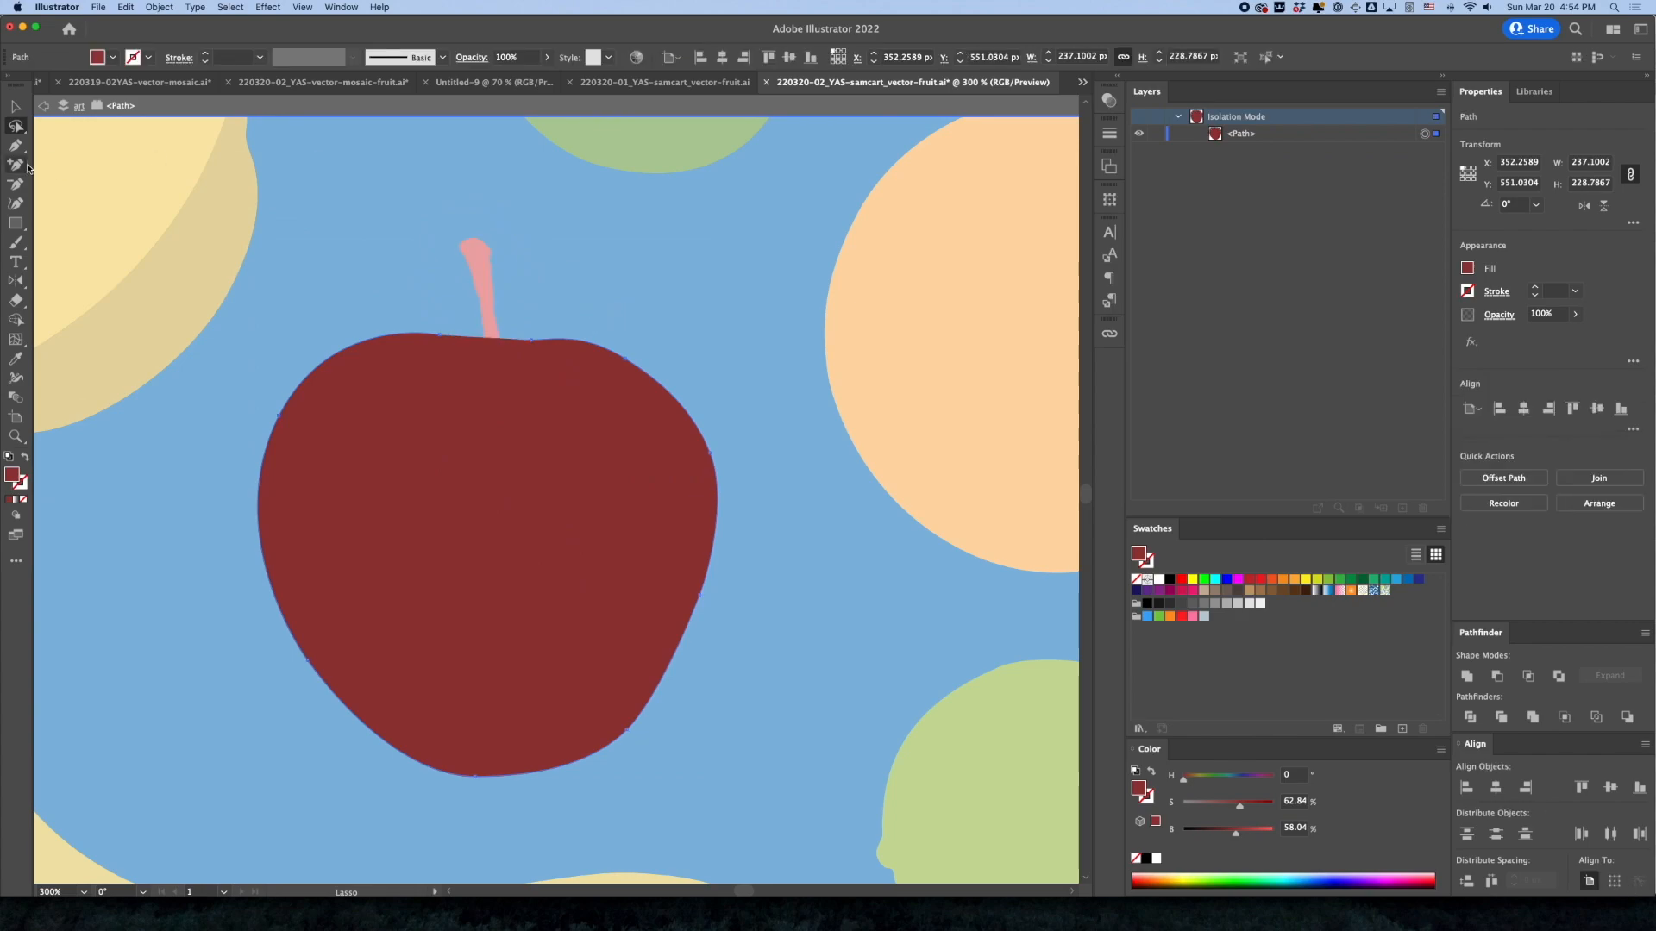
# Delete the dark apple's top, left and upper-right anchors, leaving the lower-right portion with a straight diagonal edge
pyautogui.press('-')
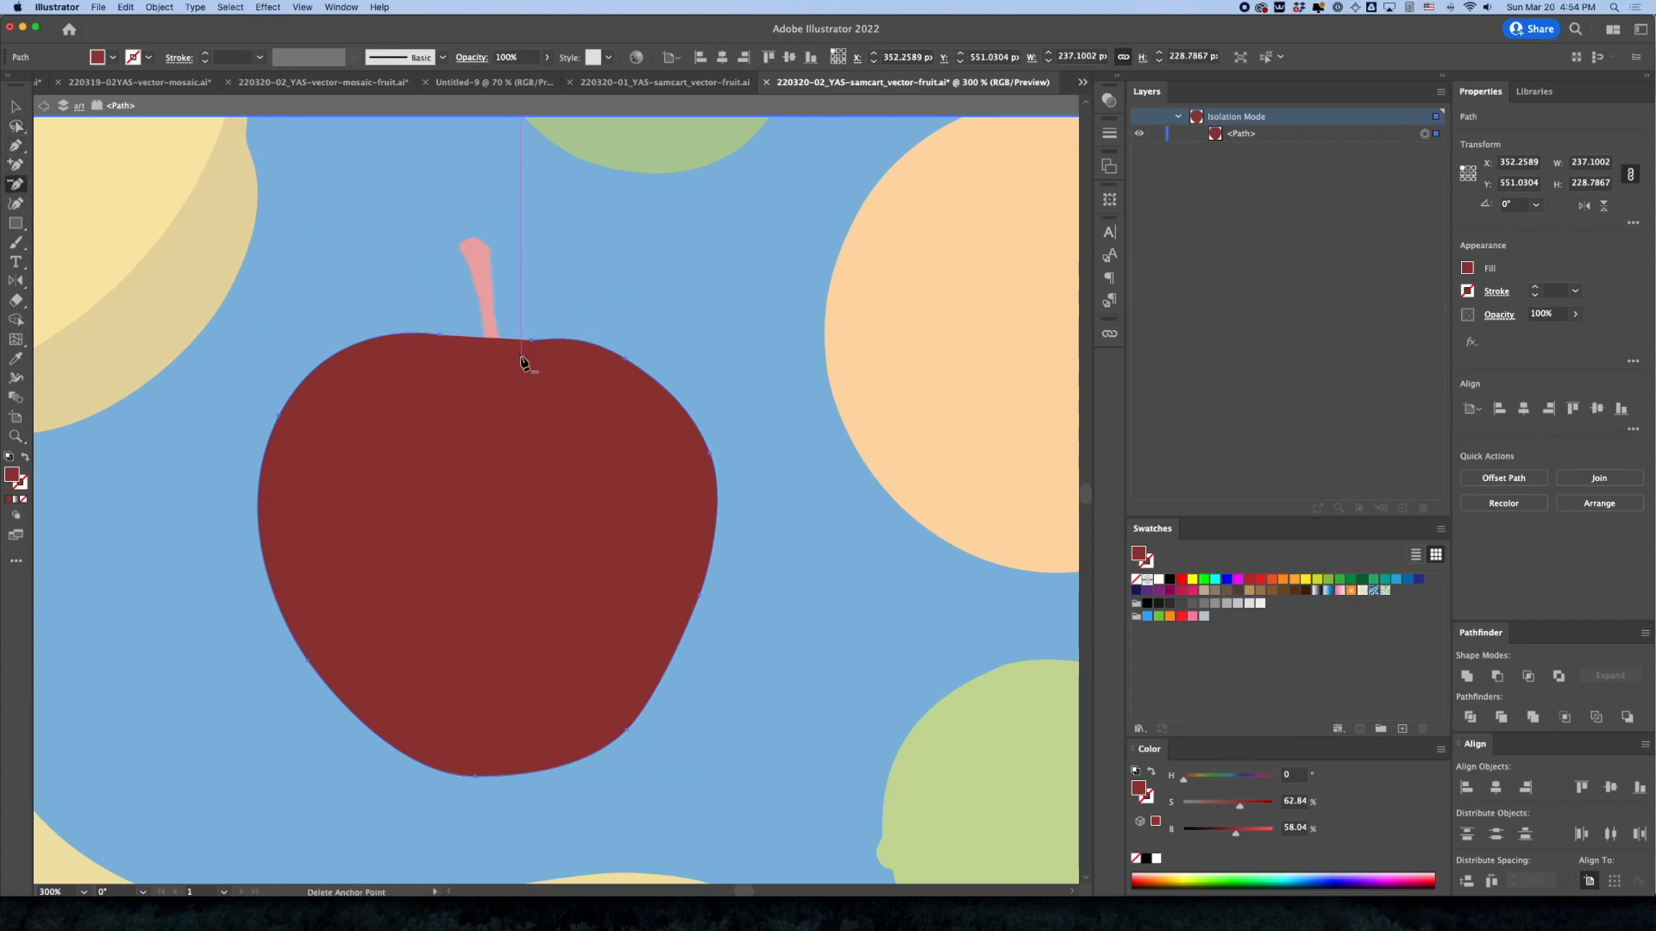
pyautogui.click(442, 337)
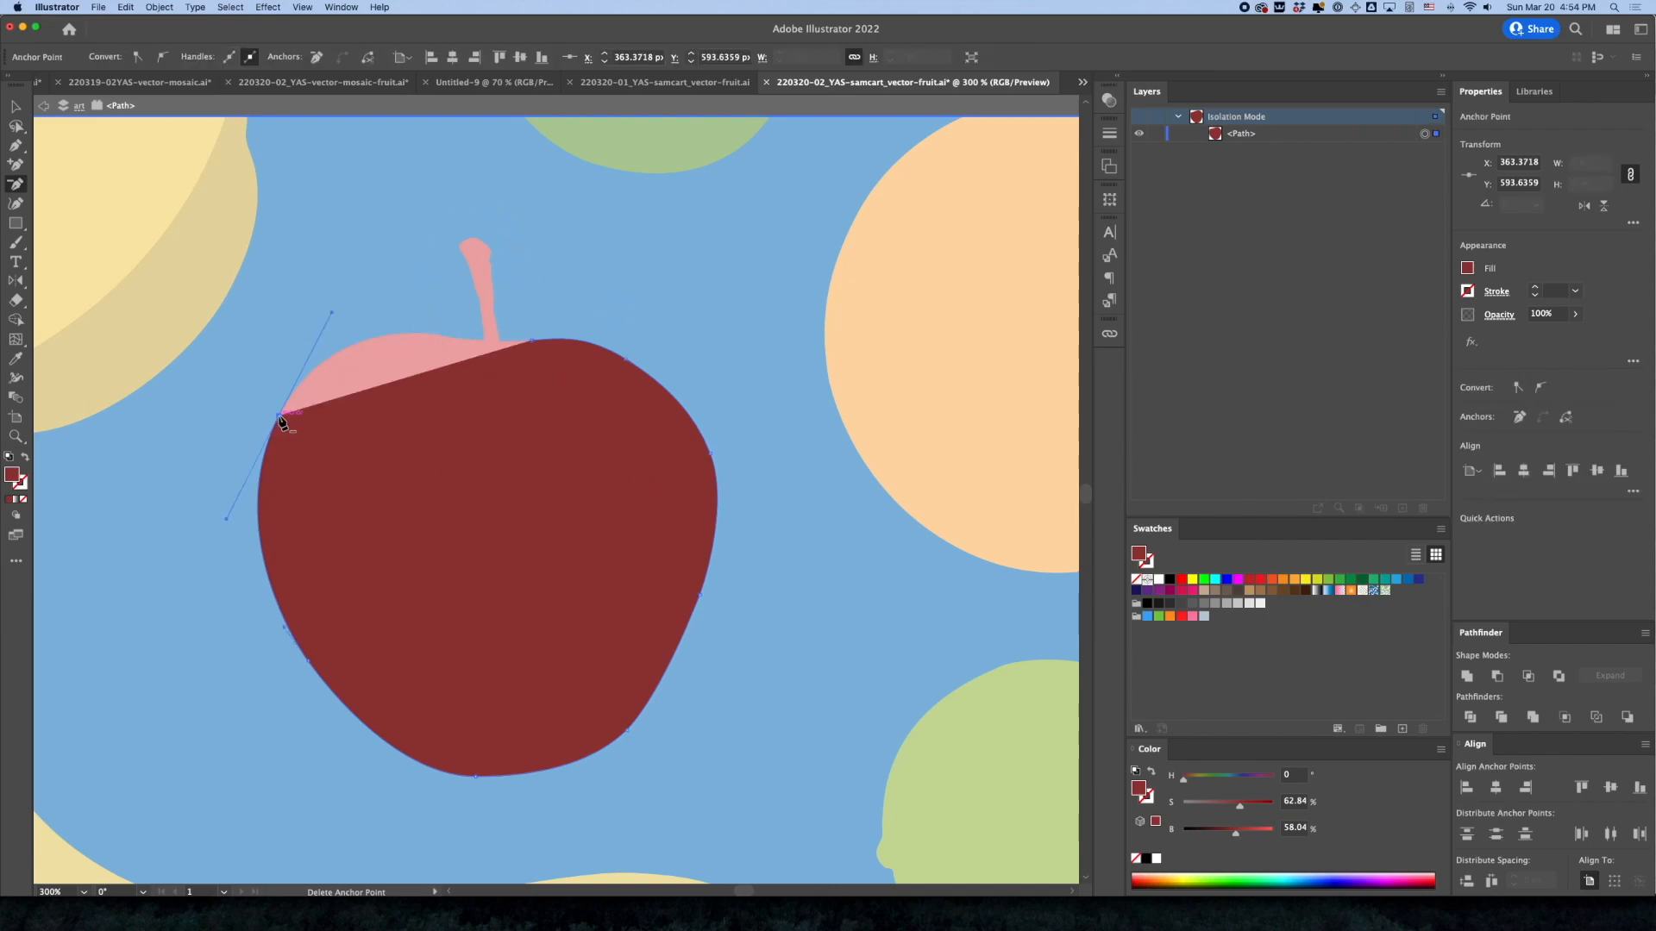
pyautogui.press('p')
pyautogui.click(15, 183)
pyautogui.click(277, 418)
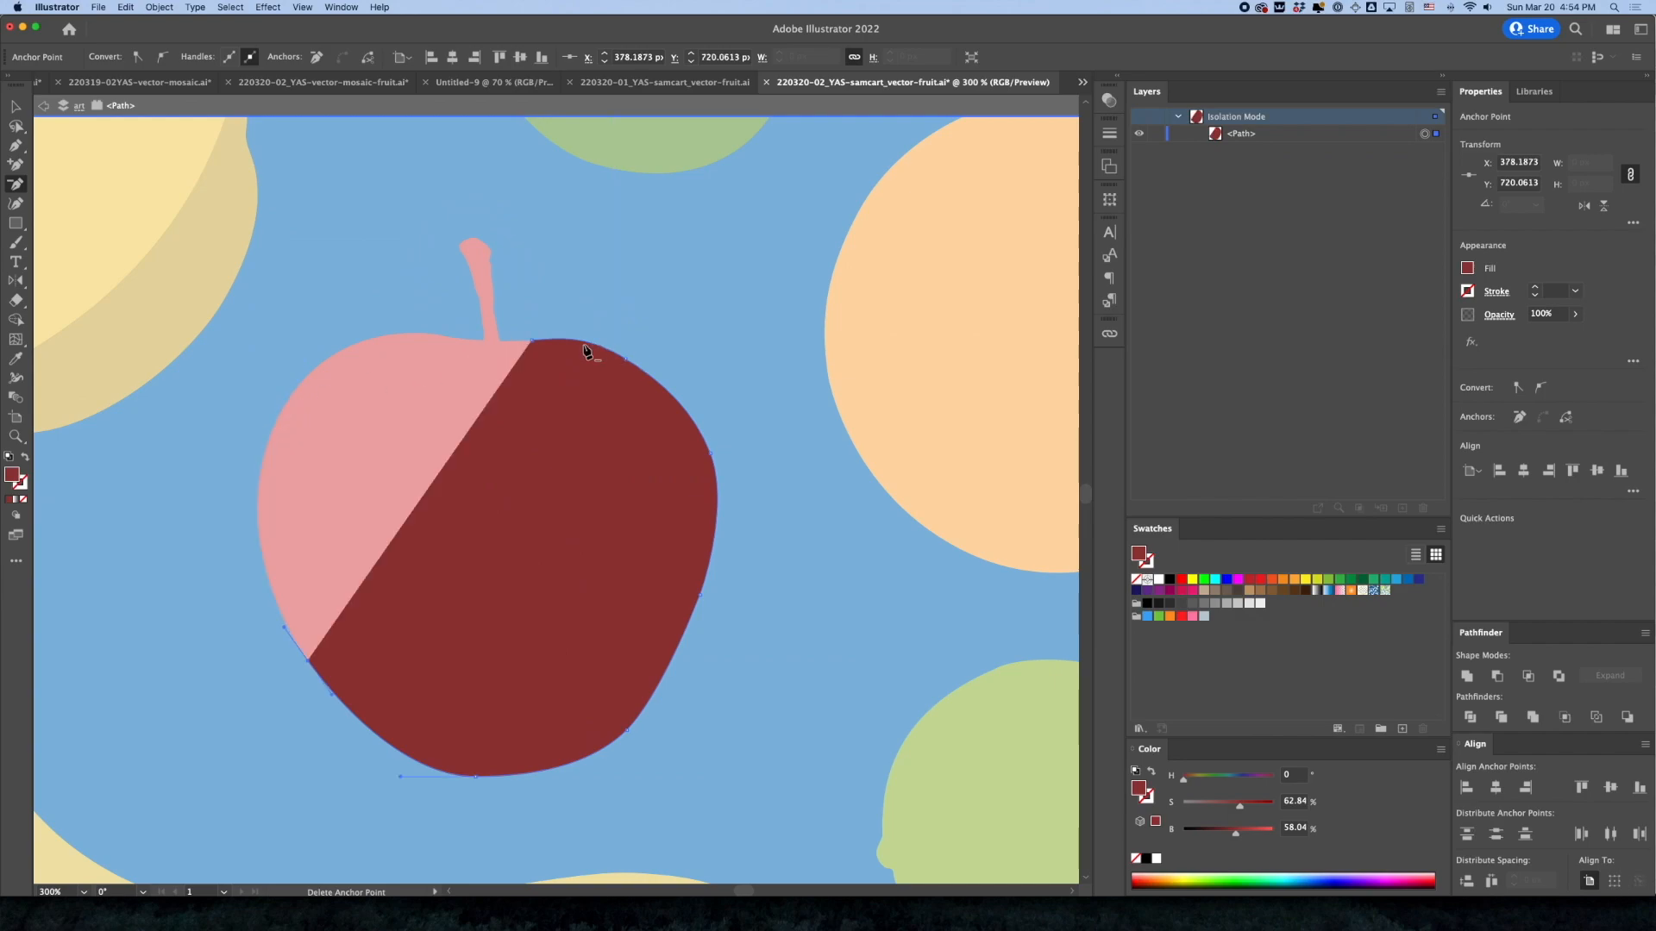
pyautogui.click(531, 341)
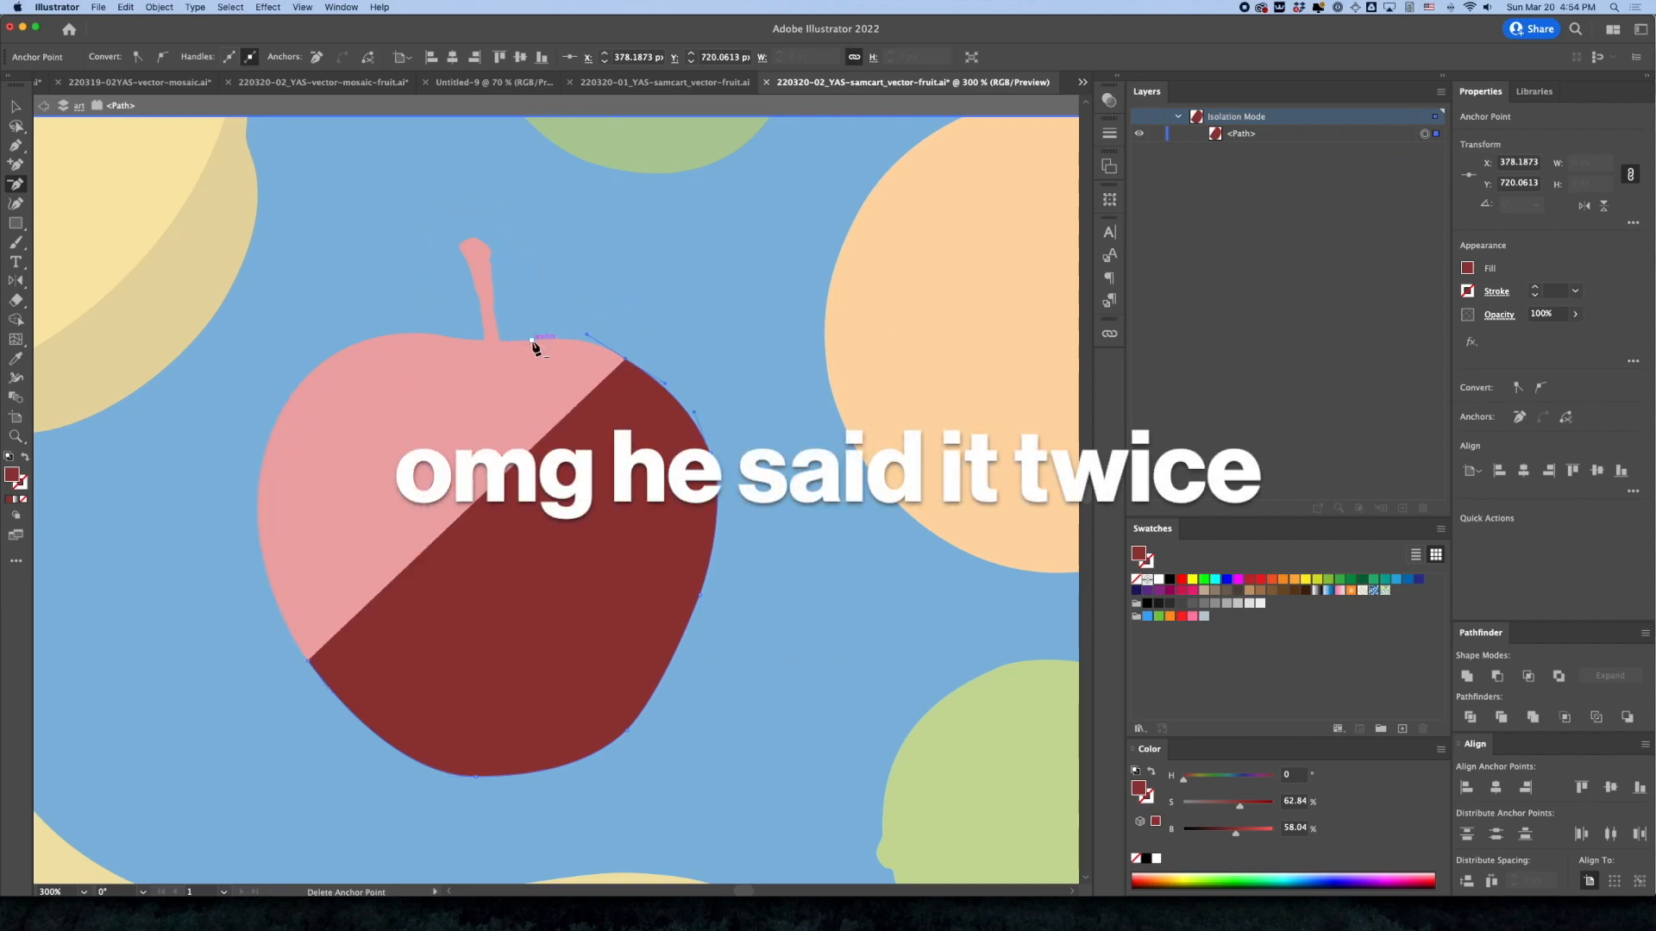
pyautogui.click(626, 362)
pyautogui.click(695, 412)
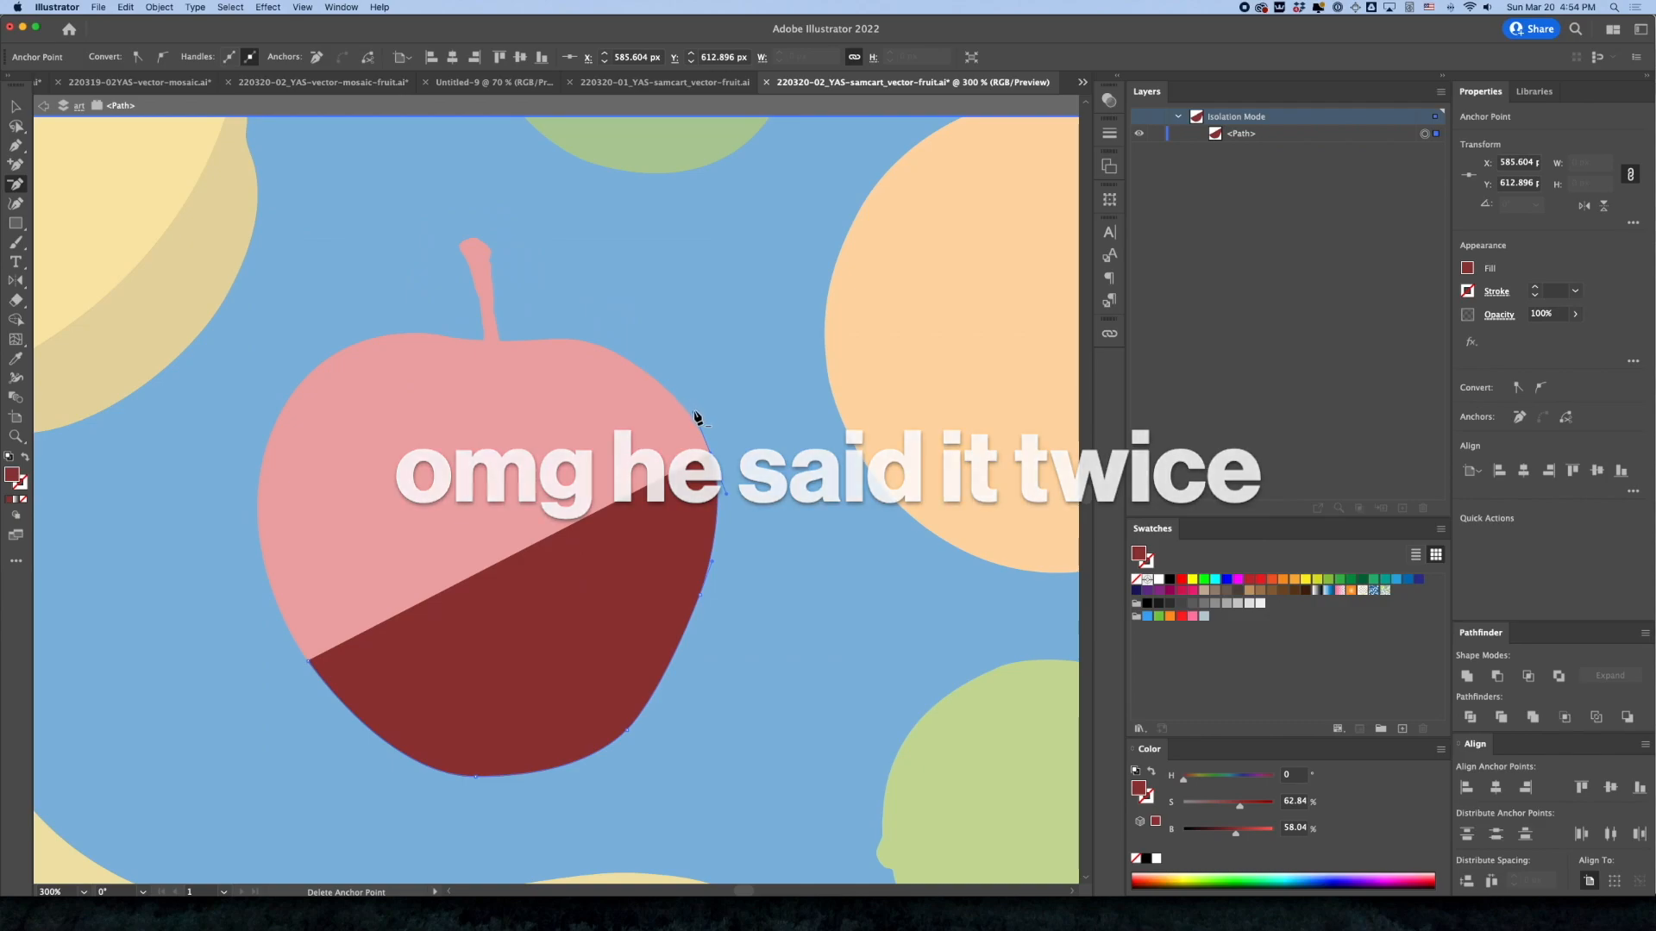
pyautogui.click(16, 145)
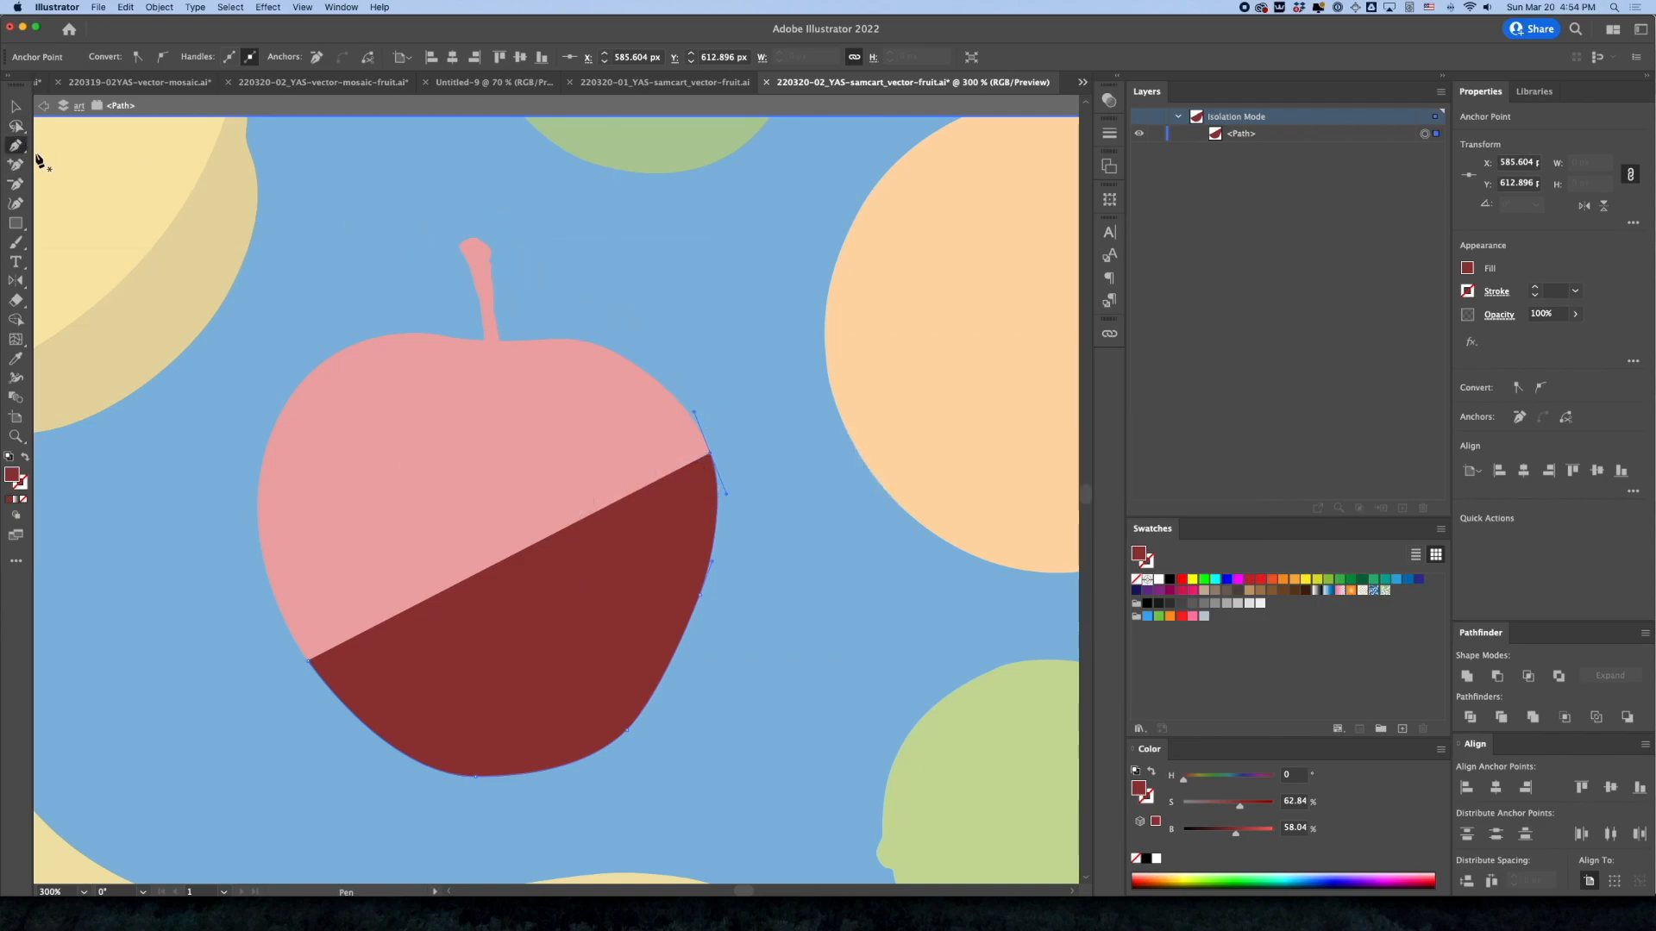
pyautogui.press('alt')
pyautogui.moveTo(695, 414); pyautogui.dragTo(489, 669)
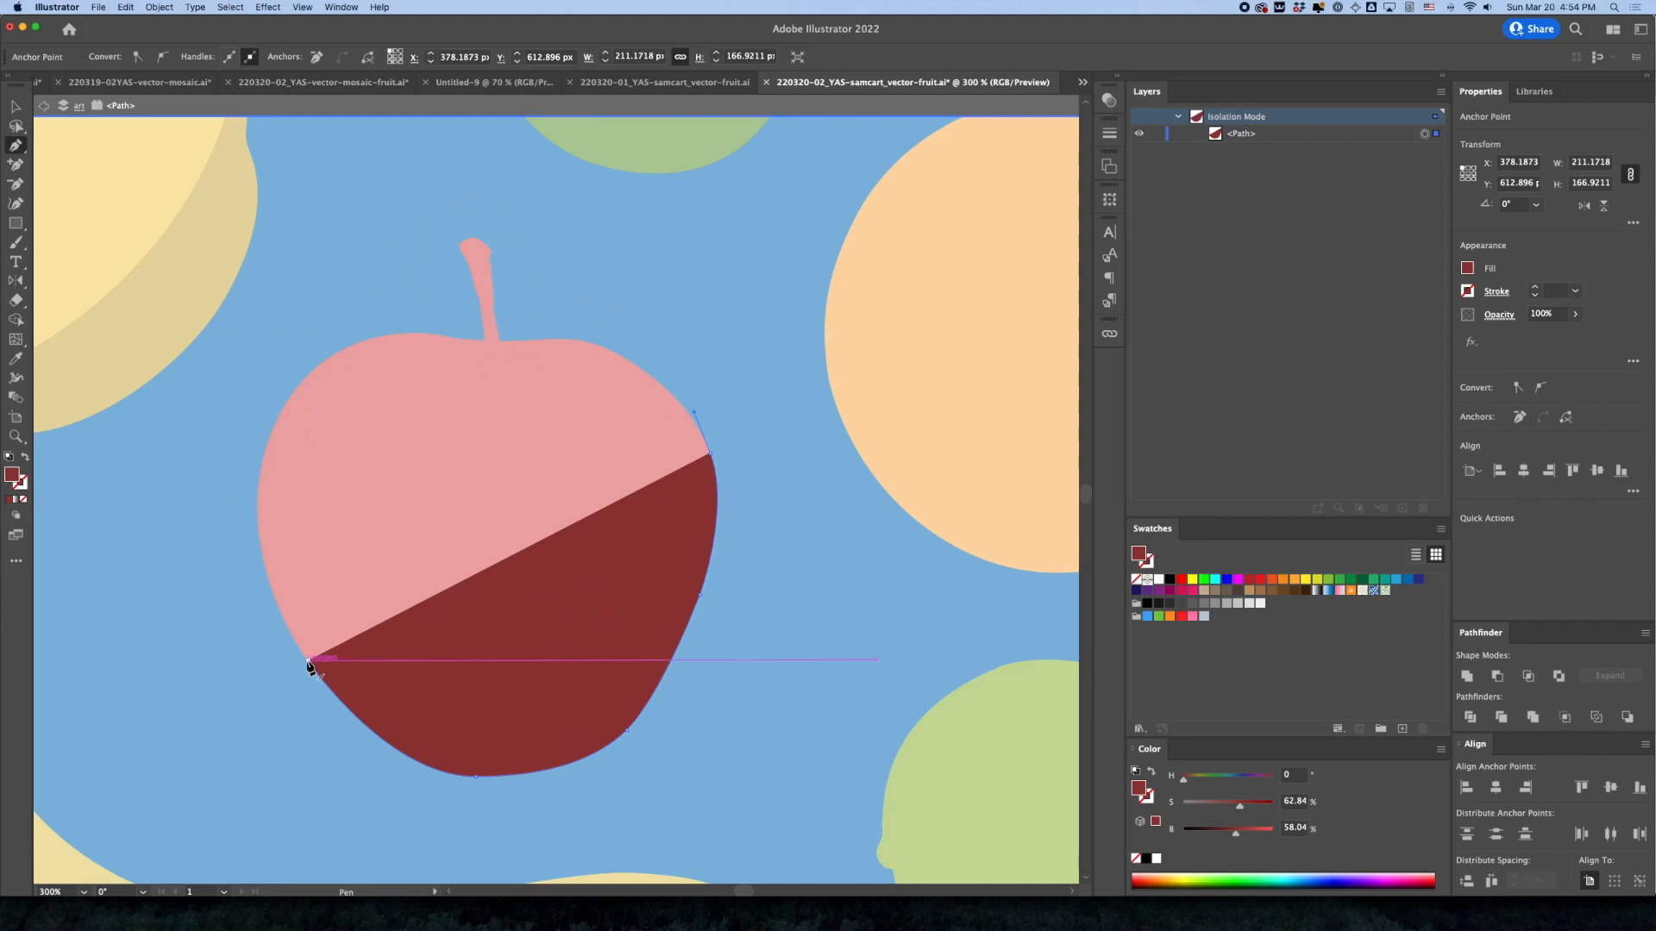
pyautogui.moveTo(309, 662); pyautogui.dragTo(675, 448)
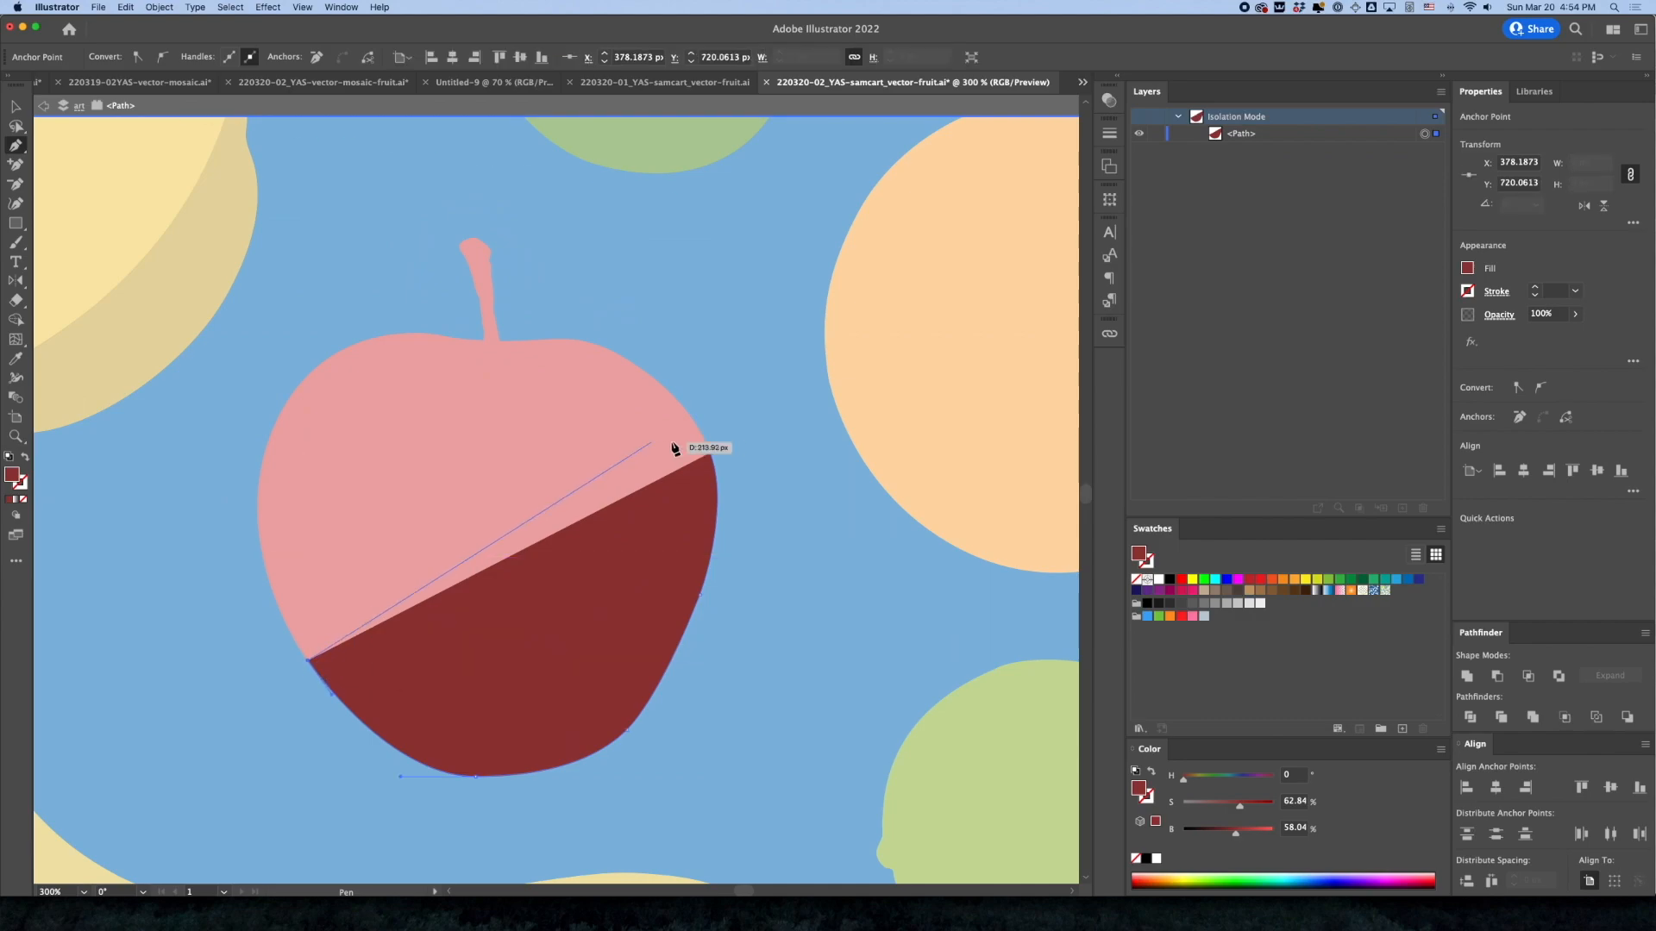
pyautogui.click(711, 454)
pyautogui.keyDown('alt'); pyautogui.click(308, 661); pyautogui.keyUp('alt')
pyautogui.moveTo(320, 664); pyautogui.dragTo(332, 694)
# Add an anchor at the middle of the dark apple shape's straight edge and move it down slightly
pyautogui.click(518, 553)
pyautogui.press('a')
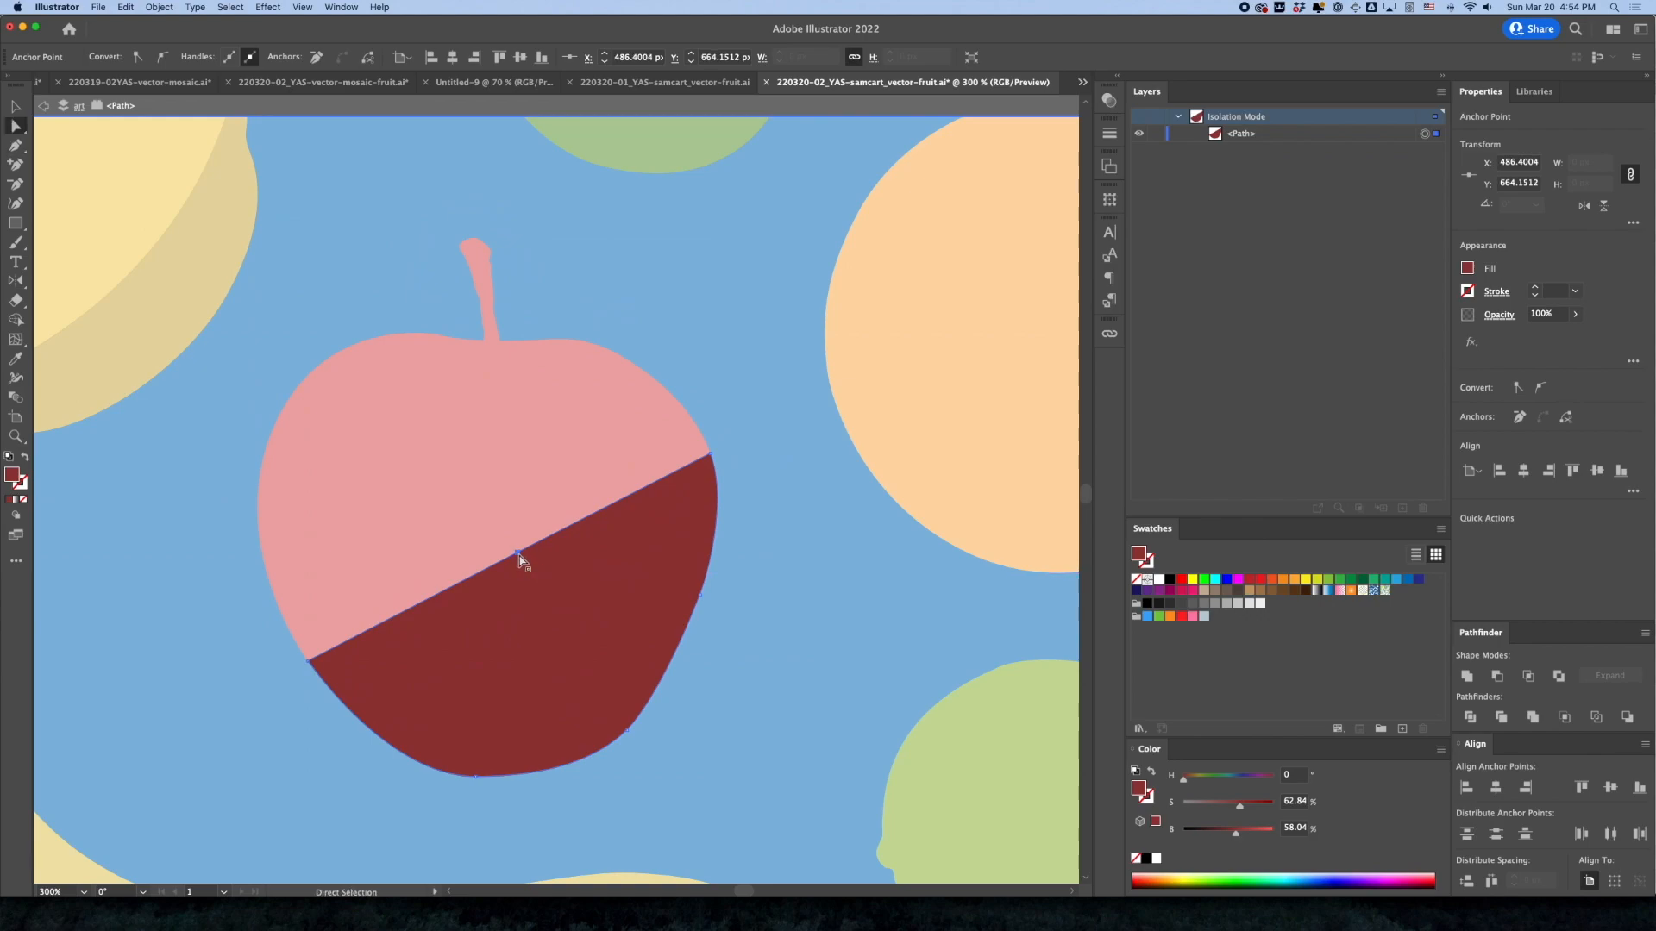
pyautogui.moveTo(519, 552); pyautogui.dragTo(528, 597)
# Convert the middle anchor to a smooth point and shift it toward the lower right to form the crescent, leaving isolation mode
pyautogui.click(16, 145)
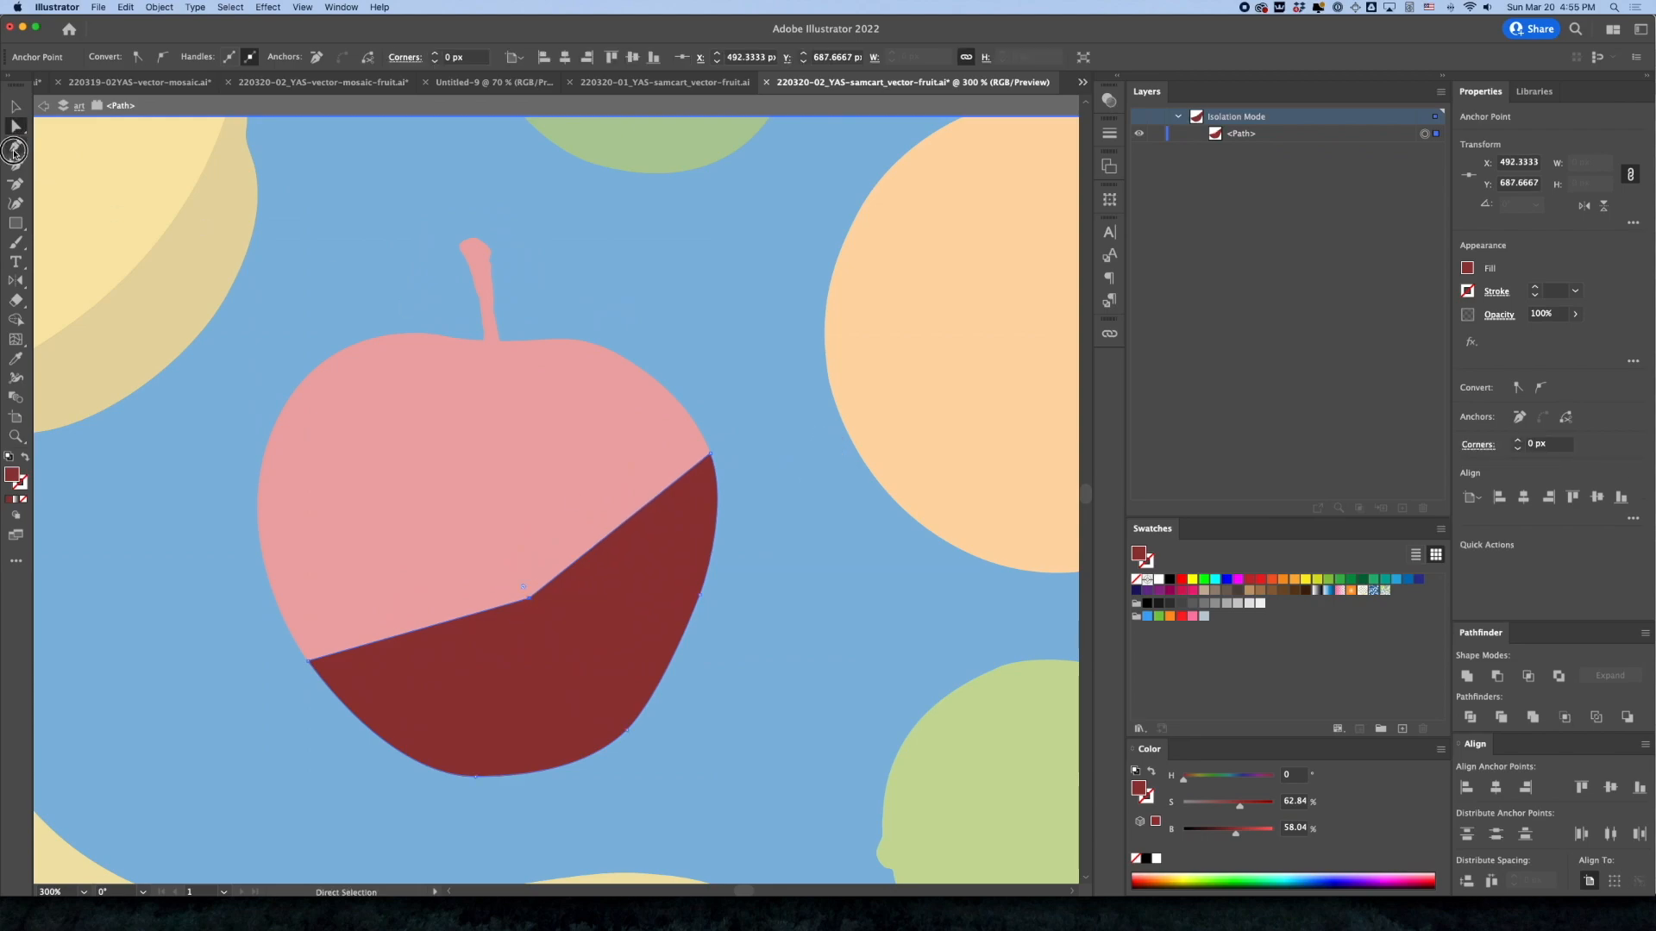
pyautogui.press('alt')
pyautogui.moveTo(529, 598); pyautogui.dragTo(634, 552)
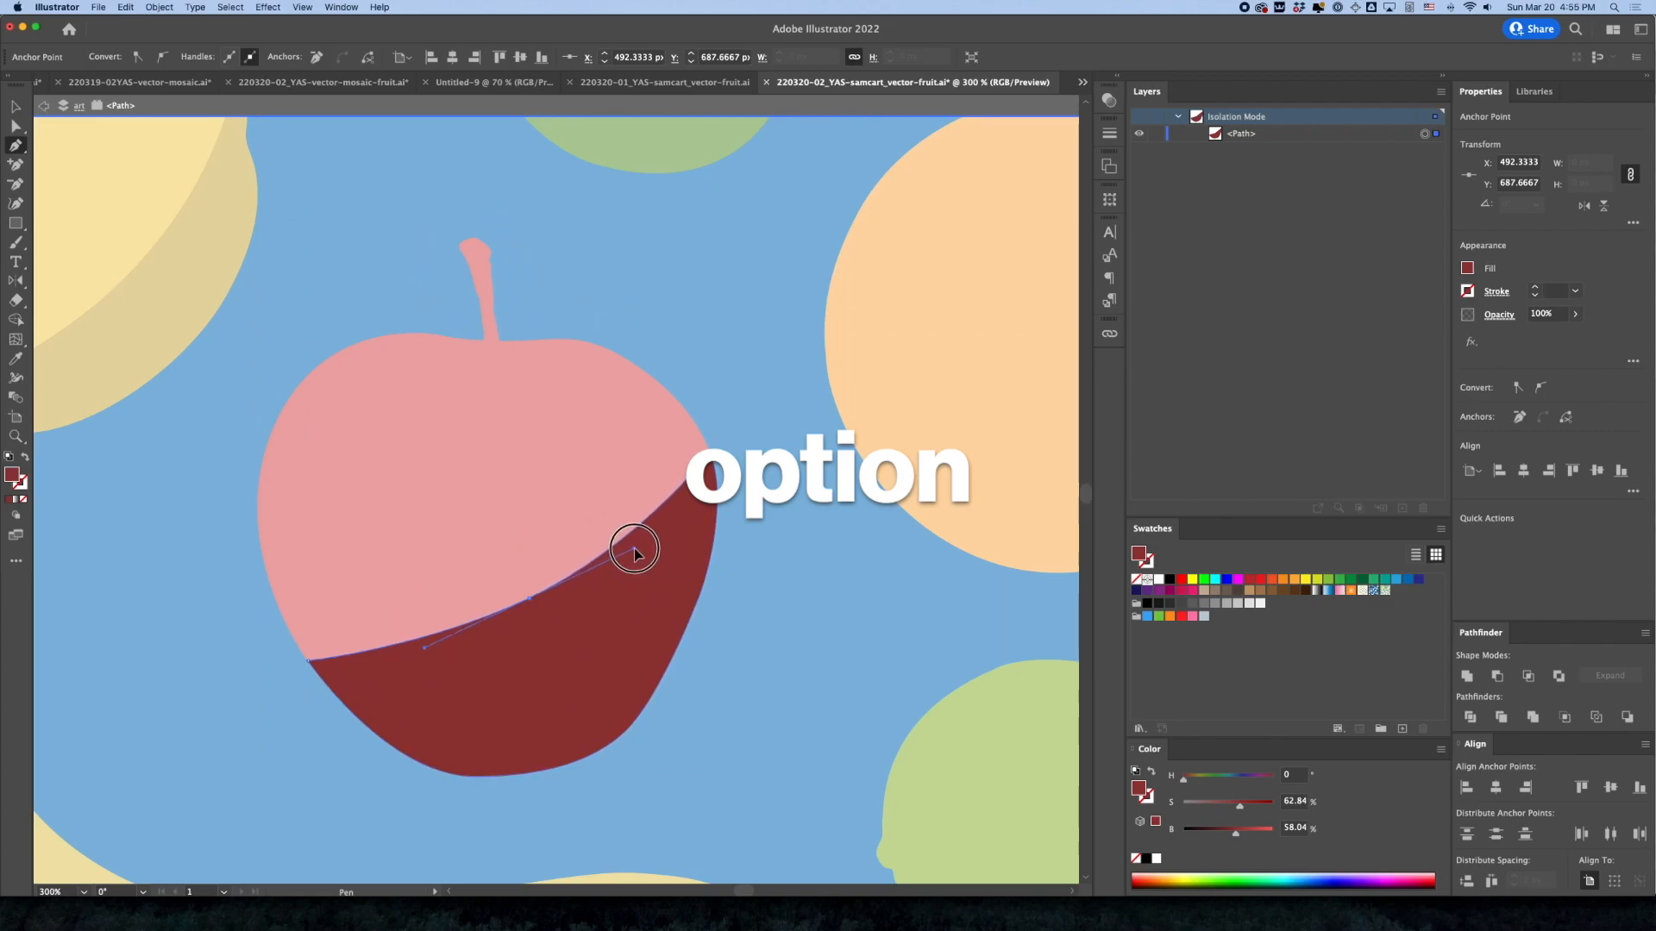
pyautogui.press('a')
pyautogui.moveTo(529, 603); pyautogui.dragTo(535, 630)
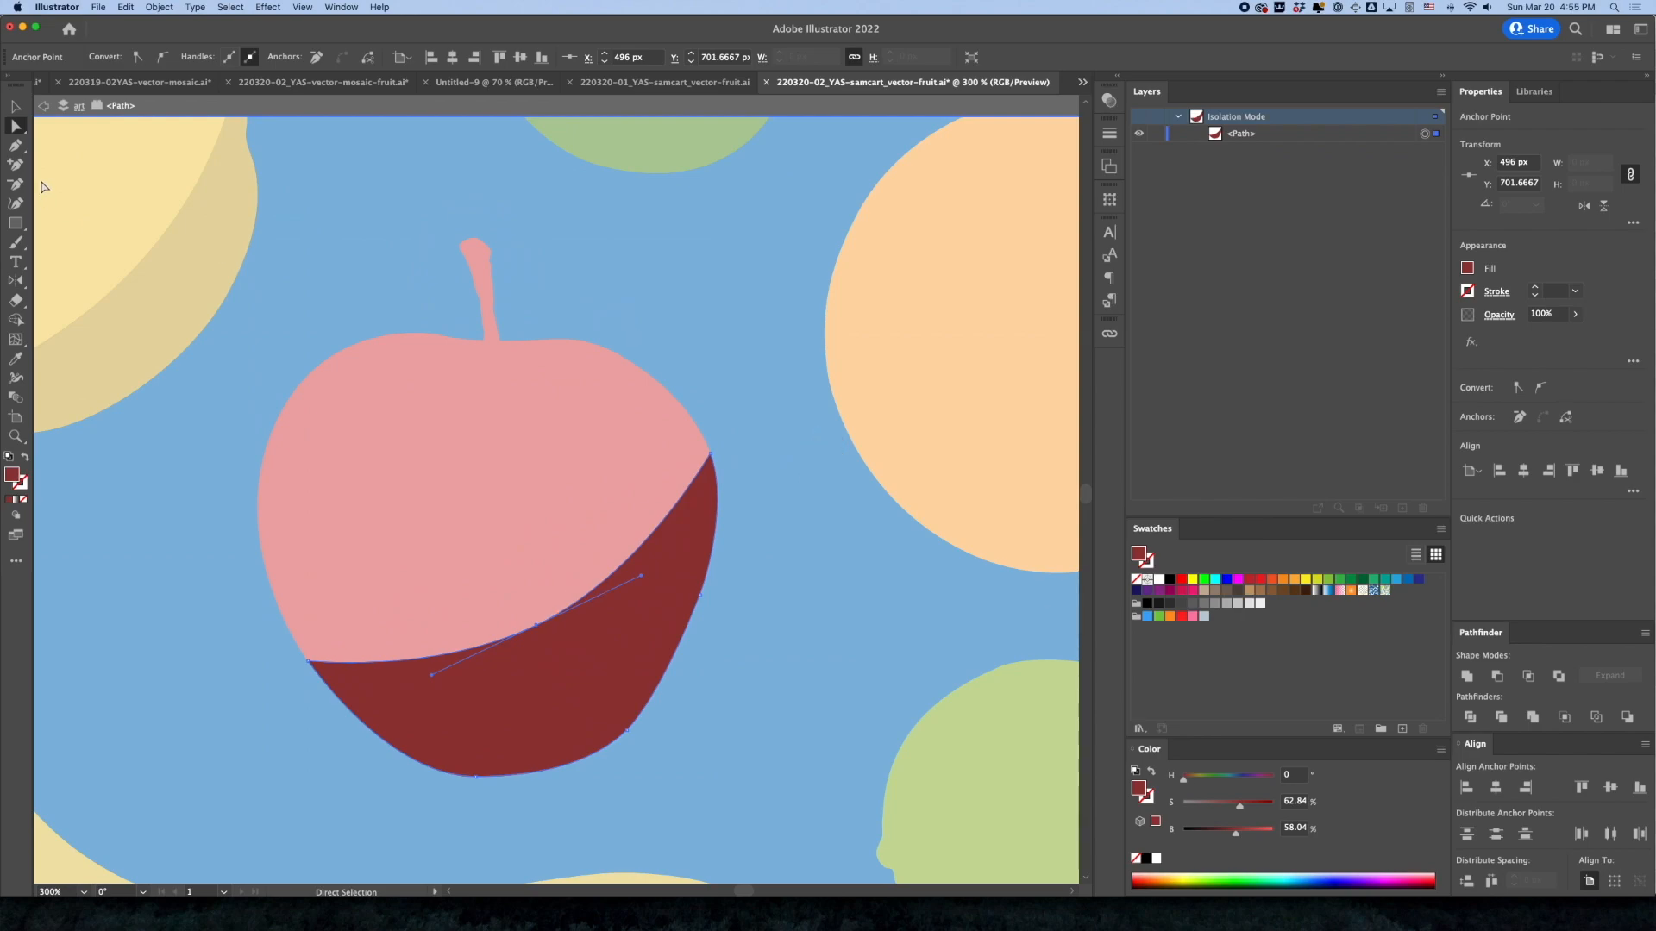
pyautogui.press('Escape')
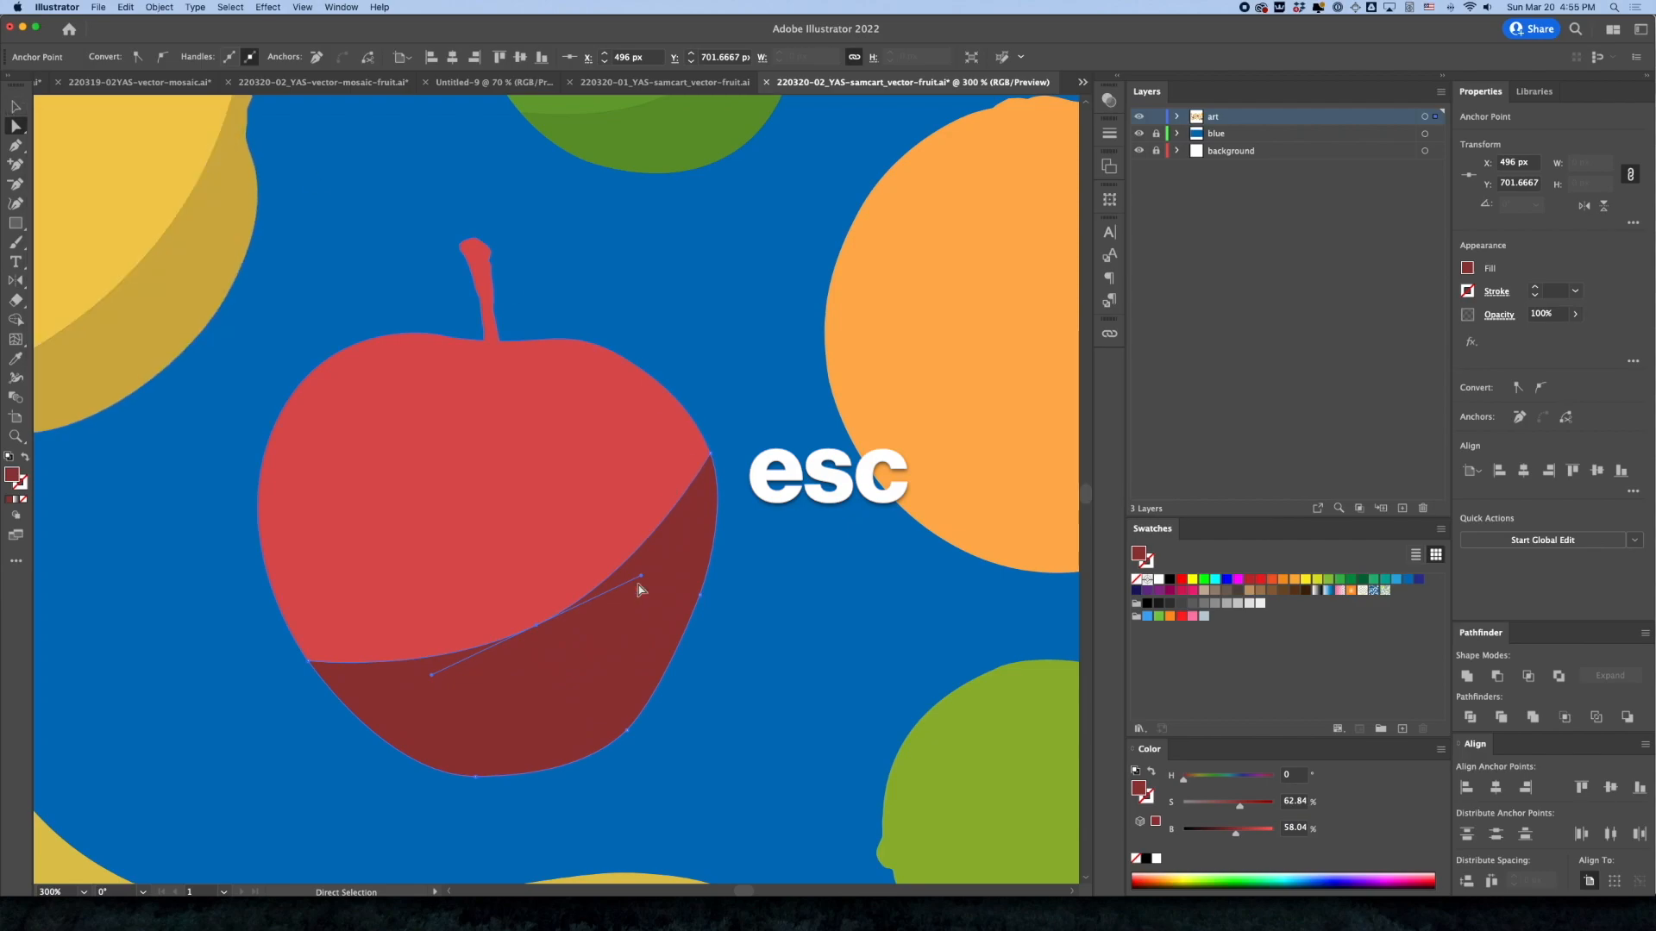
pyautogui.moveTo(537, 625); pyautogui.dragTo(546, 645)
# Set the opacity of the apple's crescent shadow to 50% and deselect it
pyautogui.click(1517, 315)
pyautogui.write('50')
pyautogui.press('Return')
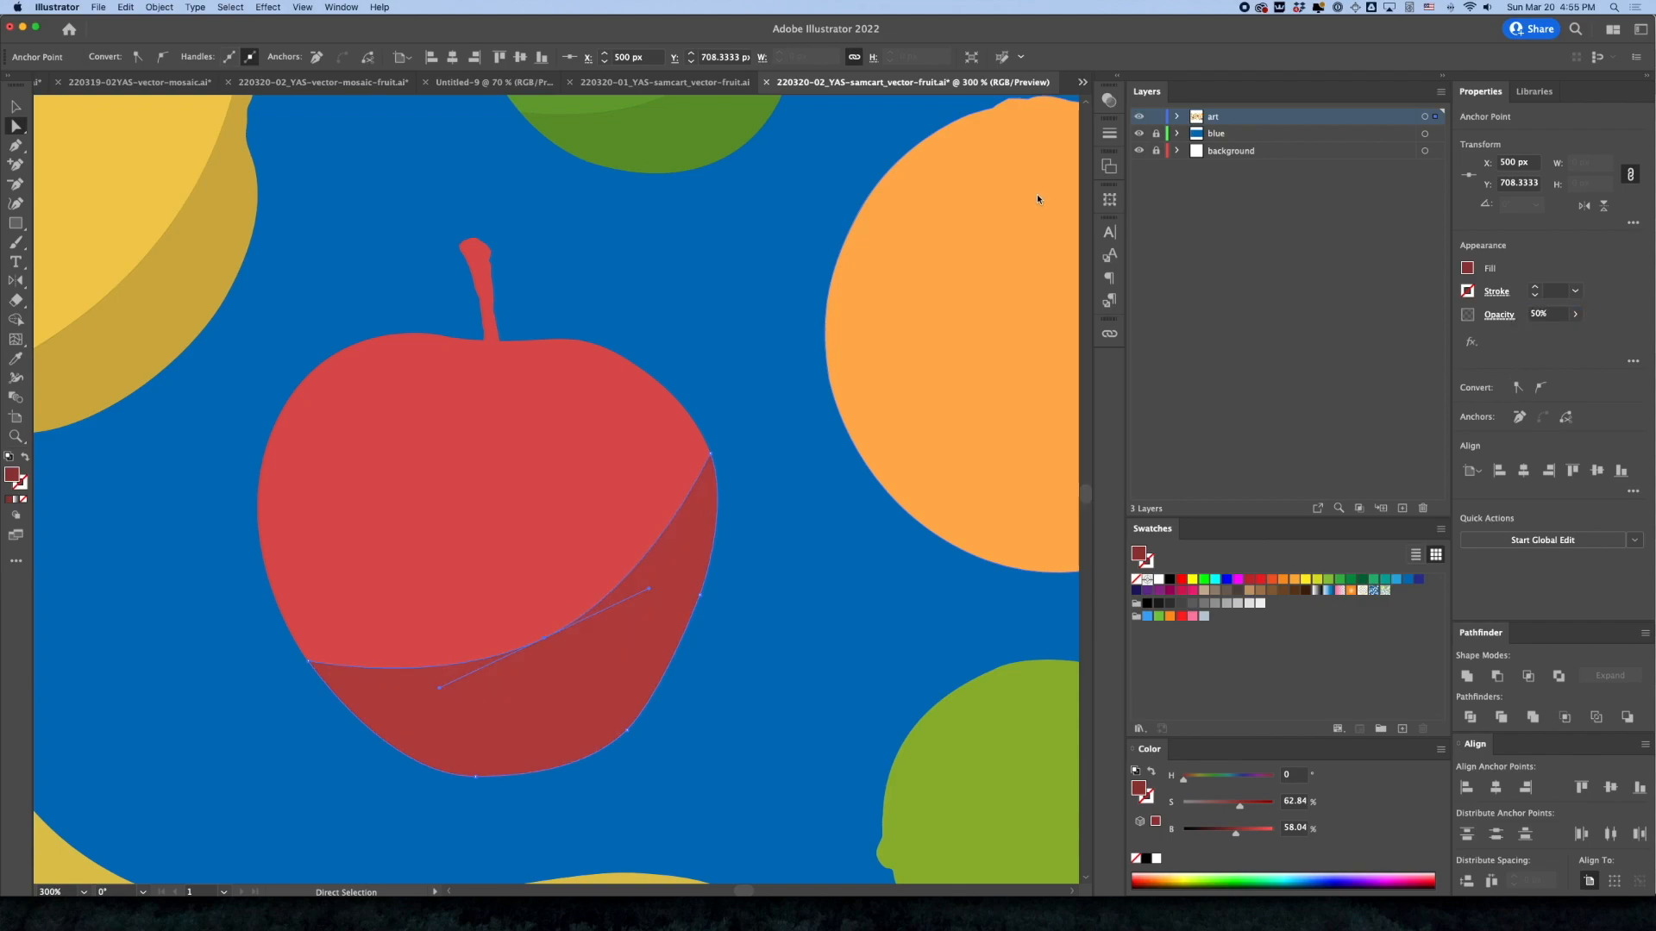
pyautogui.click(565, 291)
# Paste a copy of the lime beneath the upper-left banana in place and darken the copy's fill to 43.14% brightness
pyautogui.scroll(-4, 691, 509)
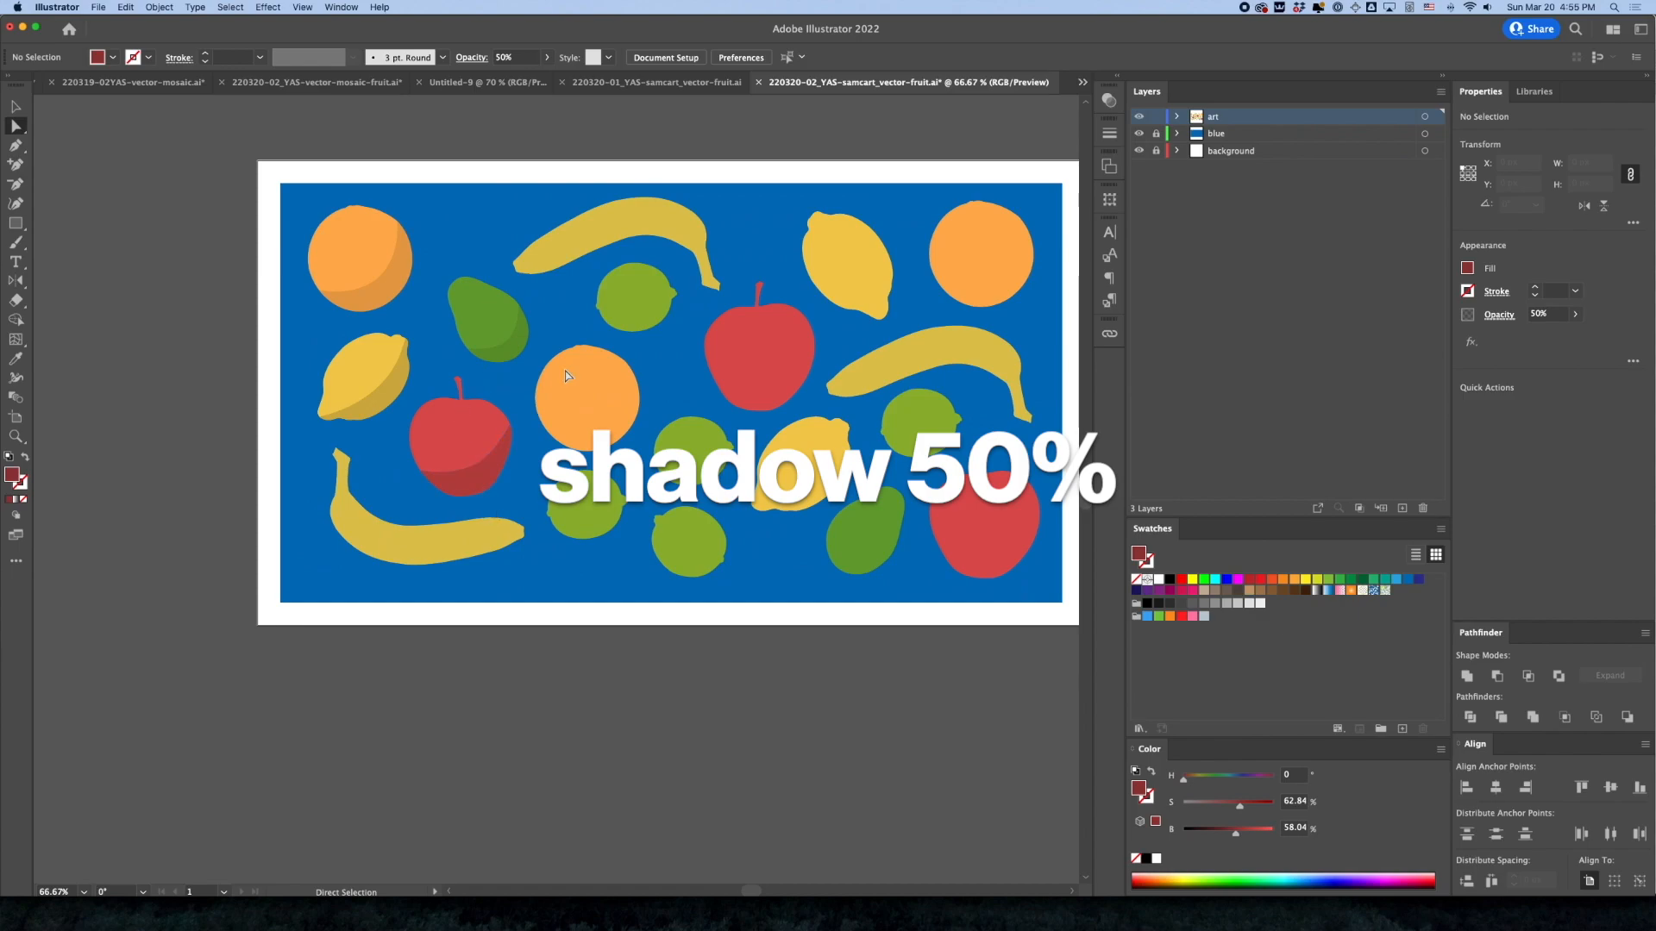
pyautogui.moveTo(617, 268); pyautogui.dragTo(978, 429)
pyautogui.moveTo(845, 448); pyautogui.dragTo(581, 451)
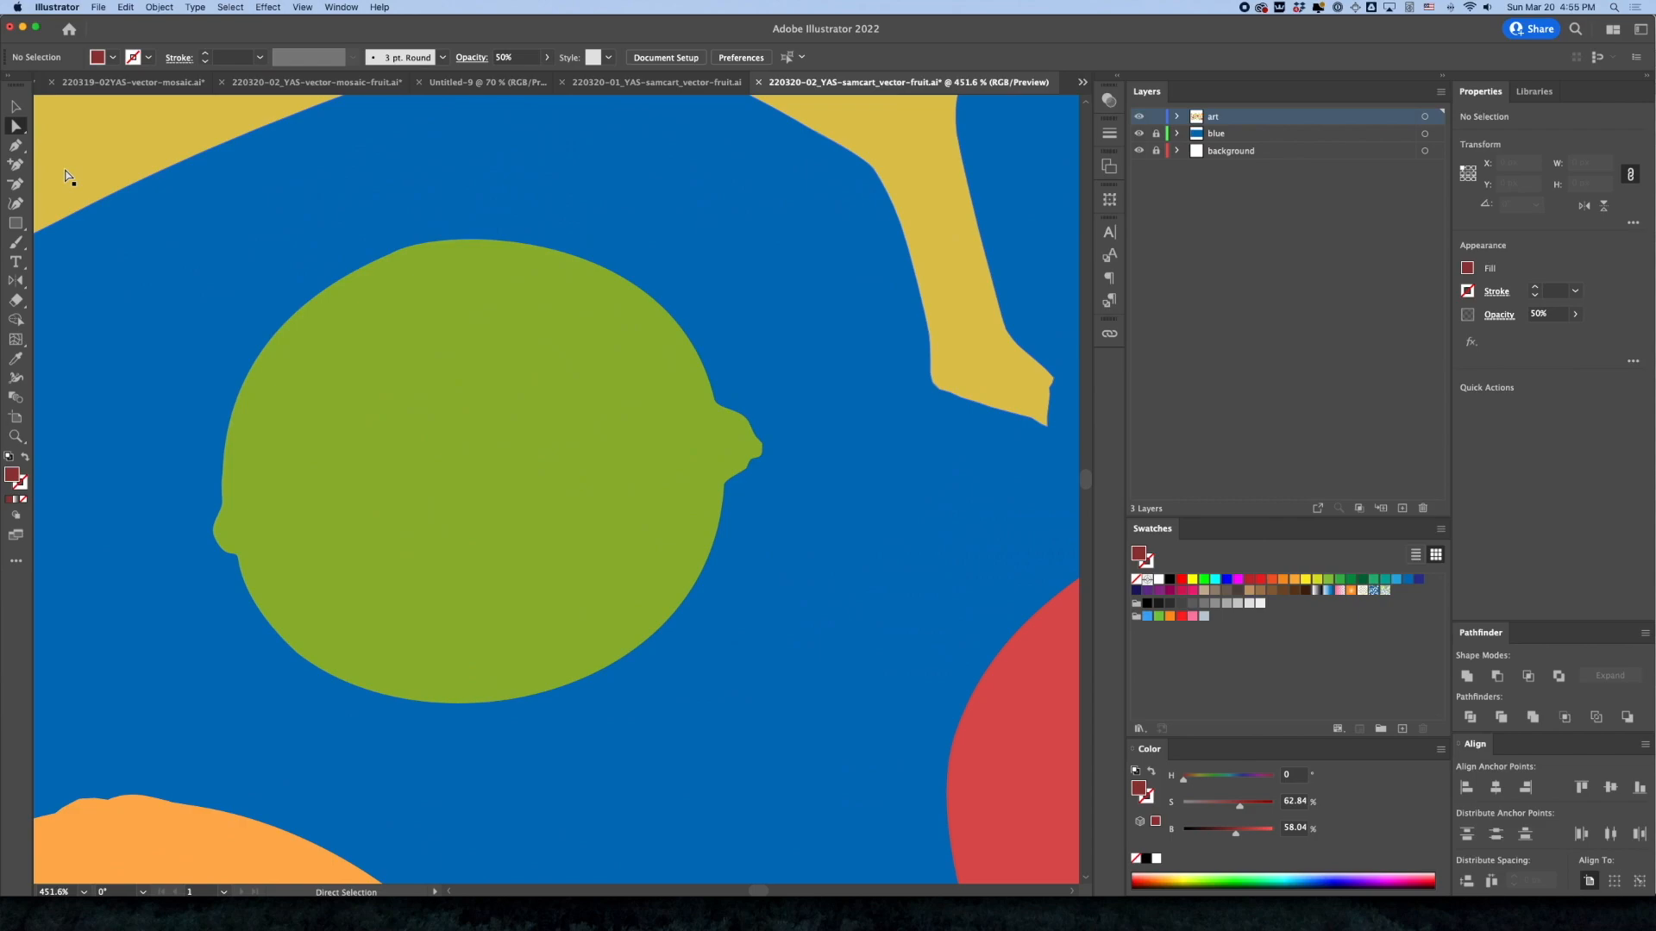
pyautogui.click(24, 115)
pyautogui.click(420, 370)
pyautogui.press('super+c')
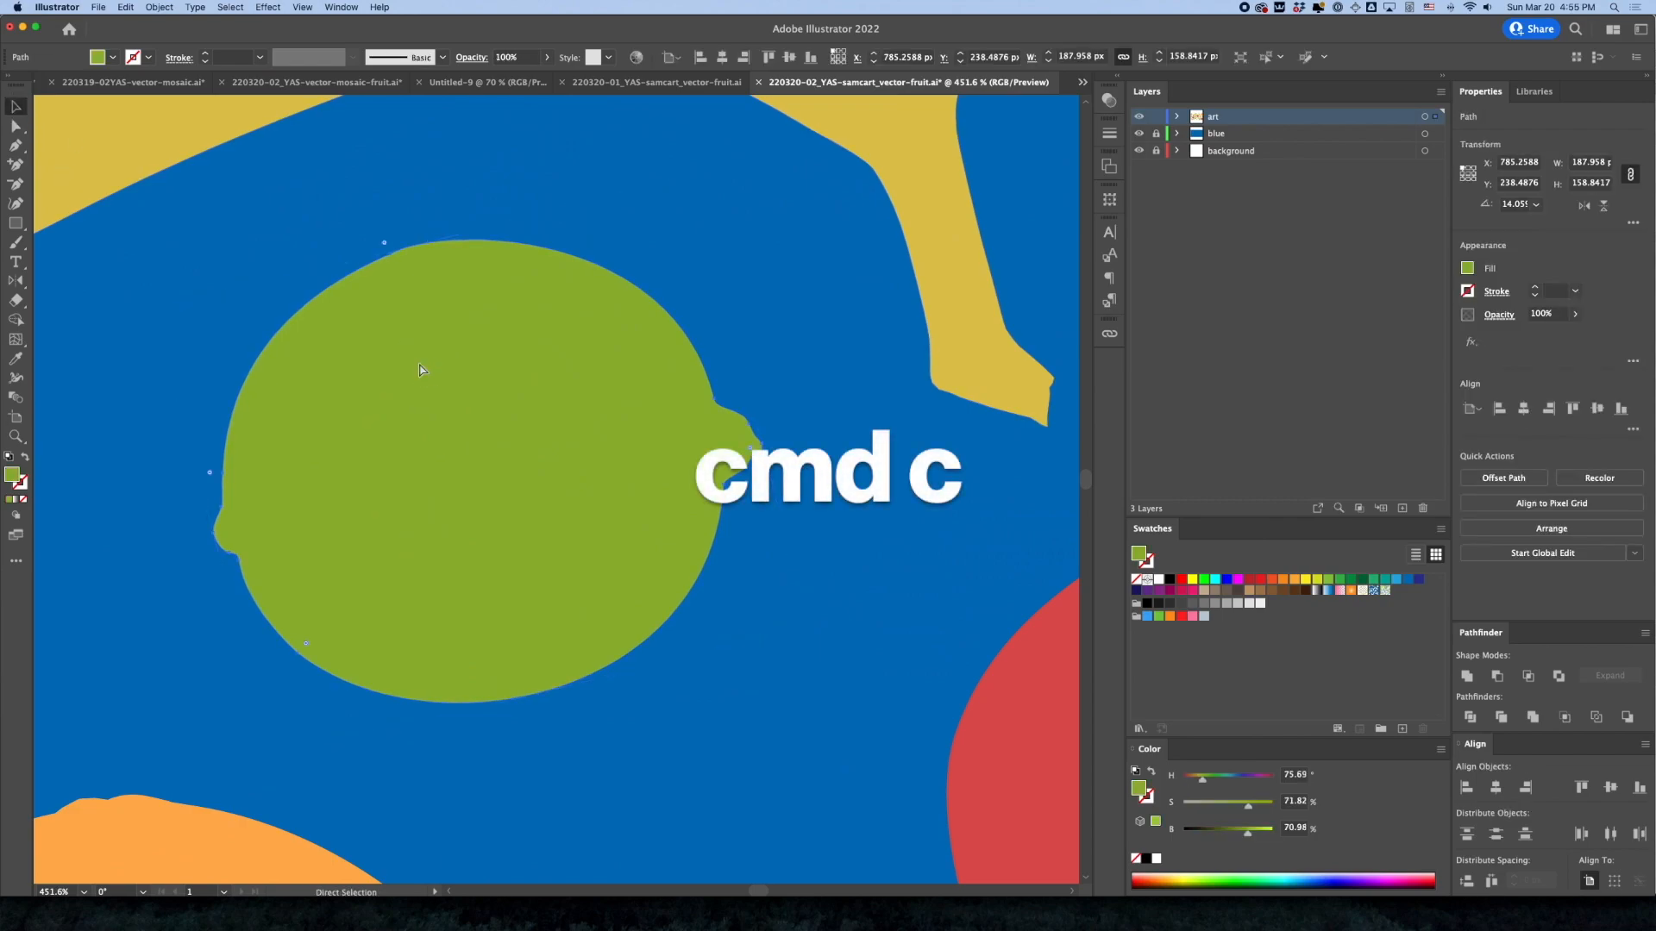
pyautogui.press('super+shift+v')
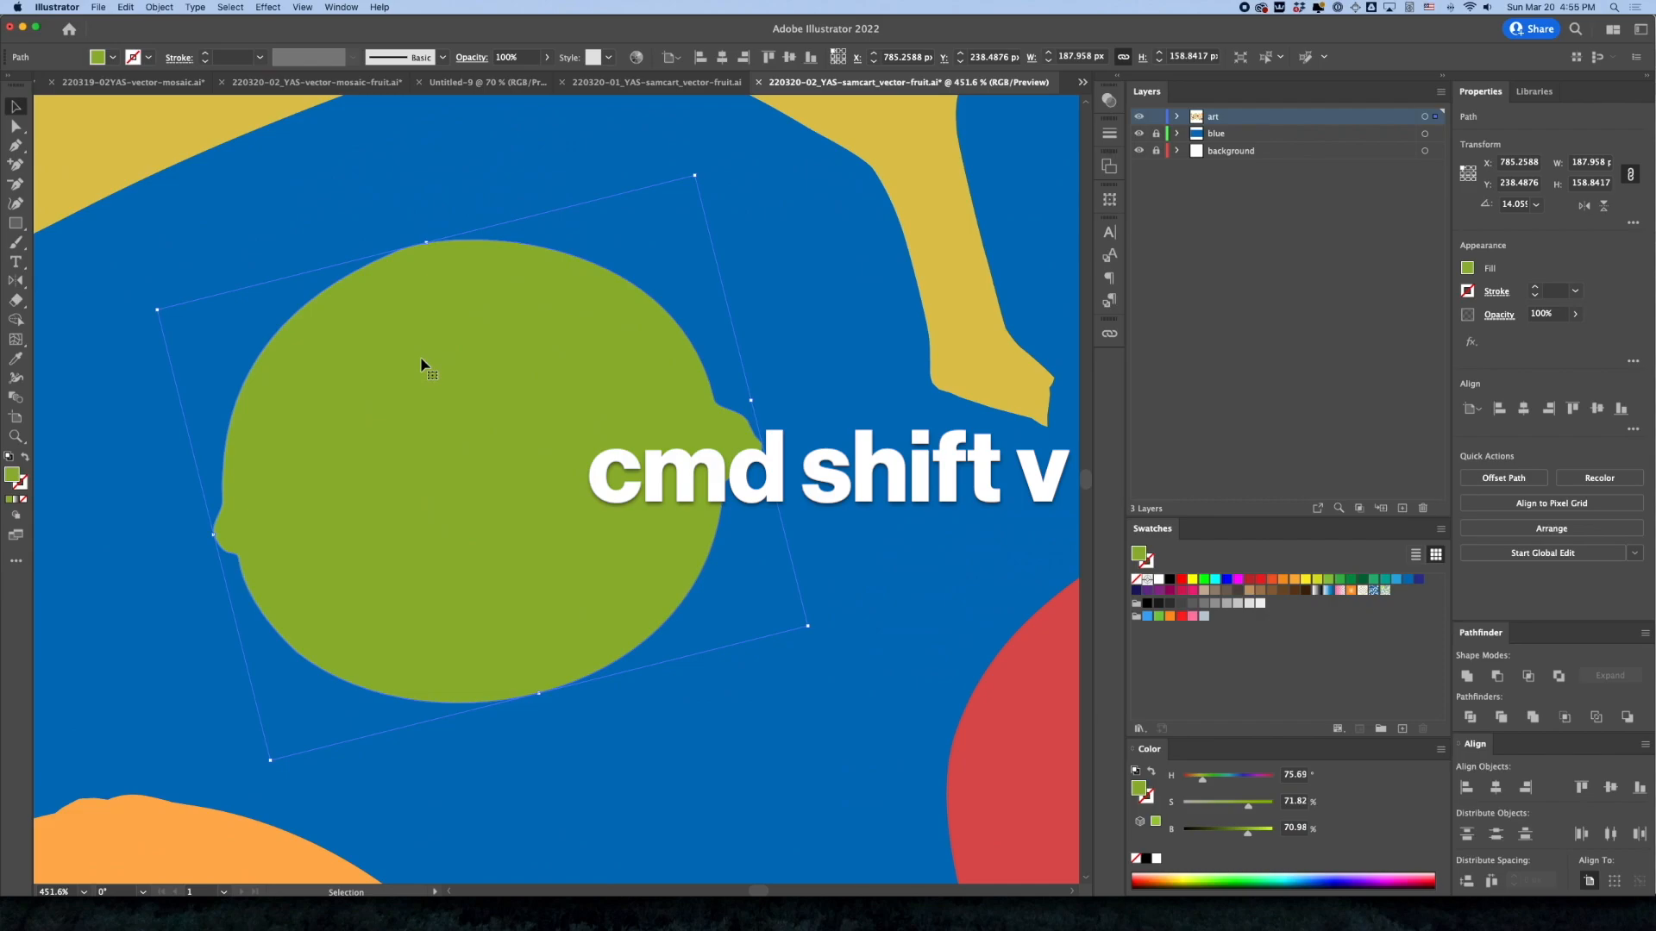
pyautogui.press('p')
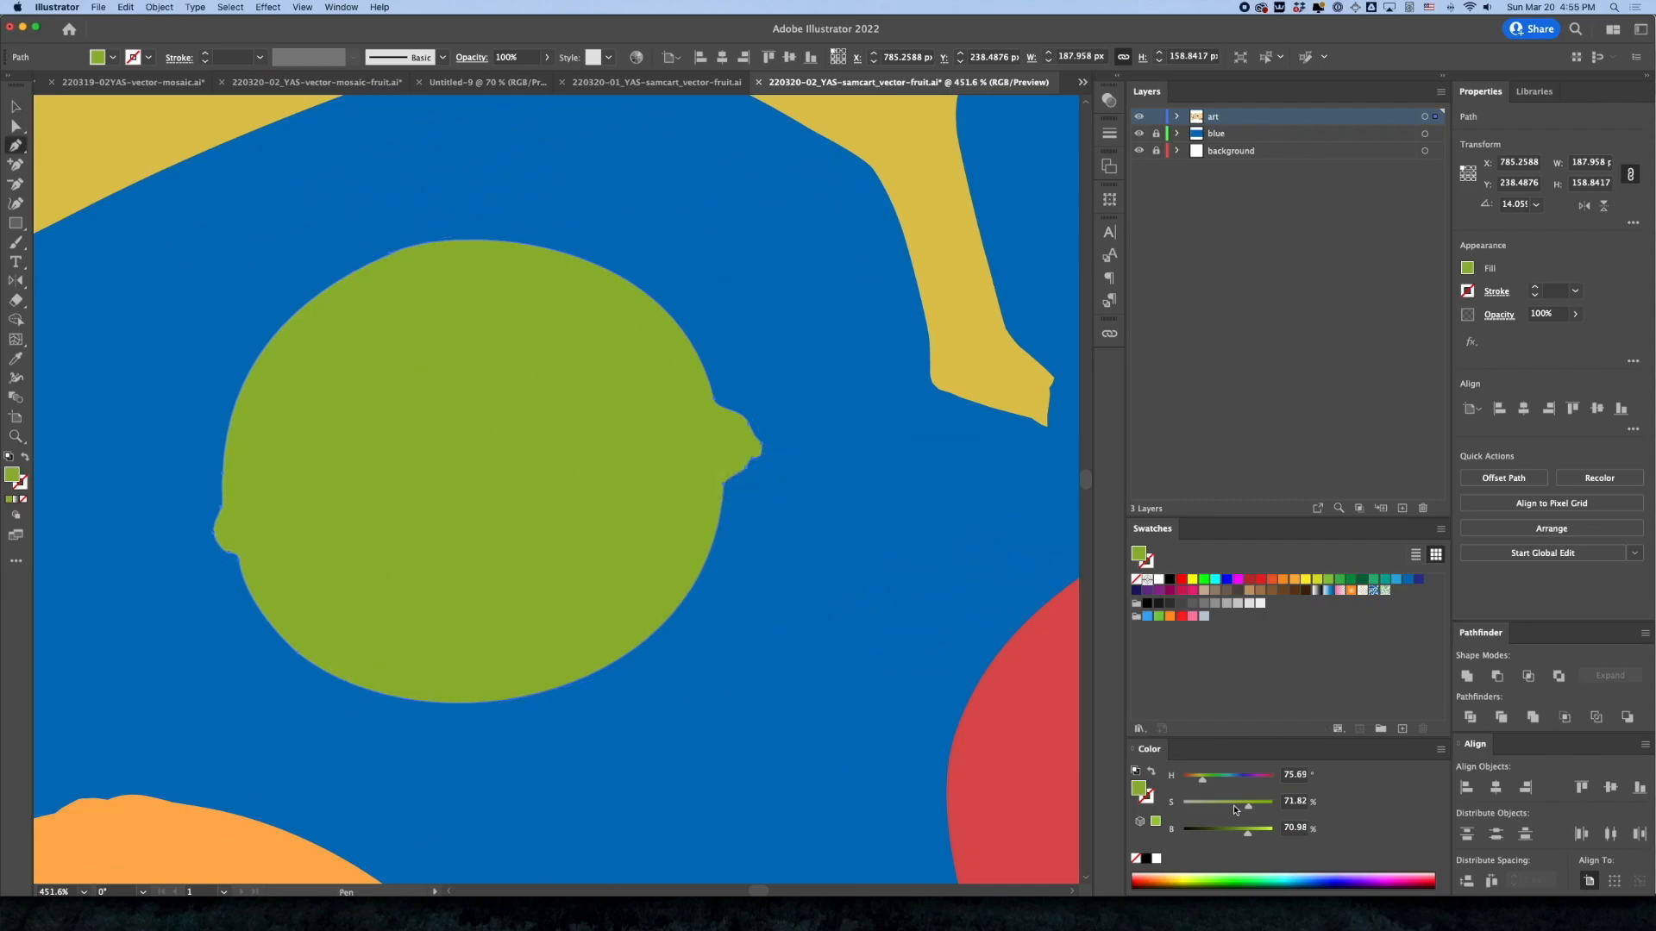
pyautogui.click(1222, 831)
# Add an anchor on the dark lime copy's upper-right edge and delete the anchors along its upper-left edge
pyautogui.press('p')
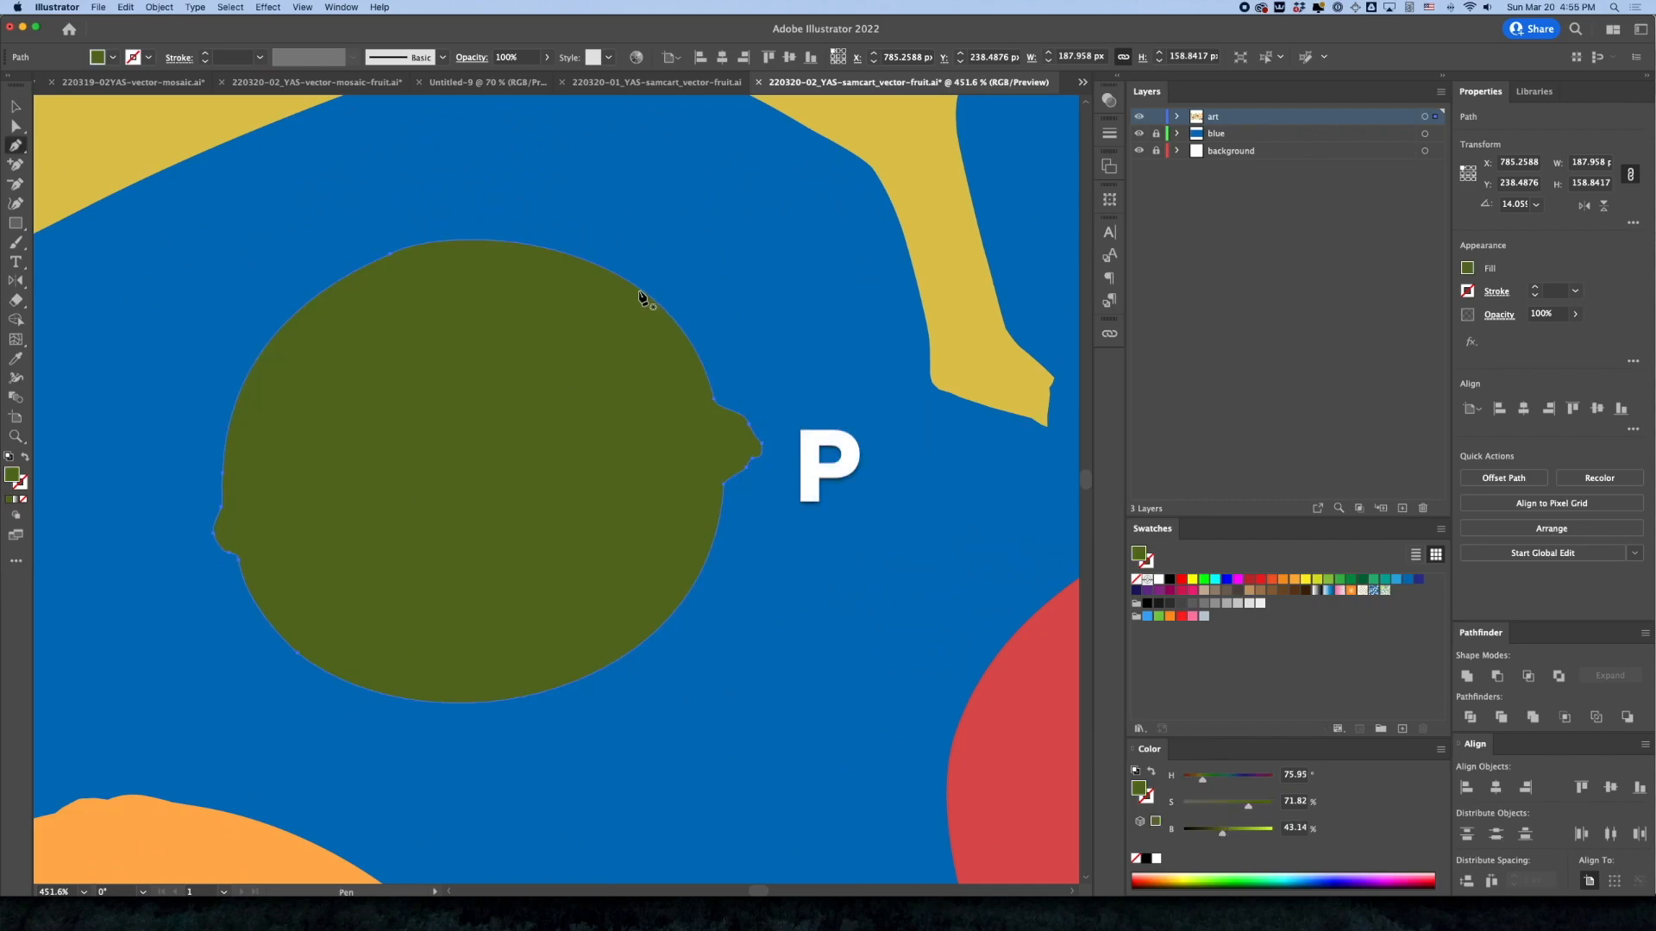
pyautogui.click(636, 288)
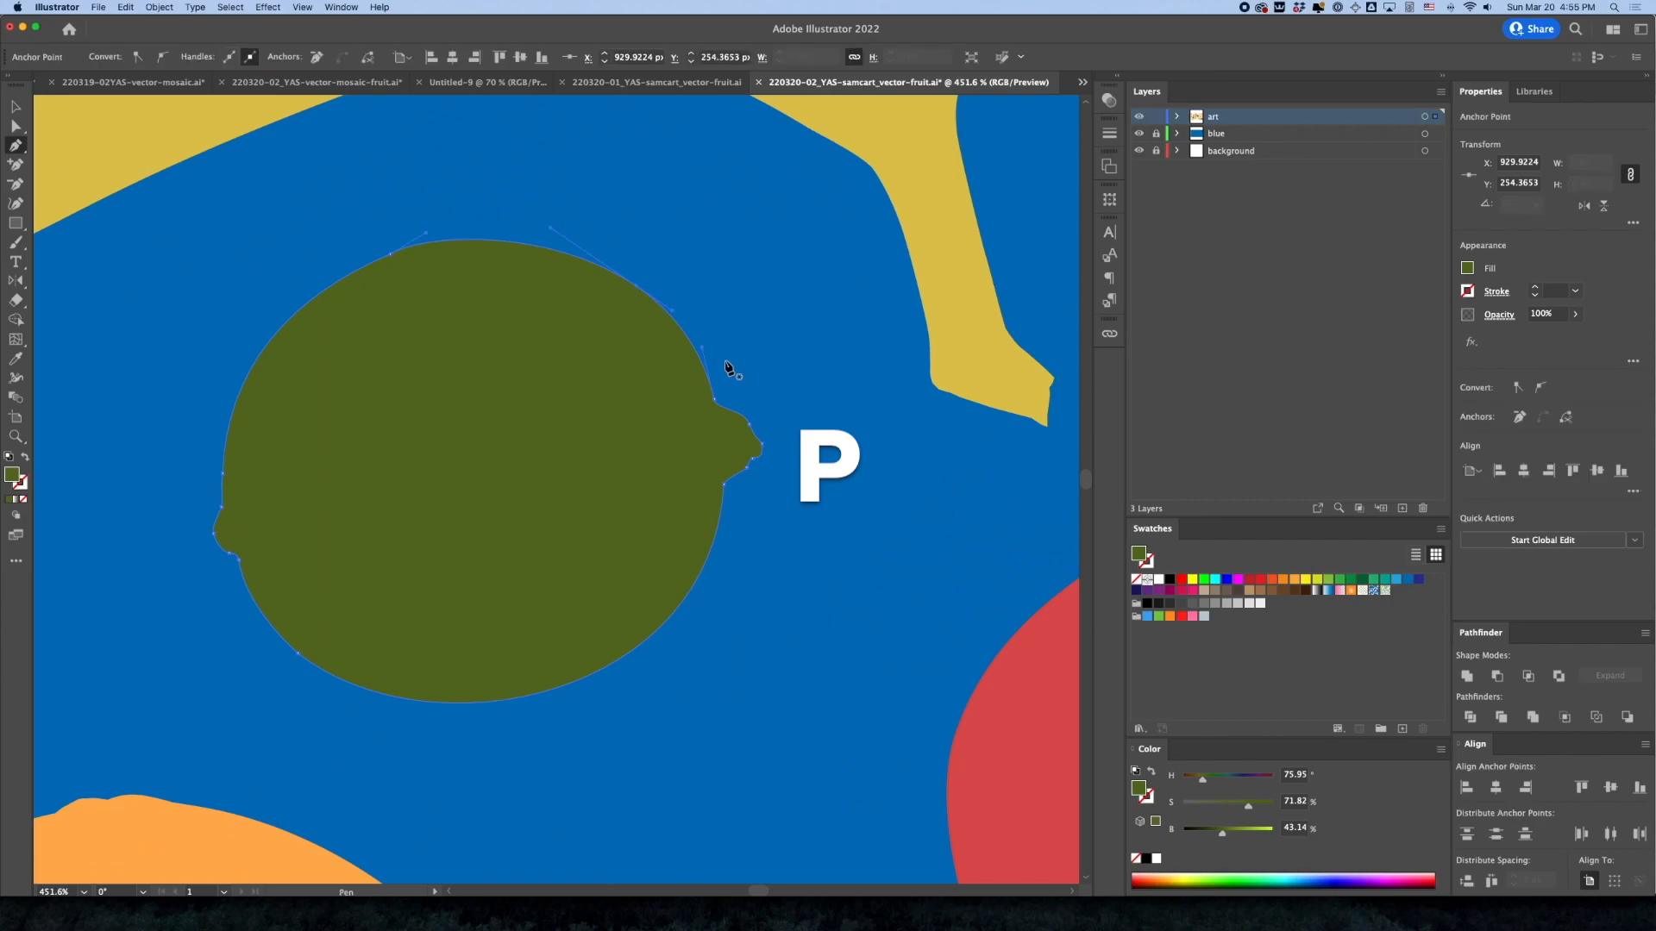
pyautogui.click(390, 254)
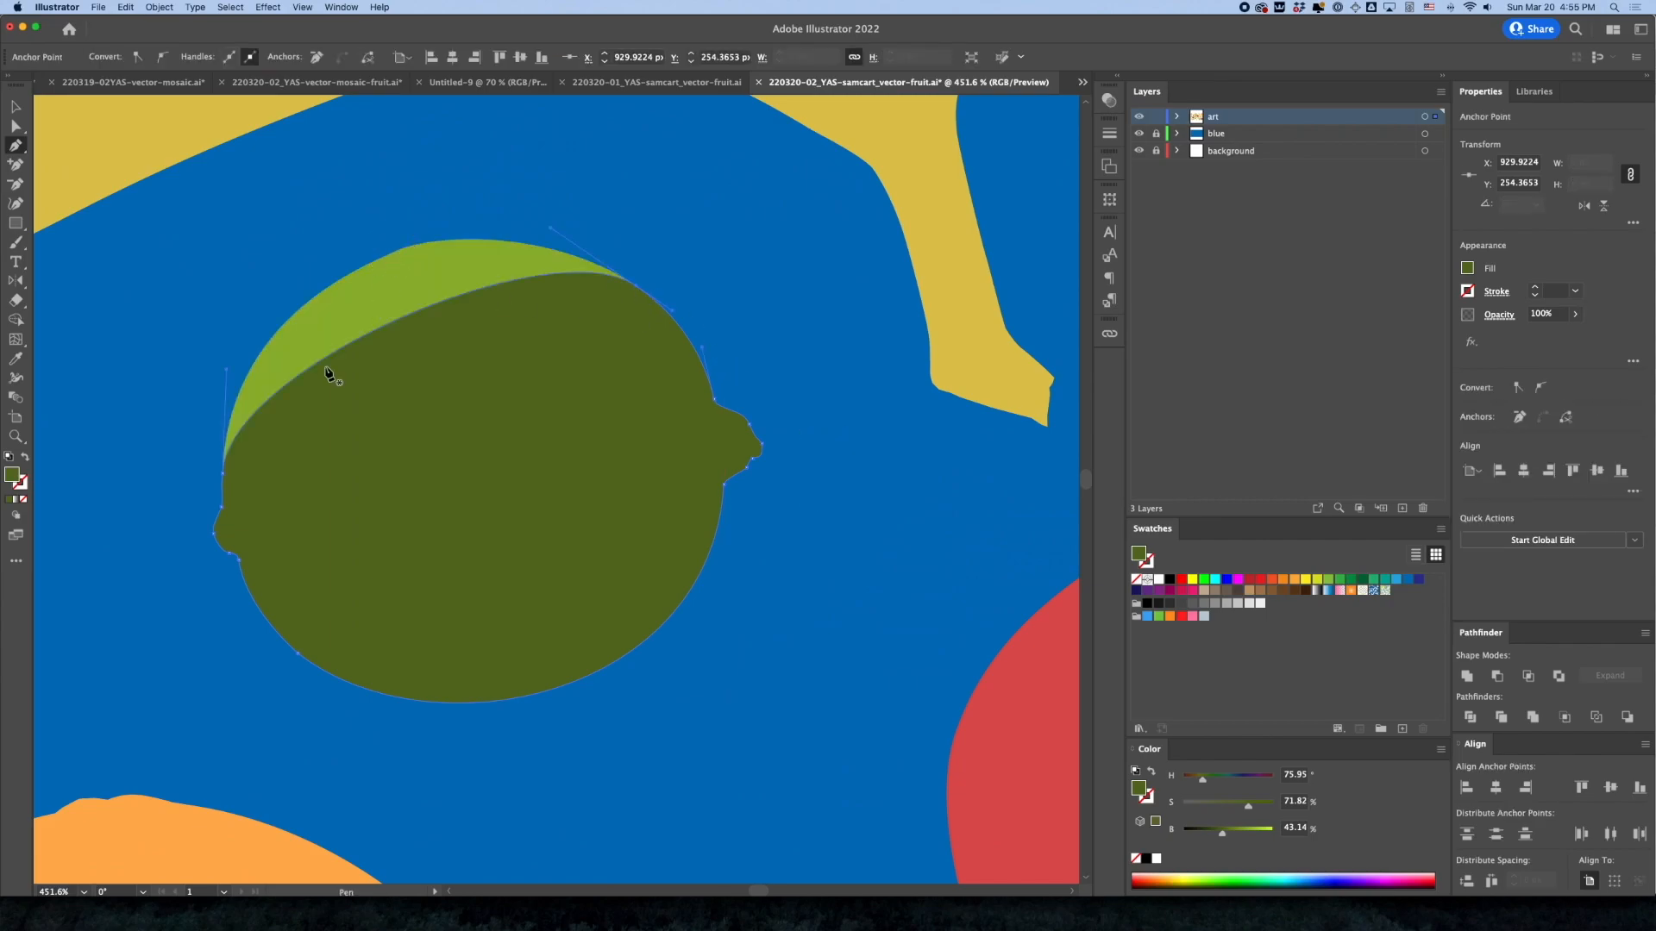
pyautogui.click(222, 474)
pyautogui.click(222, 510)
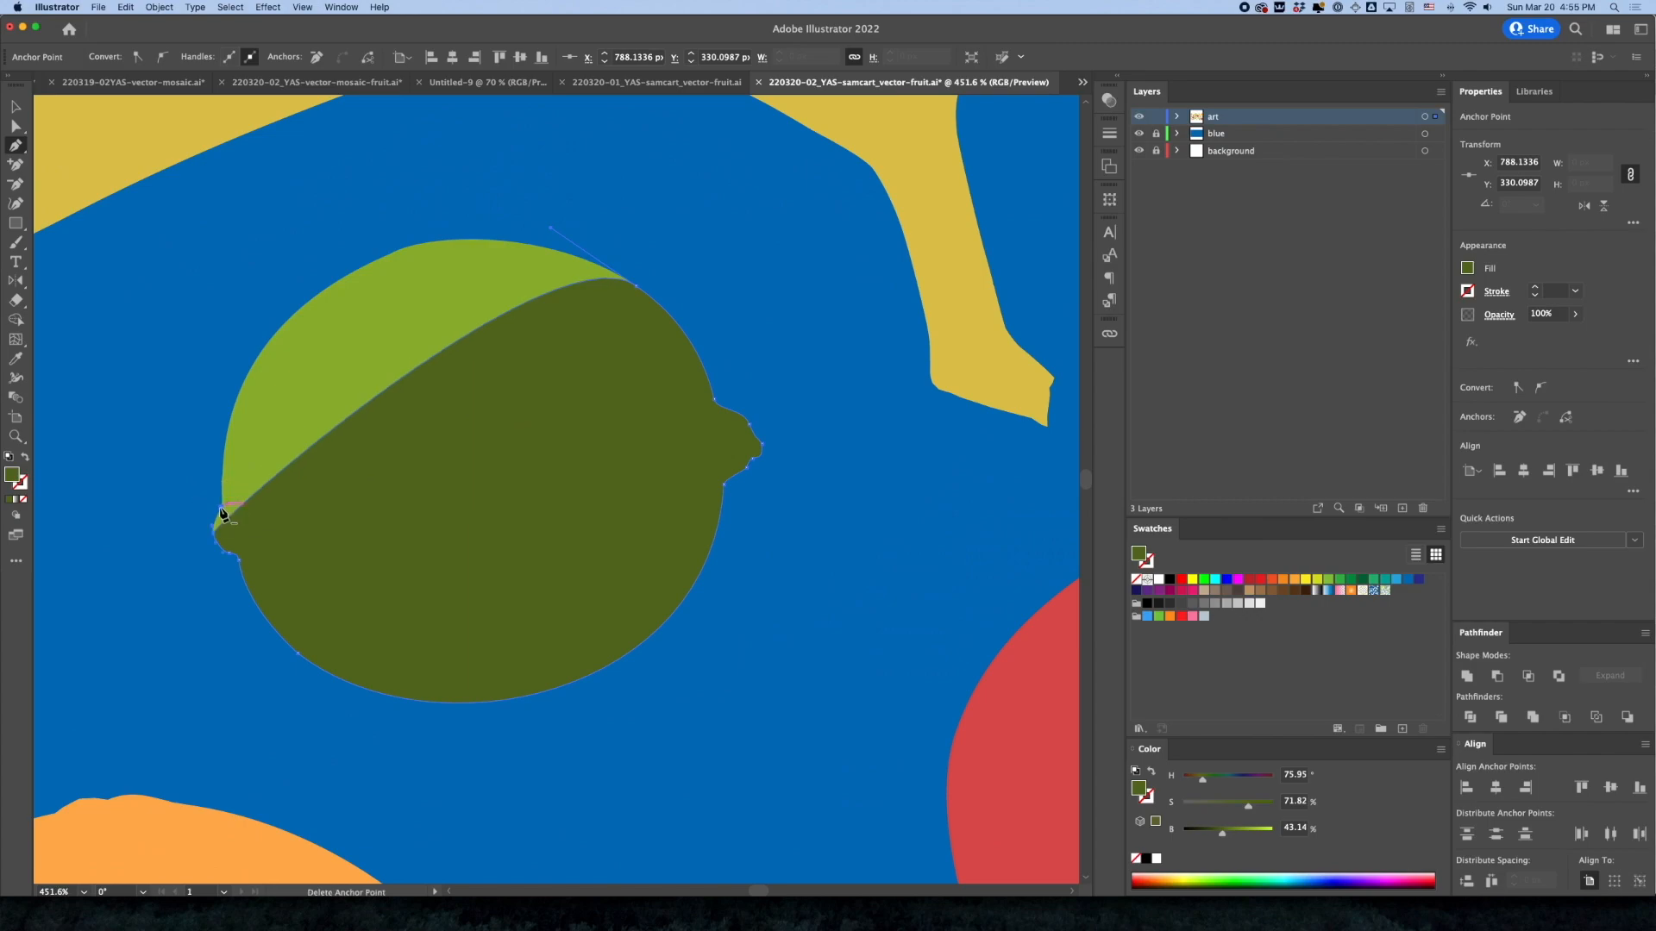
pyautogui.click(217, 536)
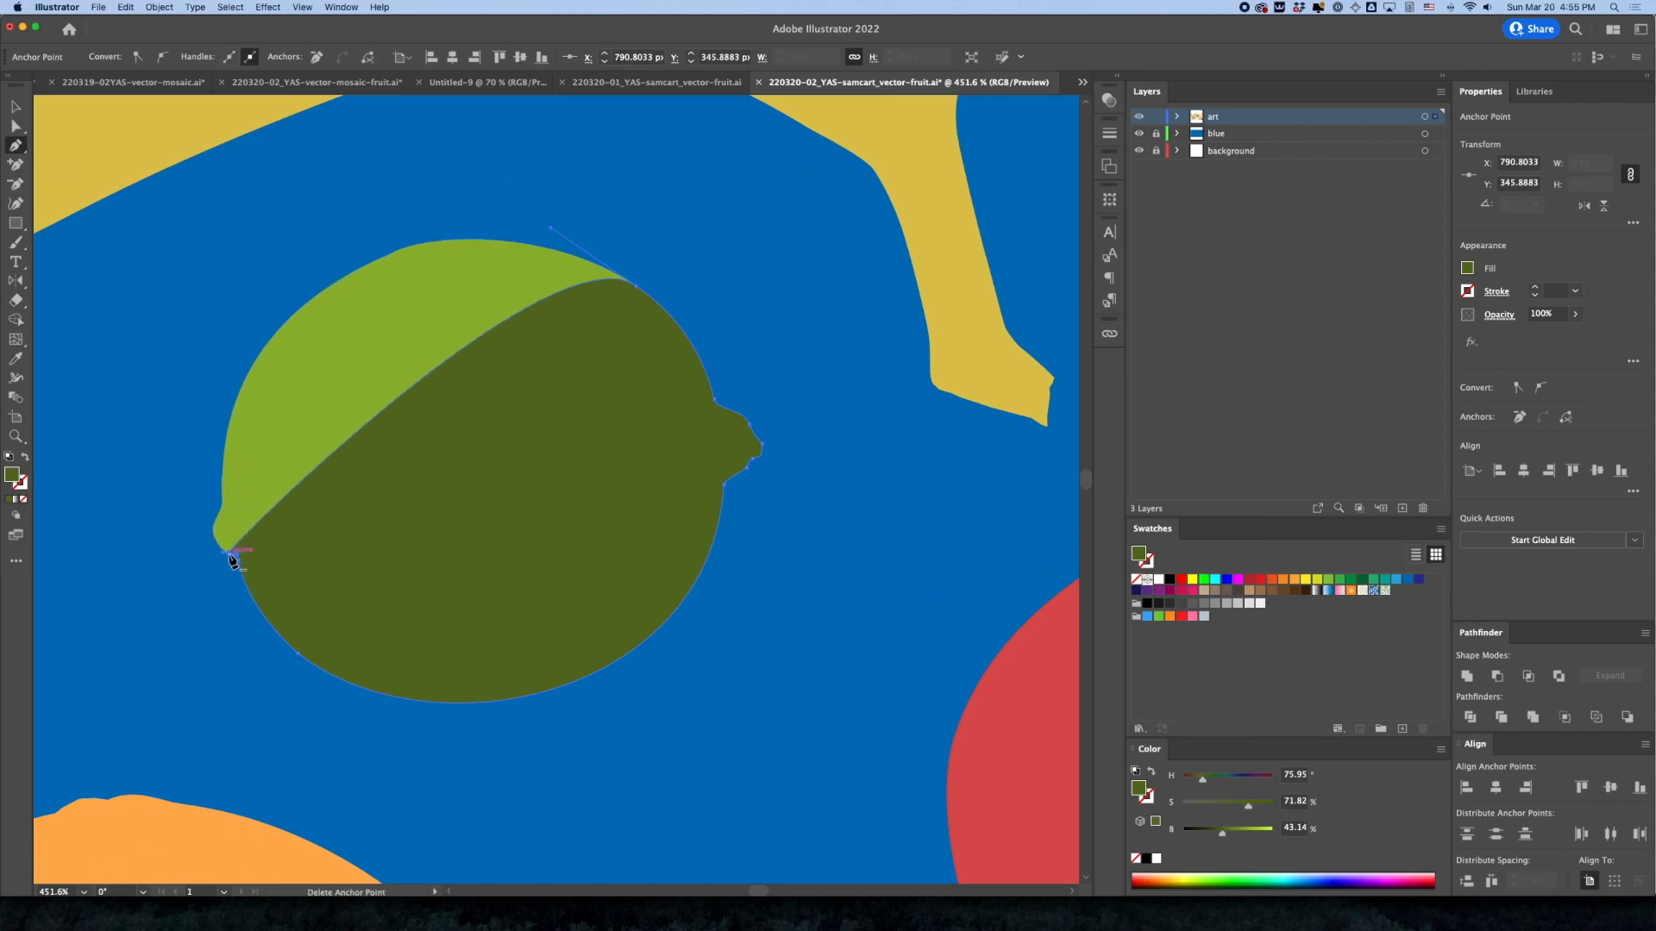
# Delete the dark lime copy's remaining anchors around the left nub down to the lower-left edge
pyautogui.scroll(10, 217, 552)
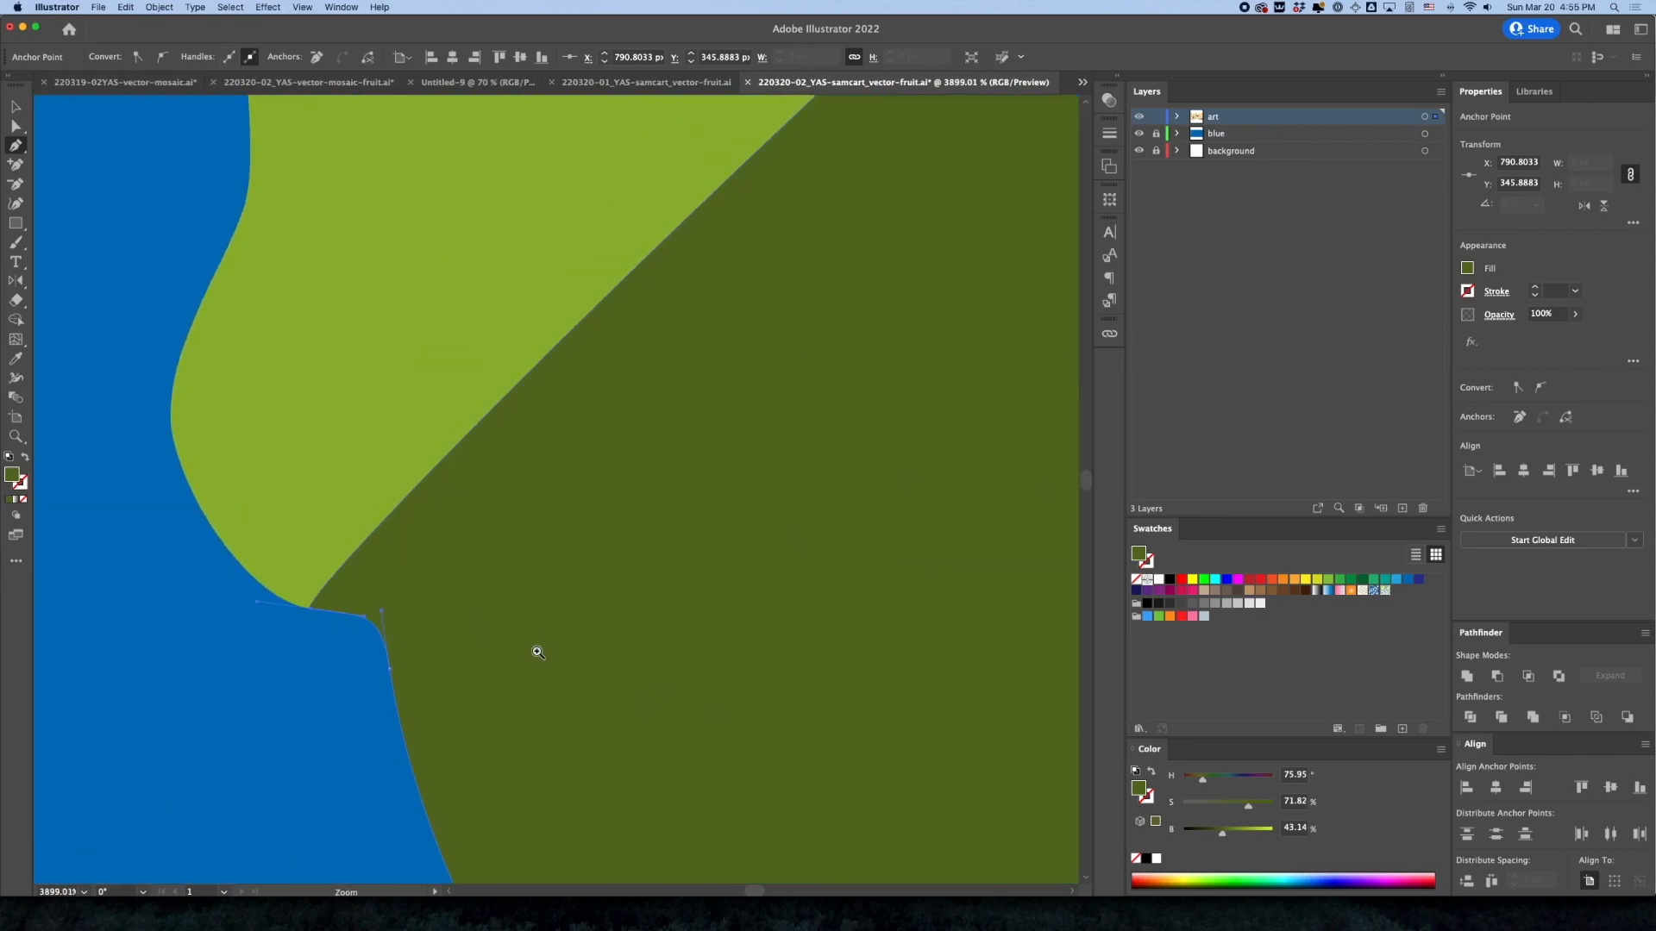
pyautogui.click(310, 609)
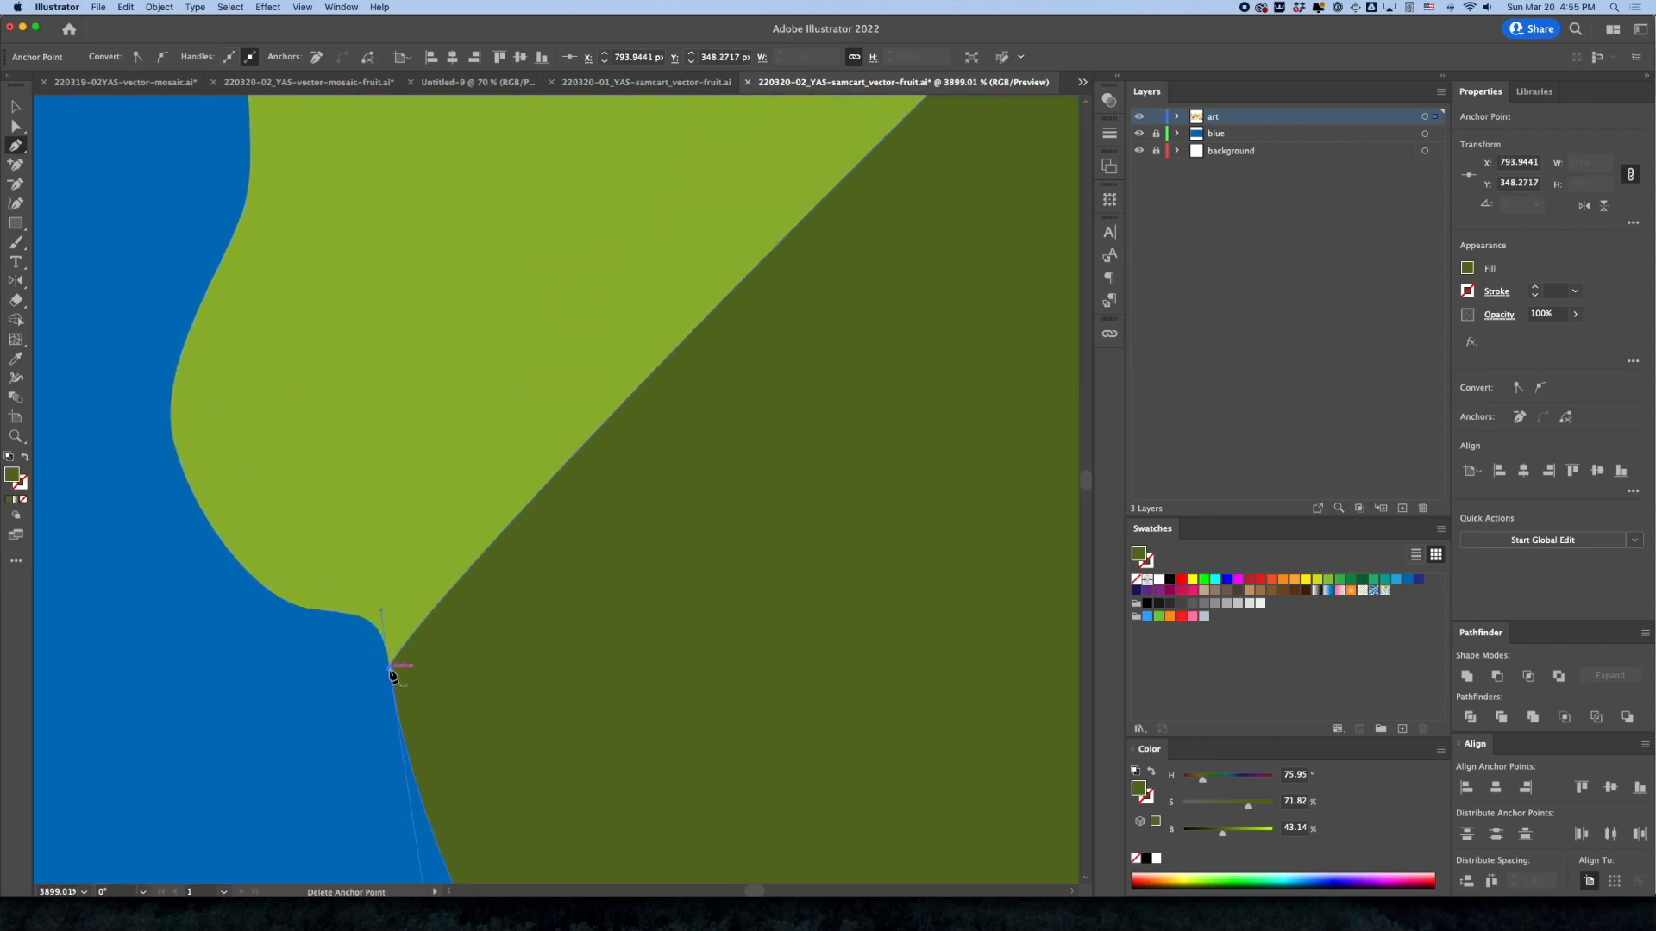
pyautogui.click(389, 668)
pyautogui.keyDown('alt'); pyautogui.keyDown('super'); pyautogui.click(706, 738); pyautogui.keyUp('super'); pyautogui.keyUp('alt')
pyautogui.keyDown('alt'); pyautogui.keyDown('super'); pyautogui.click(637, 588); pyautogui.keyUp('super'); pyautogui.keyUp('alt')
pyautogui.keyDown('alt'); pyautogui.keyDown('super'); pyautogui.click(680, 576); pyautogui.keyUp('super'); pyautogui.keyUp('alt')
pyautogui.keyDown('alt'); pyautogui.keyDown('super'); pyautogui.click(679, 574); pyautogui.keyUp('super'); pyautogui.keyUp('alt')
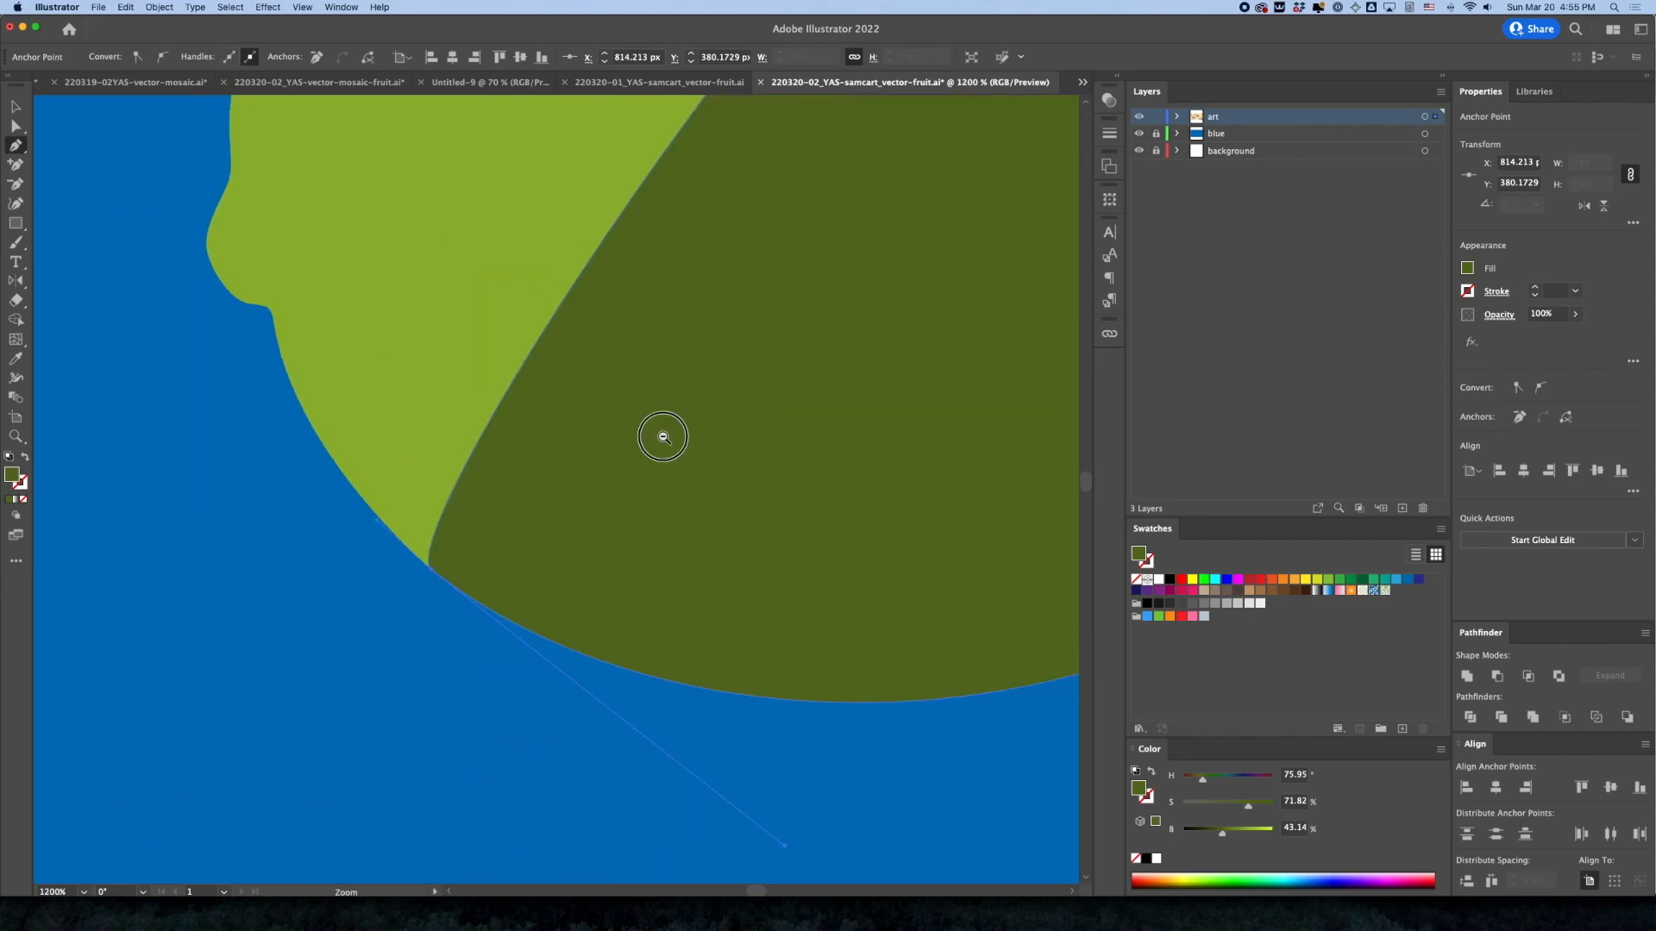
# Bend the dark lime shape's inner edge toward the lower right with its end anchors' direction handles to form a crescent
pyautogui.keyDown('alt'); pyautogui.keyDown('super'); pyautogui.click(663, 440); pyautogui.keyUp('super'); pyautogui.keyUp('alt')
pyautogui.keyDown('alt'); pyautogui.keyDown('super'); pyautogui.click(715, 382); pyautogui.keyUp('super'); pyautogui.keyUp('alt')
pyautogui.keyDown('alt'); pyautogui.keyDown('super'); pyautogui.click(717, 381); pyautogui.keyUp('super'); pyautogui.keyUp('alt')
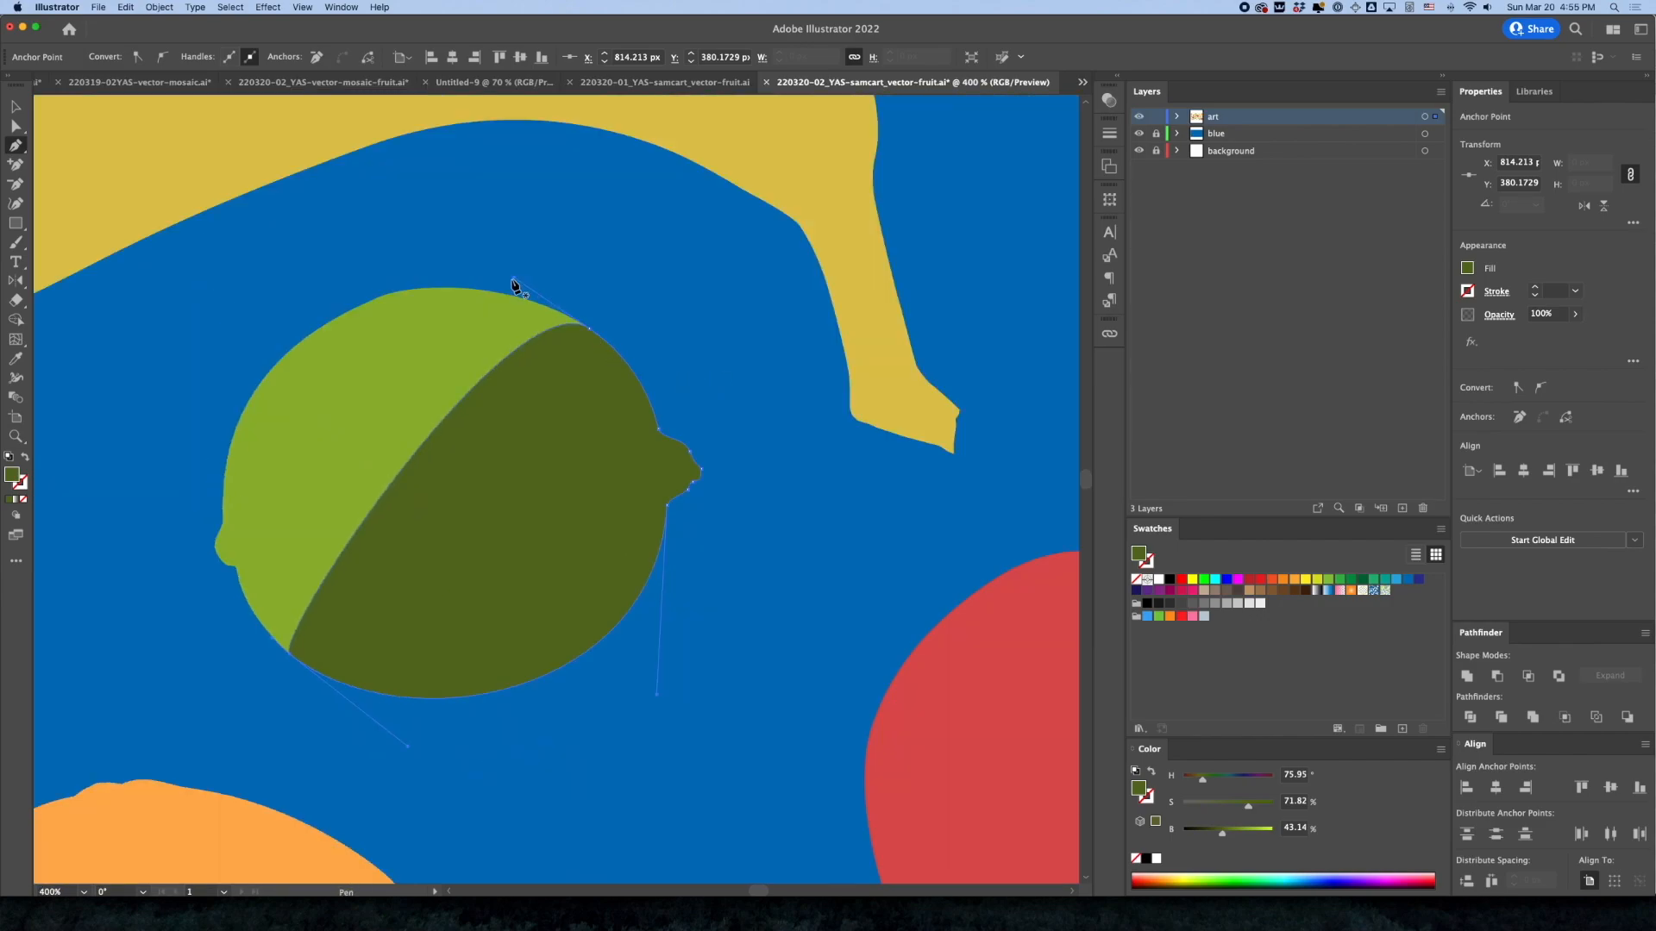
pyautogui.moveTo(515, 279); pyautogui.dragTo(499, 617)
pyautogui.moveTo(273, 643); pyautogui.dragTo(479, 603)
pyautogui.moveTo(532, 546); pyautogui.dragTo(567, 527)
# Set the opacity of the lime's crescent shadow to 50% and deselect it
pyautogui.click(1555, 314)
pyautogui.press('Return')
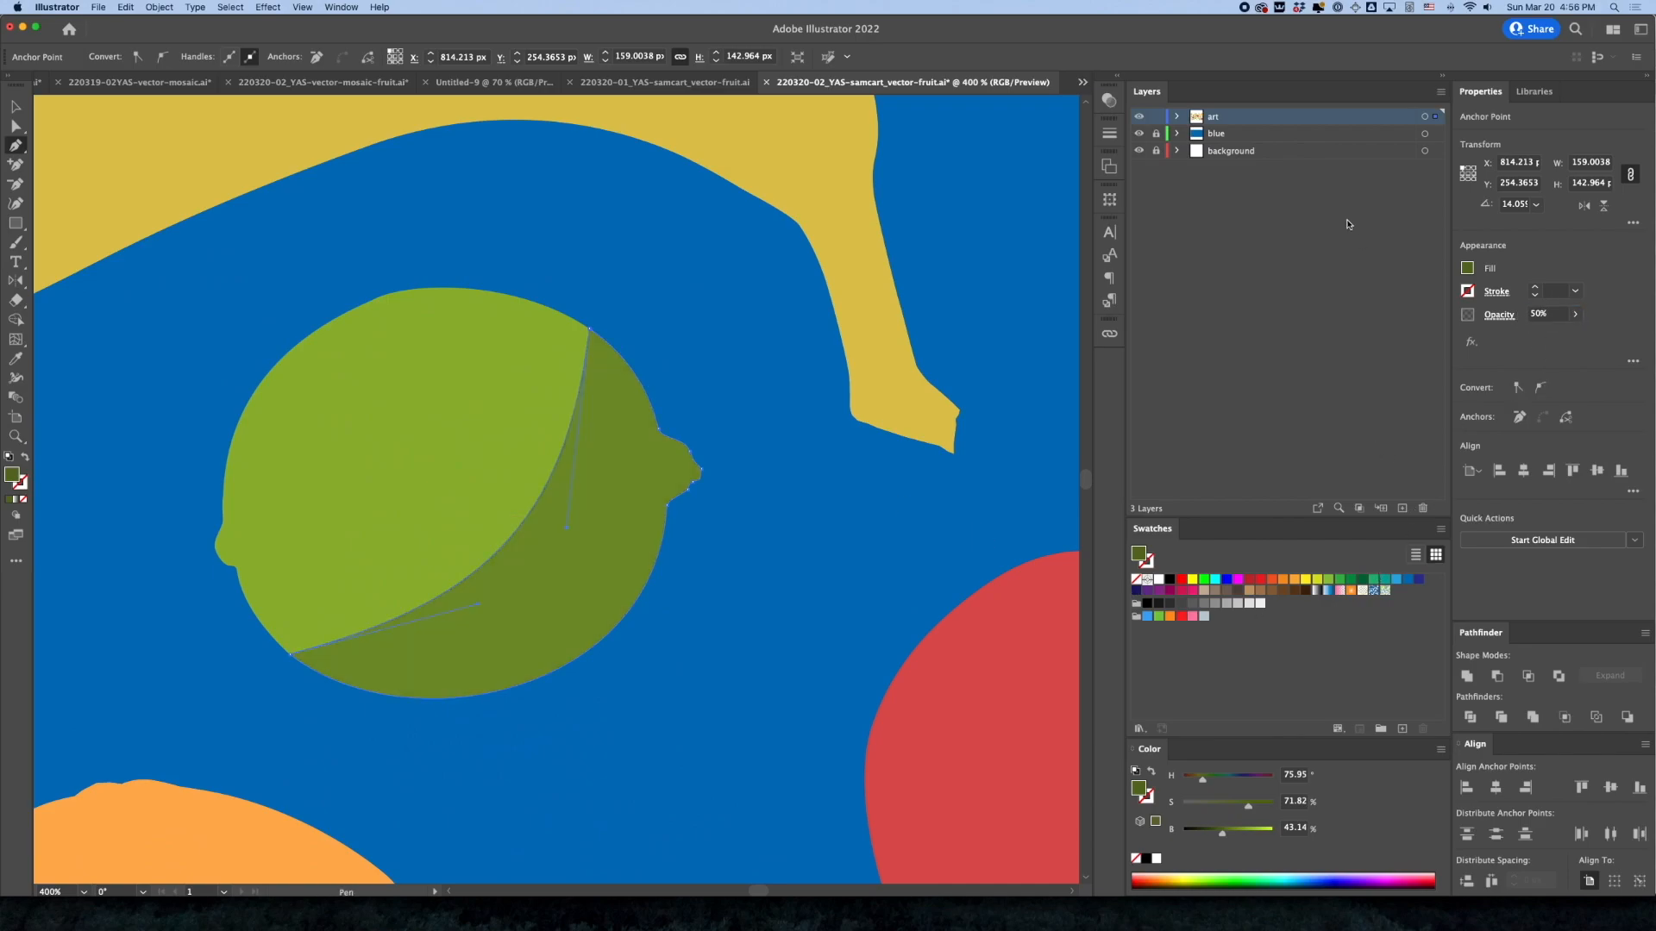
pyautogui.click(619, 284)
pyautogui.keyDown('alt'); pyautogui.keyDown('super'); pyautogui.click(647, 333); pyautogui.keyUp('super'); pyautogui.keyUp('alt')
pyautogui.keyDown('alt'); pyautogui.keyDown('super'); pyautogui.click(647, 334); pyautogui.keyUp('super'); pyautogui.keyUp('alt')
pyautogui.keyDown('alt'); pyautogui.keyDown('super'); pyautogui.click(649, 335); pyautogui.keyUp('super'); pyautogui.keyUp('alt')
pyautogui.click(17, 106)
pyautogui.click(458, 439)
pyautogui.keyDown('alt'); pyautogui.keyDown('super'); pyautogui.click(540, 562); pyautogui.keyUp('super'); pyautogui.keyUp('alt')
pyautogui.keyDown('alt'); pyautogui.keyDown('super'); pyautogui.click(540, 562); pyautogui.keyUp('super'); pyautogui.keyUp('alt')
pyautogui.keyDown('alt'); pyautogui.keyDown('super'); pyautogui.click(540, 561); pyautogui.keyUp('super'); pyautogui.keyUp('alt')
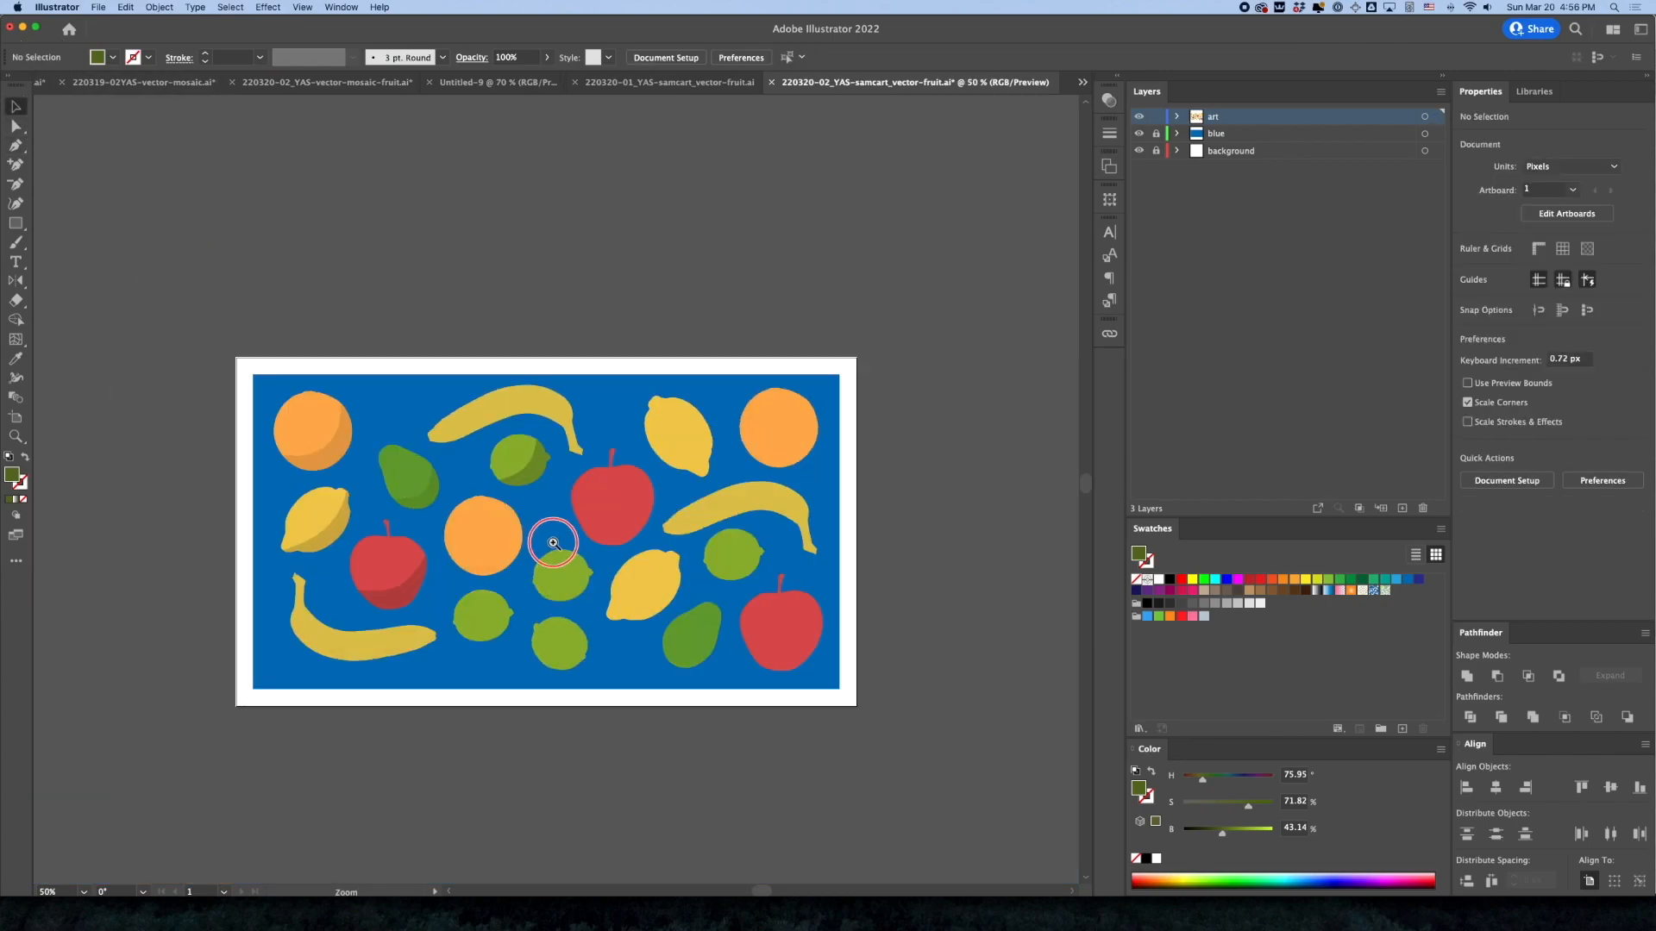
pyautogui.keyDown('super'); pyautogui.click(553, 542); pyautogui.keyUp('super')
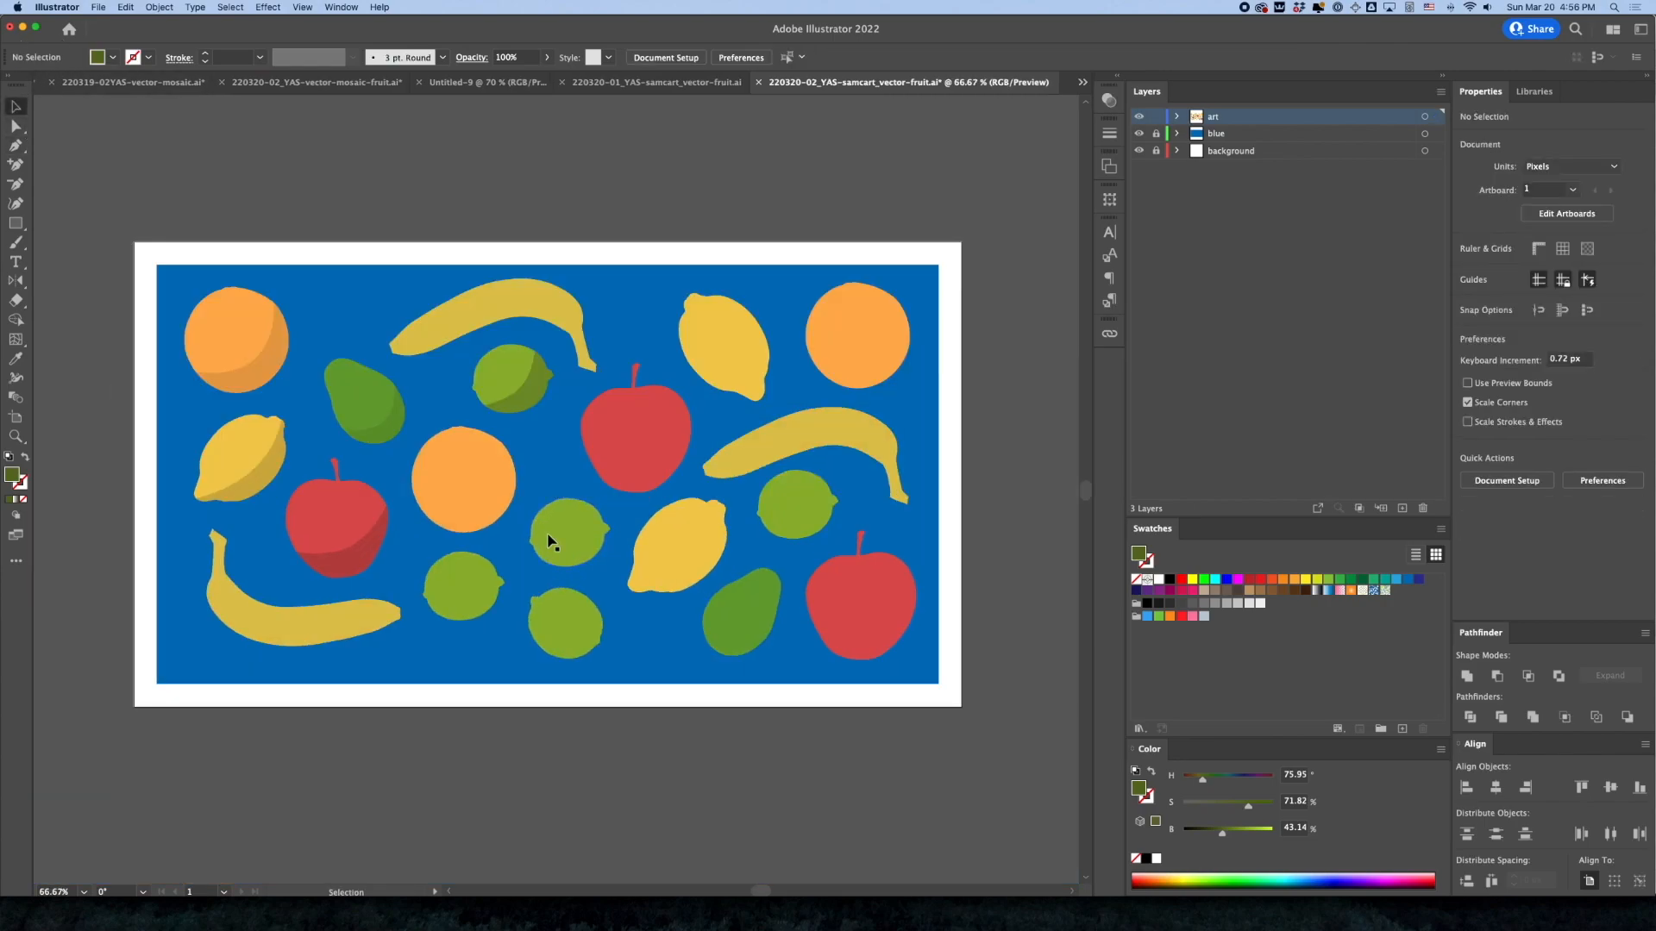
# Paste a copy of the lower-left banana exactly in place over the original
pyautogui.click(210, 638)
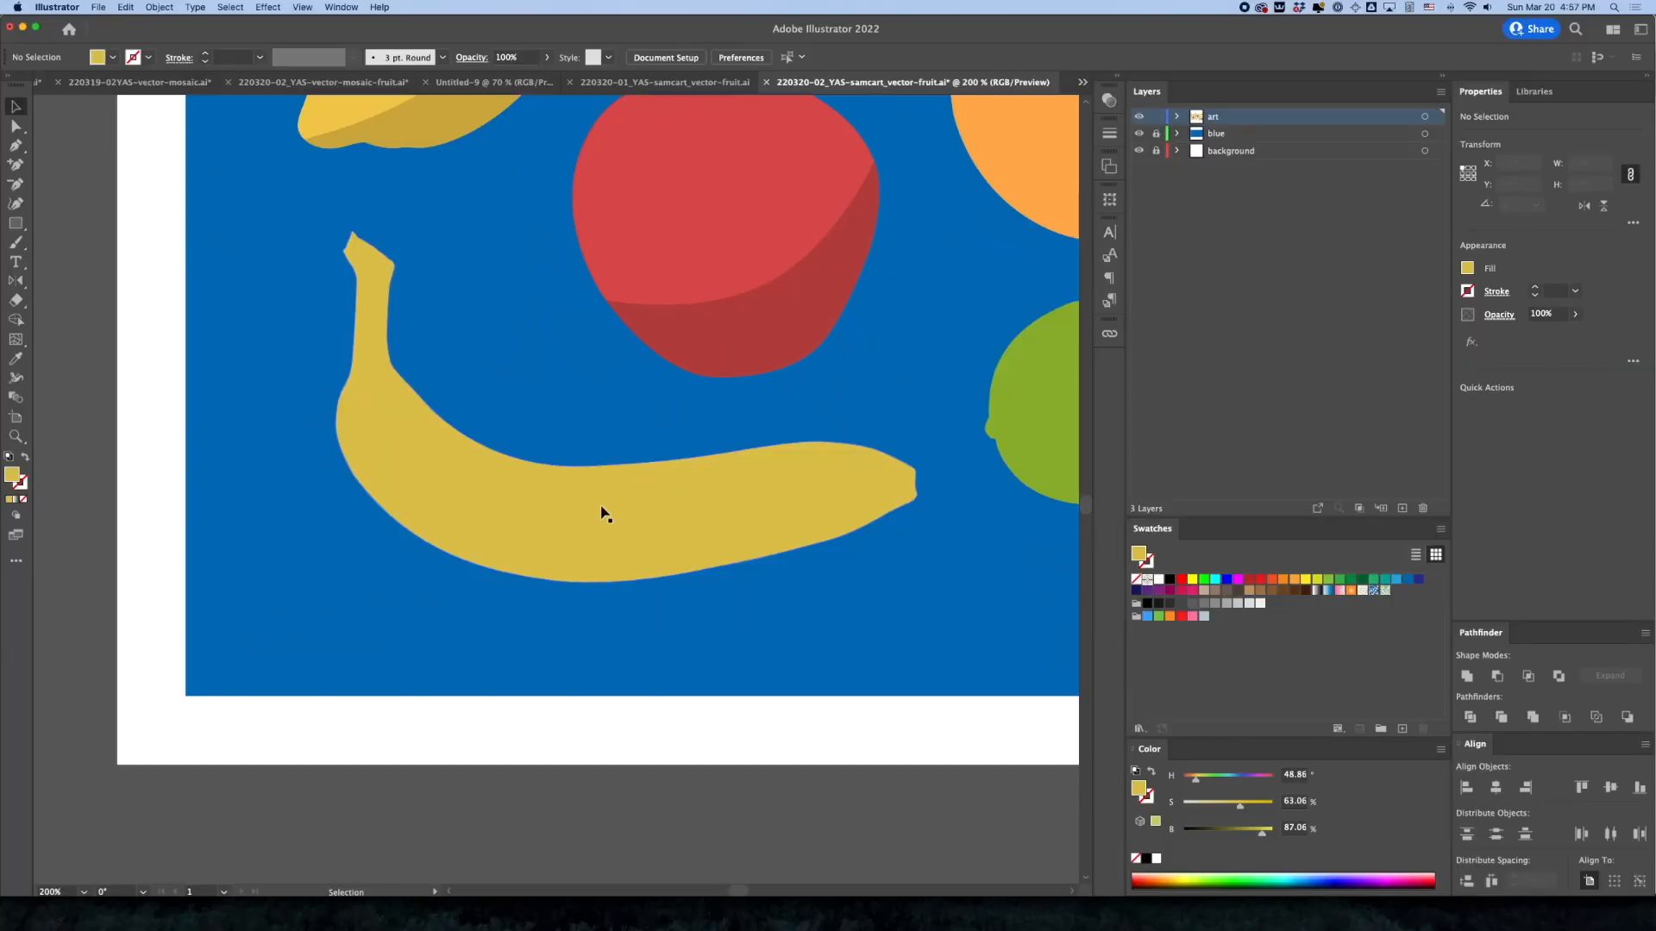
pyautogui.click(601, 513)
pyautogui.moveTo(591, 540); pyautogui.dragTo(547, 595)
pyautogui.keyDown('super'); pyautogui.click(521, 565); pyautogui.keyUp('super')
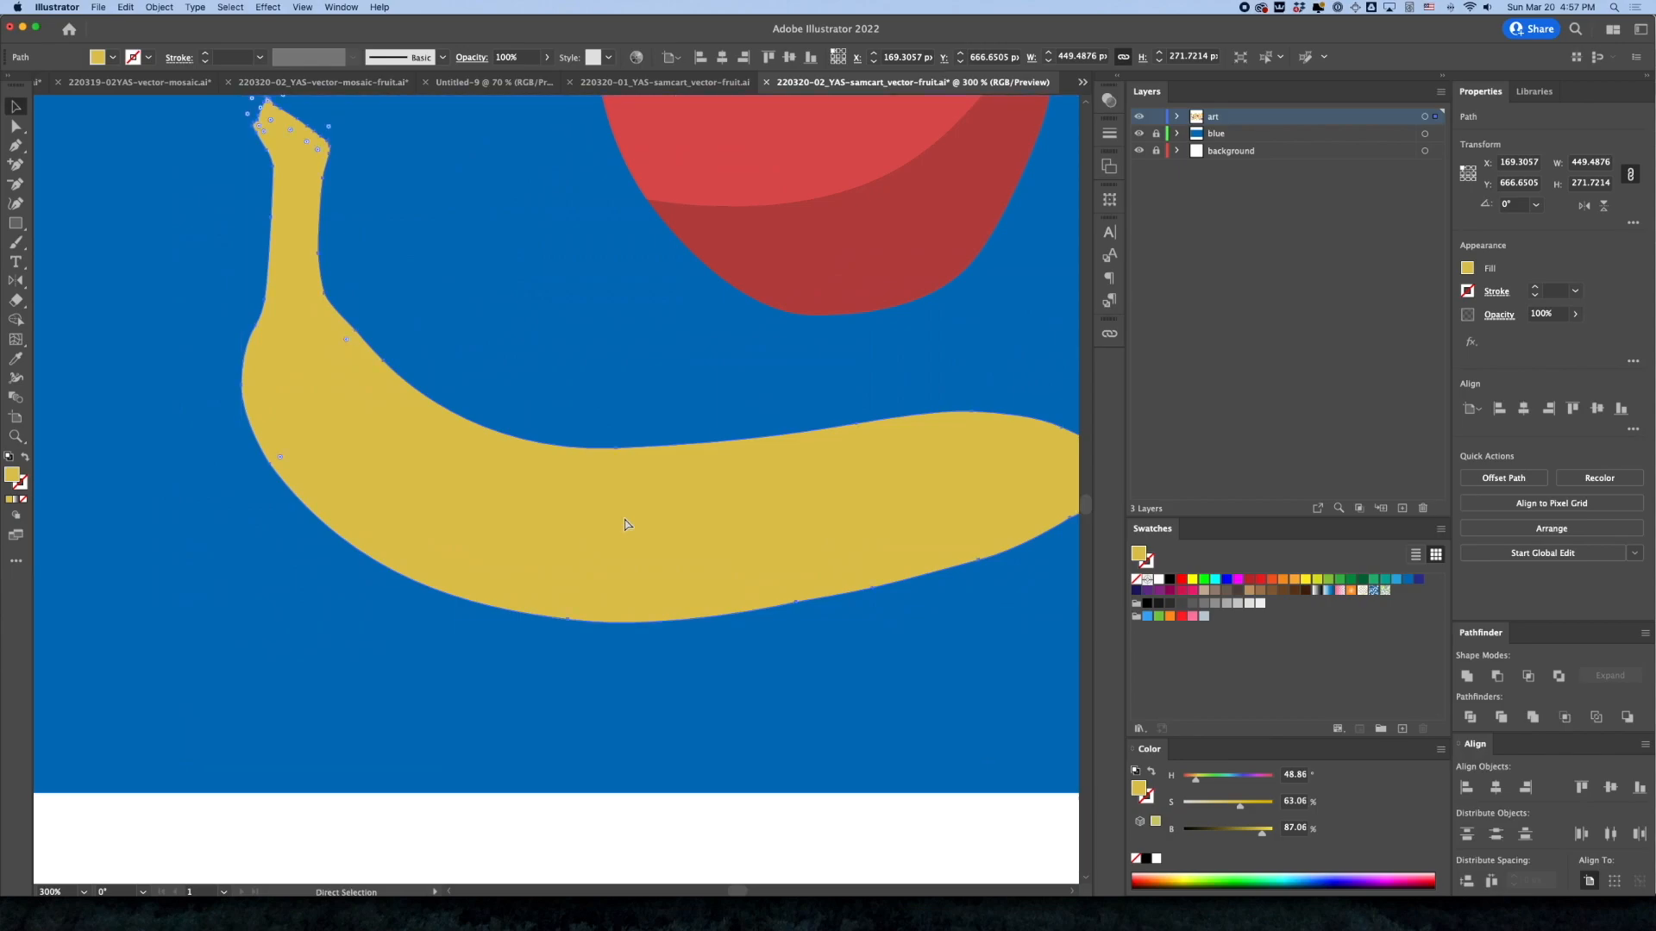
pyautogui.press('super+v')
pyautogui.press('super+z')
pyautogui.press('super+shift+v')
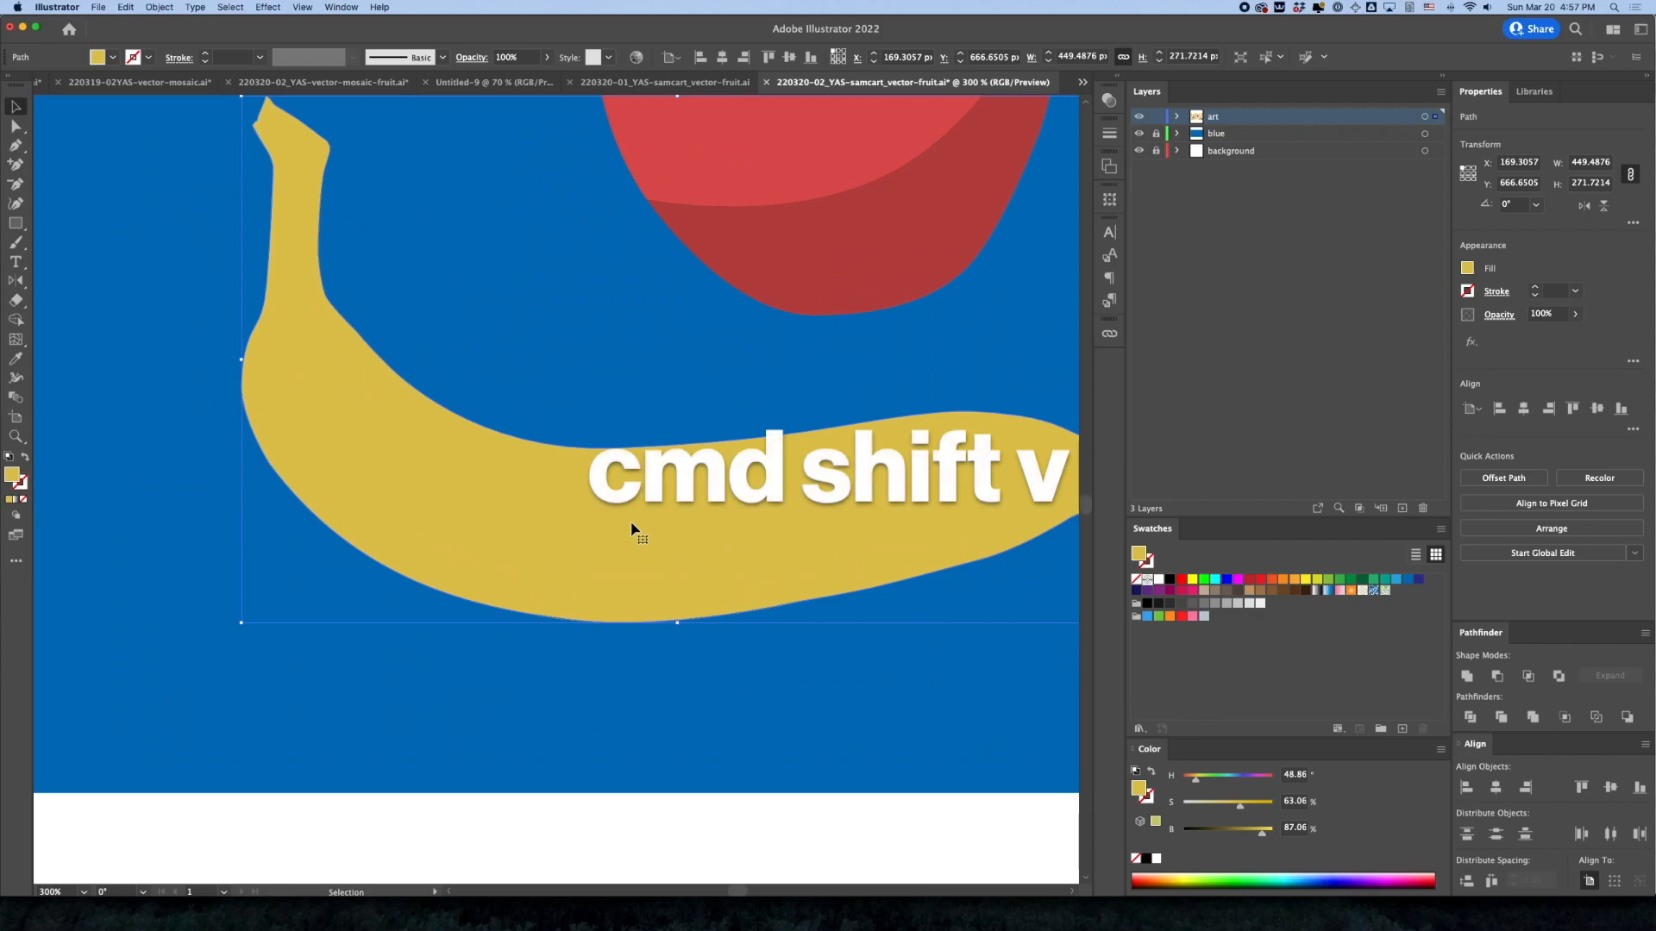
# Add an anchor on the lower-left curve of the banana copy and isolate the copy for editing
pyautogui.press('p')
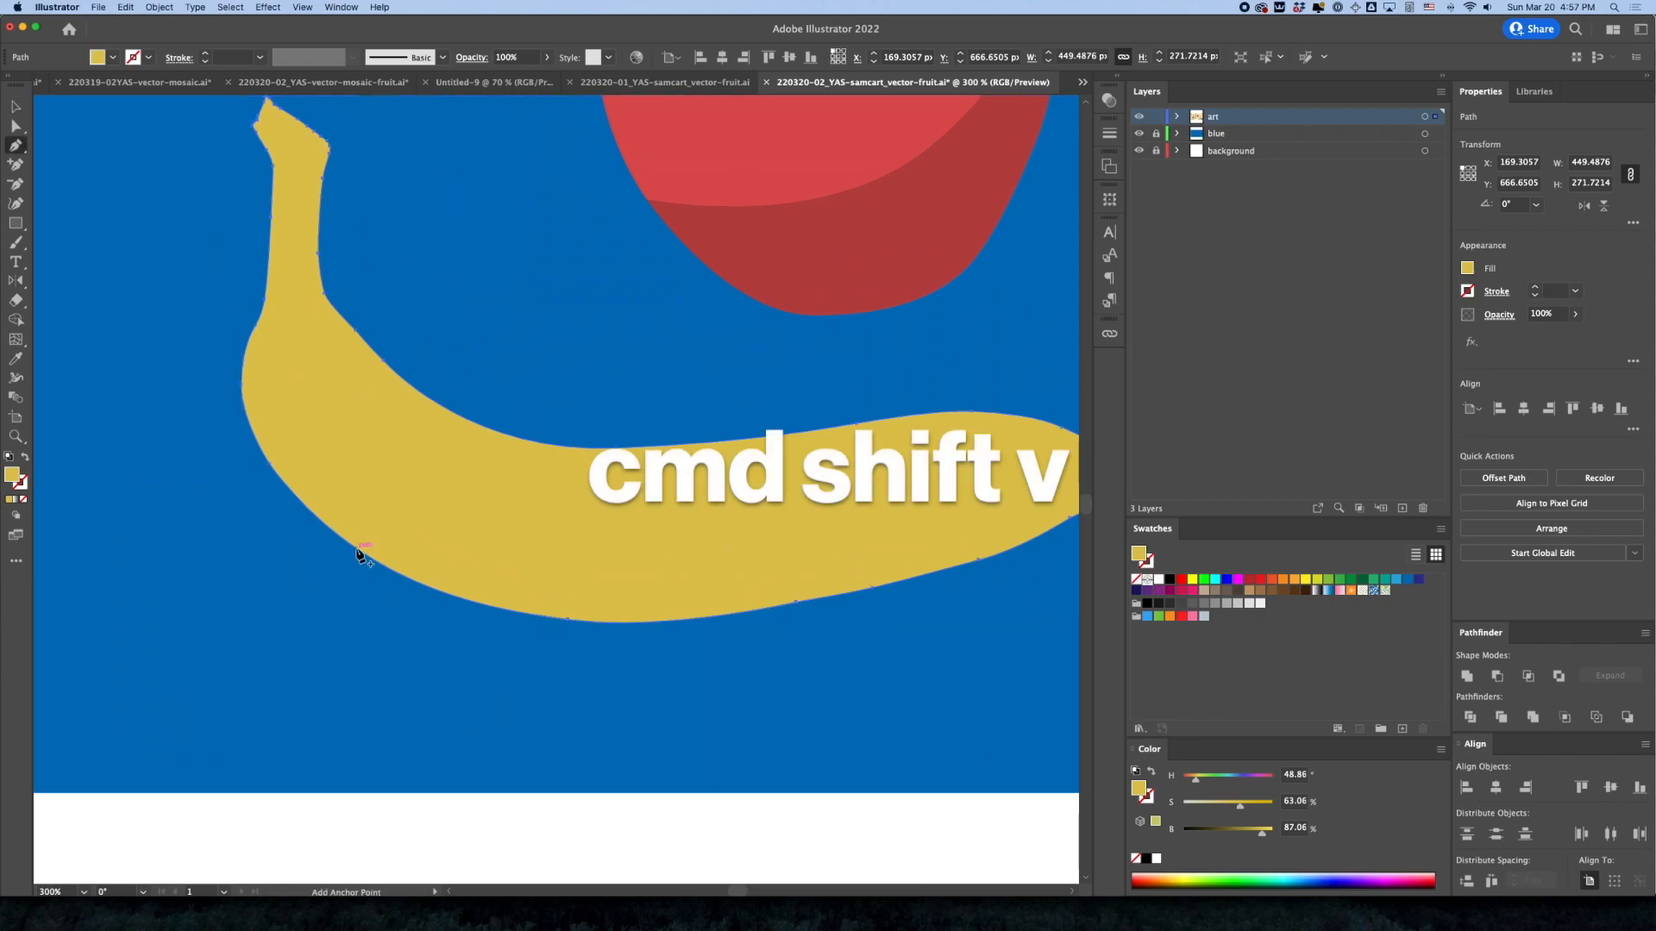
pyautogui.moveTo(522, 570); pyautogui.dragTo(371, 569)
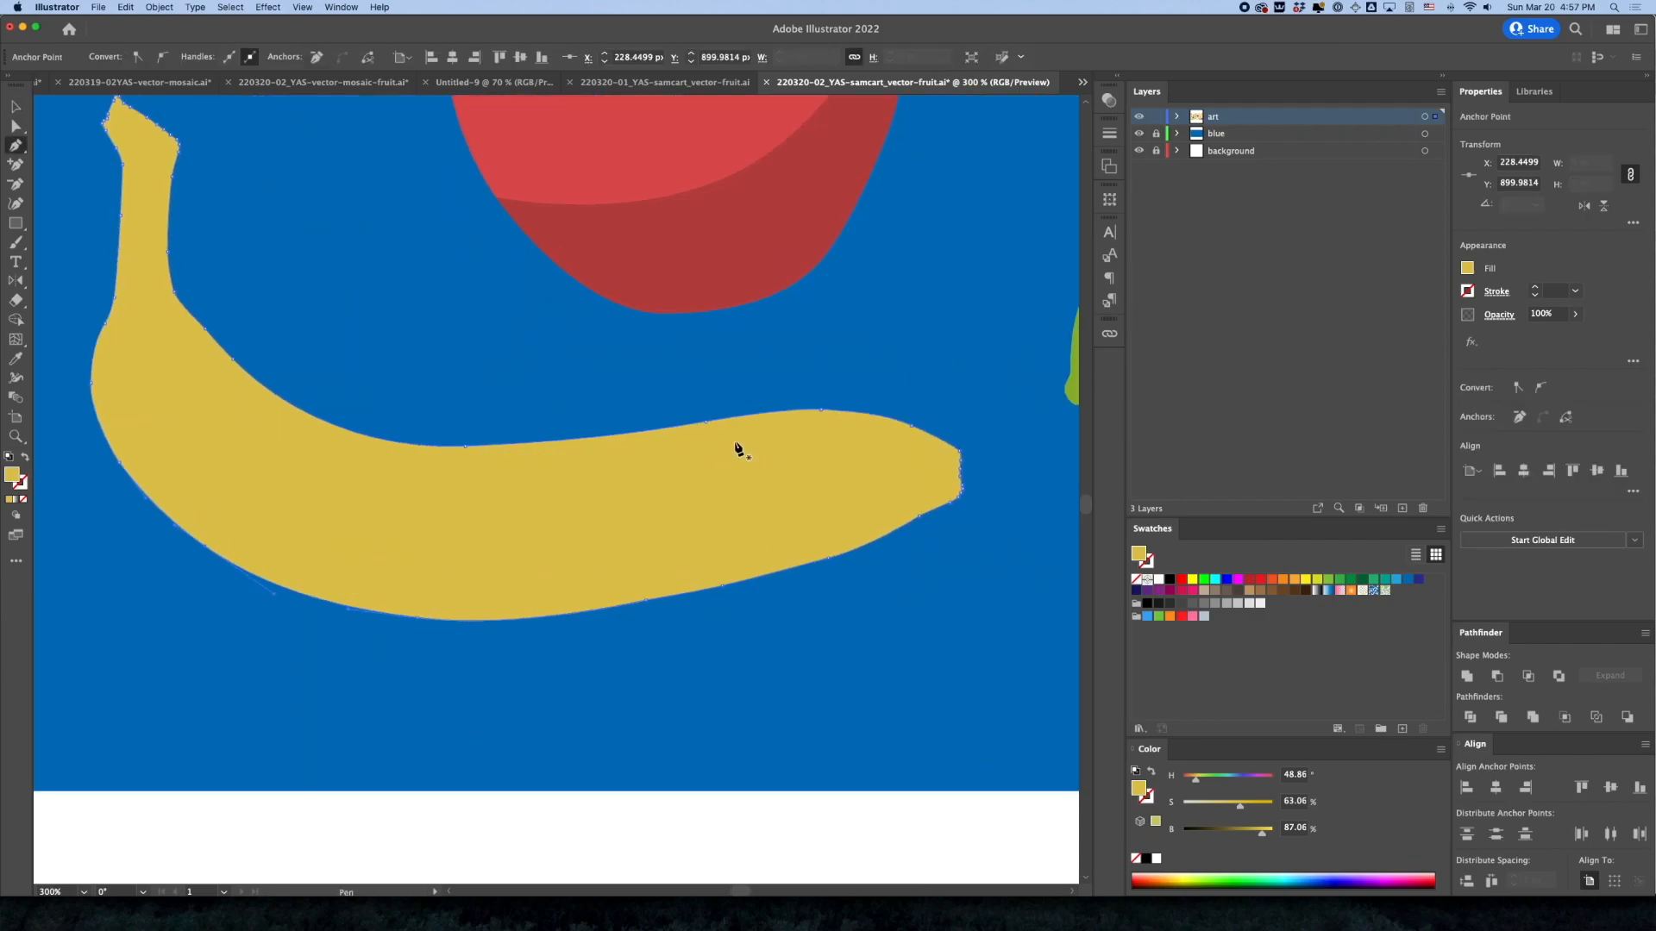
pyautogui.press('v')
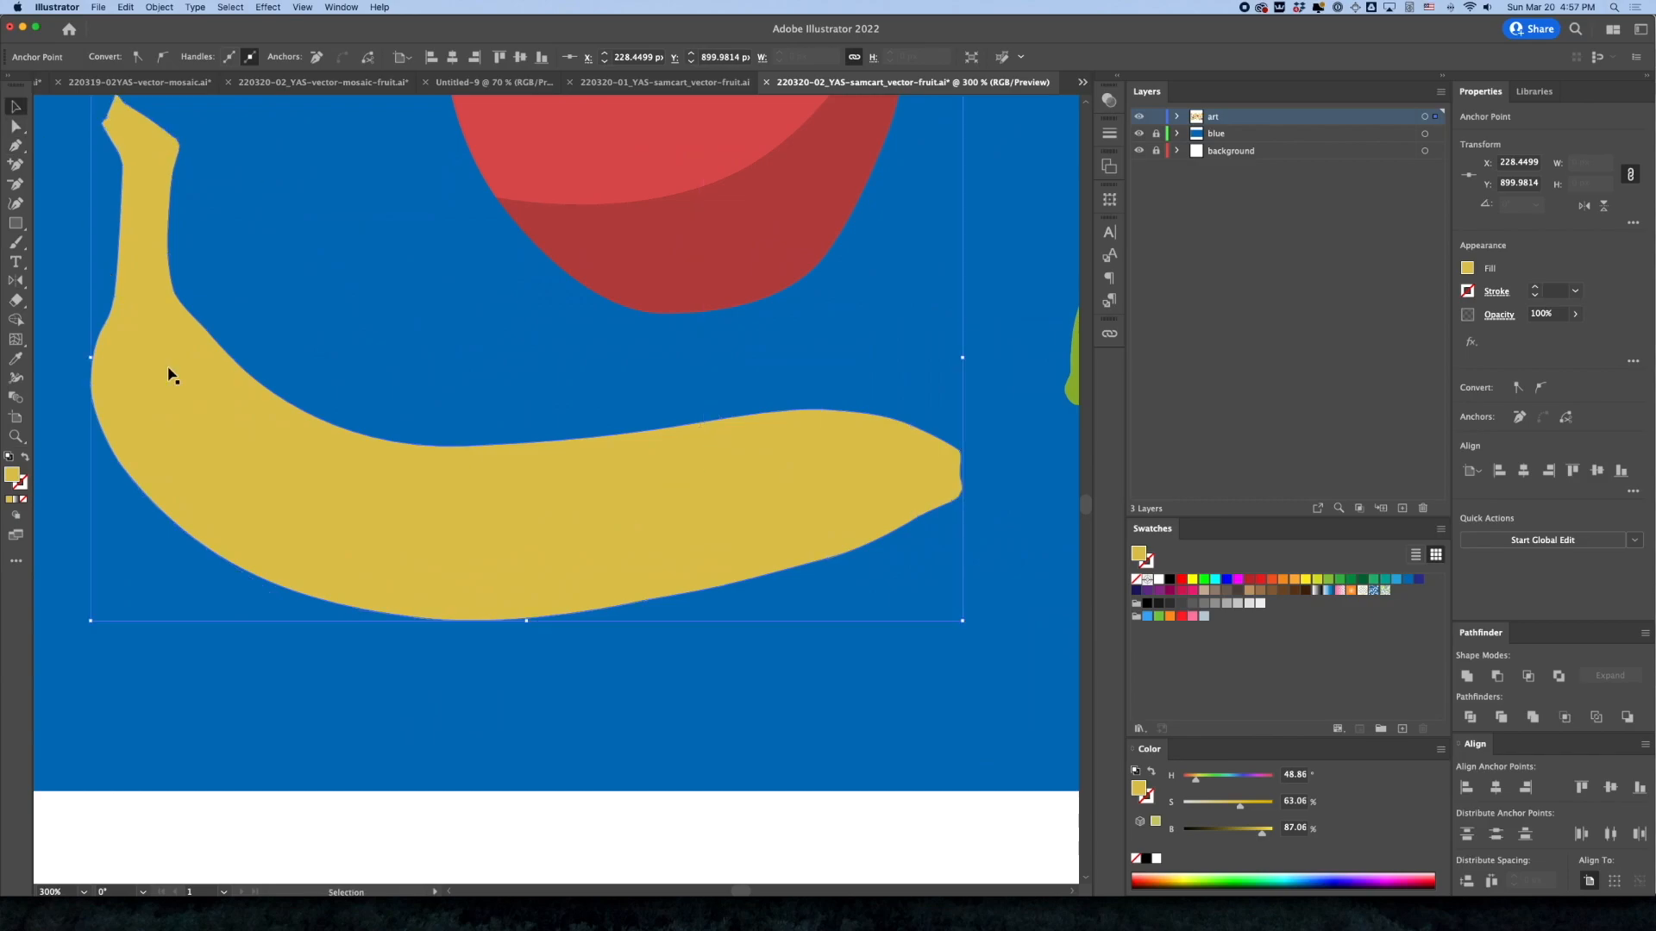
pyautogui.doubleClick(192, 408)
pyautogui.moveTo(243, 434); pyautogui.dragTo(426, 529)
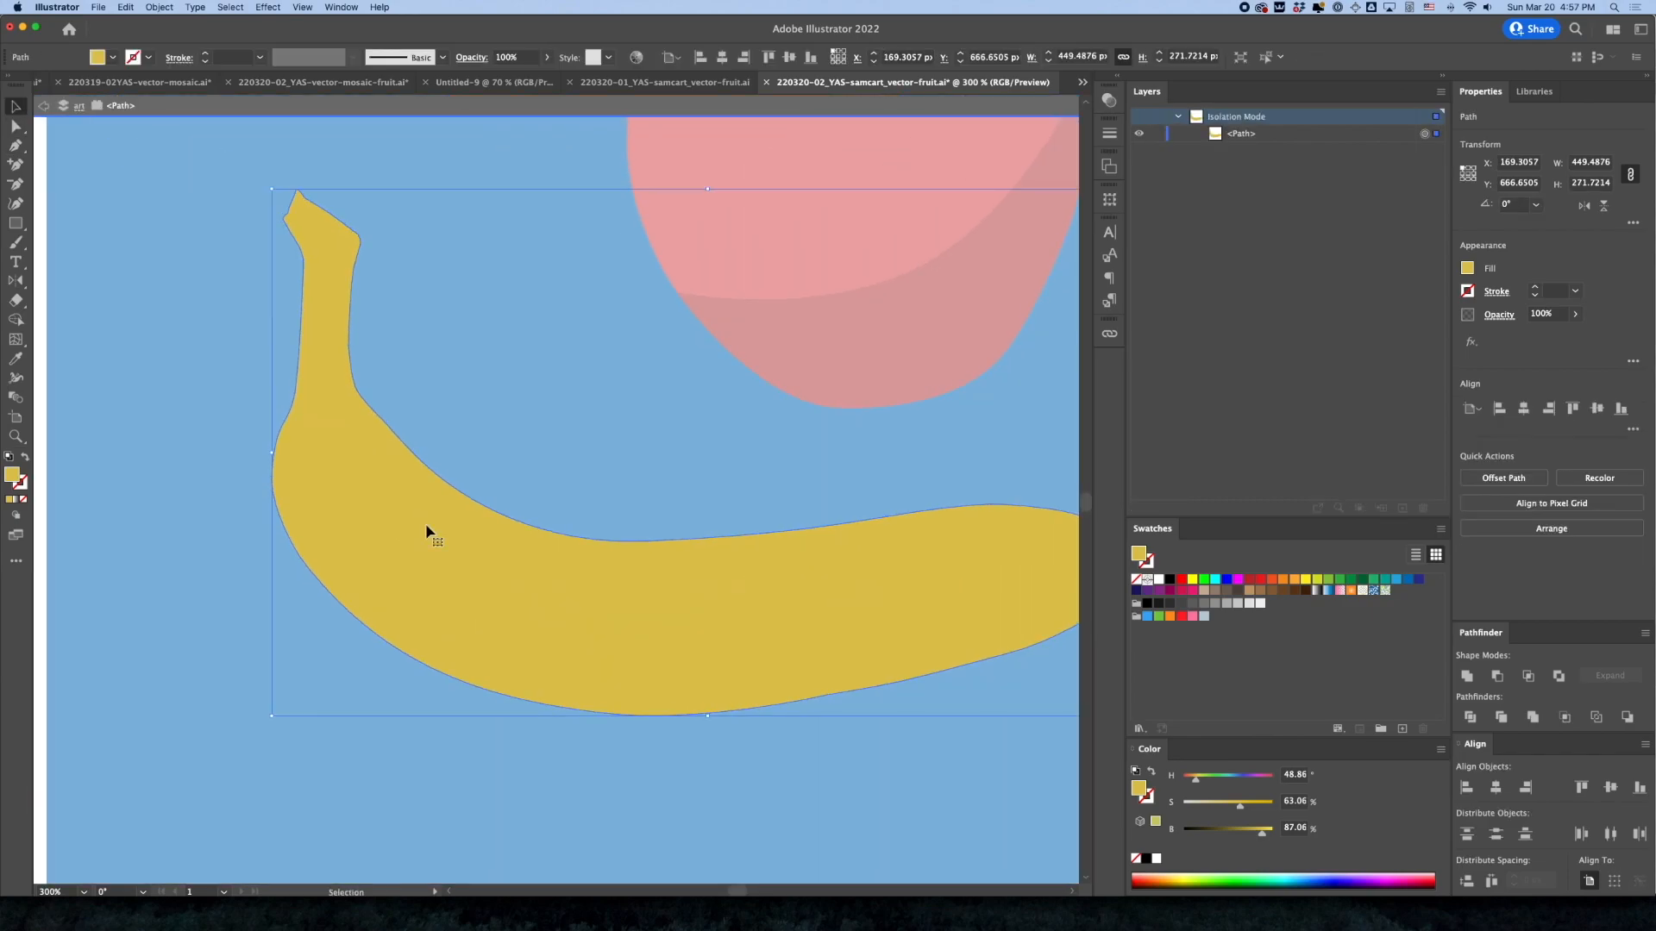
# Lasso and delete the banana copy's anchors around the stem and along the upper edge, keeping the lower part
pyautogui.press('q')
pyautogui.moveTo(249, 164)
pyautogui.mouseDown()
pyautogui.moveTo(331, 179)
pyautogui.moveTo(394, 243)
pyautogui.moveTo(433, 378)
pyautogui.moveTo(497, 420)
pyautogui.moveTo(509, 466)
pyautogui.moveTo(316, 599)
pyautogui.moveTo(209, 492)
pyautogui.moveTo(217, 297)
pyautogui.moveTo(273, 170)
pyautogui.mouseUp()
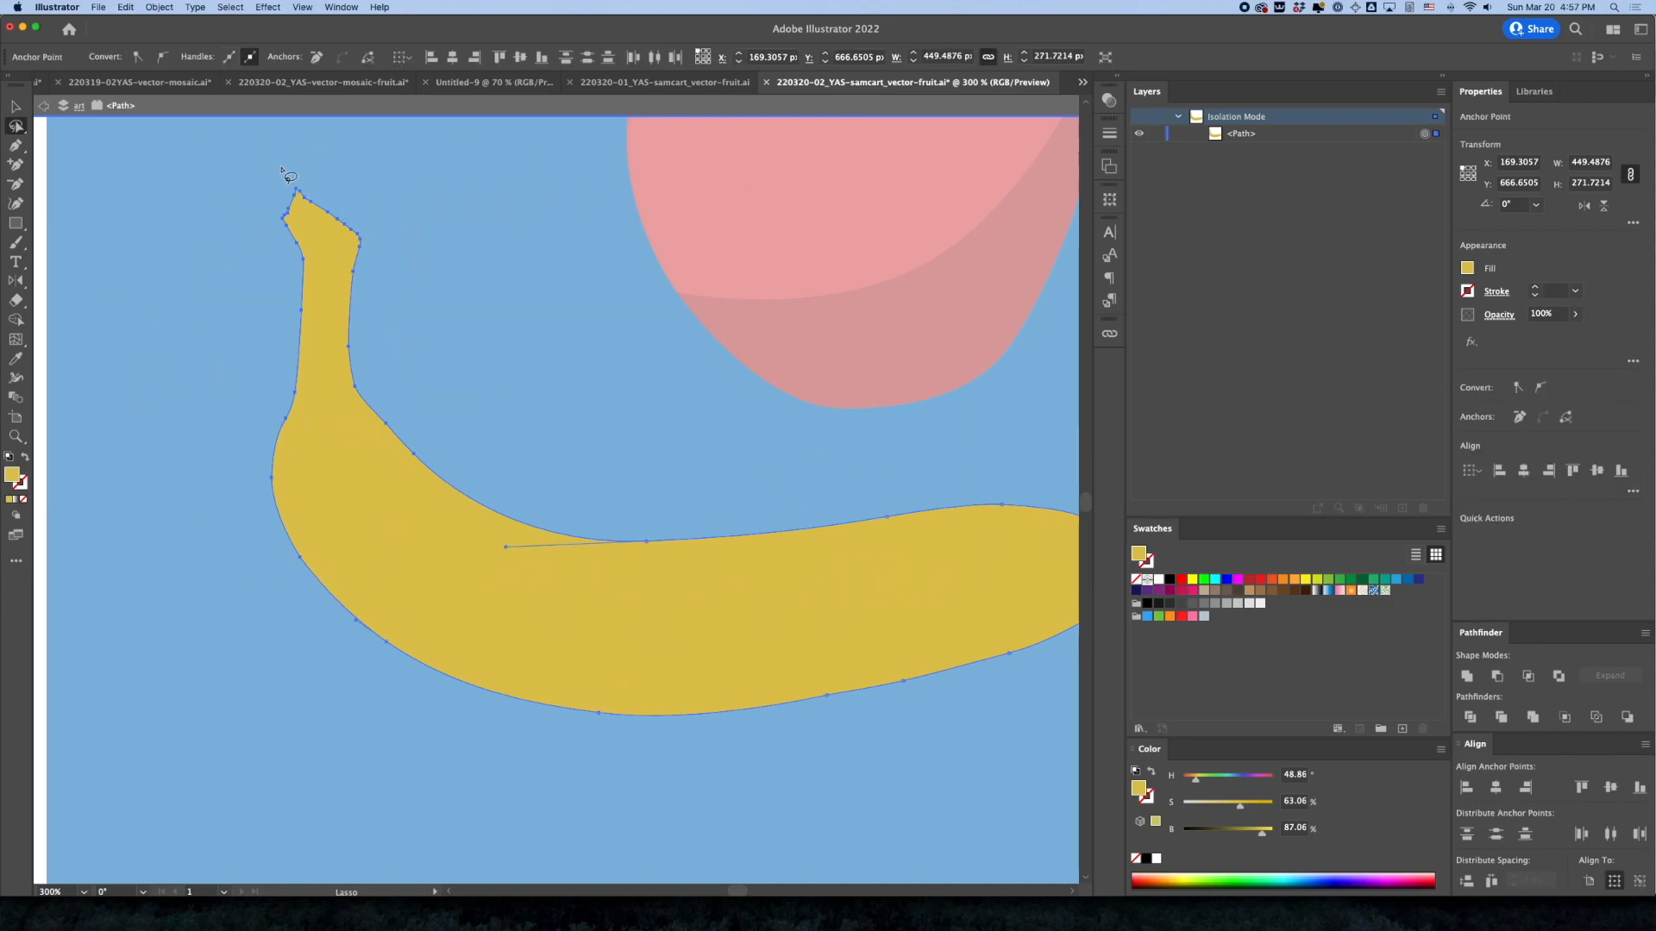
pyautogui.press('Delete')
pyautogui.moveTo(608, 495)
pyautogui.mouseDown()
pyautogui.moveTo(640, 500)
pyautogui.moveTo(608, 496)
pyautogui.mouseUp()
pyautogui.press('Delete')
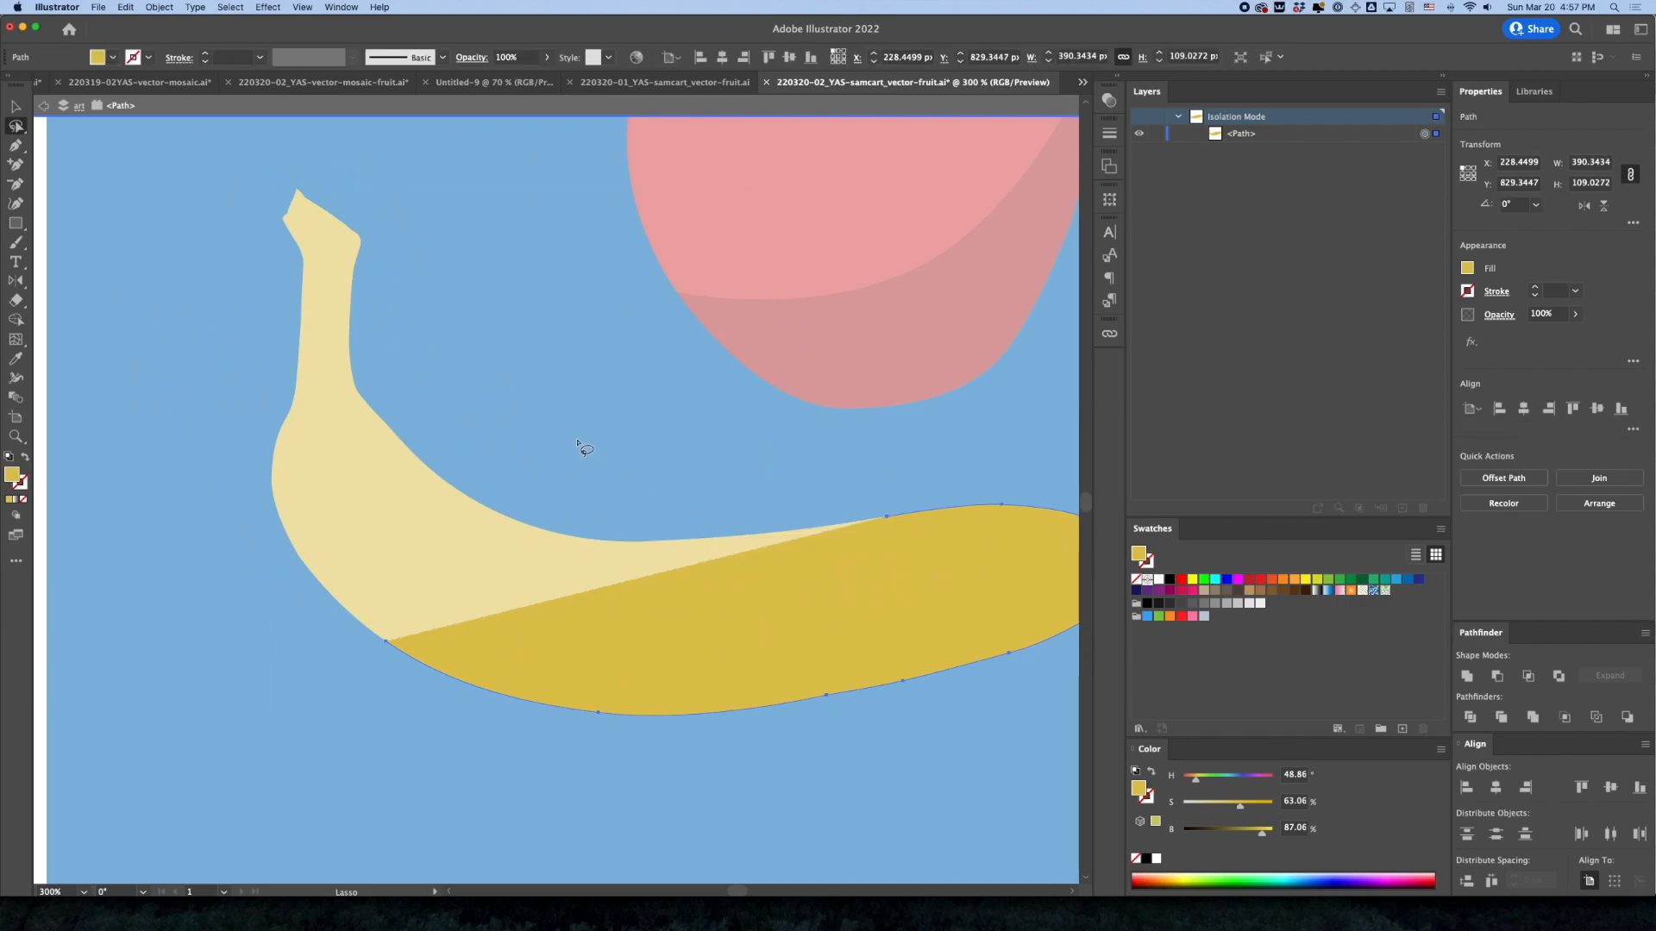
pyautogui.moveTo(907, 509)
pyautogui.mouseDown()
pyautogui.moveTo(875, 474)
pyautogui.moveTo(591, 392)
pyautogui.mouseUp()
pyautogui.press('Delete')
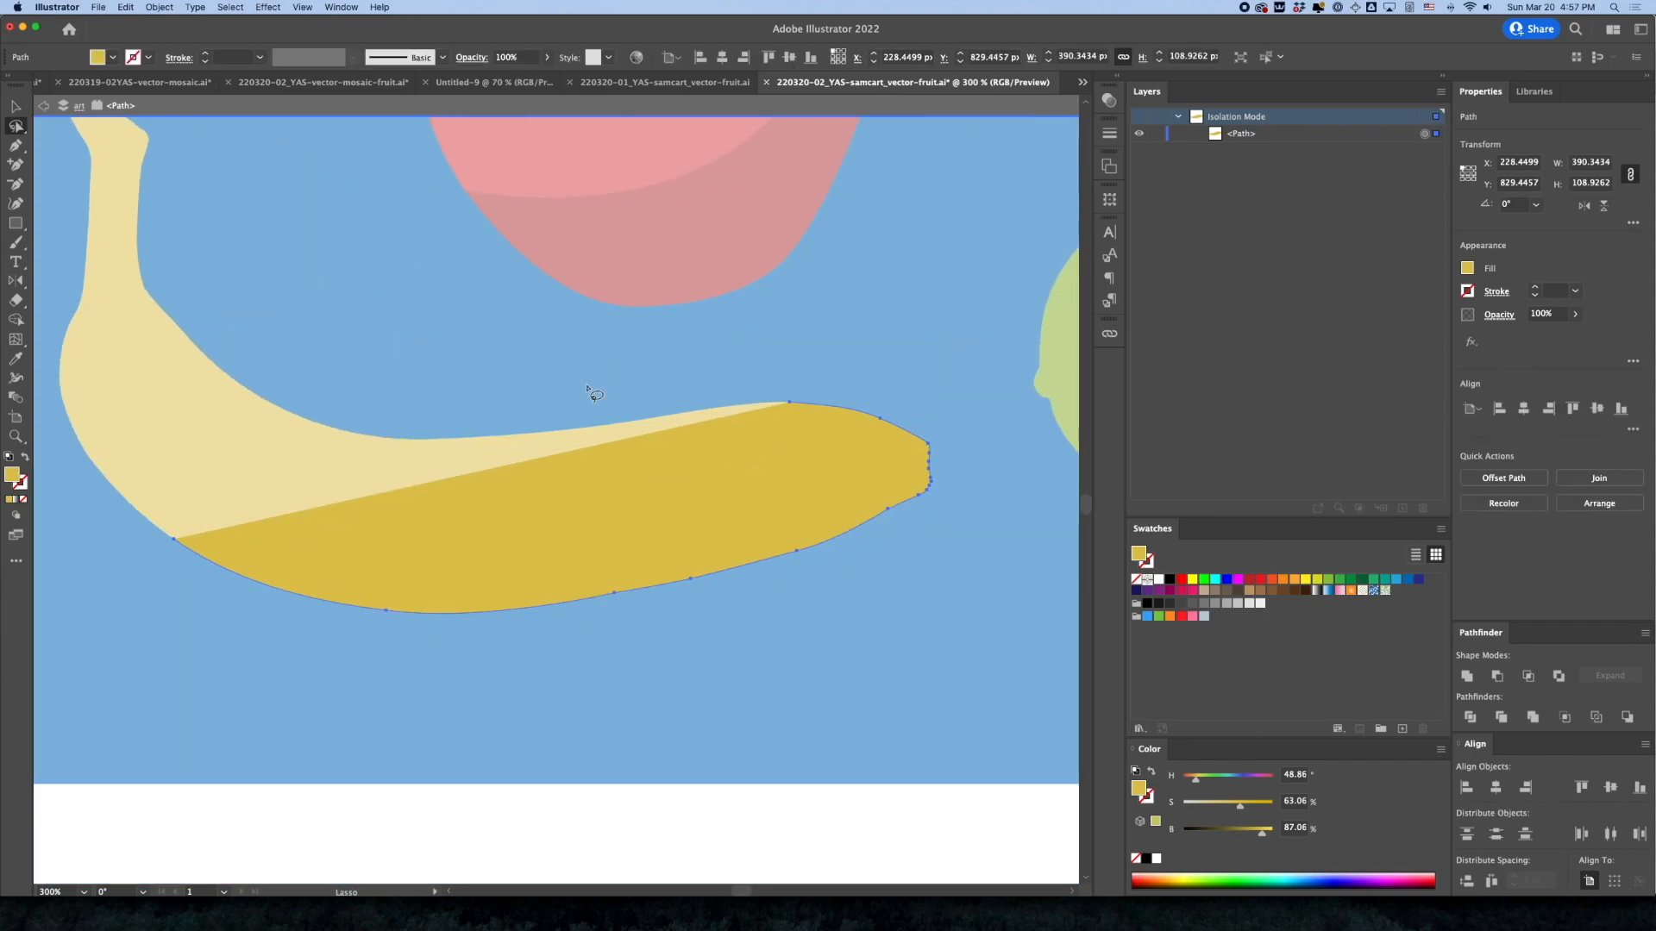
pyautogui.moveTo(763, 389)
pyautogui.mouseDown()
pyautogui.moveTo(802, 409)
pyautogui.moveTo(747, 385)
pyautogui.mouseUp()
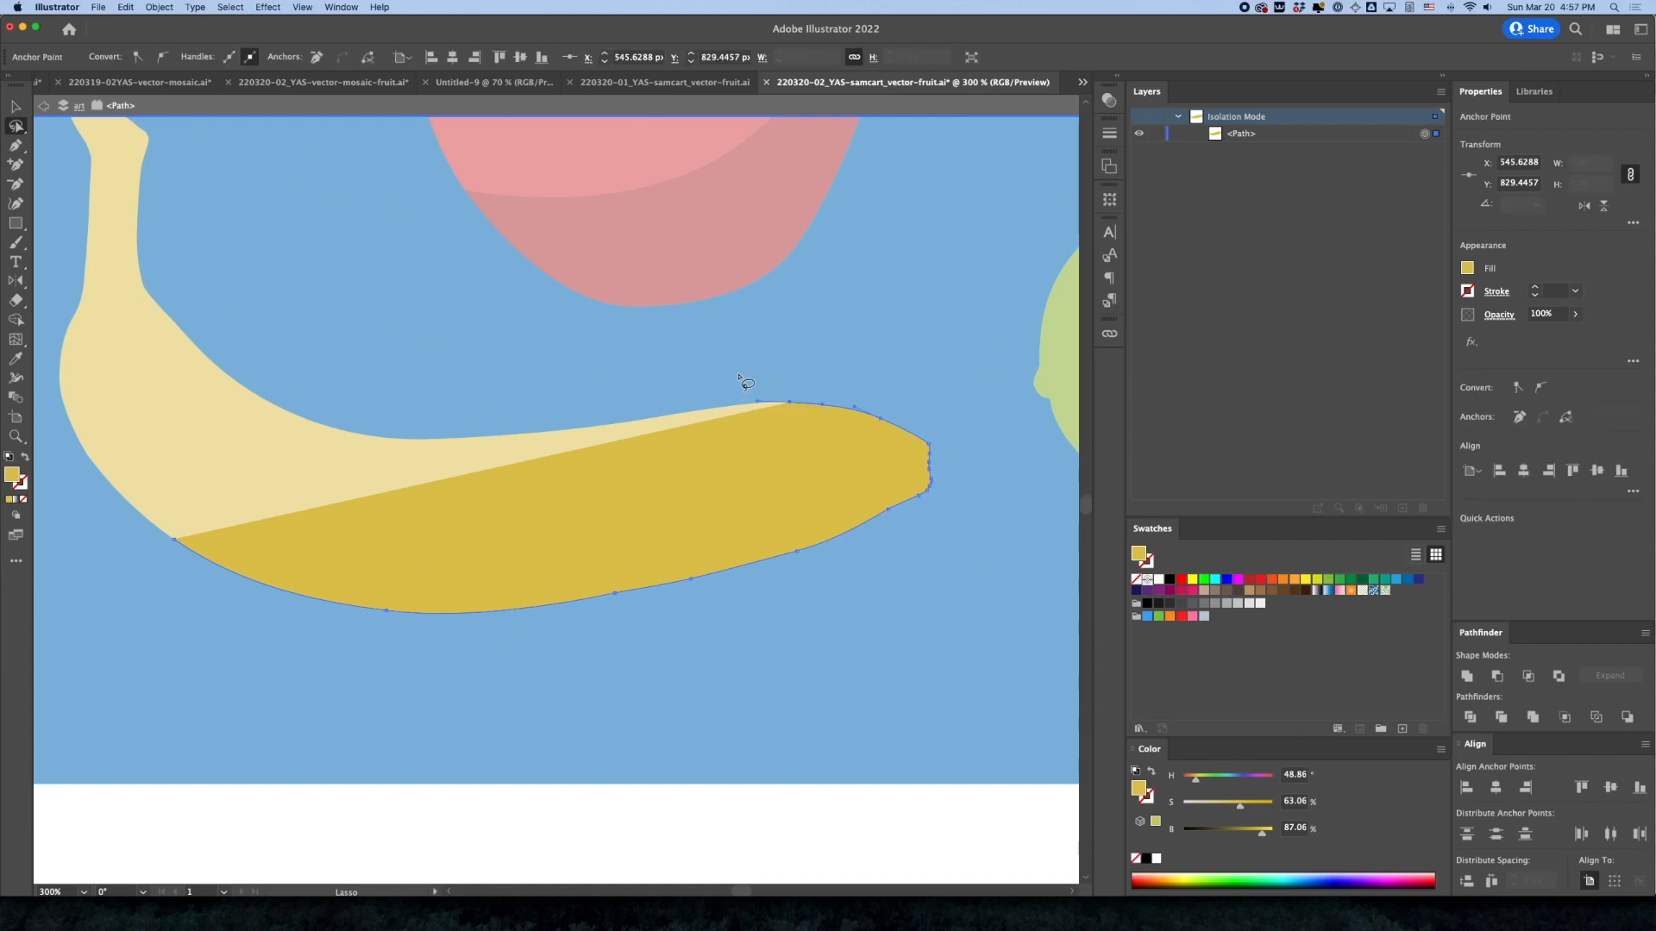
pyautogui.press('Delete')
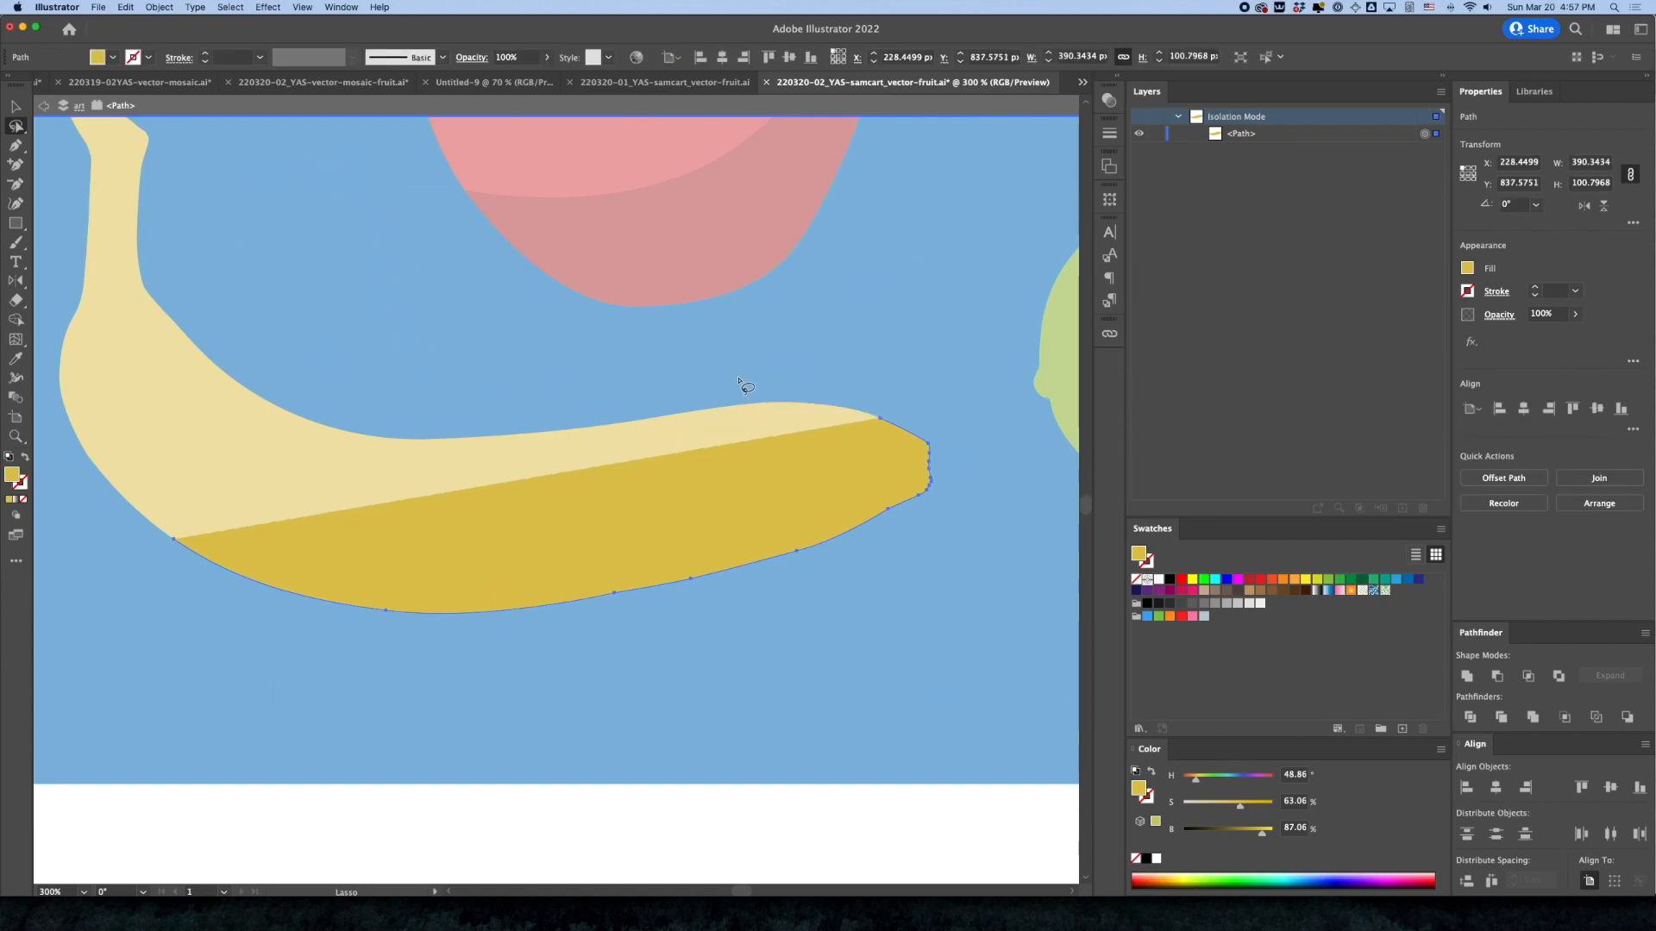
# Close the banana copy's open path with a straight segment between its lower-left anchor and the right tip's upper anchor
pyautogui.press('p')
pyautogui.press('a')
pyautogui.click(881, 421)
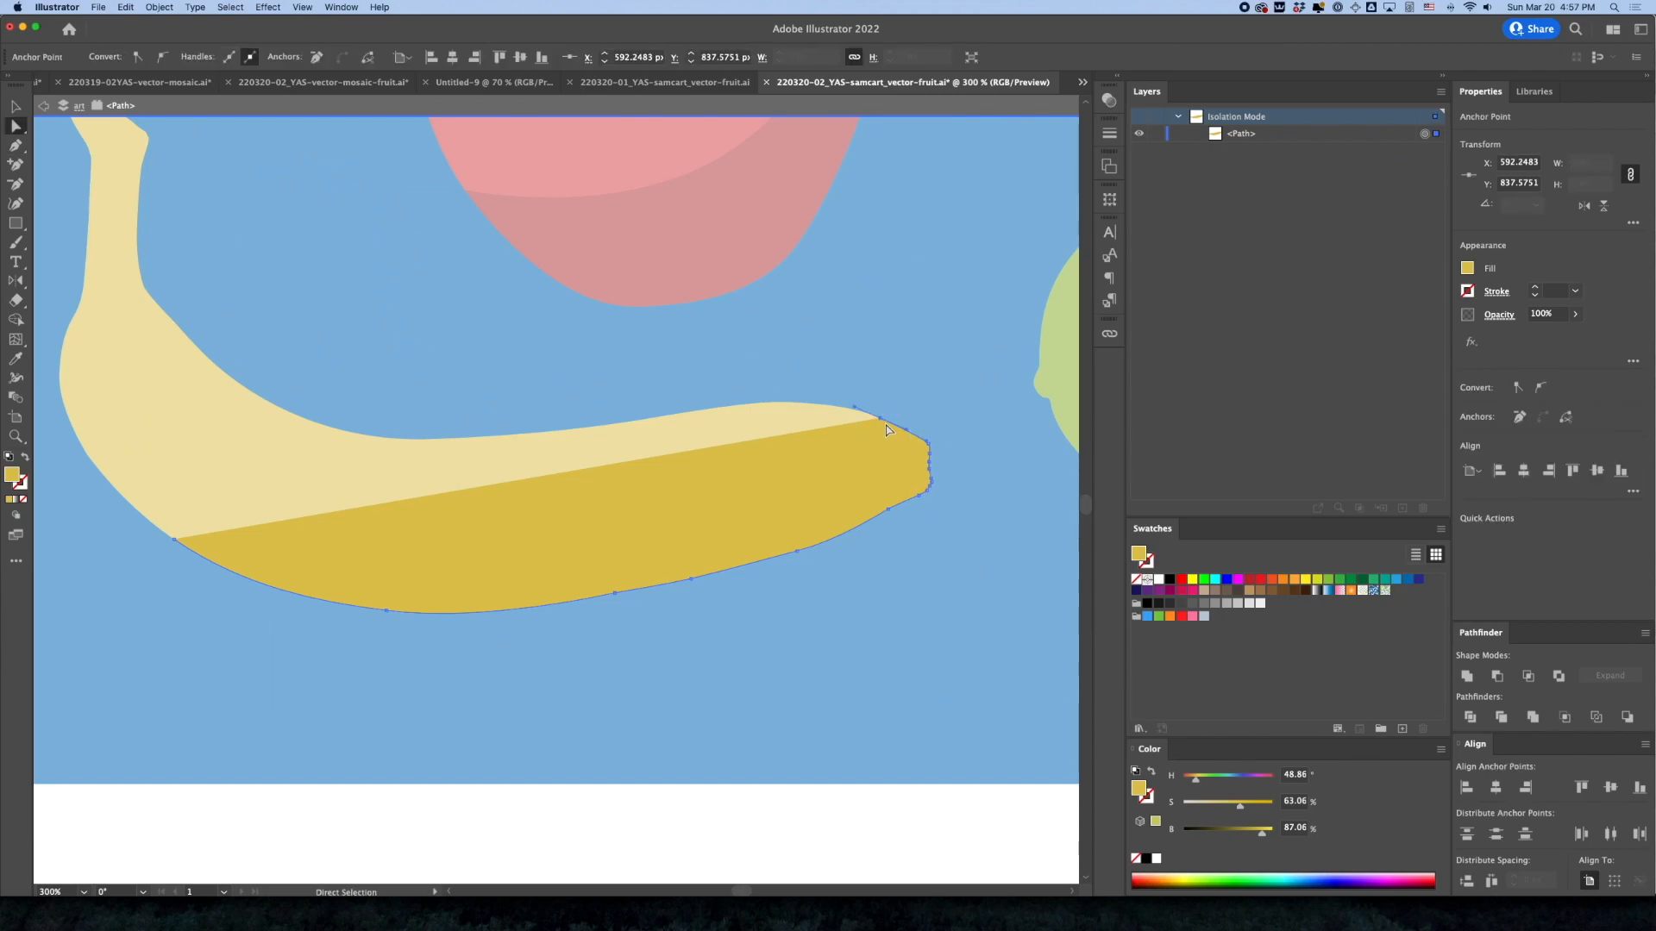
pyautogui.press('p')
pyautogui.moveTo(854, 407); pyautogui.dragTo(608, 508)
pyautogui.click(174, 541)
pyautogui.click(879, 420)
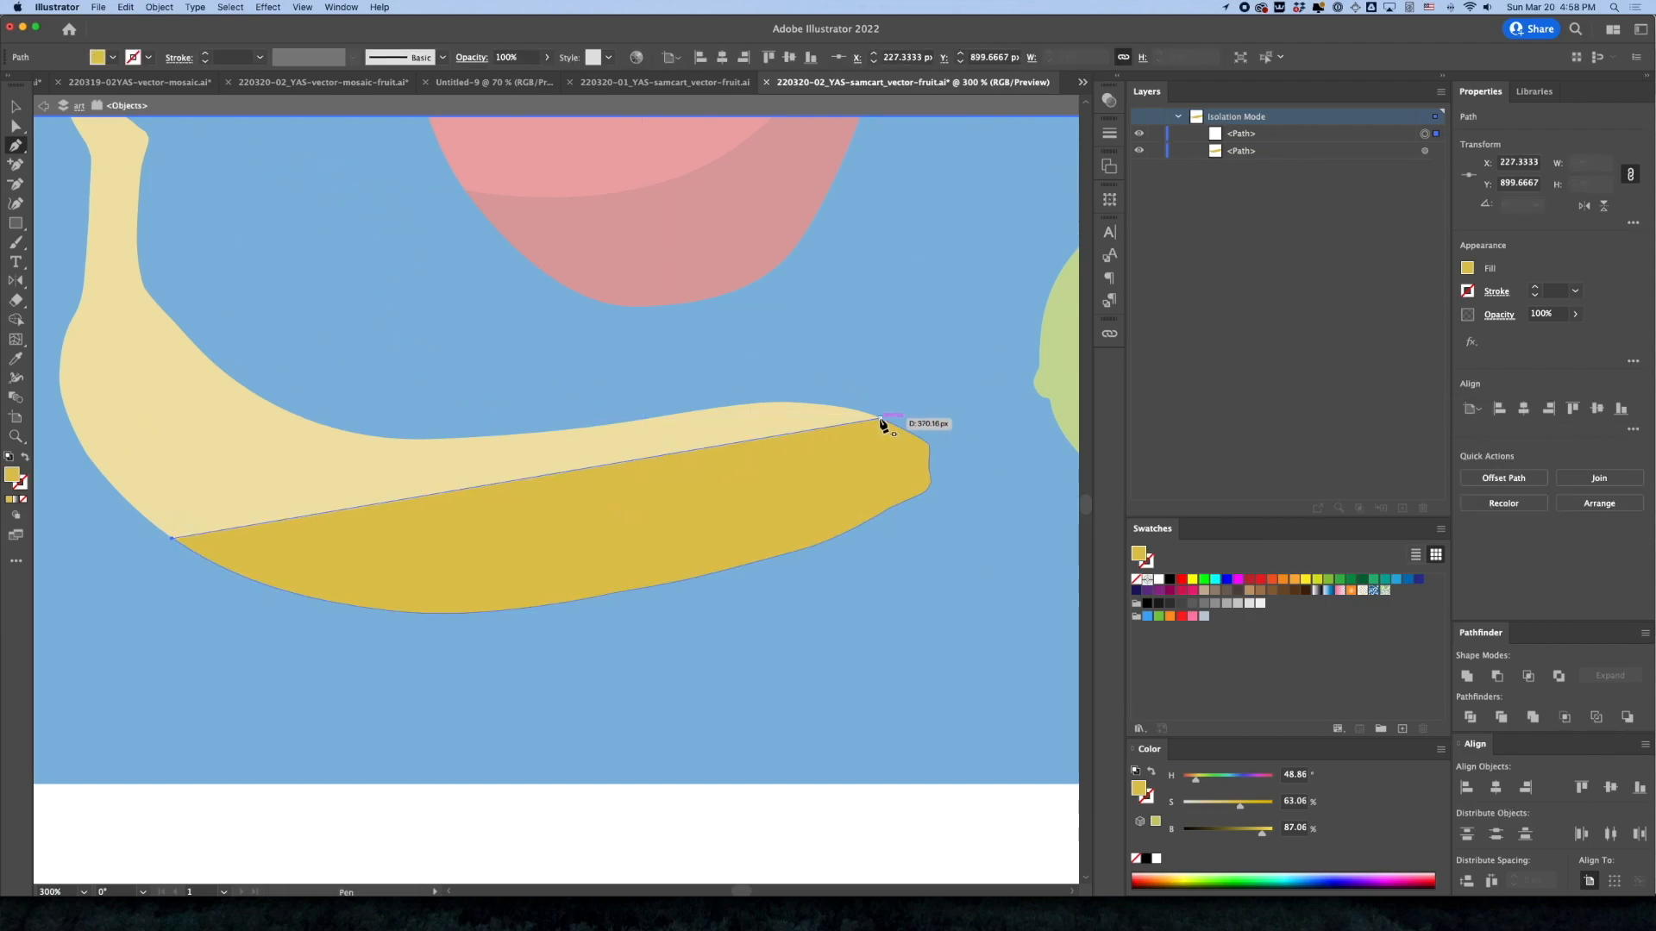
pyautogui.click(879, 420)
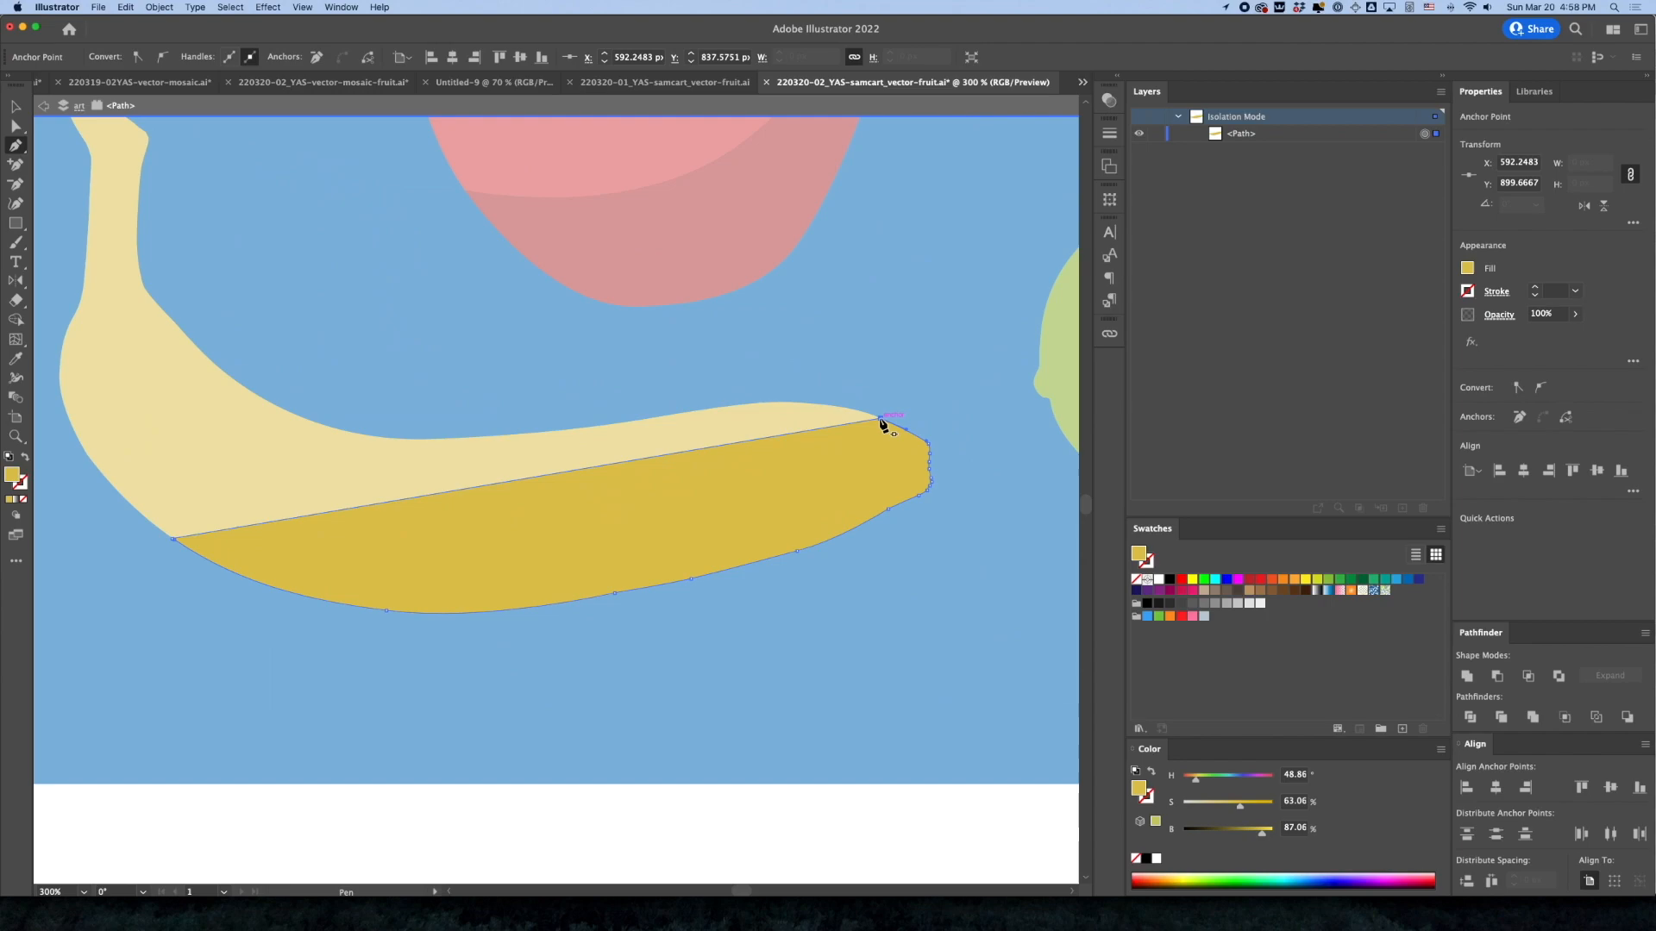
# Add an anchor at the middle of the banana copy's straight edge and curve it downward to form the crescent
pyautogui.click(536, 476)
pyautogui.moveTo(537, 476); pyautogui.dragTo(768, 509)
pyautogui.press('p')
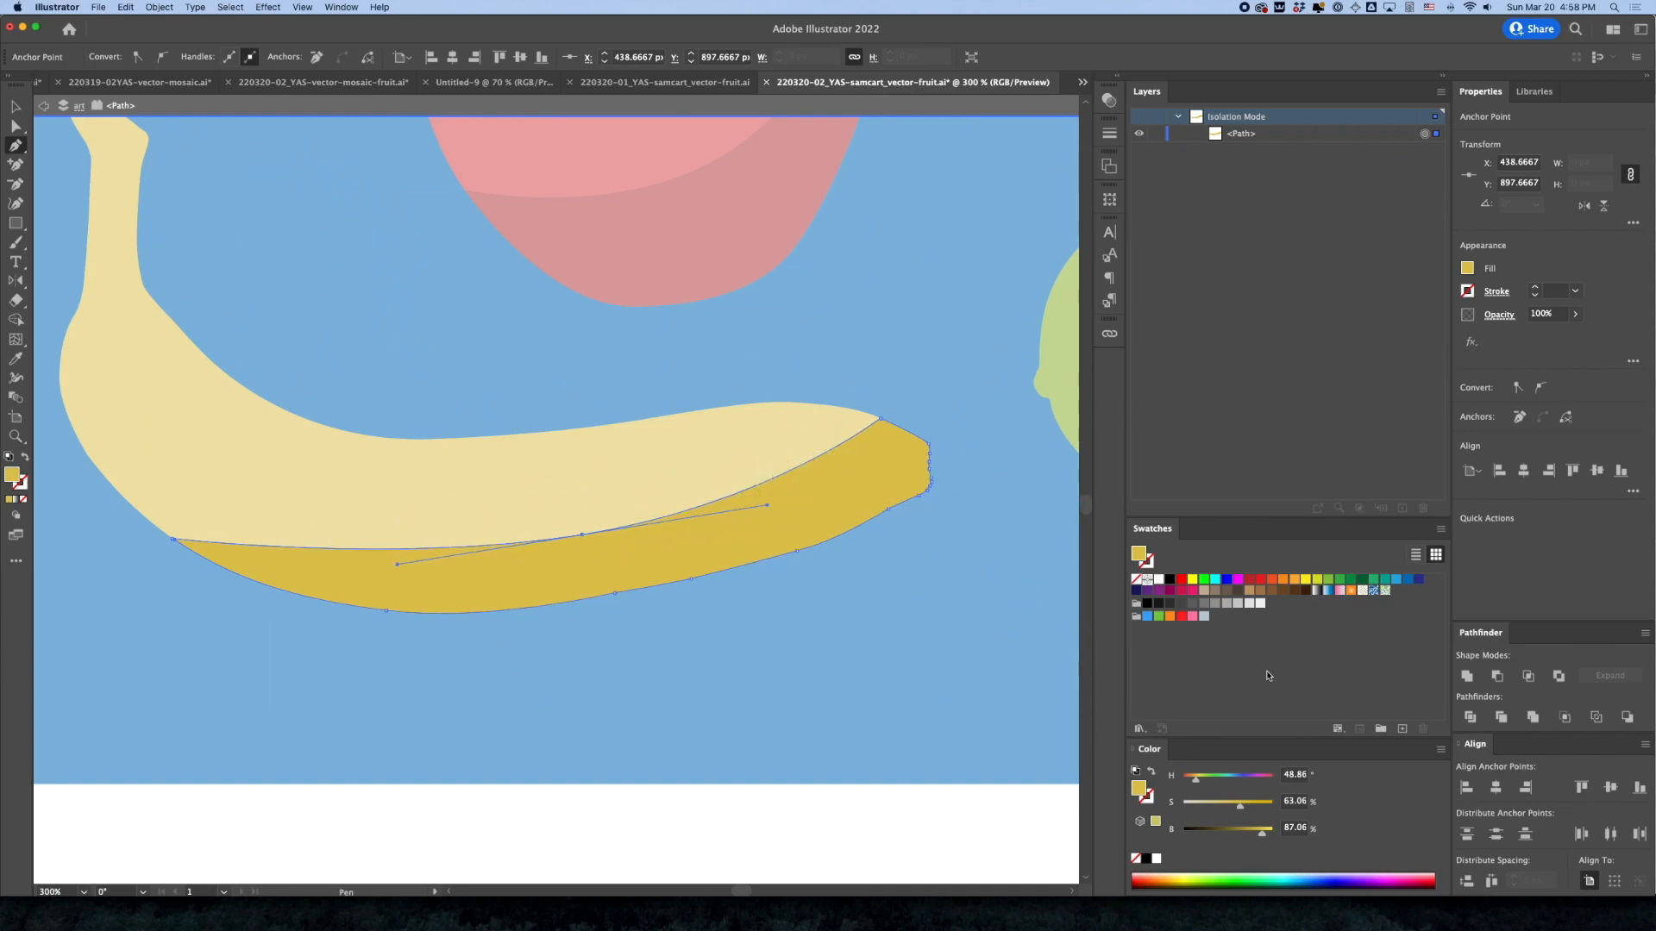
# Darken the banana crescent's fill to 76.86% brightness, leave isolation mode and deselect it
pyautogui.click(1244, 831)
pyautogui.moveTo(1245, 831); pyautogui.dragTo(1255, 831)
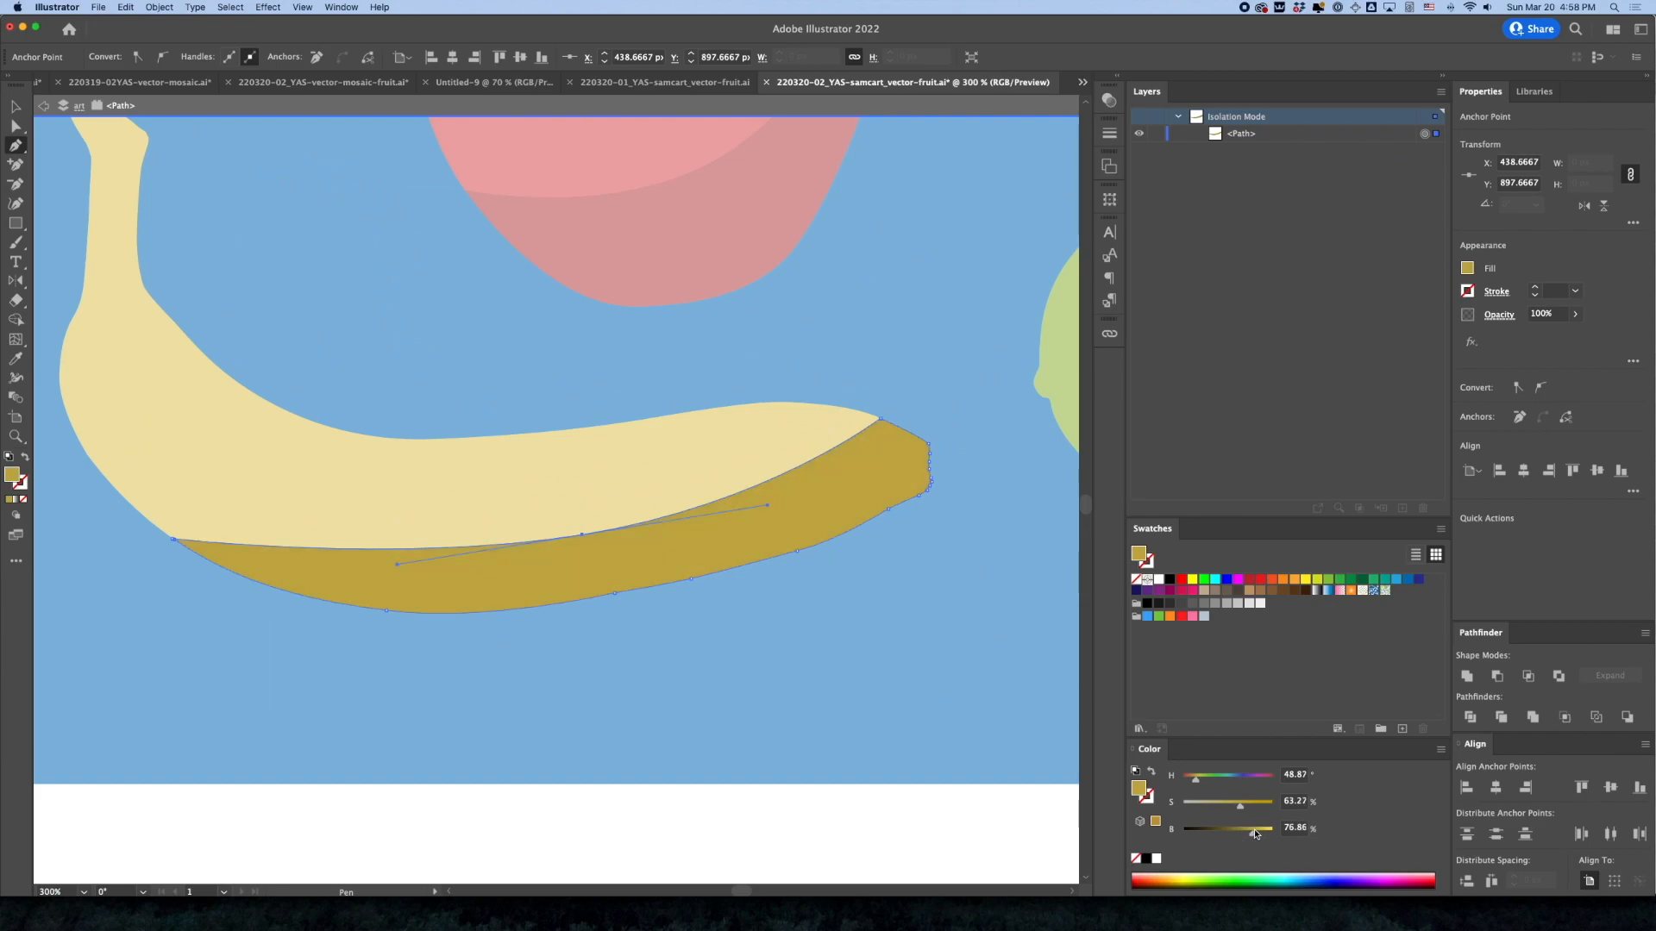
pyautogui.press('Escape')
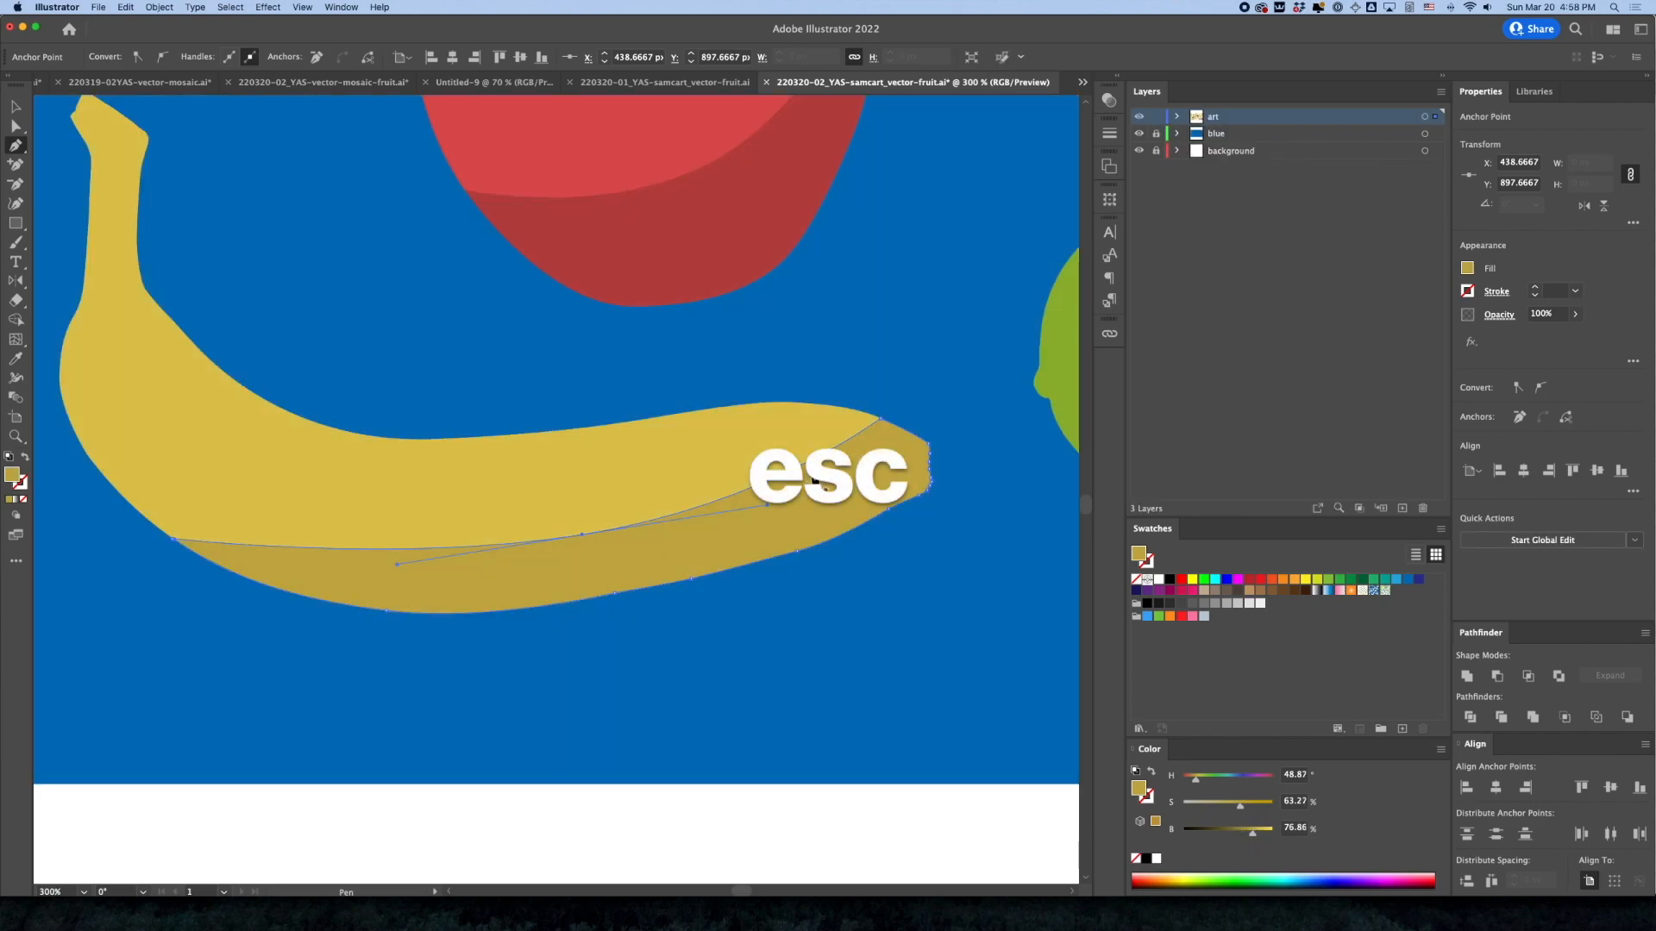
pyautogui.click(14, 108)
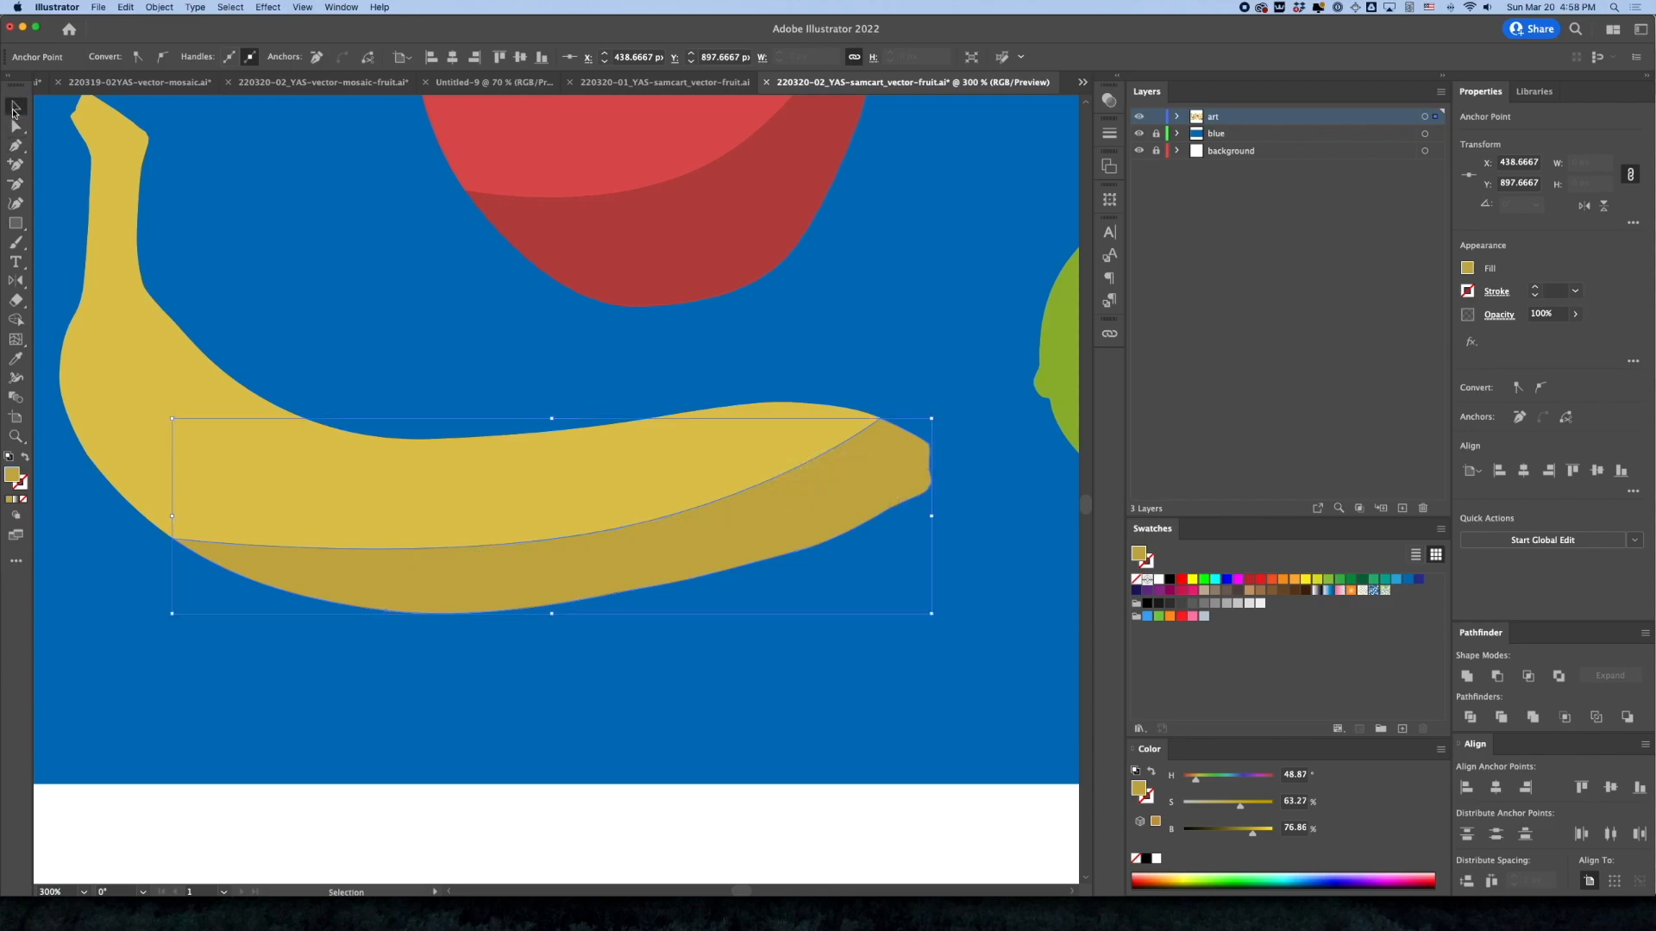
pyautogui.click(553, 376)
pyautogui.click(920, 873)
pyautogui.keyDown('alt'); pyautogui.keyDown('super'); pyautogui.click(758, 749); pyautogui.keyUp('super'); pyautogui.keyUp('alt')
pyautogui.keyDown('alt'); pyautogui.keyDown('super'); pyautogui.click(675, 498); pyautogui.keyUp('super'); pyautogui.keyUp('alt')
pyautogui.keyDown('alt'); pyautogui.keyDown('super'); pyautogui.click(604, 431); pyautogui.keyUp('super'); pyautogui.keyUp('alt')
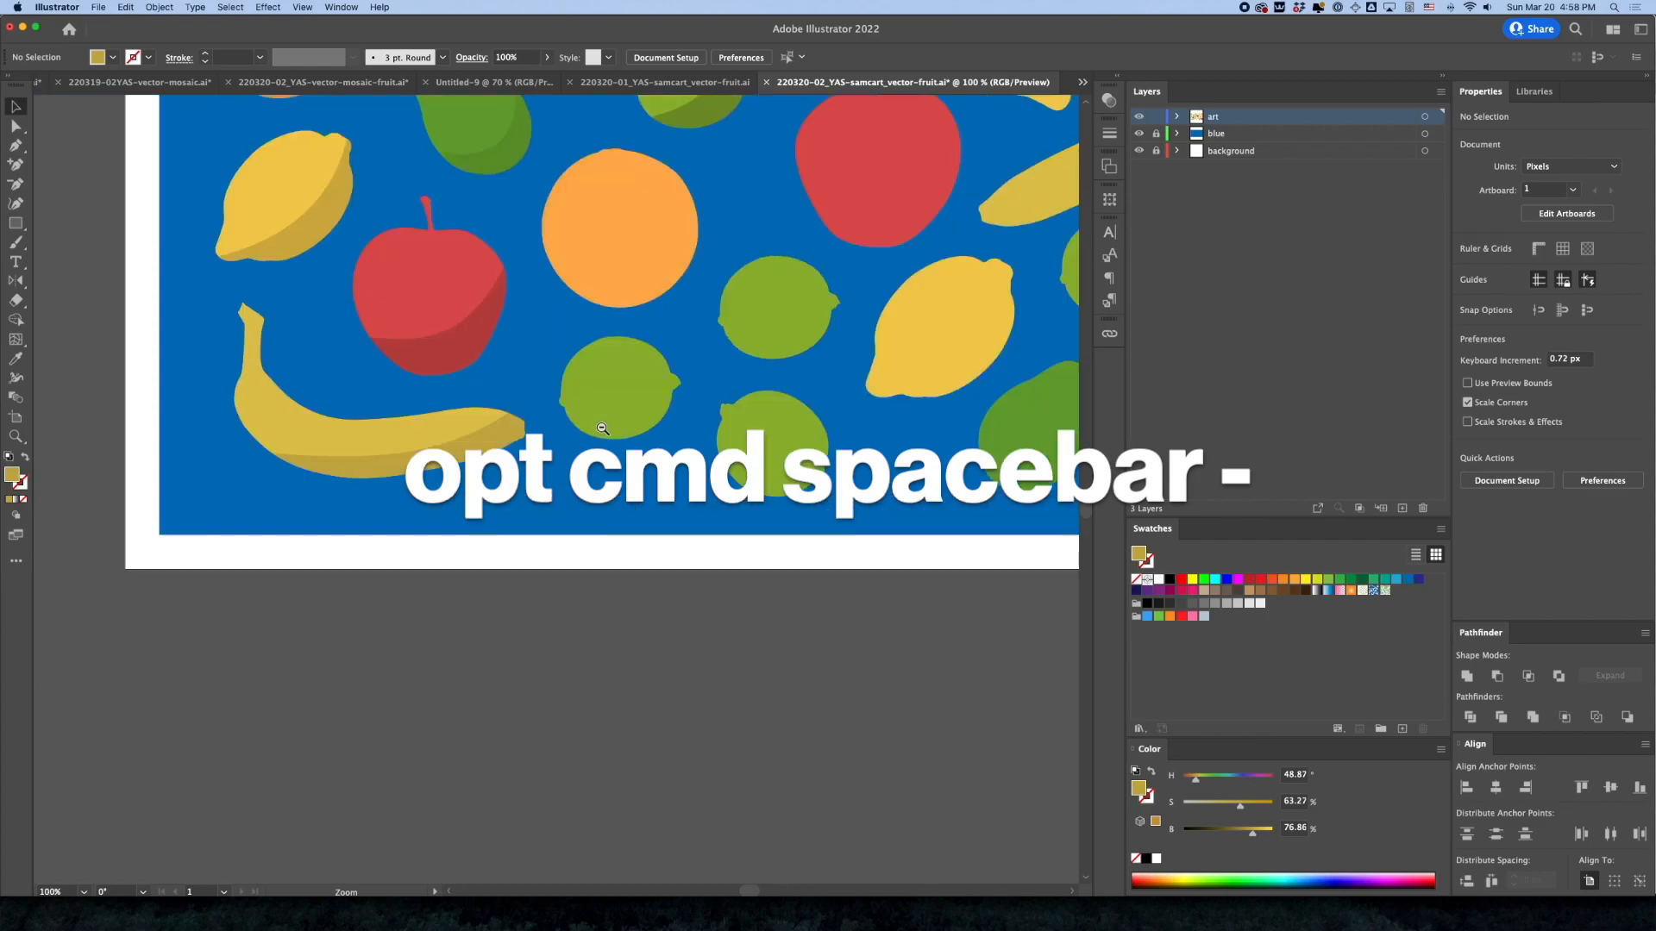
pyautogui.keyDown('alt'); pyautogui.keyDown('super'); pyautogui.click(603, 430); pyautogui.keyUp('super'); pyautogui.keyUp('alt')
pyautogui.moveTo(628, 450); pyautogui.dragTo(623, 483)
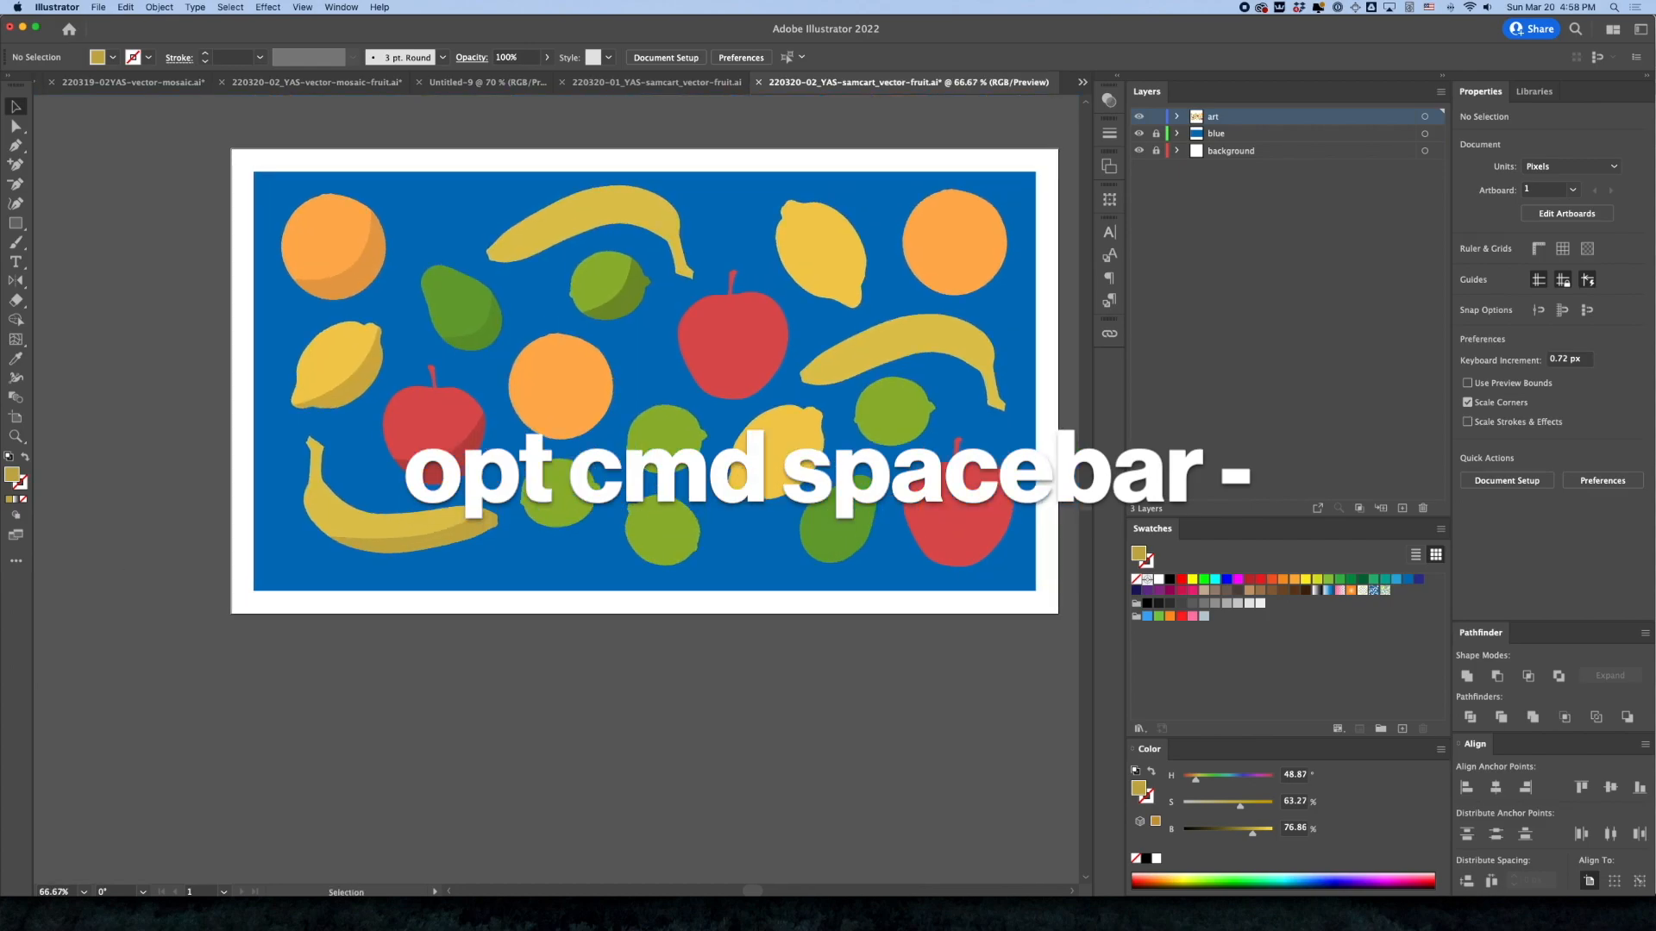
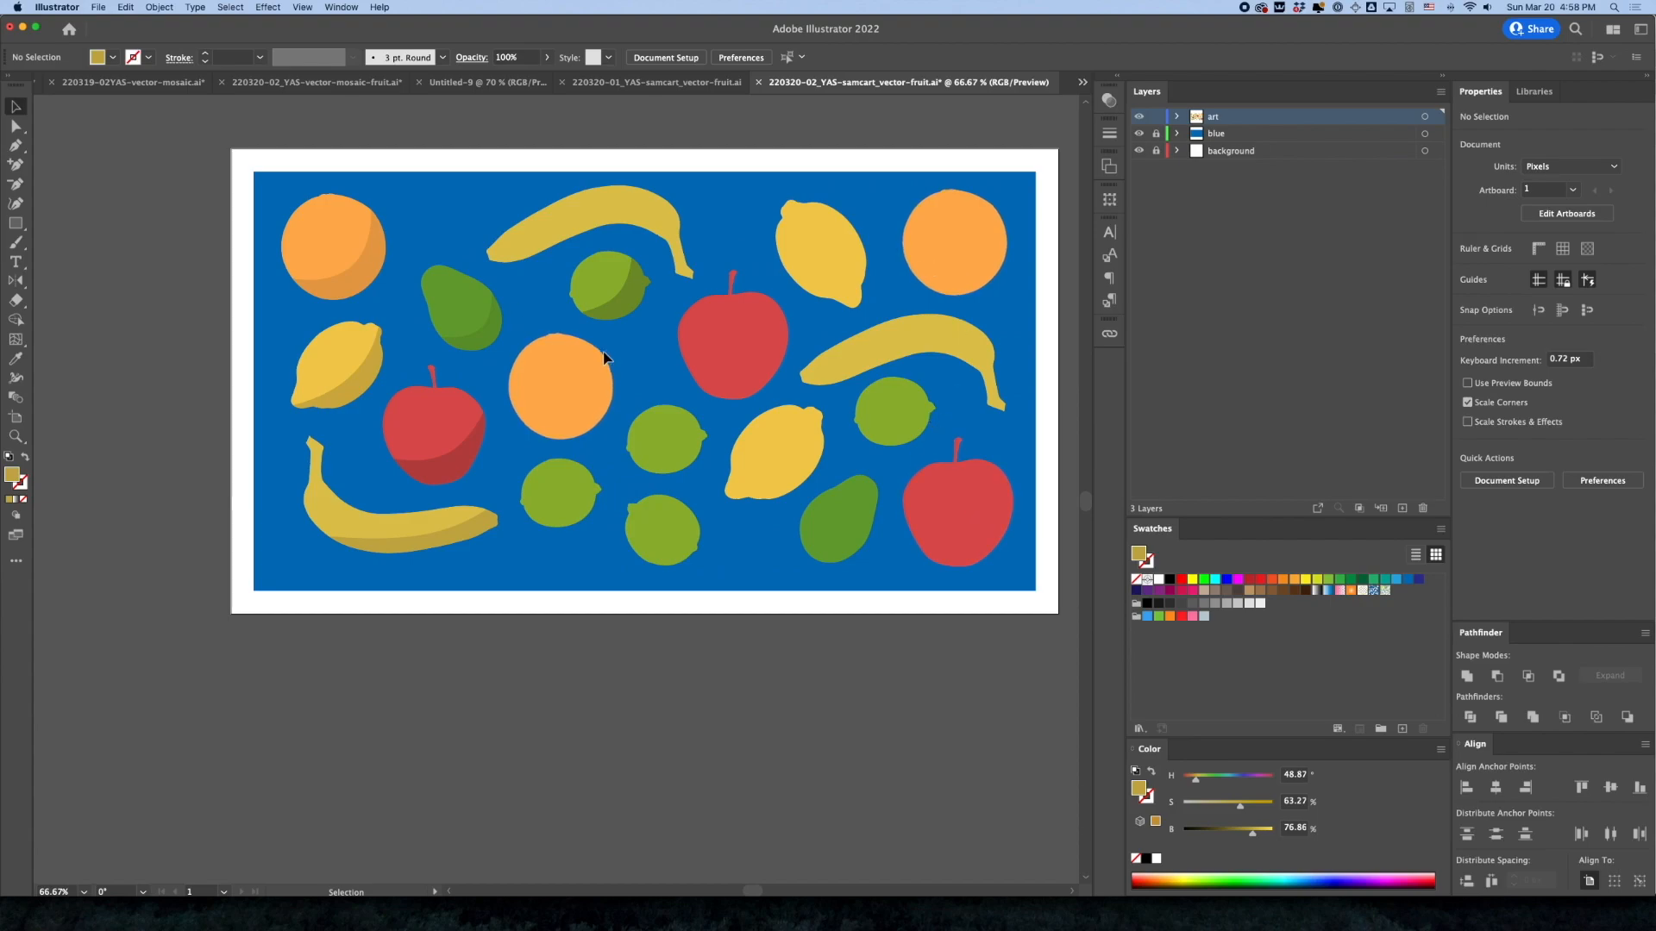
# Group the upper-left orange with its crescent shadow, and group the left lemon with its own shadow
pyautogui.click(643, 295)
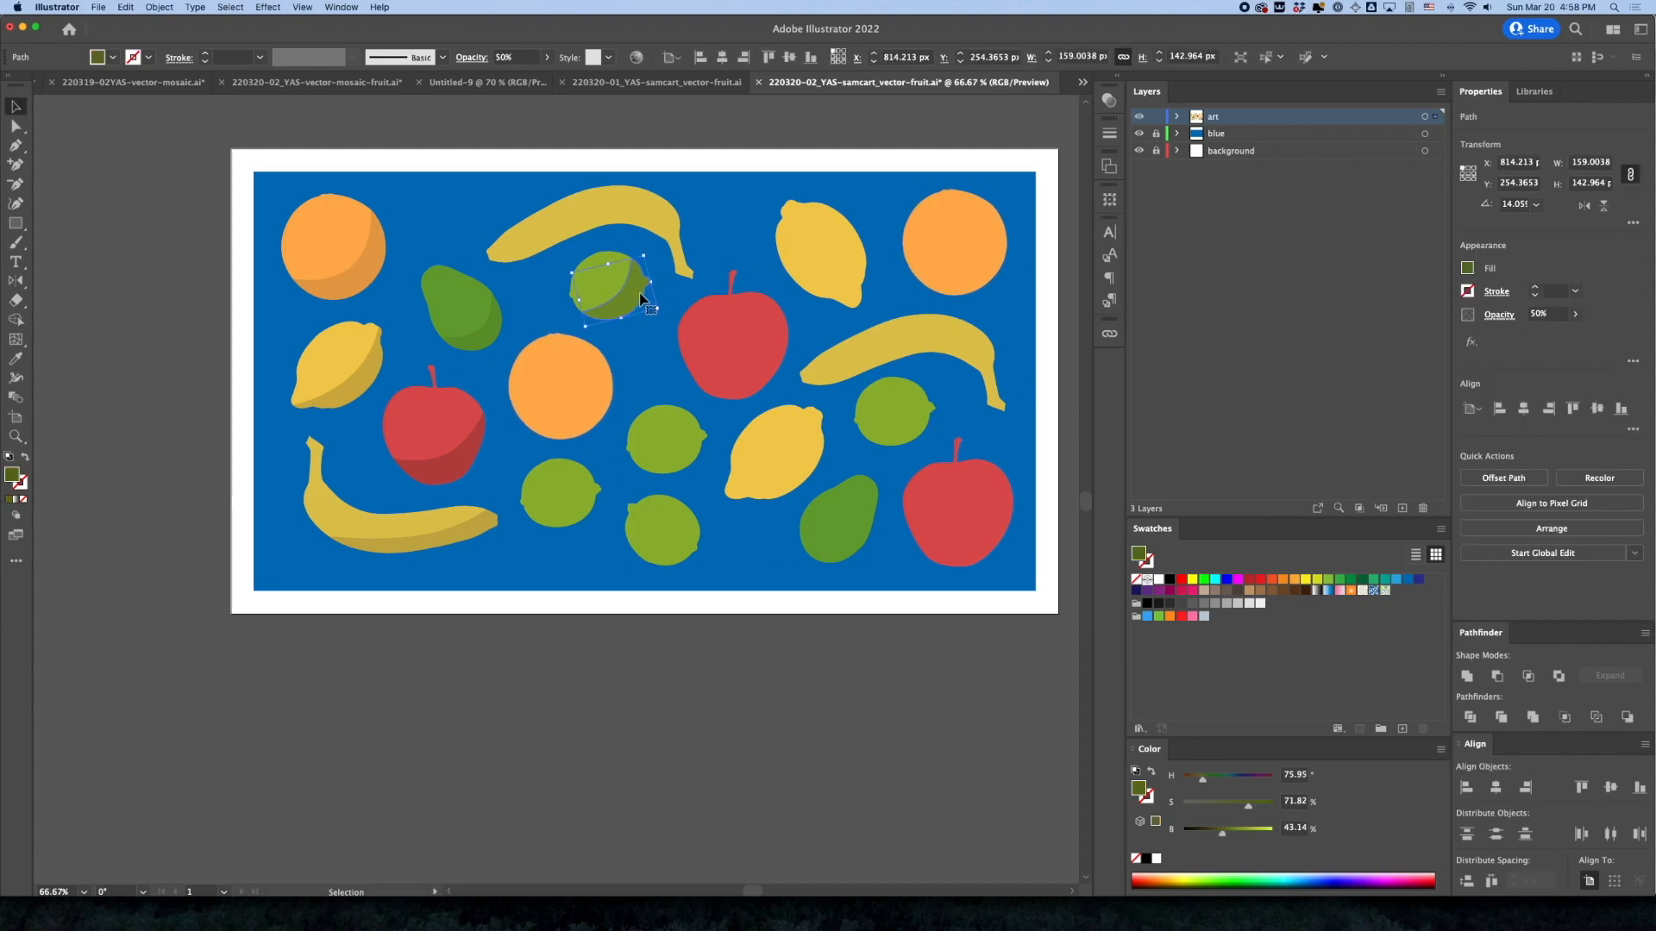
pyautogui.click(325, 245)
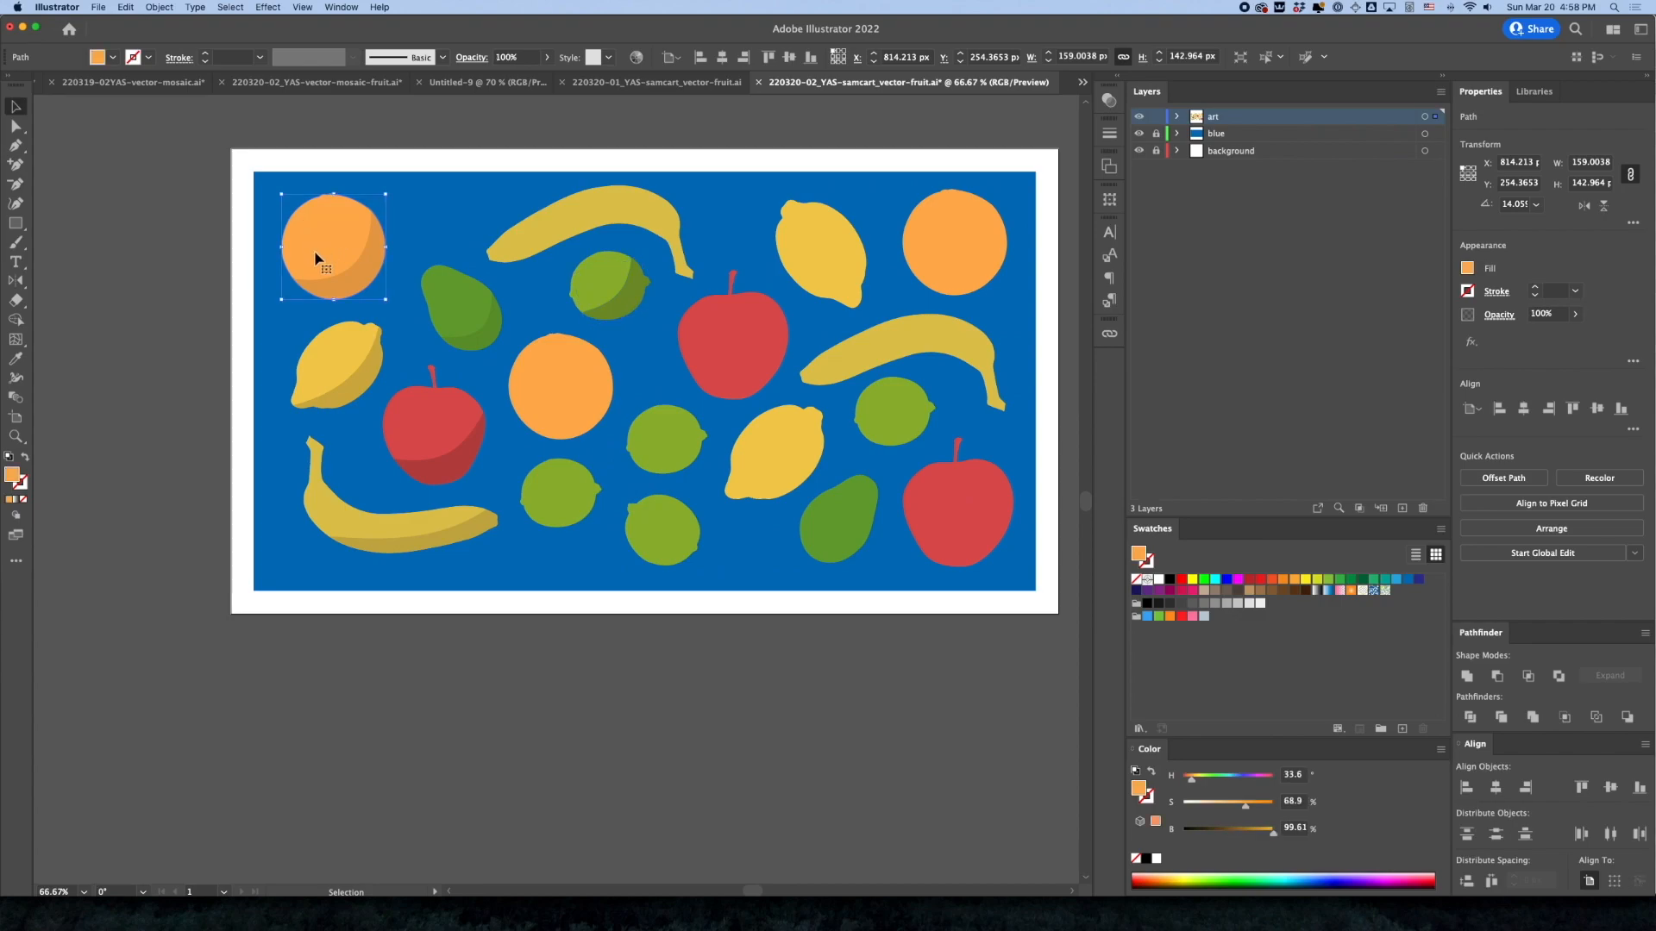
pyautogui.keyDown('shift'); pyautogui.click(350, 280); pyautogui.keyUp('shift')
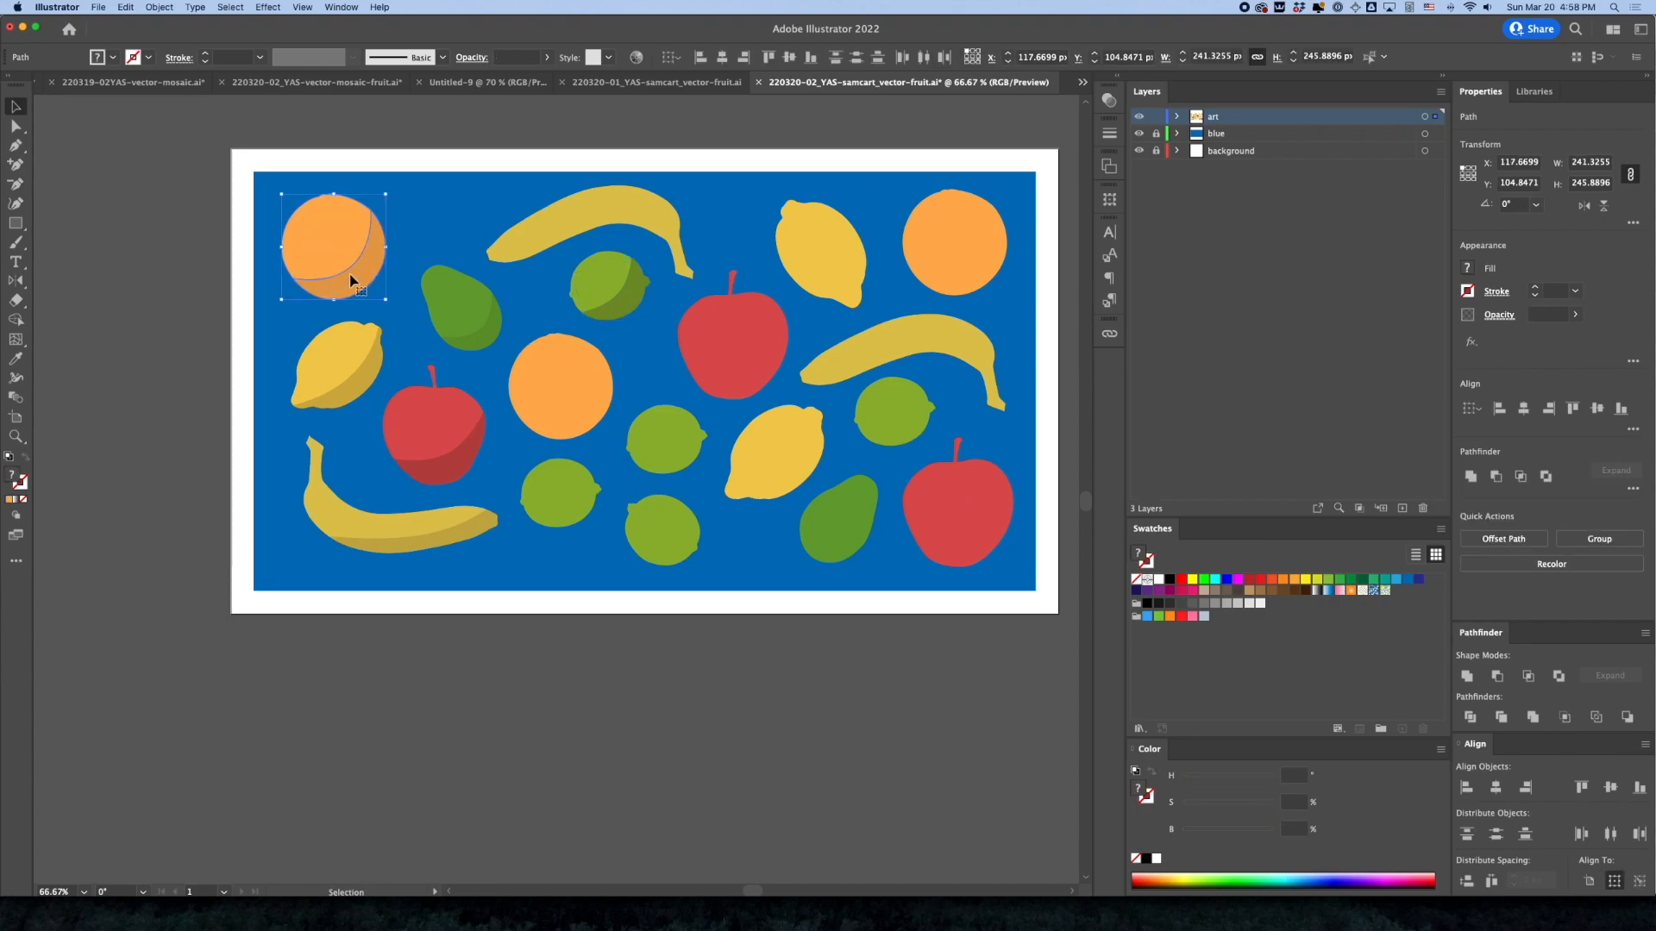
pyautogui.press('super+g')
pyautogui.press('v')
pyautogui.press('a')
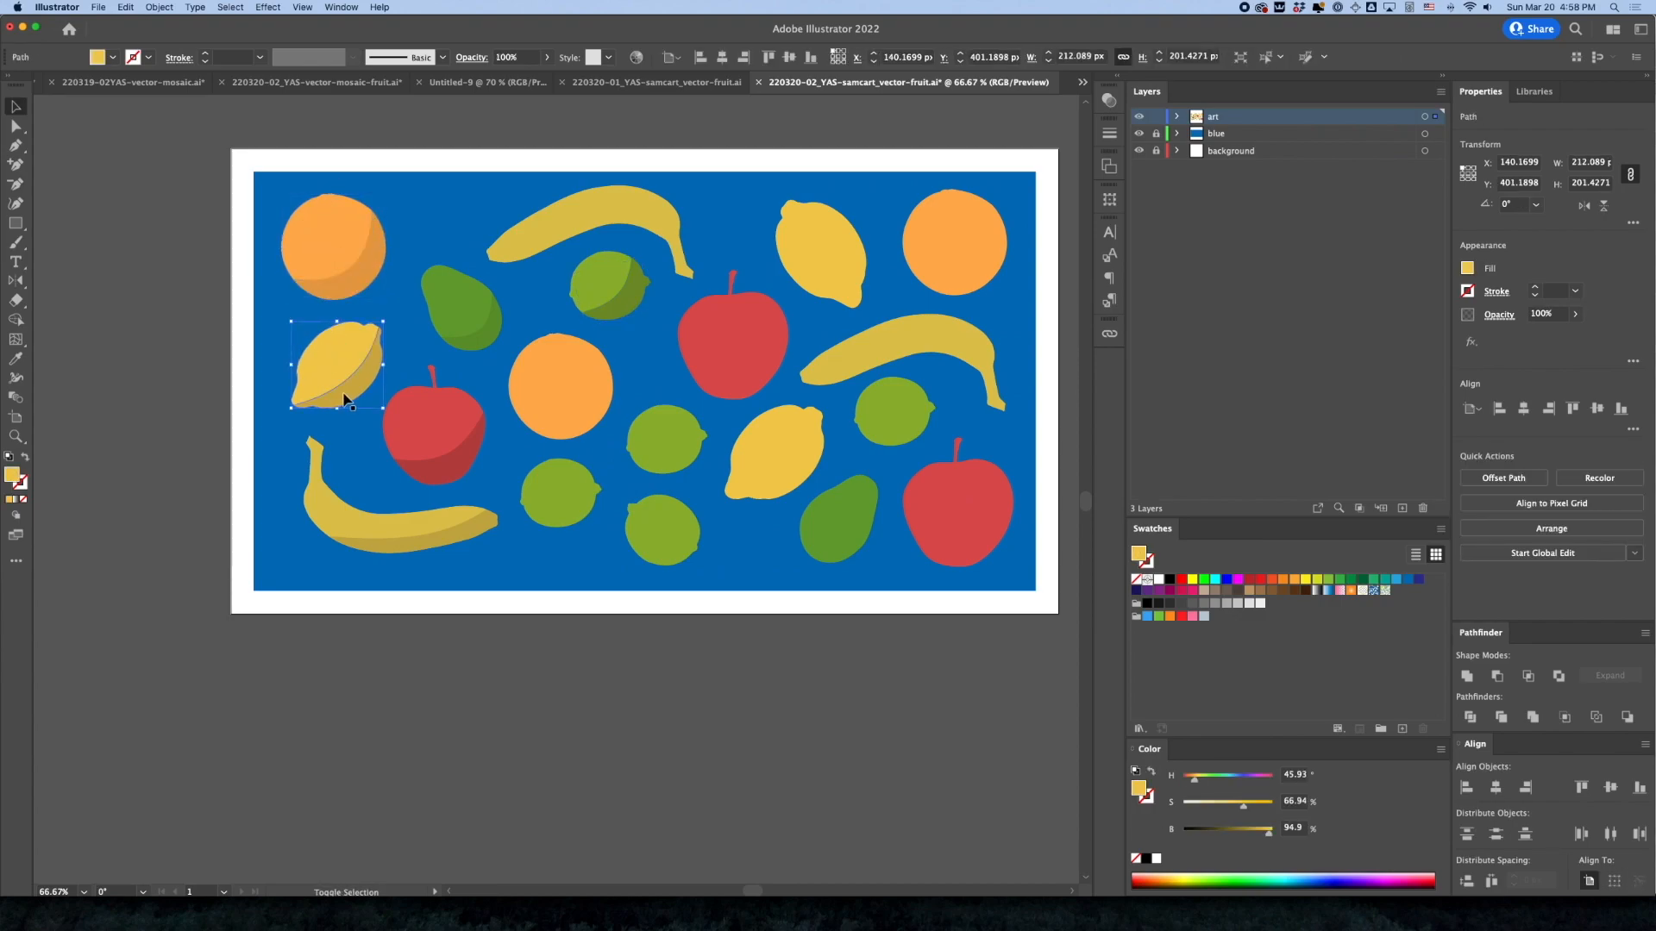
pyautogui.click(345, 399)
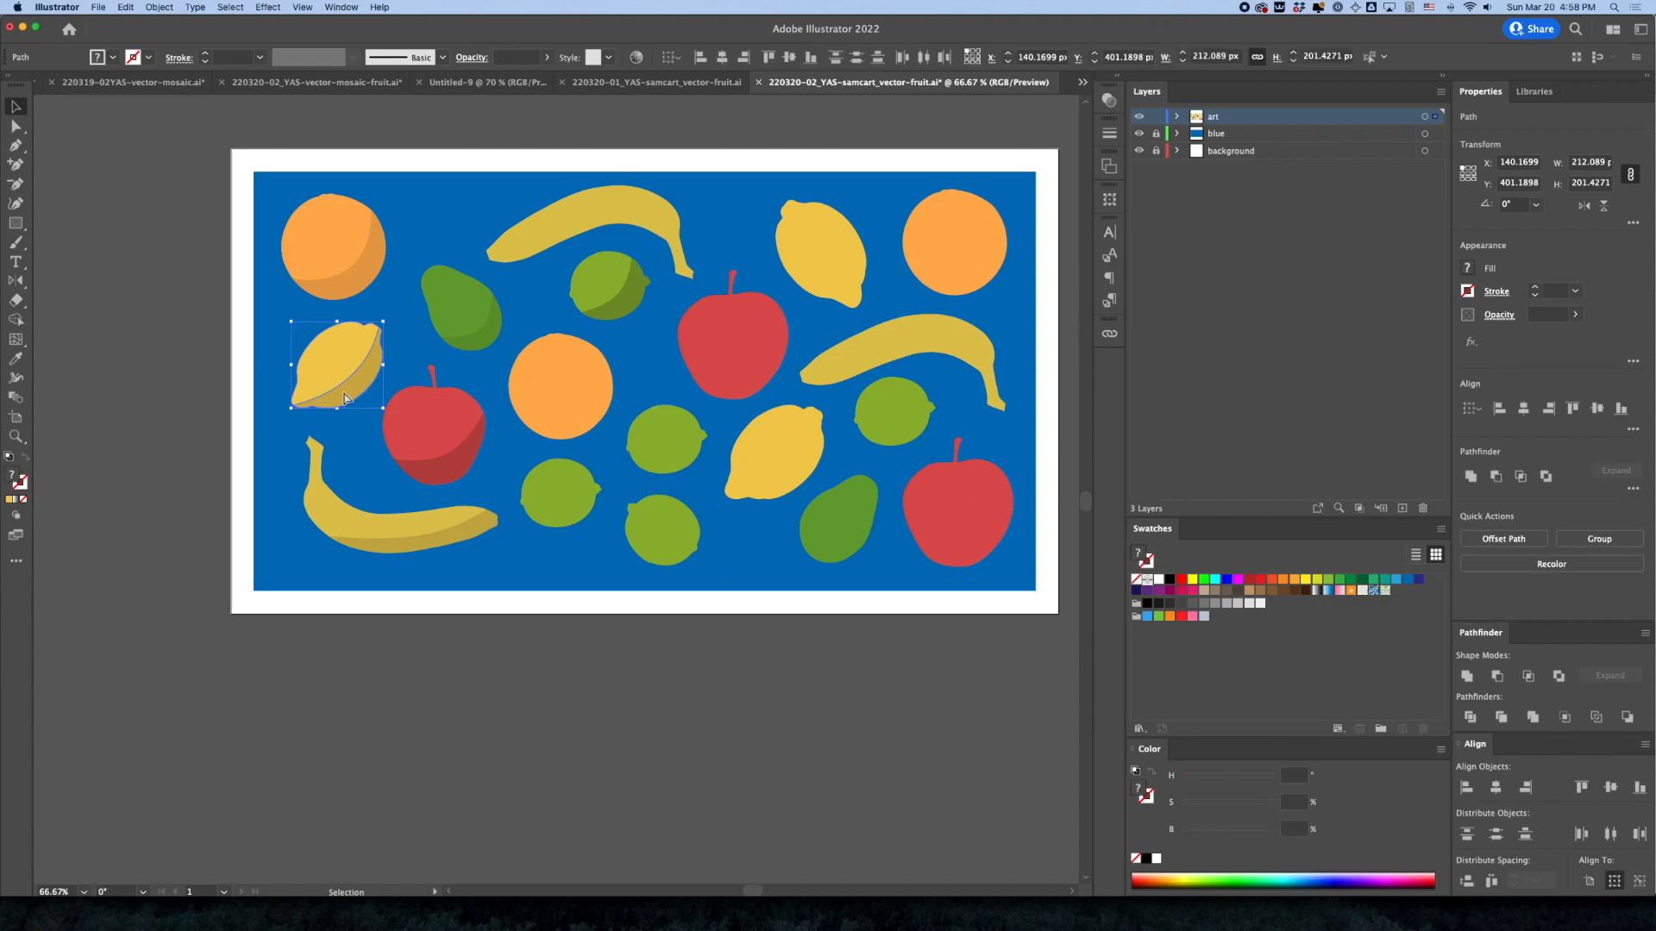
# Group the lower-left banana with its crescent shadow, and group the left apple with its own shadow
pyautogui.click(346, 525)
pyautogui.keyDown('shift'); pyautogui.click(394, 550); pyautogui.keyUp('shift')
pyautogui.press('super+g')
pyautogui.click(440, 456)
pyautogui.click(437, 421)
pyautogui.keyDown('shift'); pyautogui.click(443, 470); pyautogui.keyUp('shift')
pyautogui.press('super+g')
# Group the left pear with its shadow, and group the lime below the upper banana with its shadow
pyautogui.click(470, 311)
pyautogui.keyDown('shift'); pyautogui.click(485, 341); pyautogui.keyUp('shift')
pyautogui.press('super+g')
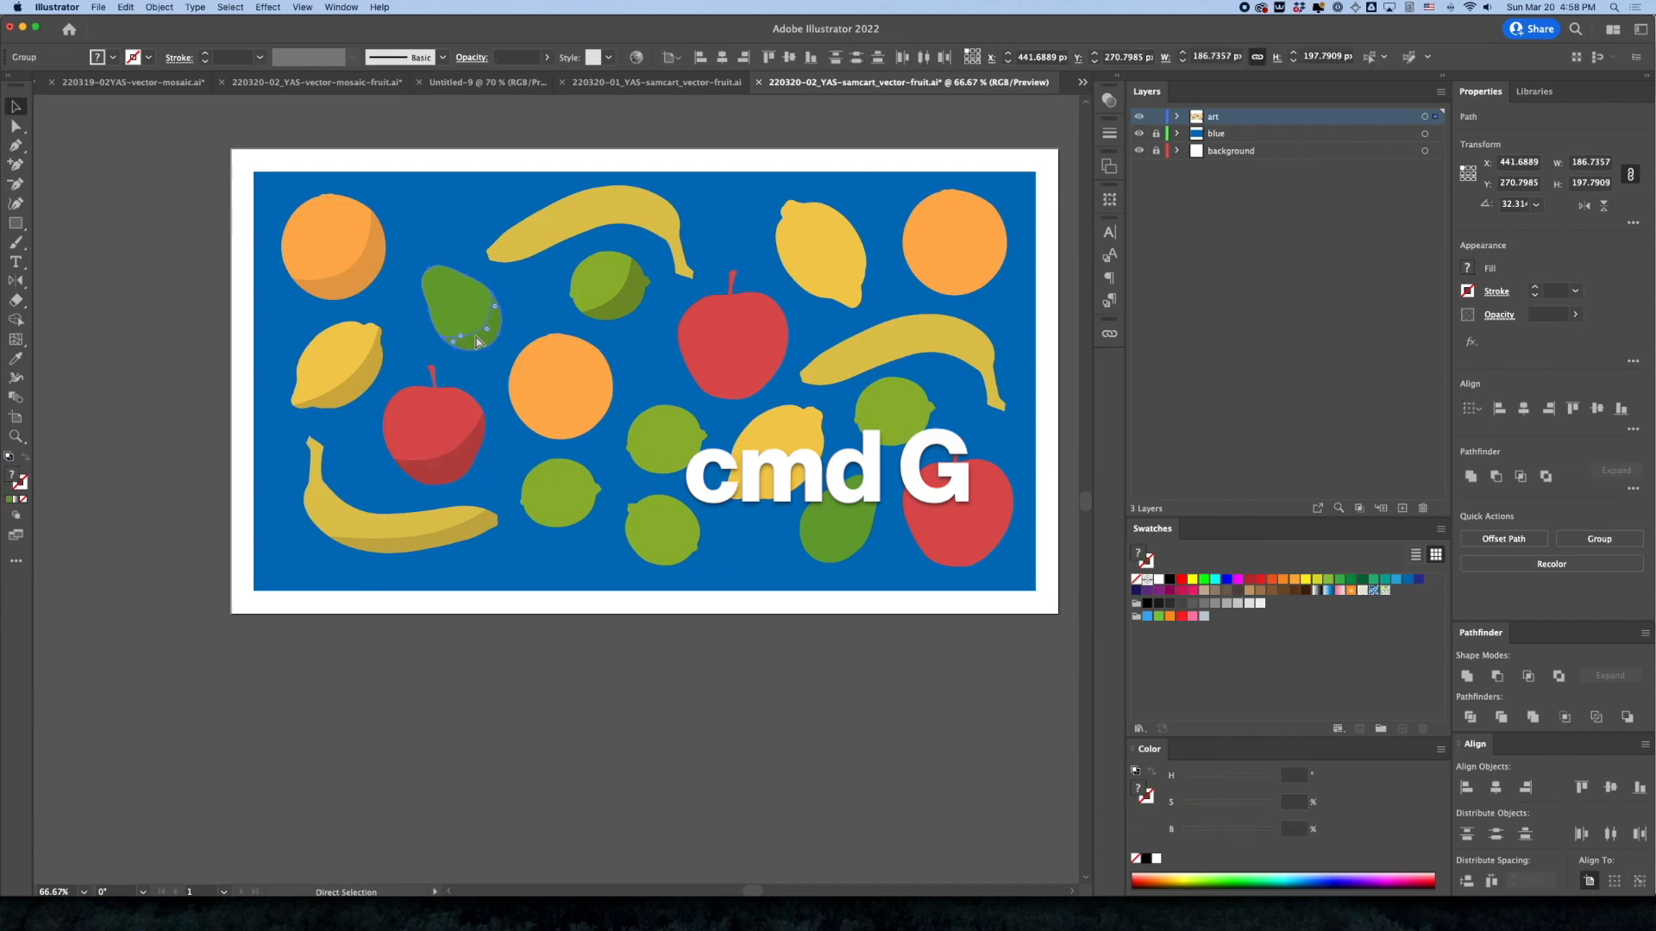
pyautogui.click(593, 292)
pyautogui.keyDown('shift'); pyautogui.click(617, 315); pyautogui.keyUp('shift')
pyautogui.press('super+g')
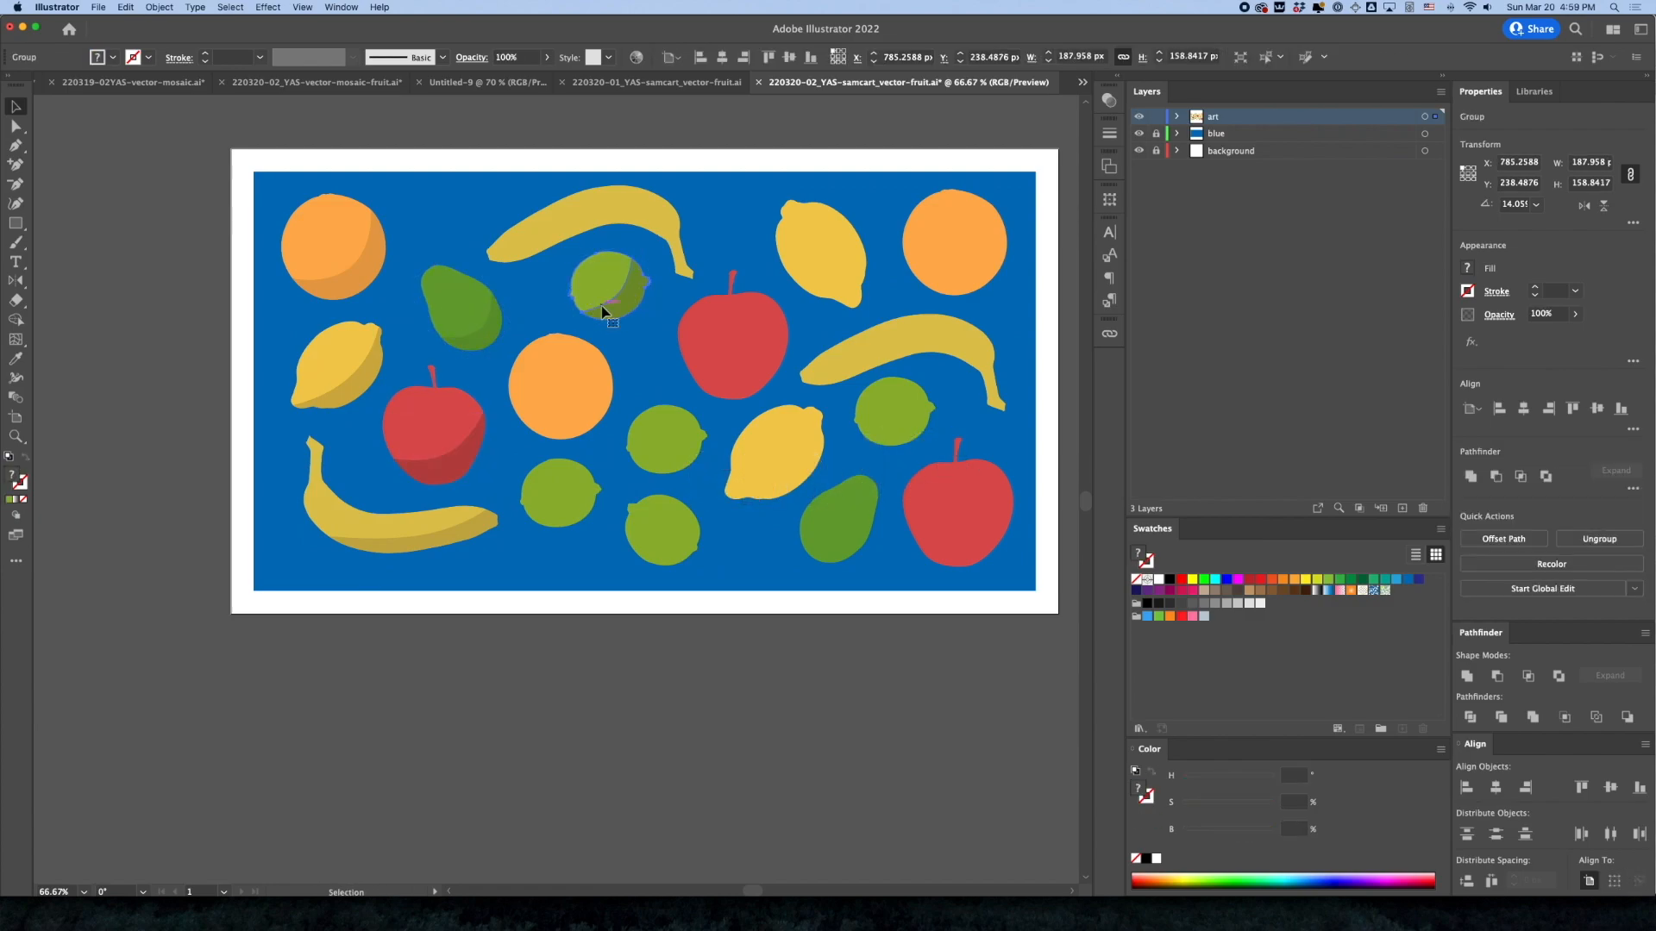
# Replace the plain oranges at the centre and upper right of the artwork with copies of the shaded orange group
pyautogui.click(332, 259)
pyautogui.moveTo(333, 251); pyautogui.dragTo(568, 381)
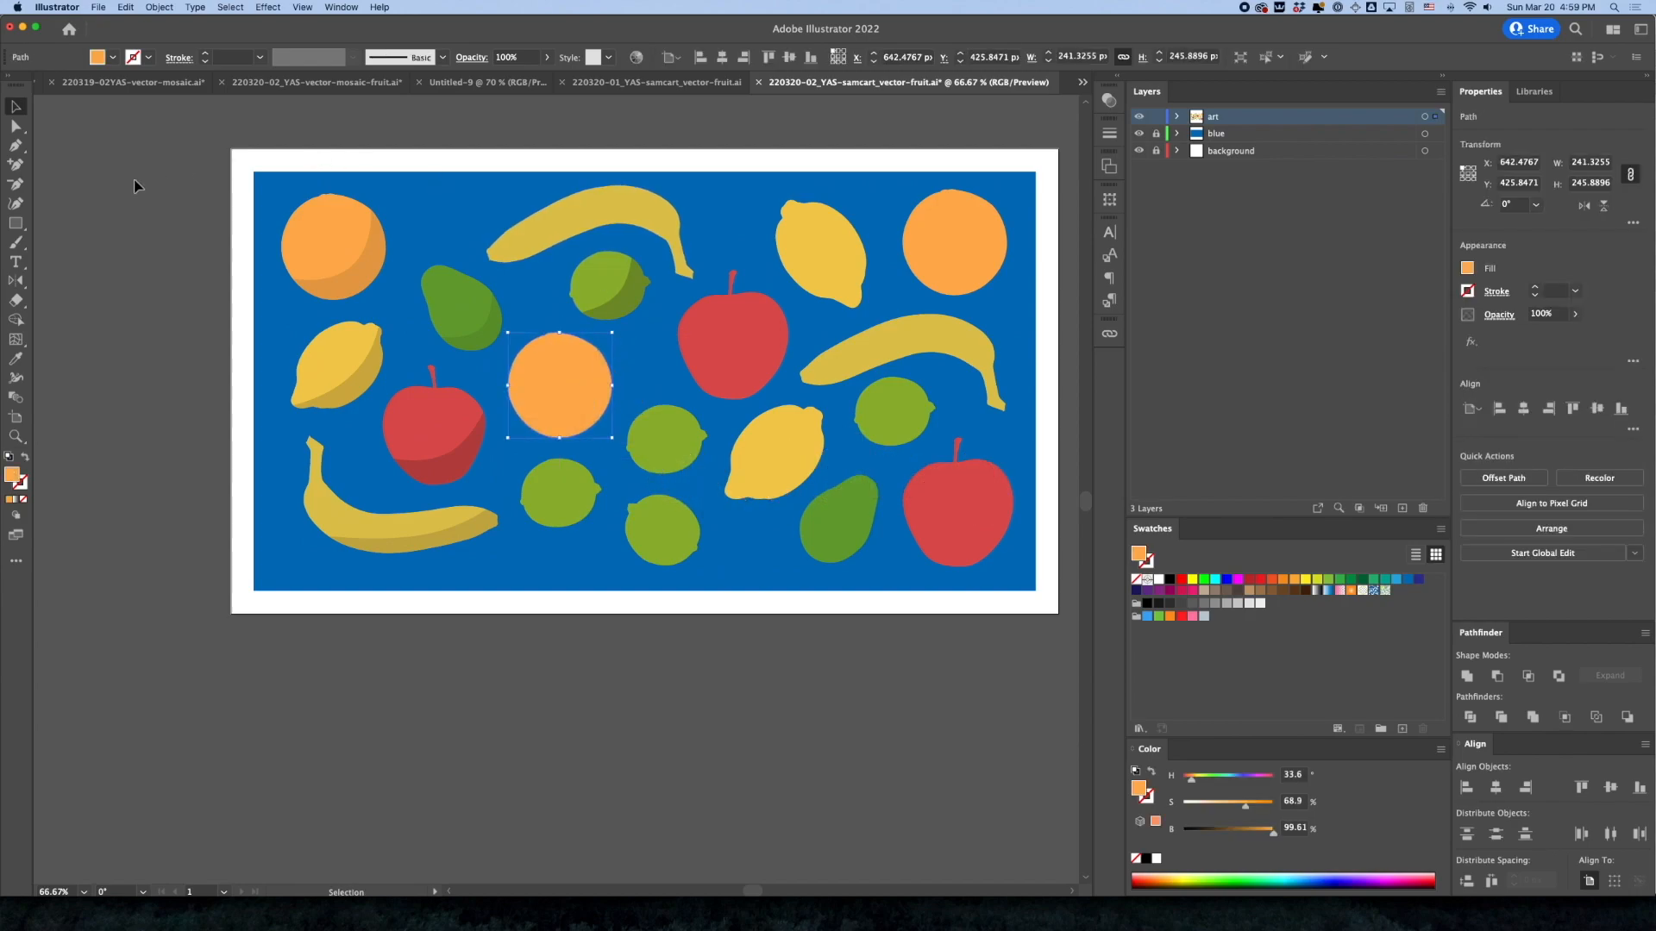
pyautogui.click(157, 326)
pyautogui.click(550, 395)
pyautogui.press('Delete')
pyautogui.moveTo(343, 266)
pyautogui.mouseDown()
pyautogui.moveTo(892, 319)
pyautogui.moveTo(975, 265)
pyautogui.moveTo(959, 250)
pyautogui.mouseUp()
pyautogui.click(948, 245)
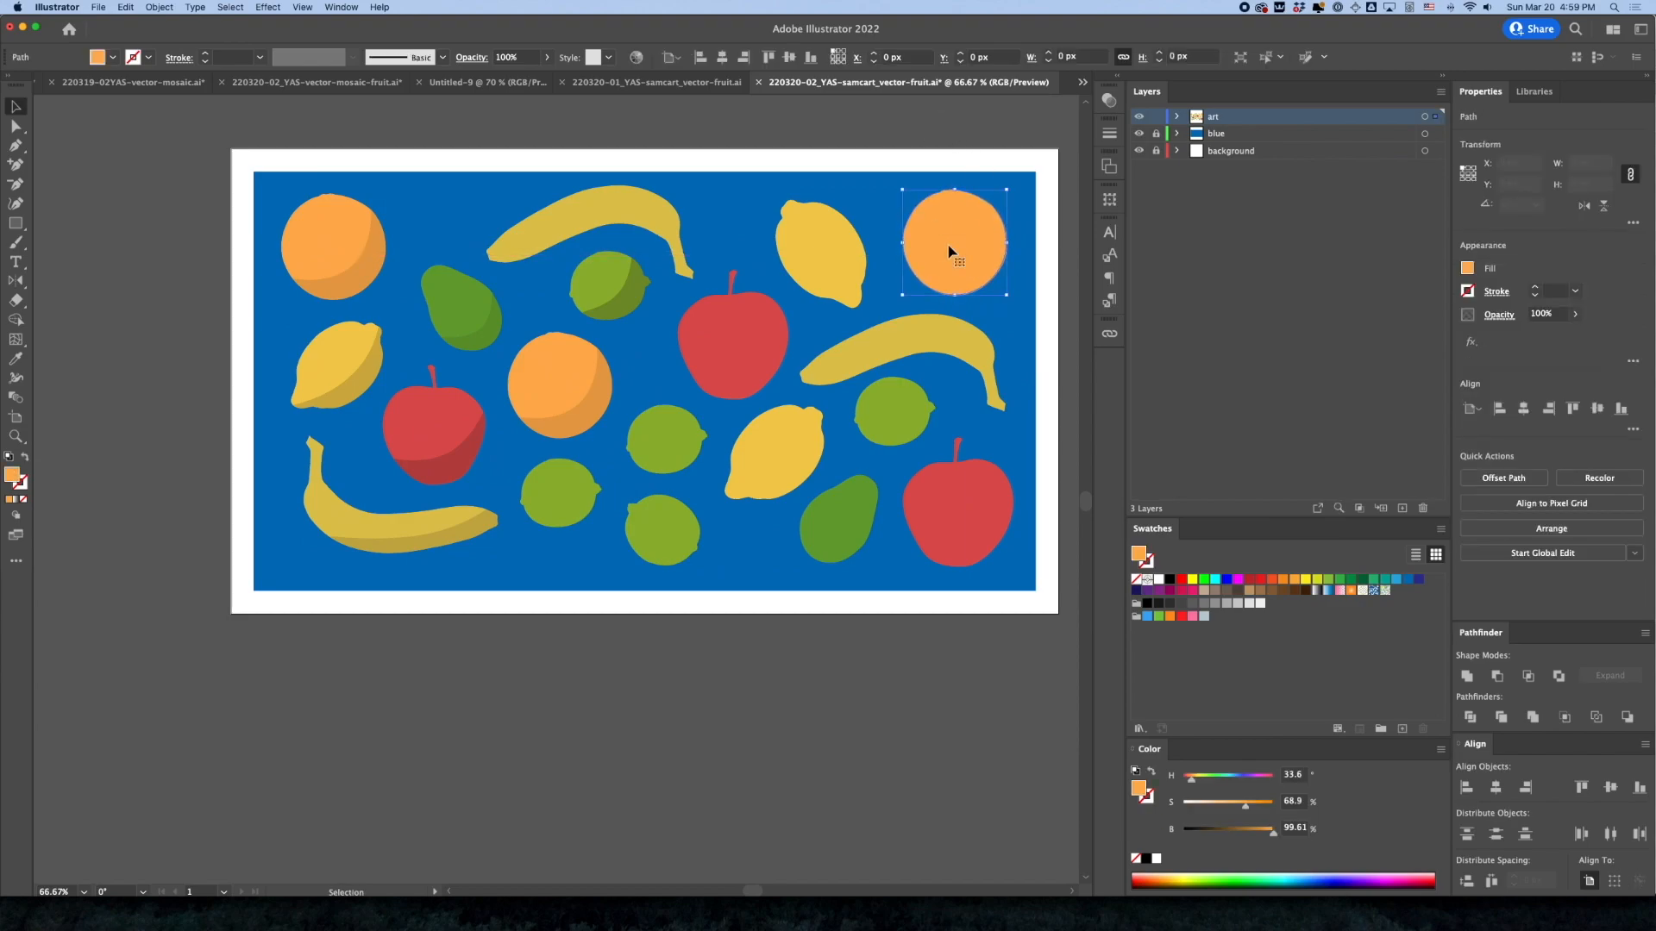
pyautogui.press('Delete')
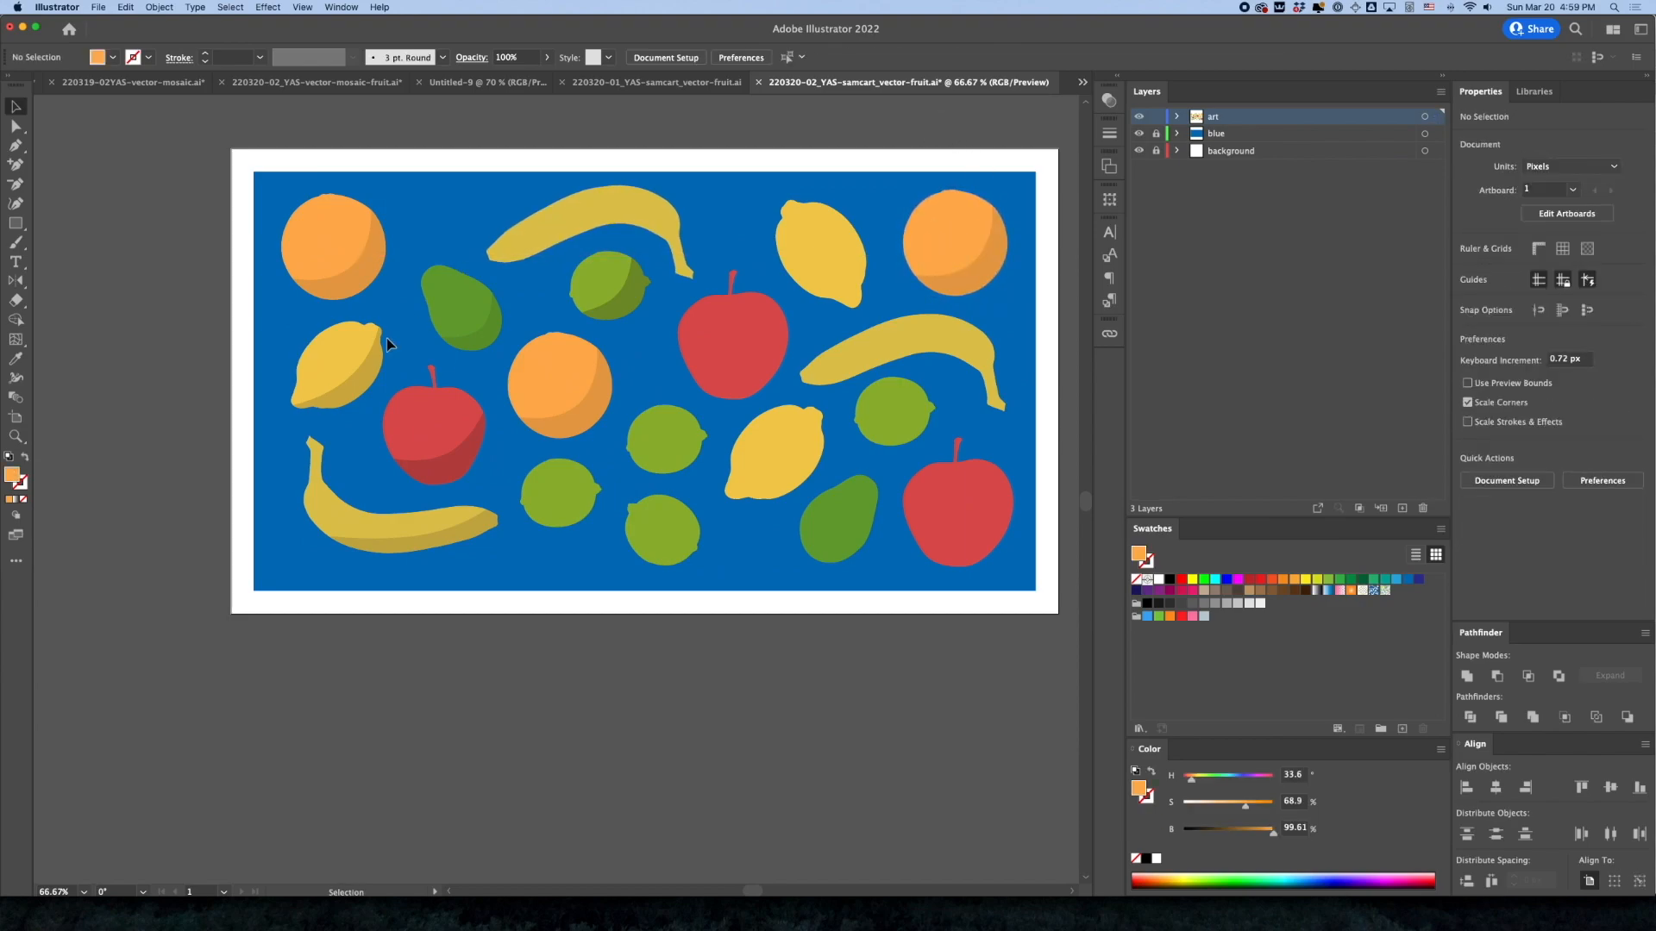
# Copy the shaded banana group onto the plain right banana and rotate it to about 194.5° so the shapes align
pyautogui.moveTo(386, 534); pyautogui.dragTo(901, 388)
pyautogui.moveTo(1019, 413); pyautogui.dragTo(810, 332)
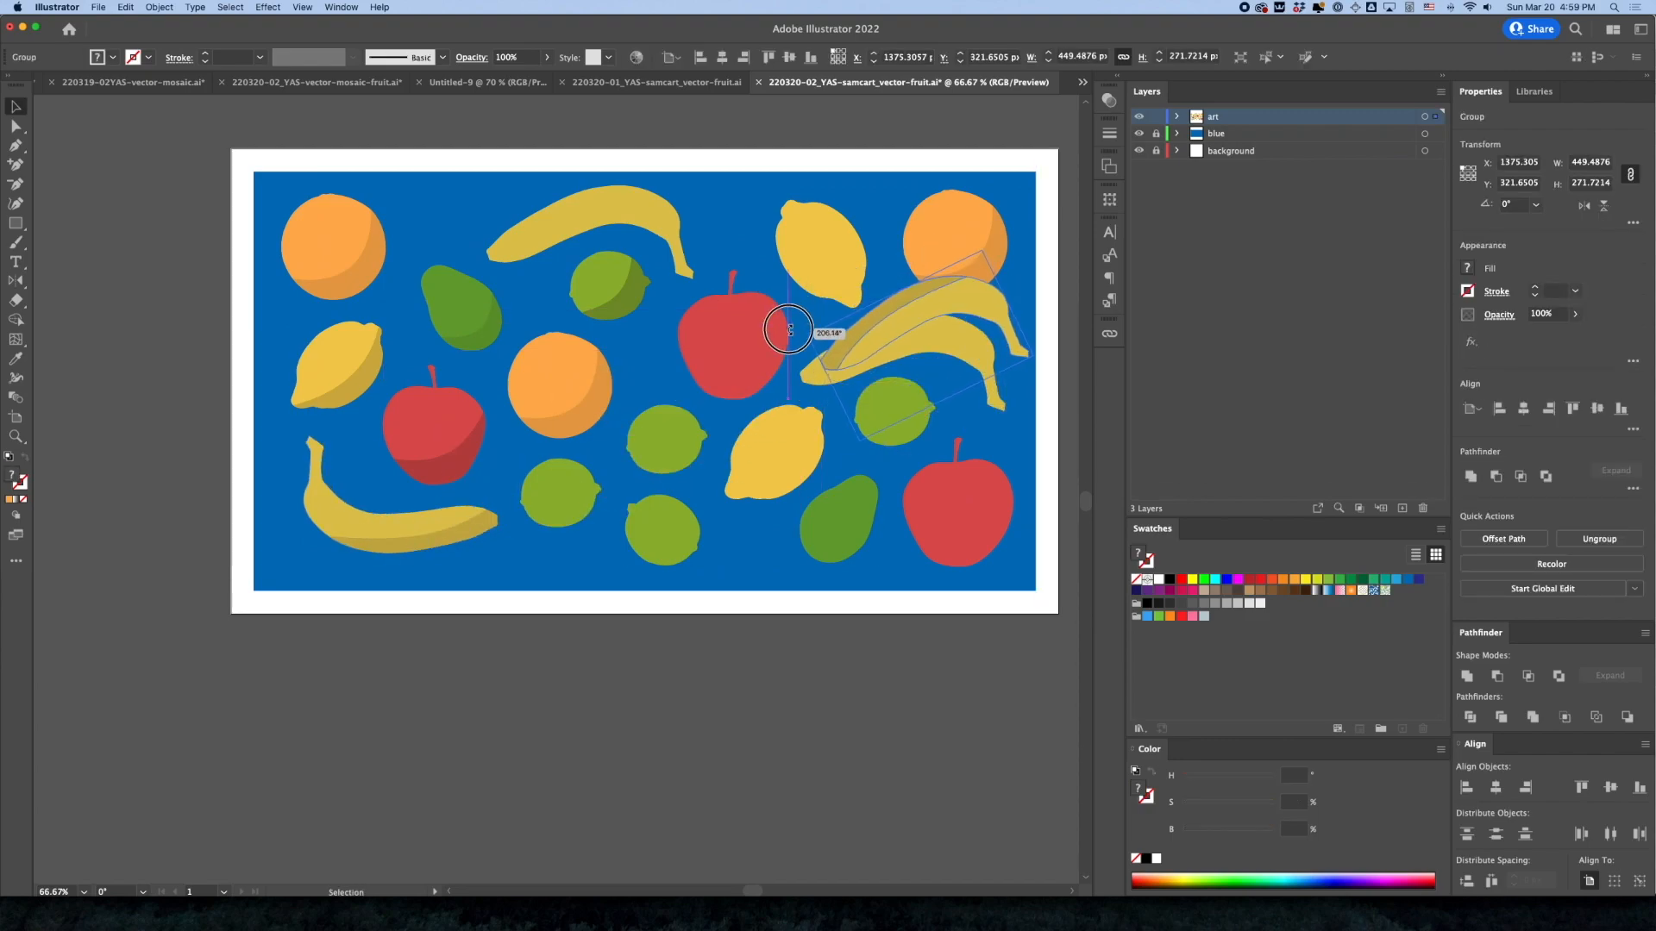
pyautogui.moveTo(944, 304); pyautogui.dragTo(909, 342)
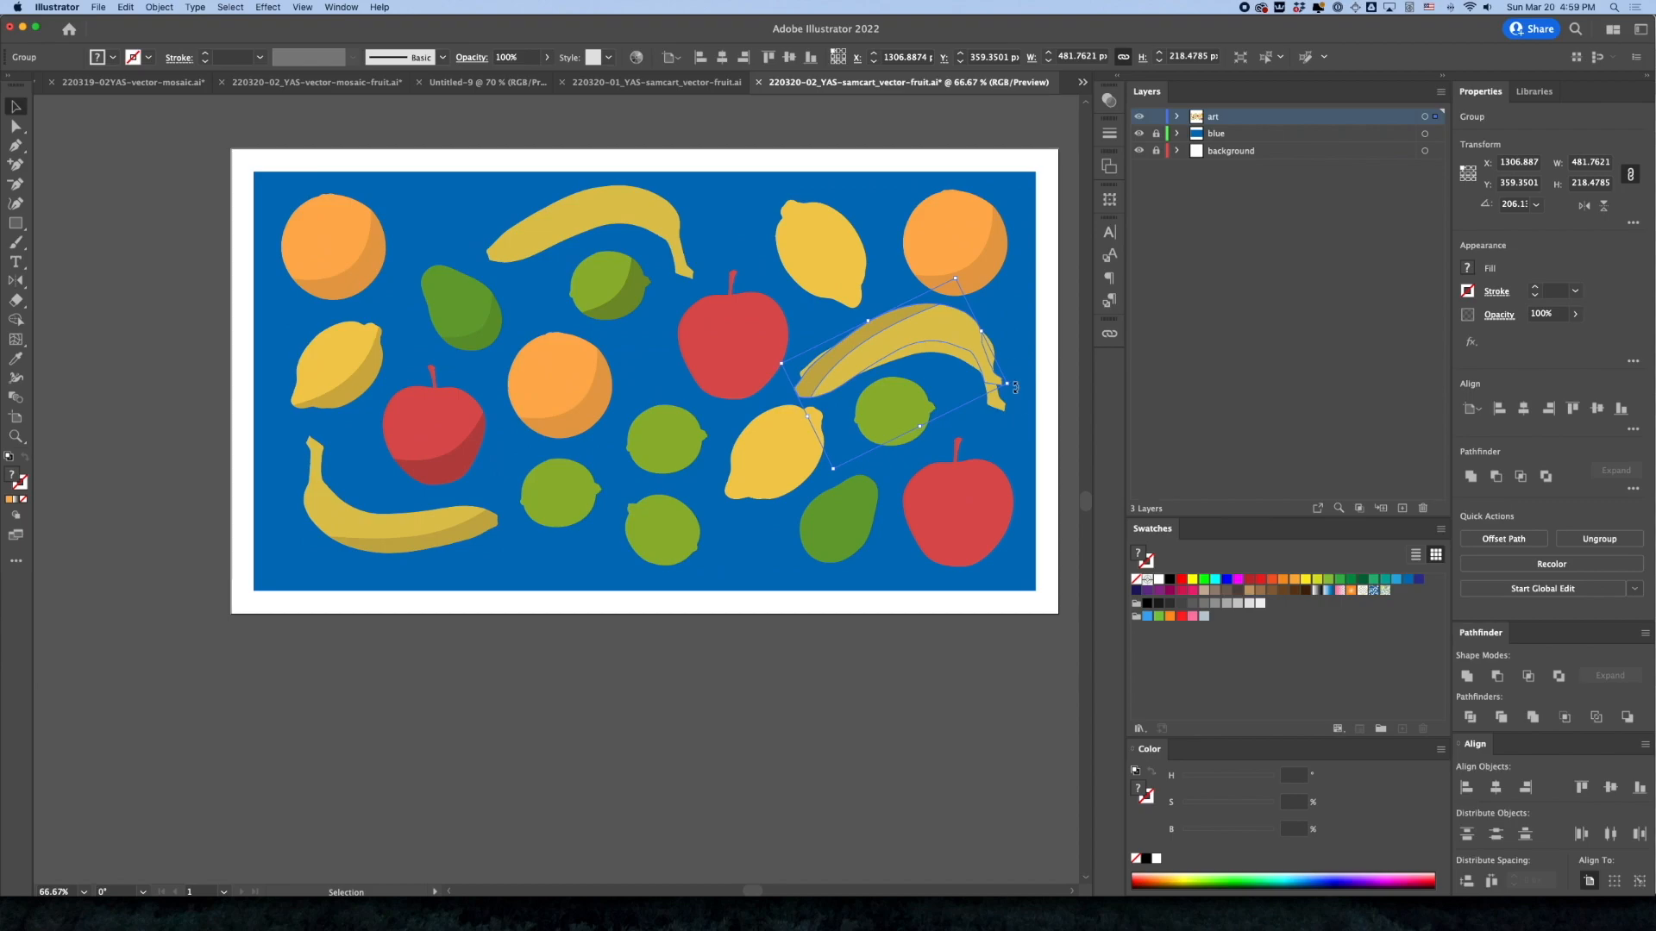
pyautogui.moveTo(1015, 388); pyautogui.dragTo(1046, 411)
pyautogui.moveTo(967, 357); pyautogui.dragTo(978, 363)
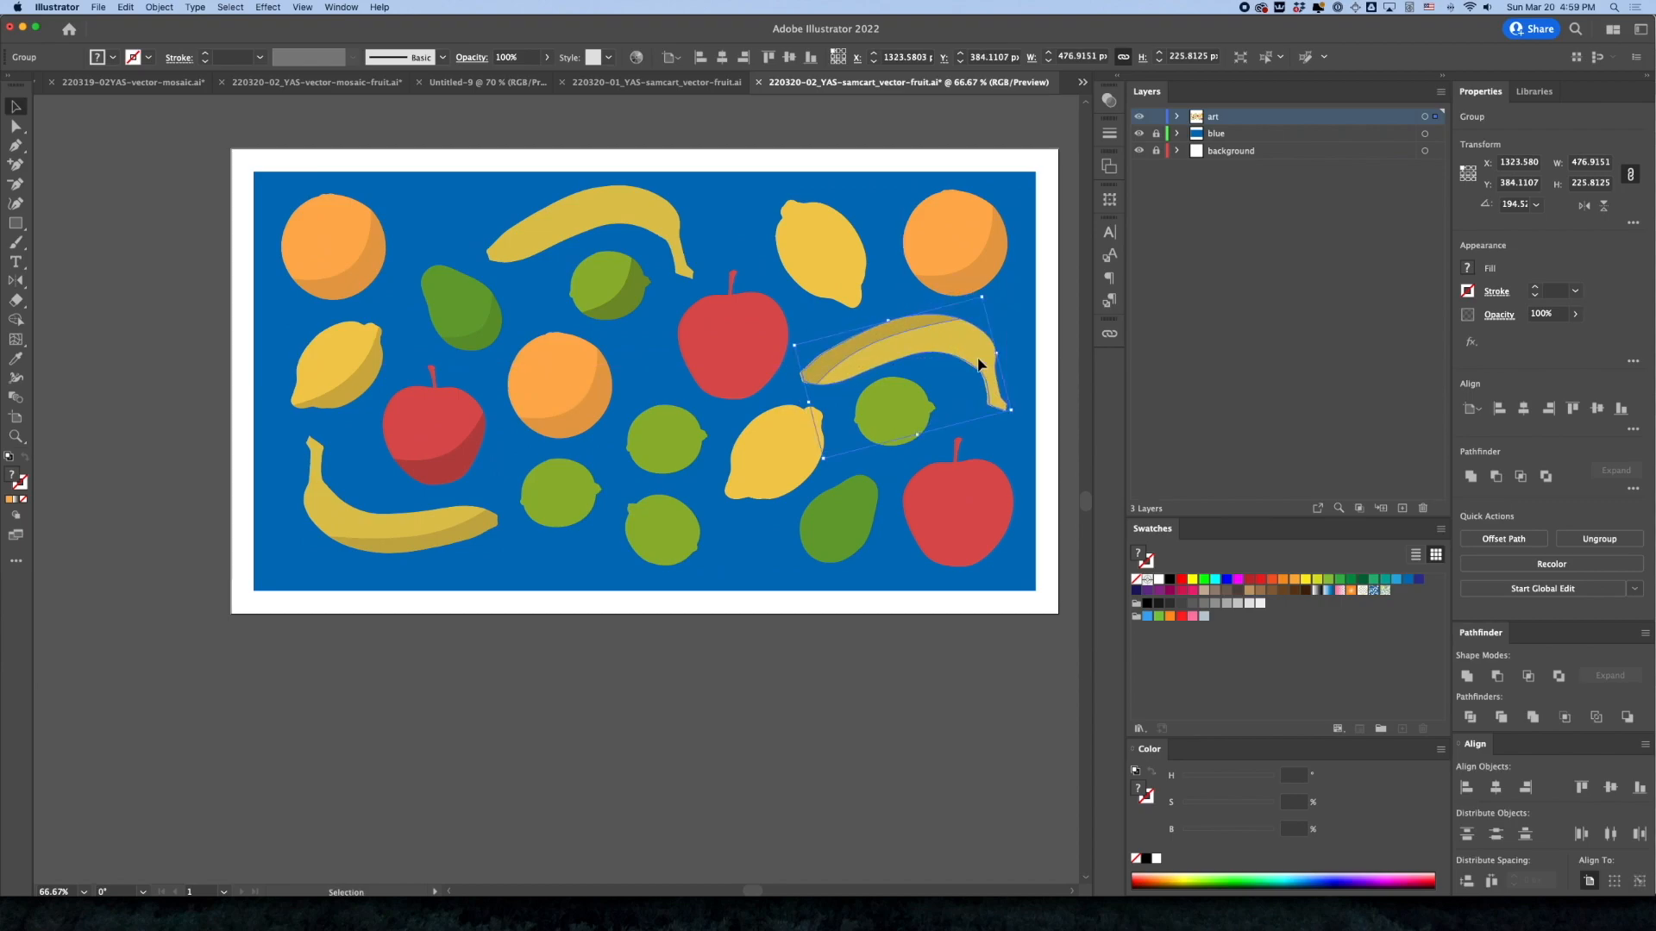
# Send the rotated shaded banana copy behind the plain right banana and deselect it
pyautogui.press('super+bracketleft')
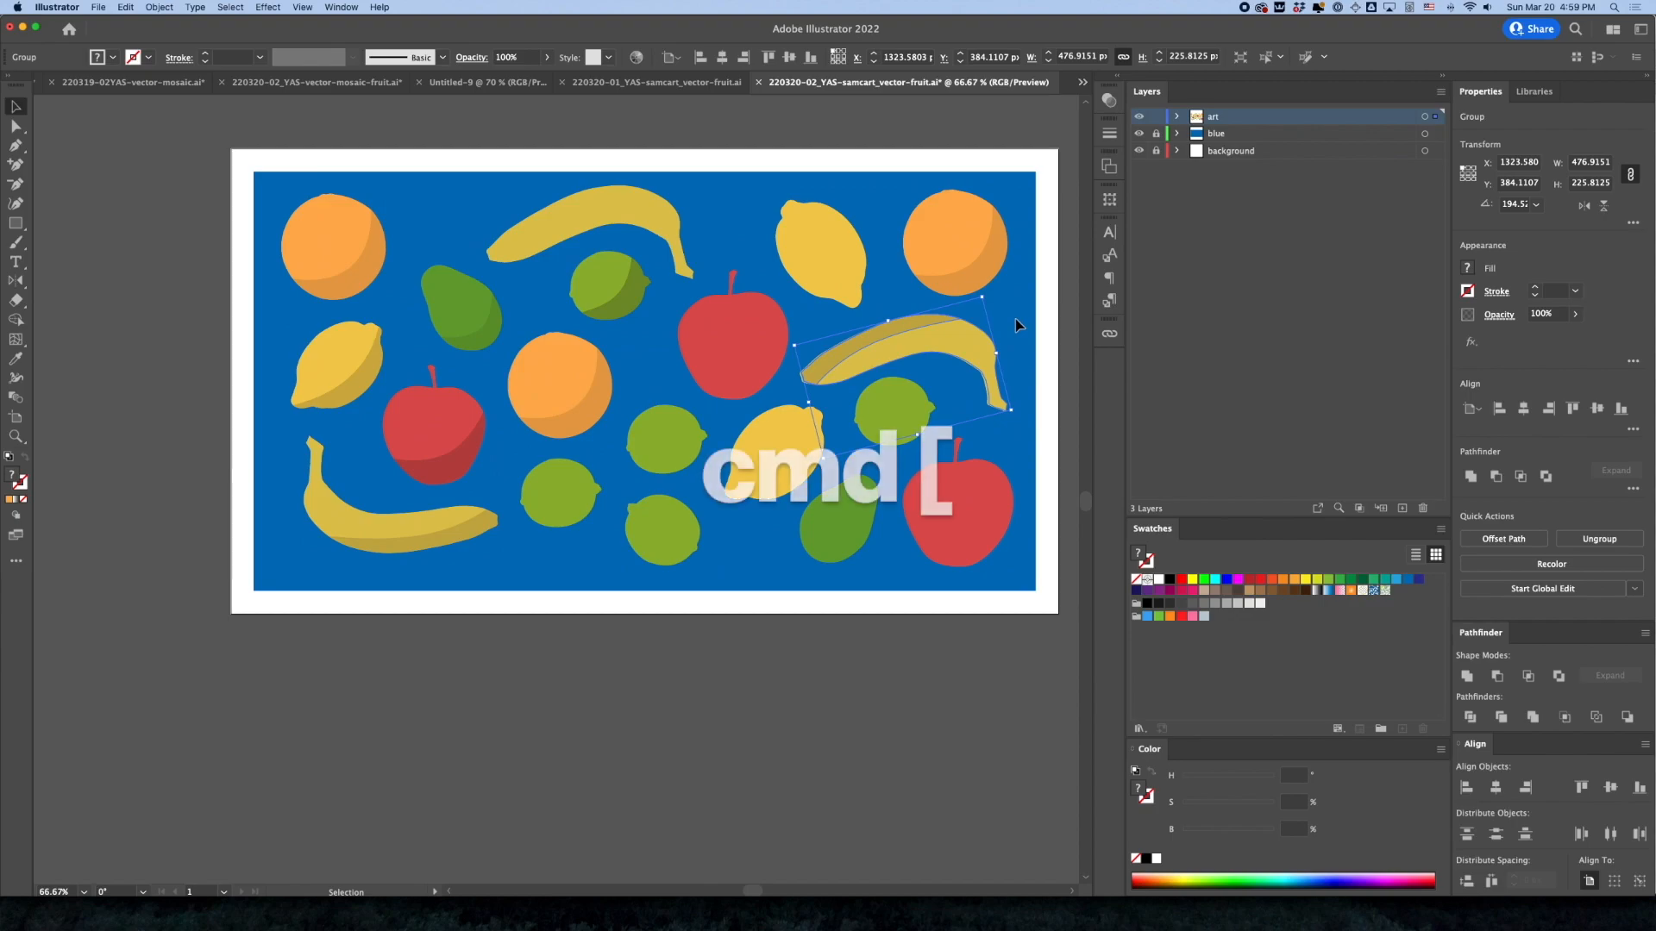
pyautogui.click(182, 7)
pyautogui.moveTo(159, 7)
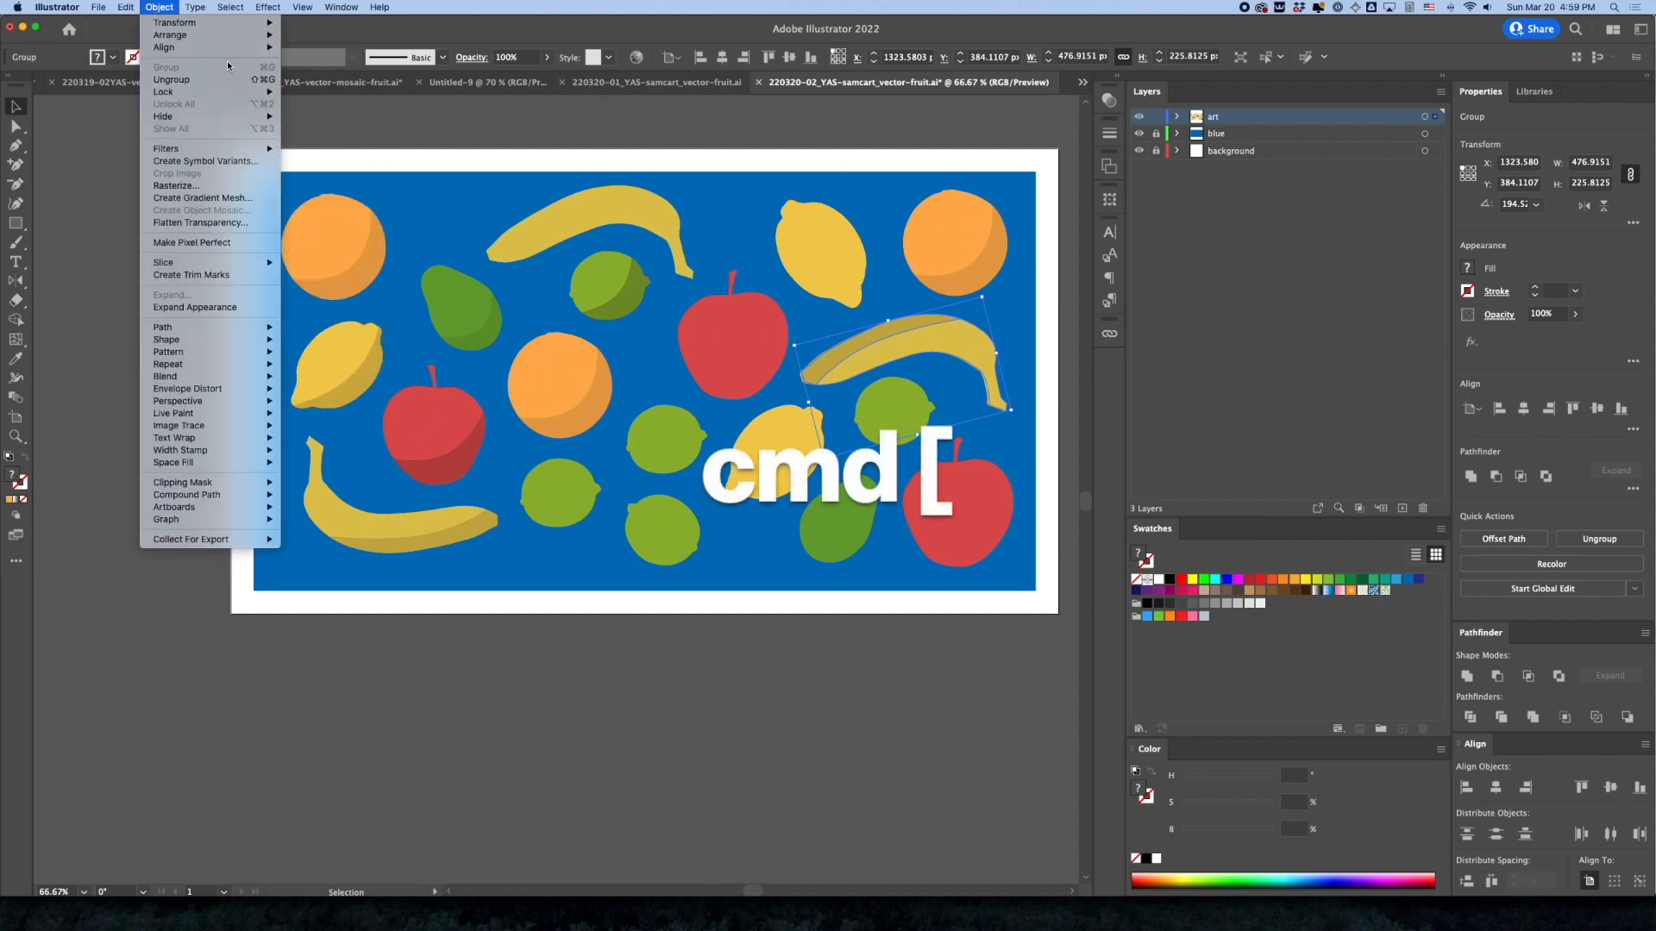
pyautogui.moveTo(225, 35)
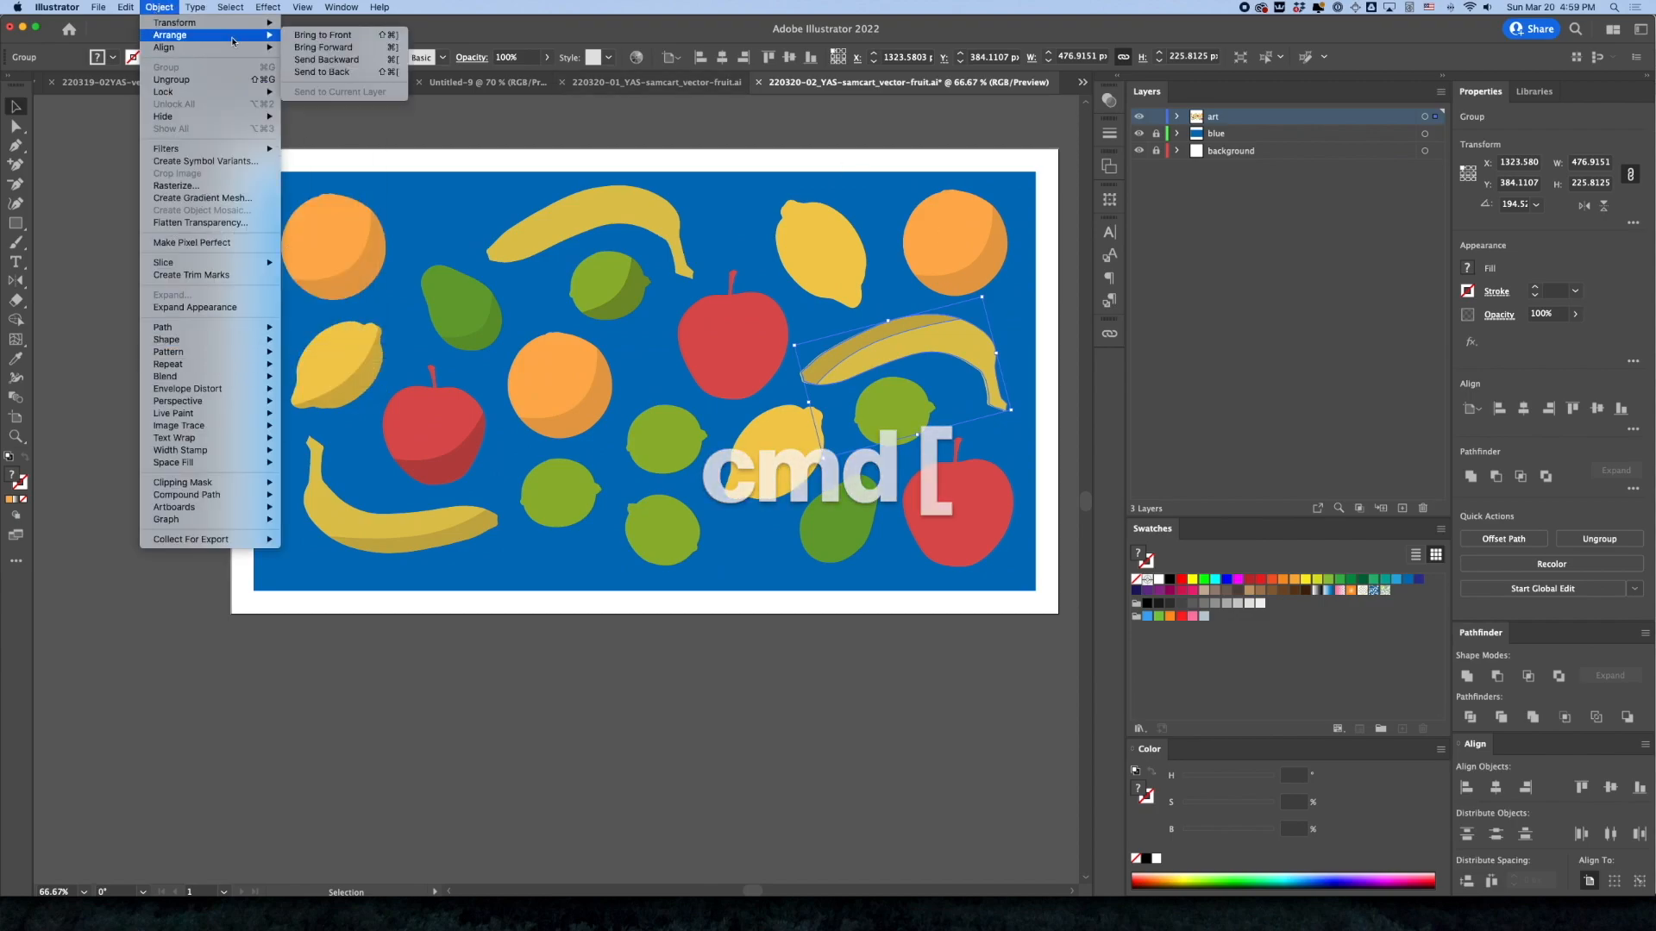
pyautogui.click(309, 60)
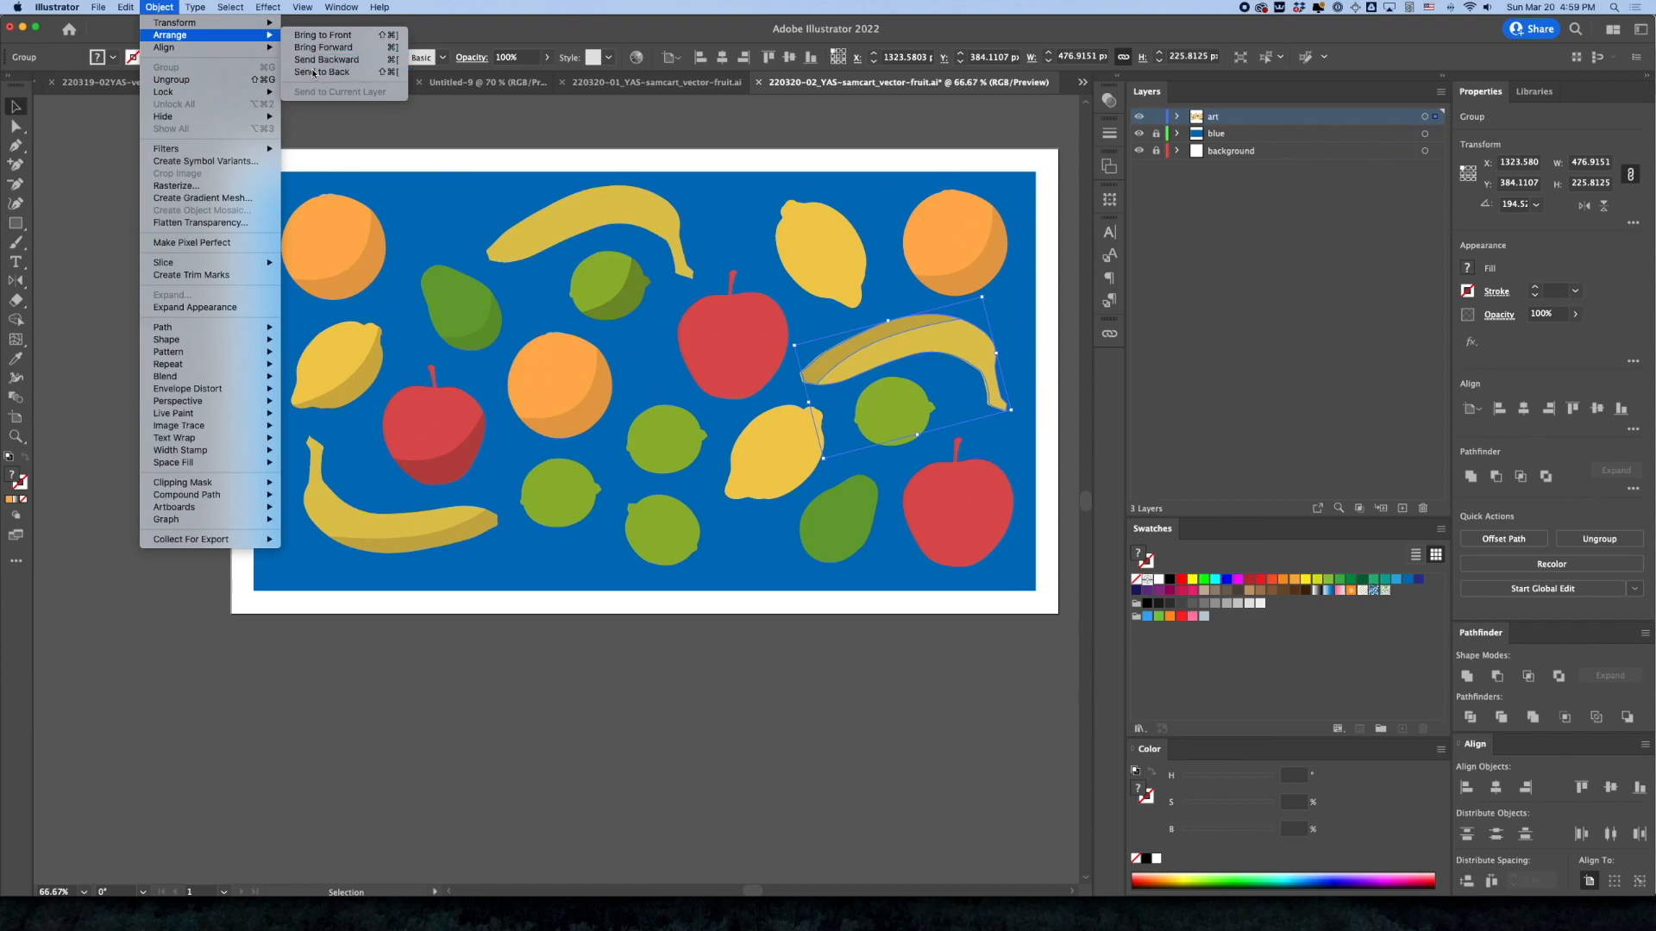
pyautogui.click(1023, 269)
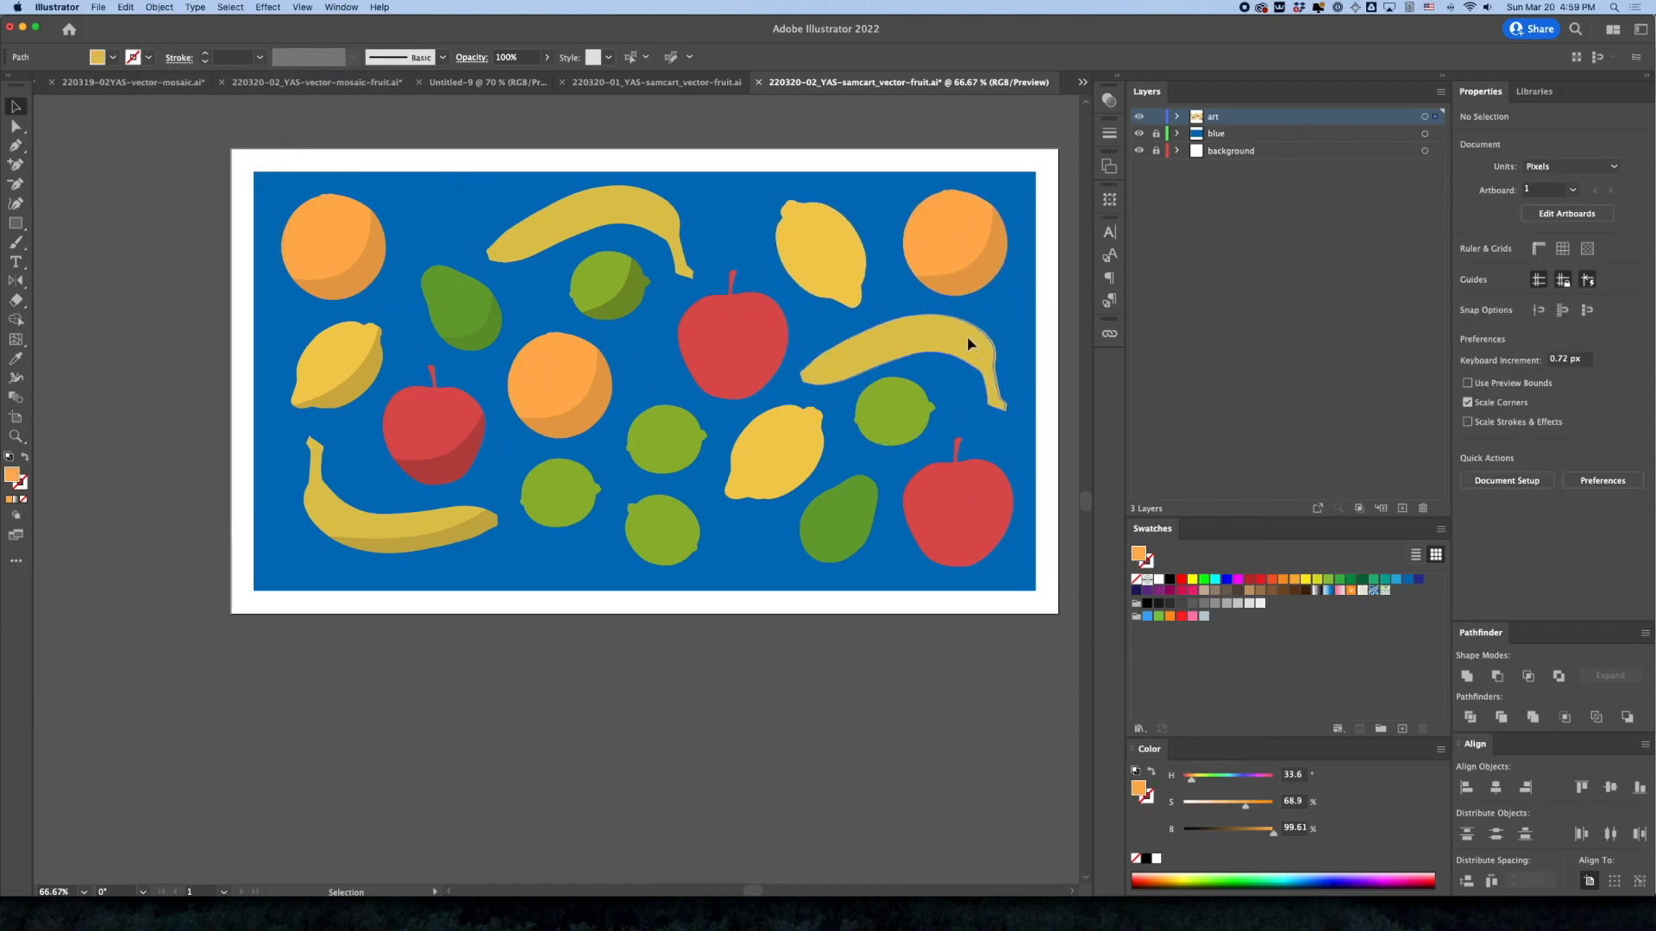
# Remove the plain right banana and replace the plain upper banana with a copy of the rotated shaded banana
pyautogui.moveTo(967, 339); pyautogui.dragTo(650, 211)
pyautogui.click(622, 151)
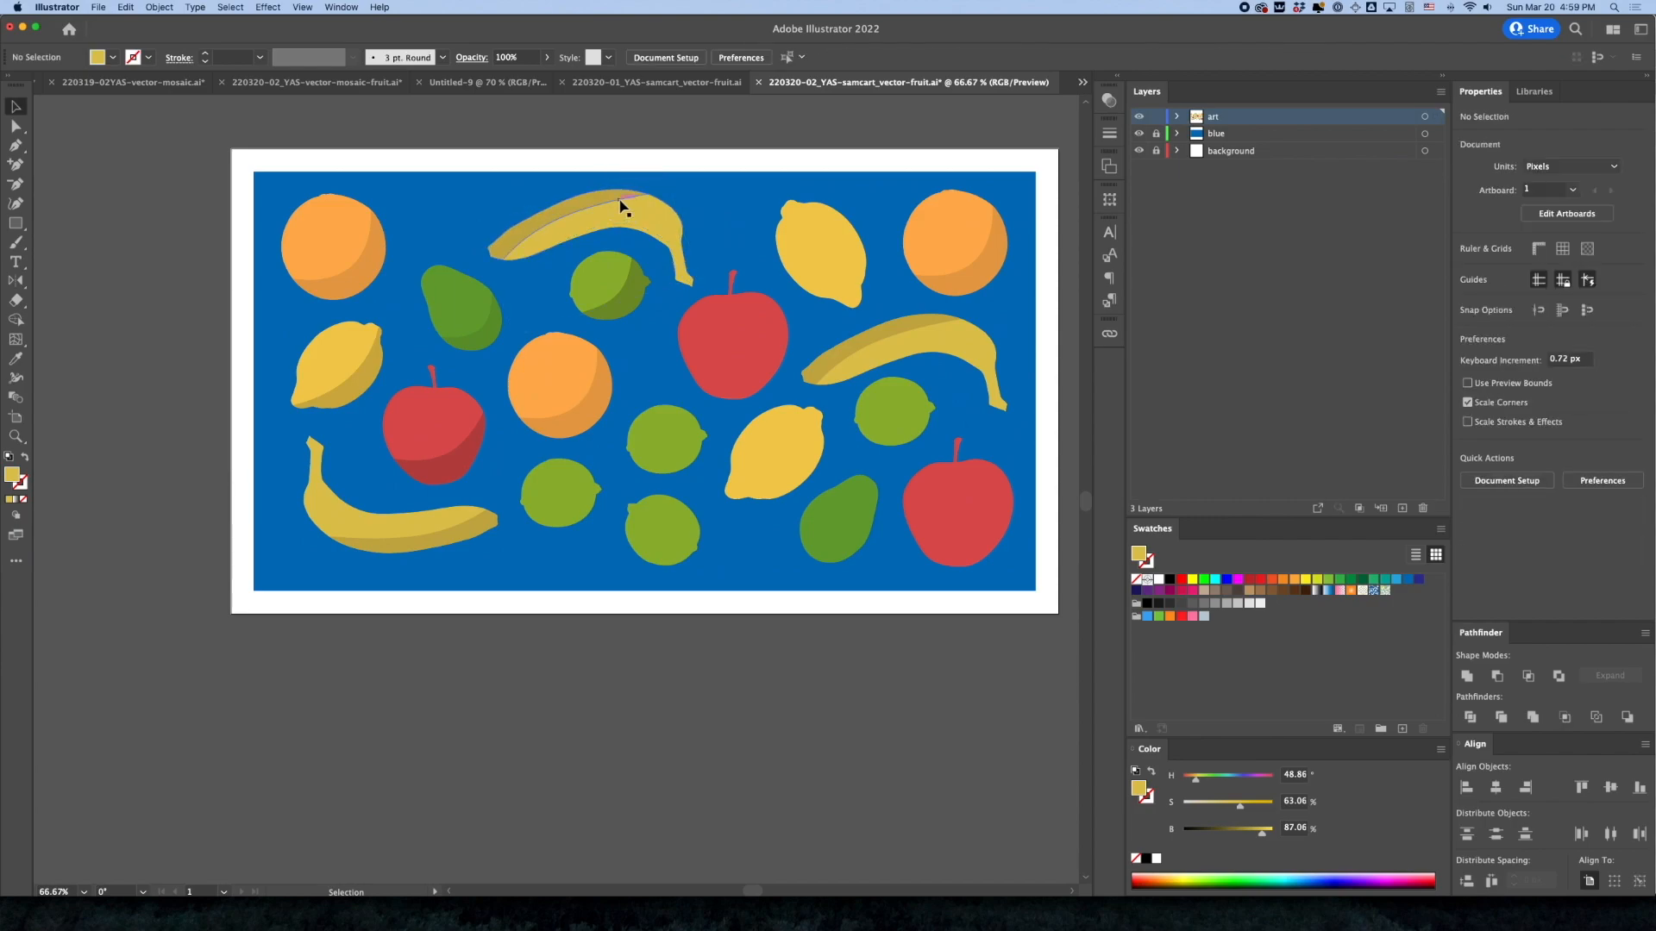
# Replace the two plain limes just below the centre orange, lower left and lower right, with copies of the shaded lime
pyautogui.moveTo(628, 290); pyautogui.dragTo(576, 511)
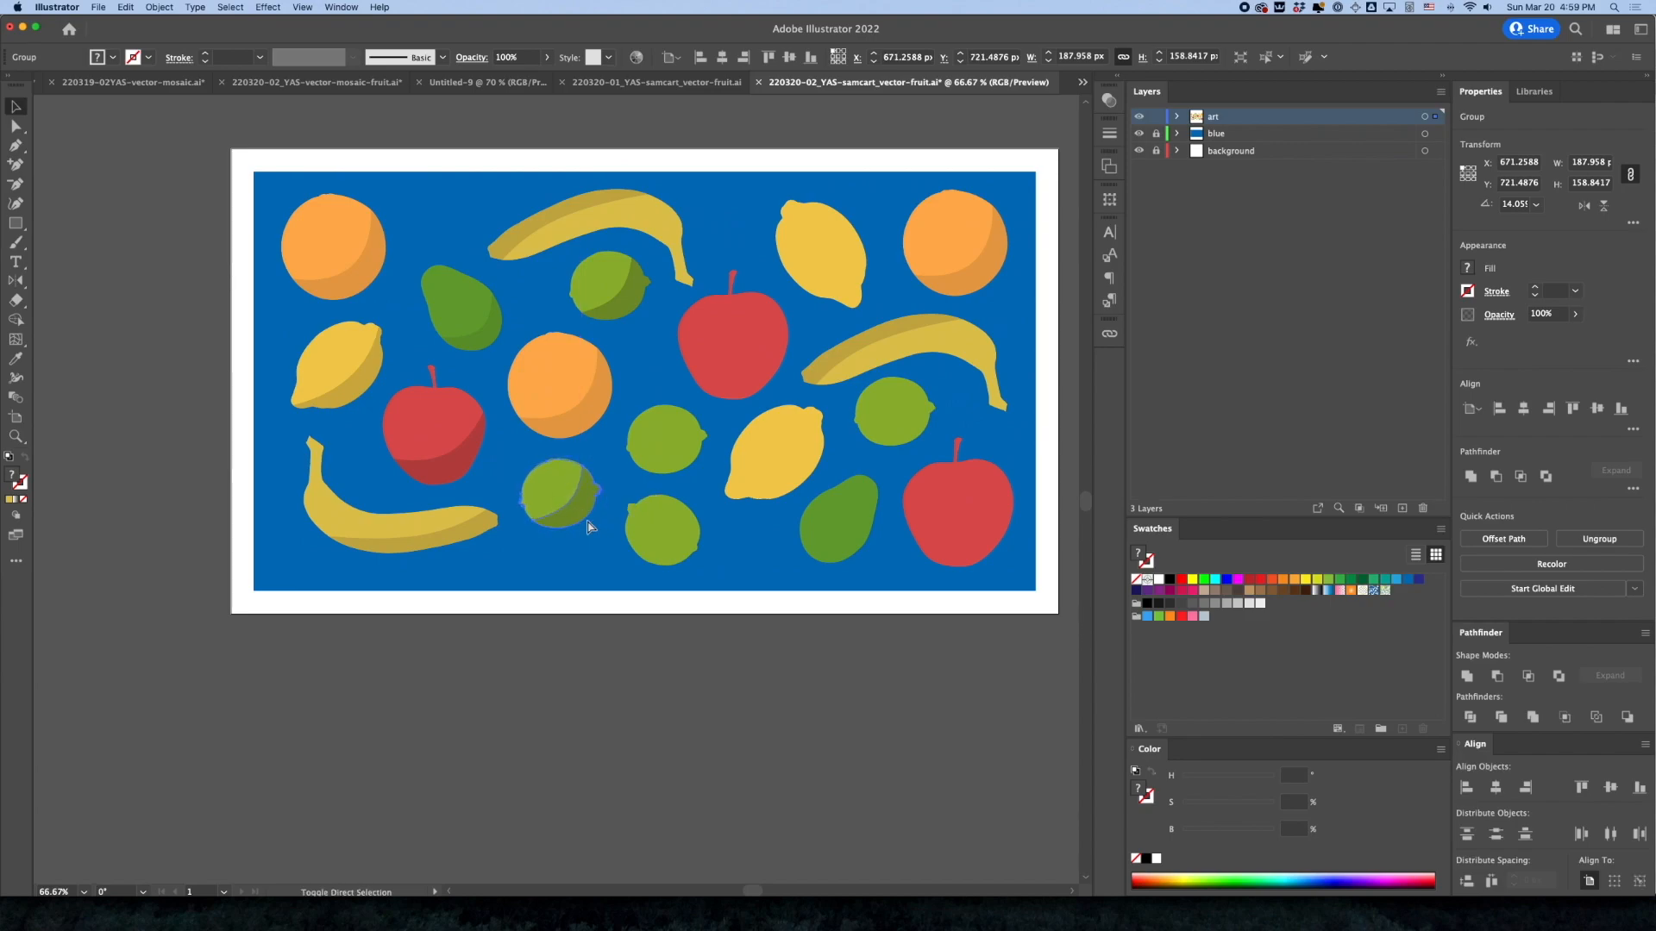
pyautogui.click(678, 730)
pyautogui.click(565, 510)
pyautogui.press('Delete')
pyautogui.click(574, 513)
pyautogui.moveTo(573, 512)
pyautogui.mouseDown()
pyautogui.moveTo(676, 443)
pyautogui.moveTo(680, 464)
pyautogui.mouseUp()
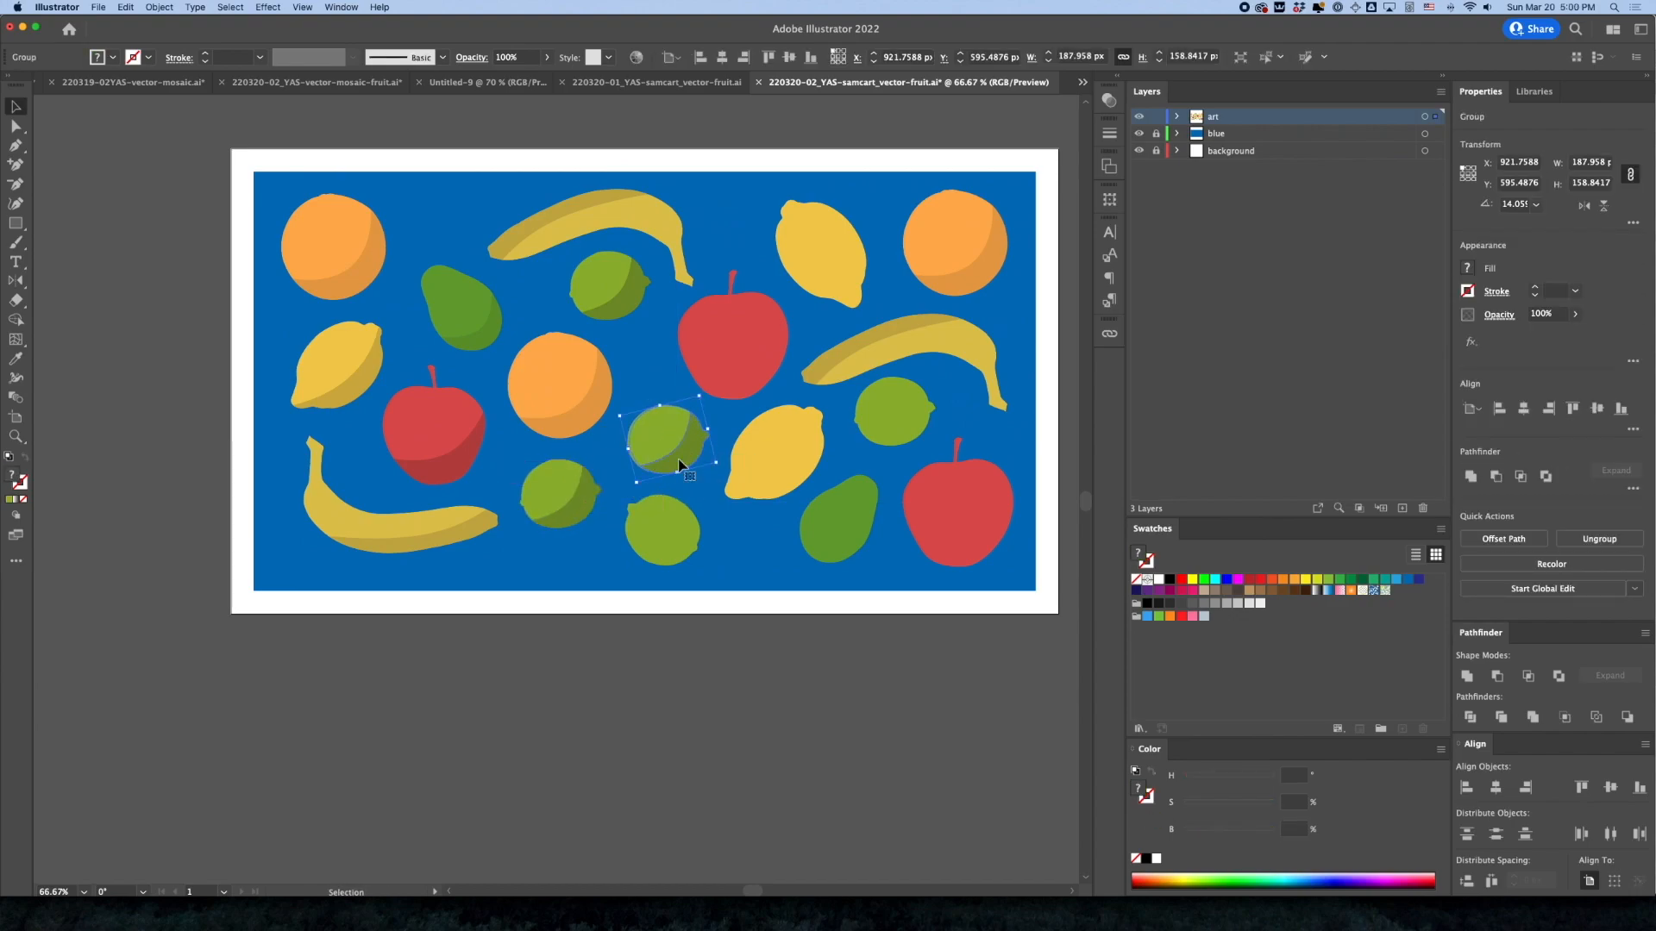
pyautogui.click(709, 690)
pyautogui.click(671, 462)
pyautogui.press('Delete')
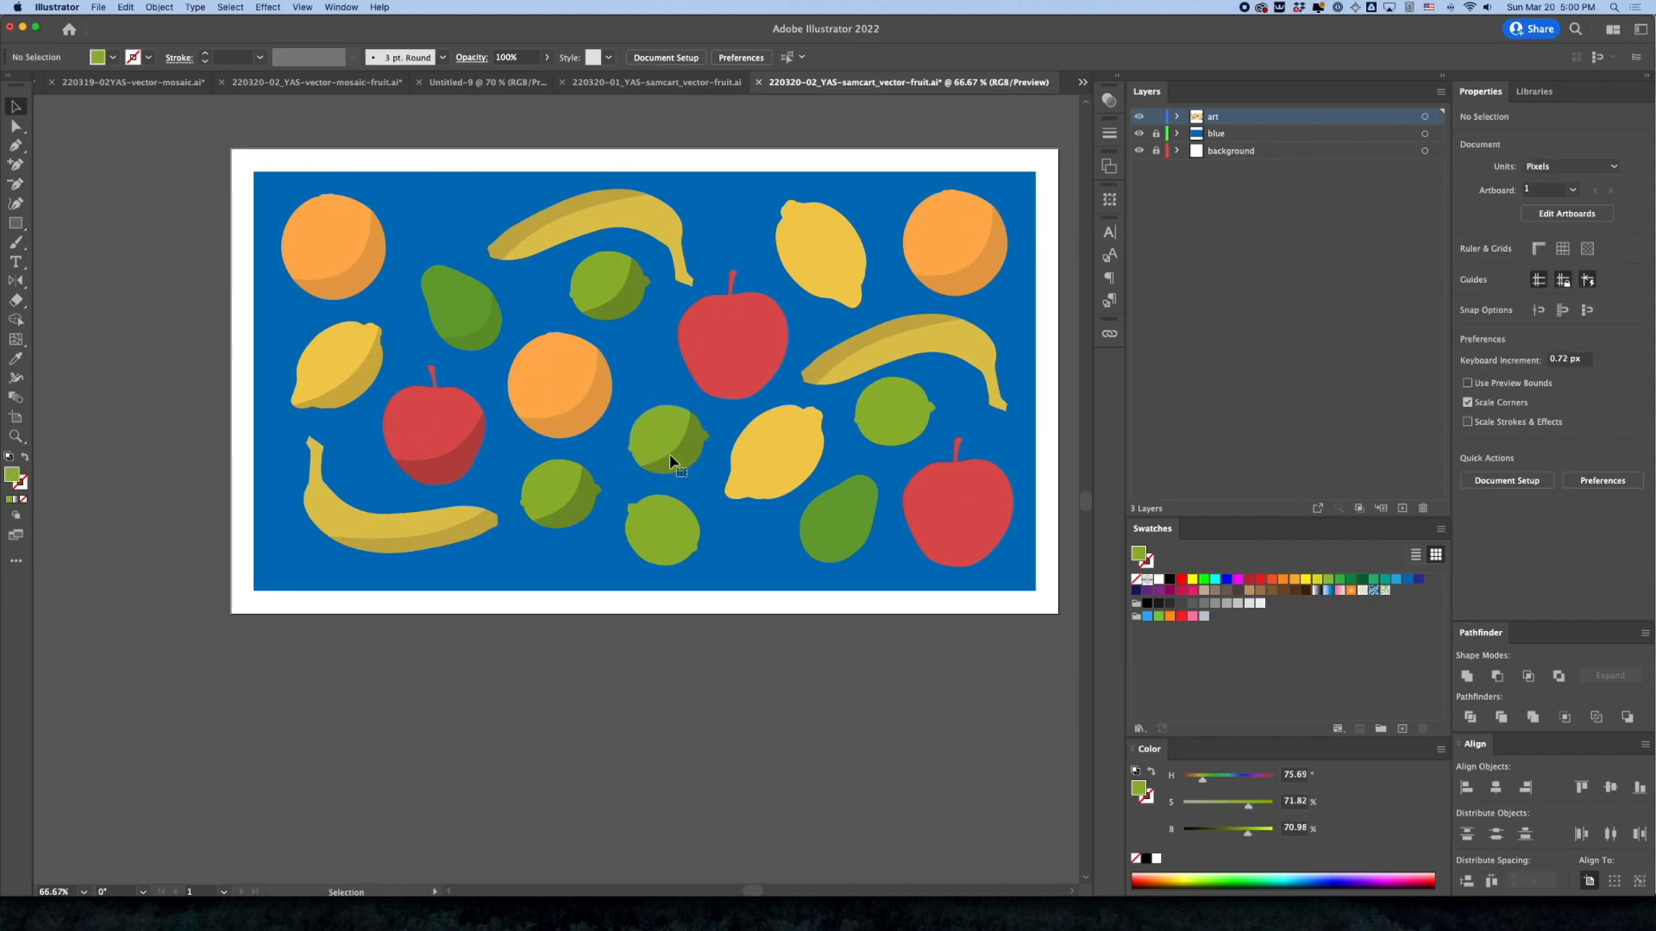
# Replace the lowest plain lime with a copy of the shaded lime group
pyautogui.click(654, 523)
pyautogui.press('Delete')
pyautogui.moveTo(684, 475); pyautogui.dragTo(677, 566)
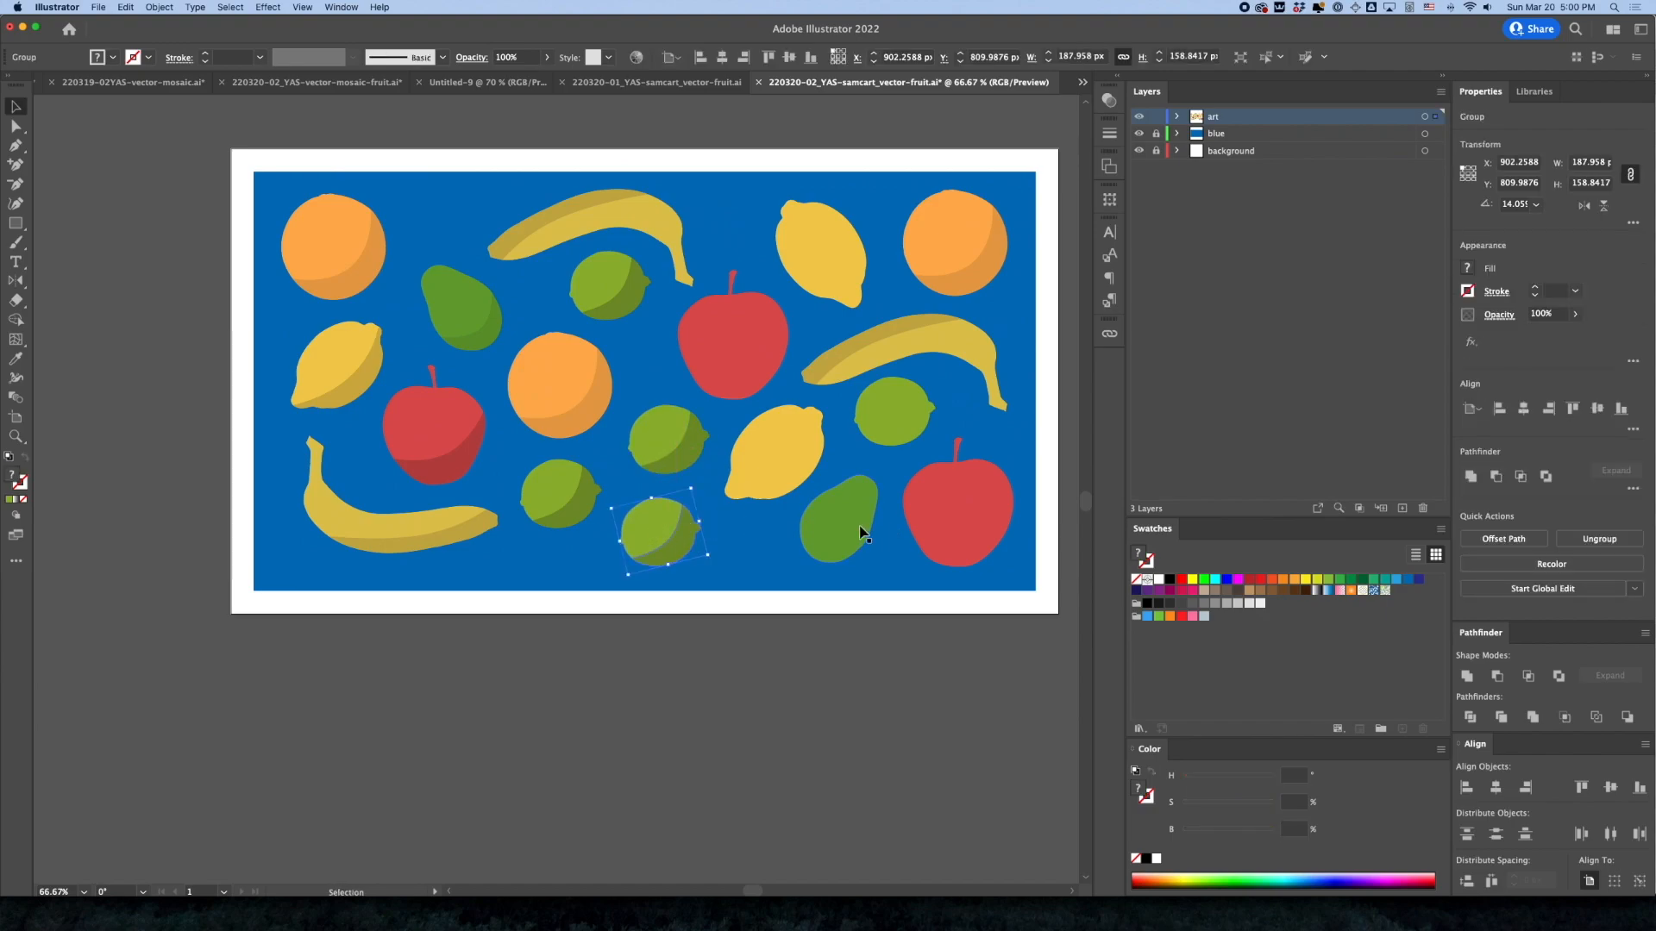
# Replace the plain lower-right pear with a copy of the shaded pear whose narrow end points to the upper right
pyautogui.moveTo(473, 317); pyautogui.dragTo(826, 562)
pyautogui.moveTo(832, 509); pyautogui.dragTo(832, 516)
pyautogui.press('super+shift+a')
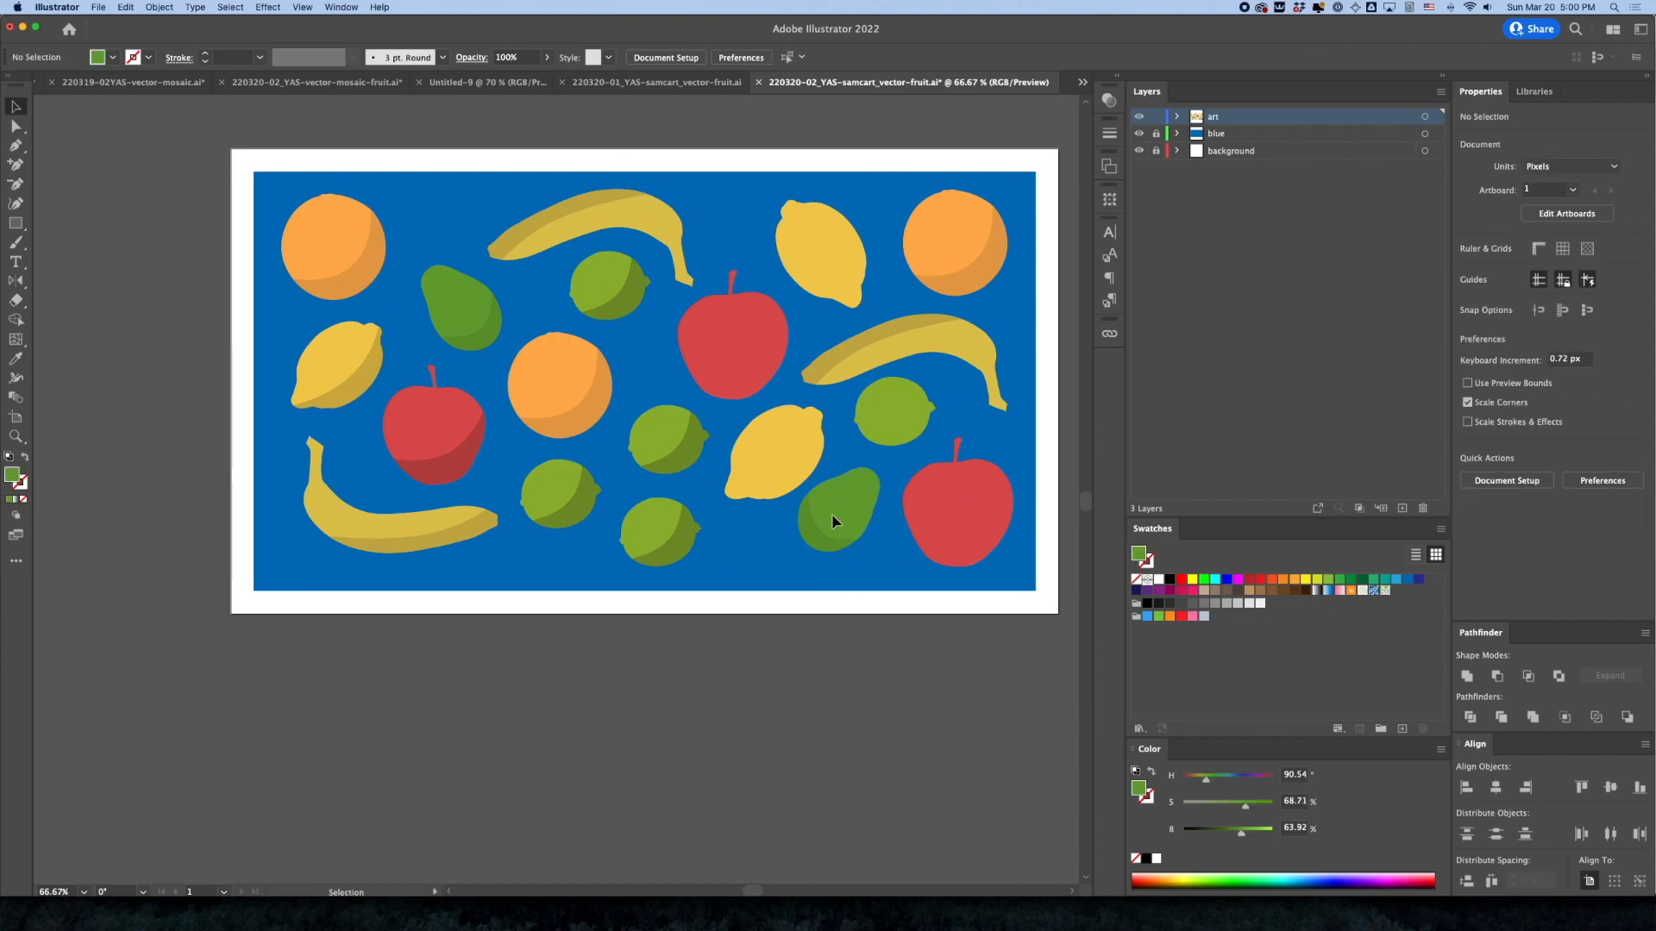
# Replace the plain lime under the right banana with a copy of the shaded lime group
pyautogui.click(872, 419)
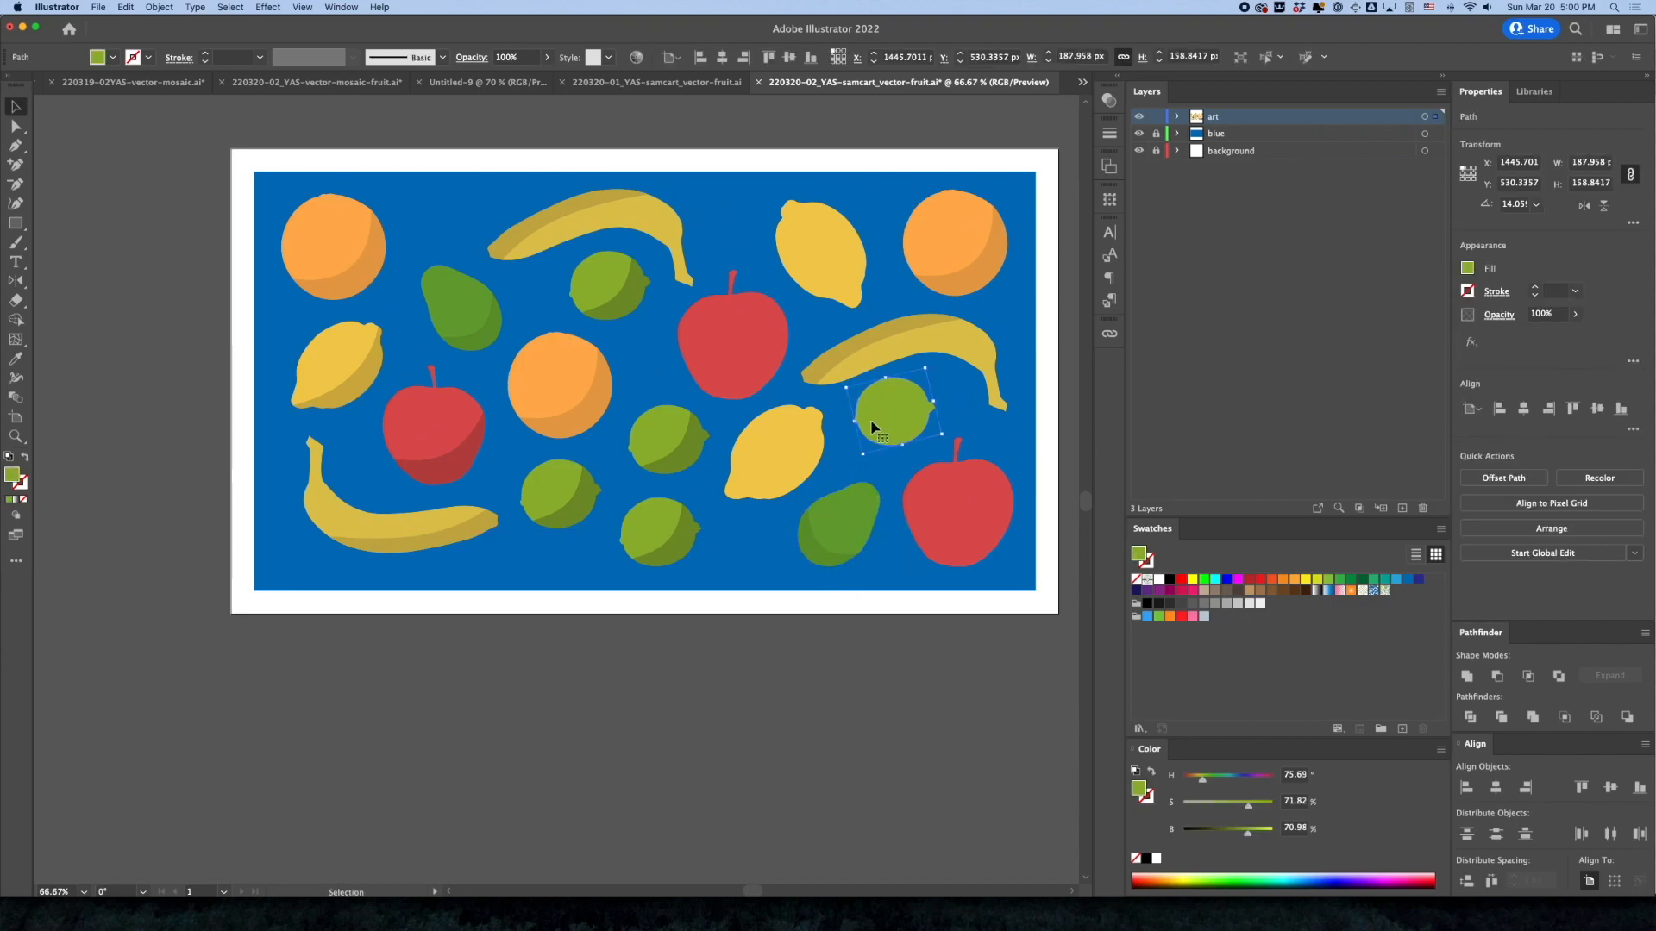
pyautogui.press('Delete')
pyautogui.moveTo(646, 433); pyautogui.dragTo(872, 415)
# Replace the plain upper lemon with a copy of the shaded left lemon, rotated to match the plain lemon's tilt
pyautogui.click(805, 247)
pyautogui.click(338, 364)
pyautogui.moveTo(287, 392); pyautogui.dragTo(784, 252)
pyautogui.moveTo(893, 229)
pyautogui.mouseDown()
pyautogui.moveTo(857, 270)
pyautogui.moveTo(847, 233)
pyautogui.moveTo(836, 248)
pyautogui.moveTo(857, 260)
pyautogui.moveTo(798, 278)
pyautogui.moveTo(816, 275)
pyautogui.mouseUp()
pyautogui.click(796, 272)
pyautogui.press('Delete')
pyautogui.click(810, 618)
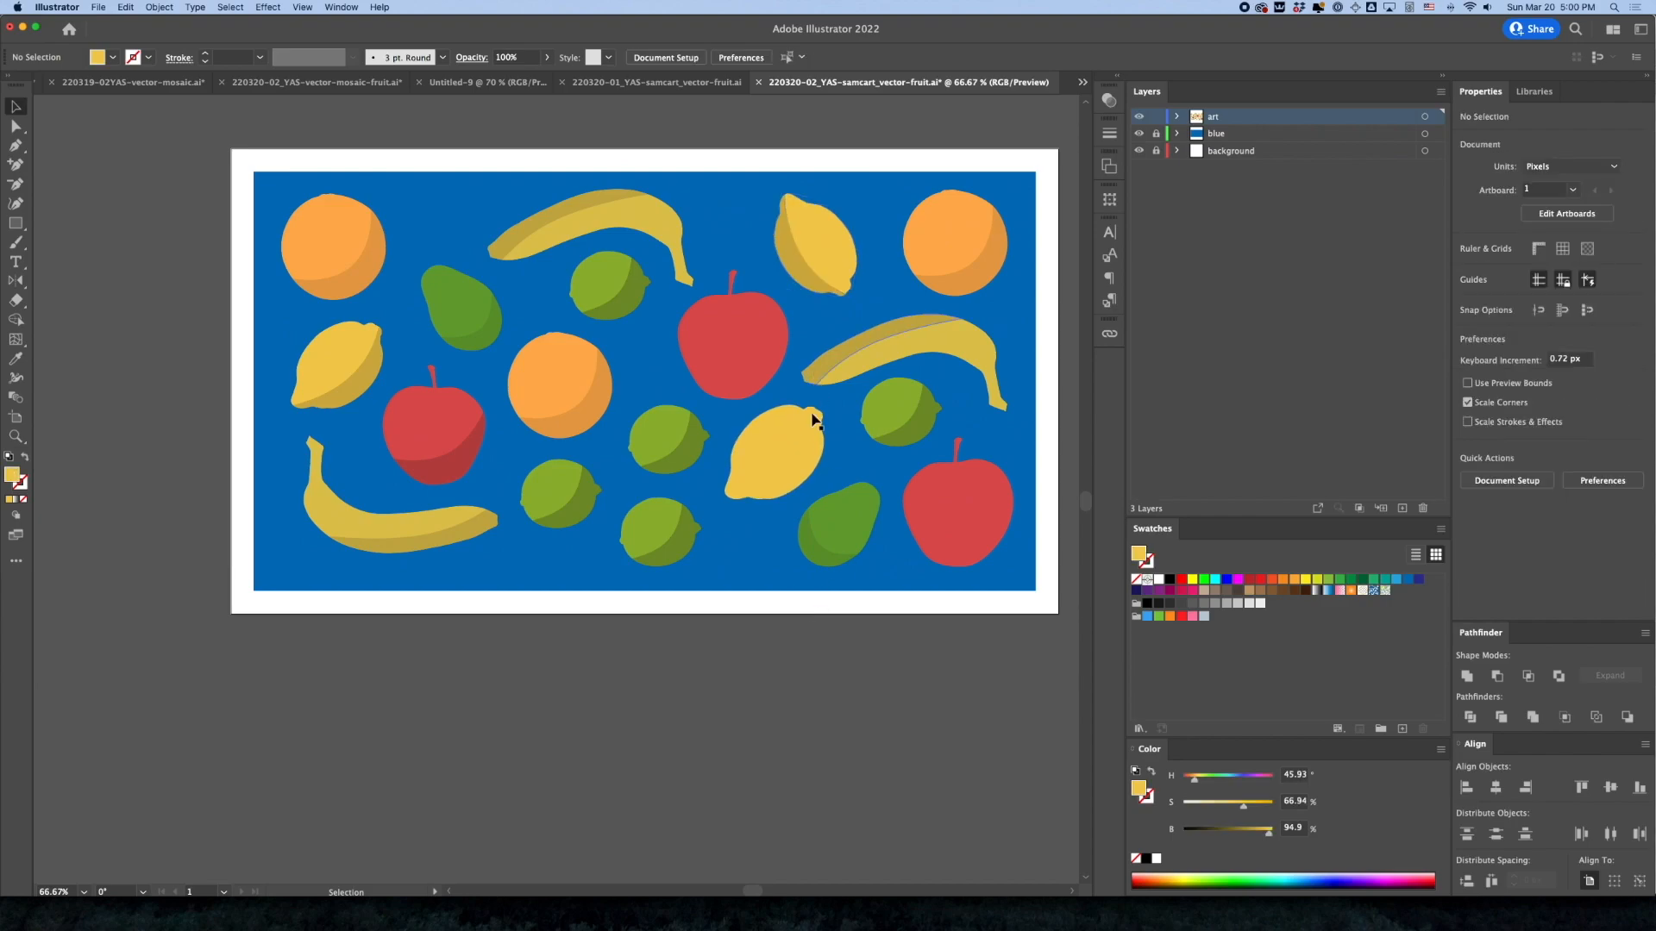
# Replace the plain lemon below the centre apple with a copy of the shaded lemon group
pyautogui.click(759, 490)
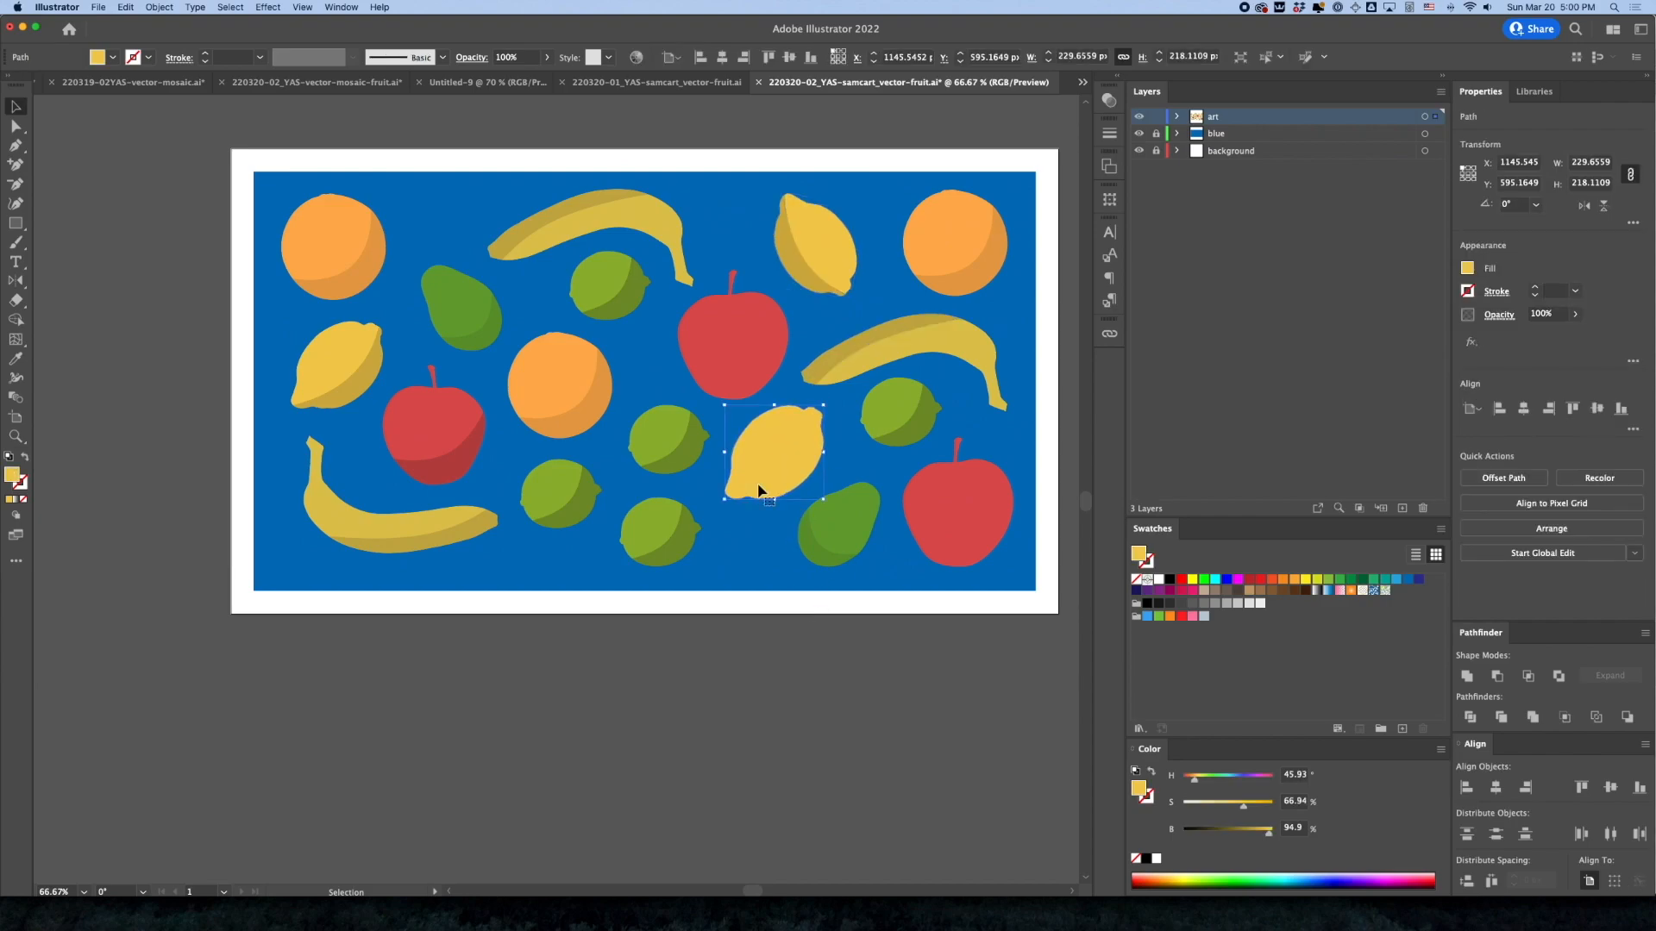
pyautogui.press('BackSpace')
pyautogui.moveTo(817, 251)
pyautogui.mouseDown()
pyautogui.moveTo(832, 454)
pyautogui.moveTo(814, 509)
pyautogui.moveTo(850, 411)
pyautogui.moveTo(827, 392)
pyautogui.moveTo(799, 454)
pyautogui.mouseUp()
pyautogui.click(732, 618)
# Rotate the upper lemon so its crescent shadow faces the lower right, and deselect it
pyautogui.click(813, 285)
pyautogui.moveTo(859, 307); pyautogui.dragTo(833, 242)
pyautogui.click(768, 155)
# Nudge the lime below the upper banana slightly to the right and clear the selection
pyautogui.click(647, 216)
pyautogui.moveTo(625, 287); pyautogui.dragTo(631, 280)
pyautogui.click(581, 380)
pyautogui.click(809, 666)
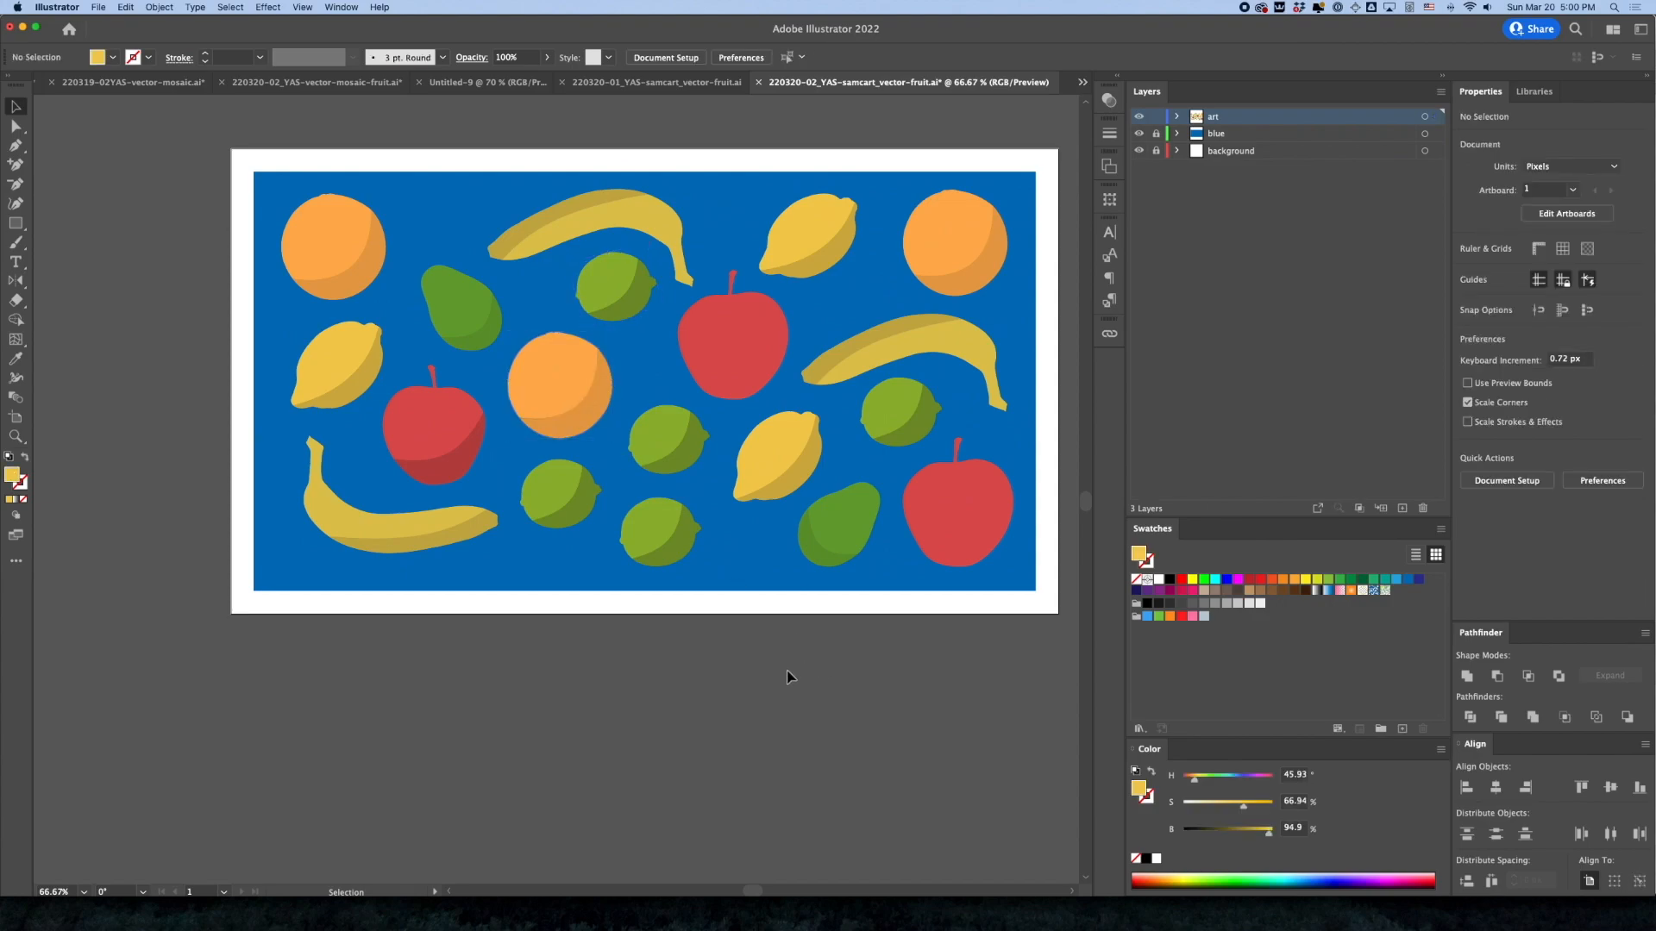
# Check the opacity of the upper-left orange's crescent shadow
pyautogui.press('a')
pyautogui.click(345, 299)
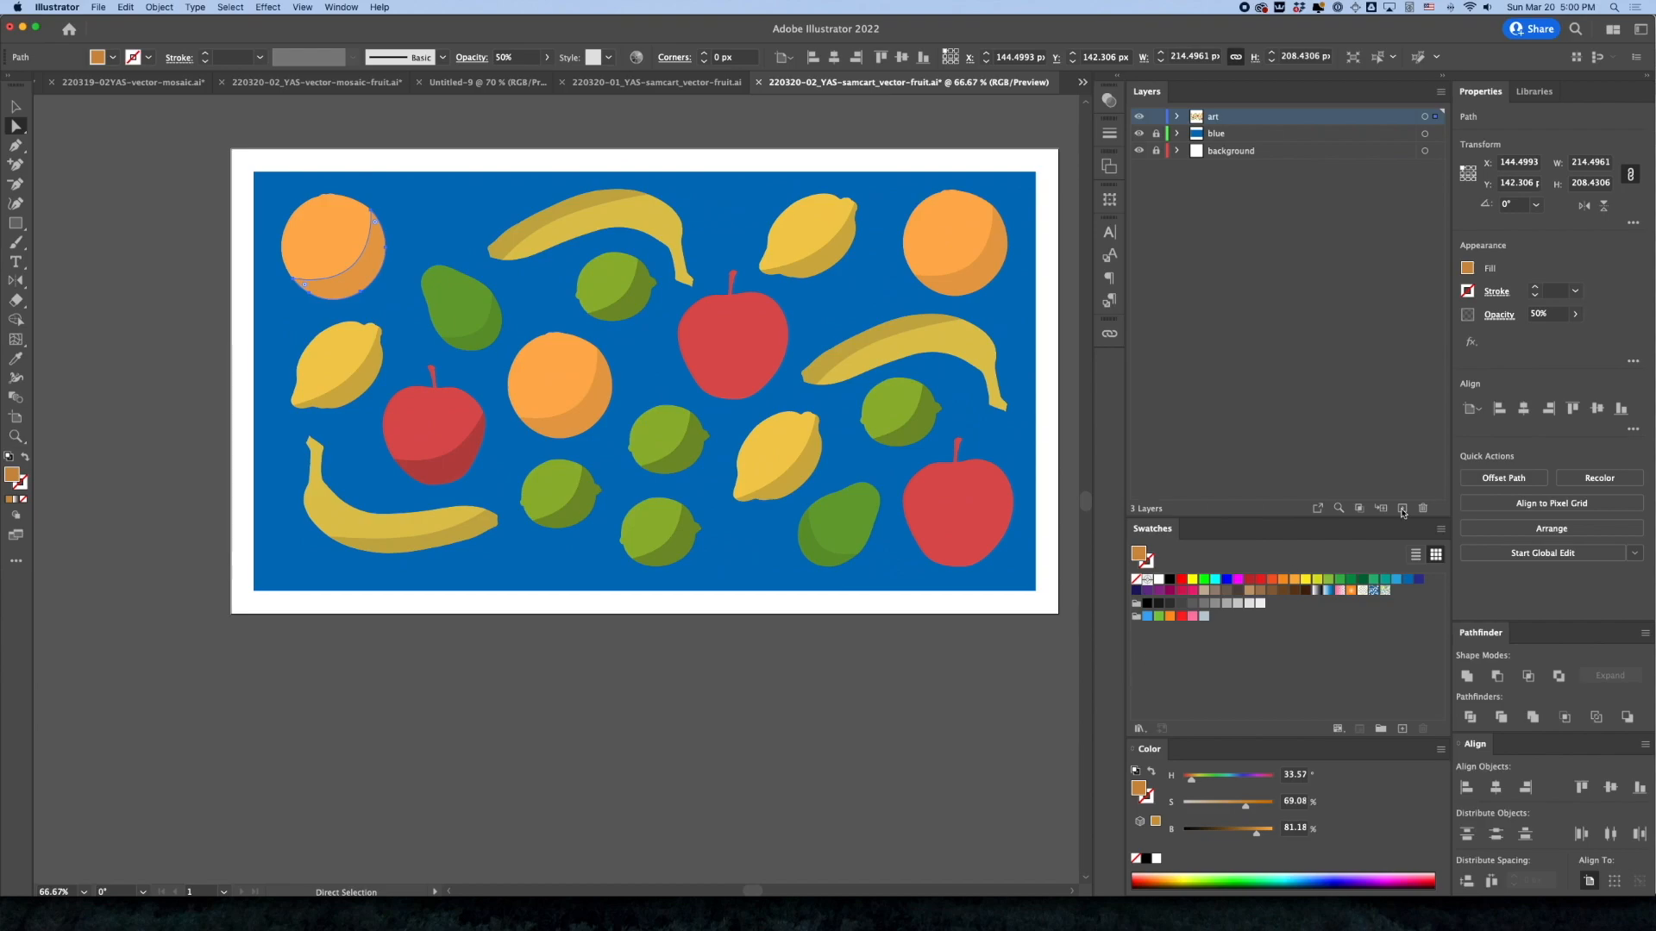
pyautogui.click(1555, 313)
pyautogui.press('Return')
# Set the opacity of the upper banana's crescent shadow to 25%
pyautogui.click(601, 223)
pyautogui.click(1538, 315)
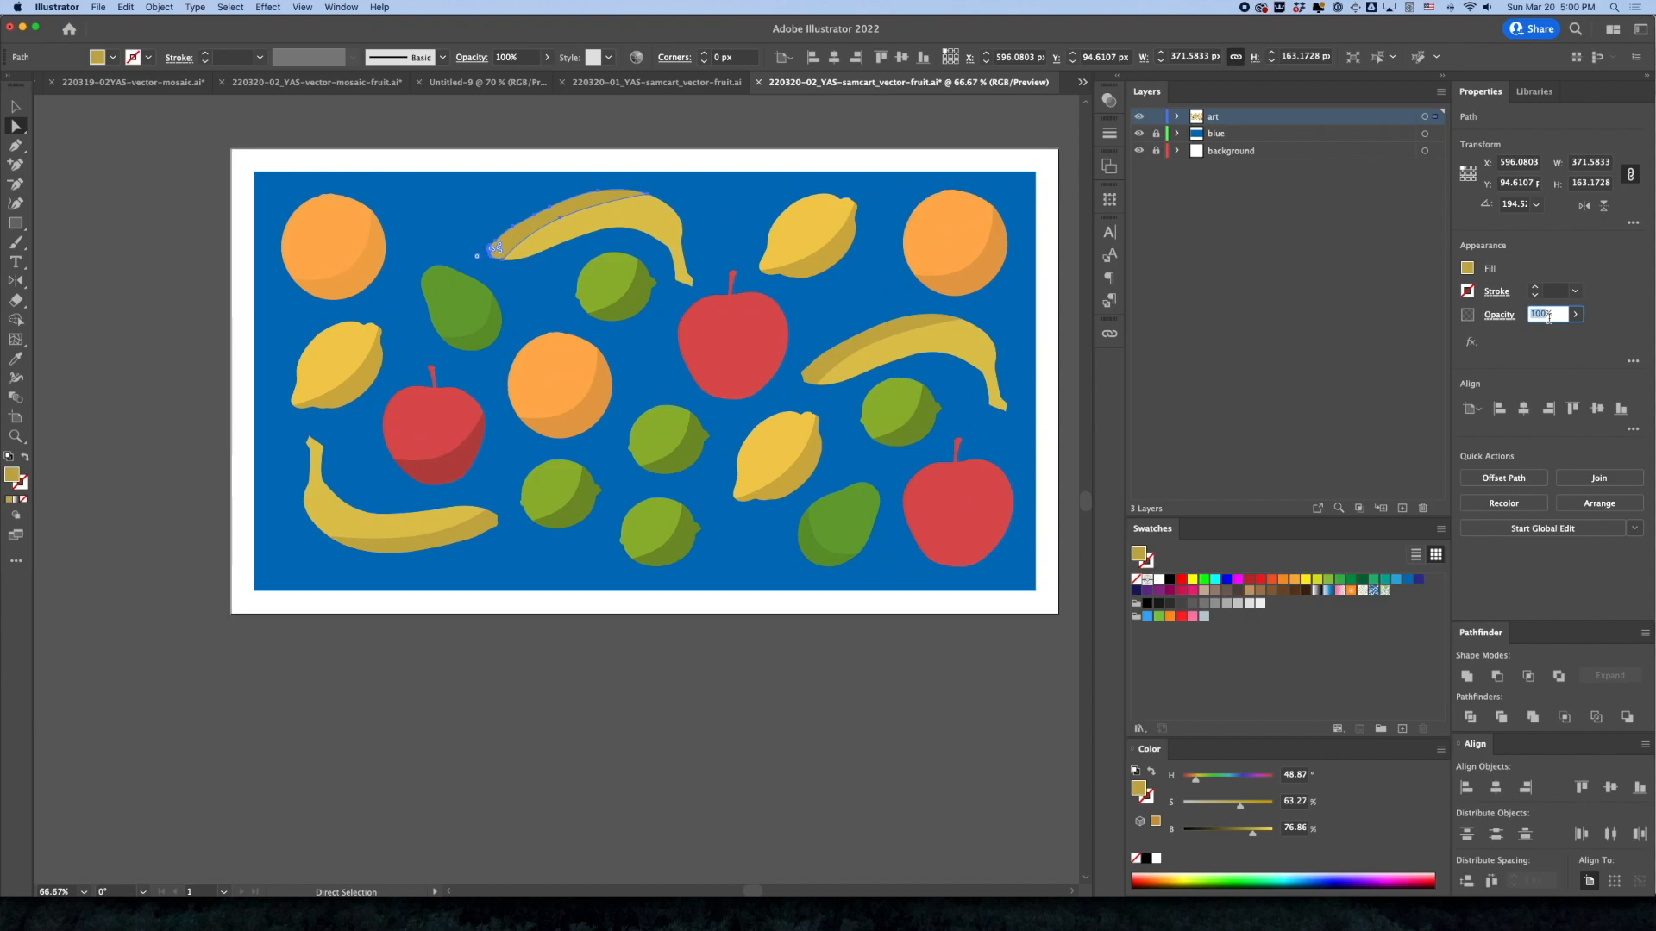
pyautogui.write('25%')
pyautogui.press('Return')
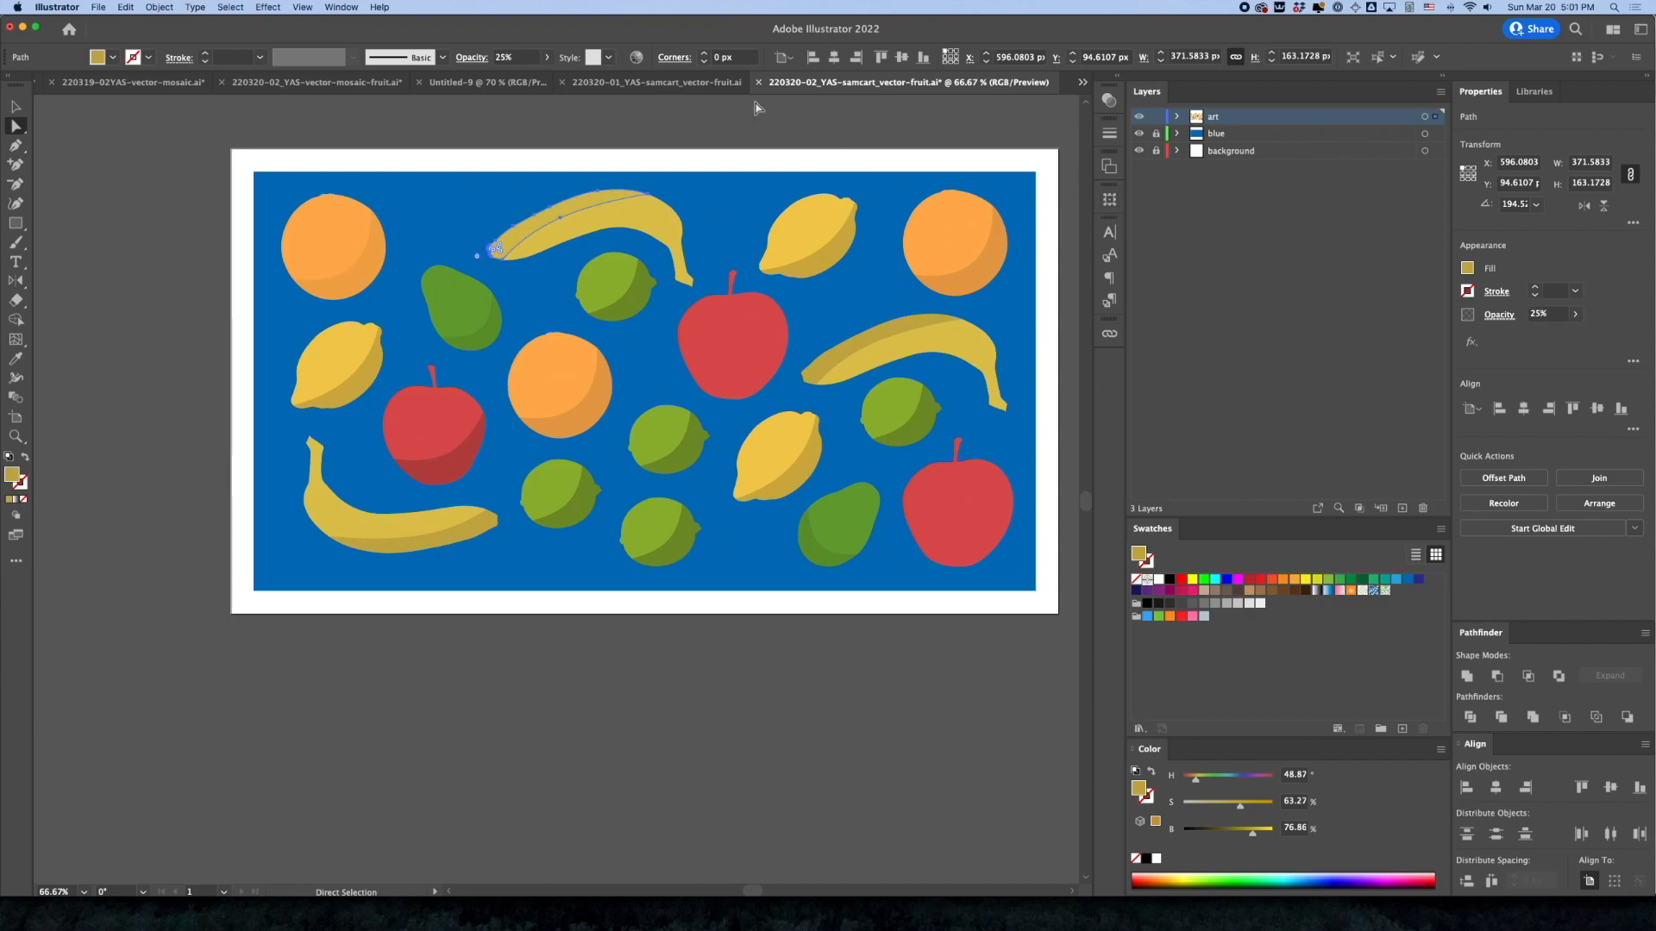
# Set the opacity of the upper banana's crescent shadow back to 100%
pyautogui.click(556, 118)
pyautogui.click(569, 191)
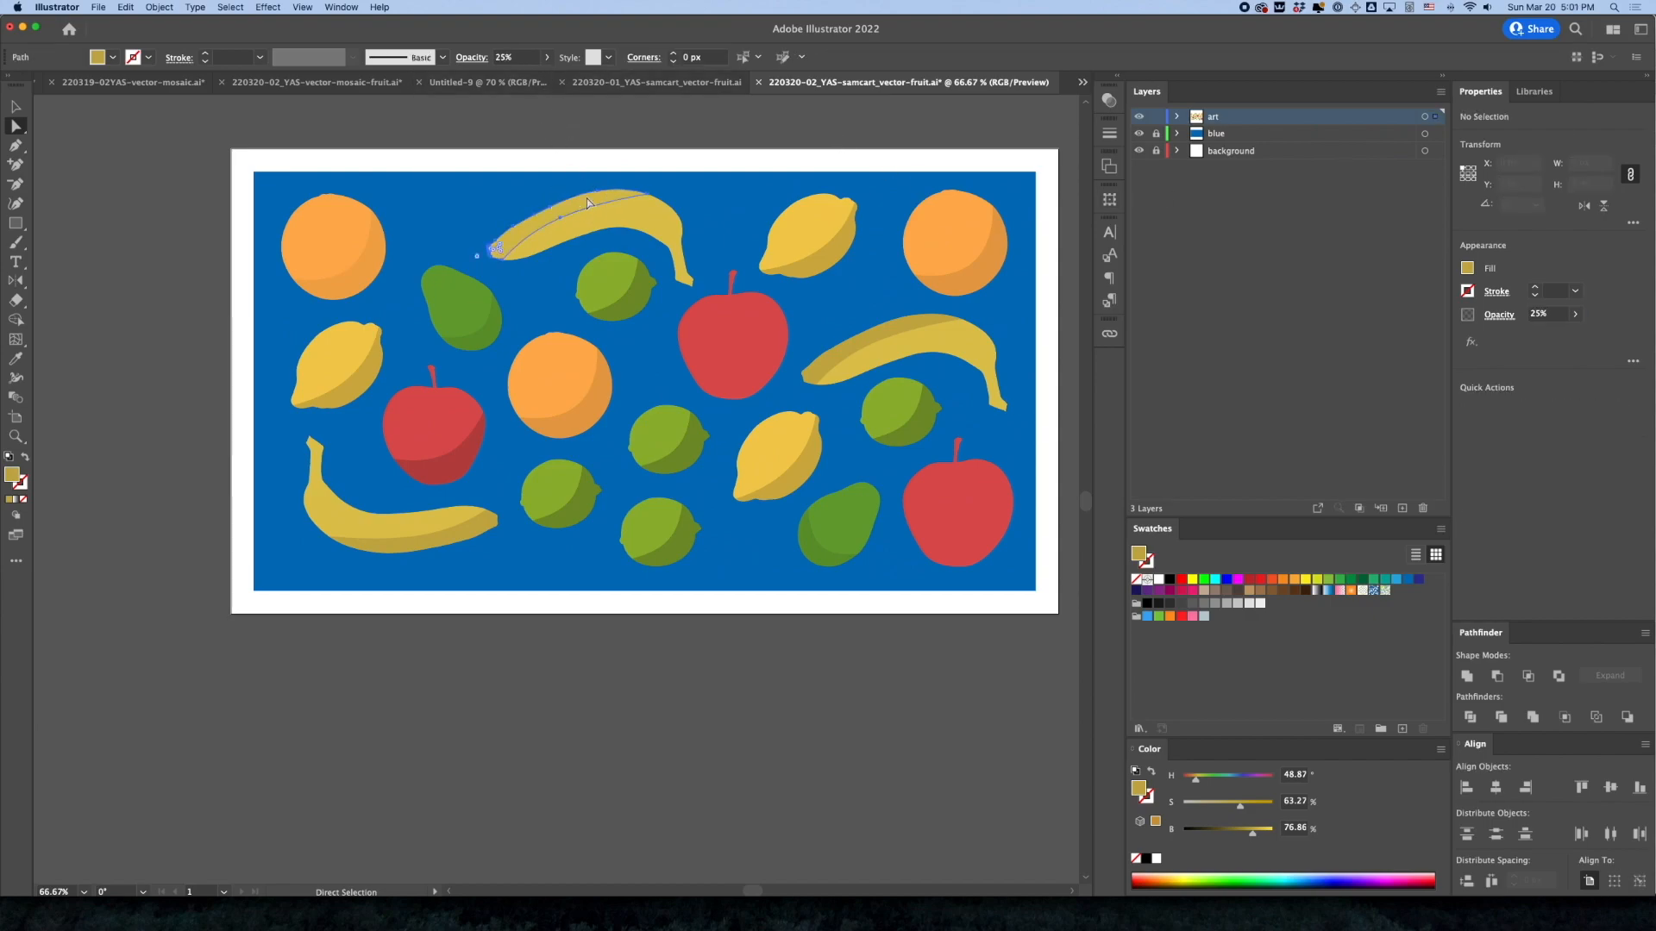
pyautogui.click(1537, 315)
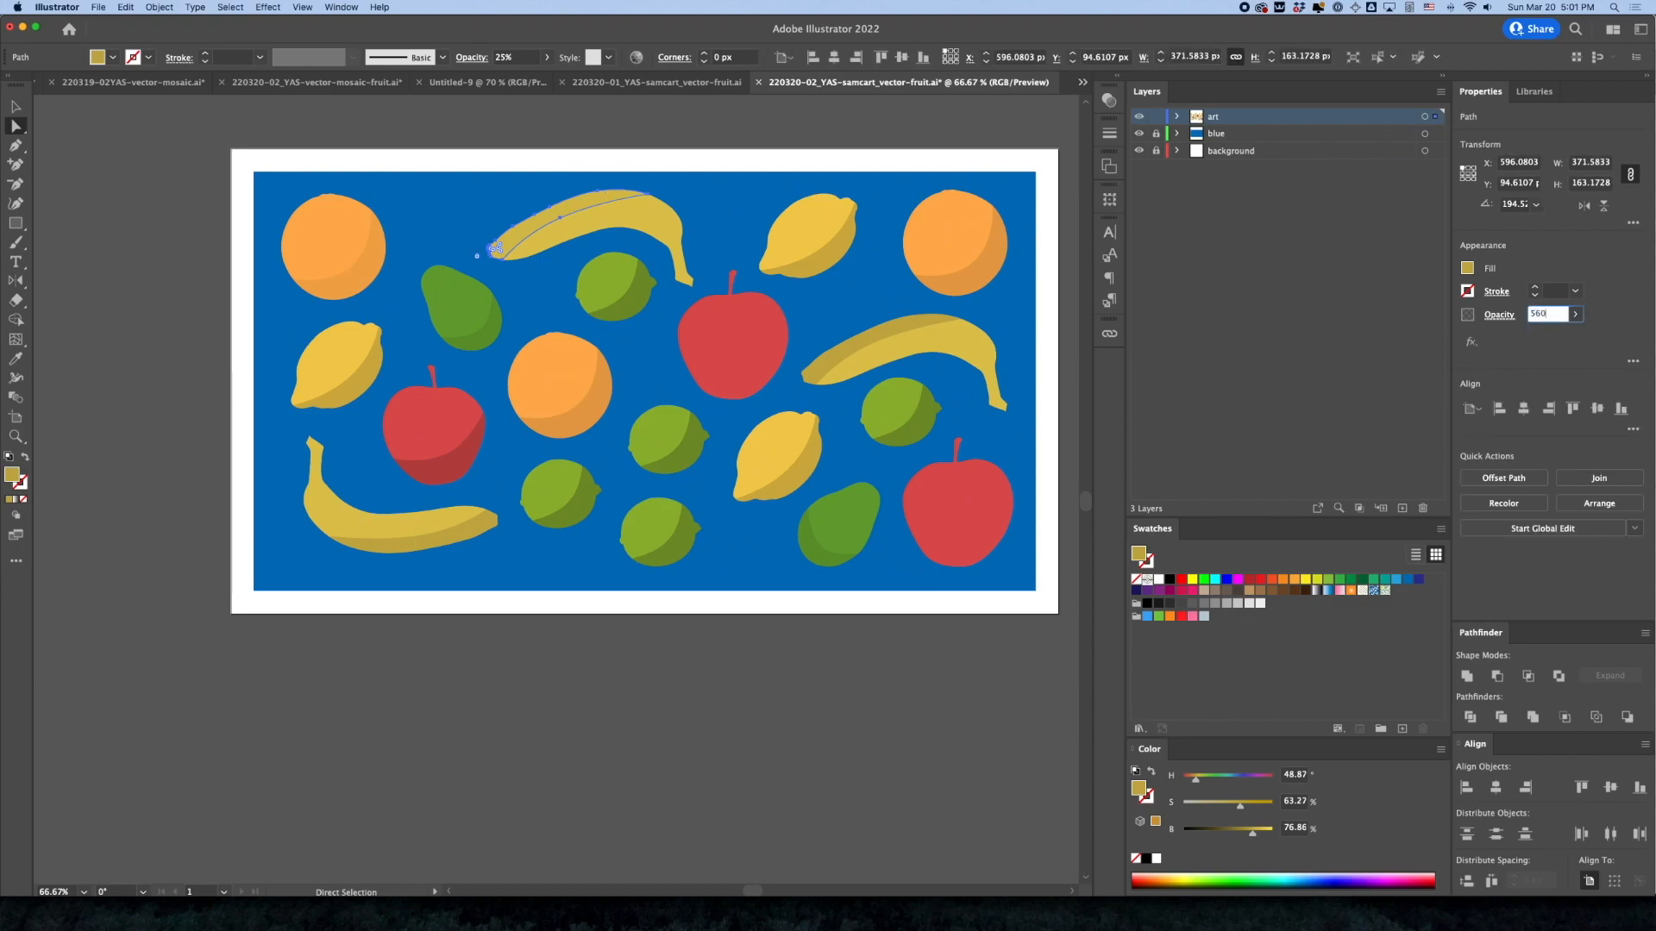
pyautogui.write('100')
pyautogui.press('Return')
# Set the opacity of the right banana's crescent shadow to 50% and deselect it
pyautogui.click(897, 333)
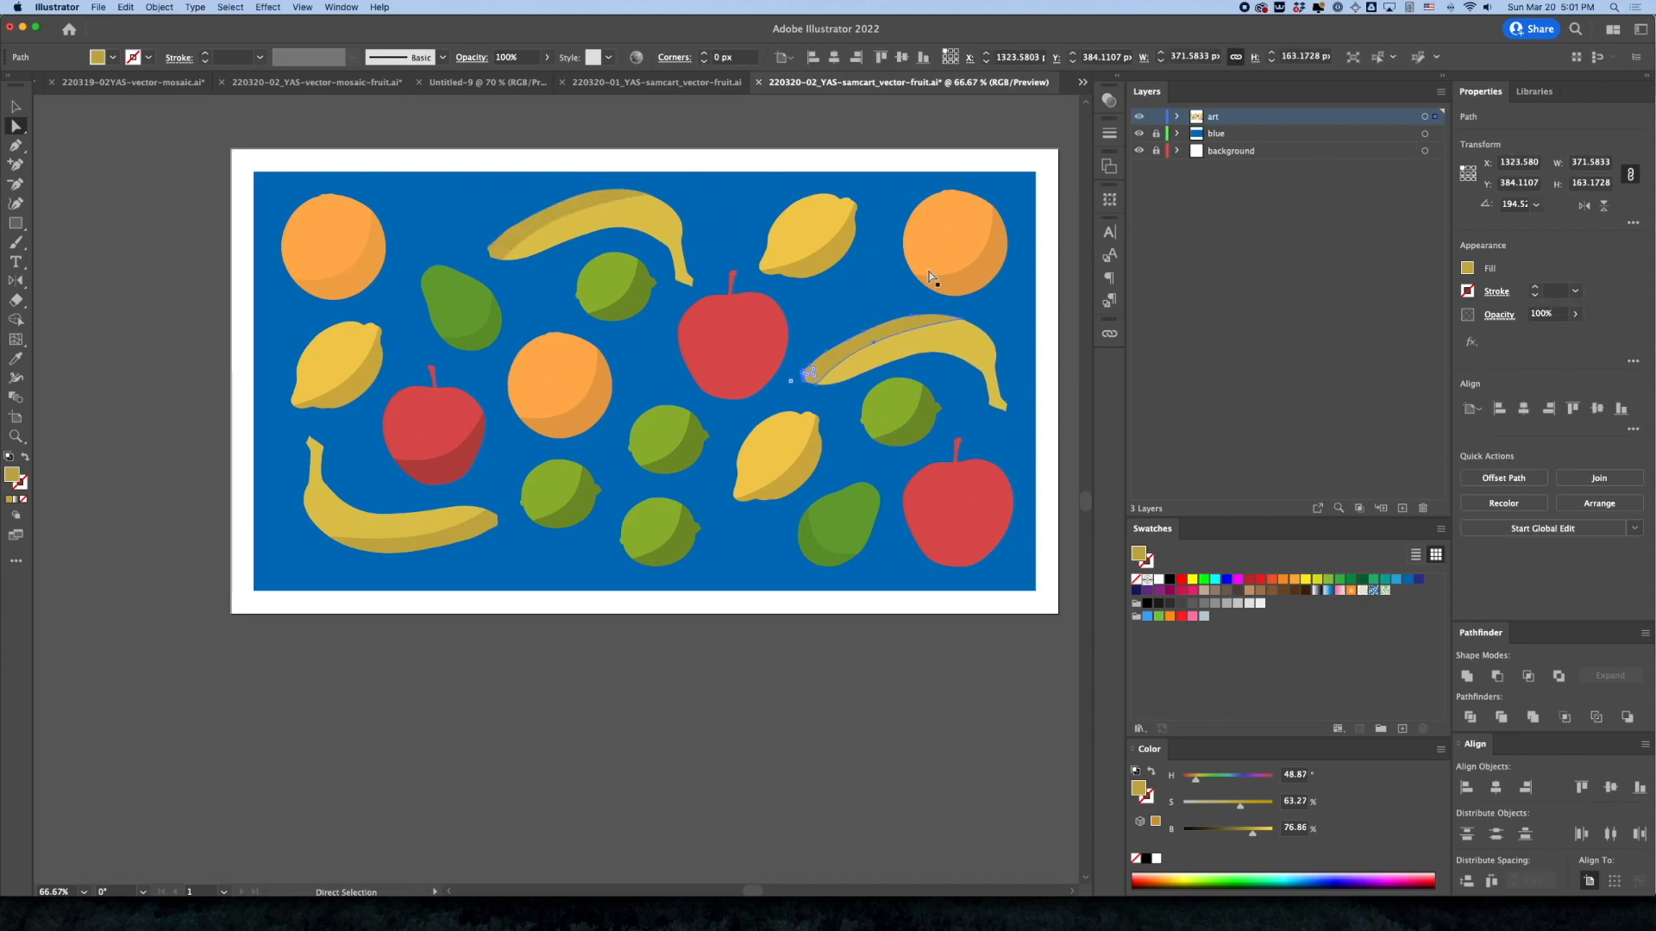
pyautogui.click(1554, 318)
pyautogui.write('50')
pyautogui.press('Return')
pyautogui.click(659, 149)
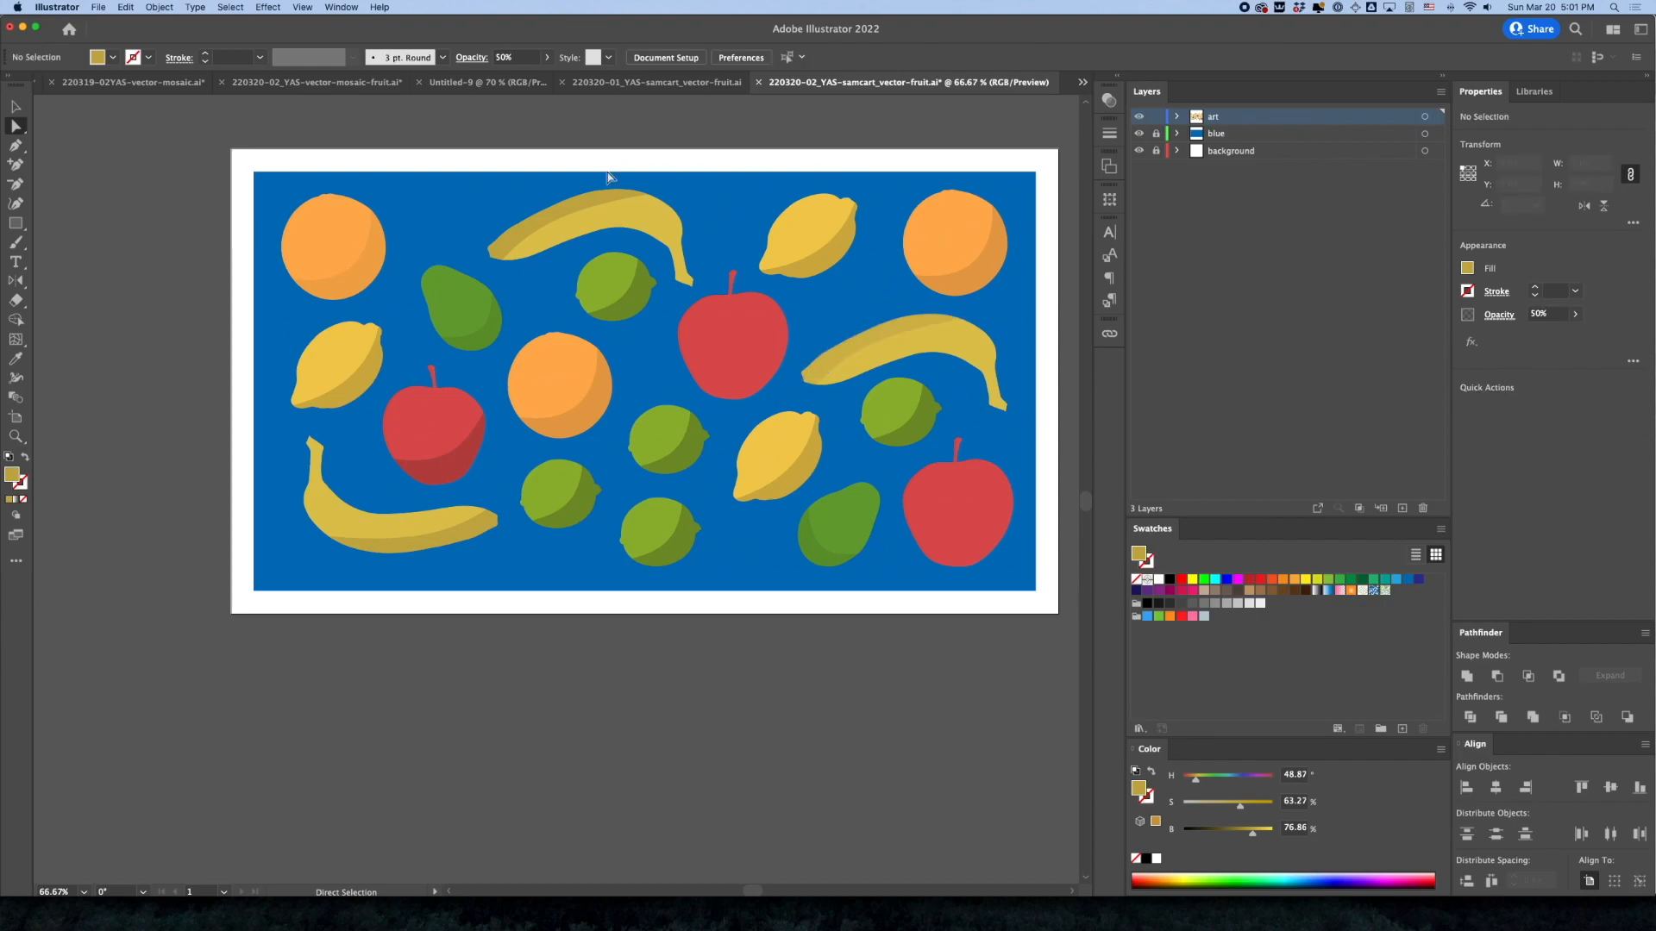
# Lower the opacity of the upper banana's crescent shadow to match the right banana's, and select the upper-right orange's crescent shadow
pyautogui.click(595, 204)
pyautogui.click(1543, 314)
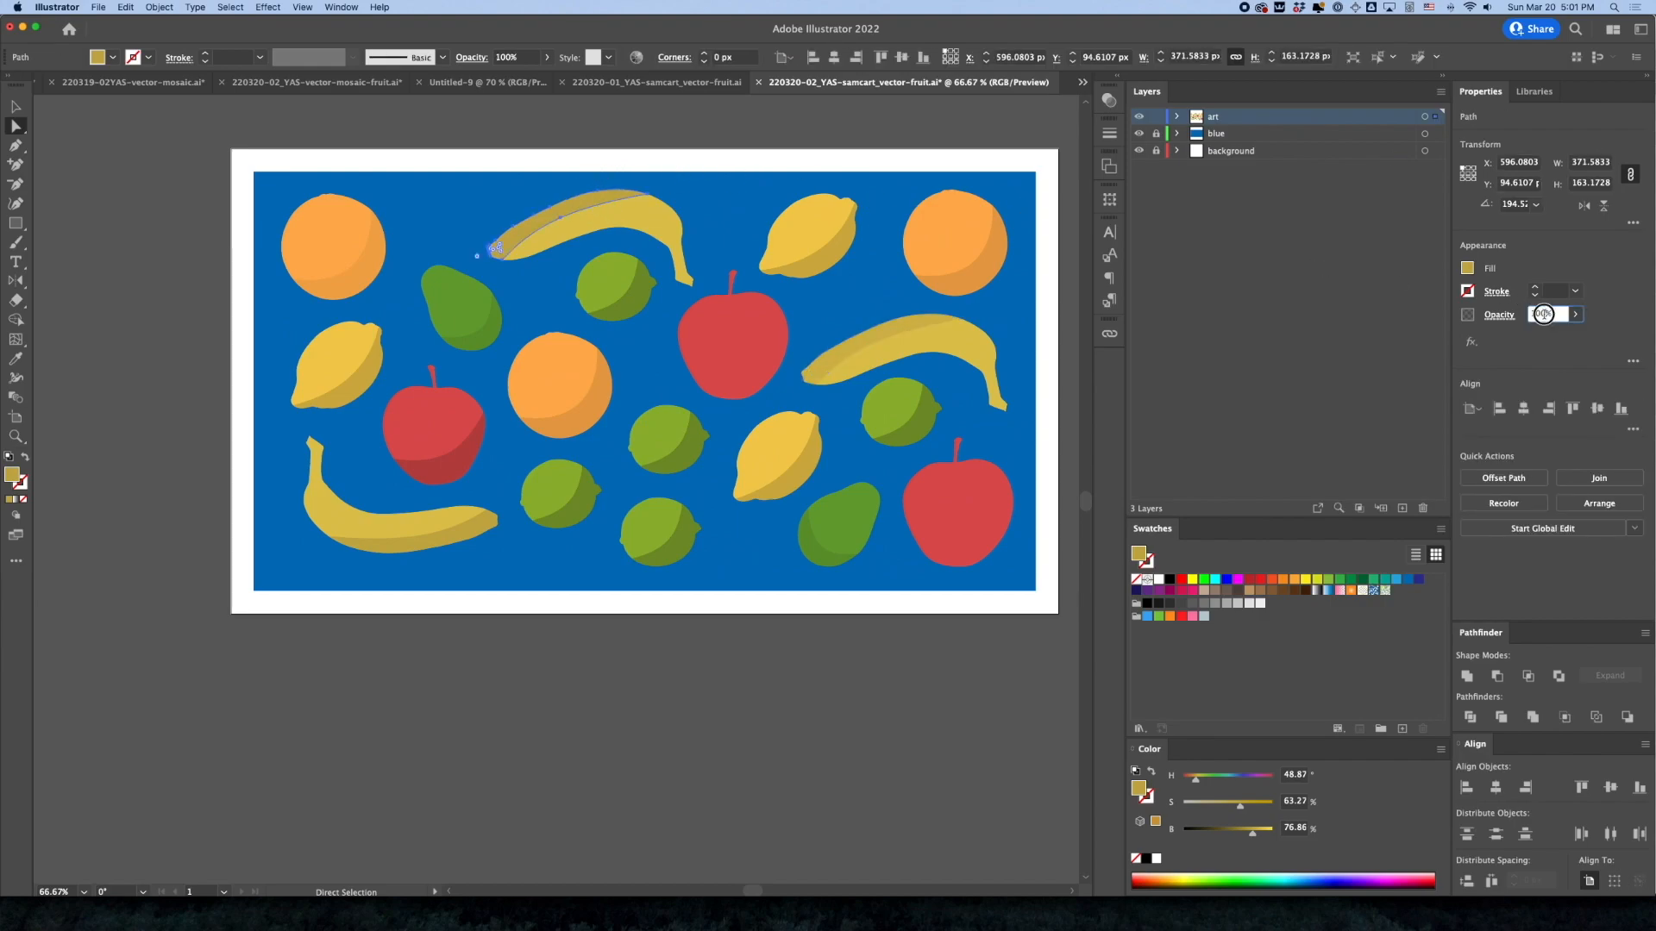
pyautogui.press('Return')
pyautogui.click(998, 284)
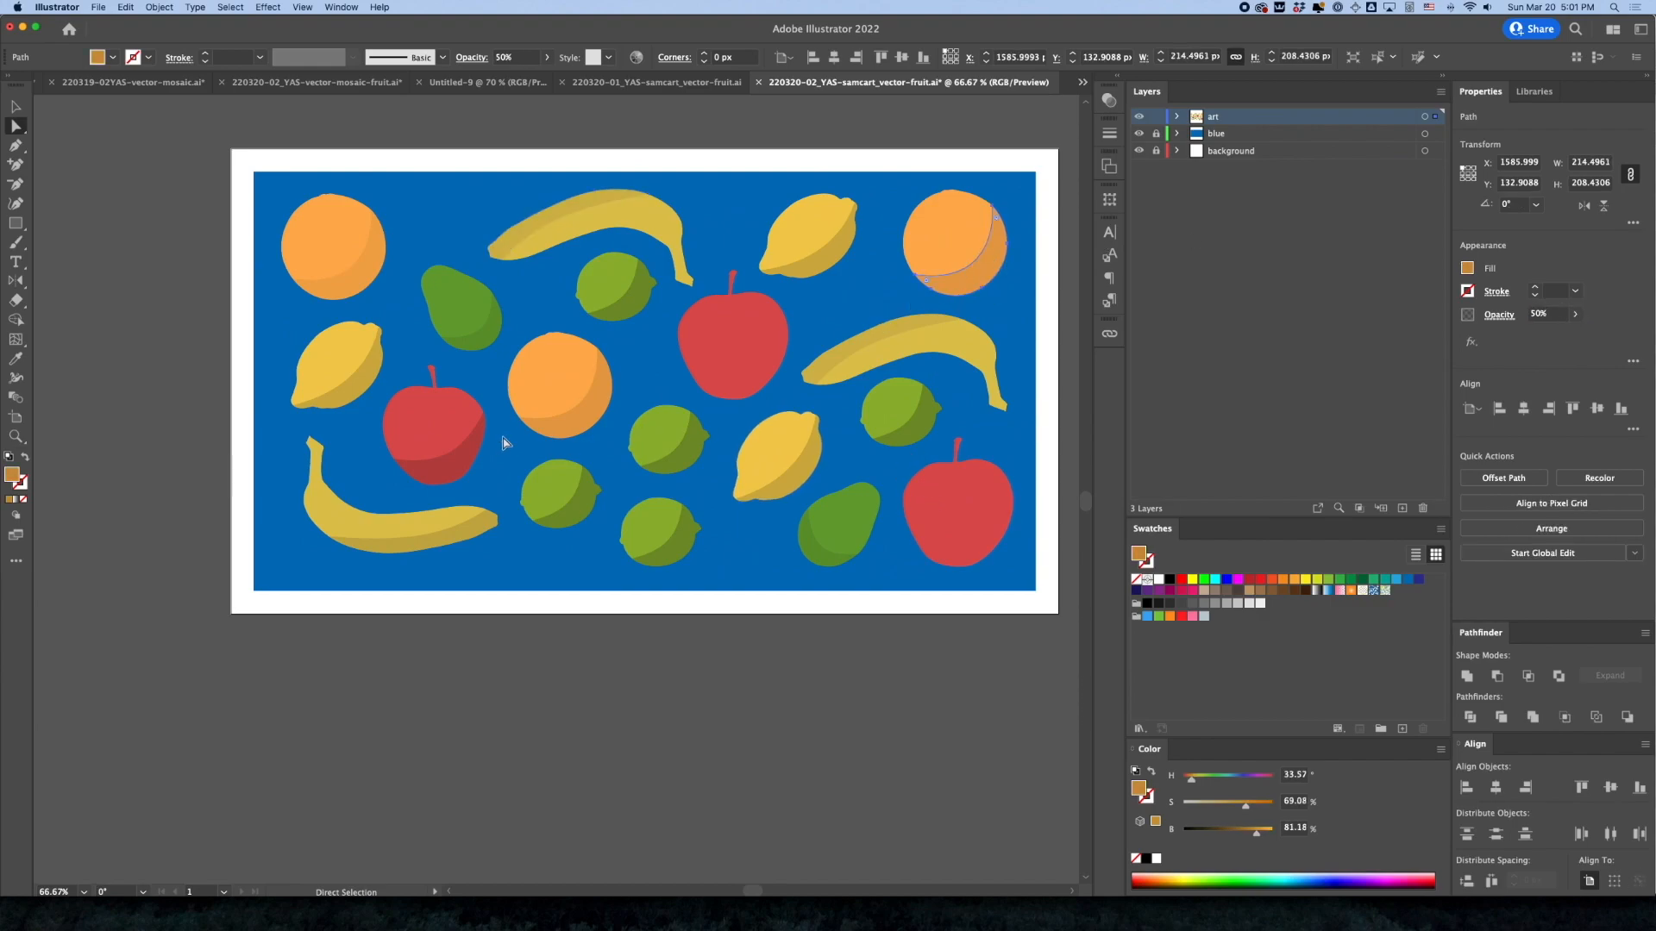
# Delete the centre and lower-right apples, keeping the left apple
pyautogui.press('v')
pyautogui.click(420, 453)
pyautogui.click(703, 374)
pyautogui.keyDown('shift'); pyautogui.click(933, 518); pyautogui.keyUp('shift')
pyautogui.press('Delete')
# Duplicate the left apple group with its crescent shadow into the two vacated apple positions and deselect
pyautogui.click(433, 457)
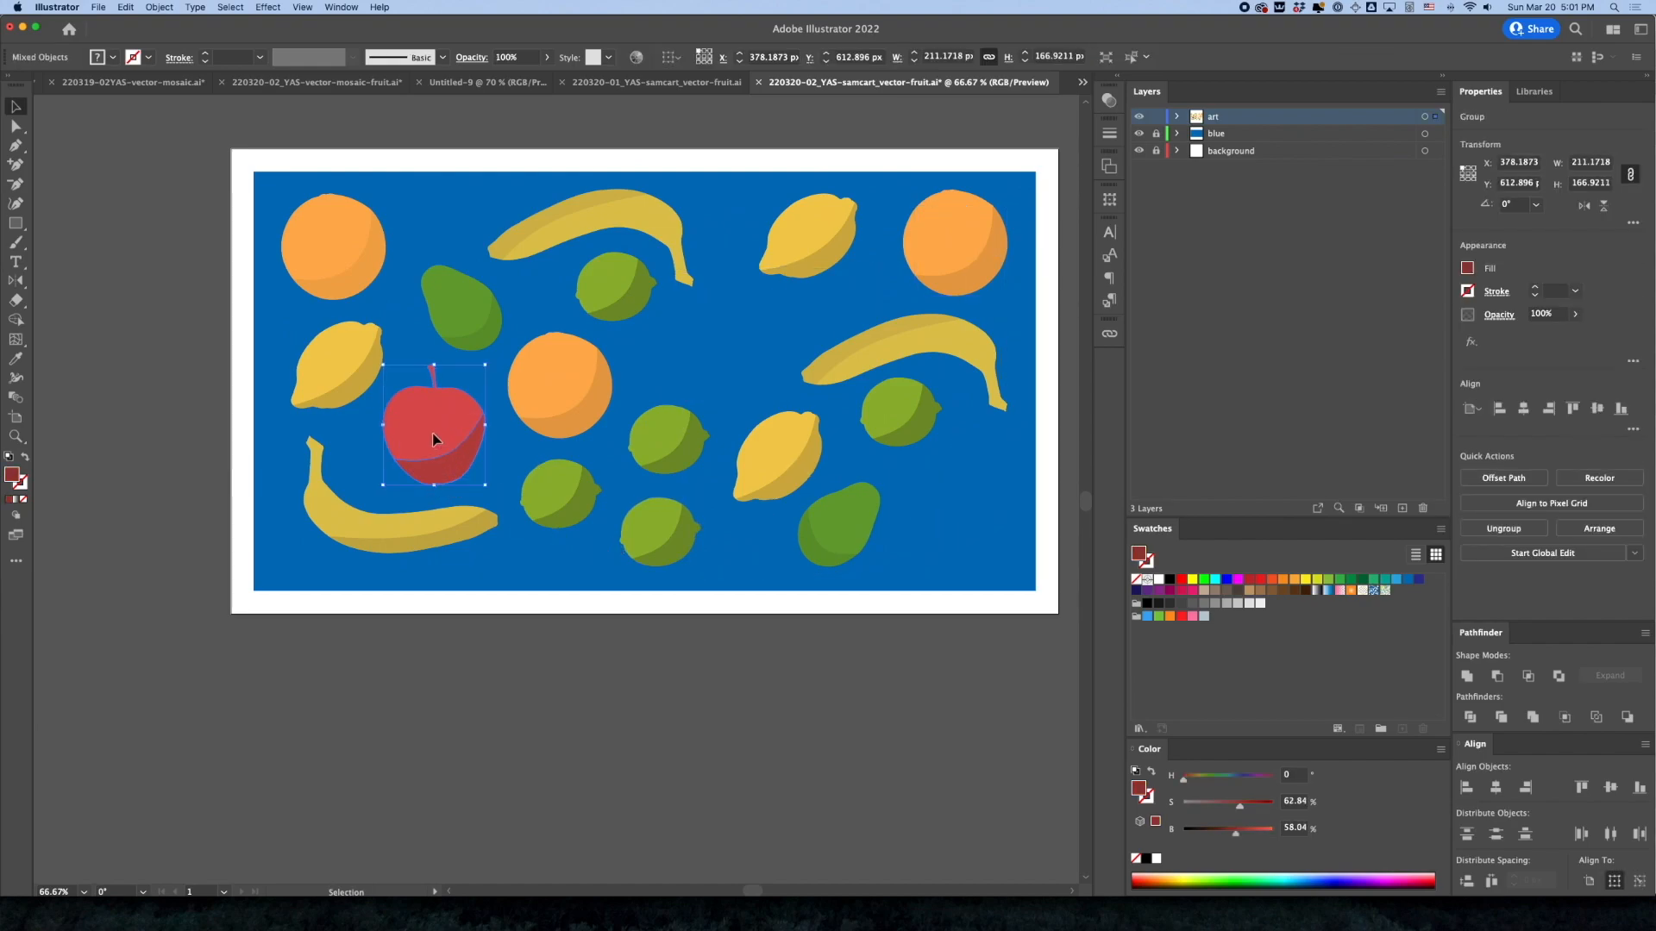
pyautogui.moveTo(440, 447); pyautogui.dragTo(980, 492)
pyautogui.click(902, 639)
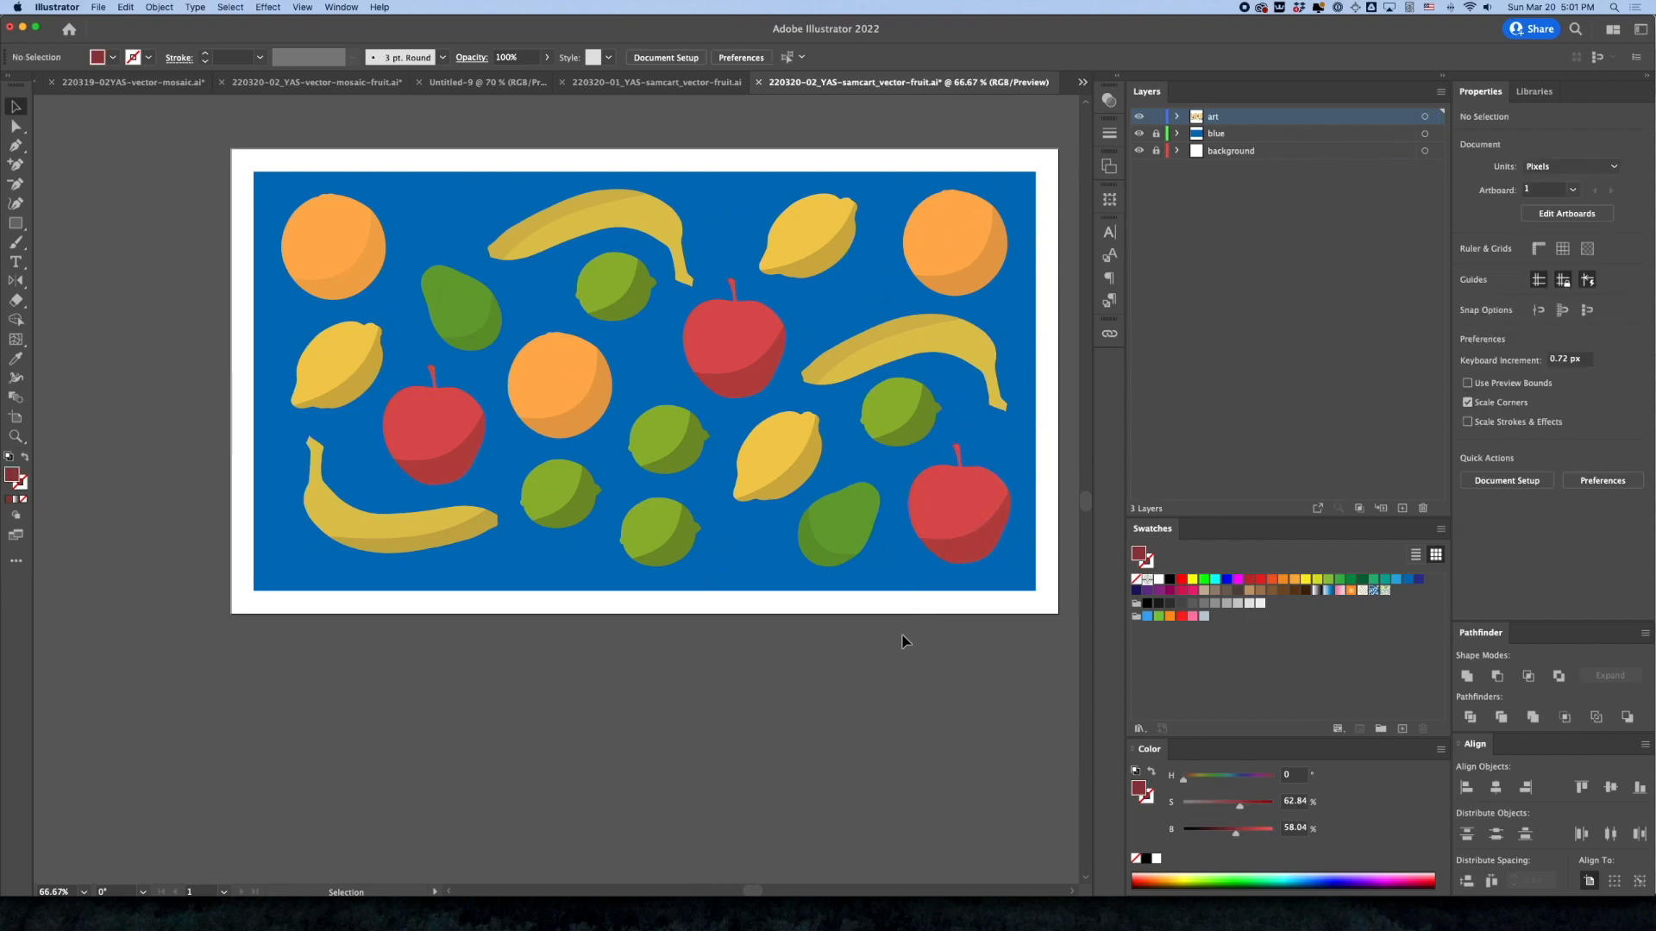
# Set the opacity of the crescent shadows on the bottom lime and the lime beside the lower-left banana to 25%
pyautogui.press('a')
pyautogui.click(683, 552)
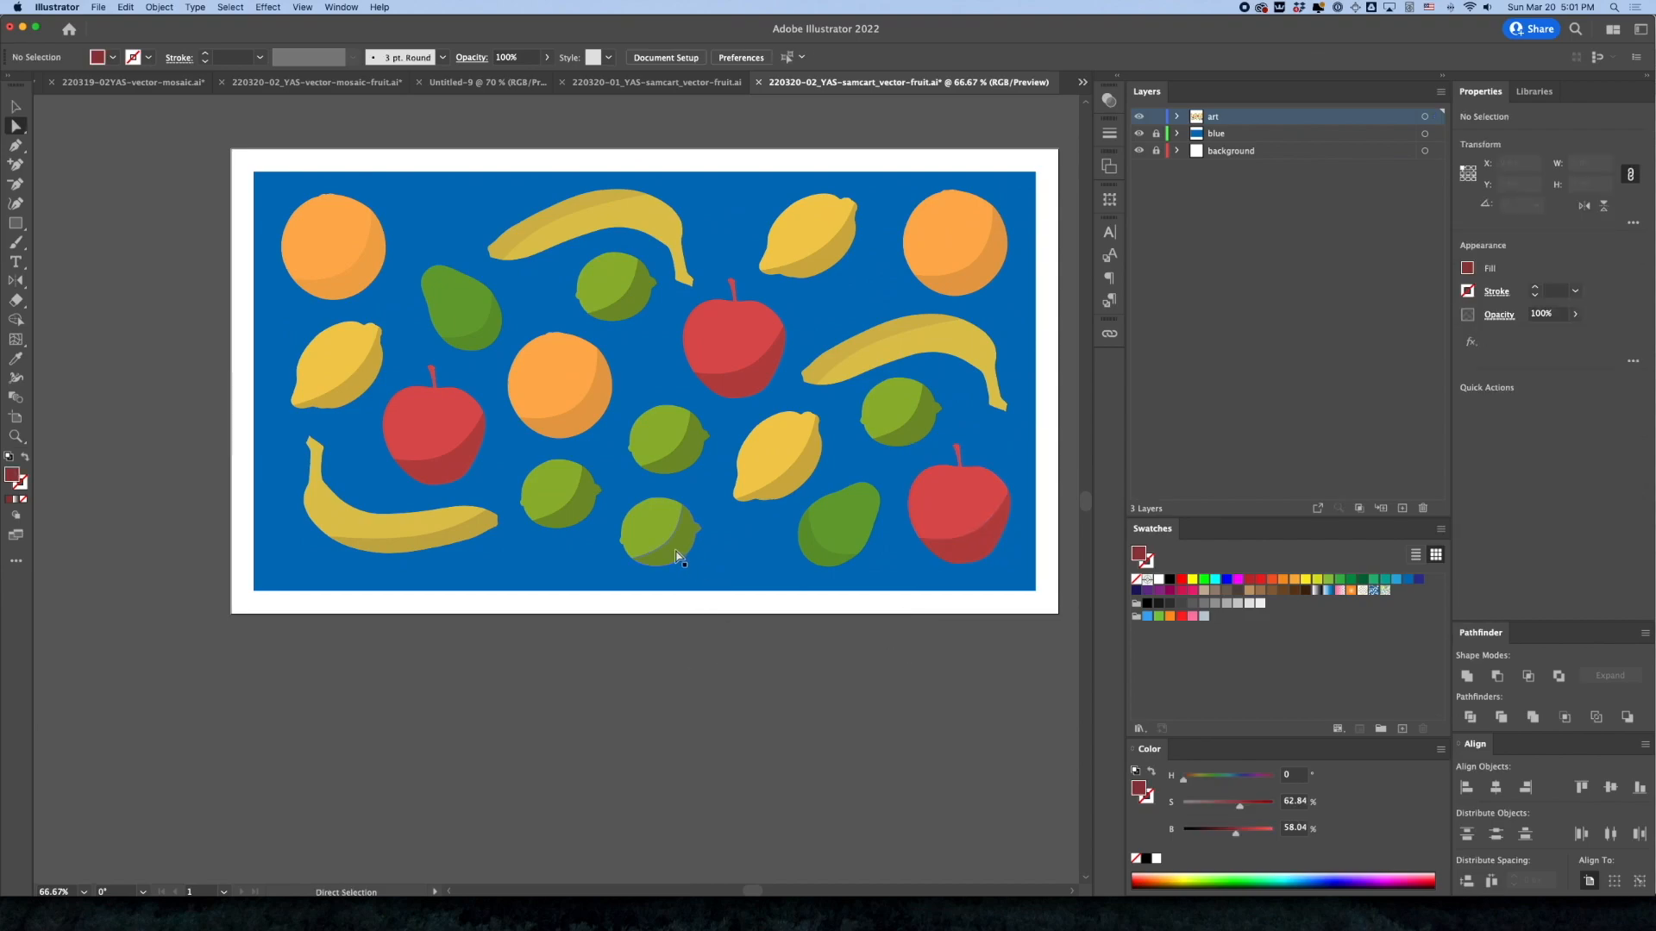
pyautogui.click(1540, 317)
pyautogui.write('25')
pyautogui.press('Return')
pyautogui.click(579, 504)
pyautogui.click(1541, 317)
pyautogui.write('25')
pyautogui.press('Return')
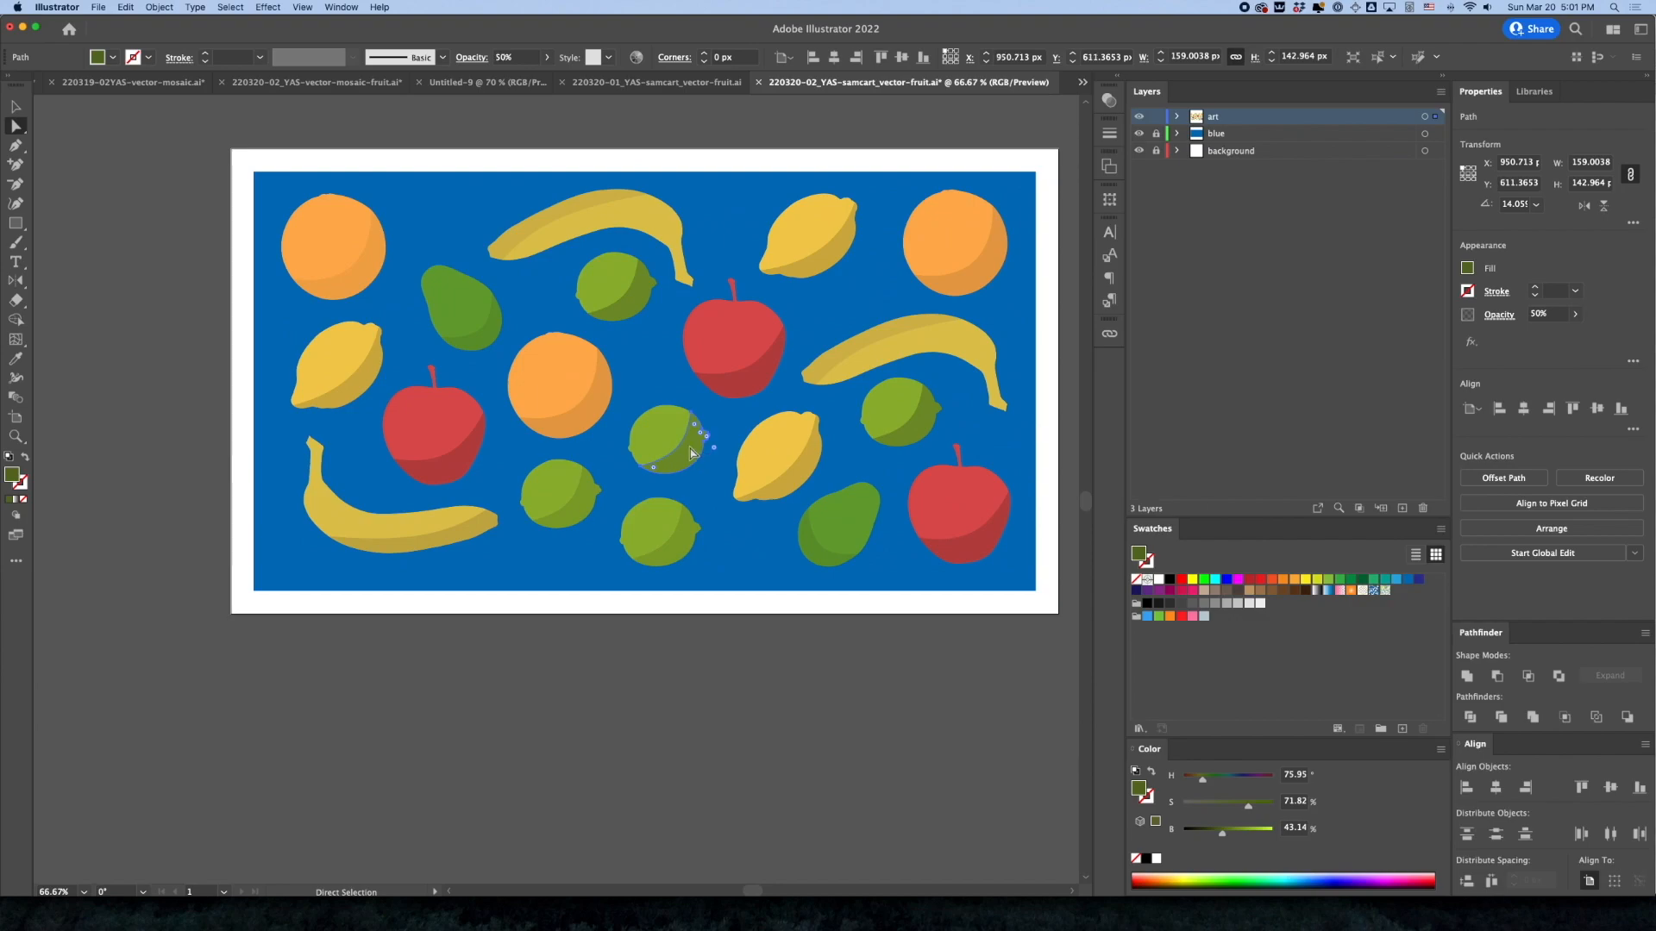
# Set the opacity of the crescent shadows on the centre lime and the lime below the right banana to 25%
pyautogui.click(1540, 316)
pyautogui.write('25')
pyautogui.press('Return')
pyautogui.click(927, 442)
pyautogui.click(1537, 317)
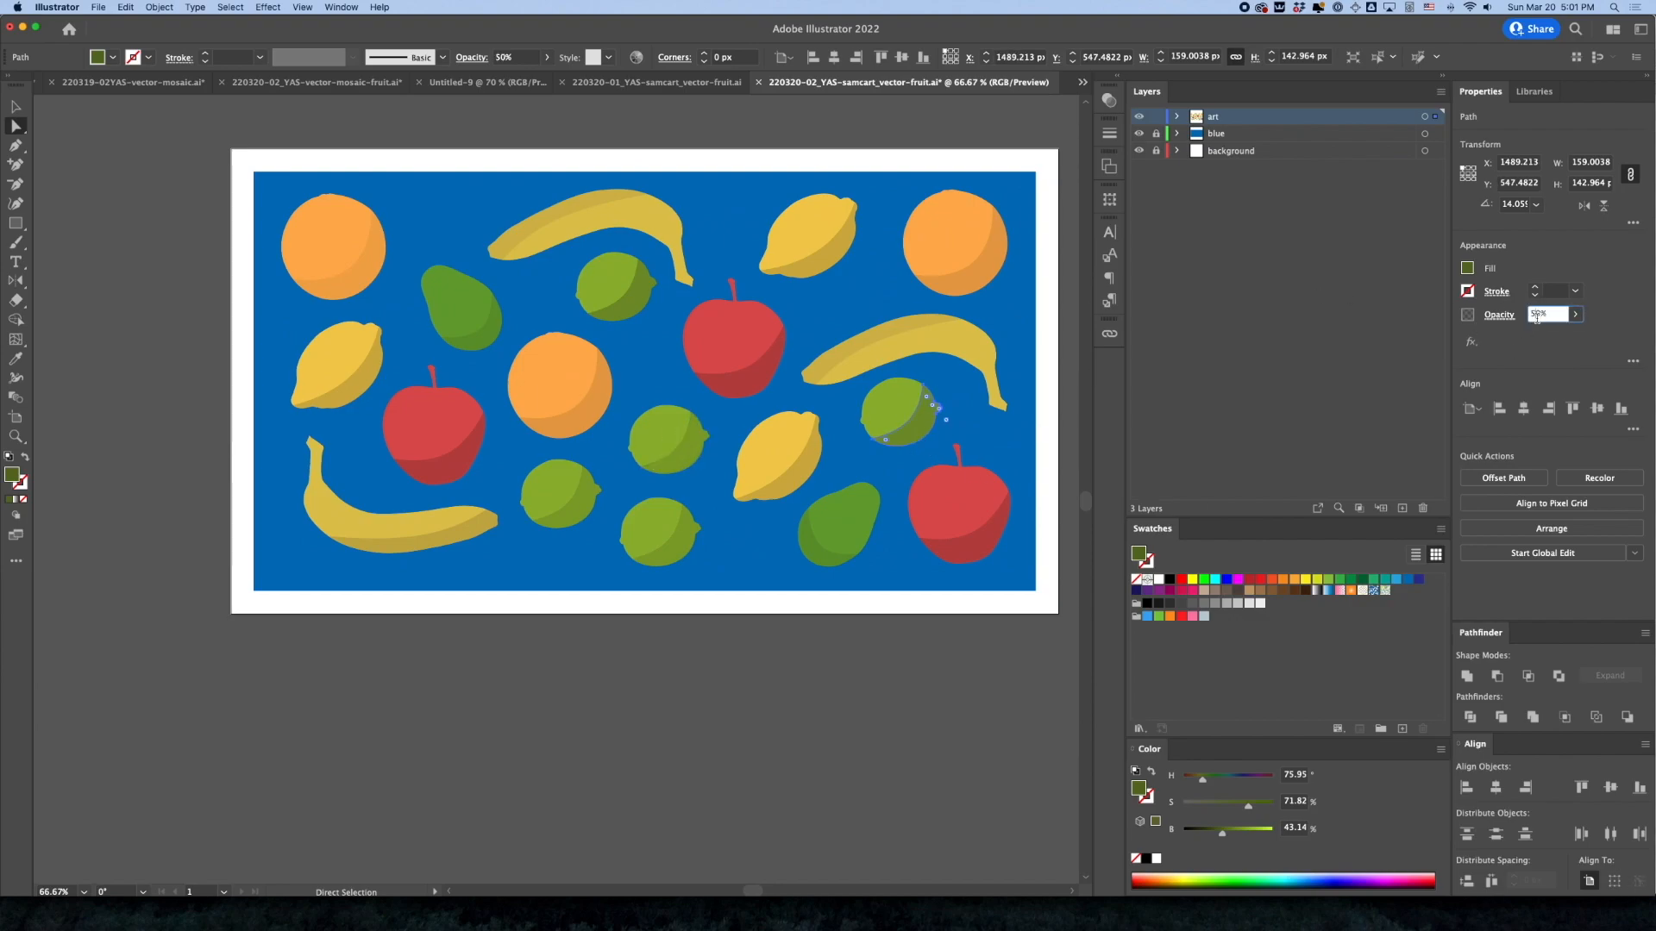
pyautogui.press('Return')
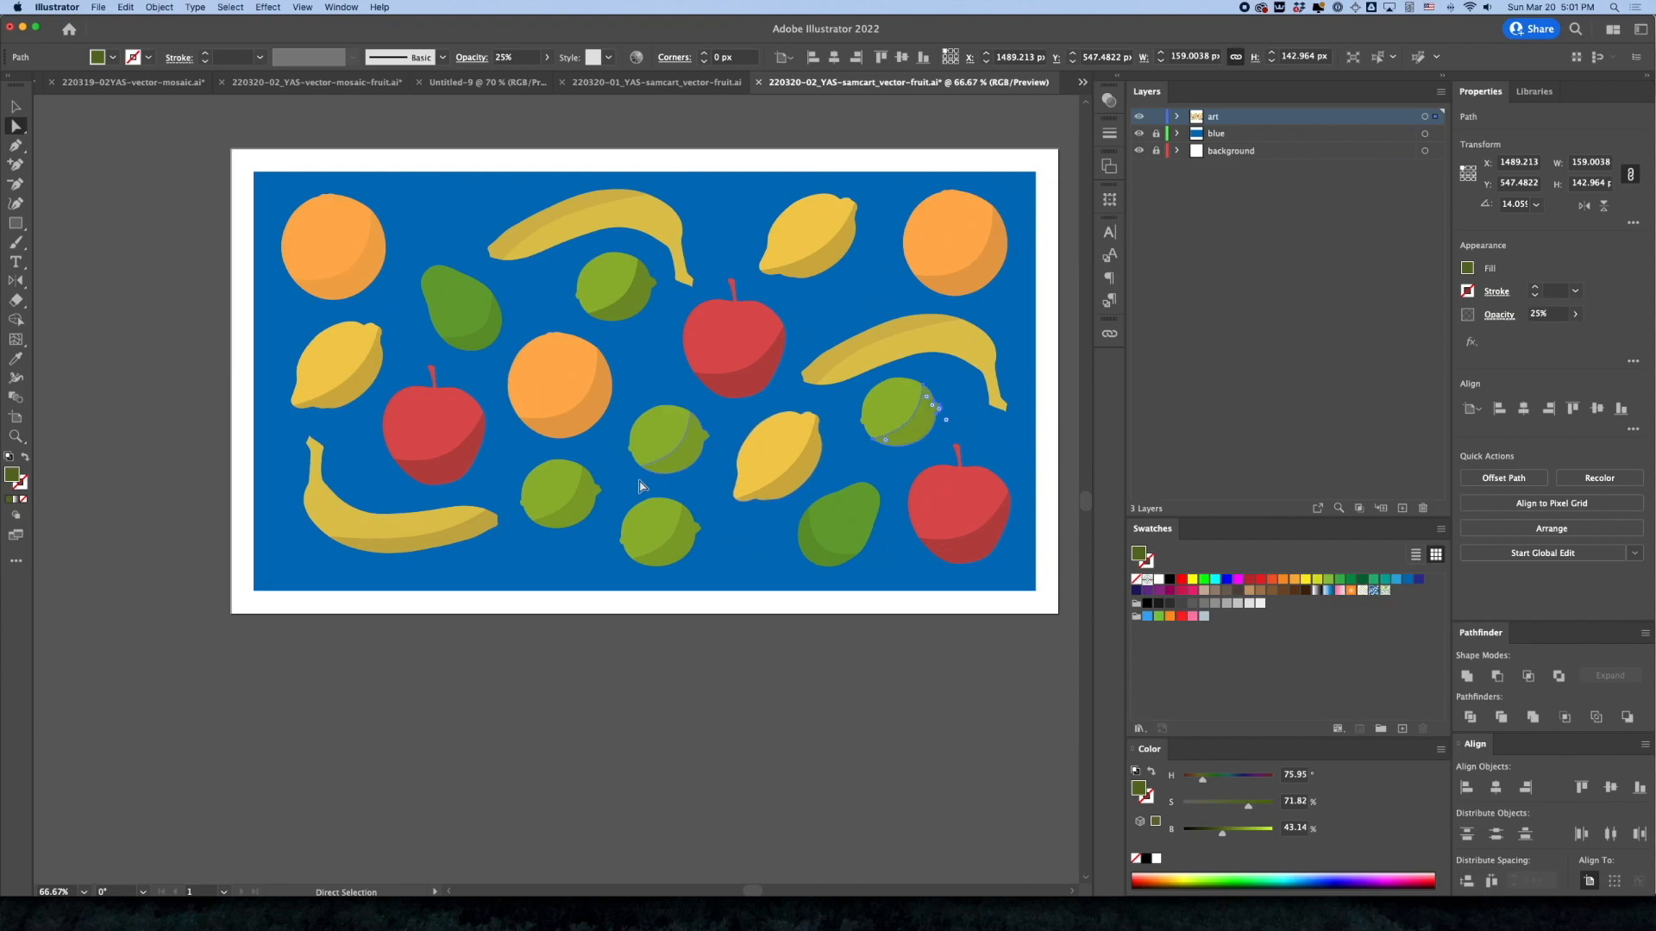
# Set the opacity of all three apples' crescent shadows to 50% and deselect them
pyautogui.click(431, 477)
pyautogui.keyDown('shift'); pyautogui.click(742, 371); pyautogui.keyUp('shift')
pyautogui.keyDown('shift'); pyautogui.click(969, 554); pyautogui.keyUp('shift')
pyautogui.click(1543, 316)
pyautogui.write('50')
pyautogui.press('Return')
pyautogui.click(646, 718)
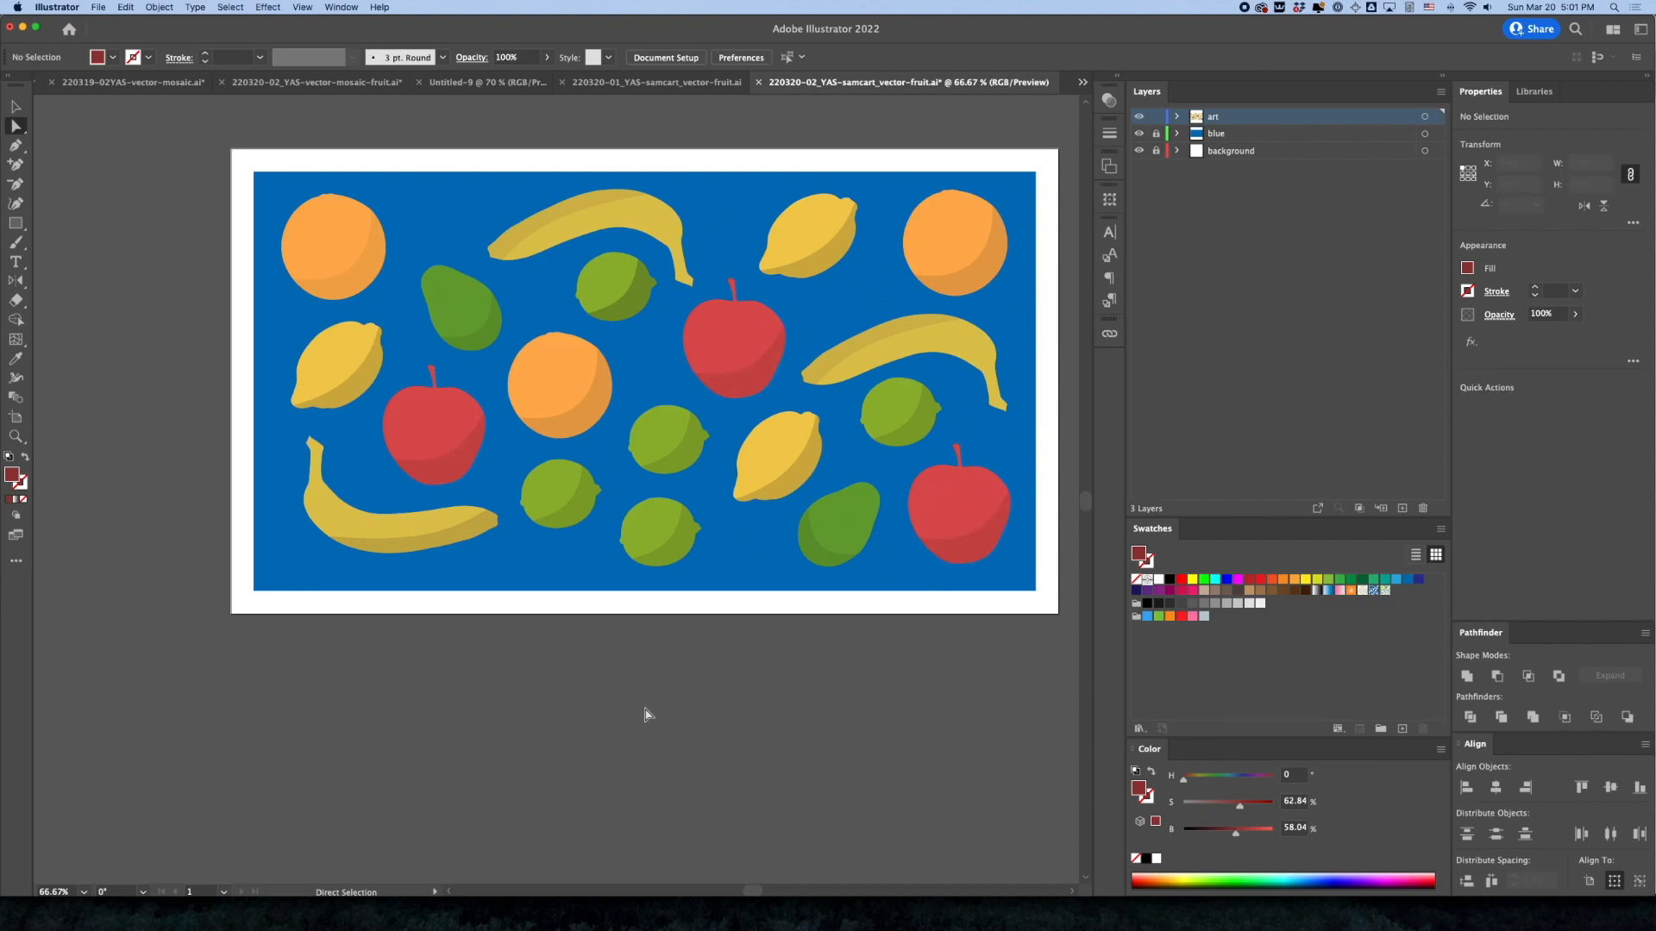
# Set the opacity of the upper lime's crescent shadow to 25% and deselect it
pyautogui.click(731, 394)
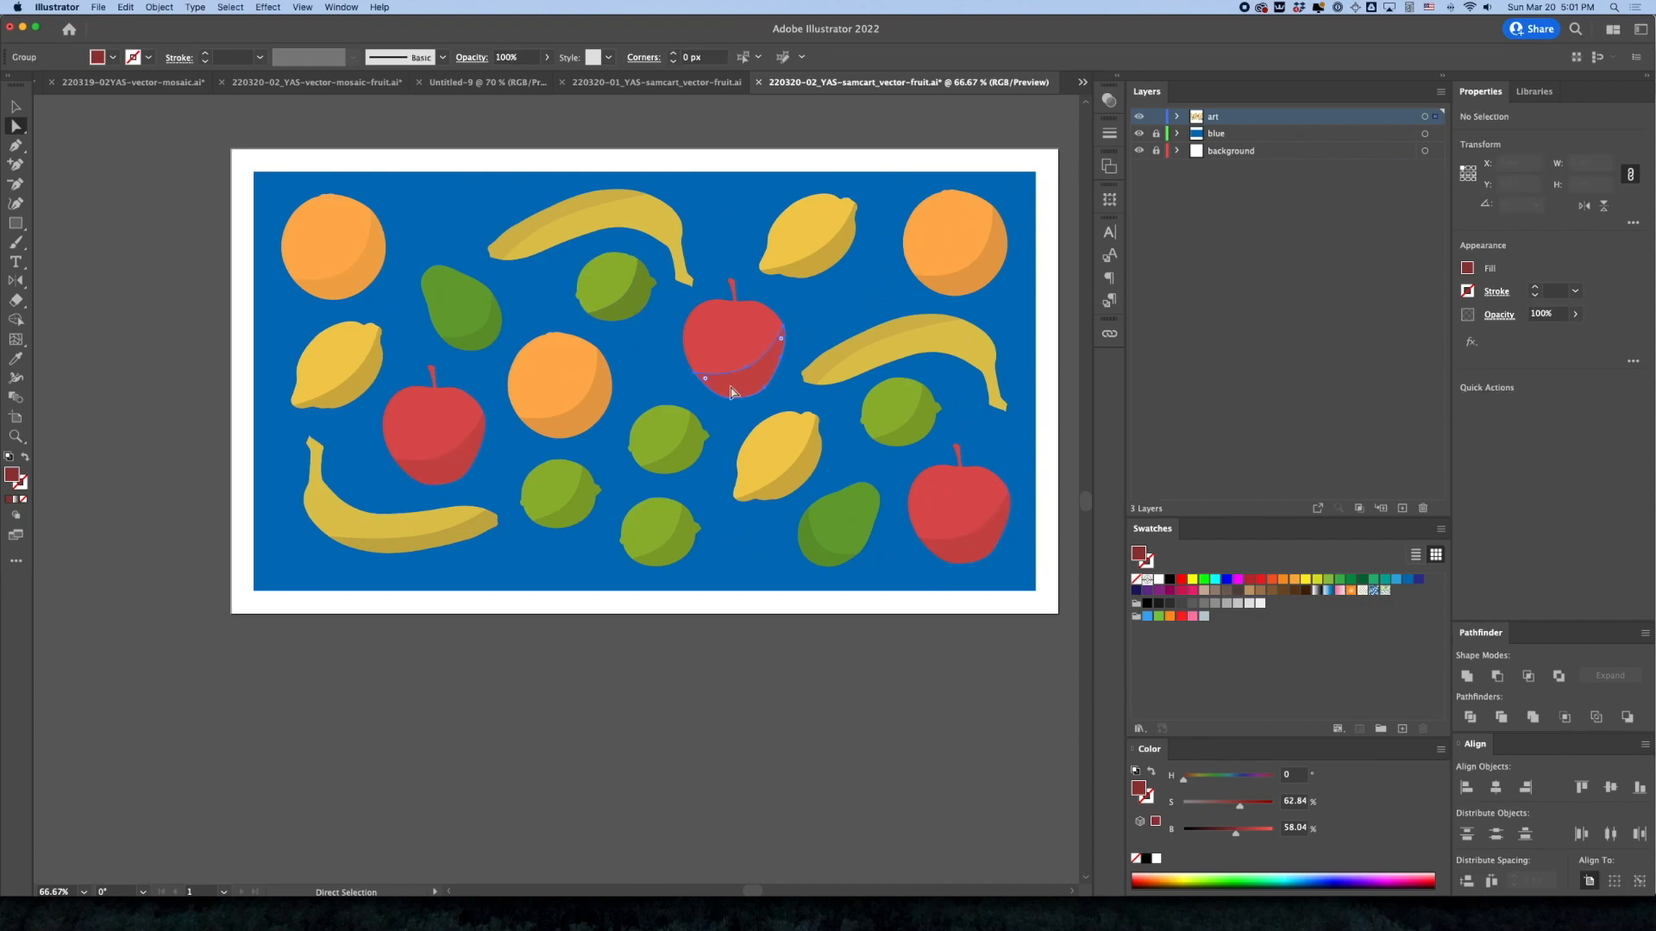
pyautogui.click(628, 306)
pyautogui.click(1542, 314)
pyautogui.press('Return')
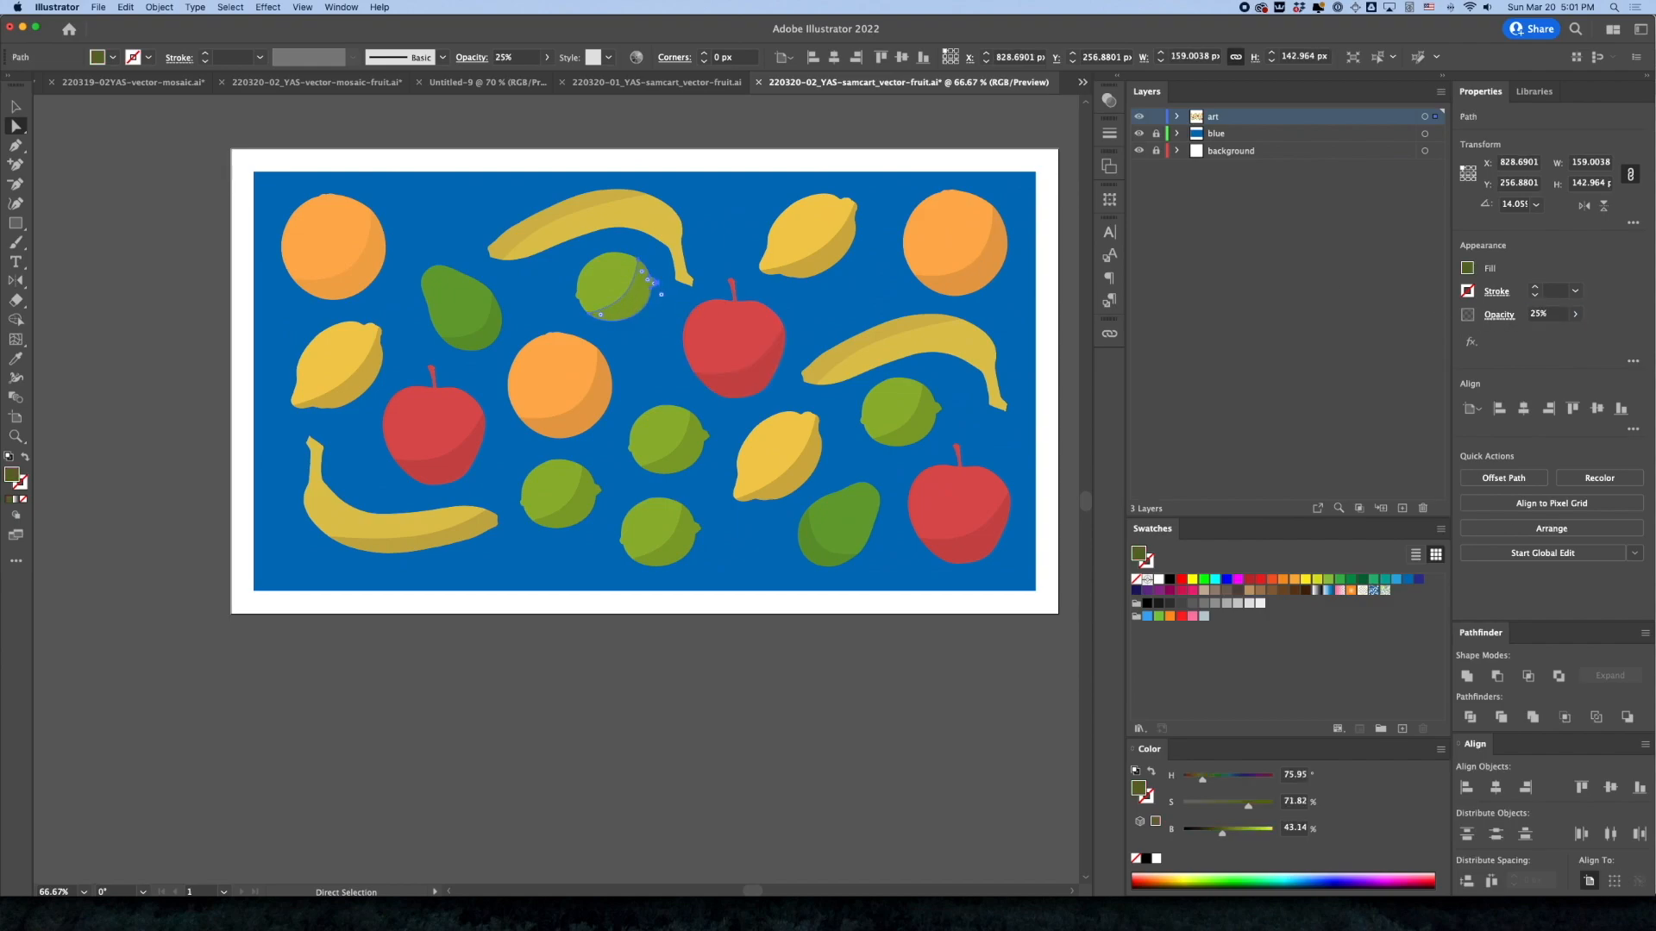
pyautogui.click(867, 656)
# Set the opacity of all three oranges' crescent shadows to 25% and deselect
pyautogui.click(990, 276)
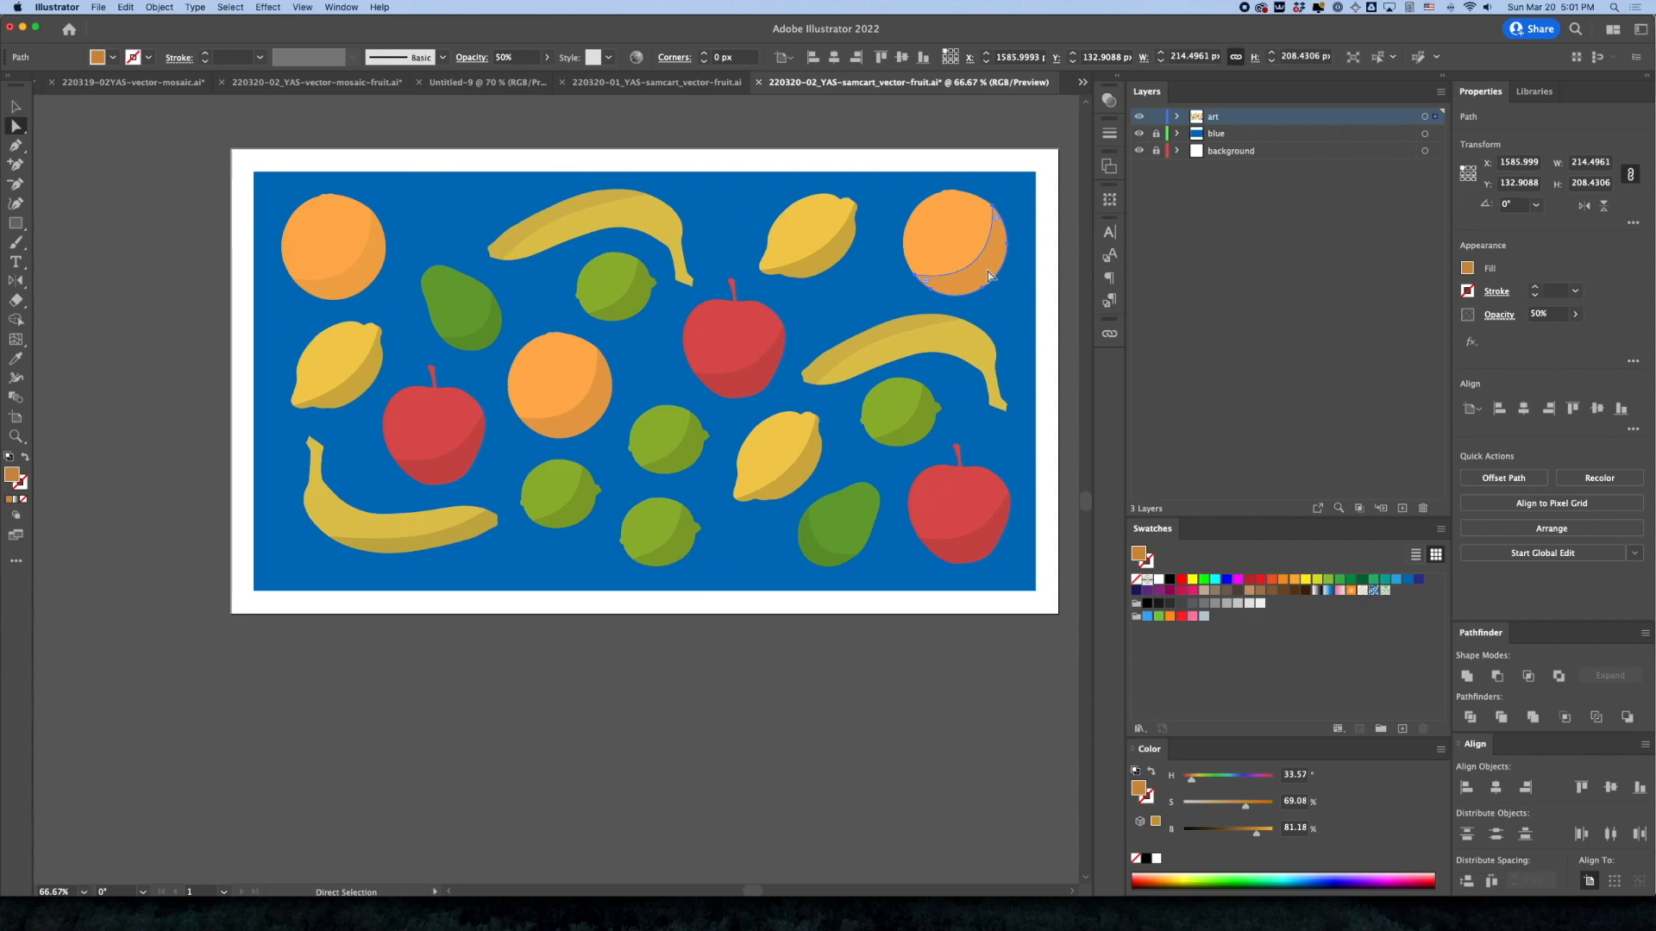
pyautogui.click(334, 279)
pyautogui.click(981, 284)
pyautogui.click(1544, 316)
pyautogui.press('Return')
pyautogui.click(864, 717)
pyautogui.click(592, 407)
pyautogui.click(1541, 315)
pyautogui.write('25')
pyautogui.press('Return')
pyautogui.click(765, 660)
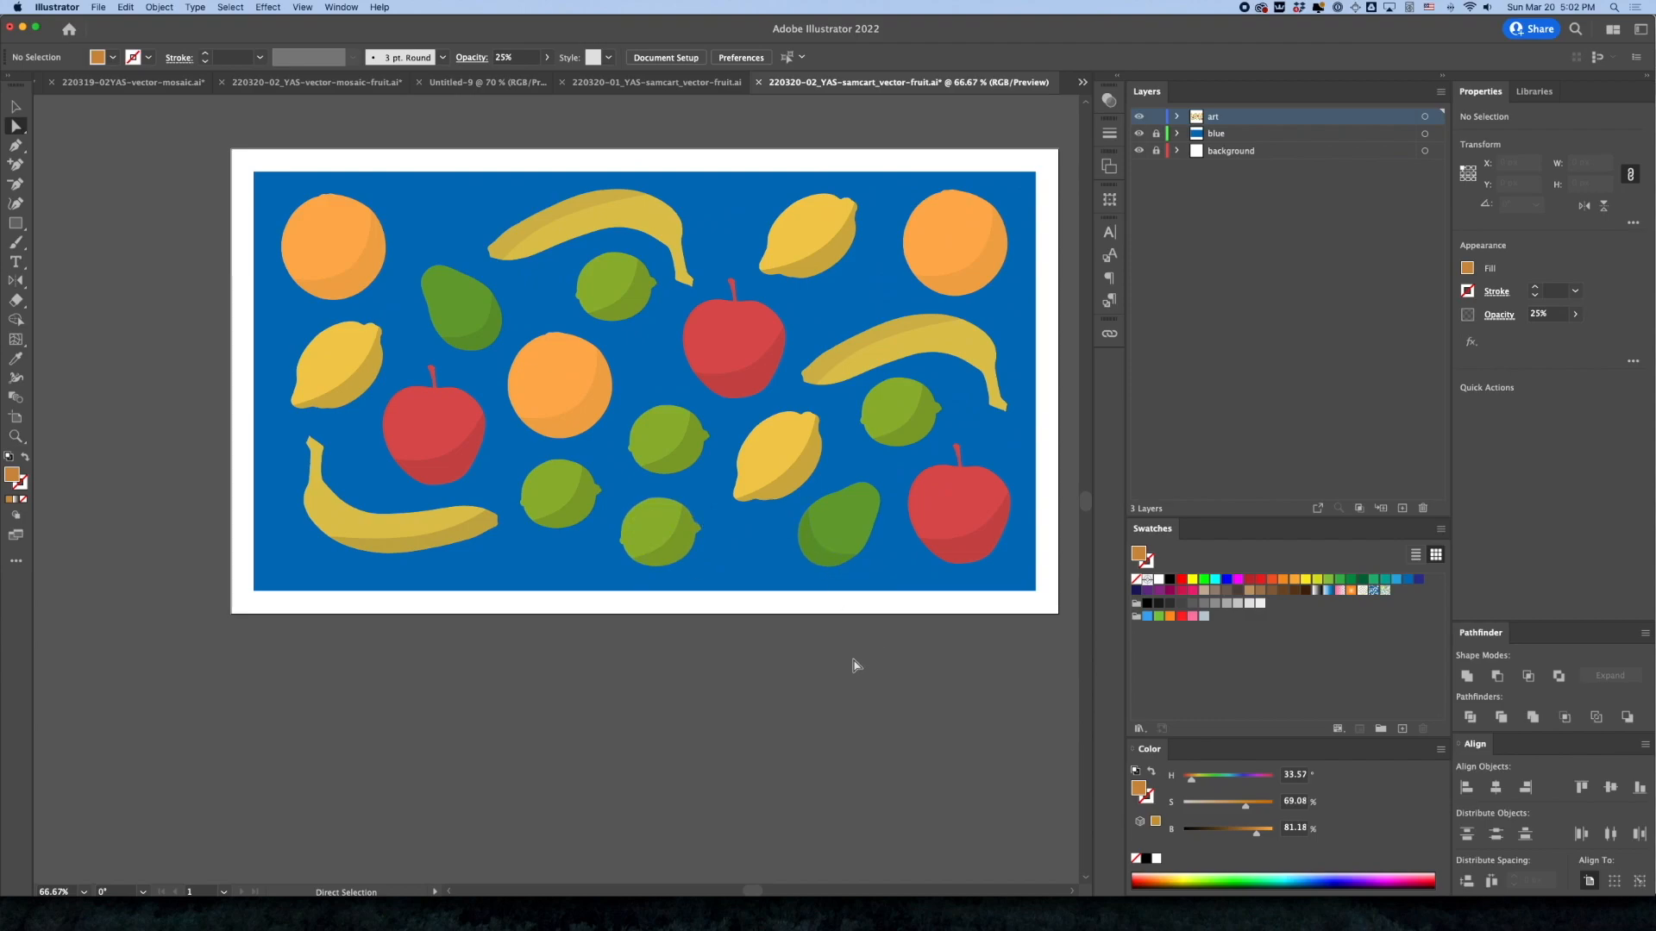
# Set the opacity of the left and lower lemons' crescent shadows to 25%
pyautogui.click(344, 402)
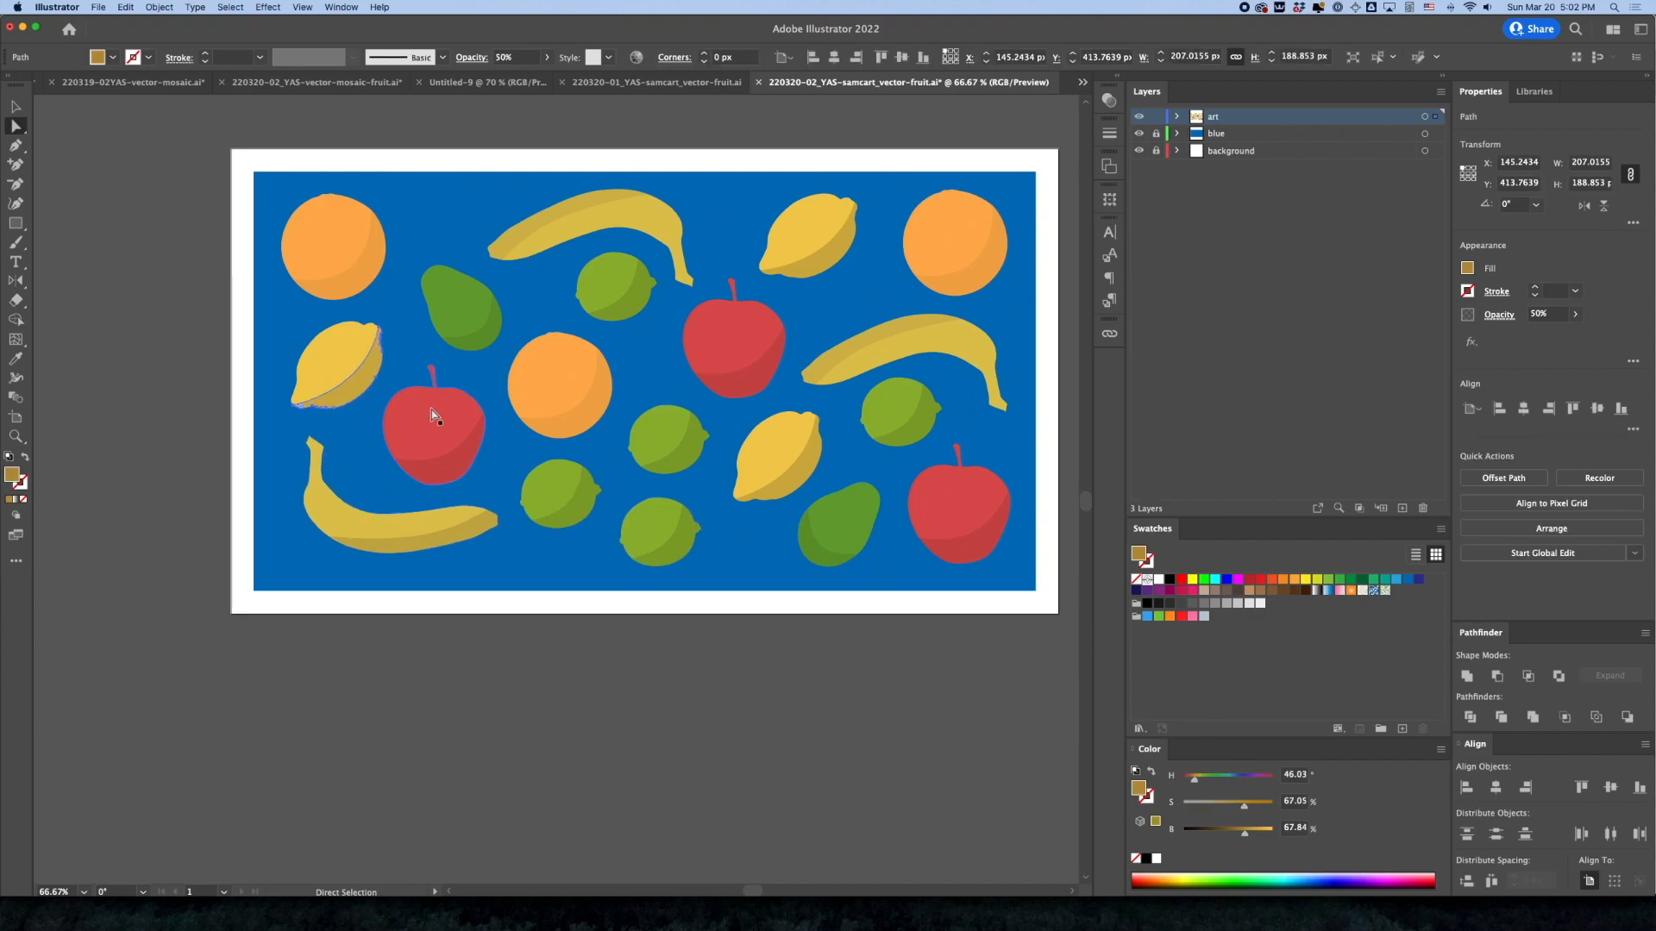
pyautogui.click(1543, 316)
pyautogui.write('25')
pyautogui.press('Return')
pyautogui.click(804, 455)
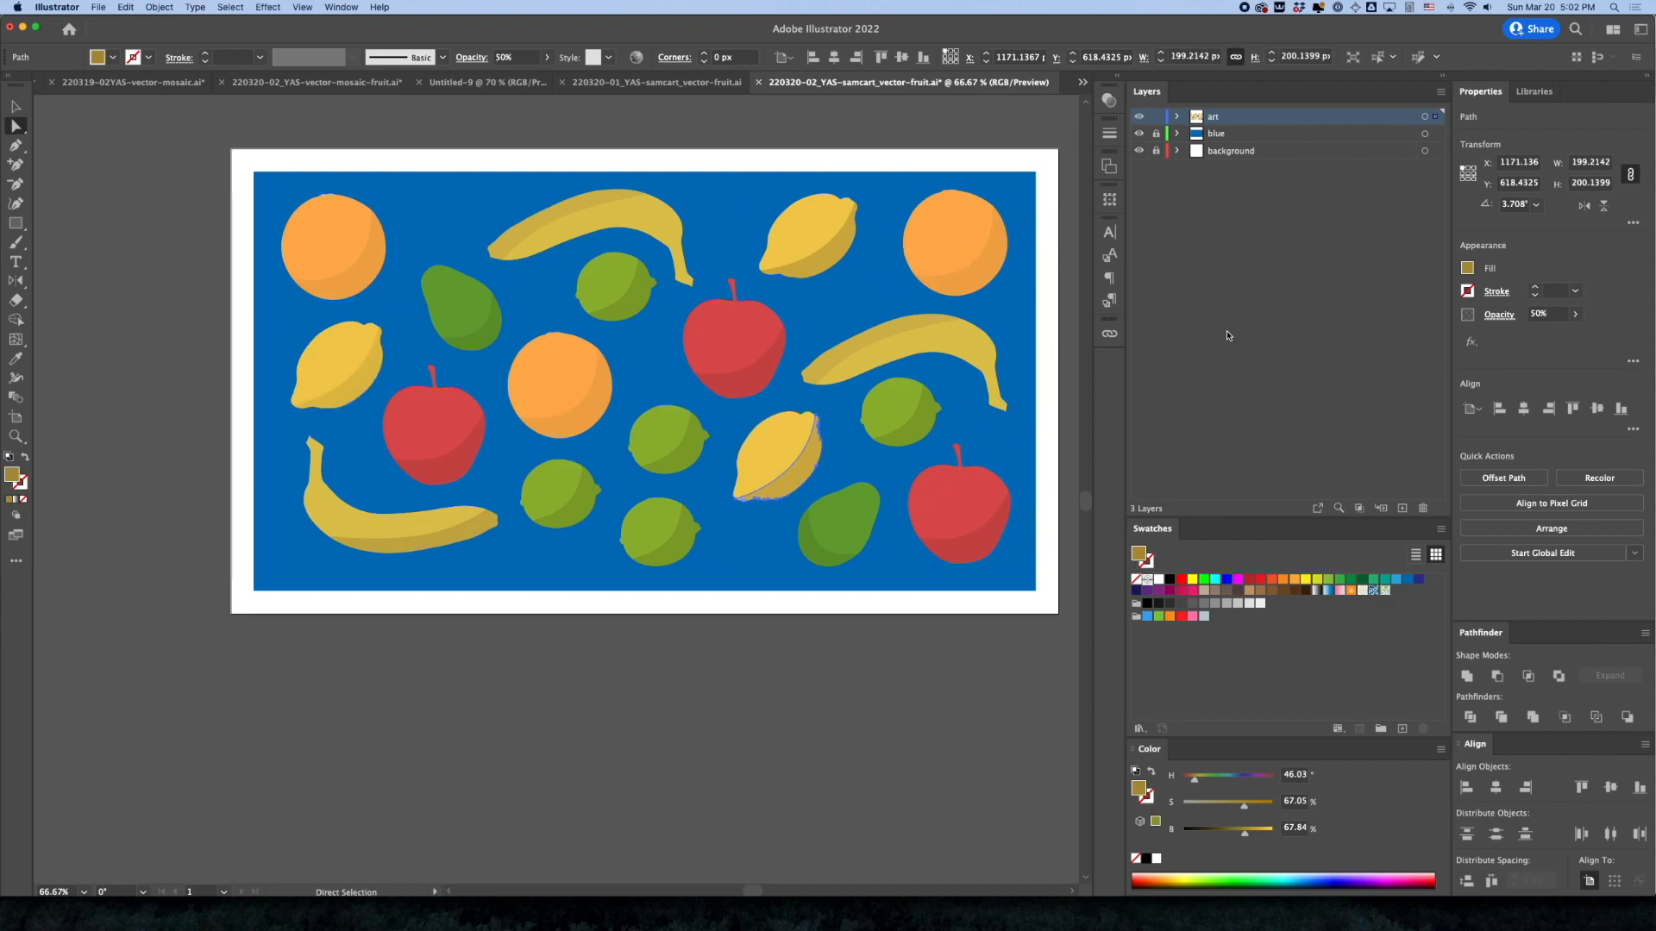
pyautogui.click(1543, 316)
pyautogui.write('25')
pyautogui.press('Return')
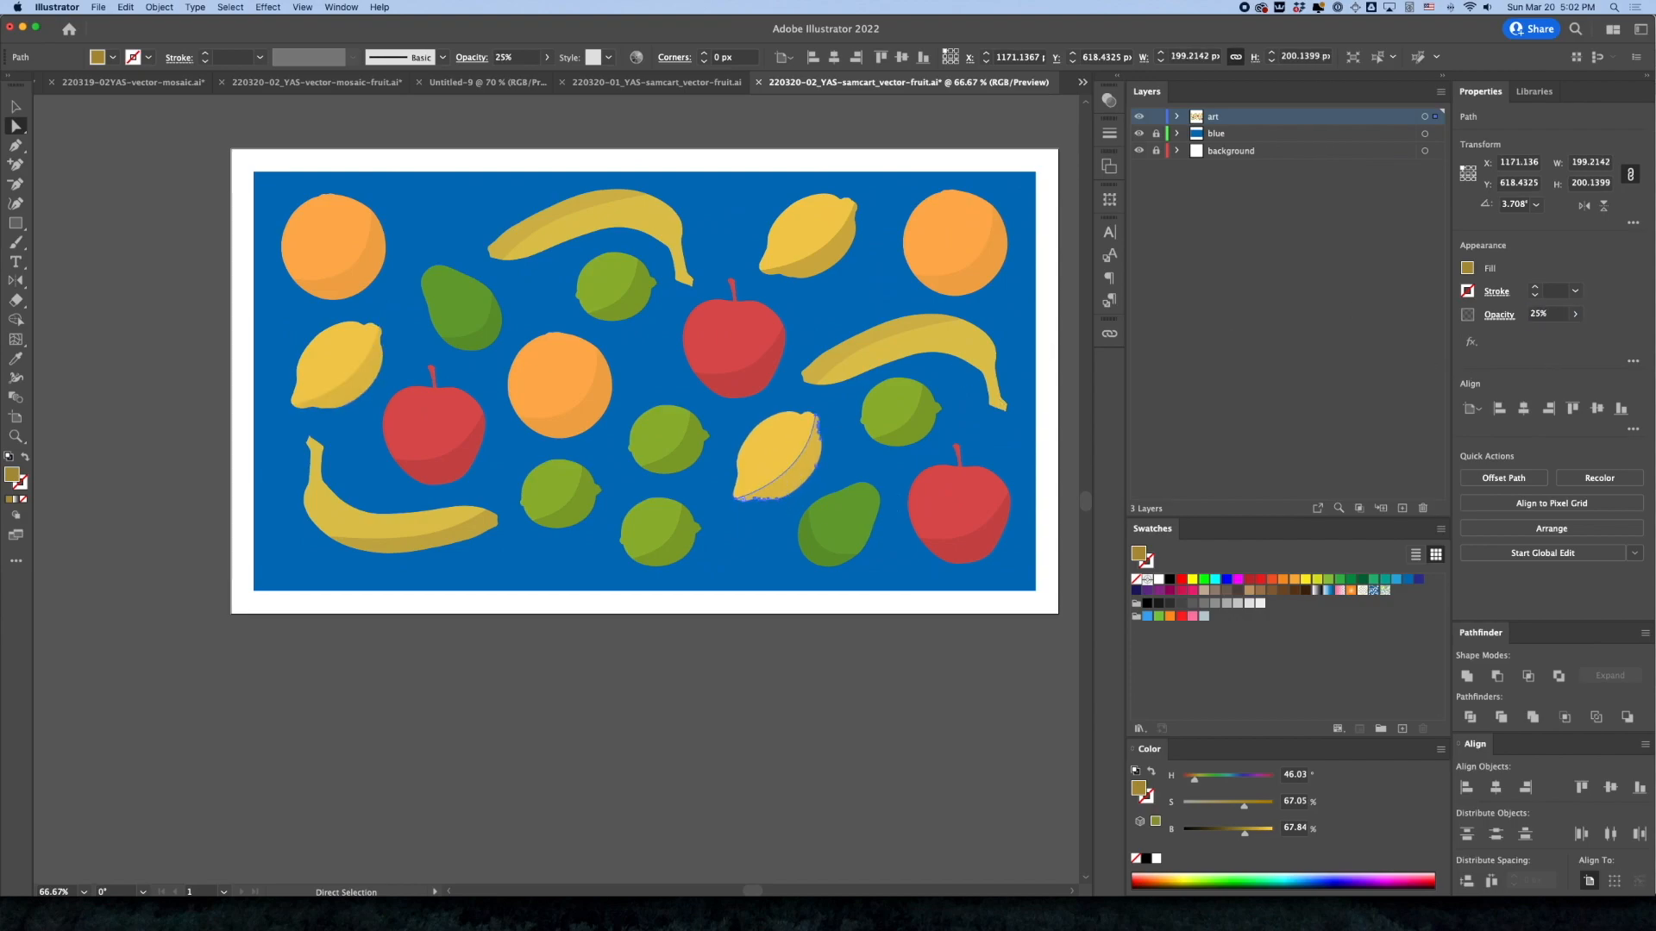
# Set the opacity of the upper-right lemon's crescent shadow to 25% and deselect it
pyautogui.click(795, 254)
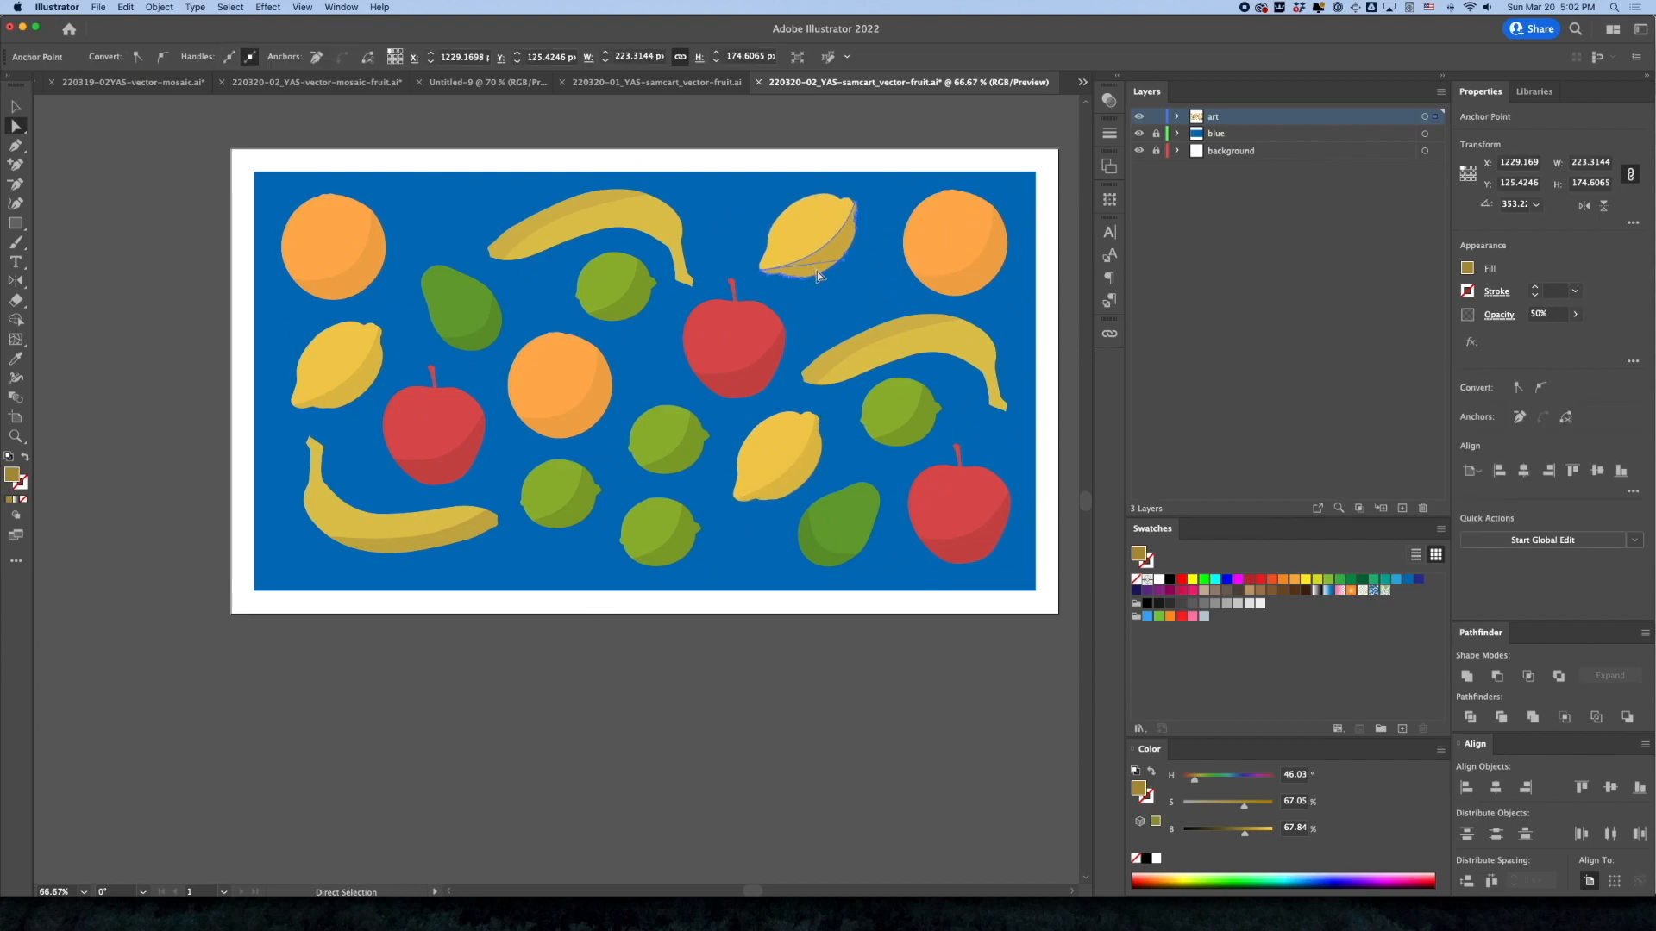
pyautogui.click(1543, 314)
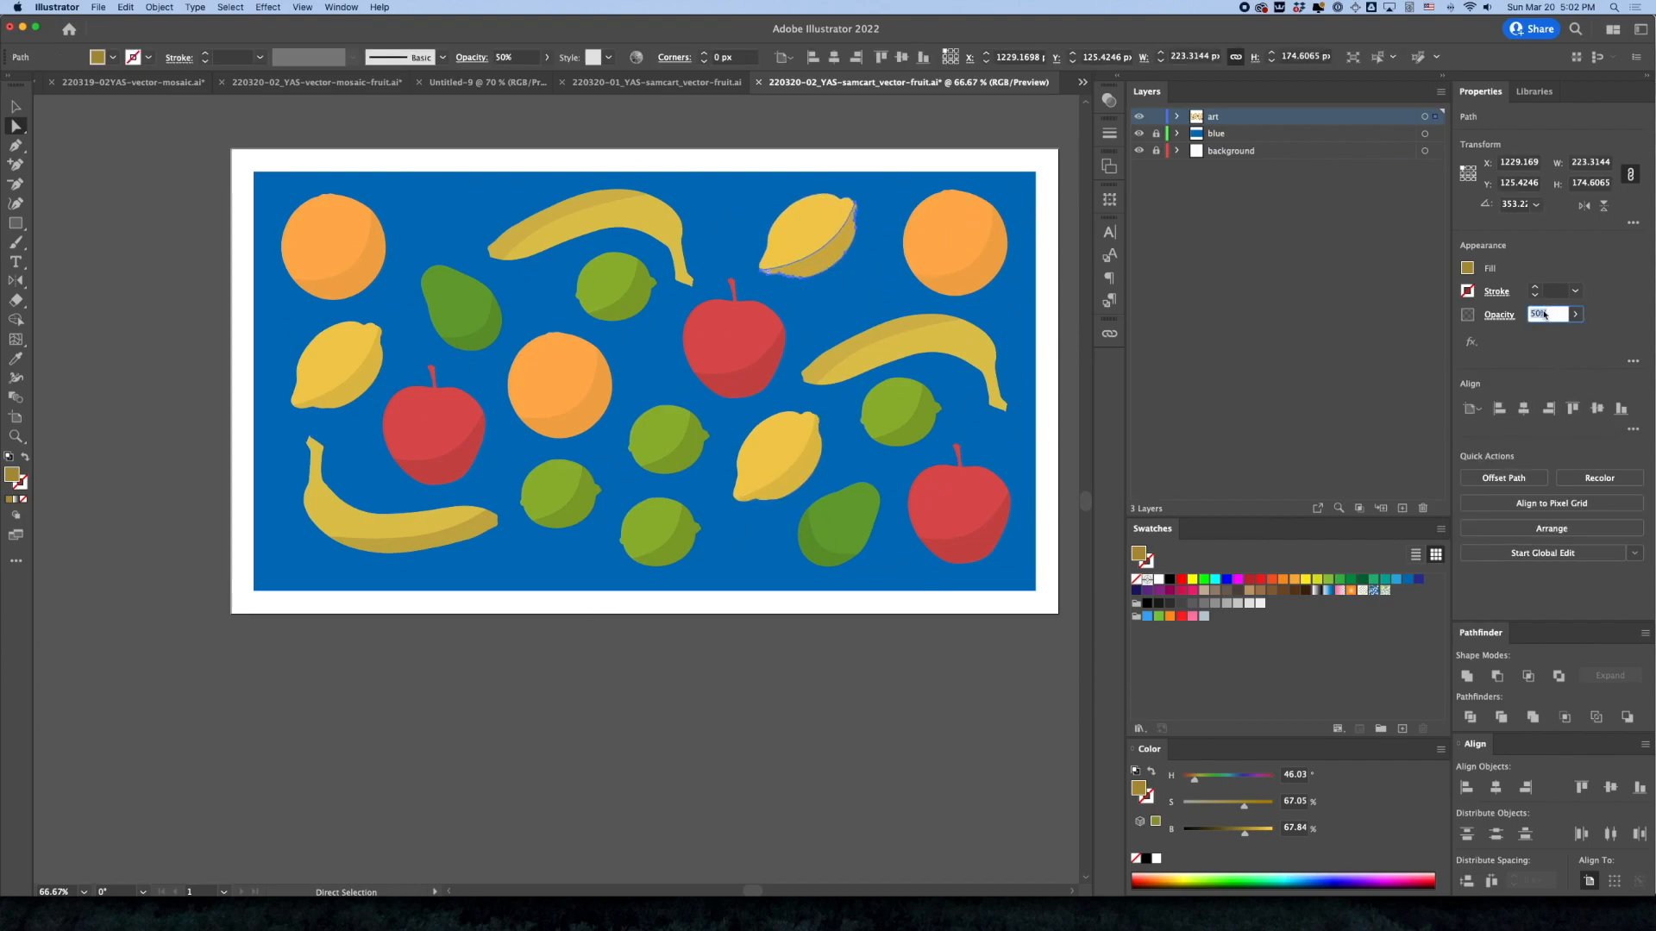
pyautogui.press('Return')
pyautogui.click(665, 702)
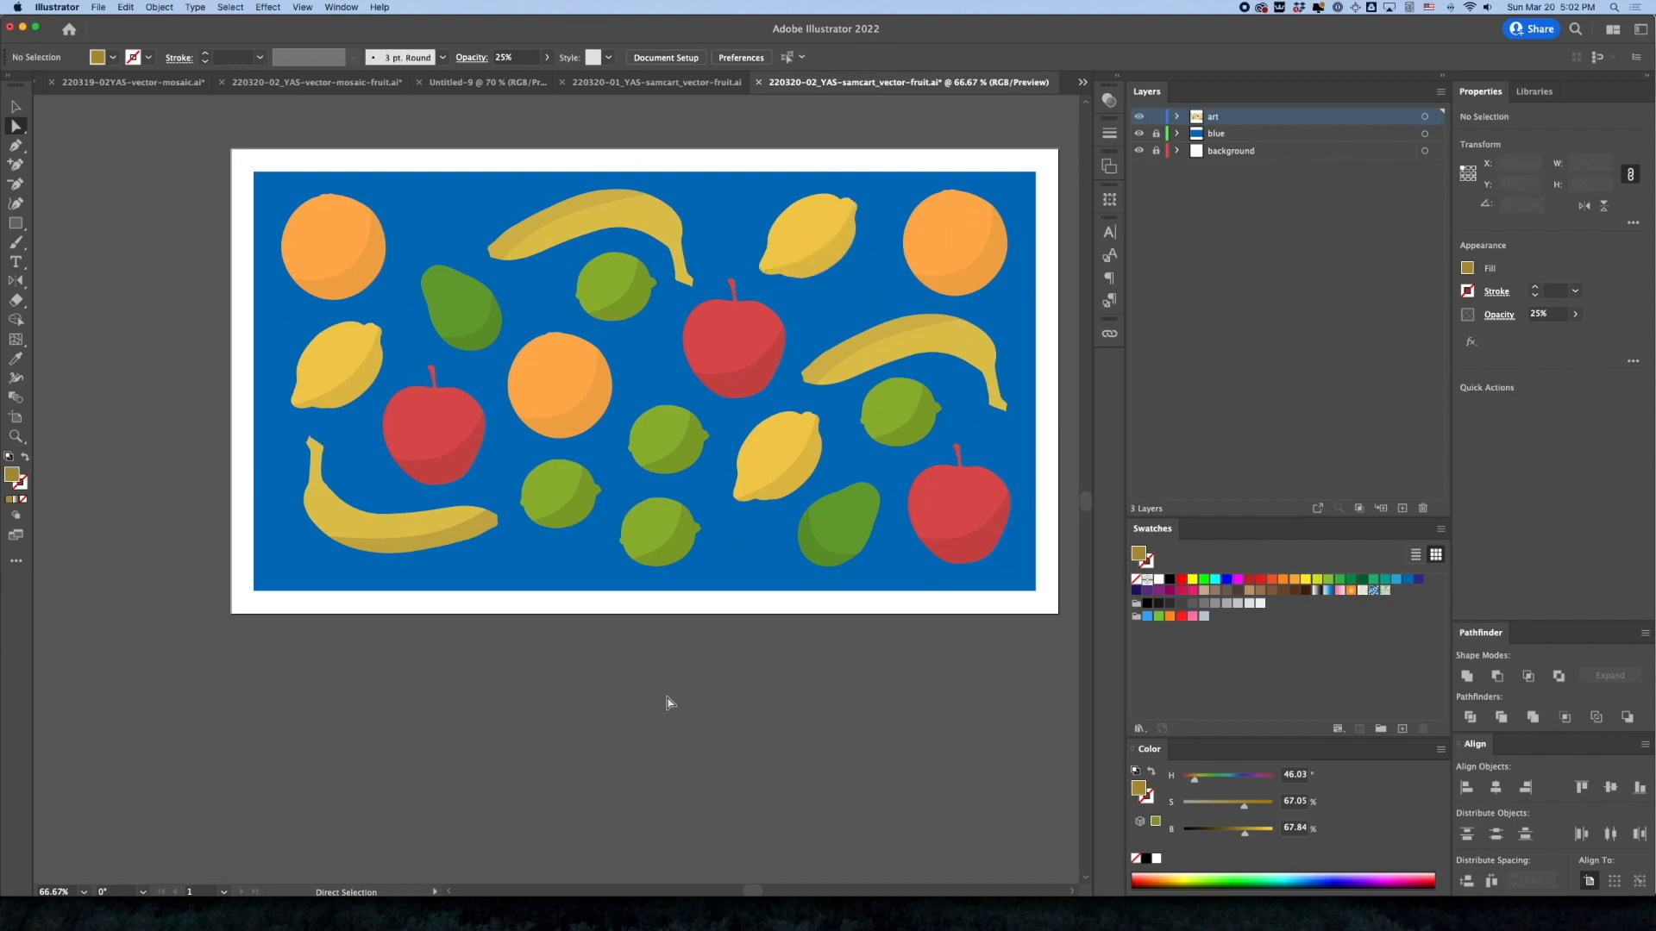
# Set the opacity of the lower-left banana's crescent shadow to 50% and deselect it
pyautogui.click(441, 549)
pyautogui.click(1547, 314)
pyautogui.write('50')
pyautogui.press('Return')
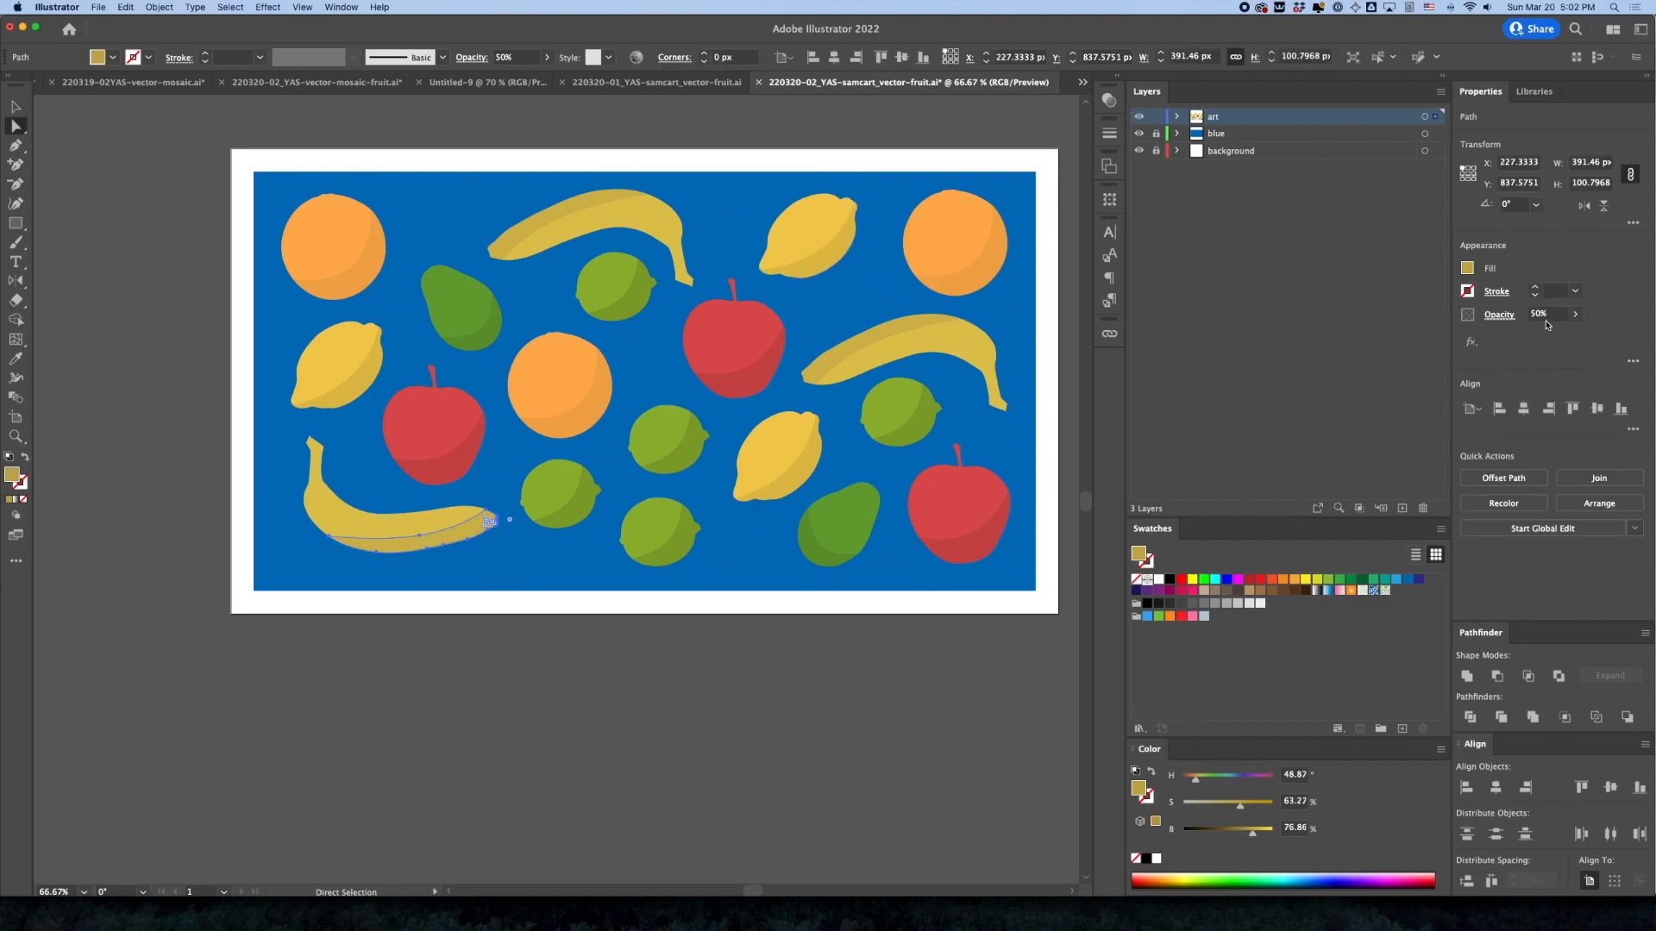
pyautogui.click(815, 693)
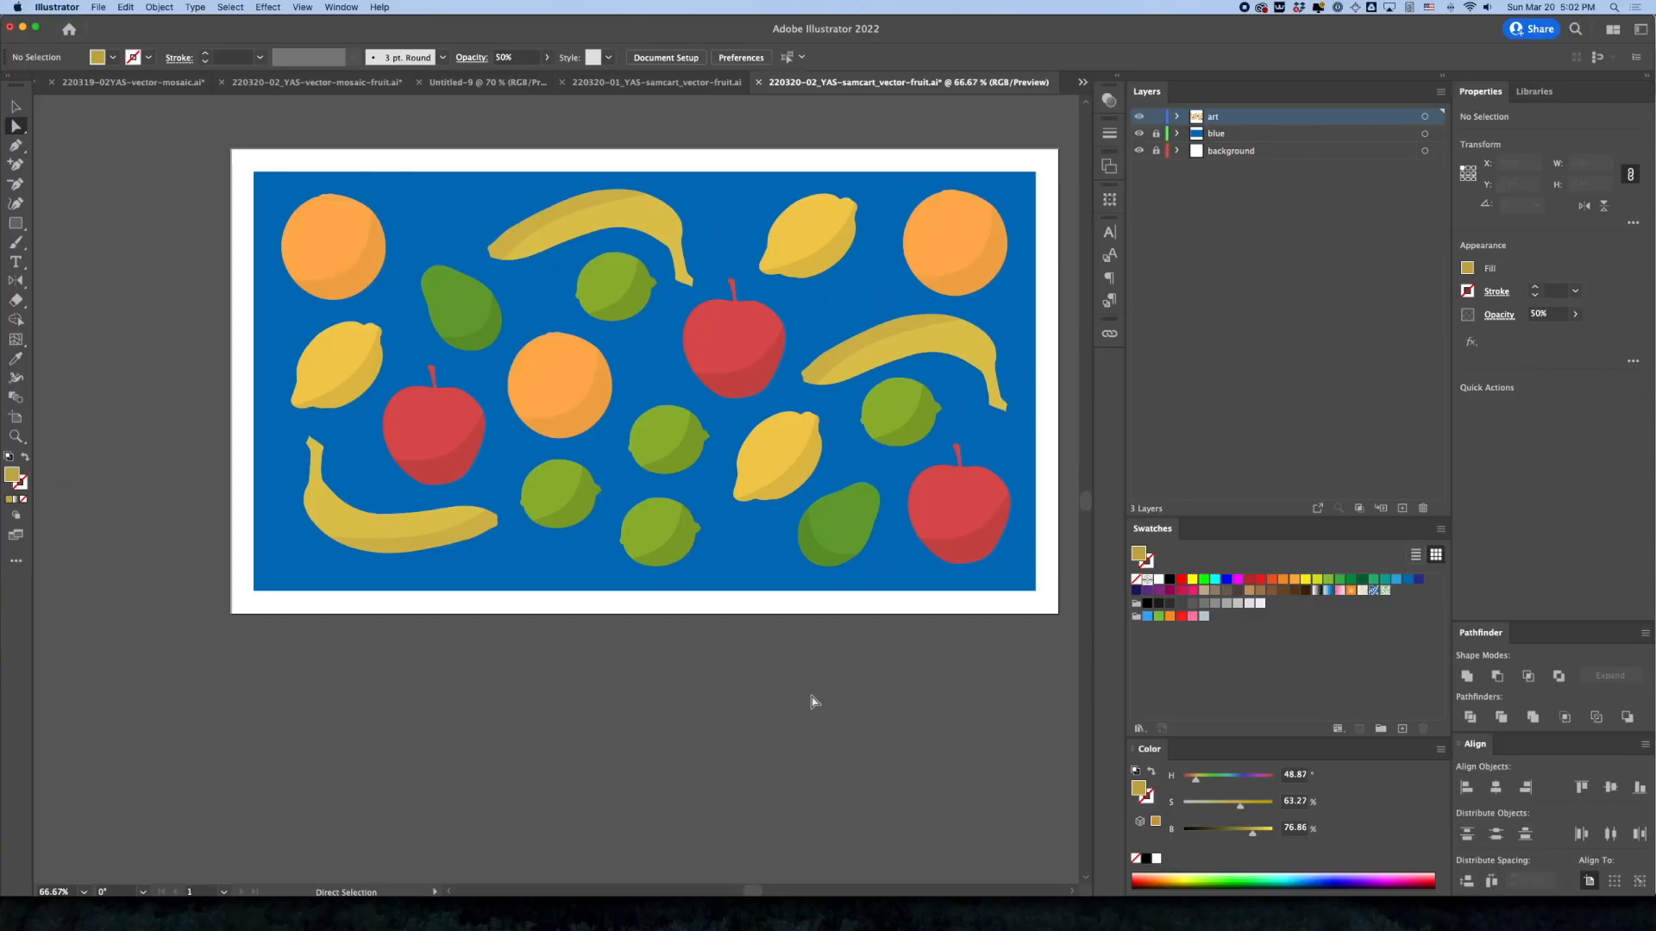
# Isolate the upper-left orange group and duplicate its base shape, offset about 20 px to the right and down
pyautogui.press('c')
pyautogui.click(16, 108)
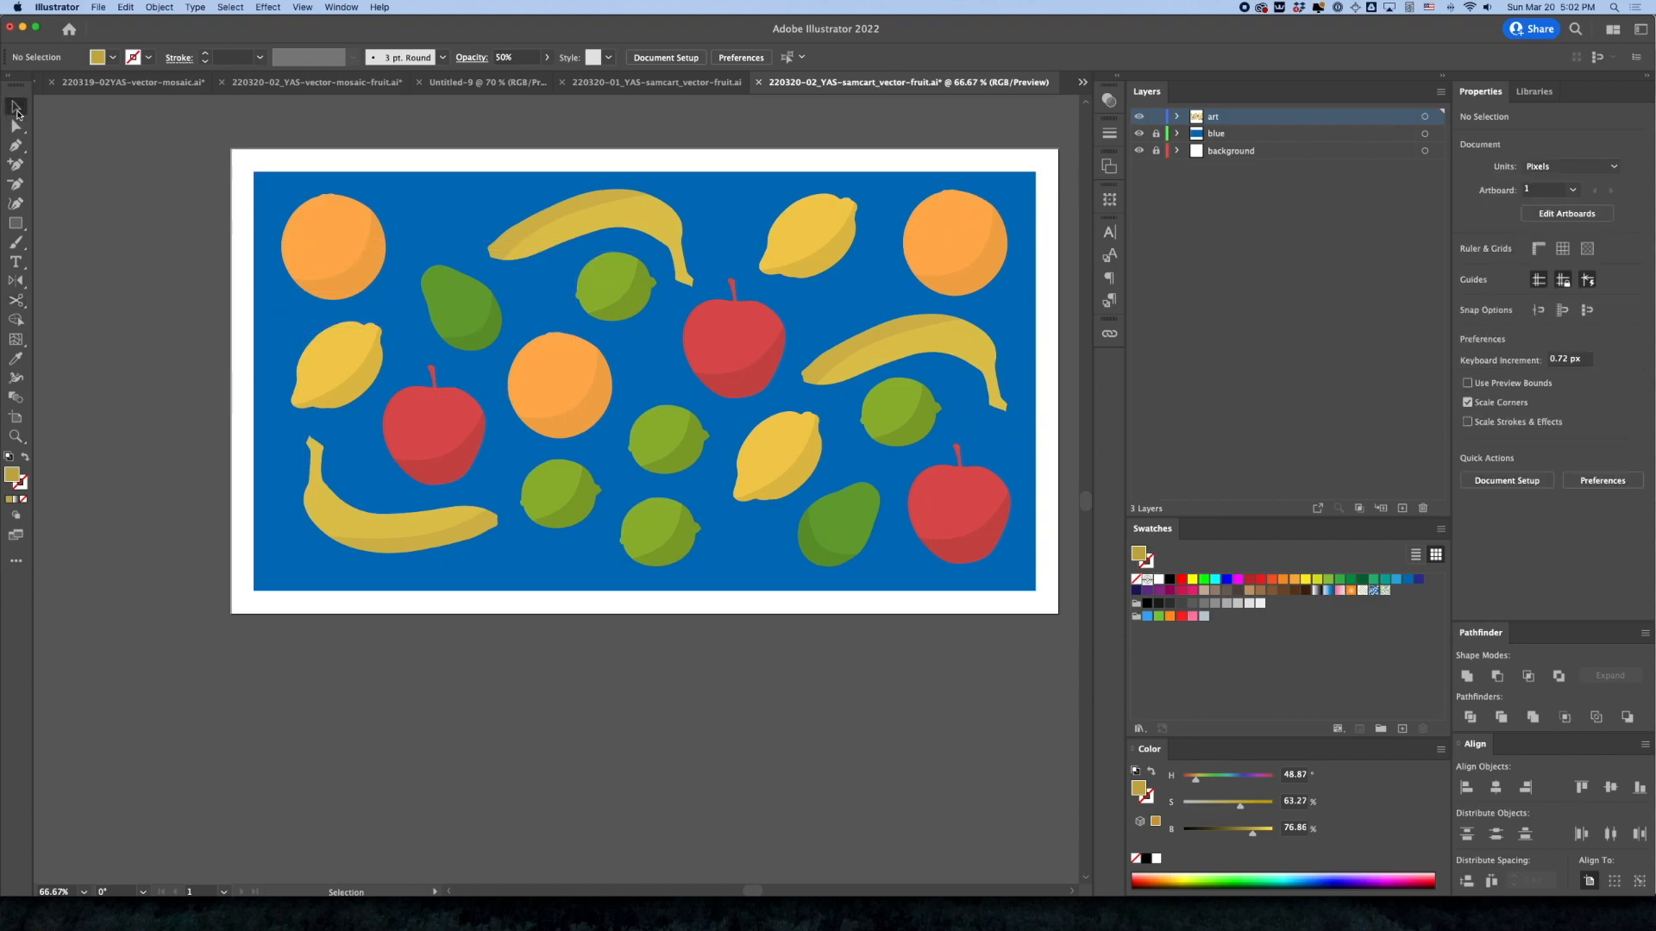
pyautogui.click(321, 263)
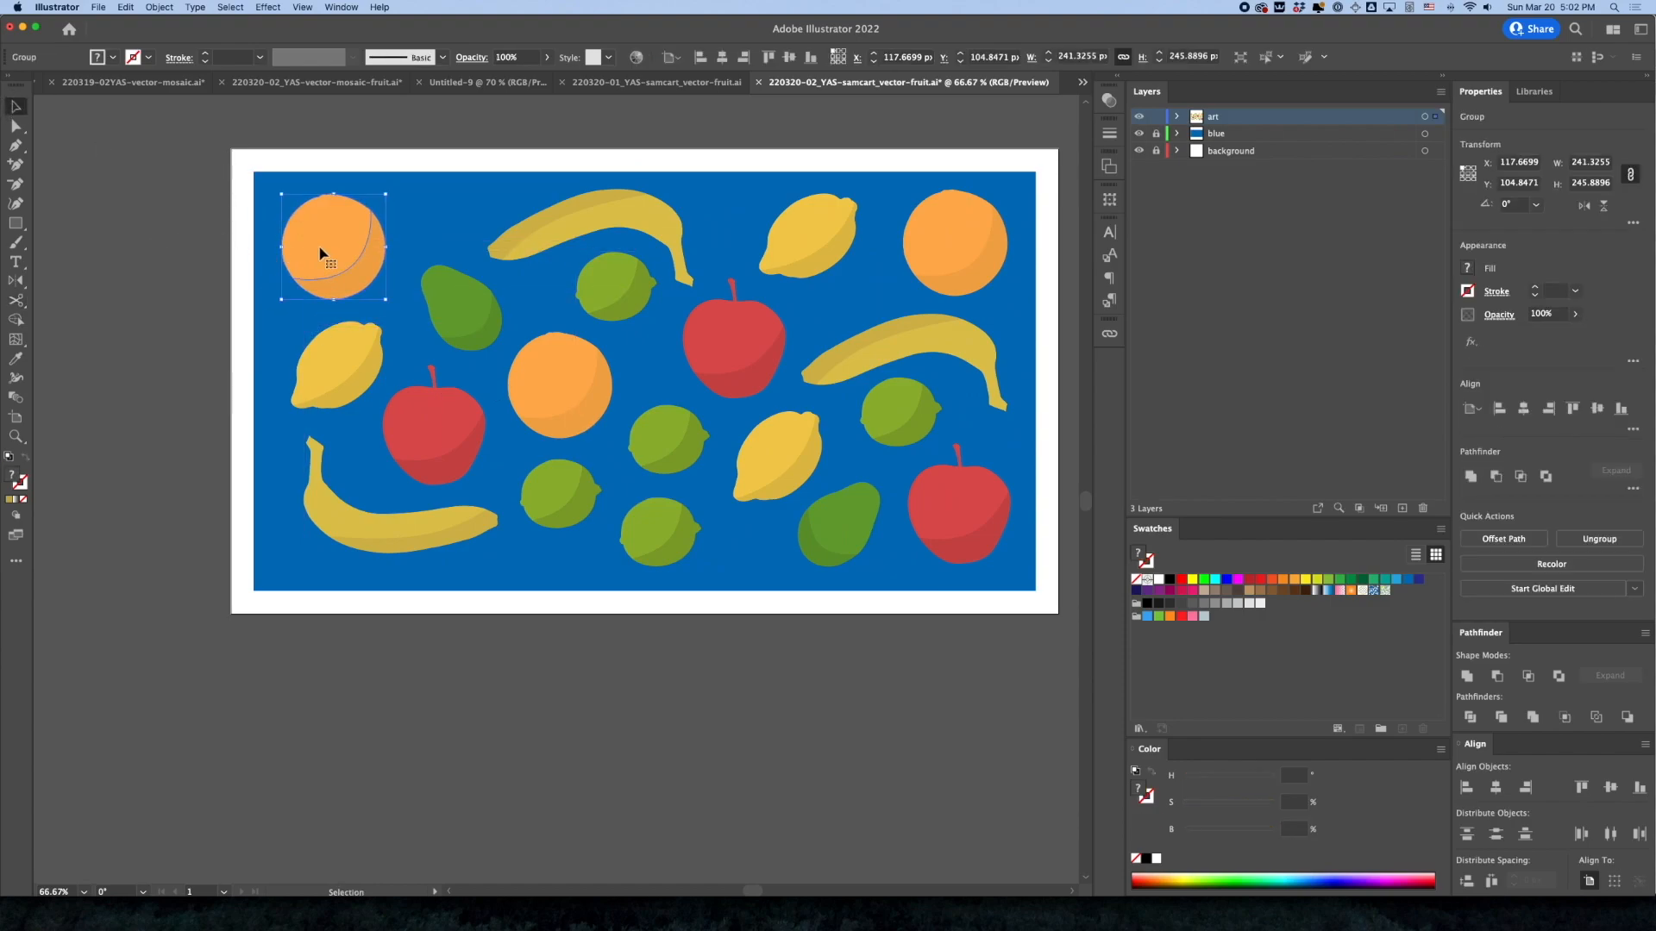
pyautogui.doubleClick(321, 250)
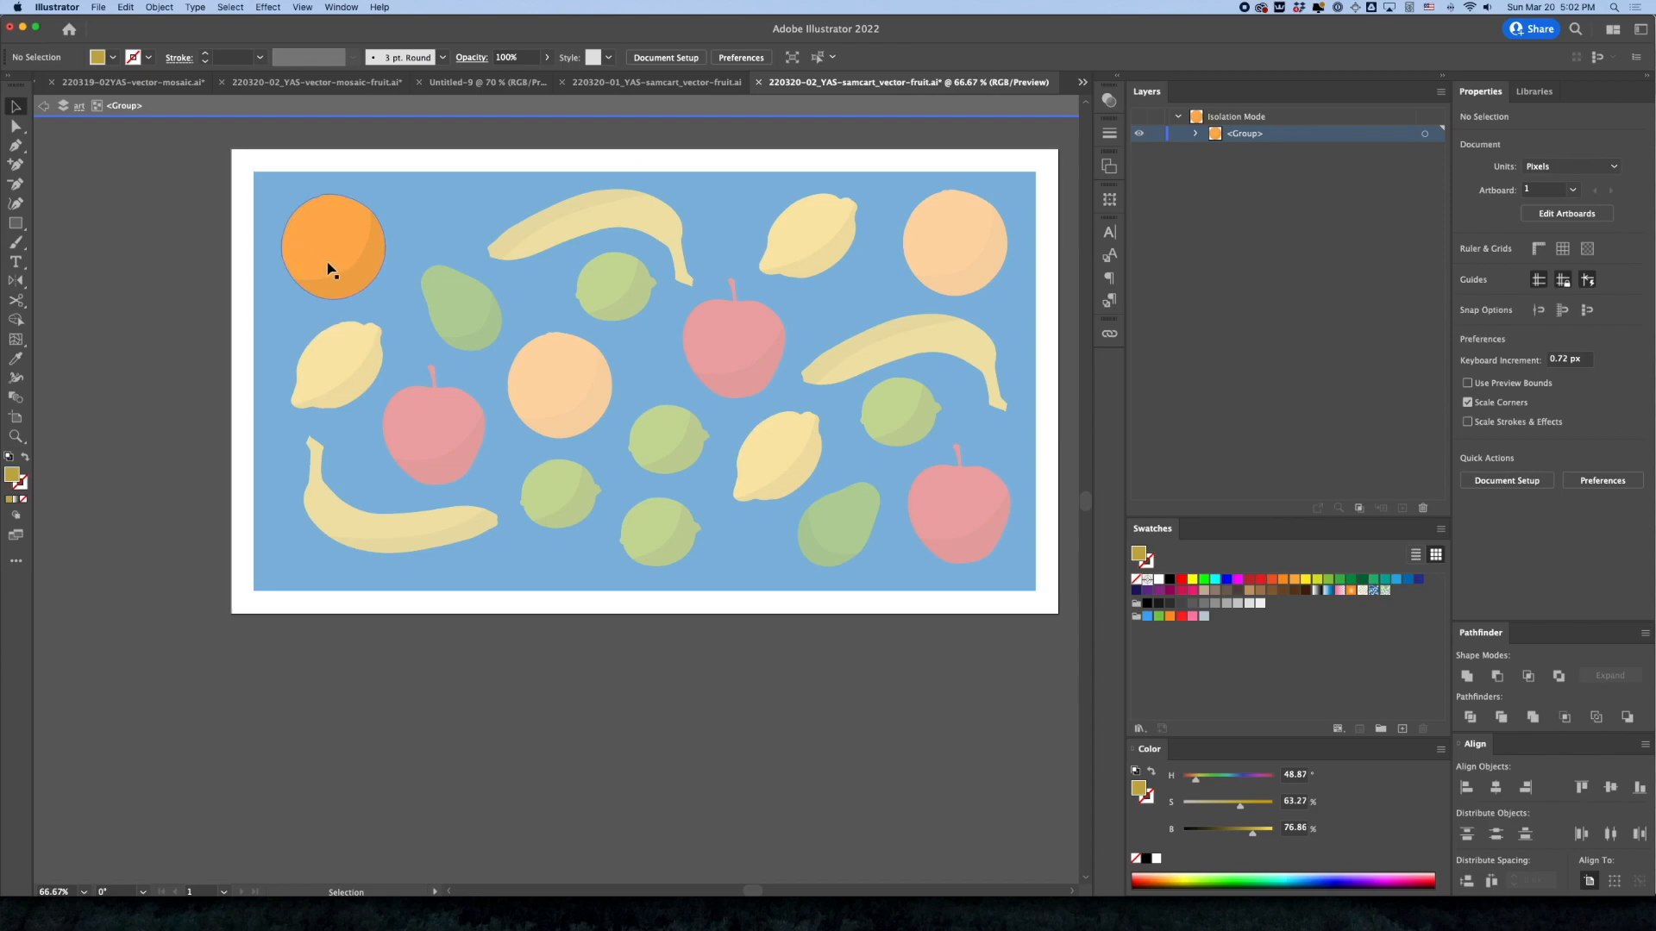
pyautogui.moveTo(318, 251); pyautogui.dragTo(329, 261)
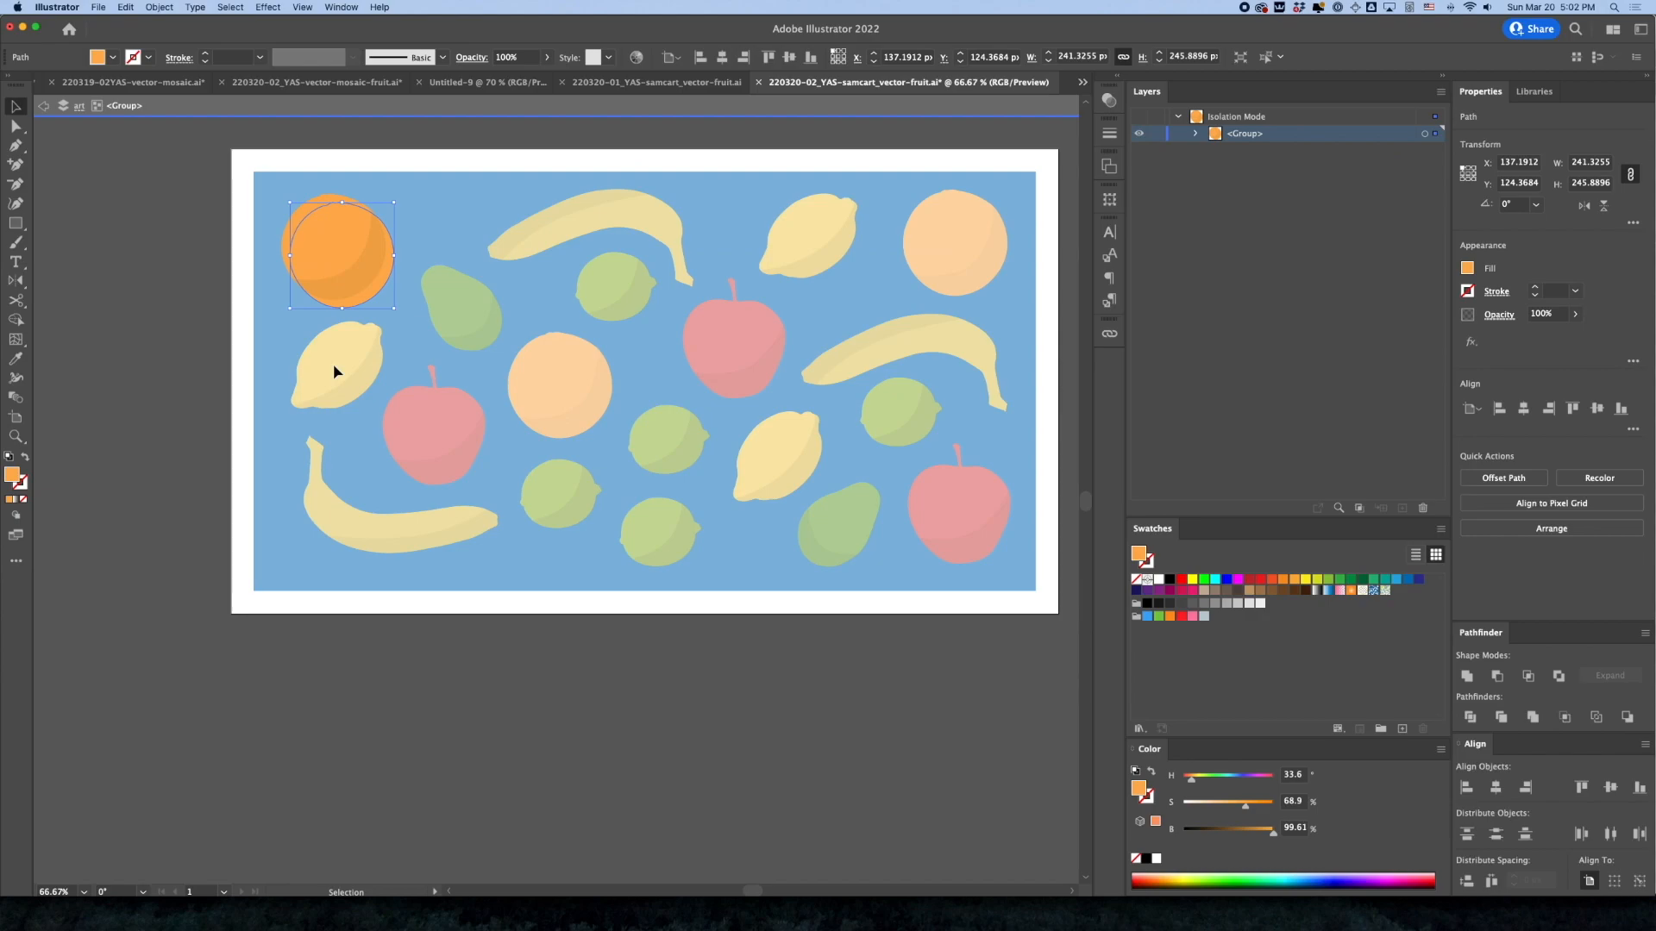
# Fill the duplicate orange shape with the background blue, set its blending mode to Multiply, and exit the isolated group
pyautogui.press('i')
pyautogui.click(428, 209)
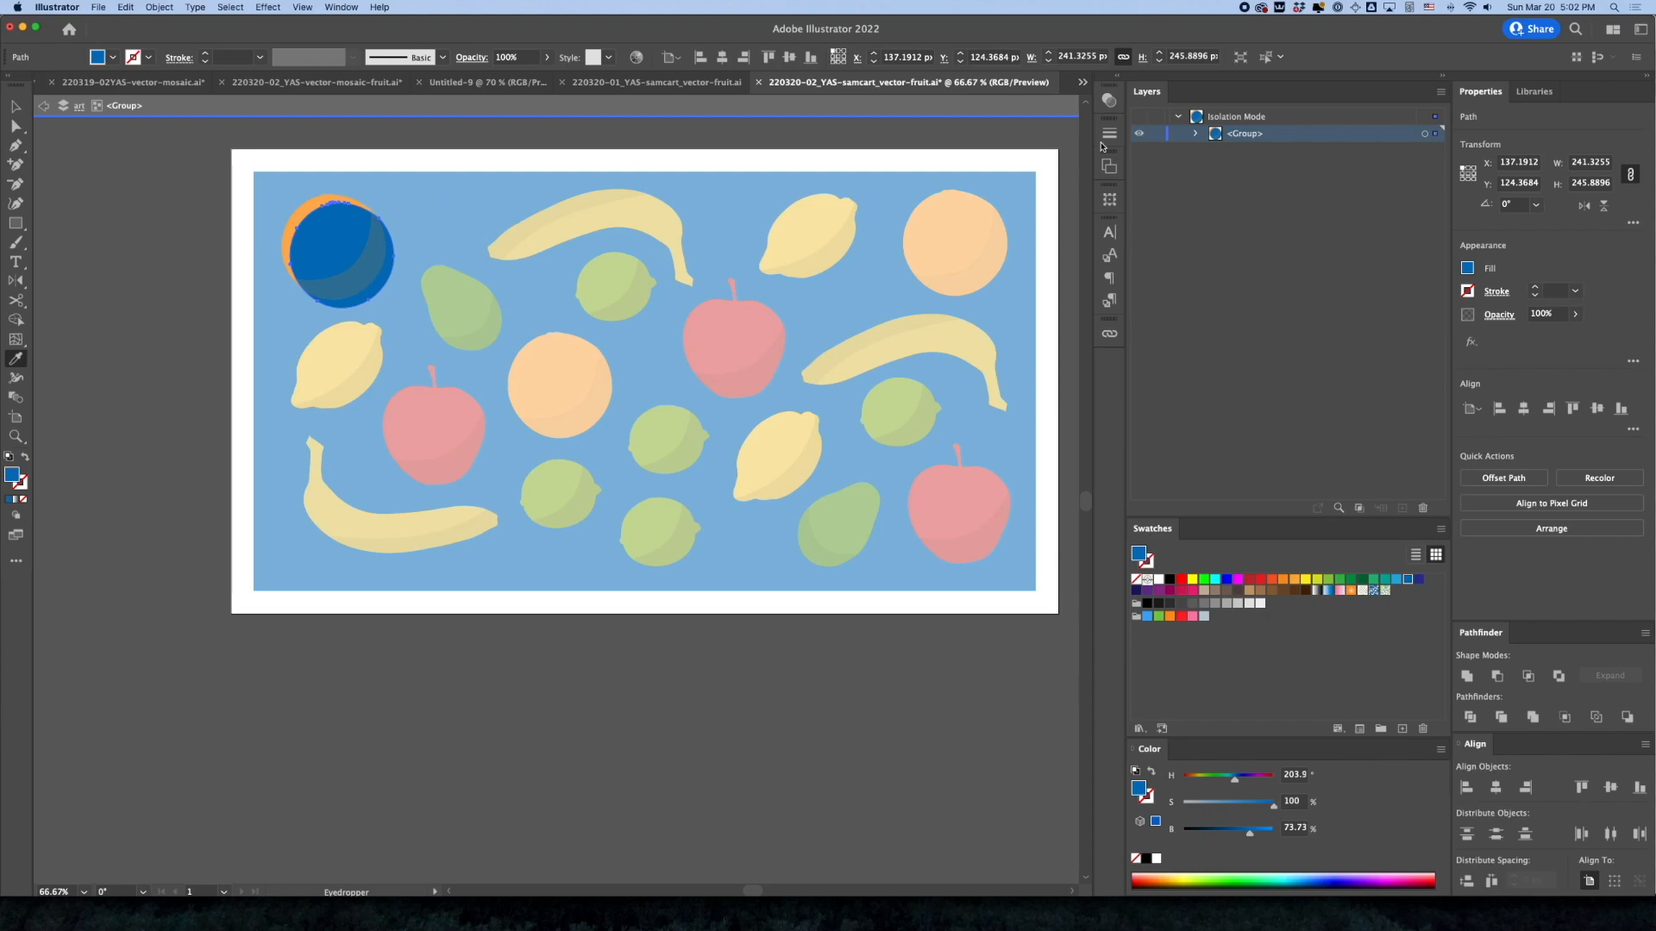
pyautogui.click(1109, 100)
pyautogui.click(940, 116)
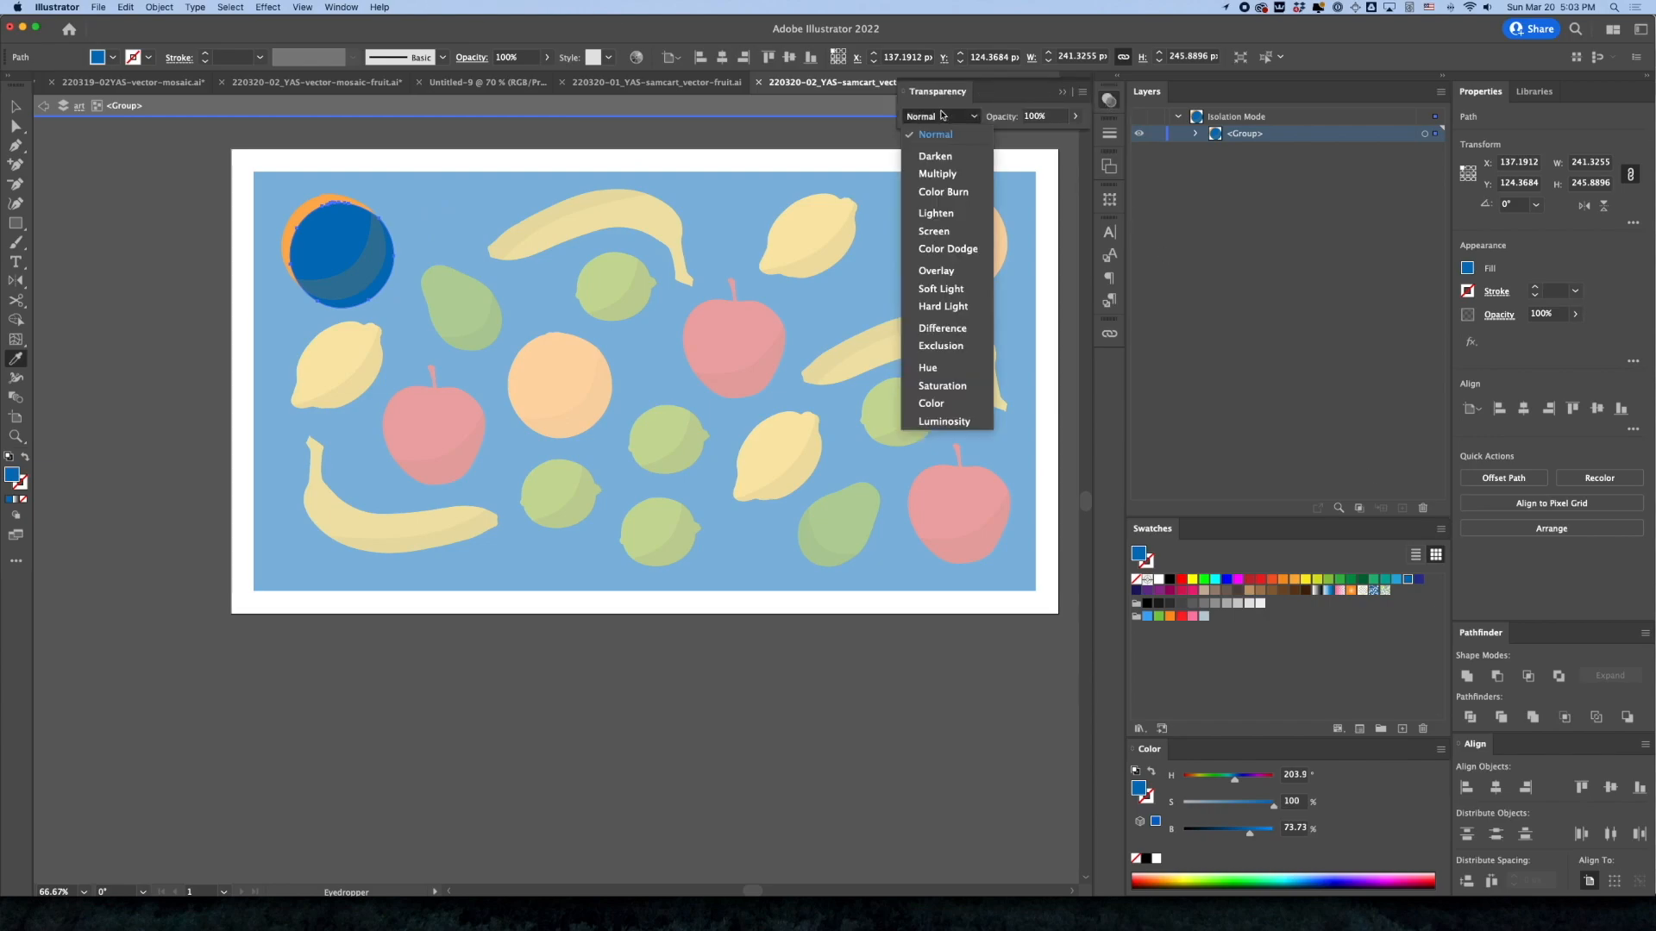
pyautogui.click(940, 173)
pyautogui.click(16, 106)
pyautogui.click(104, 248)
pyautogui.press('Escape')
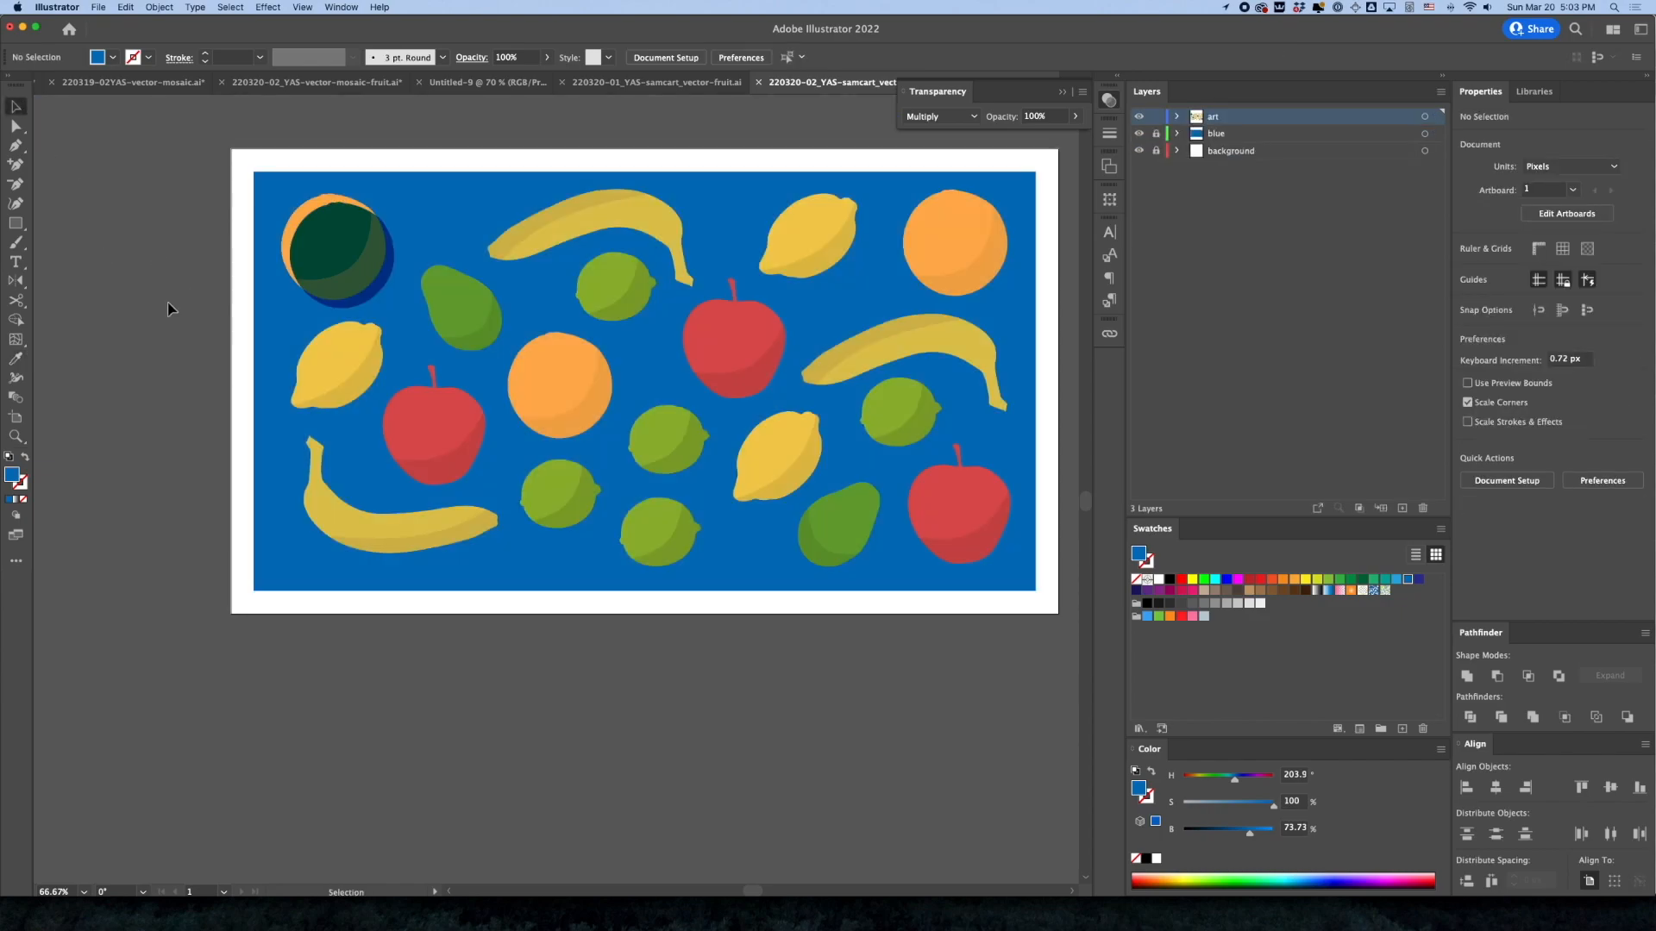
# Cut the blue Multiply shape out of the orange's group and paste it in place outside the group
pyautogui.click(370, 291)
pyautogui.doubleClick(370, 291)
pyautogui.press('a')
pyautogui.press('Delete')
pyautogui.press('Escape')
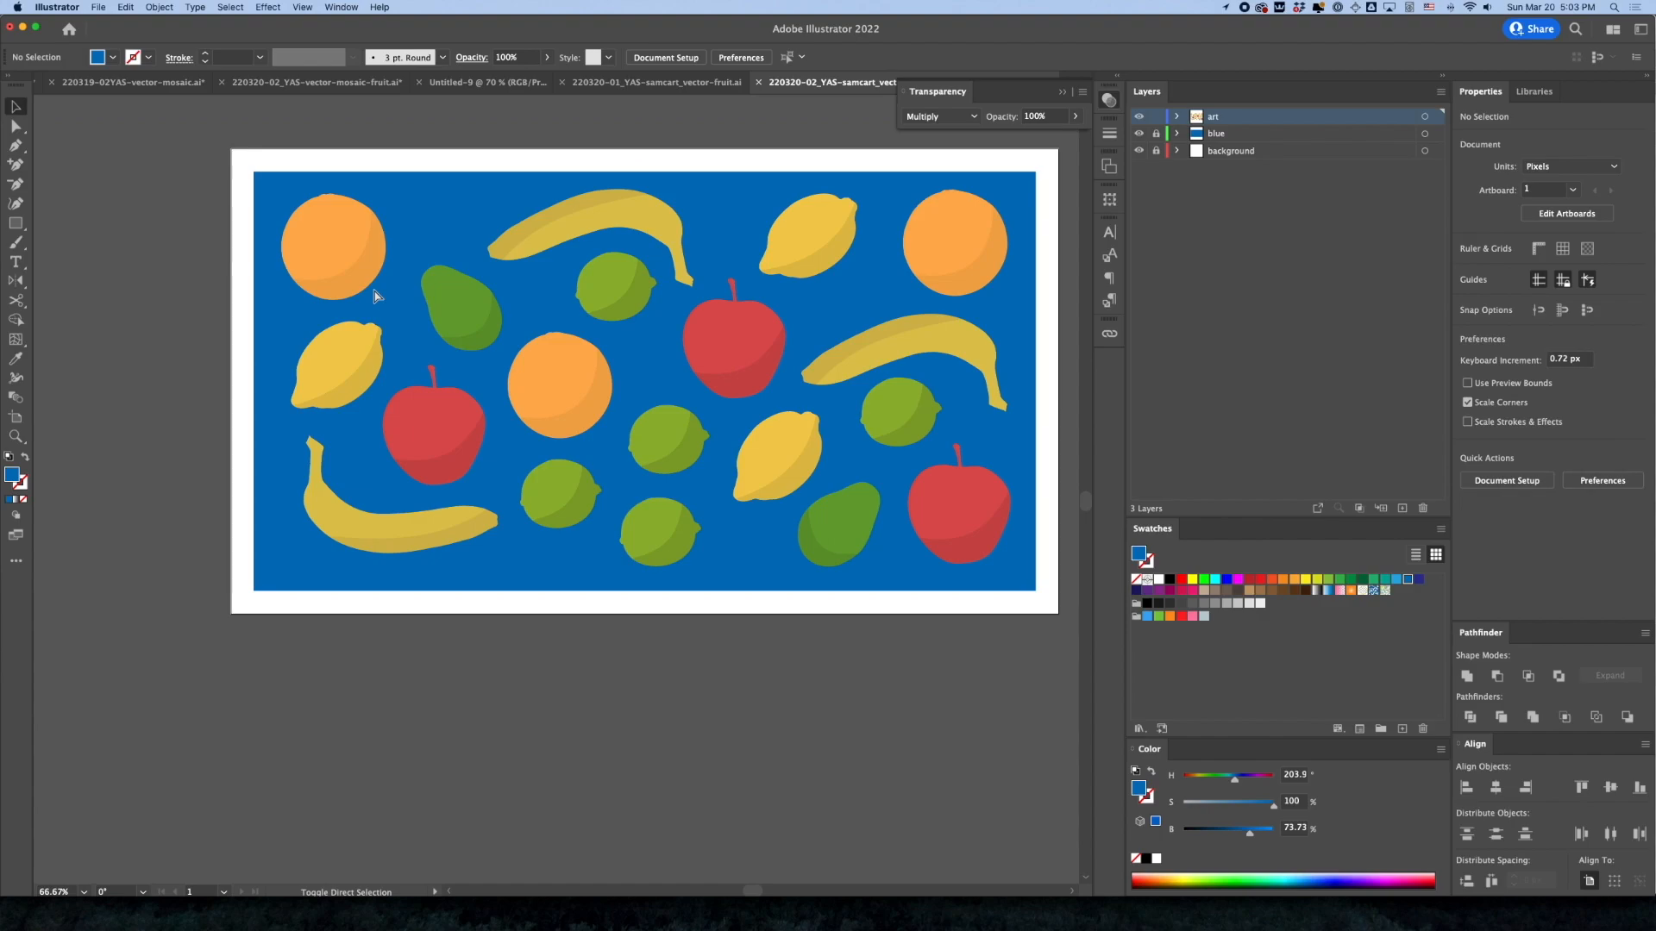
pyautogui.press('super+z')
pyautogui.press('a')
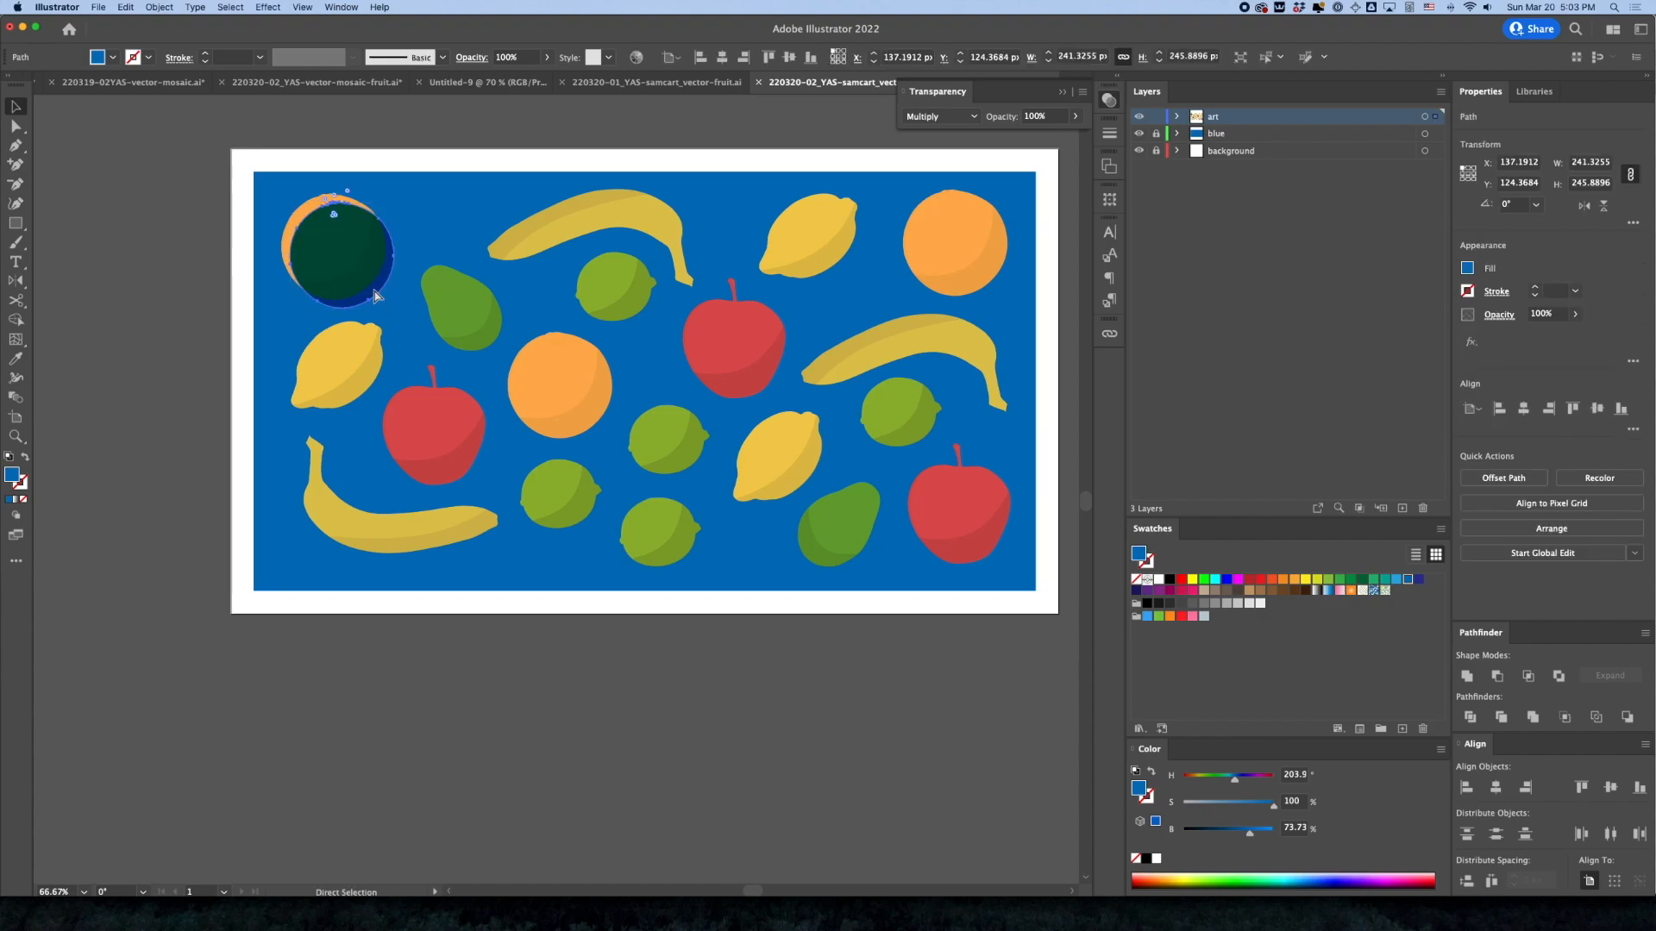
# Send the blue Multiply shape behind the upper-left orange, set its opacity to 25%, and deselect it
pyautogui.press('super+bracketleft')
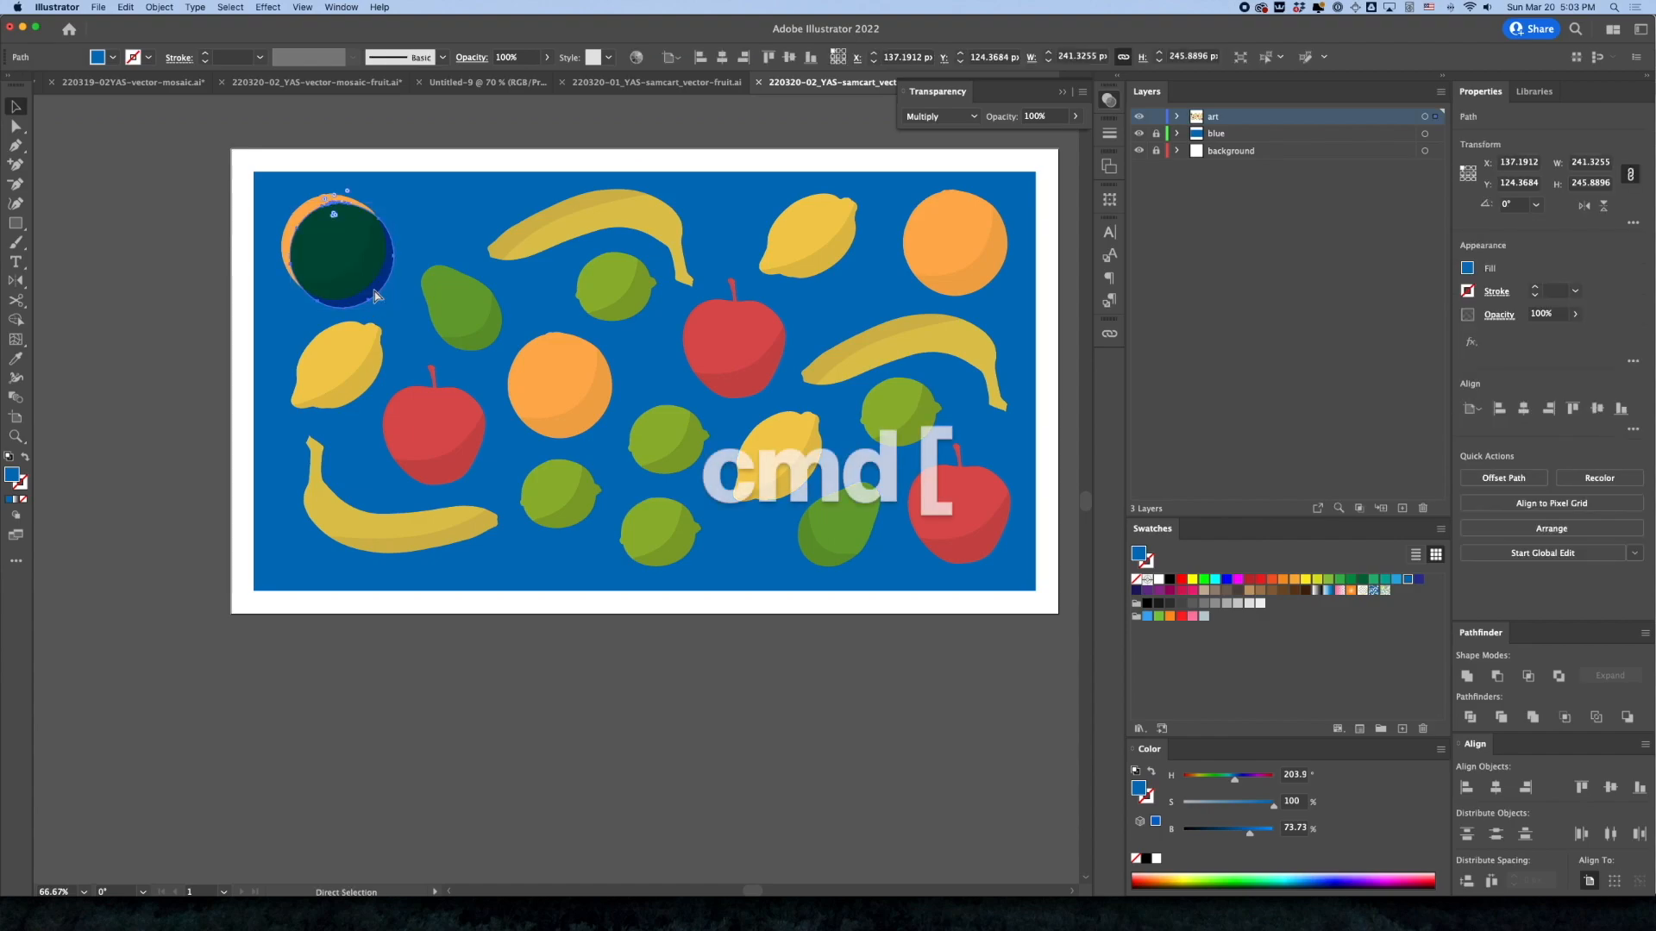
pyautogui.press('super+bracketleft')
pyautogui.press('v')
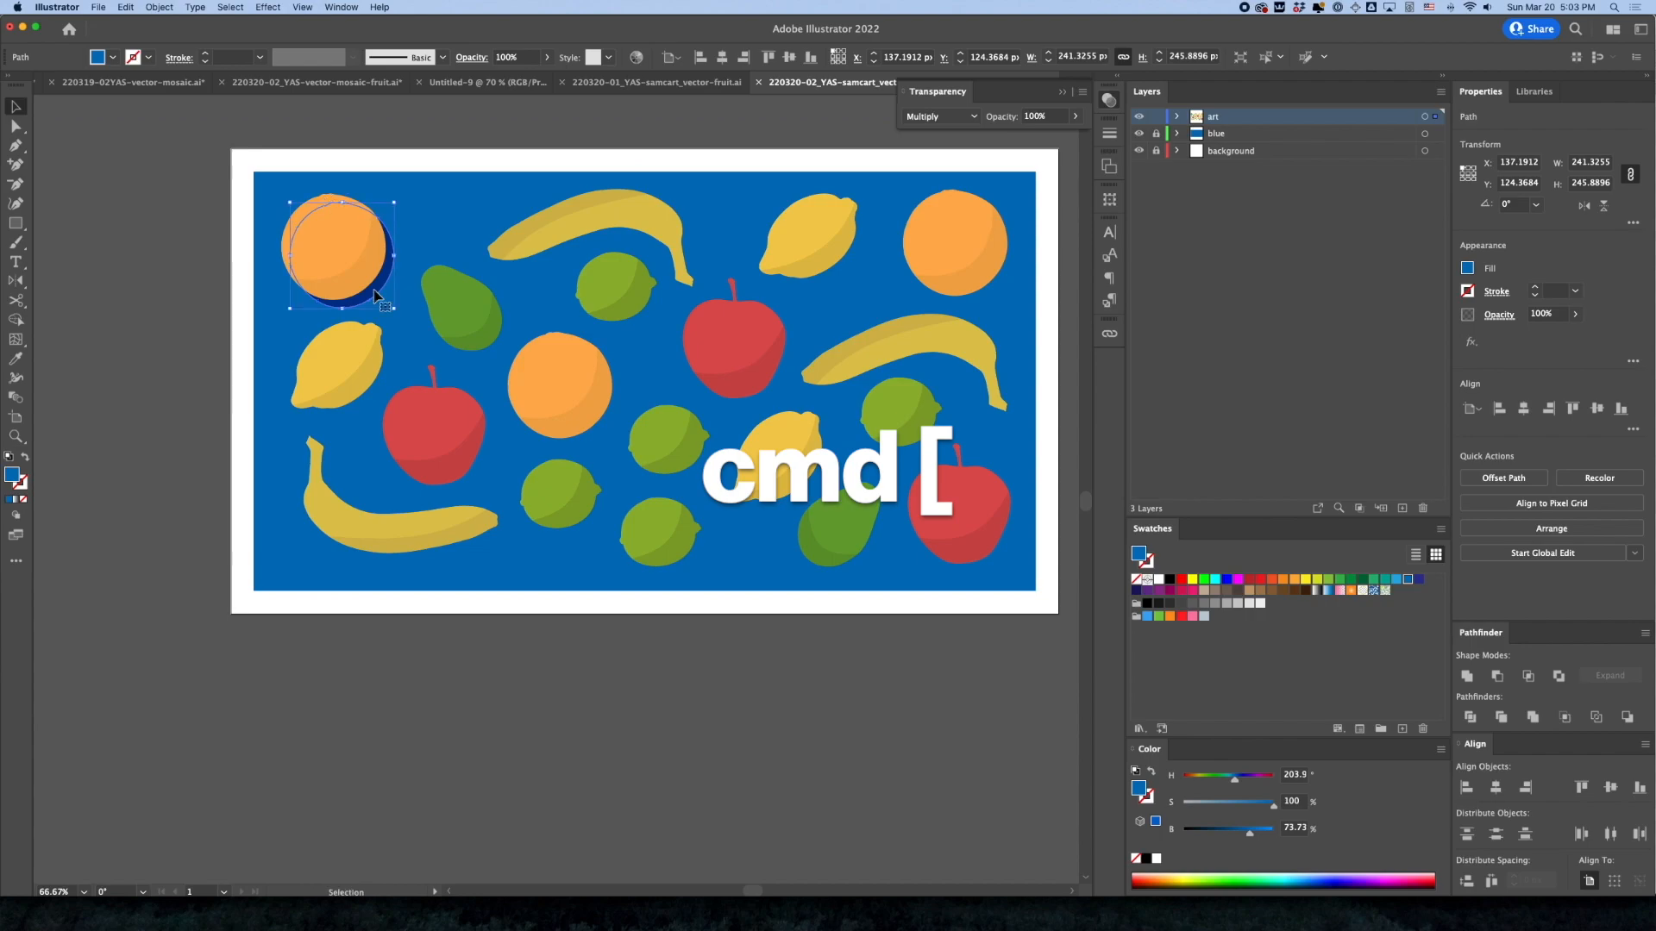
pyautogui.click(1038, 118)
pyautogui.write('25')
pyautogui.press('Return')
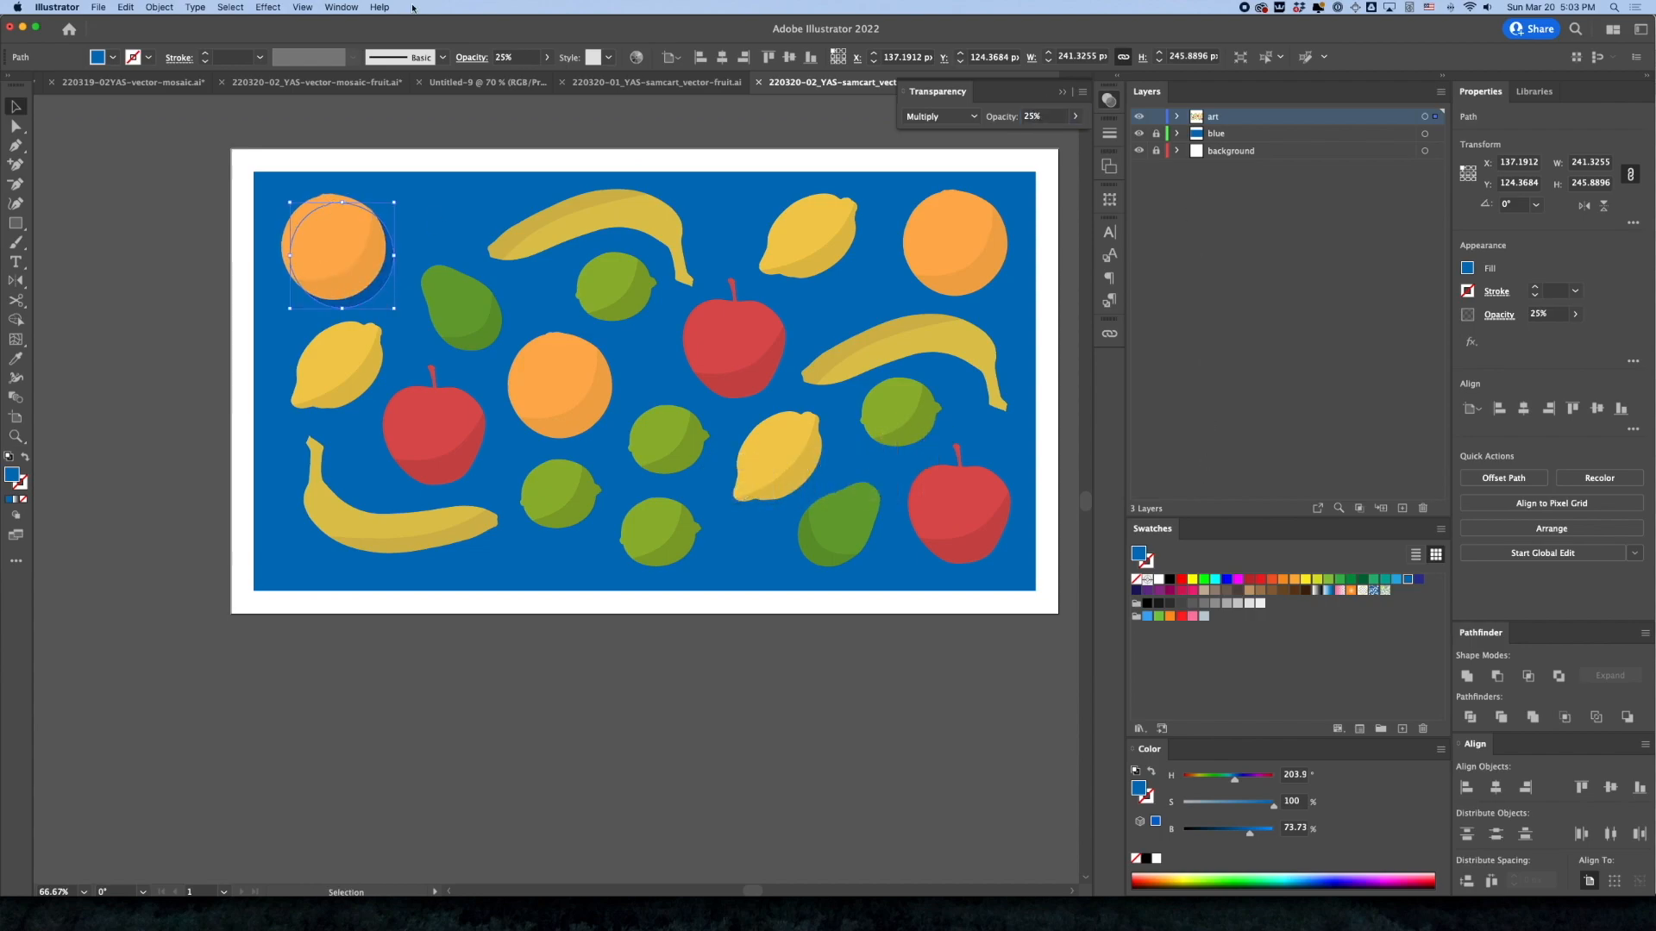
pyautogui.click(381, 131)
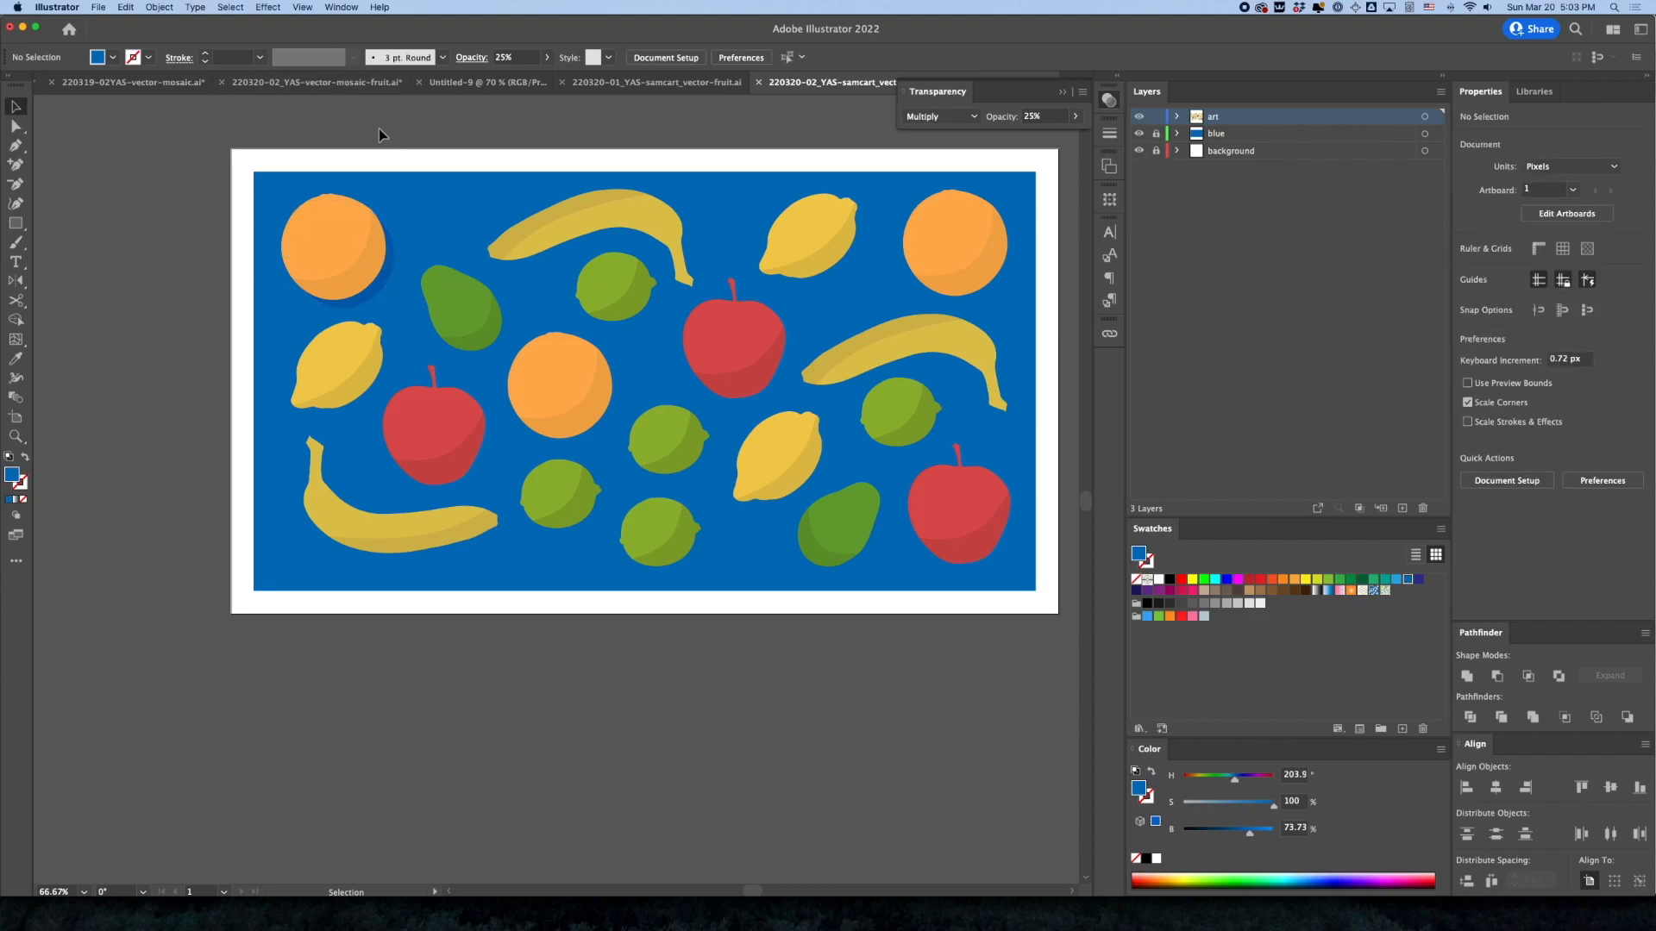
# Add a matching blue drop shadow behind the left lemon, nudged to the right and down
pyautogui.click(325, 361)
pyautogui.hotkey('shift', 'Right')
pyautogui.hotkey('shift', 'Down')
pyautogui.press('super+bracketleft')
pyautogui.click(205, 340)
# Copy the lower-left banana's shape in place behind it, apply the lemon's drop shadow style, and nudge it down and right
pyautogui.scroll(4, 345, 354)
pyautogui.click(371, 652)
pyautogui.press('super+c')
pyautogui.press('super+f')
pyautogui.press('shift+super+bracketleft')
pyautogui.press('i')
pyautogui.click(365, 444)
pyautogui.press('v')
pyautogui.hotkey('shift', 'Down')
pyautogui.hotkey('shift', 'Right')
# Copy the upper-left pear's shape in place behind it, apply the banana's drop shadow style, and offset it about 12 px right and down
pyautogui.moveTo(516, 247); pyautogui.dragTo(526, 257)
pyautogui.press('super+z')
pyautogui.press('super+c')
pyautogui.press('super+f')
pyautogui.press('i')
pyautogui.click(592, 666)
pyautogui.press('shift+super+bracketleft')
pyautogui.press('v')
pyautogui.moveTo(550, 345); pyautogui.dragTo(562, 358)
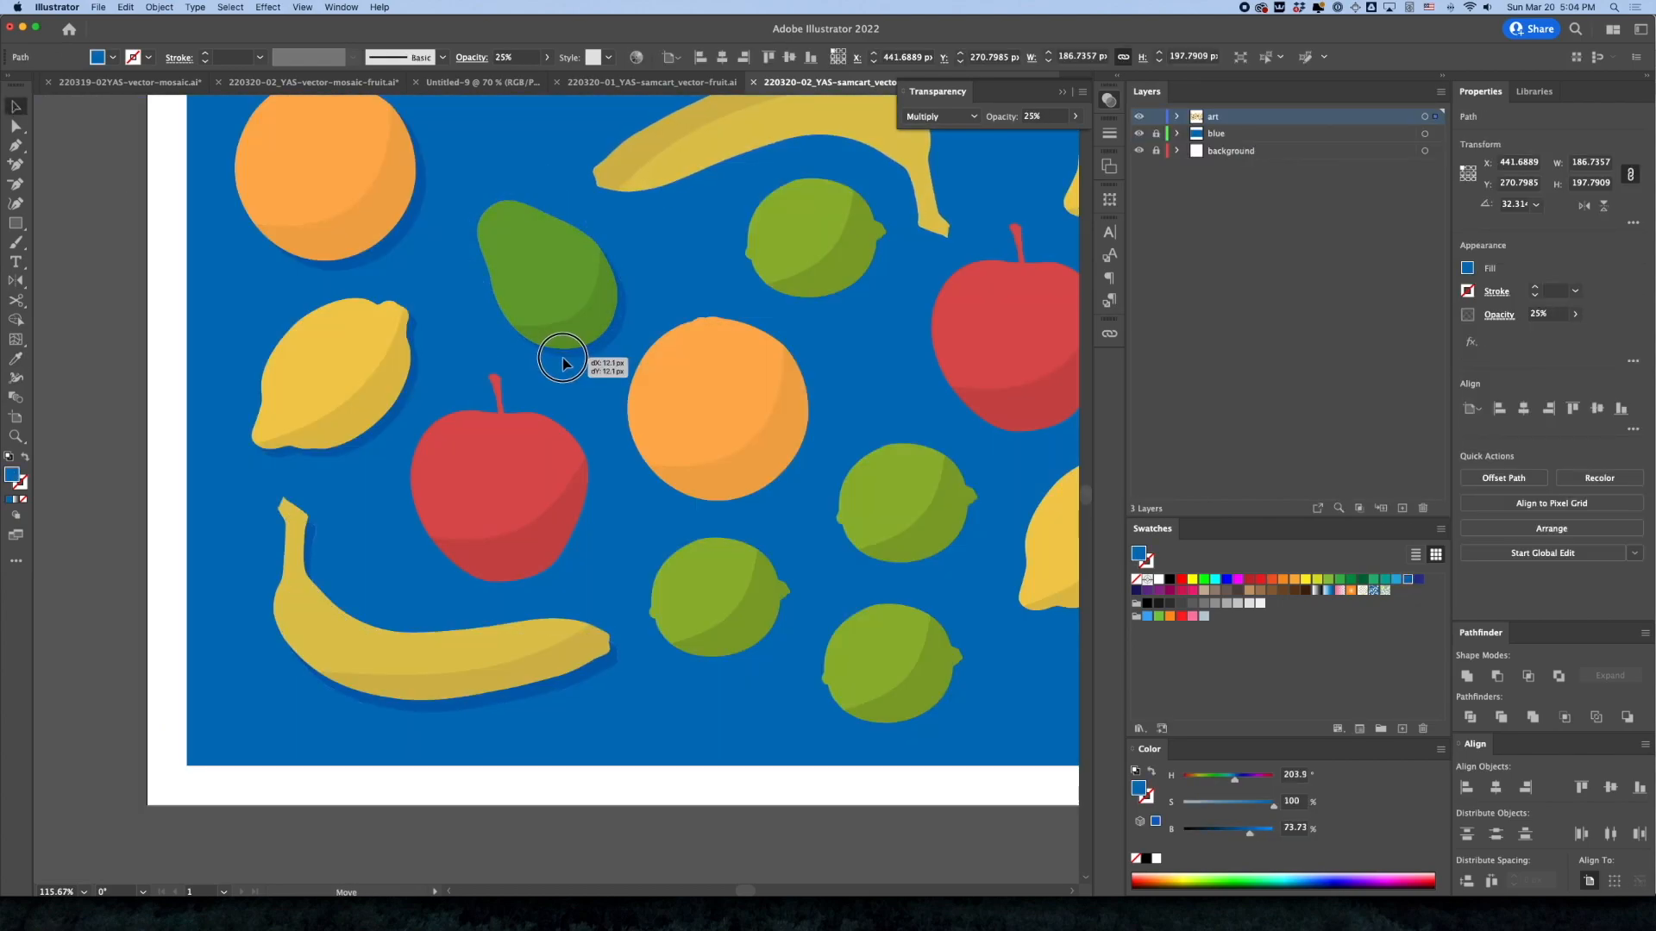
# Copy the upper banana's shape in place, apply the existing drop shadow style, and send the offset shadow behind the banana
pyautogui.hscroll(5, 562, 358)
pyautogui.doubleClick(483, 245)
pyautogui.press('Escape')
pyautogui.press('super+f')
pyautogui.press('i')
pyautogui.click(354, 448)
pyautogui.press('shift+super+bracketleft')
pyautogui.click(14, 107)
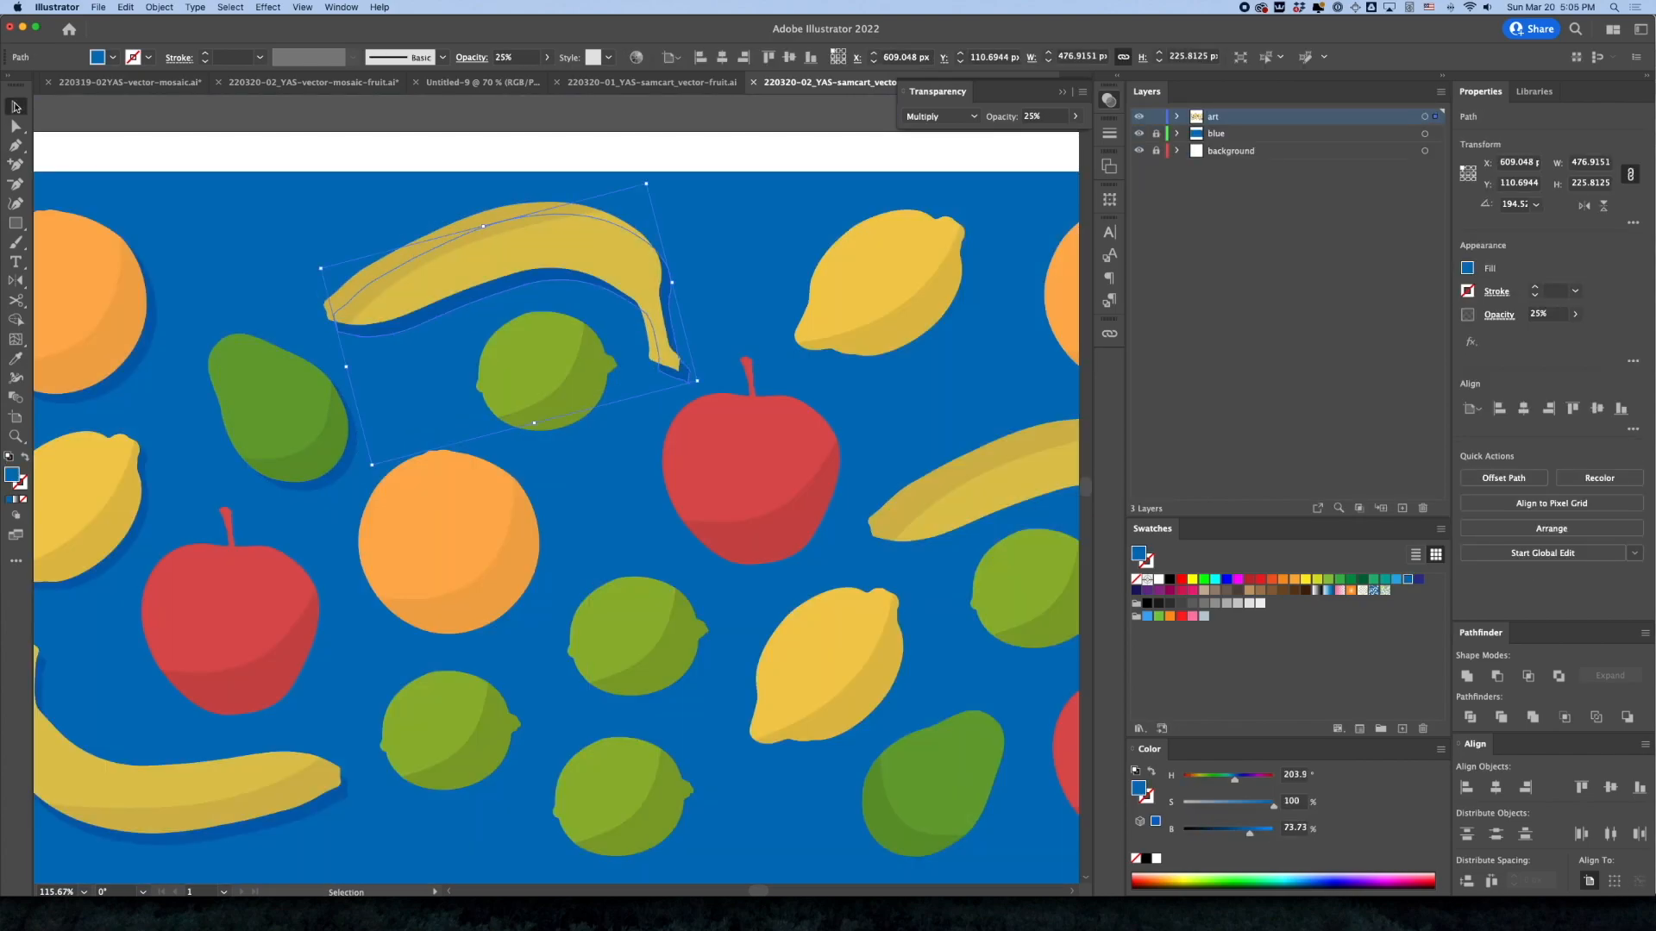
# Add a matching drop shadow behind the left apple by duplicating its shape, sampling the lemon's shadow, and nudging it down and right
pyautogui.press('super+1')
pyautogui.doubleClick(347, 549)
pyautogui.press('Escape')
pyautogui.press('i')
pyautogui.click(261, 483)
pyautogui.click(15, 105)
pyautogui.press('shift+super+bracketleft')
pyautogui.moveTo(409, 599); pyautogui.dragTo(414, 606)
# Copy the center orange's shape in place behind it, sample the upper-left orange's shadow style, and nudge it down and right
pyautogui.hscroll(3, 377, 155)
pyautogui.click(484, 448)
pyautogui.press('super+c')
pyautogui.press('super+f')
pyautogui.press('i')
pyautogui.click(207, 312)
pyautogui.press('v')
pyautogui.press('shift+super+bracketleft')
pyautogui.moveTo(505, 494); pyautogui.dragTo(512, 501)
# Copy the lime below the center orange in place behind it, apply the orange's shadow style, and offset it down and right
pyautogui.click(477, 615)
pyautogui.press('super+c')
pyautogui.press('super+f')
pyautogui.press('i')
pyautogui.click(539, 530)
pyautogui.press('v')
pyautogui.press('shift+super+bracketleft')
pyautogui.moveTo(513, 659); pyautogui.dragTo(521, 669)
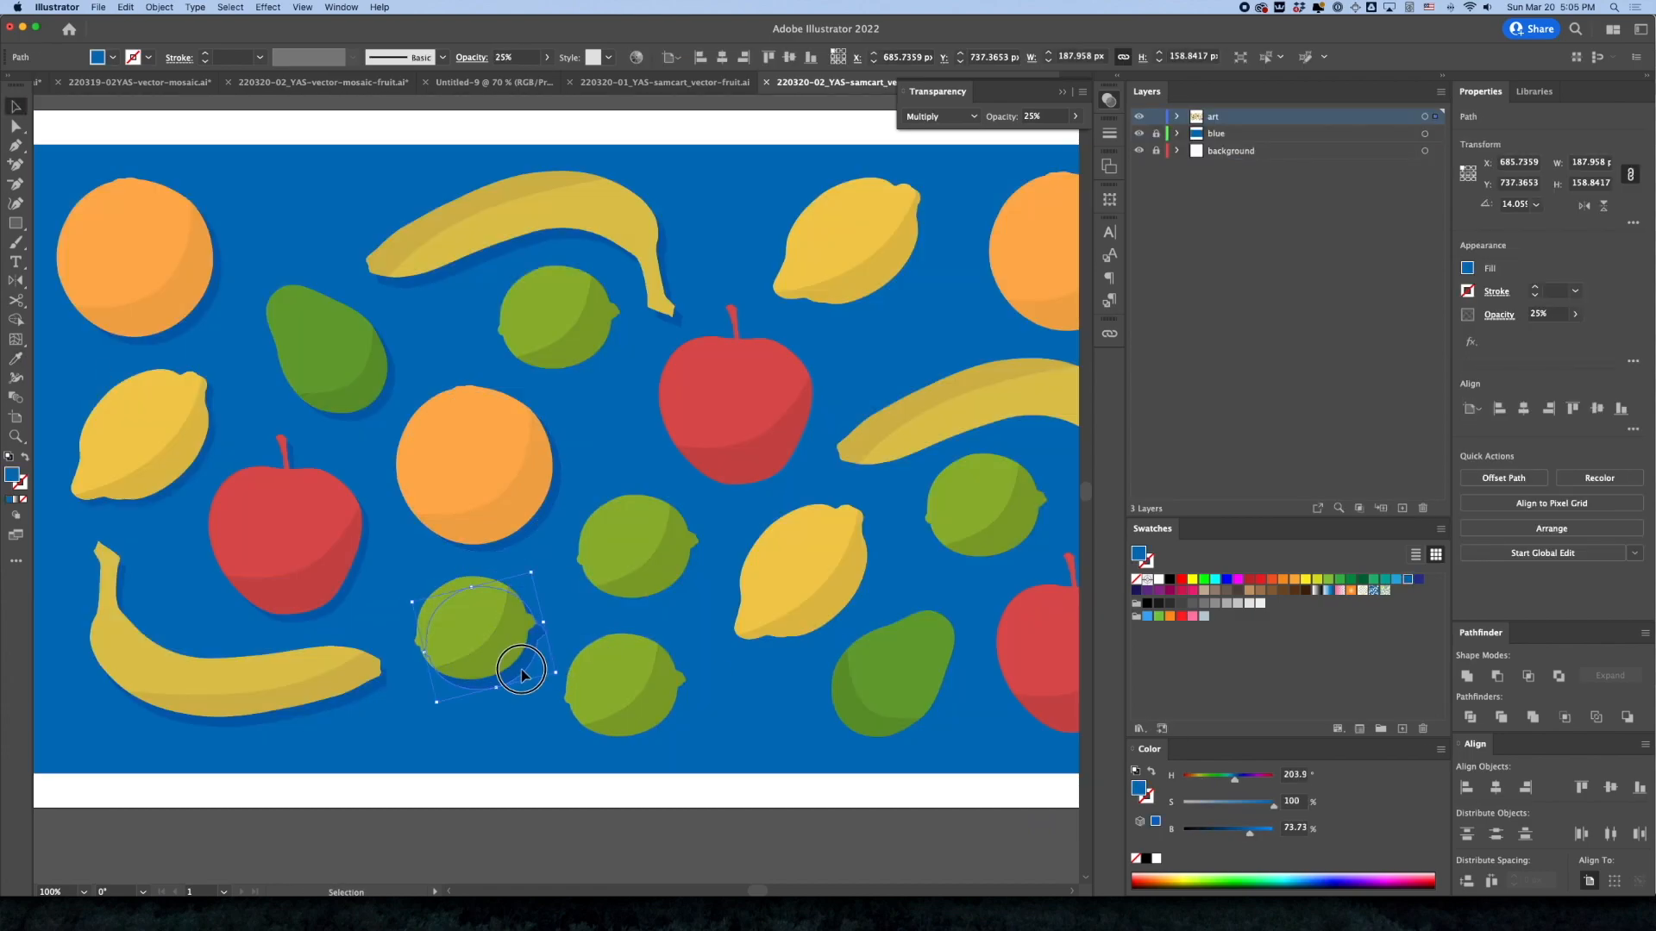
# Duplicate the lower-center lemon's shape in place, apply the blue Multiply shadow style, nudge it down and right, and send it to the back
pyautogui.hscroll(3, 480, 669)
pyautogui.doubleClick(555, 636)
pyautogui.press('Escape')
pyautogui.press('i')
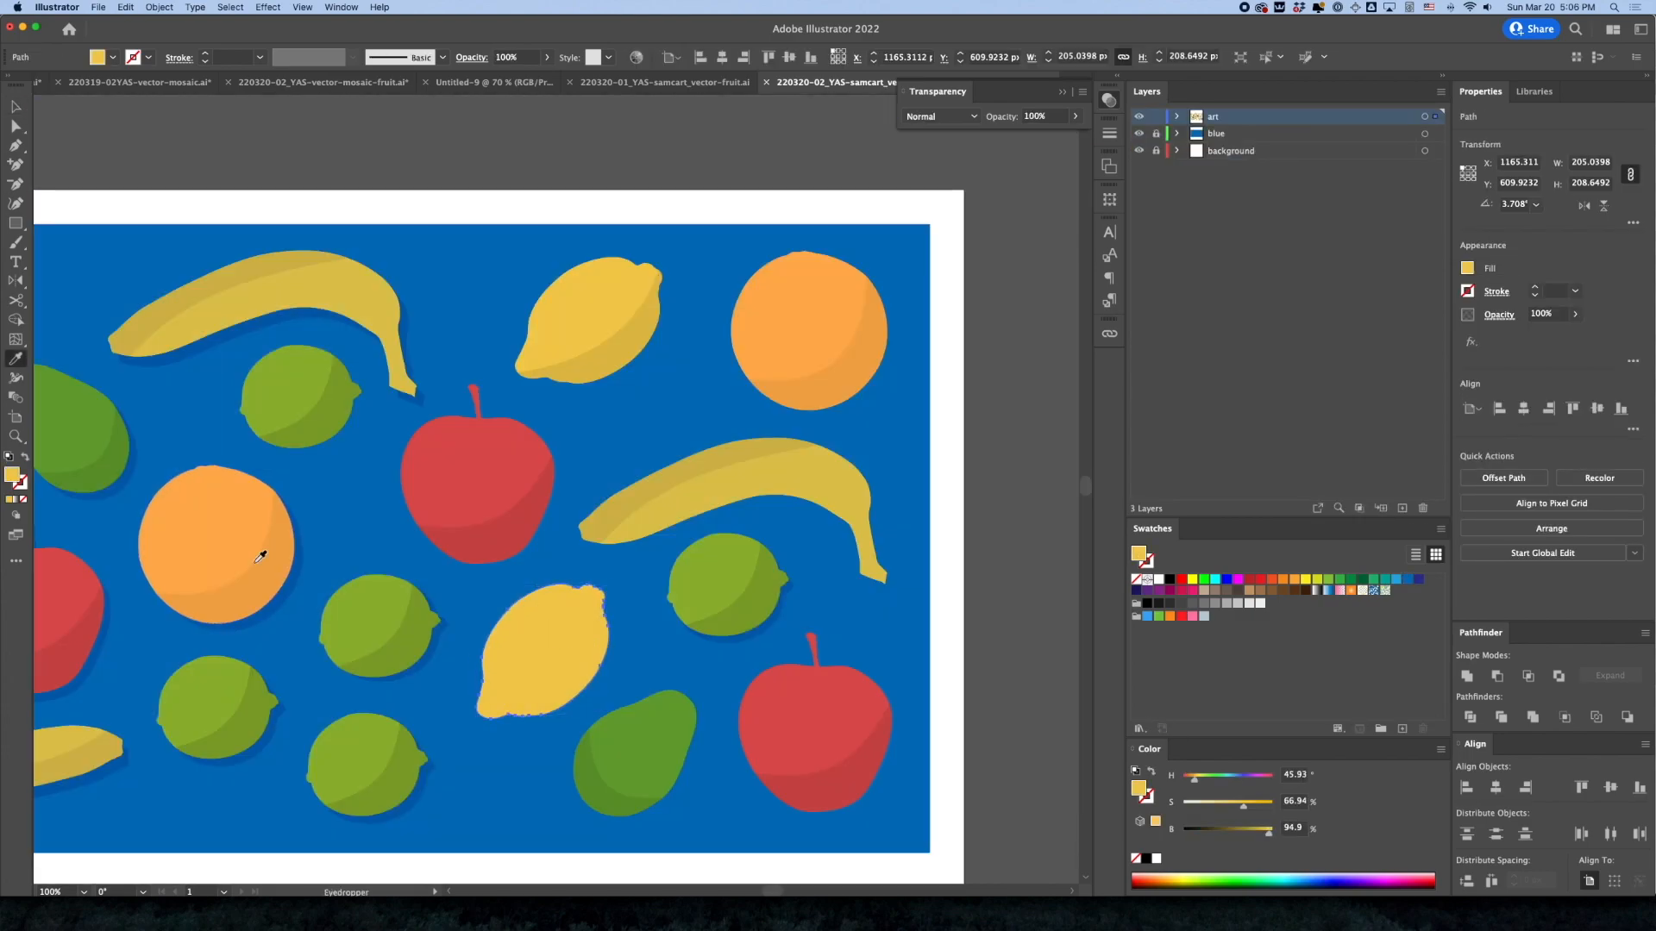
pyautogui.click(296, 569)
pyautogui.press('v')
pyautogui.moveTo(554, 682); pyautogui.dragTo(560, 690)
pyautogui.press('shift+super+bracketleft')
# Copy the right banana's shape in place and apply the neighbouring lemon's drop shadow style to the copy
pyautogui.scroll(-3, 565, 690)
pyautogui.doubleClick(752, 385)
pyautogui.press('super+c')
pyautogui.press('Escape')
pyautogui.press('super+f')
pyautogui.press('i')
pyautogui.click(664, 529)
# Copy the upper-right orange's shape in place behind it, apply the banana's shadow style, and nudge it down and right
pyautogui.doubleClick(856, 223)
pyautogui.press('super+c')
pyautogui.press('Escape')
pyautogui.press('super+f')
pyautogui.press('i')
pyautogui.click(690, 429)
pyautogui.press('v')
pyautogui.press('shift+super+bracketleft')
pyautogui.moveTo(840, 218); pyautogui.dragTo(850, 228)
pyautogui.press('shift+super+bracketleft')
# Copy the upper lemon's shape in place, apply the existing drop shadow style, offset it down and right, and deselect it
pyautogui.doubleClick(643, 204)
pyautogui.press('super+c')
pyautogui.press('Escape')
pyautogui.press('super+f')
pyautogui.press('i')
pyautogui.click(456, 208)
pyautogui.moveTo(688, 228); pyautogui.dragTo(695, 235)
pyautogui.click(747, 301)
# Add matching drop shadows behind the upper-center apple and the lower-right apple, each offset slightly down and right
pyautogui.doubleClick(552, 371)
pyautogui.moveTo(565, 401); pyautogui.dragTo(571, 410)
pyautogui.doubleClick(871, 643)
pyautogui.press('super+c')
pyautogui.press('Escape')
pyautogui.press('super+f')
pyautogui.press('i')
pyautogui.moveTo(899, 686); pyautogui.dragTo(906, 695)
# Copy the lower-right pear's shape in place behind it, apply the drop shadow style, offset it down and right, and deselect
pyautogui.doubleClick(634, 636)
pyautogui.press('super+c')
pyautogui.press('Escape')
pyautogui.press('super+f')
pyautogui.press('i')
pyautogui.moveTo(680, 613); pyautogui.dragTo(688, 622)
pyautogui.press('shift+super+bracketleft')
pyautogui.press('shift+super+a')
# Set the opacity of the center lime's crescent shadow to 15%
pyautogui.press('super+minus')
pyautogui.moveTo(378, 581)
pyautogui.mouseDown()
pyautogui.moveTo(387, 538)
pyautogui.moveTo(482, 628)
pyautogui.mouseUp()
pyautogui.press('super+equal')
pyautogui.press('a')
pyautogui.click(451, 700)
pyautogui.keyDown('shift'); pyautogui.click(617, 604); pyautogui.keyUp('shift')
pyautogui.click(1539, 314)
pyautogui.write('15')
pyautogui.press('Return')
# Set the opacity of the right lime's crescent shadow to 15%, matching the center lime
pyautogui.click(623, 602)
pyautogui.click(943, 577)
pyautogui.click(1540, 314)
pyautogui.write('15')
pyautogui.press('Return')
pyautogui.press('shift+super+a')
# Set the opacity of the upper-left orange's crescent shadow to 30% and deselect it
pyautogui.press('super+minus')
pyautogui.click(261, 380)
pyautogui.click(1539, 314)
pyautogui.write('30')
pyautogui.press('Return')
pyautogui.press('shift+super+a')
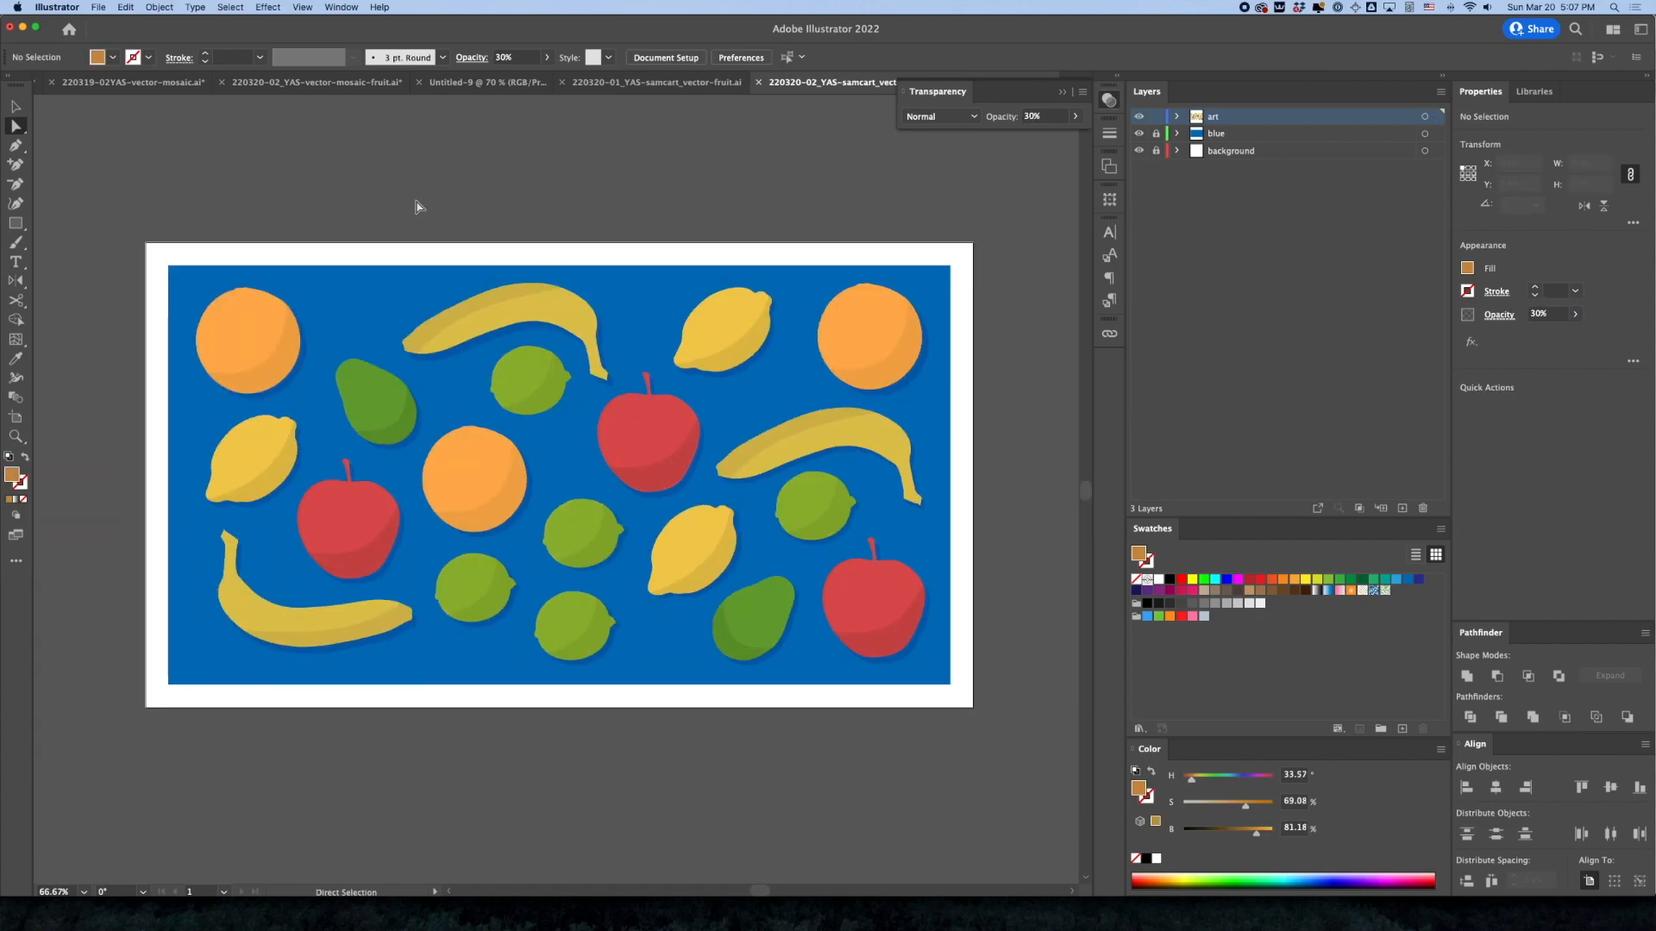
# Examine the whole fruit mosaic up close and in full-screen view to check its crescent and drop shadows
pyautogui.press('super+equal')
pyautogui.moveTo(584, 387); pyautogui.dragTo(583, 451)
pyautogui.press('v')
pyautogui.click(516, 681)
pyautogui.press('shift+super+a')
pyautogui.press('super+minus')
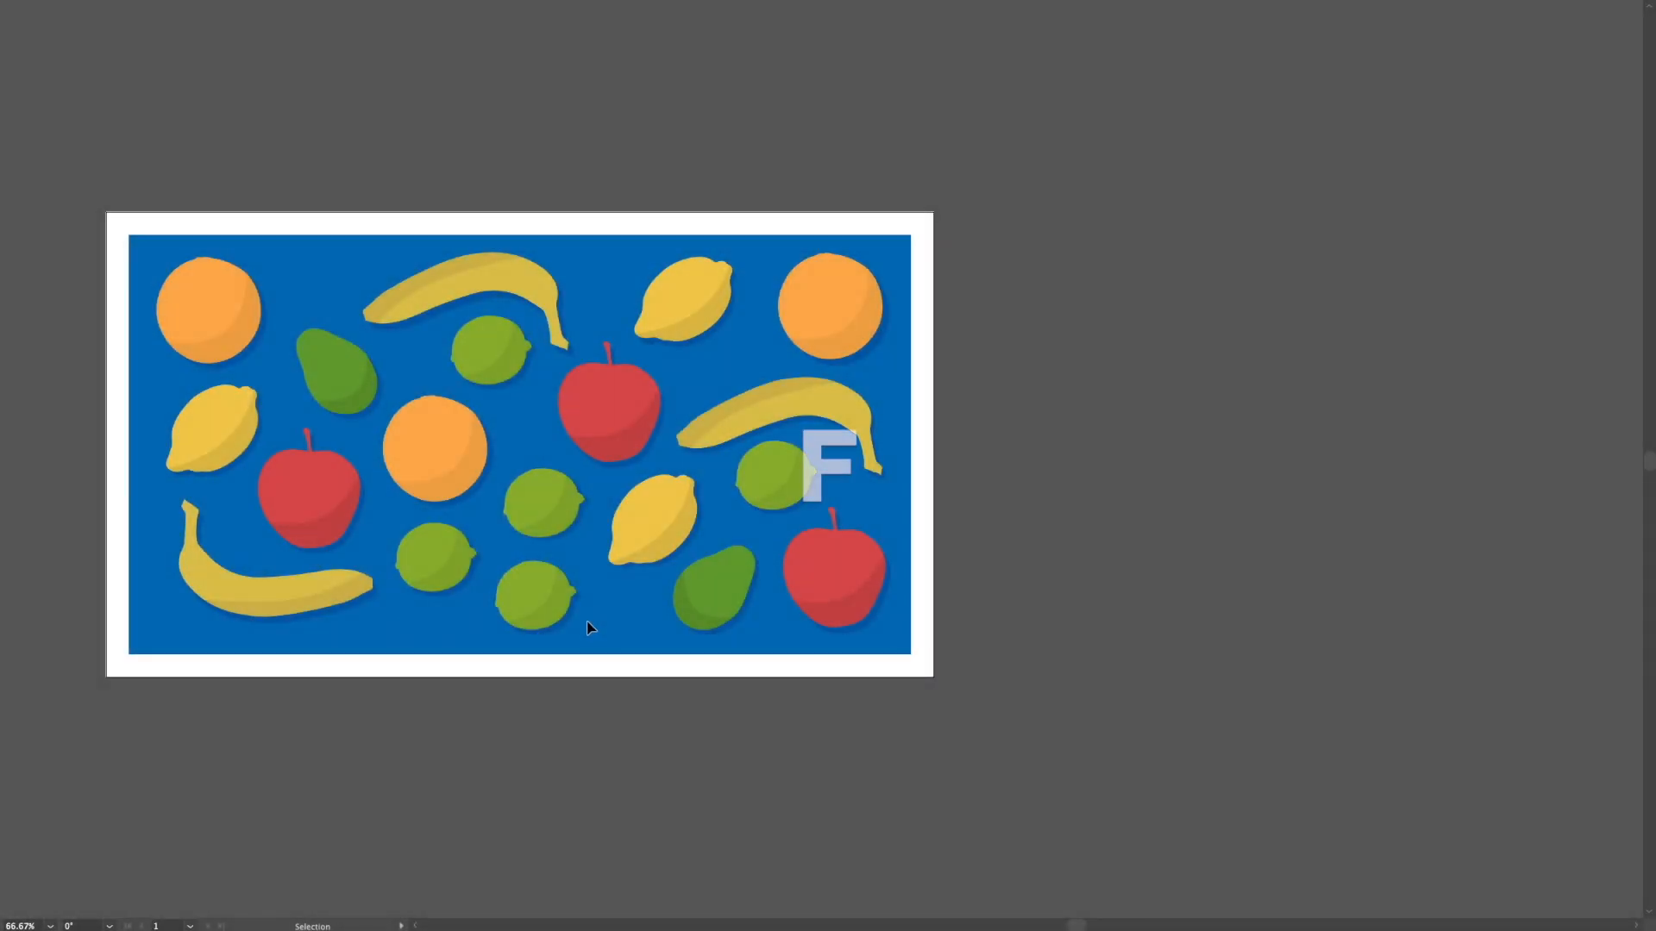
pyautogui.moveTo(565, 608); pyautogui.dragTo(814, 647)
pyautogui.press('super+equal')
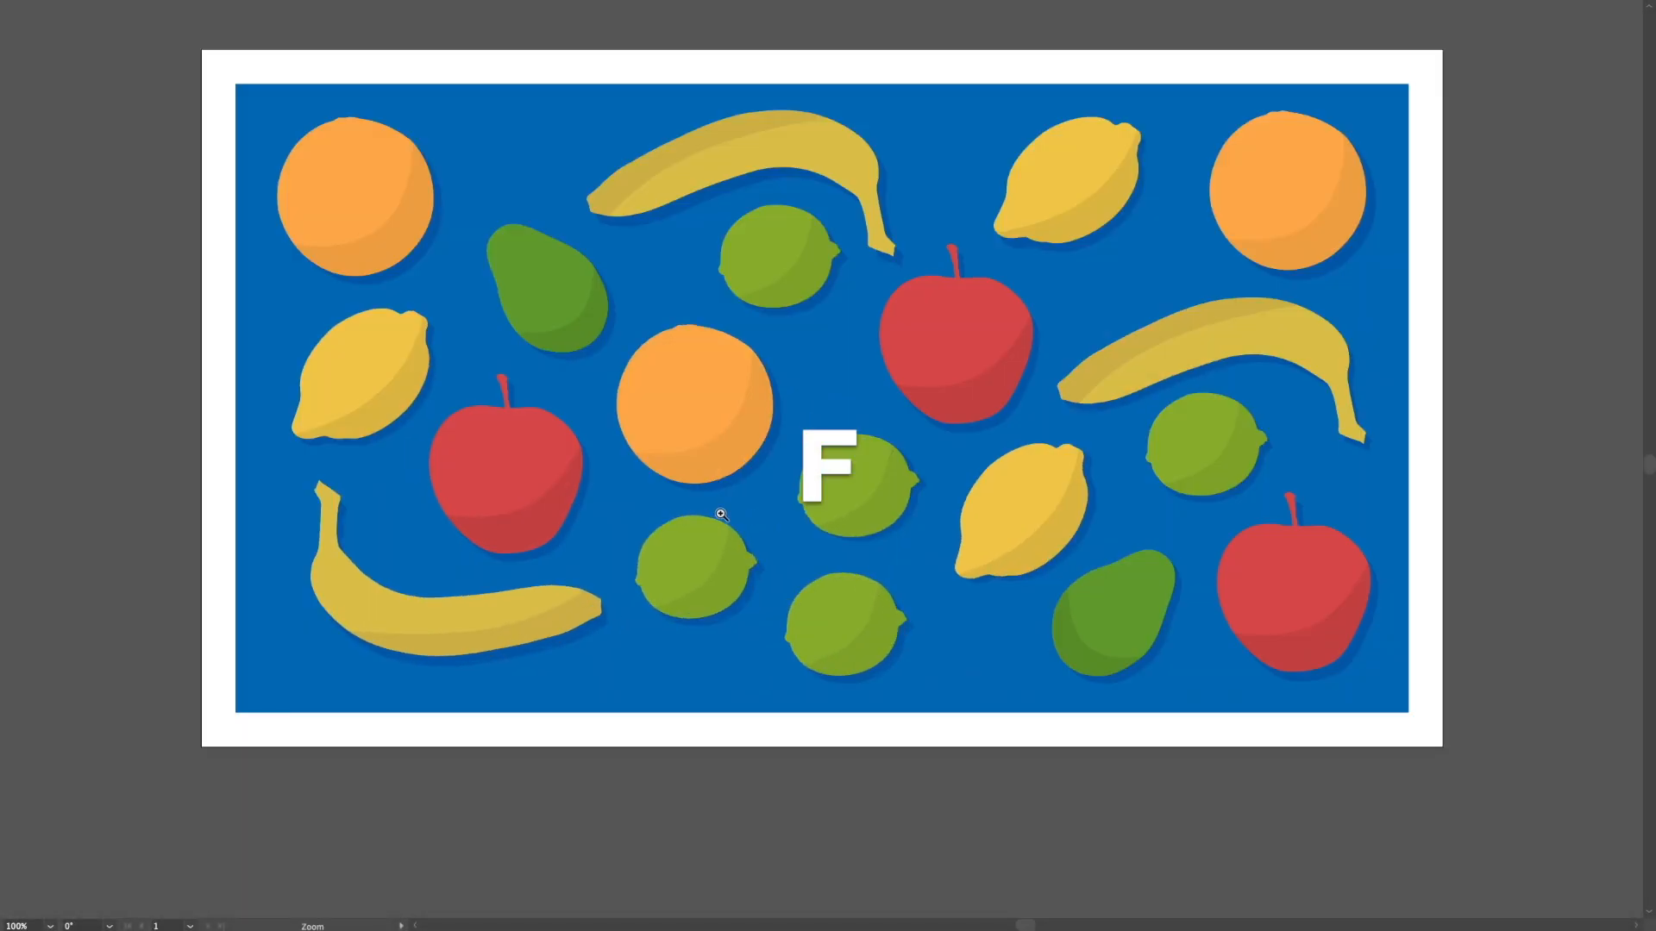
pyautogui.moveTo(745, 527); pyautogui.dragTo(738, 597)
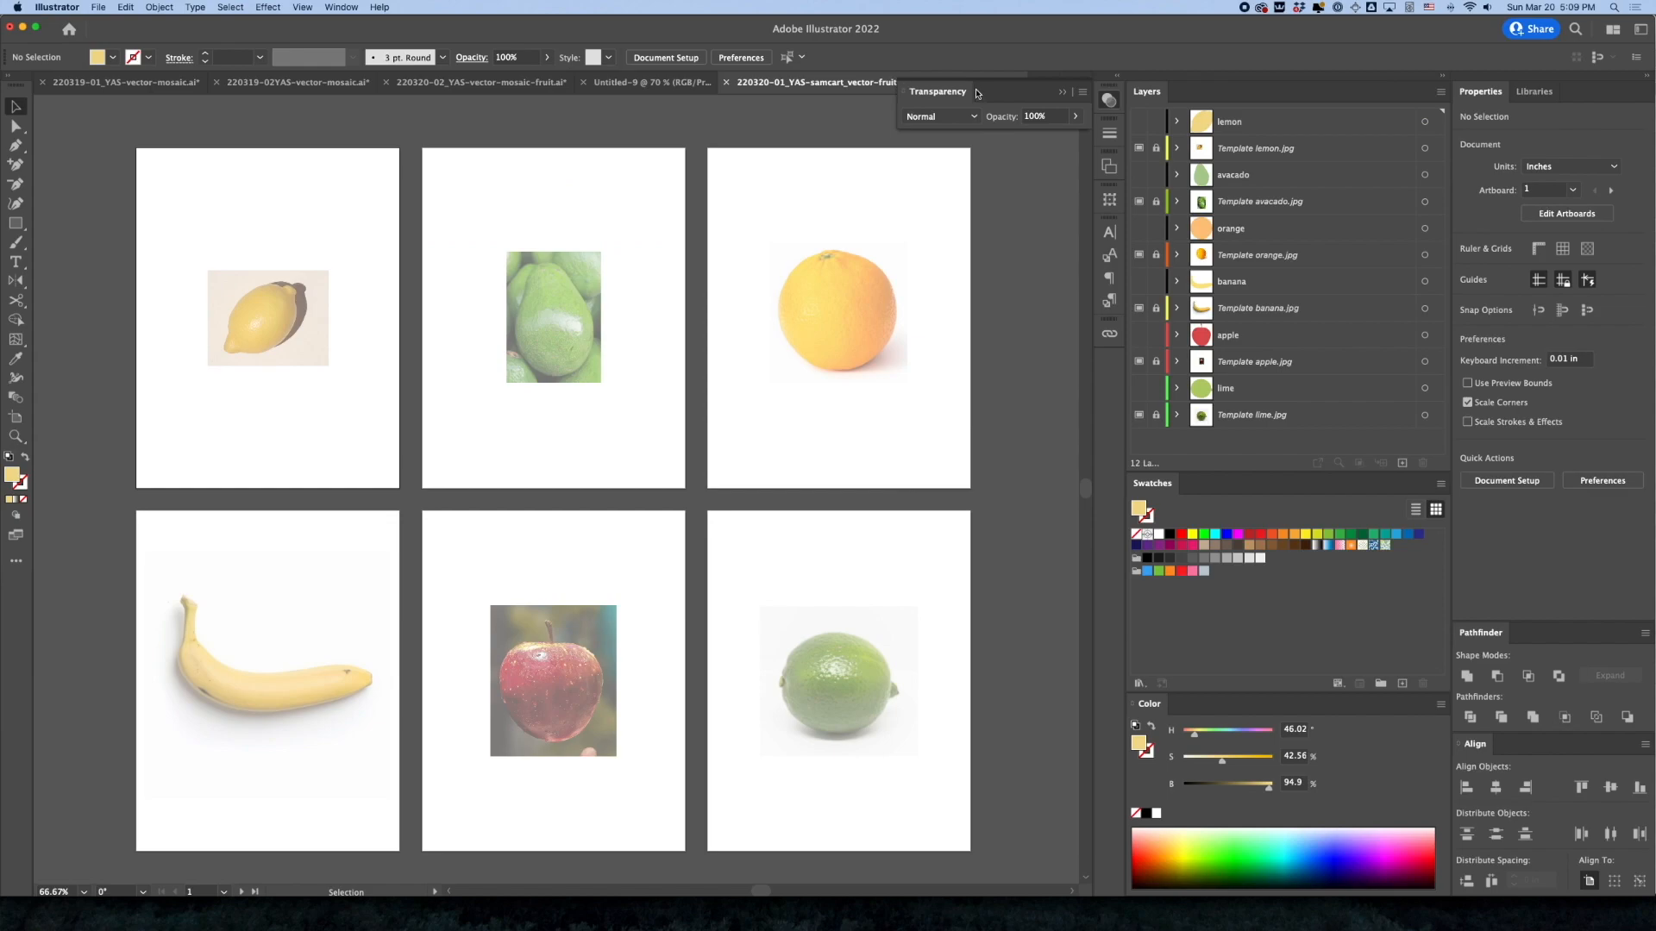
# Collapse the Transparency panel and switch to the mosaic document 220320-02_YAS-samcart_vector-fruit.ai
pyautogui.click(1062, 92)
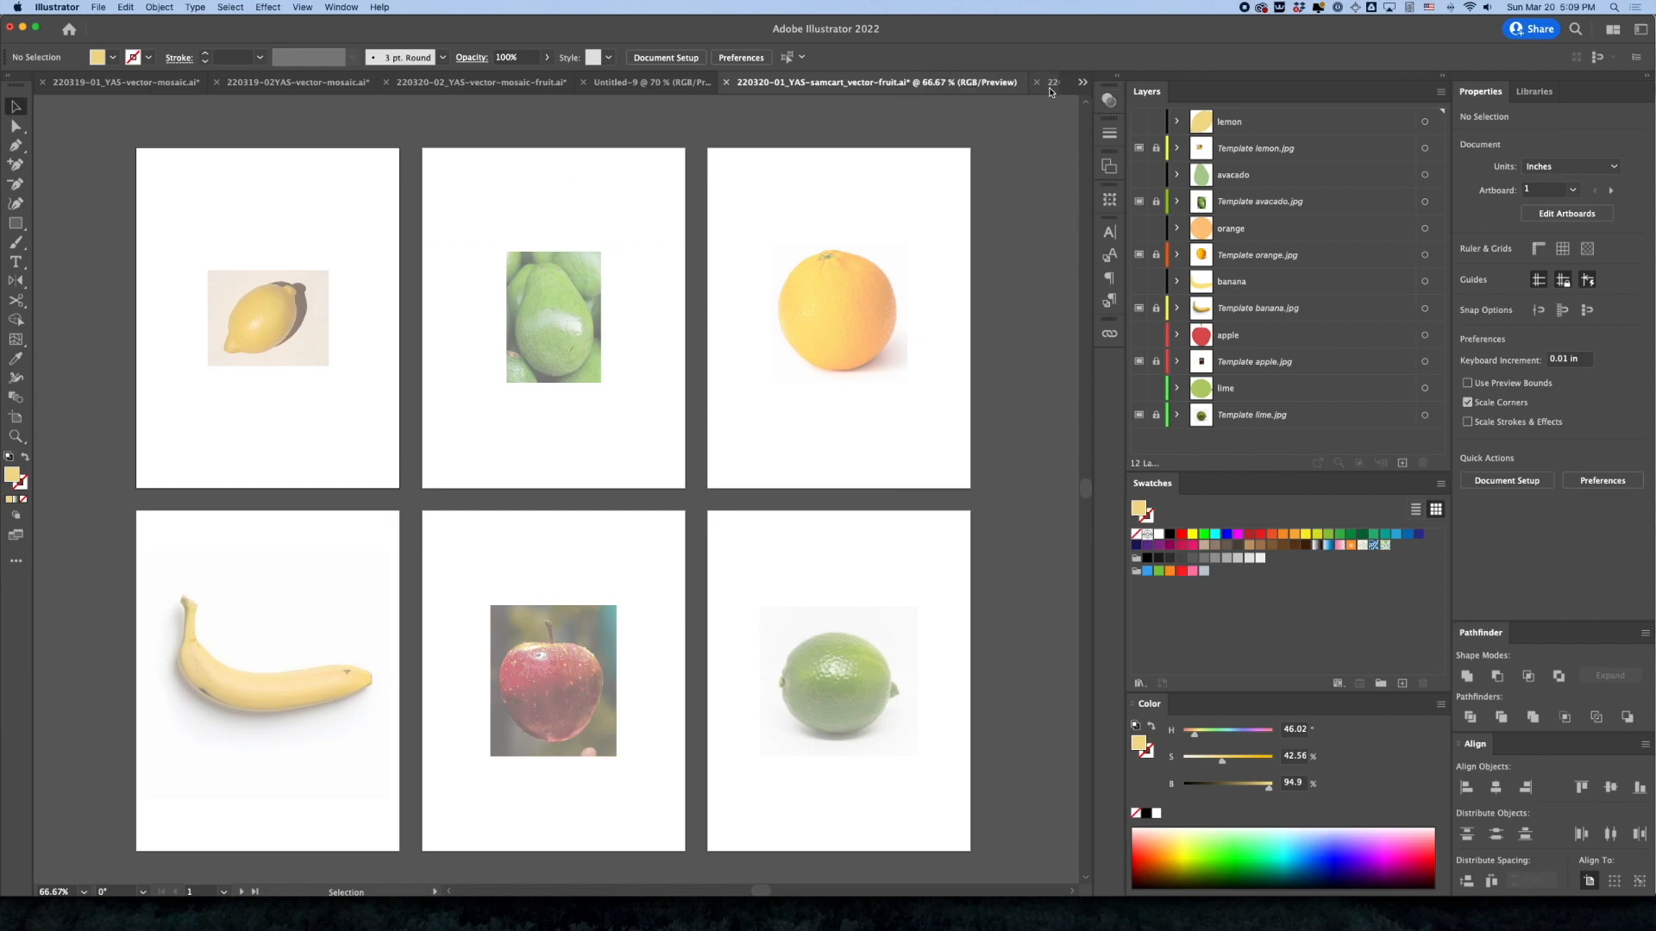
pyautogui.click(1051, 86)
pyautogui.moveTo(887, 359); pyautogui.dragTo(637, 258)
pyautogui.keyDown('alt'); pyautogui.keyDown('super'); pyautogui.click(800, 362); pyautogui.keyUp('super'); pyautogui.keyUp('alt')
pyautogui.moveTo(671, 483); pyautogui.dragTo(778, 413)
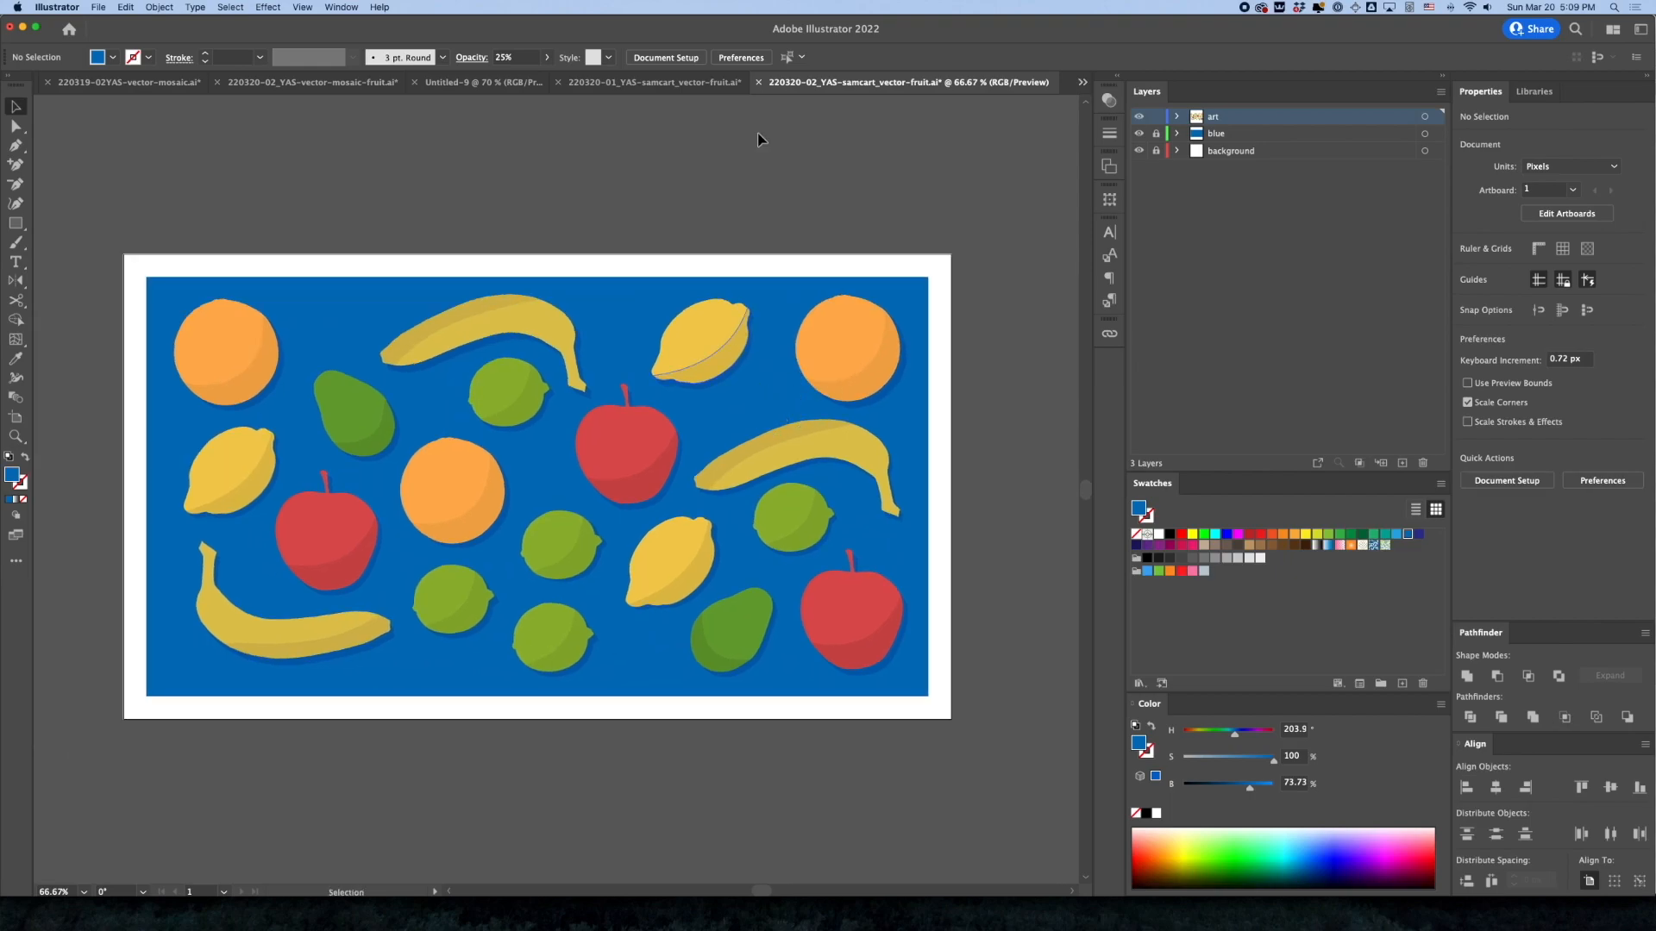
# Compare the layers of the source document 220320-01_YAS-samcart_vector-fruit.ai with the mosaic's art, blue and background layers
pyautogui.click(671, 89)
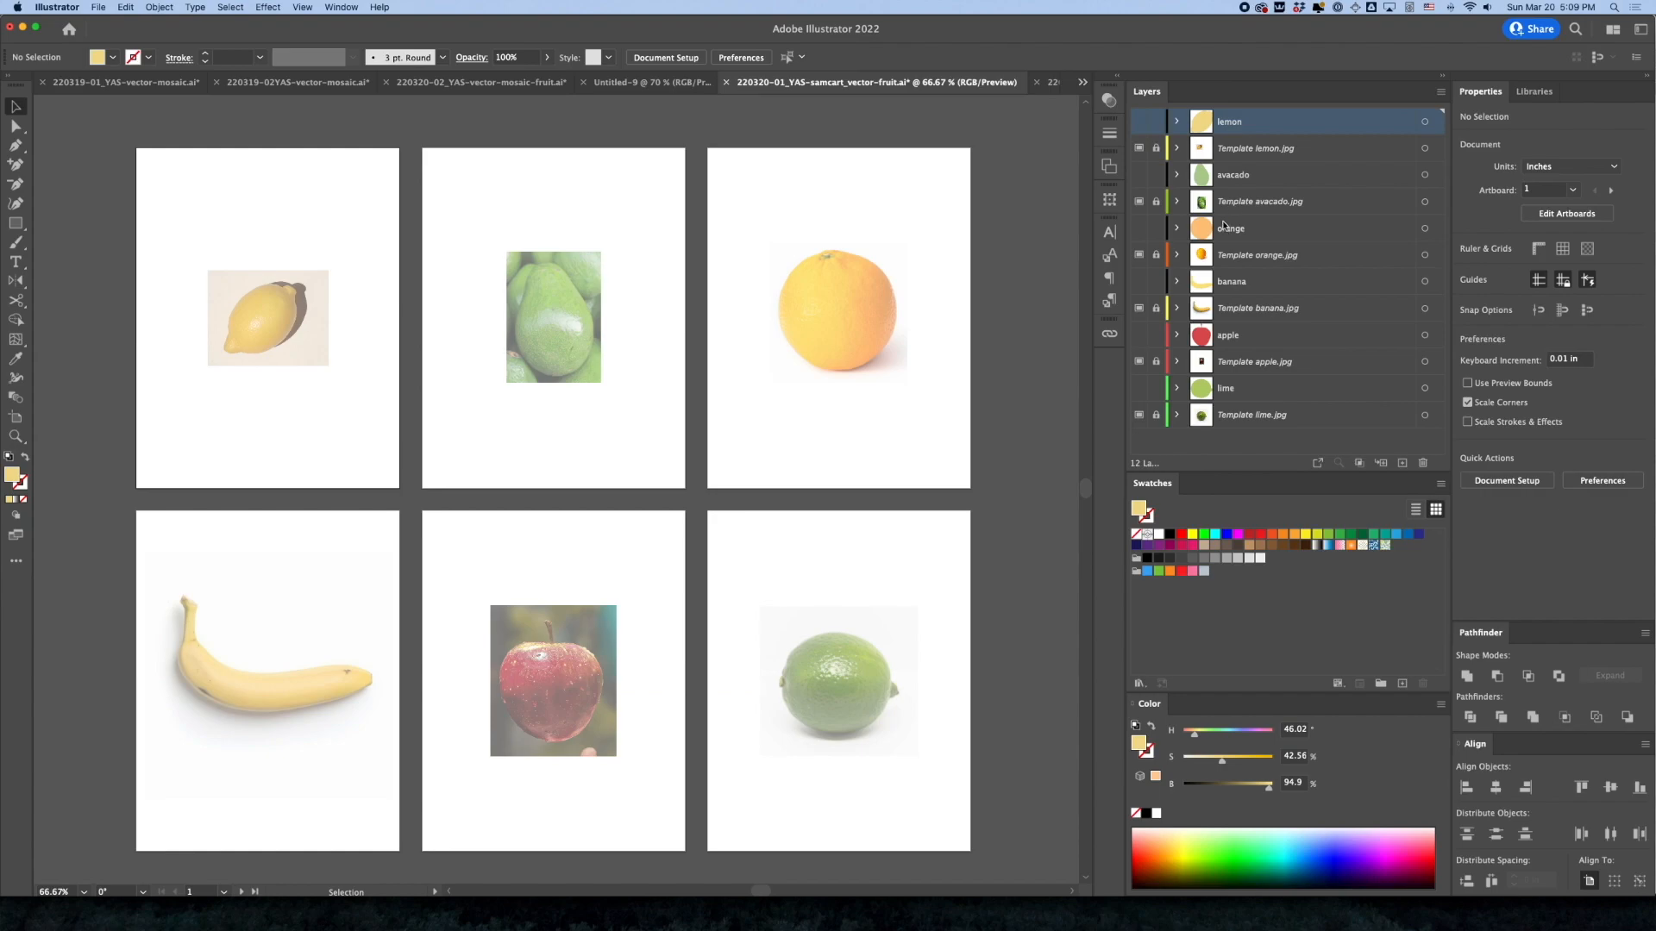
pyautogui.click(1051, 83)
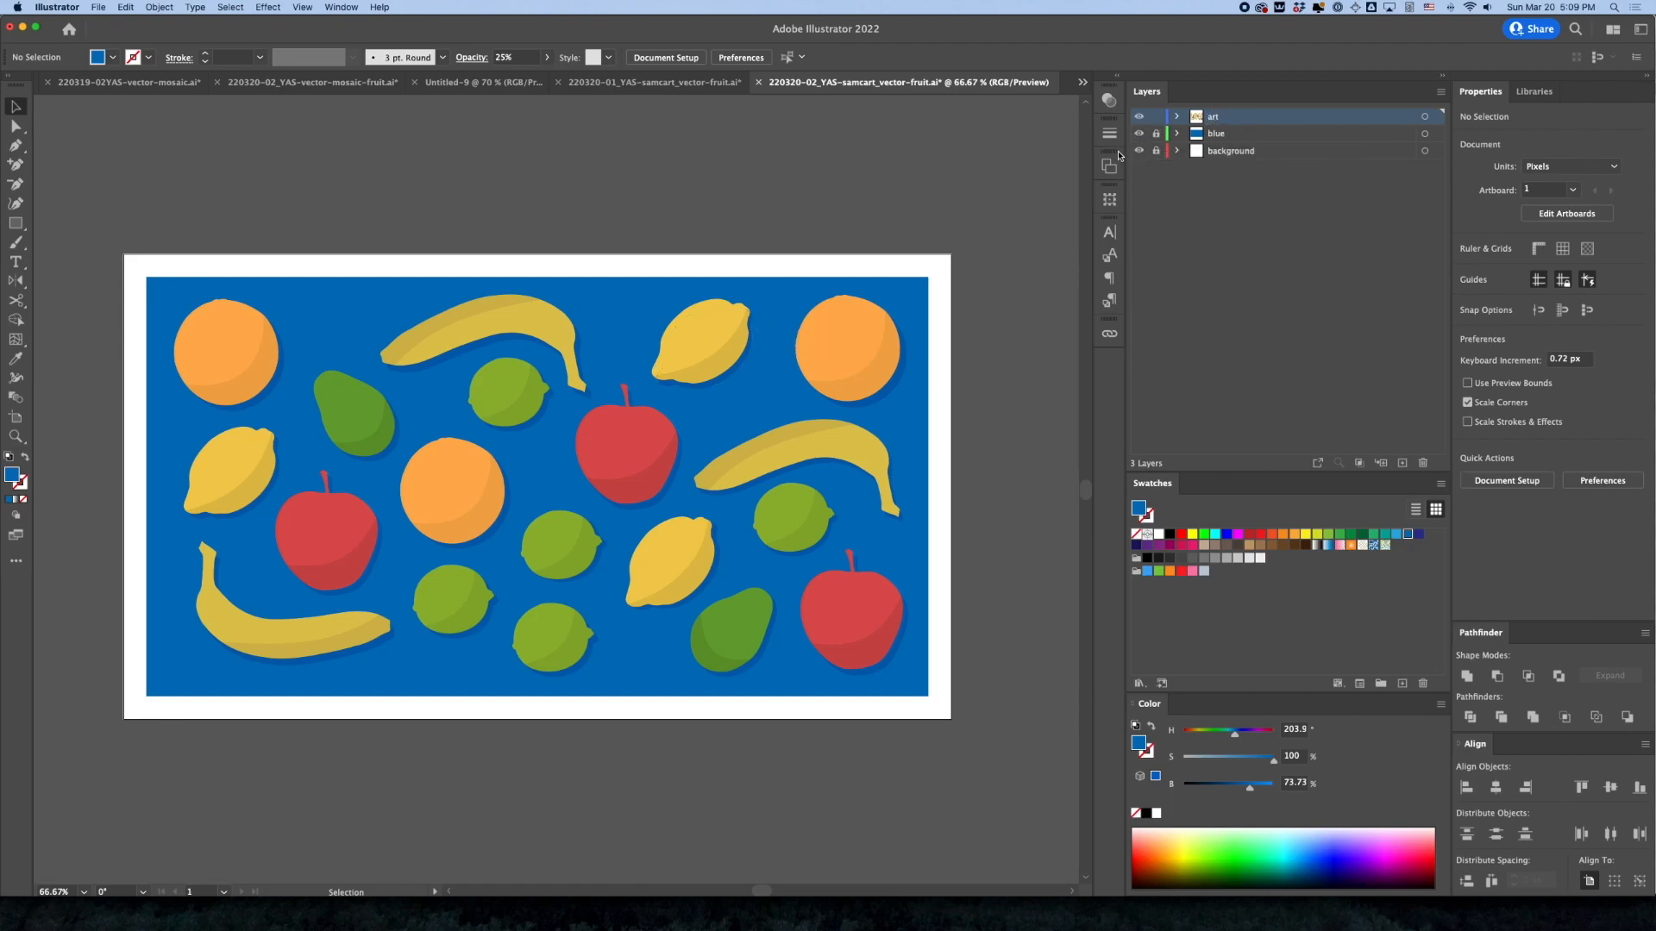
pyautogui.click(1225, 134)
pyautogui.click(1229, 151)
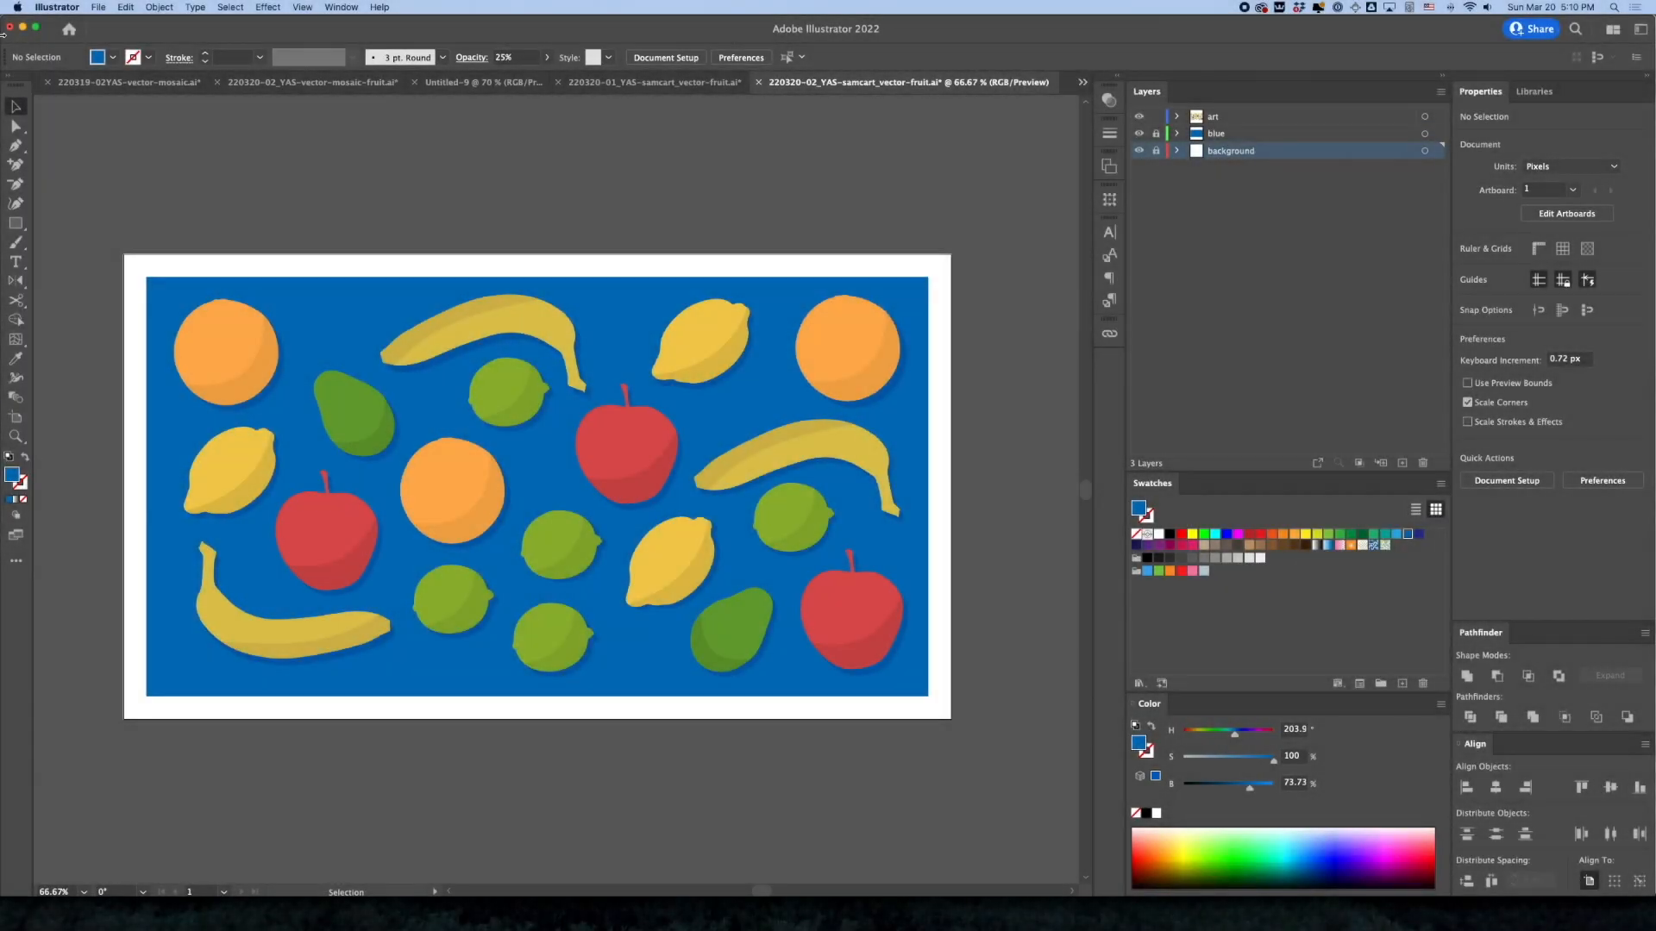
# Export the mosaic in PNG format as 220320-02_YAS-samcart_vector-fruit.png into the samcart images folder
pyautogui.click(99, 6)
pyautogui.moveTo(107, 250)
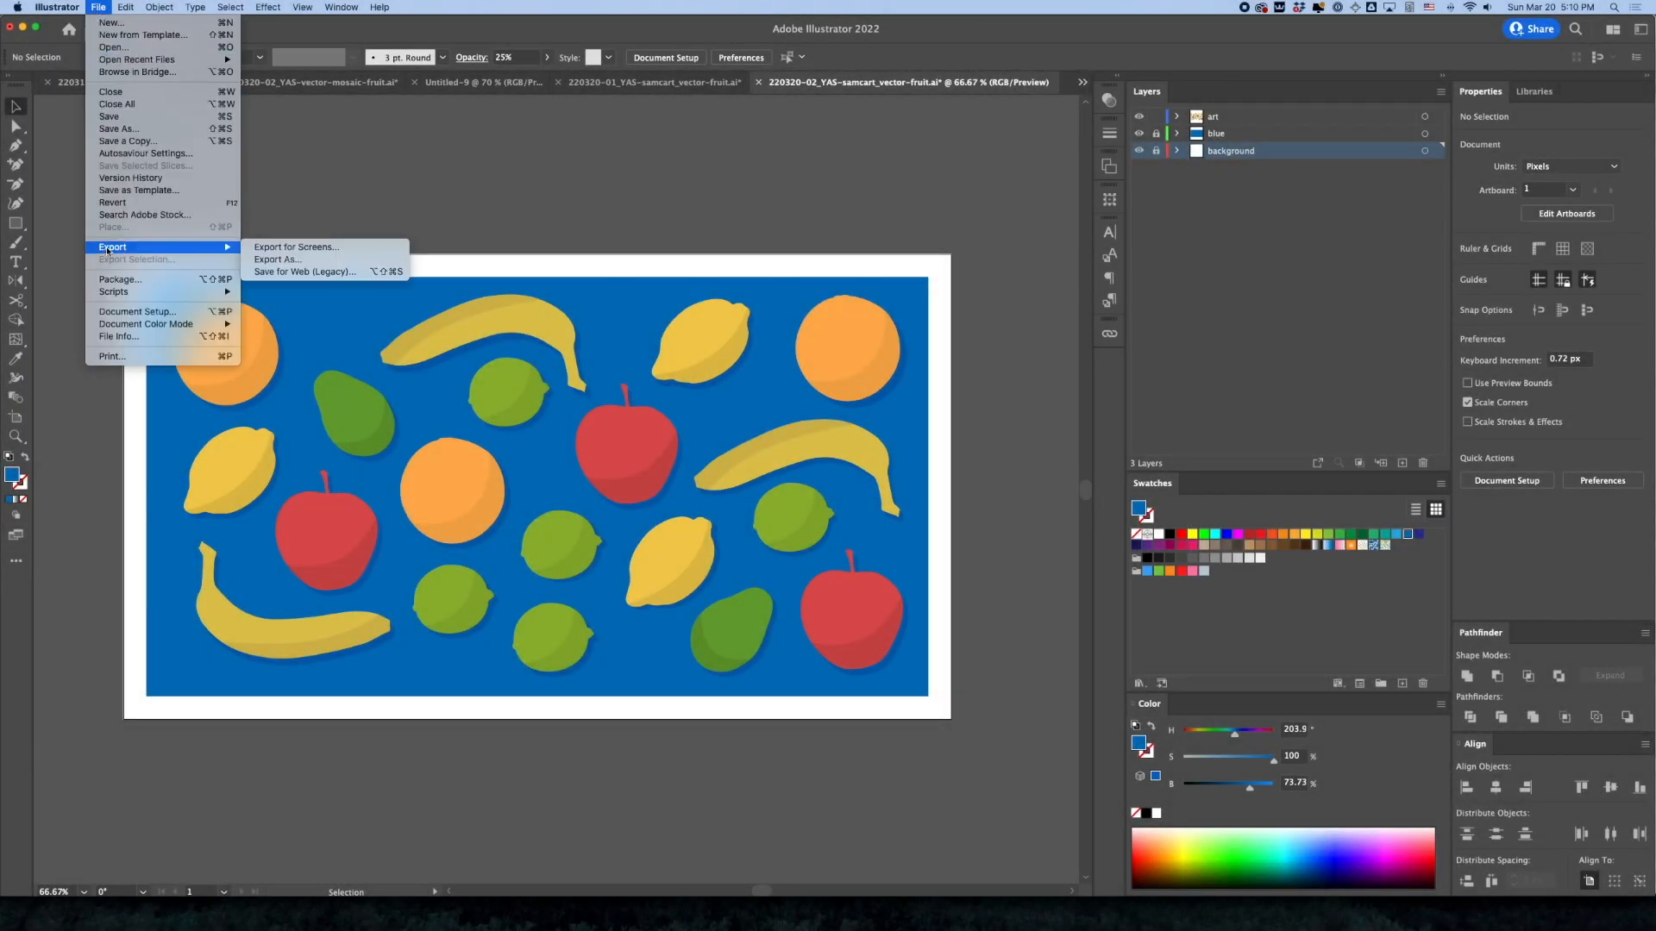
pyautogui.click(267, 259)
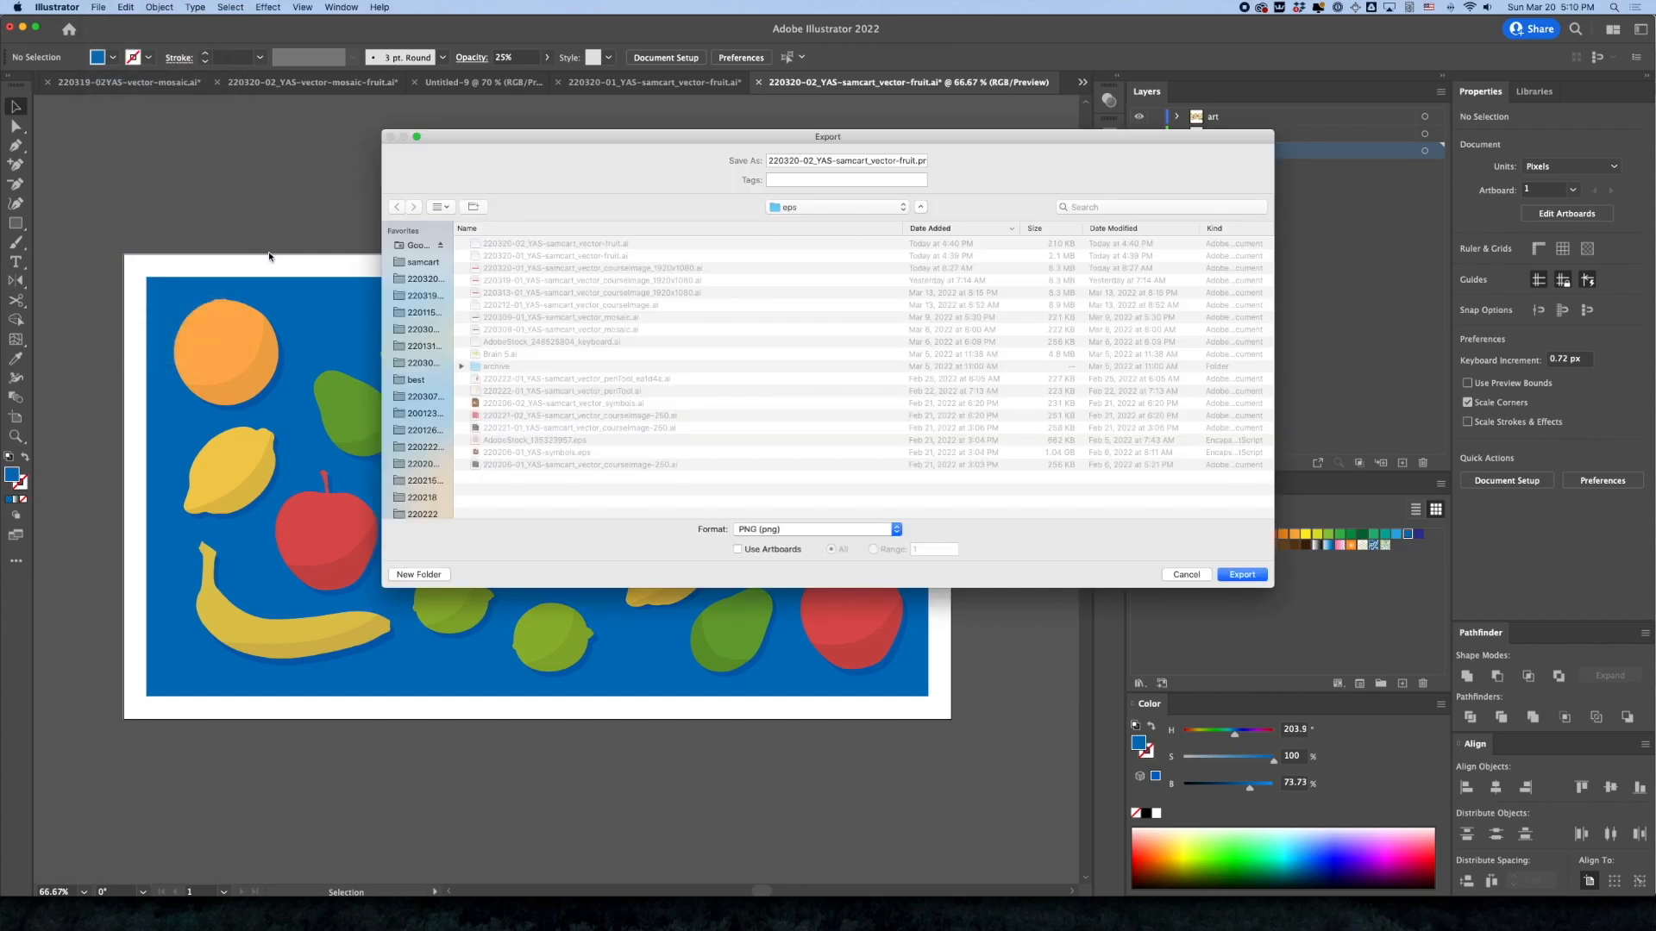
pyautogui.click(441, 261)
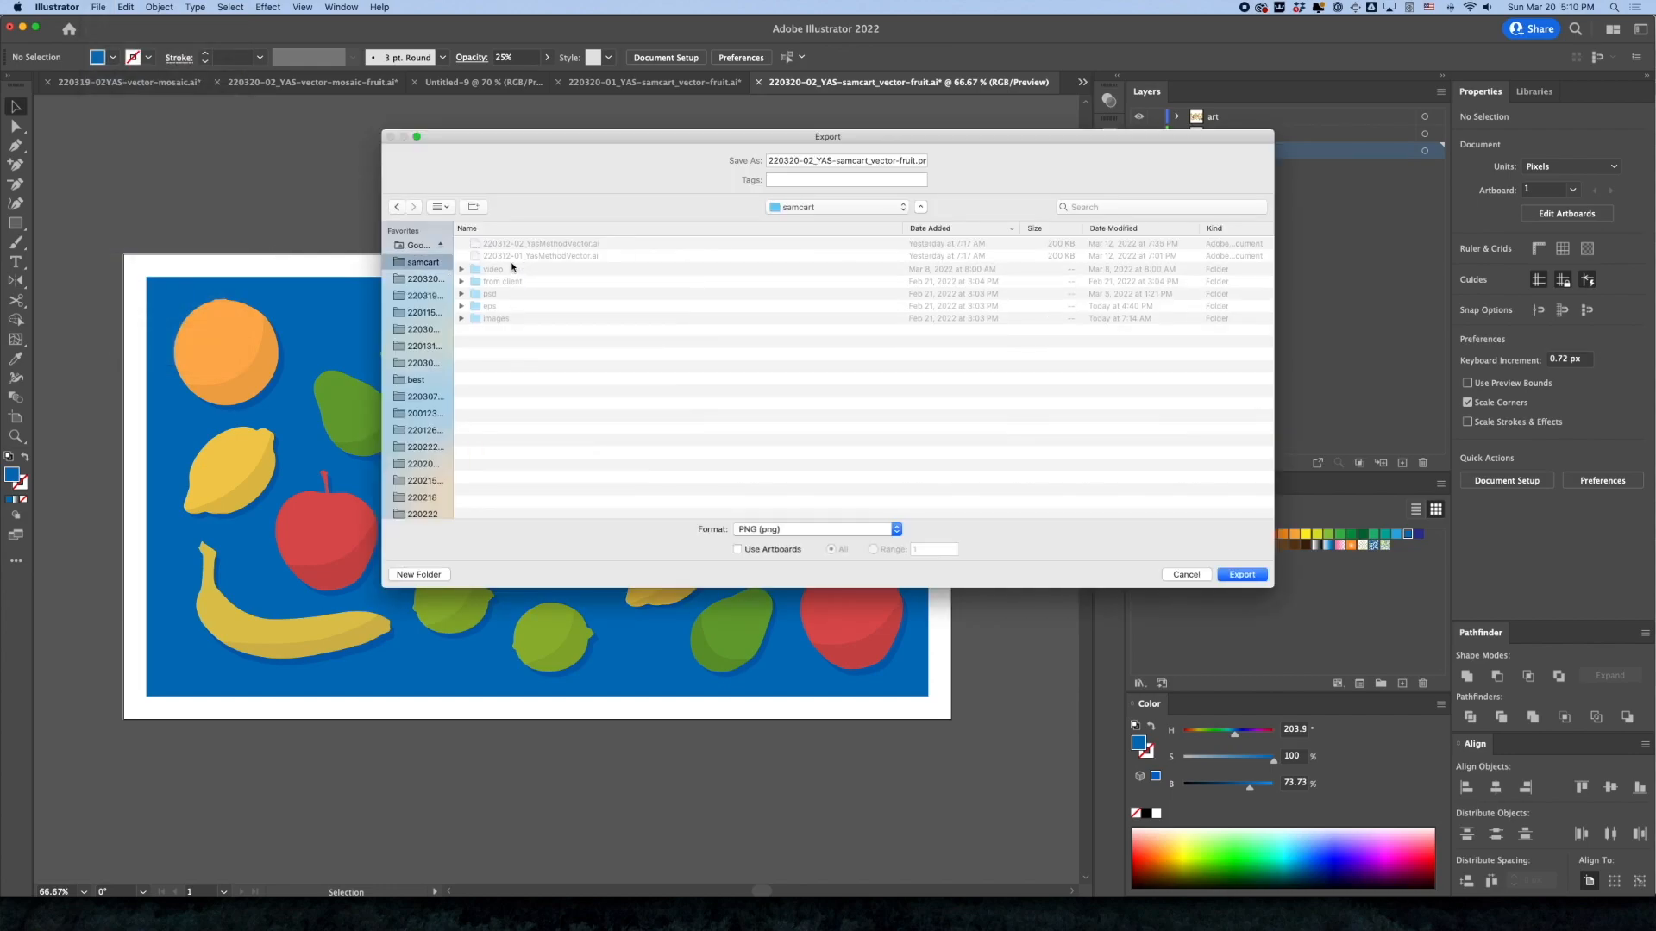
pyautogui.doubleClick(491, 330)
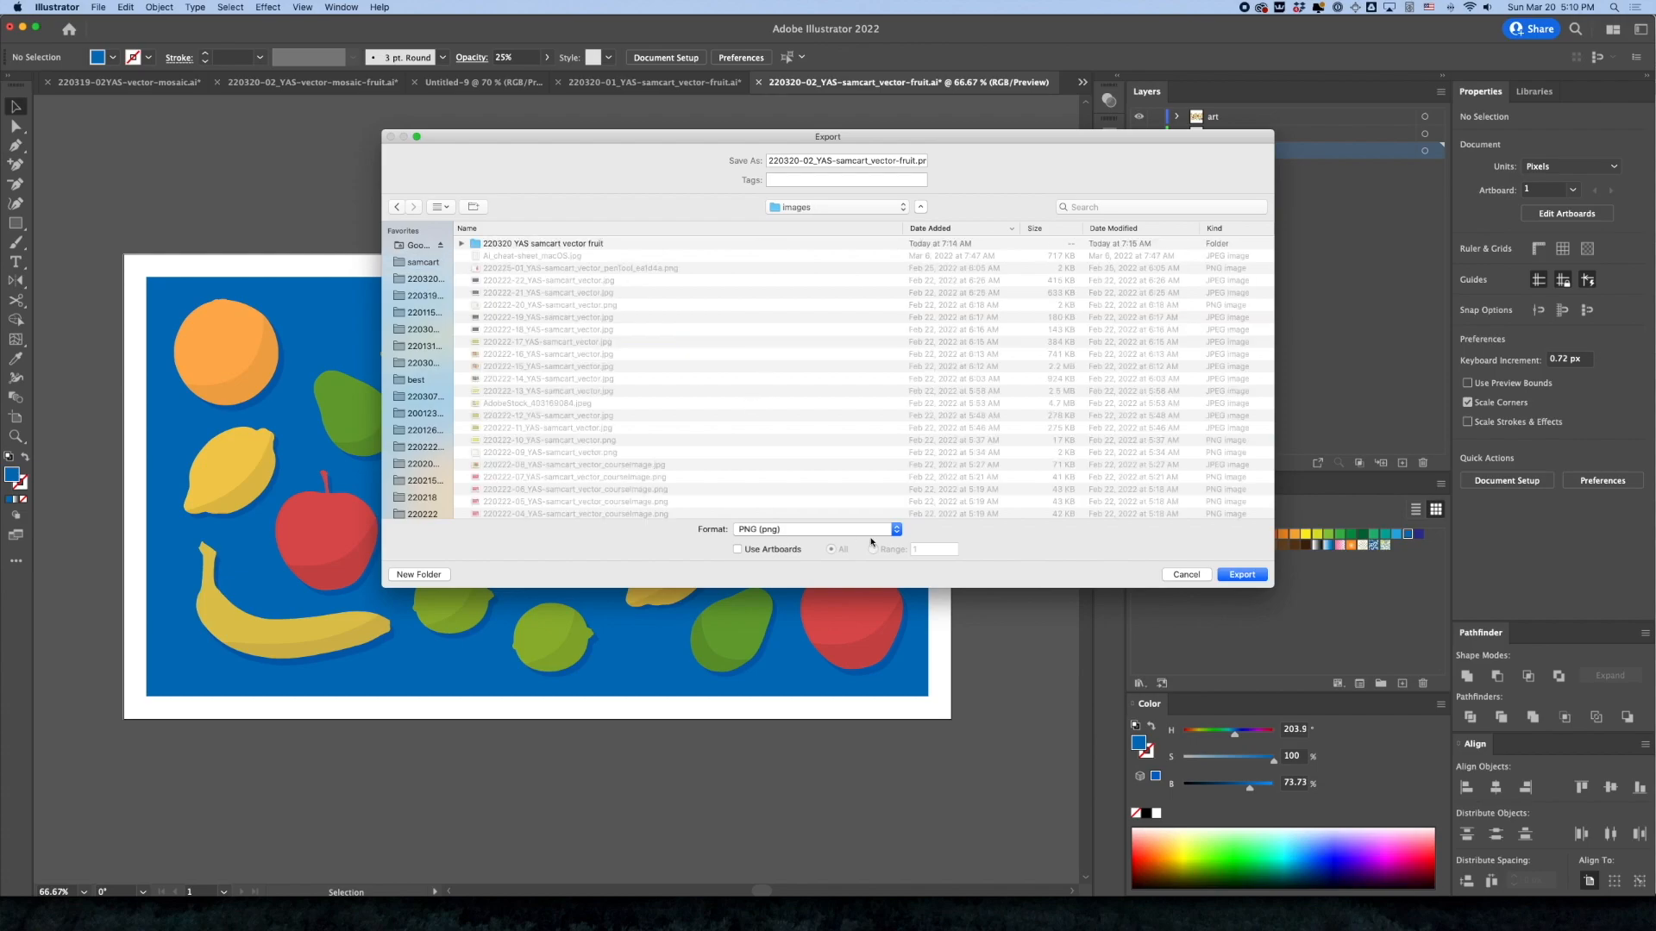
pyautogui.click(1243, 575)
# Set the PNG resolution to Screen (72 ppi) and complete the export
pyautogui.click(792, 452)
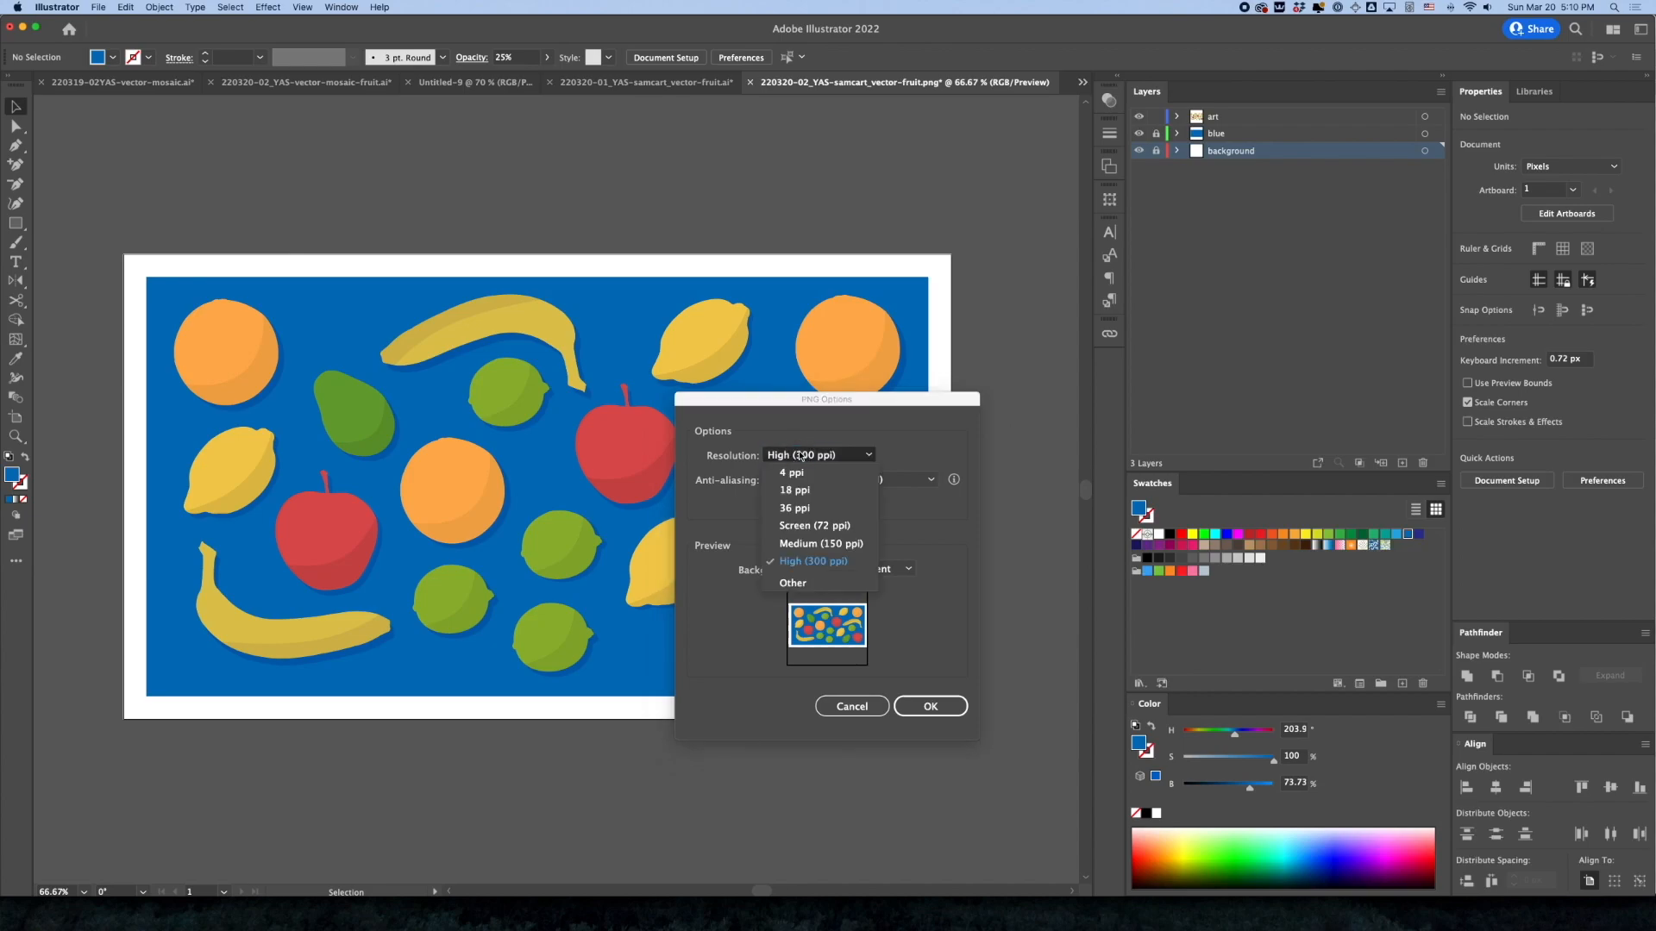
pyautogui.click(800, 527)
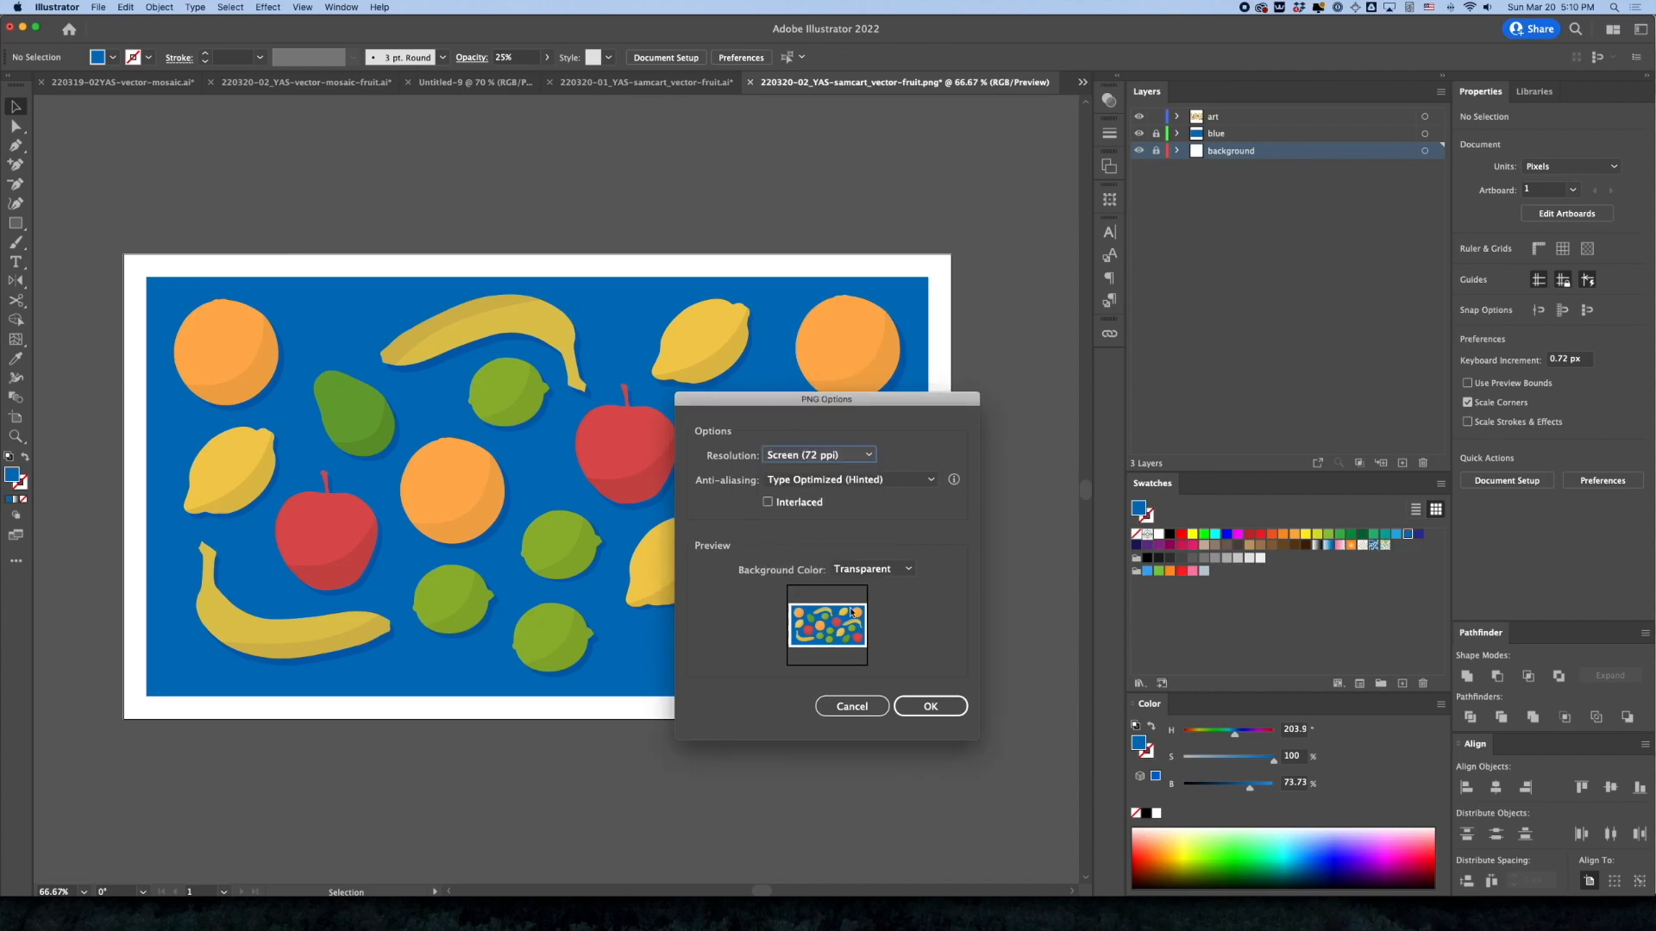
pyautogui.click(933, 705)
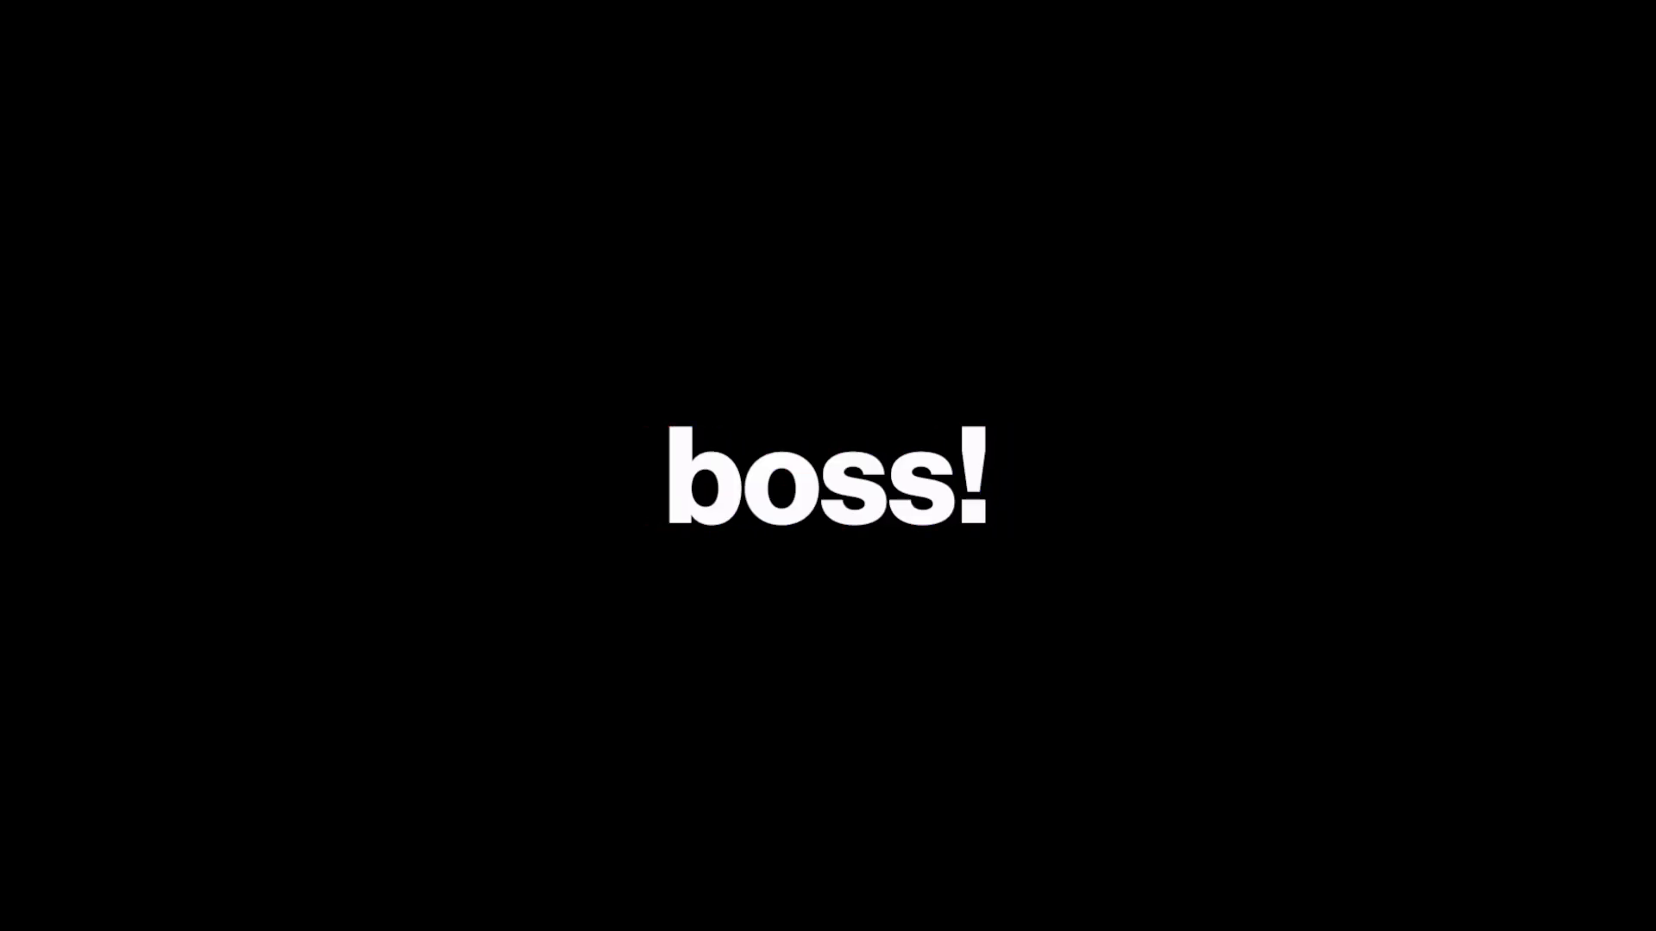